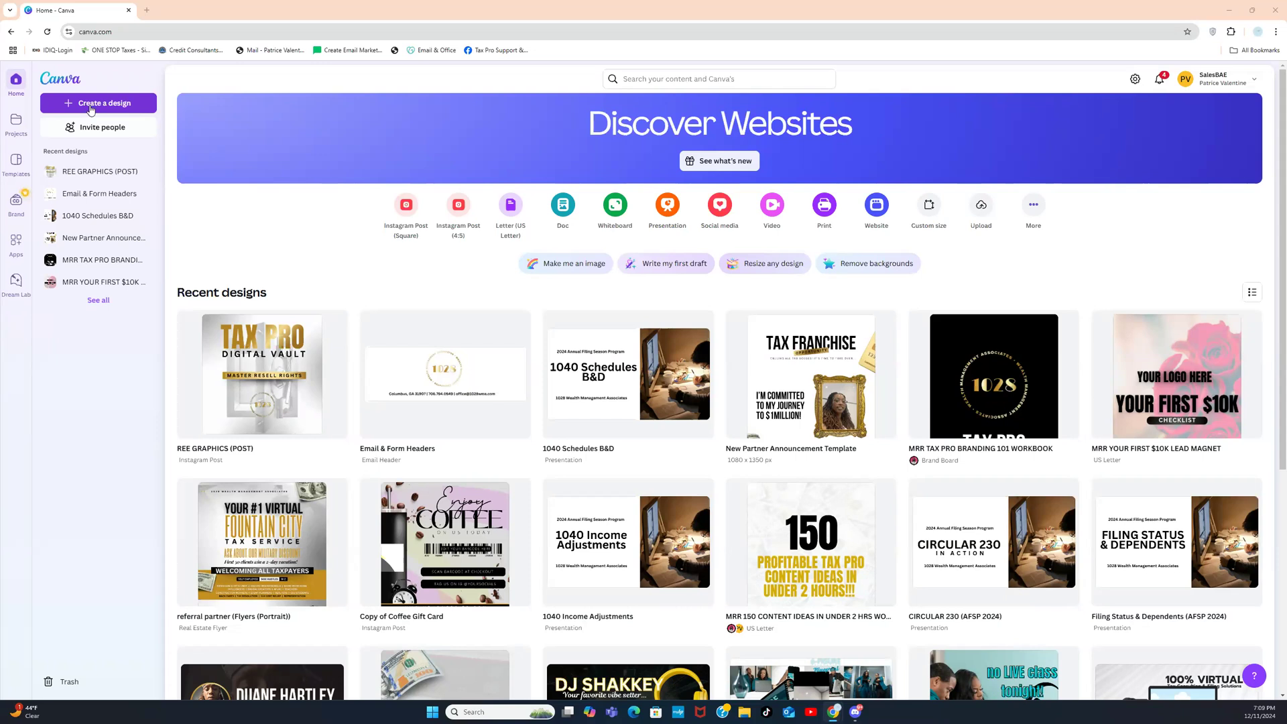
Step: Open the Create a design dialog from the Canva home page
left_click(91, 104)
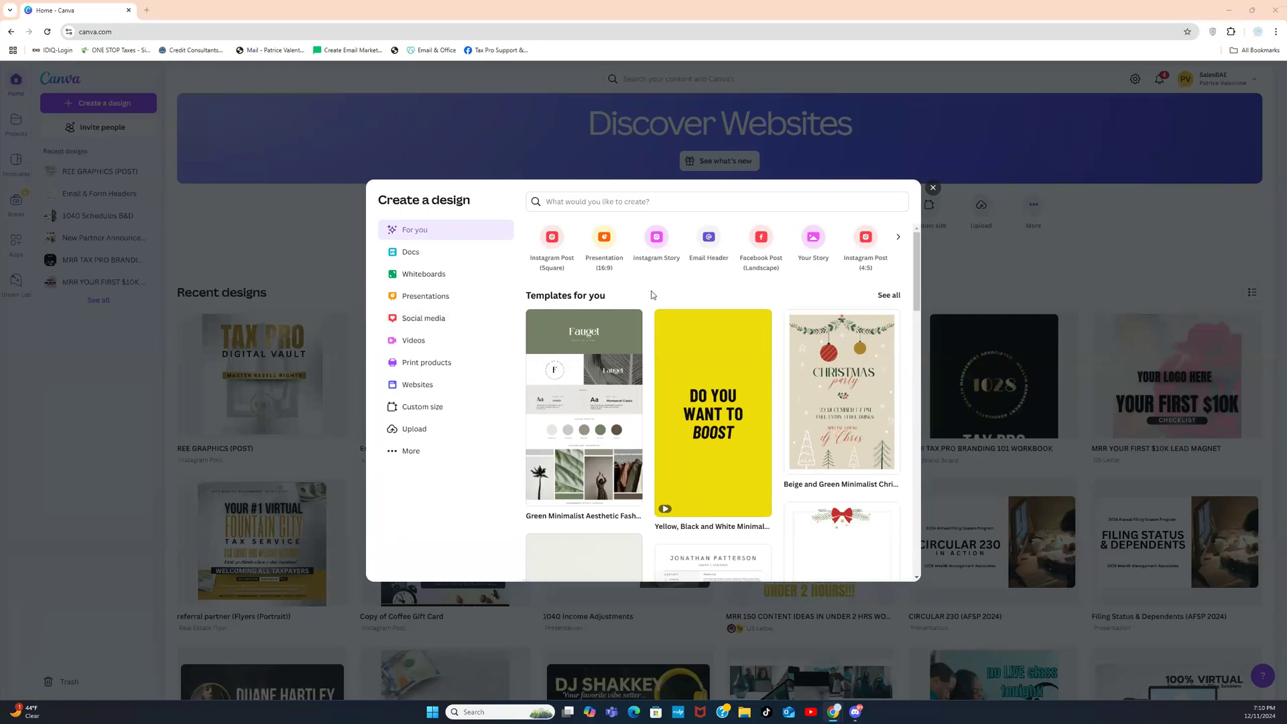
Step: Search 'mobile' and create a blank 1080 × 1920 px Mobile Video design
left_click(654, 208)
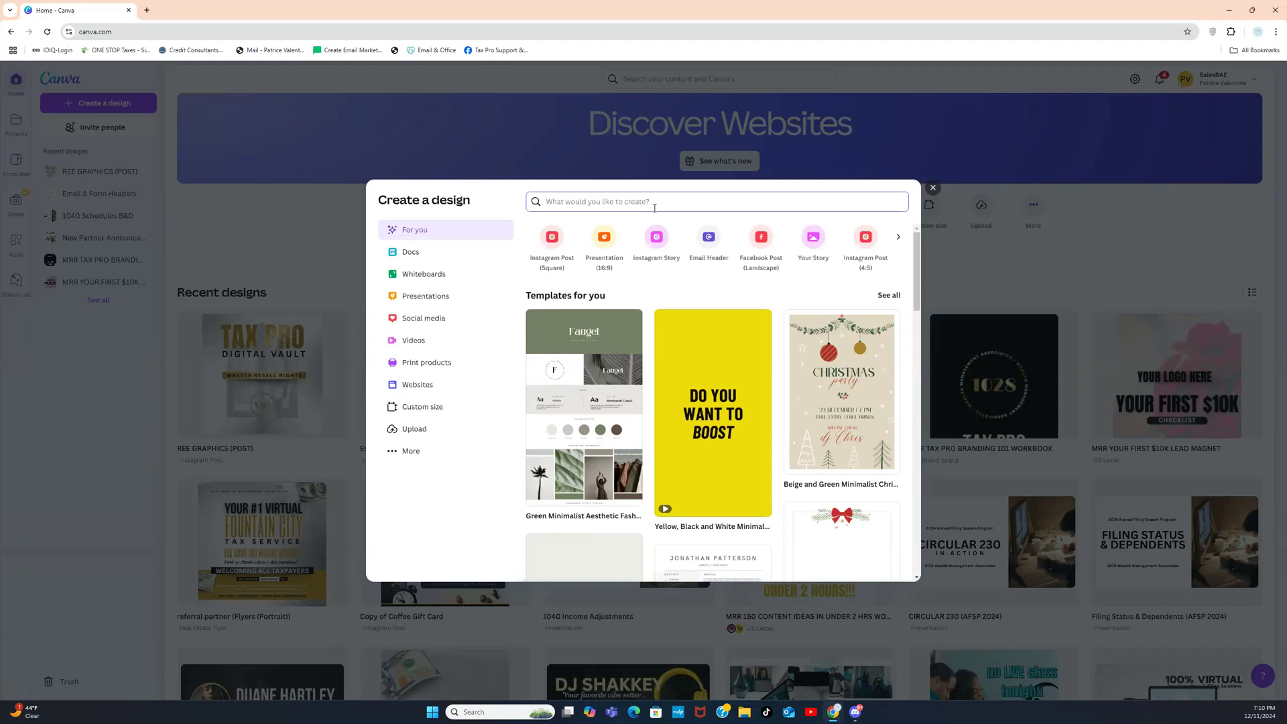
type("mobile")
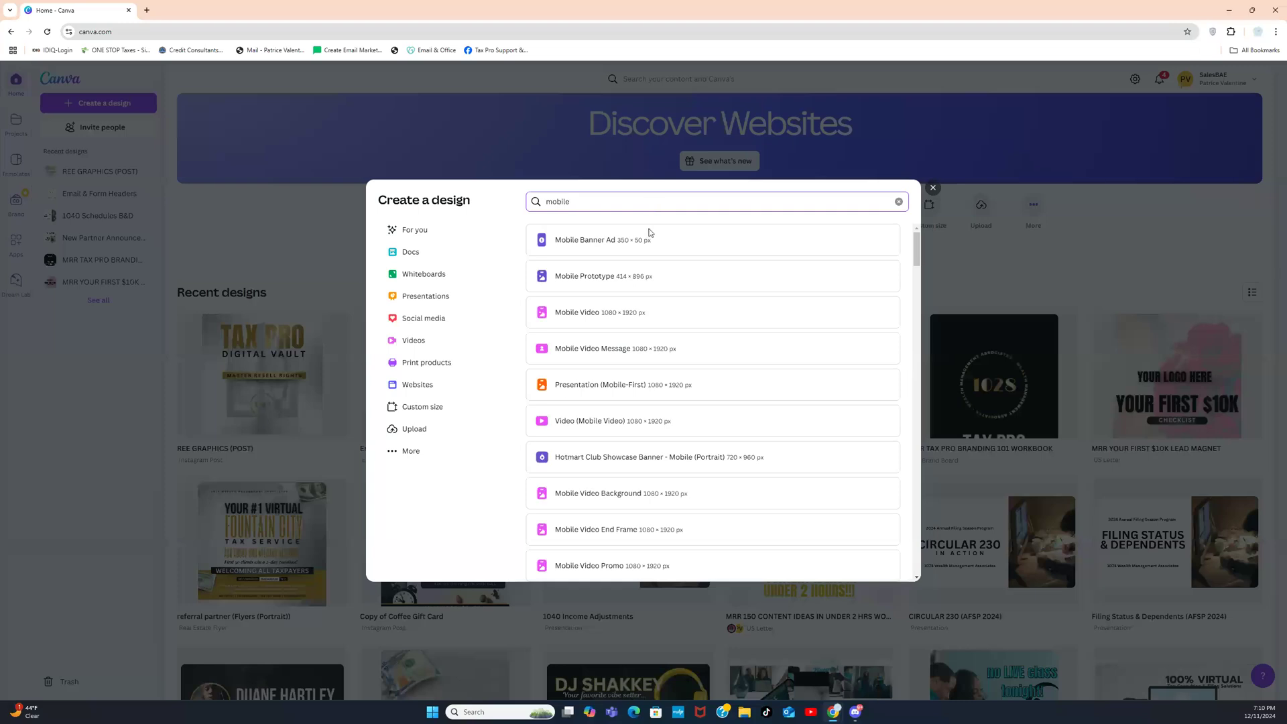
left_click(622, 320)
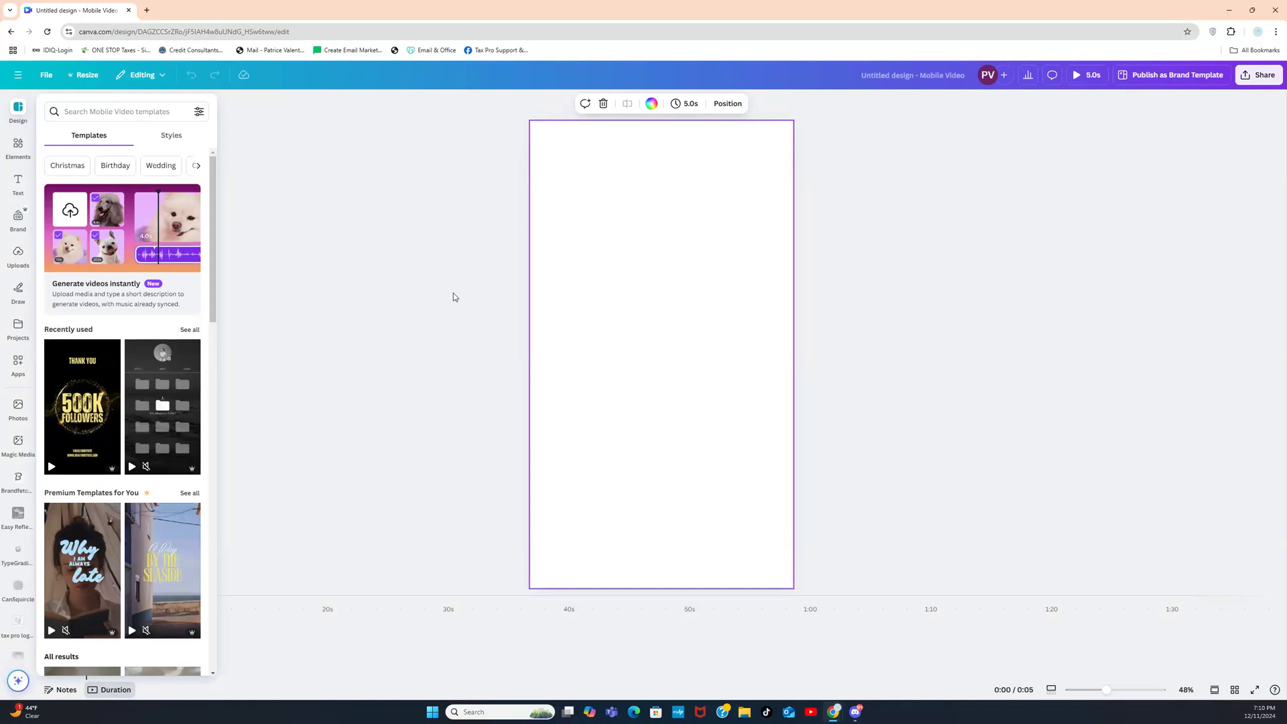
left_click_drag(215, 274, 204, 625)
left_click_drag(210, 441, 217, 627)
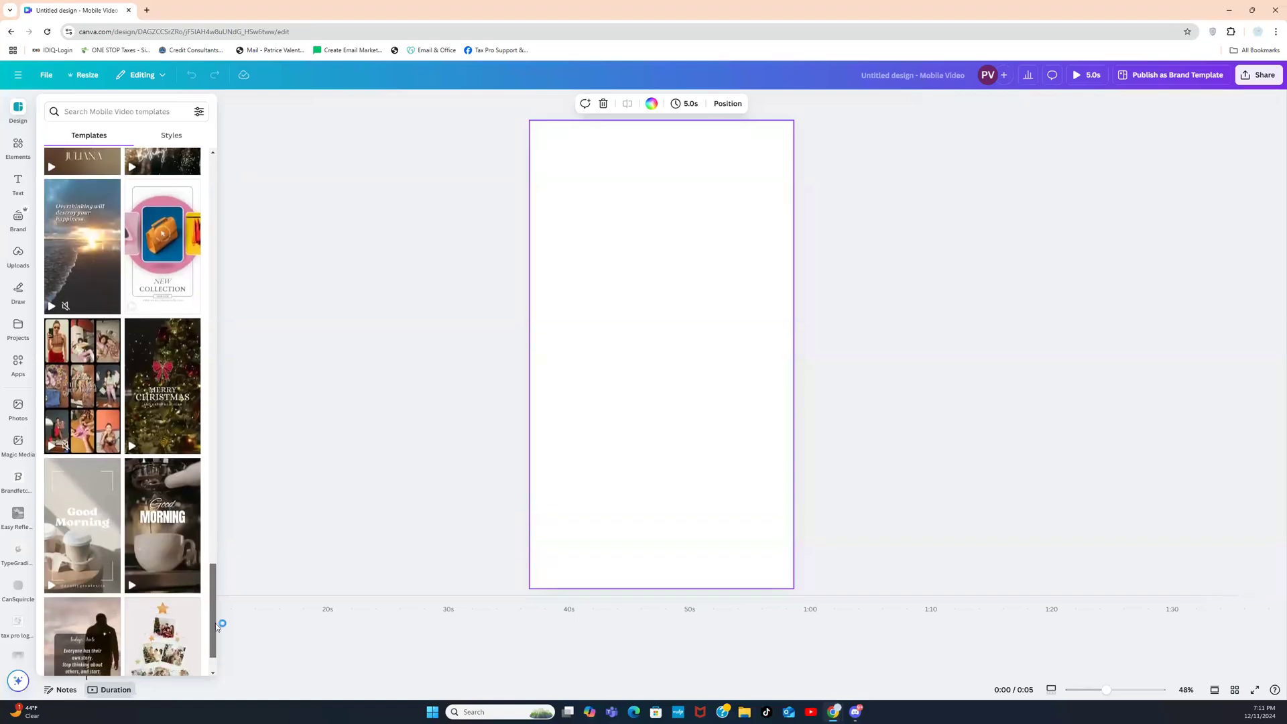
Step: Apply the Good Morning coffee template and recolor its 'Good' heading yellow
left_click(143, 532)
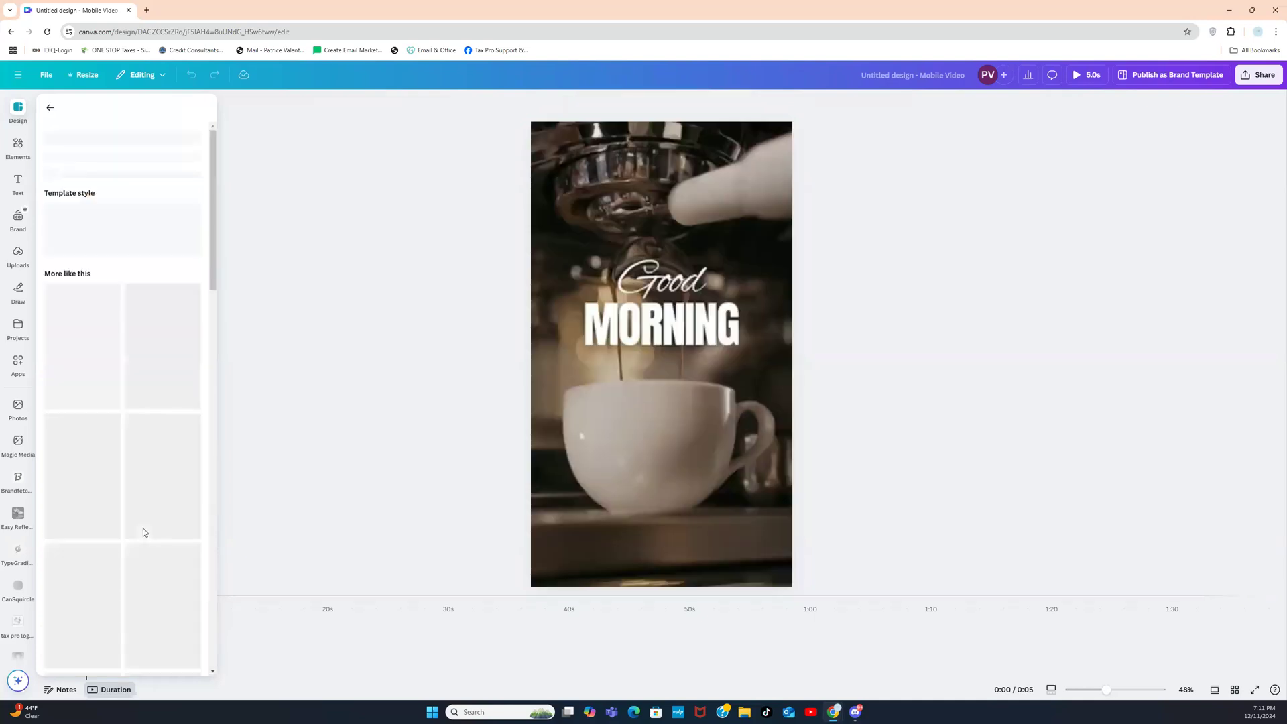
left_click(622, 311)
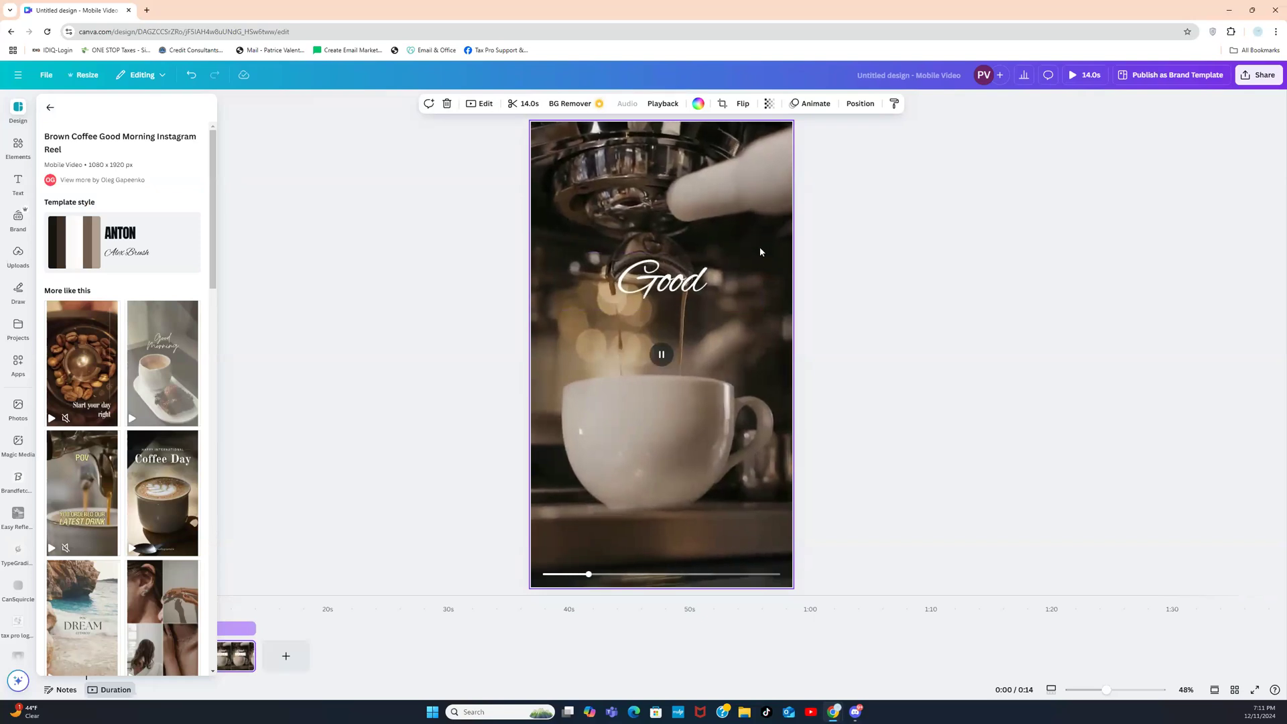
left_click(686, 278)
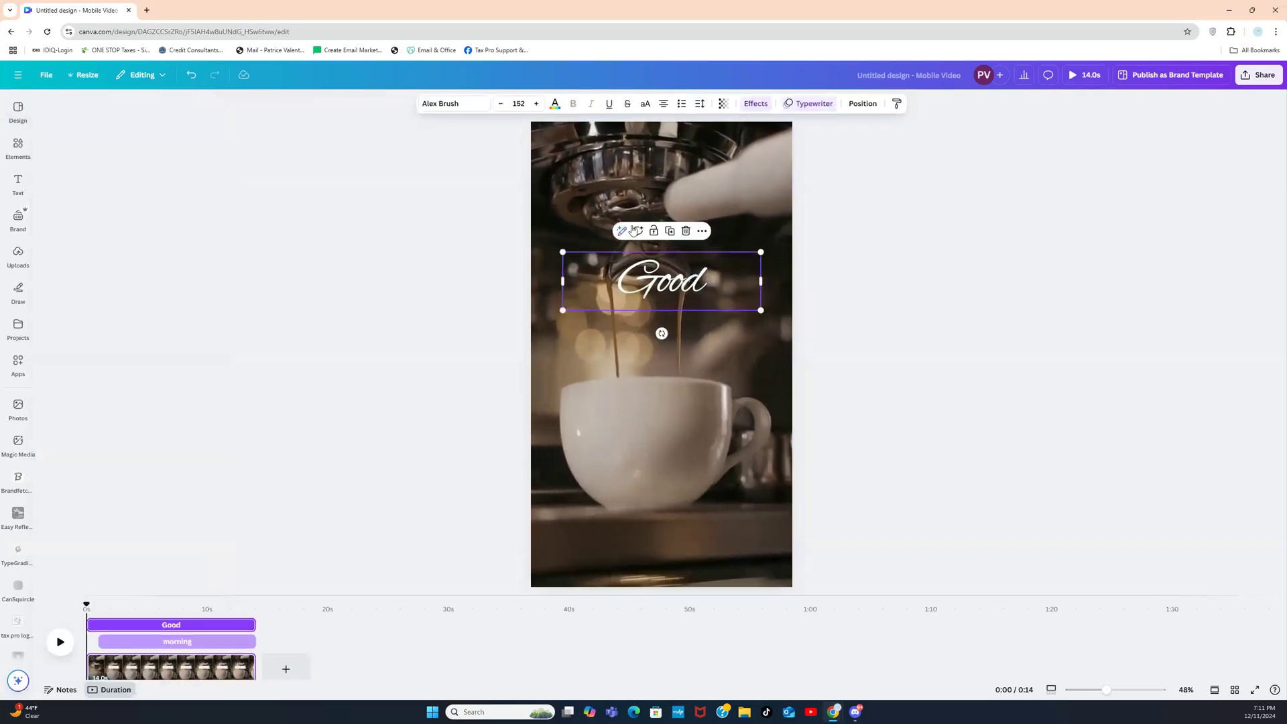
left_click(559, 107)
left_click(141, 408)
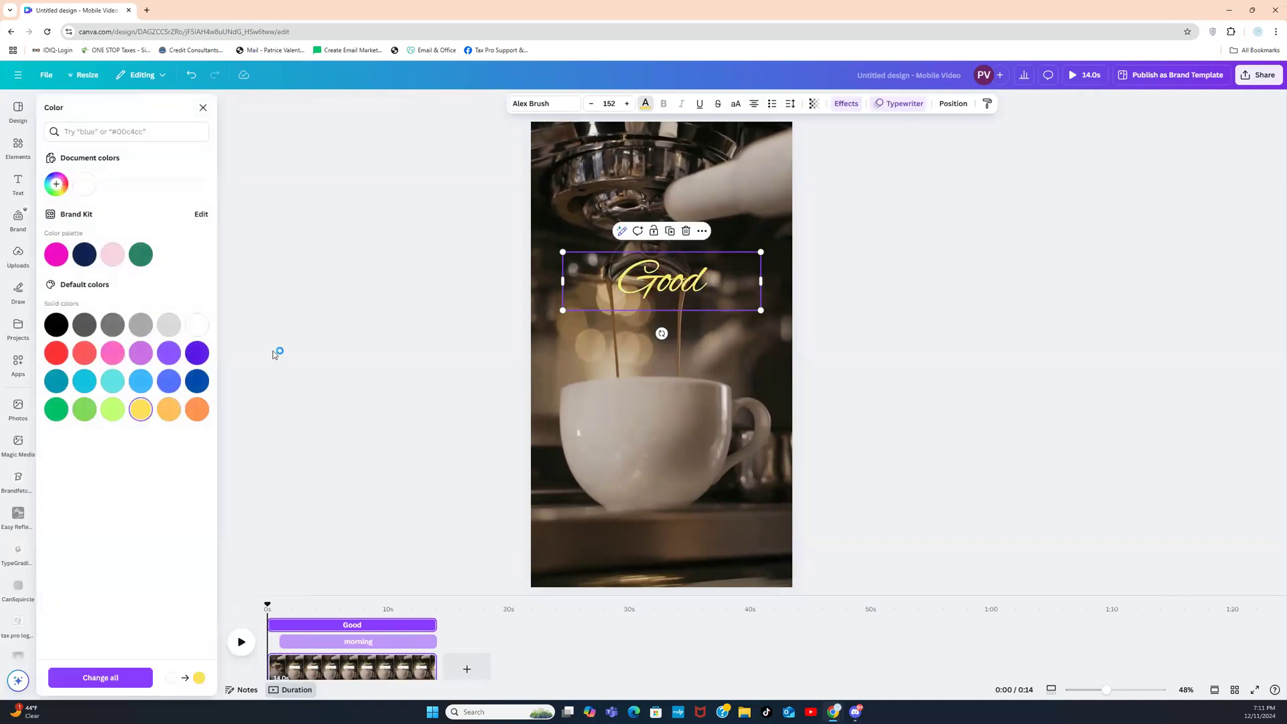
left_click(383, 299)
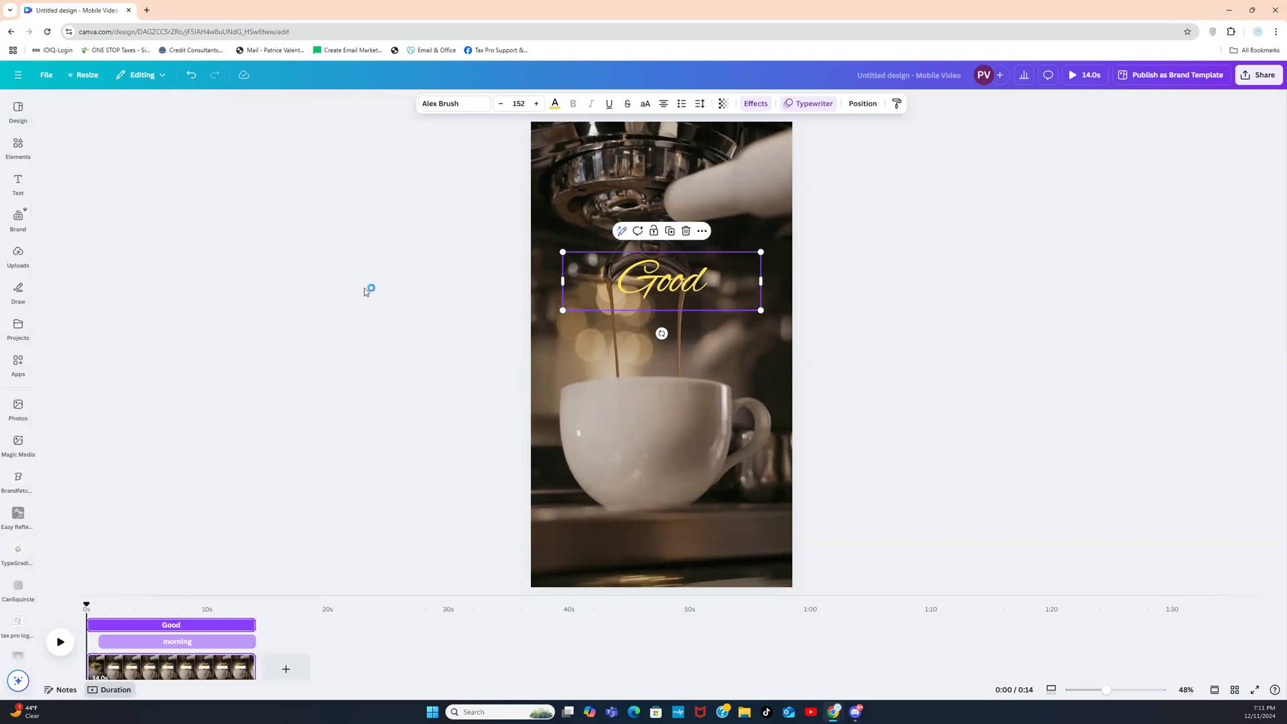
Step: Delete the Good heading and the coffee video, leaving the page empty
left_click(782, 199)
left_click_drag(508, 148, 751, 448)
key("Delete")
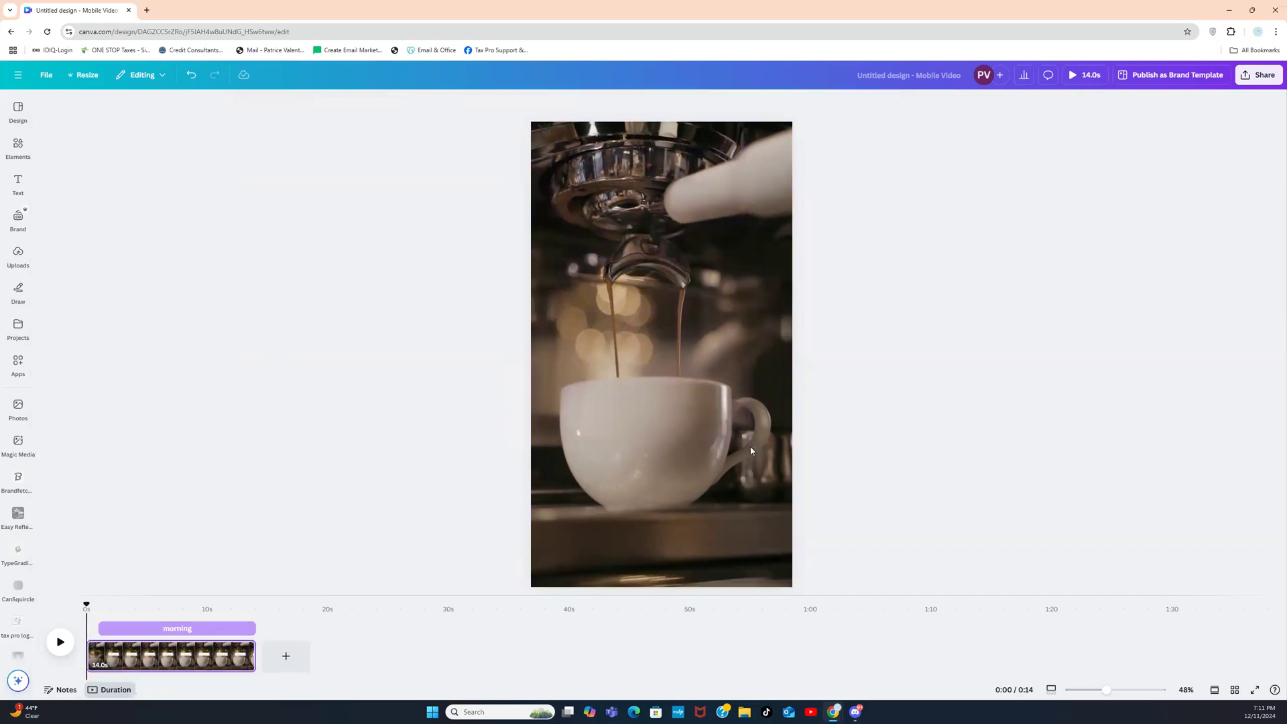
left_click(670, 343)
right_click(670, 343)
left_click(685, 236)
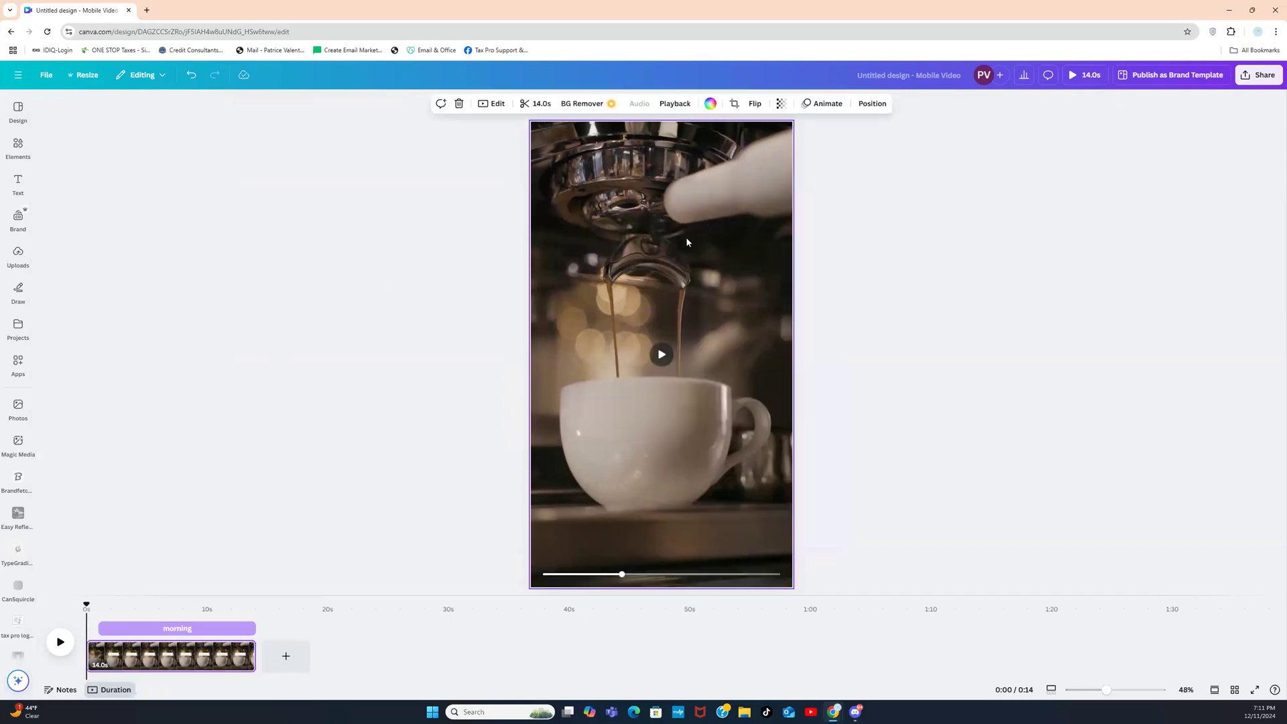
key("Delete")
Step: Open the Elements library beside the blank portrait page
left_click(18, 149)
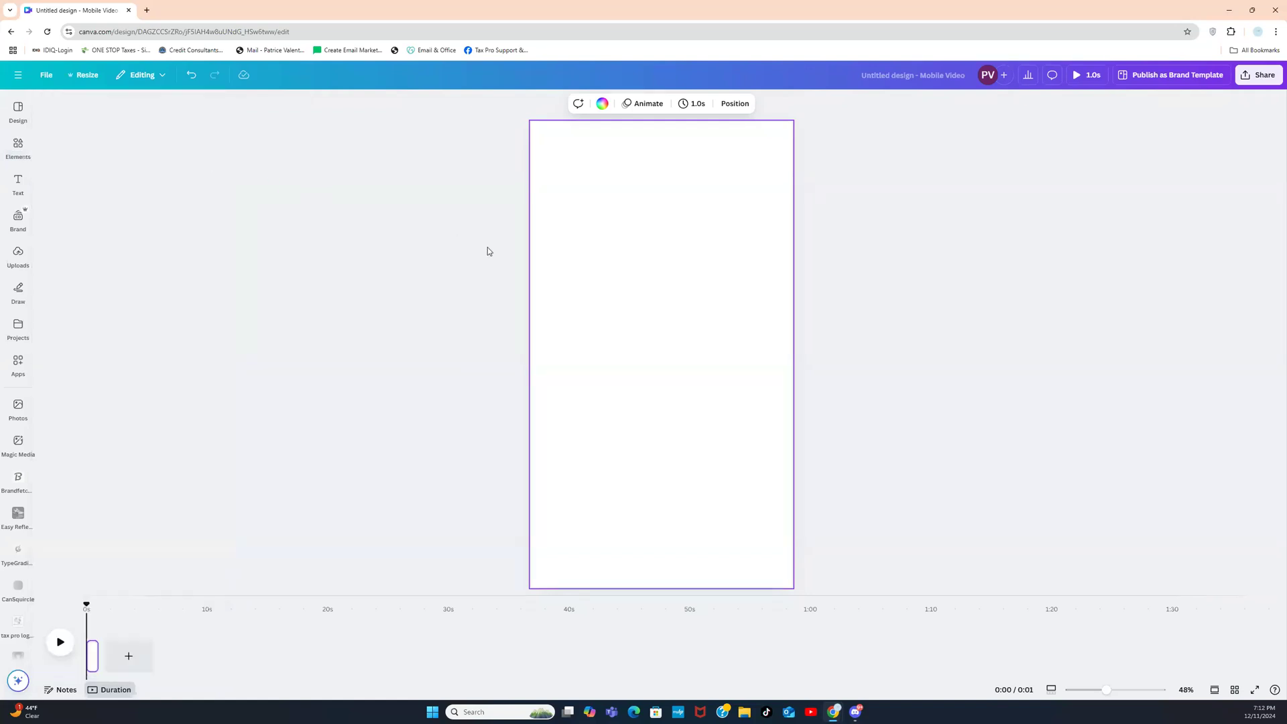
left_click(18, 146)
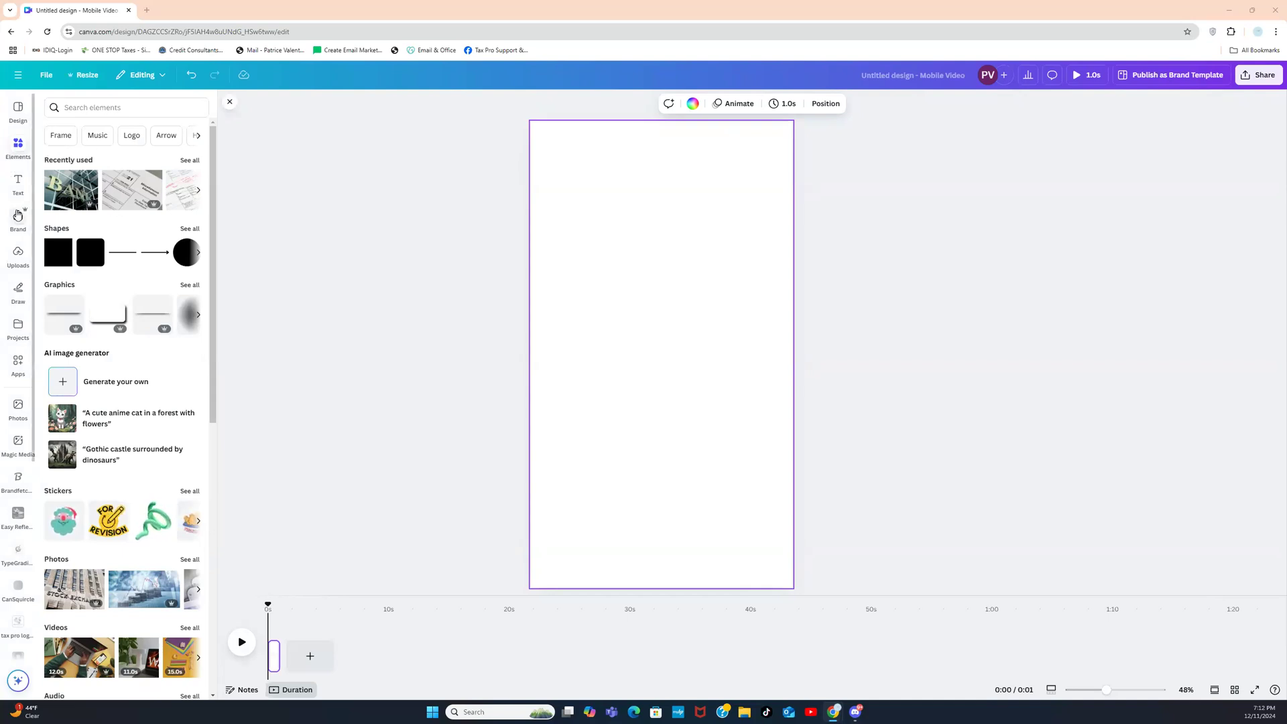
Step: Add the 13.2s office clip from Uploads > Videos to the page and adjust its top edge
left_click(13, 261)
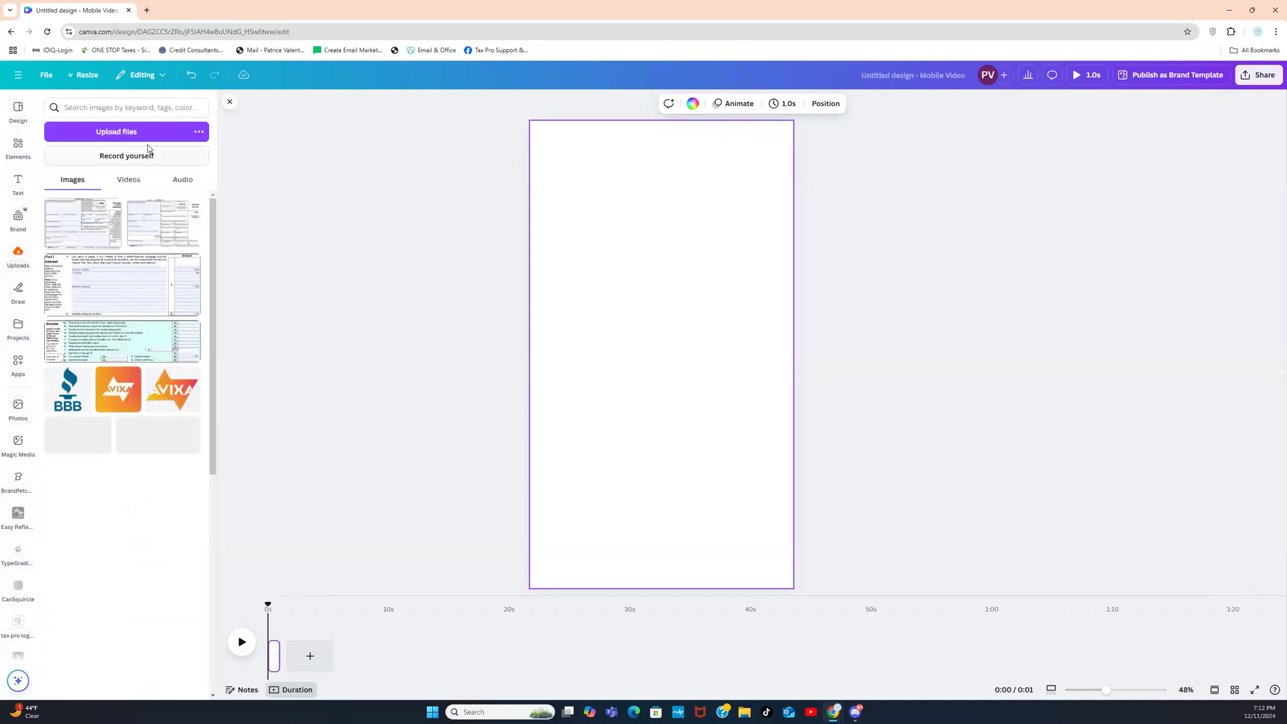
left_click(124, 180)
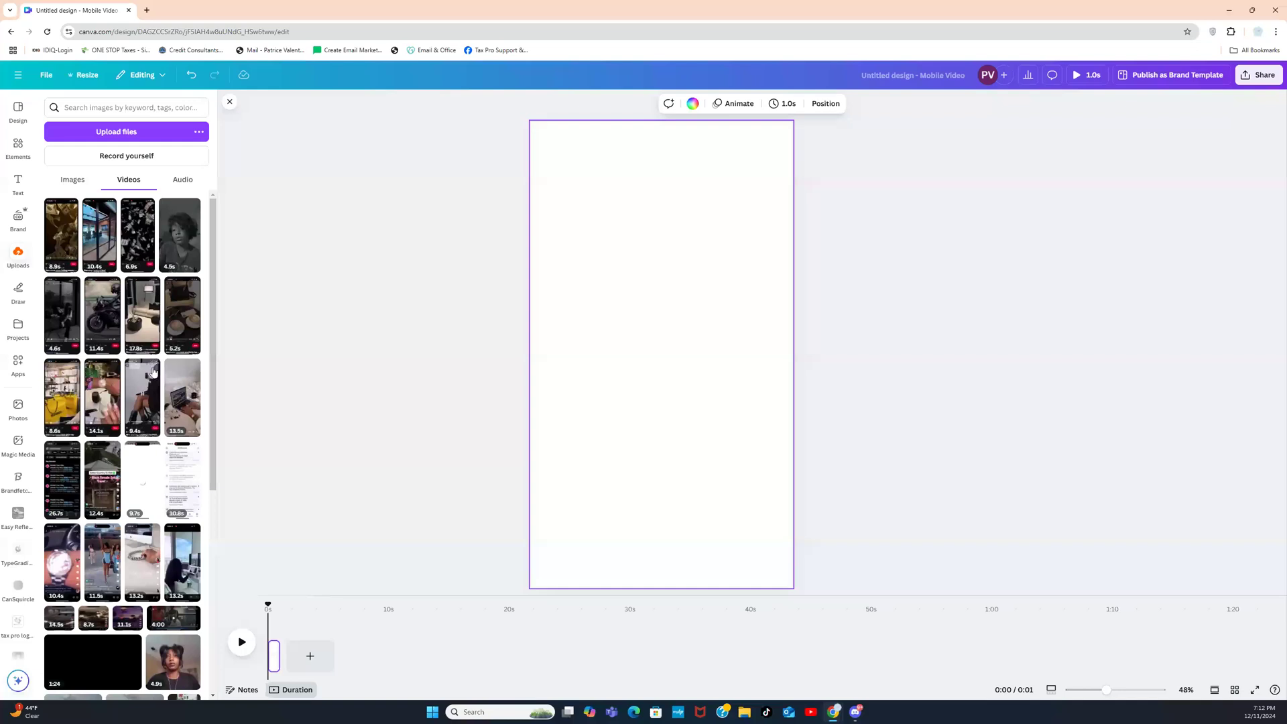
left_click_drag(215, 342, 213, 431)
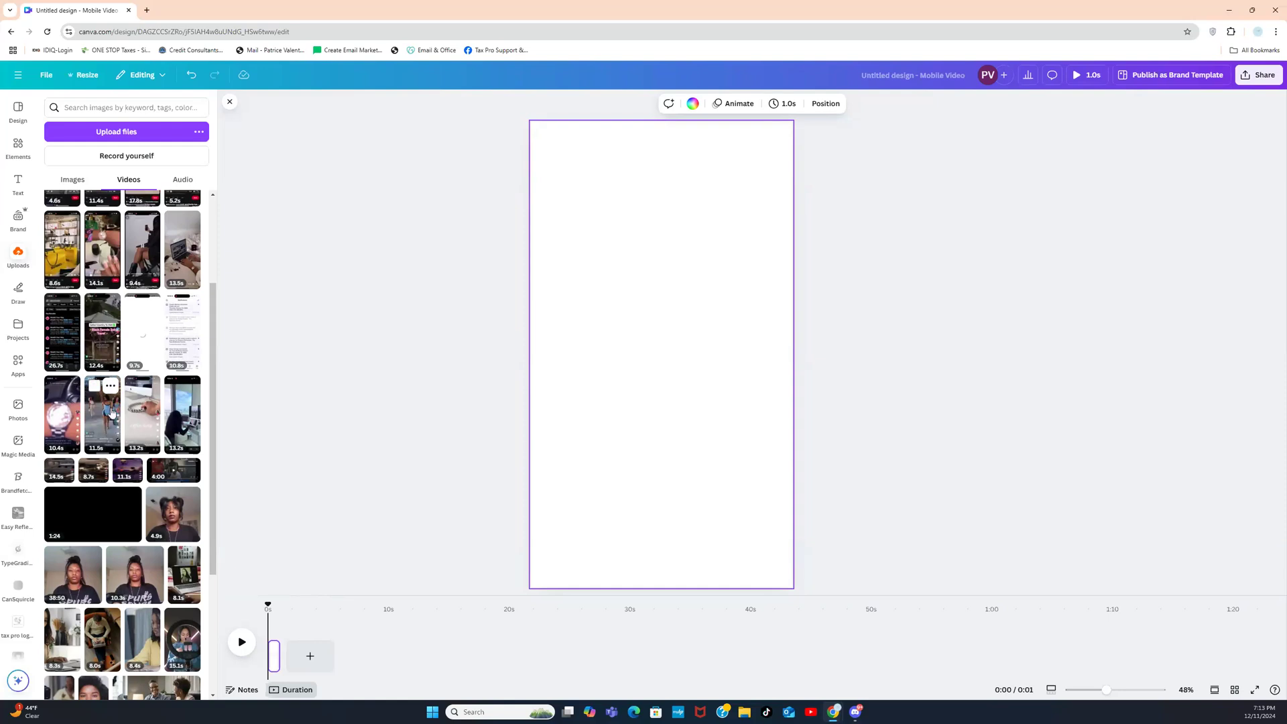
left_click(192, 421)
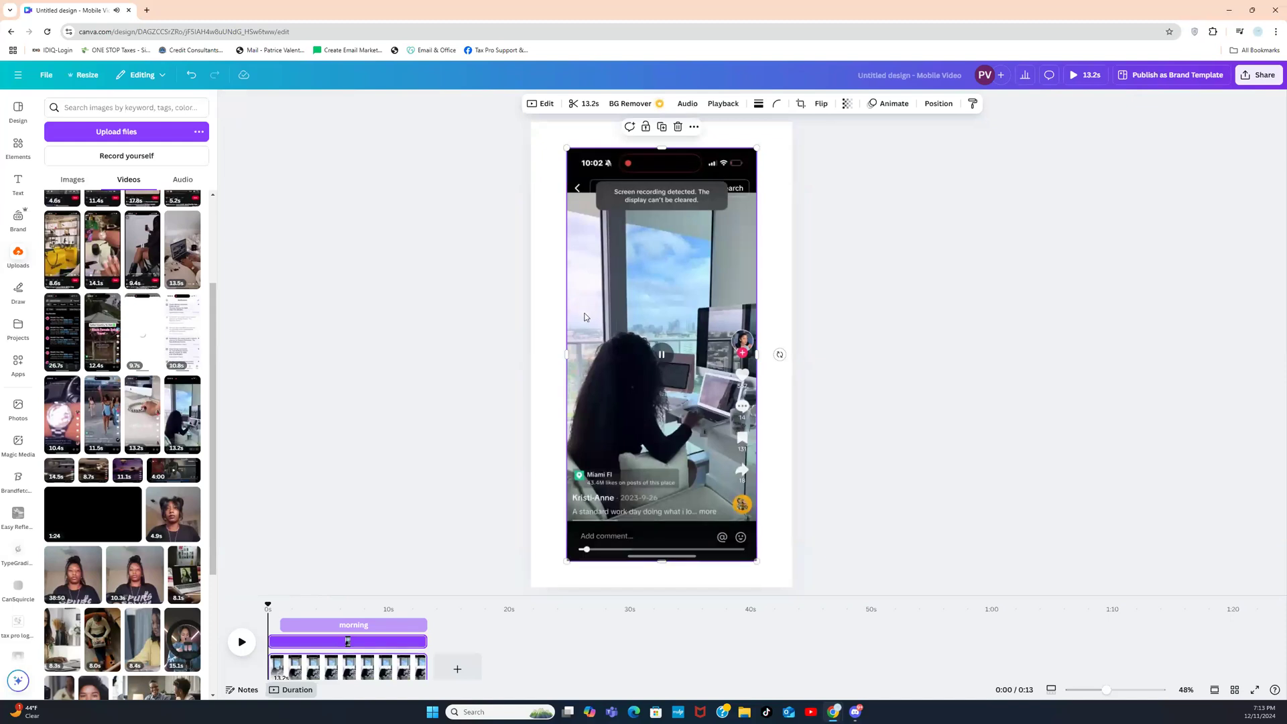
left_click(508, 348)
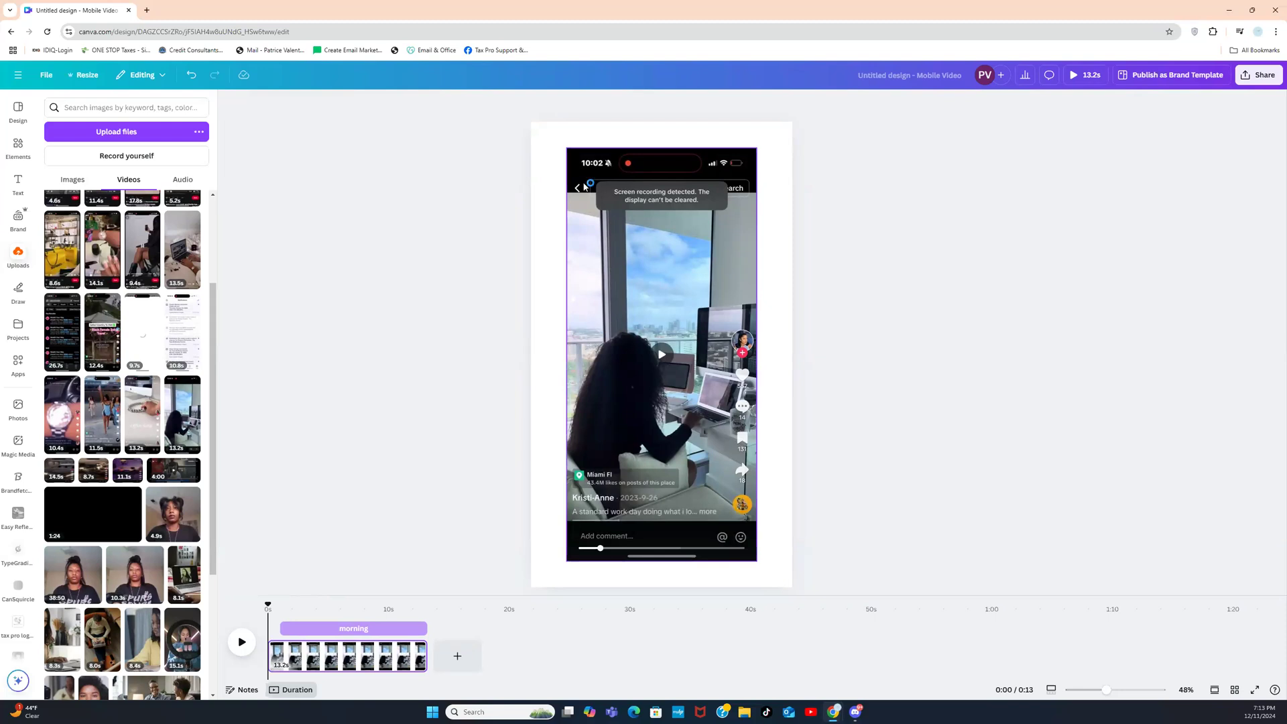
left_click(663, 150)
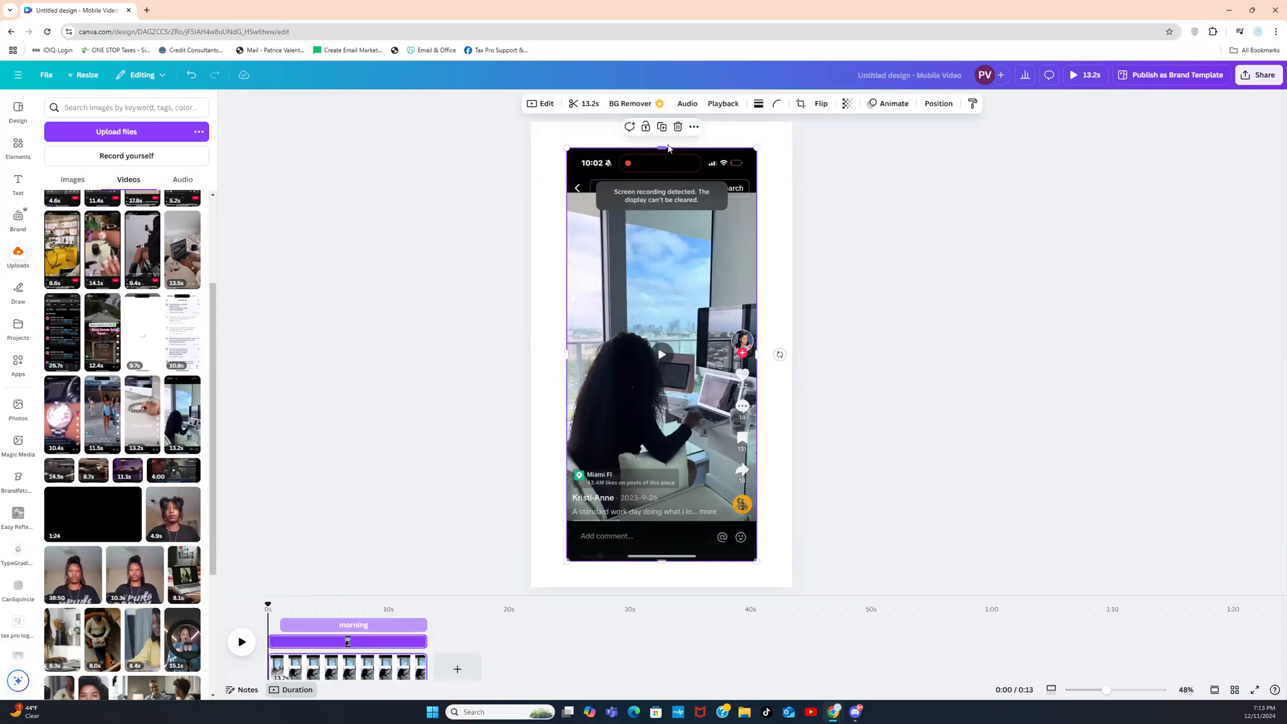
mouse_move(663, 147)
left_mouse_down()
mouse_move(660, 195)
mouse_move(657, 146)
left_mouse_up()
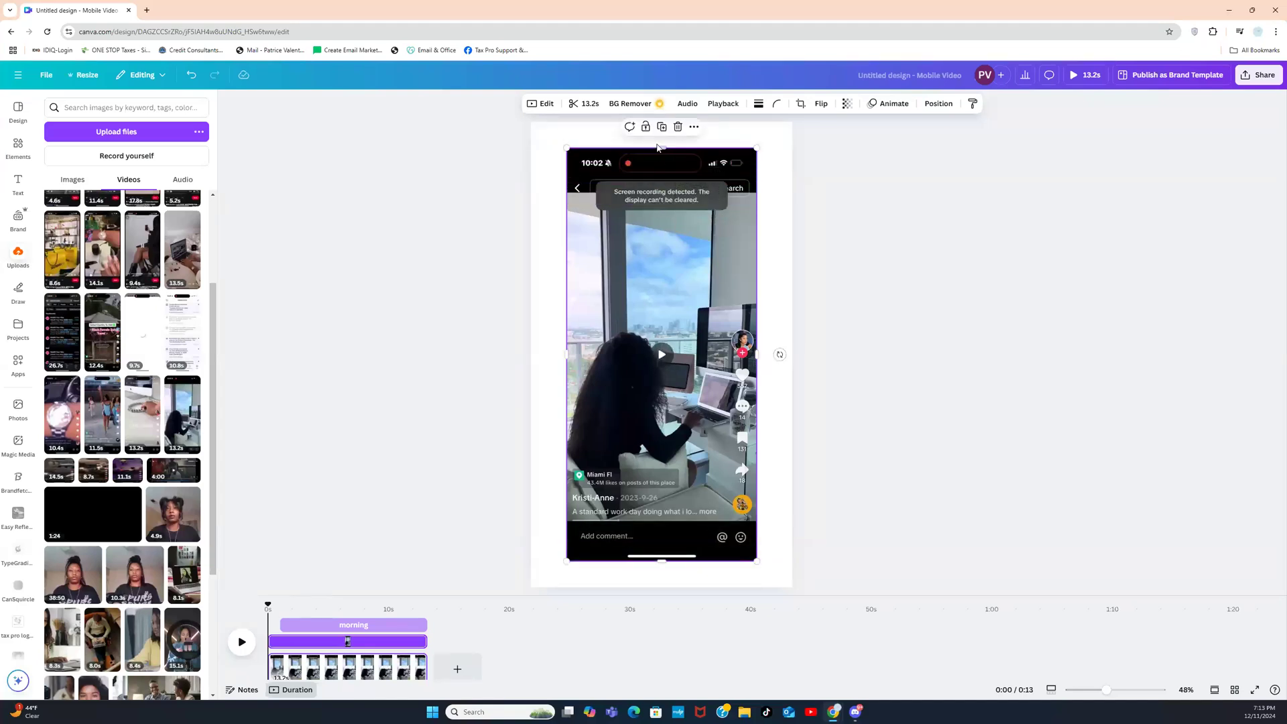
Step: Set the office clip as the page background so it fills the page edge to edge
right_click(662, 214)
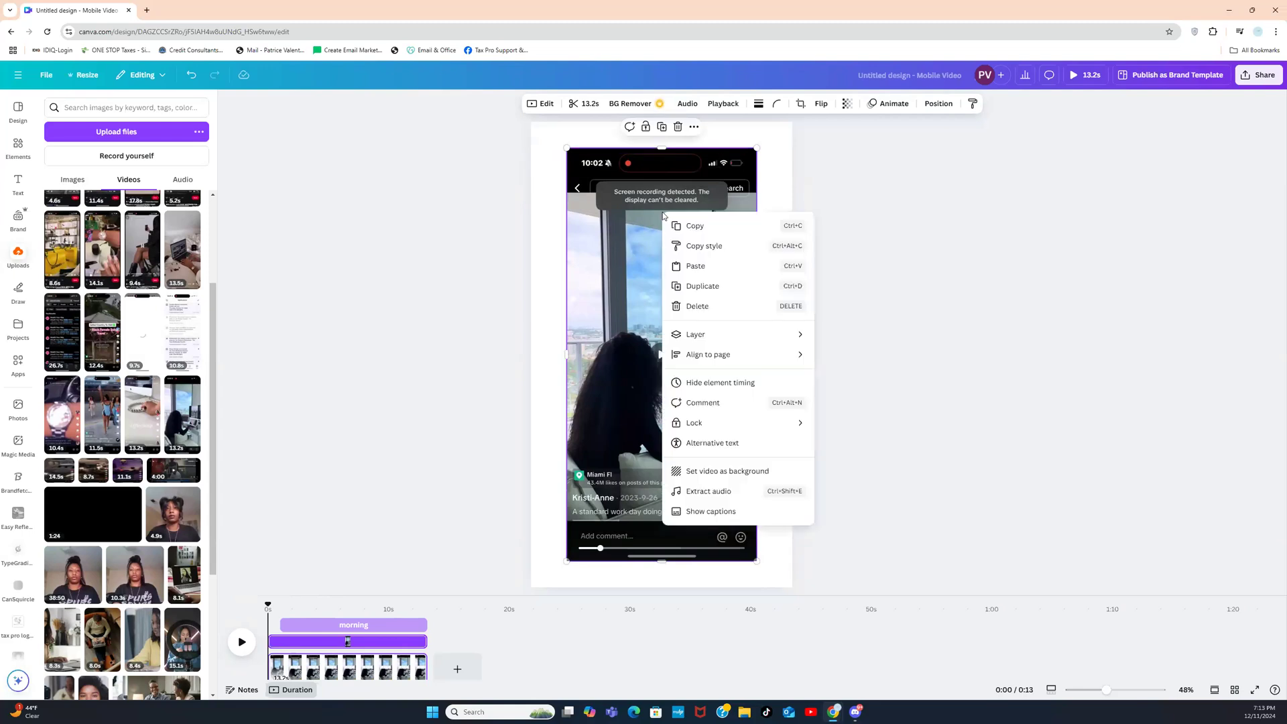
left_click(727, 469)
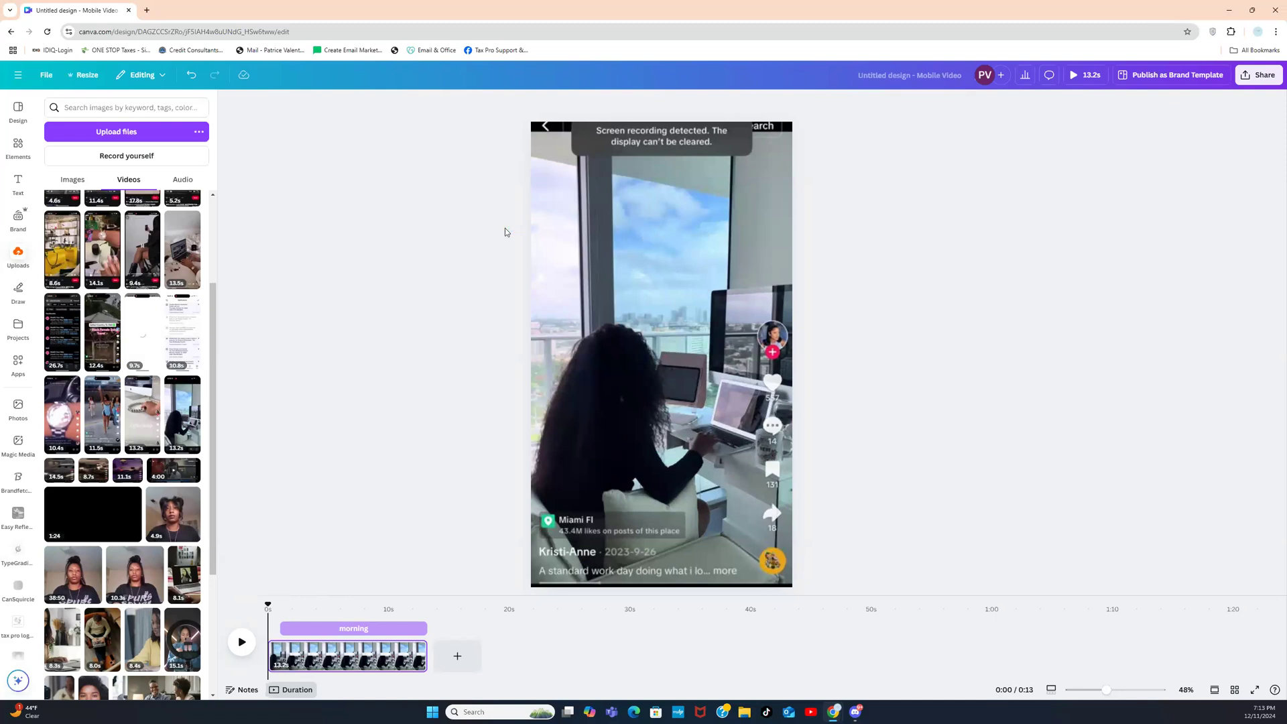
left_click(18, 146)
Step: Search Elements for 'person typ' and view all the typing video results
left_click(93, 109)
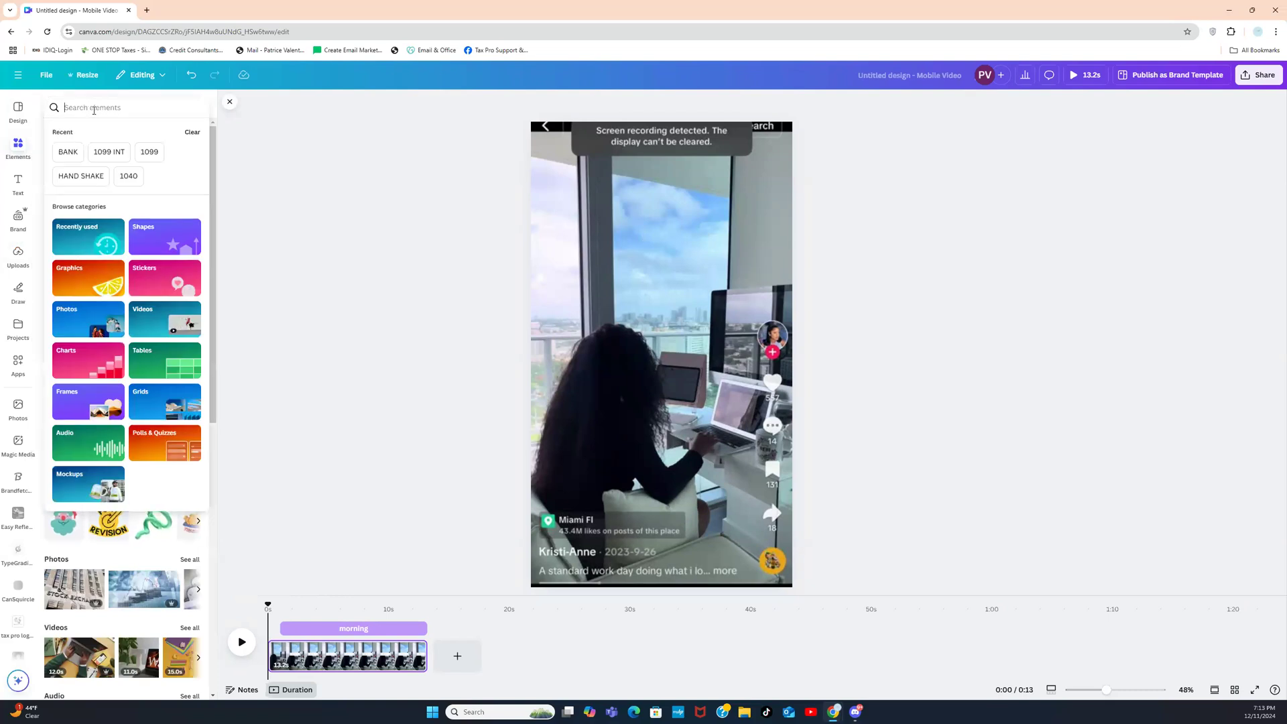
type("person typing")
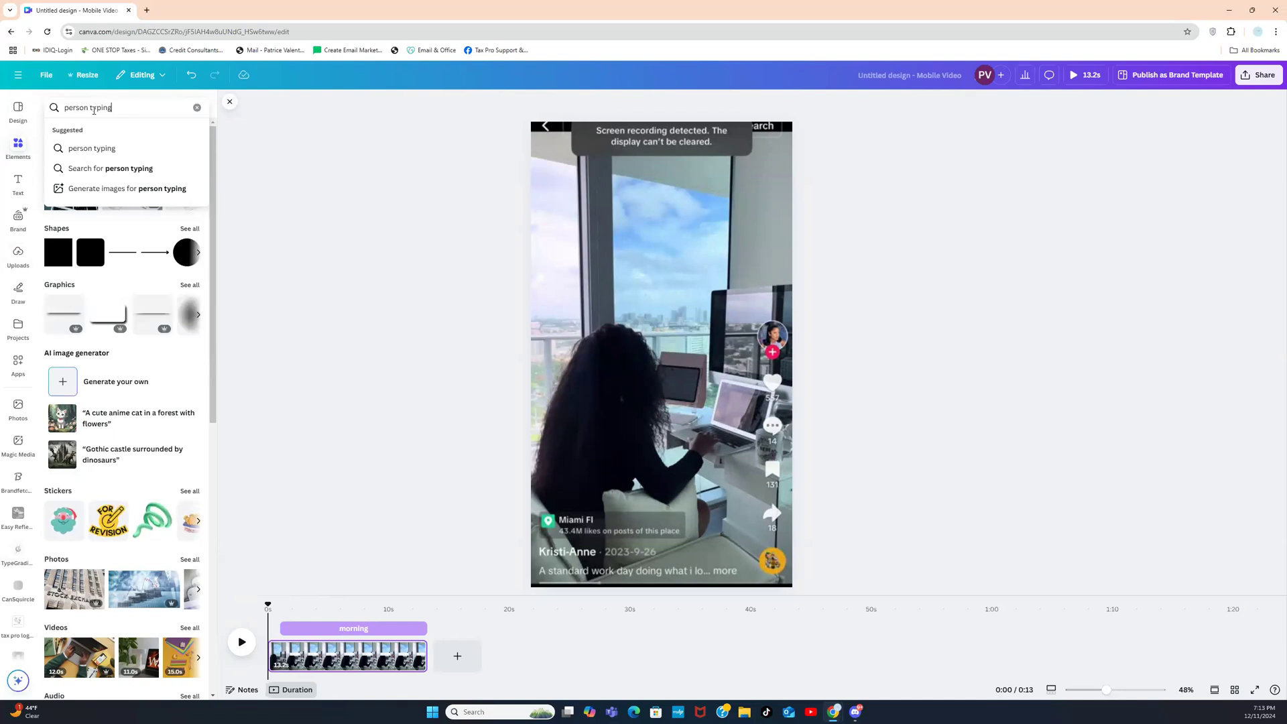
key("Return")
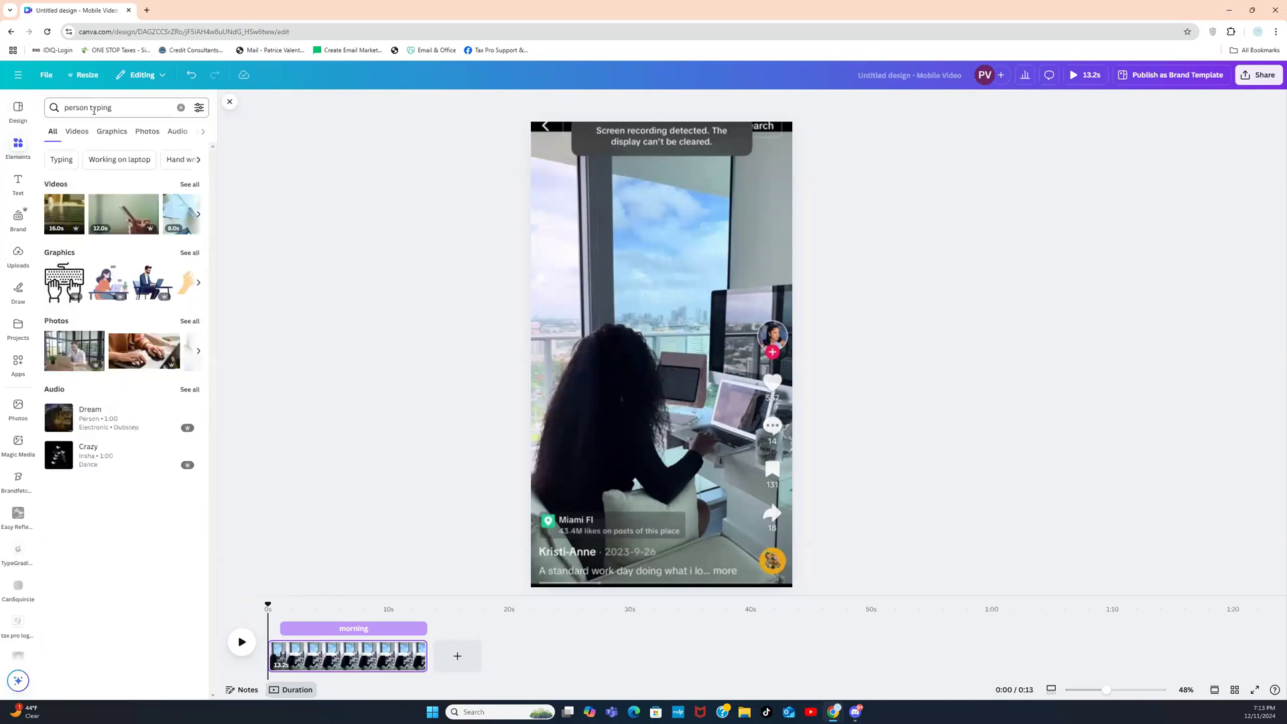
left_click(189, 185)
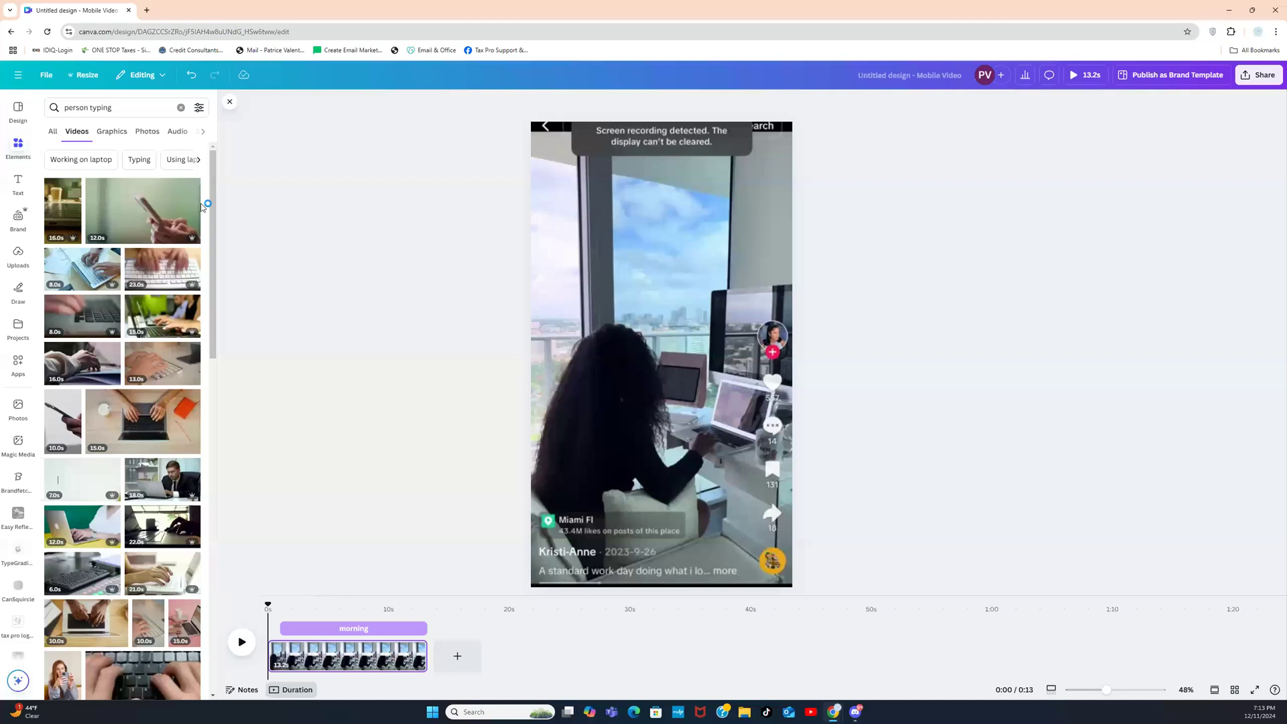
mouse_move(213, 219)
left_mouse_down()
mouse_move(188, 417)
mouse_move(214, 402)
mouse_move(214, 442)
mouse_move(213, 214)
left_mouse_up()
Step: Replace the search with 'black woman at office' and scroll through the video results
triple_click(154, 108)
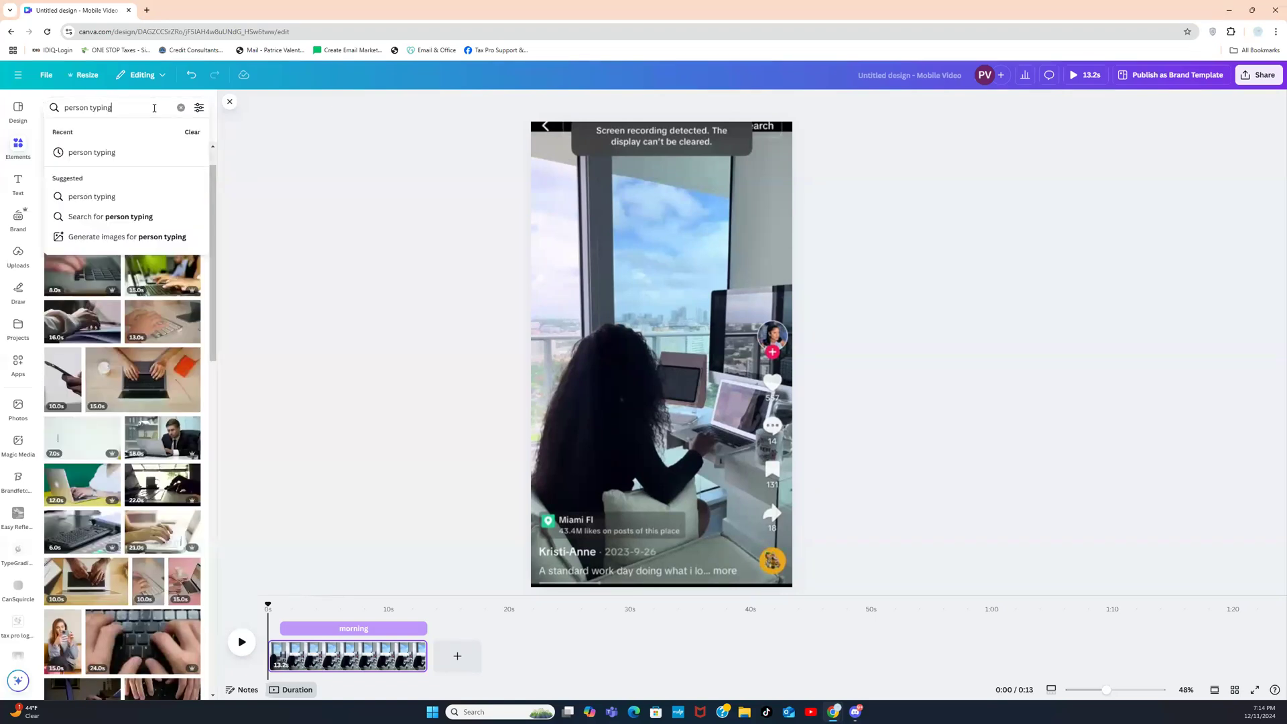
type("black eo")
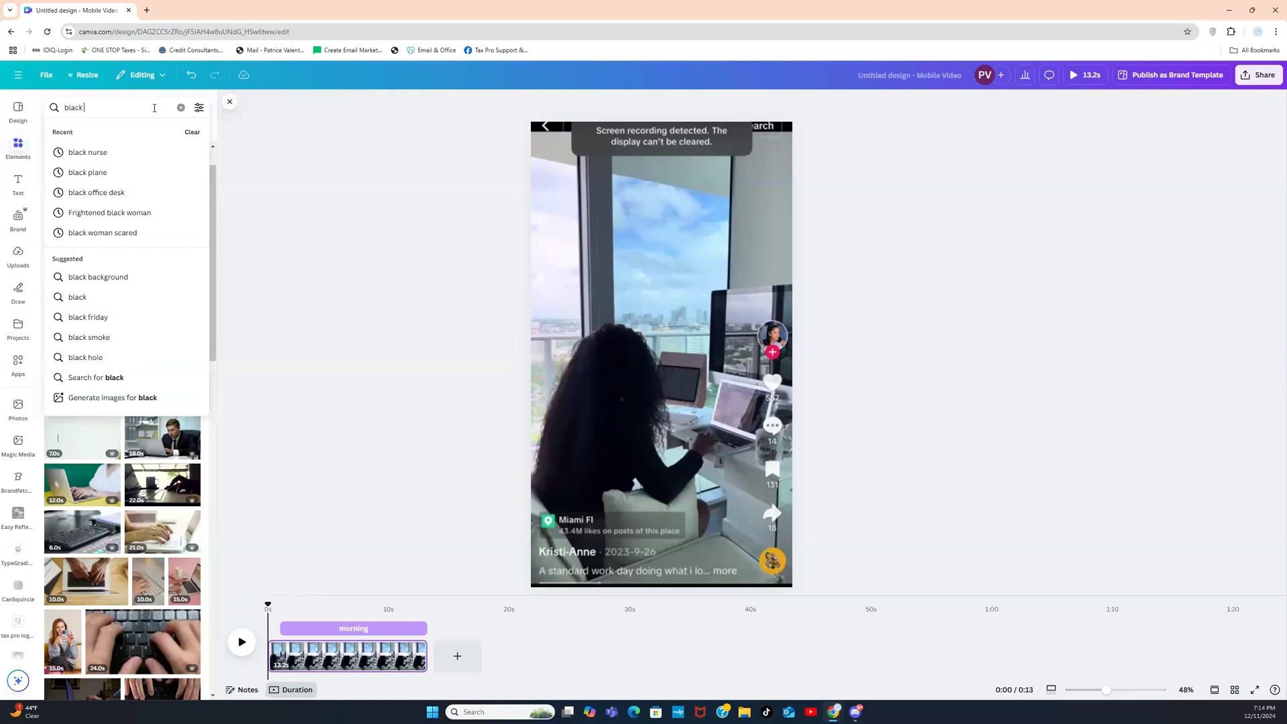
key("BackSpace")
key("BackSpace")
type("woman at o")
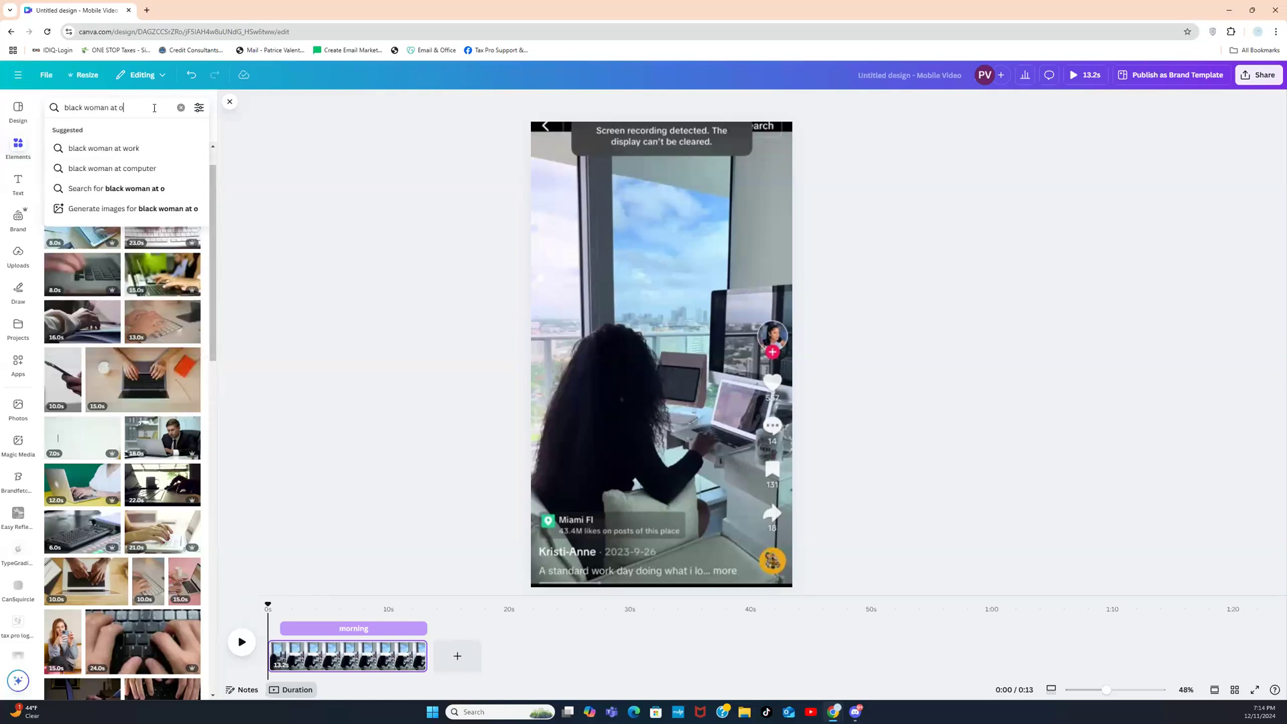
type("ffice")
key("Return")
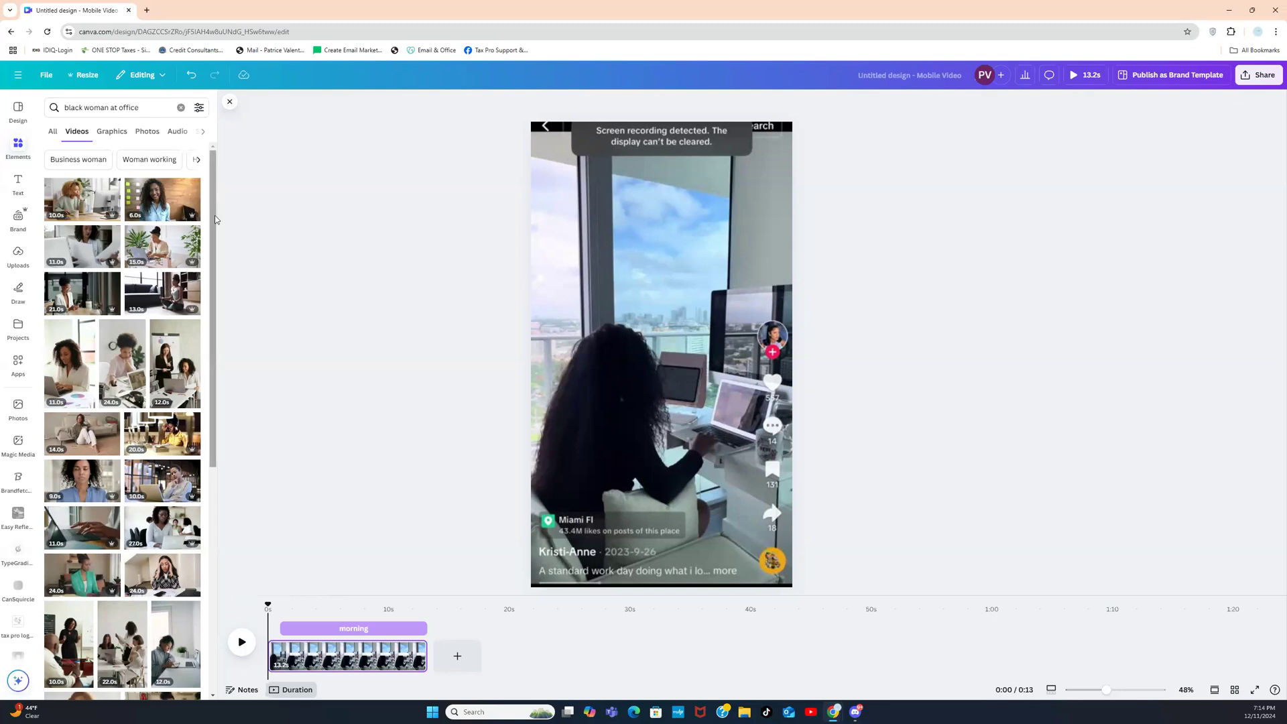
left_click_drag(211, 211, 208, 317)
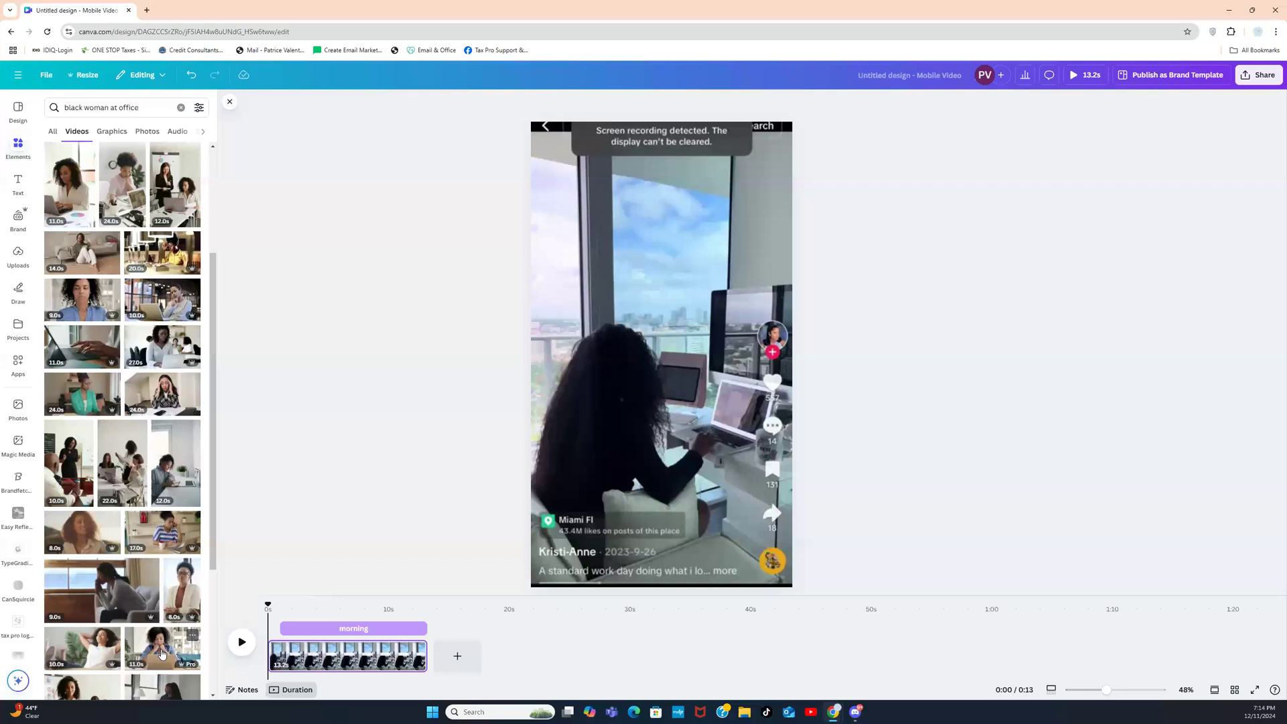
scroll(210, 469, "up", 2)
left_click_drag(210, 469, 205, 718)
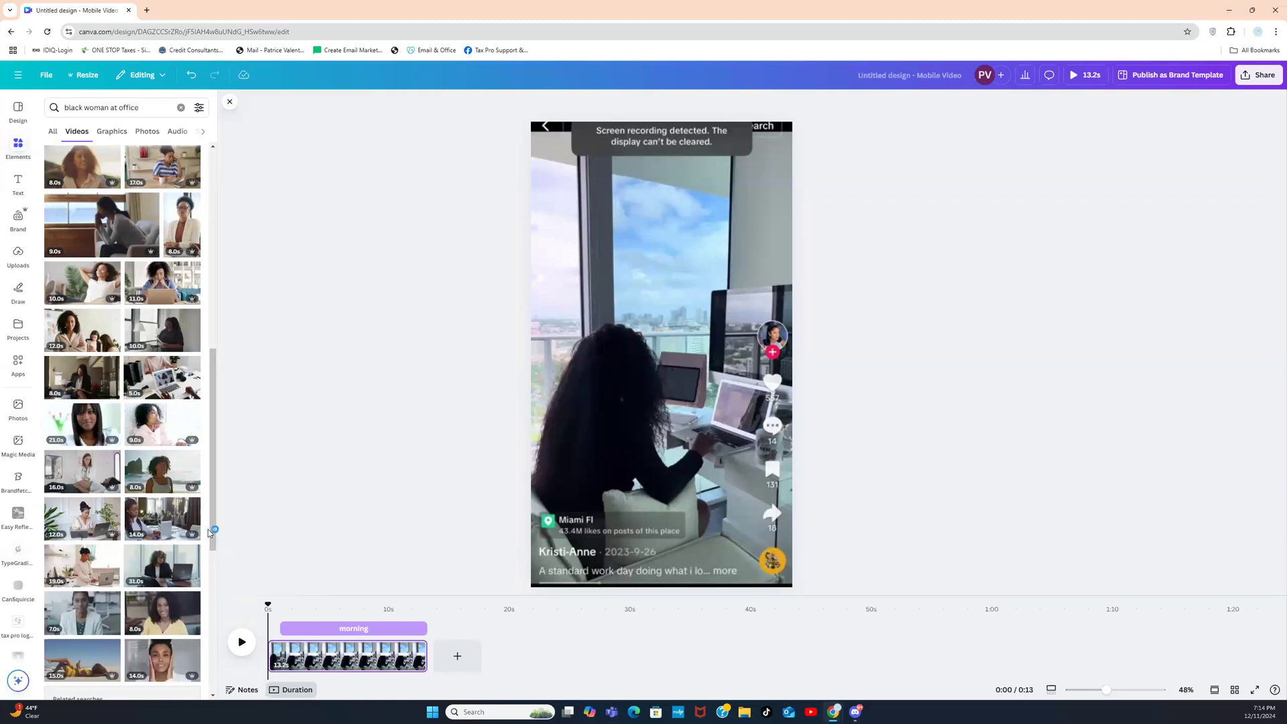
left_click_drag(213, 532, 220, 477)
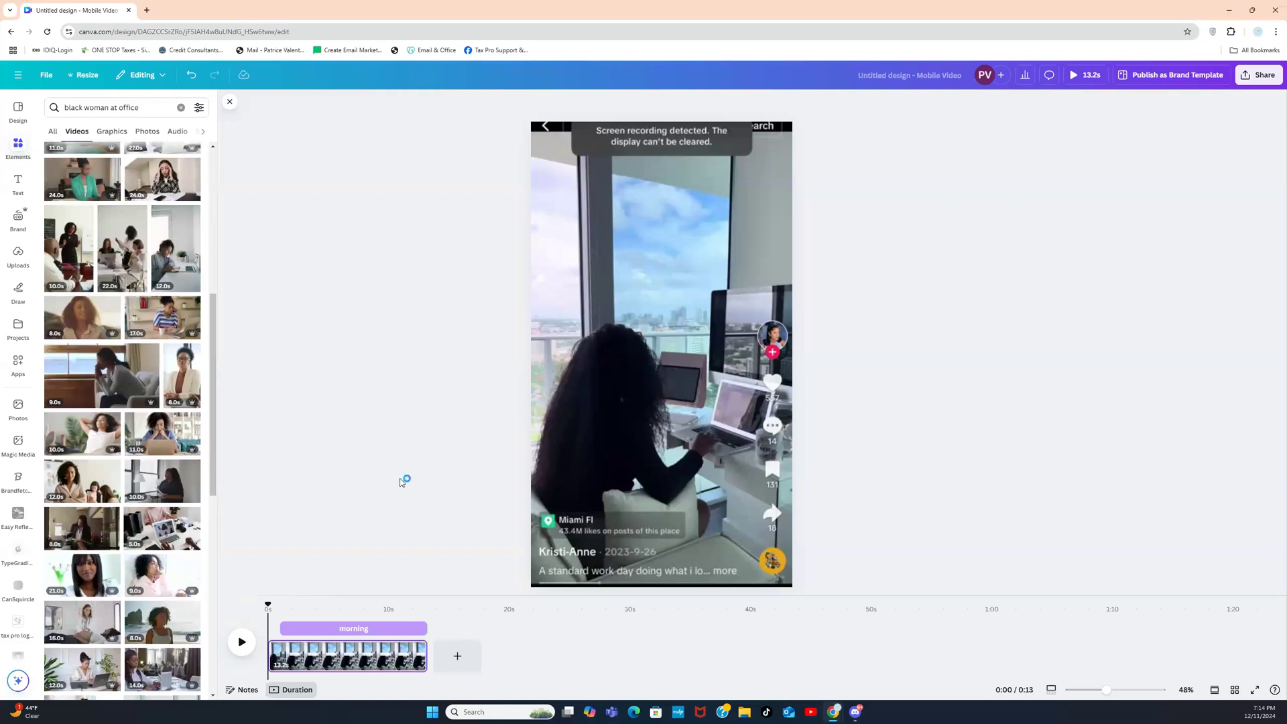
Step: Add a blank page after the clip, test and remove a laptop video, and check a clip's details
left_click(443, 658)
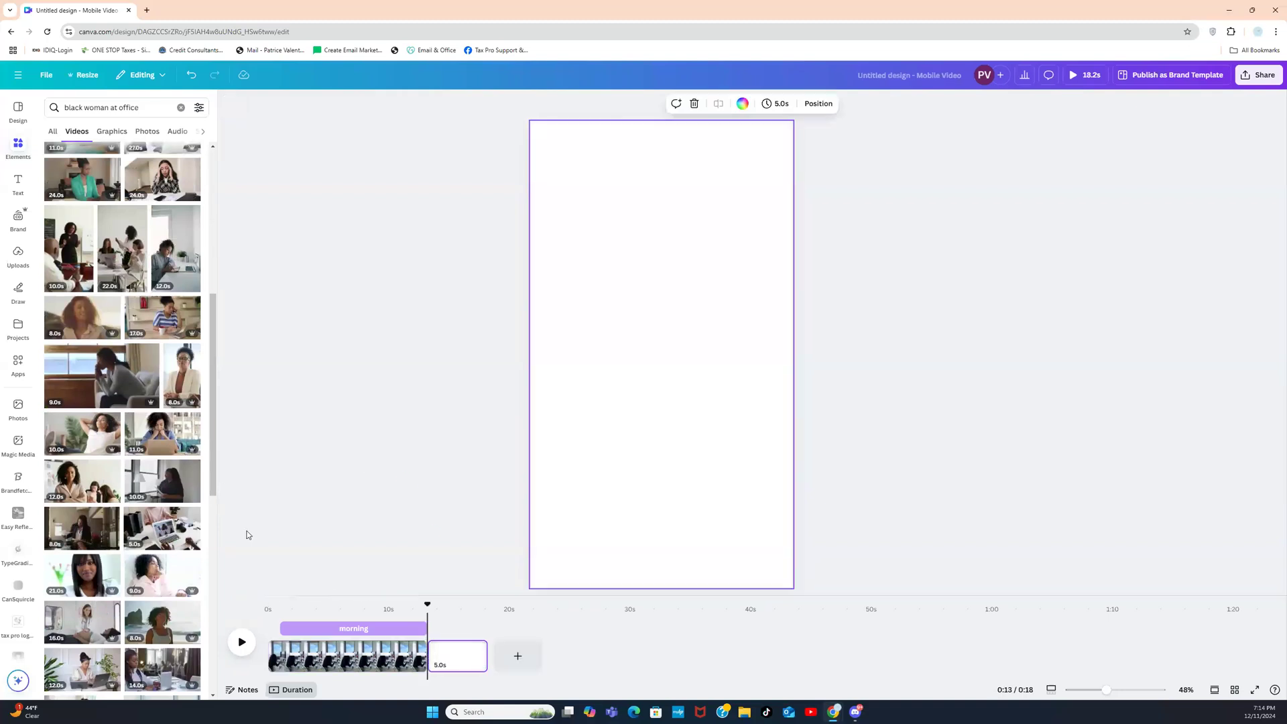
left_click(180, 443)
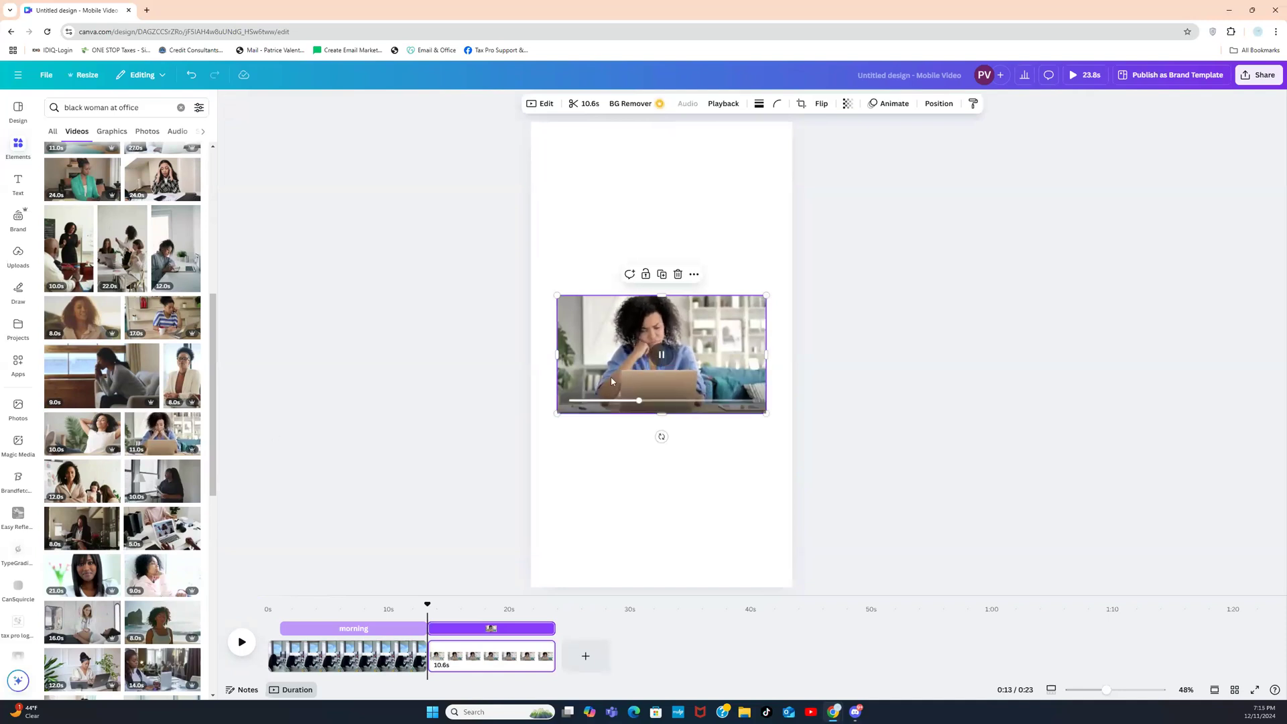
key("Delete")
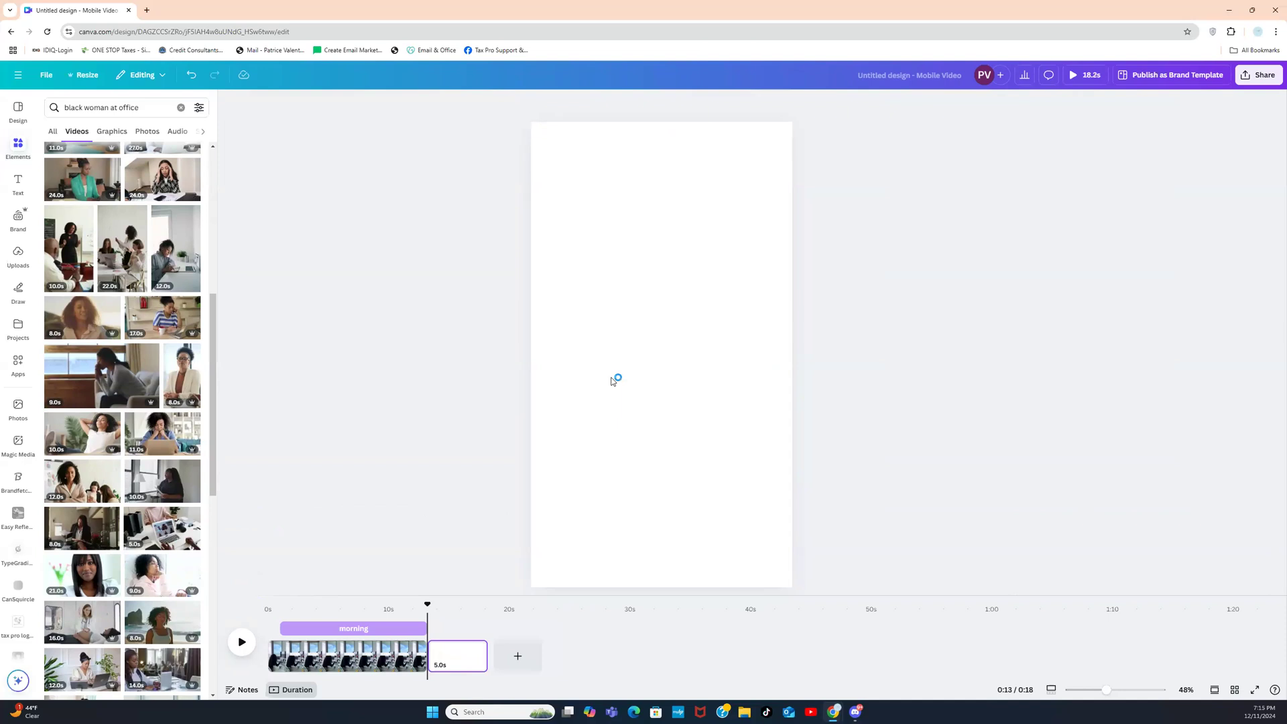
left_click(192, 422)
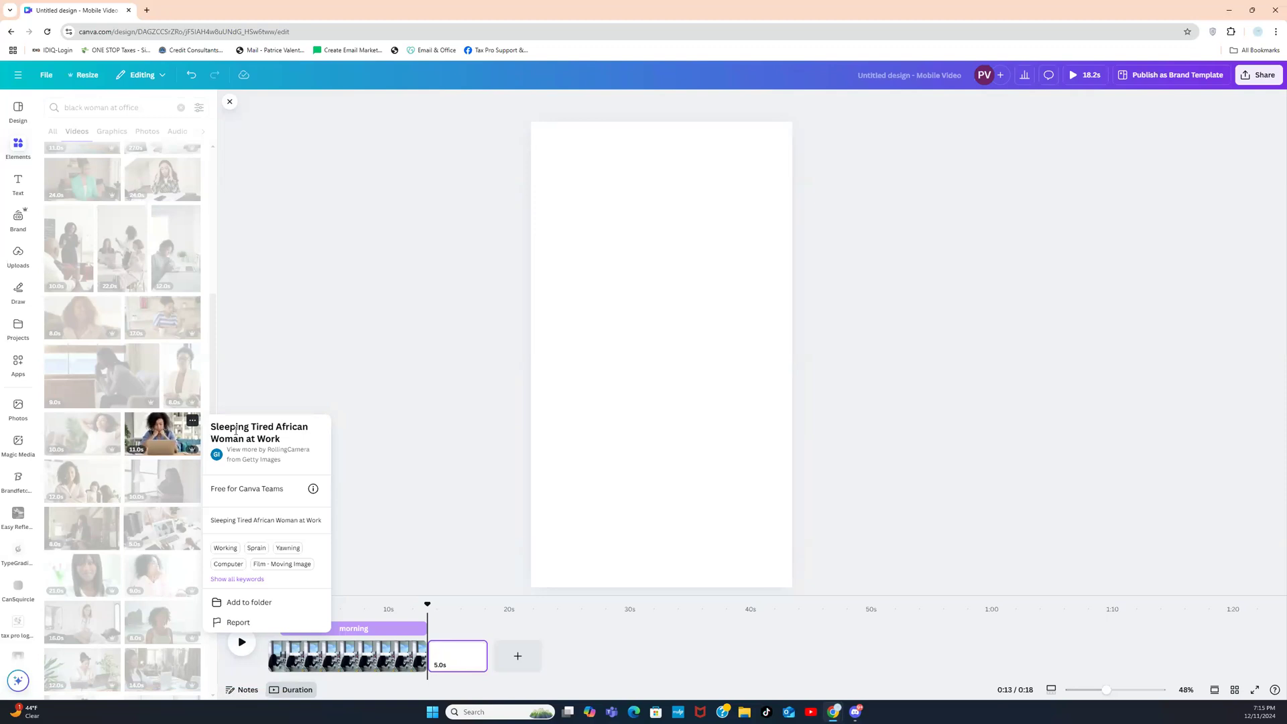
left_click(543, 660)
Step: Add another blank page and open all of RollingCamera's videos from the sleeping-woman clip's info
left_click(540, 658)
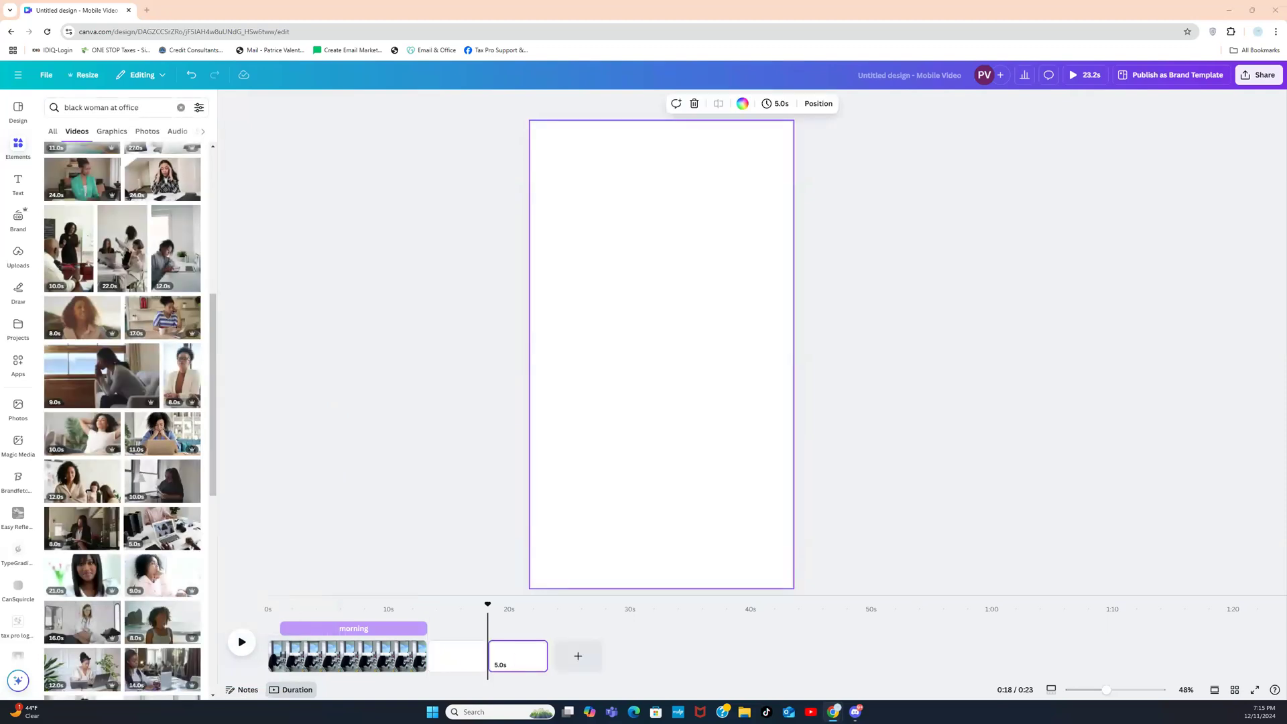
left_click(192, 421)
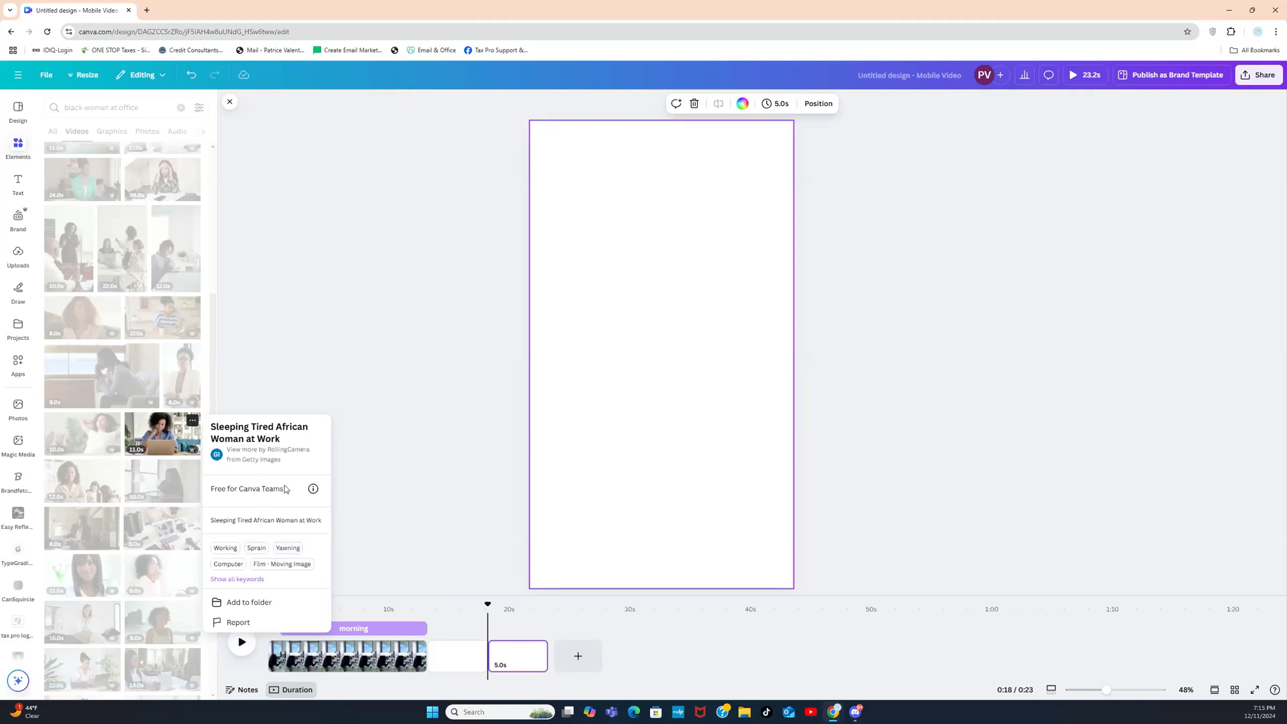
left_click(254, 449)
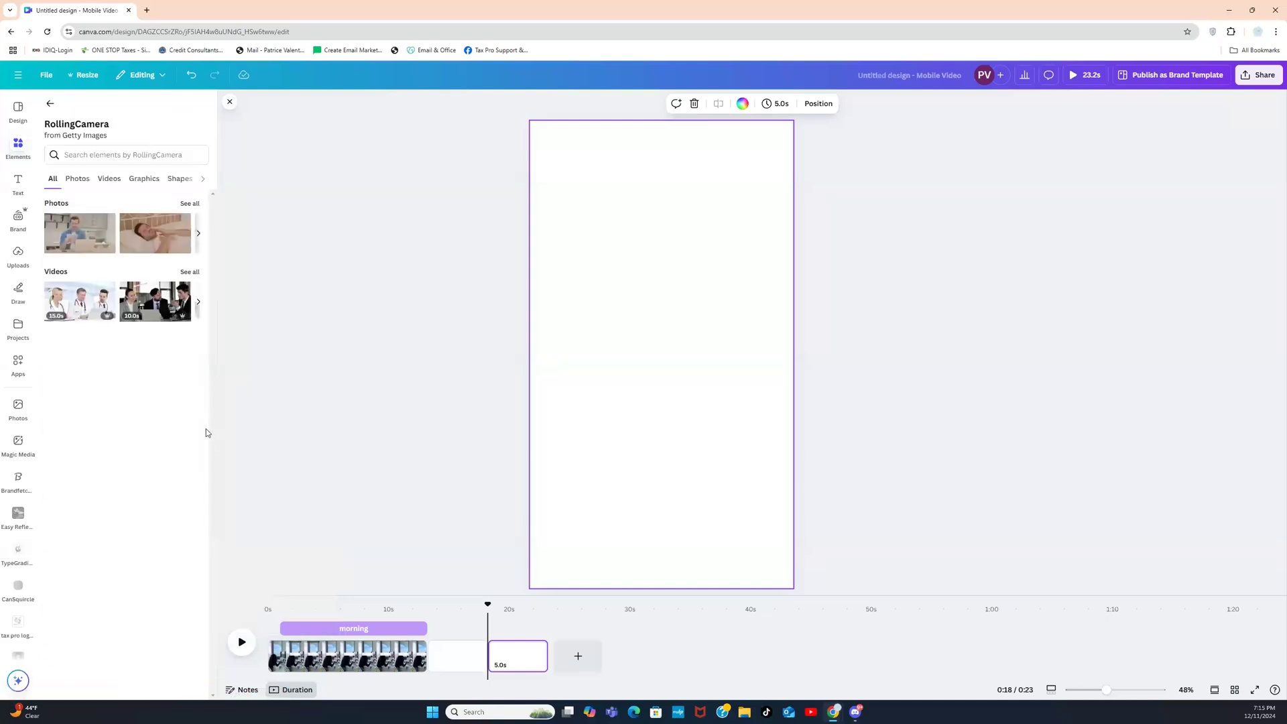
left_click(191, 274)
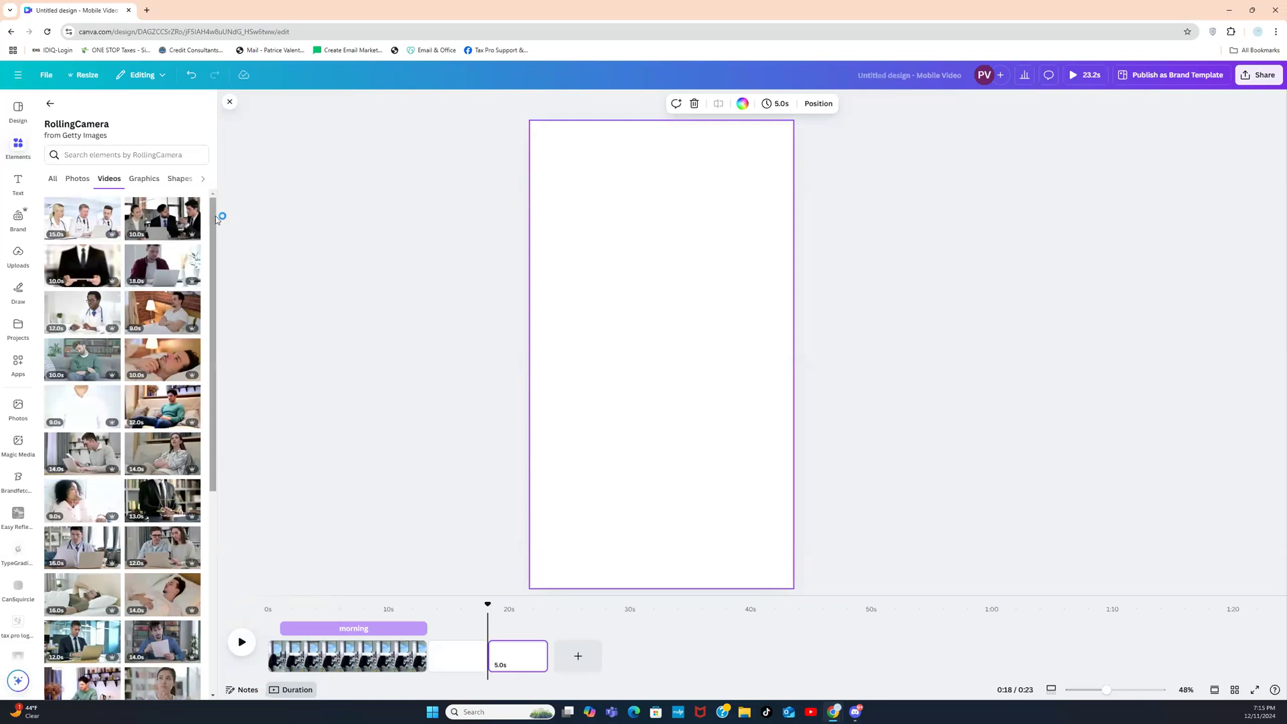
Step: Search RollingCamera's footage for 'african' and browse through the video results
left_click_drag(213, 228, 215, 487)
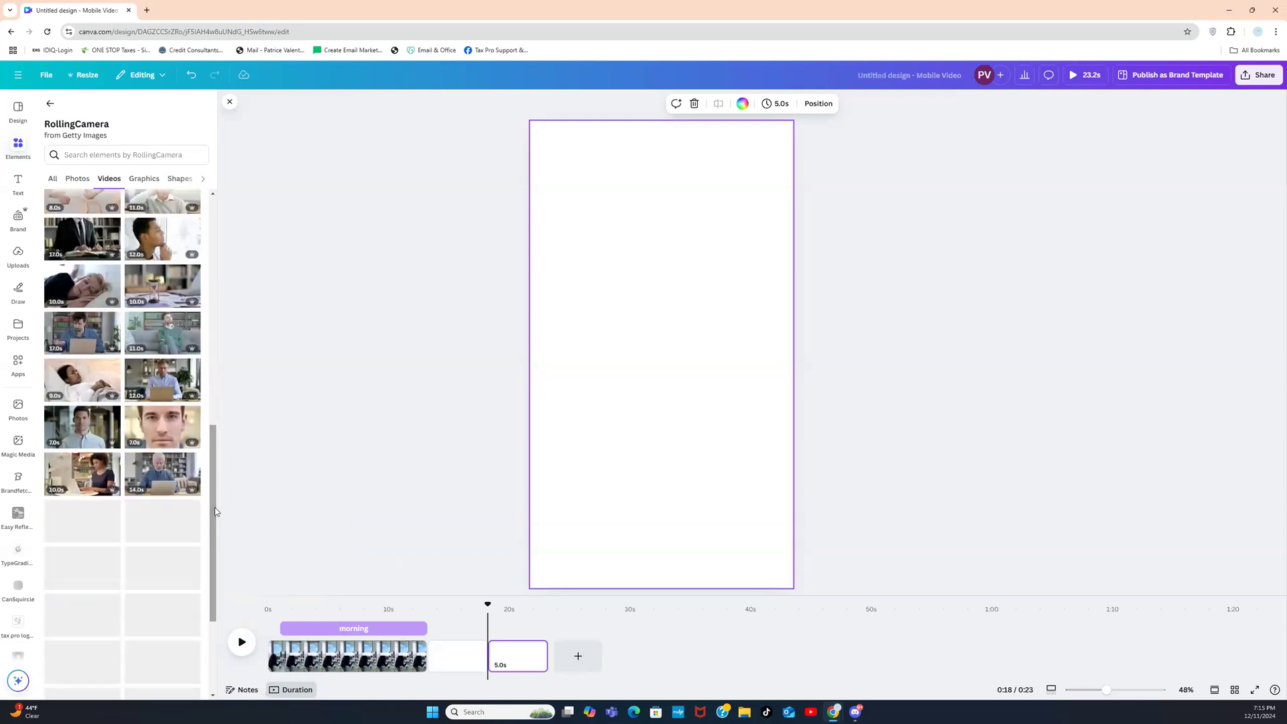
left_click(150, 156)
type("african")
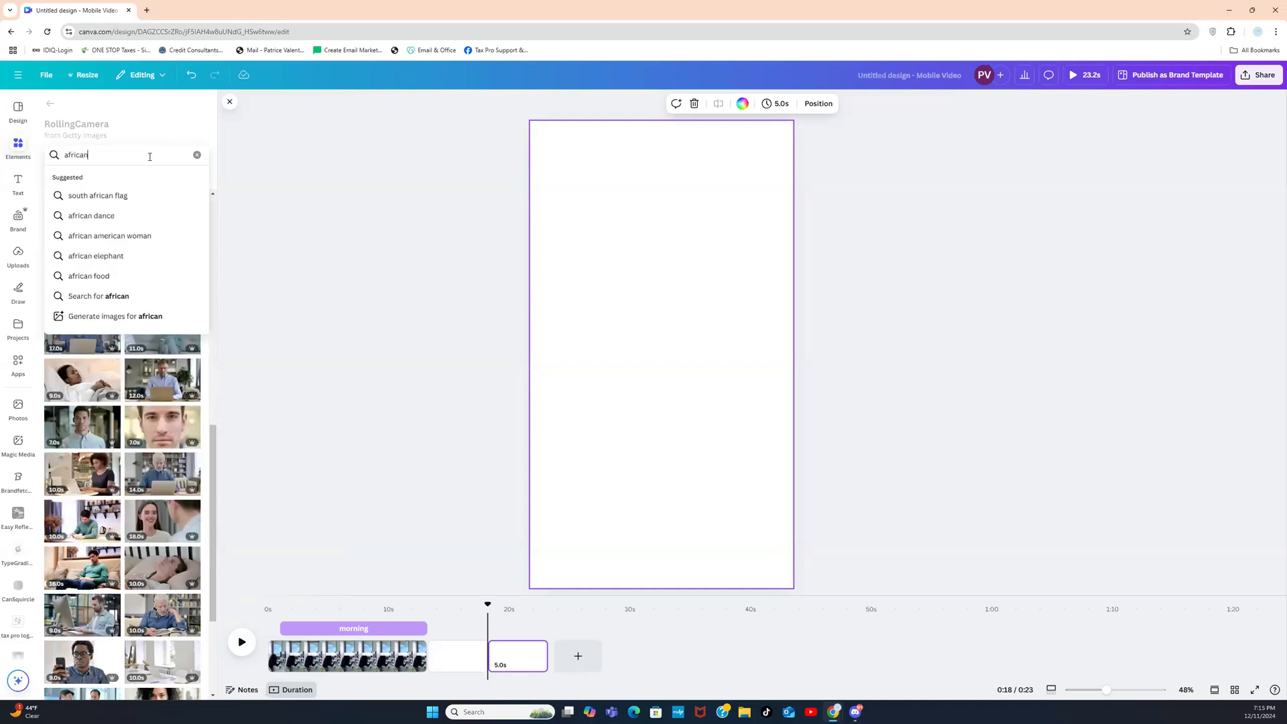
key("Return")
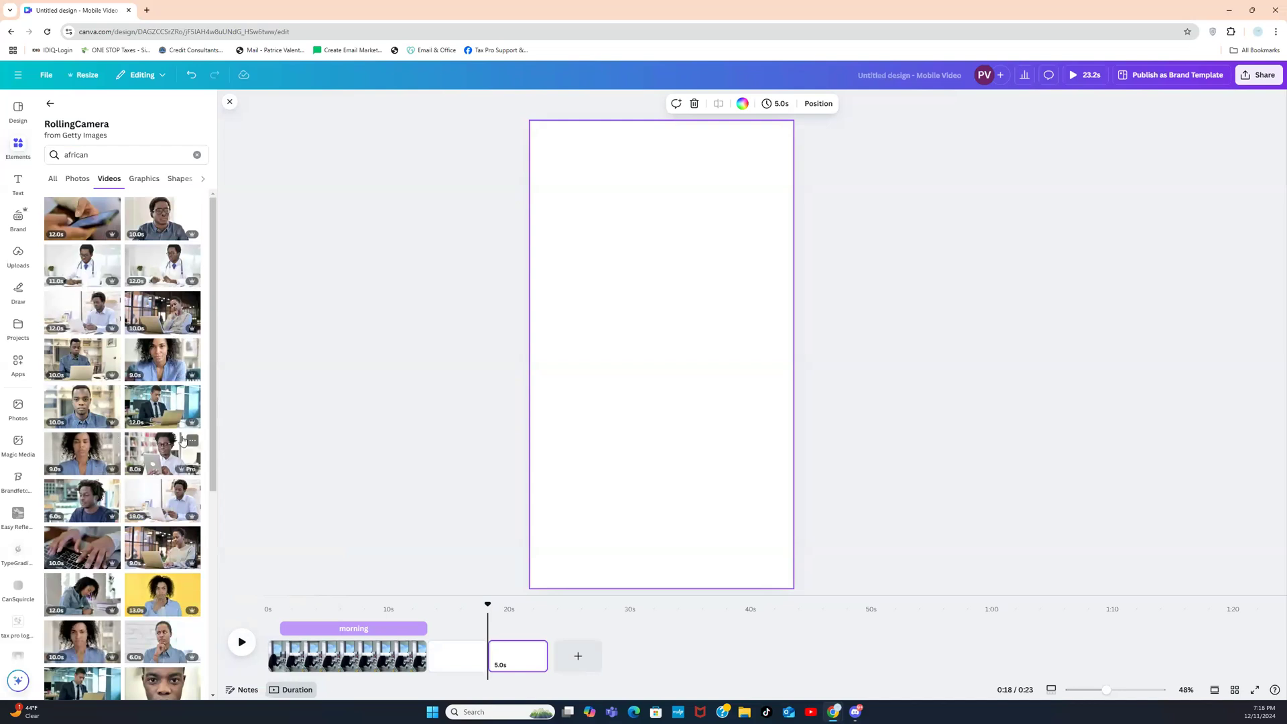
left_click_drag(211, 396, 211, 555)
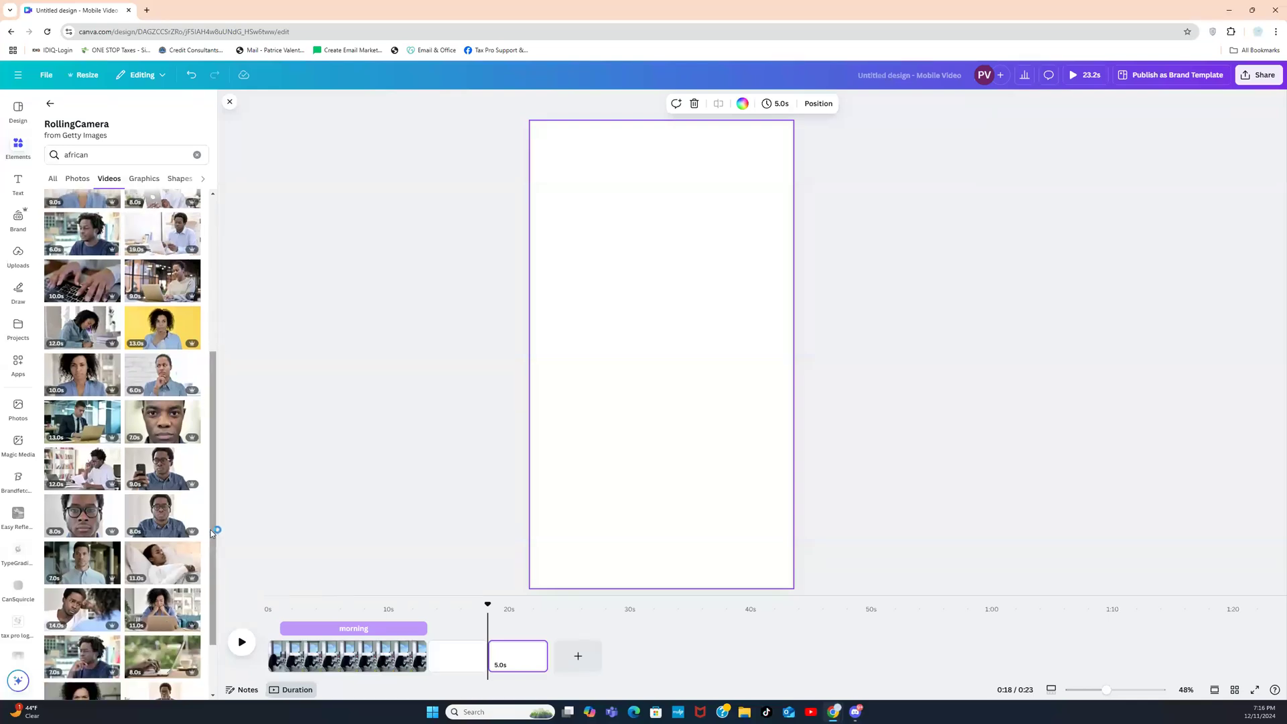
scroll(213, 556, "down", 2)
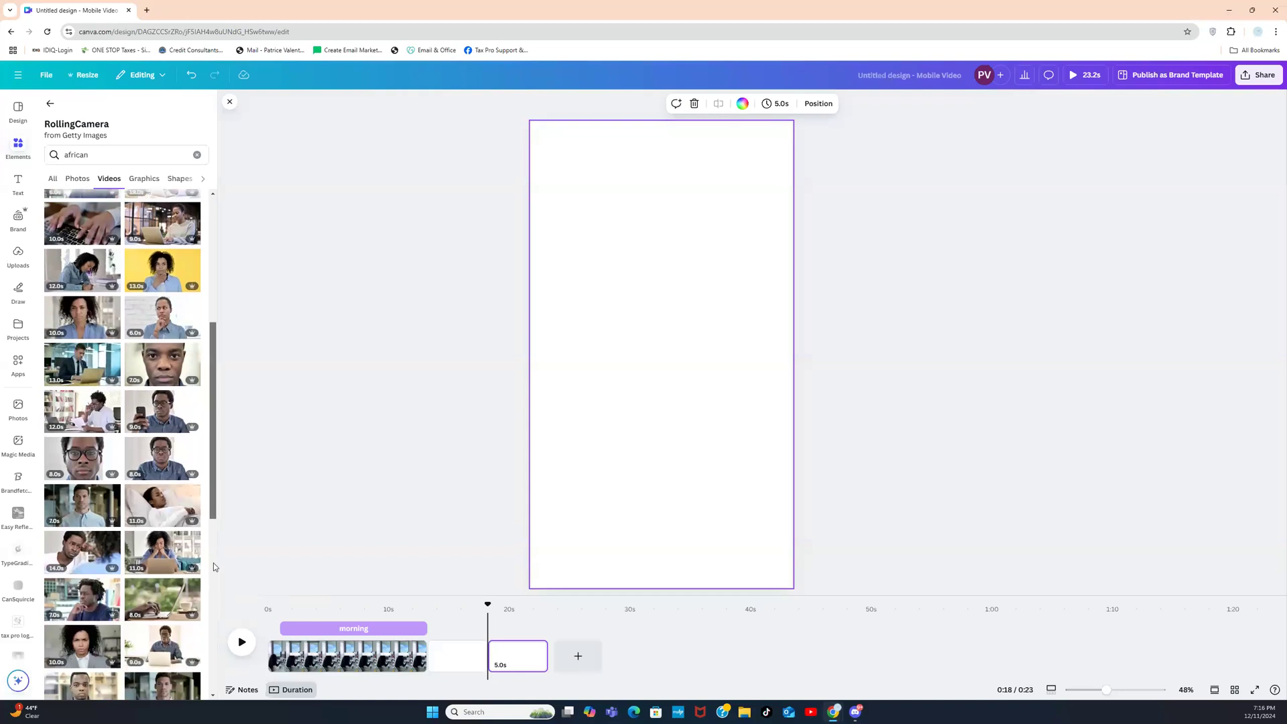
scroll(213, 572, "down", 2)
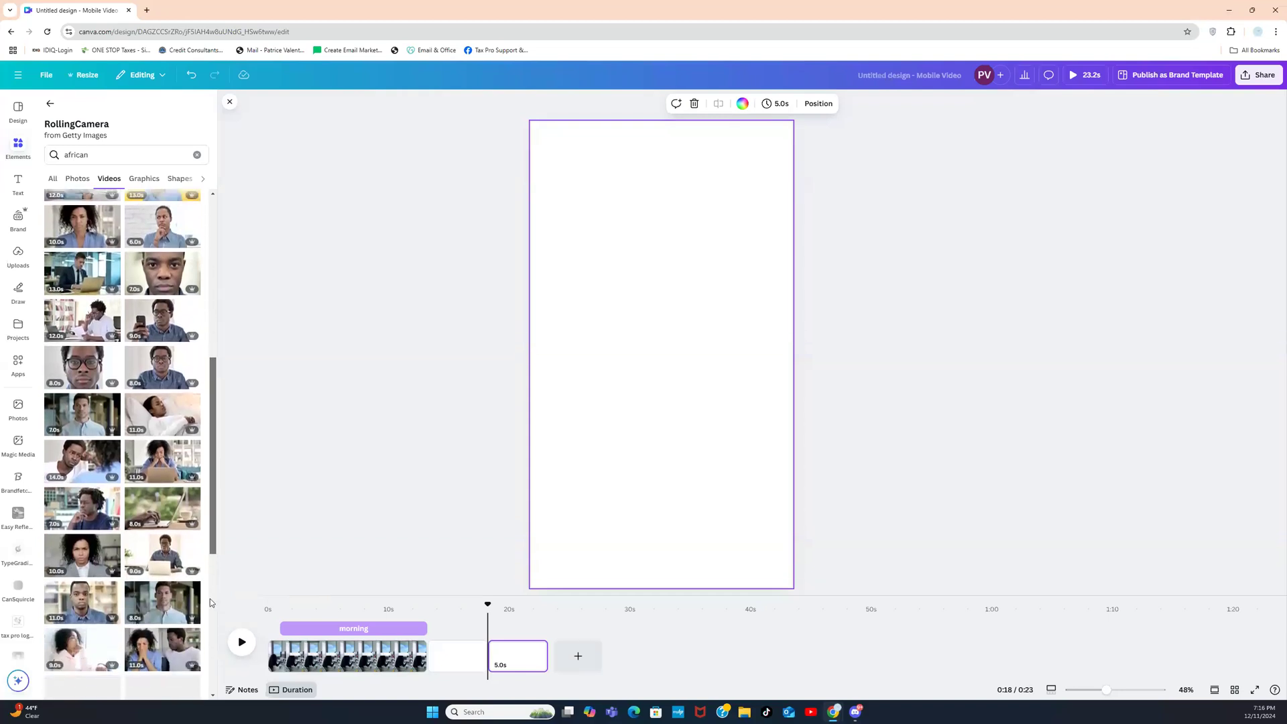
scroll(210, 600, "down", 1)
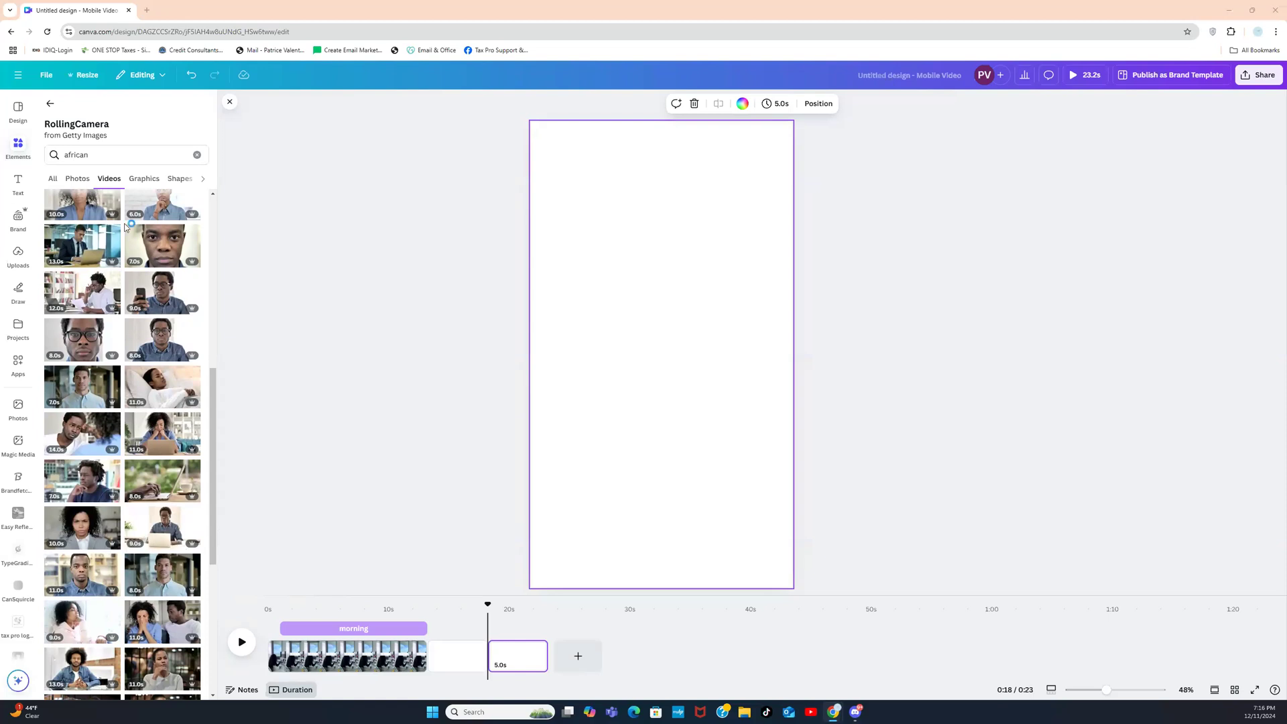
left_click_drag(212, 401, 209, 488)
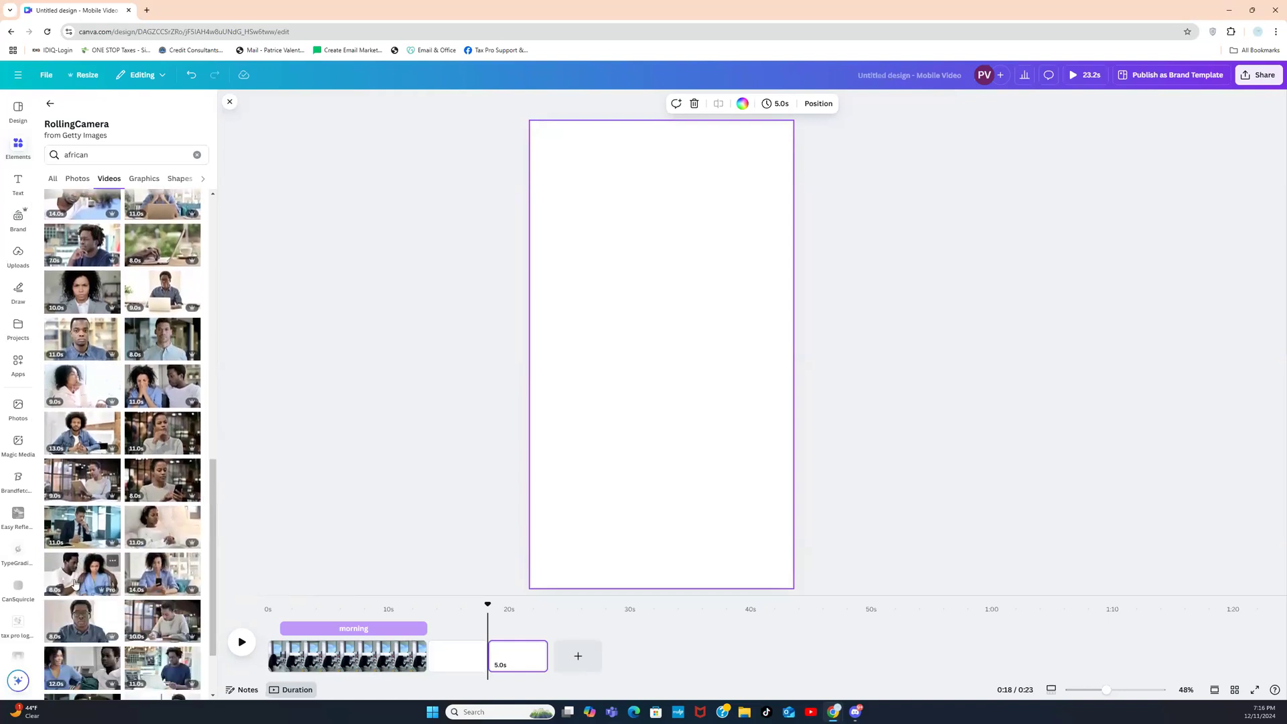
left_click_drag(211, 501, 210, 580)
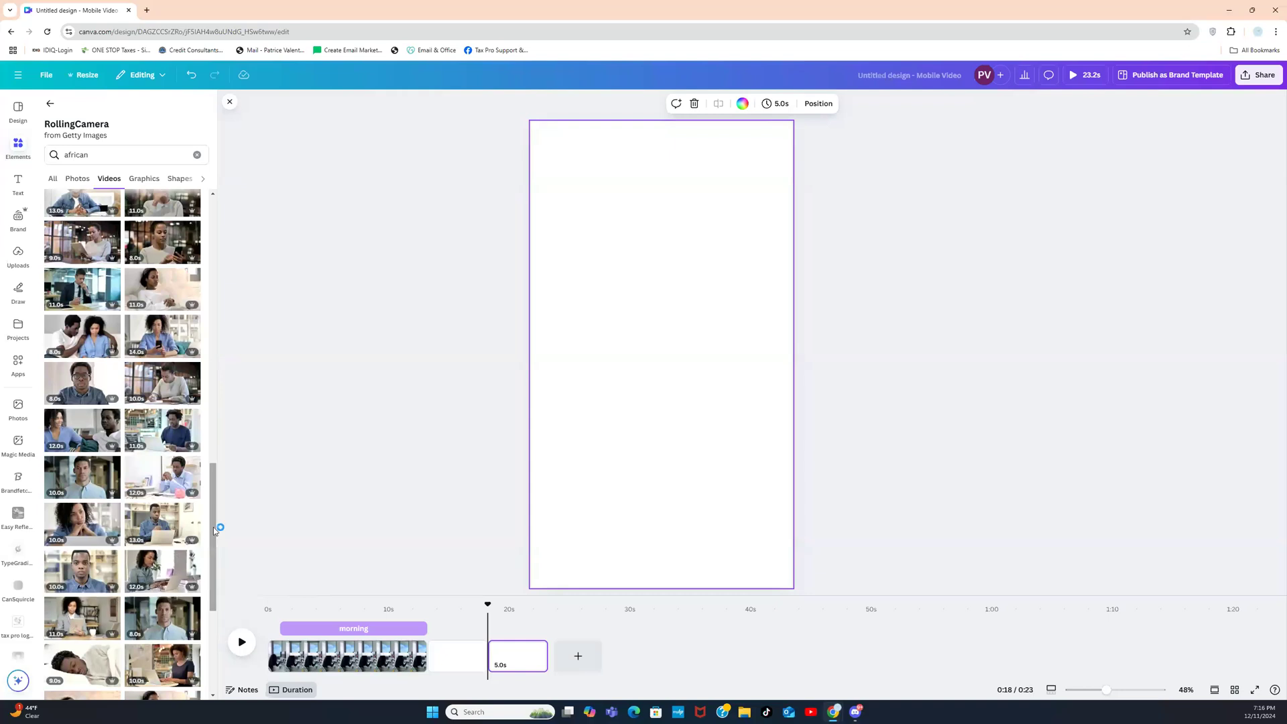
left_click_drag(215, 532, 215, 557)
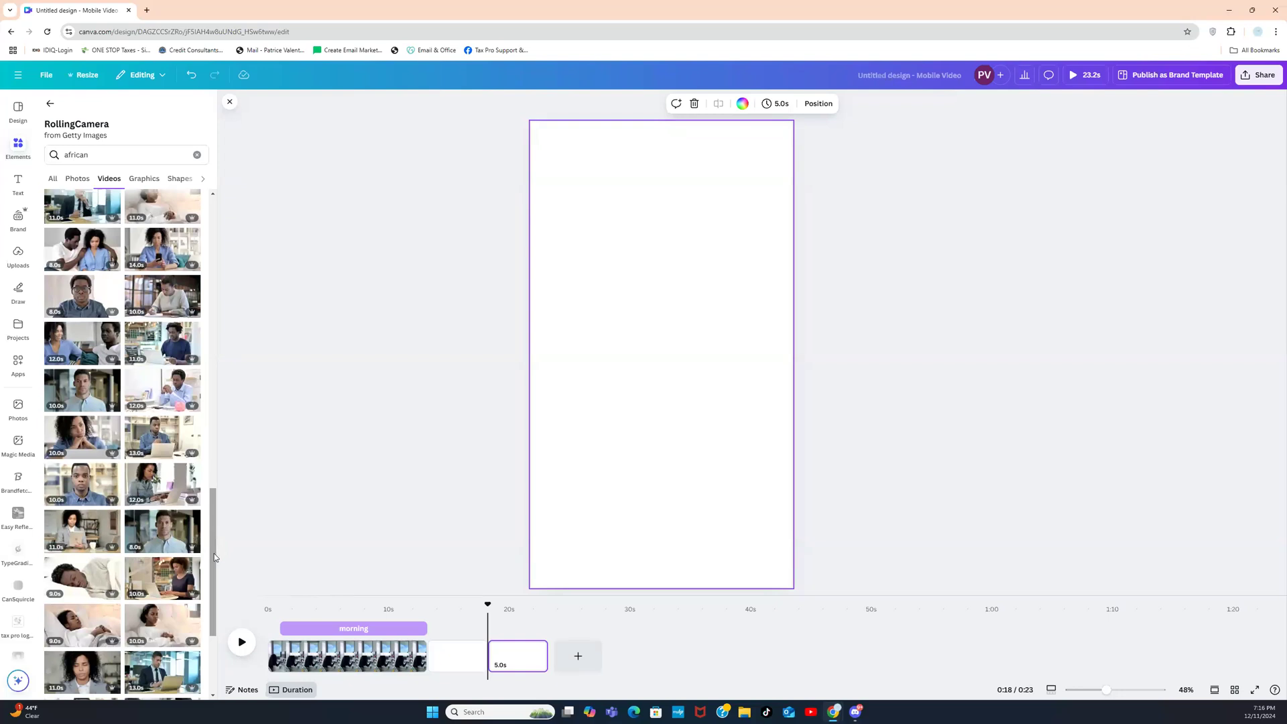
left_click_drag(215, 557, 215, 335)
scroll(215, 283, "up", 2)
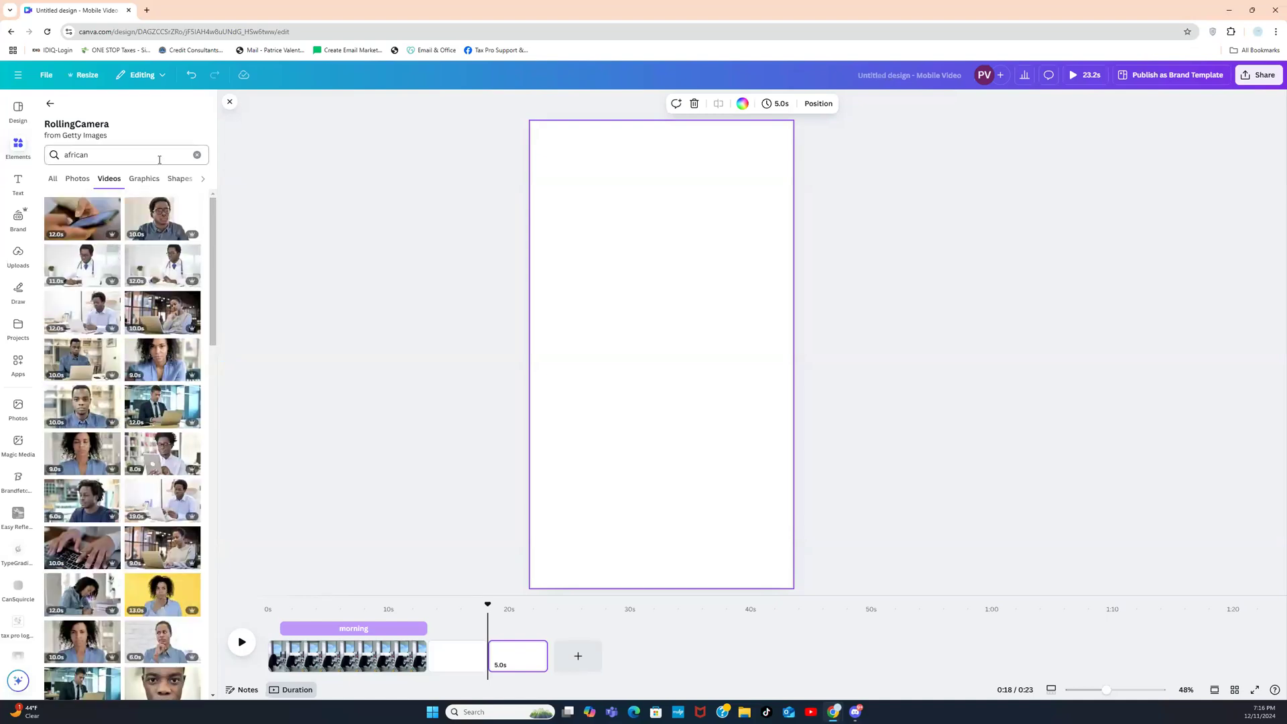
Step: Add the woman-in-blazer video to the third page and set it as the page background
left_click(50, 103)
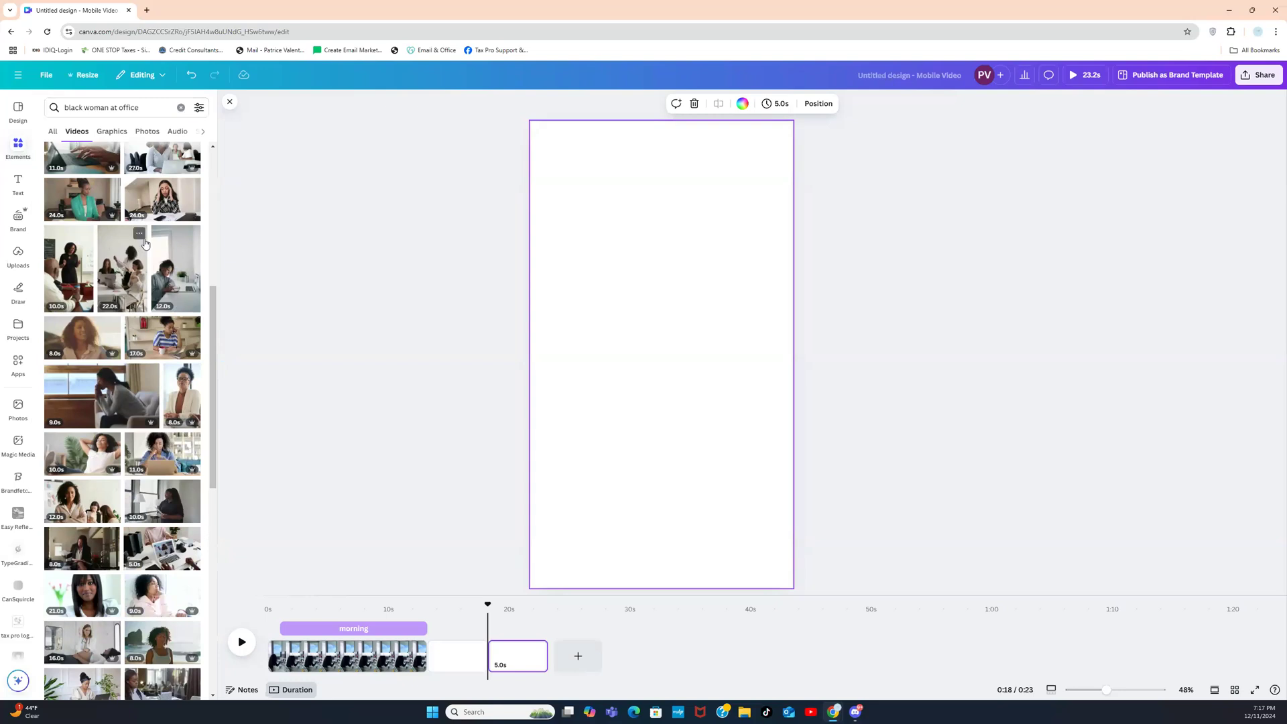
left_click(176, 396)
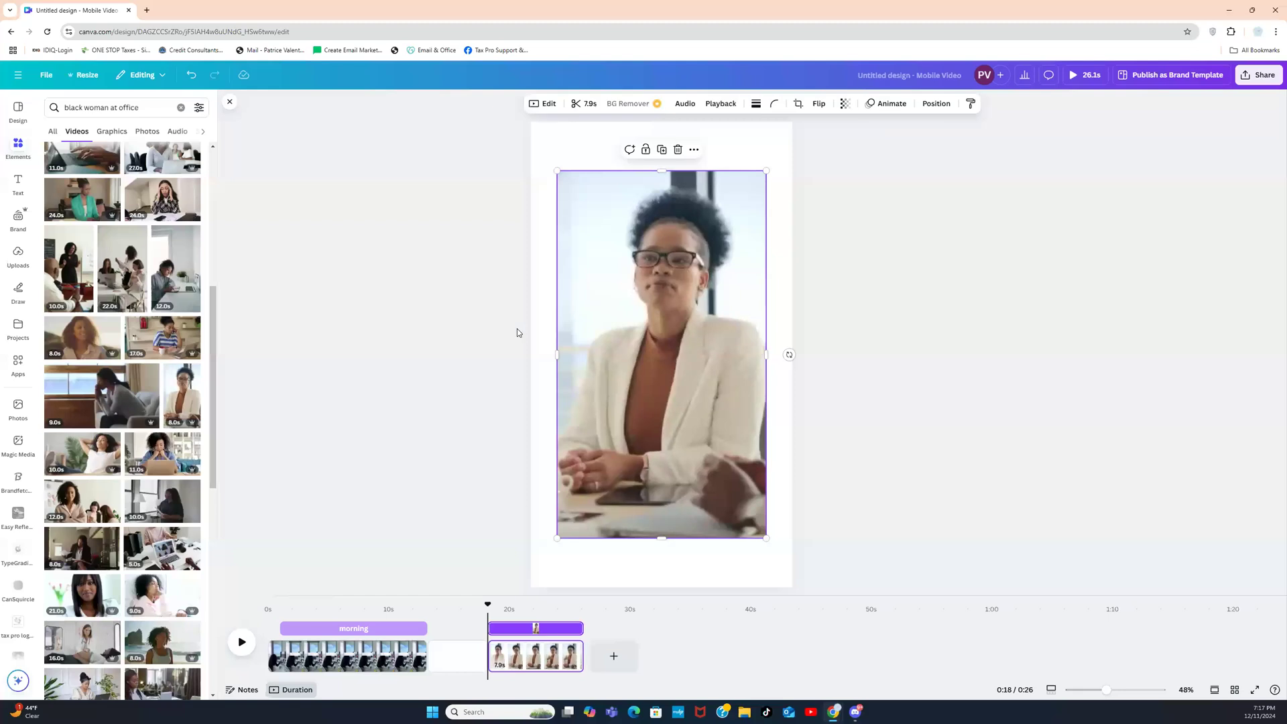
right_click(615, 314)
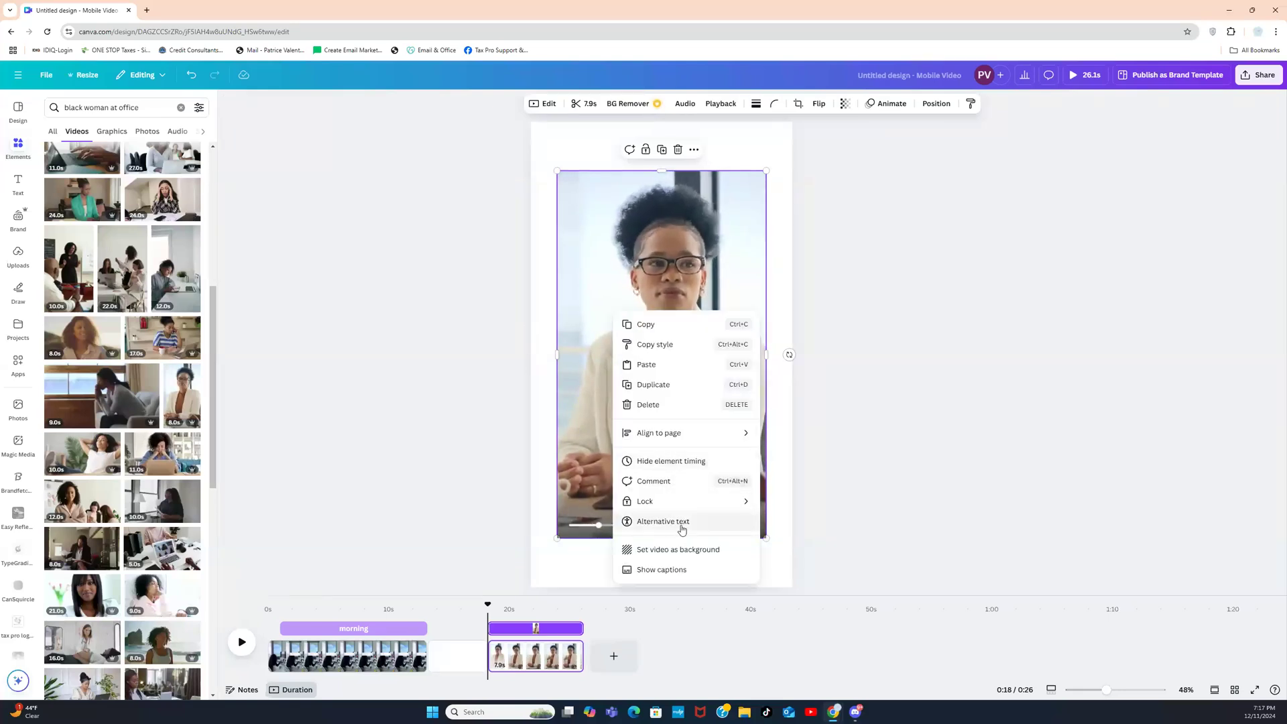
left_click(677, 550)
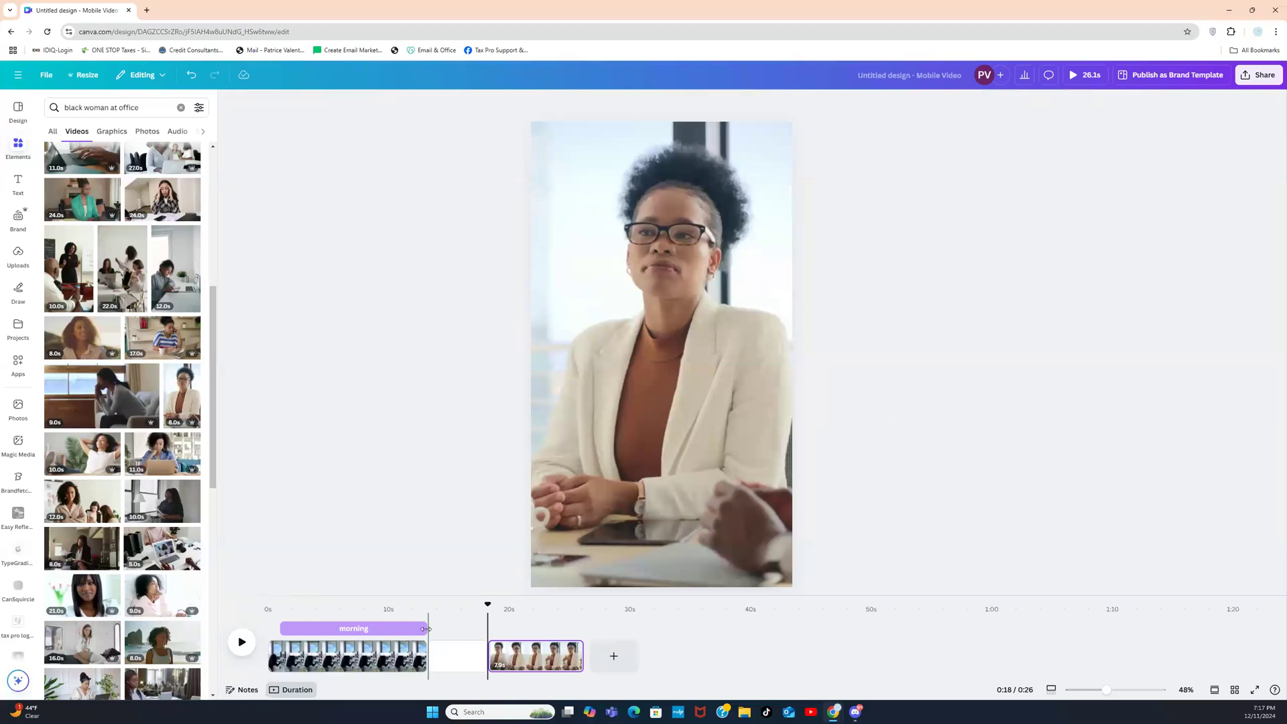
left_click(387, 661)
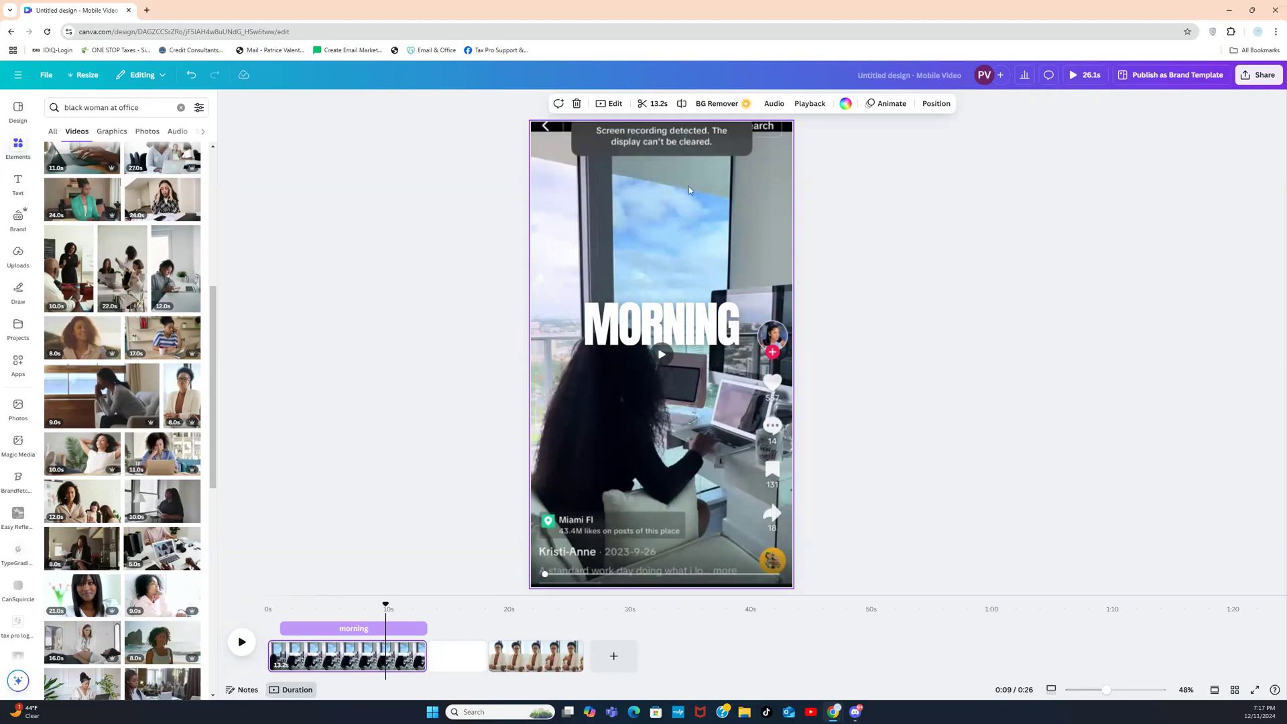
Step: Leave crop mode and detach the office clip from the page background
left_click(726, 200)
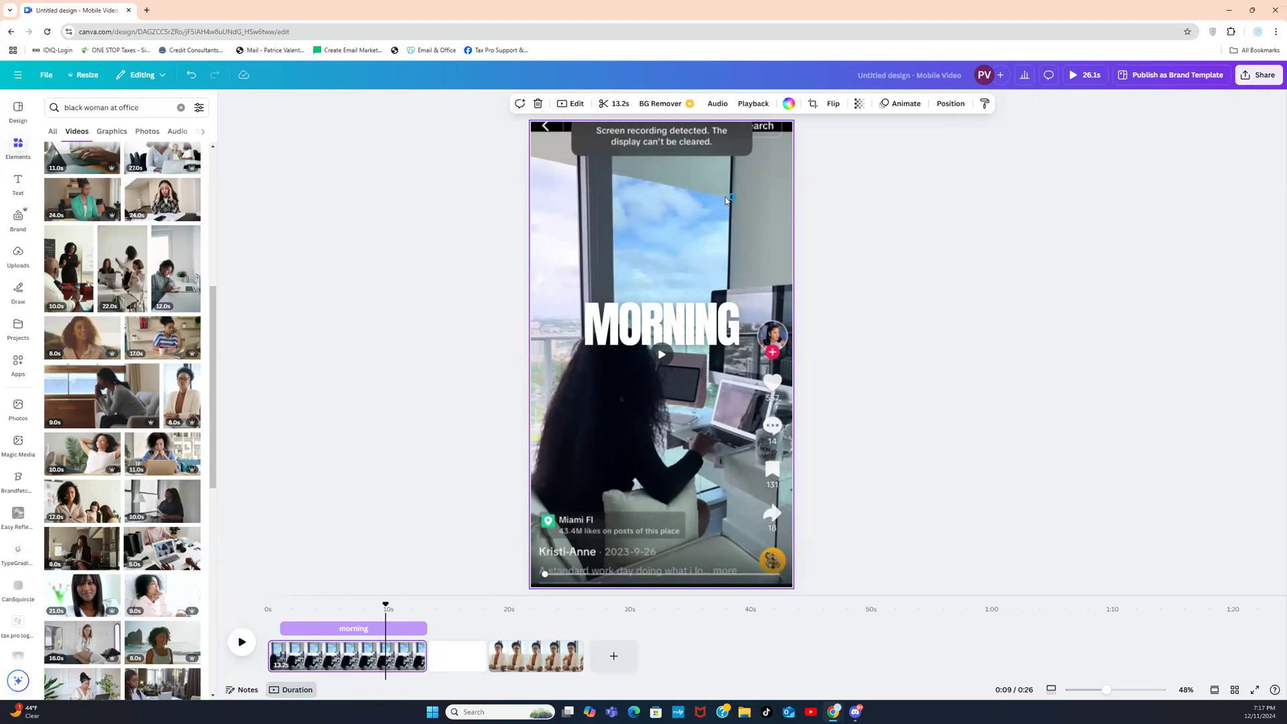
double_click(726, 199)
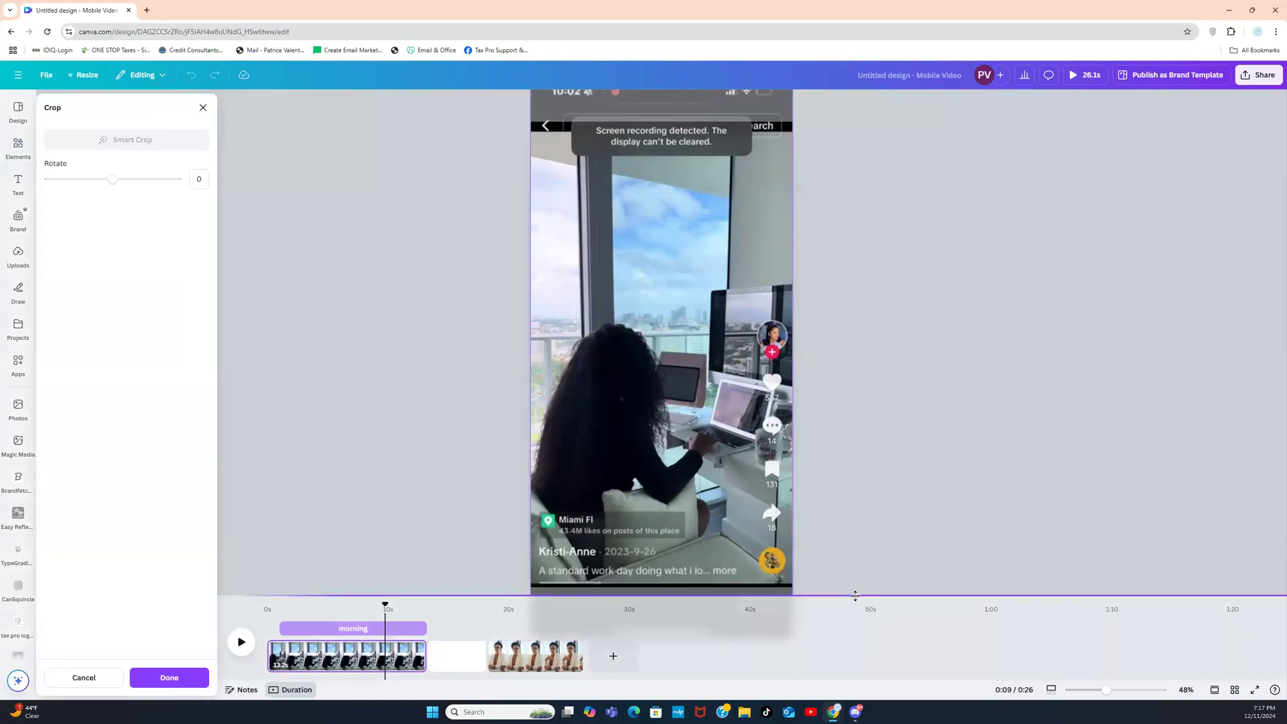
mouse_move(855, 595)
left_mouse_down()
mouse_move(851, 670)
mouse_move(848, 614)
left_mouse_up()
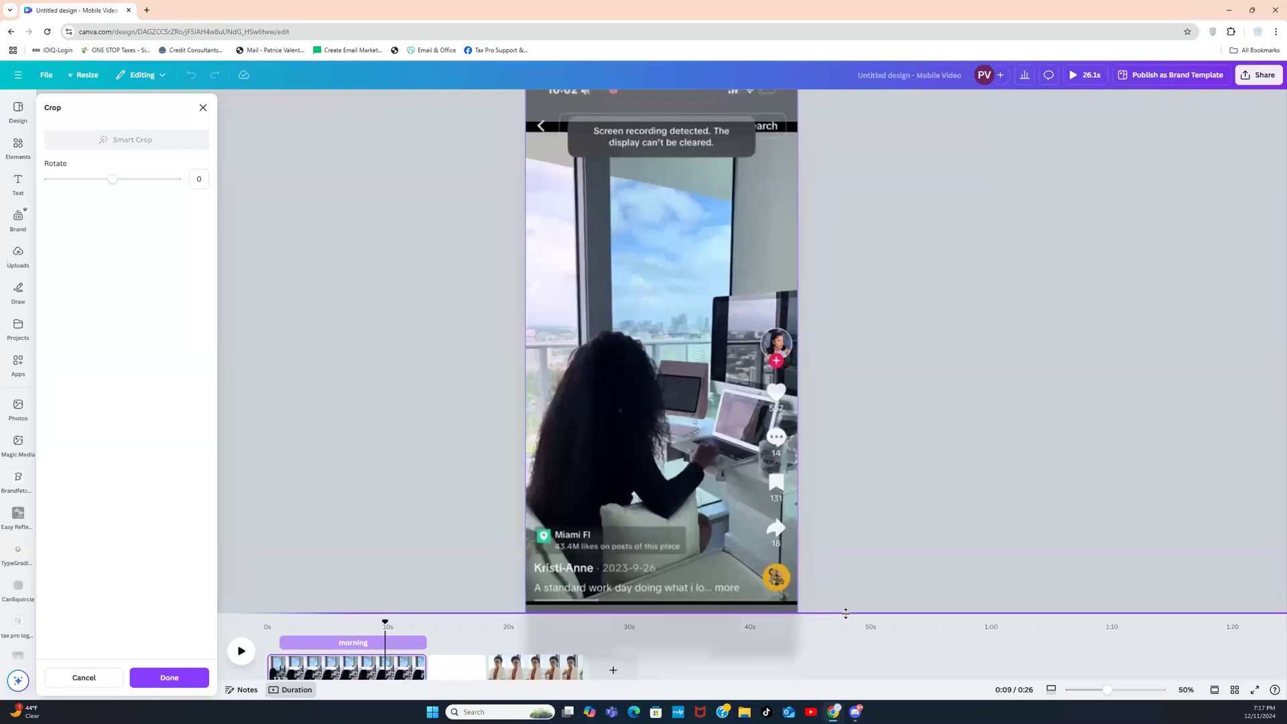
left_click(874, 401)
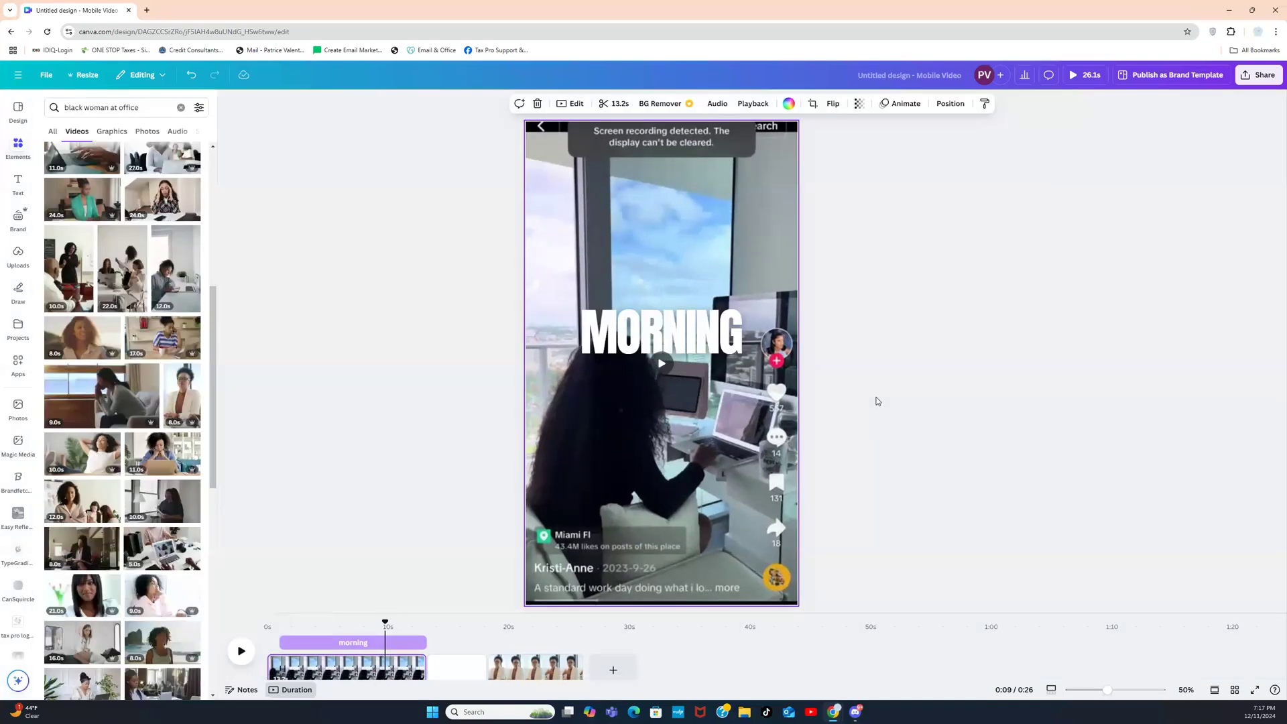
right_click(738, 550)
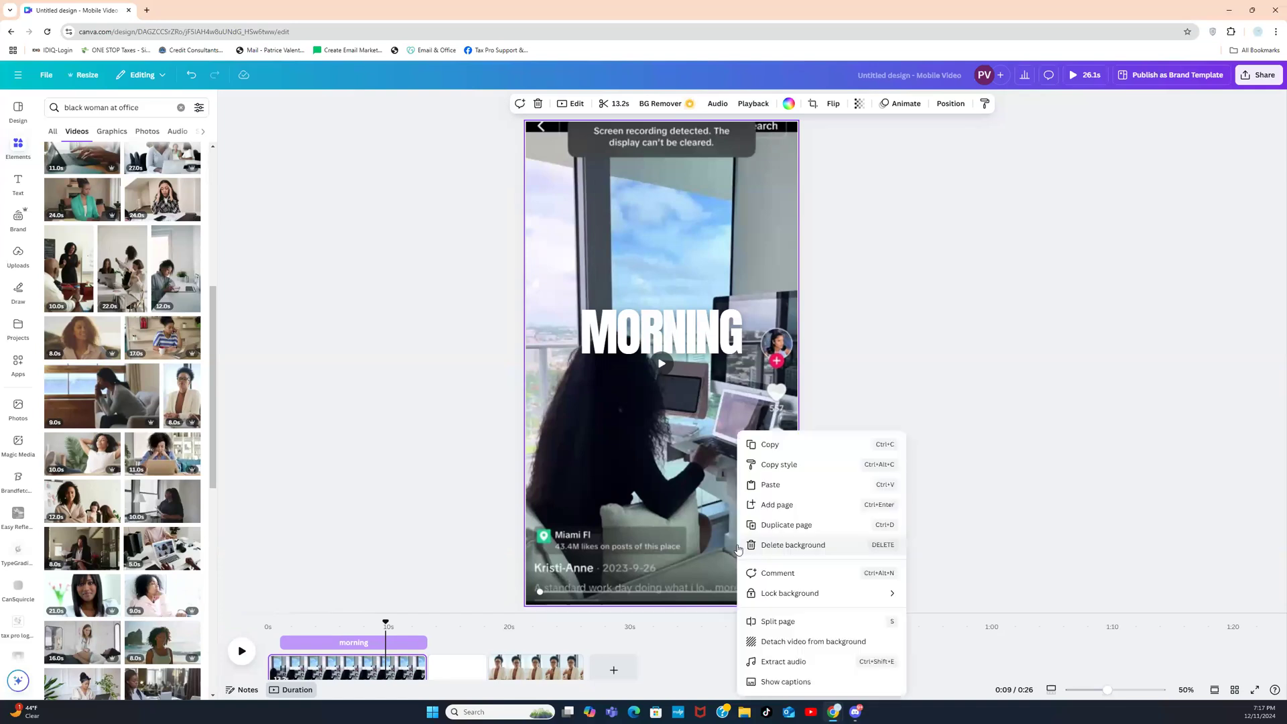
left_click(792, 640)
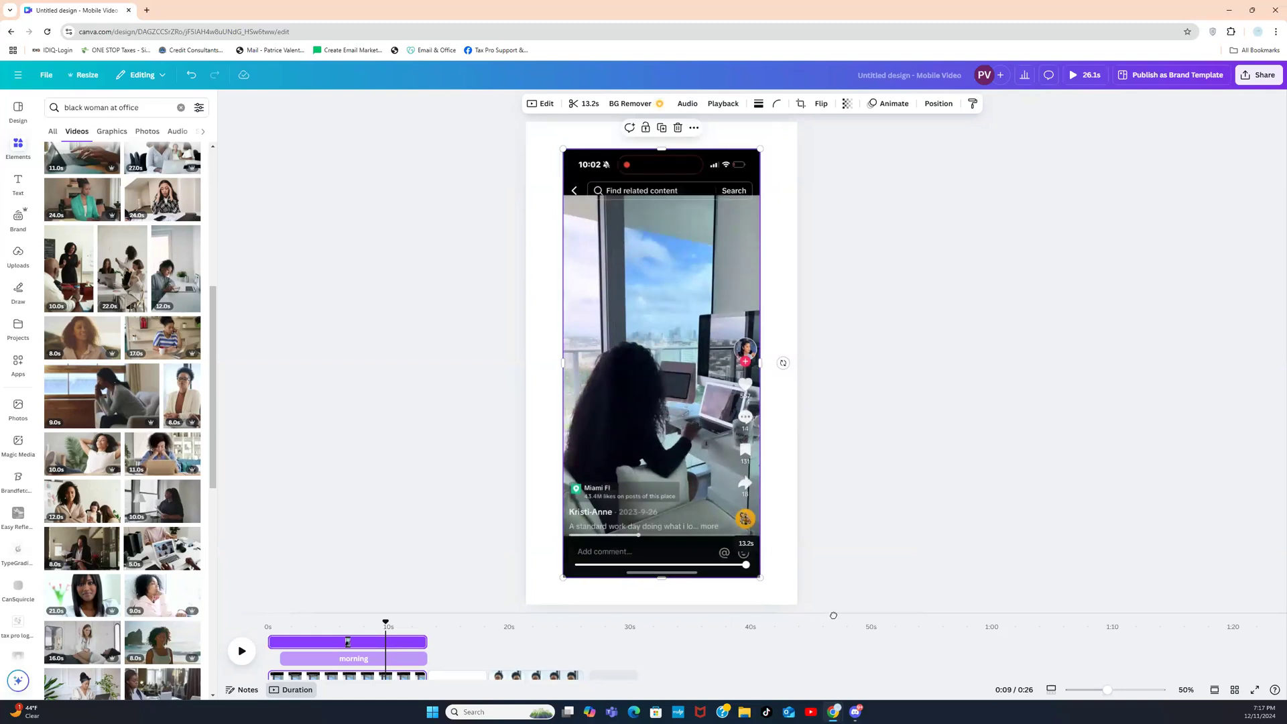
Step: Enlarge and reposition the clip so the phone status and search bars fall off the page
left_click_drag(760, 579, 930, 685)
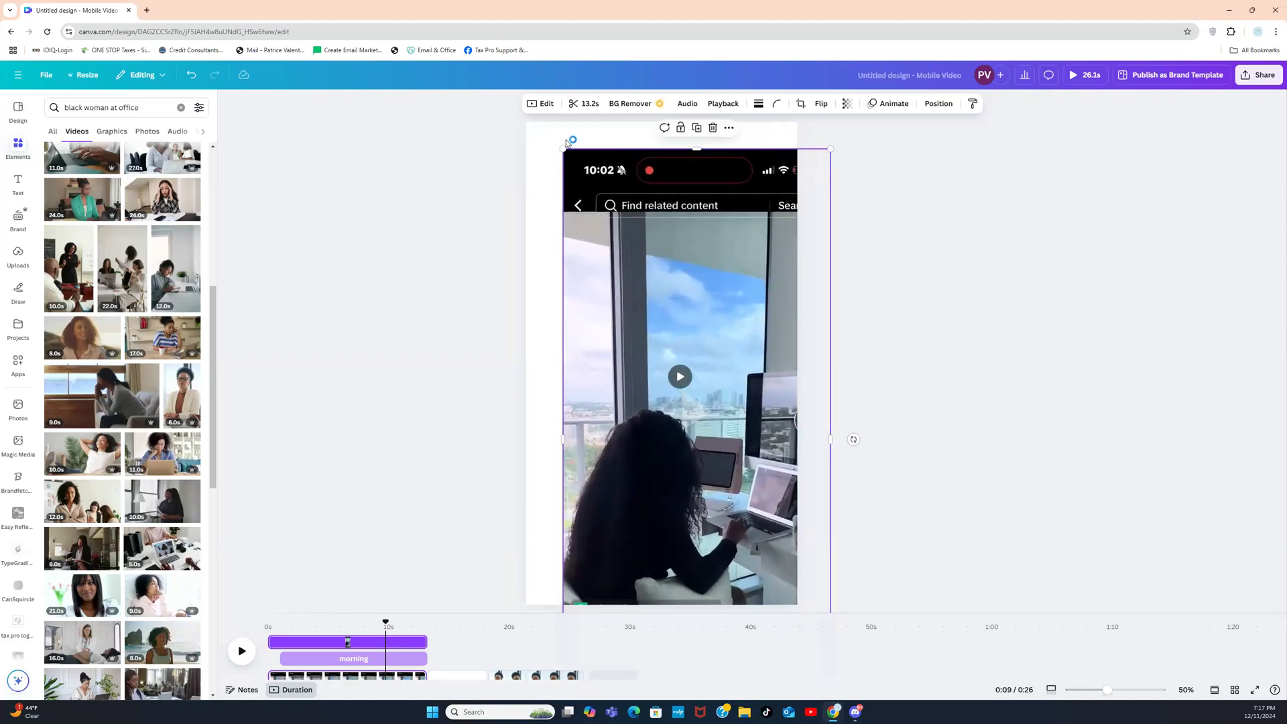
left_click_drag(563, 149, 475, 4)
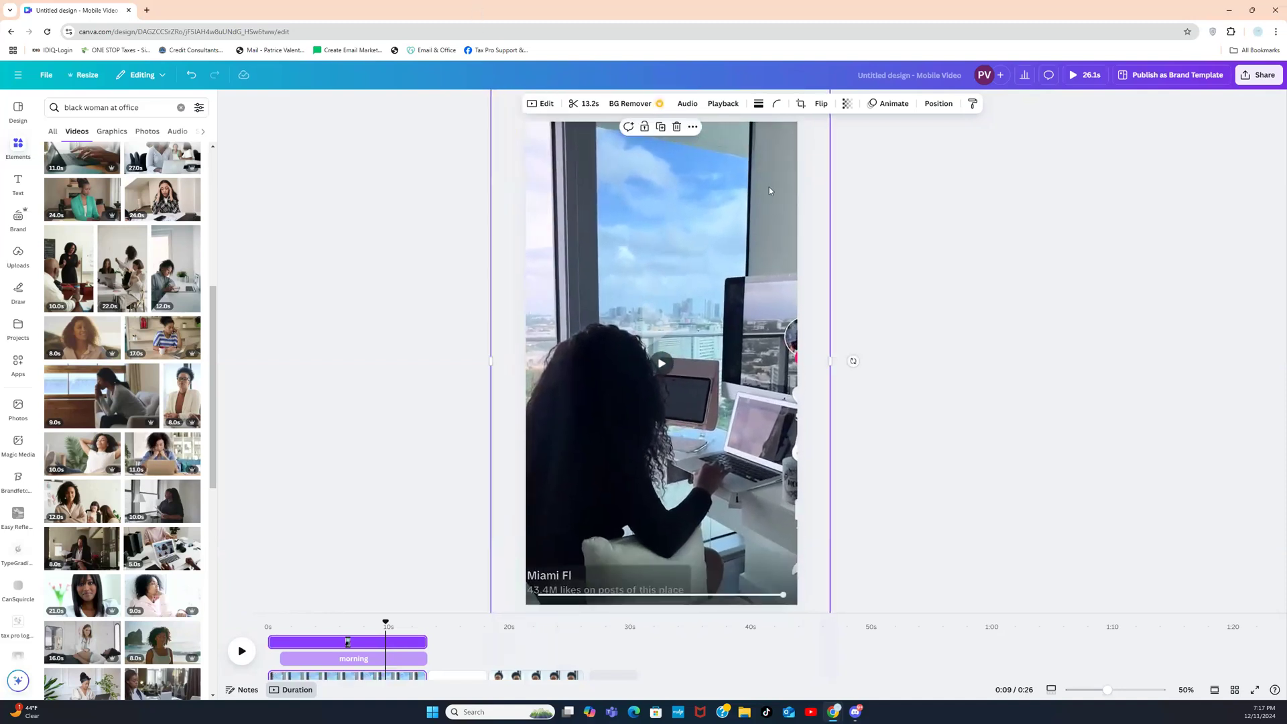
left_click_drag(734, 236, 758, 301)
left_click_drag(767, 227, 770, 317)
left_click_drag(855, 147, 874, 58)
left_click_drag(755, 279, 743, 181)
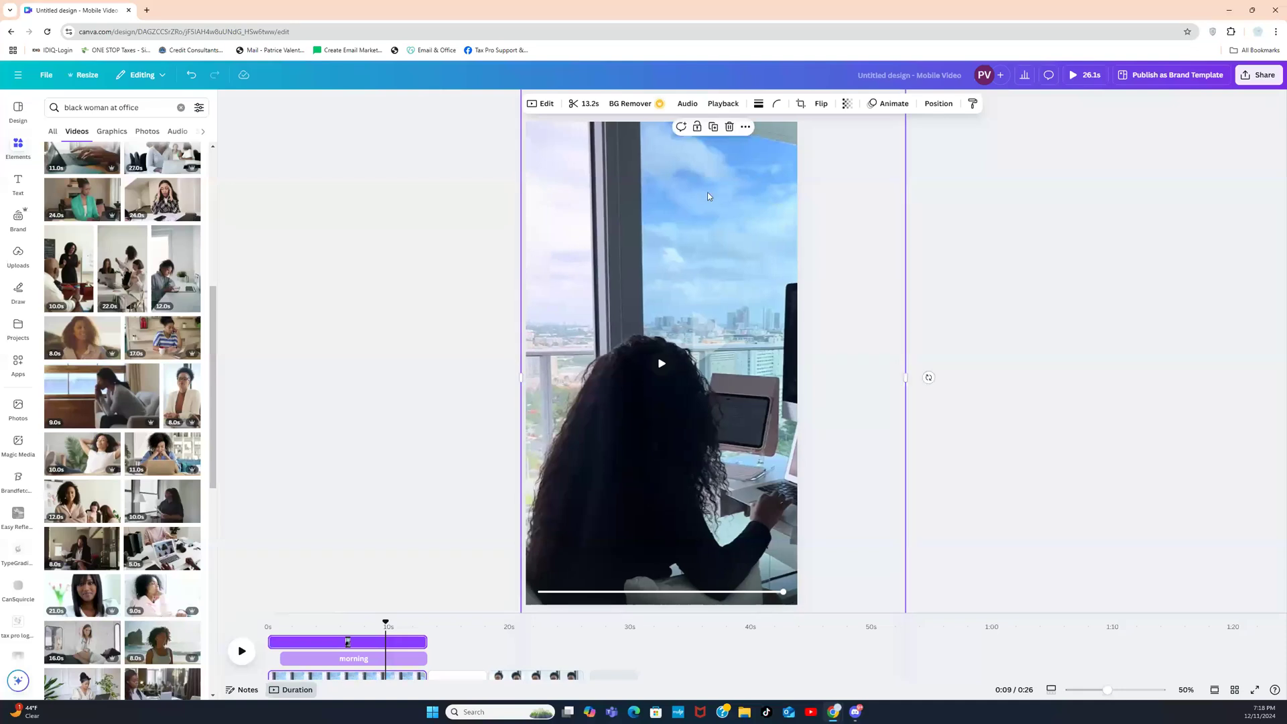
left_click(495, 250)
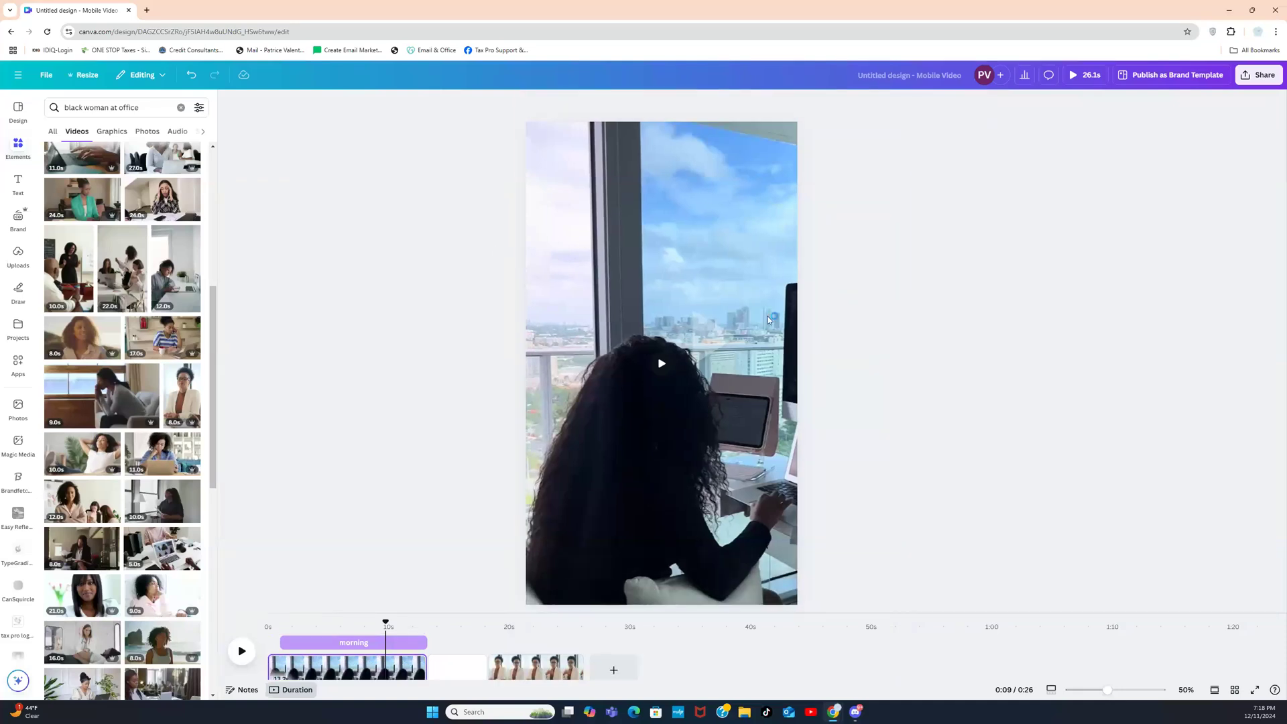
Step: Trim the office clip's start to 12.8 s, shortening the whole video to 25.8 s
mouse_move(661, 368)
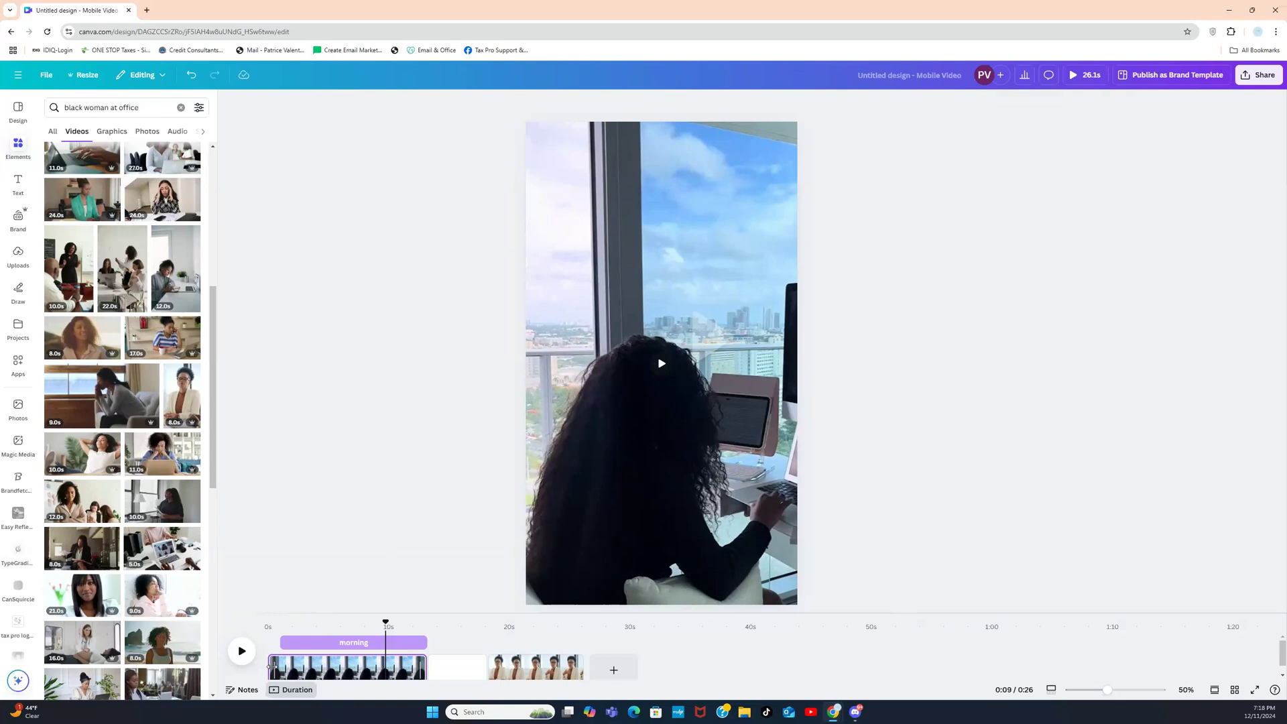
left_click_drag(272, 665, 276, 666)
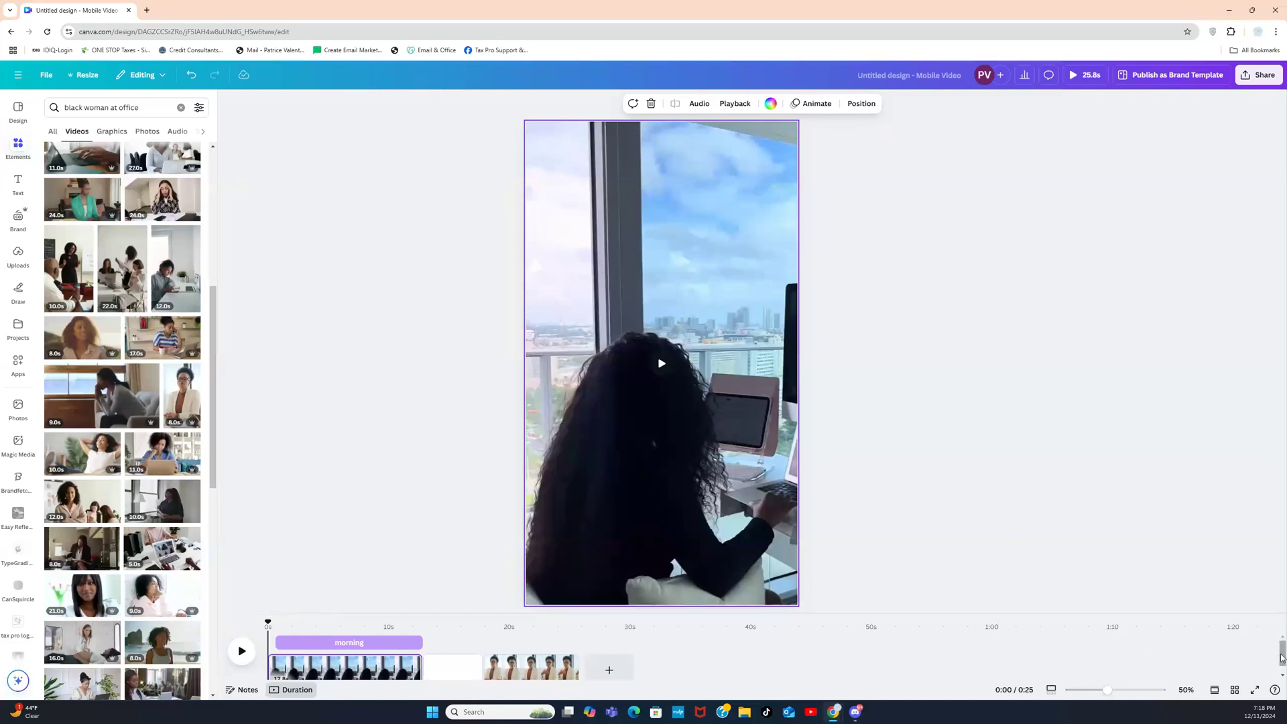
left_click_drag(1282, 658, 1283, 670)
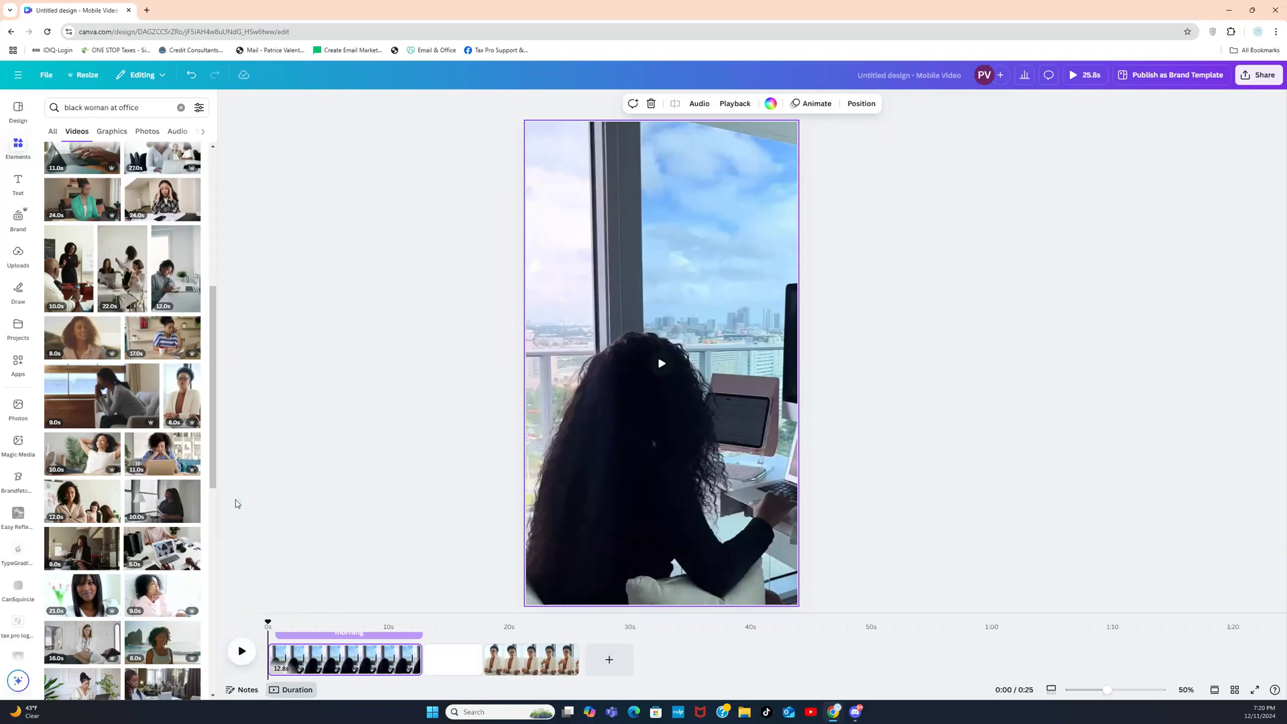
Step: Add a default 'Add a heading' text box to the middle of the first page
left_click(18, 185)
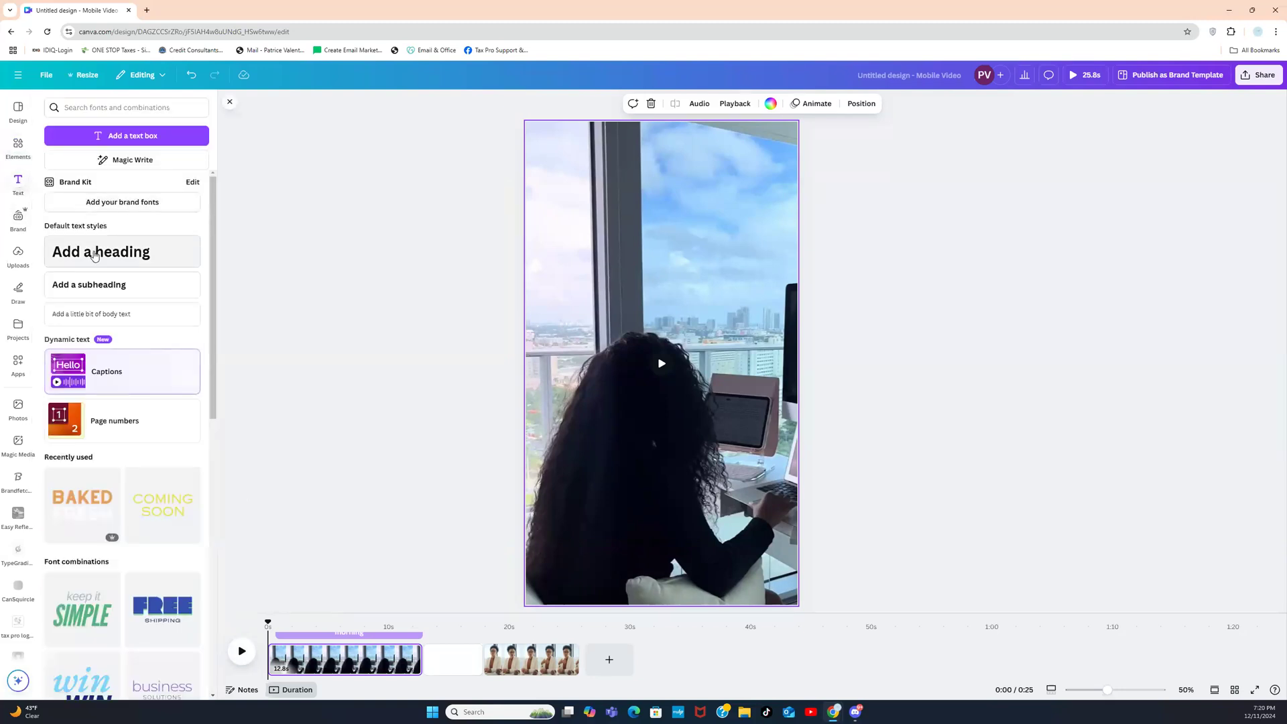
left_click(95, 256)
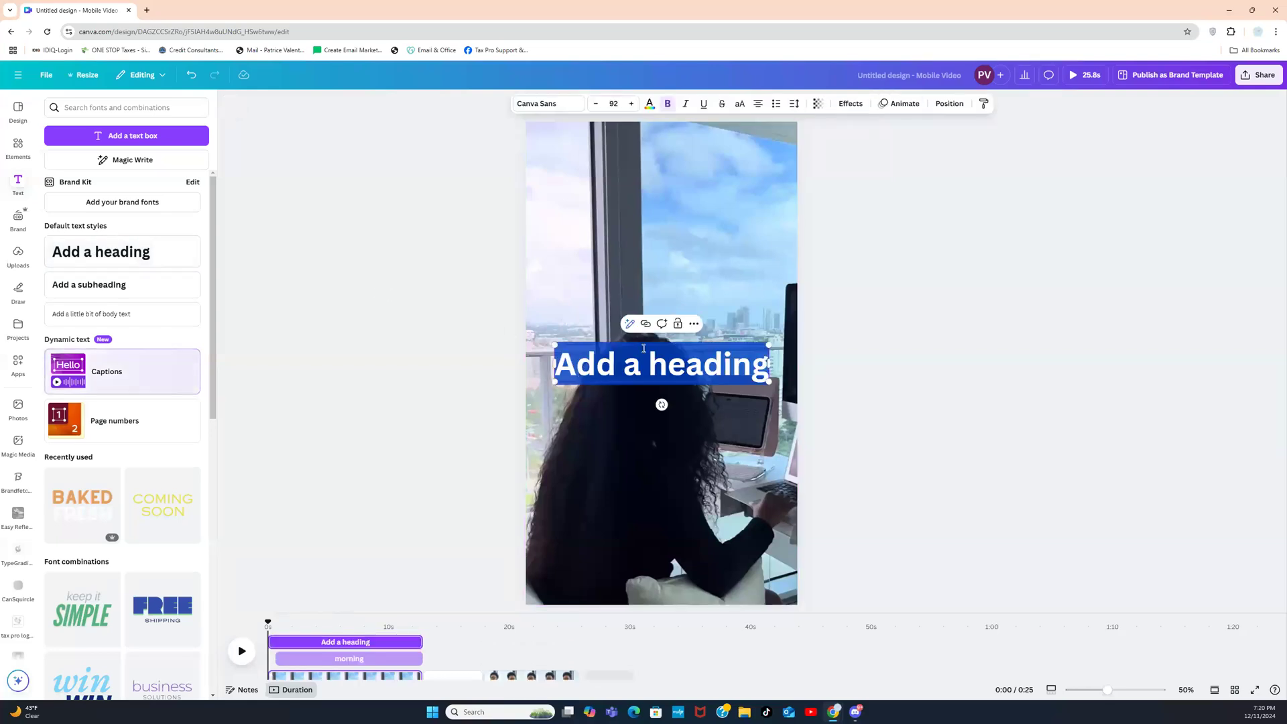
left_click(710, 293)
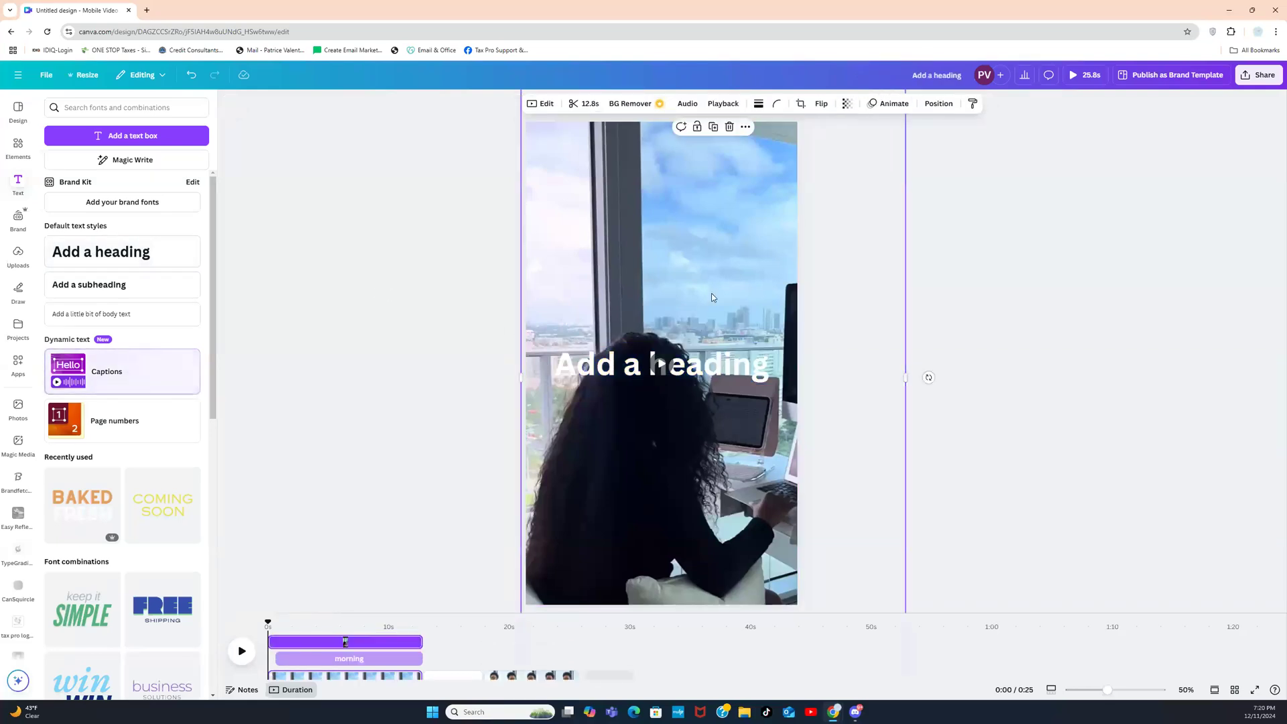
left_click(989, 347)
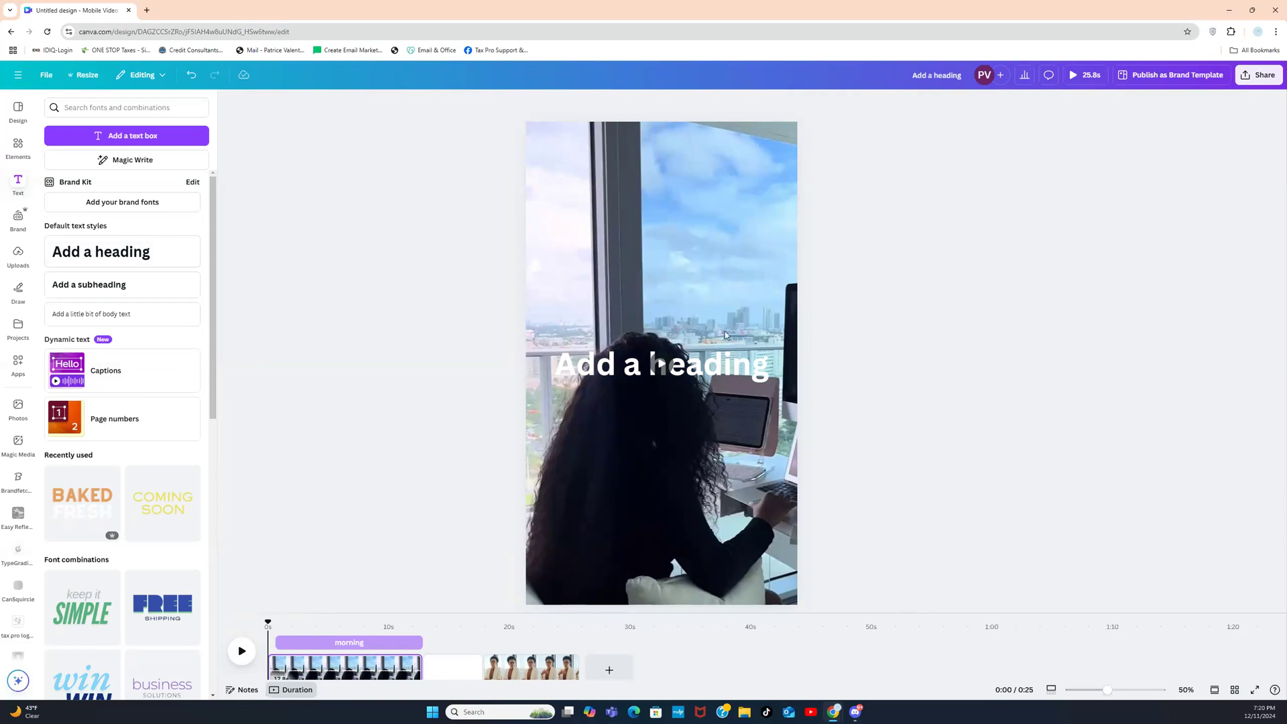
left_click(15, 146)
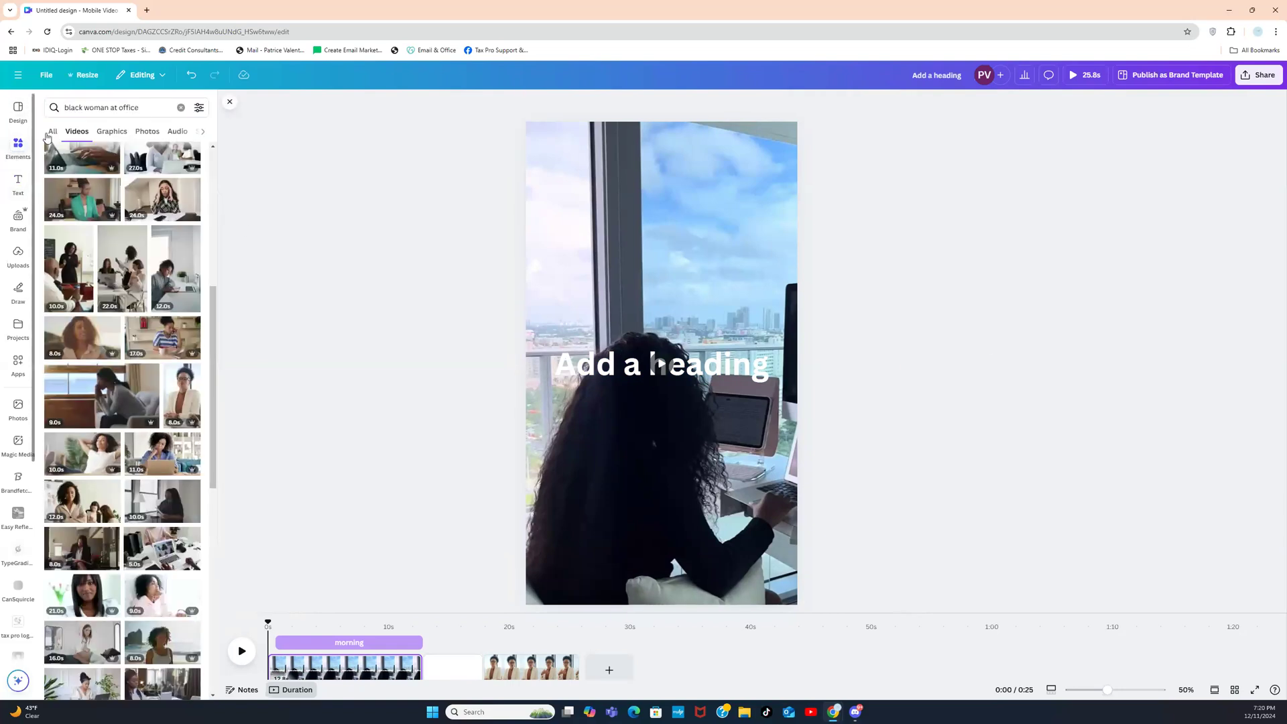
Step: Add a square shape and stretch it to cover the entire page
left_click(181, 107)
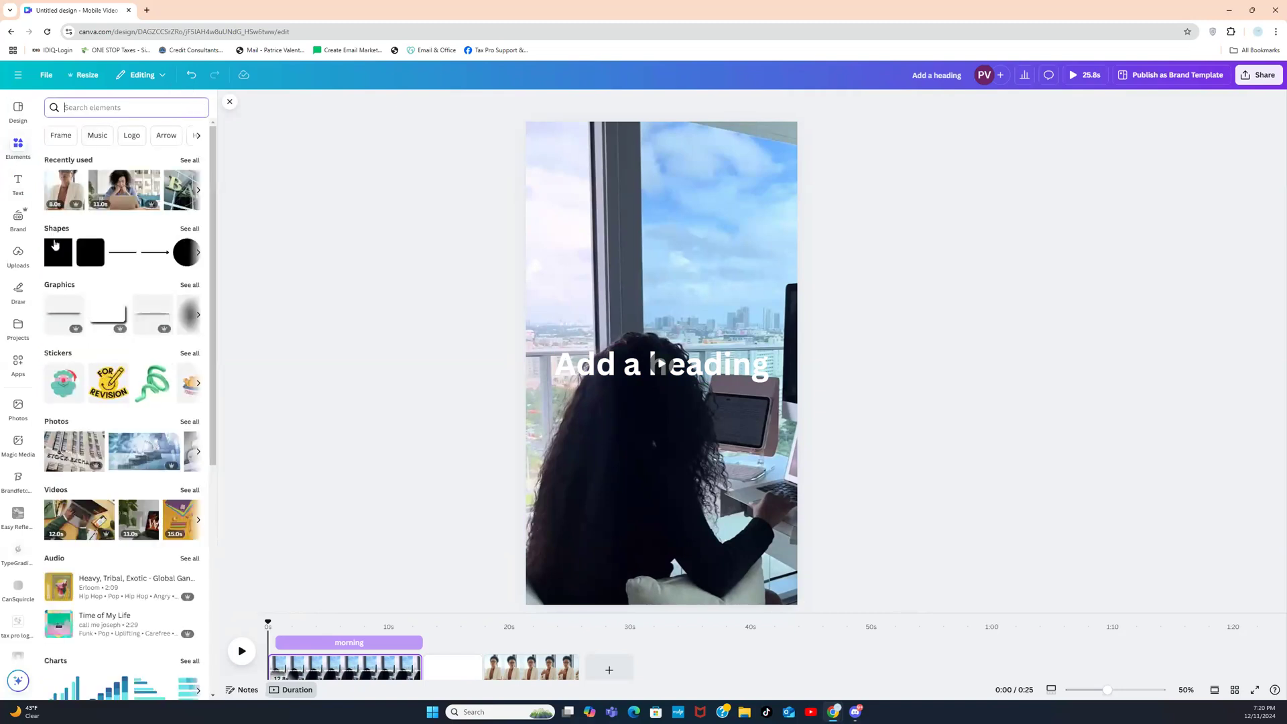
left_click(57, 260)
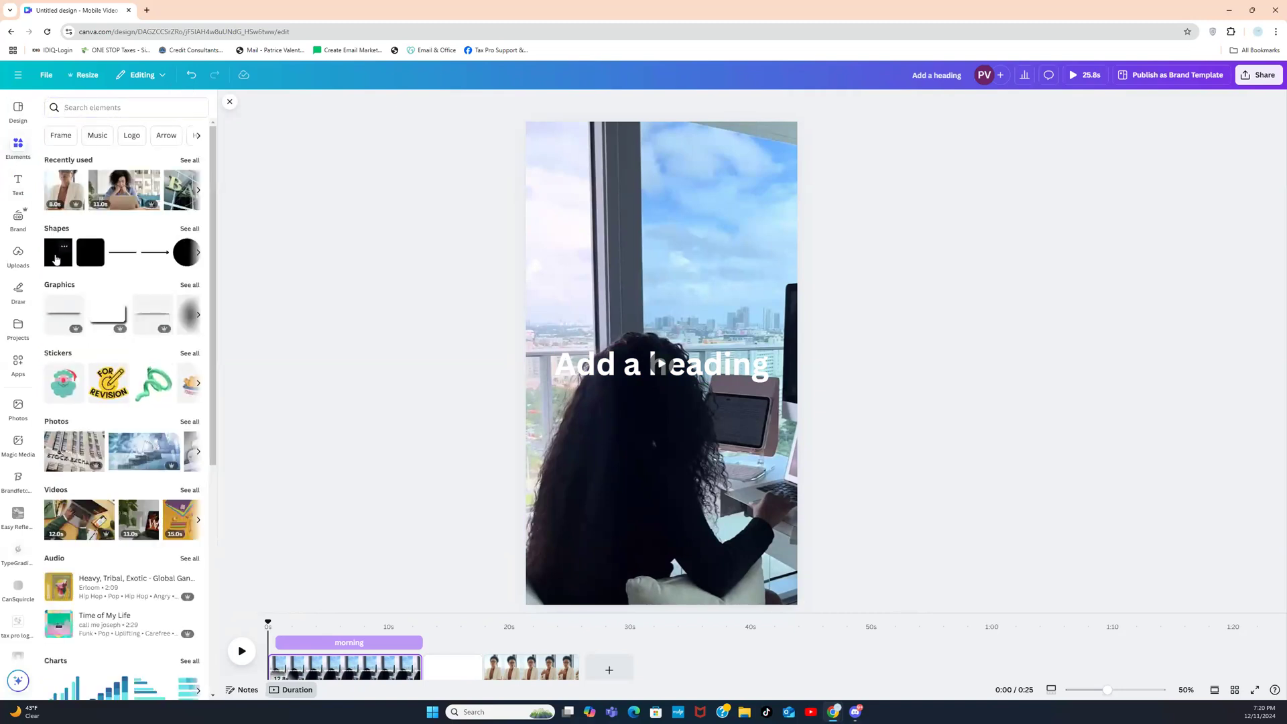
left_click_drag(663, 343, 581, 152)
left_click_drag(606, 203, 798, 603)
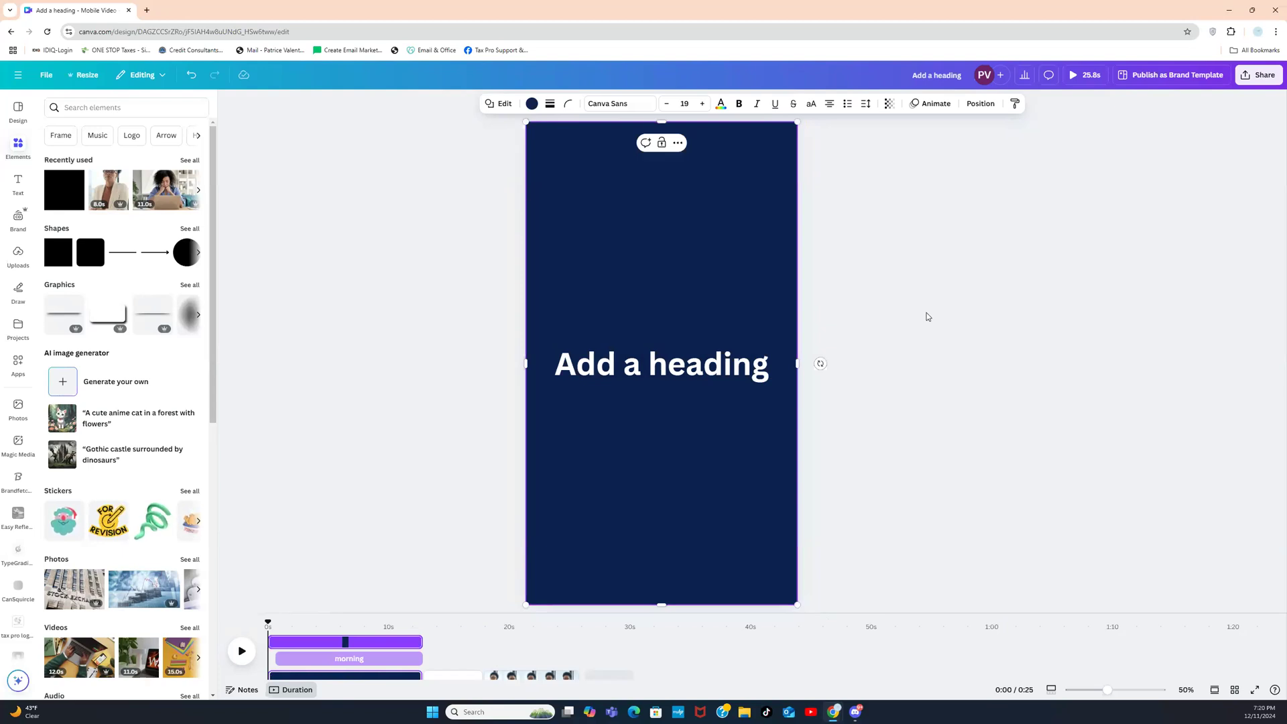
Step: Lower the rectangle's transparency and set its colour to white
left_click(869, 273)
left_click(896, 117)
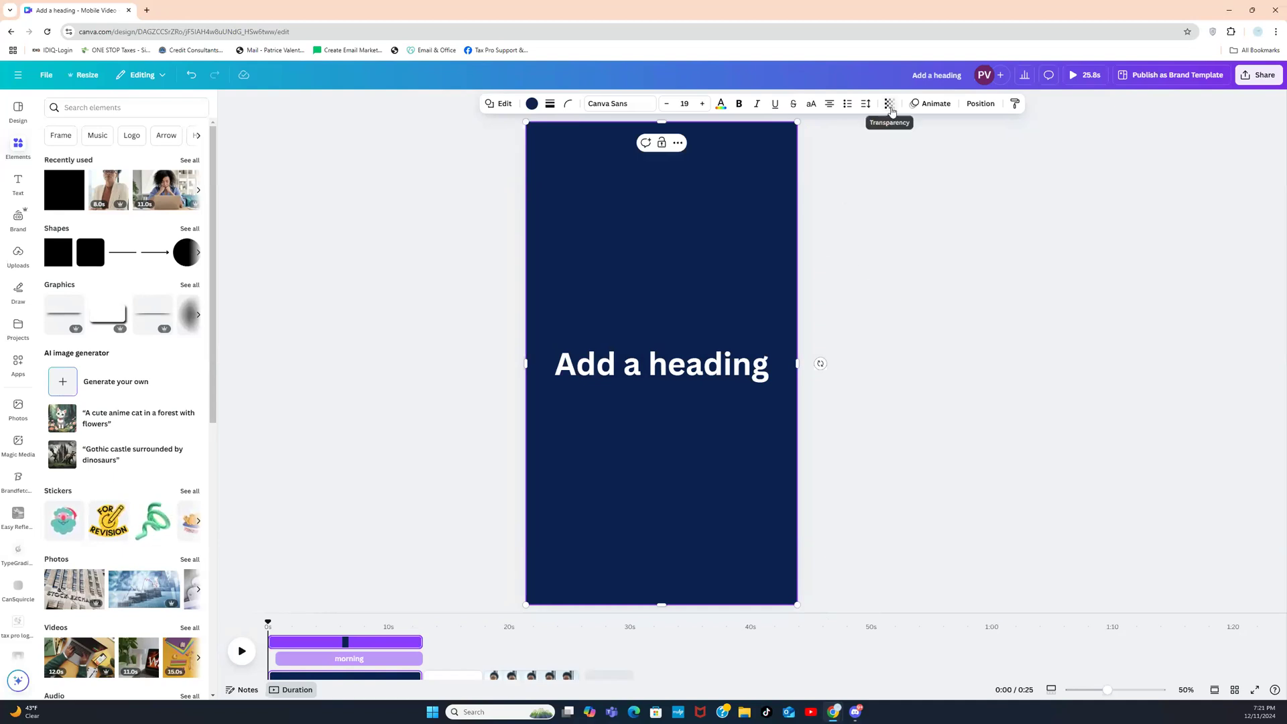
left_click(889, 104)
left_click_drag(916, 148, 886, 144)
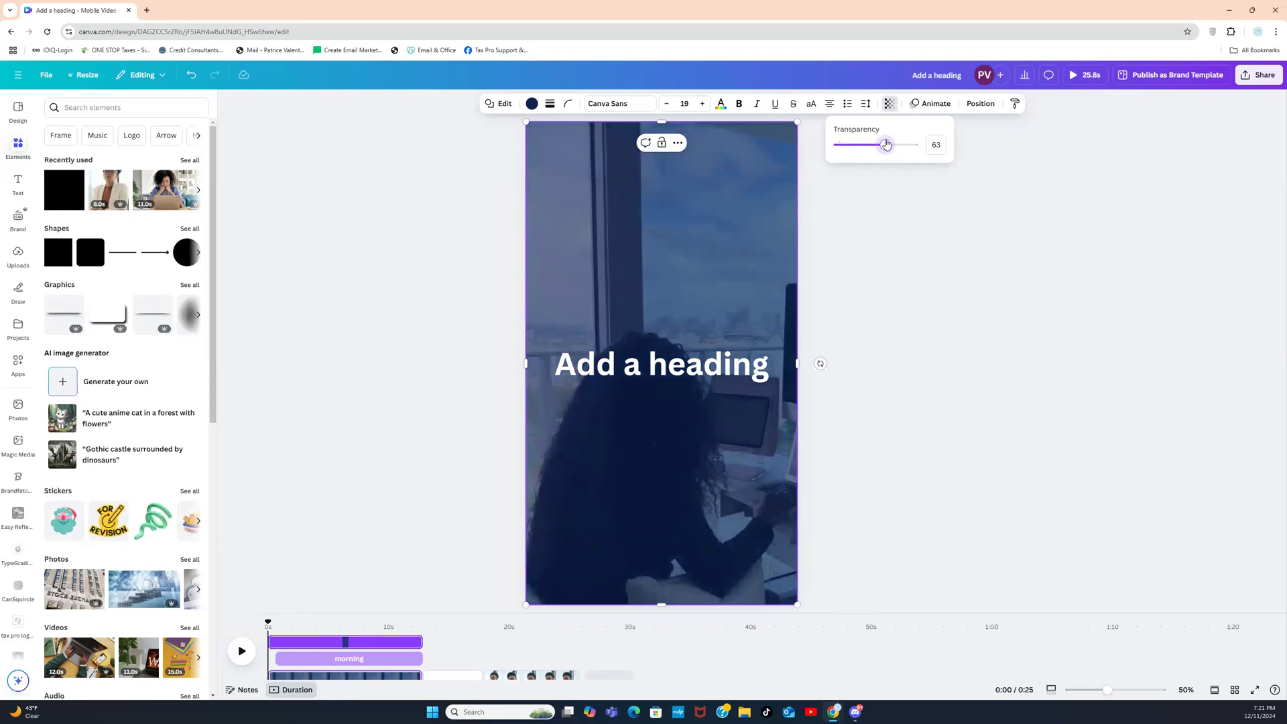
left_click(532, 105)
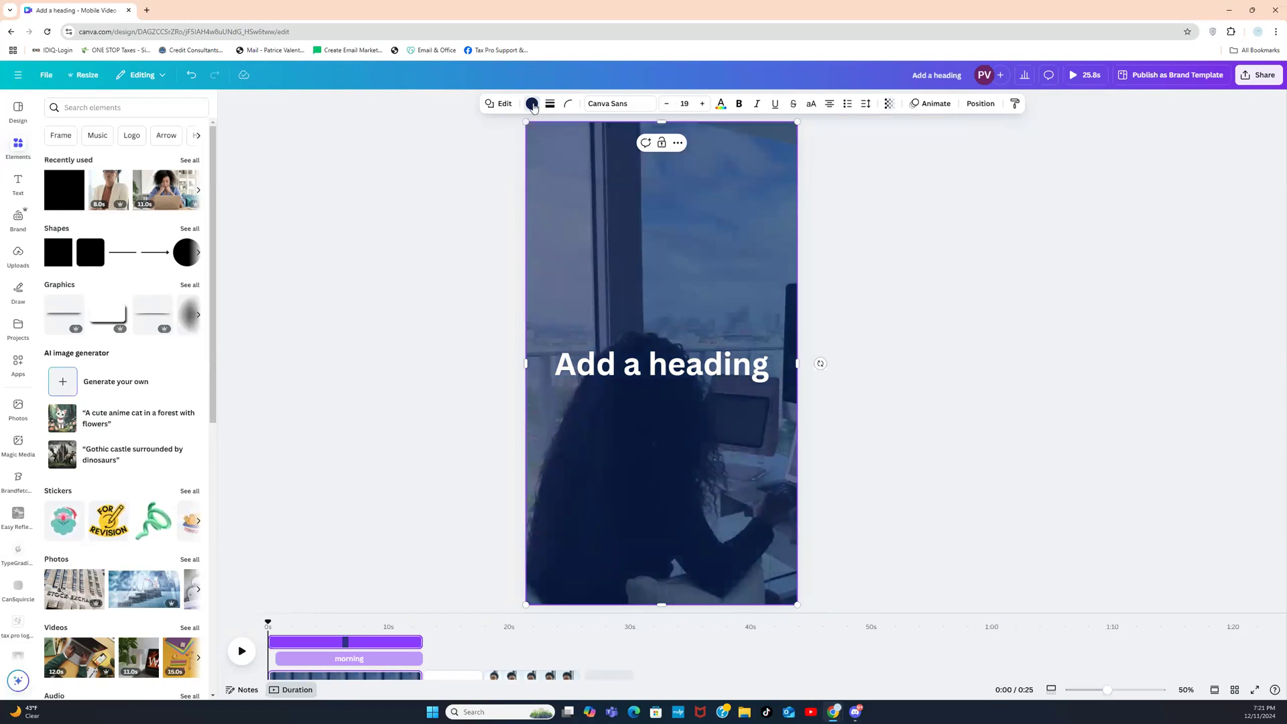
left_click(58, 325)
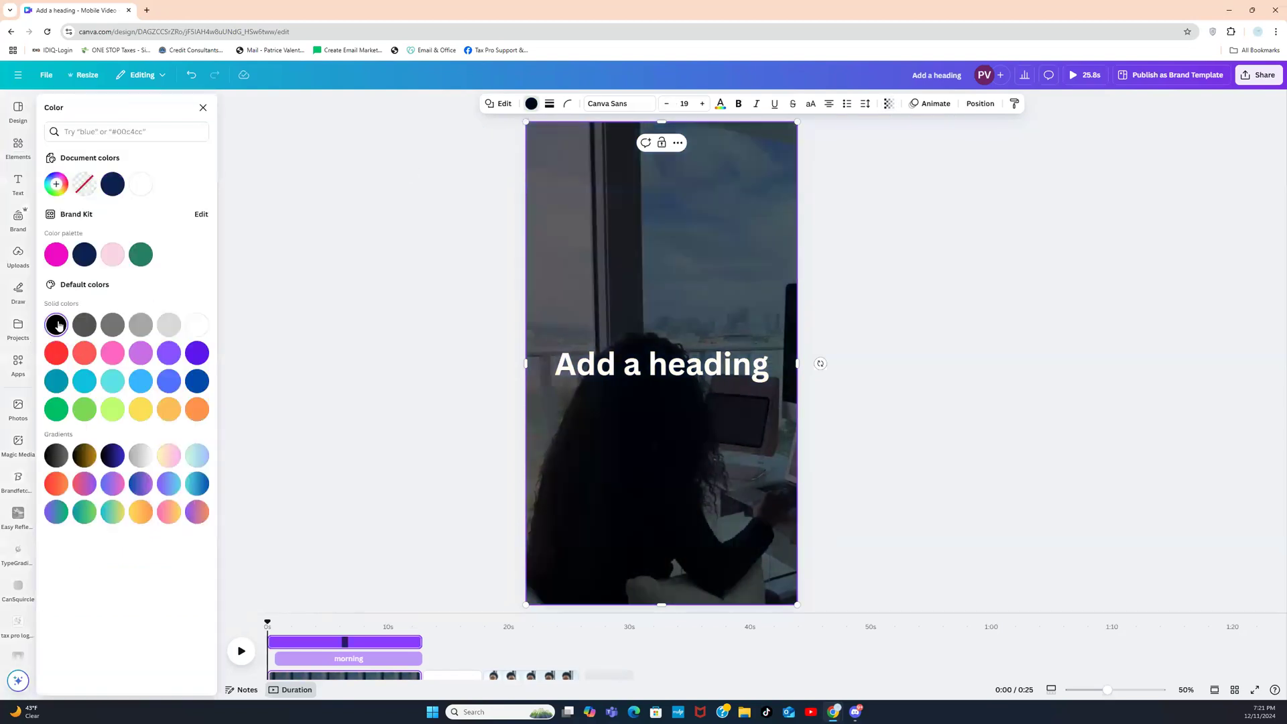
left_click(202, 330)
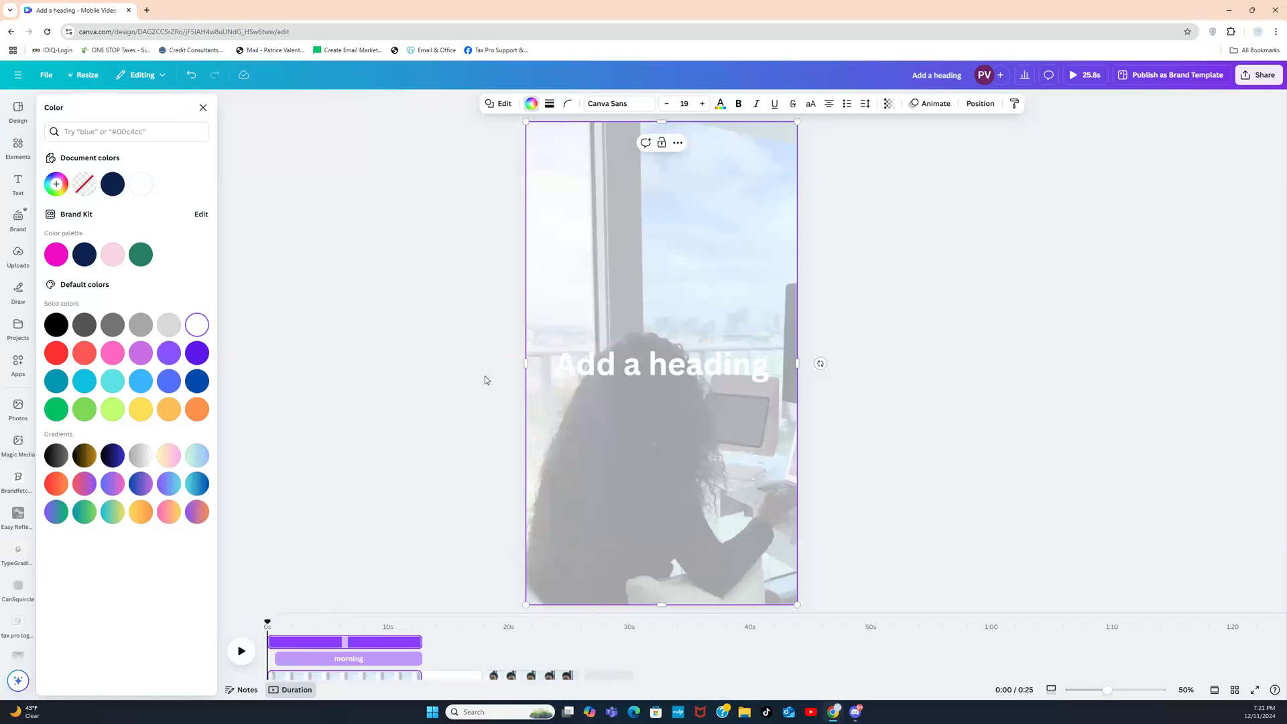
Step: Make the 'Add a heading' text magenta
left_click(590, 365)
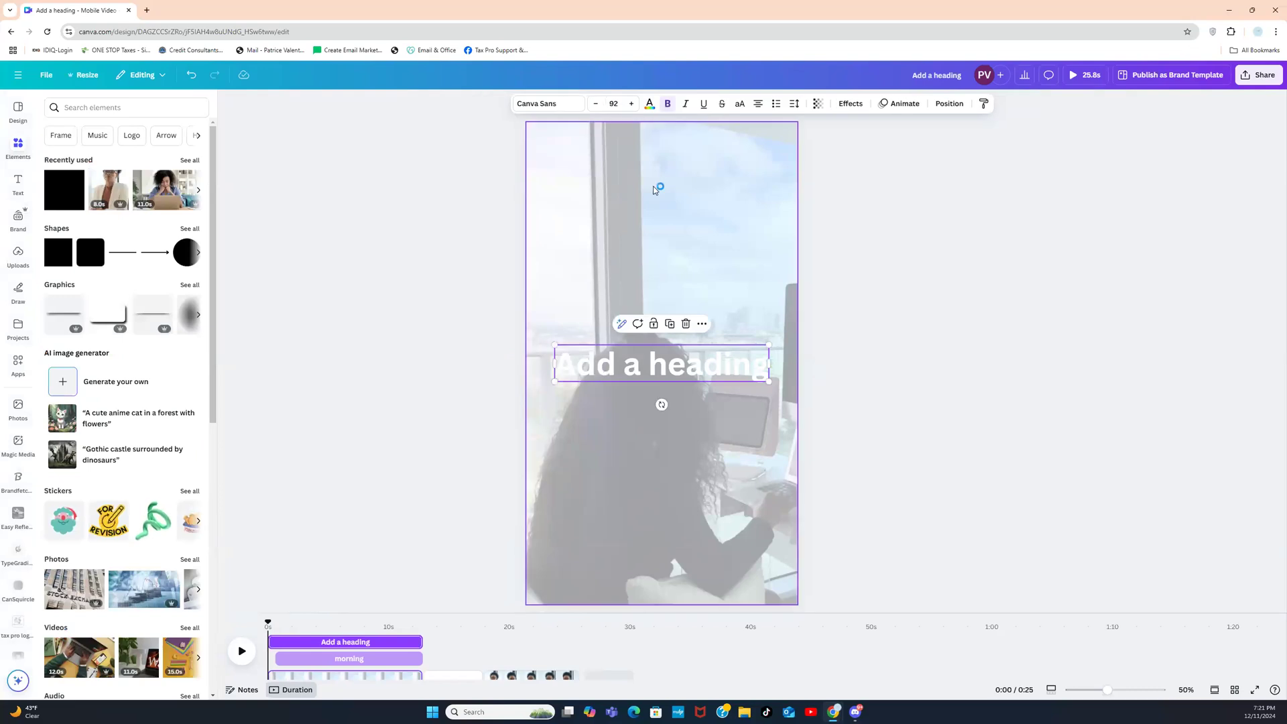
left_click(649, 104)
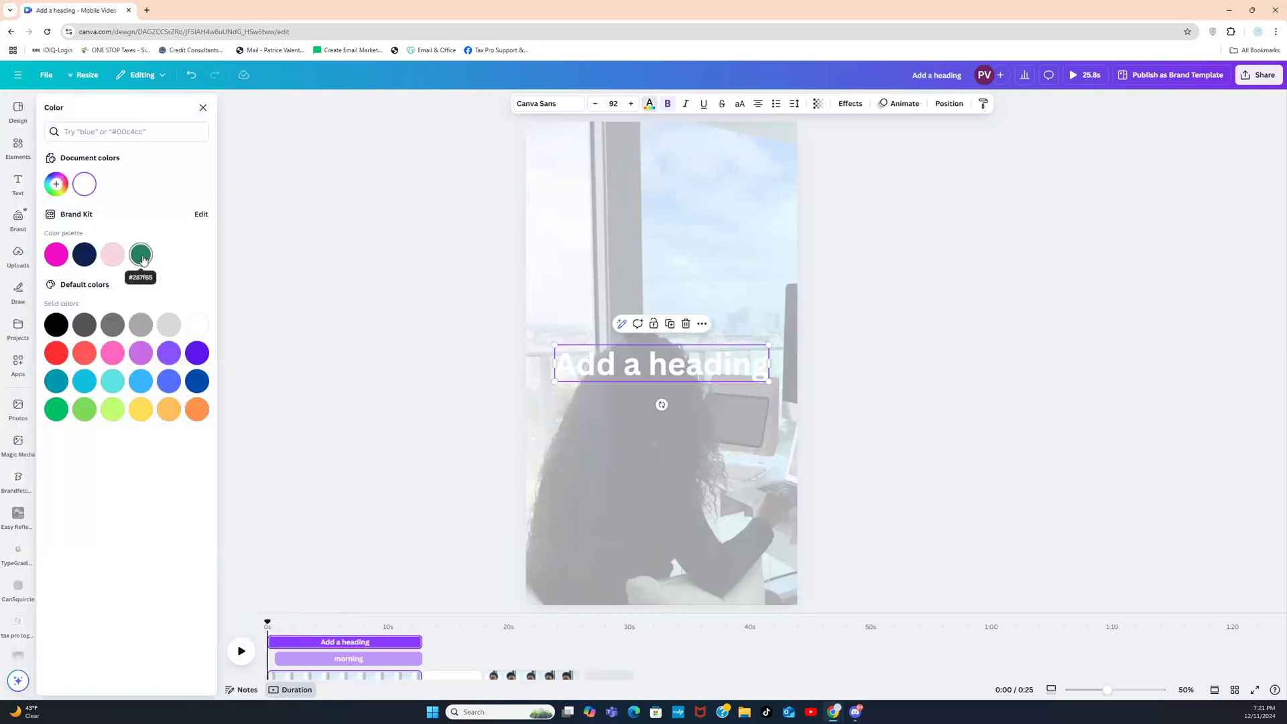
left_click(57, 255)
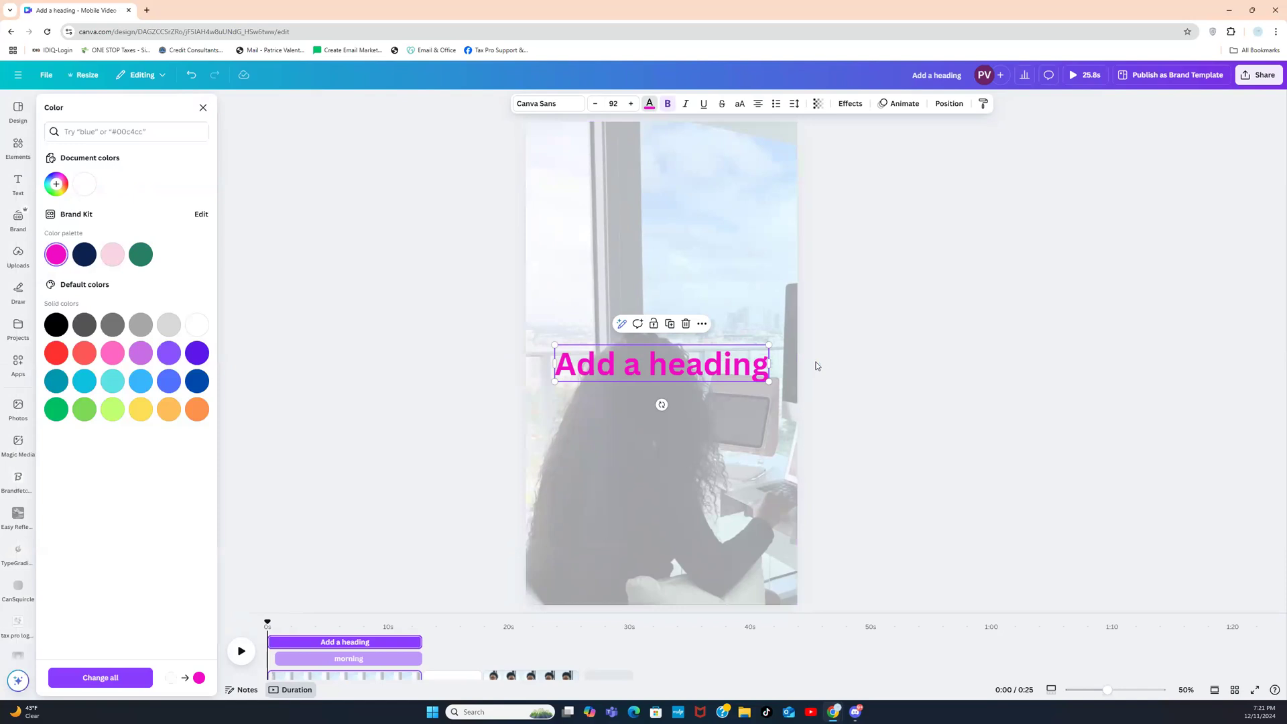
Step: Tint the layer behind the heading light pink after trying magenta and navy
left_click(761, 285)
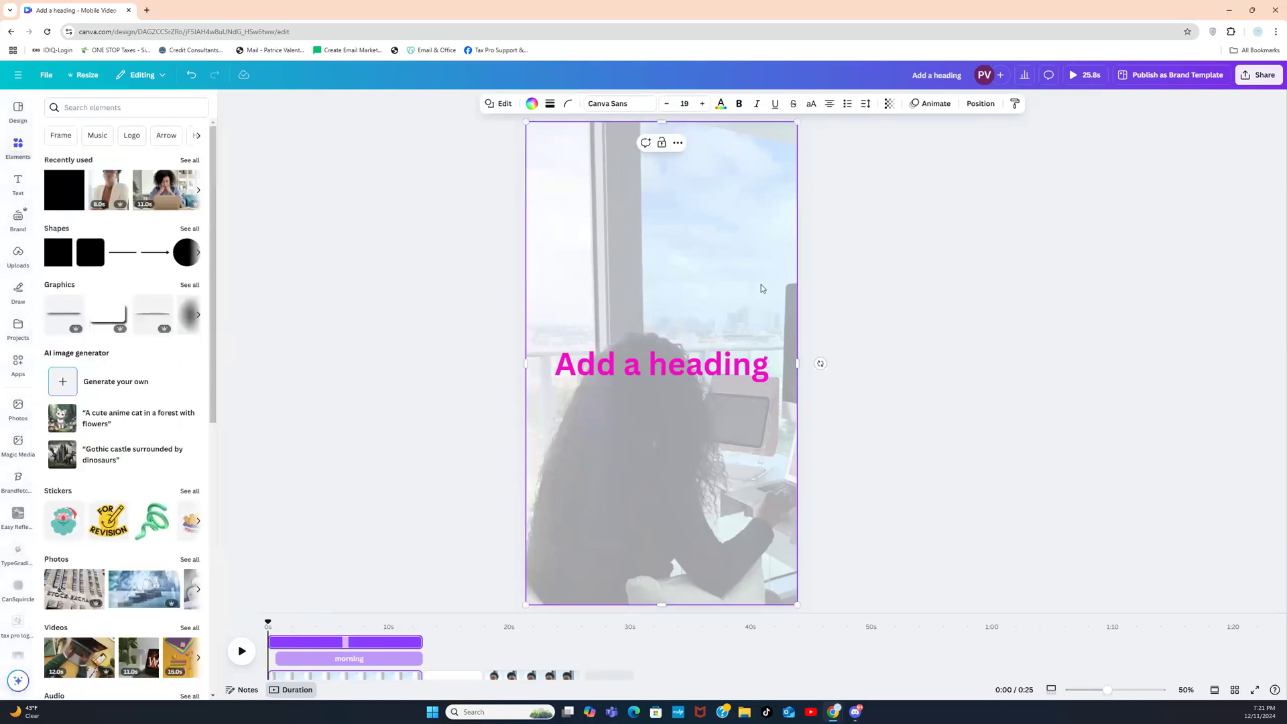
left_click(532, 103)
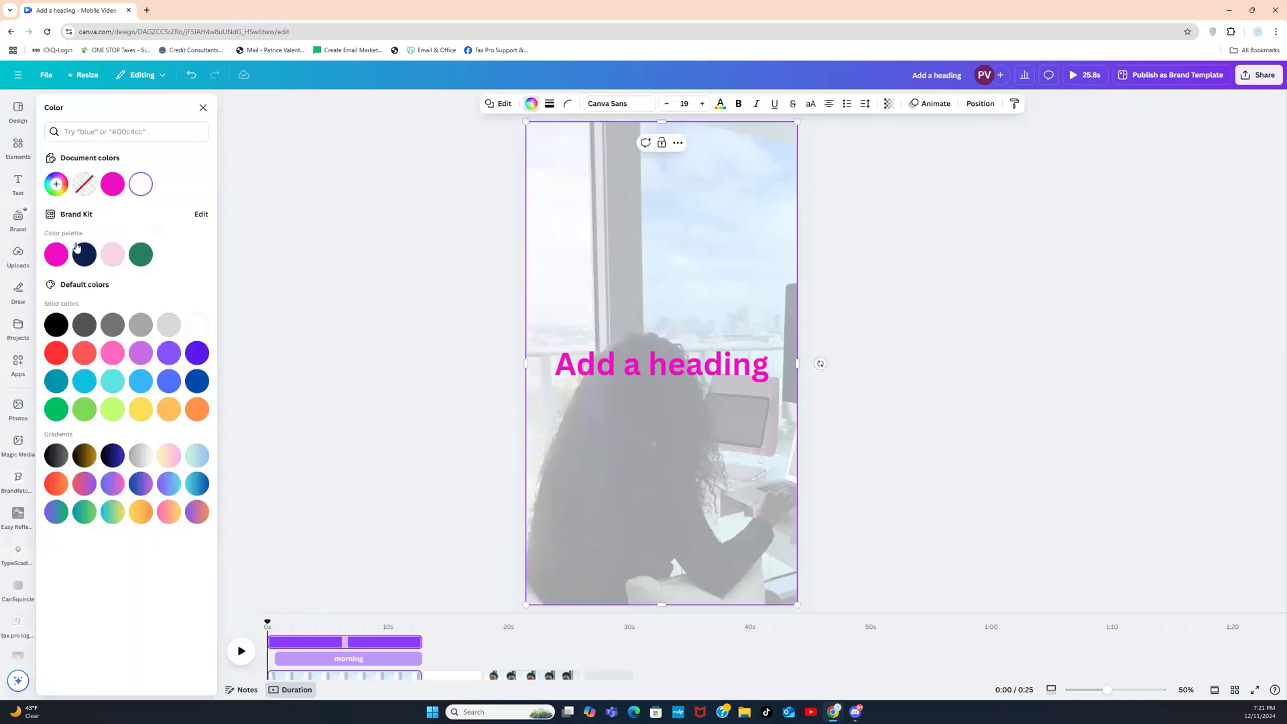
left_click(59, 255)
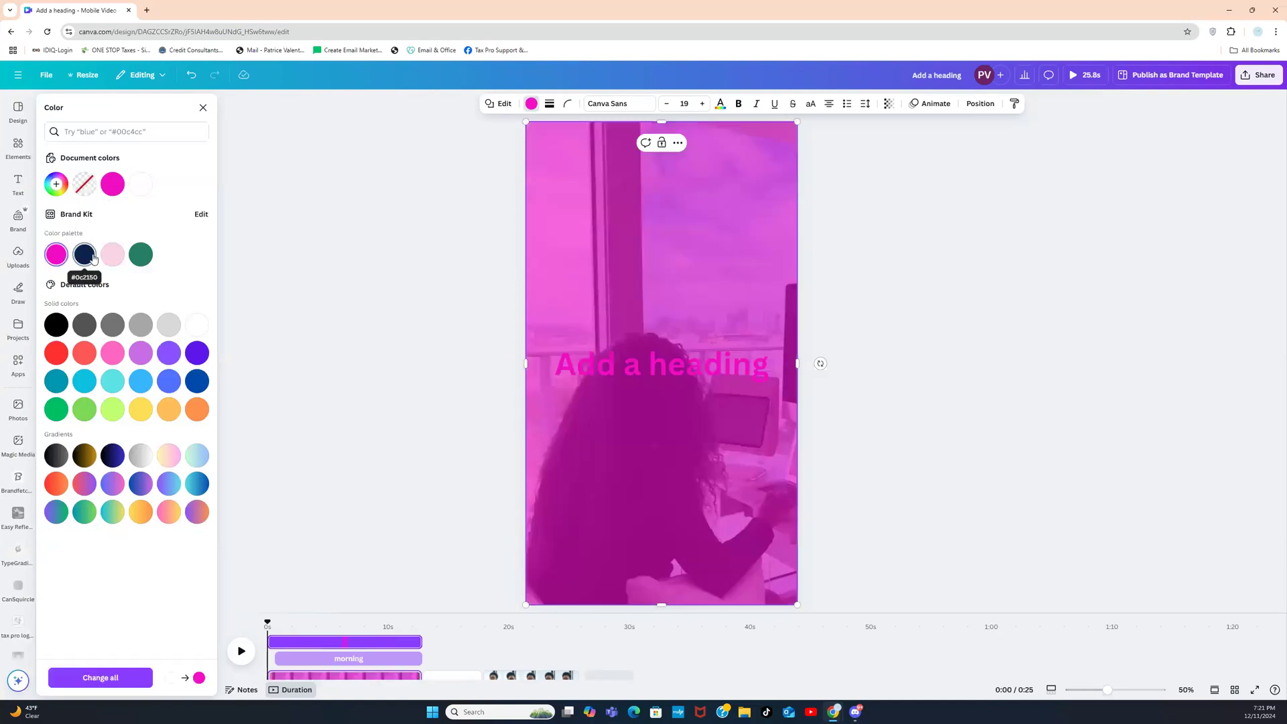
left_click(87, 256)
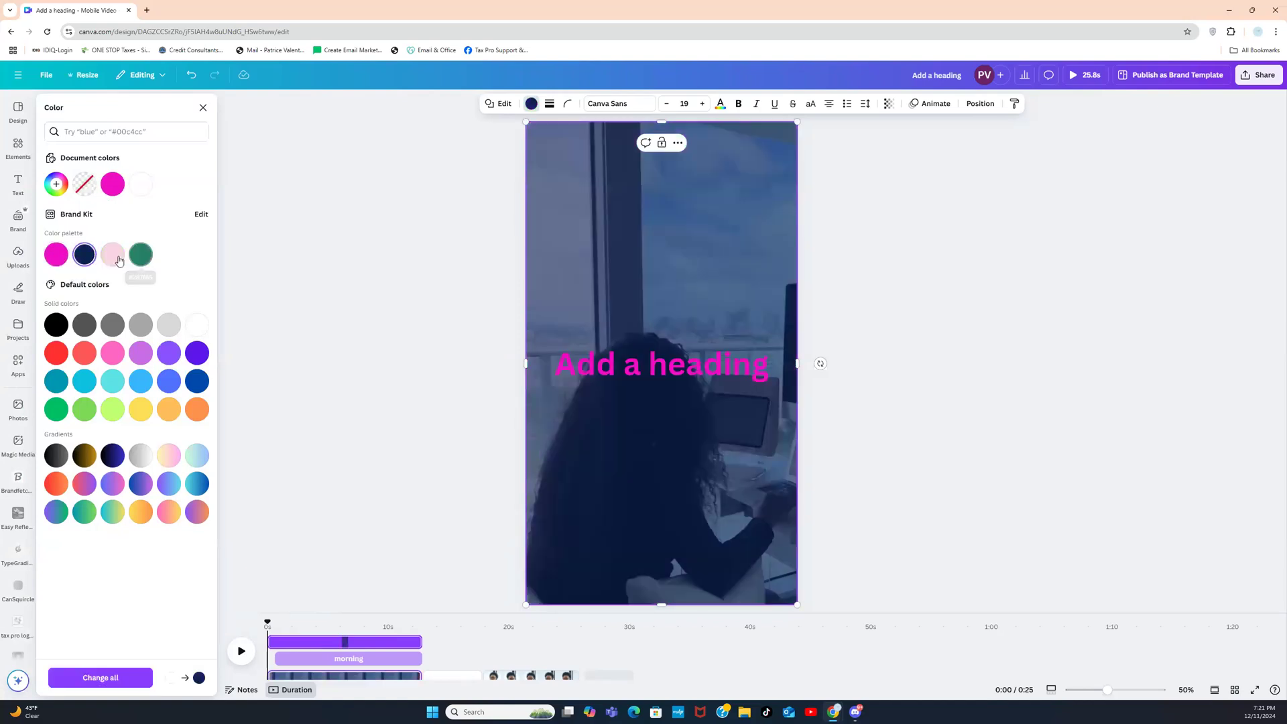
left_click(116, 261)
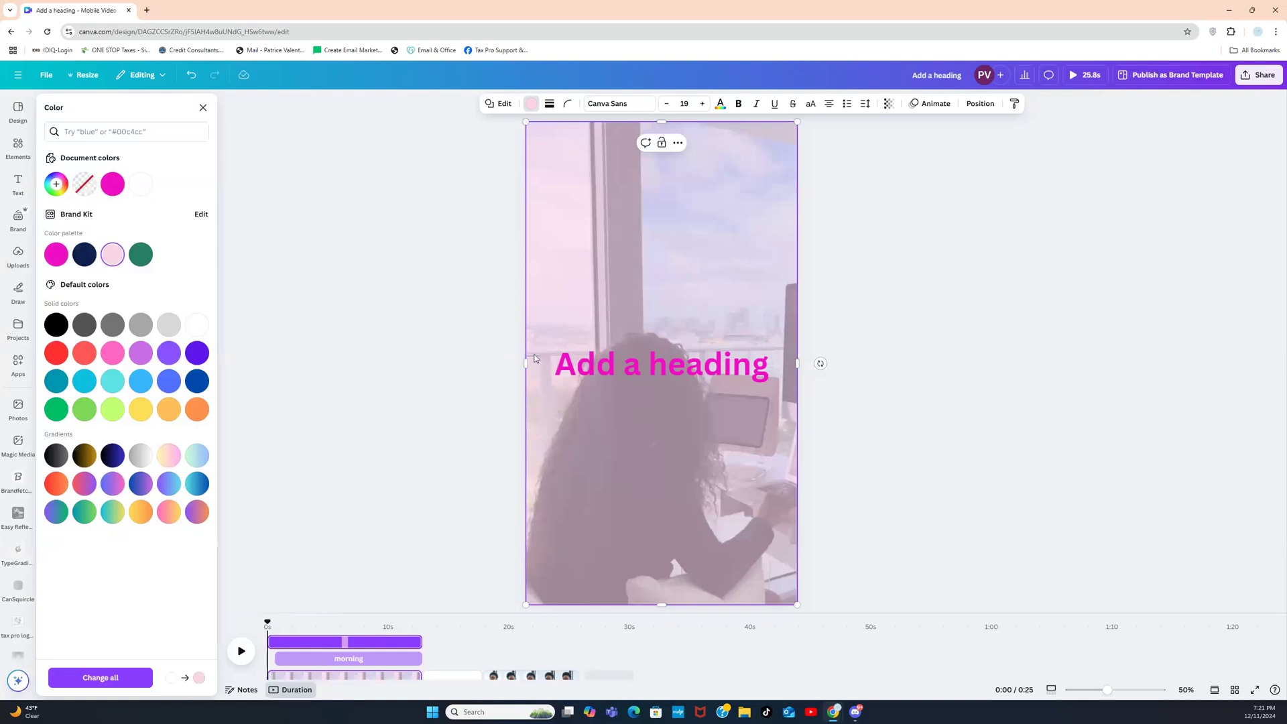
left_click(892, 335)
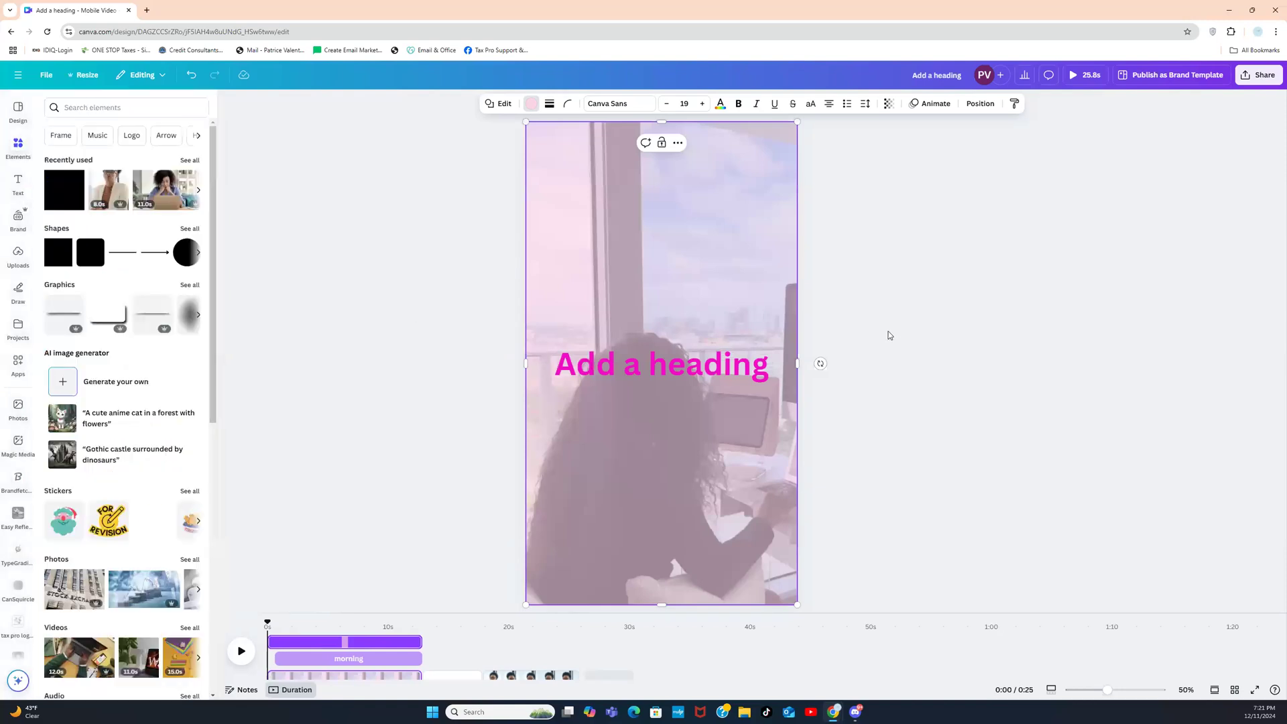
left_click(702, 364)
Step: Drag the magenta heading from the page centre up toward the top third
left_click_drag(701, 363, 698, 218)
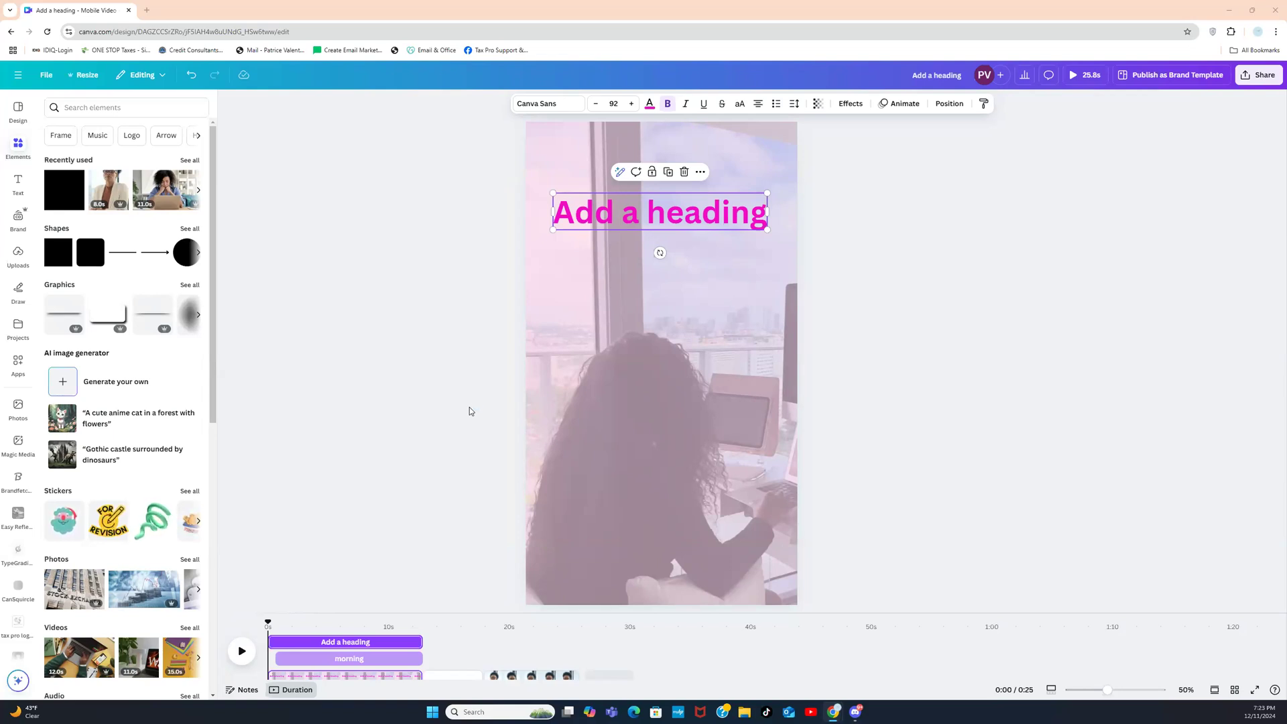
Step: Replace the heading text with 'ARE YOU A' and lower it slightly on the centre guide
double_click(610, 210)
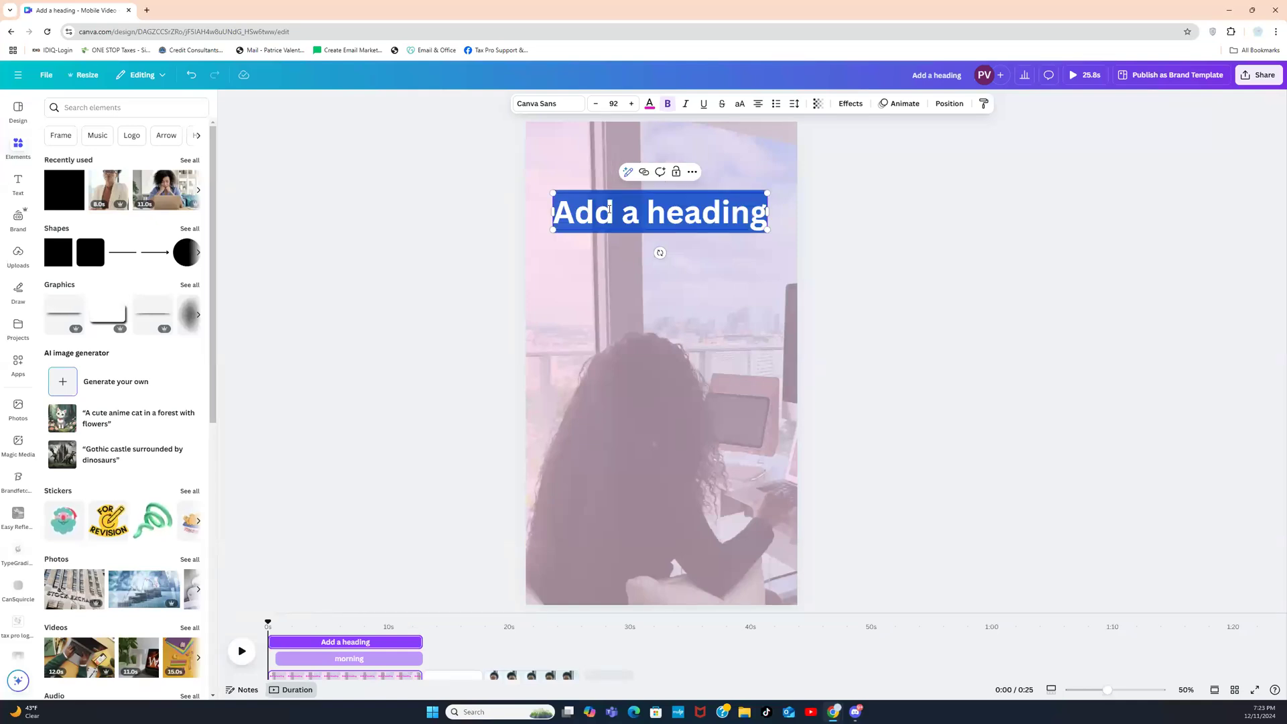
type("ARE Y")
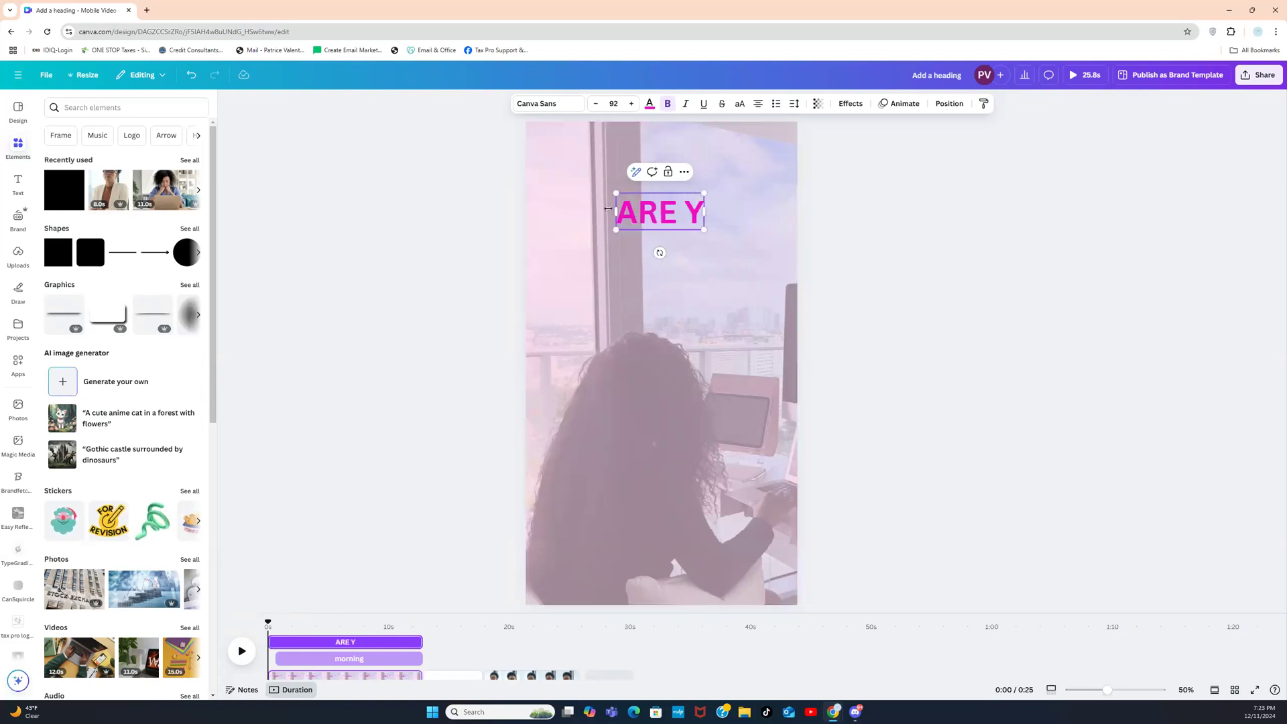
type("OU S")
key("BackSpace")
type("A")
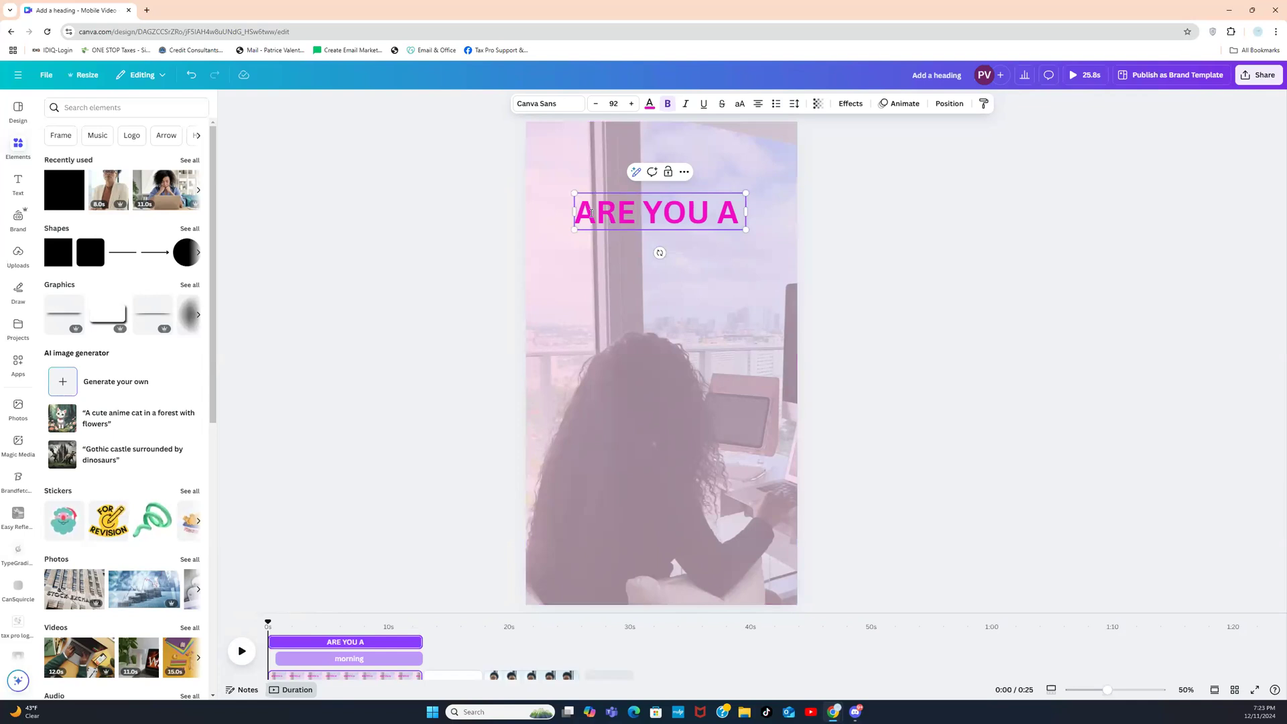
left_click(477, 227)
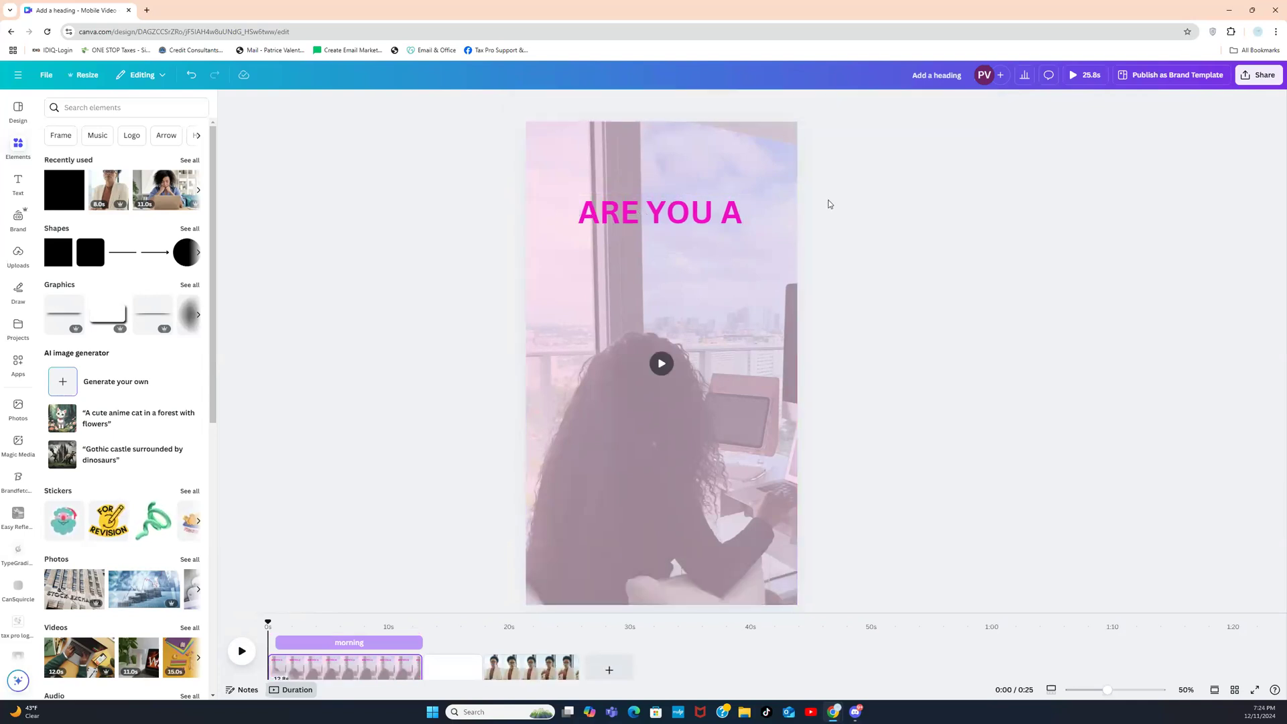
left_click_drag(700, 207, 700, 223)
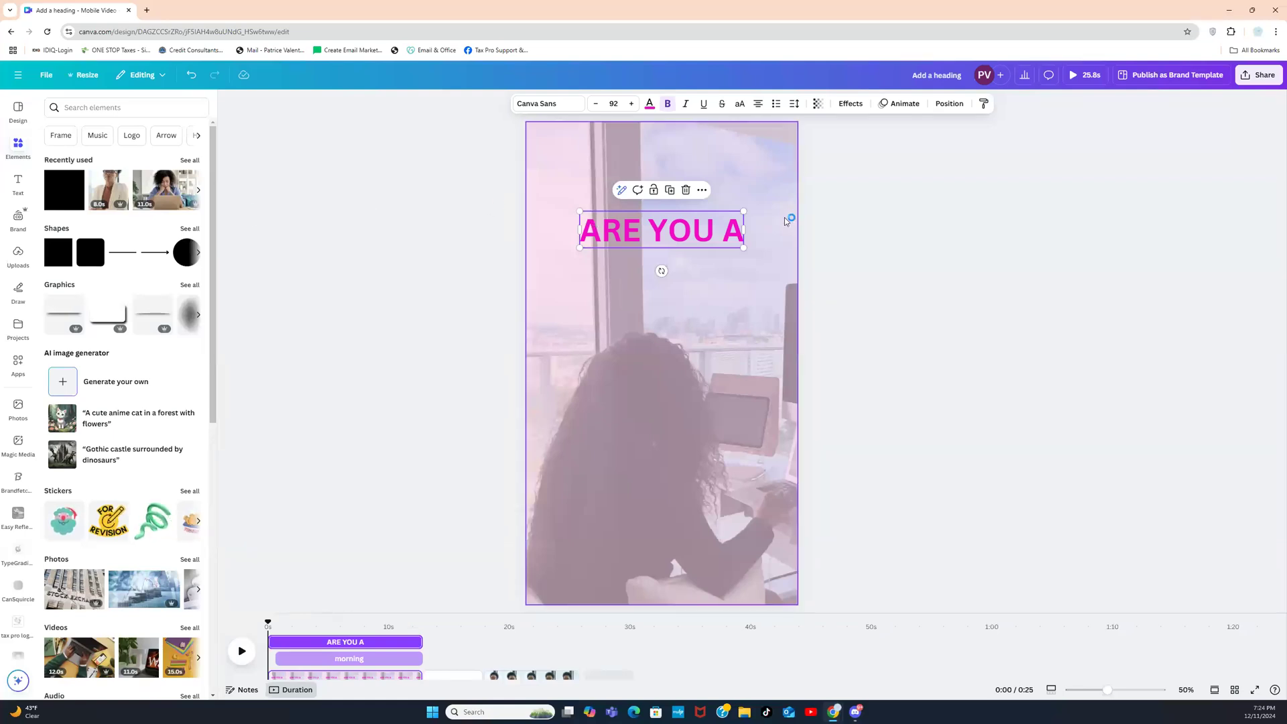
left_click(770, 232)
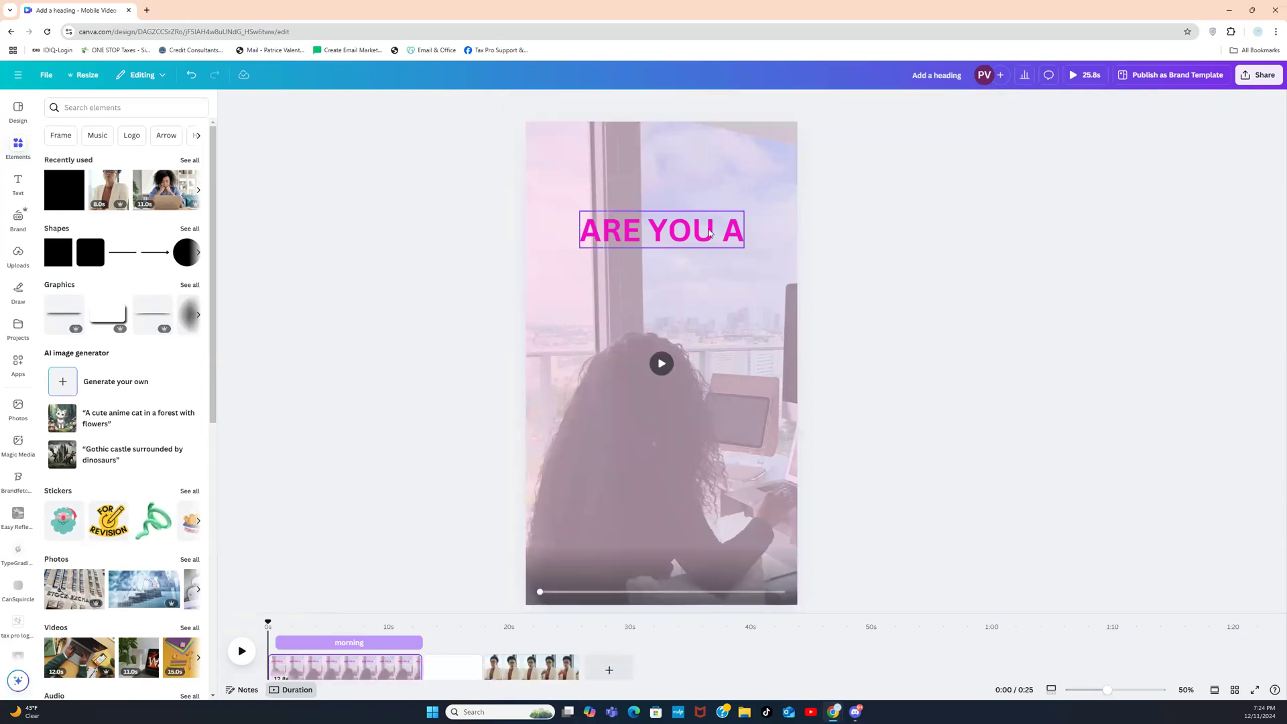
Step: Move the copied heading below ARE YOU A and colour it dark green
left_click(710, 232)
left_click_drag(673, 232, 664, 263)
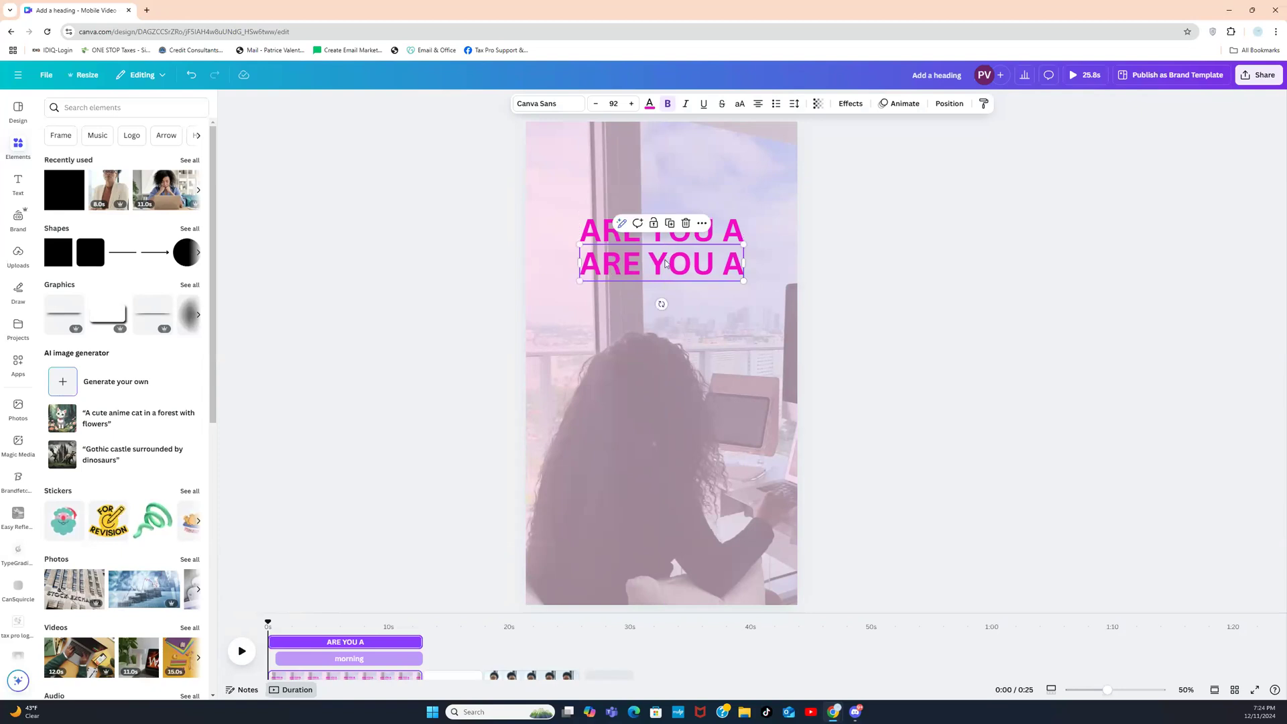
left_click(650, 105)
left_click(141, 254)
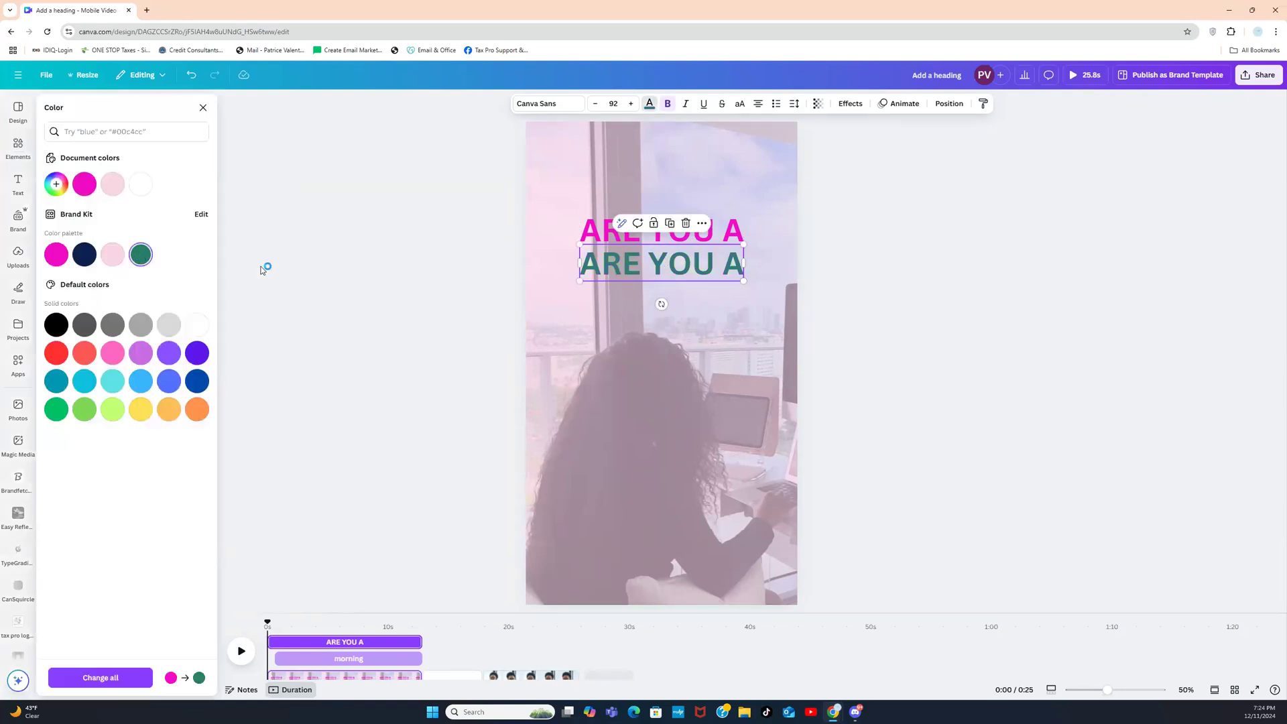
Step: Retype the green heading as 'WORK FROM HOME MOM' with line spacing tightened to 0.95
double_click(635, 264)
type("WORK")
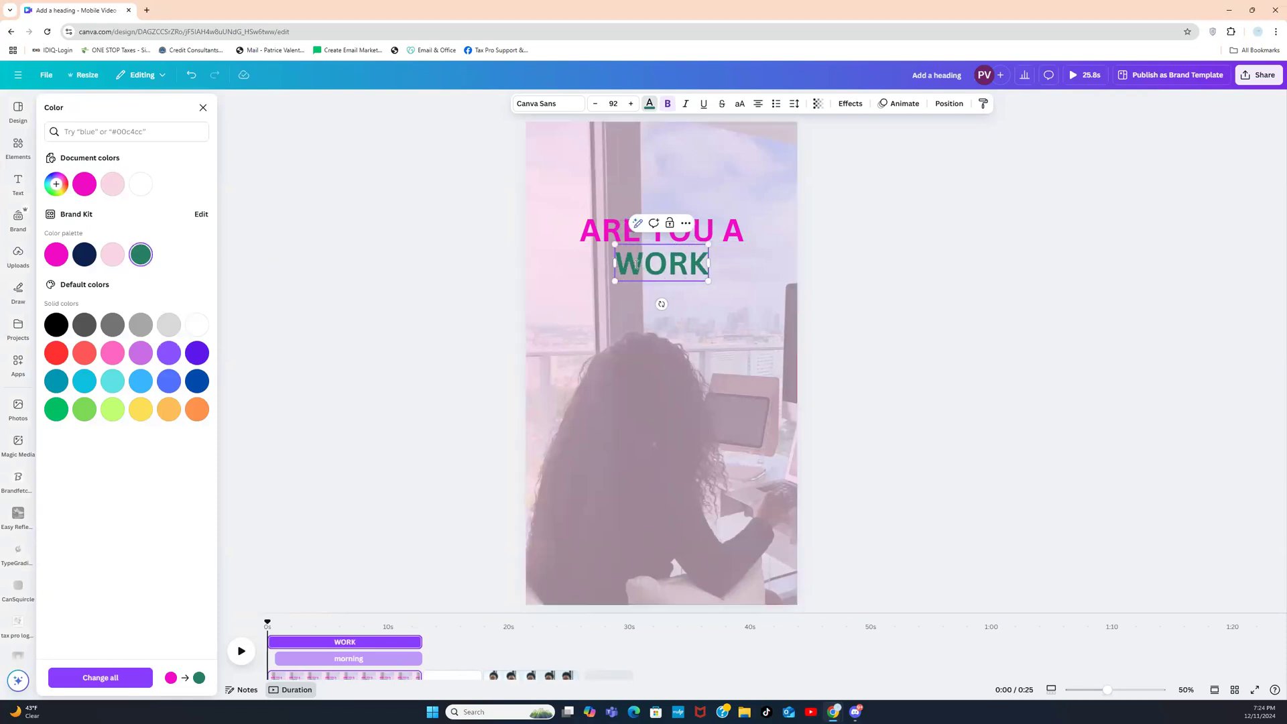
type(" FROM")
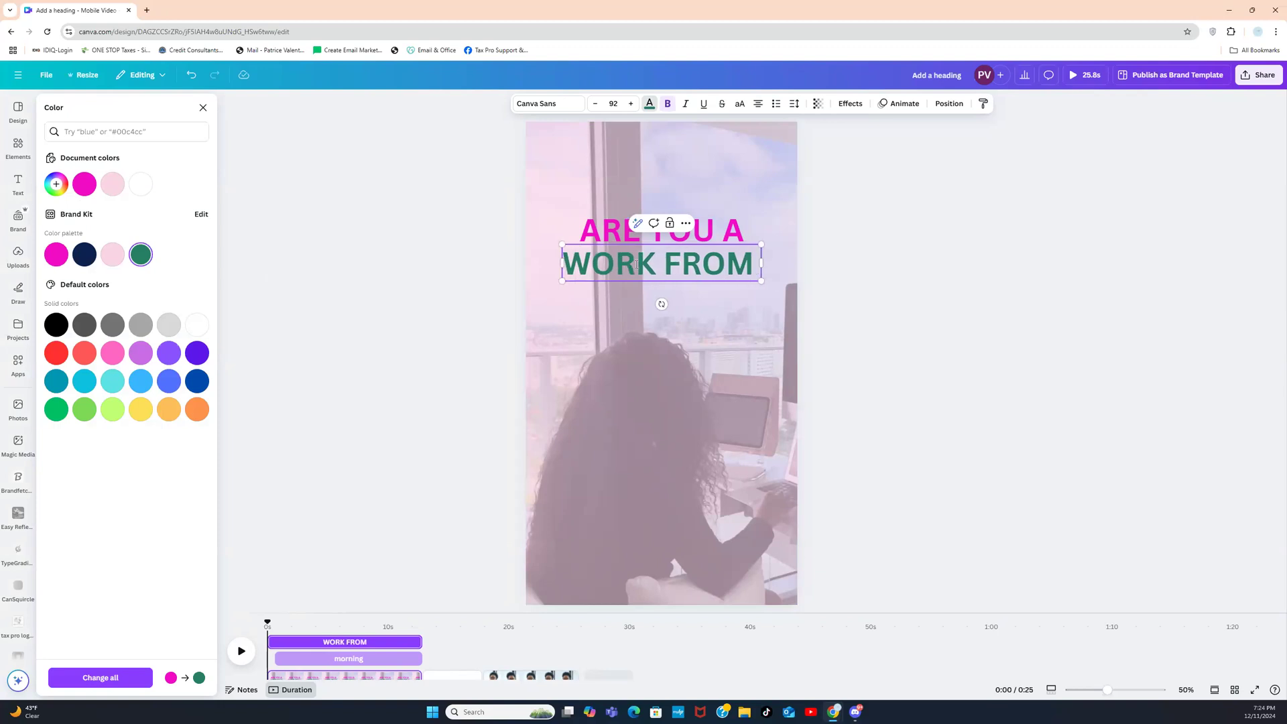
type(" HOME MOM")
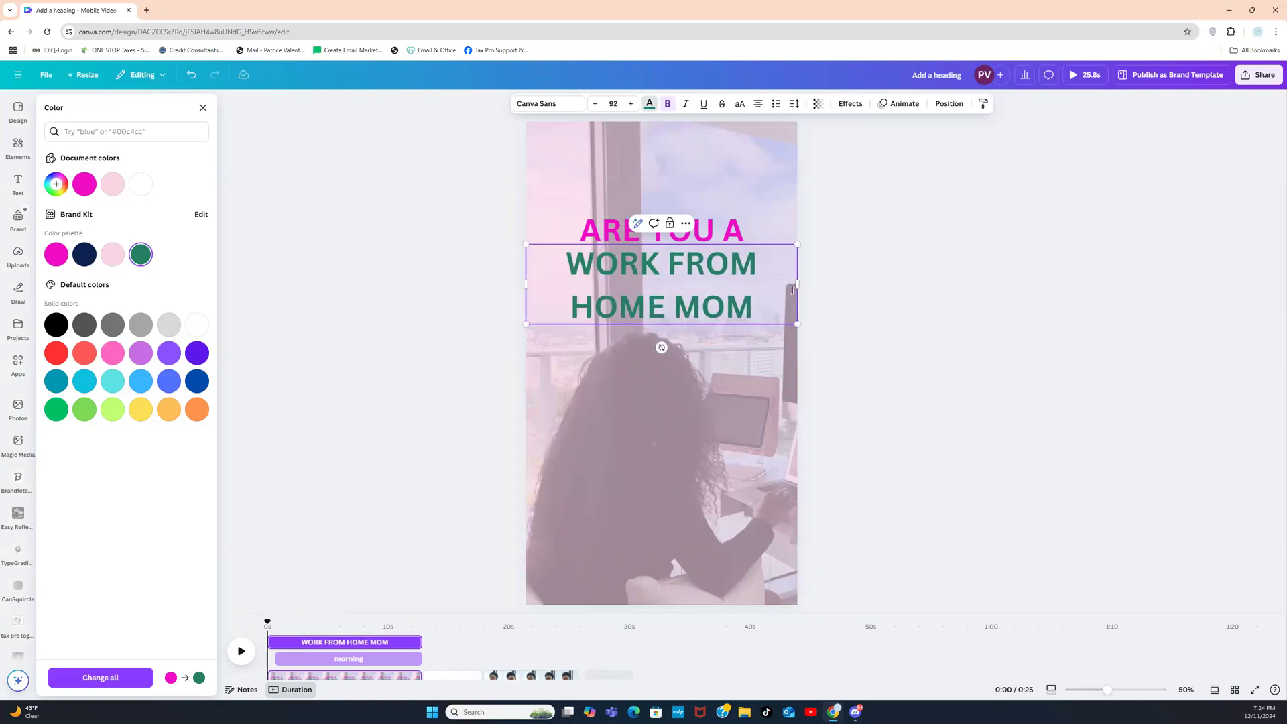
key("Escape")
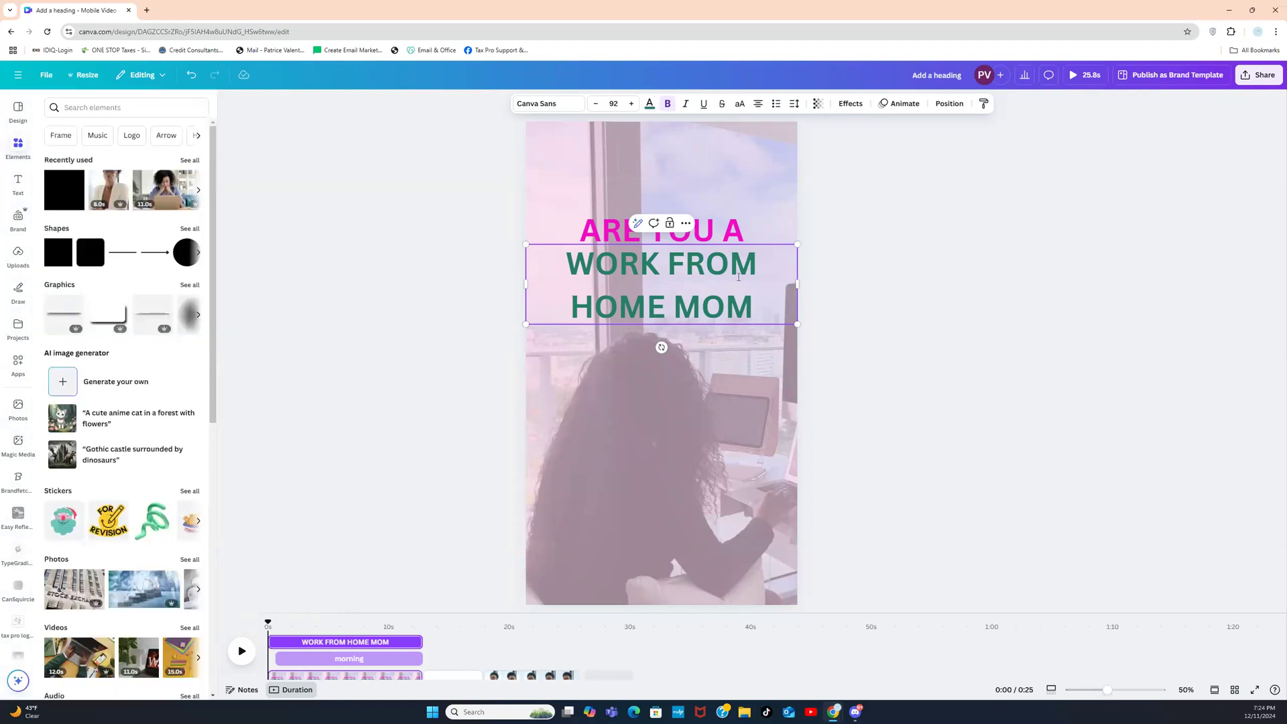
left_click(795, 104)
left_click_drag(775, 176, 760, 181)
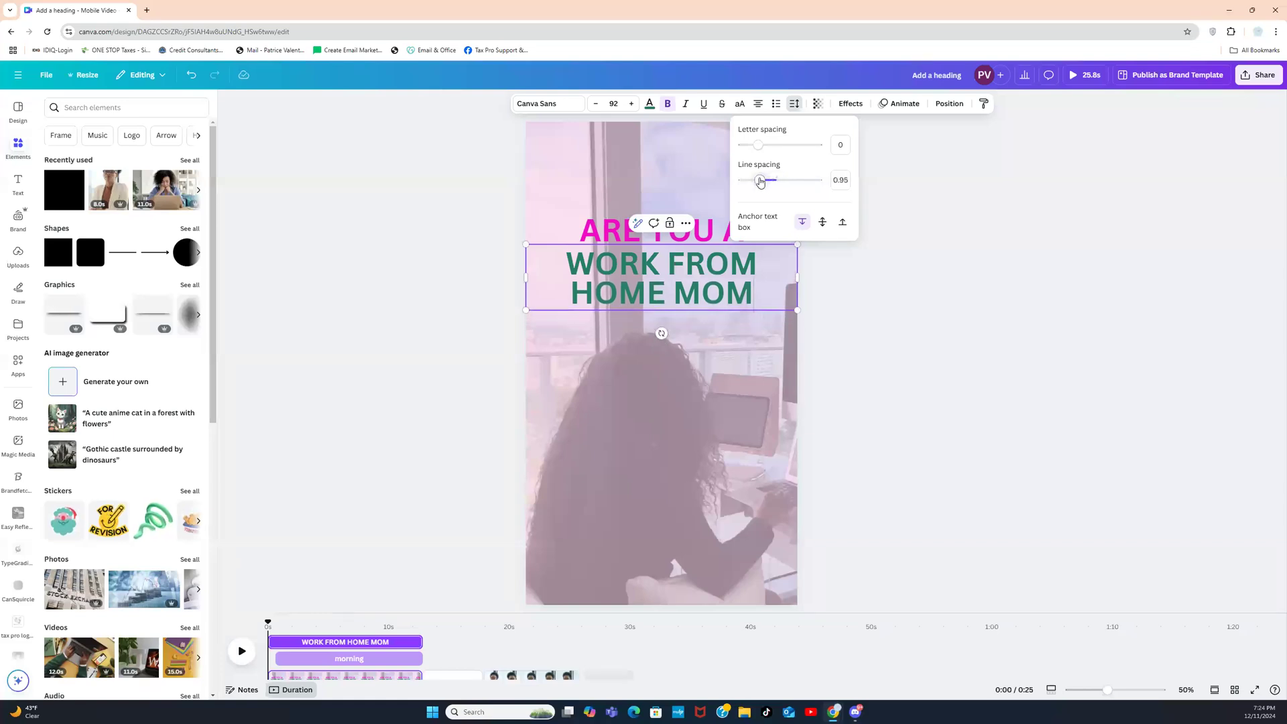
left_click(939, 248)
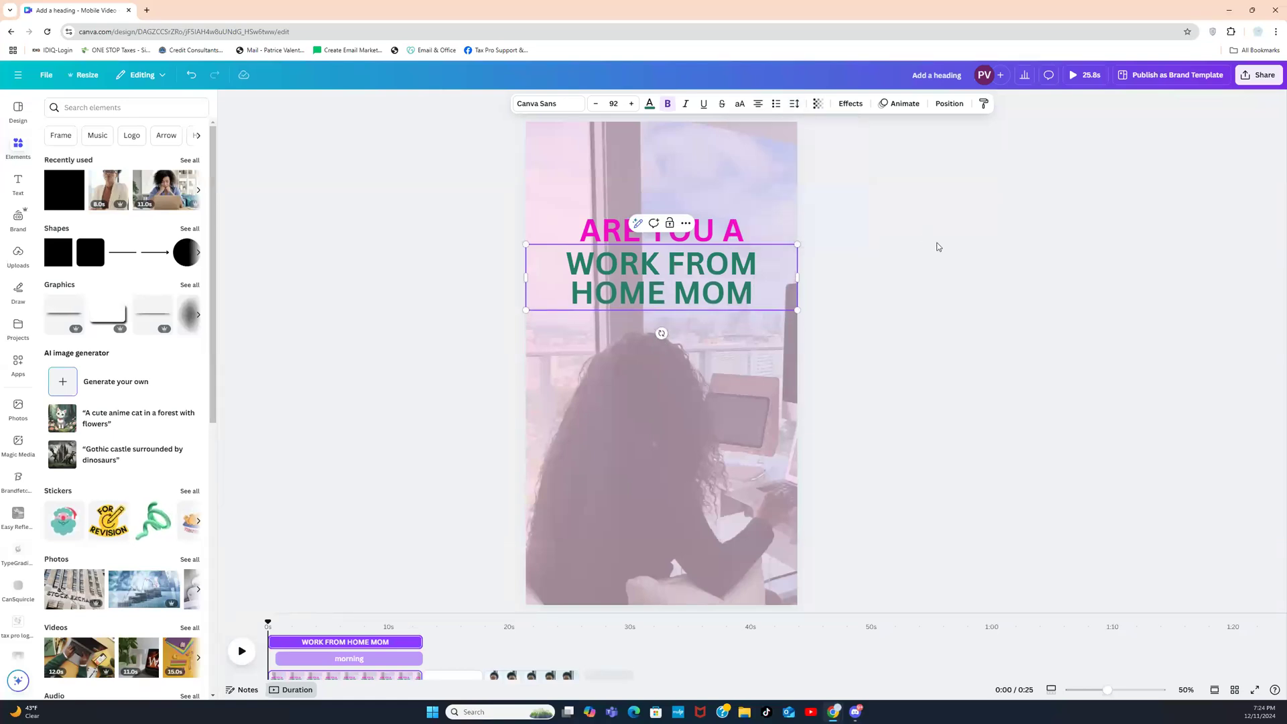
left_click(938, 247)
left_click(723, 227)
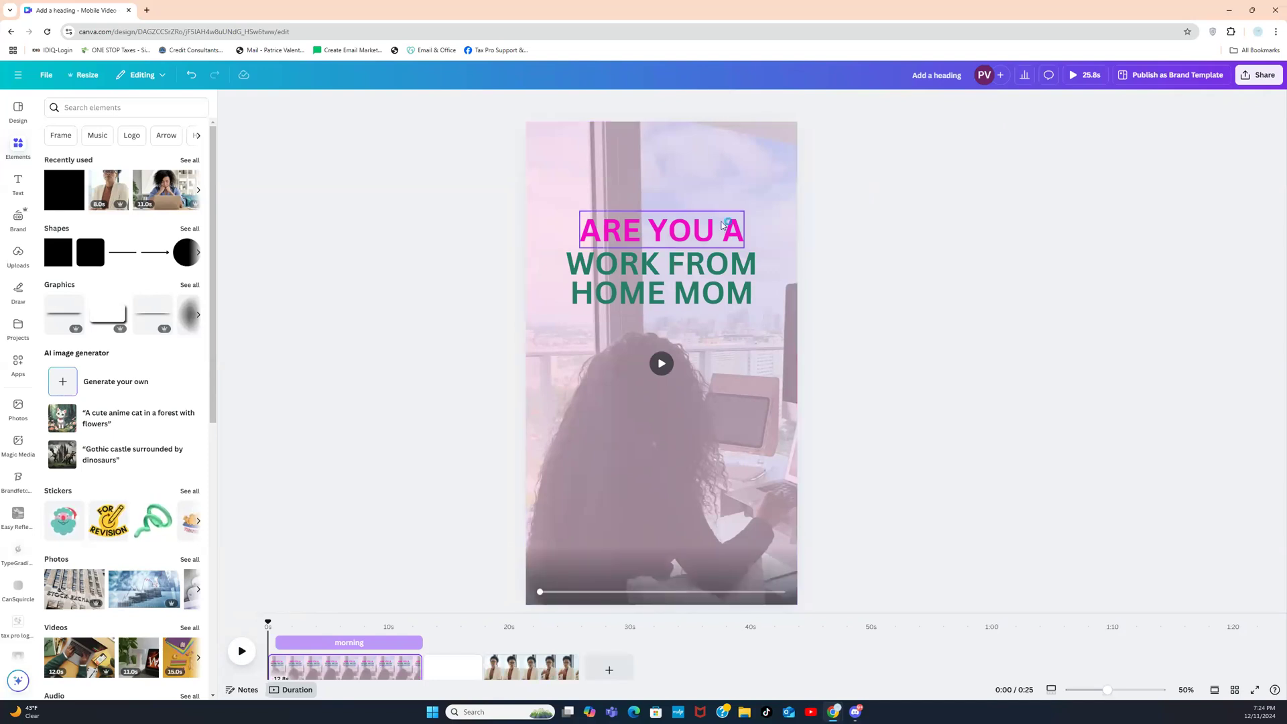
Step: Nudge the ARE YOU A heading slightly lower
left_click_drag(722, 228, 721, 226)
left_click(858, 228)
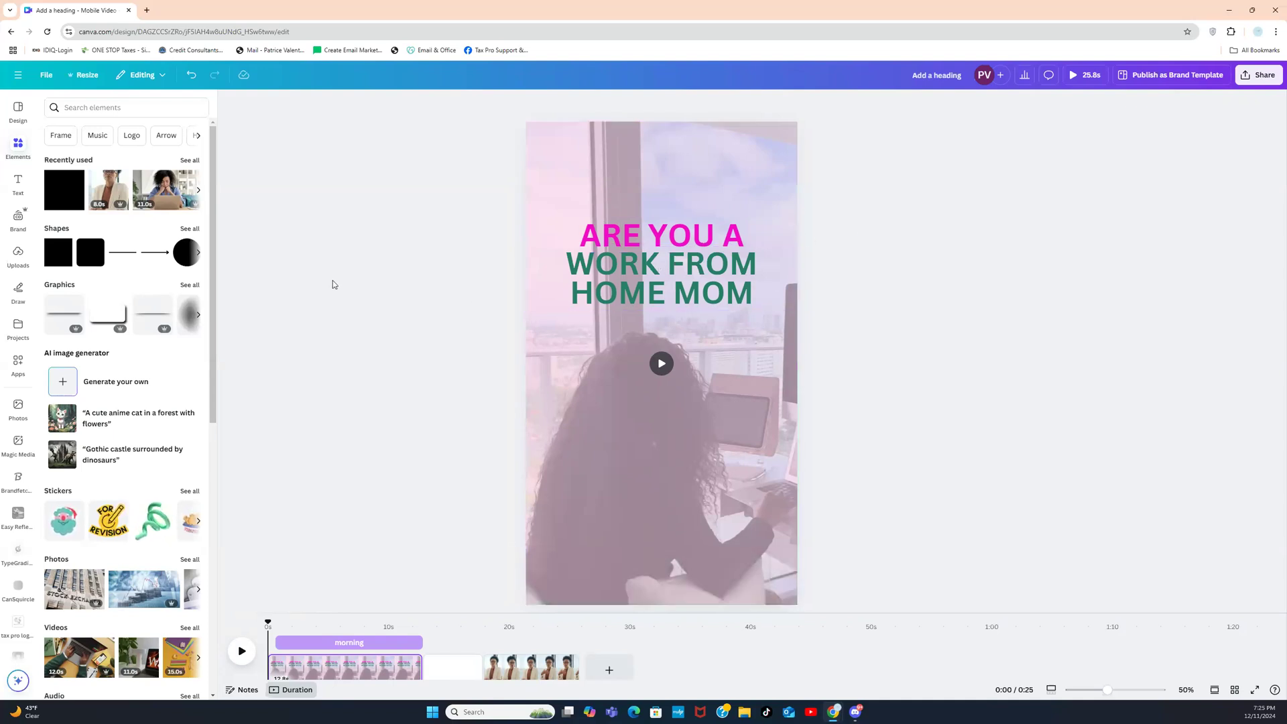
left_click(16, 188)
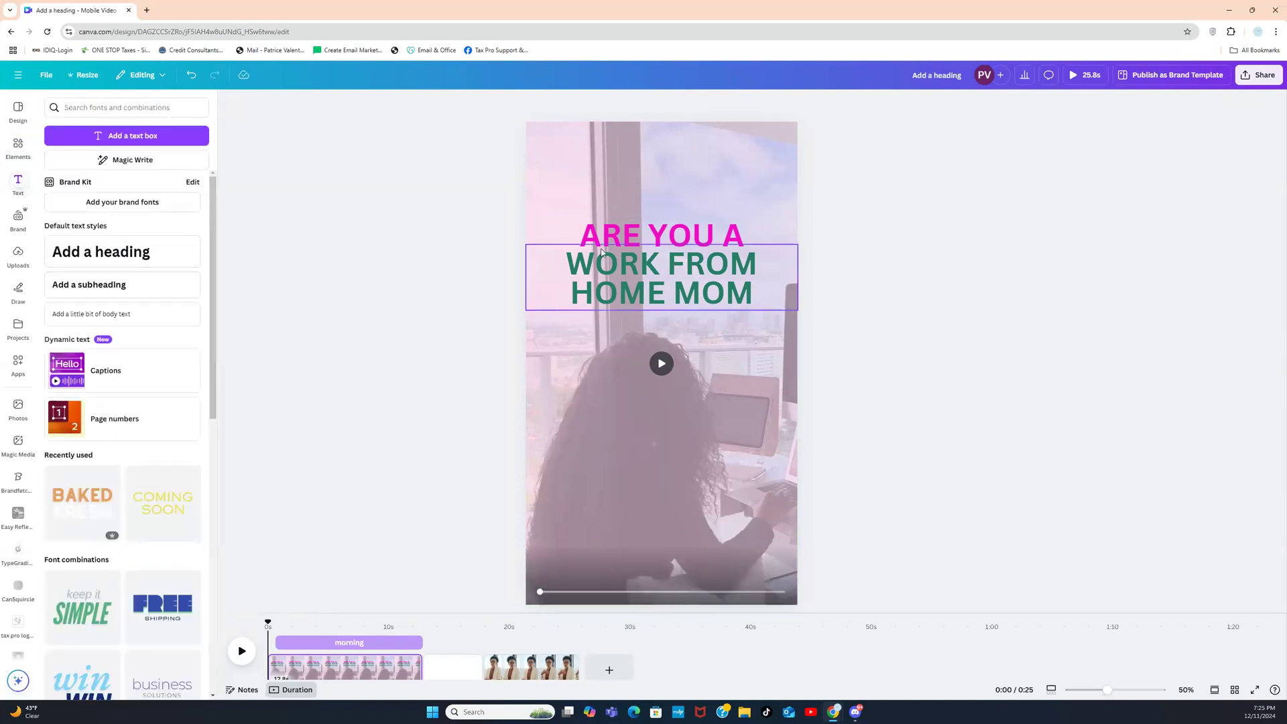
Step: Duplicate WORK FROM HOME MOM, move the copy to the page top, and retype it 'Work from home'
left_click(729, 252)
left_click(669, 225)
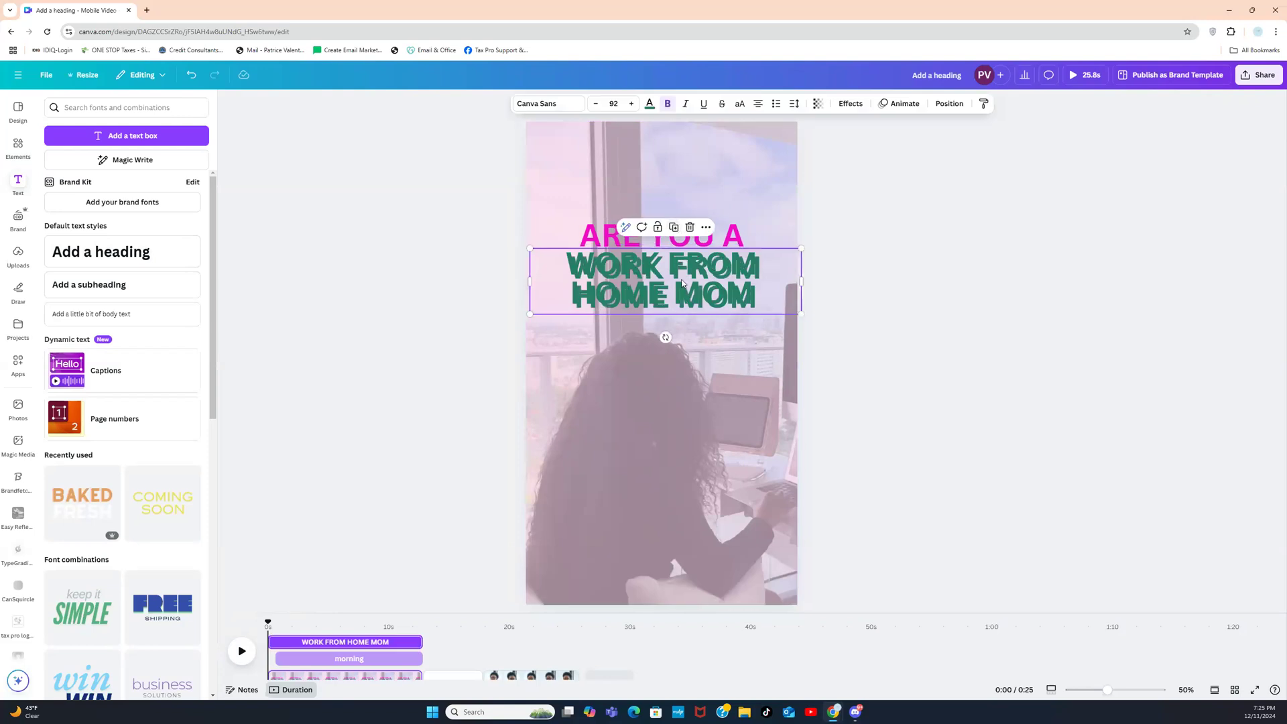
left_click_drag(680, 276, 676, 165)
double_click(678, 170)
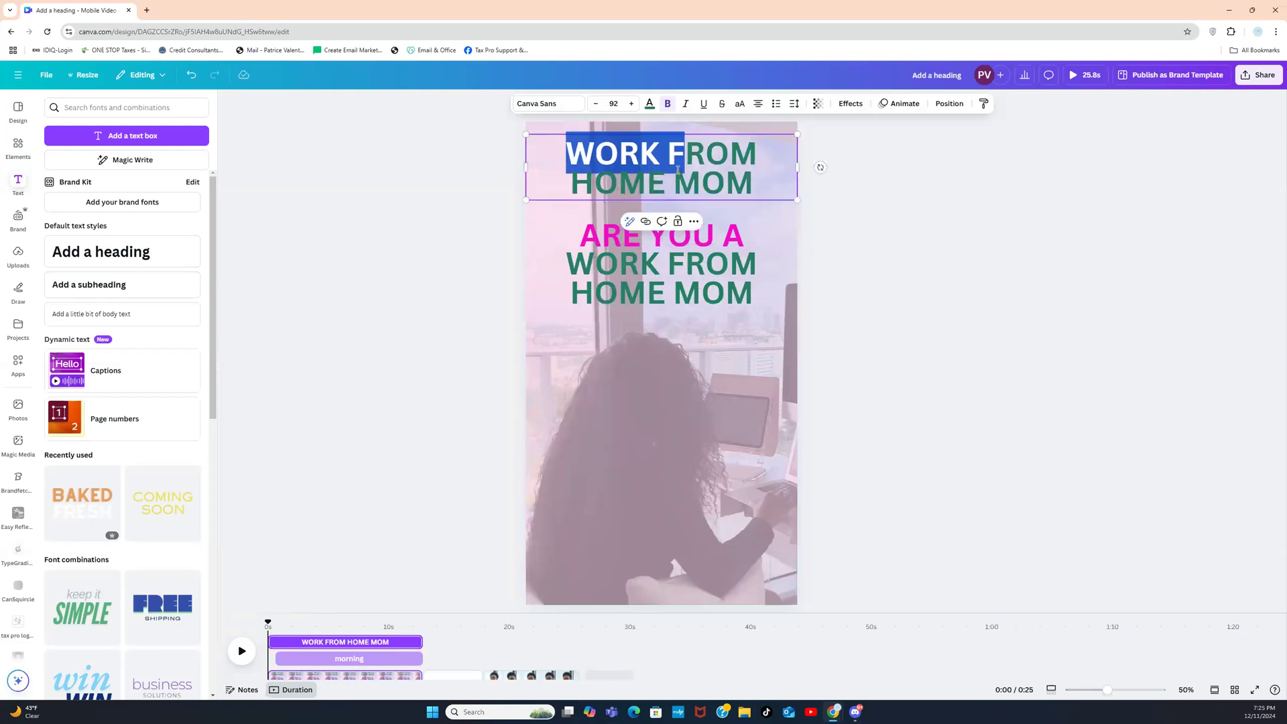
double_click(679, 170)
key("ctrl+a")
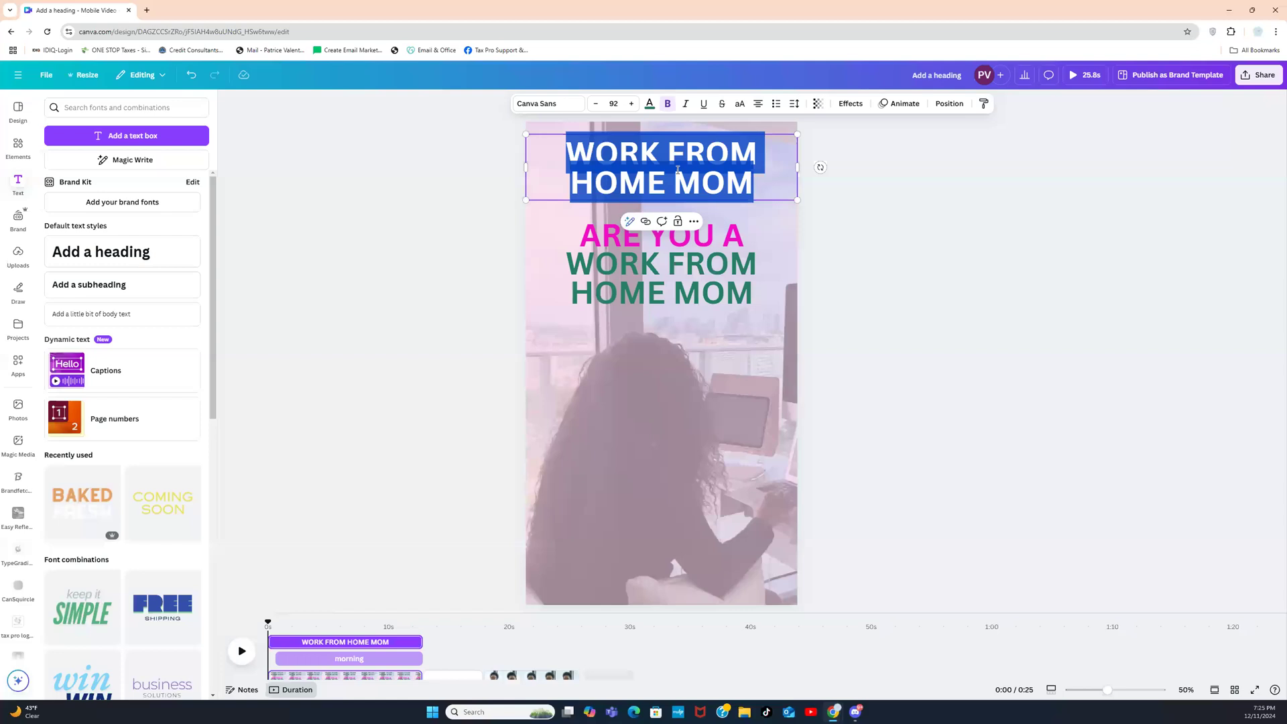
type("Work")
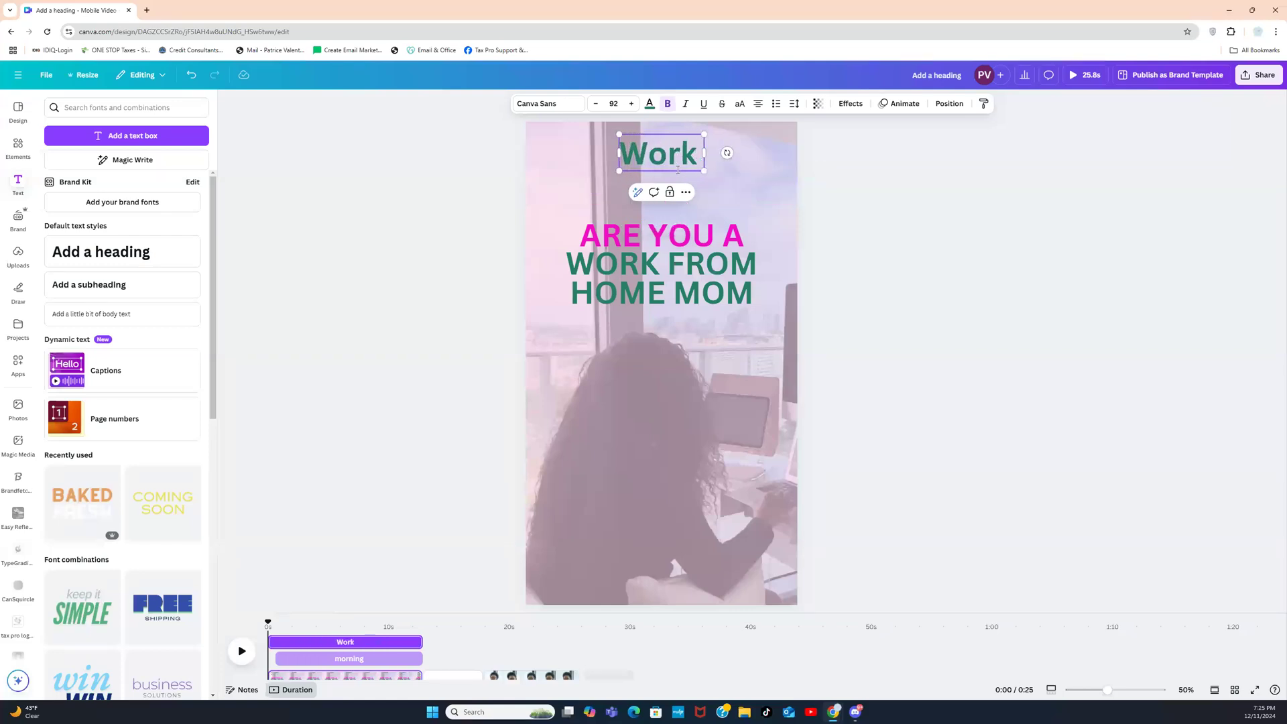
type(" from home")
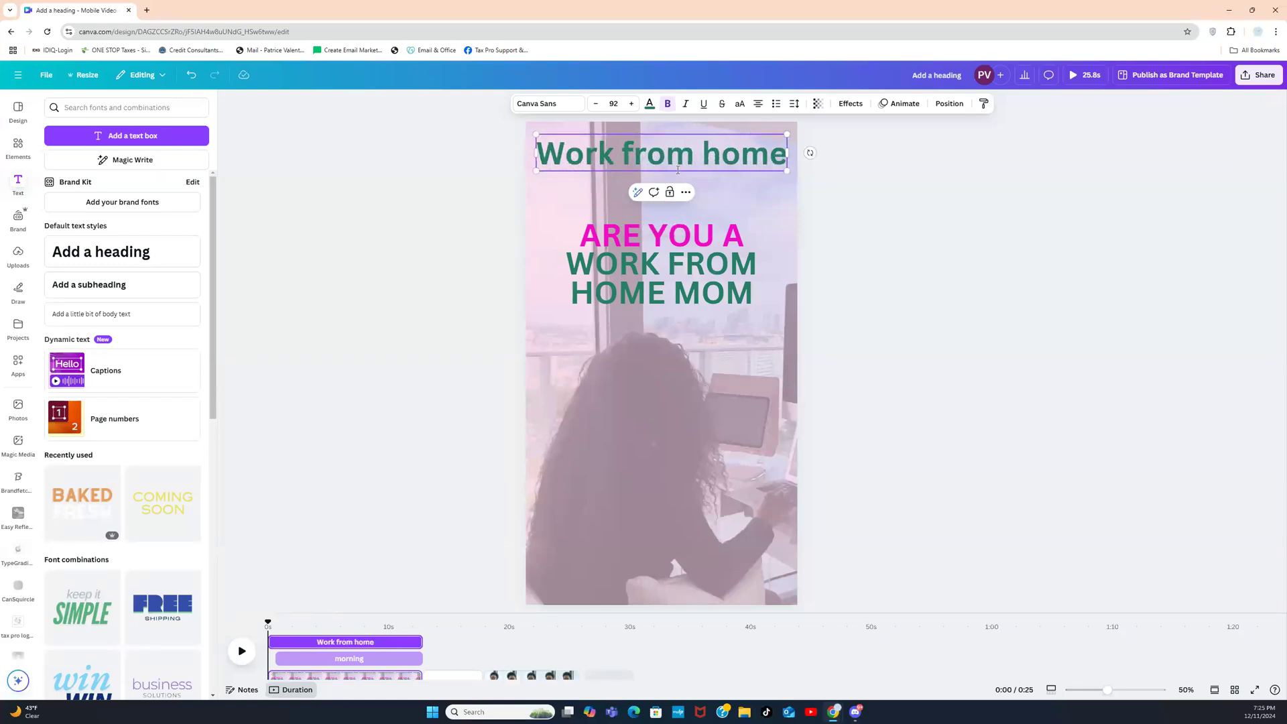
Step: Try the Citadel Script and Jonathan fonts on the 'Work from home' text
left_click(560, 107)
left_click(102, 443)
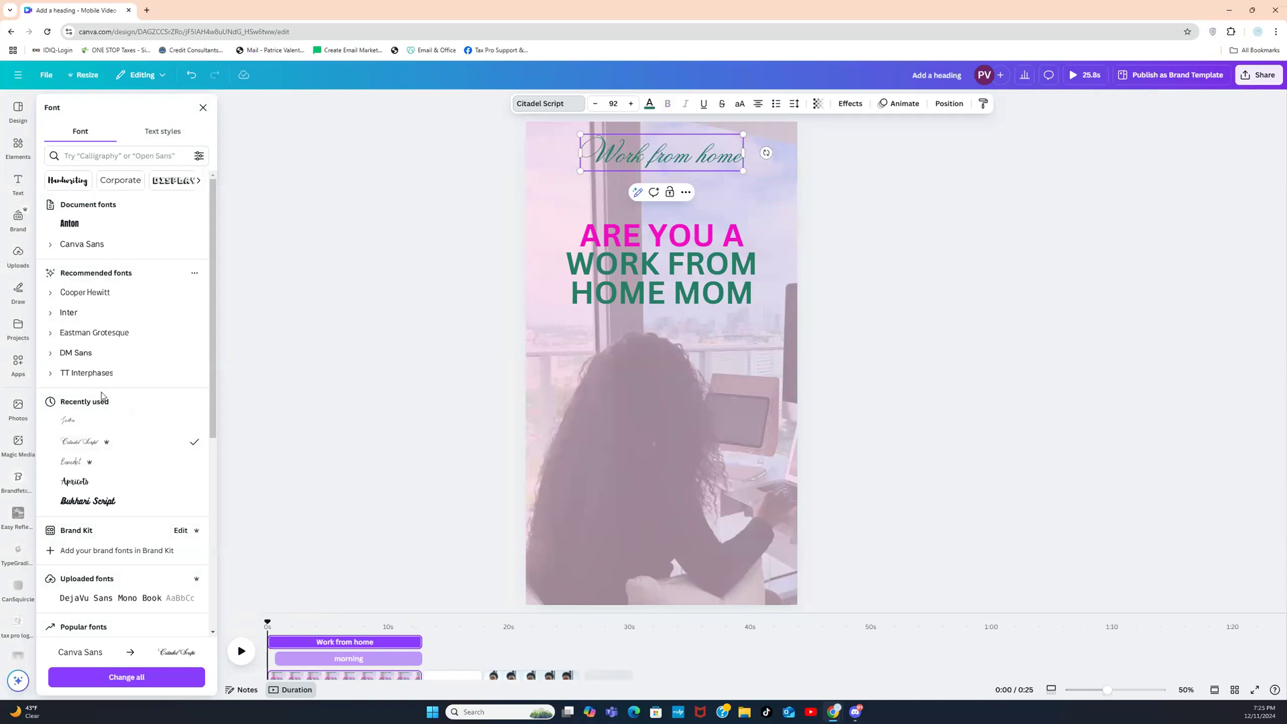
left_click(69, 420)
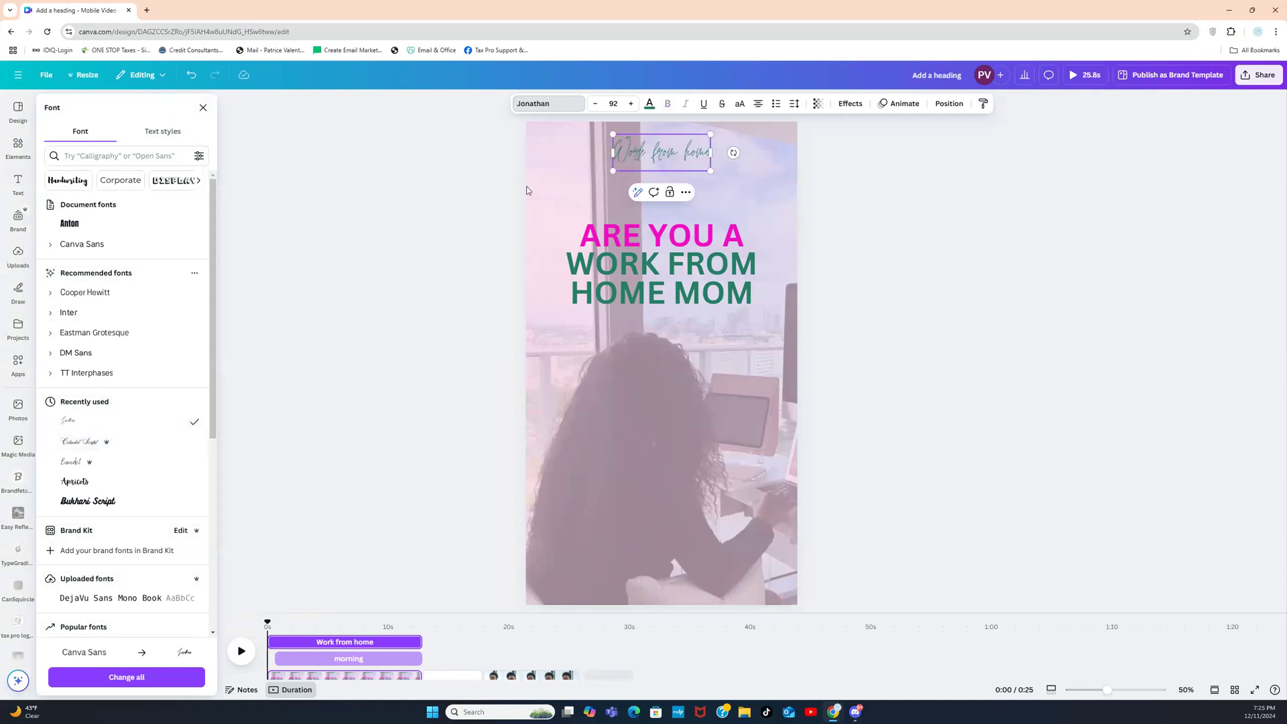
left_click(850, 186)
left_click(899, 221)
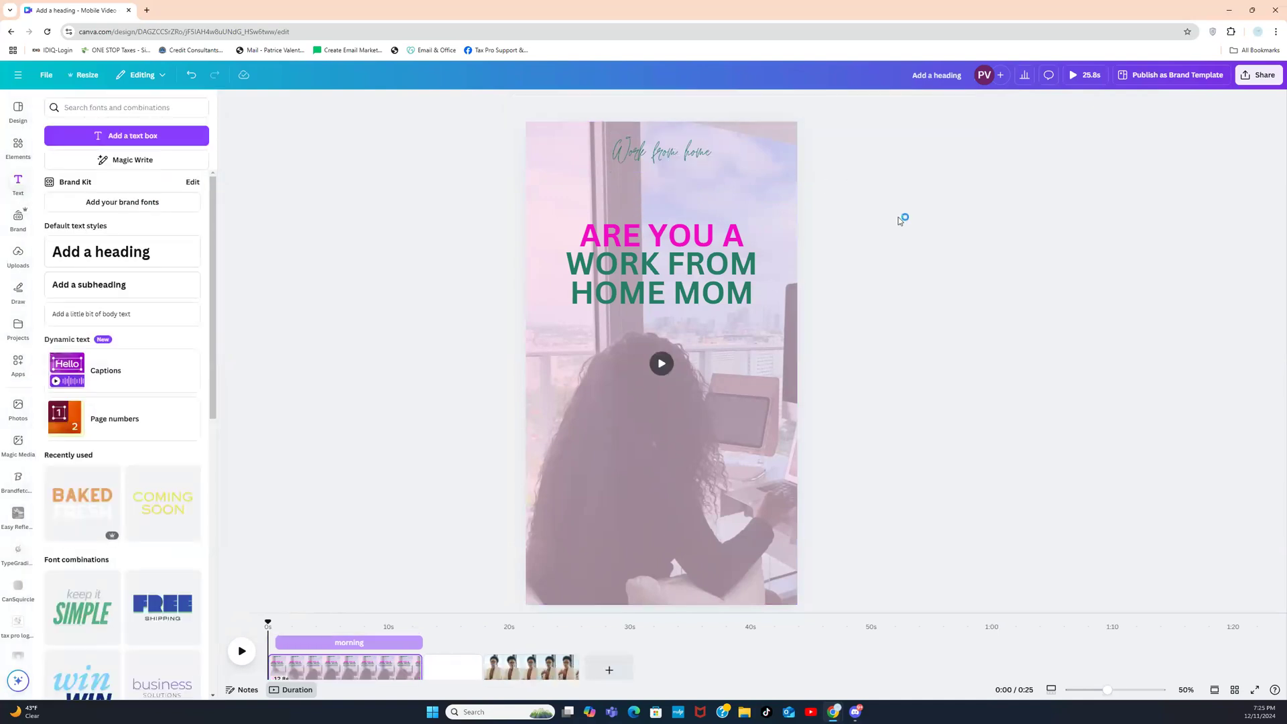
Step: Enlarge the 'Work from home' text to size 169 and nudge it slightly left
left_click(690, 160)
left_click_drag(711, 171, 792, 202)
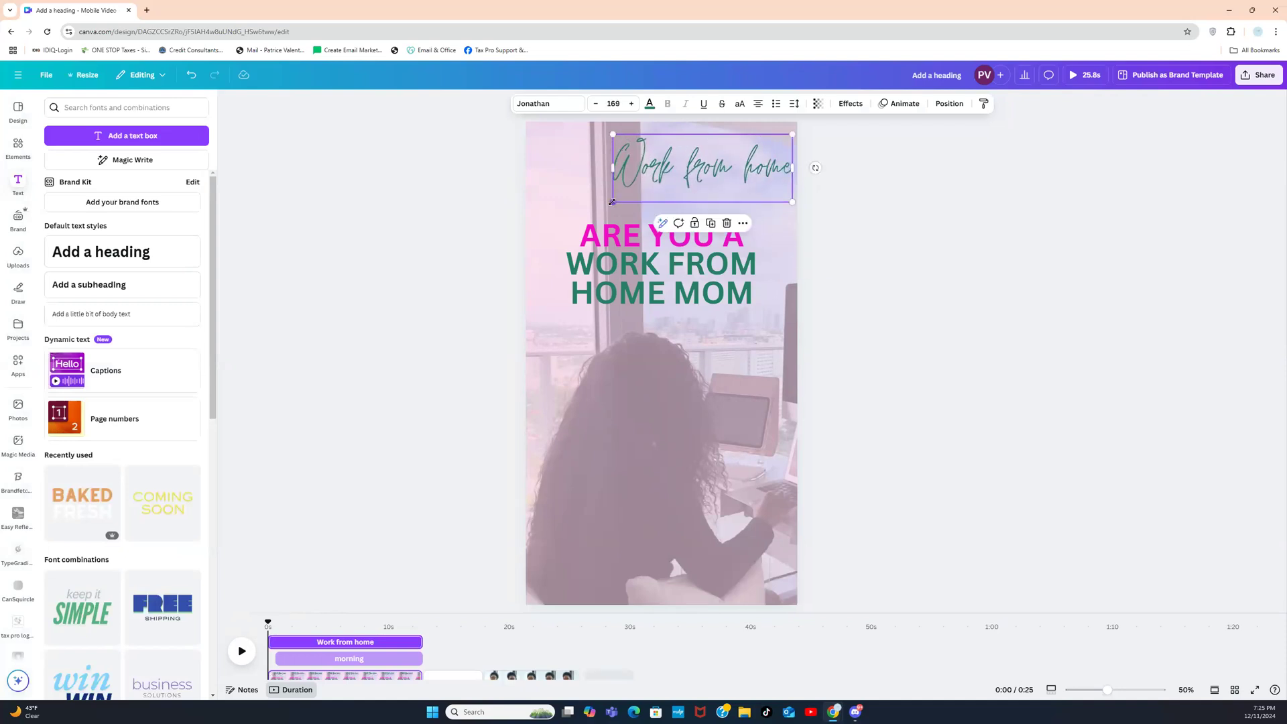
left_click_drag(607, 202, 547, 233)
left_click_drag(773, 180, 766, 179)
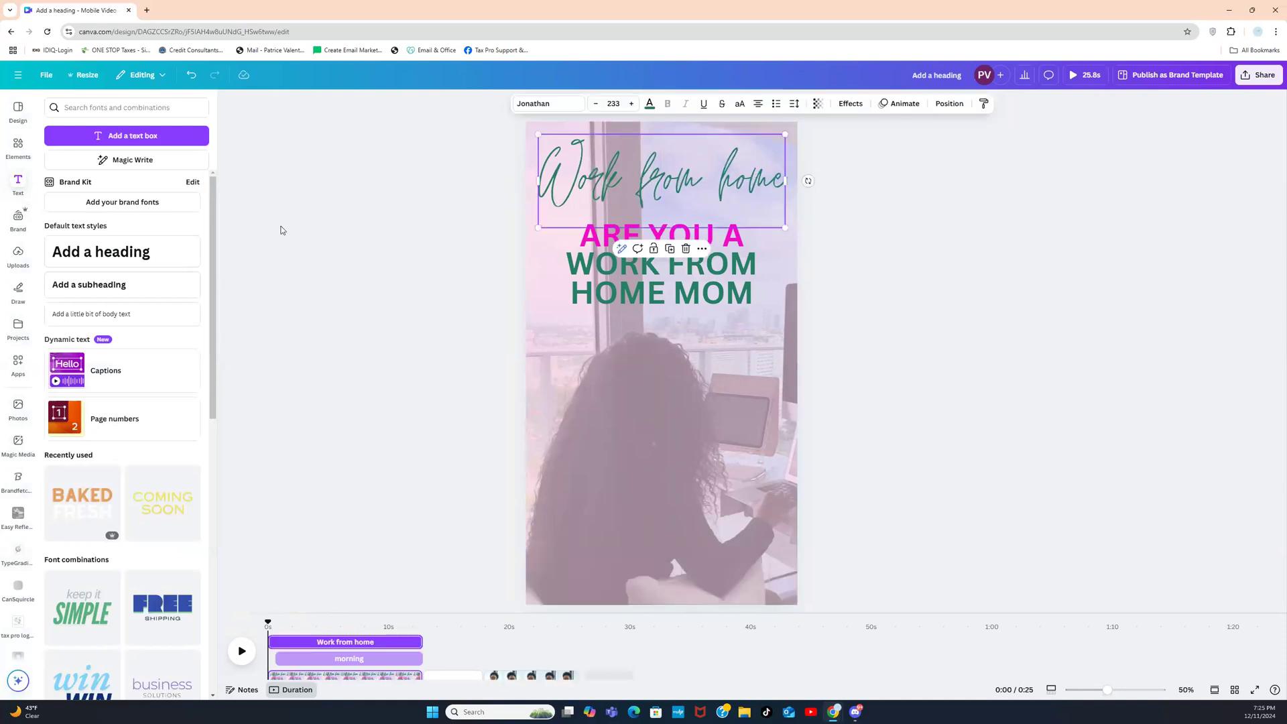
left_click(462, 205)
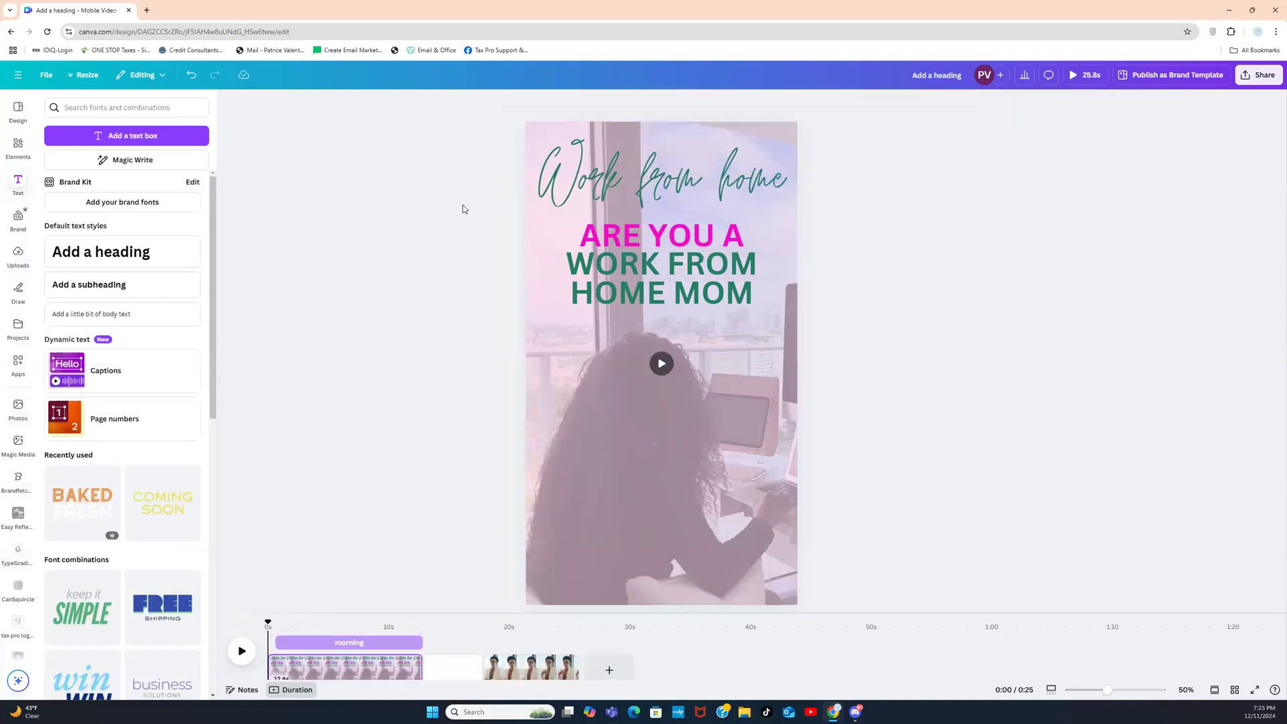
Step: Switch the script text to Brittany and move it below the heading
left_click(583, 190)
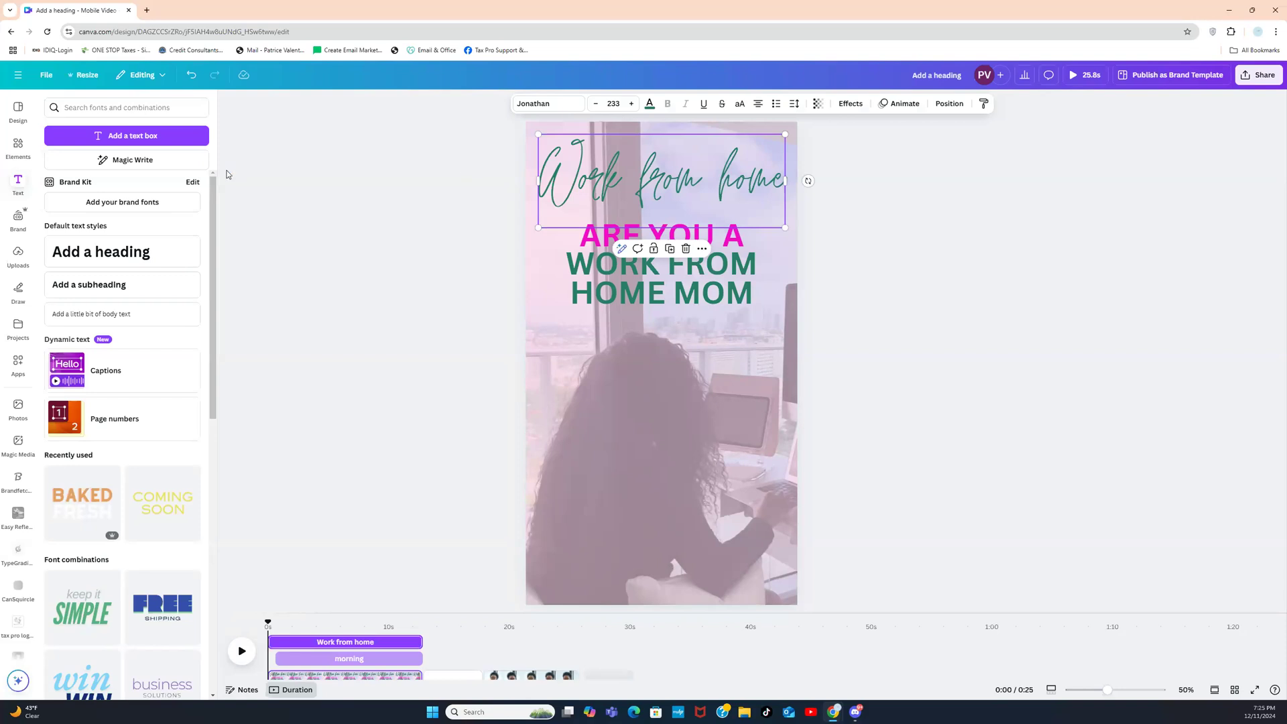
left_click(543, 110)
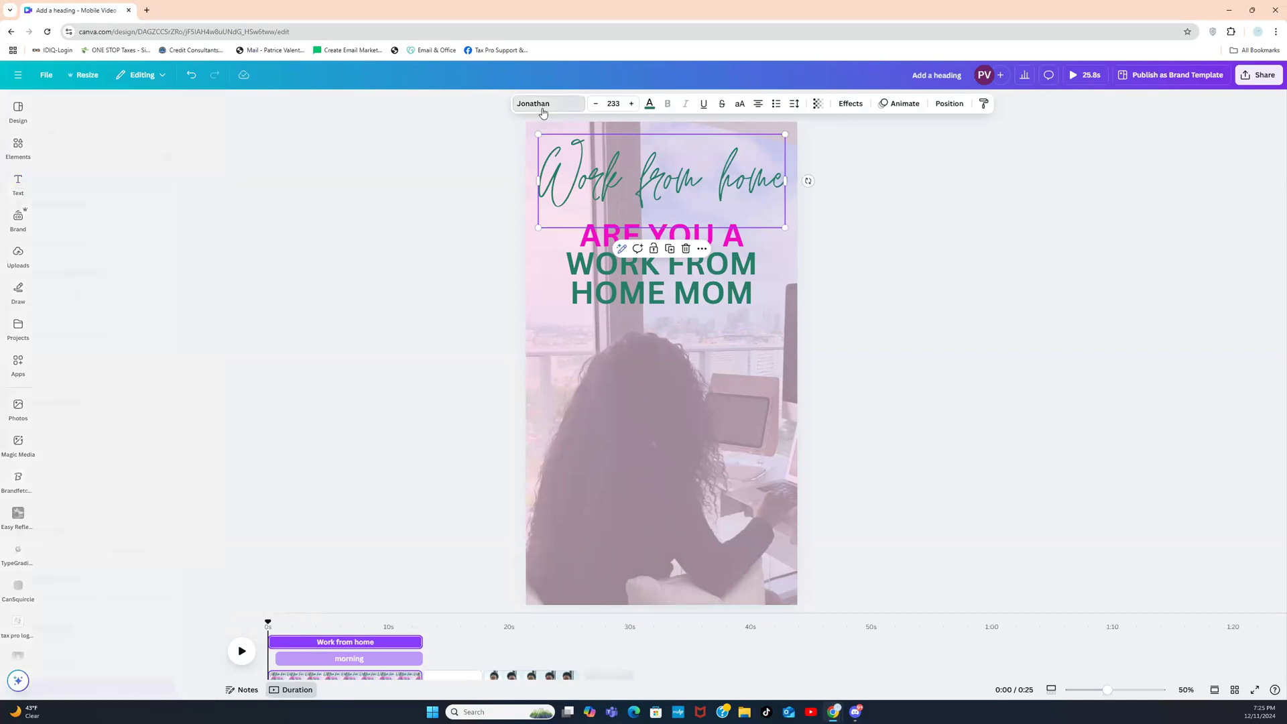
left_click_drag(213, 245, 191, 396)
left_click(132, 436)
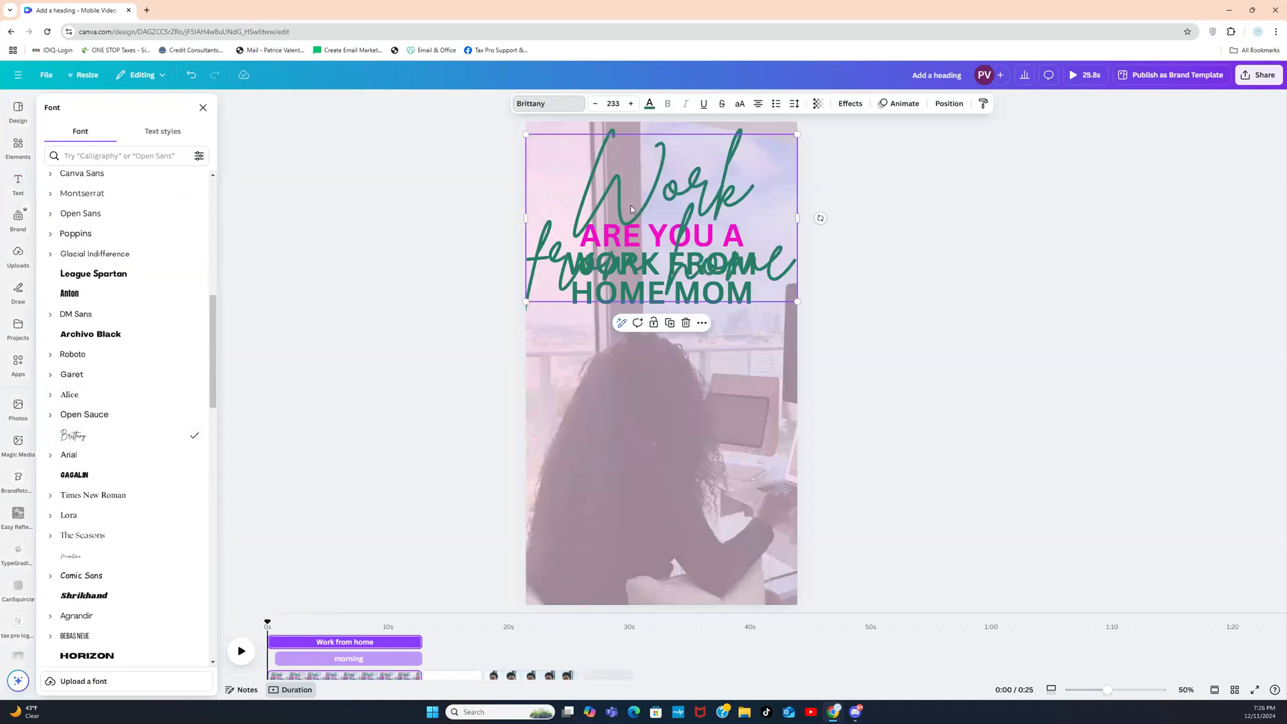
left_click_drag(712, 176, 709, 356)
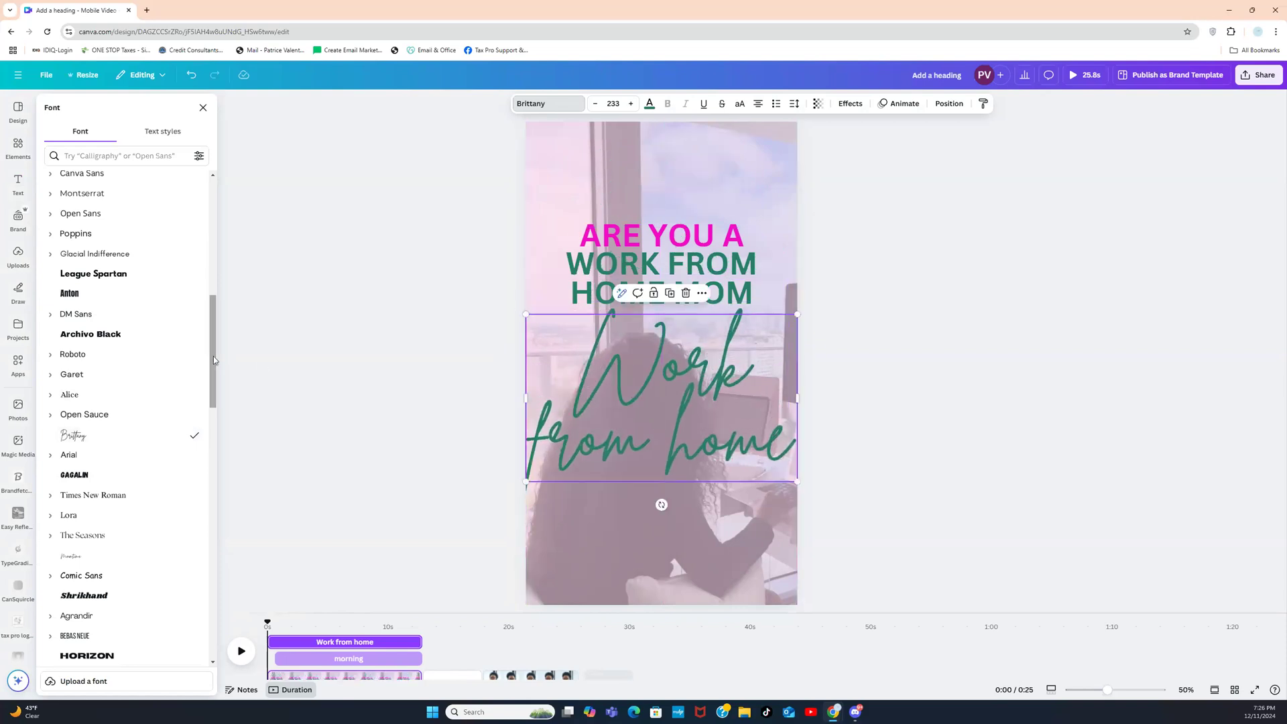
Step: Try Nickainley, Alex Brush and Benedict fonts, then delete the 'Work from home' text
left_click_drag(213, 356, 208, 477)
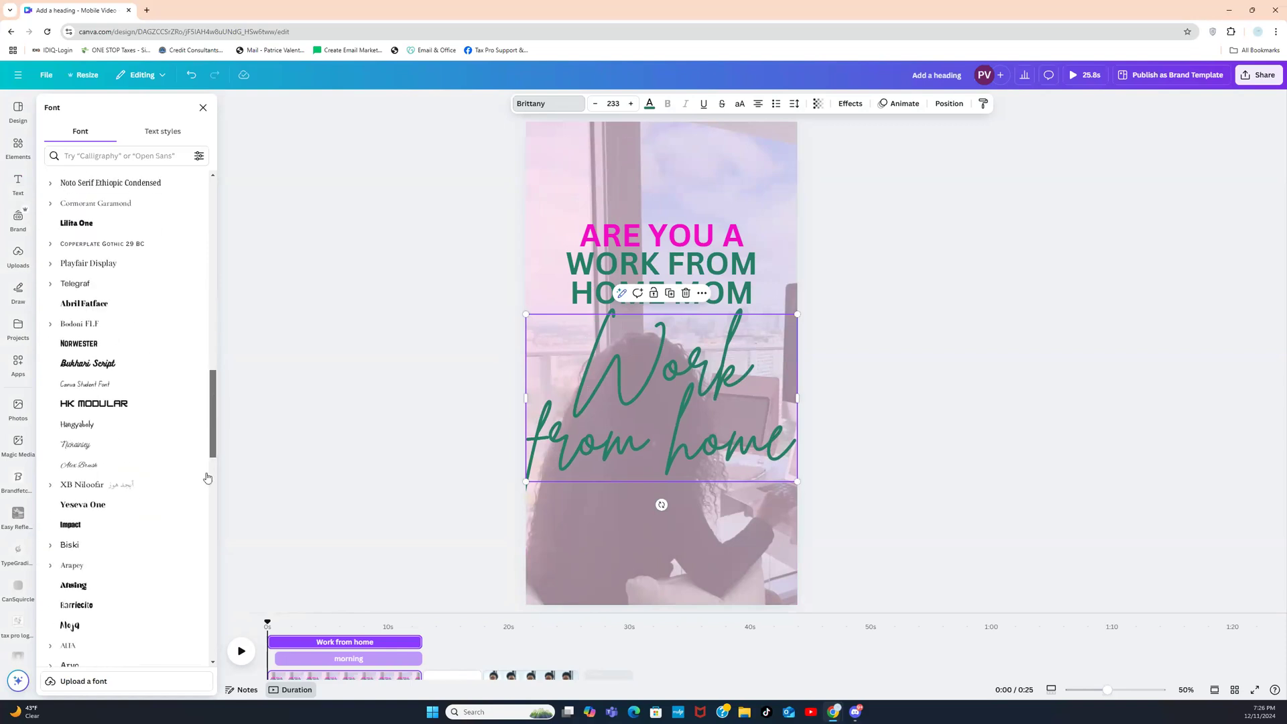
left_click(167, 448)
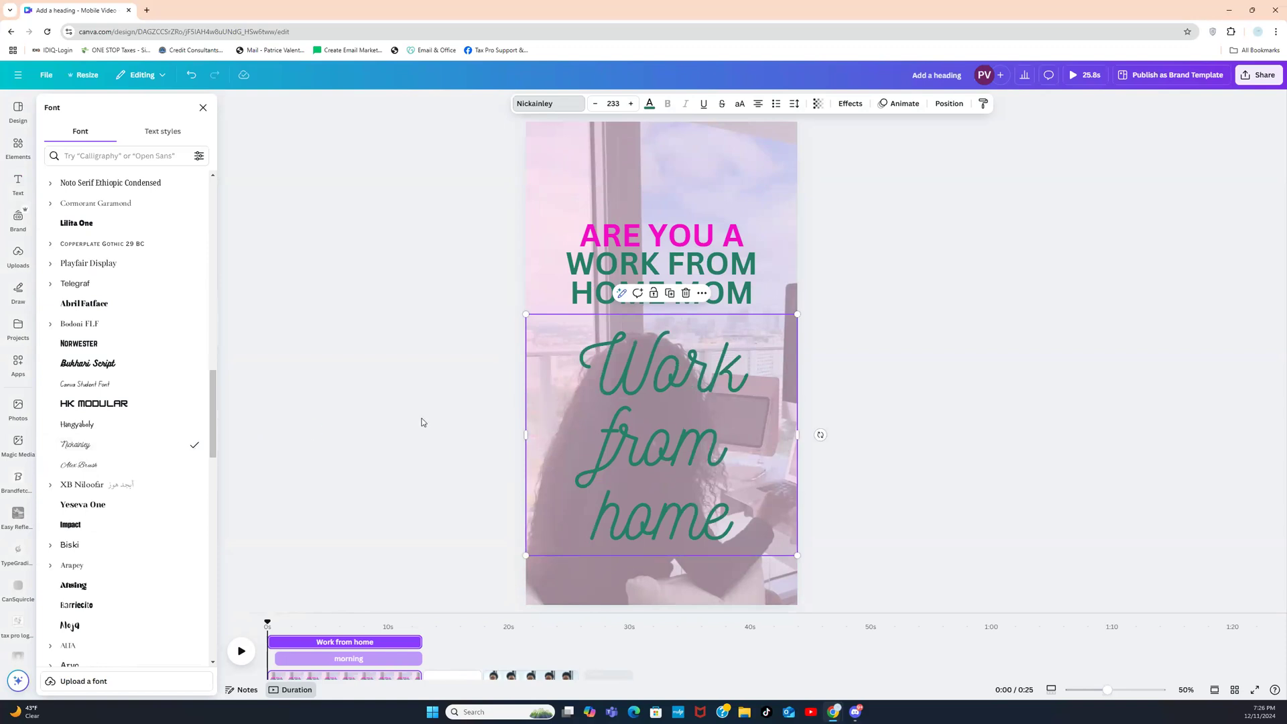
left_click(102, 464)
scroll(215, 404, "down", 5)
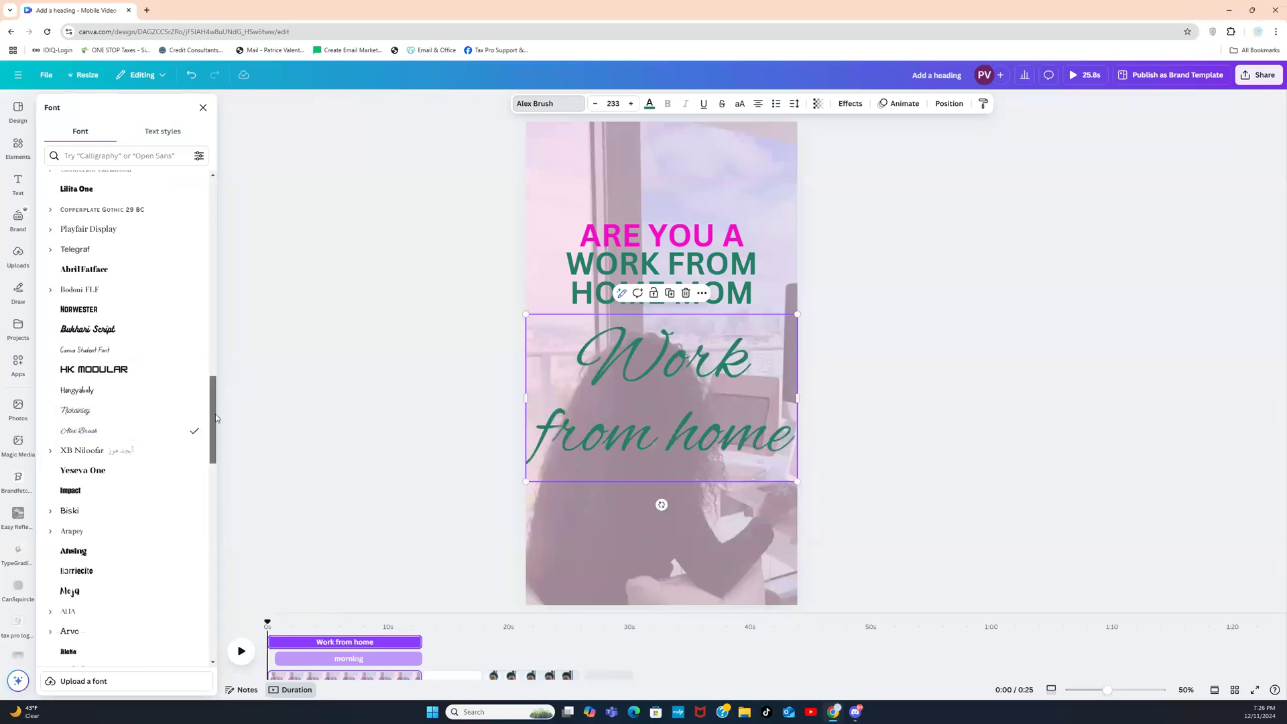
scroll(215, 453, "down", 6)
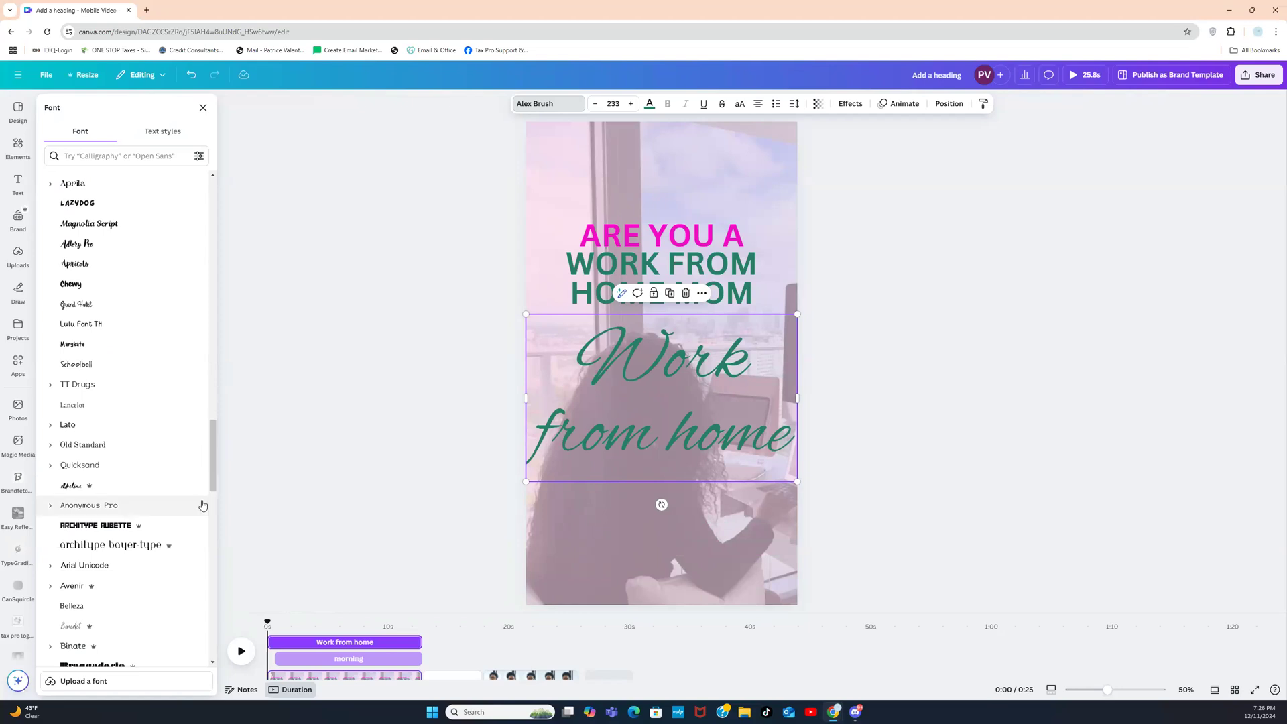
left_click(79, 625)
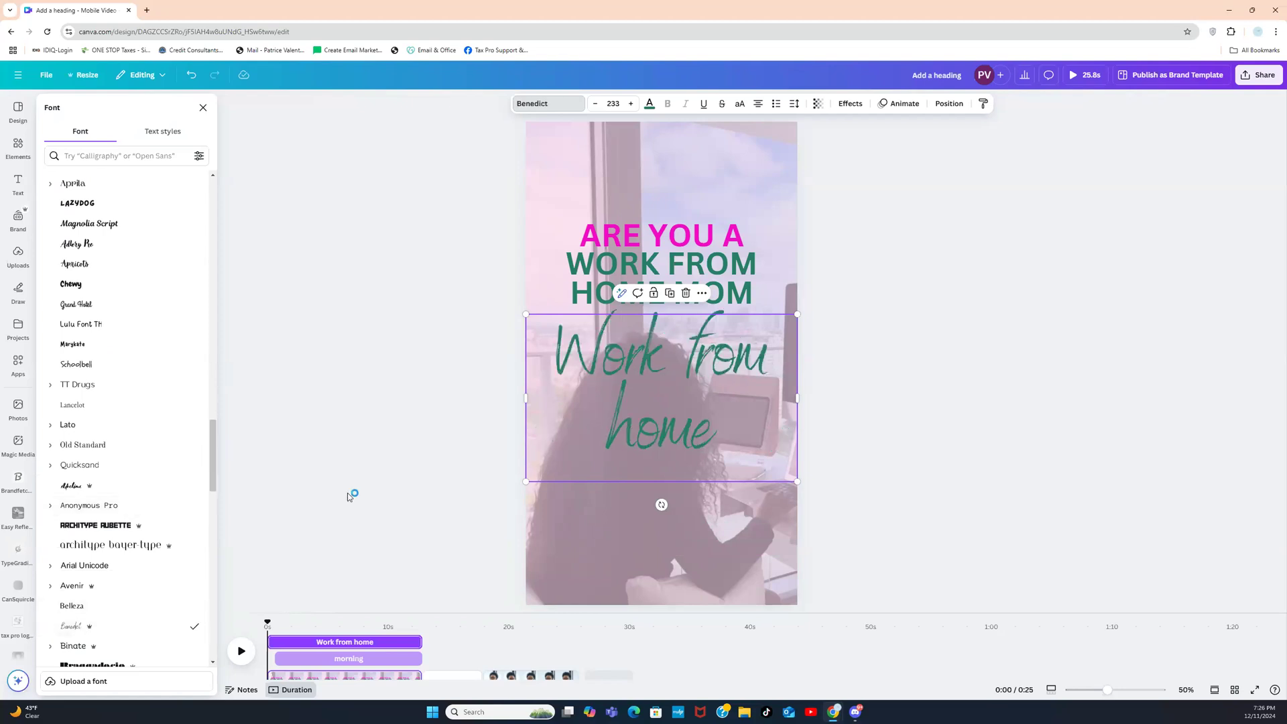
left_click(453, 454)
left_click(456, 449)
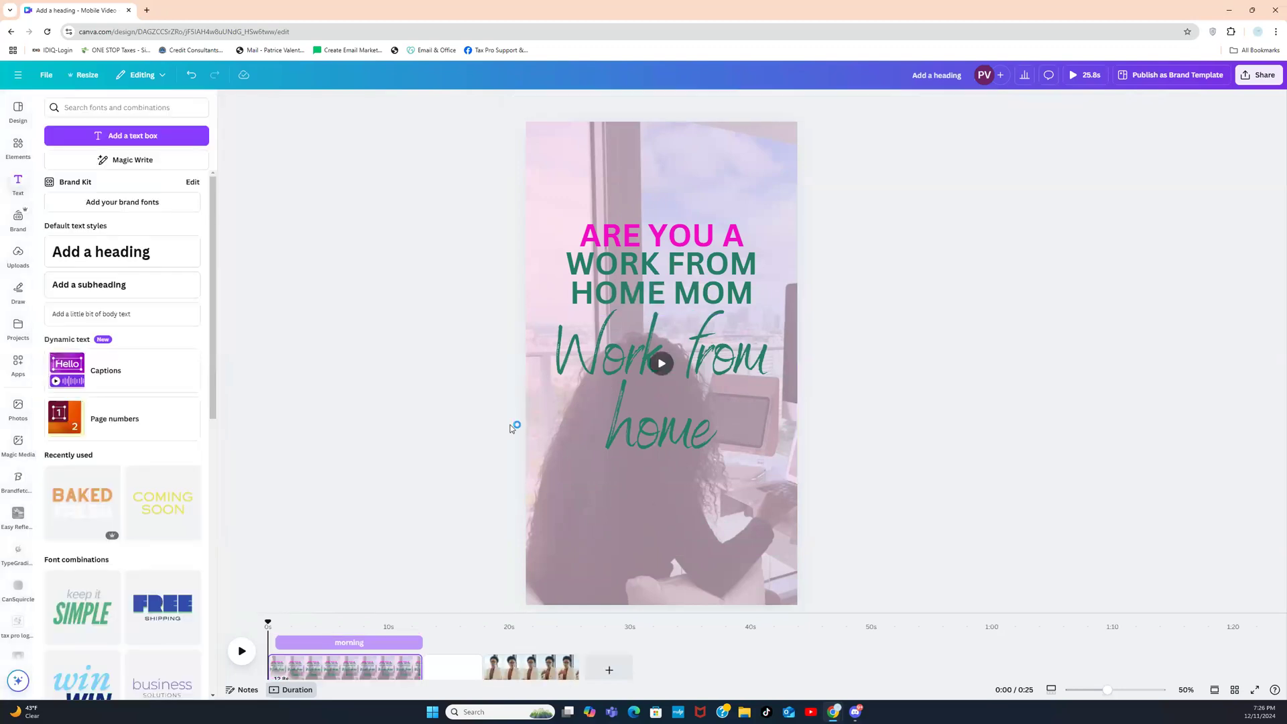
left_click(612, 401)
key("Delete")
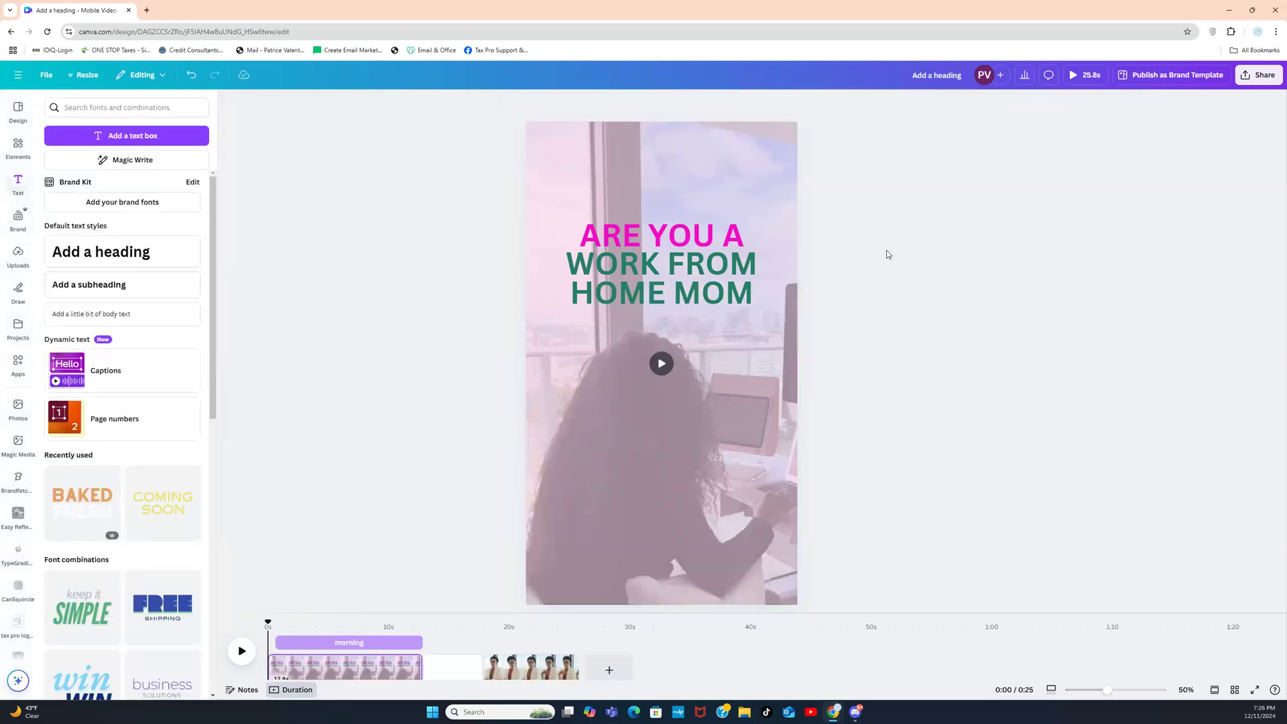
Step: Add a question mark to the end of WORK FROM HOME MOM
left_click(742, 293)
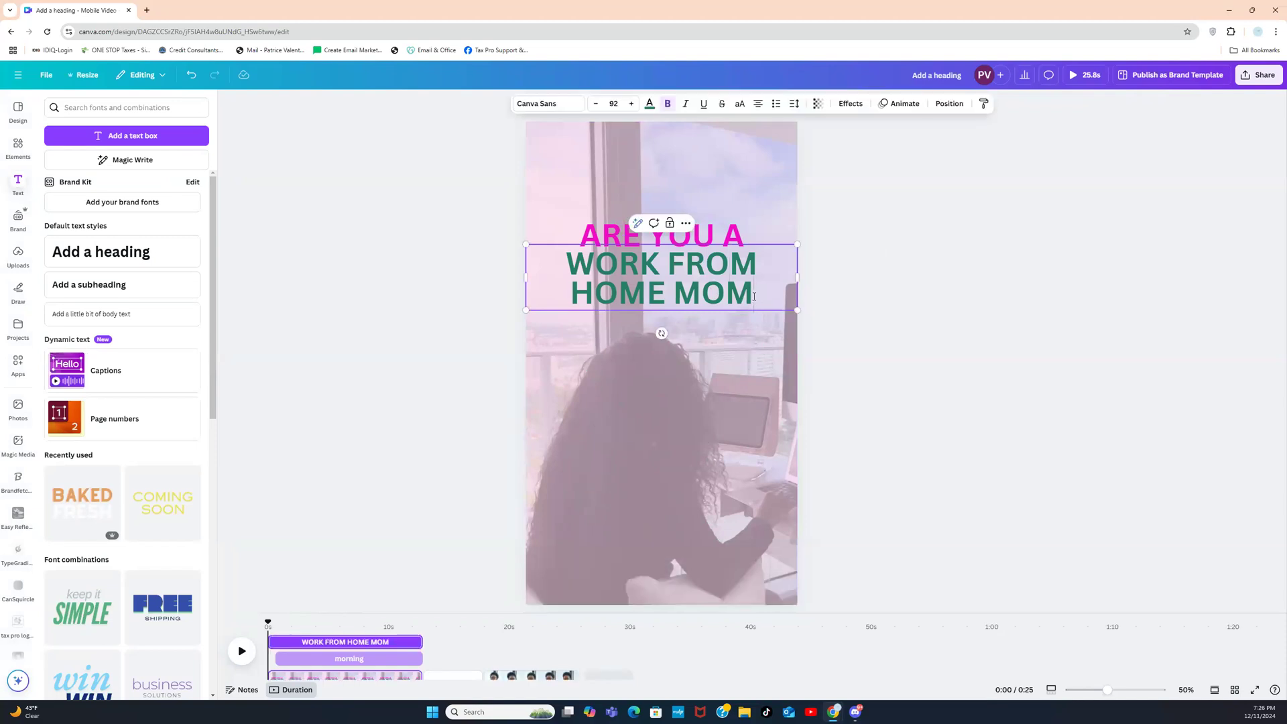
type("?")
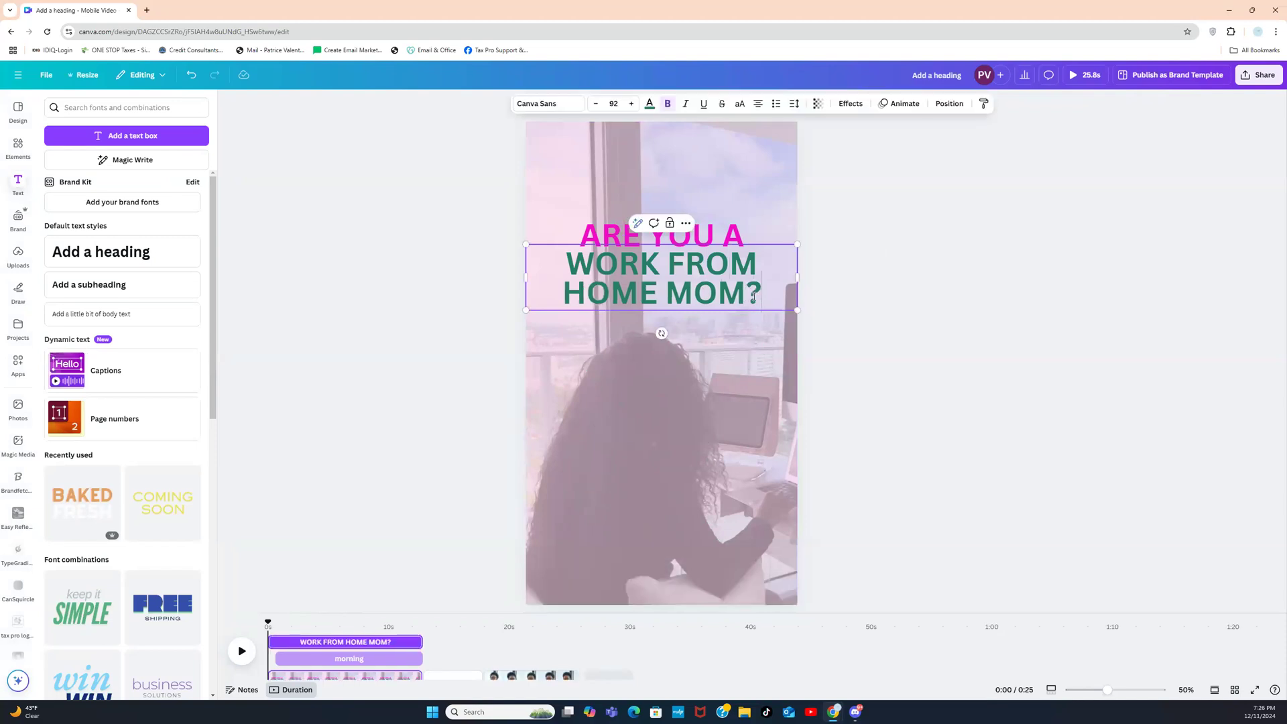
left_click(867, 284)
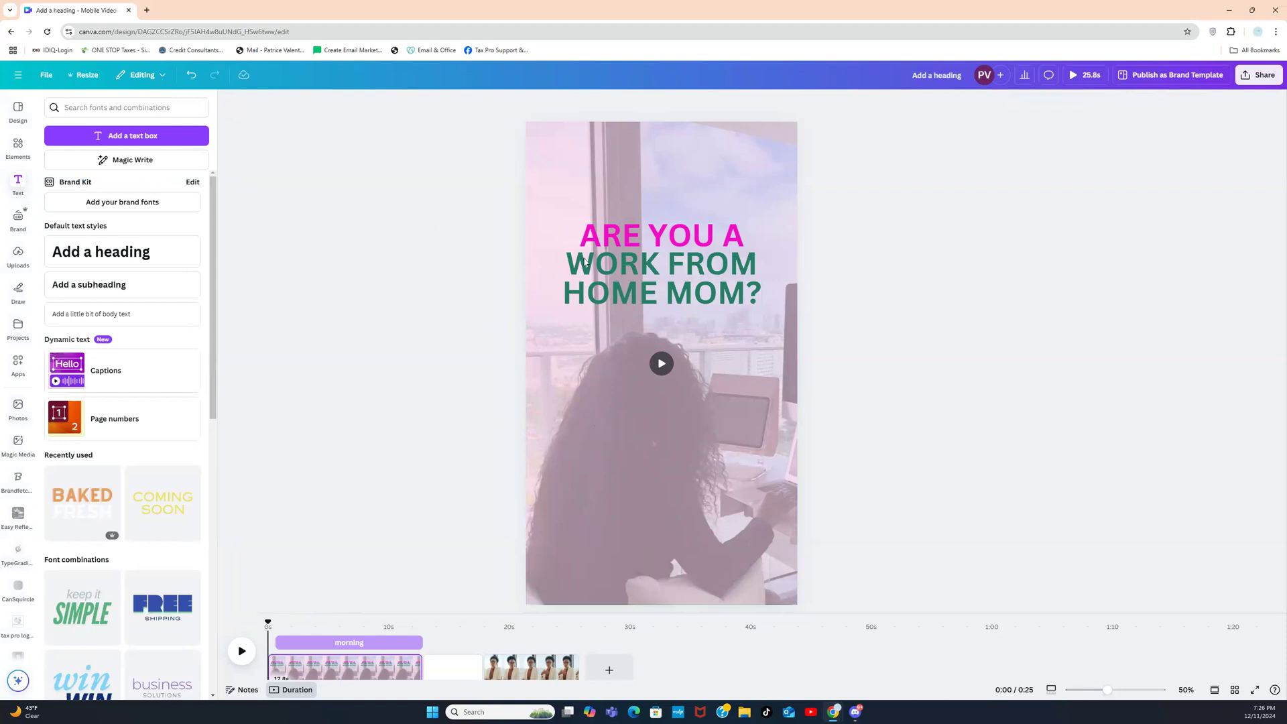
Step: Shrink ARE YOU A to about size 74.8 and move it higher above WORK FROM HOME MOM?
left_click(606, 268)
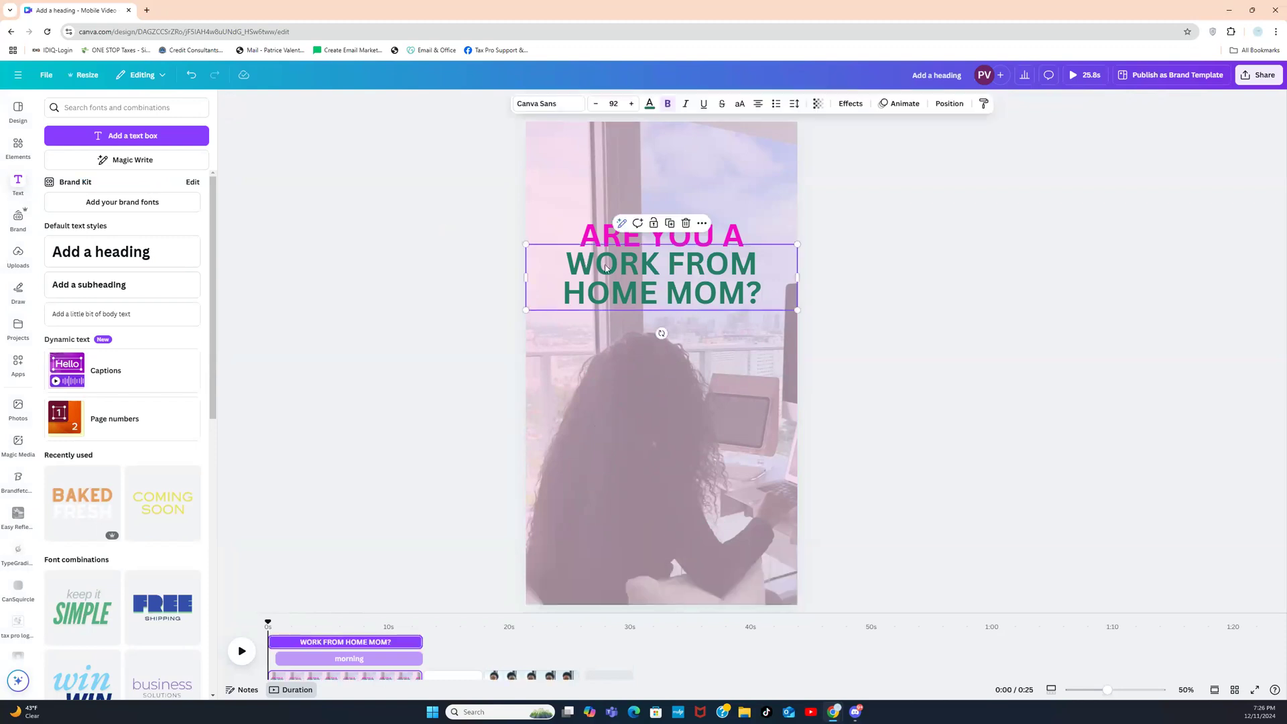
left_click(590, 233)
left_click_drag(577, 214, 608, 224)
left_click_drag(688, 234, 683, 202)
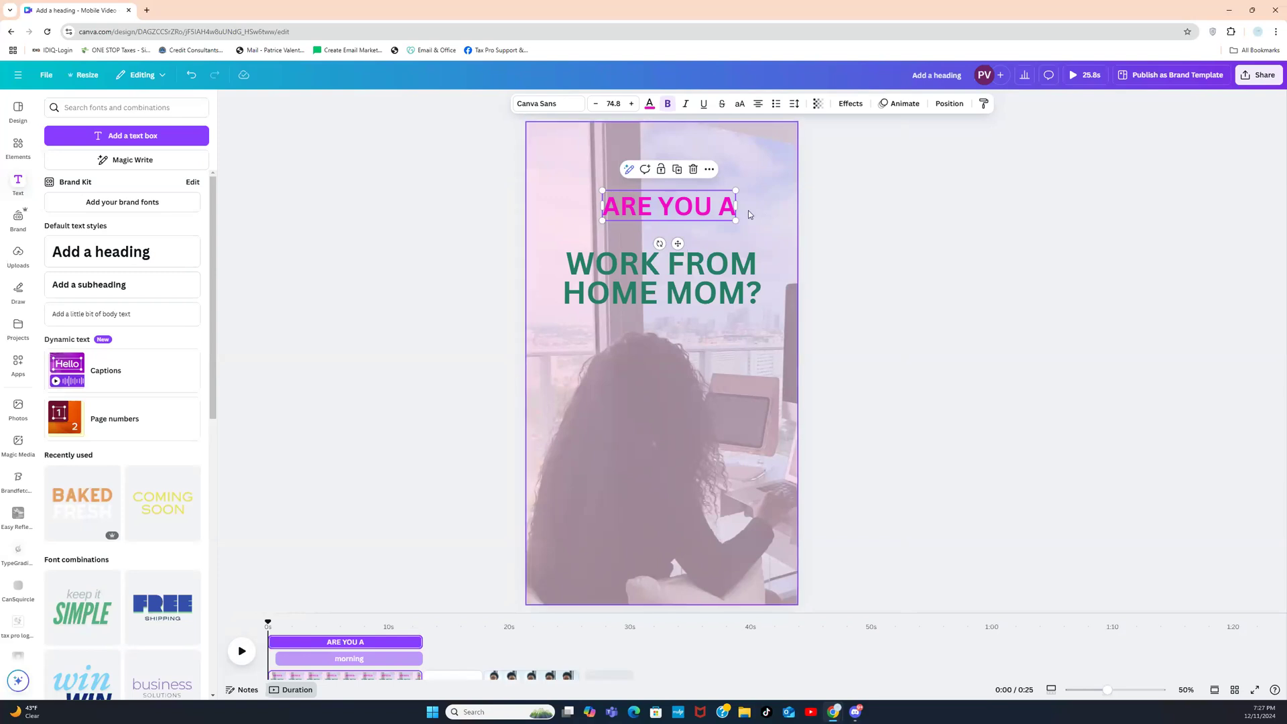
Step: Reposition ARE YOU A using the guides so it sits just above WORK FROM HOME MOM?
left_click_drag(661, 210, 654, 153)
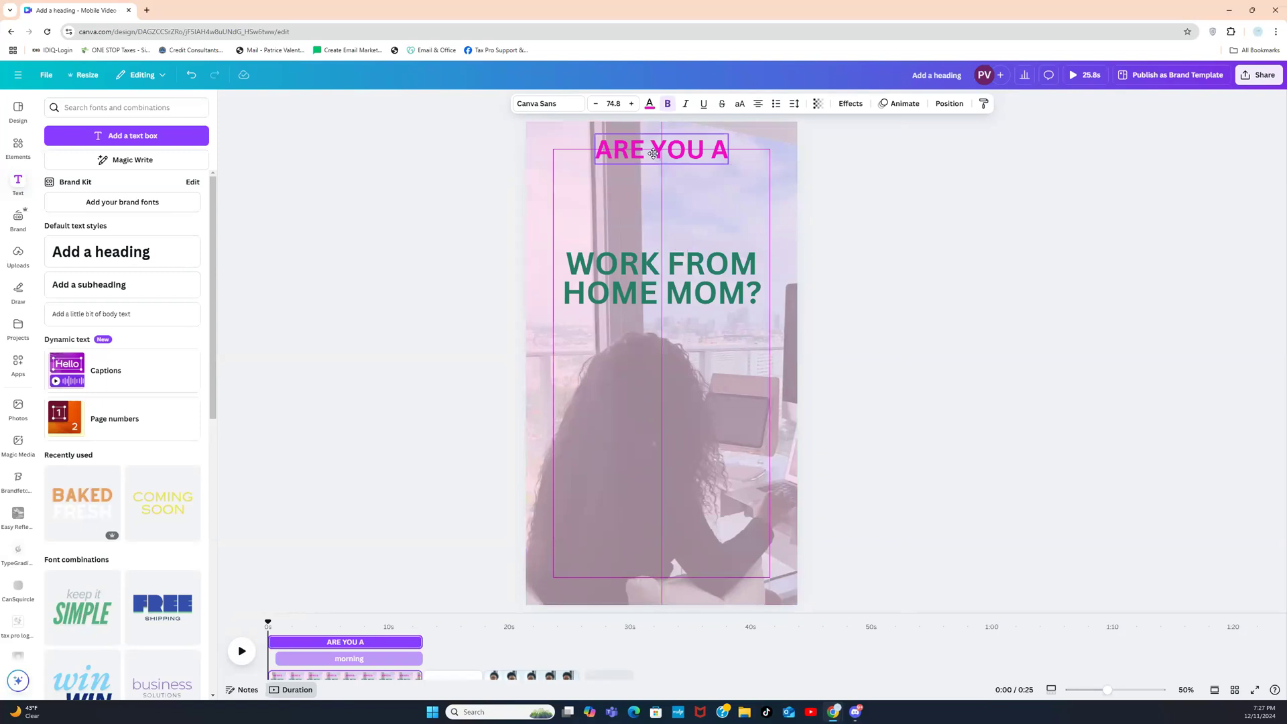
left_click_drag(653, 154, 615, 195)
left_click(577, 151)
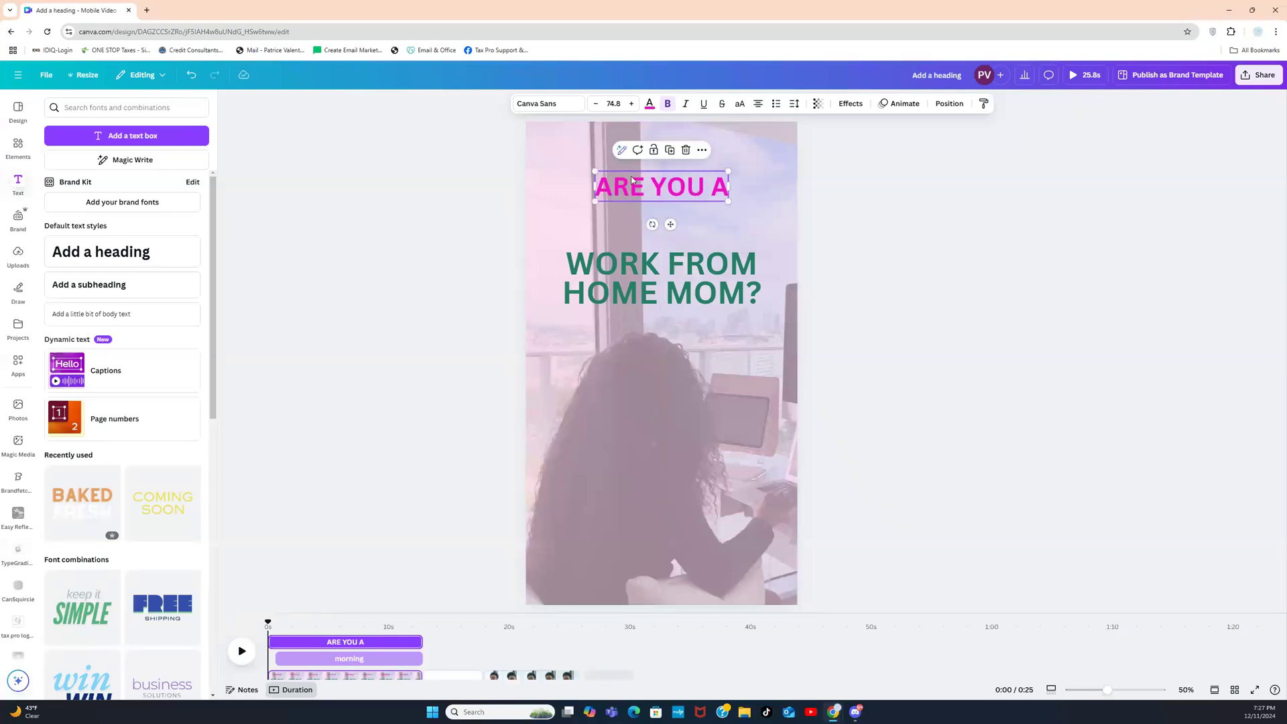
left_click_drag(683, 194, 702, 229)
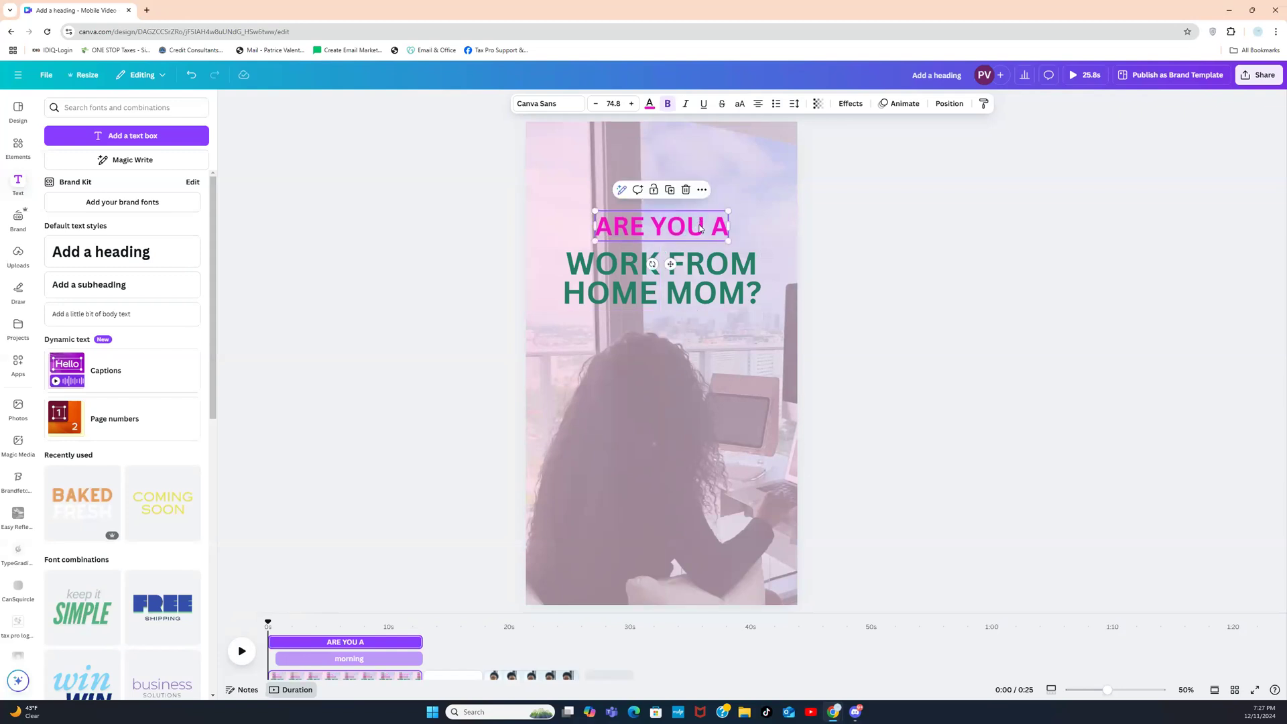
Step: Scale WORK FROM HOME MOM? down to size 51.5 so it fits on one line
left_click(705, 271)
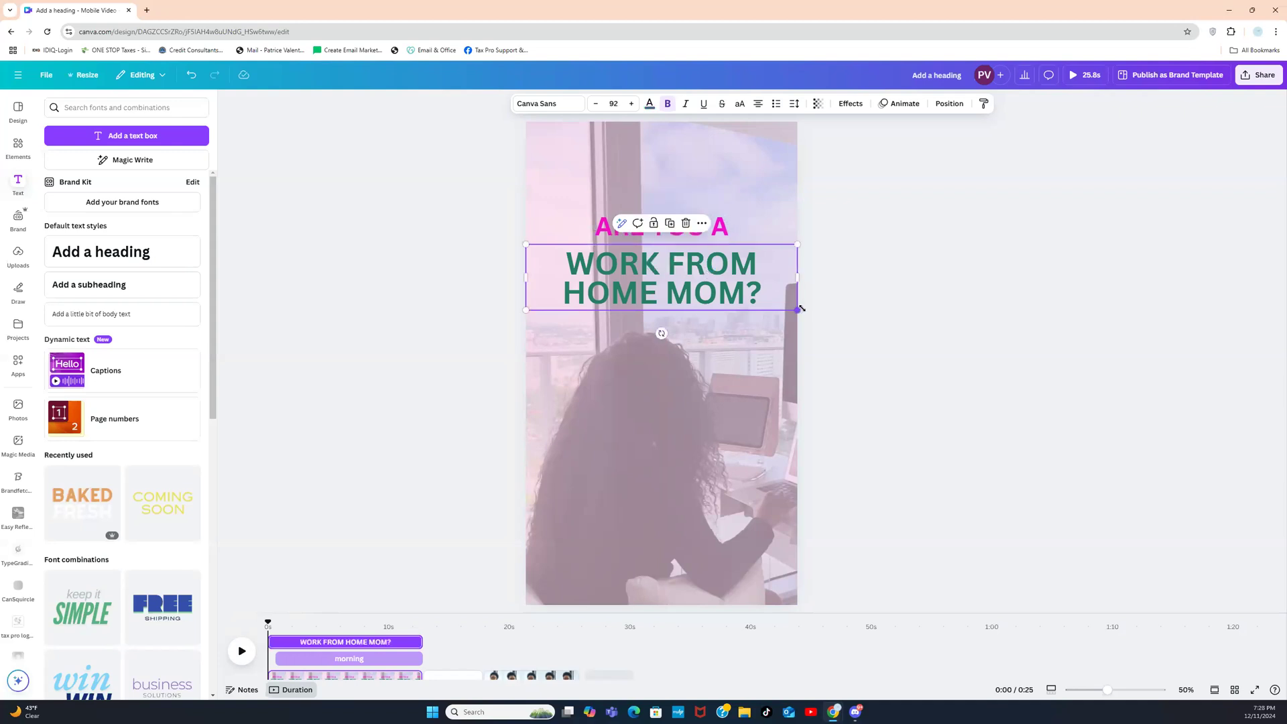
left_click_drag(796, 310, 720, 253)
left_click(893, 259)
left_click(706, 263)
left_click(845, 223)
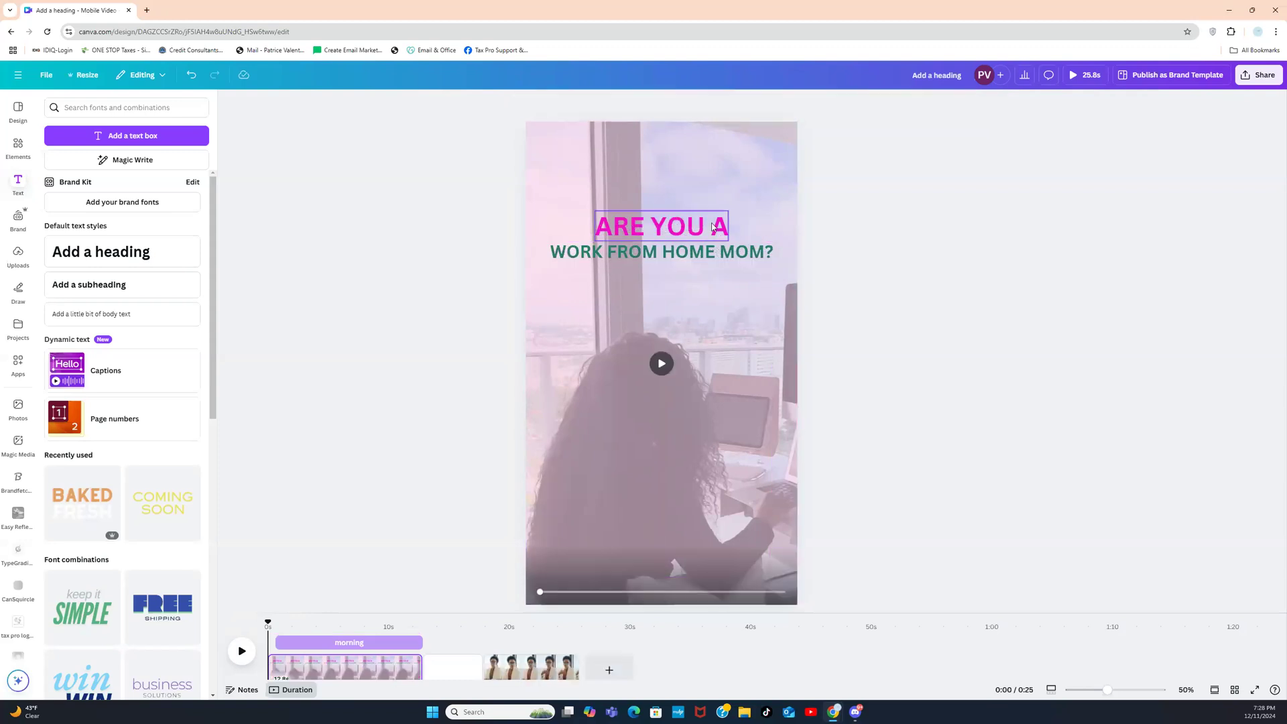
left_click(757, 176)
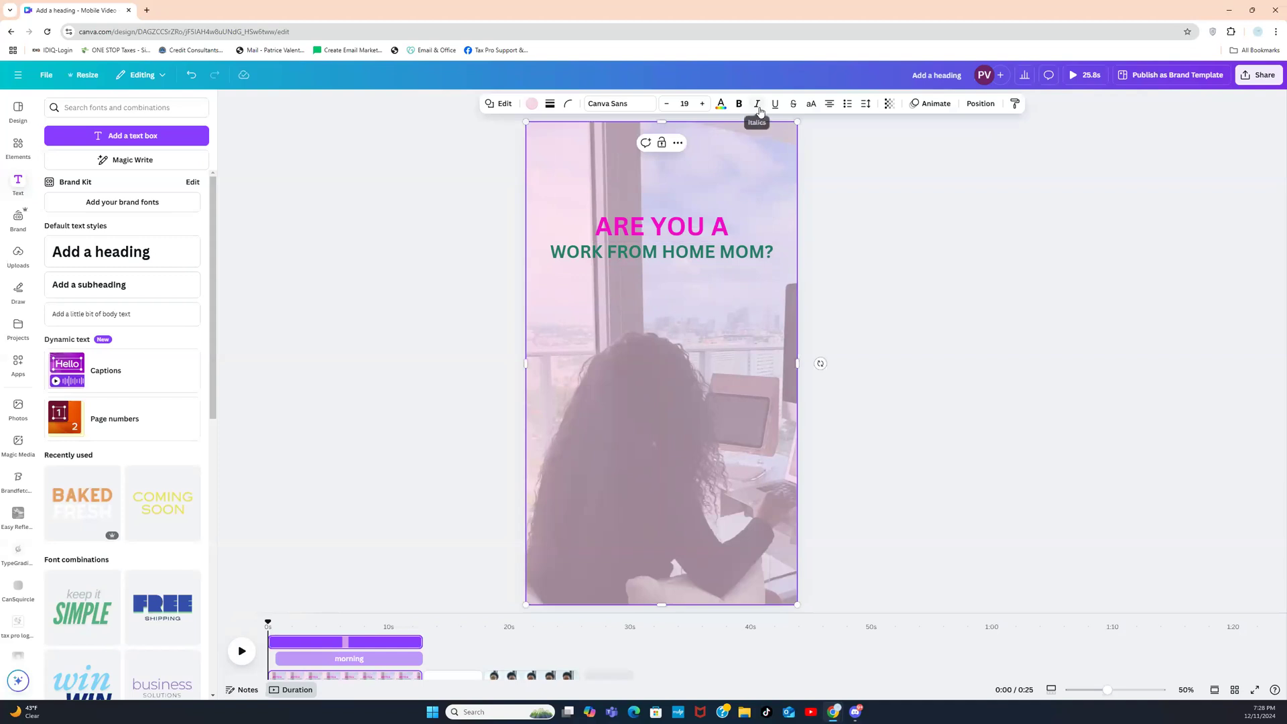
Step: Set the pink overlay's transparency to 68 and give ARE YOU A the Lift effect
left_click(888, 103)
left_click_drag(884, 150, 890, 151)
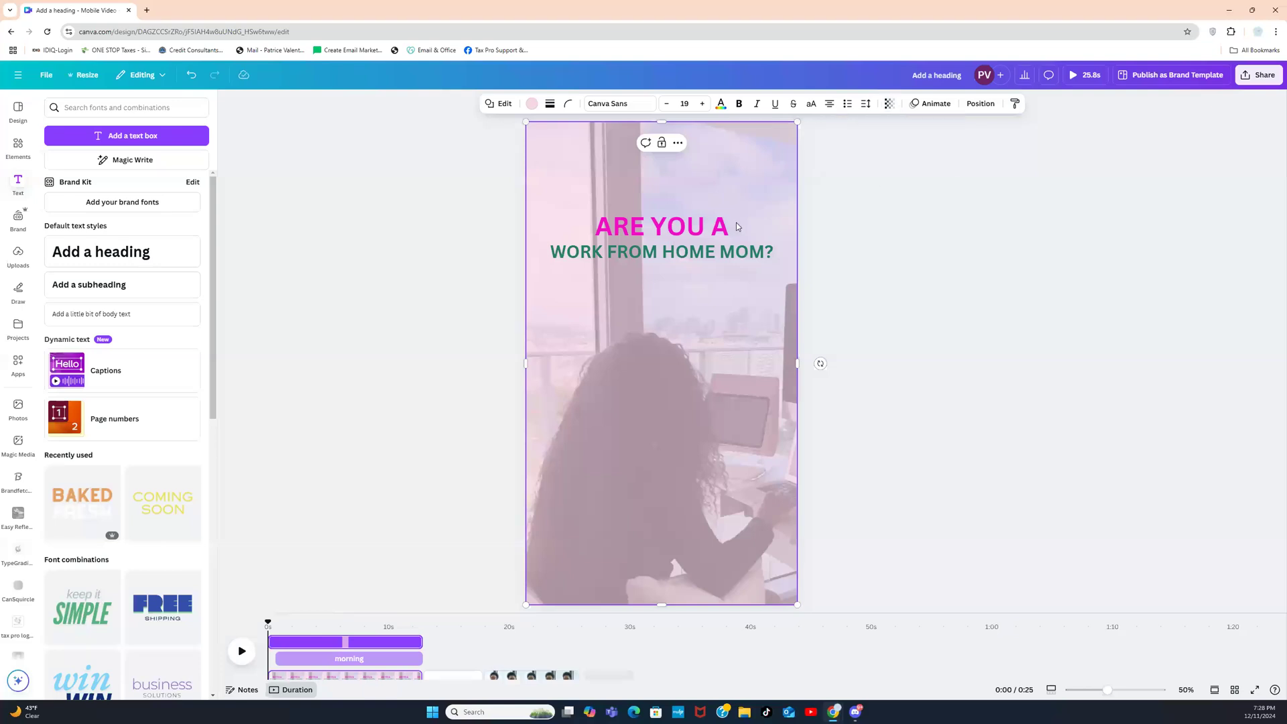
left_click(692, 227)
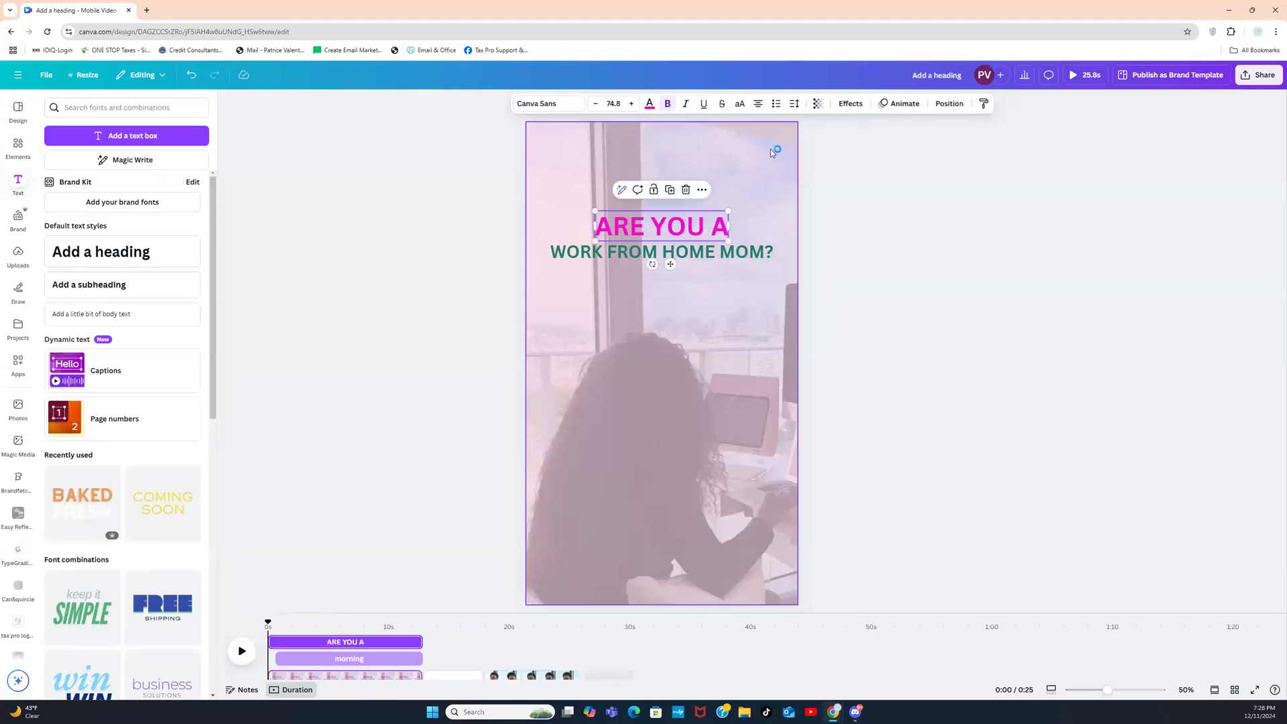
left_click(849, 104)
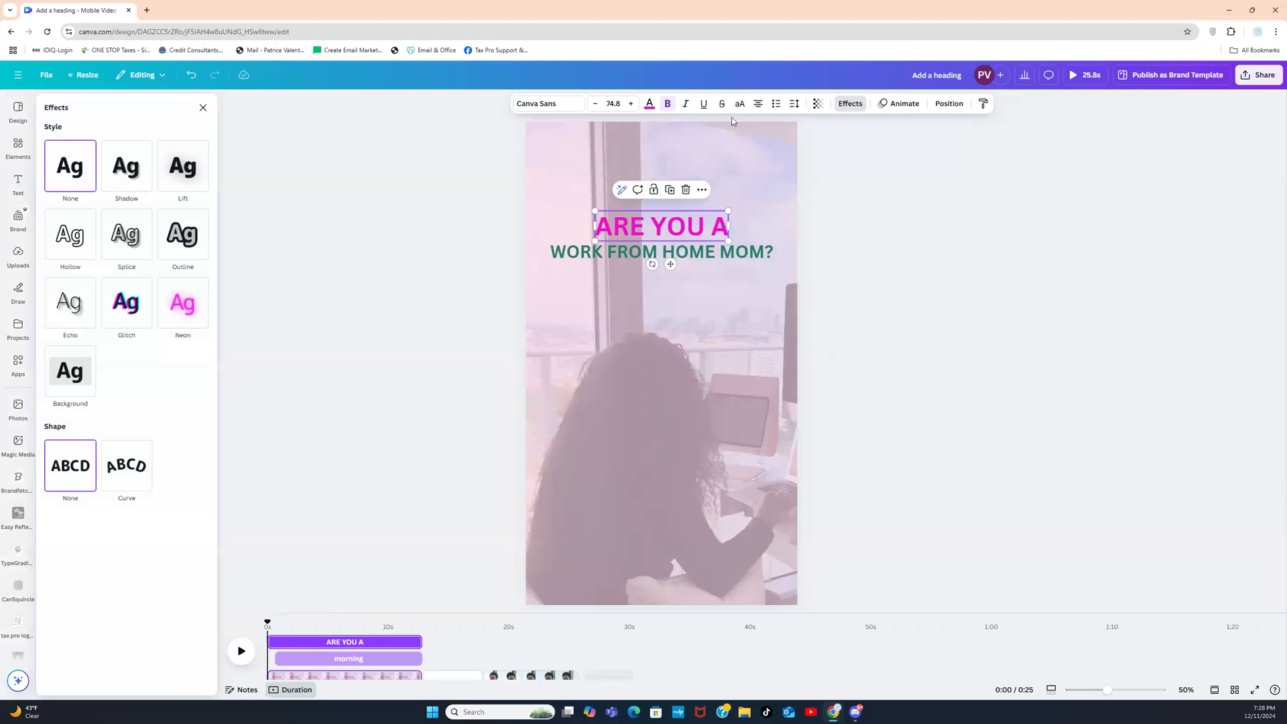
left_click(196, 189)
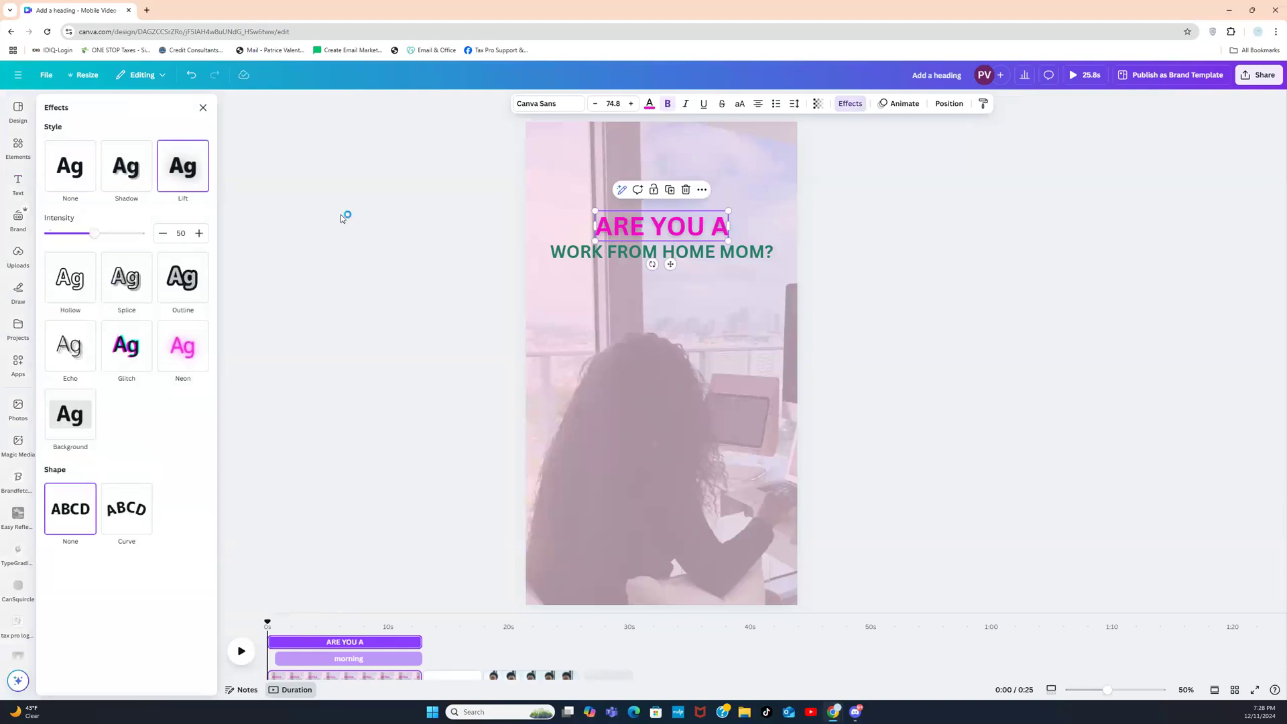
left_click(554, 258)
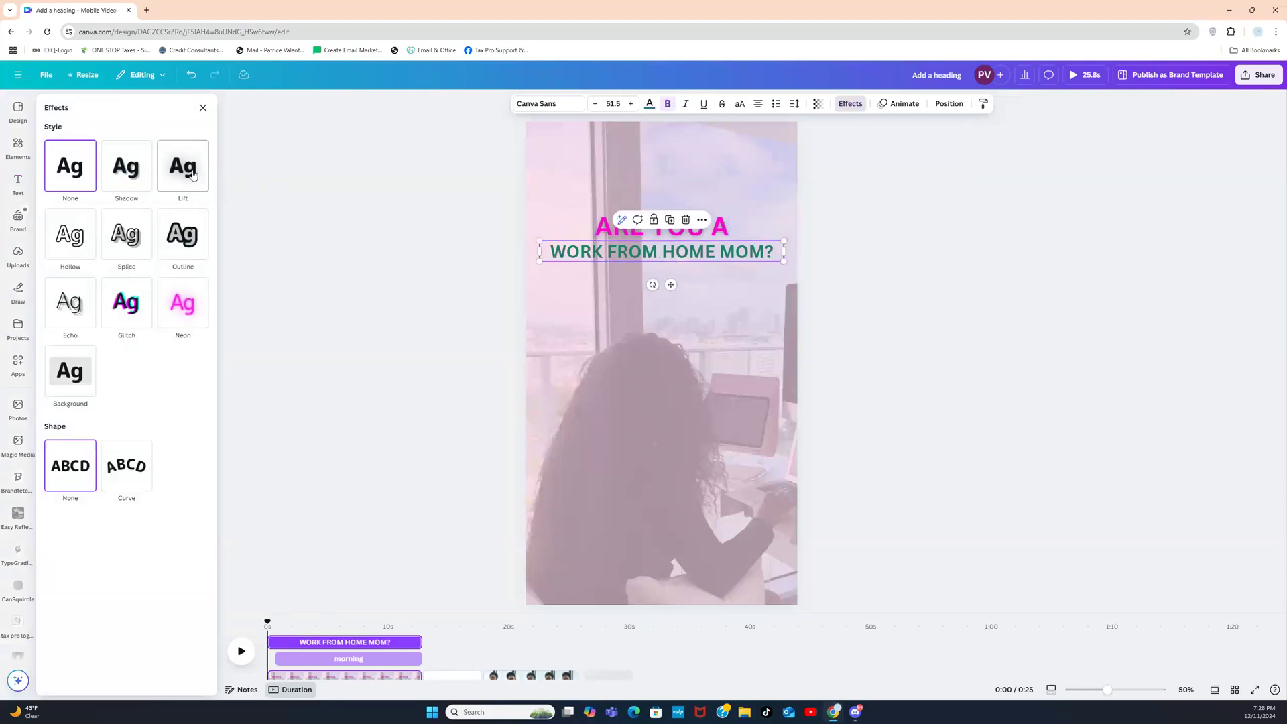
left_click(375, 230)
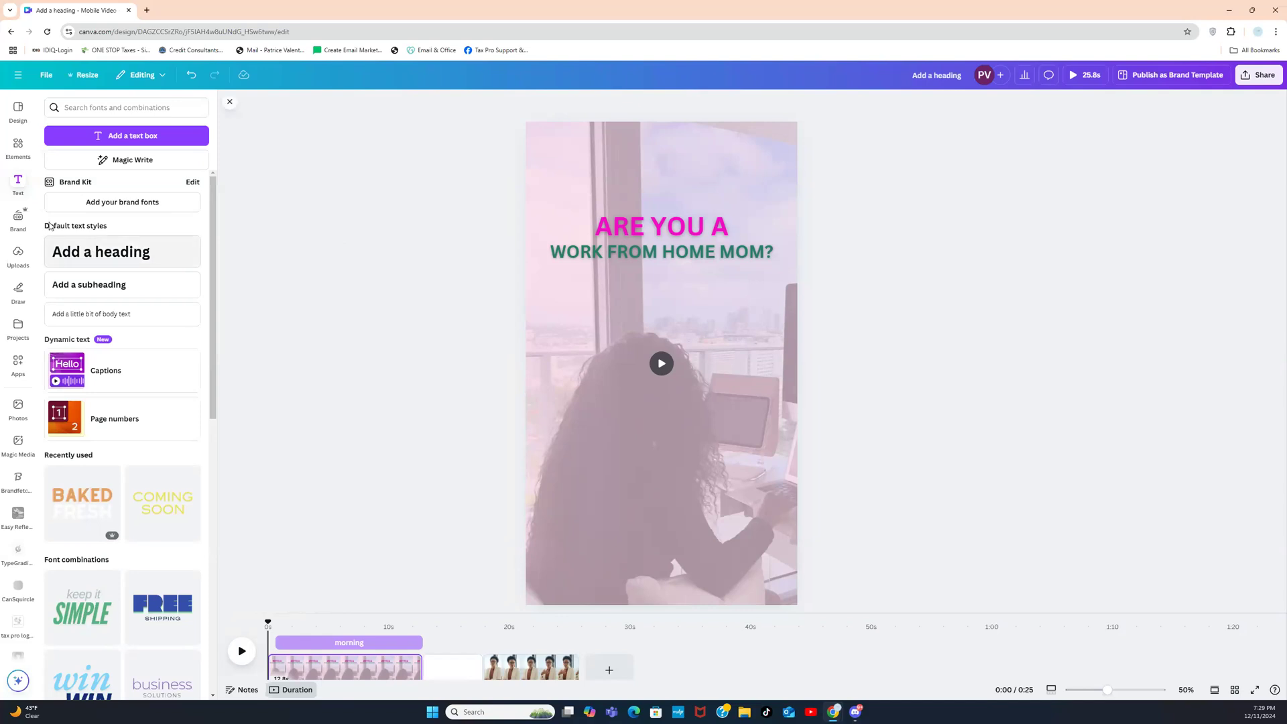
Step: Duplicate WORK FROM HOME MOM?, move the copy below it, and retype it as WRITE OFF THESE THINGS:
left_click(18, 147)
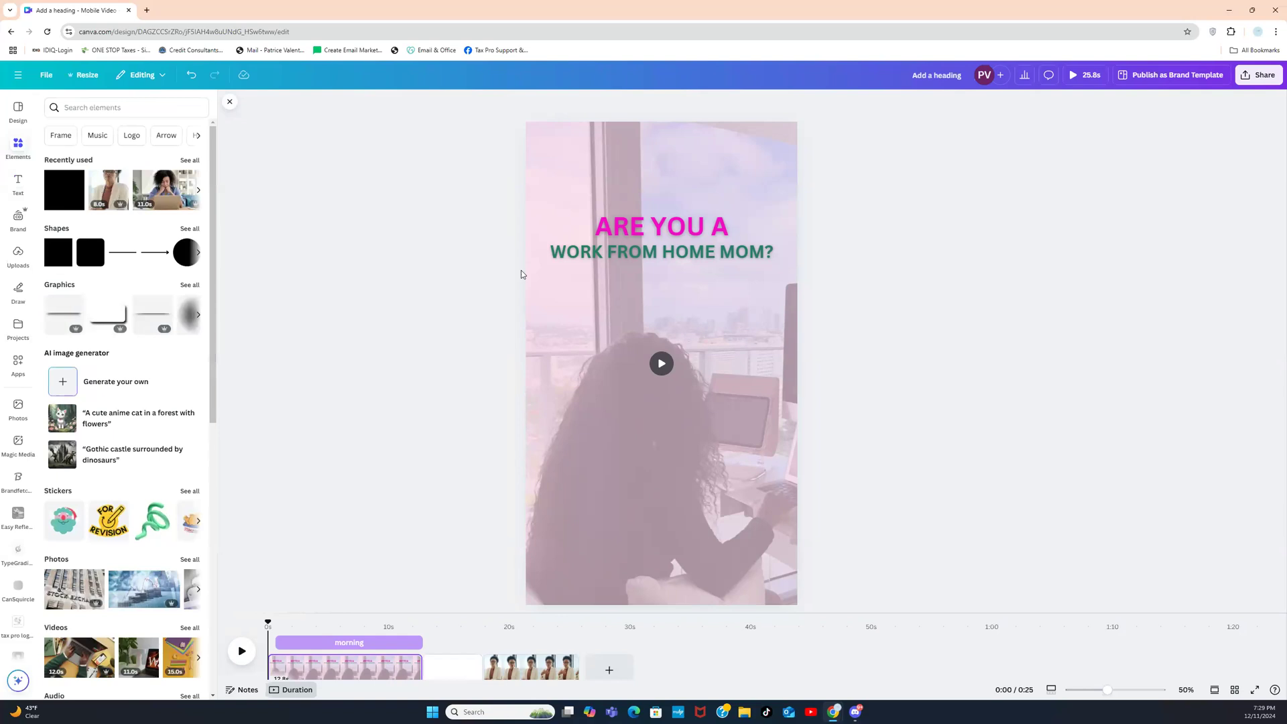
left_click(642, 258)
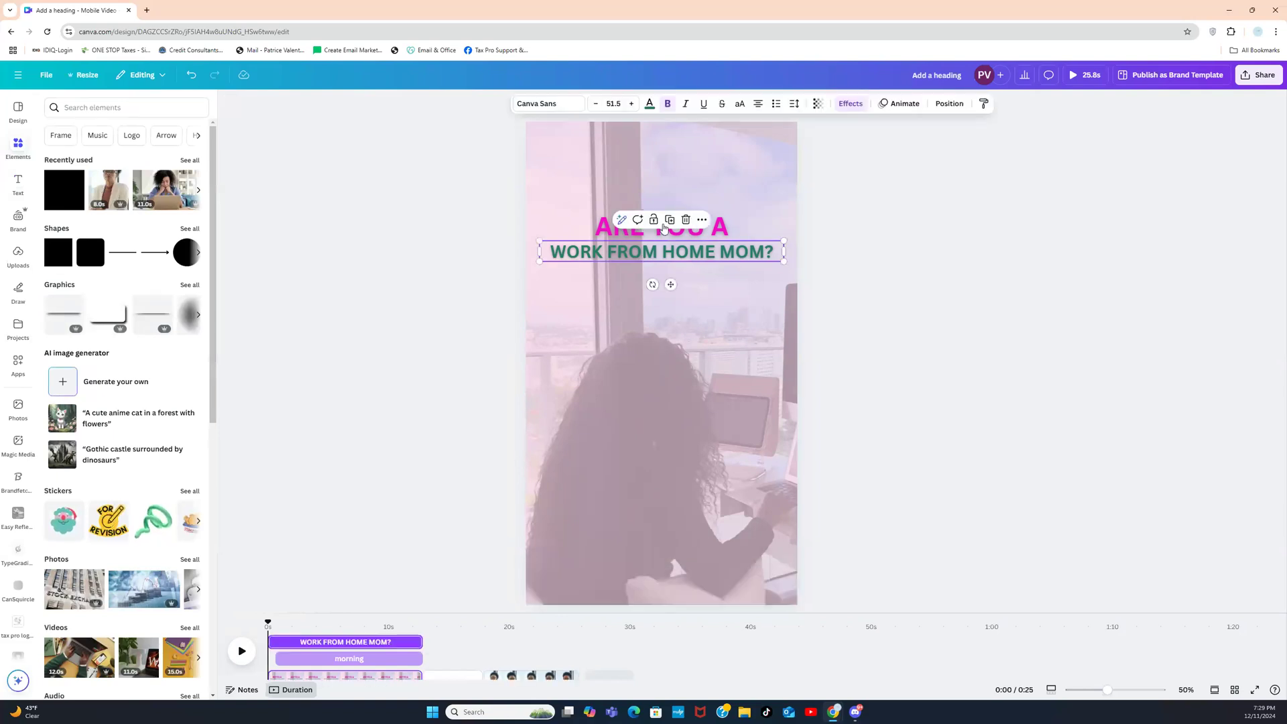
left_click(669, 222)
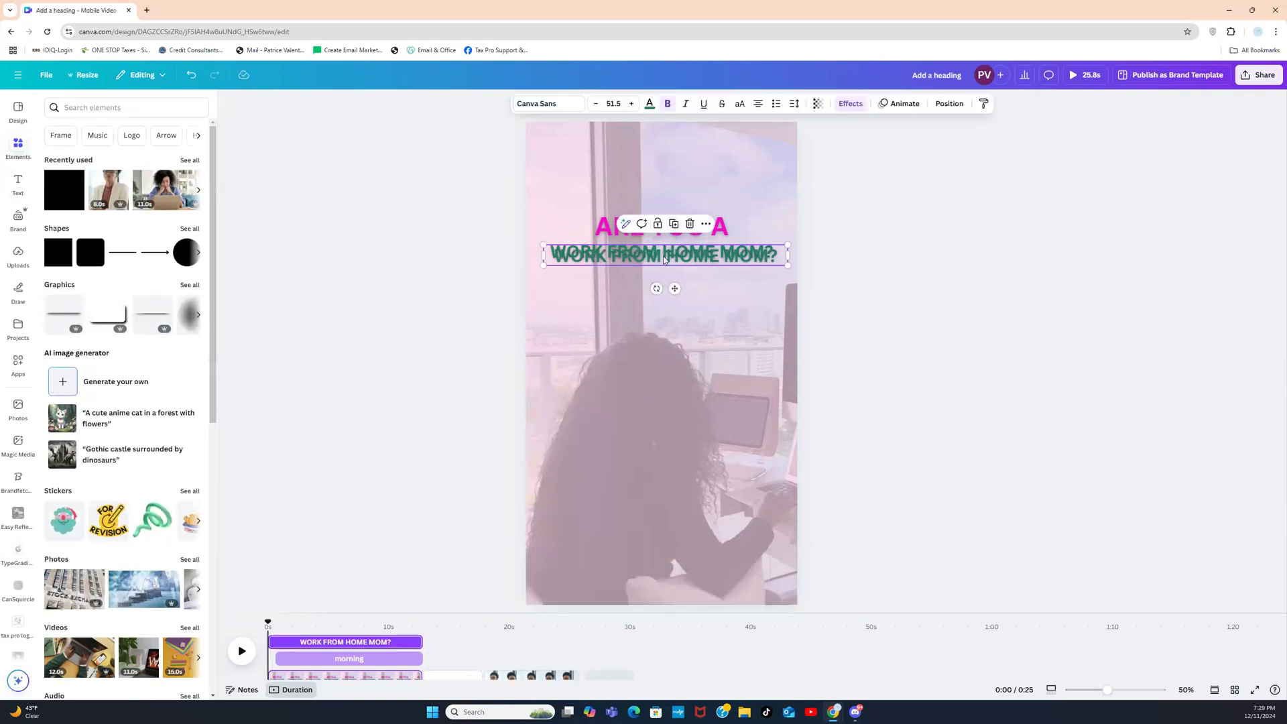
left_click_drag(664, 260, 661, 315)
double_click(661, 314)
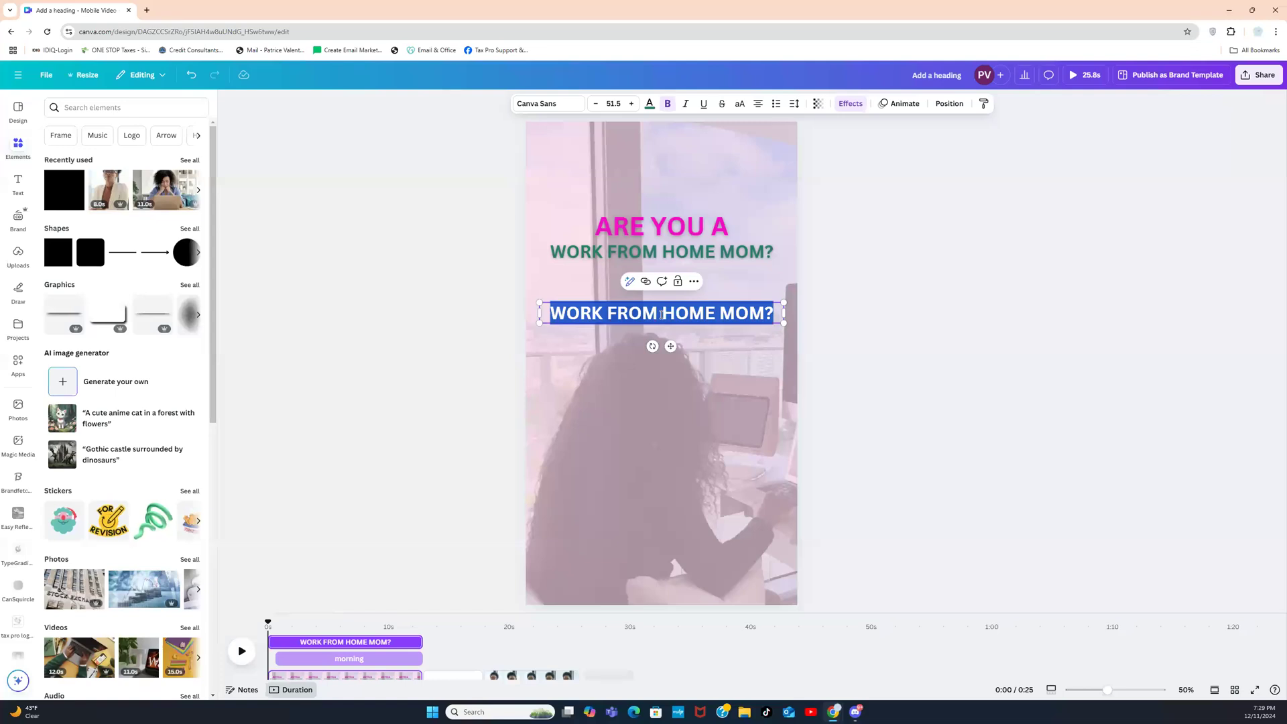
key("BackSpace")
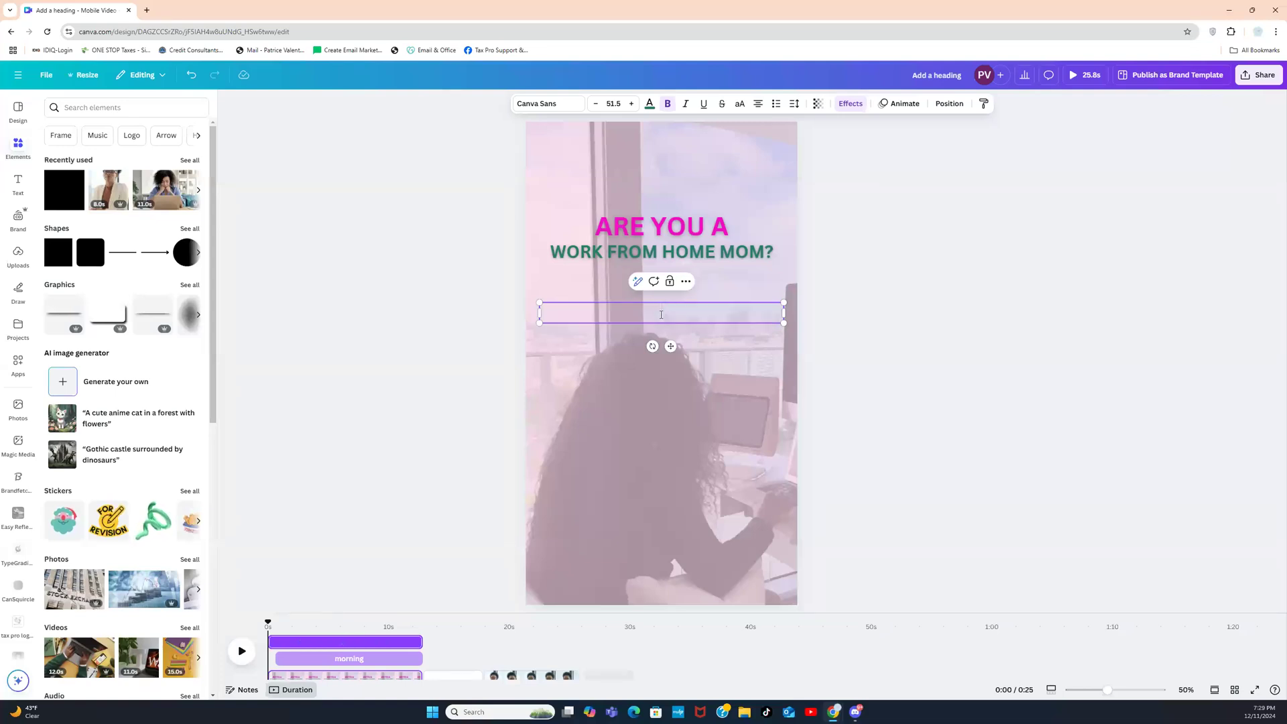
type("DED")
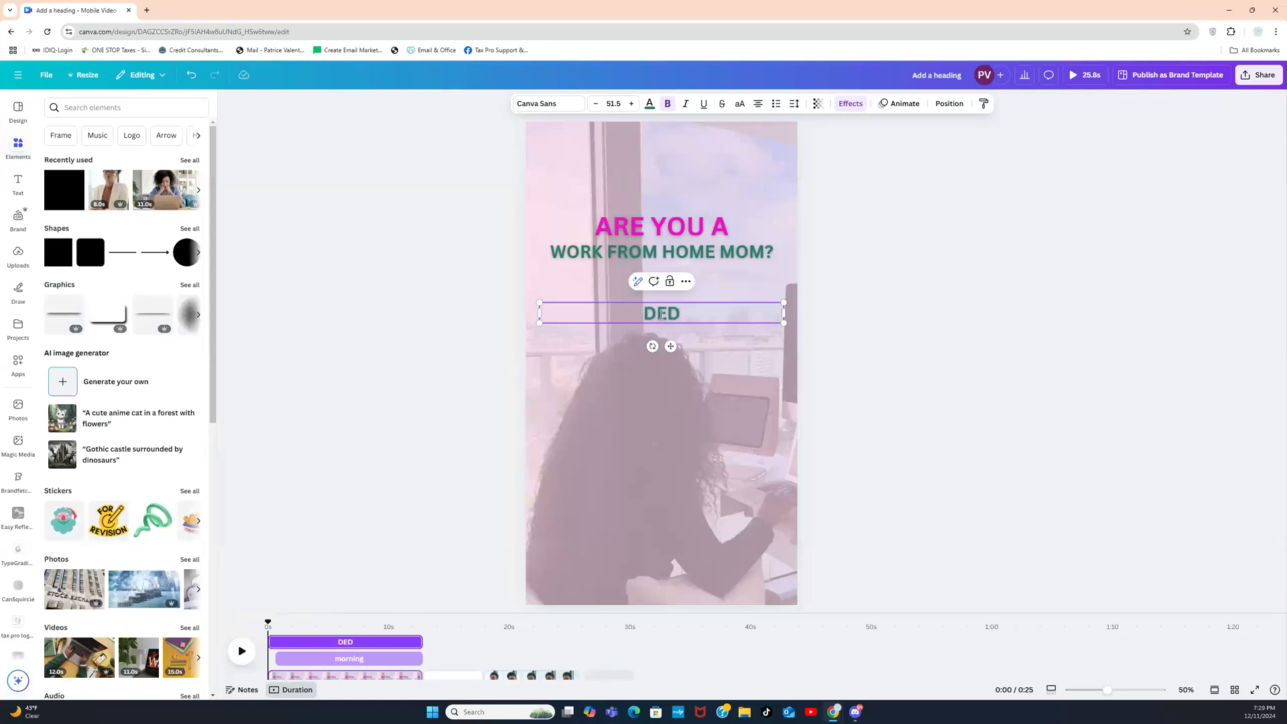
type("UCT THESE")
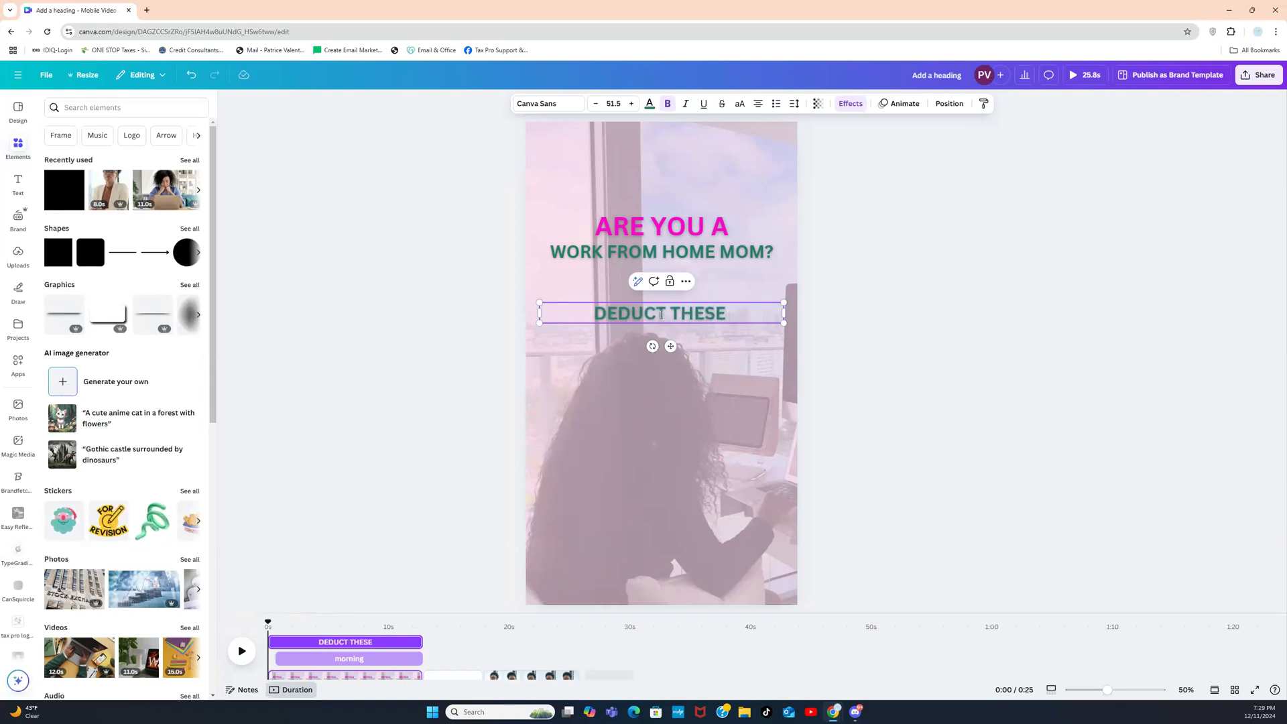
type(" THIN")
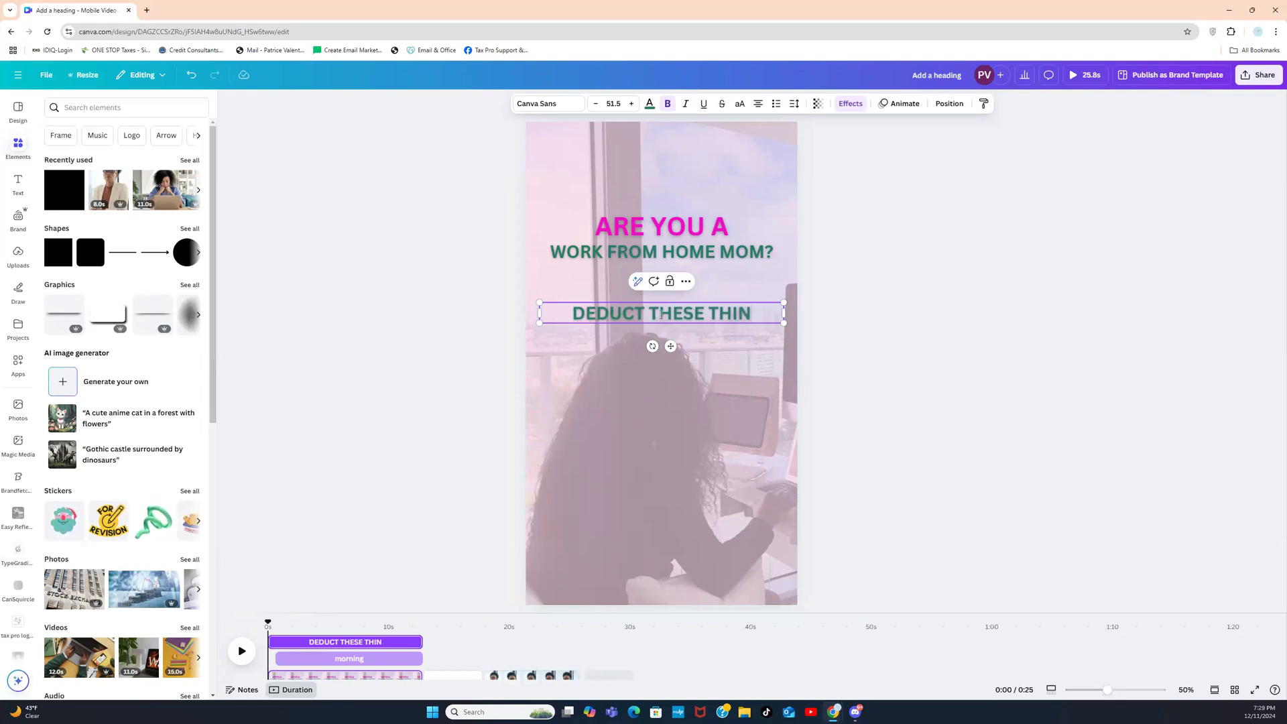
key("BackSpace")
key("BackSpace")
key("BackSpace")
key("BackSpace")
key("BackSpace")
key("BackSpace")
key("BackSpace")
key("BackSpace")
key("BackSpace")
key("BackSpace")
key("BackSpace")
key("BackSpace")
key("BackSpace")
key("BackSpace")
key("BackSpace")
key("BackSpace")
key("BackSpace")
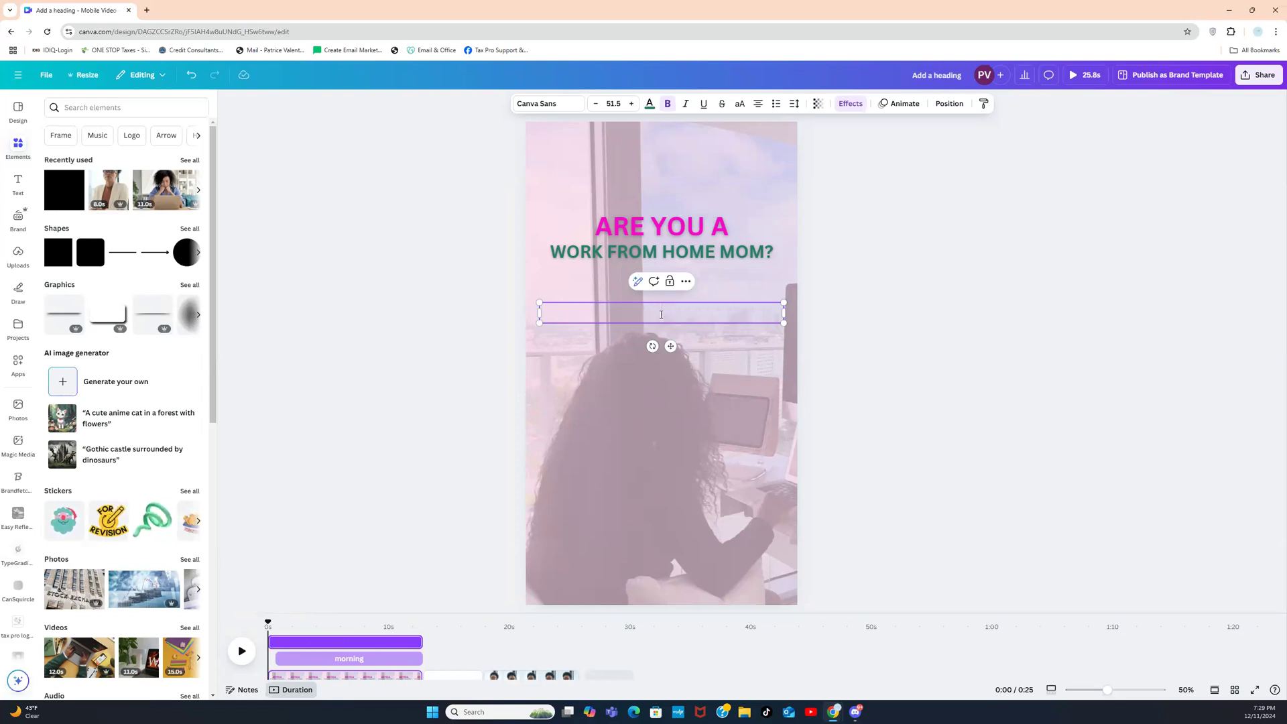
type("WRITE OFF THESE T")
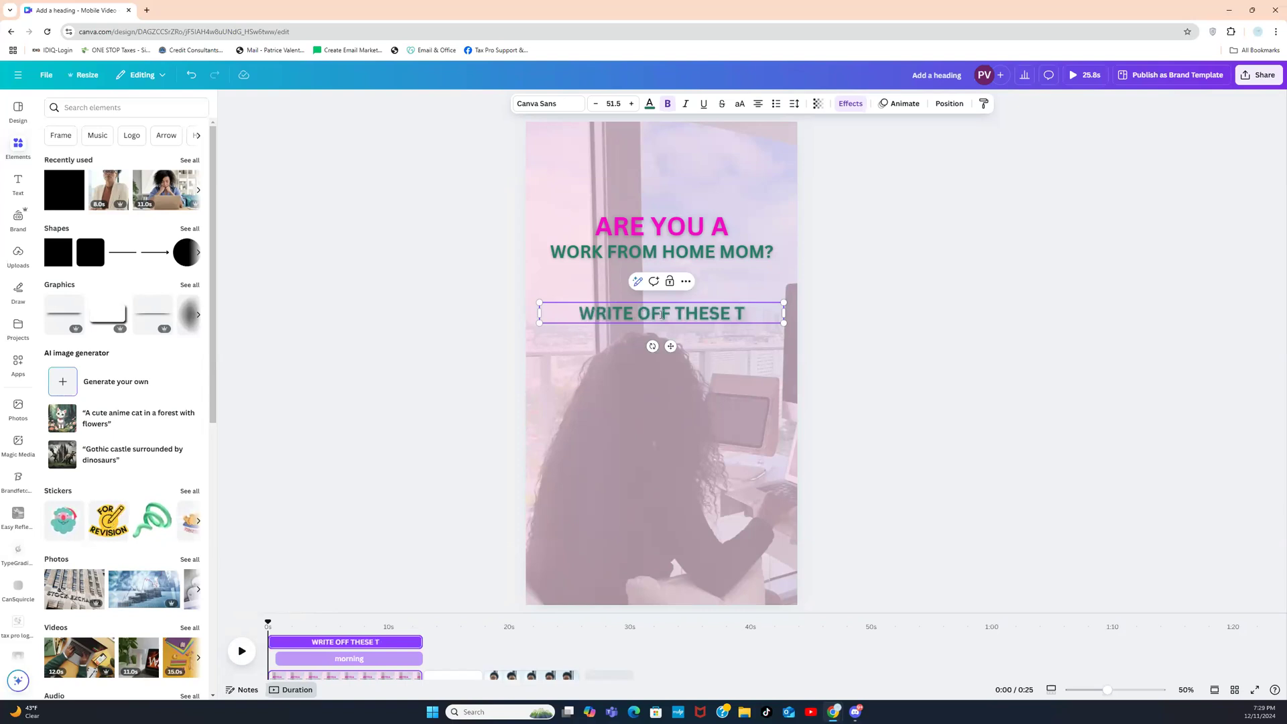
type("HINGS")
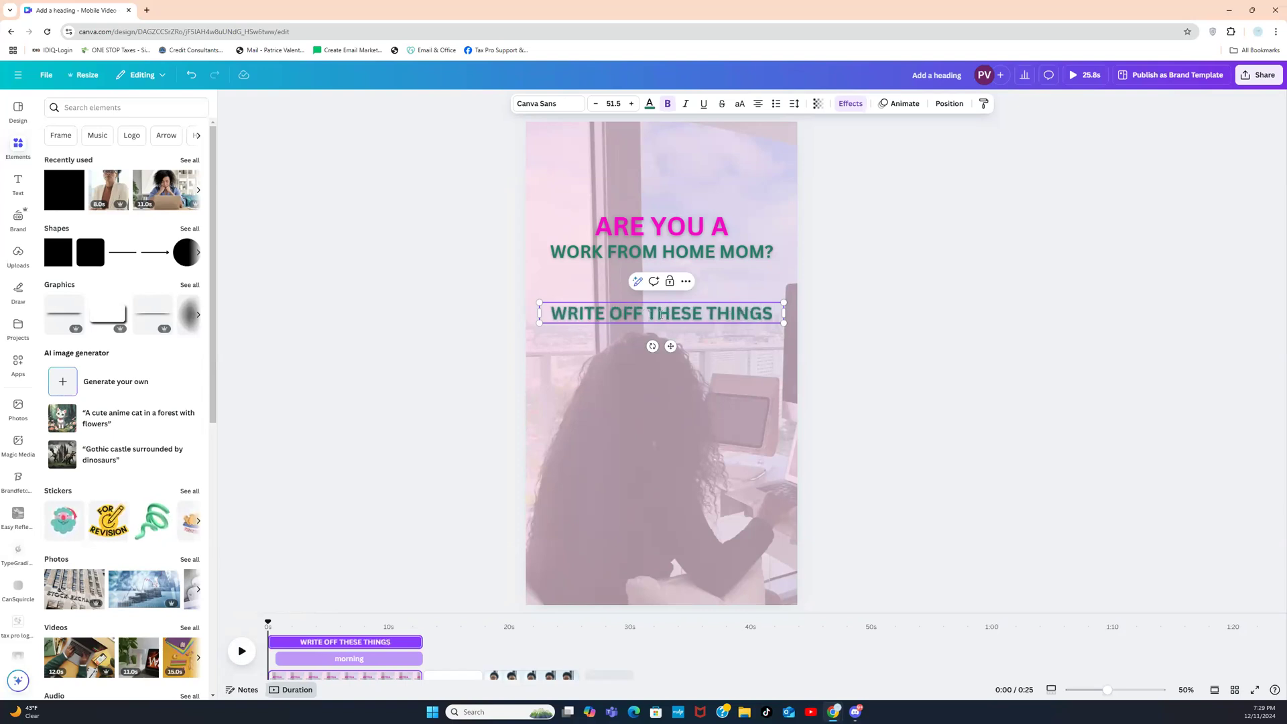
type(":")
Step: Apply the Background text effect to the WRITE OFF THESE THINGS: heading
left_click(840, 339)
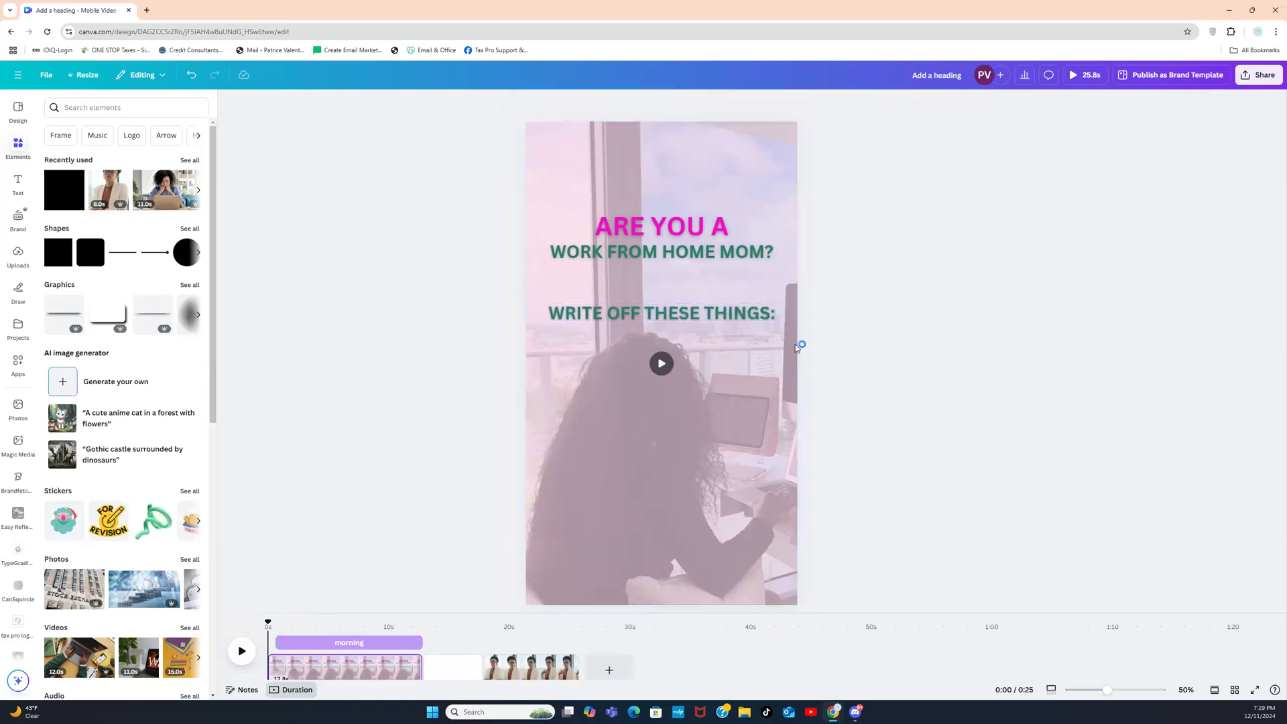
left_click(555, 318)
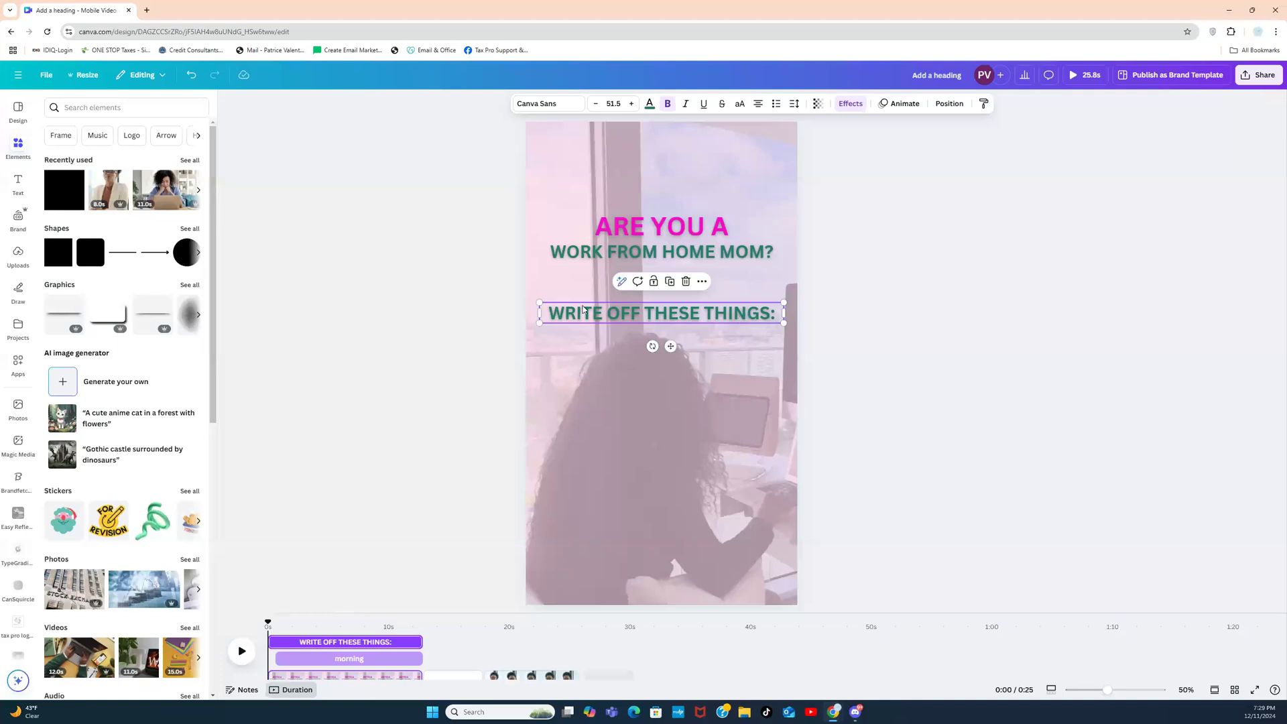
left_click(558, 308)
left_click(881, 271)
left_click(753, 319)
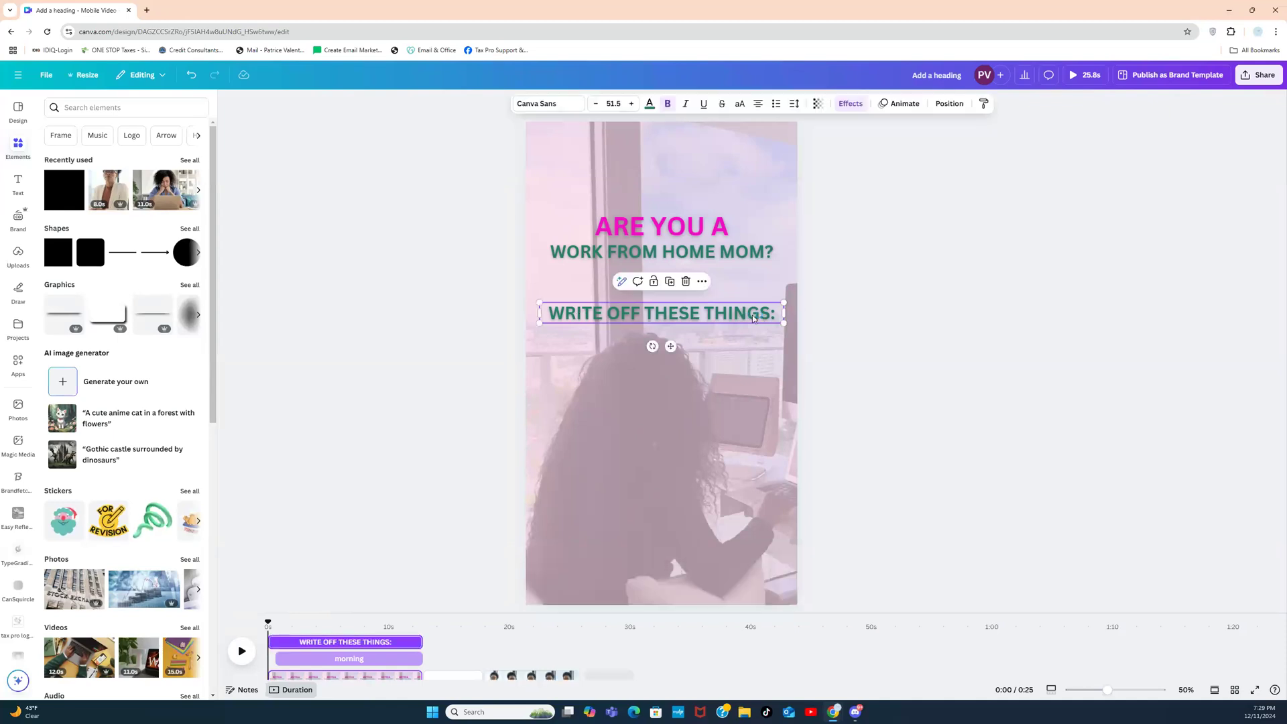
left_click(850, 104)
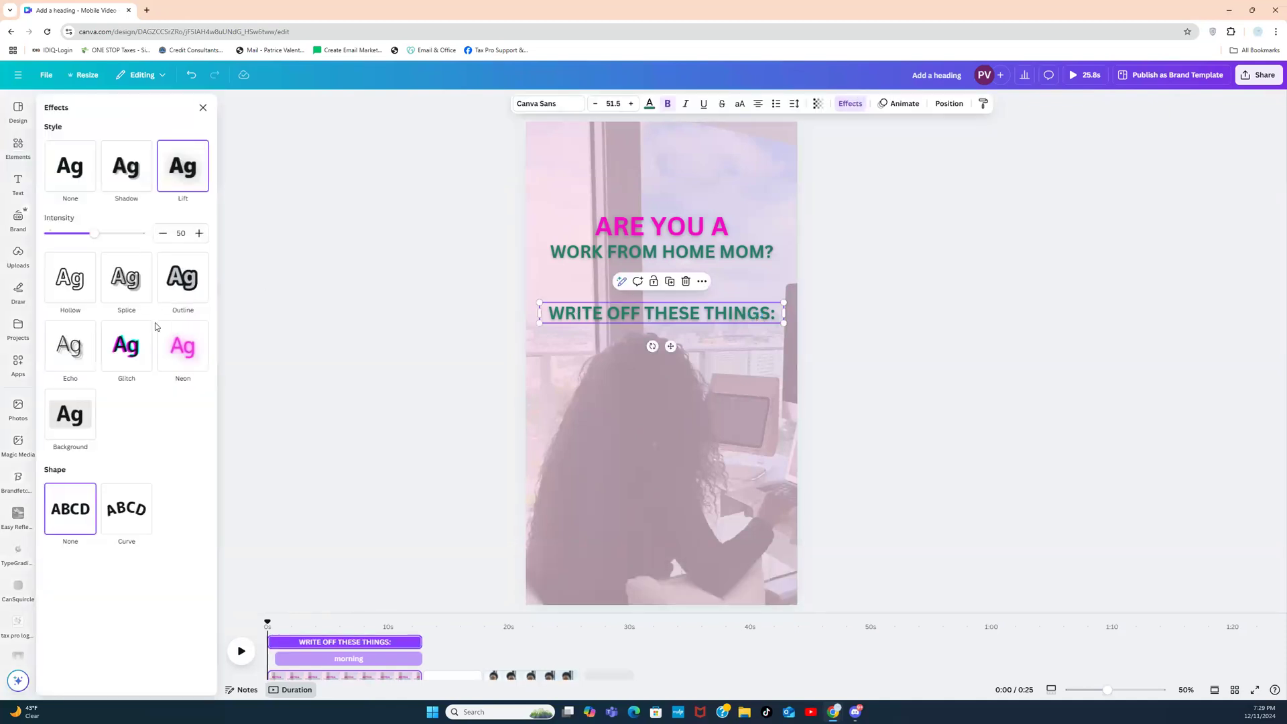
left_click(65, 439)
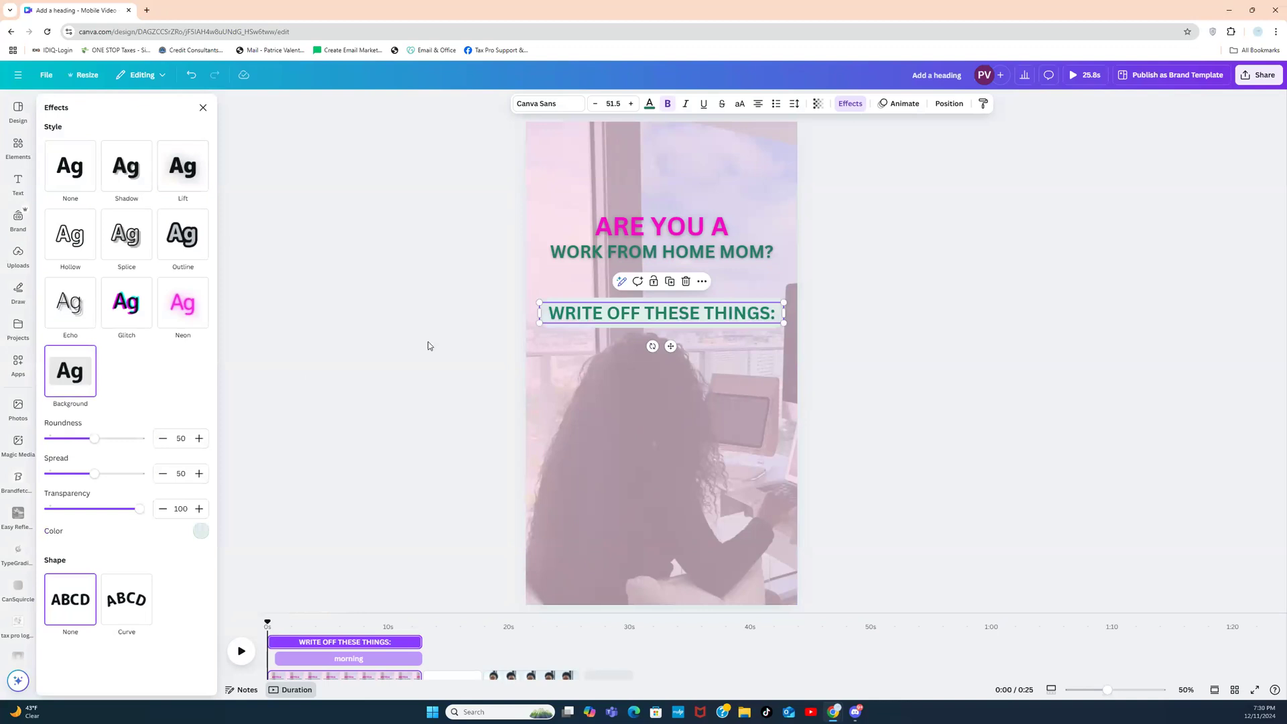
key("Escape")
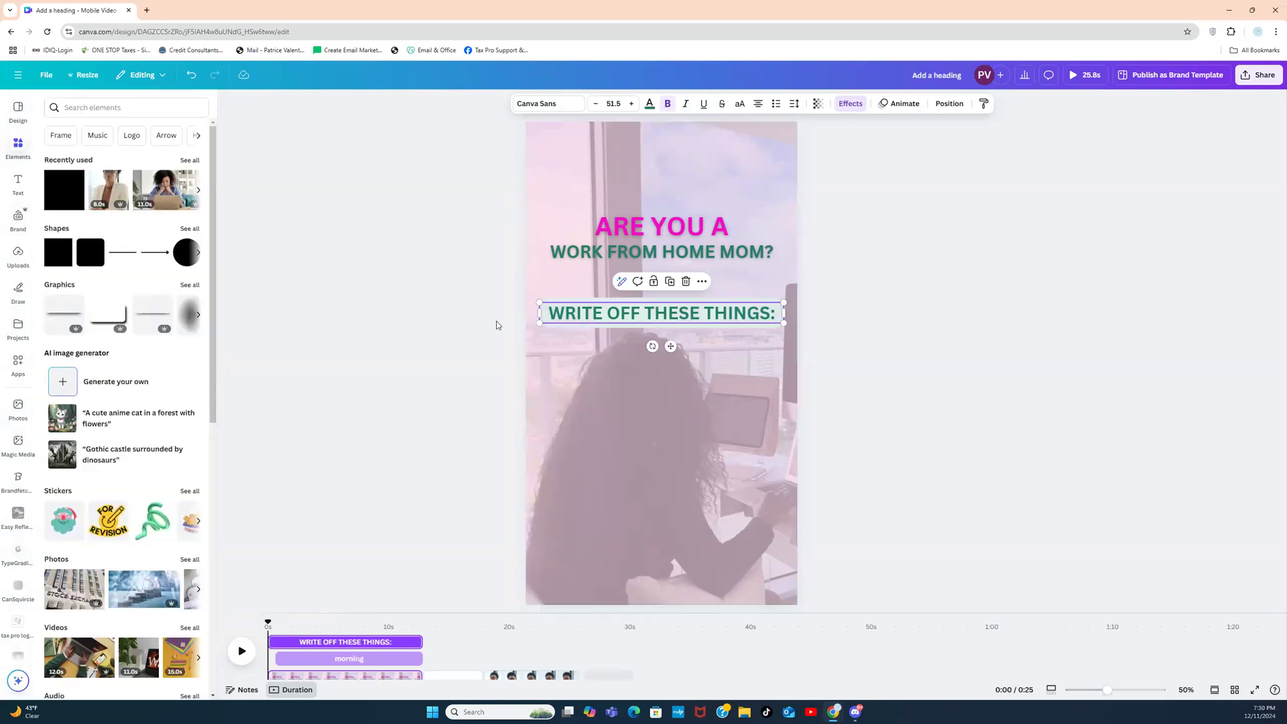
Step: Set the heading's background highlight colour to light pink #fad5e5 after trying white and navy
left_click(497, 325)
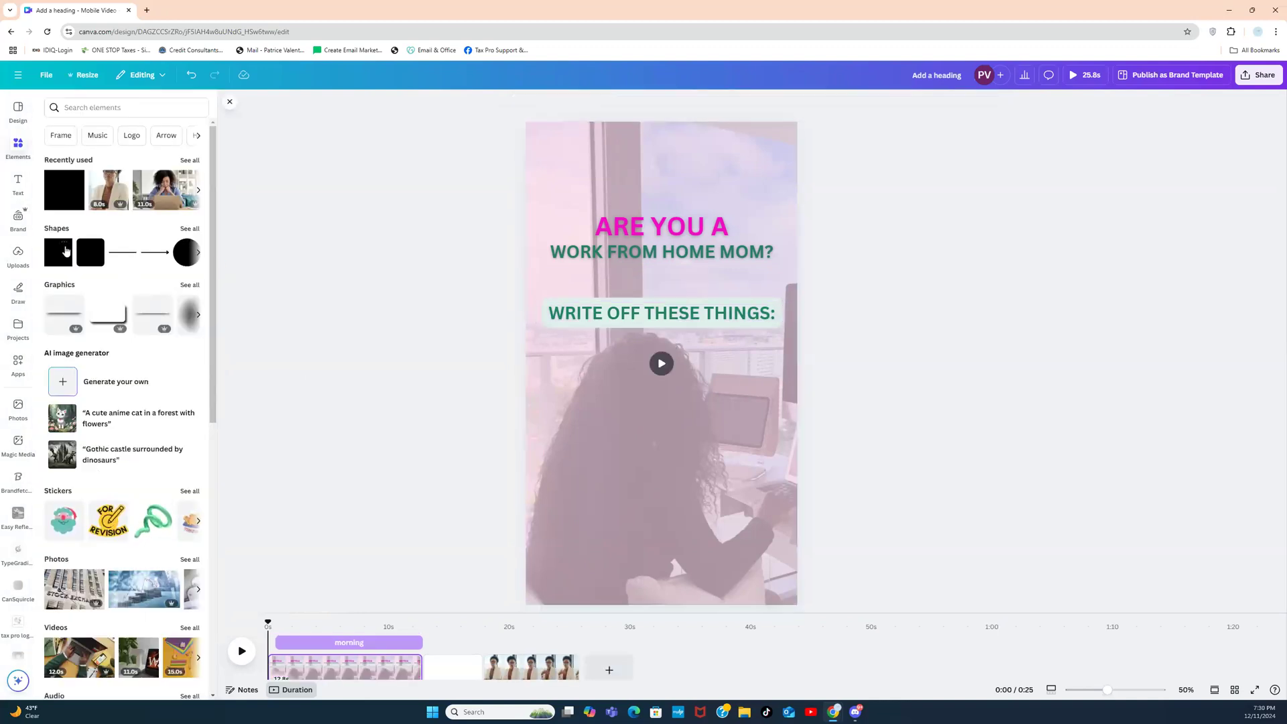
left_click(720, 321)
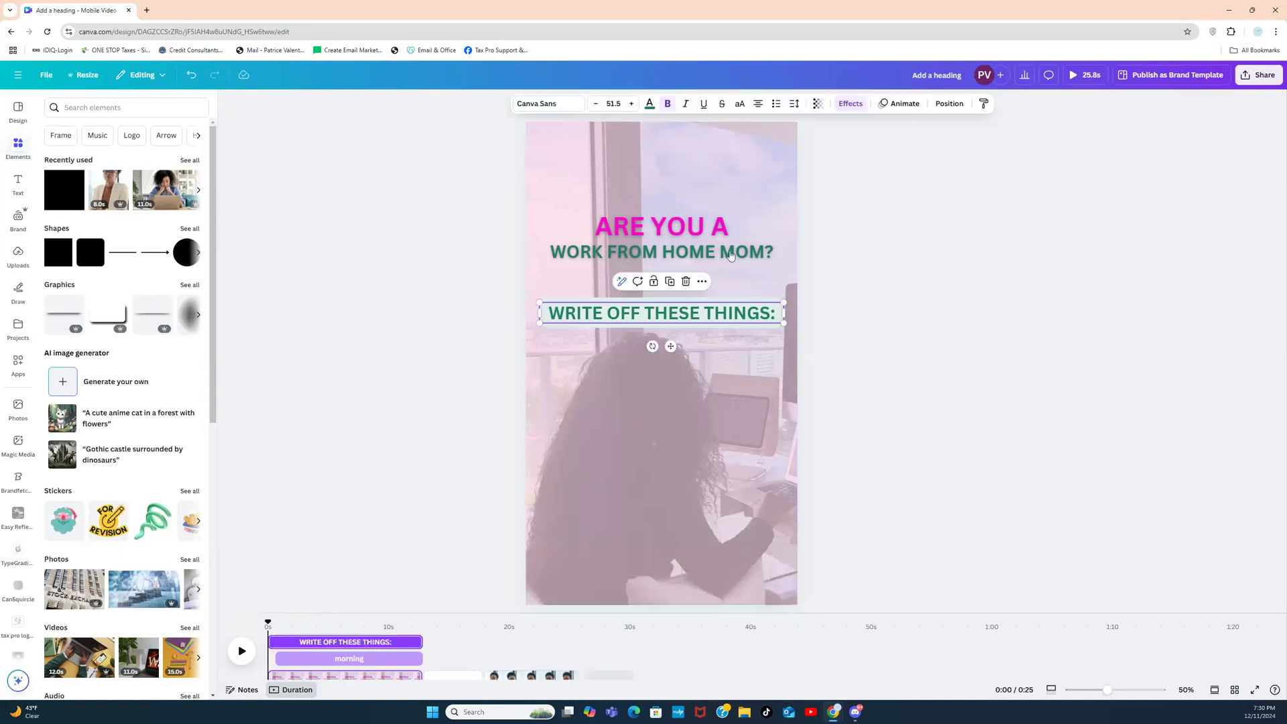
left_click(851, 104)
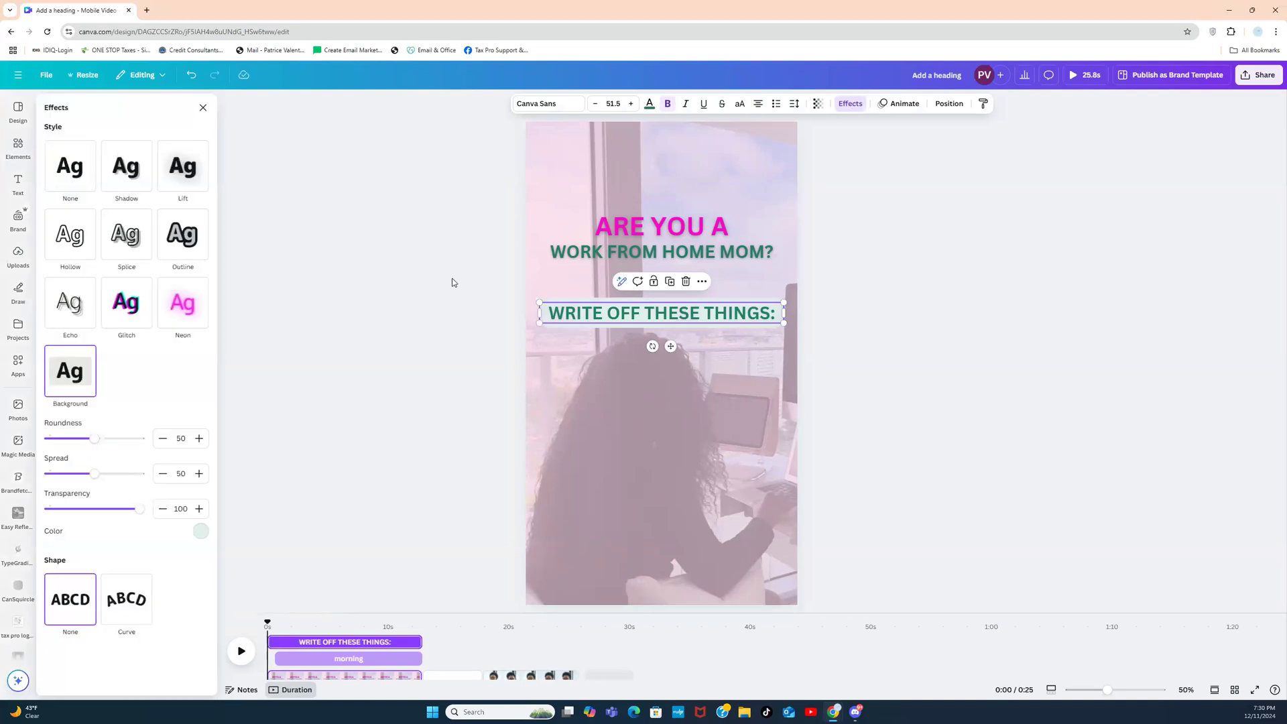
left_click(201, 531)
left_click(142, 321)
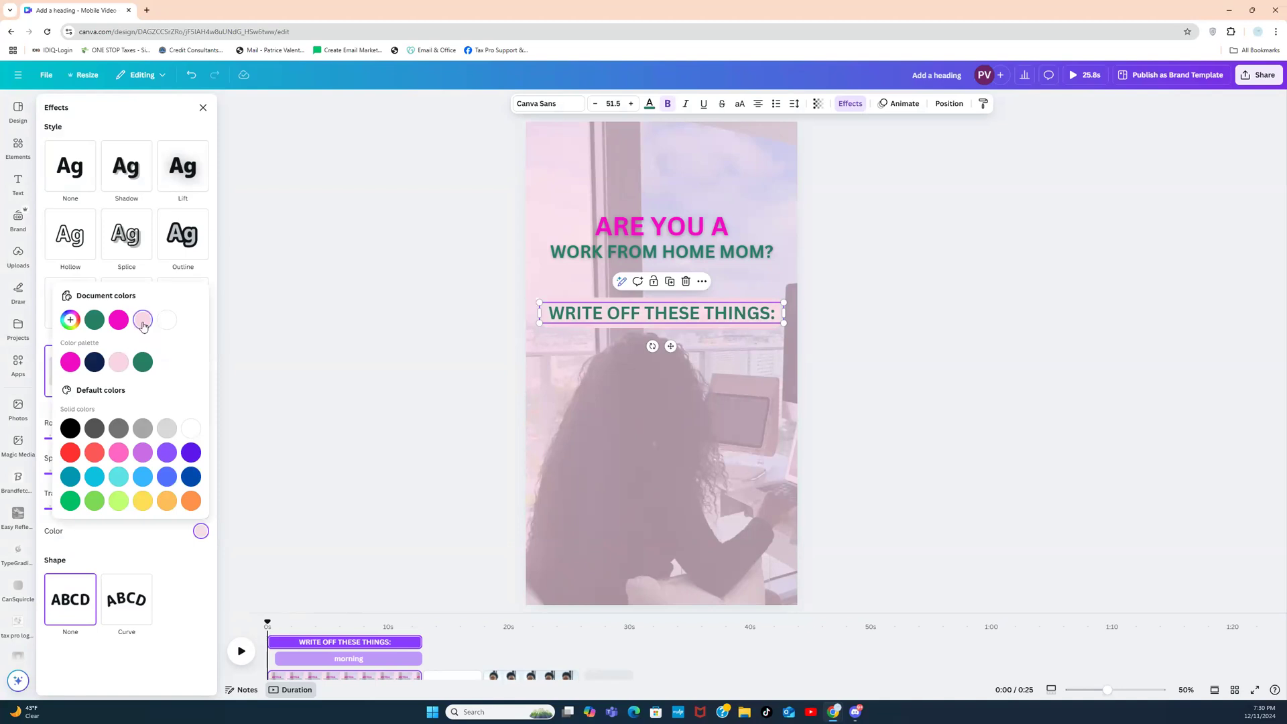
left_click(168, 321)
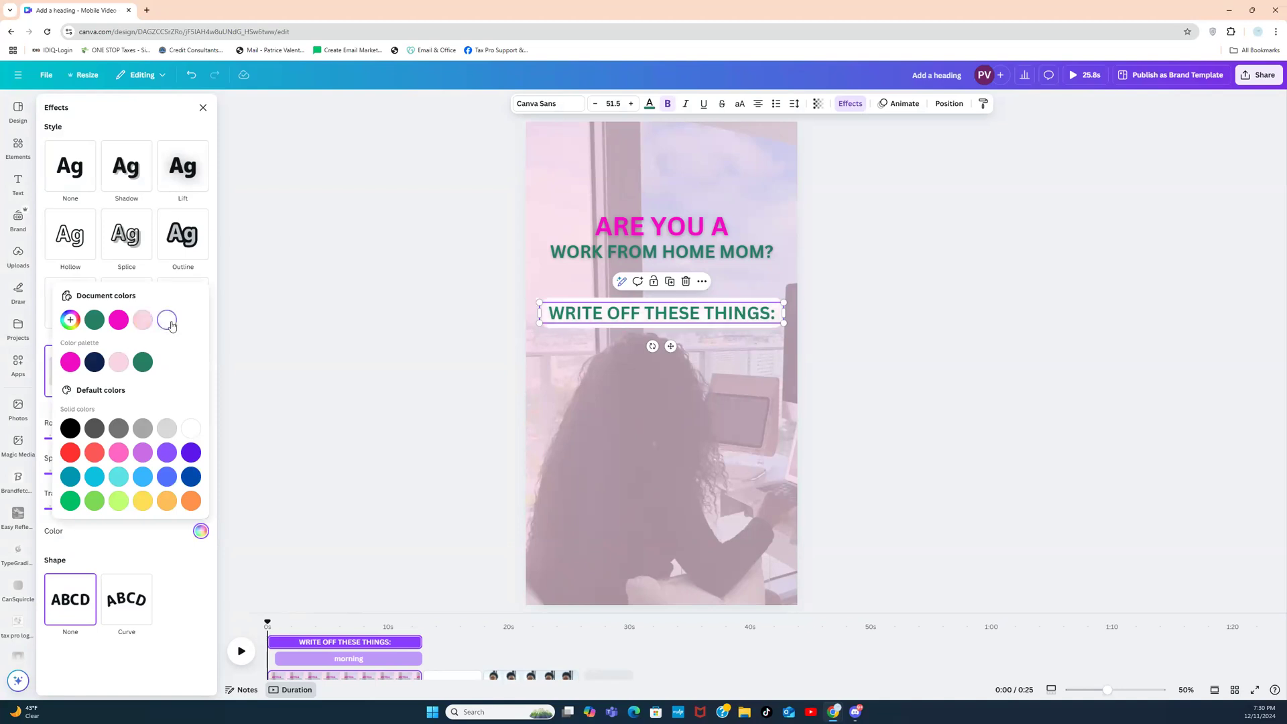
left_click(95, 365)
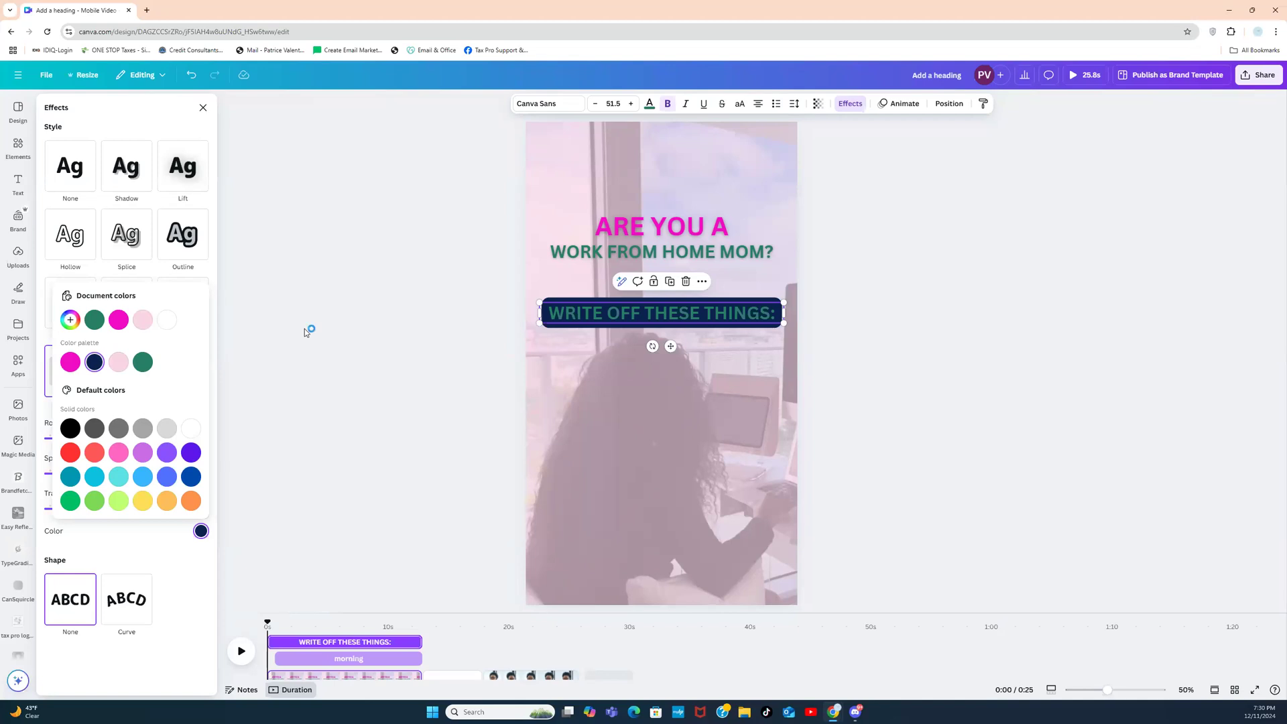
left_click(143, 320)
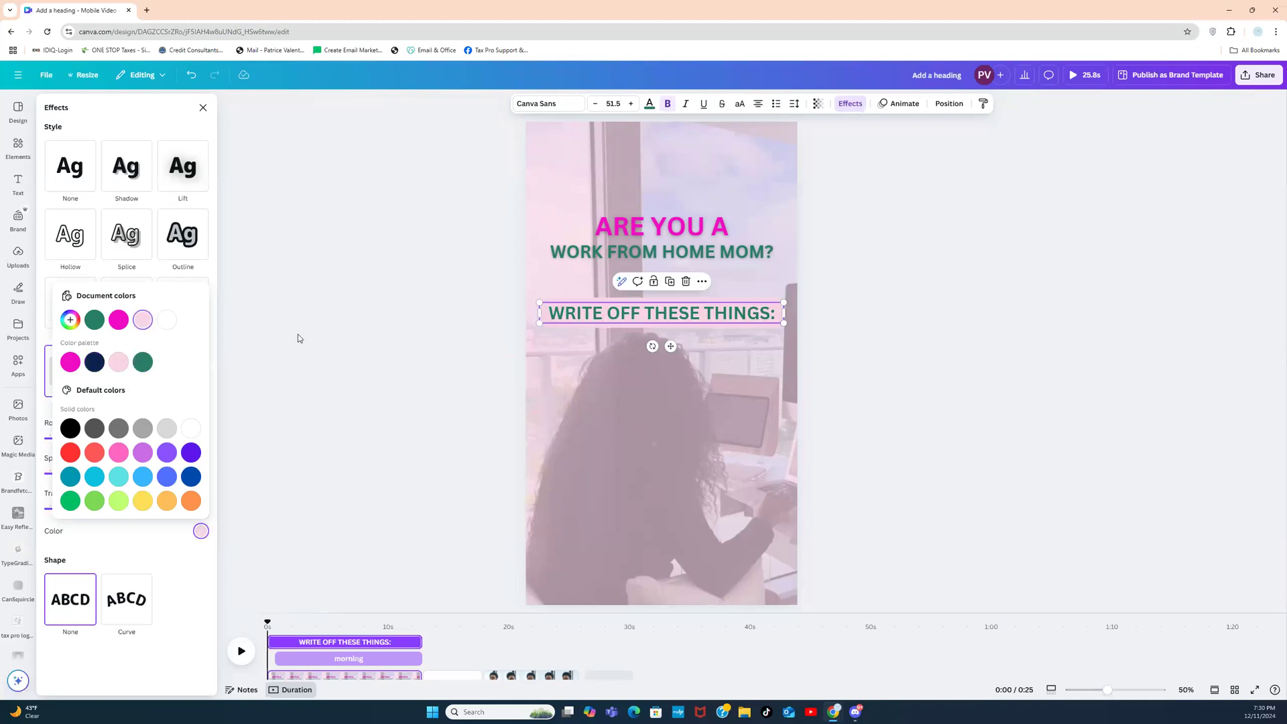
left_click(383, 334)
left_click(384, 334)
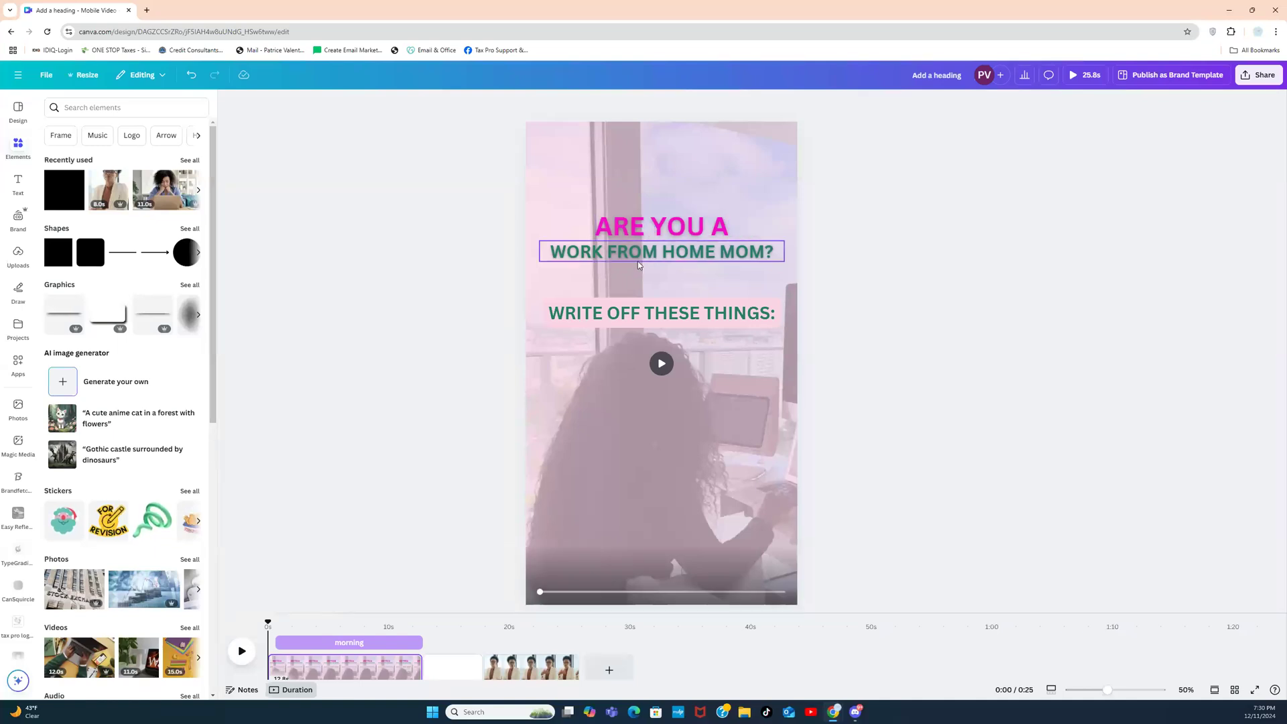
Step: Copy the ARE YOU A heading below WRITE OFF THESE THINGS: and clear its text
left_click(641, 234)
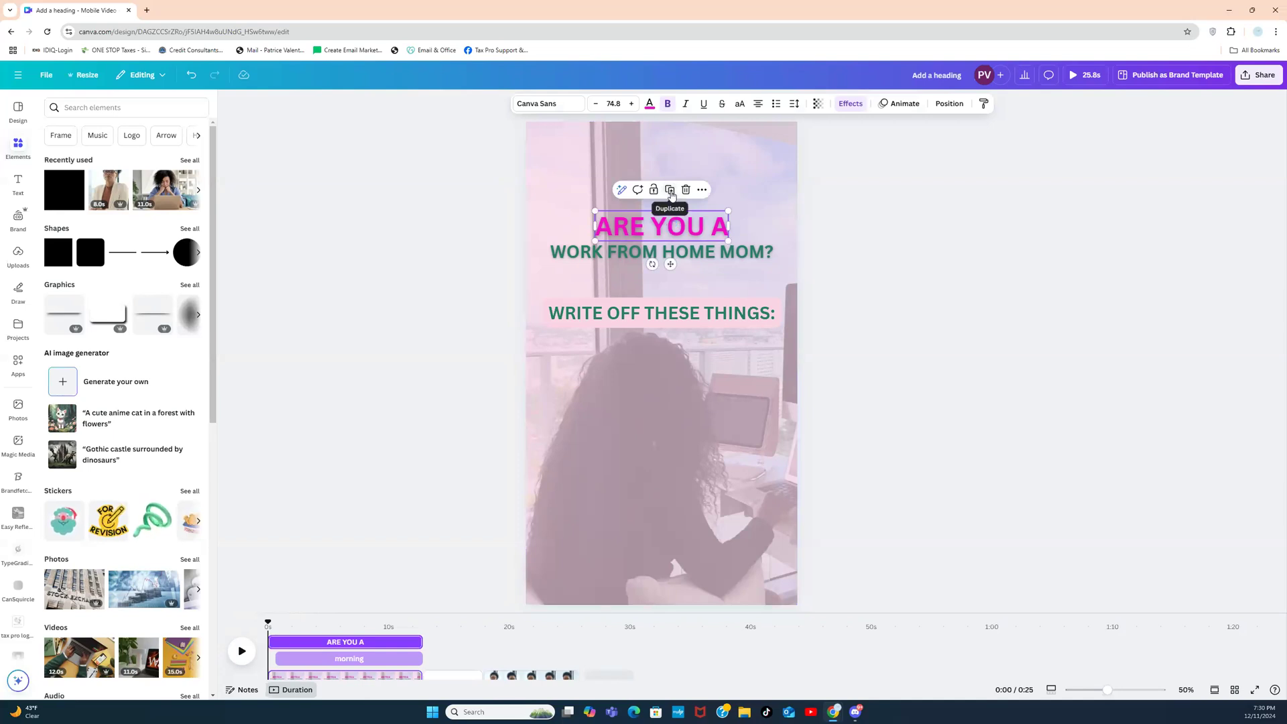
left_click(670, 191)
left_click_drag(676, 228, 669, 353)
double_click(669, 353)
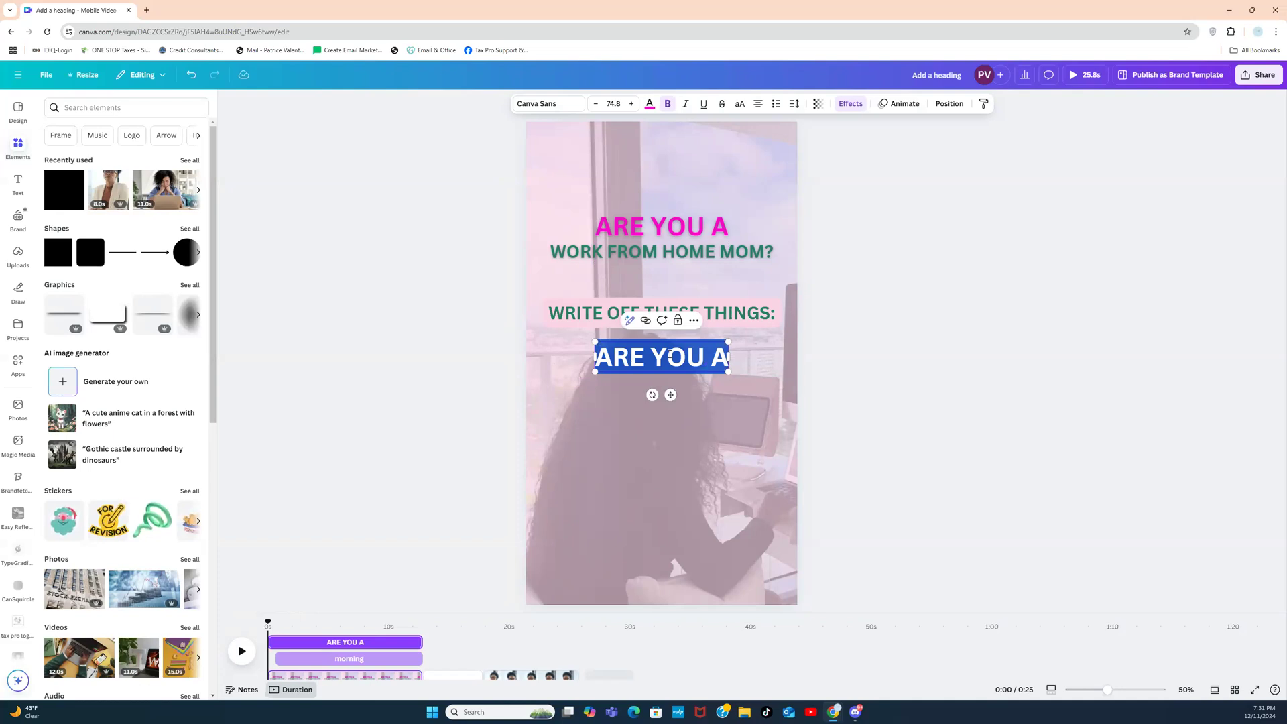
key("BackSpace")
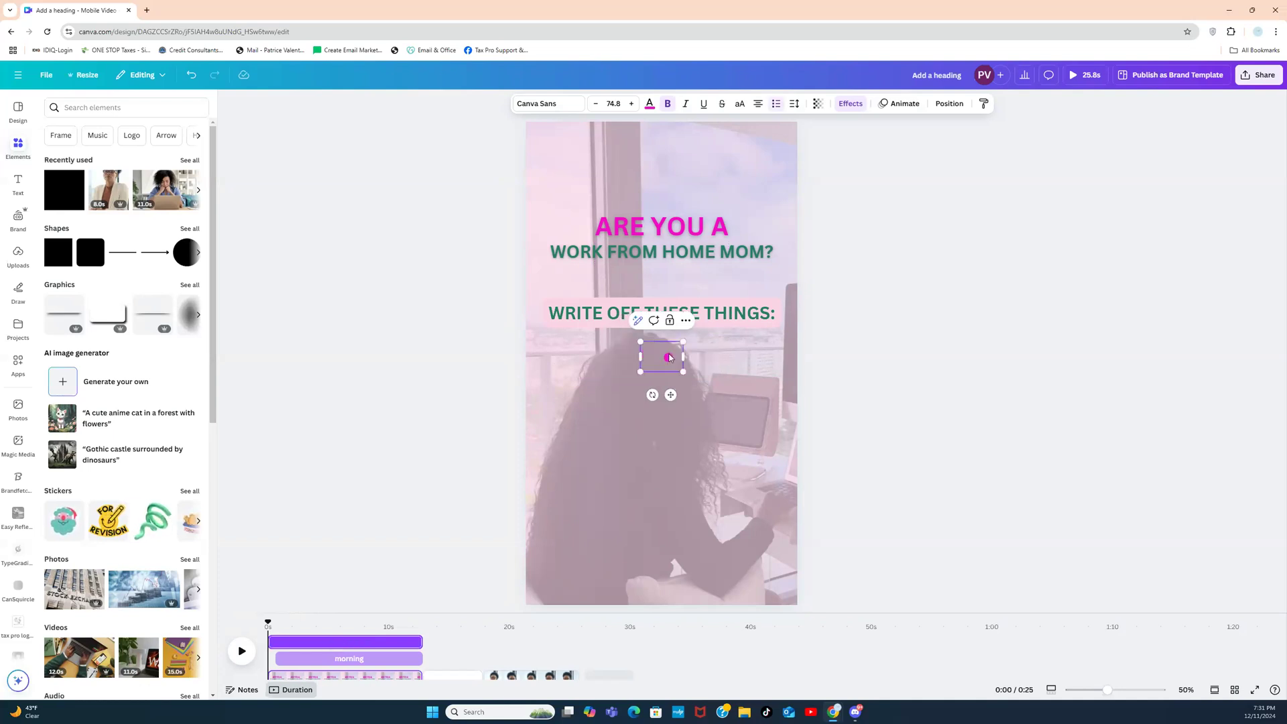
Step: Enter HOME SECURITY, OFFICE EQUIPMENT, OFFICE SUPPLIES and UTILITIES as separate bullets
type("SEC")
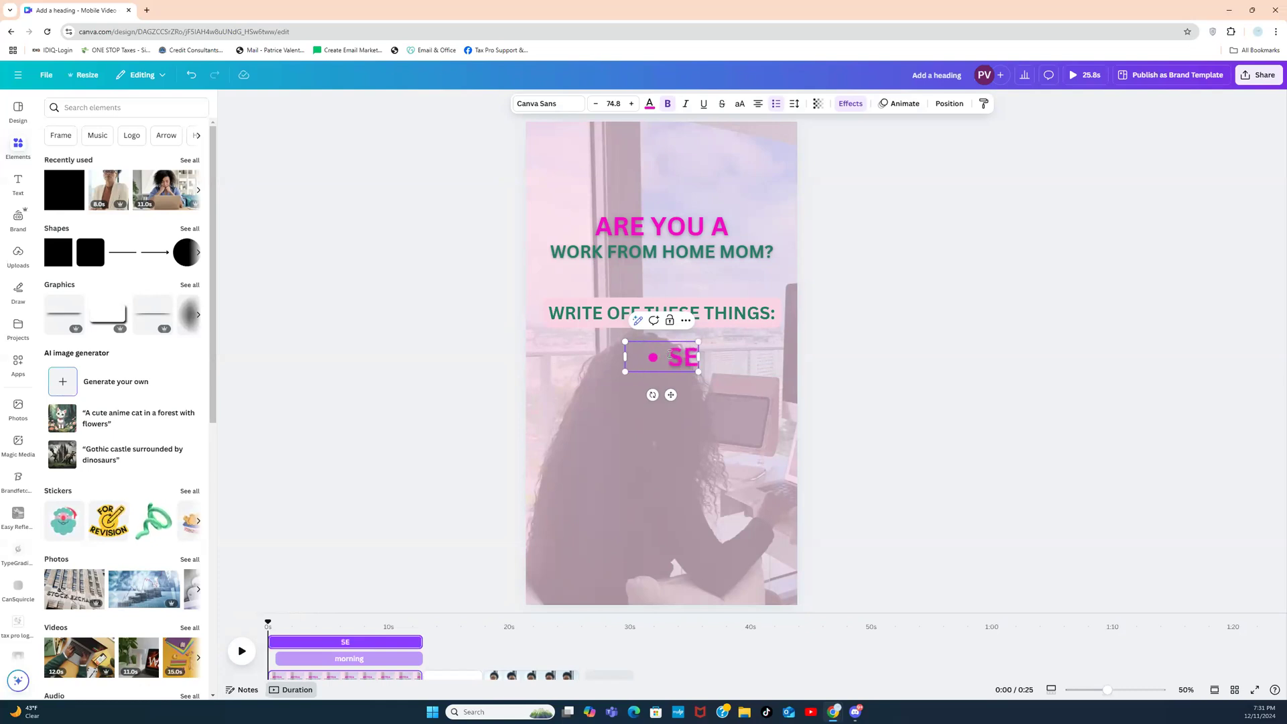
key("BackSpace")
key("BackSpace")
key("BackSpace")
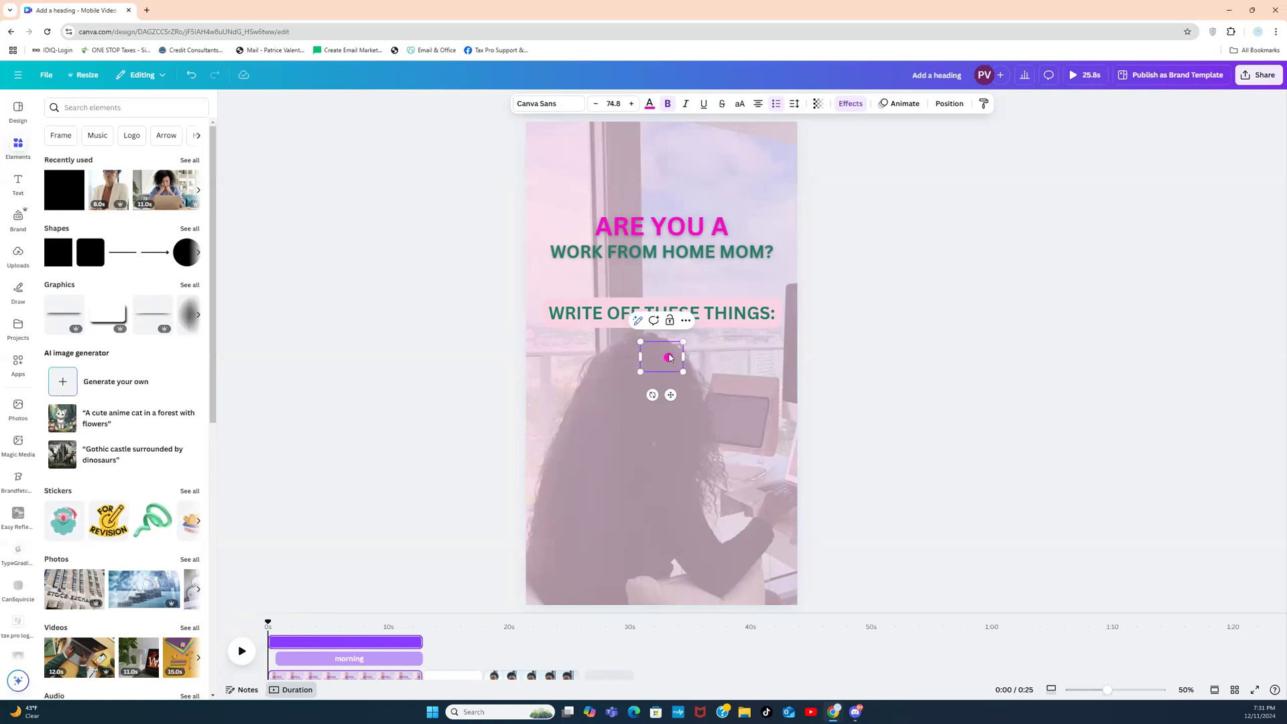
type("HOME SE")
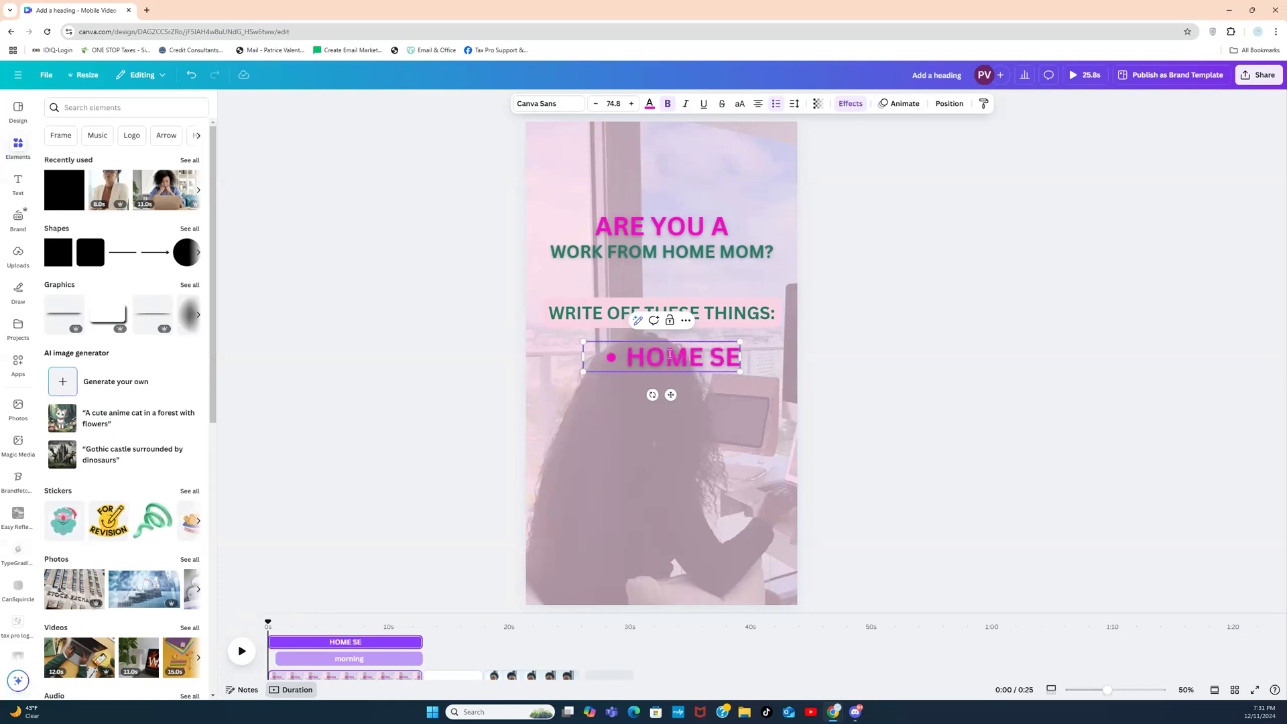
type("CURITY")
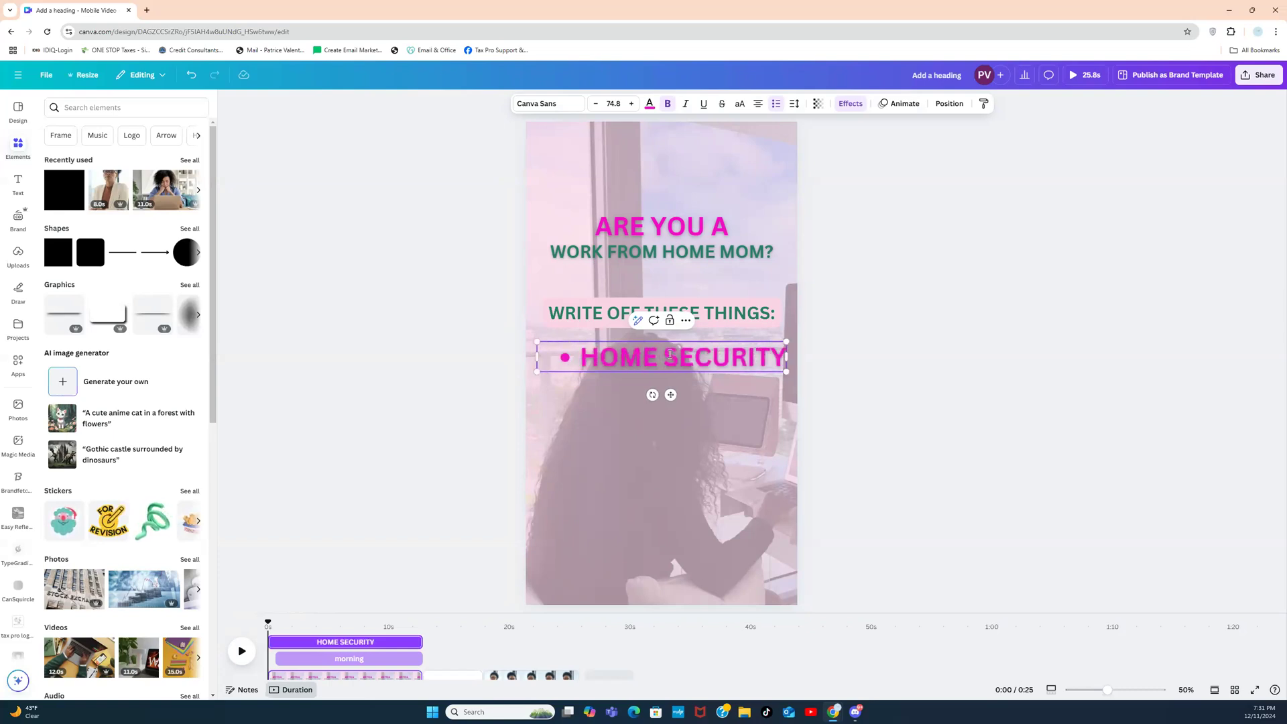
key("Return")
type("OFFICE EQUIP")
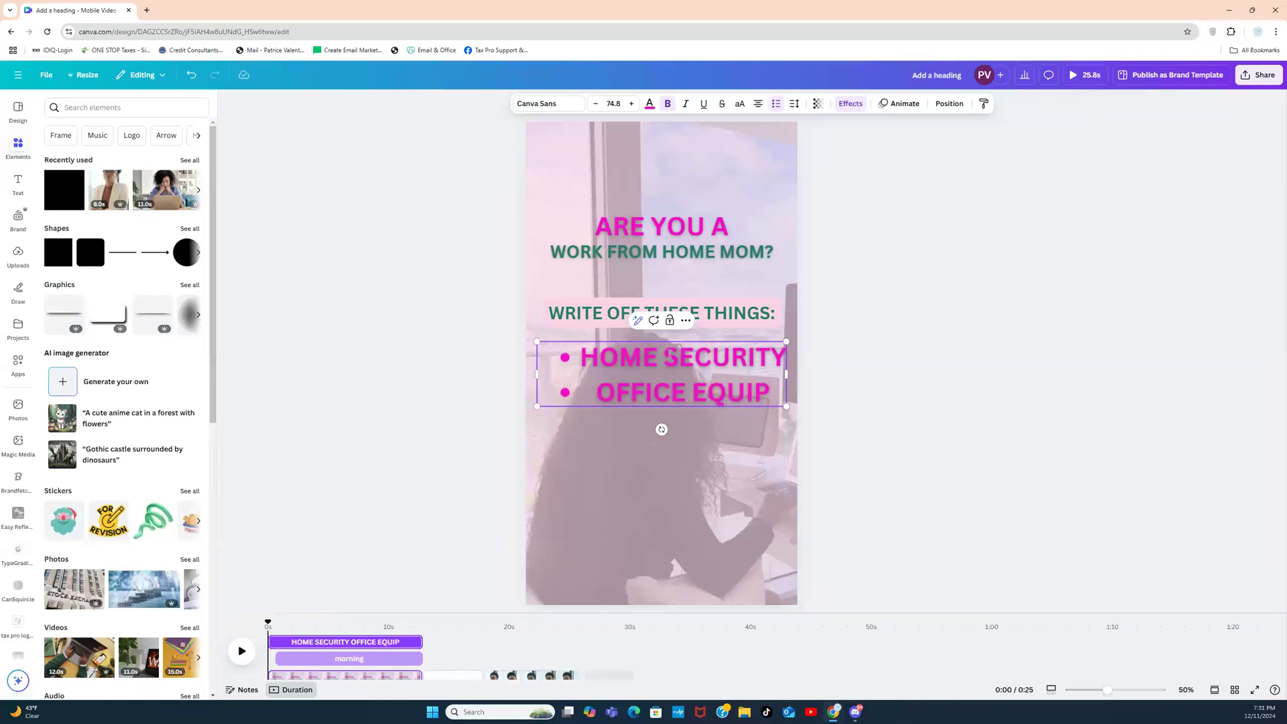
type("MENT")
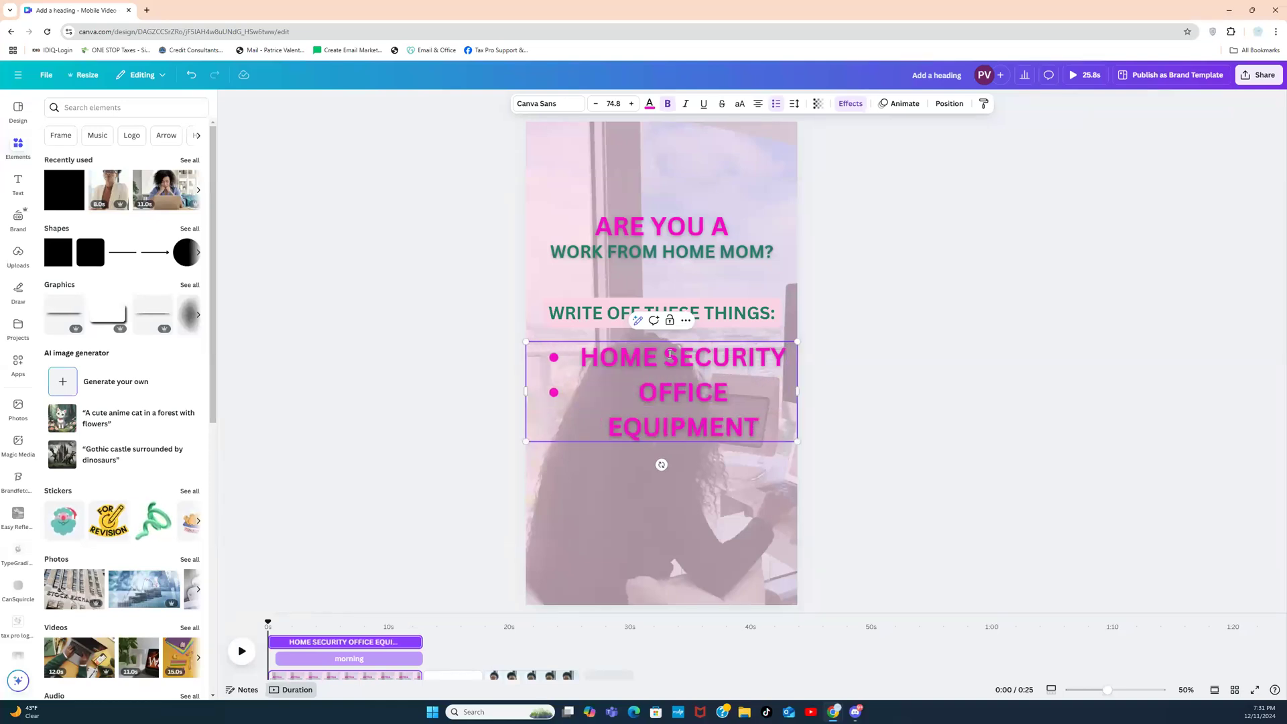
key("Return")
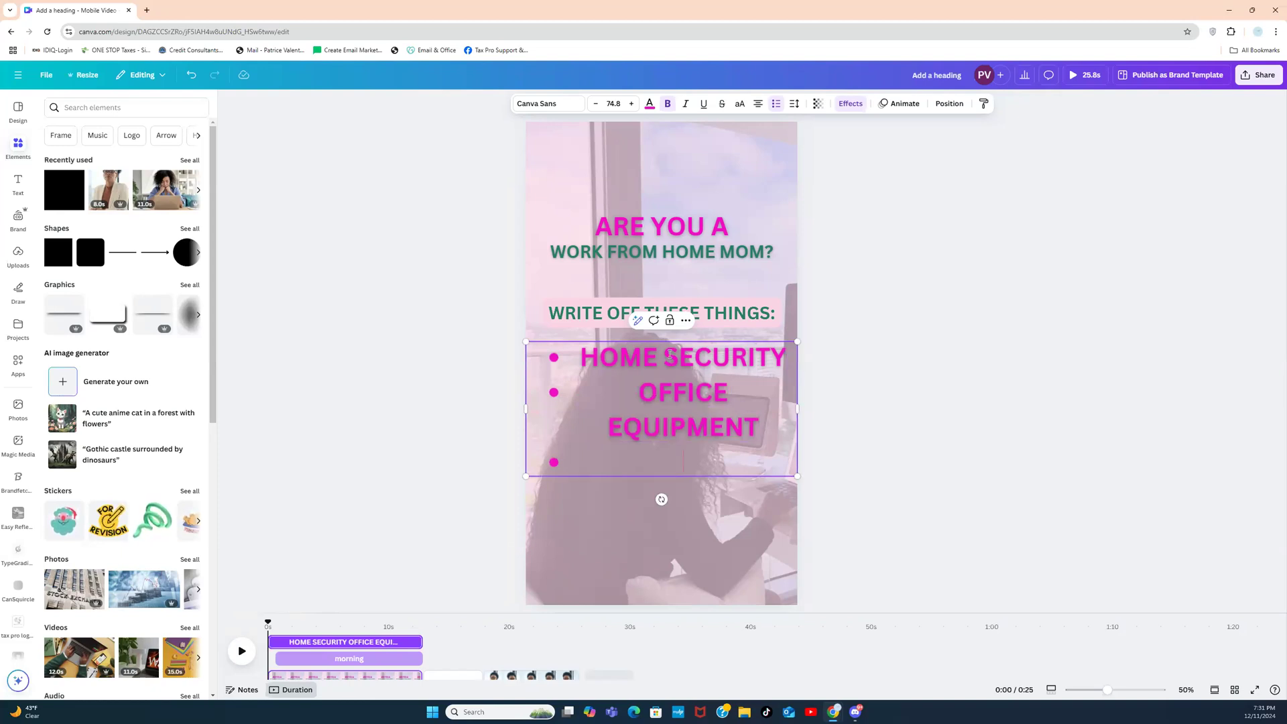
type("OFFI")
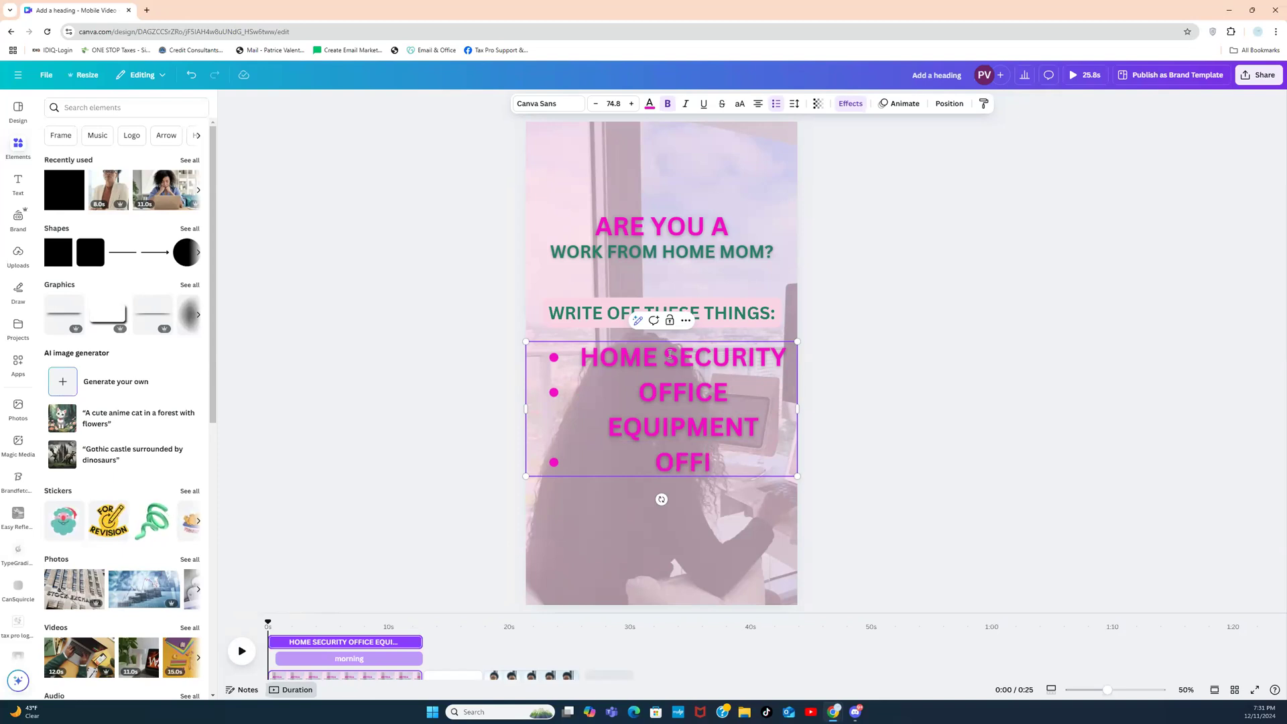
type("CE SUPPLIES")
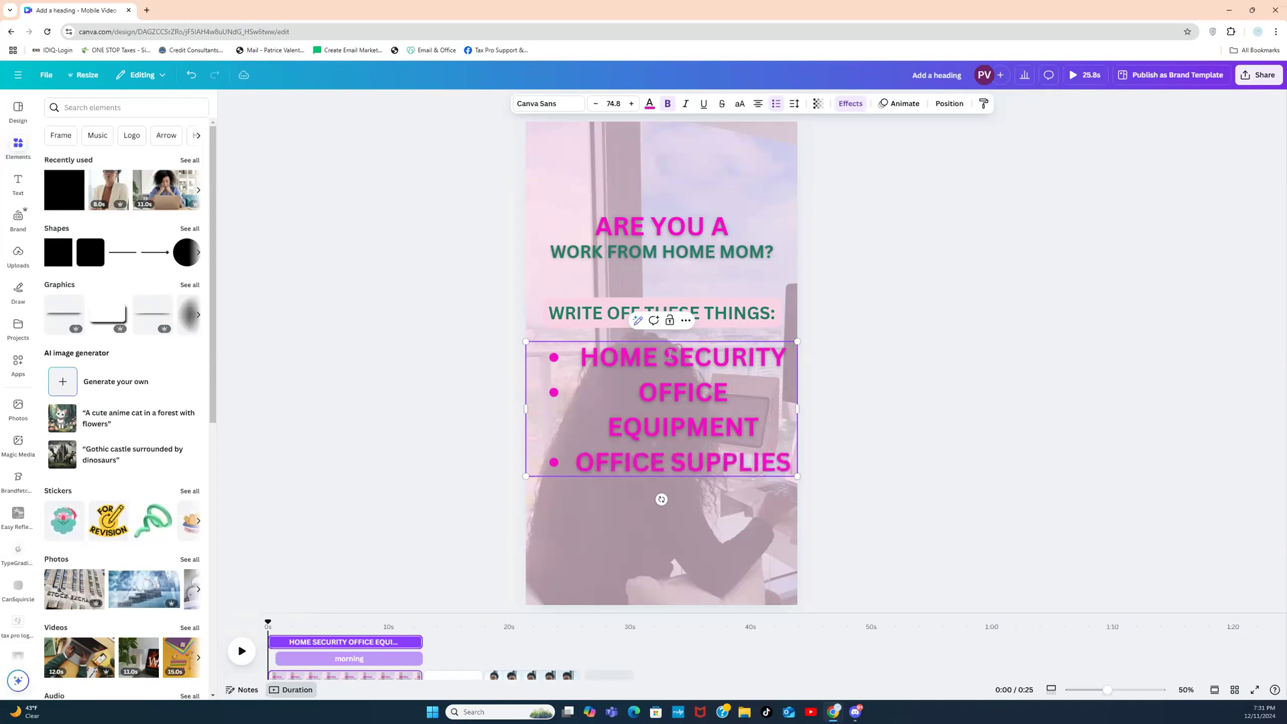
key("Return")
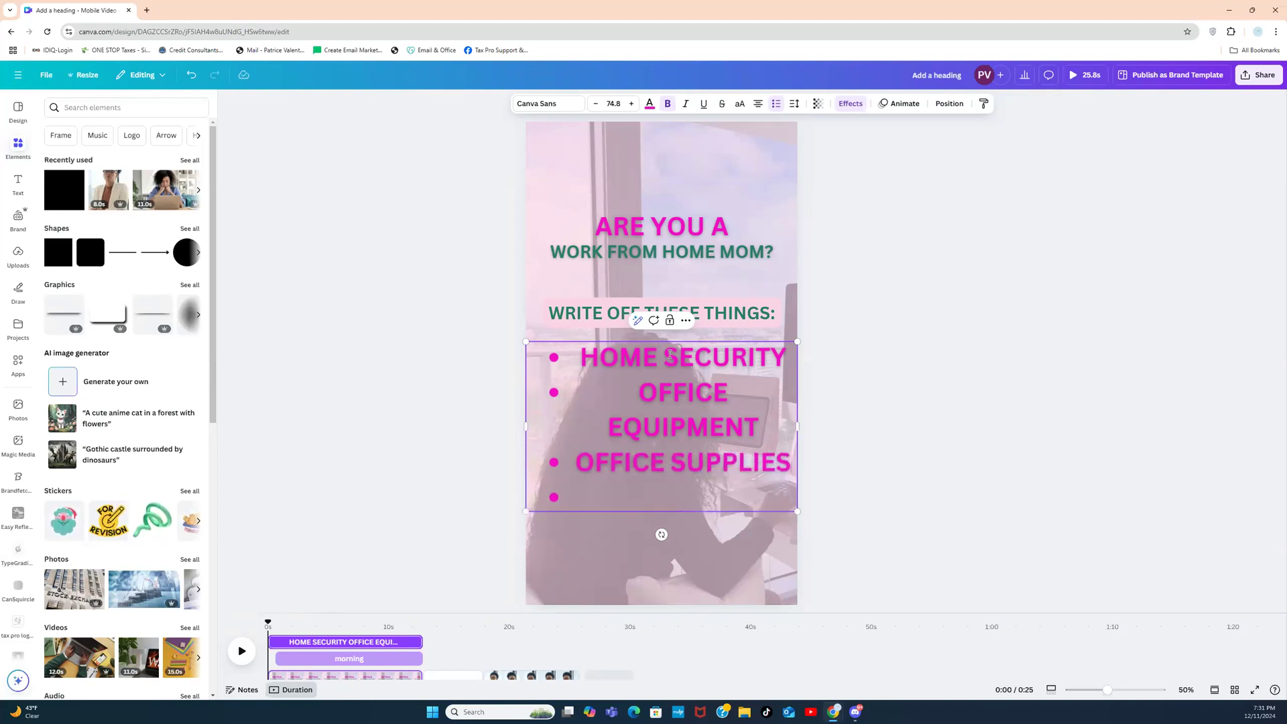
type("UTILI")
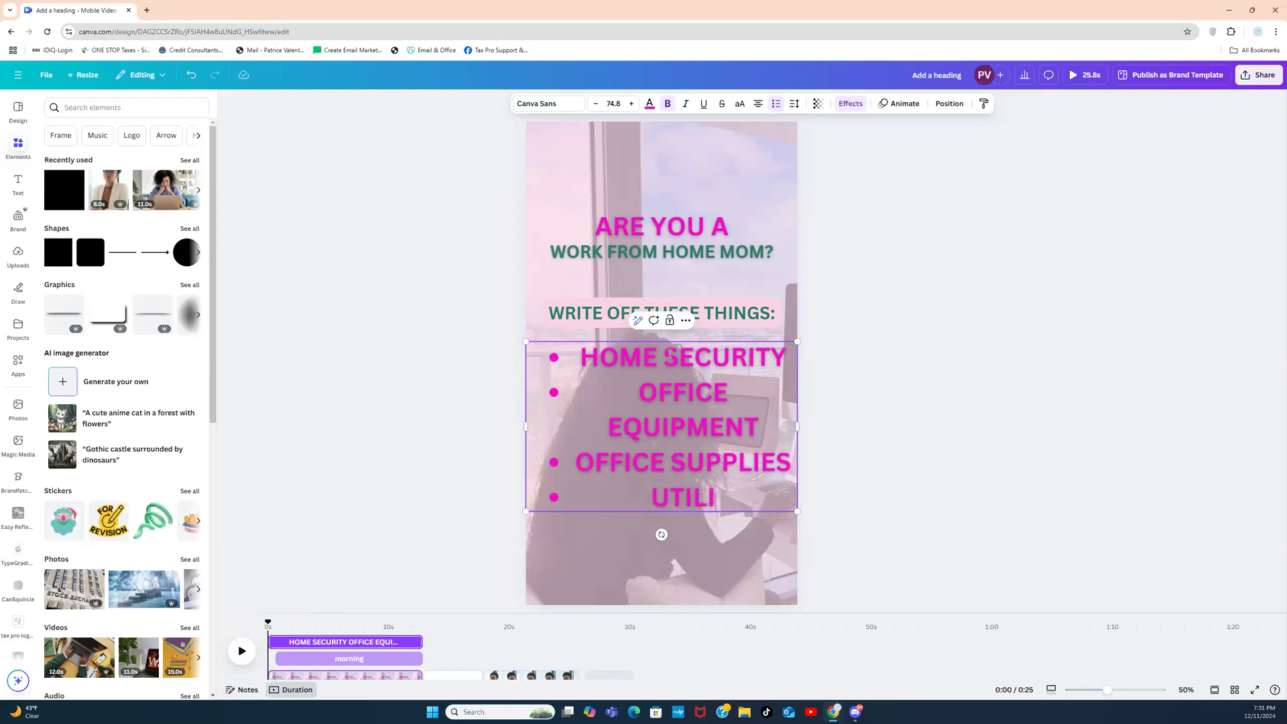
type("TIES")
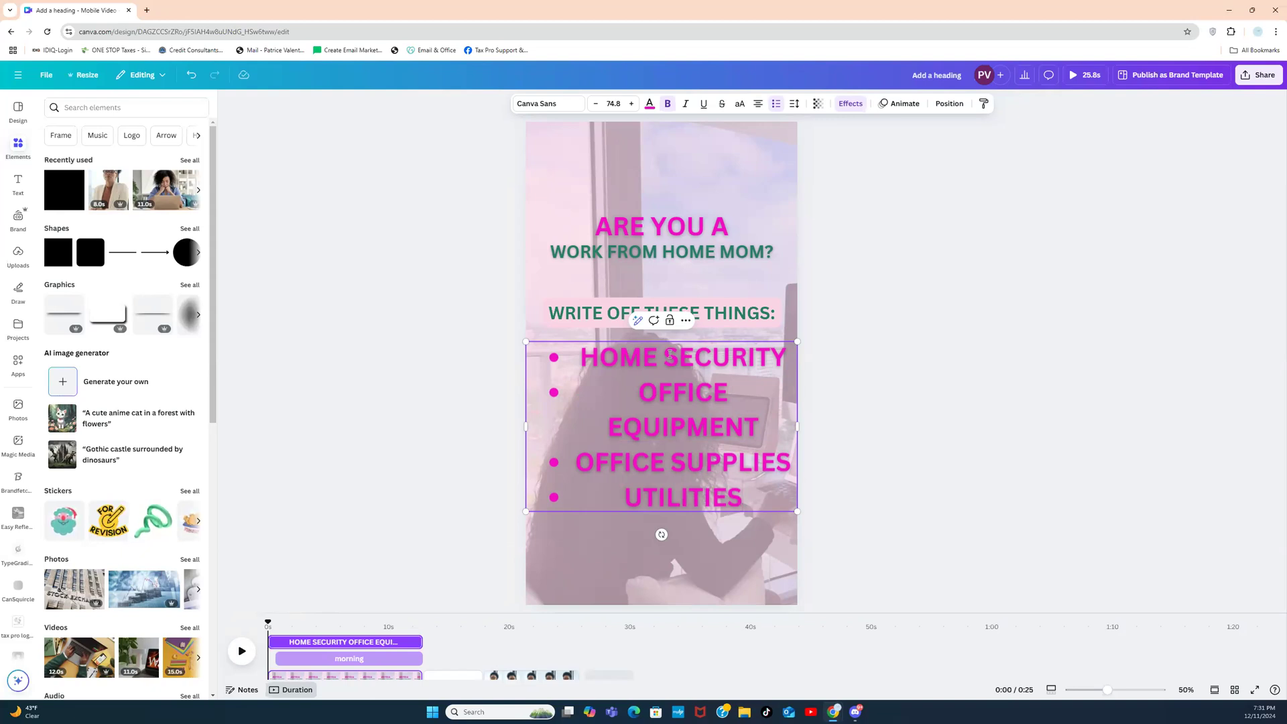
key("Return")
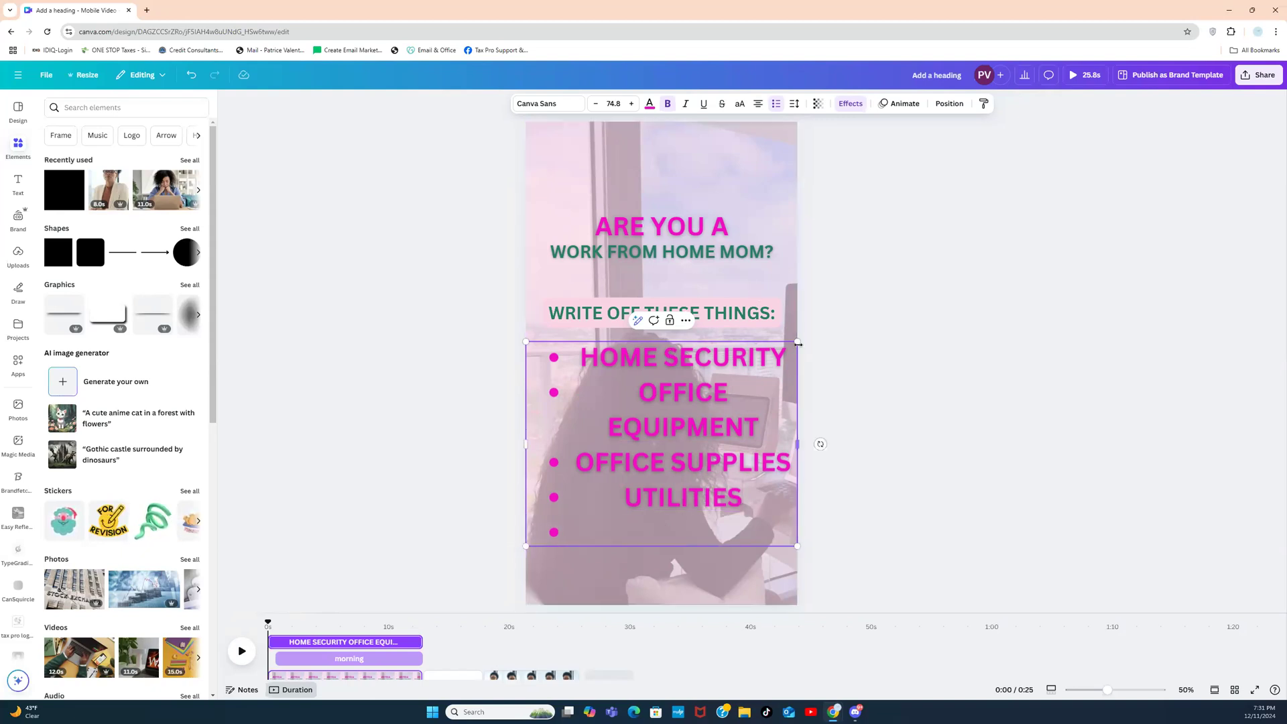
Step: Shrink and widen the list, add MILEAGE as the fifth bullet, and move it up under the heading
left_click_drag(798, 342, 741, 411)
left_click_drag(729, 469, 786, 457)
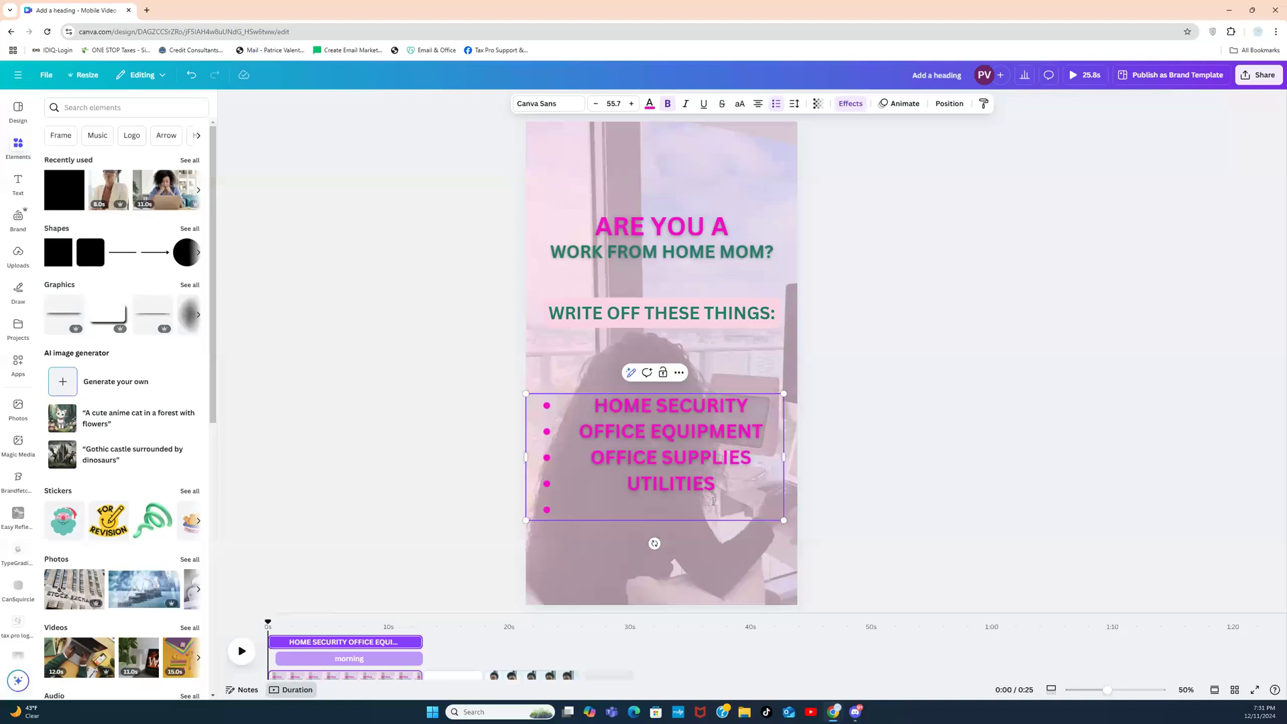
type("mIL")
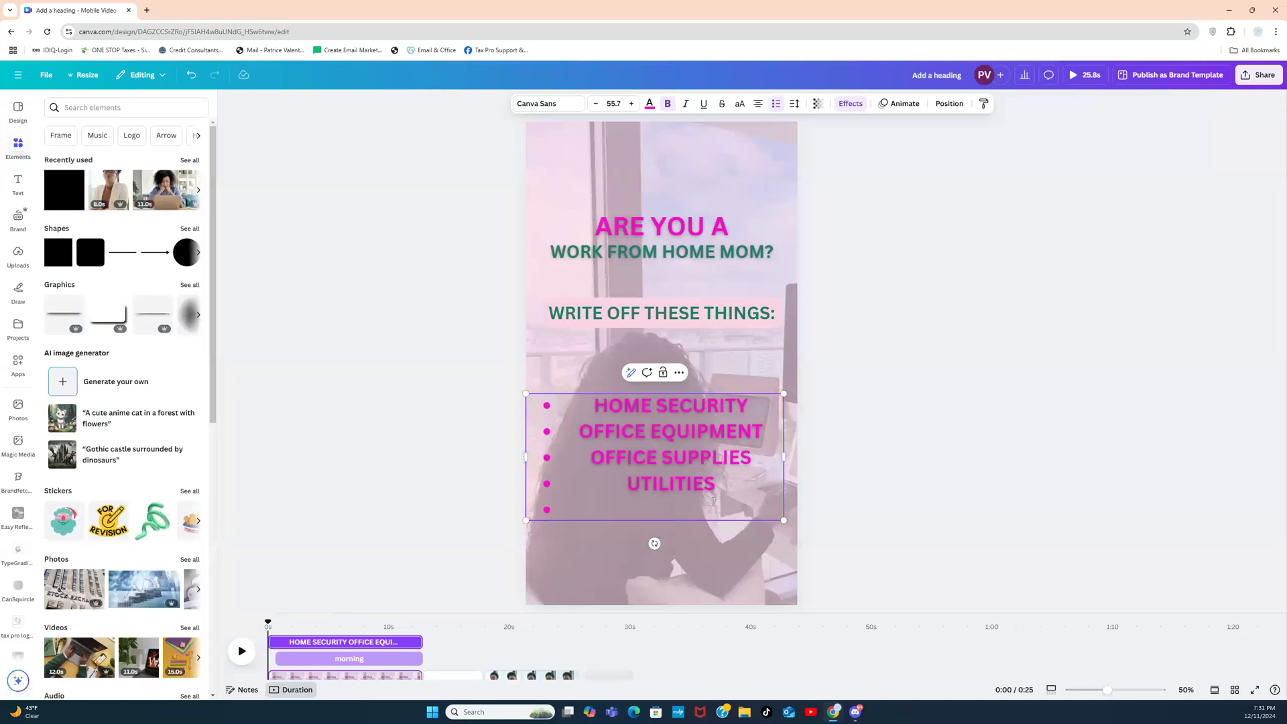
type("MILEAGE")
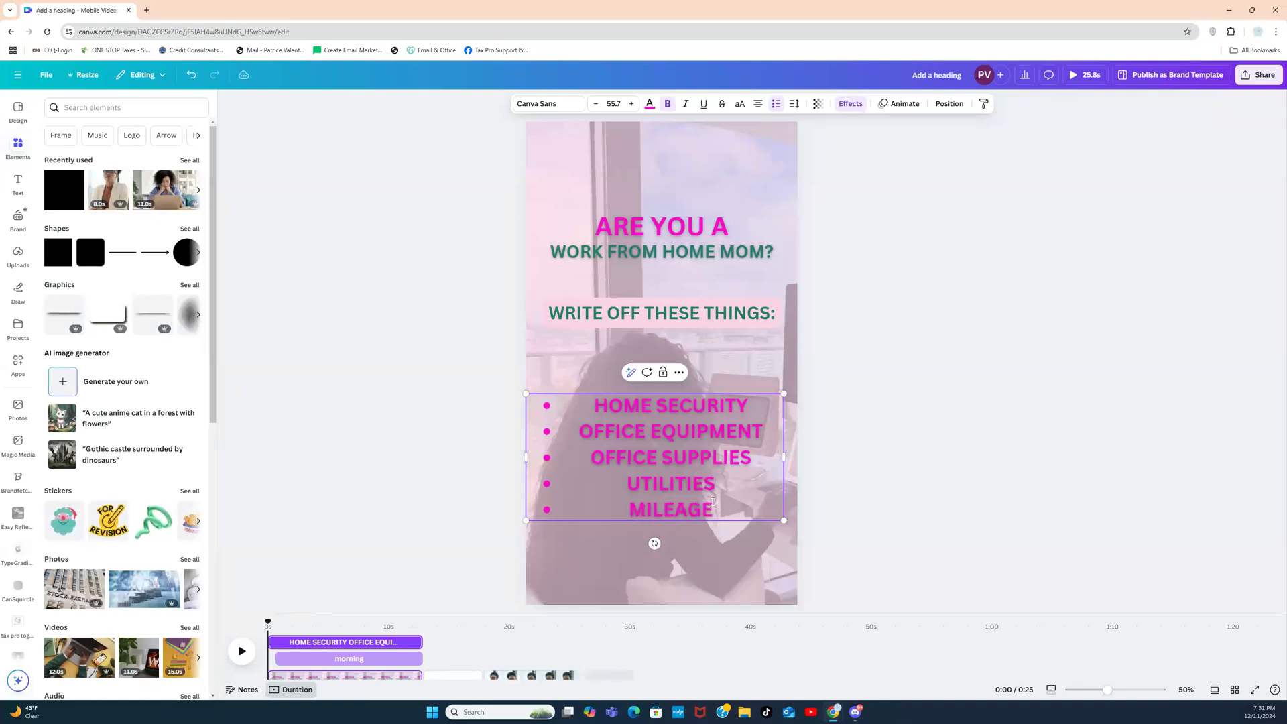
left_click(965, 394)
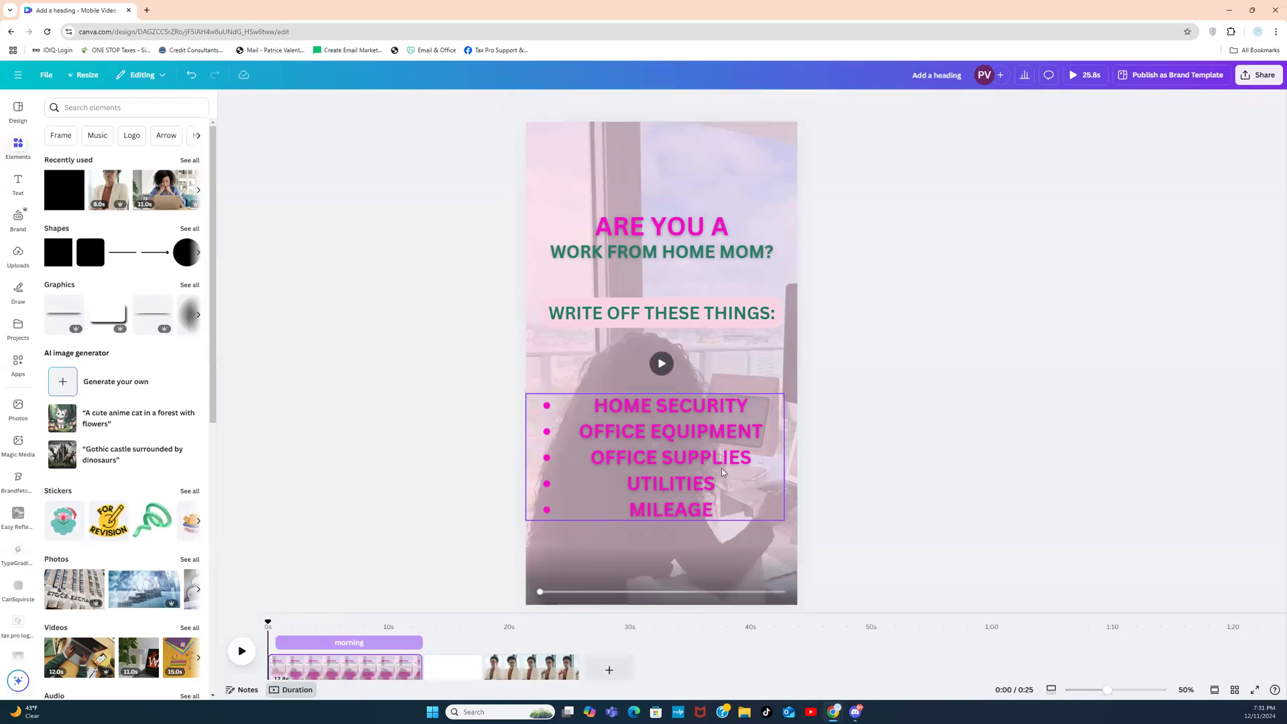
triple_click(721, 468)
left_click(828, 442)
left_click_drag(716, 444, 722, 396)
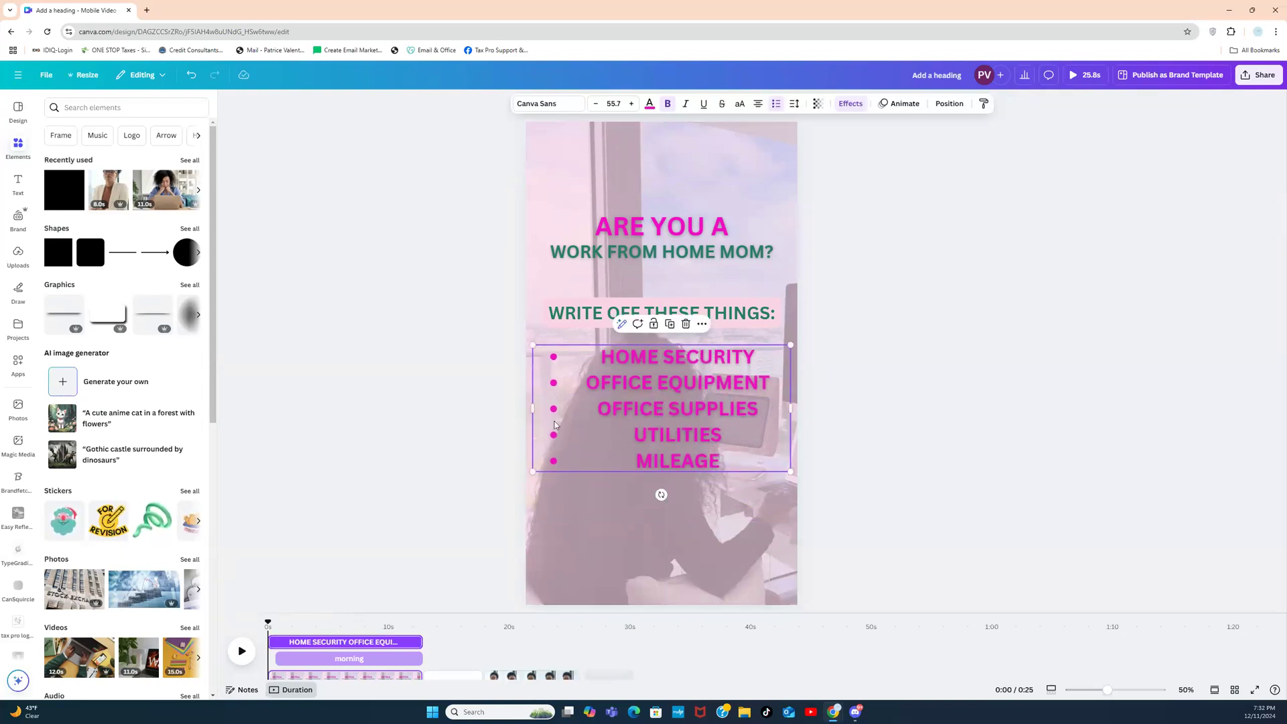
Step: Left-align the bullet items and nudge the slightly narrowed list box into place
left_click(776, 103)
left_click(778, 103)
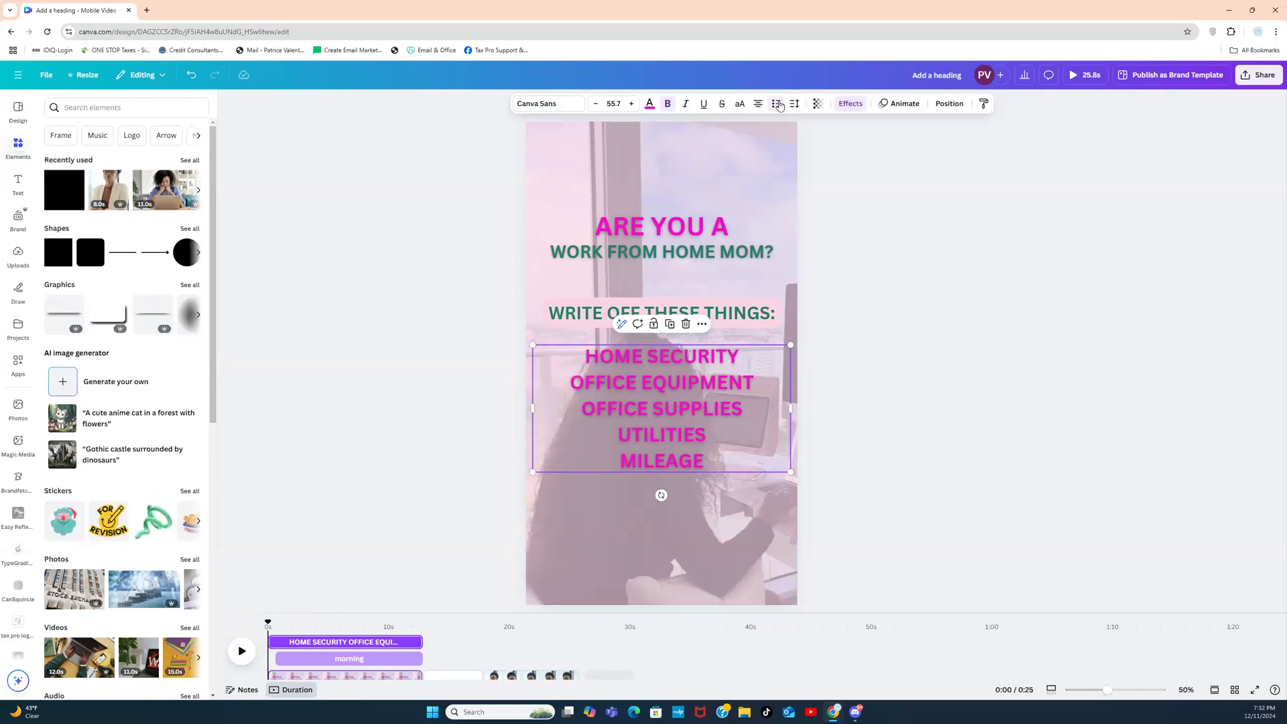
left_click(778, 104)
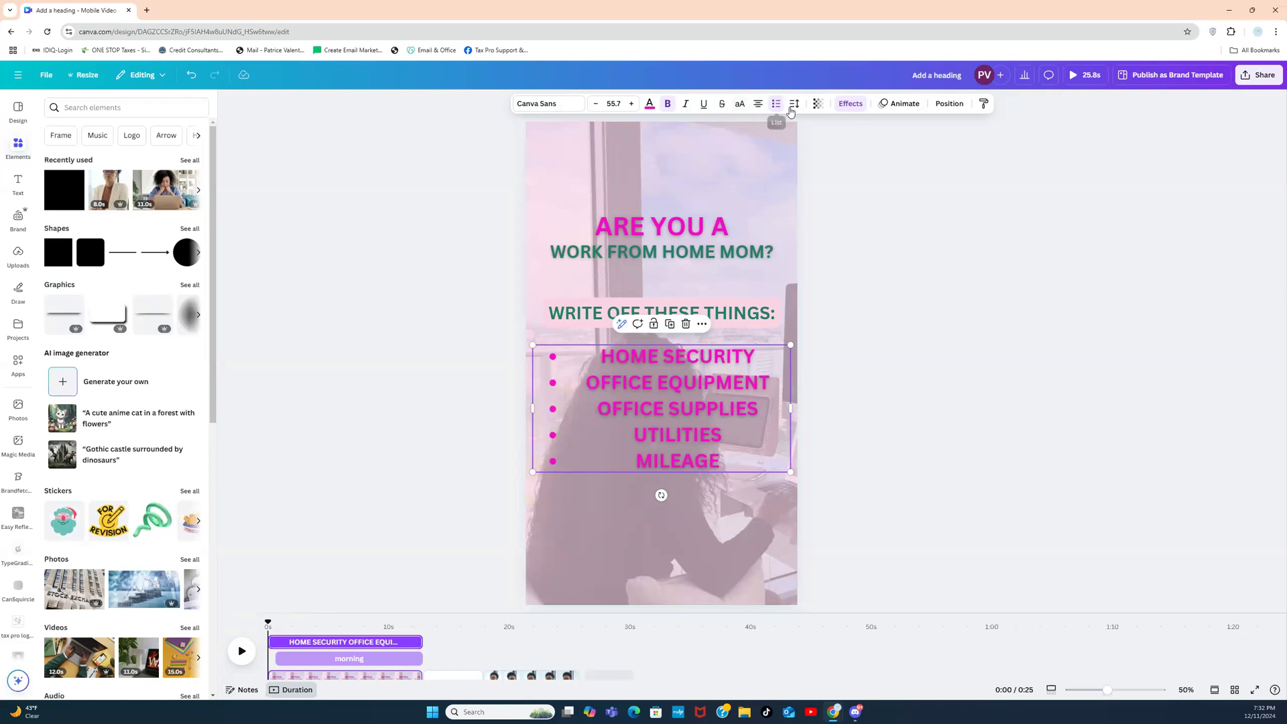
left_click(757, 103)
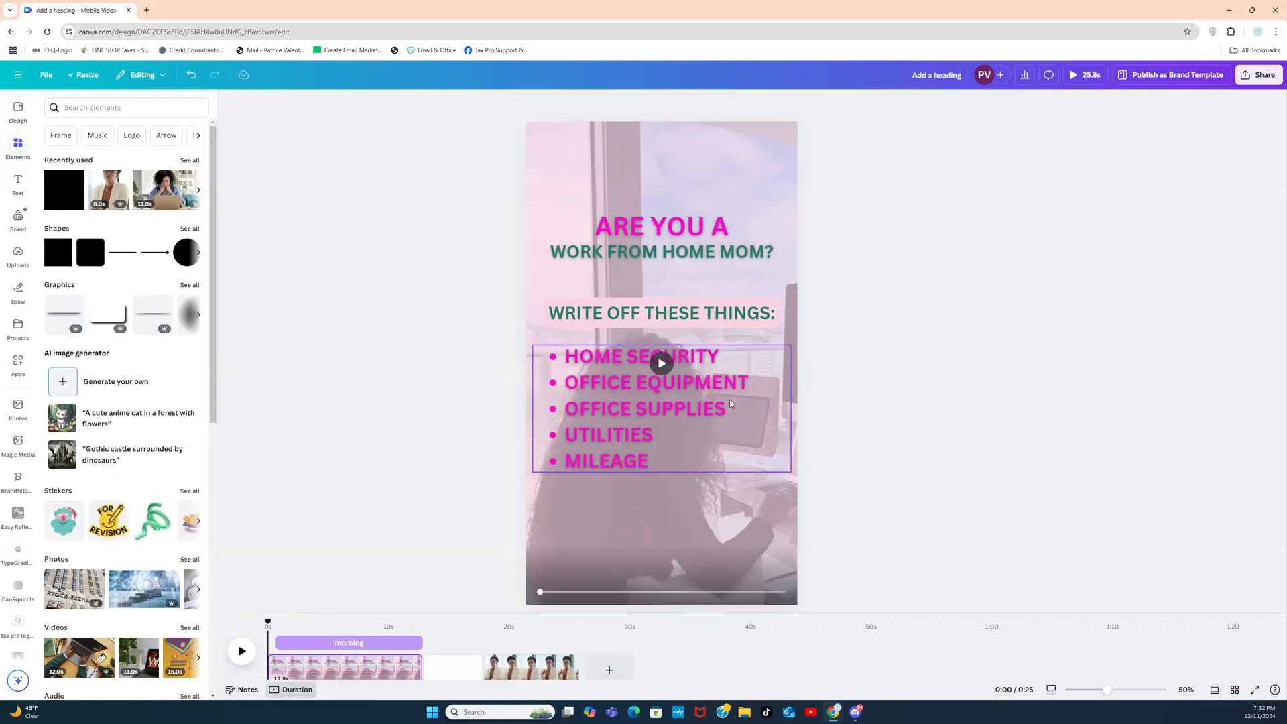
left_click_drag(780, 406, 761, 408)
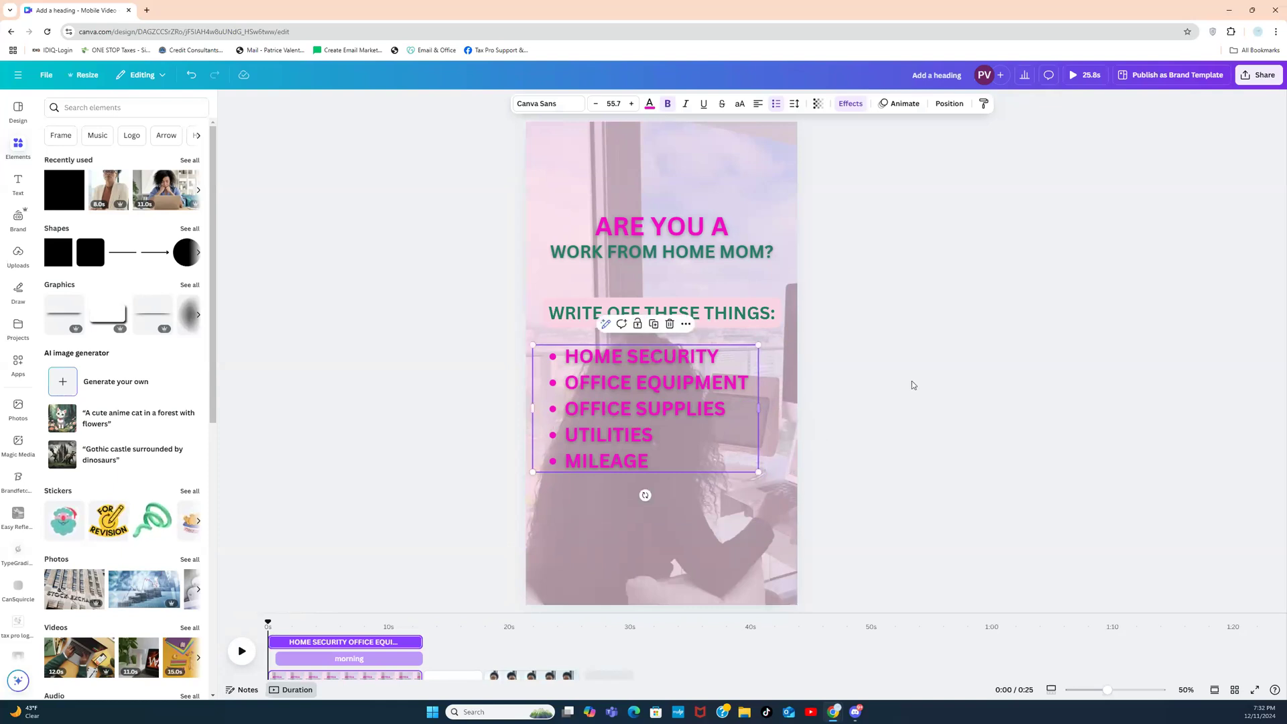
left_click(914, 387)
left_click(677, 405)
left_click_drag(677, 405, 697, 403)
left_click(903, 421)
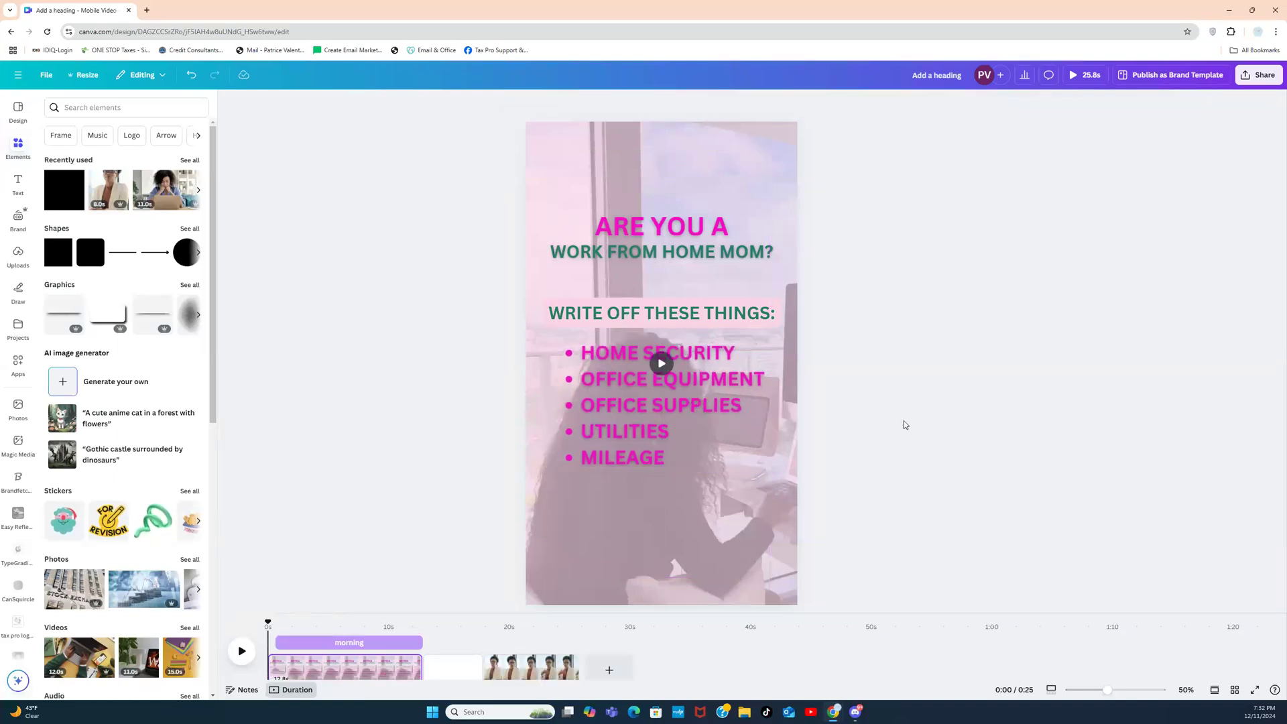
left_click(761, 423)
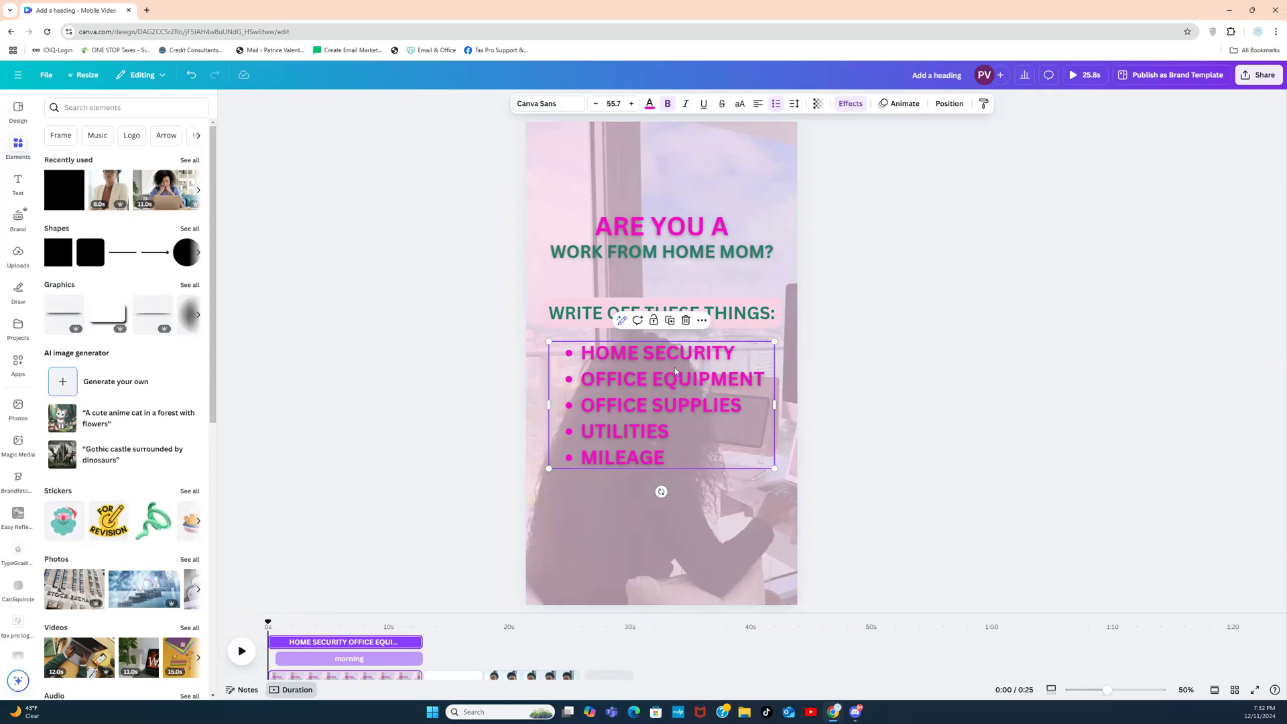
Step: Recolour the five bullet items with the dark navy brand swatch
left_click(650, 112)
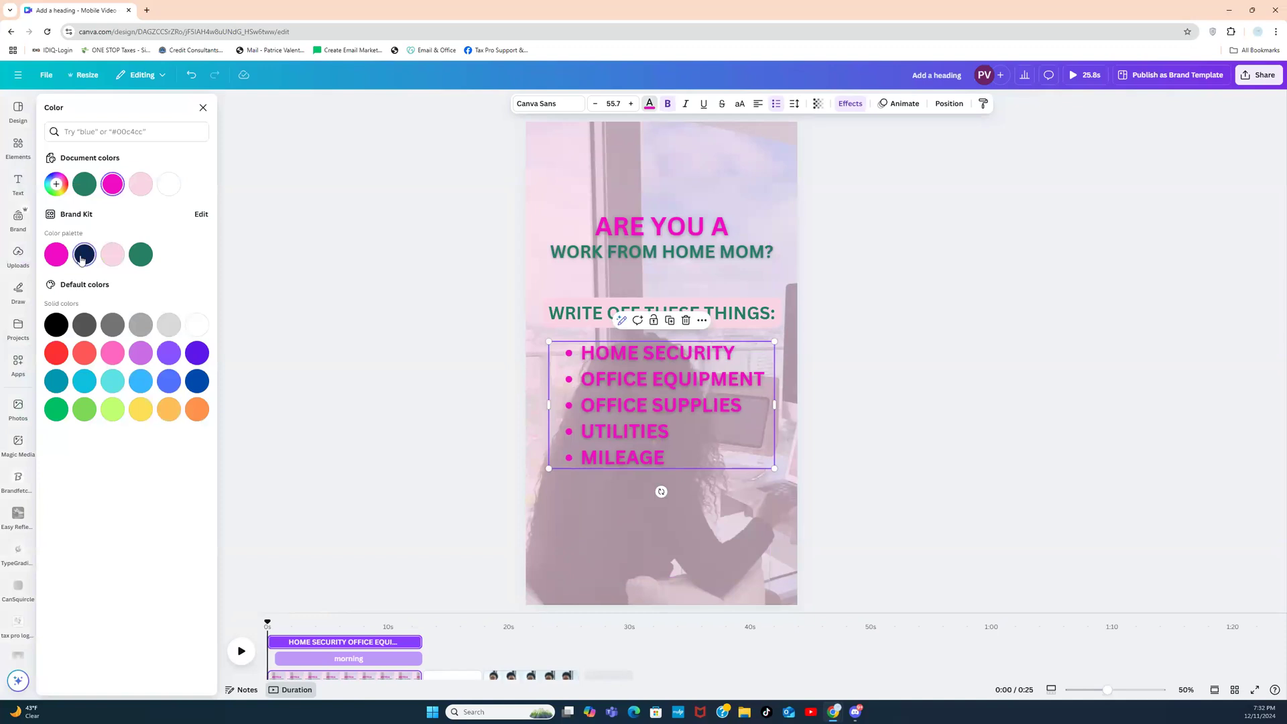
left_click(81, 259)
left_click(342, 294)
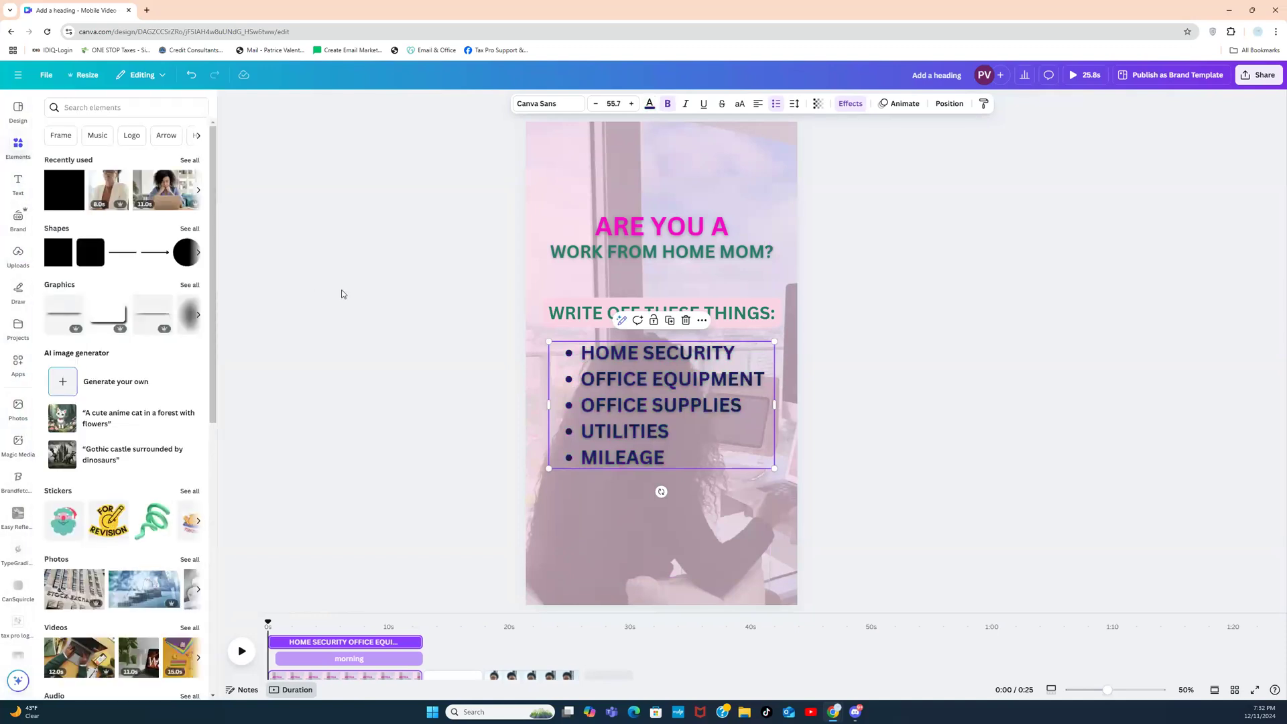
left_click(880, 295)
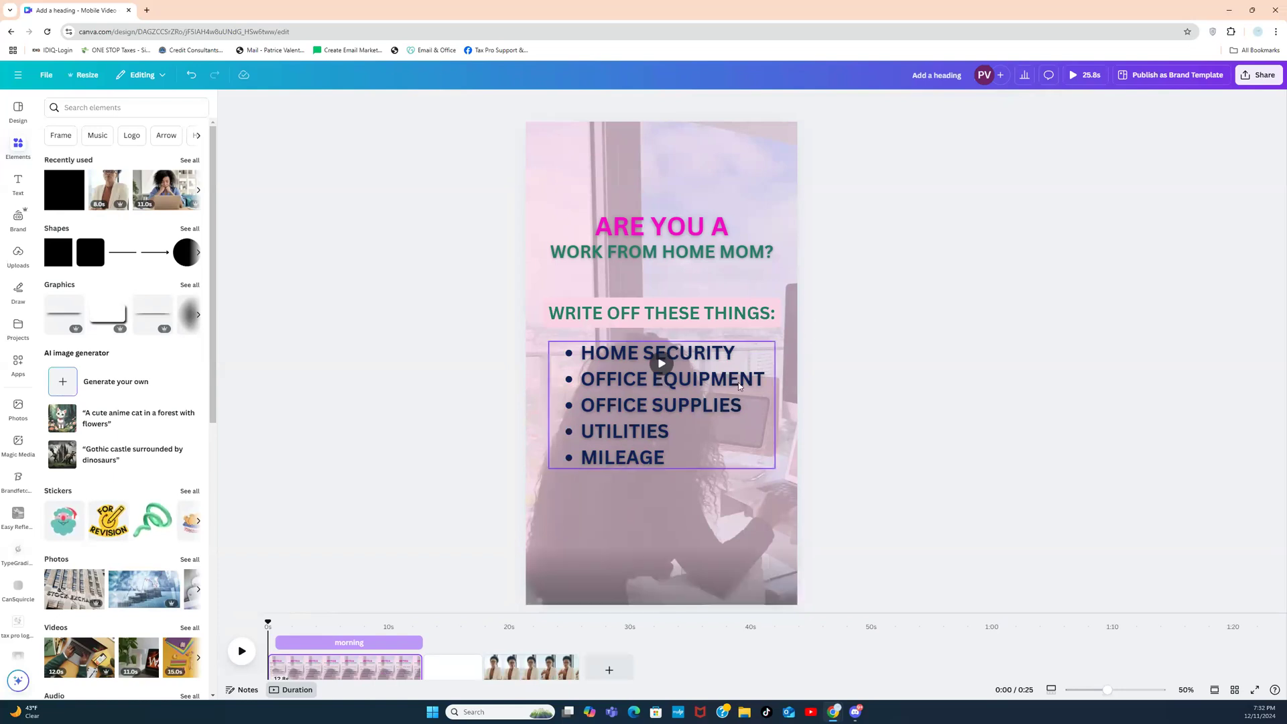
left_click(706, 394)
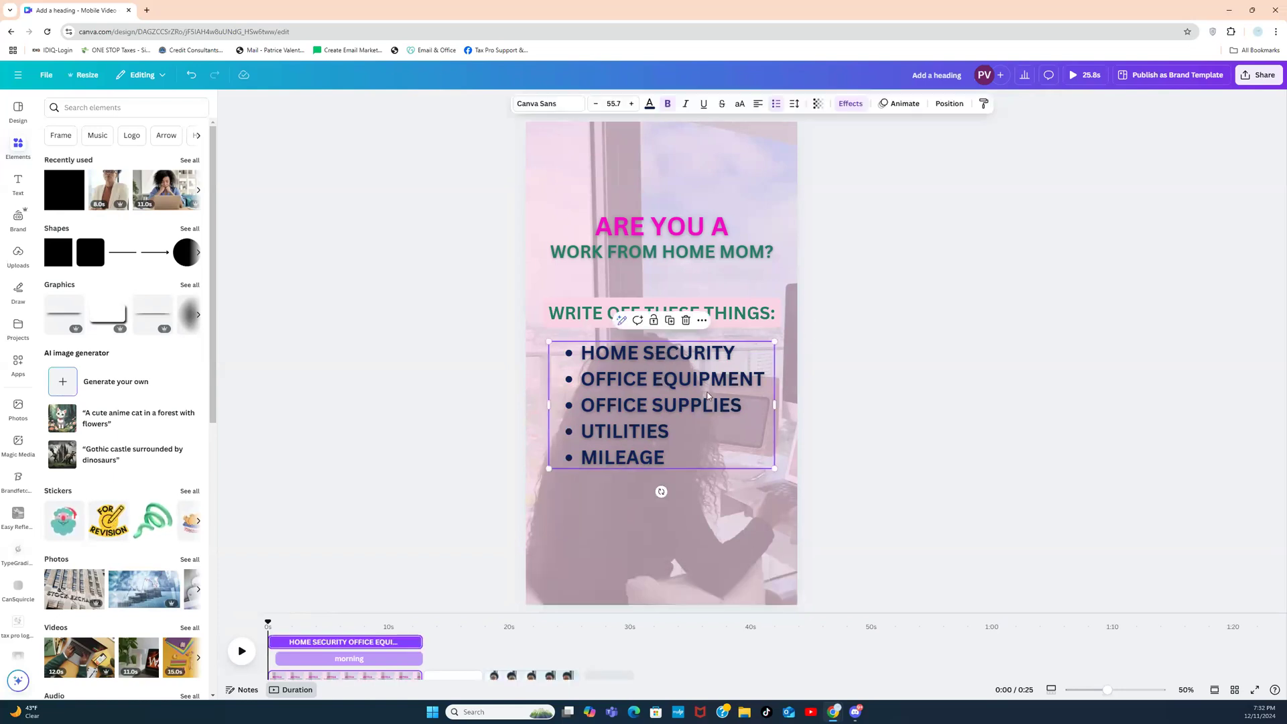
left_click(912, 312)
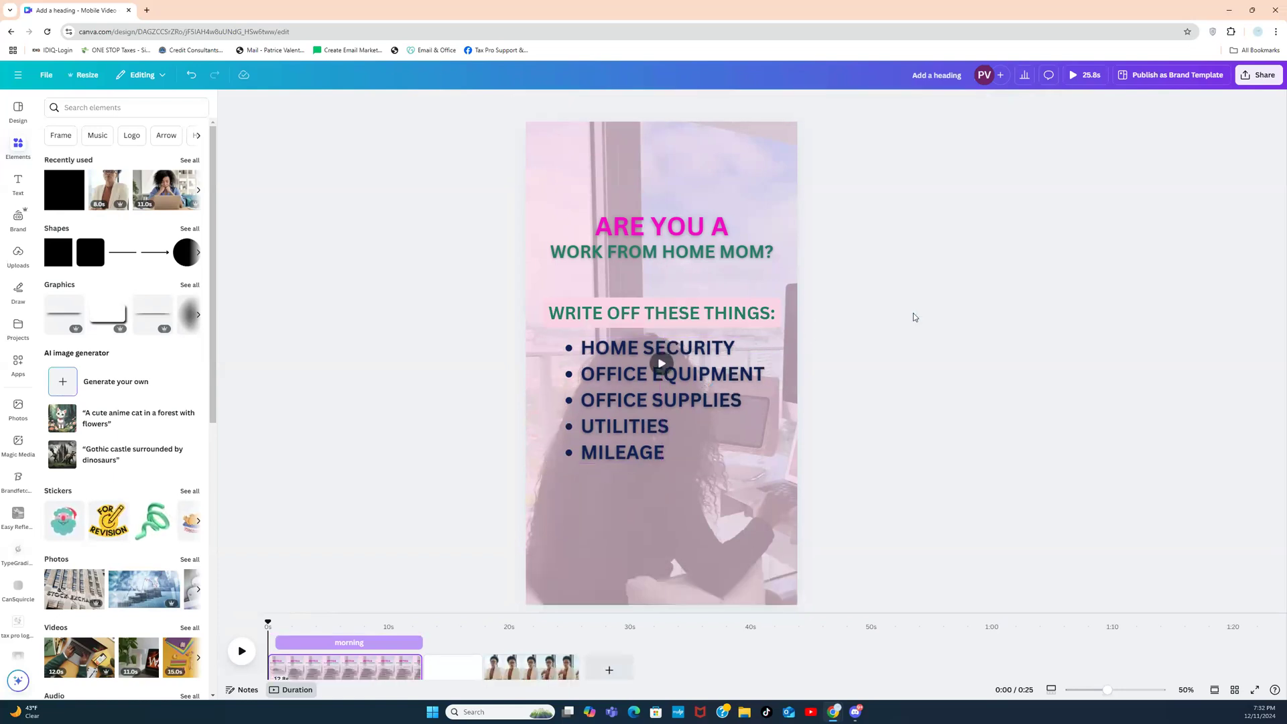
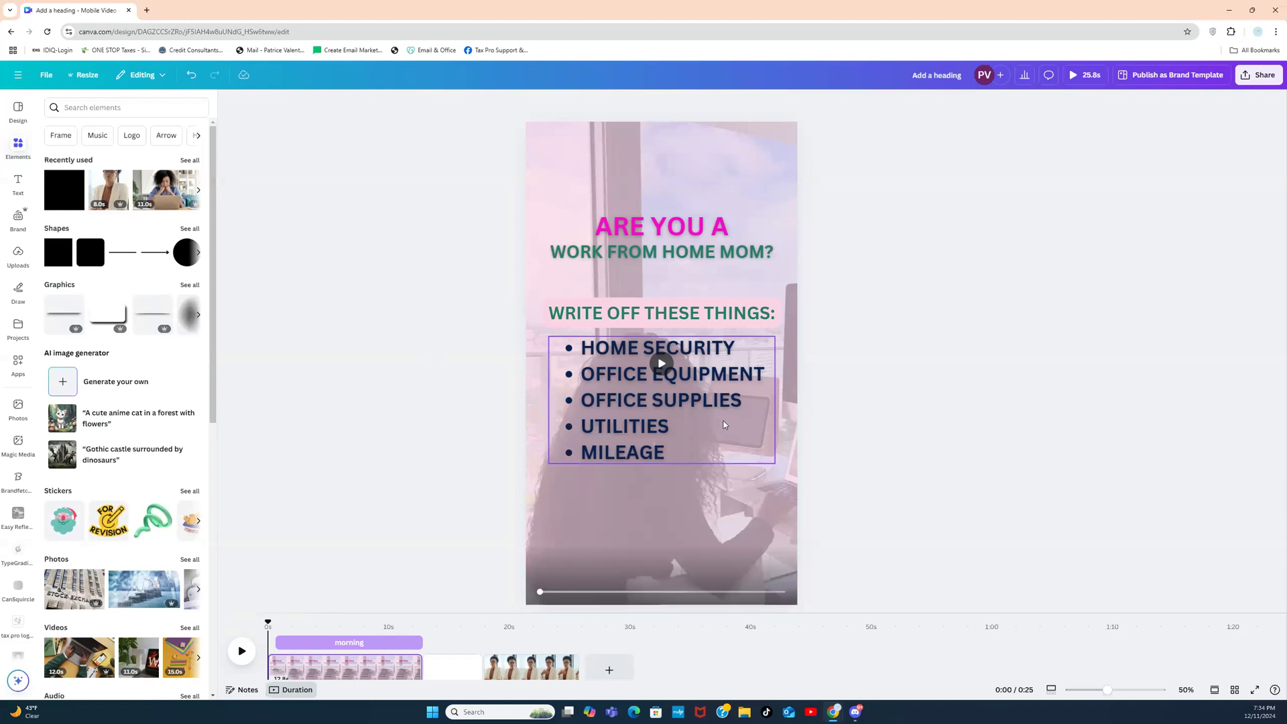
Step: Duplicate the WRITE OFF THESE THINGS: heading and move the copy below MILEAGE
left_click(578, 311)
left_click(669, 281)
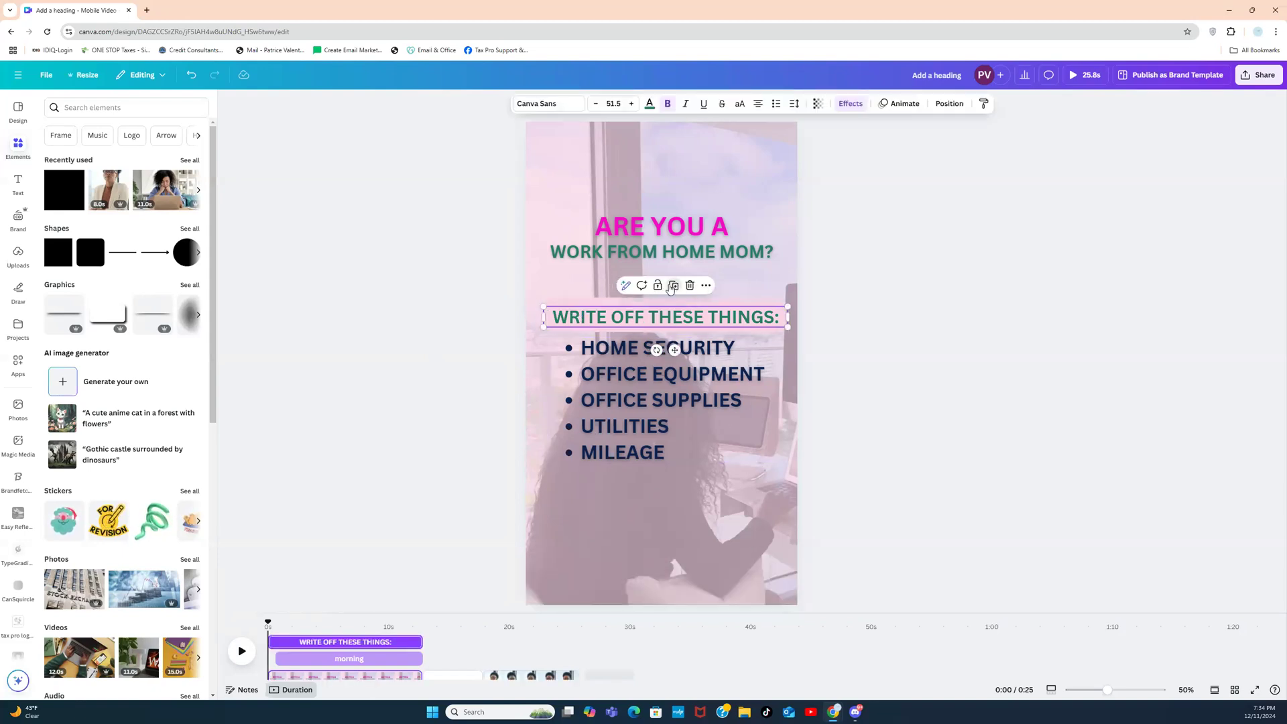
left_click_drag(670, 320, 662, 498)
Step: Change the copy's text to 'DM ME TO SCHEDULE A TAX CONSULTATION!'
double_click(664, 499)
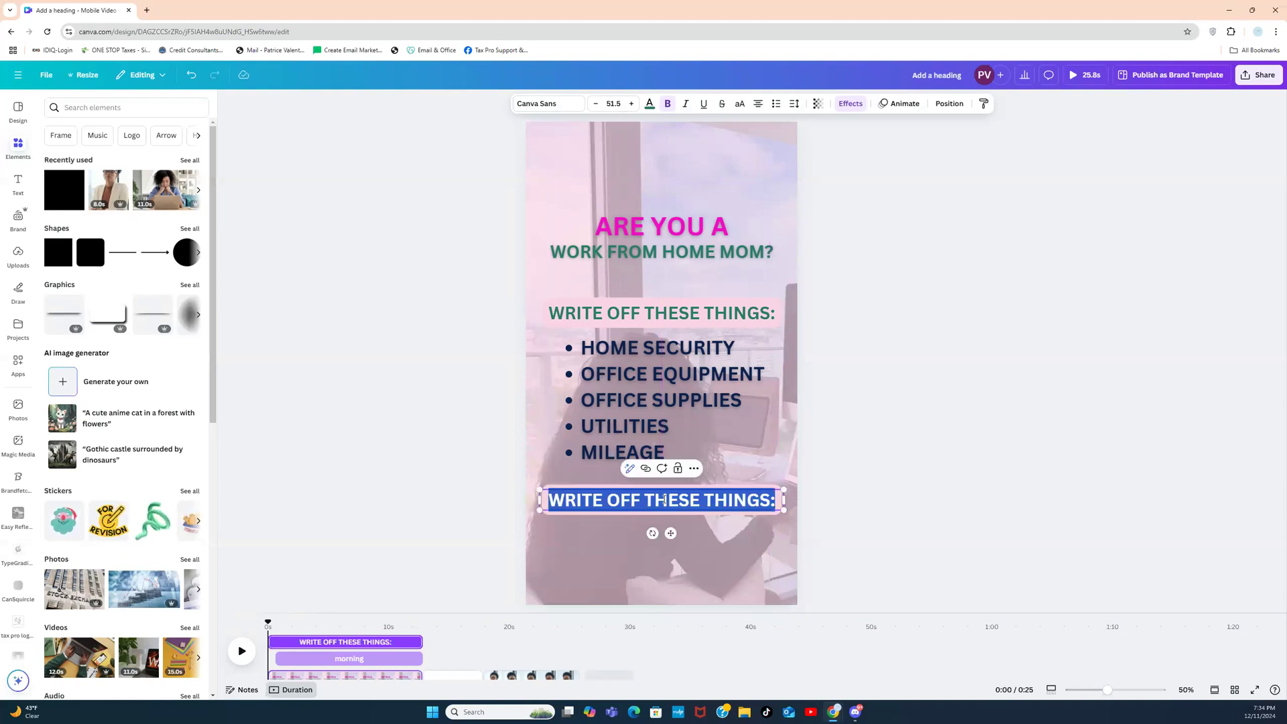
type("DM ME")
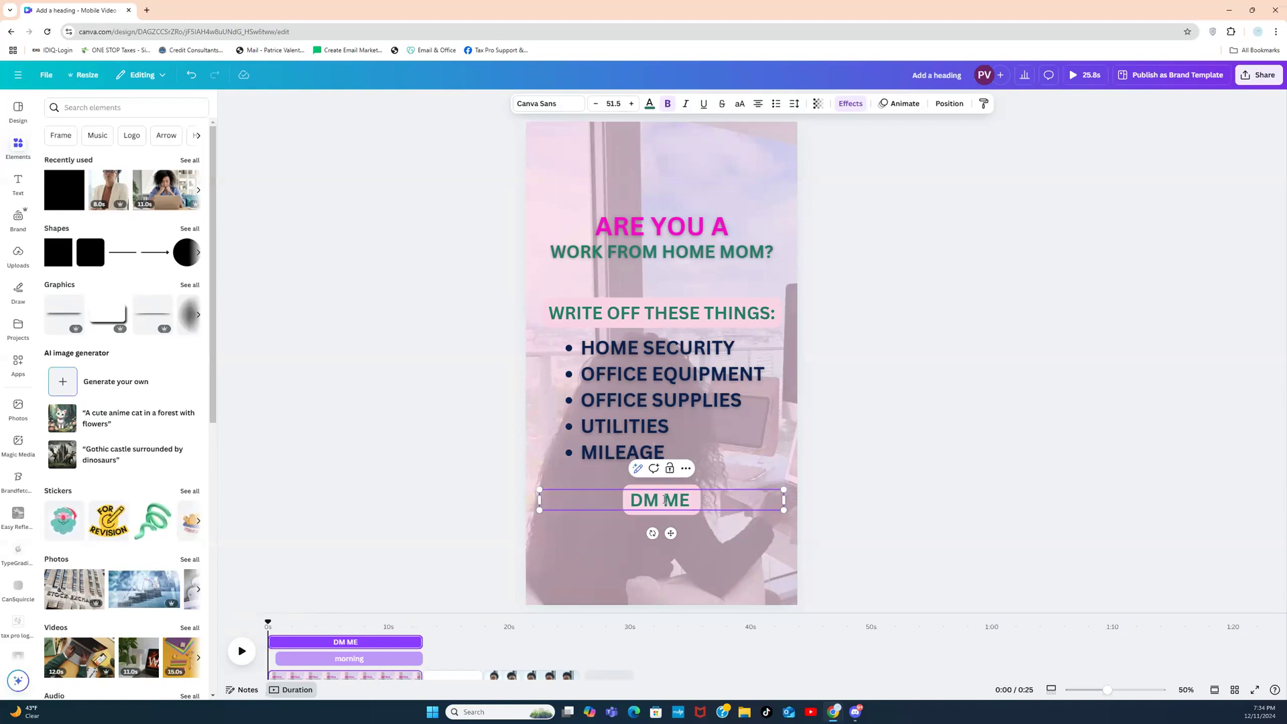
type("FOR M")
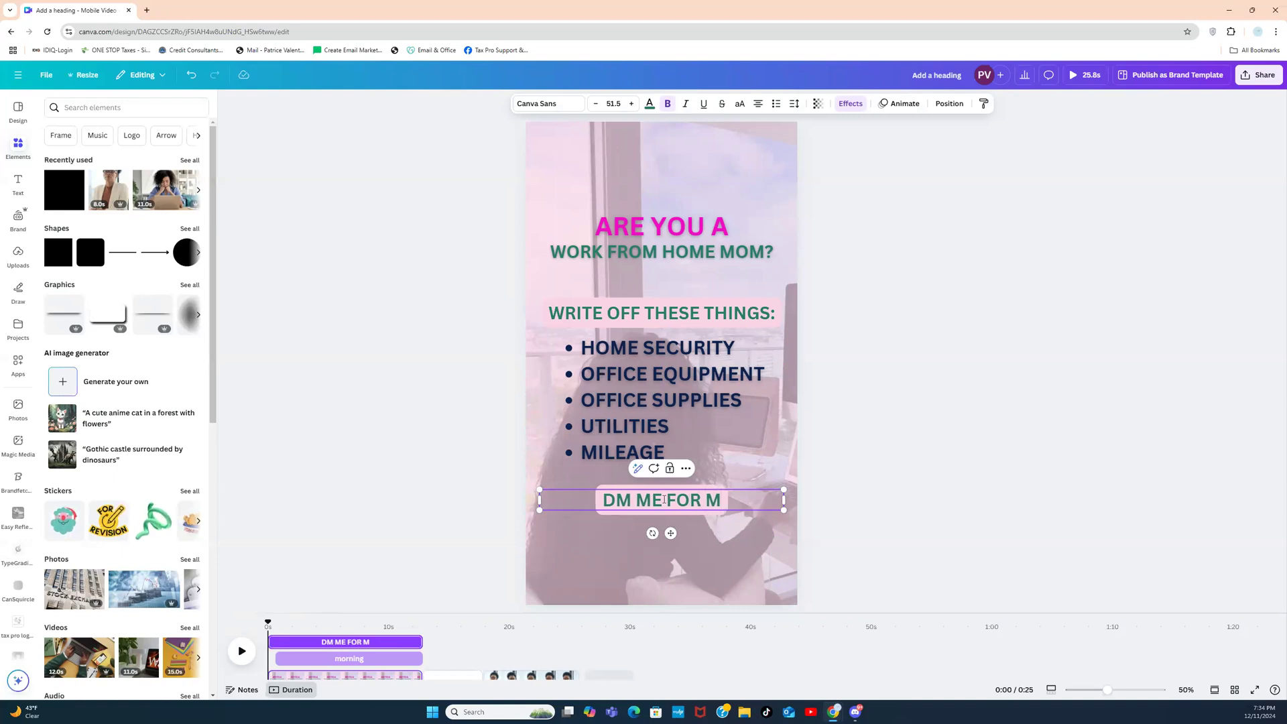
type("ORE TA")
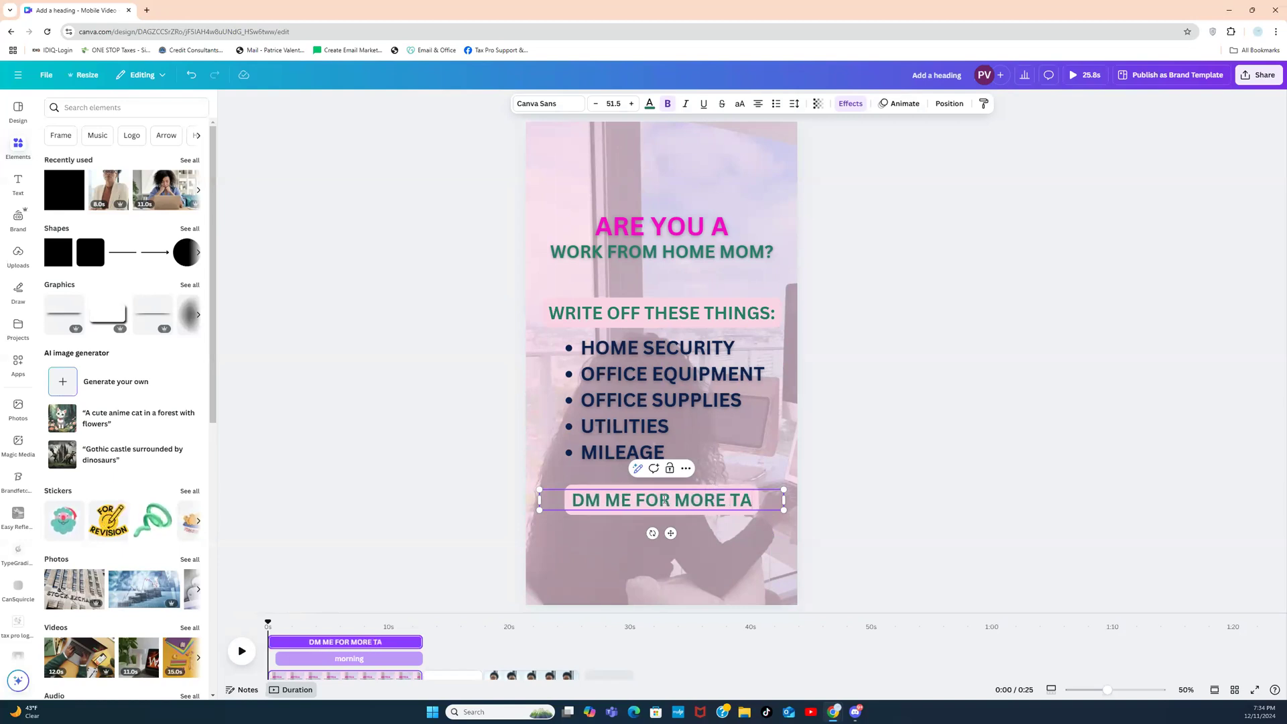
type("X TIPS")
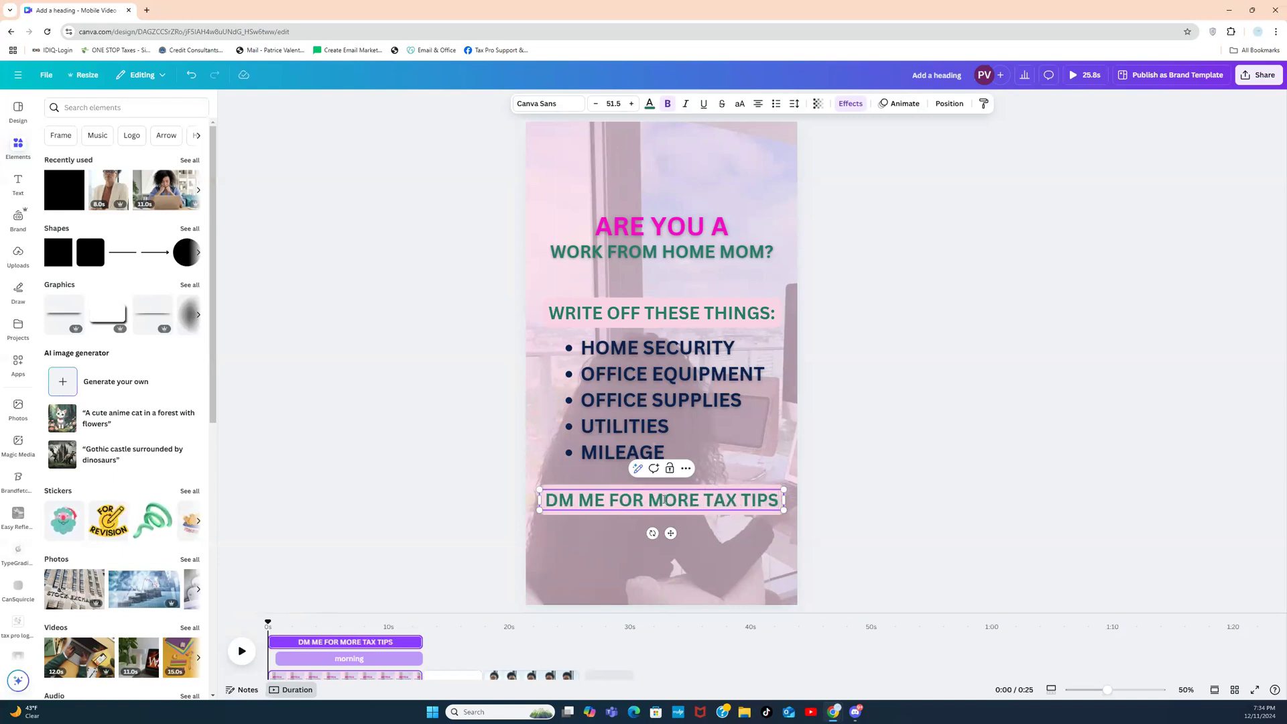
key("BackSpace")
key("BackSpace")
key("BackSpace")
key("BackSpace")
key("BackSpace")
key("BackSpace")
key("BackSpace")
key("BackSpace")
key("BackSpace")
key("BackSpace")
key("BackSpace")
key("BackSpace")
key("BackSpace")
key("BackSpace")
key("BackSpace")
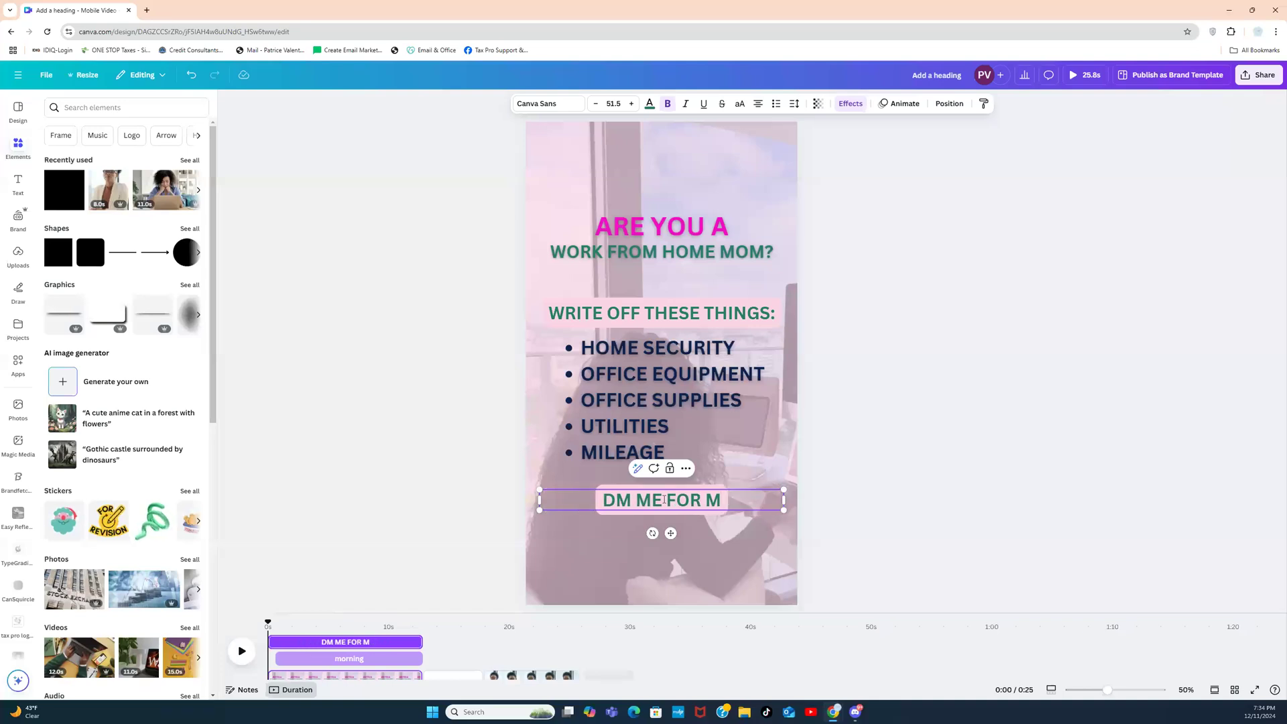
key("BackSpace")
key("BackSpace")
key("BackSpace")
type("TO")
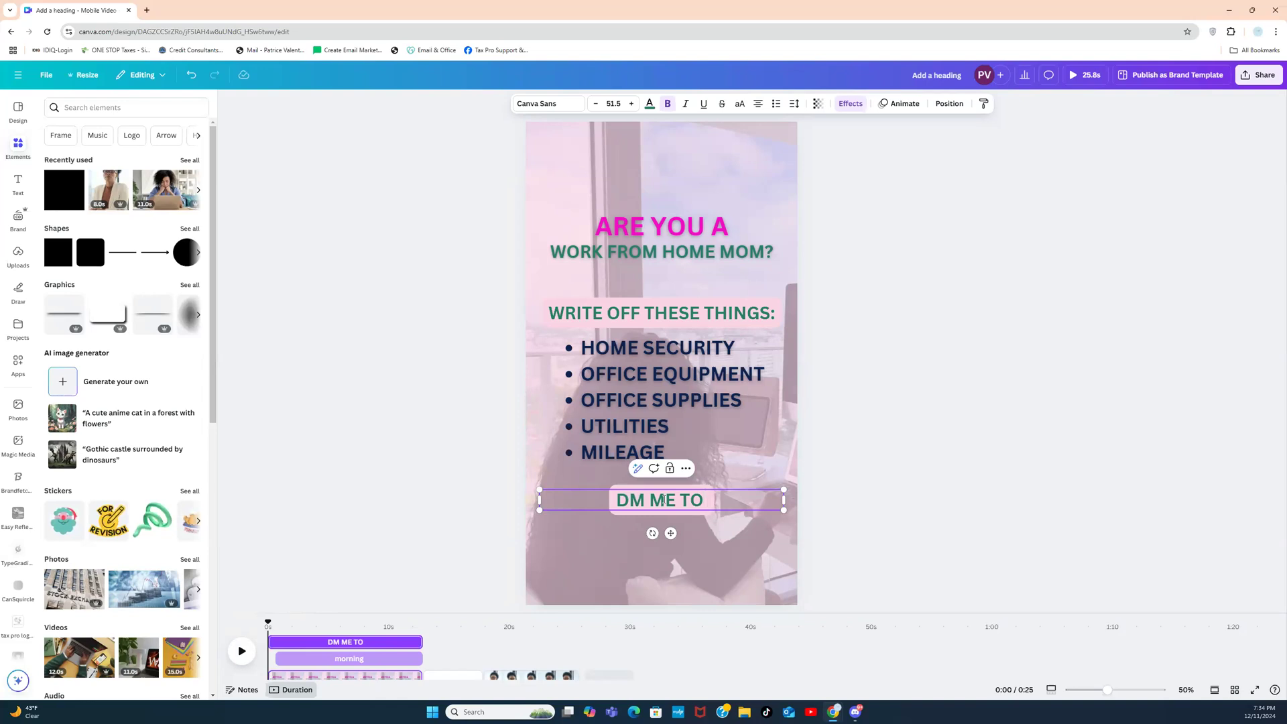
type(" SCHE")
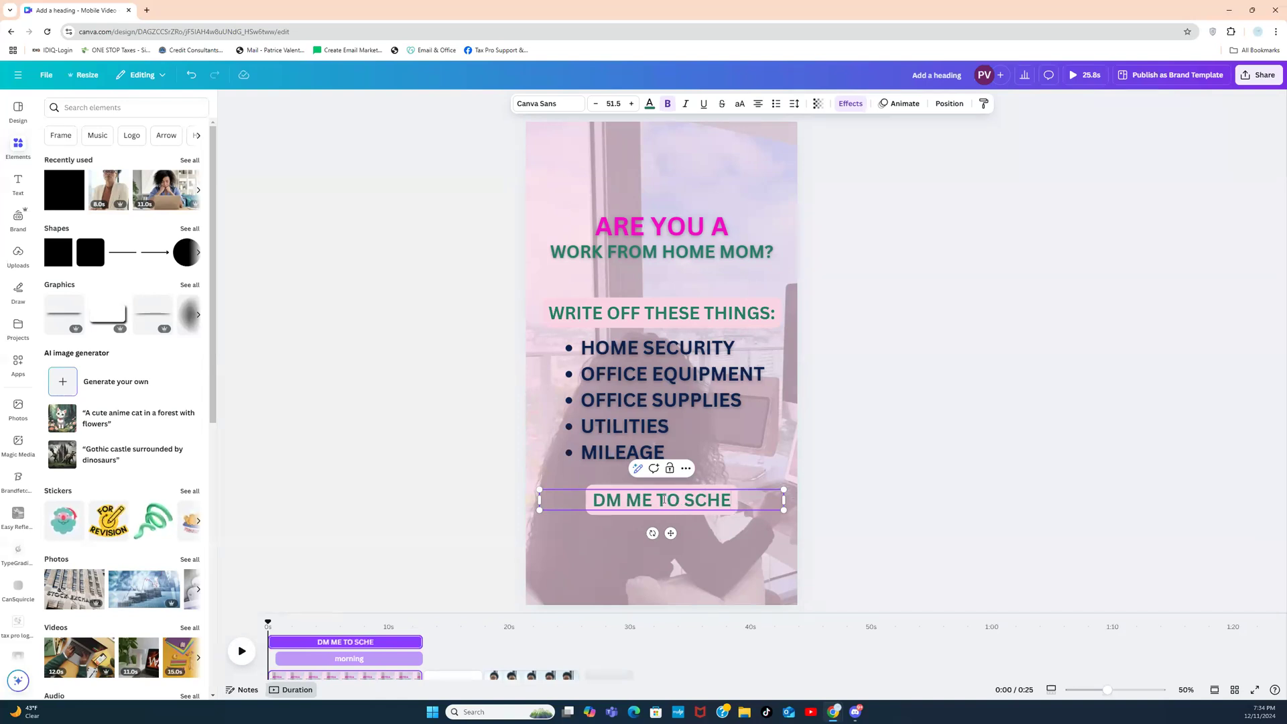
type("D")
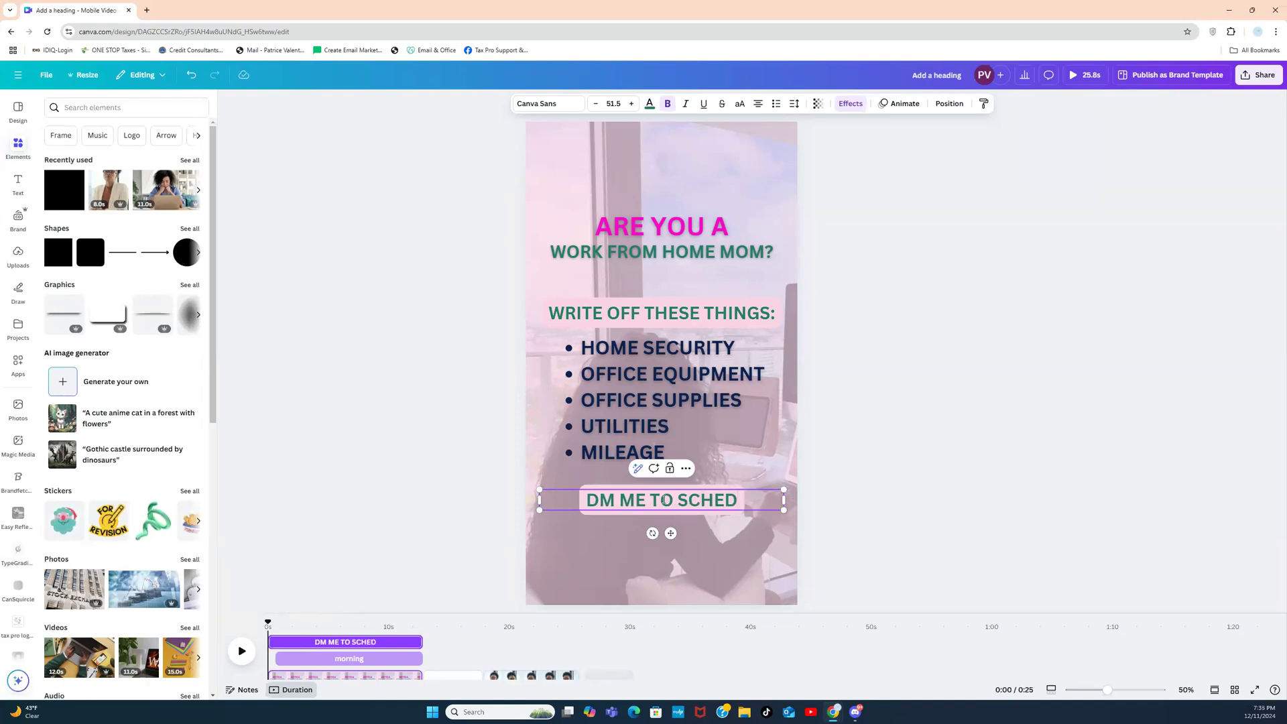
type("ULE A TA")
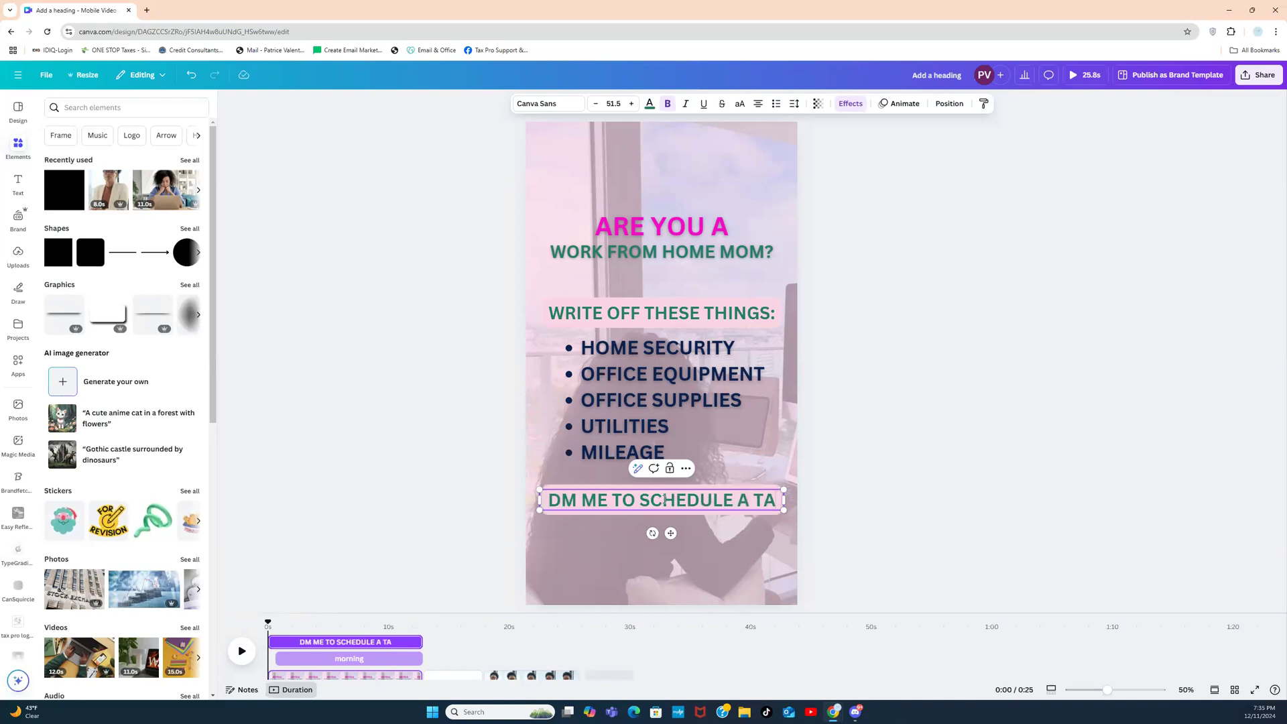
type("X CONSUL")
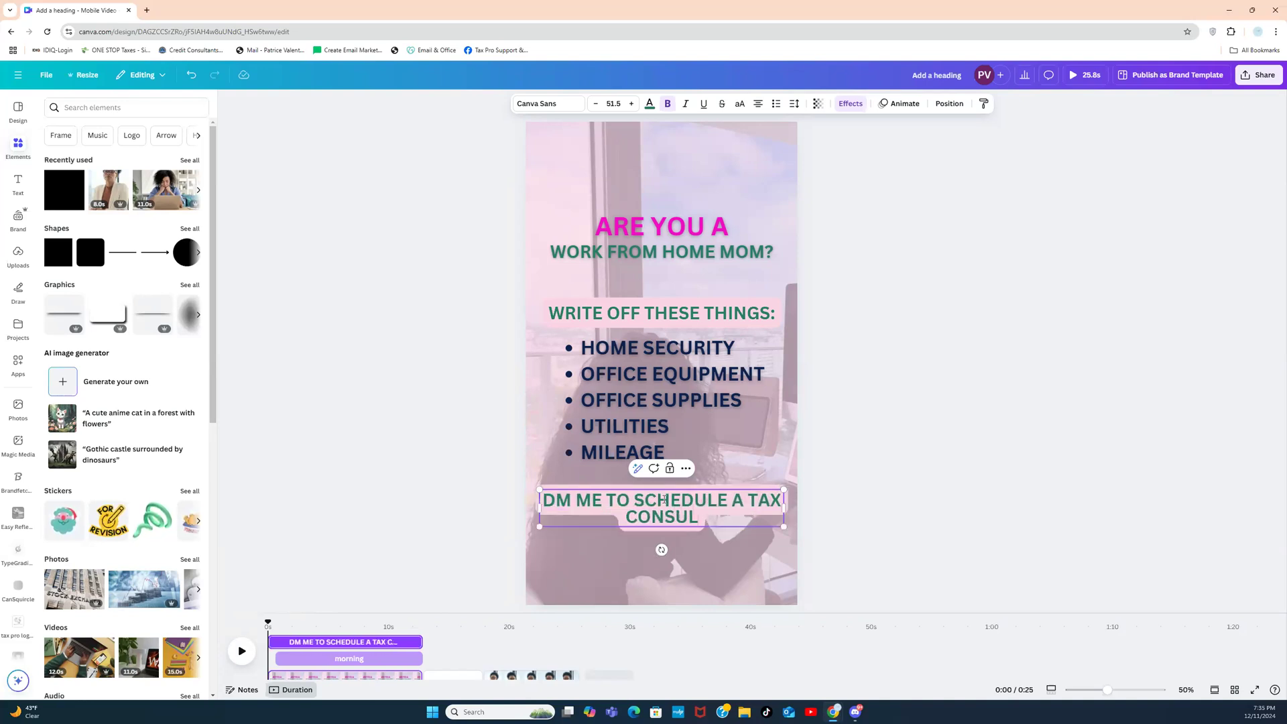
type("TATION")
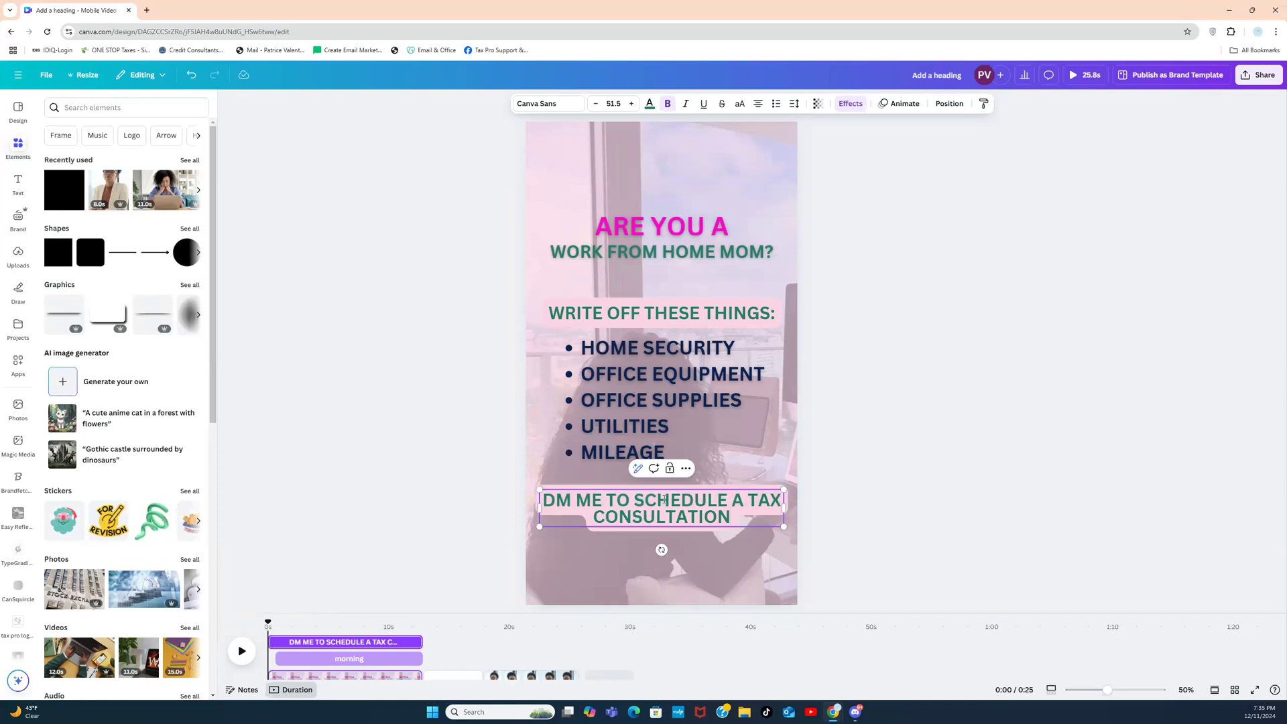
type("!")
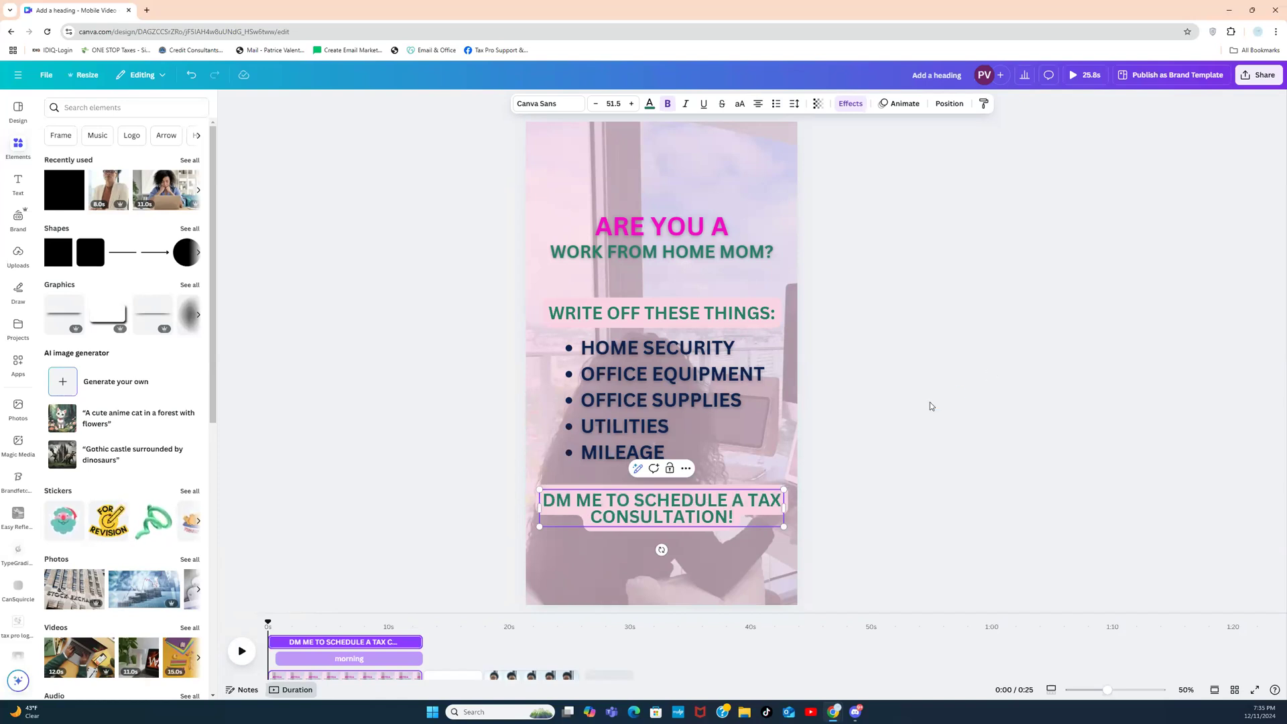
left_click(929, 406)
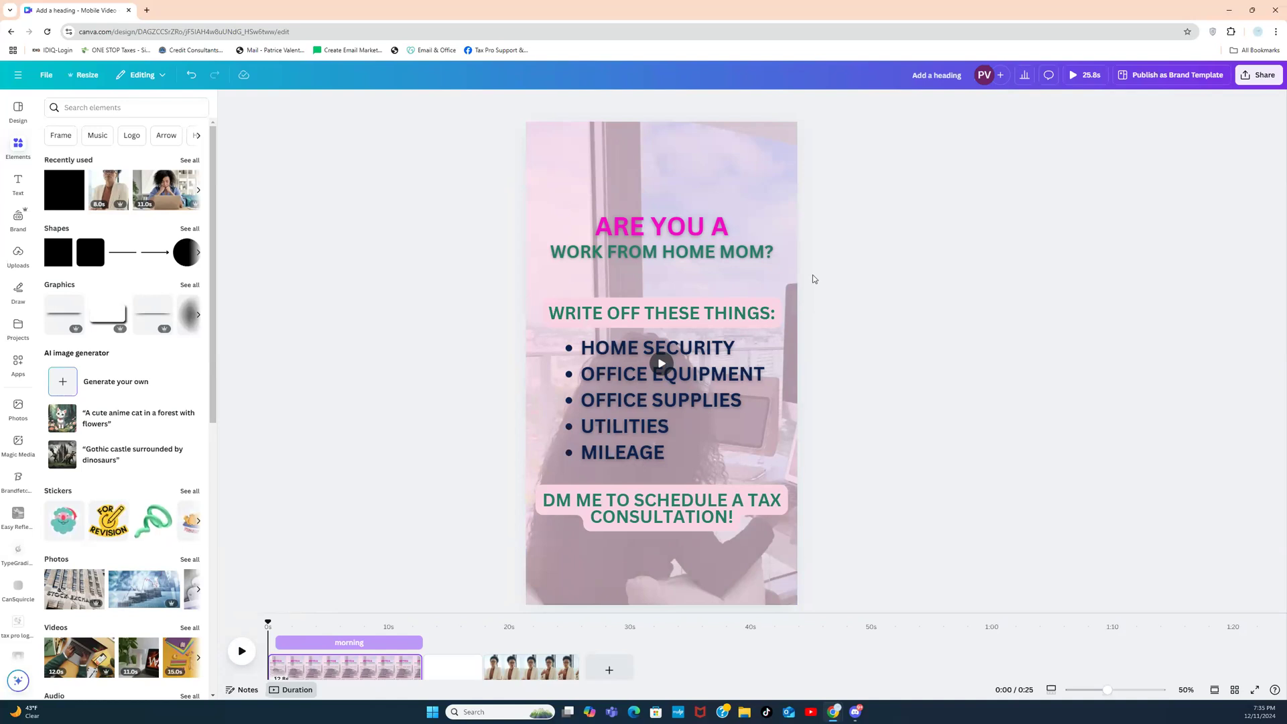
Step: Recolour the ARE YOU A heading with the dark navy brand swatch
left_click(682, 232)
left_click(649, 105)
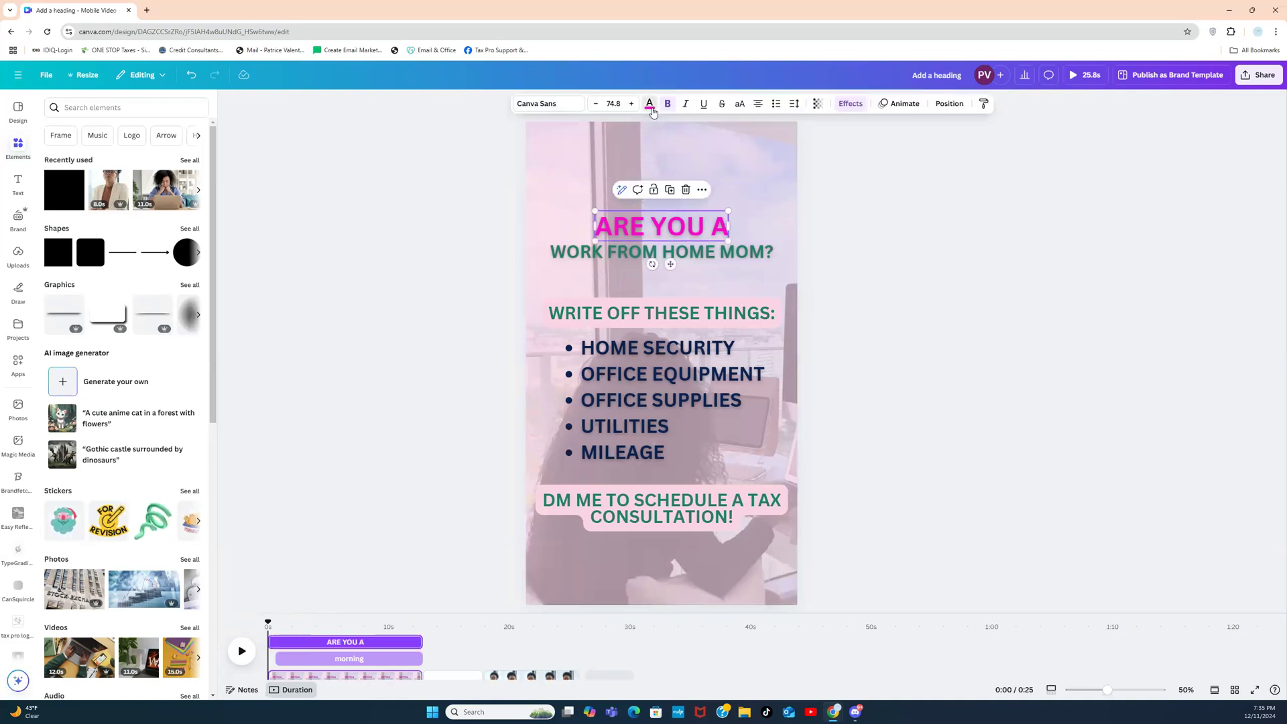
left_click(84, 261)
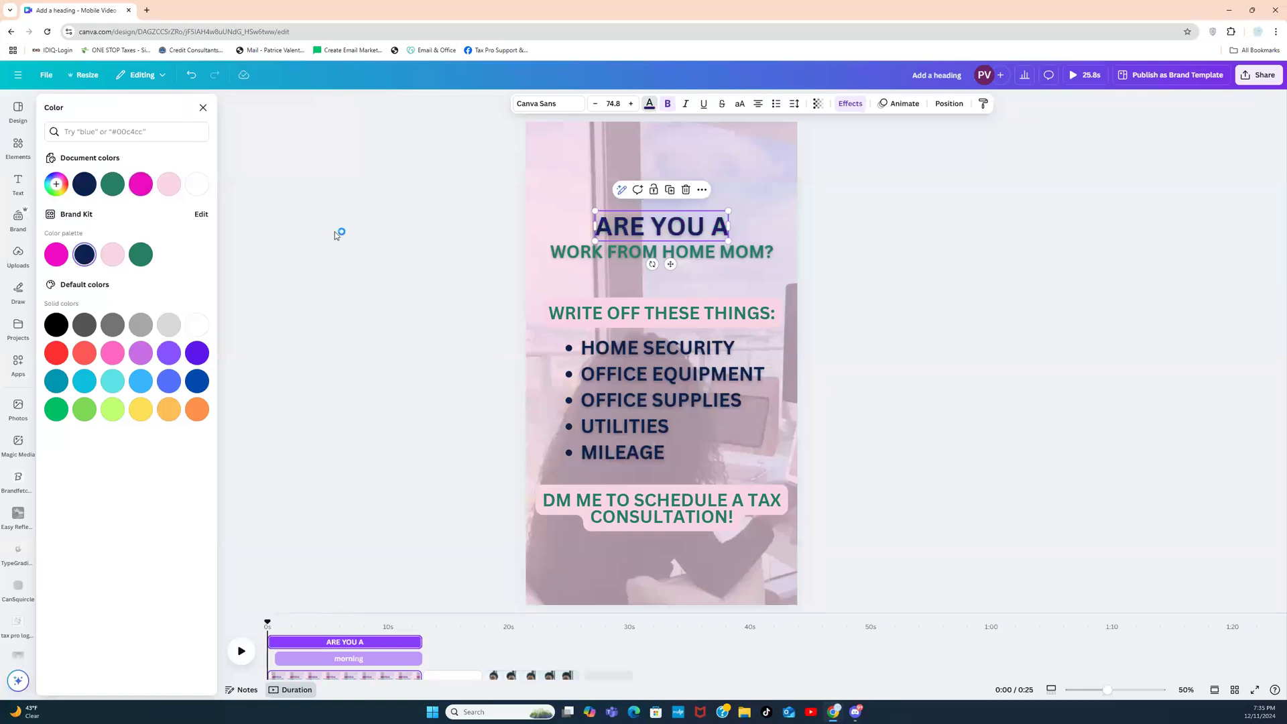
left_click(335, 231)
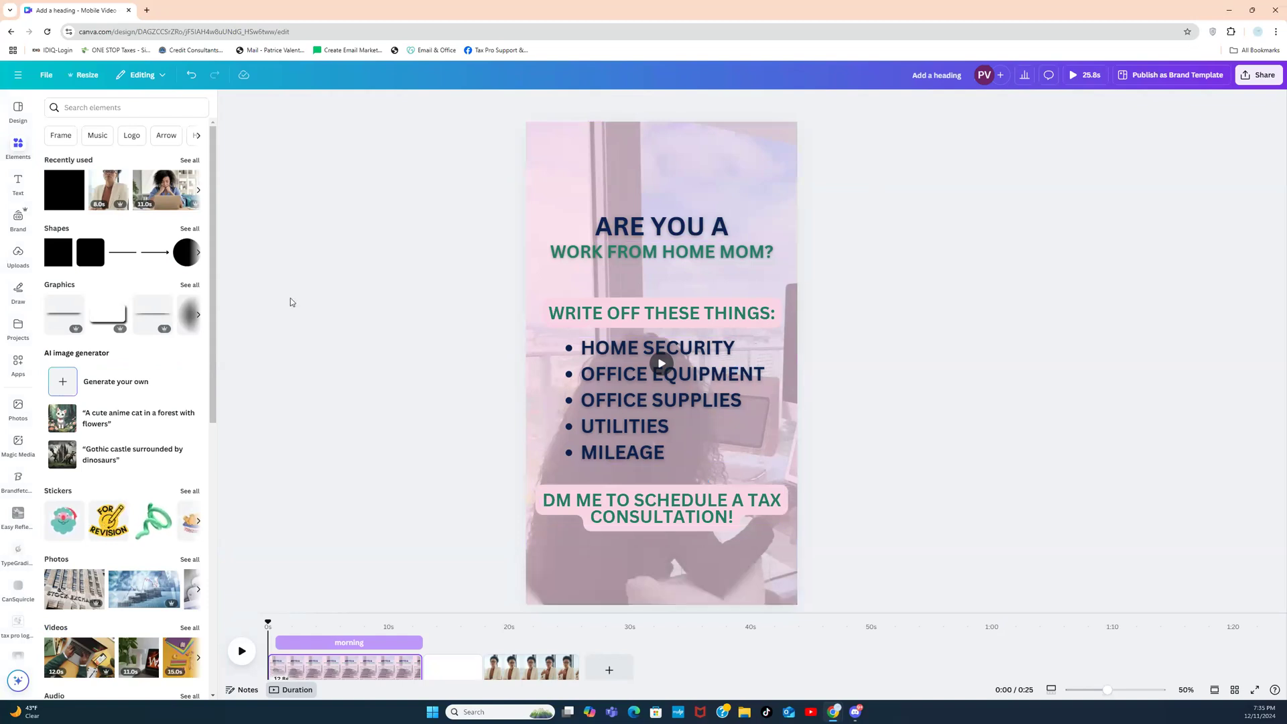
Step: Add a pink down arrow from an ARROW search, shrink it, and place it above the consultation line
left_click(118, 107)
type("ARROW")
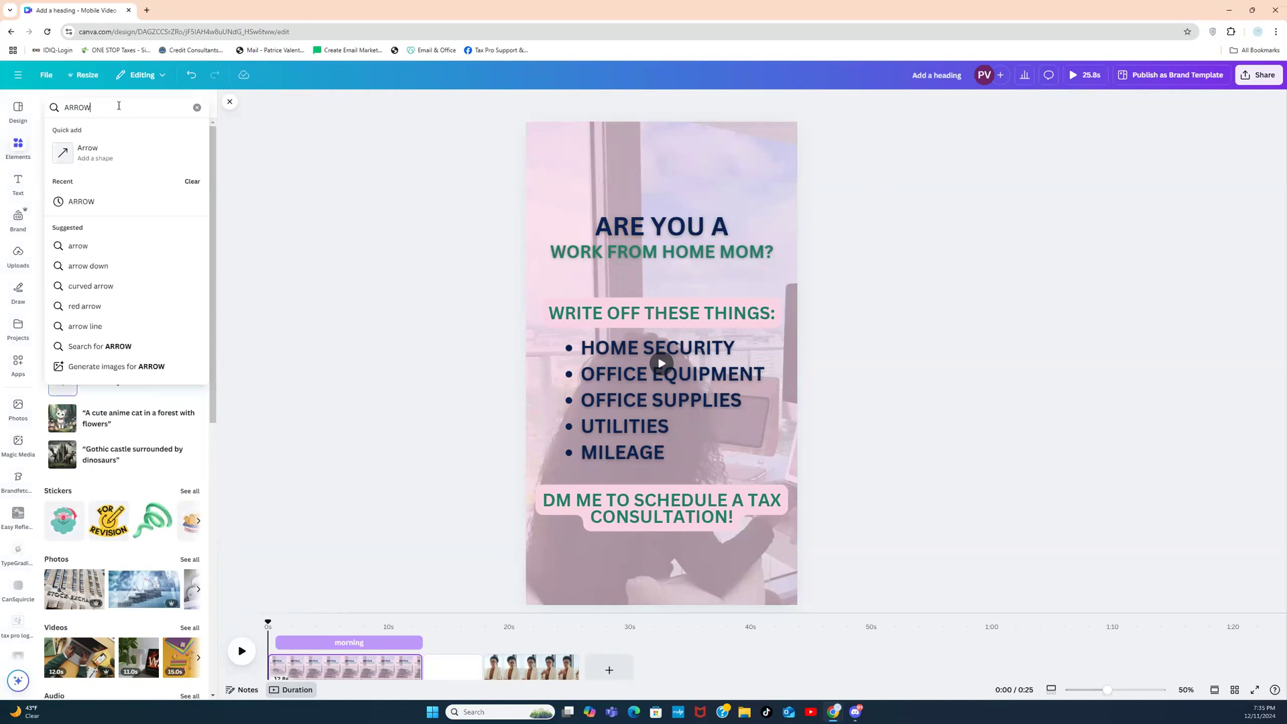
key("Return")
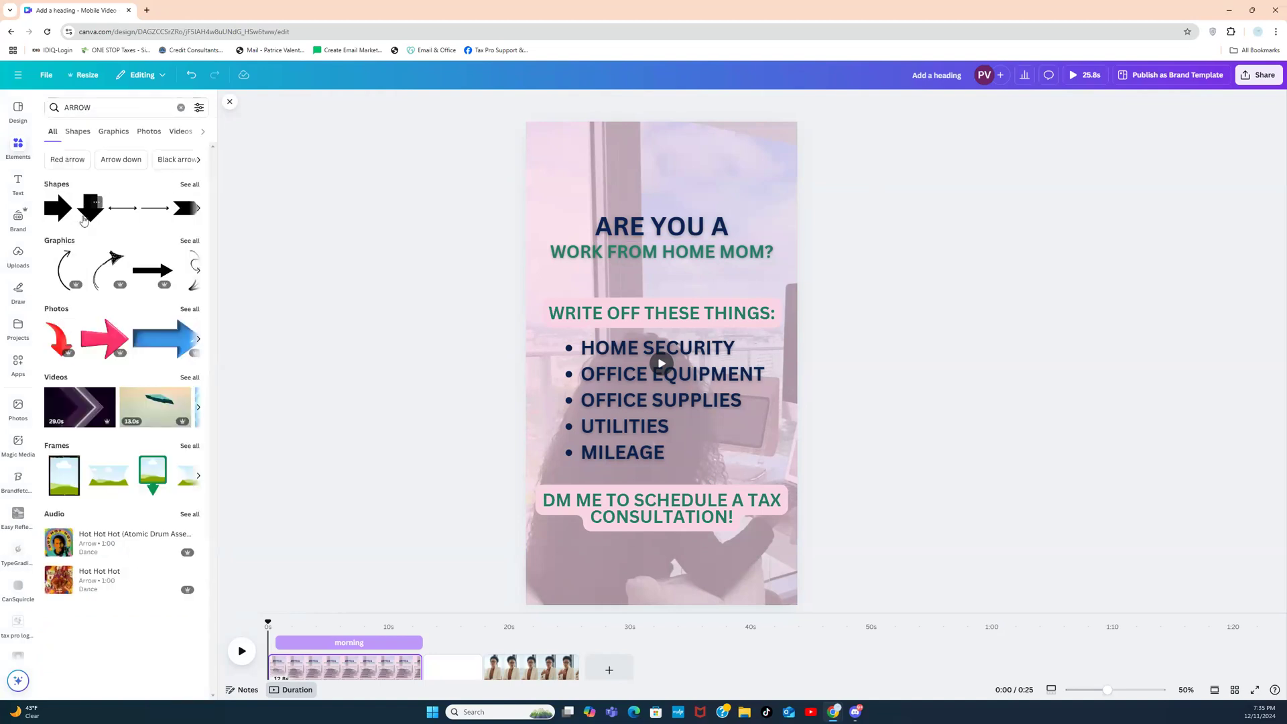
left_click_drag(87, 216, 660, 365)
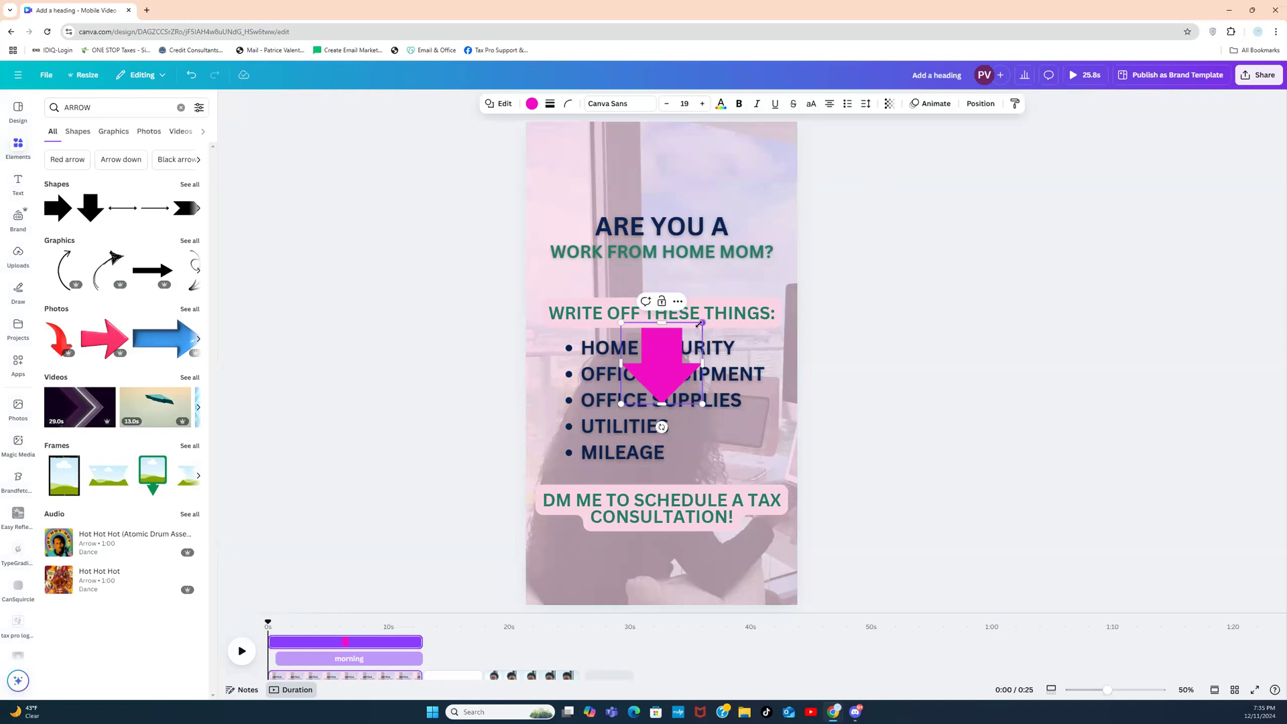
left_click_drag(702, 322, 648, 376)
left_click_drag(644, 428, 750, 507)
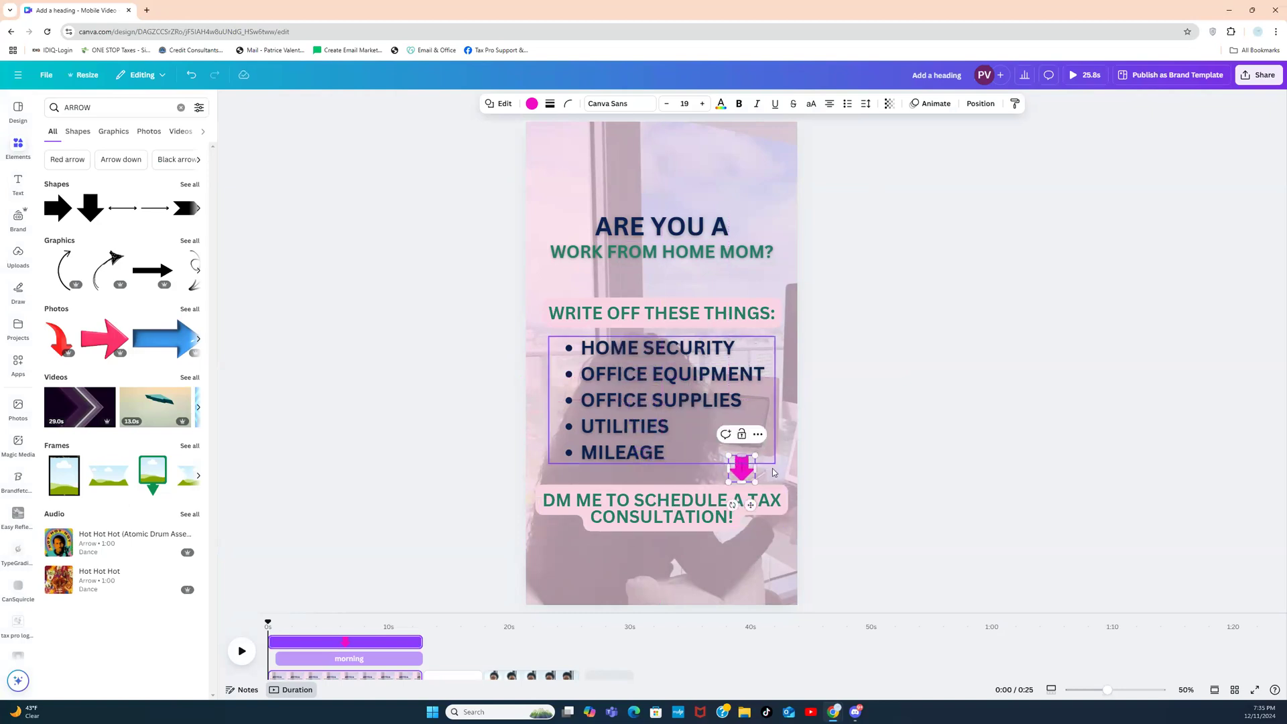
left_click(835, 462)
left_click(744, 462)
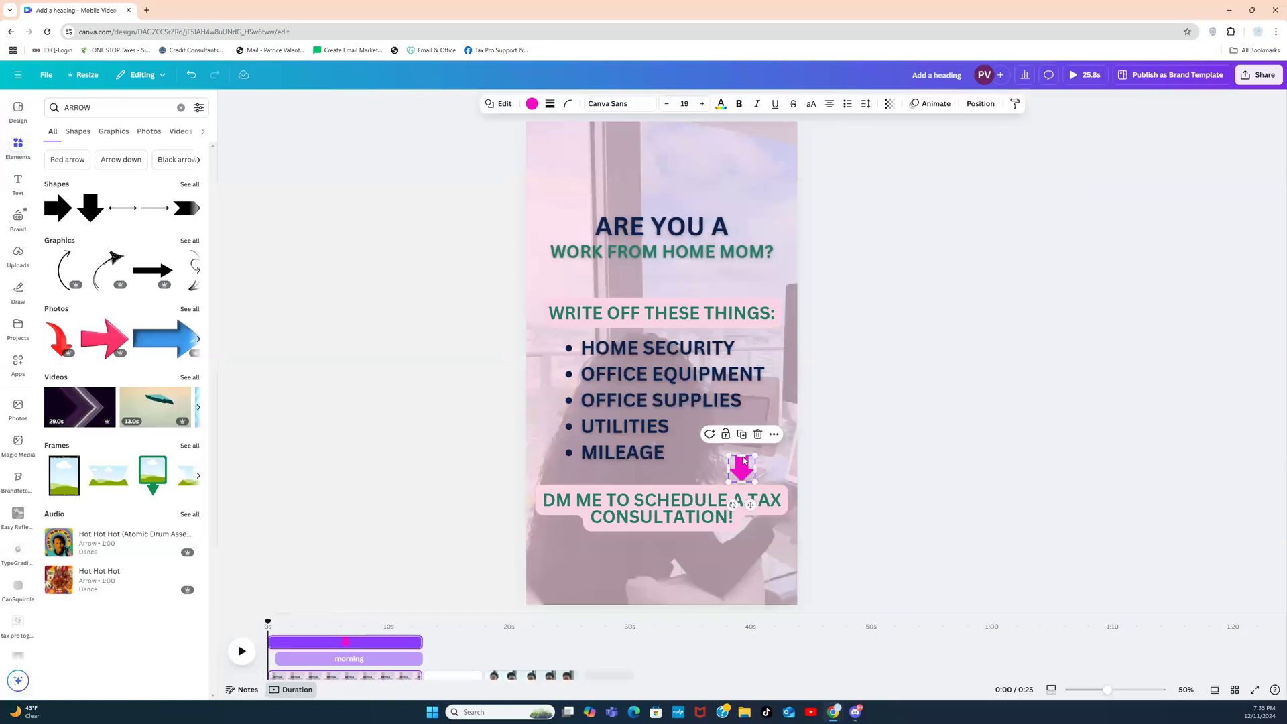
left_click_drag(744, 461, 582, 469)
Step: Make two more copies of the arrow and shift the heading and bullet list upward
left_click(661, 438)
left_click(656, 420)
left_click_drag(656, 420, 659, 405)
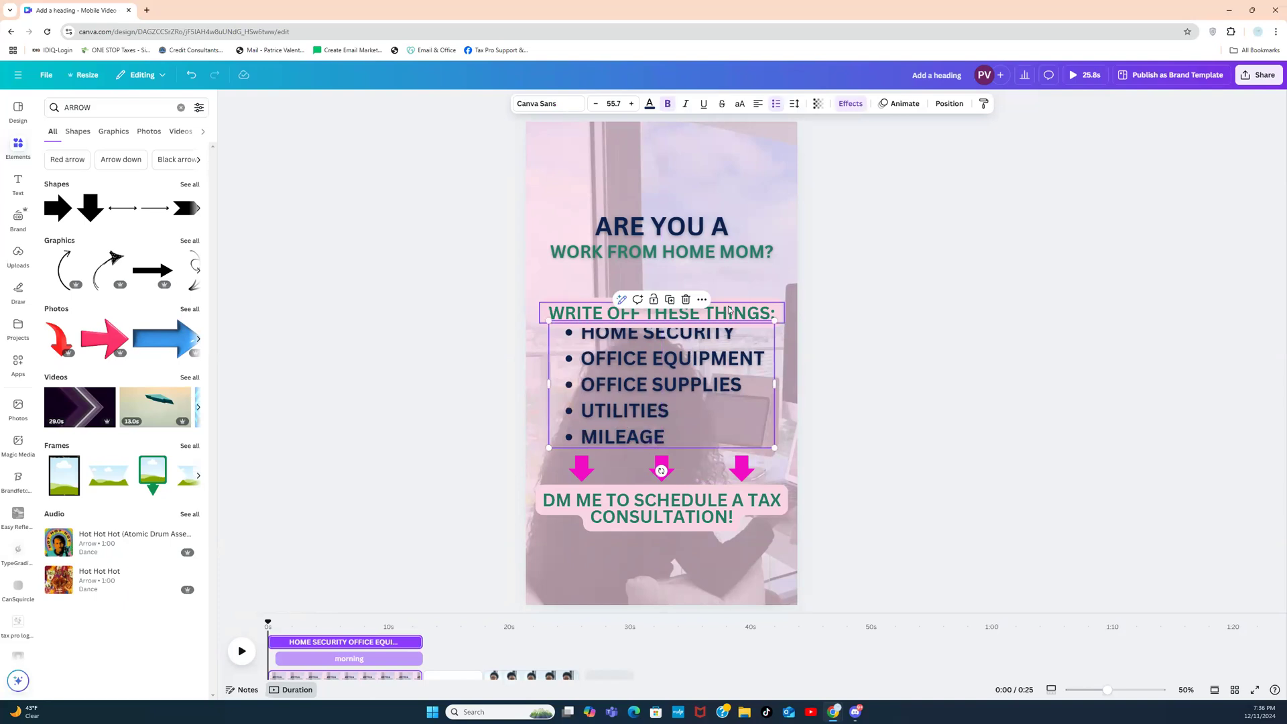
left_click_drag(729, 309, 731, 287)
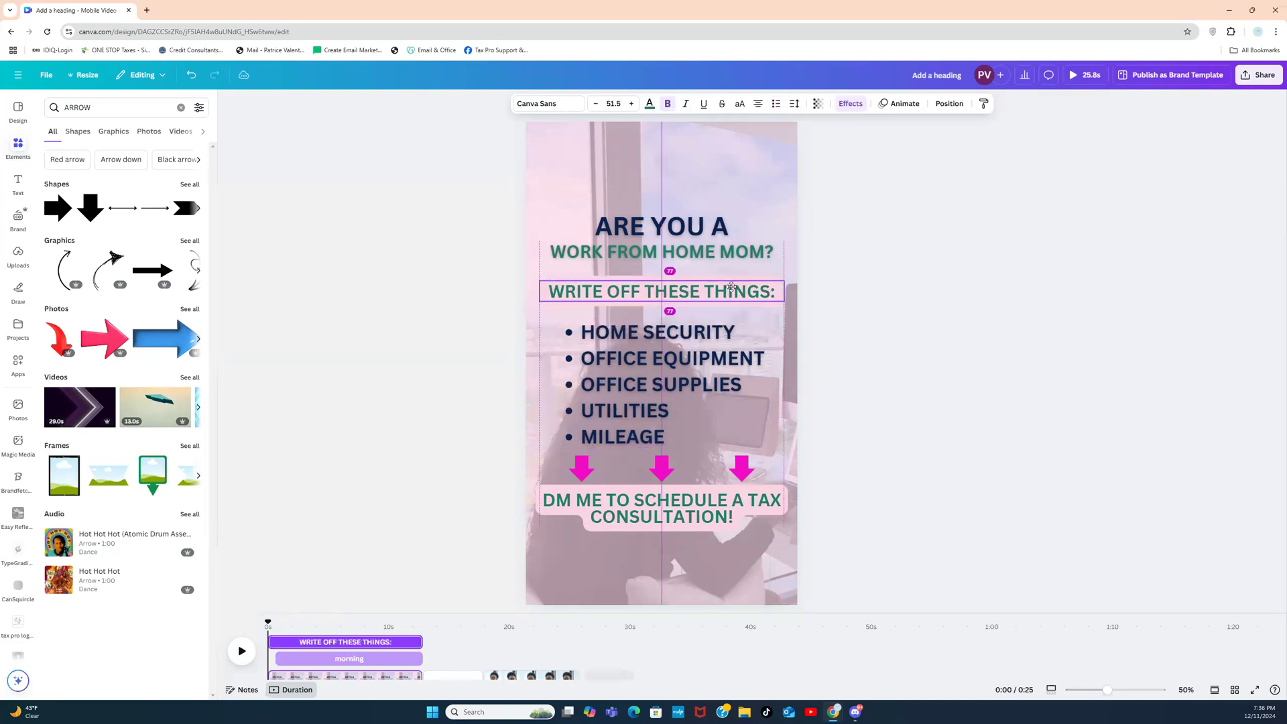
left_click_drag(713, 365, 711, 356)
left_click(893, 354)
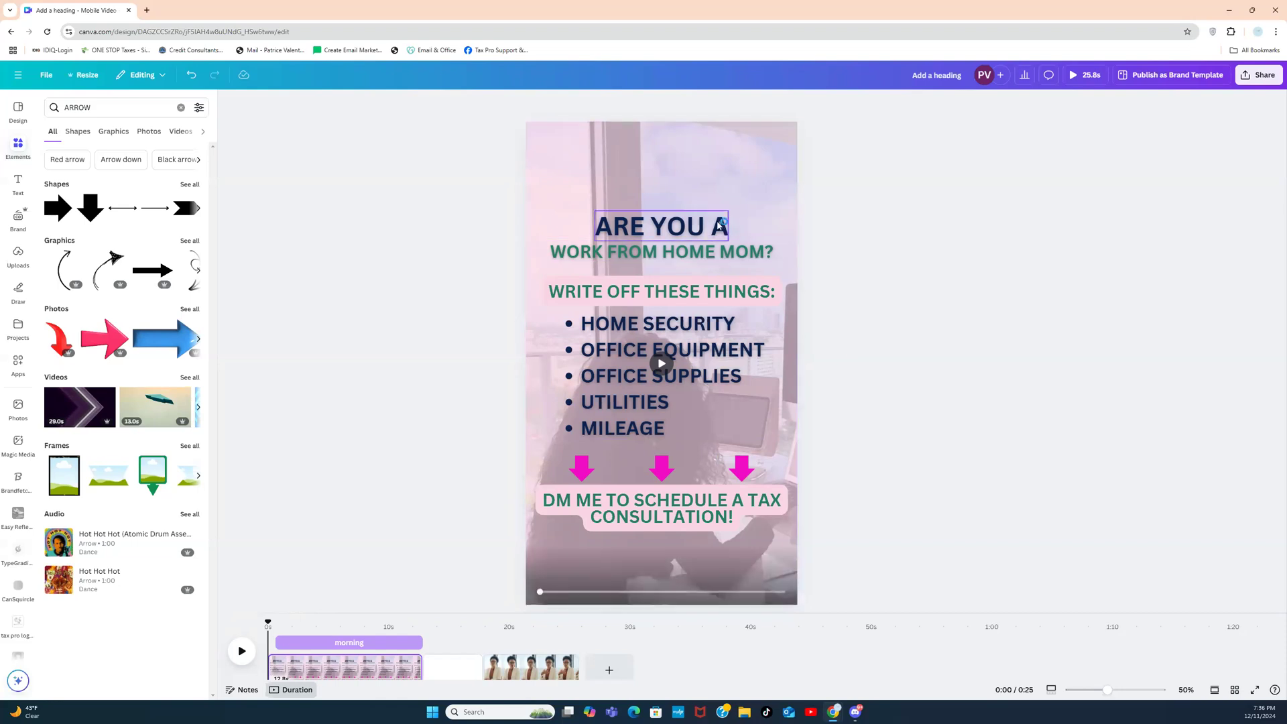
left_click(658, 186)
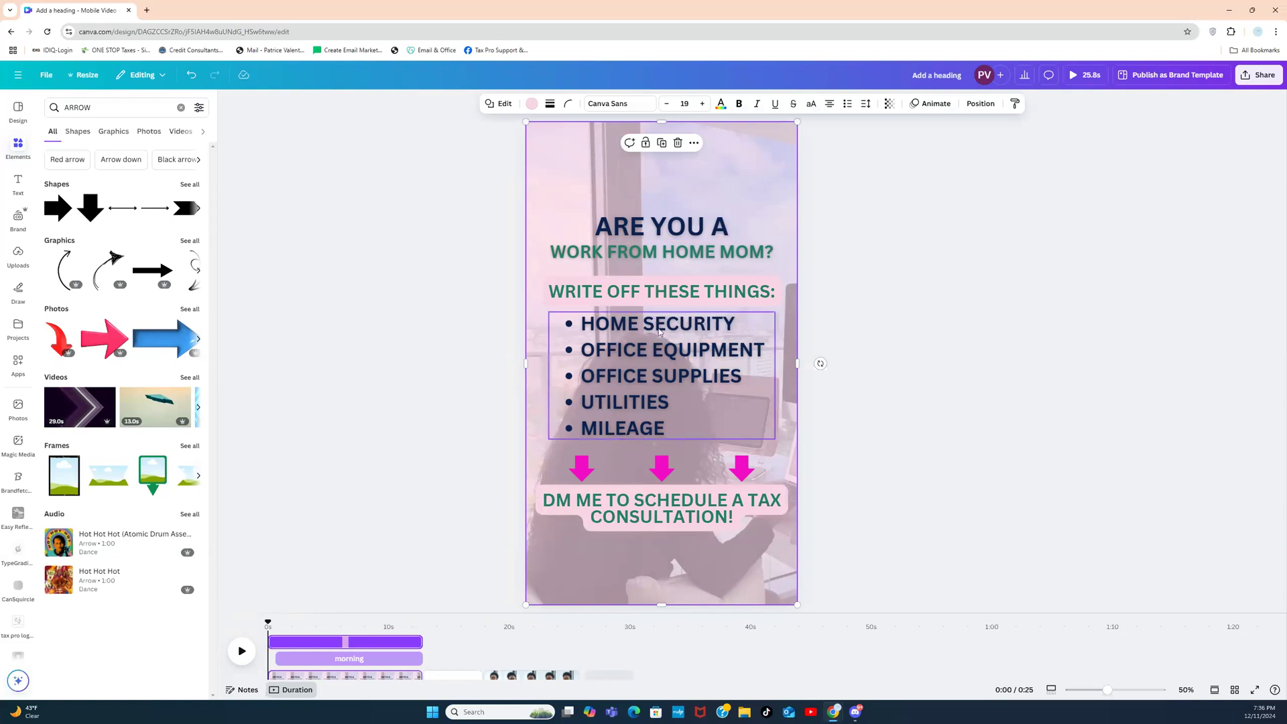
left_click(668, 258)
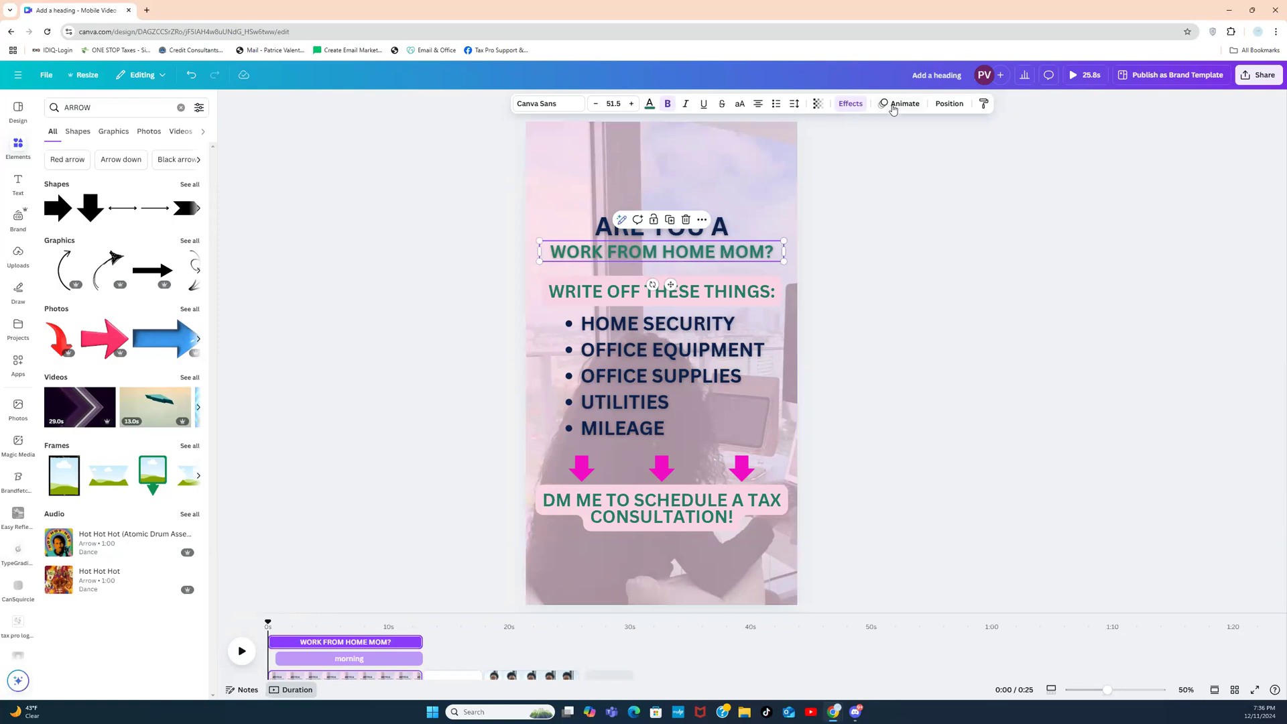
Step: Apply the Pop animation to the WORK FROM HOME MOM? heading with a slowed-down speed
left_click(898, 104)
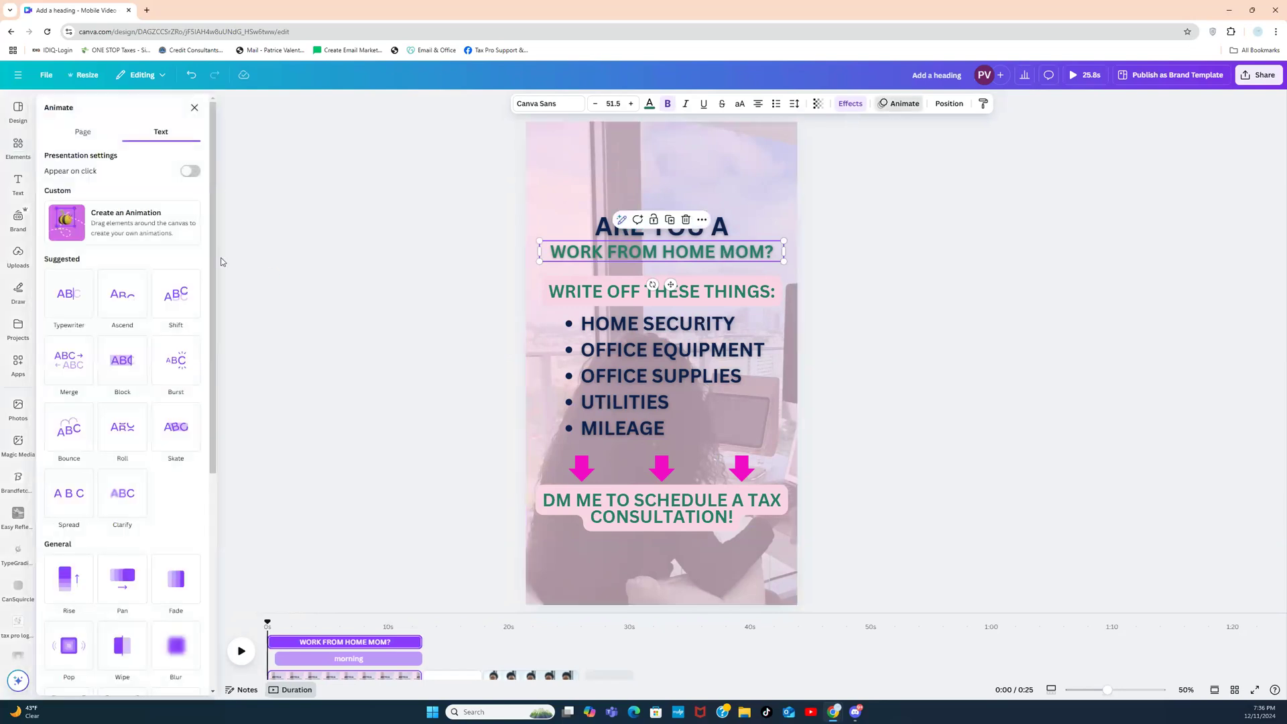
scroll(207, 299, "down", 1)
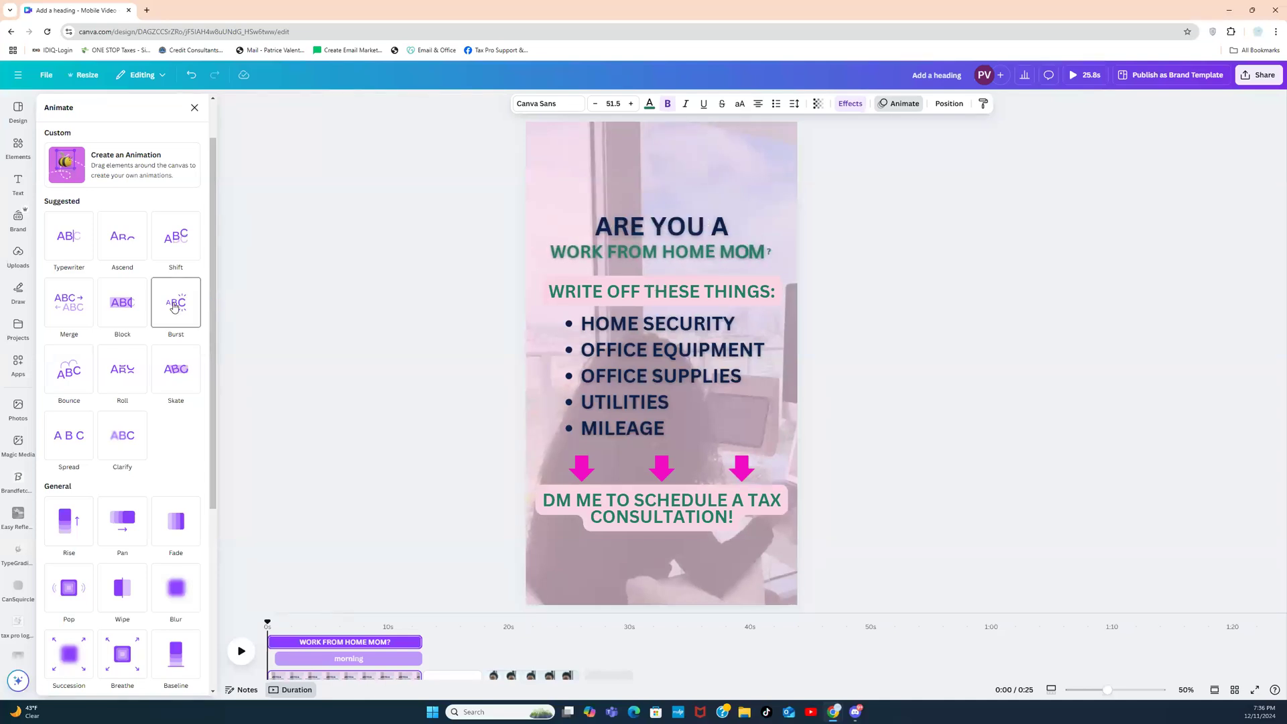
left_click_drag(211, 292, 201, 431)
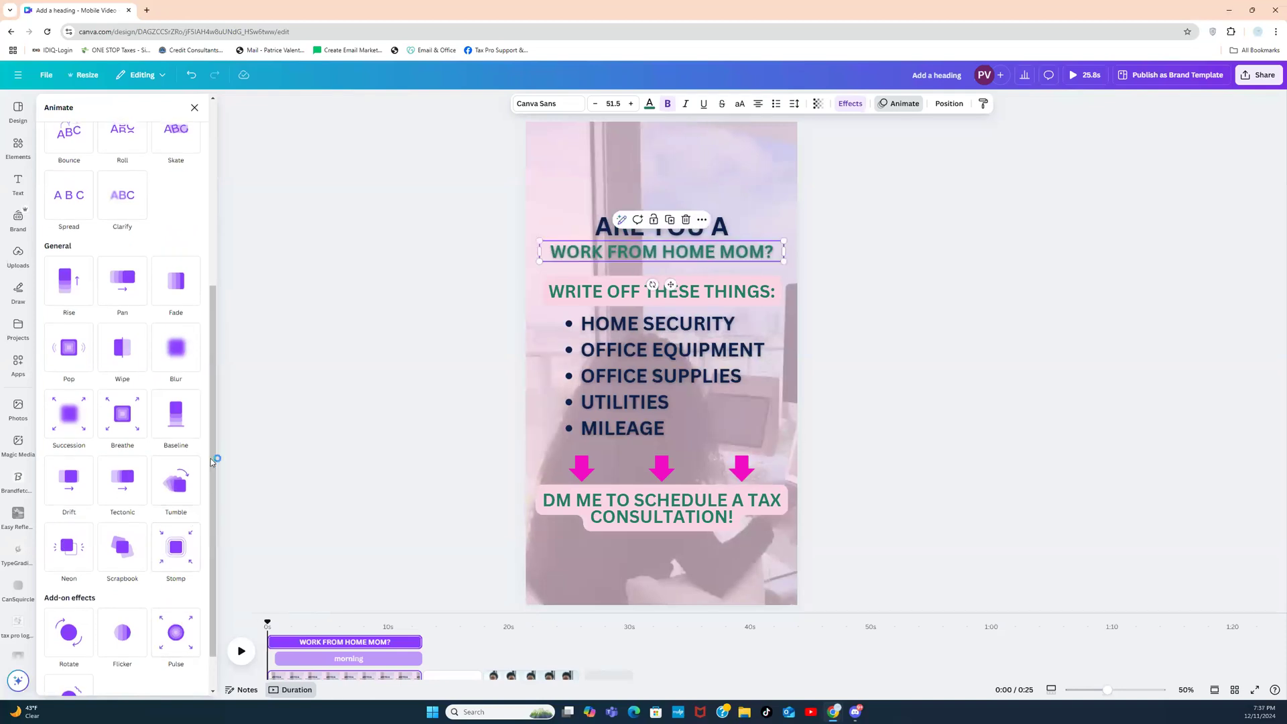
left_click_drag(213, 462, 212, 497)
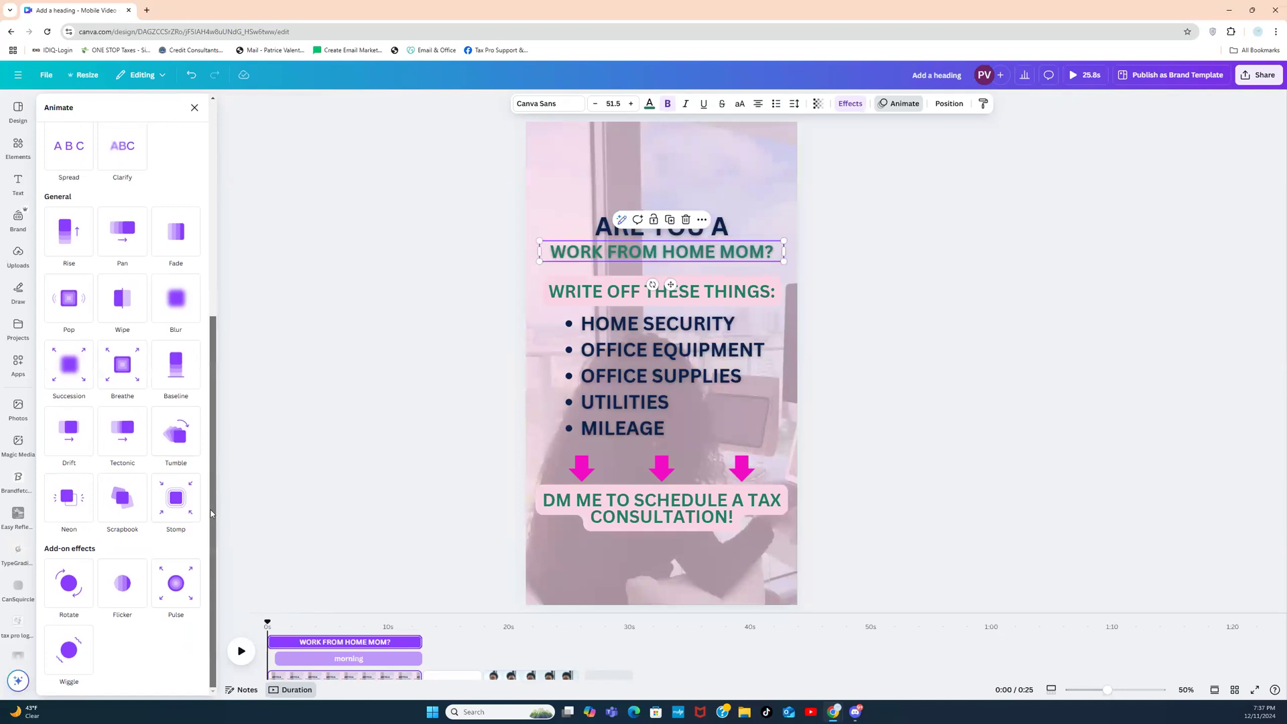
left_click_drag(212, 491, 219, 313)
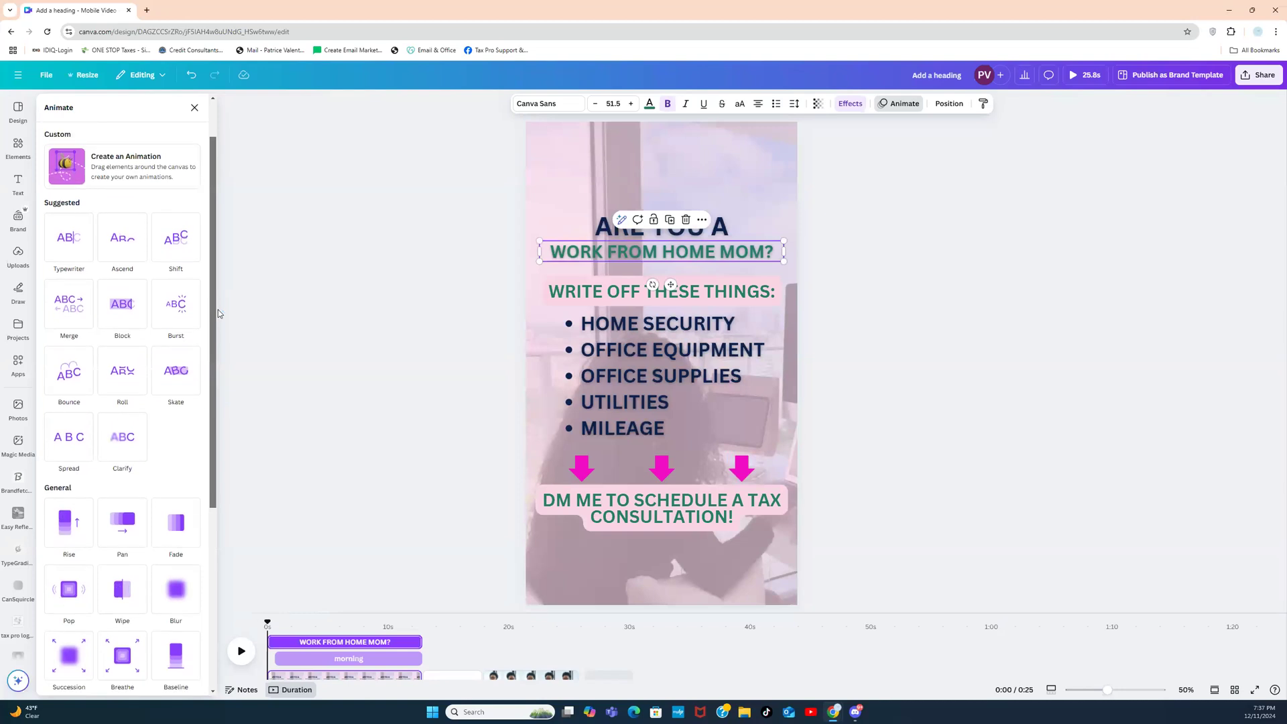
left_click_drag(218, 309, 203, 399)
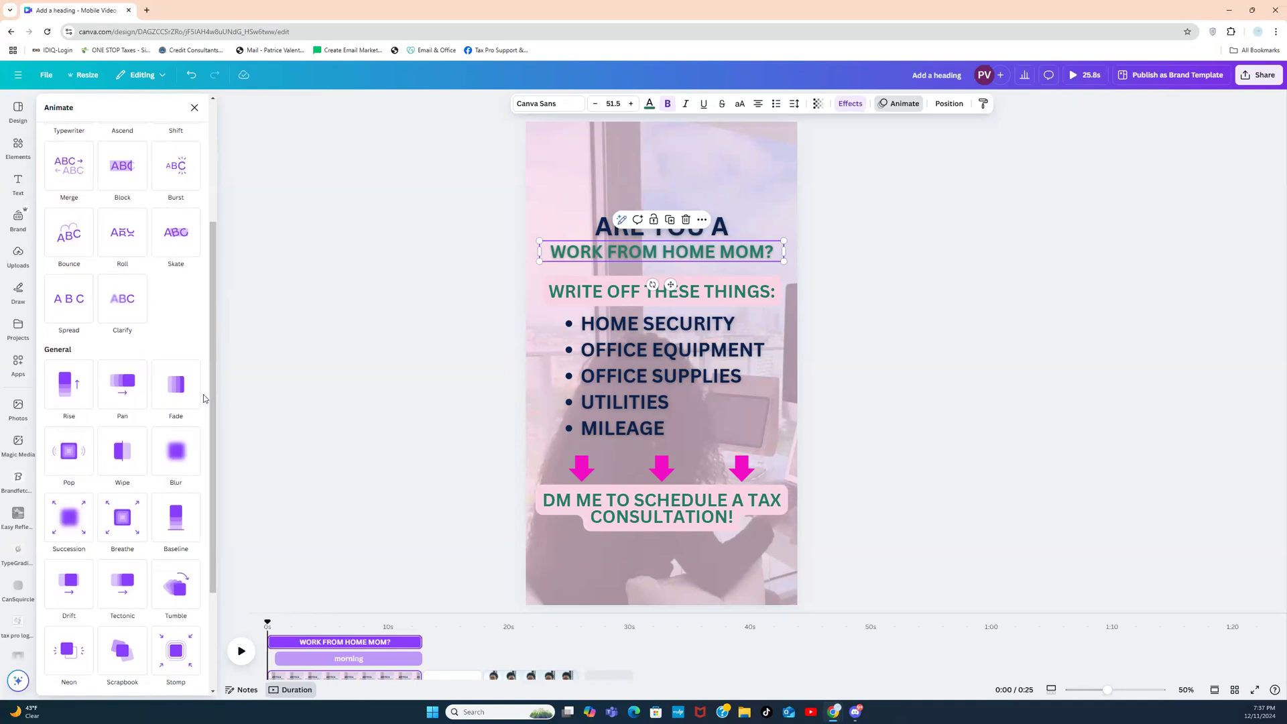
left_click(65, 463)
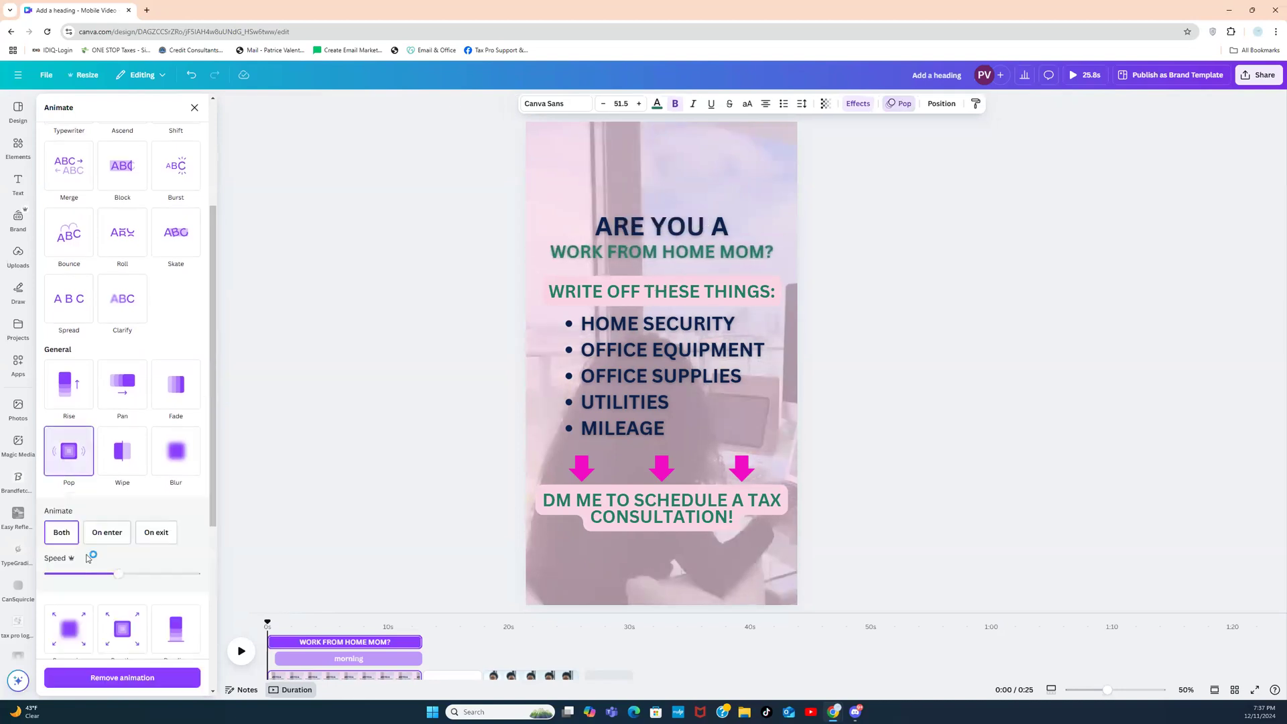
left_click_drag(119, 576, 45, 578)
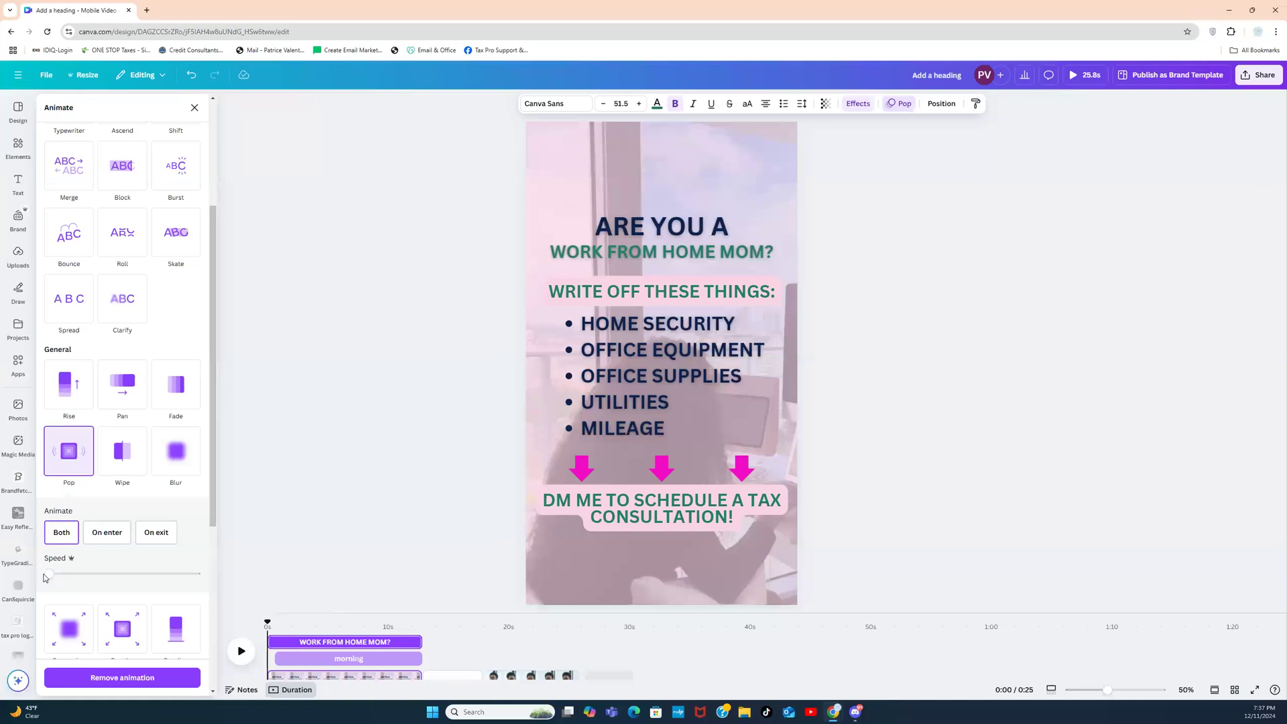
left_click_drag(50, 576, 73, 575)
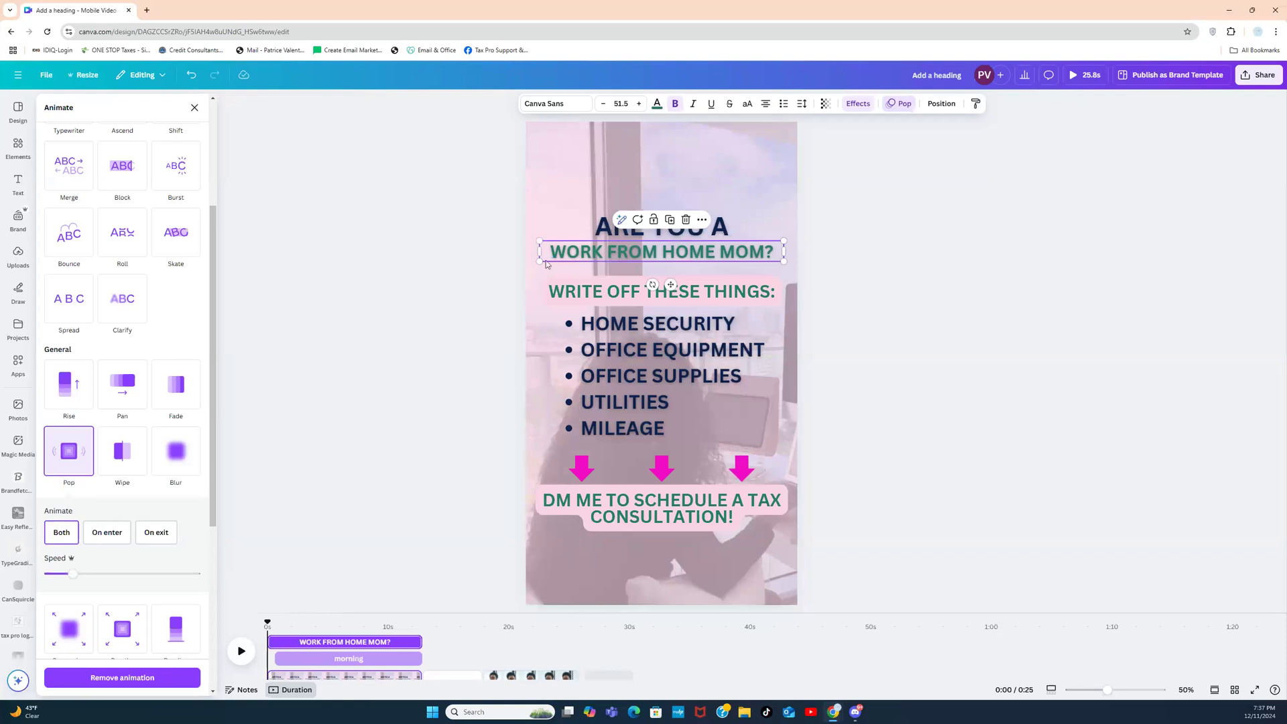
Step: Select all three pink arrows, group and nudge them up slightly, then ungroup them
left_click(555, 462)
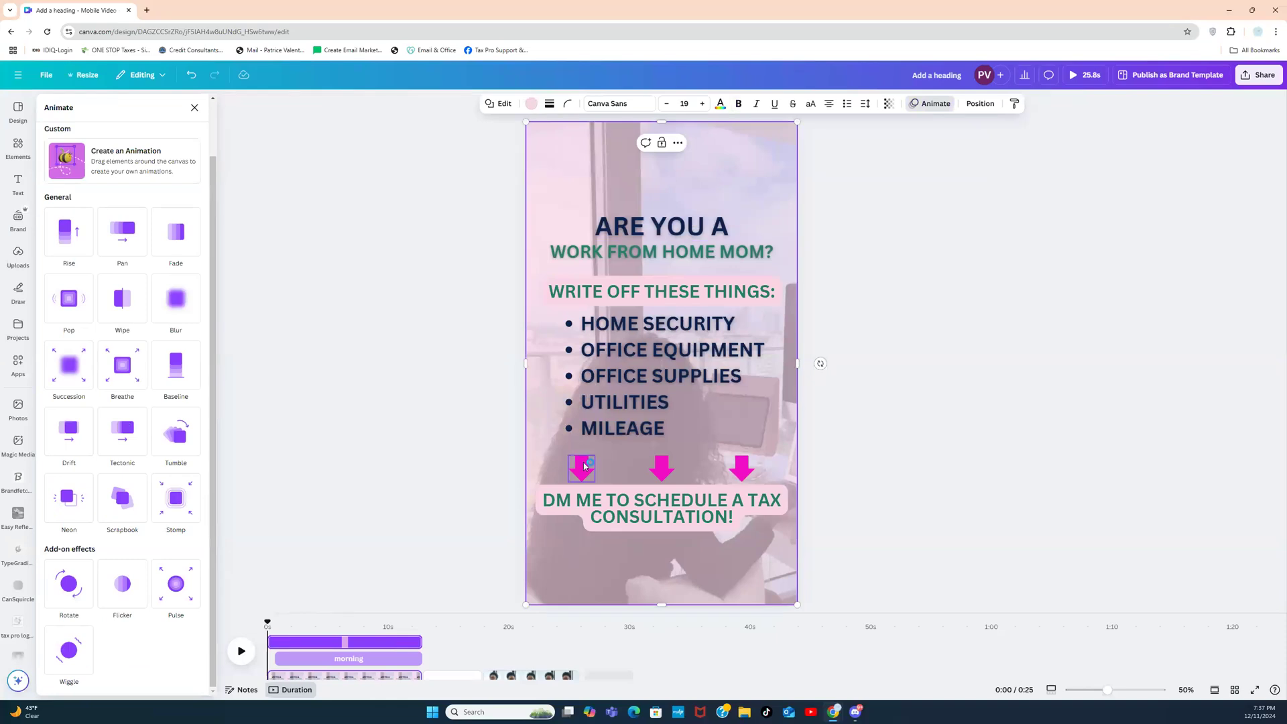
left_click(583, 464)
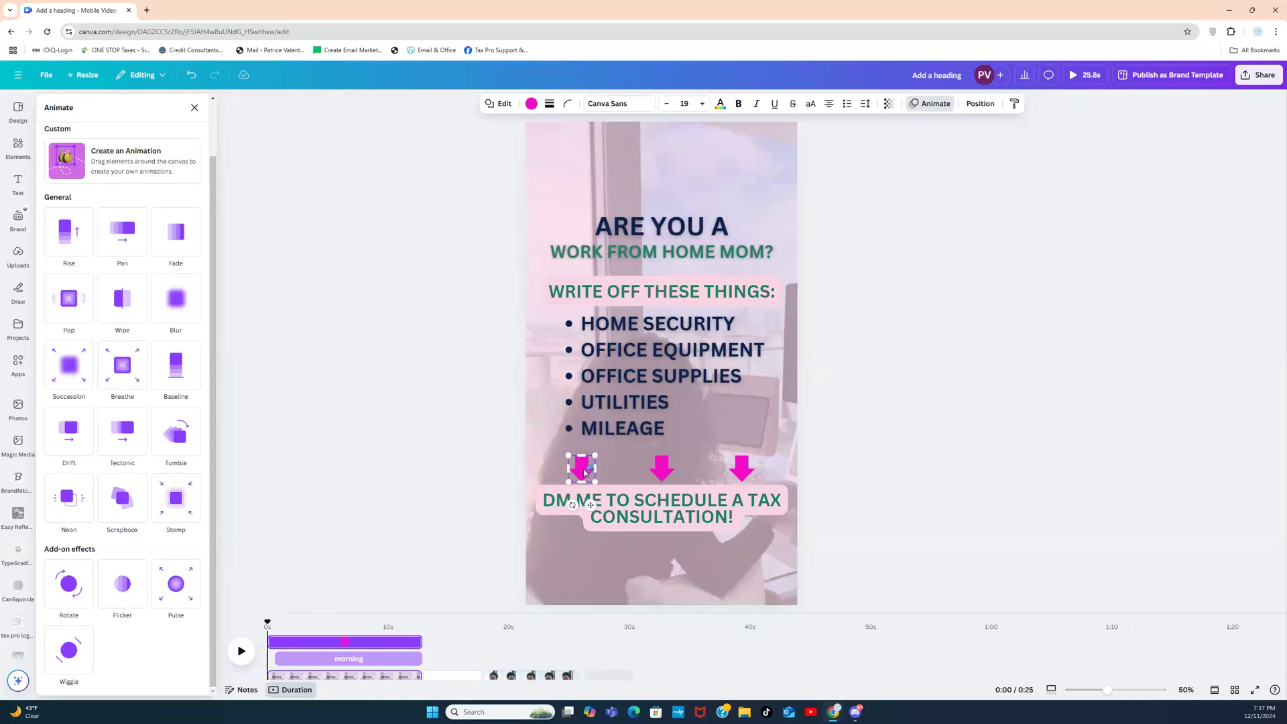
left_click(661, 469, "shift")
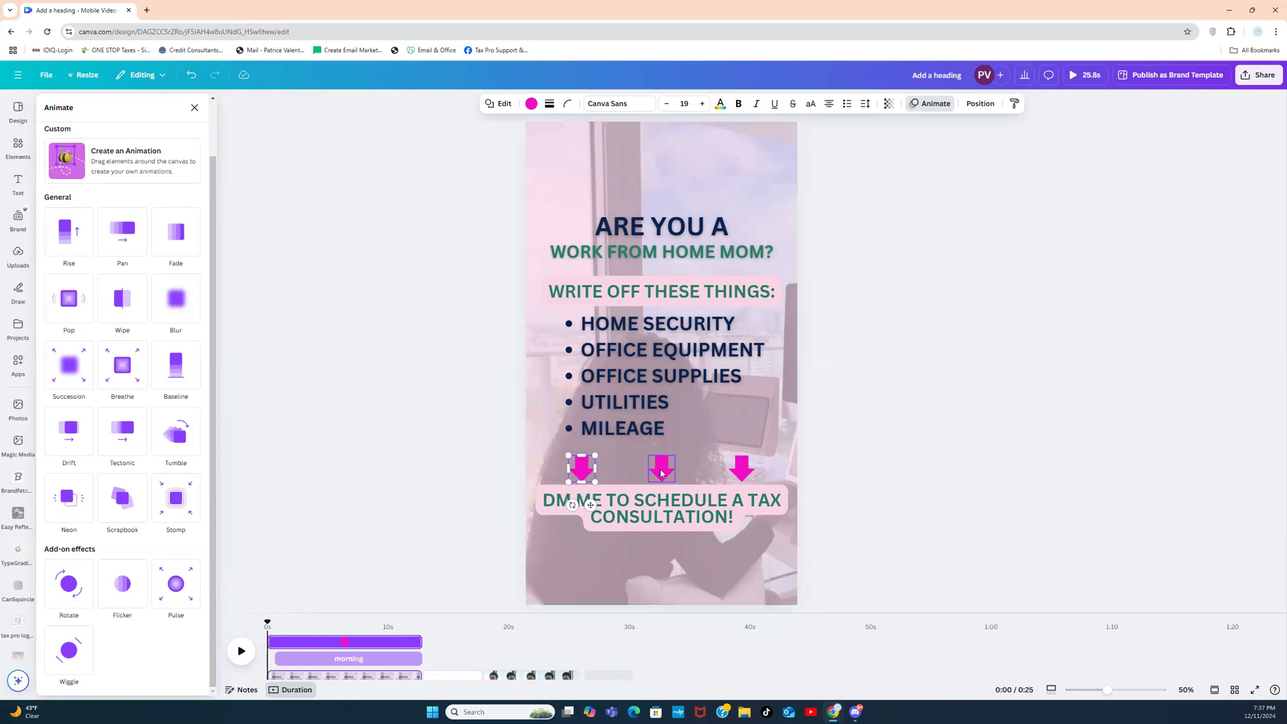
left_click(742, 468, "shift")
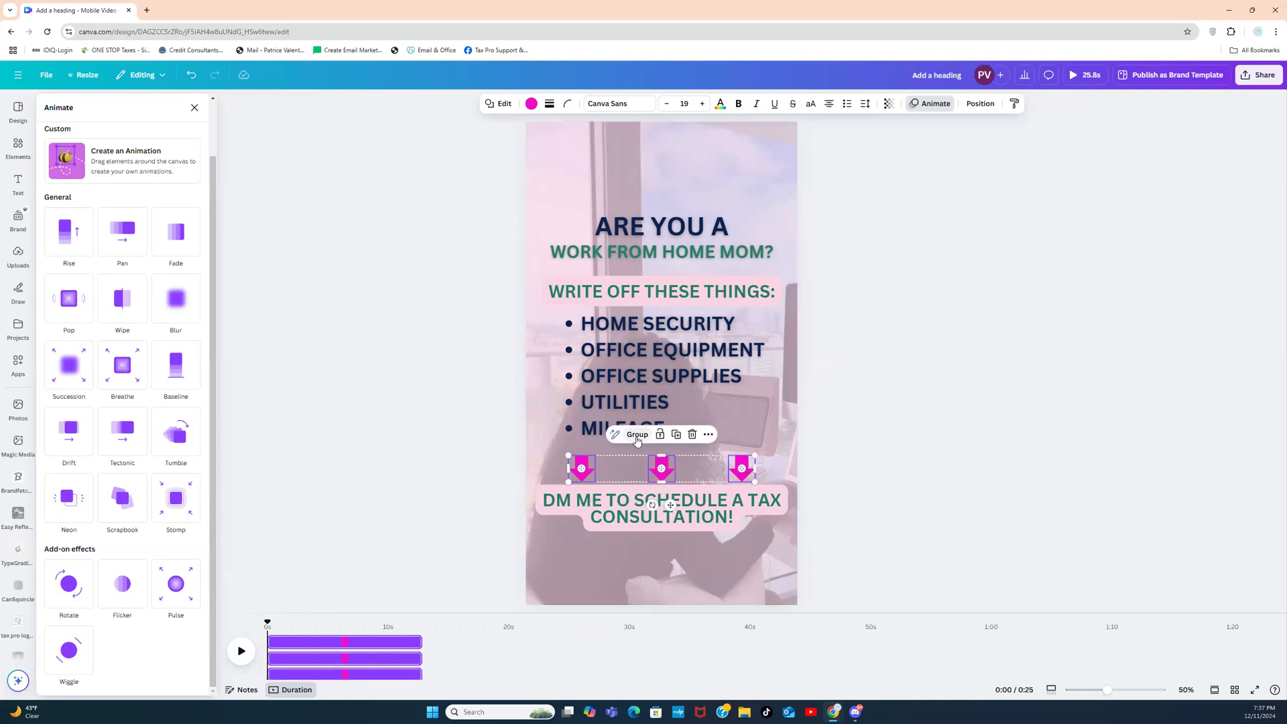
left_click(637, 435)
left_click_drag(685, 473, 685, 469)
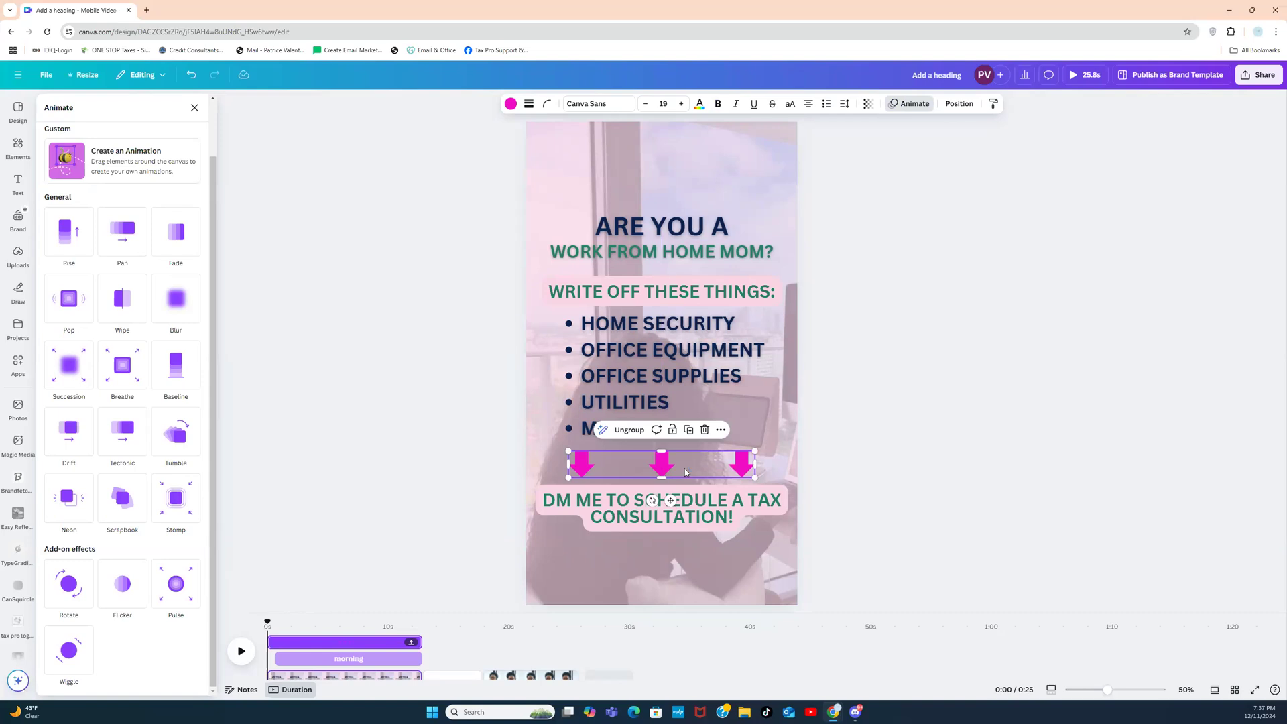
left_click(636, 432)
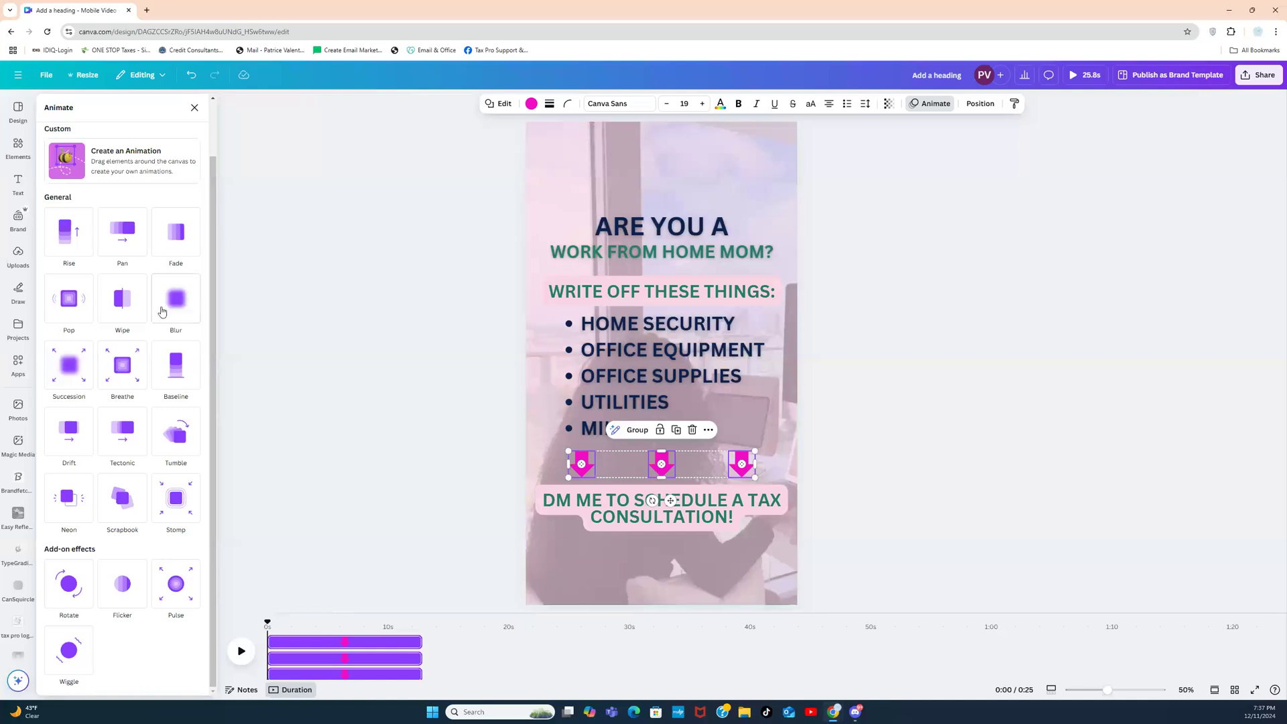
Step: Give the three pink arrows a Succession animation and close the animation panel
left_click(68, 378)
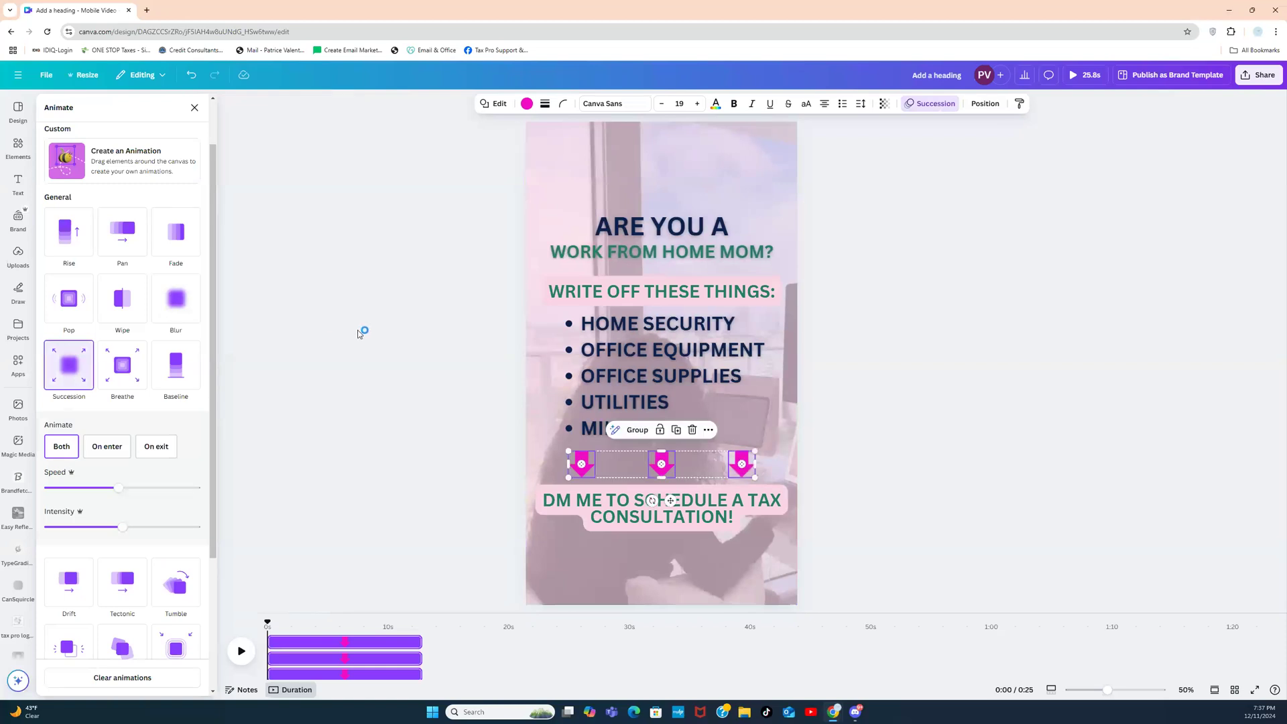
left_click(831, 335)
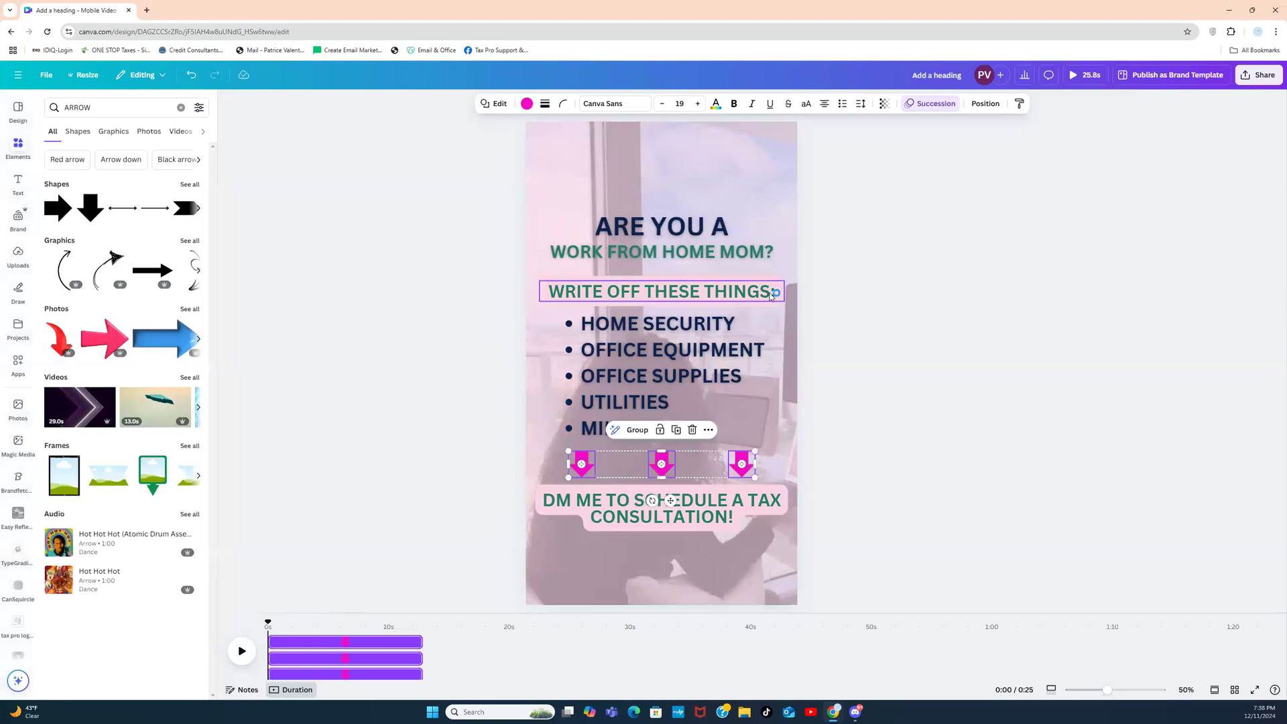
Step: Turn on Underline for the WRITE OFF THESE THINGS: heading
left_click(703, 295)
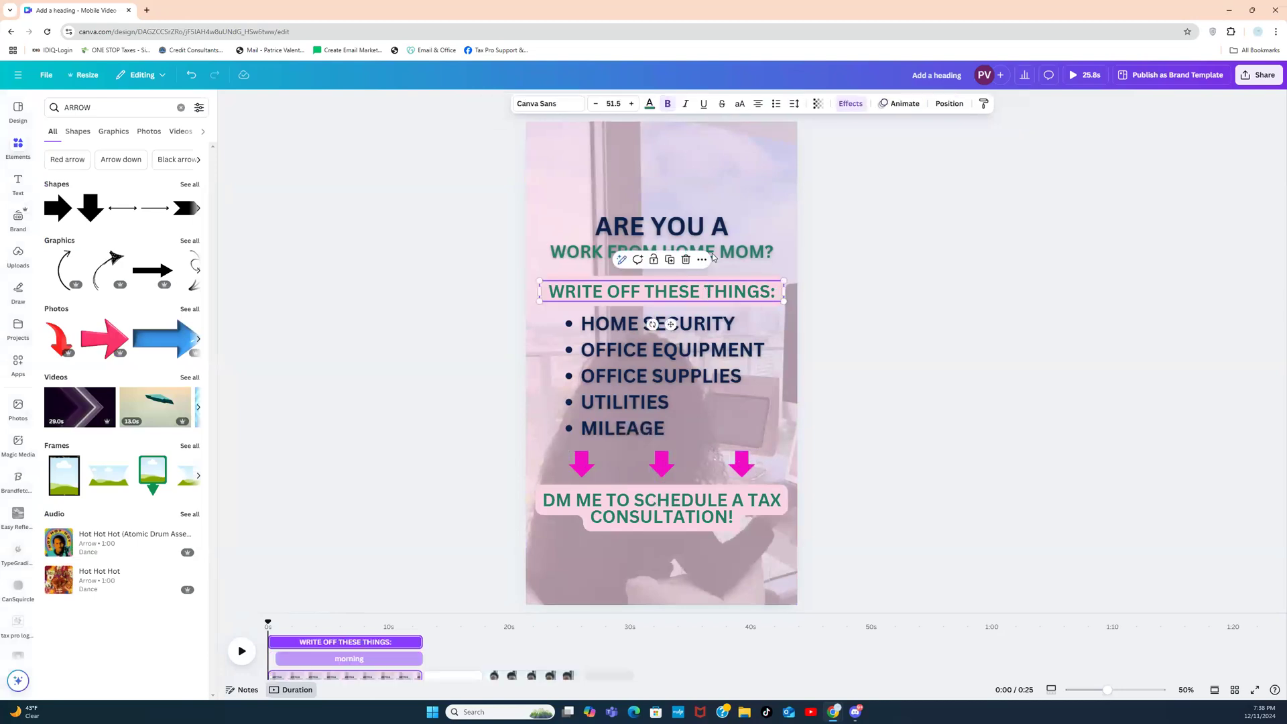
left_click(702, 105)
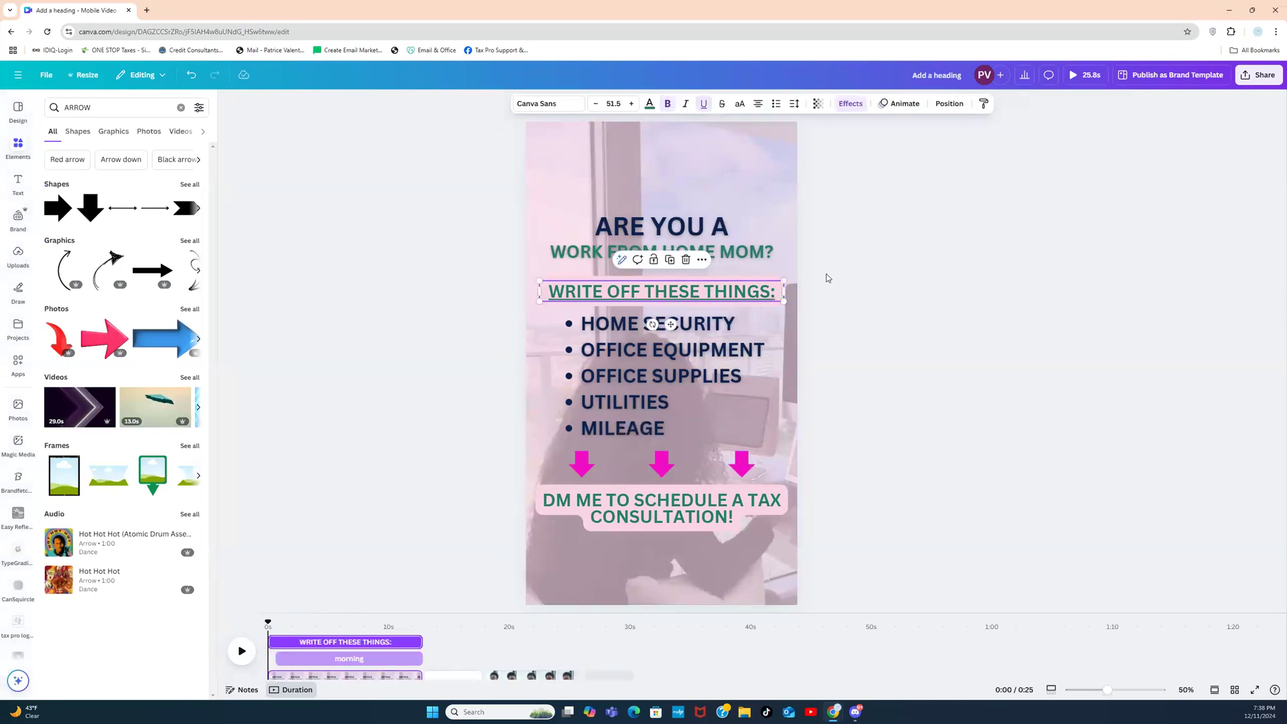
left_click(828, 277)
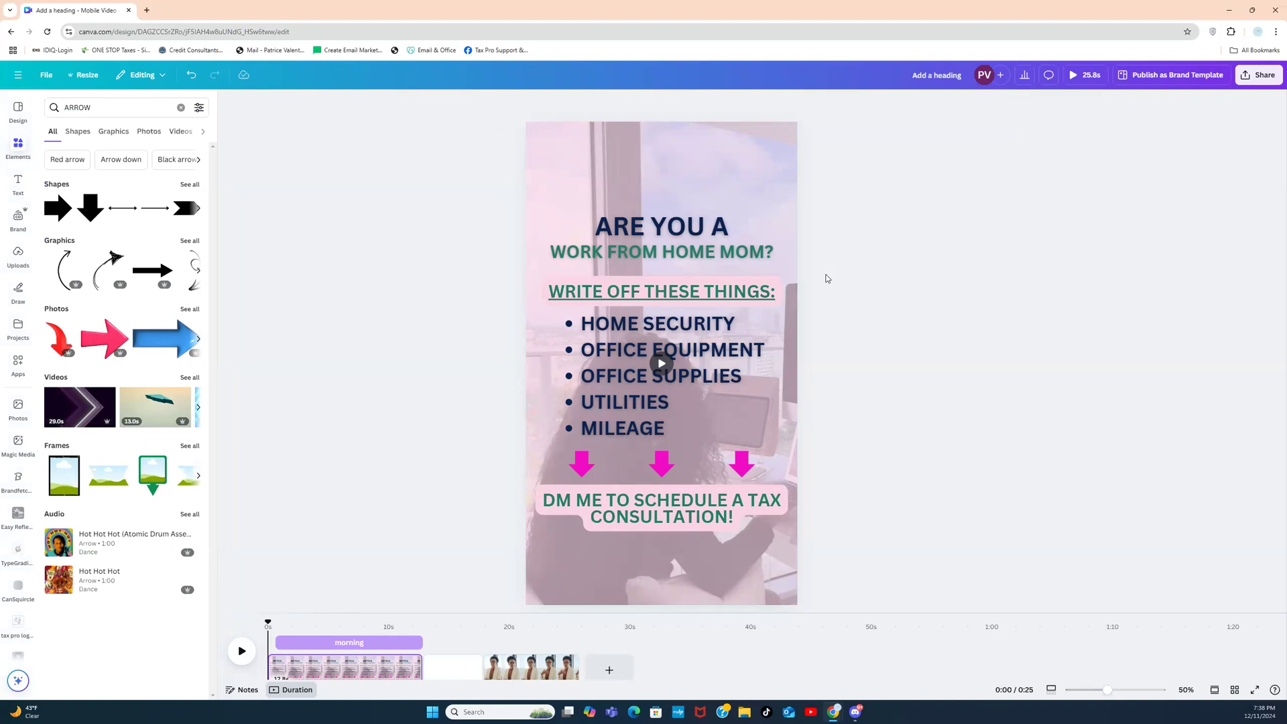
left_click(665, 515)
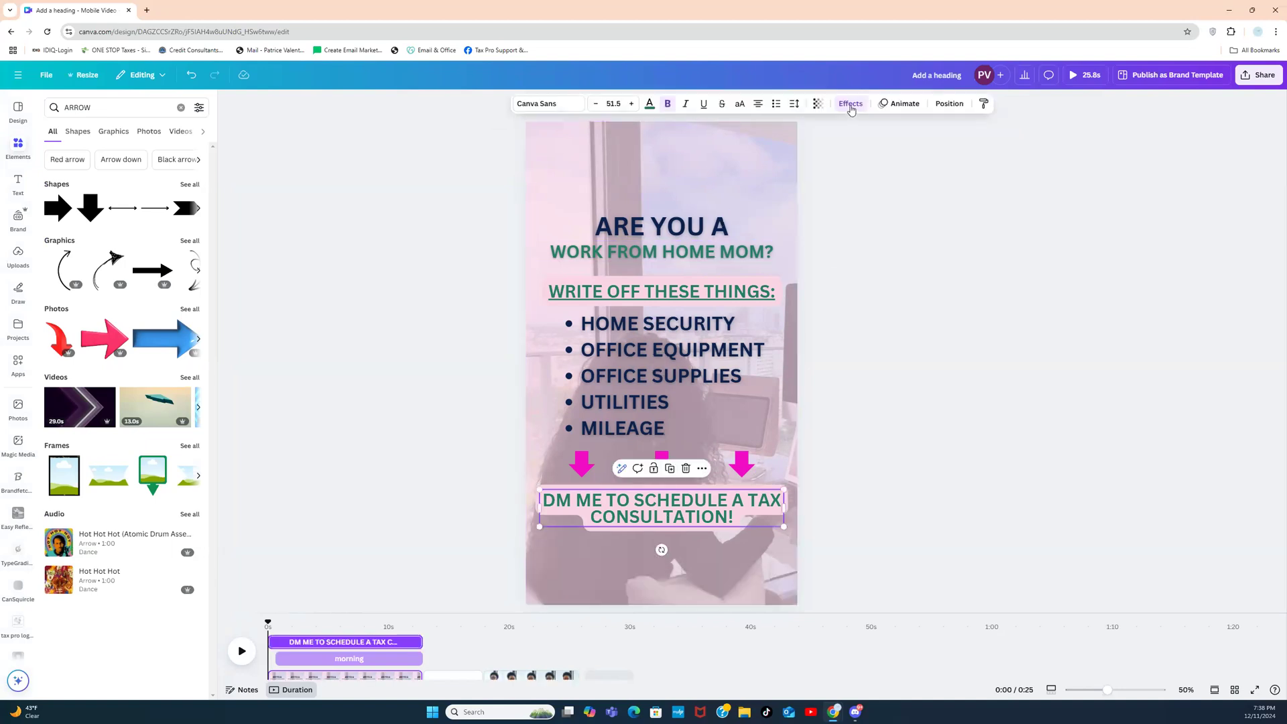
Step: Try Clarify on the DM line, tweaking speed, movement and leftward direction, then switch to Shift
left_click(895, 105)
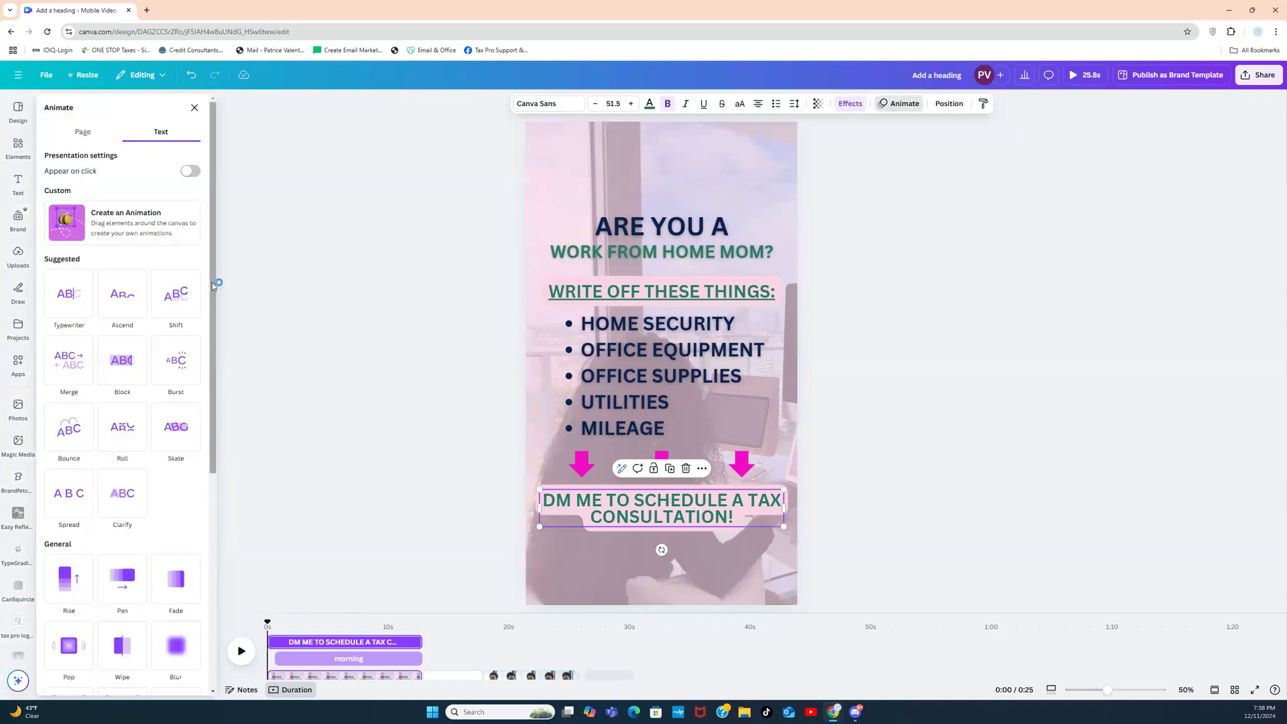
left_click_drag(213, 288, 211, 349)
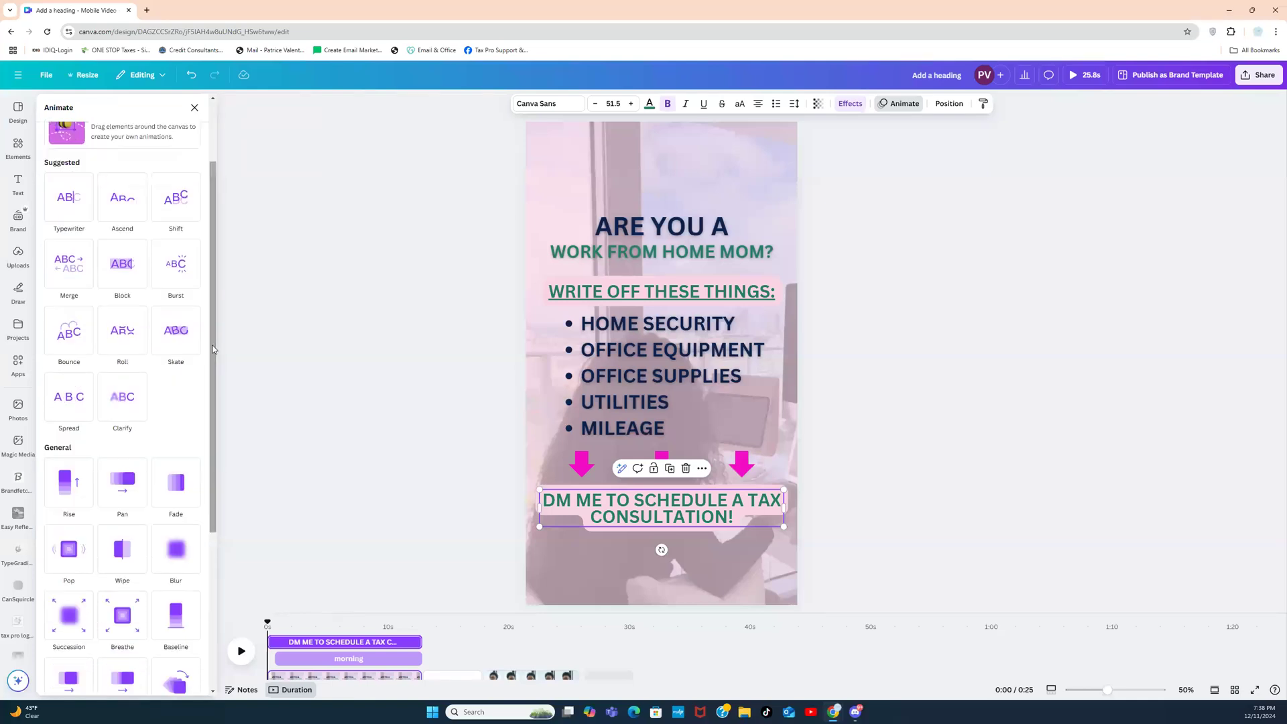
left_click(122, 412)
left_click_drag(118, 519, 223, 511)
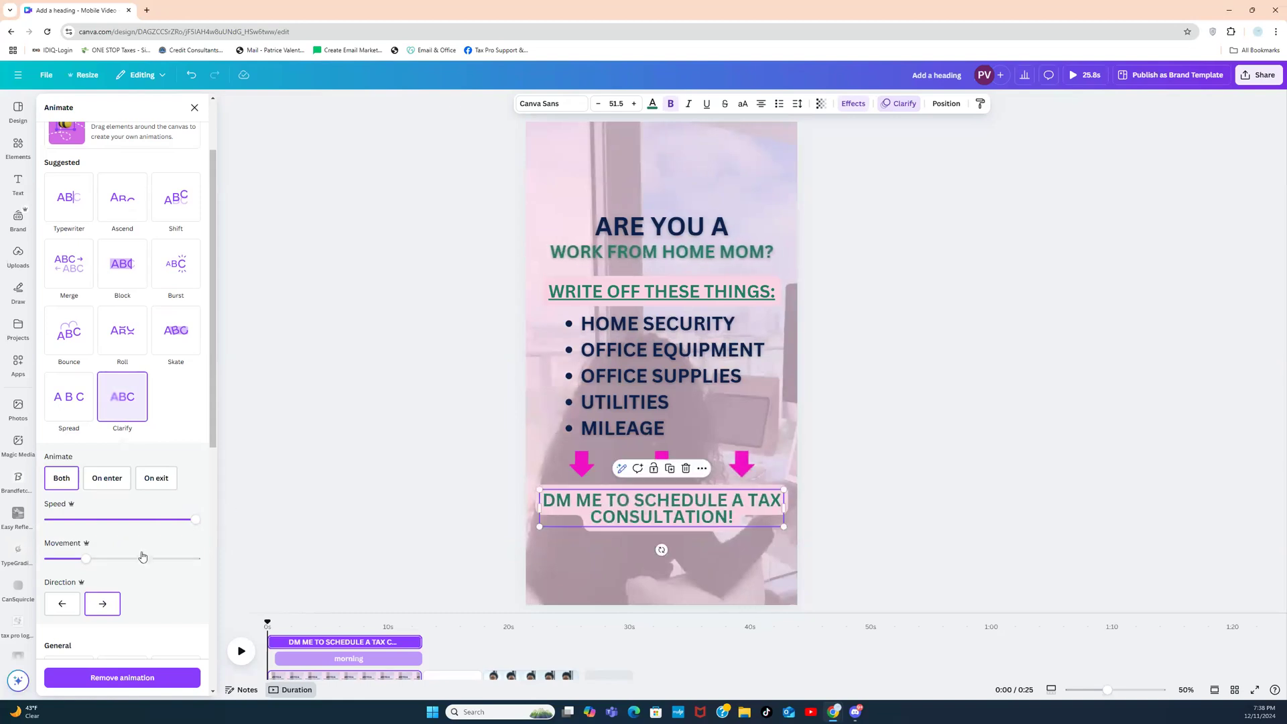
left_click_drag(84, 566, 186, 567)
left_click(54, 609)
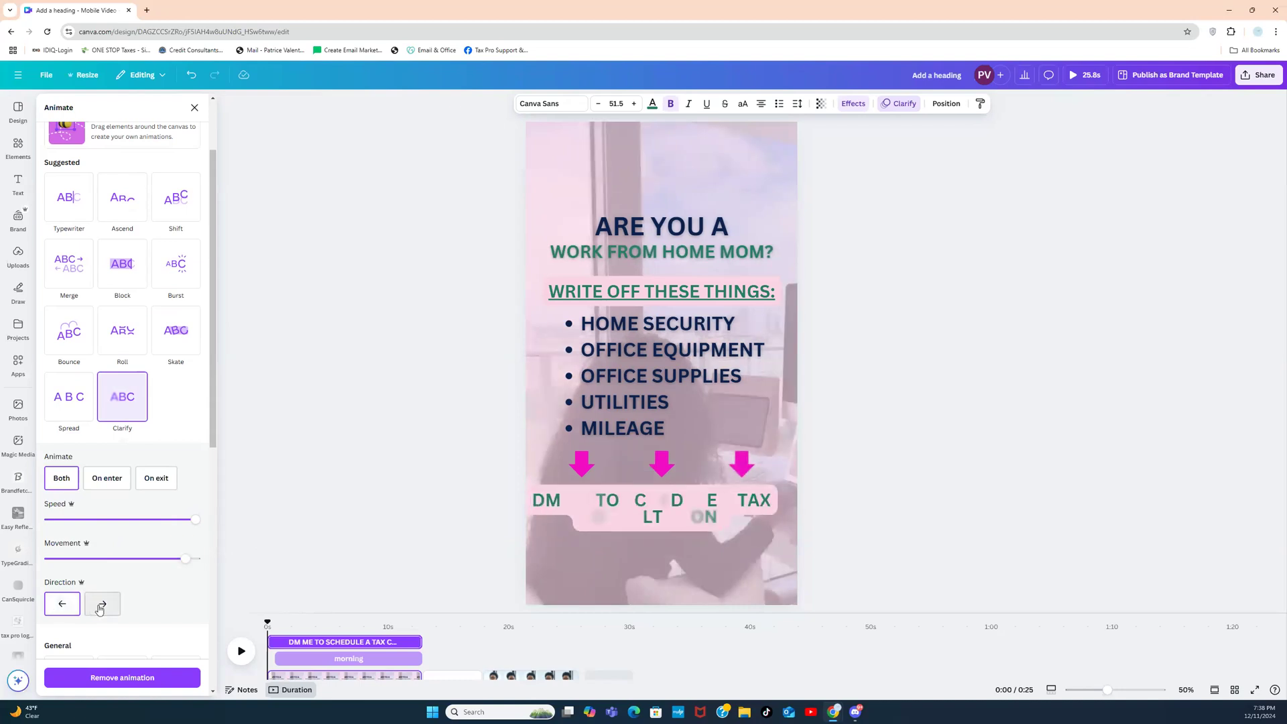
left_click_drag(186, 560, 85, 559)
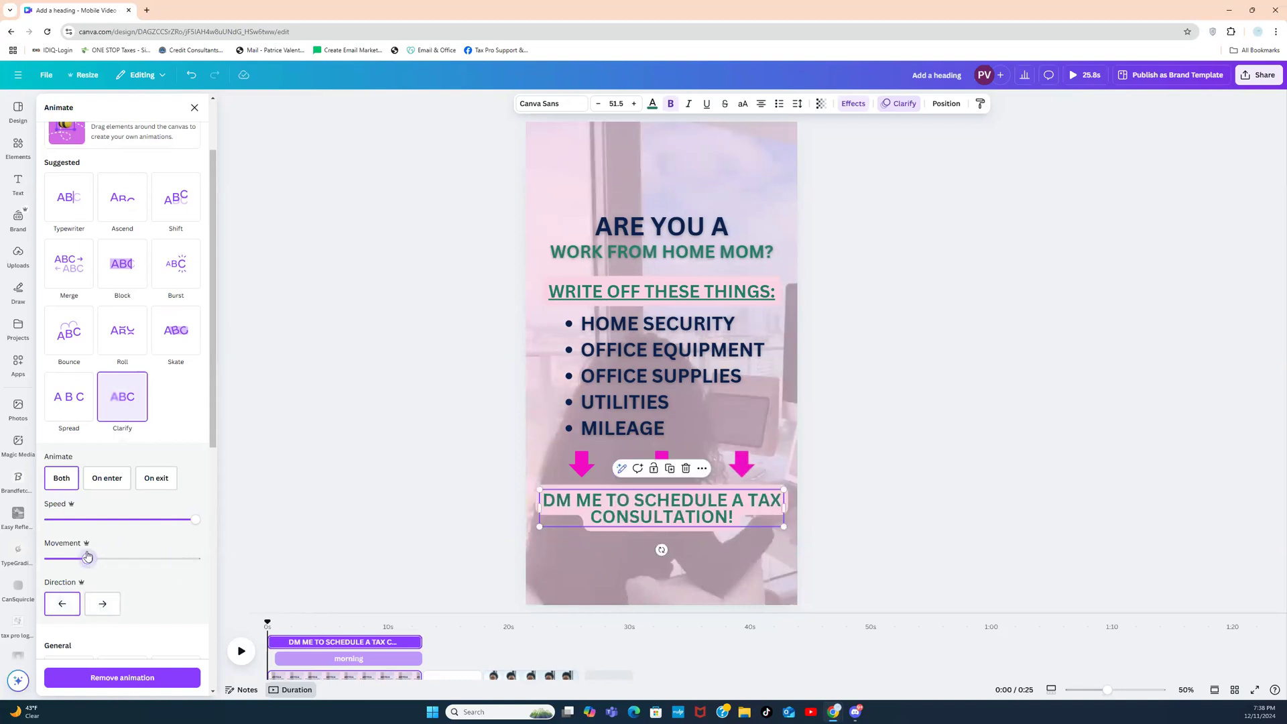
left_click_drag(200, 522, 109, 514)
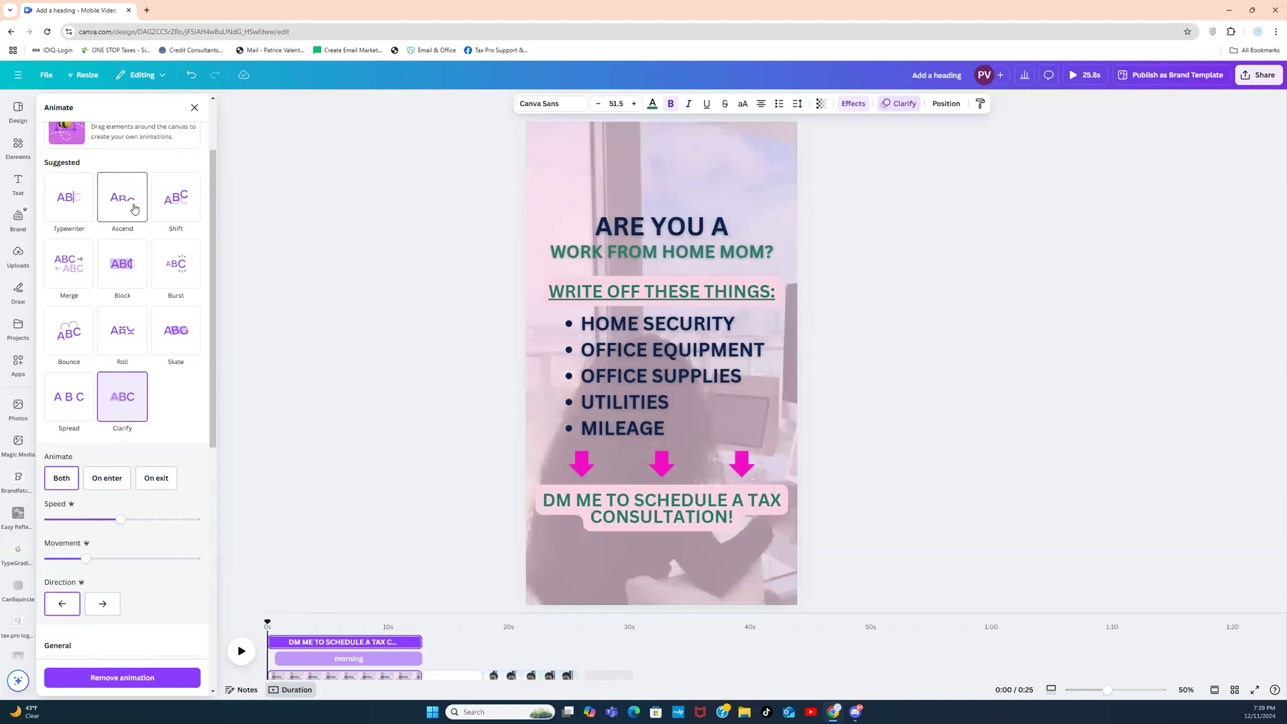
left_click(174, 201)
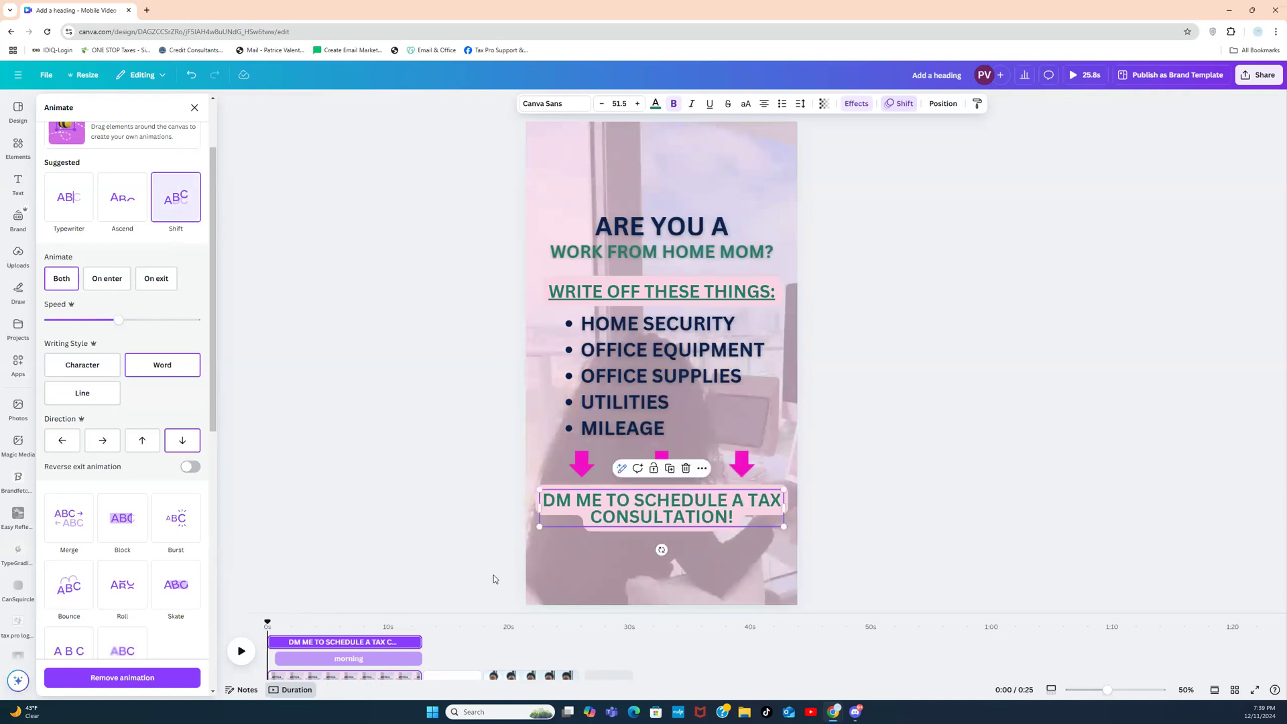
left_click(375, 659)
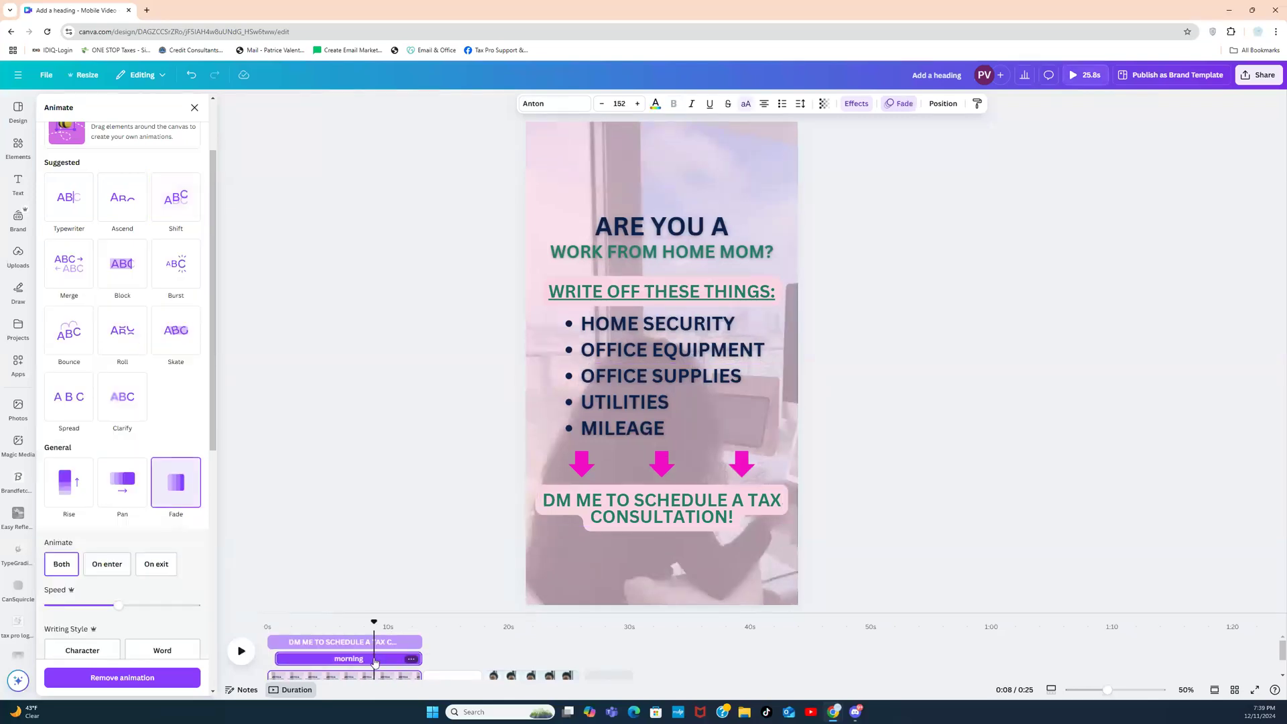
Step: Trim the first page's clip to 8.0s, bringing the video to 21.0s total
left_click(375, 662)
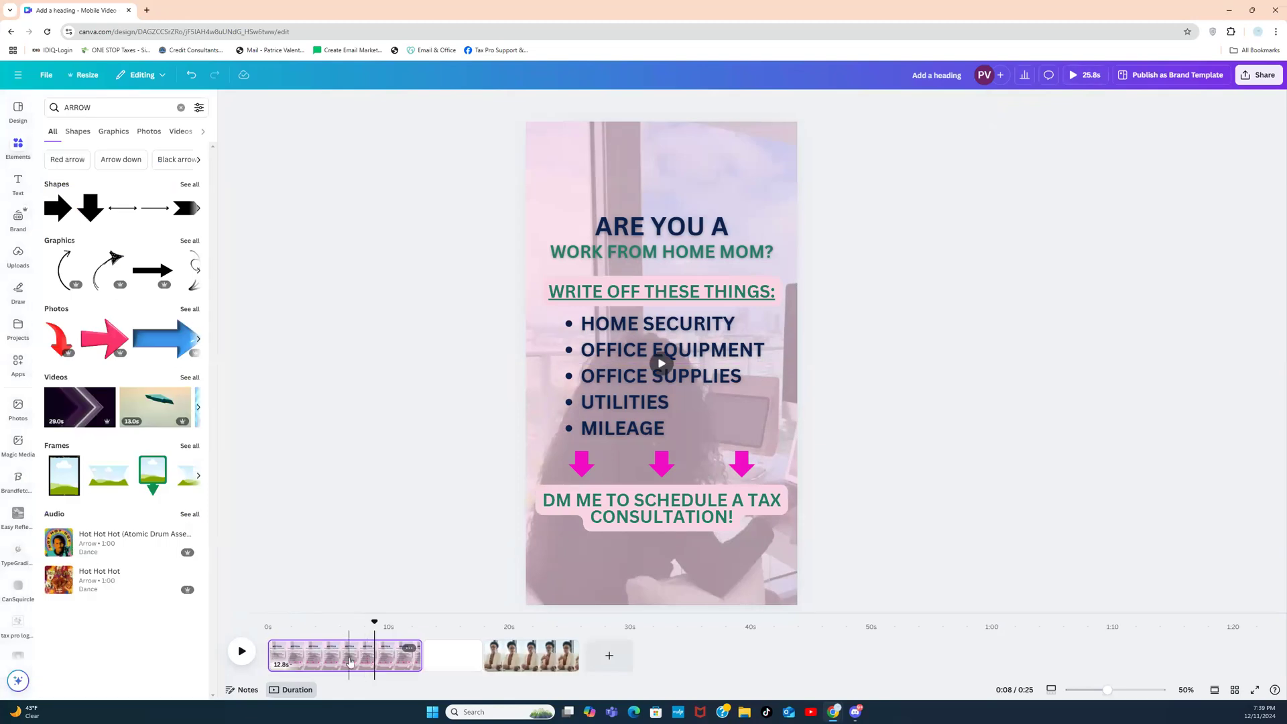
left_click(349, 662)
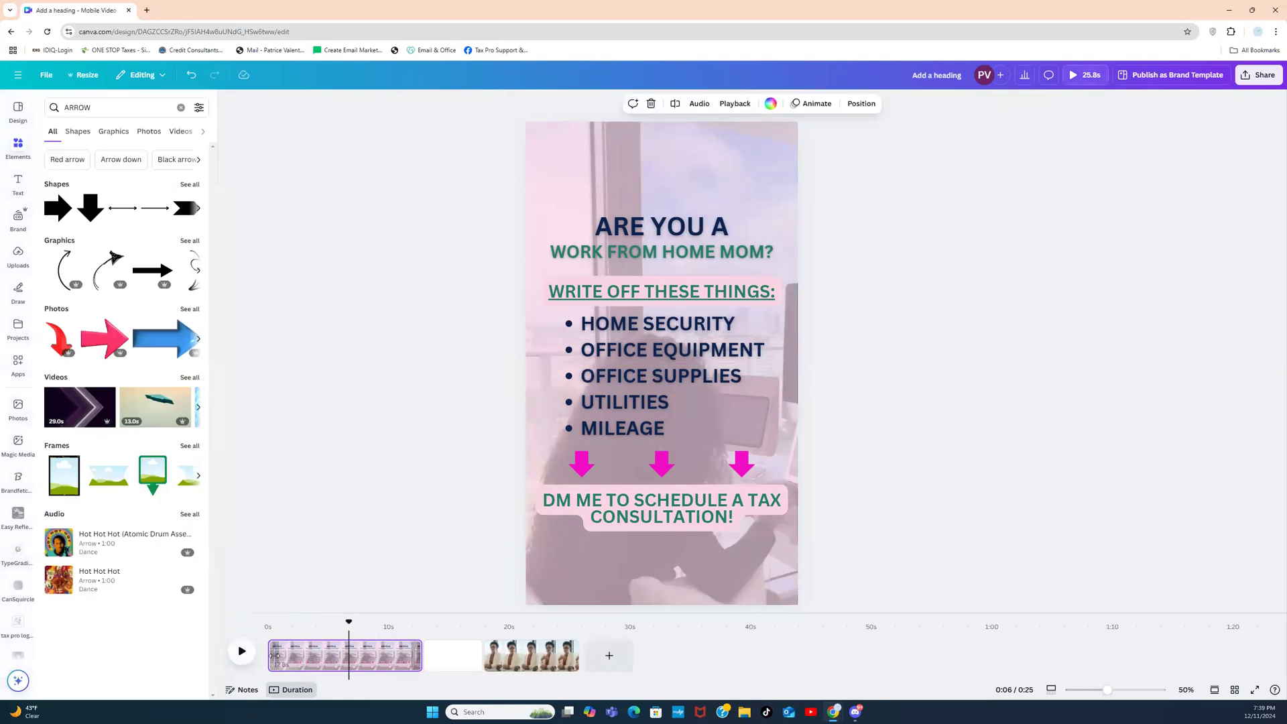
left_click(270, 660)
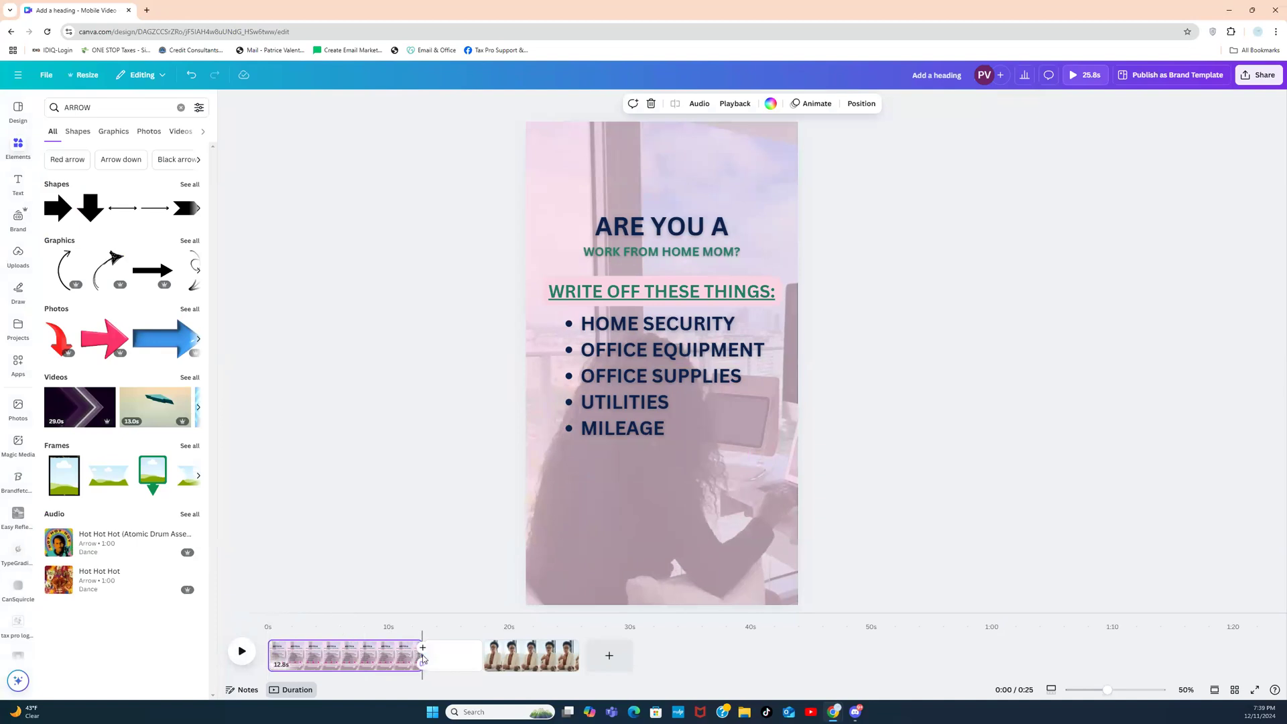
left_click(379, 656)
left_click(422, 659)
left_click(416, 657)
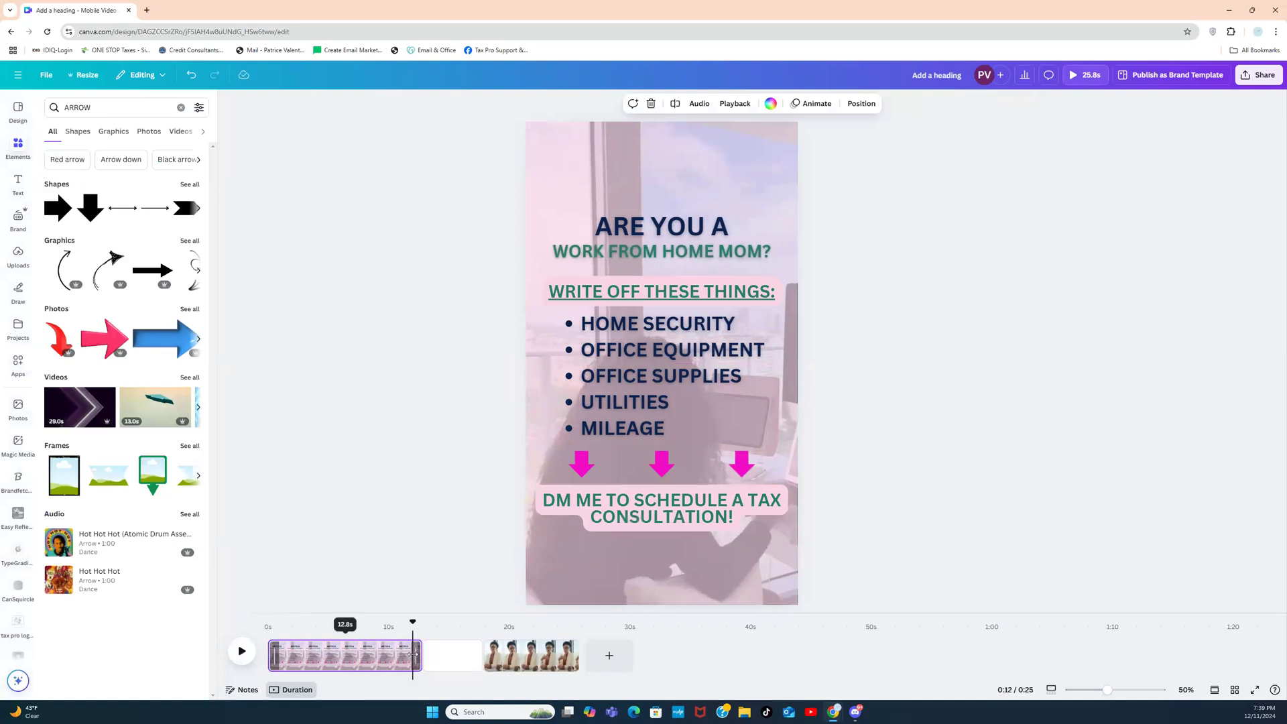
left_click(413, 655)
left_click_drag(416, 655, 356, 643)
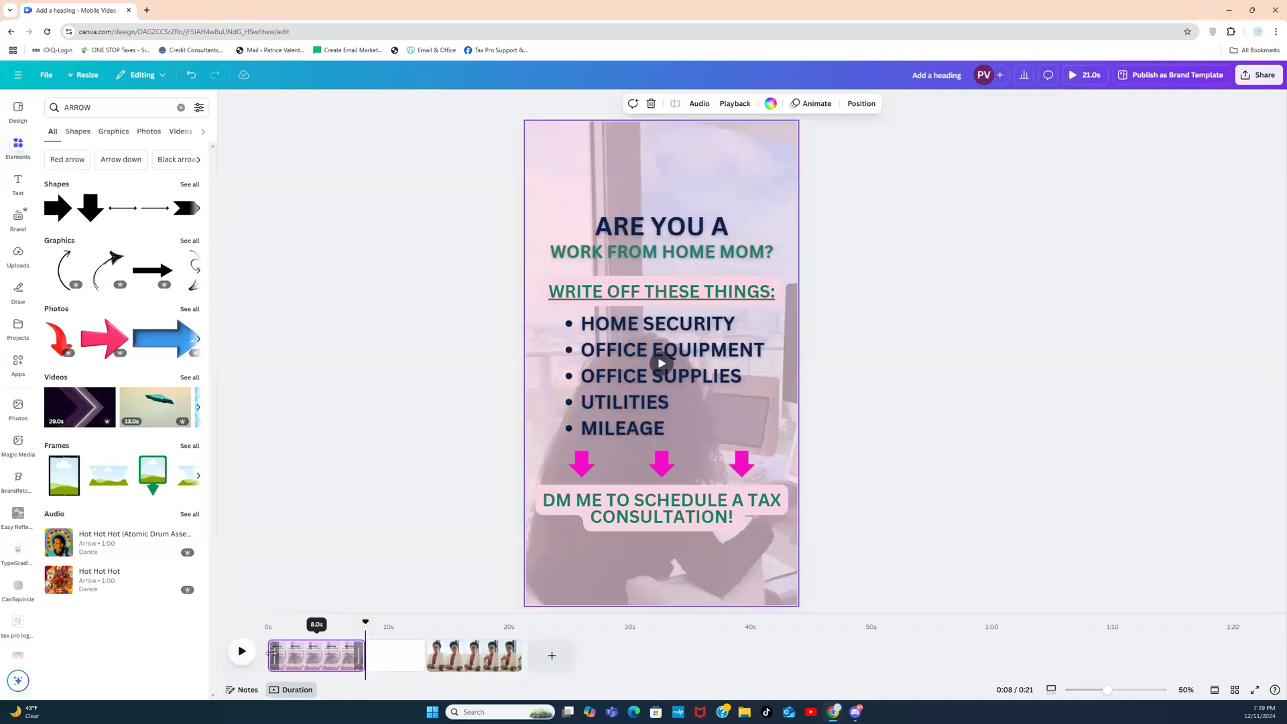
Step: Play back the shortened first page, then show its Audio settings with video volume at 100
left_click(271, 653)
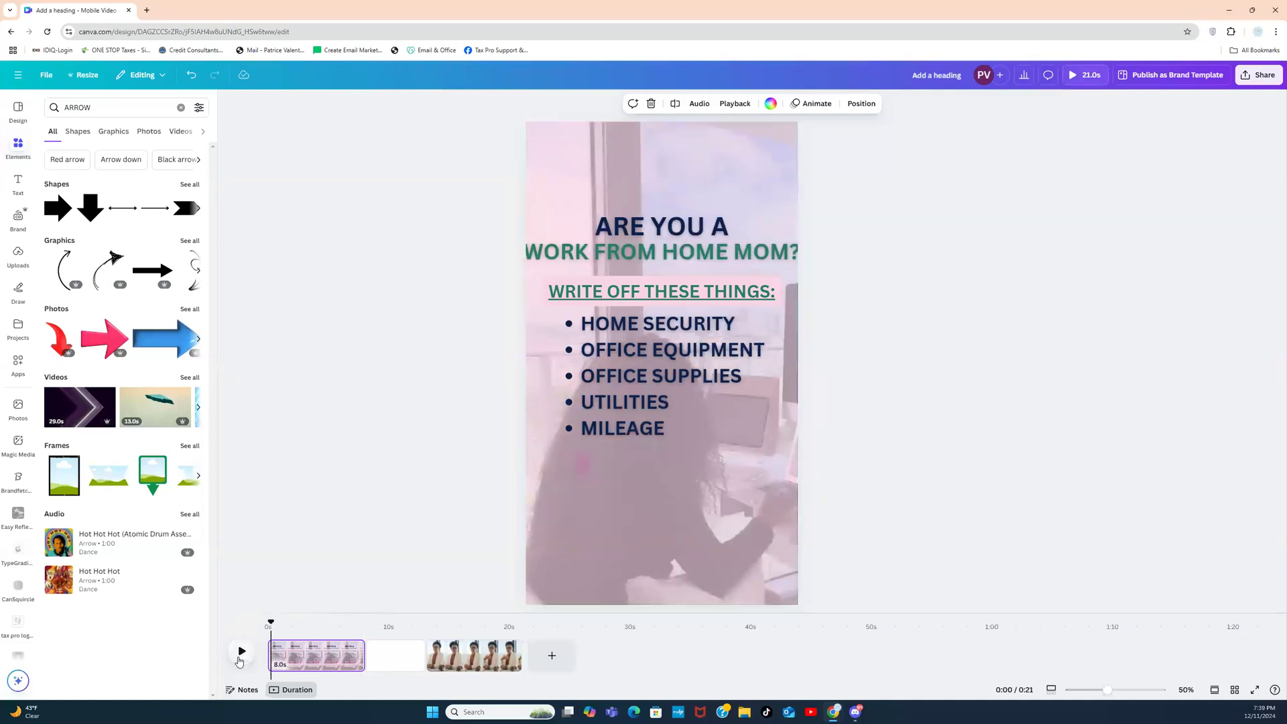
left_click(239, 659)
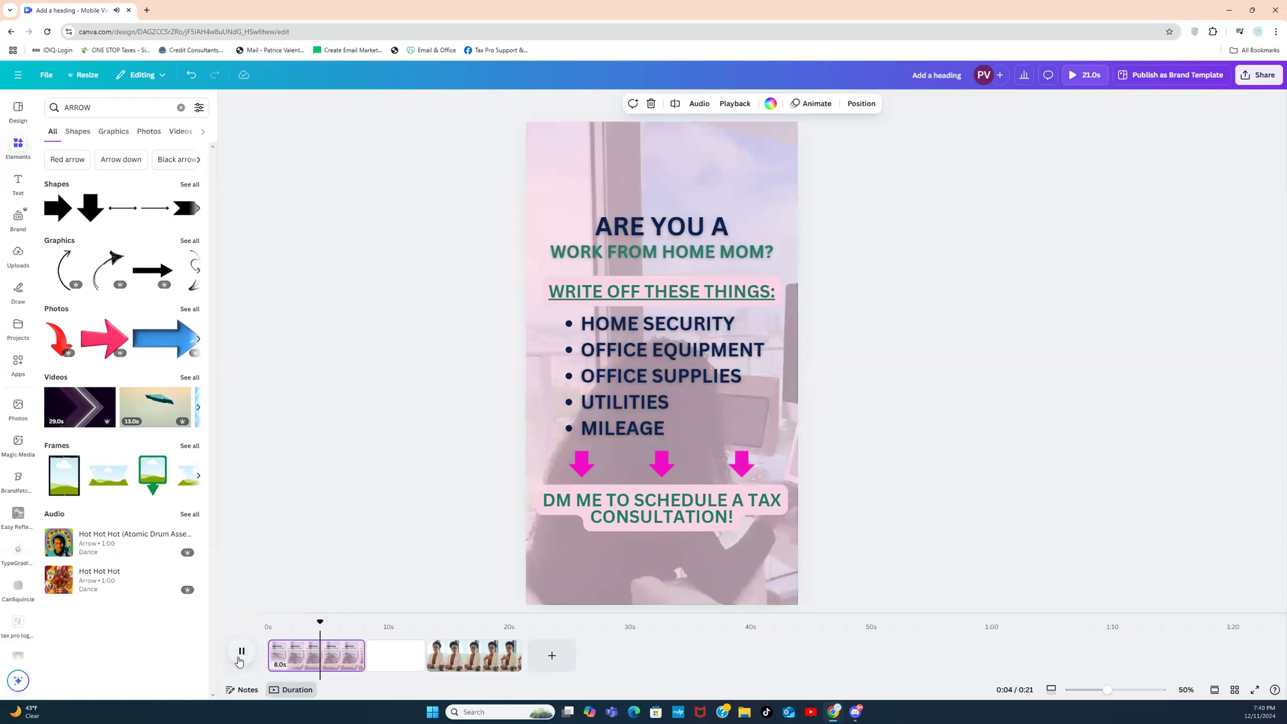
left_click(239, 660)
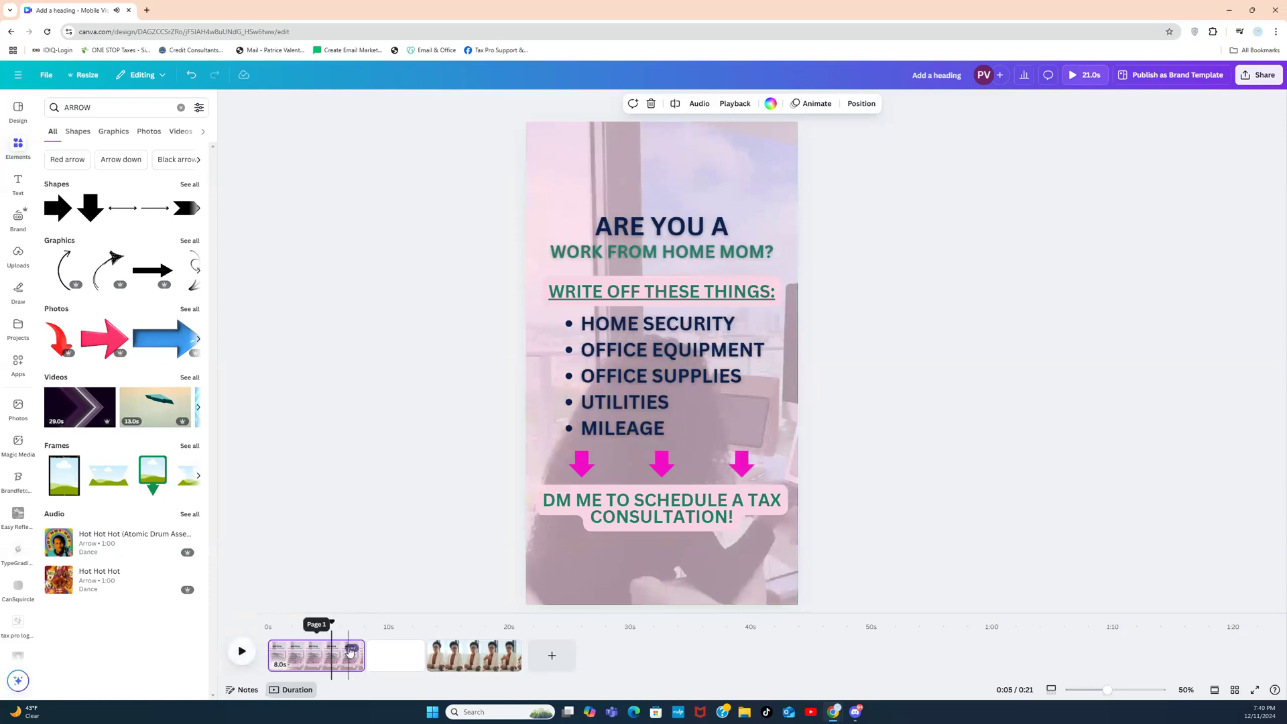
left_click(351, 650)
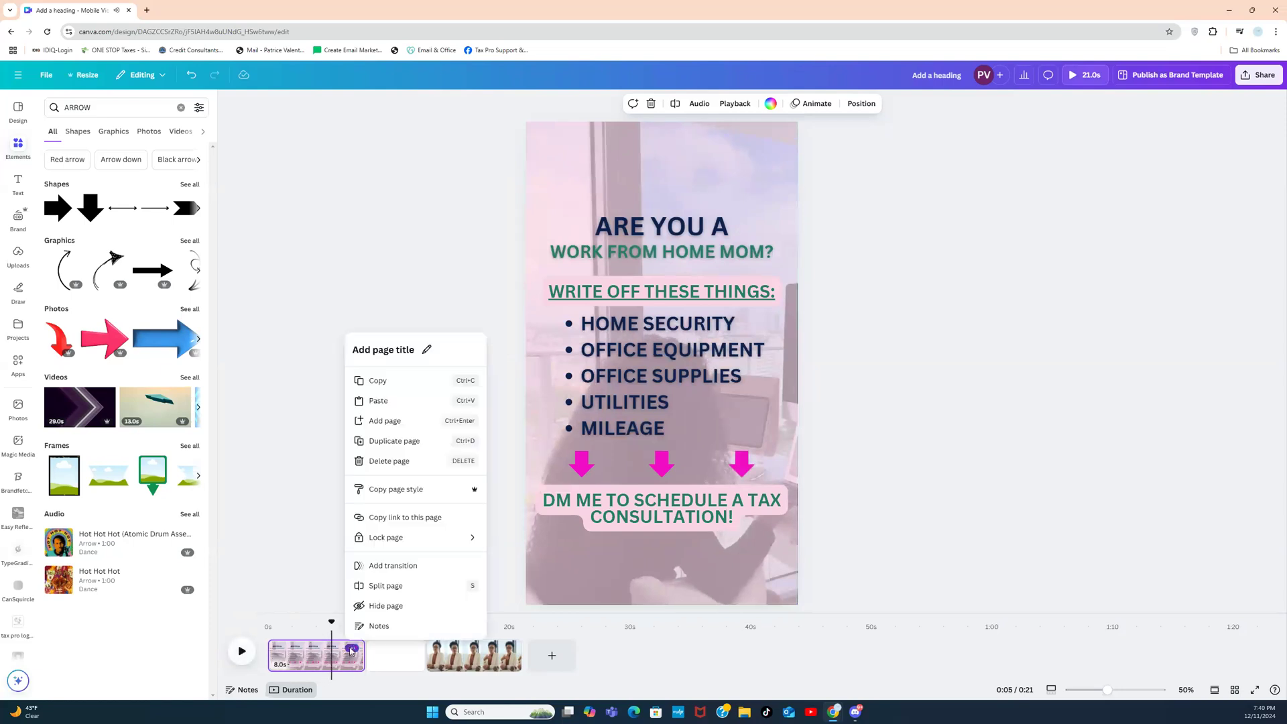
left_click(309, 660)
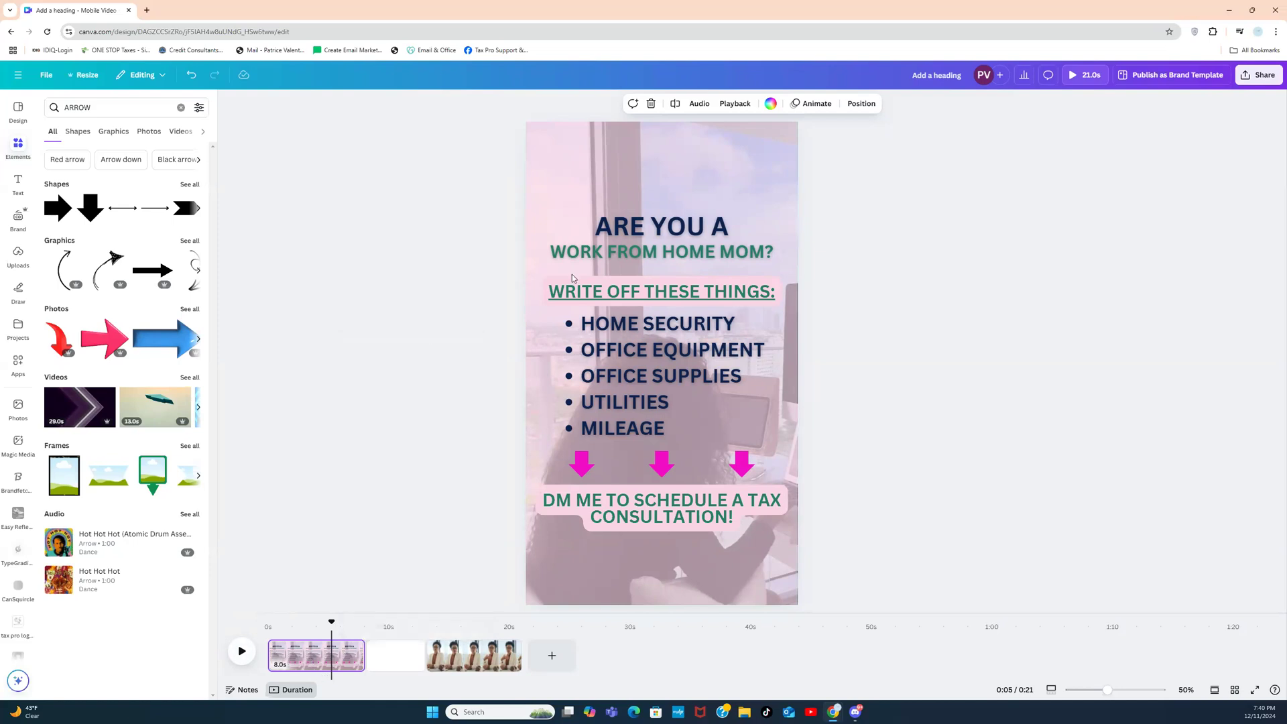
left_click(699, 103)
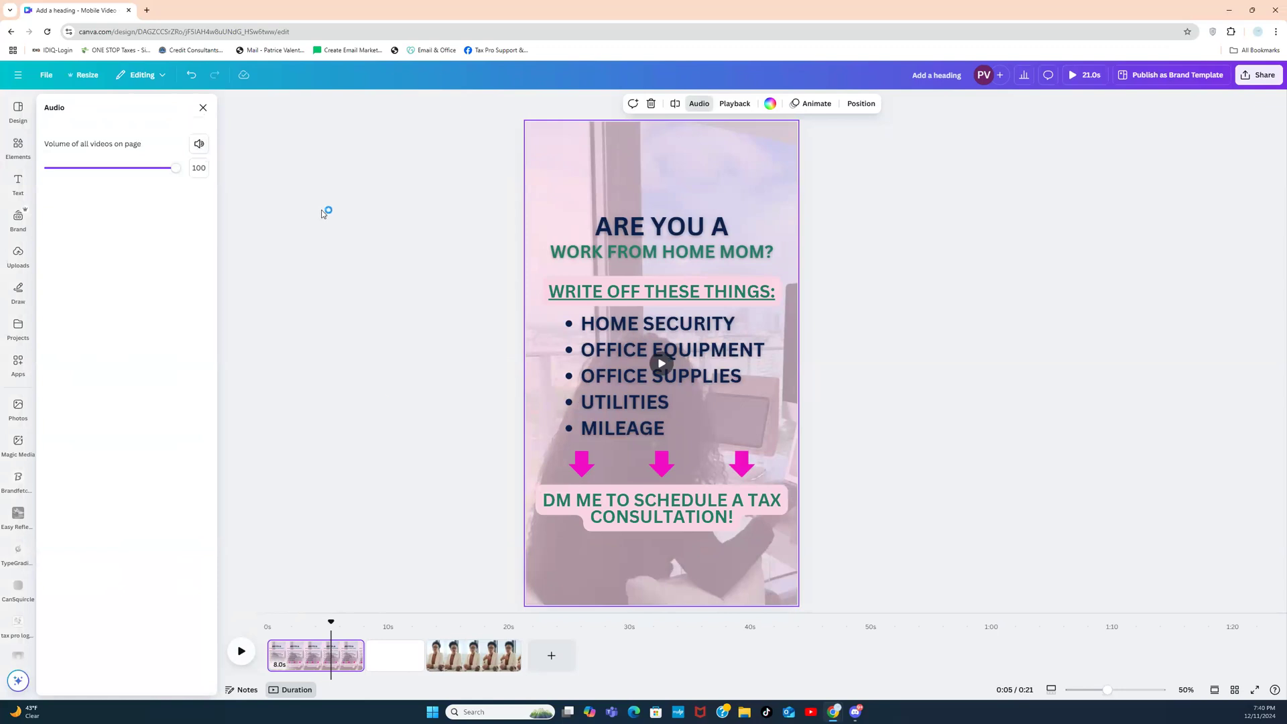
Step: Select the background video and extract its sound onto a separate audio track
left_click(530, 392)
left_click_drag(540, 390, 563, 390)
left_click(534, 395)
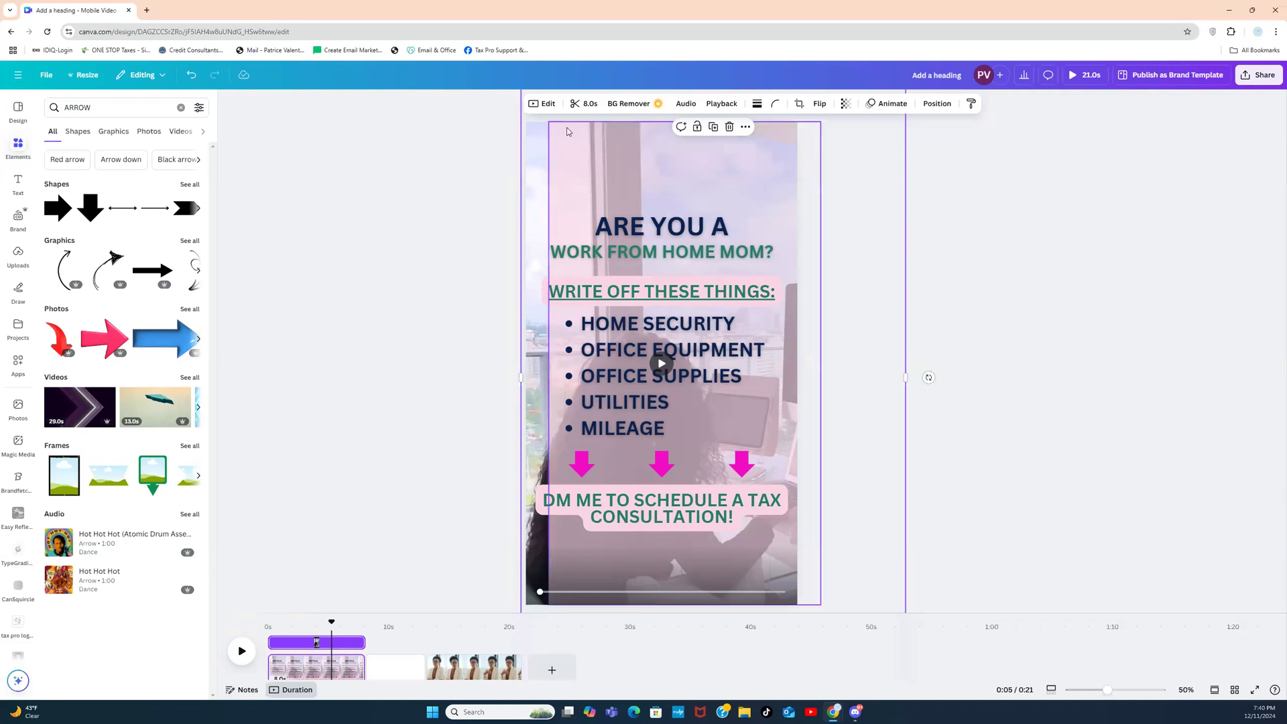
left_click(686, 105)
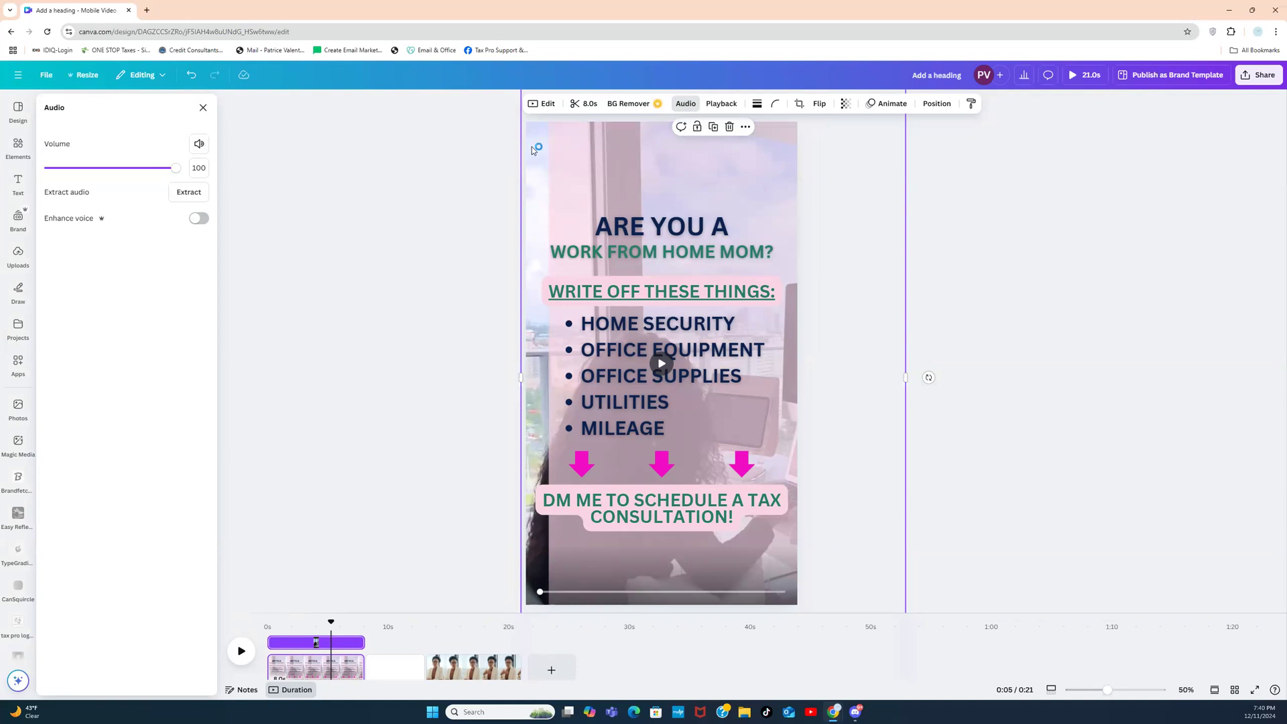
left_click(200, 194)
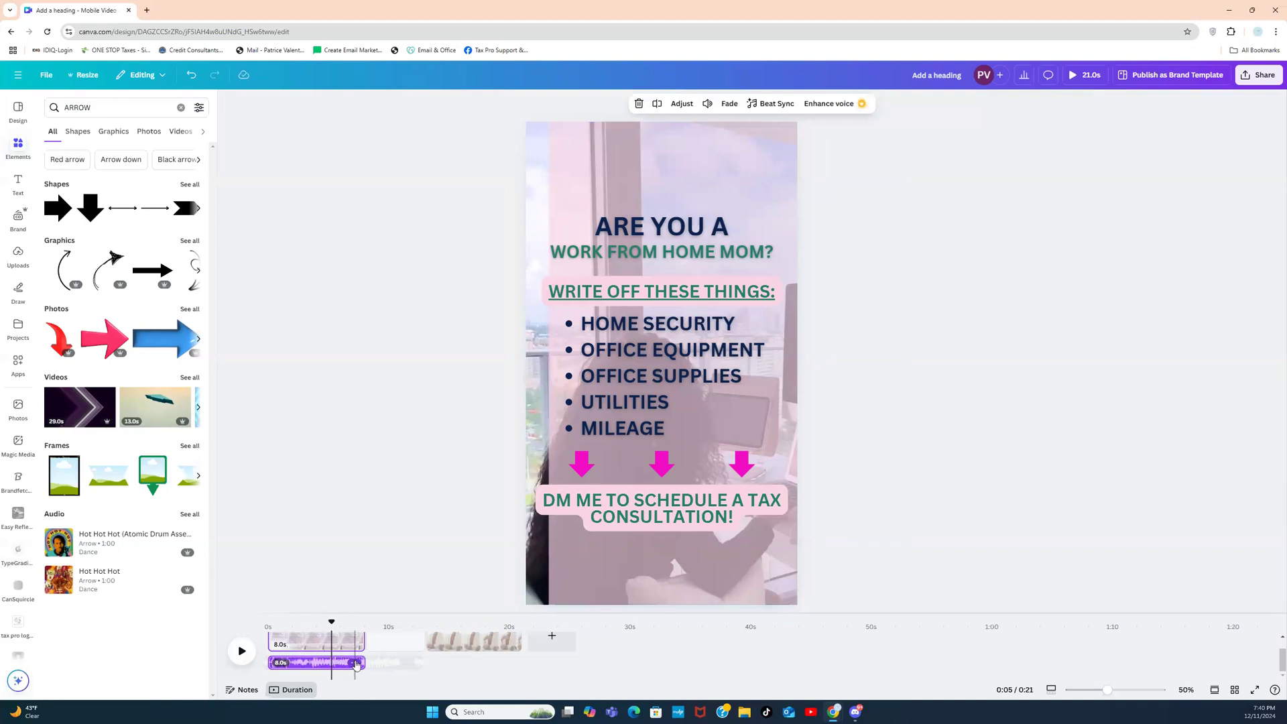
Step: Delete the extracted audio track and drag the background video back into alignment with the page
left_click(356, 664)
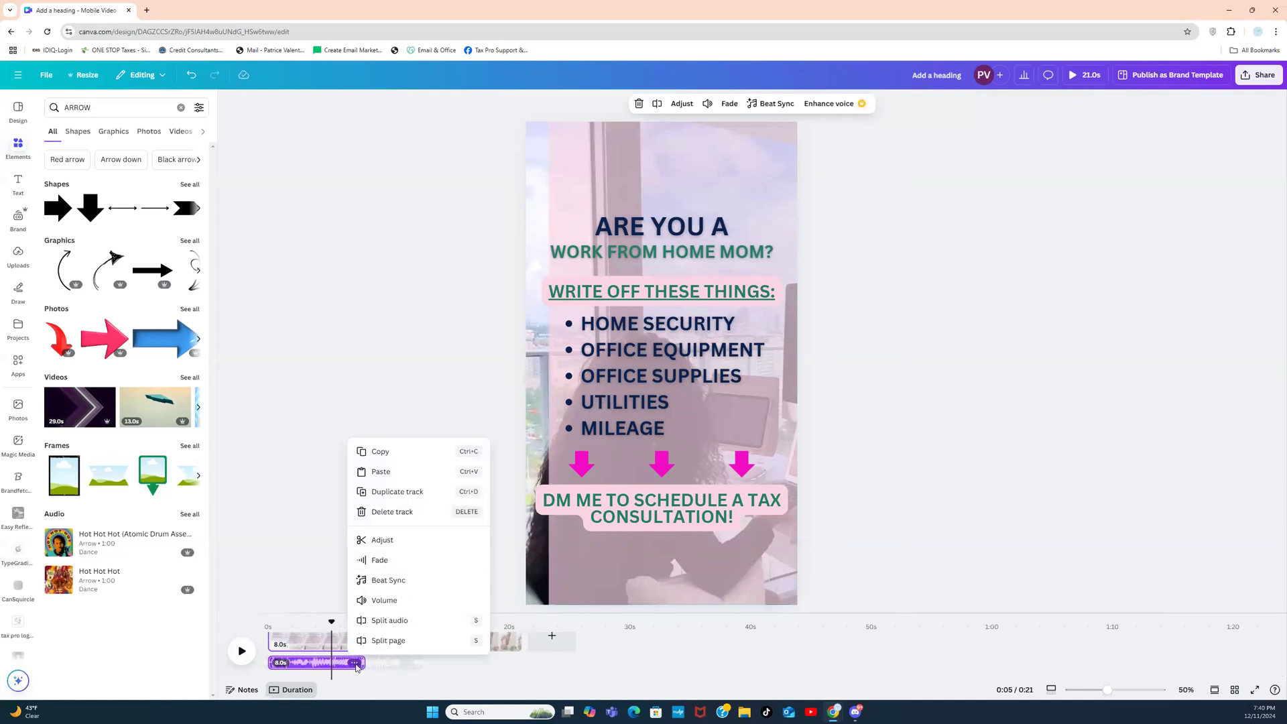
left_click(408, 512)
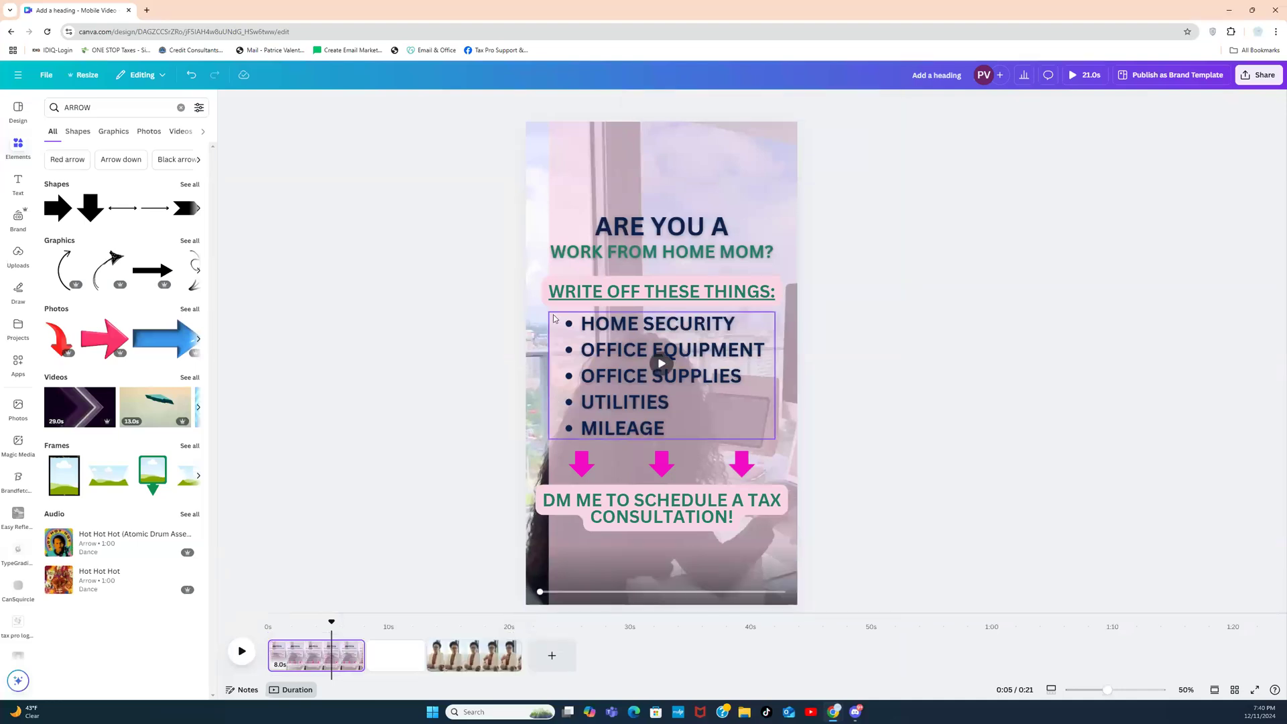
left_click_drag(578, 183, 556, 180)
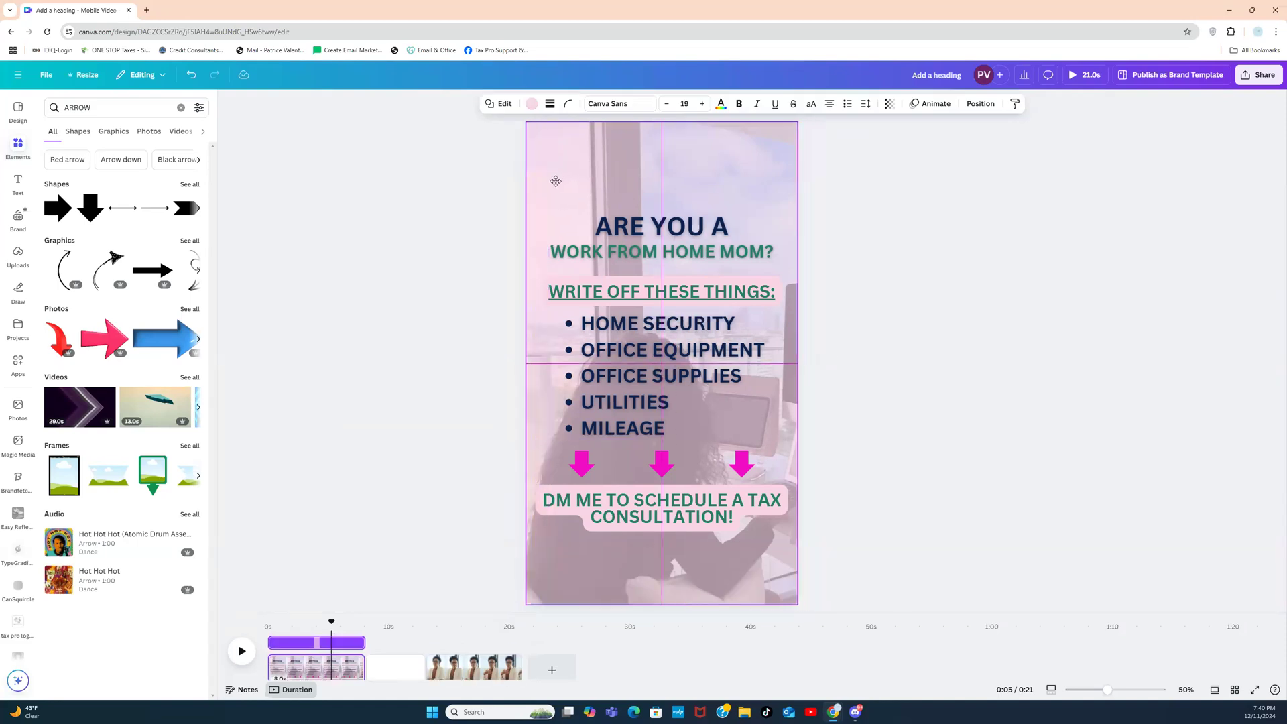
left_click(405, 270)
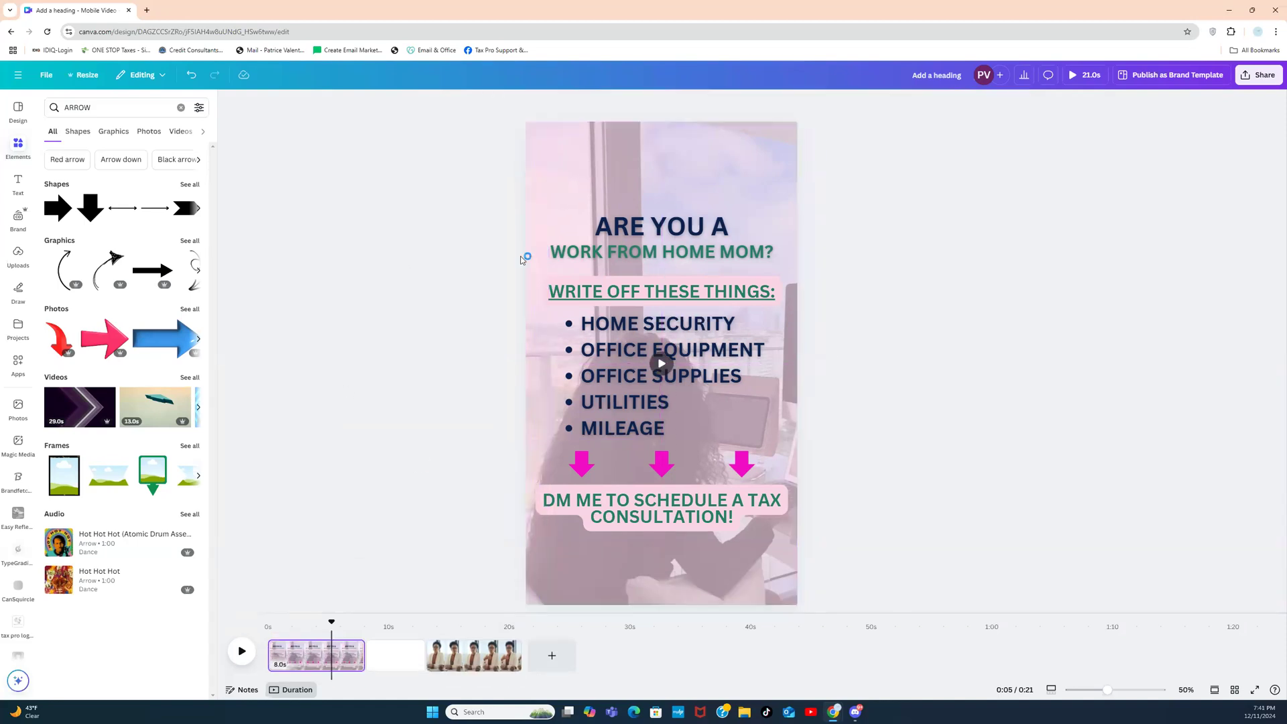
left_click(551, 171)
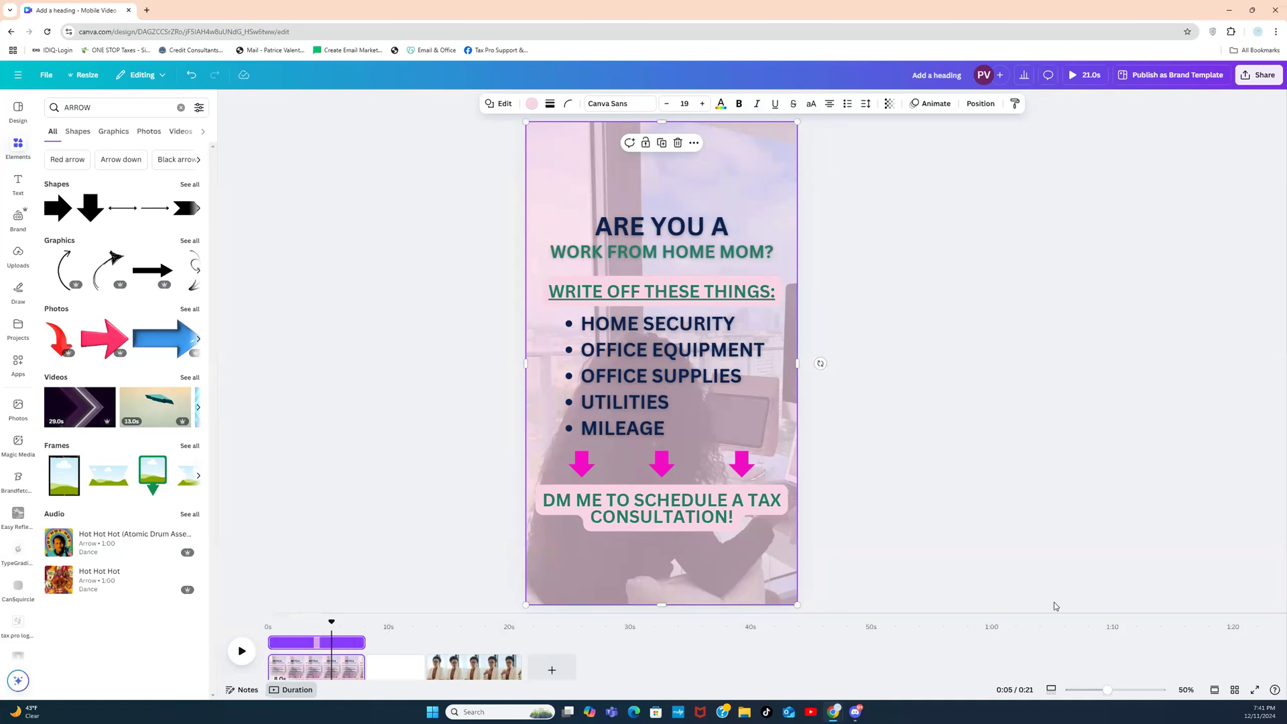
left_click_drag(1283, 654, 1284, 679)
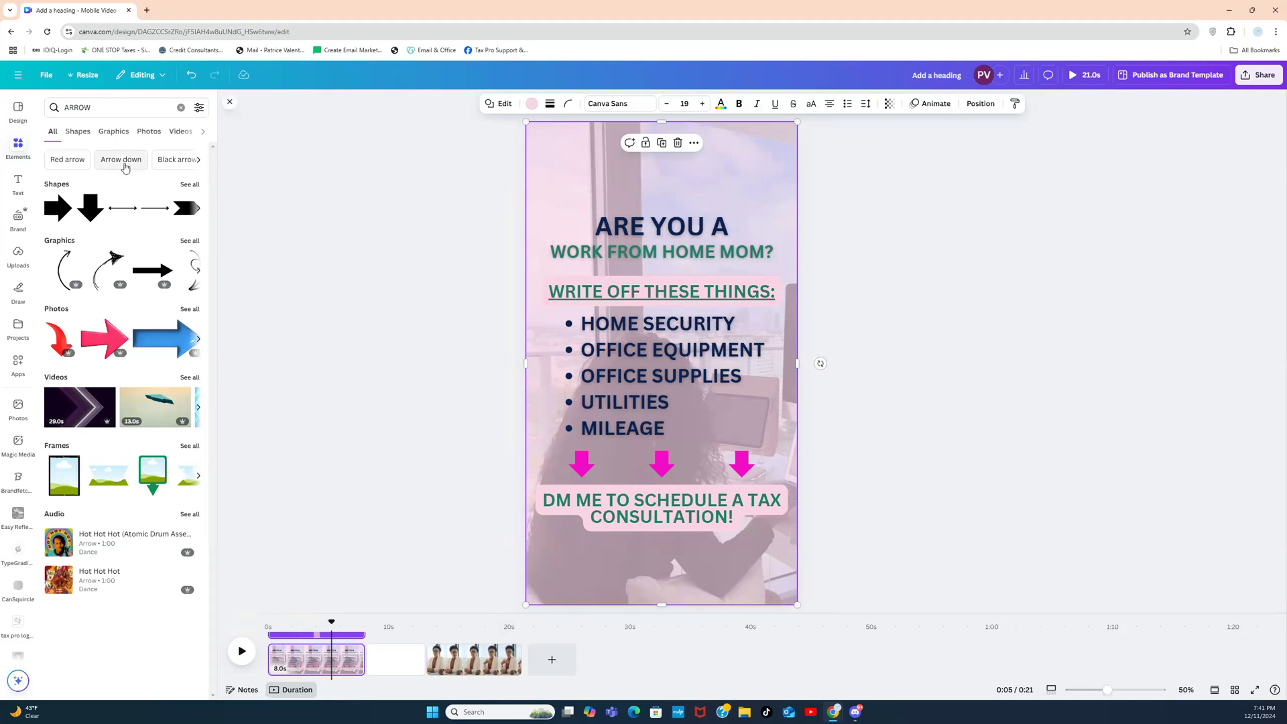
left_click(181, 109)
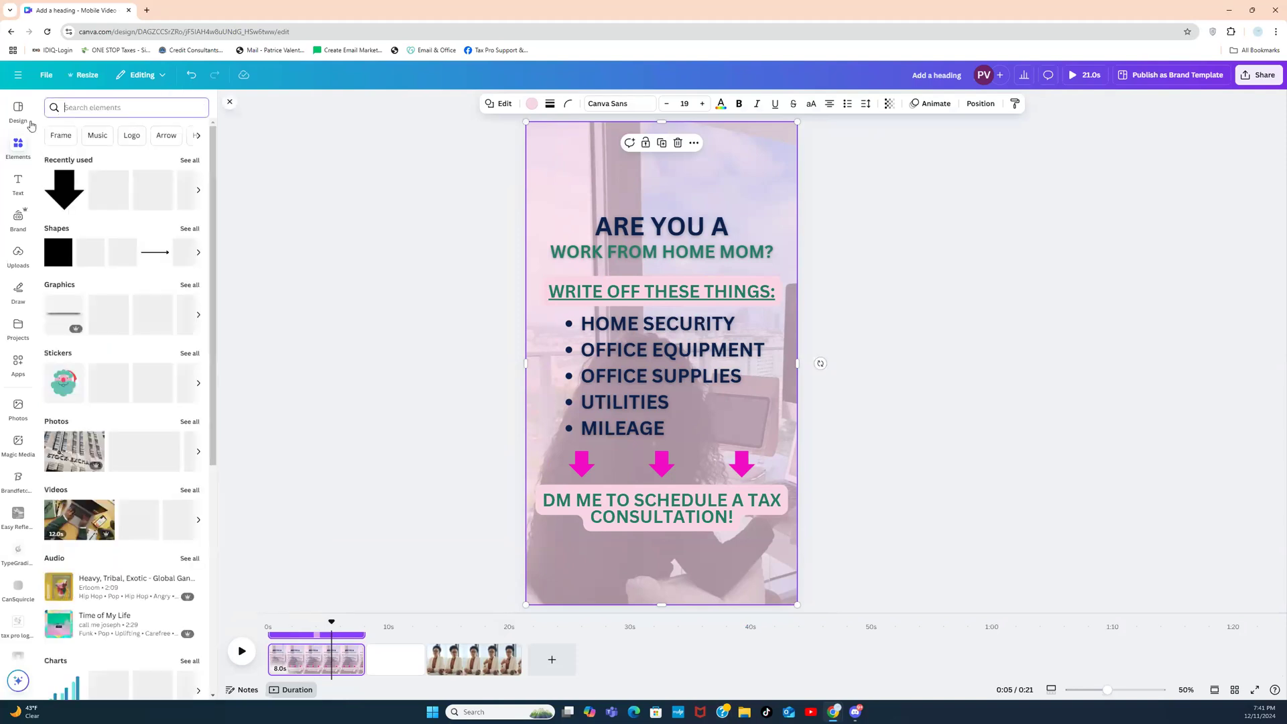
scroll(19, 352, "down", 4)
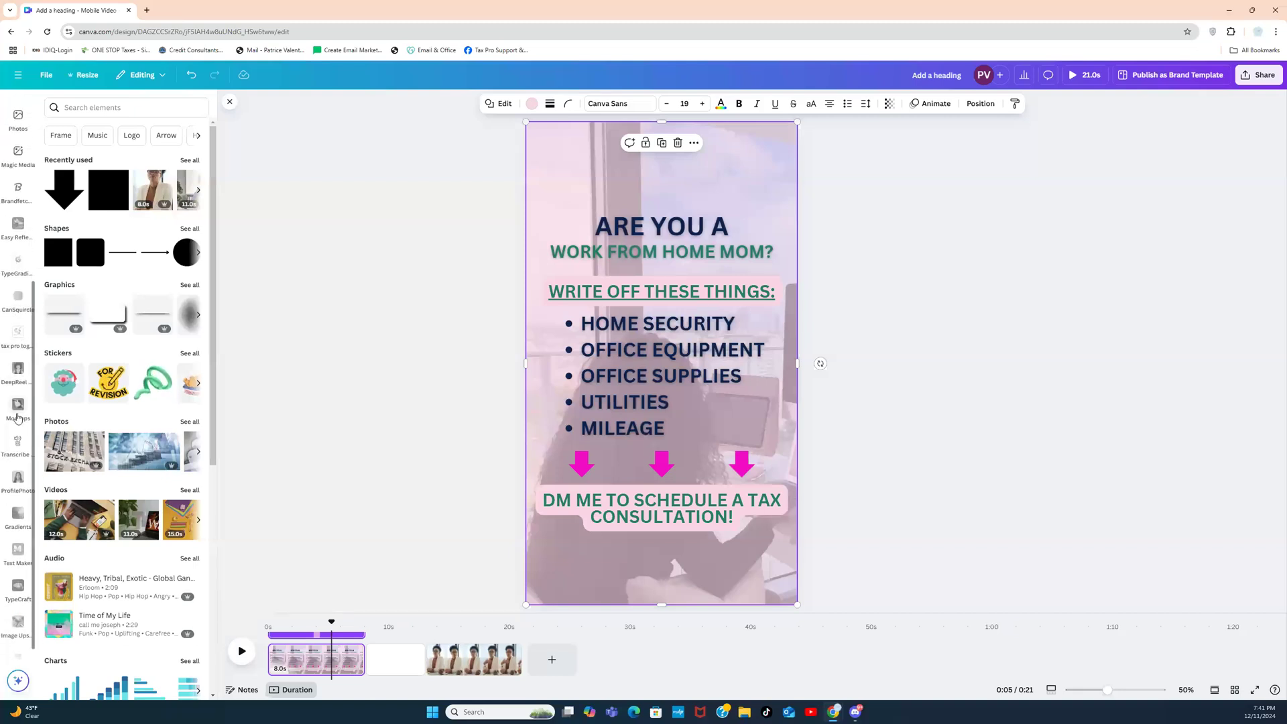
scroll(20, 362, "down", 1)
scroll(20, 281, "up", 1)
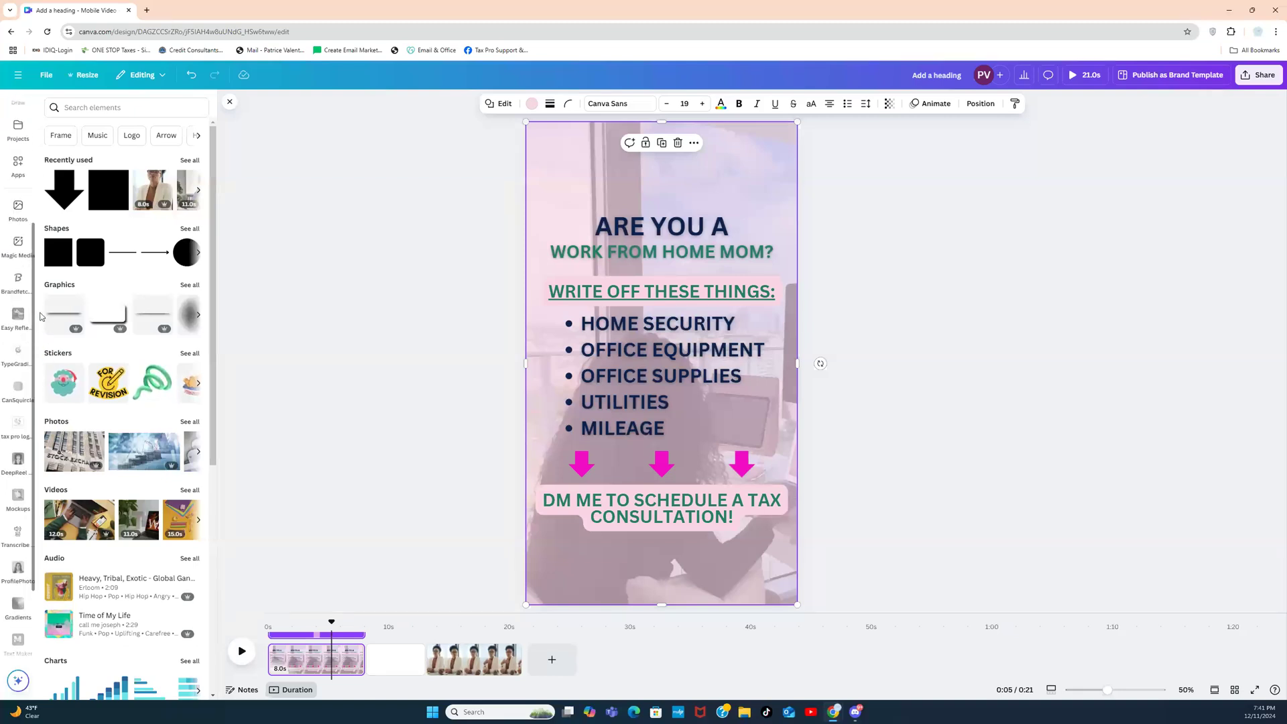
left_click(19, 169)
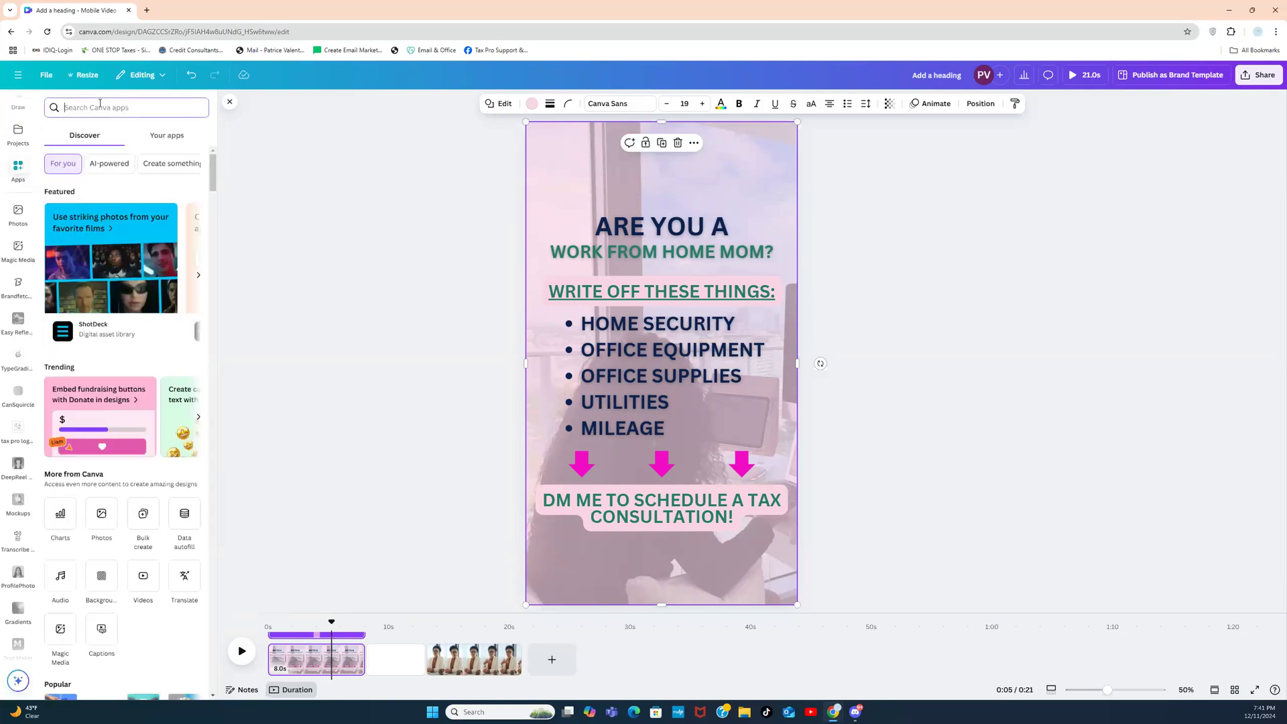
type("AUDIO")
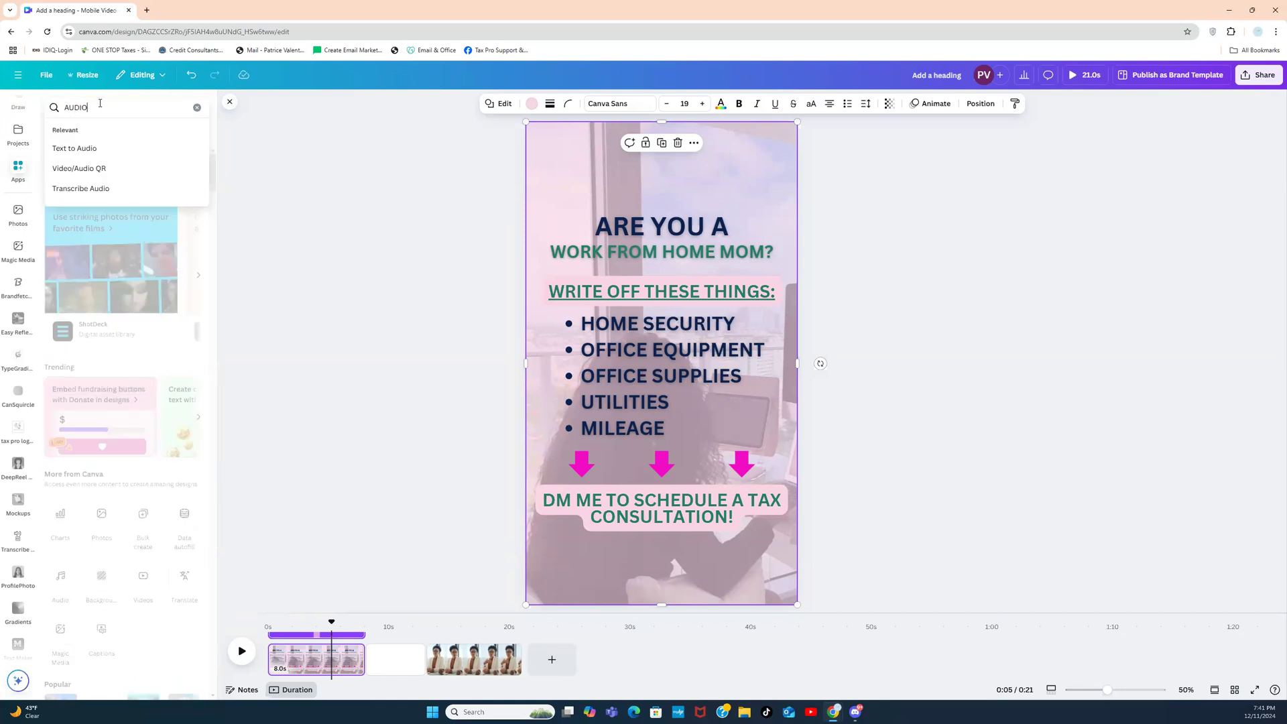
key("Return")
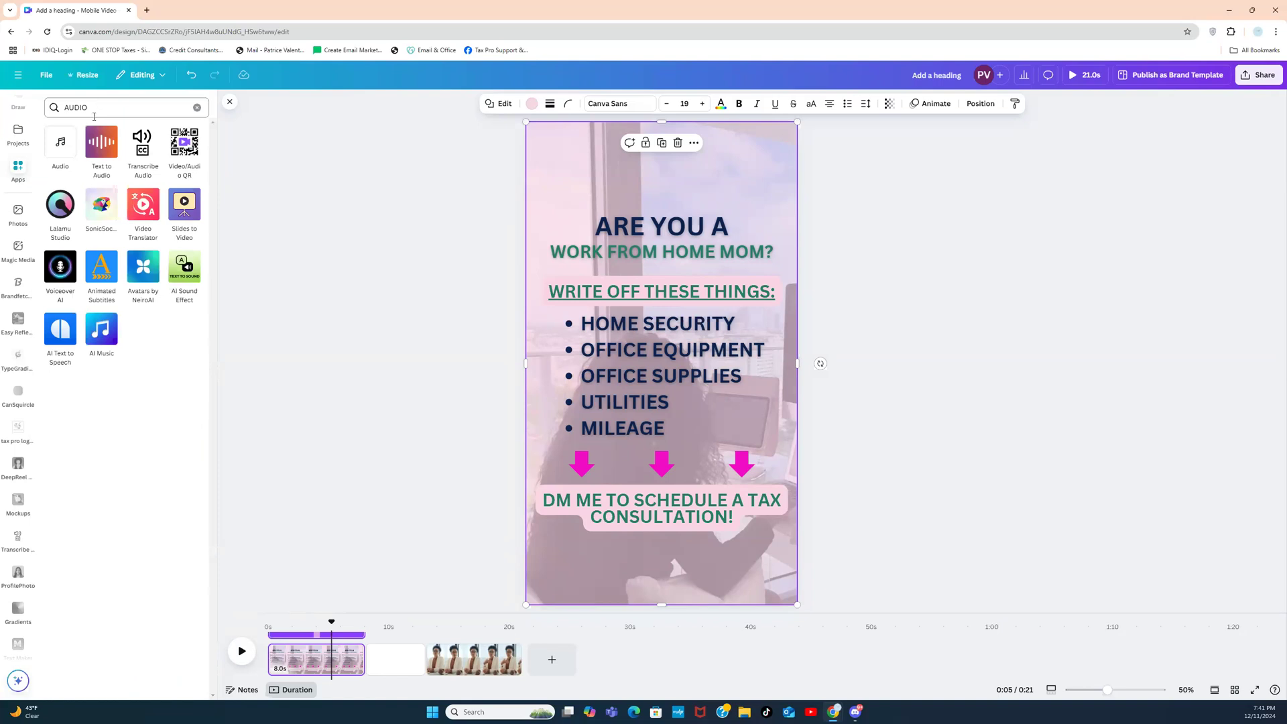
left_click(71, 150)
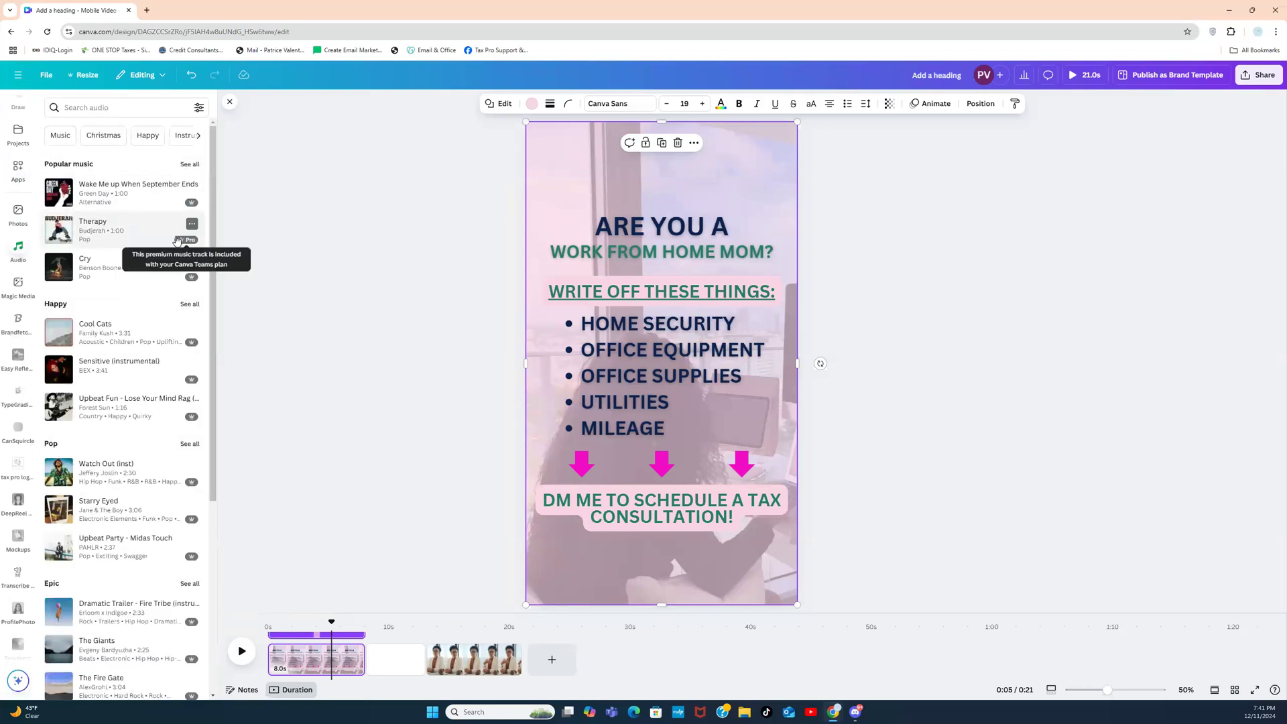
left_click_drag(214, 201, 201, 311)
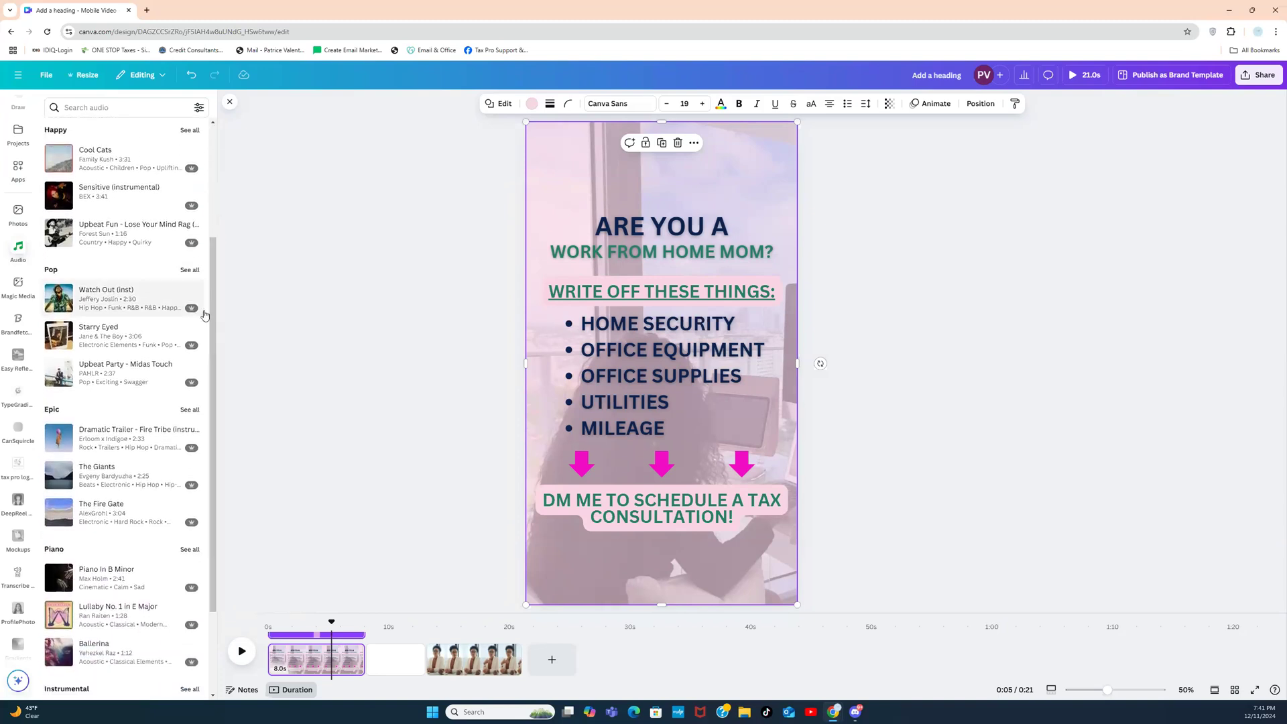
left_click(59, 302)
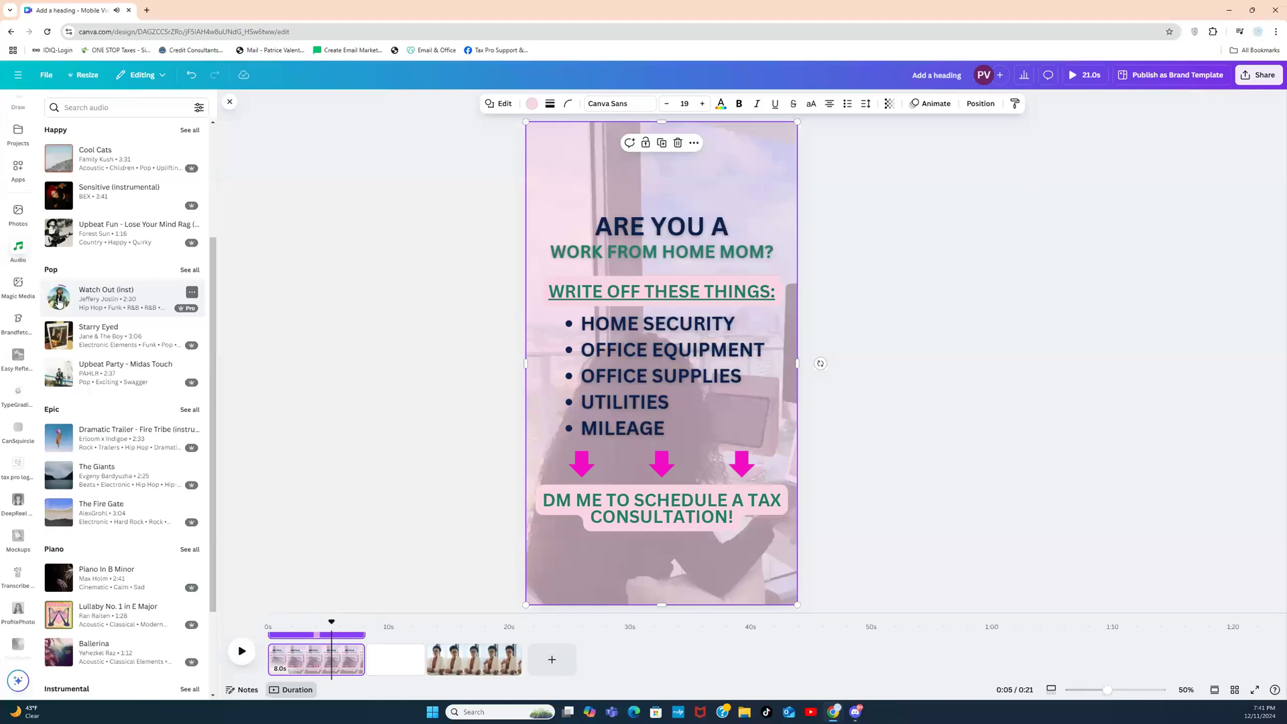
left_click(59, 231)
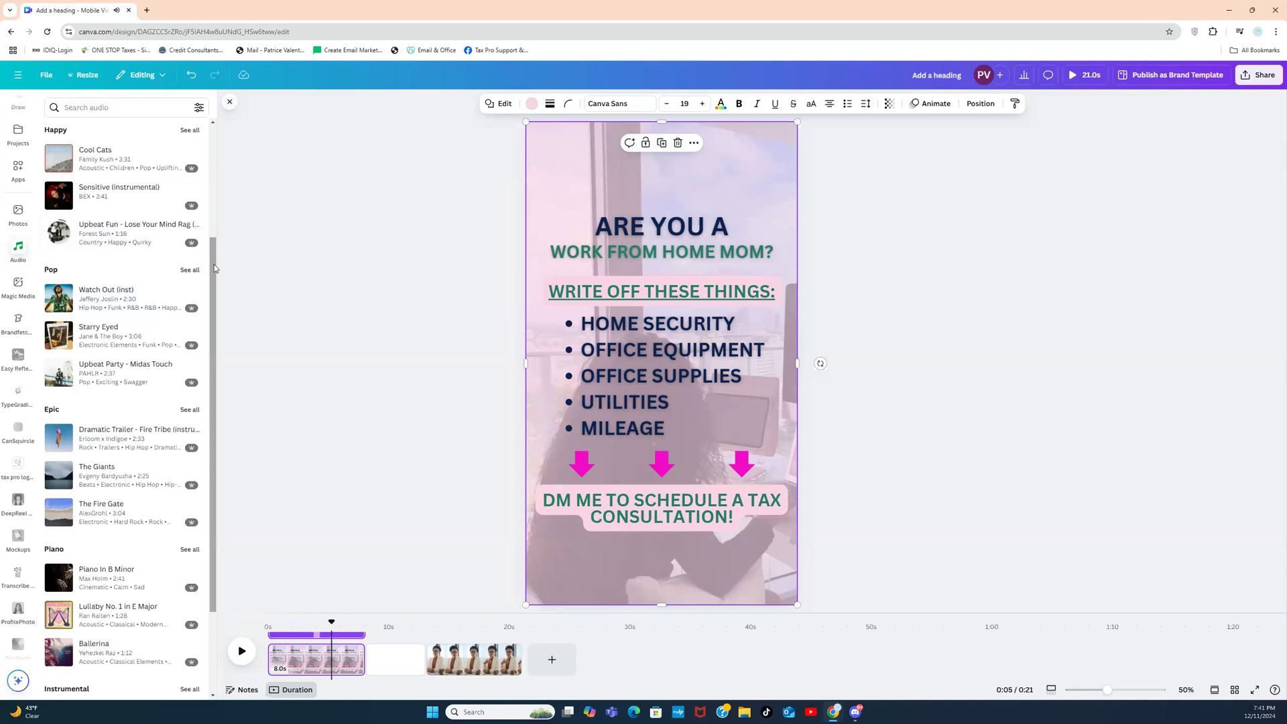
scroll(59, 202, "up", 3)
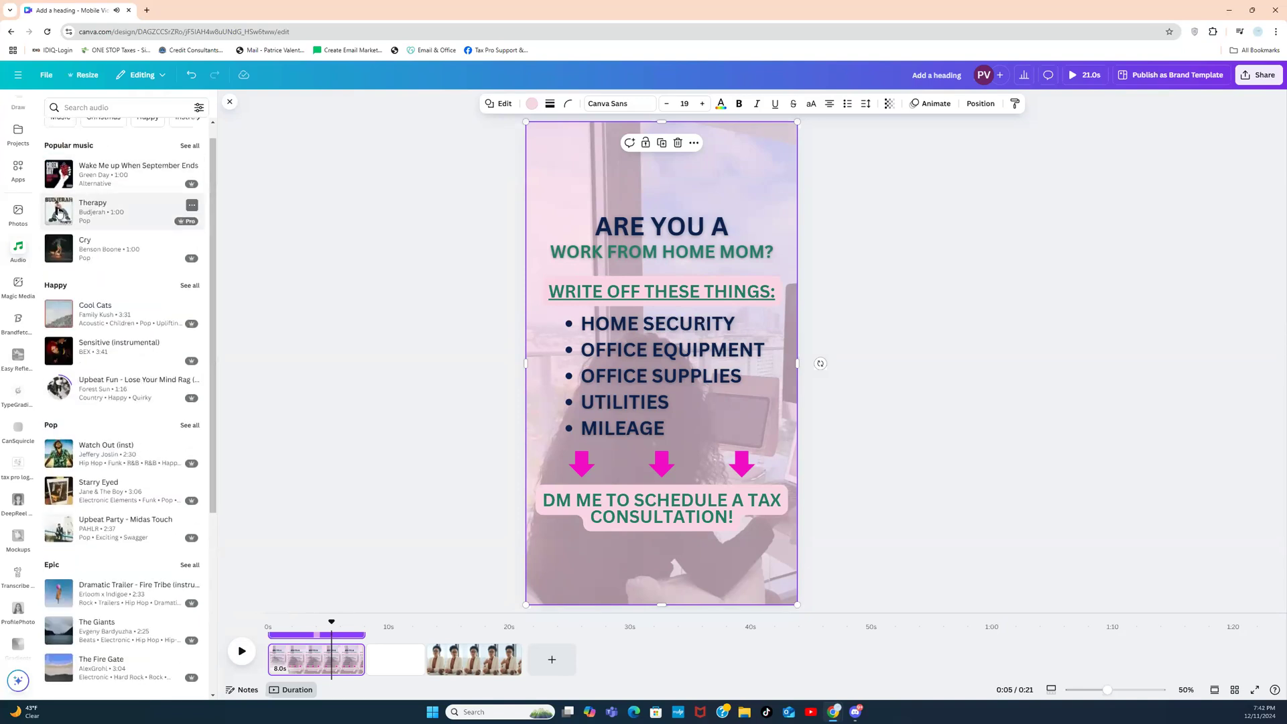
left_click(60, 214)
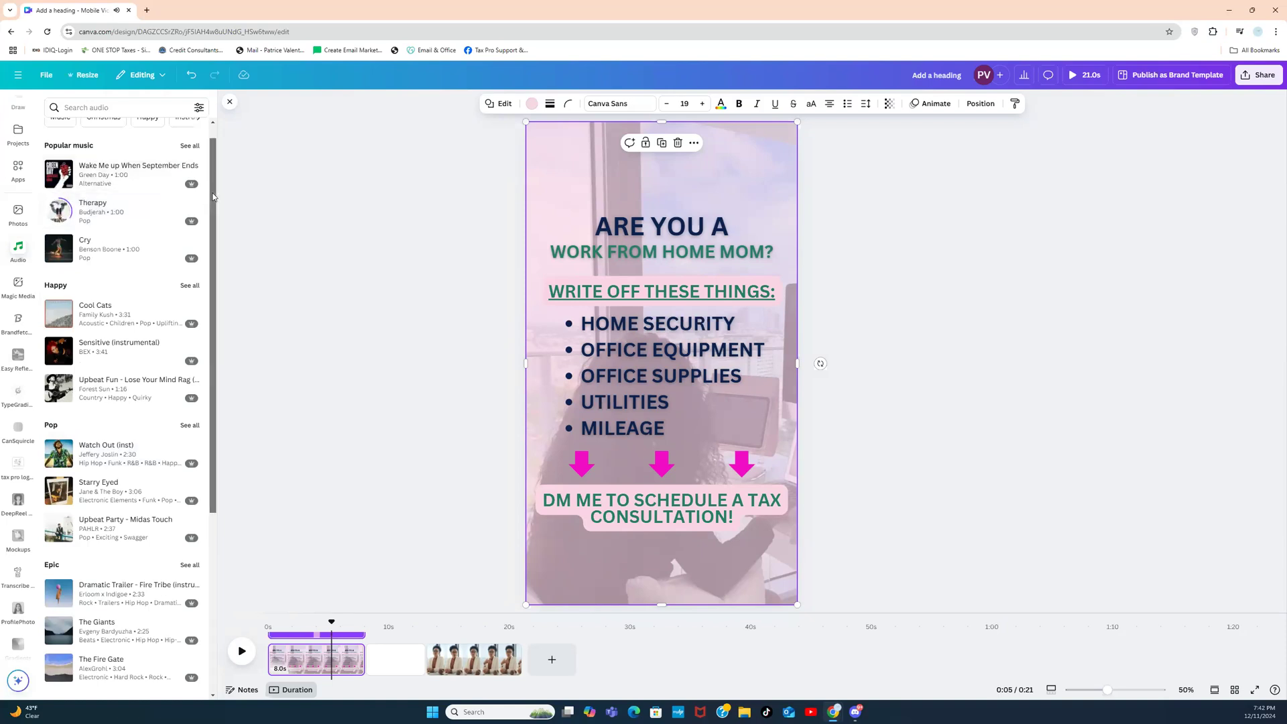
scroll(213, 196, "up", 1)
left_click(66, 203)
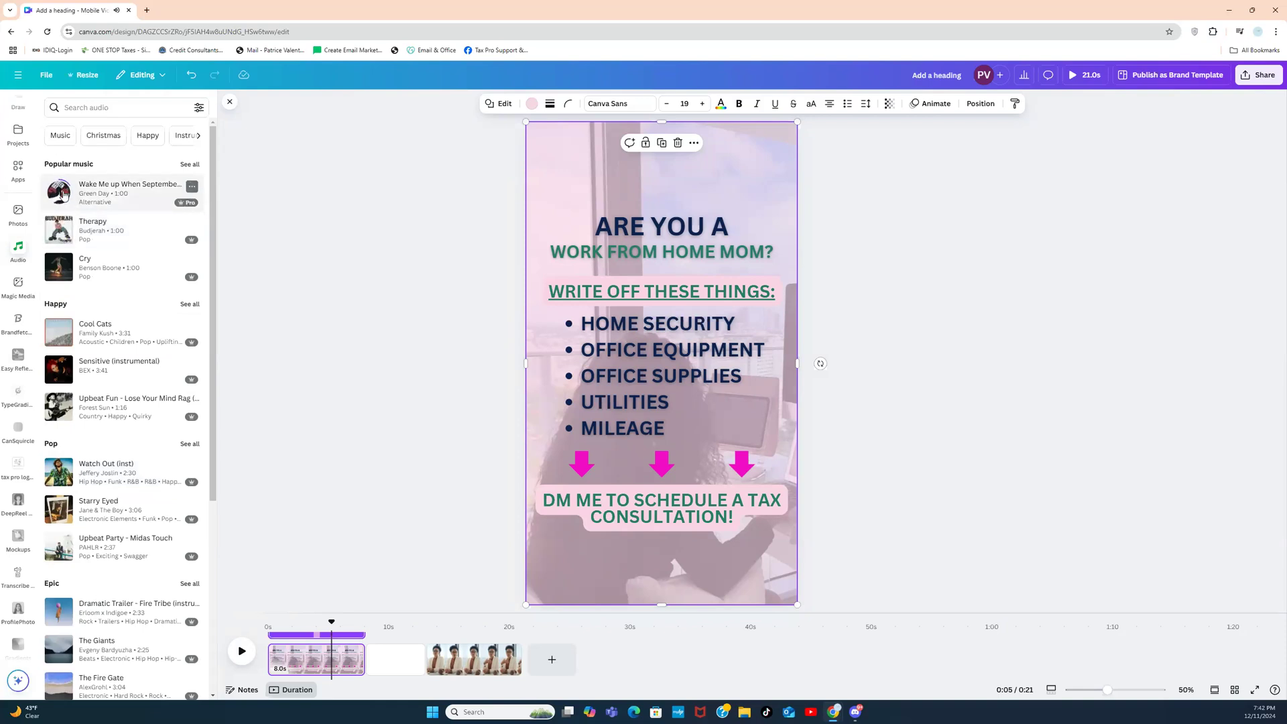
left_click(63, 195)
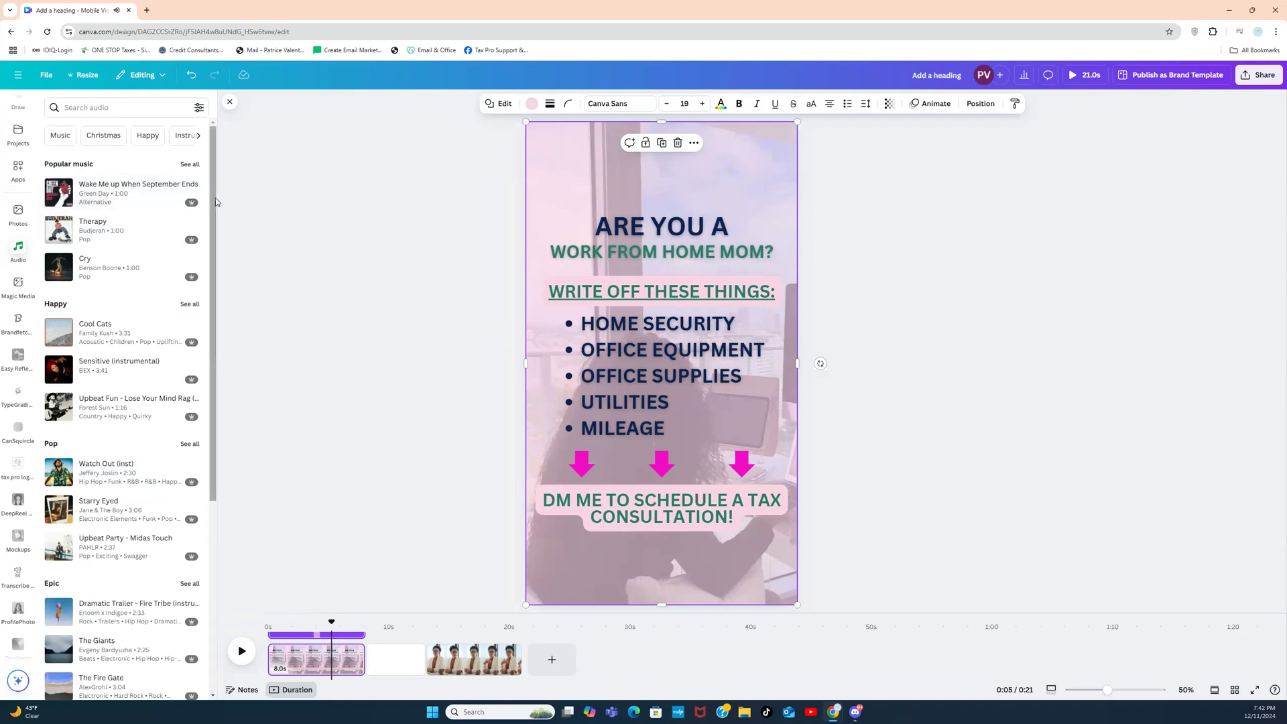
left_click_drag(215, 268, 210, 407)
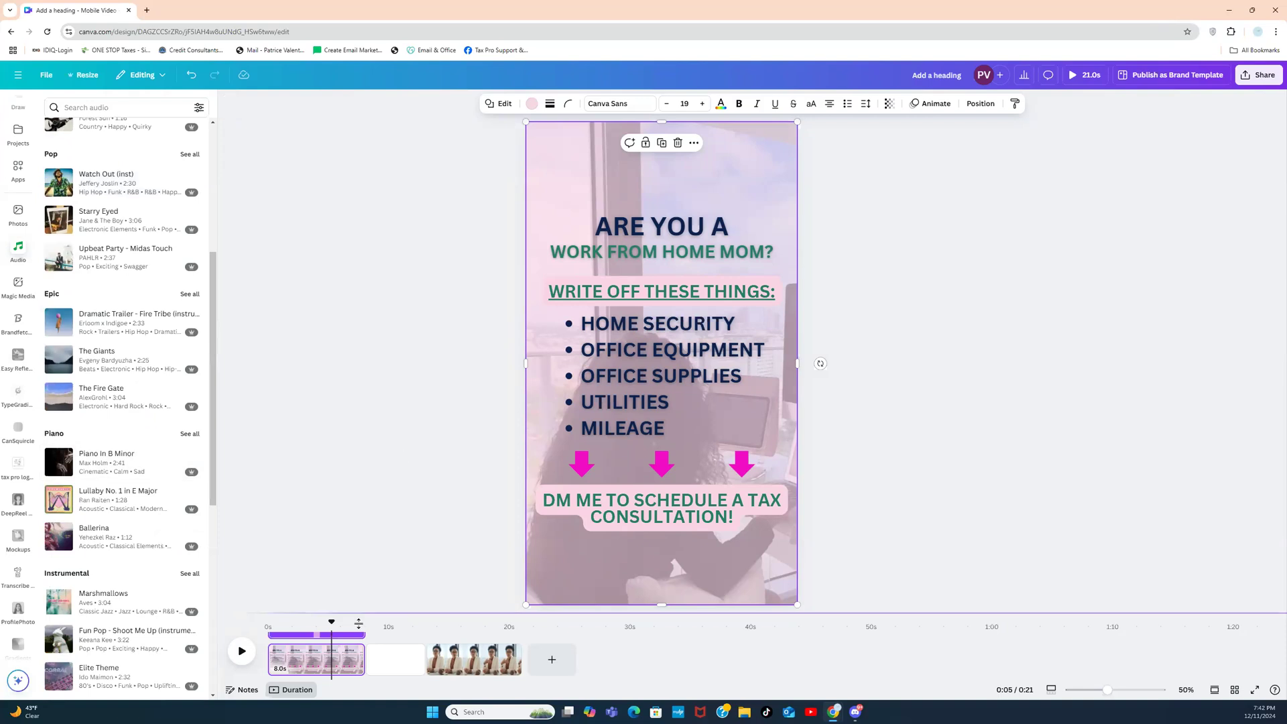
left_click(343, 660)
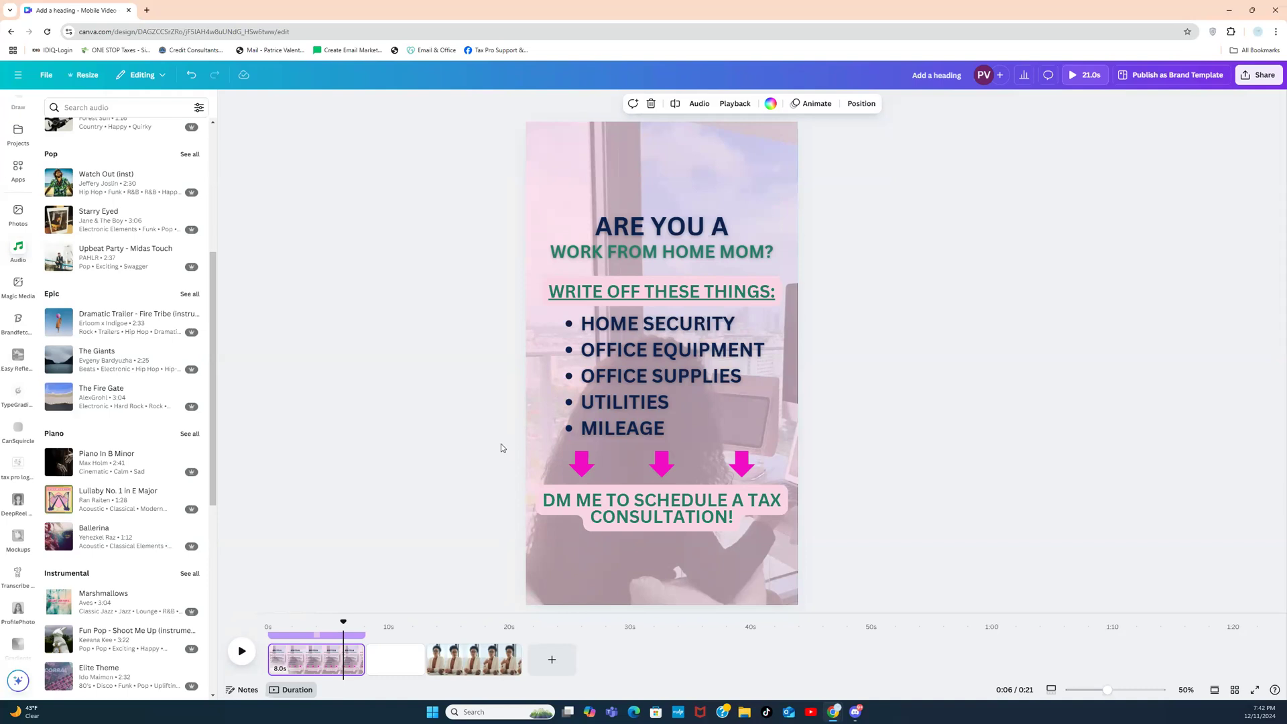
Step: Preview and duplicate the first page, joining the two pages with a Match & Move transition
left_click(484, 390)
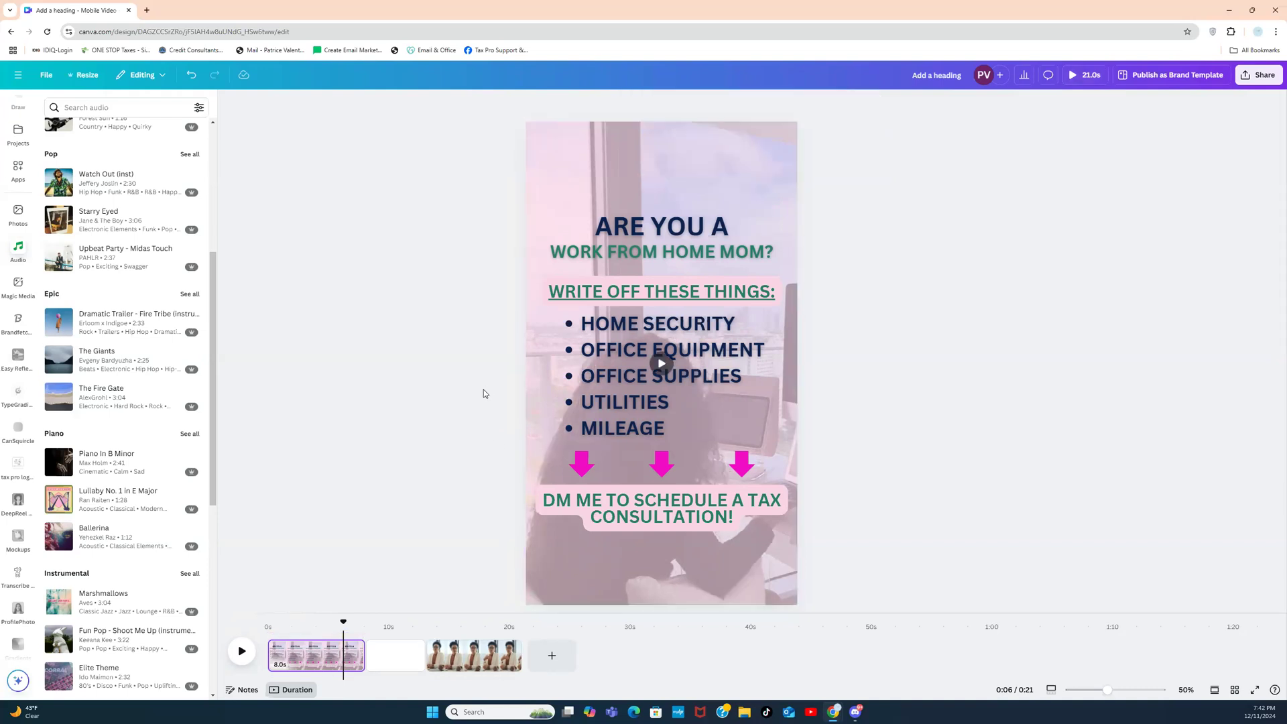
left_click(272, 662)
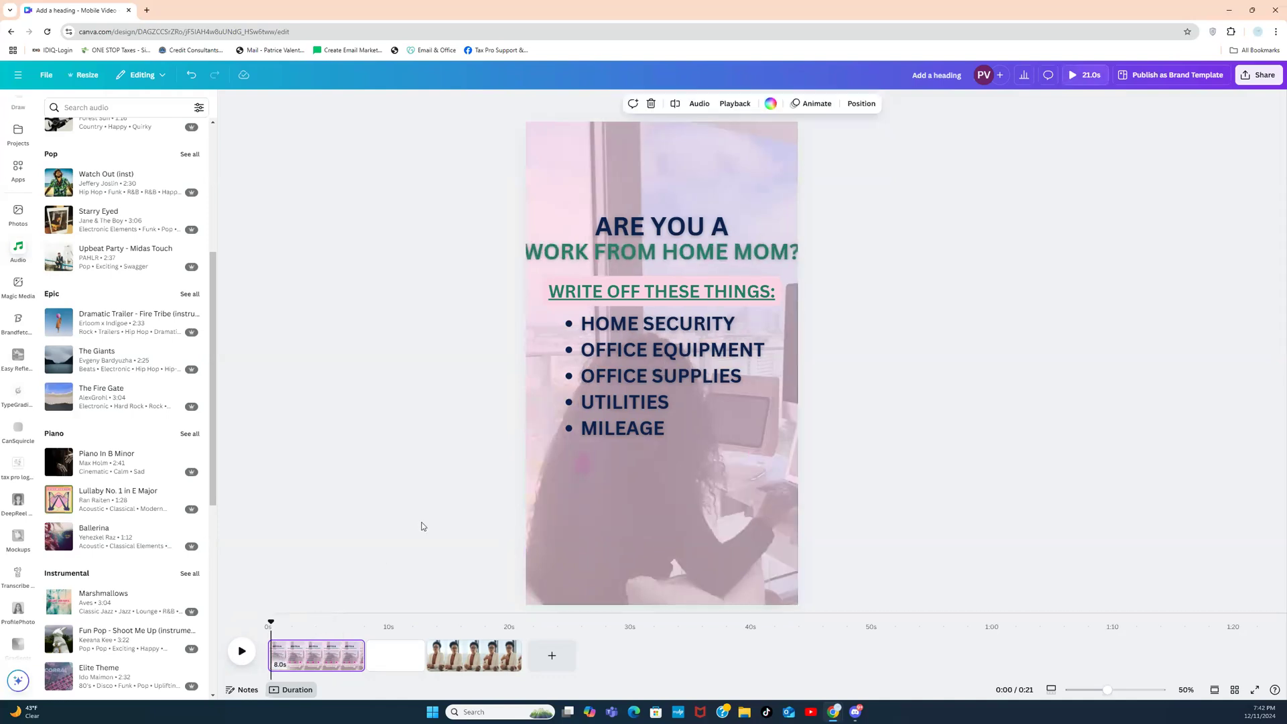
left_click(244, 656)
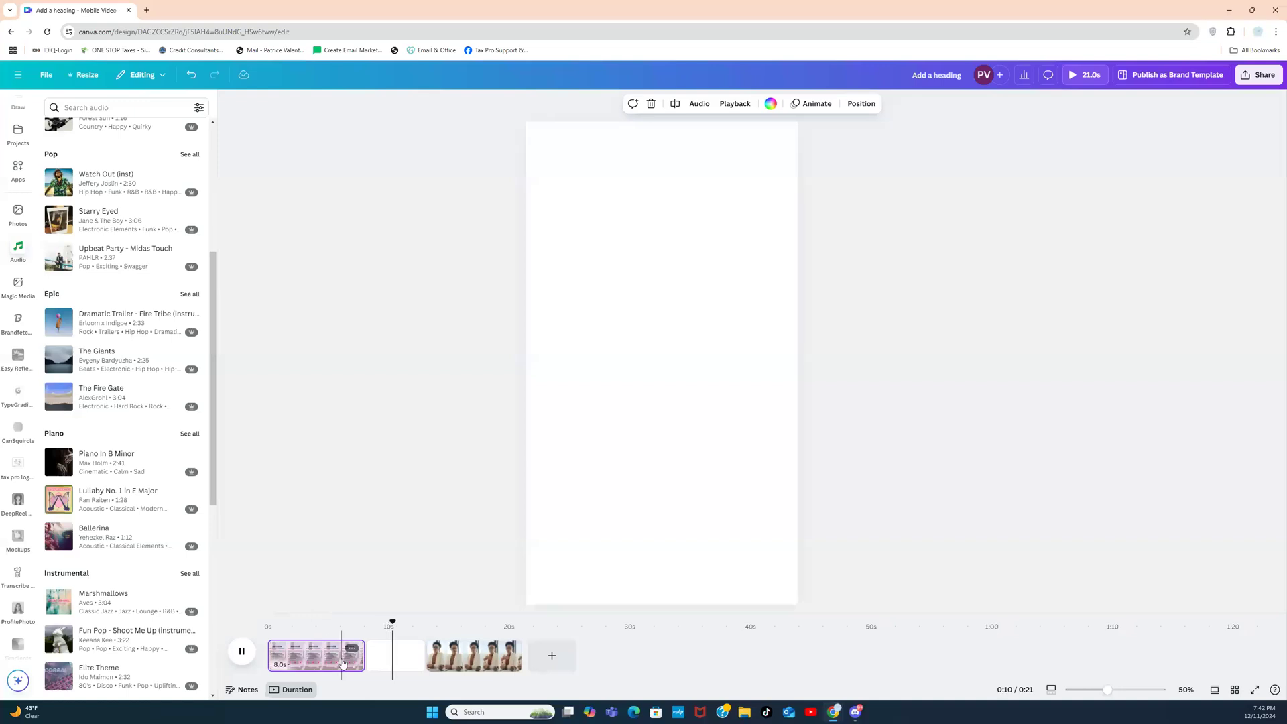
left_click(342, 662)
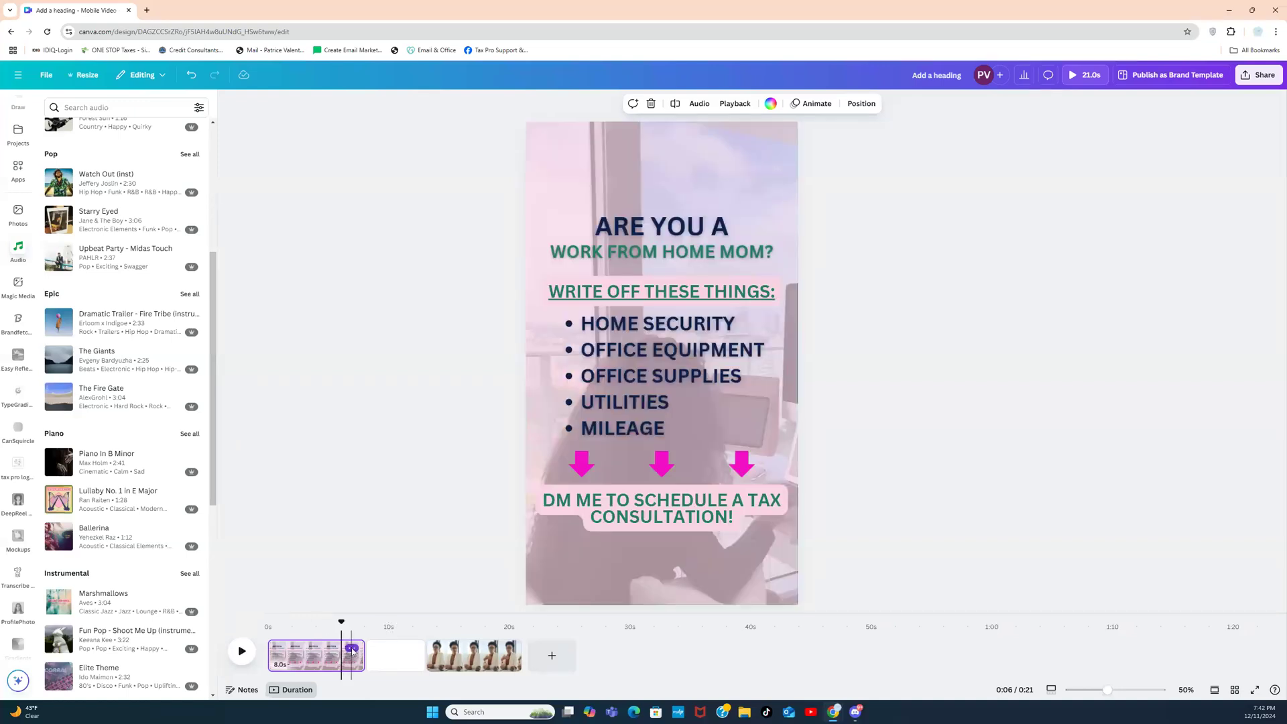
left_click(352, 649)
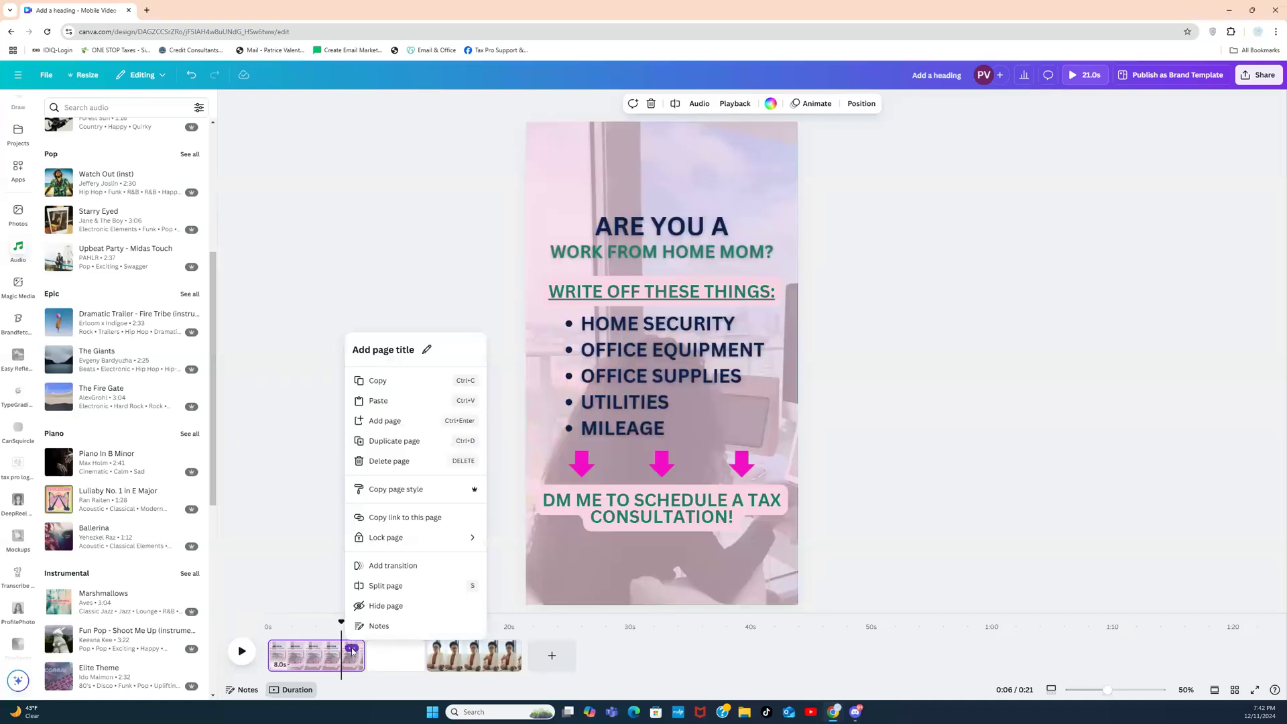
left_click(396, 444)
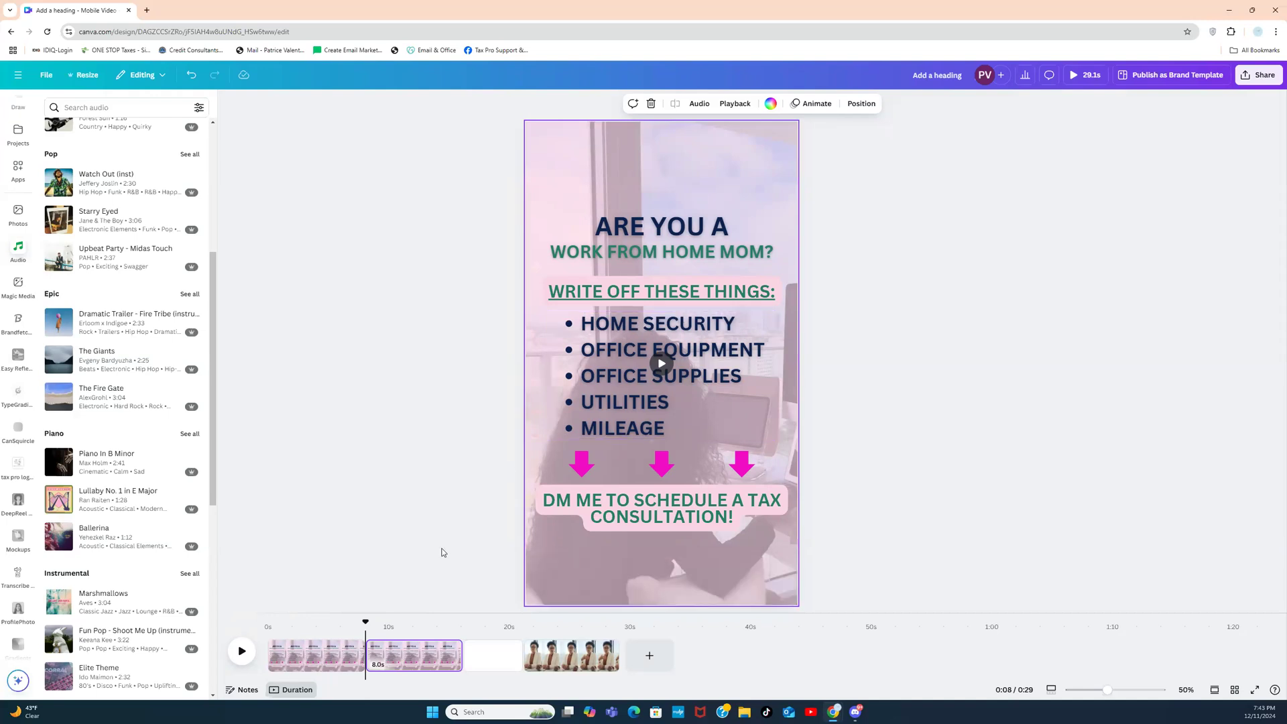
left_click(365, 668)
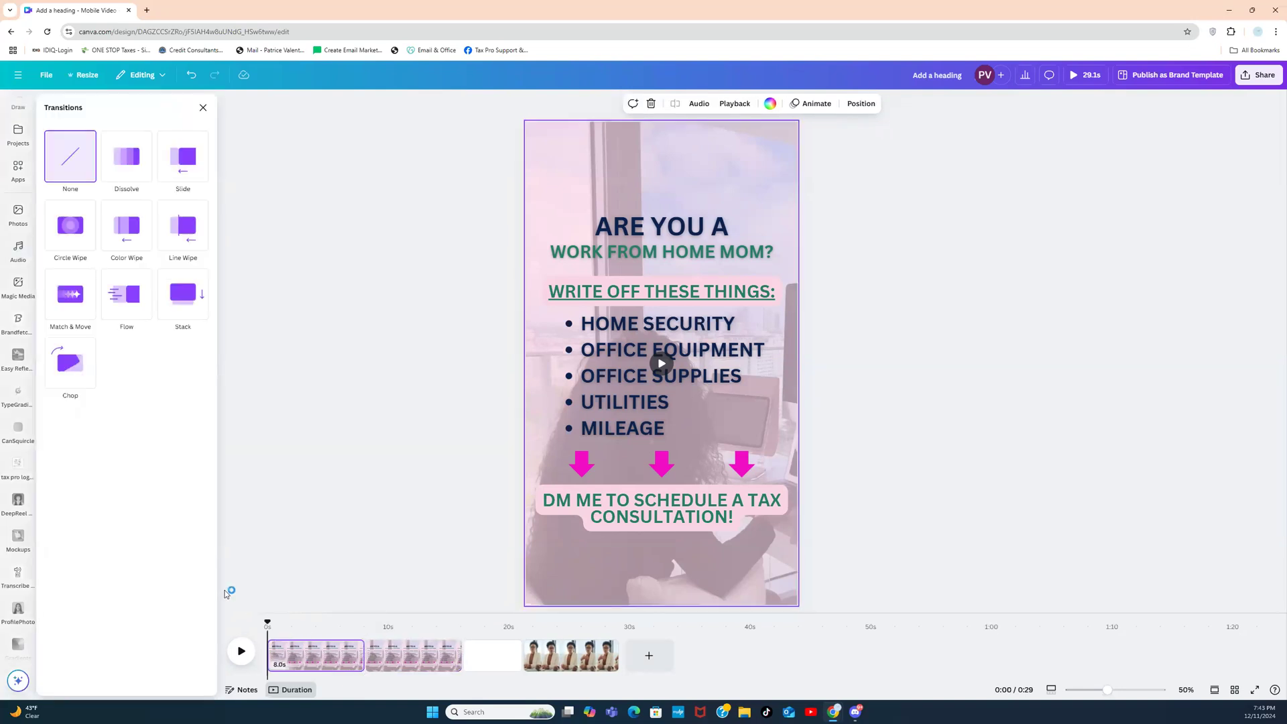
left_click(74, 306)
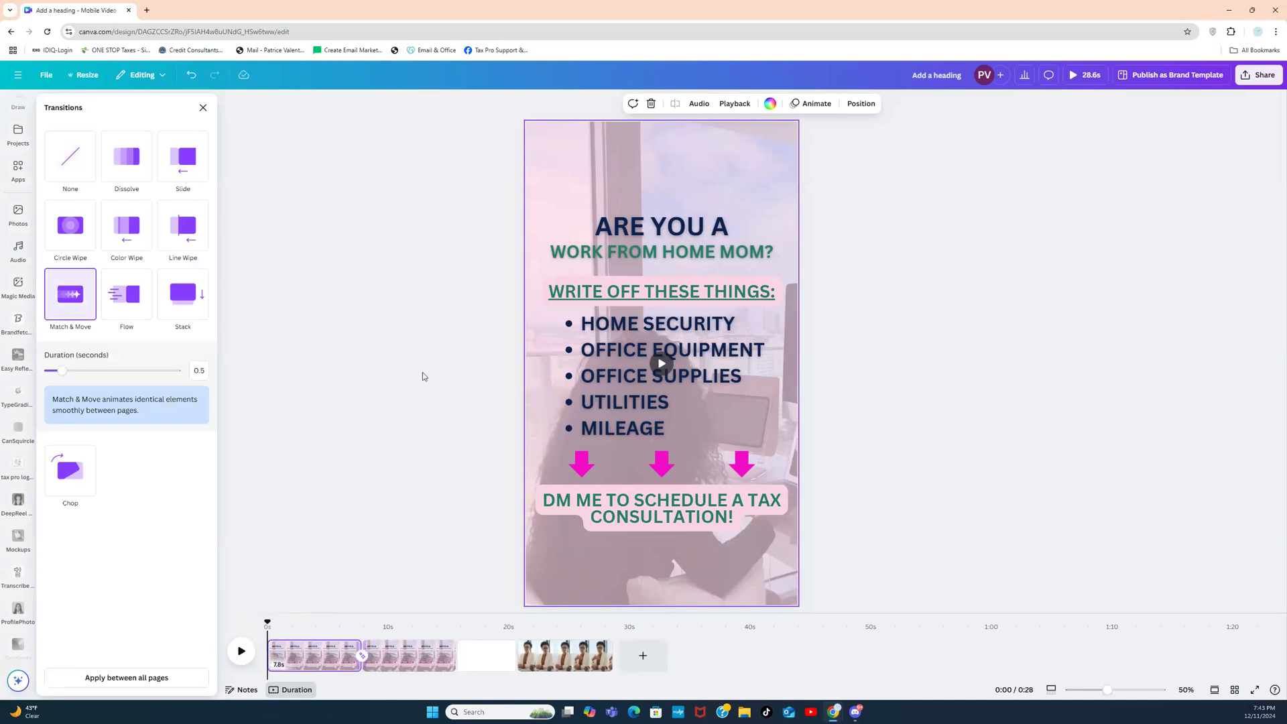
Step: Delete the WRITE OFF THESE THINGS heading and the bullet list from the copied page
left_click(655, 293)
key("Delete")
left_click(658, 333)
key("Delete")
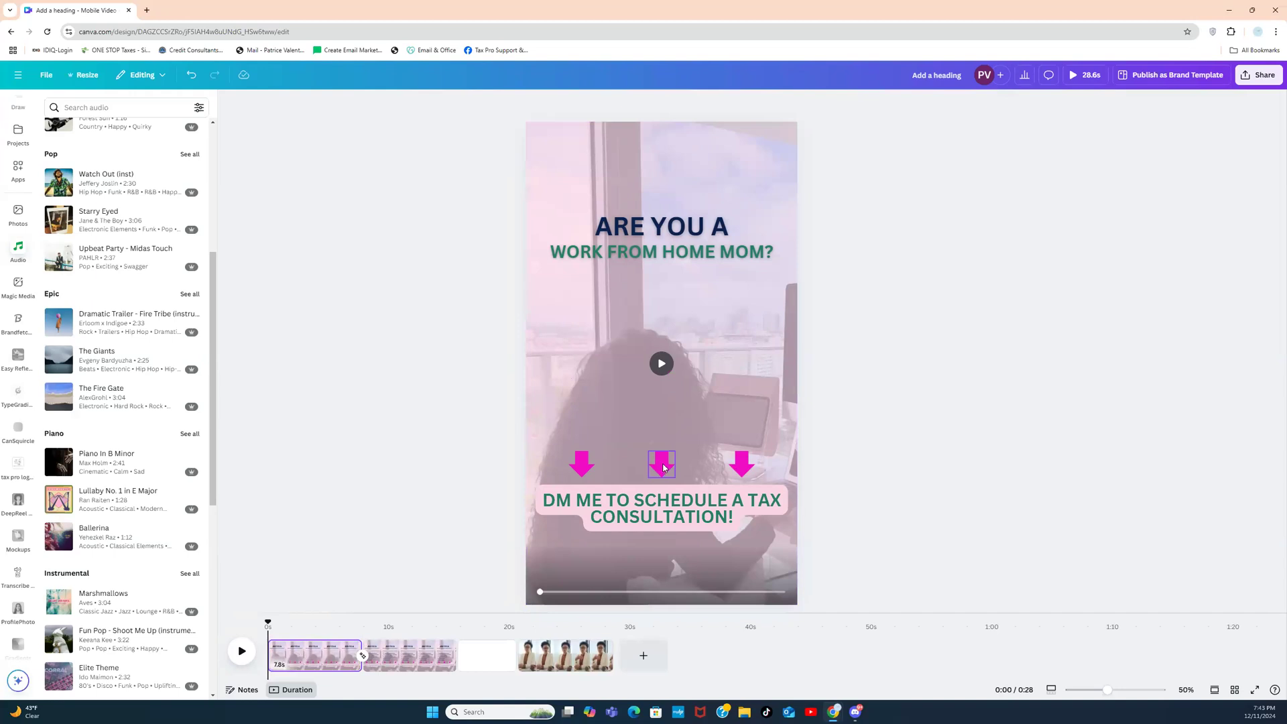
Step: Move the three pink arrows and the DM ME text together up to mid-page
left_click(580, 469)
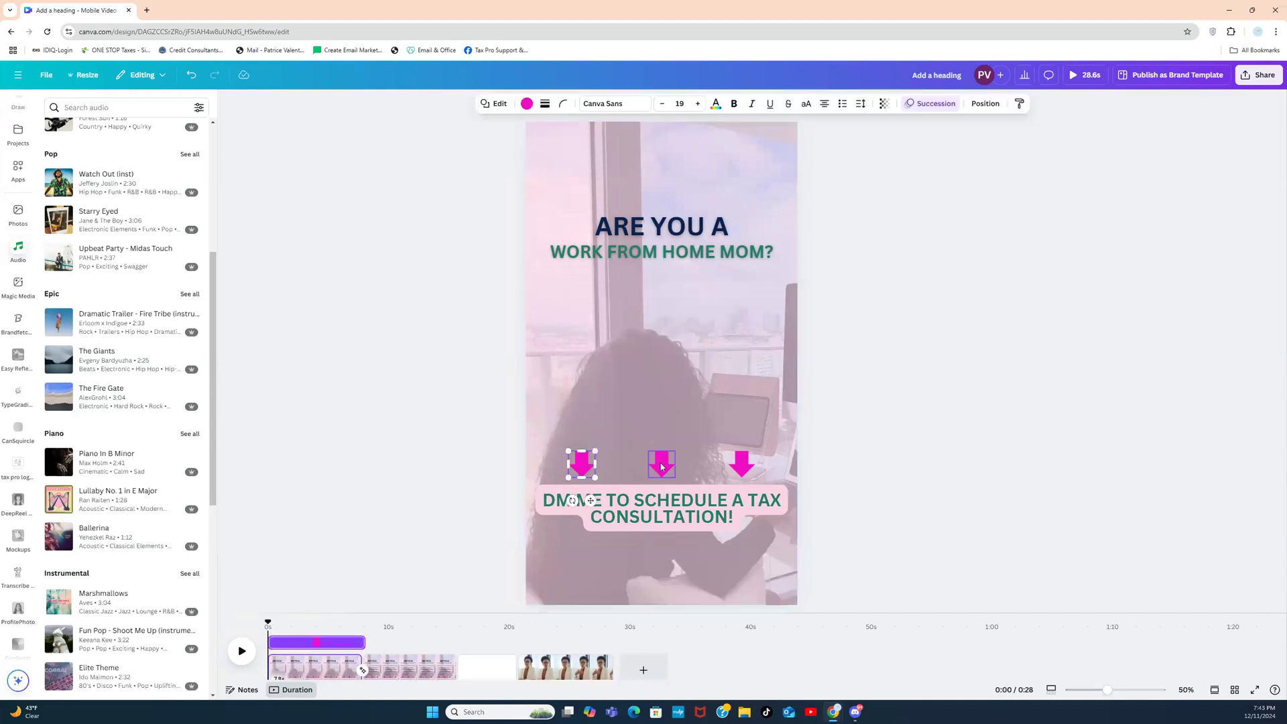
left_click(662, 465, "shift")
left_click(743, 465, "shift")
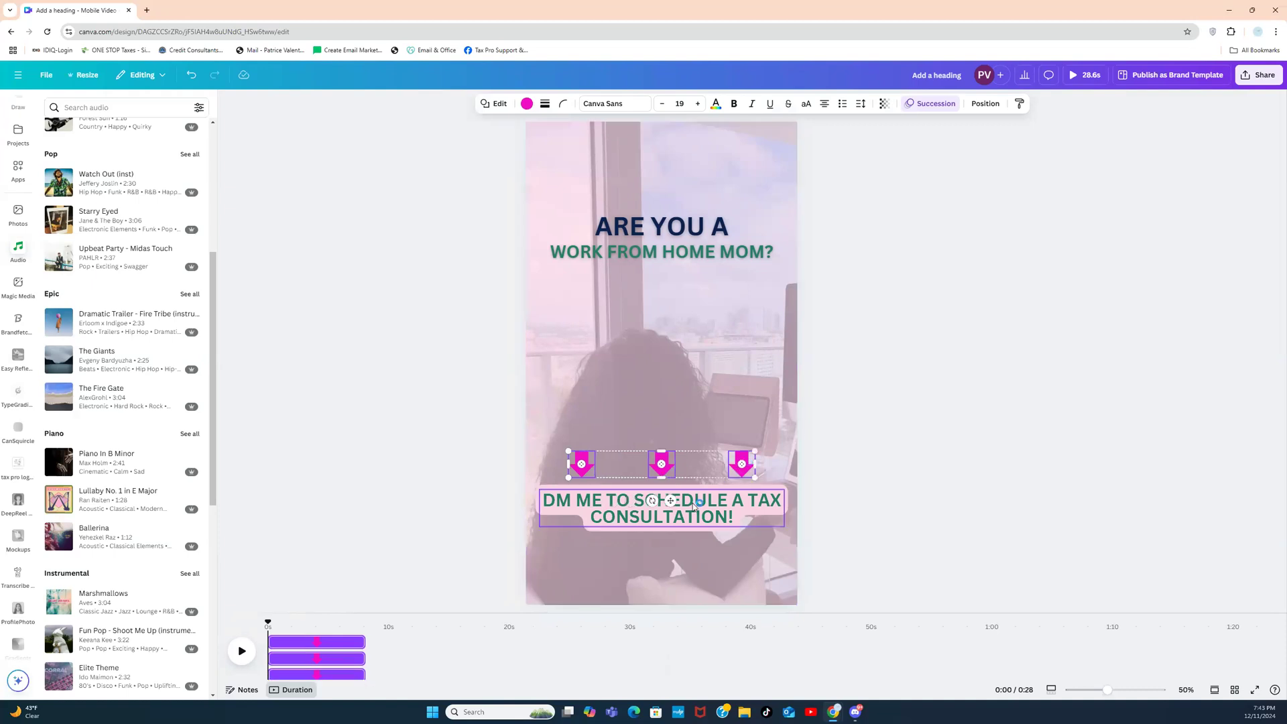
left_click(692, 506, "shift")
left_click_drag(692, 506, 690, 360)
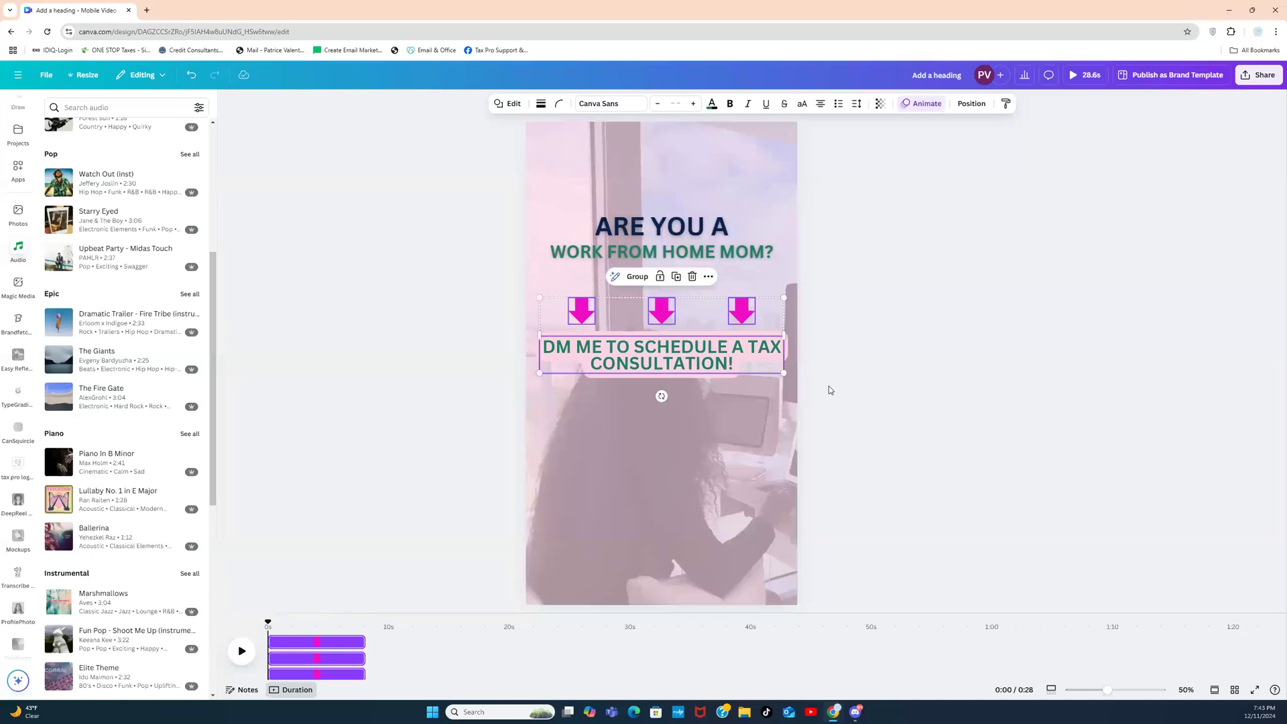
Step: Enlarge the DM ME text to font size 70.5
left_click(742, 358)
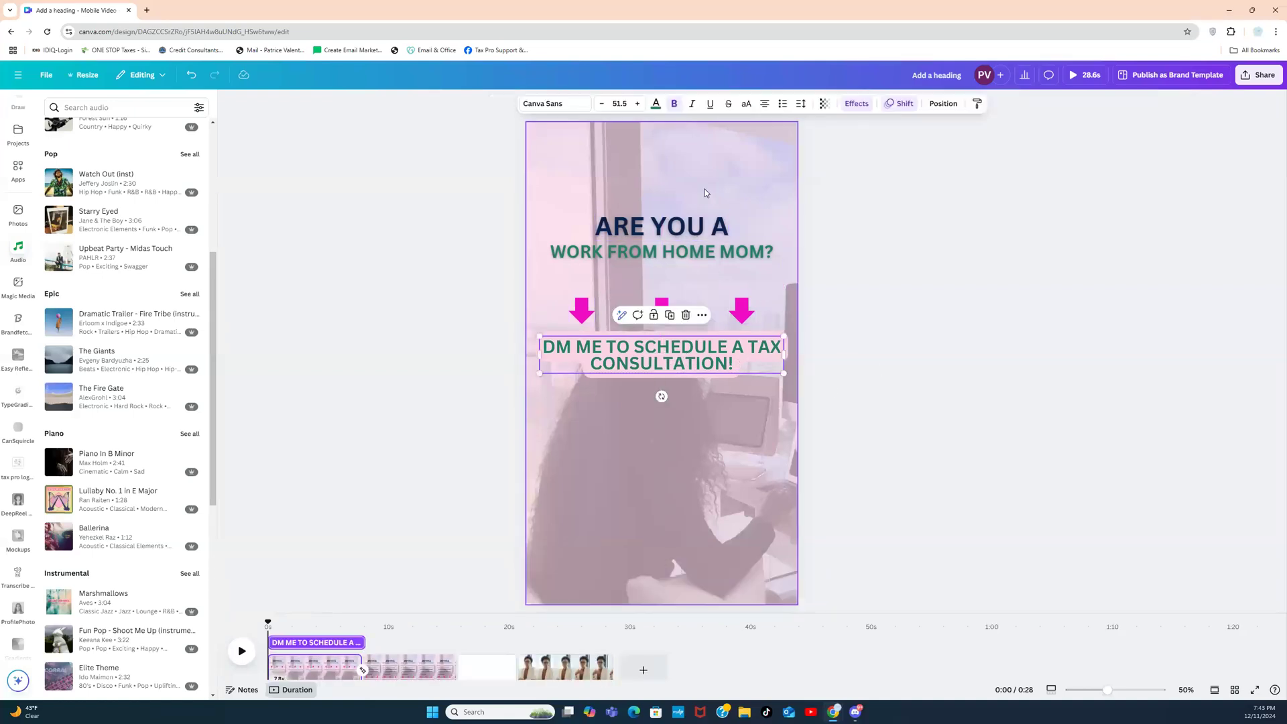
left_click(638, 104)
left_click(637, 104)
left_click(637, 104)
left_click(637, 104)
left_click(637, 104)
left_click(637, 104)
left_click(637, 104)
left_click(638, 104)
left_click(638, 104)
left_click(637, 104)
left_click(637, 104)
left_click(637, 104)
left_click(638, 104)
left_click(637, 103)
left_click(637, 103)
left_click(637, 104)
left_click(637, 104)
left_click(637, 104)
left_click(637, 104)
left_click(637, 104)
left_click(440, 471)
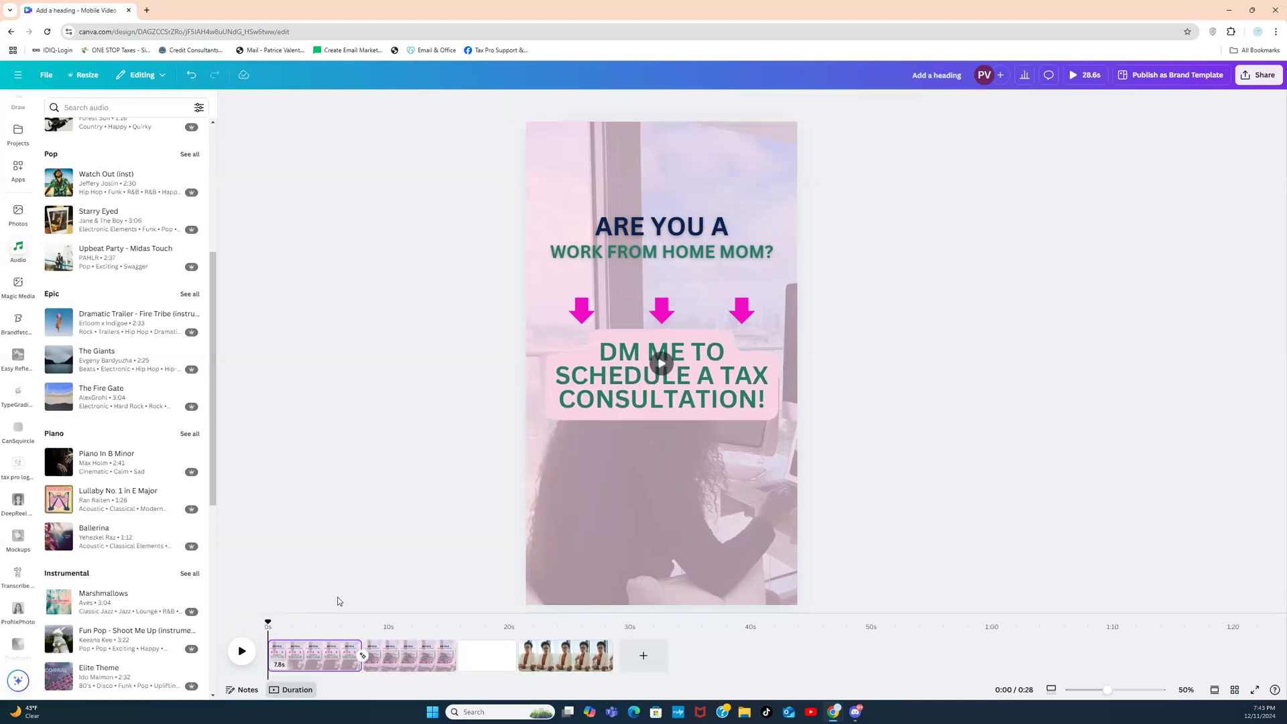
Step: Play a short preview of the video from the first page
left_click(268, 661)
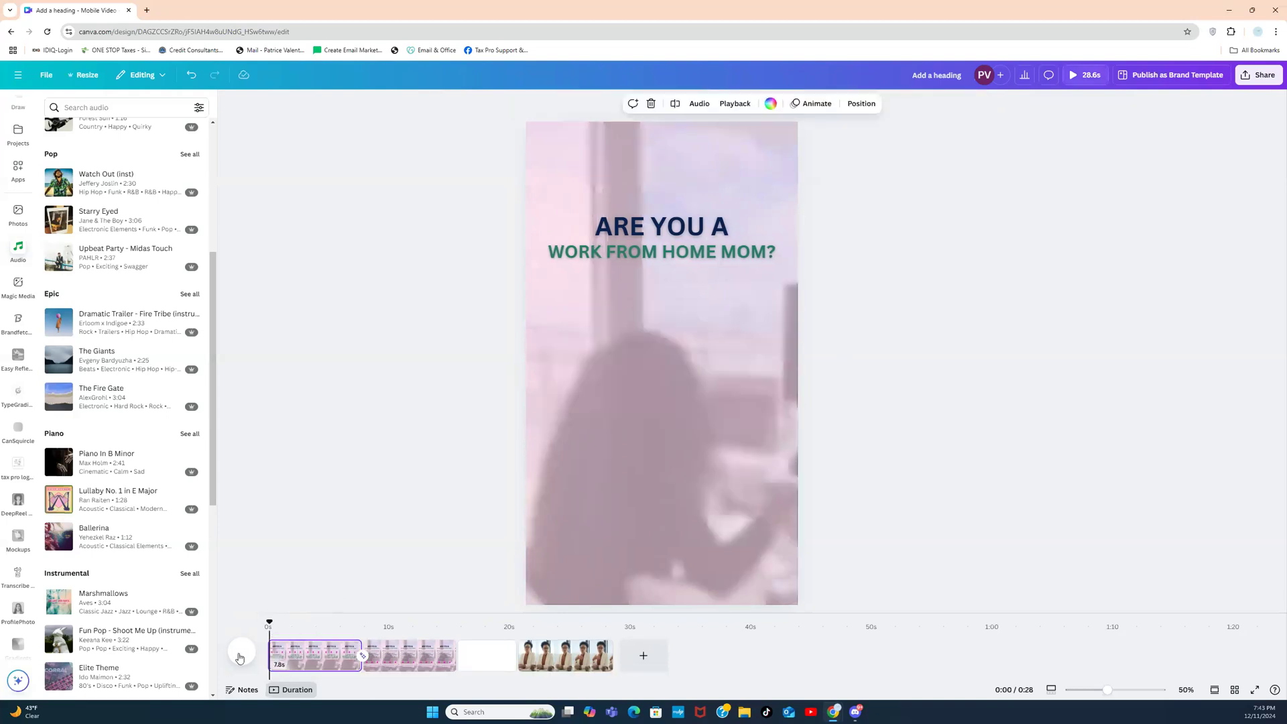
left_click(245, 660)
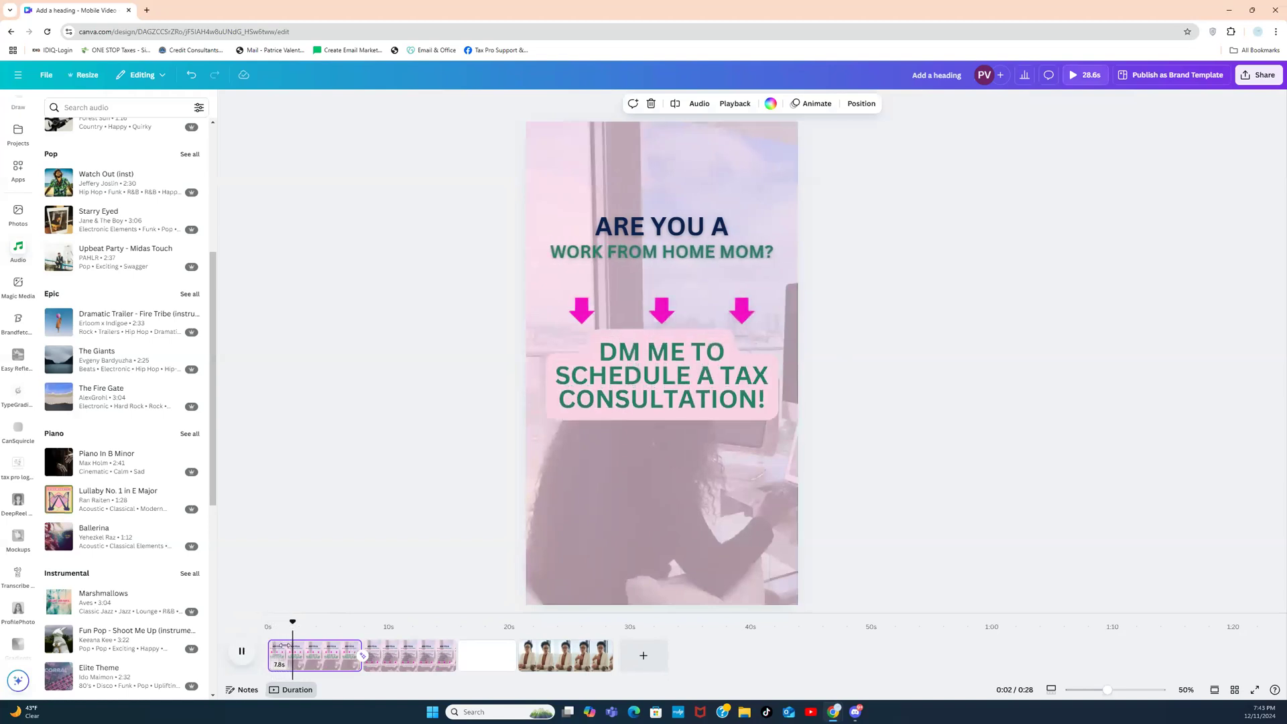
left_click(384, 565)
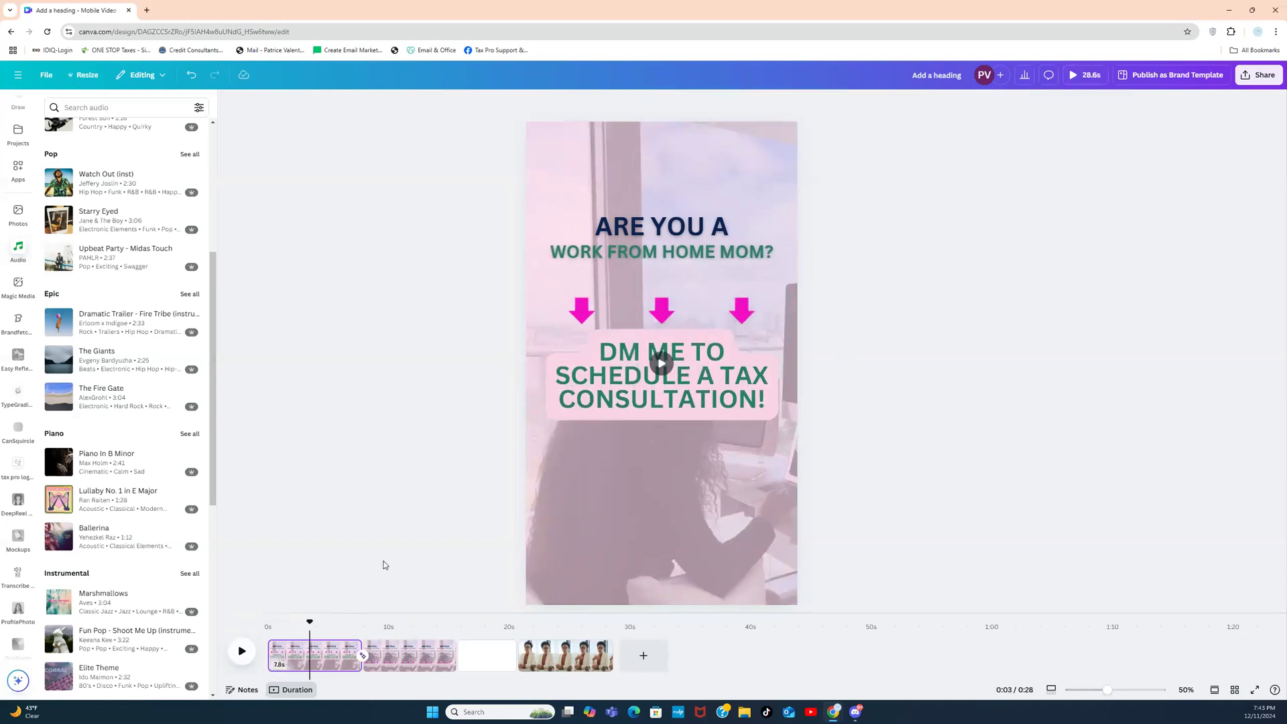
left_click_drag(292, 660, 428, 659)
Step: Reapply the Match & Move transition after the first page and preview the video from the start
left_click(298, 660)
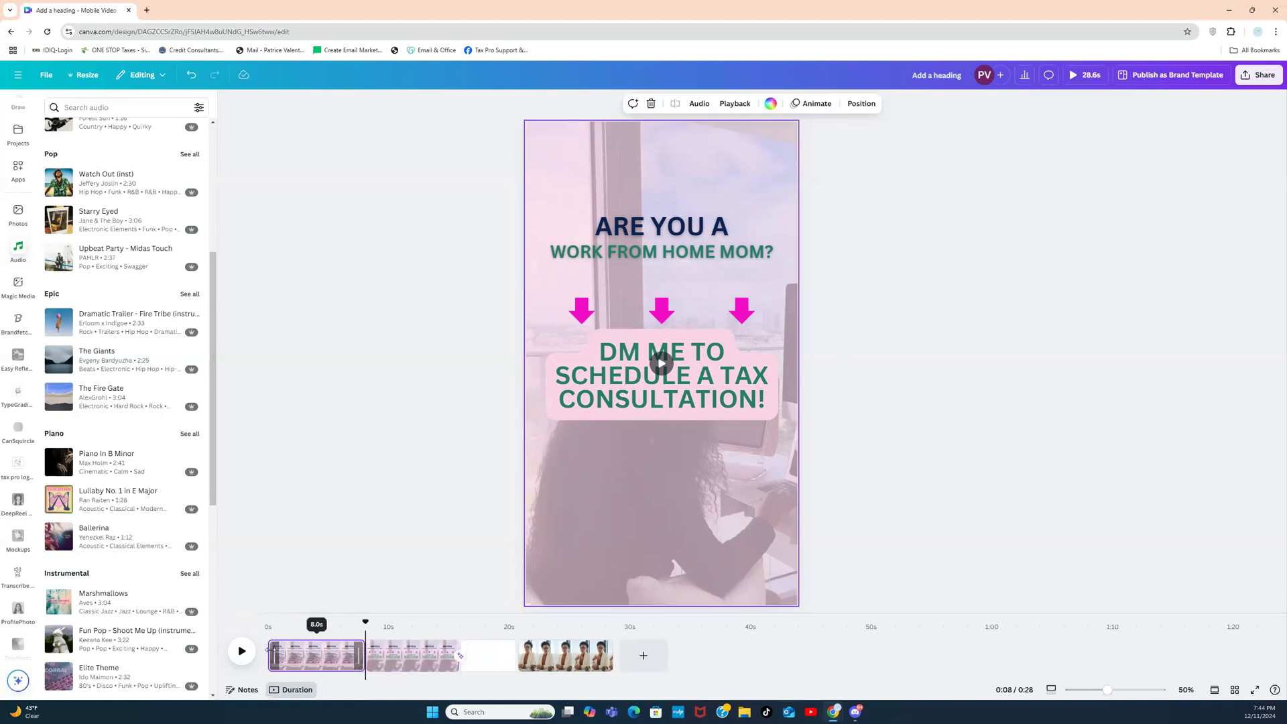
left_click(365, 665)
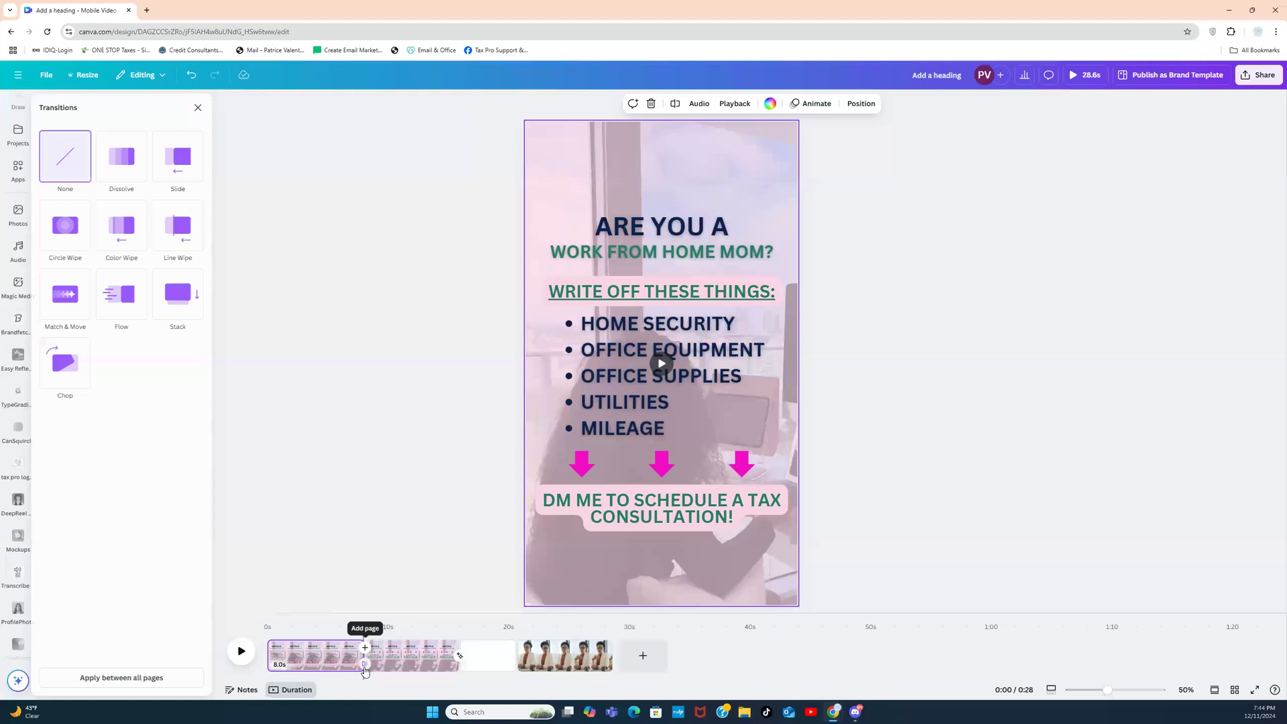
left_click(70, 295)
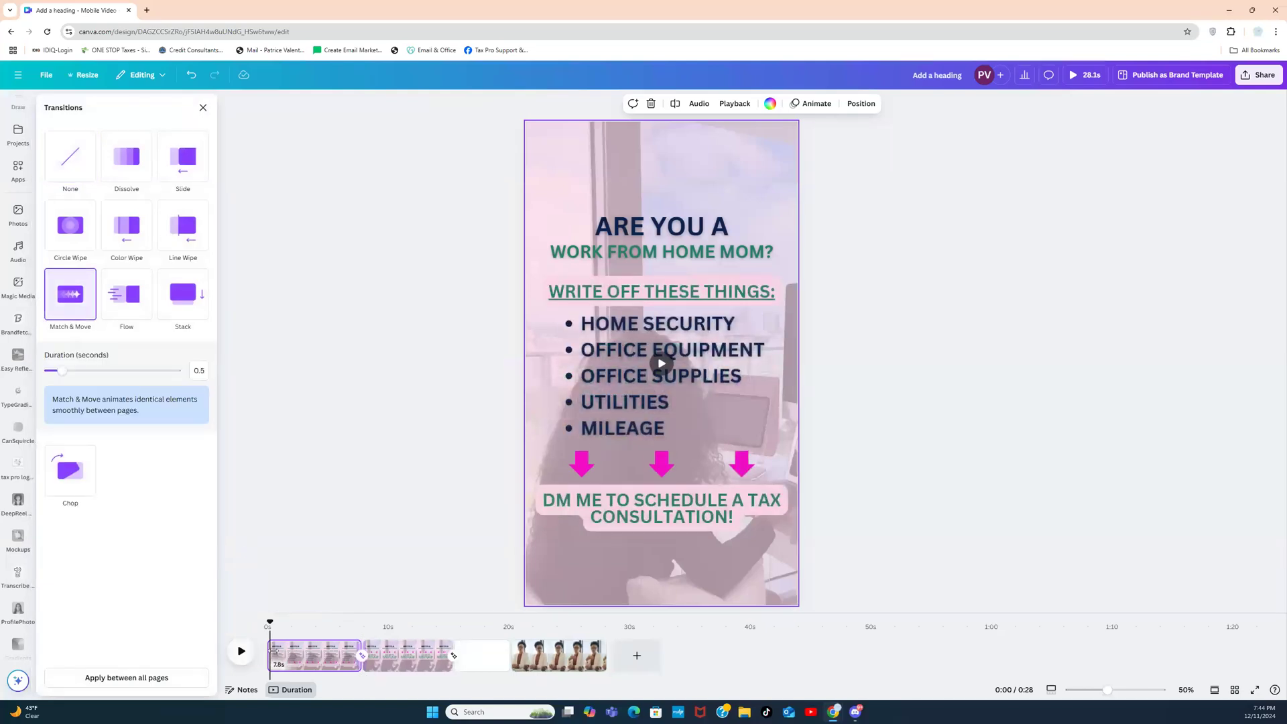
left_click(273, 651)
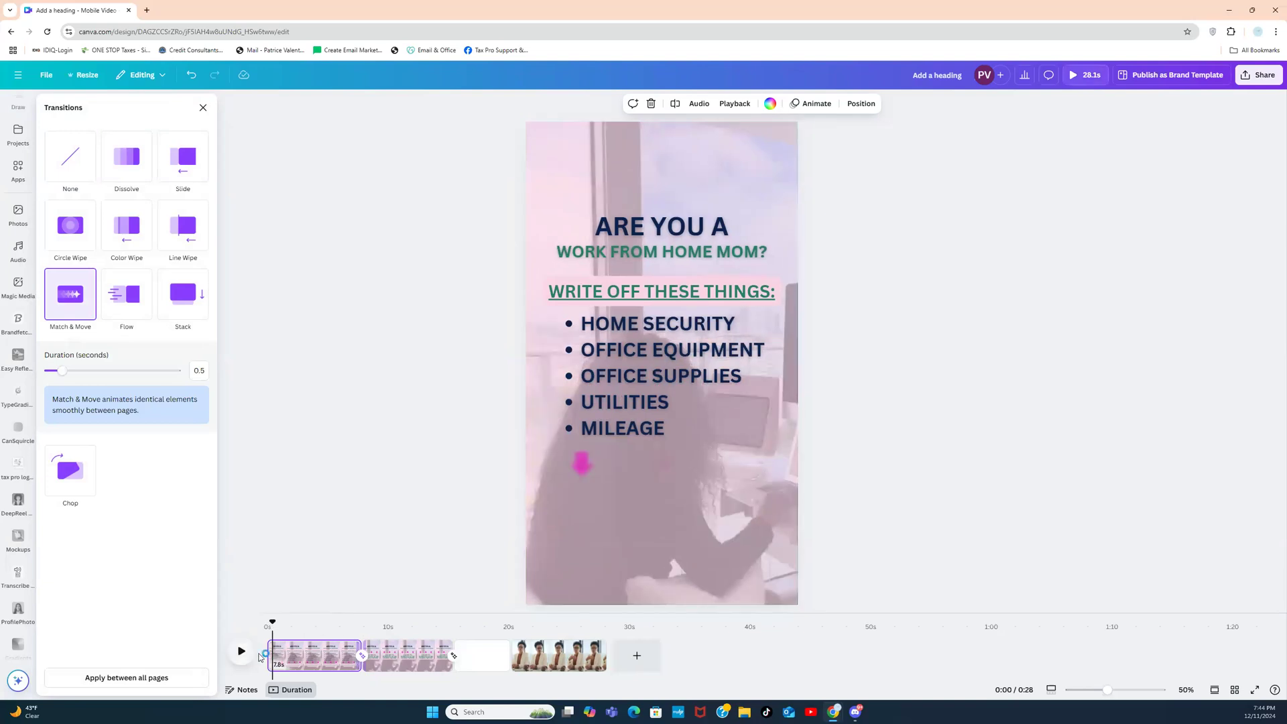
left_click(236, 653)
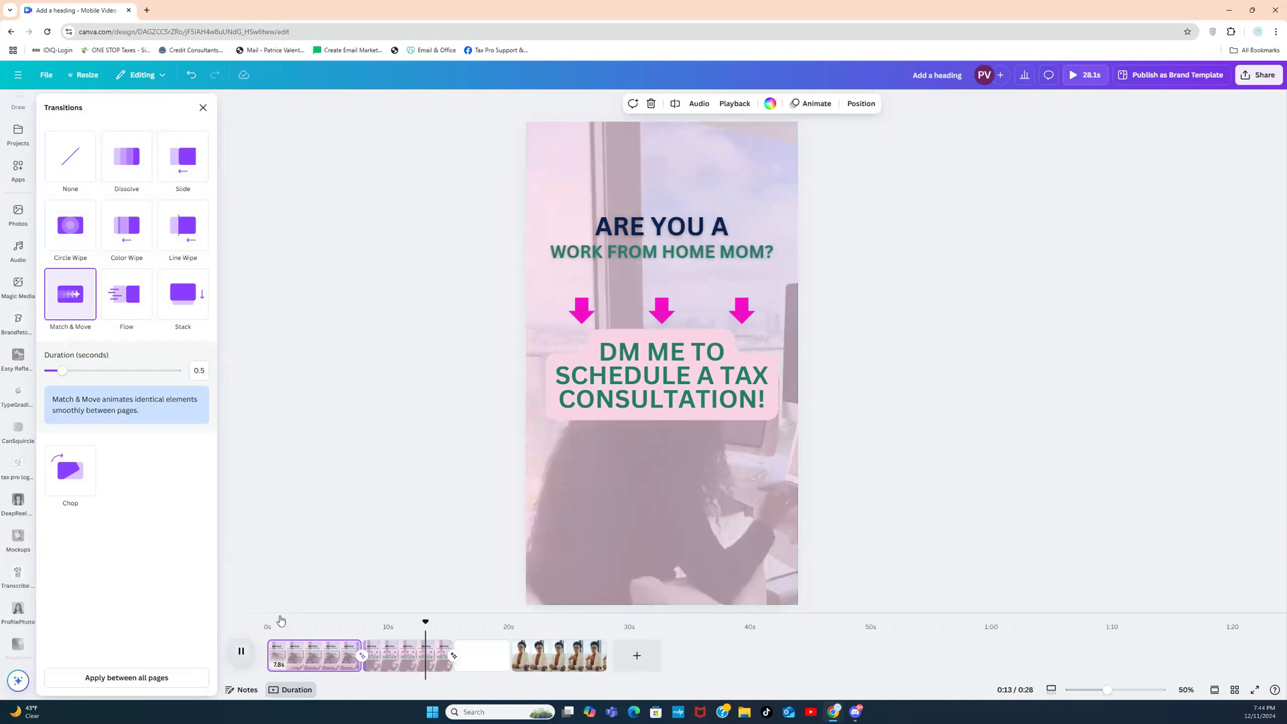
left_click(241, 651)
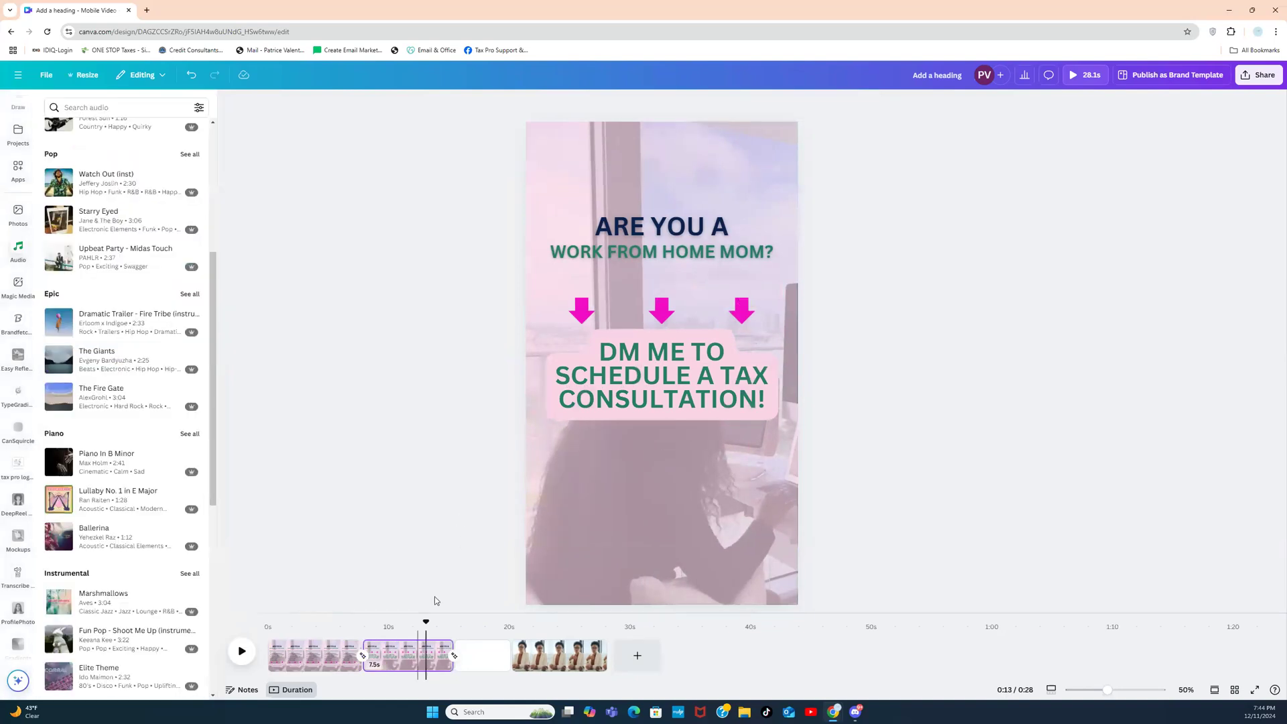
Step: Switch the DM ME TO SCHEDULE text box's animation from Shift to Burst, then replay the video from the beginning
left_click(622, 407)
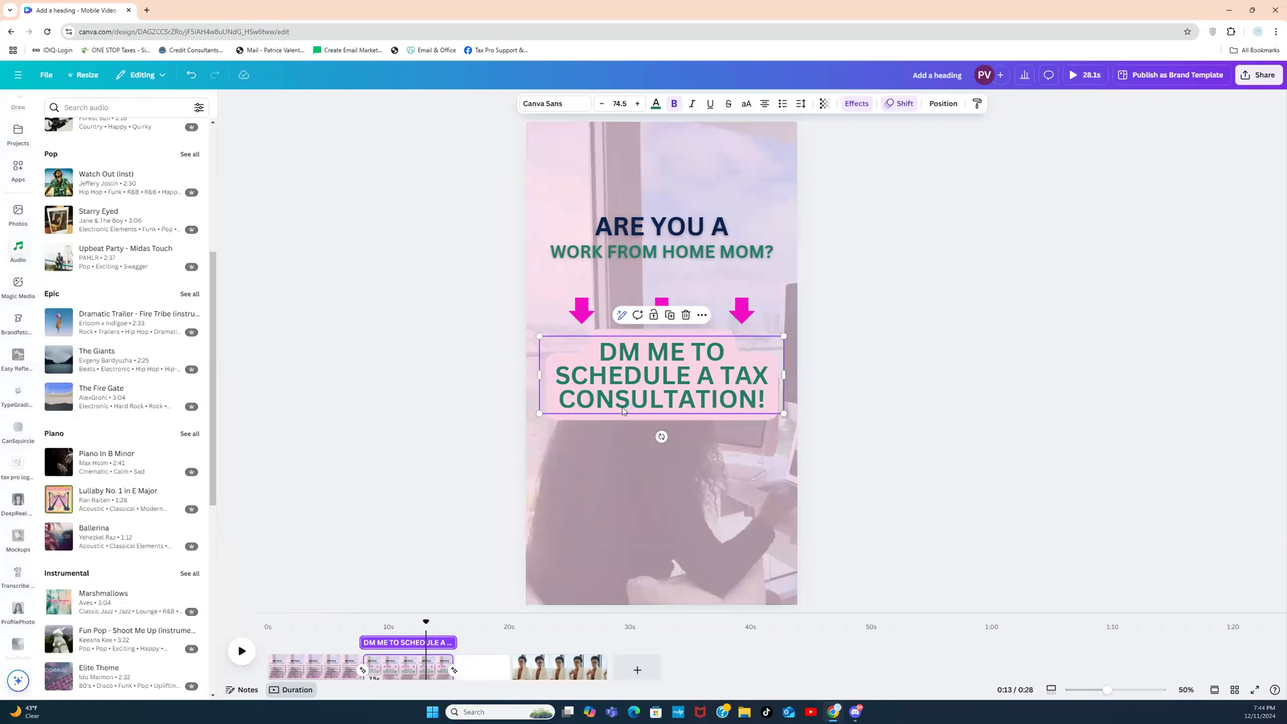
left_click(898, 104)
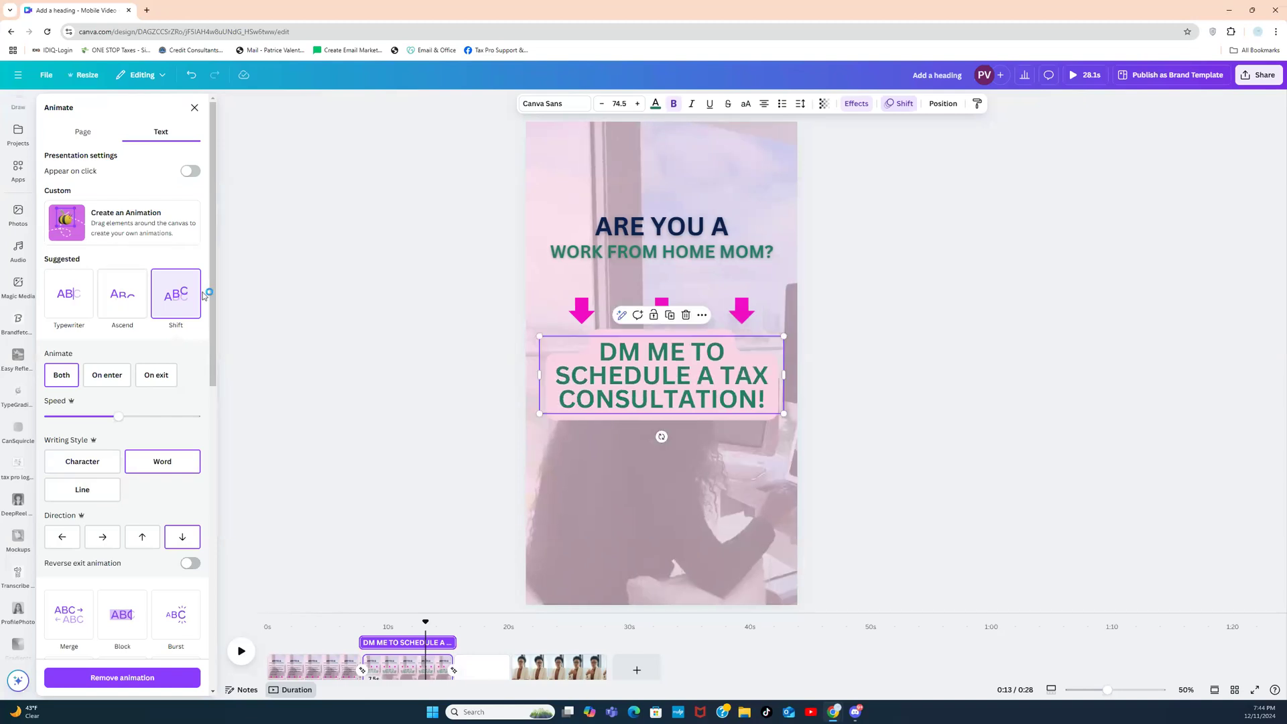
left_click_drag(204, 295, 205, 415)
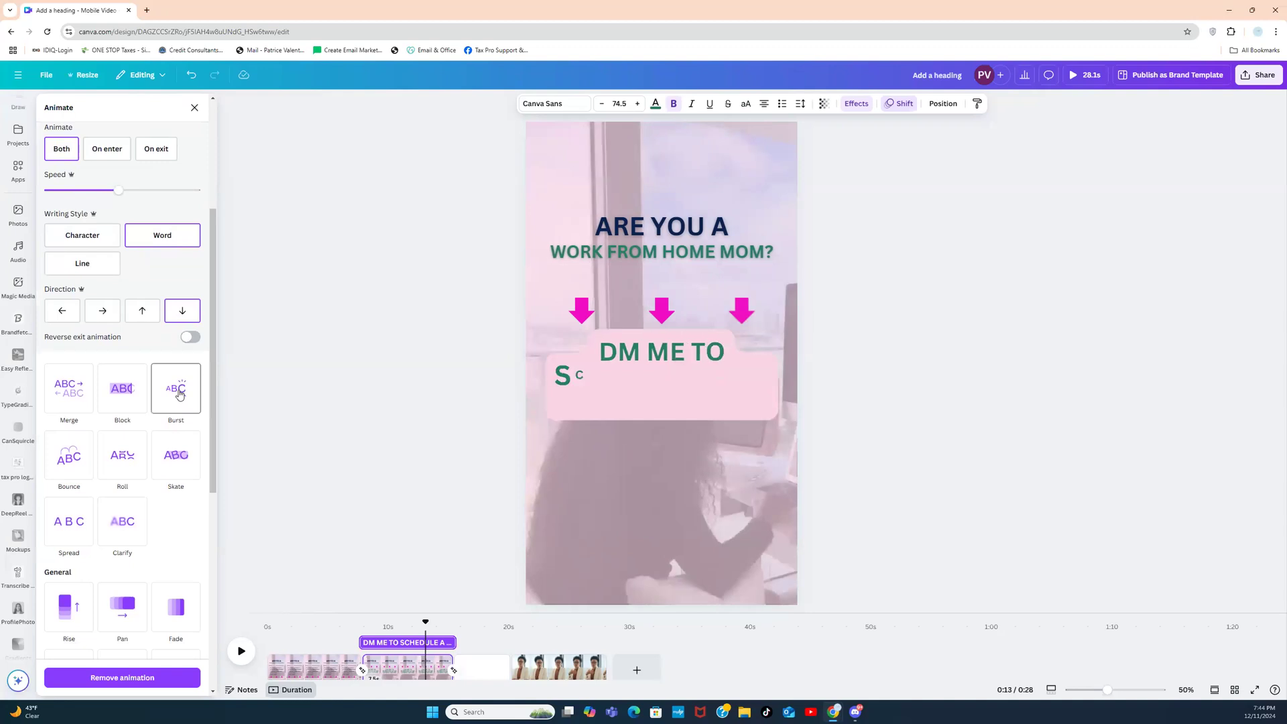
left_click(179, 394)
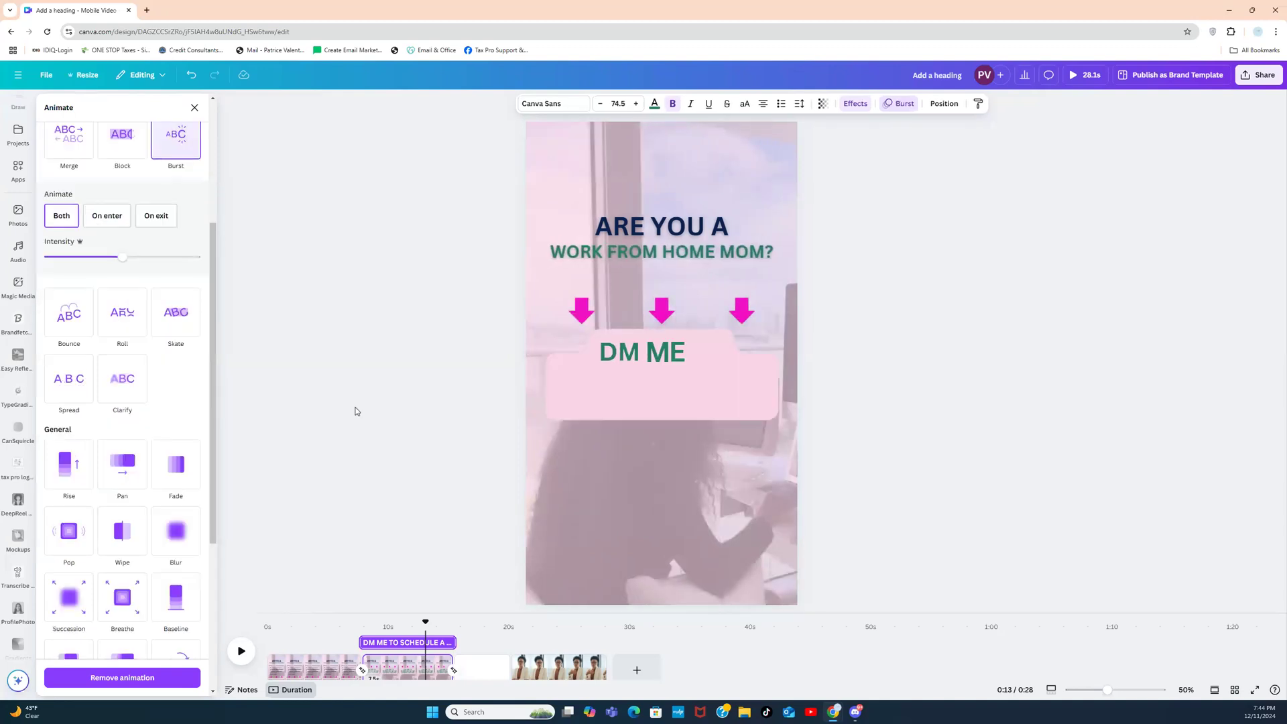
left_click(273, 666)
left_click(242, 655)
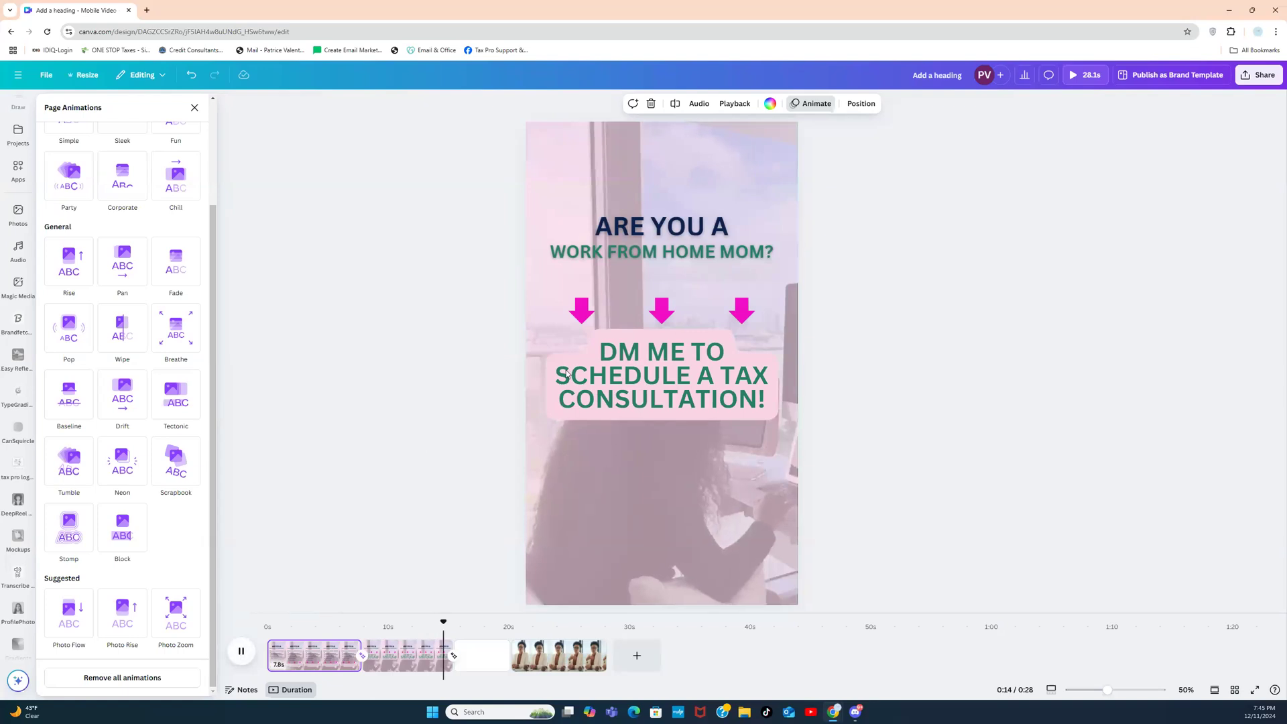
Step: Pause the preview and return to the first page at the 0:05 mark
left_click(241, 653)
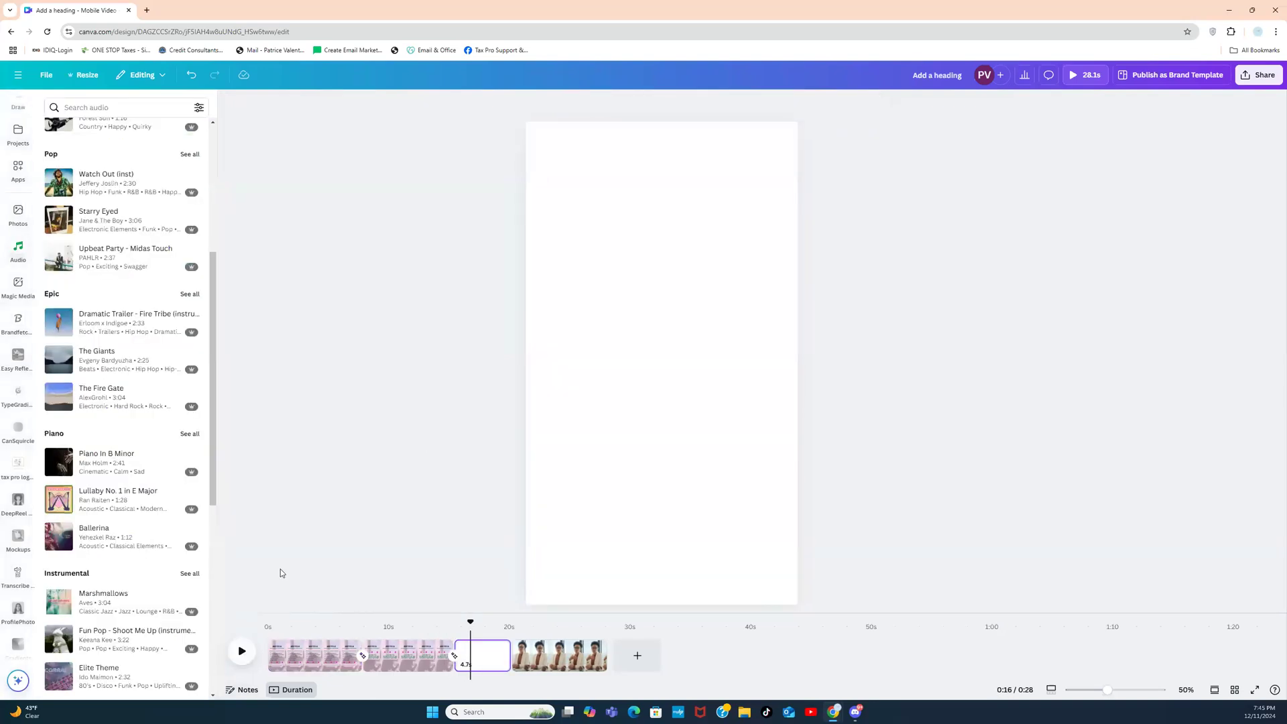
left_click(313, 655)
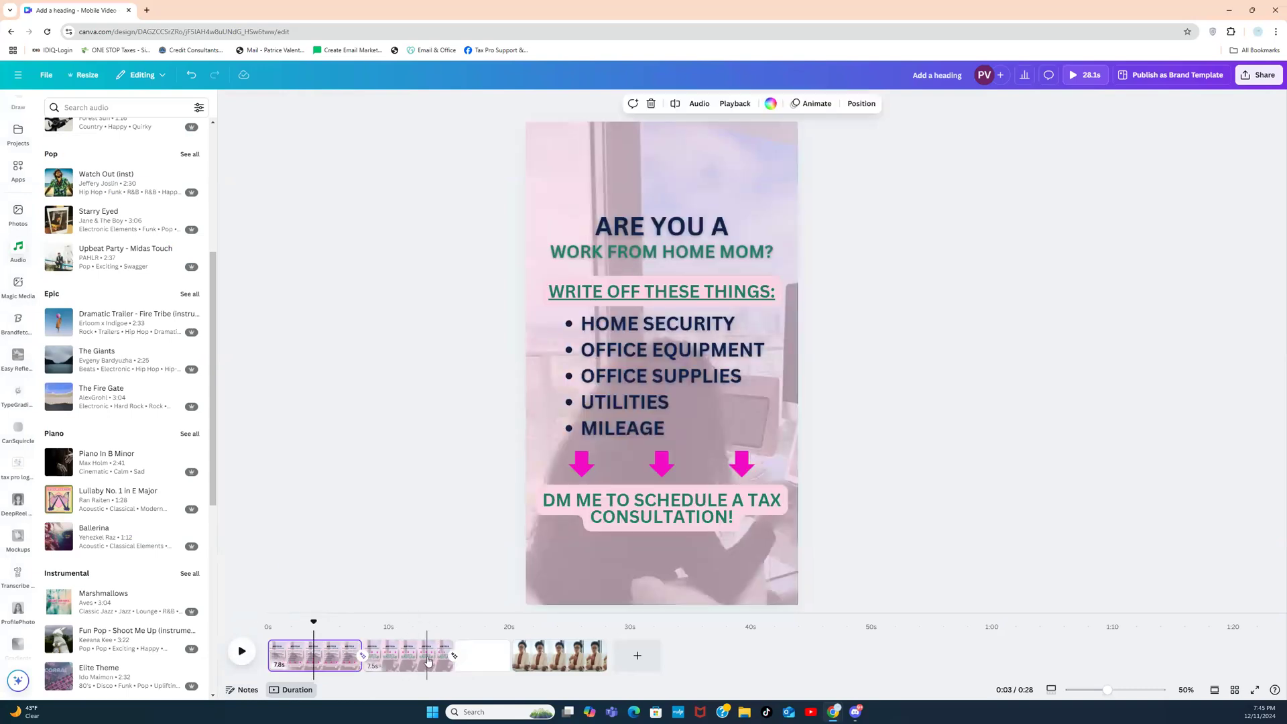
left_click(428, 662)
left_click(334, 657)
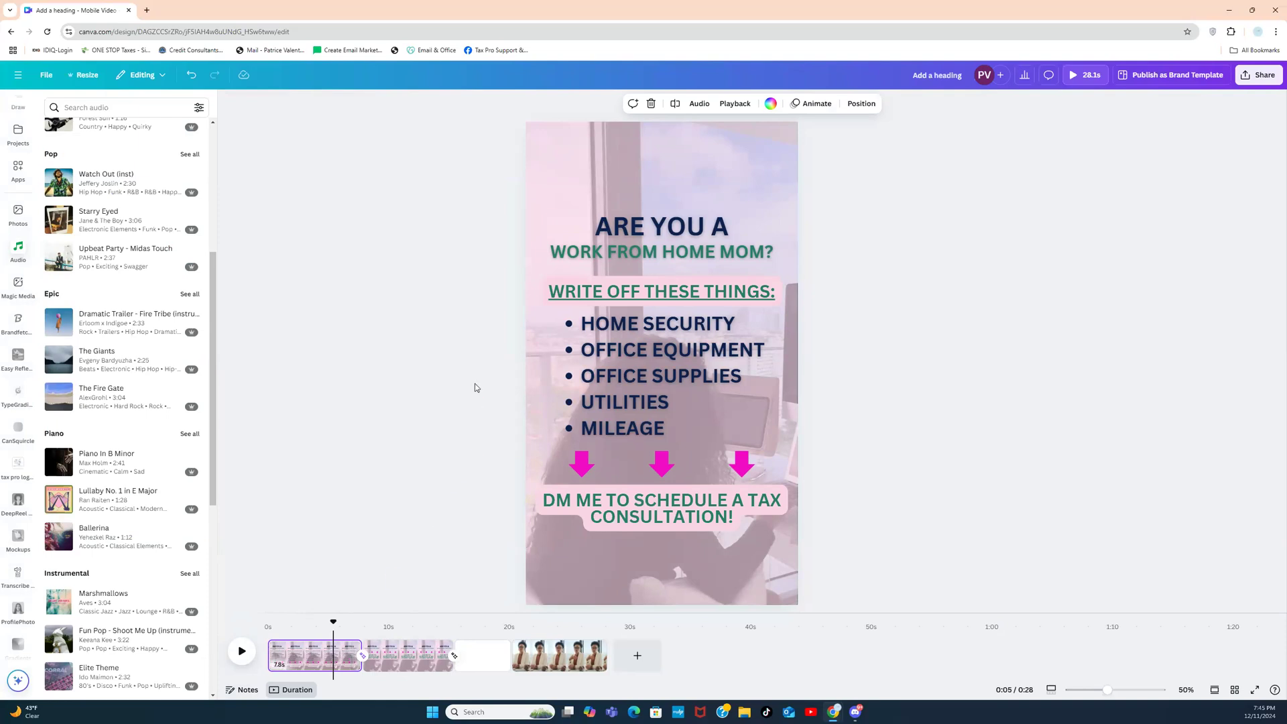
Step: Select the pink full-page overlay, check the photo beneath it, and open its transparency setting (68)
left_click(592, 154)
left_click_drag(583, 168, 851, 171)
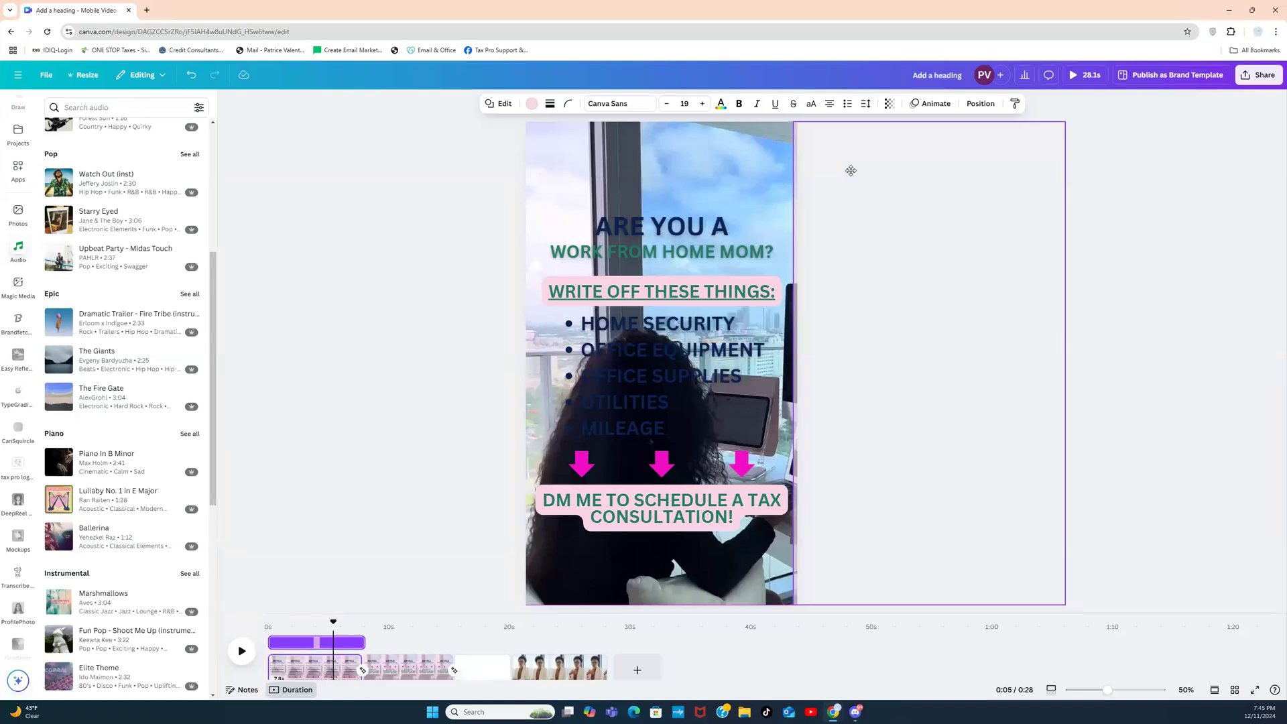
left_click_drag(850, 171, 583, 168)
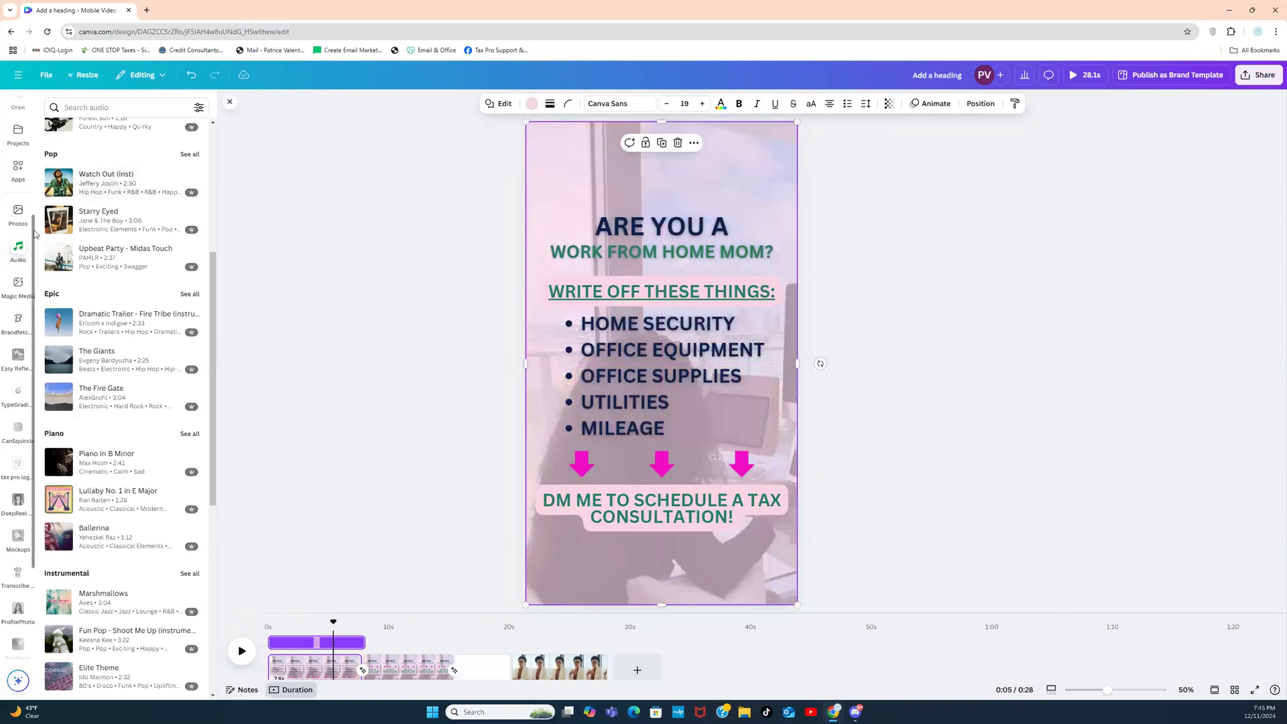
scroll(33, 240, "up", 3)
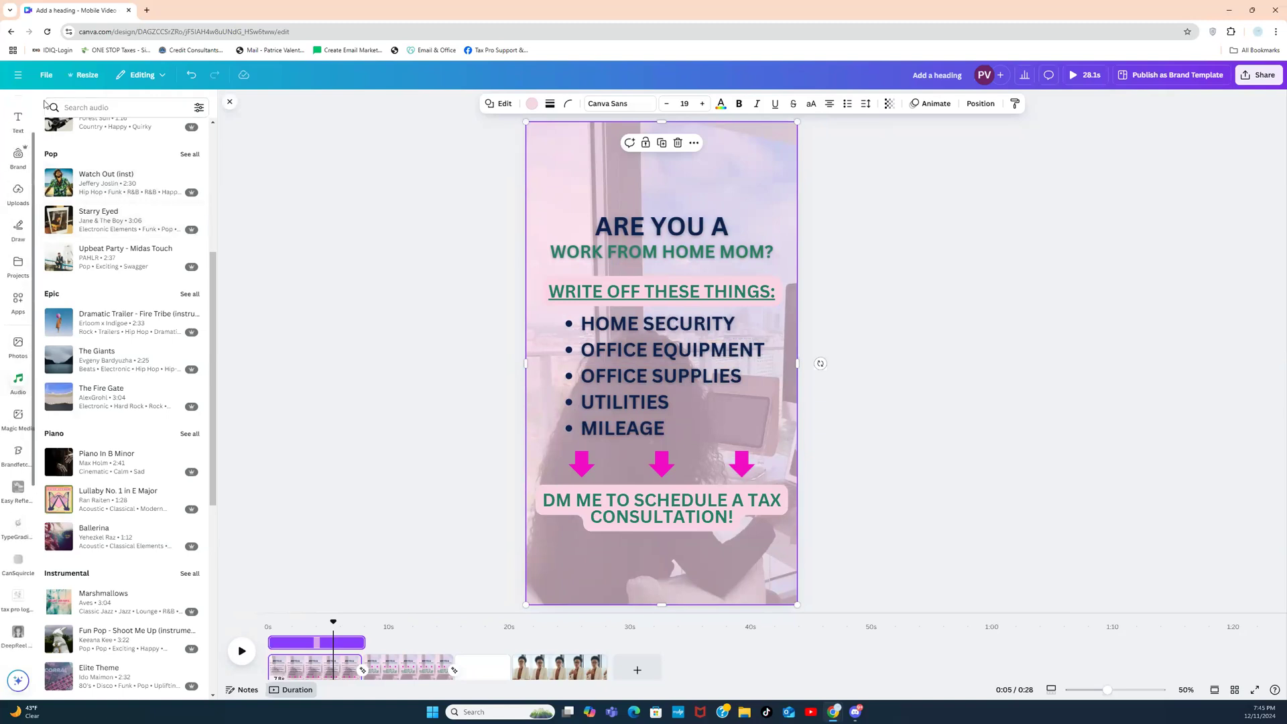
left_click(15, 119)
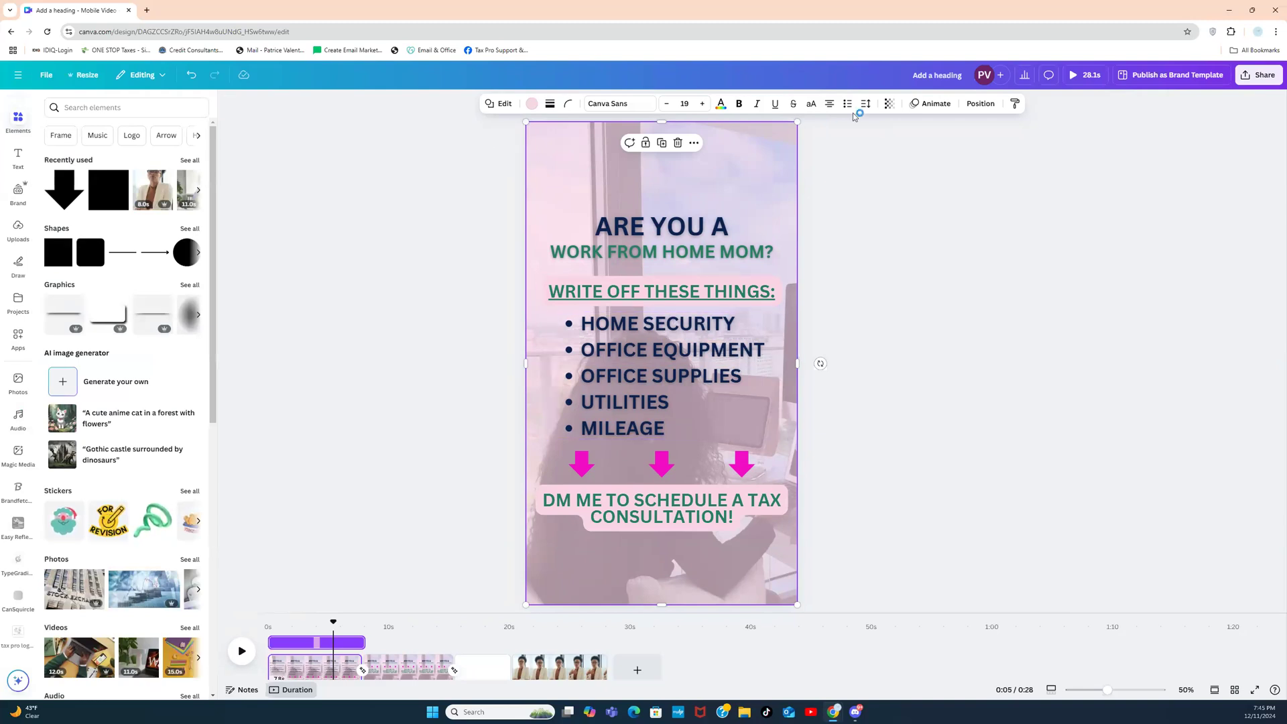
left_click(889, 104)
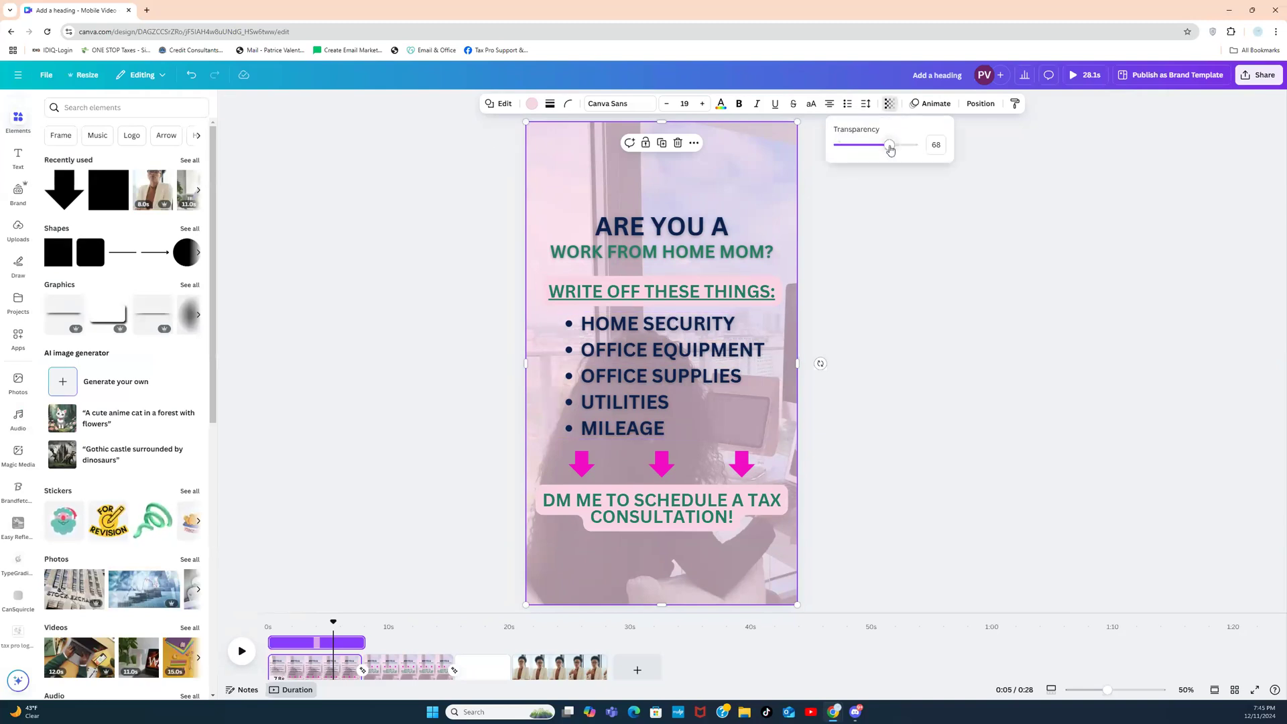
Step: Close the transparency setting, scrub through page 2's text animation, and return to page 1 at 0:03
left_click(829, 213)
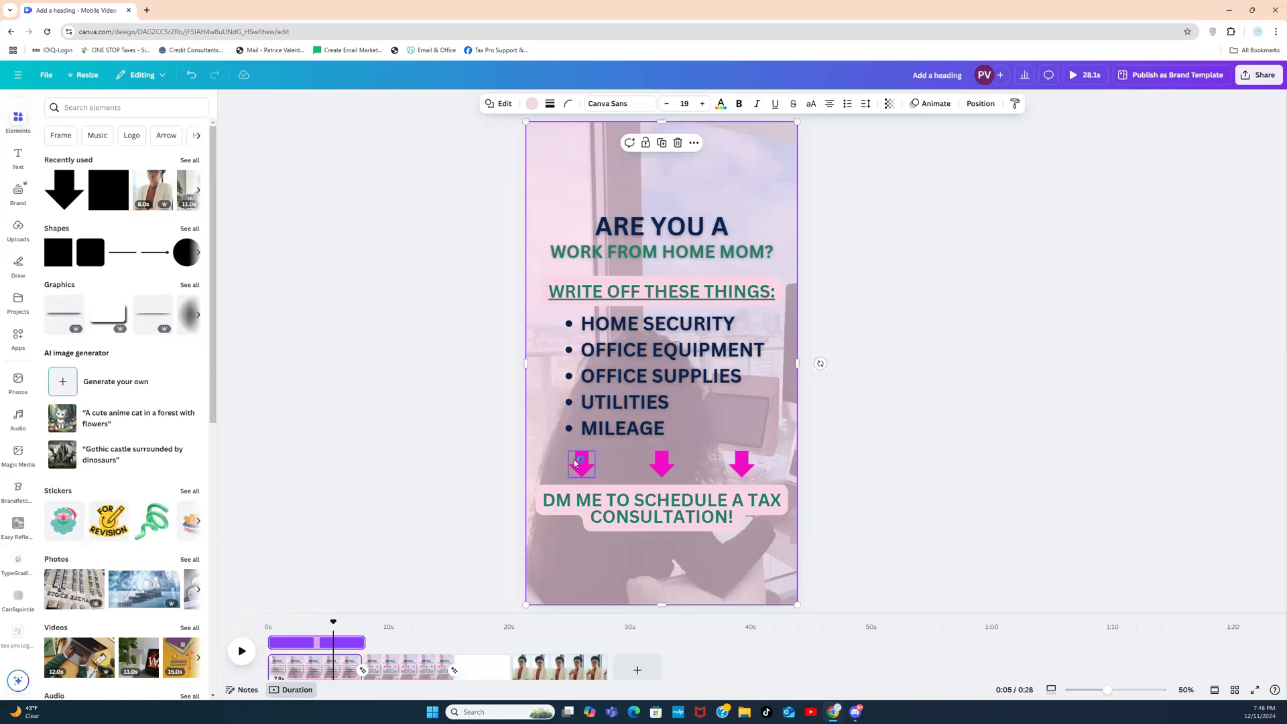
left_click(389, 667)
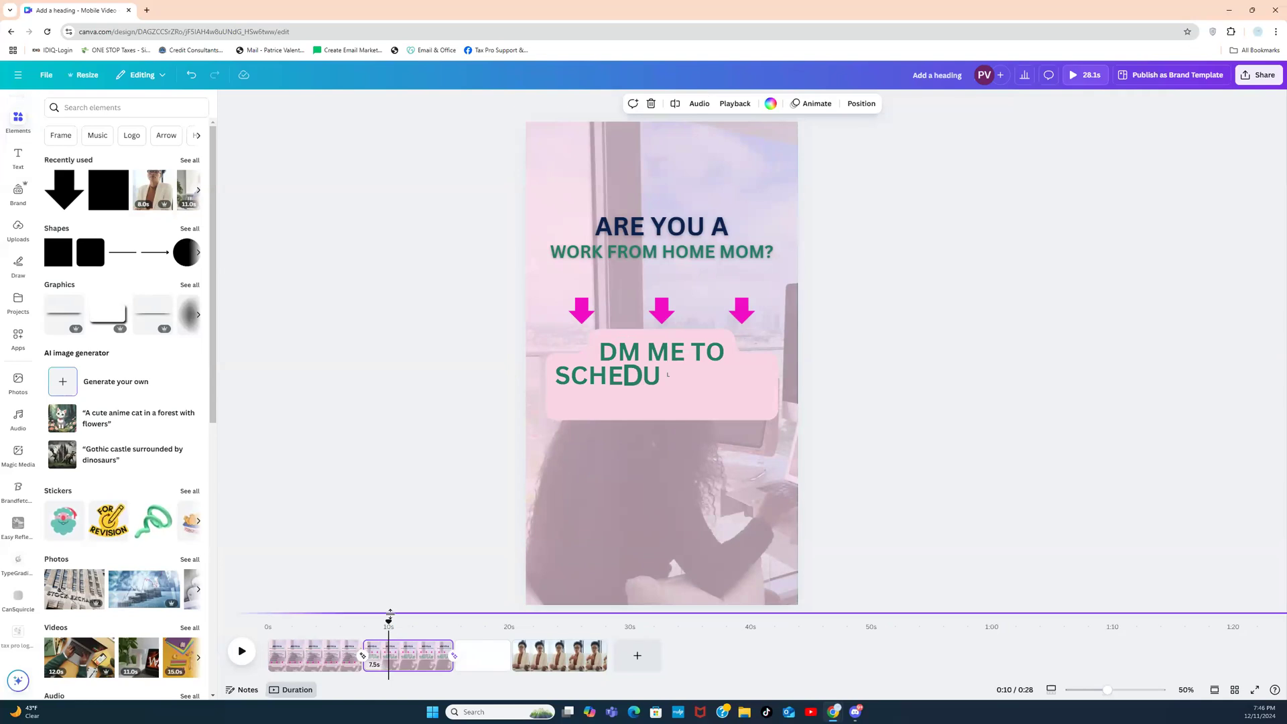
left_click_drag(389, 622, 423, 617)
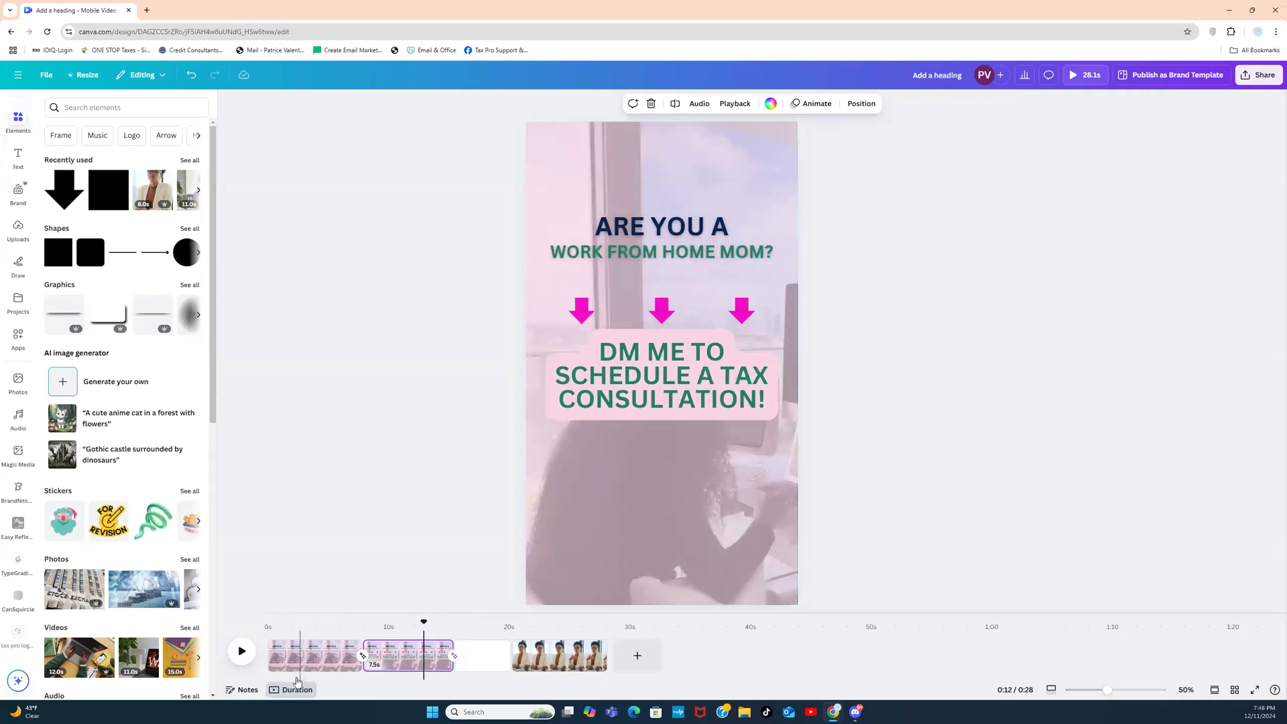
left_click(305, 659)
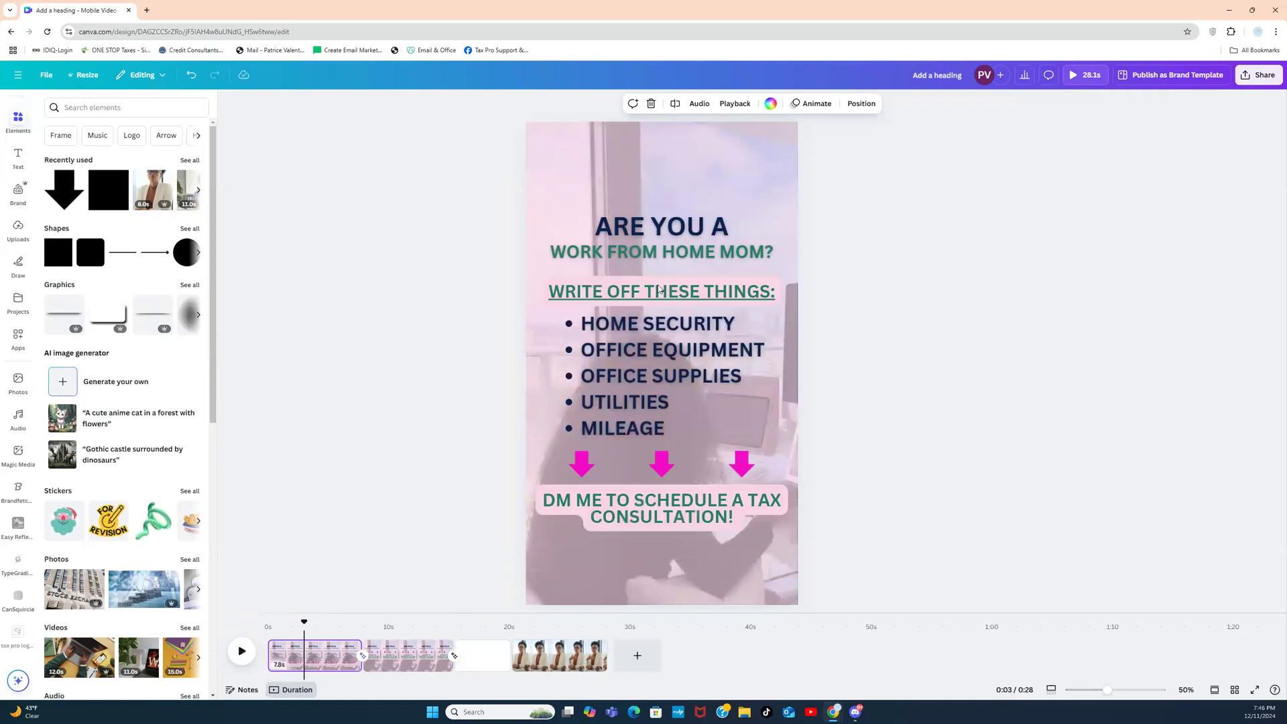
Step: Apply the Suggested Block animation to the WRITE OFF THESE THINGS: heading and scrub to preview it
left_click(660, 290)
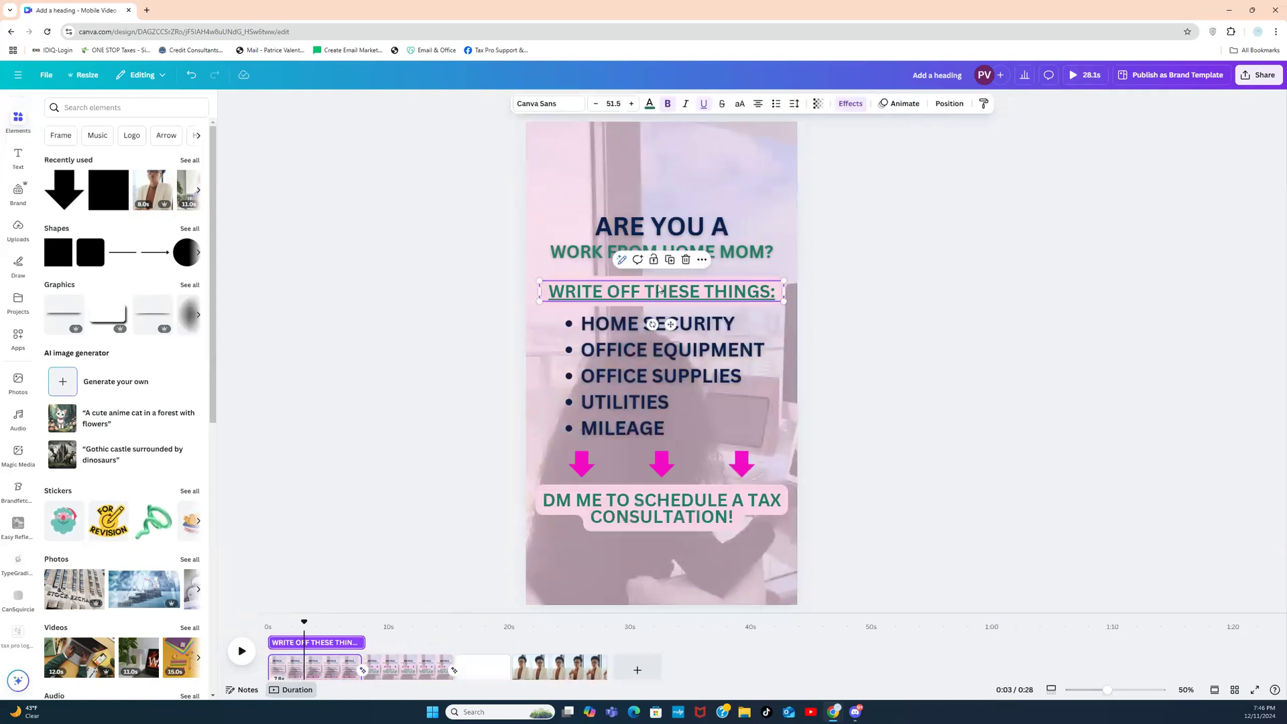
left_click(849, 105)
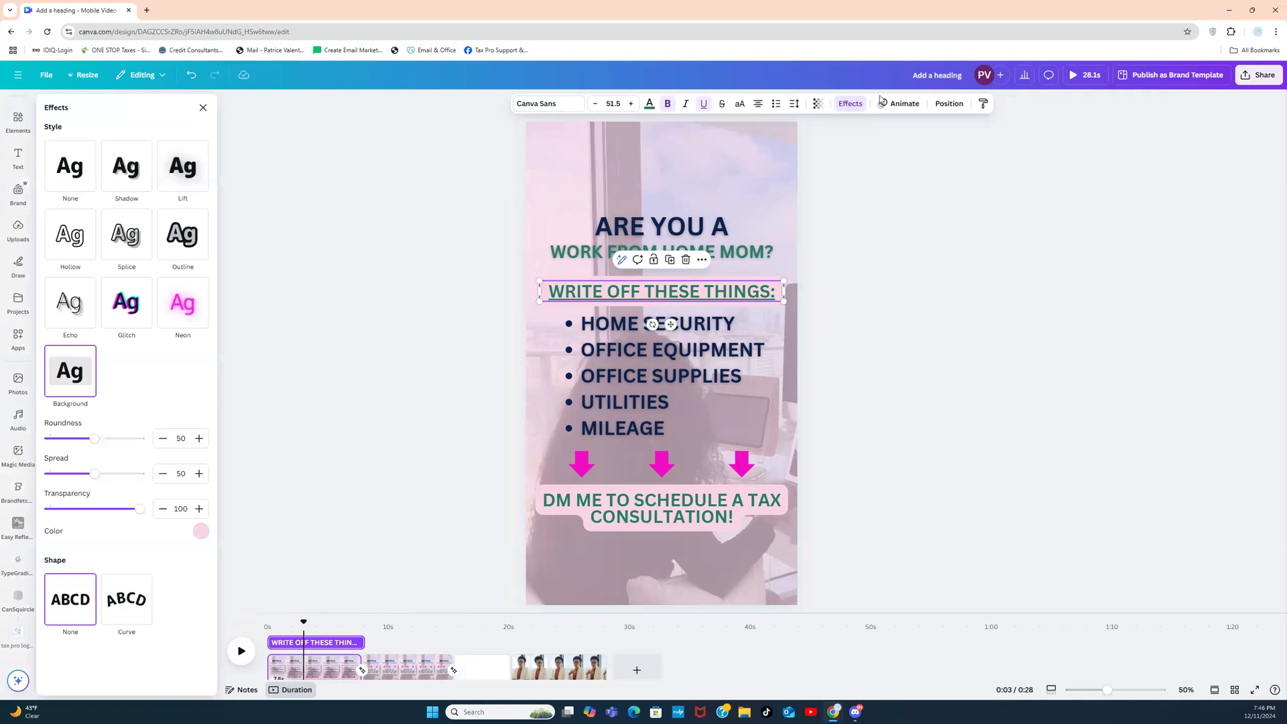
left_click(898, 103)
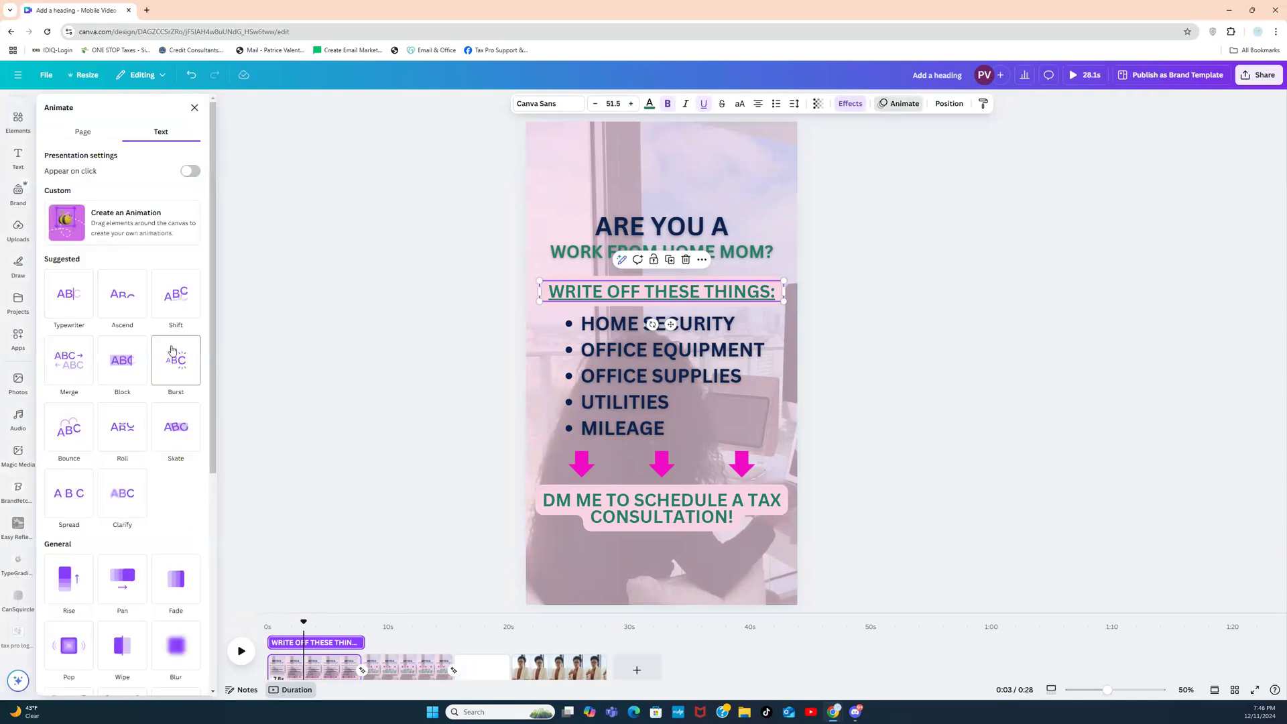
left_click(131, 362)
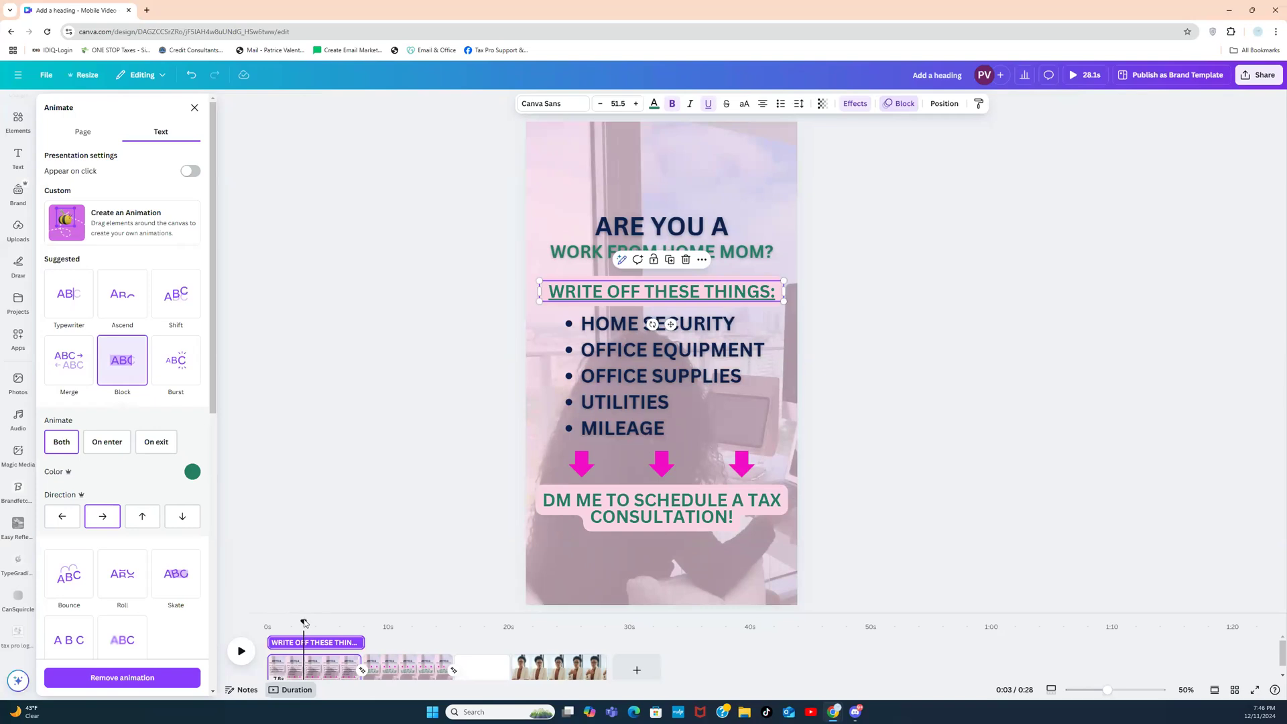
mouse_move(305, 624)
left_mouse_down()
mouse_move(268, 621)
mouse_move(319, 617)
mouse_move(281, 615)
left_mouse_up()
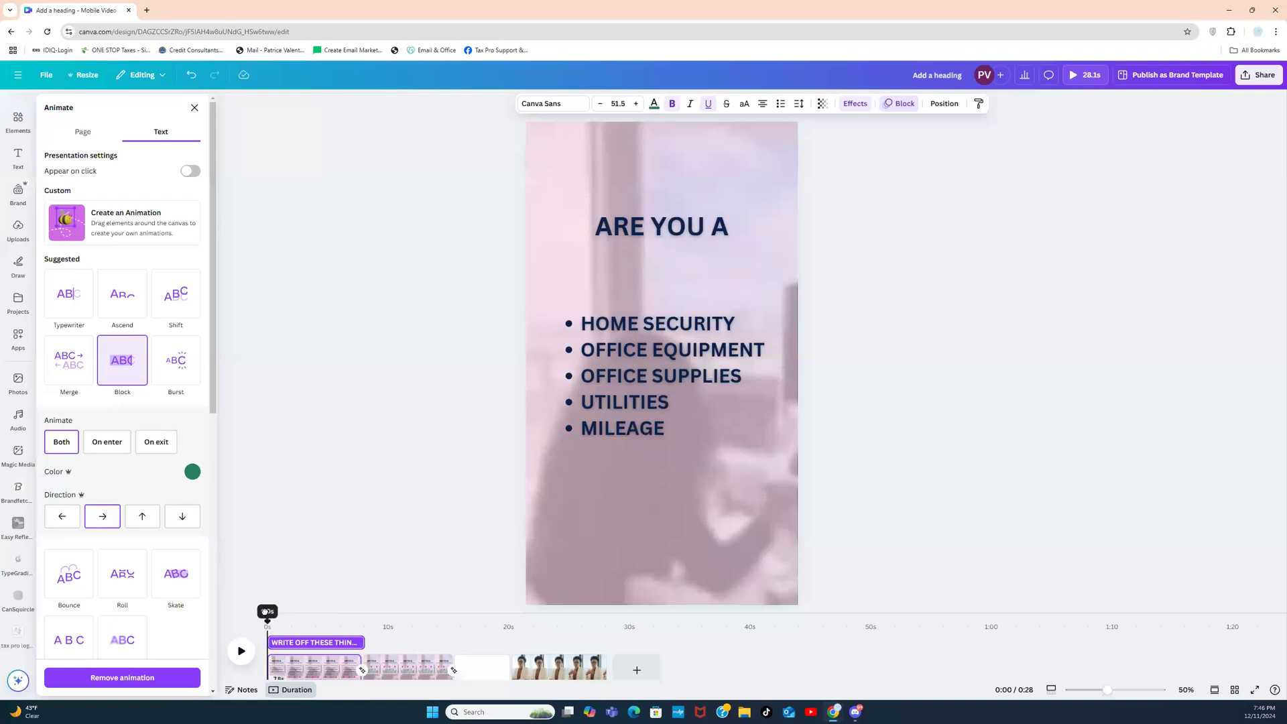
left_click_drag(269, 612, 312, 612)
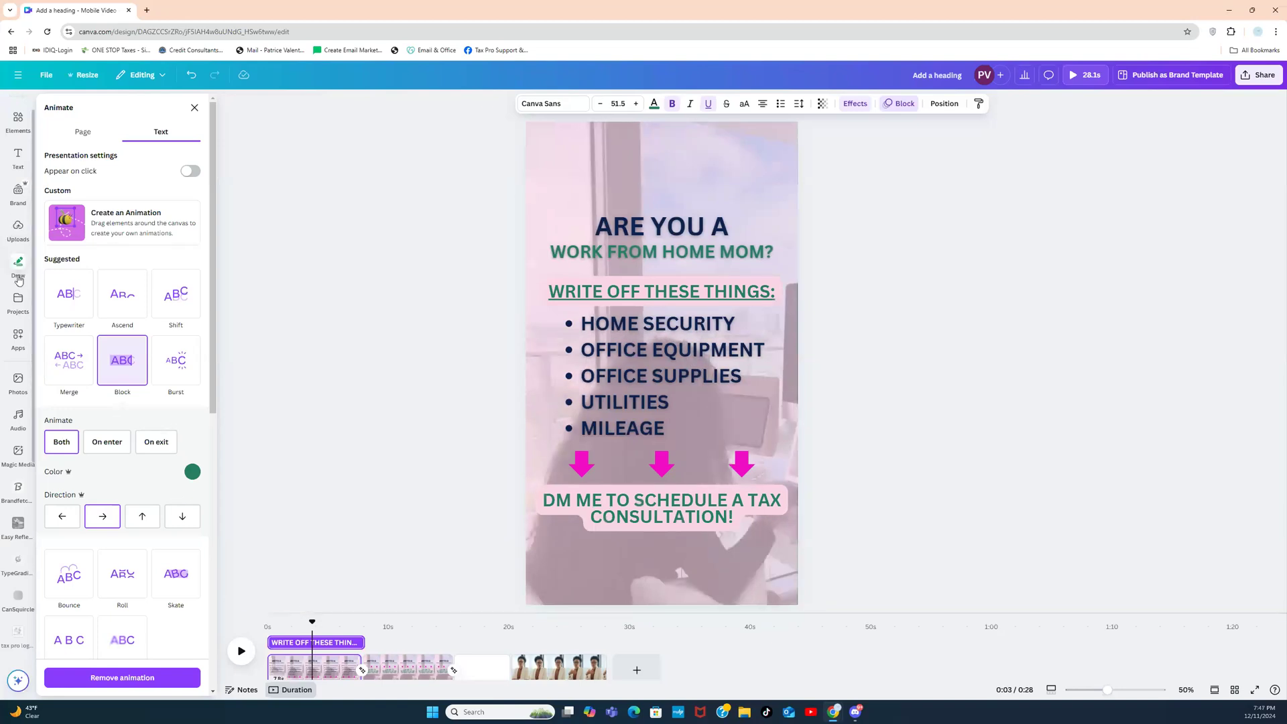
Step: Add the 1028 brand logo, move it to the top of the page, shrink it, and remove its background
left_click(19, 192)
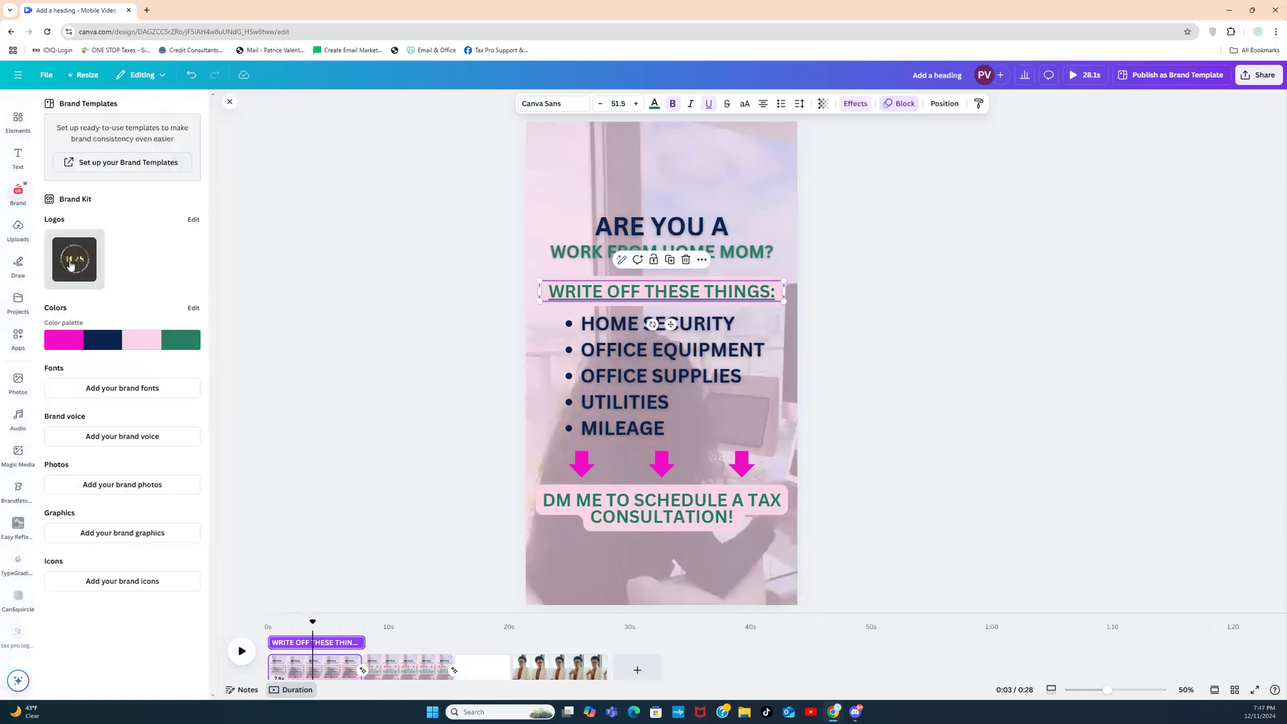
left_click(71, 265)
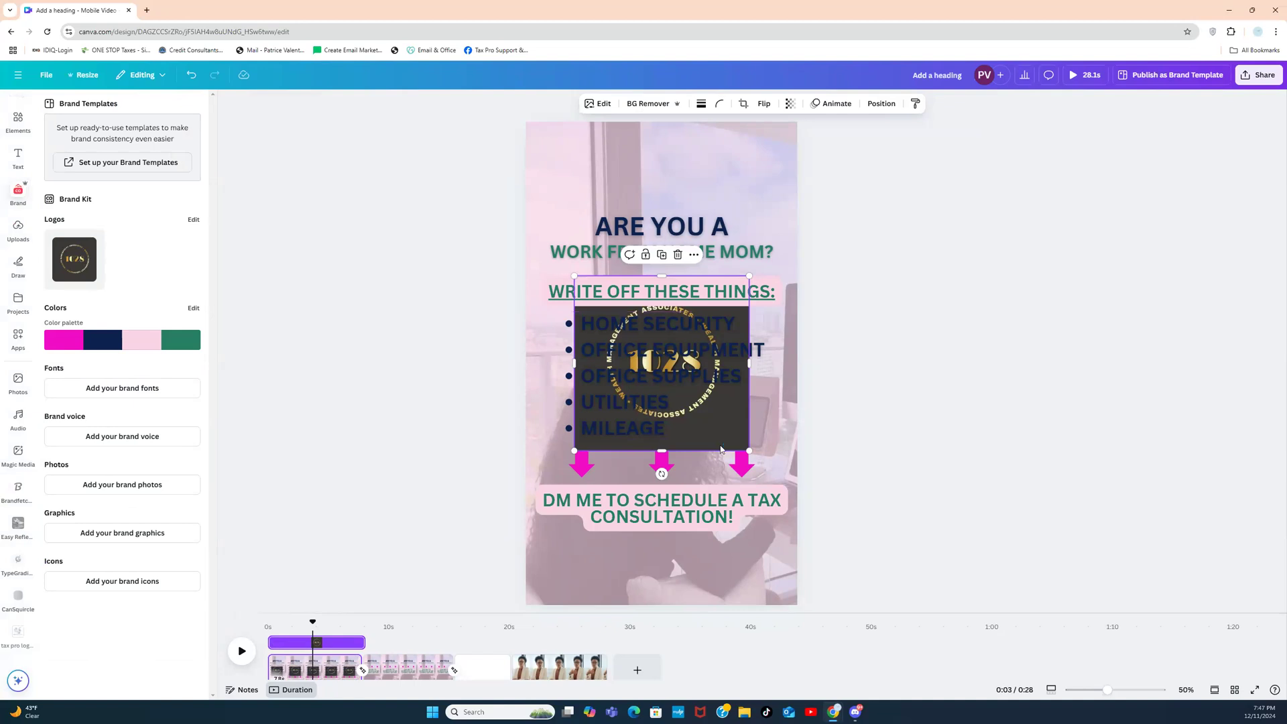
left_click_drag(725, 405, 731, 251)
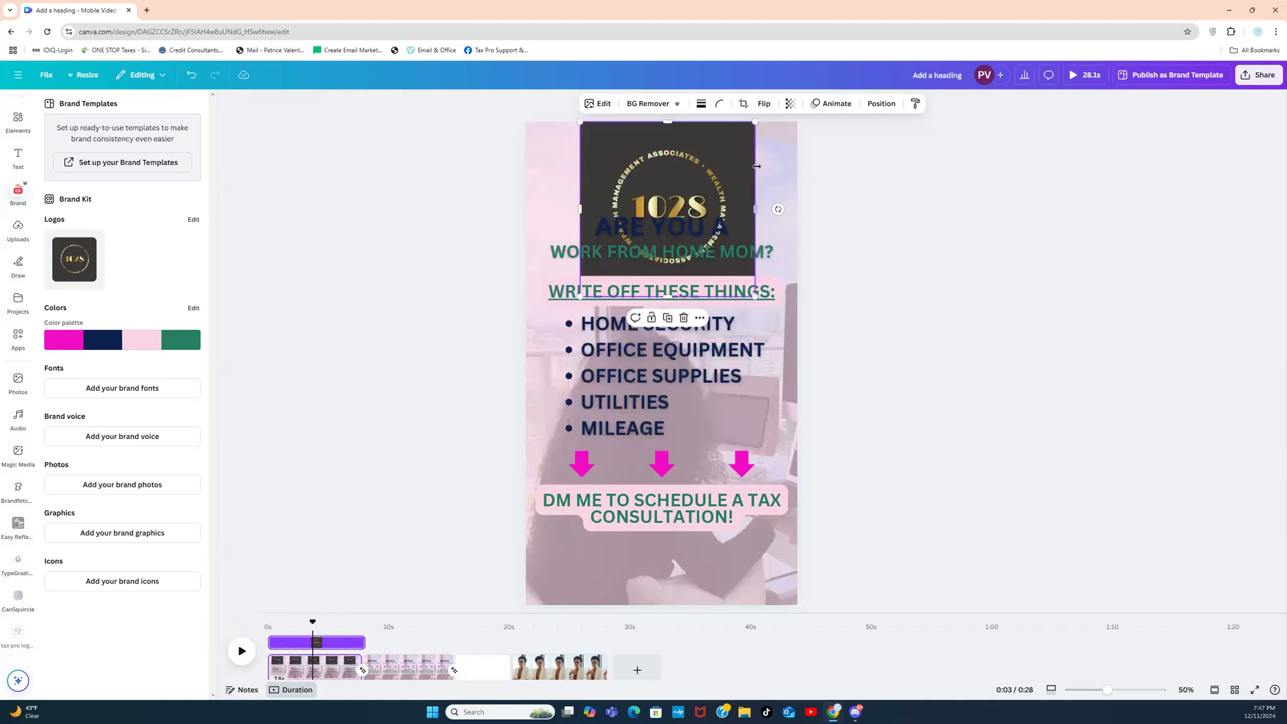
left_click_drag(756, 123, 684, 138)
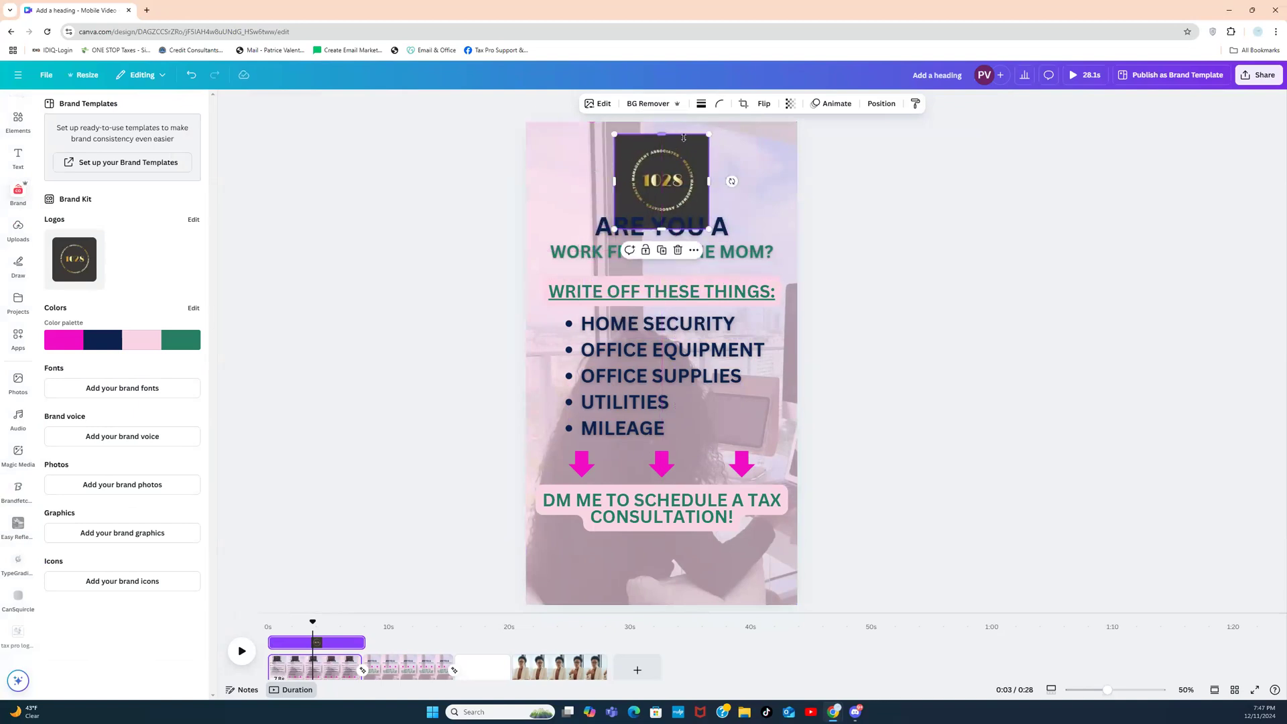
left_click(651, 103)
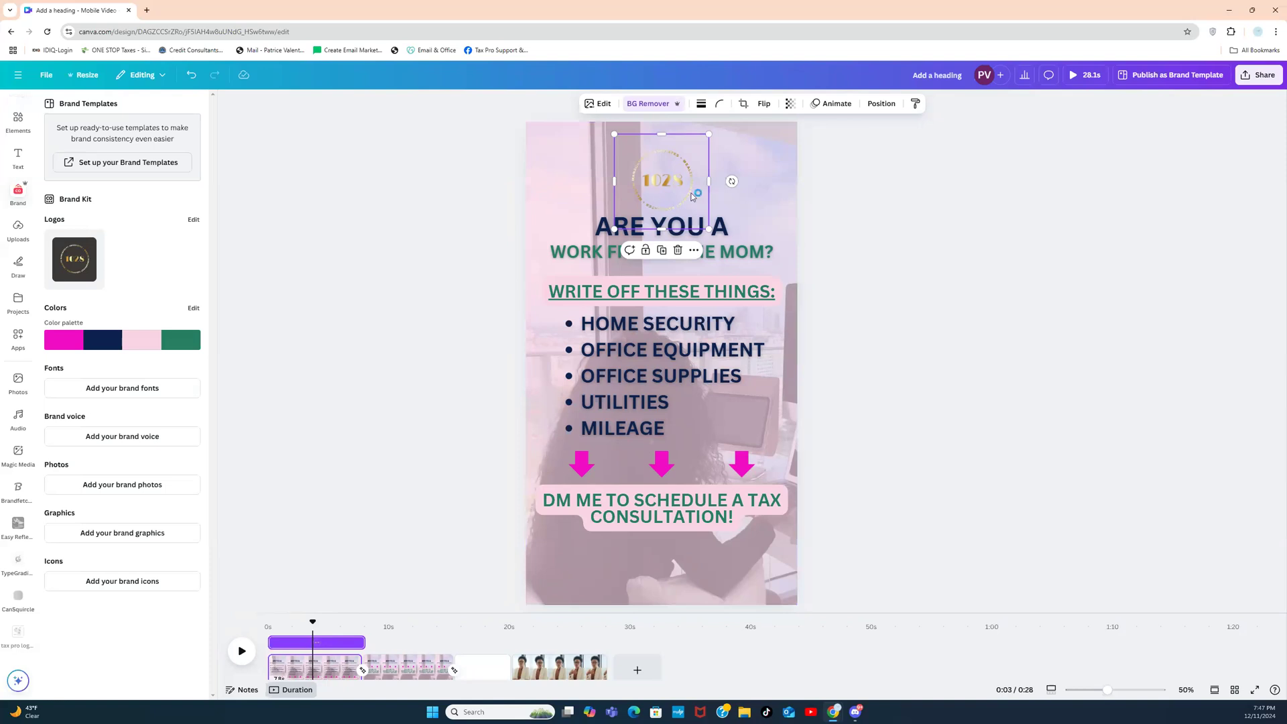
left_click(841, 218)
left_click(645, 162)
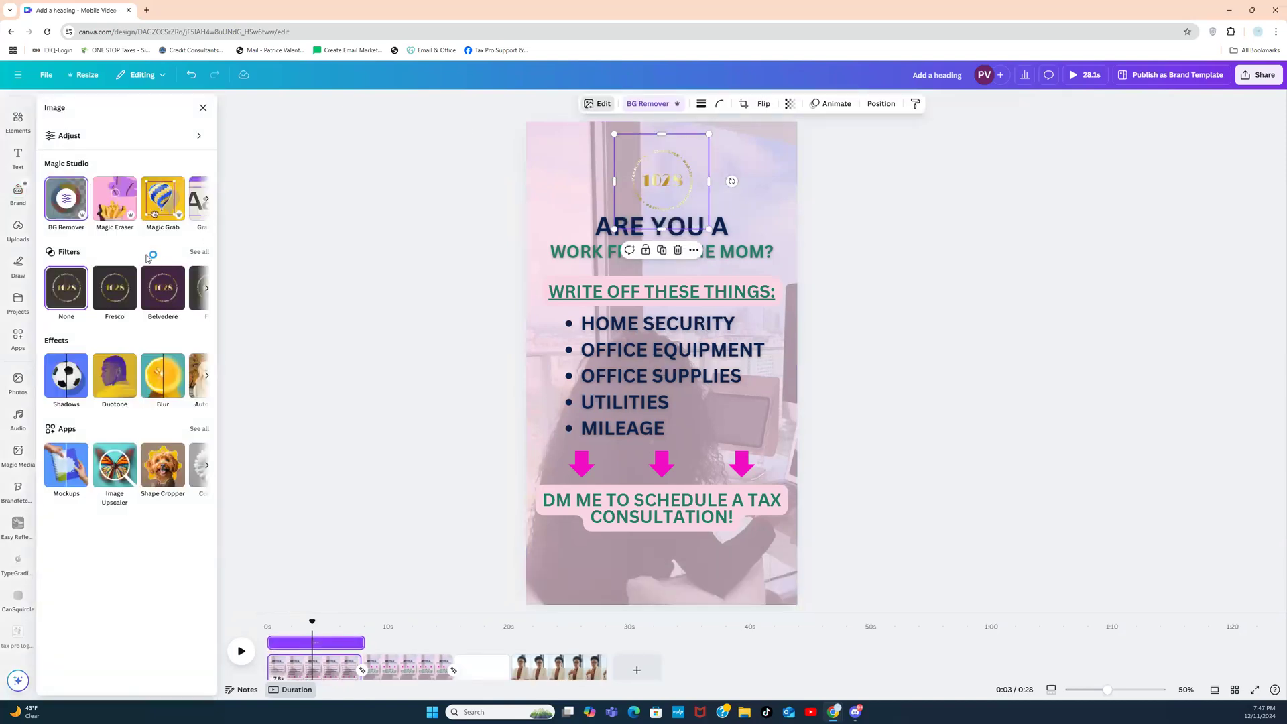
Step: Give the logo an Outline shadow with size 13 and intensity 38
left_click(59, 374)
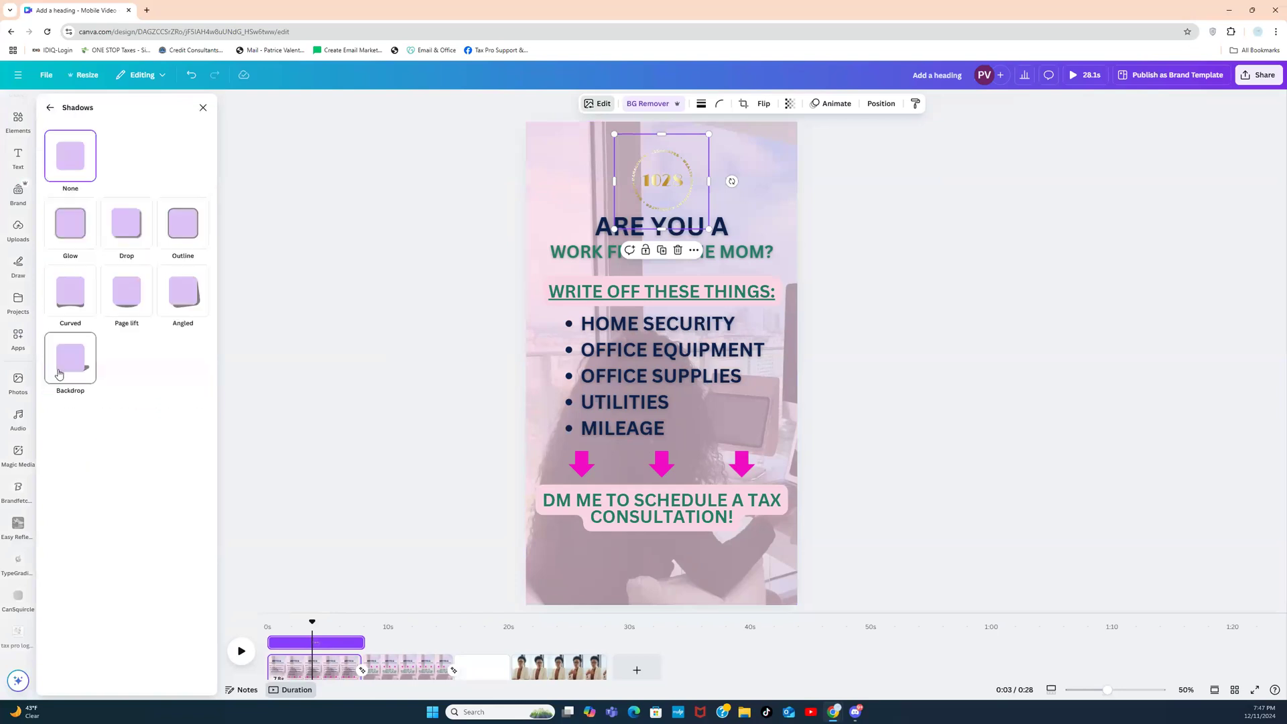
left_click(182, 227)
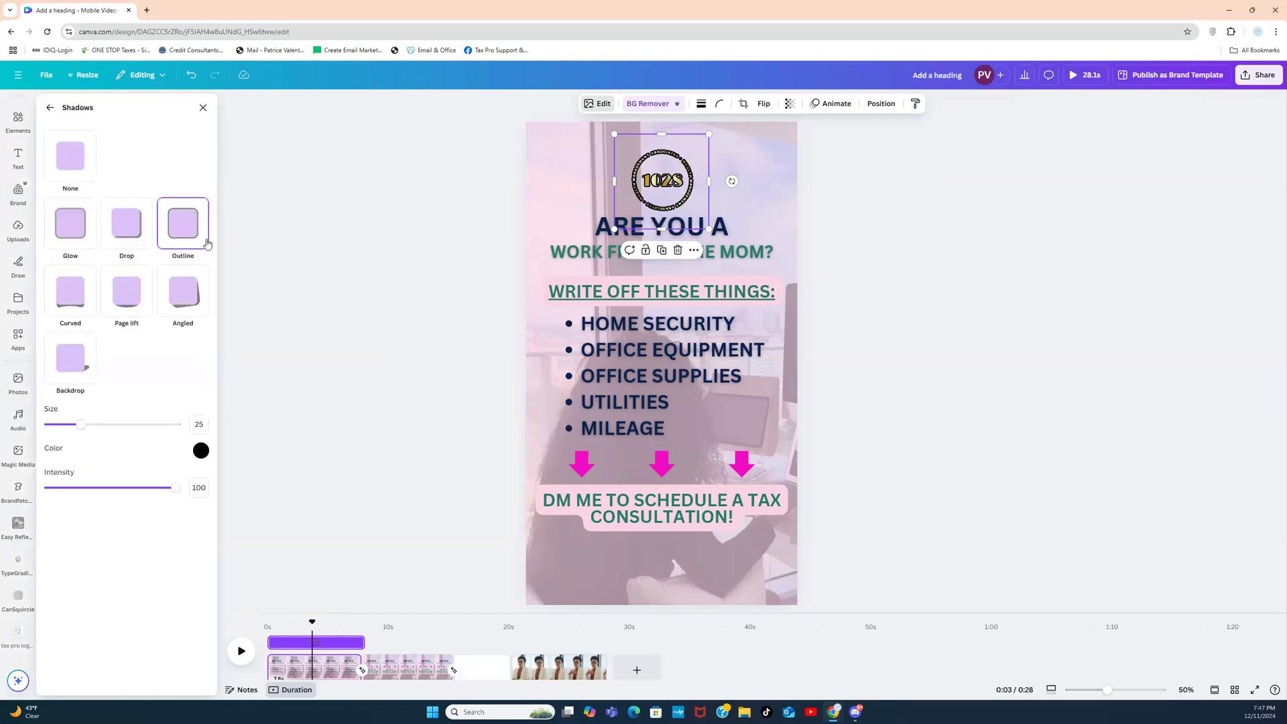
mouse_move(88, 427)
left_mouse_down()
mouse_move(51, 427)
mouse_move(65, 427)
left_mouse_up()
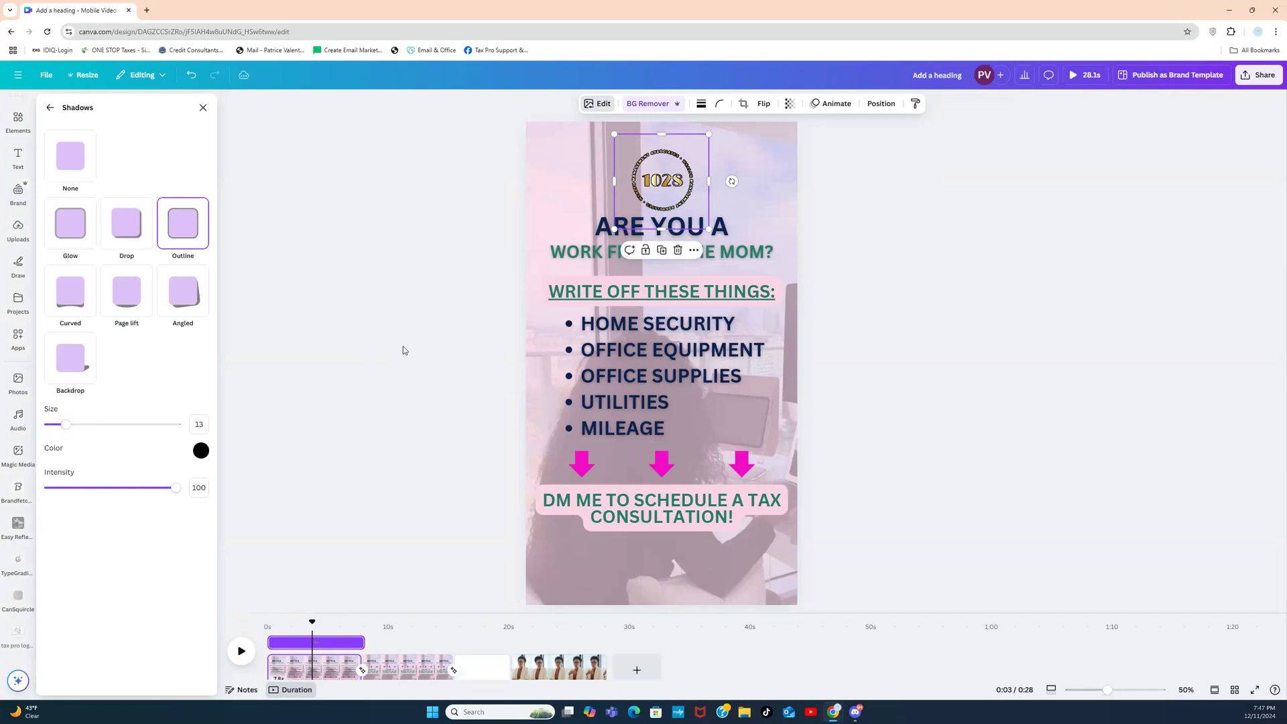
left_click(404, 348)
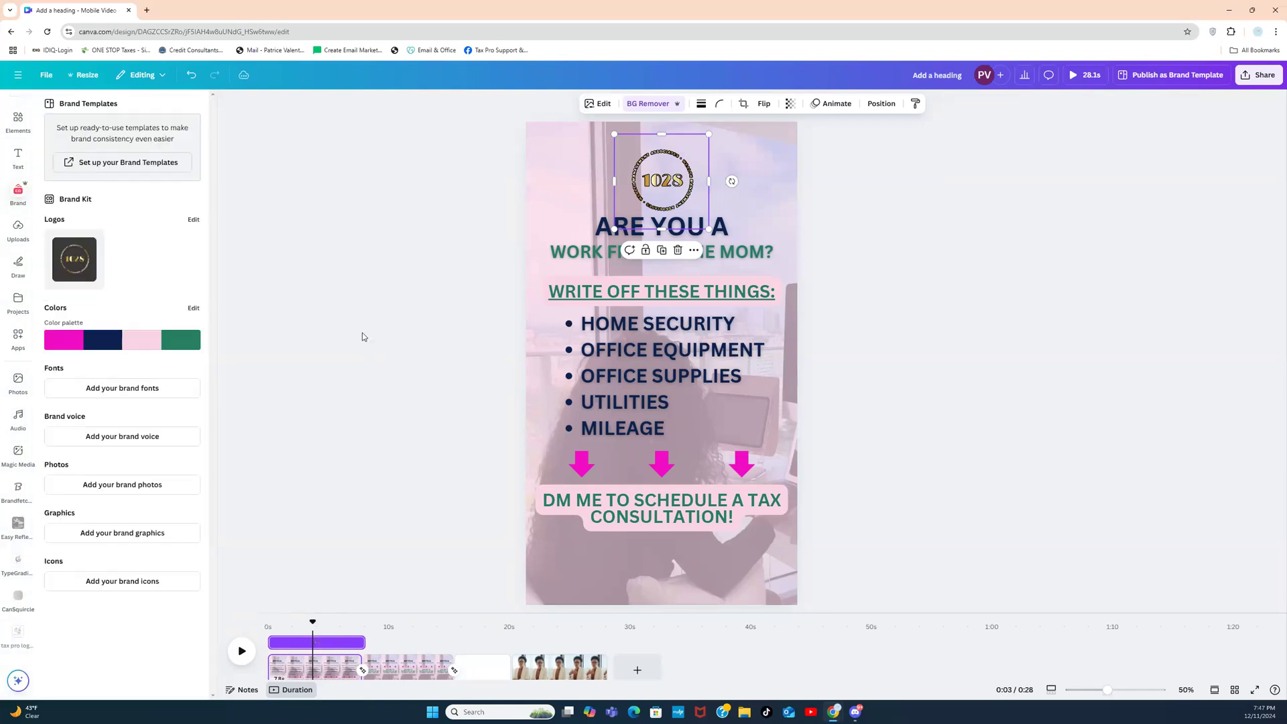
left_click(597, 103)
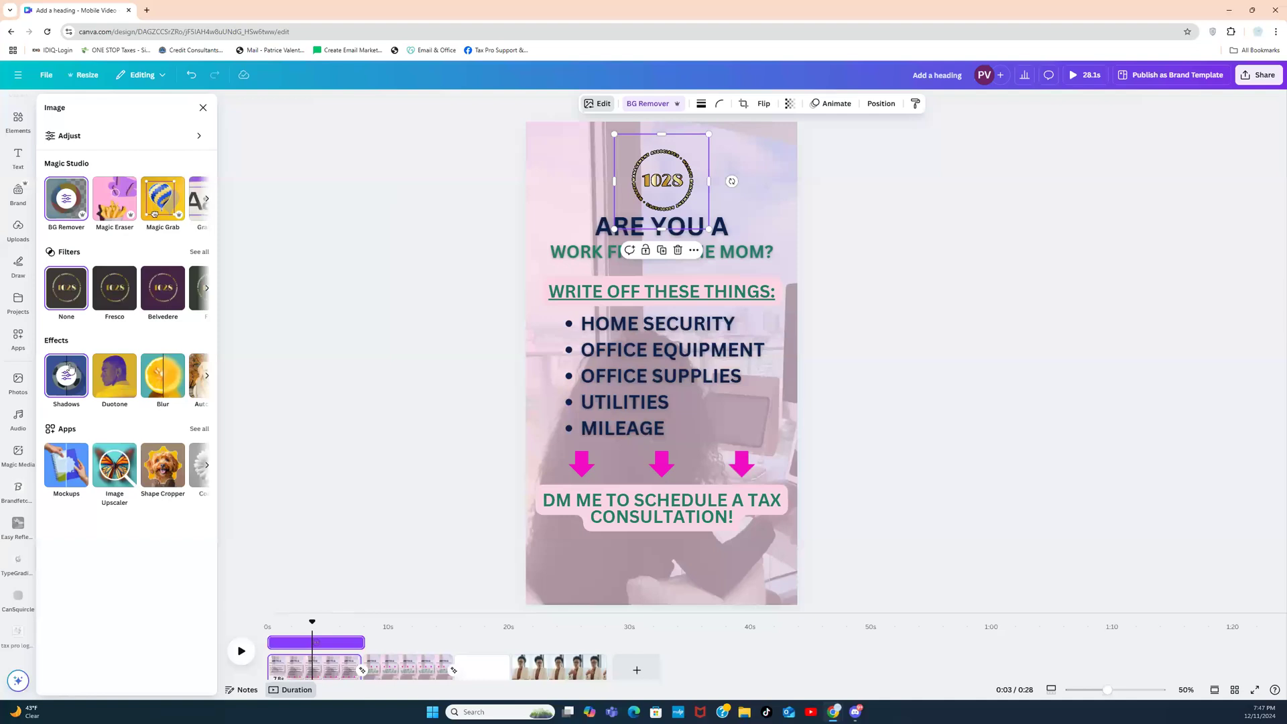
left_click(67, 374)
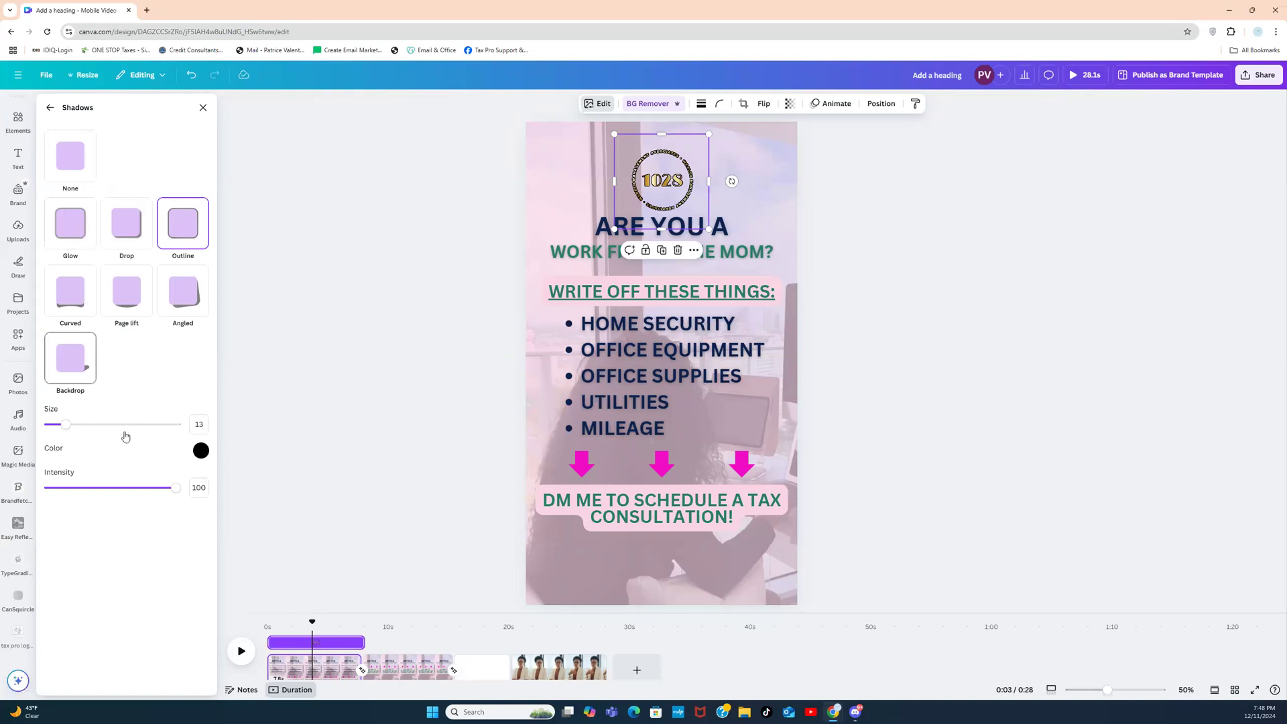
left_click_drag(175, 487, 97, 483)
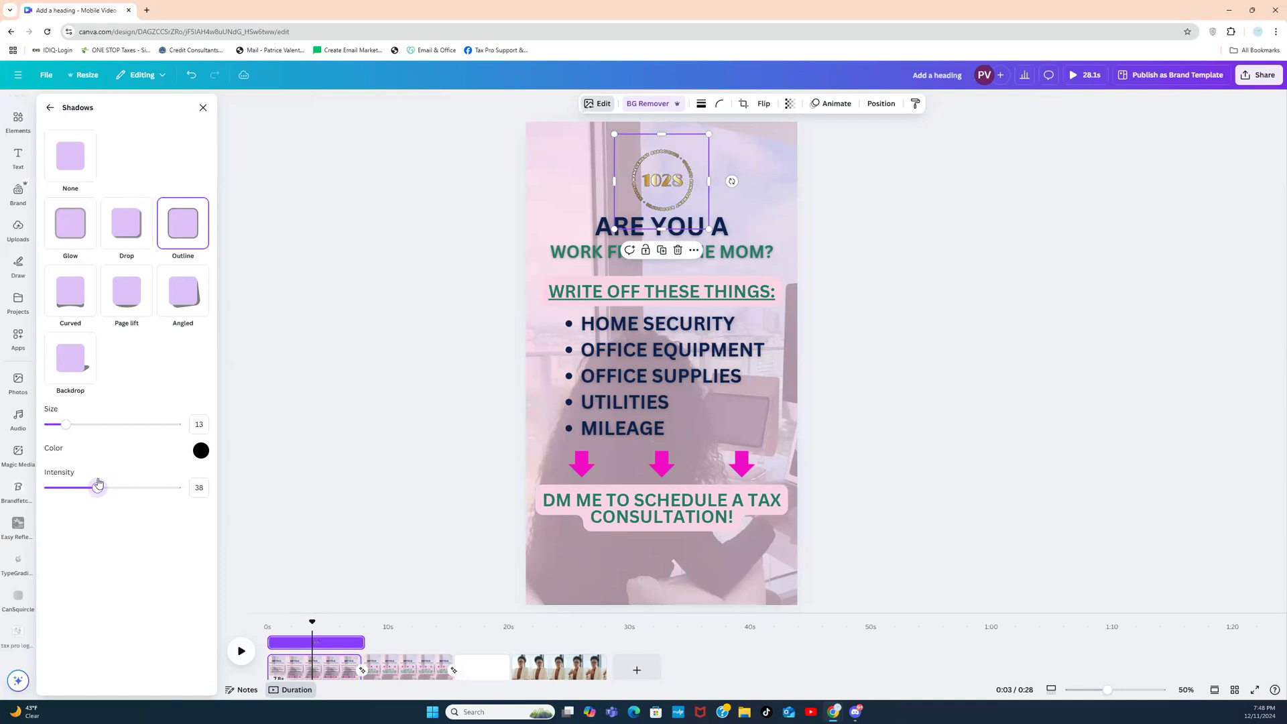
left_click(454, 336)
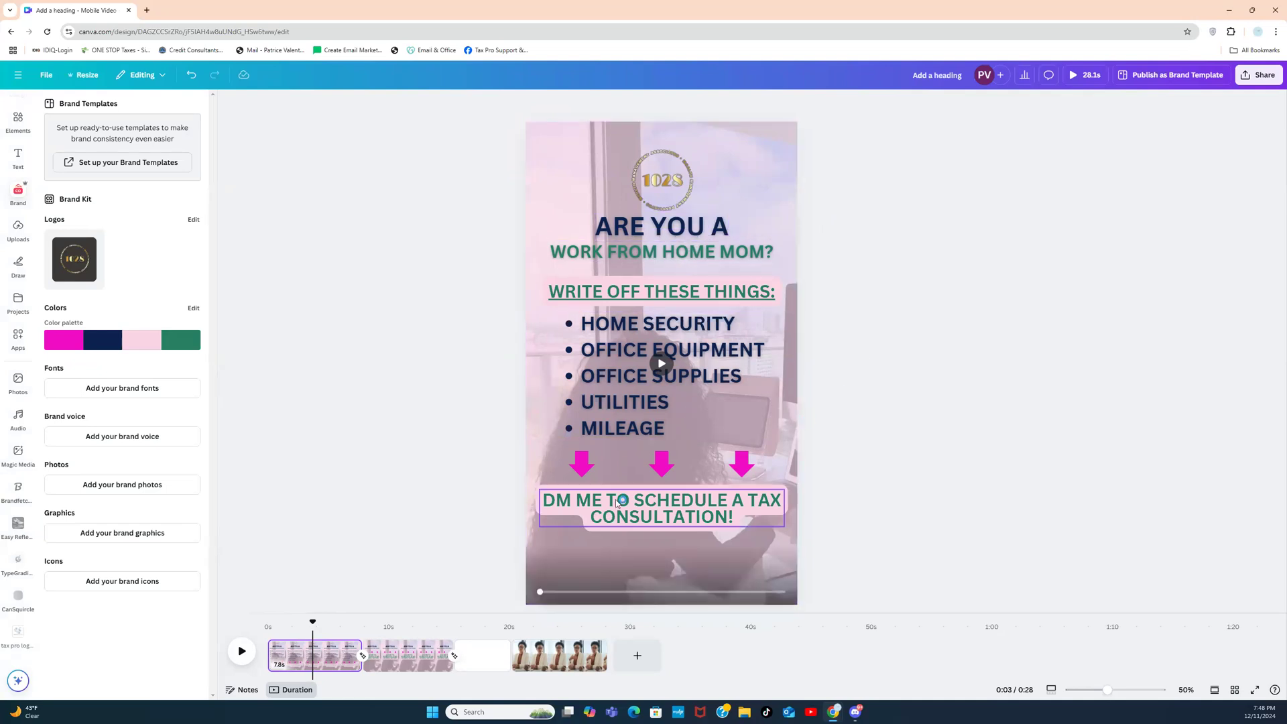
left_click(394, 660)
left_click(303, 661)
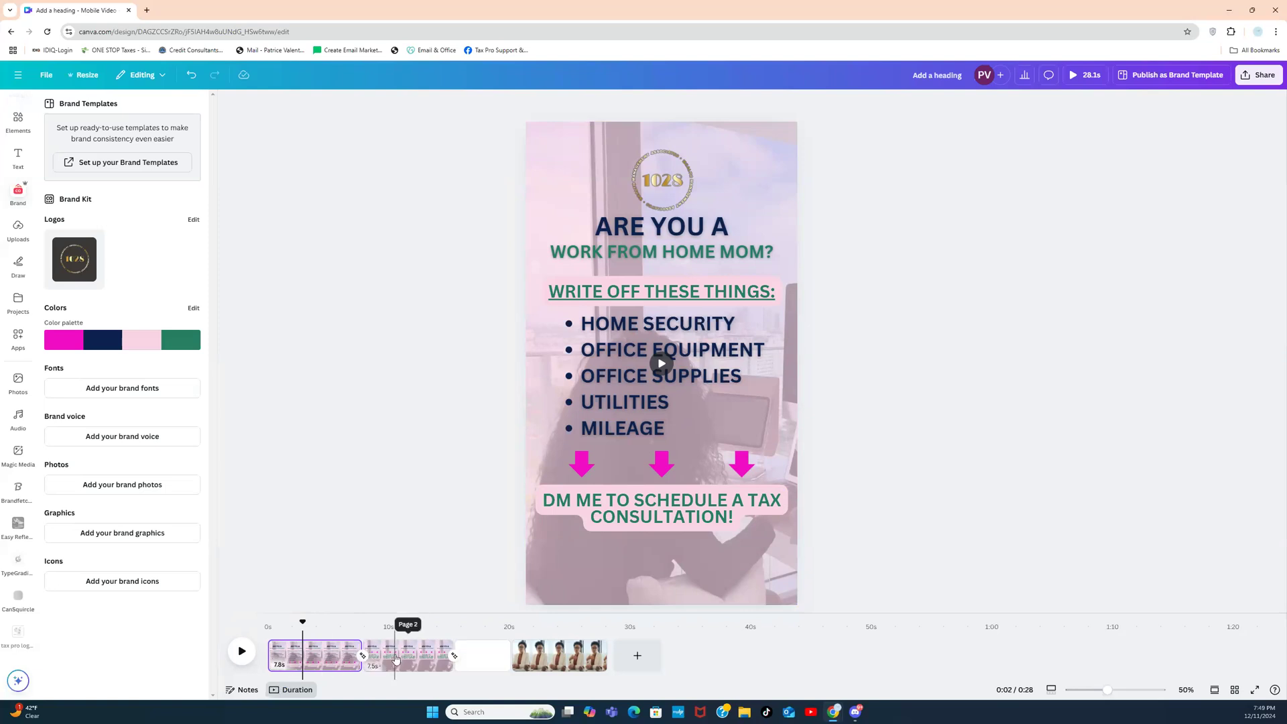
Step: Set the transition between the second and third pages to None, removing Match & Move
left_click(468, 654)
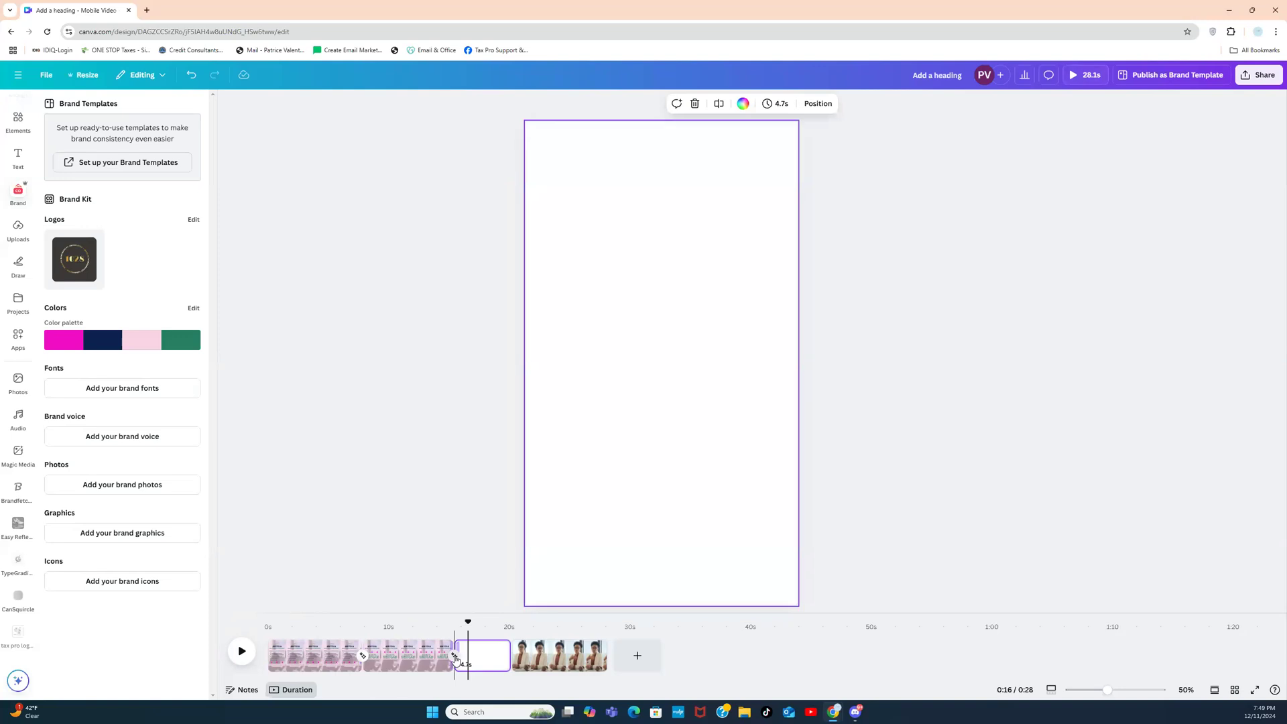
left_click(455, 656)
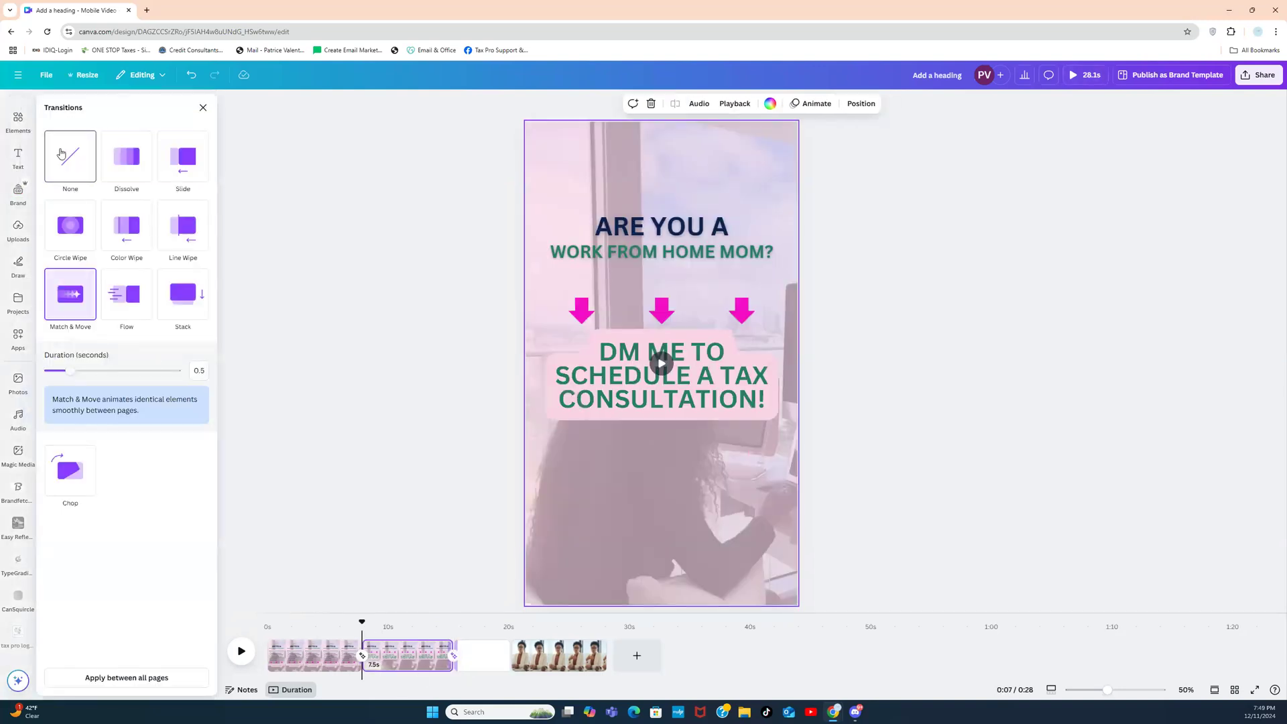
left_click(61, 154)
left_click(412, 504)
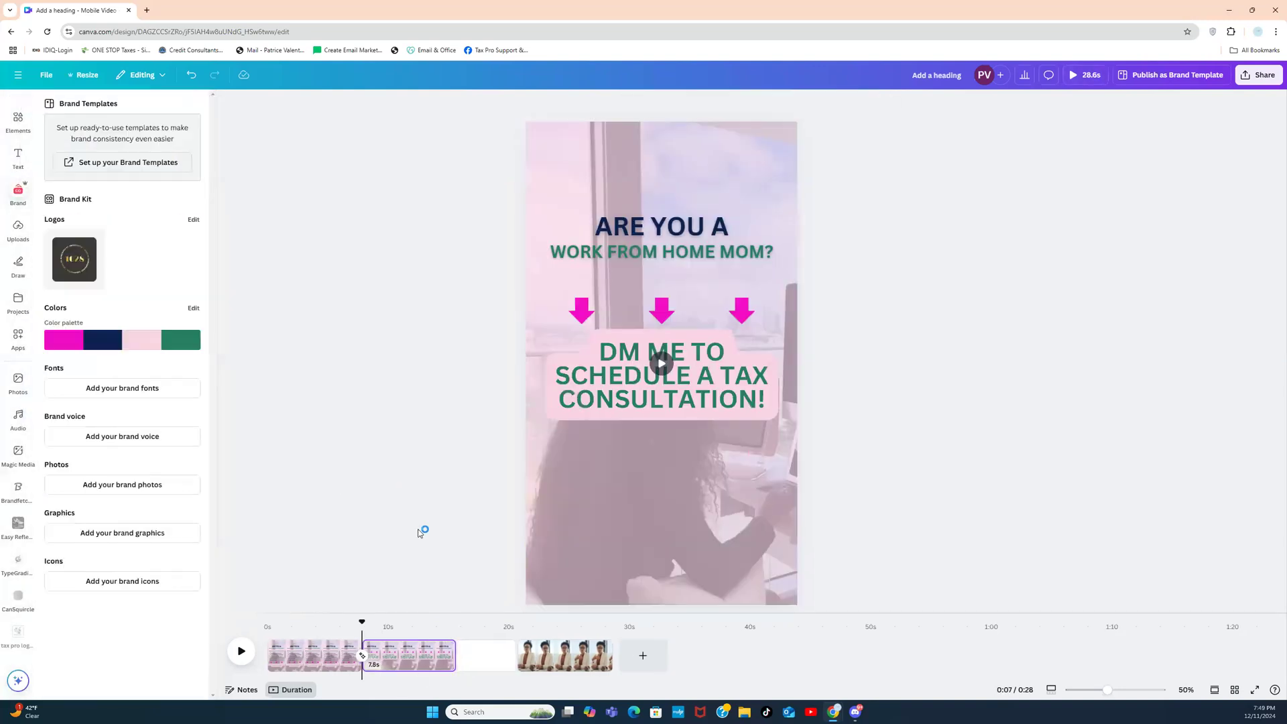
Step: With the blank third page selected, replace the old AUDIO app search with TYPE GRADIENT
left_click(476, 660)
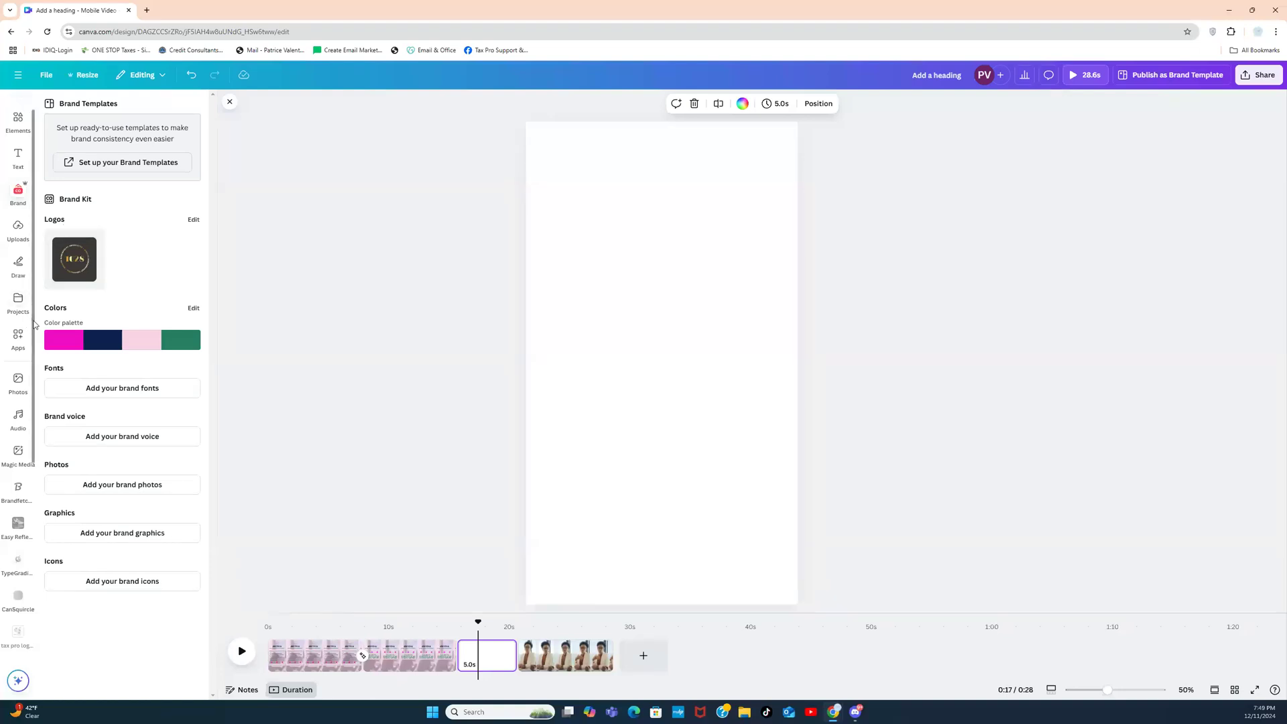
scroll(28, 361, "down", 2)
scroll(28, 373, "down", 3)
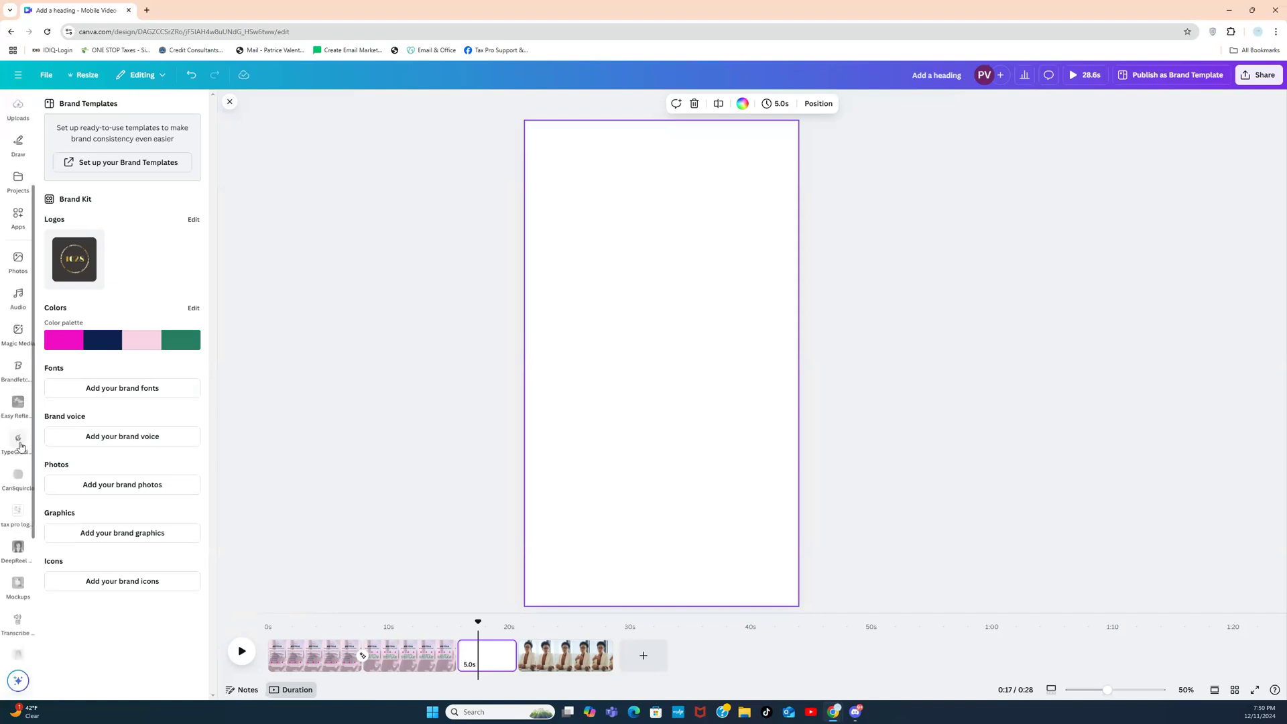
left_click(19, 442)
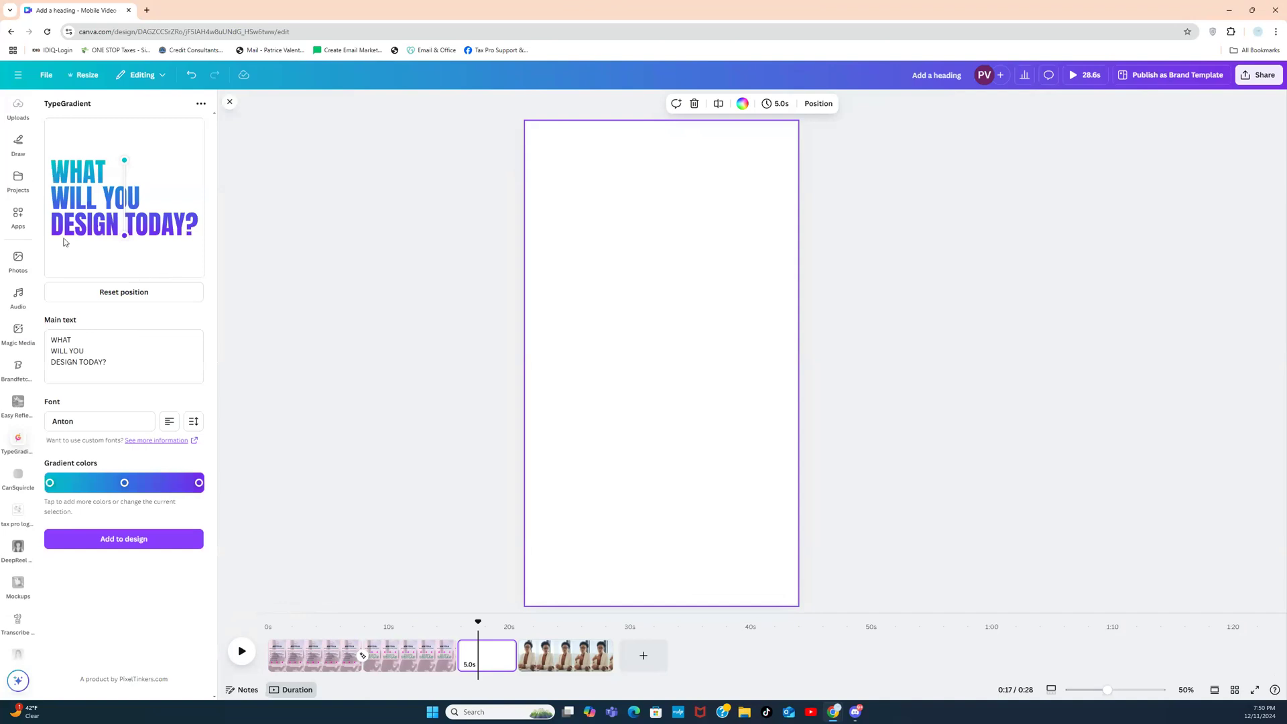
left_click(18, 216)
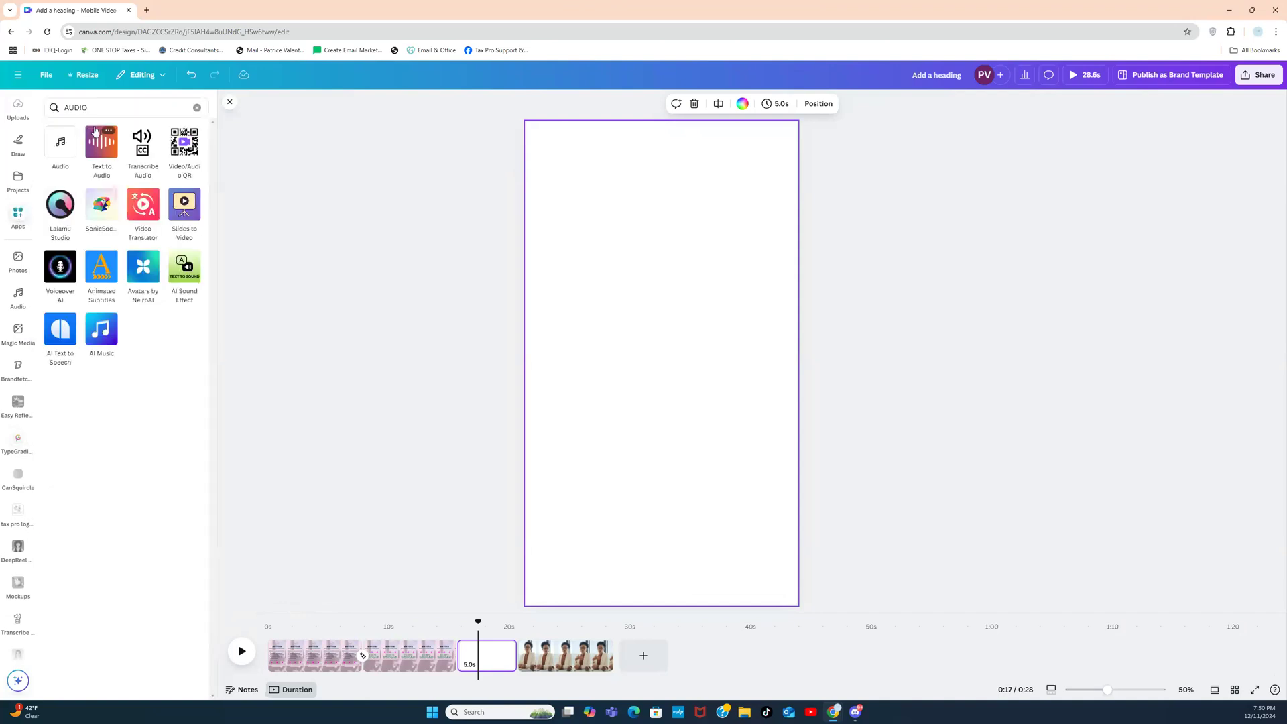
left_click(195, 107)
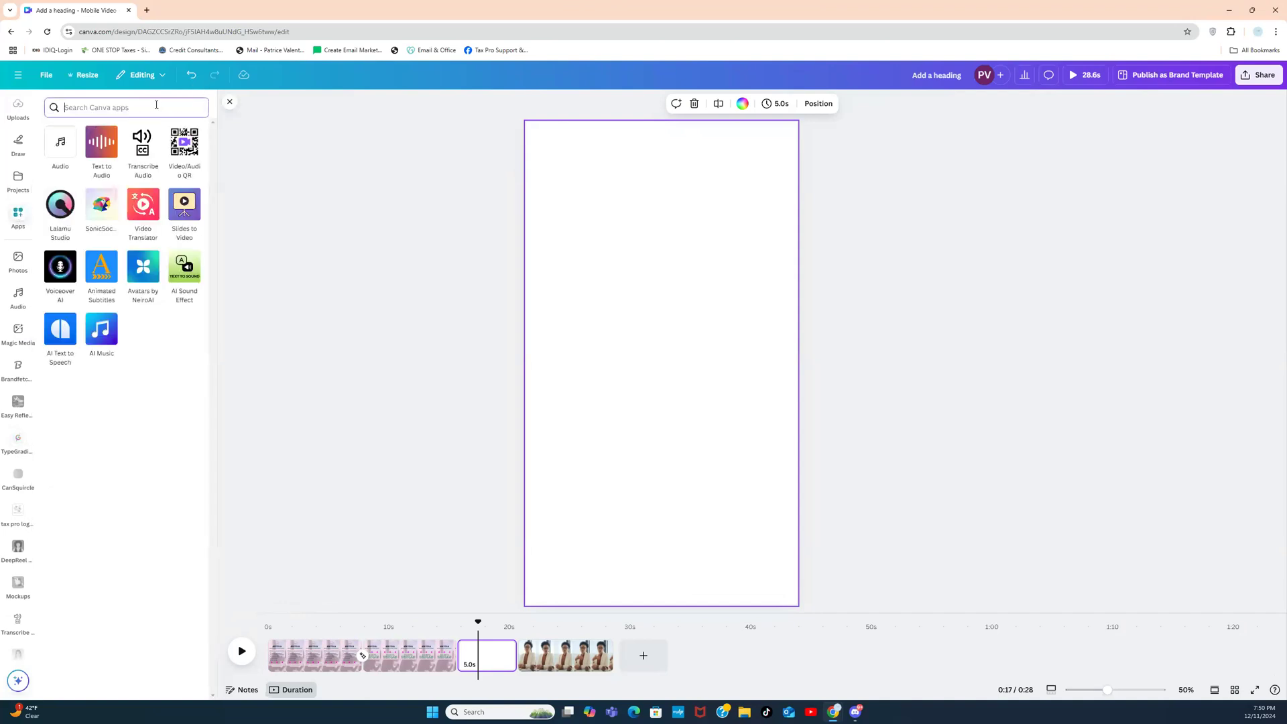
type("TR")
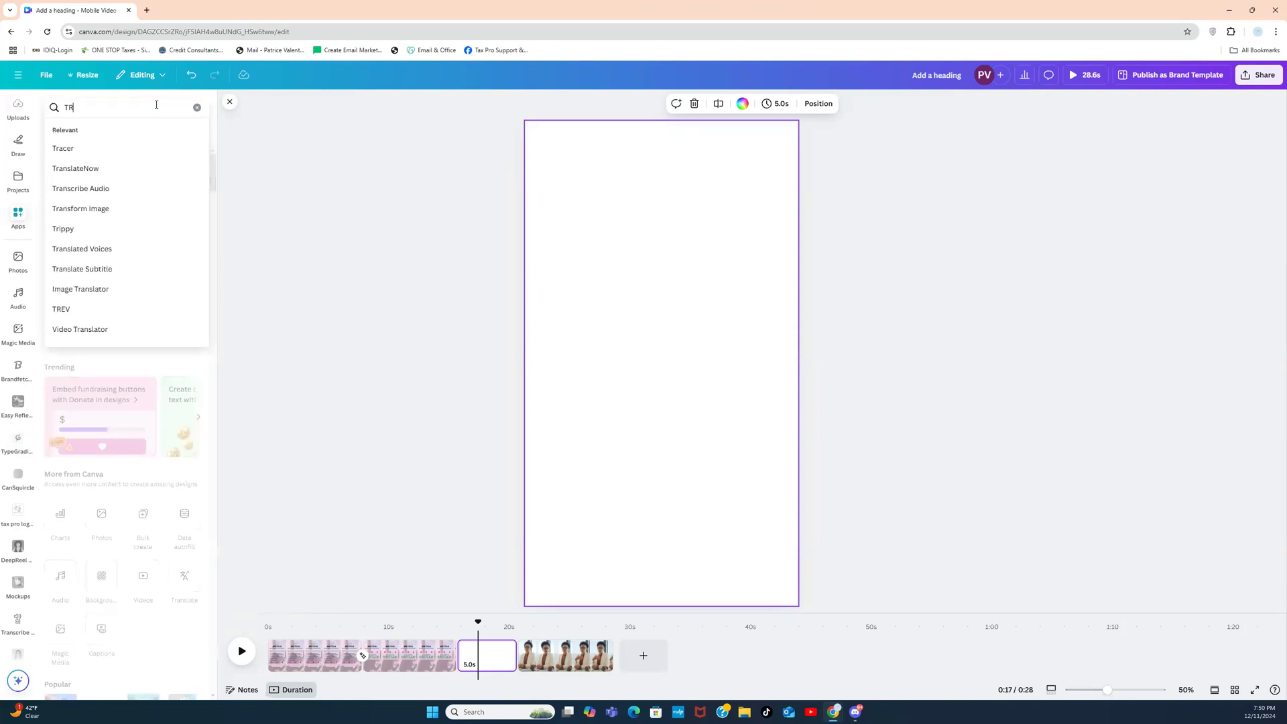
type("T")
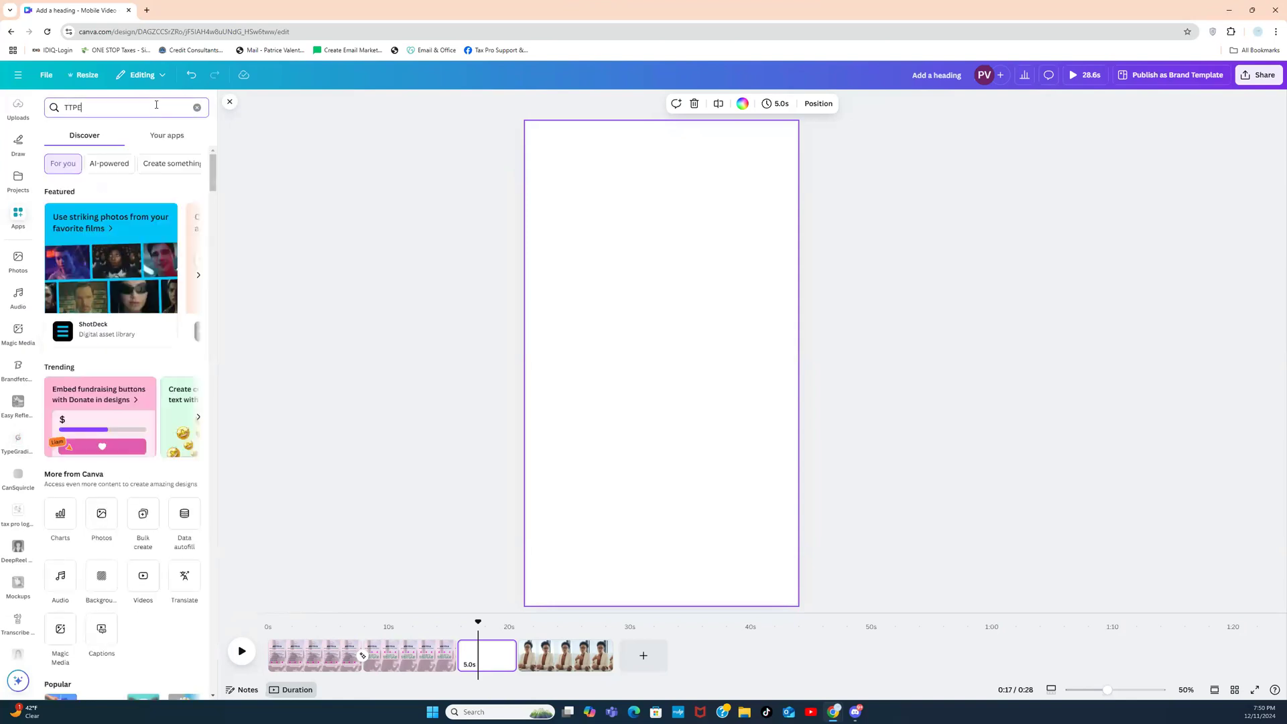
type("YPE")
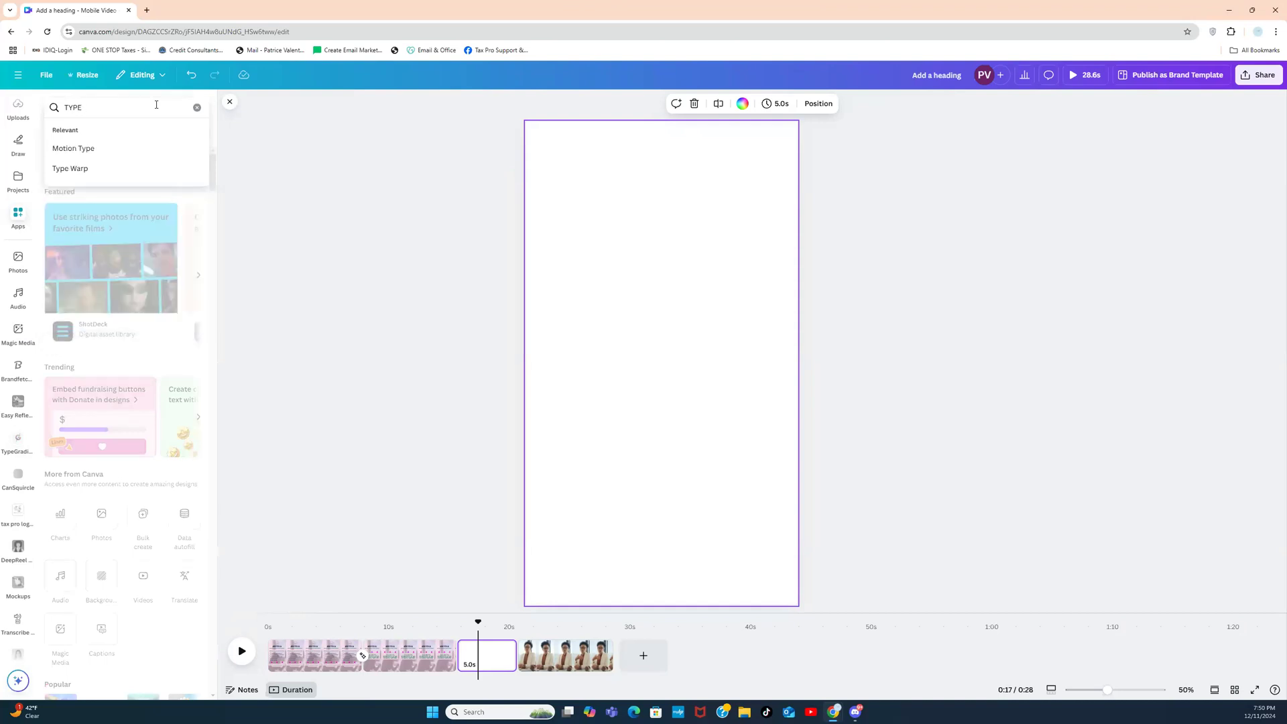
type(" G")
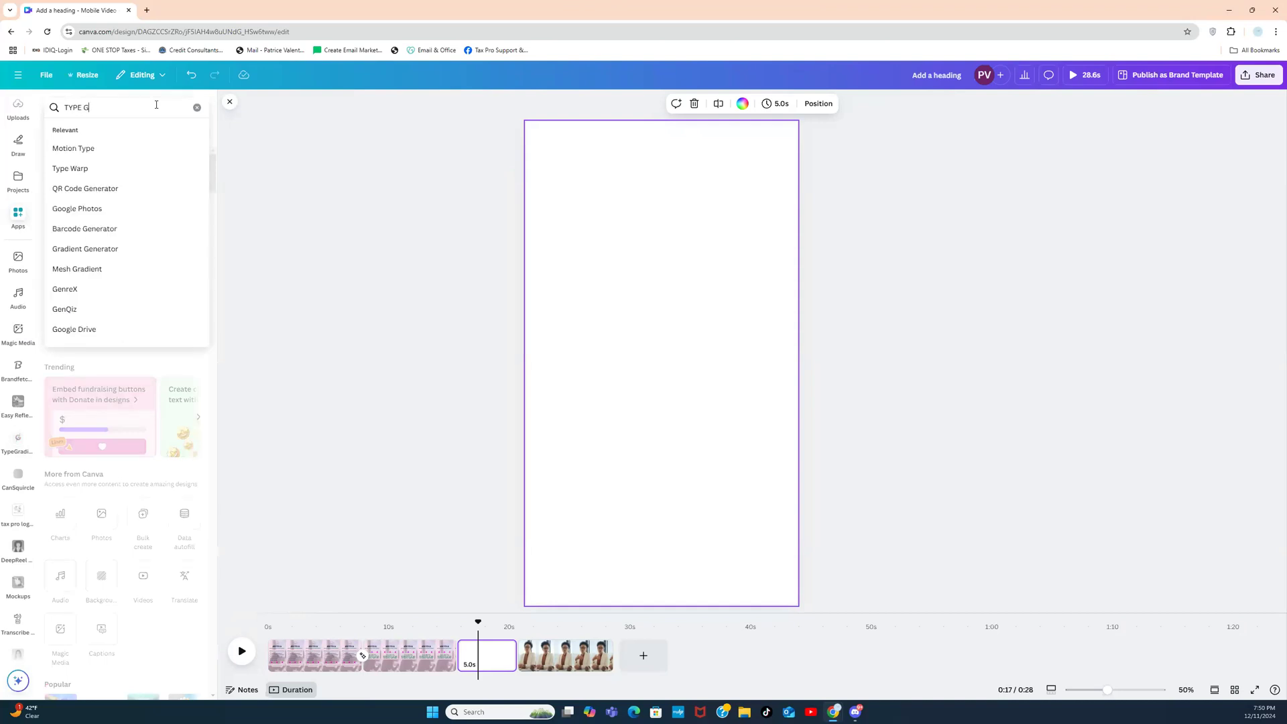
type("RA")
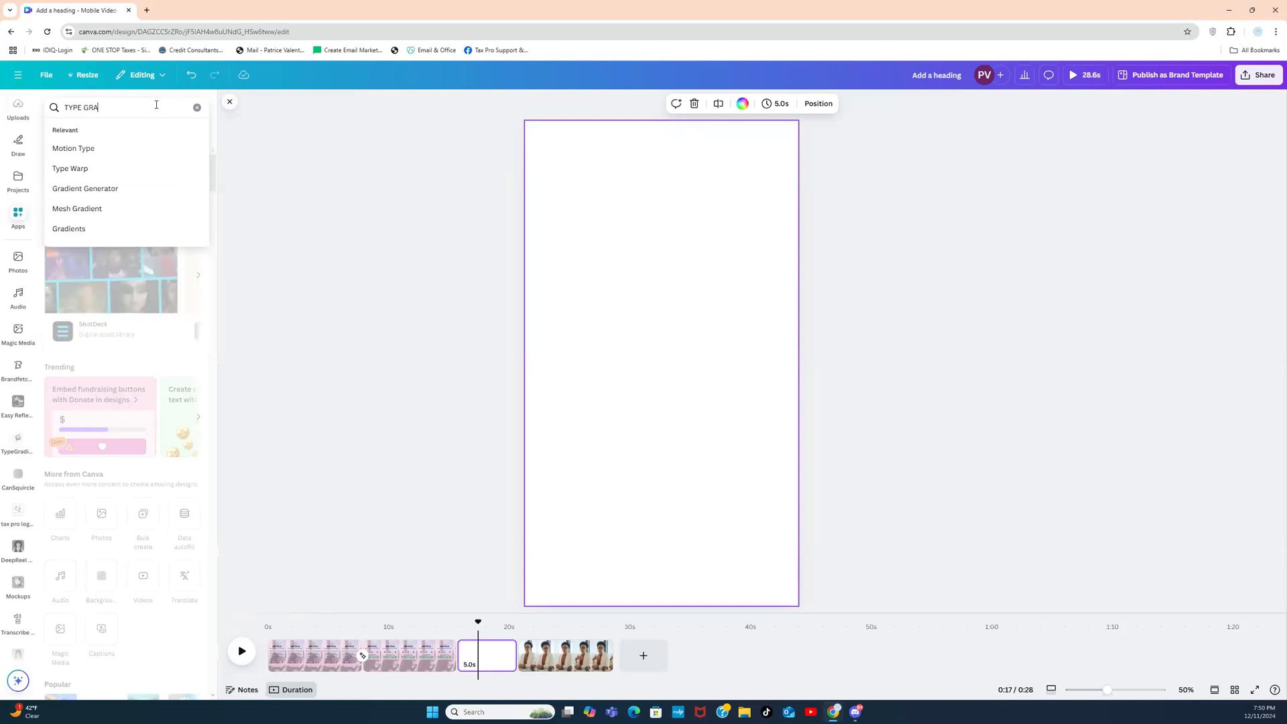
type("DIENT")
key("Return")
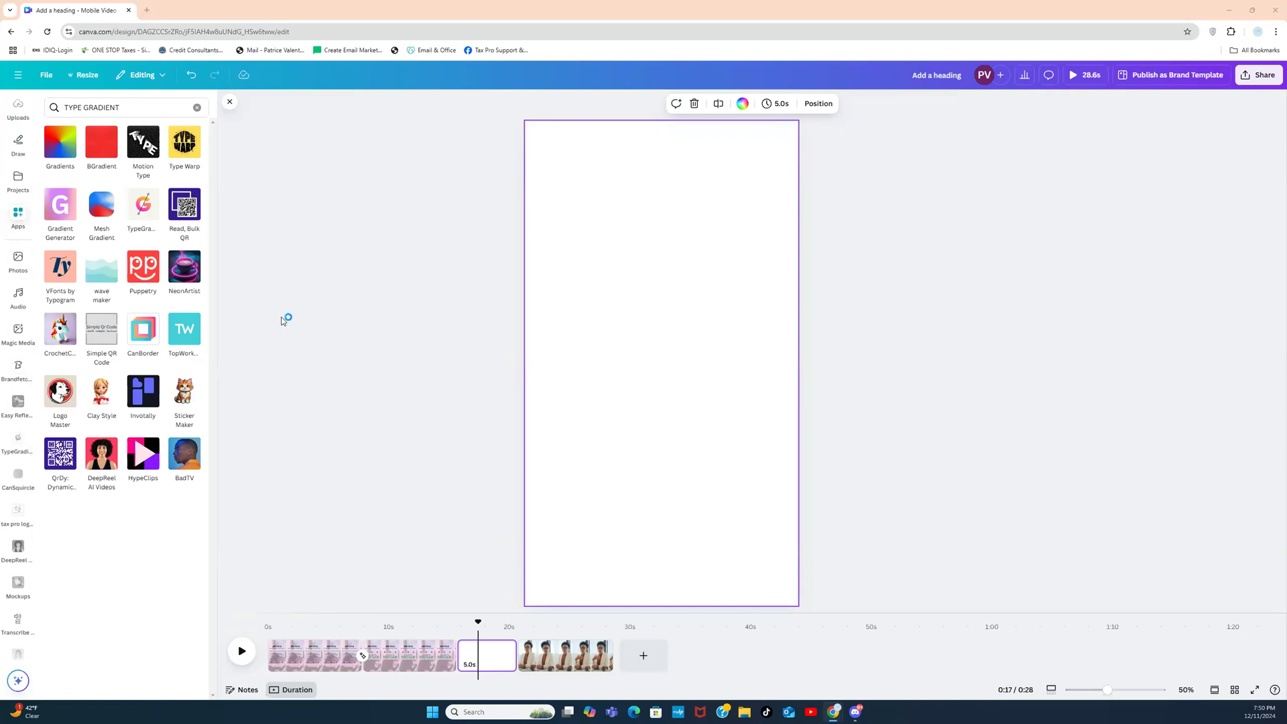
Step: Nudge the pink overlay on the first page slightly to the right
left_click(345, 655)
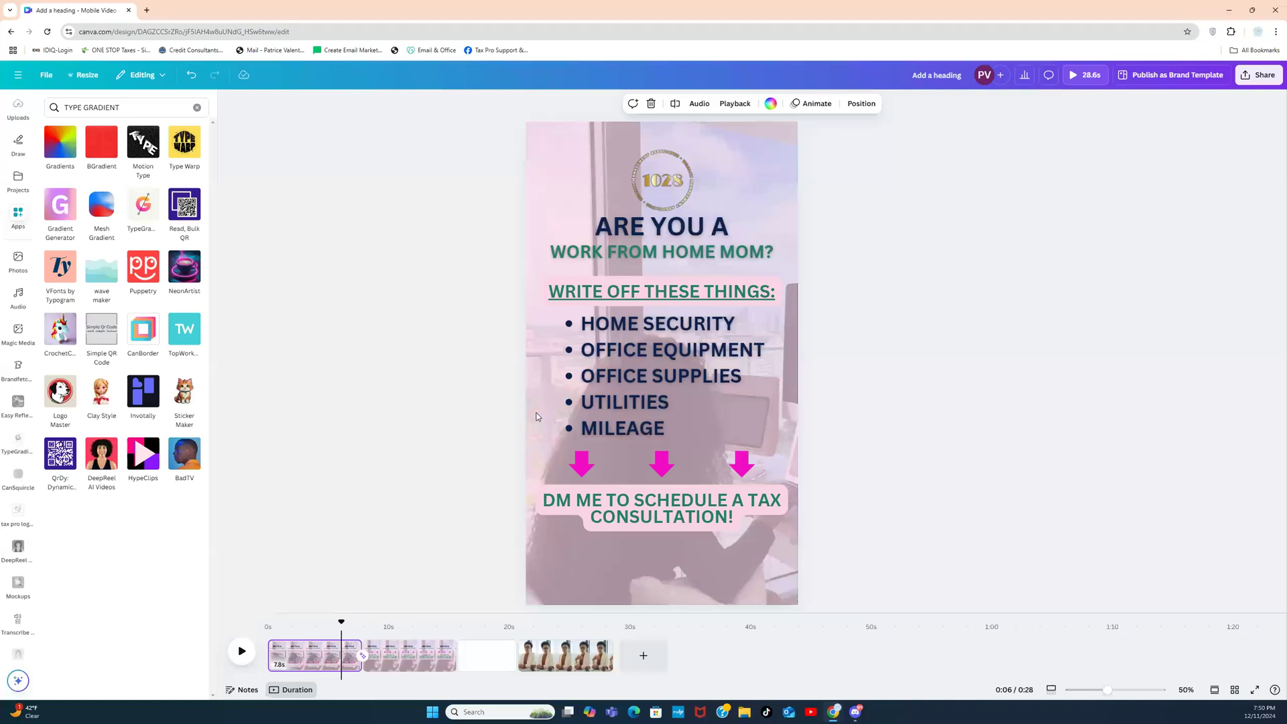
left_click(536, 414)
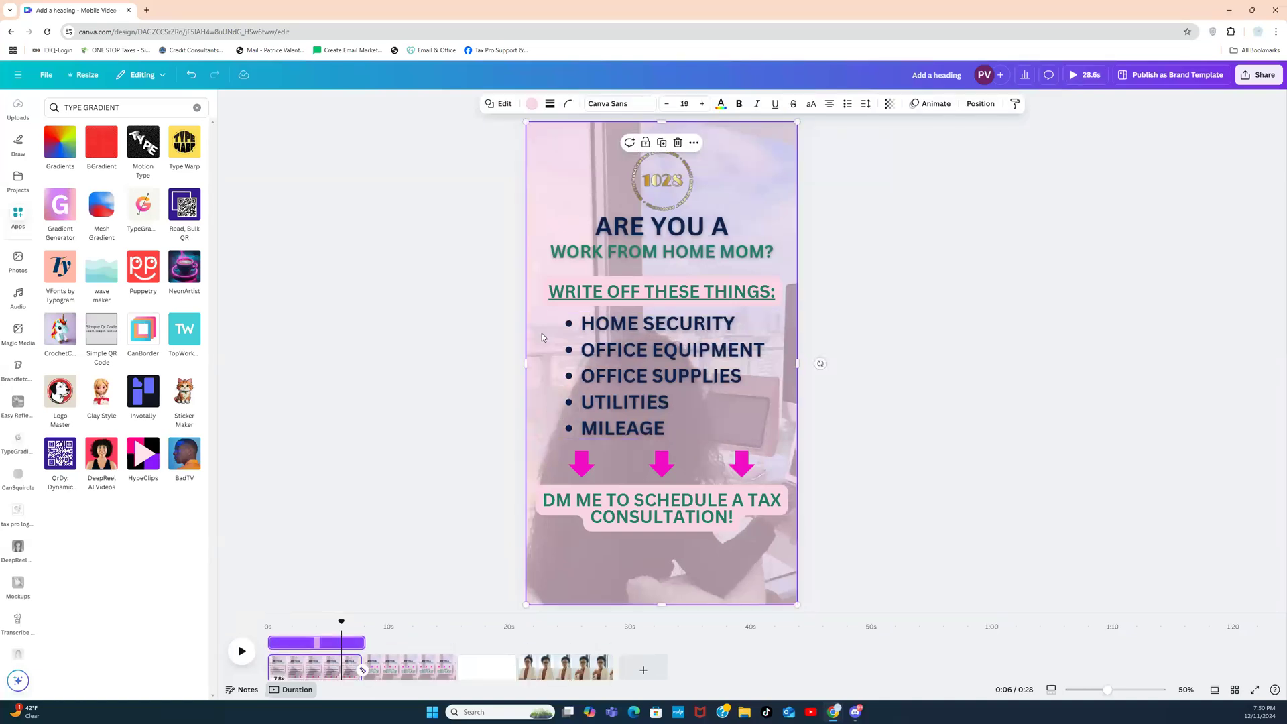
left_click_drag(540, 179, 574, 179)
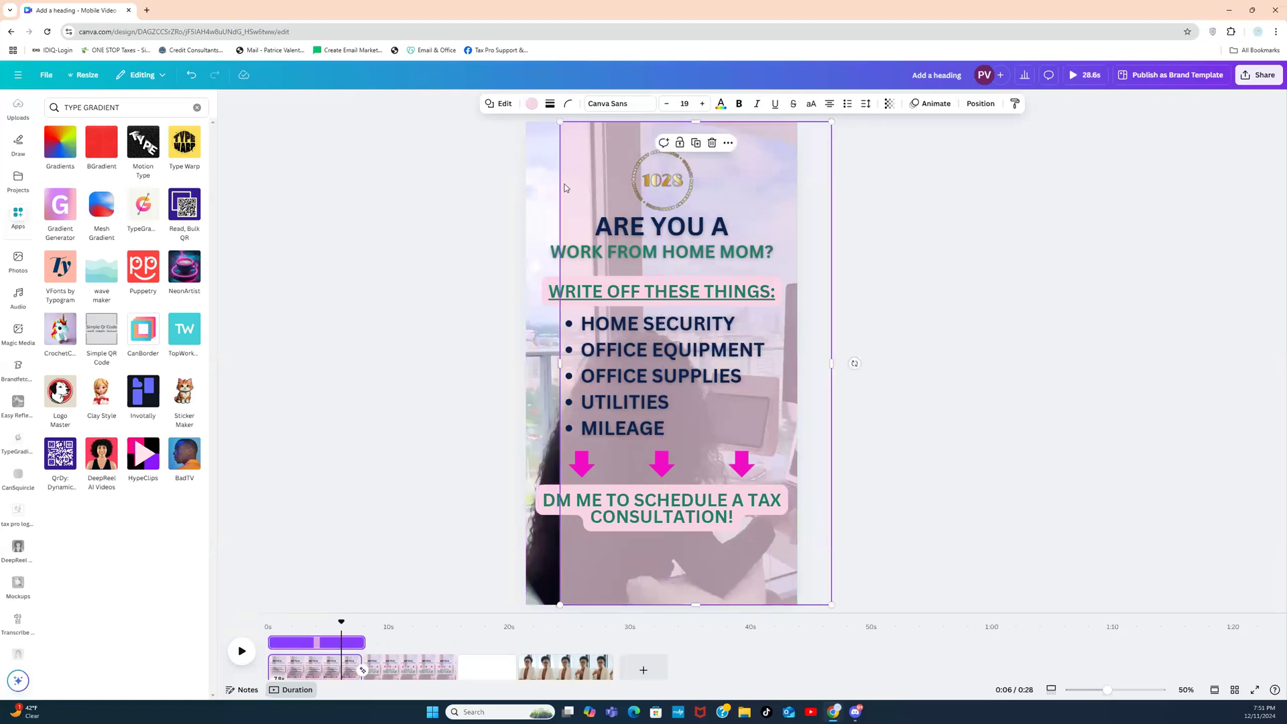
Step: Extract the first video's sound into an audio track, delete that track, and shift the overlay left
left_click(538, 186)
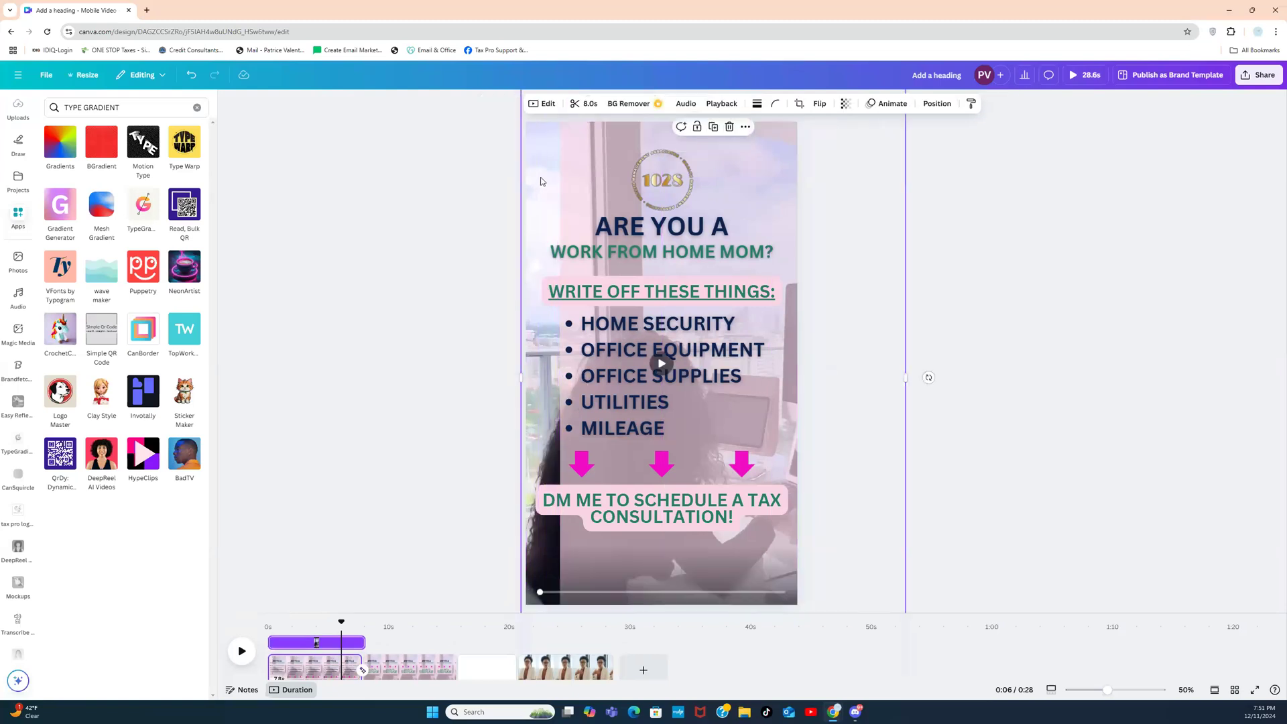
left_click(685, 105)
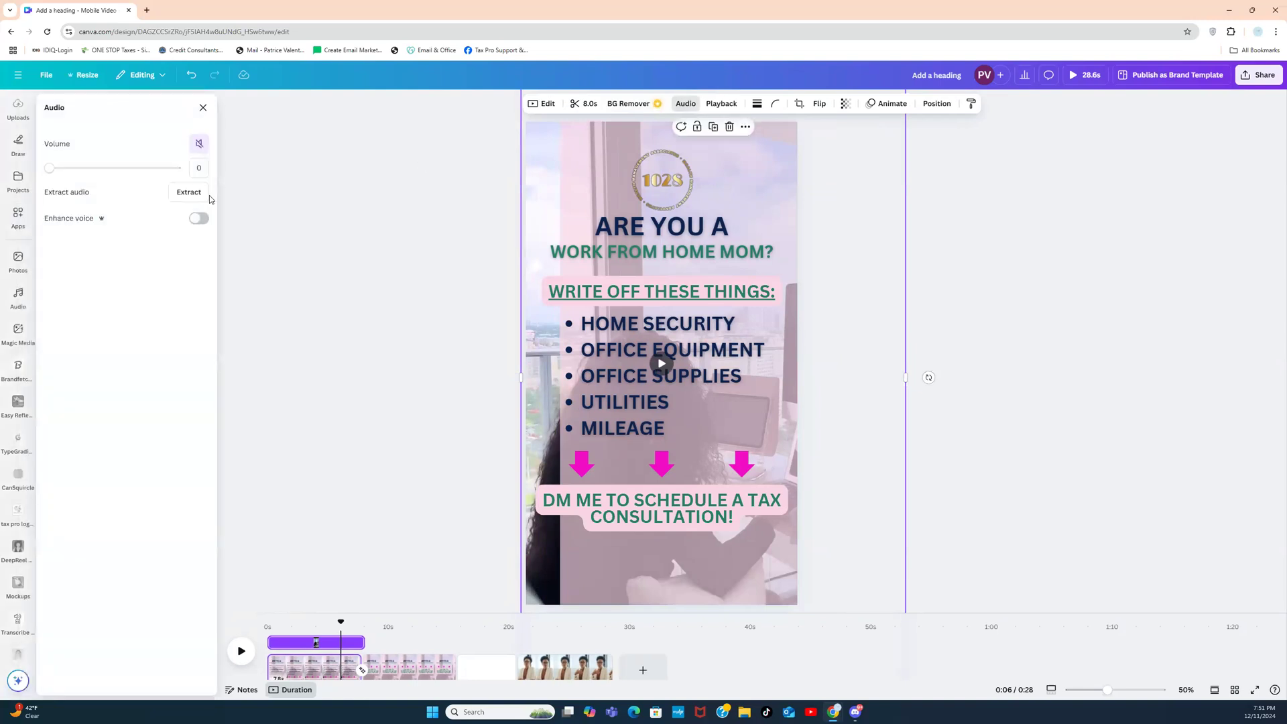
left_click(189, 193)
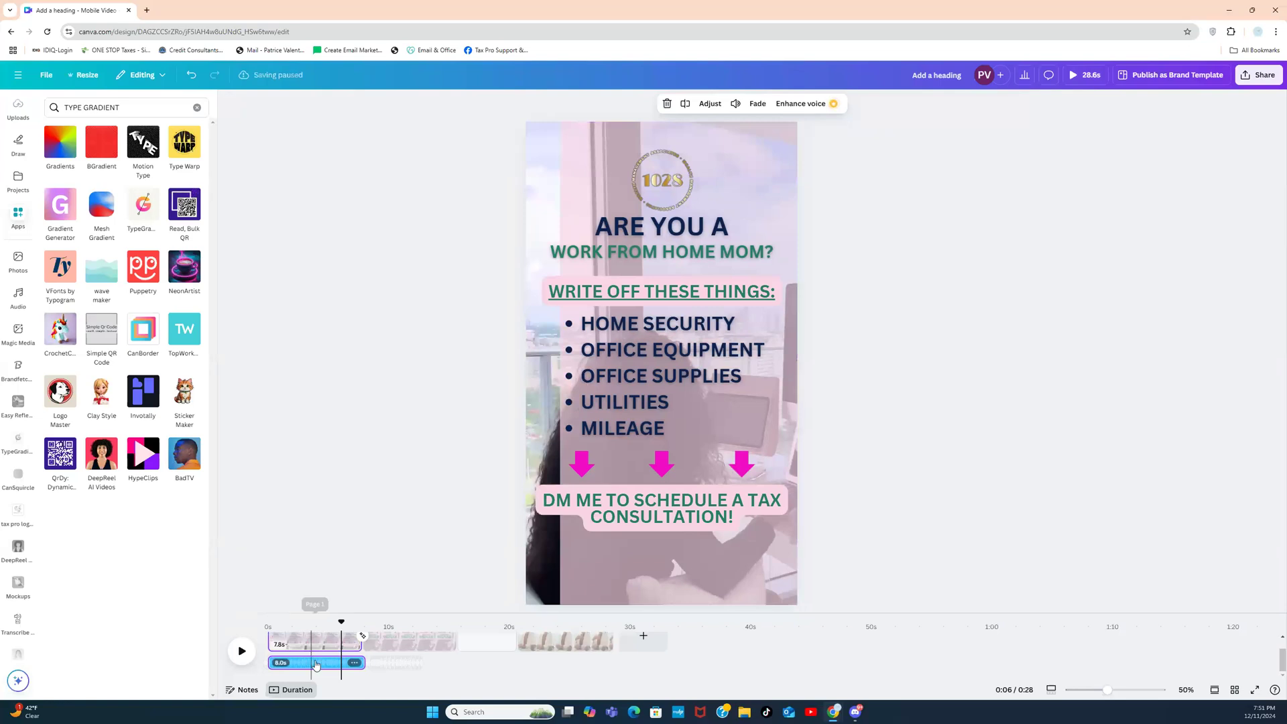
left_click(355, 662)
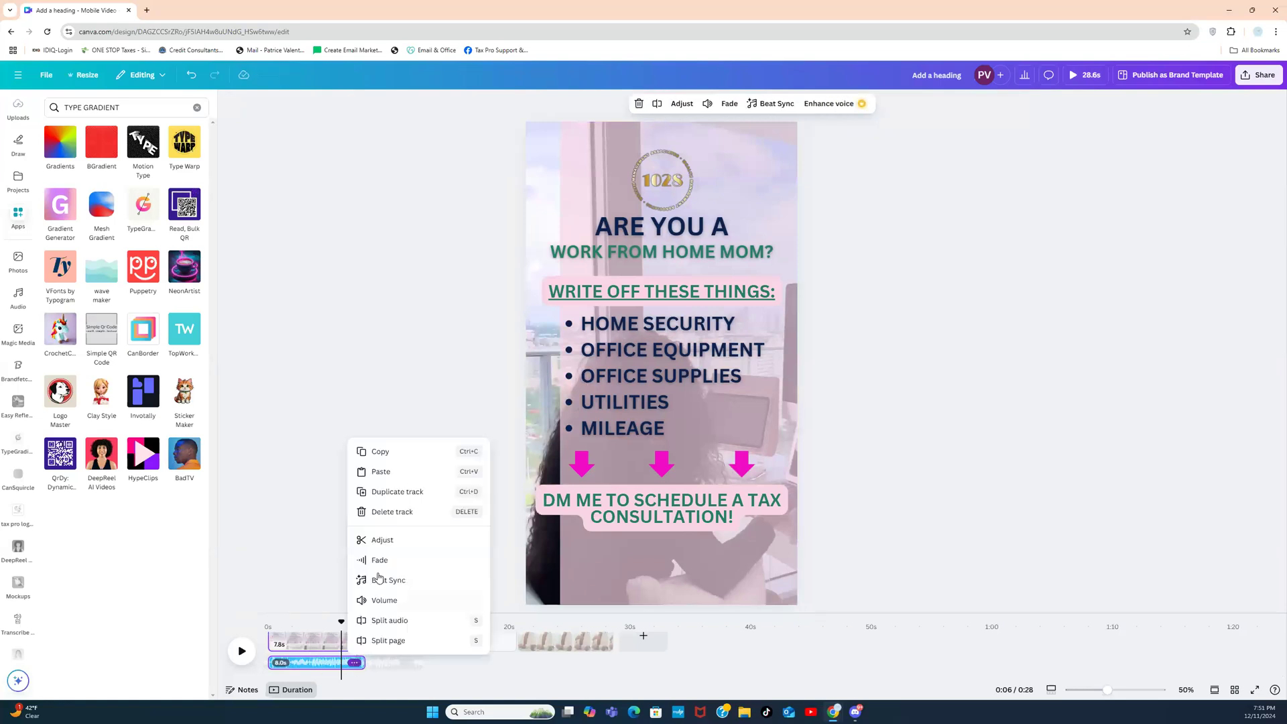
left_click(388, 514)
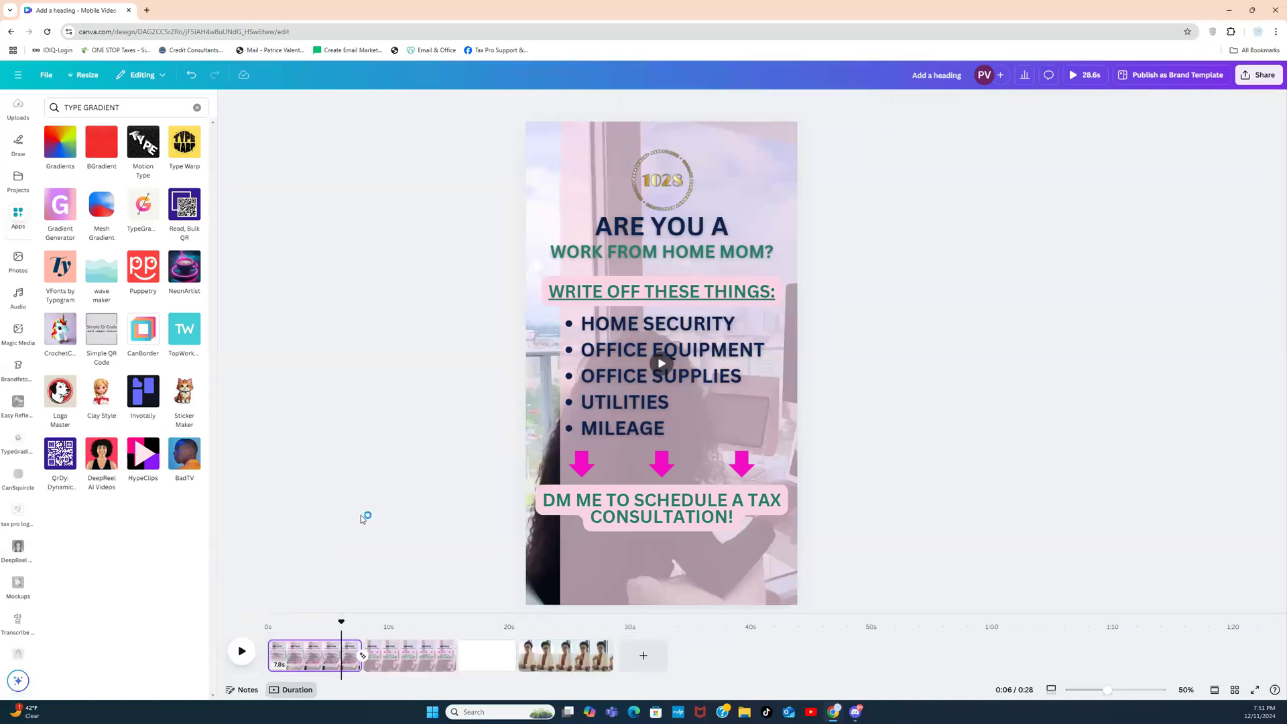
left_click_drag(593, 175, 558, 175)
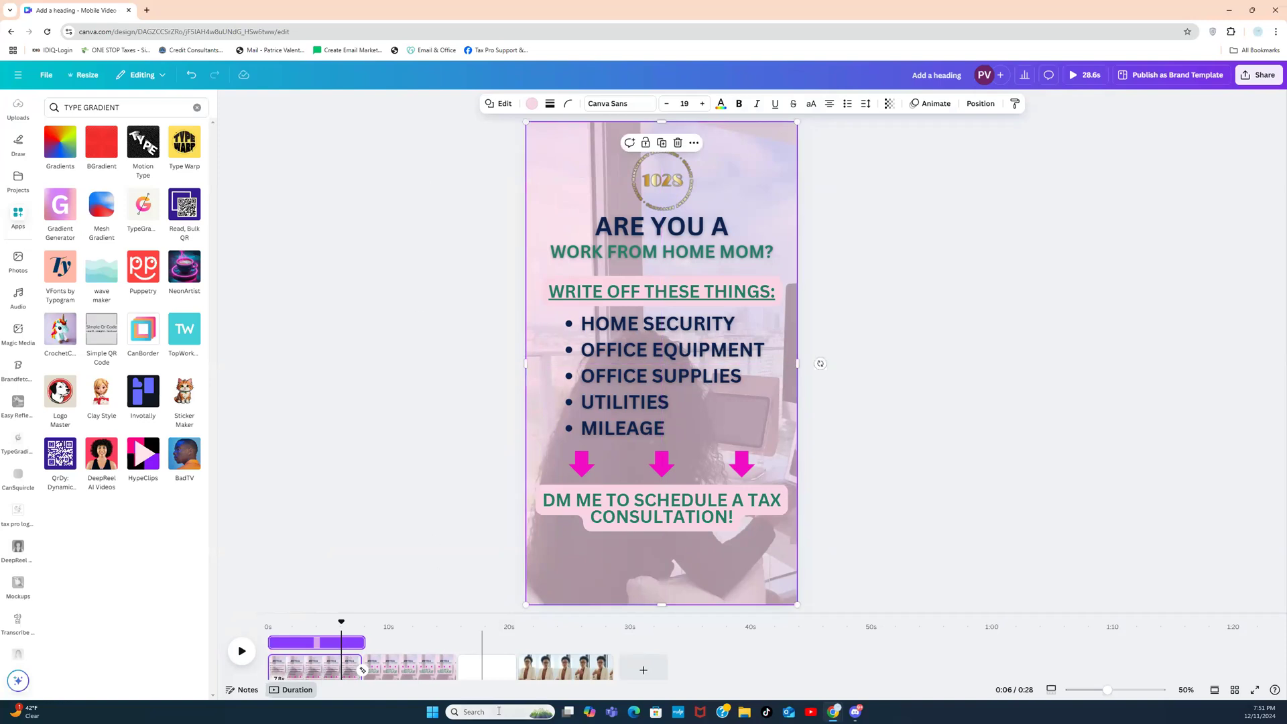
Step: Open TypeGradient for the blank third page and replace all its sample text with $7000
left_click(478, 660)
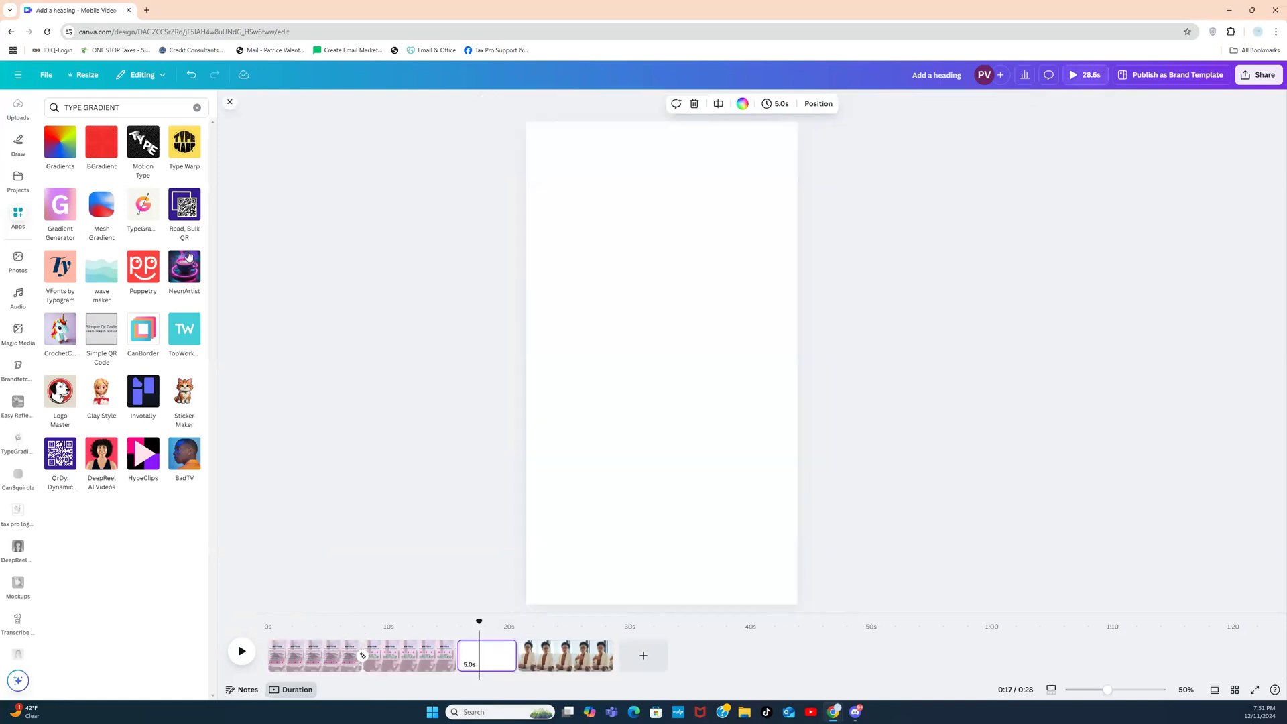
left_click(143, 209)
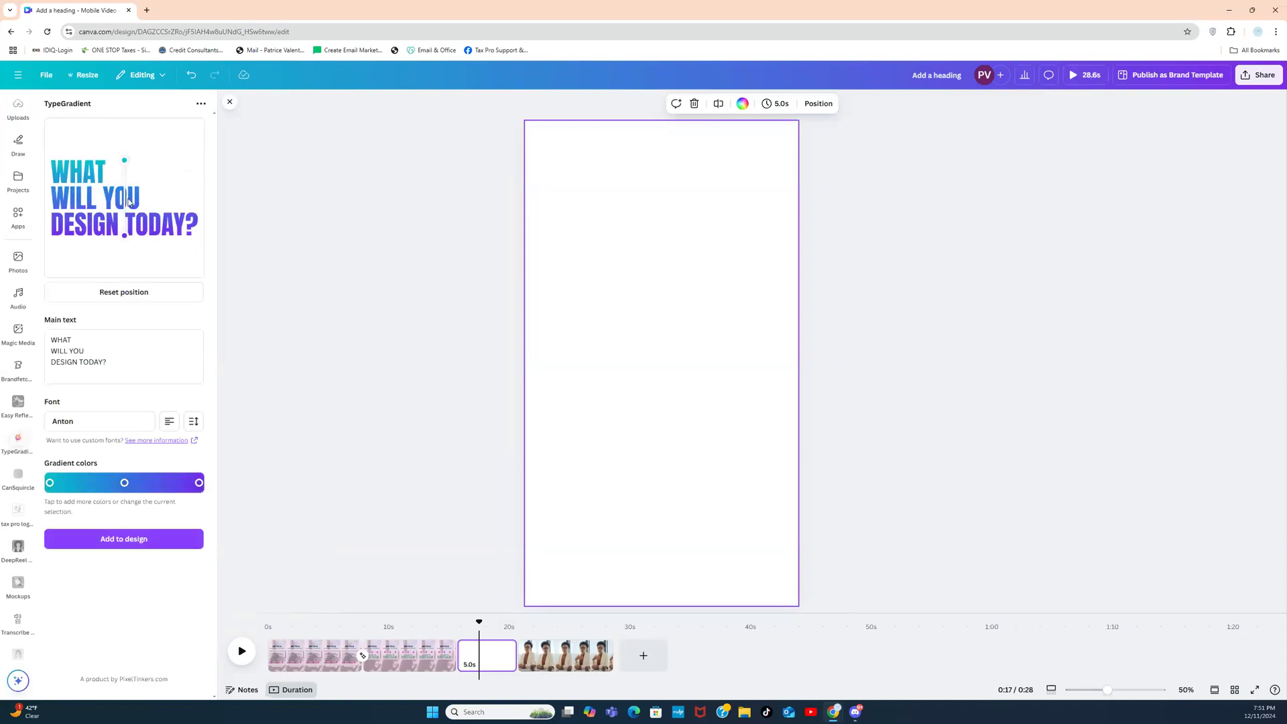
triple_click(111, 362)
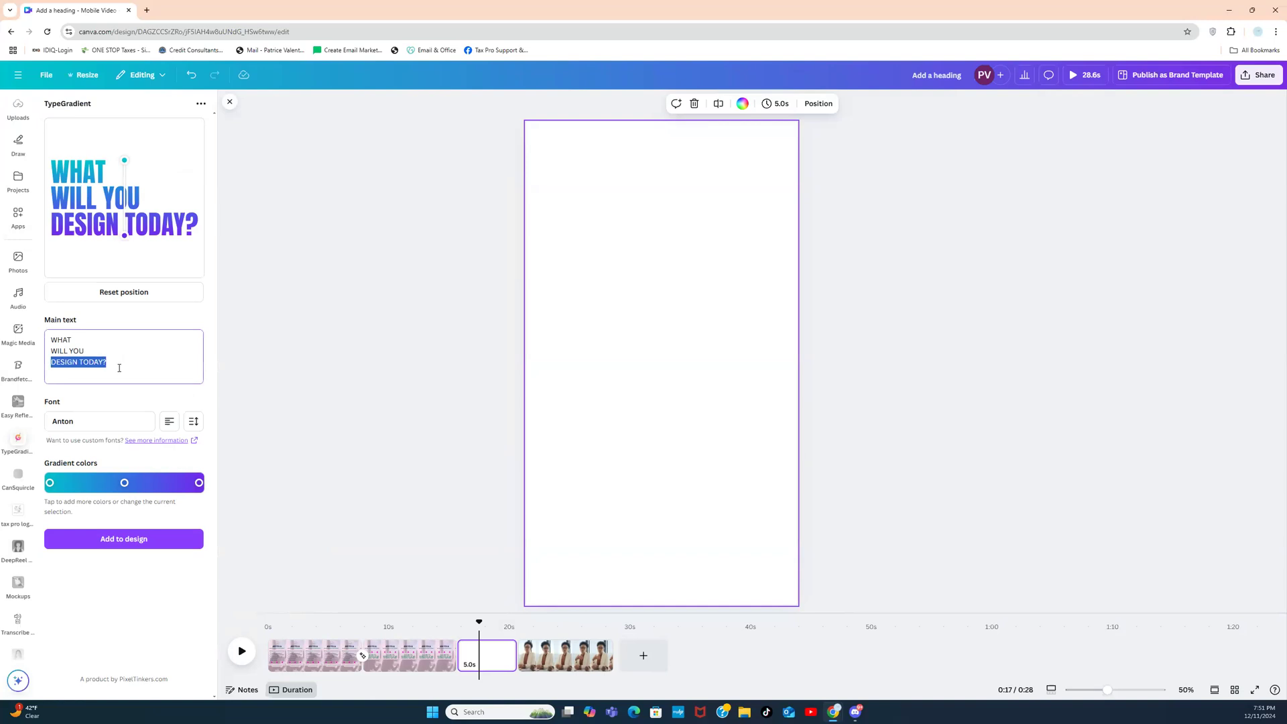
left_click_drag(103, 361, 60, 339)
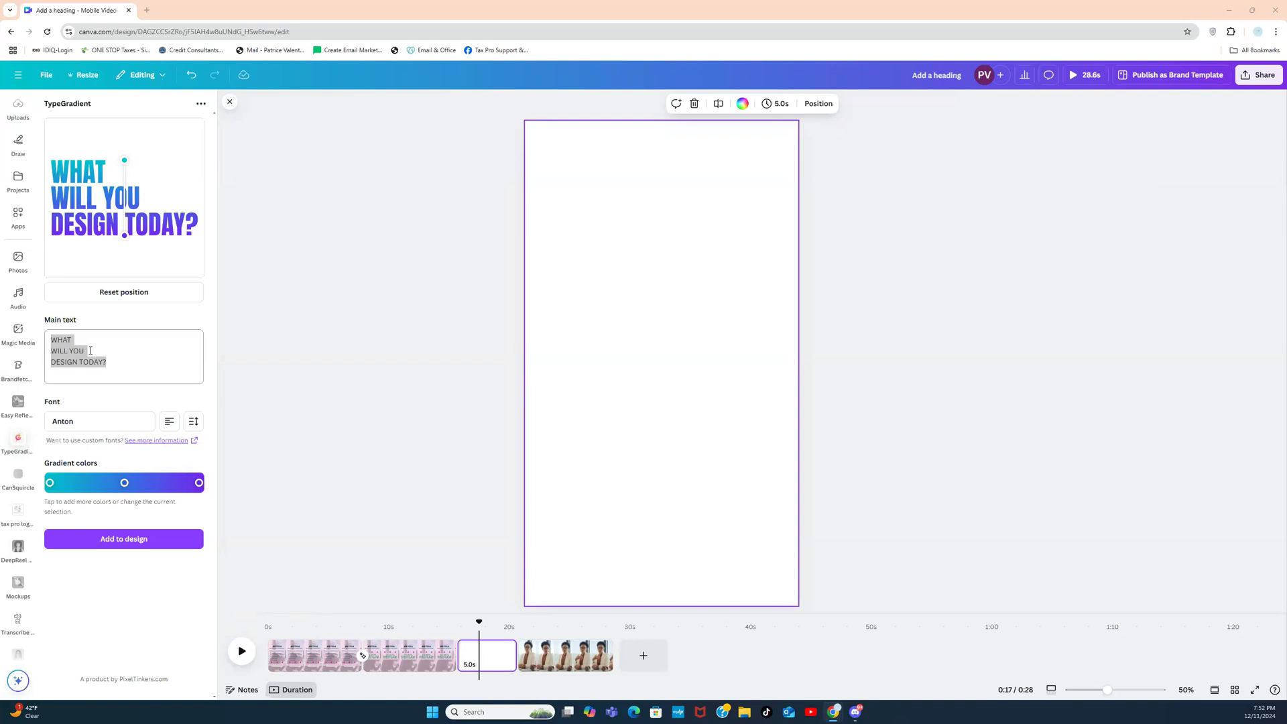
left_click(137, 362)
type("$")
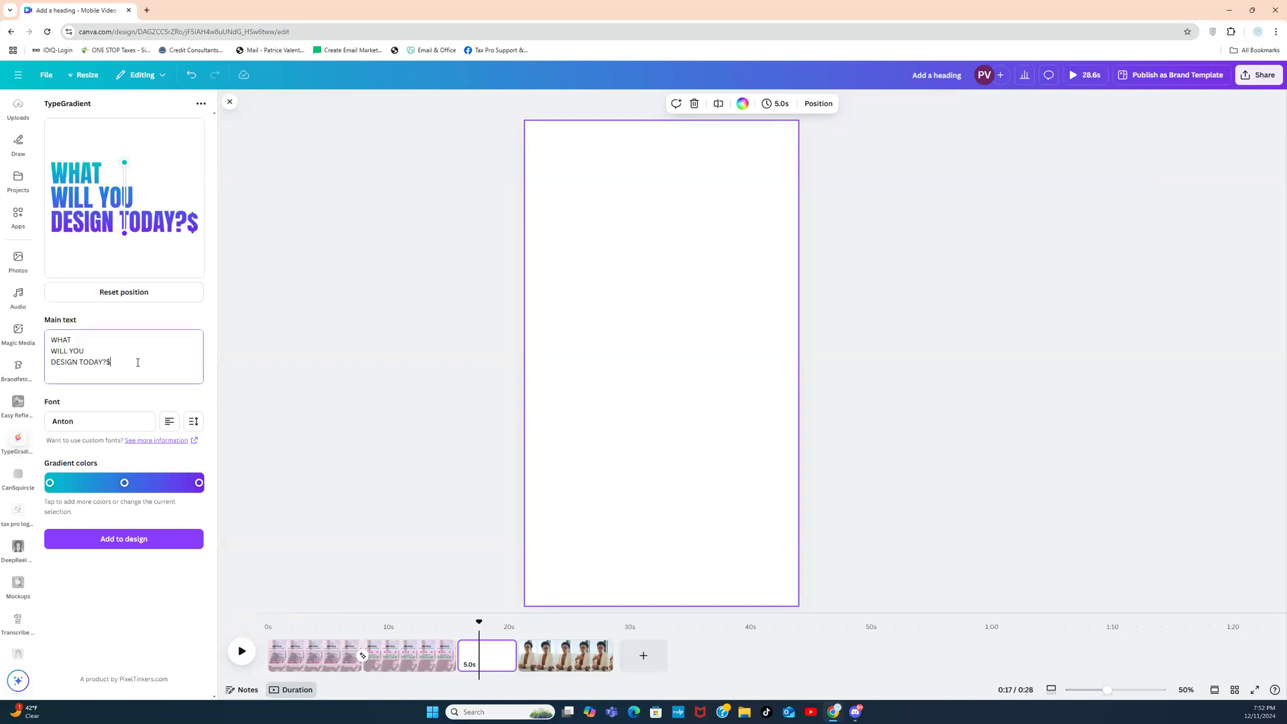
type("700")
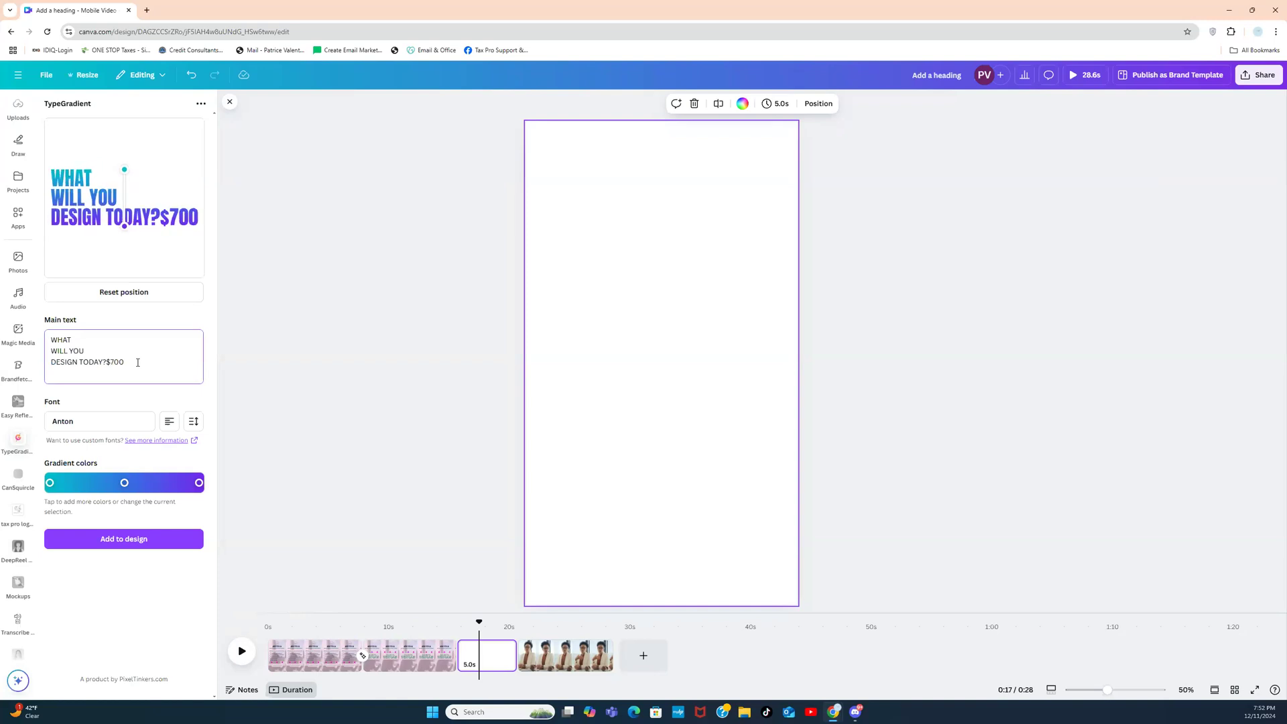
triple_click(137, 362)
left_click_drag(137, 362, 45, 341)
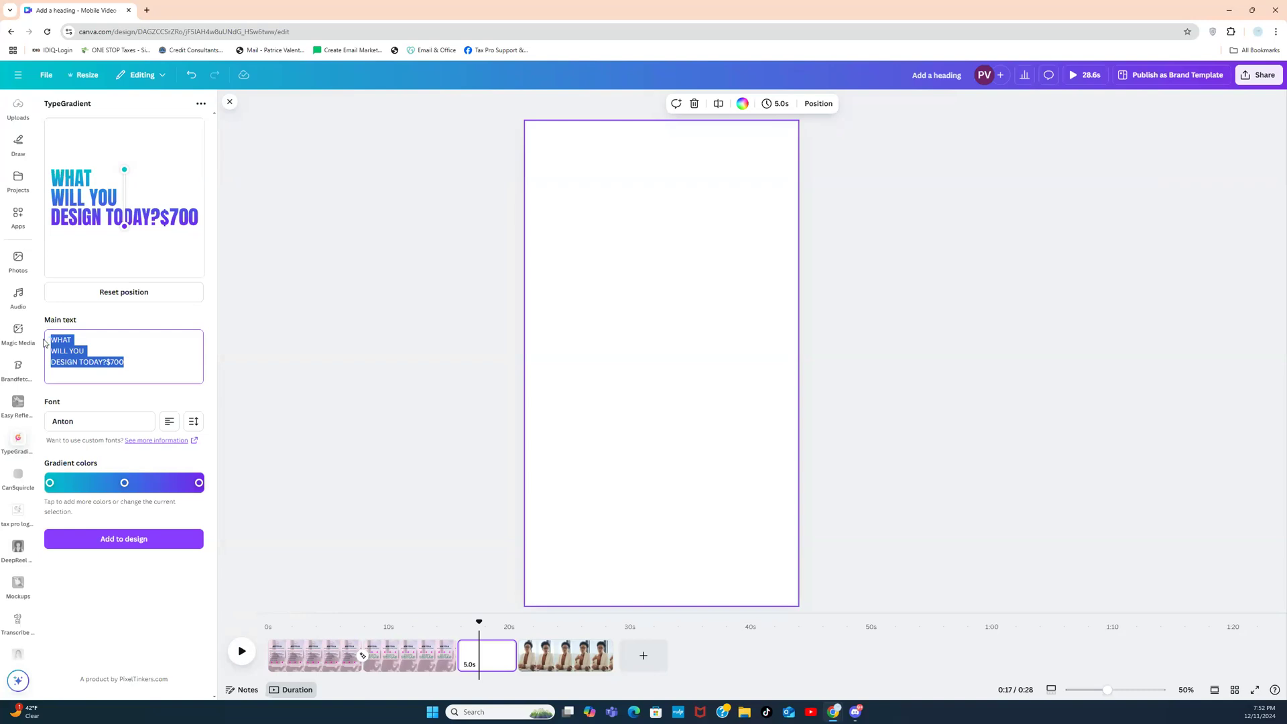
type("$7000")
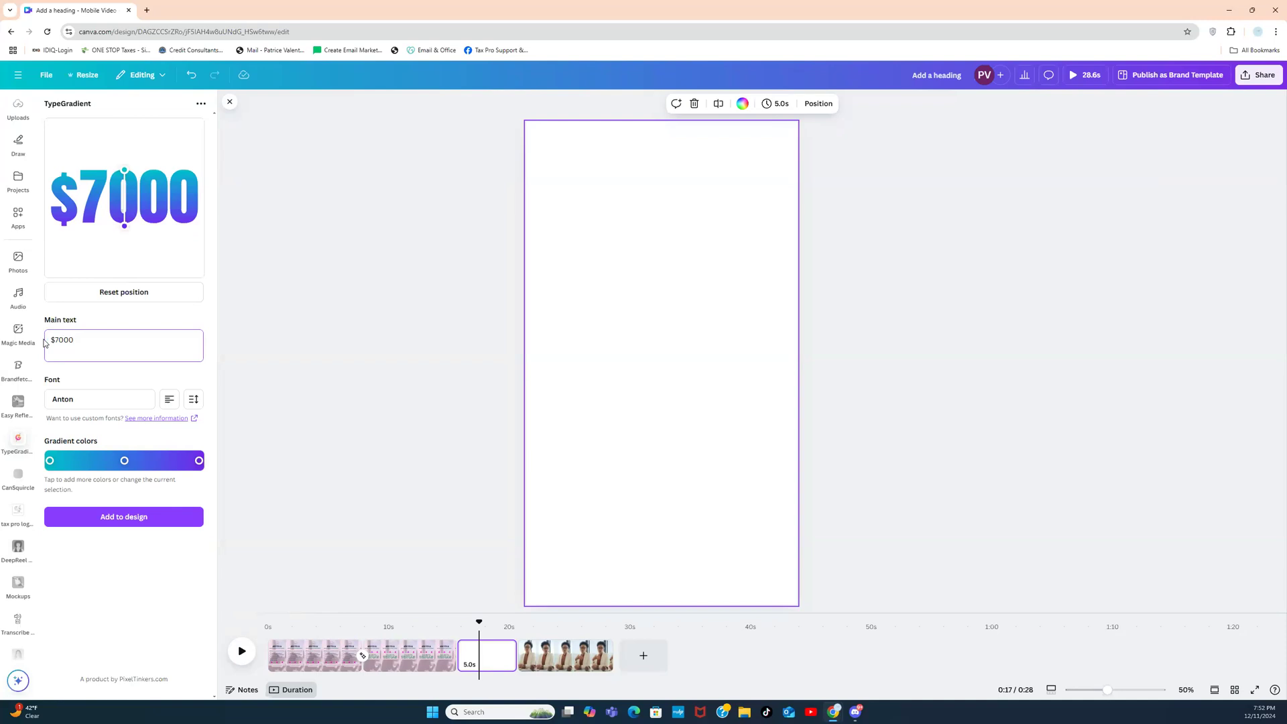
Step: Re-angle the gradient and make both end colour stops the same magenta #cc00c4
left_click_drag(126, 172, 189, 172)
mouse_move(124, 227)
left_mouse_down()
mouse_move(53, 230)
mouse_move(123, 232)
left_mouse_up()
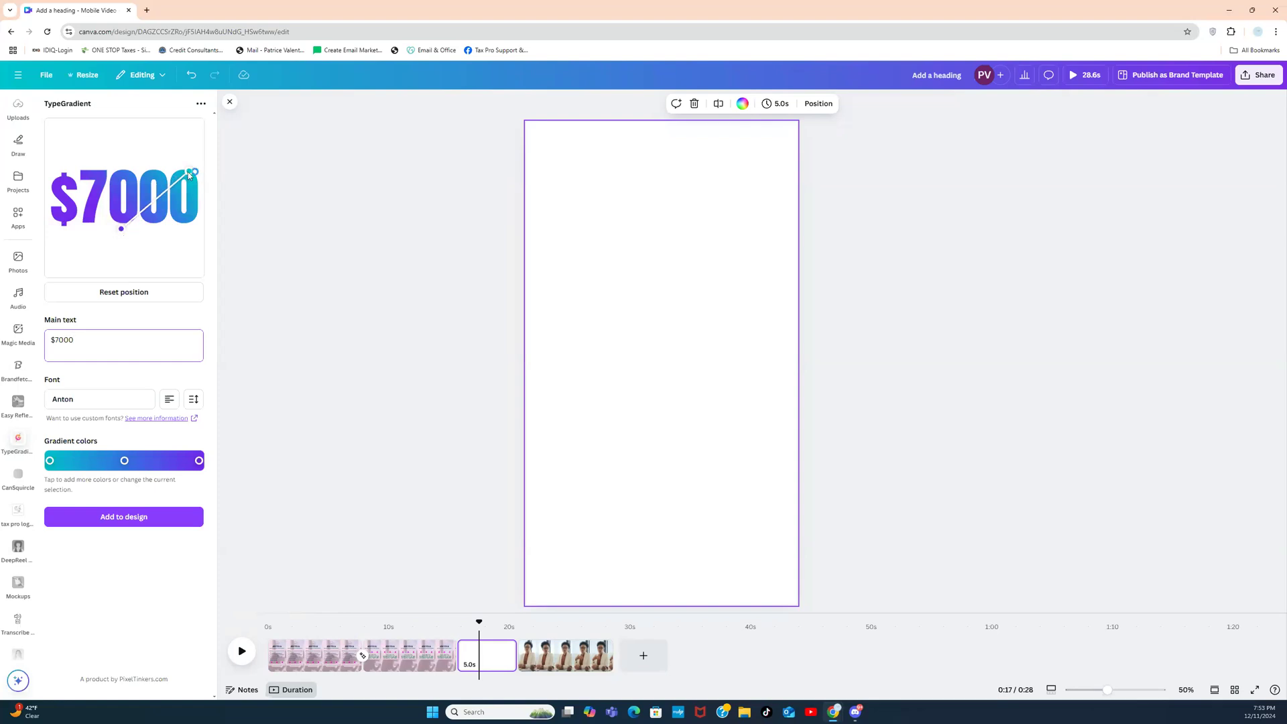
left_click_drag(188, 173, 122, 162)
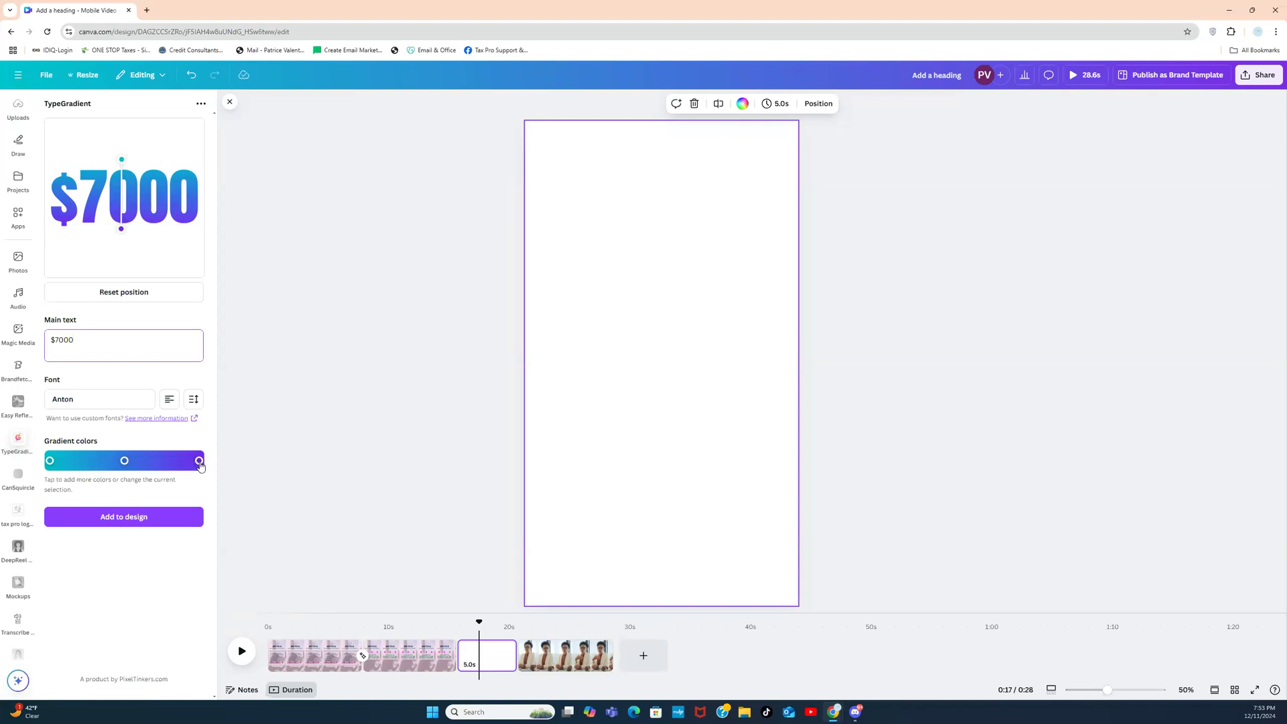
left_click(50, 461)
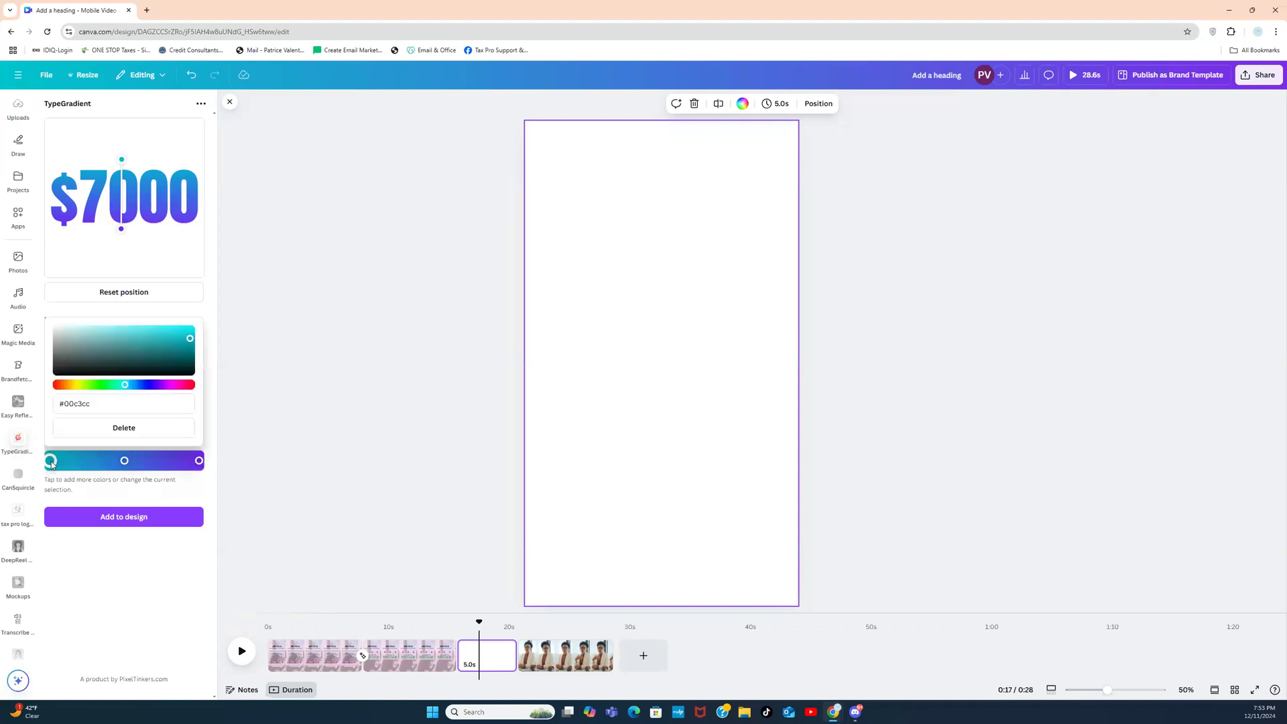
left_click(170, 386)
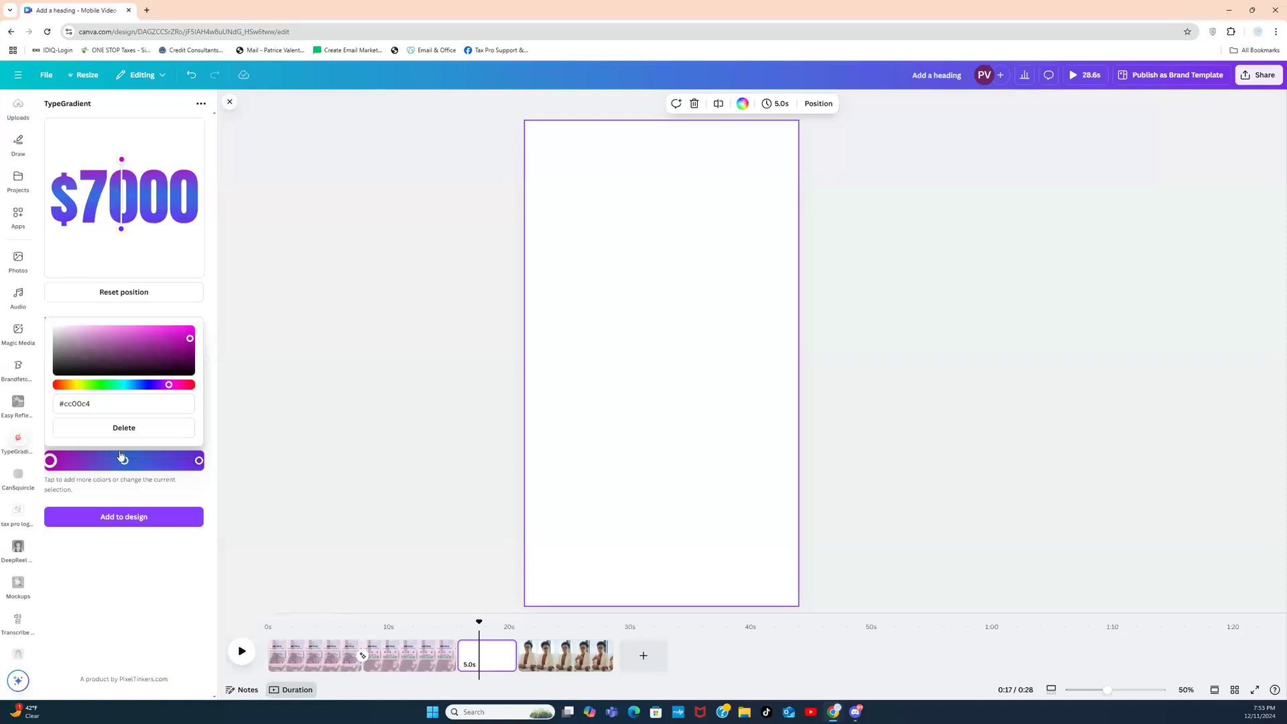
left_click_drag(93, 405, 65, 402)
key("ctrl+c")
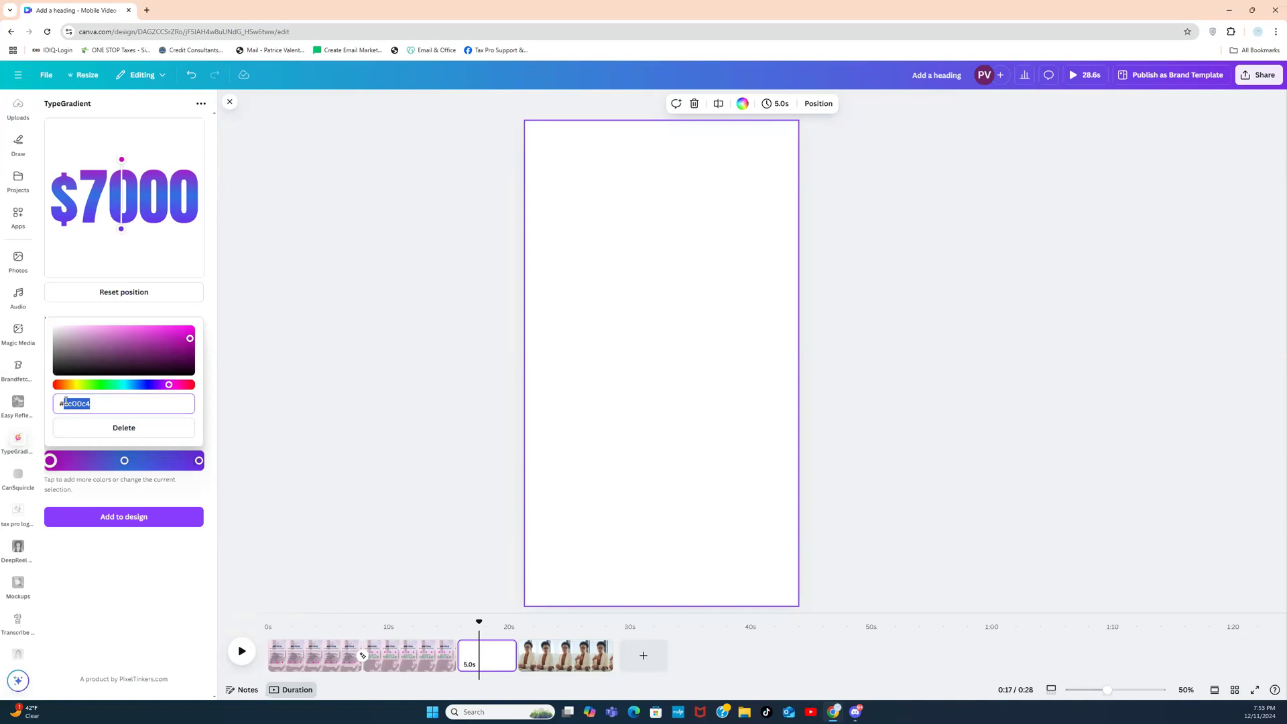
left_click(199, 461)
left_click(155, 401)
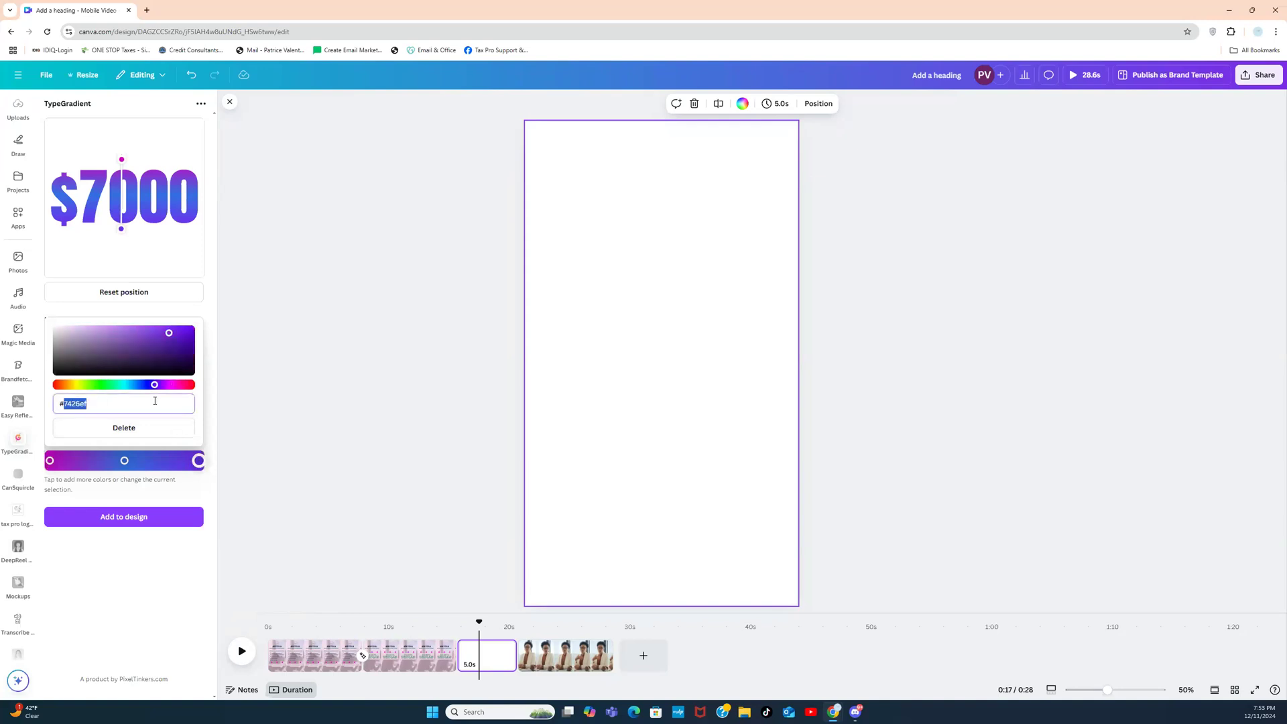
key("ctrl+v")
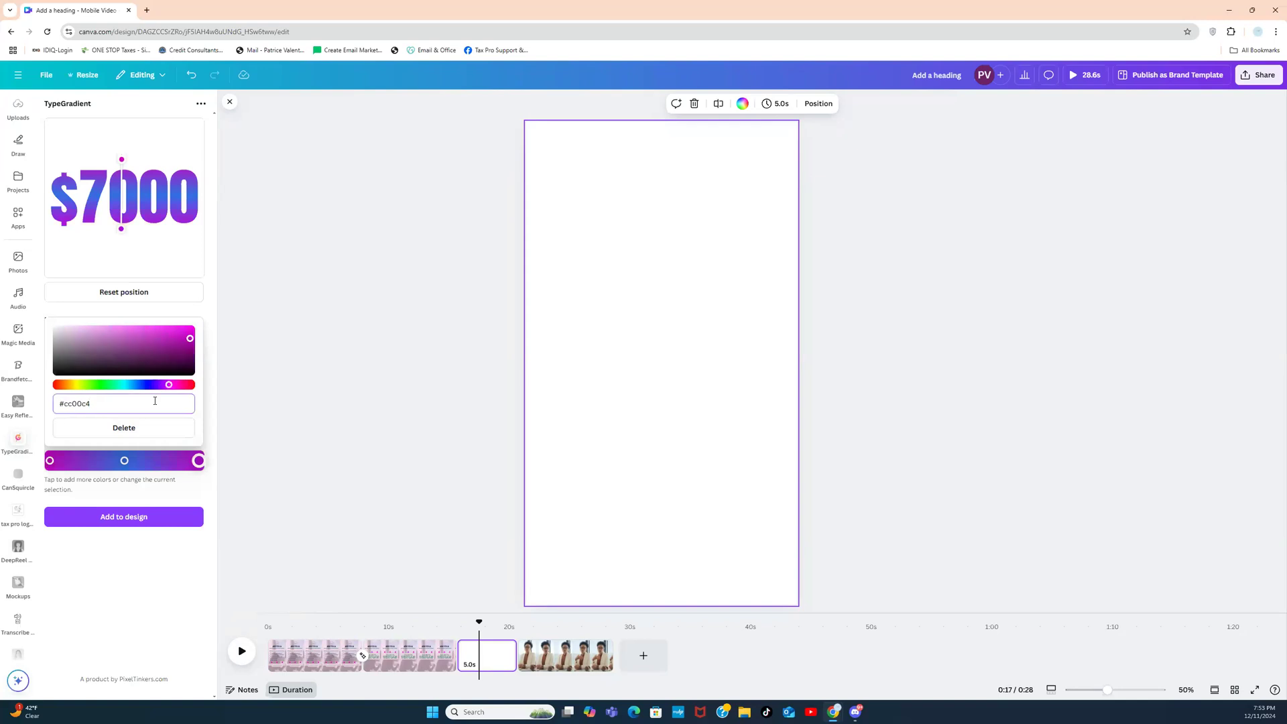
Step: Lighten the middle stop and stretch the gradient diagonally from top-left to lower-right across $7000
left_click(125, 461)
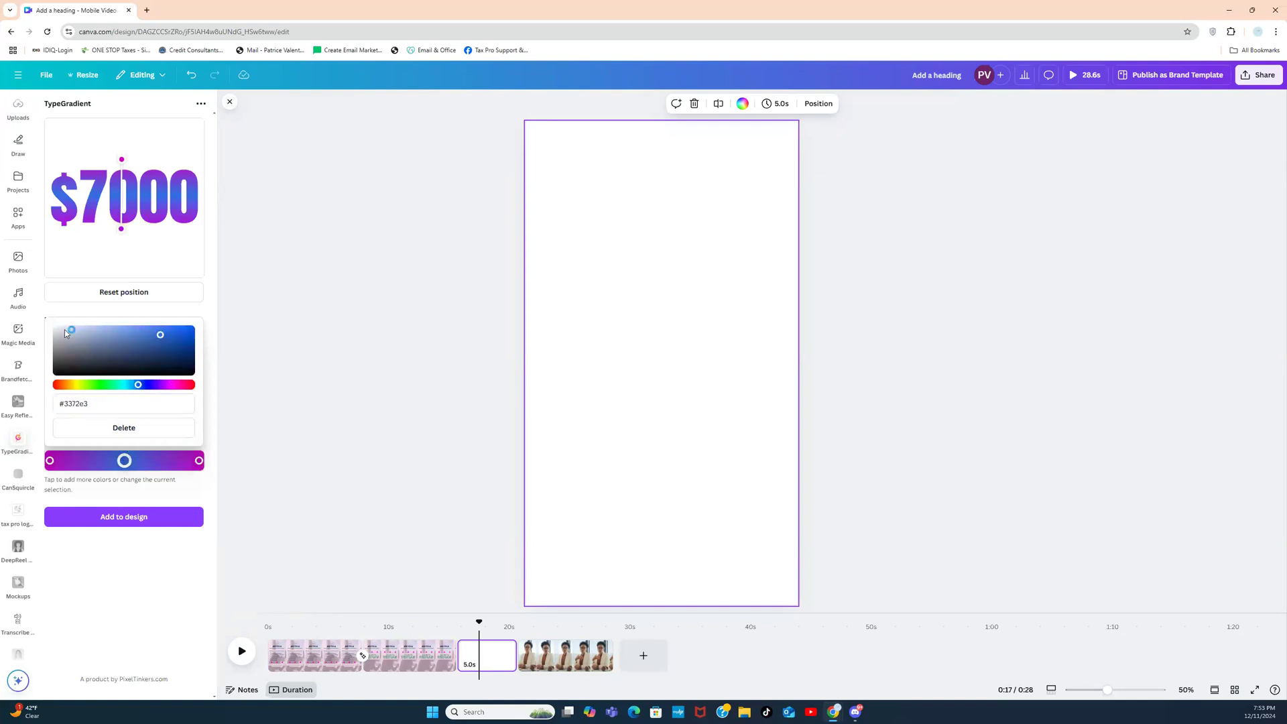
left_click(58, 333)
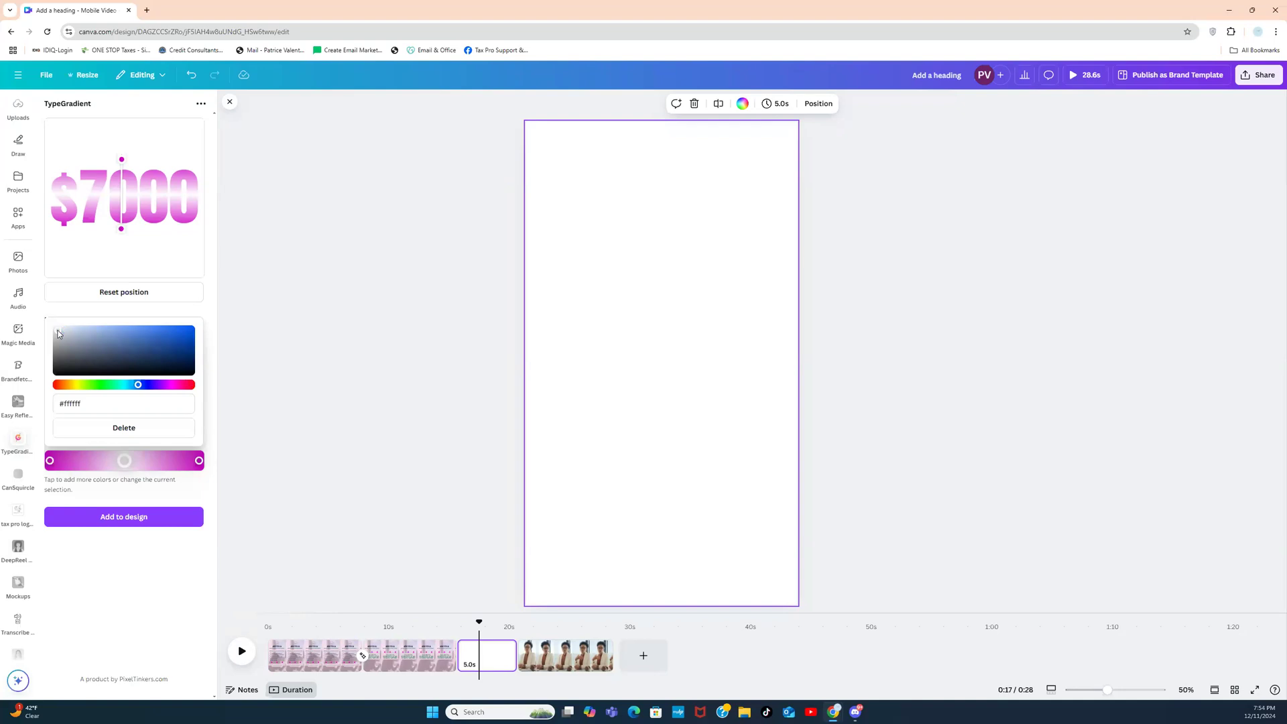
mouse_move(58, 331)
left_mouse_down()
mouse_move(78, 333)
mouse_move(66, 342)
mouse_move(57, 331)
mouse_move(62, 343)
left_mouse_up()
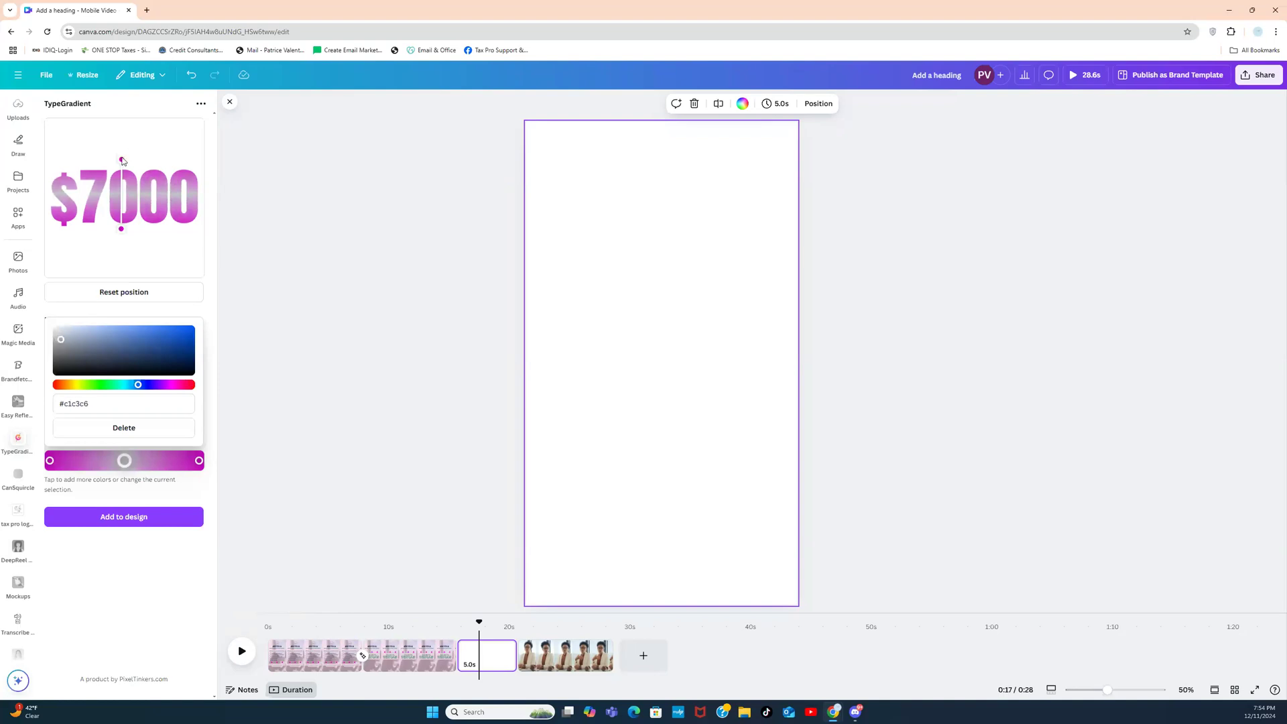
left_click_drag(123, 162, 61, 163)
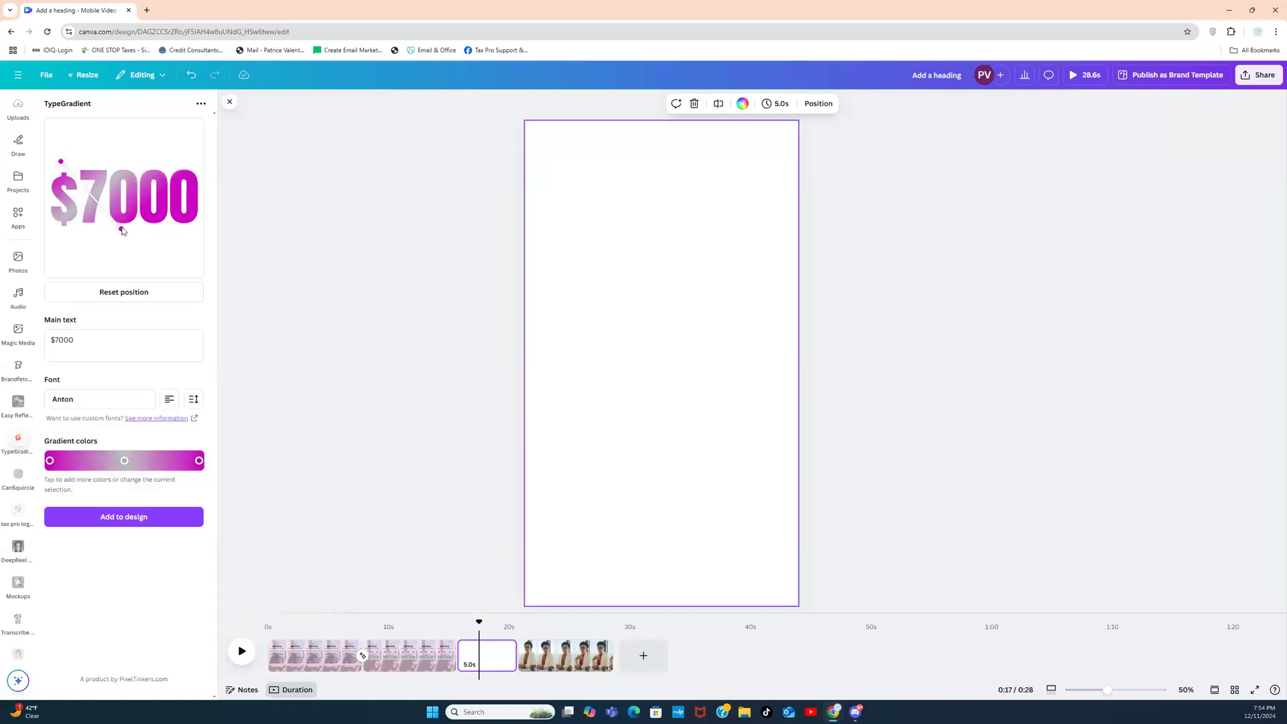
mouse_move(123, 231)
left_mouse_down()
mouse_move(209, 243)
mouse_move(194, 247)
mouse_move(228, 236)
mouse_move(160, 248)
mouse_move(195, 250)
mouse_move(195, 237)
left_mouse_up()
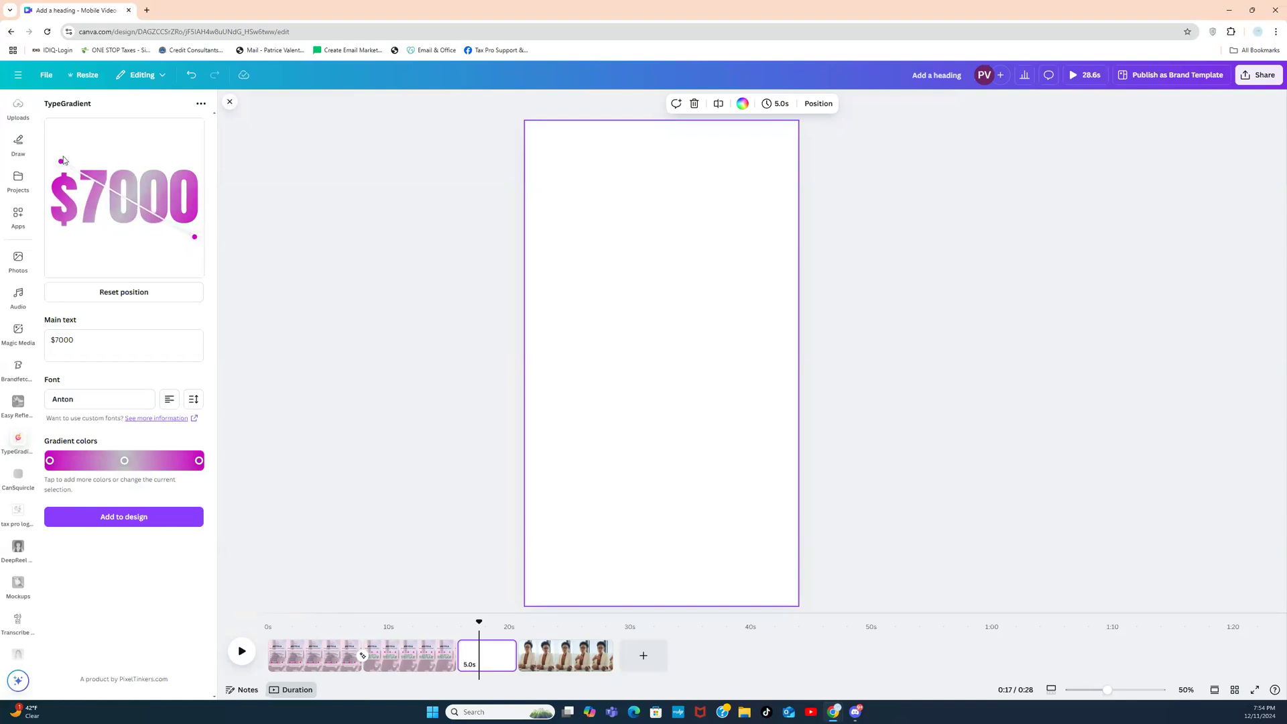
left_click_drag(60, 160, 54, 134)
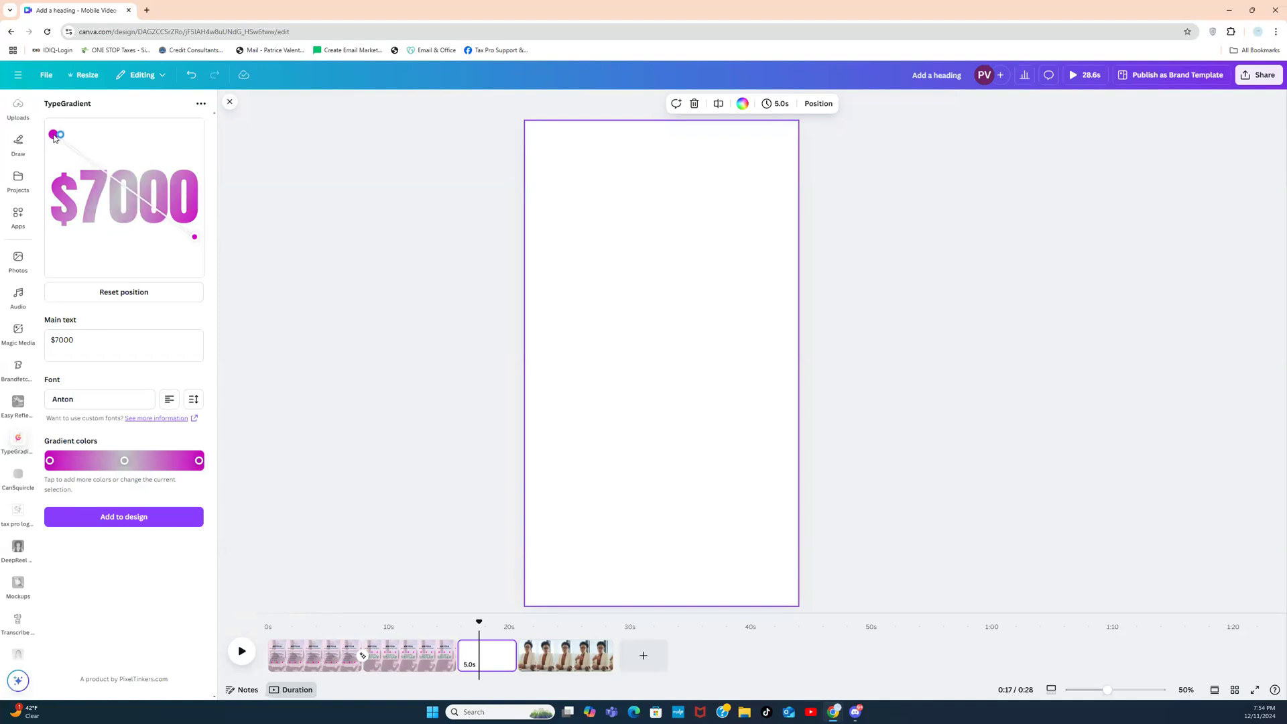
Step: Set the middle colour stop to pale pink #ffd0fa
left_click(124, 461)
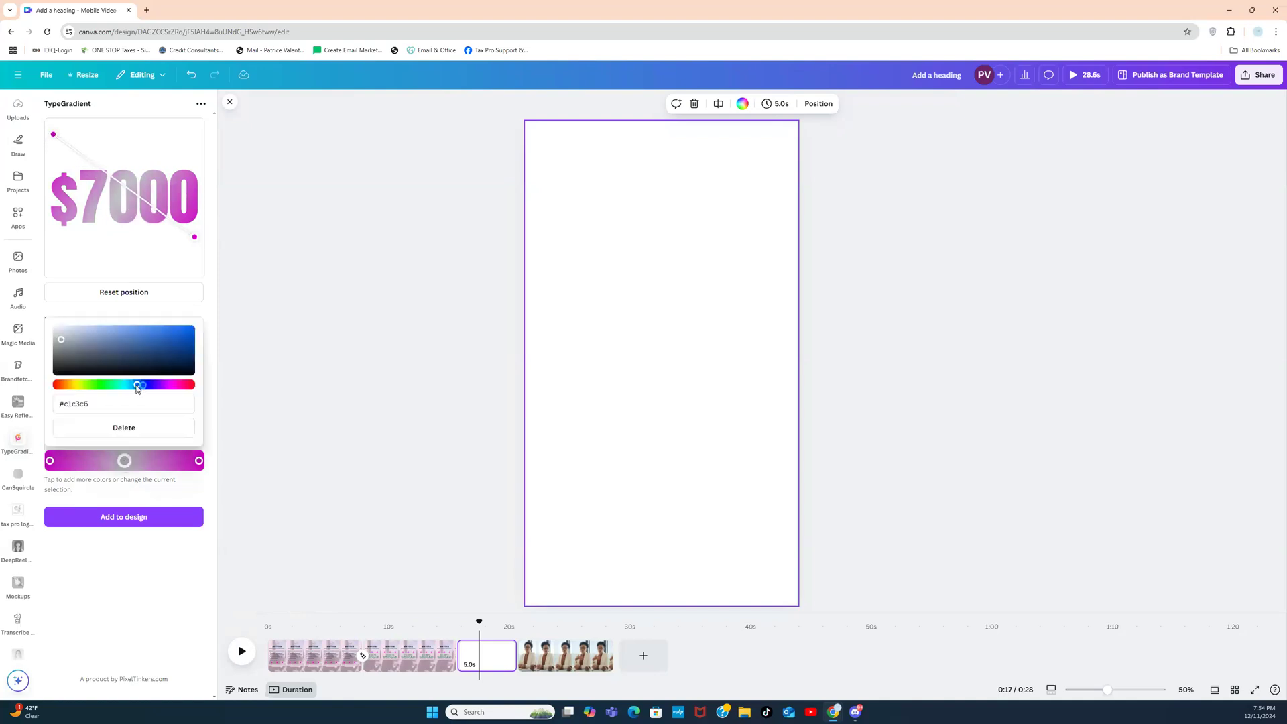
left_click_drag(137, 385, 170, 386)
left_click(60, 338)
left_click_drag(67, 340, 72, 335)
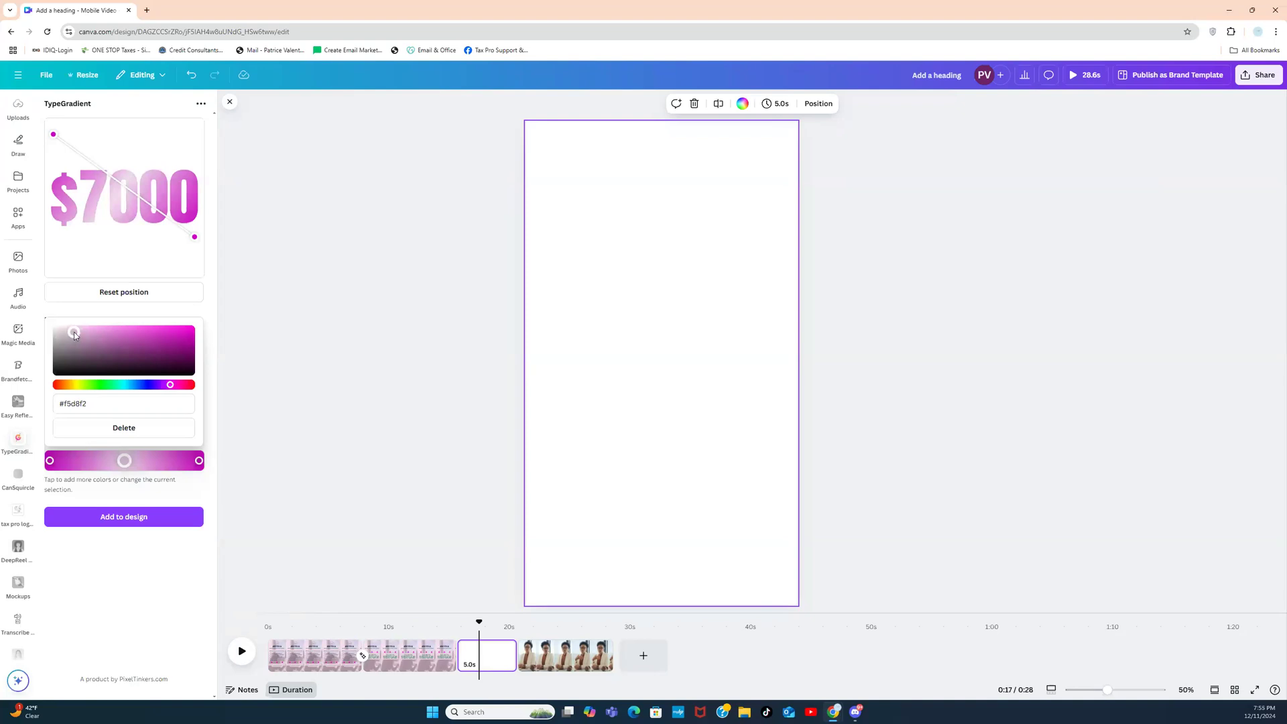
left_click_drag(81, 331, 82, 330)
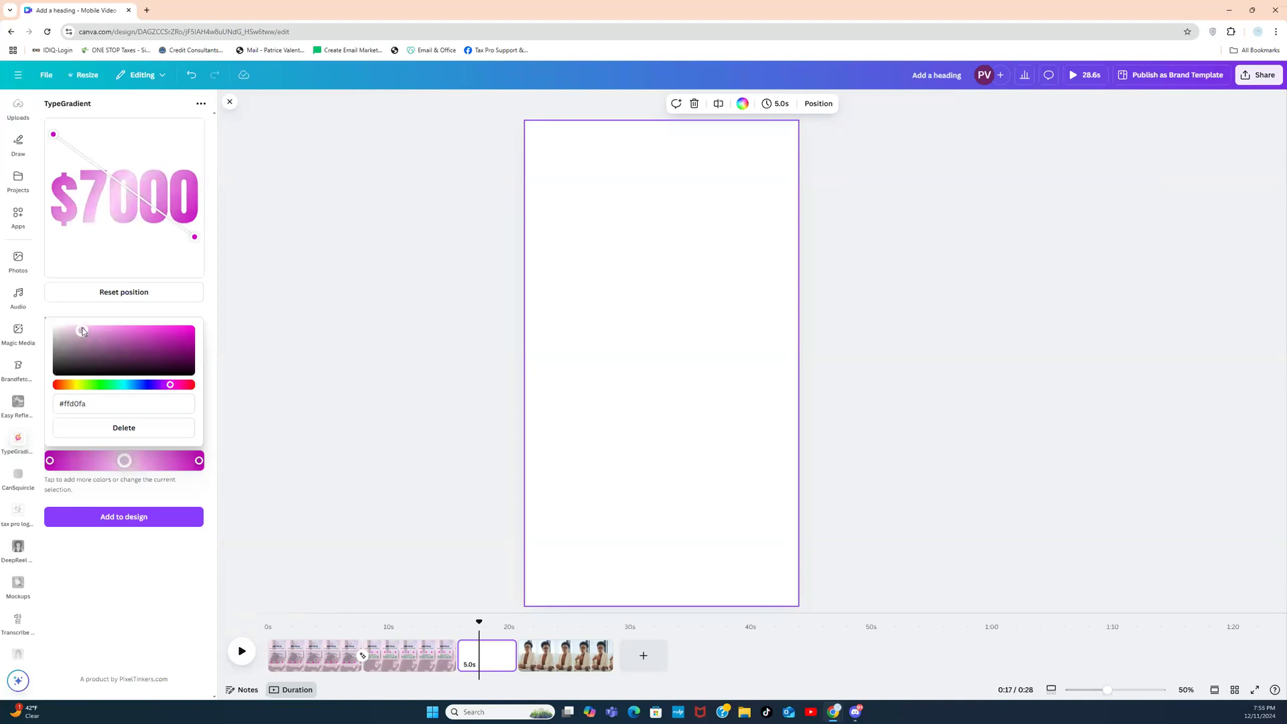
left_click(281, 241)
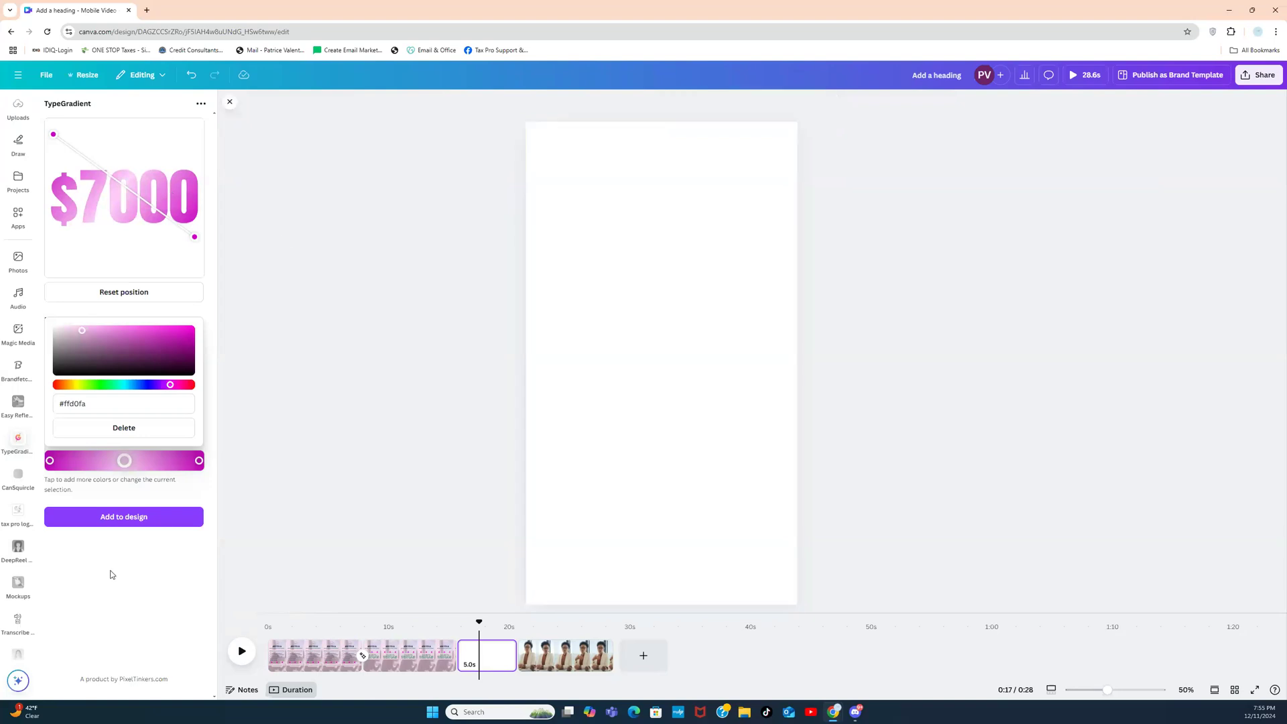
Step: Add the pink $7000 text to the third page, enlarge it to near full width, and raise it
left_click(129, 517)
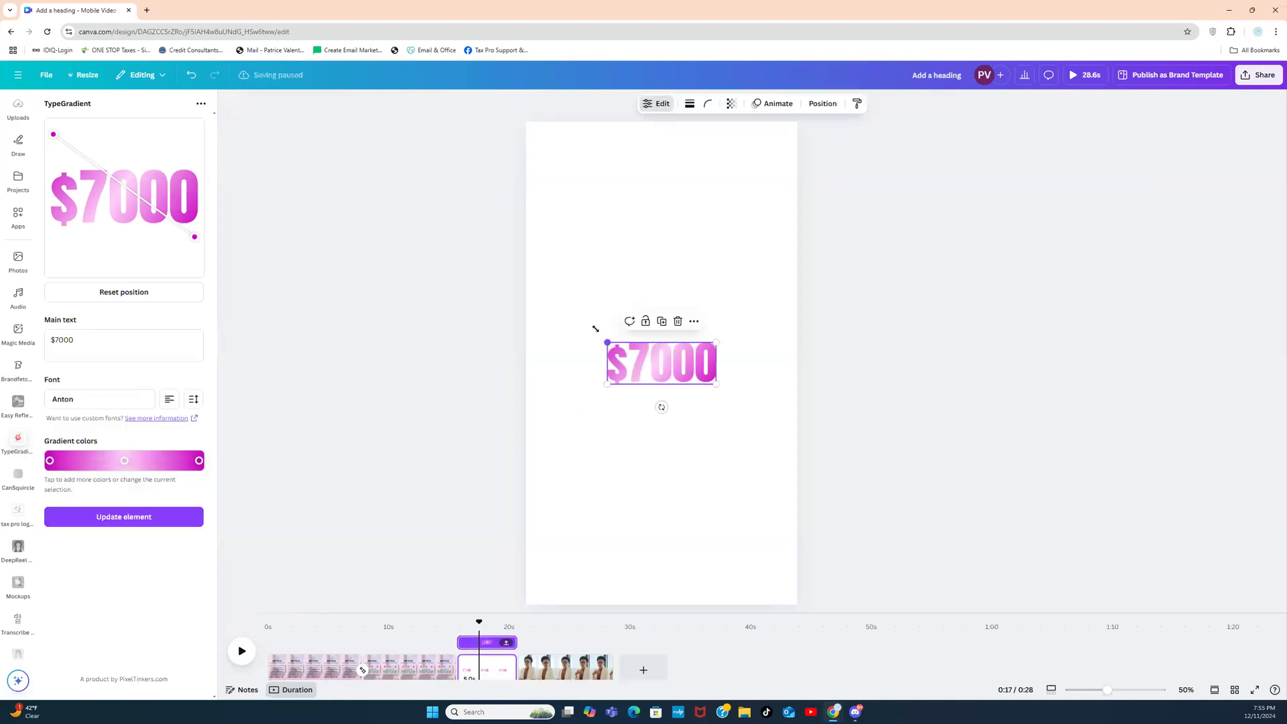
left_click_drag(595, 328, 529, 301)
left_click_drag(717, 387, 778, 439)
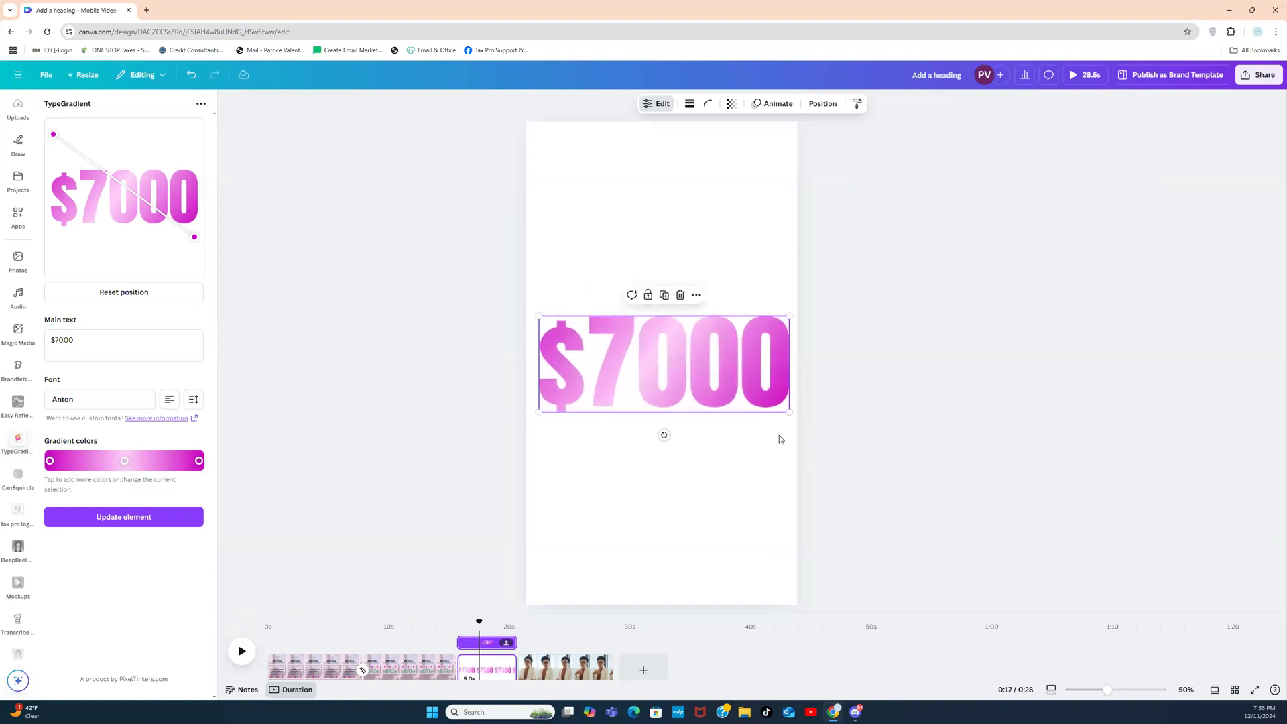
left_click(856, 304)
left_click(729, 345)
left_click_drag(729, 345, 729, 265)
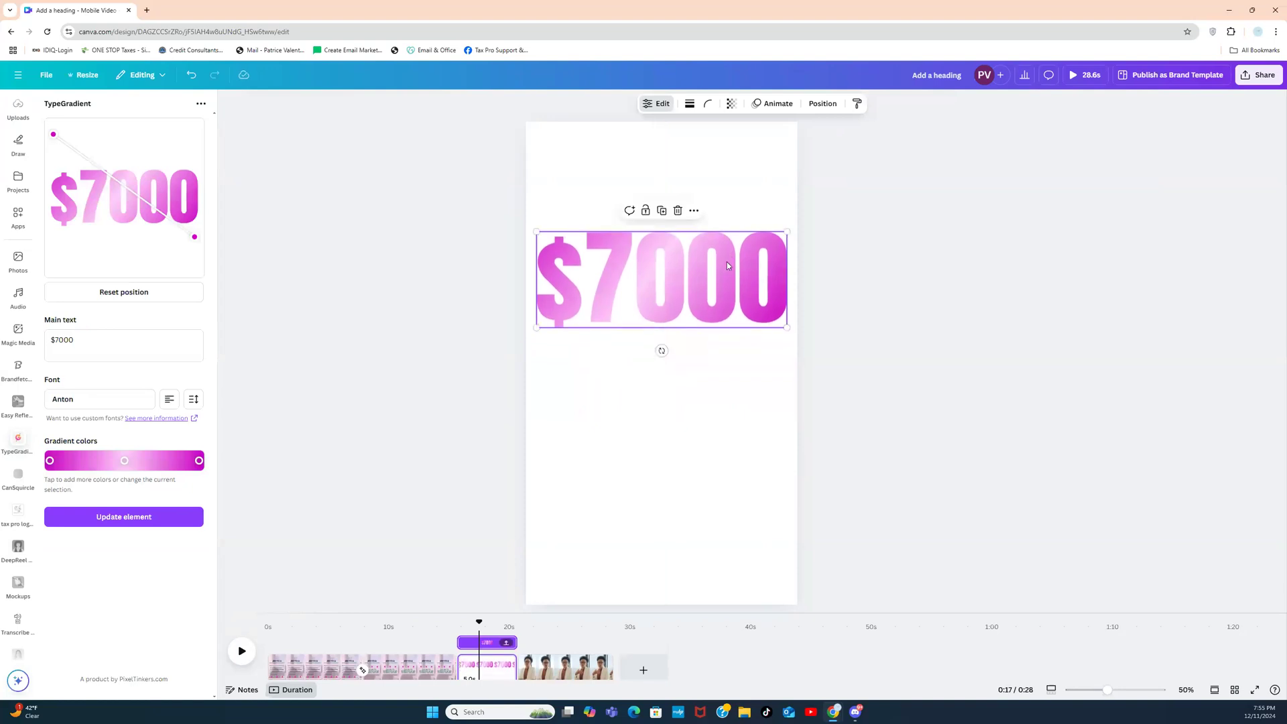
left_click(719, 191)
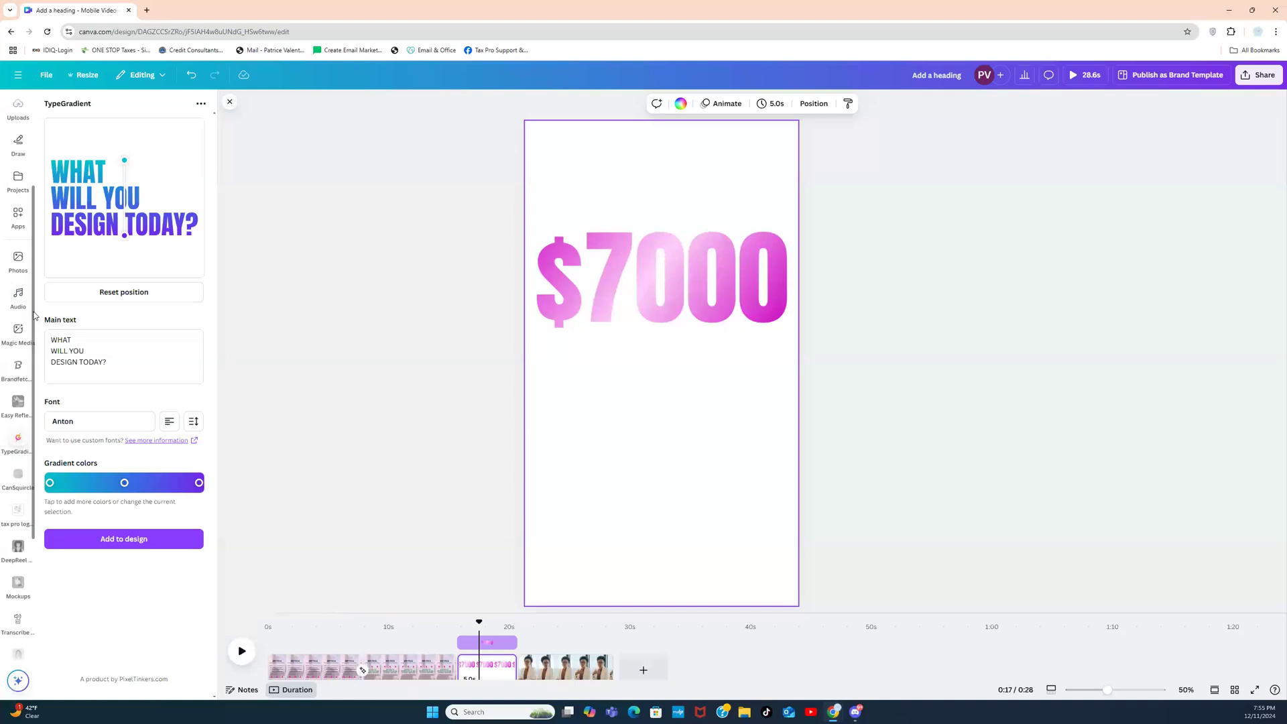
Step: Make the third page's background the Brand Kit dark green
scroll(27, 315, "up", 3)
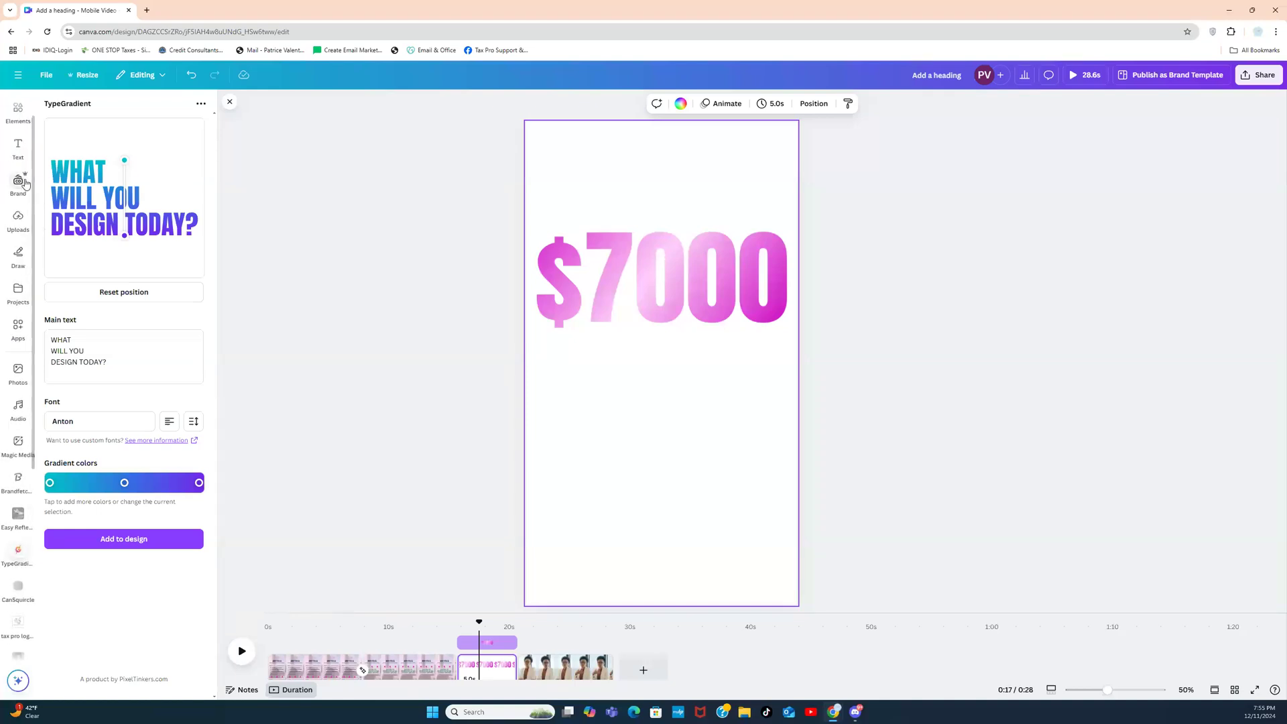
left_click(24, 183)
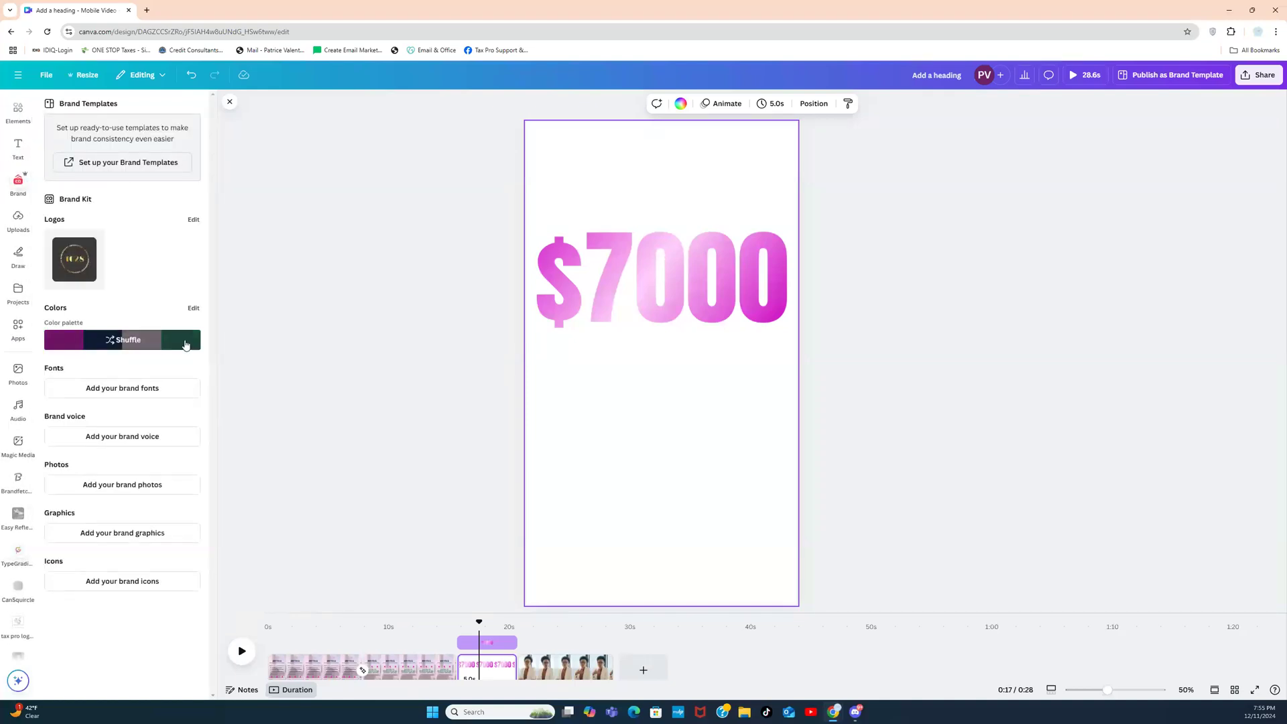
left_click(185, 344)
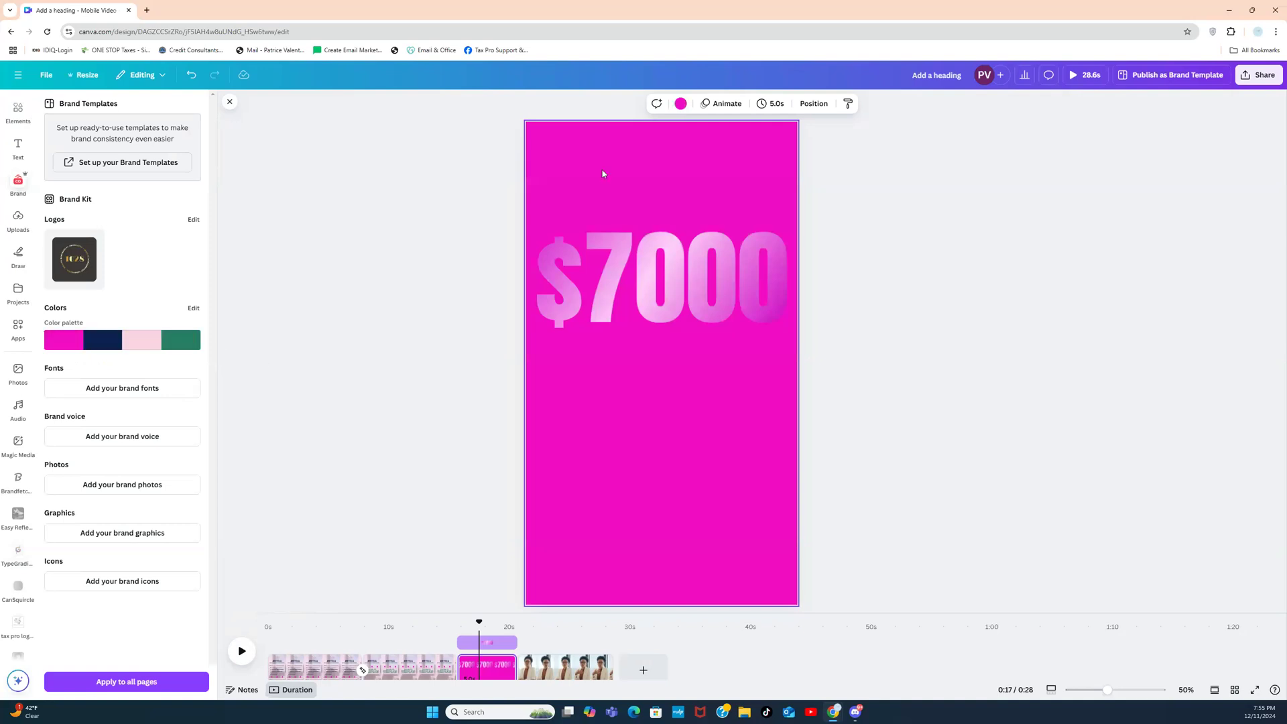
left_click(680, 103)
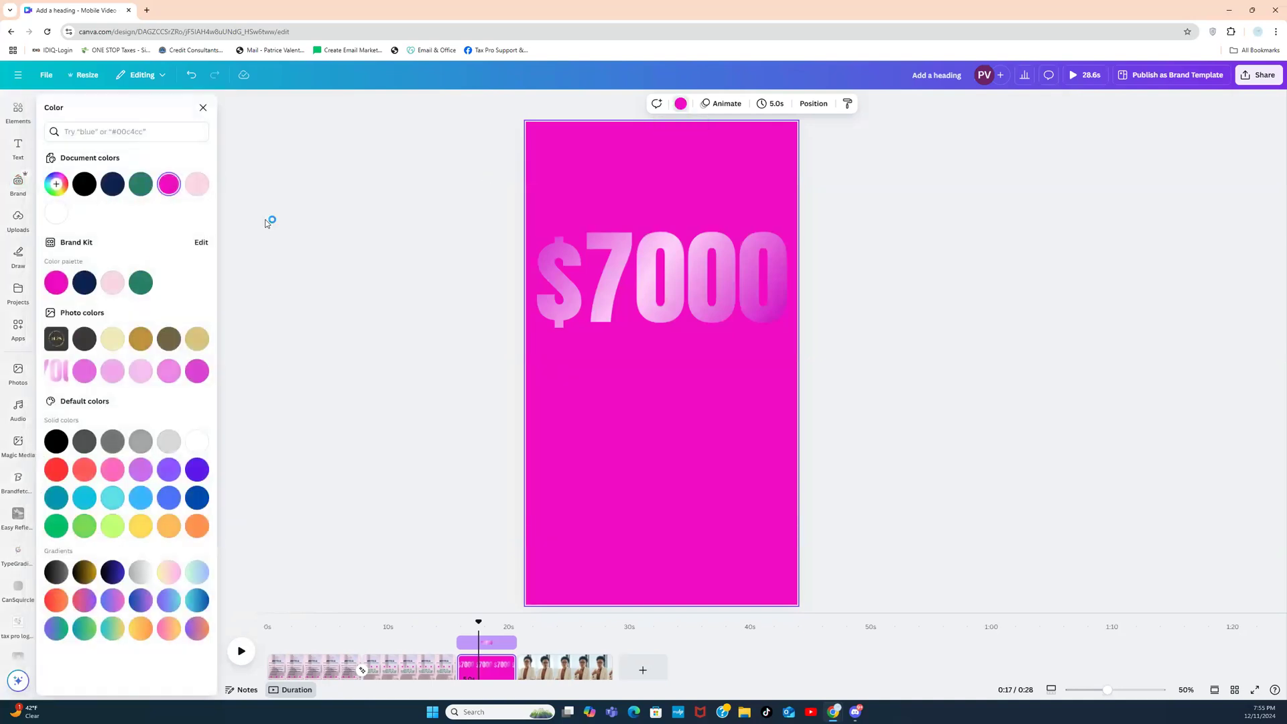
left_click(141, 282)
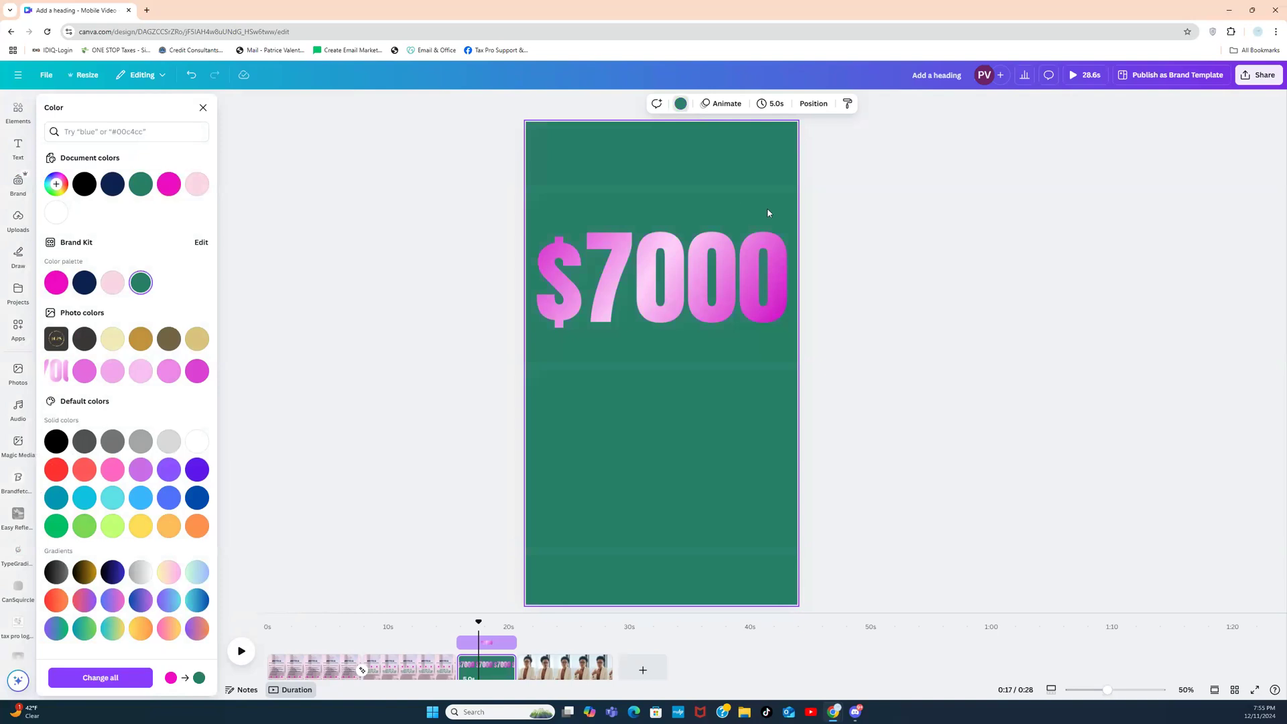
key("Escape")
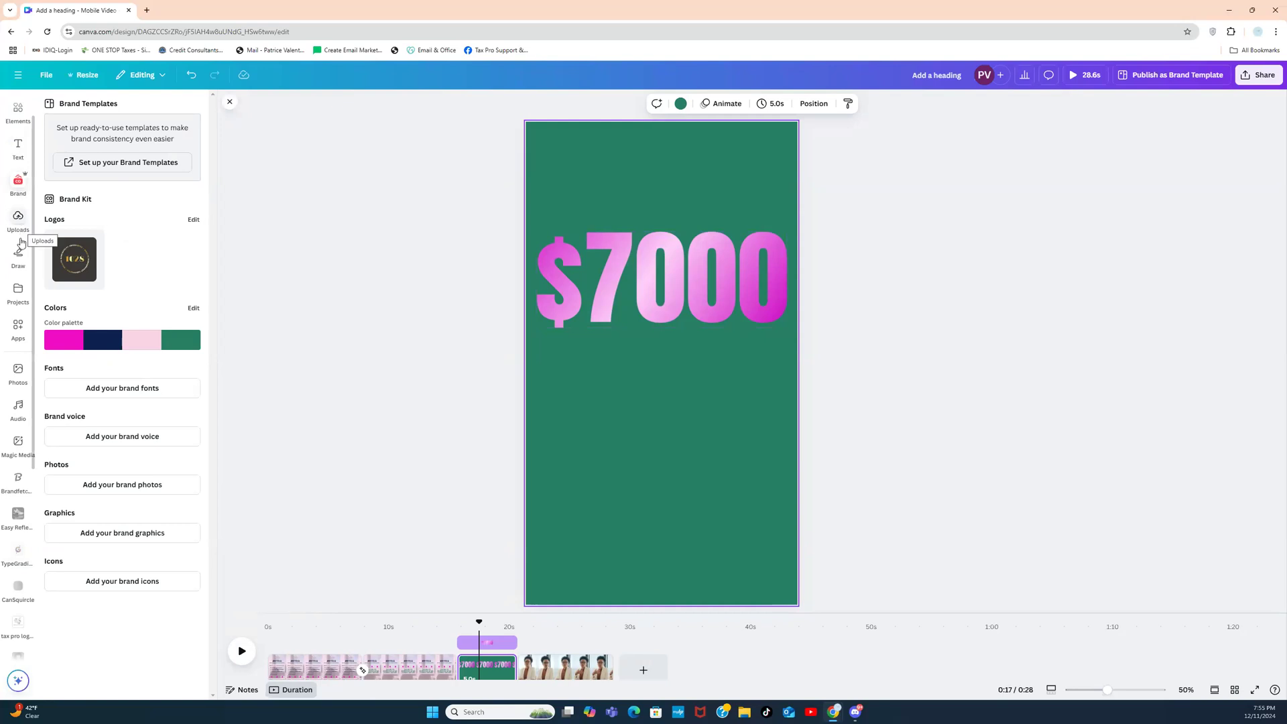
Step: Search the Elements library for LENS FLARE using the Lens flare suggestion
scroll(38, 161, "up", 1)
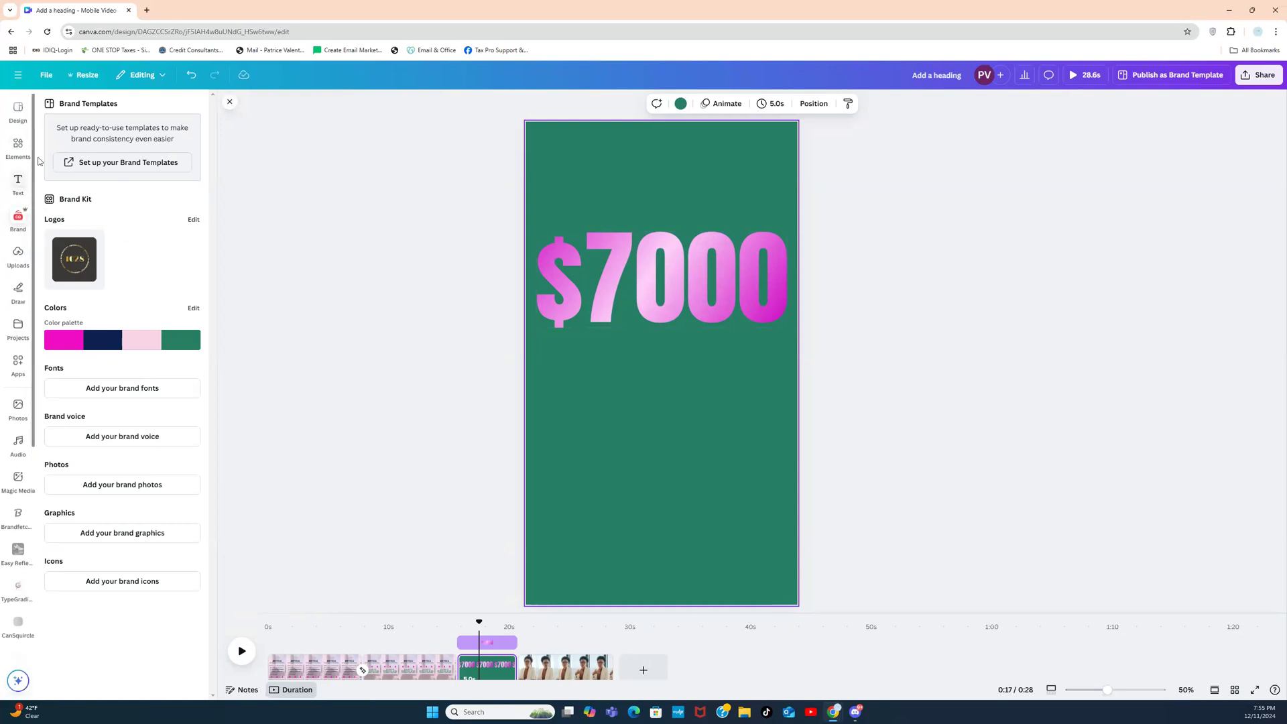
left_click(18, 147)
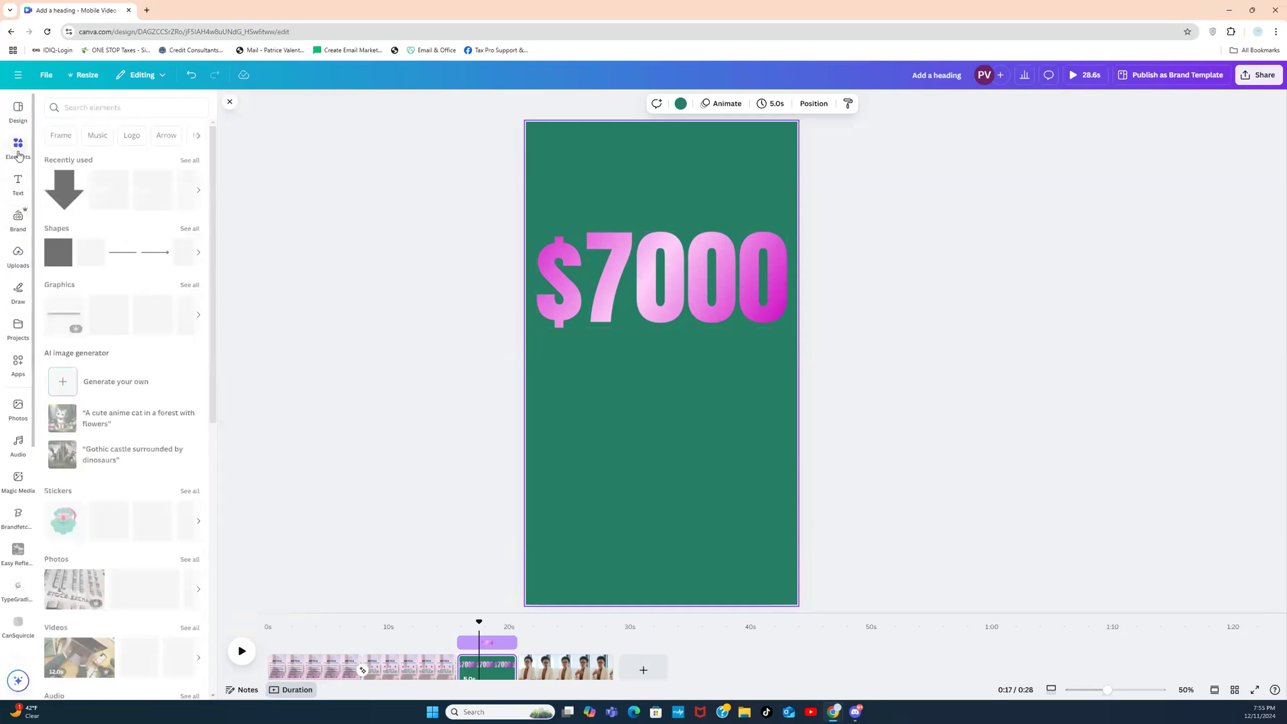
left_click(105, 108)
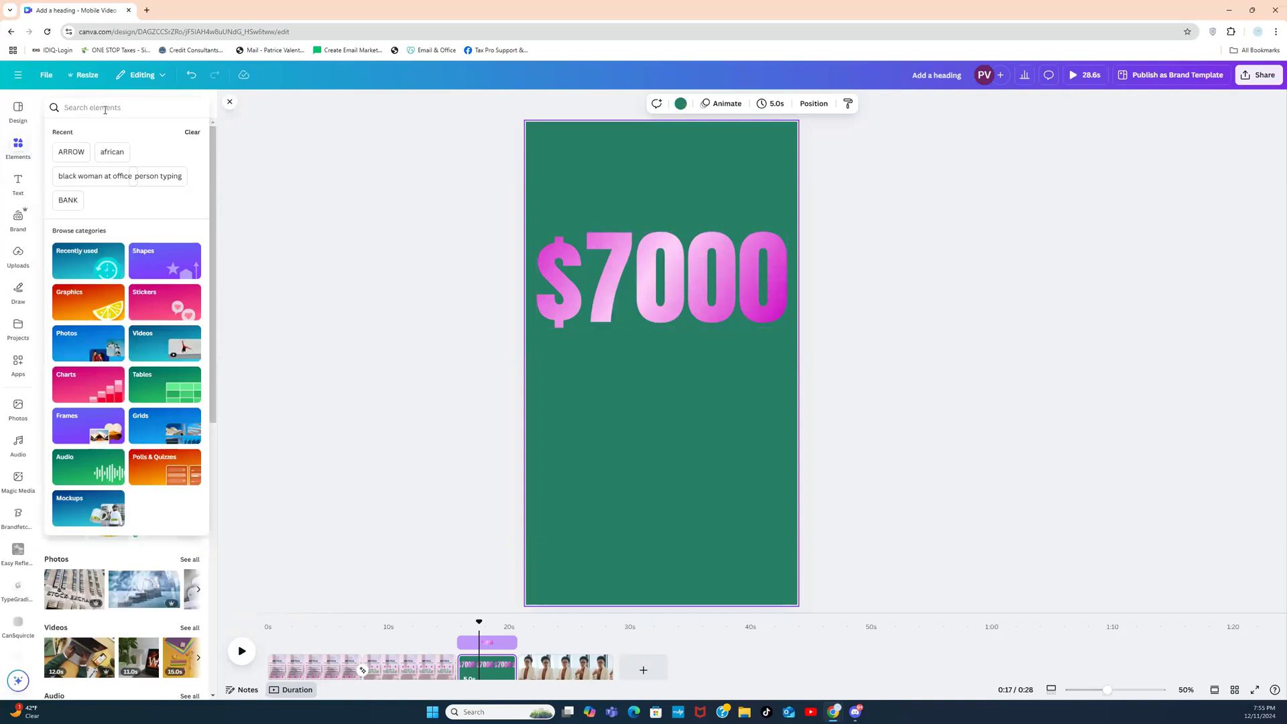
type("LENS FLARE")
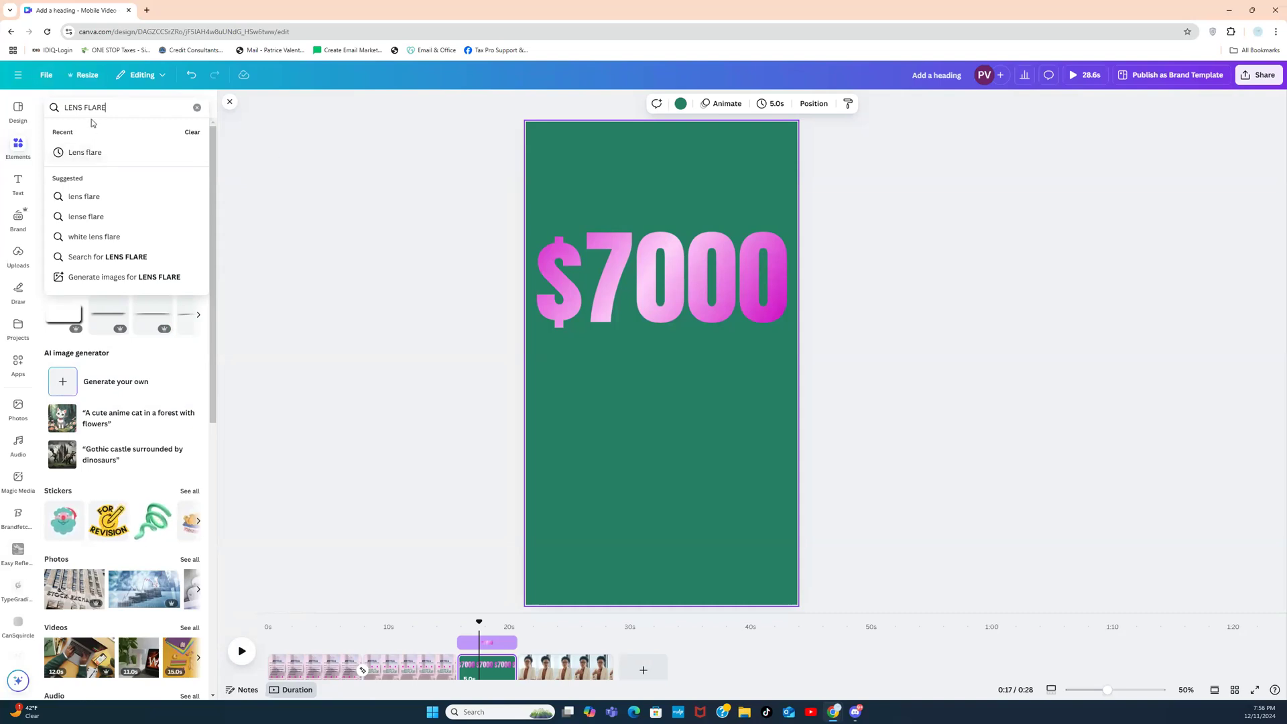
left_click(85, 151)
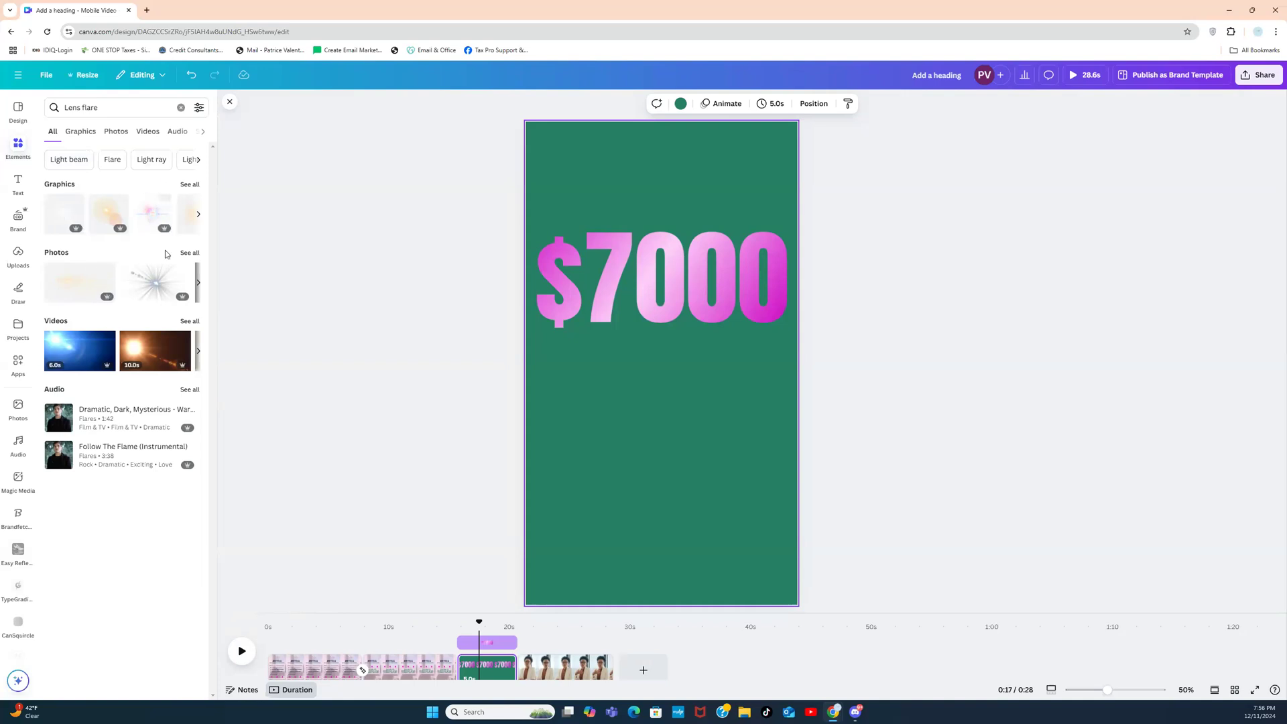
Step: Add a lens flare graphic, shrink it, and place it lower on the page as a soft glow
left_click(61, 211)
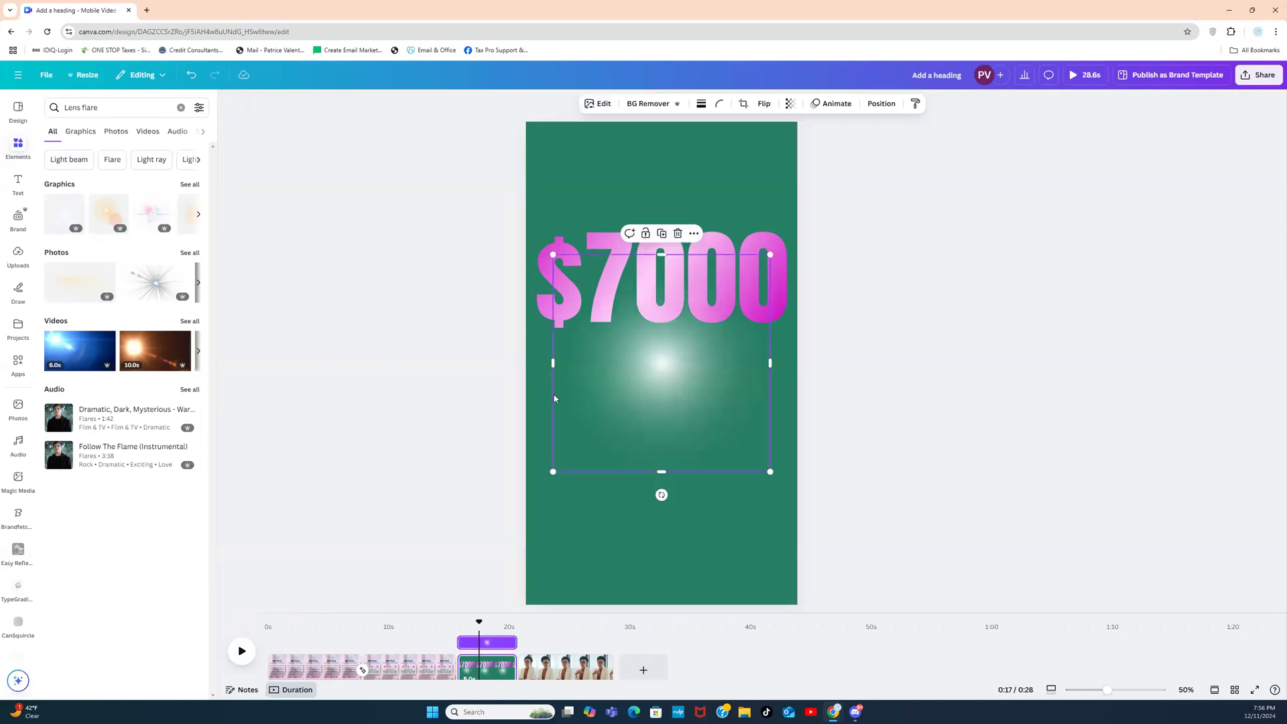
left_click_drag(666, 368, 677, 248)
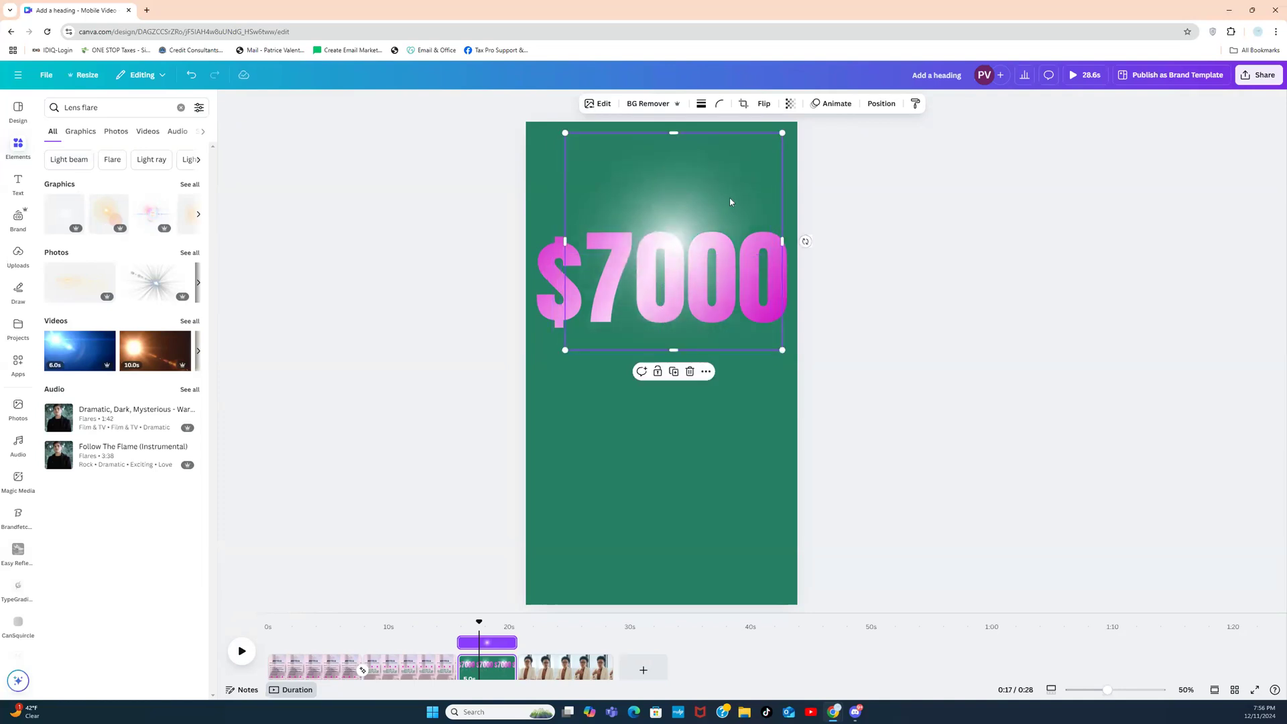
left_click_drag(783, 132, 668, 247)
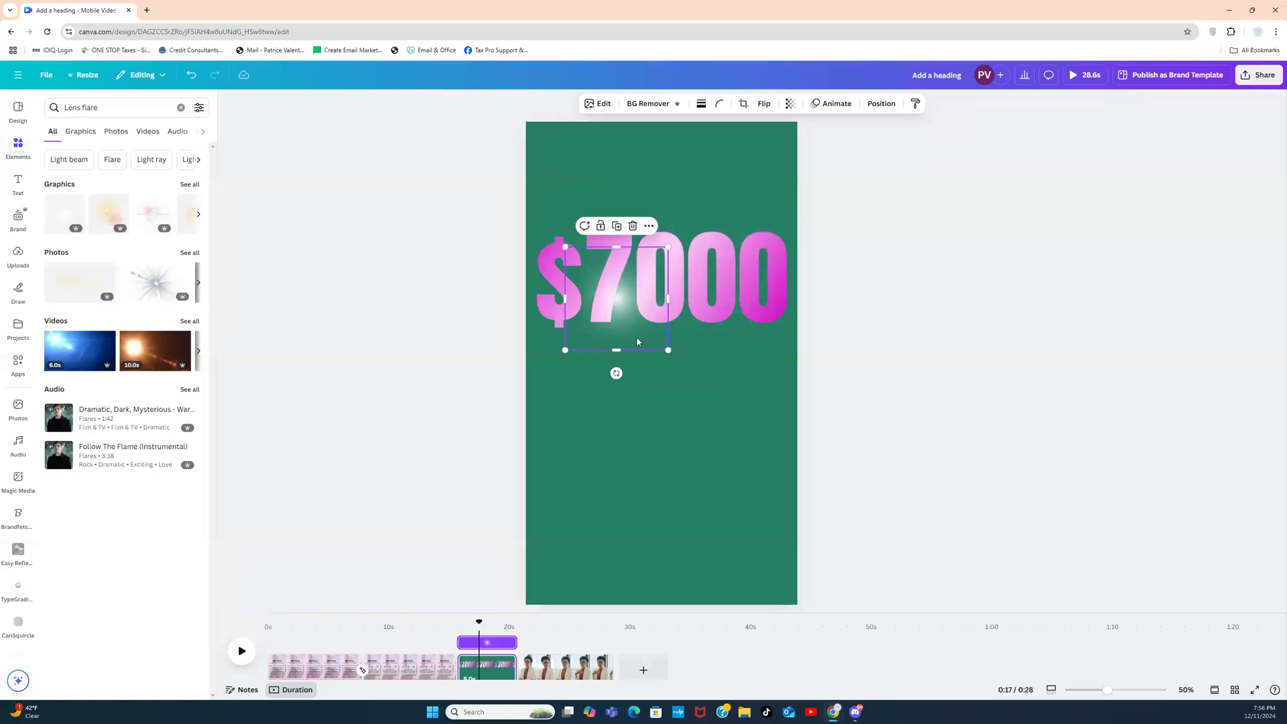
left_click_drag(647, 335, 667, 480)
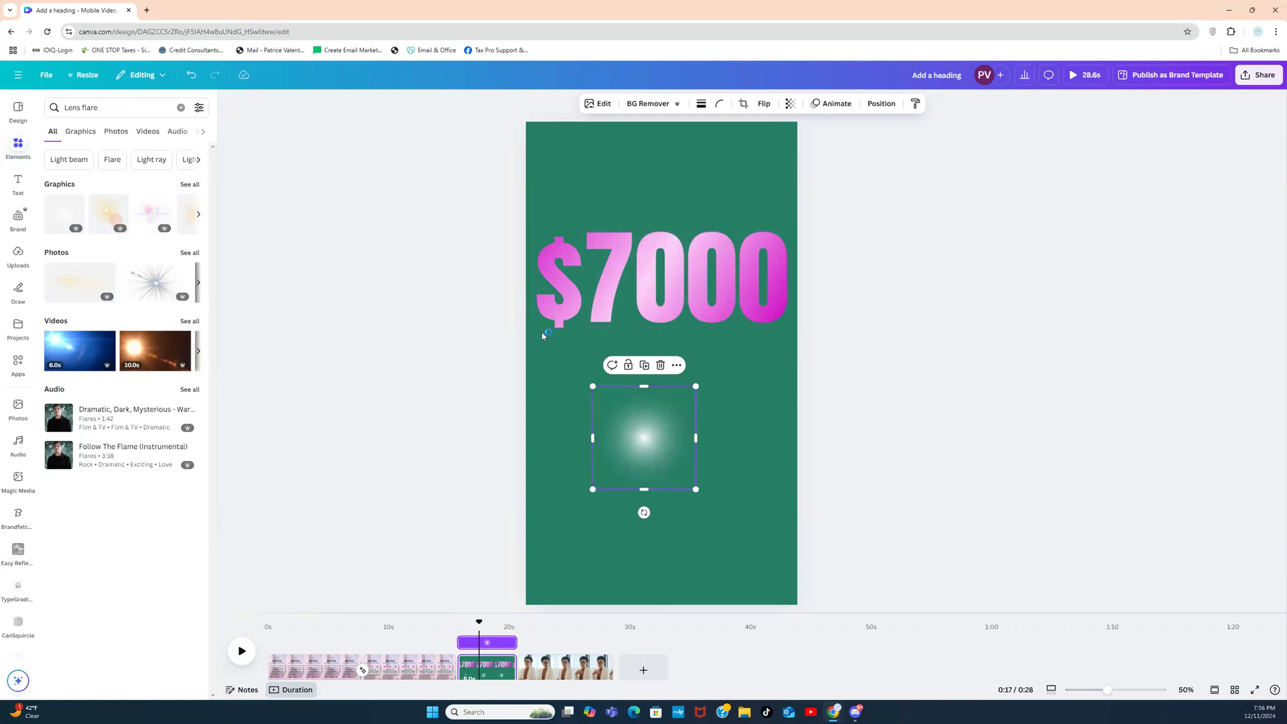
Step: From See all, add the star flare, tilt it about 40 degrees, and shrink it onto $7000
left_click(187, 187)
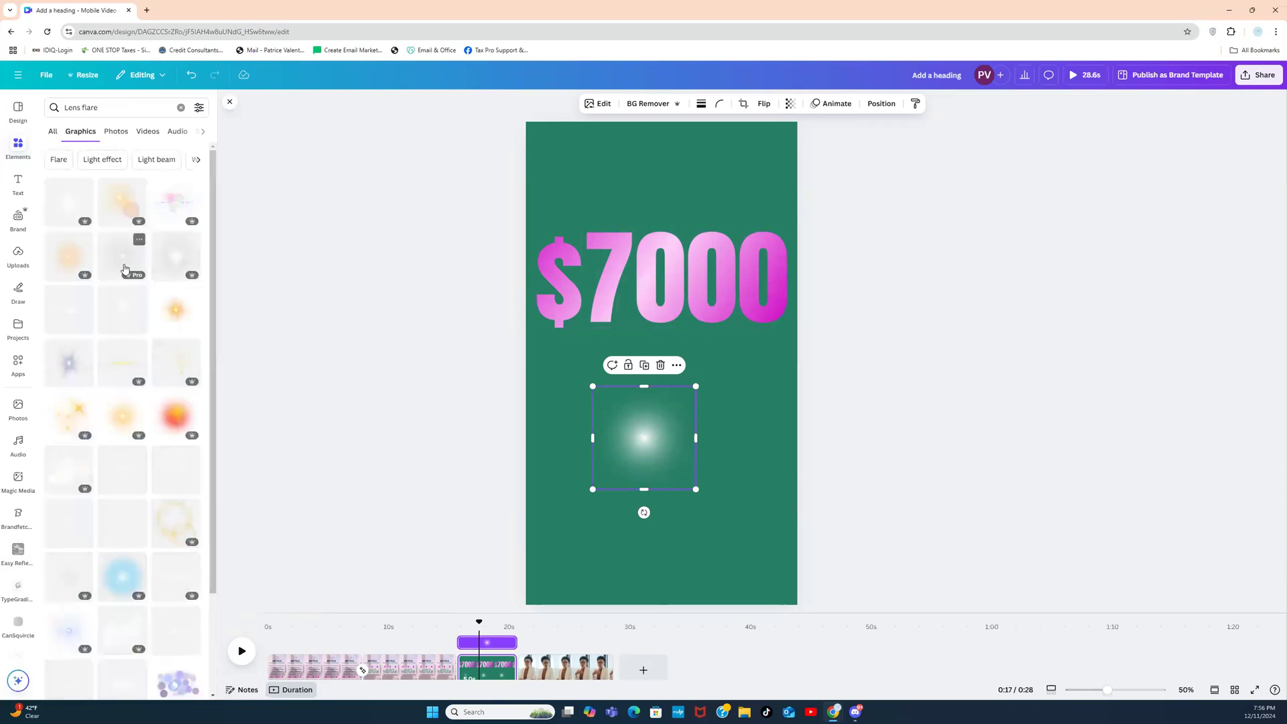
left_click(123, 267)
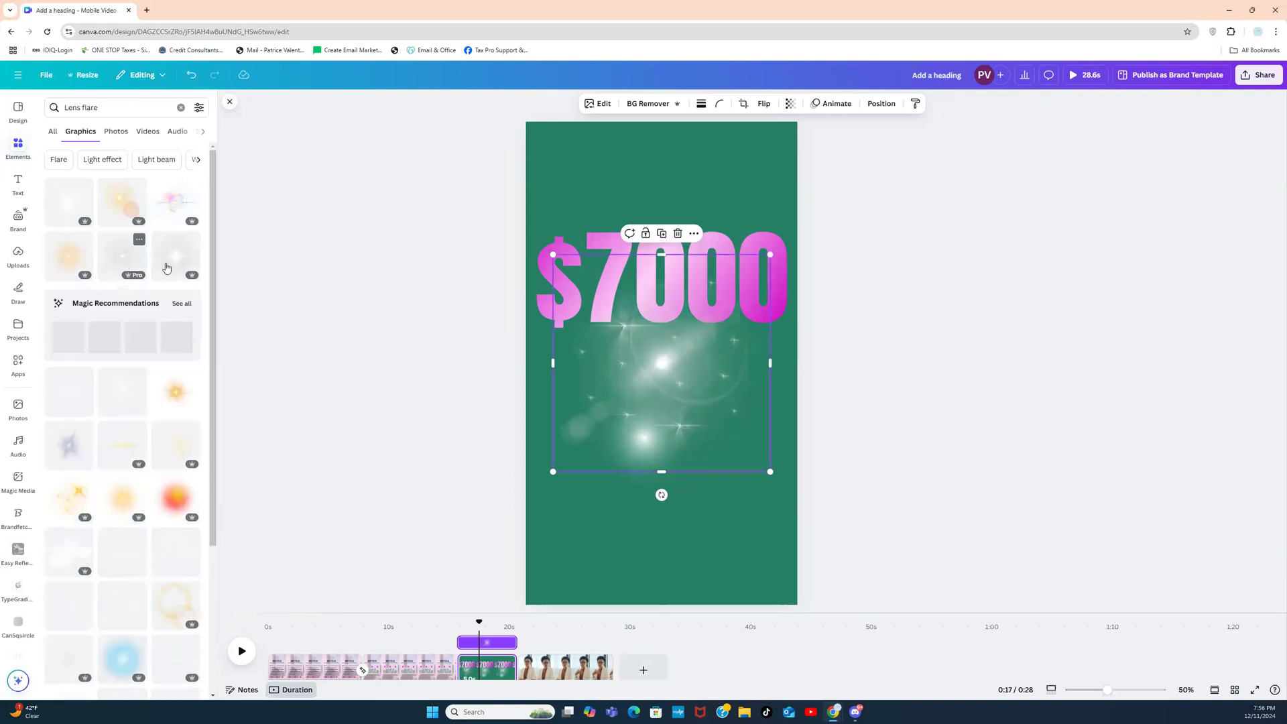
key("Delete")
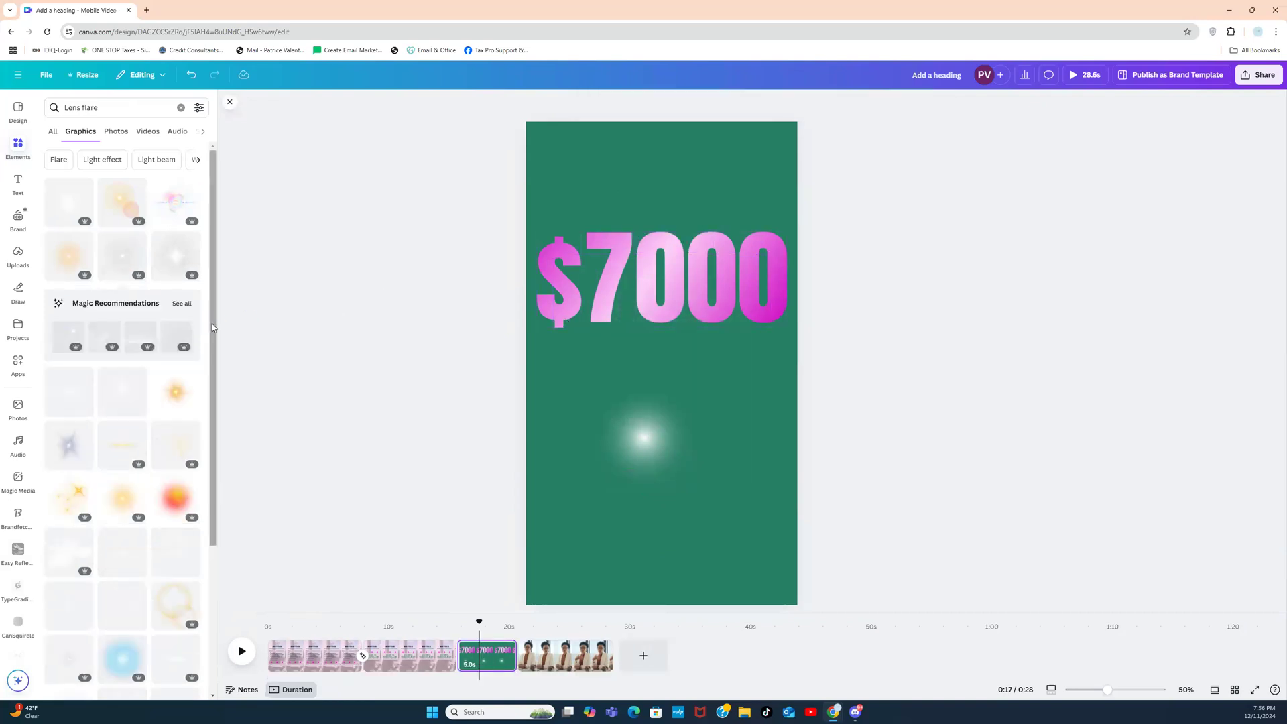
scroll(101, 348, "down", 1)
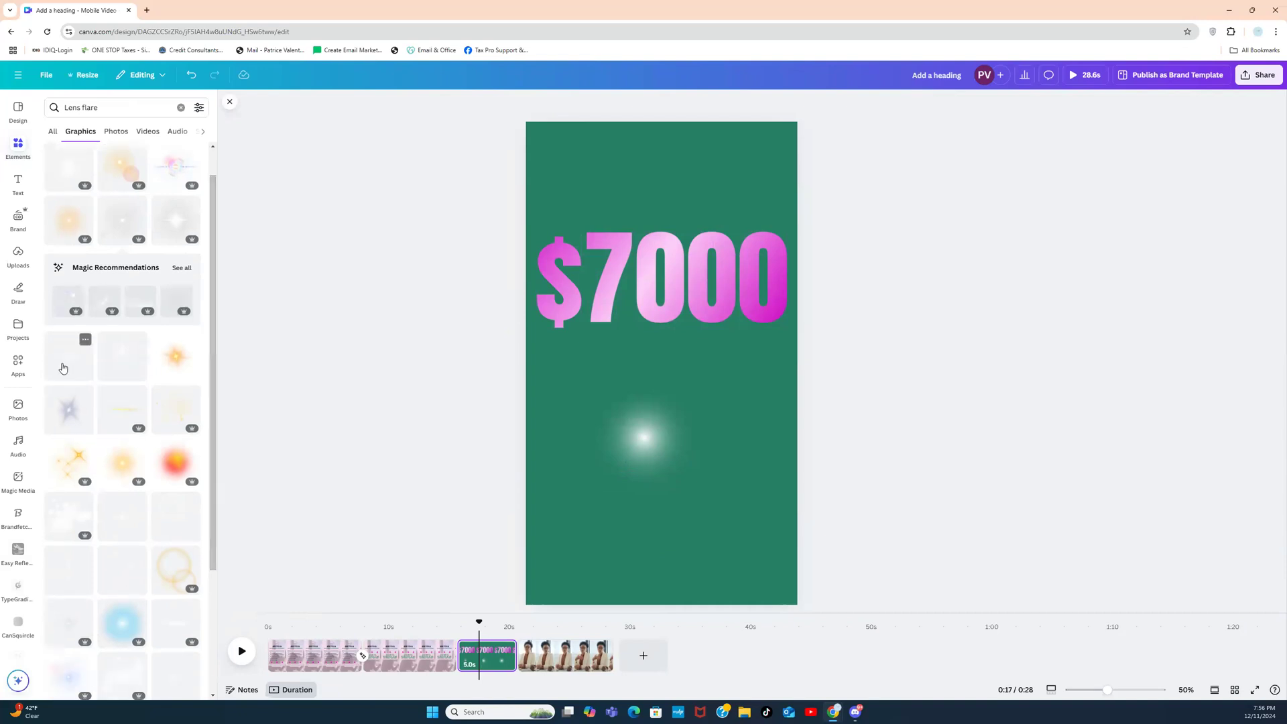
left_click(62, 368)
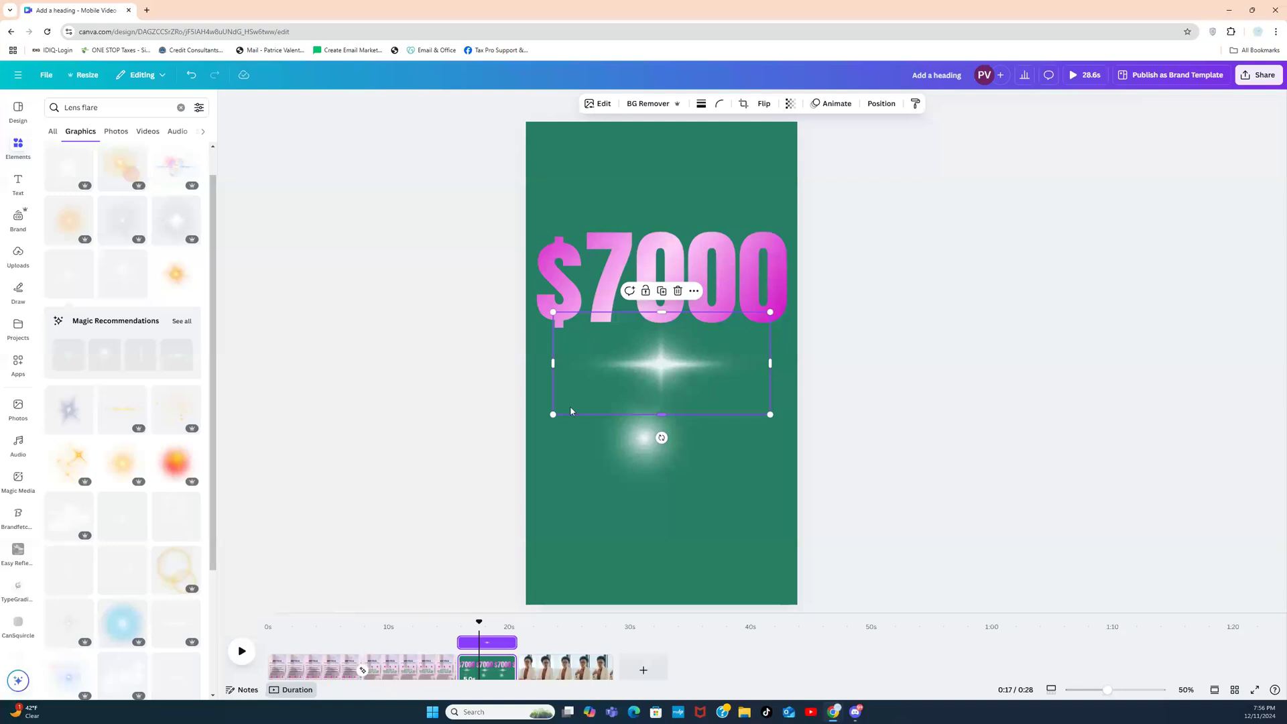
left_click_drag(663, 438, 767, 451)
left_click_drag(689, 358, 703, 234)
left_click_drag(707, 123, 691, 196)
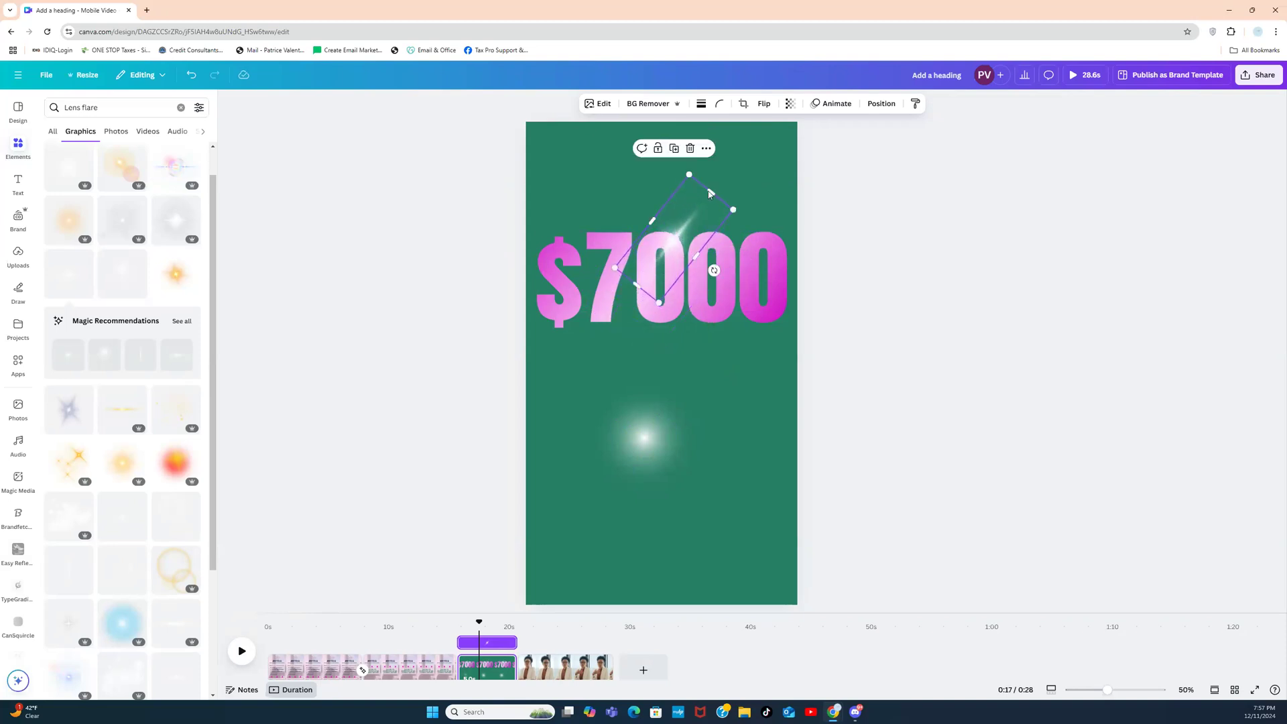
Step: Keep the star sparkle fully opaque and position it on the first 0 of $7000
left_click(791, 104)
left_click_drag(817, 144, 782, 150)
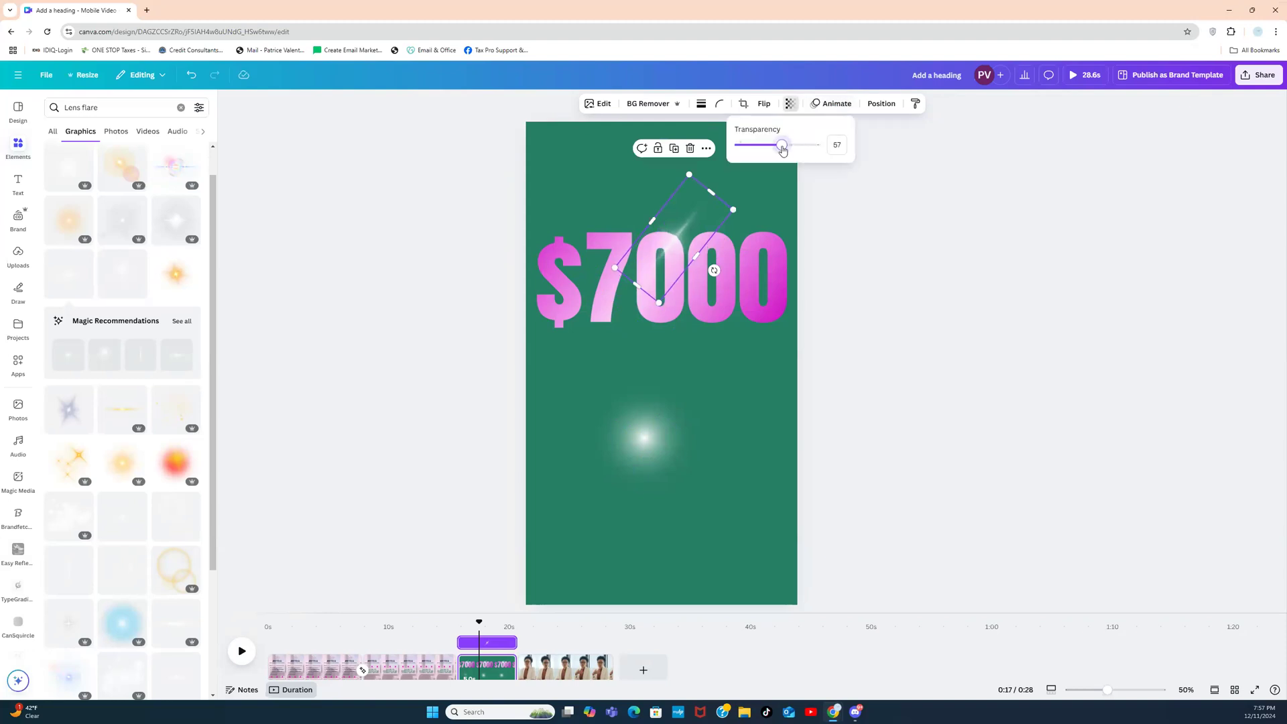
left_click(812, 216)
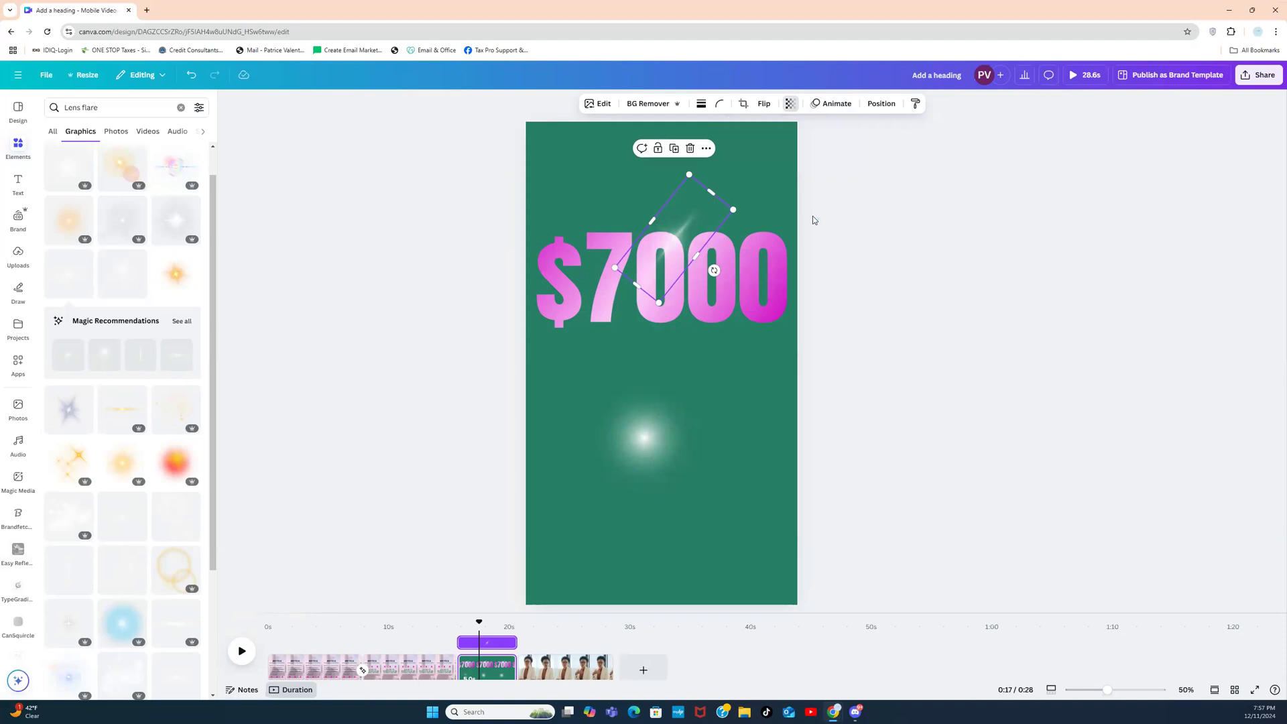
left_click(863, 219)
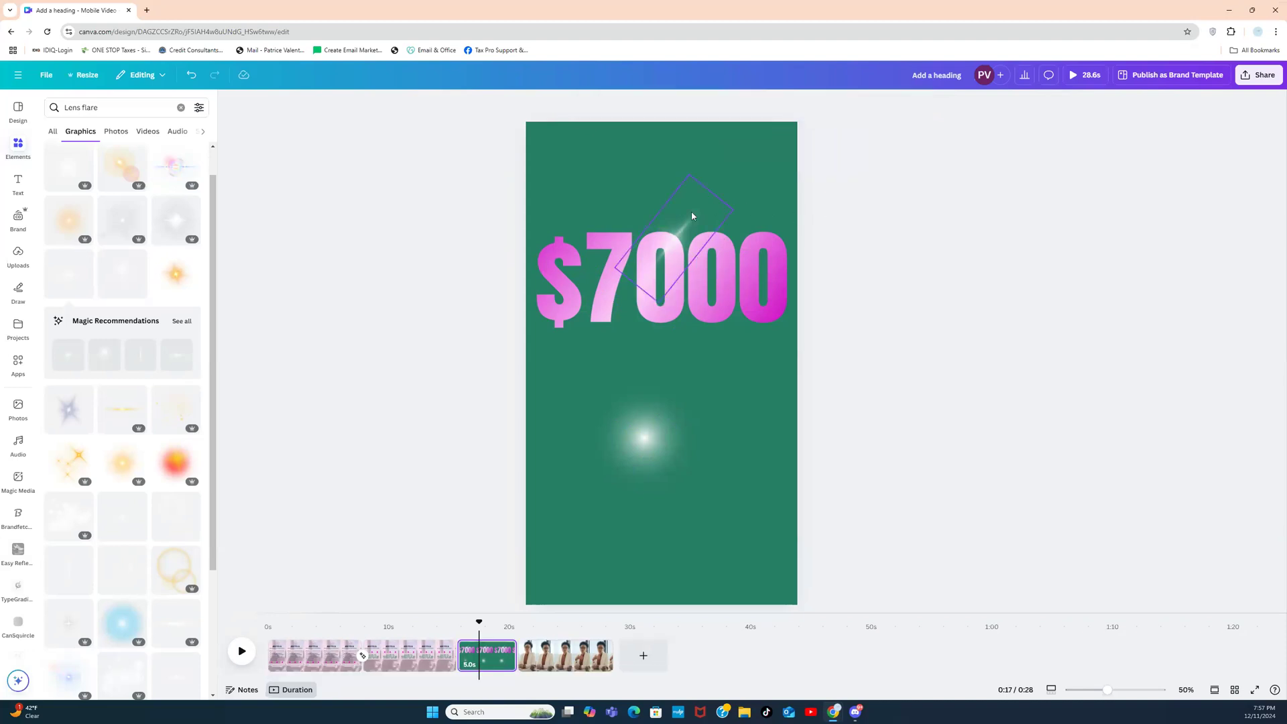
left_click_drag(687, 216, 664, 248)
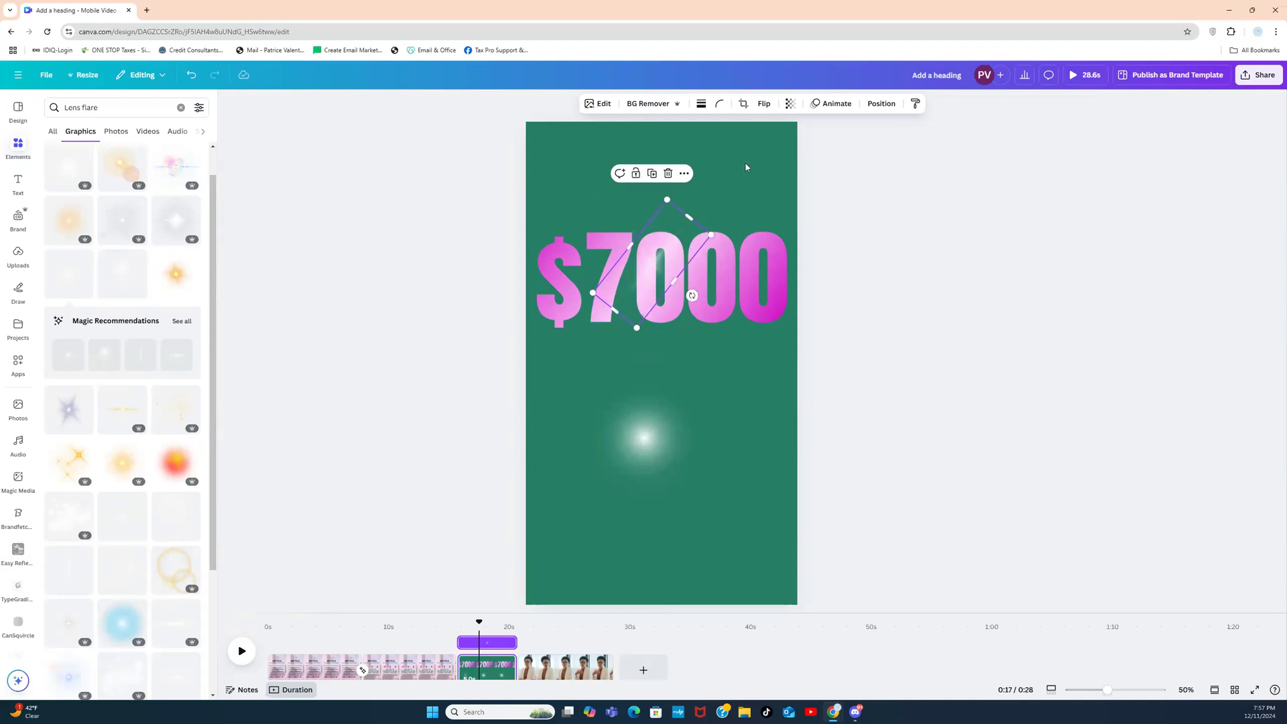
left_click(790, 103)
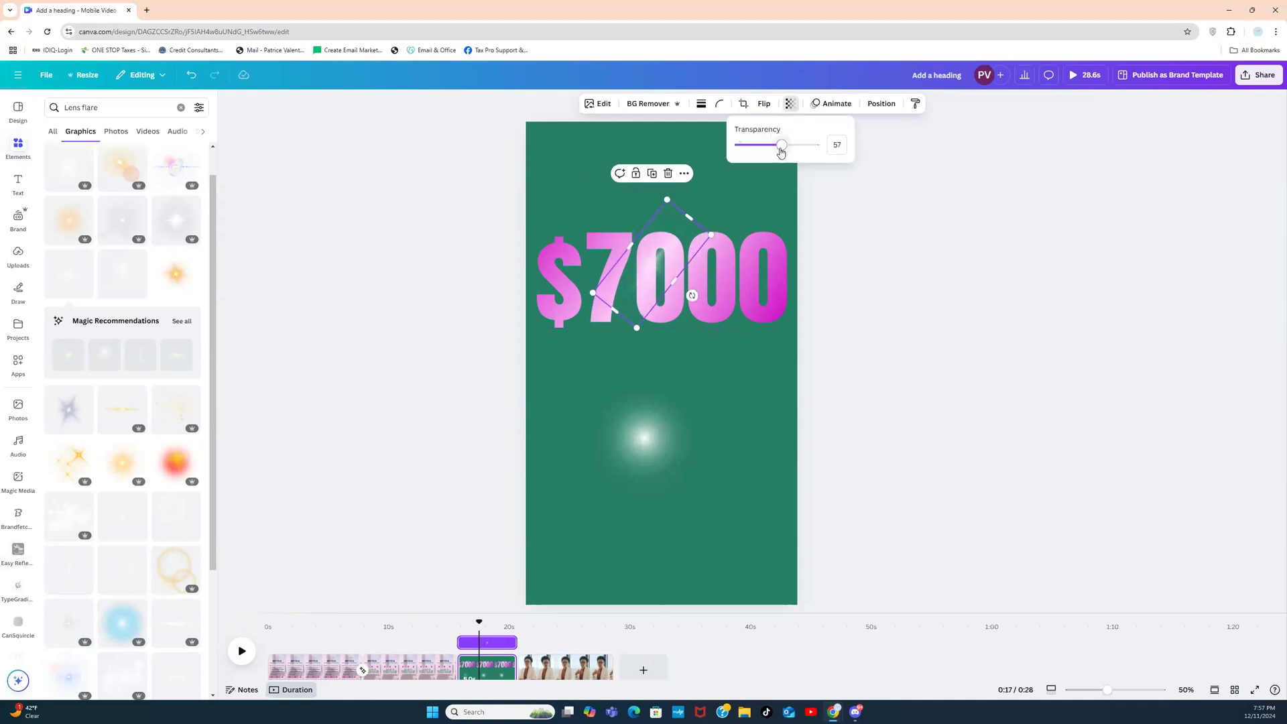
left_click_drag(781, 151, 822, 150)
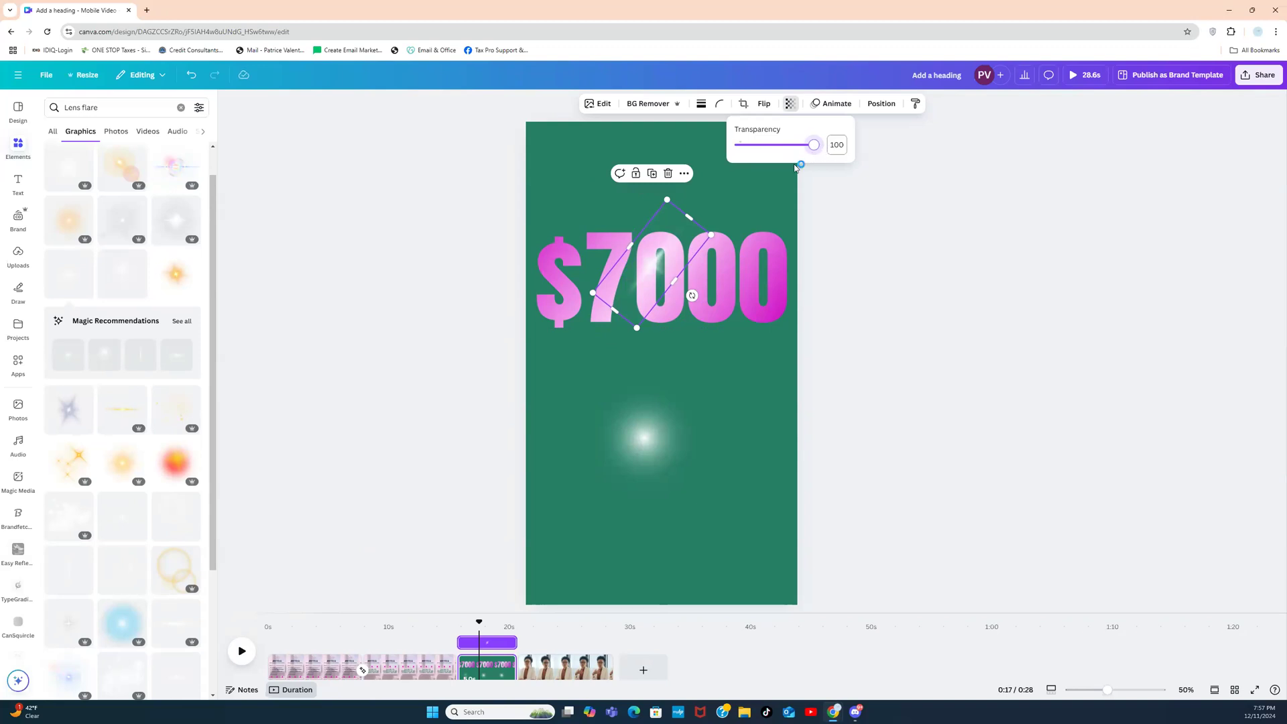
mouse_move(689, 236)
left_mouse_down()
mouse_move(712, 213)
mouse_move(669, 249)
mouse_move(673, 238)
left_mouse_up()
left_click(873, 282)
Step: Delete the soft glowing flare below the $7000 heading
left_click(647, 437)
key("Delete")
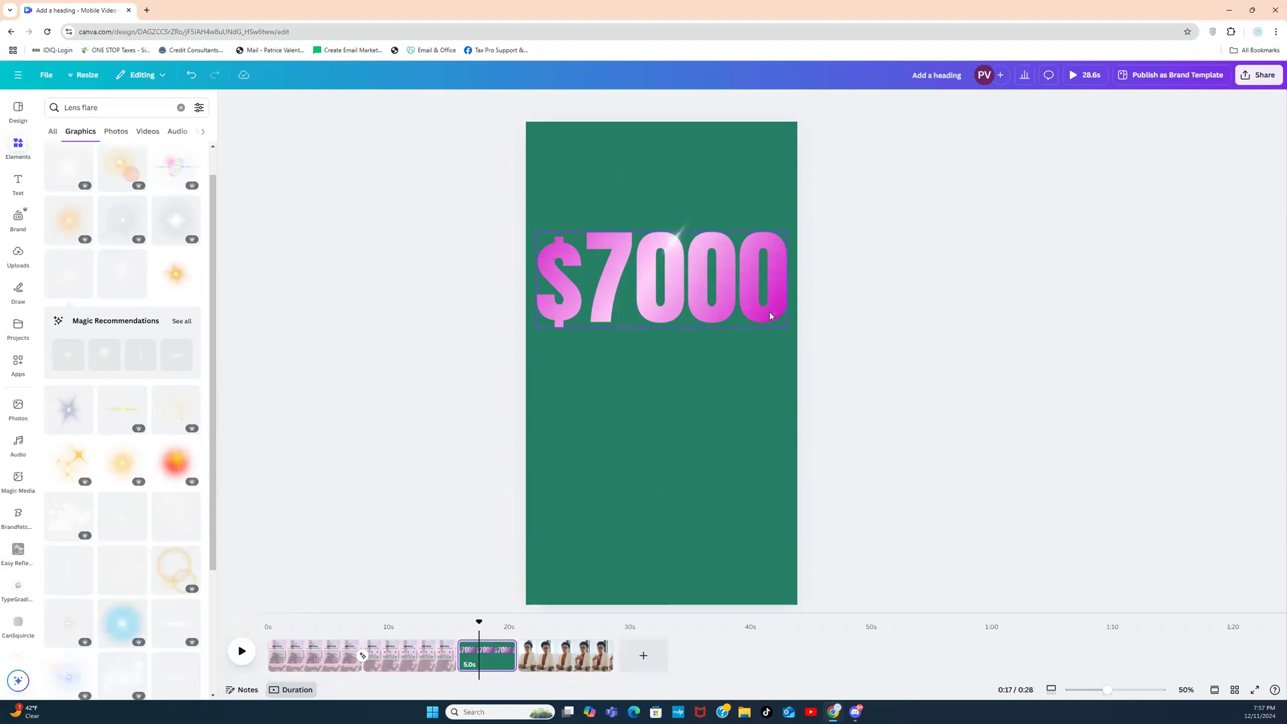
left_click(731, 359)
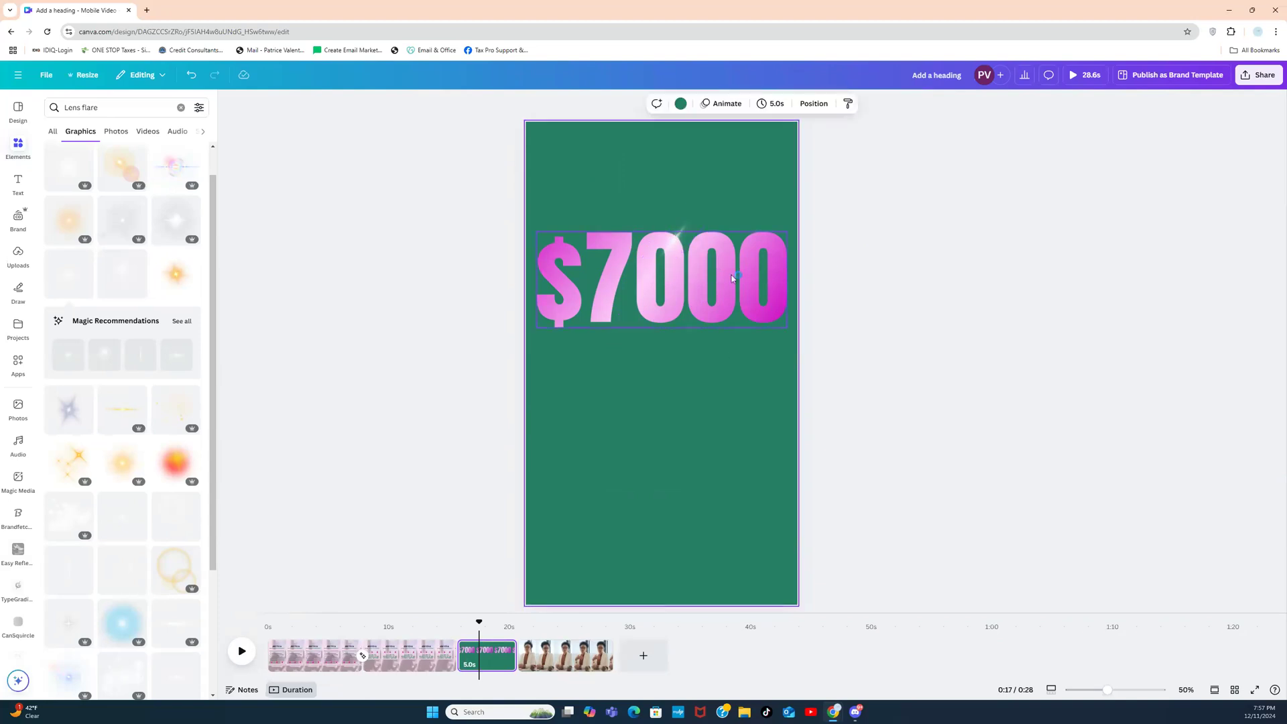
Step: Download only Page 3 as a PNG with a transparent background
left_click(1258, 75)
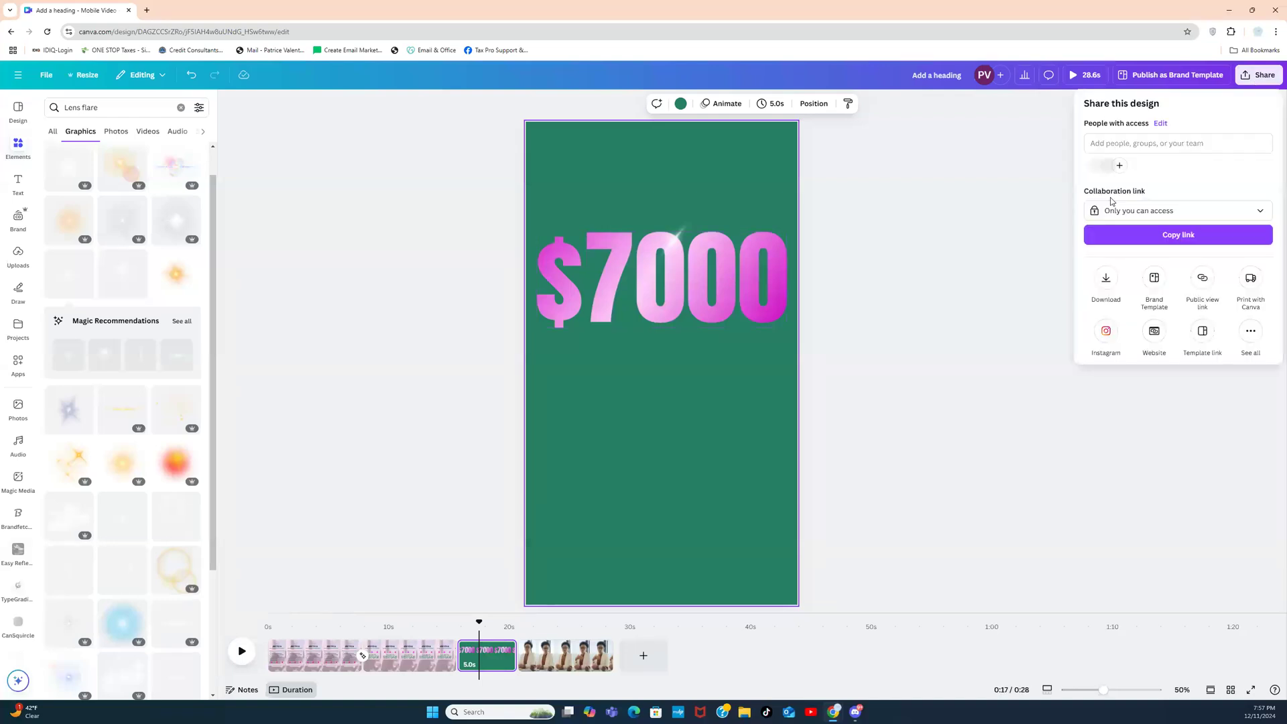
left_click(1106, 280)
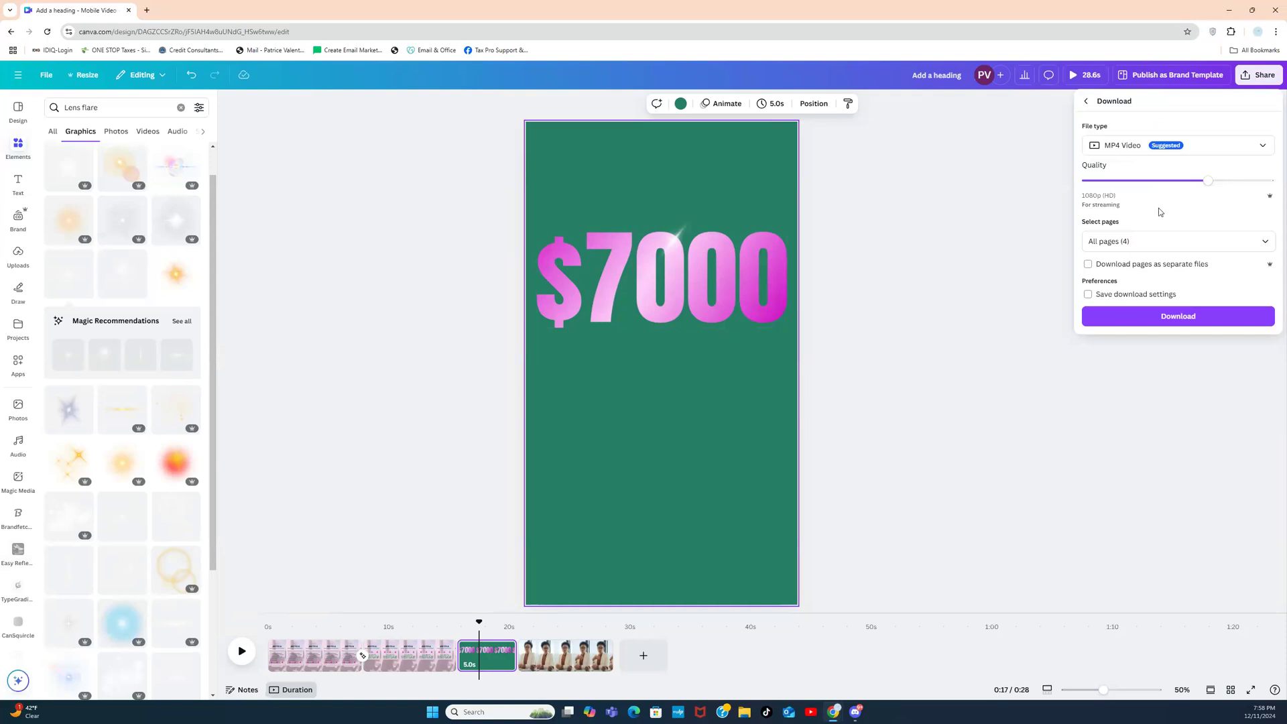
left_click(1203, 149)
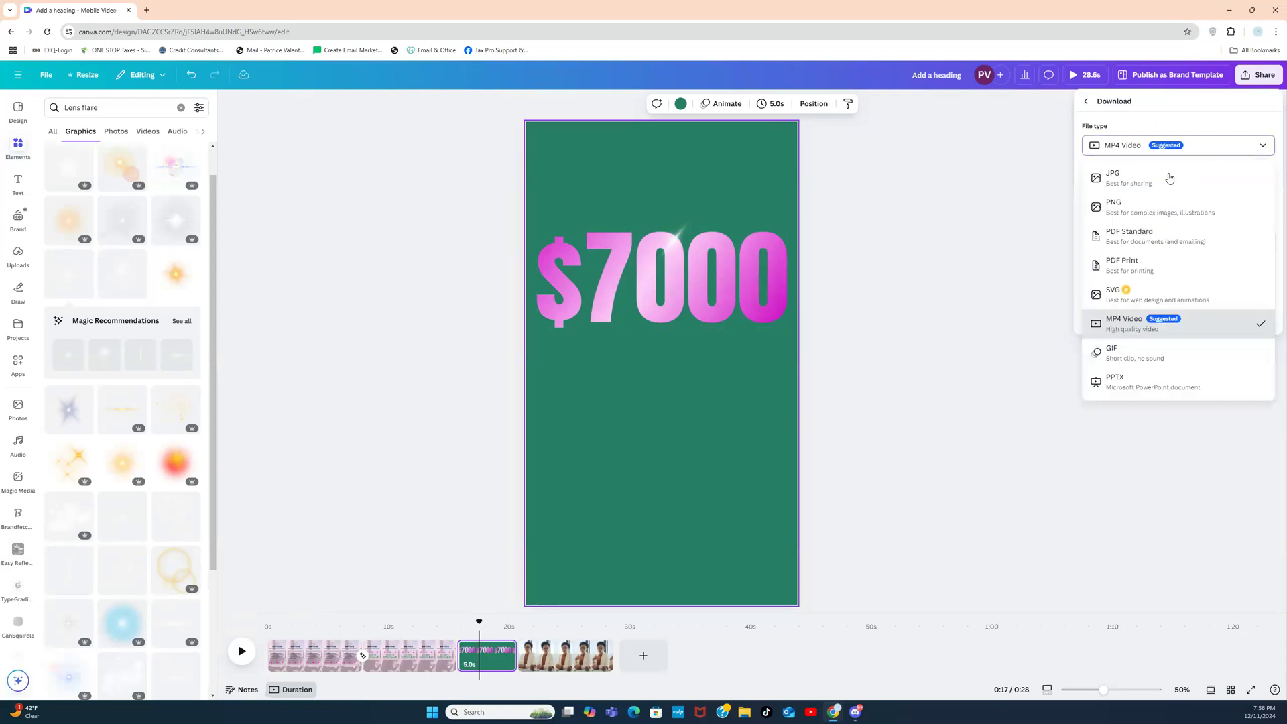
left_click(1141, 213)
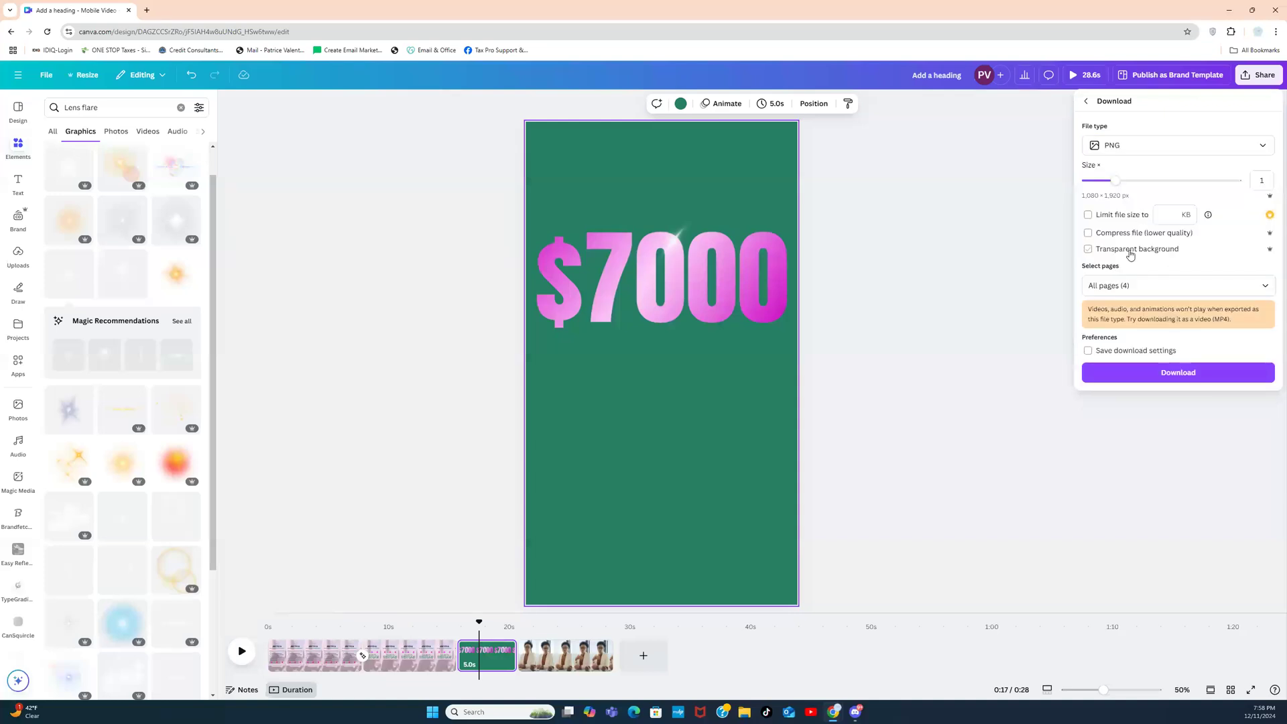
left_click(1131, 252)
left_click(1136, 286)
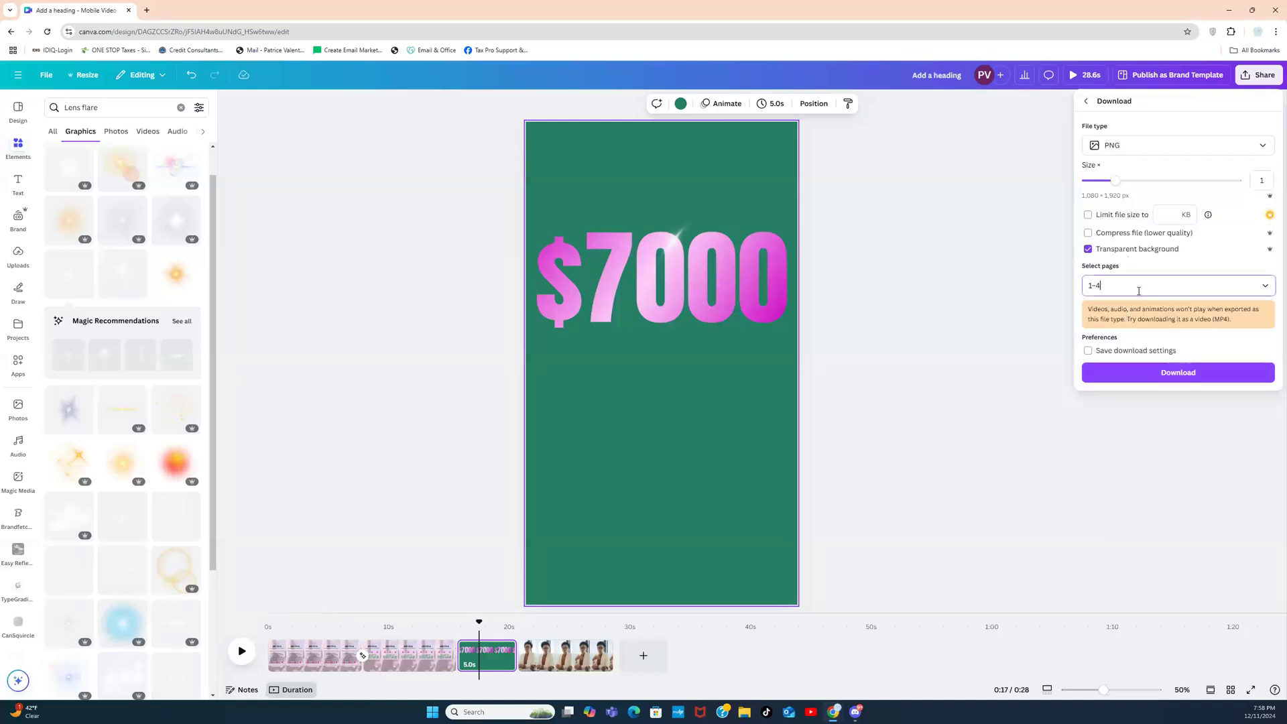
left_click(1152, 316)
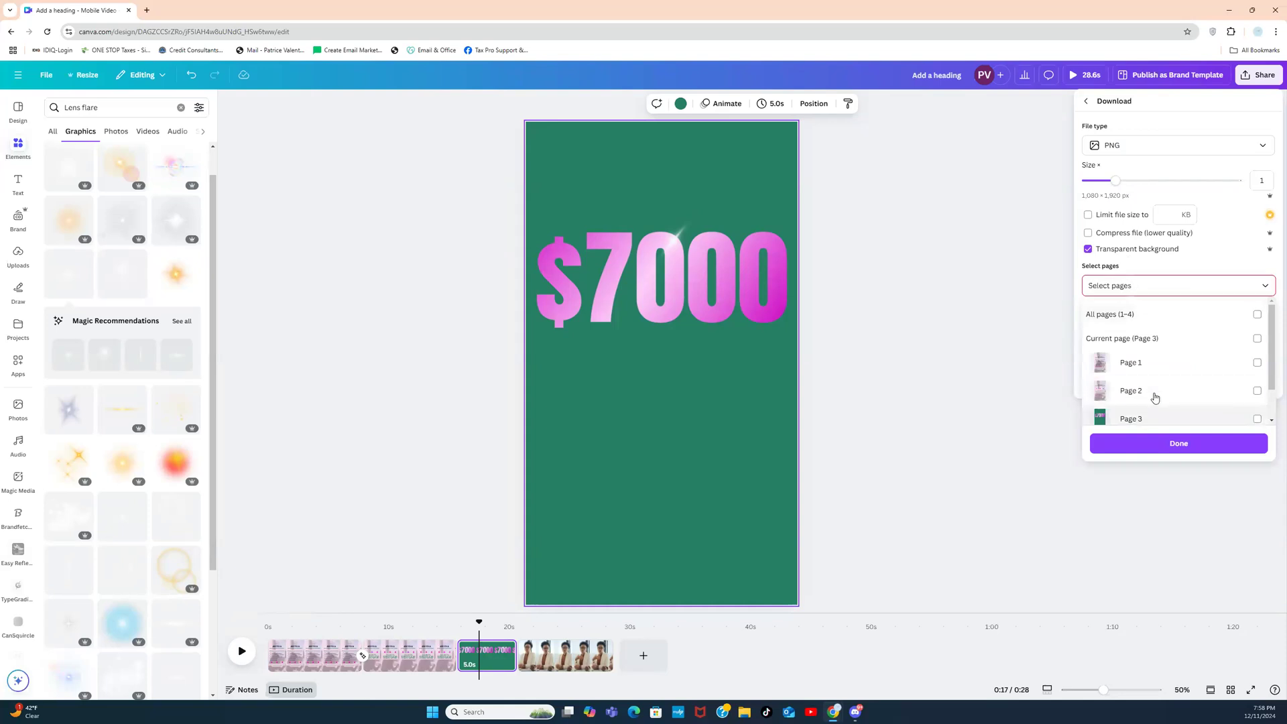
left_click(1155, 345)
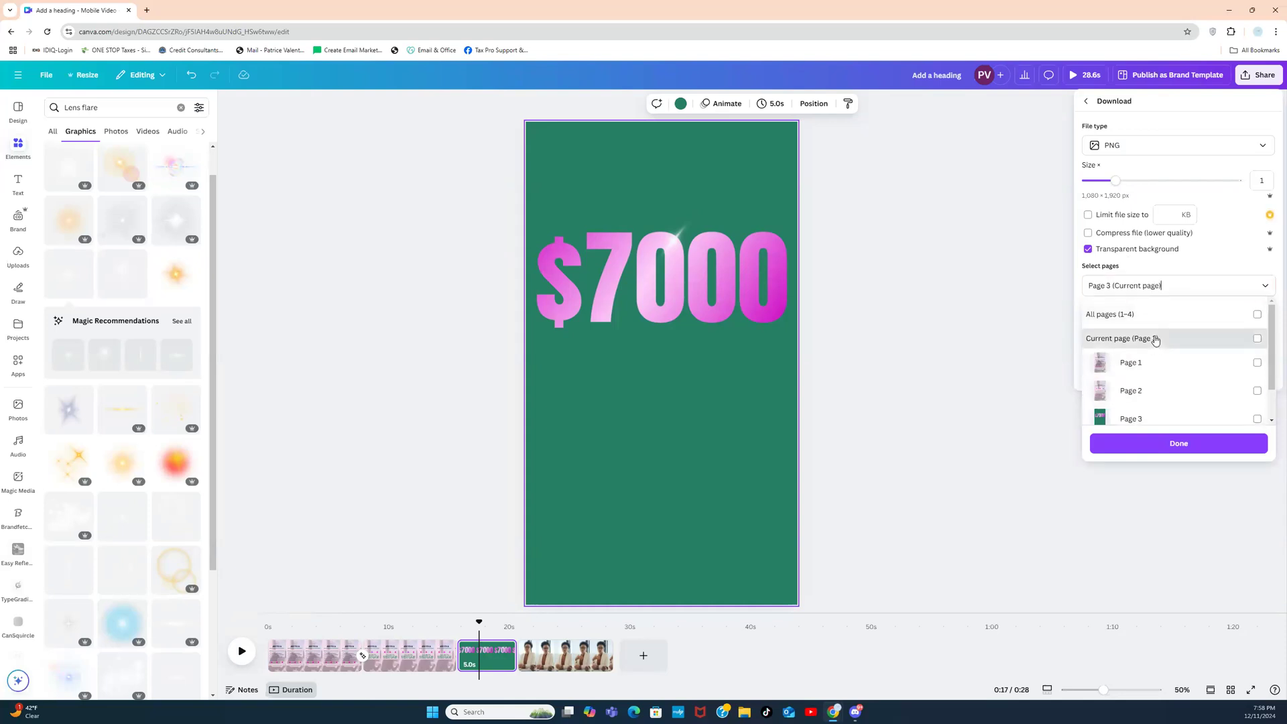
left_click(1142, 445)
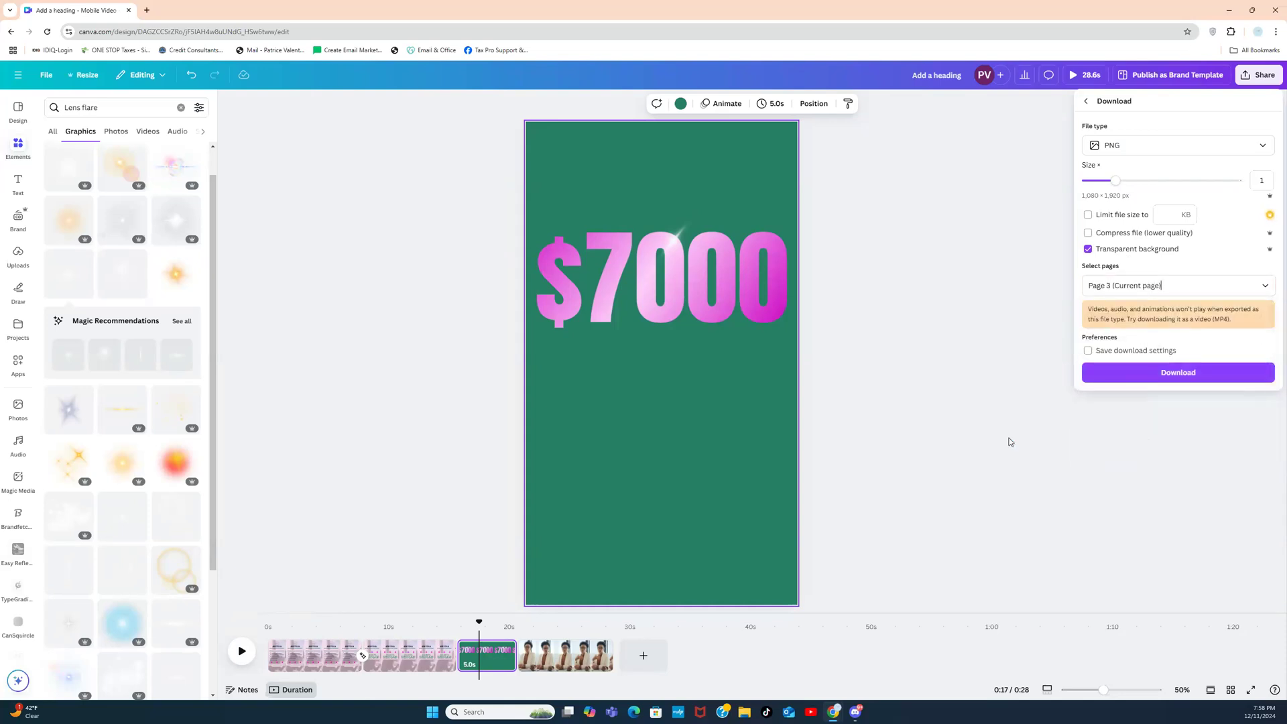
left_click(1139, 373)
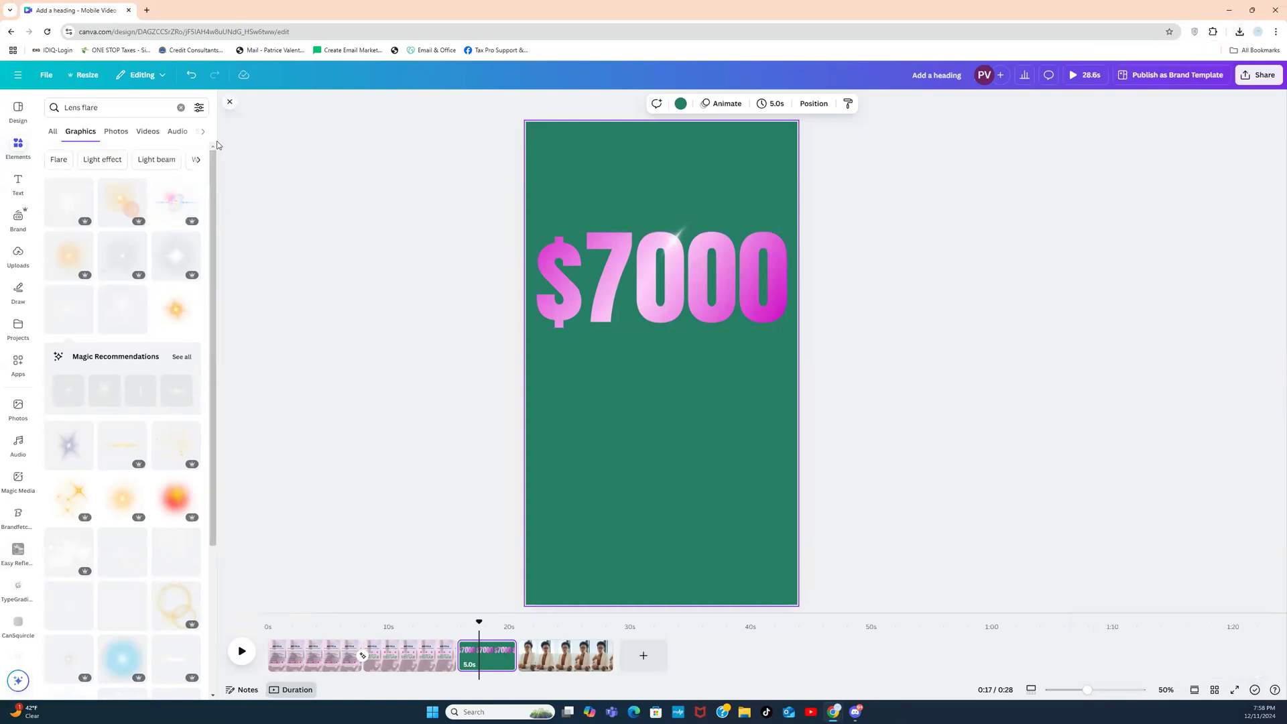
Step: Upload the downloaded $7000 PNG from the Downloads folder and add it to the page
left_click(18, 258)
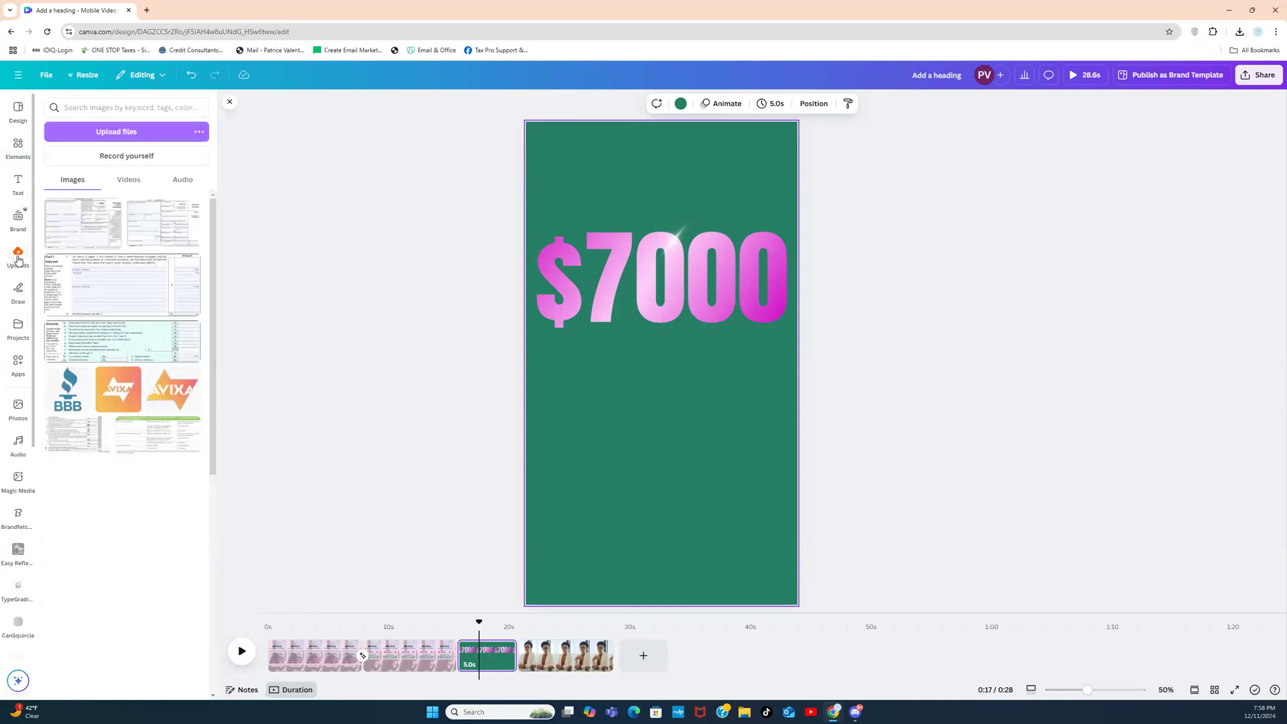
left_click(82, 134)
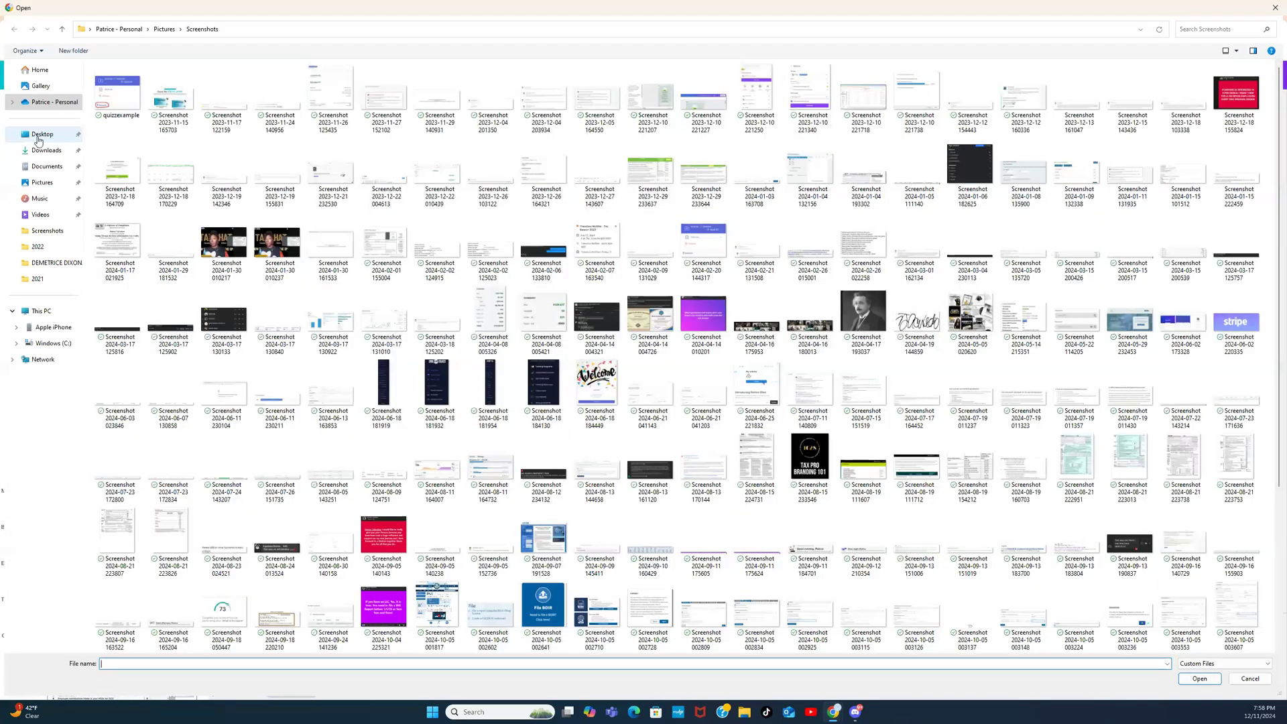
left_click(42, 150)
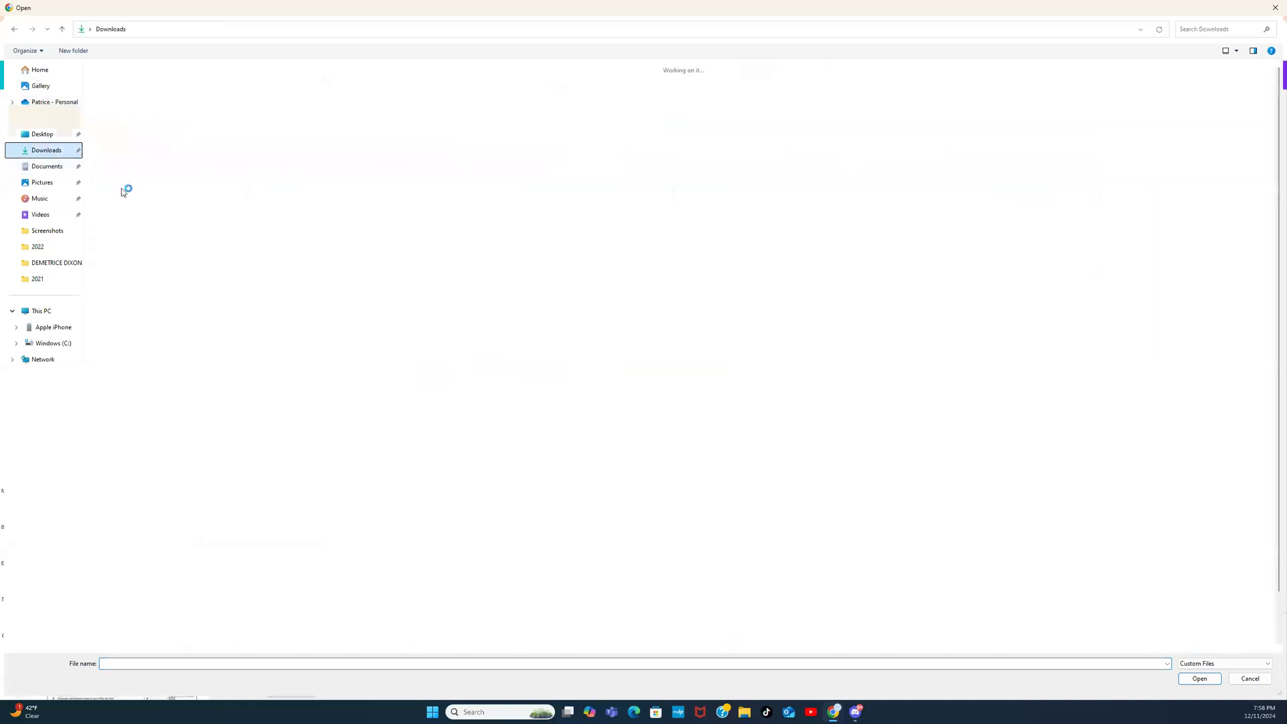
double_click(118, 107)
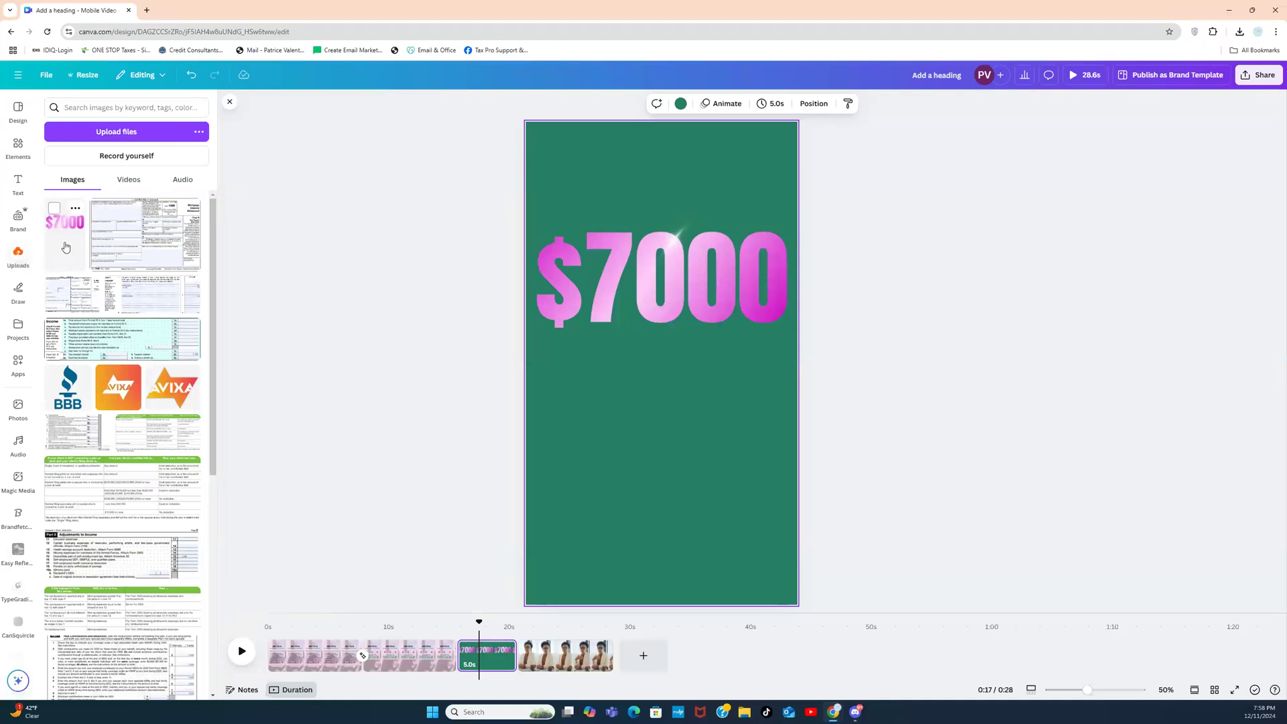
left_click(65, 247)
Step: Crop the empty space around the new $7000 and enlarge it to near full width below the heading
left_click_drag(644, 387, 640, 471)
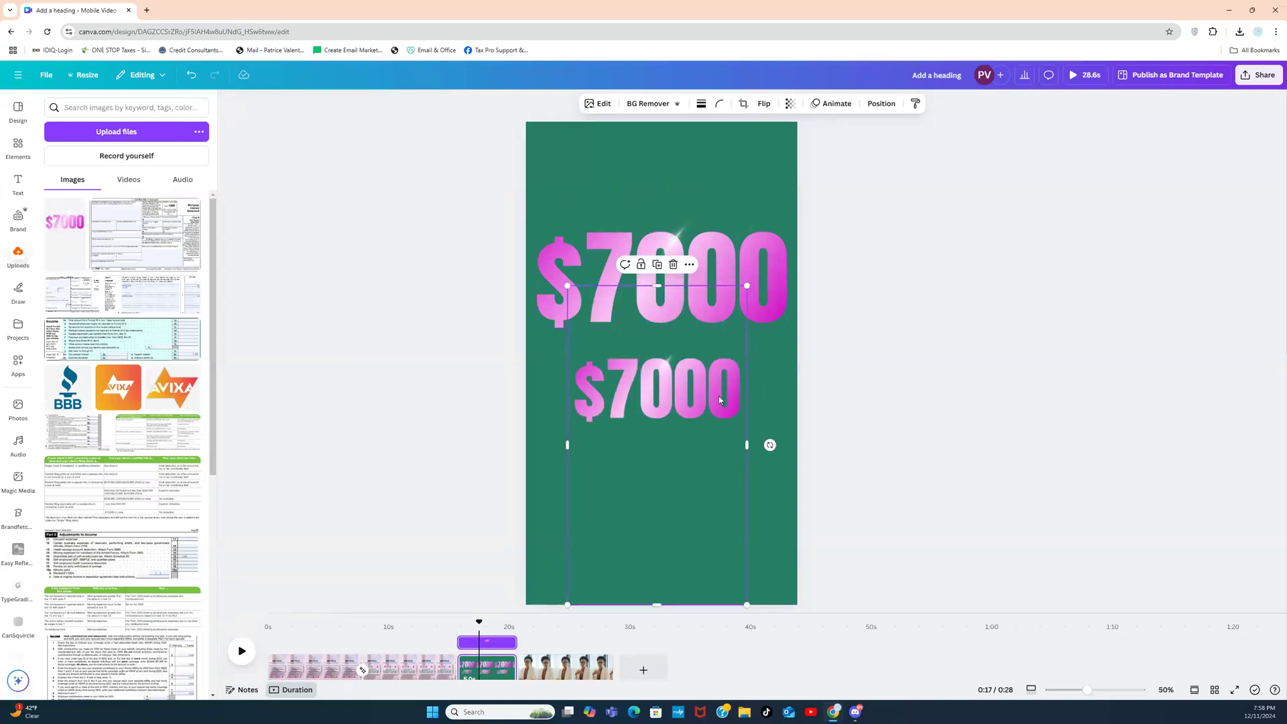
left_click_drag(707, 468, 700, 404)
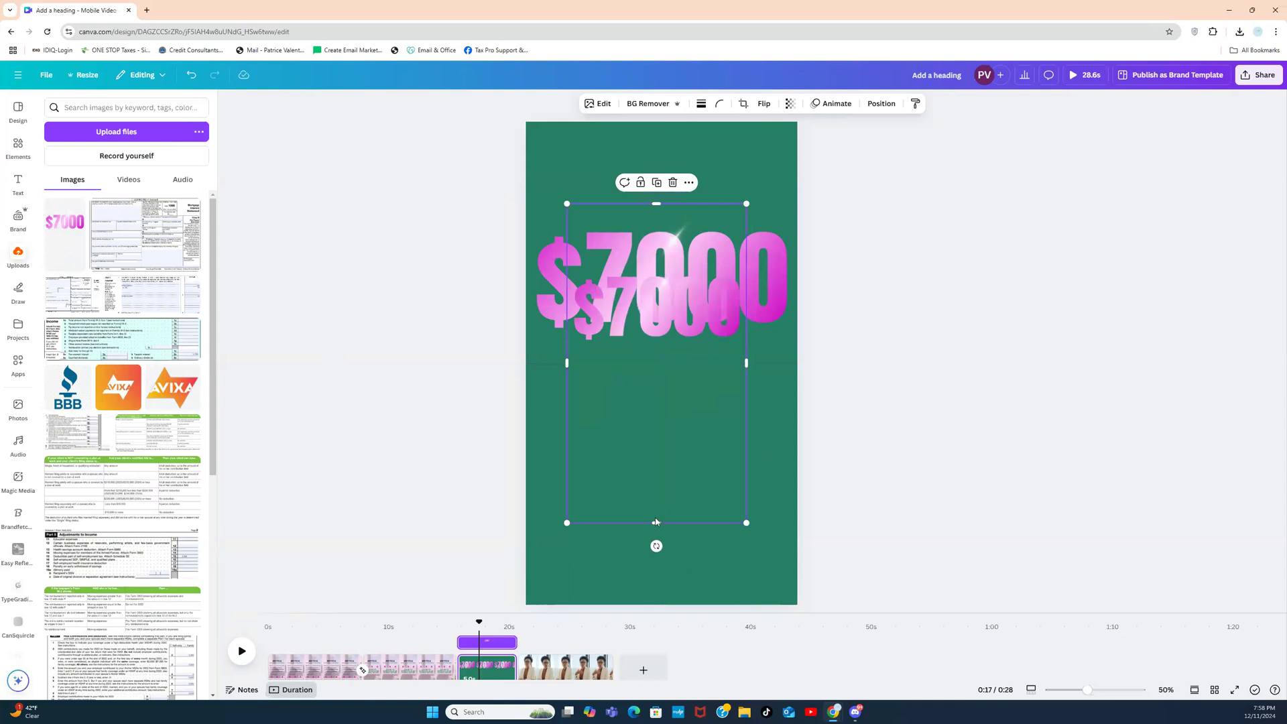
left_click_drag(656, 522, 669, 349)
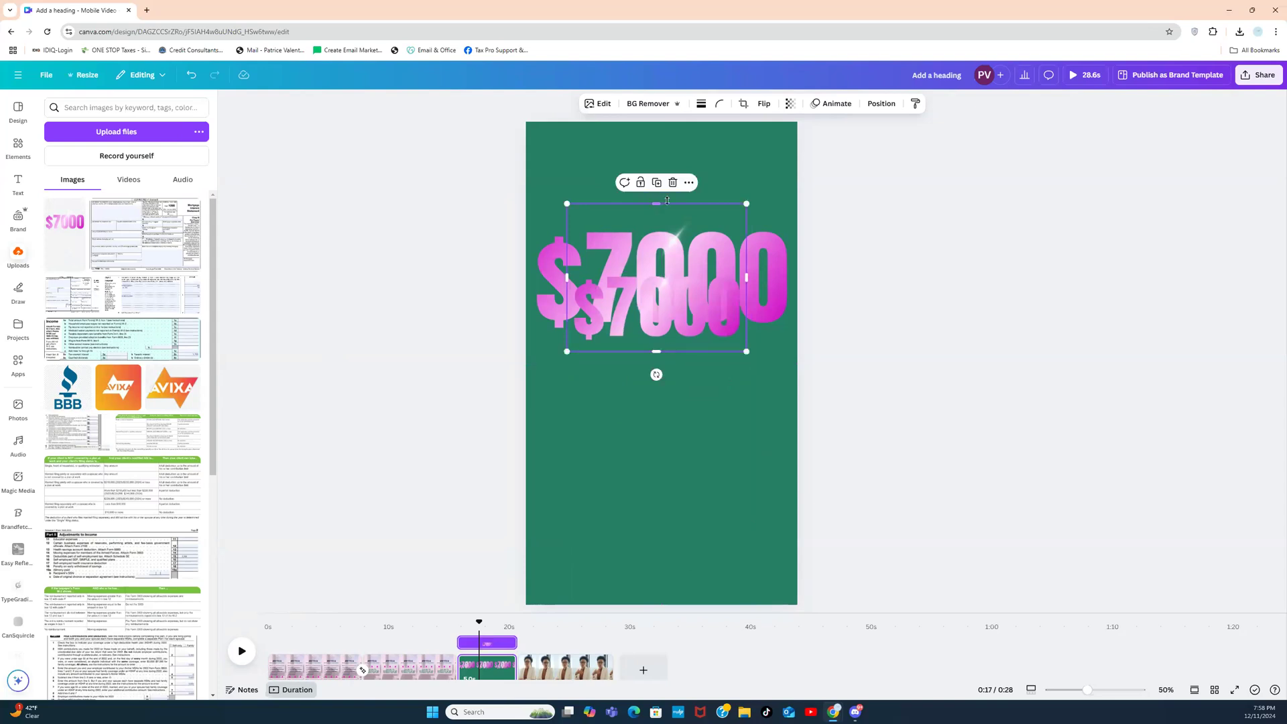
left_click_drag(656, 204, 686, 410)
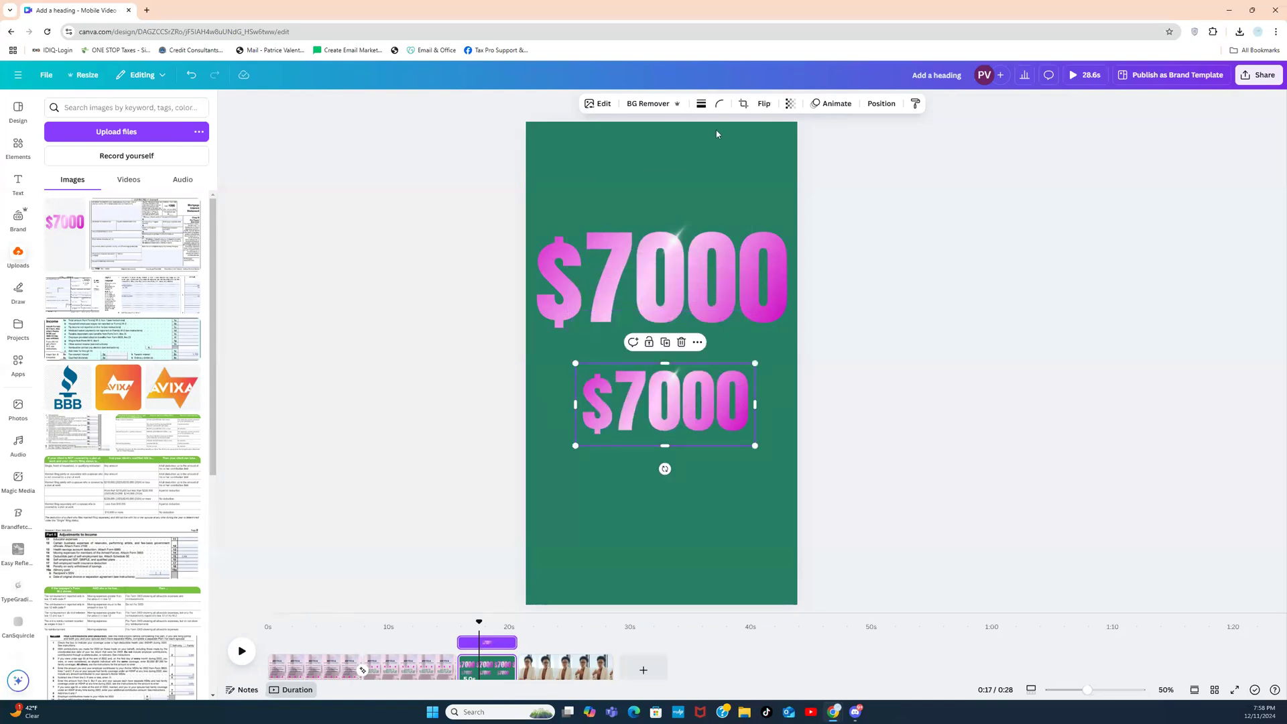
left_click_drag(756, 445, 787, 477)
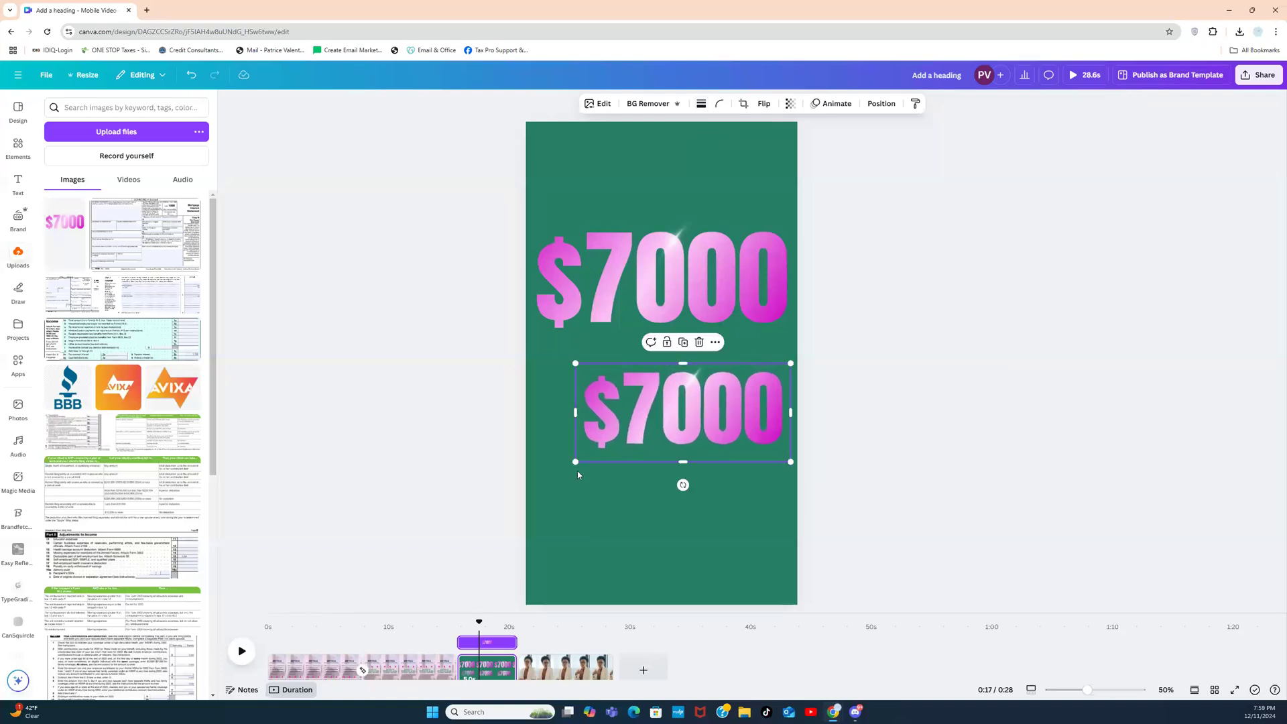
left_click_drag(575, 462, 546, 514)
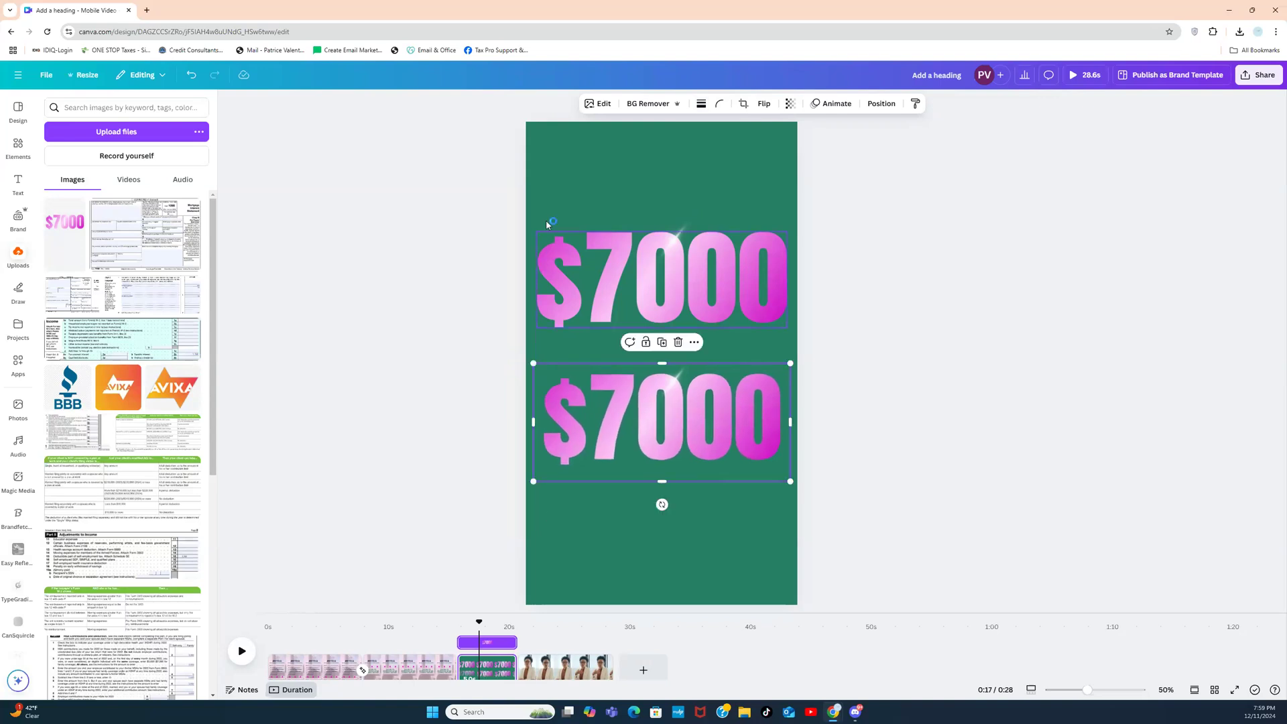
Step: Apply a Drop shadow (blur 20, distance 50, intensity 50) to the lower $7000 image, then deselect it
left_click(602, 106)
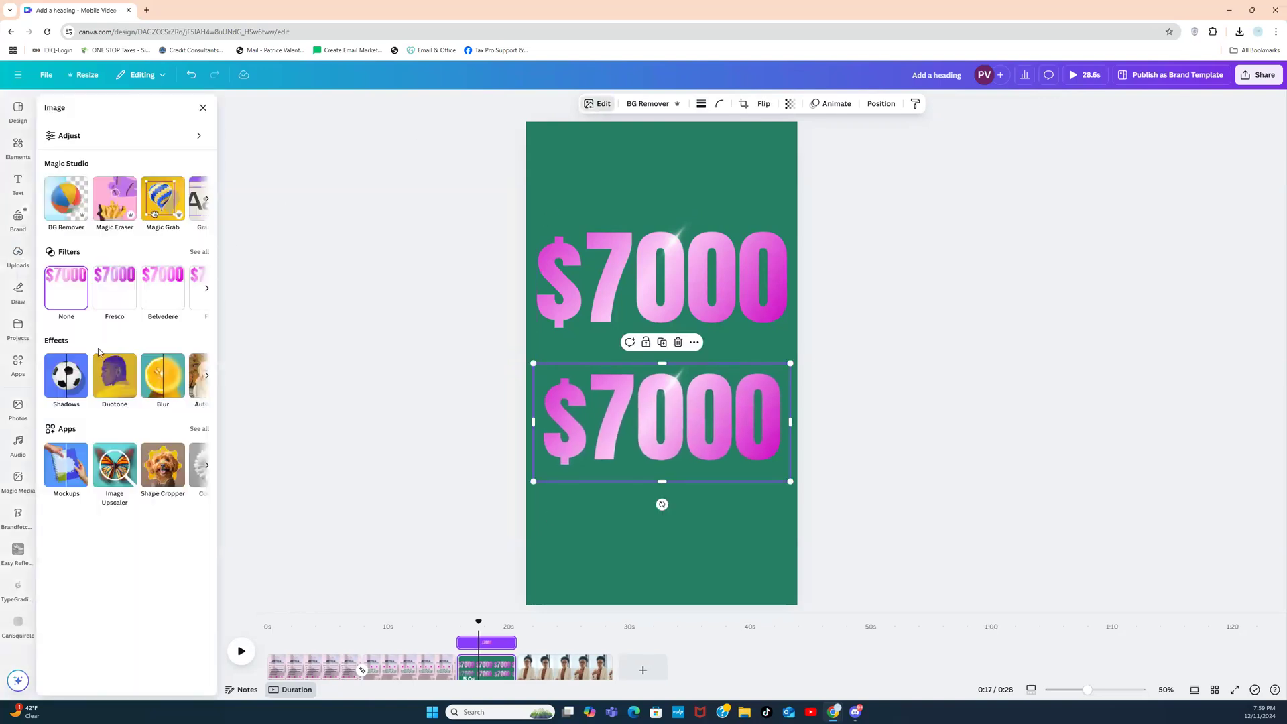
left_click(66, 376)
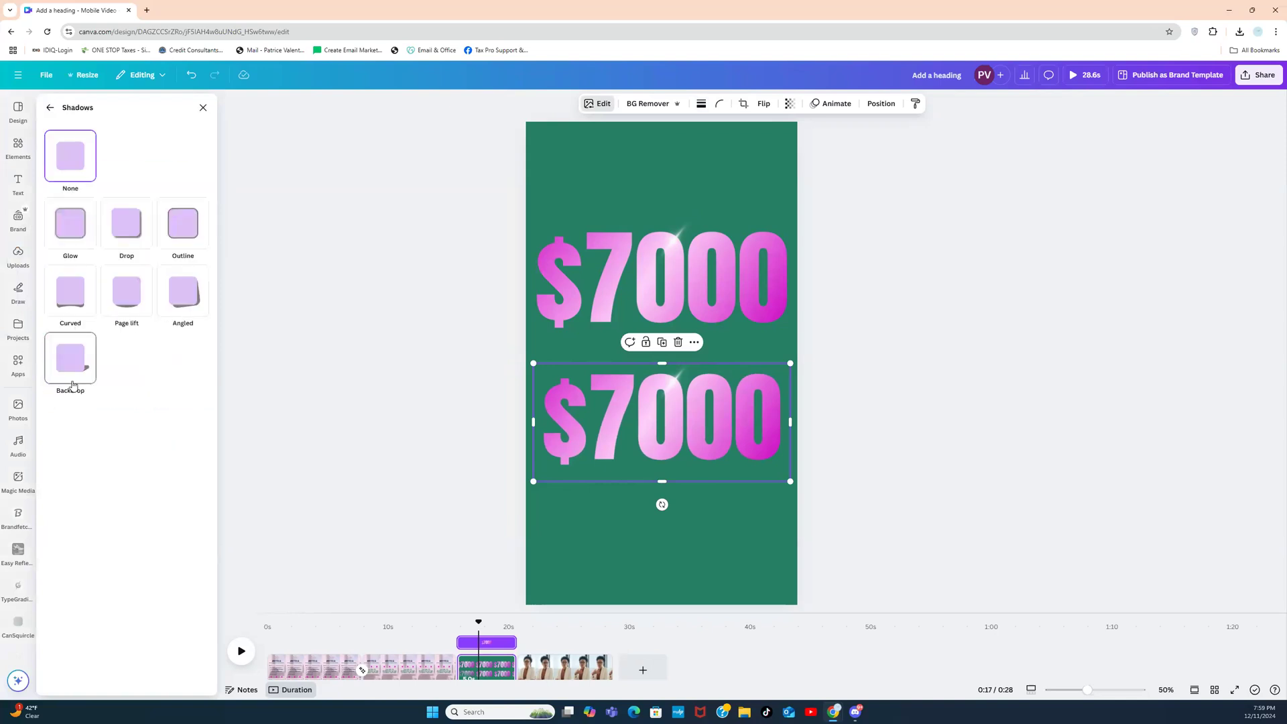
left_click(128, 242)
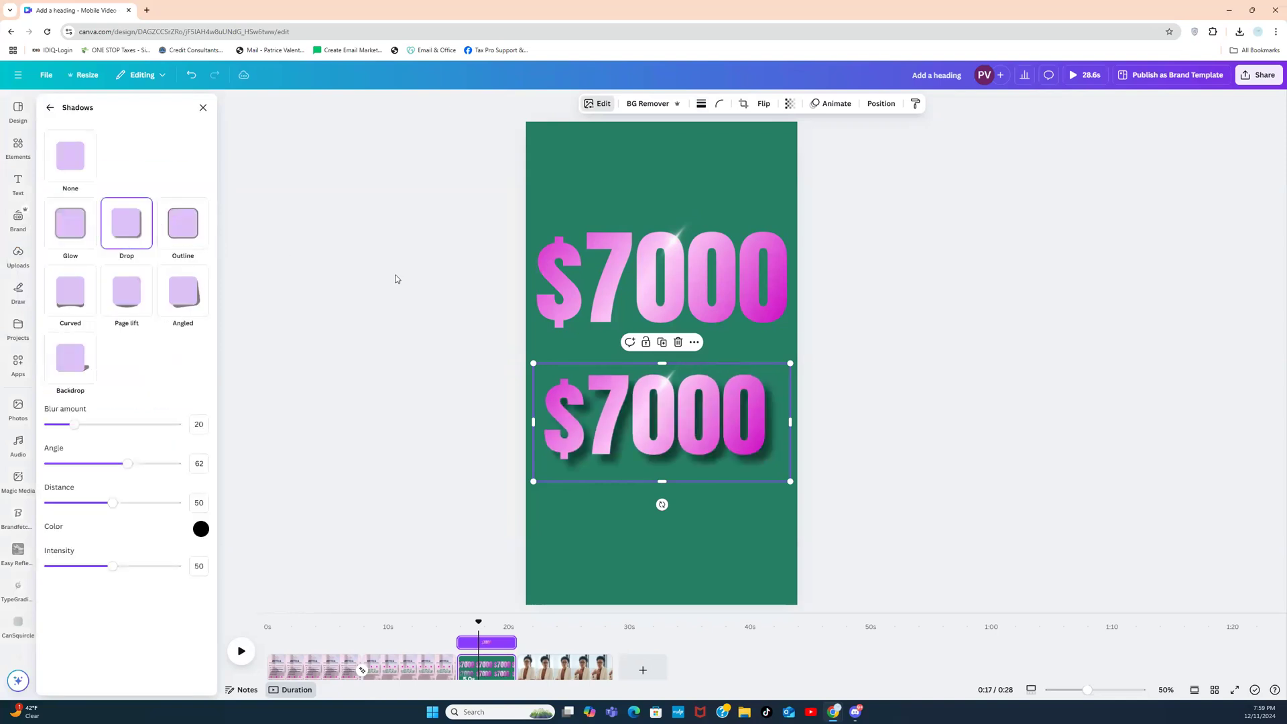
left_click(900, 210)
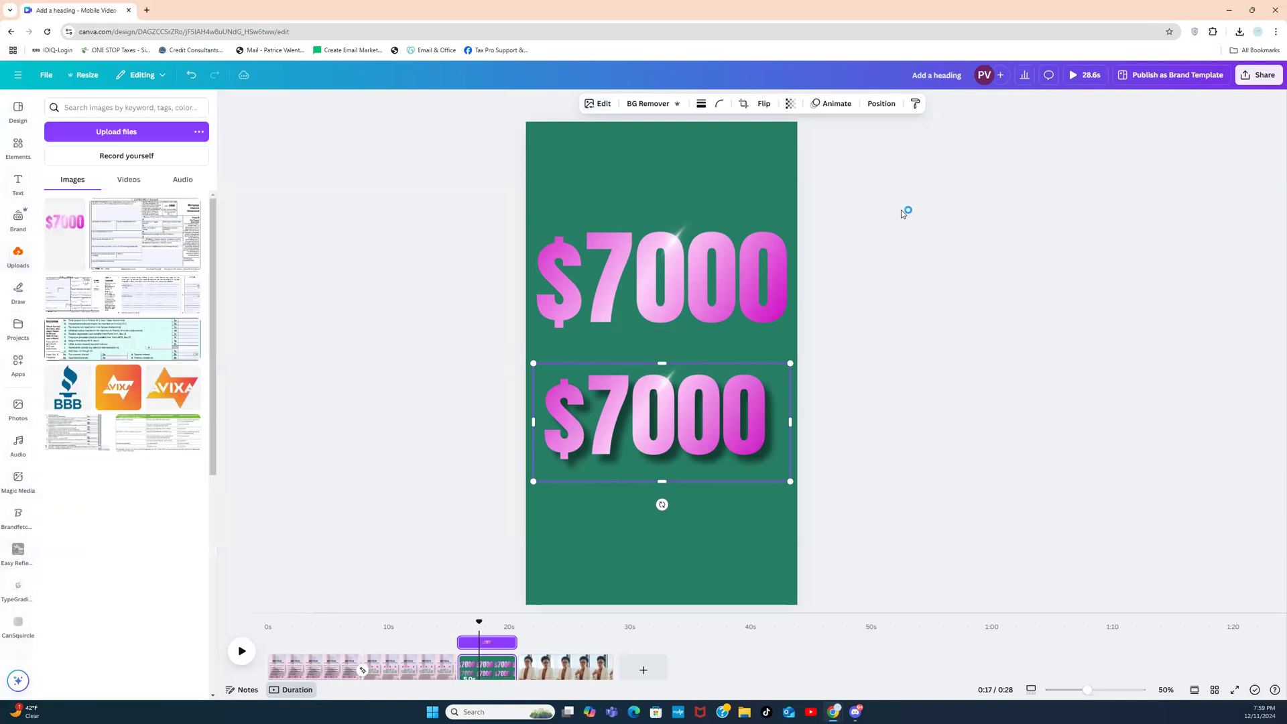
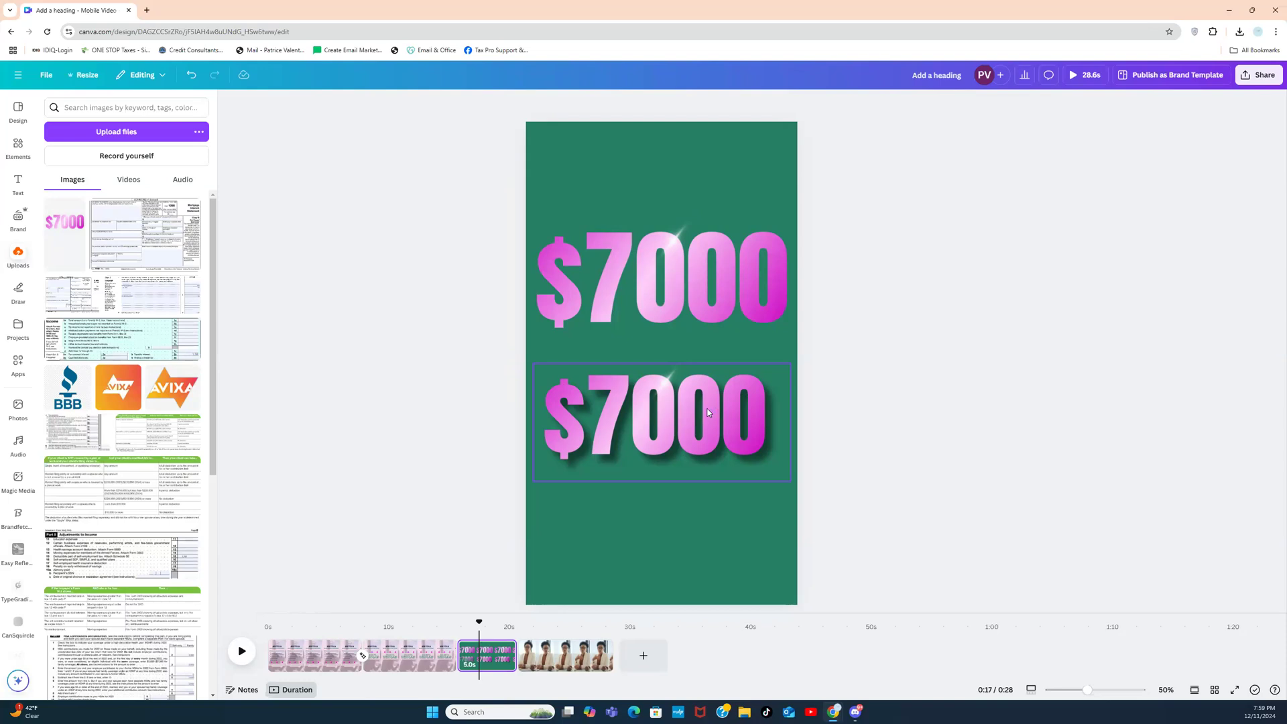
Step: Delete the extra top $7000 graphic and the stray sparkle
left_click(699, 272)
key("Delete")
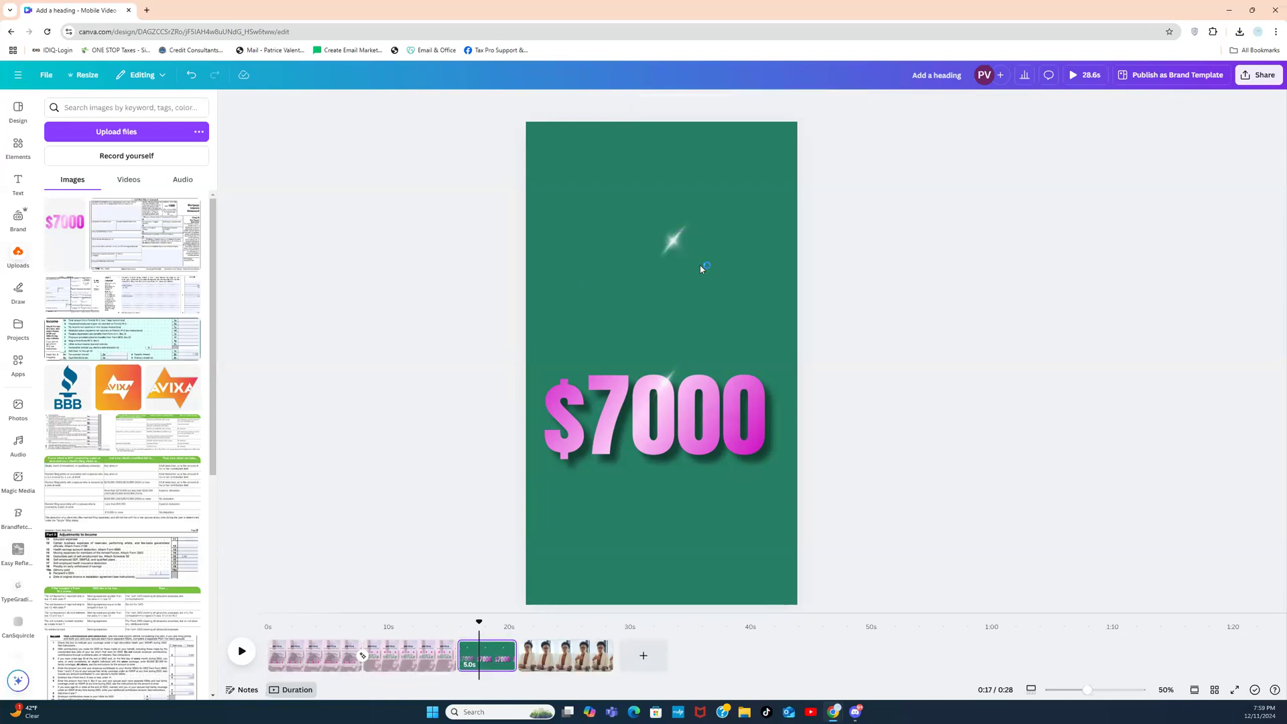
left_click(667, 243)
key("Delete")
Step: Add an uppercase heading, move it up, and colour it light pink
left_click(11, 191)
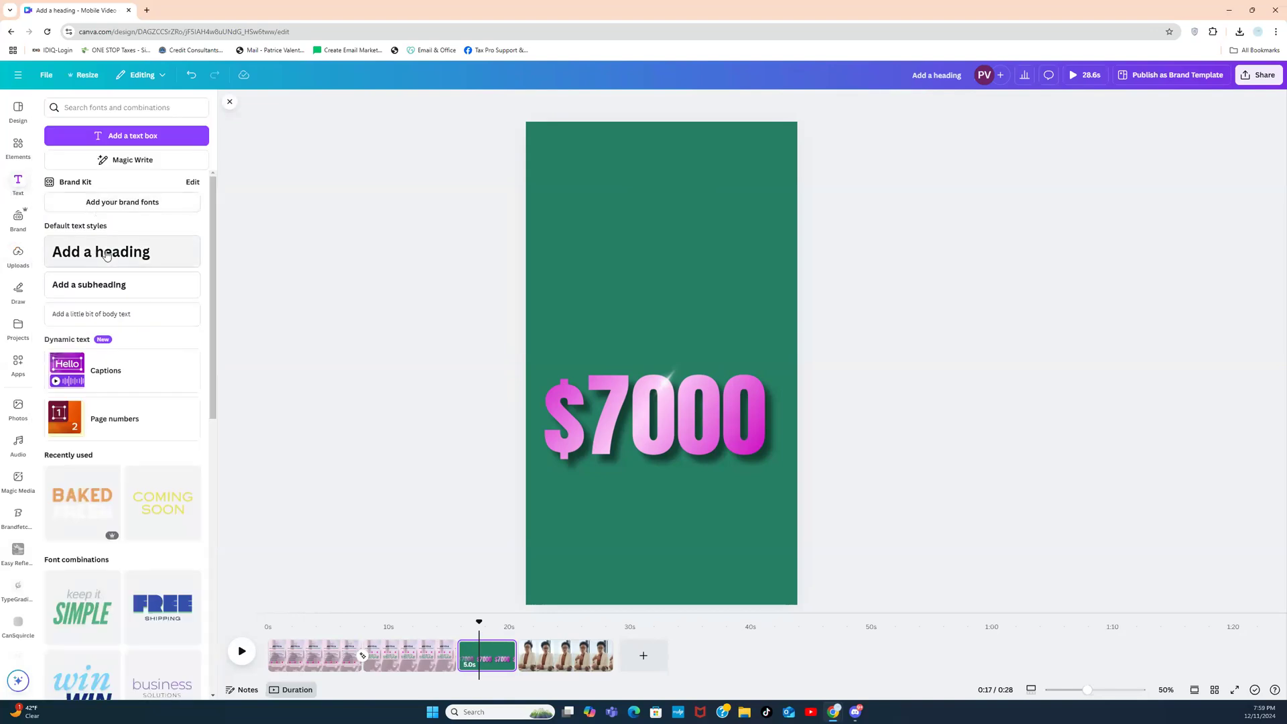
left_click(107, 255)
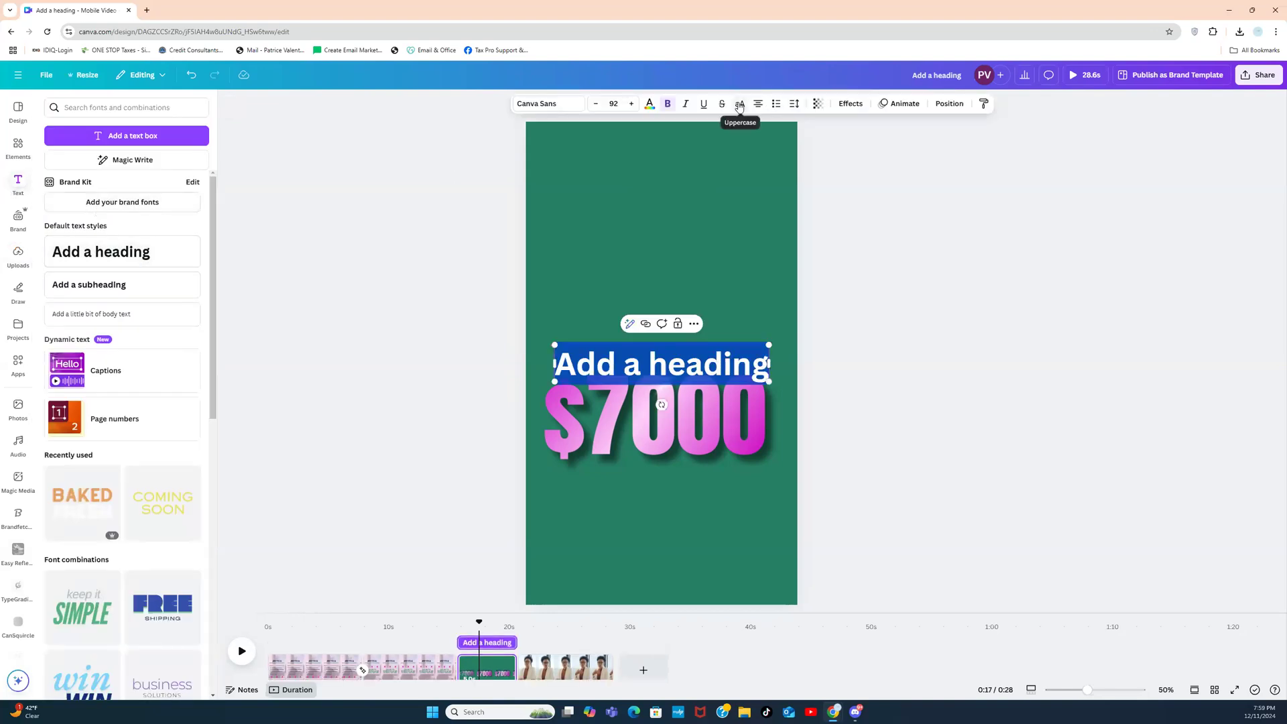
left_click(740, 104)
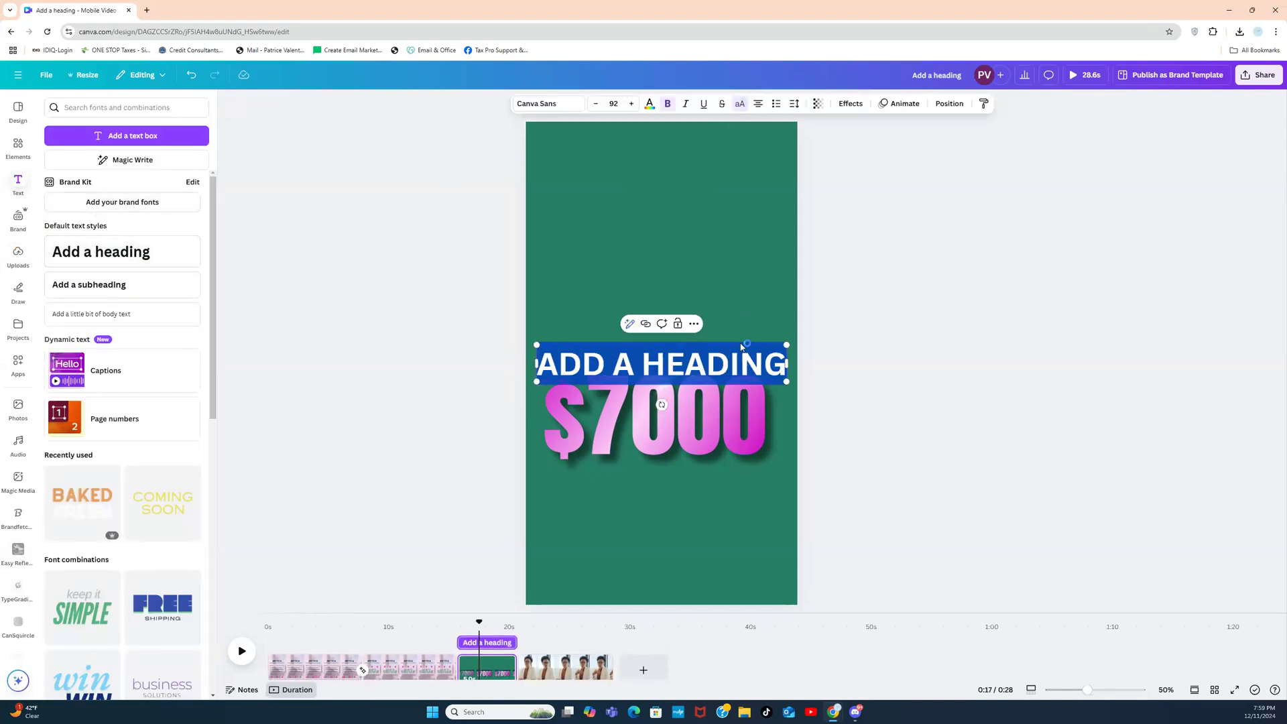
left_click(918, 349)
left_click_drag(755, 364, 755, 281)
left_click(649, 103)
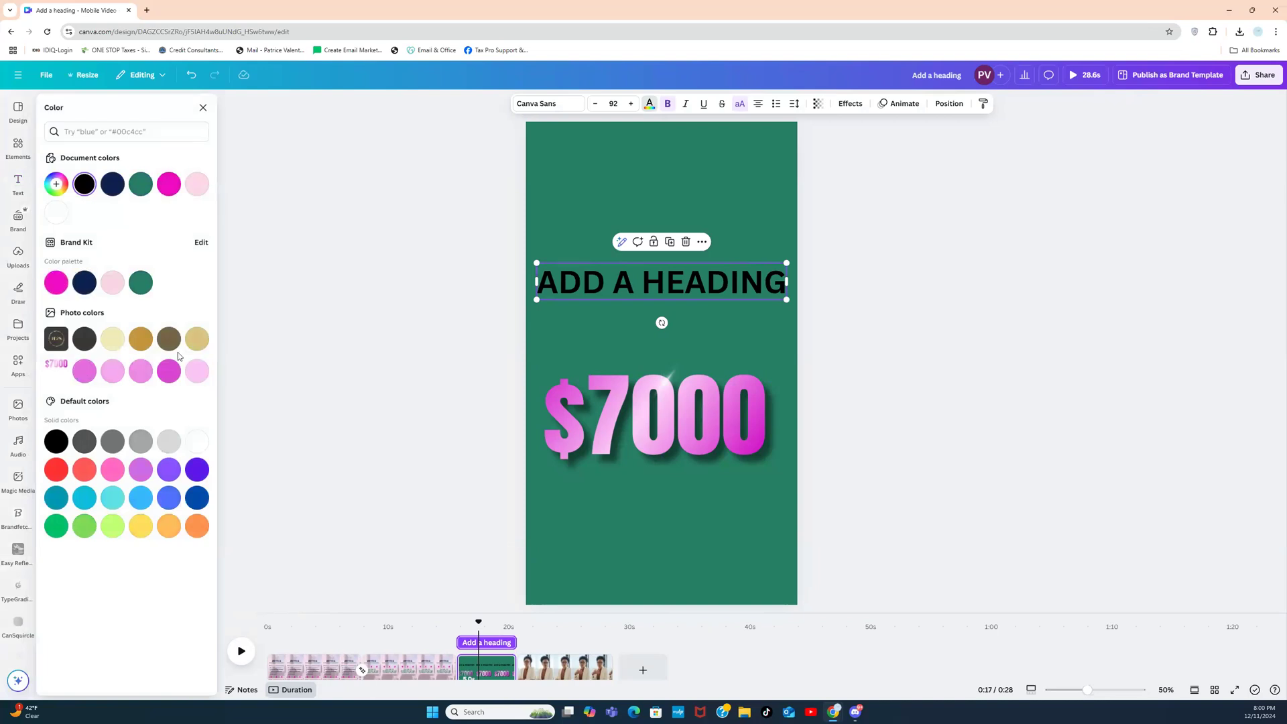
left_click(167, 379)
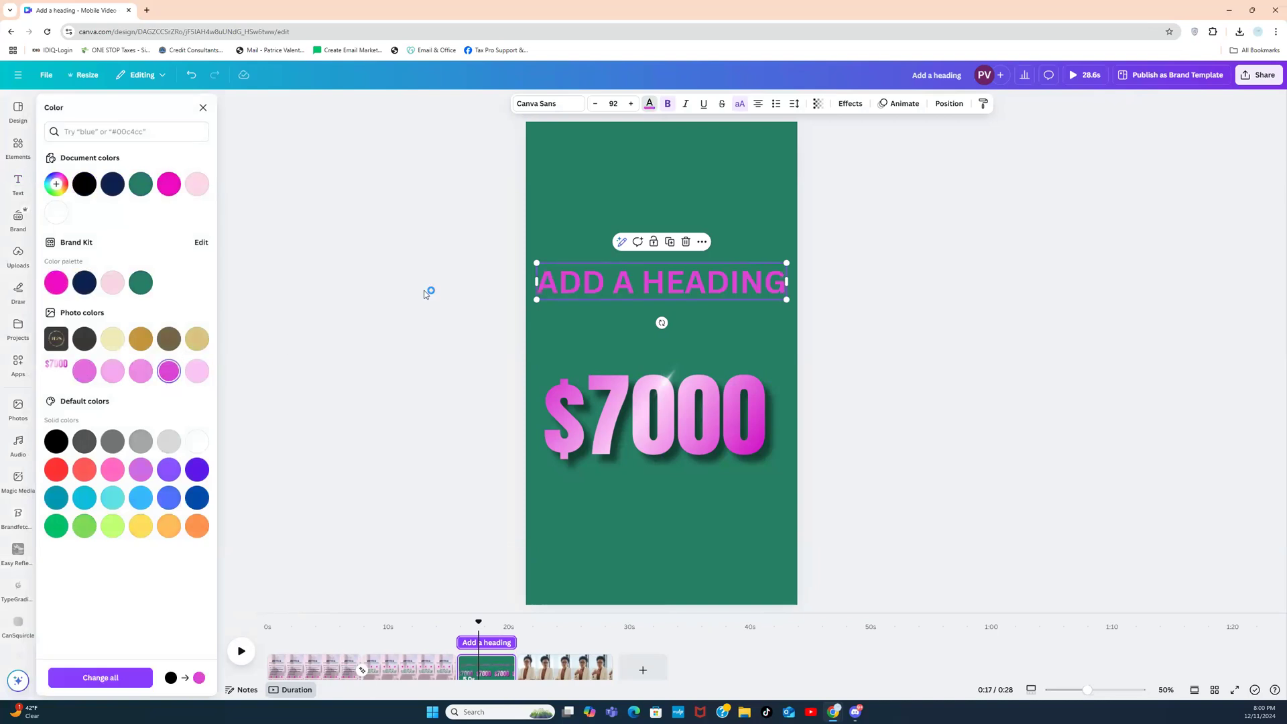
left_click(85, 371)
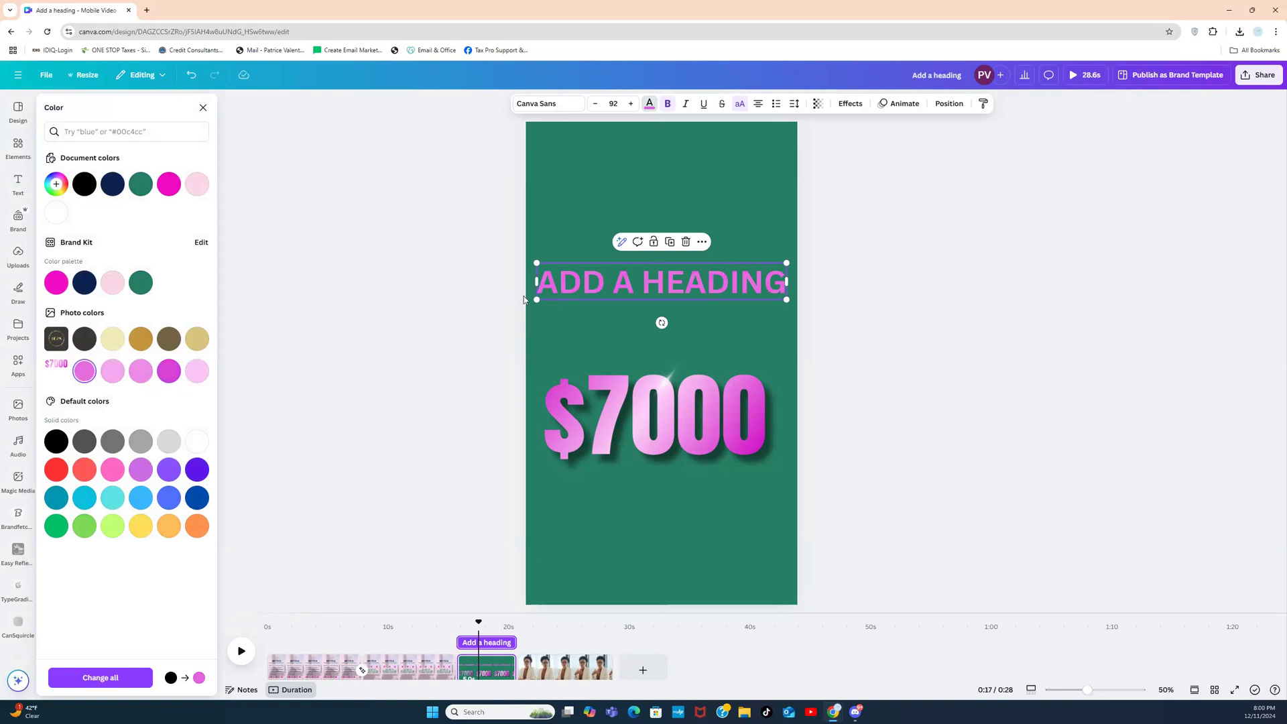
left_click(450, 277)
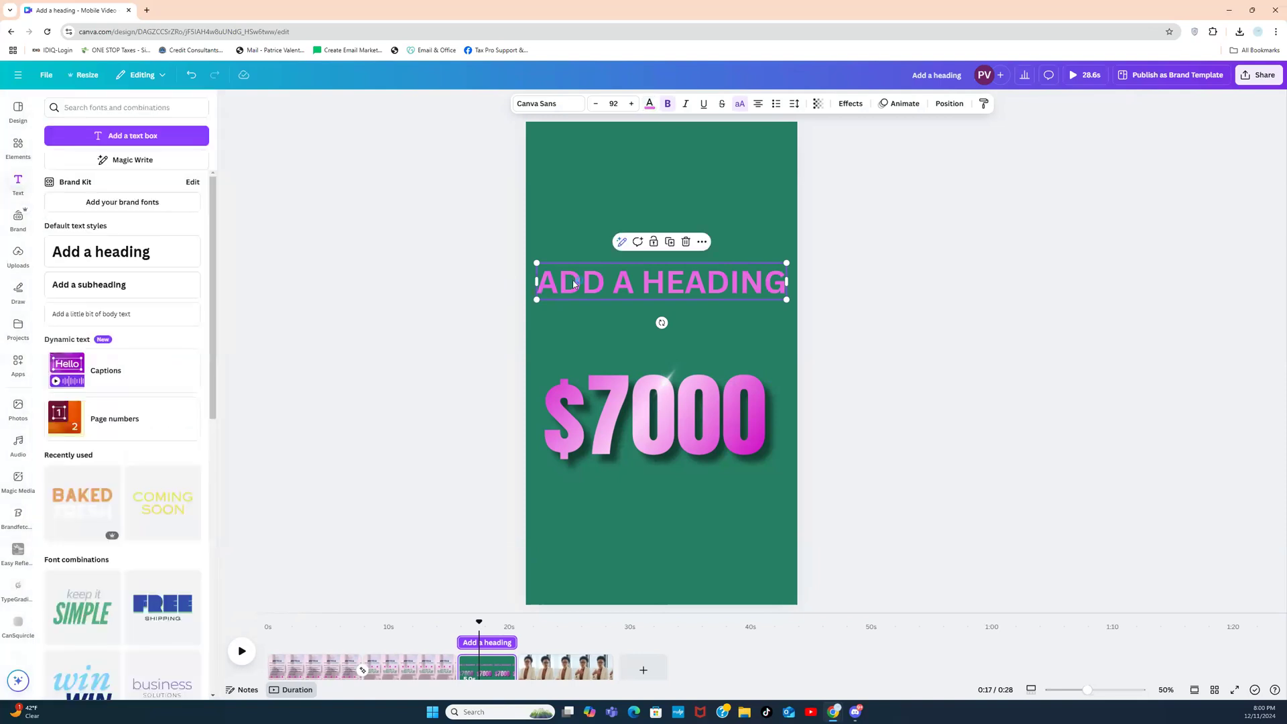
Step: Retype the heading as 'UP TO', give it the Lift effect, and place it above $7000
double_click(574, 282)
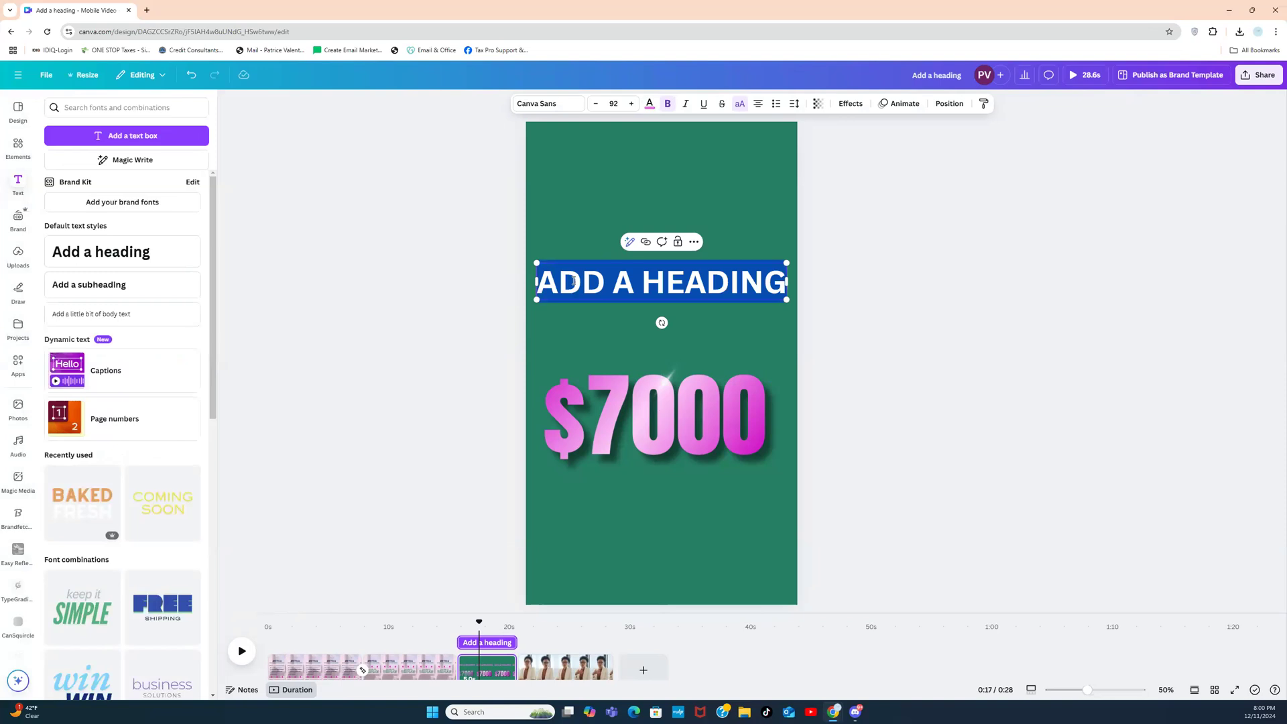
type("UP")
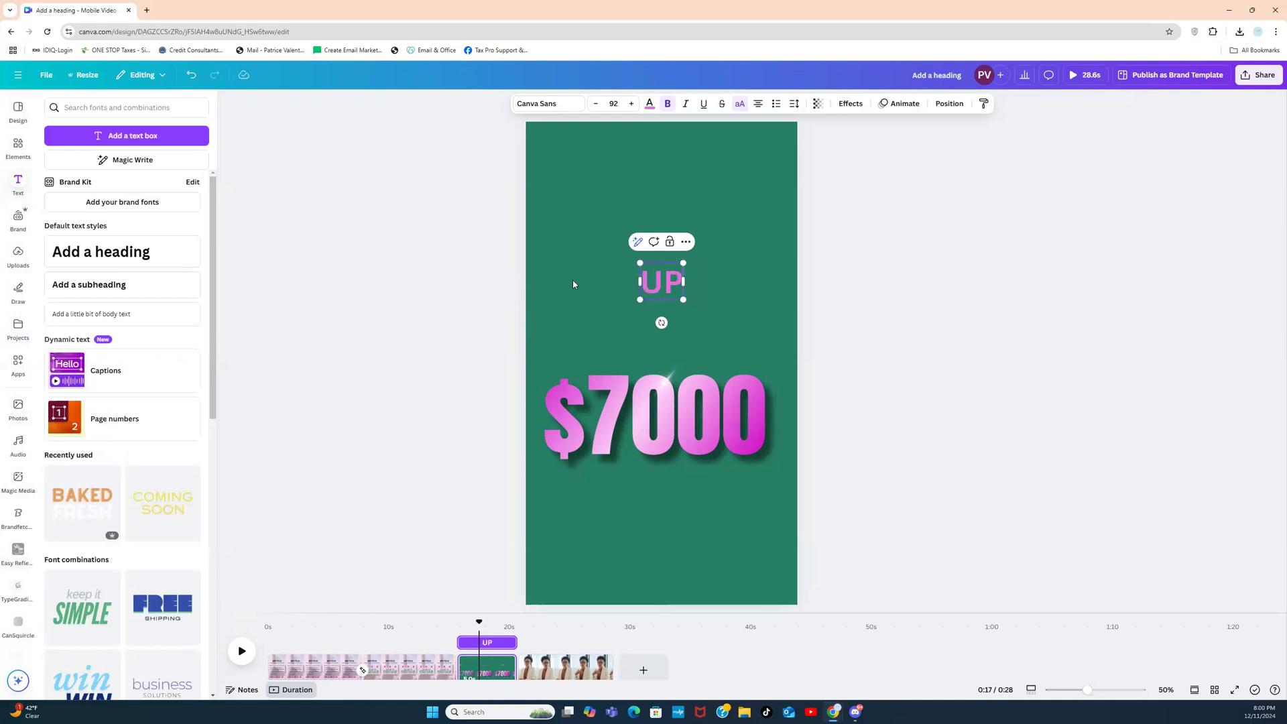
type(" TO")
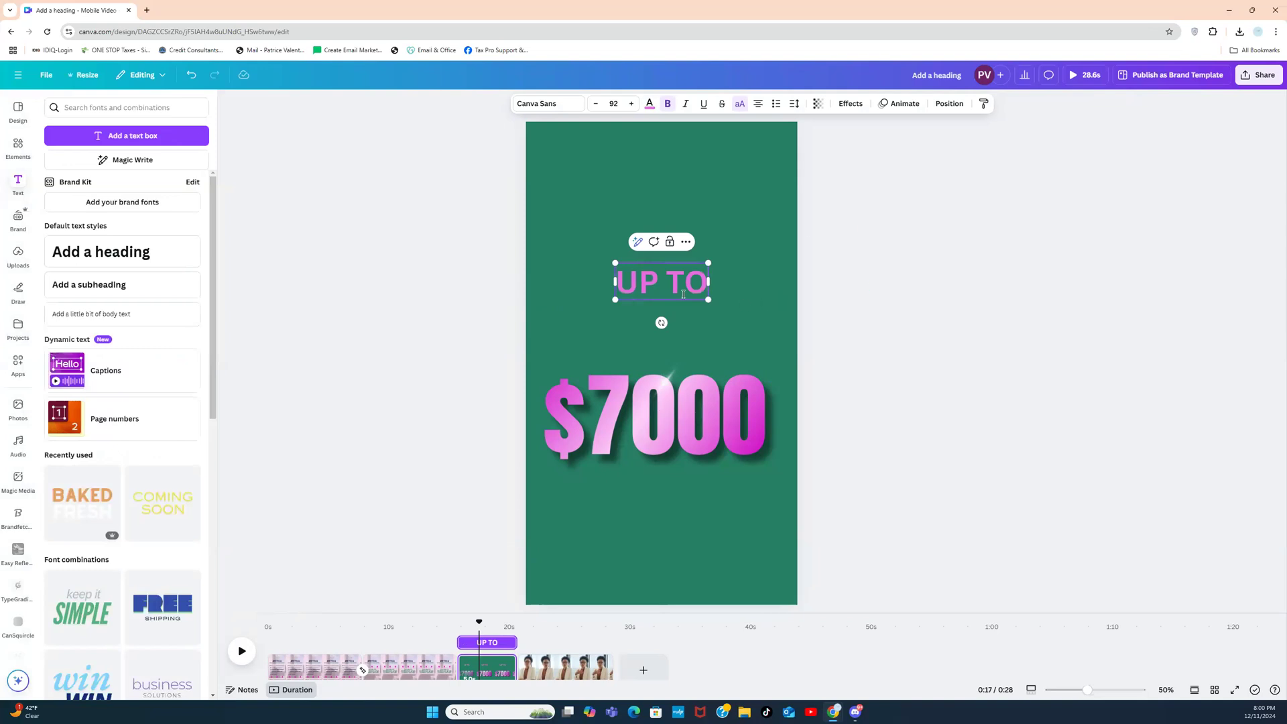
left_click(850, 105)
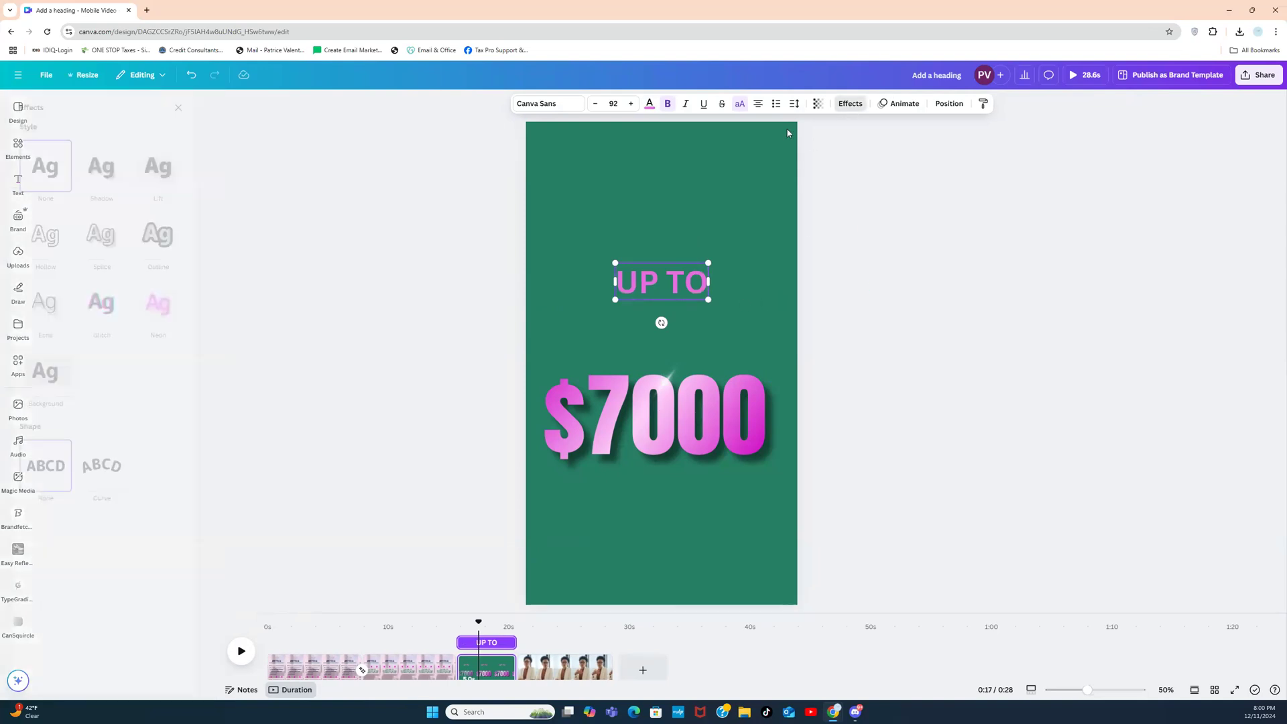
left_click(182, 166)
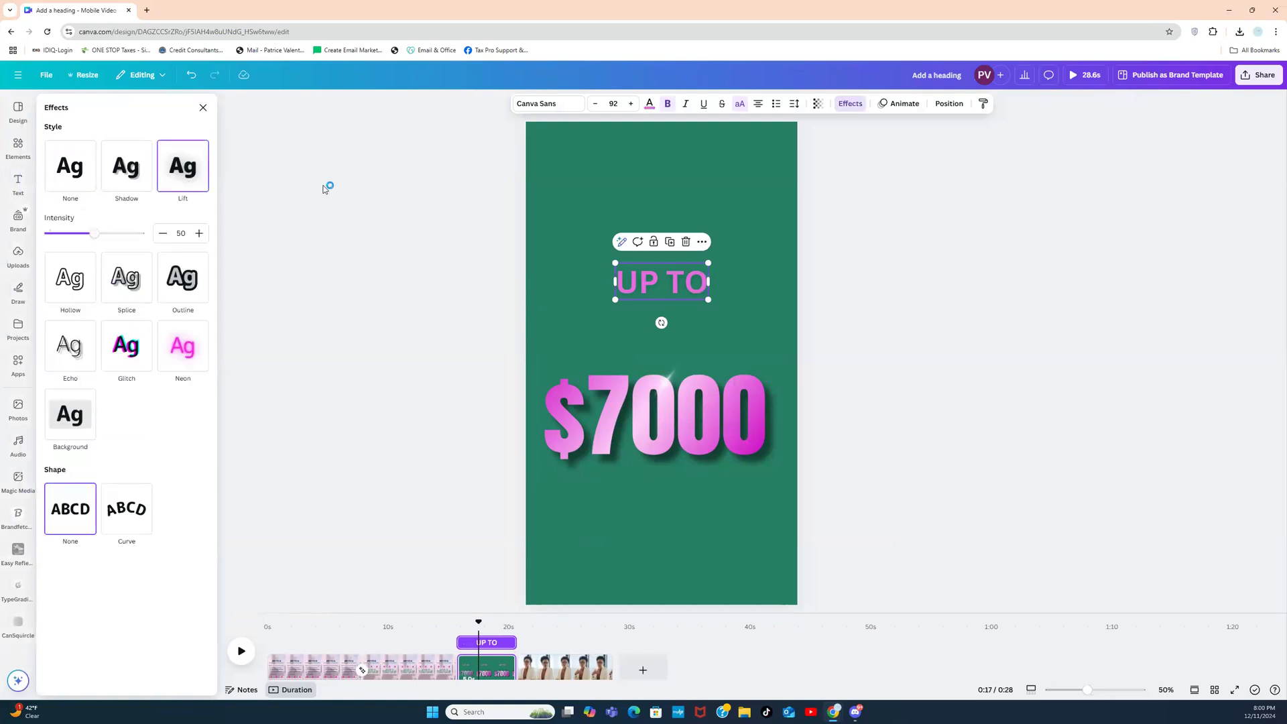
left_click(793, 243)
left_click(816, 248)
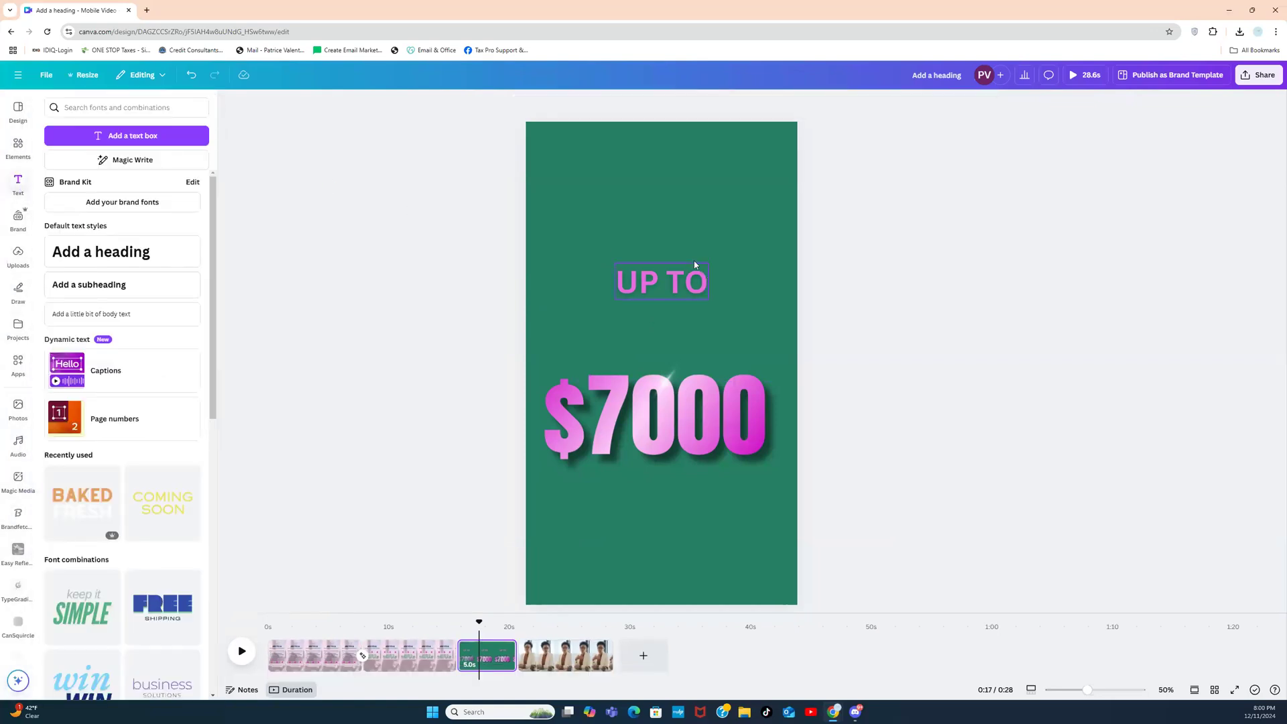
left_click_drag(693, 282, 622, 351)
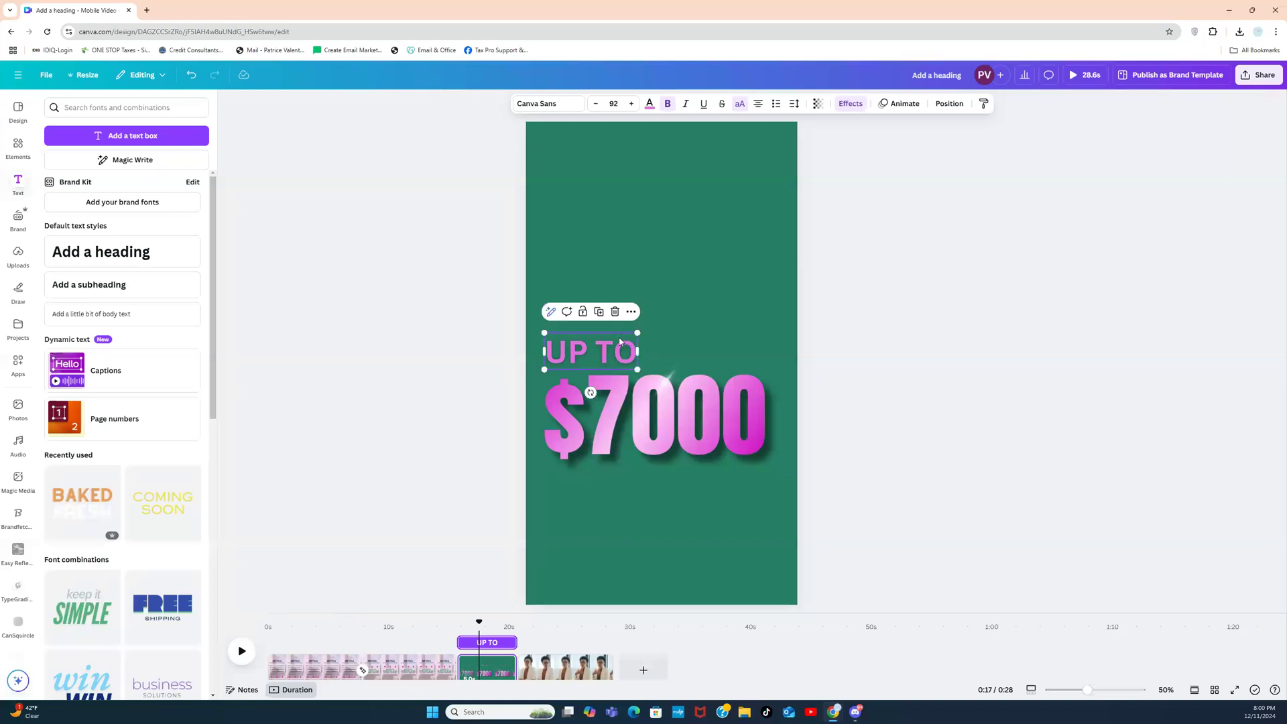
Step: Duplicate UP TO, move the copy below $7000, and retype it as 'ADVANCES'
left_click(599, 312)
left_click_drag(603, 362, 670, 482)
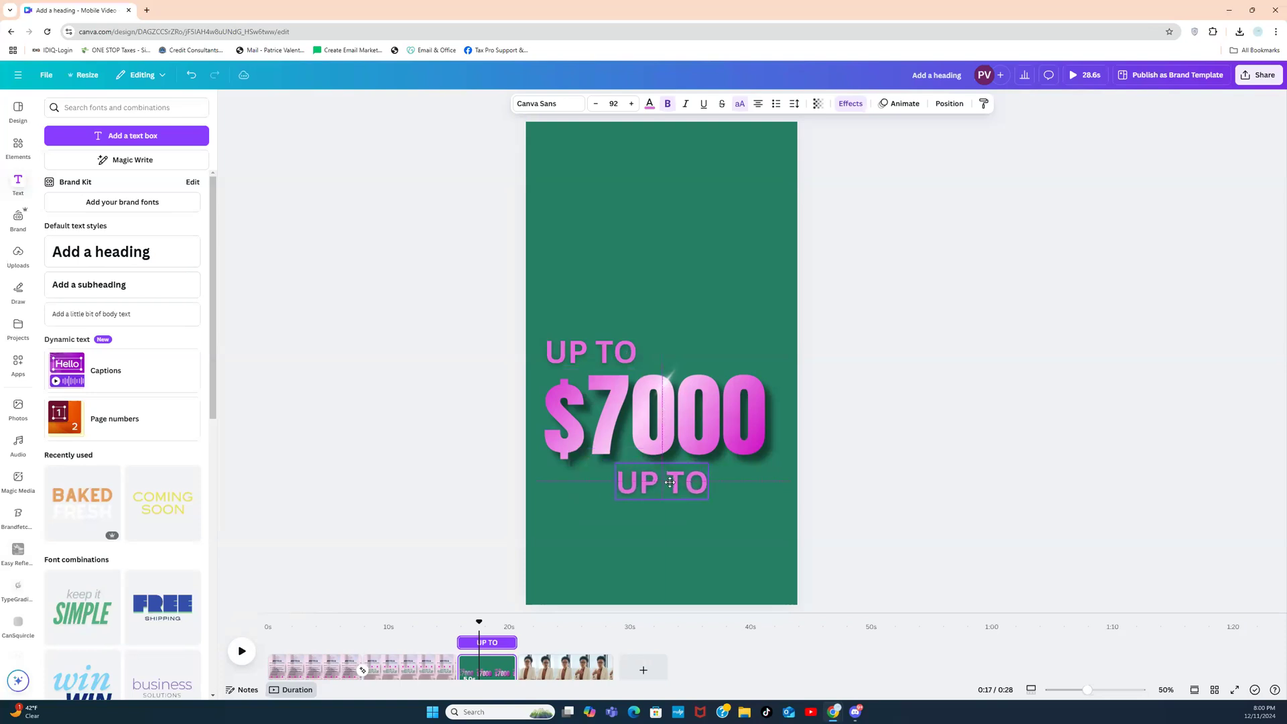
double_click(670, 481)
type("AD")
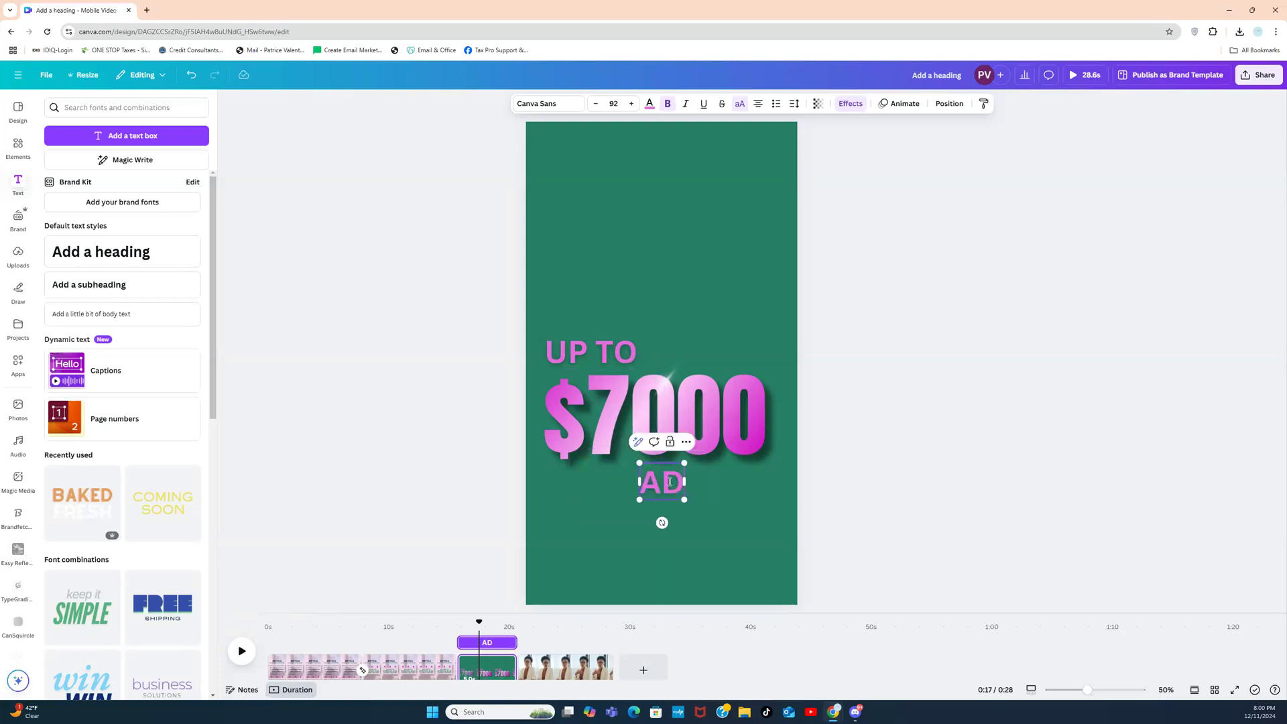
type("VANCES")
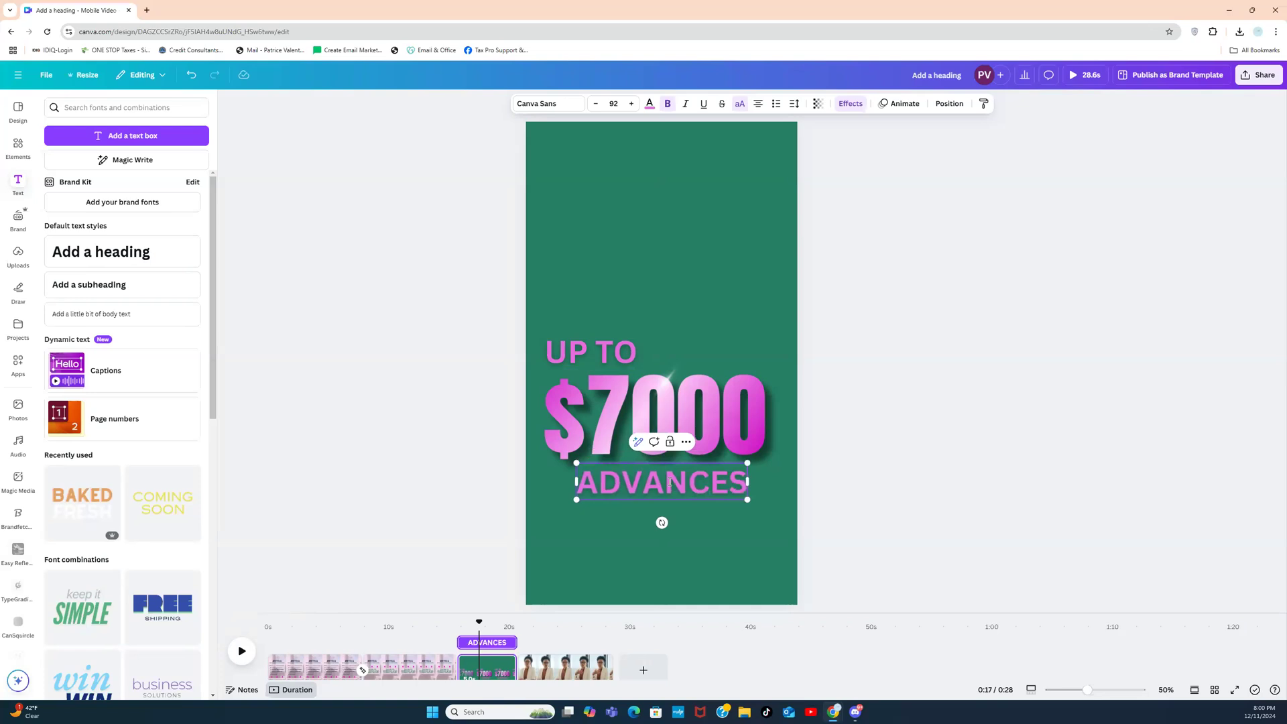
left_click(864, 412)
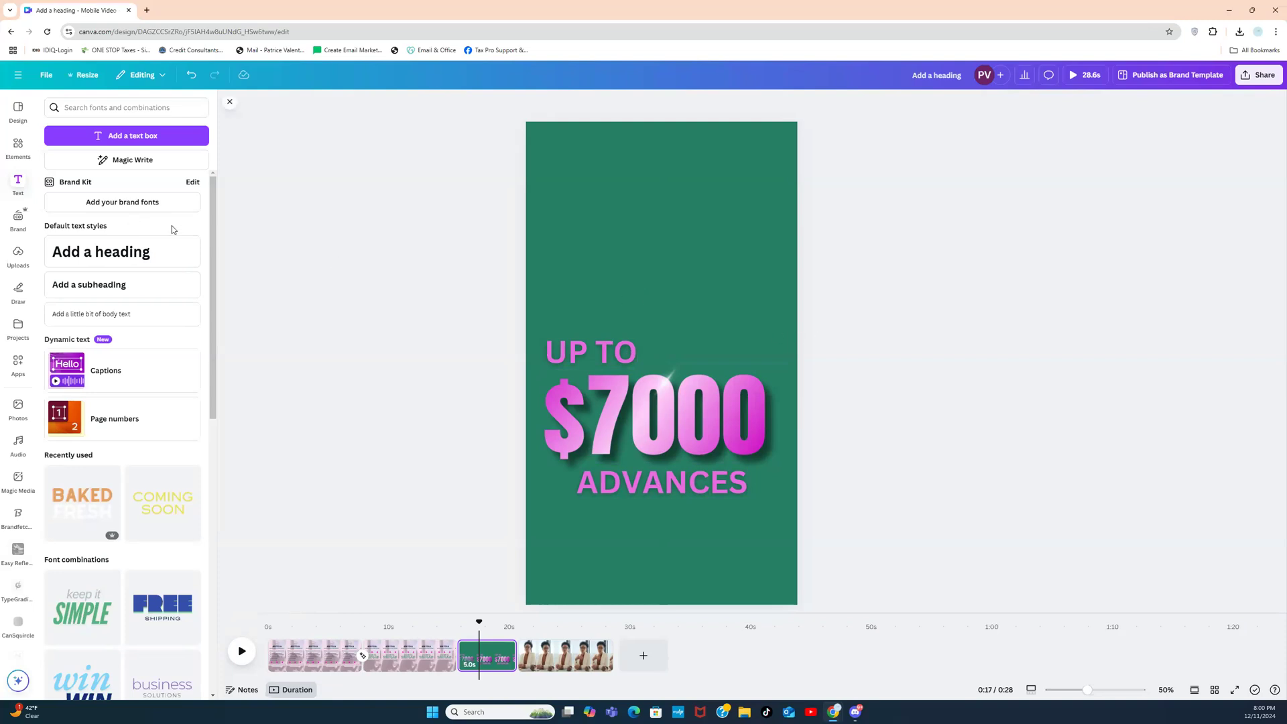
Step: Duplicate the UP TO text and make the copy white
left_click(589, 350)
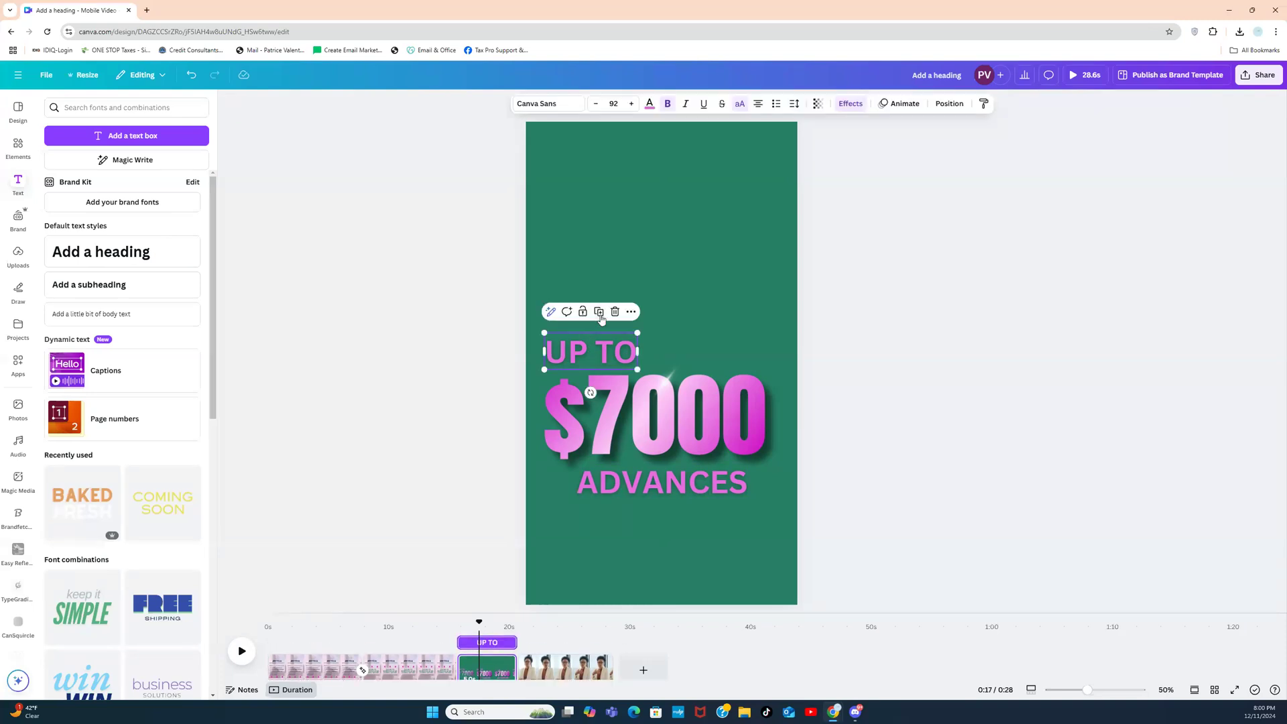
left_click(600, 315)
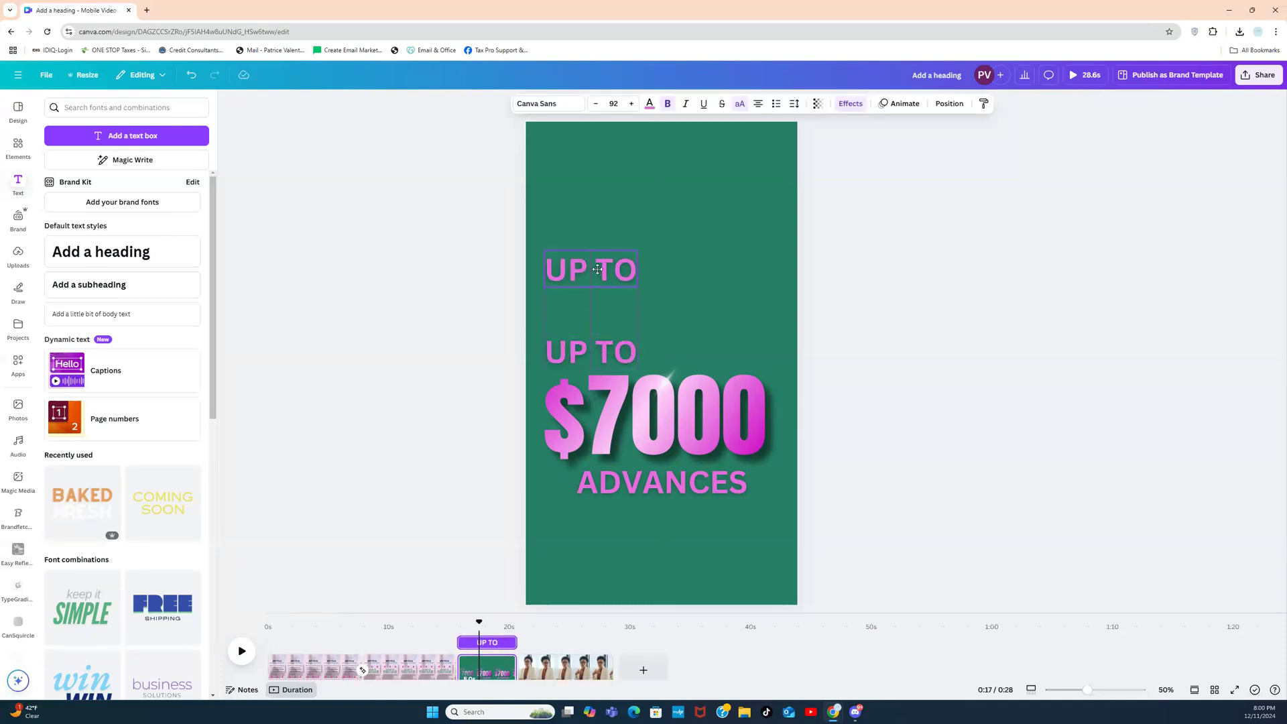
double_click(598, 269)
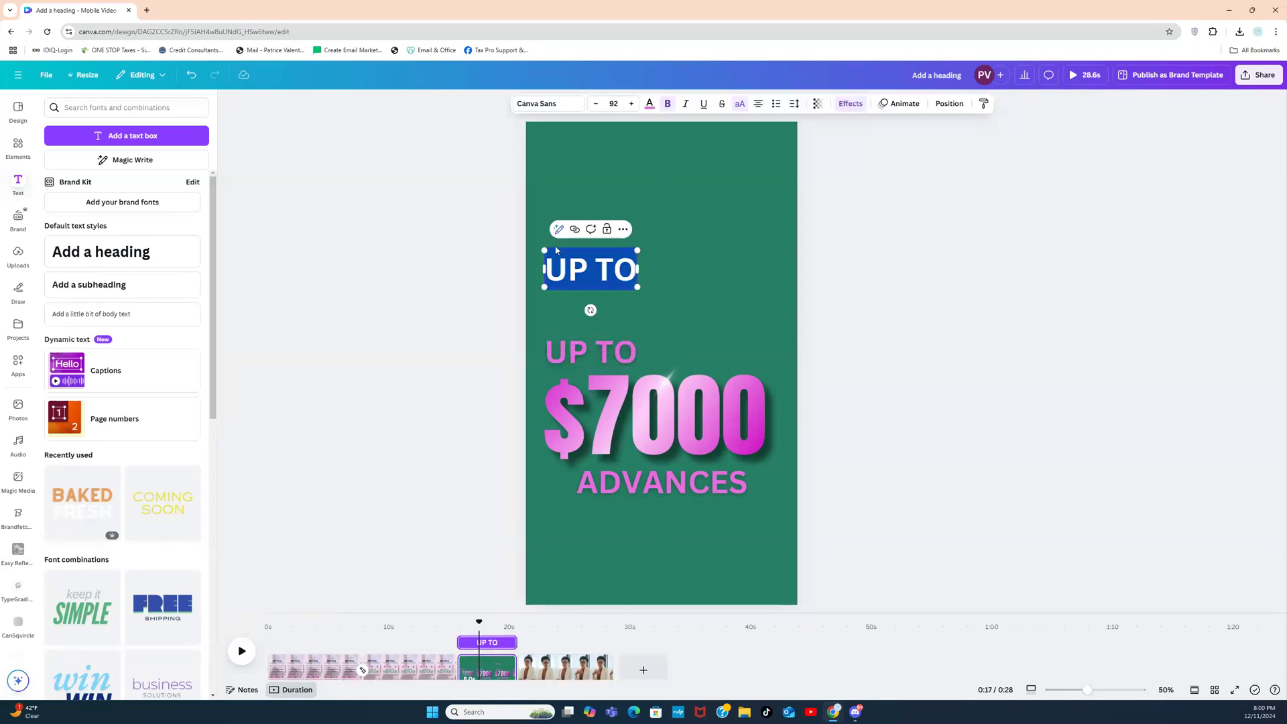
left_click(649, 103)
left_click(482, 179)
left_click(470, 248)
left_click(579, 270)
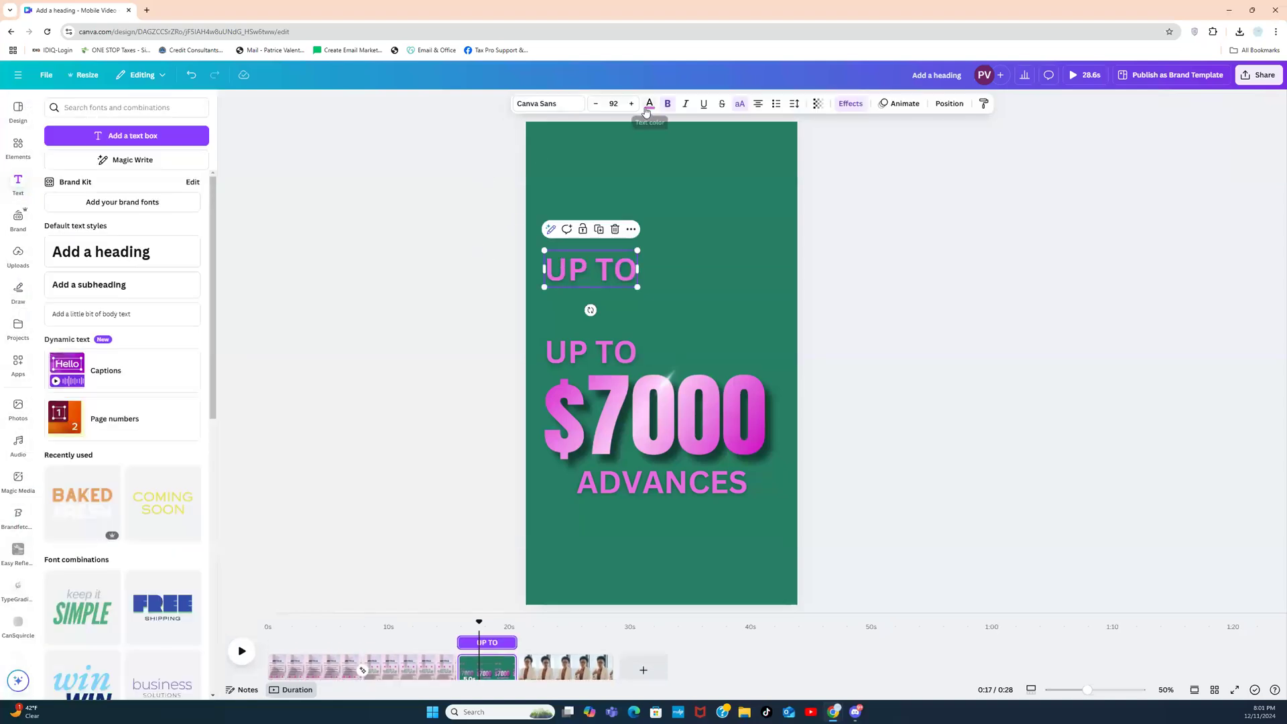
left_click(649, 103)
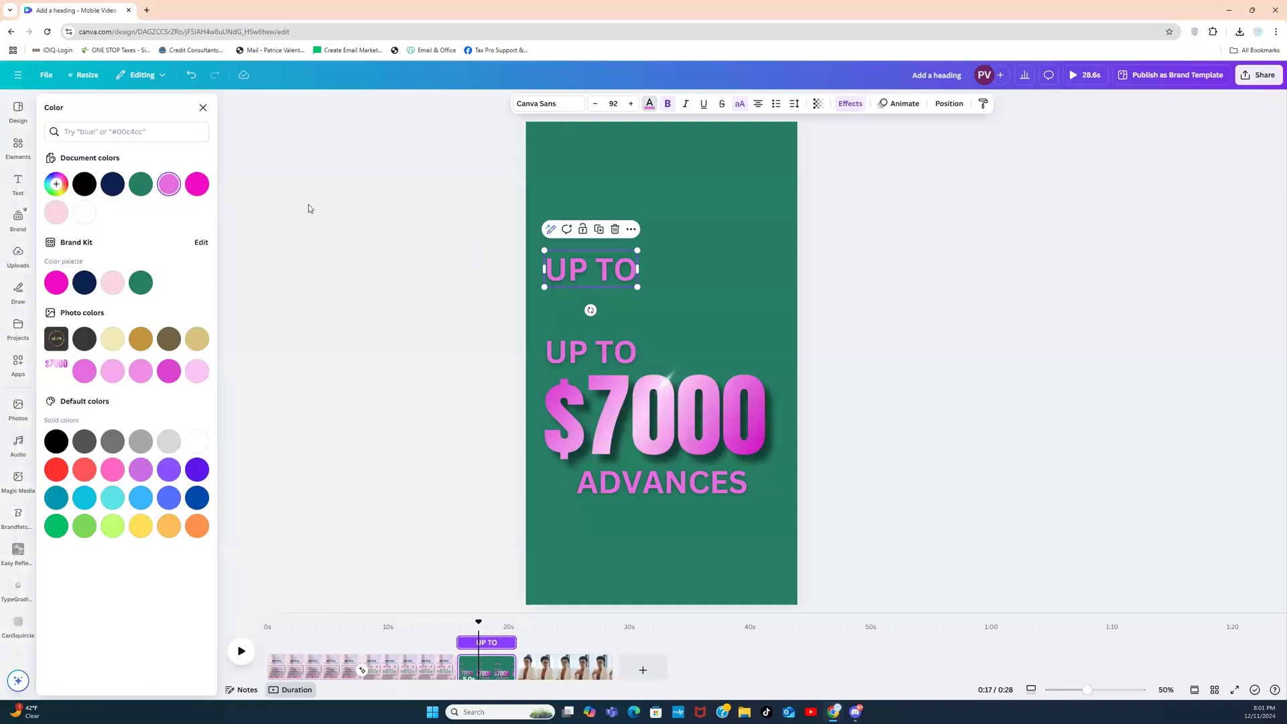
left_click(86, 212)
Step: Retype the white copy as 'RECOUP YOUR HOLIDAY SPENDING'
double_click(563, 269)
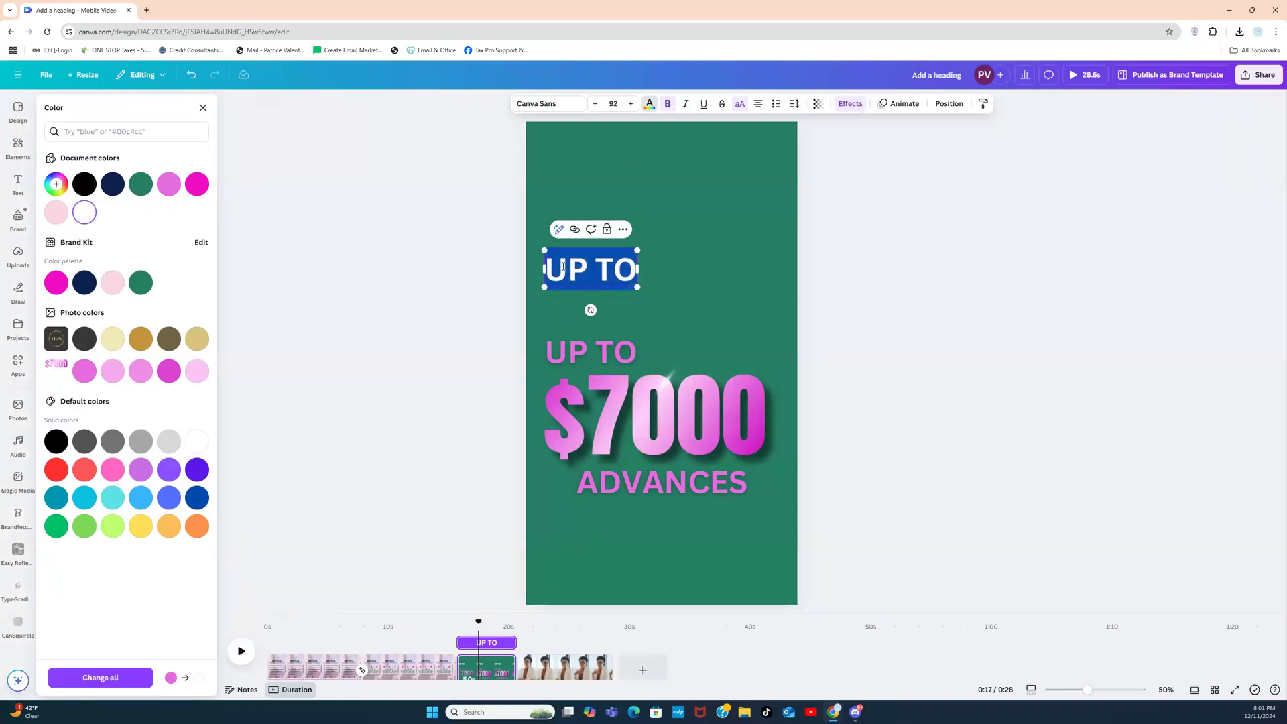
type("FILE")
key("BackSpace")
key("BackSpace")
key("BackSpace")
key("BackSpace")
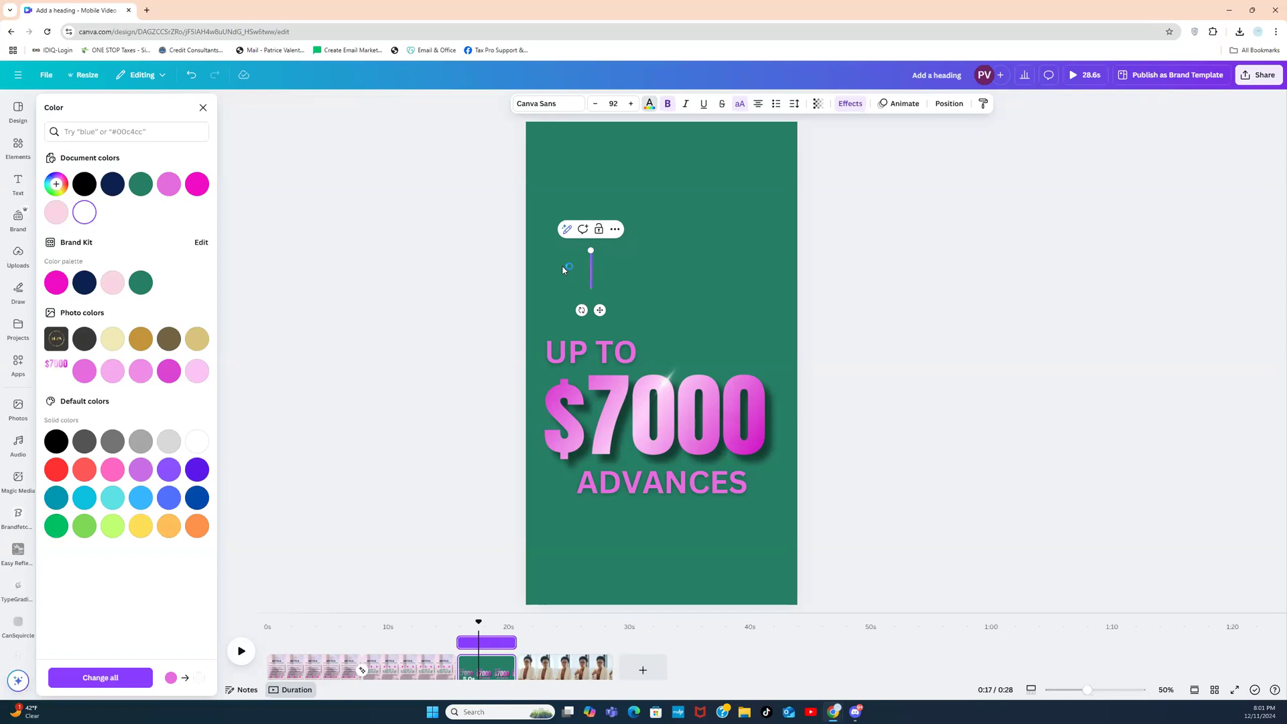
type("RECOUP")
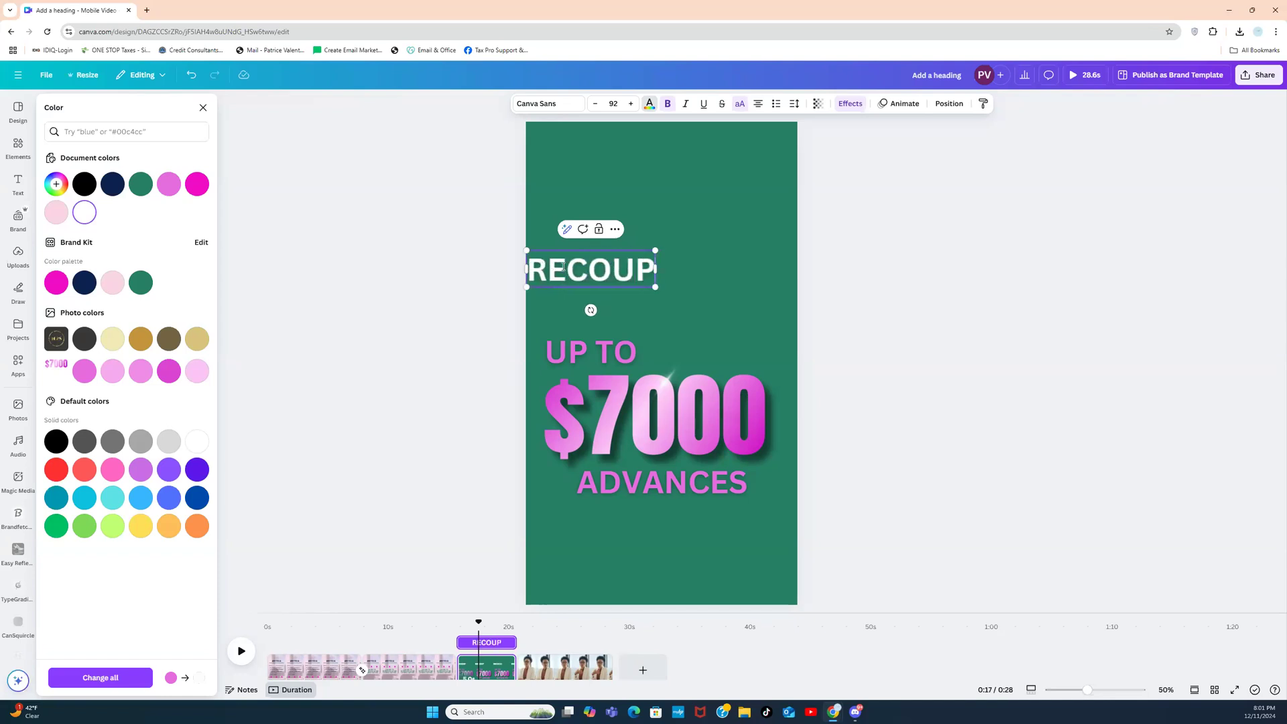
type(" YOUR H")
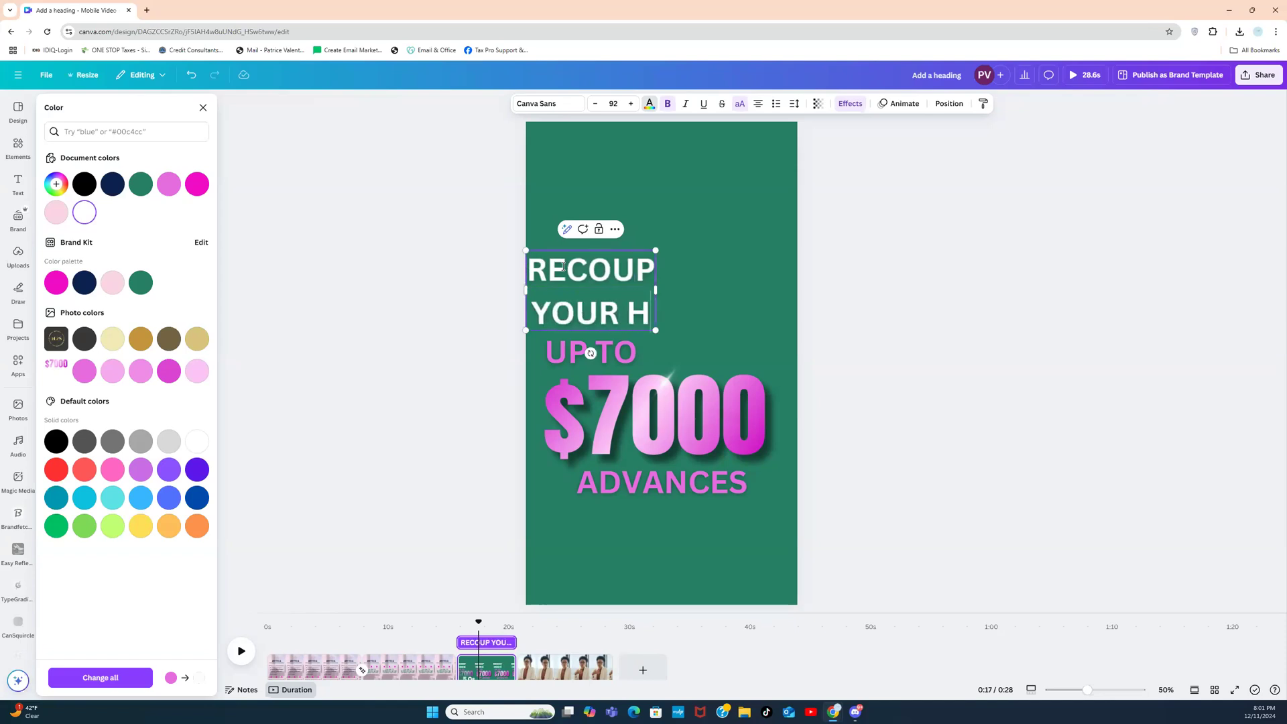
type("OLIDAY SPE")
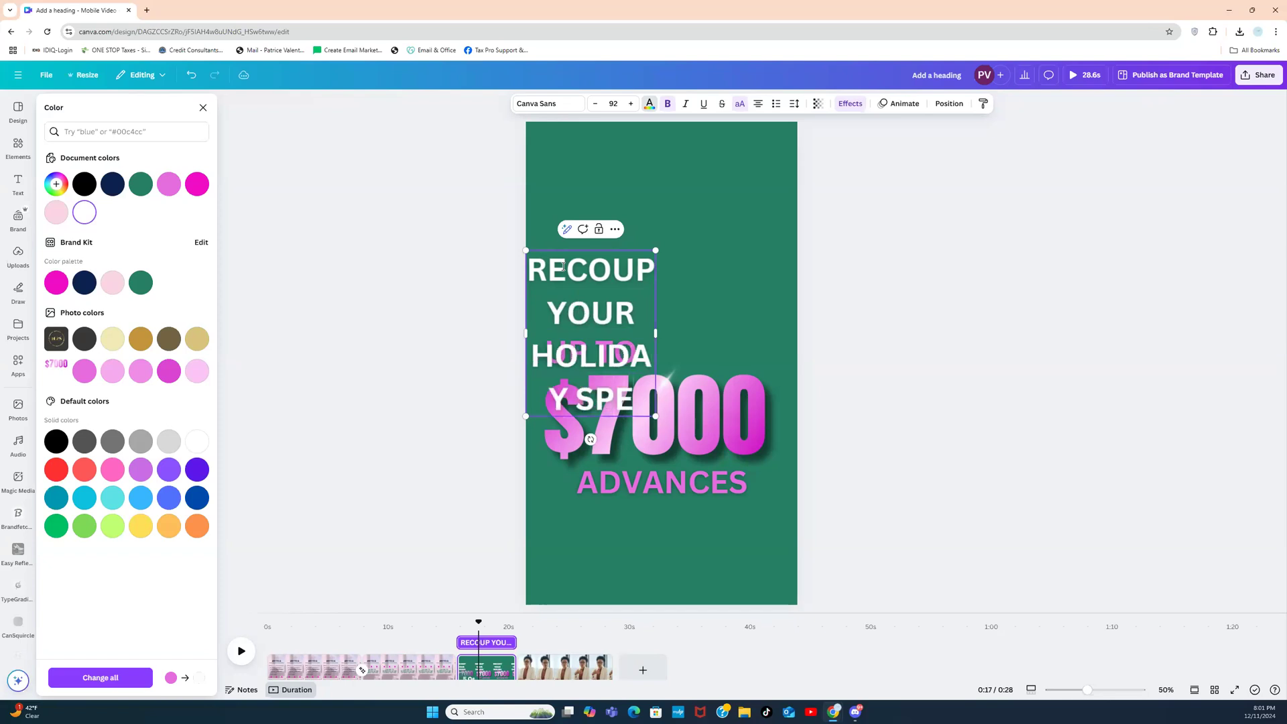
type("NDING")
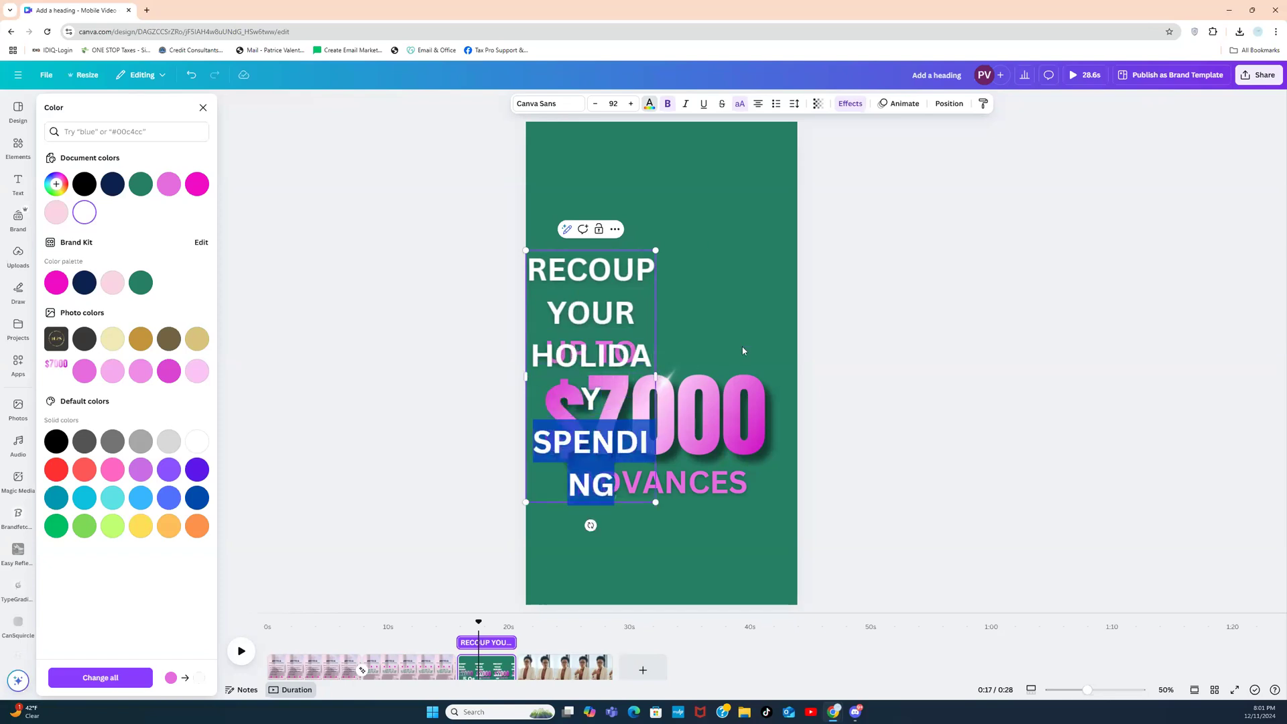
left_click(770, 294)
Step: Widen the heading to three lines above UP TO with 0.89 line spacing
left_click(641, 346)
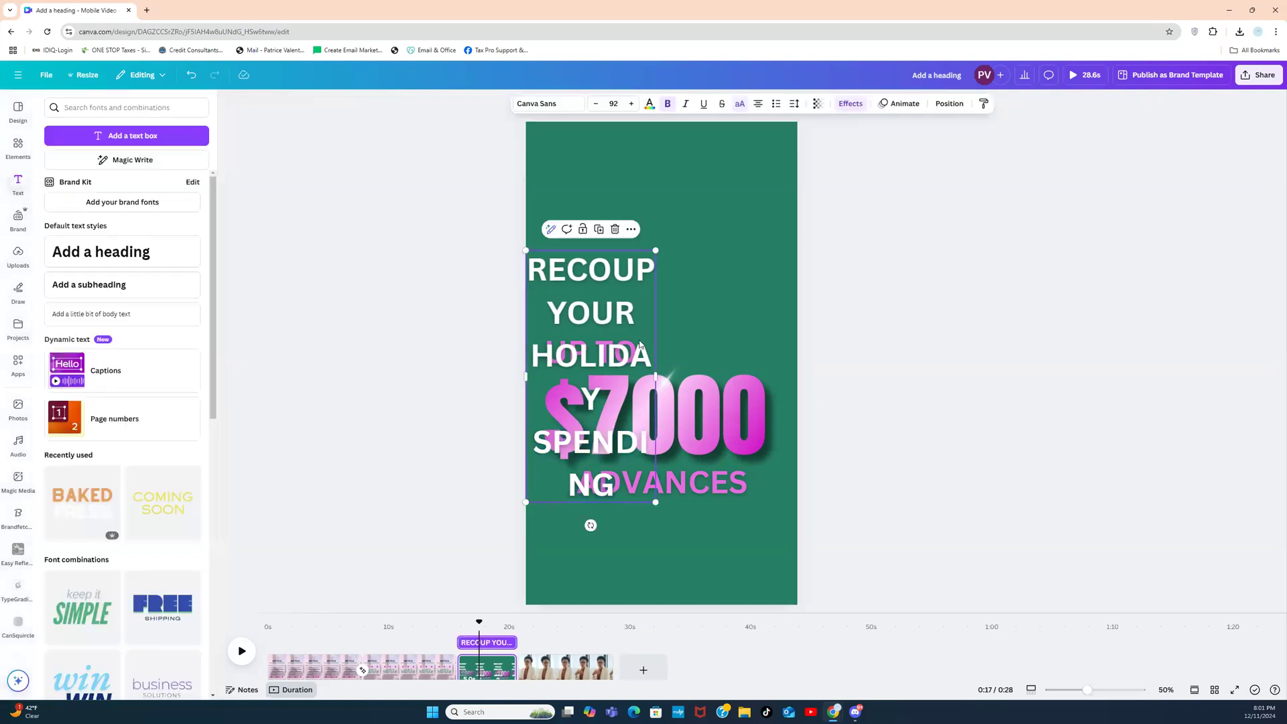
left_click_drag(672, 368, 748, 266)
left_click(897, 347)
left_click(755, 310)
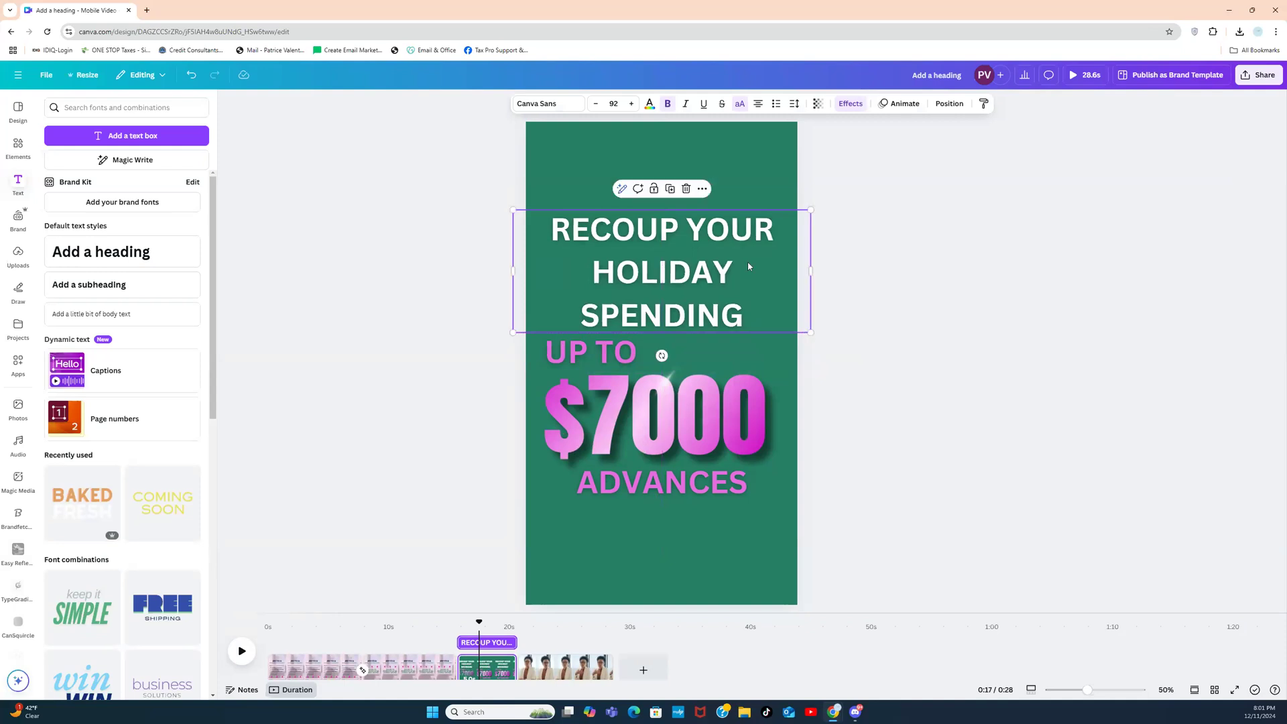
left_click(794, 104)
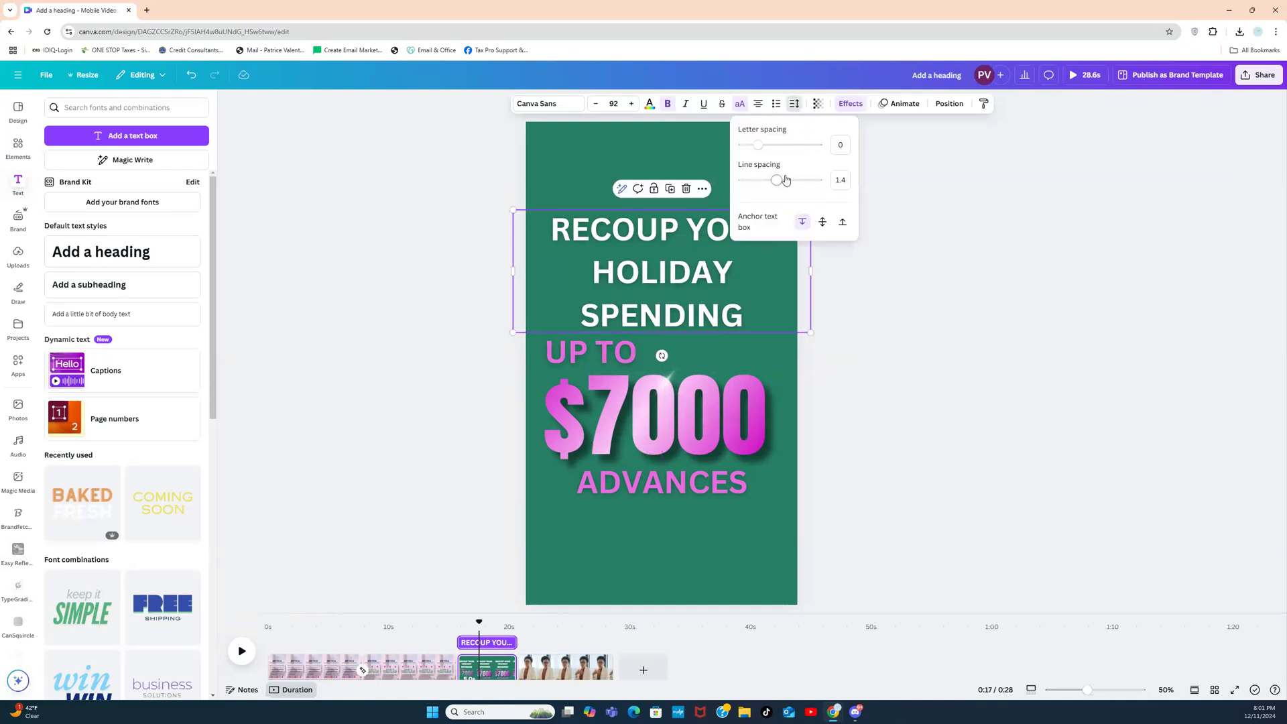
left_click_drag(779, 181, 758, 181)
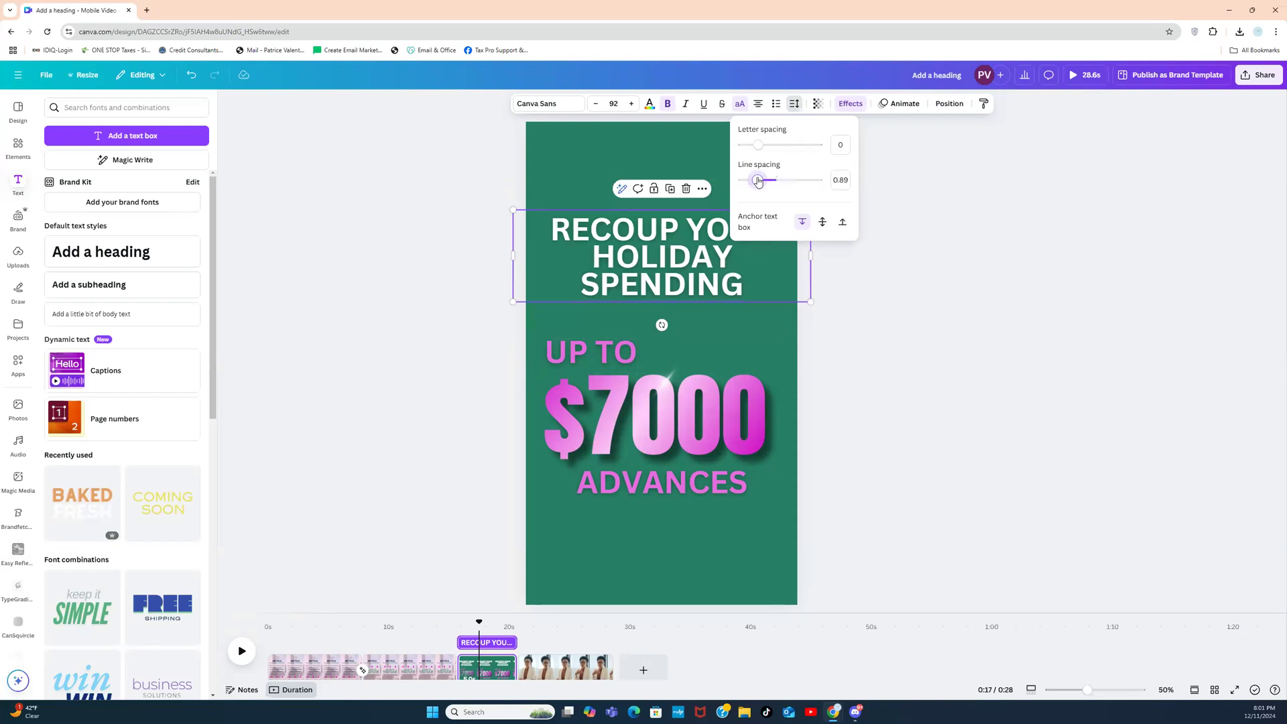
left_click(899, 321)
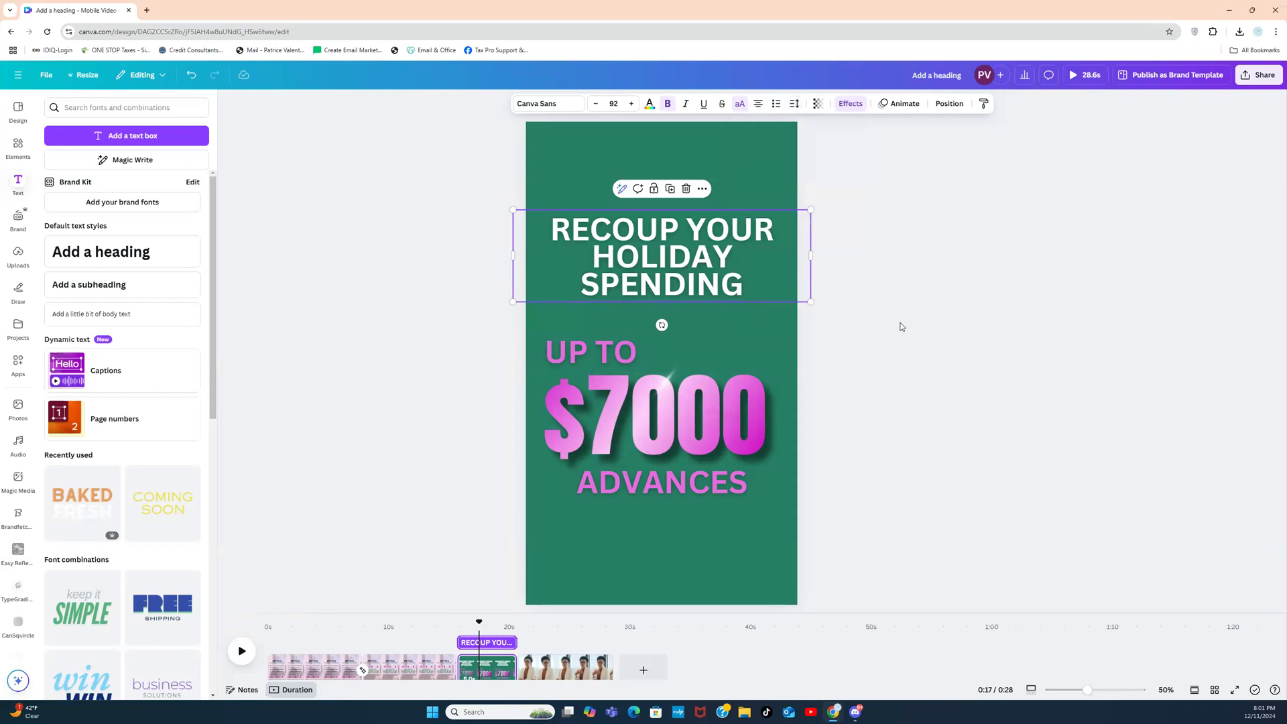
left_click(871, 294)
left_click_drag(728, 266, 727, 293)
left_click(869, 288)
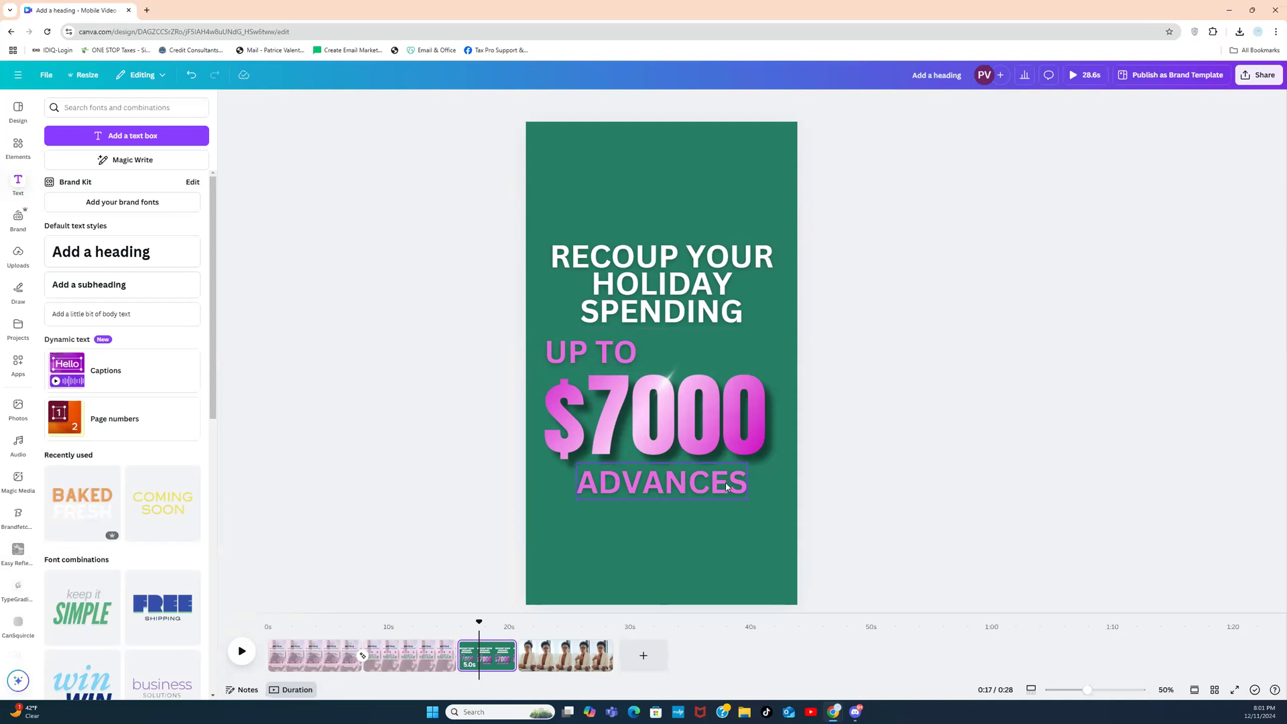
Step: Copy the heading to the bottom as a centred one-line 'IN YOUR BANK ACCOUNT'
left_click(712, 314)
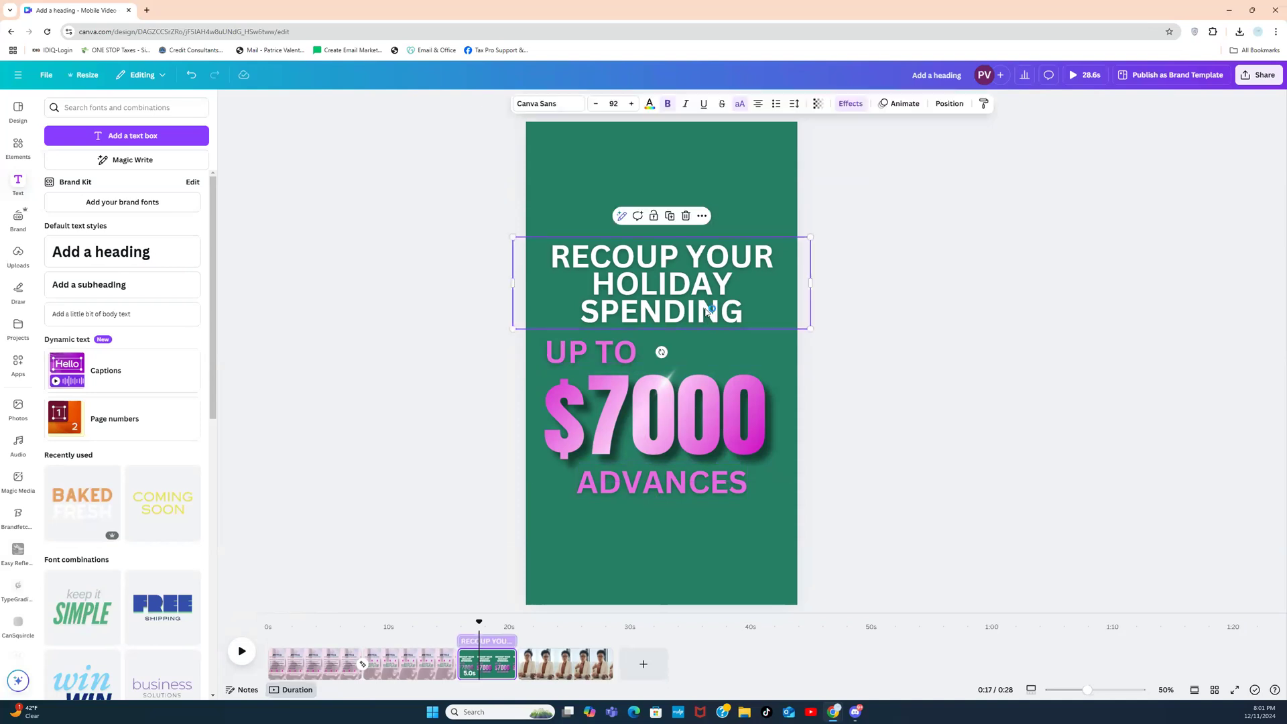
left_click(671, 217)
left_click_drag(678, 289, 675, 549)
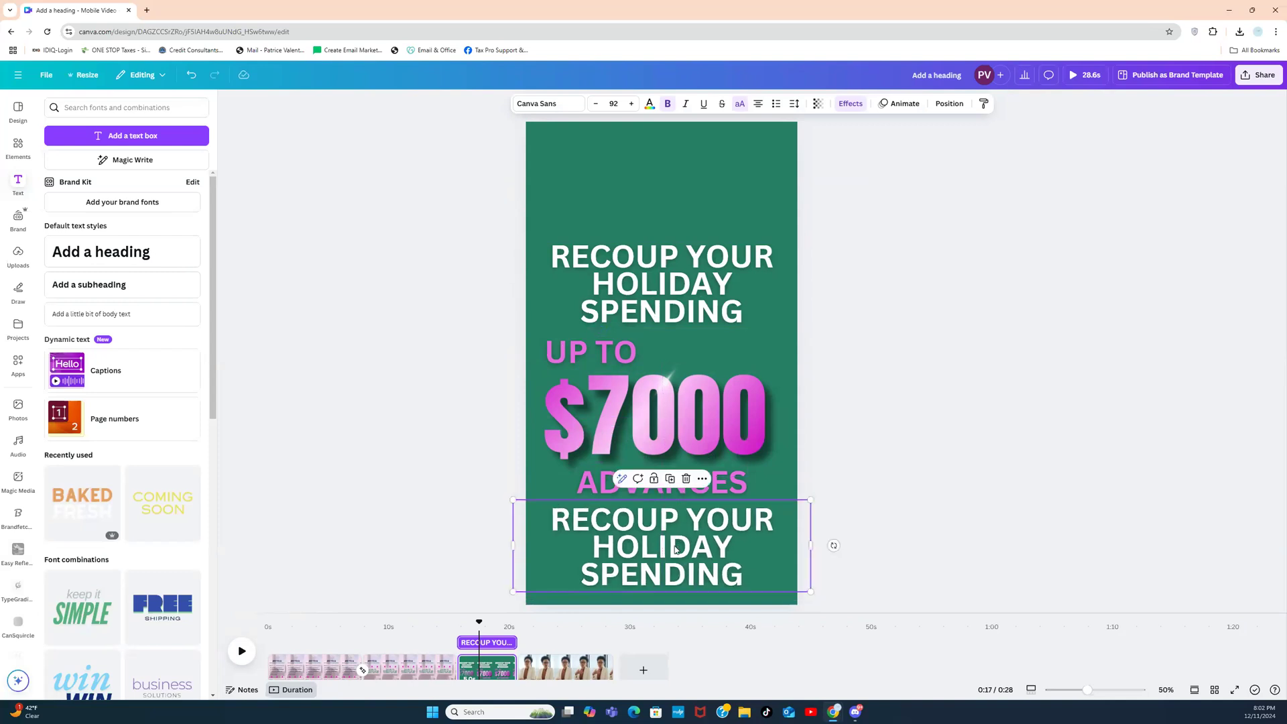
double_click(675, 548)
type("IN YOU")
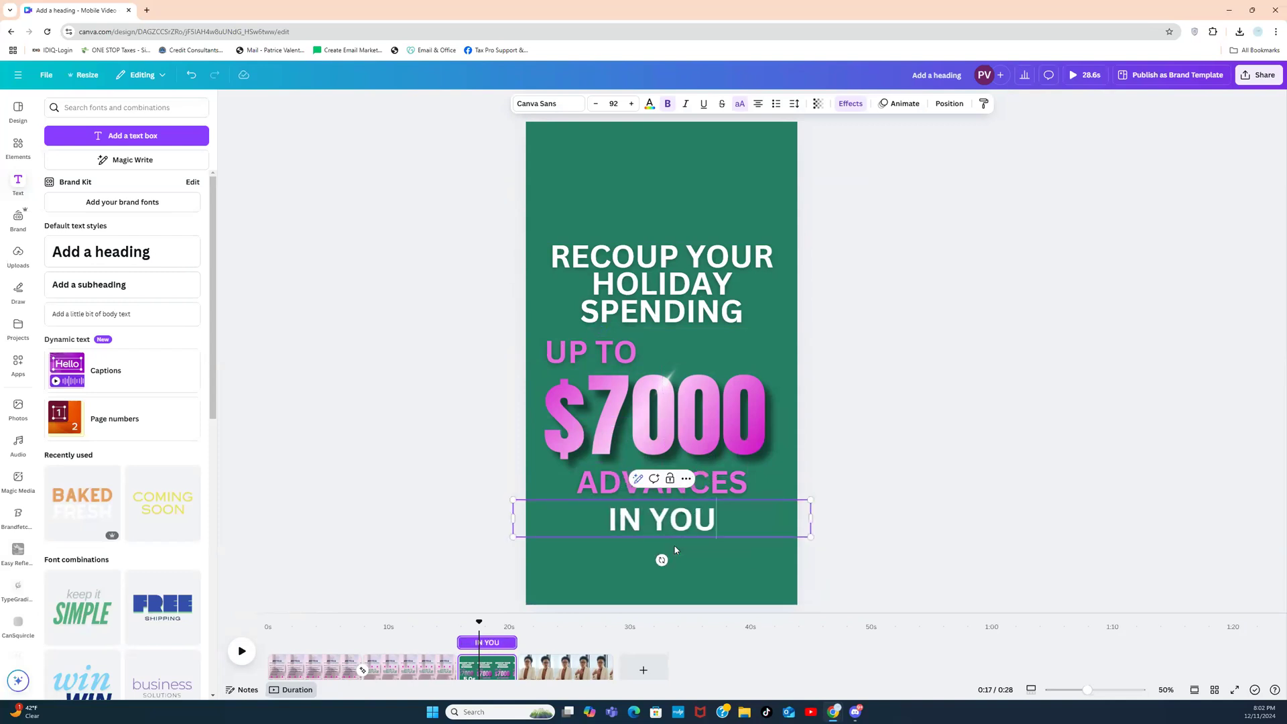
type("R BA")
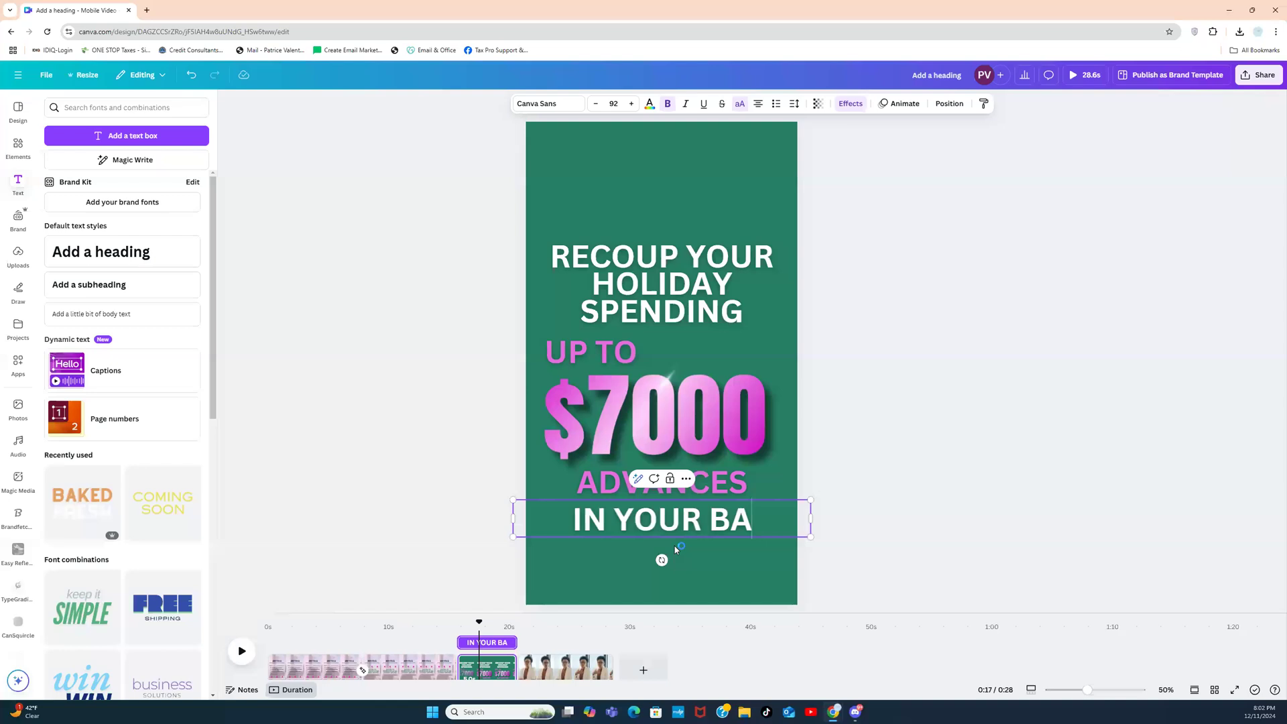
type("NK ACCOUNT")
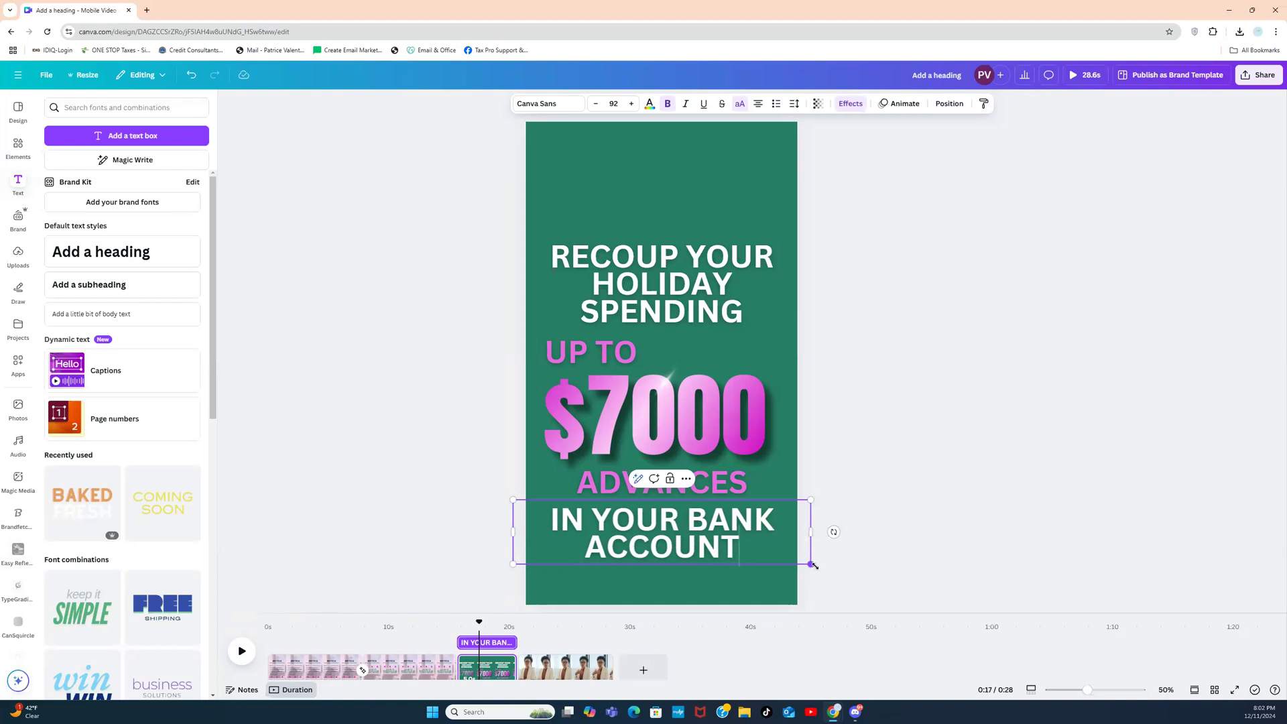
left_click_drag(811, 564, 703, 540)
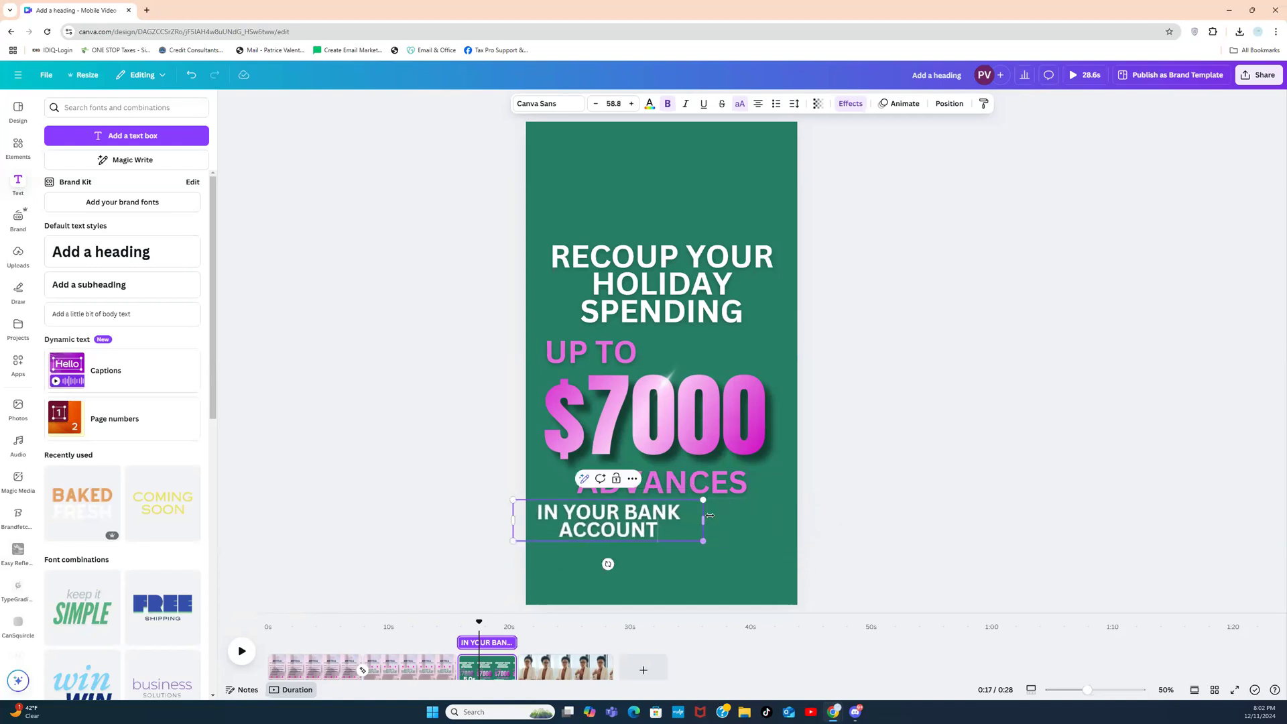
key("ctrl+shift+Left")
key("ctrl+shift+Left")
key("ctrl+shift+Left")
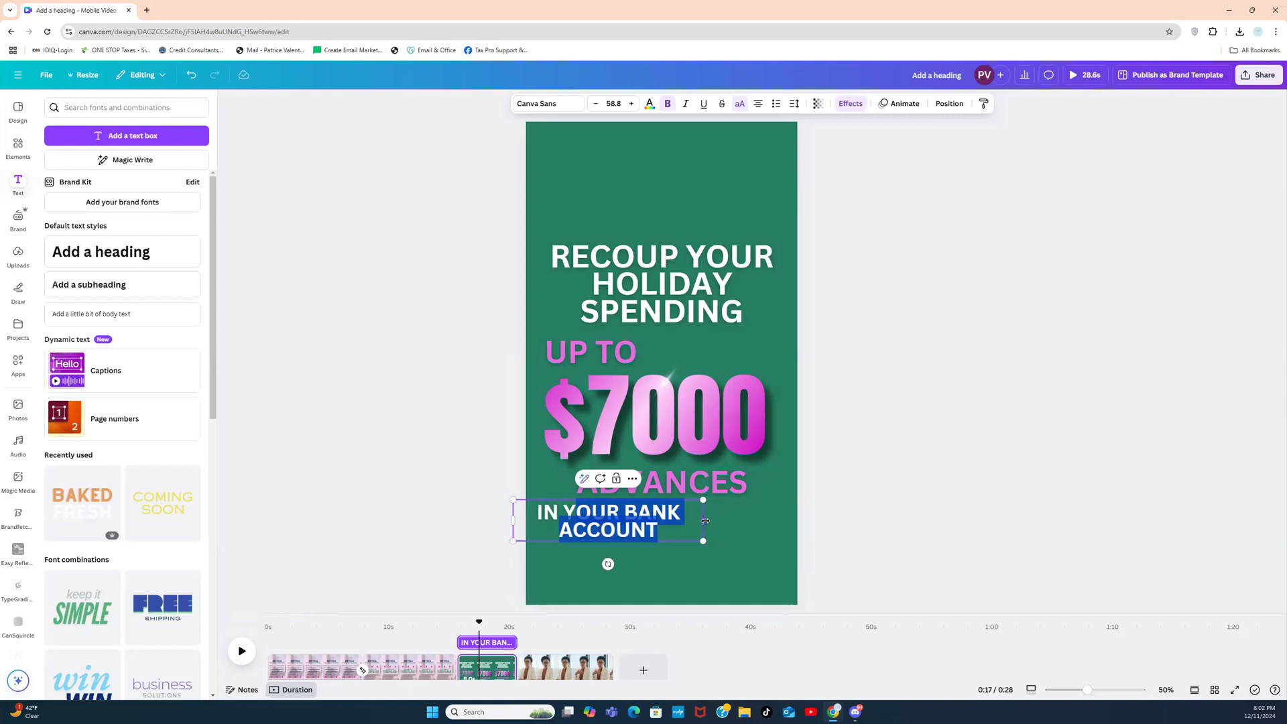
left_click_drag(705, 520, 776, 524)
left_click(517, 561)
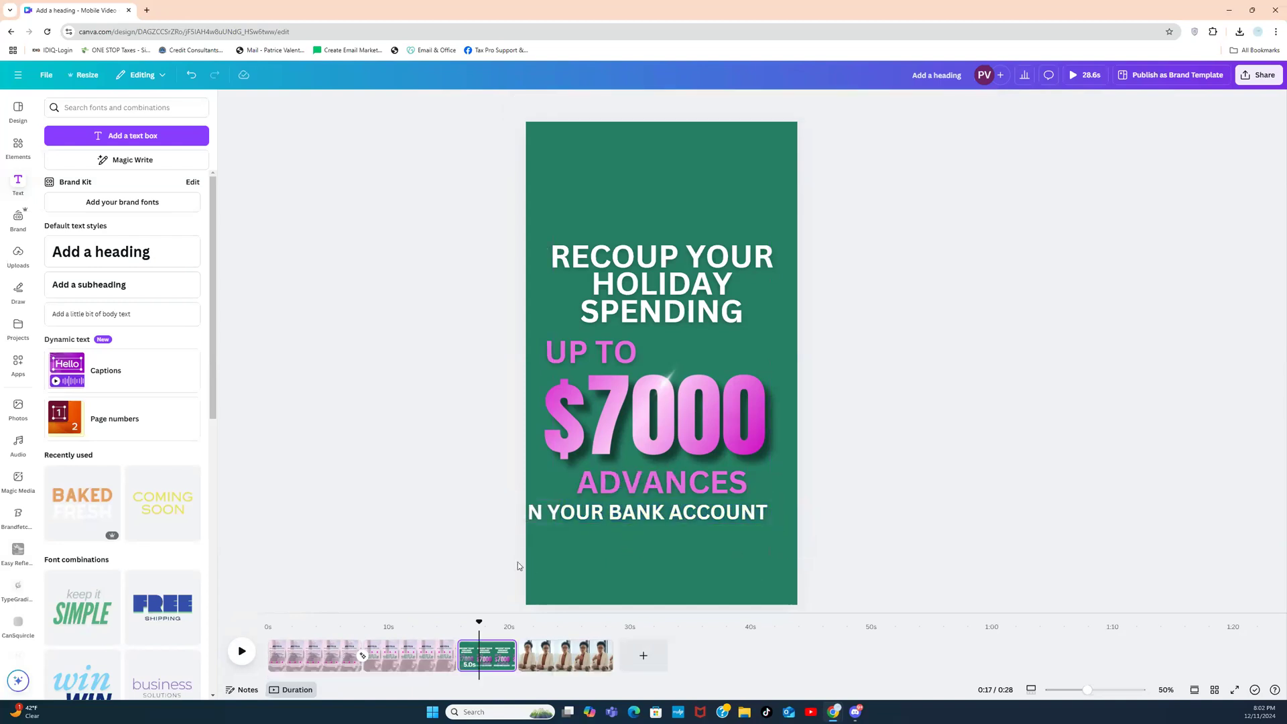
left_click_drag(651, 517, 669, 517)
left_click(832, 506)
Step: Duplicate that line just below it and retype the copy as '24-48 HOURS!'
left_click(747, 519)
left_click(669, 482)
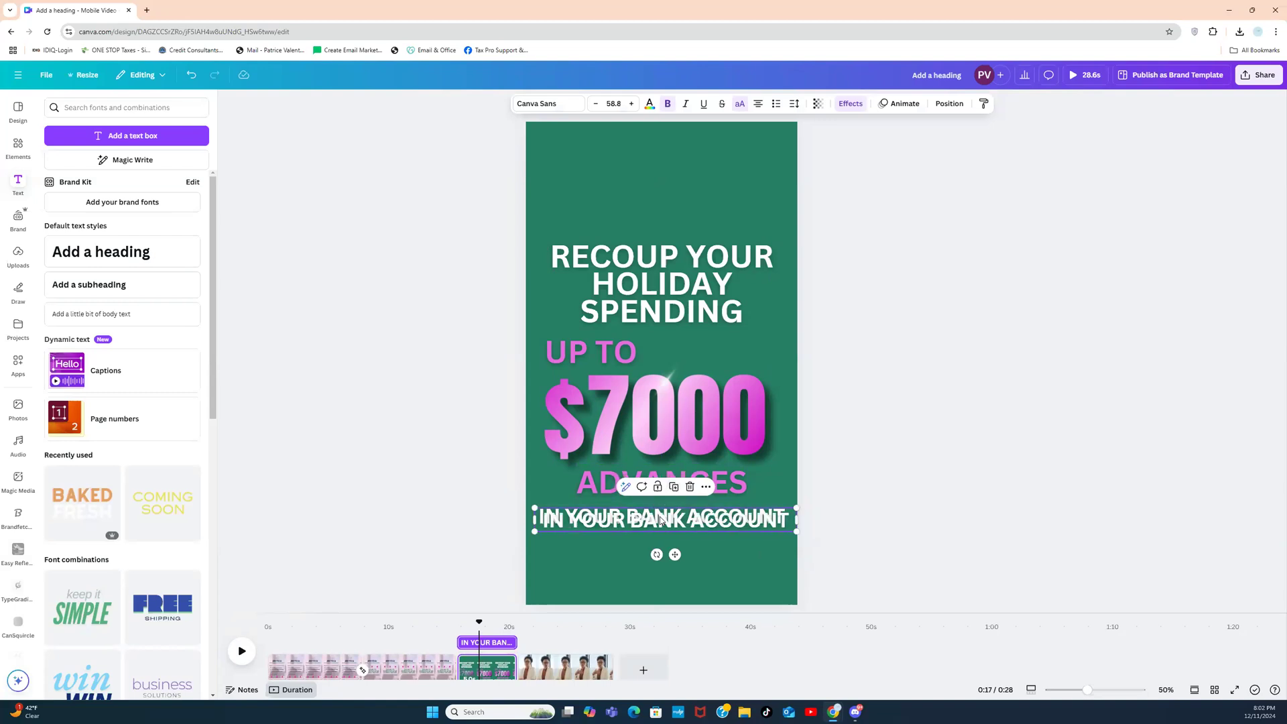
left_click_drag(660, 524, 657, 538)
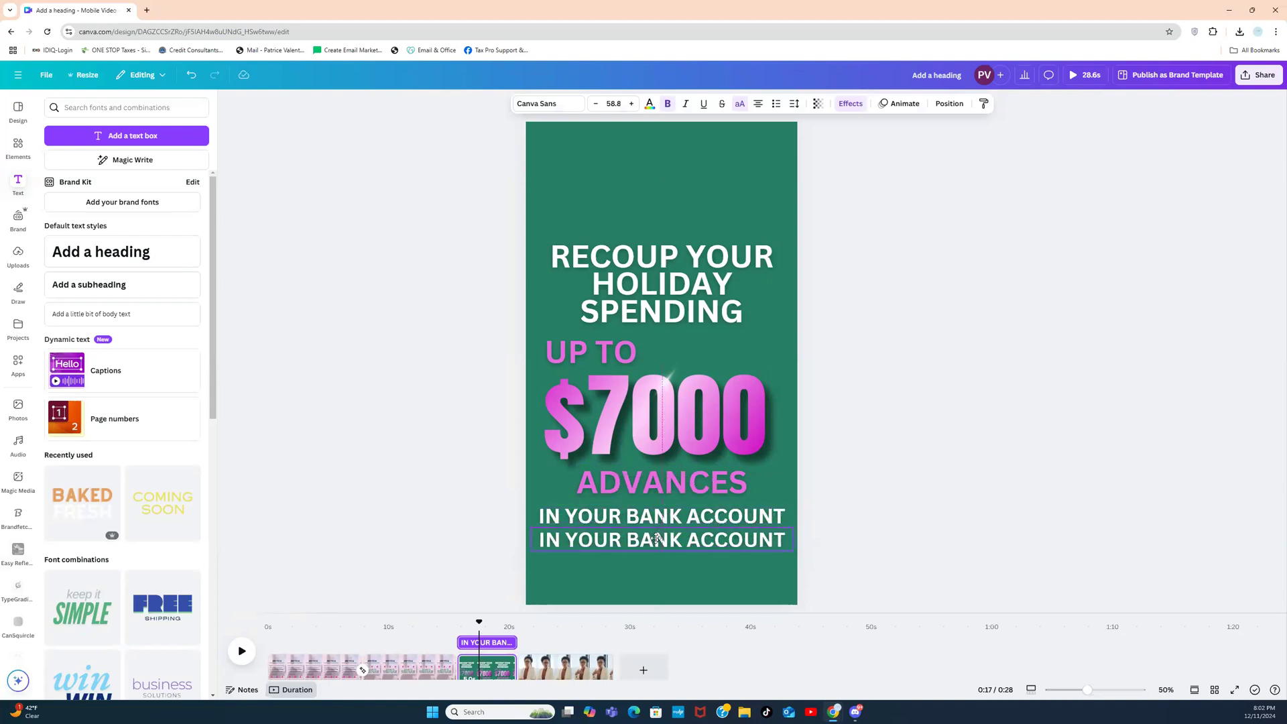
left_click(656, 538)
type("2")
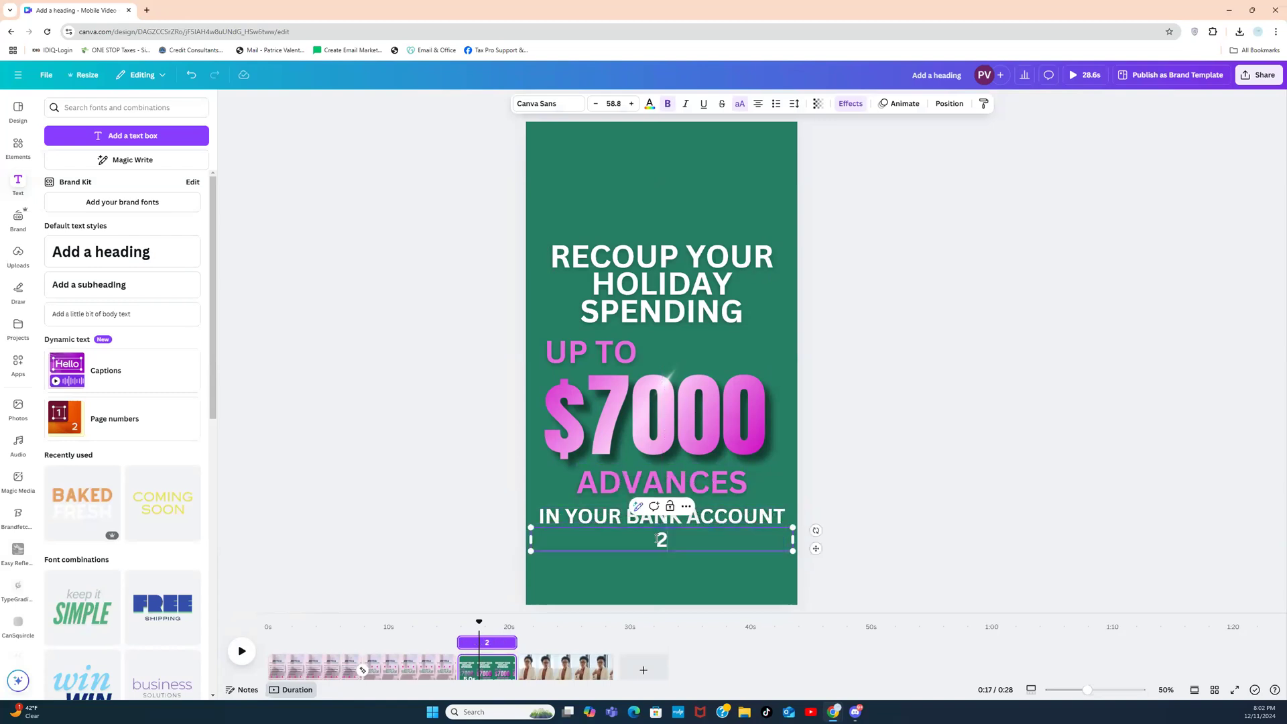
type("4-48 HOURS")
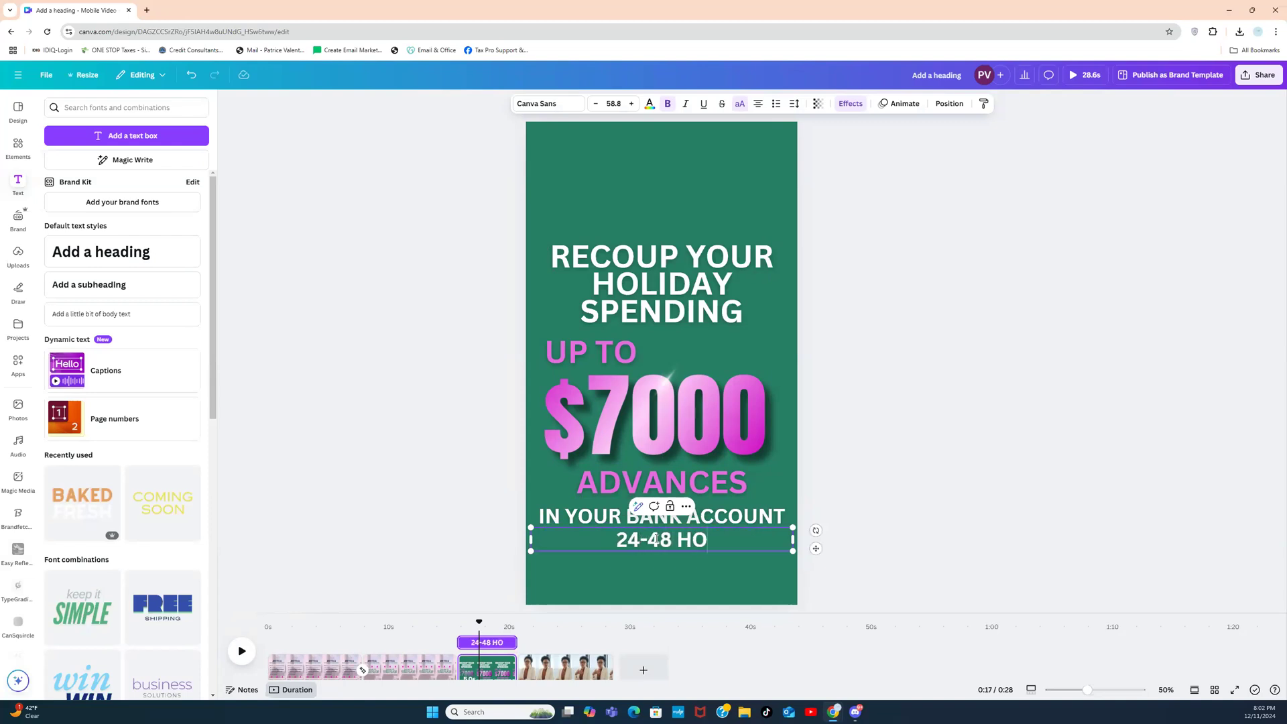
key("BackSpace")
type("S!")
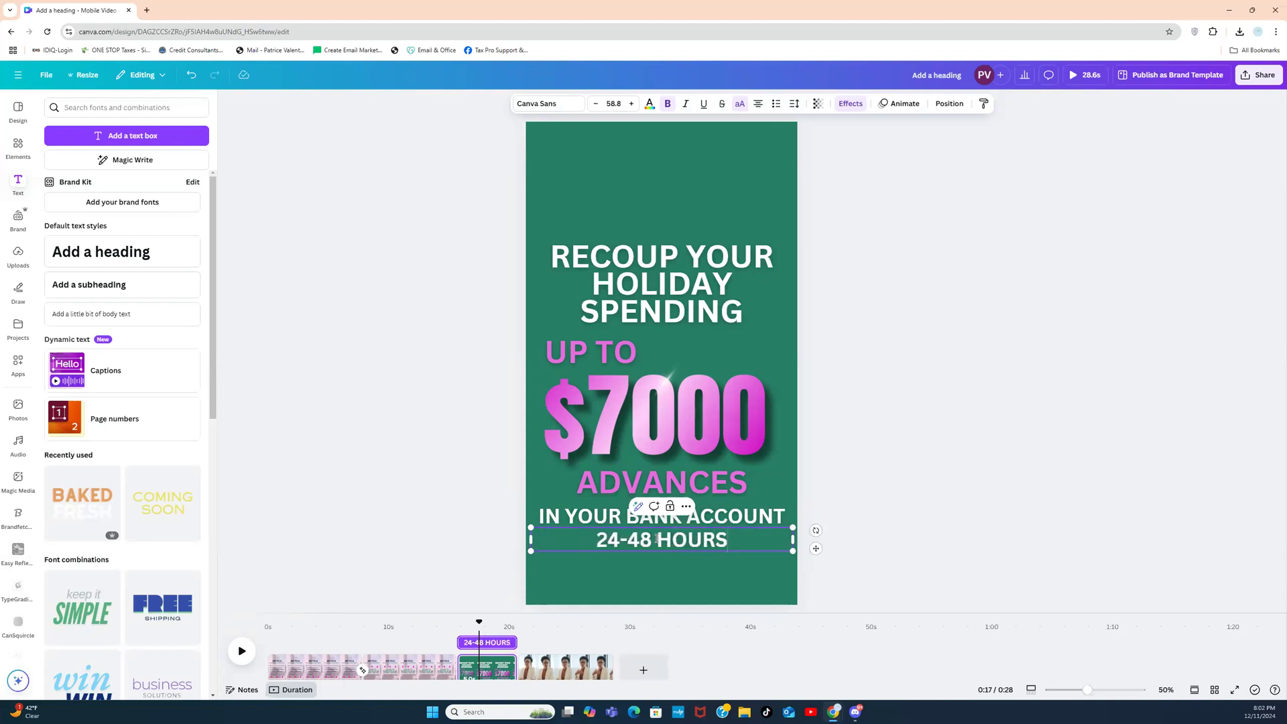
left_click(880, 437)
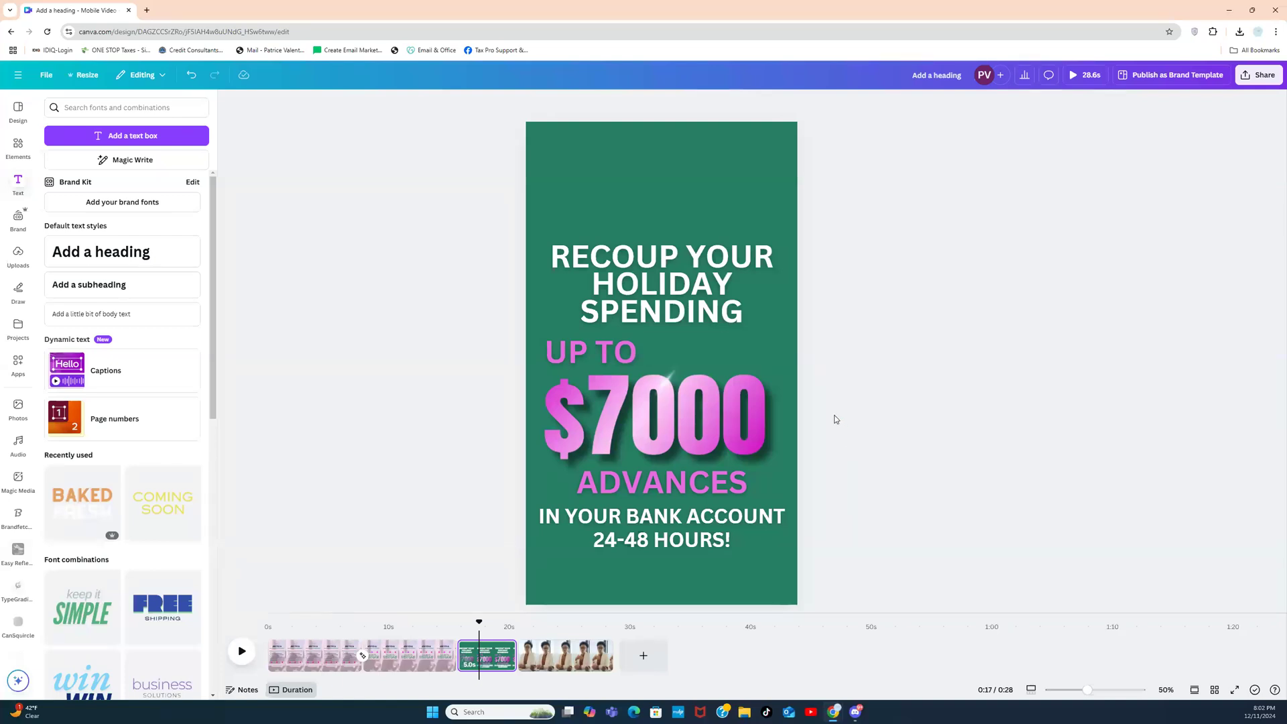
Step: Raise the heading, the UP TO/$7000/ADVANCES block, and the bank-account lines for even spacing
left_click(720, 316)
left_click_drag(720, 317, 707, 268)
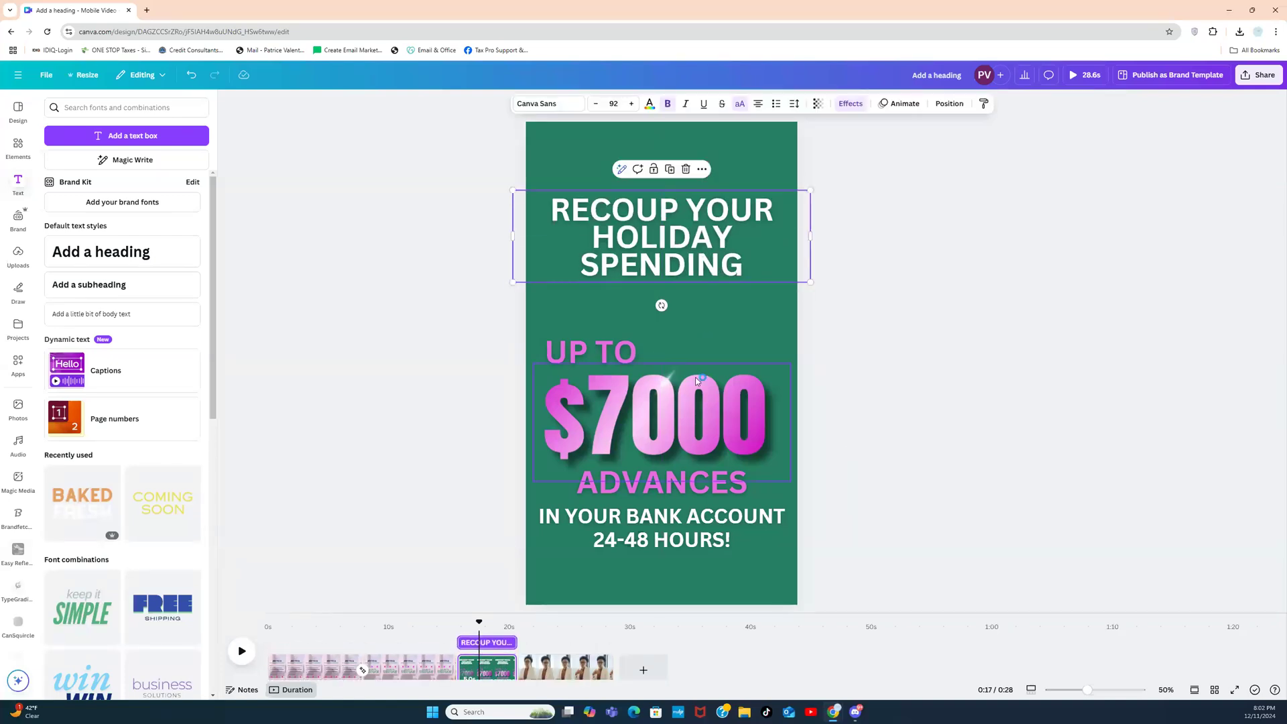
left_click_drag(496, 329, 859, 494)
left_click_drag(718, 416, 716, 379)
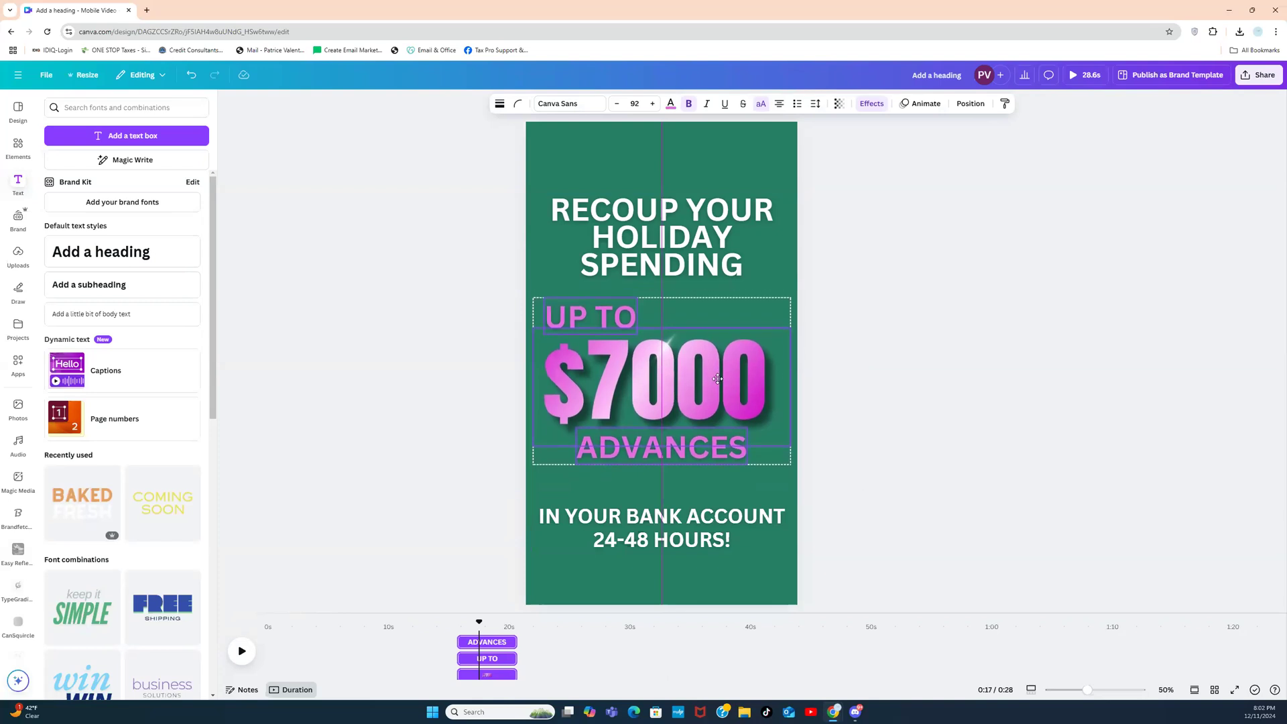
left_click(895, 436)
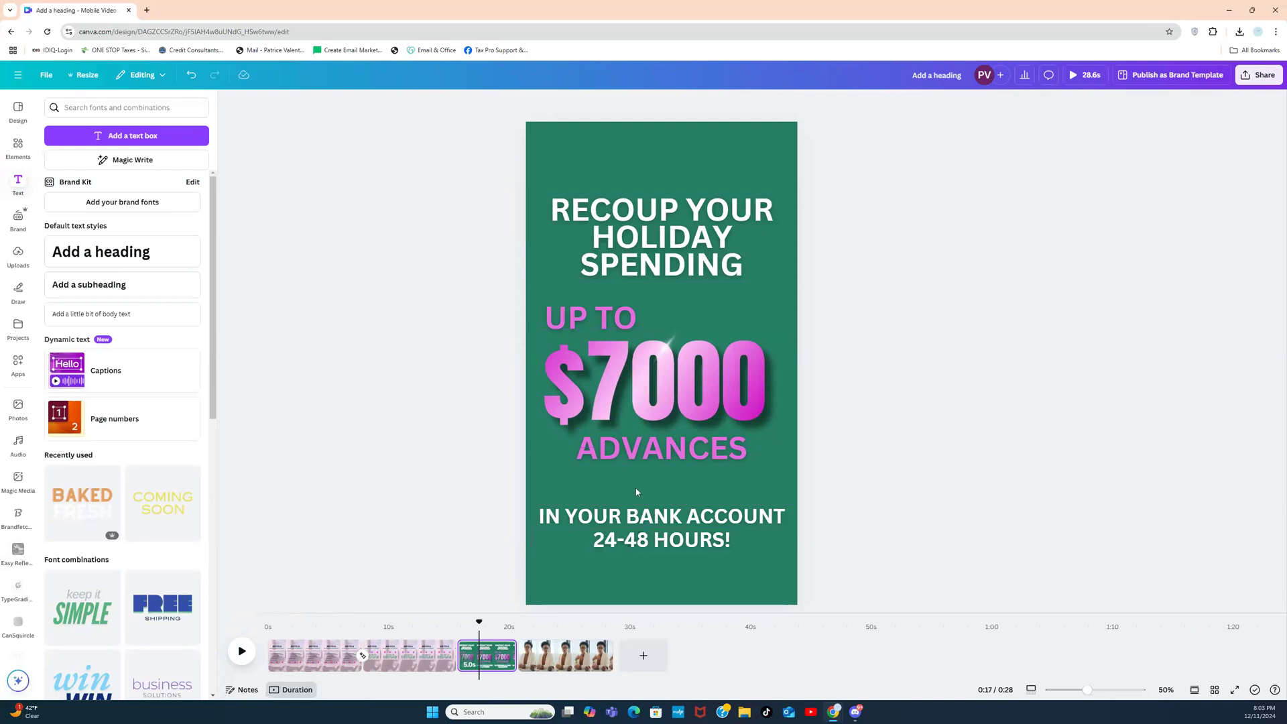
left_click(653, 546)
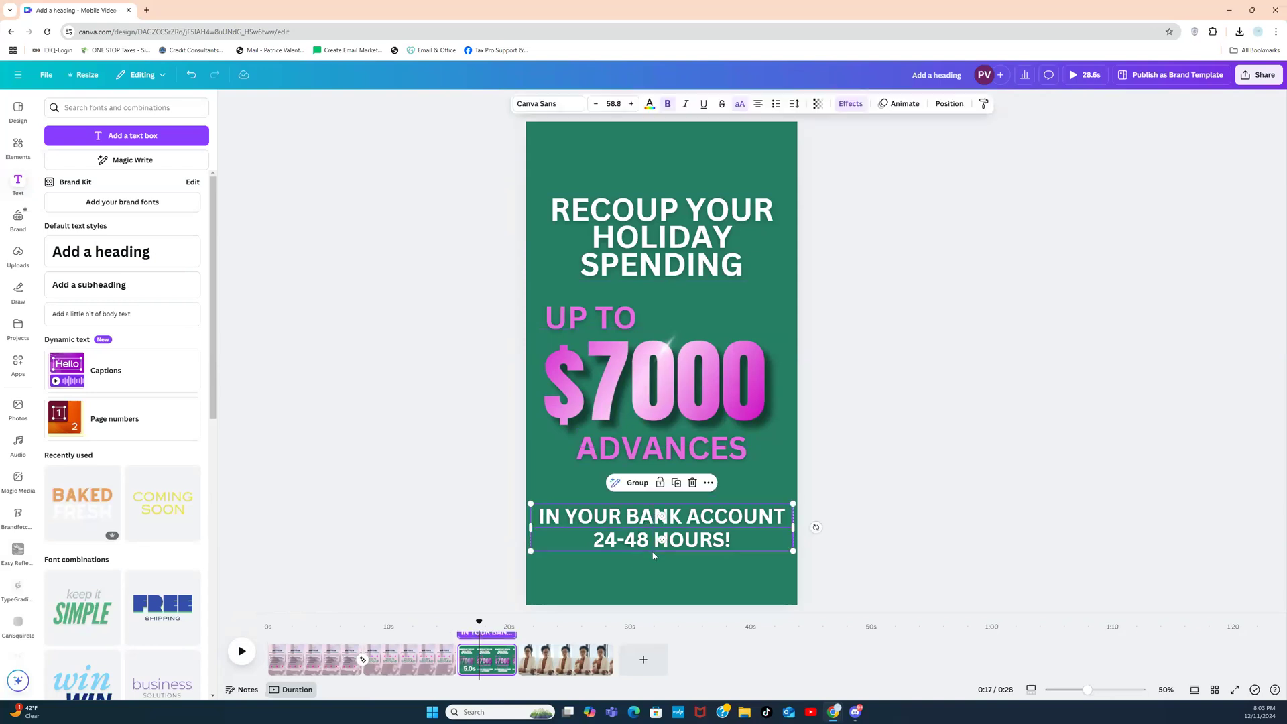
left_click_drag(649, 548, 648, 526)
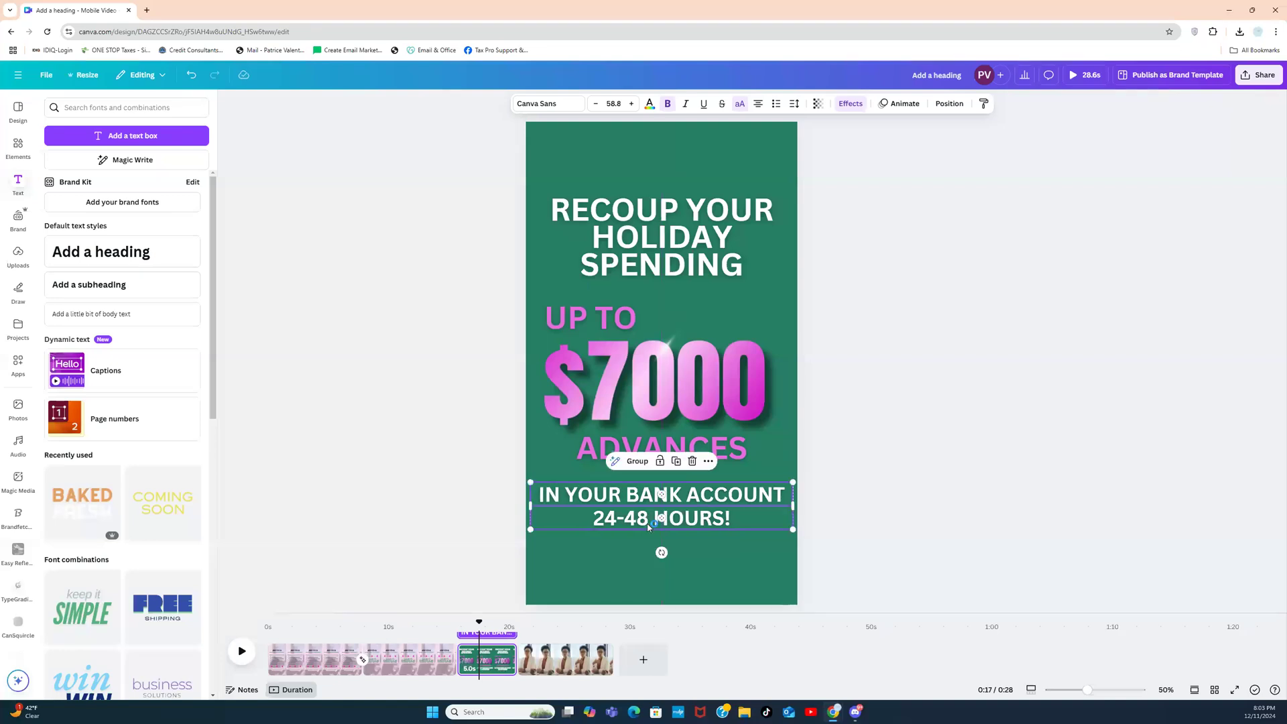
left_click(893, 371)
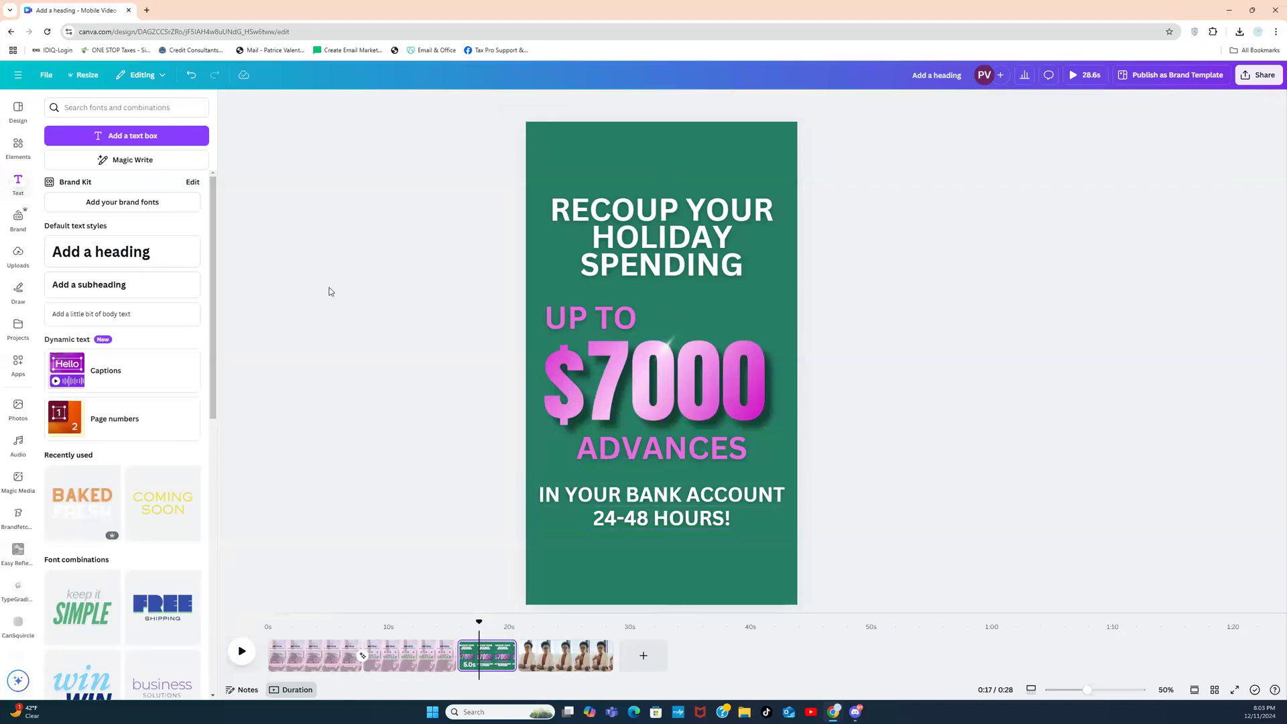
Step: Search elements for 'CHRISTMAS TREE' and add the dark Christmas tree photo from Photos
left_click(18, 147)
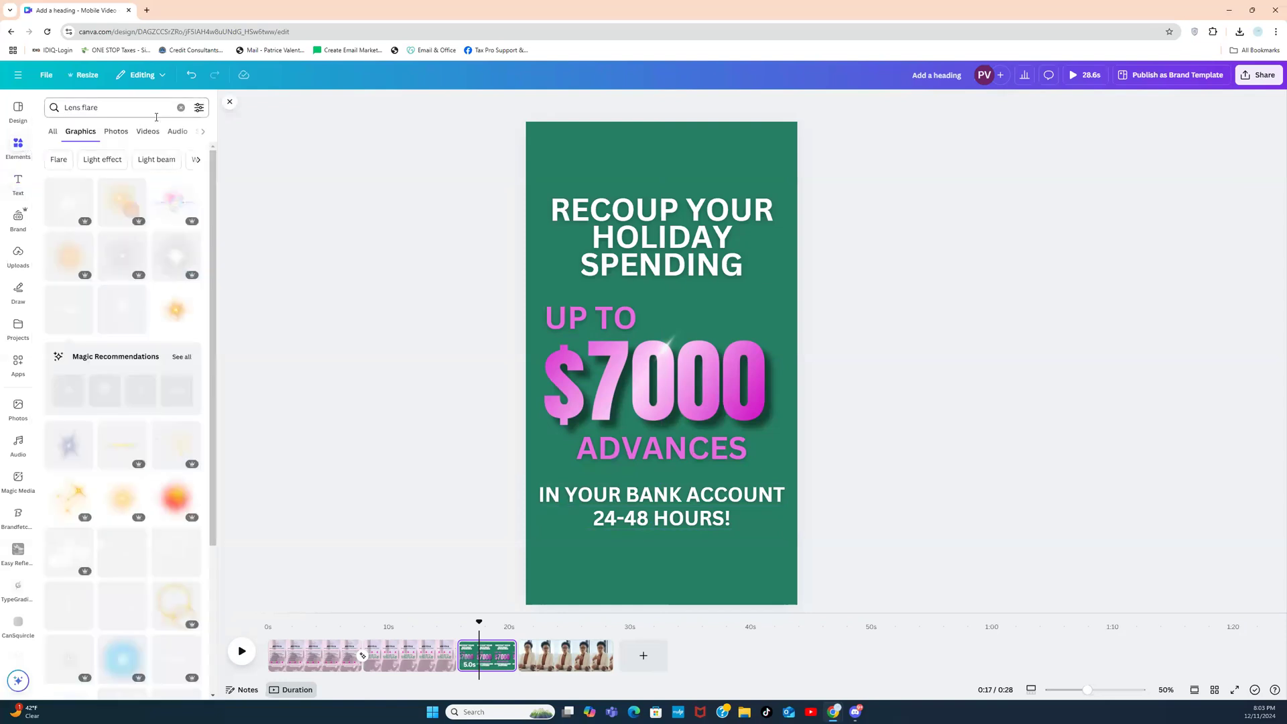
left_click(173, 108)
left_click(181, 107)
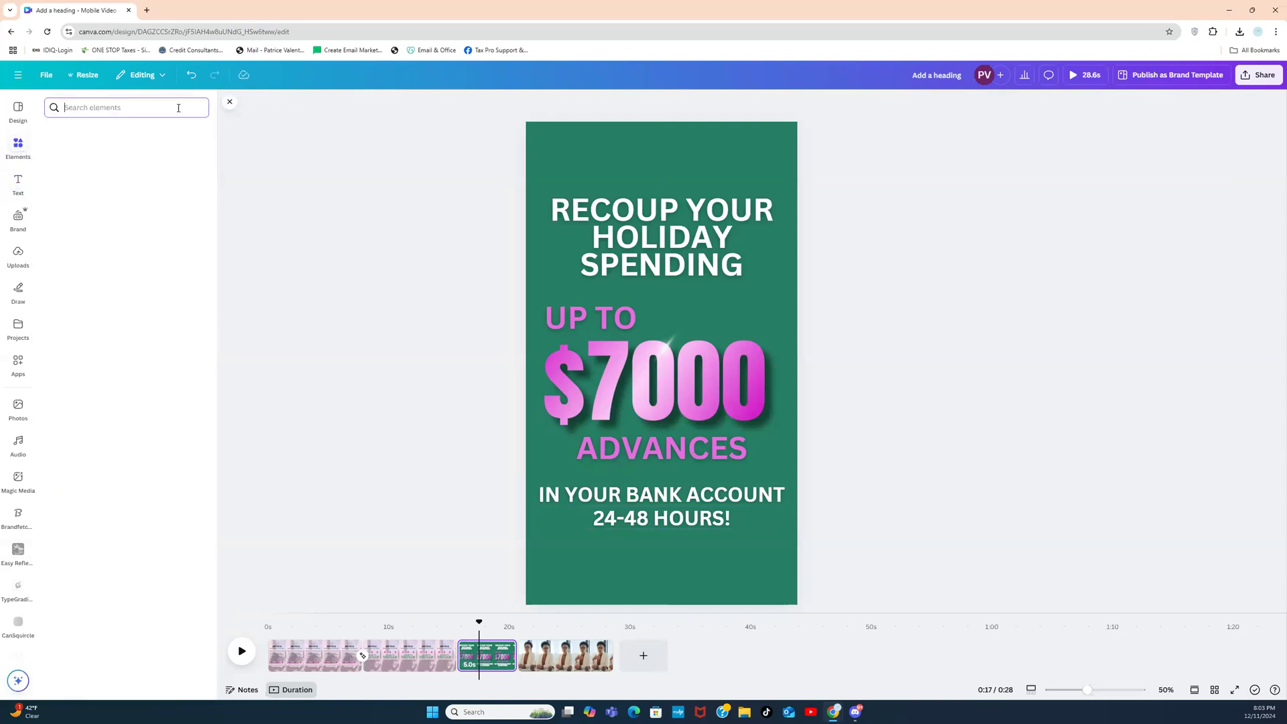
type("CHRISTMAS TREE")
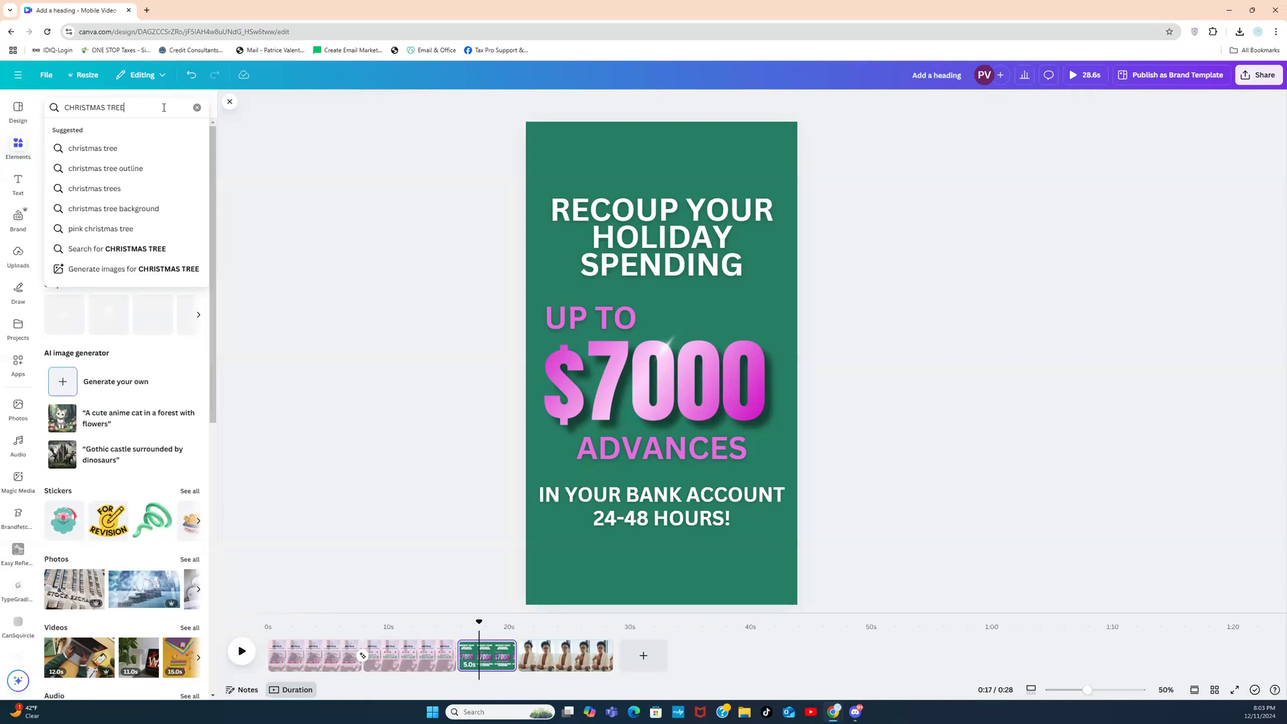
key("Return")
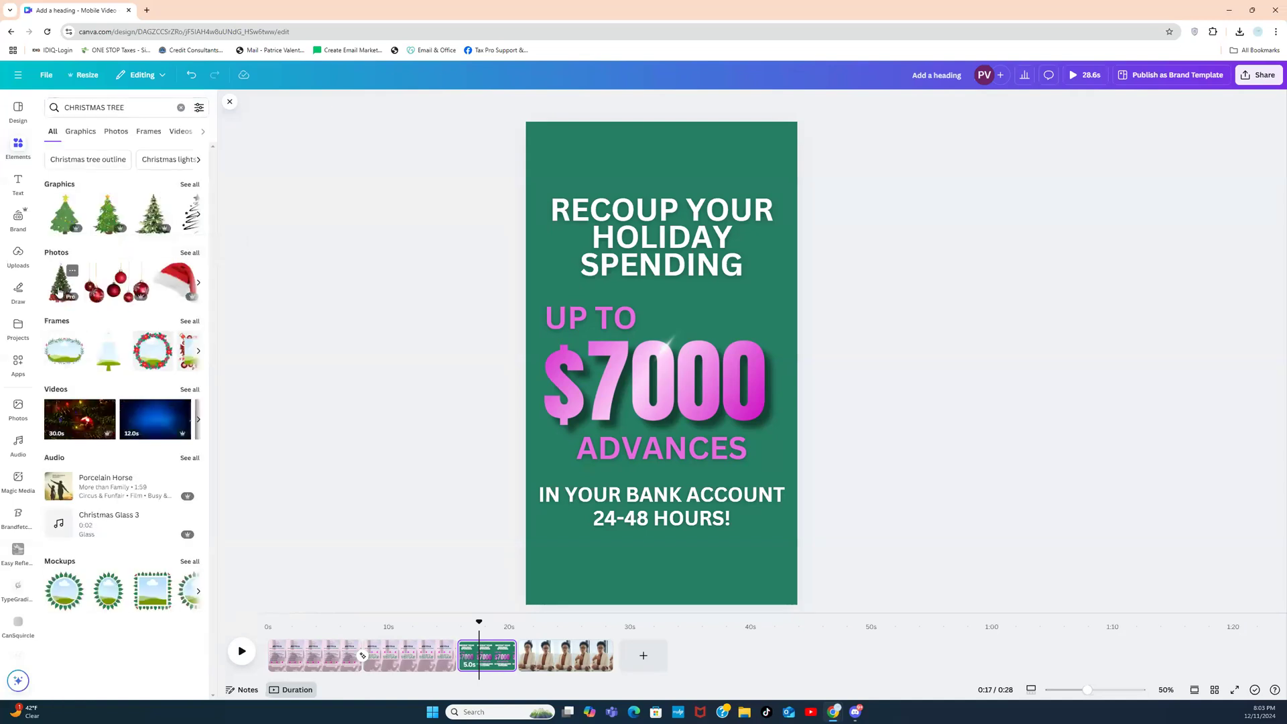
left_click(195, 256)
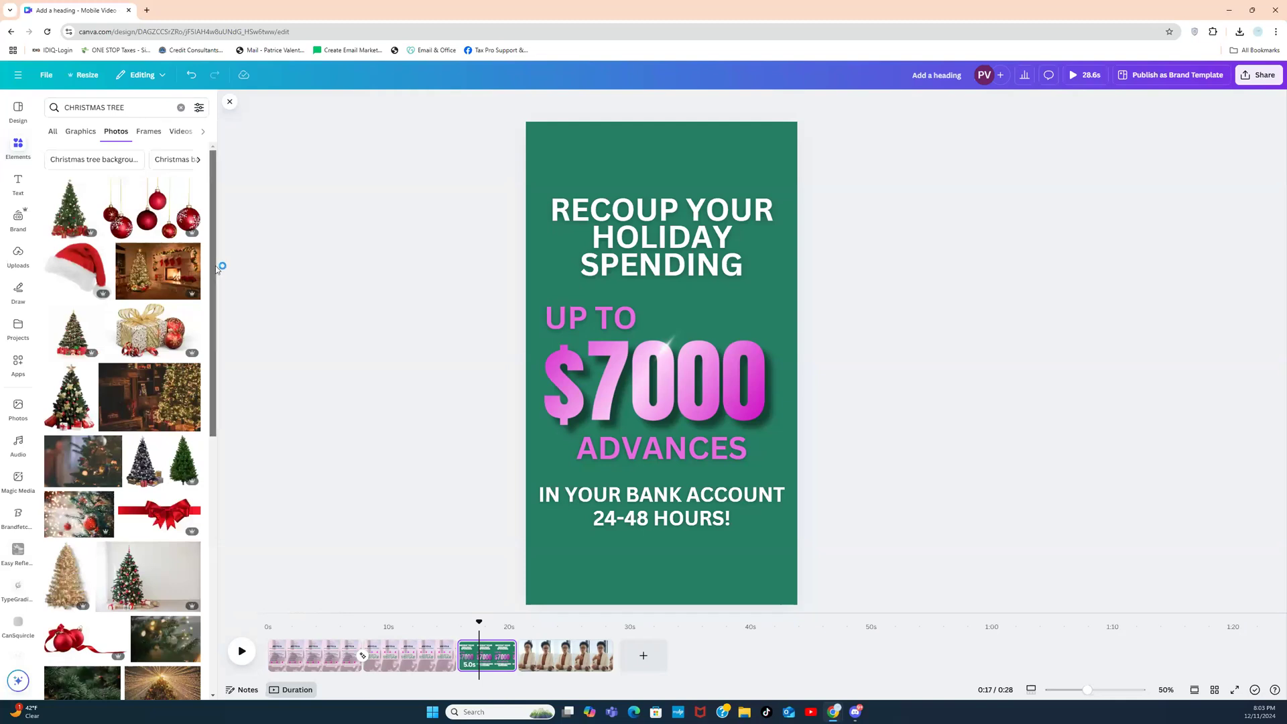
left_click_drag(215, 266, 211, 302)
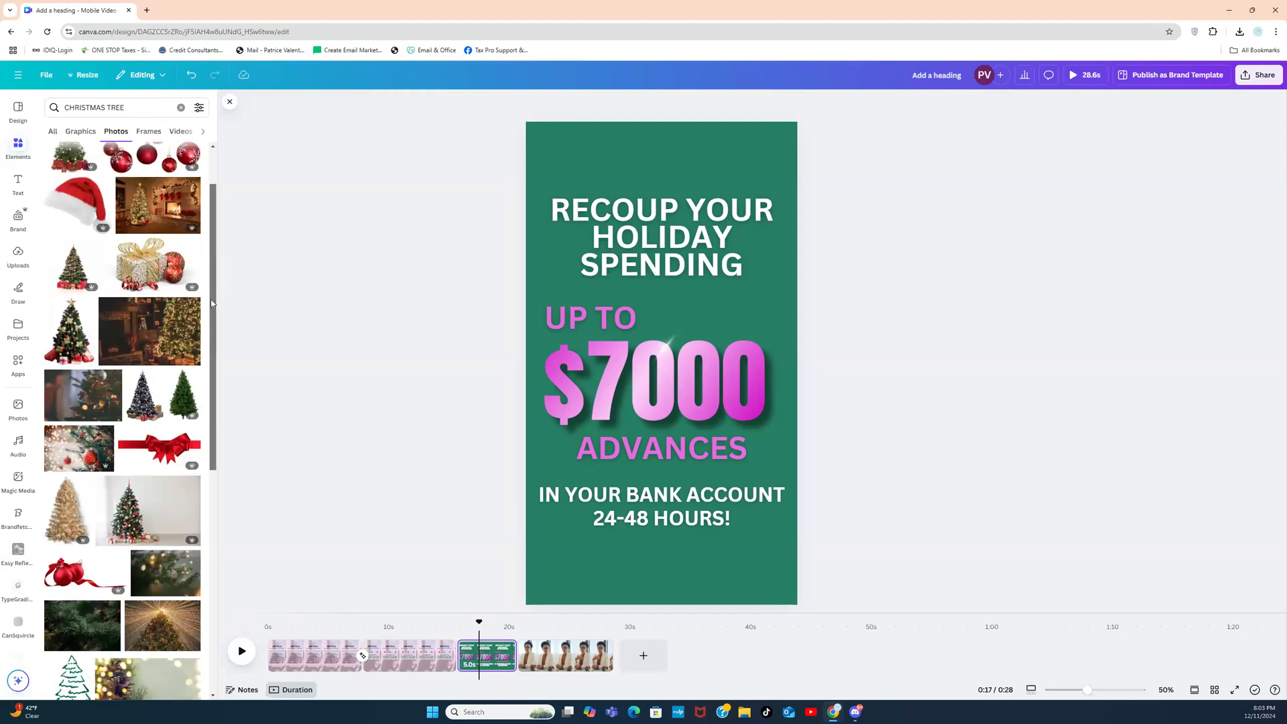
left_click(142, 394)
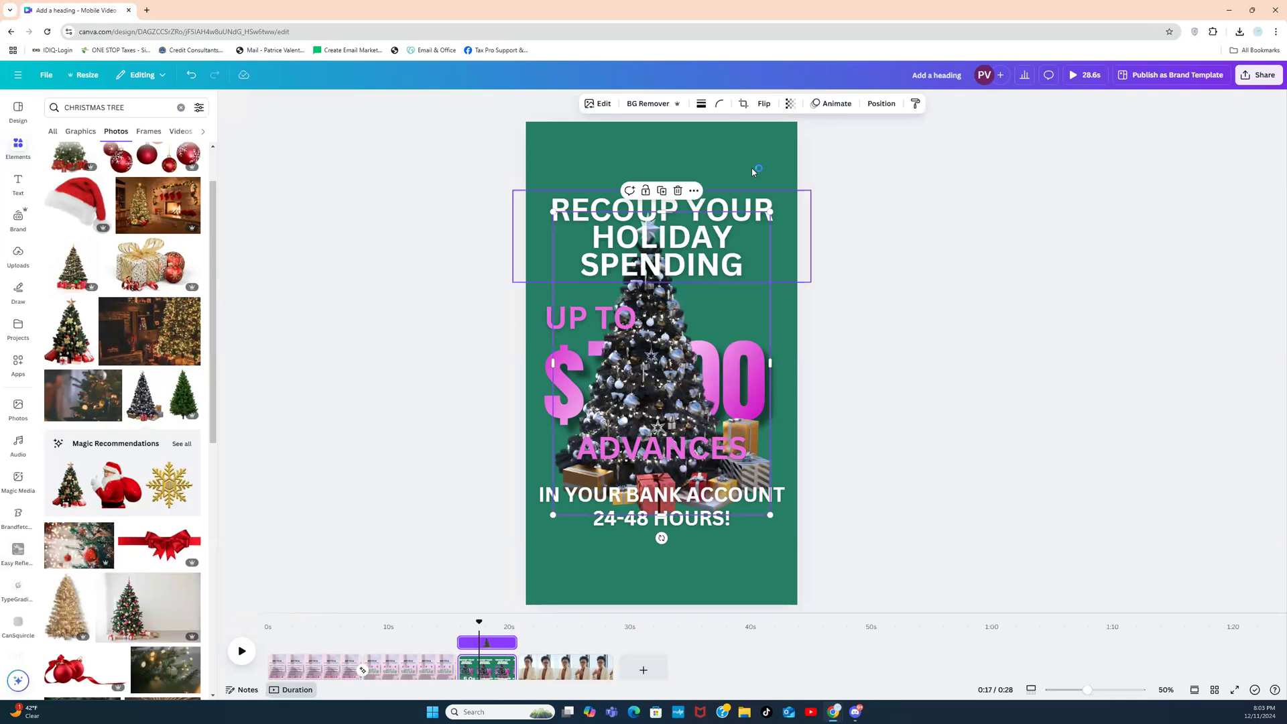
Step: Enlarge the Christmas tree photo to cover the page and set its transparency to about 36
left_click(882, 108)
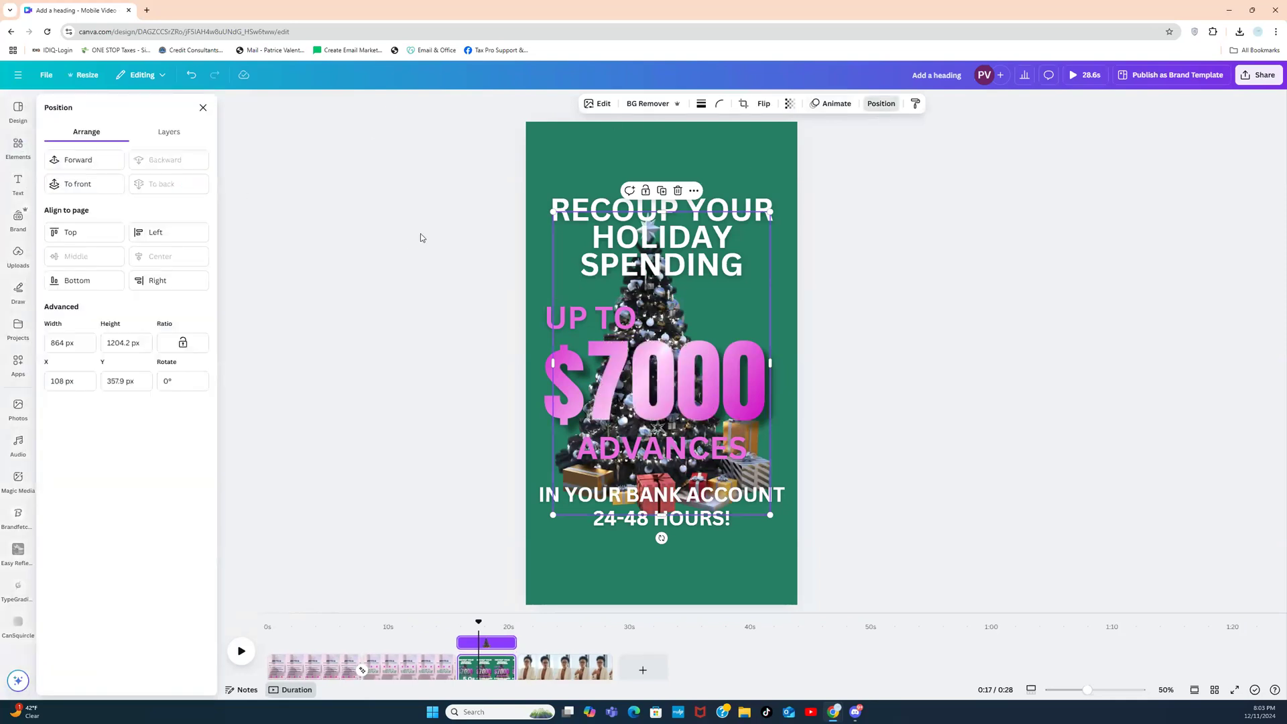
left_click_drag(758, 304, 668, 209)
left_click_drag(685, 443, 724, 649)
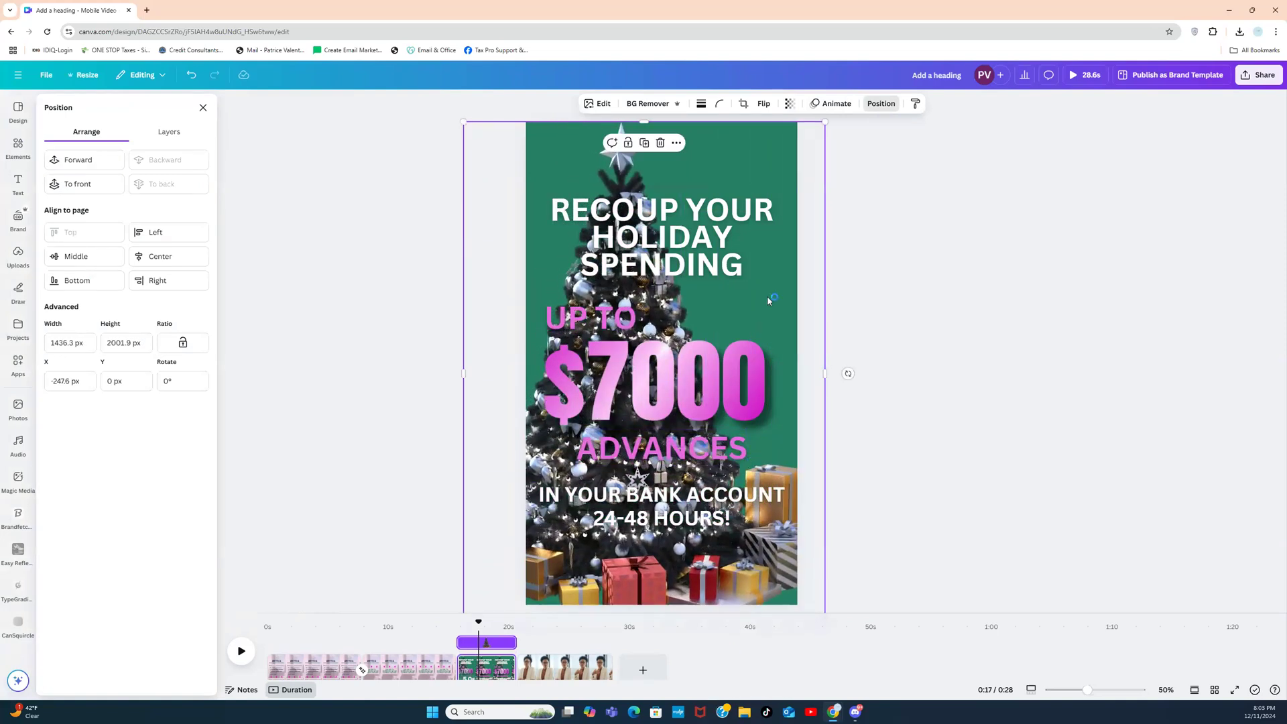
left_click_drag(778, 290, 722, 289)
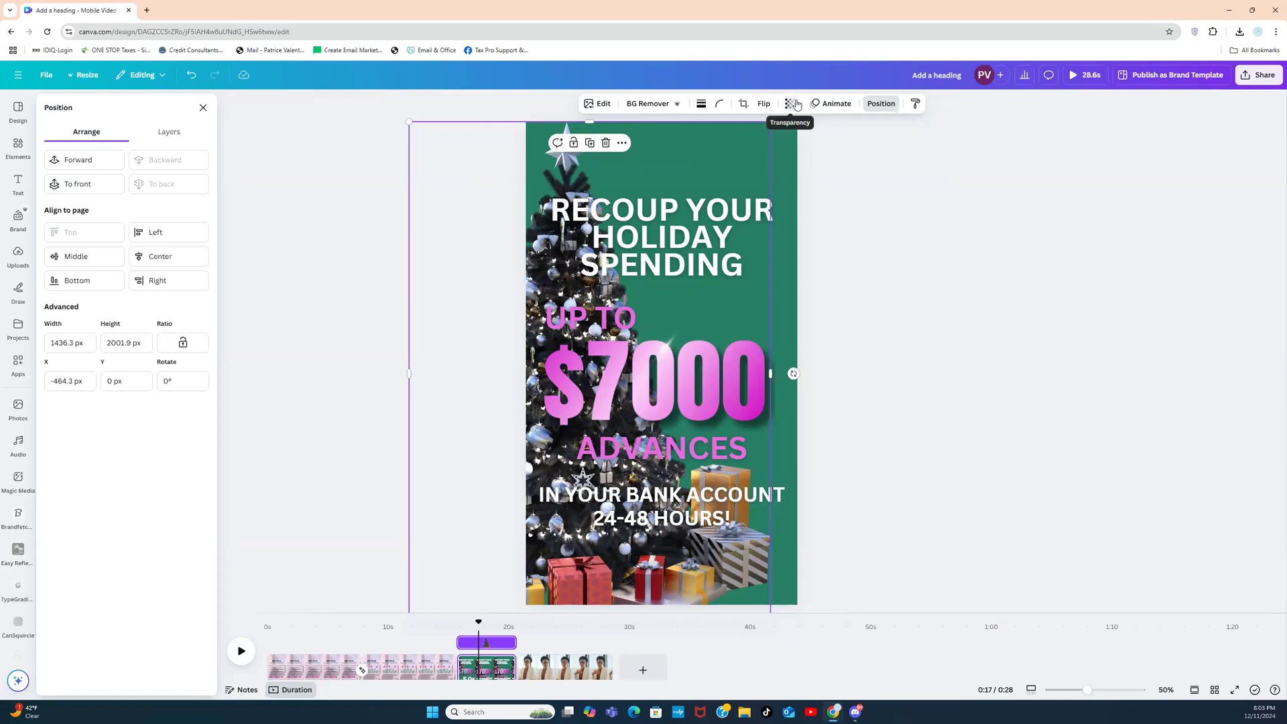
left_click(792, 104)
left_click_drag(812, 148, 767, 148)
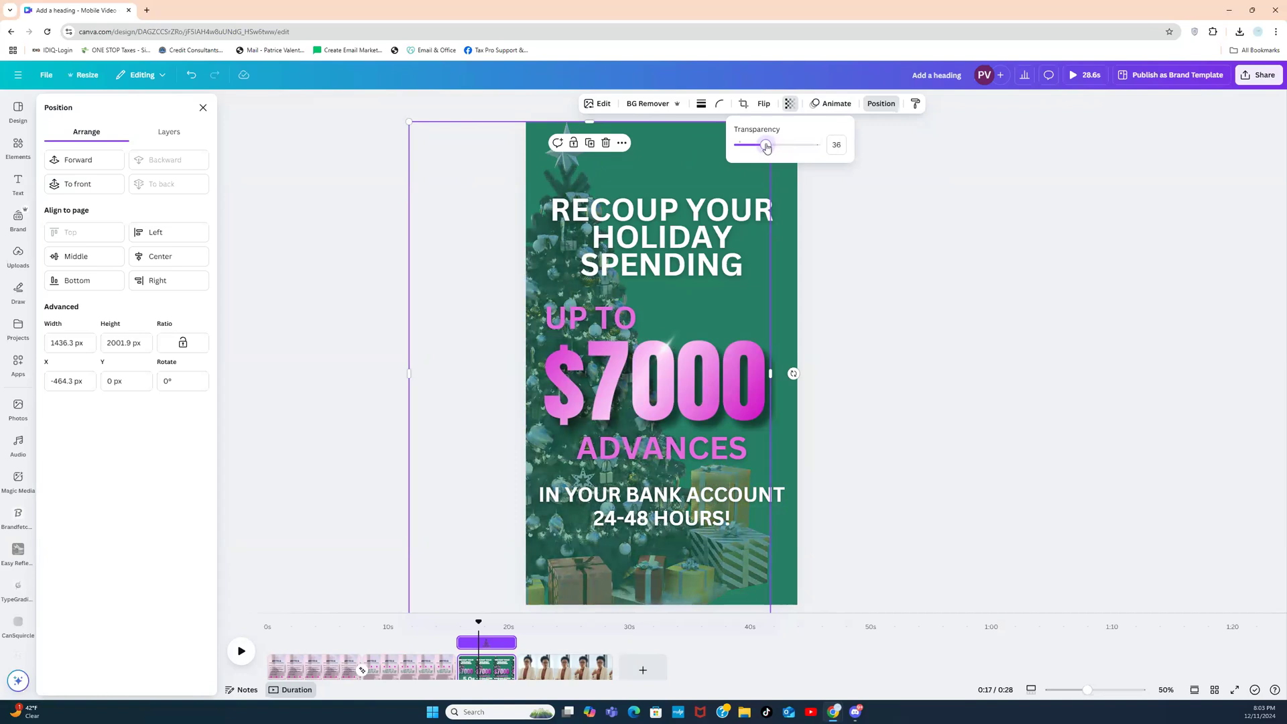
left_click(925, 250)
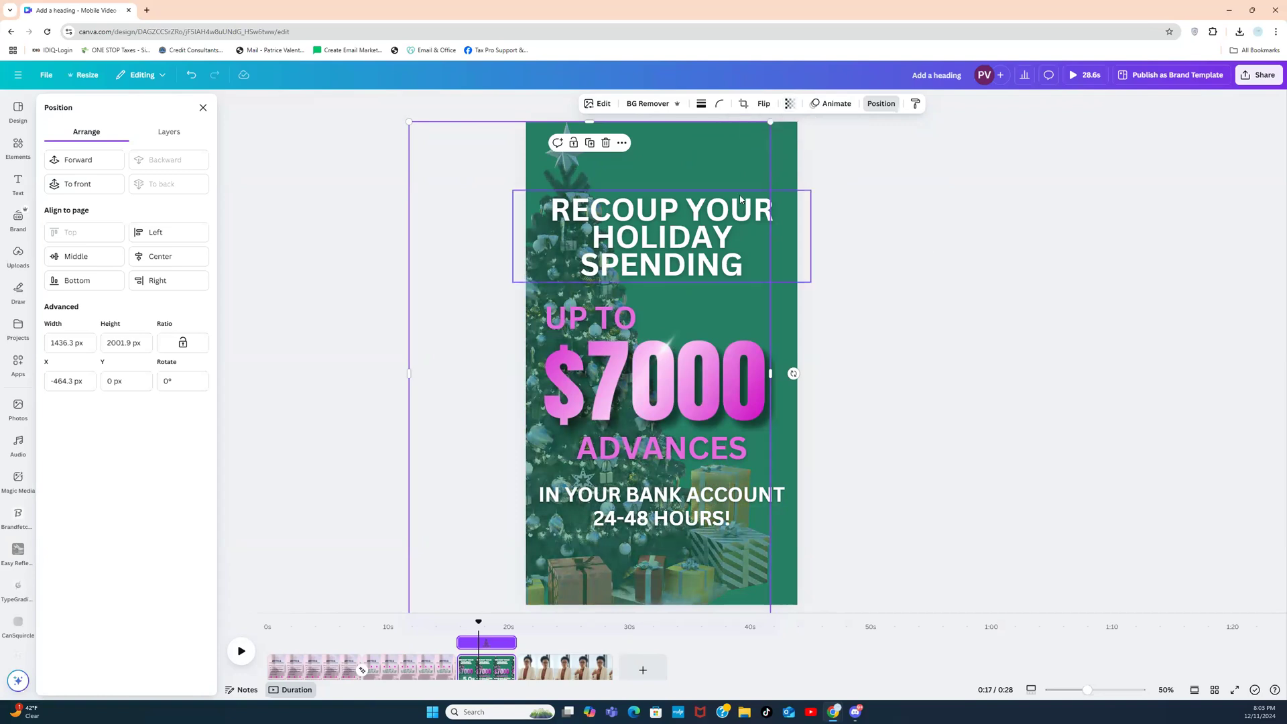
left_click(355, 321)
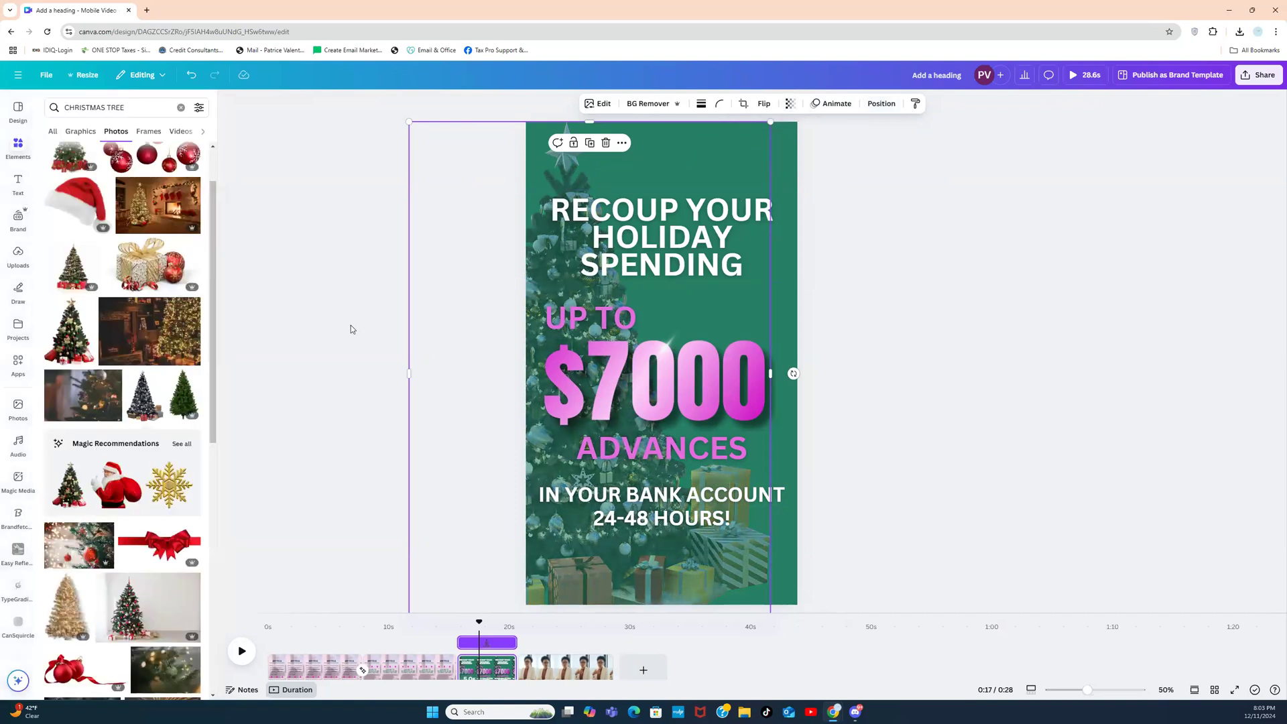
left_click(307, 321)
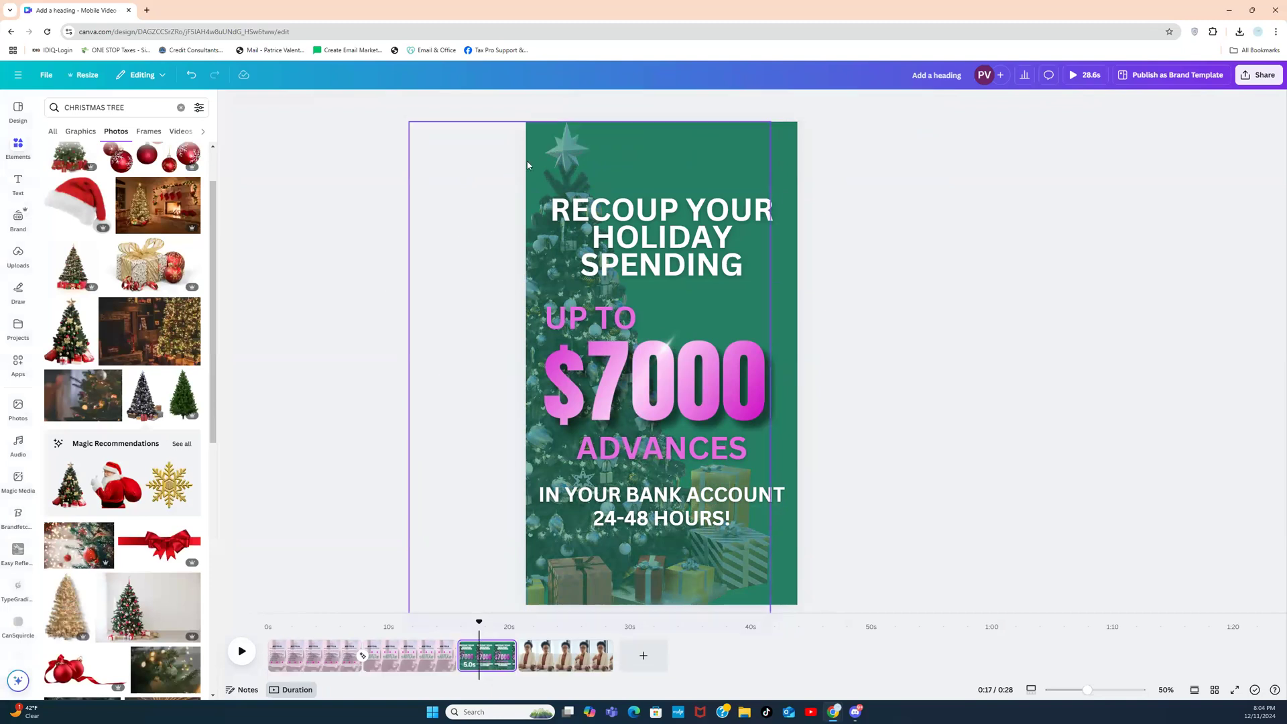
Step: Search 'PINK GIFT', add the gift box graphic, and shrink it into the bottom-right corner
left_click(181, 108)
type("P")
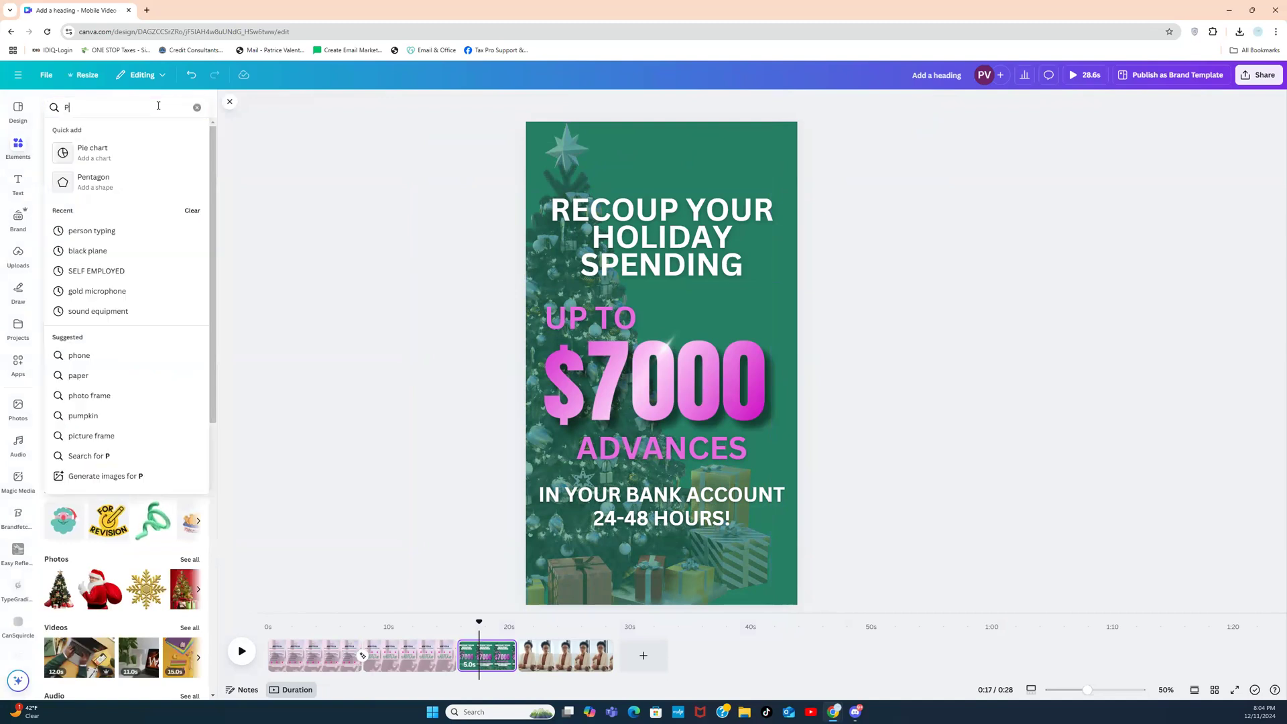
type("INK GIFT")
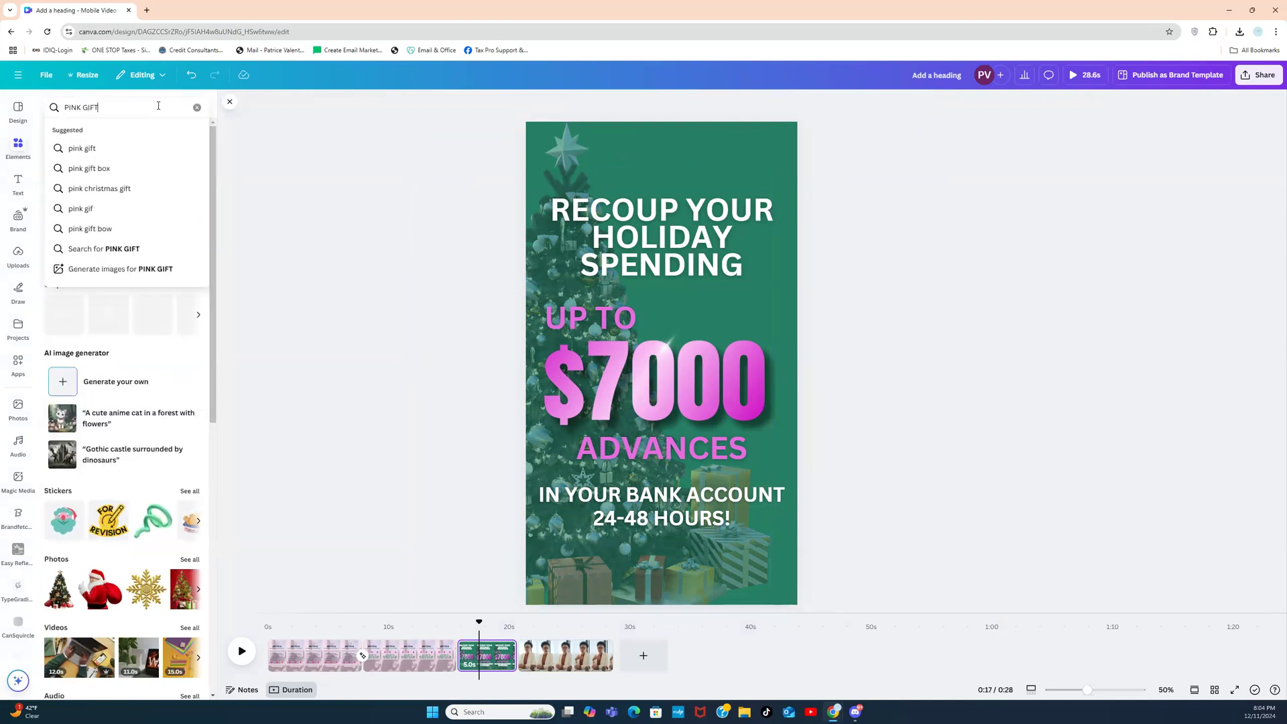
key("Return")
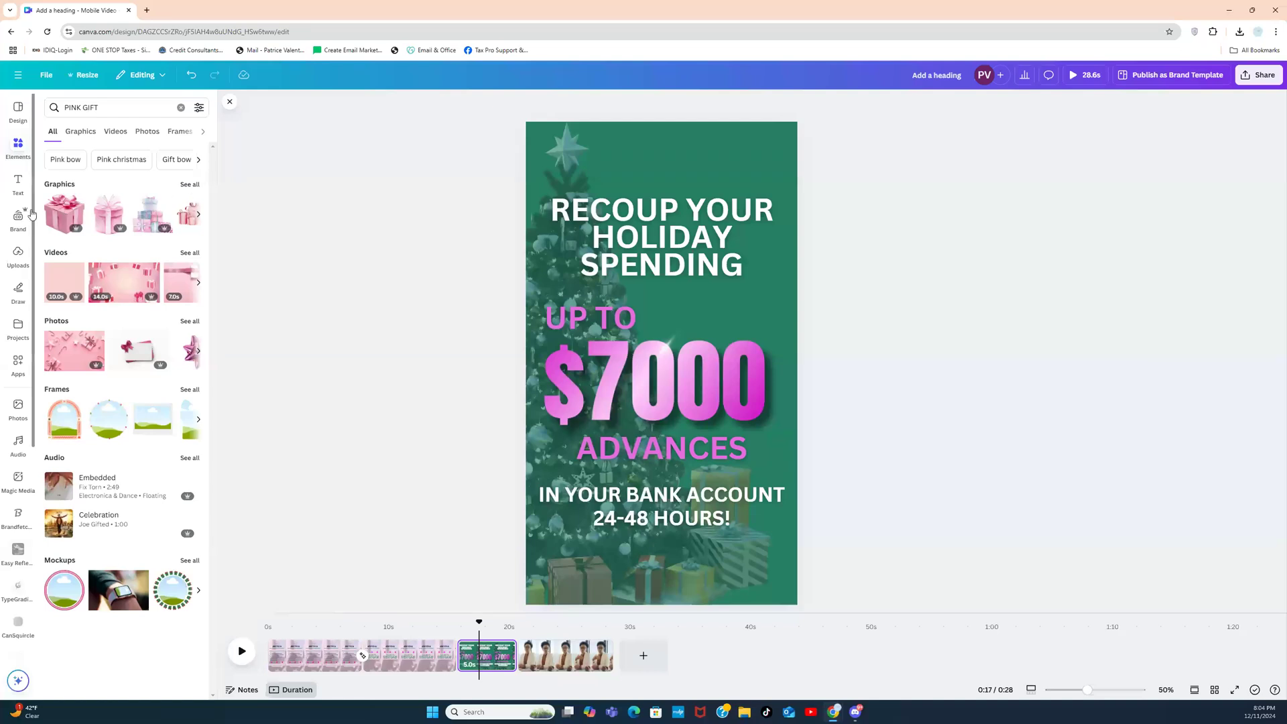
left_click(61, 223)
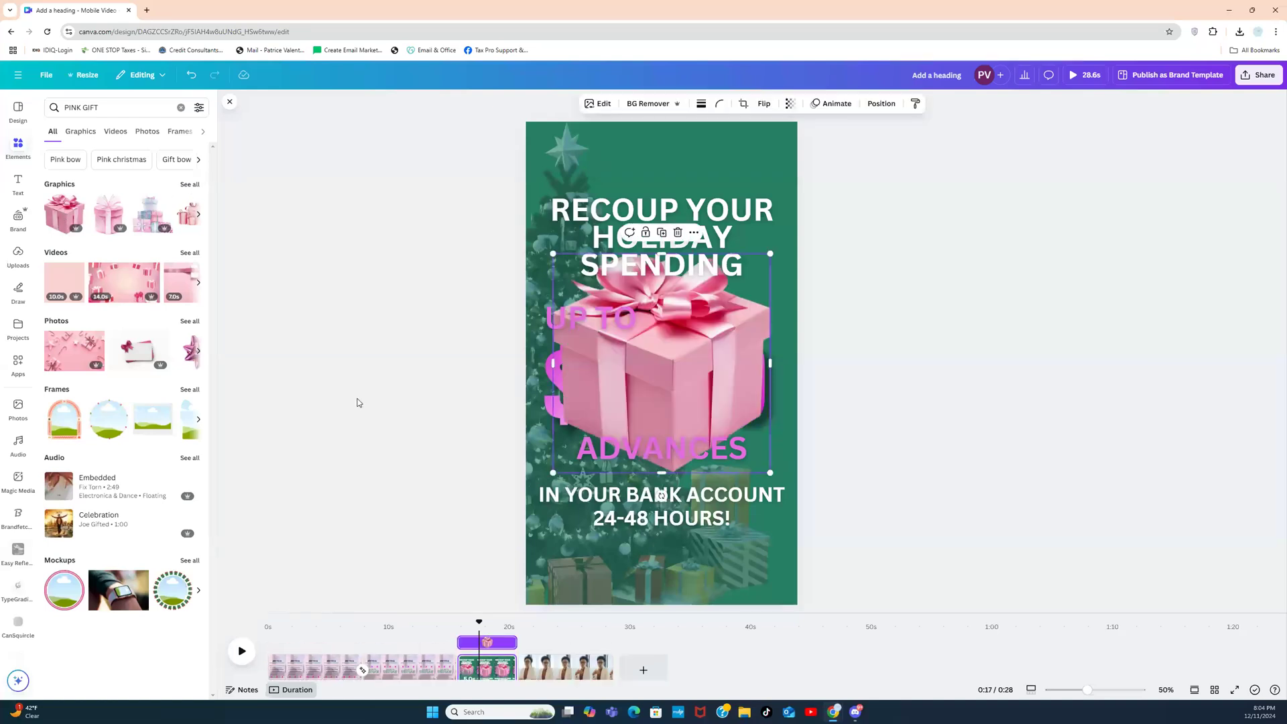
left_click_drag(716, 341, 783, 543)
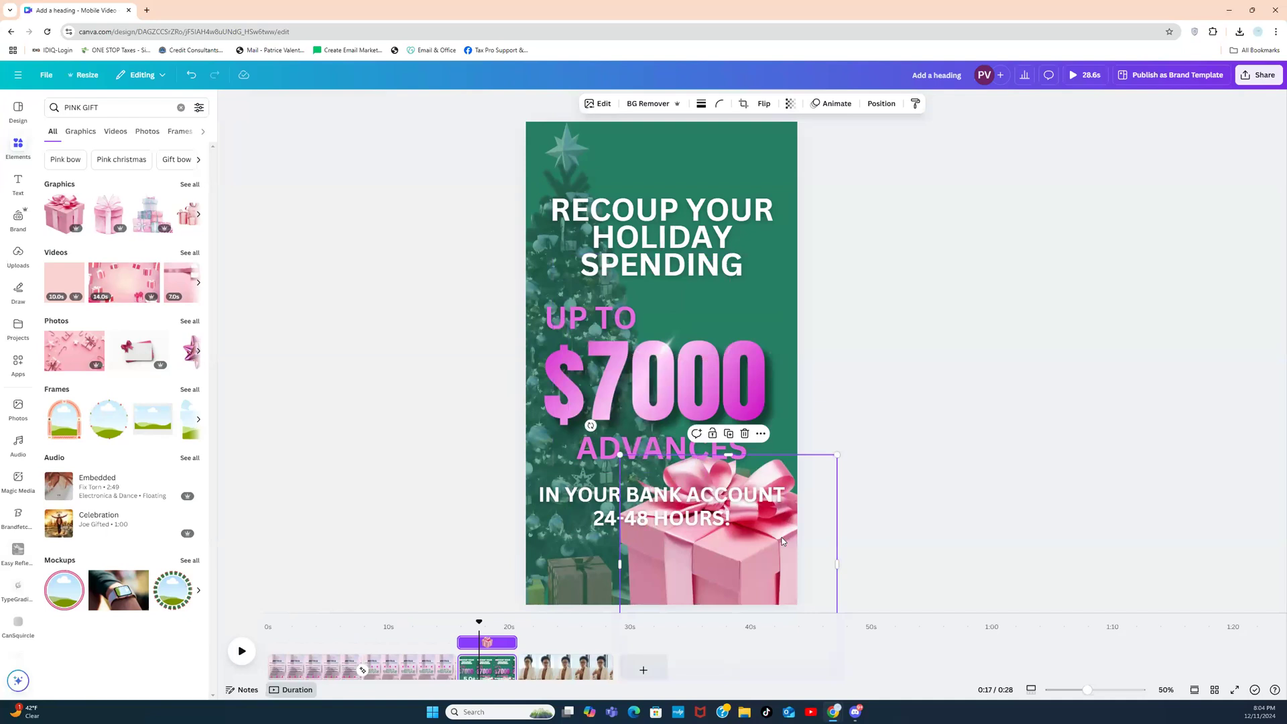
left_click_drag(641, 469, 762, 536)
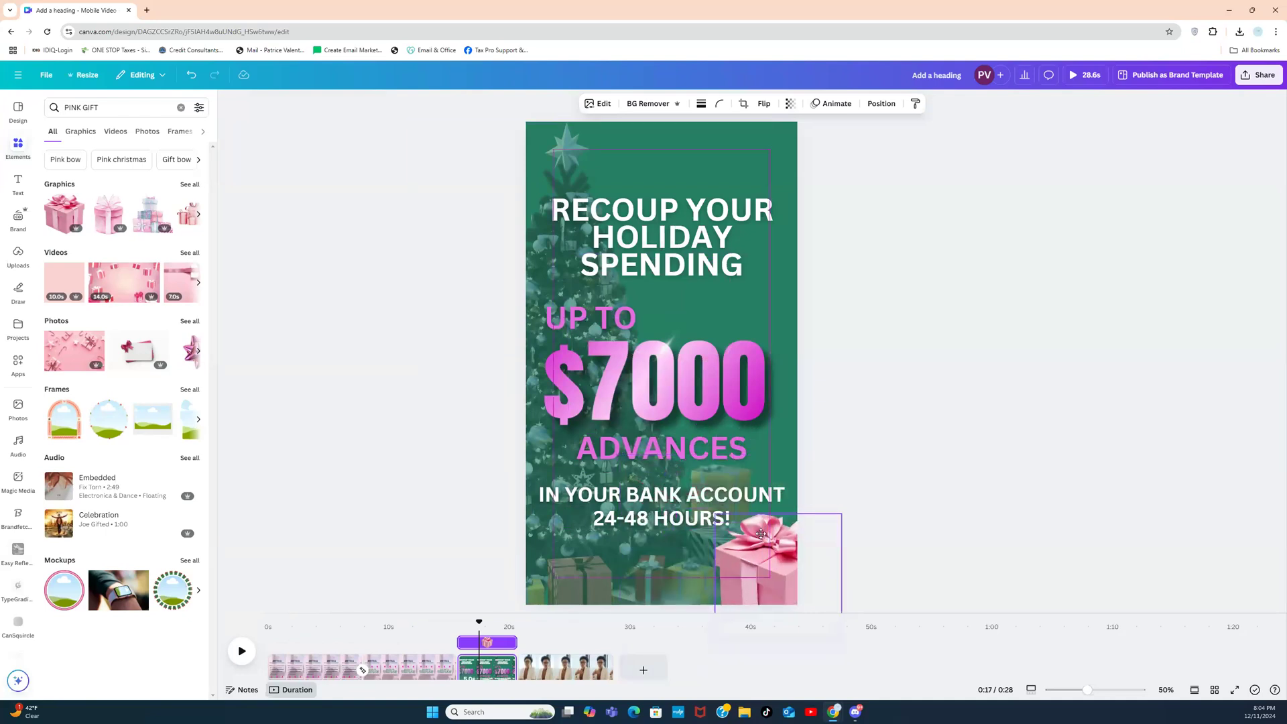
left_click_drag(841, 513, 759, 545)
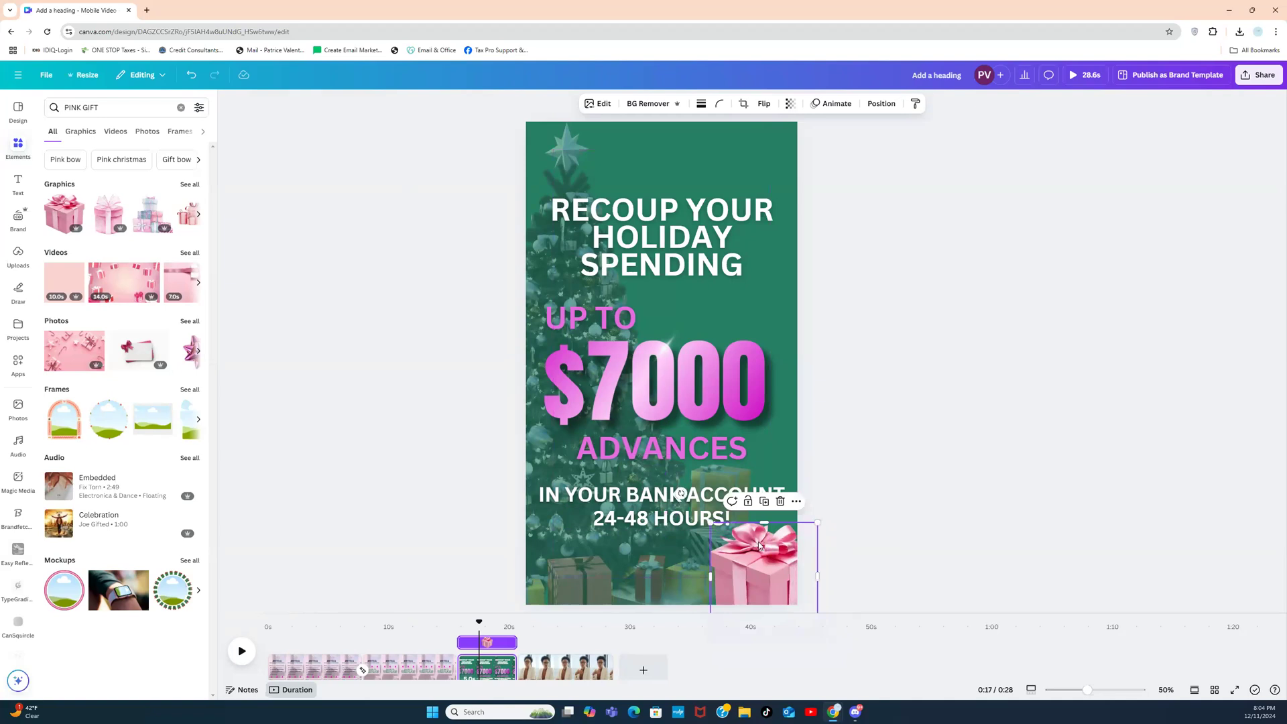
left_click(603, 105)
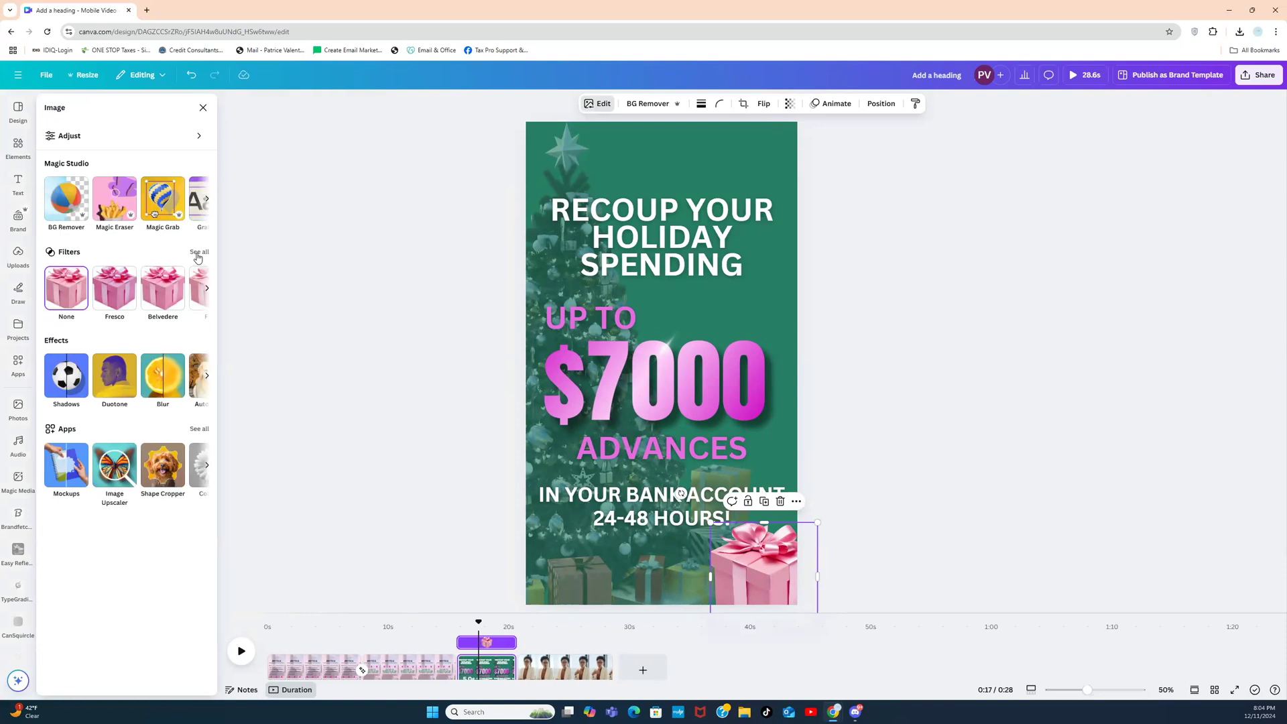
Step: Apply the Pop duotone effect to the gift box
left_click(207, 200)
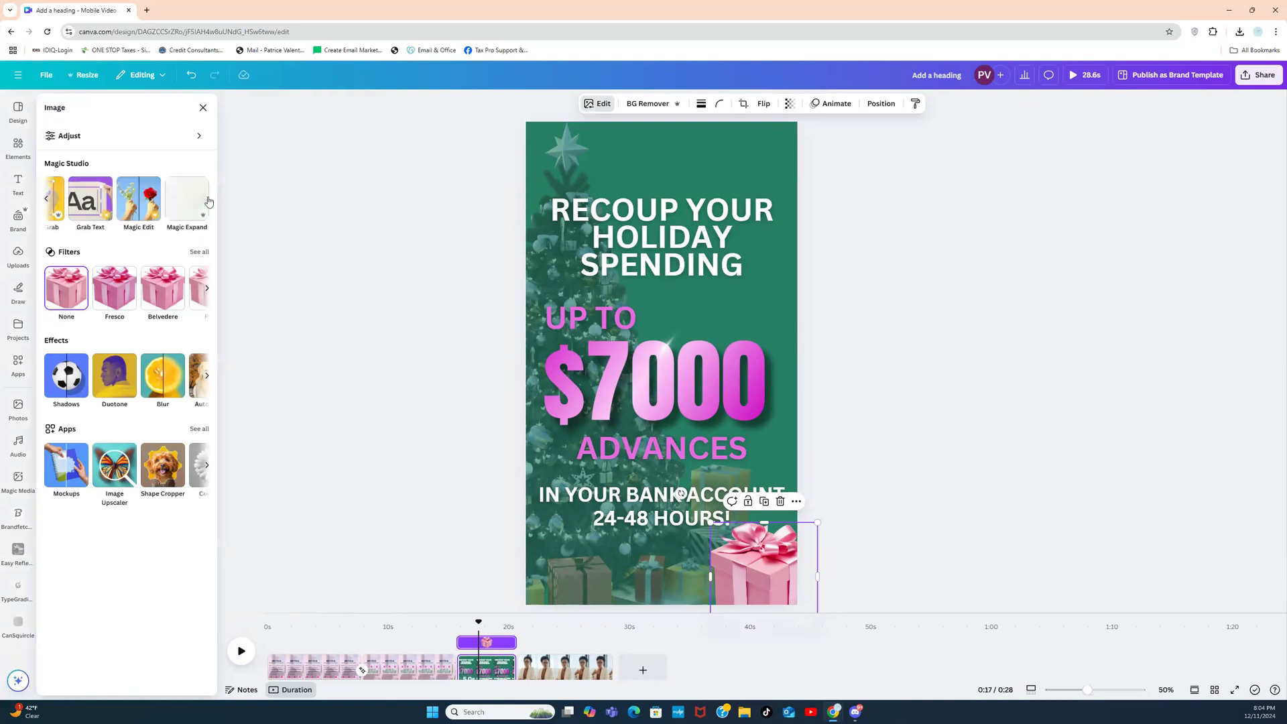
left_click(207, 376)
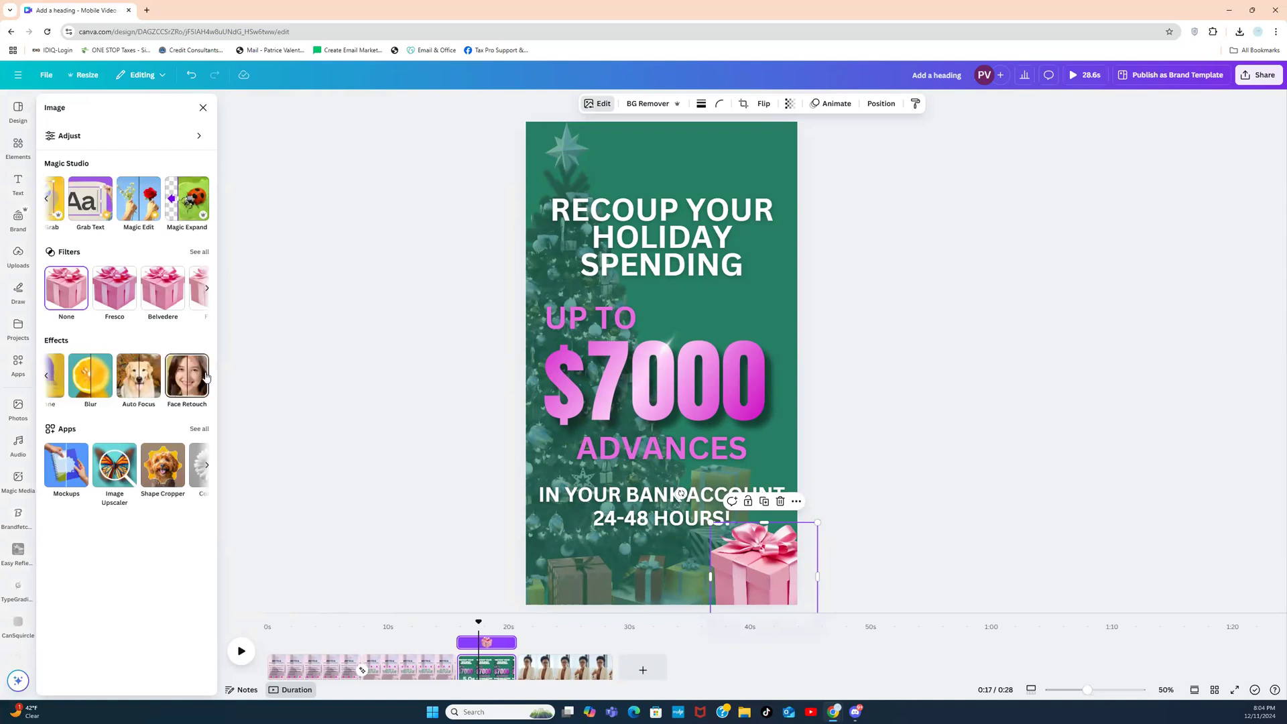
left_click(48, 377)
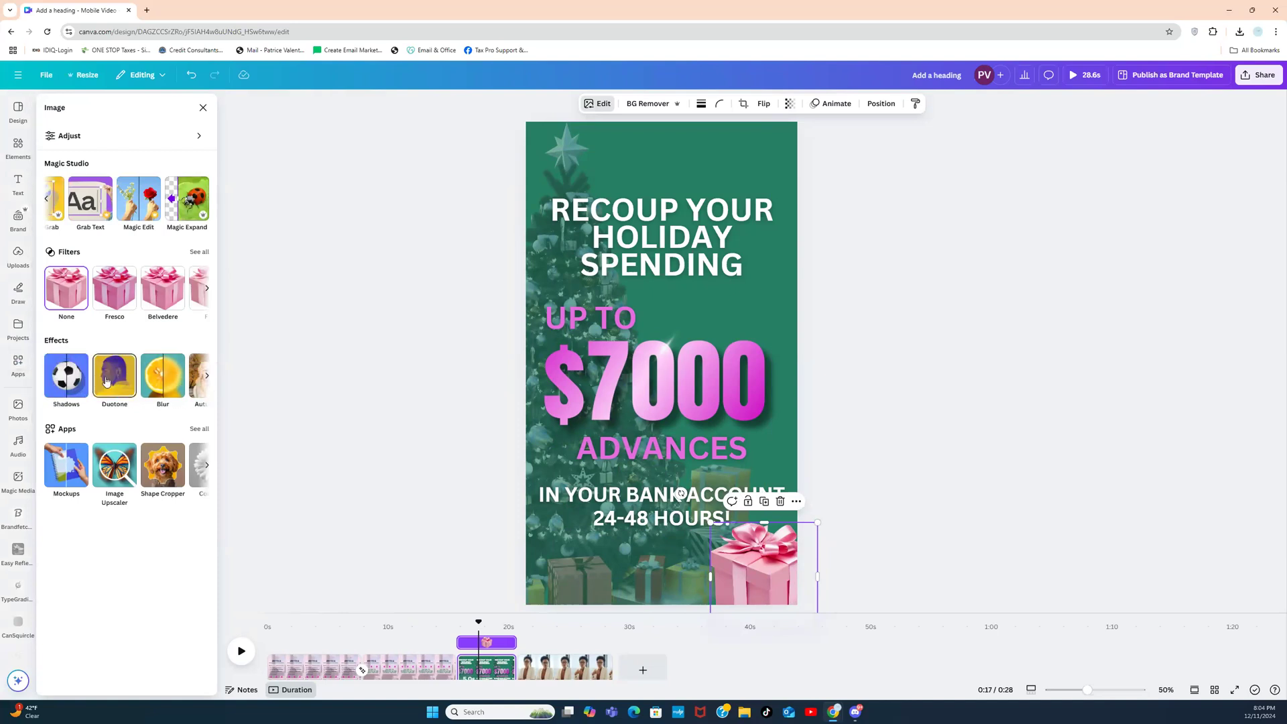
left_click(106, 379)
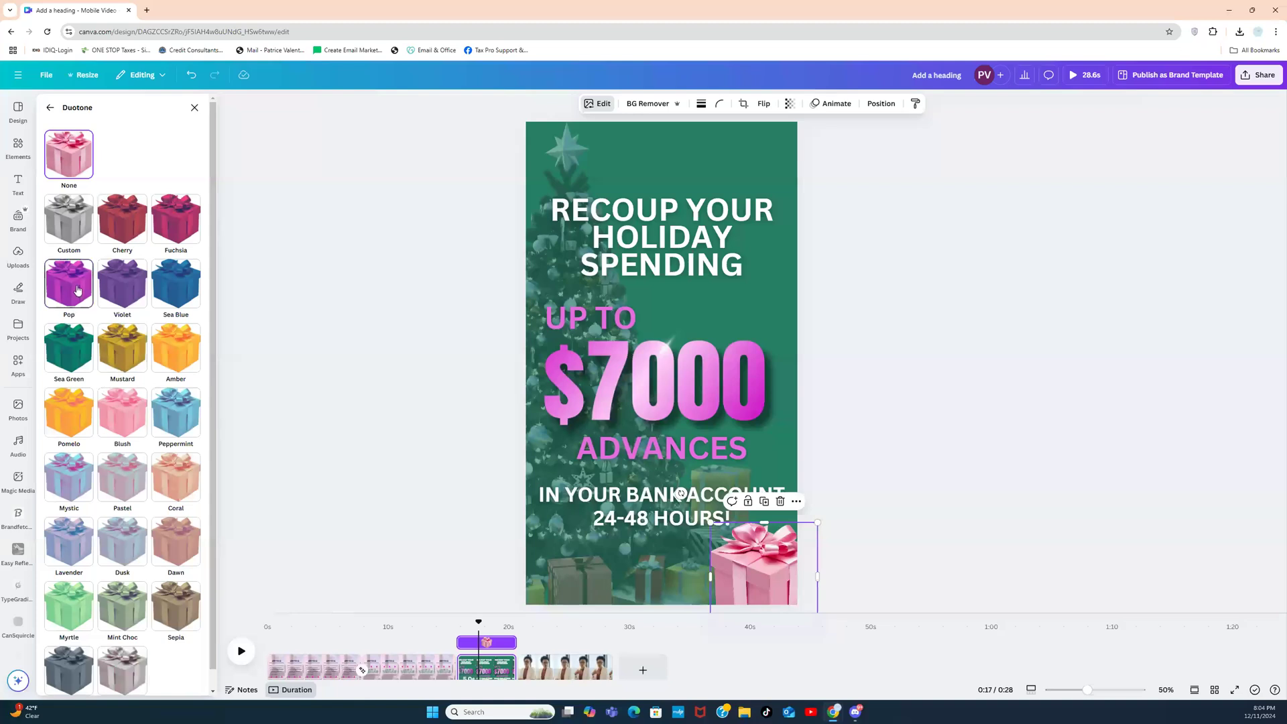
left_click(77, 290)
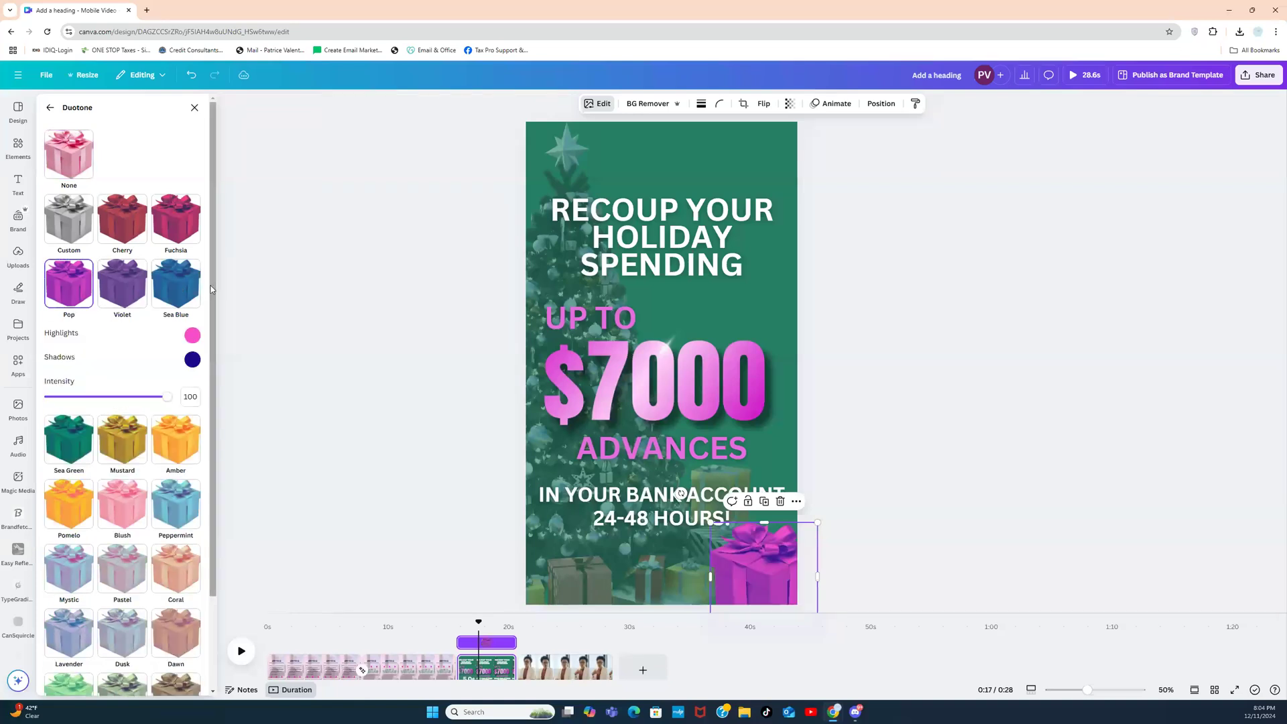
Step: Set the duotone highlight to dark magenta and the shadow to soft pale pink
left_click(193, 360)
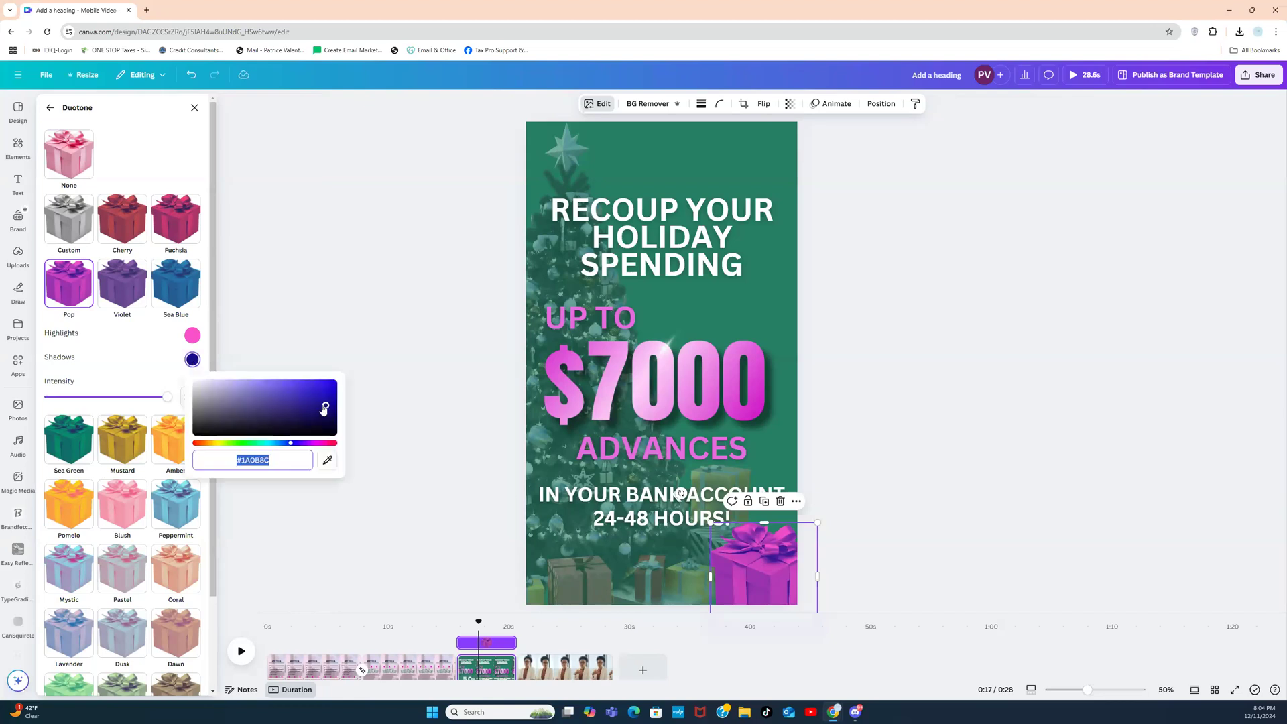
left_click_drag(326, 409, 190, 384)
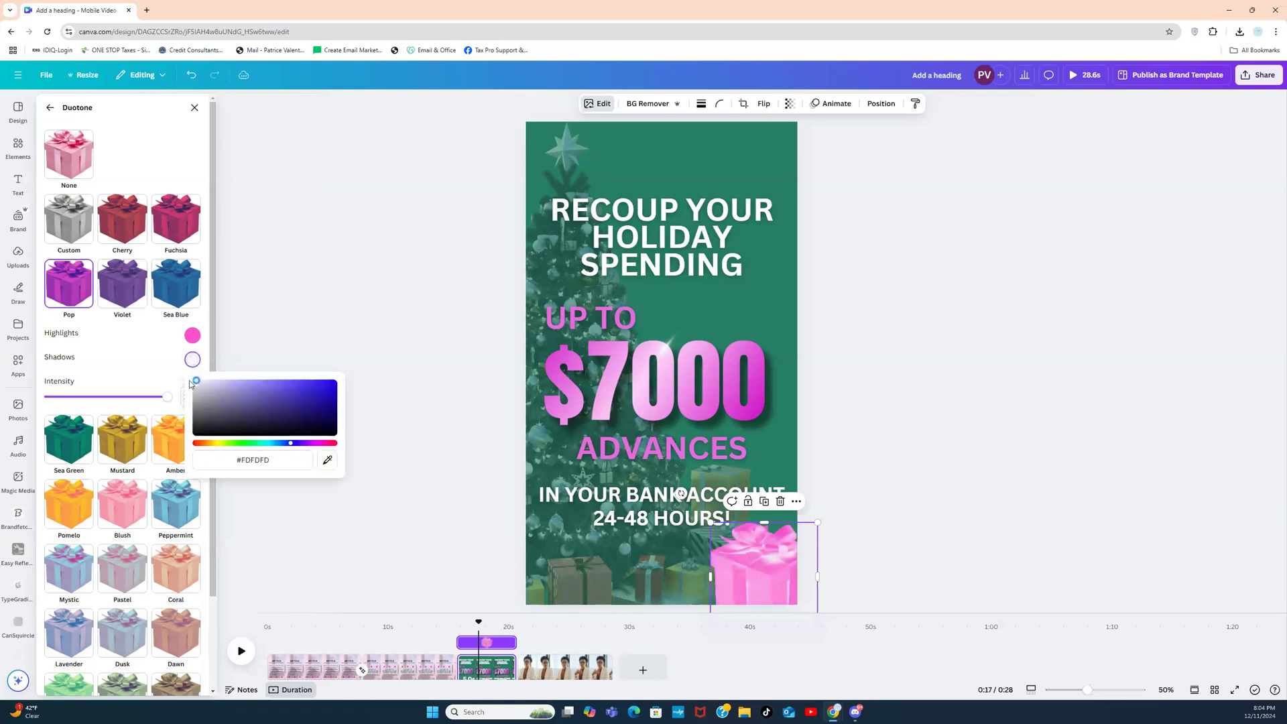
left_click(192, 336)
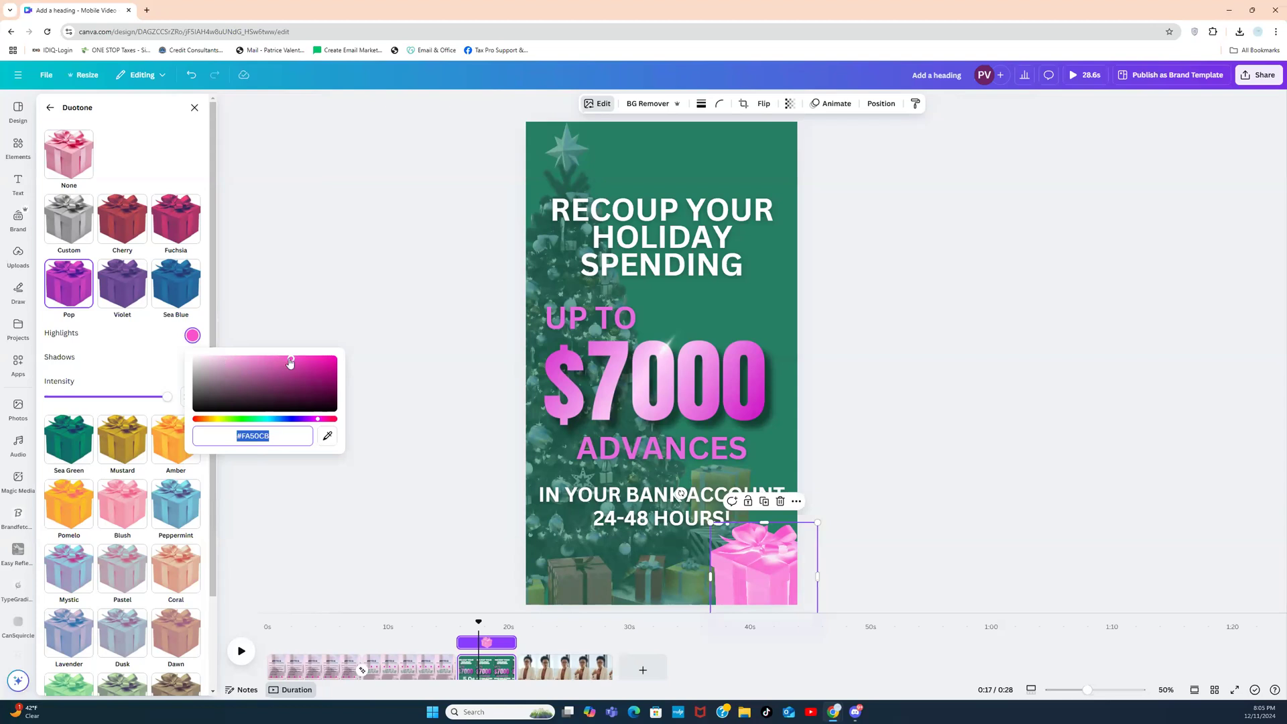
left_click(318, 421)
left_click_drag(317, 419, 314, 421)
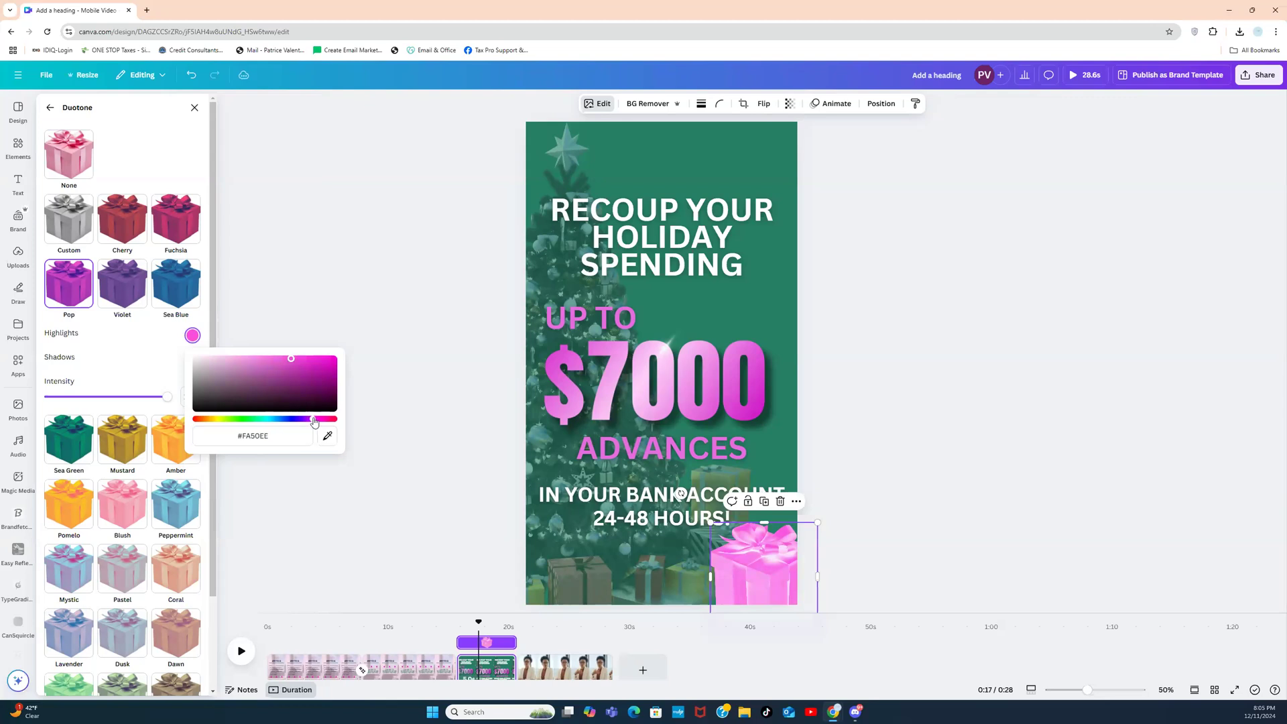
left_click_drag(291, 363, 341, 373)
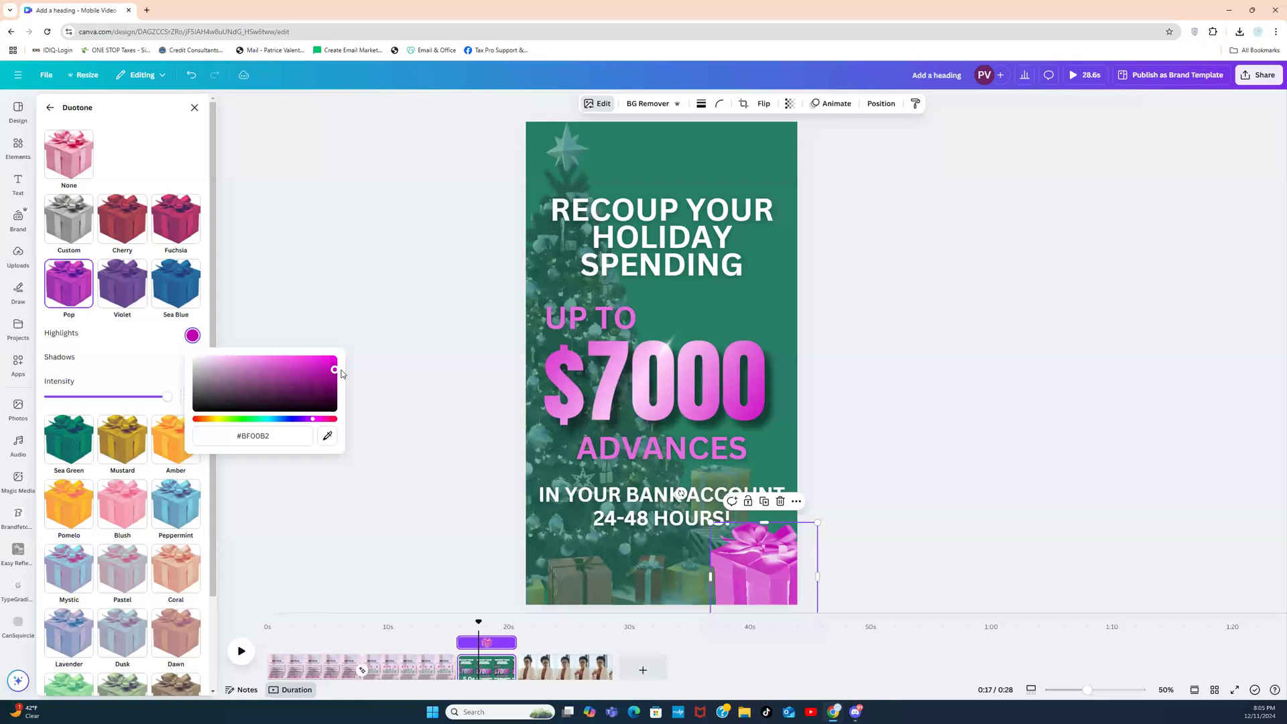
left_click(161, 352)
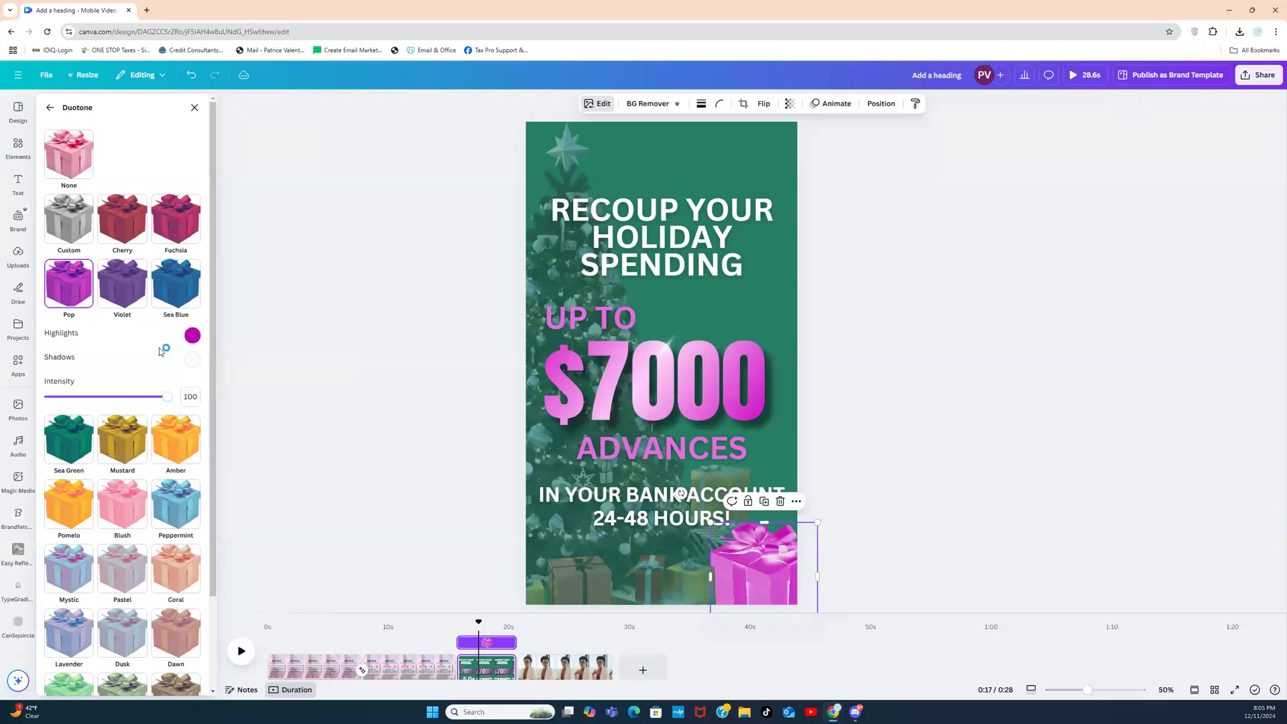
left_click(192, 359)
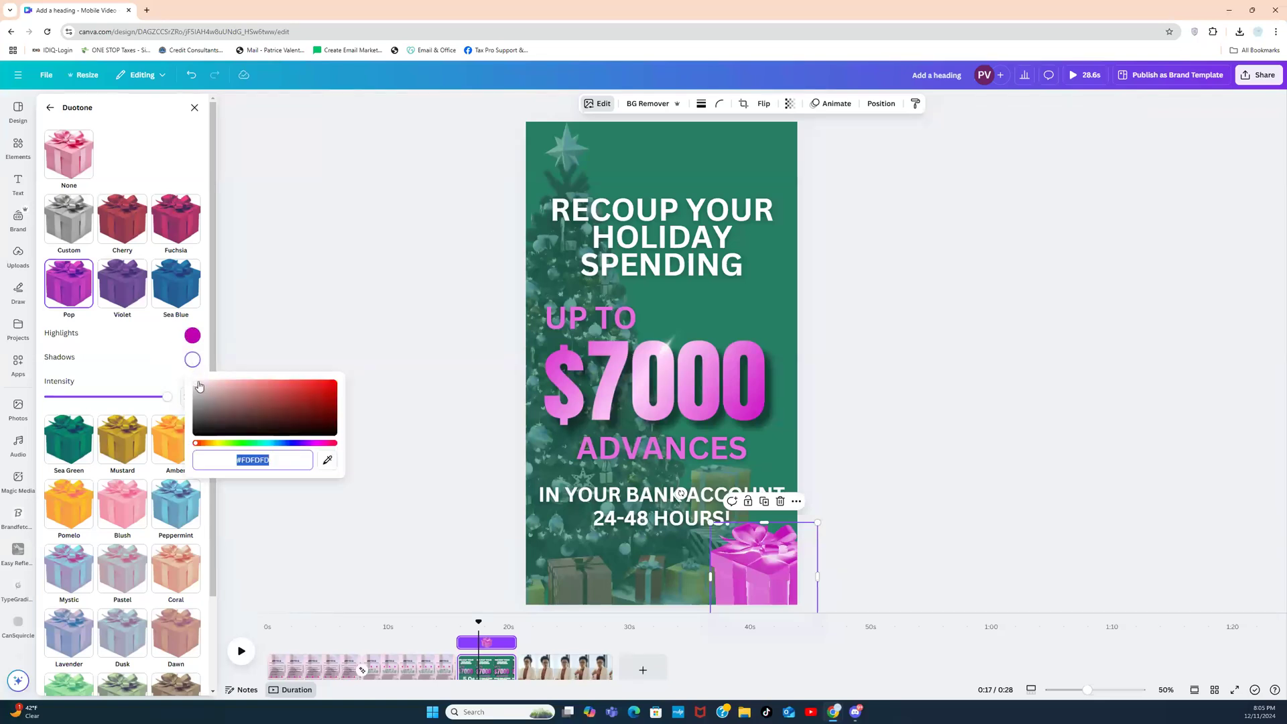
left_click_drag(199, 384, 208, 384)
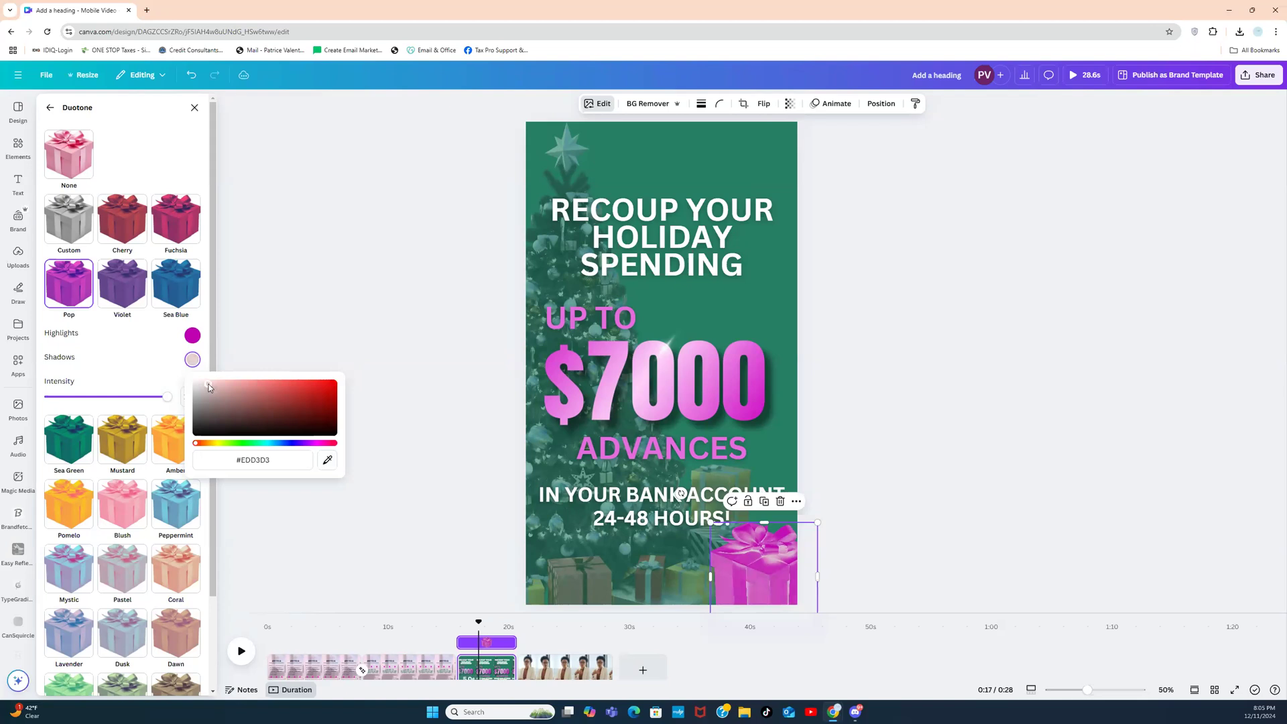
left_click(317, 443)
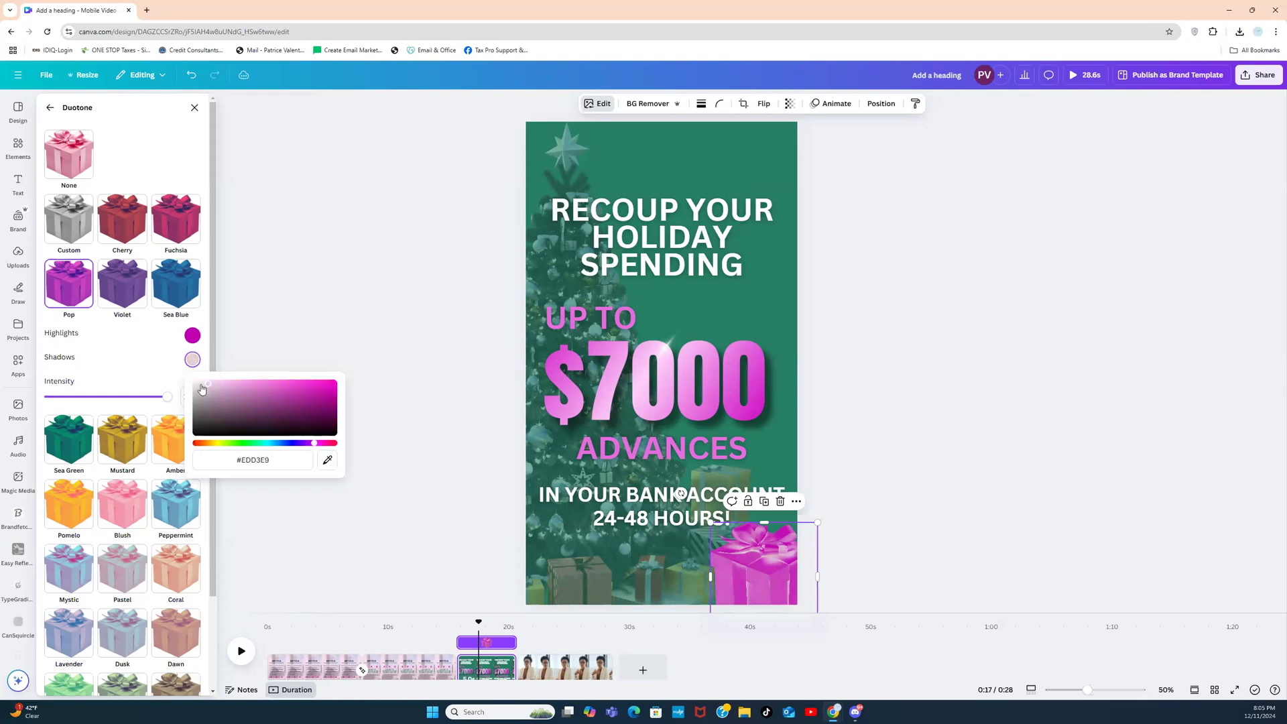
mouse_move(211, 384)
left_mouse_down()
mouse_move(223, 388)
mouse_move(216, 381)
left_mouse_up()
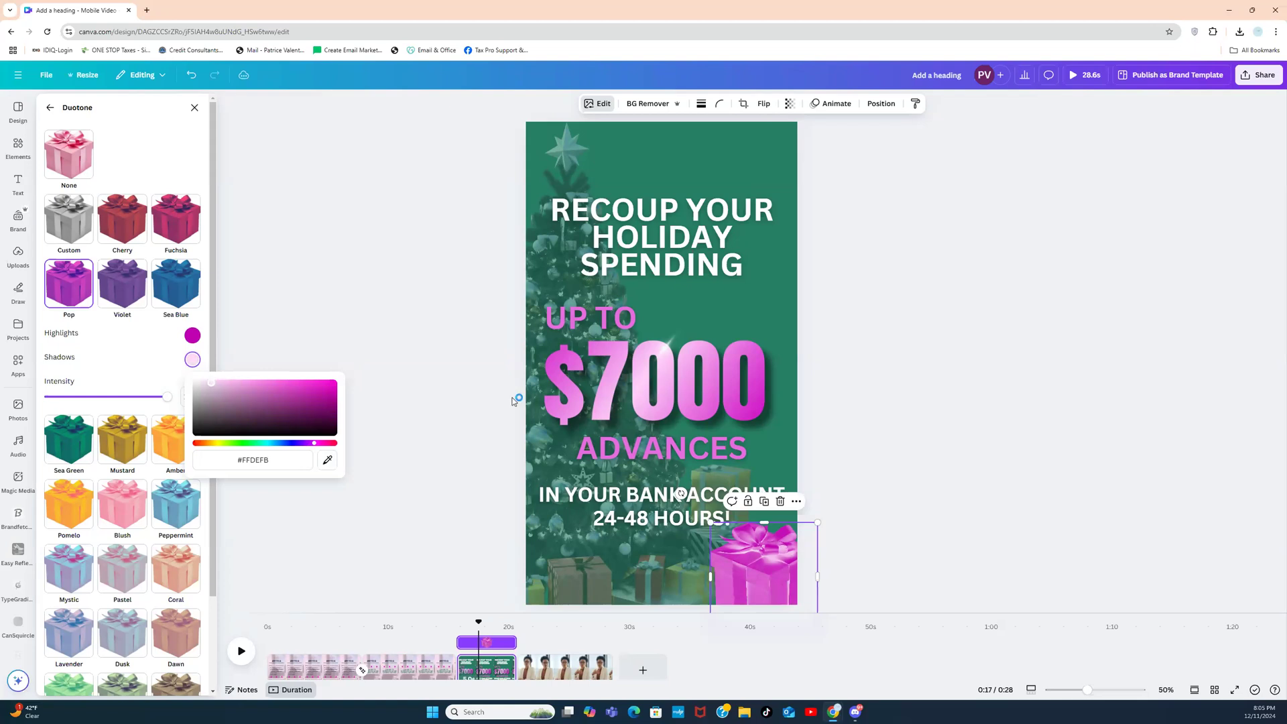
left_click(865, 423)
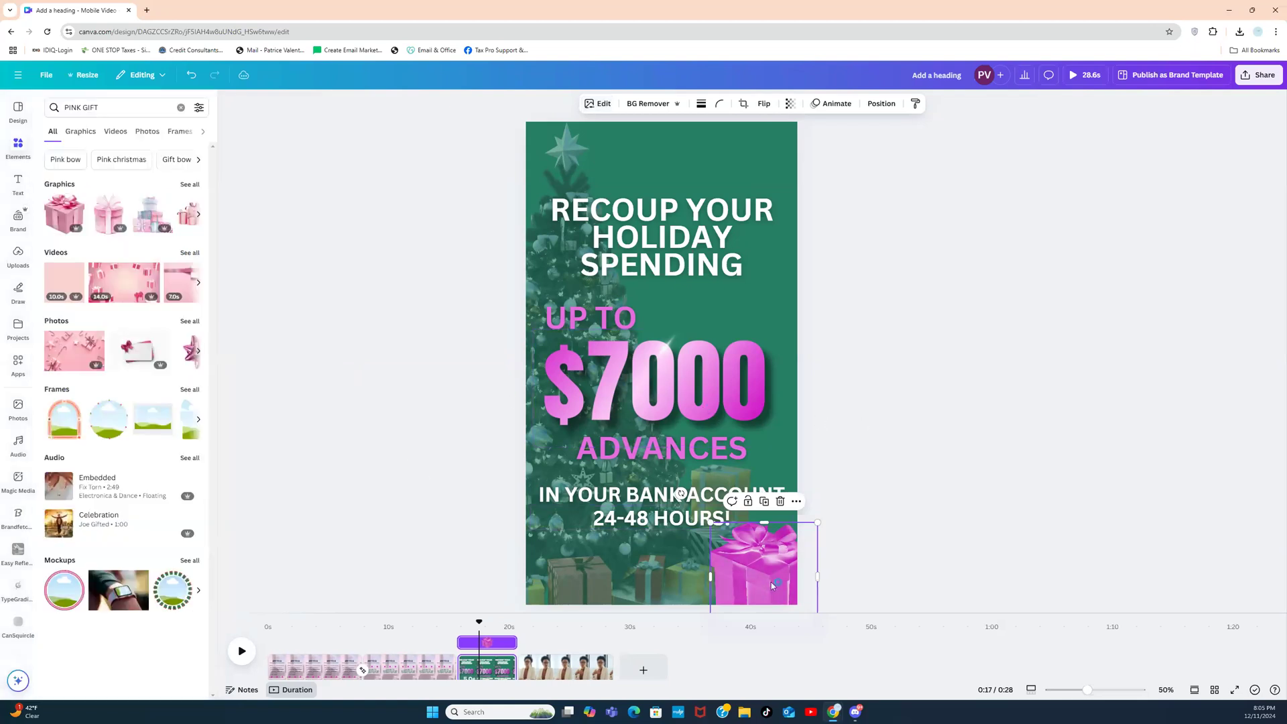
Step: Lower the duotone intensity to 81 to soften the gift
left_click(598, 104)
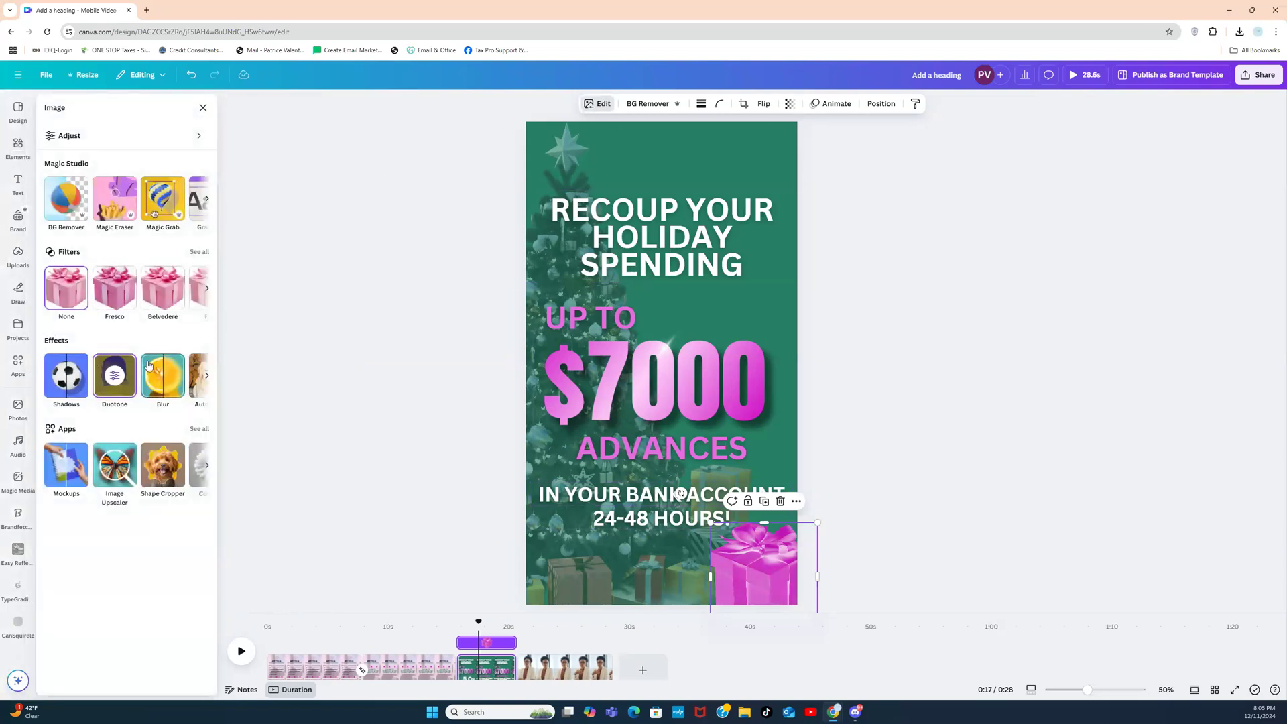
left_click(109, 390)
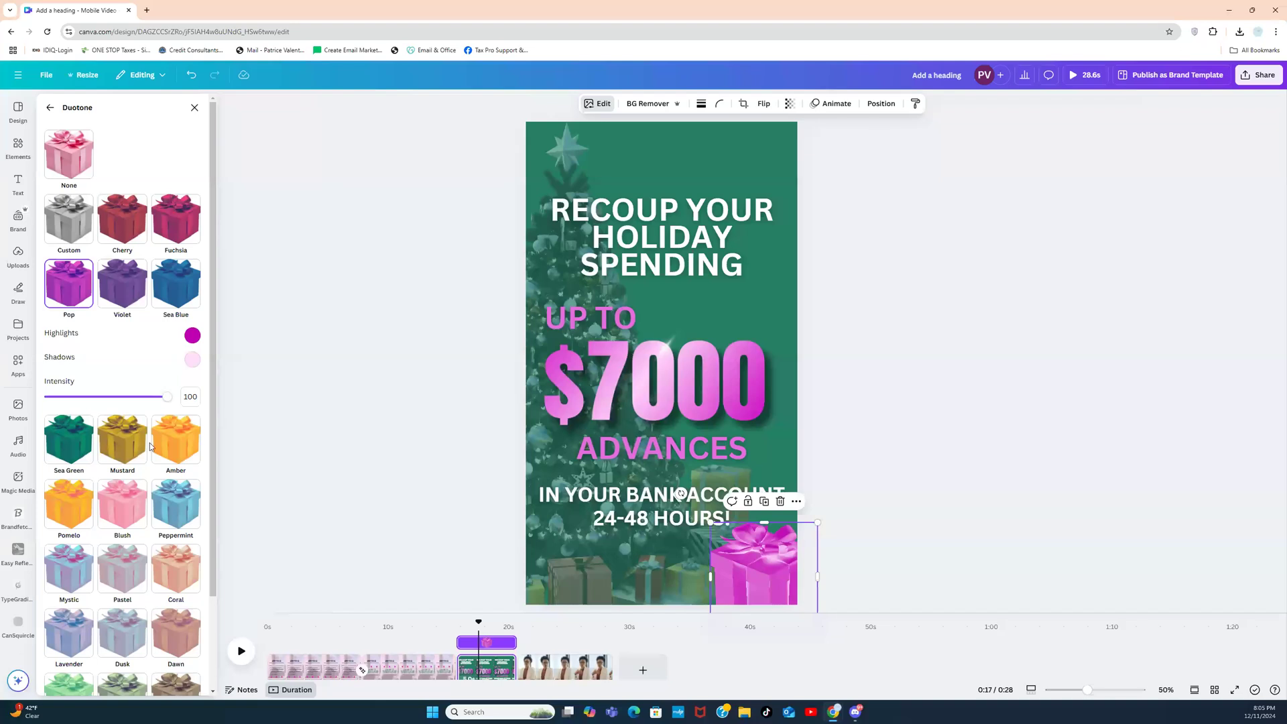
mouse_move(169, 400)
left_mouse_down()
mouse_move(135, 398)
mouse_move(146, 399)
left_mouse_up()
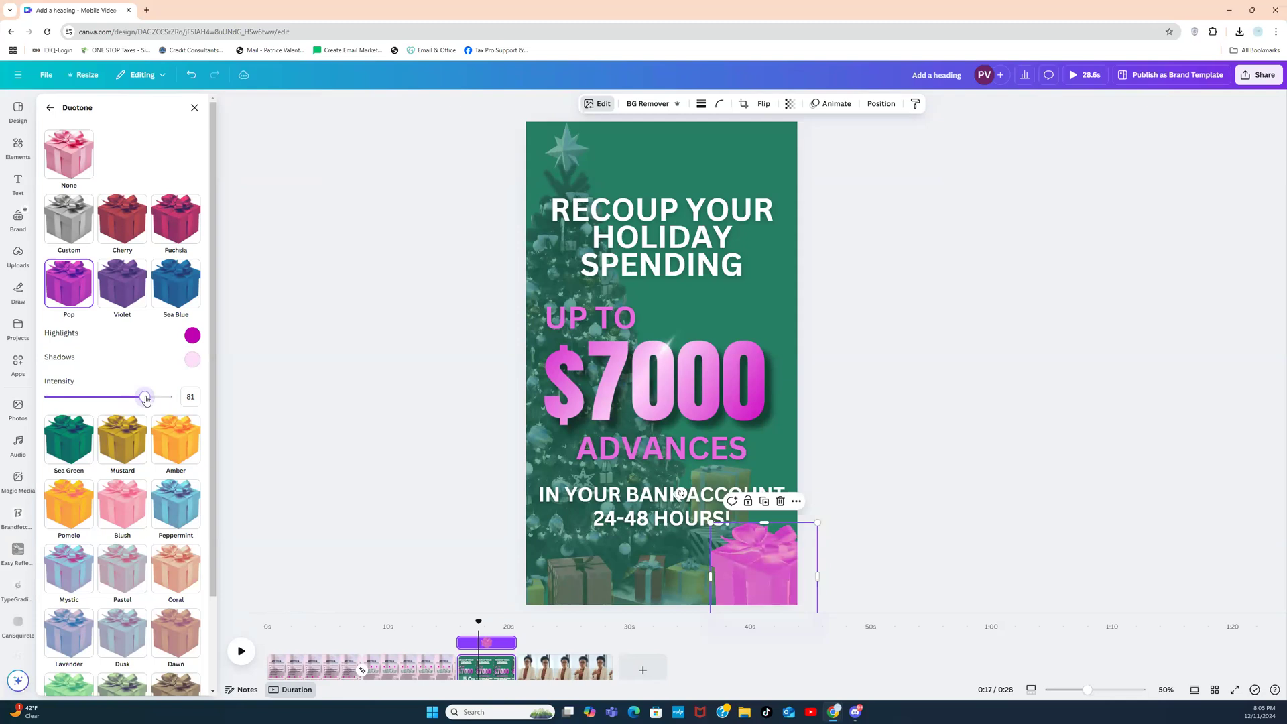
left_click(435, 353)
left_click(911, 488)
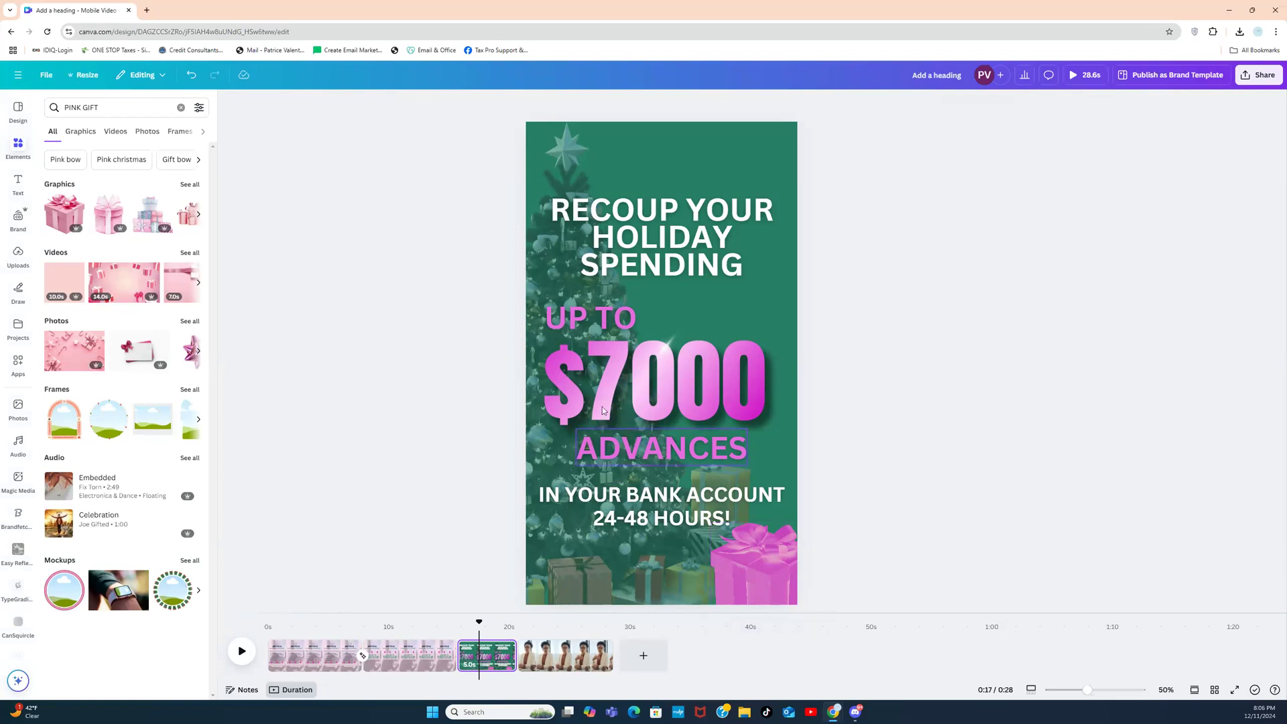
Step: After trying 'MONEY BLAST' and 'MONEY POP', add a flying-money photo from 'MONEY' photo results
left_click(181, 108)
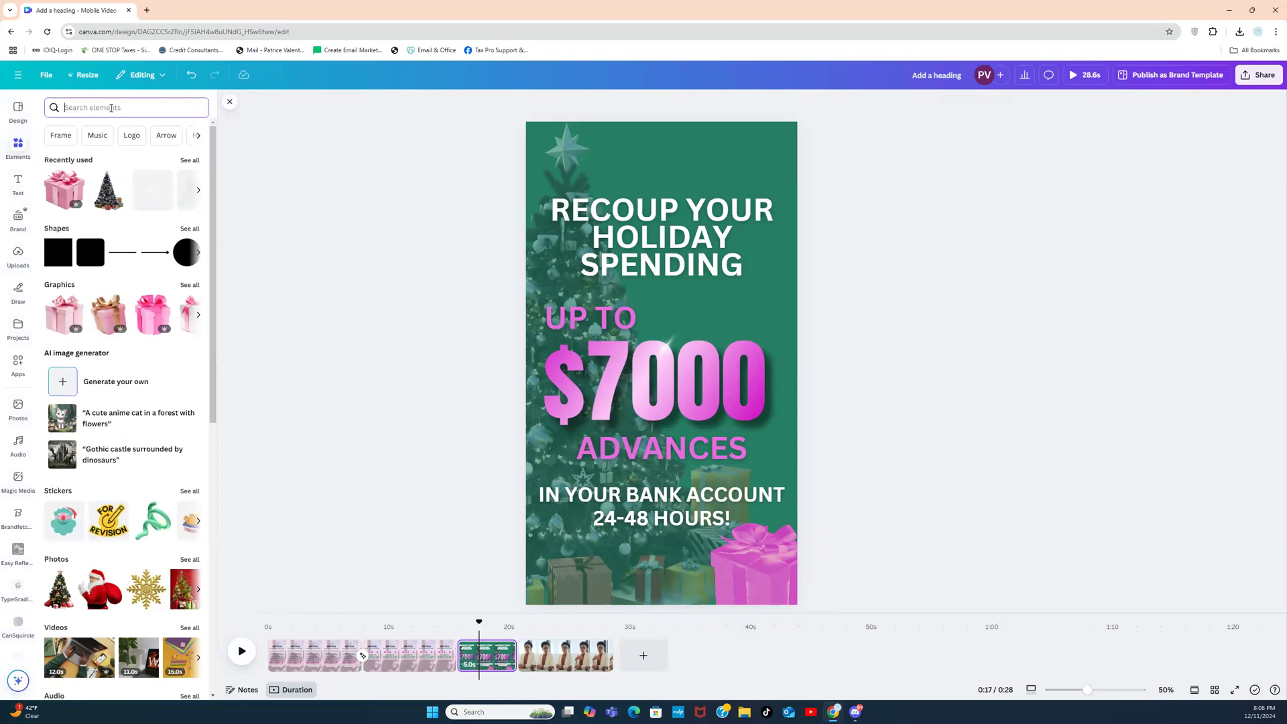
type("MONEY")
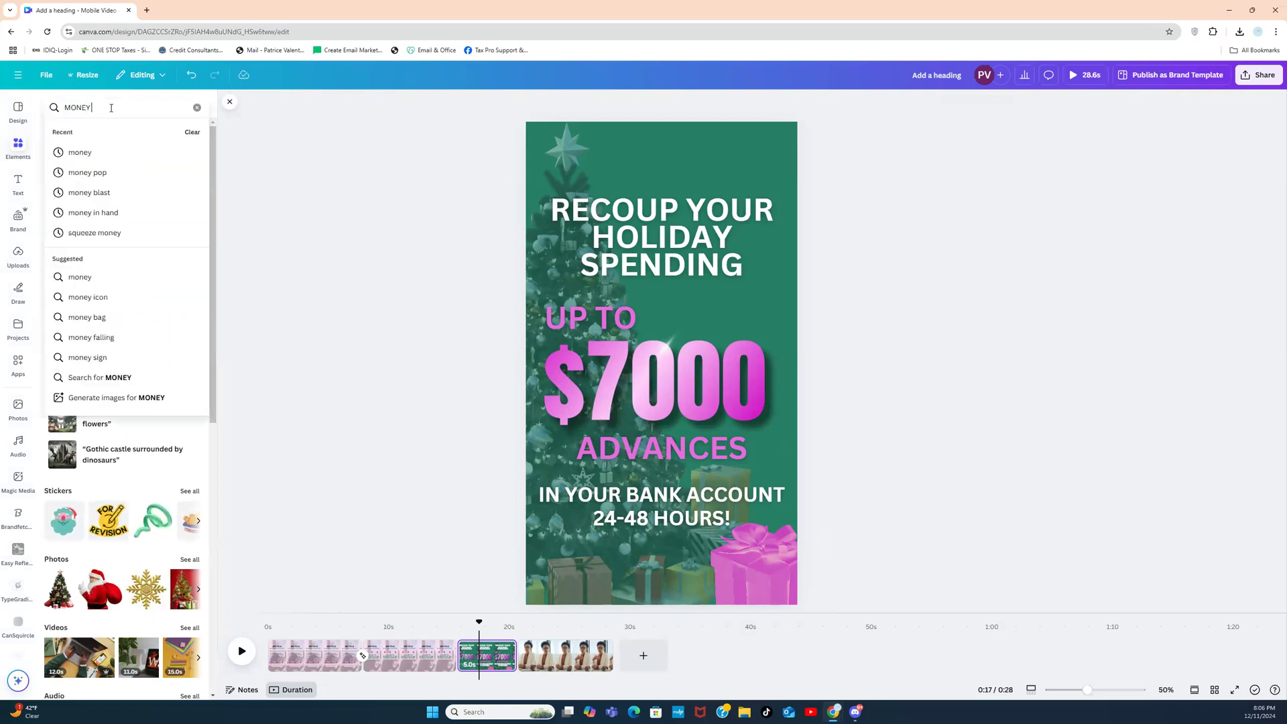
type(" BLAST")
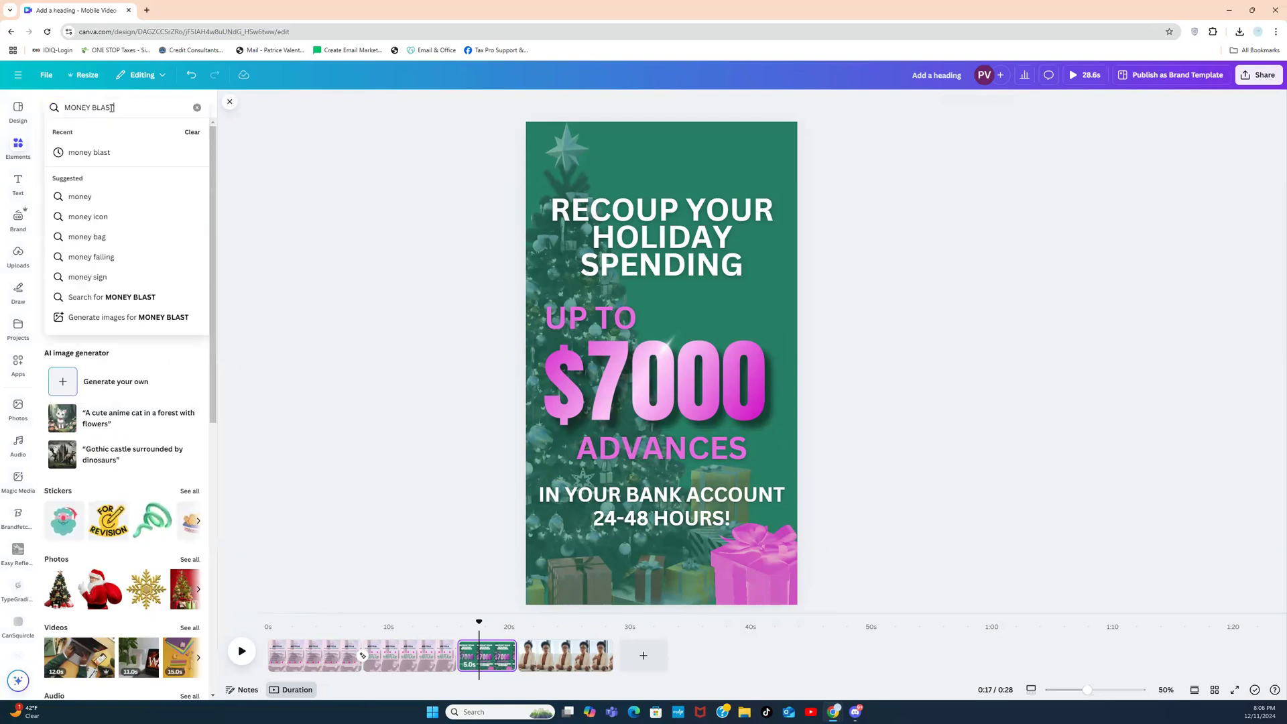
key("Return")
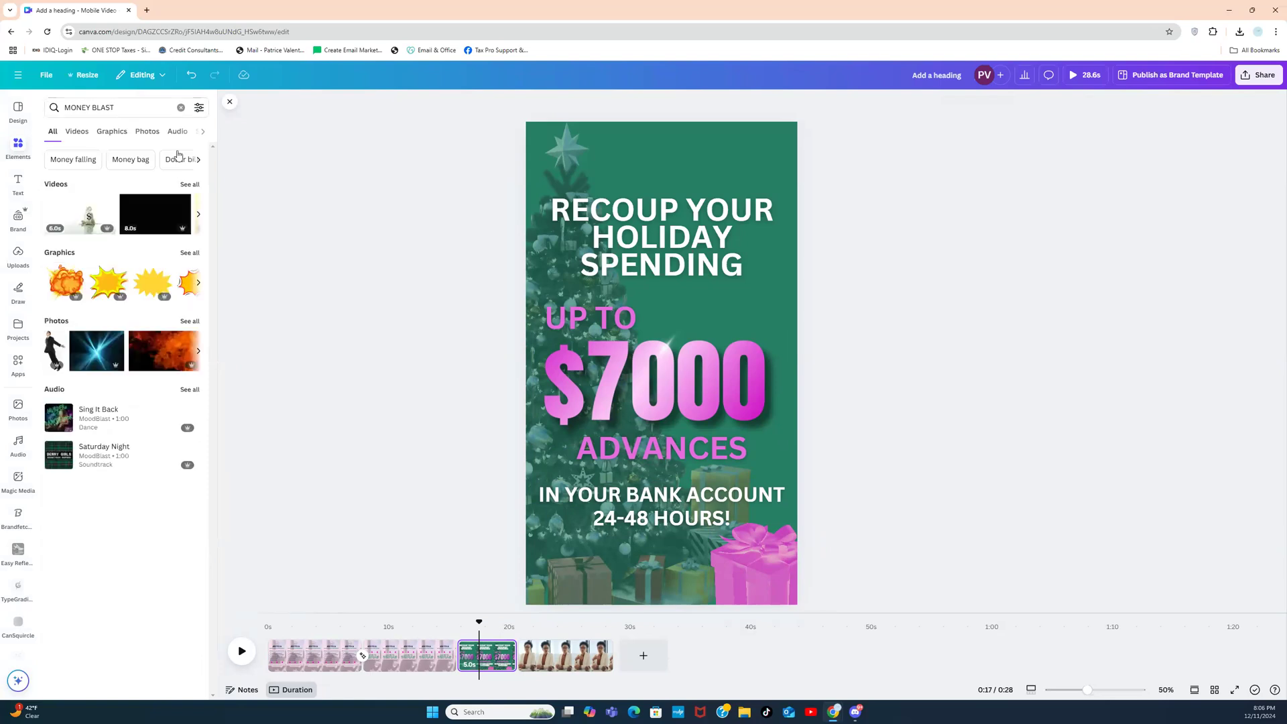
left_click(181, 108)
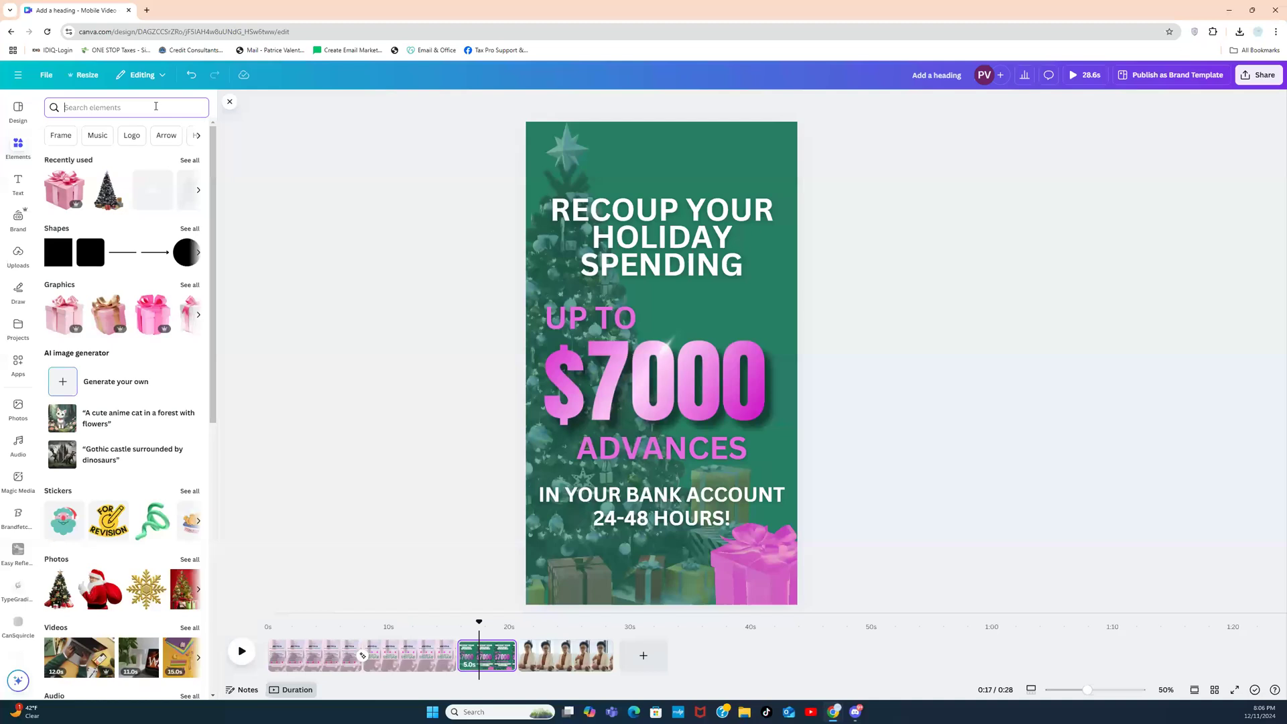
type("MONEY POP")
key("Return")
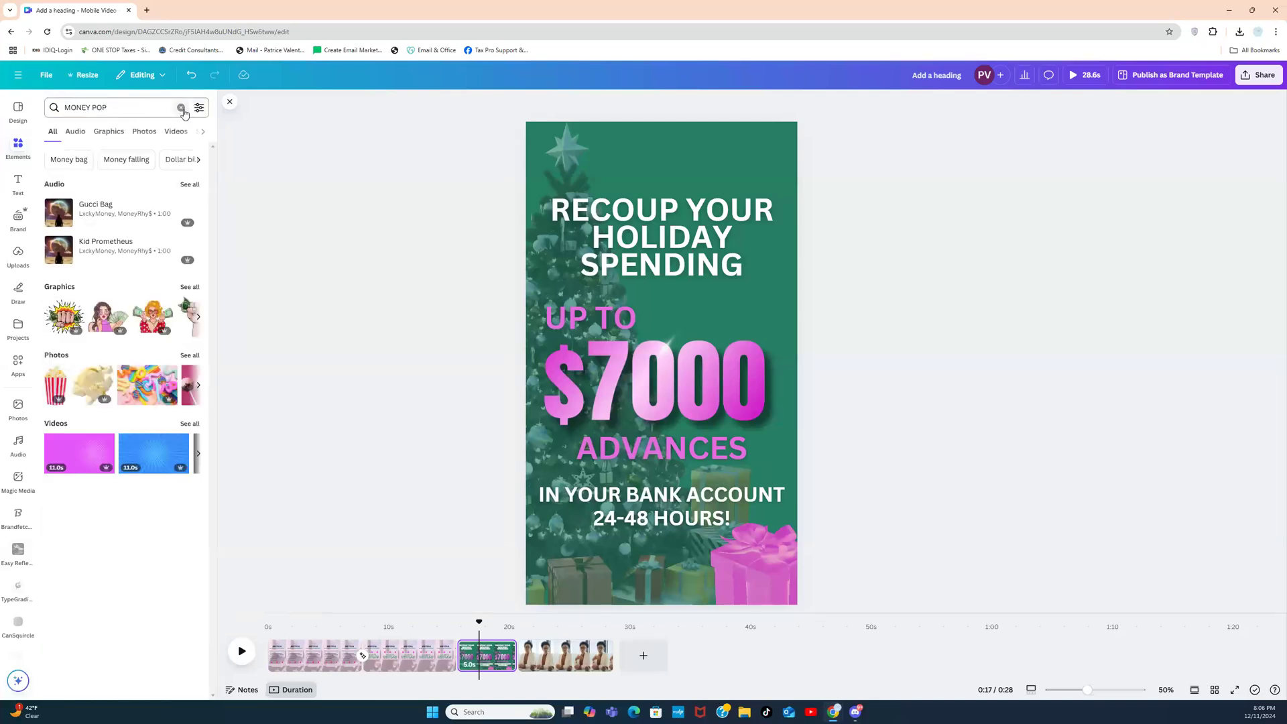
left_click(181, 107)
type("MONEY")
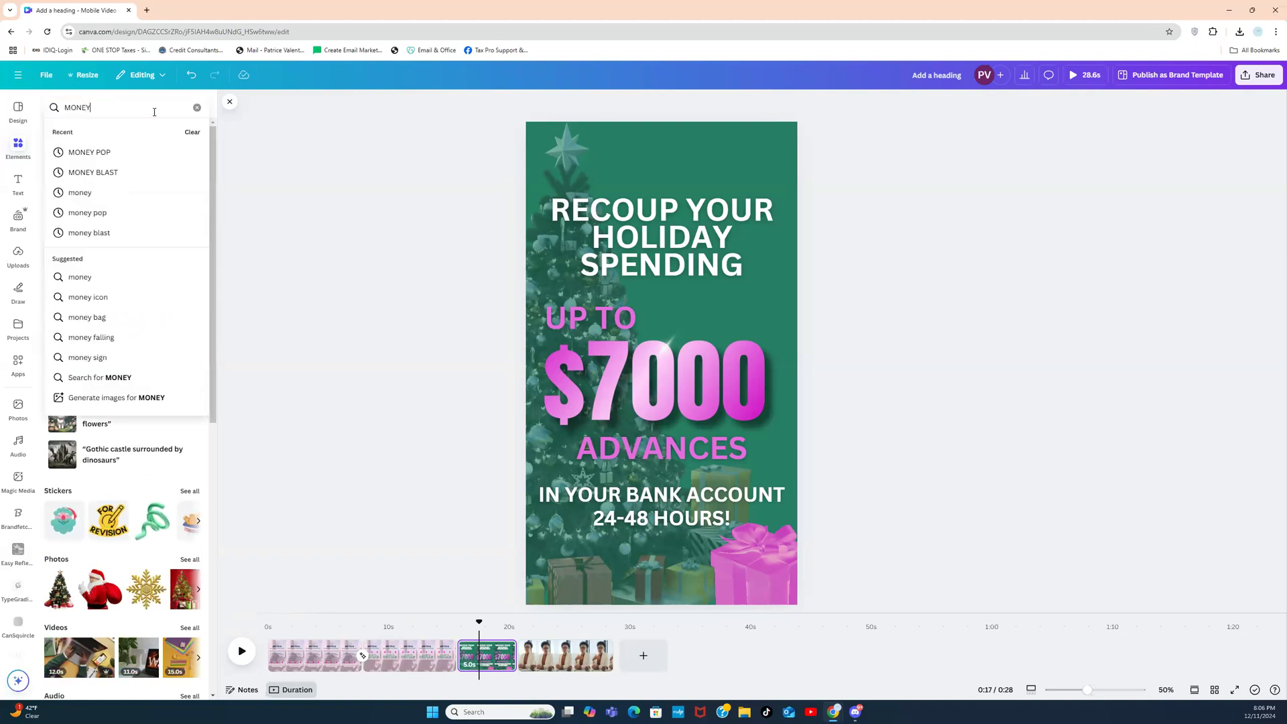
key("Return")
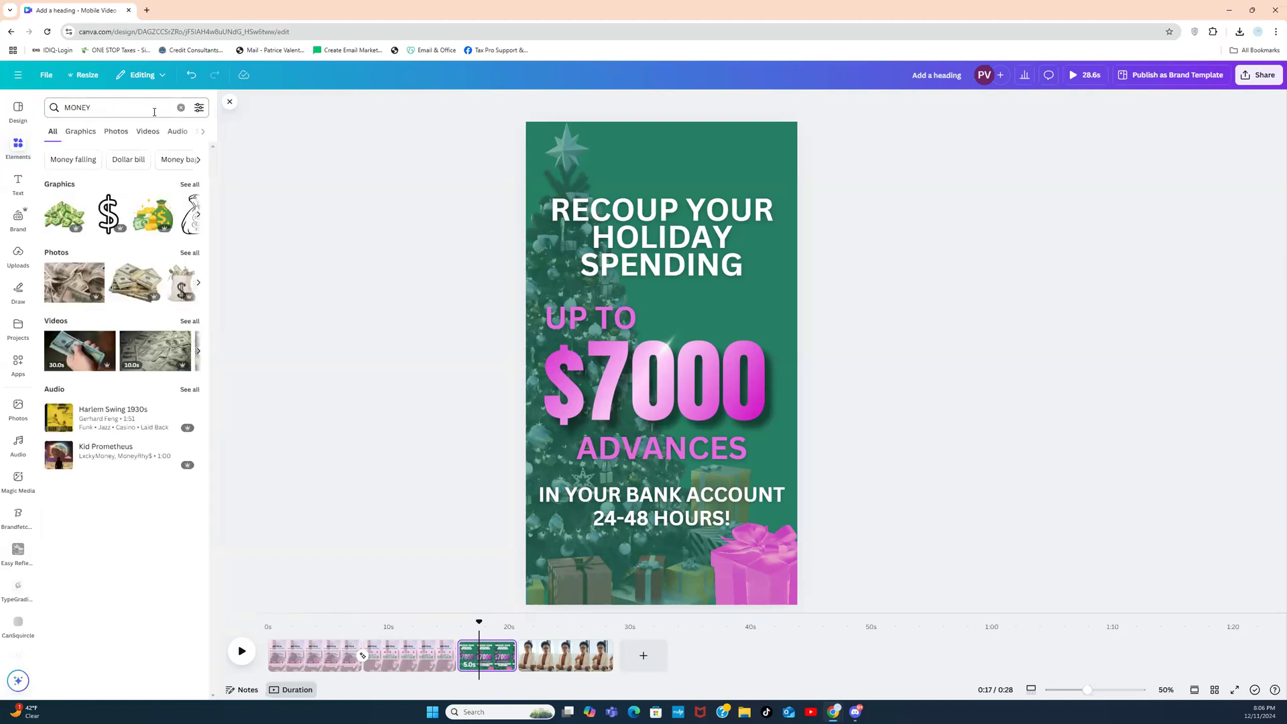
left_click(189, 253)
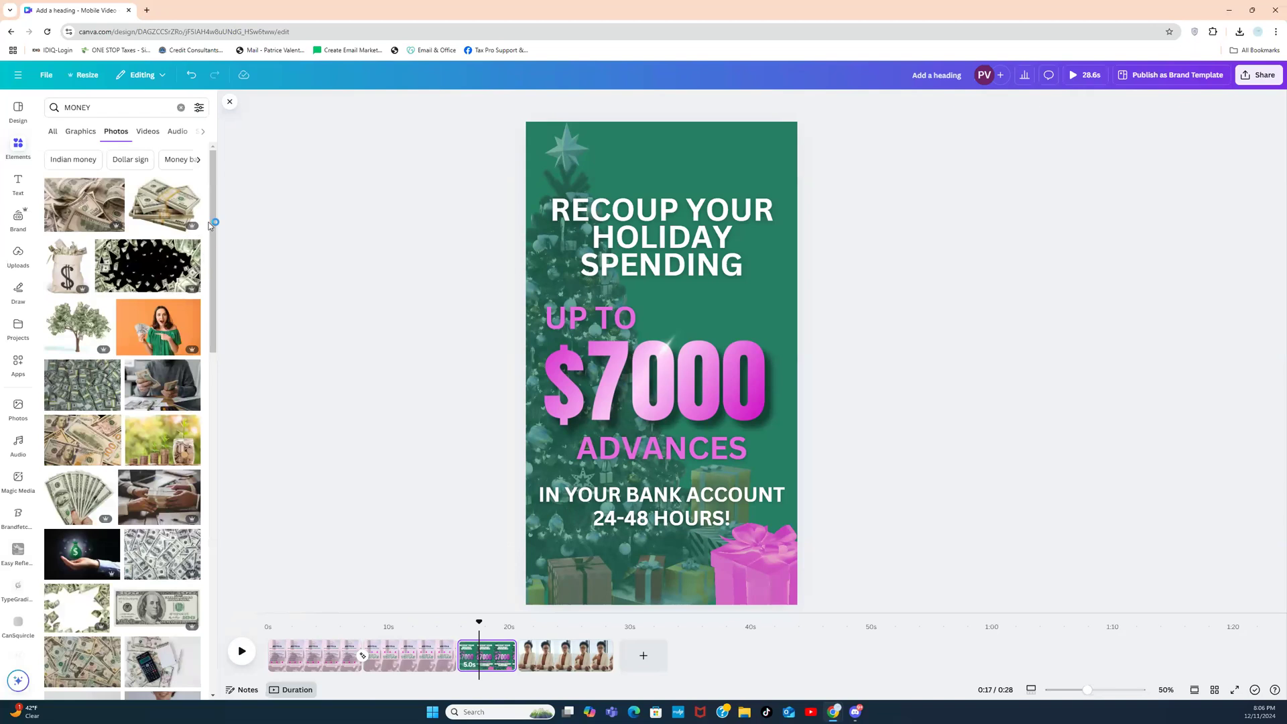
left_click_drag(215, 232, 206, 370)
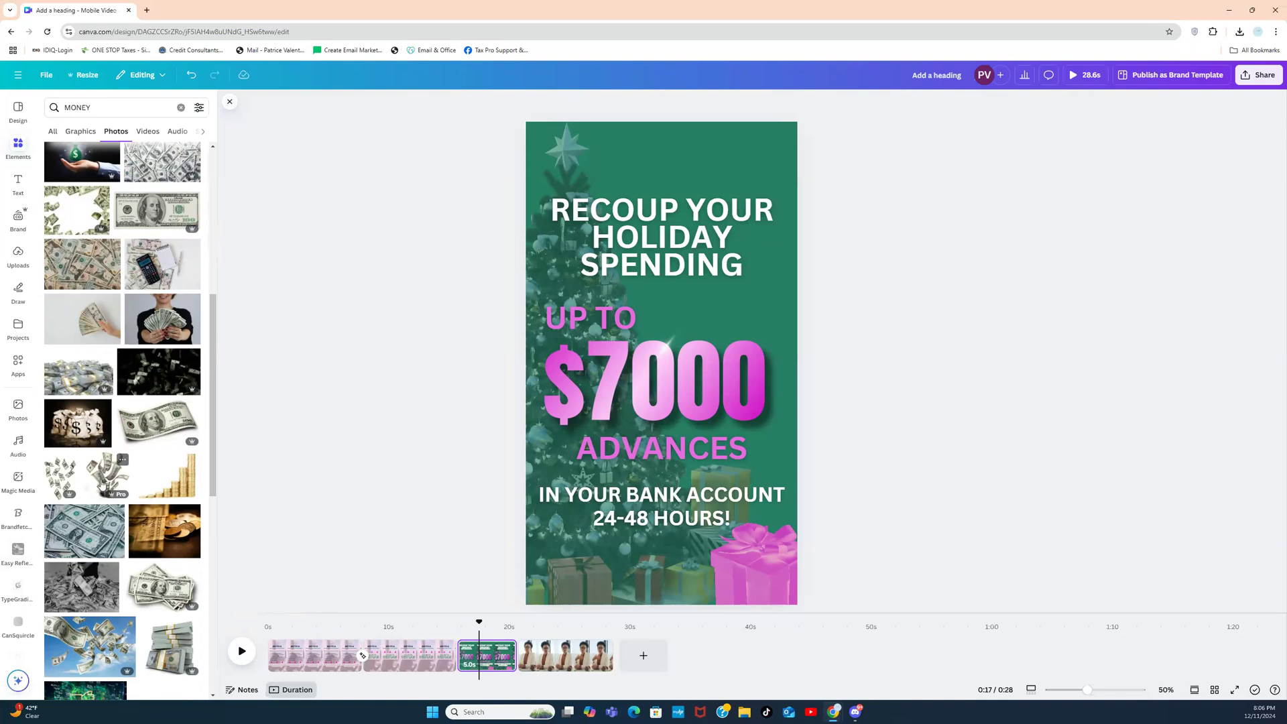
left_click(102, 483)
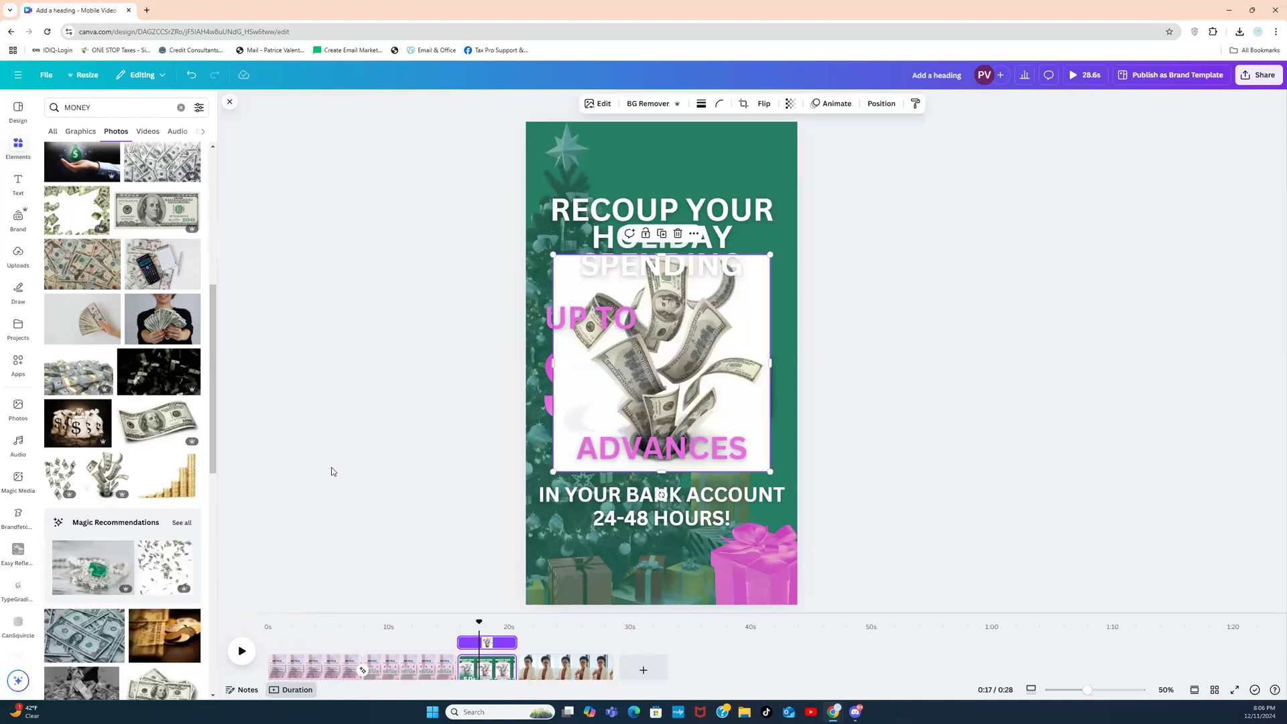
Step: Remove the money photo's white background and tuck the bills behind the gift box beside $7000
left_click(653, 104)
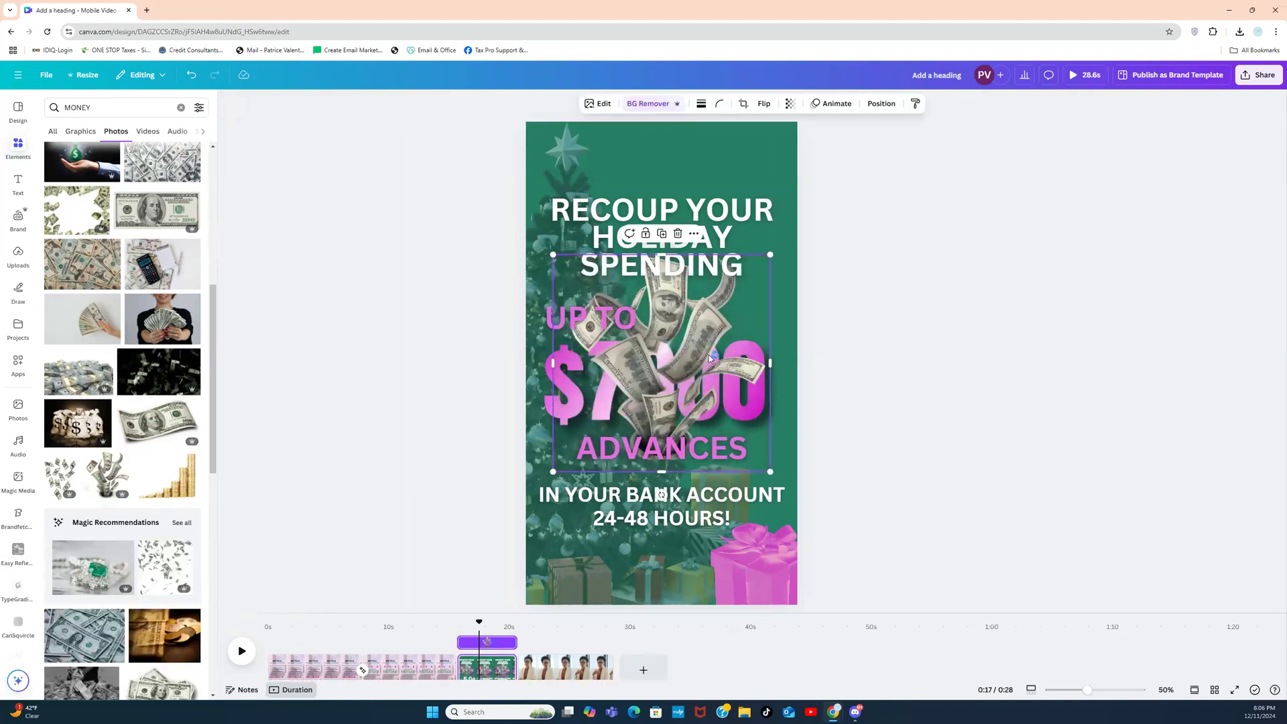
left_click_drag(700, 377, 798, 517)
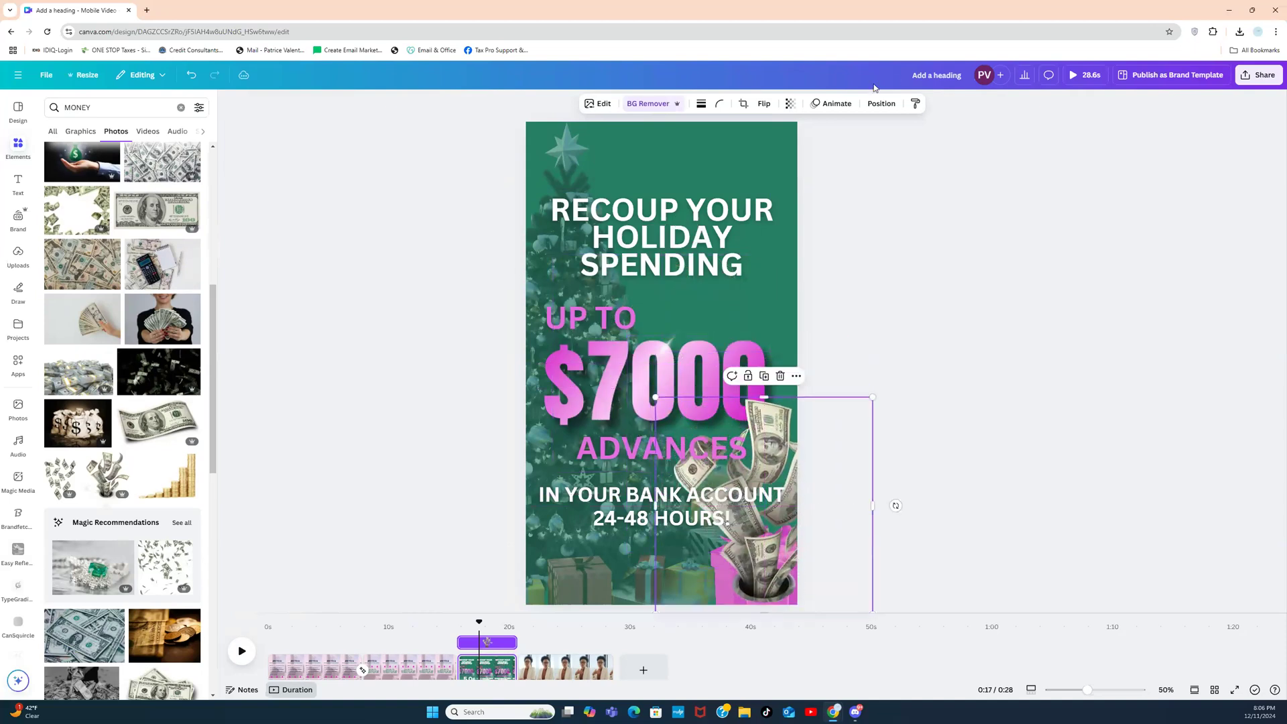
left_click(881, 104)
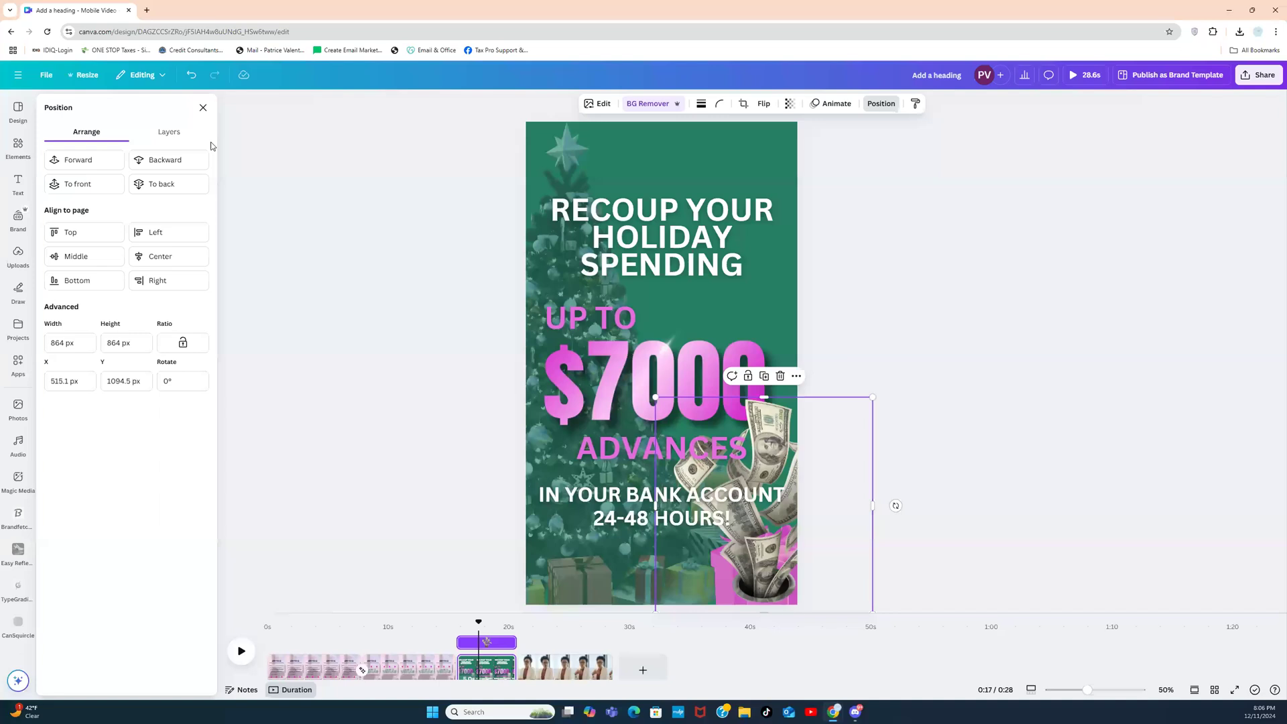
left_click(177, 161)
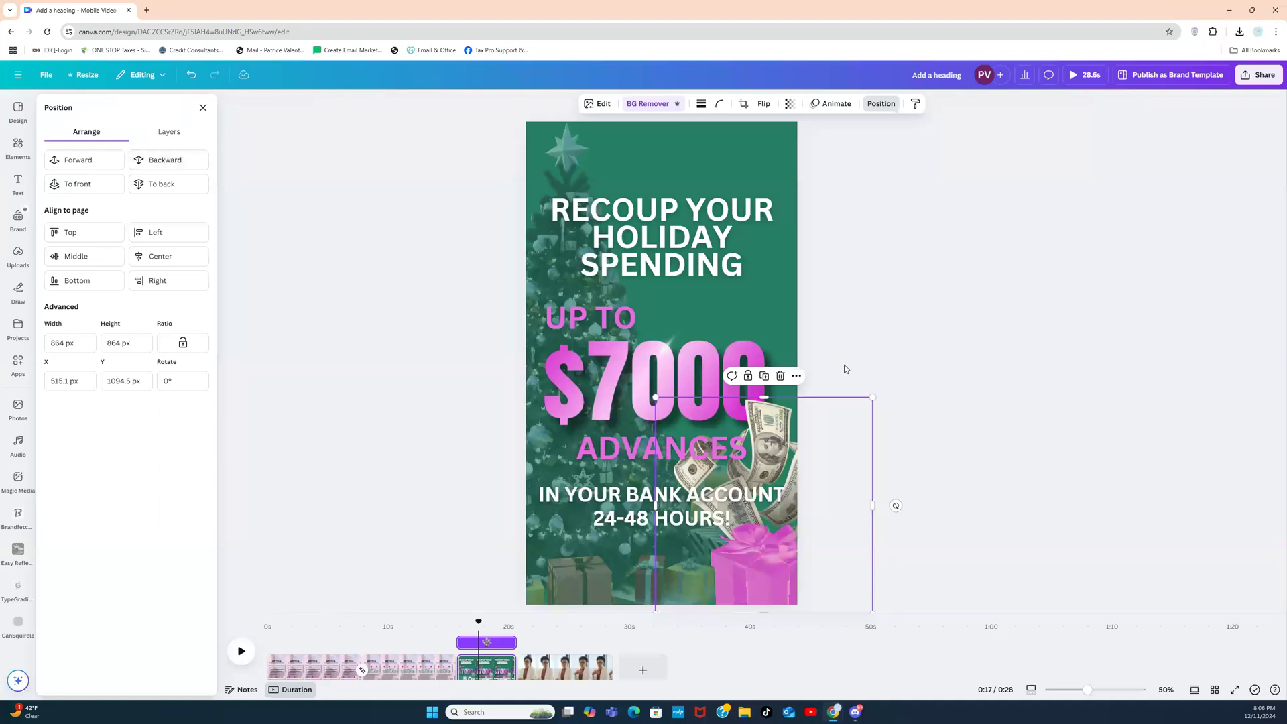
left_click_drag(829, 460, 826, 421)
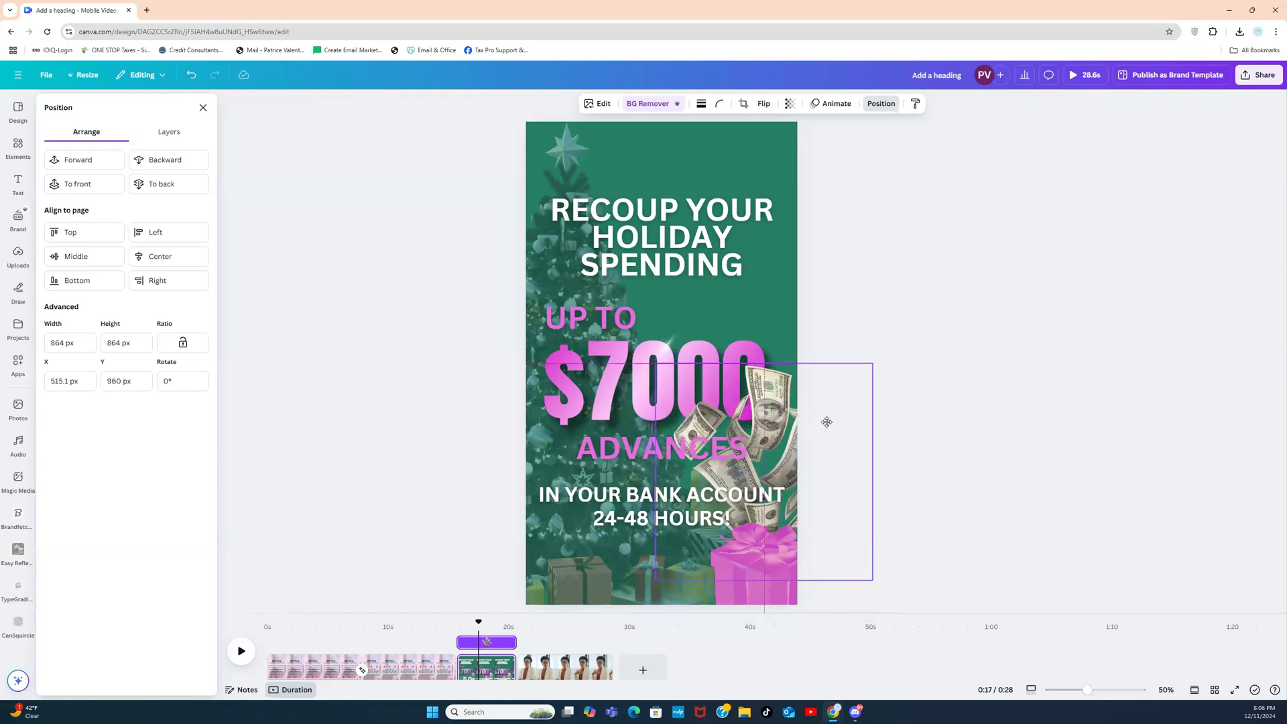
left_click(827, 423)
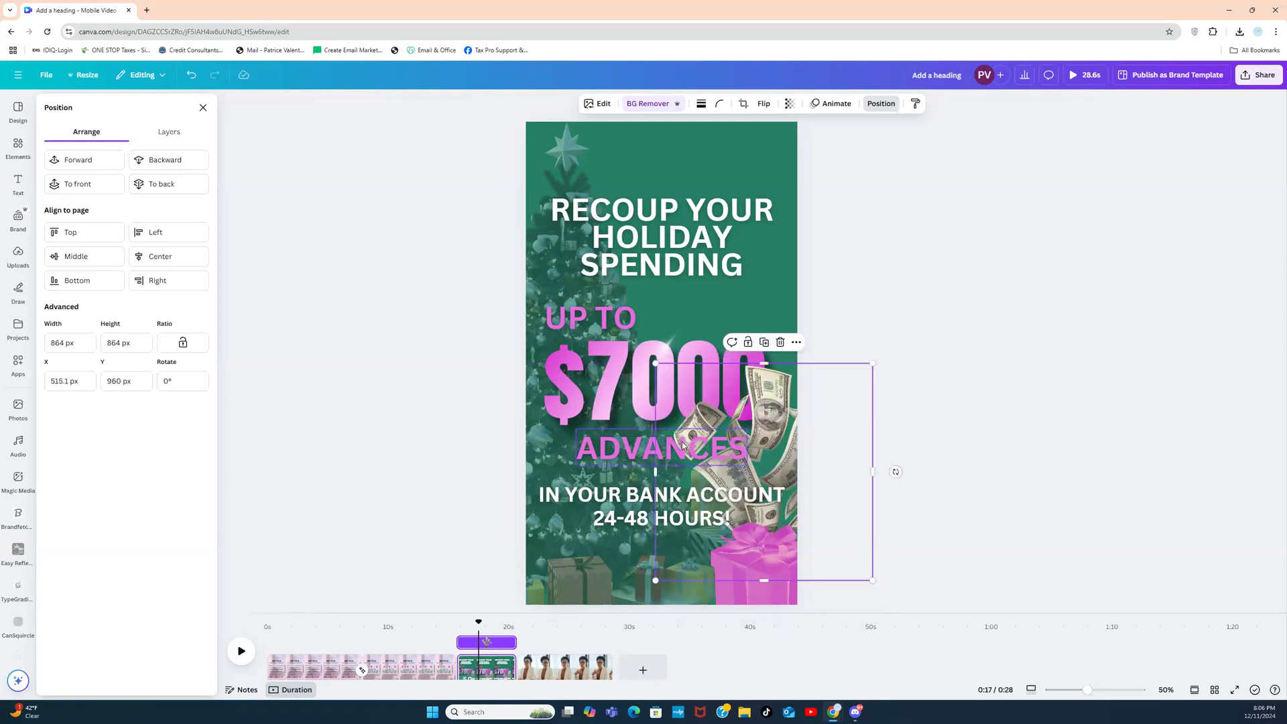
left_click(632, 454)
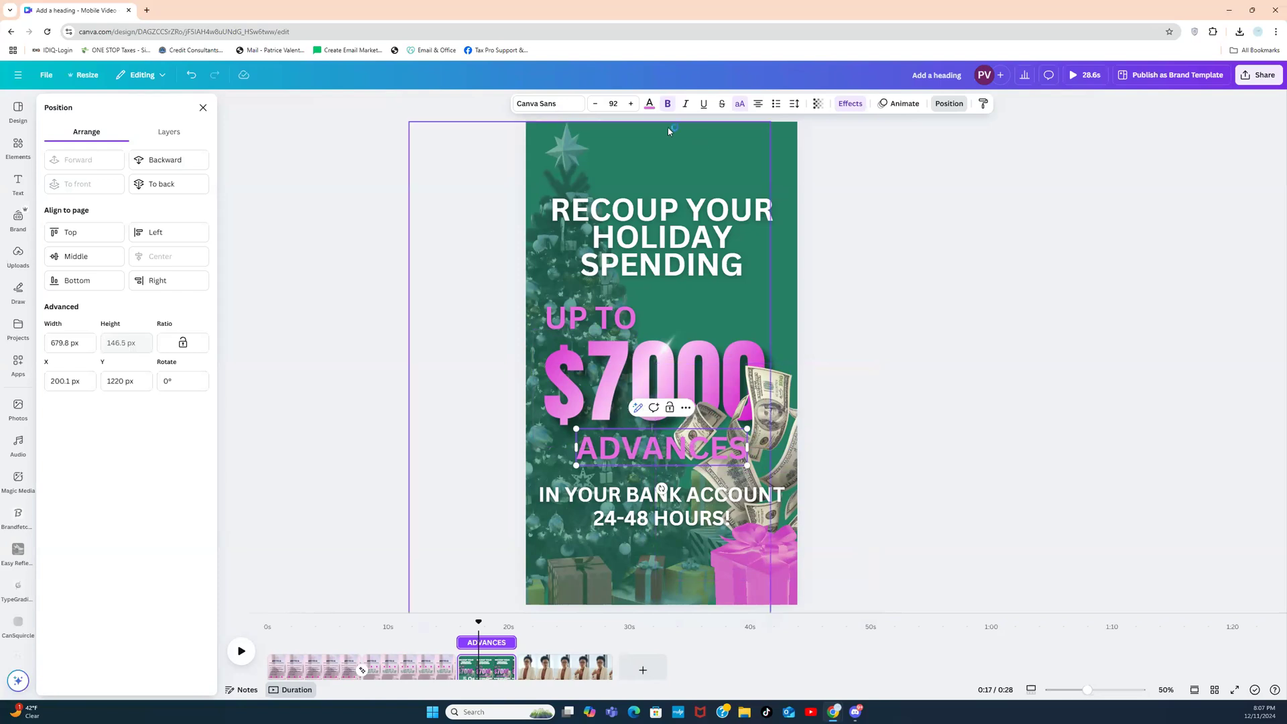
left_click(418, 317)
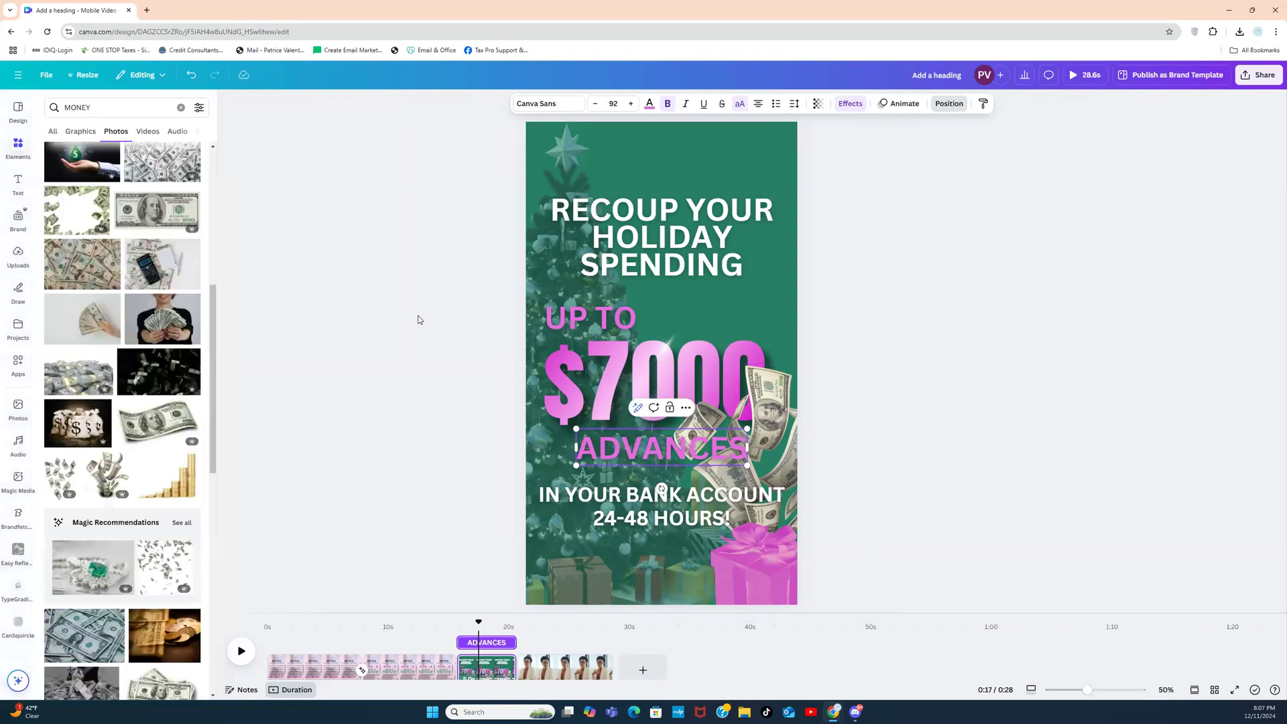
Step: Recolour the UP TO and ADVANCES lines from pink to white
left_click(569, 320)
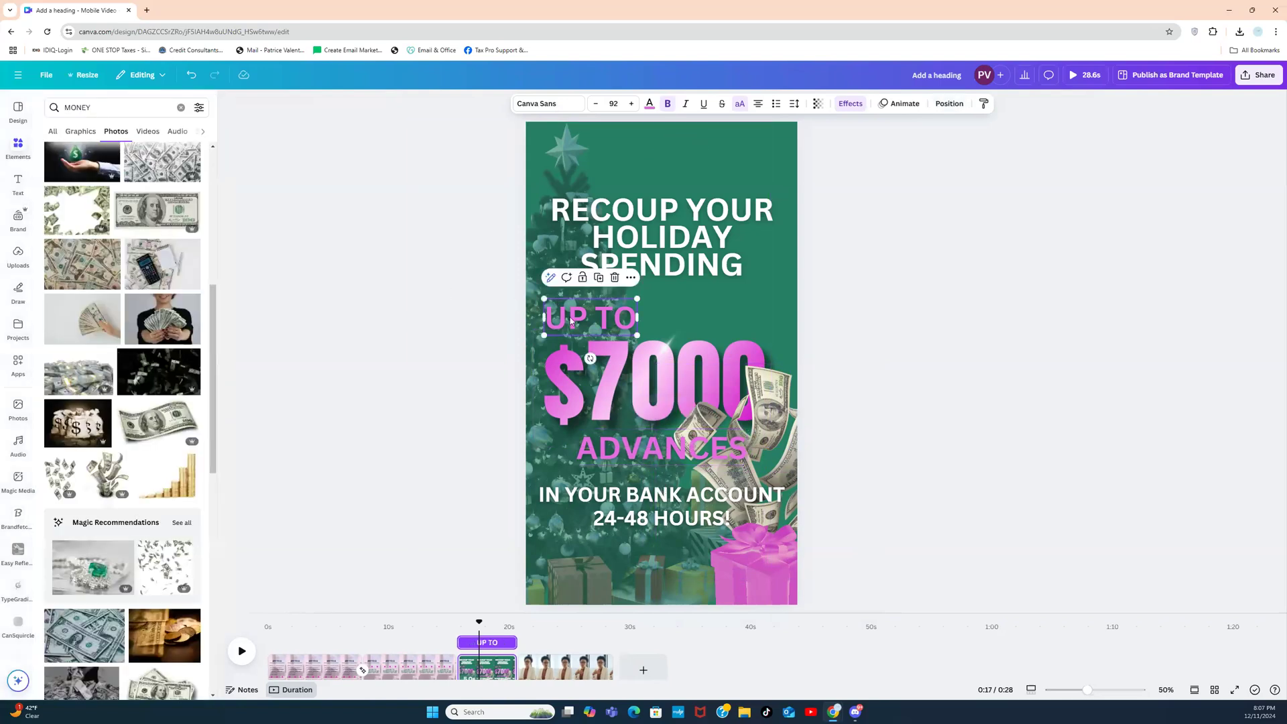
left_click(648, 105)
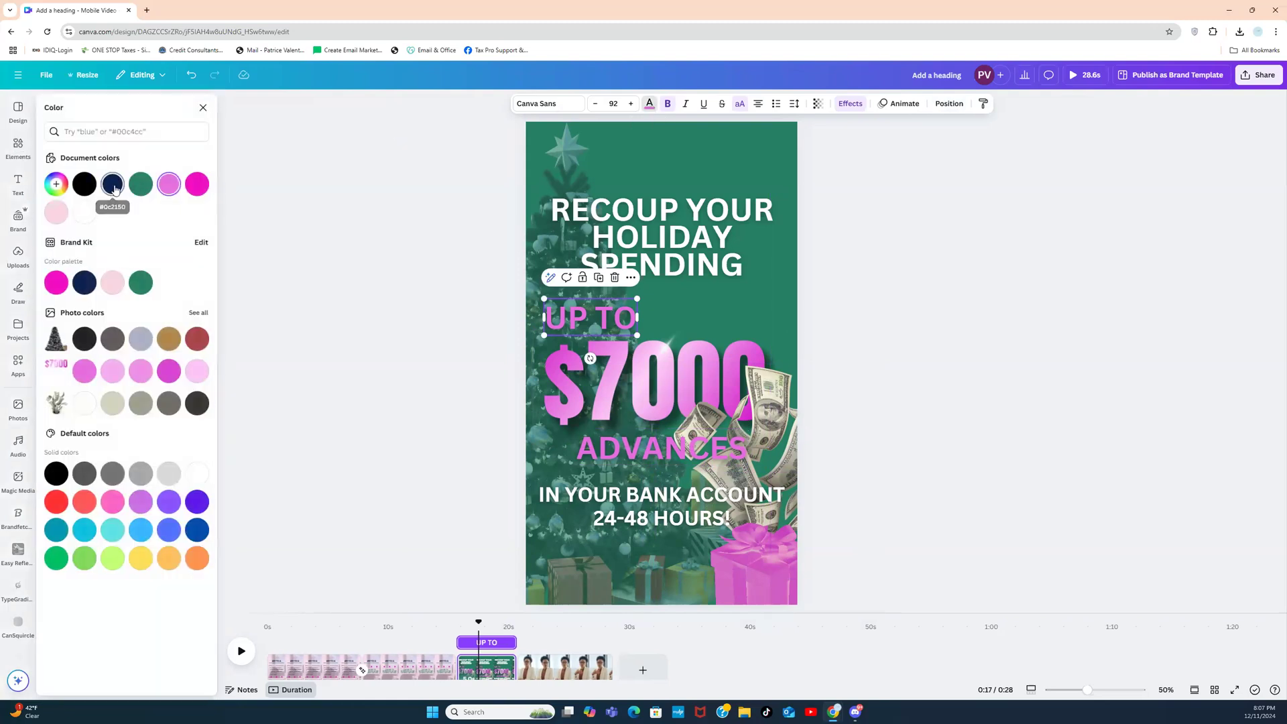
left_click(113, 184)
left_click(84, 212)
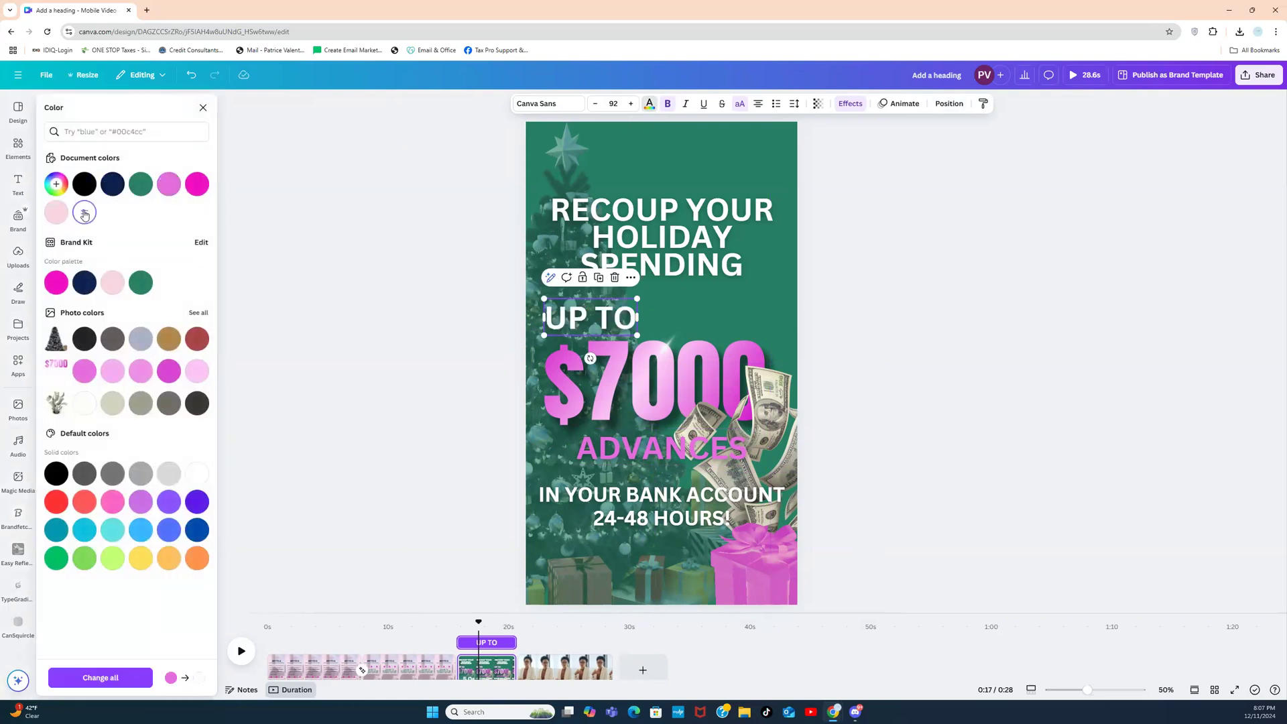
left_click(645, 456)
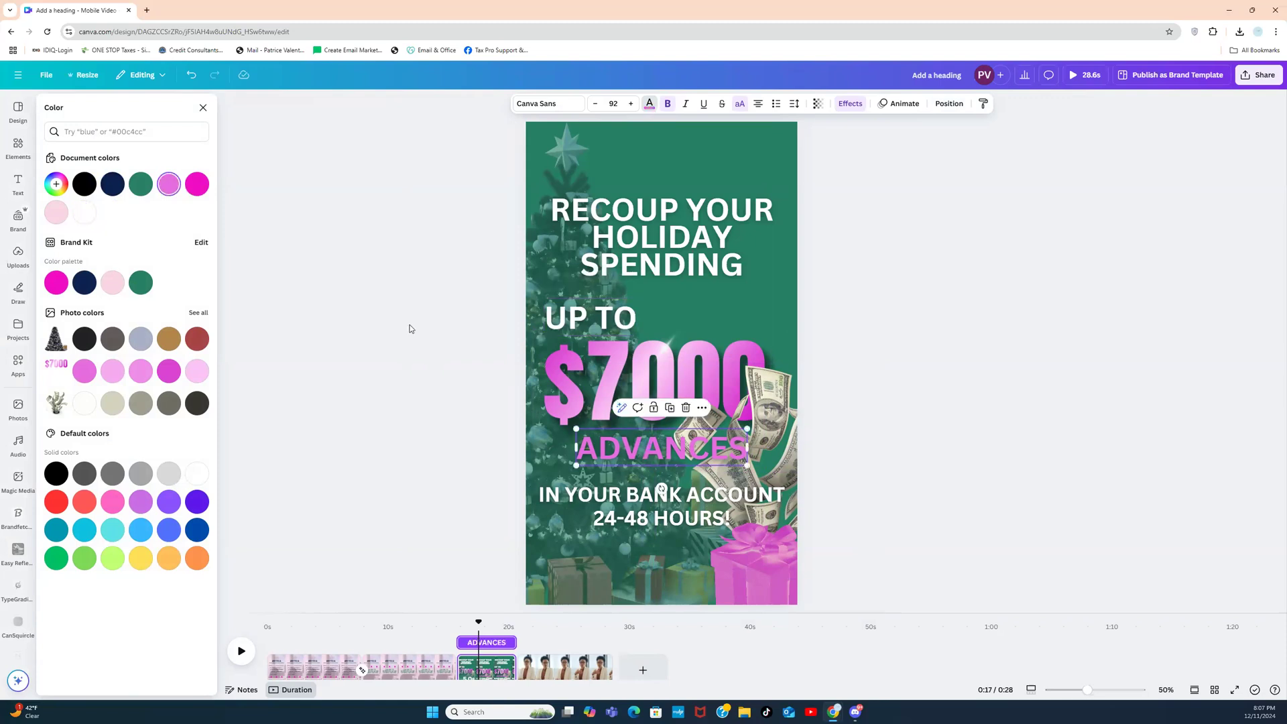
left_click(91, 217)
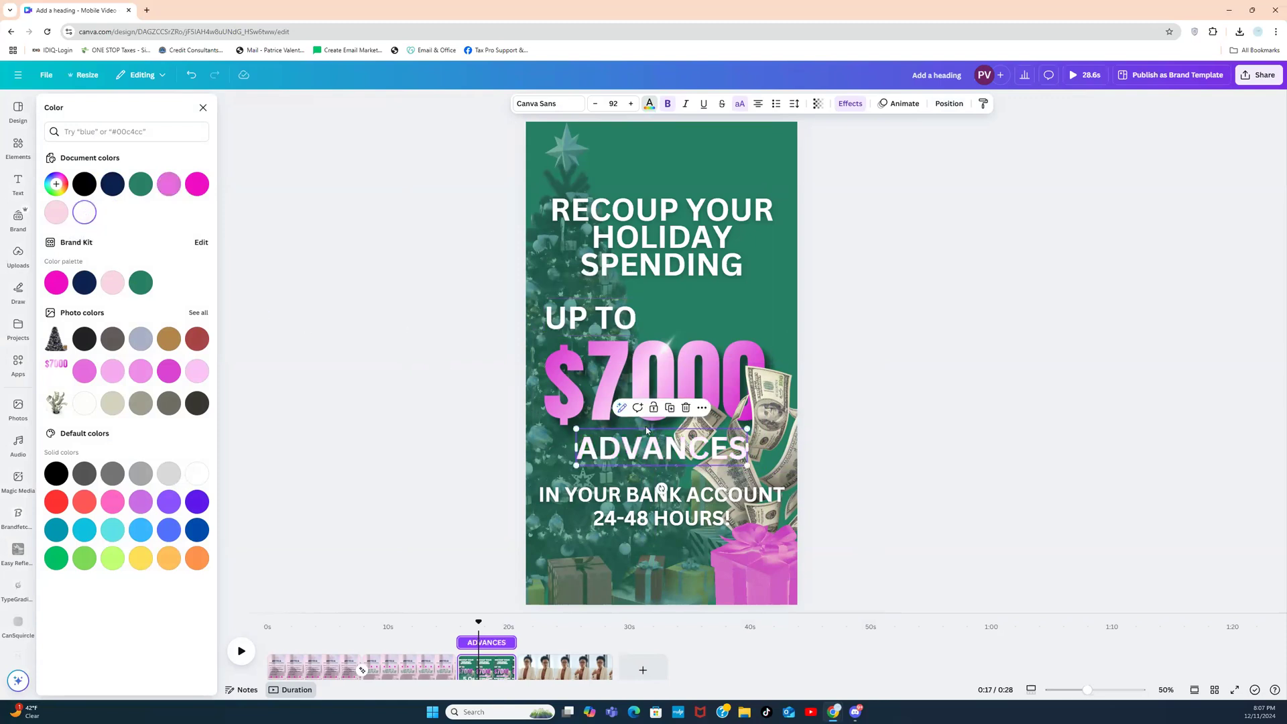
Step: Rotate the flying-money image 18° clockwise and shift it slightly right beside $7000
left_click_drag(790, 395, 815, 399)
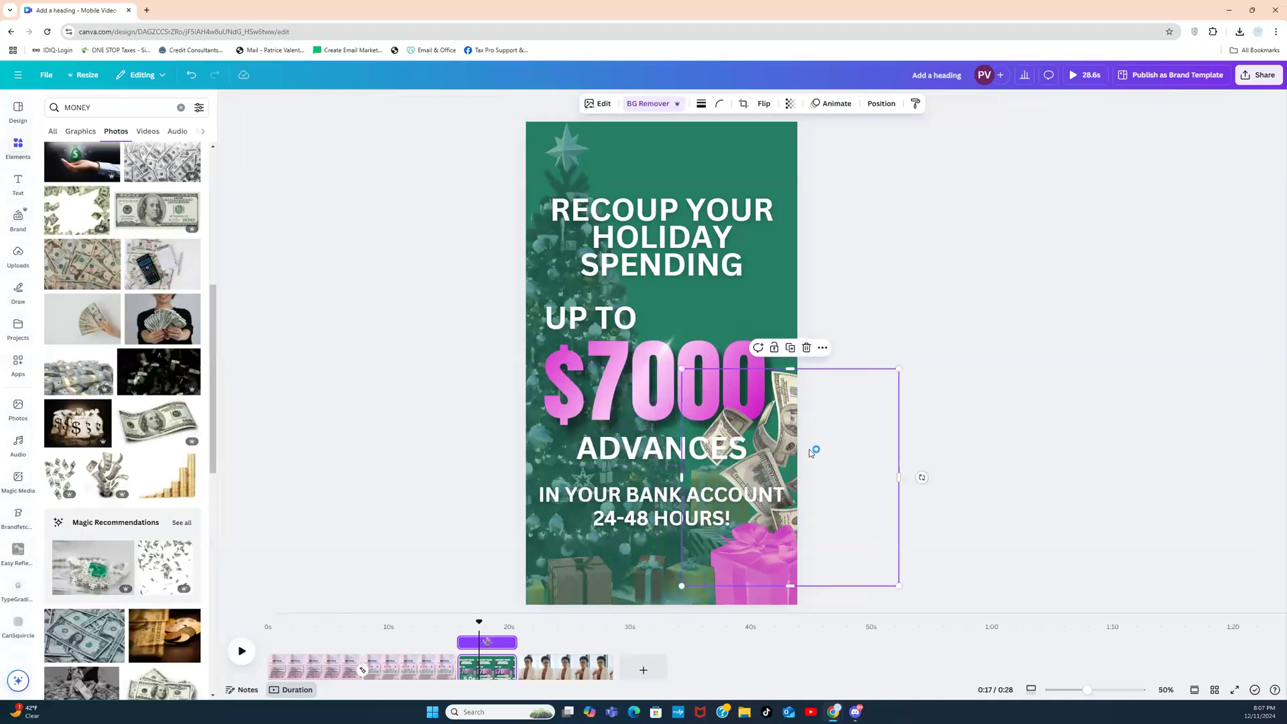
left_click_drag(922, 477, 901, 528)
left_click_drag(861, 441, 869, 448)
left_click(1004, 393)
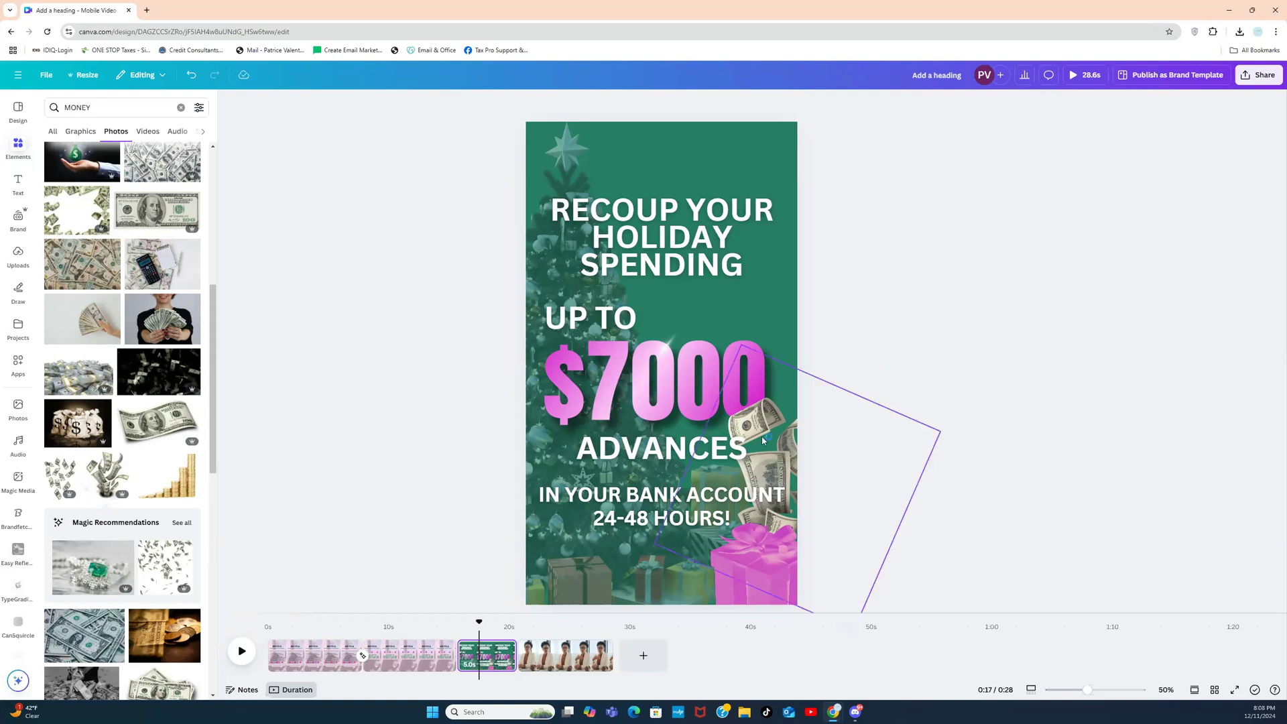
left_click(740, 426)
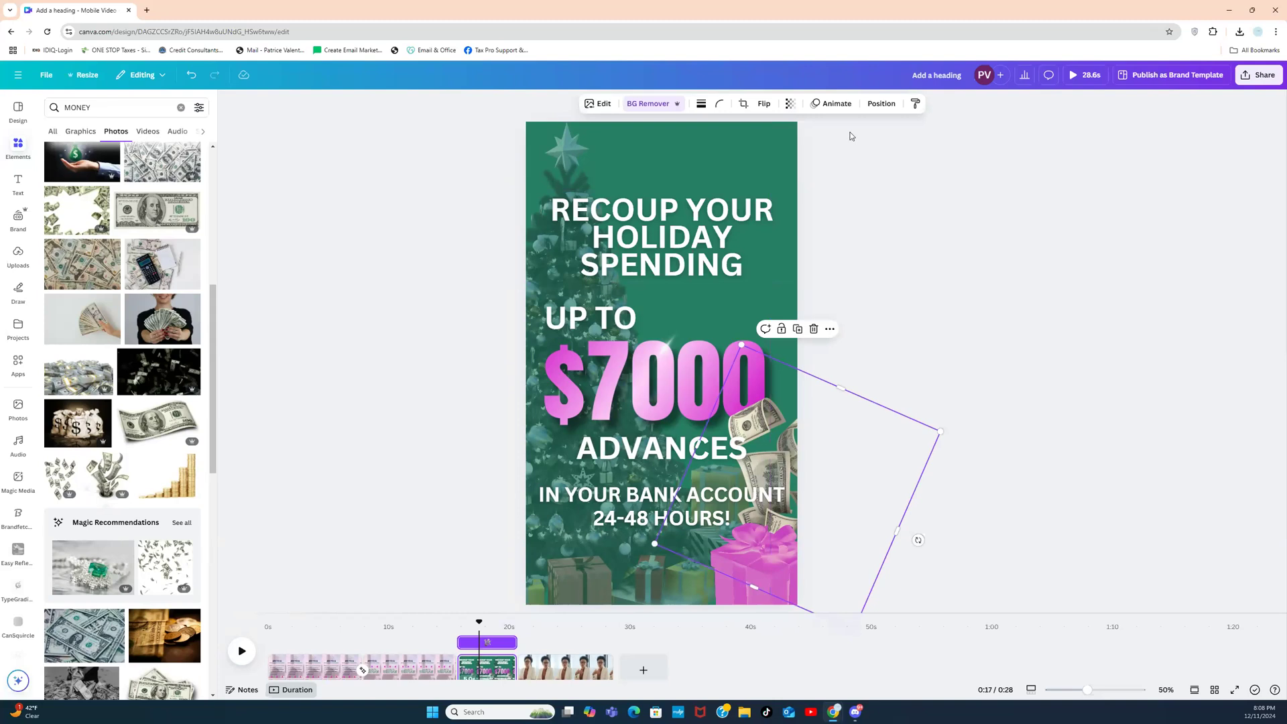
Step: Apply the Photo Rise animation to the flying-money image with intensity at maximum
left_click(835, 105)
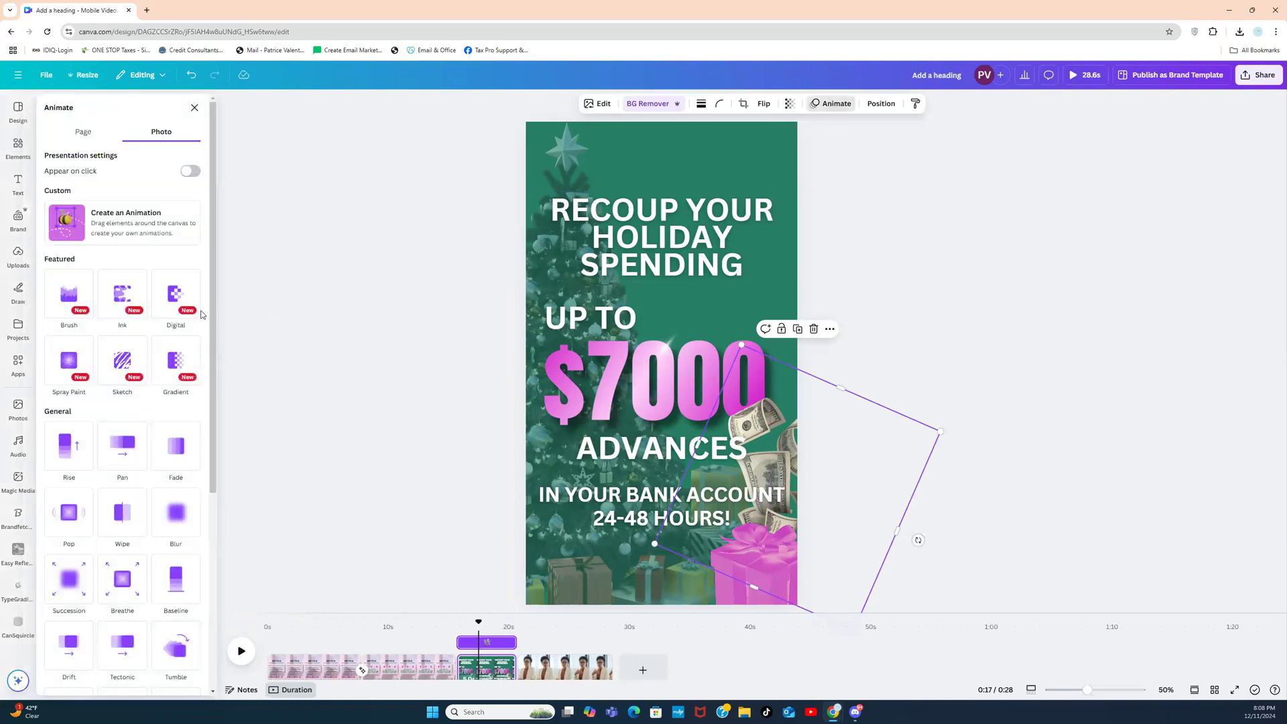
scroll(201, 336, "down", 5)
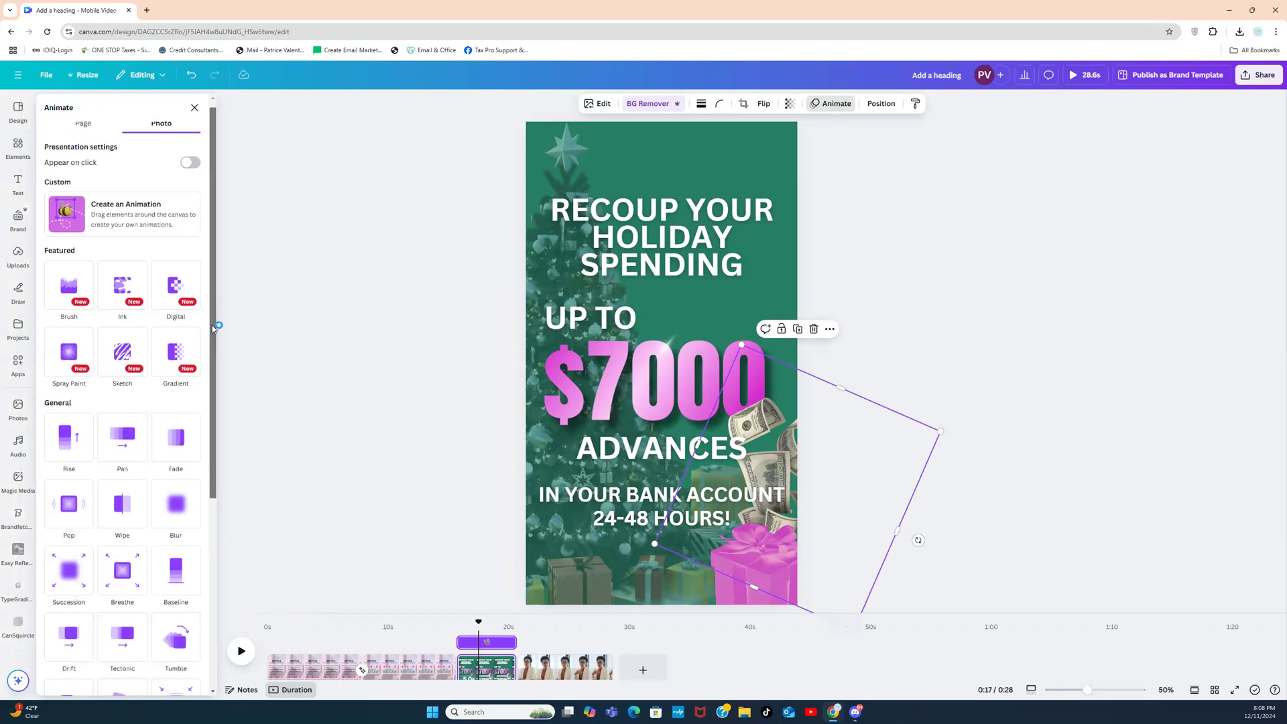
scroll(120, 402, "up", 4)
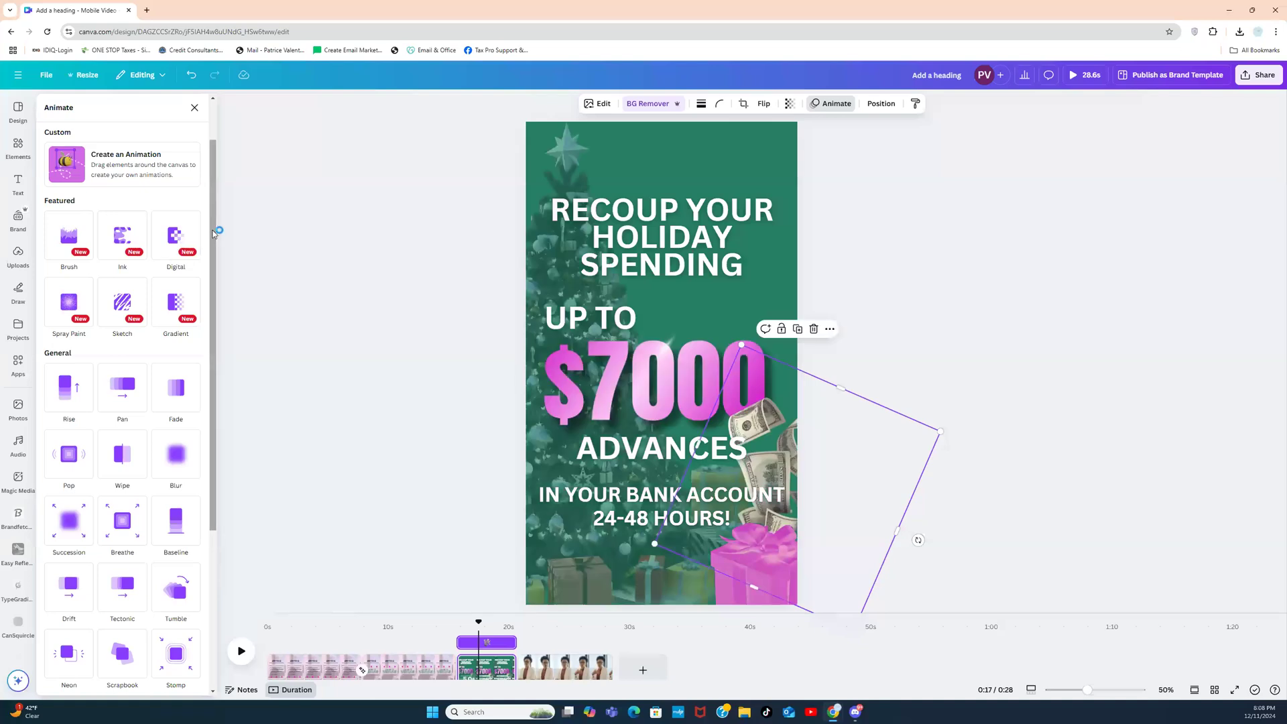
scroll(192, 340, "down", 3)
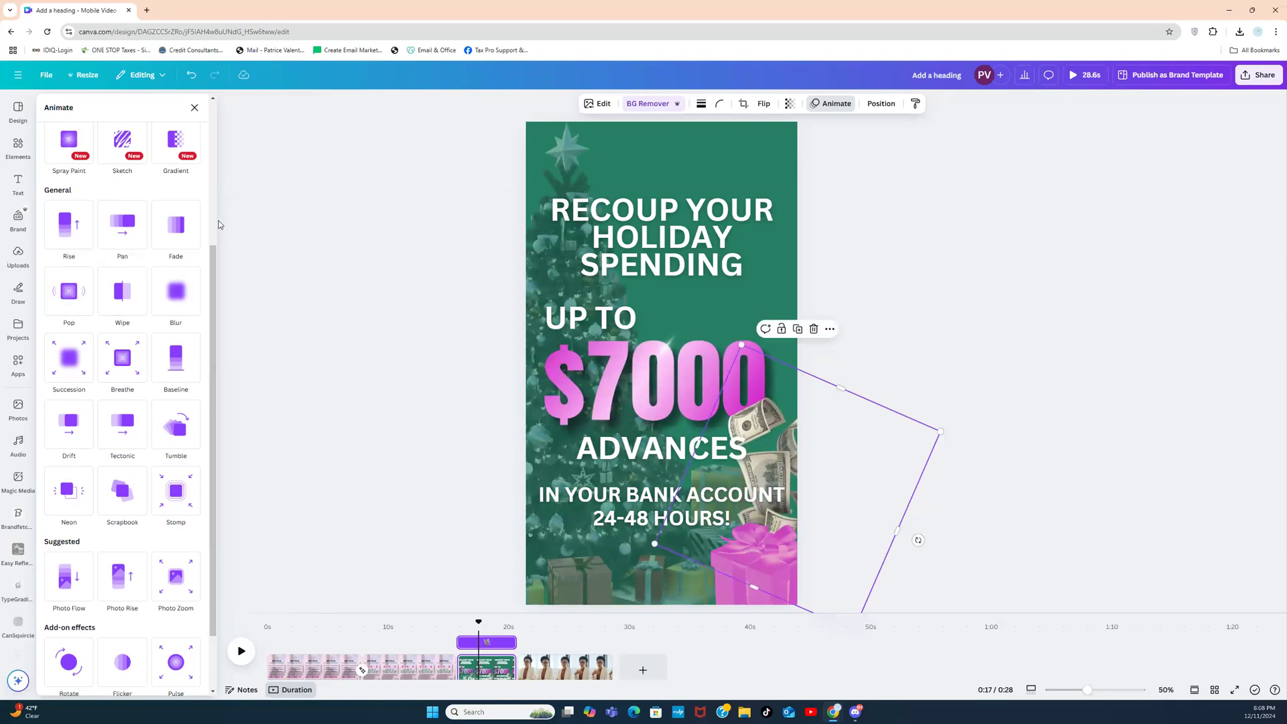
left_click_drag(213, 266, 212, 323)
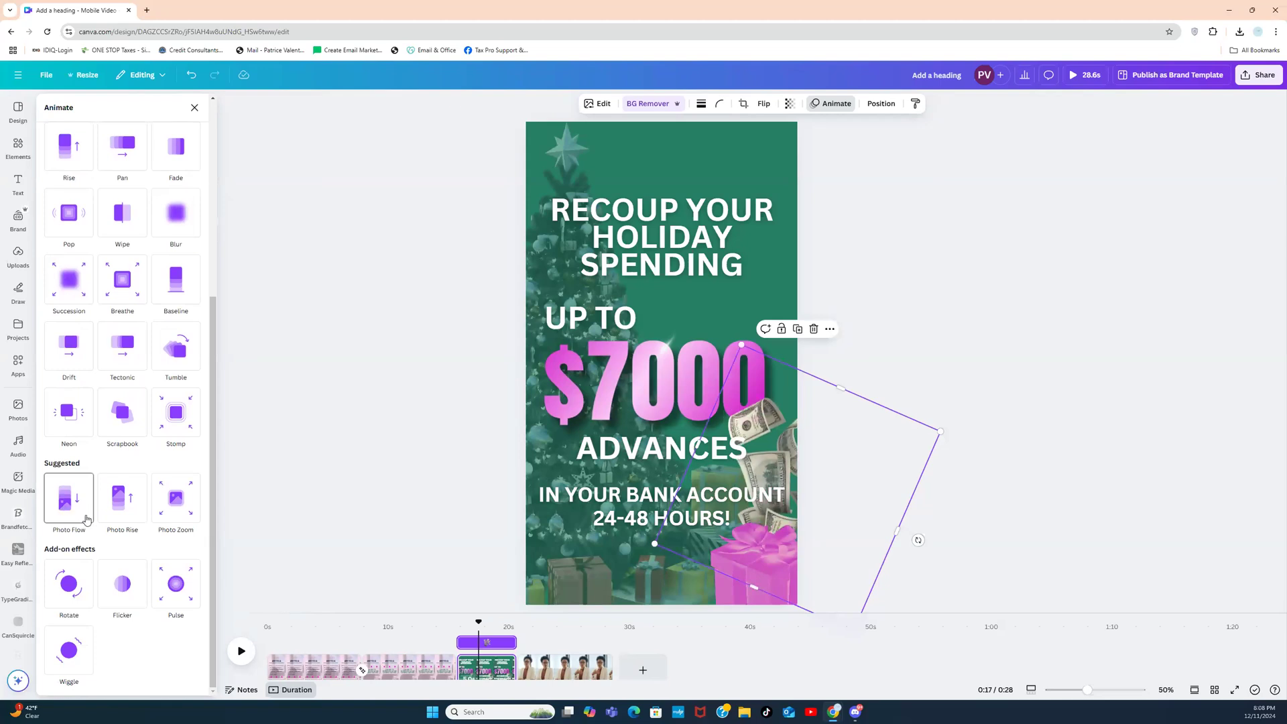
left_click(118, 511)
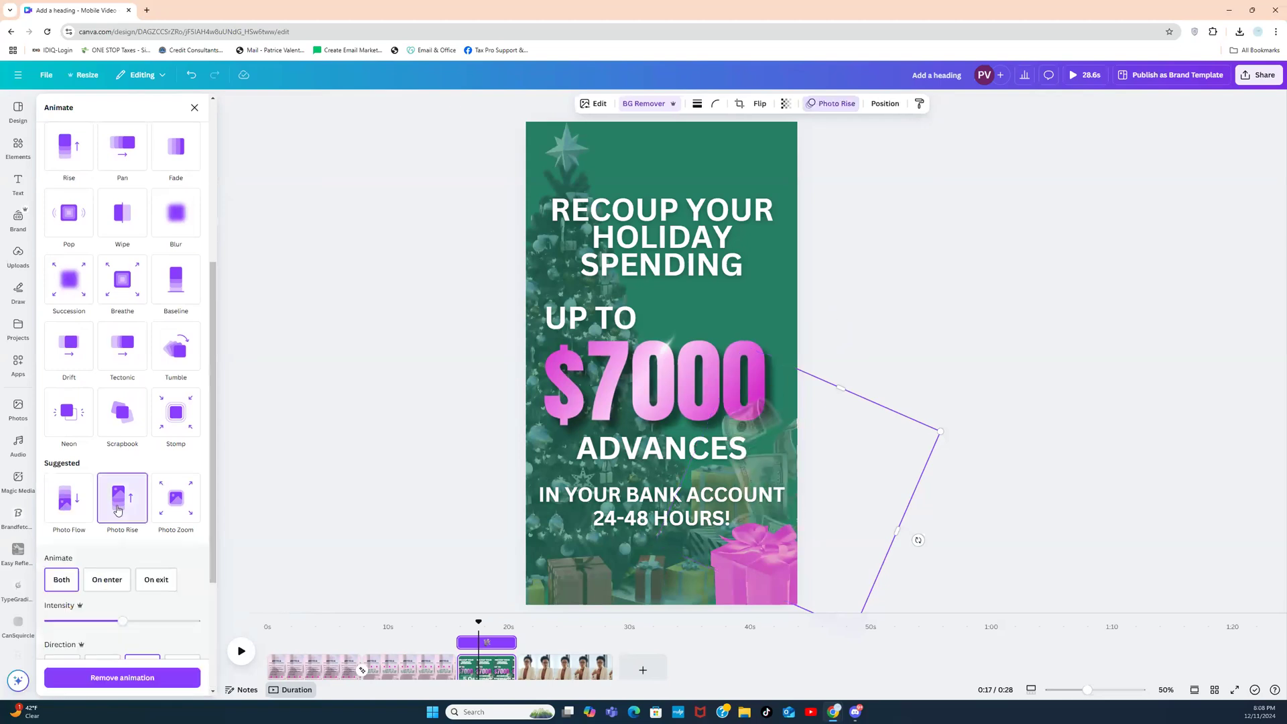
left_click_drag(121, 622, 195, 621)
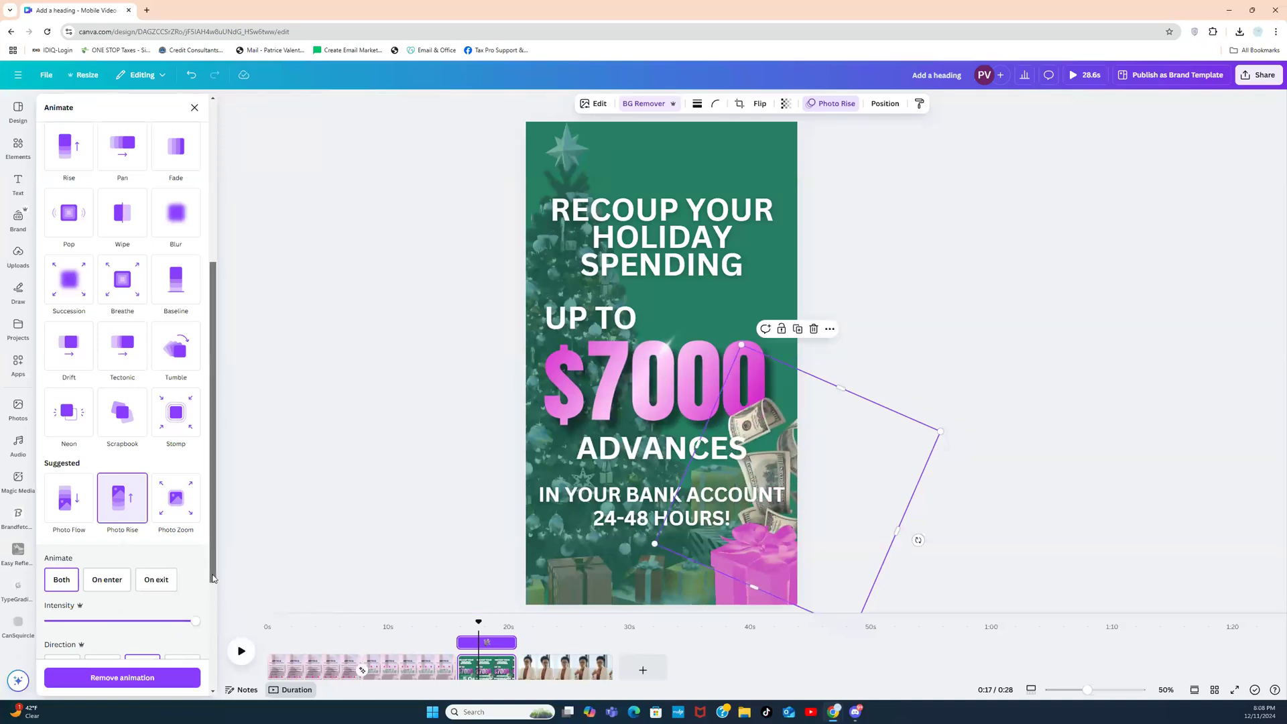
scroll(213, 578, "down", 1)
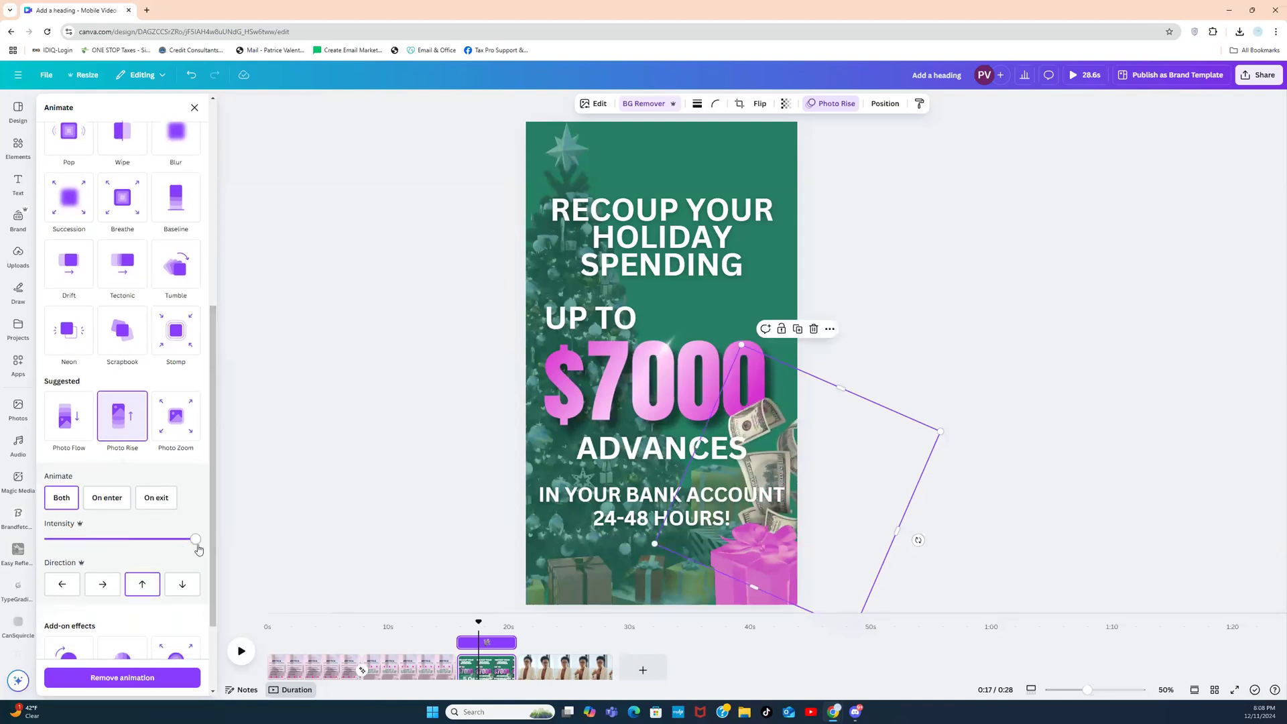
left_click(436, 487)
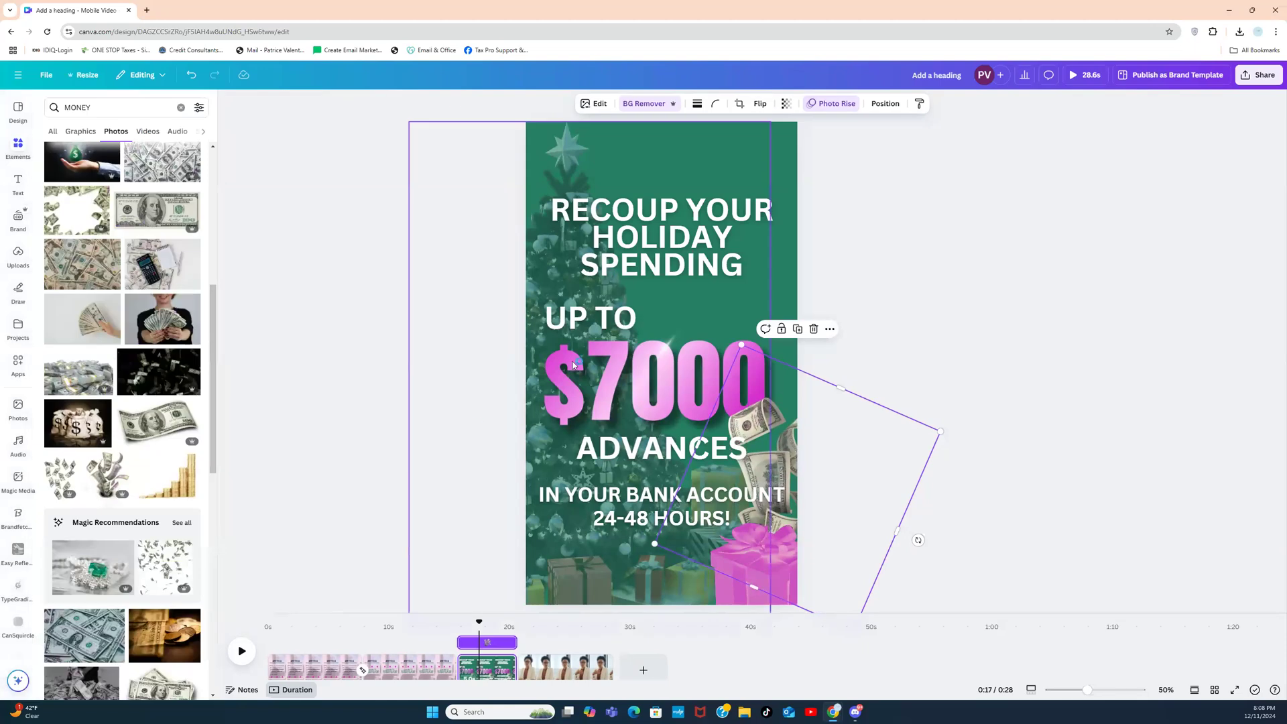
left_click(601, 370)
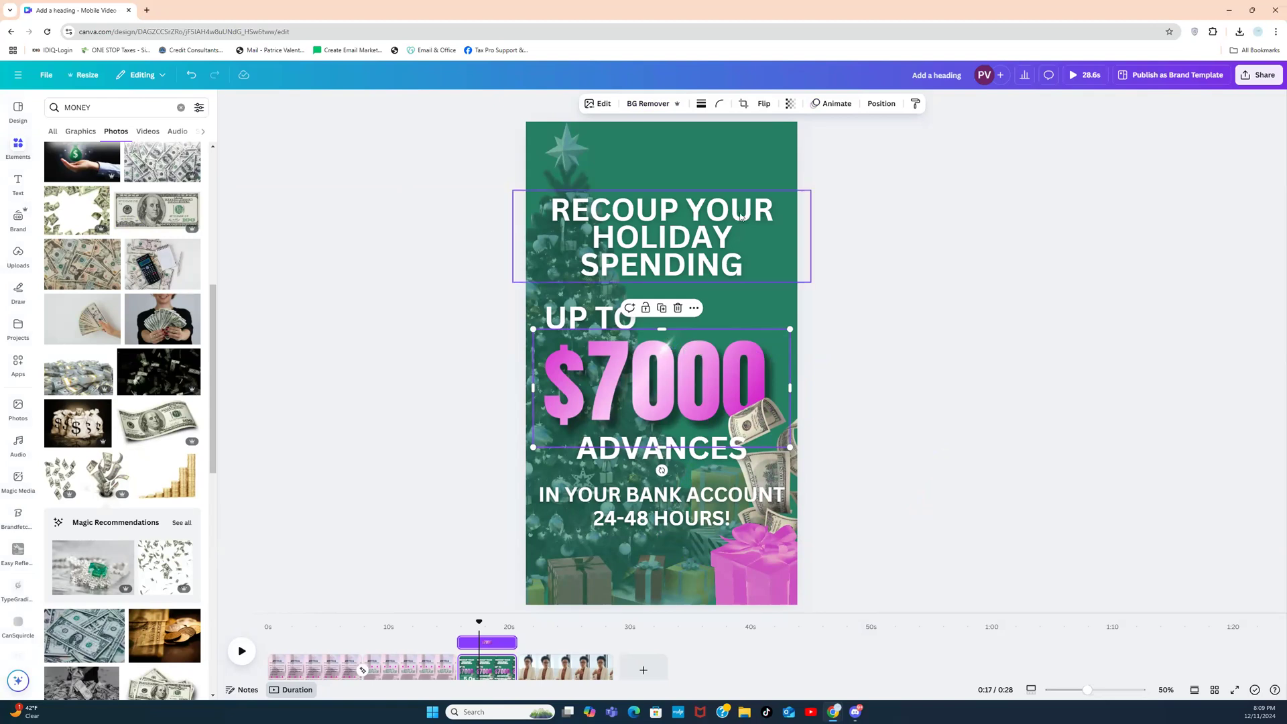
Step: Animate the $7000 graphic with the Baseline effect
left_click(849, 104)
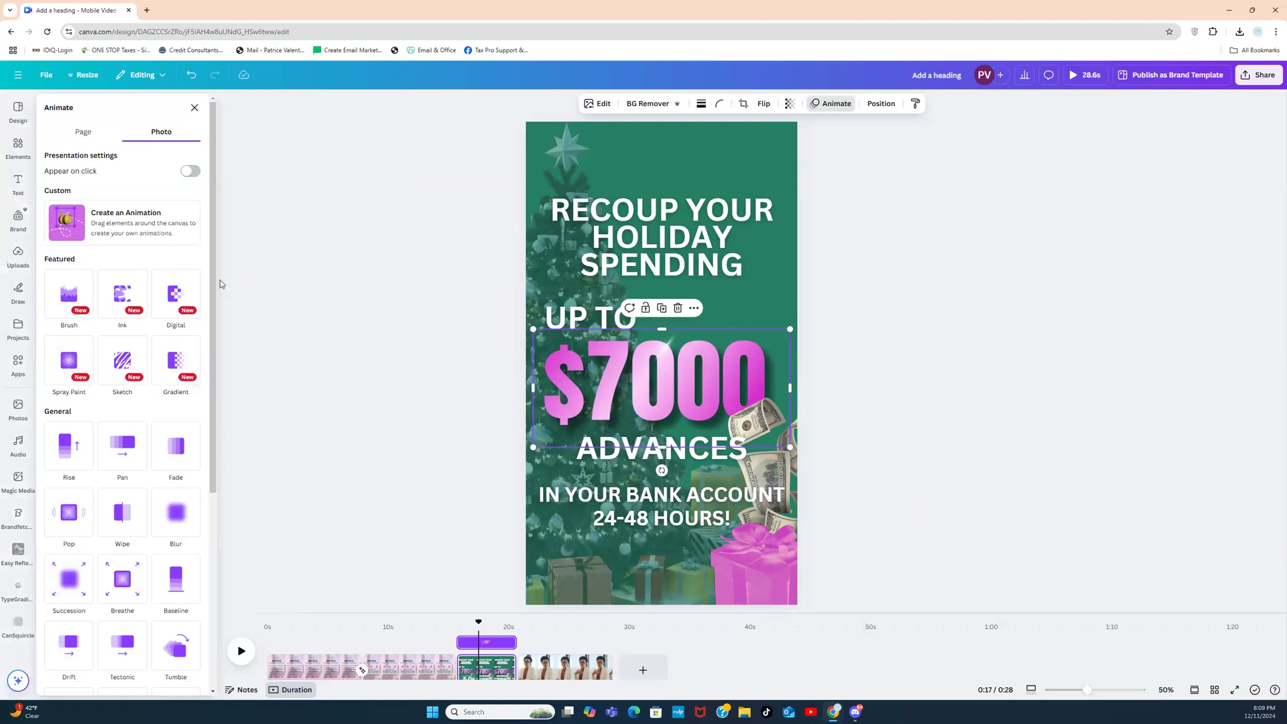
left_click_drag(213, 278, 212, 384)
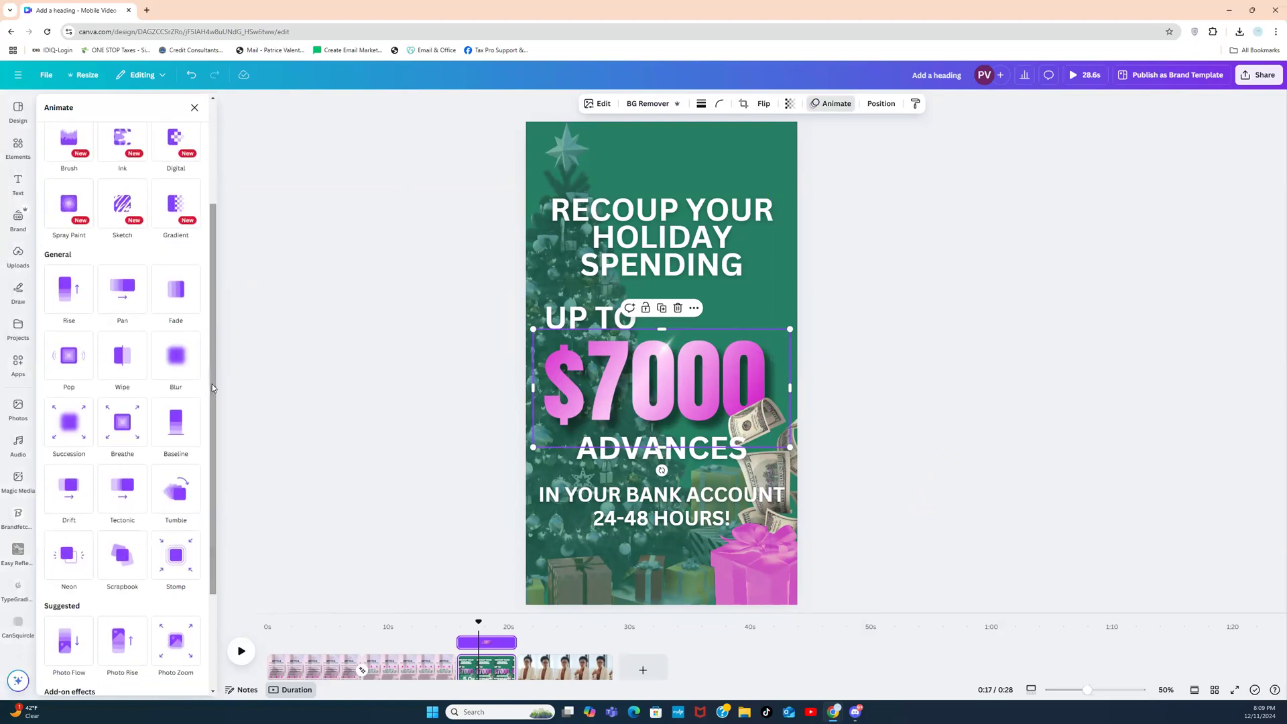
left_click(176, 432)
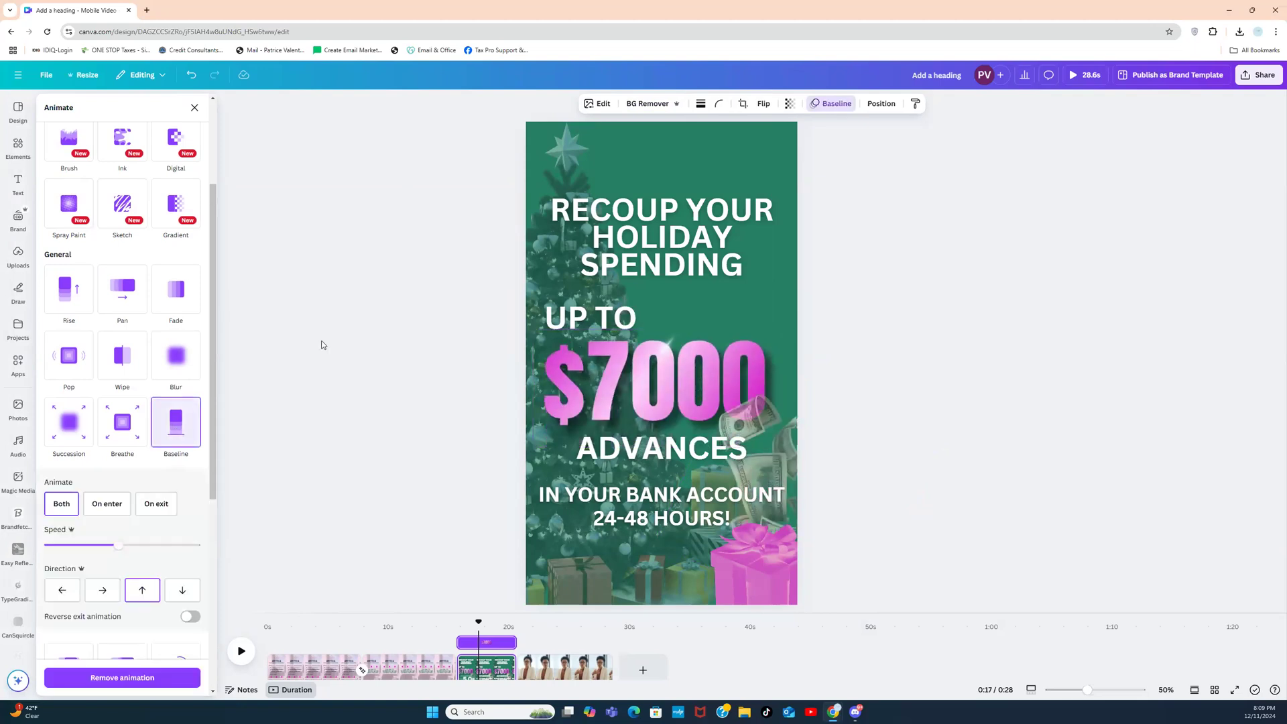
Step: Give the RECOUP YOUR HOLIDAY SPENDING heading a word-by-word Typewriter animation at maximum speed
left_click(612, 233)
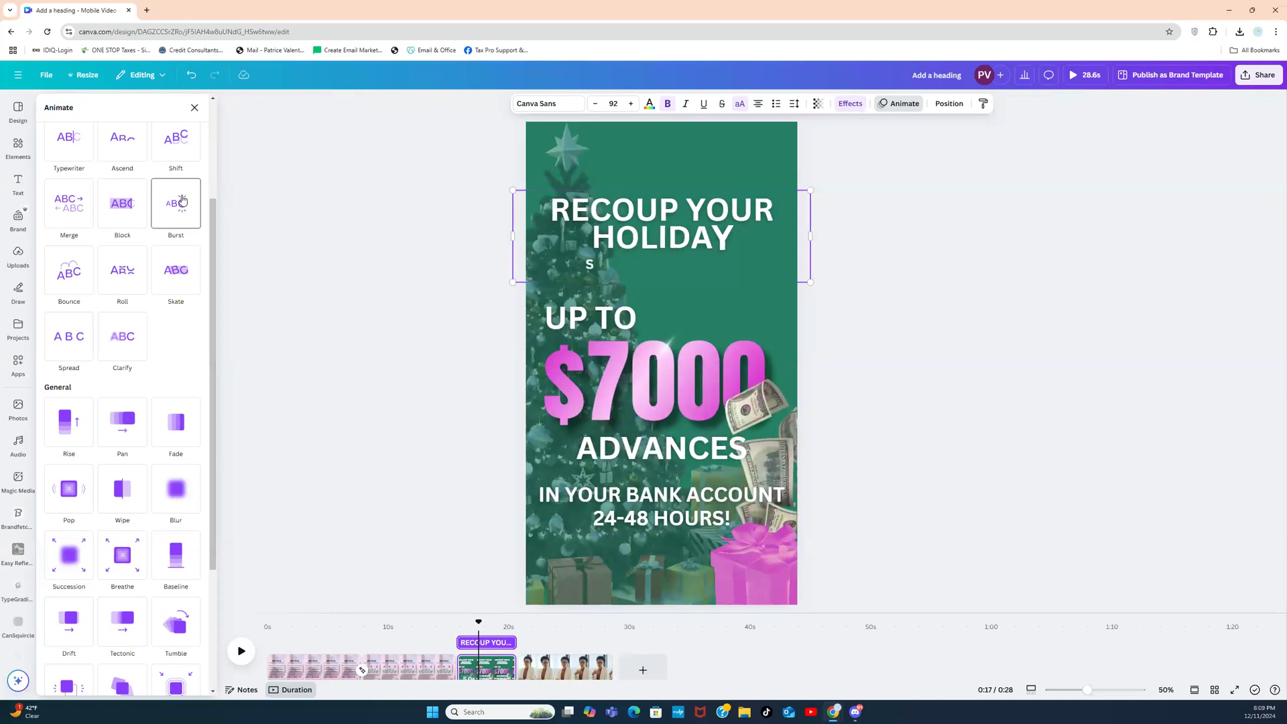
left_click_drag(213, 223, 212, 161)
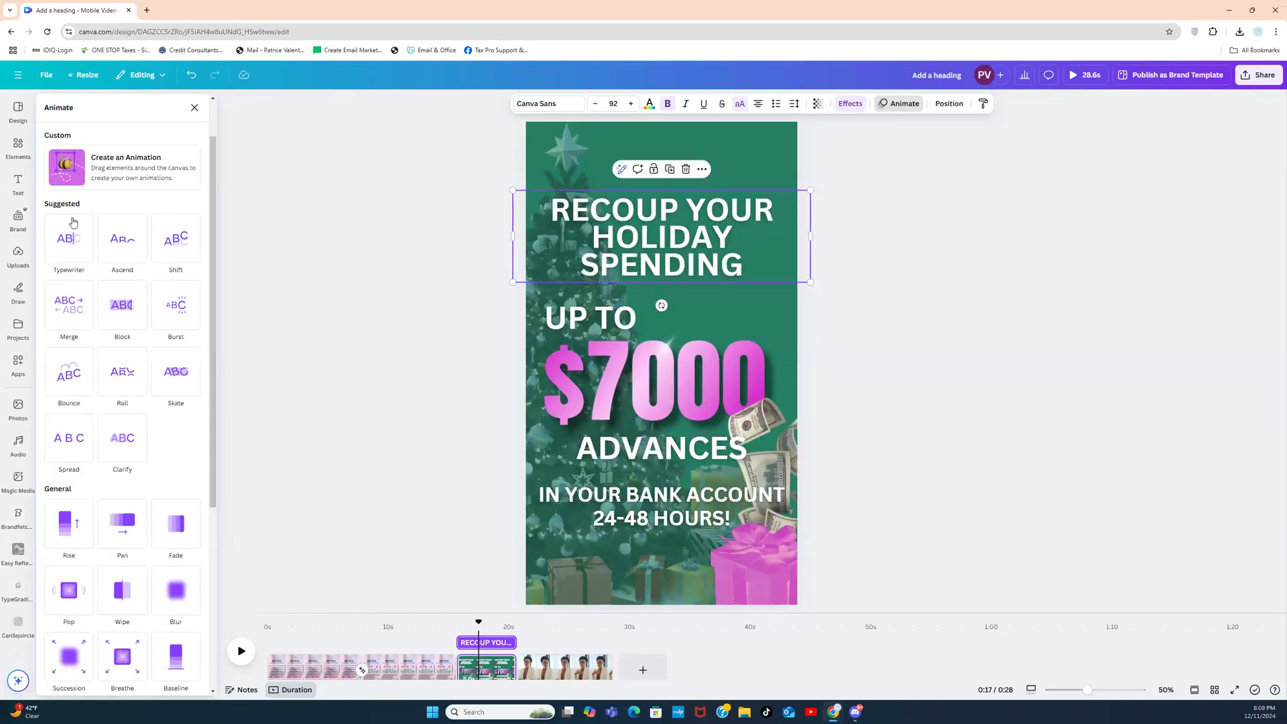
left_click(67, 254)
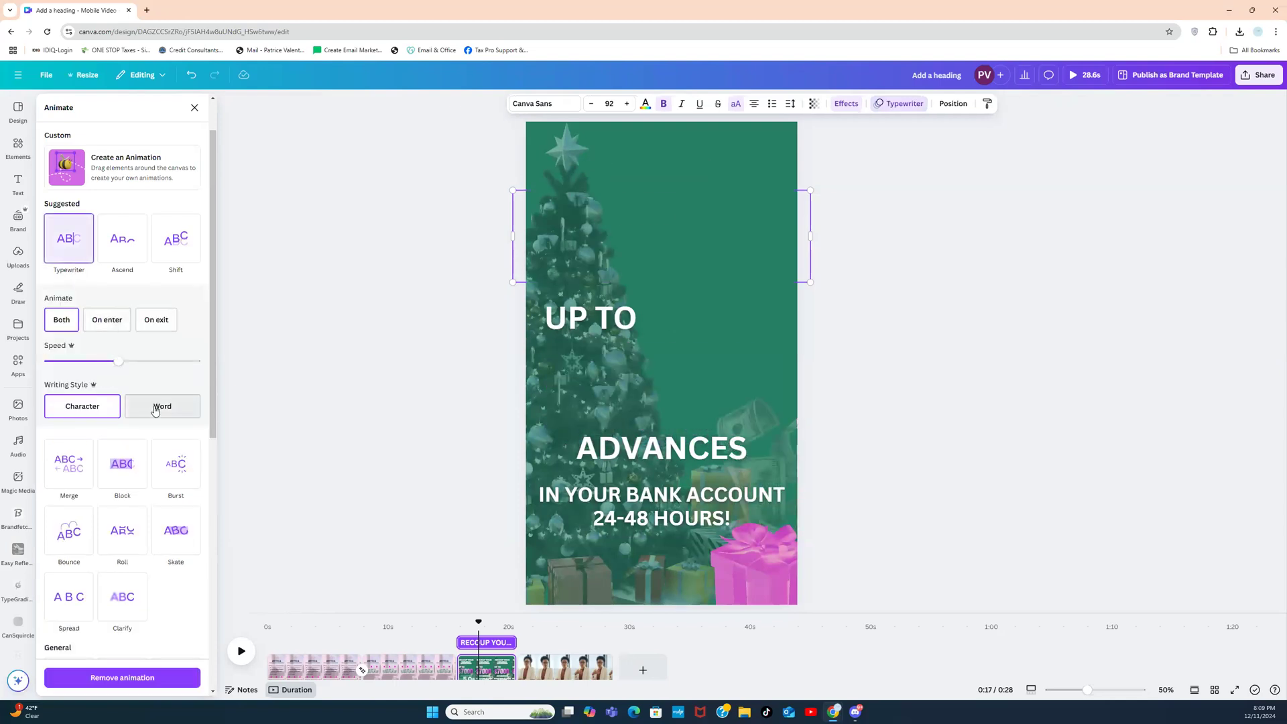
left_click(155, 409)
left_click_drag(117, 367, 70, 363)
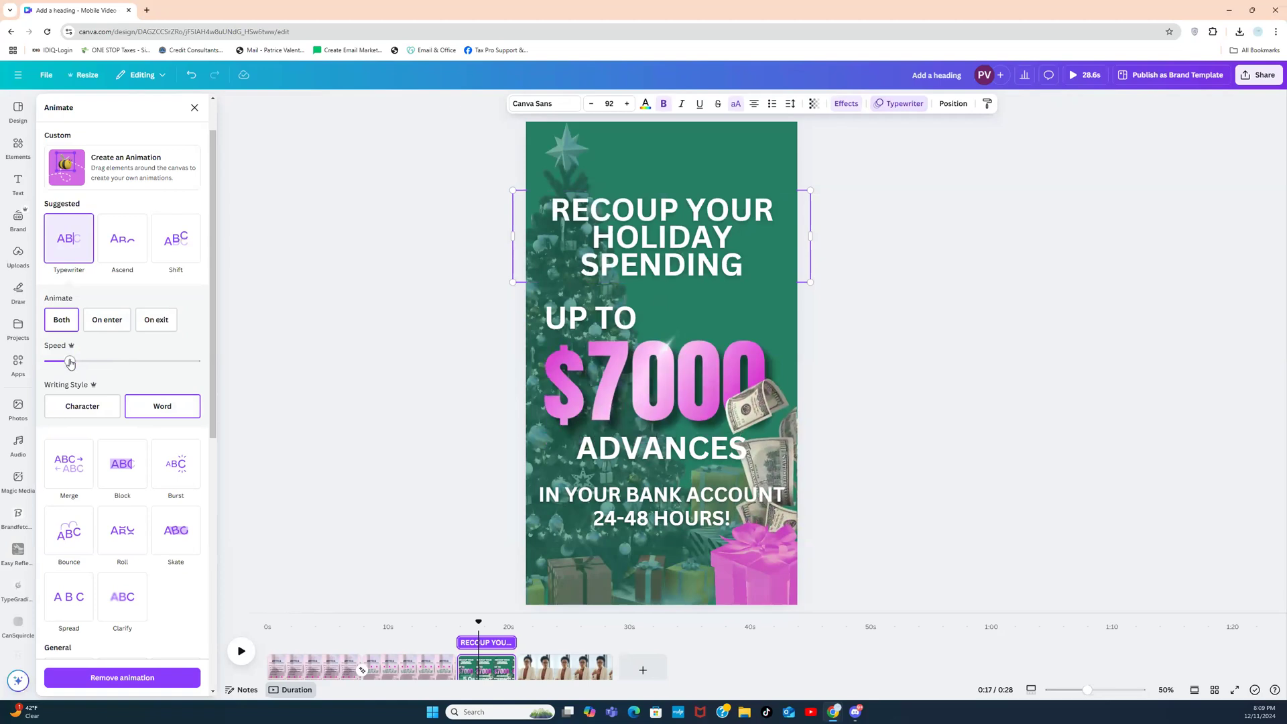
left_click_drag(71, 363, 215, 352)
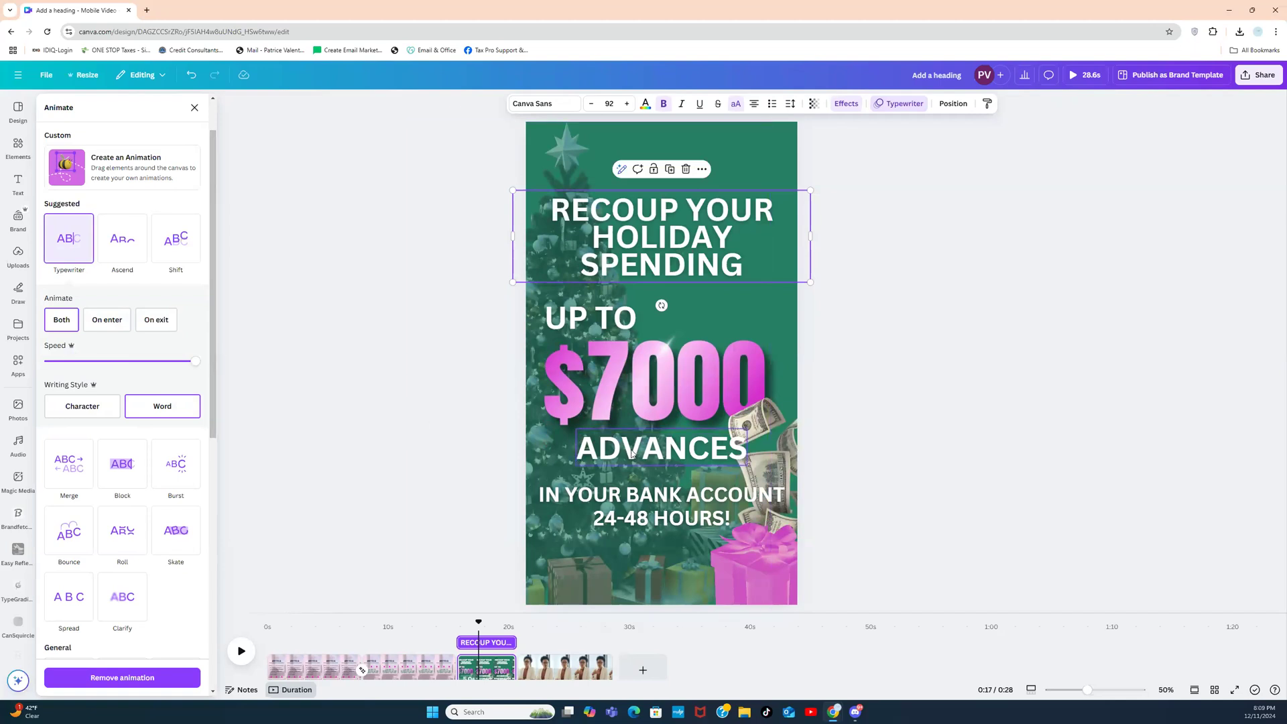
Step: Add a white Background effect behind the IN YOUR BANK ACCOUNT and 24-48 HOURS! lines
left_click(622, 500)
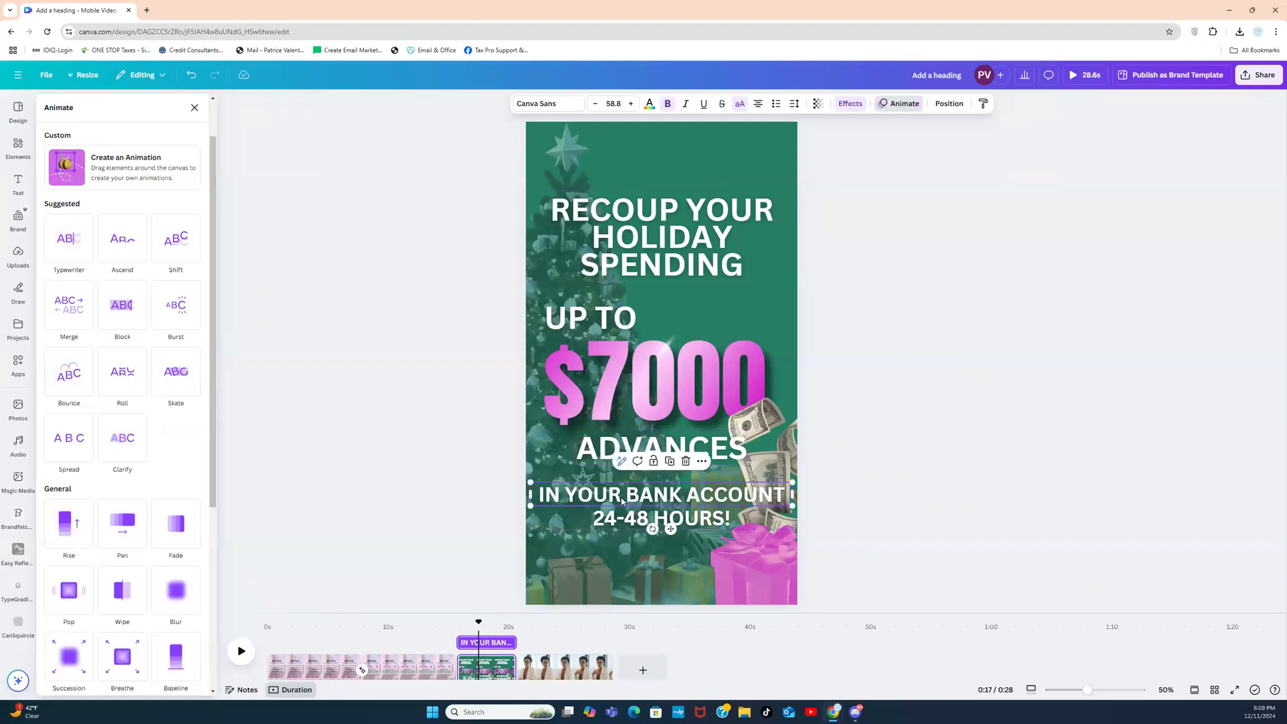
left_click(625, 517, "shift")
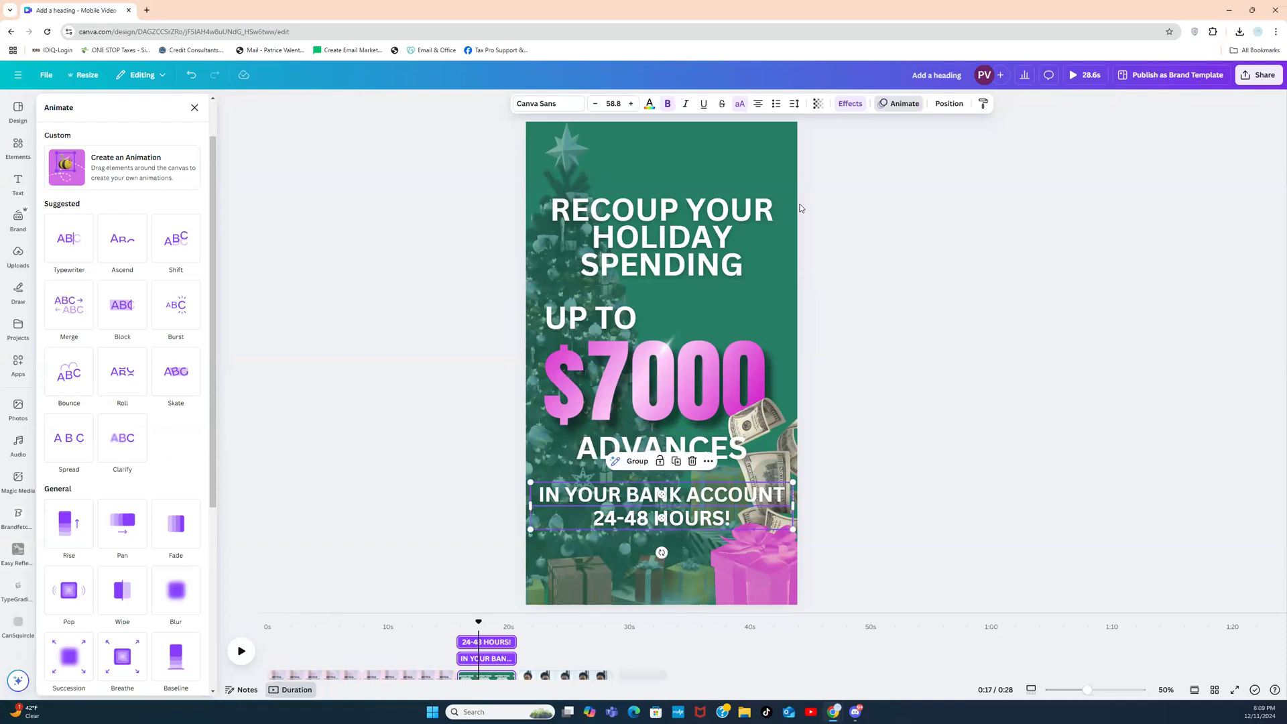
left_click(846, 109)
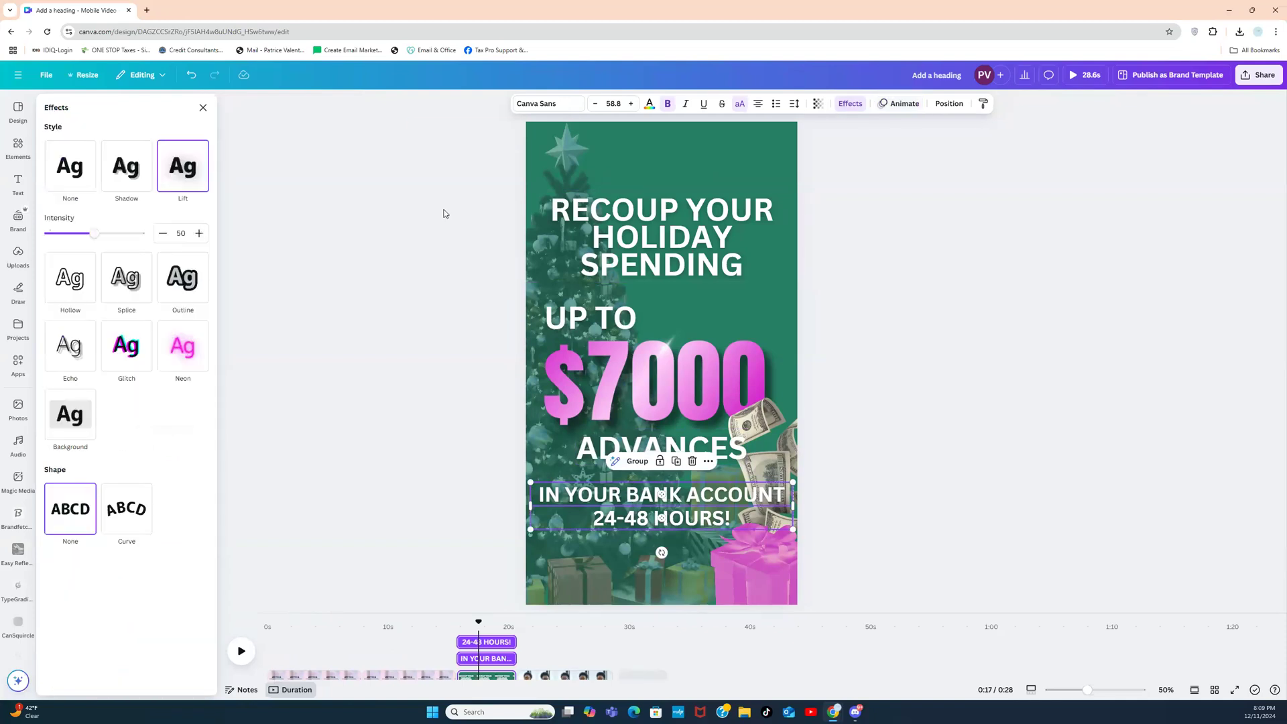
left_click(72, 417)
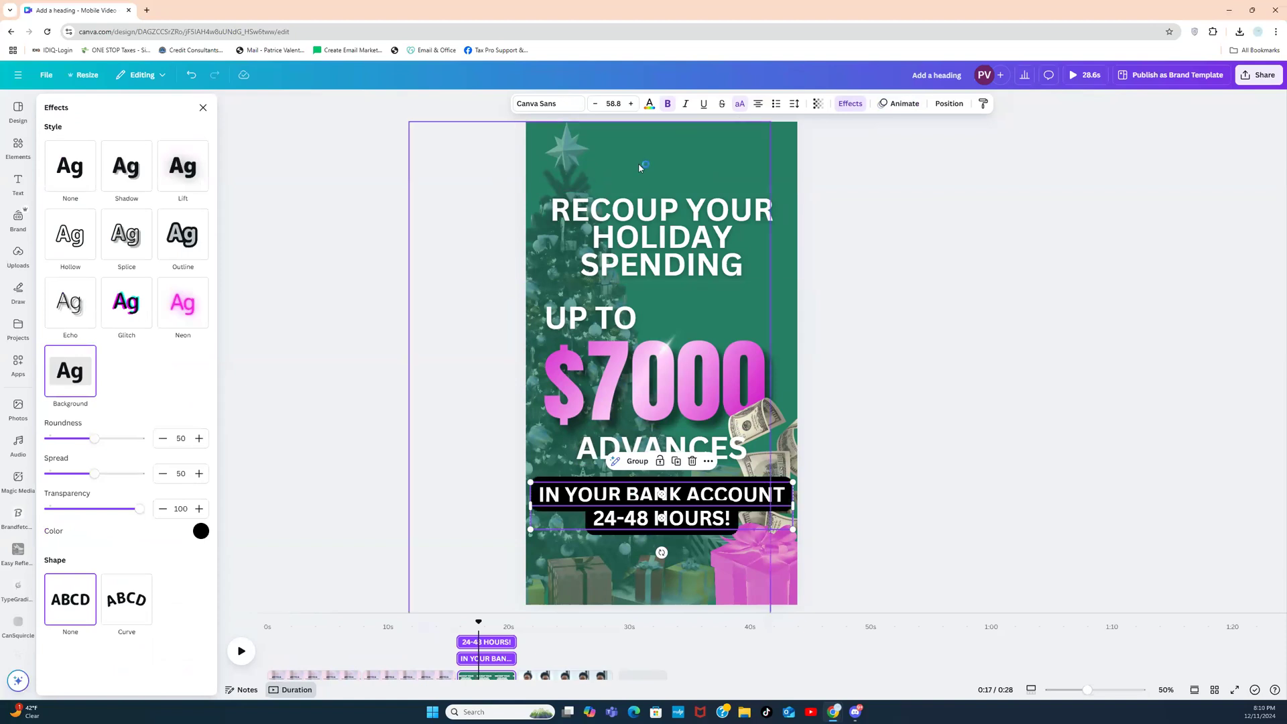
left_click(201, 530)
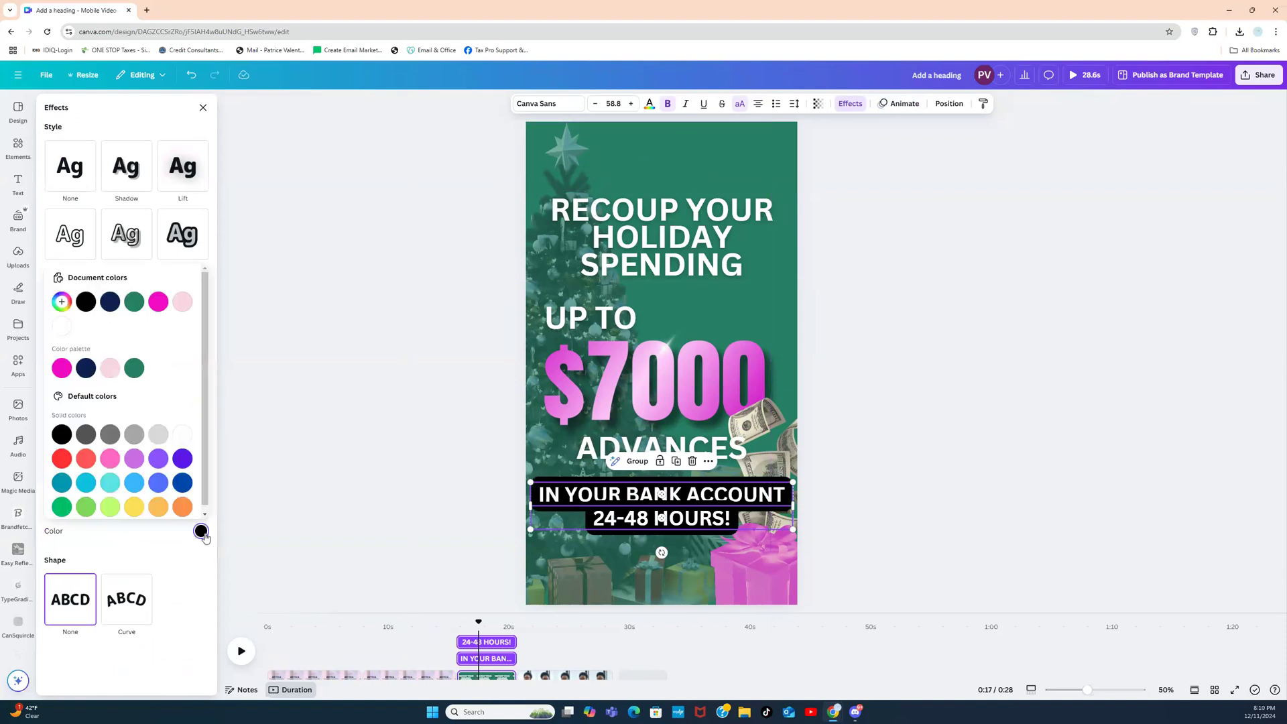
left_click(134, 303)
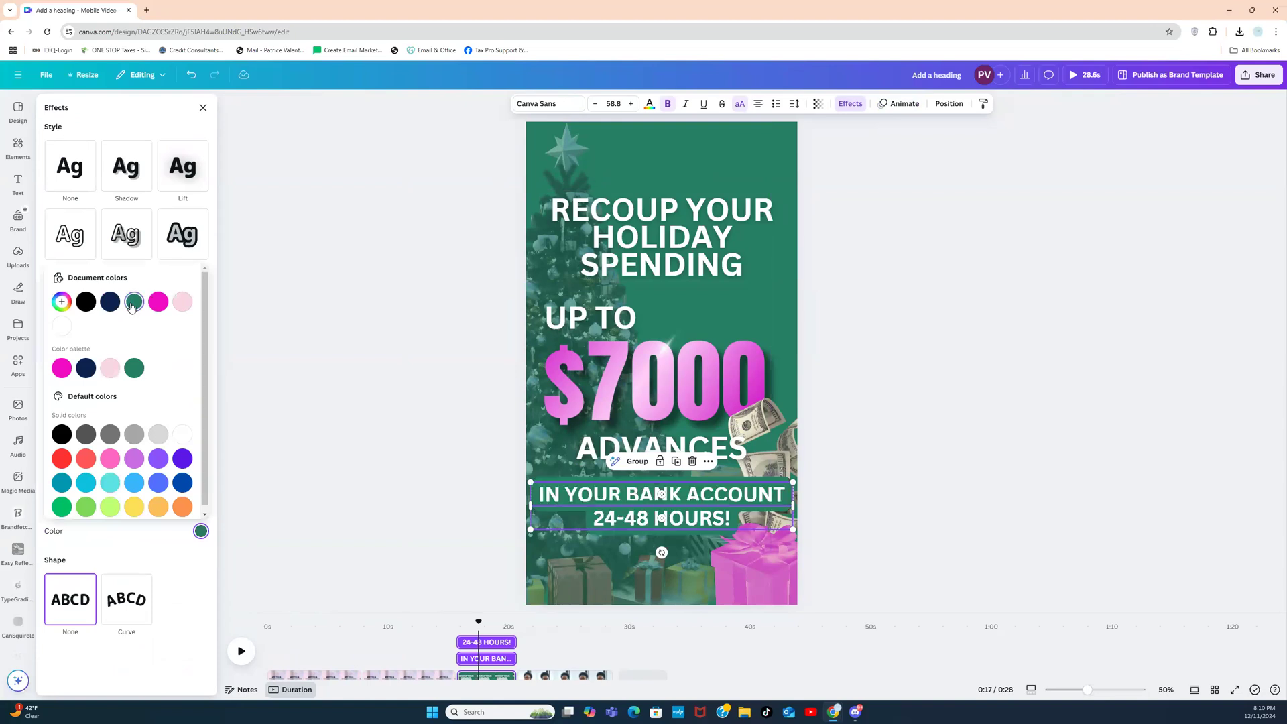
left_click(181, 303)
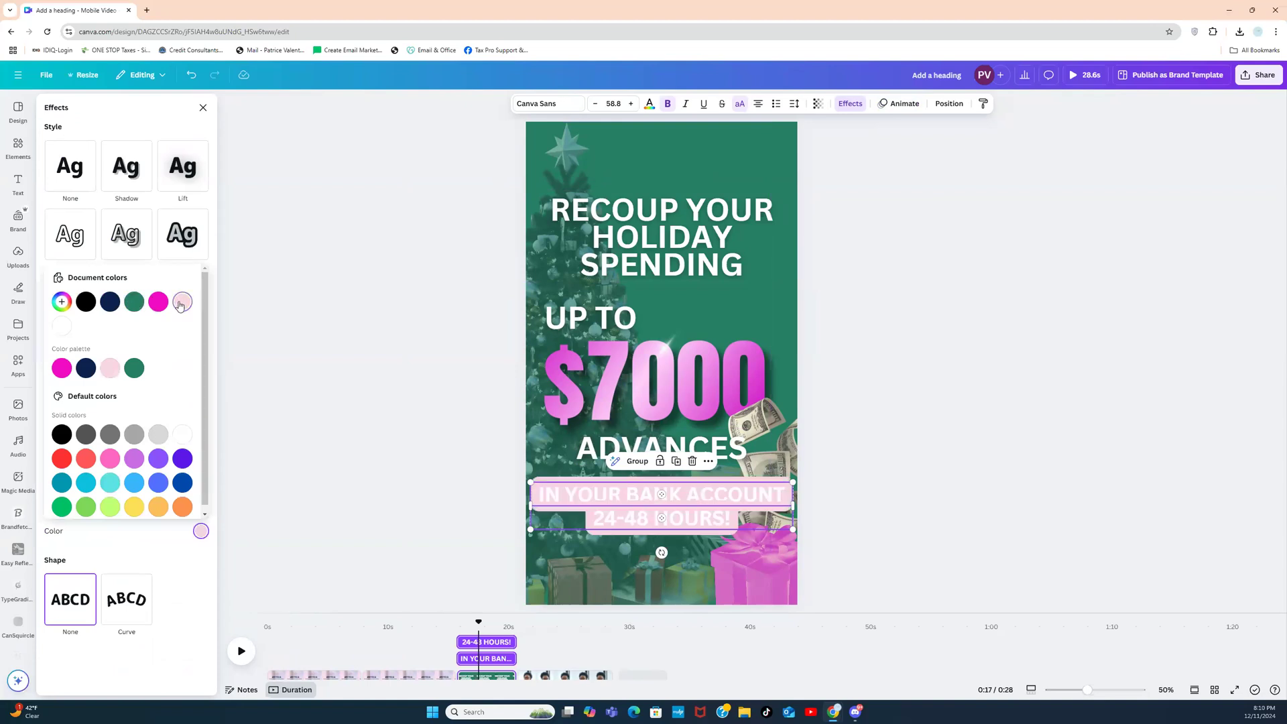
left_click(110, 303)
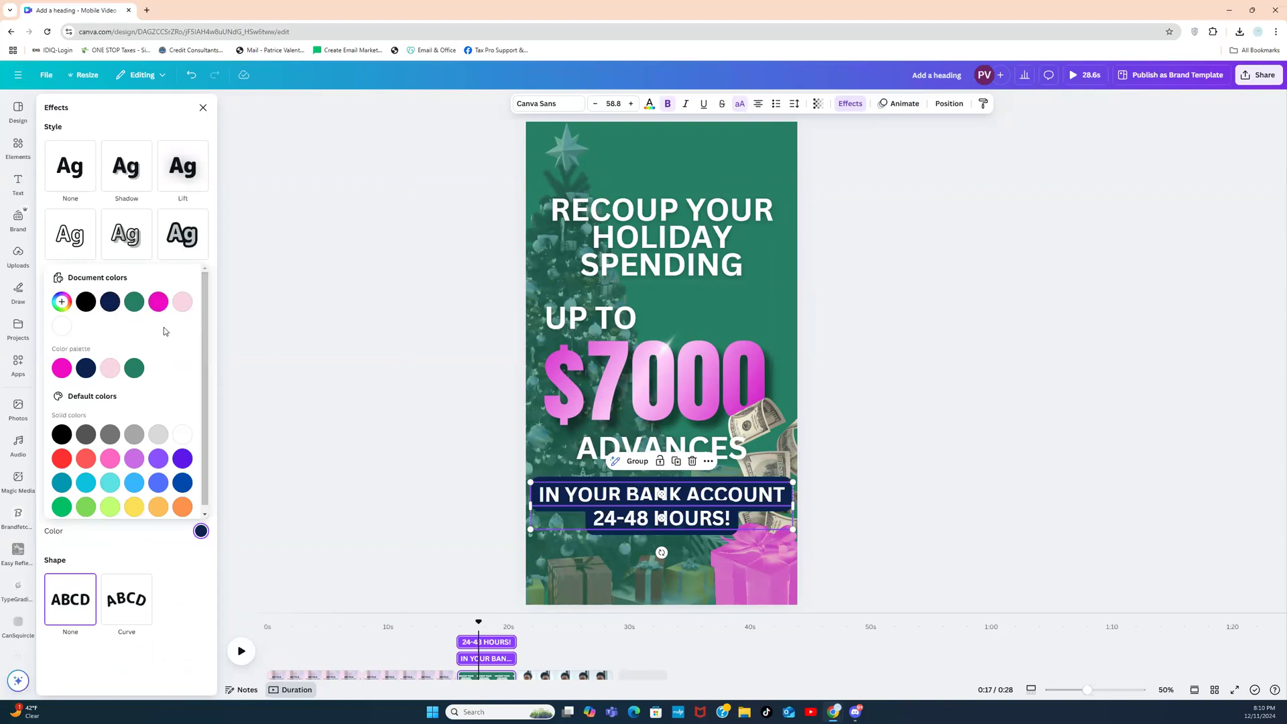
left_click(62, 325)
Step: Make both lines' lettering the photo's magenta shade
left_click(649, 103)
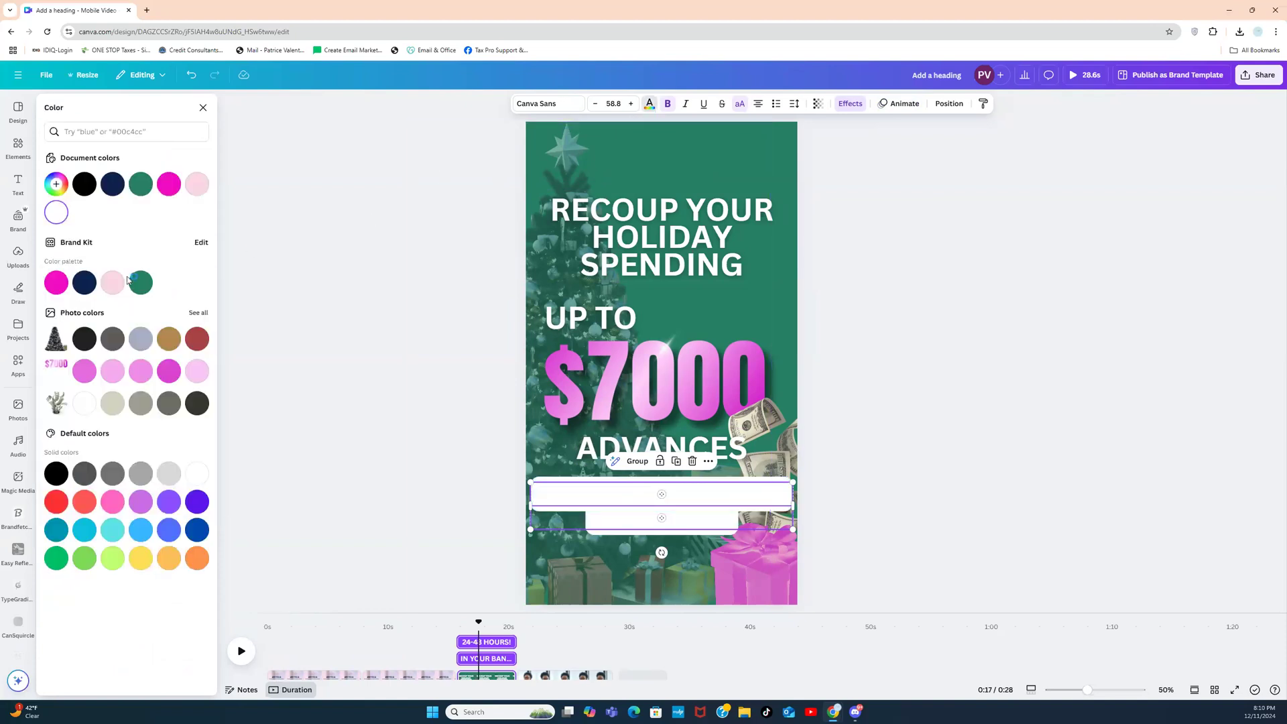
left_click(56, 282)
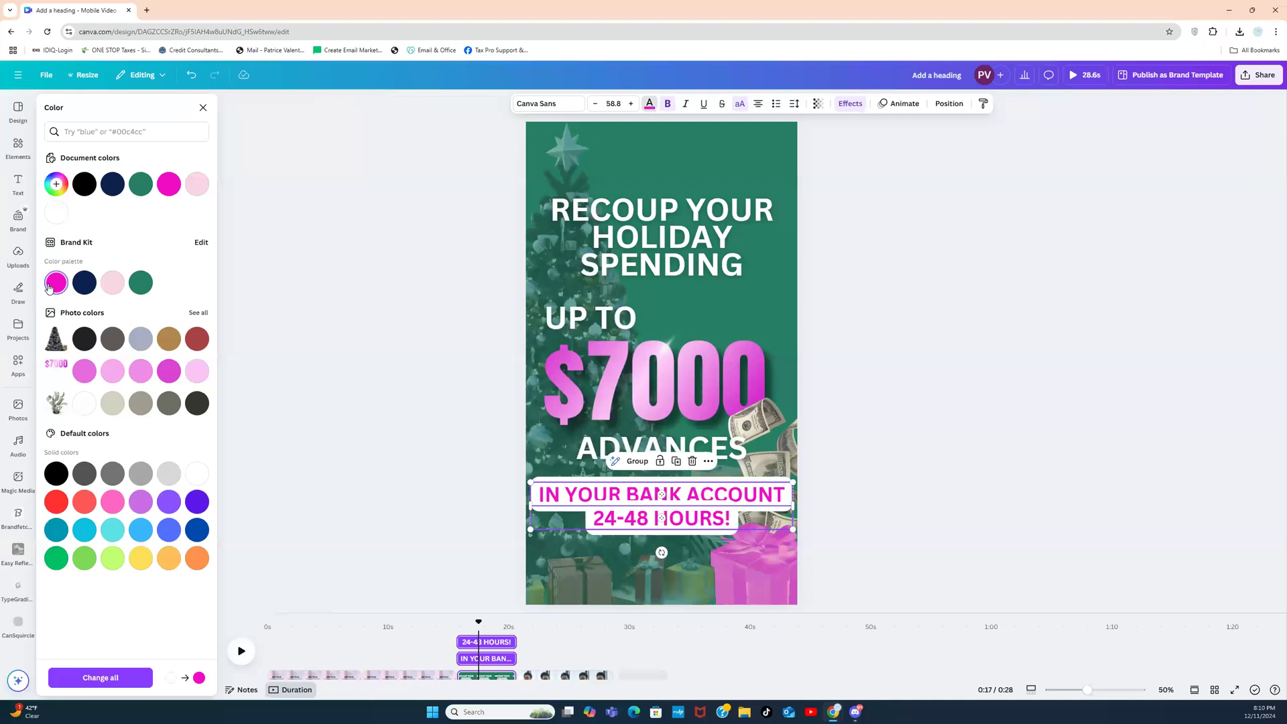
left_click(170, 373)
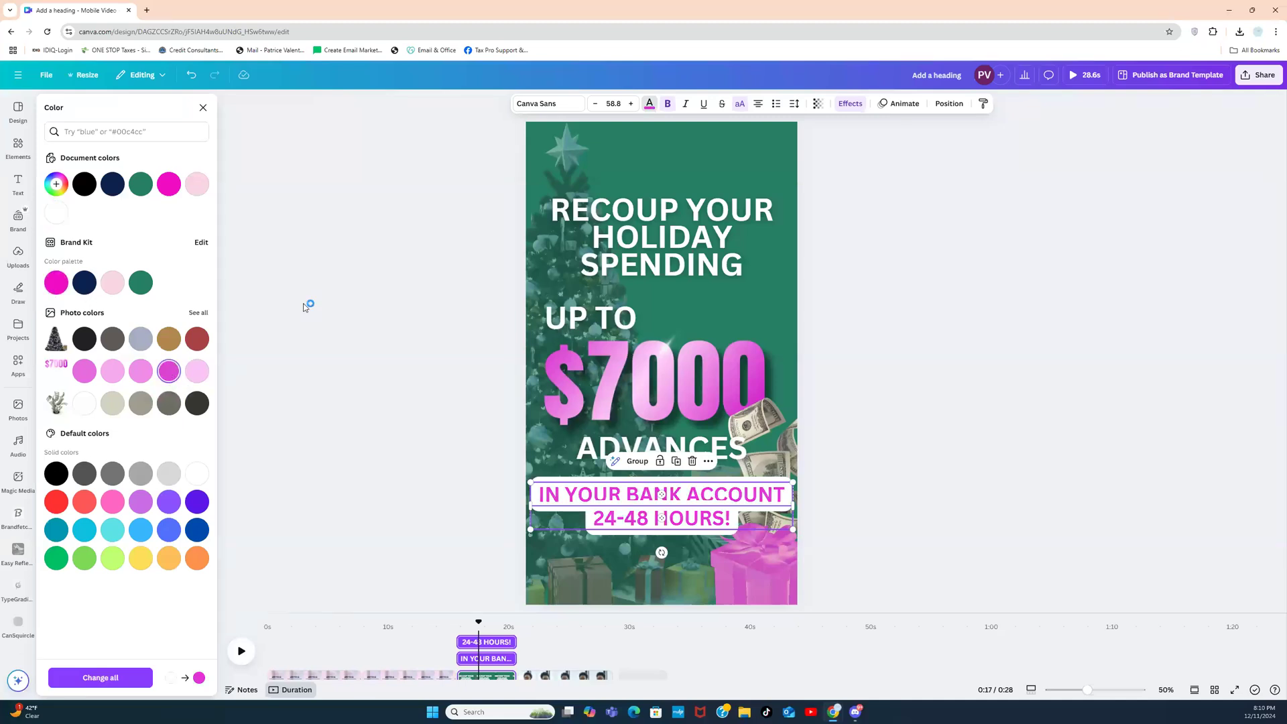
left_click(305, 307)
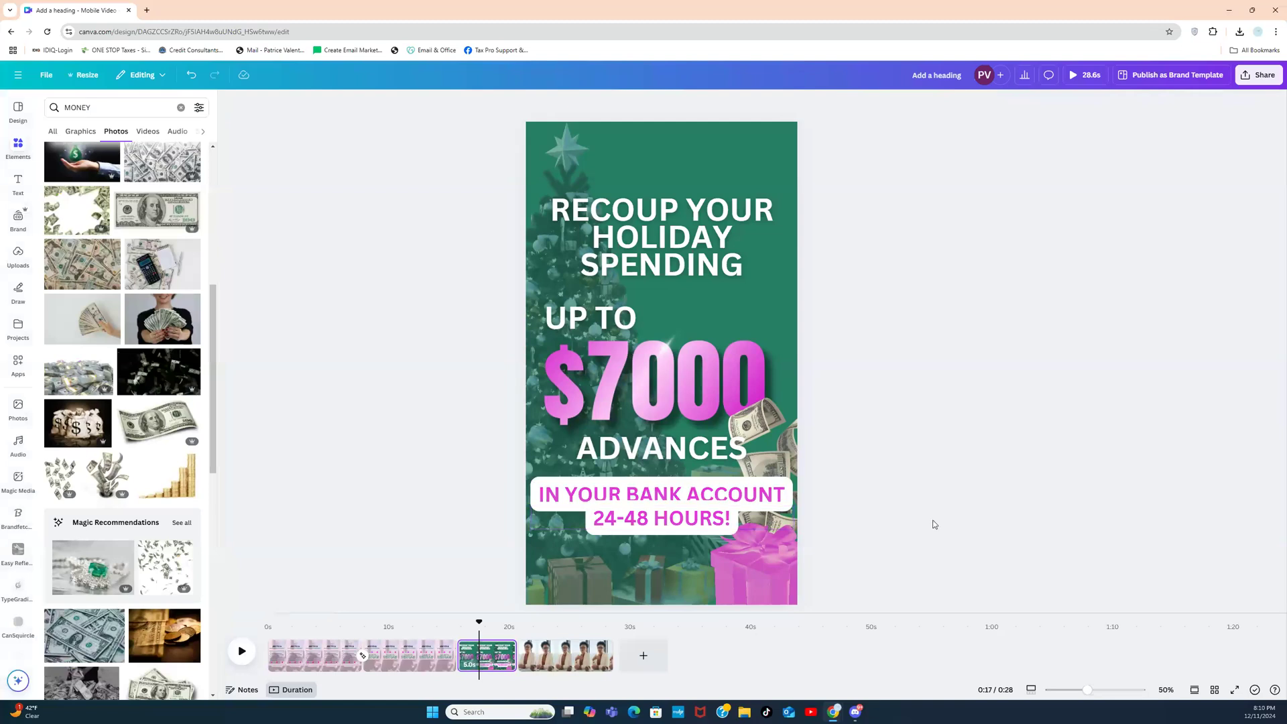
Step: Lower the 24-48 HOURS! box away from IN YOUR BANK ACCOUNT, then select both boxes
left_click_drag(694, 522, 685, 528)
left_click(951, 472)
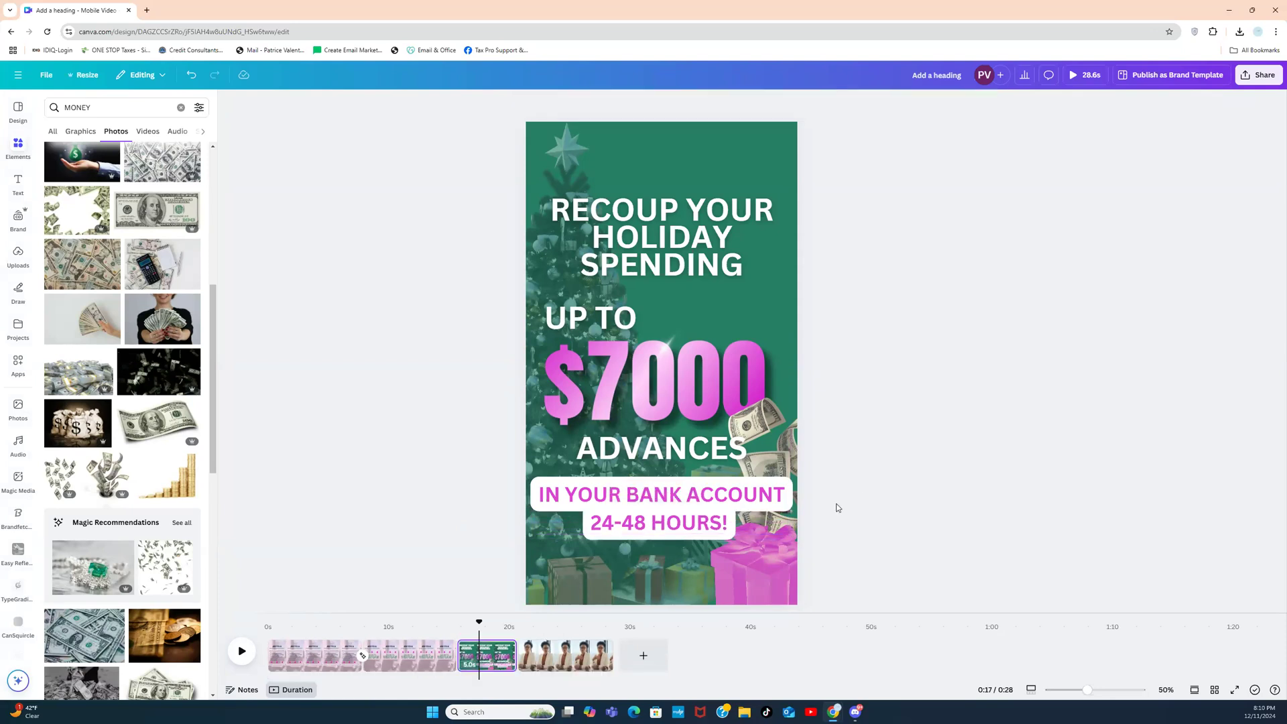
left_click_drag(693, 525, 693, 538)
left_click(894, 475)
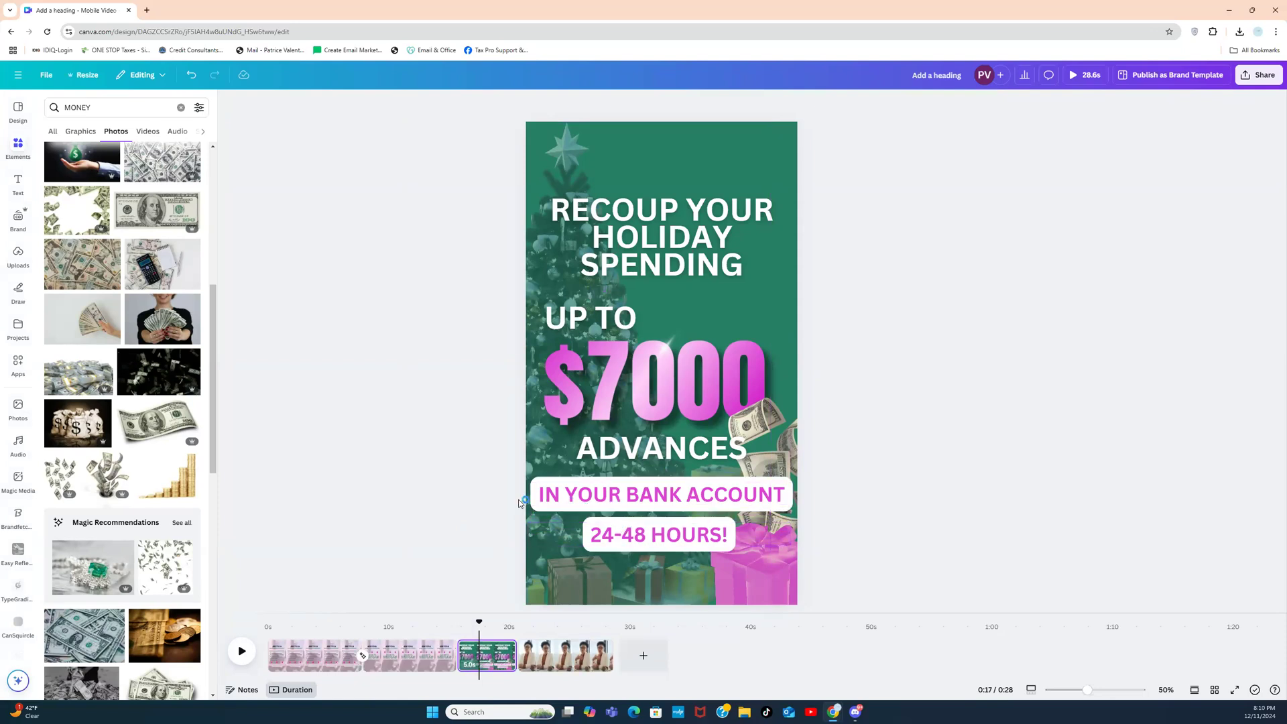
left_click_drag(515, 492, 612, 538)
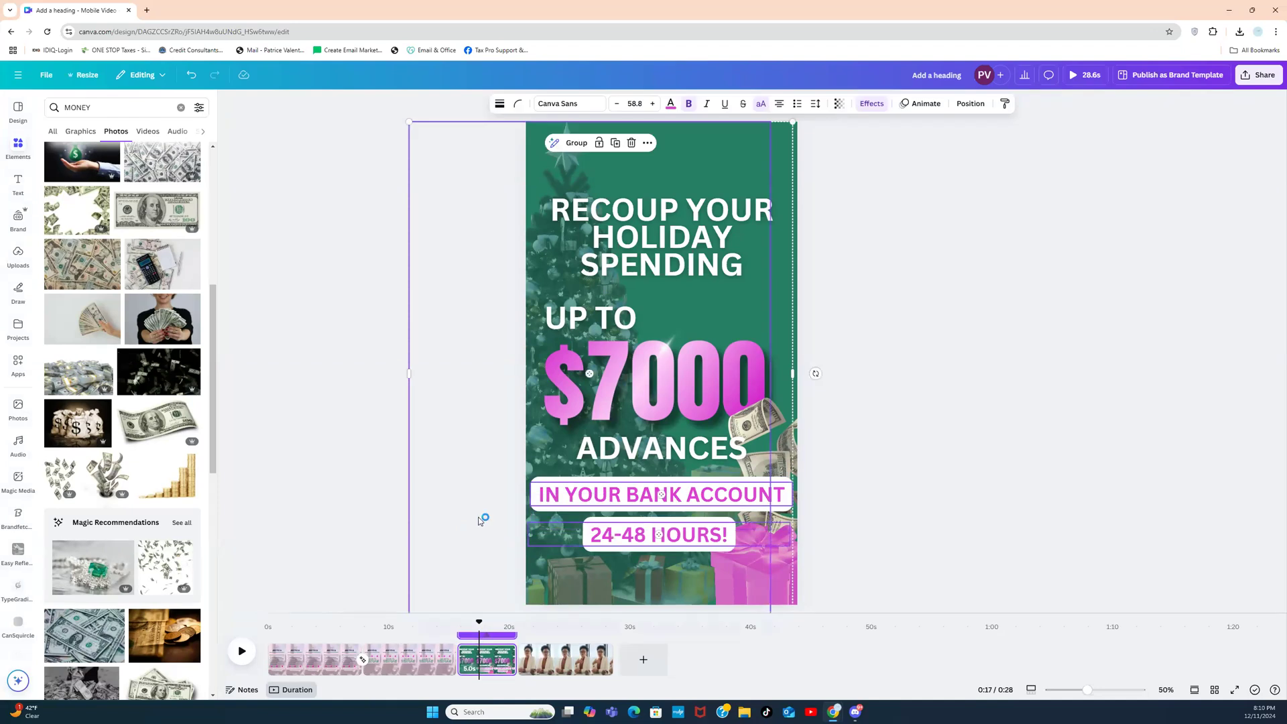
left_click(349, 554)
left_click(631, 541)
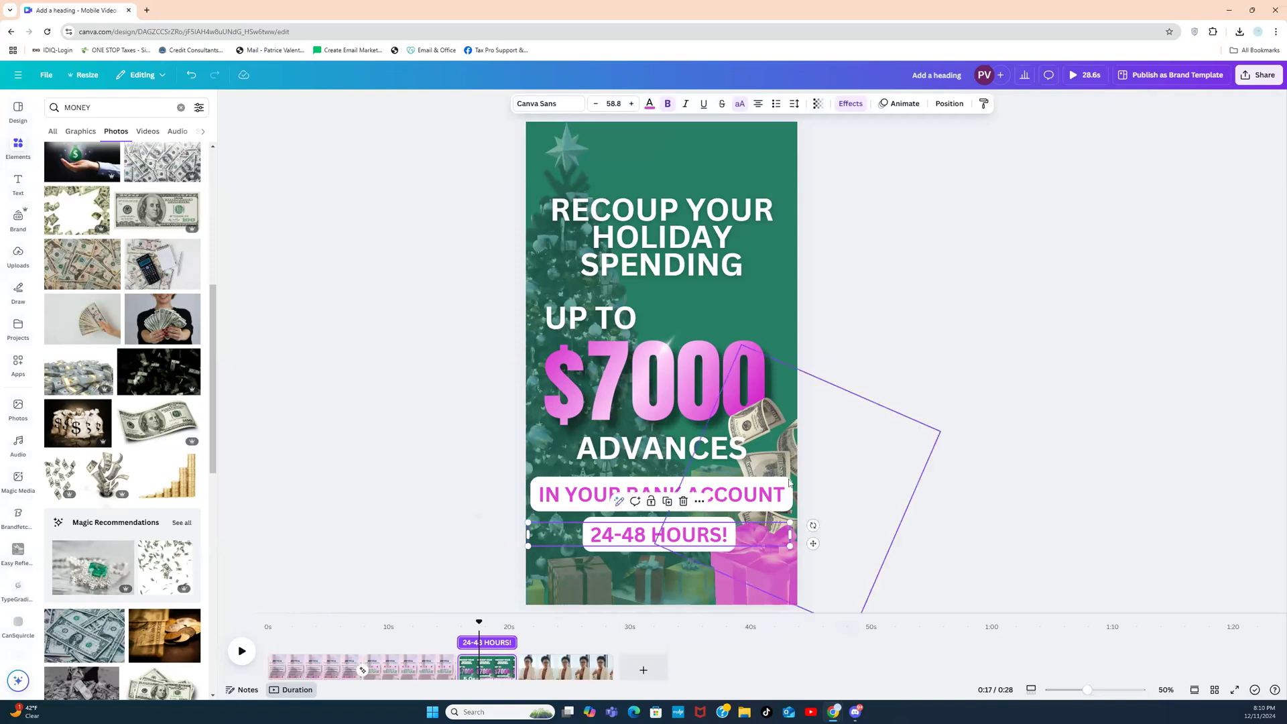
left_click(753, 497, "shift")
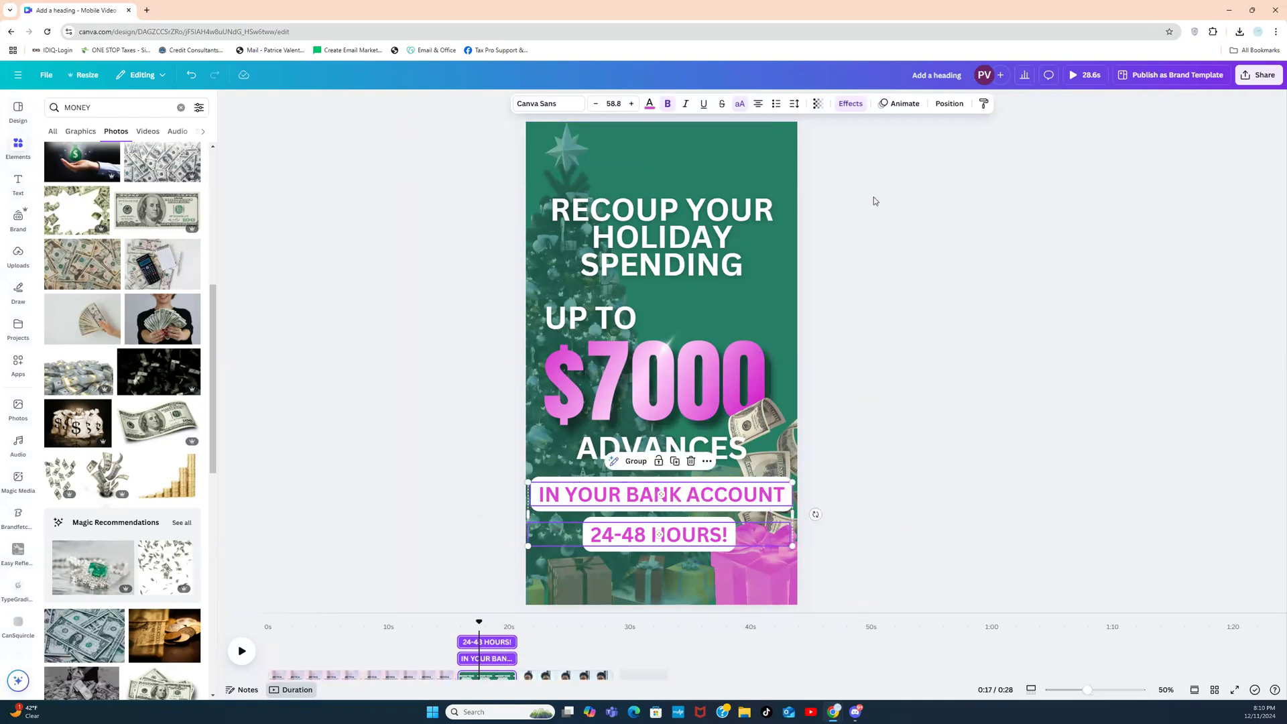
Step: Give both bottom text lines a Flicker animation at its slowest speed
left_click(899, 104)
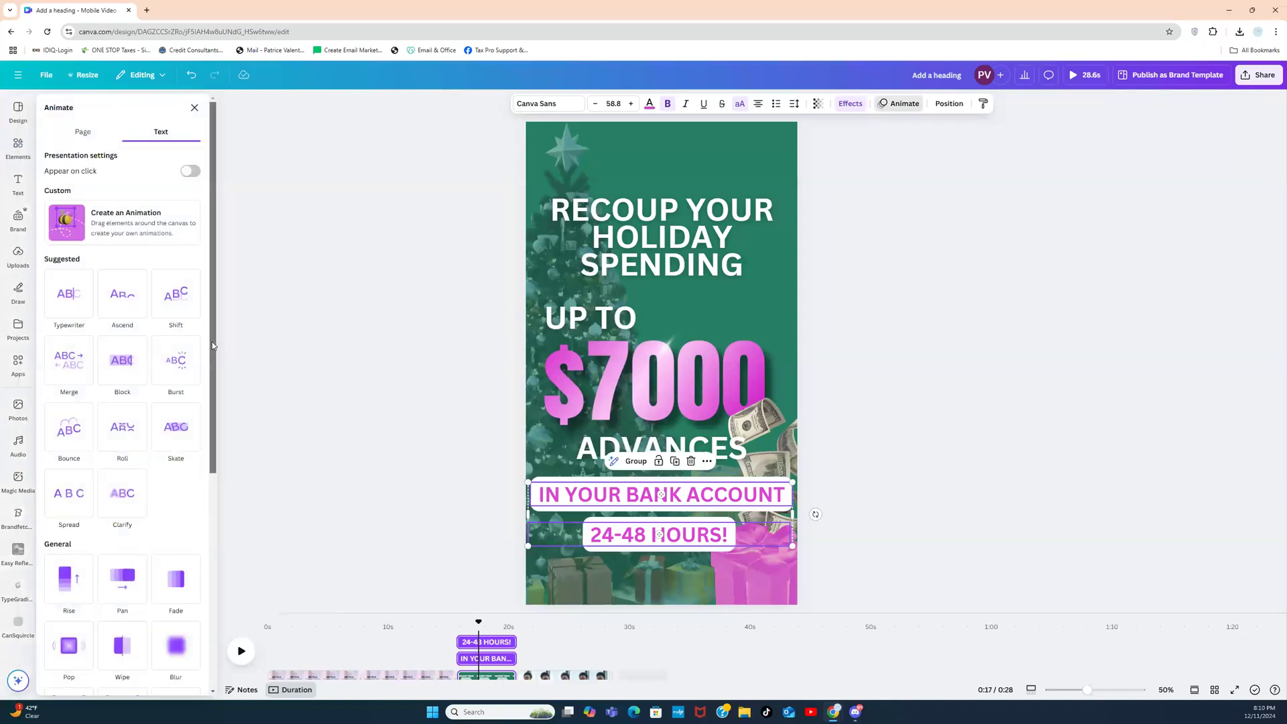
scroll(195, 532, "down", 5)
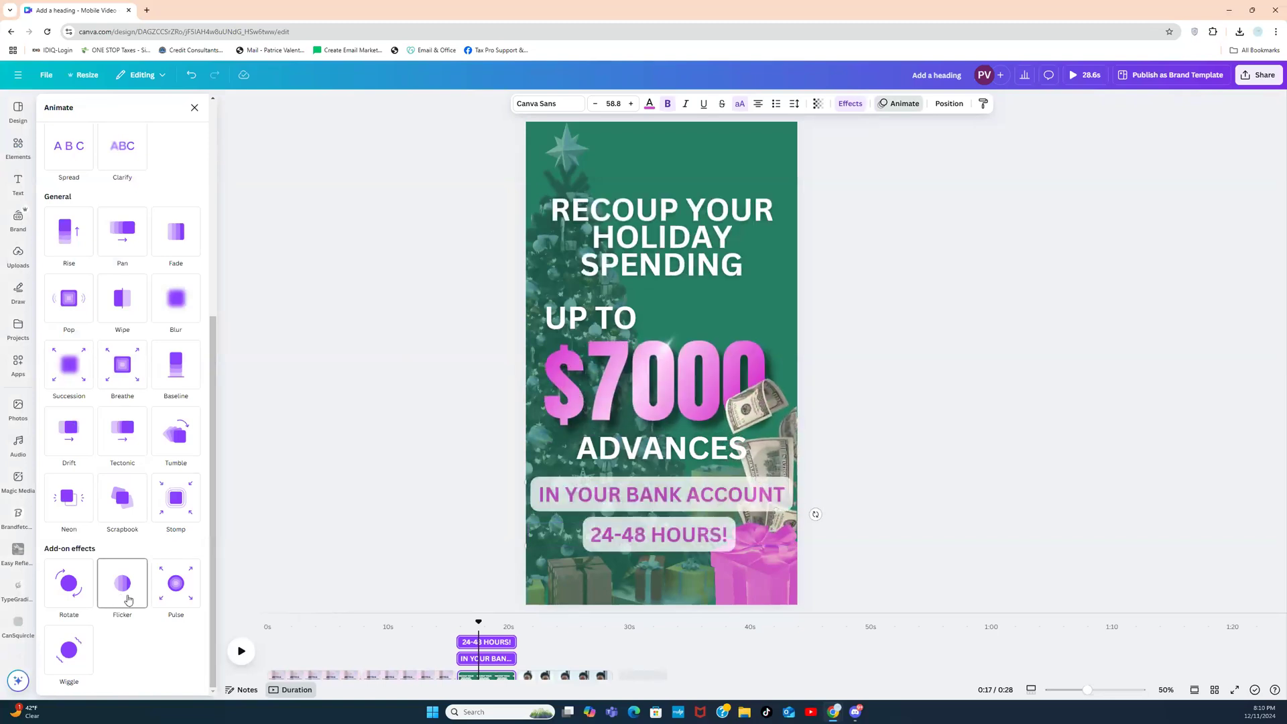
left_click(128, 599)
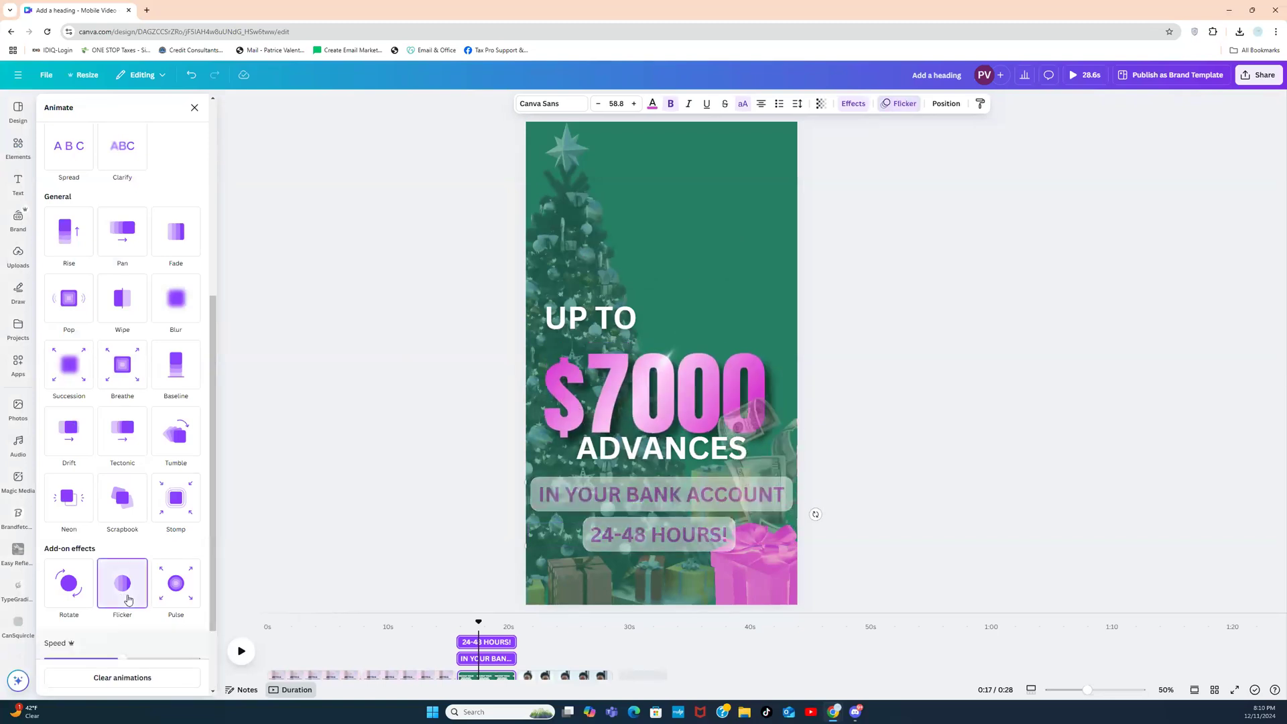
left_click_drag(121, 660, 57, 660)
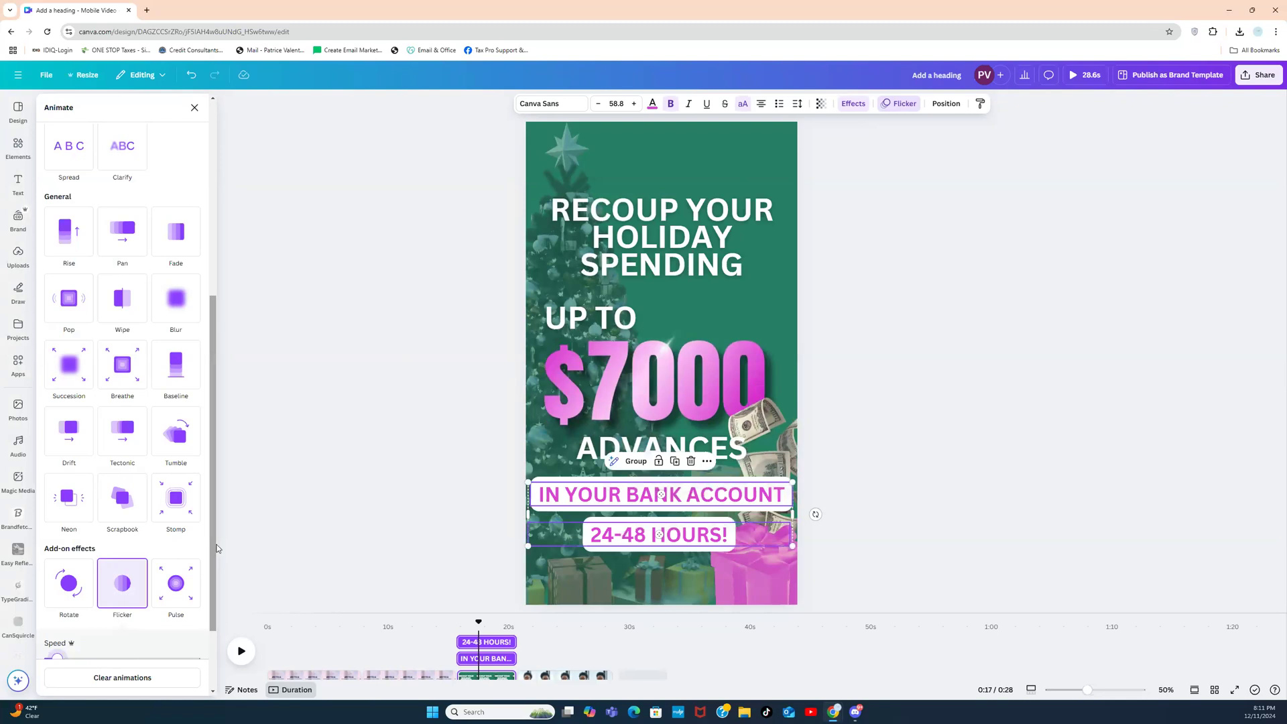
scroll(213, 540, "down", 2)
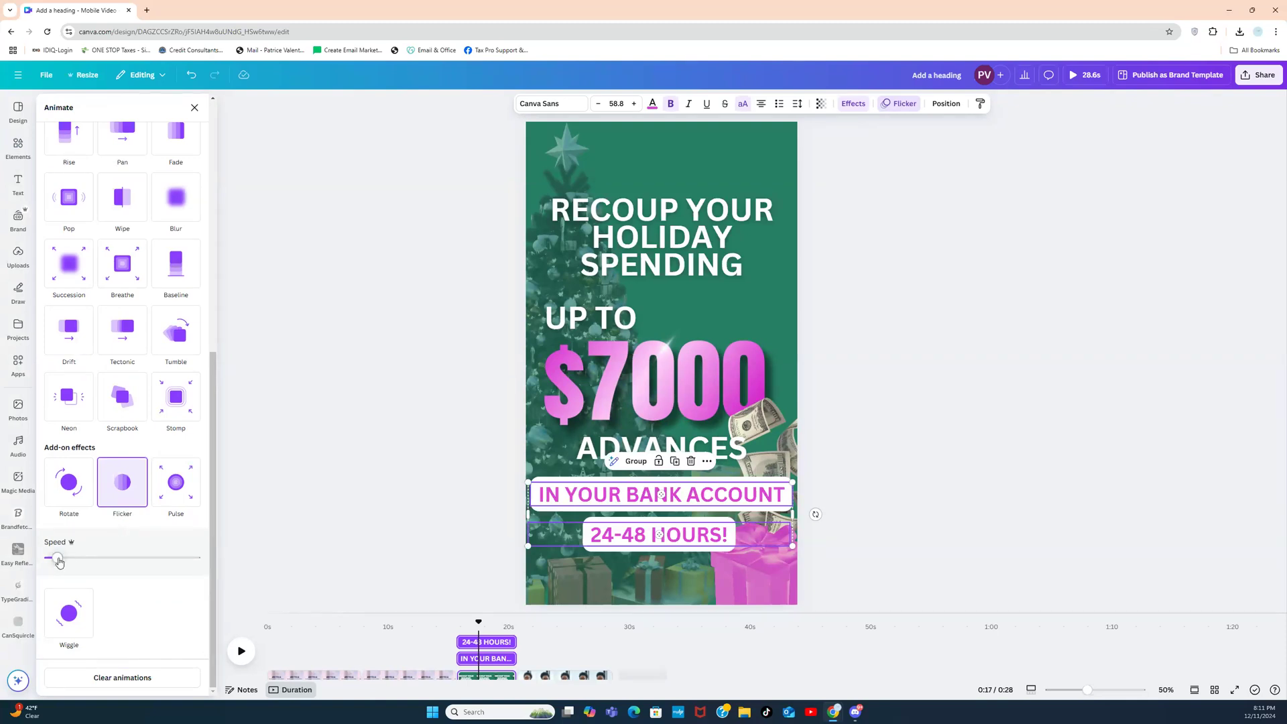
left_click_drag(59, 561, 47, 560)
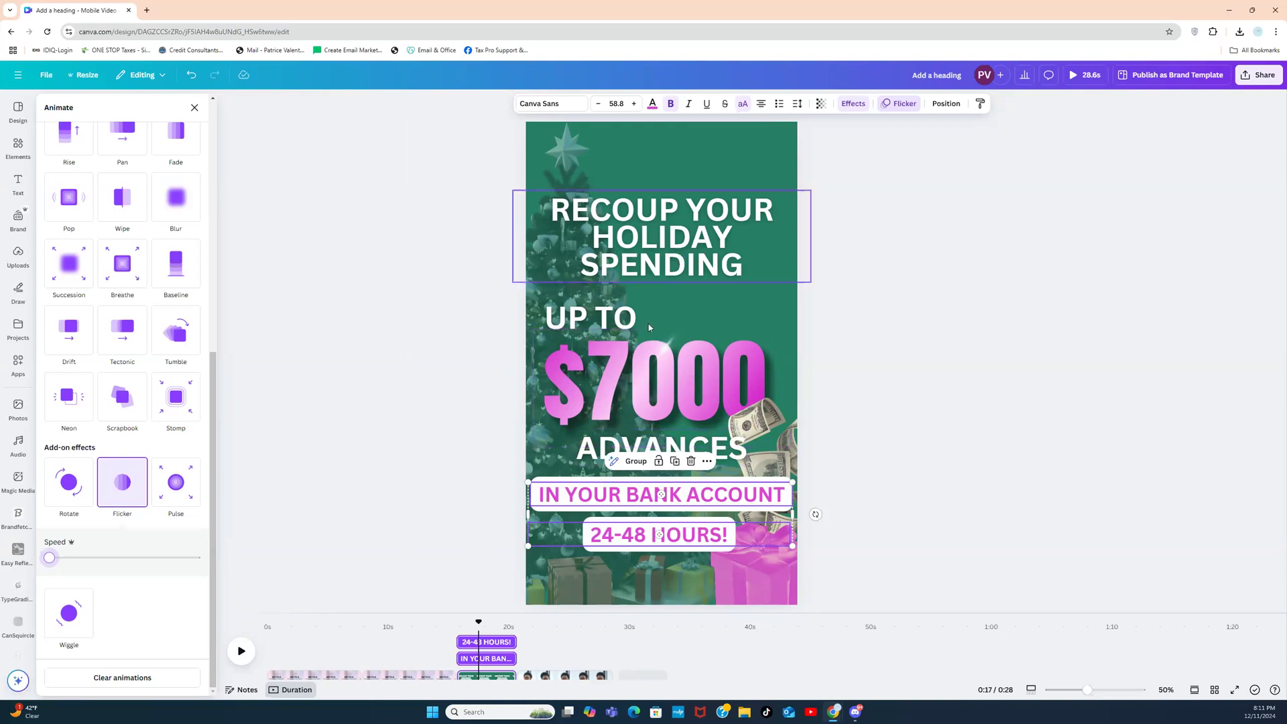
left_click(782, 297)
left_click(904, 301)
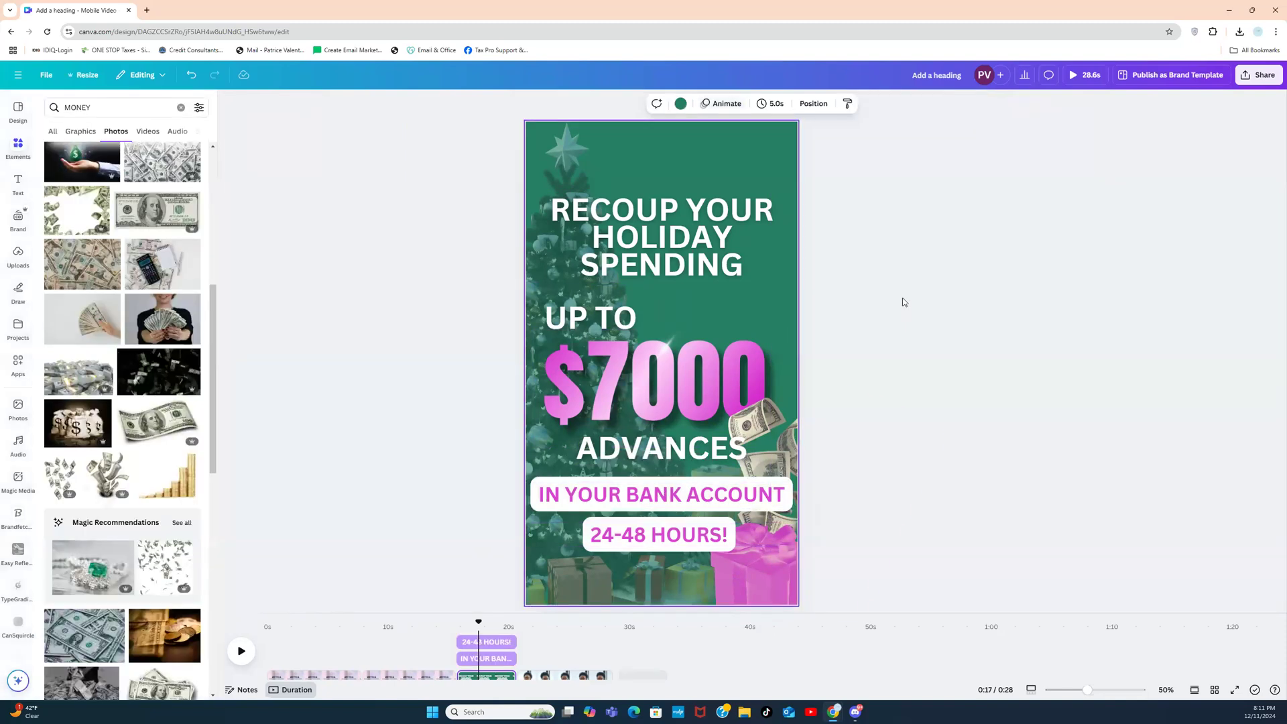
Step: Extend the holiday advance page's clip to 8 seconds in the timeline
left_click(532, 644)
left_click(495, 658)
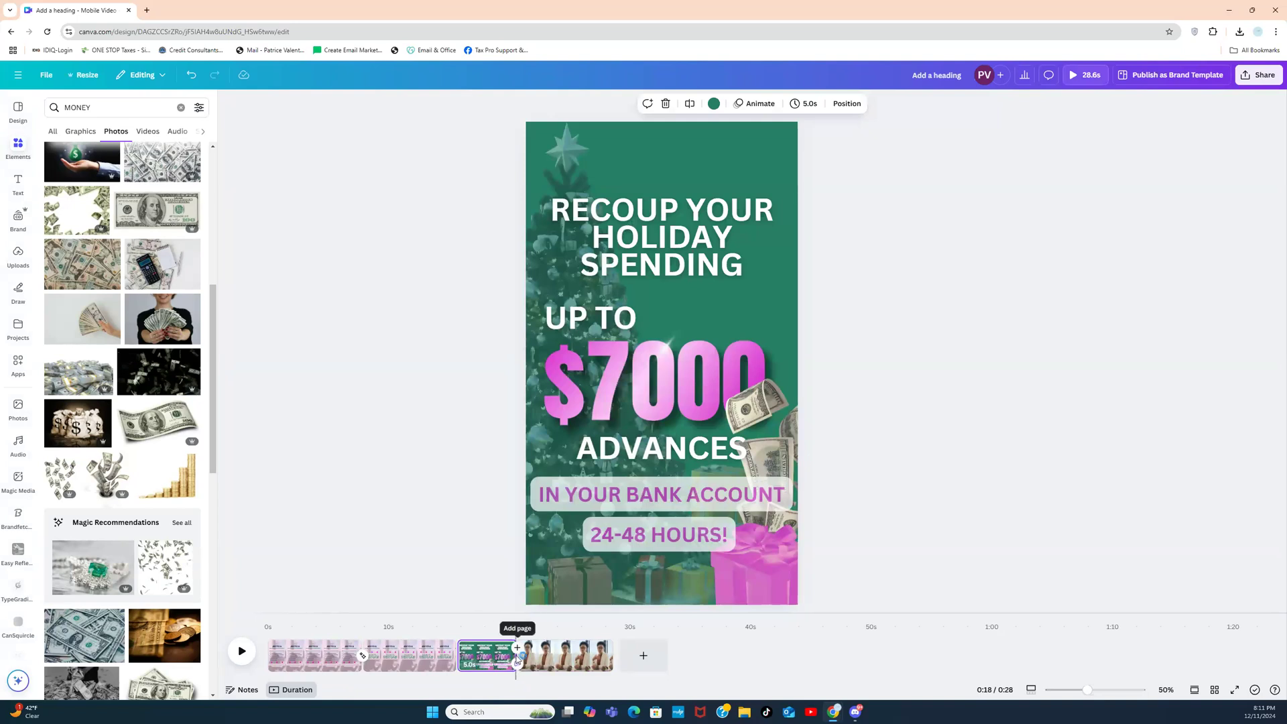
left_click(514, 660)
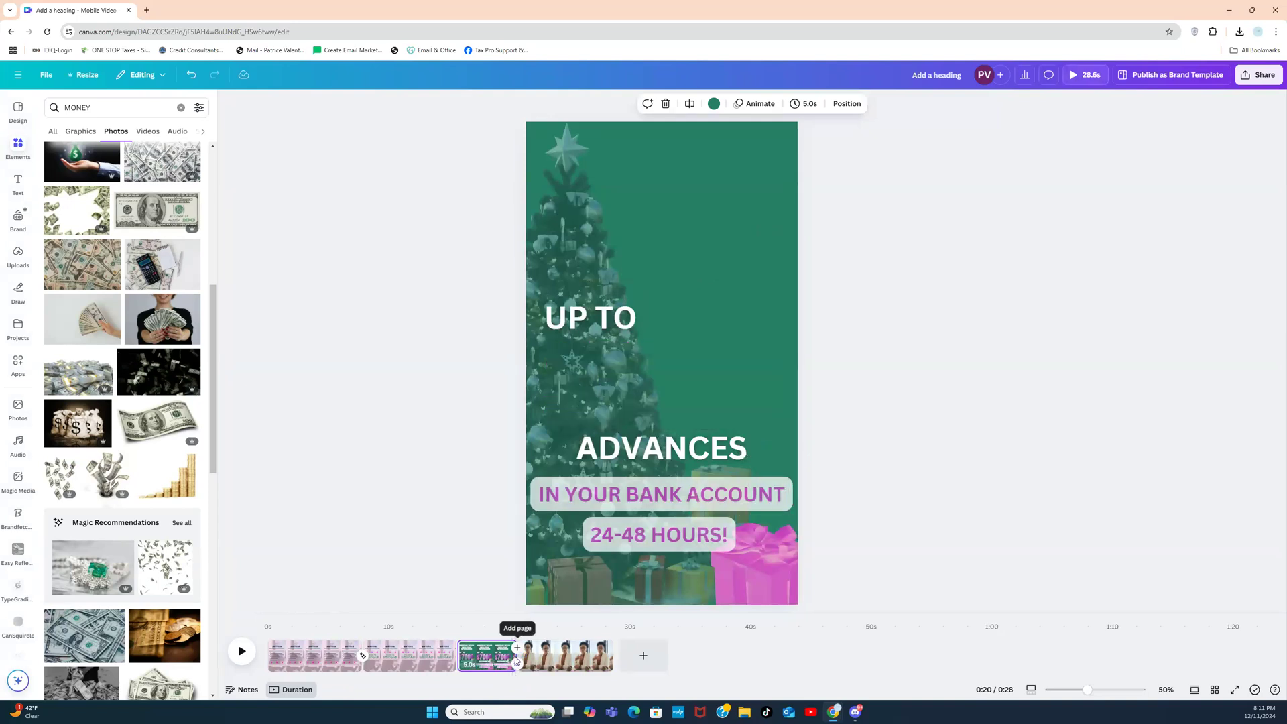
left_click_drag(515, 656, 549, 652)
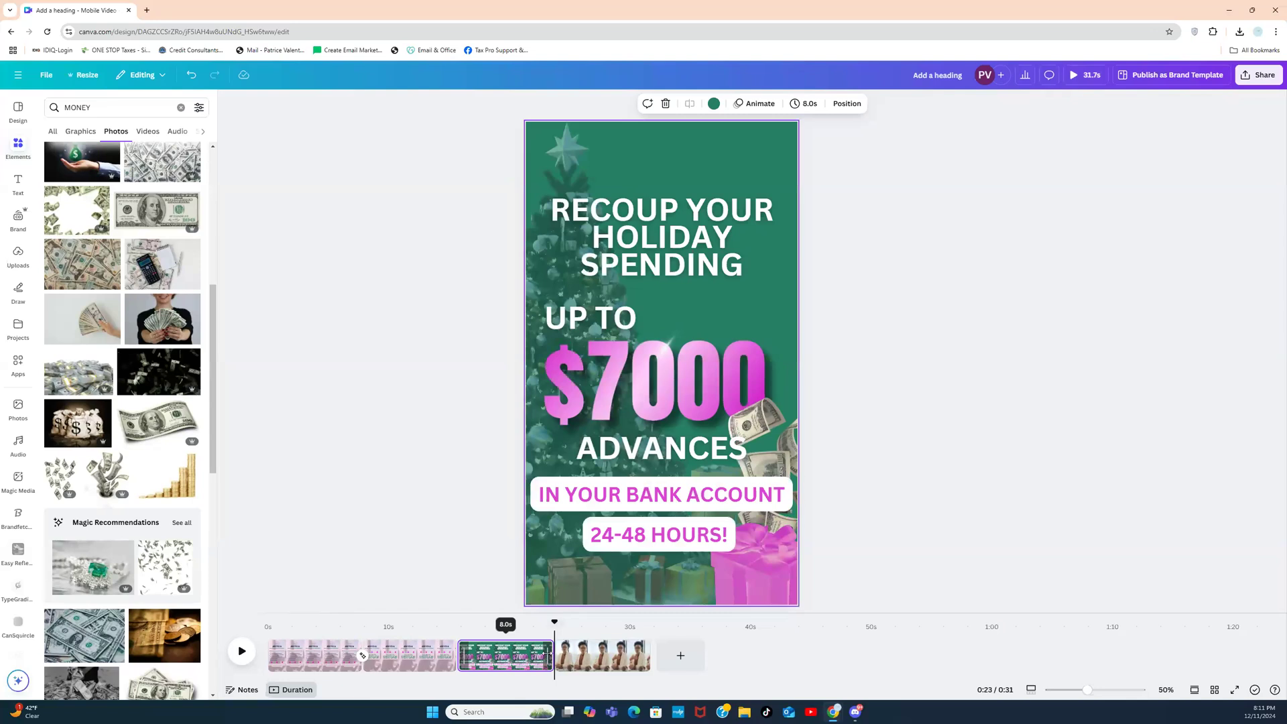
Step: Play the video preview from the first page
mouse_move(458, 659)
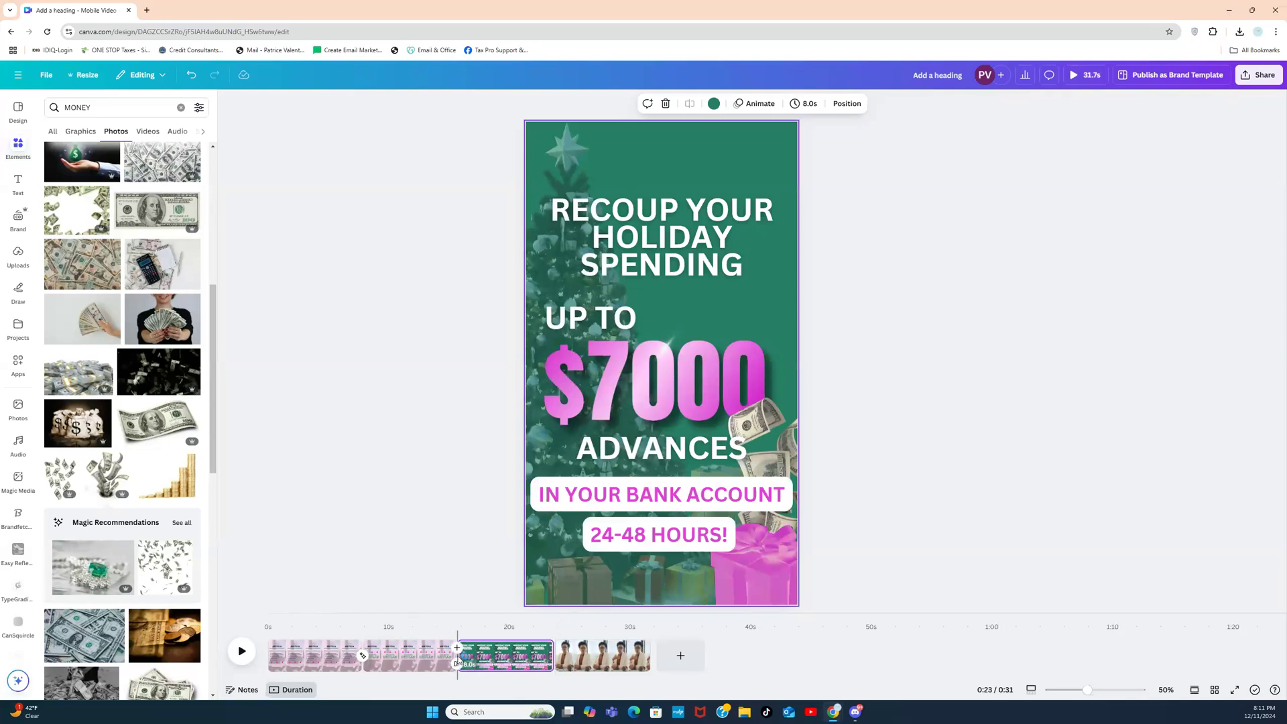
left_click(270, 653)
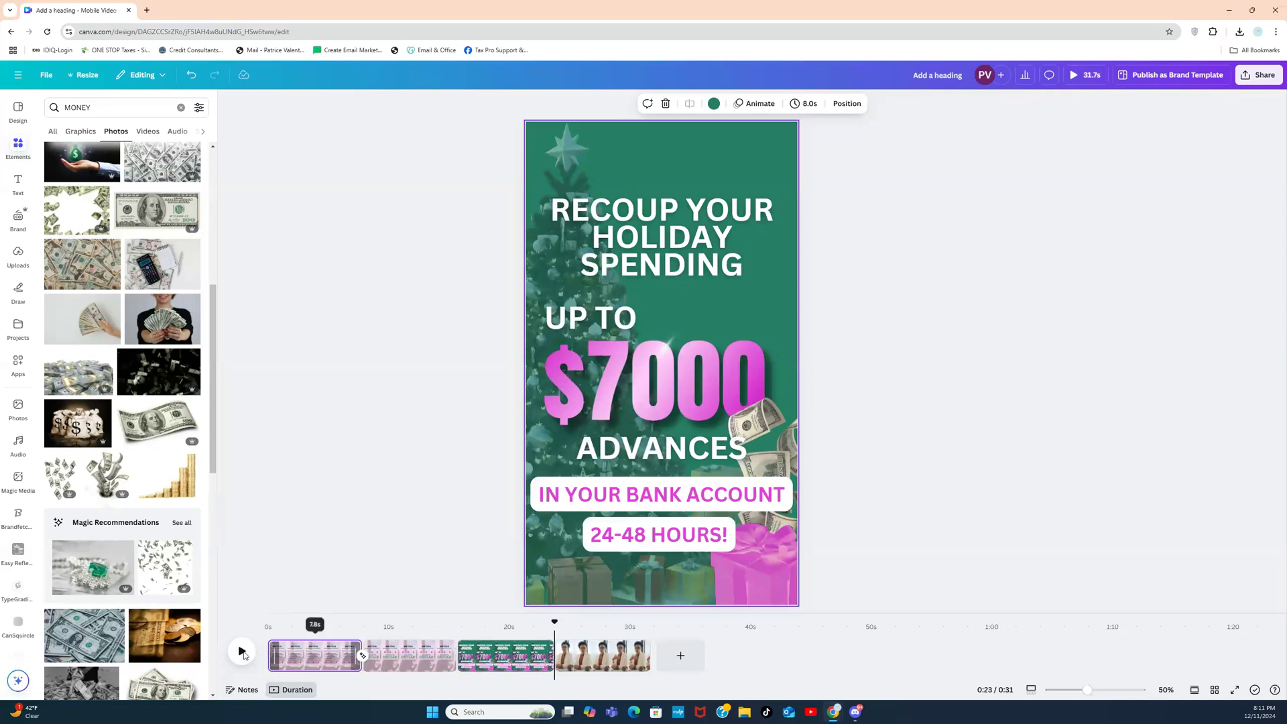
left_click(242, 658)
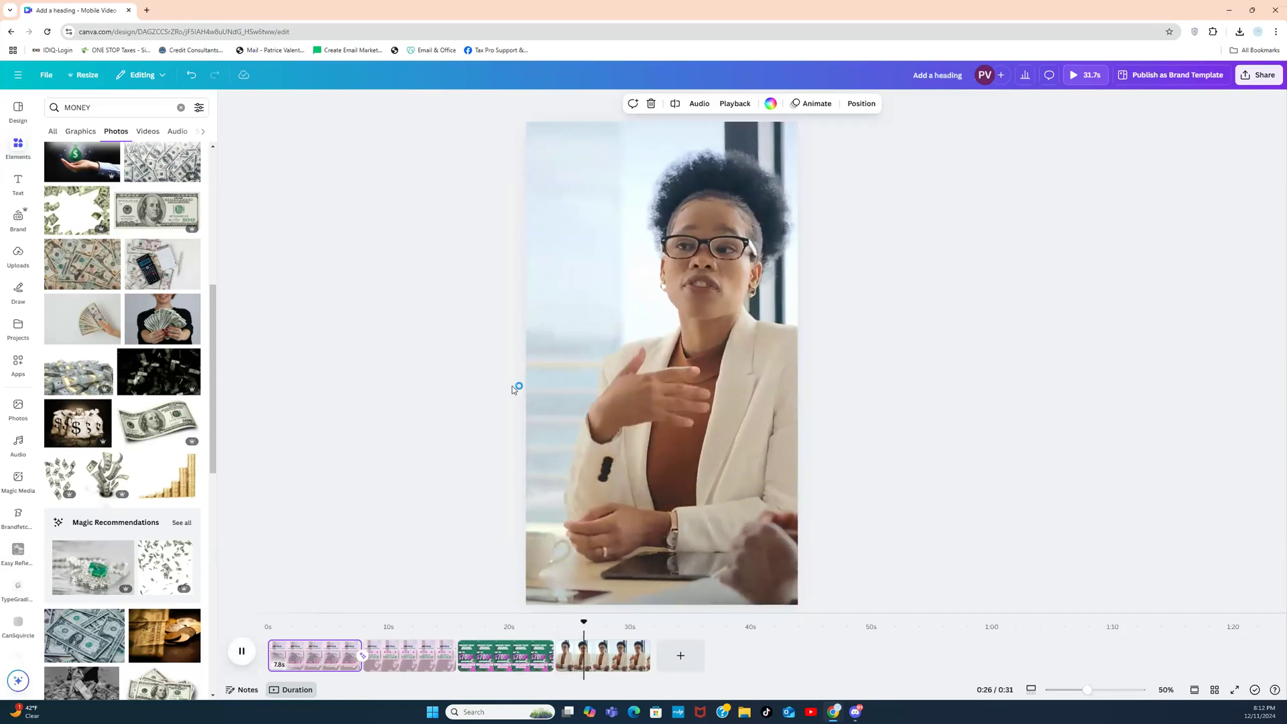
Step: Add a large navy rounded rectangle centred over the presenter video page
left_click(26, 156)
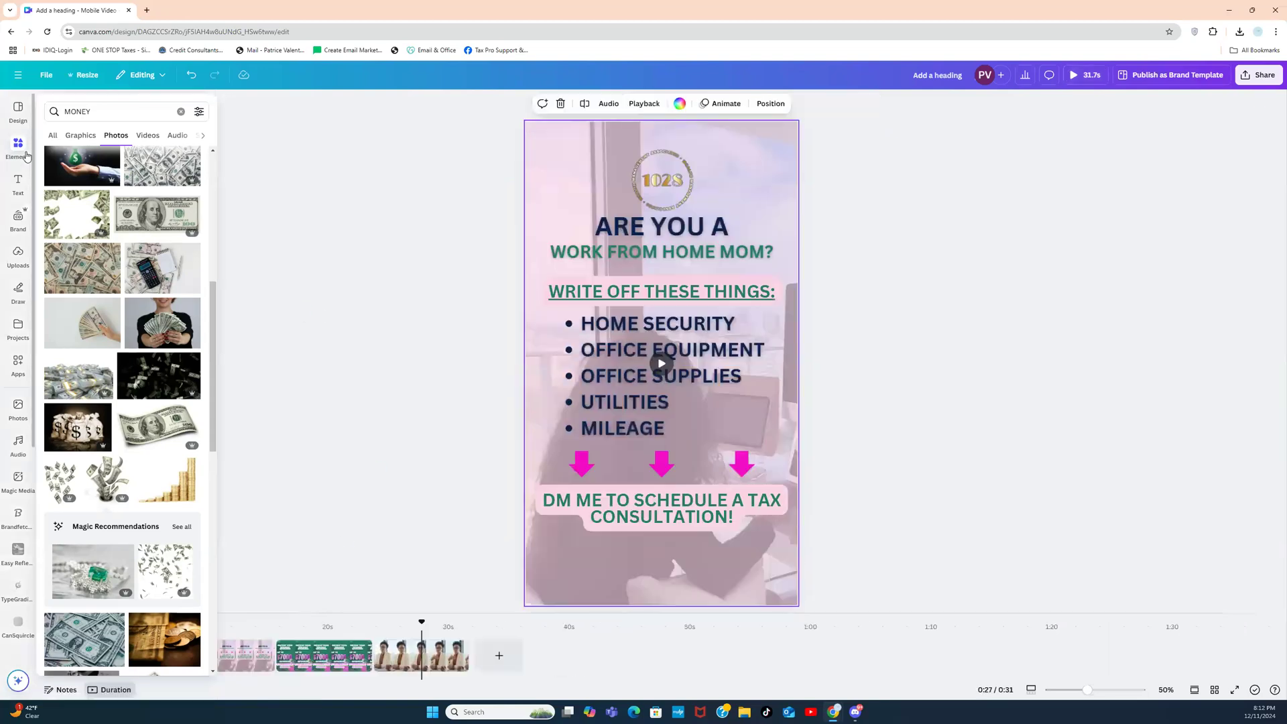
left_click(413, 651)
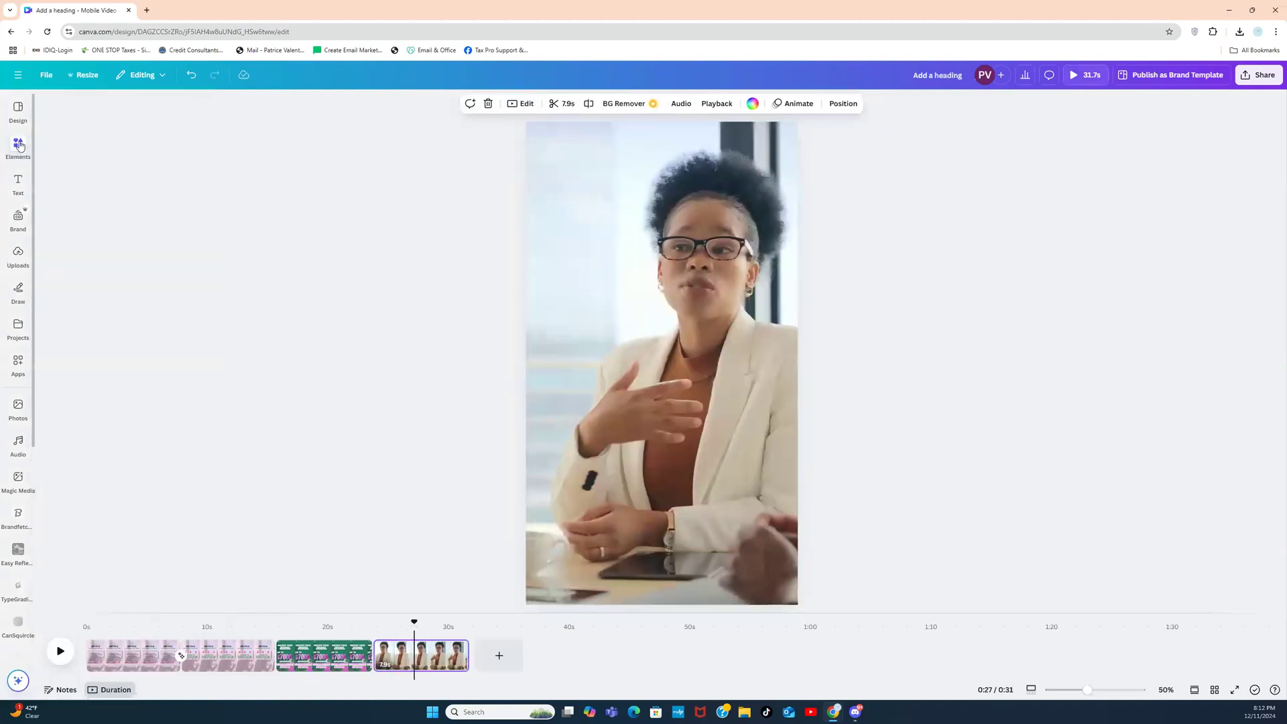
left_click(18, 148)
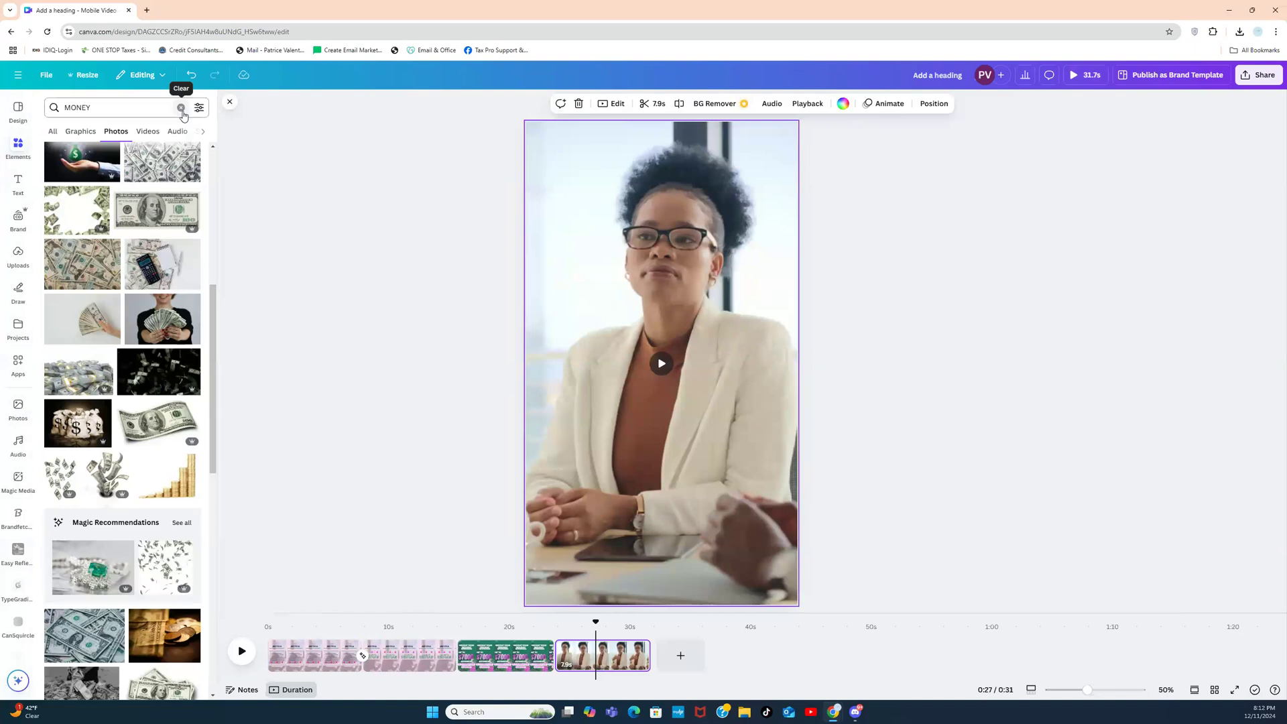
left_click(181, 108)
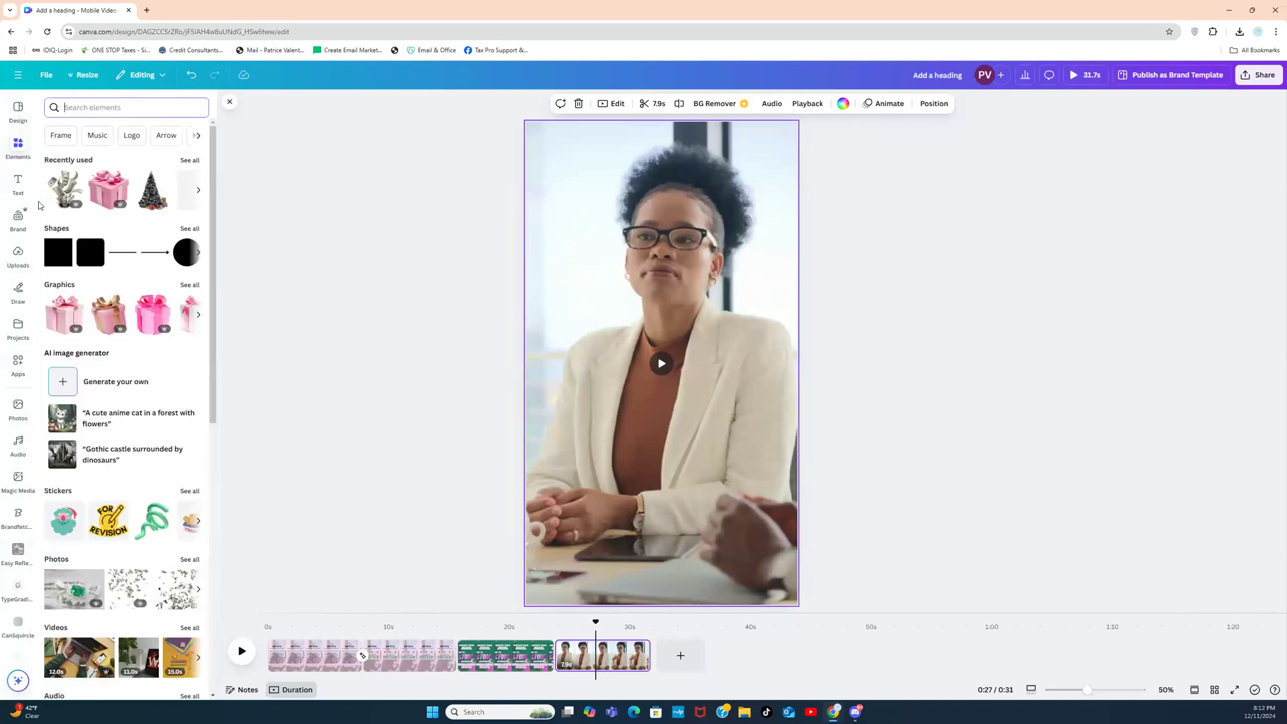
left_click(91, 261)
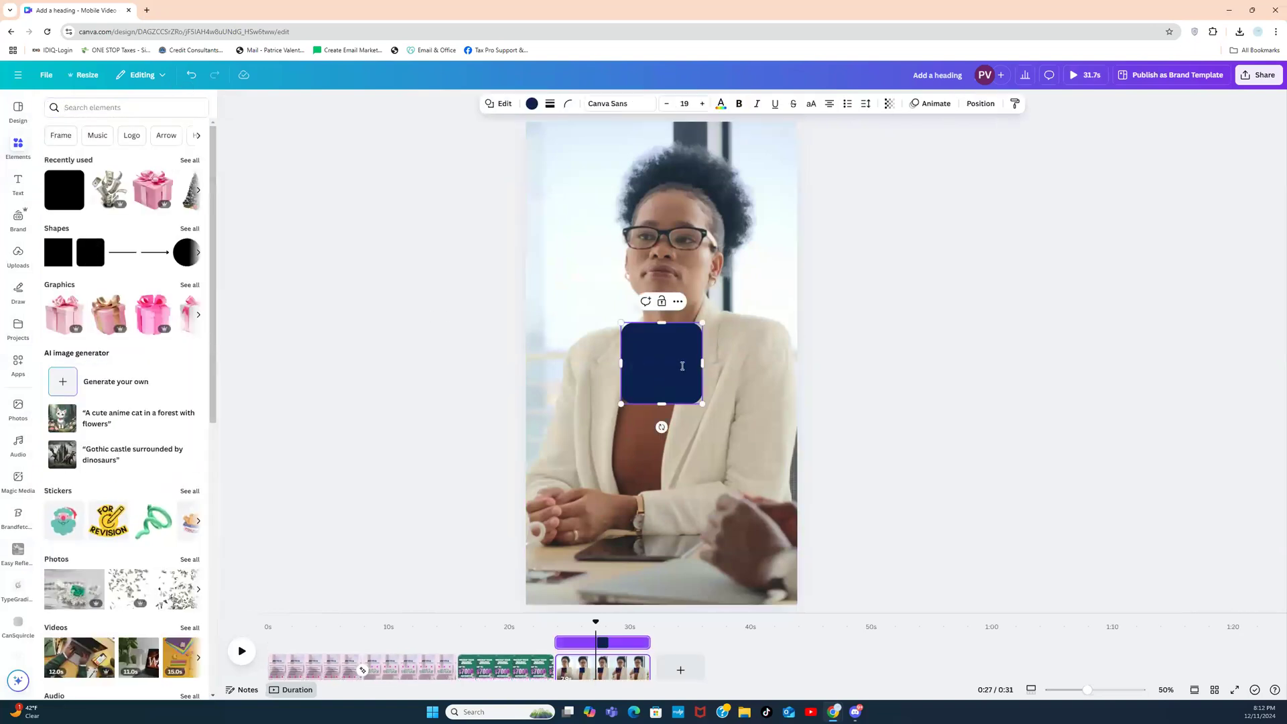
left_click_drag(686, 350, 618, 255)
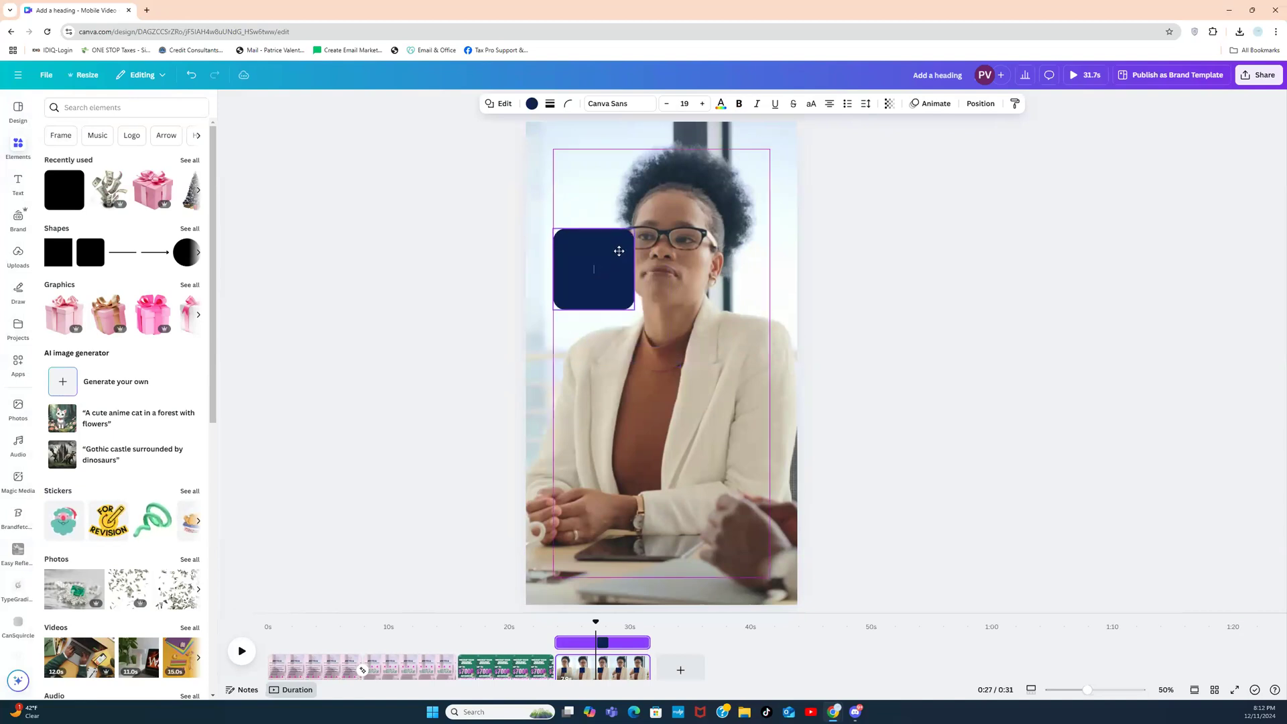
left_click_drag(677, 347, 773, 407)
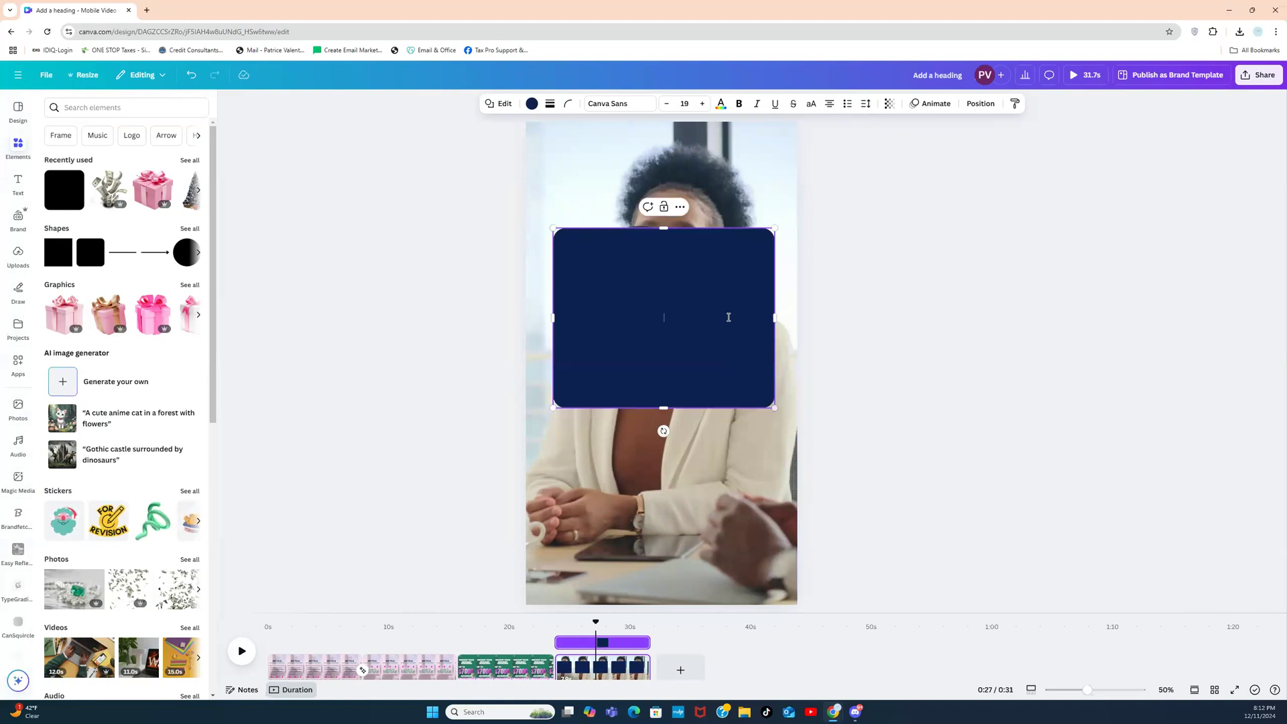
left_click_drag(747, 286, 737, 354)
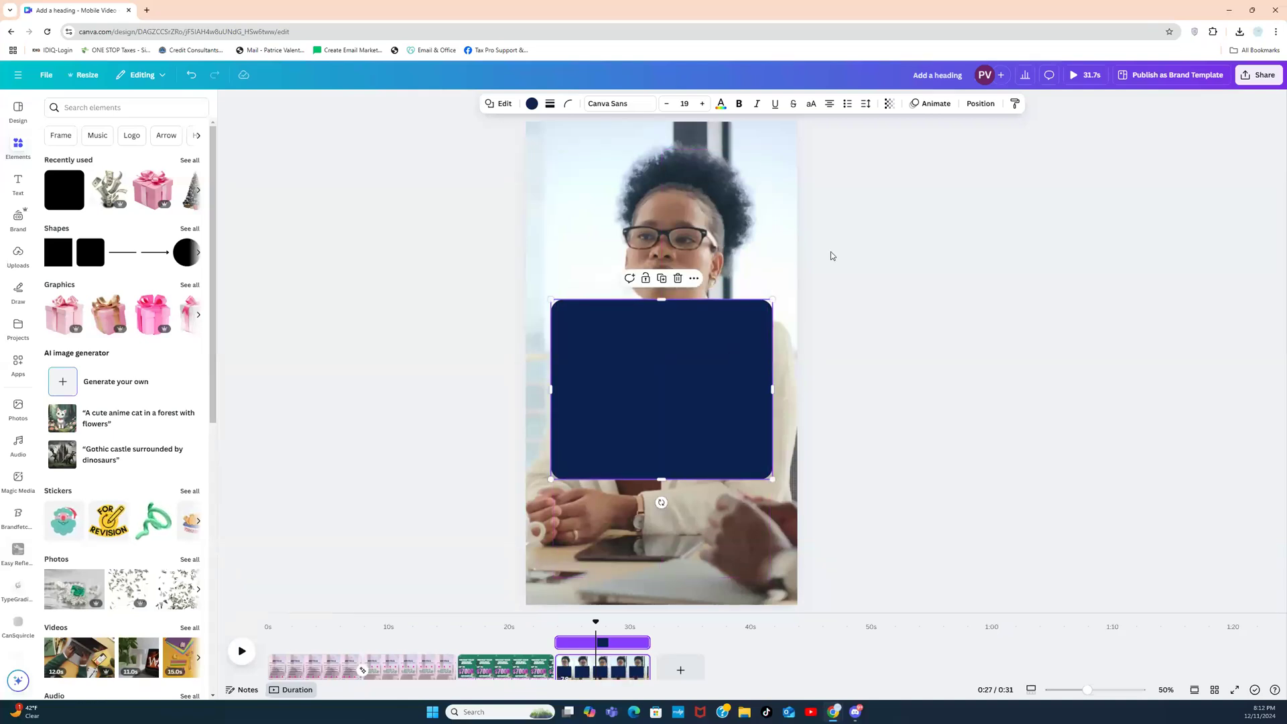
Step: Set the navy rectangle's transparency to 70
left_click(888, 103)
left_click_drag(914, 148, 891, 148)
left_click(812, 280)
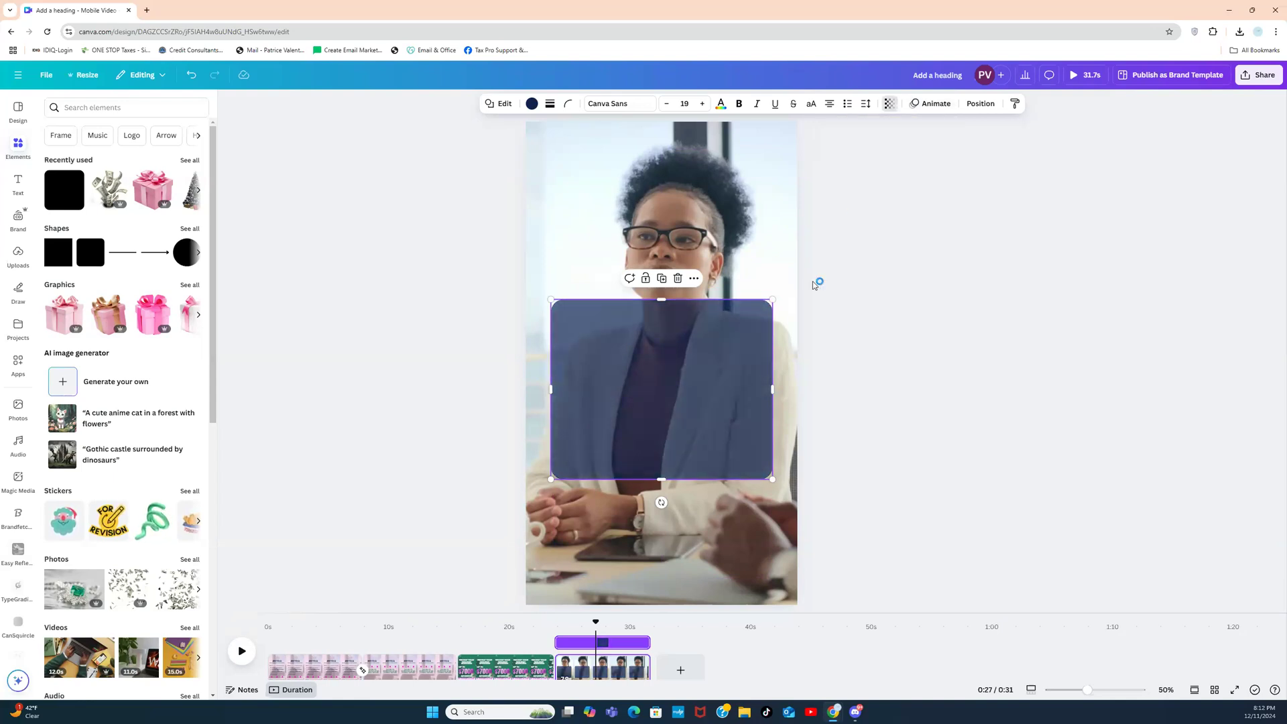
left_click(823, 302)
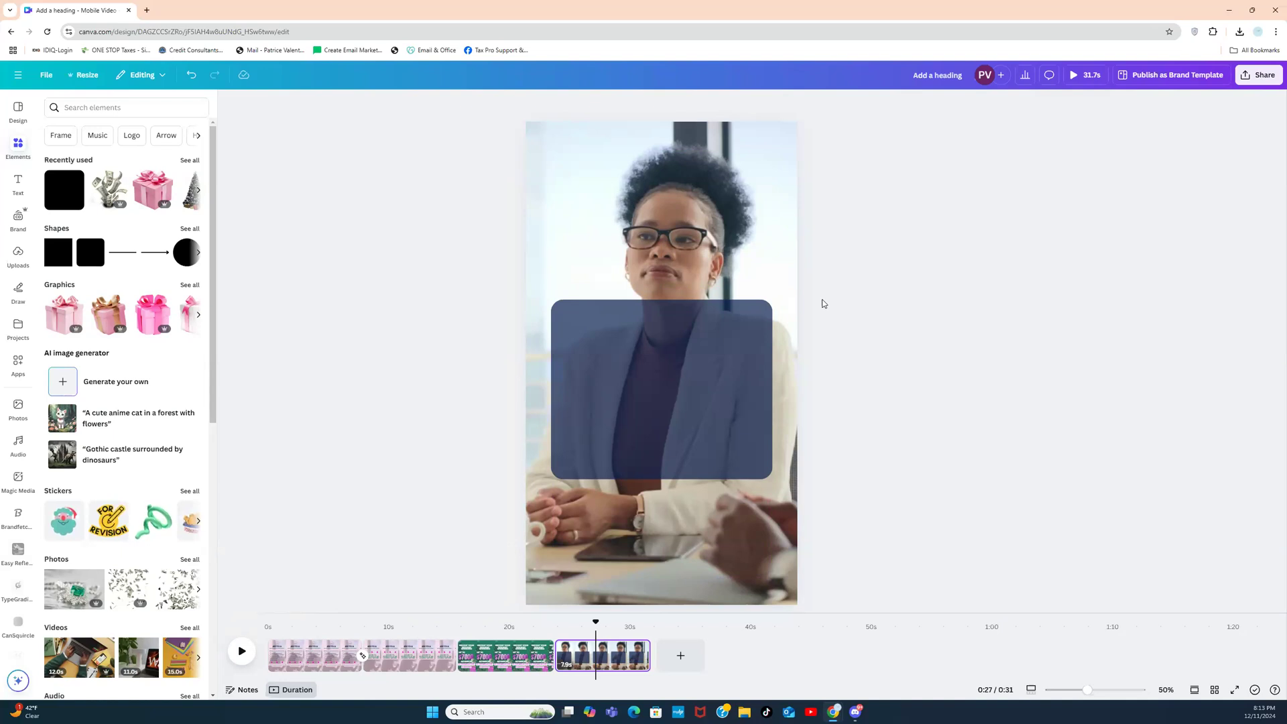
left_click(429, 657)
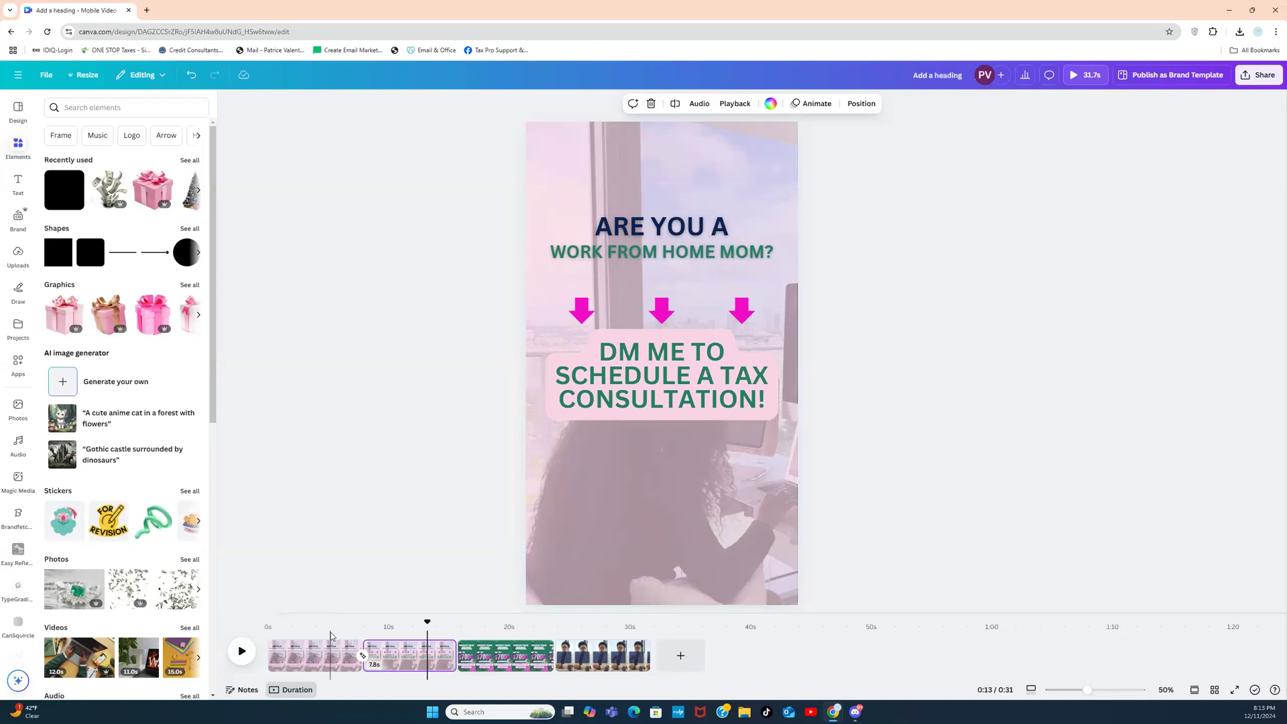
left_click(321, 655)
left_click(321, 655)
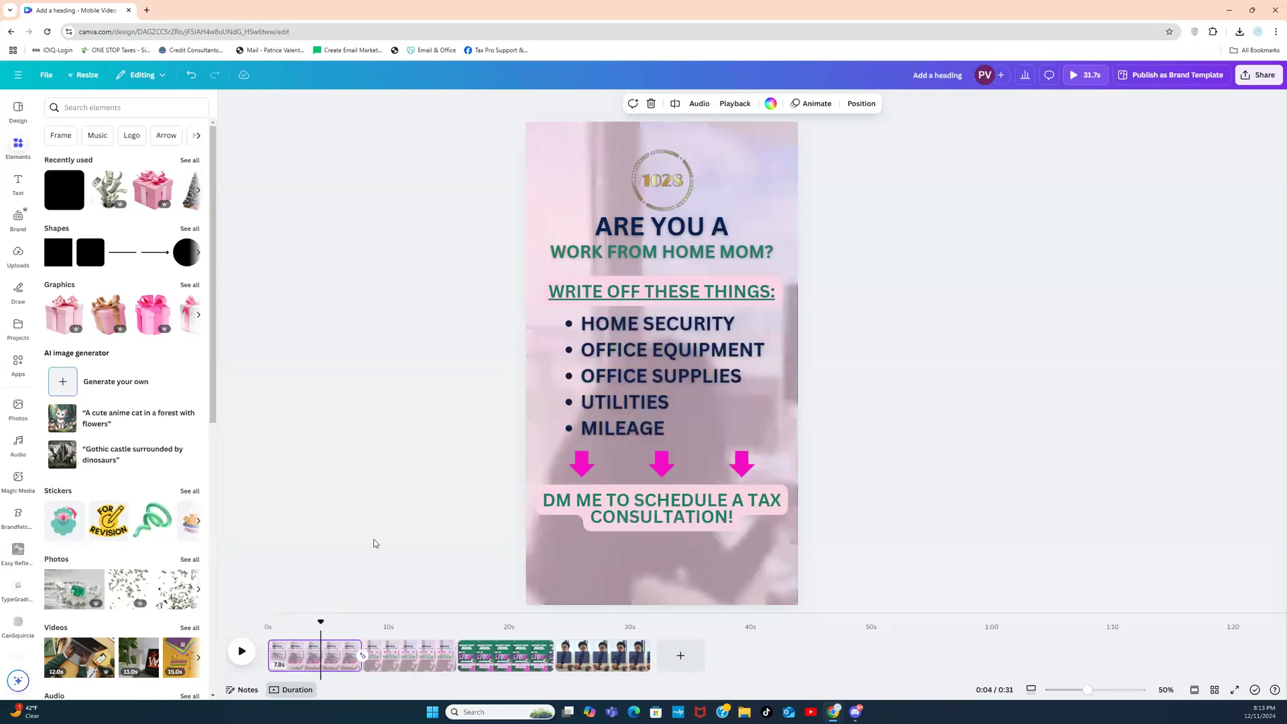
left_click(625, 662)
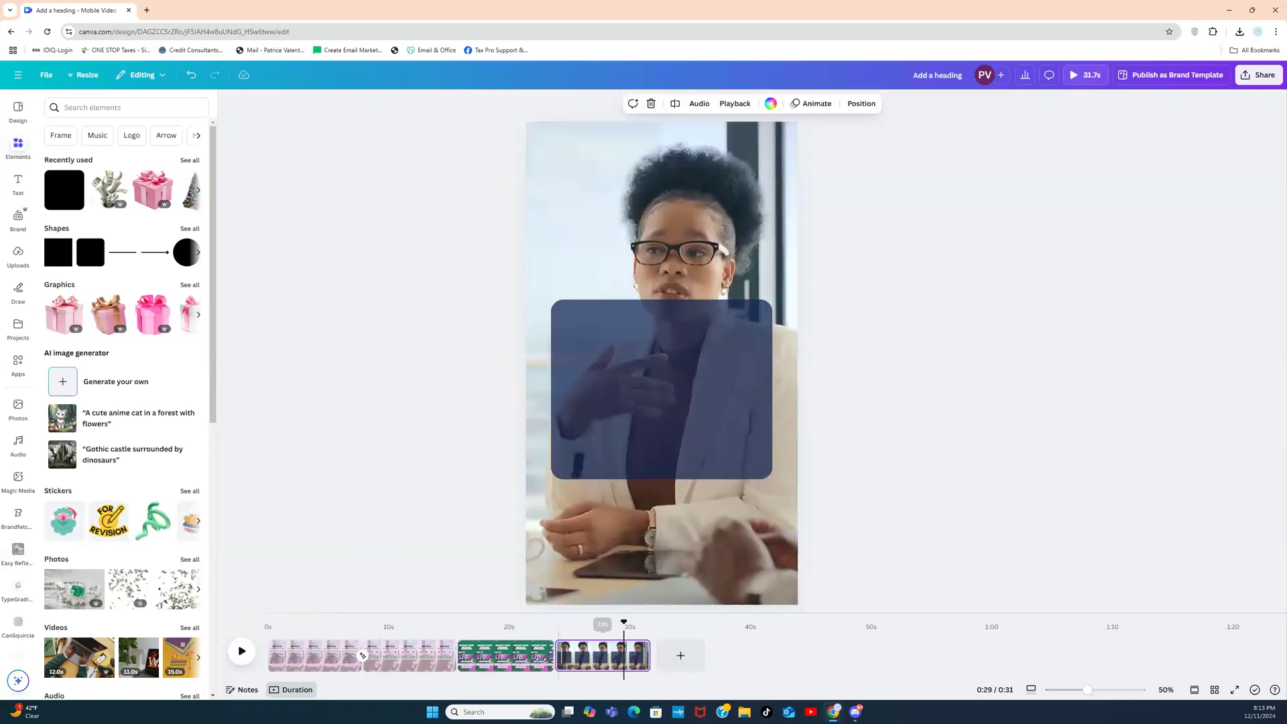
left_click(522, 657)
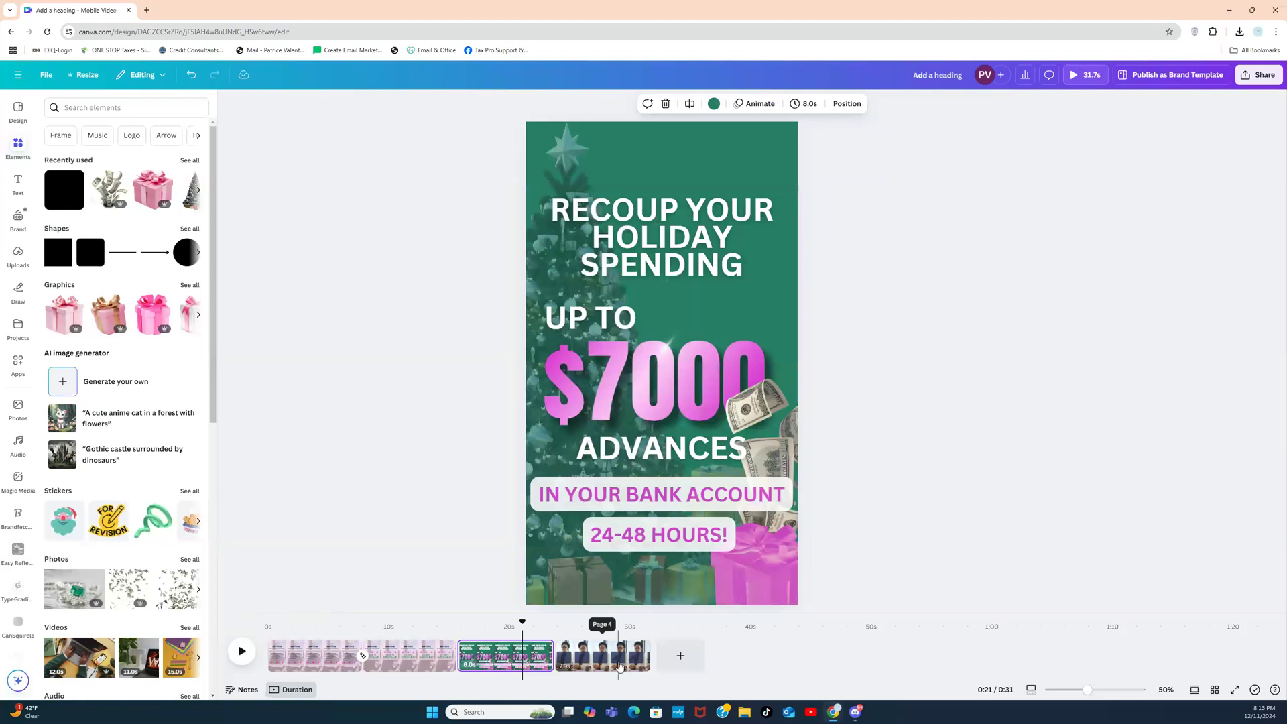
left_click(620, 666)
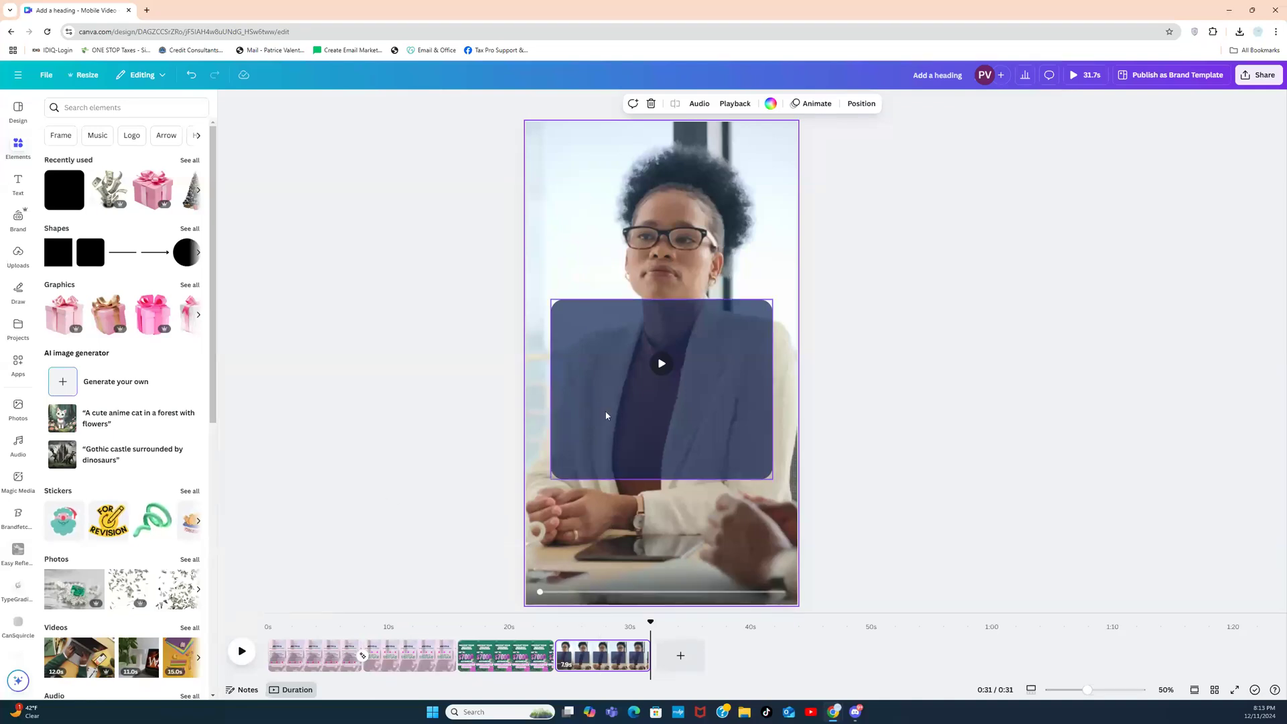
Step: Lower the navy box slightly and add a heading reading 'WHAT OUR CLIENTS ARE SAYING...'
left_click_drag(668, 421, 668, 435)
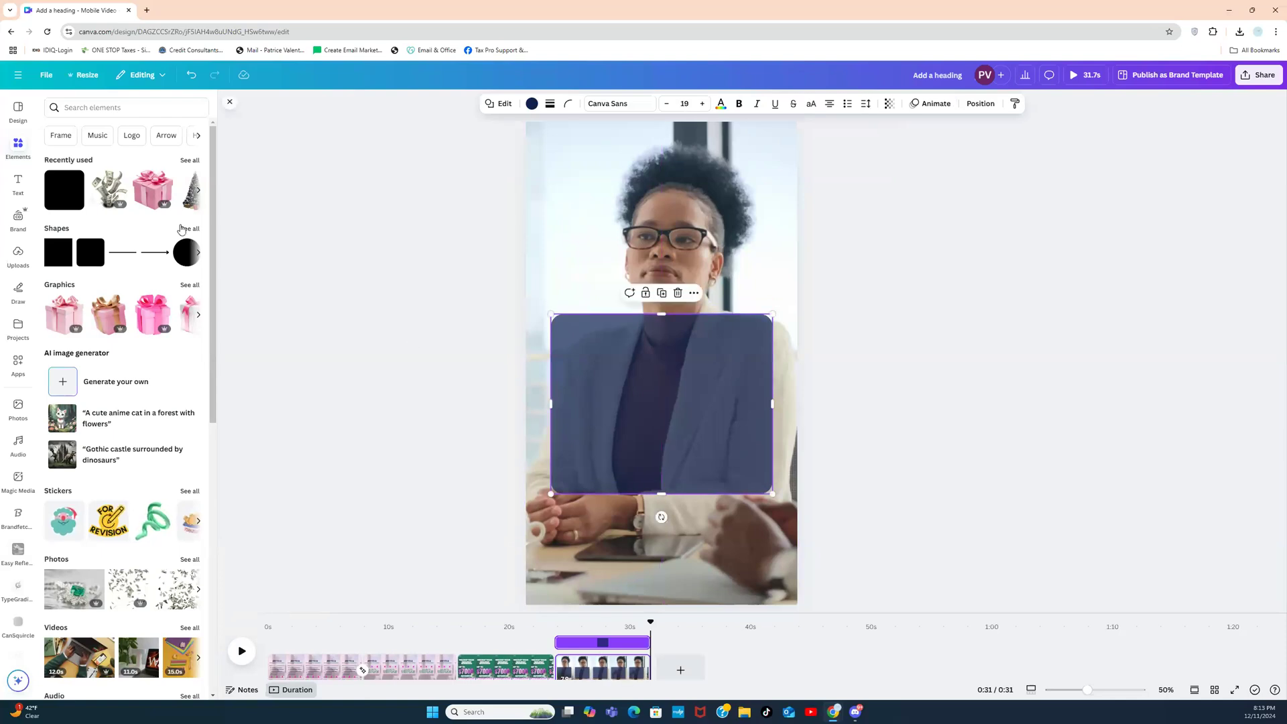
left_click(18, 183)
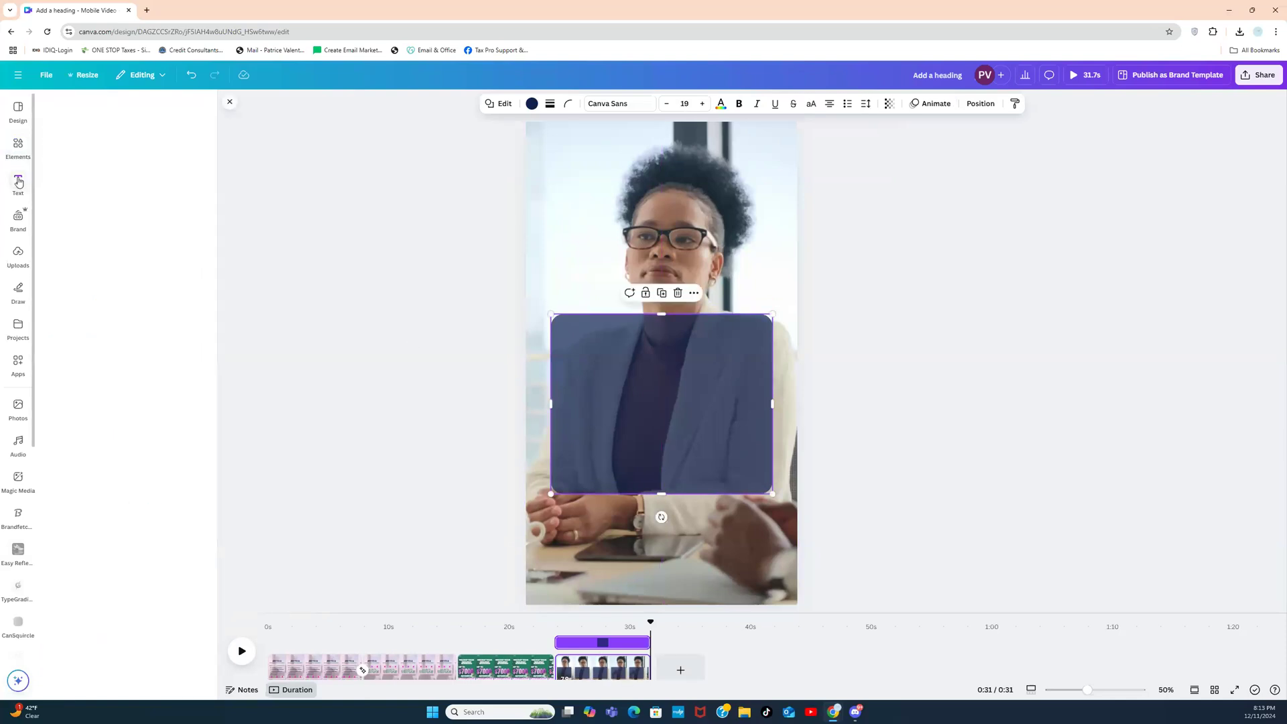
left_click(100, 252)
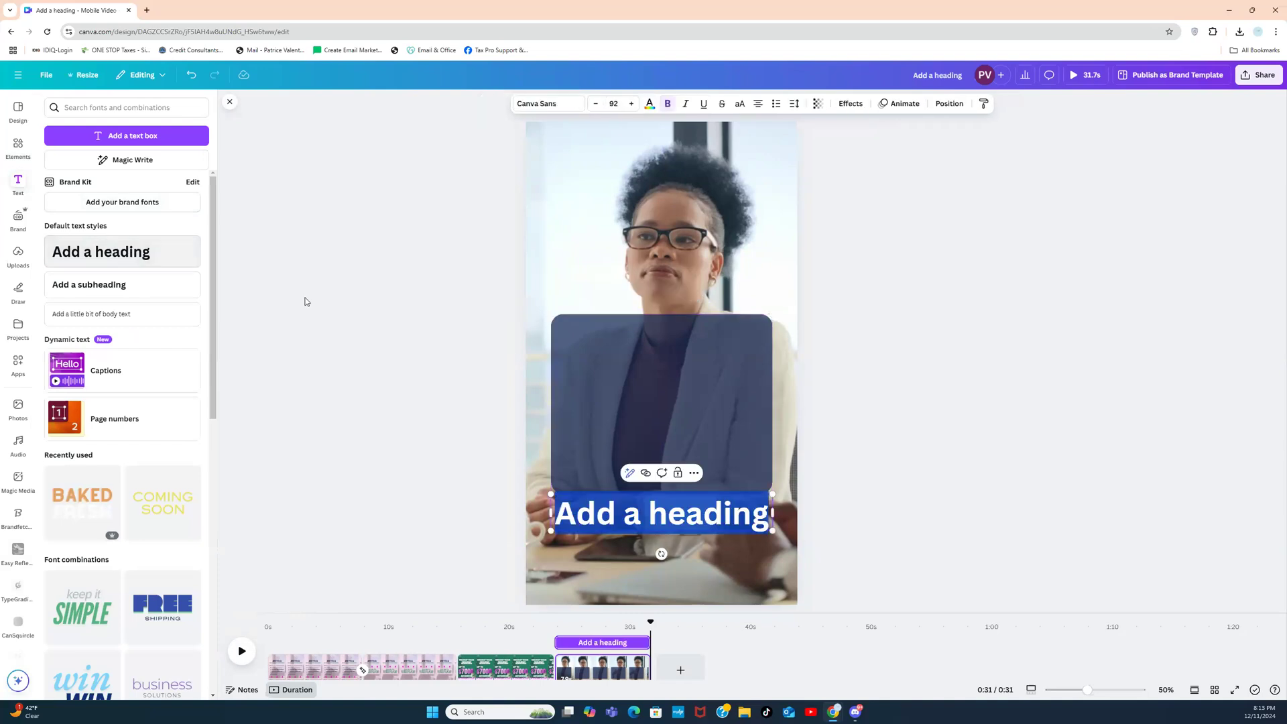
left_click(640, 507)
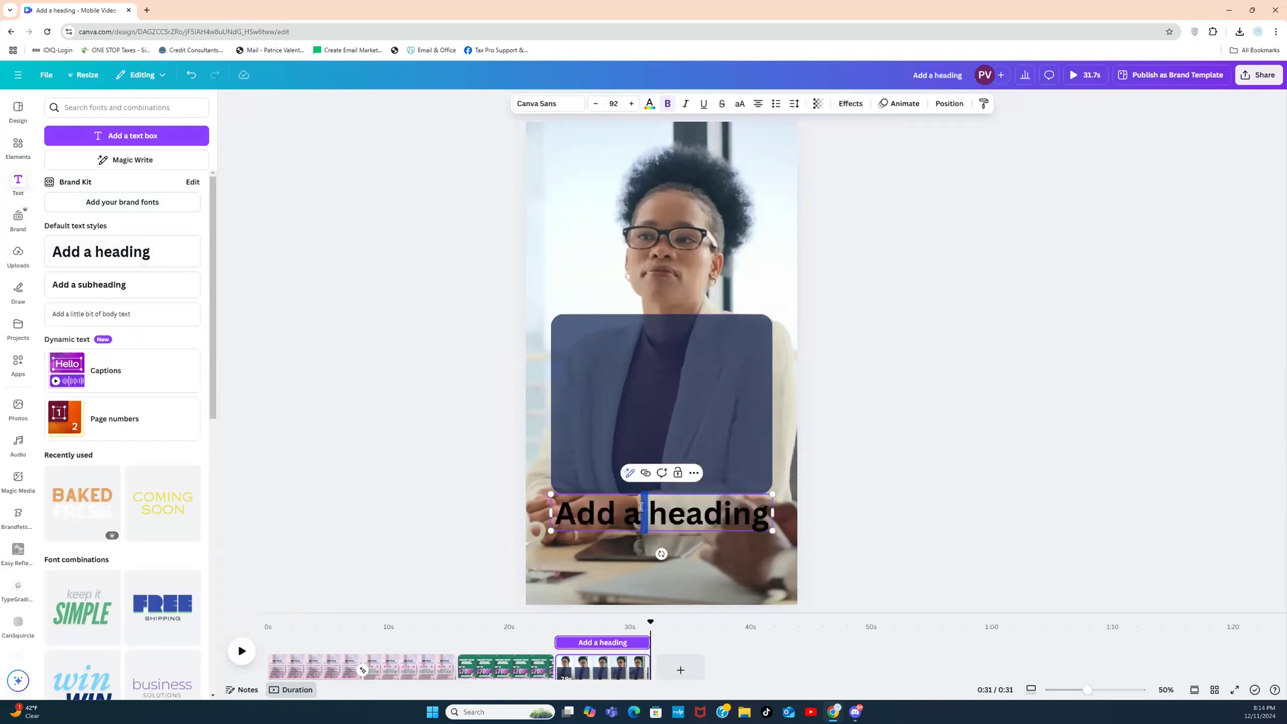
key("ctrl+a")
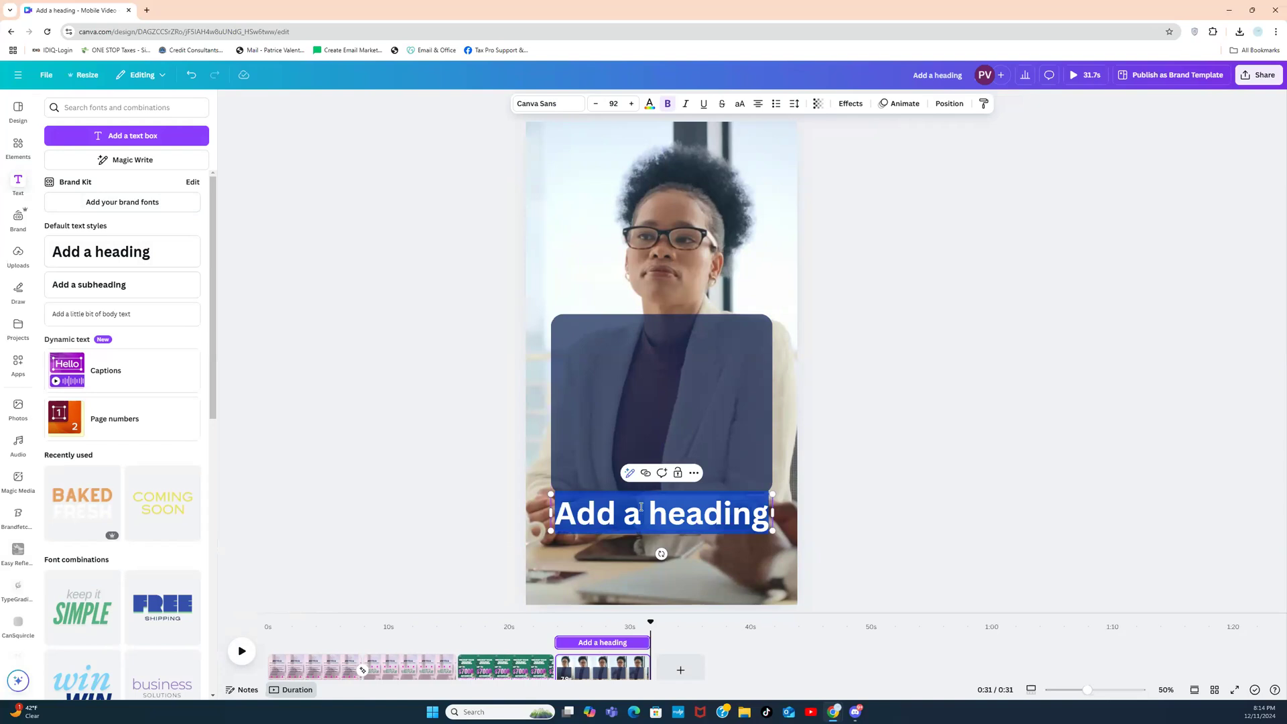
type("WHAT OUR CLIENTS ARE ES")
key("BackSpace")
key("BackSpace")
type("SAT")
key("BackSpace")
type("YING...")
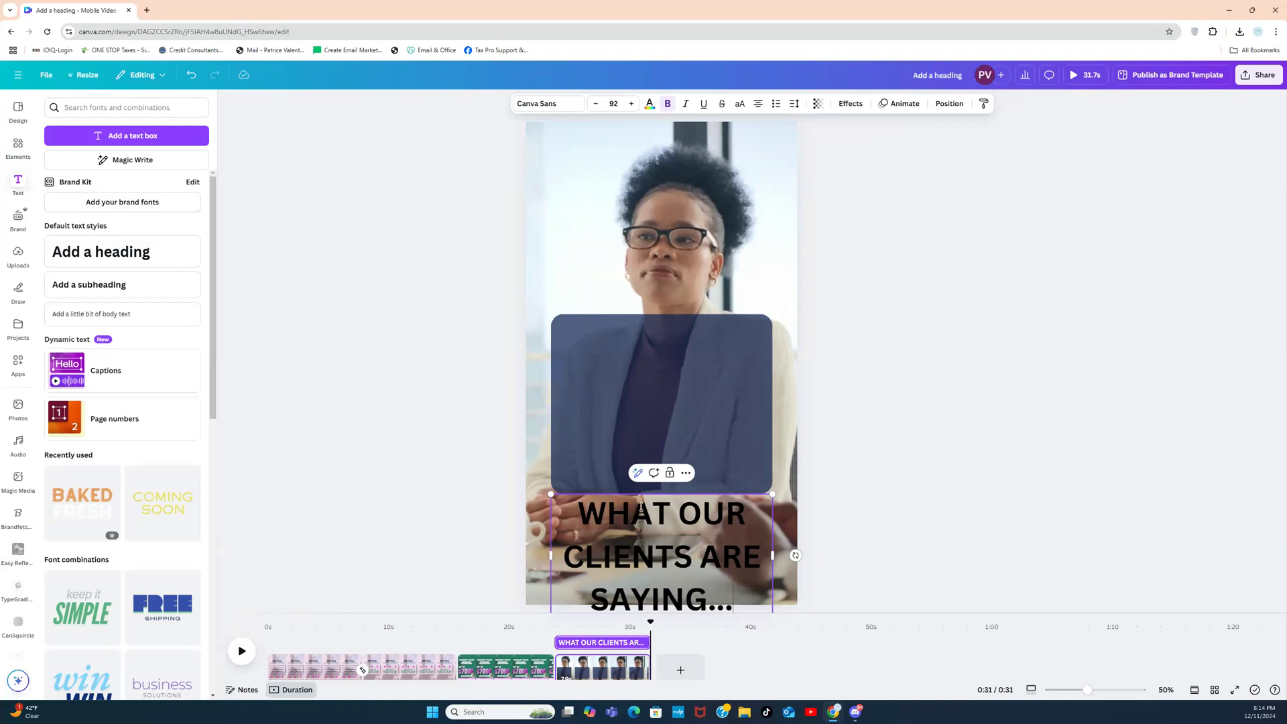
left_click(879, 512)
Step: Shrink the heading to about size 32.8 and centre it across the navy box's top
left_click(710, 565)
left_click_drag(710, 564, 726, 323)
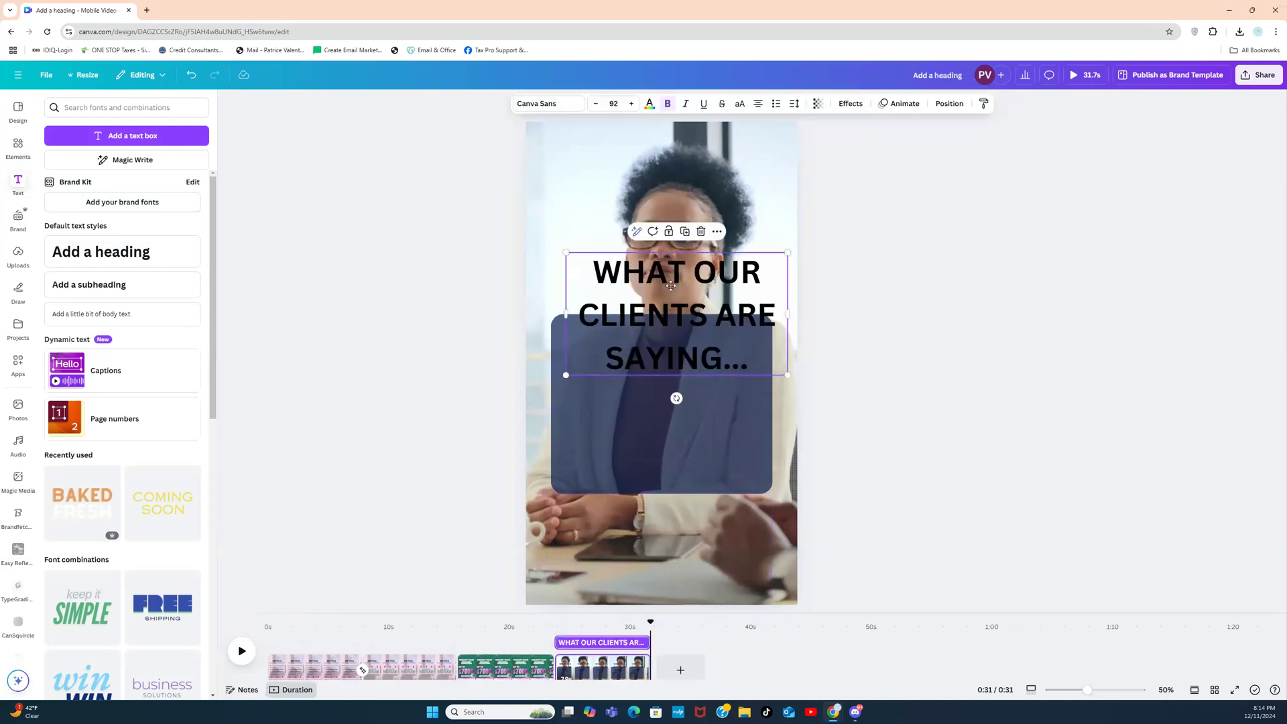
left_click_drag(671, 286, 653, 268)
left_click_drag(768, 236, 750, 359)
left_click_drag(663, 356, 669, 373)
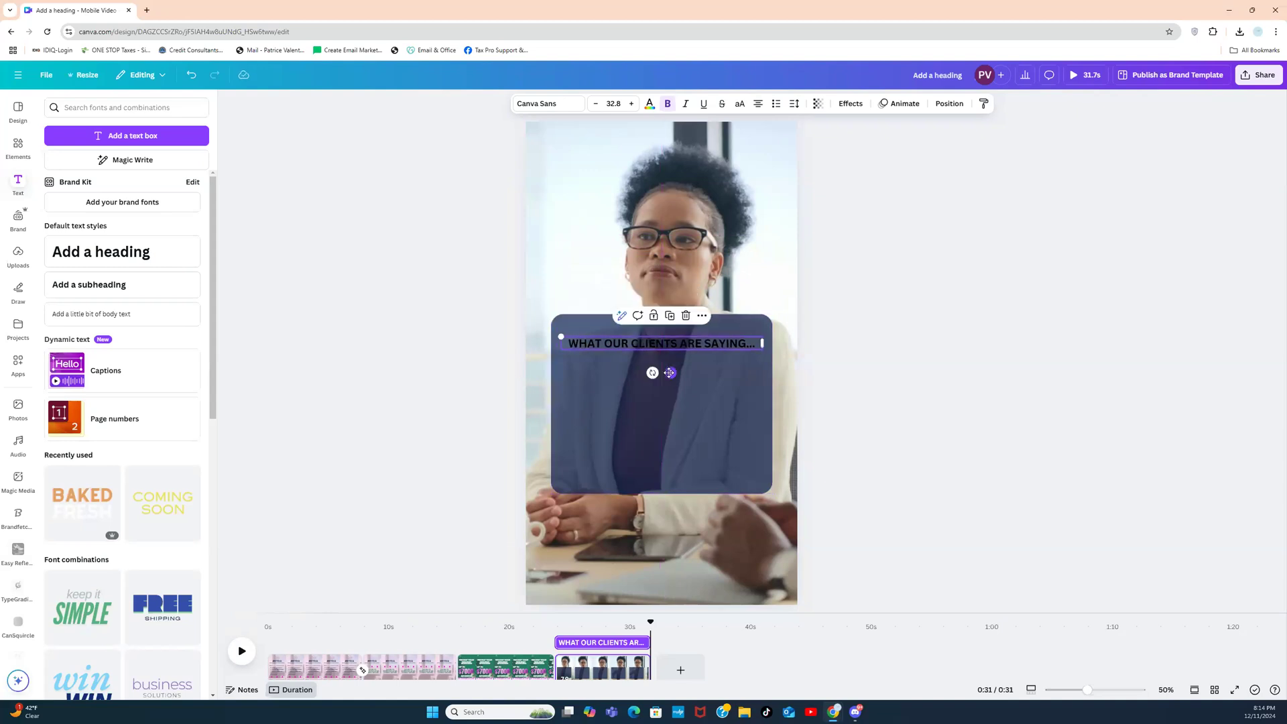
left_click(889, 347)
left_click(726, 346)
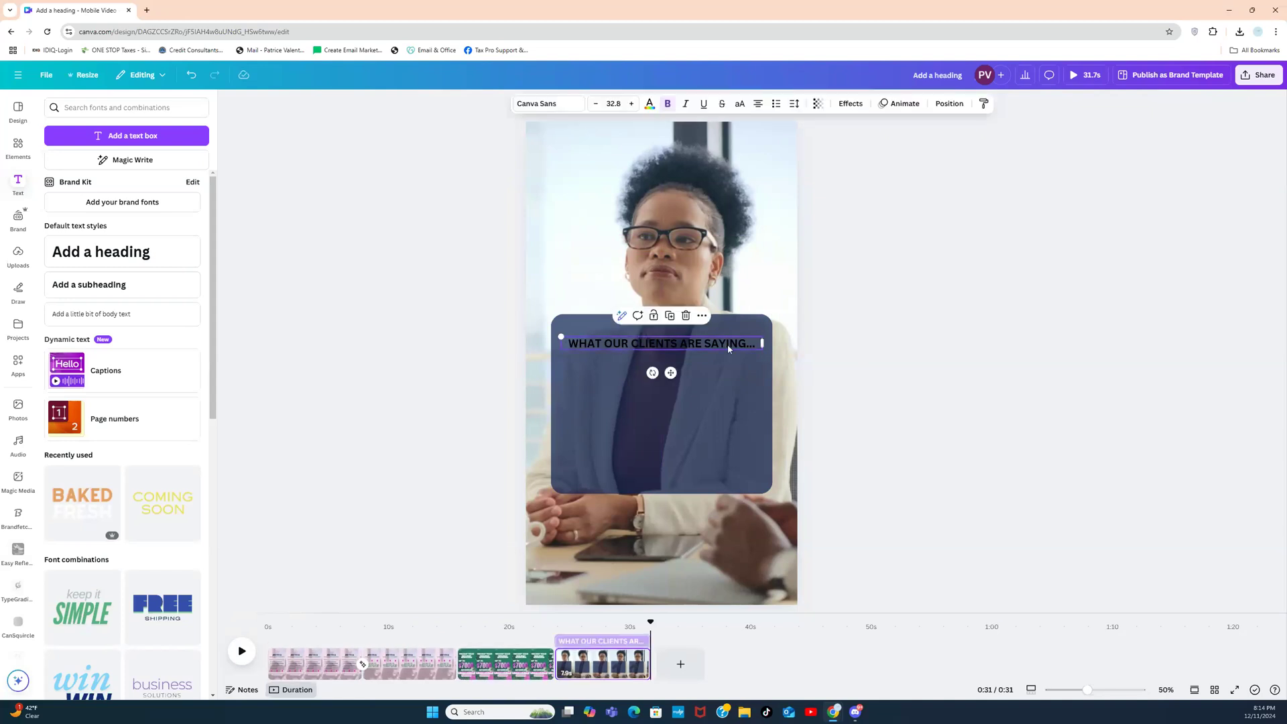
Step: Make the heading text white
left_click(650, 104)
left_click(85, 212)
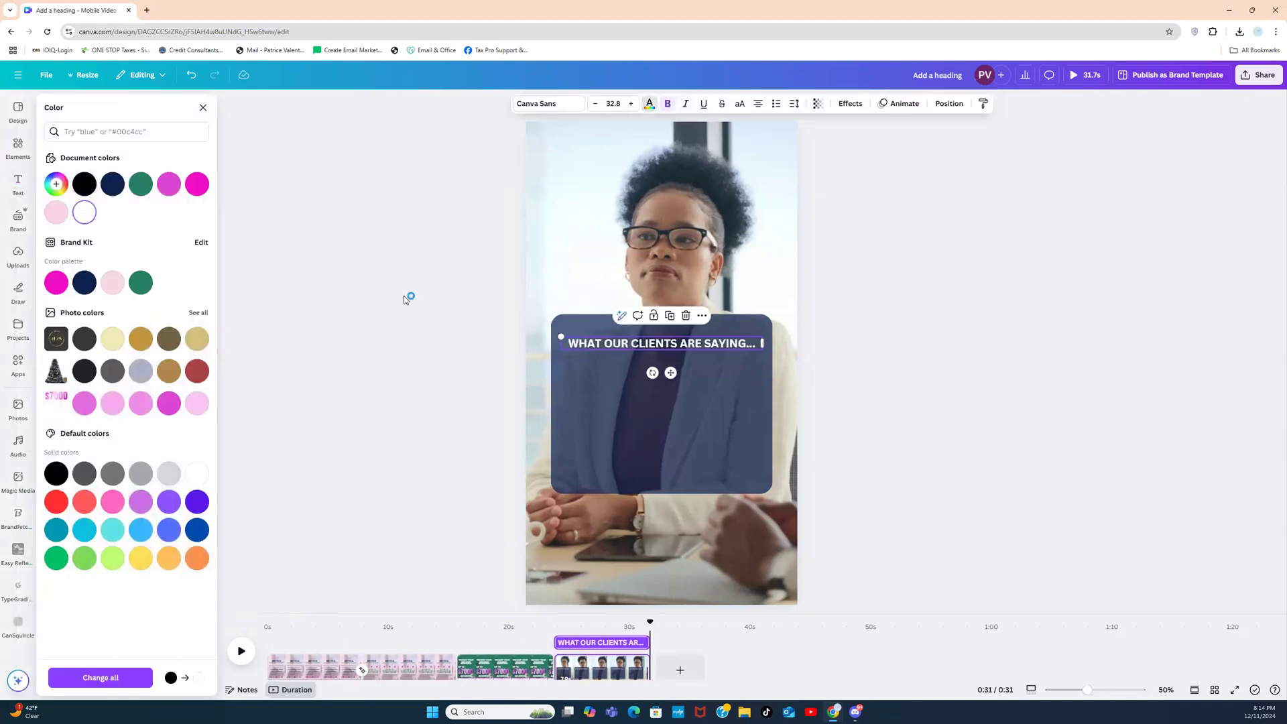
left_click(869, 365)
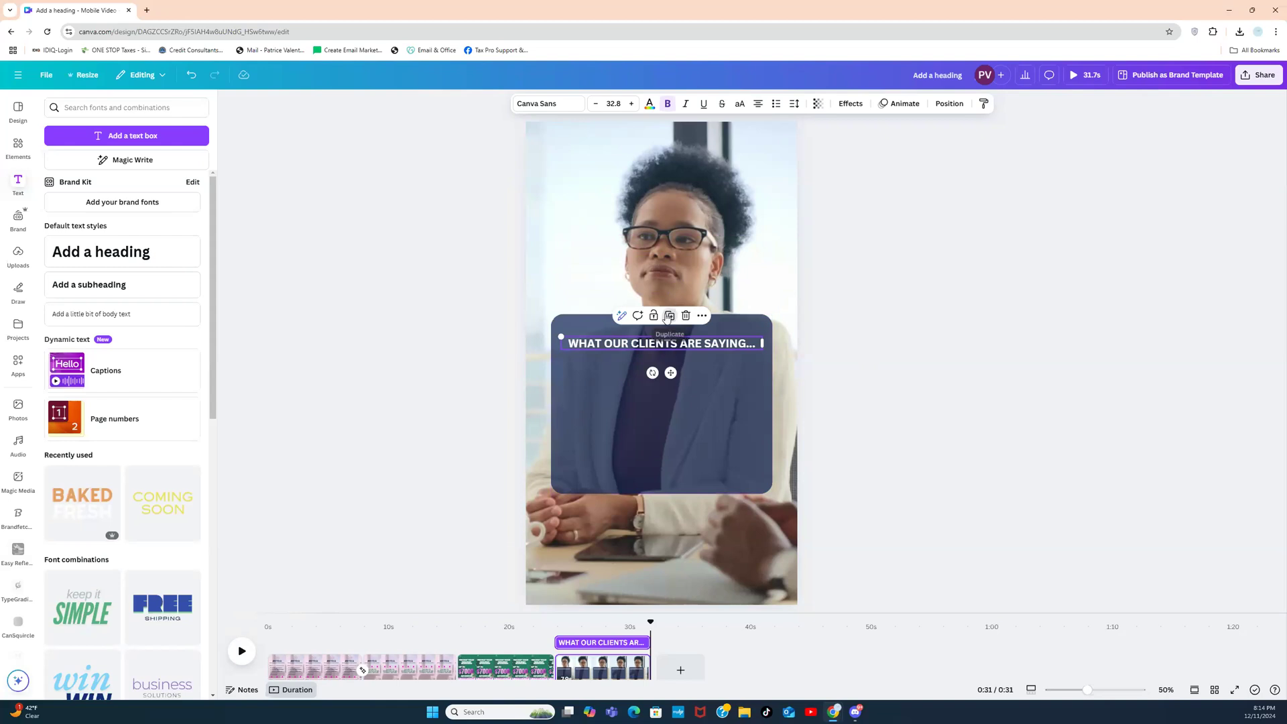
Step: Duplicate the heading below and change it to 'LOREM IPSUM PUT A DETAILED TESTIMONIAL HERE...'
left_click(670, 315)
left_click_drag(693, 349, 690, 372)
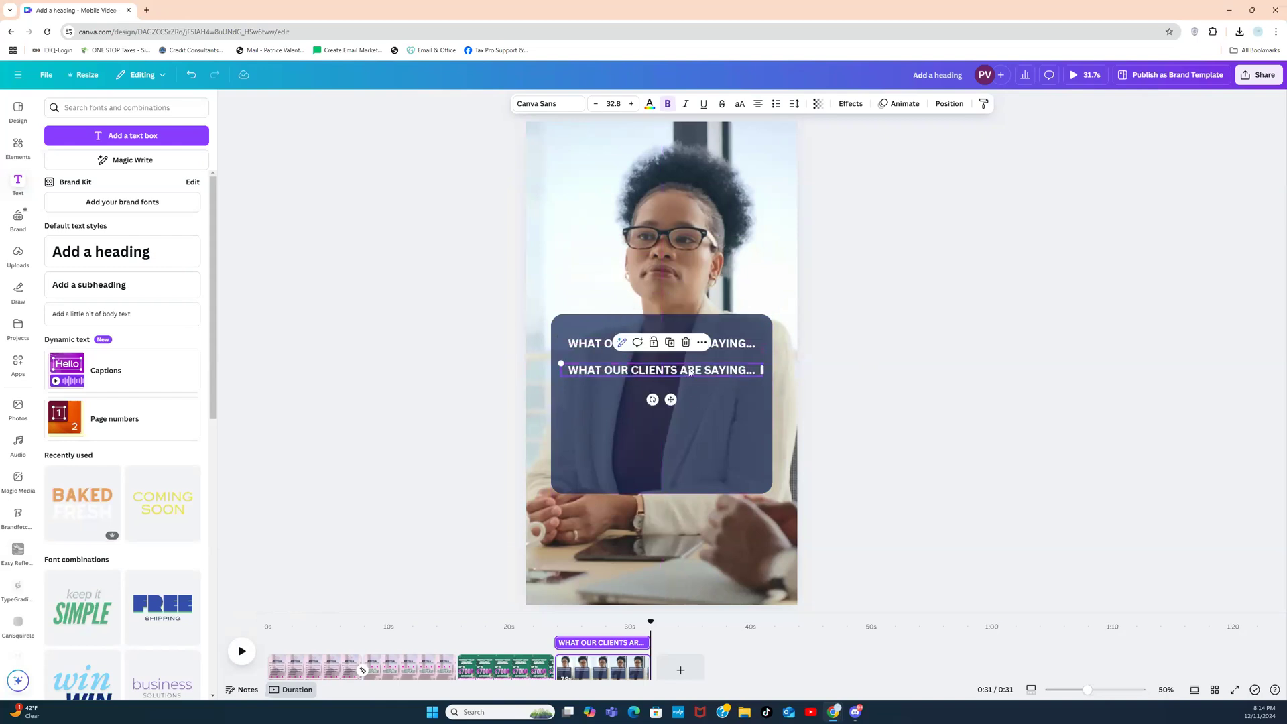
double_click(690, 373)
type("L")
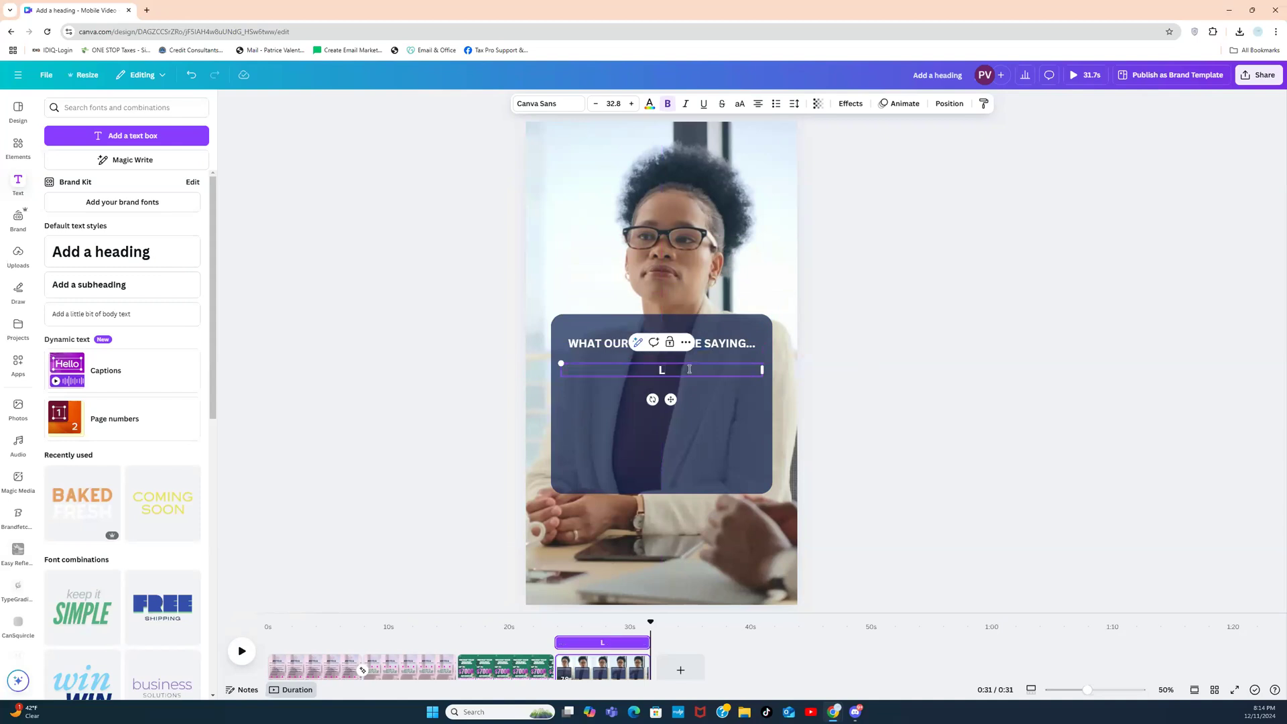
type("OREM IPSUM PUT")
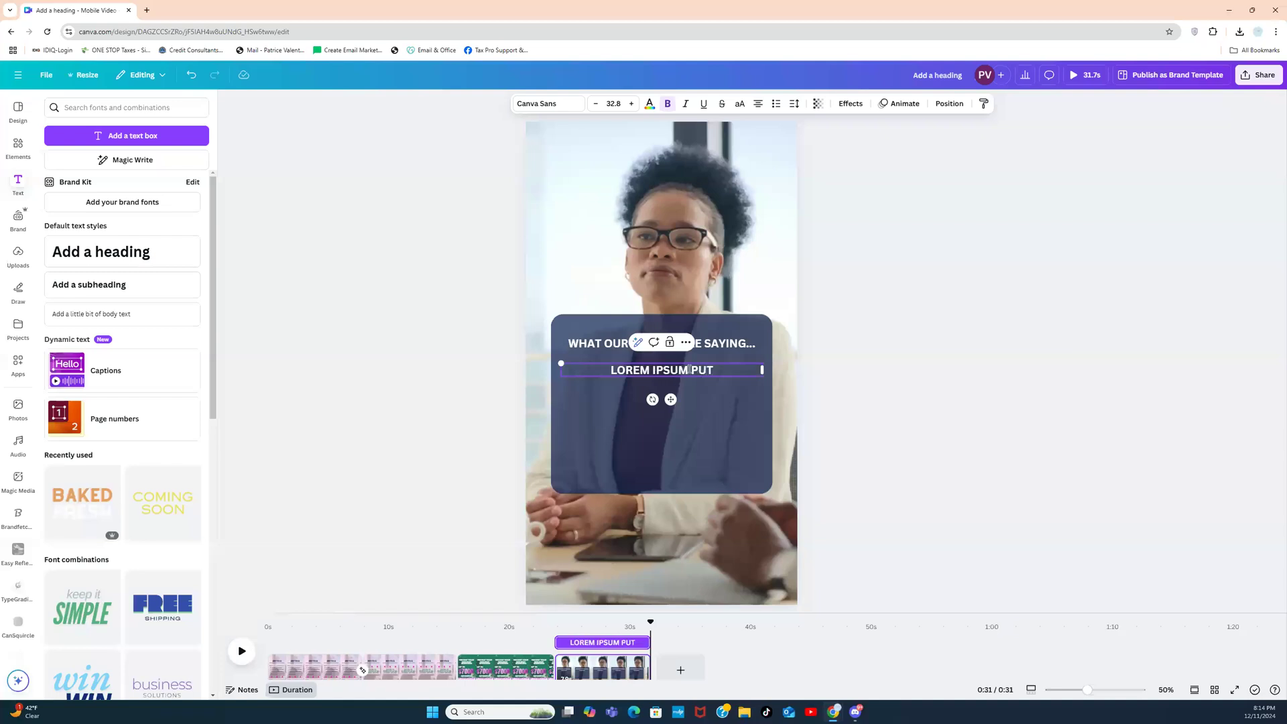
type(" A DE")
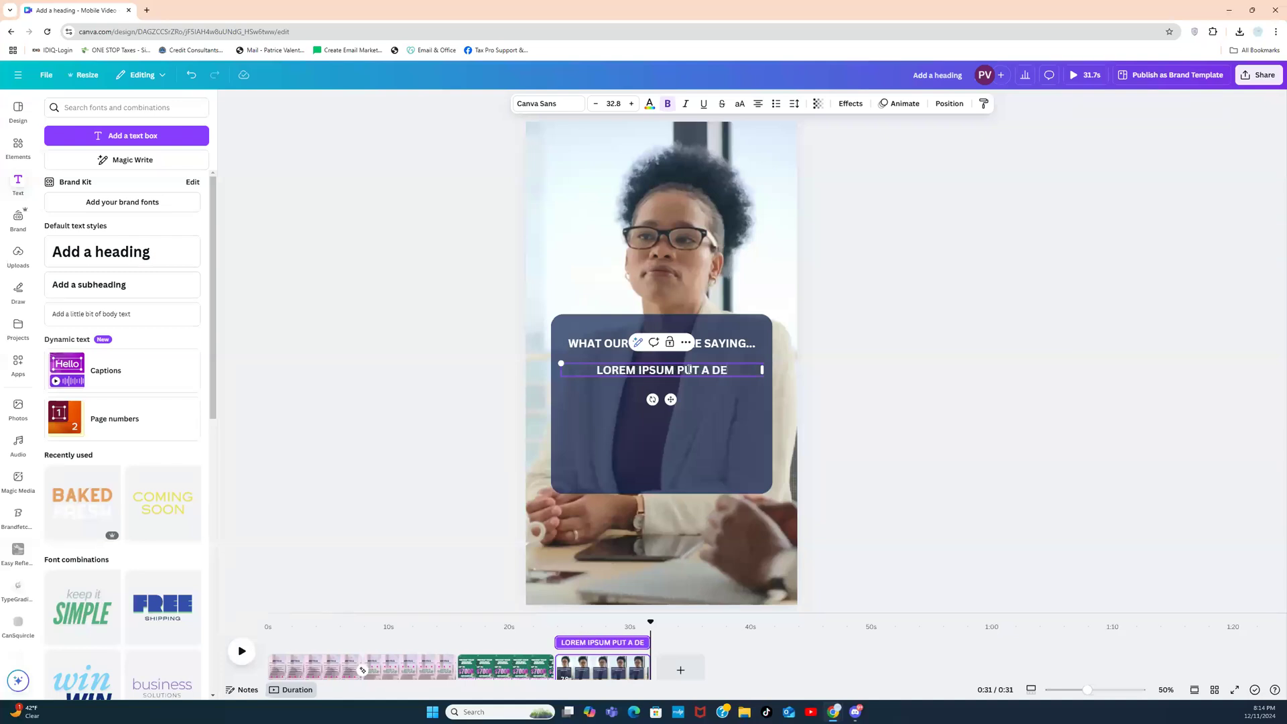
type("TAILED TES")
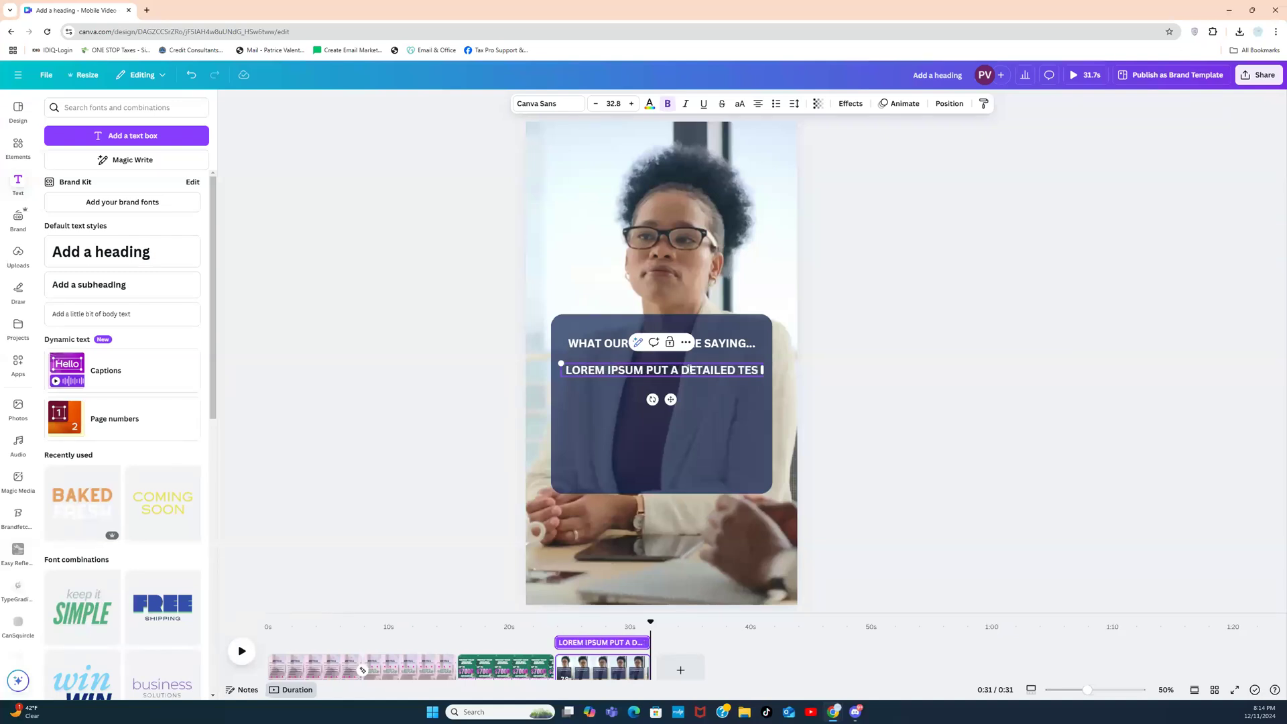
type("TIMONIAL HERE")
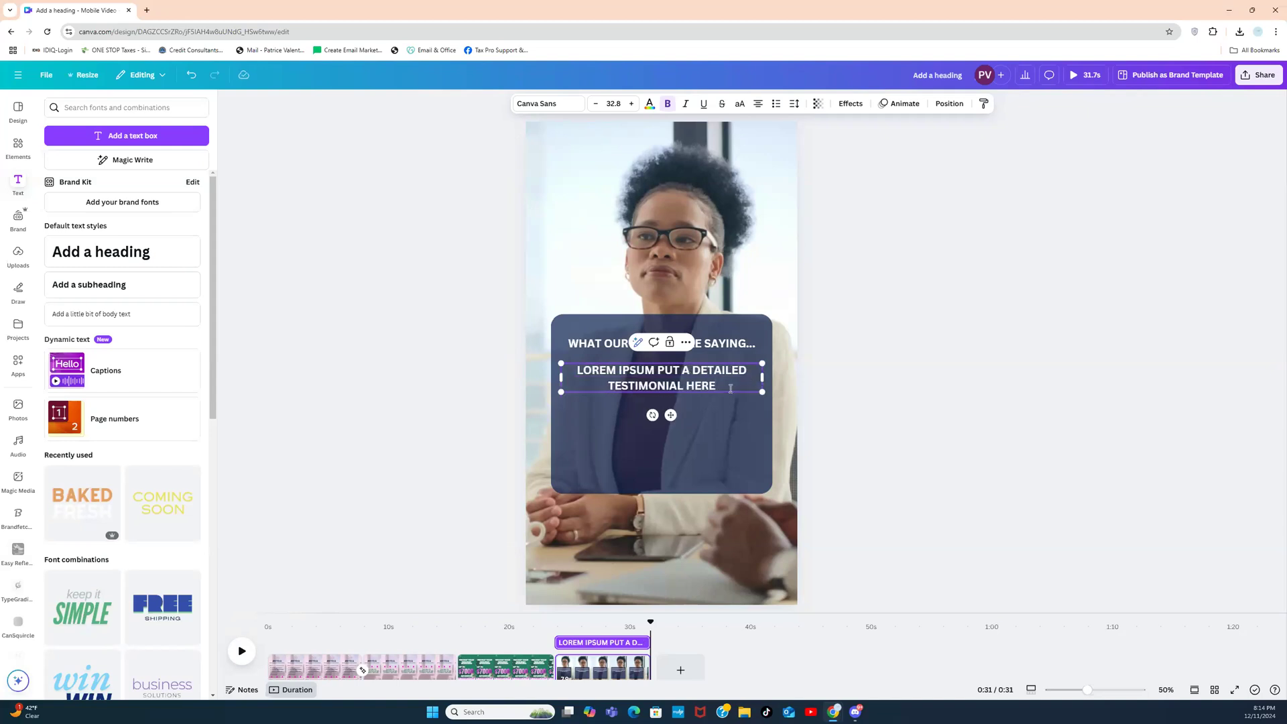
type("...")
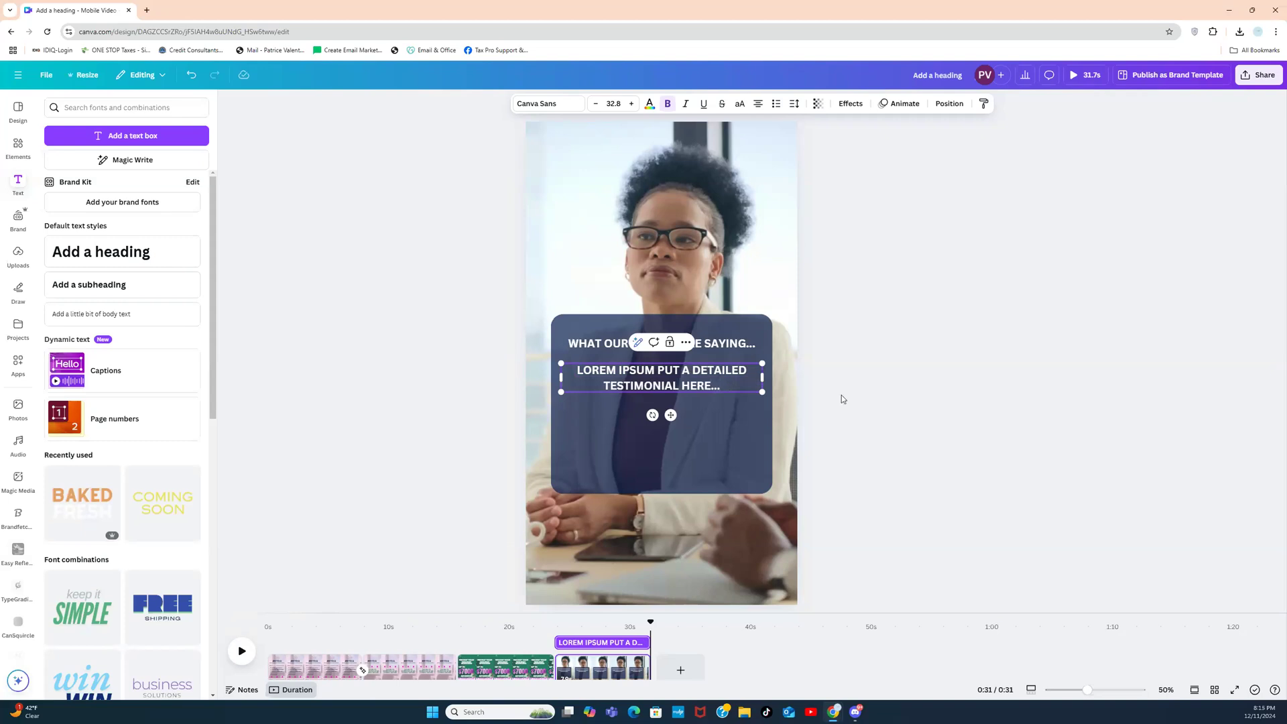
mouse_move(882, 398)
left_mouse_down()
mouse_move(764, 370)
mouse_move(882, 395)
left_mouse_up()
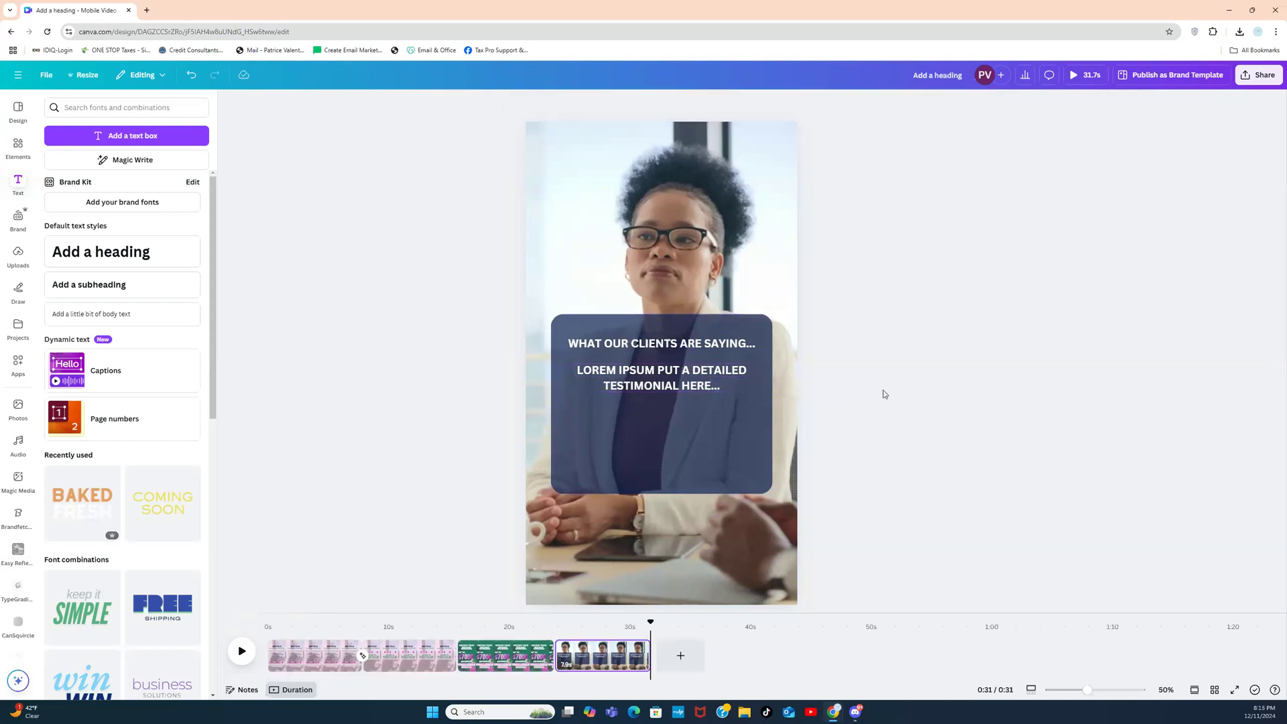
Step: Add a credit line with the client's name and company beneath the testimonial
left_click(697, 372)
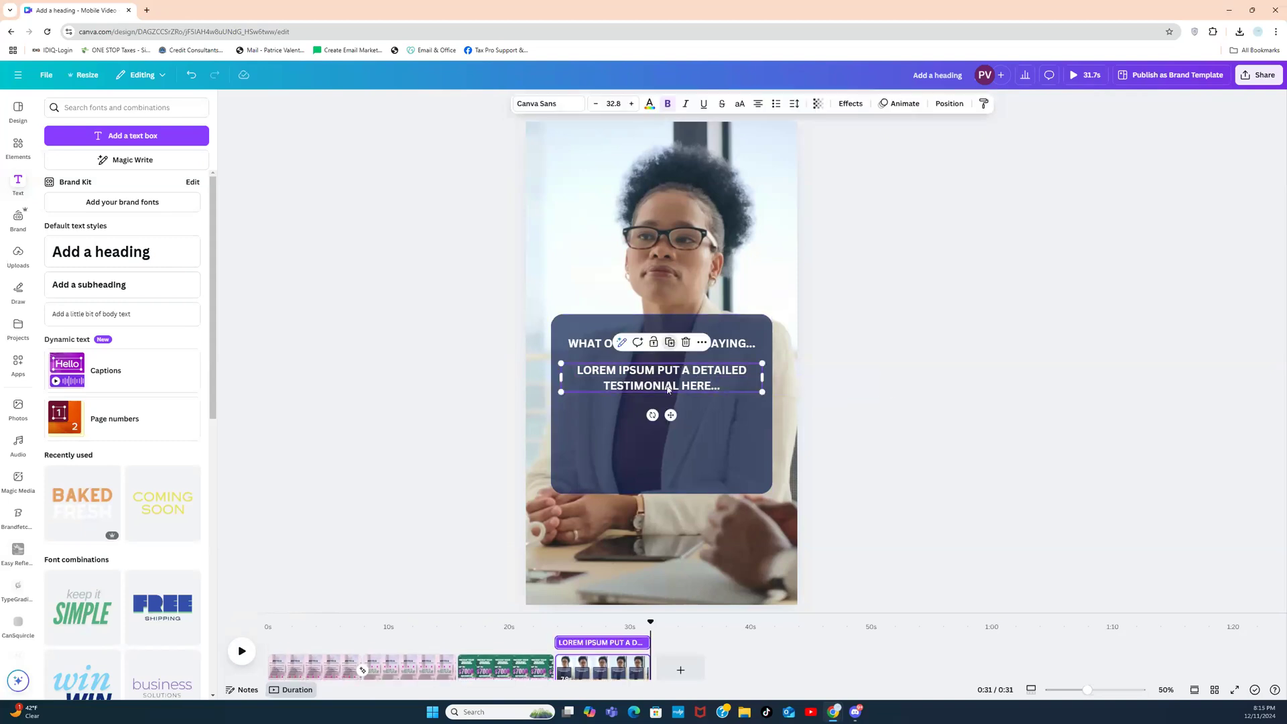
left_click(670, 342)
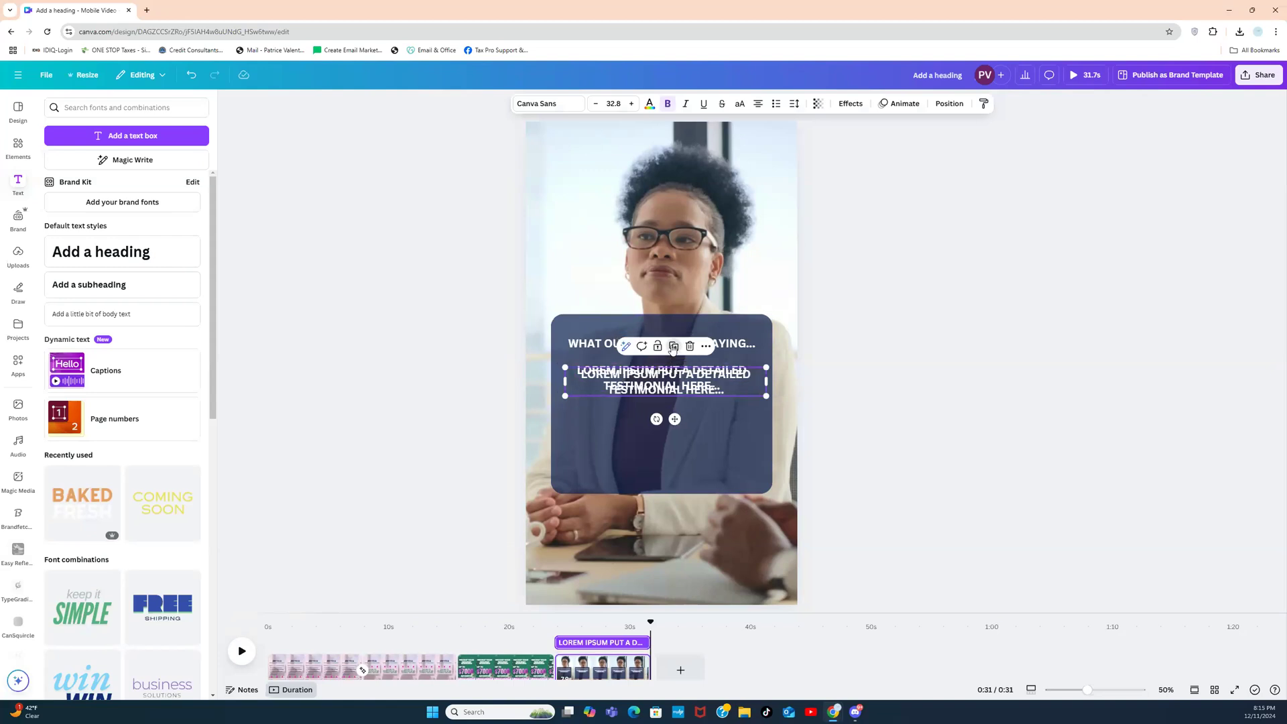
key("Delete")
left_click(685, 385)
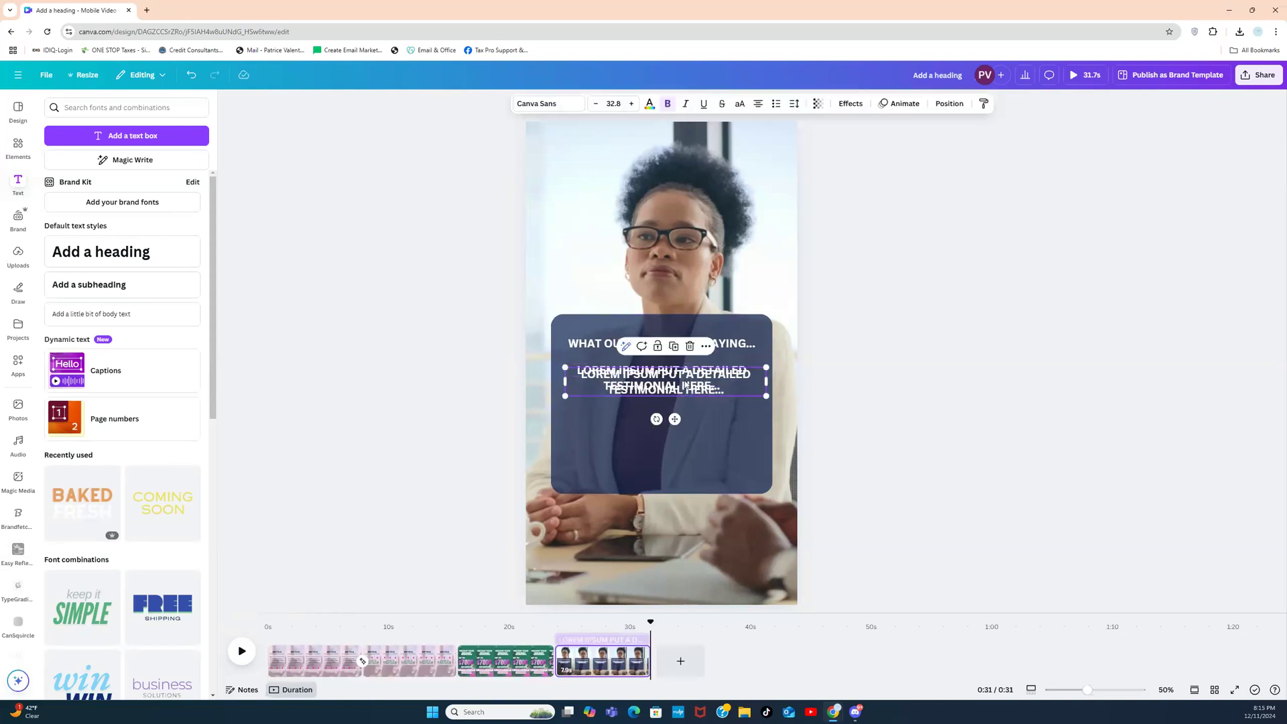
left_click_drag(684, 385, 683, 452)
double_click(683, 452)
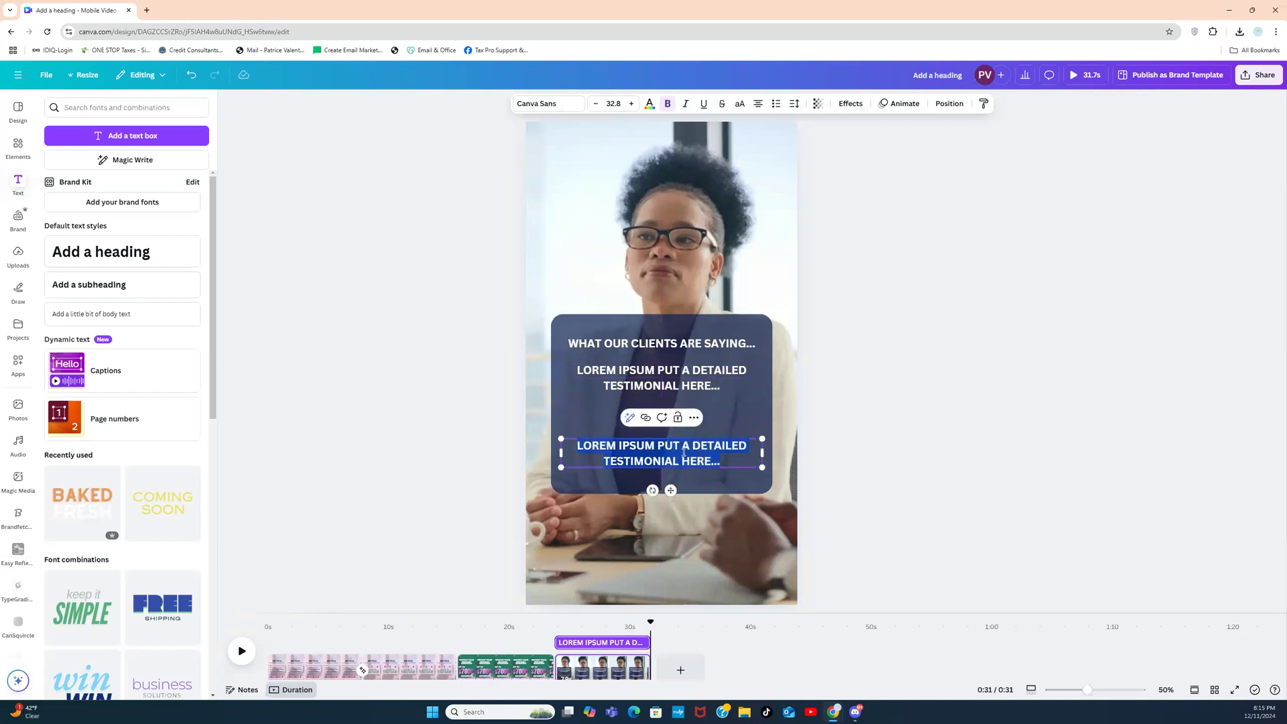
type("sHELIA")
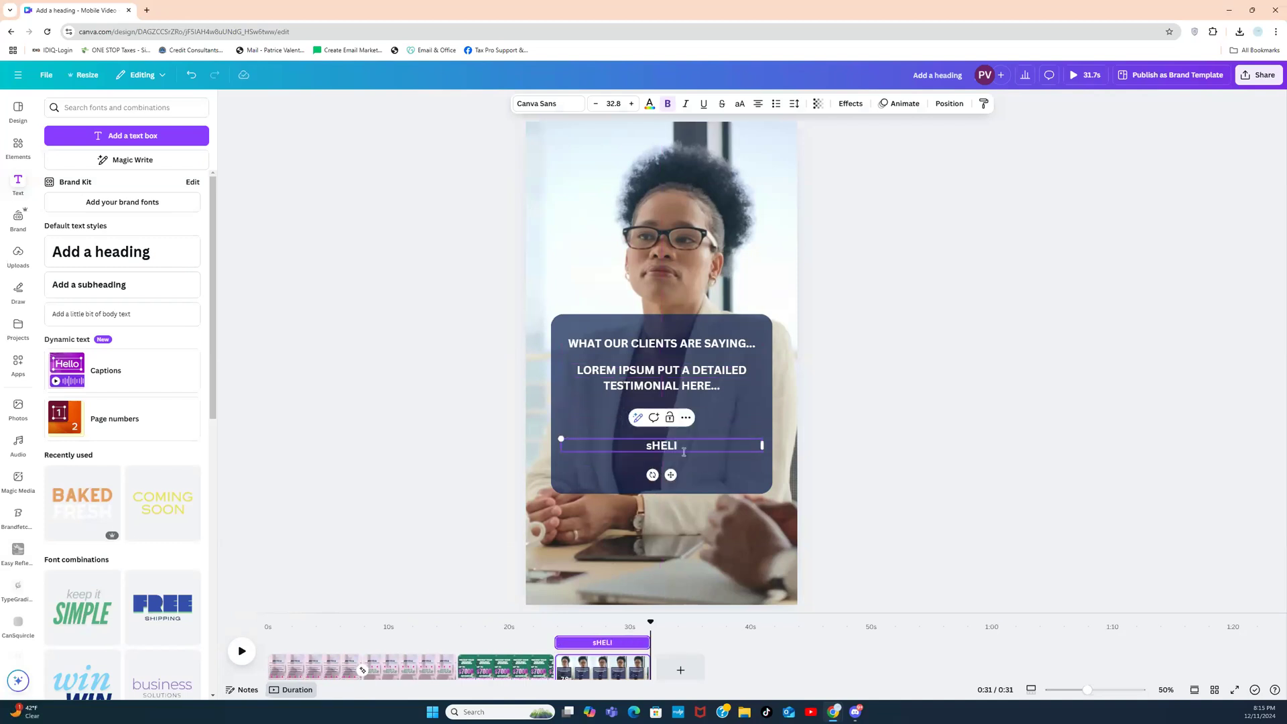
key("BackSpace")
key("BackSpace")
key("BackSpace")
key("BackSpace")
key("BackSpace")
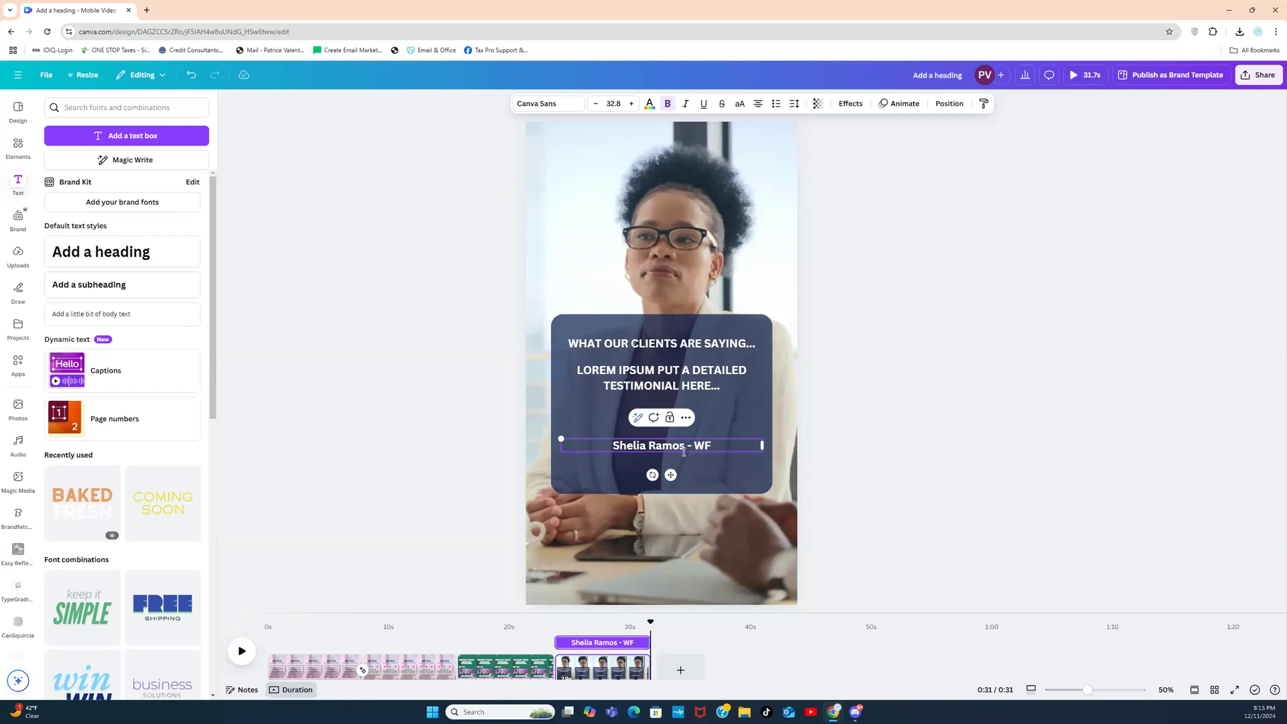
type("HM")
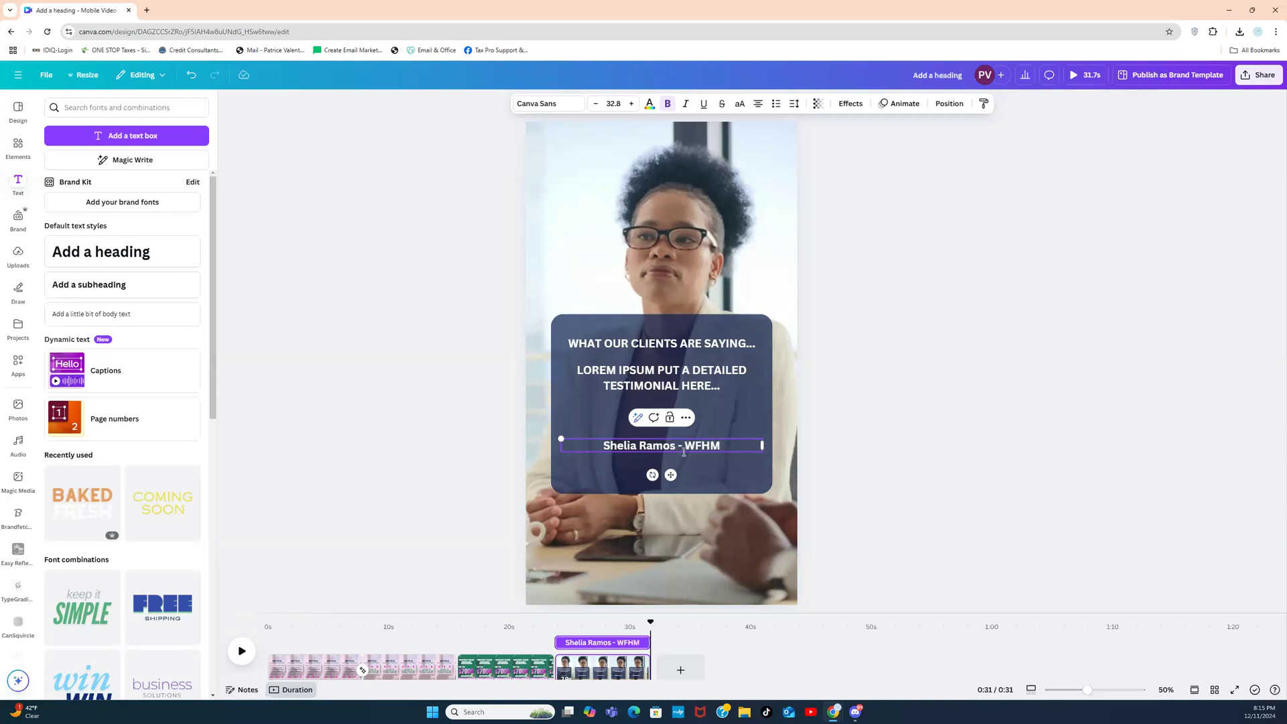
type("oms Inc.")
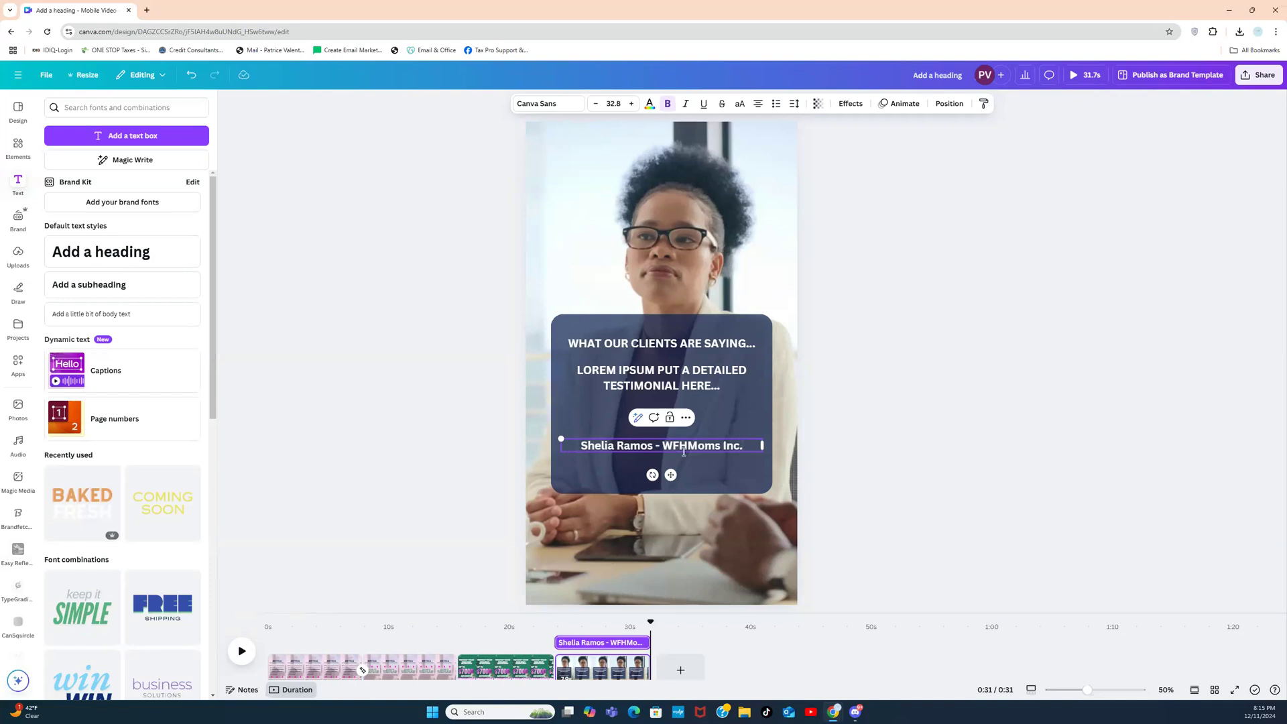
Step: Move the testimonial text slightly lower inside the navy box
left_click(886, 427)
left_click_drag(660, 380, 661, 401)
left_click(856, 383)
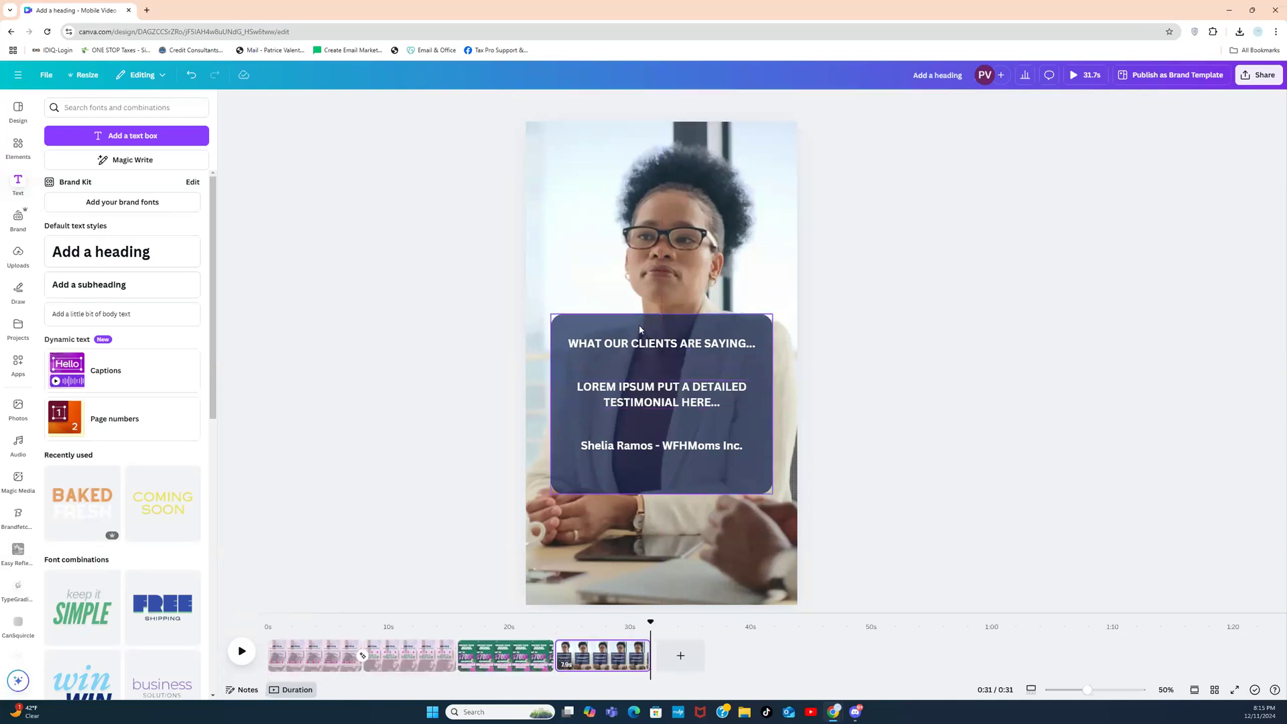
left_click(612, 396)
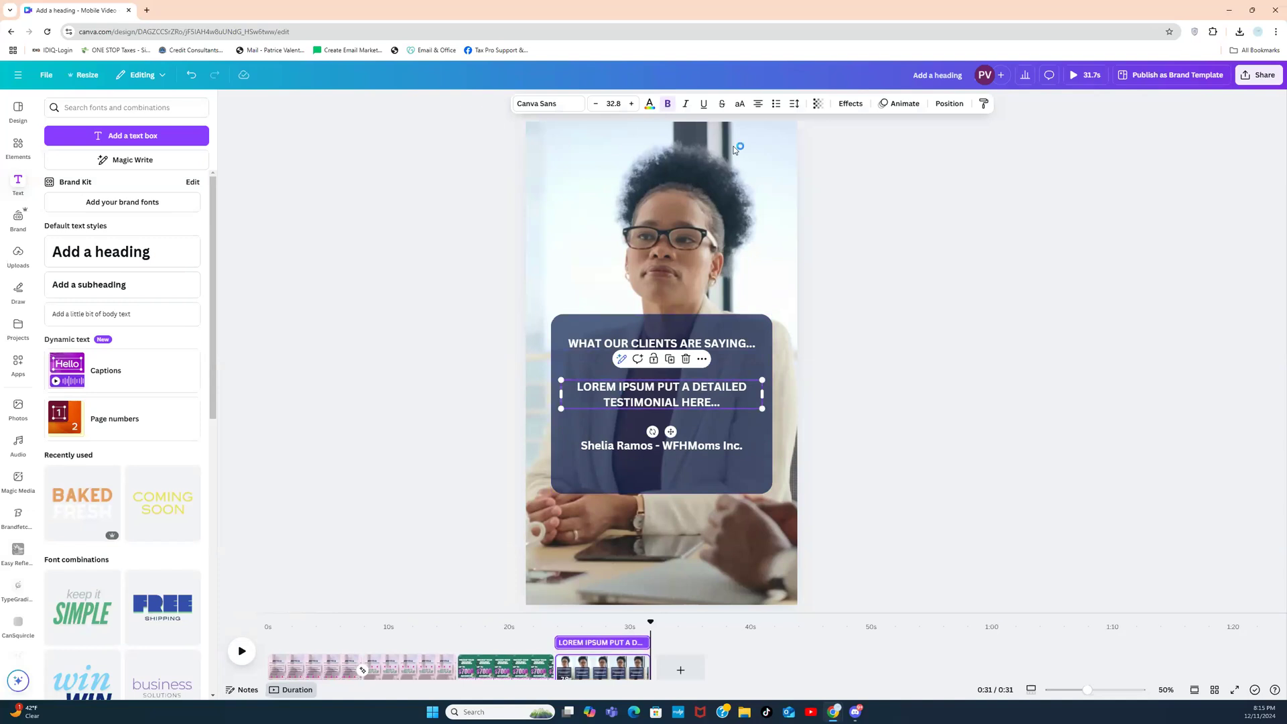
left_click(794, 105)
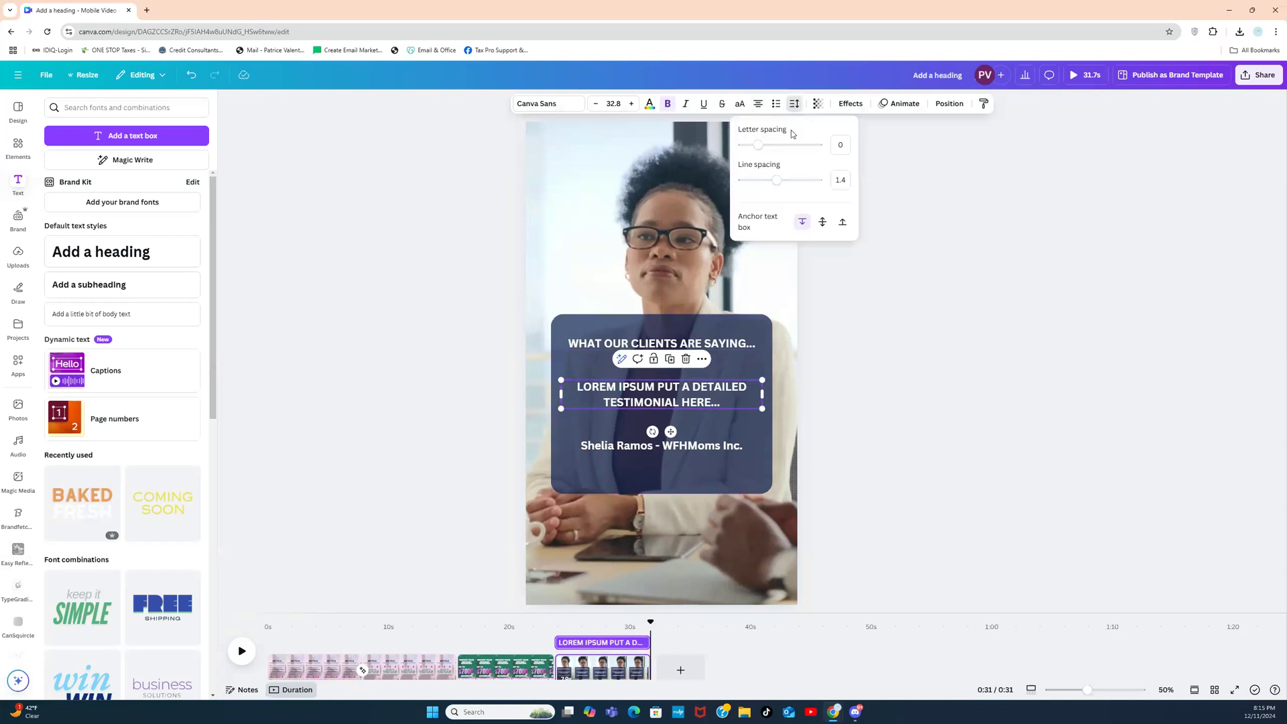
left_click(739, 105)
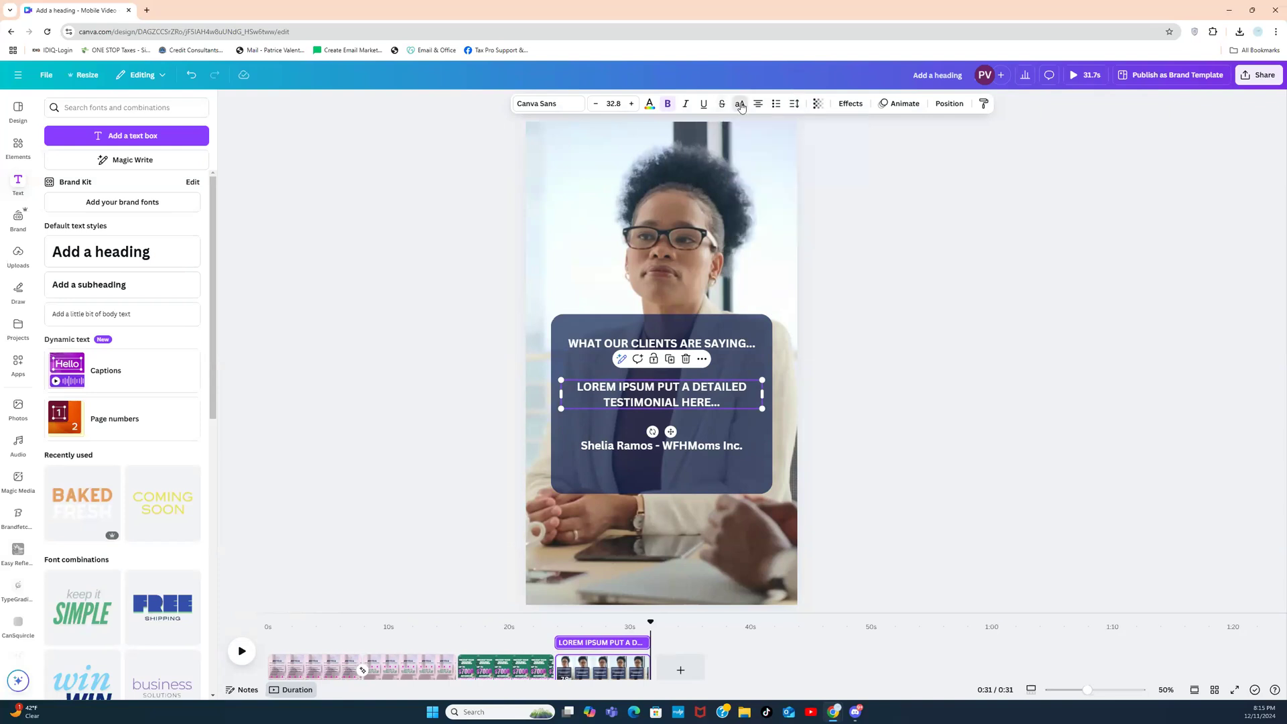
left_click(867, 390)
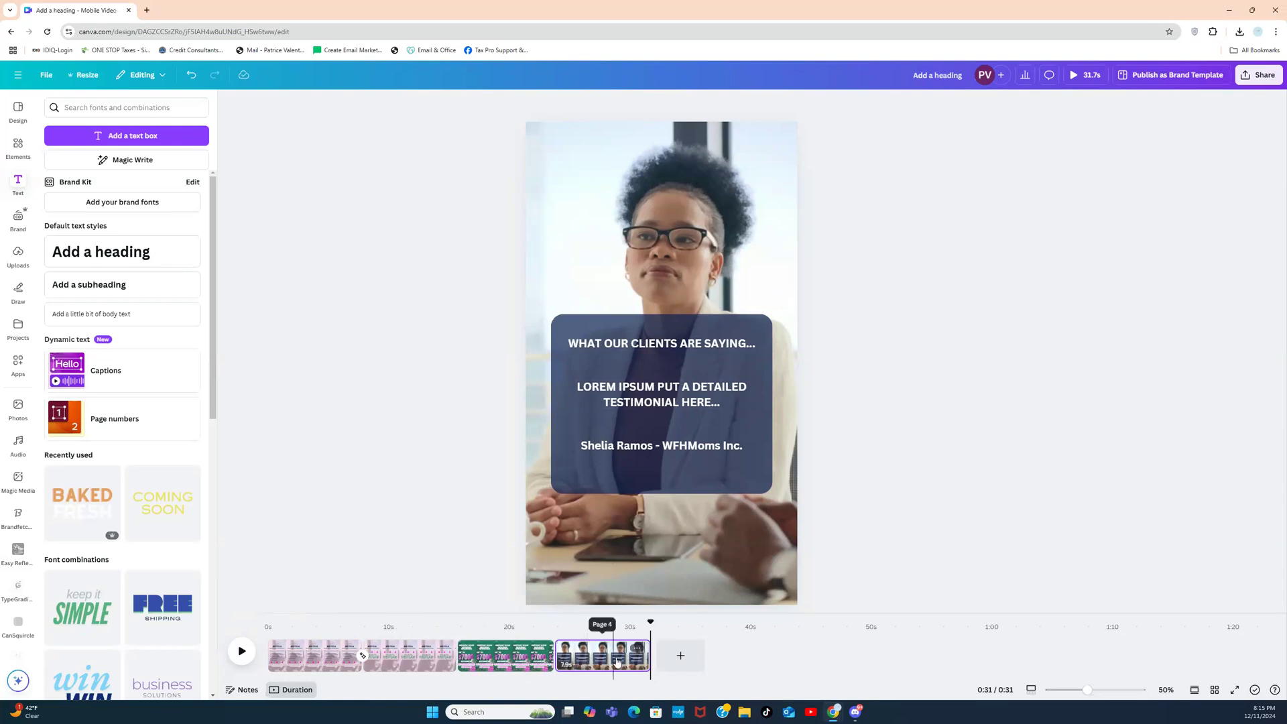
left_click(648, 657)
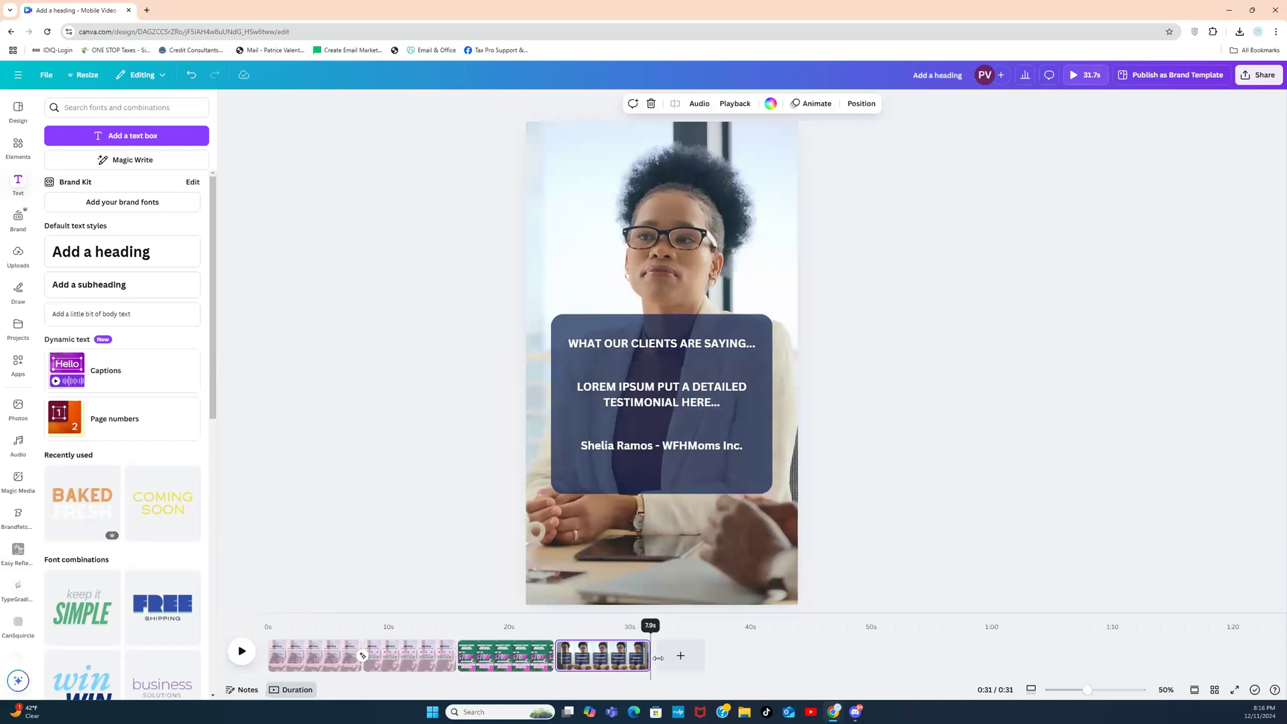
left_click_drag(666, 655, 675, 654)
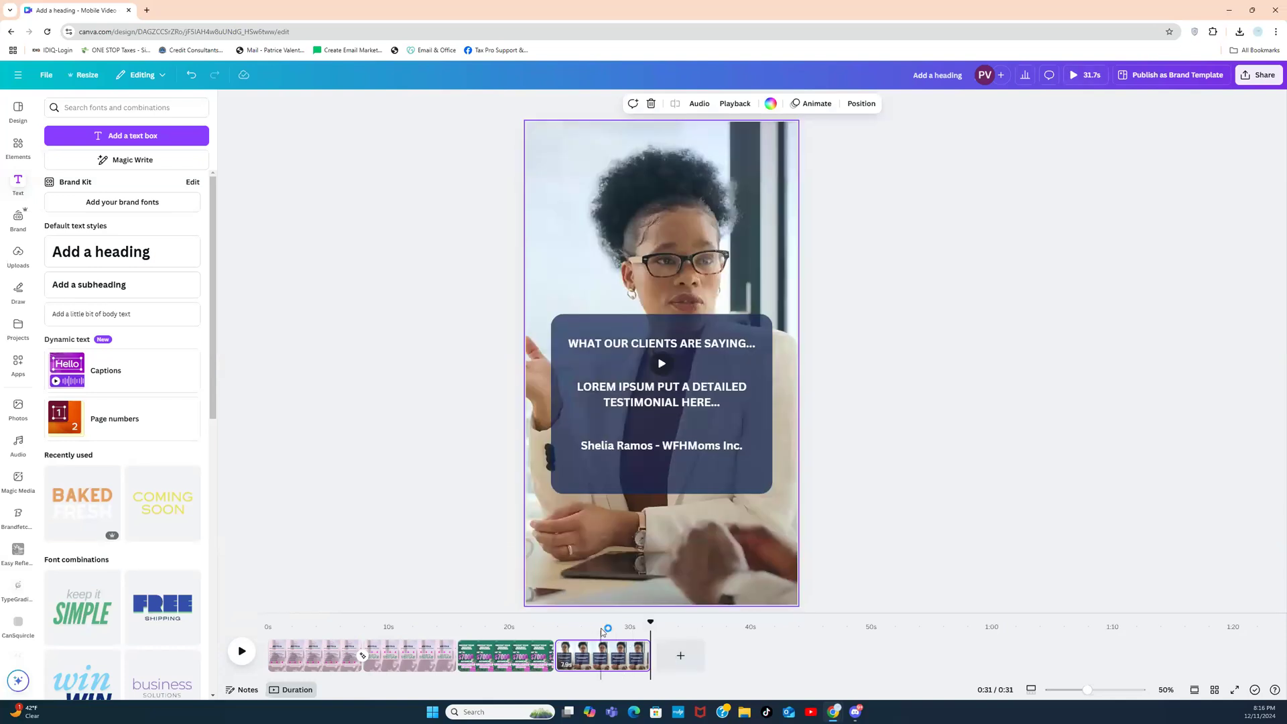
left_click(469, 538)
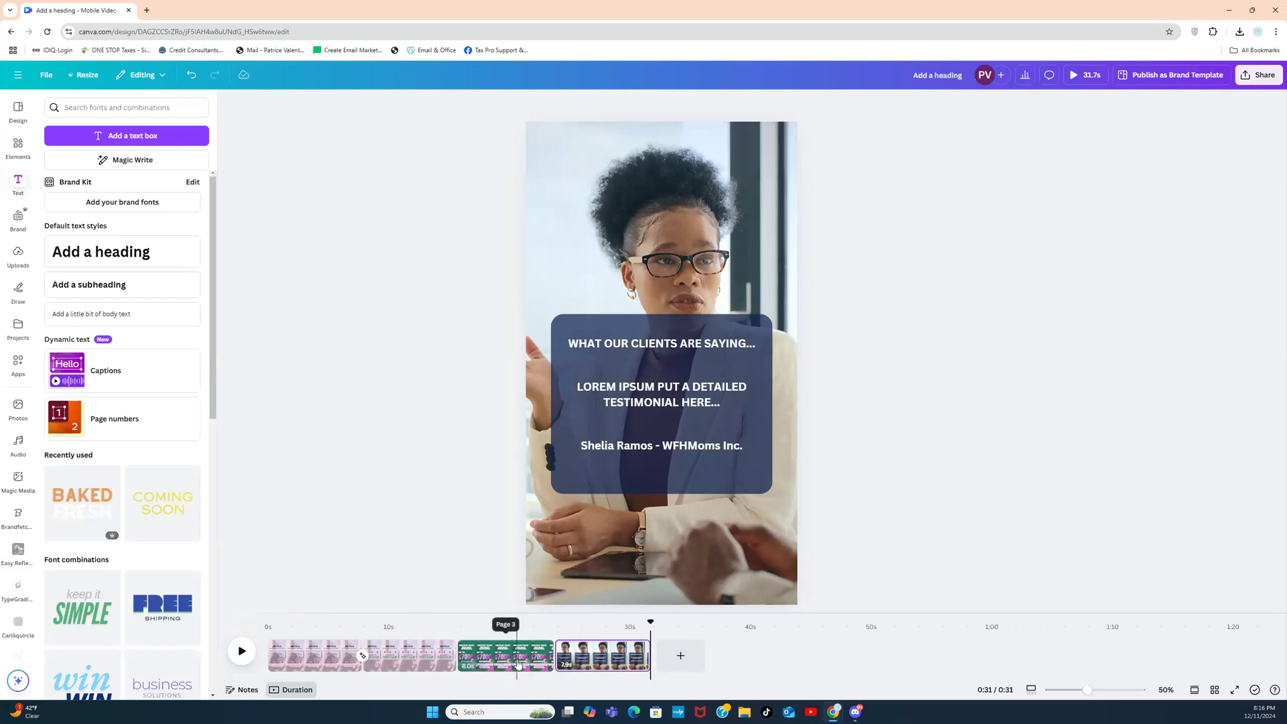
Step: Move the holiday advance page to the start and the testimonial page into second position
left_click_drag(520, 662, 292, 661)
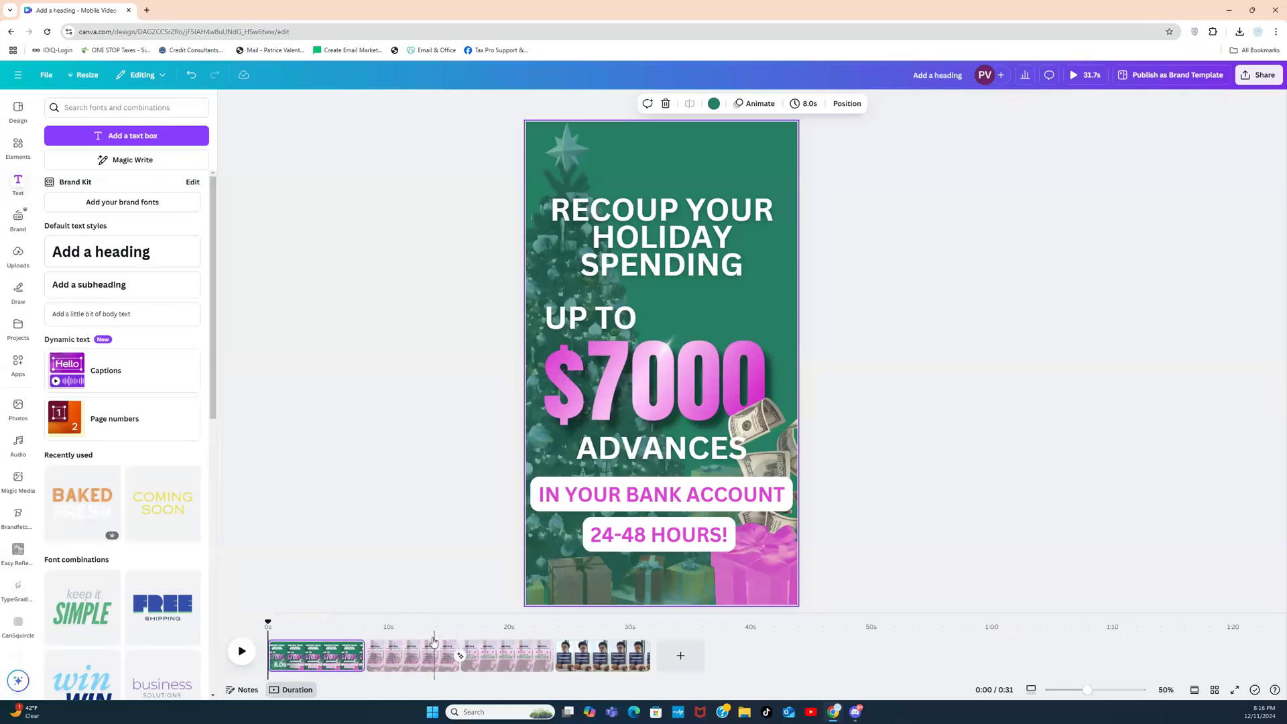
left_click(318, 658)
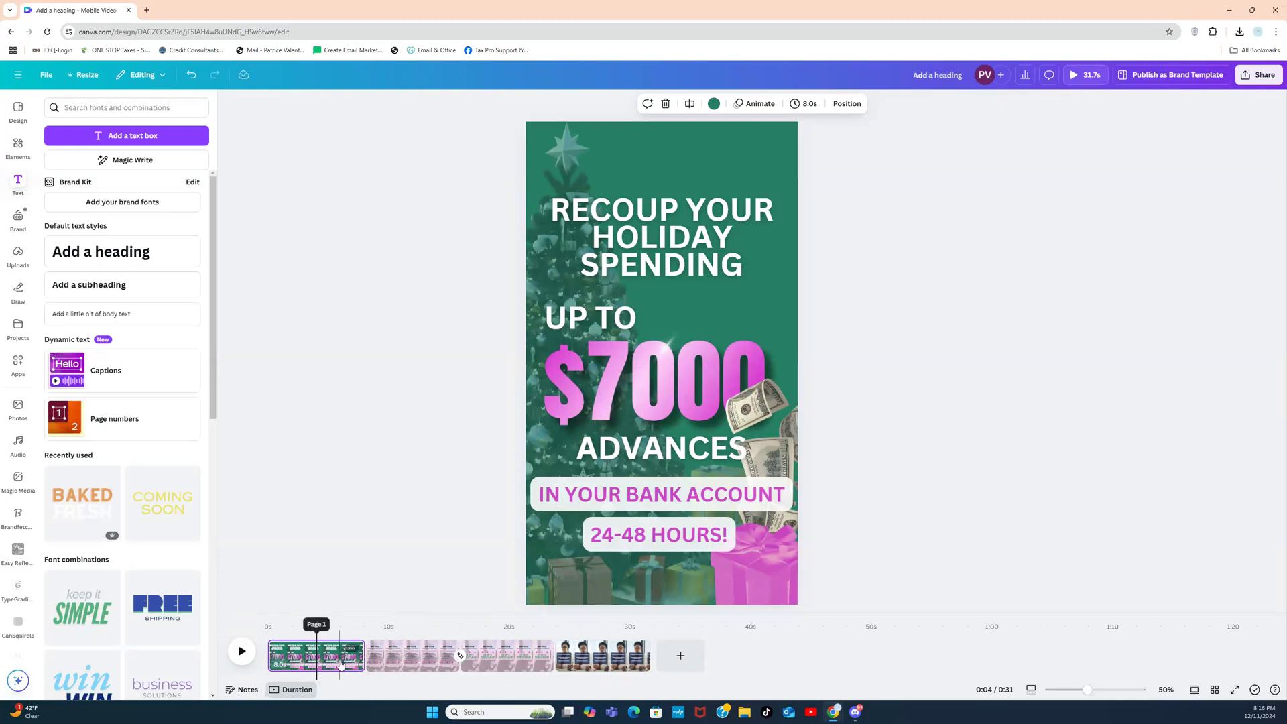
left_click(340, 663)
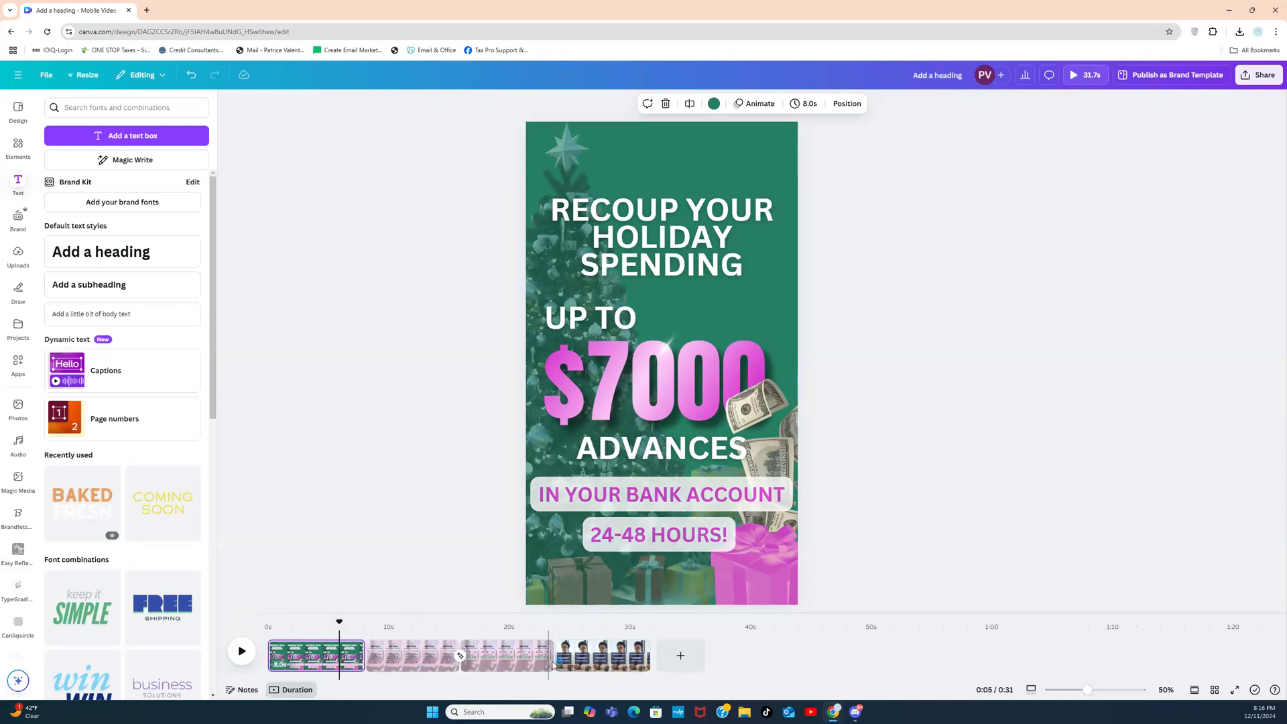
left_click_drag(588, 665, 422, 665)
Step: Preview the holiday, testimonial and work-from-home-mom pages to confirm the new order
left_click(326, 663)
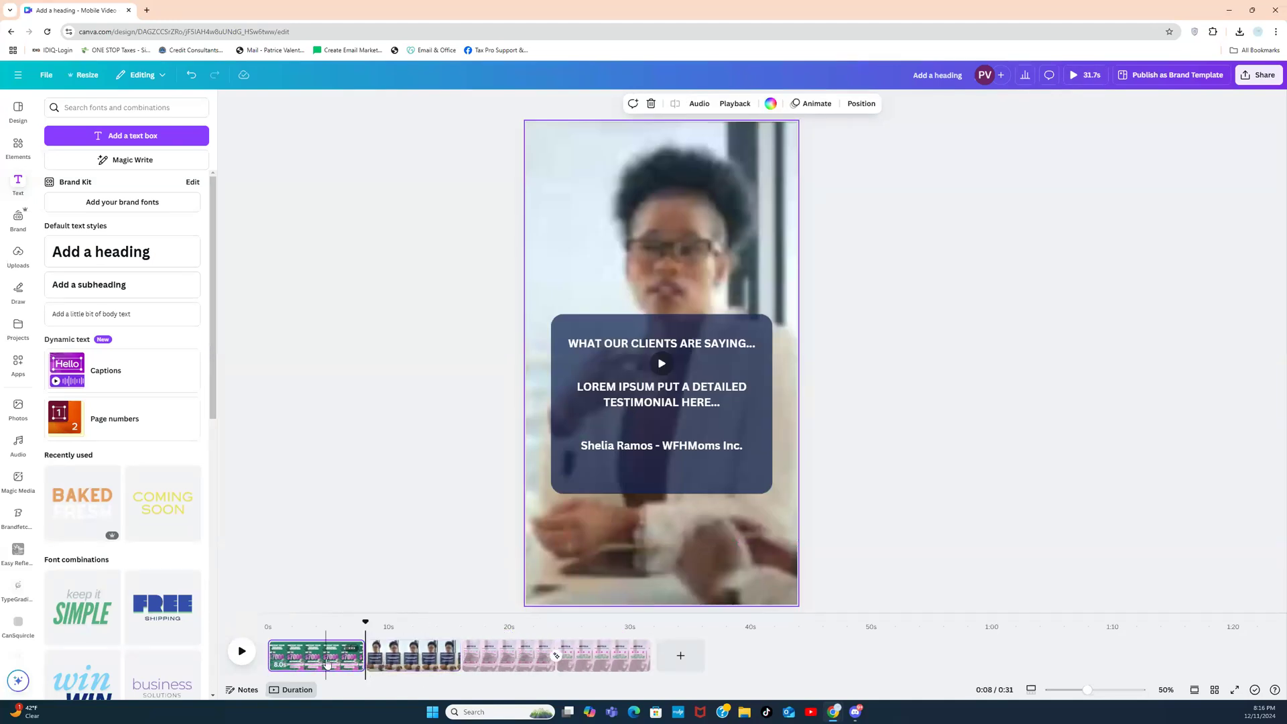
left_click(406, 659)
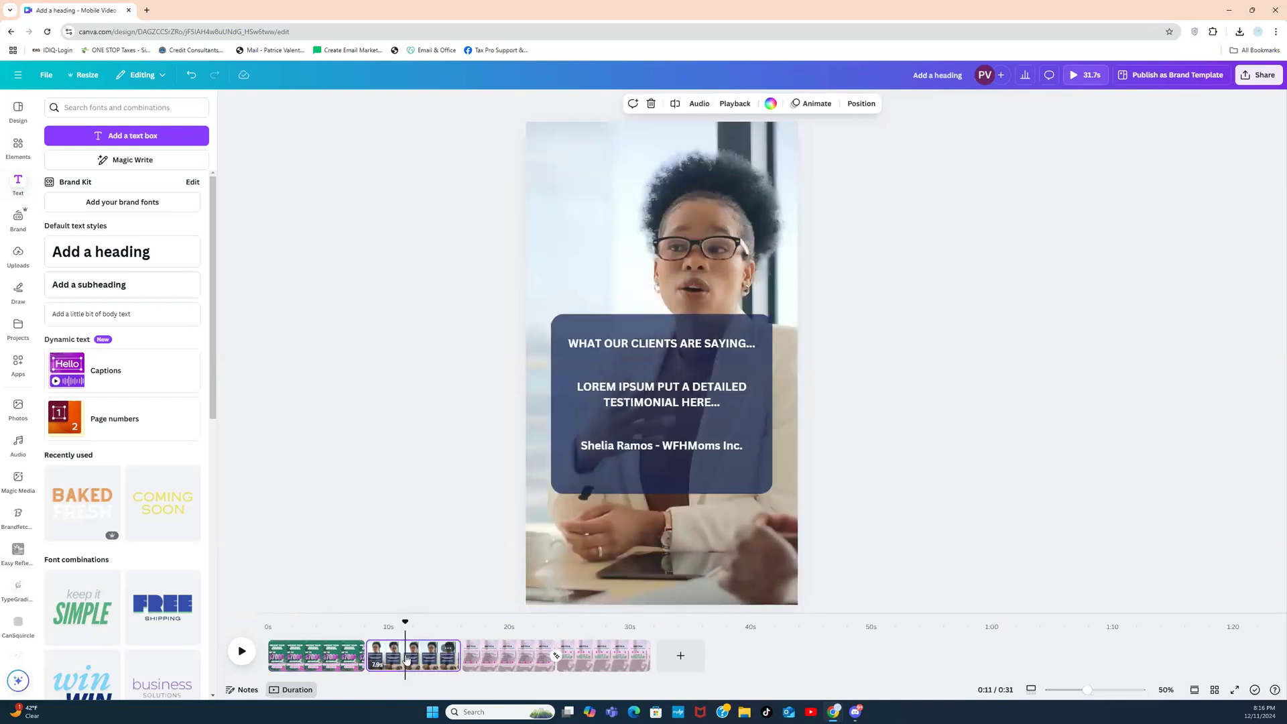
left_click(492, 660)
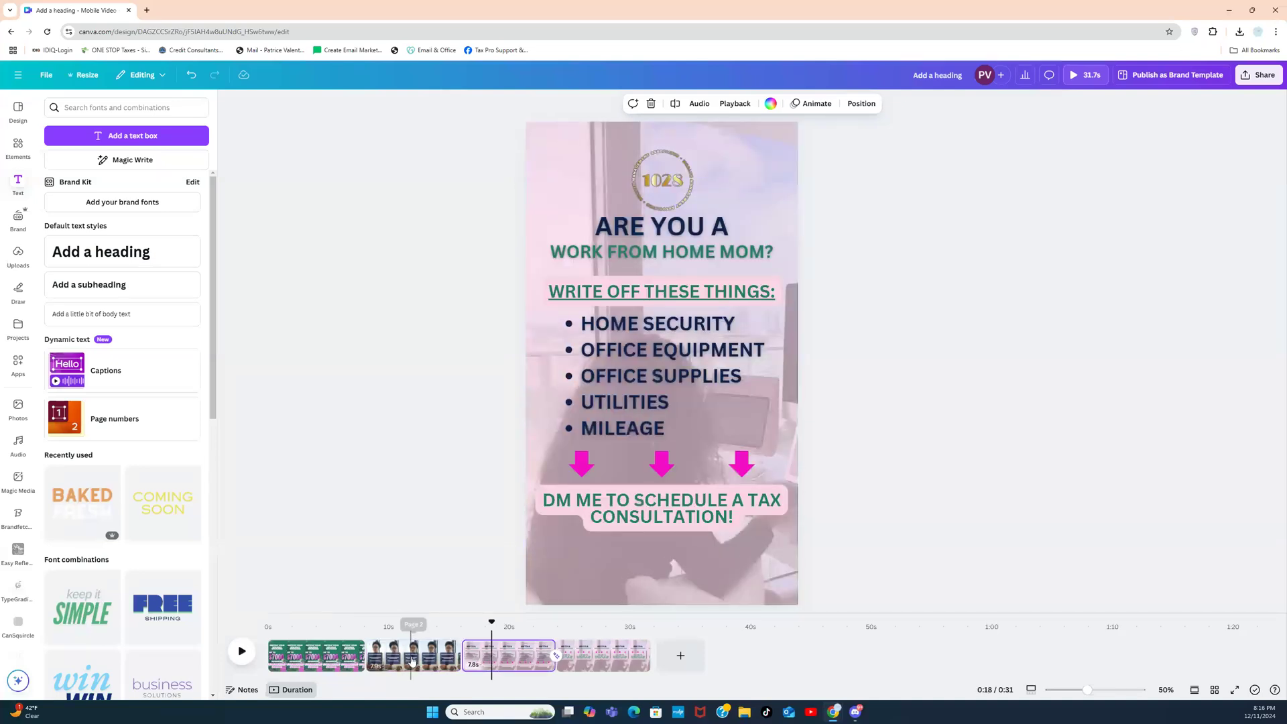
left_click(411, 659)
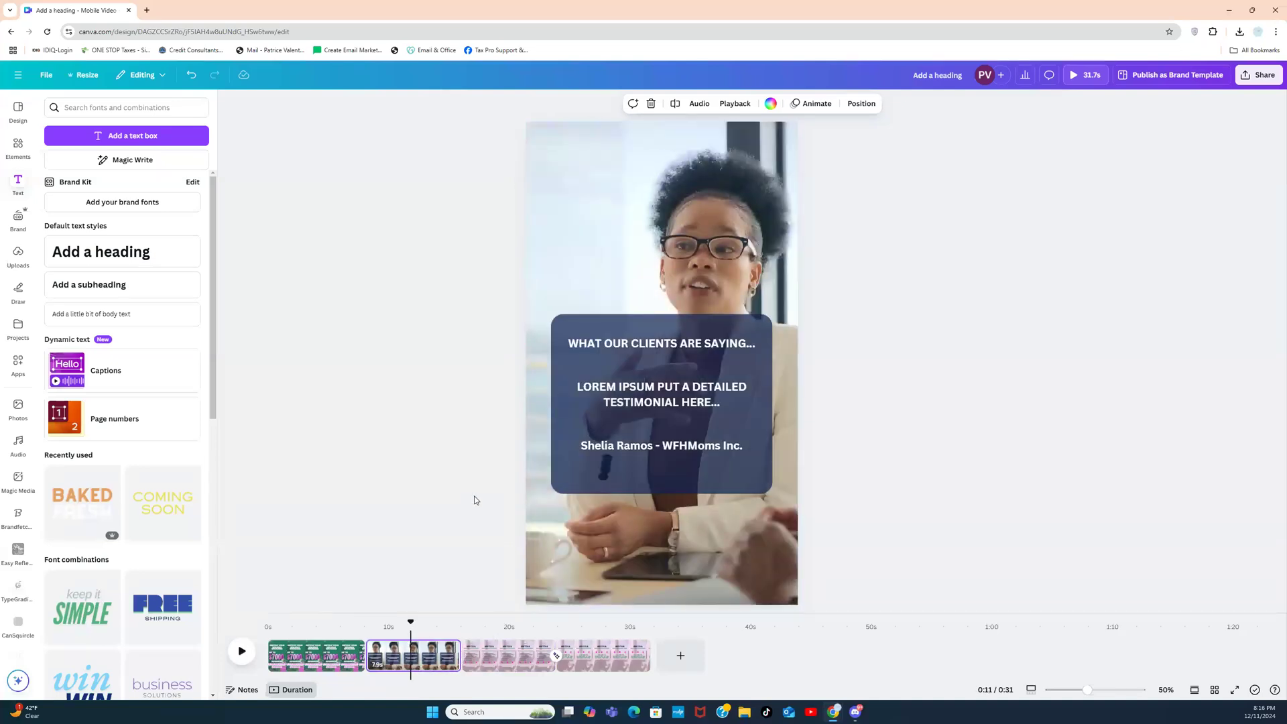
left_click(514, 658)
left_click(514, 659)
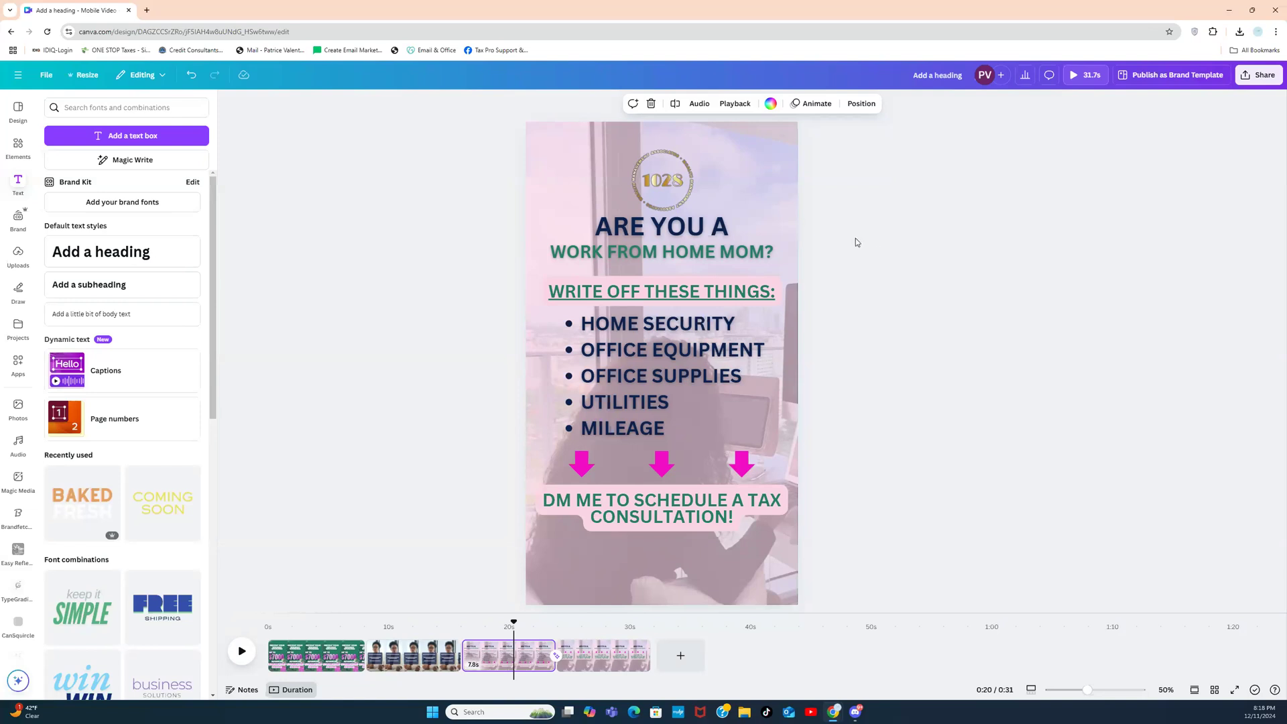
Step: Shift the pink overlay right to reveal a video strip, then apply the background video's trim
left_click(753, 190)
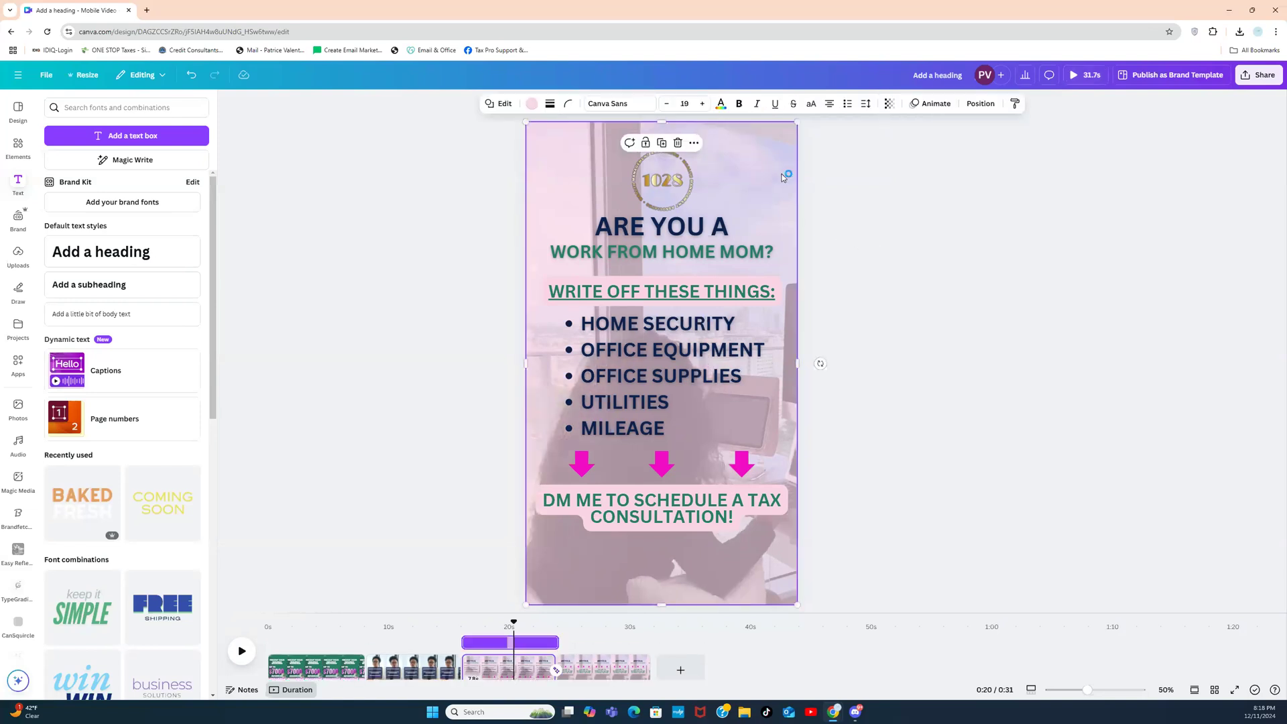
left_click_drag(785, 175, 865, 180)
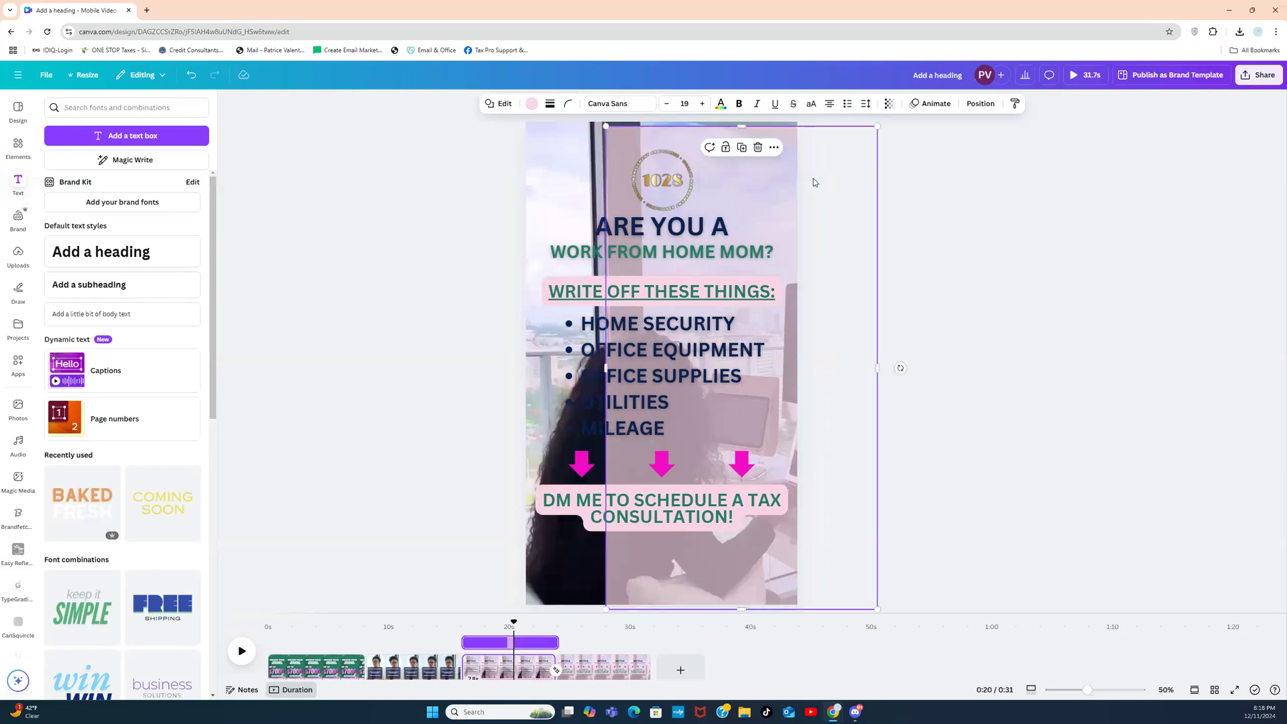
left_click(569, 183)
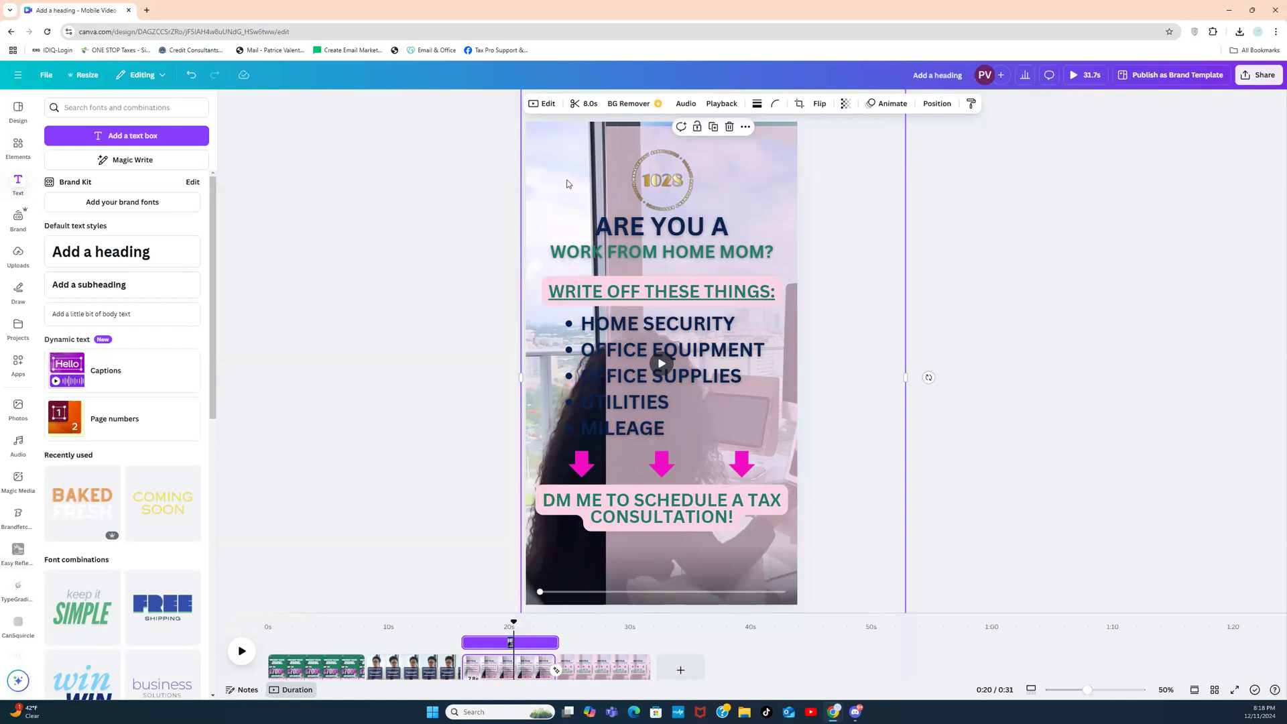
left_click(584, 103)
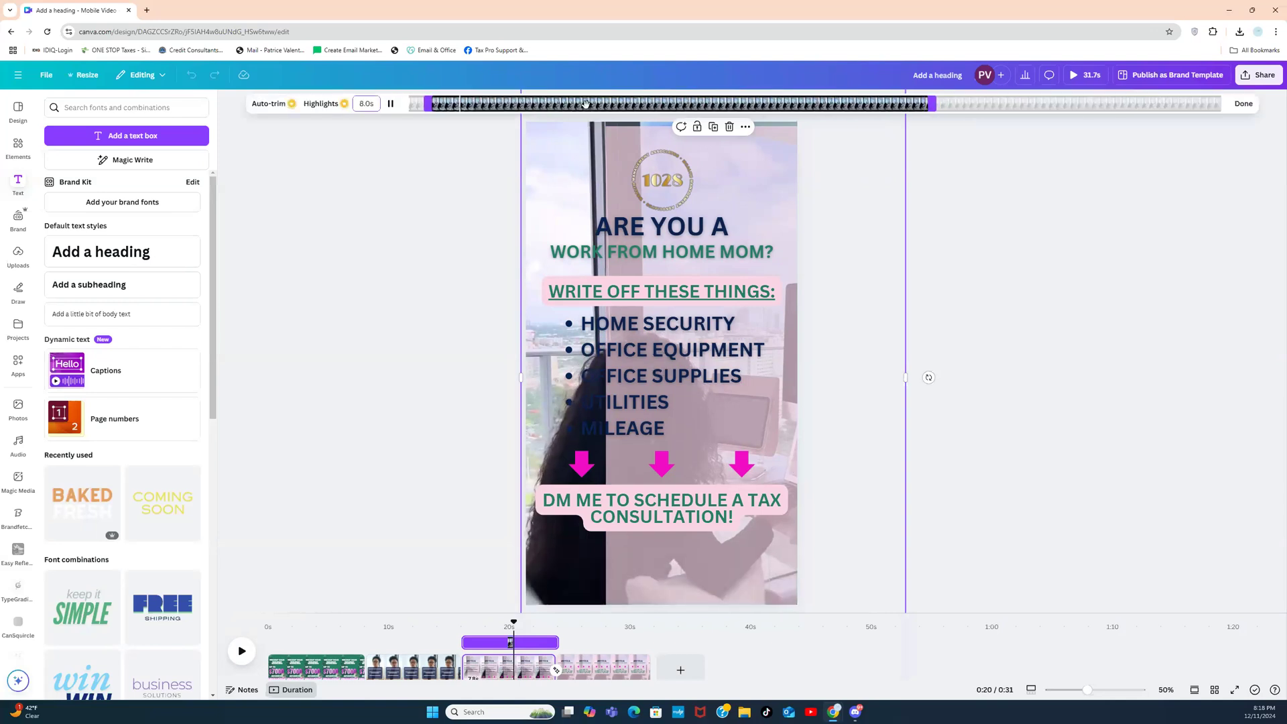
left_click(541, 171)
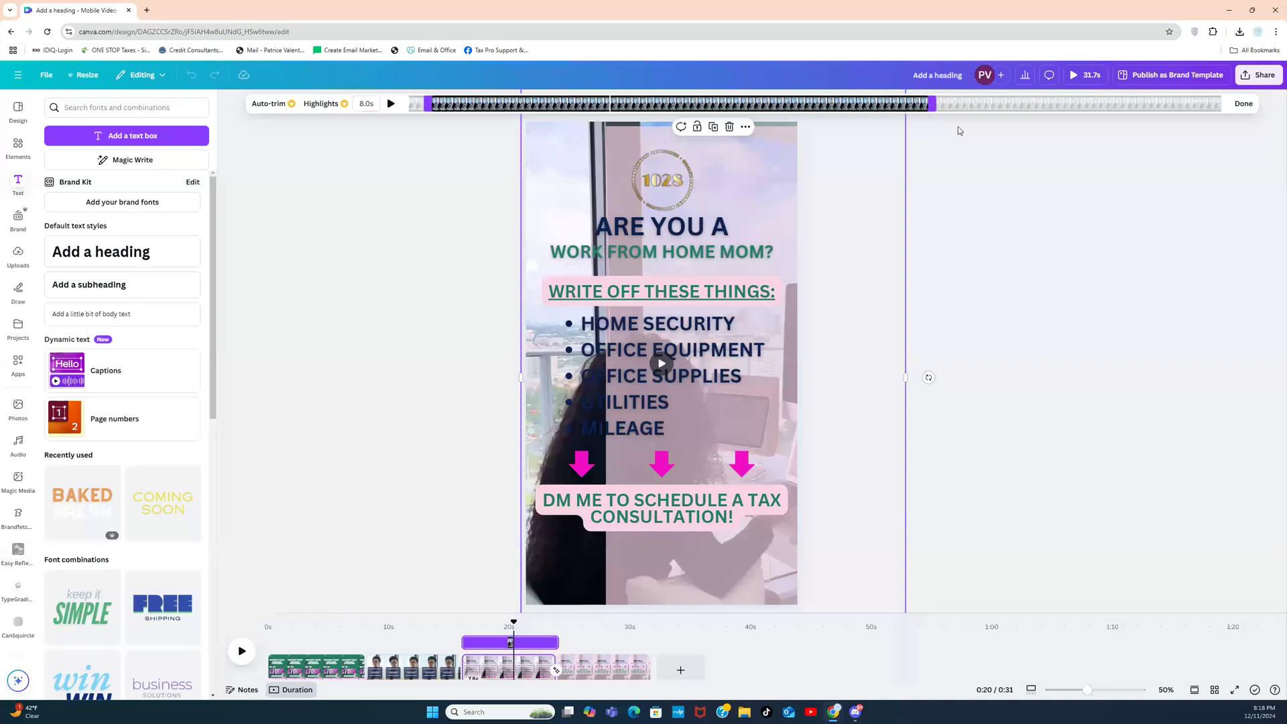
left_click(1242, 104)
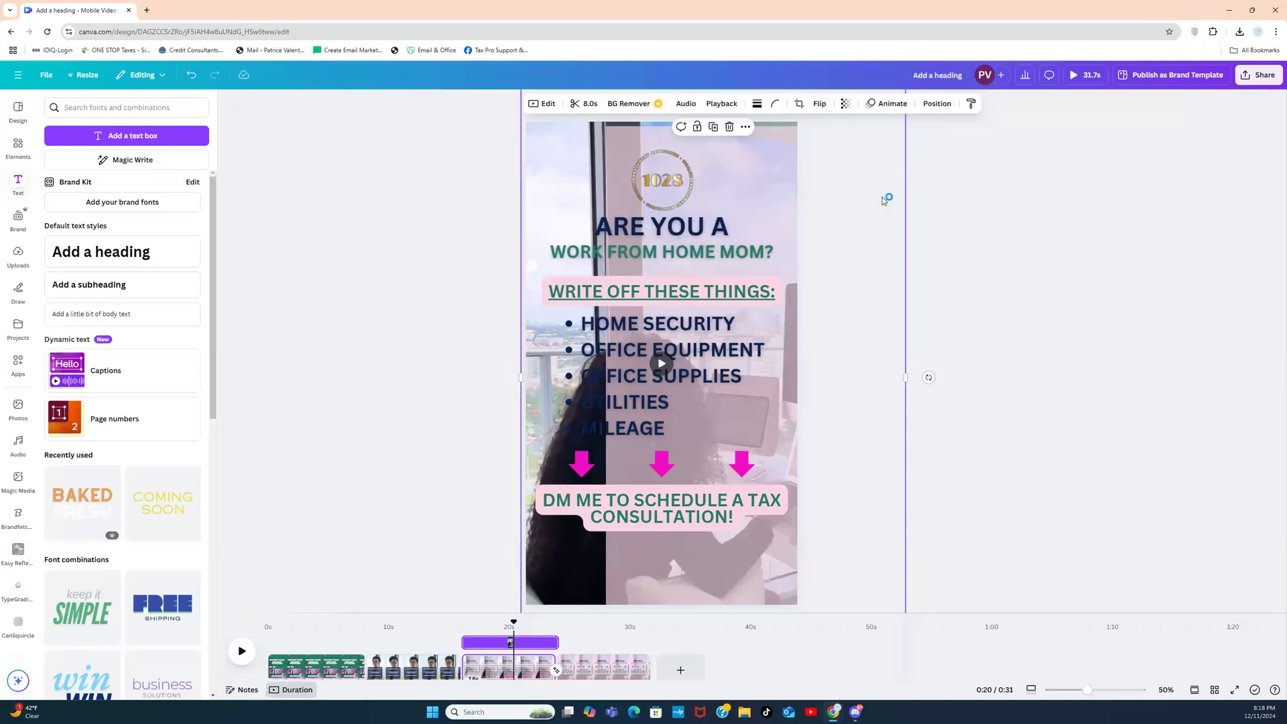
left_click(963, 213)
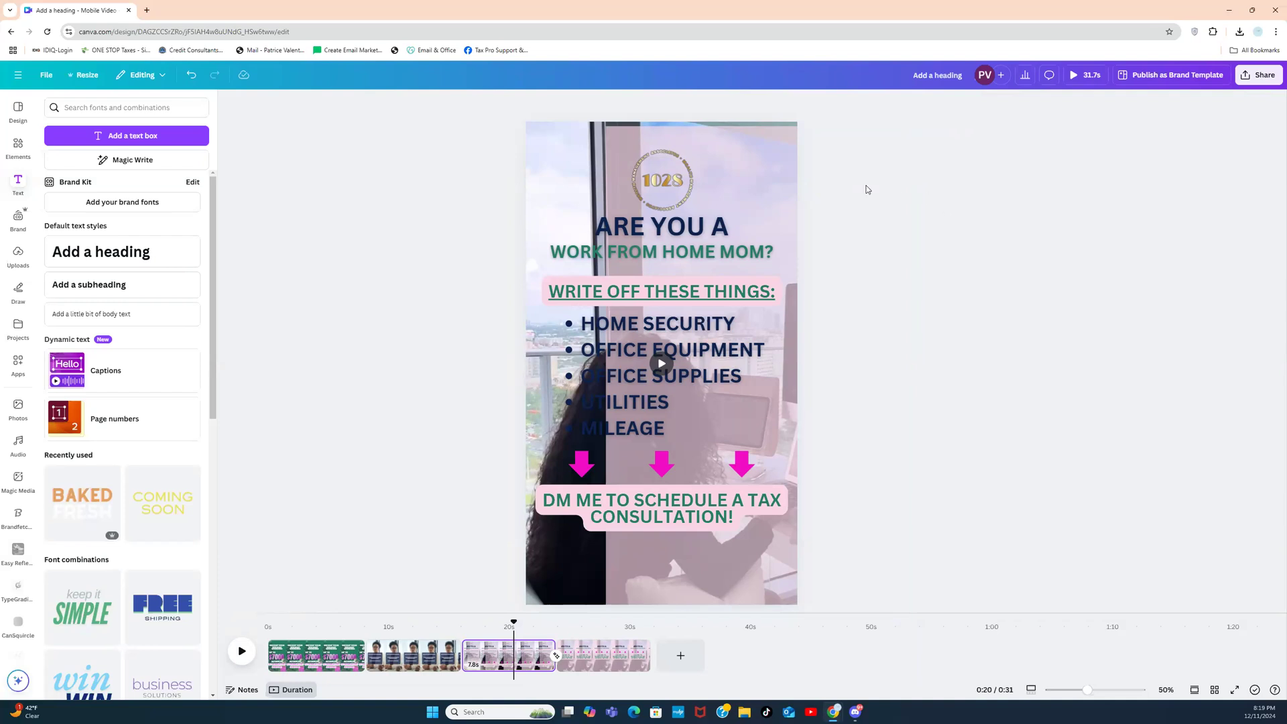
Step: Drag the pink overlay left until it snaps back over the full page
left_click(739, 180)
left_click_drag(739, 181, 699, 182)
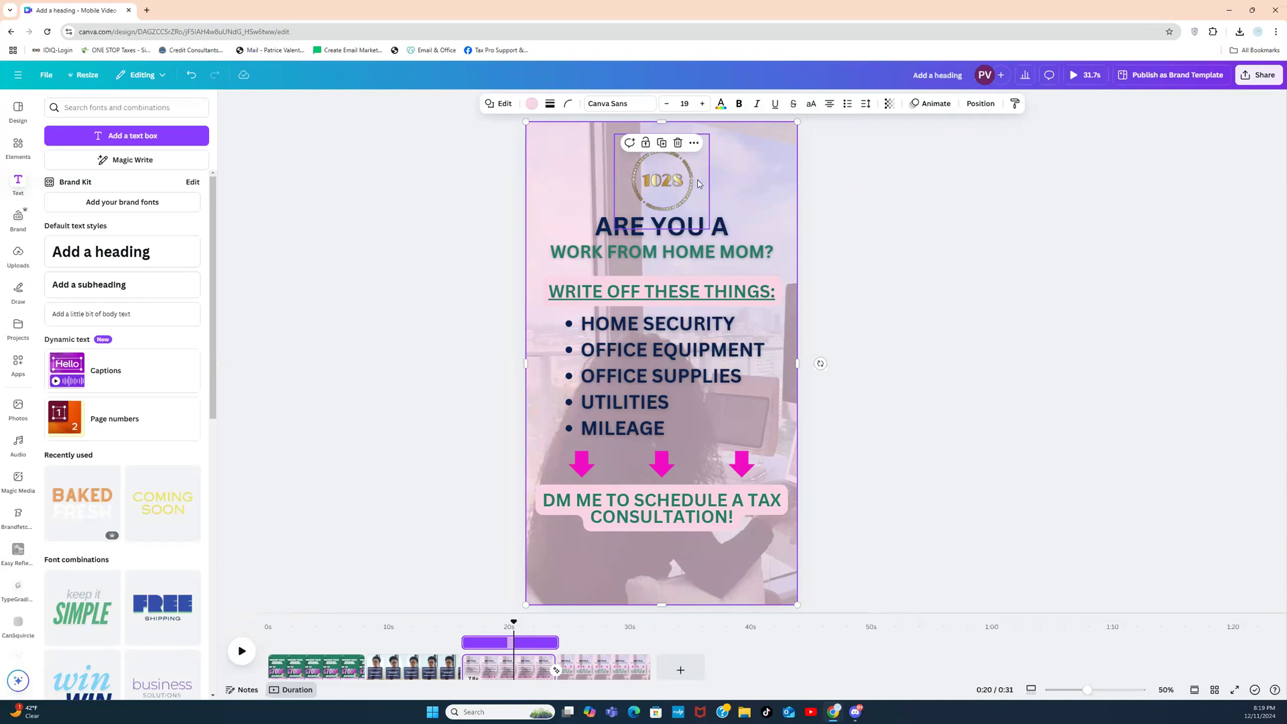
left_click(844, 205)
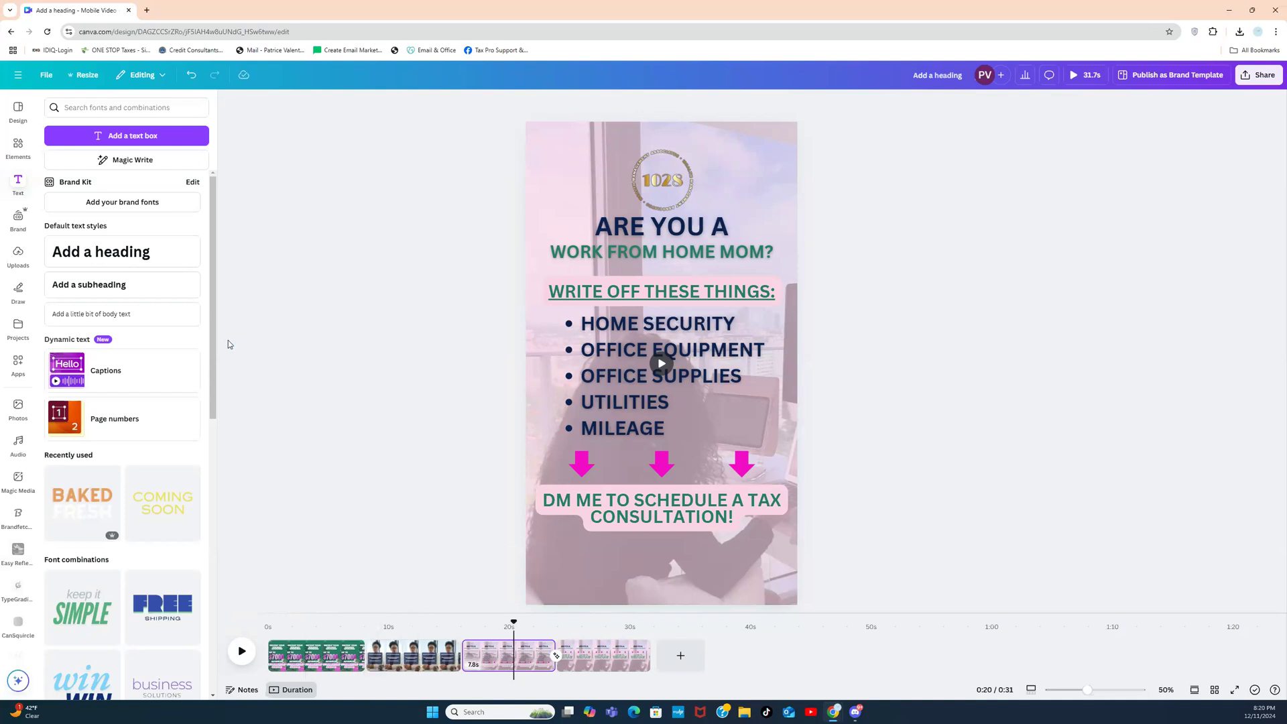
Step: Open the REE GRAPHICS (POST) design from home and add a blank page after page 1
left_click(18, 75)
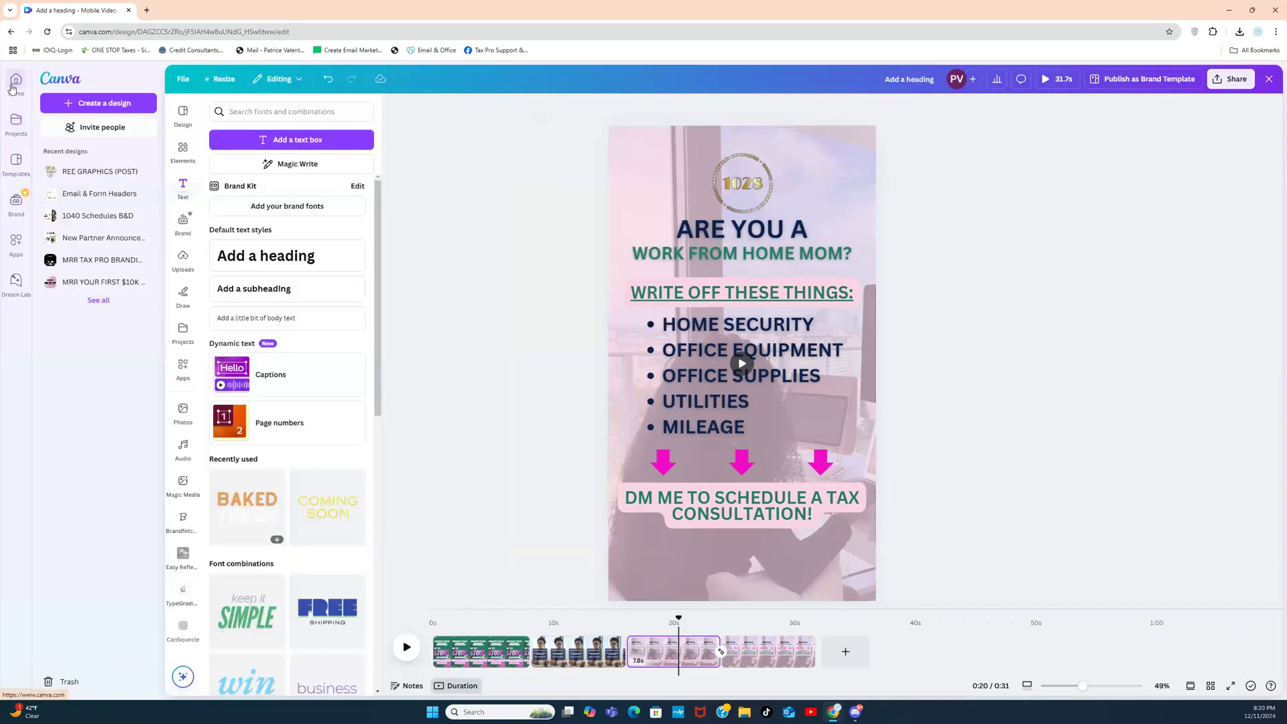
left_click(12, 85)
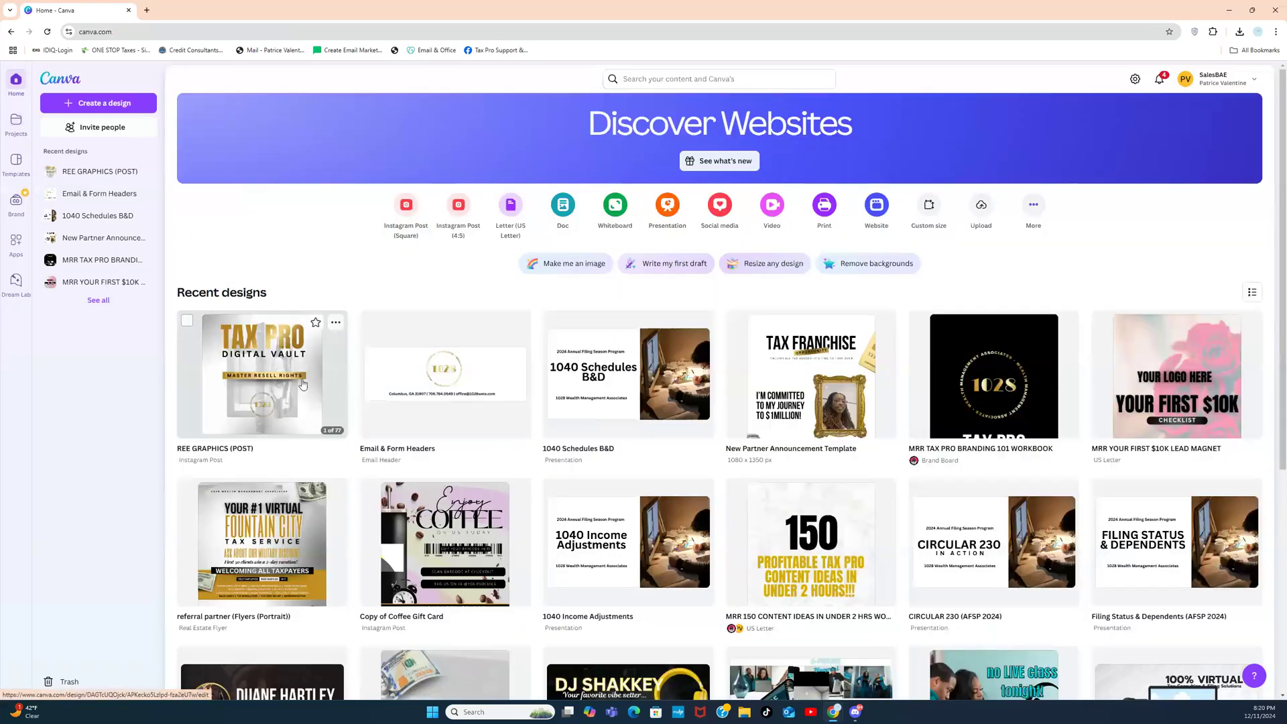
left_click(315, 376)
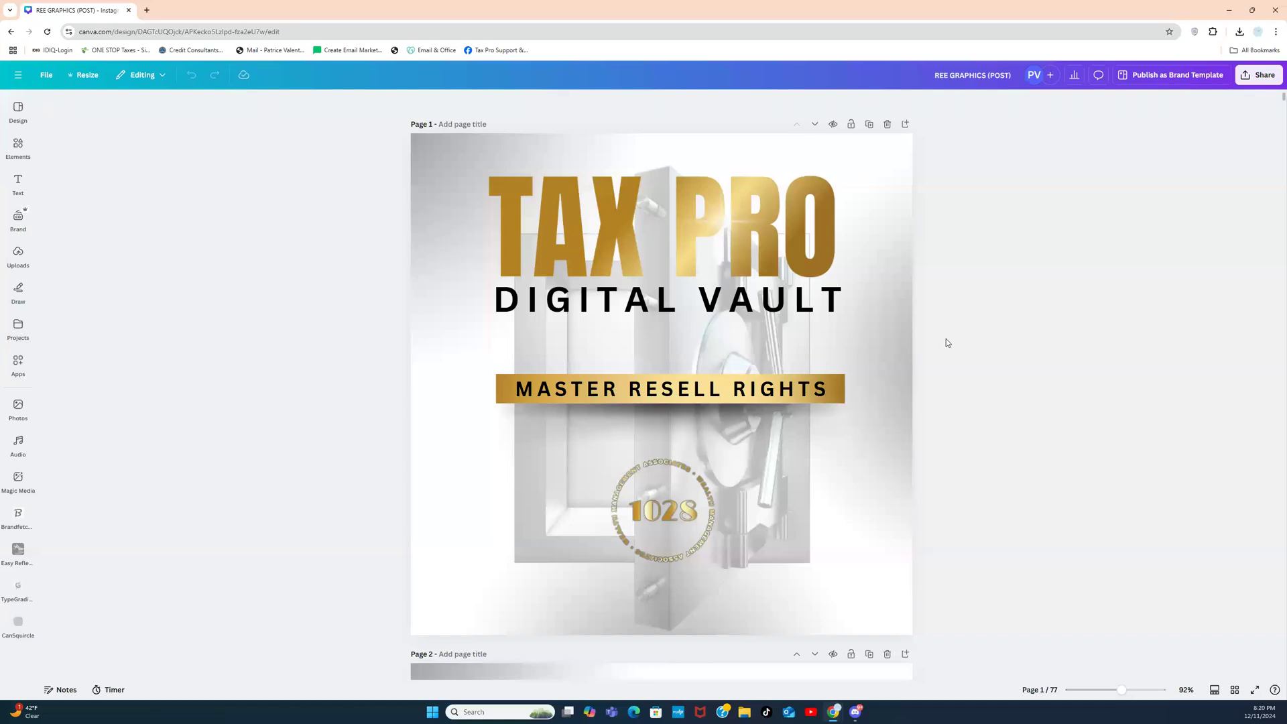
left_click(905, 126)
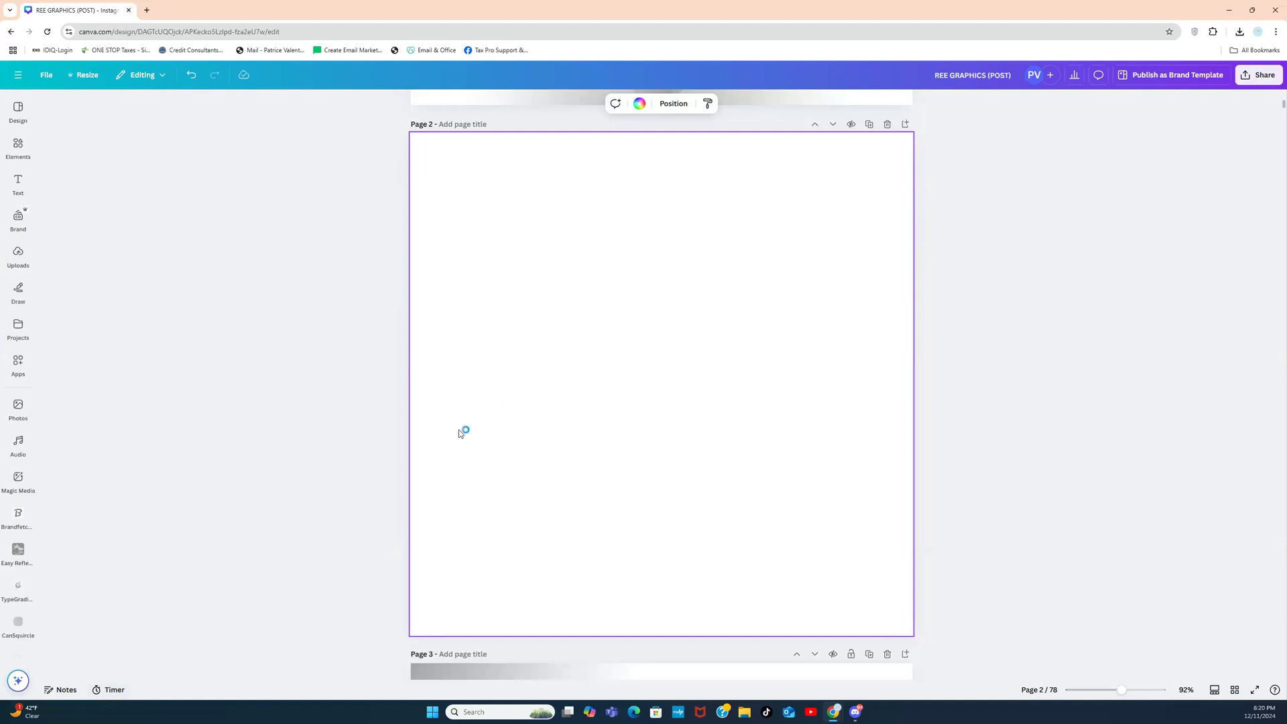
left_click(18, 79)
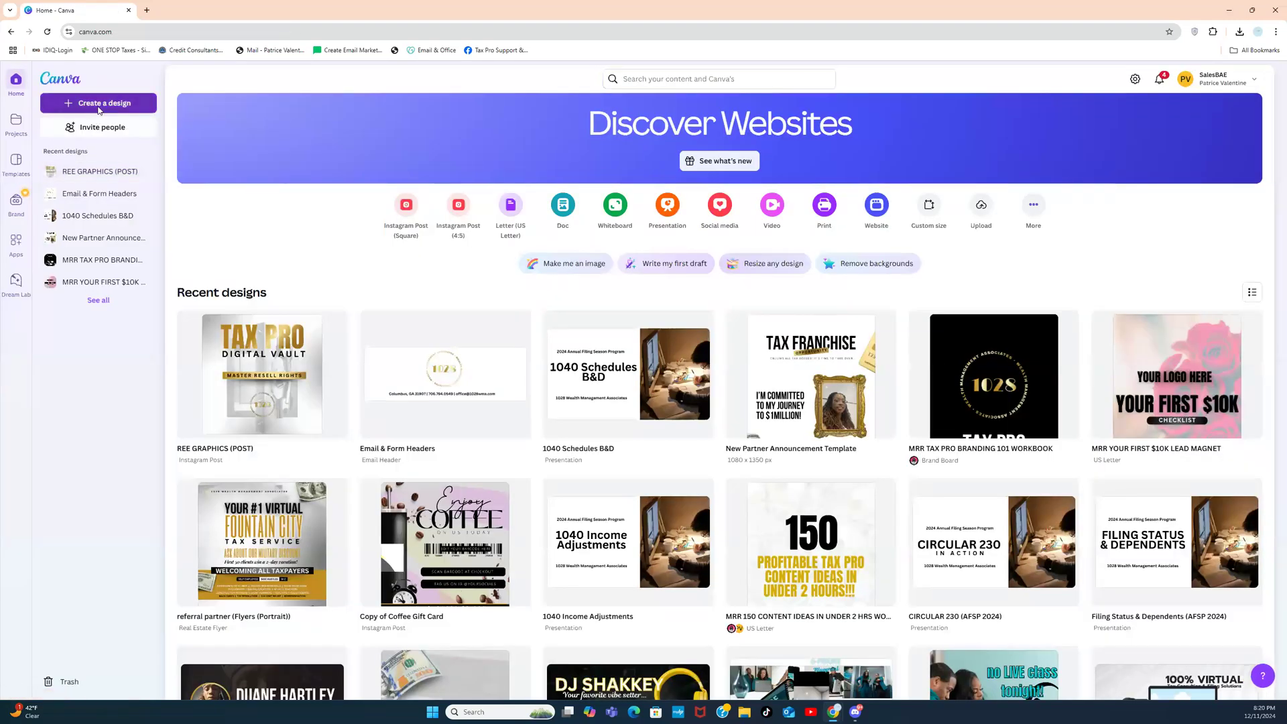
Step: Dismiss the Create a design dialog, reload home, and open the 'Add a heading' video design
left_click(99, 104)
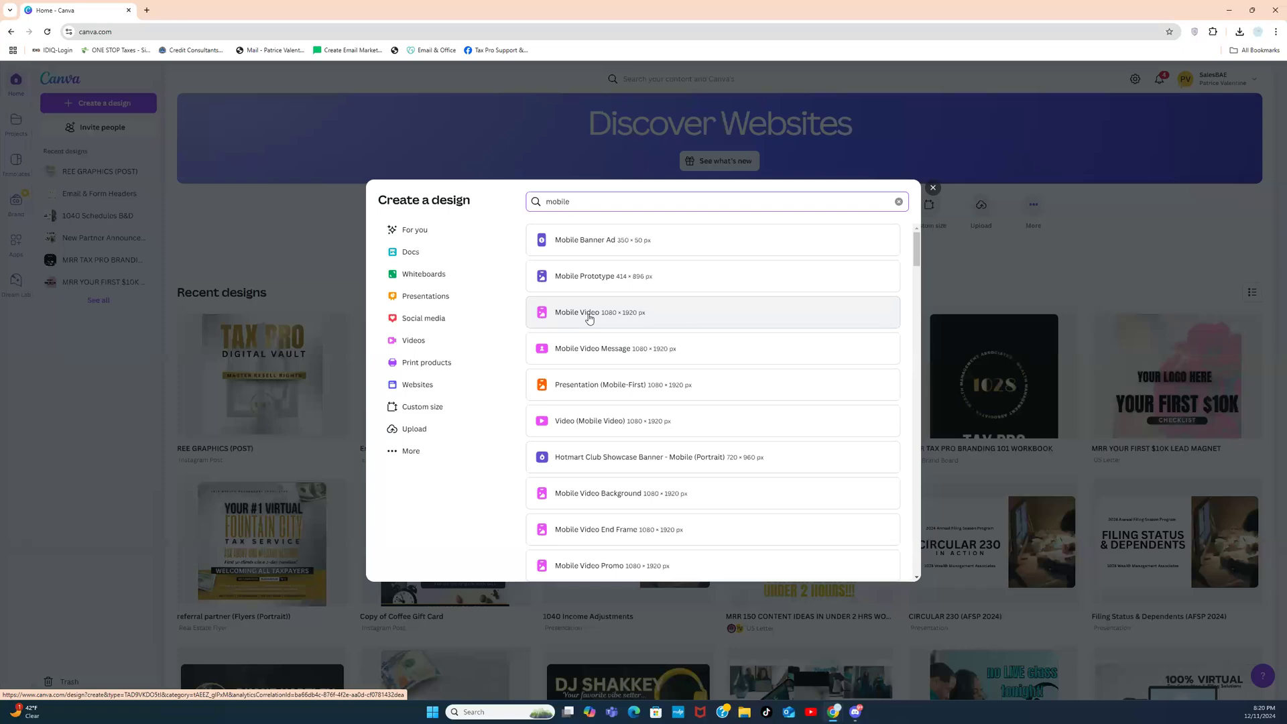
left_click(933, 189)
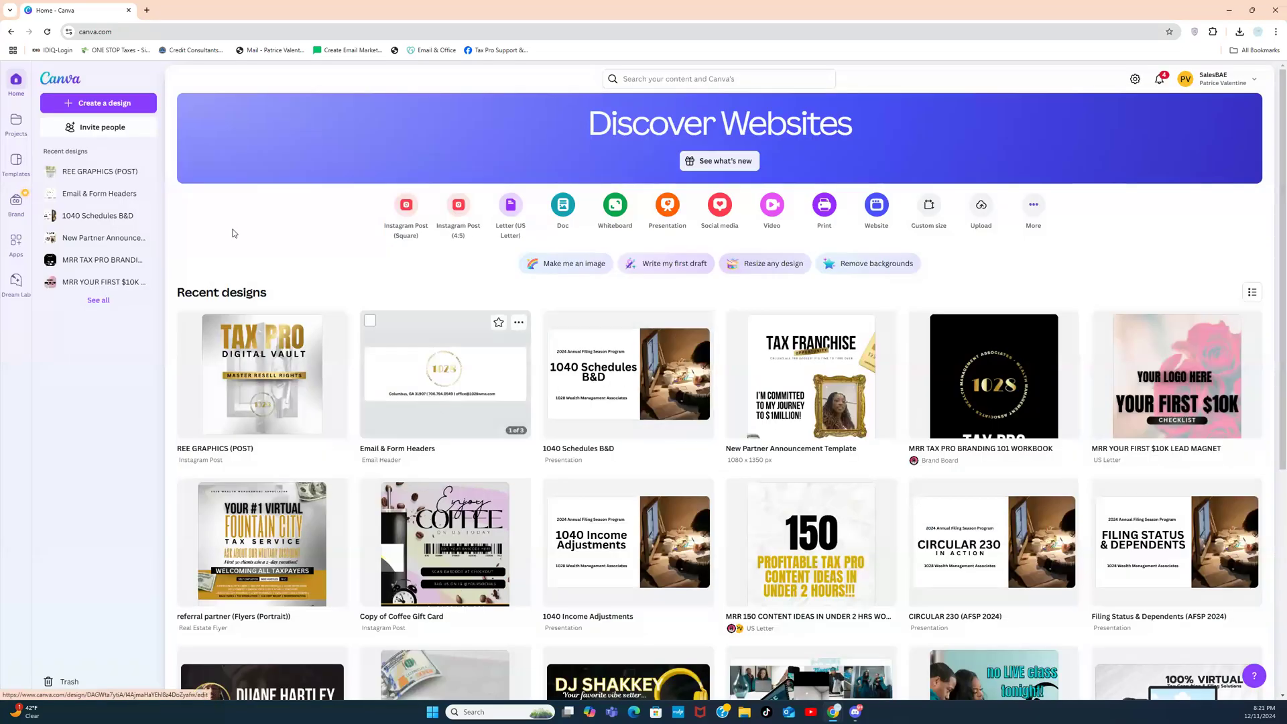
left_click(47, 32)
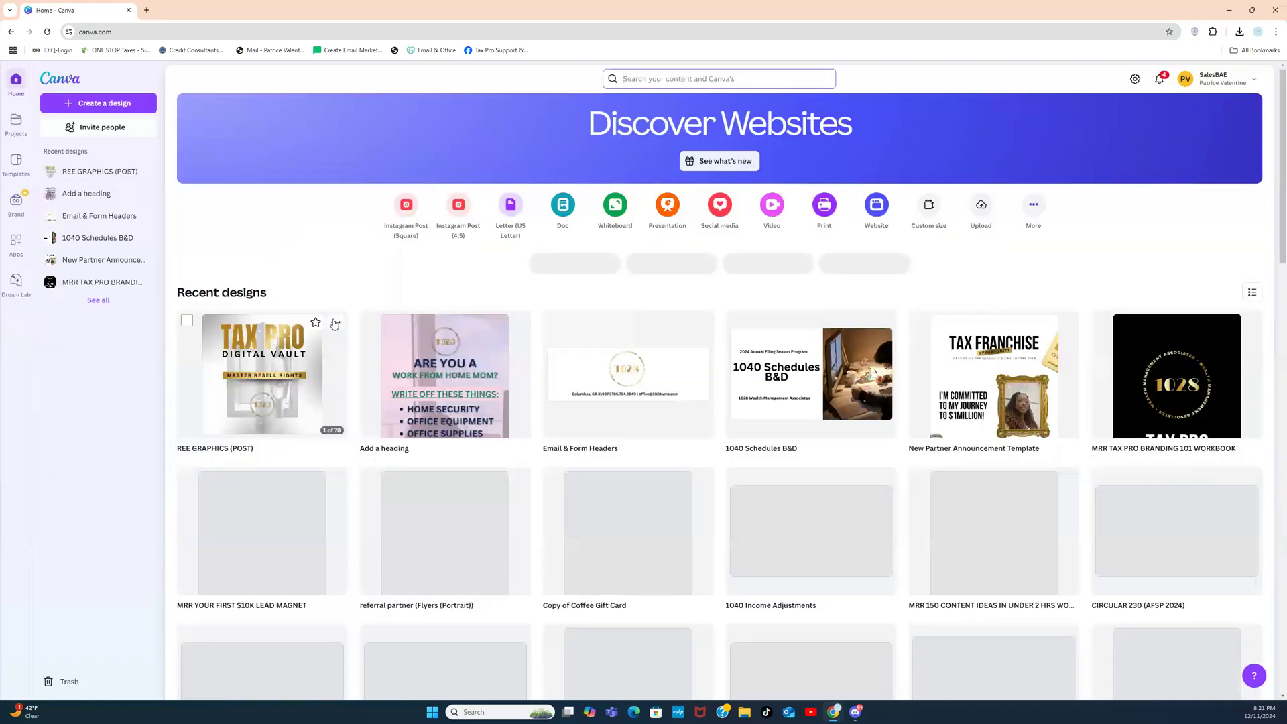
left_click(412, 370)
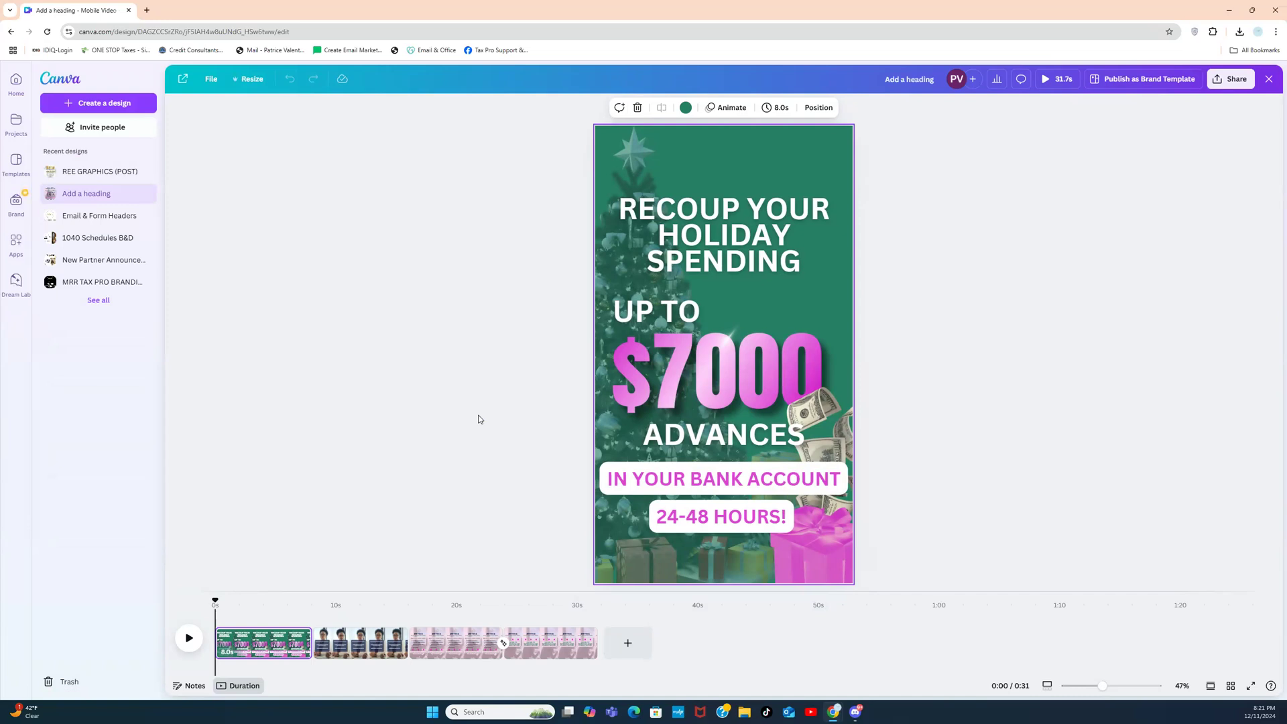
Step: Create a blank Flyer (Landscape 11 × 8.5 in) design from a 'flyer' search
left_click(21, 89)
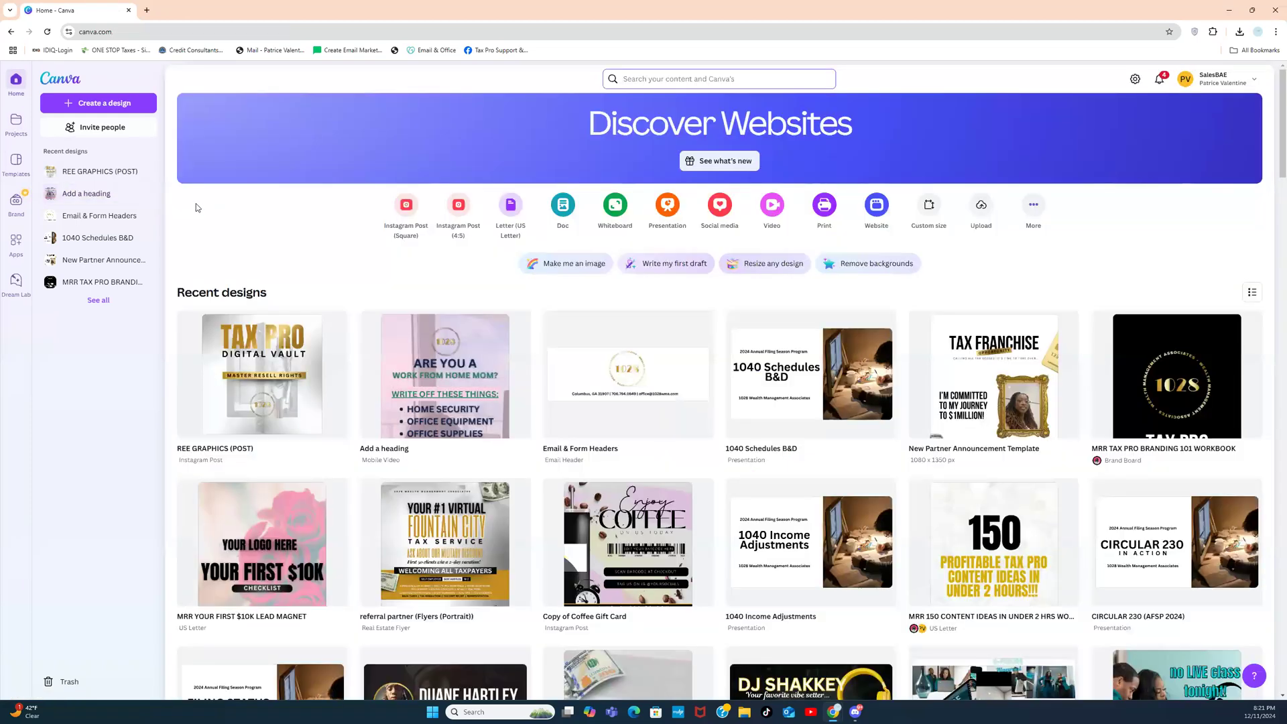
left_click(122, 104)
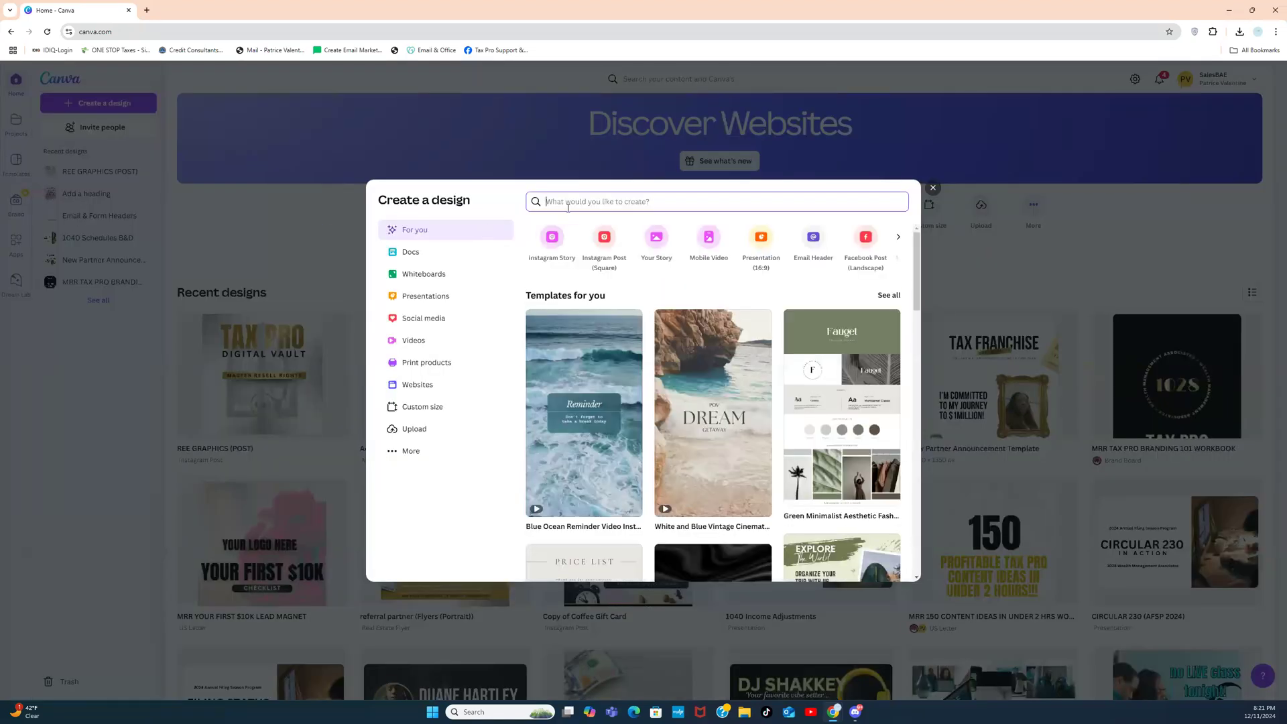
type("flyer")
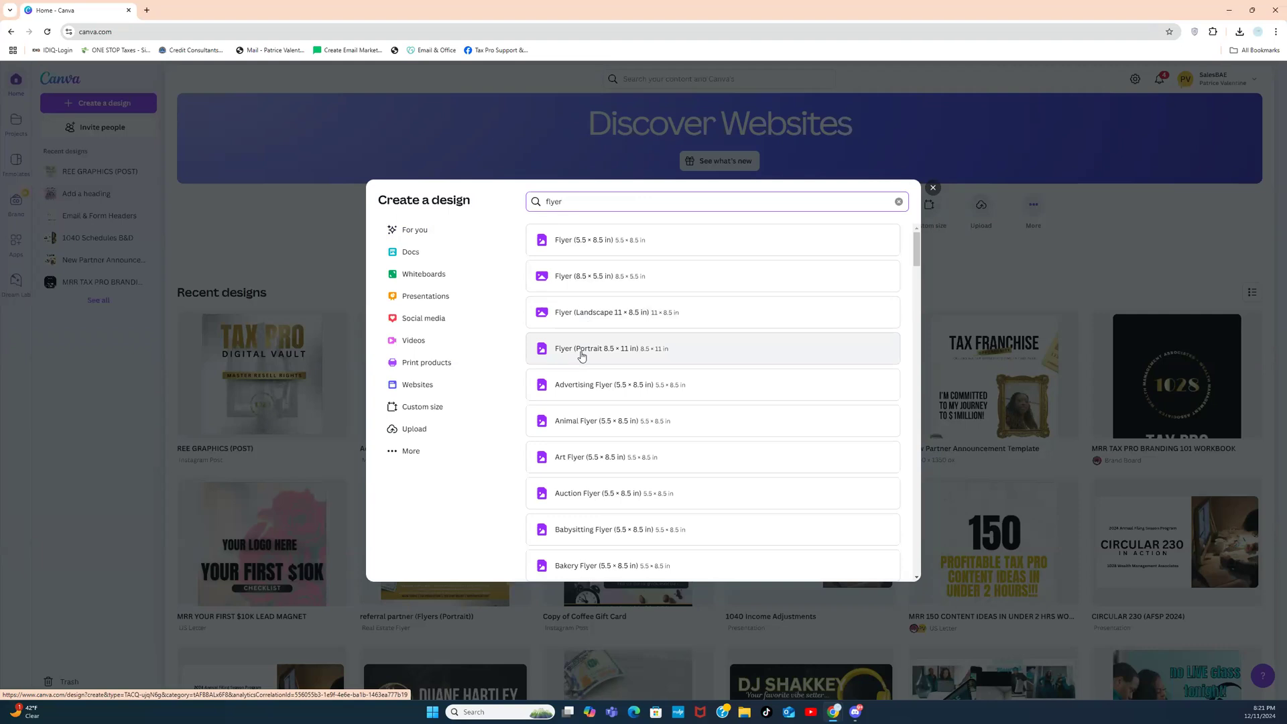
left_click(594, 314)
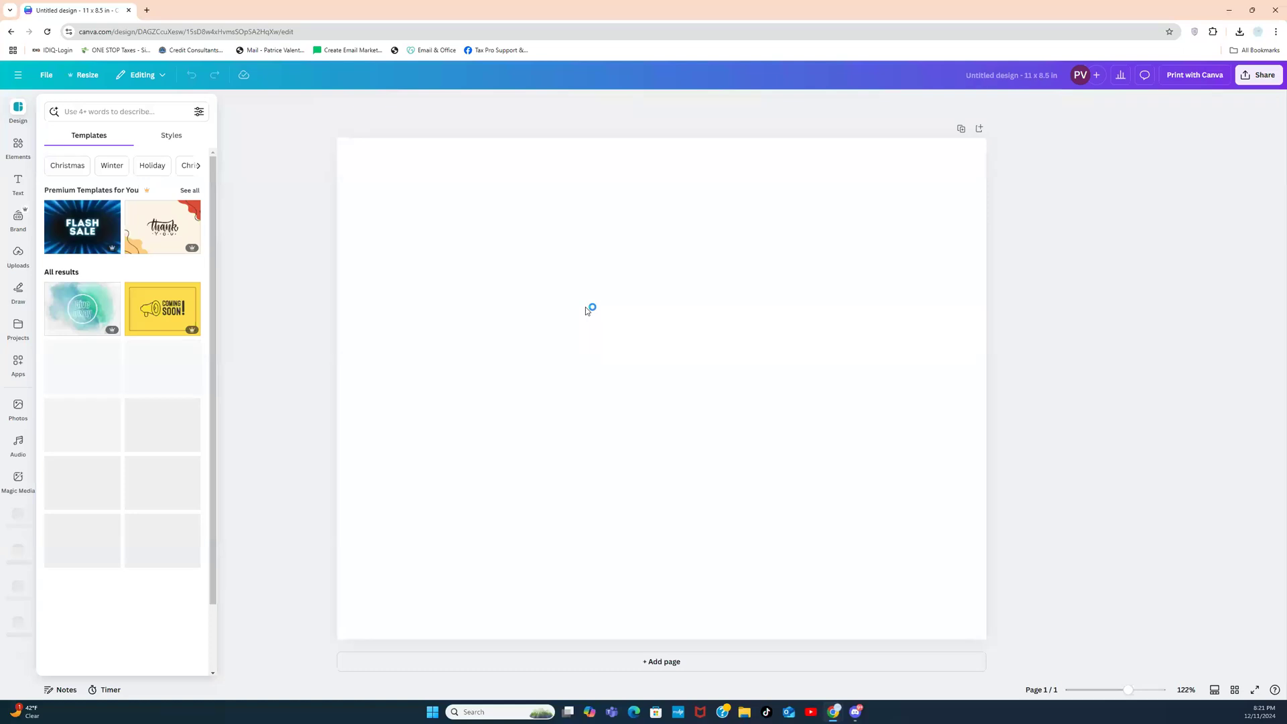
Step: Go back to the home page and reload it so the Untitled Design appears
left_click(18, 79)
left_click(19, 83)
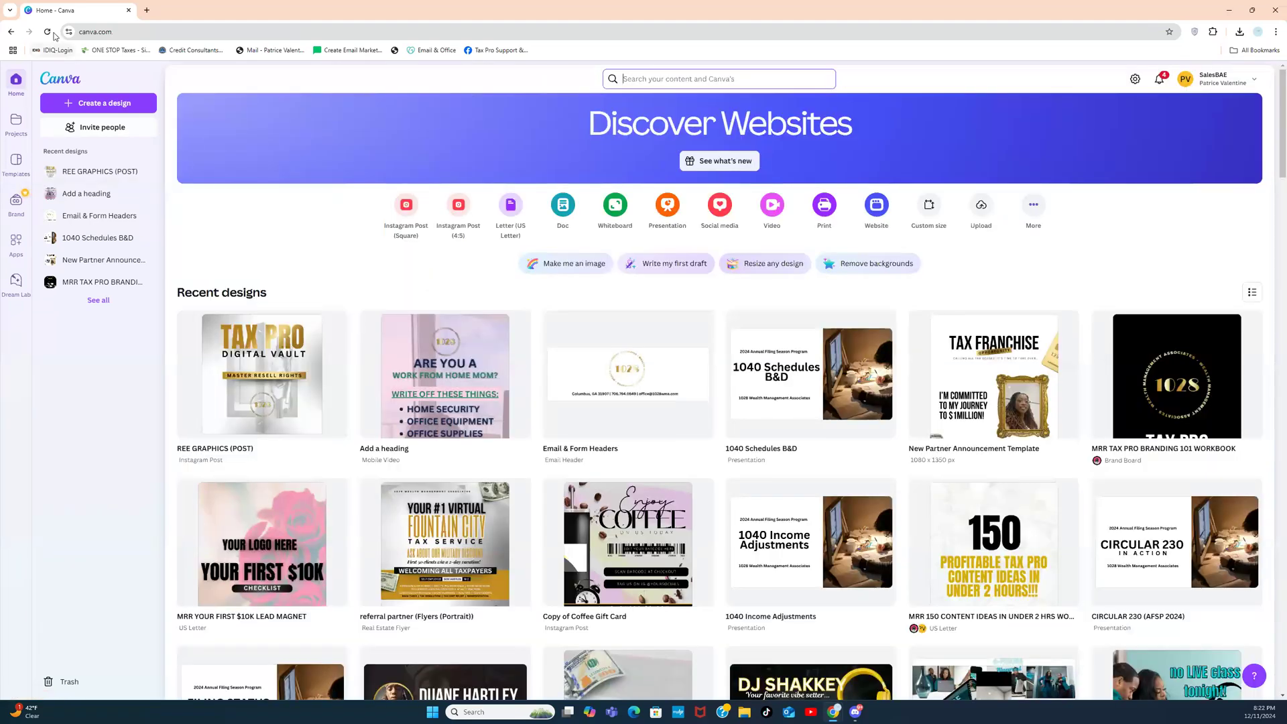
left_click(51, 33)
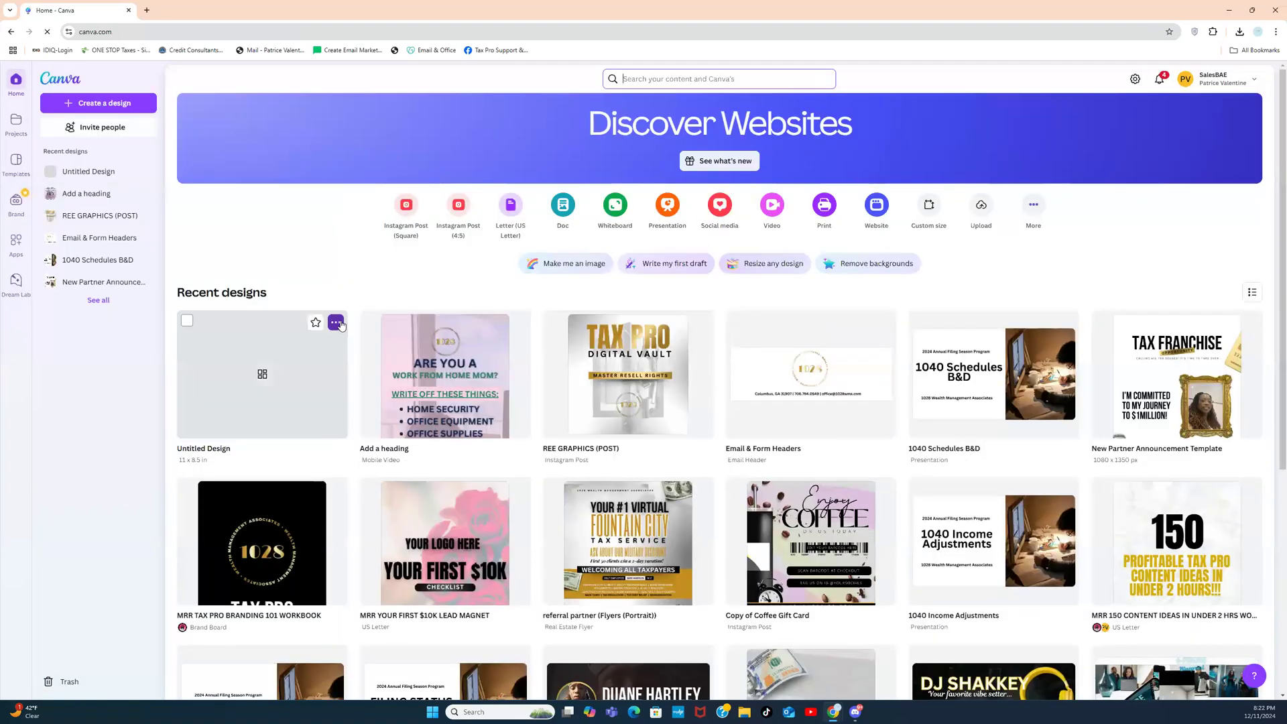
Step: Copy the Untitled Design's link, then search 'flyers' and create an 8.5 × 11 in portrait flyer
left_click(335, 323)
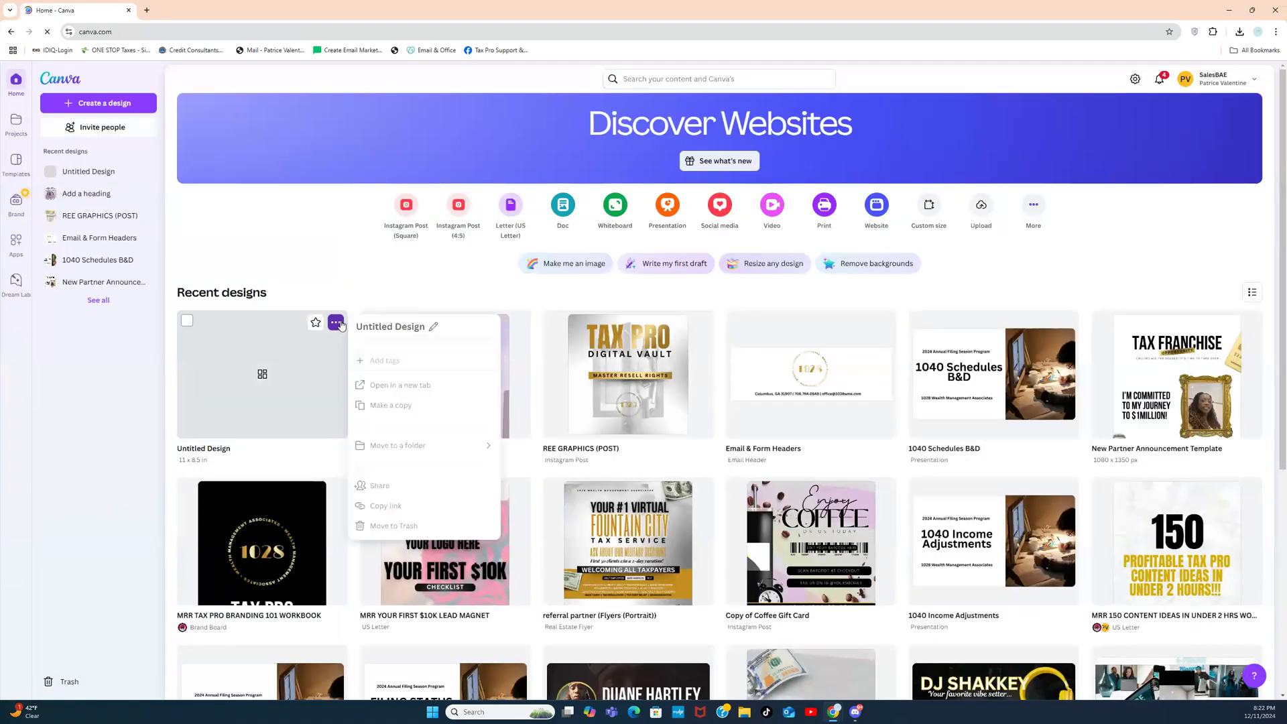
left_click(399, 518)
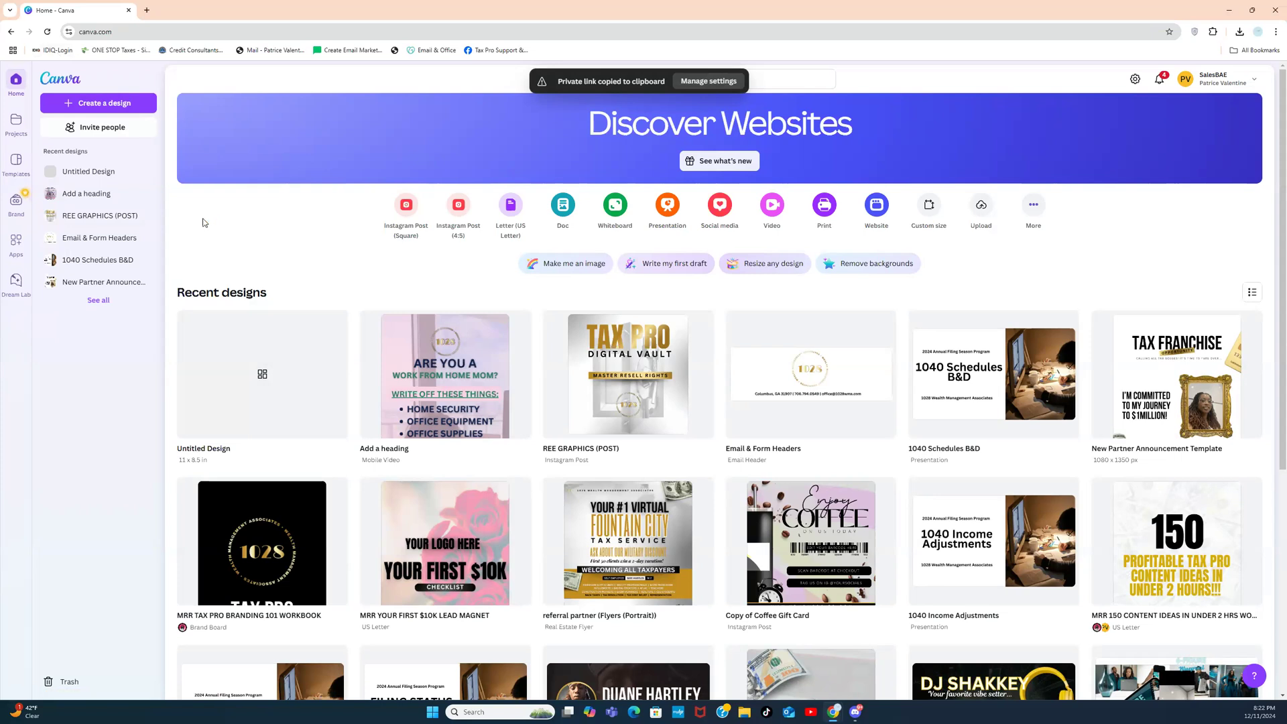
left_click(92, 108)
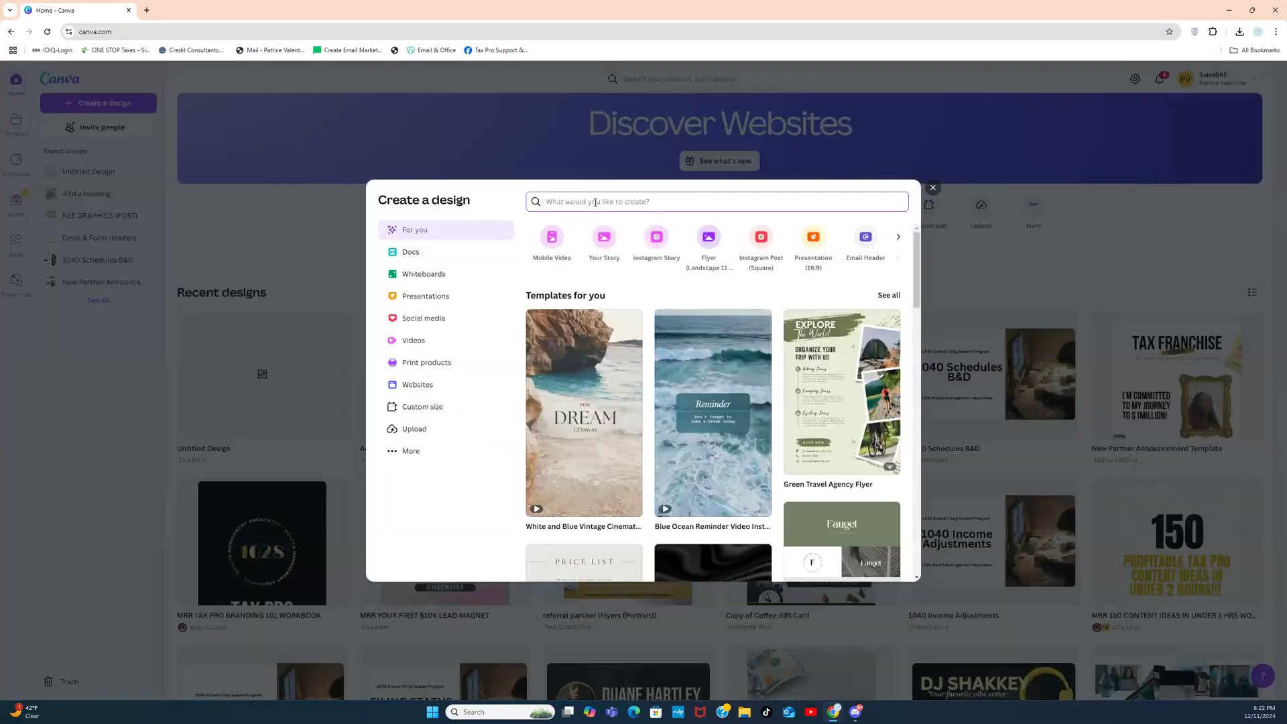
type("lyer")
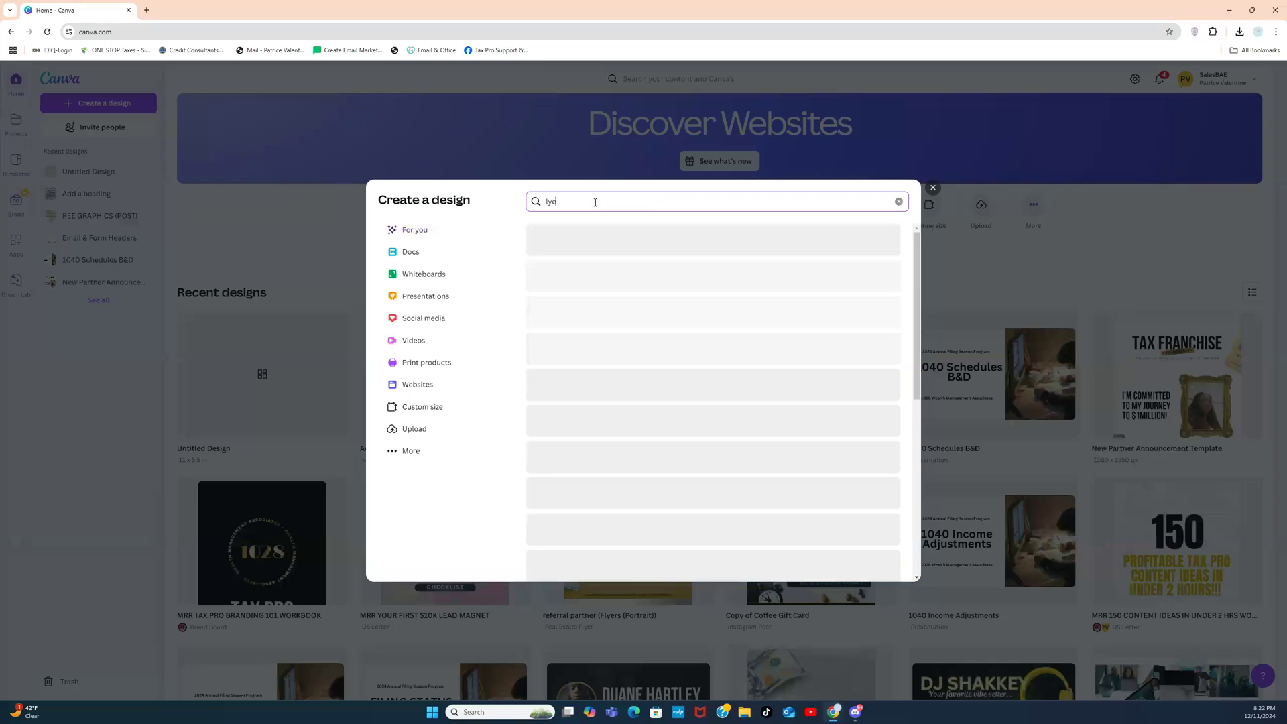
key("BackSpace")
key("BackSpace")
key("BackSpace")
key("BackSpace")
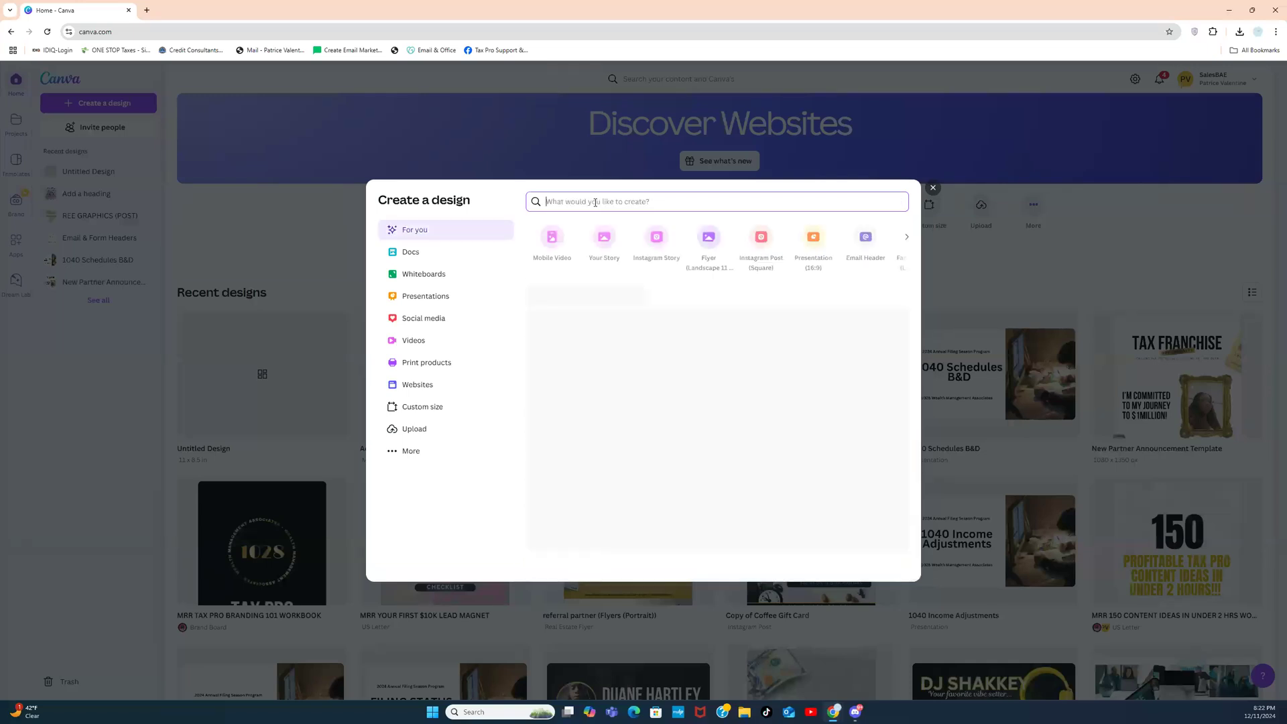
type("flyers")
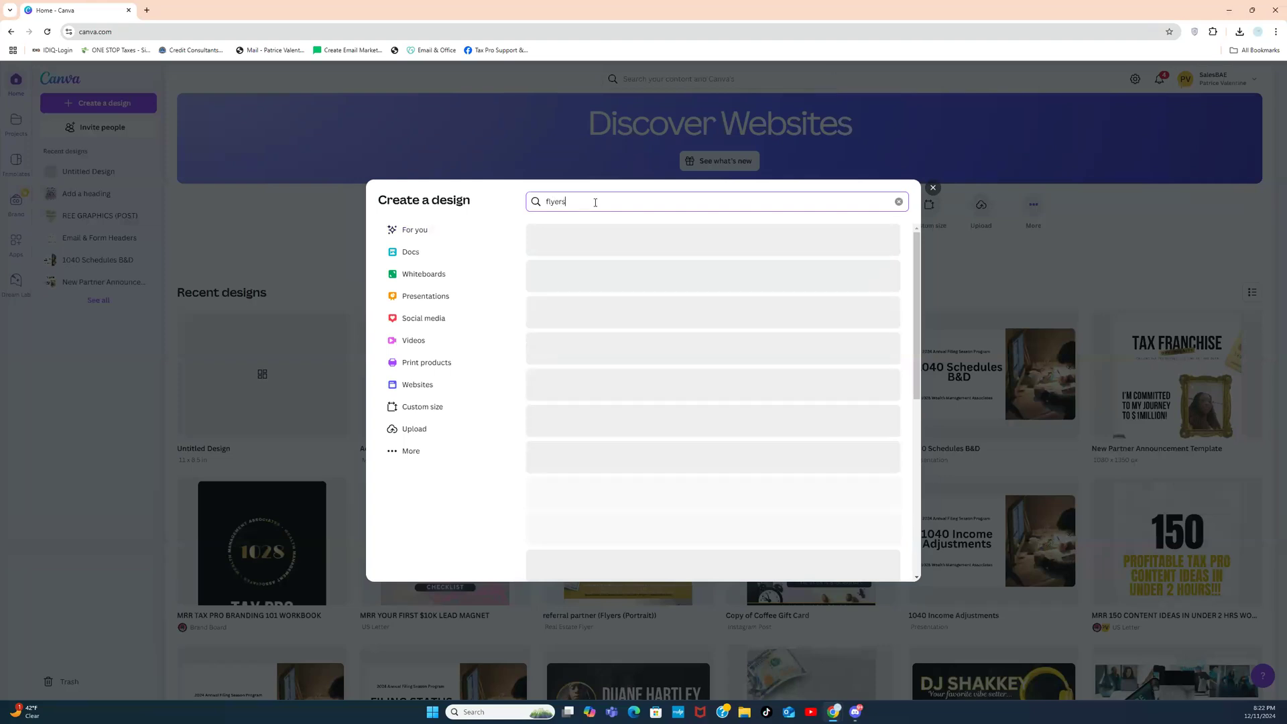
left_click(612, 349)
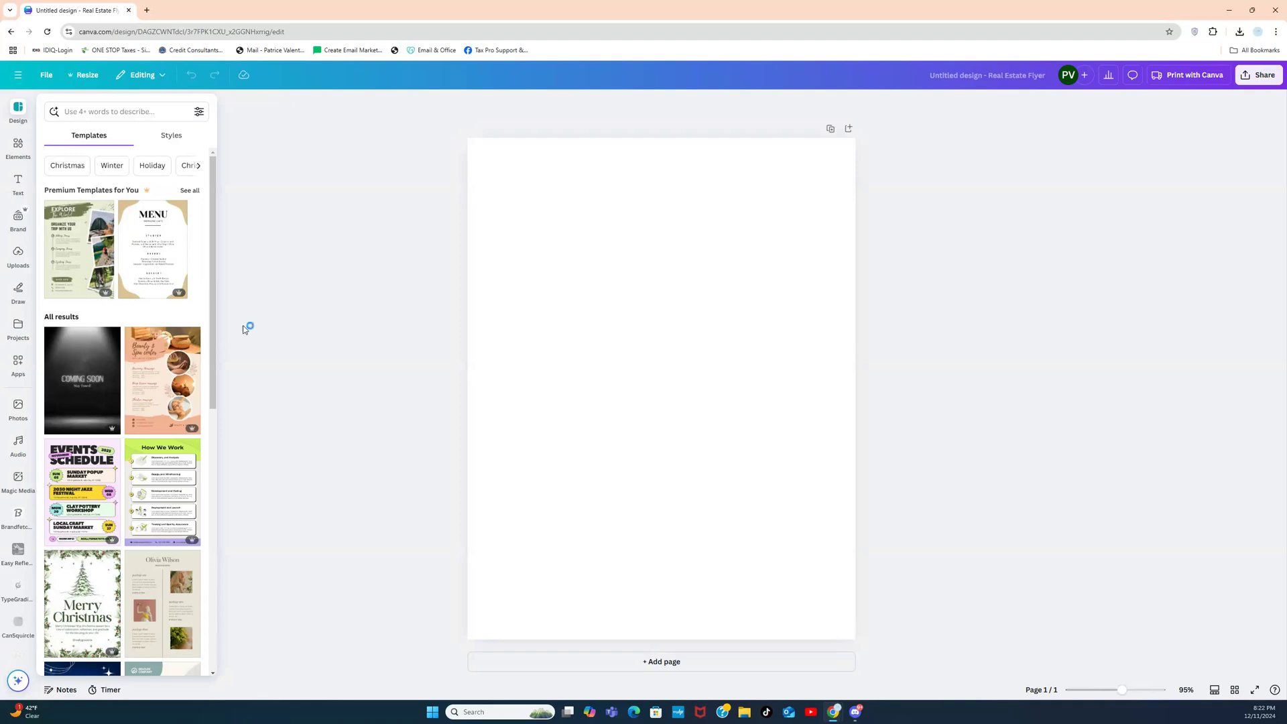
Step: Search Elements for 'gold', browse the gold photo results, then clear the search
left_click(18, 146)
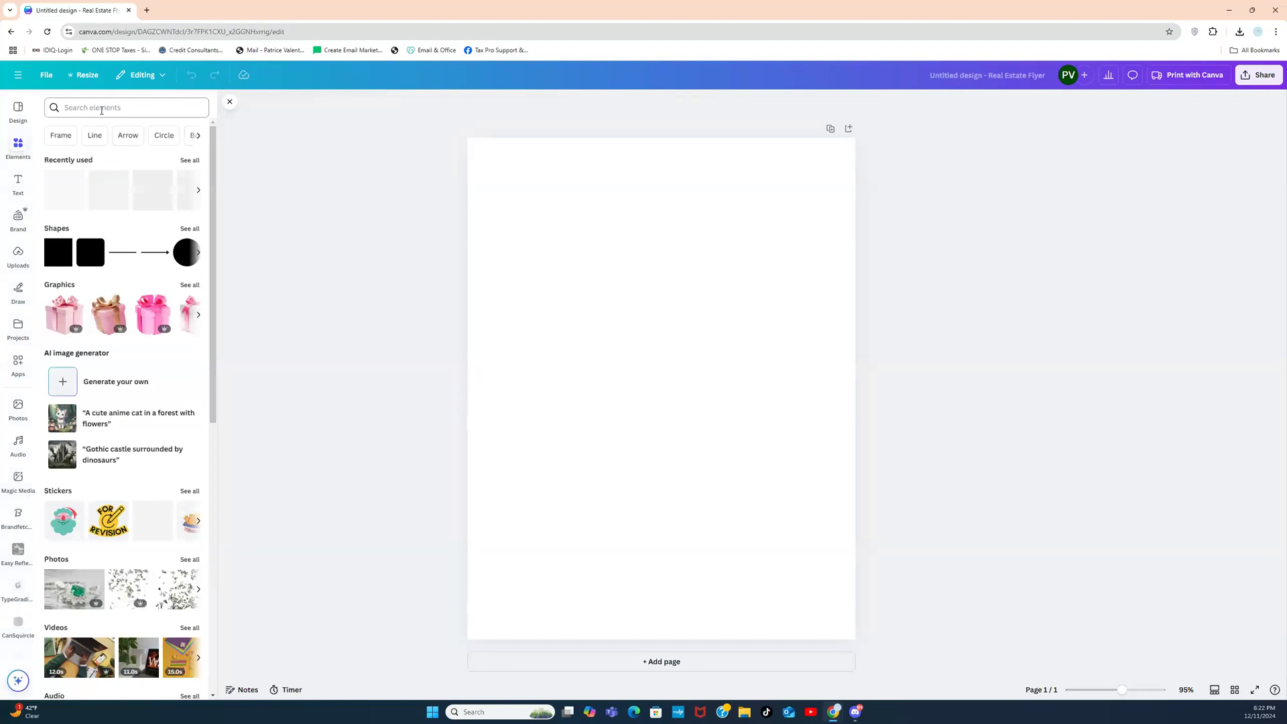
left_click(101, 109)
type("gold")
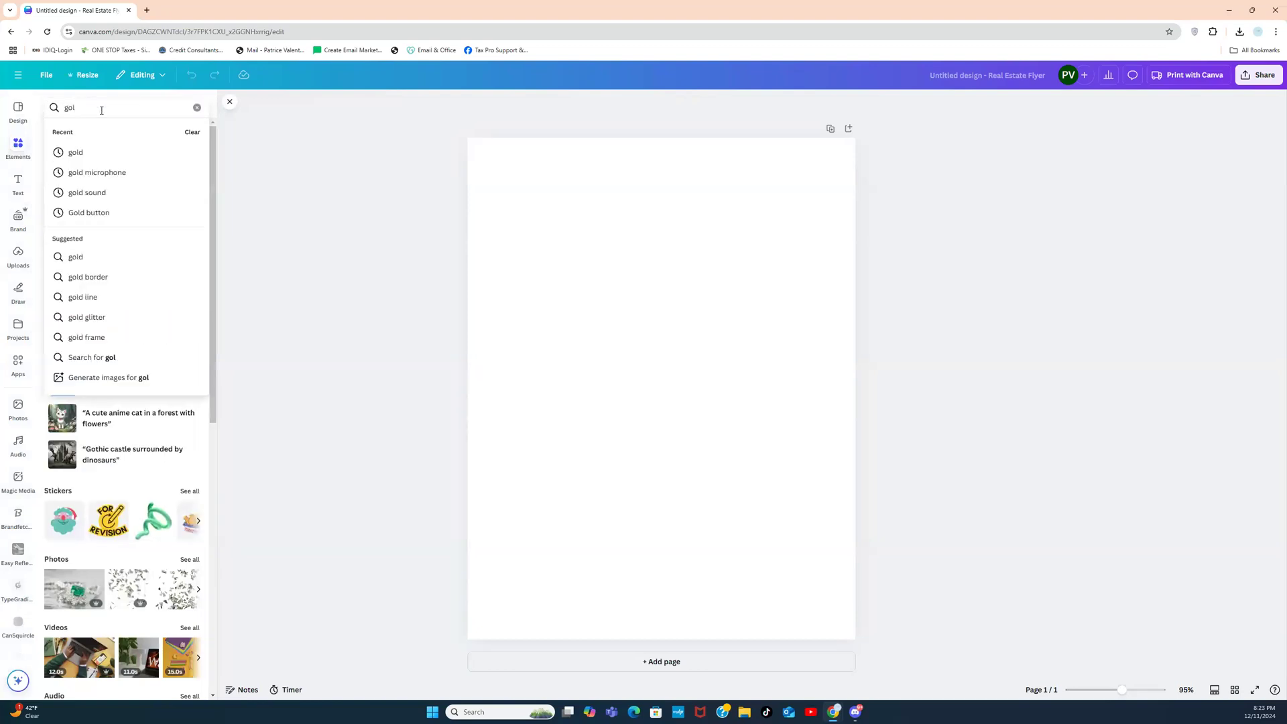
key("Return")
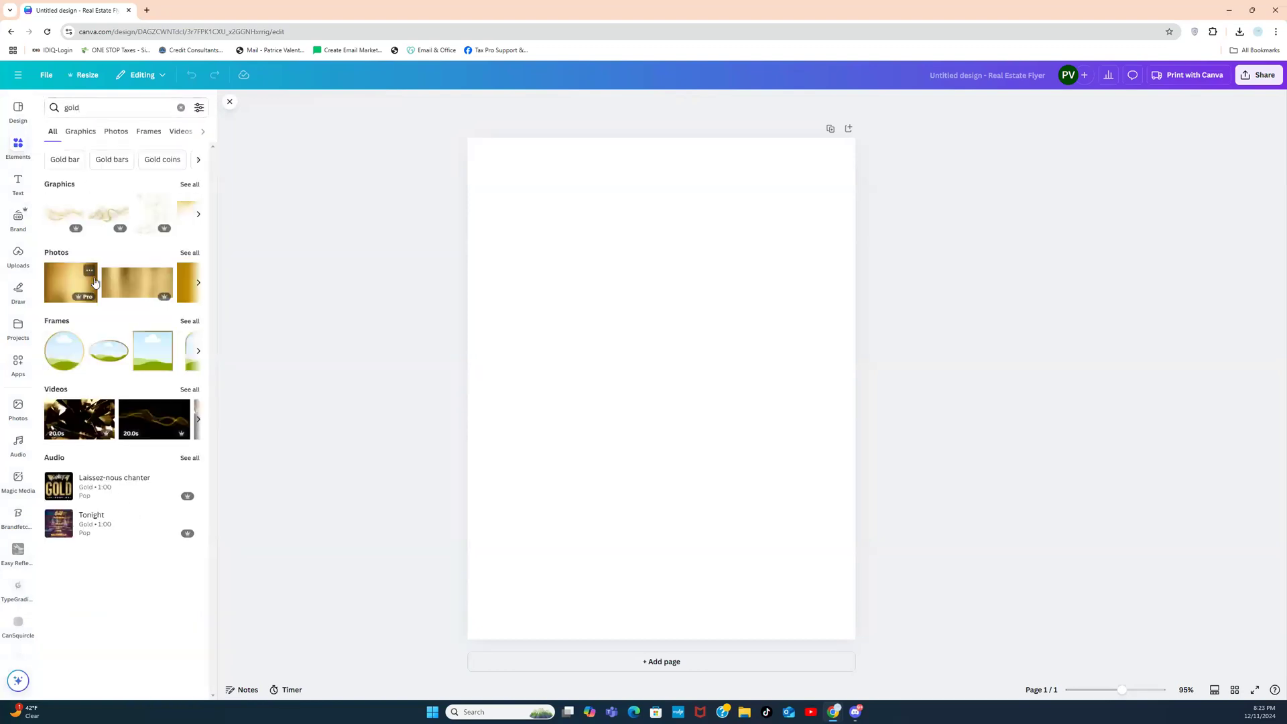
left_click(194, 255)
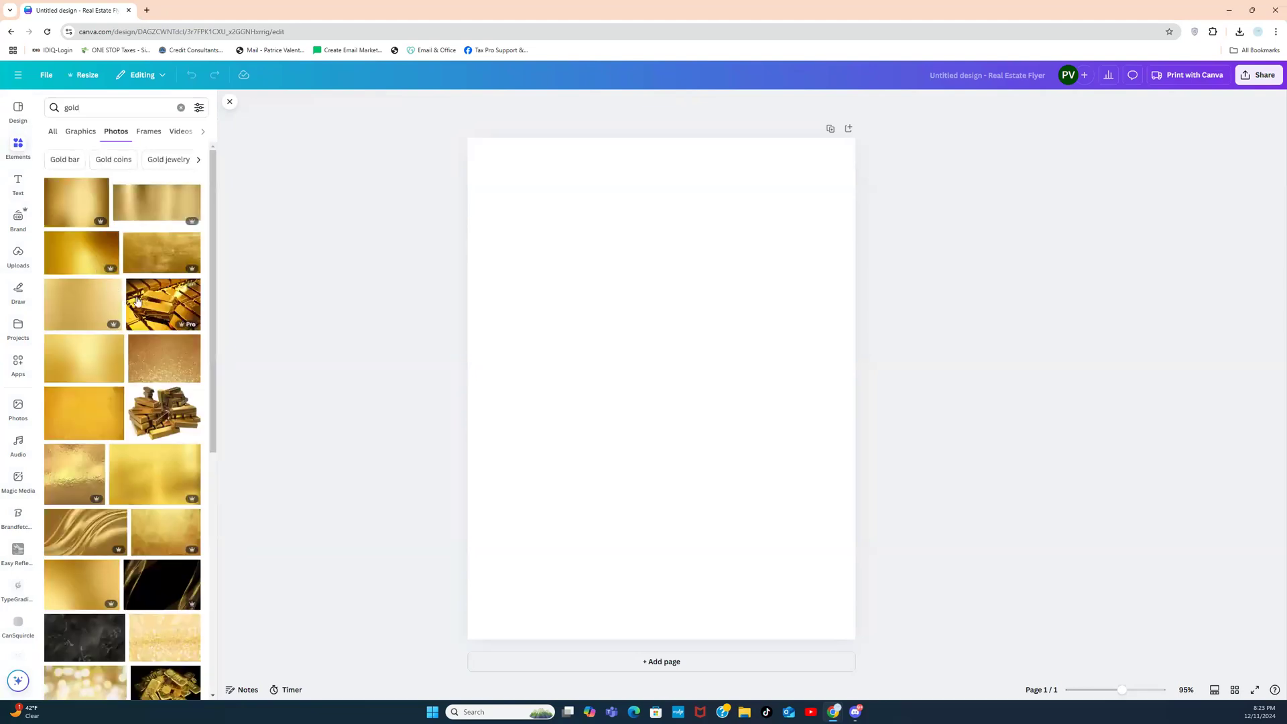
left_click_drag(211, 216, 190, 405)
scroll(190, 404, "down", 2)
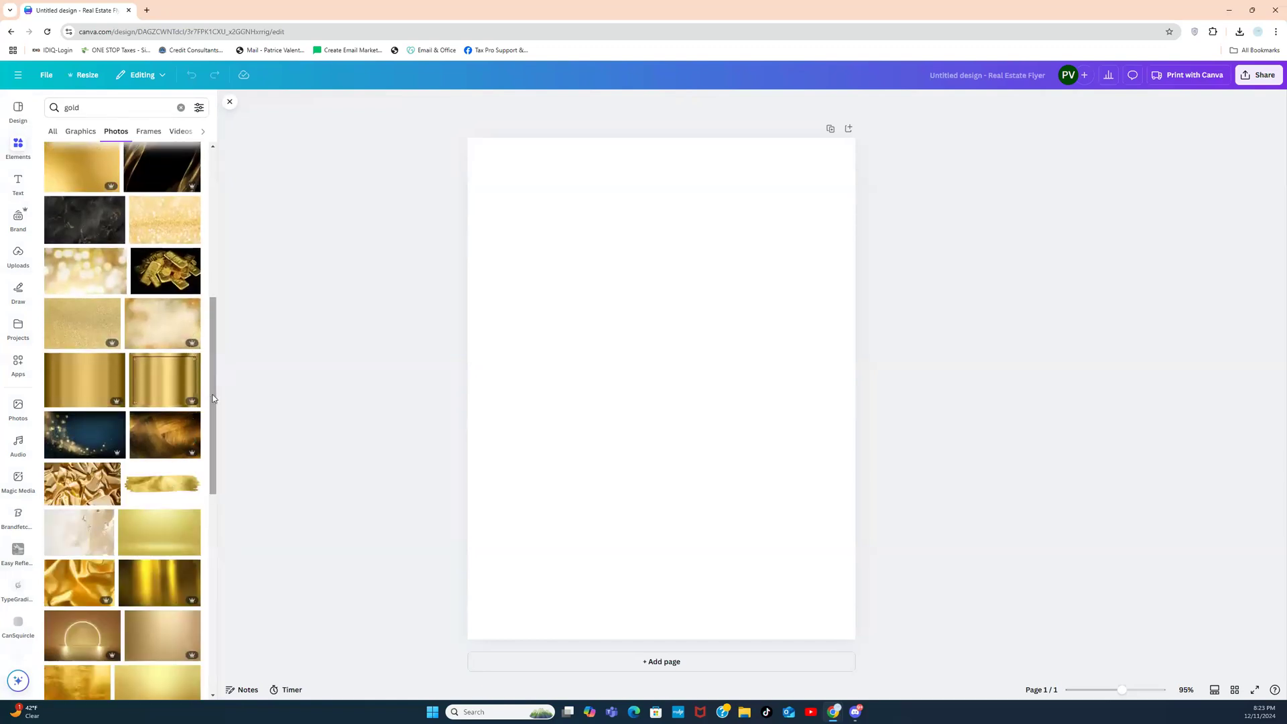
left_click_drag(212, 399, 215, 210)
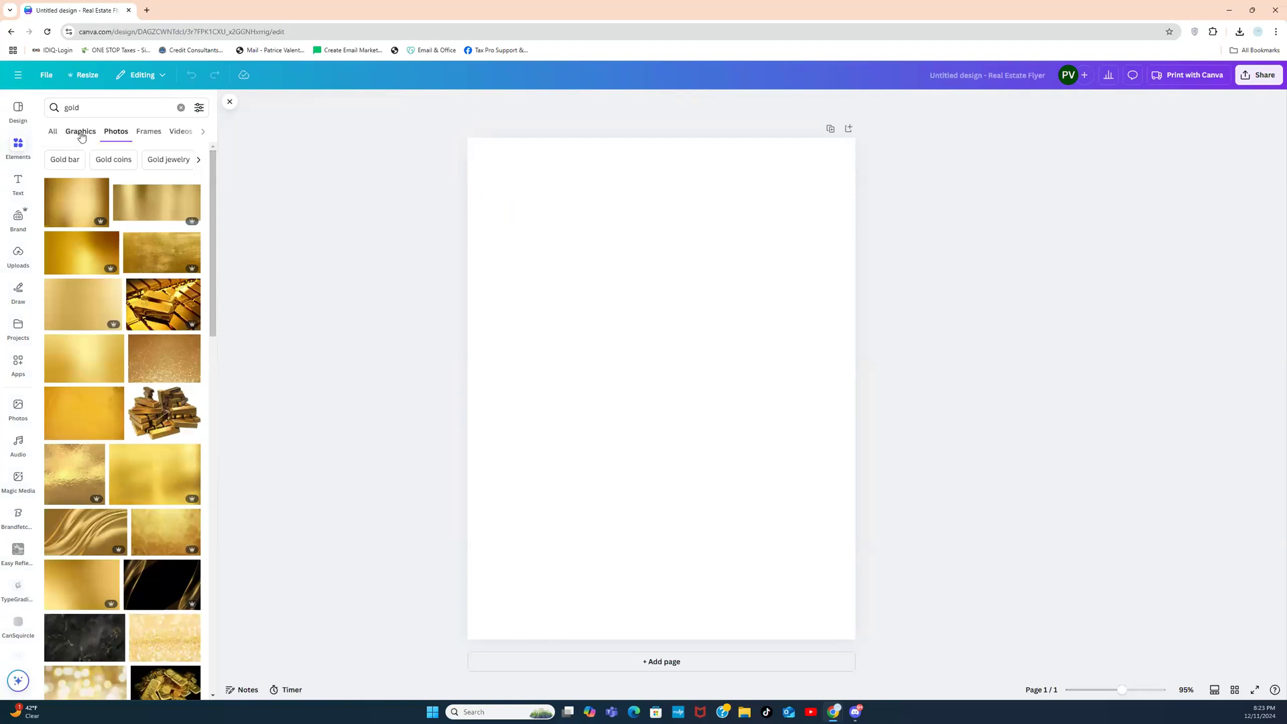
left_click(177, 113)
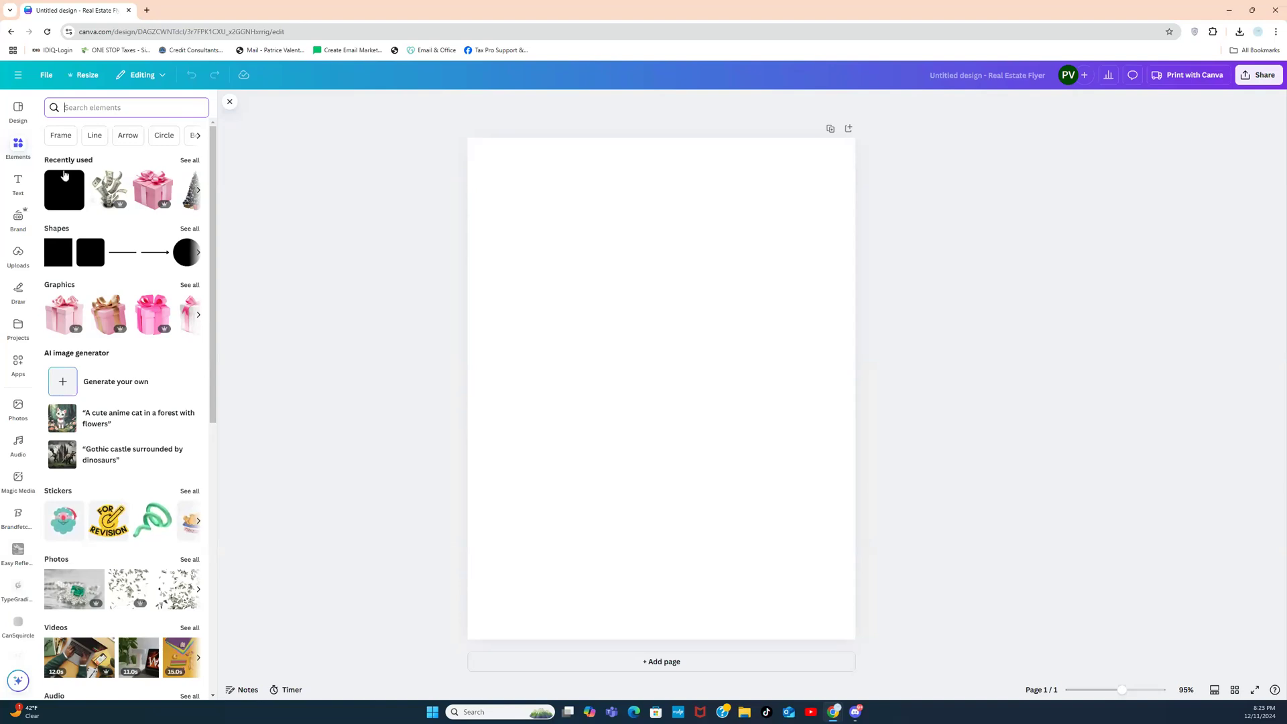
left_click(16, 153)
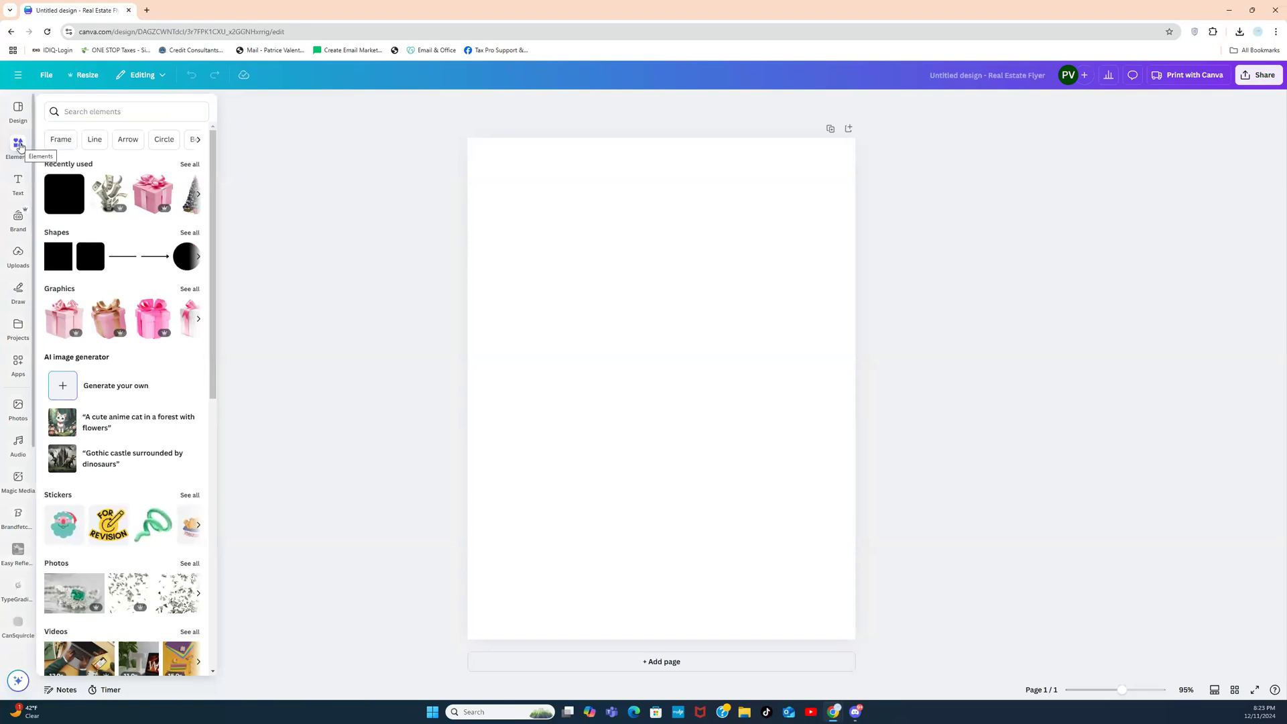
Step: Set the flyer page background to orange from Default colors
left_click(512, 220)
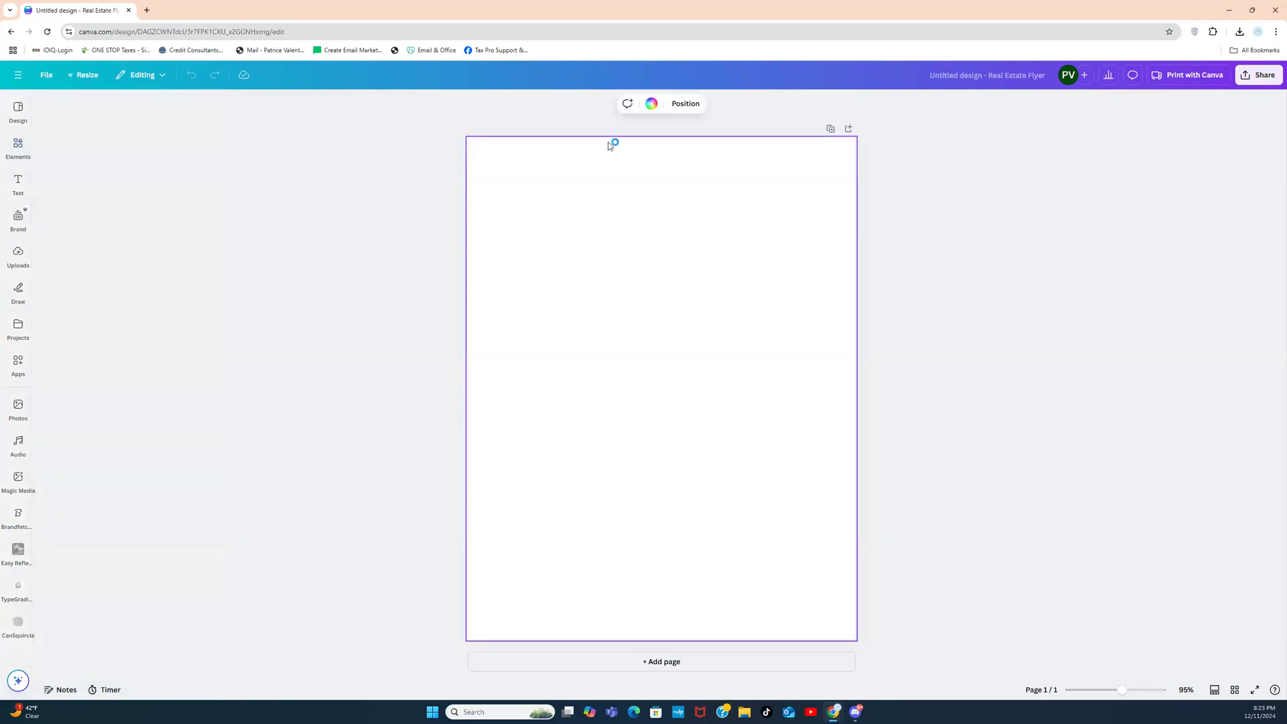
left_click(651, 105)
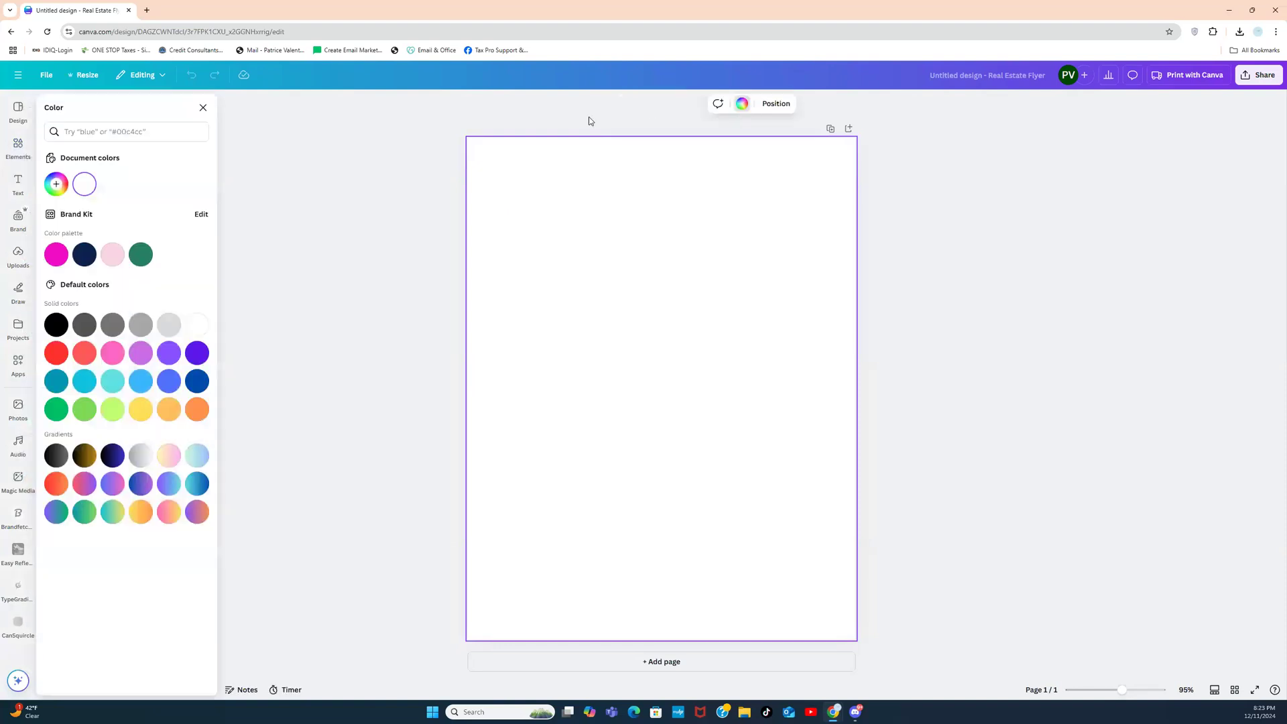
left_click(197, 409)
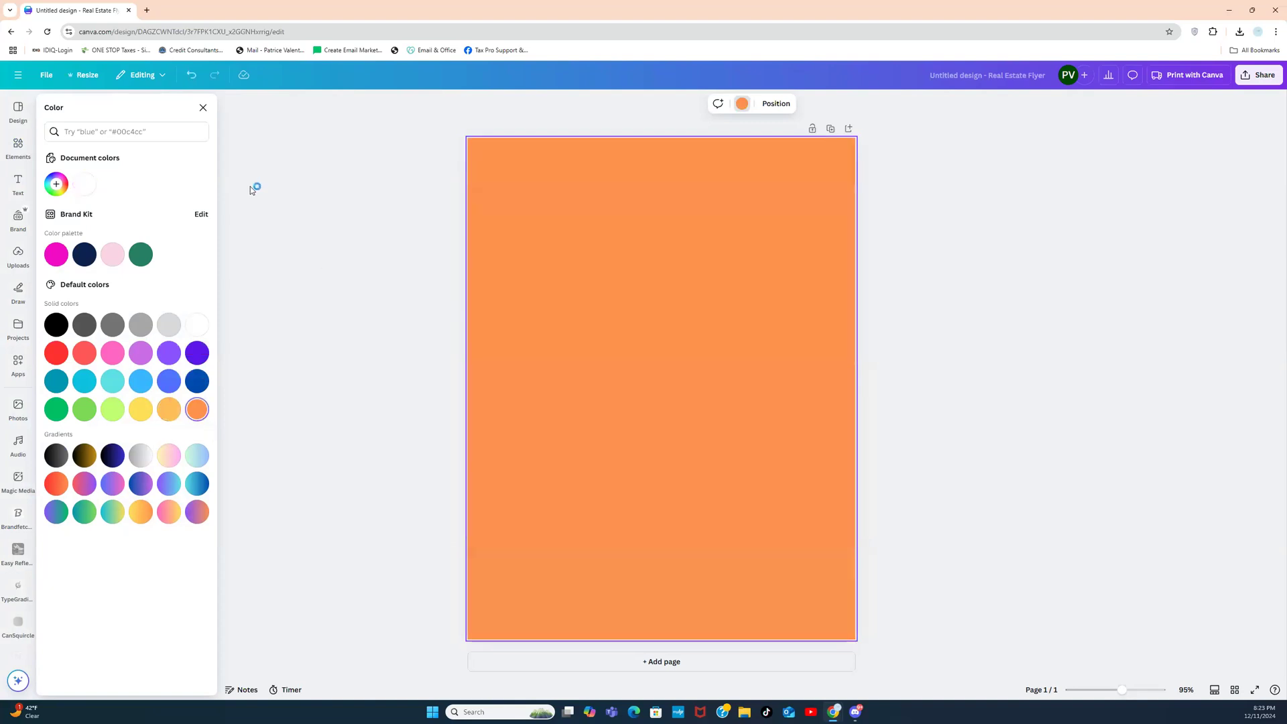
Step: Add the radial black fade from a 'fade' search, enlarge it and push it off the top-right corner
left_click(25, 157)
left_click(165, 109)
type("fade")
key("Return")
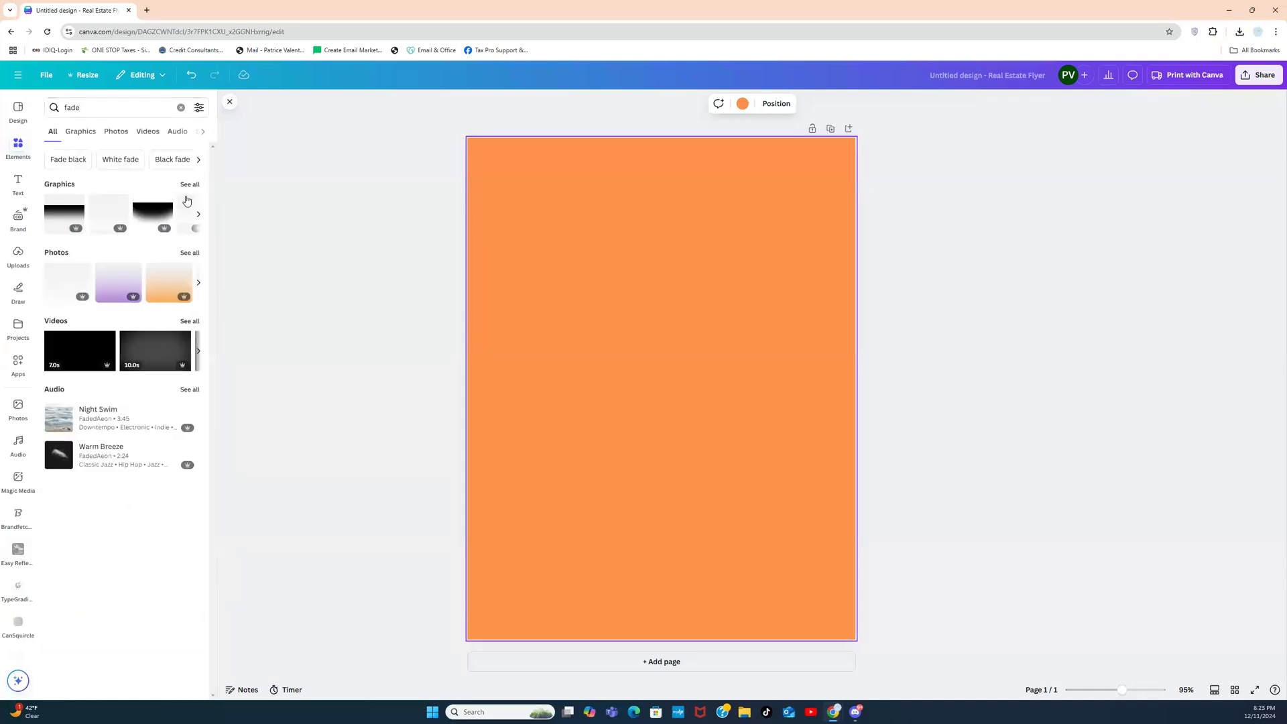
left_click(194, 186)
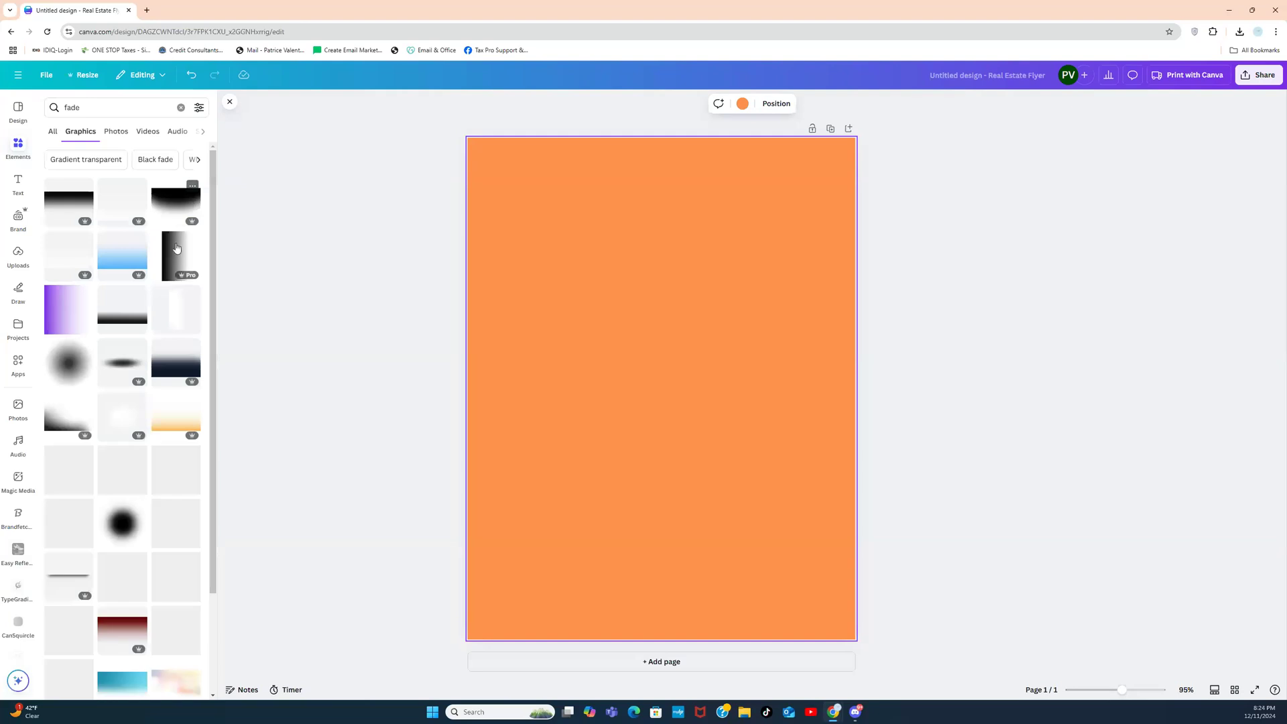
left_click(69, 374)
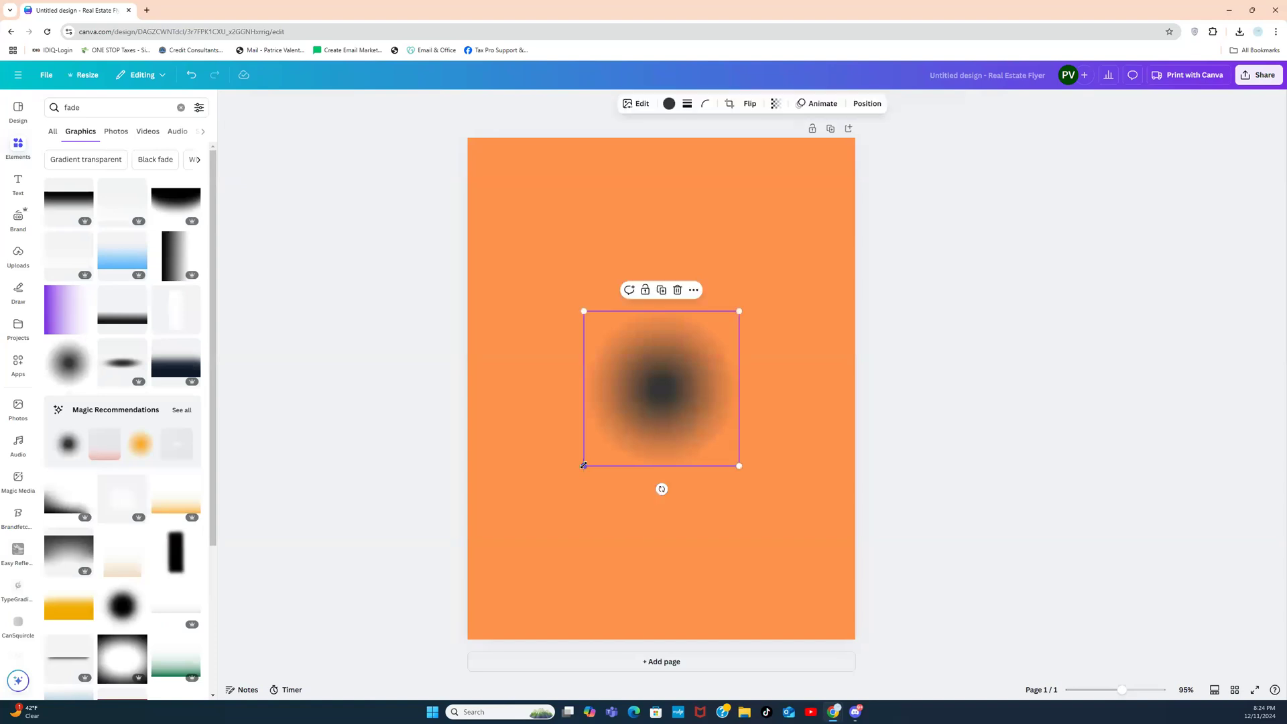
left_click_drag(583, 465, 421, 629)
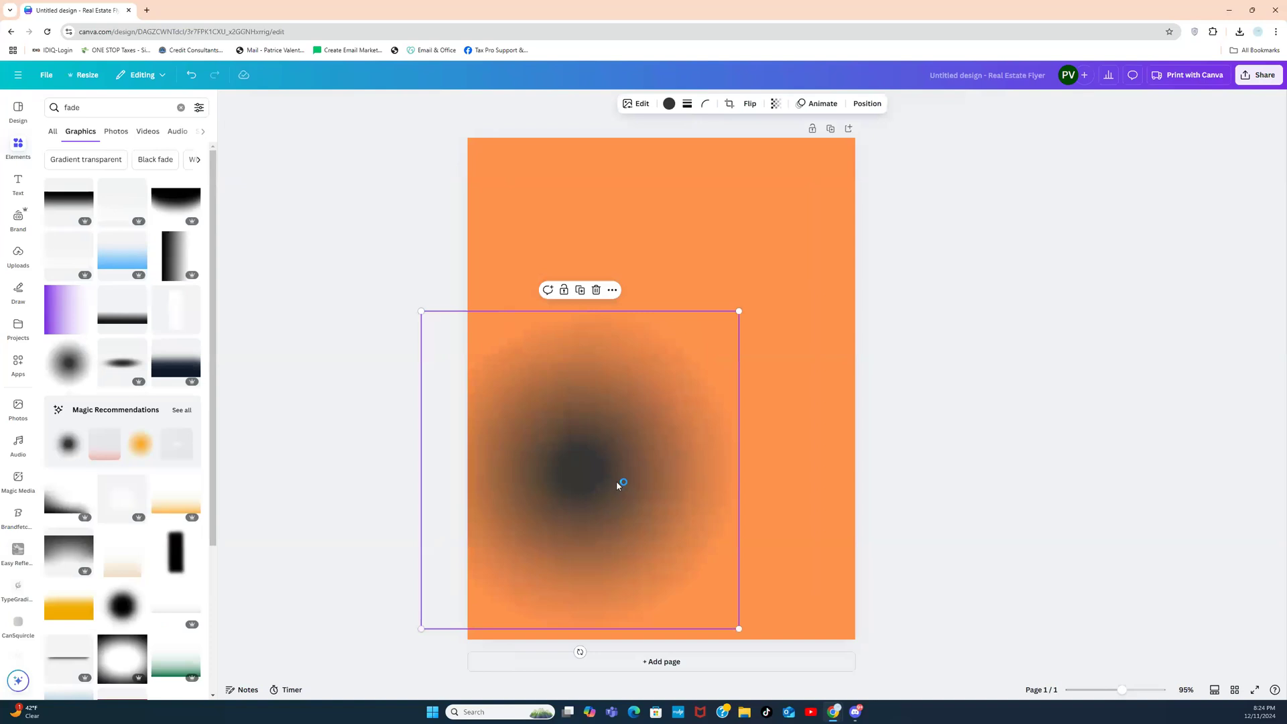
left_click_drag(623, 474, 826, 247)
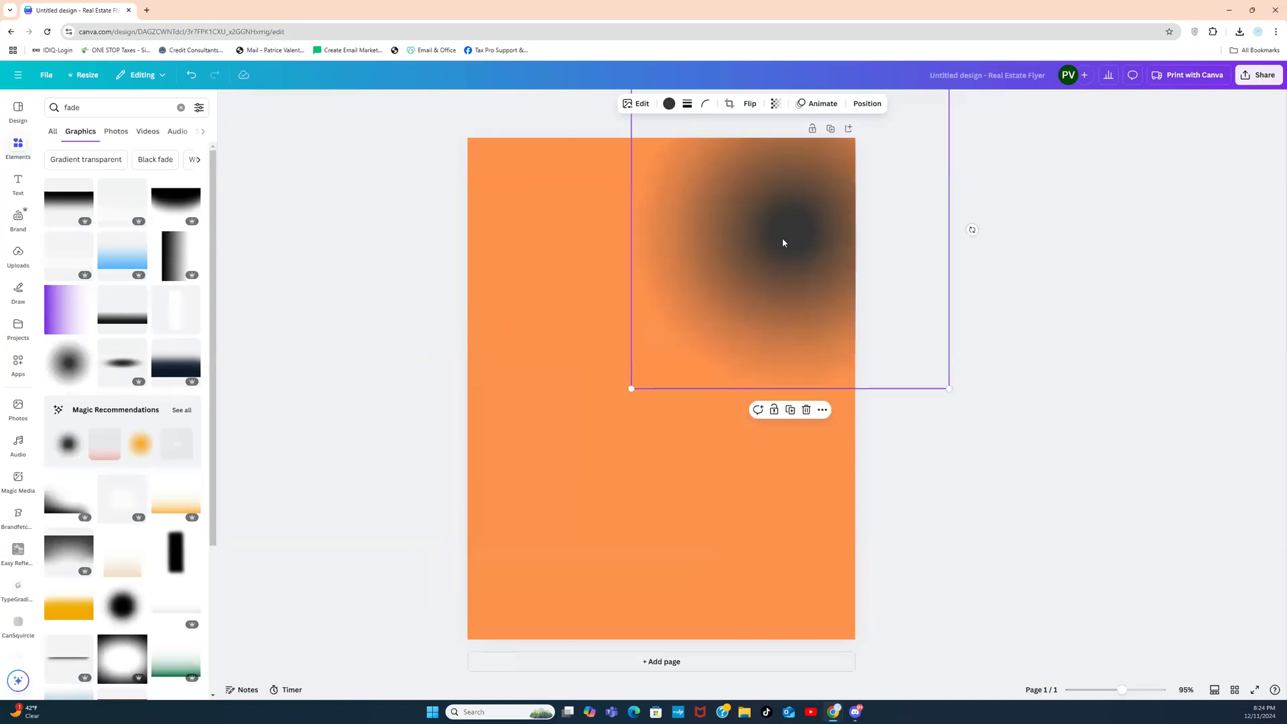
left_click_drag(794, 237, 880, 146)
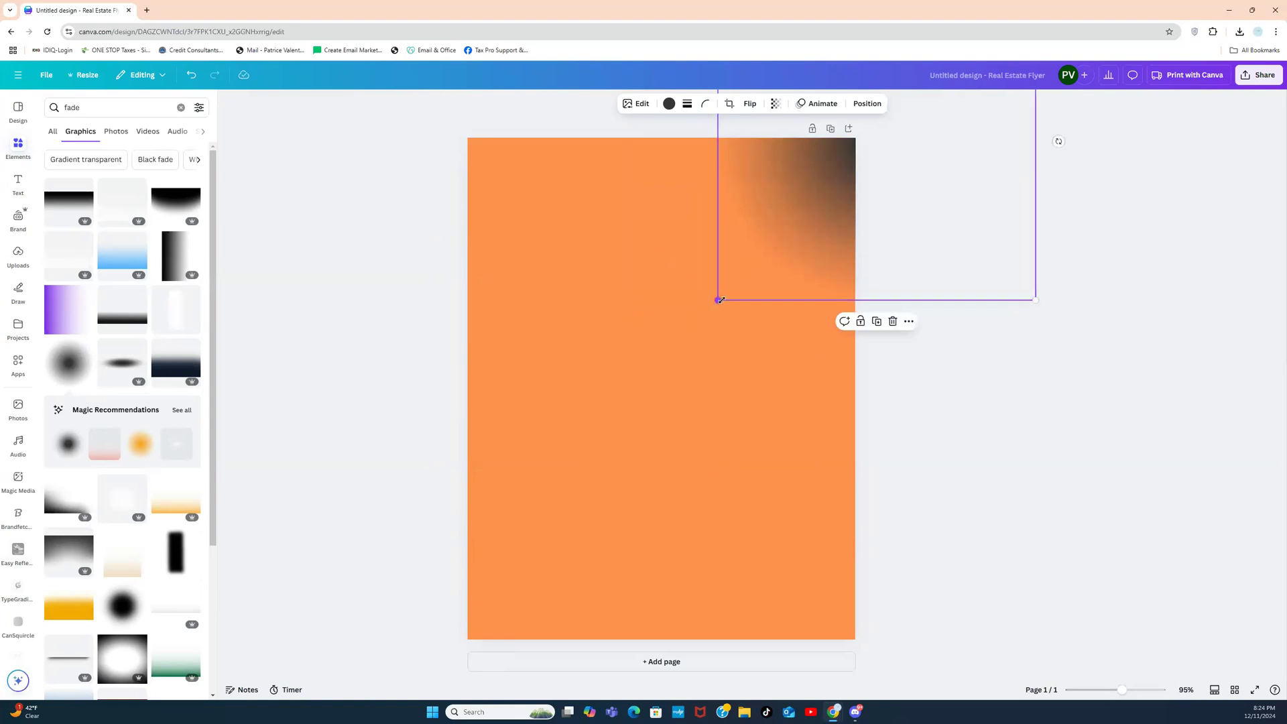
Step: Change the top-right fade graphic's colour to white
left_click(669, 103)
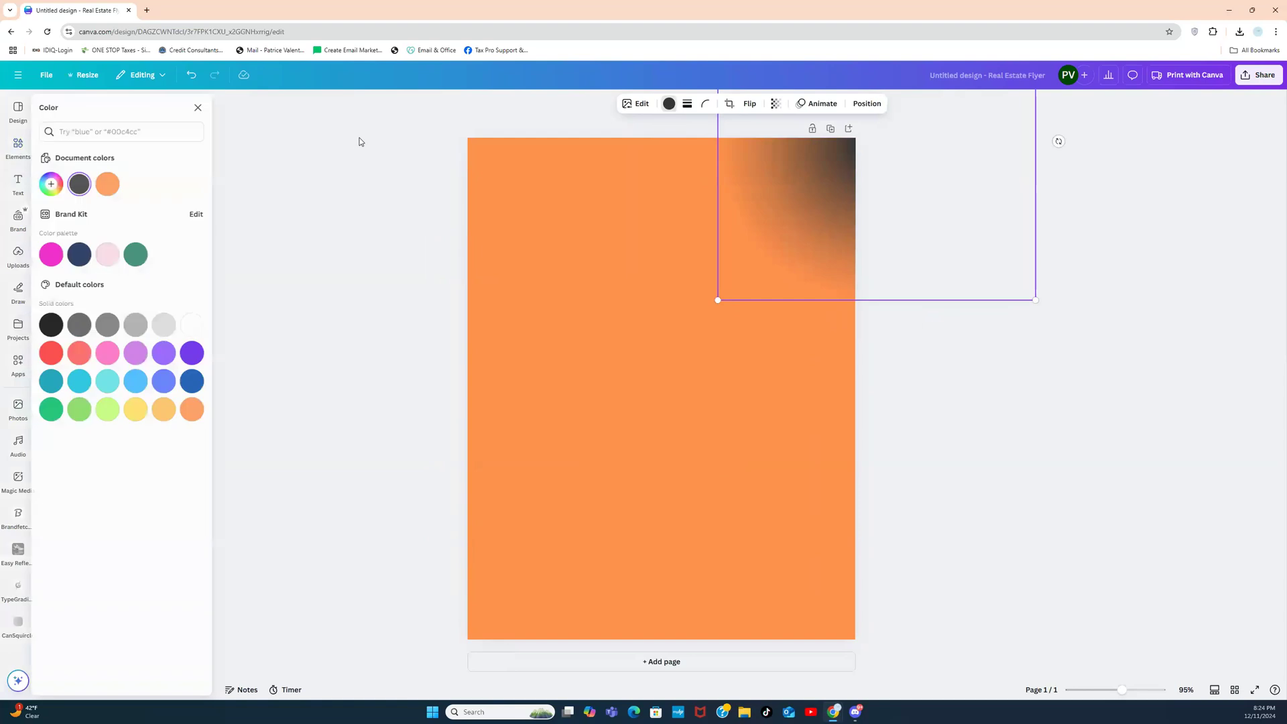
left_click(197, 324)
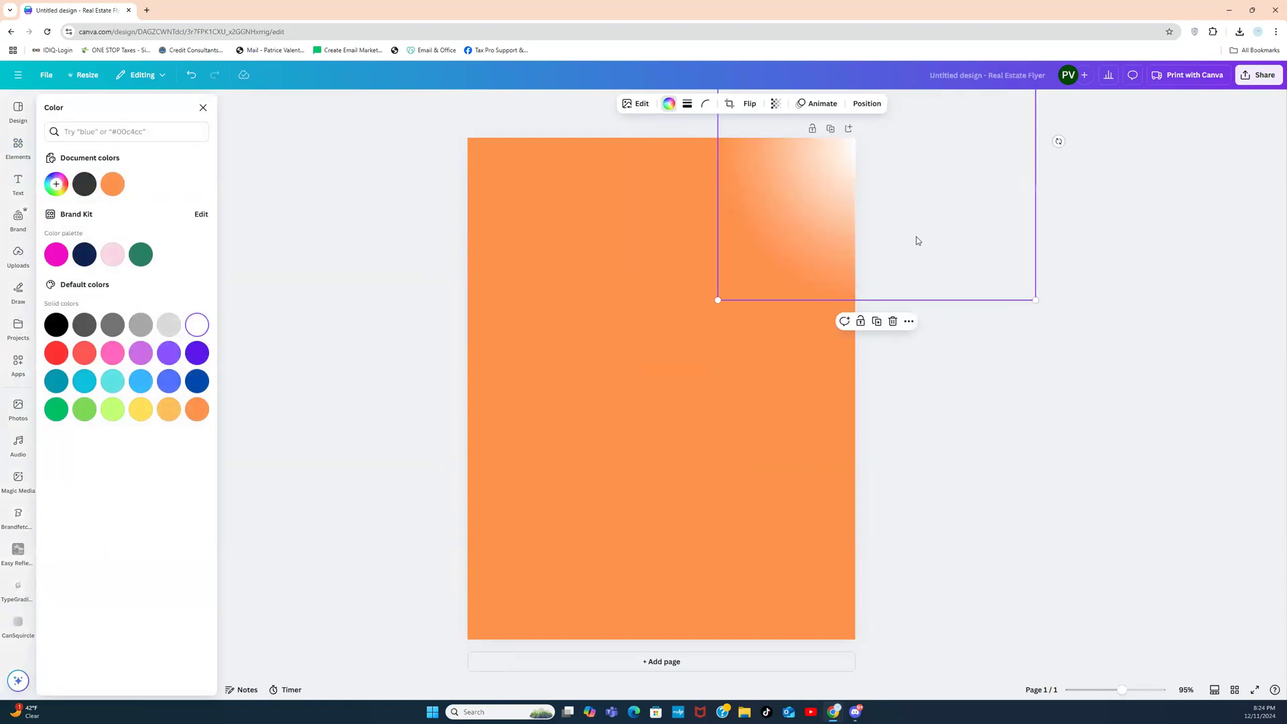
left_click(951, 223)
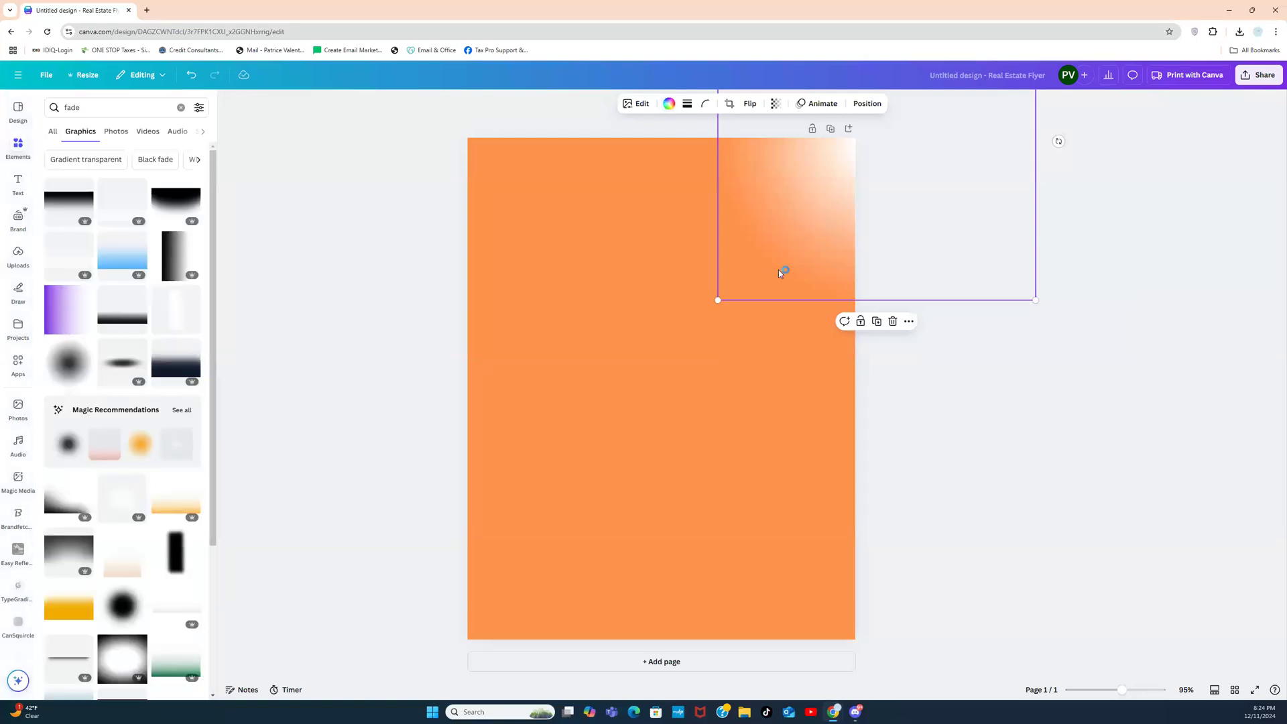
Step: Lower the fade's transparency to 80
left_click(775, 104)
left_click(776, 103)
left_click(775, 104)
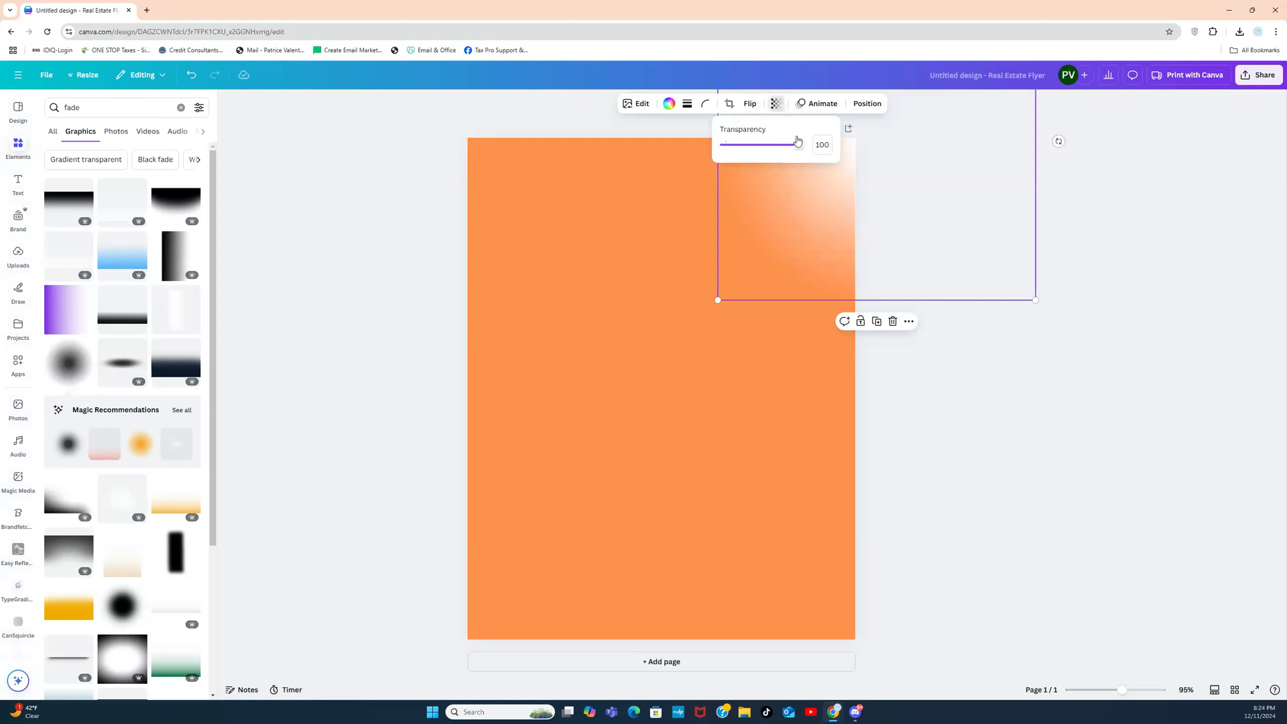
left_click_drag(801, 144, 785, 144)
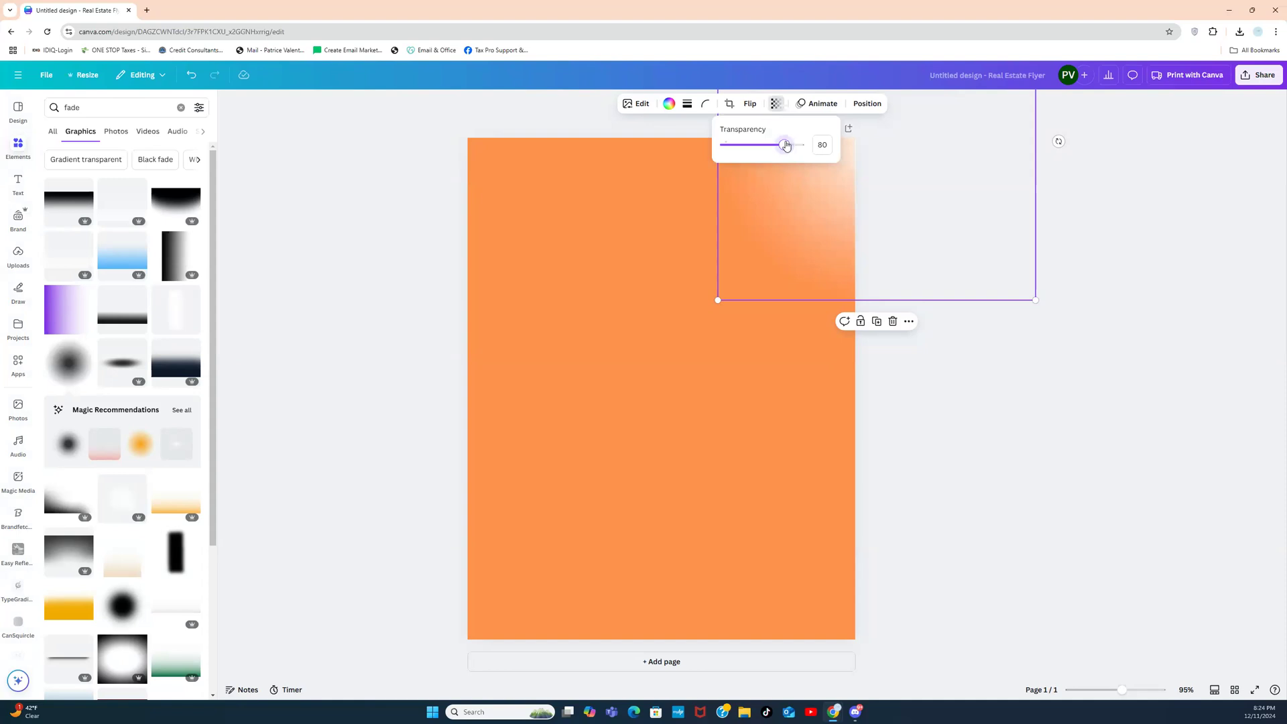
left_click(963, 370)
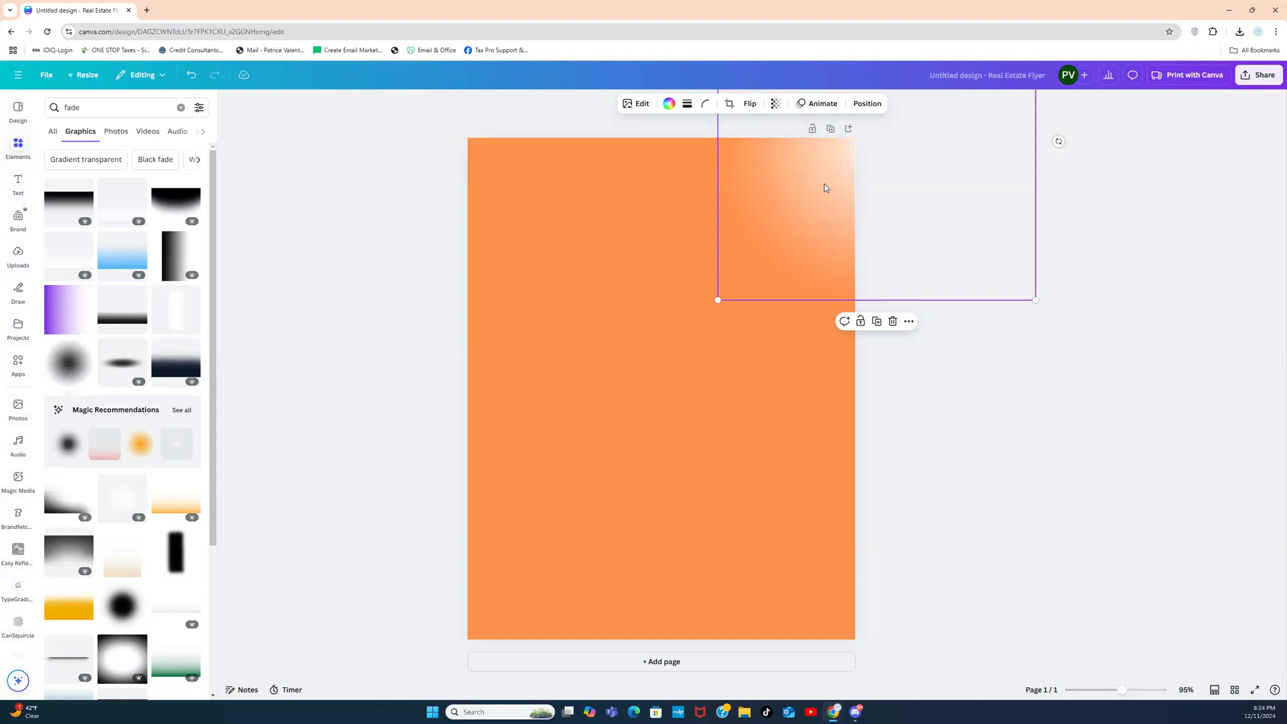
Step: Move the white fade down the page, then shrink and position a fade over the left edge
left_click_drag(872, 241, 700, 712)
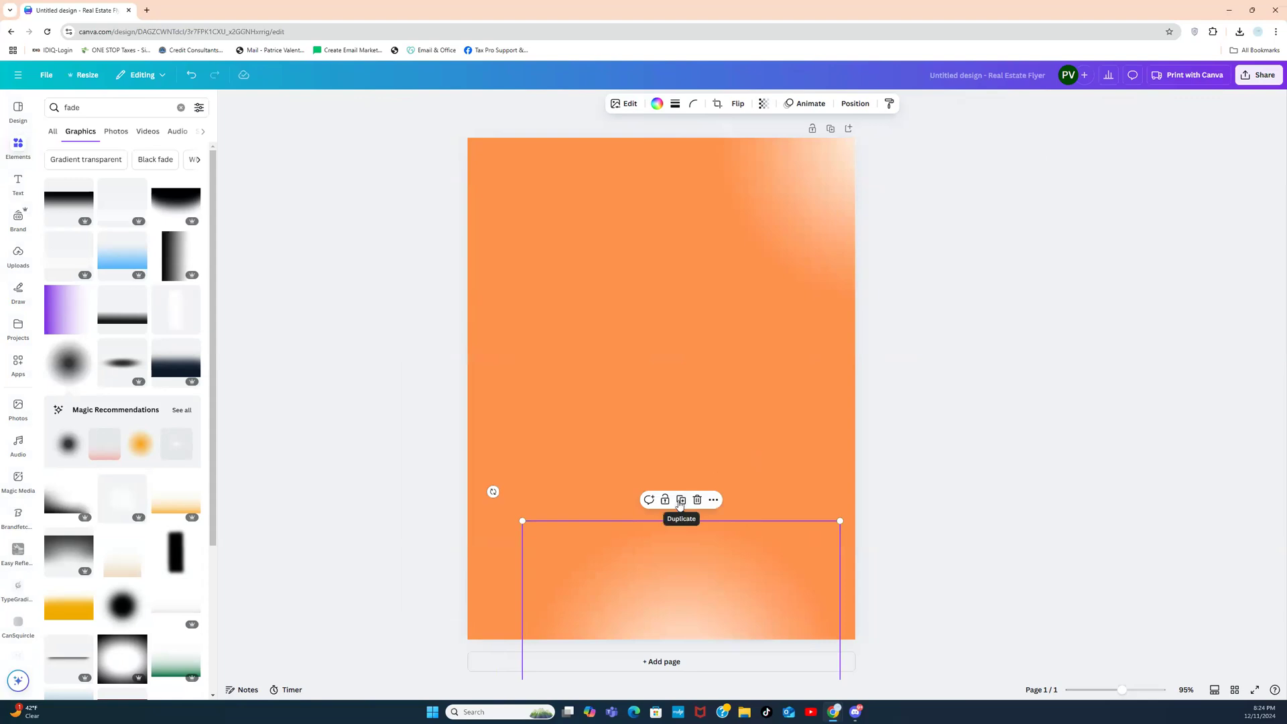
left_click_drag(662, 530, 386, 232)
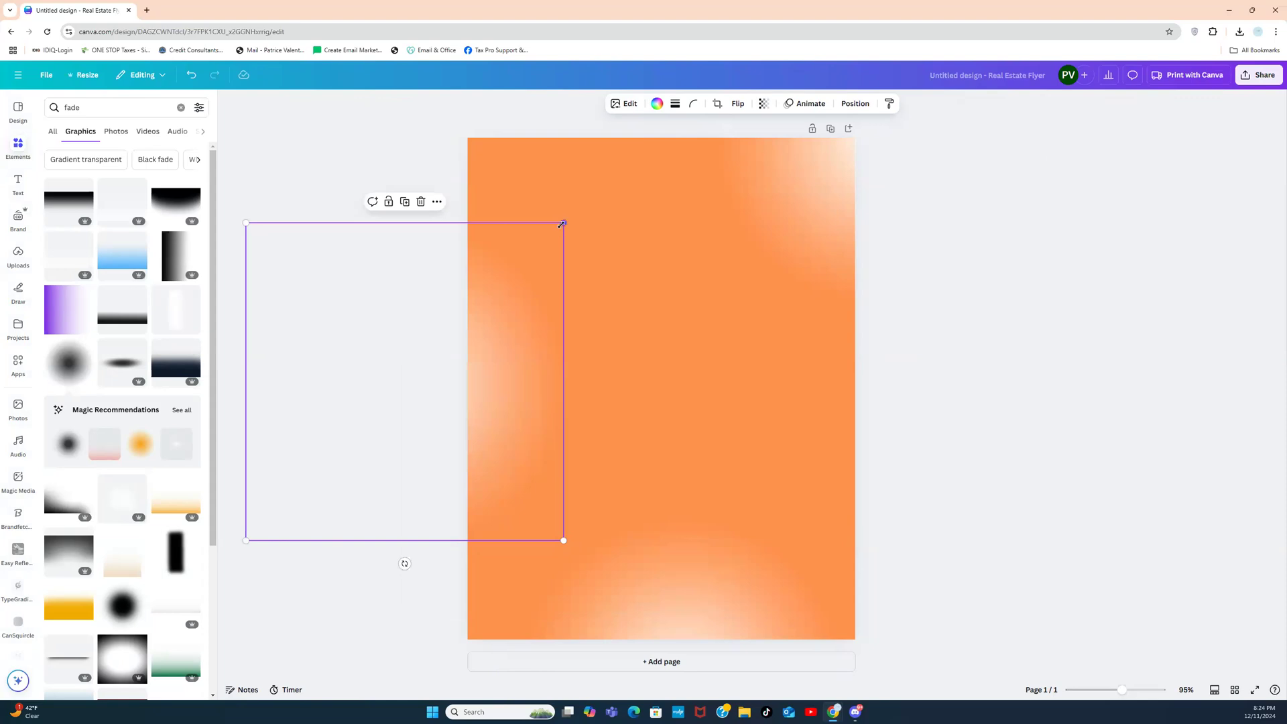
left_click_drag(562, 222, 501, 403)
left_click_drag(361, 467, 467, 442)
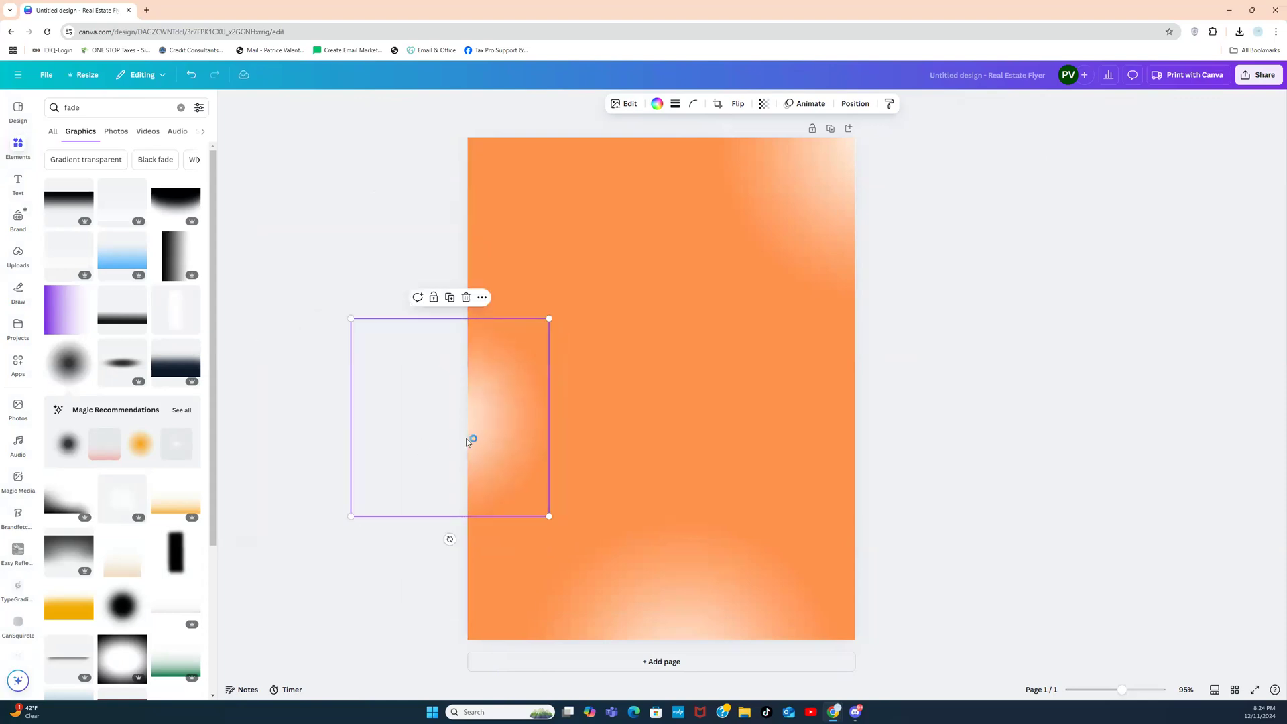
Step: Duplicate the left-edge glow and place a smaller copy along the right edge
left_click(450, 297)
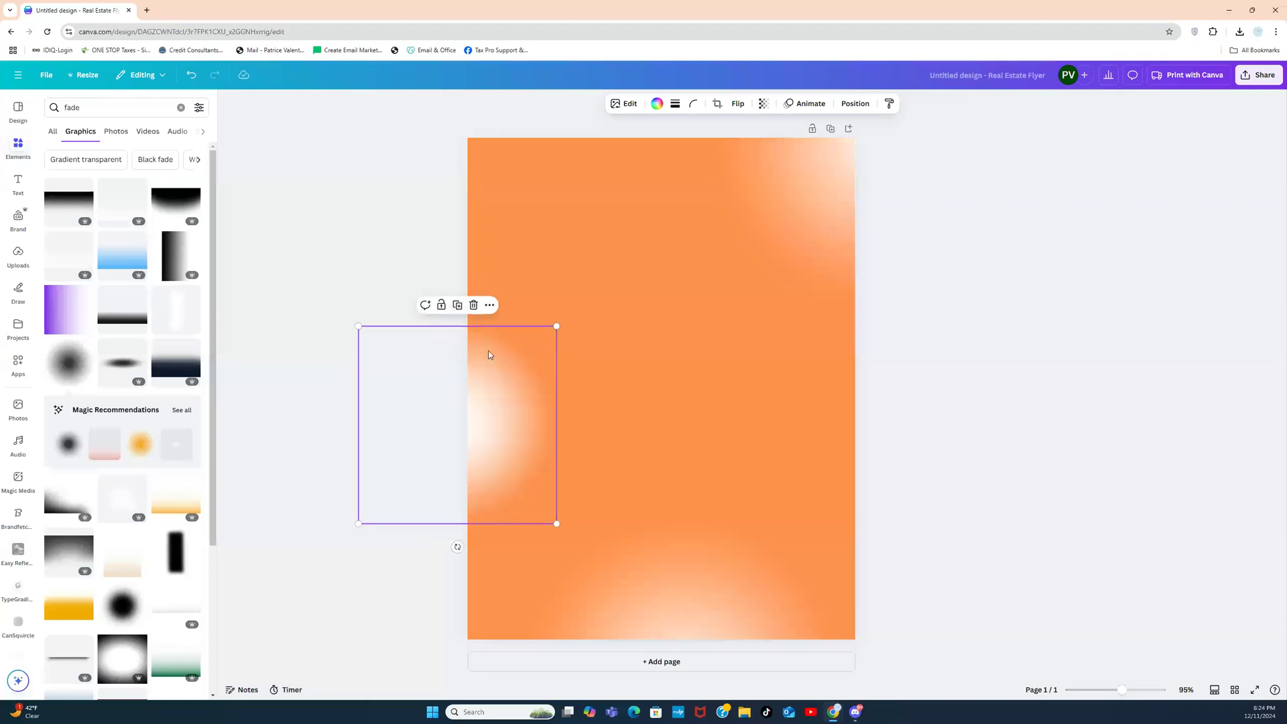
left_click_drag(516, 348, 952, 316)
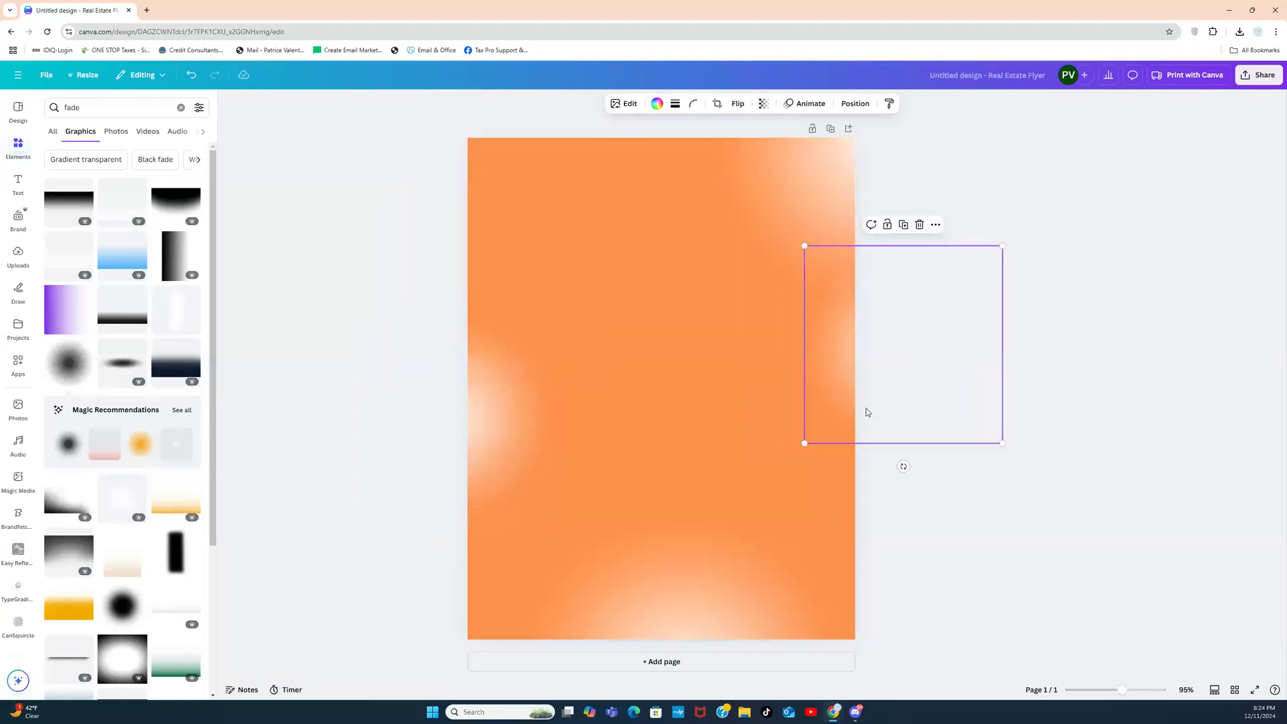
left_click_drag(803, 444, 830, 417)
left_click_drag(928, 359, 904, 444)
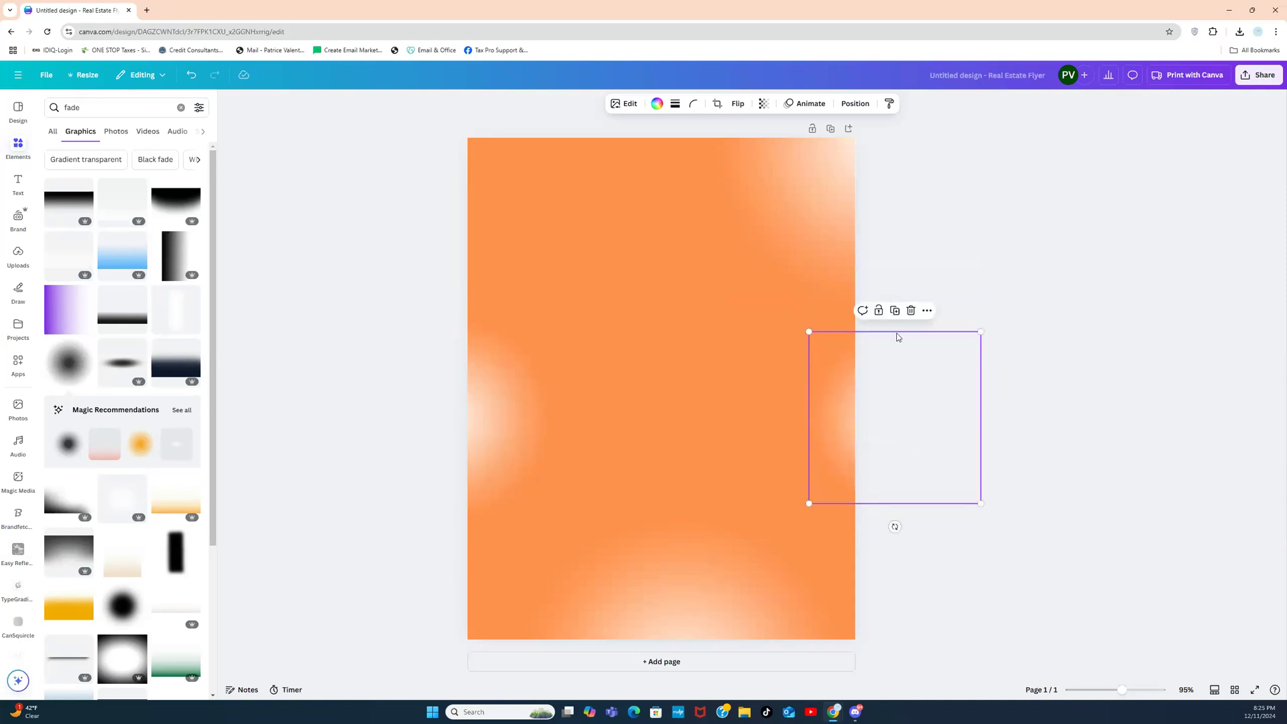
Step: Drag the bottom-centre glow up so it overlaps the page's top-left corner
left_click(1040, 231)
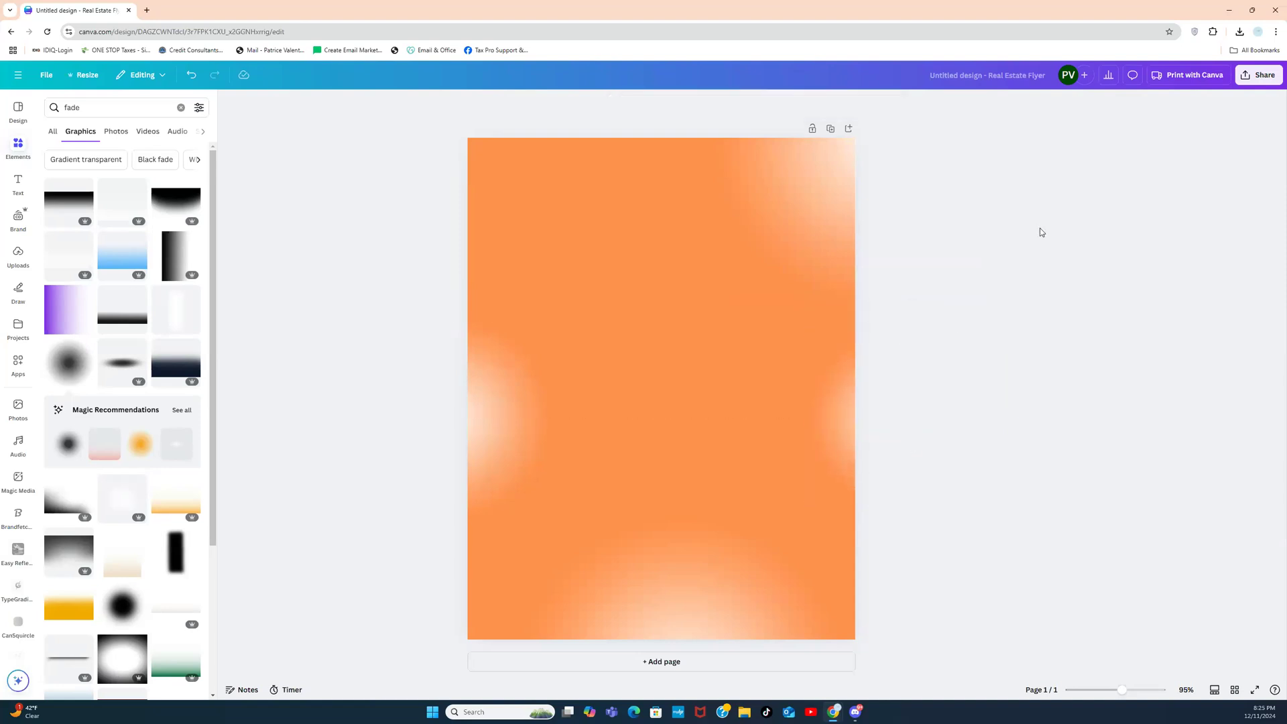
left_click(843, 366)
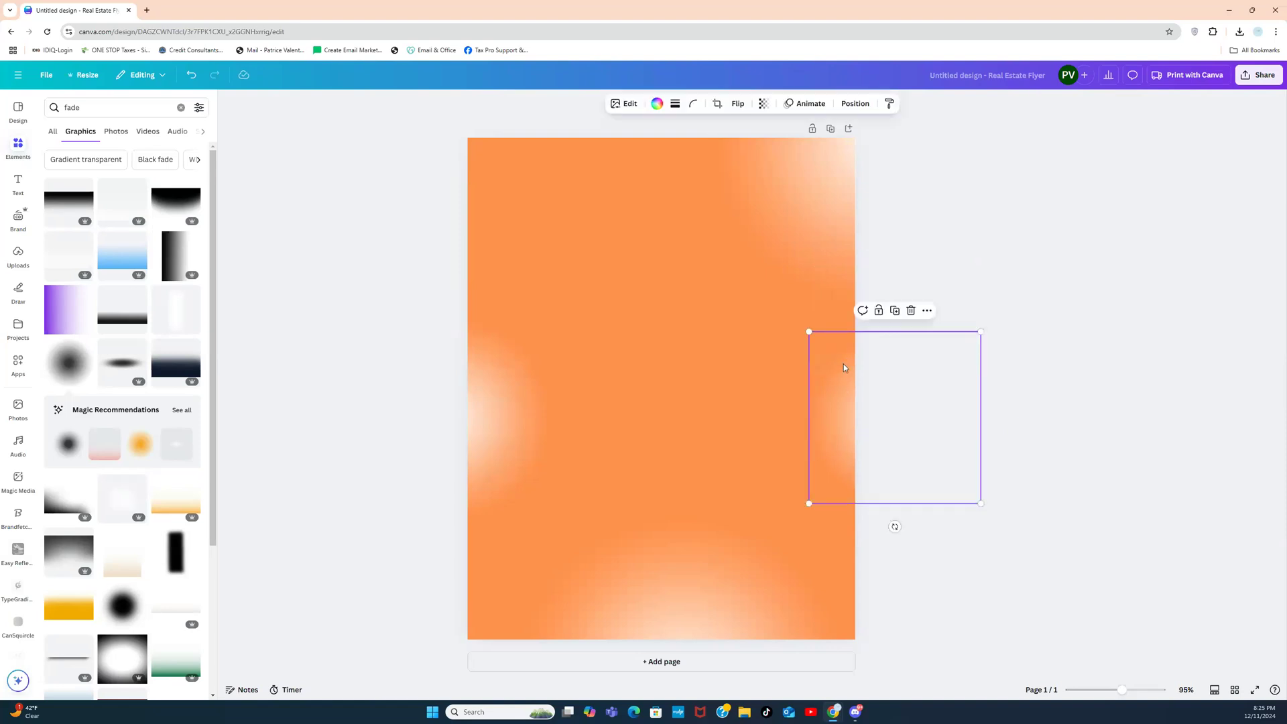
left_click(675, 575)
left_click_drag(679, 521, 679, 527)
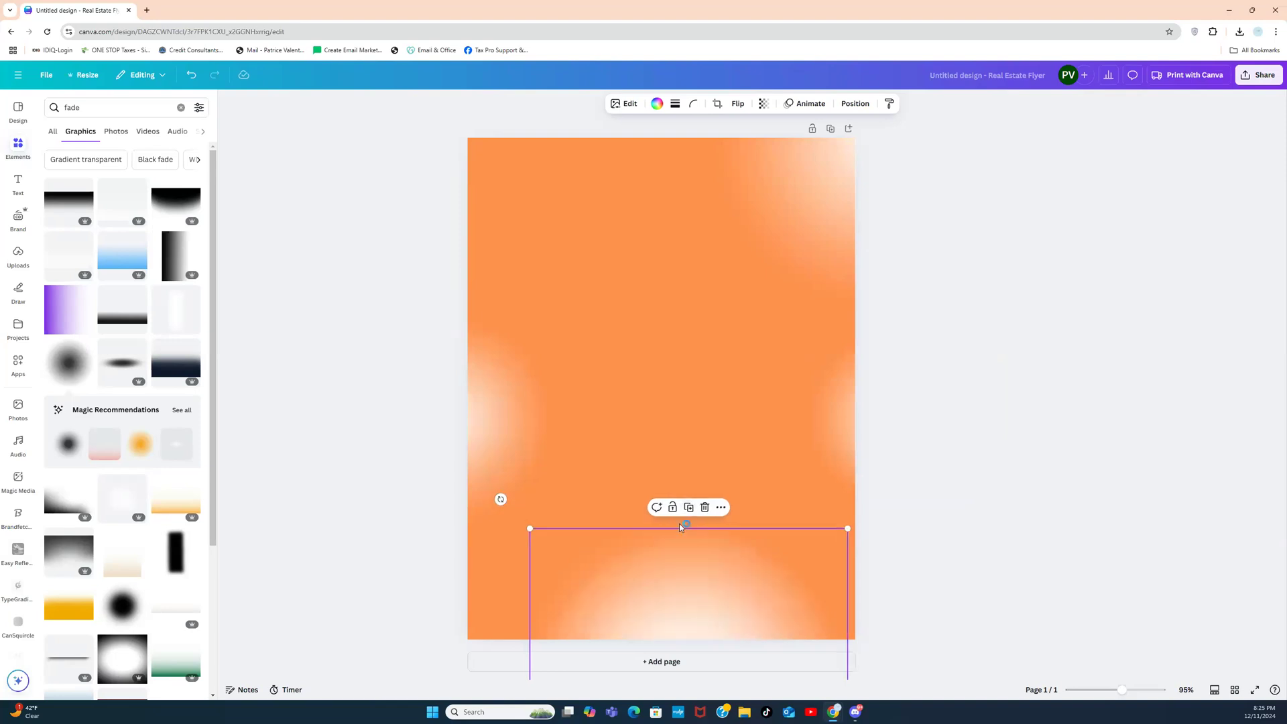
left_click_drag(680, 593, 479, 80)
left_click_drag(493, 151, 481, 137)
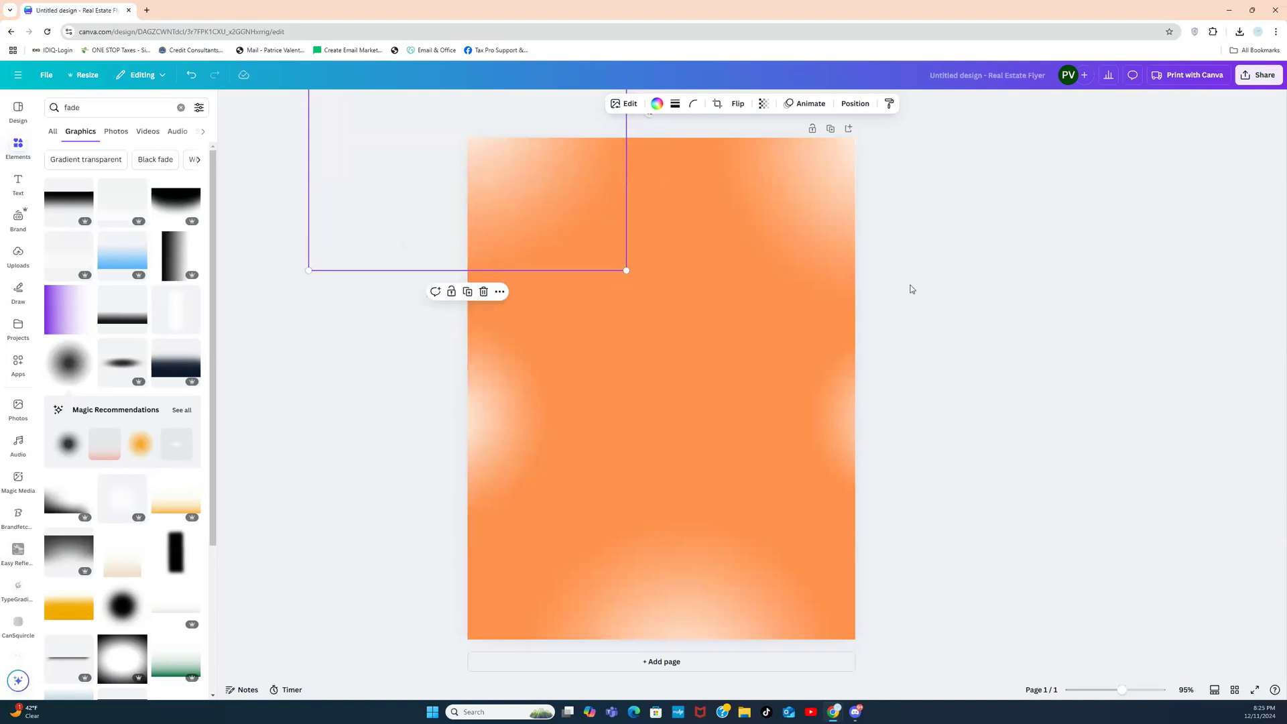
Step: Add a copy of the white glow at the page centre with transparency 23
left_click(467, 292)
left_click_drag(526, 181, 690, 400)
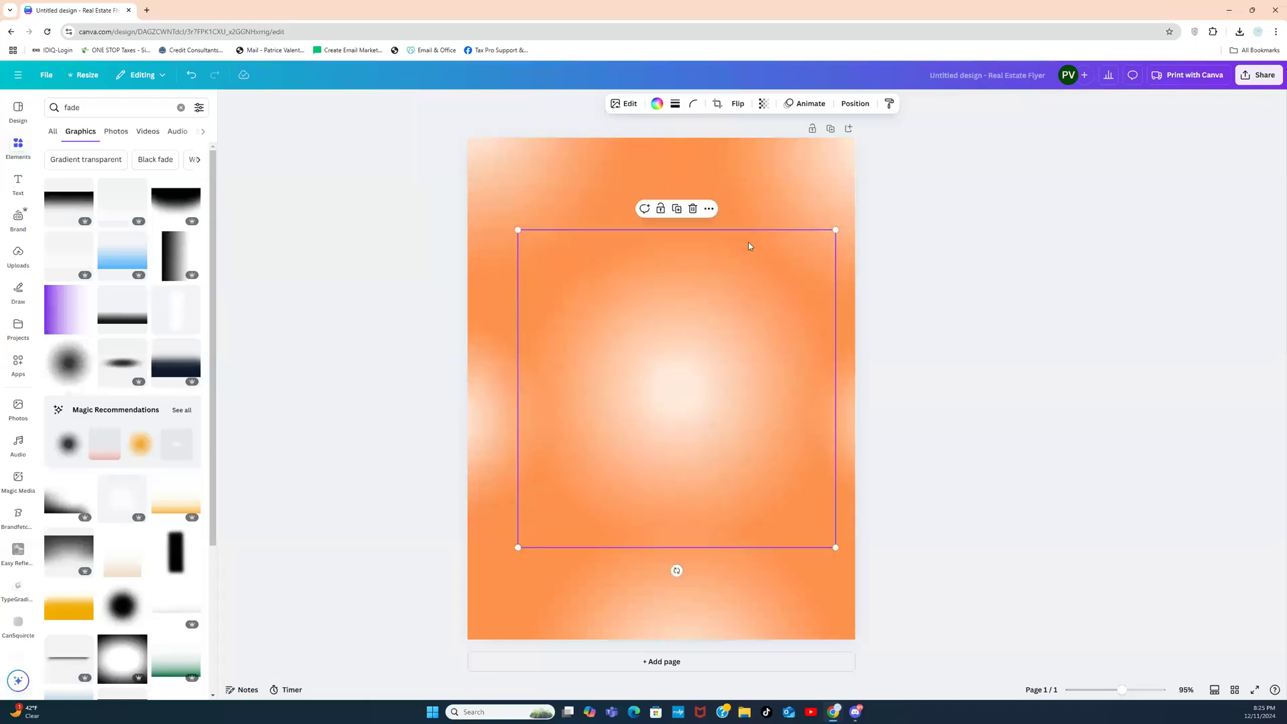
left_click(772, 105)
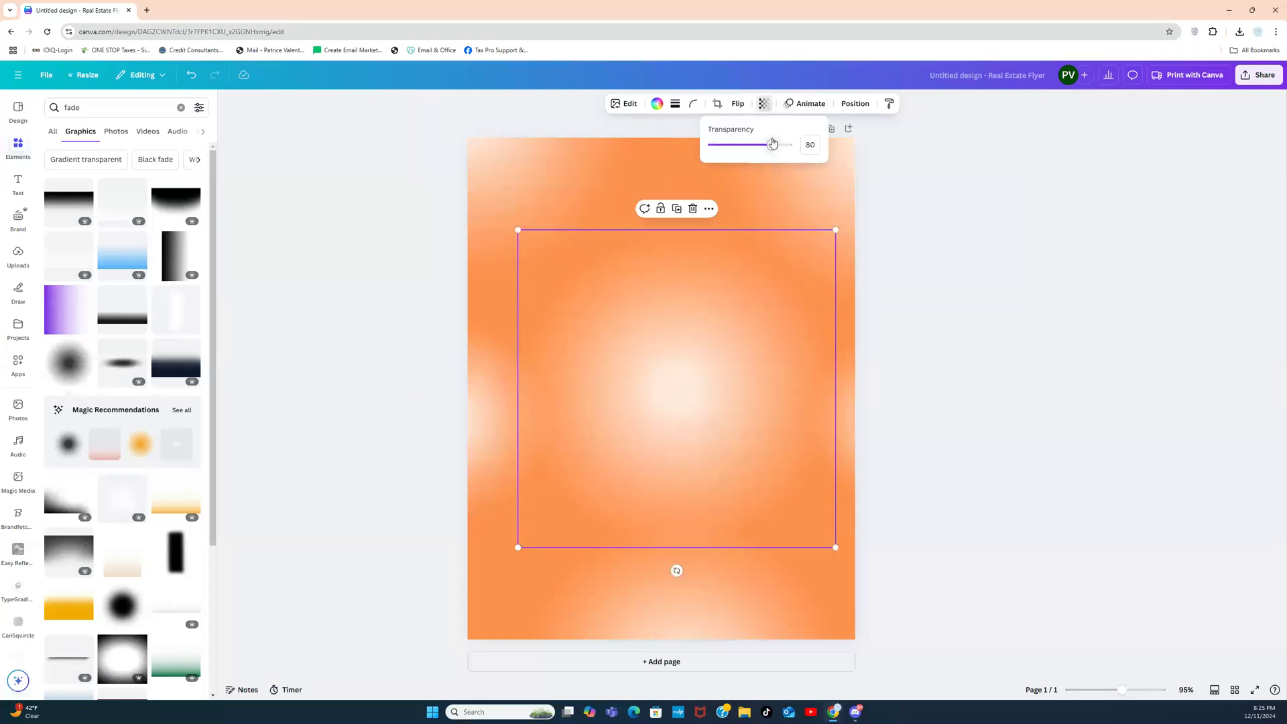
left_click_drag(772, 147, 729, 146)
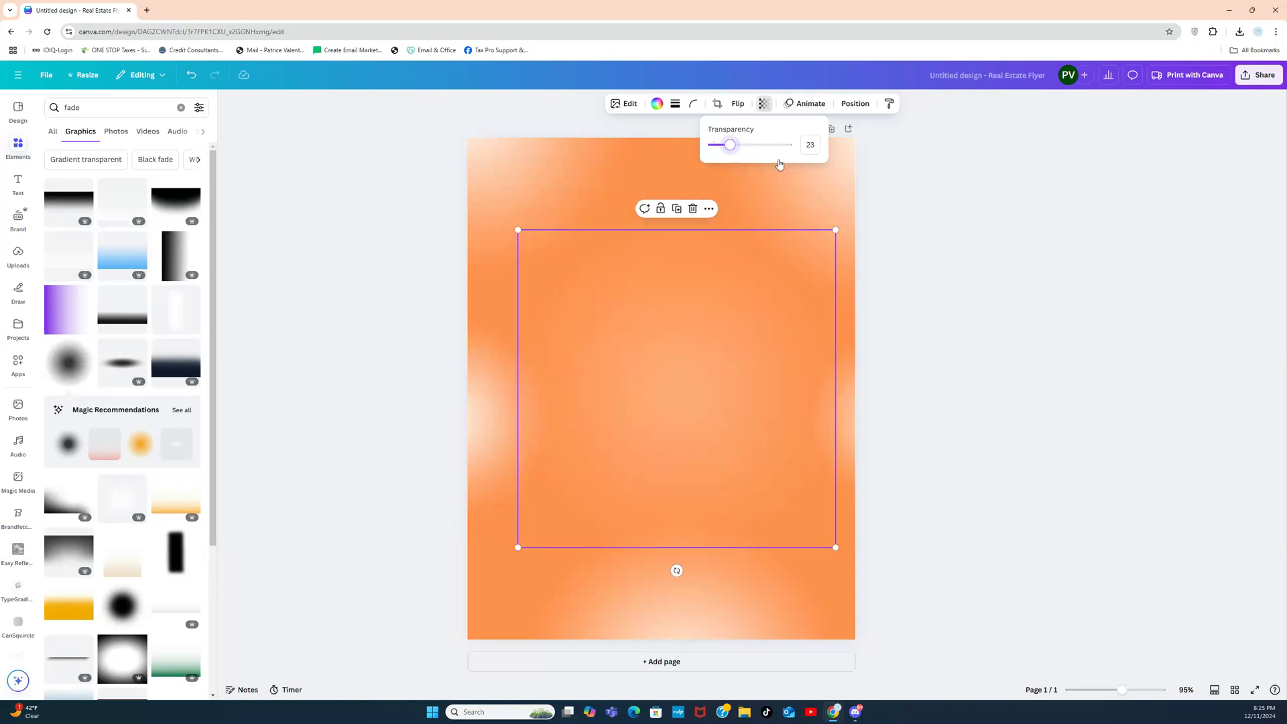
left_click(996, 258)
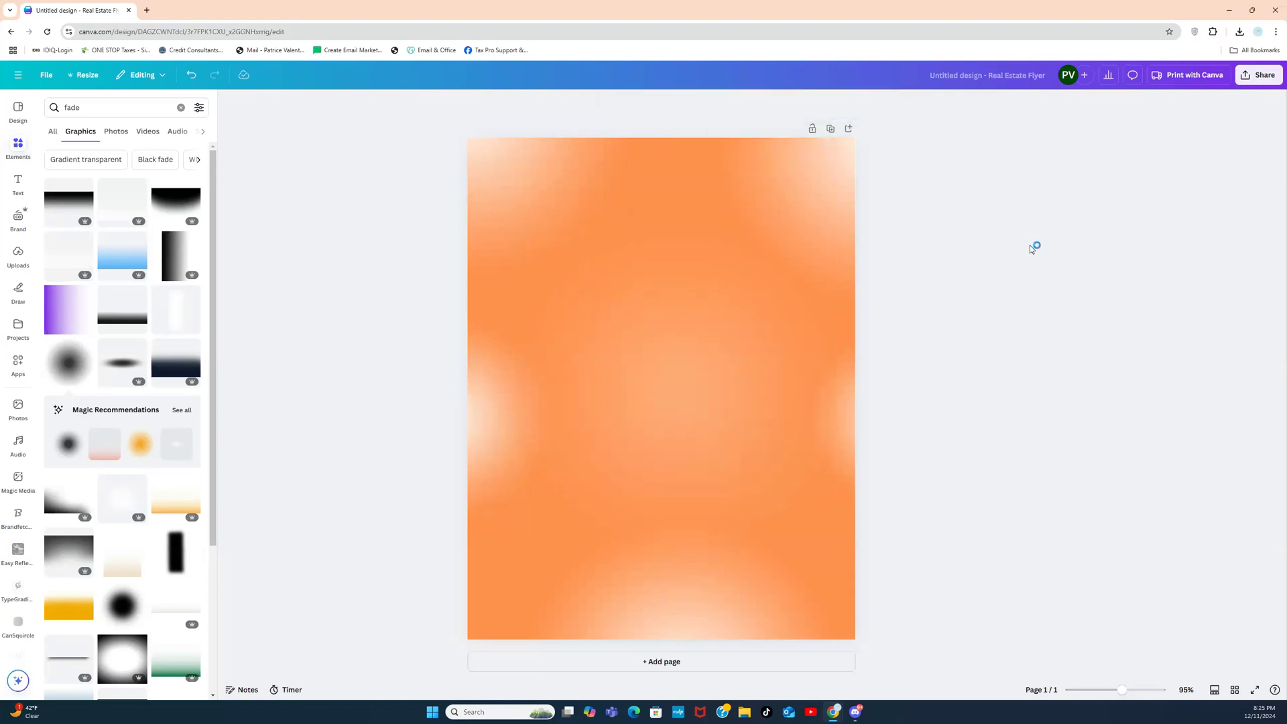
Step: Remove the glows at the left and right page edges
left_click_drag(505, 460, 488, 538)
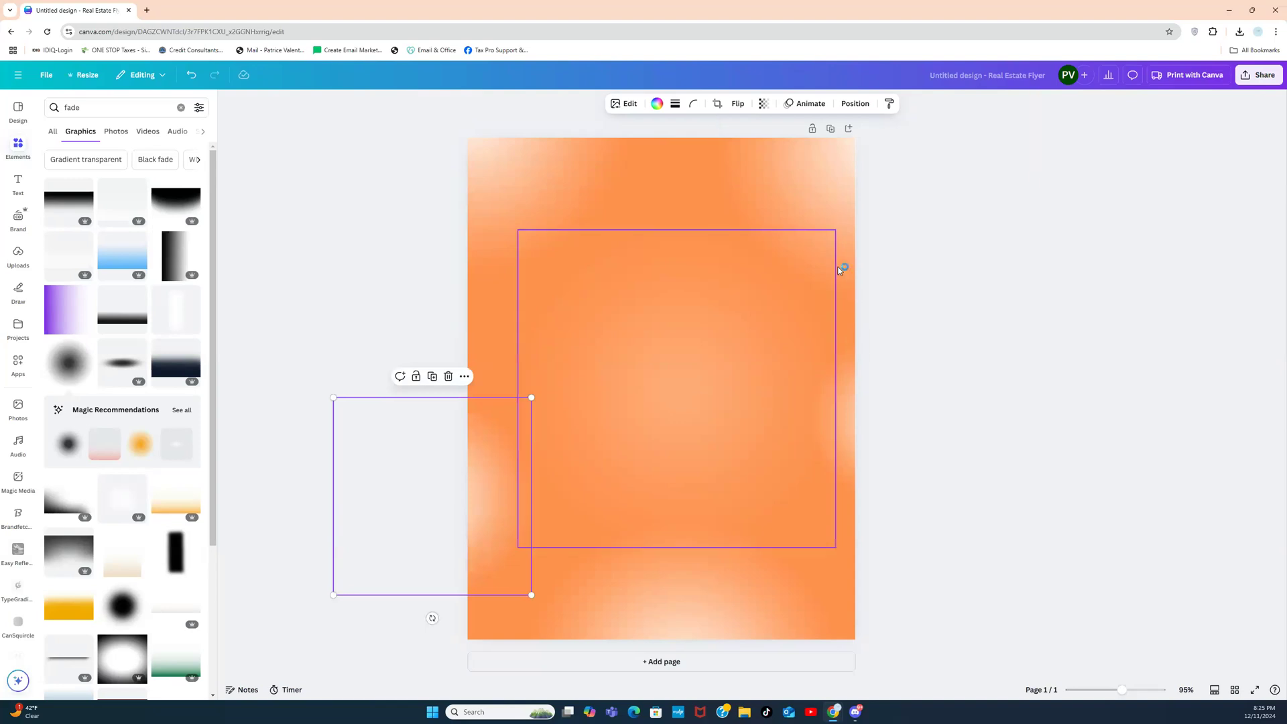
left_click(846, 408)
key("Delete")
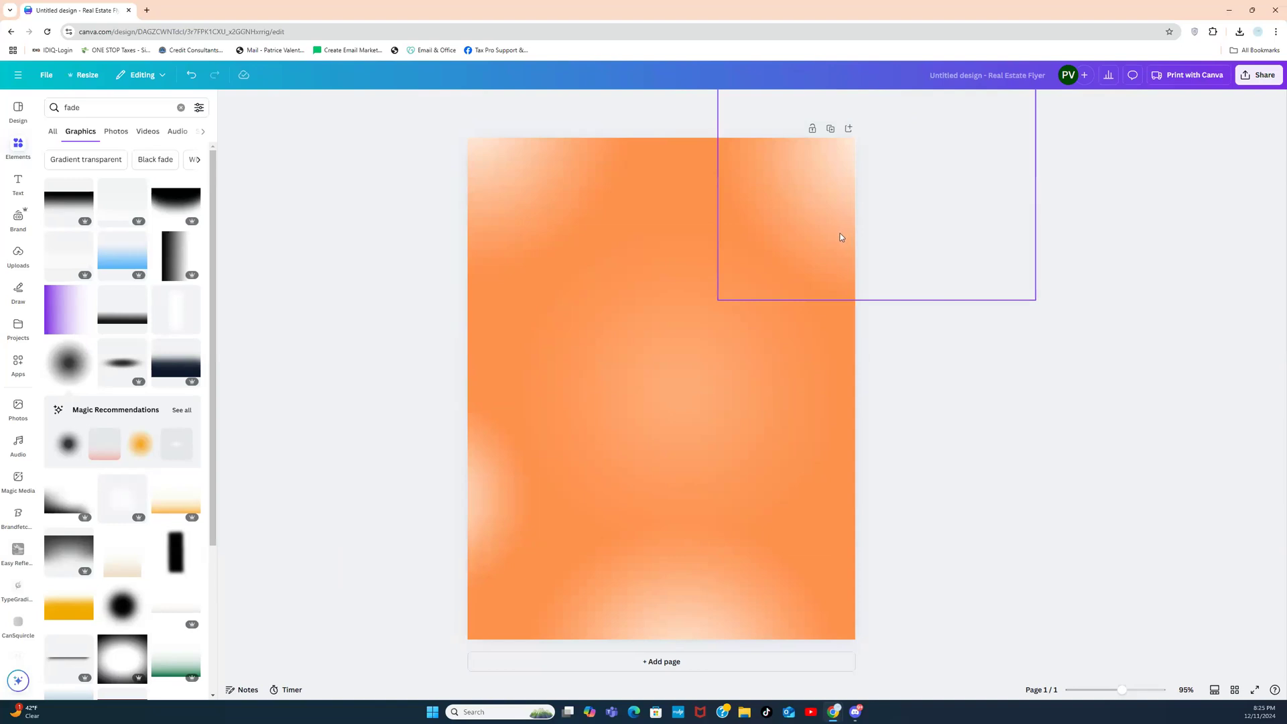
left_click(503, 487)
key("Delete")
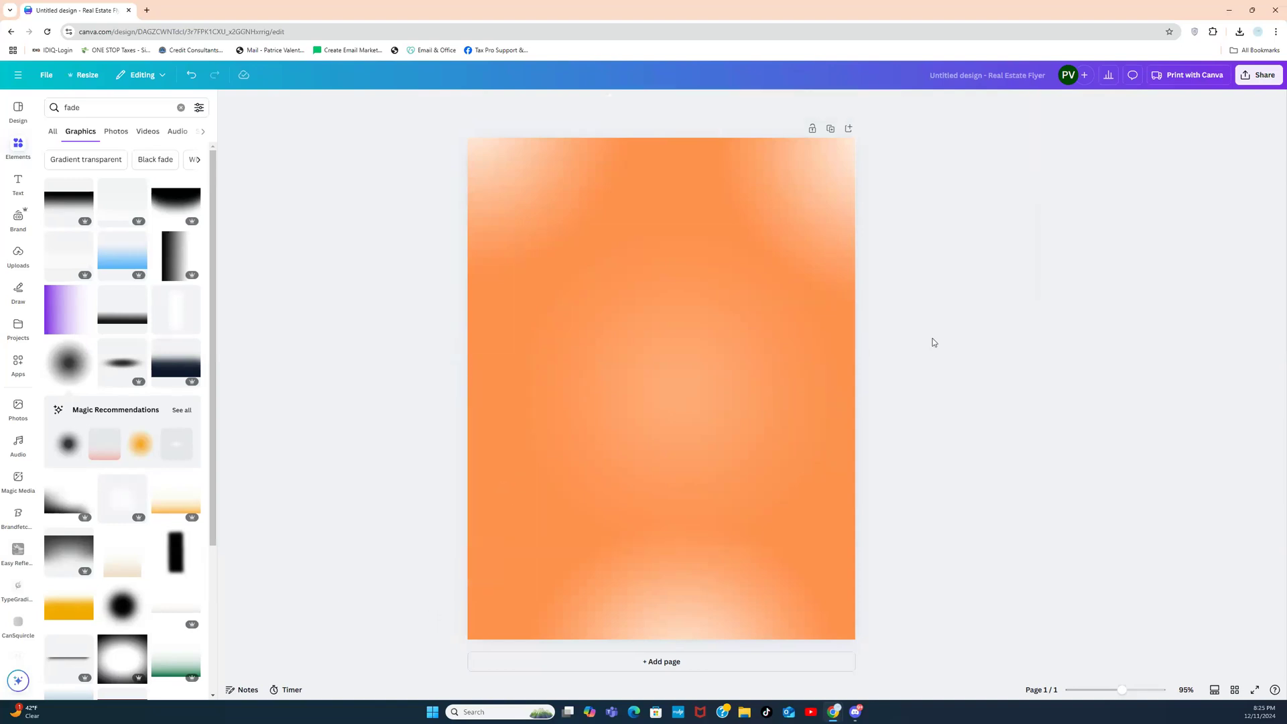
Step: Move the bottom glow lower and place a copy at the lower-right edge
left_click_drag(730, 593, 574, 637)
left_click(522, 603)
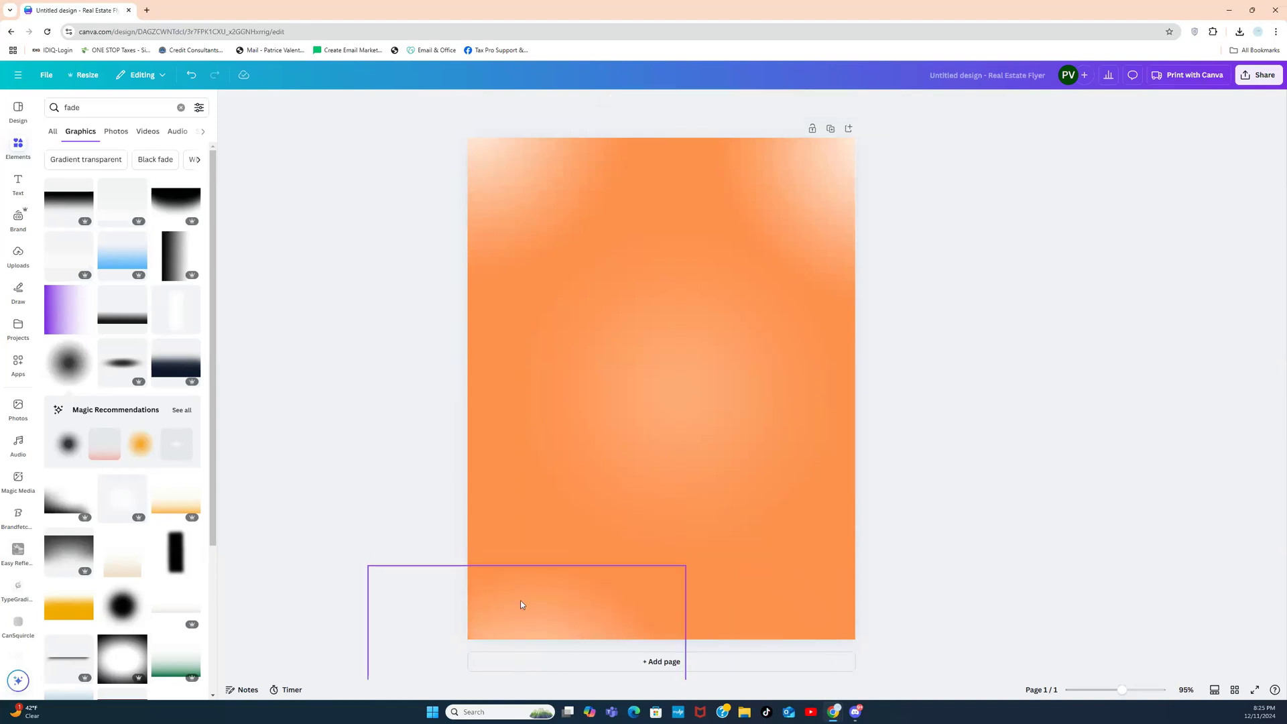
left_click(527, 545)
left_click_drag(554, 634, 929, 593)
left_click(956, 361)
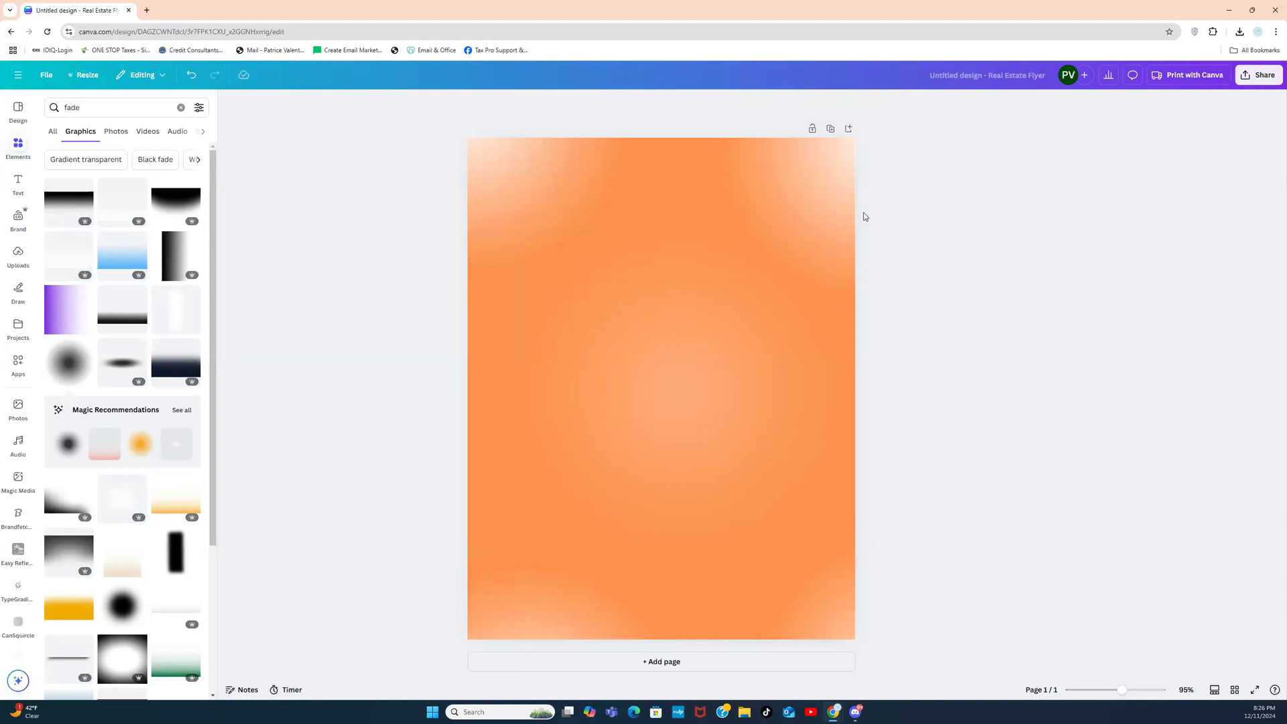
Step: Duplicate the page and give page 2 a light pink background
left_click(830, 128)
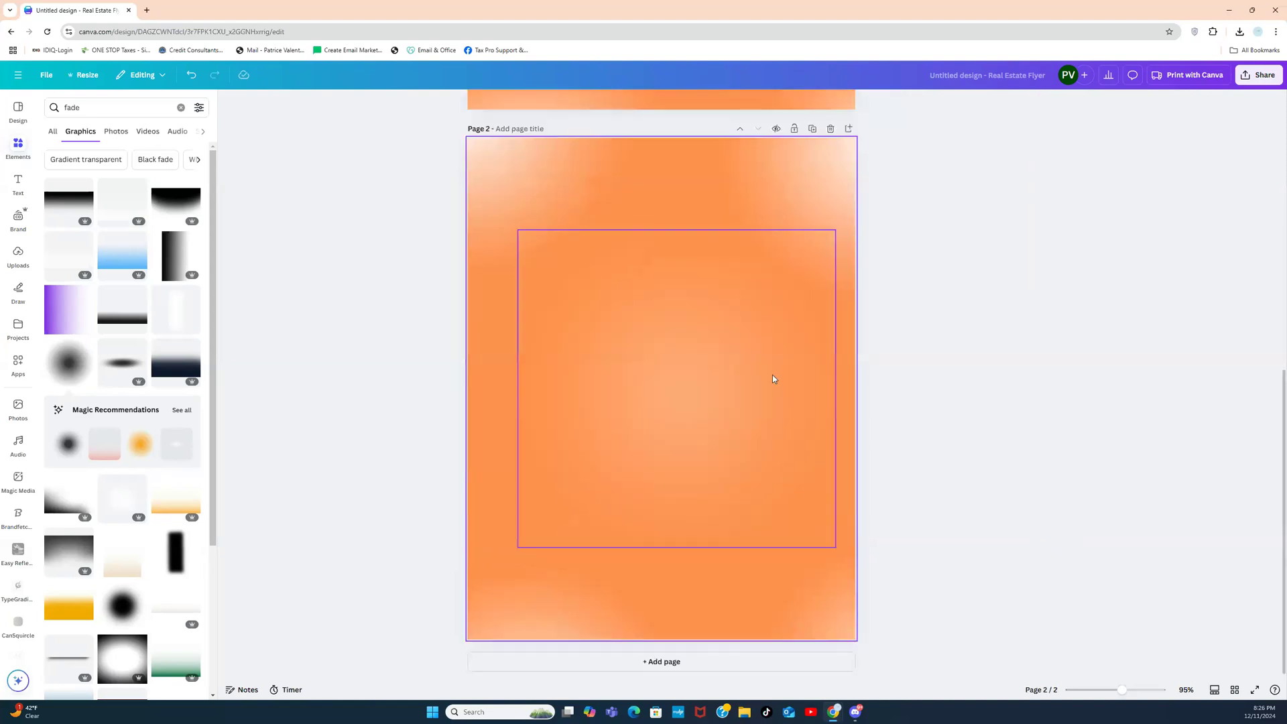
left_click(546, 180)
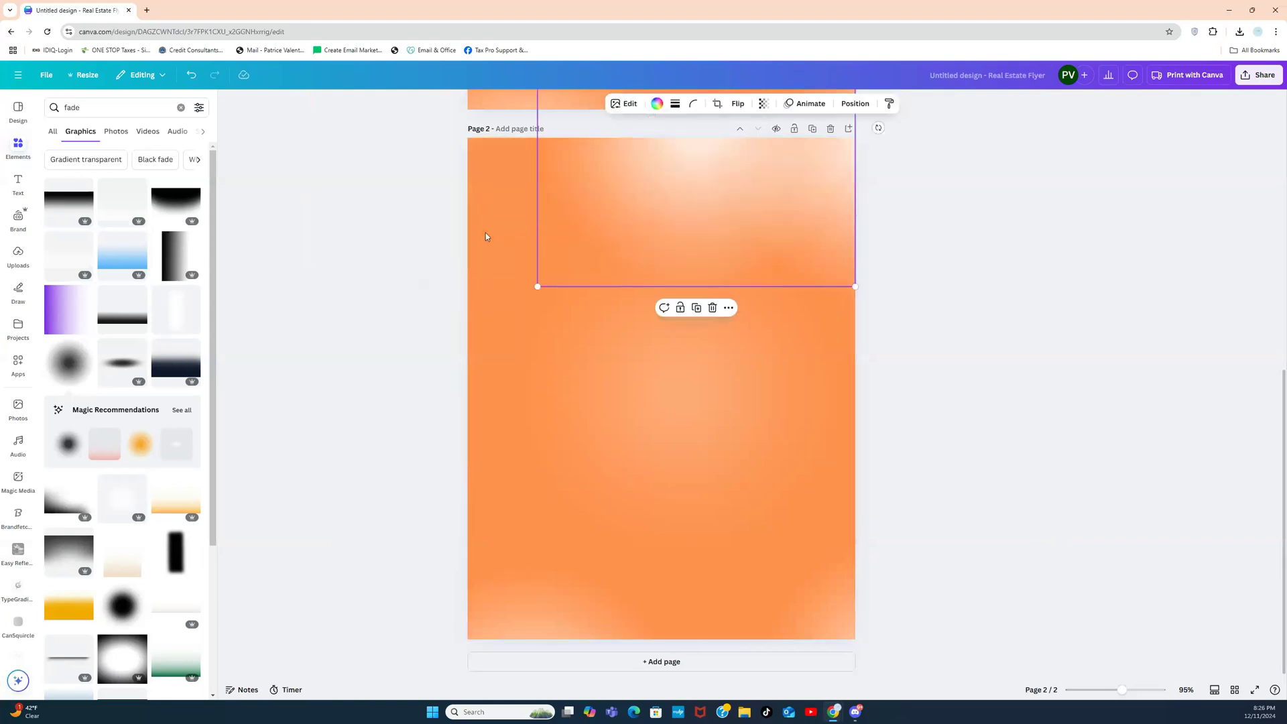
left_click(359, 173)
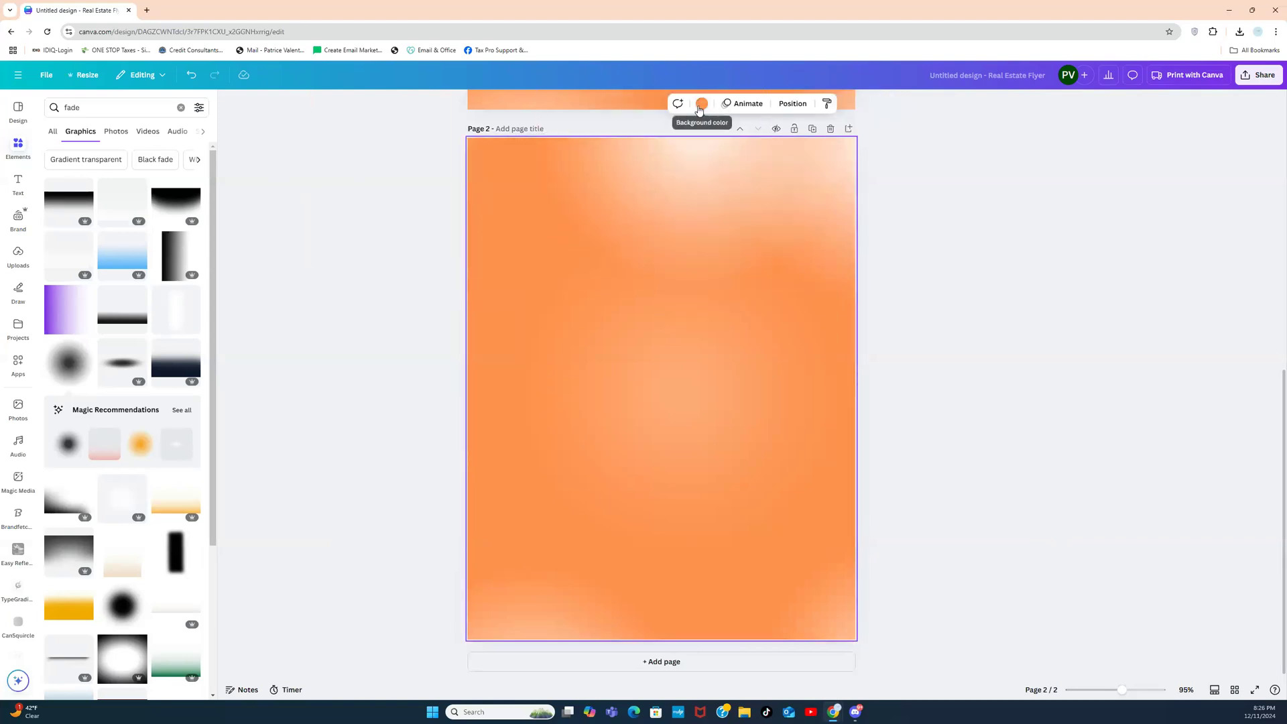
left_click(700, 105)
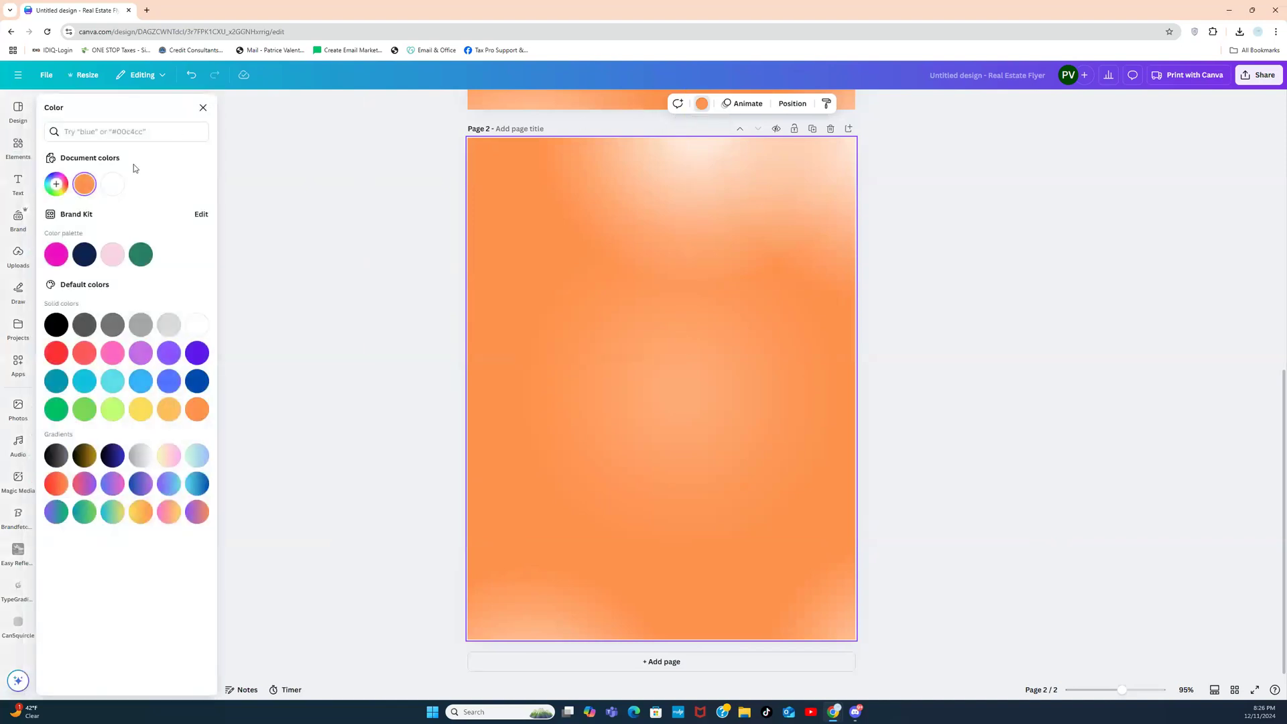
left_click(112, 255)
Step: Make page 2's top-left glow a larger black fade at 32 transparency, and shift the top-right glow
left_click_drag(710, 163, 518, 196)
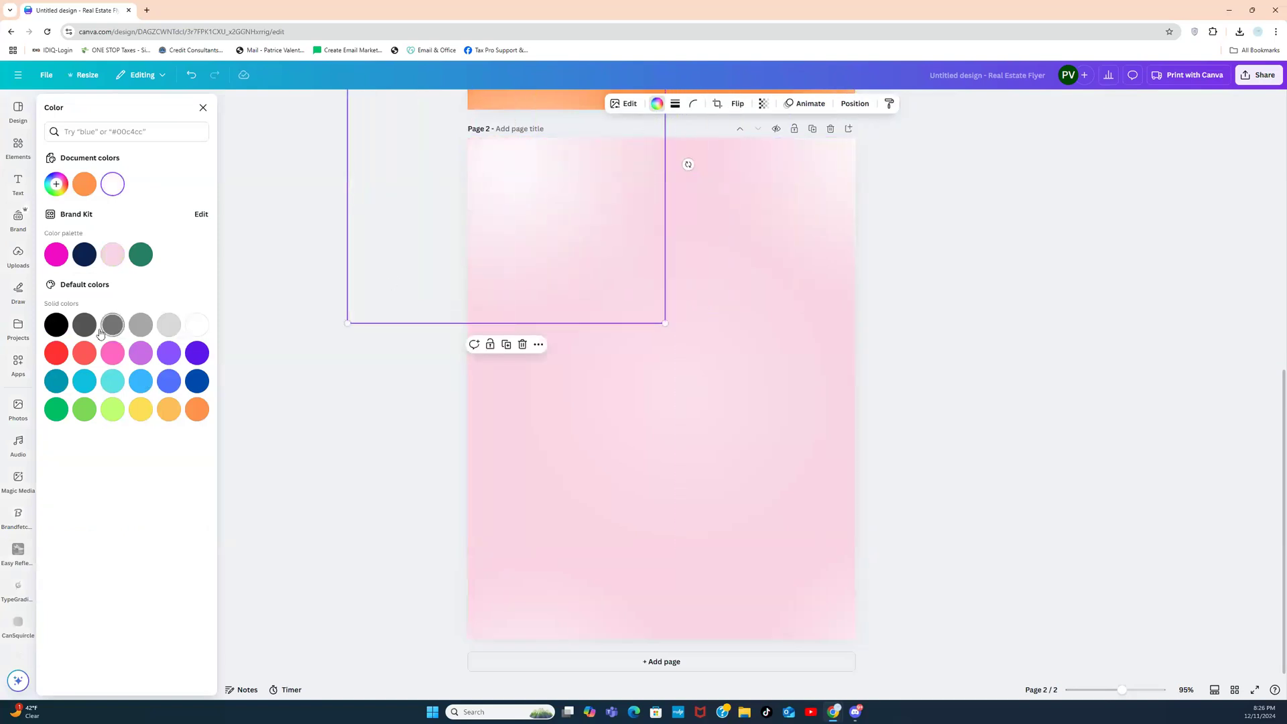
left_click(56, 324)
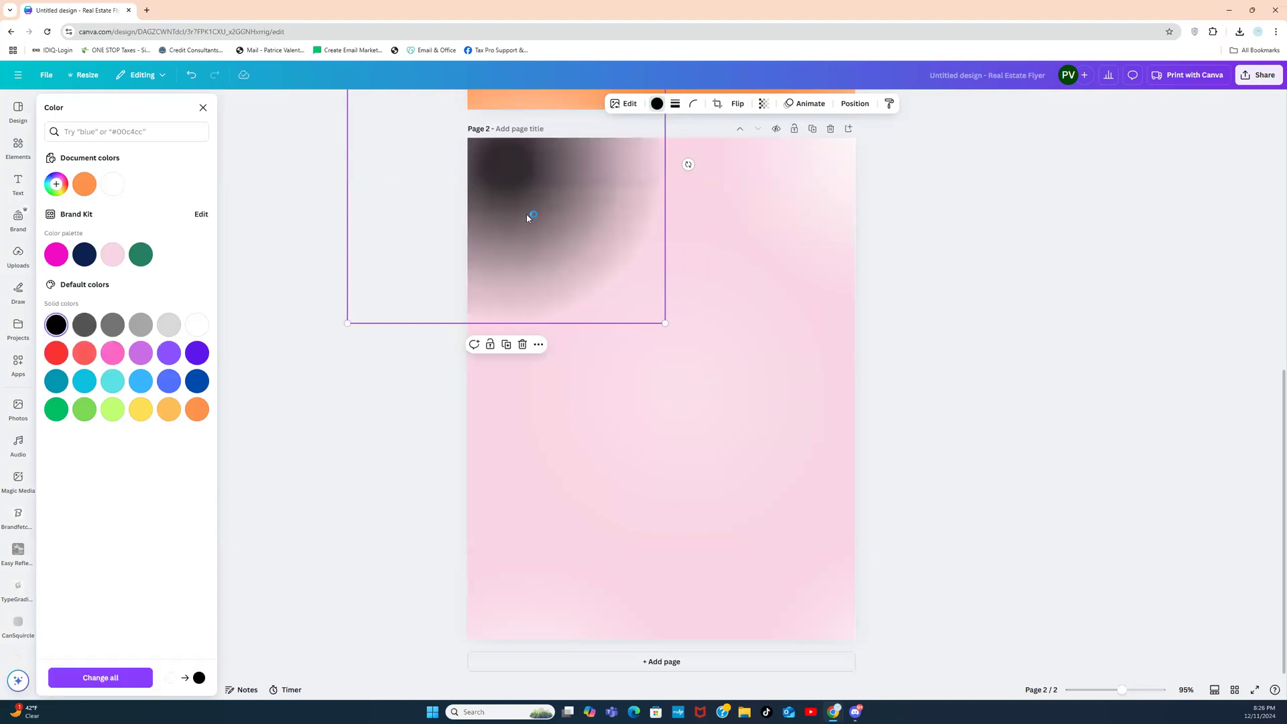
left_click_drag(526, 210, 480, 158)
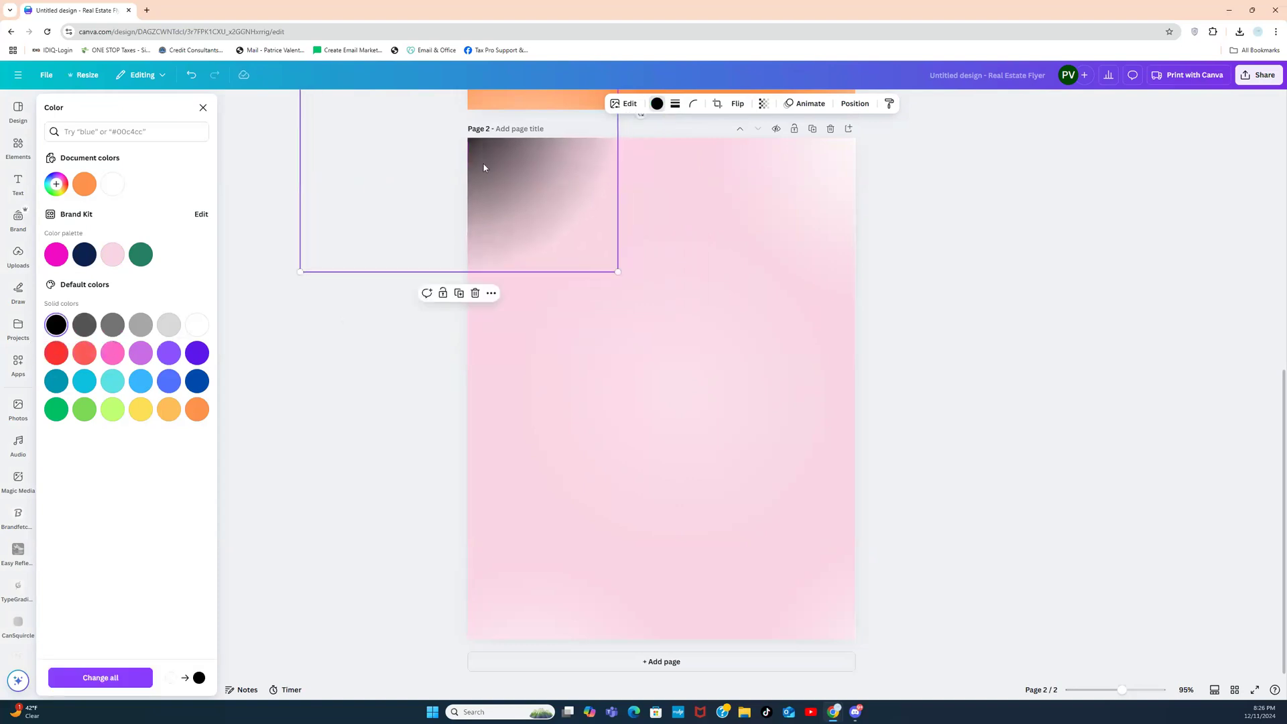
left_click(762, 103)
left_click_drag(772, 145, 735, 148)
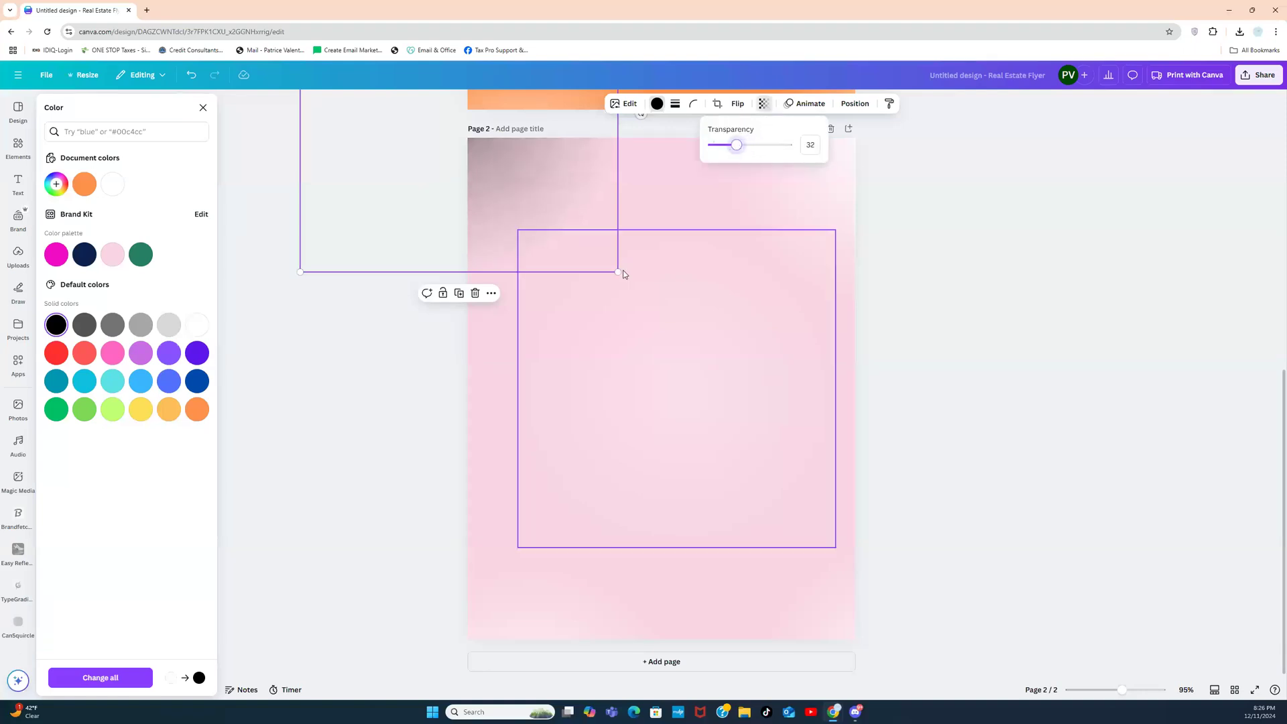
left_click_drag(617, 272, 661, 314)
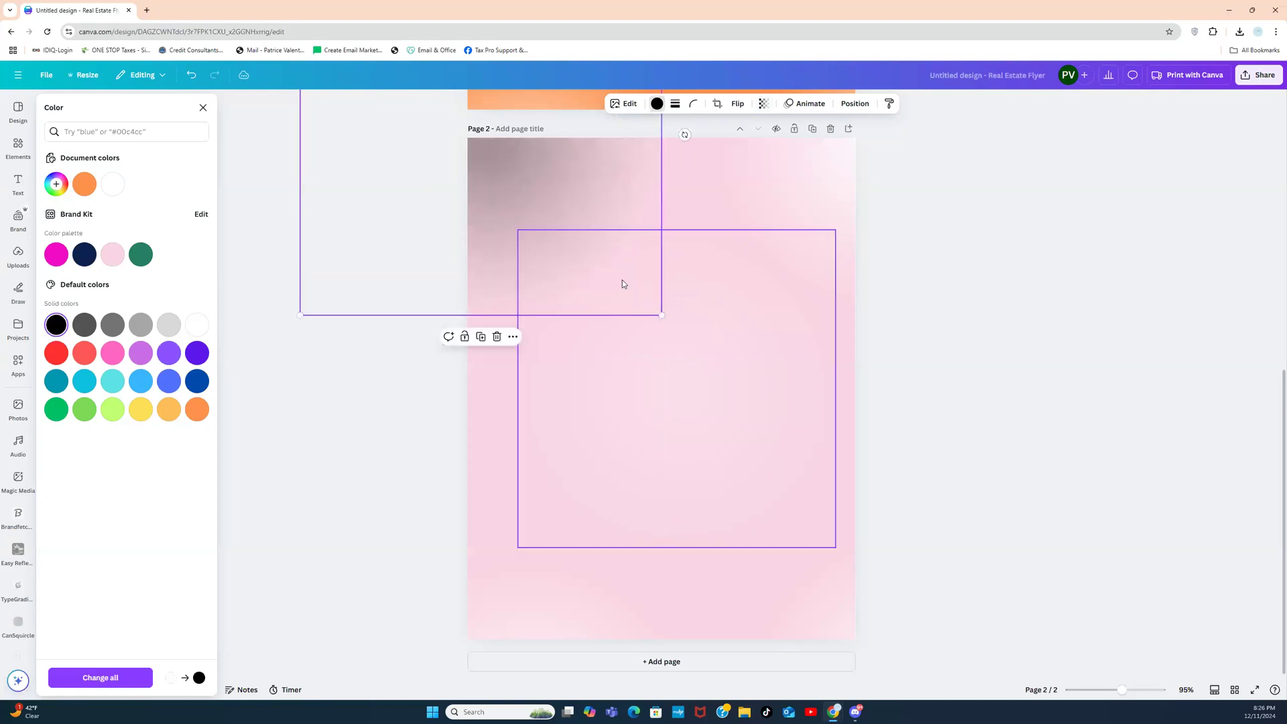
left_click_drag(561, 195, 548, 189)
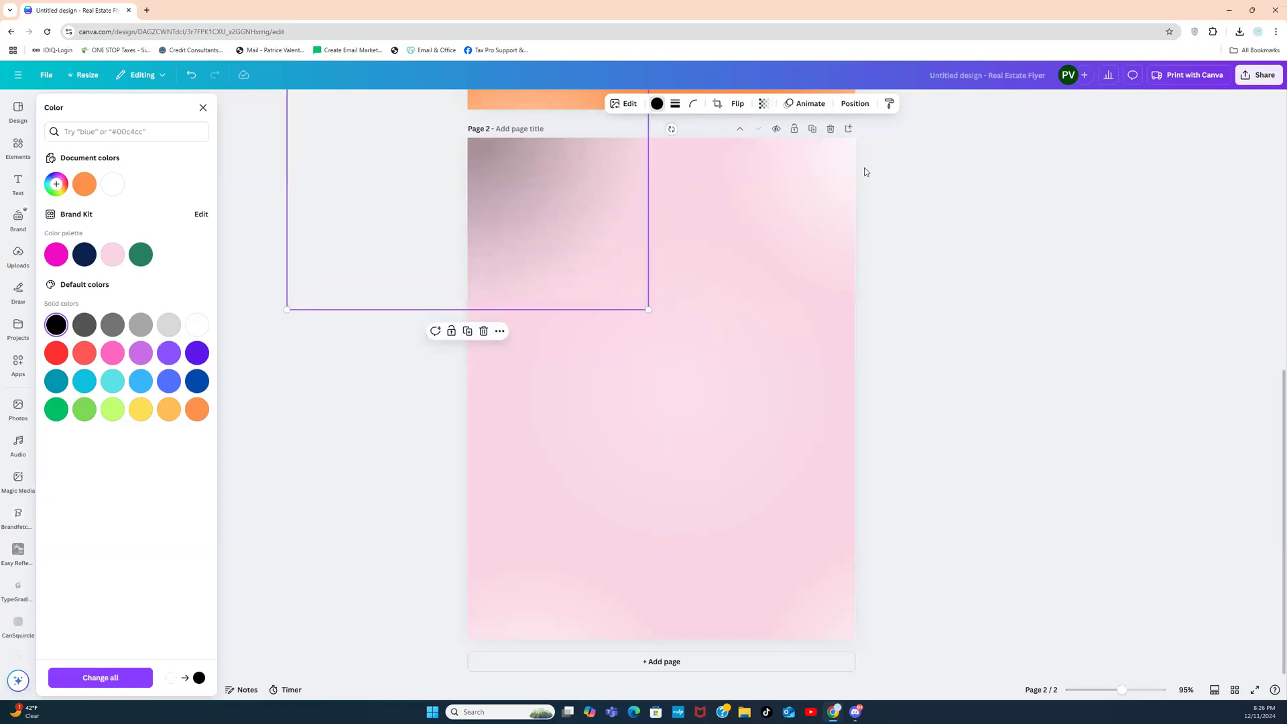
key("Escape")
left_click(784, 194)
mouse_move(784, 194)
left_mouse_down()
mouse_move(750, 204)
mouse_move(788, 204)
left_mouse_up()
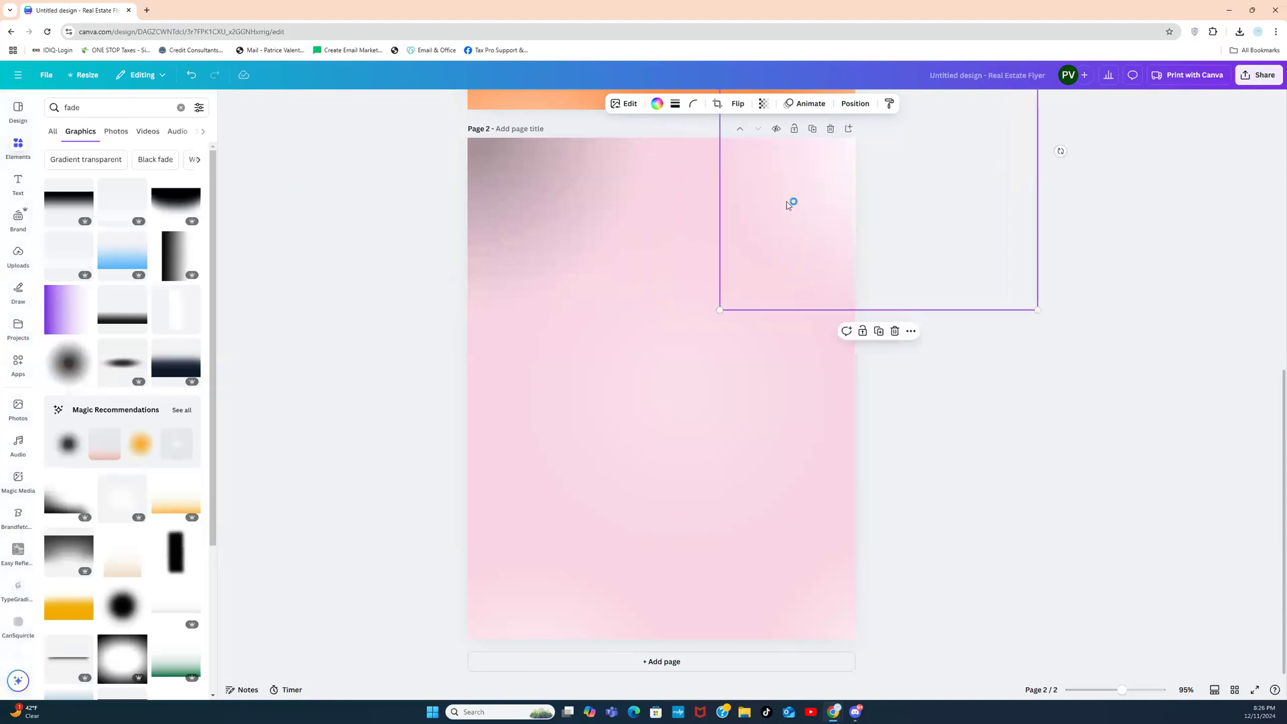
Step: Replace the top-right white glow with dark fade copies at the right edge and bottom-left
key("Delete")
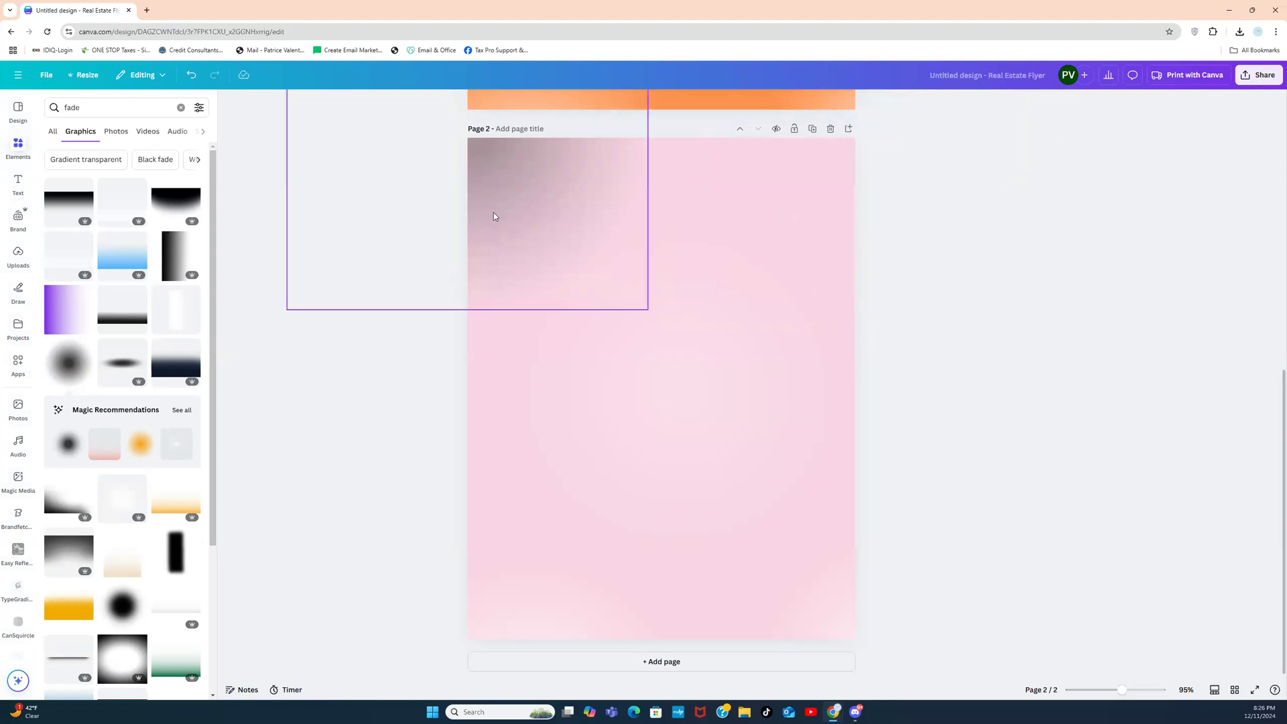
left_click(539, 204)
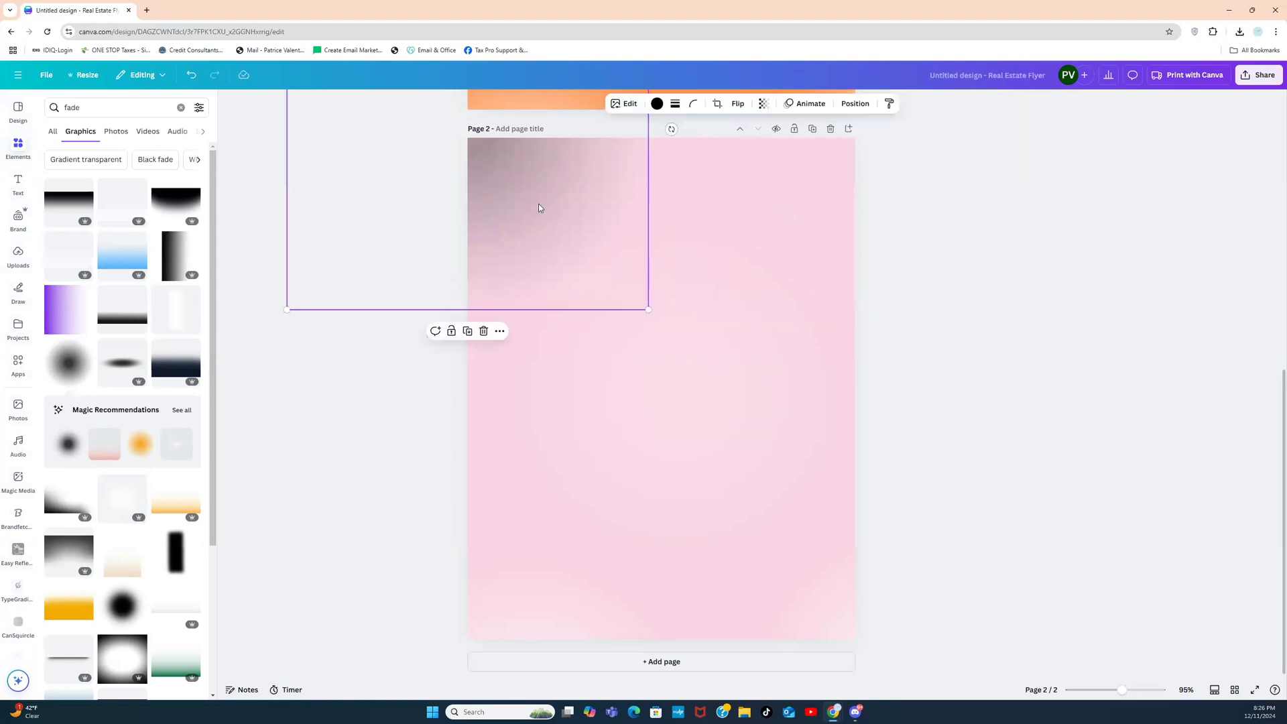
left_click(467, 331)
left_click_drag(548, 234, 977, 405)
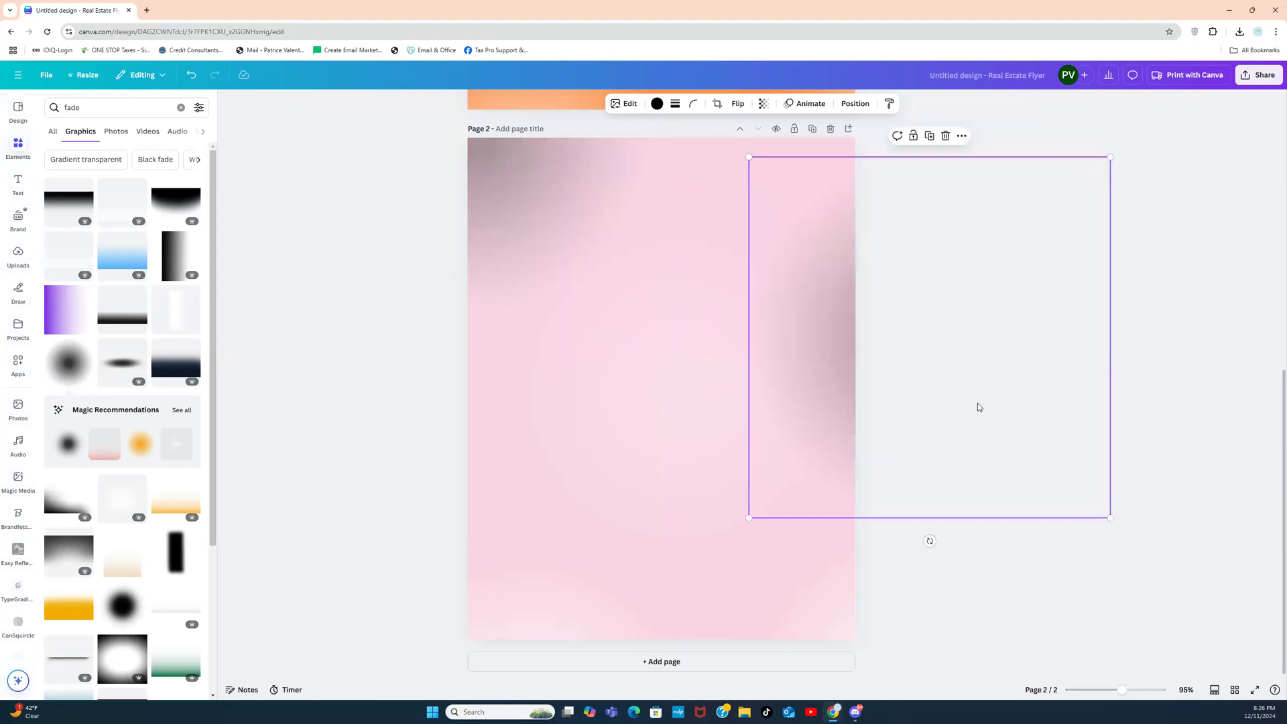
left_click(929, 136)
left_click_drag(523, 593, 441, 650)
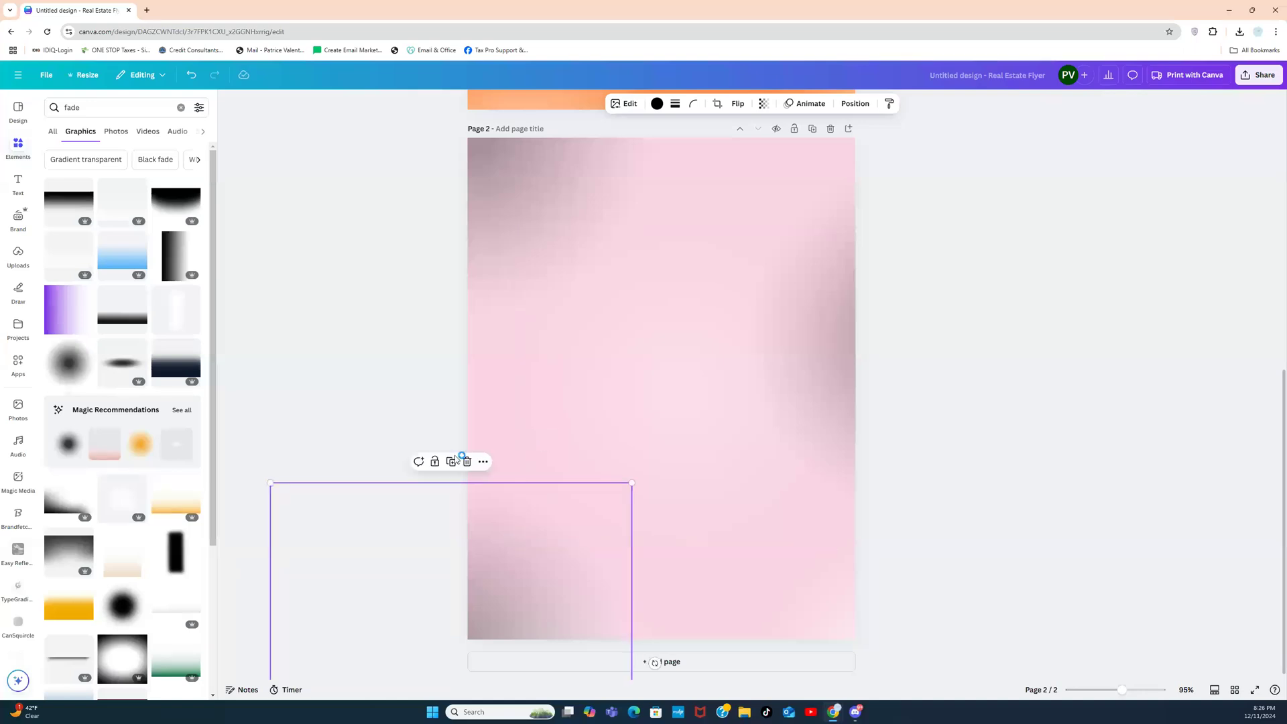
left_click(950, 288)
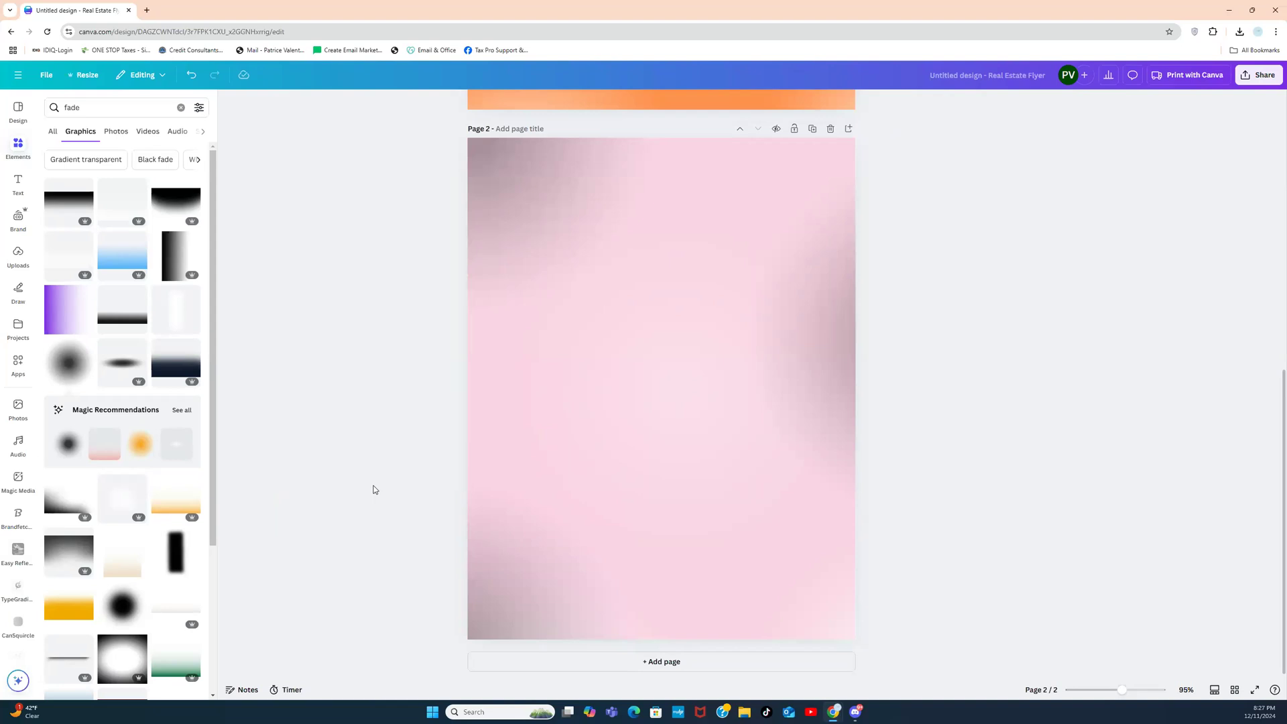
Step: Delete the orange first page, leaving the pink page as the only page
left_click(483, 525)
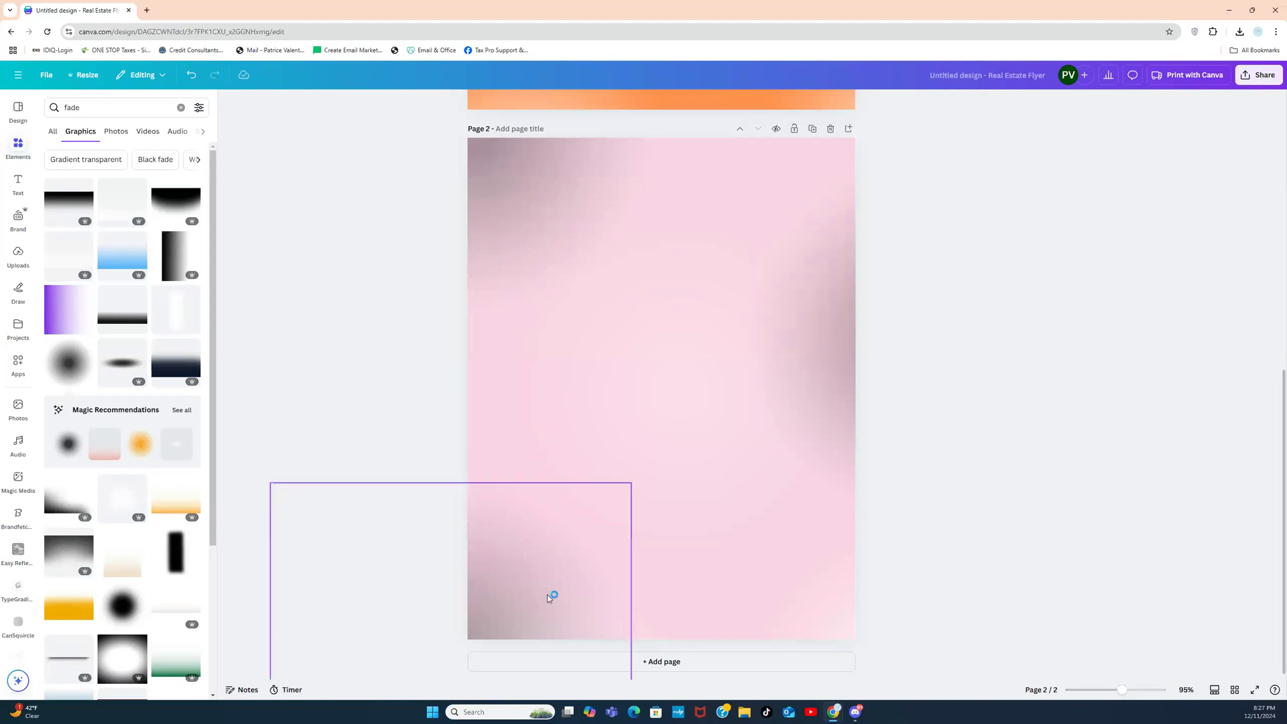
left_click_drag(525, 596, 507, 611)
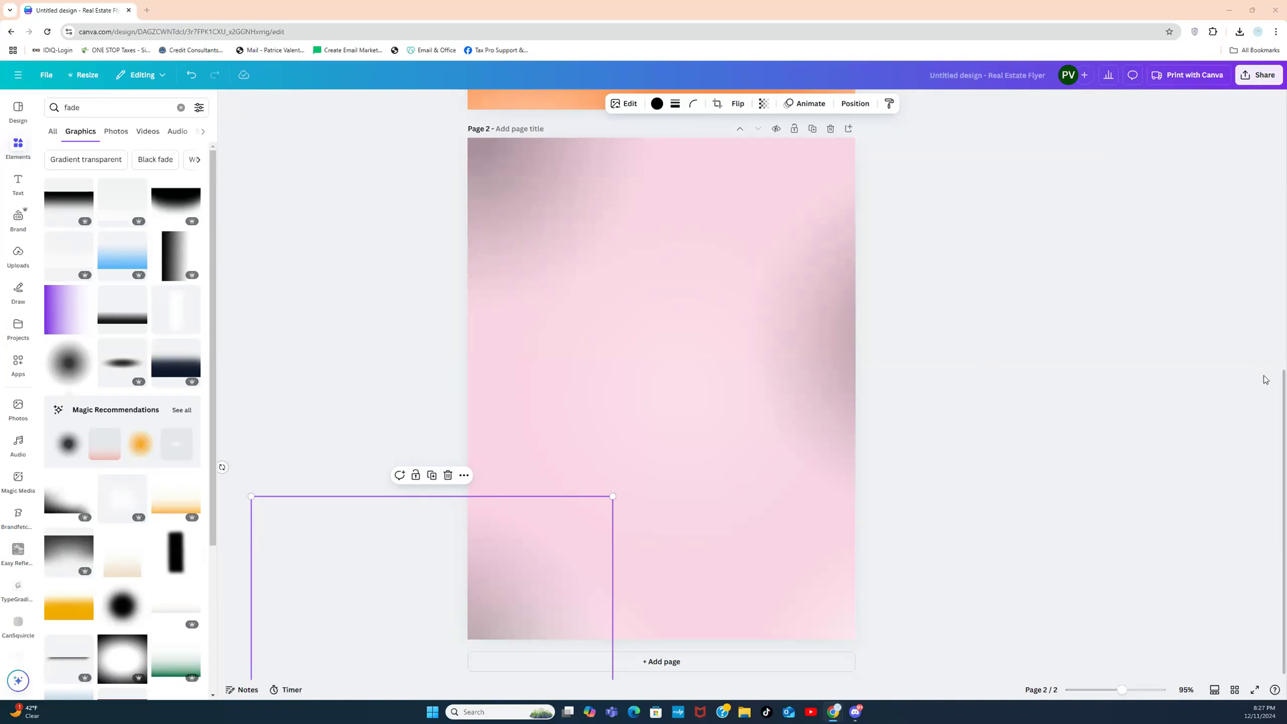
left_click_drag(1283, 406, 1273, 128)
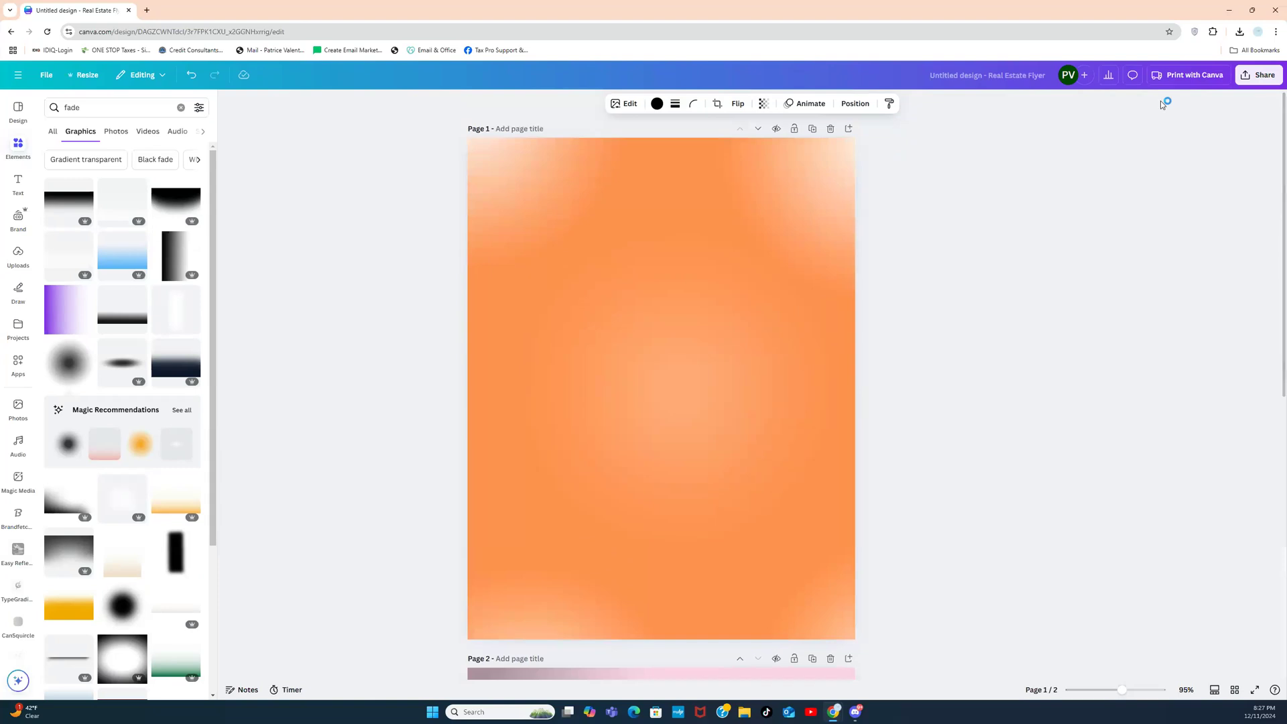
left_click(830, 129)
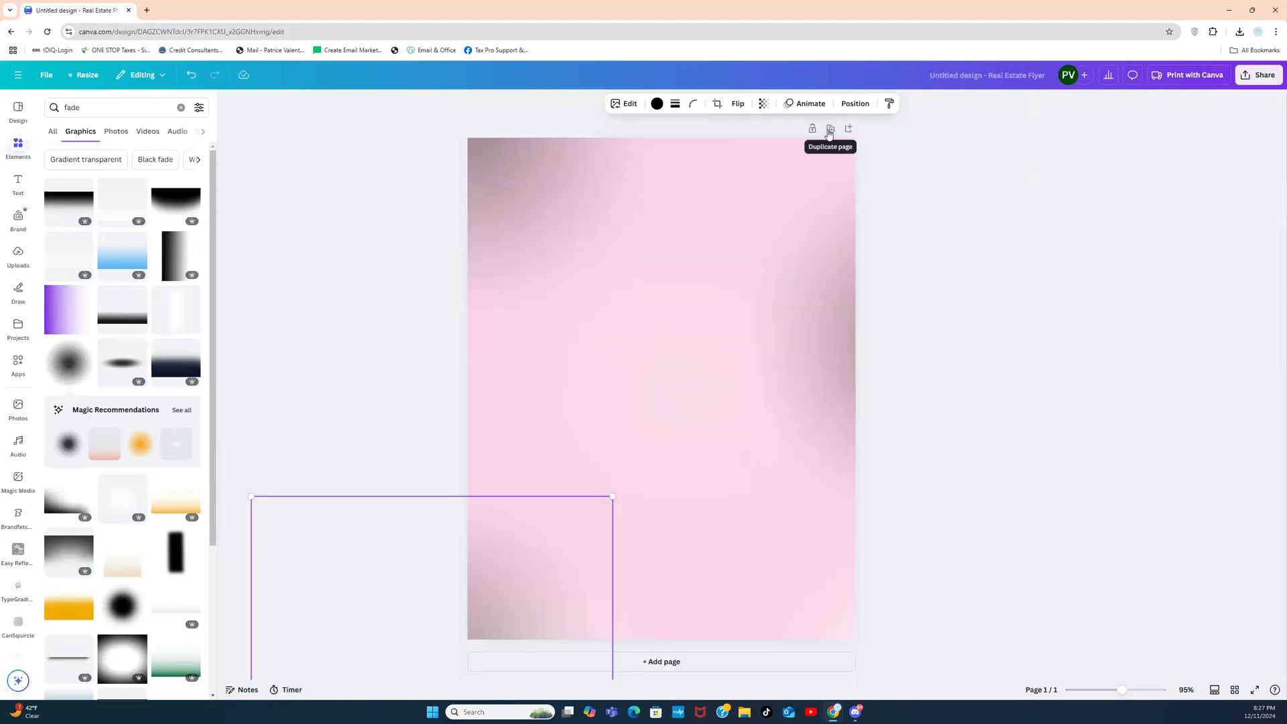
left_click(366, 254)
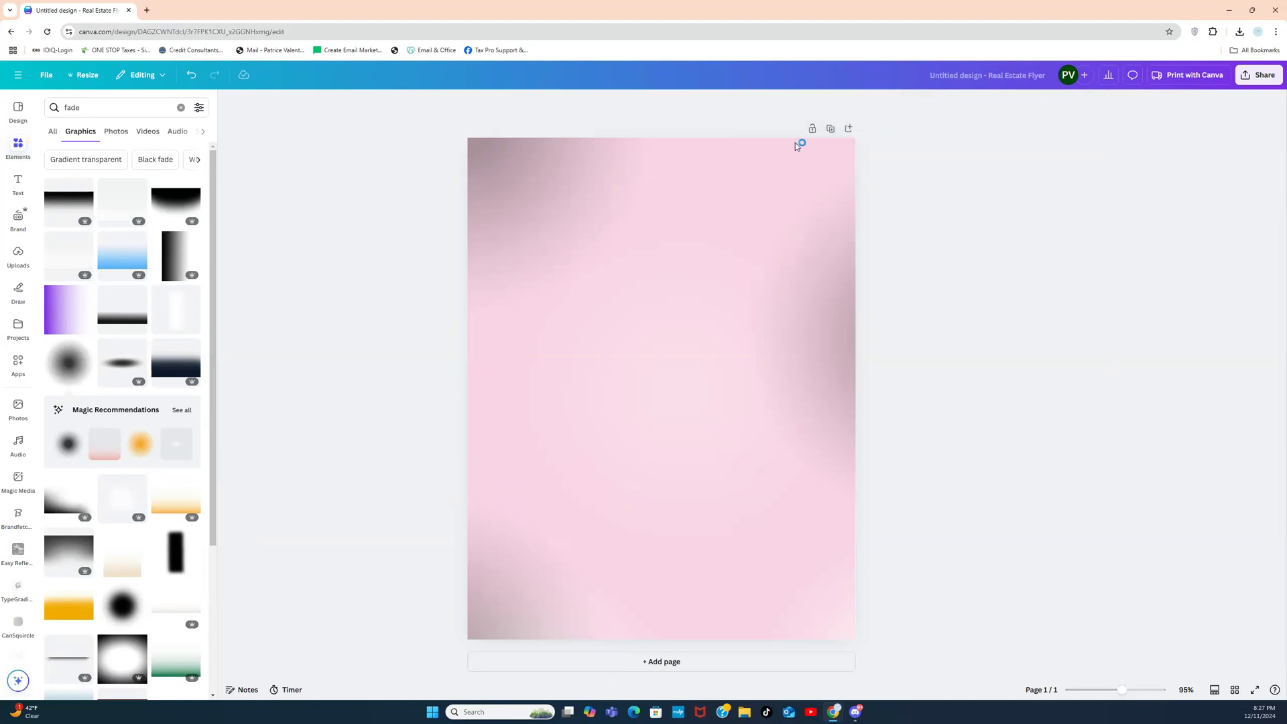
left_click(829, 130)
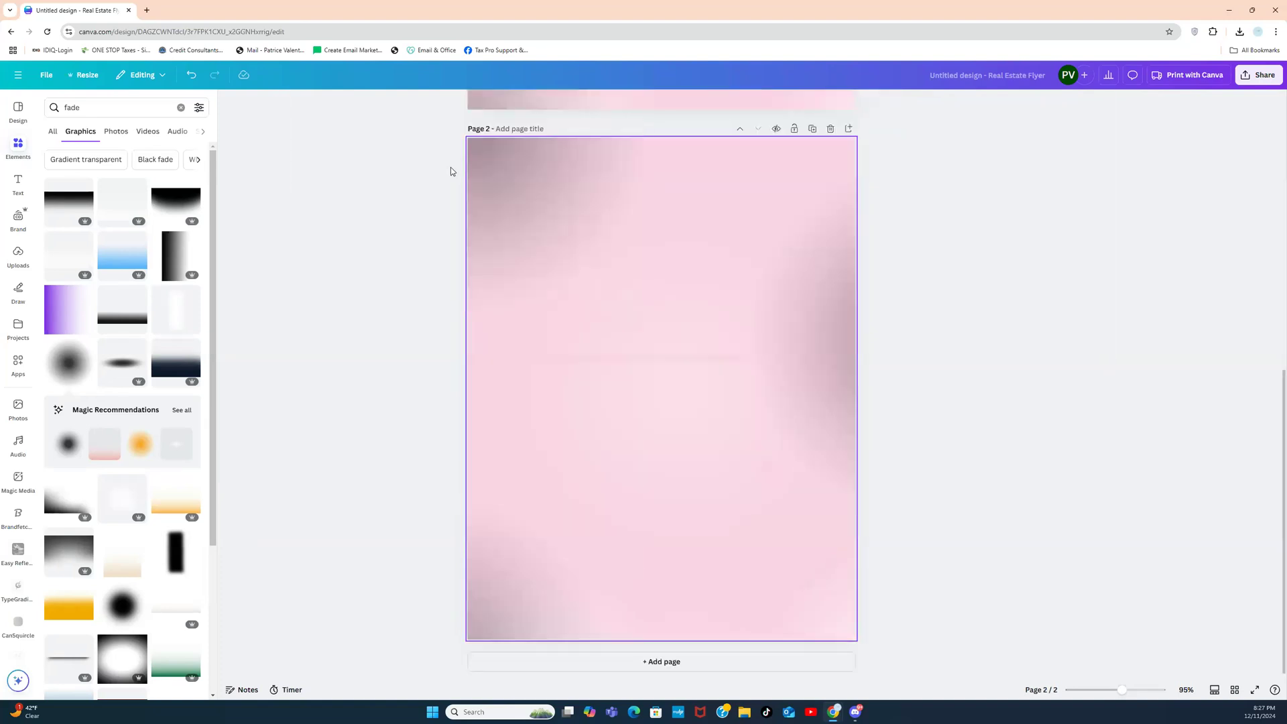
left_click(830, 129)
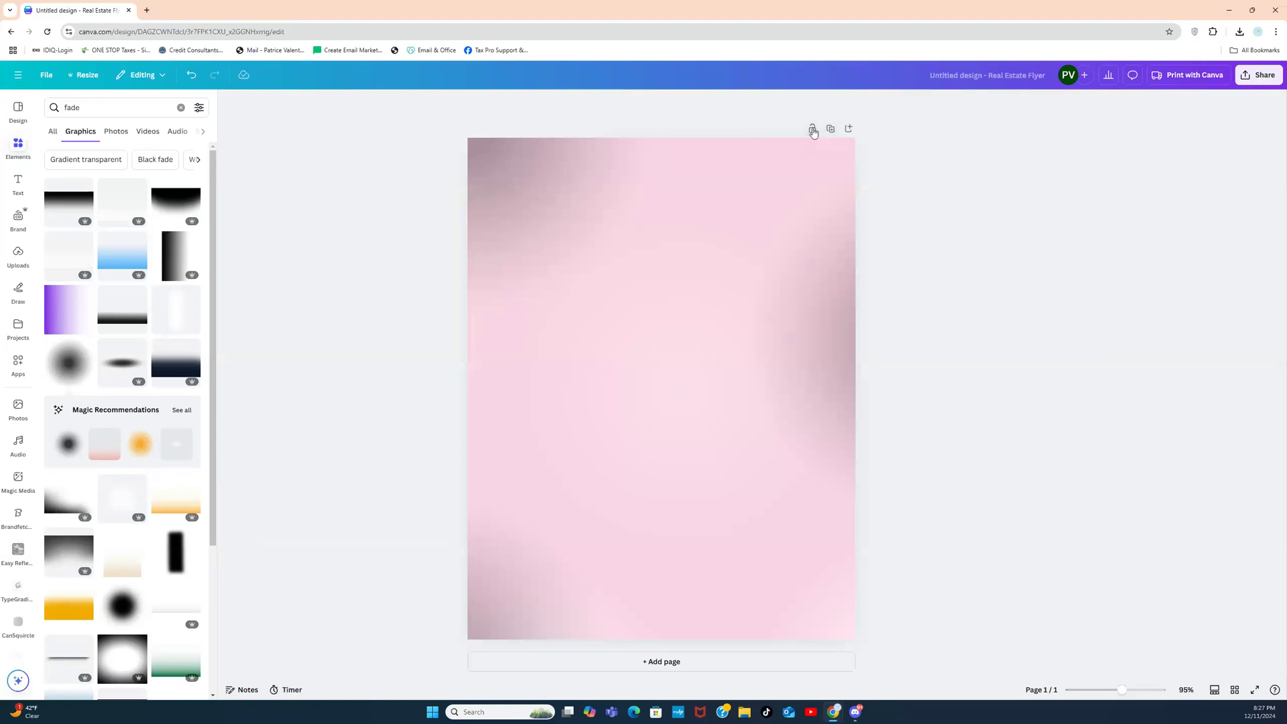
Step: Delete all the gradient graphics and the pink fill, leaving a blank white page
left_click_drag(400, 145, 863, 632)
key("Delete")
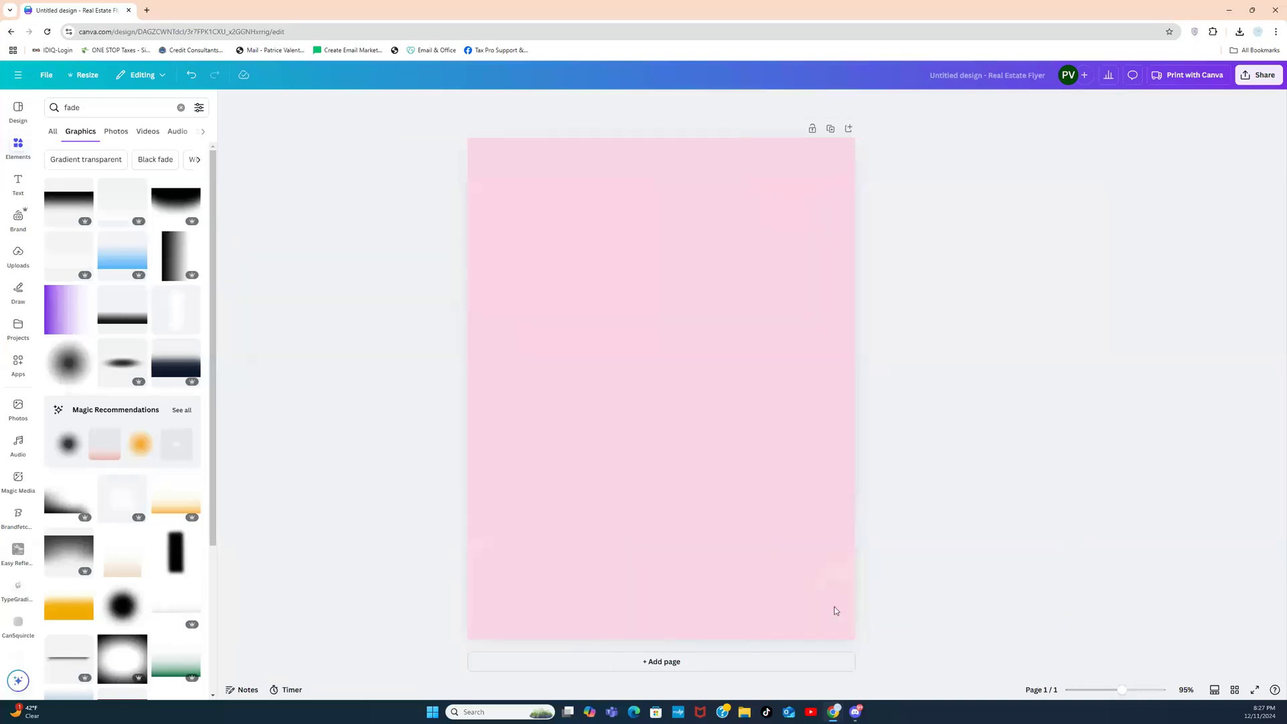
left_click(540, 400)
key("Delete")
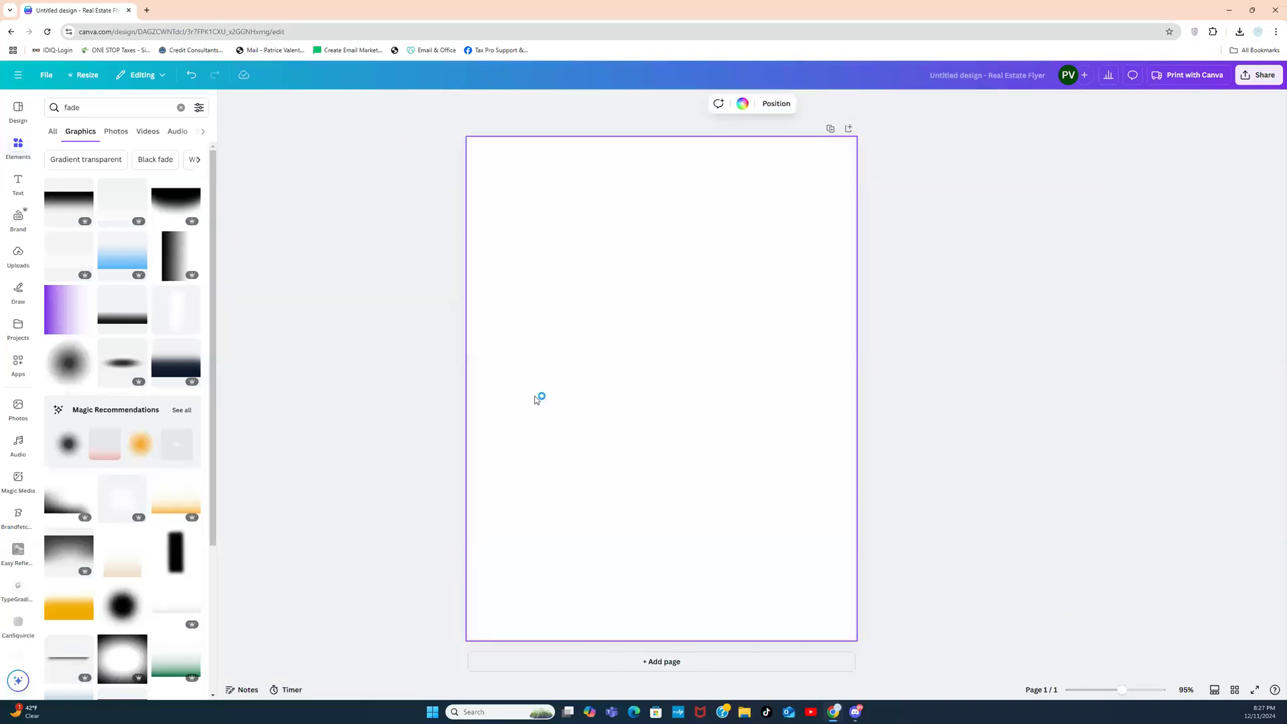
Step: Search photos for 'metallic pink', try a copper gradient photo, then remove it
left_click(181, 107)
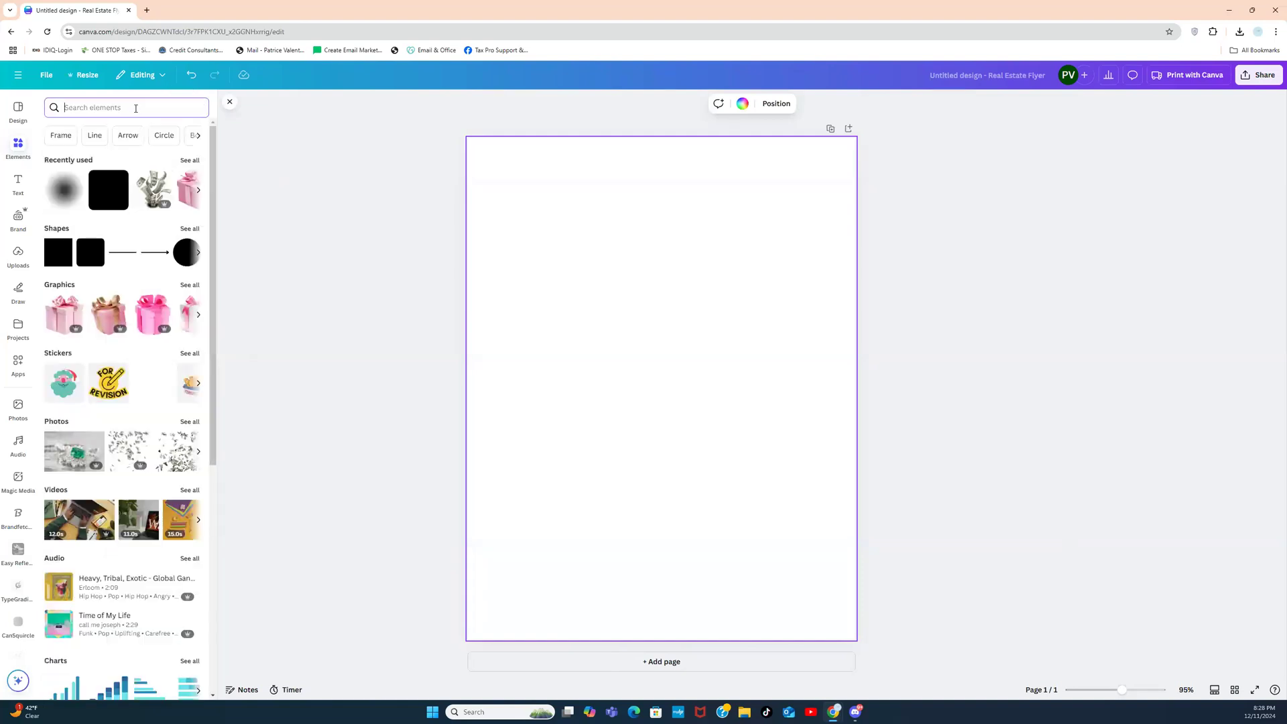
type("metall")
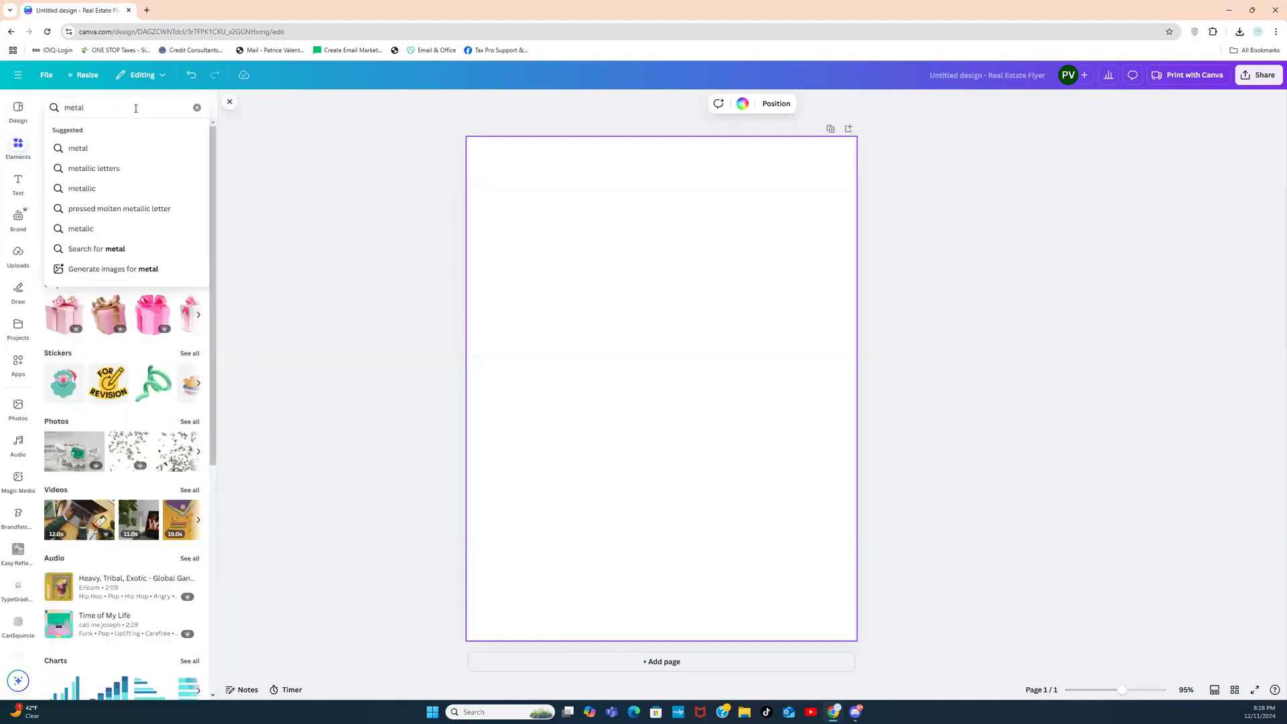
type("ic pink")
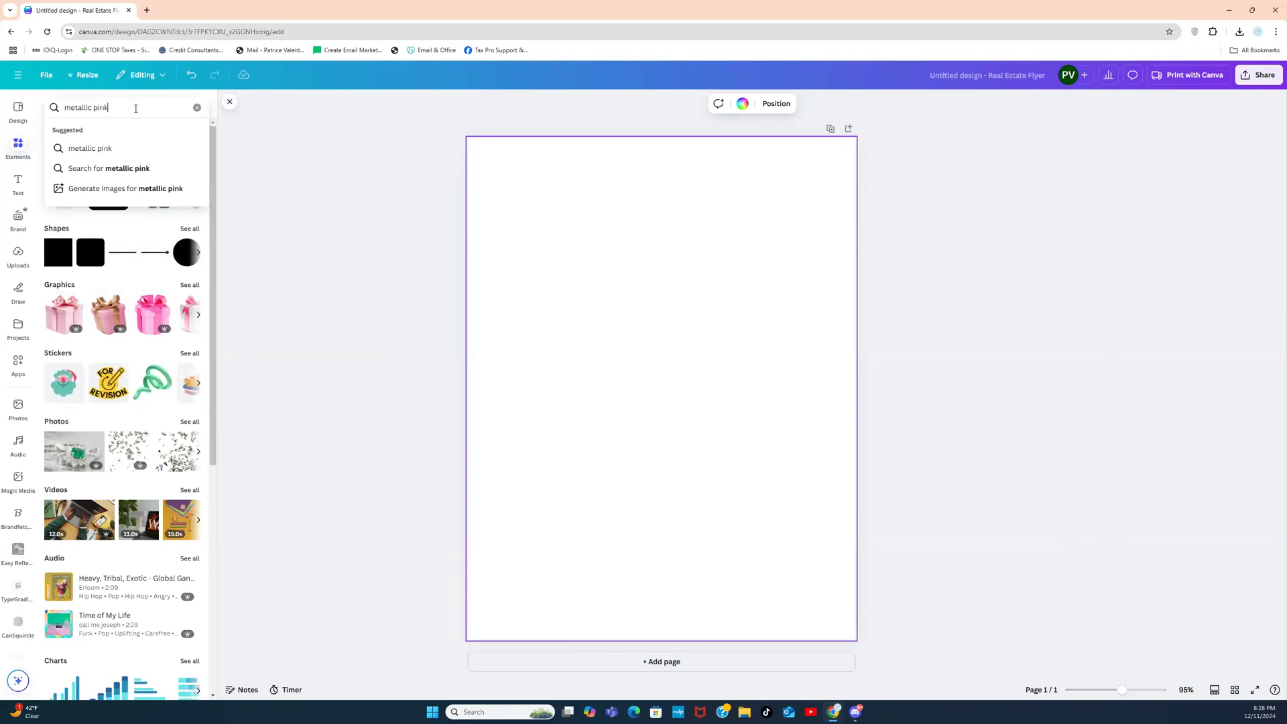
key("Return")
left_click(118, 131)
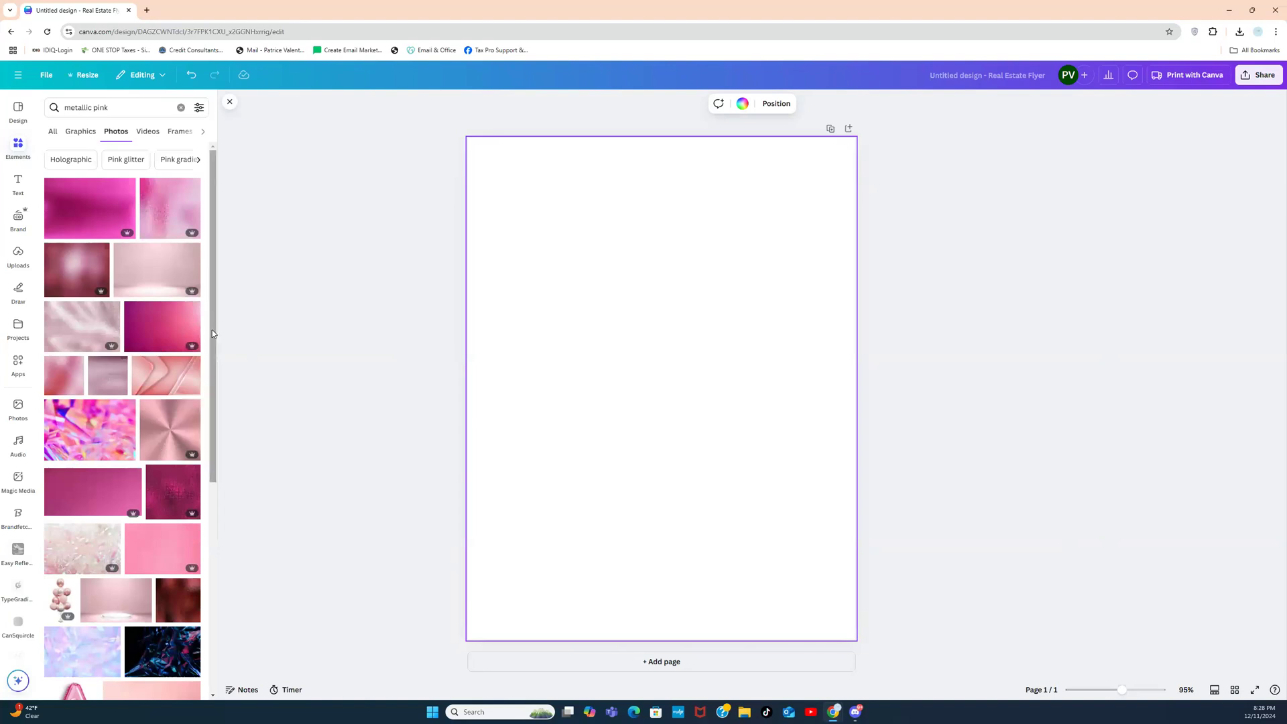
left_click_drag(214, 331, 191, 383)
left_click_drag(212, 360, 209, 626)
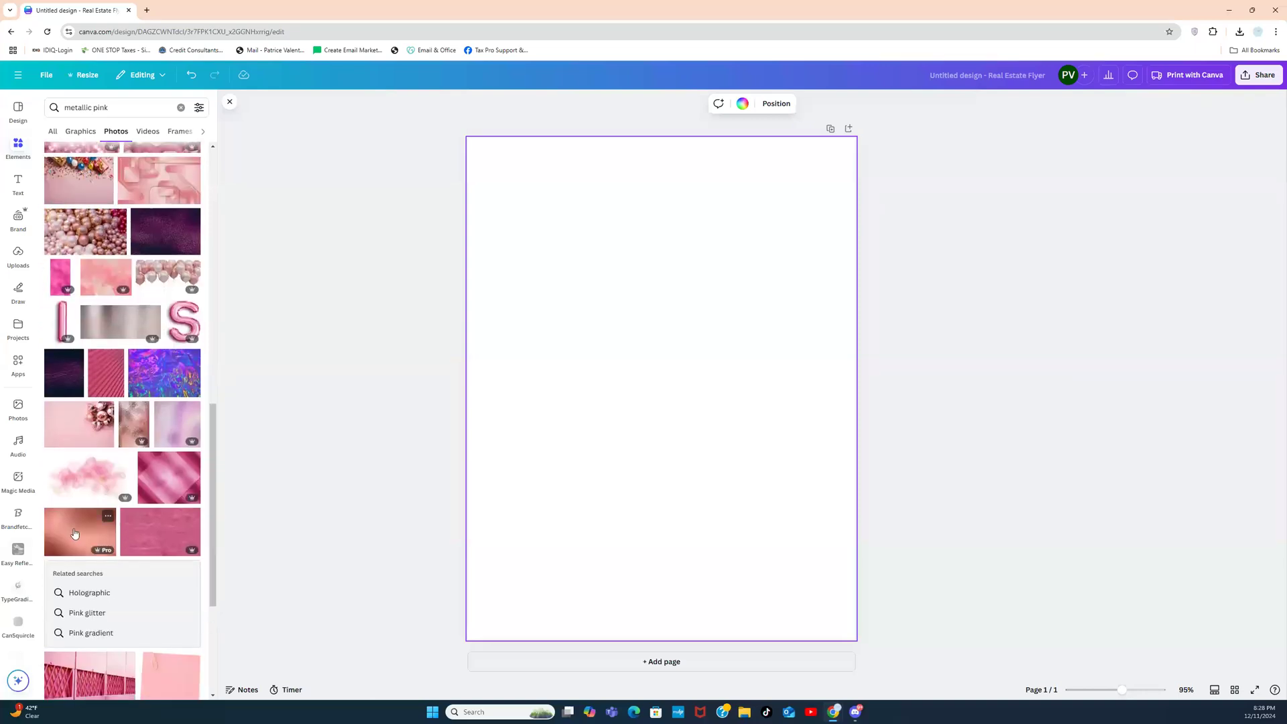
left_click(67, 538)
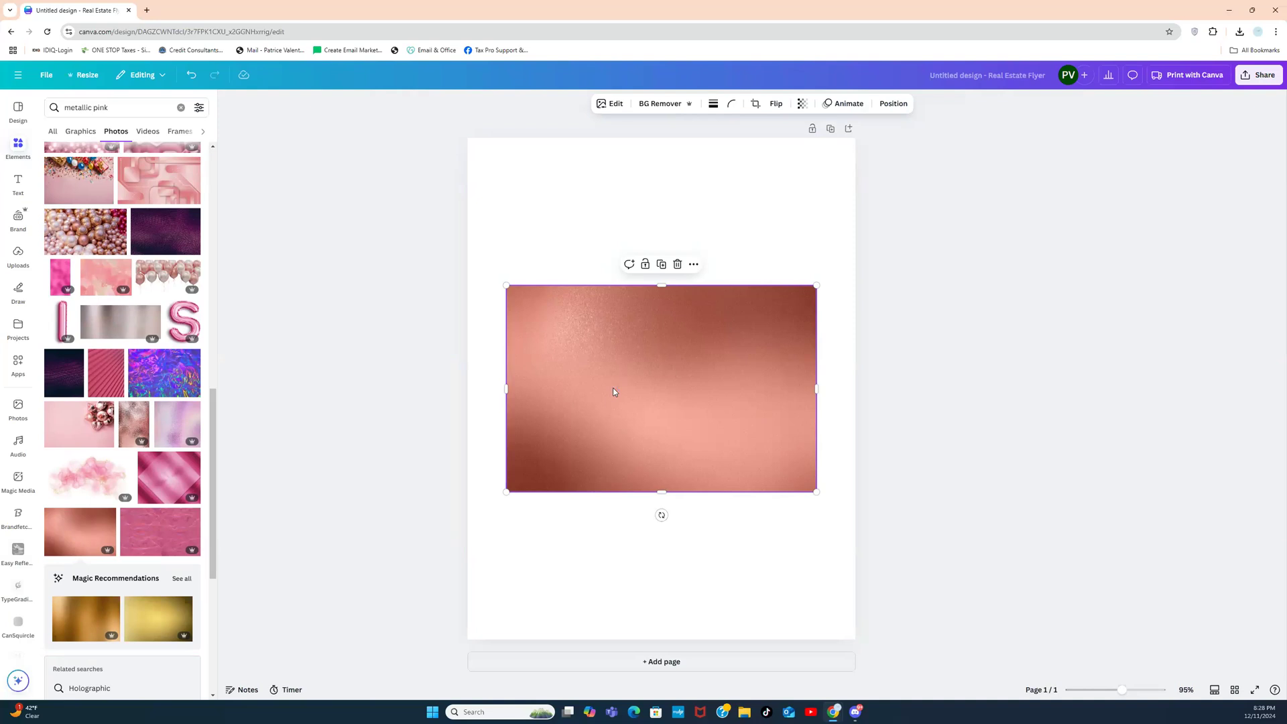
key("Delete")
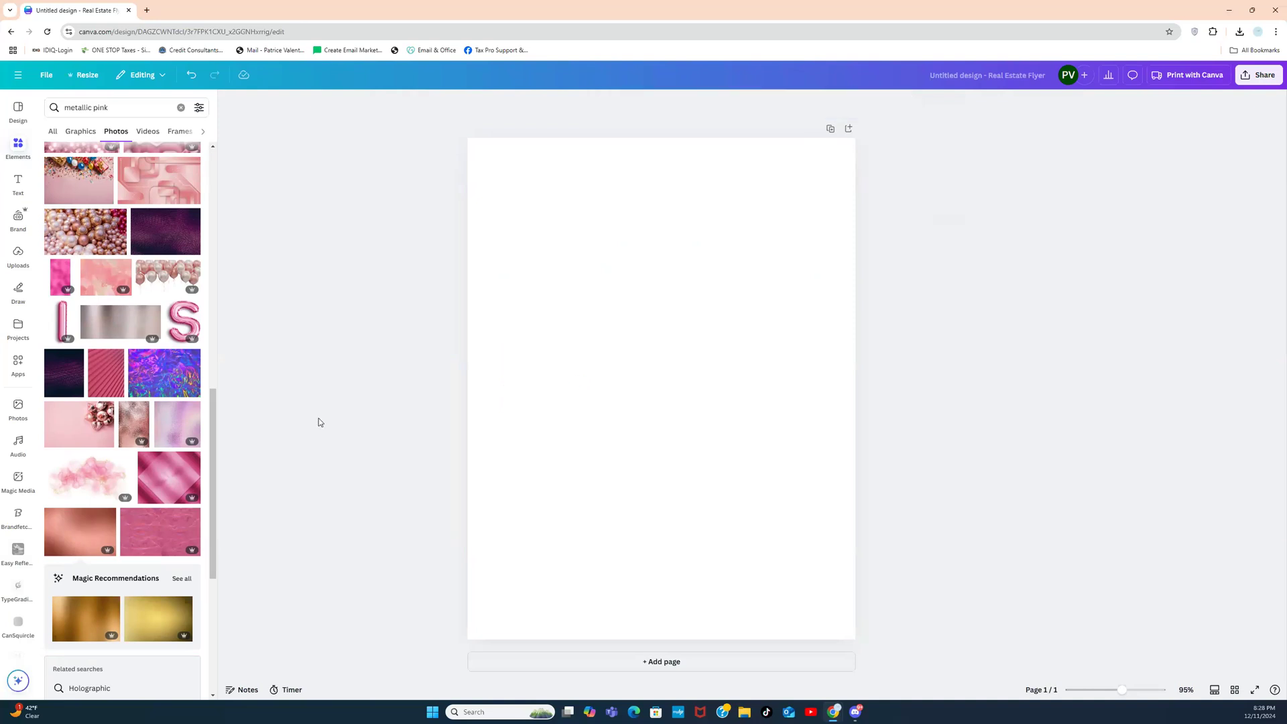
left_click_drag(214, 421, 220, 191)
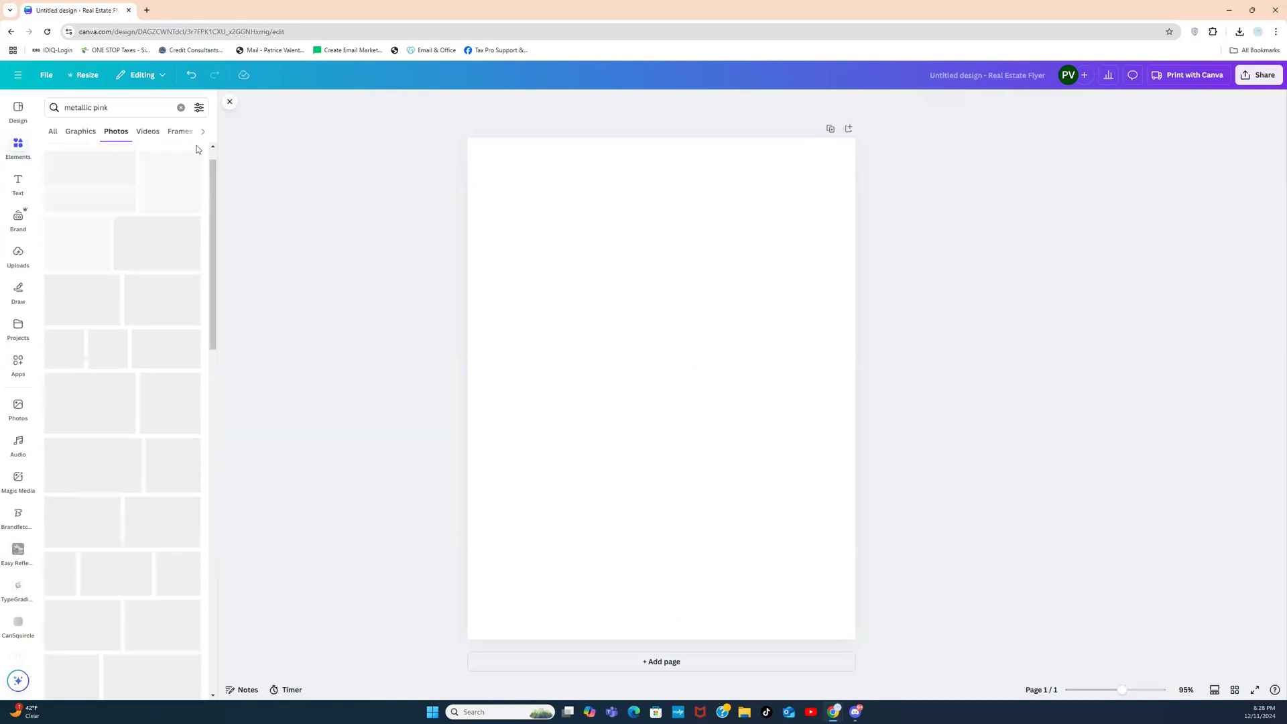
Step: Search for 'gold' and try the first gold photo as page background, then remove it
left_click(181, 109)
type("g")
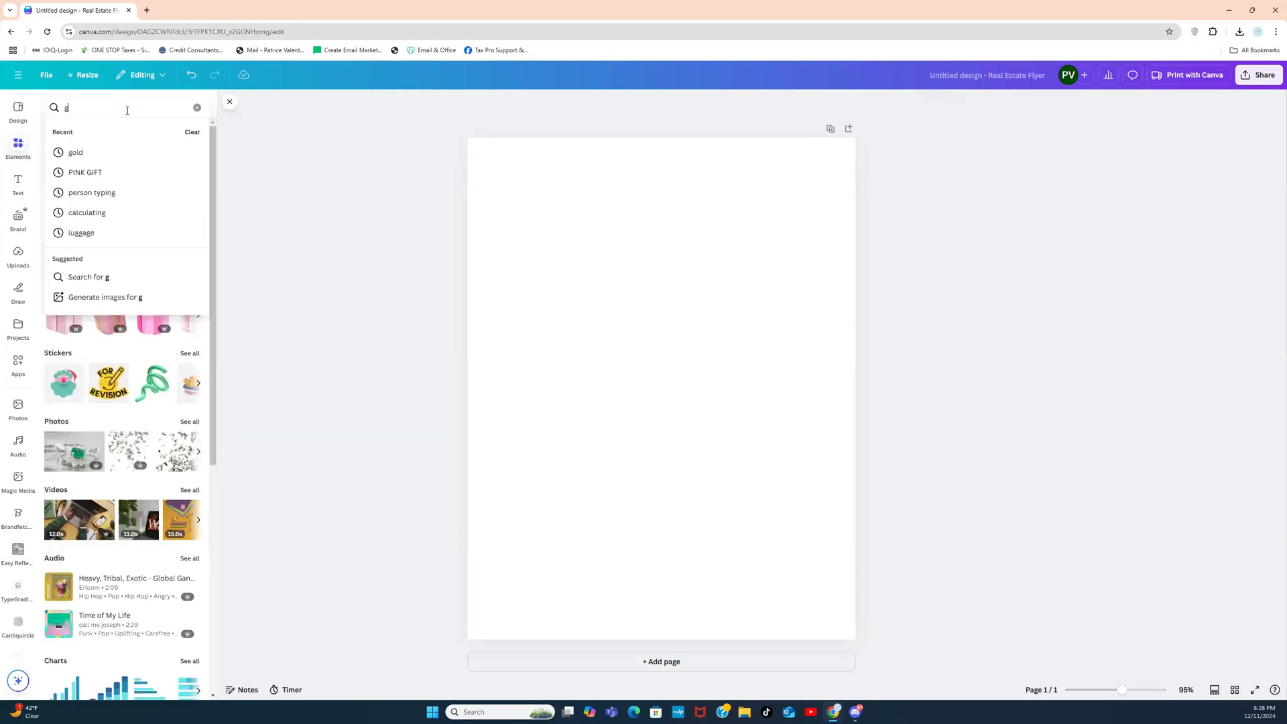
type("old")
key("Return")
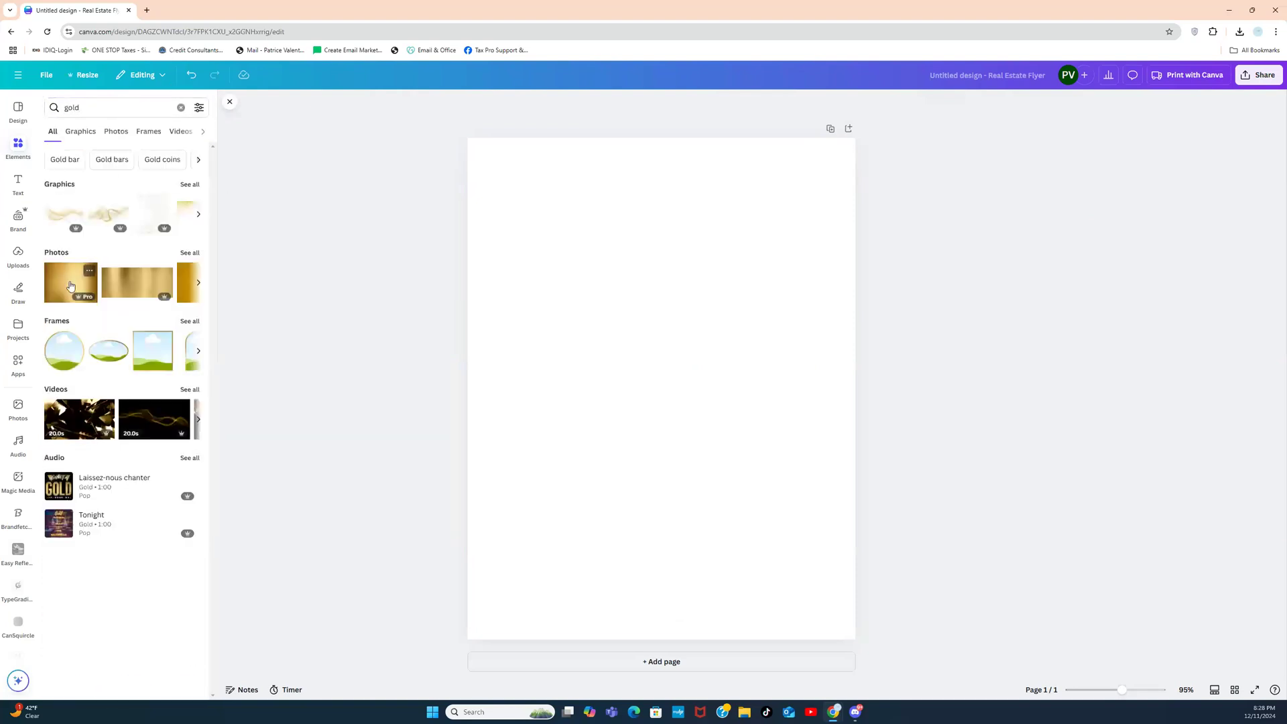
left_click(71, 285)
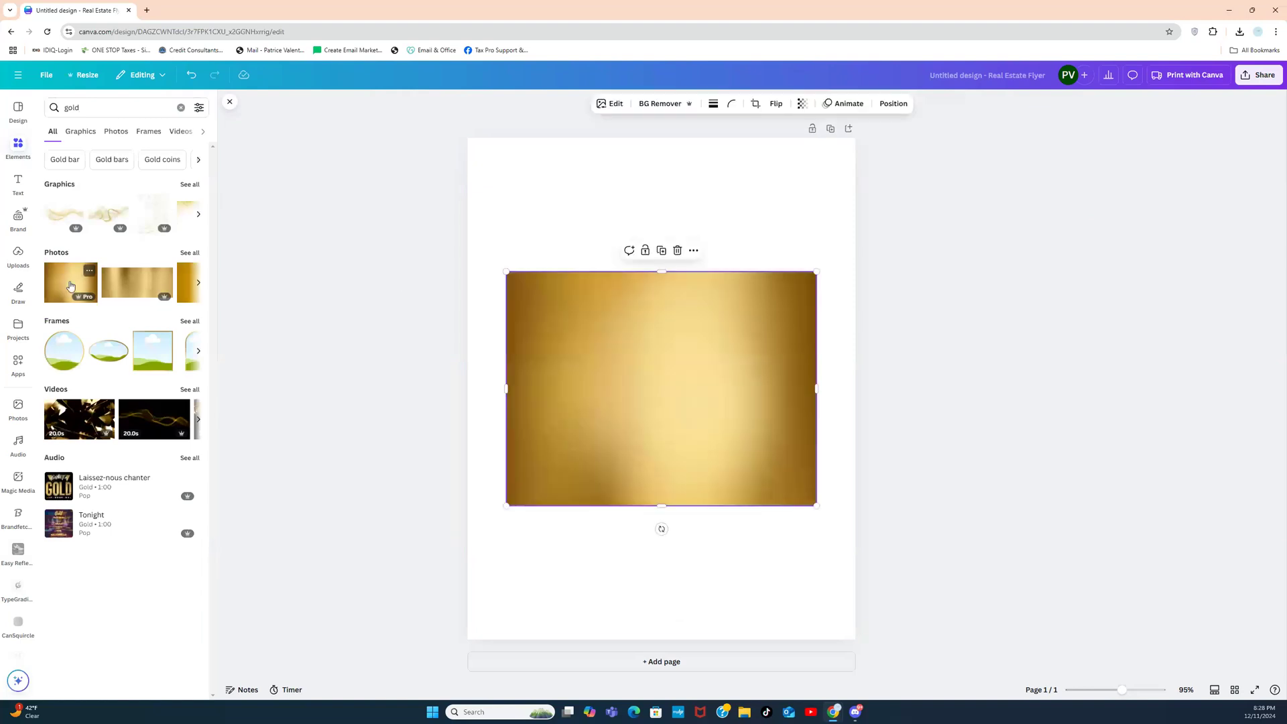
right_click(678, 376)
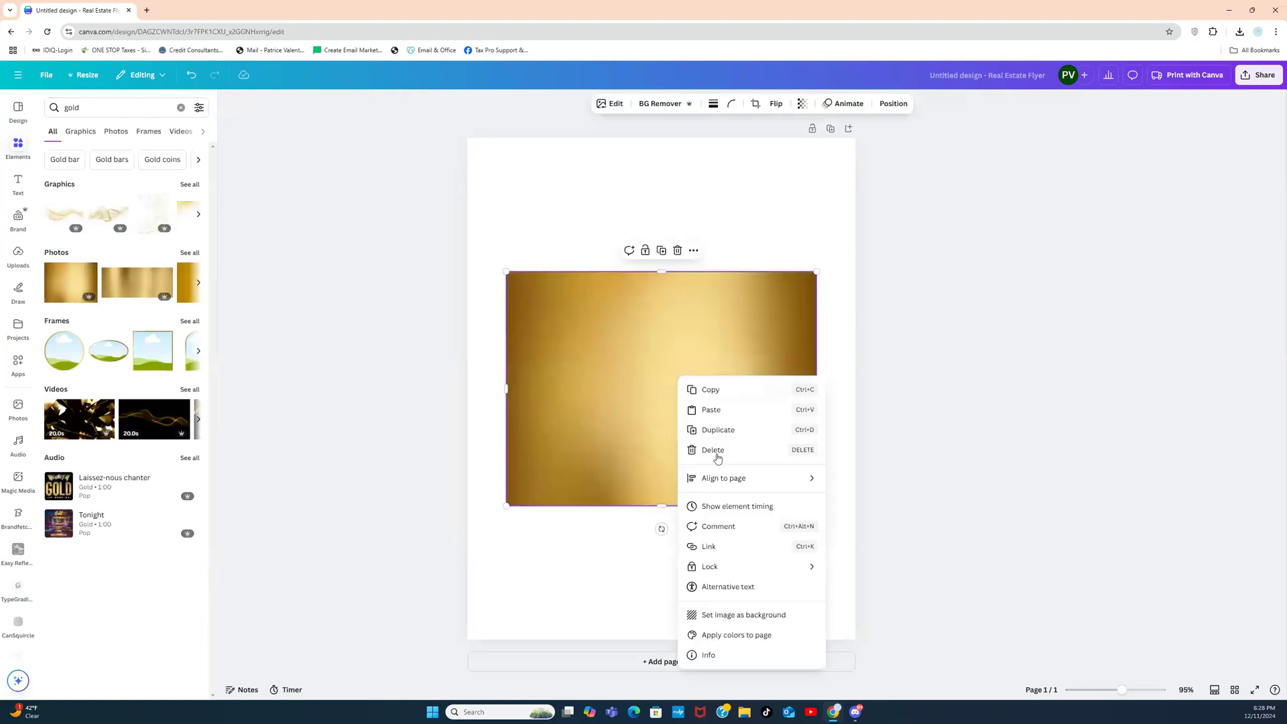
left_click(730, 620)
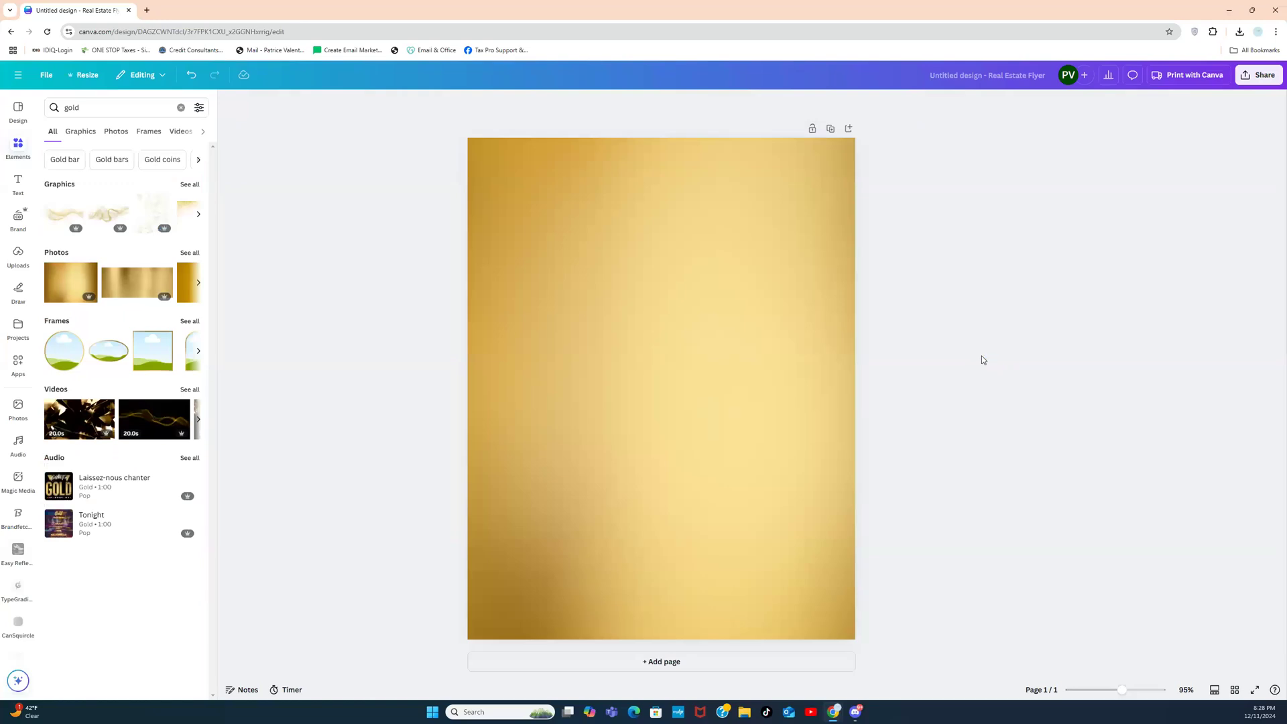
left_click(763, 319)
key("Delete")
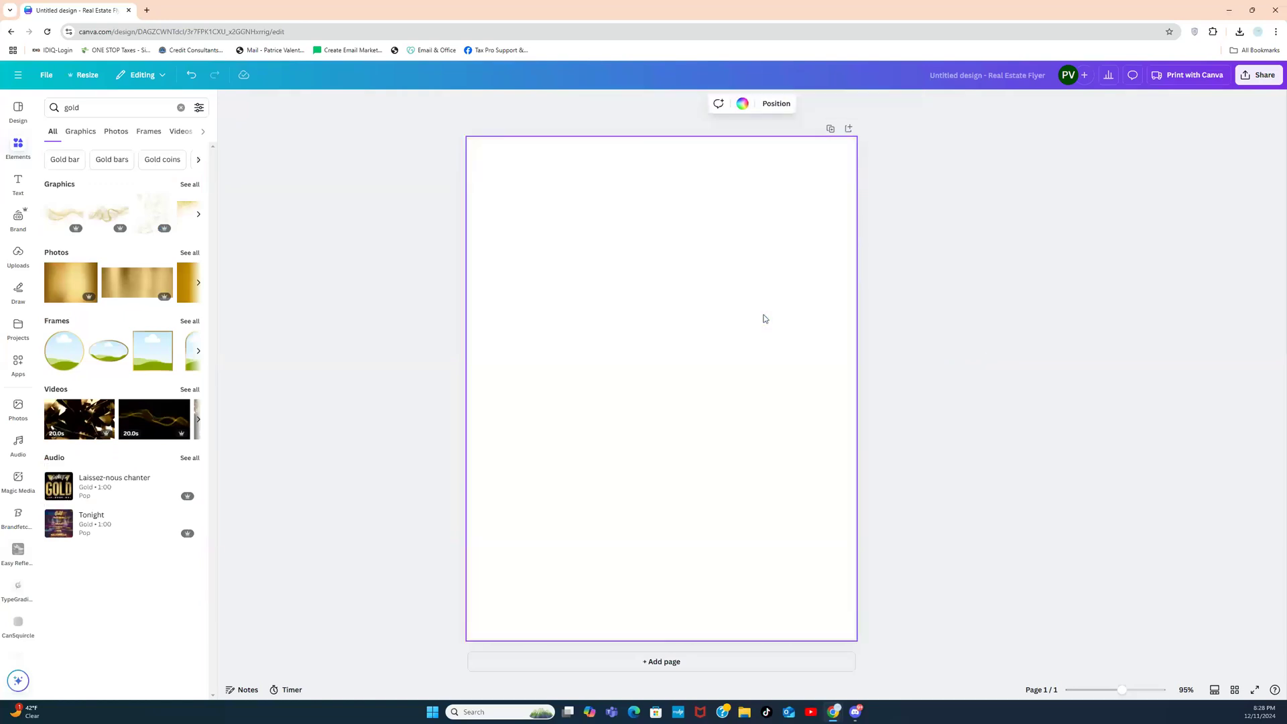
Step: Place the gold photo across the lower part of the page
left_click(85, 266)
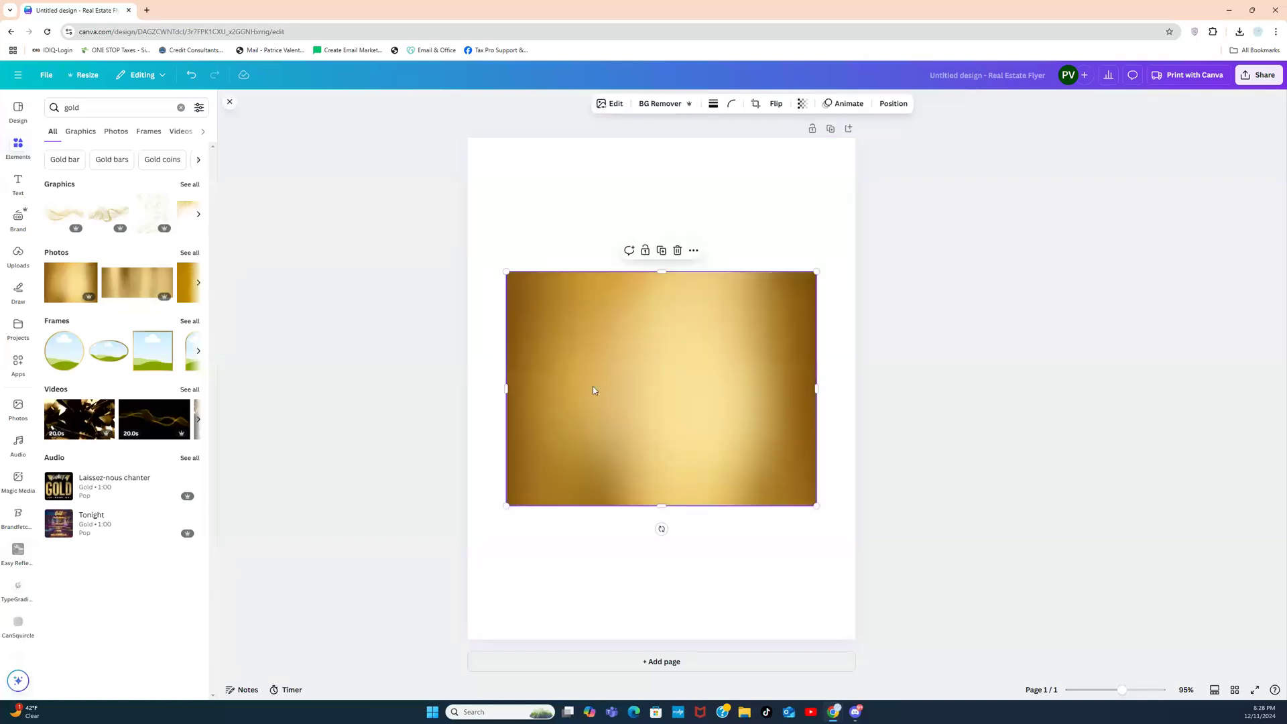
left_click_drag(702, 377, 646, 721)
left_click_drag(761, 647, 870, 634)
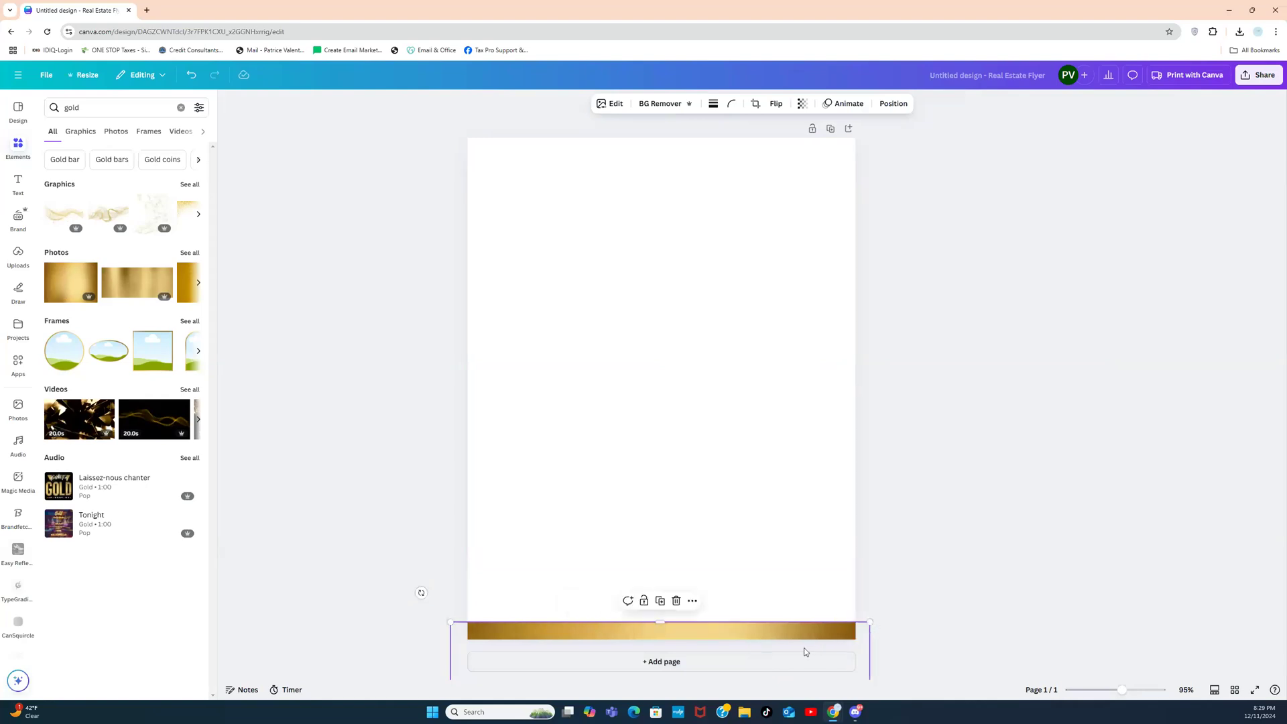
key("Delete")
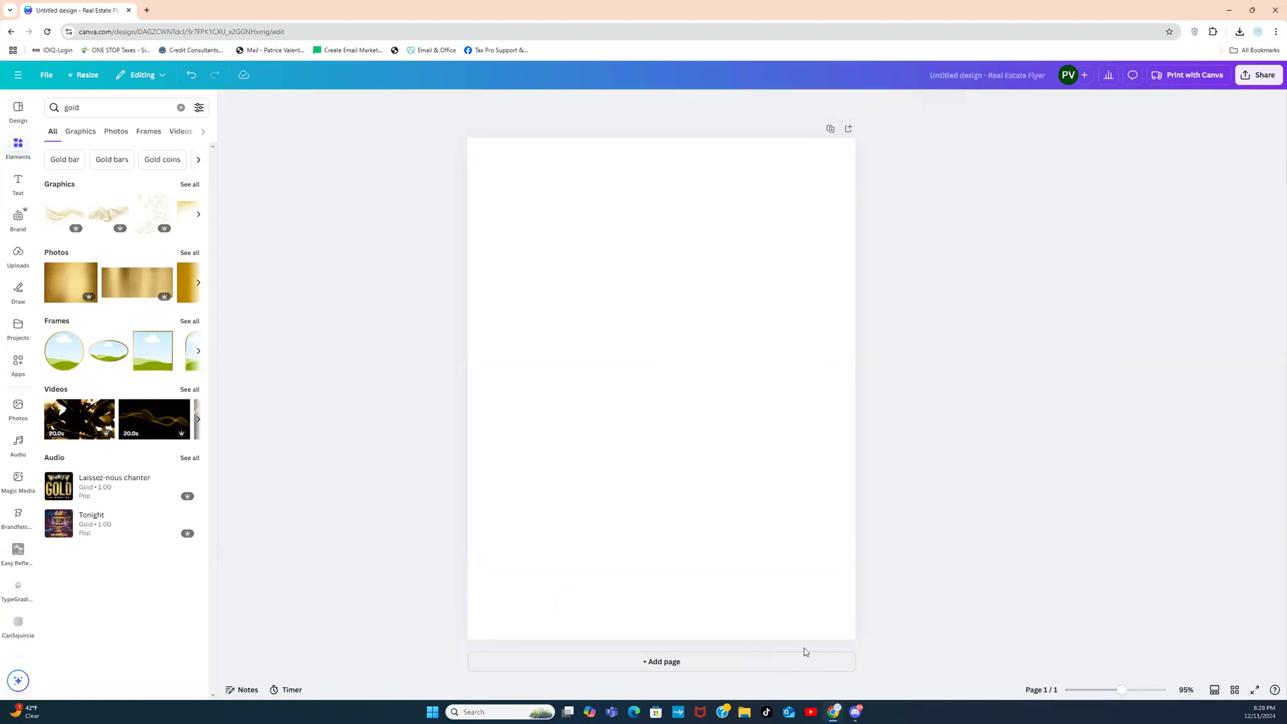
left_click(76, 296)
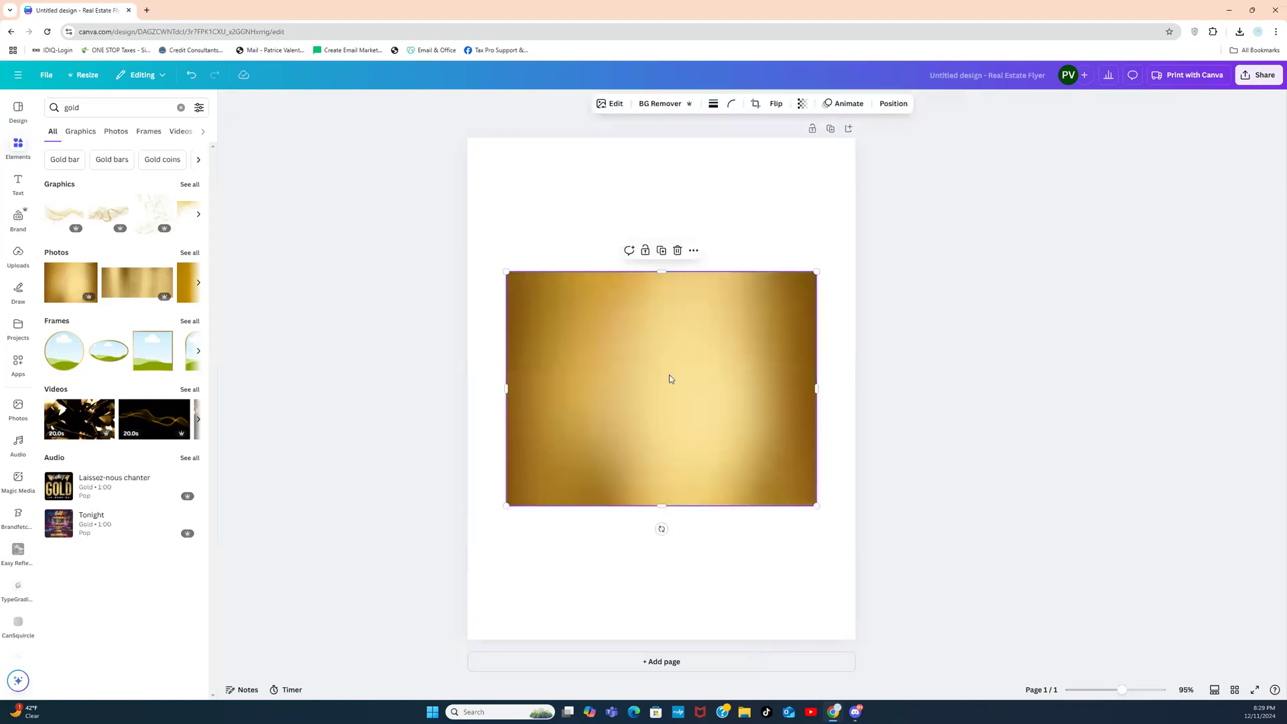
left_click_drag(710, 396, 711, 520)
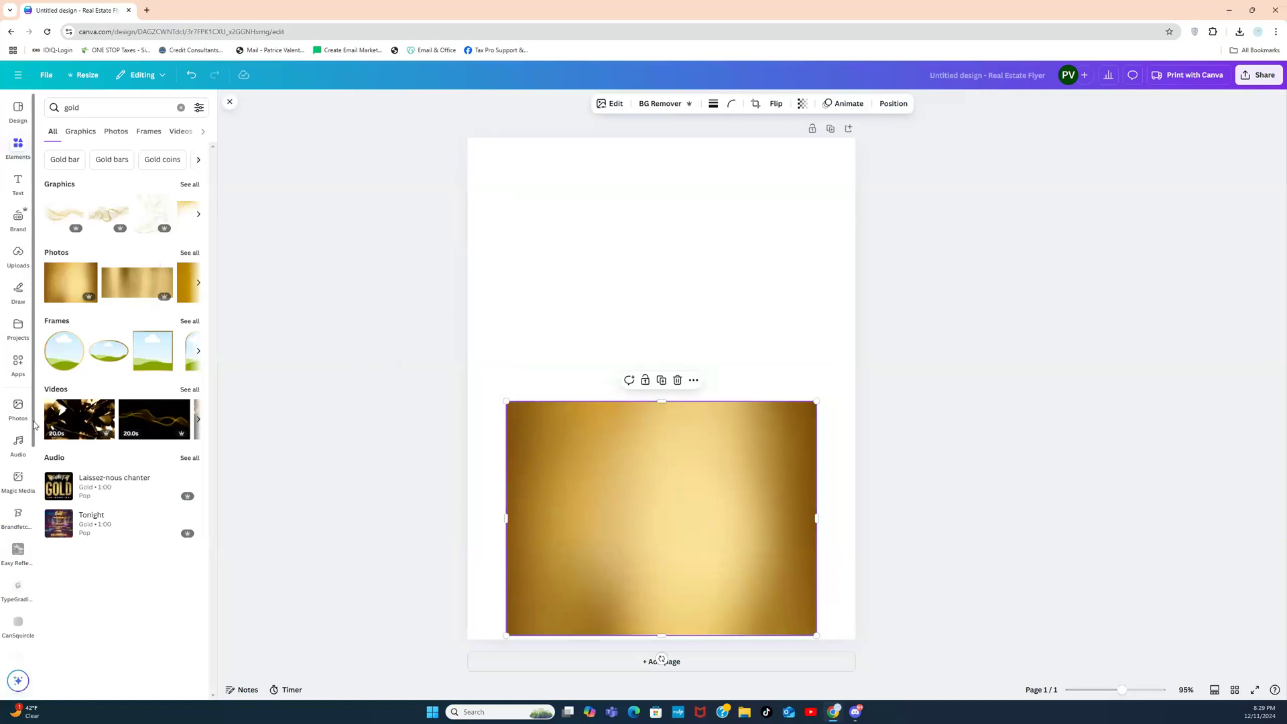
scroll(20, 483, "down", 1)
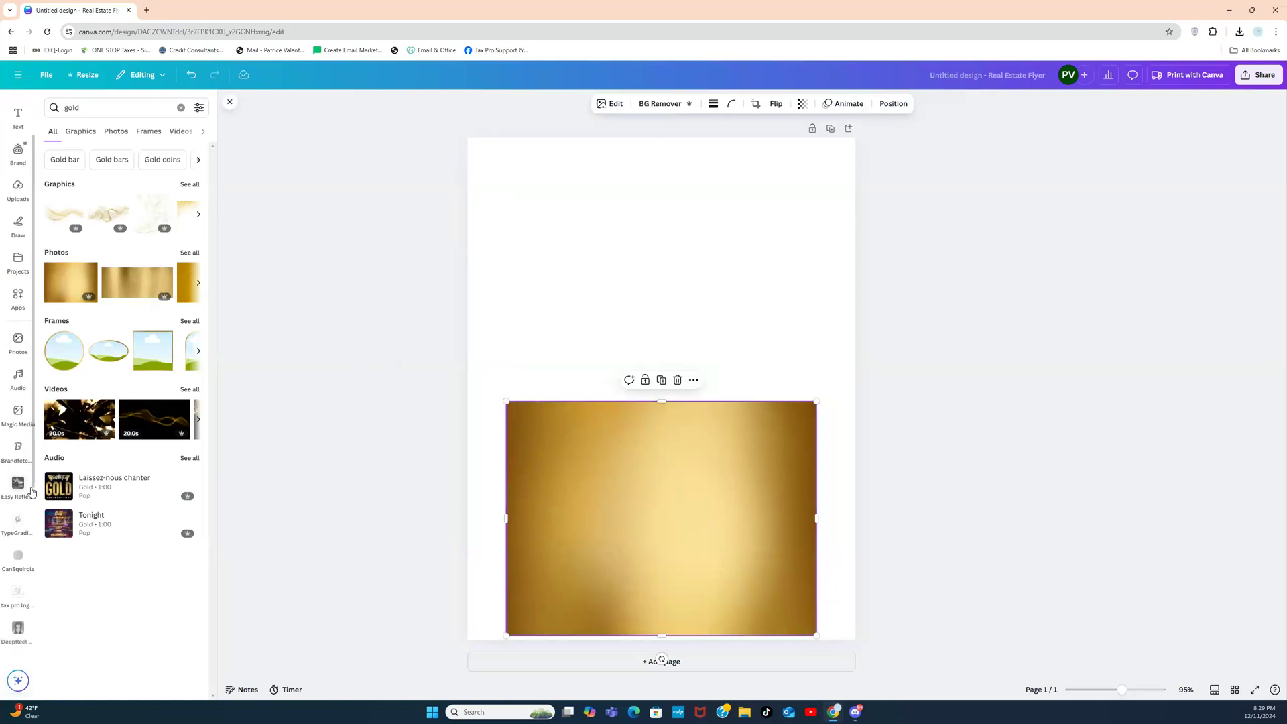
Step: In the TypeGradient app, replace the sample main text with 'TRAVEL PERKS'
left_click(22, 533)
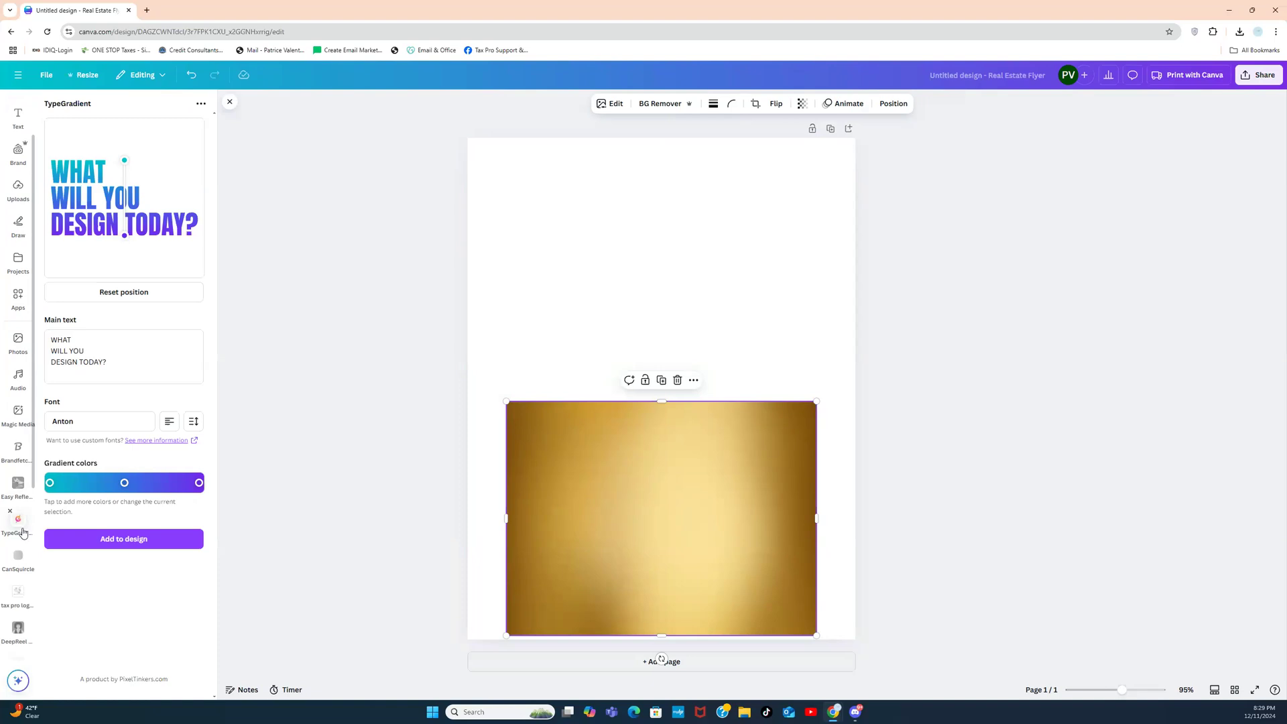
triple_click(93, 355)
left_click(115, 362)
triple_click(115, 362)
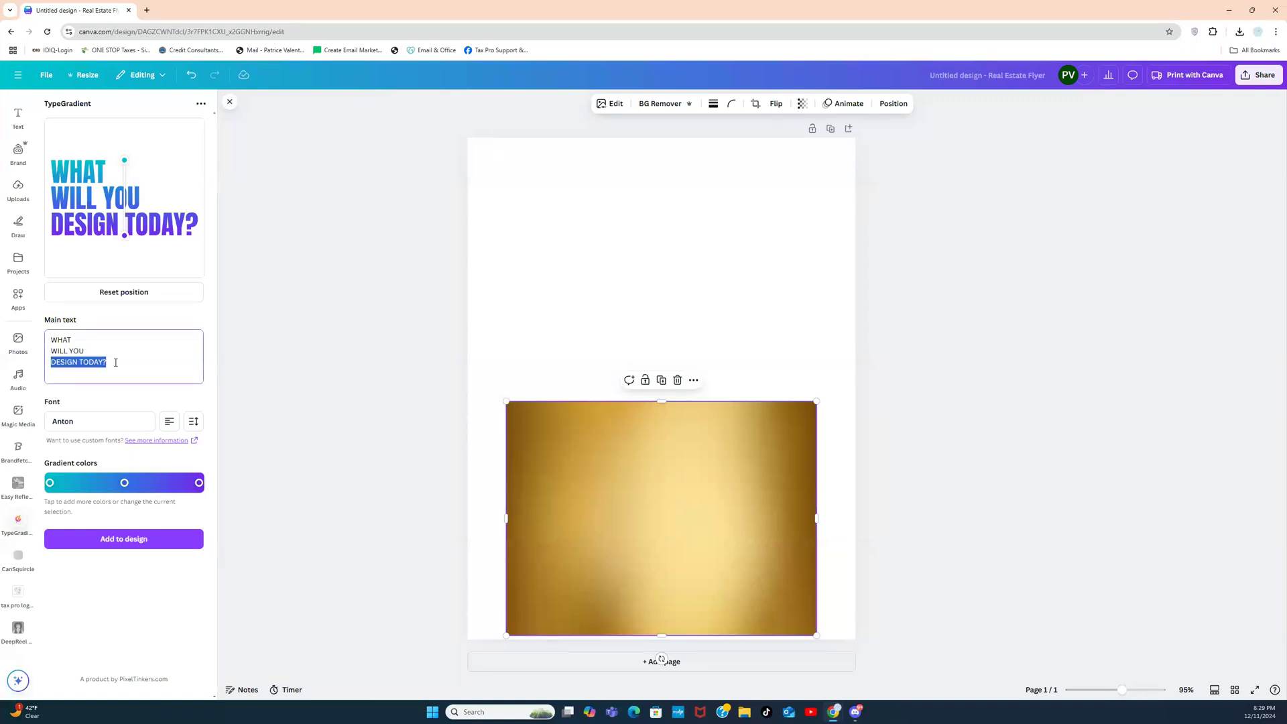
left_click(115, 362)
left_click_drag(116, 362, 51, 334)
type("trt")
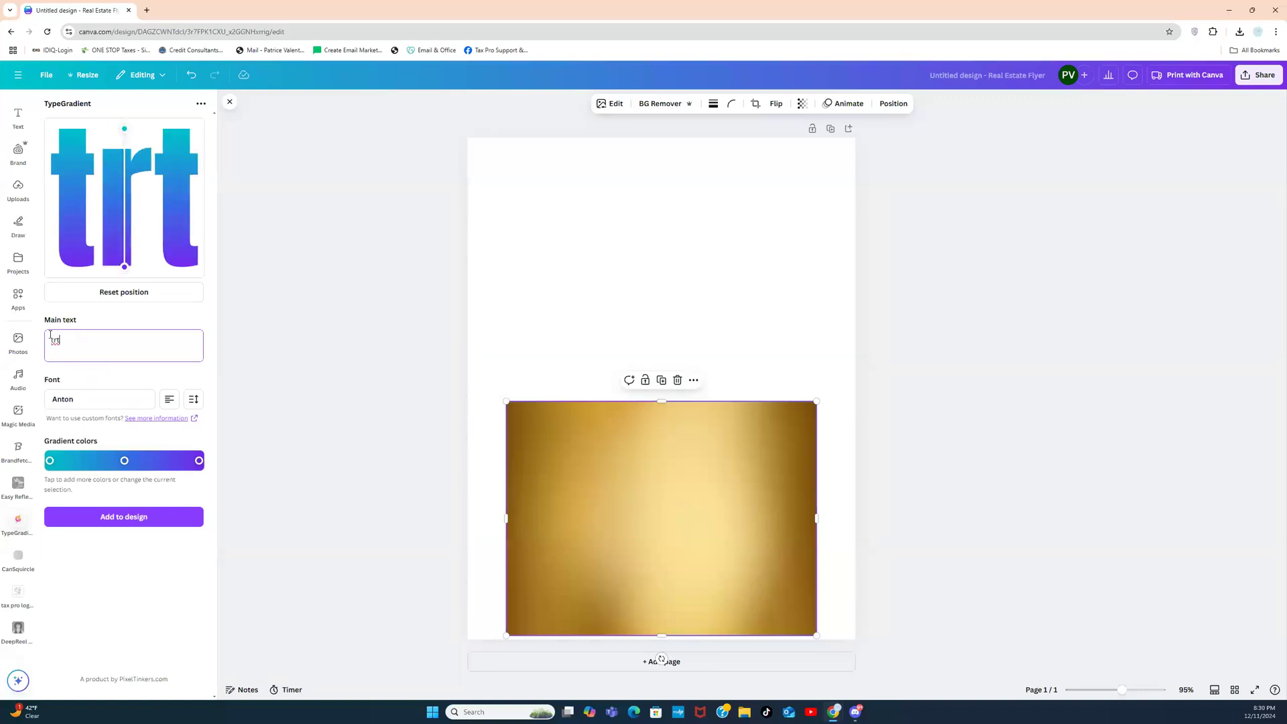
key("BackSpace")
key("BackSpace")
key("BackSpace")
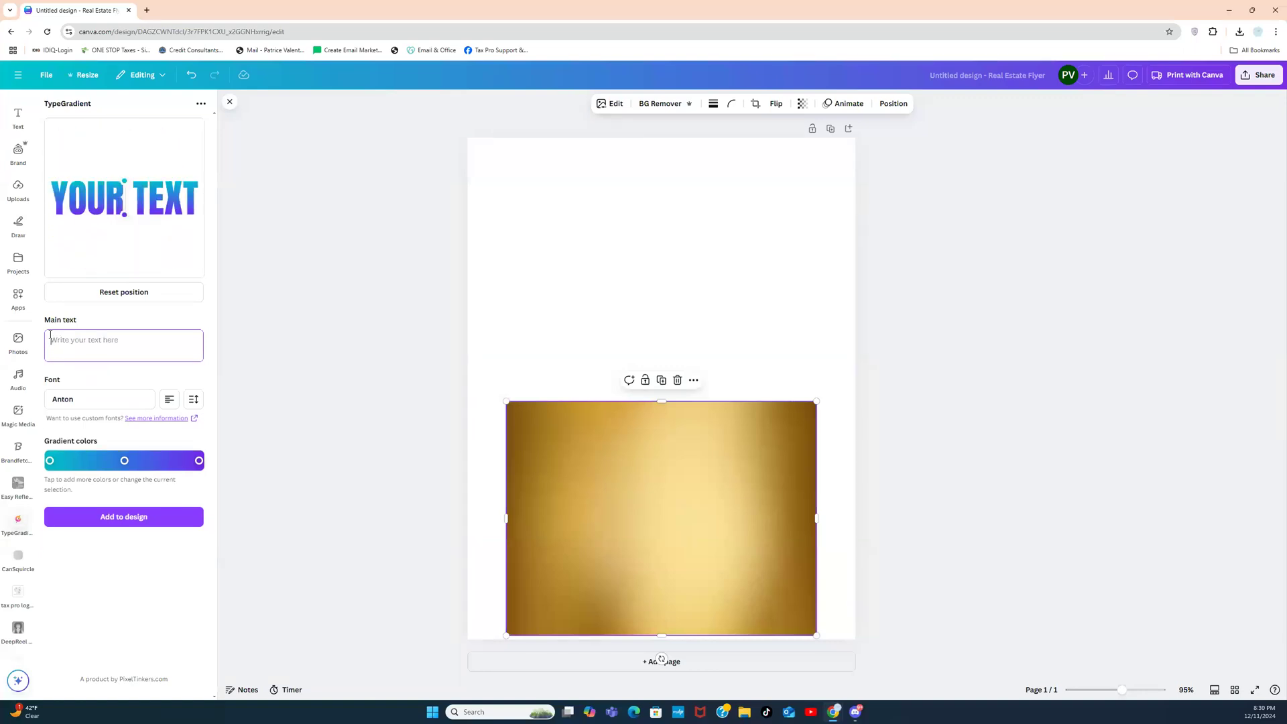
type("TRAVE")
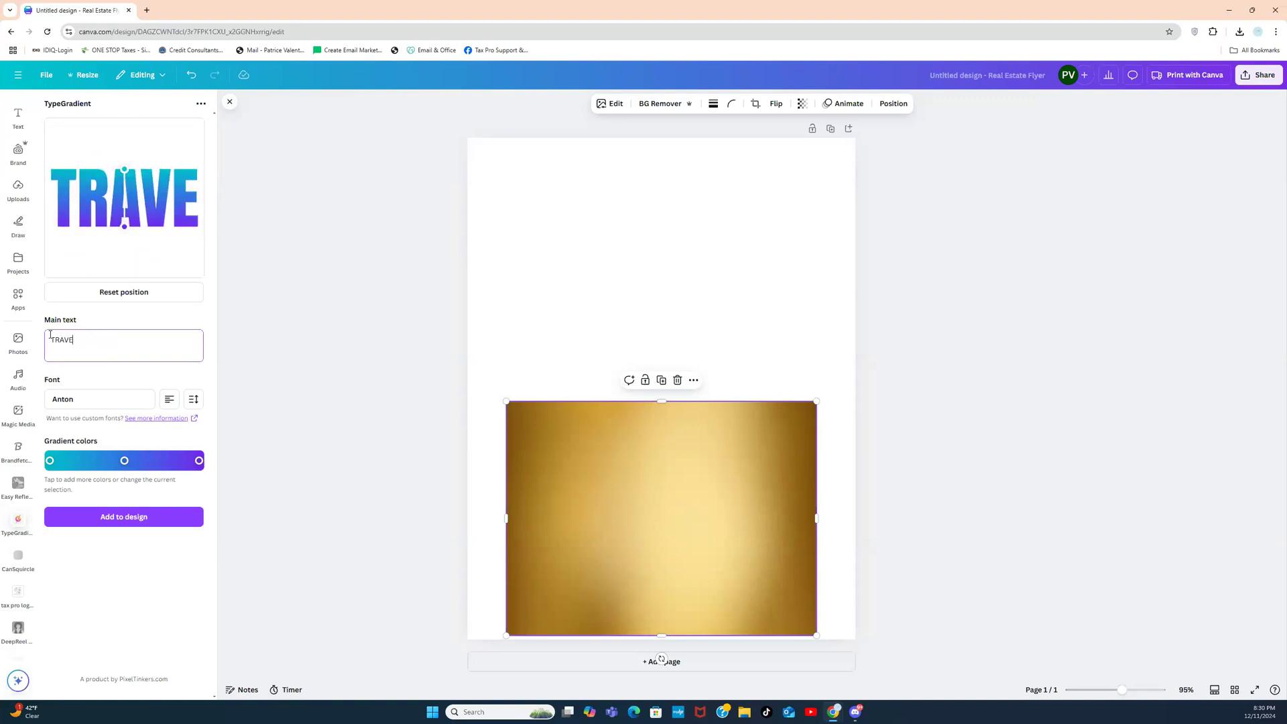
type("L PERKS")
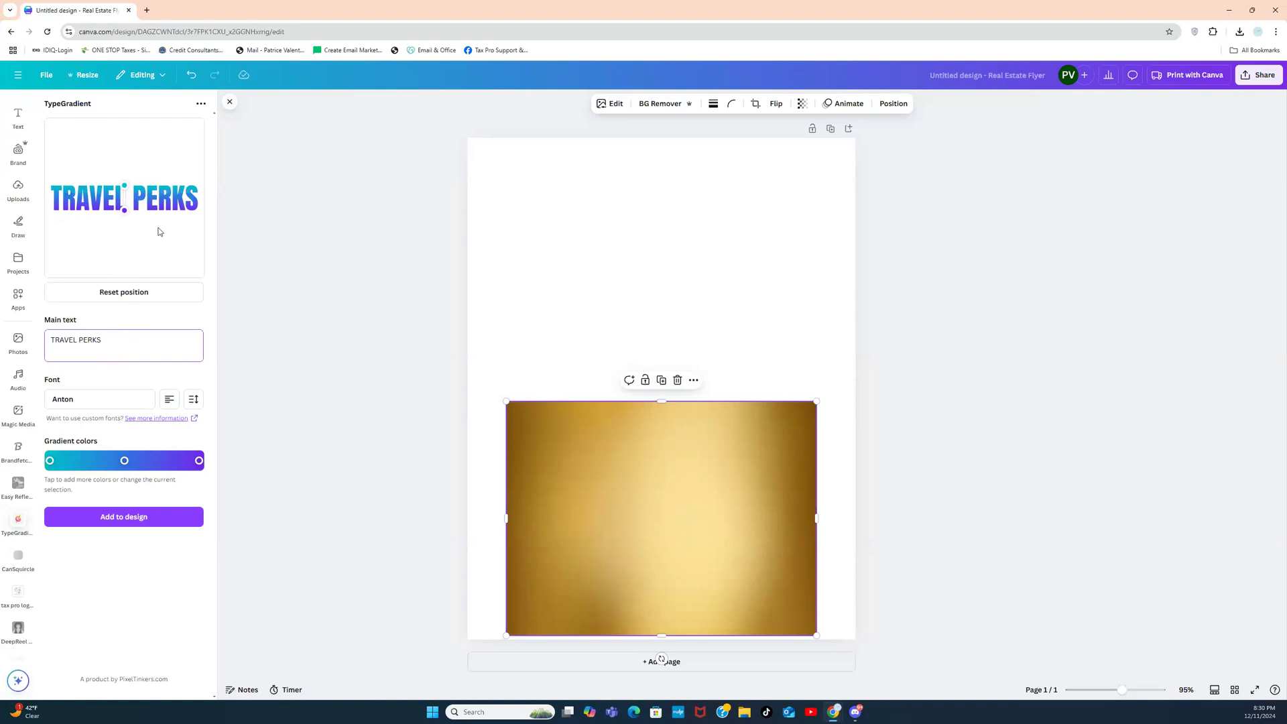
left_click(138, 407)
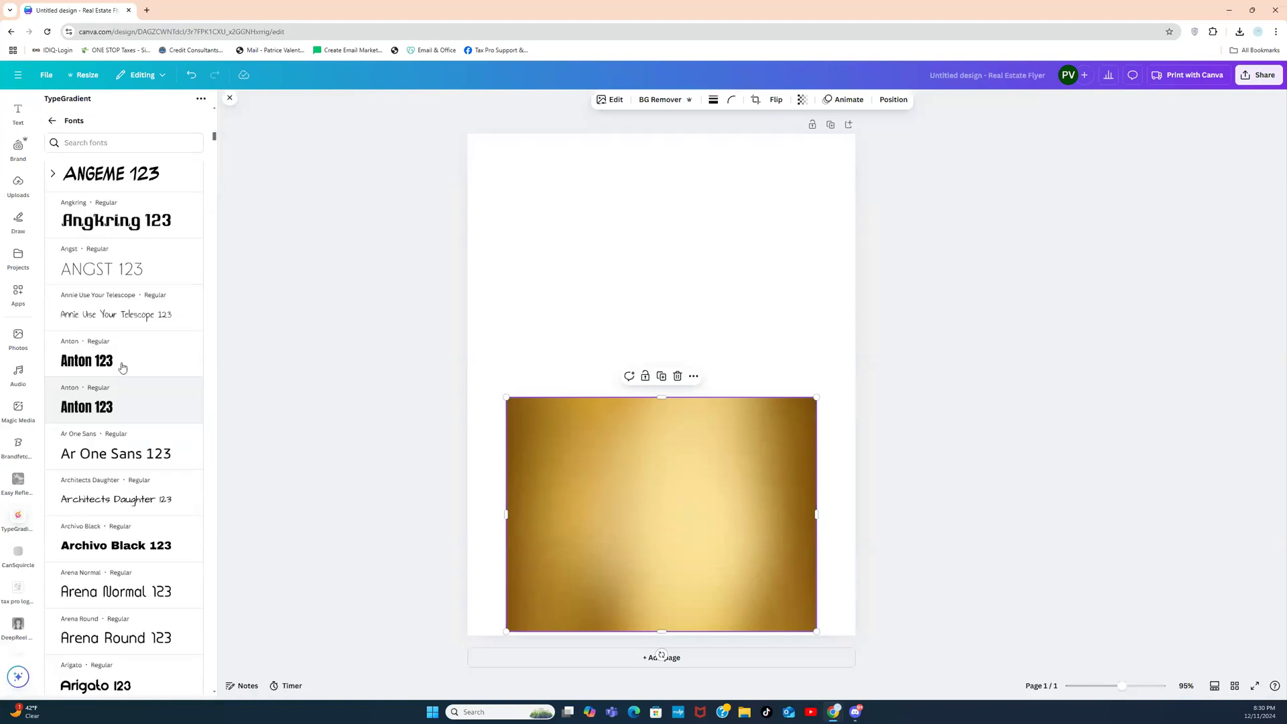
Step: Search fonts for 'BEB' and apply Bebas Neue to the TRAVEL PERKS gradient text
mouse_move(215, 139)
left_mouse_down()
mouse_move(213, 175)
mouse_move(215, 135)
left_mouse_up()
left_click(160, 150)
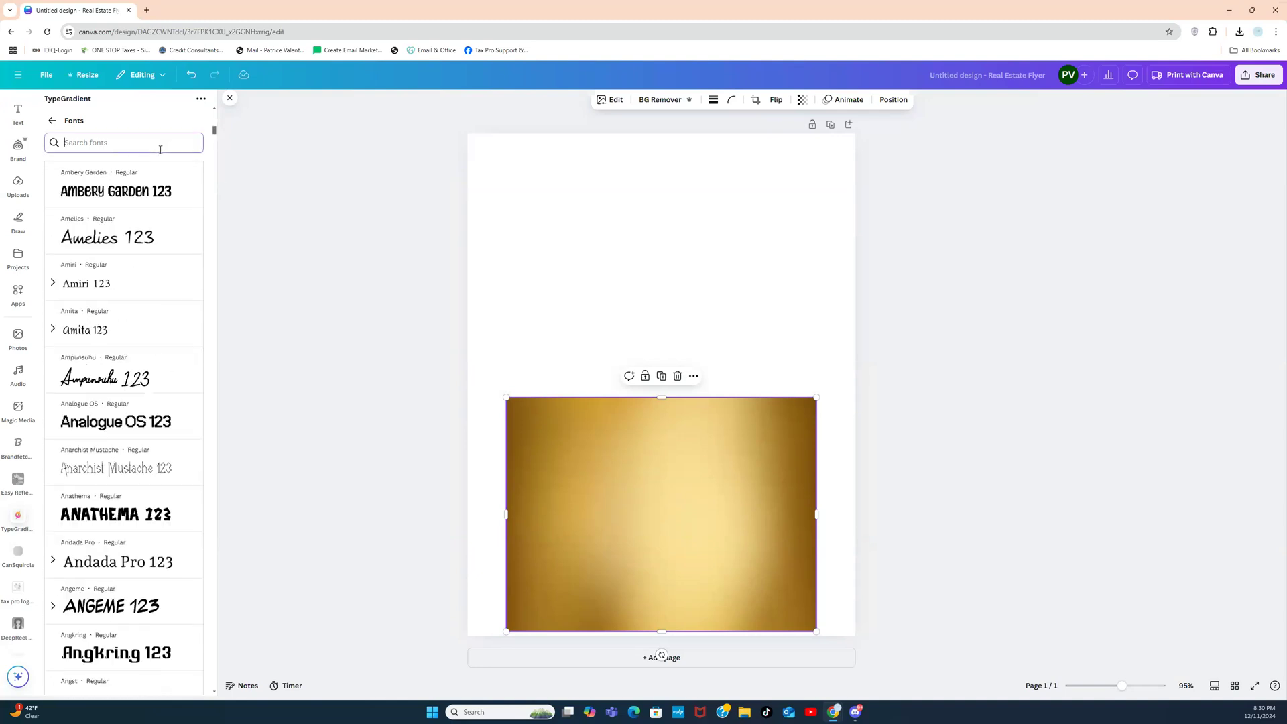
type("BEB")
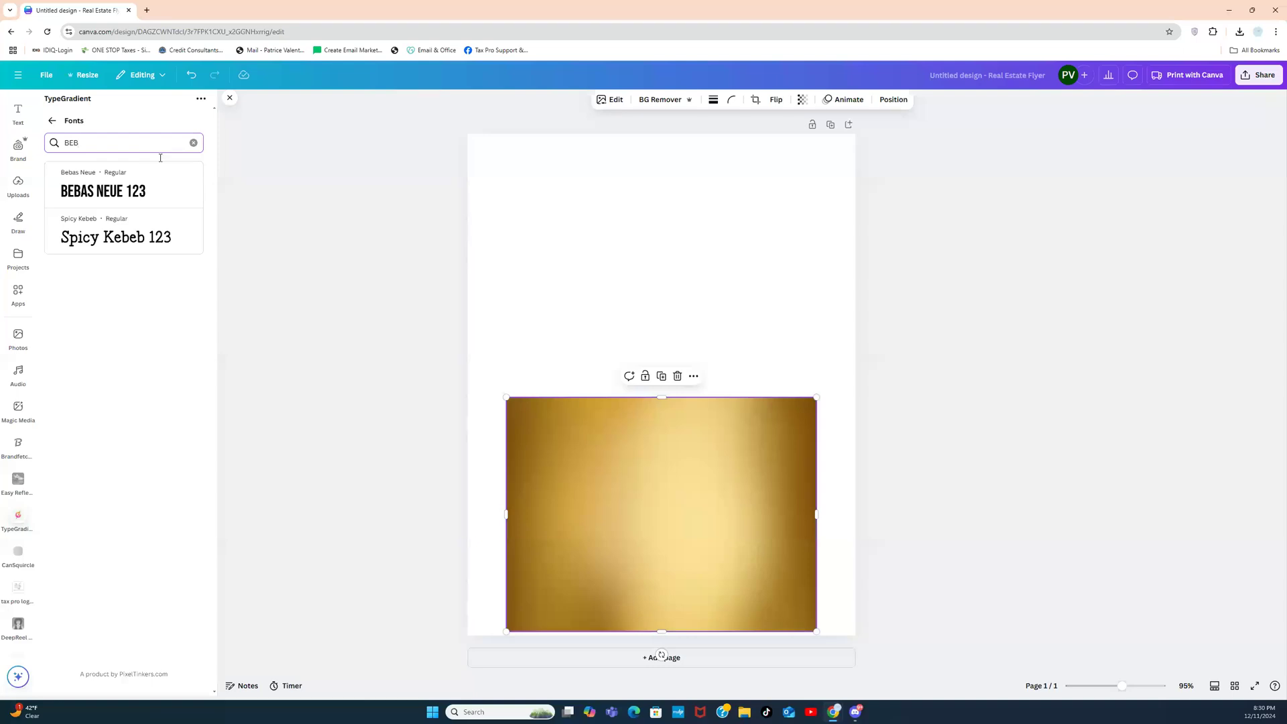
left_click(143, 195)
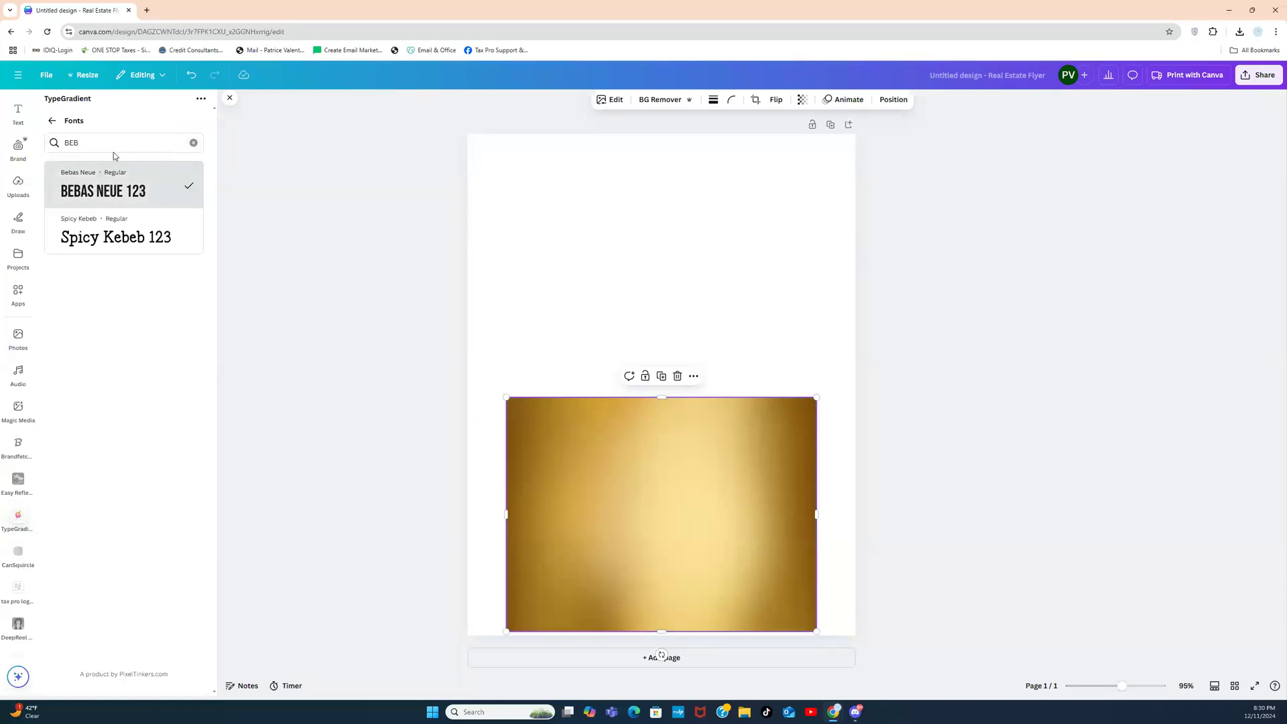
left_click(50, 122)
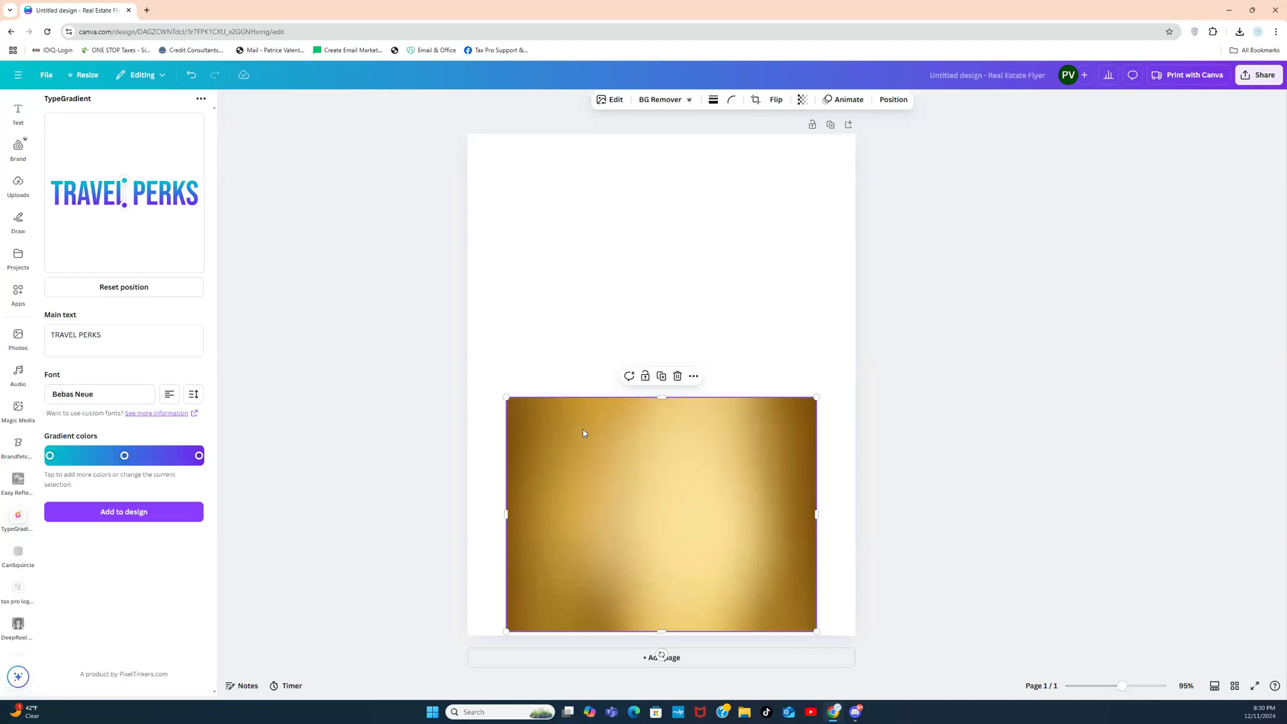
Step: Make the gradient's end and start stops the same orange-gold
left_click(200, 456)
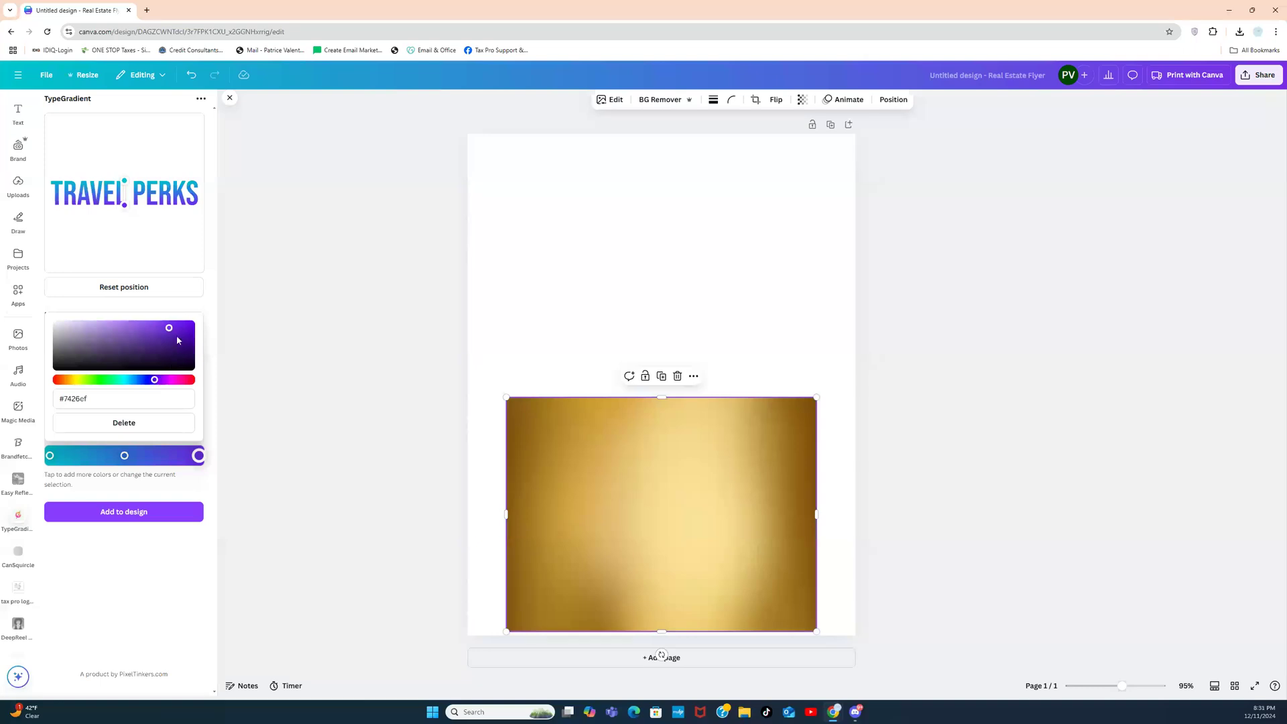
left_click_drag(154, 379, 78, 378)
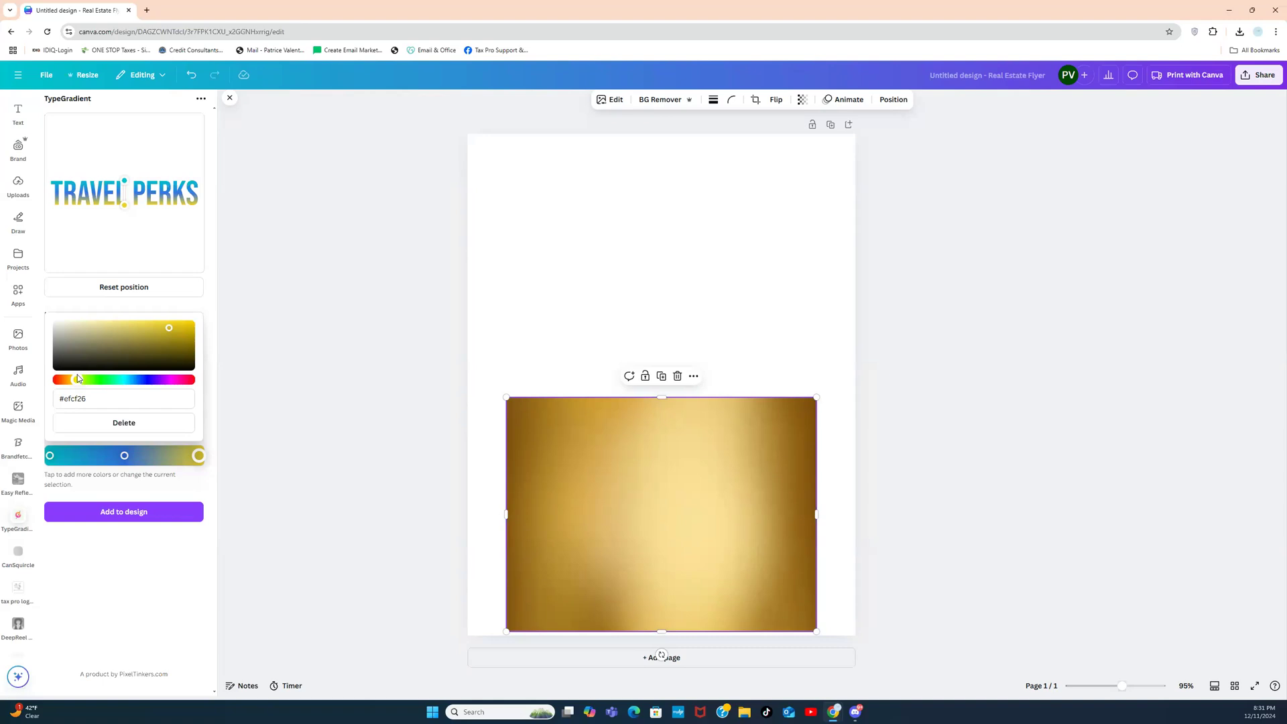
left_click_drag(78, 379, 75, 380)
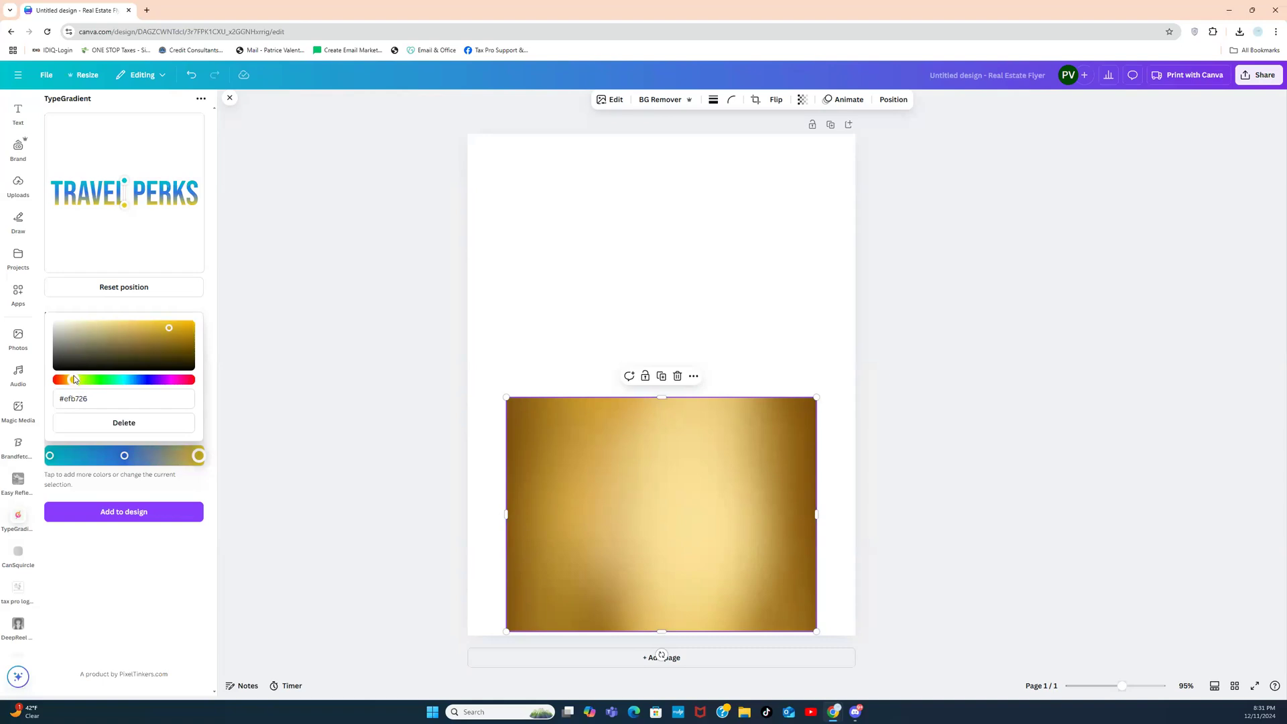
left_click(90, 398)
triple_click(90, 398)
key("ctrl+c")
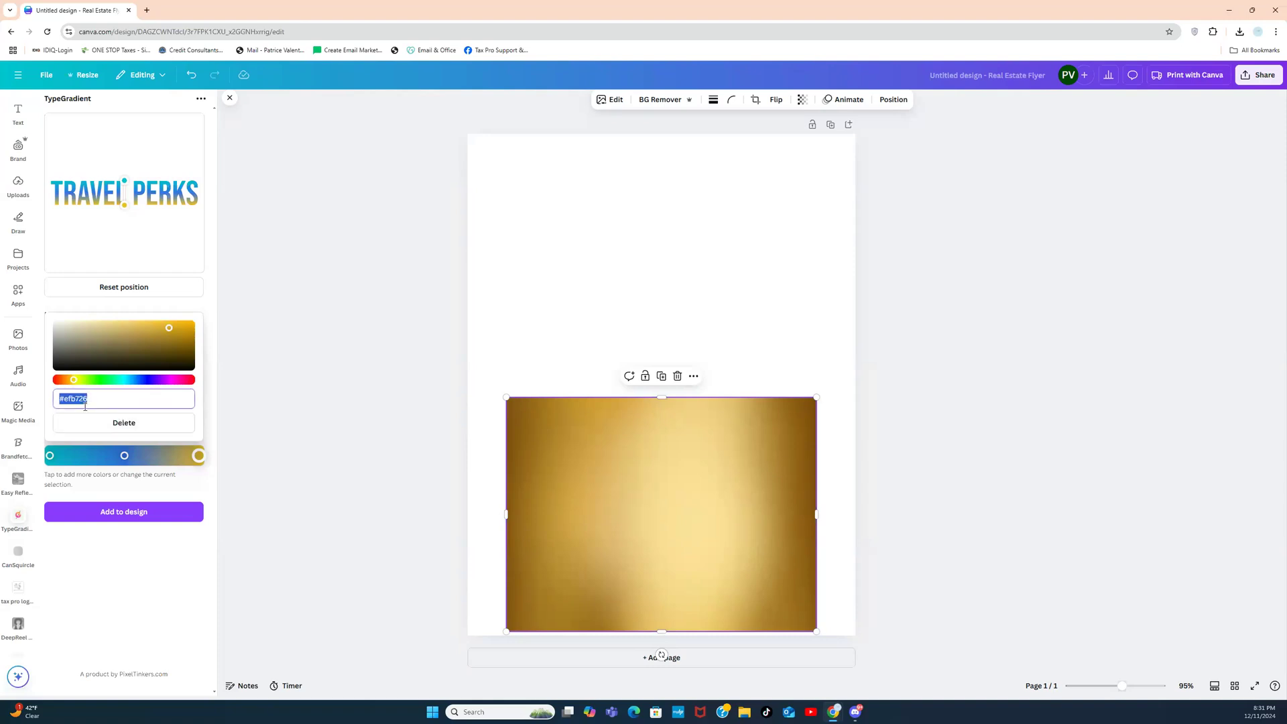
left_click(50, 457)
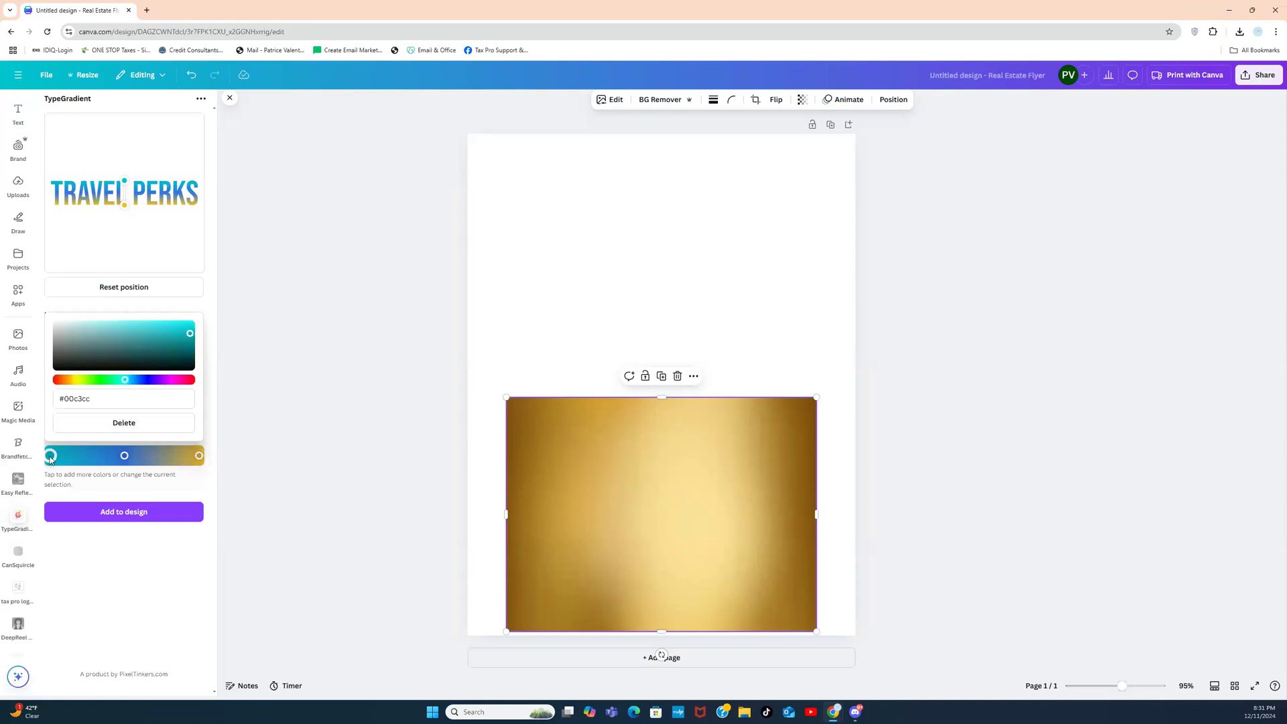
double_click(97, 396)
key("ctrl+v")
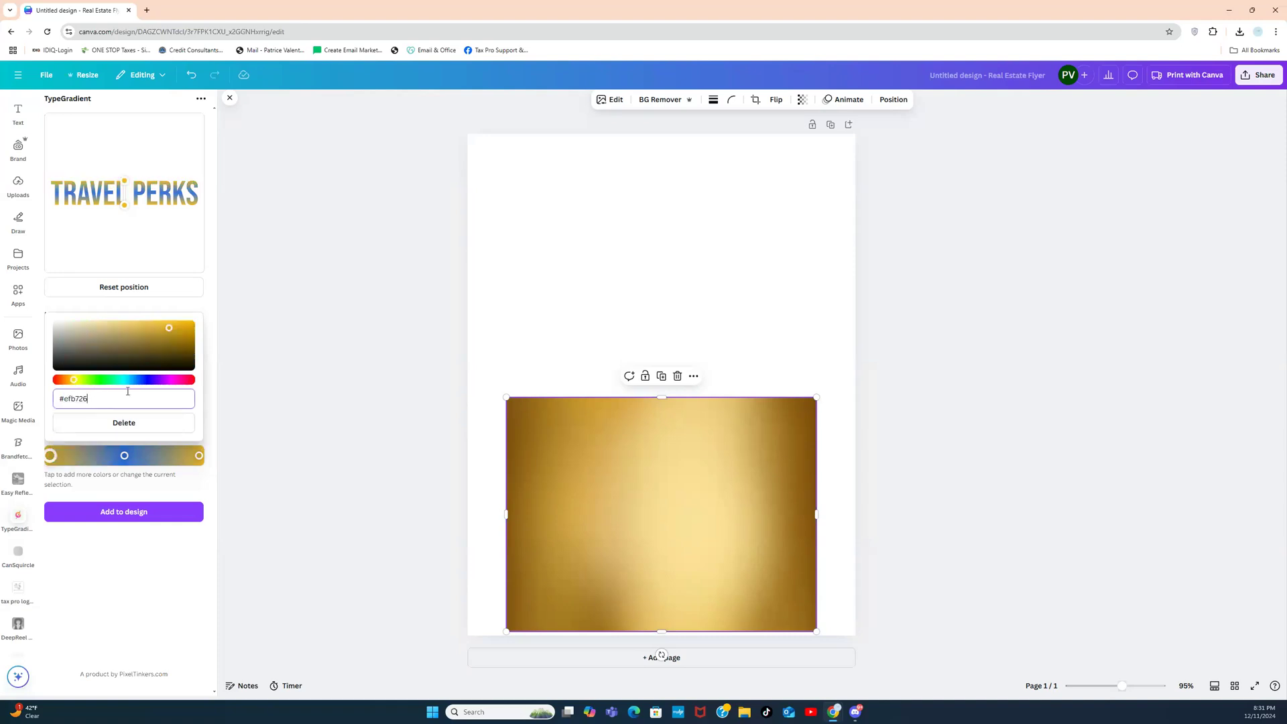
Step: Make the middle stop pale gold #ffe8ac and angle the gradient across the letters
left_click(124, 456)
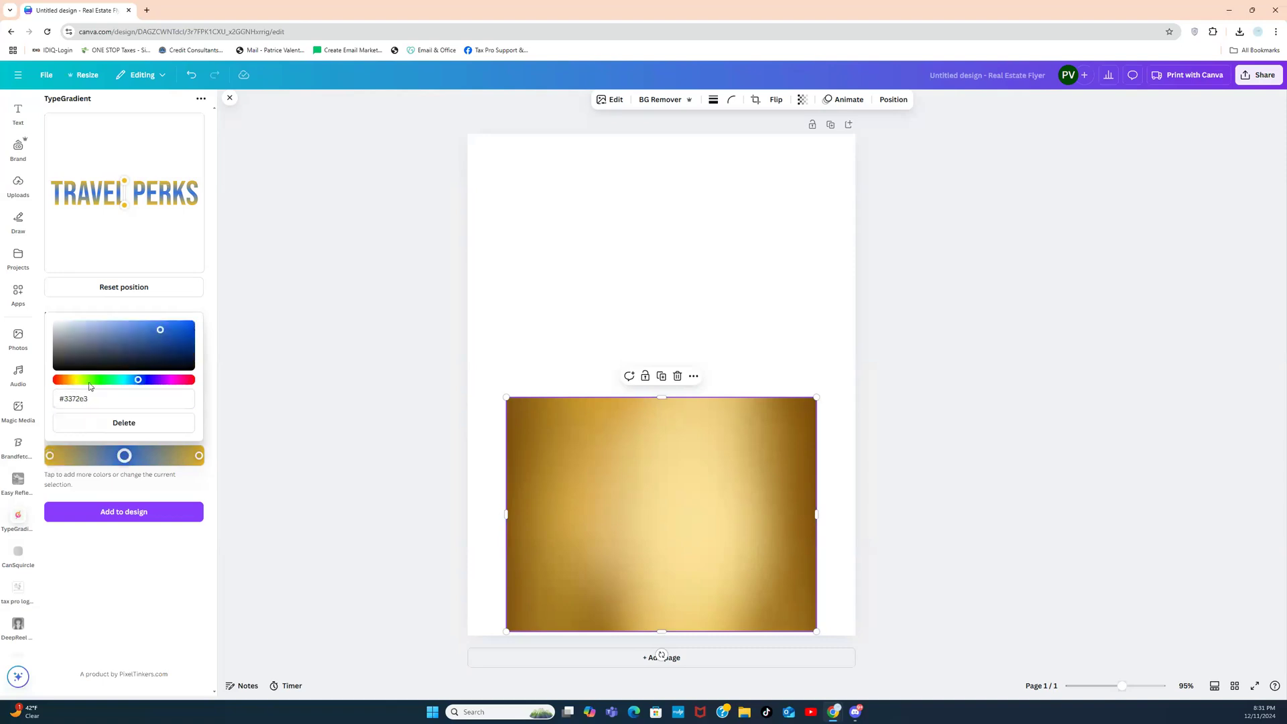
left_click_drag(138, 381, 78, 383)
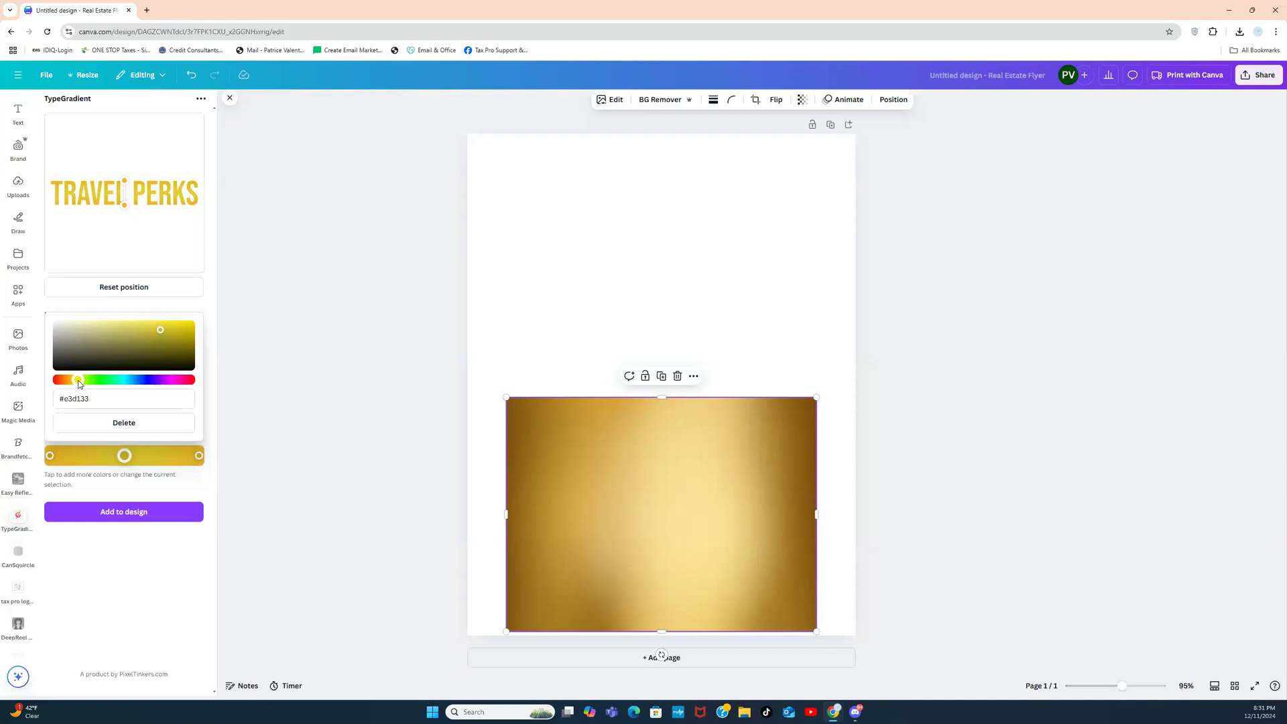
left_click_drag(78, 384, 76, 384)
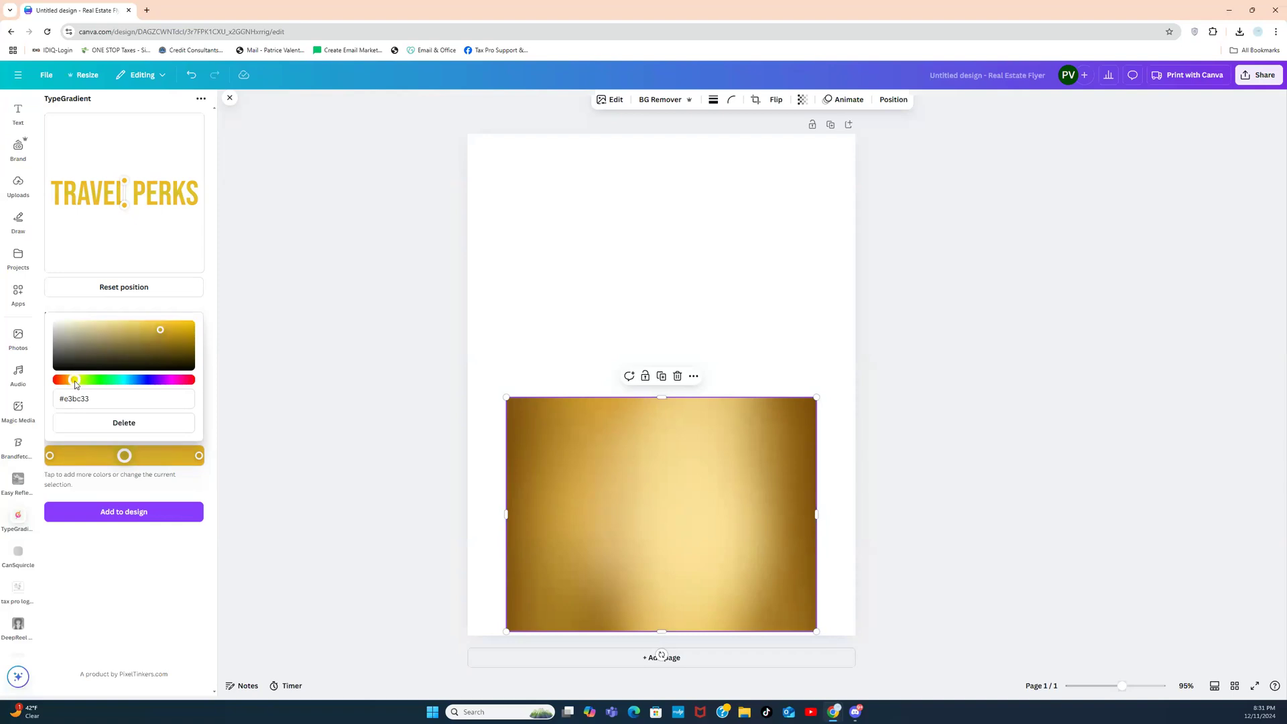
left_click(74, 380)
left_click_drag(161, 332, 102, 325)
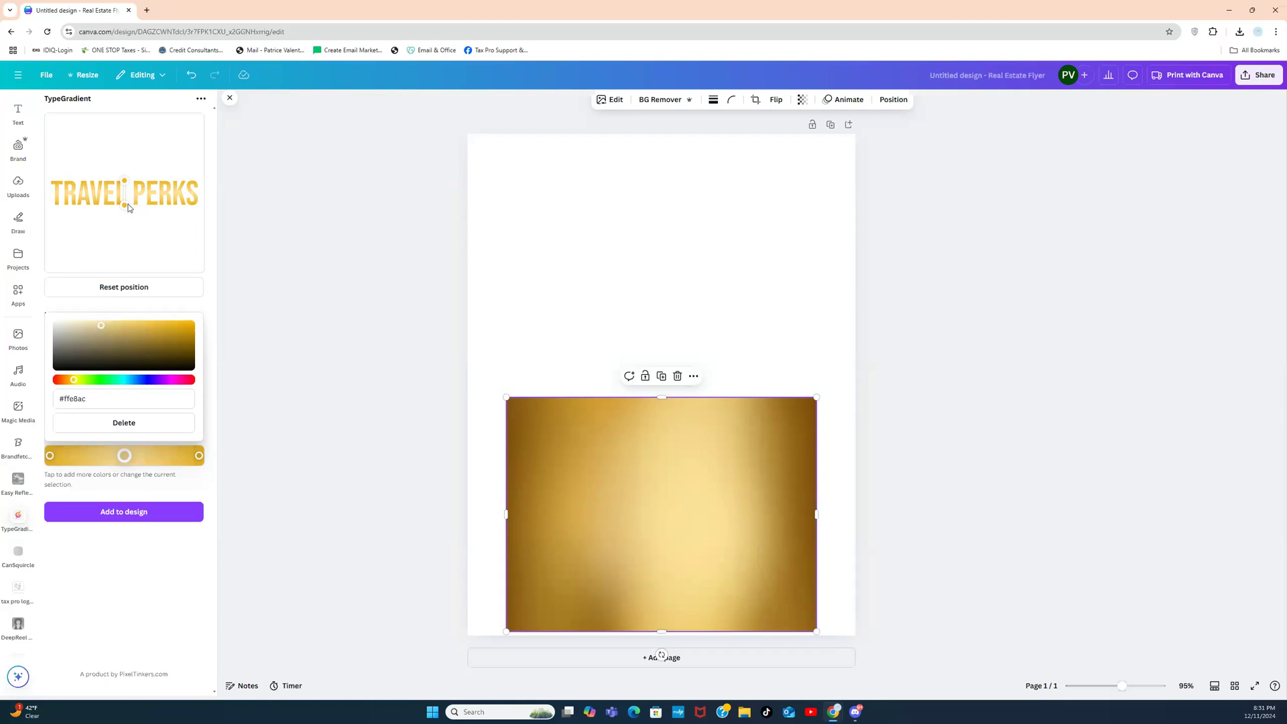
left_click_drag(126, 207, 70, 220)
left_click_drag(124, 183, 180, 176)
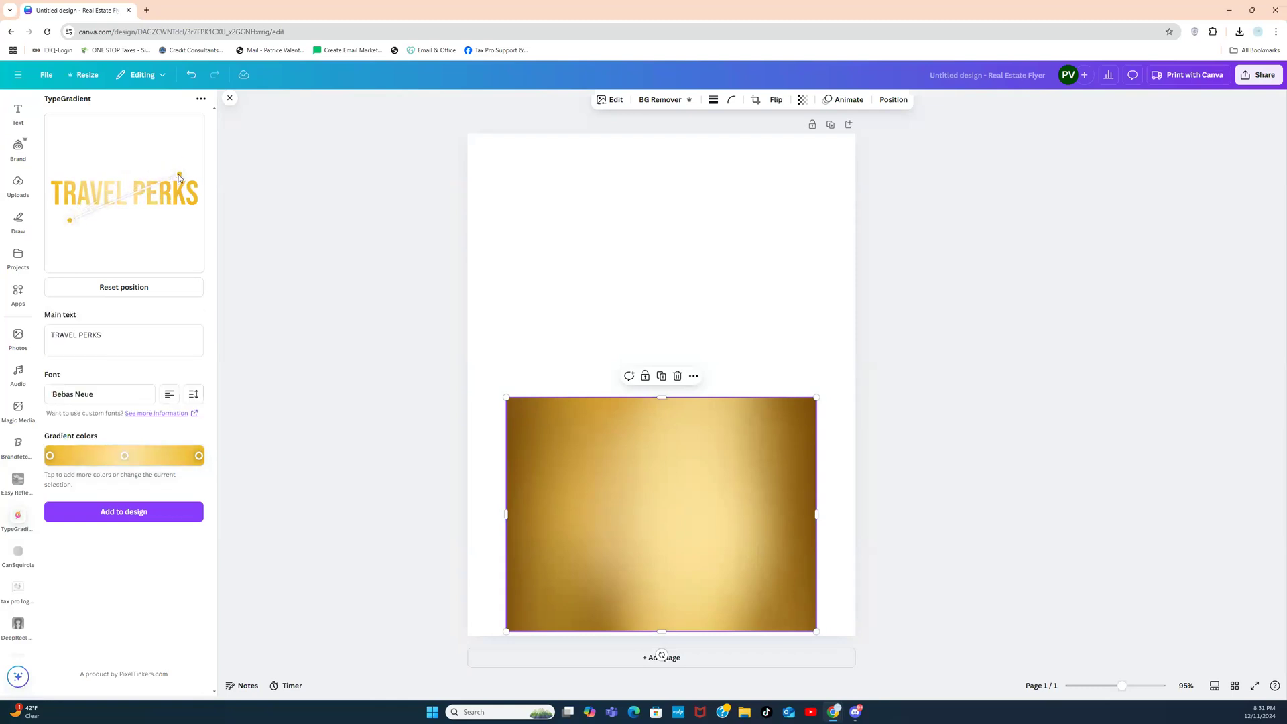
Step: Add the gold TRAVEL PERKS headline above the gold photo and enlarge it to page width
left_click(104, 514)
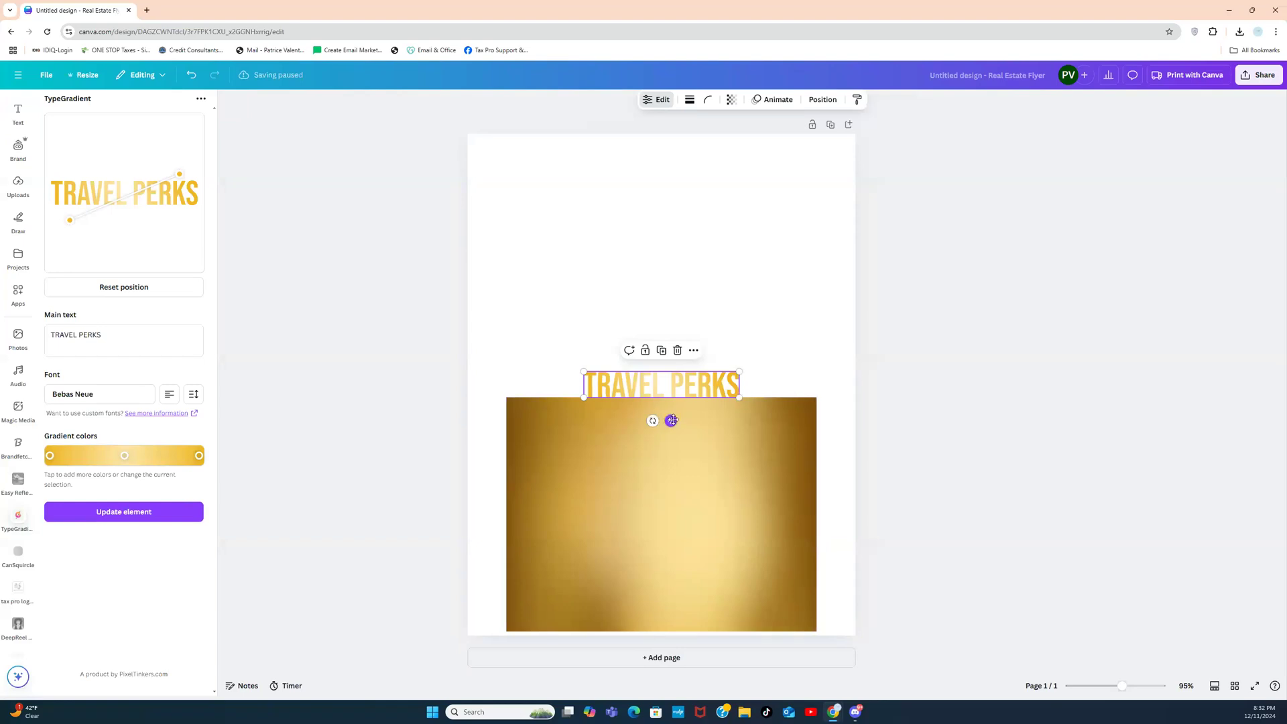
left_click_drag(671, 420, 672, 341)
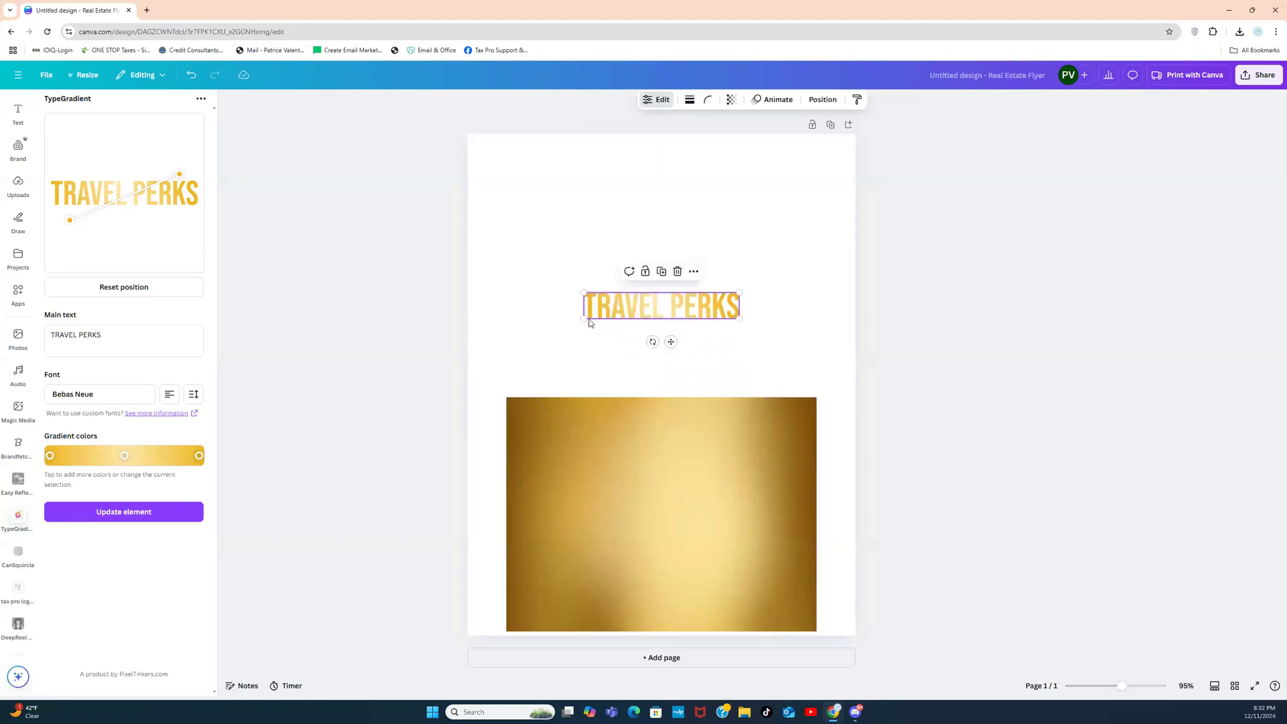
left_click_drag(583, 319, 539, 348)
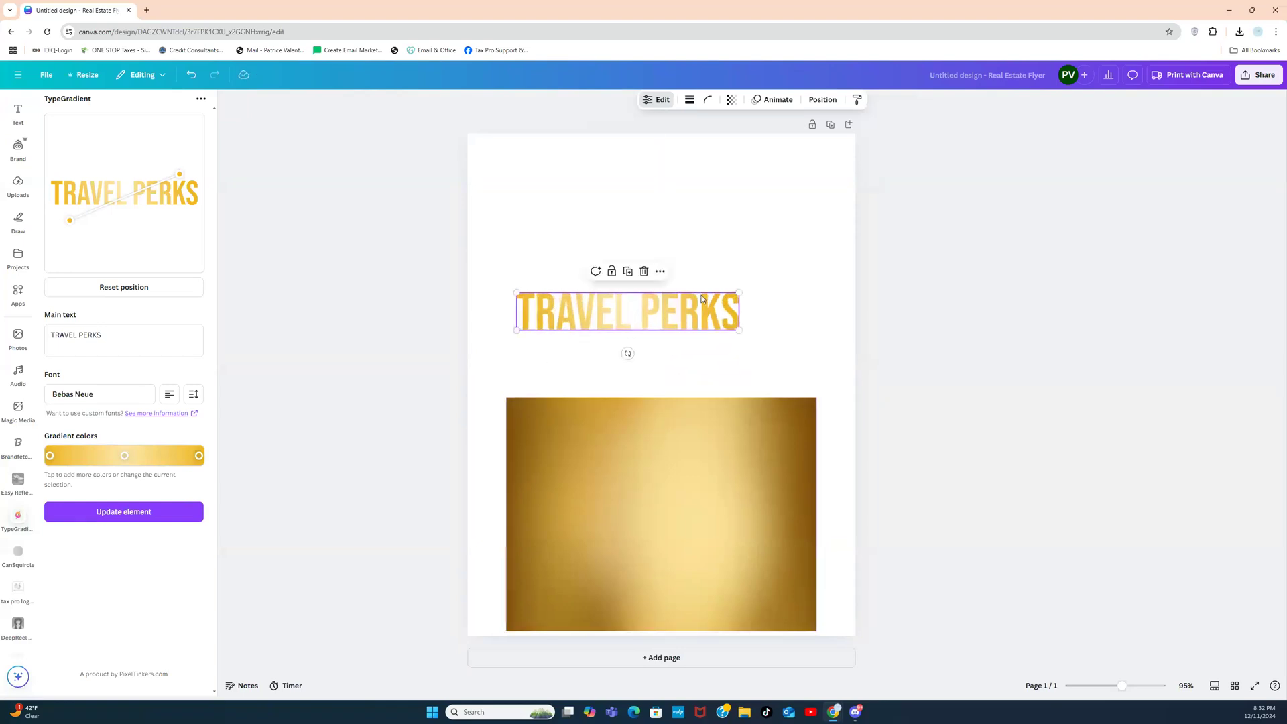
left_click_drag(737, 293, 808, 227)
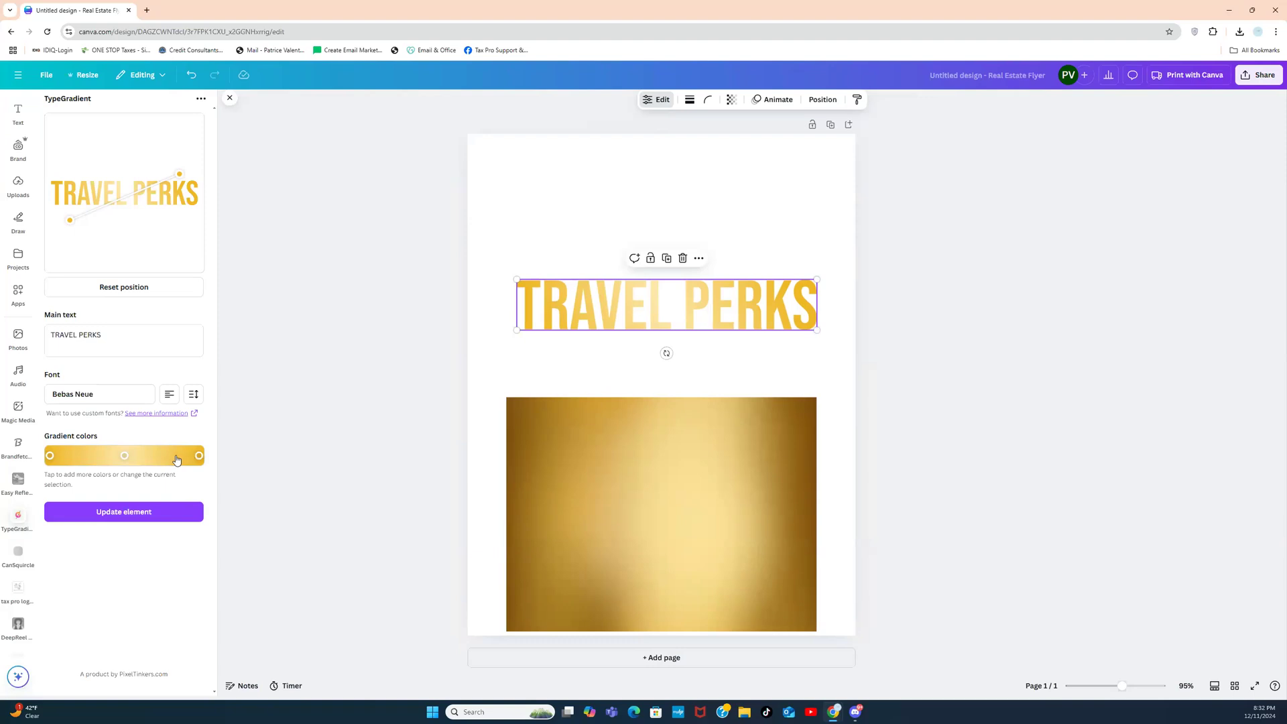
Step: Move the gradient stops inward and add deep gold #996f03 stops at both ends
left_click(199, 457)
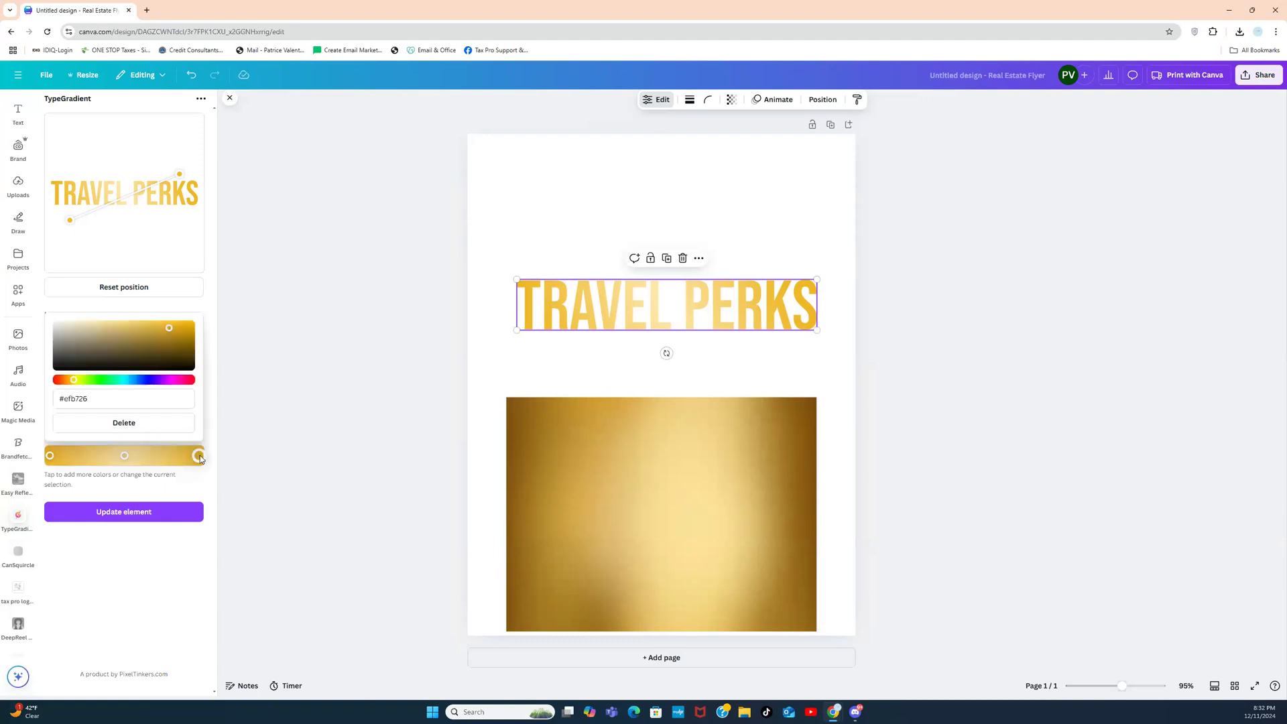
left_click_drag(199, 456, 171, 456)
left_click_drag(52, 458, 78, 456)
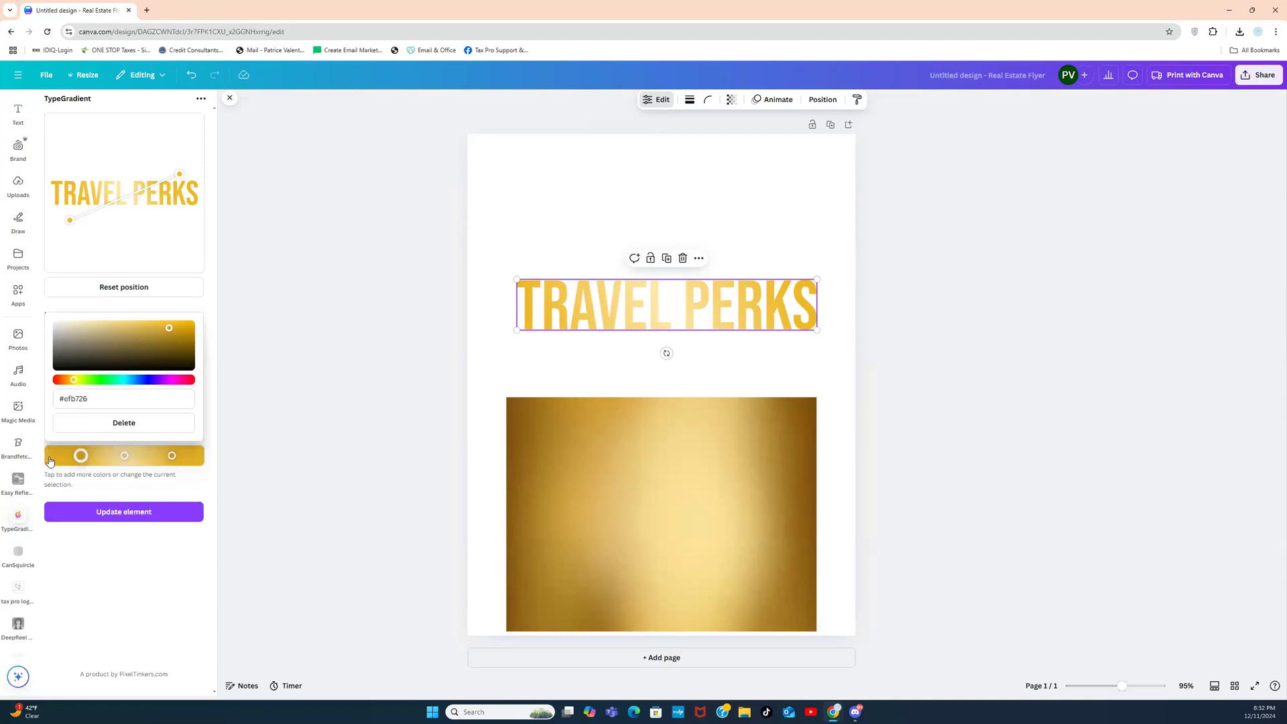
left_click(52, 458)
left_click_drag(170, 333, 188, 345)
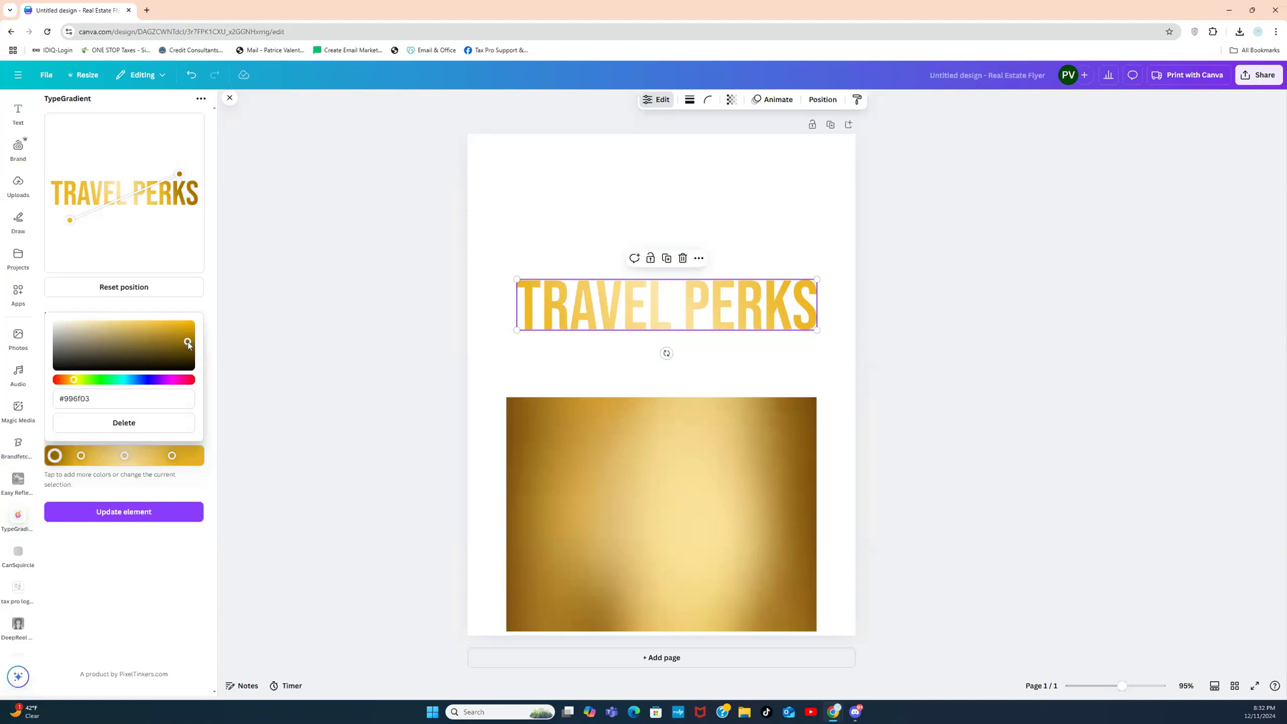
double_click(95, 398)
key("ctrl+c")
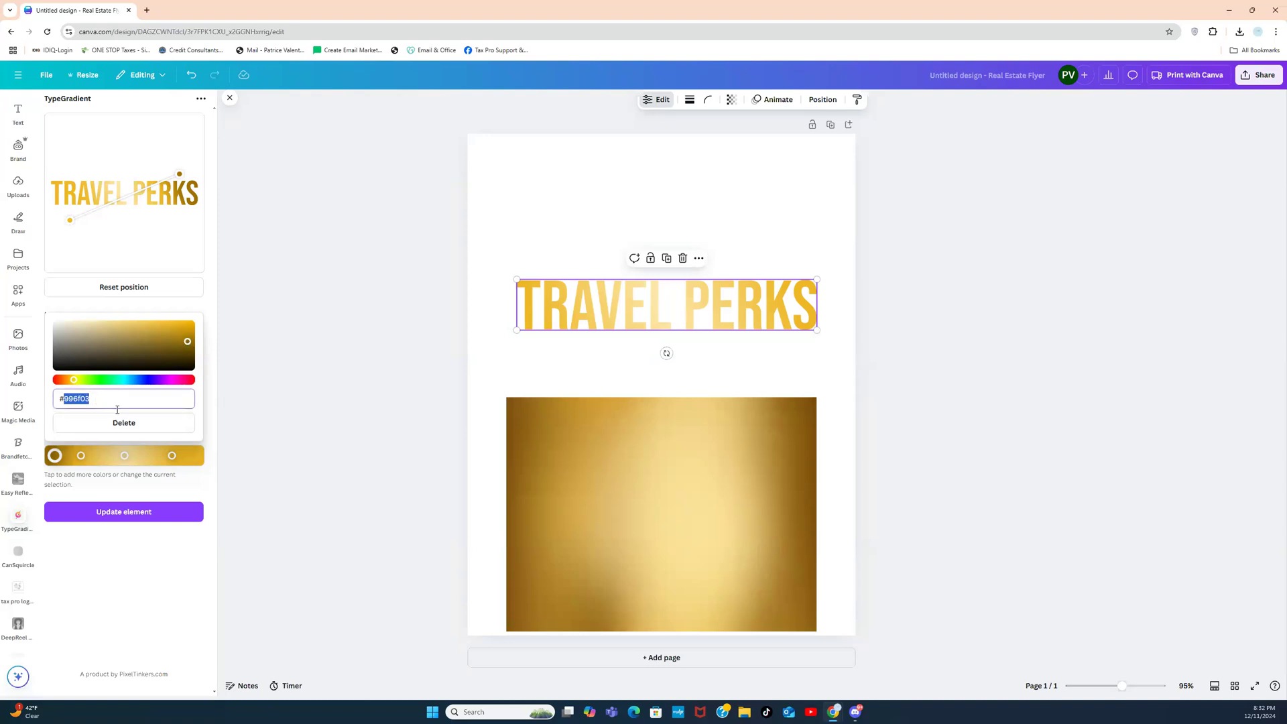
left_click(198, 457)
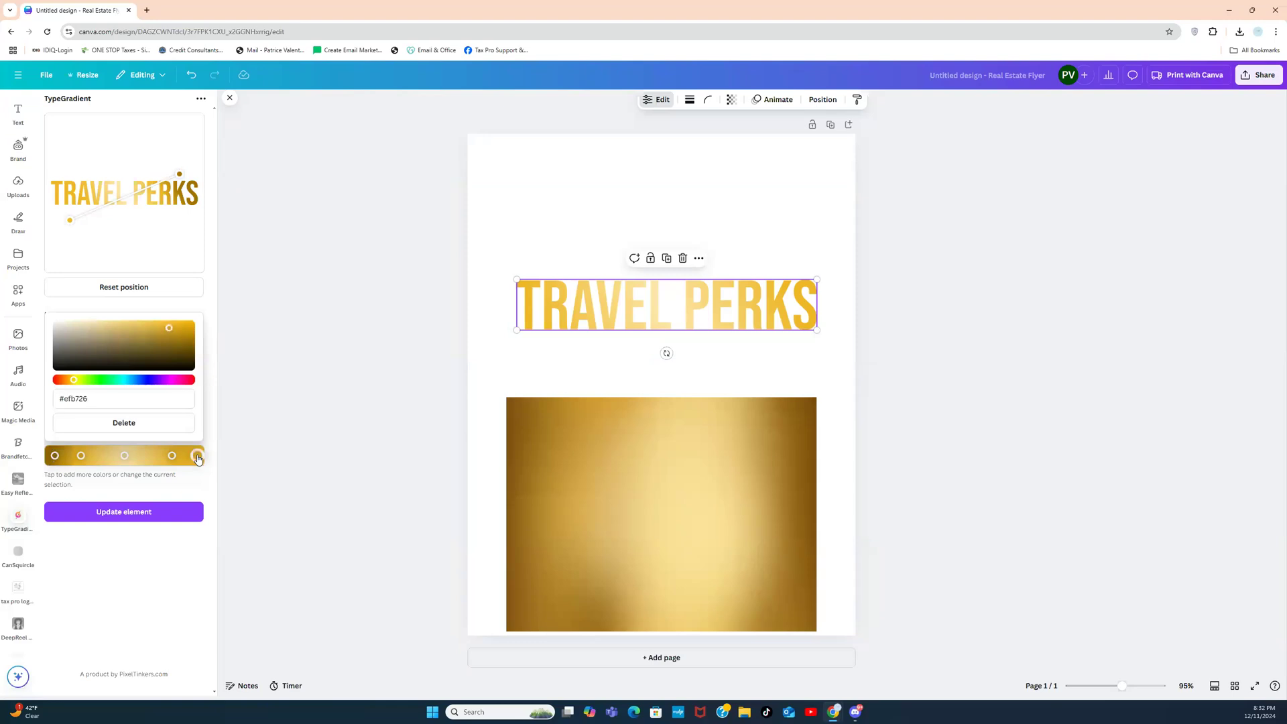
double_click(125, 396)
key("ctrl+v")
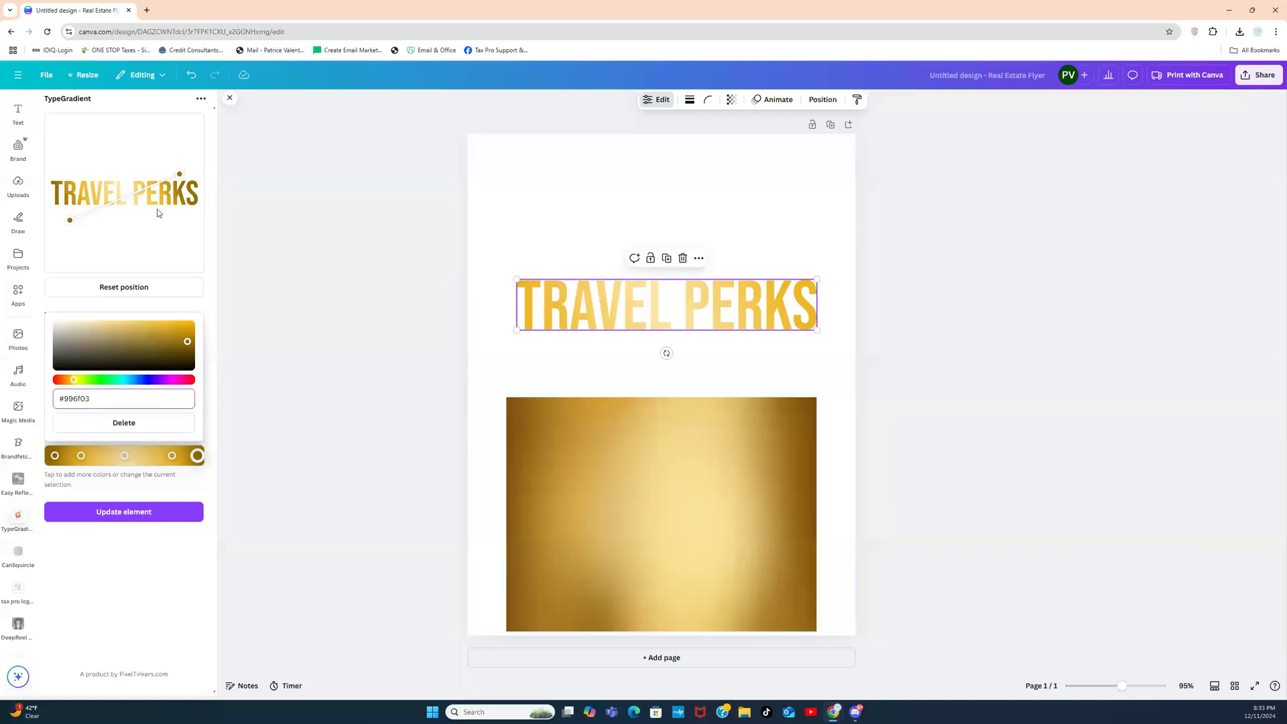
Step: Re-angle the gradient line and update the on-page headline with the new gradient
left_click_drag(187, 177, 200, 187)
left_click(198, 188)
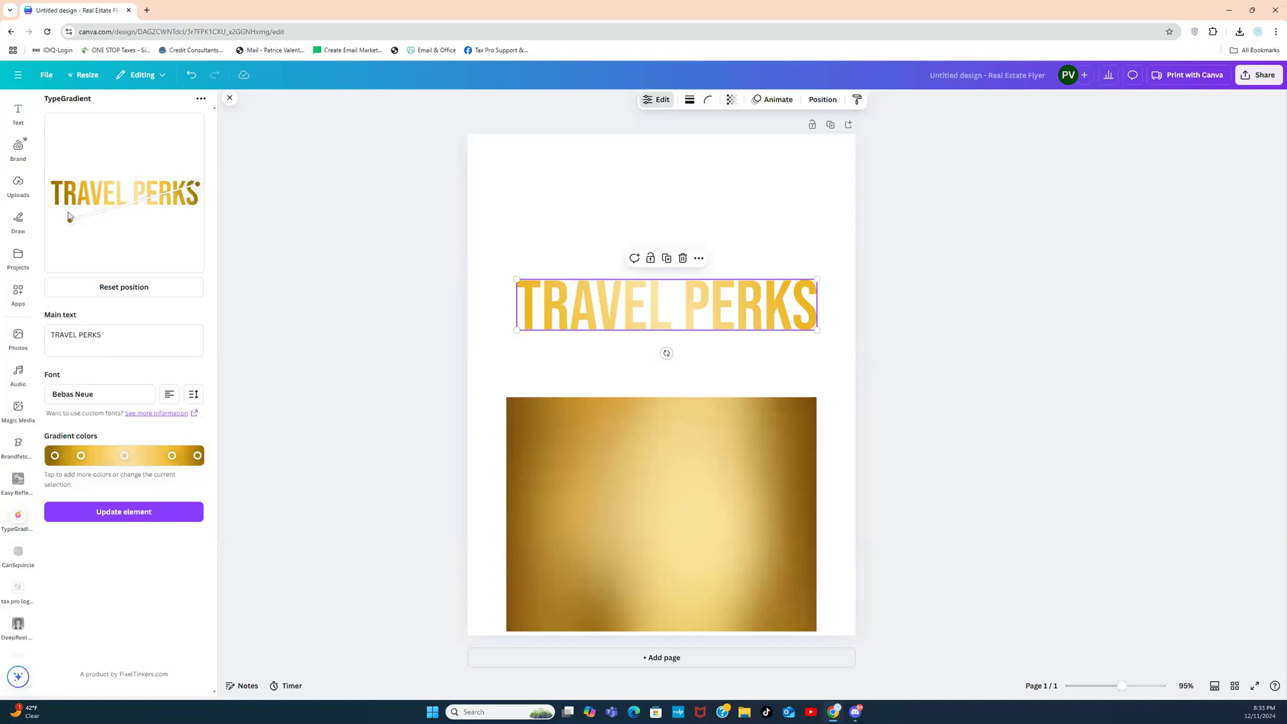
left_click_drag(68, 218, 58, 210)
left_click(125, 513)
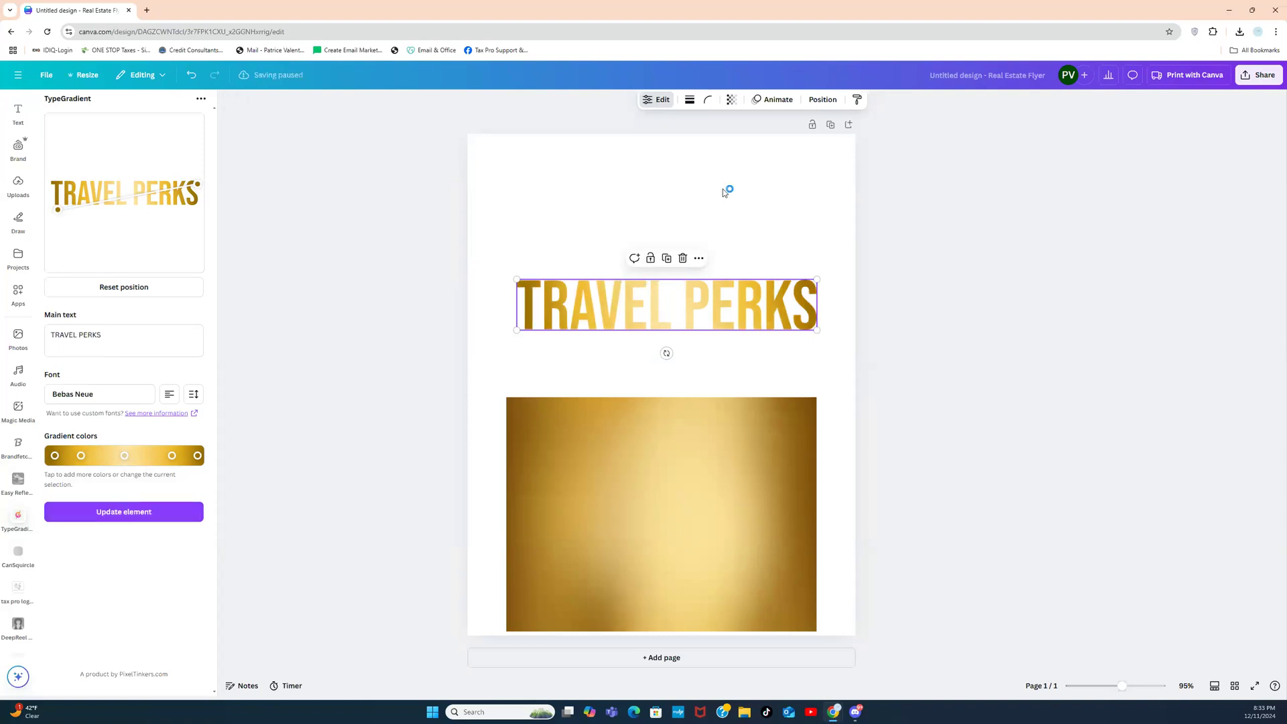
Step: Move the TRAVEL PERKS headline up near the page top and delete the gold image below it
left_click_drag(713, 298, 709, 222)
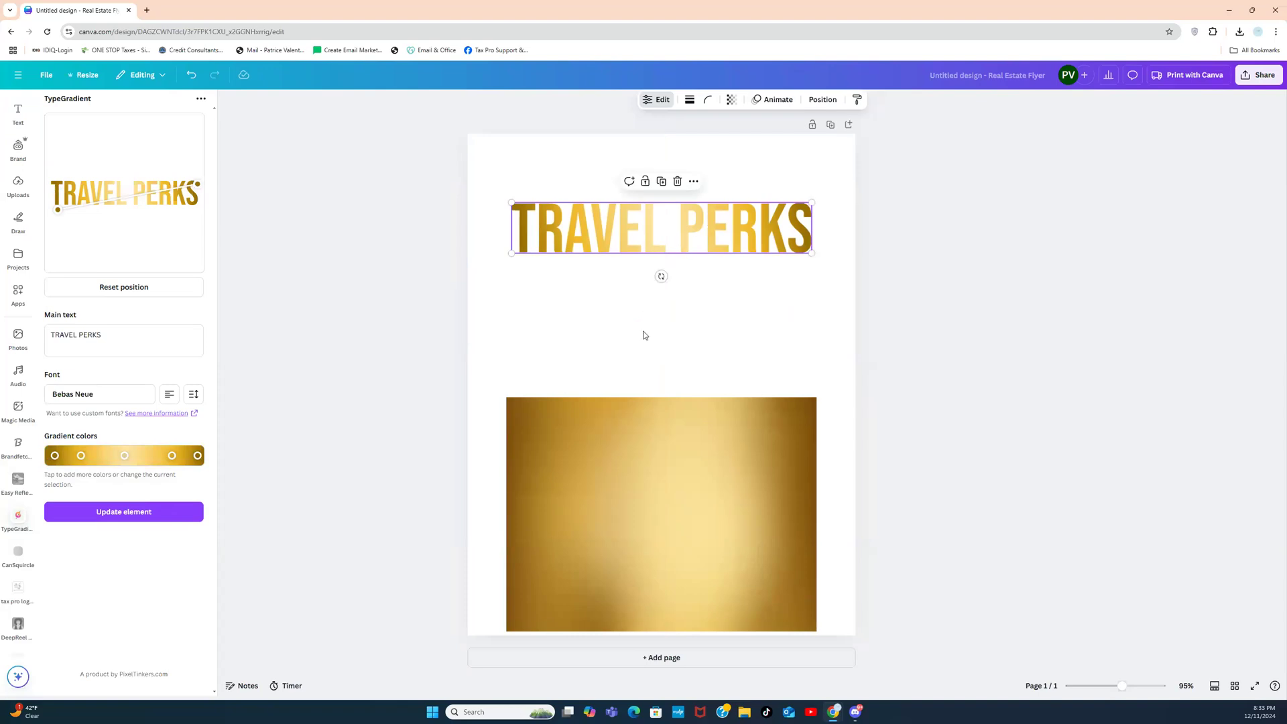
left_click(650, 431)
key("Delete")
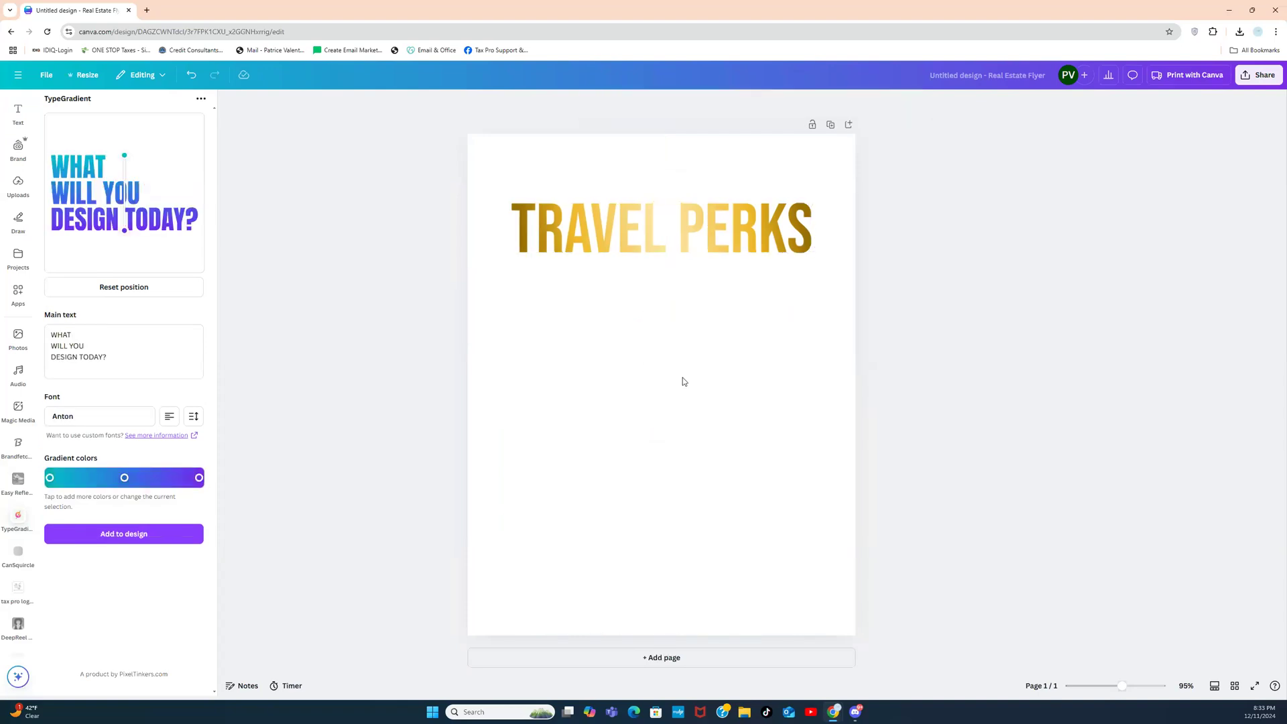
Step: Set the page background colour to black
left_click(683, 376)
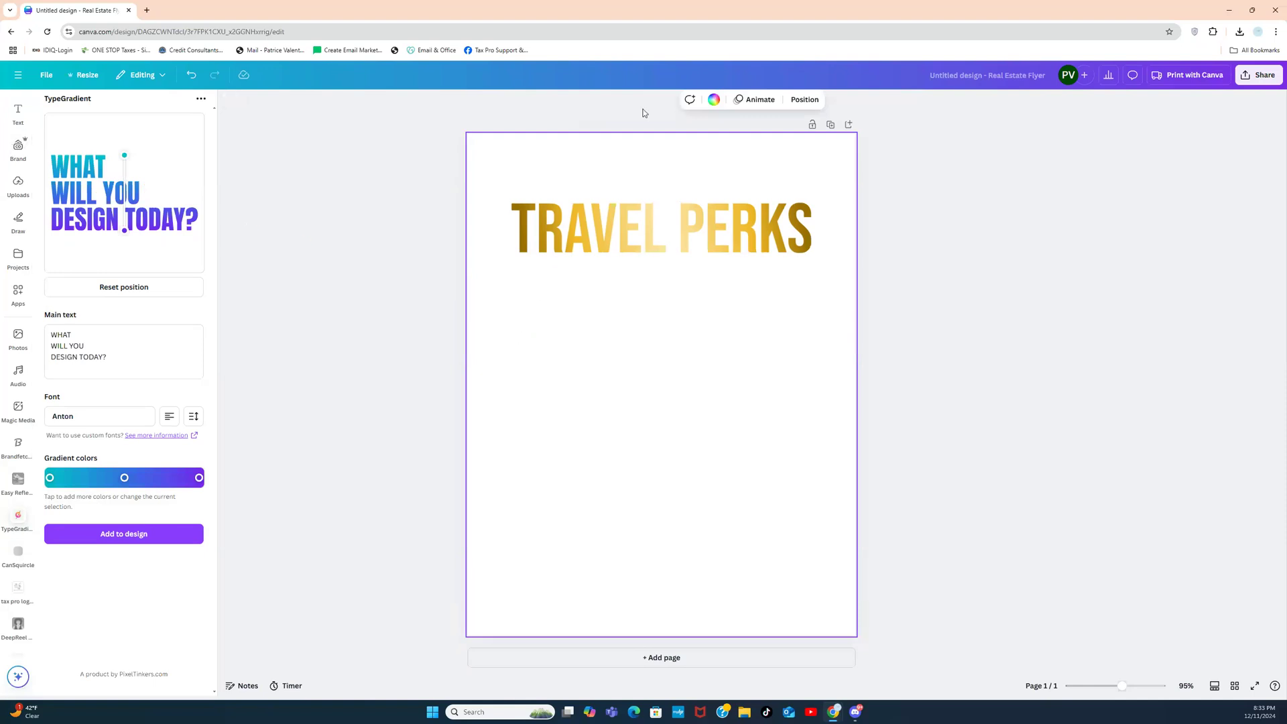
left_click(714, 99)
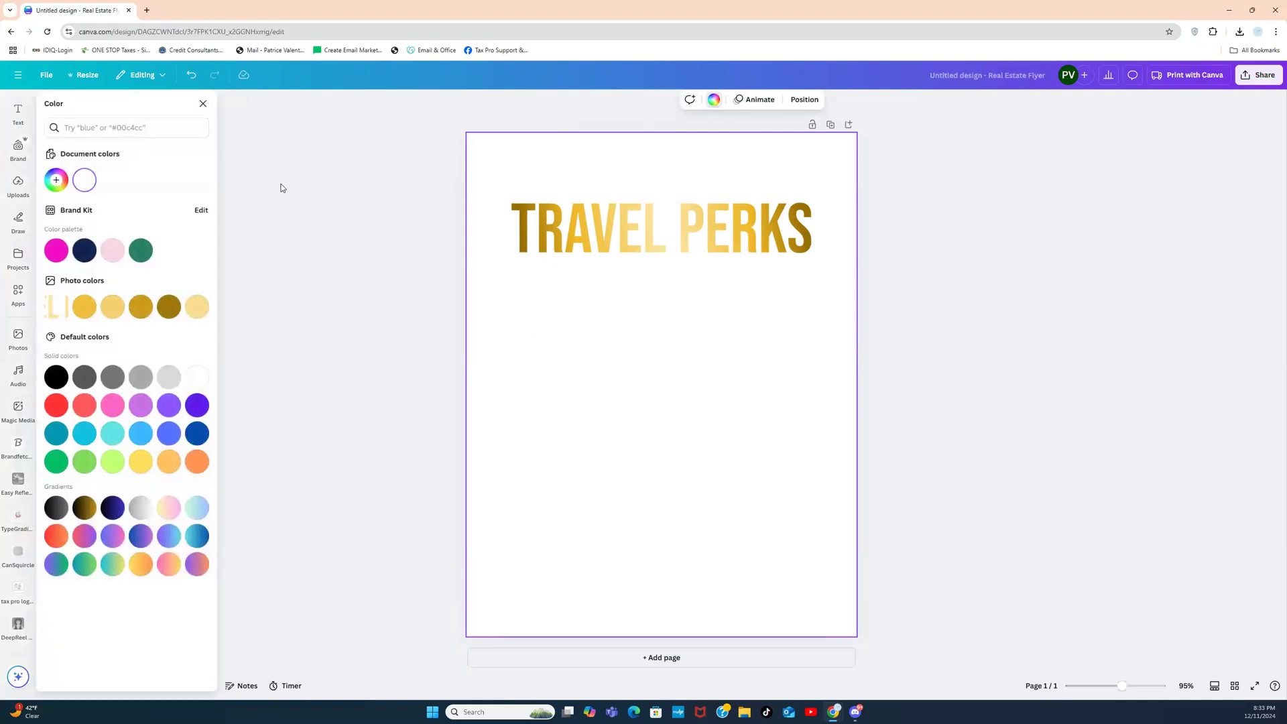
left_click(56, 377)
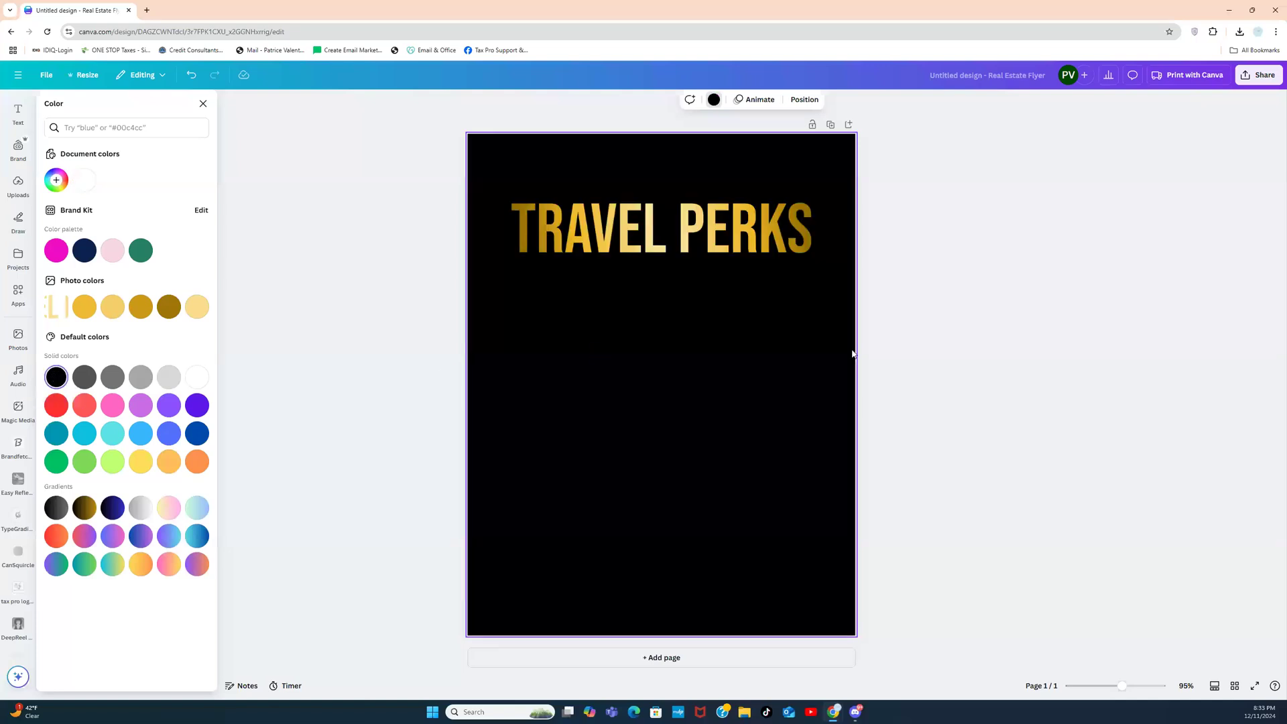
left_click(979, 320)
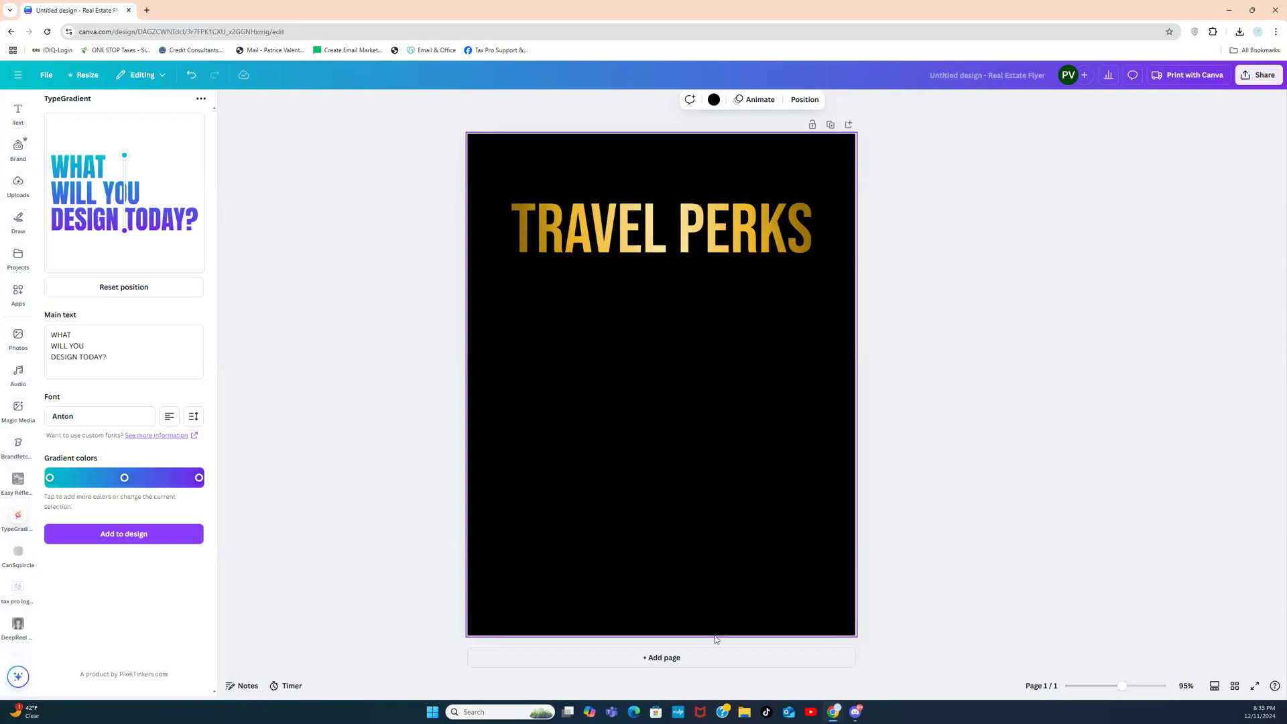
left_click(740, 218)
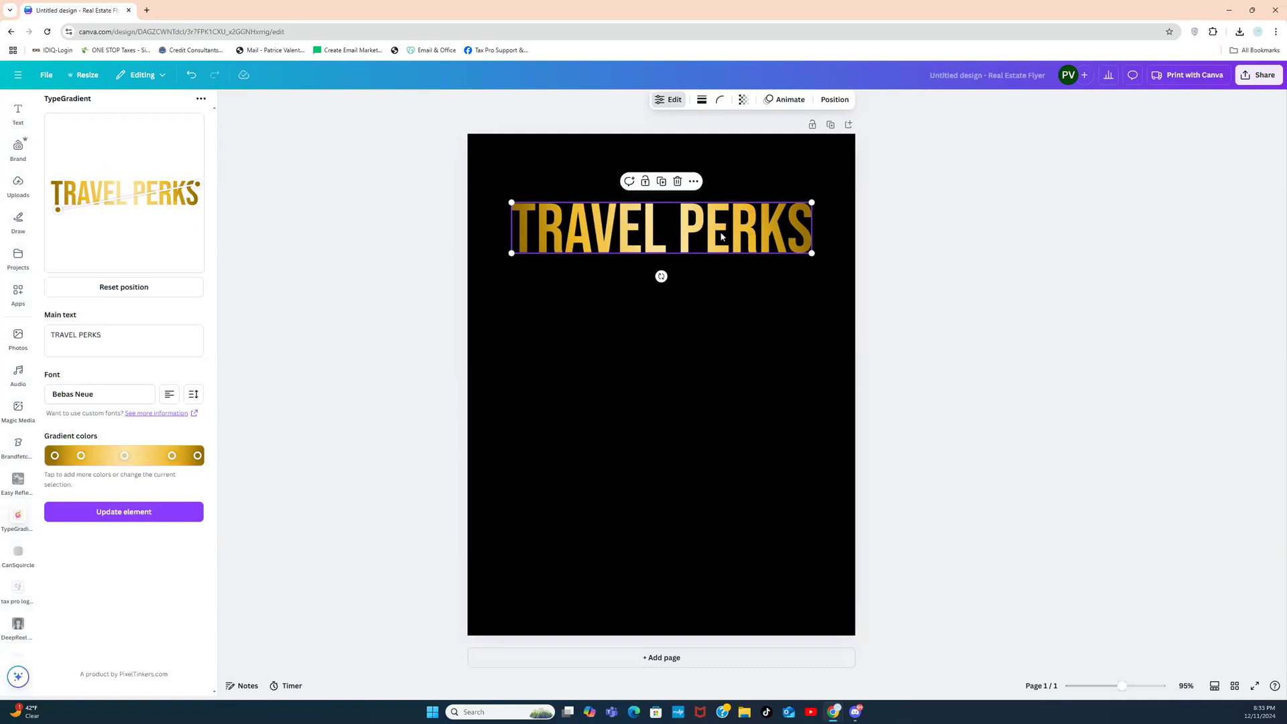
left_click(777, 162)
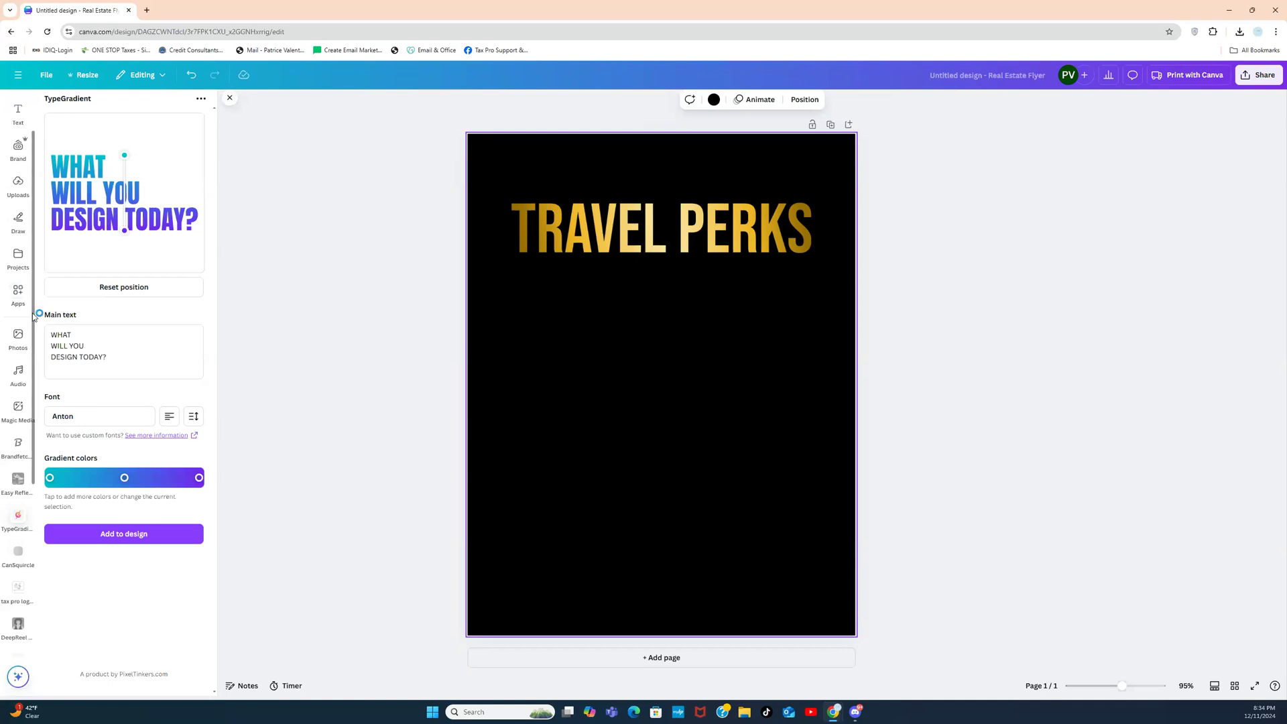
scroll(34, 317, "up", 2)
Step: Search the elements library for METALLIC BLACK and show all photo results
left_click(18, 144)
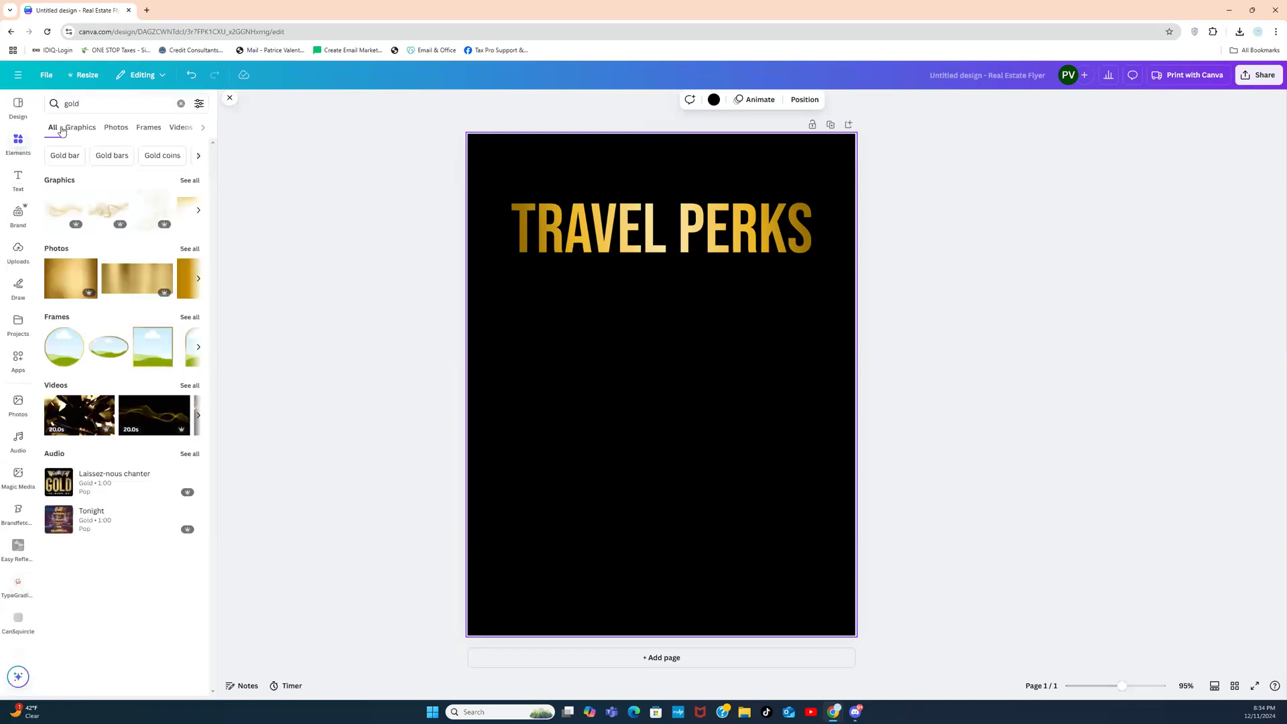
left_click(181, 103)
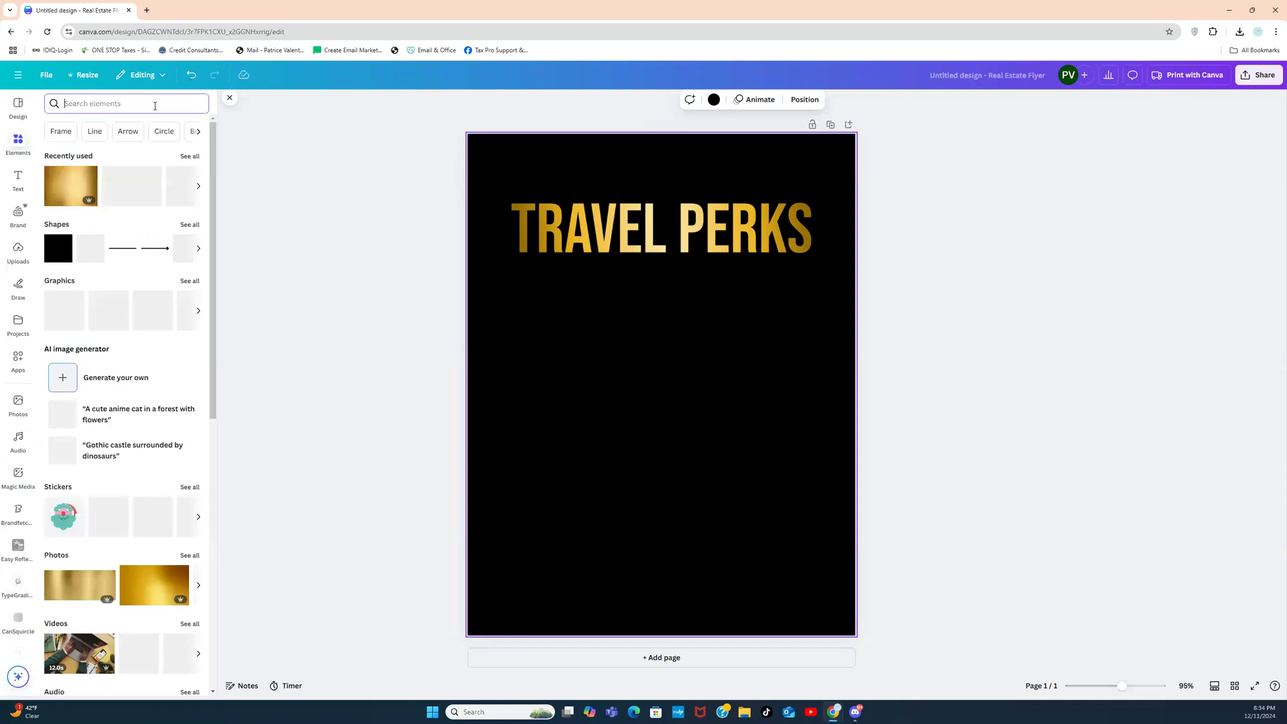
type("METALLIC BLACK")
key("Return")
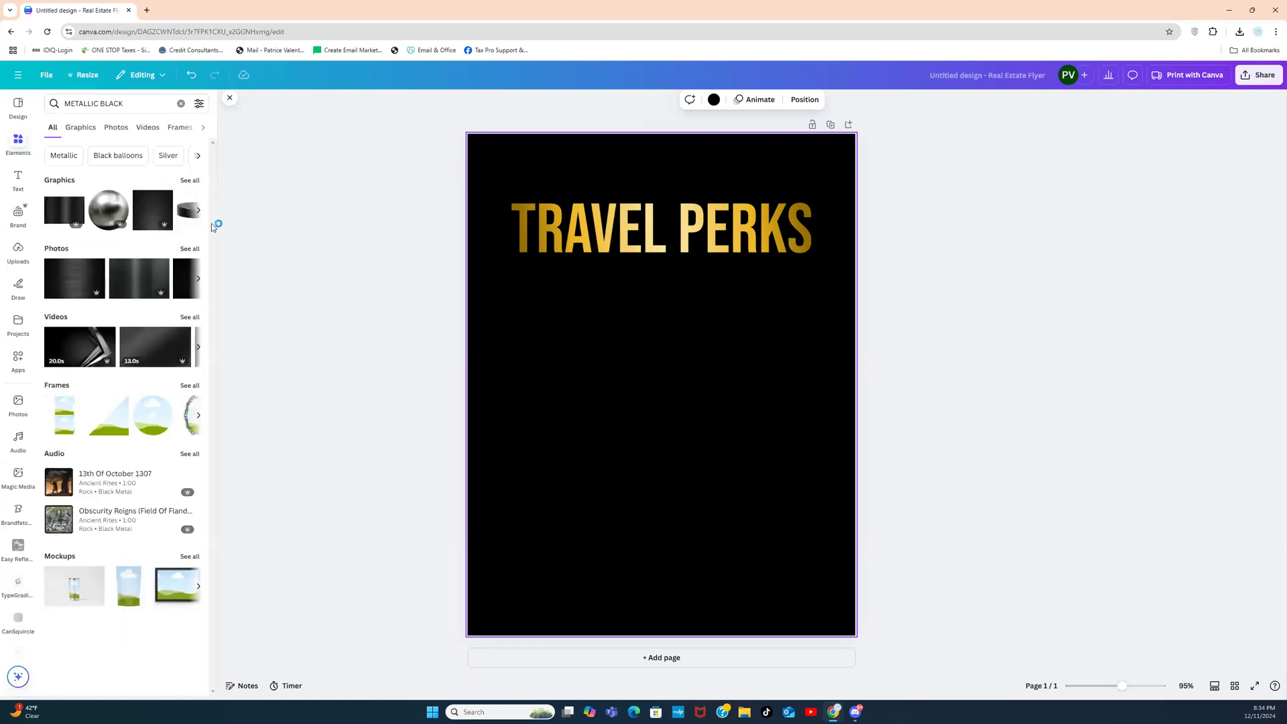
left_click(189, 249)
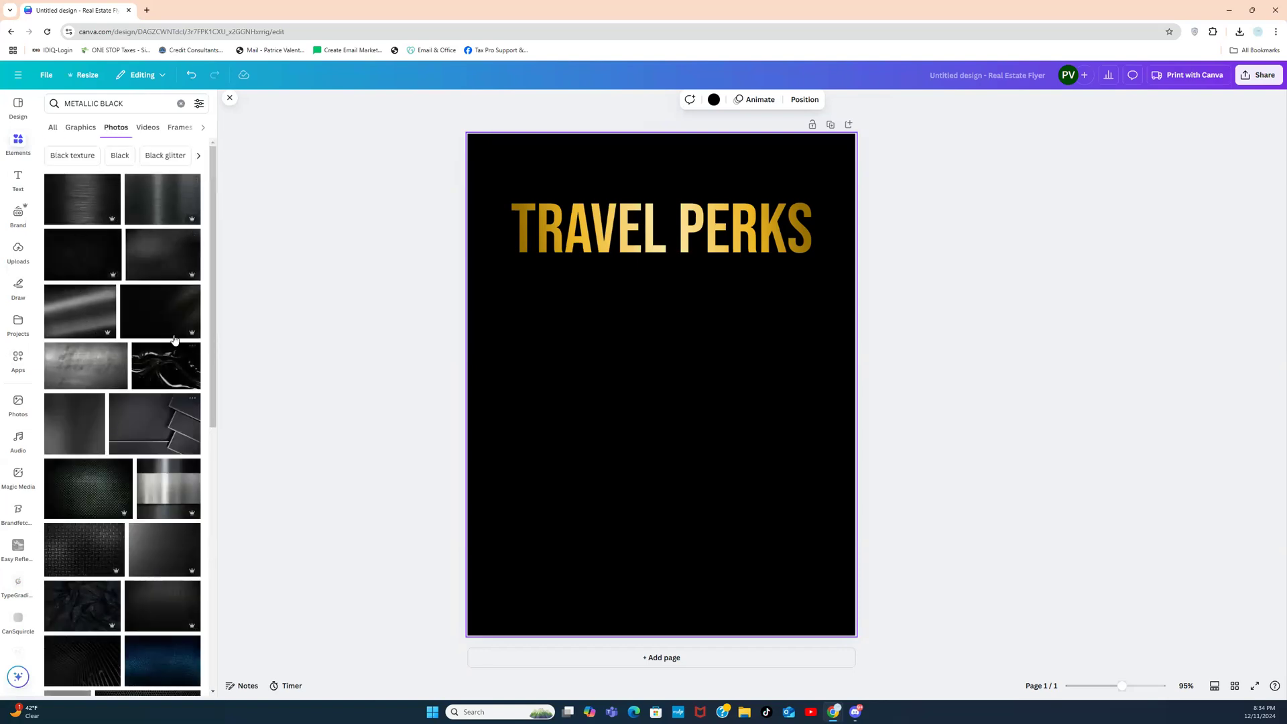
left_click_drag(211, 279, 212, 431)
Step: Try a metallic black photo and a grey gradient photo as page background, deleting each
left_click(81, 483)
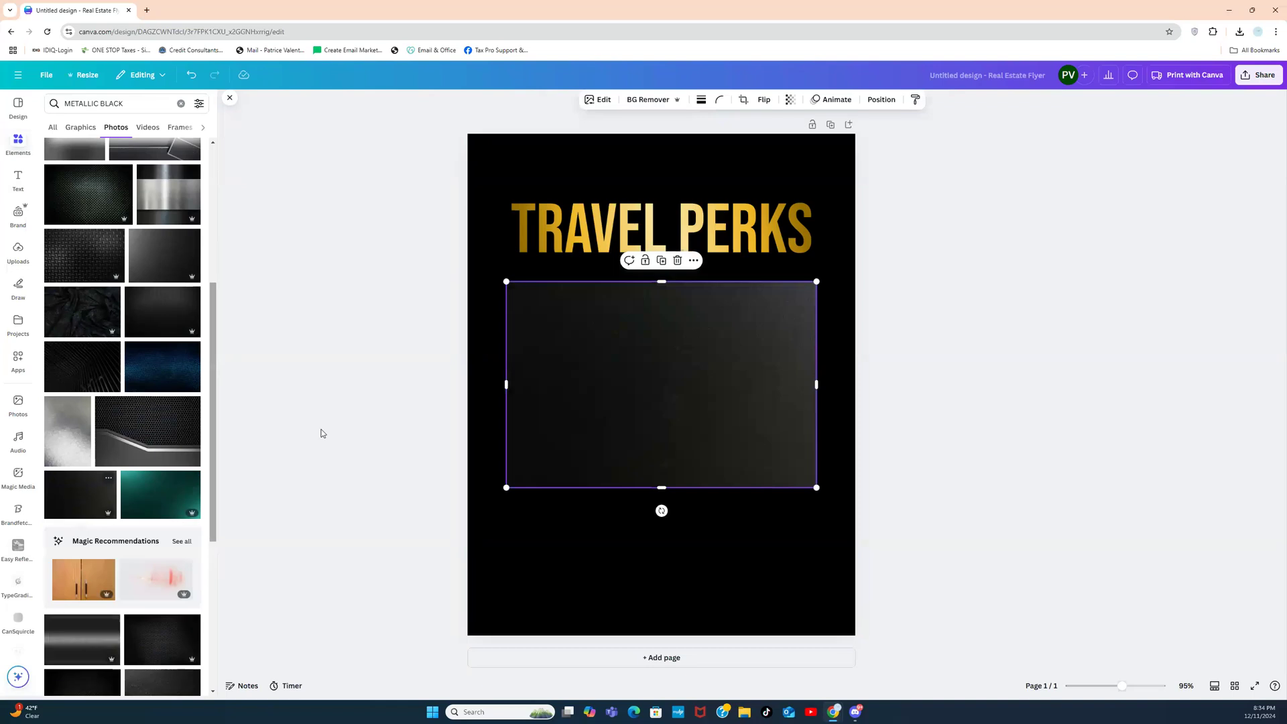
right_click(551, 367)
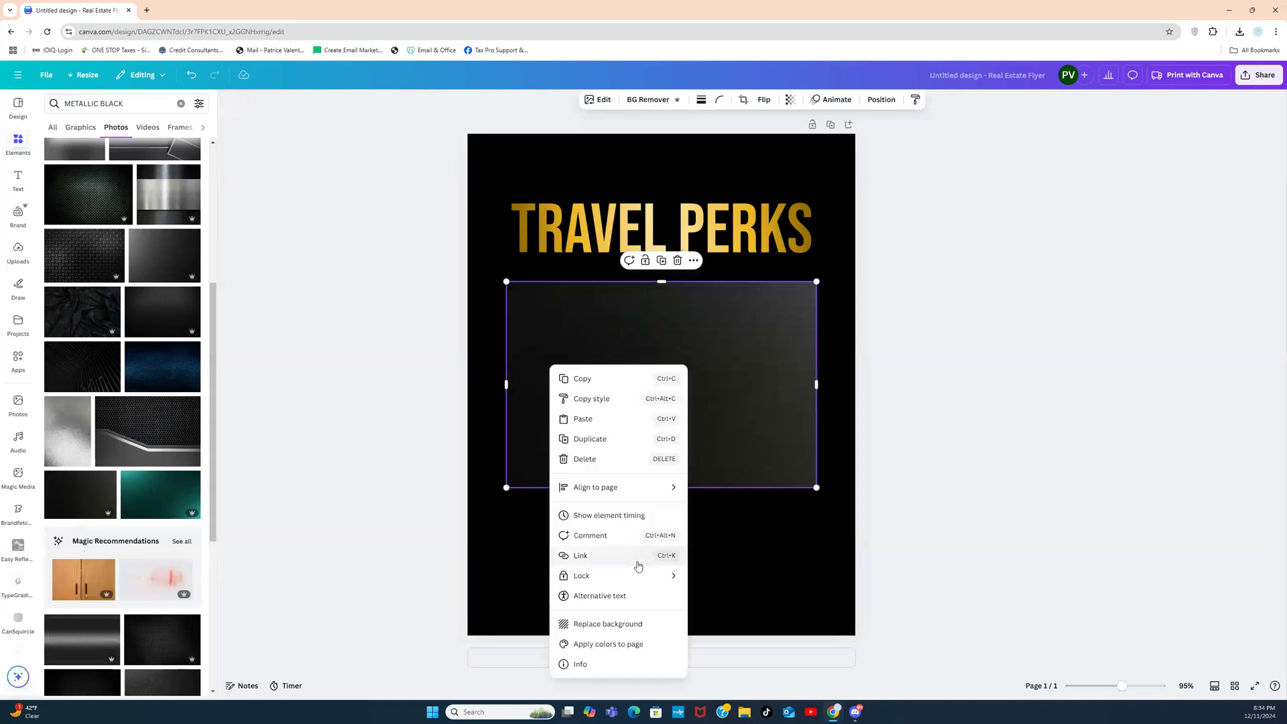
left_click(604, 624)
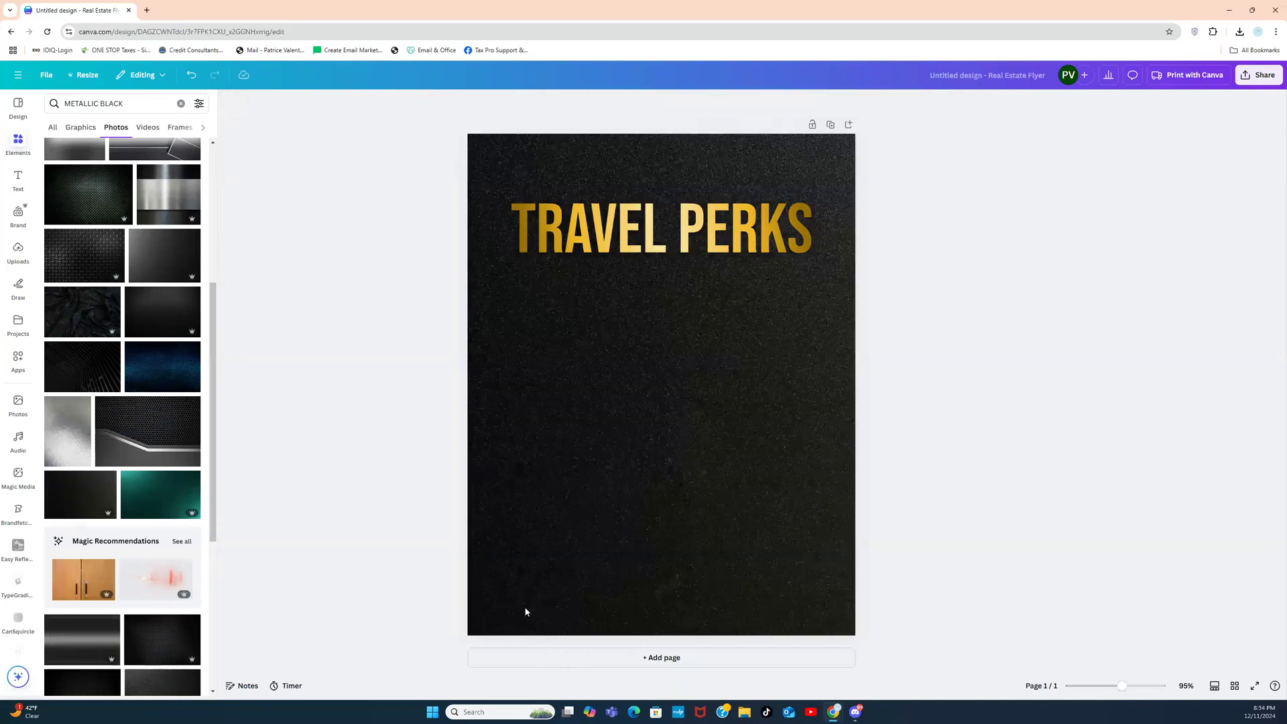
left_click(587, 542)
key("Delete")
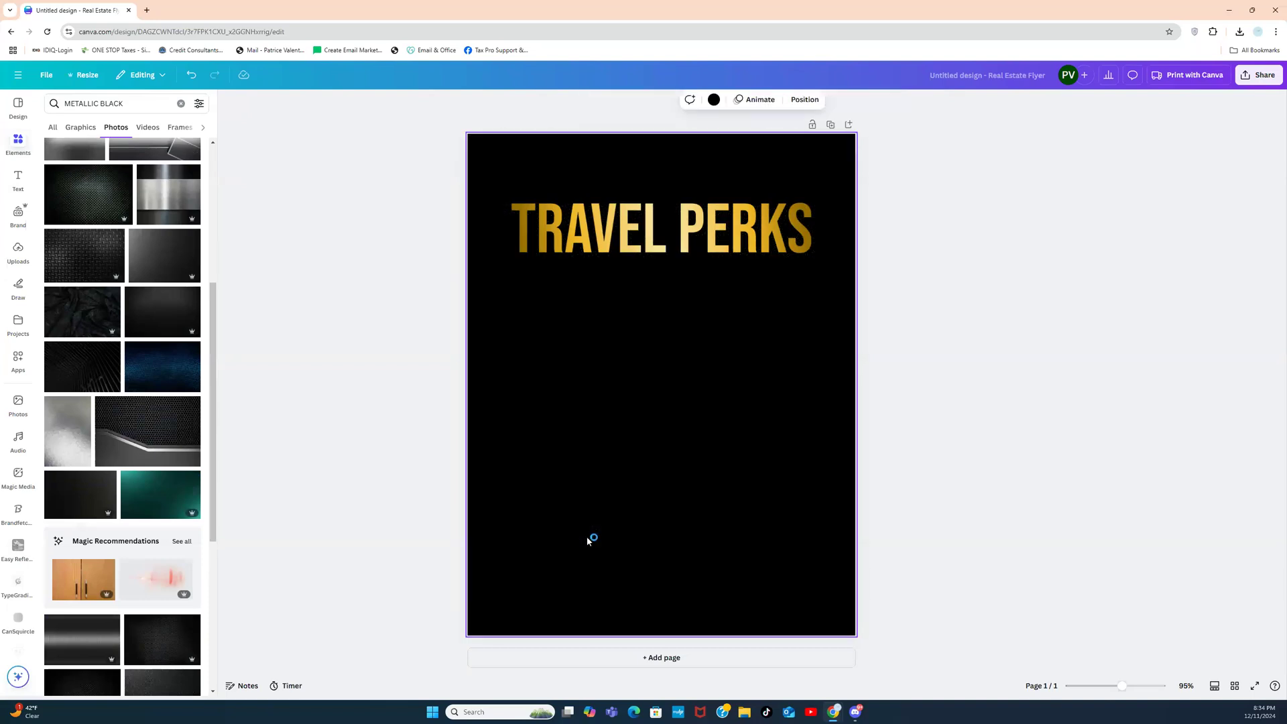
left_click_drag(213, 506, 210, 338)
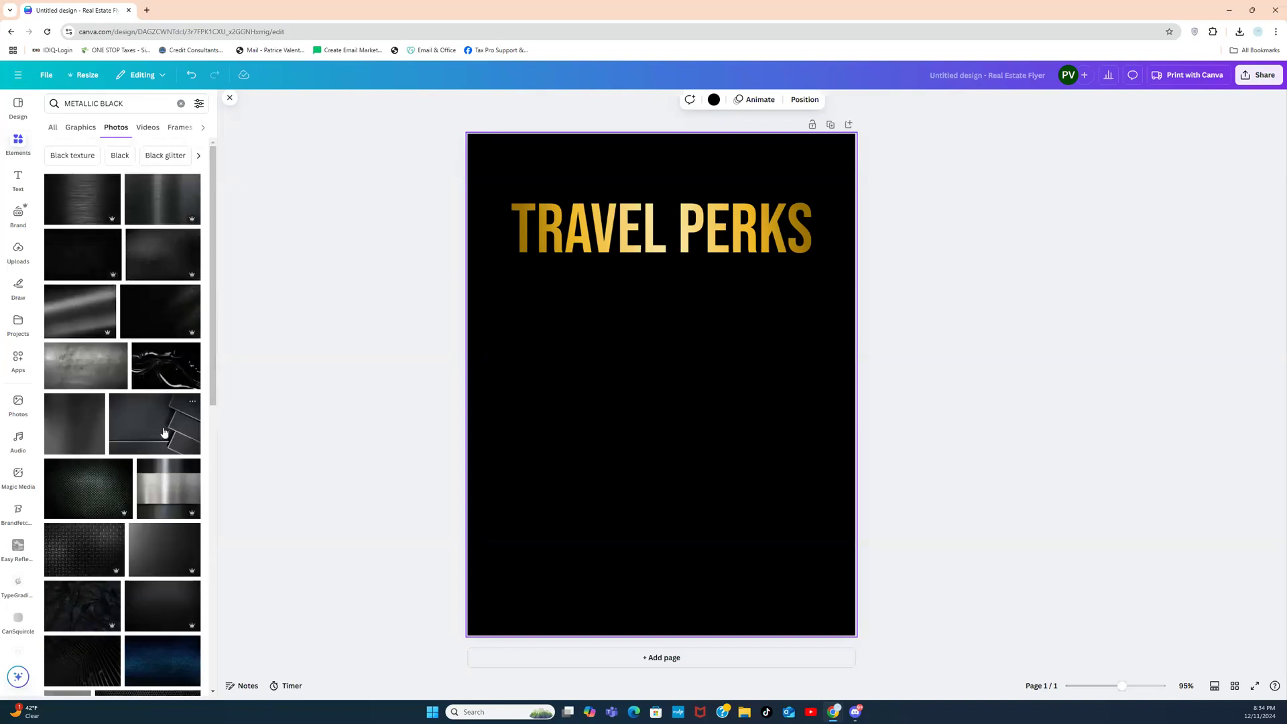
left_click(166, 543)
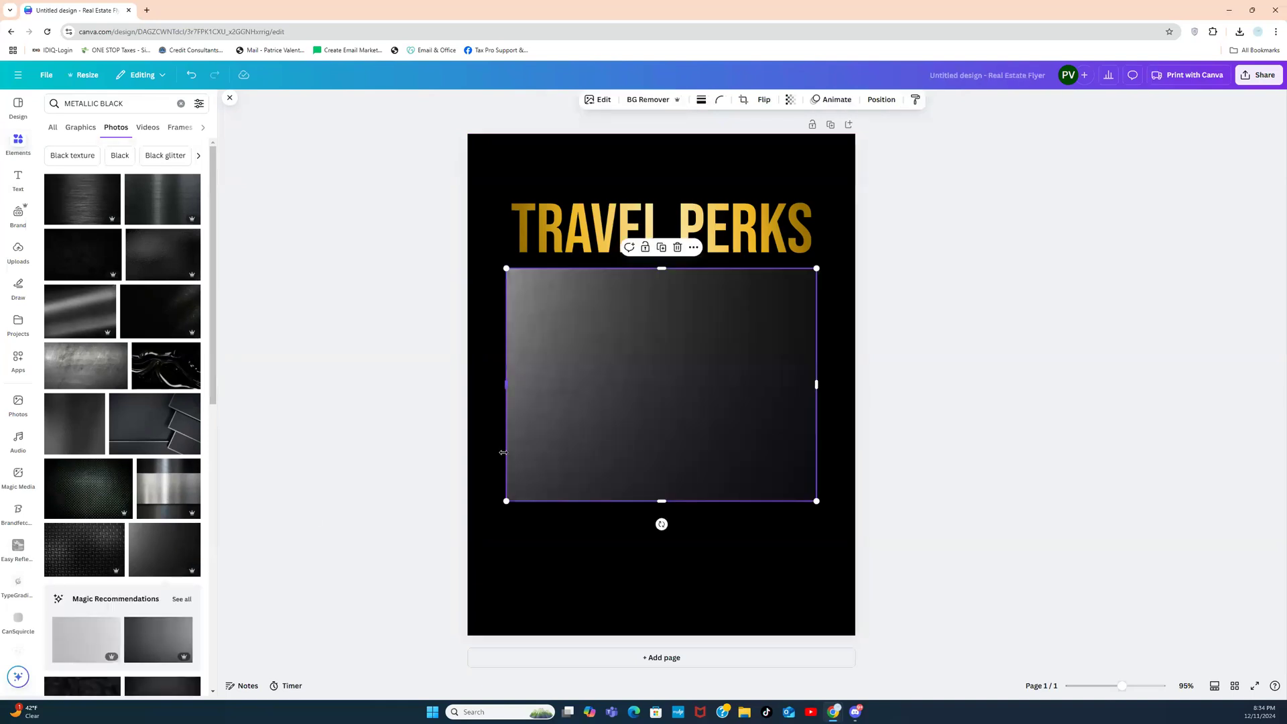
right_click(560, 439)
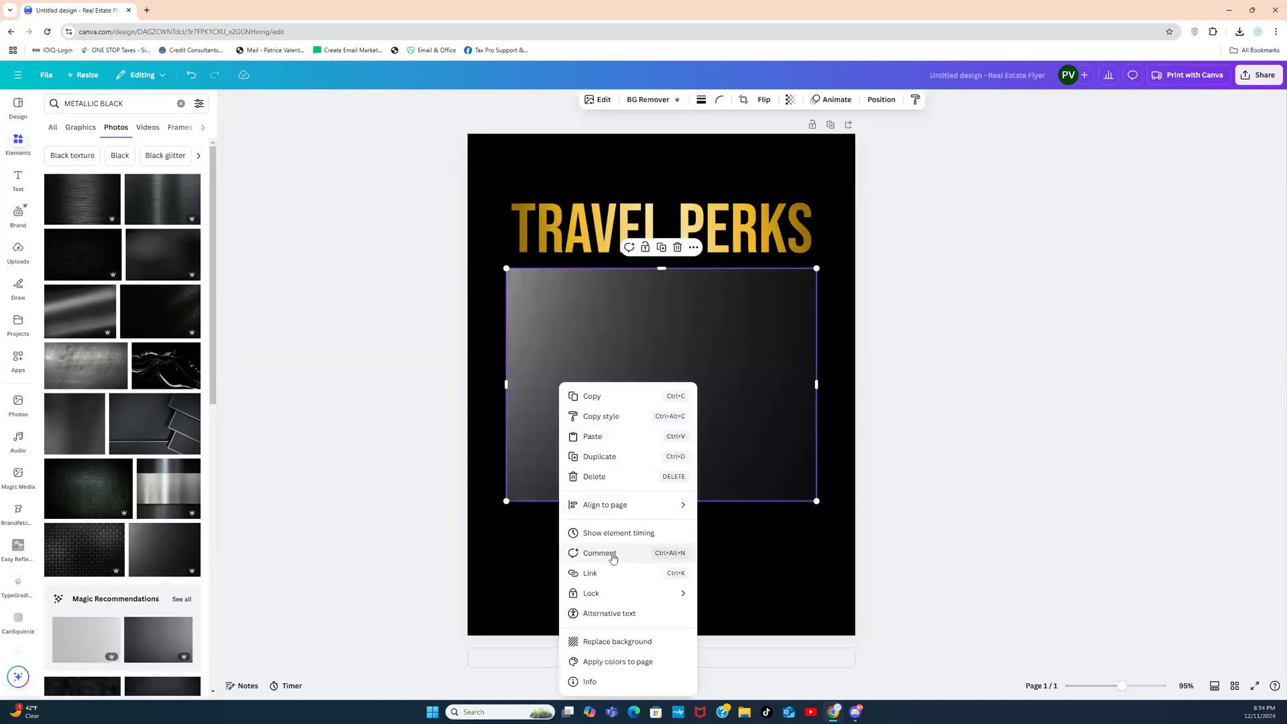
left_click(600, 643)
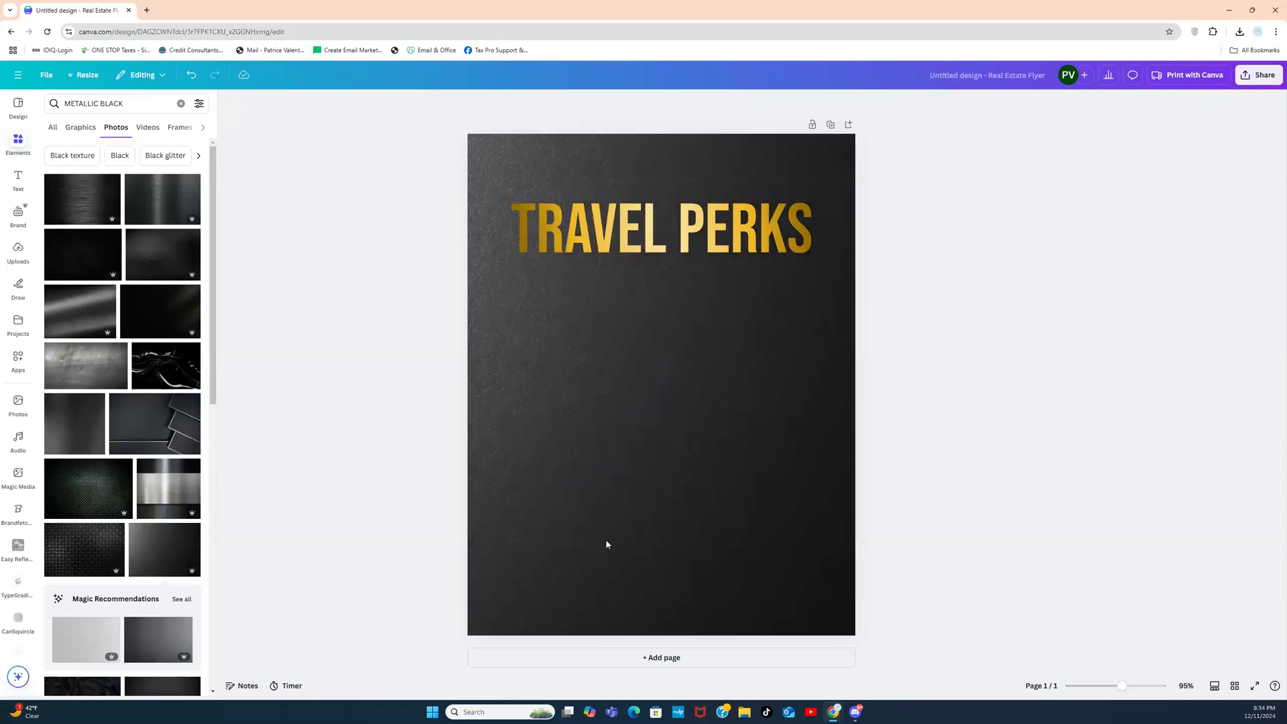
key("Delete")
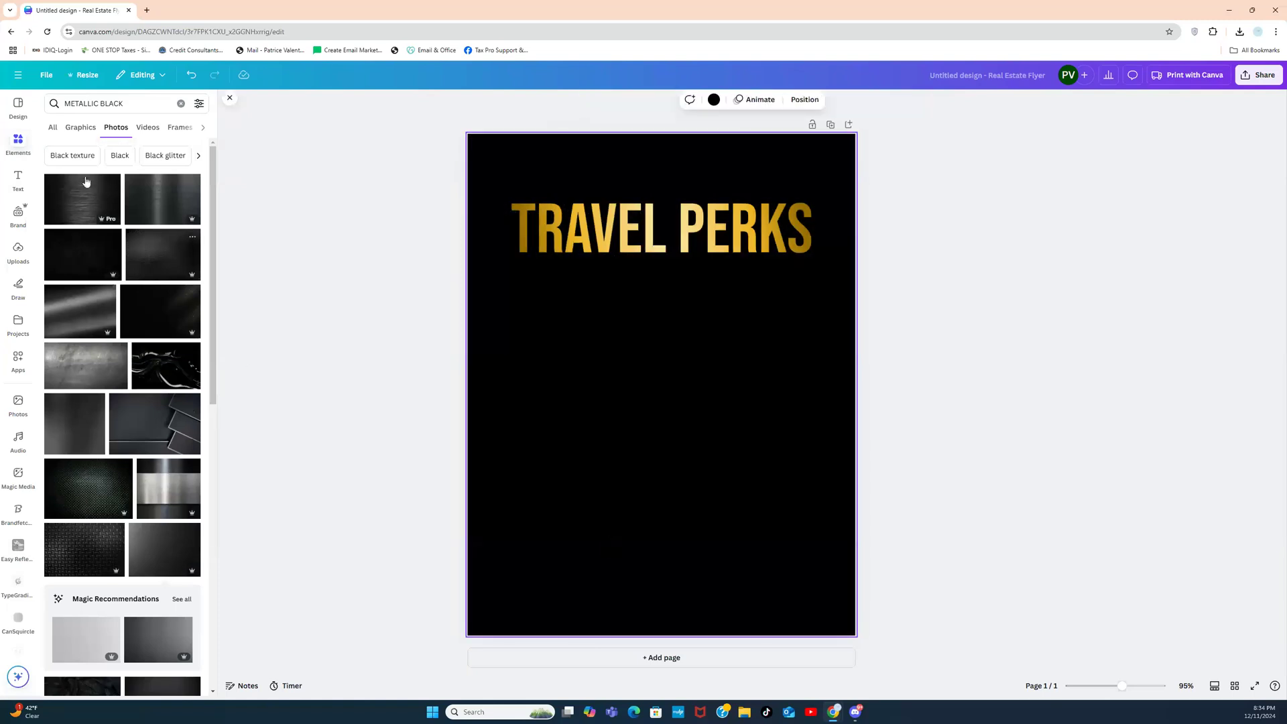
Step: Add a soft radial glow graphic, enlarge it, and place it at the page's top-left
left_click(181, 104)
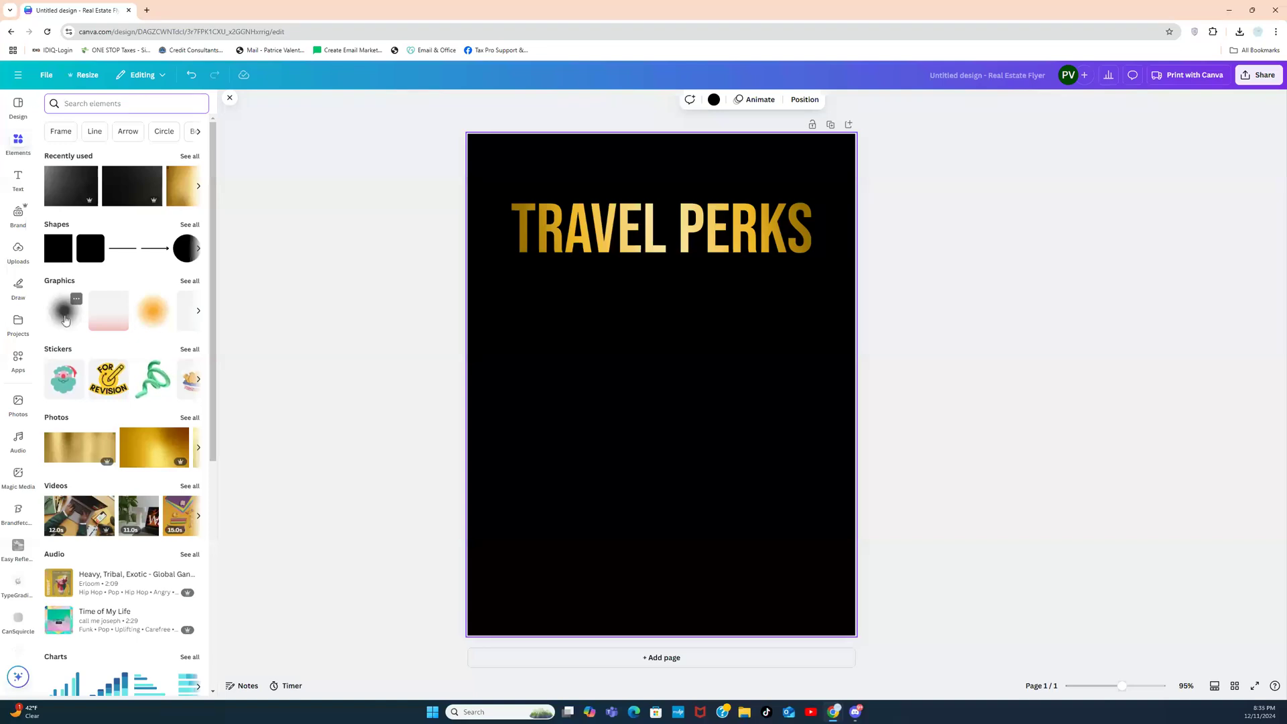
left_click(65, 317)
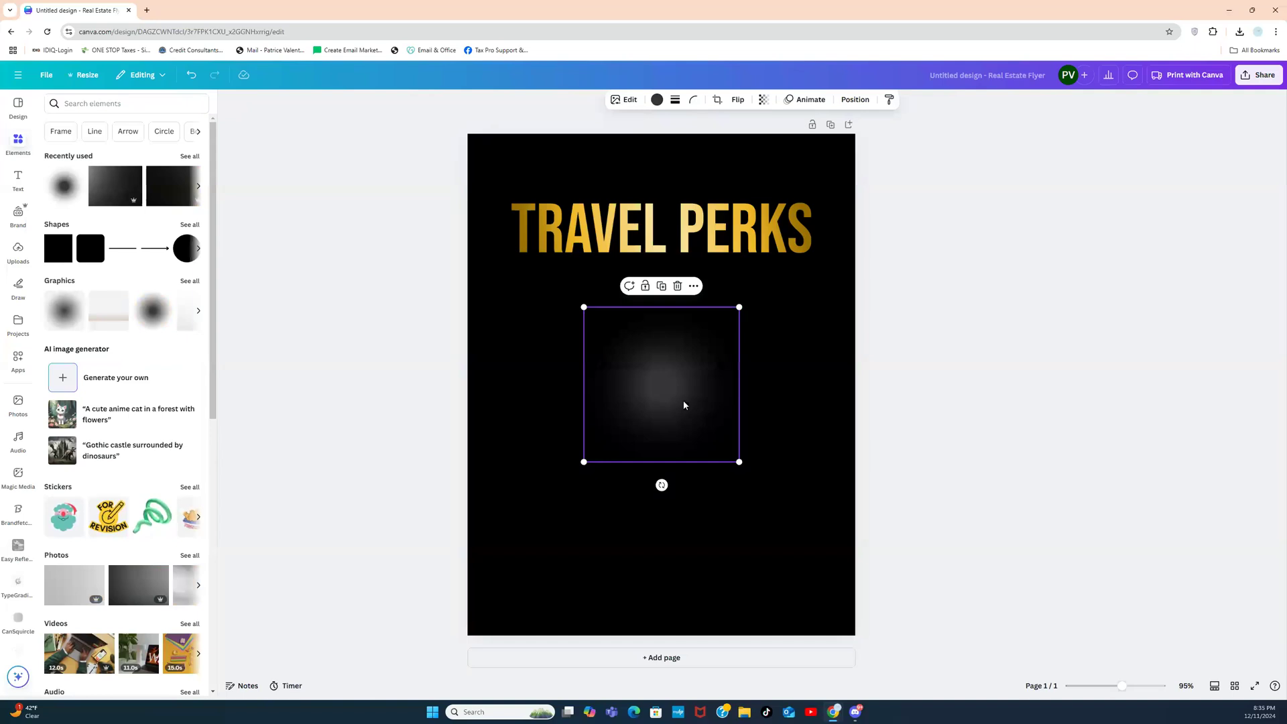
left_click_drag(685, 407, 496, 142)
left_click_drag(550, 202, 678, 335)
left_click_drag(526, 178, 495, 145)
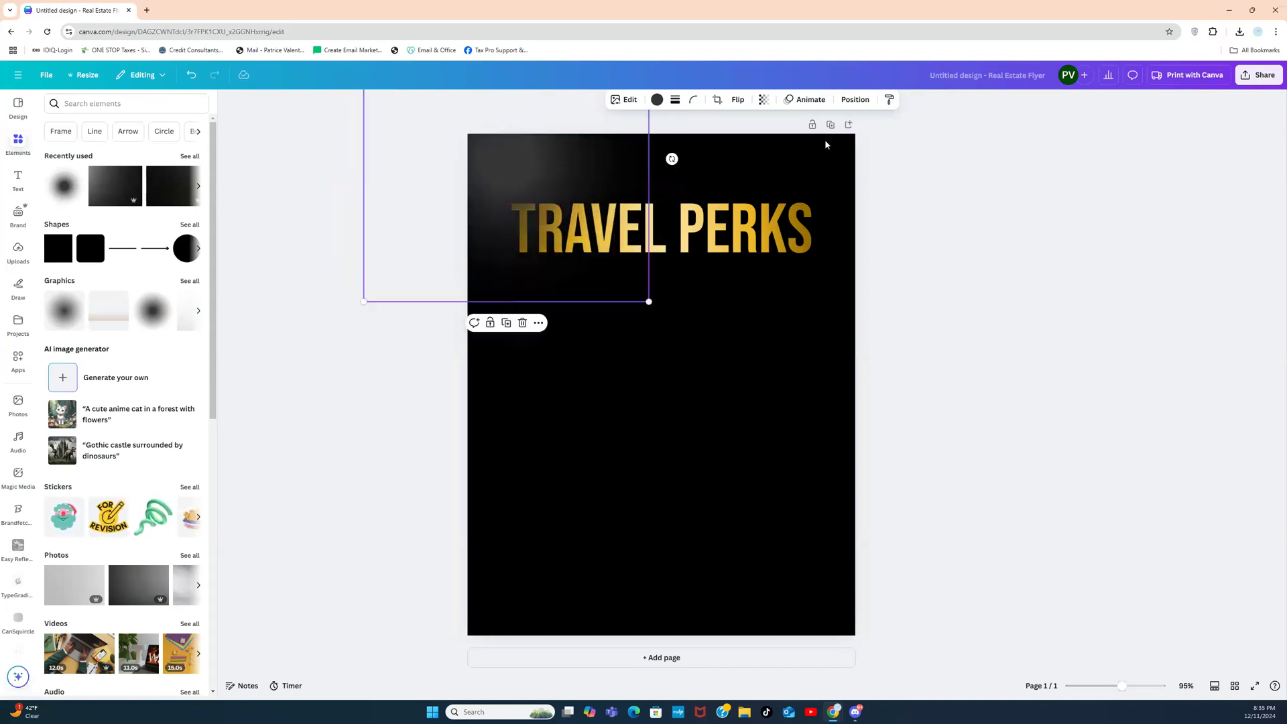
Step: Make the glow white, fade it to transparency 28, and enlarge it up and left
left_click(764, 99)
left_click_drag(786, 141, 752, 145)
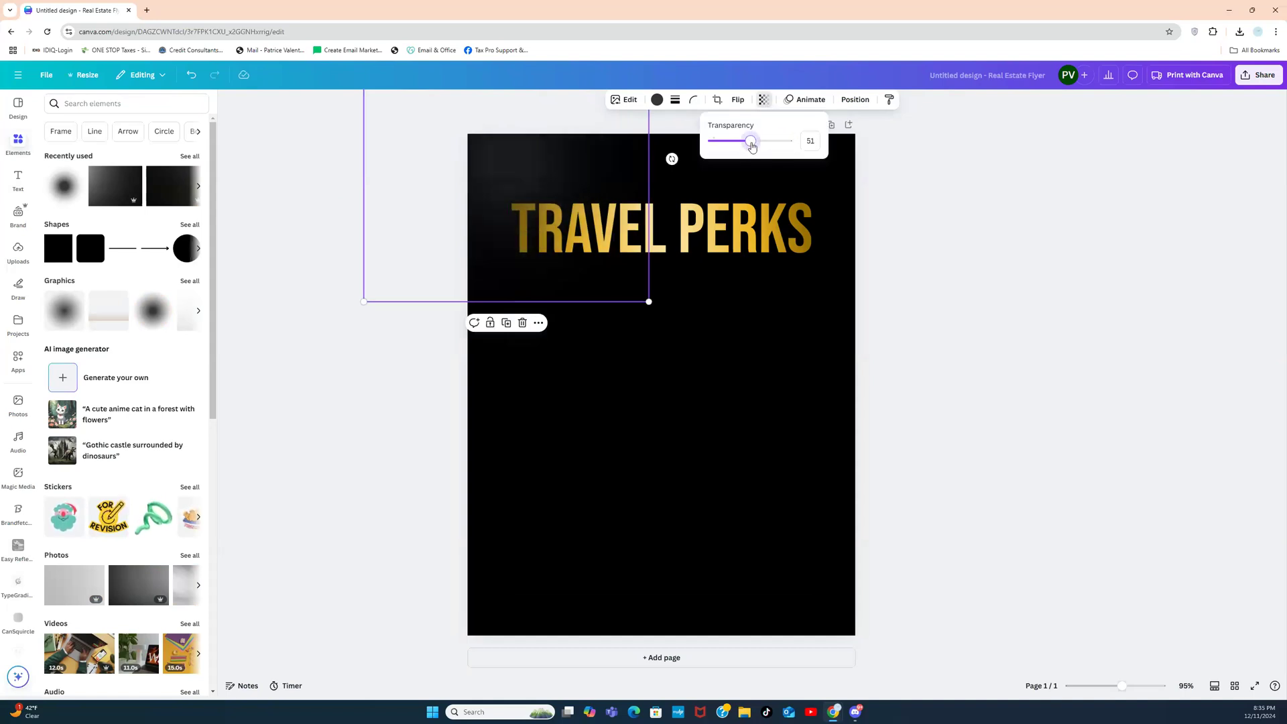
left_click(656, 99)
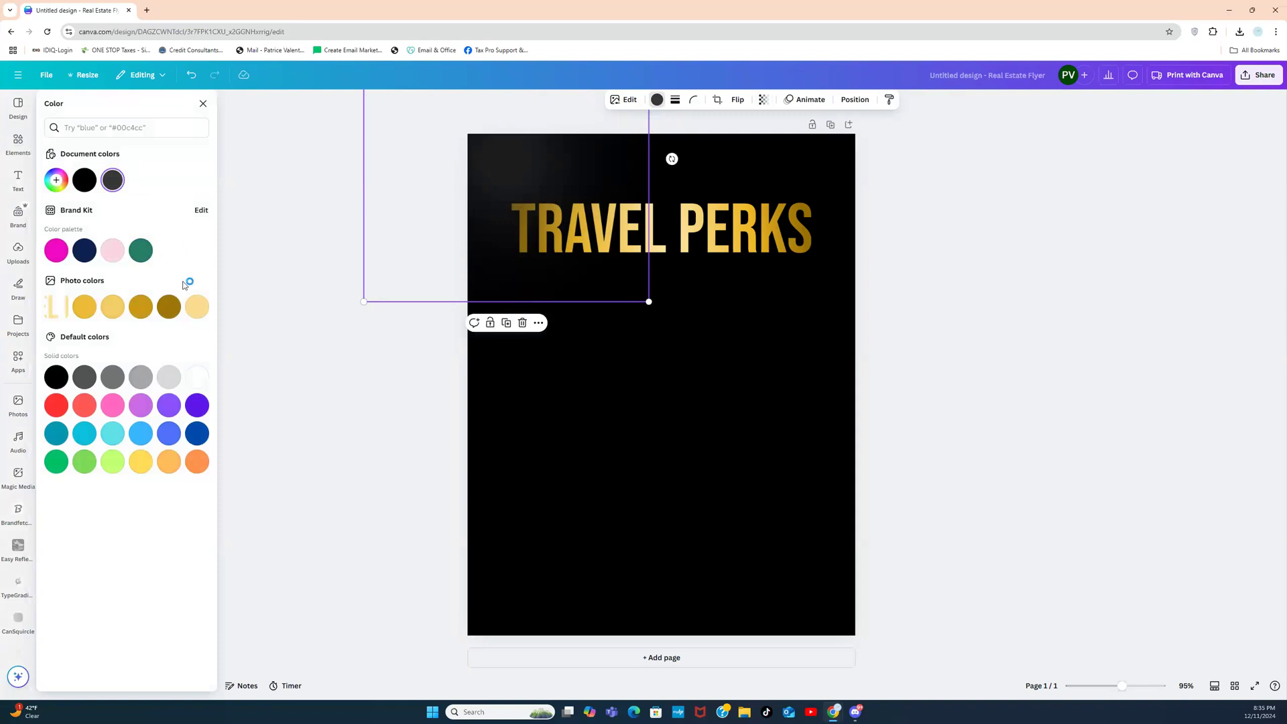
left_click(197, 376)
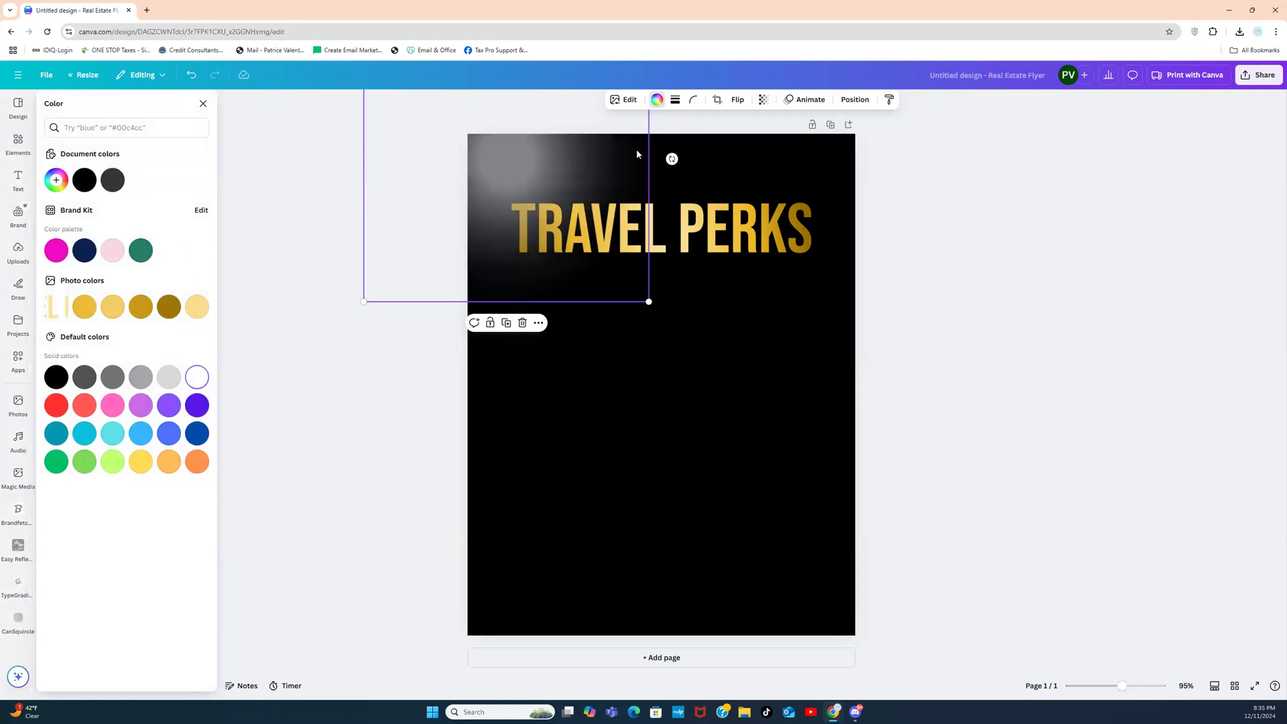
left_click(764, 102)
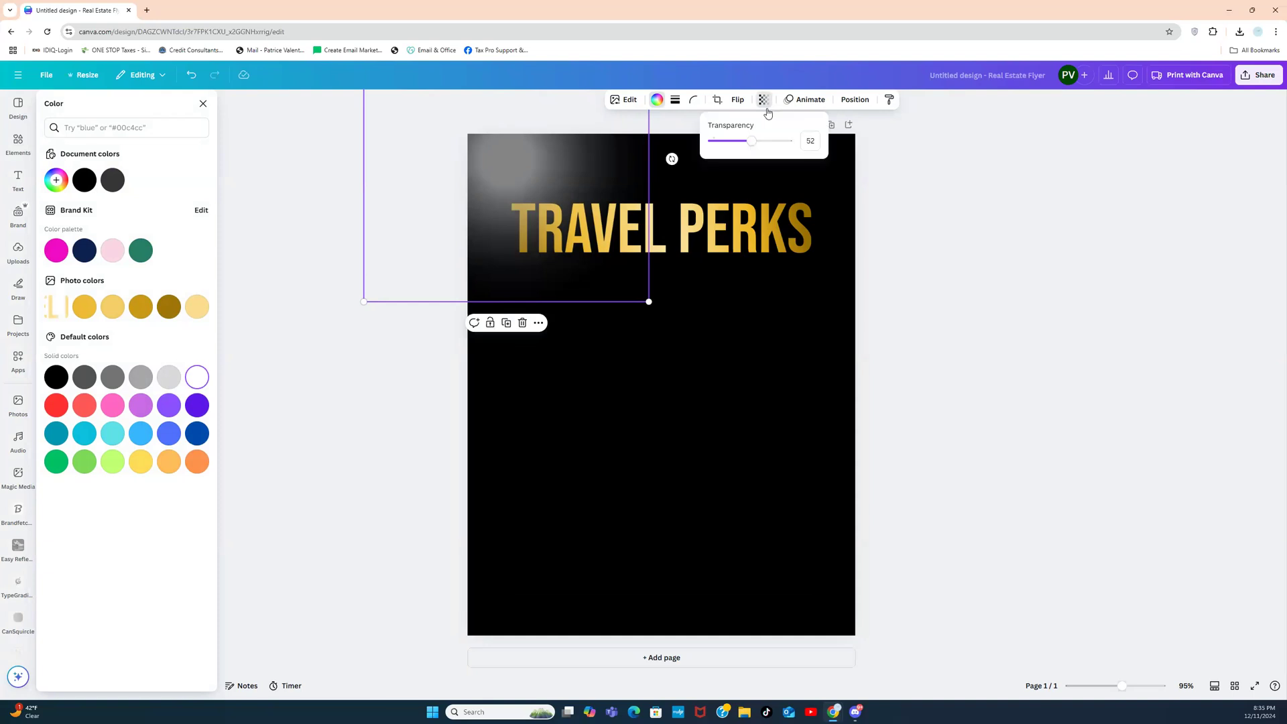
left_click_drag(752, 141, 736, 142)
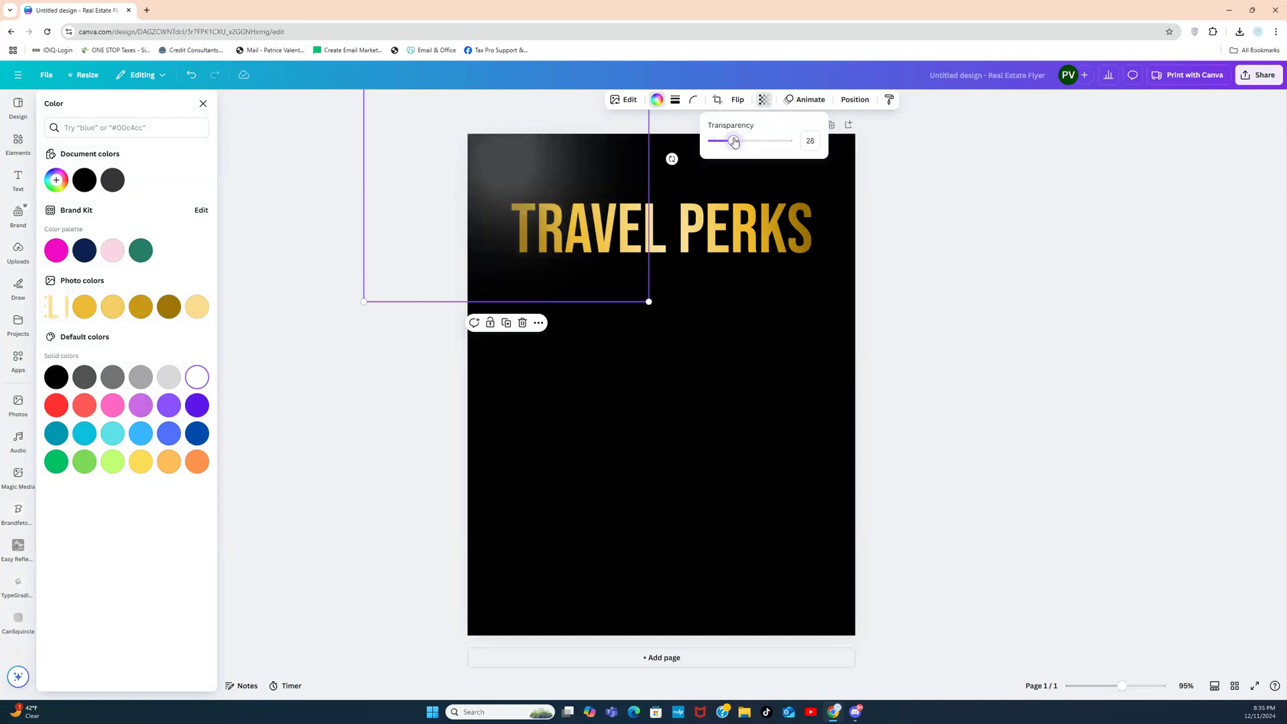
left_click_drag(650, 302, 753, 402)
left_click_drag(672, 348, 555, 255)
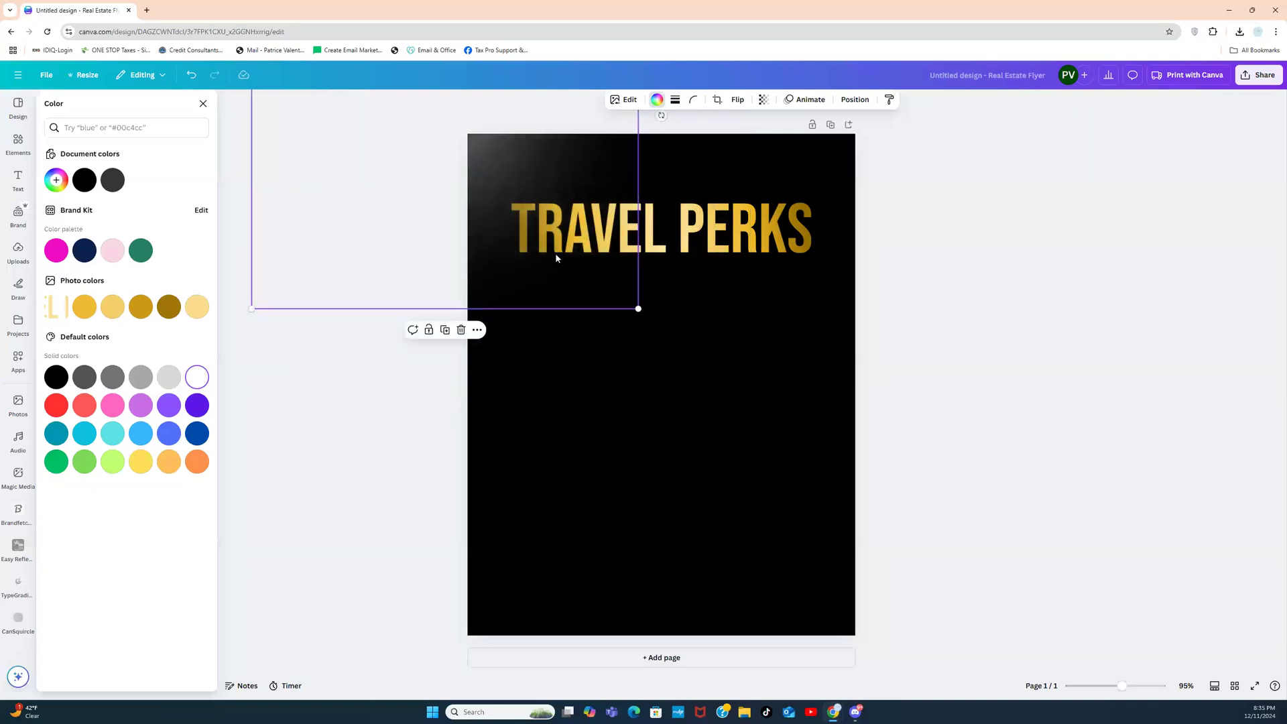
Step: Enlarge the top-left glow further and shift it up and left
left_click_drag(641, 310, 747, 417)
left_click_drag(665, 360, 592, 320)
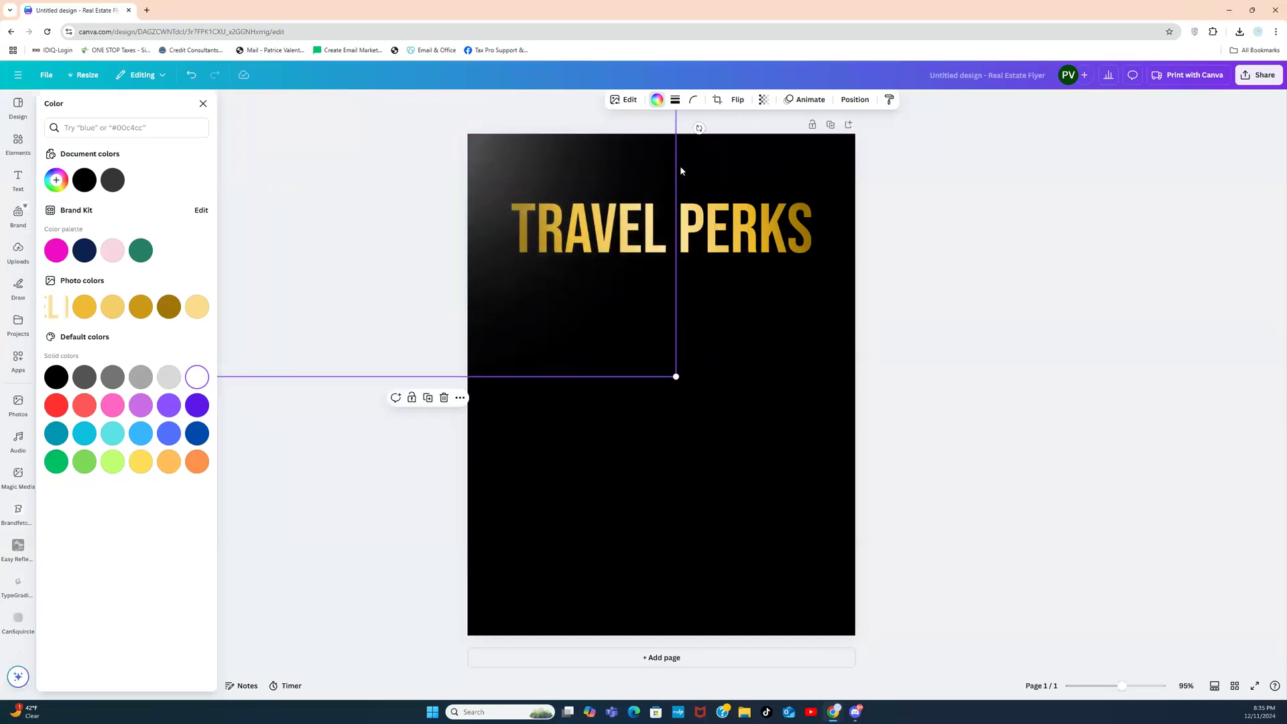
left_click(959, 212)
left_click(511, 333)
left_click(350, 538)
left_click(490, 305)
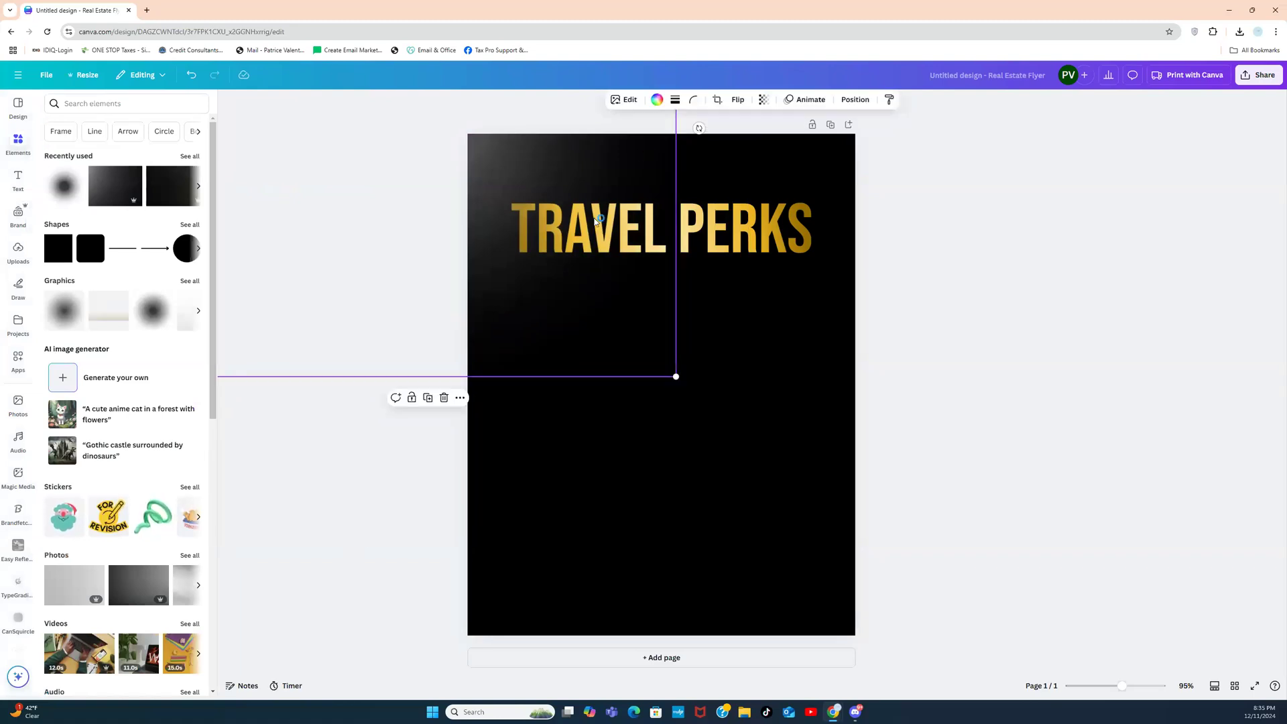
Step: Duplicate the glow and position the copy lower on the flyer
left_click(429, 400)
left_click_drag(564, 293, 977, 578)
left_click_drag(908, 460, 1014, 507)
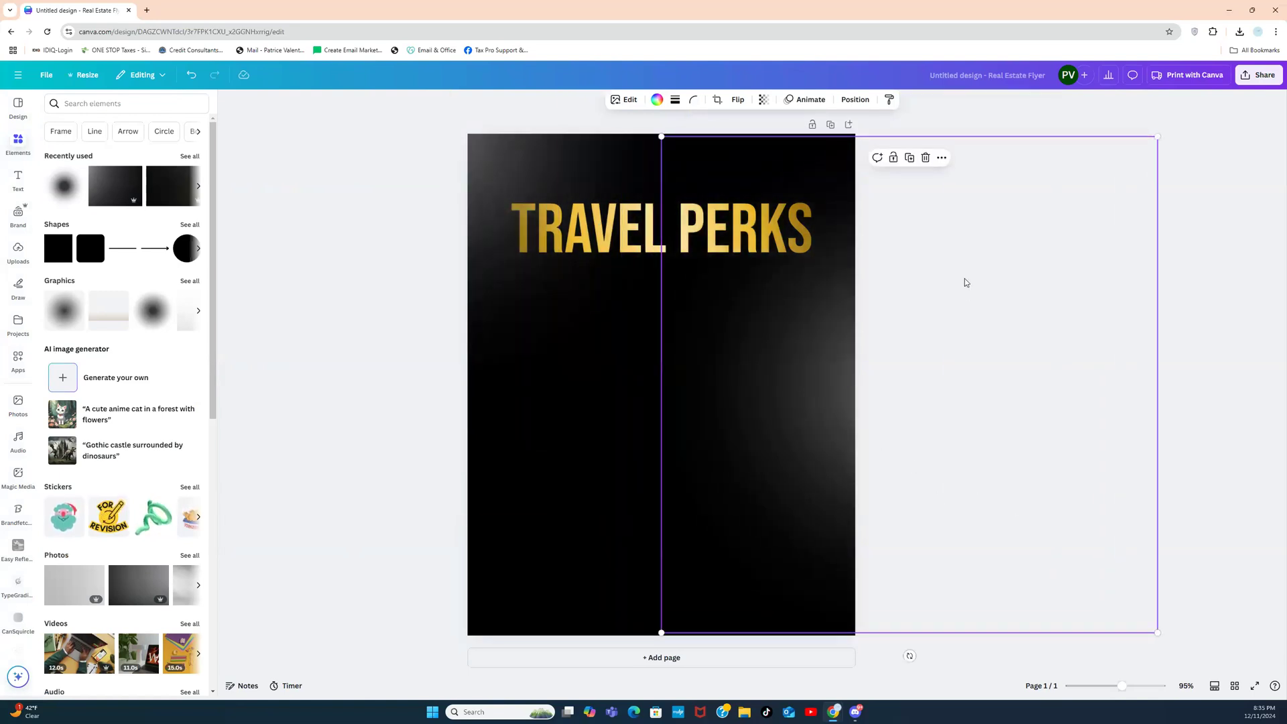
left_click_drag(927, 356, 440, 624)
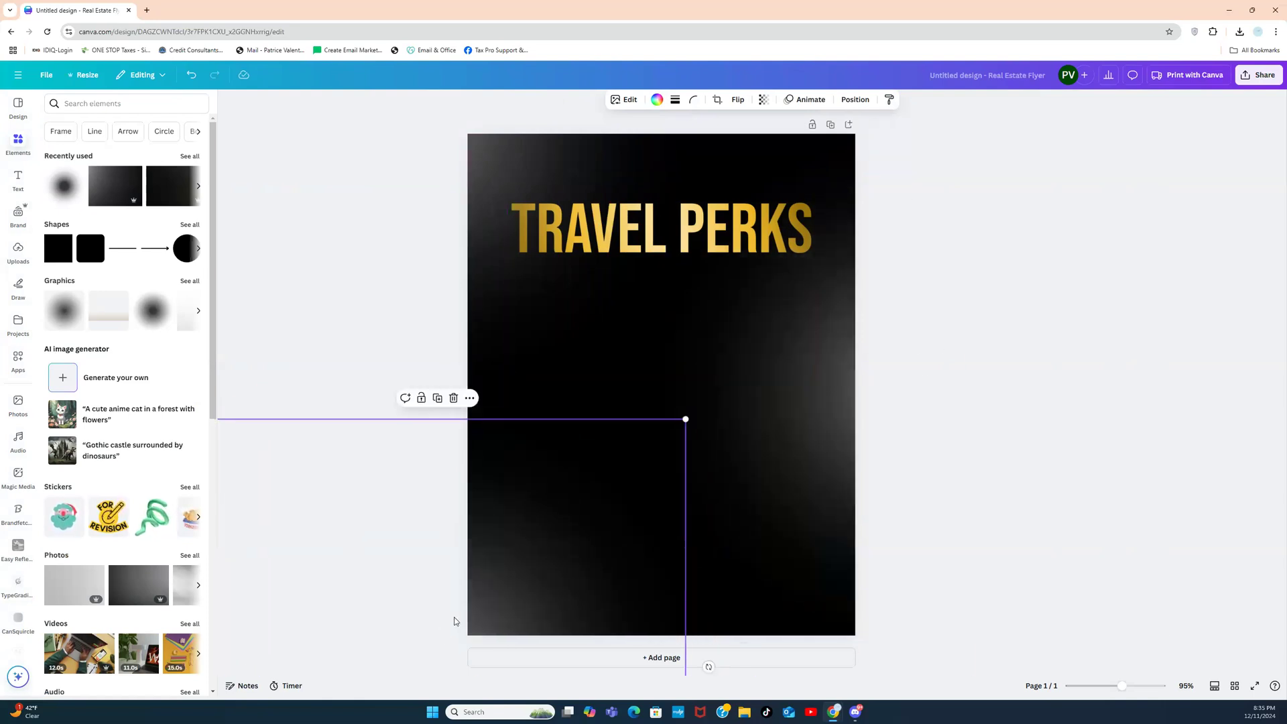
left_click(1015, 331)
Step: Send the top-left glow behind the TRAVEL PERKS heading, then search elements for LUGGAGE
left_click(534, 179)
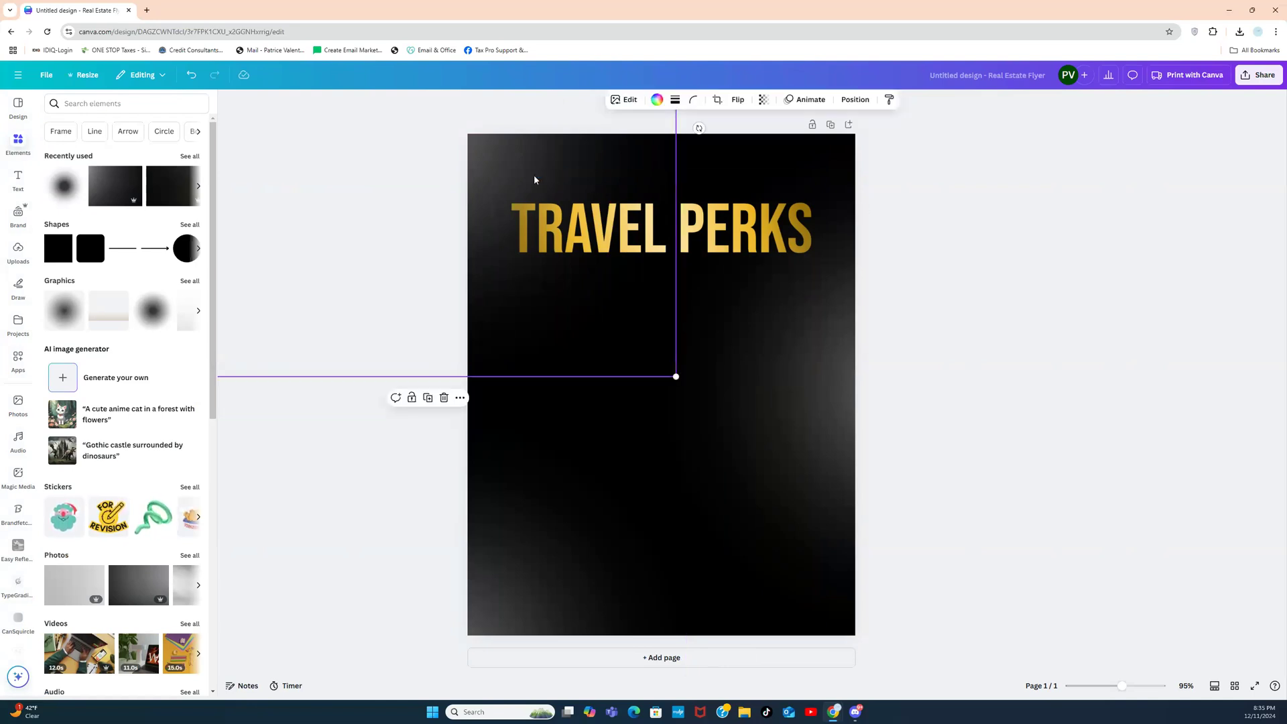
left_click(853, 99)
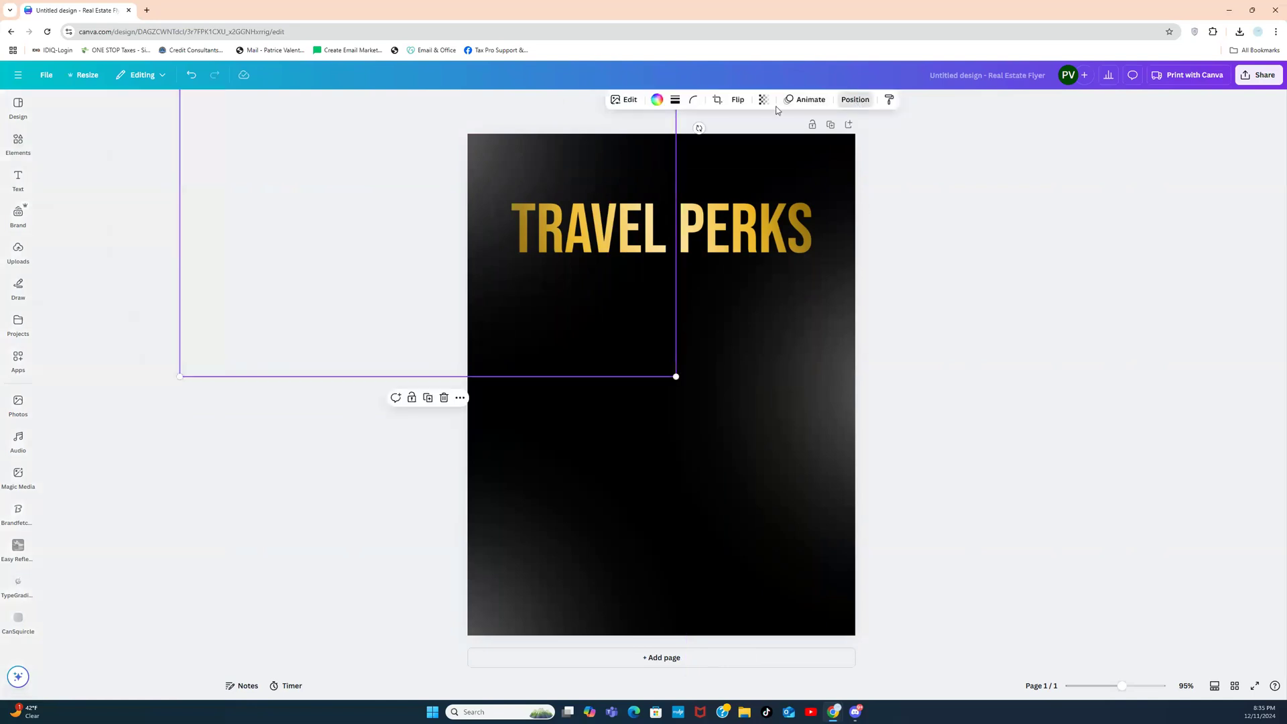
left_click(183, 191)
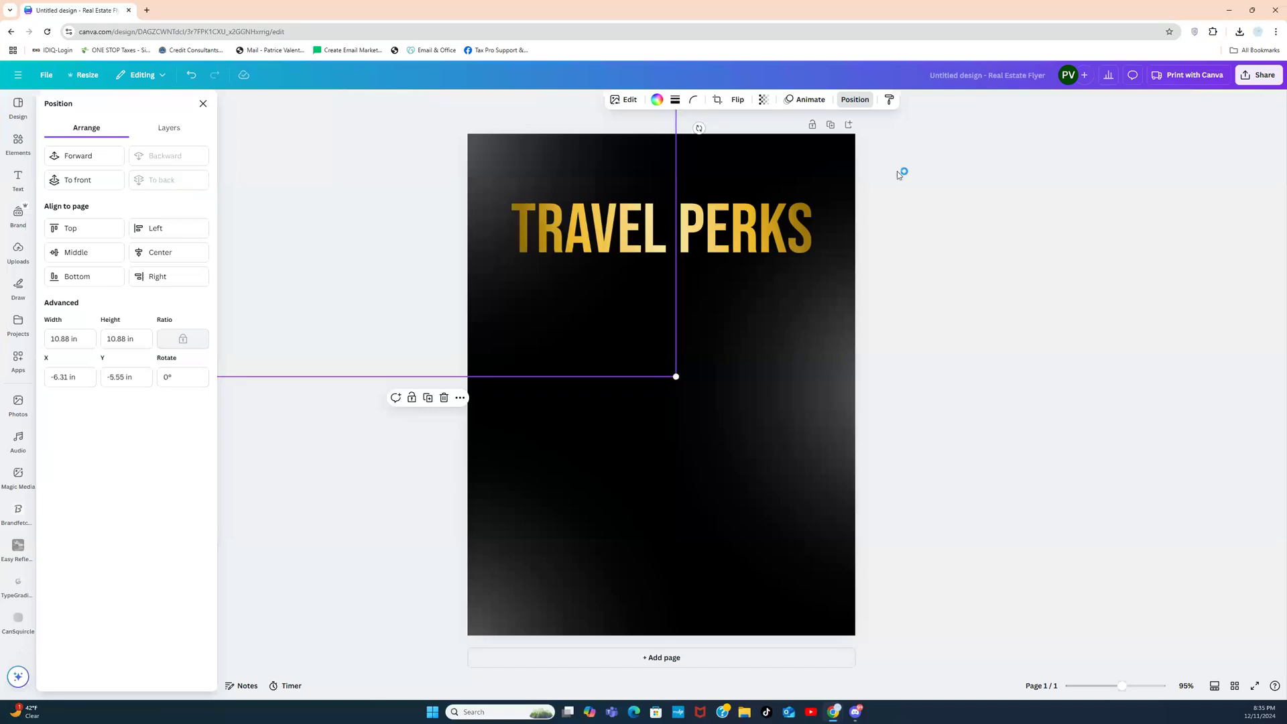
left_click(1003, 212)
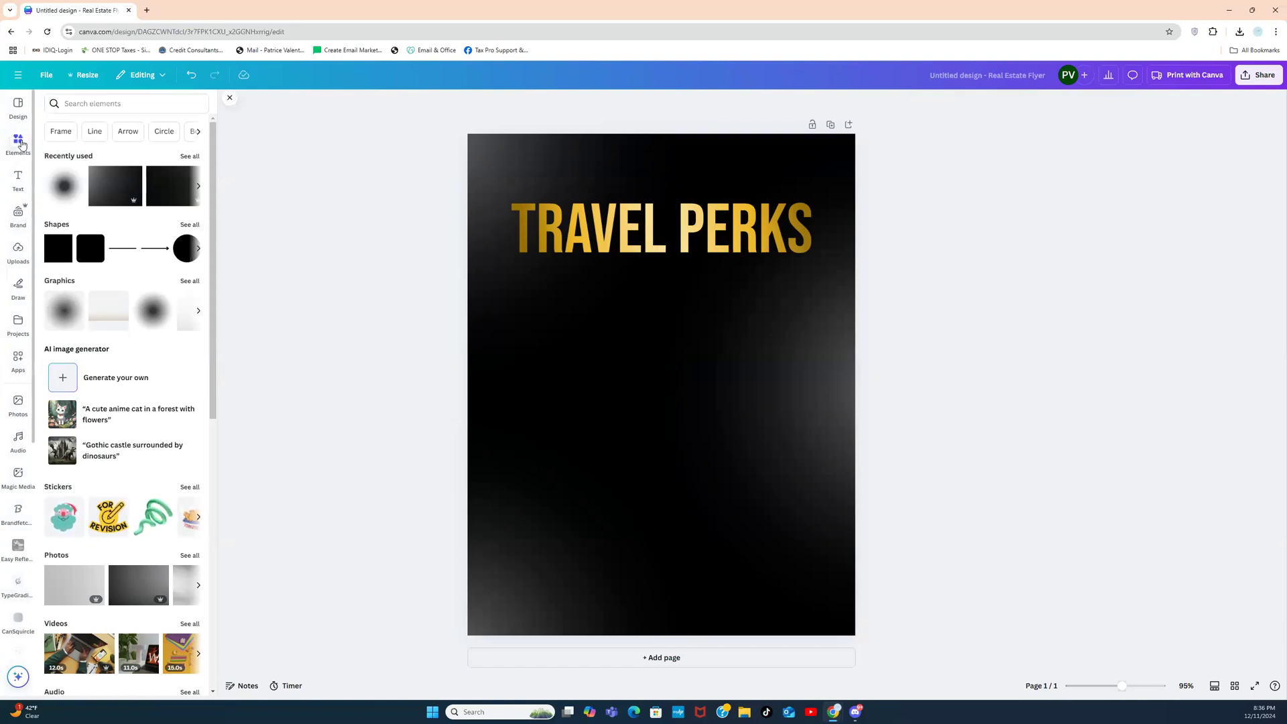
left_click(101, 108)
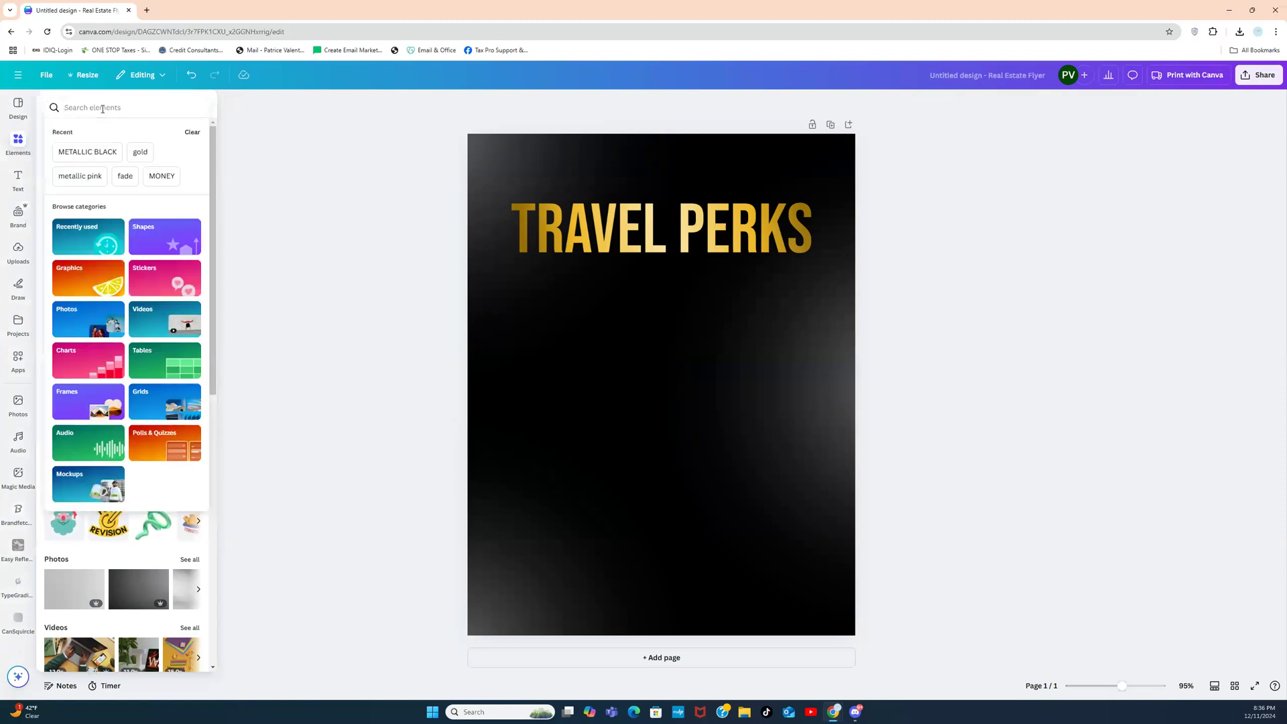
type("L")
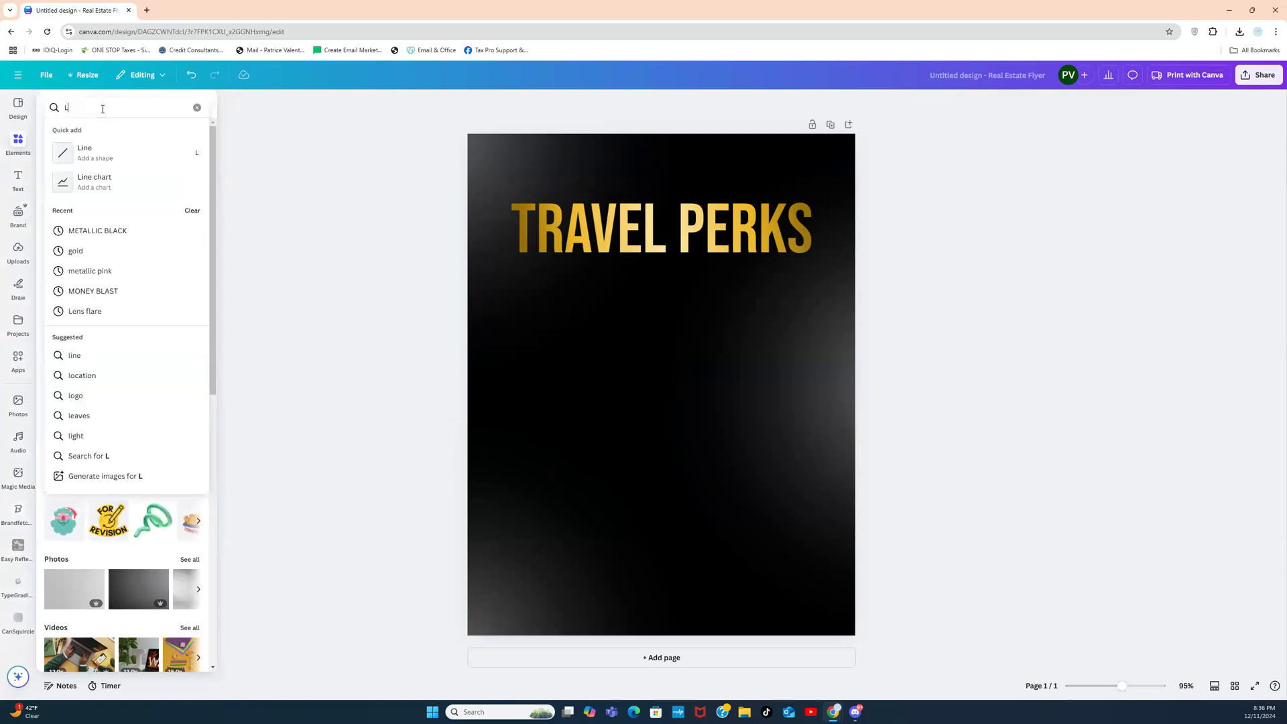
type("UGGAGE")
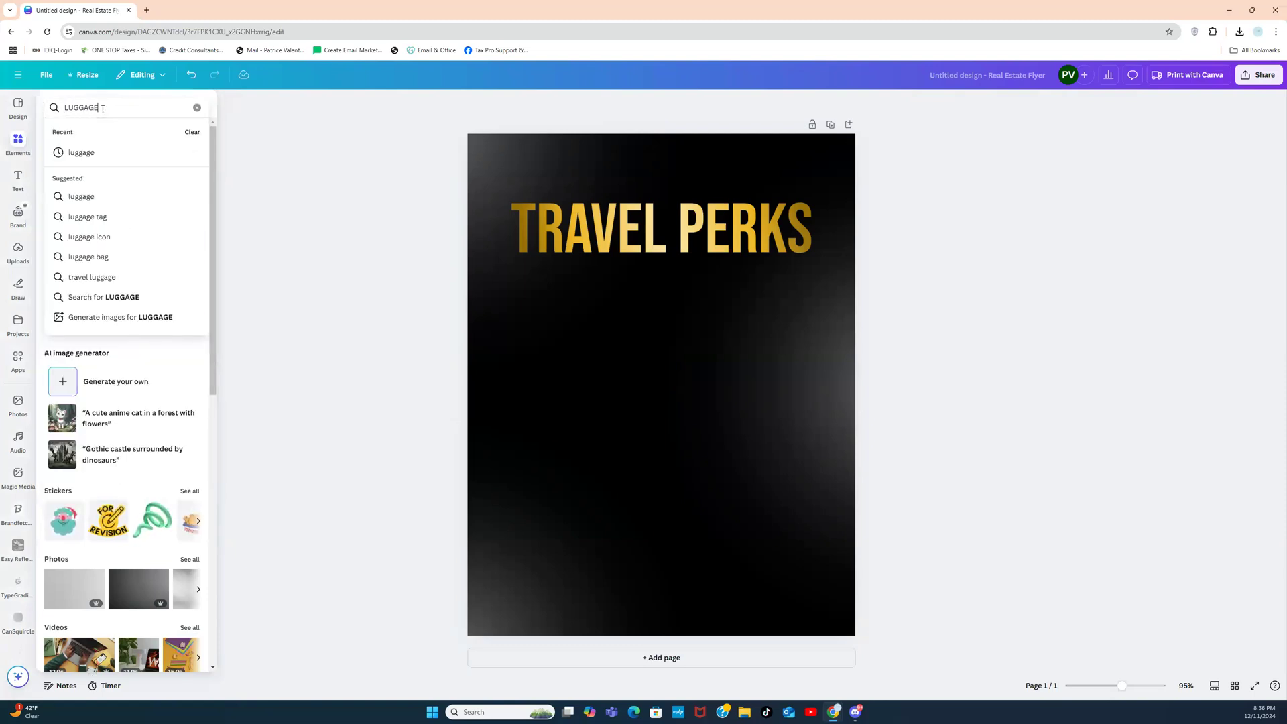
key("Return")
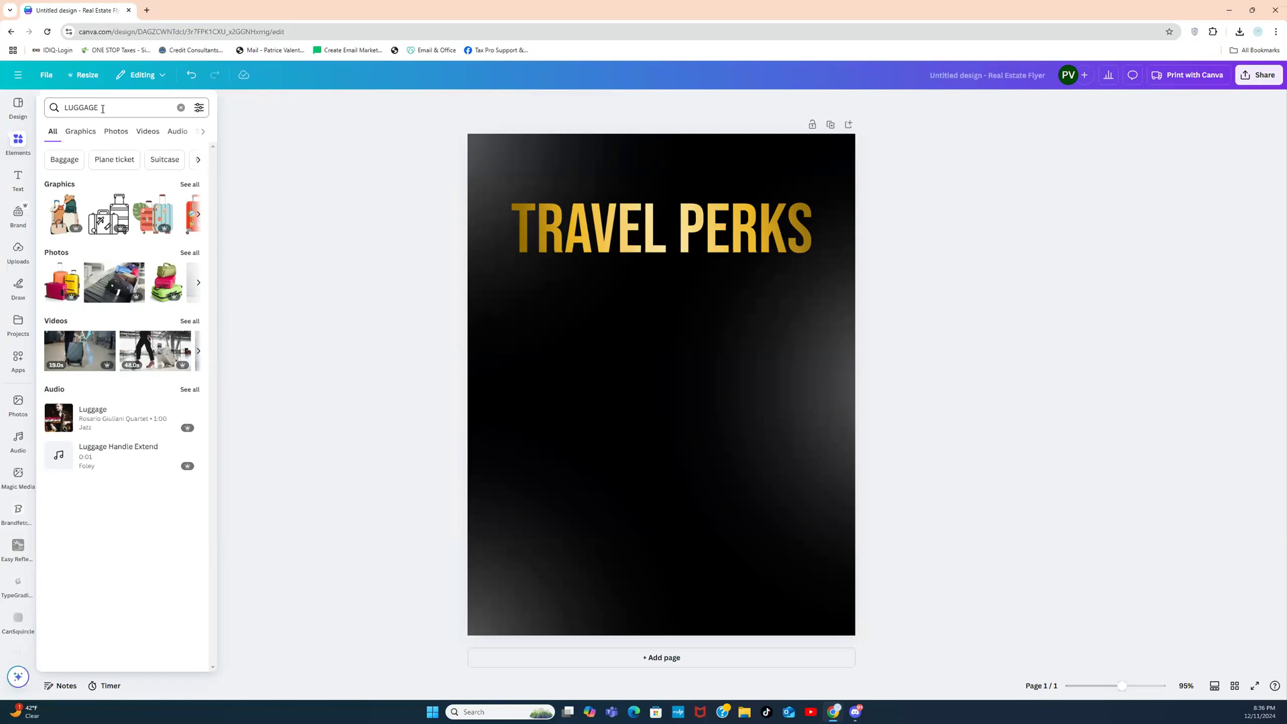
left_click(189, 253)
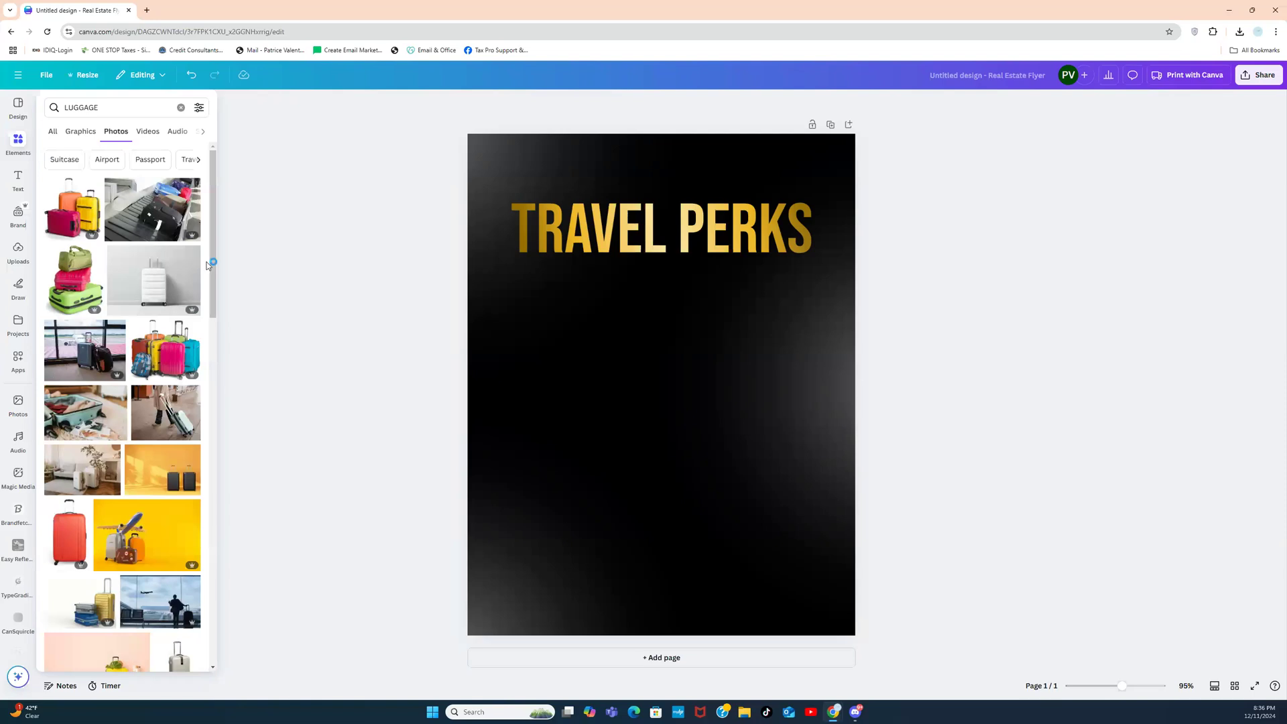
mouse_move(208, 269)
left_mouse_down()
mouse_move(207, 484)
mouse_move(215, 253)
left_mouse_up()
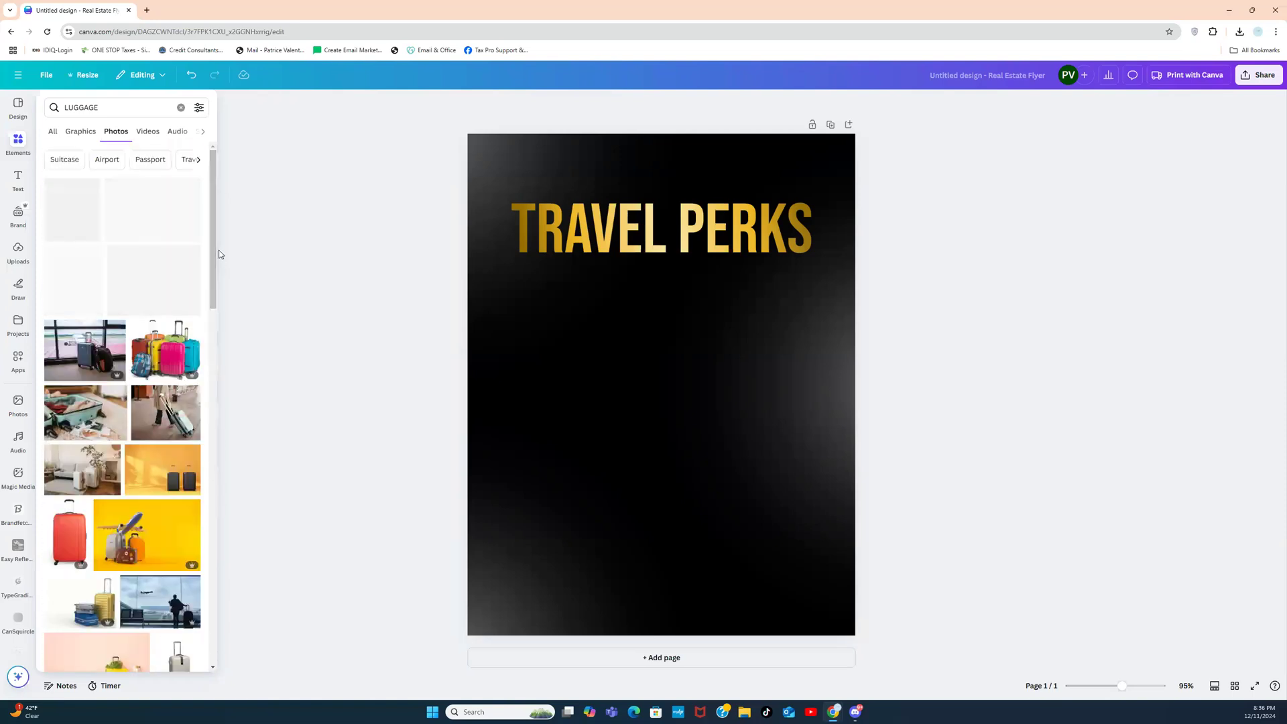
left_click(63, 107)
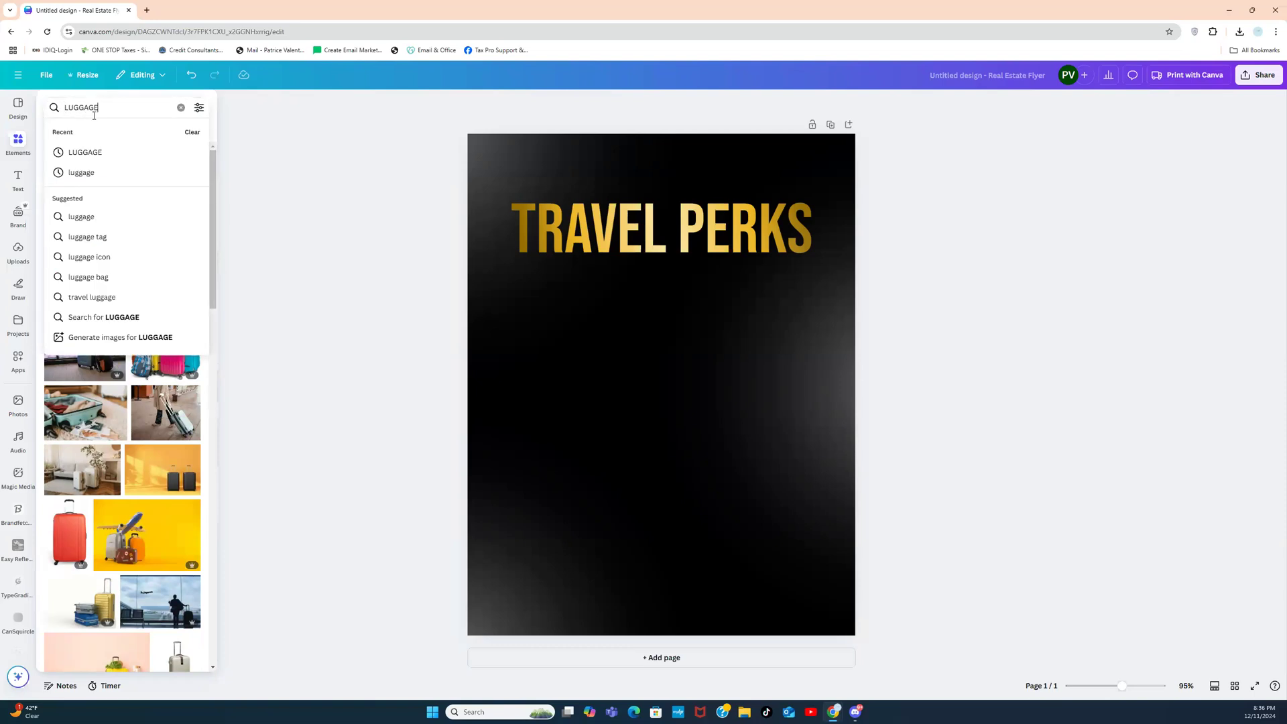
type("GOLD")
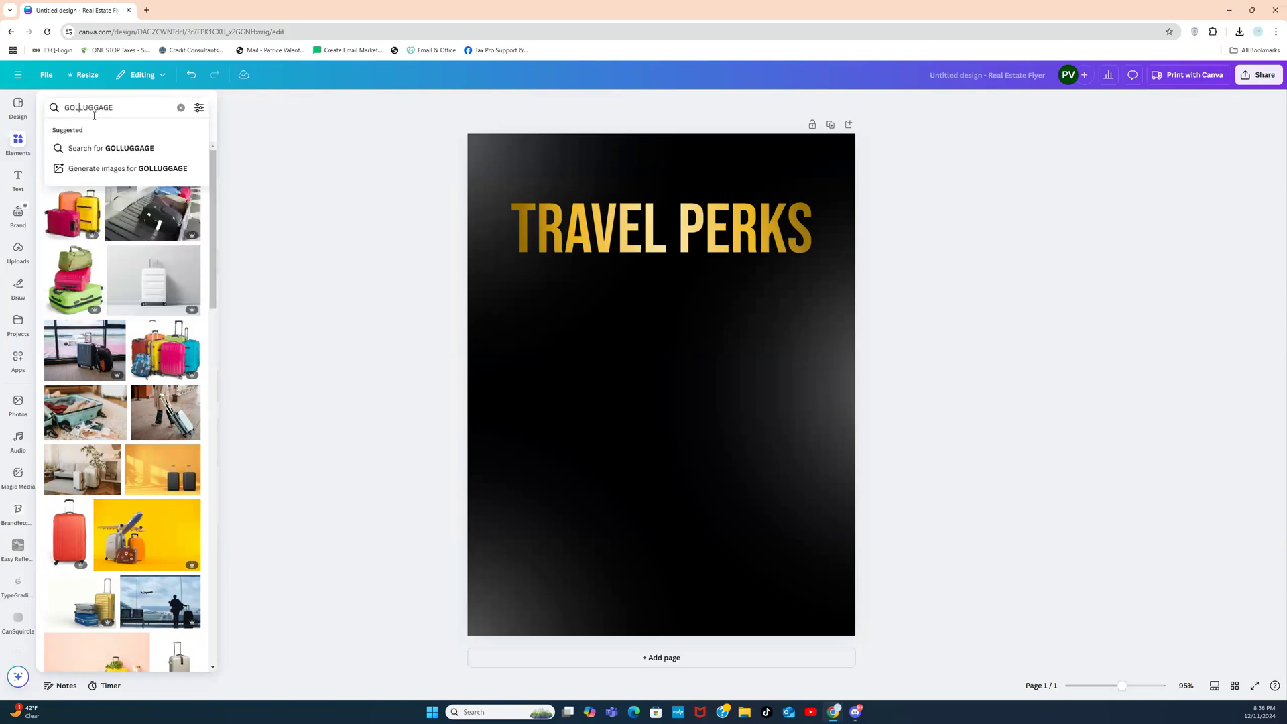
key("Return")
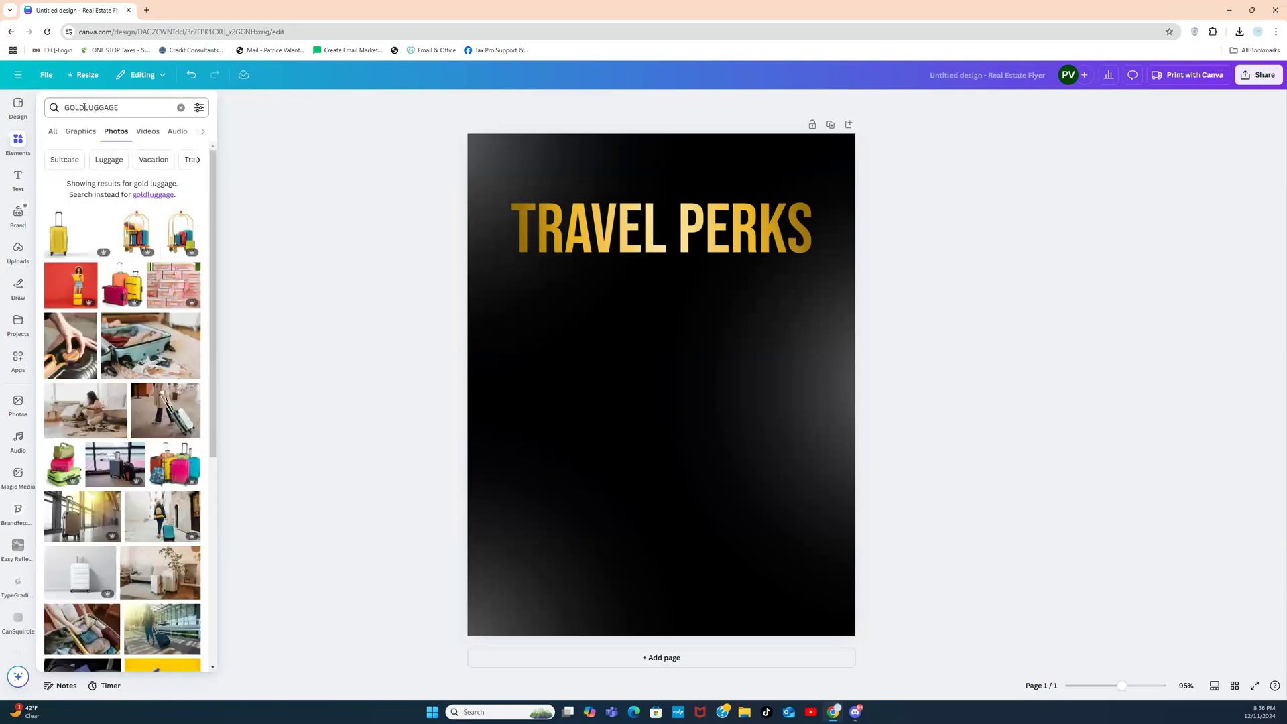
left_click(84, 107)
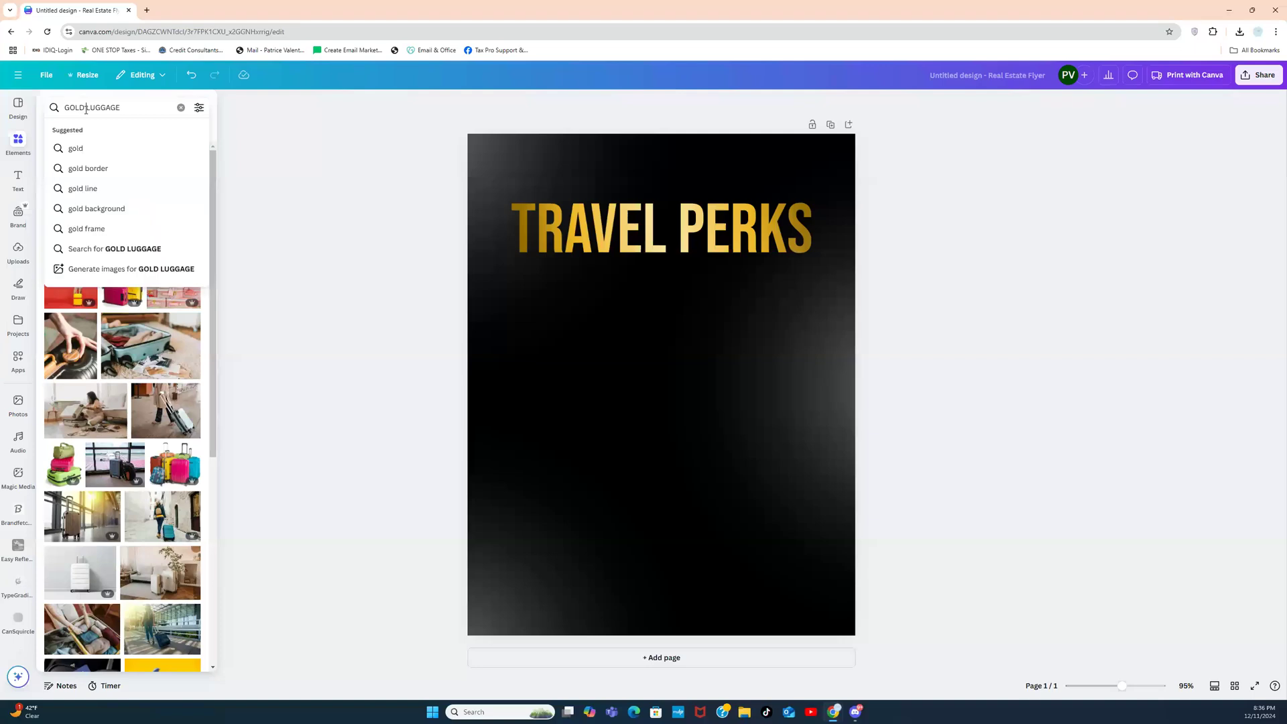
key("Return")
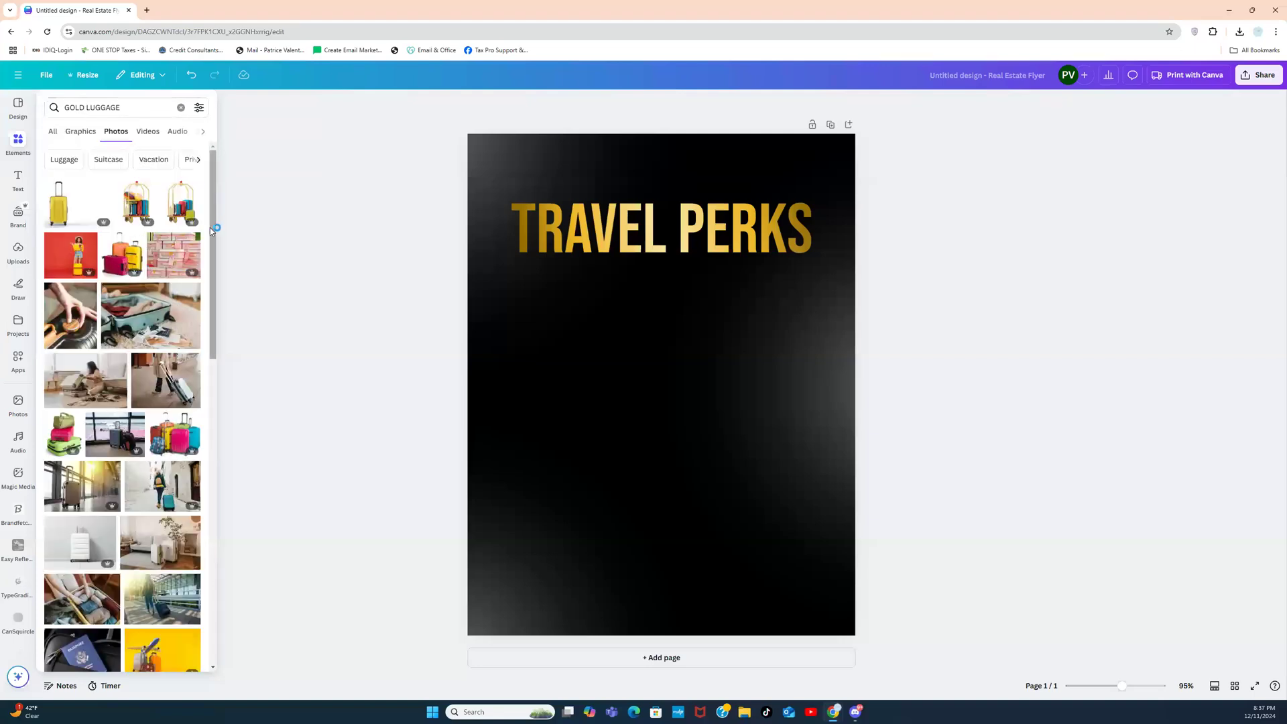
left_click_drag(212, 230, 201, 472)
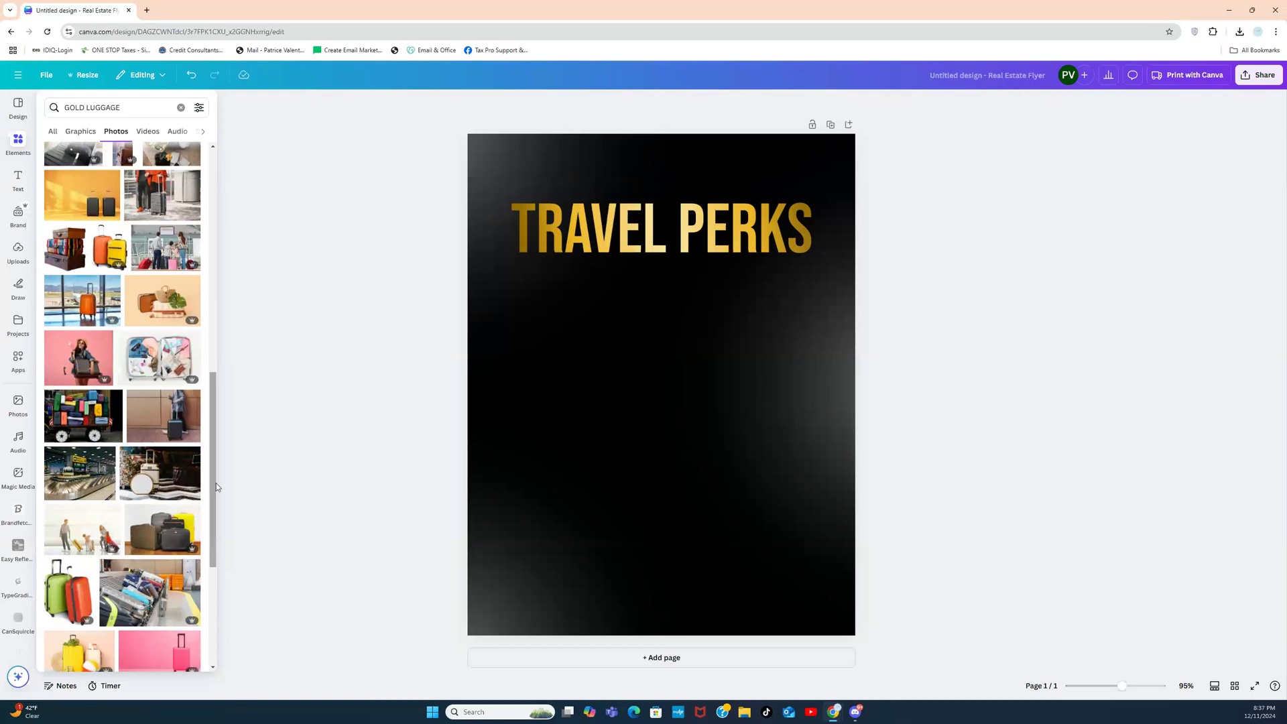
left_click_drag(216, 484, 216, 251)
left_click(181, 108)
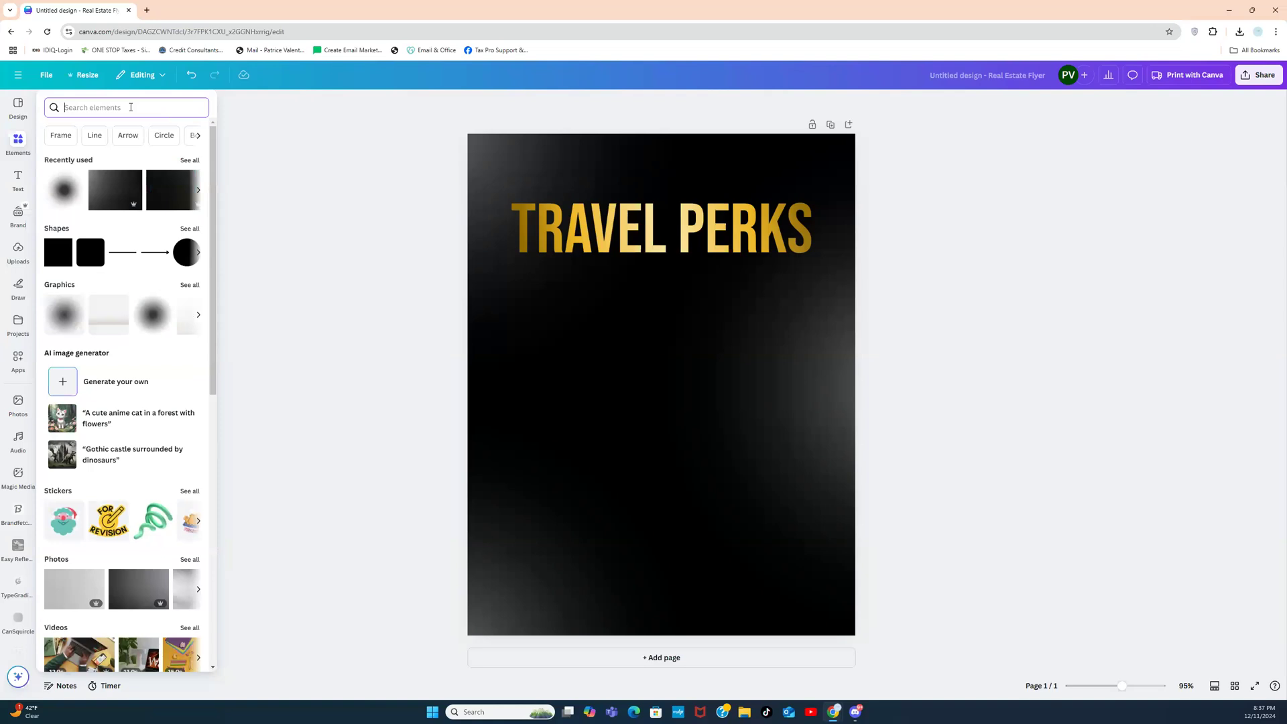
Step: Search elements for GOLD GLOBE and browse its graphics and photo results
type("GOLW")
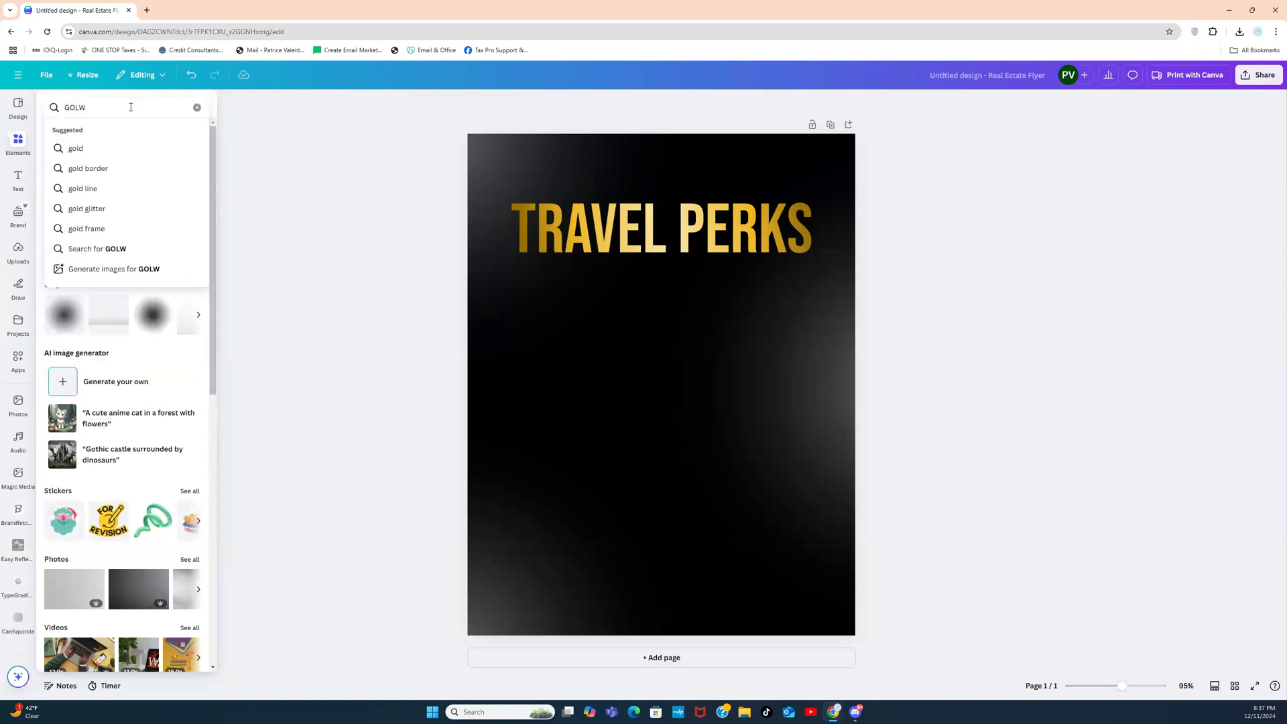
key("BackSpace")
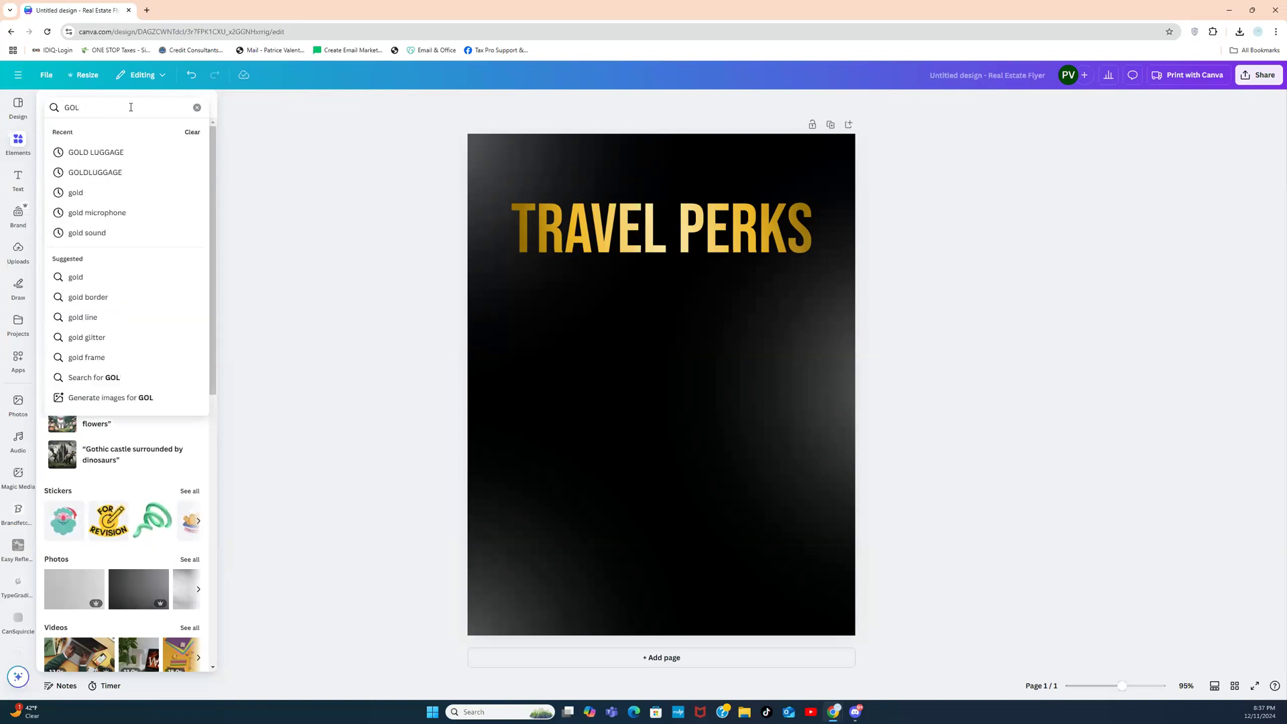
type("D GLOBE")
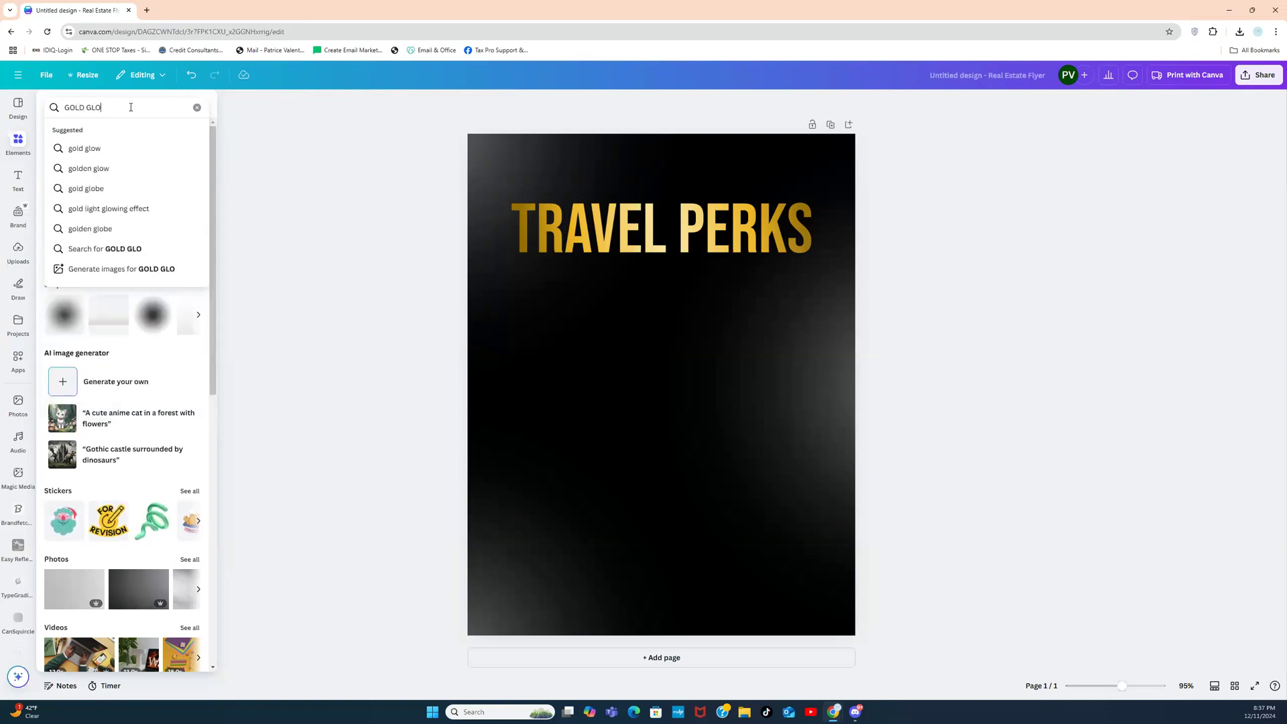
key("Return")
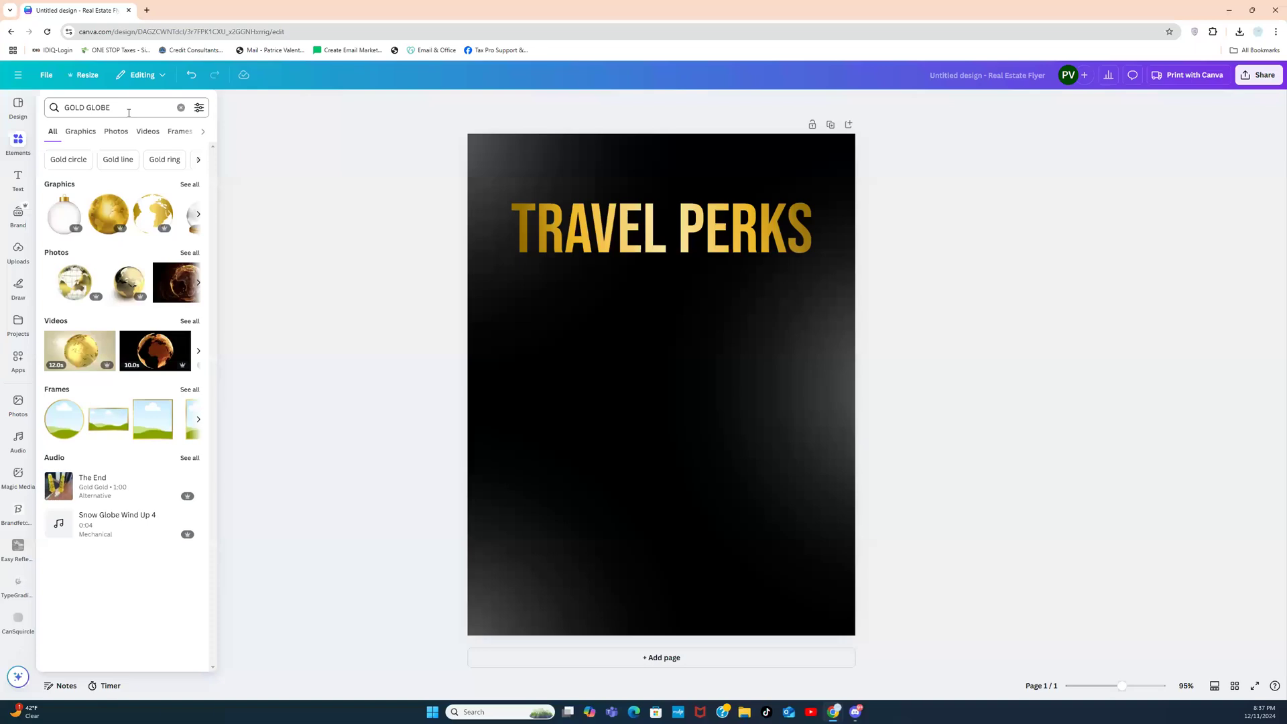
left_click(190, 185)
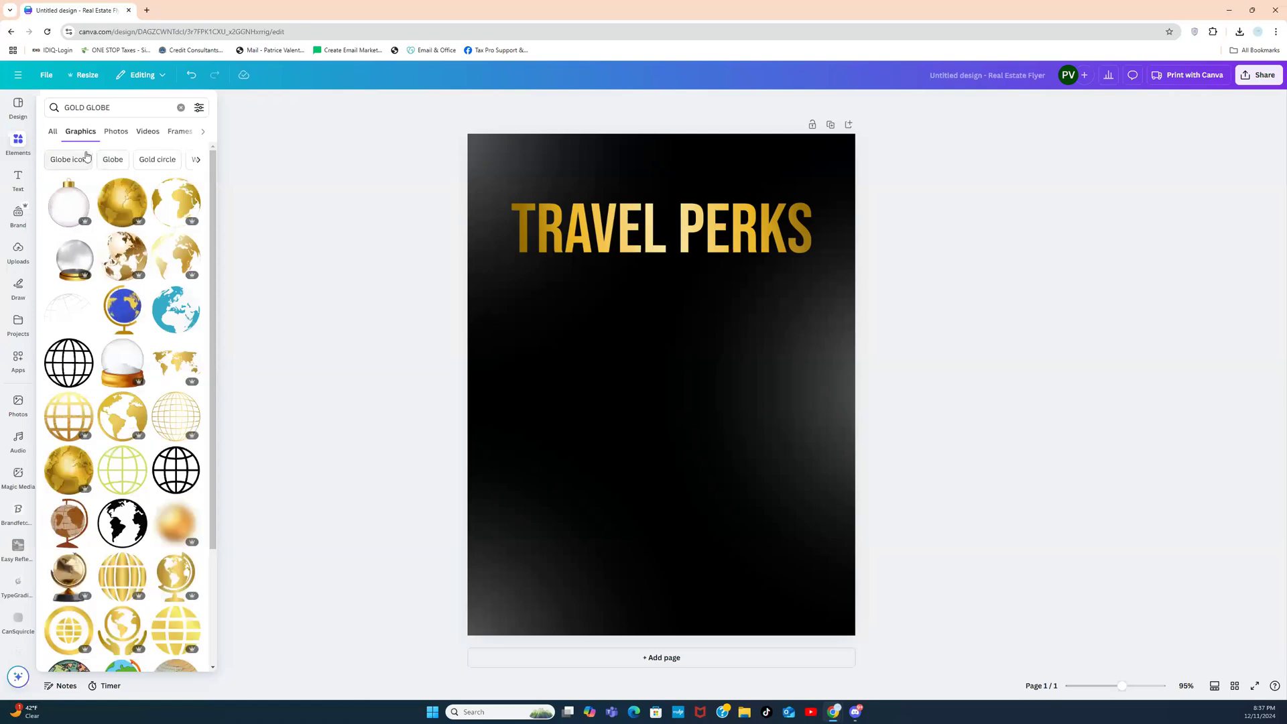
left_click(52, 132)
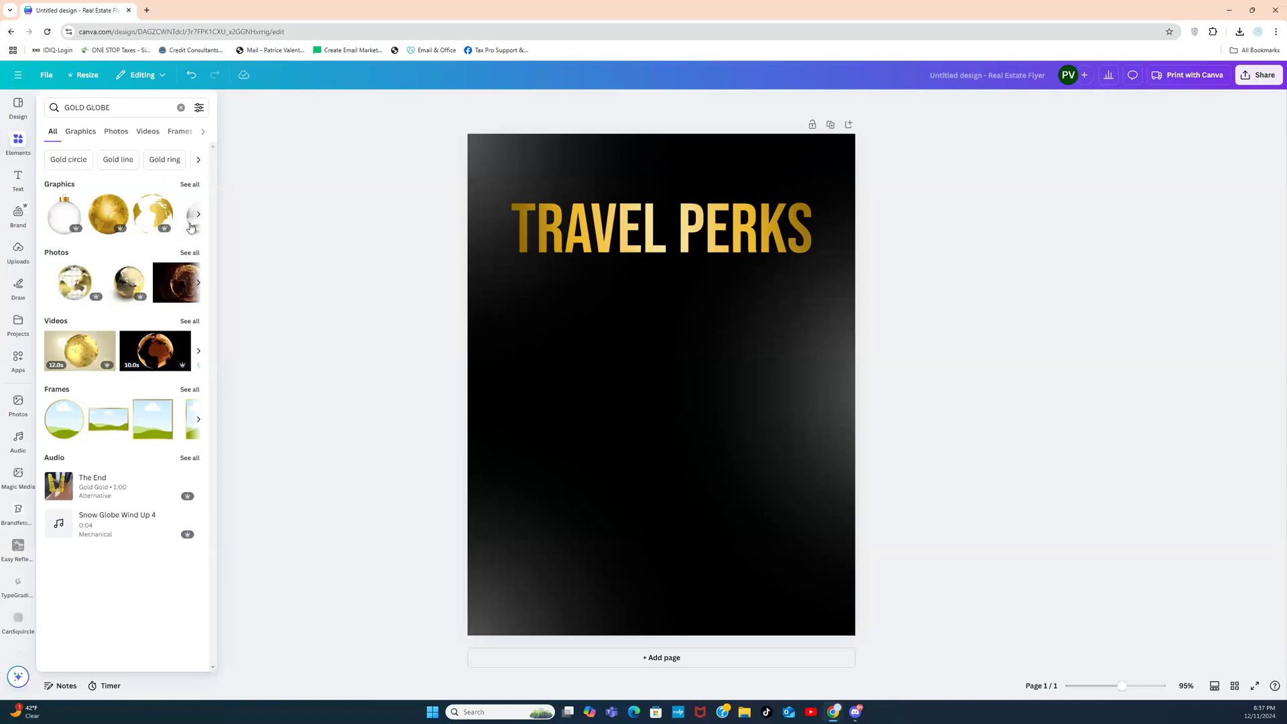
left_click(190, 254)
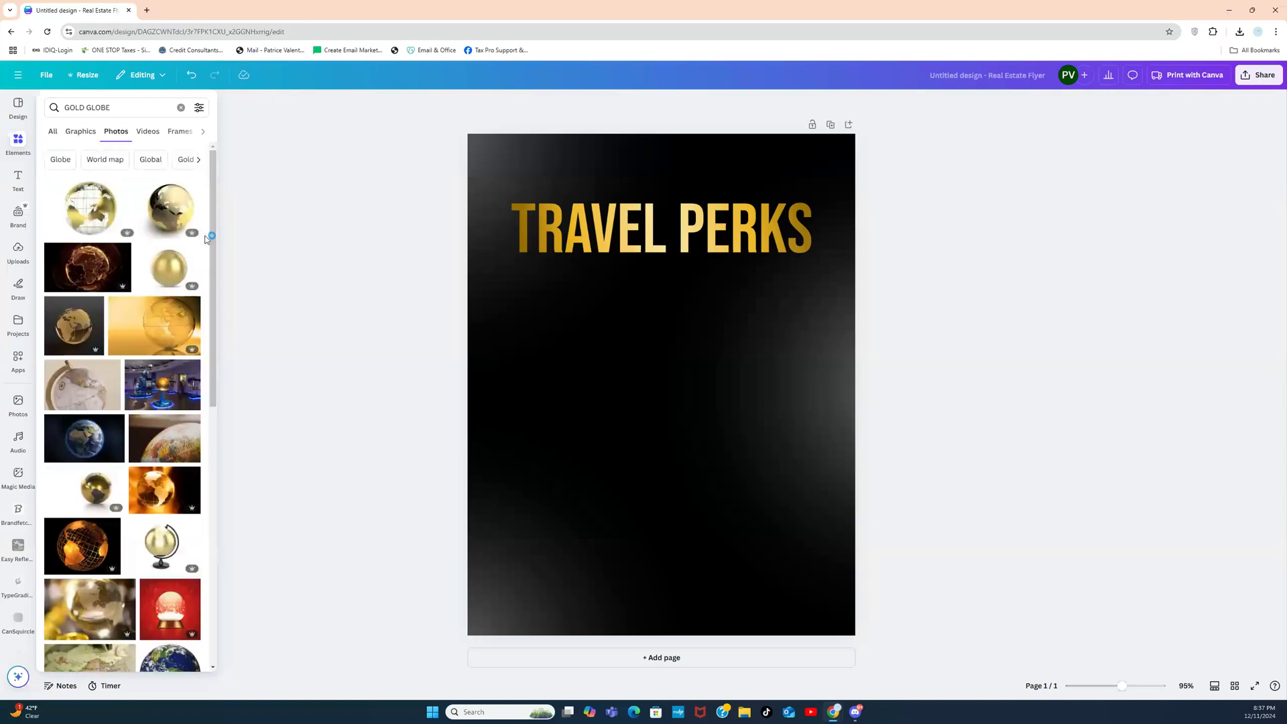
mouse_move(213, 206)
left_mouse_down()
mouse_move(223, 307)
mouse_move(211, 195)
left_mouse_up()
Step: Change the search to GOLD WORLD MAP and add the gold outline world map graphic
left_click(133, 106)
key("BackSpace")
key("BackSpace")
key("BackSpace")
key("BackSpace")
key("BackSpace")
key("BackSpace")
type("WOLRD")
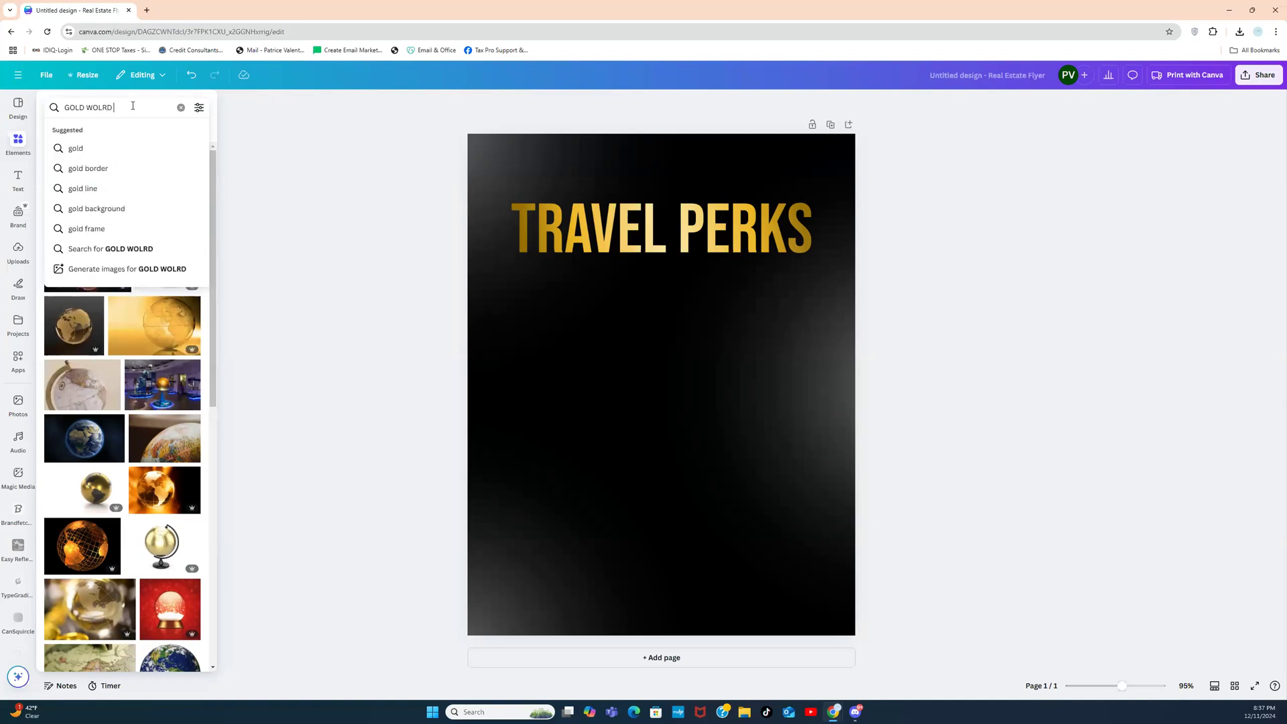
key("BackSpace")
key("BackSpace")
type("RLD MAP")
key("Return")
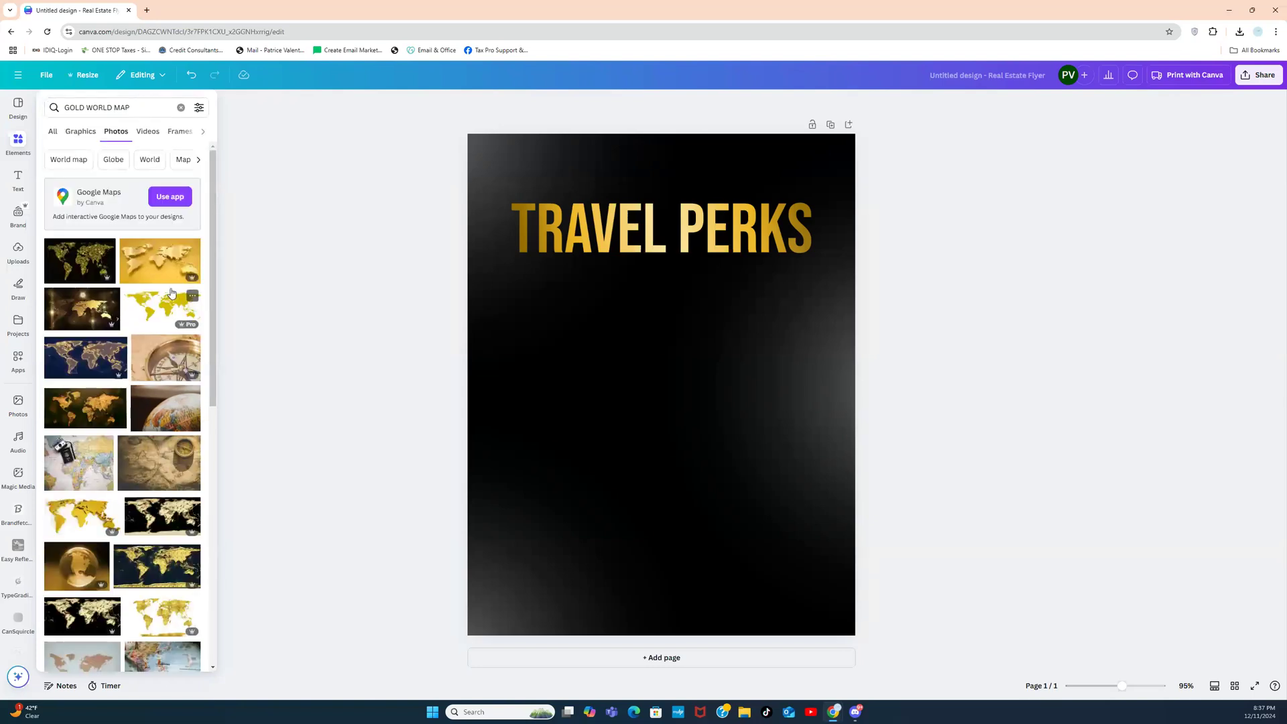
left_click_drag(212, 276, 192, 230)
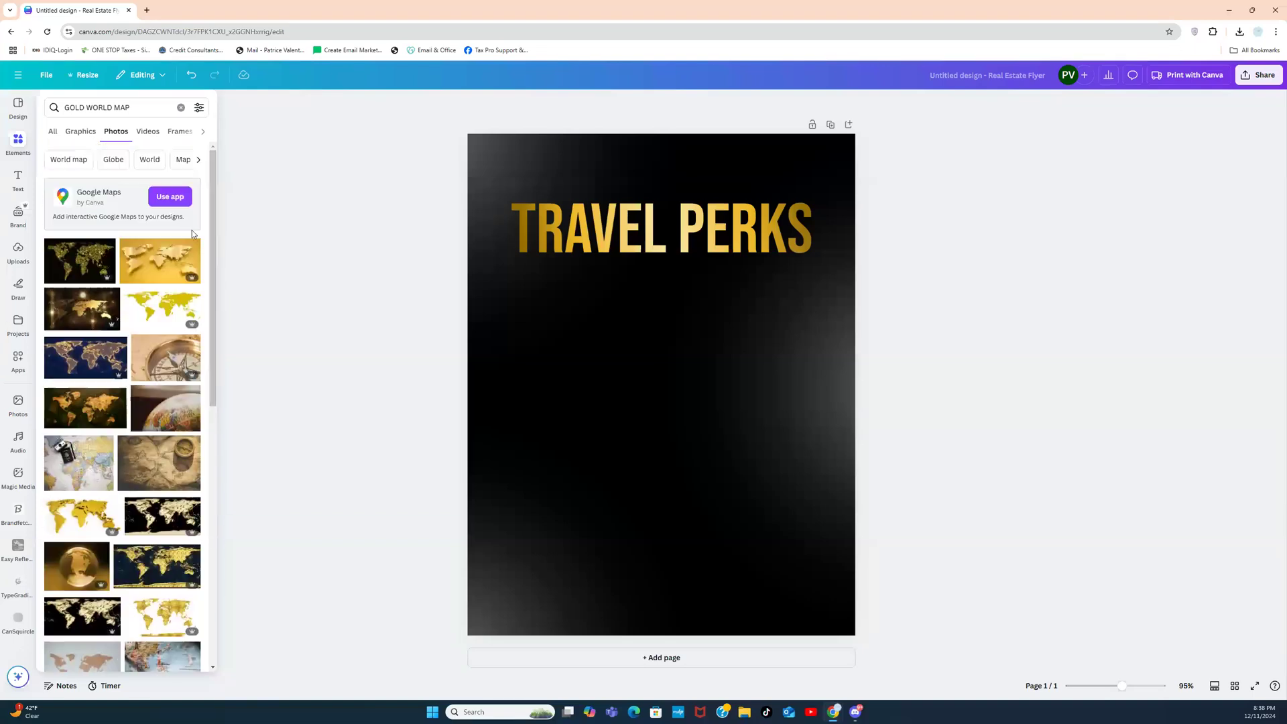
left_click(87, 137)
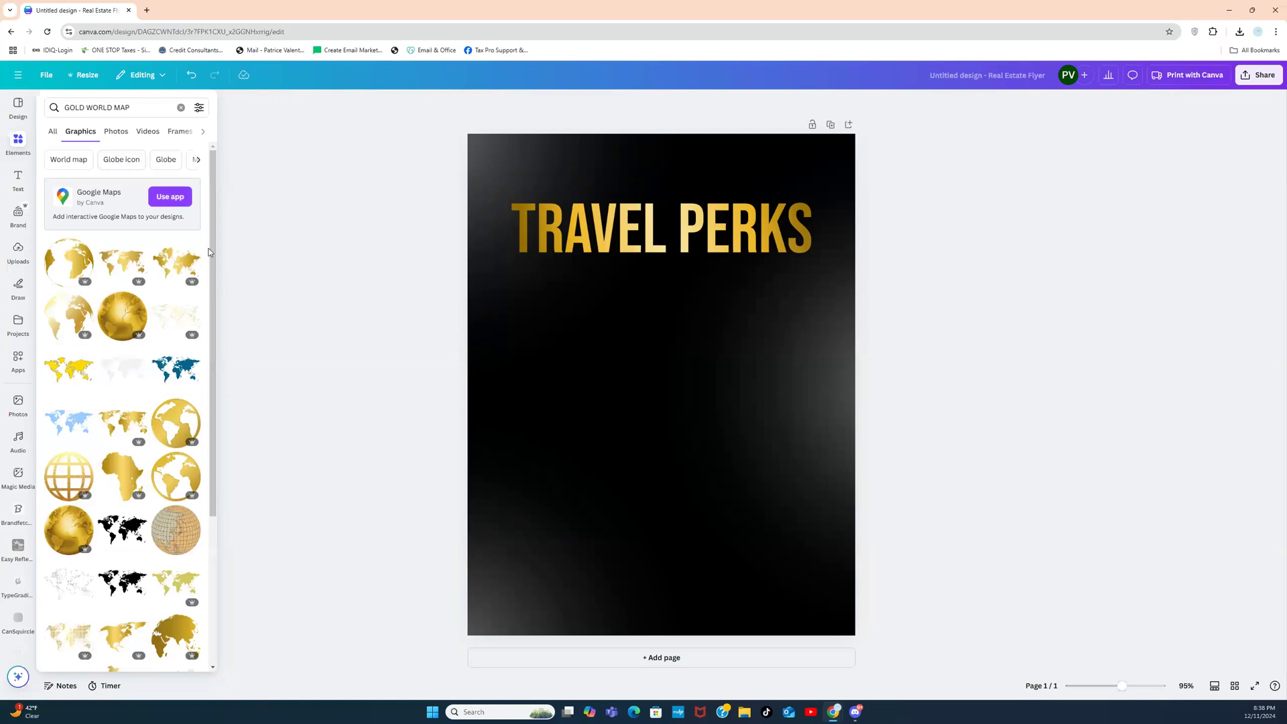
left_click(181, 317)
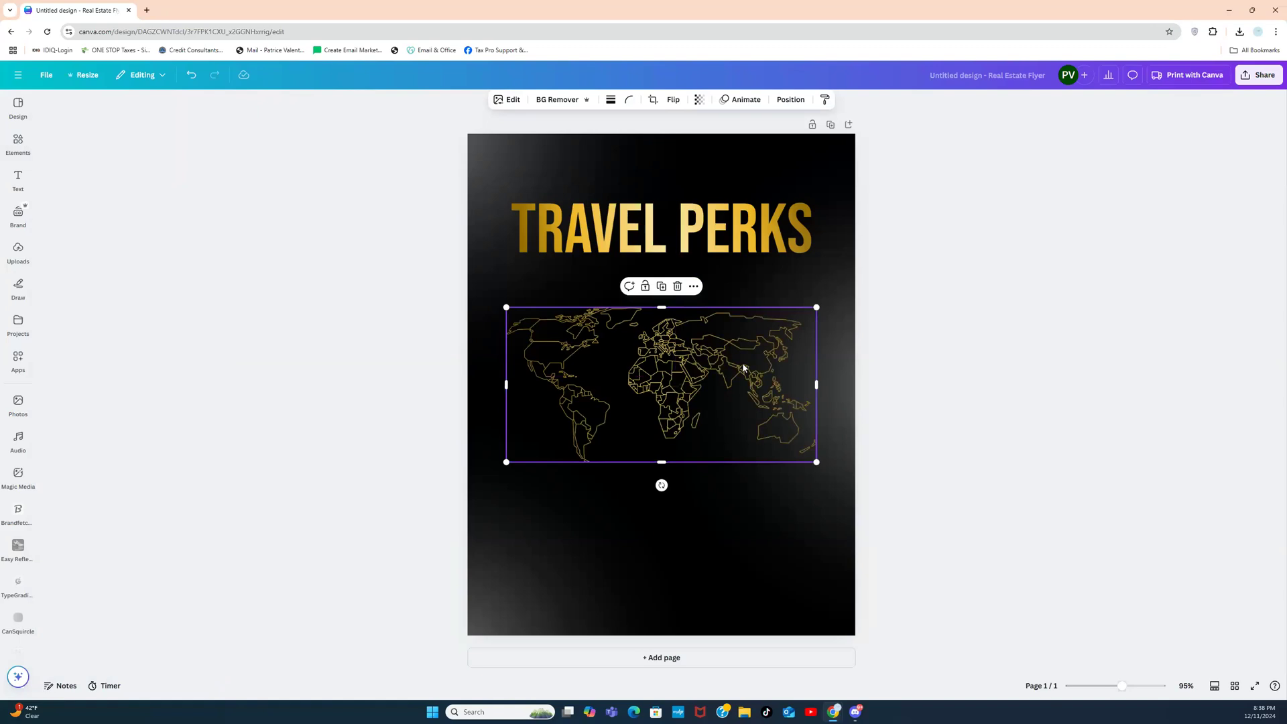
Step: Delete the first world map copy from the flyer
left_click(984, 322)
left_click(735, 380)
key("Delete")
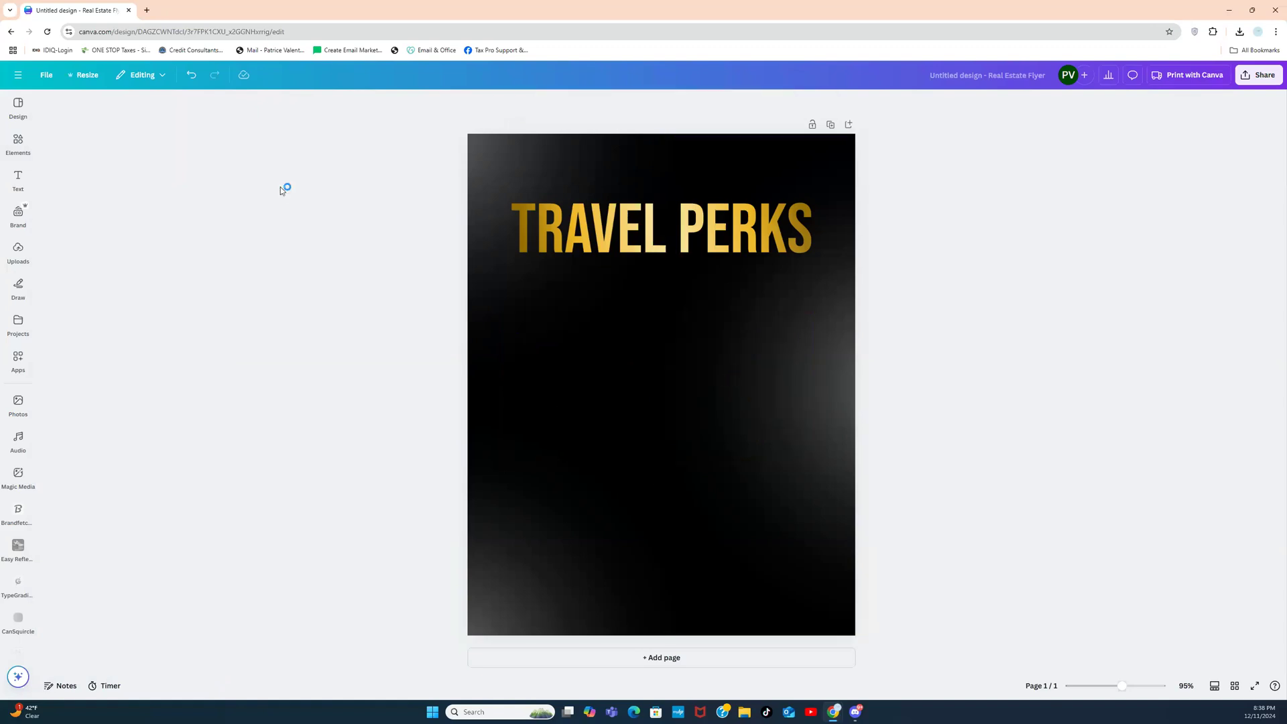
Step: Re-add the gold outline world map from the GOLD WORLD MAP graphics results
left_click(18, 142)
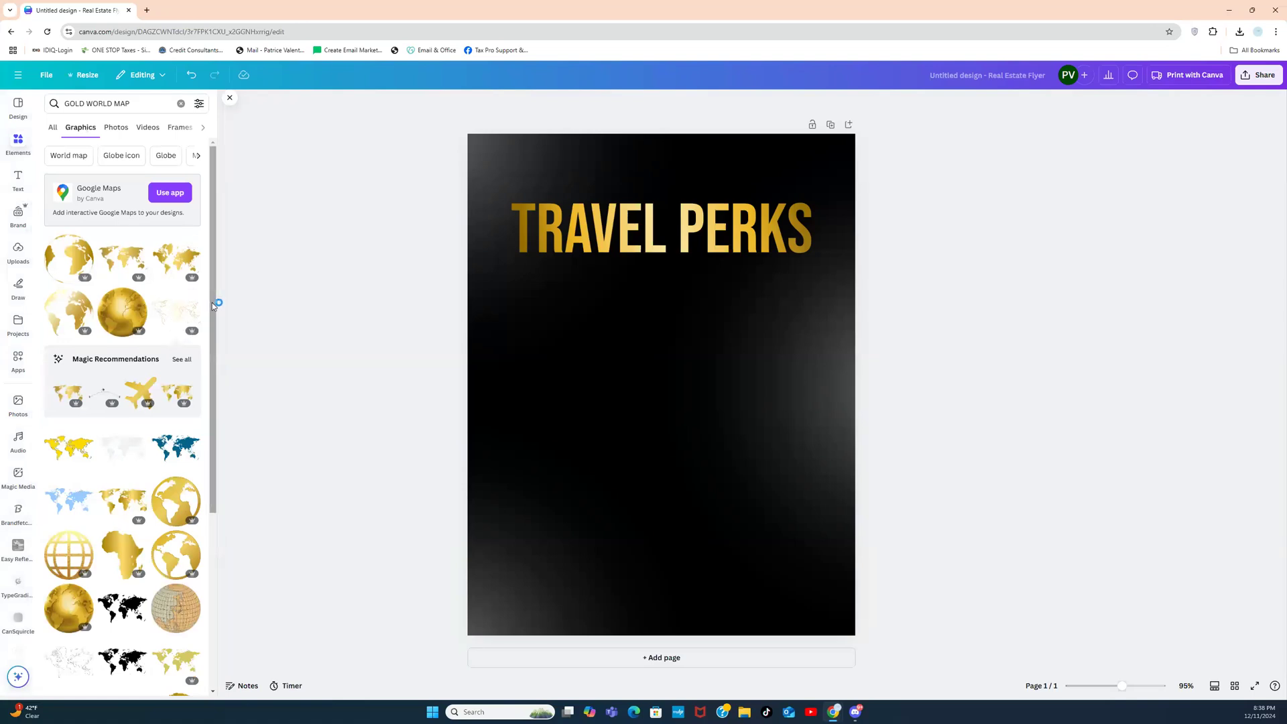
left_click_drag(213, 307, 206, 373)
scroll(206, 376, "down", 3)
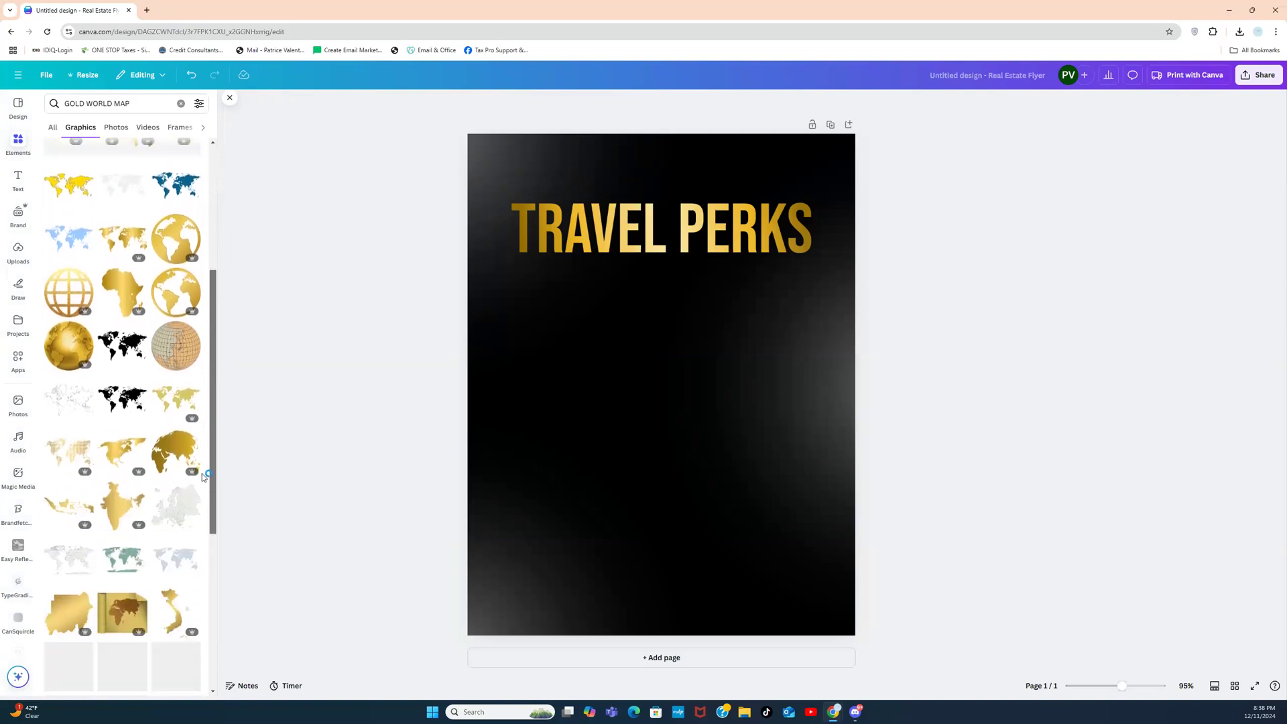
left_click_drag(211, 419, 192, 292)
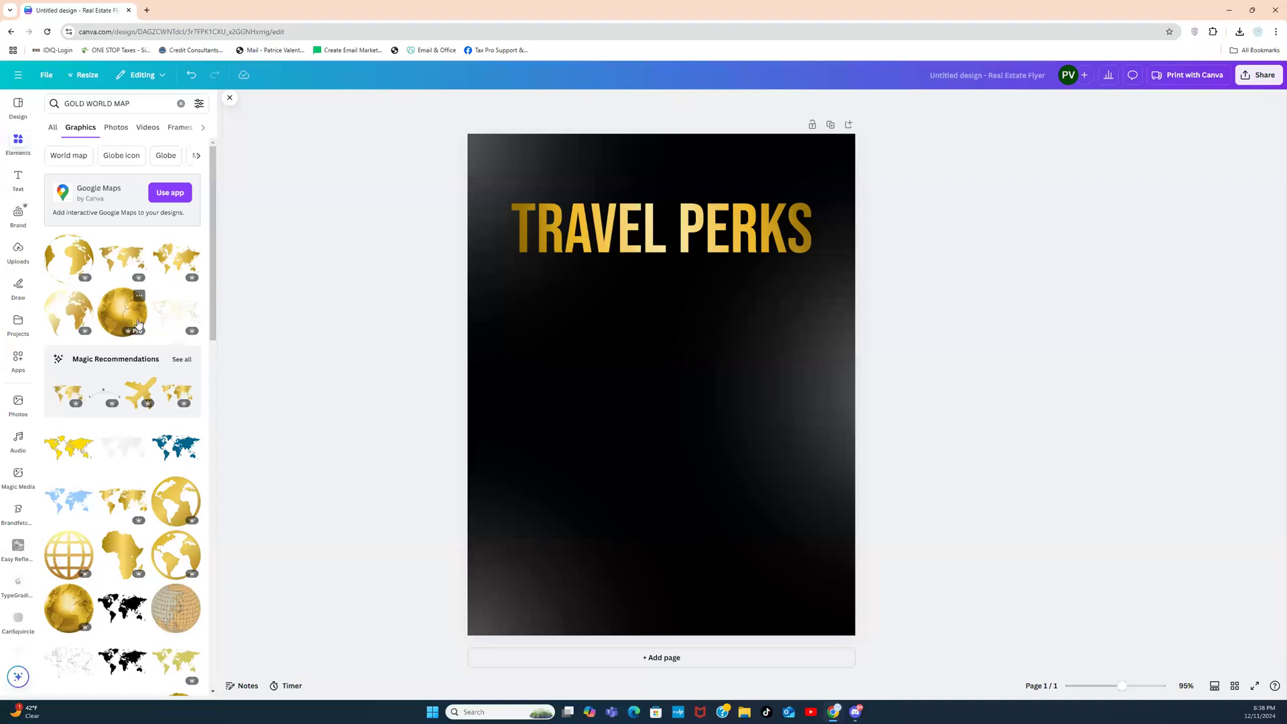
left_click(178, 310)
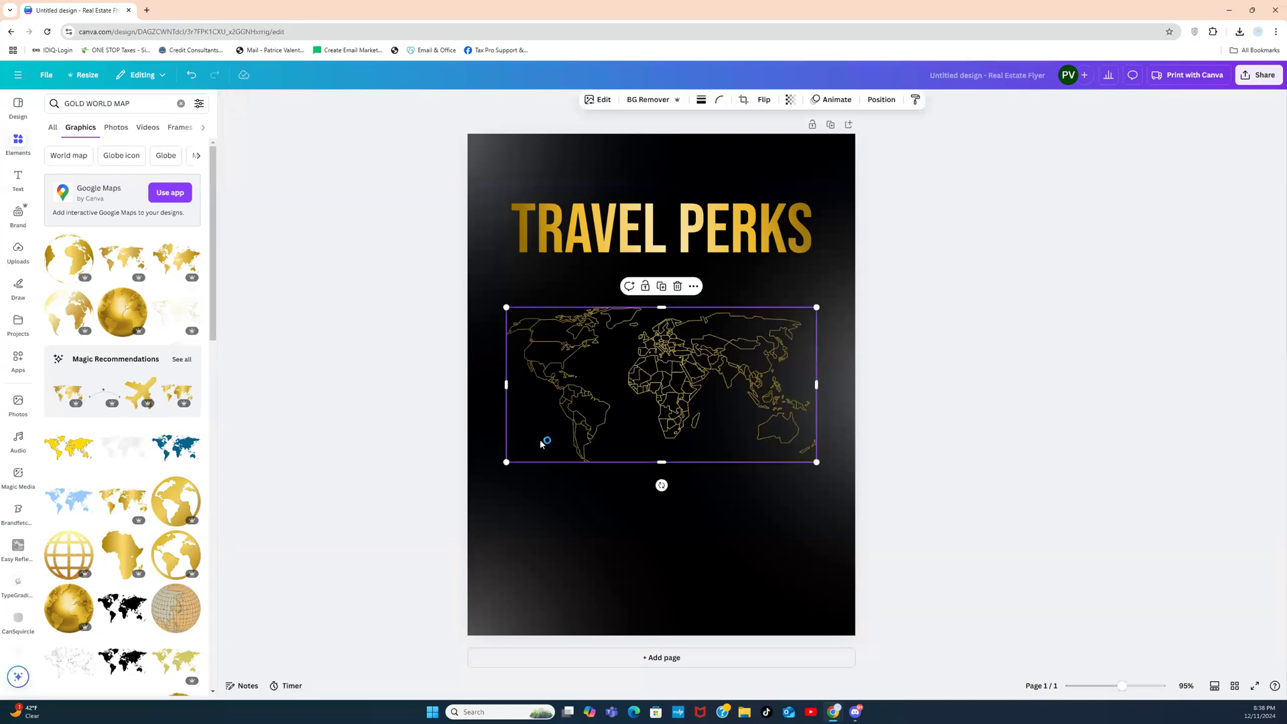
Step: Enlarge the world map, rotate it about 45°, and move it behind the headline
left_click_drag(470, 493, 291, 679)
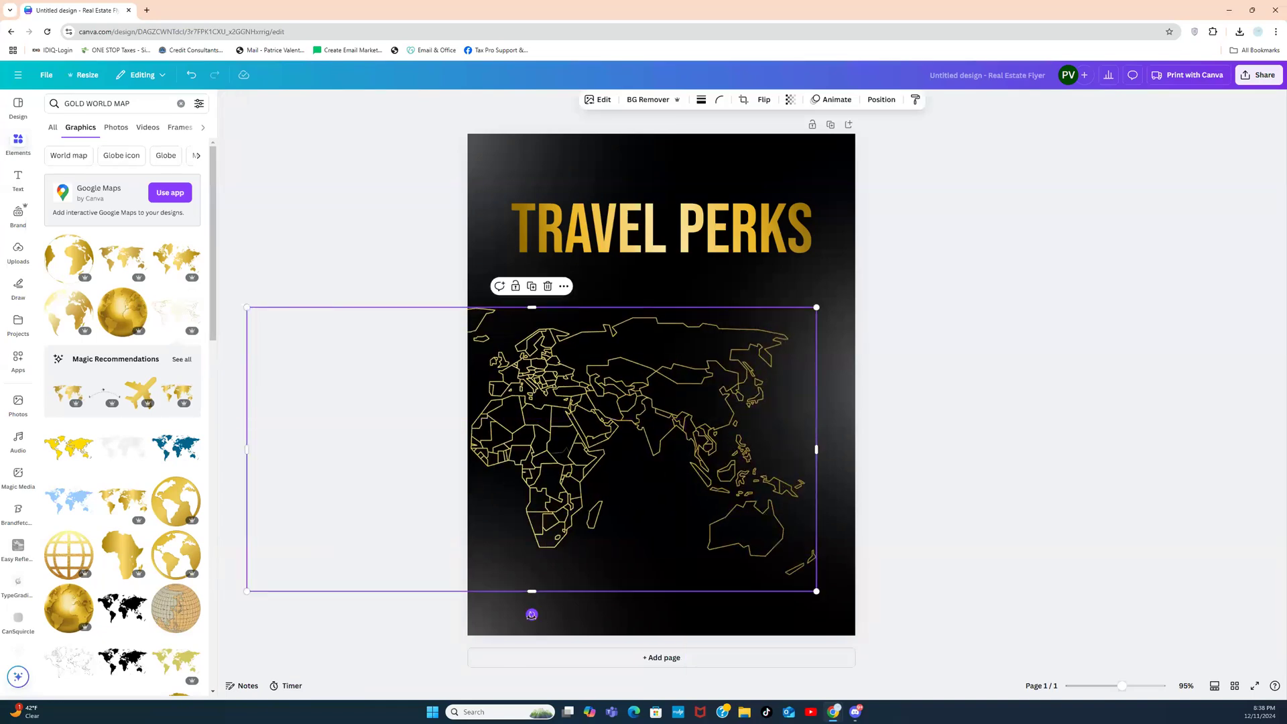
left_click_drag(531, 613, 315, 596)
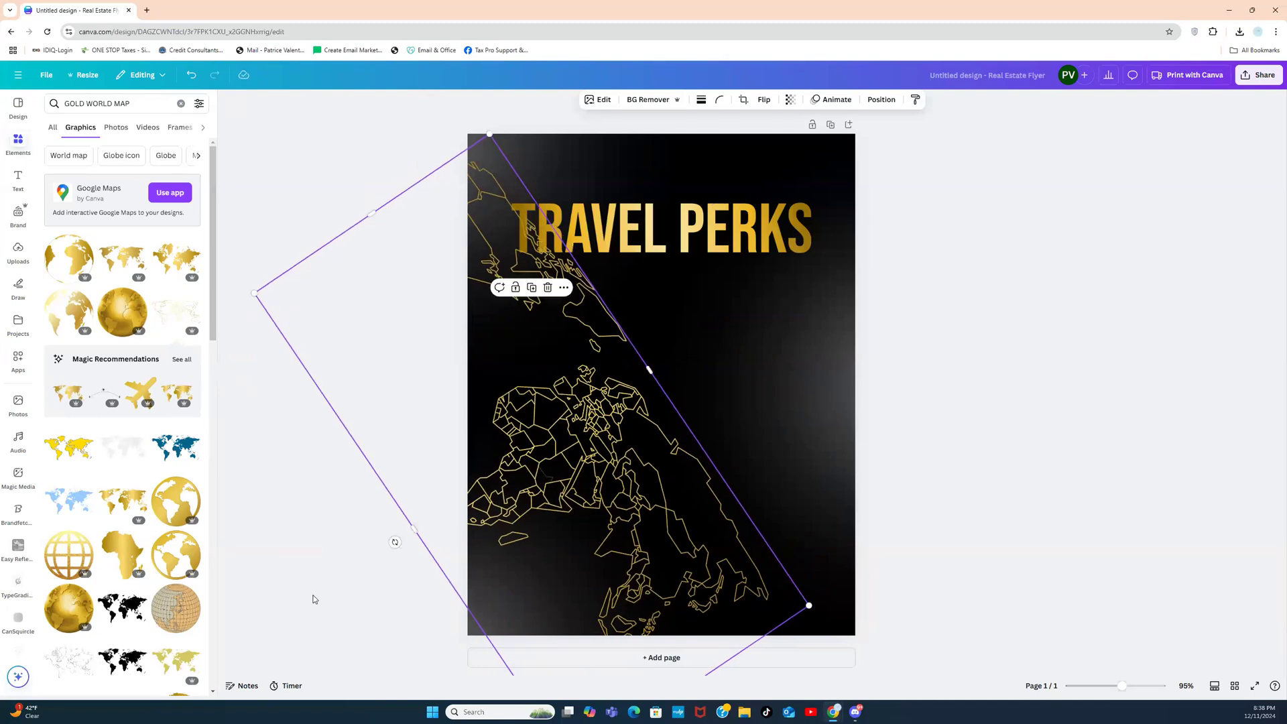
left_click(596, 424)
left_click_drag(597, 424, 575, 478)
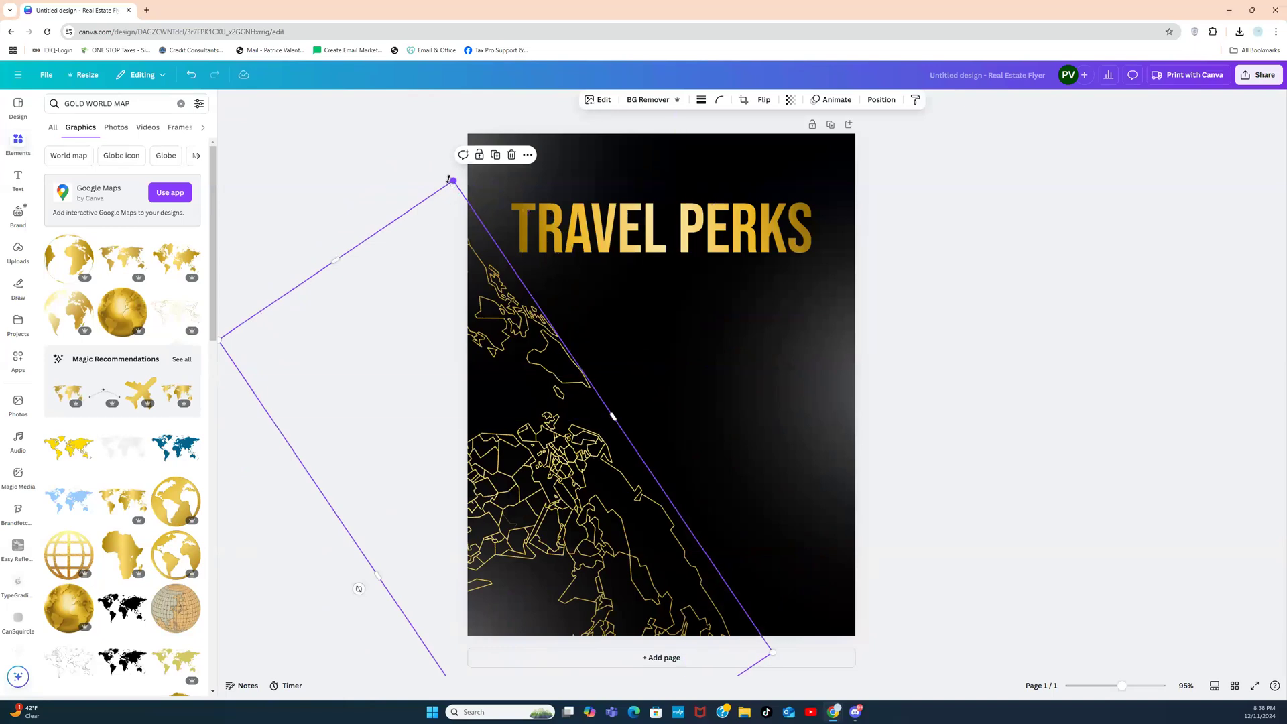
left_click_drag(577, 439, 623, 345)
Step: Crop the map's top, enlarge it further, adjust its tilt, and shift it left across the flyer
left_click_drag(385, 177, 507, 336)
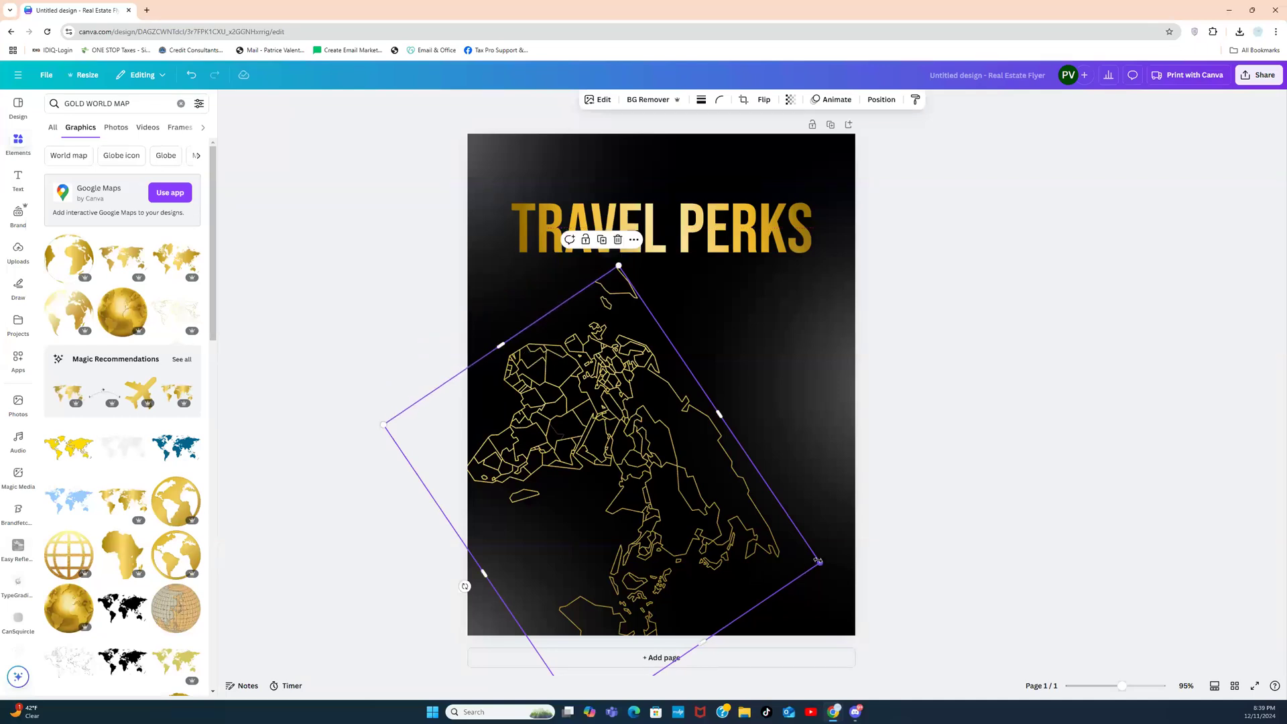
left_click_drag(821, 563, 897, 587)
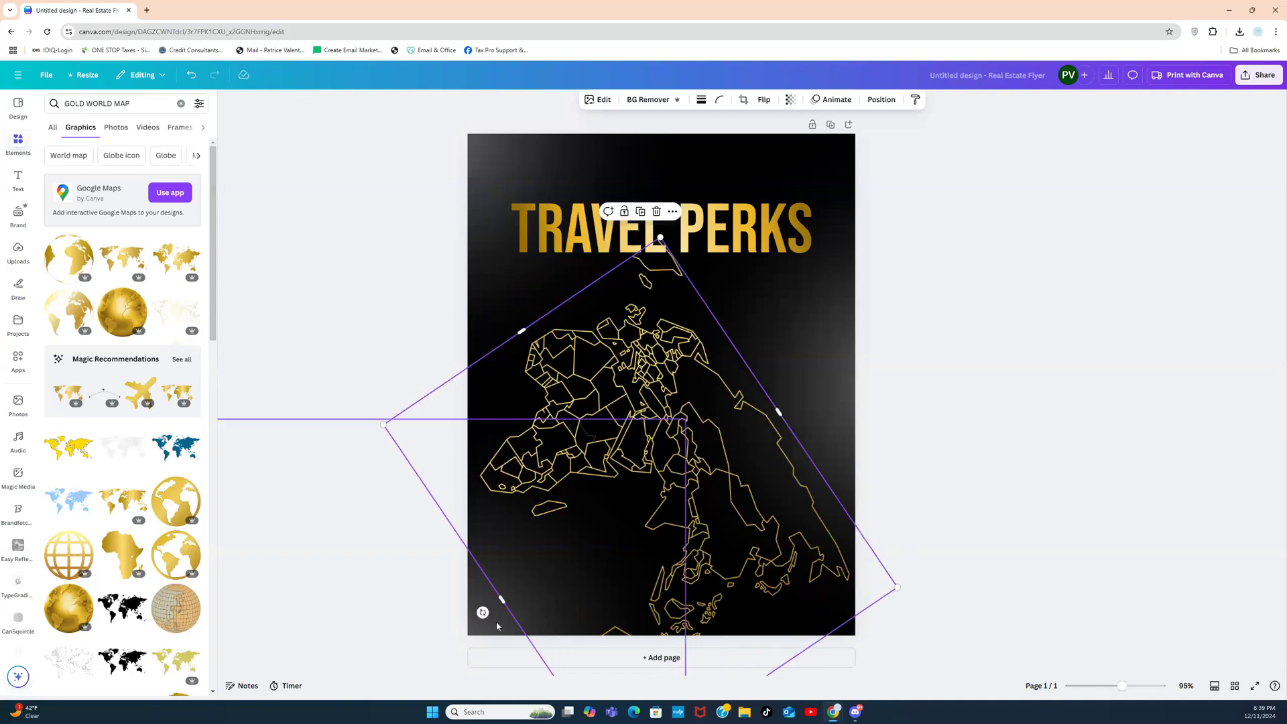
left_click_drag(484, 613, 546, 641)
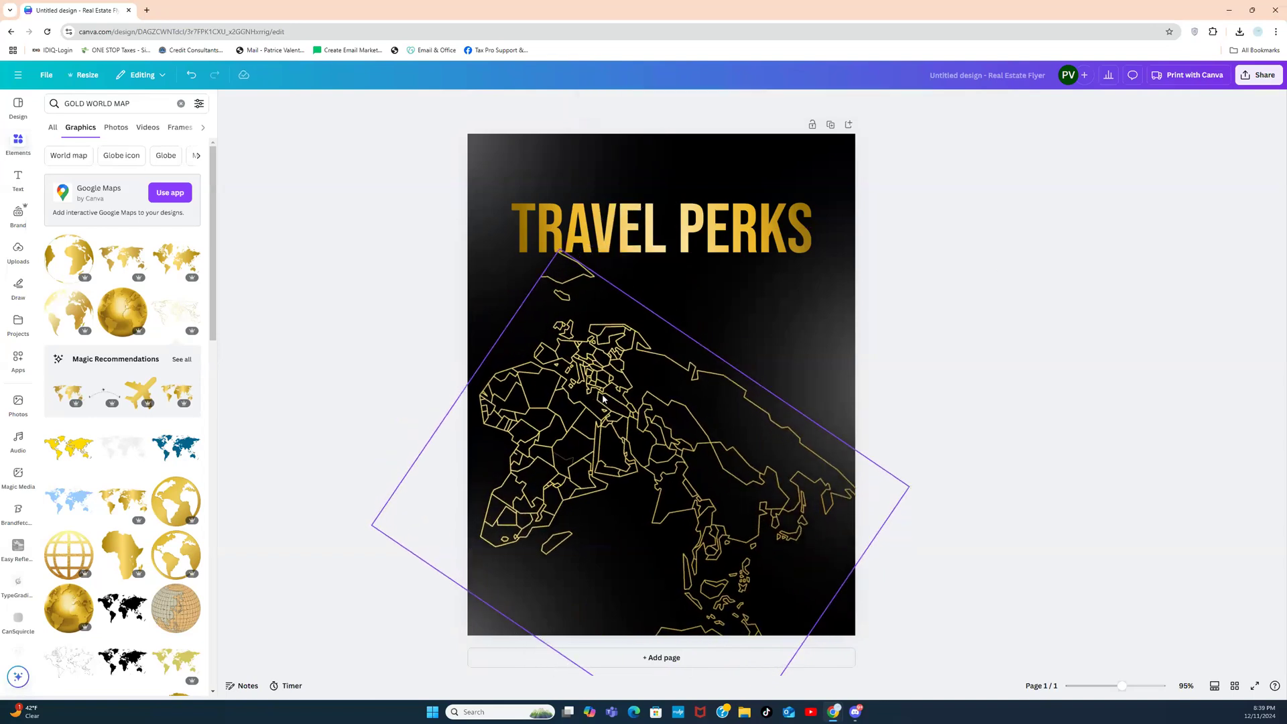
left_click_drag(606, 396, 770, 468)
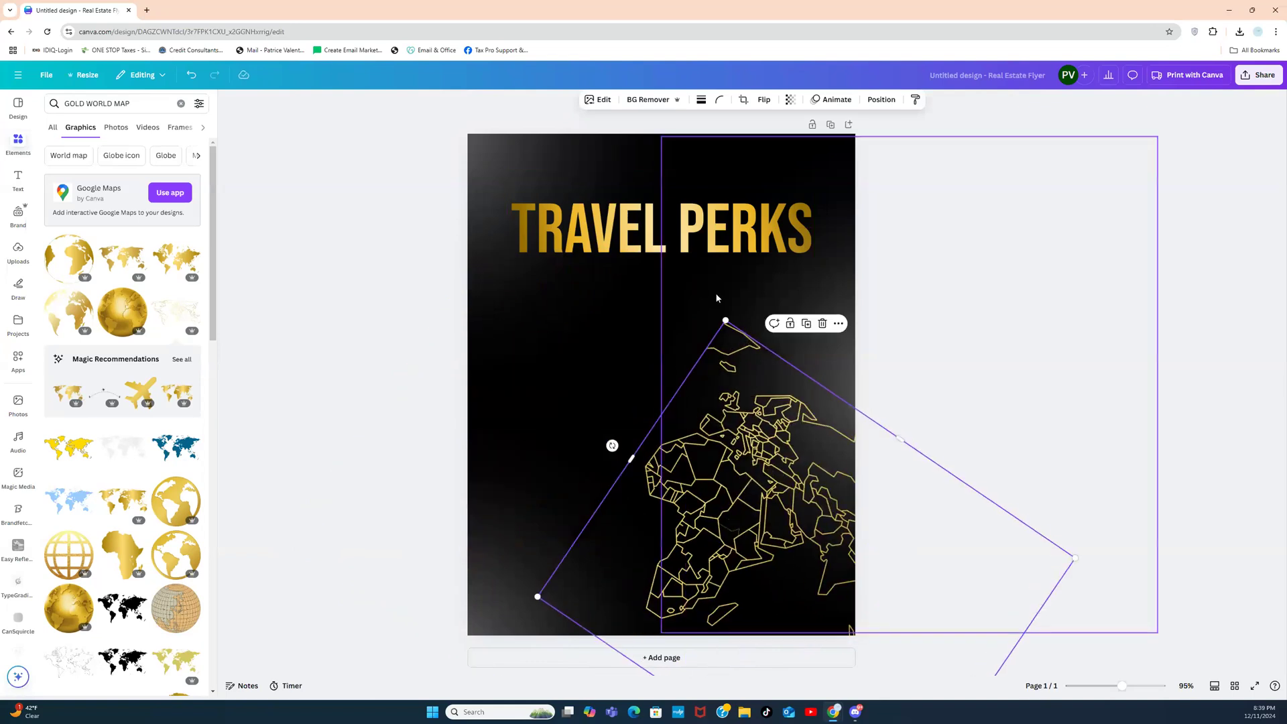
left_click_drag(721, 315, 689, 207)
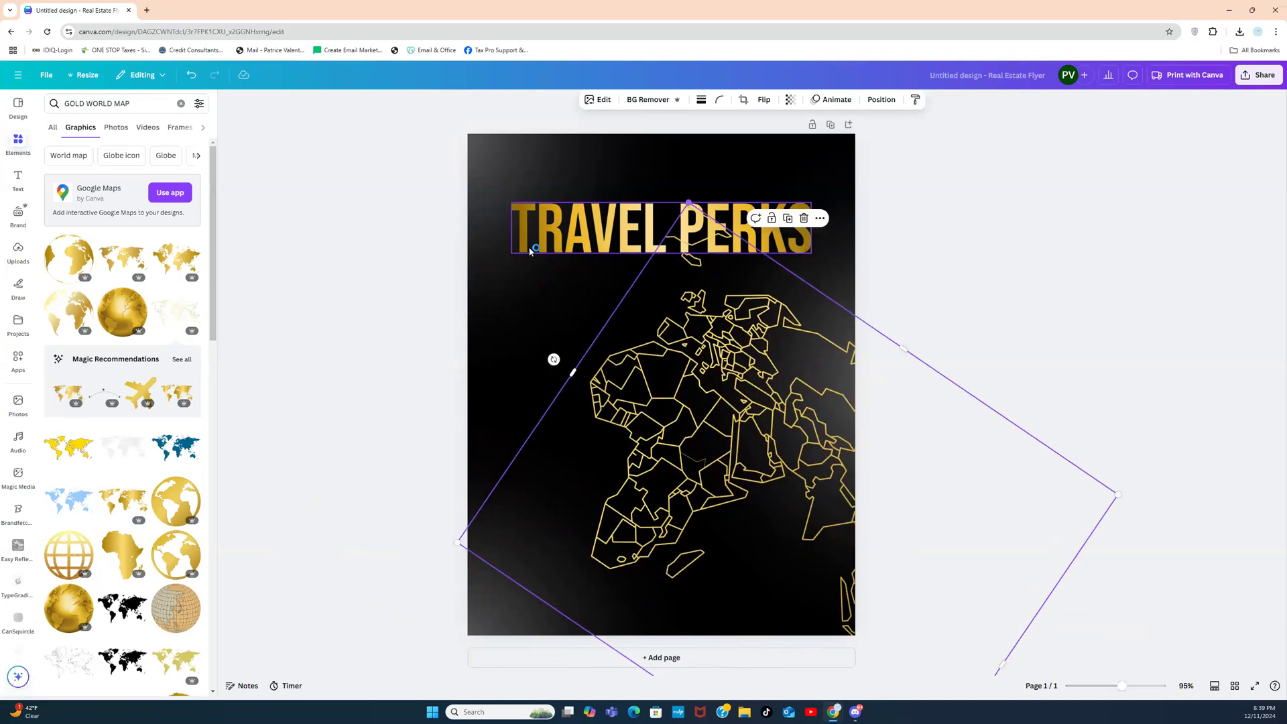
left_click_drag(773, 366, 552, 412)
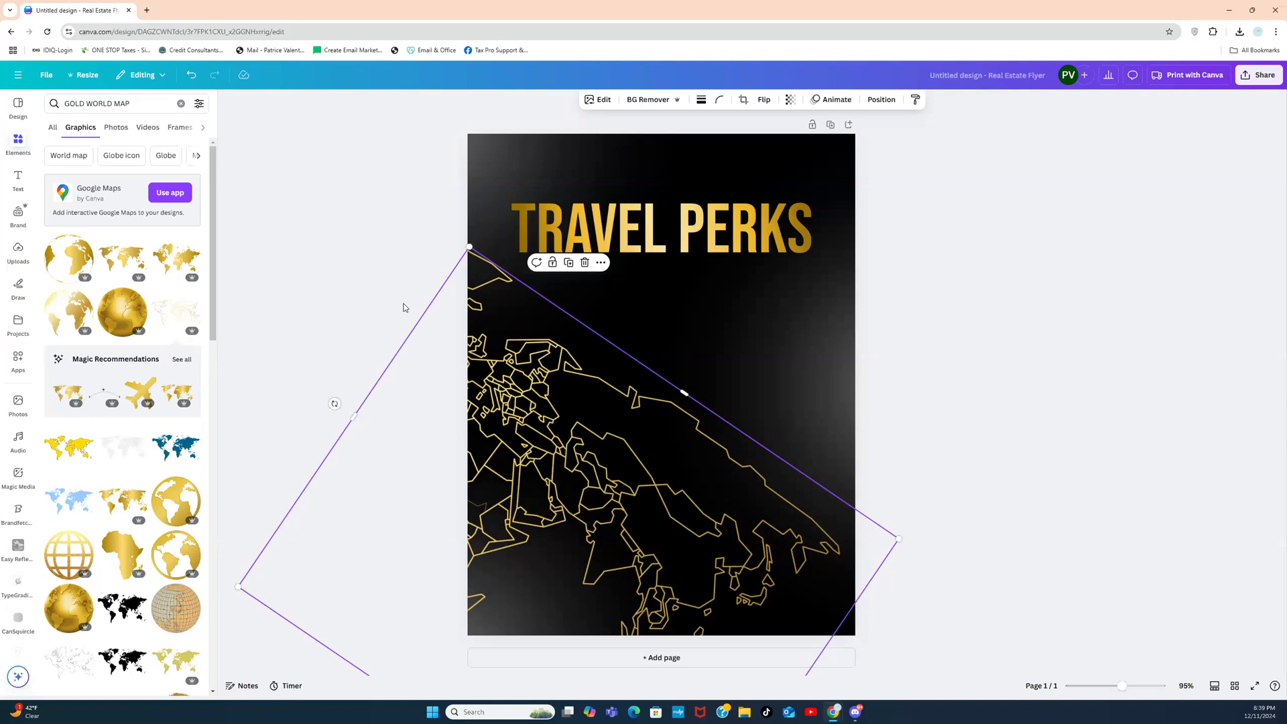
Step: Reposition the rotated world map image within its crop frame
double_click(581, 411)
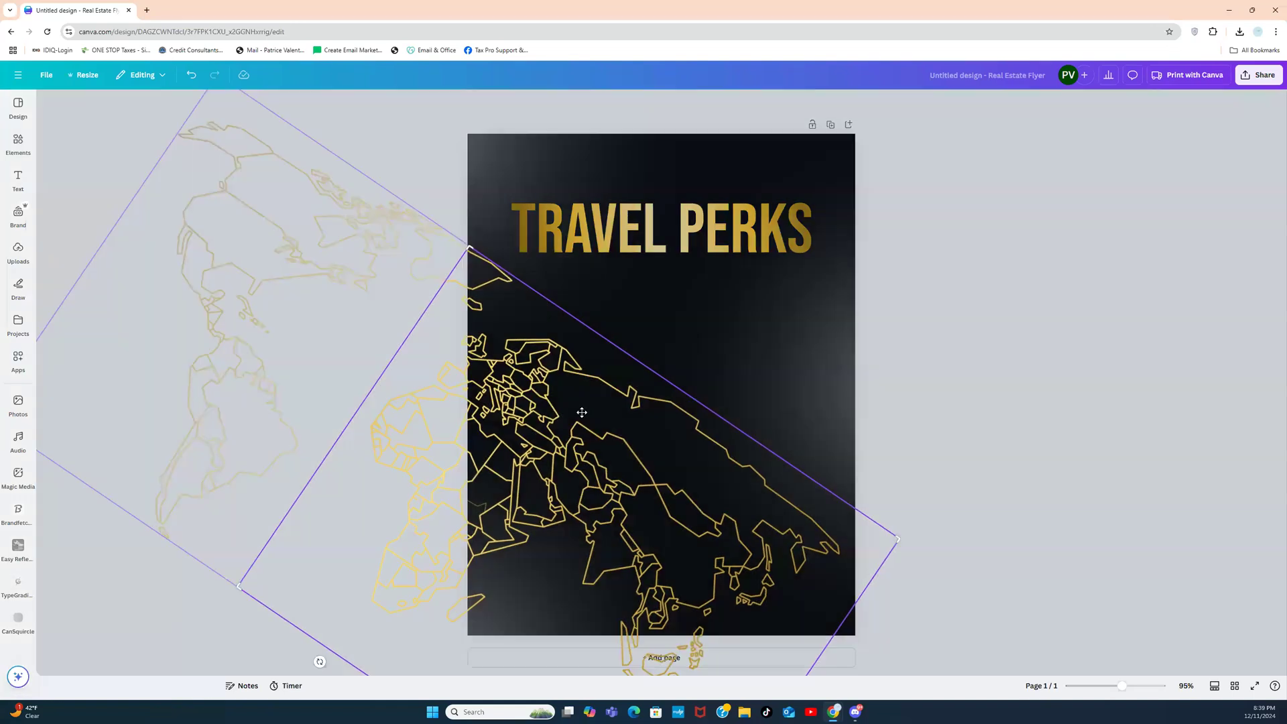
left_click_drag(691, 463, 715, 464)
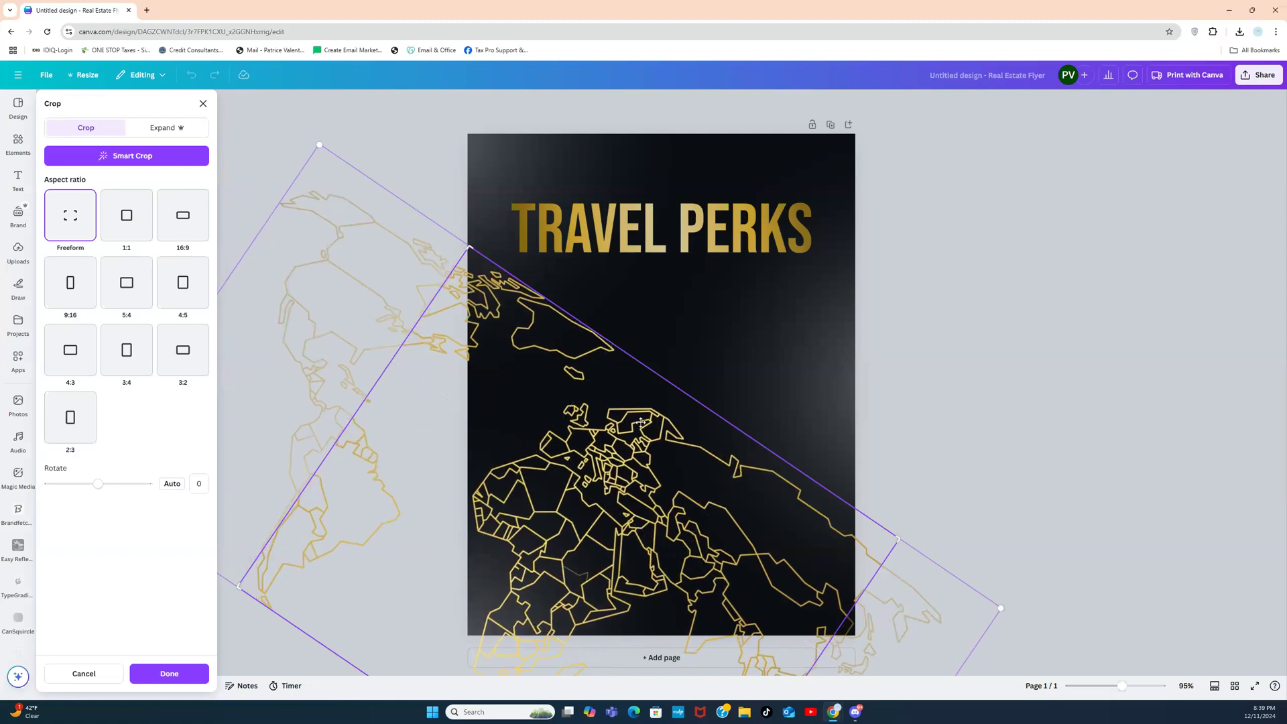
left_click_drag(617, 442, 642, 451)
left_click(911, 358)
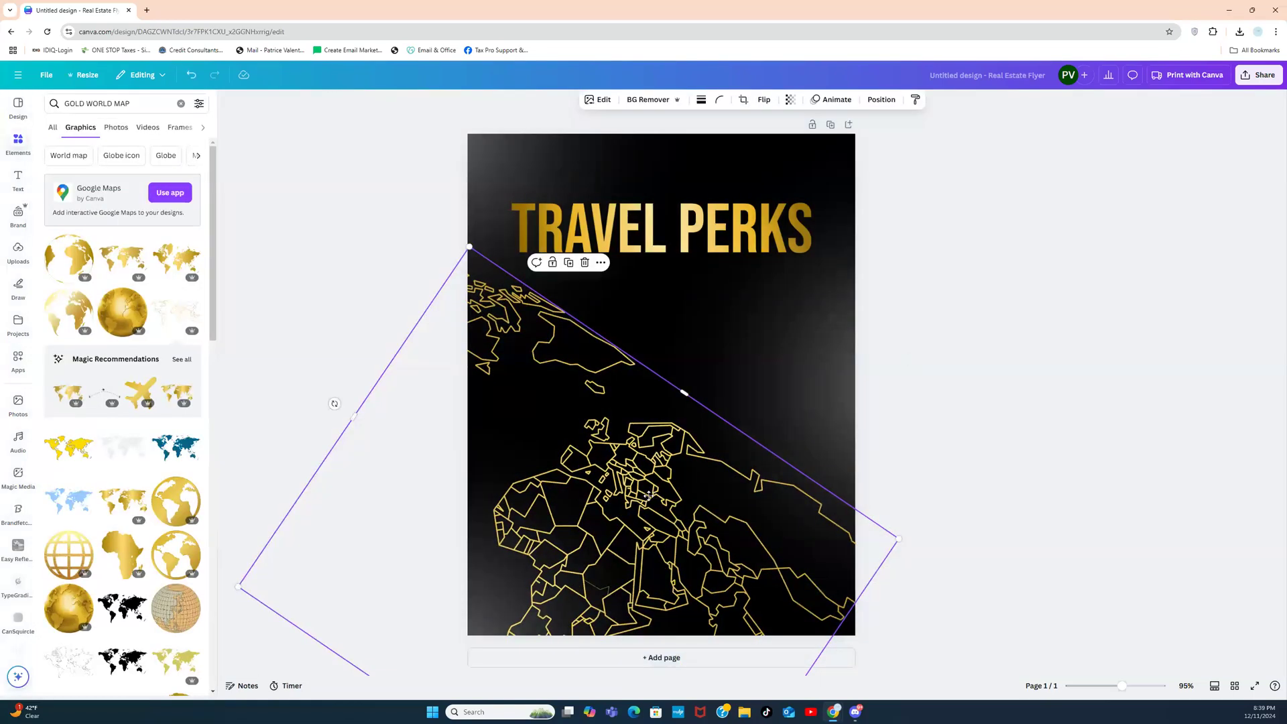
double_click(648, 494)
mouse_move(577, 468)
left_mouse_down()
mouse_move(509, 424)
mouse_move(571, 464)
left_mouse_up()
left_click(985, 357)
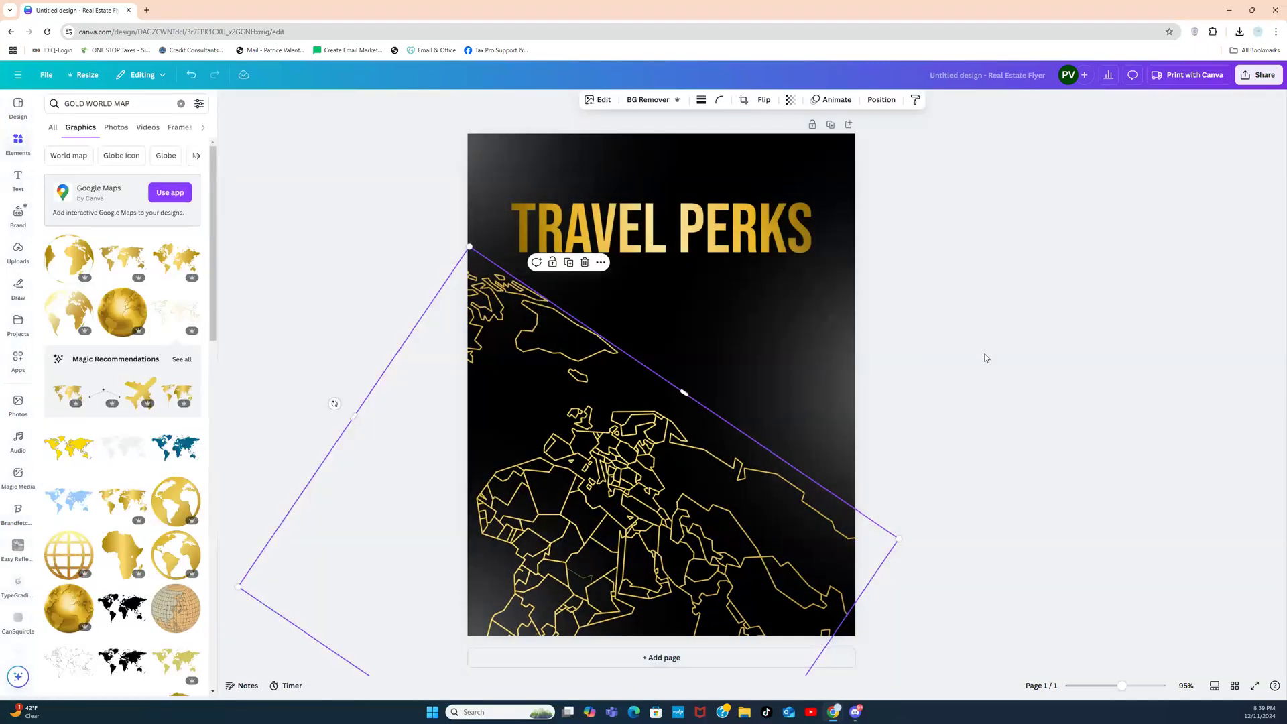
left_click(965, 334)
left_click(554, 472)
Step: Fade the world map to transparency 14
left_click(788, 100)
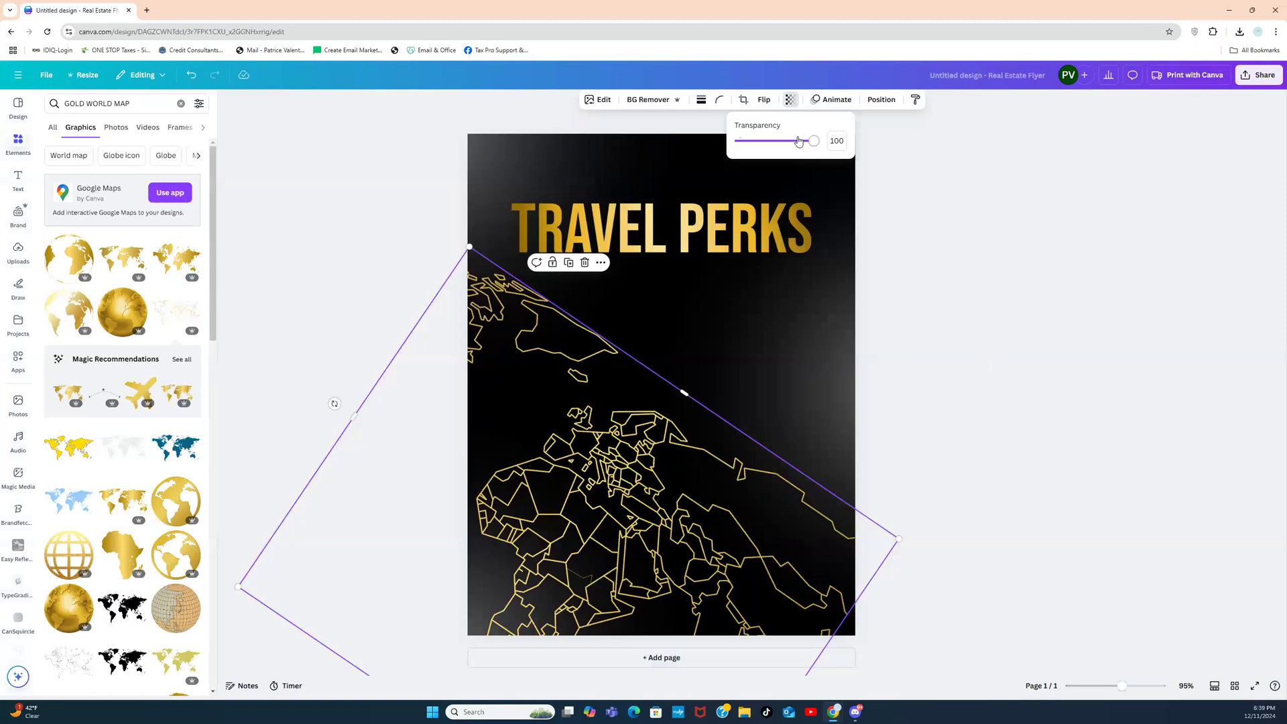
left_click_drag(811, 146, 750, 142)
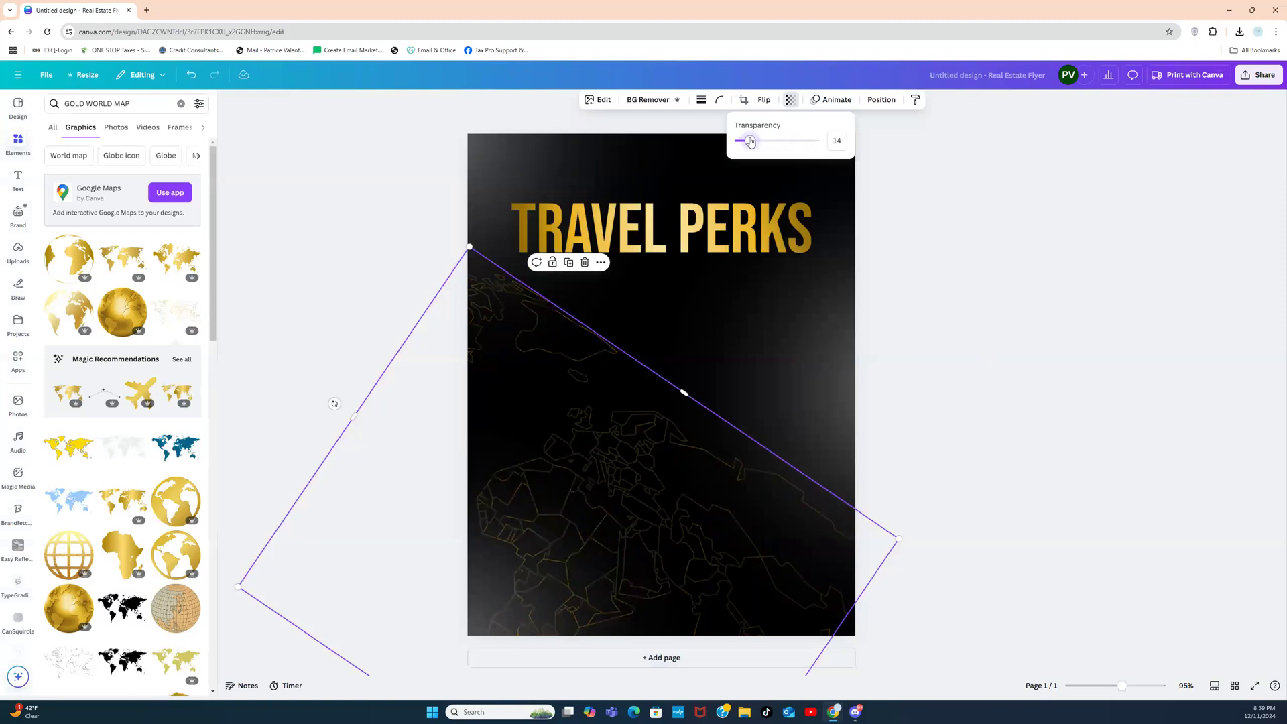
left_click(950, 273)
left_click(950, 273)
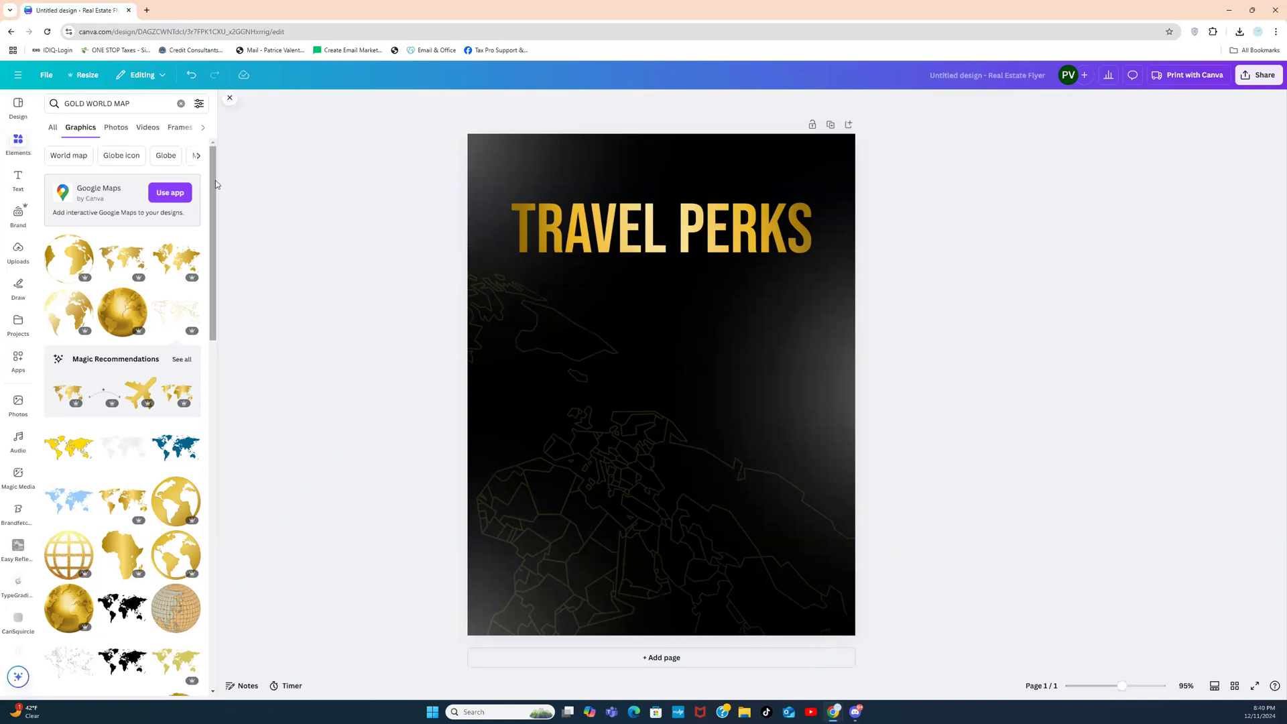
Step: Replace the search with GOLD PLANE and show all gold plane graphics
left_click(181, 103)
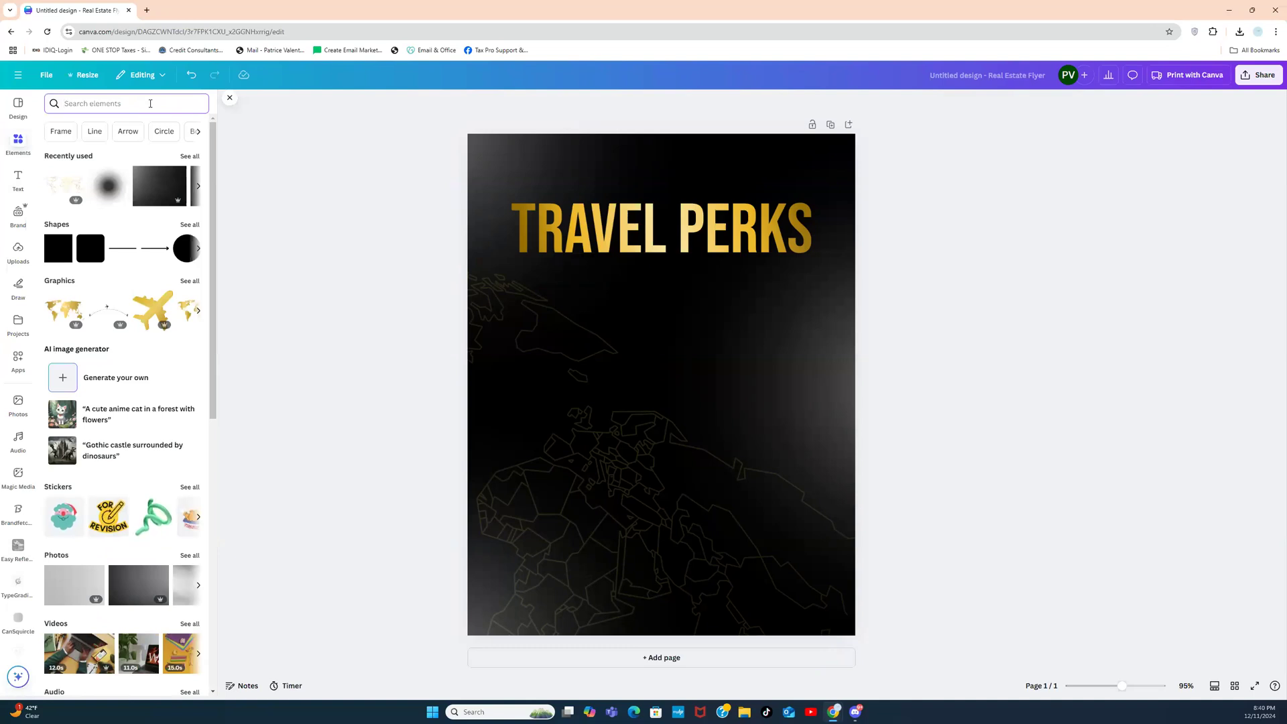
type("GOLD PLANE")
key("Return")
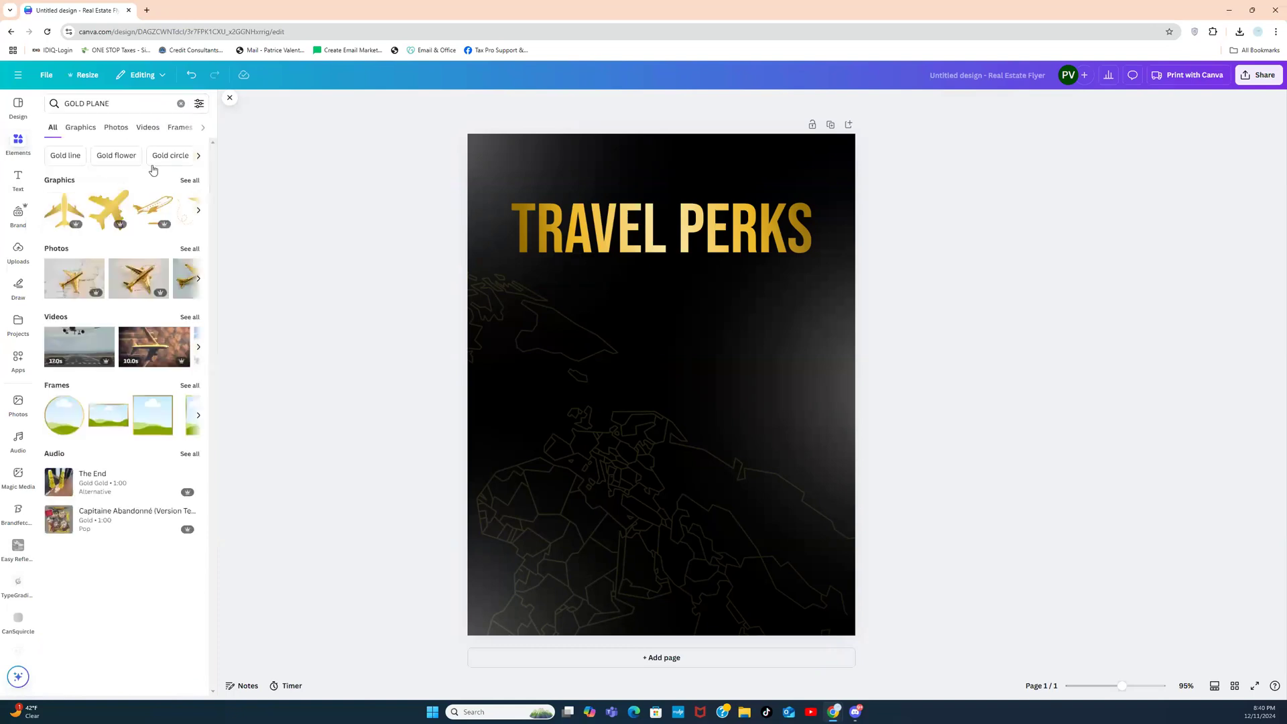
left_click(190, 181)
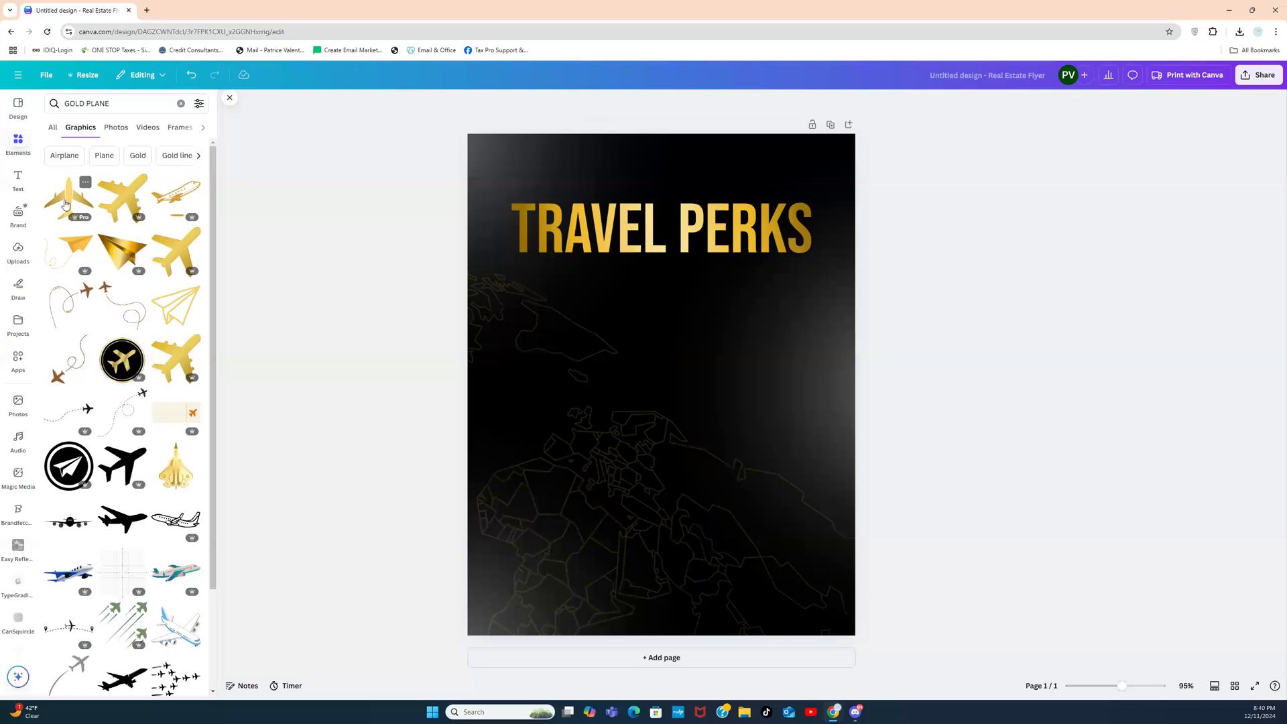
Step: Add the gold plane graphic, shrink it and centre it below the TRAVEL PERKS title
left_click(65, 204)
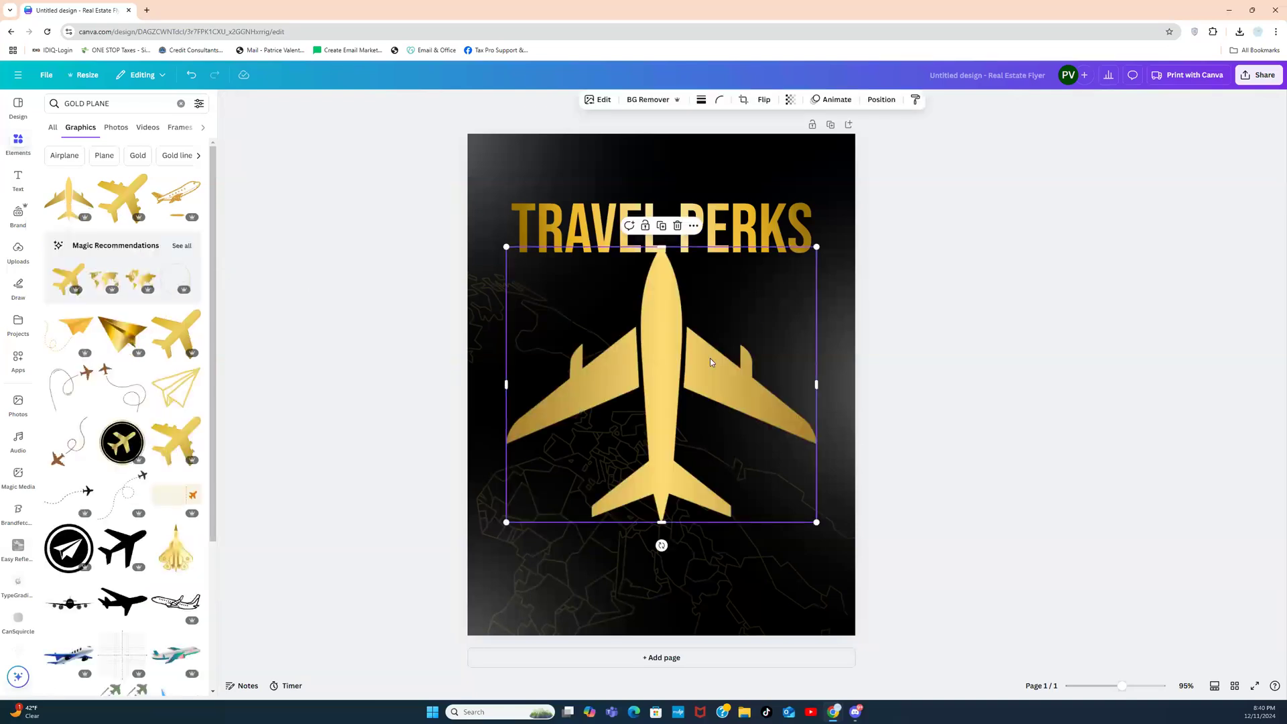
left_click_drag(815, 247, 737, 392)
left_click_drag(622, 434, 667, 421)
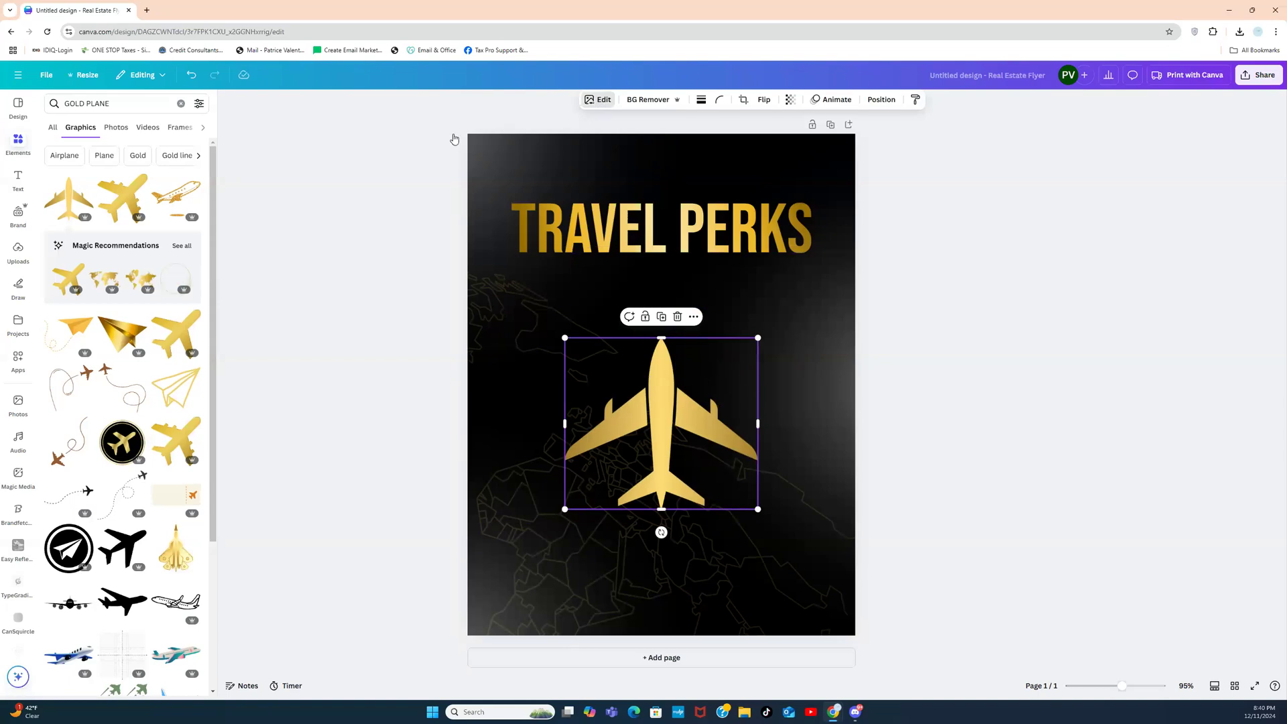
left_click(598, 100)
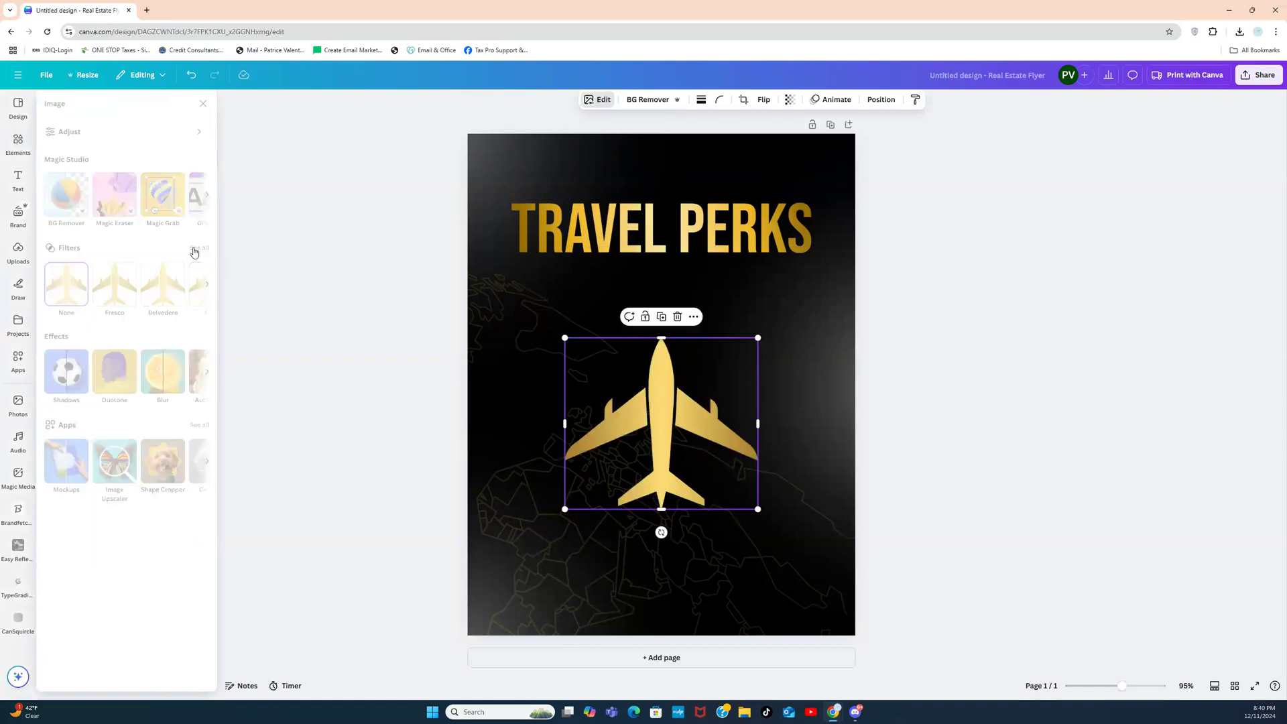
Step: Apply the Flint filter to the gold plane and lower its intensity to about 85
left_click(195, 251)
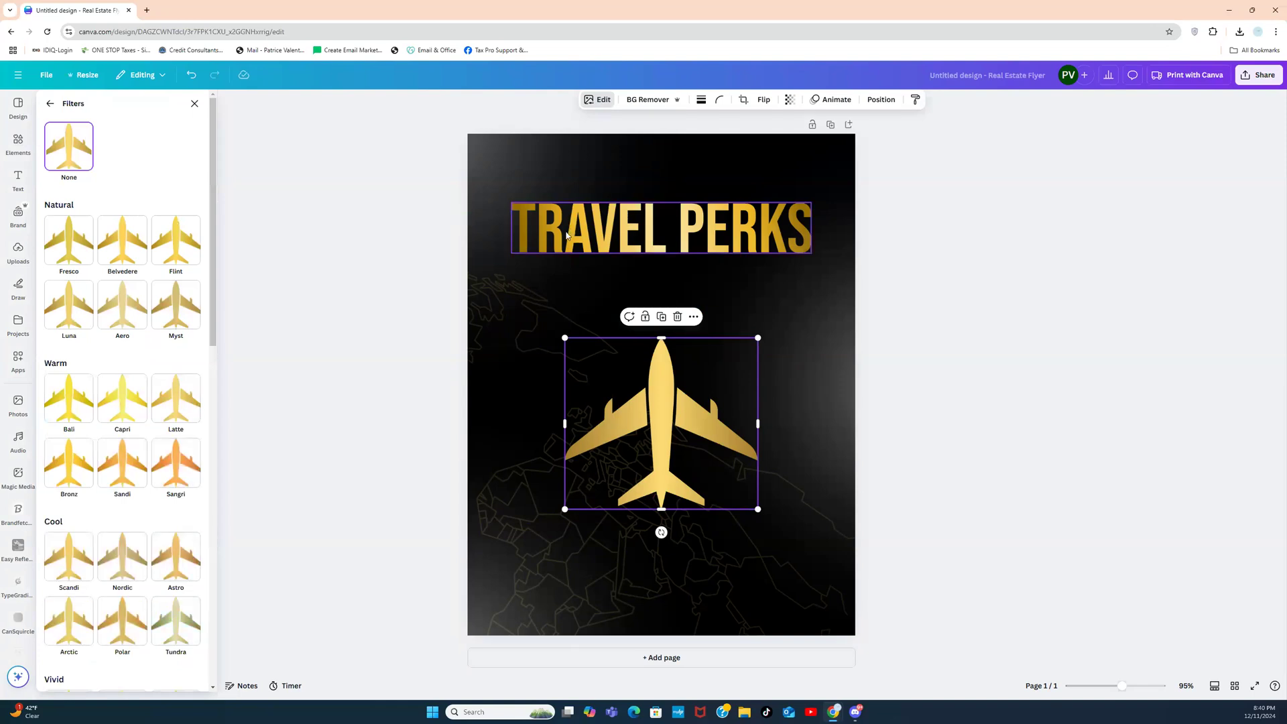
left_click(180, 256)
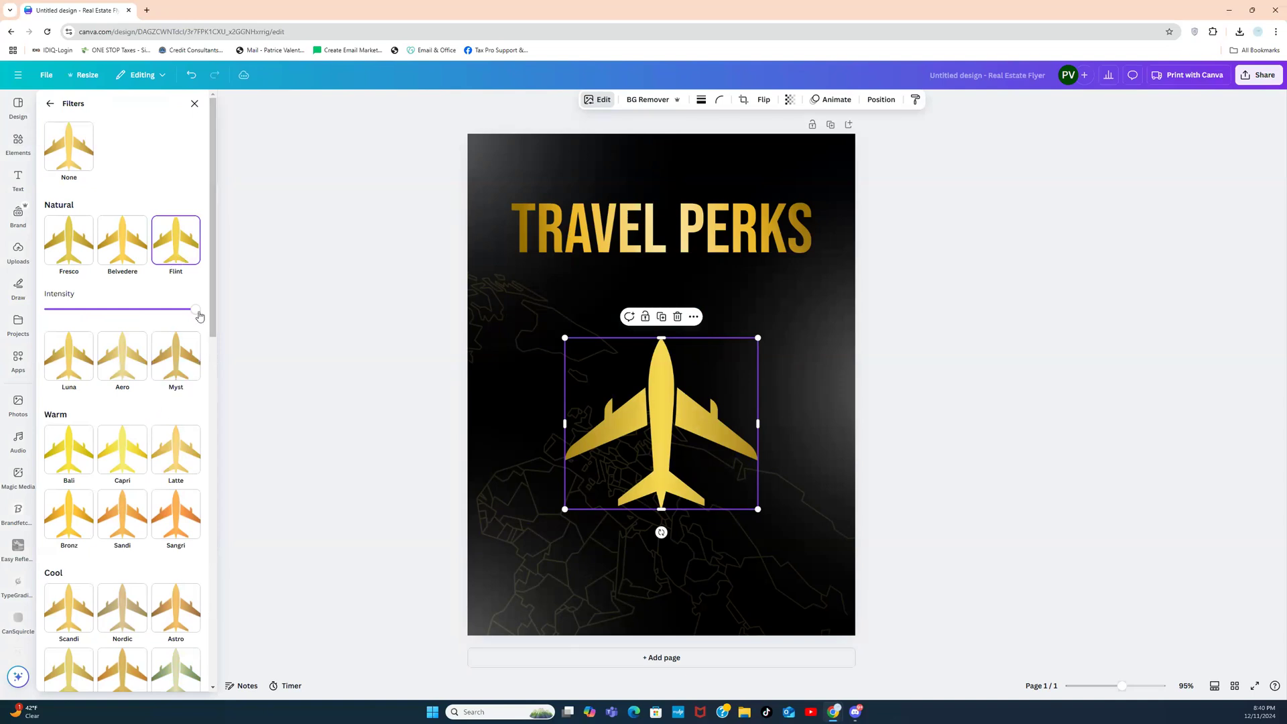
left_click_drag(195, 311, 91, 319)
left_click(336, 353)
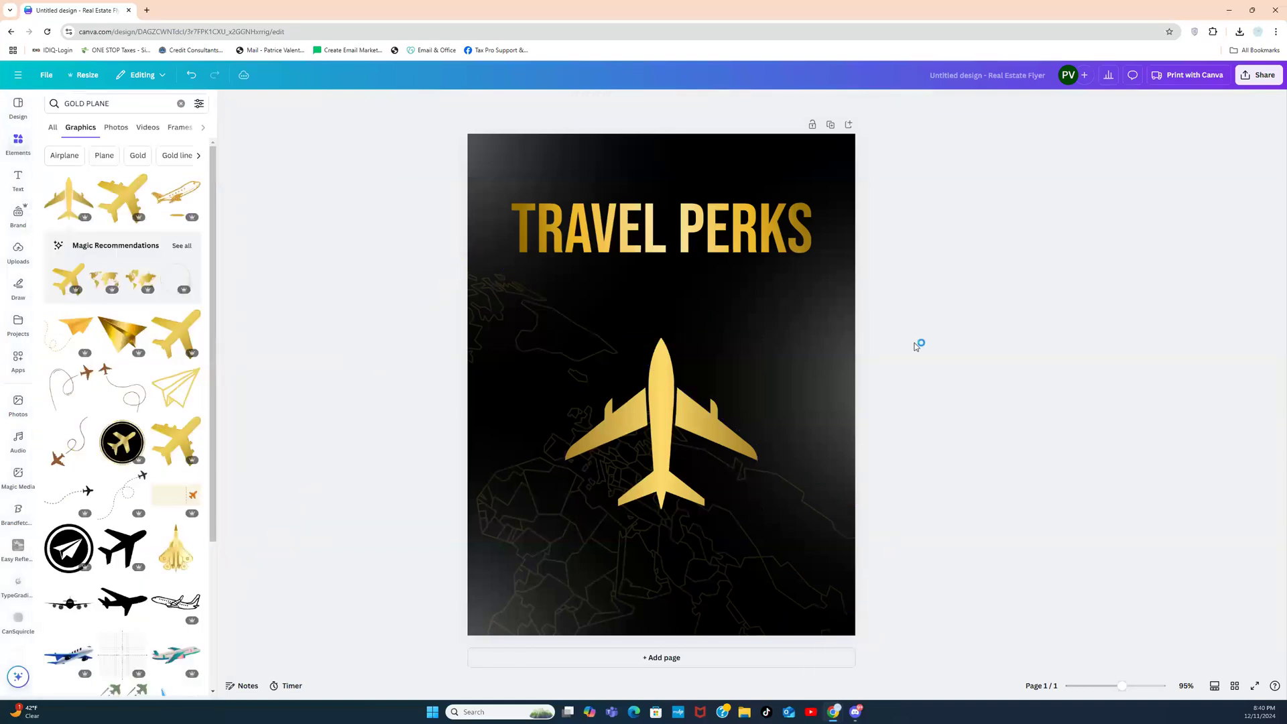
Step: Enlarge the gold plane, nudge it slightly, and tilt it diagonally
left_click(673, 444)
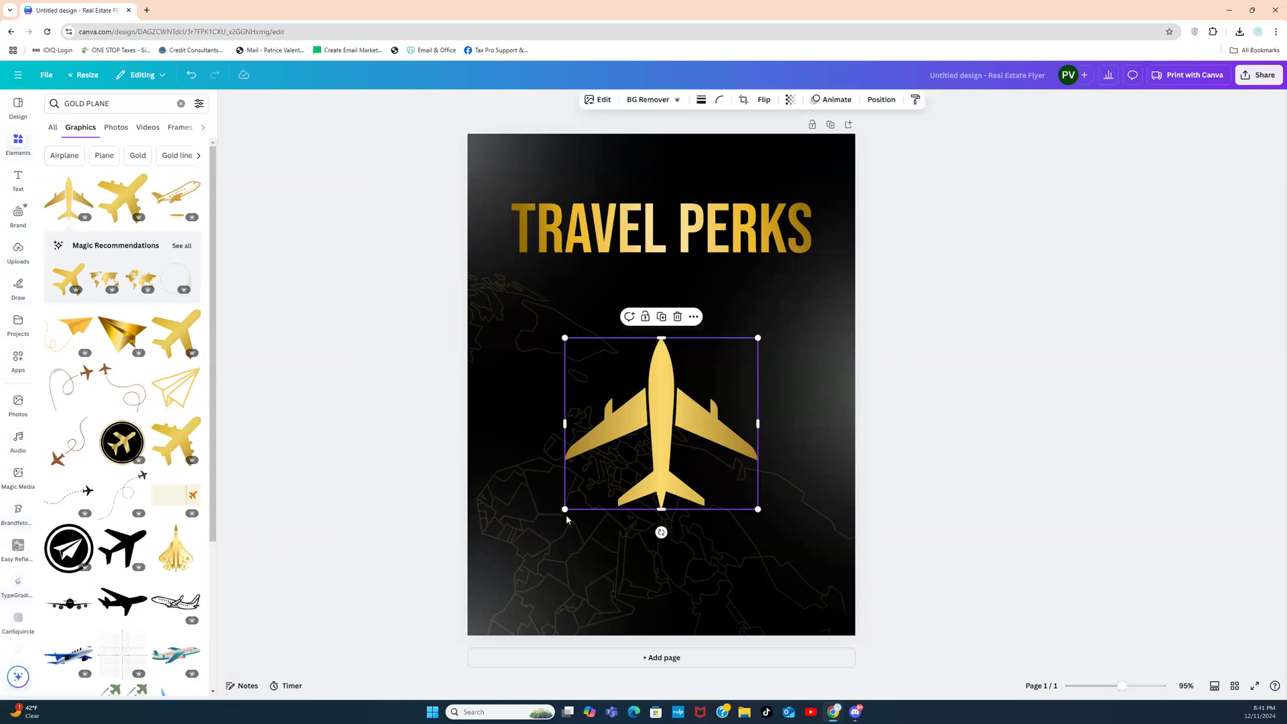
left_click_drag(565, 509, 483, 581)
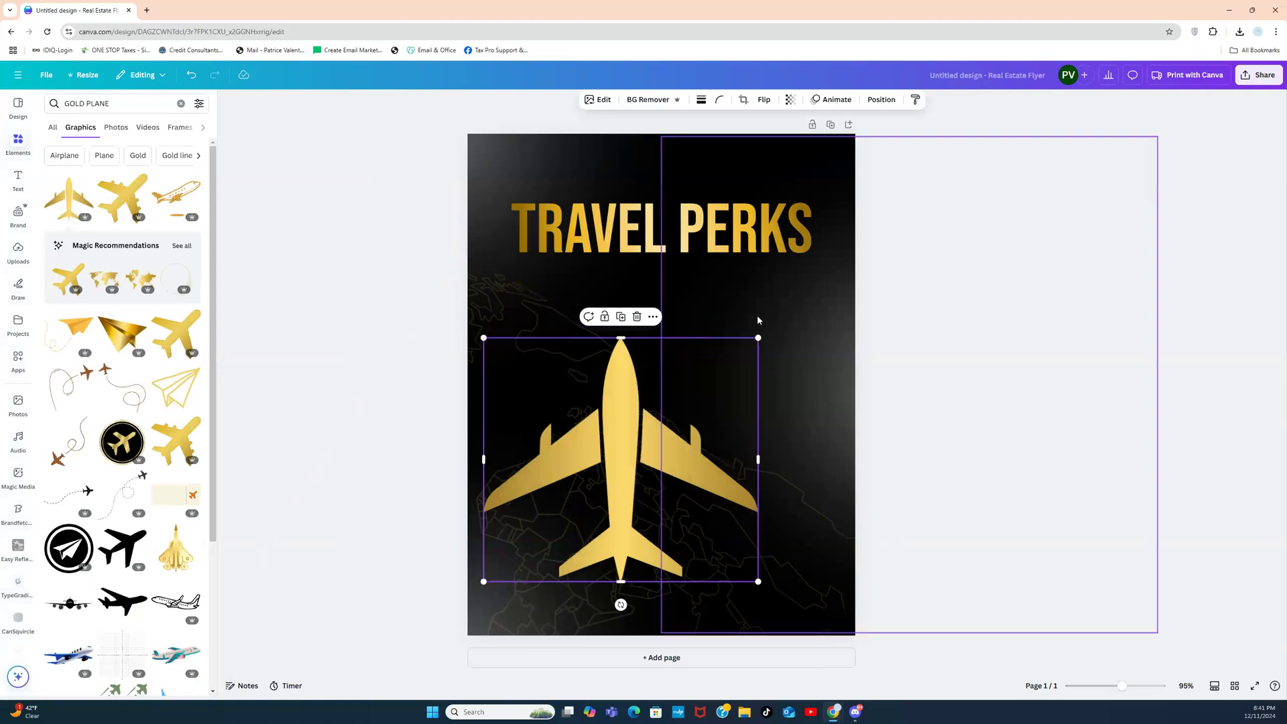
left_click_drag(758, 339, 825, 278)
left_click(915, 325)
left_click_drag(693, 400, 700, 409)
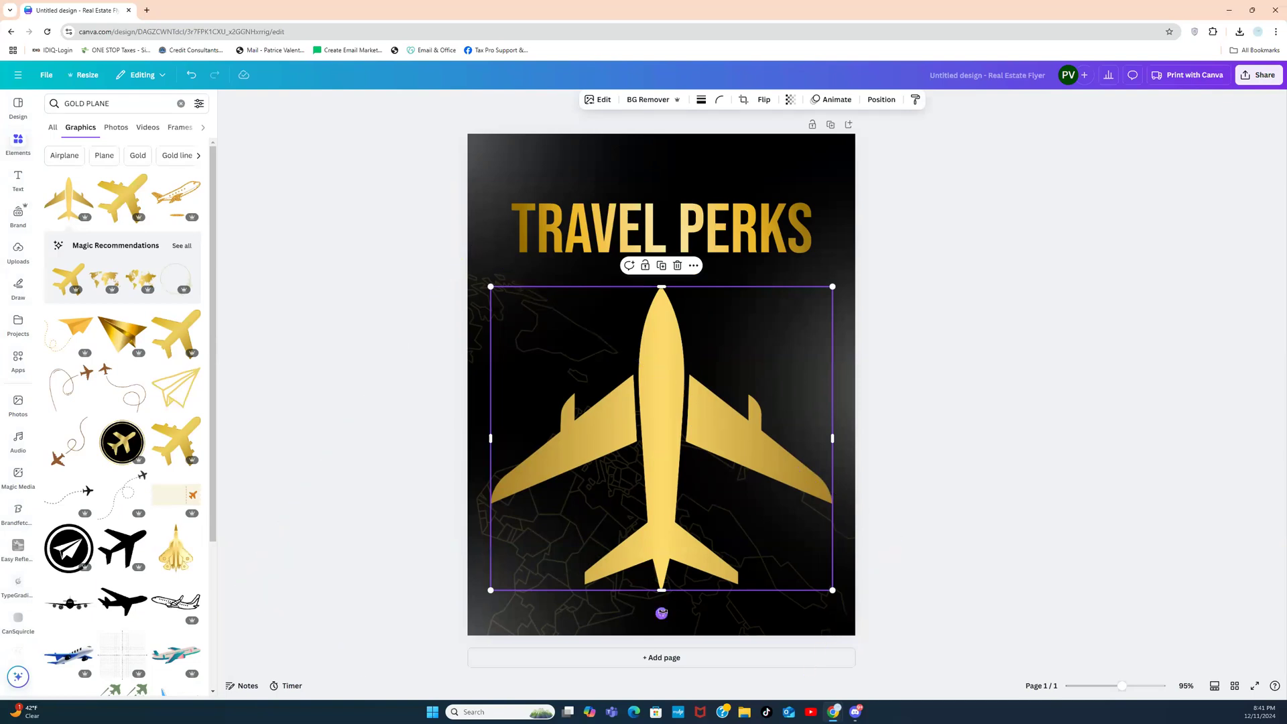
left_click_drag(661, 612, 774, 571)
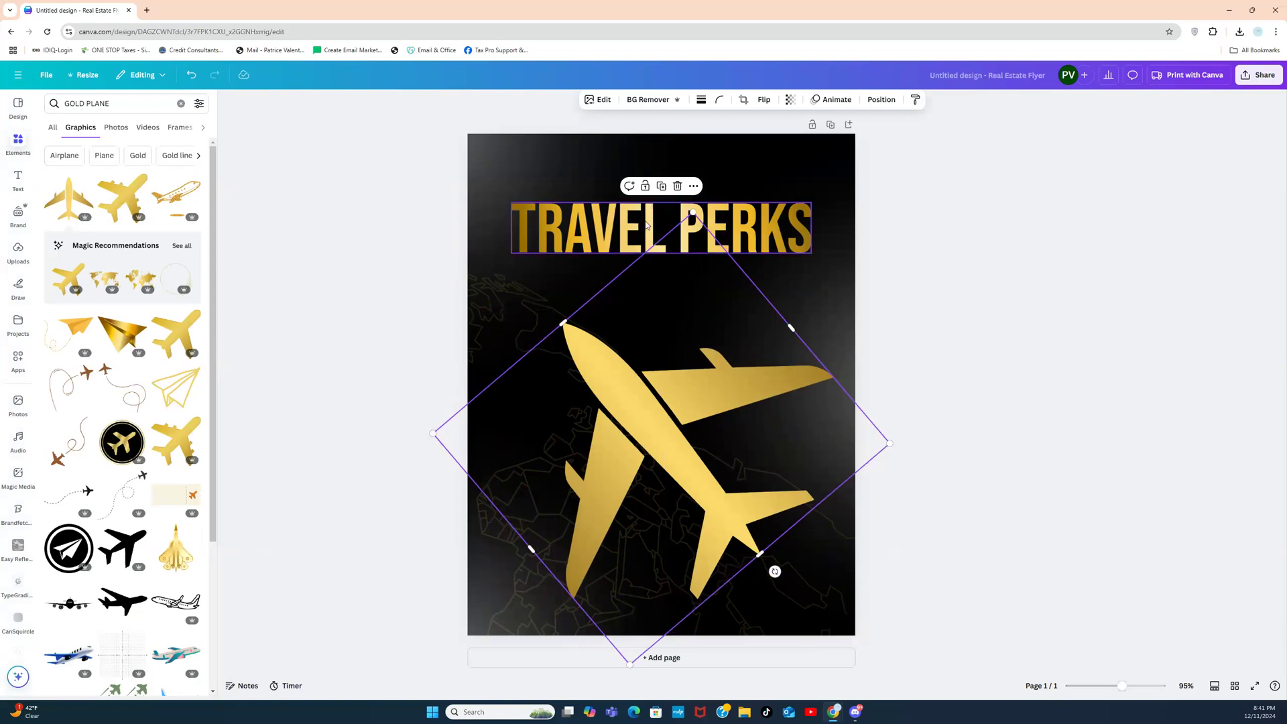
Step: Shrink the tilted plane and move it to the flyer's lower right
left_click(991, 233)
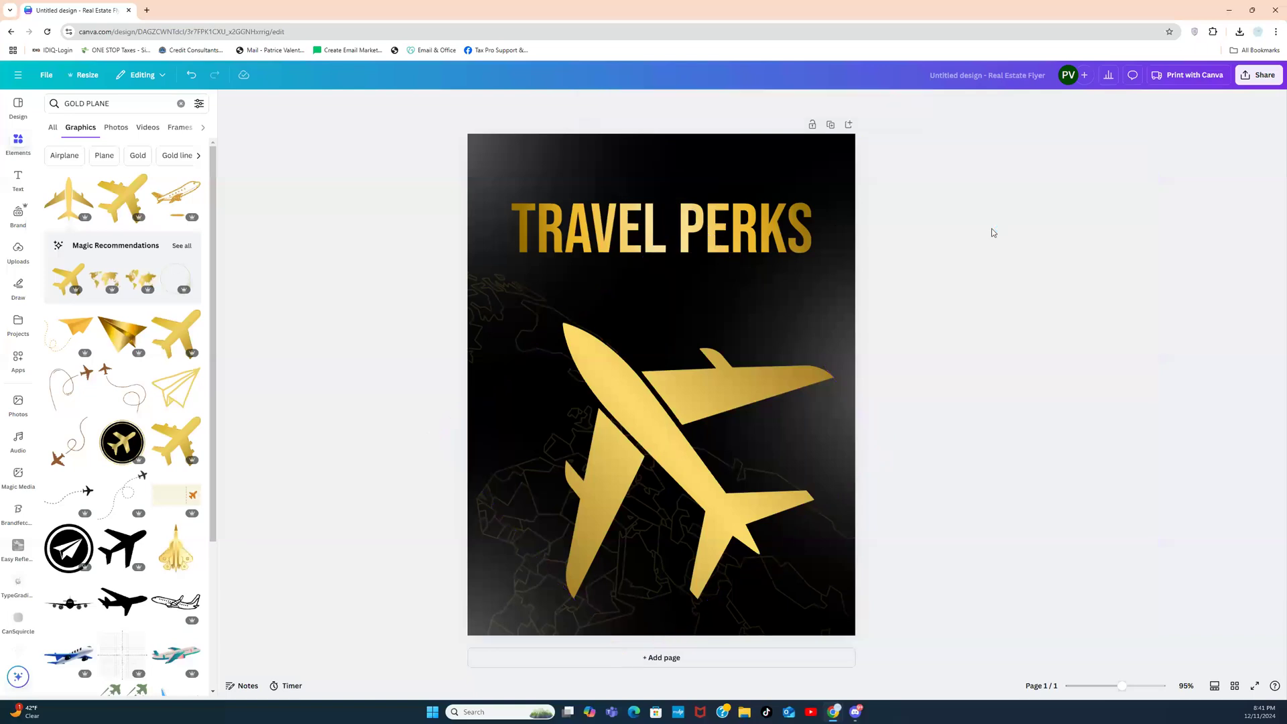
left_click(637, 230)
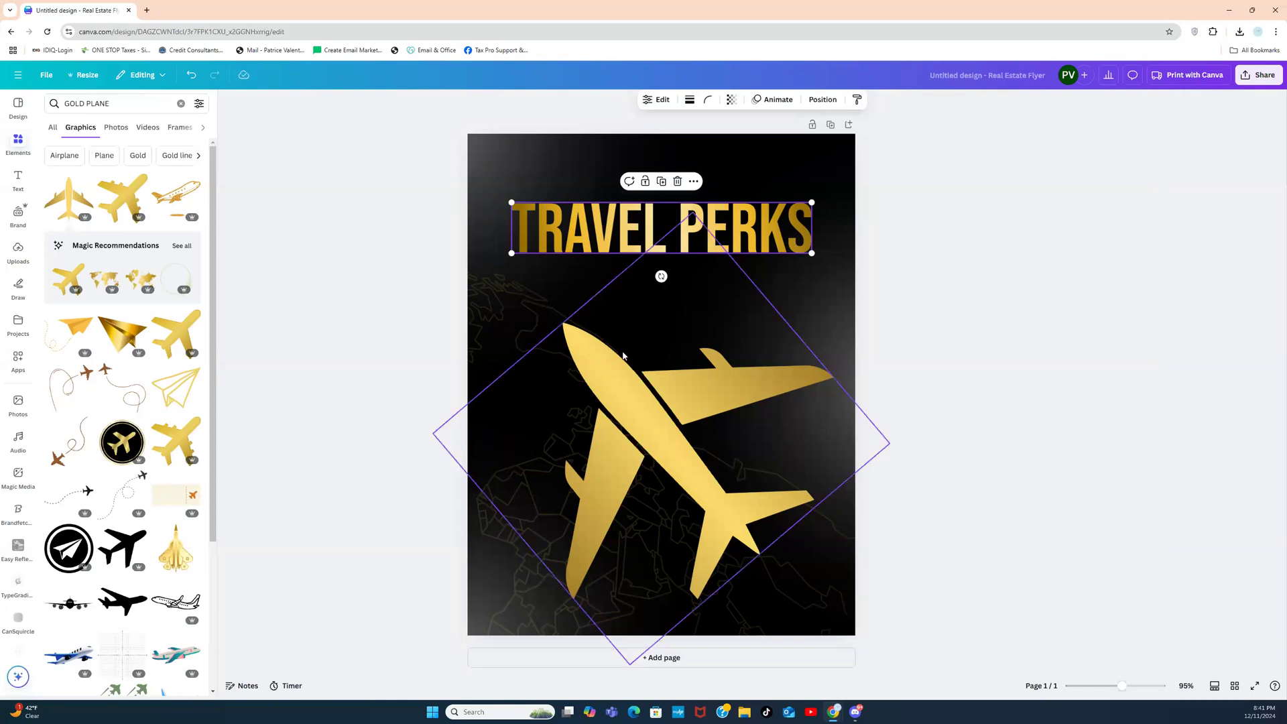
left_click(594, 374)
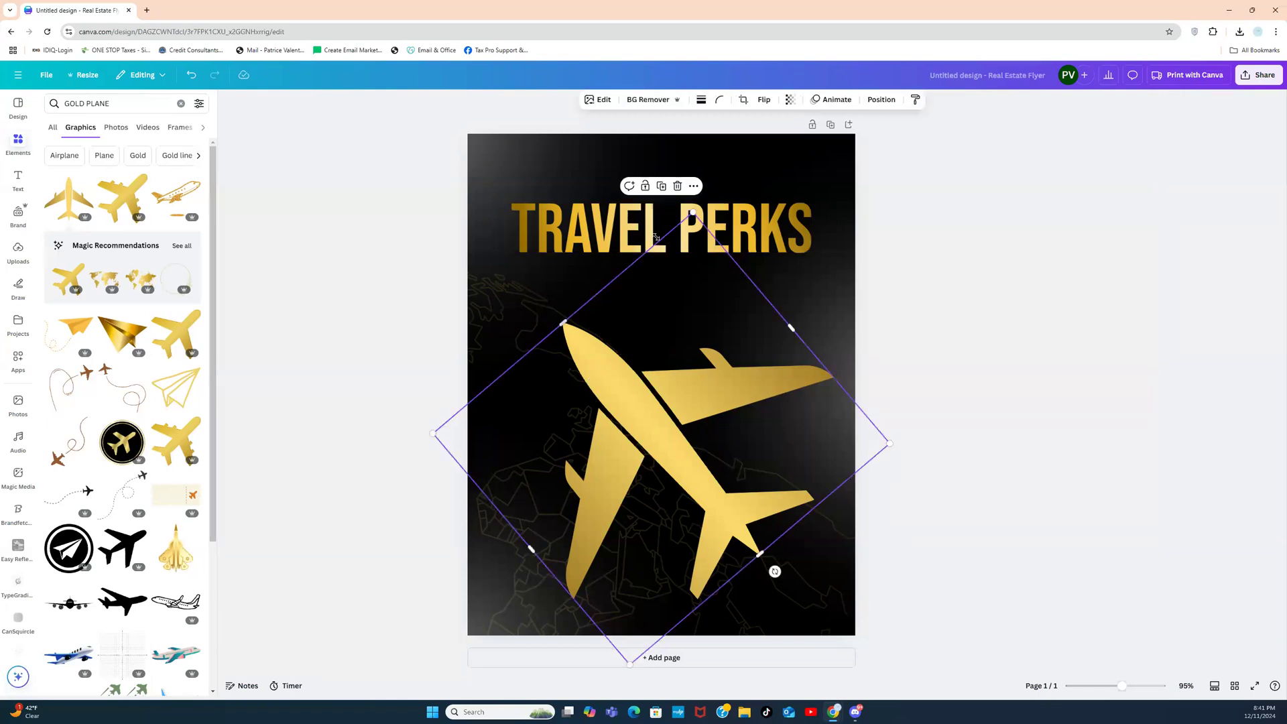
left_click_drag(692, 213, 658, 370)
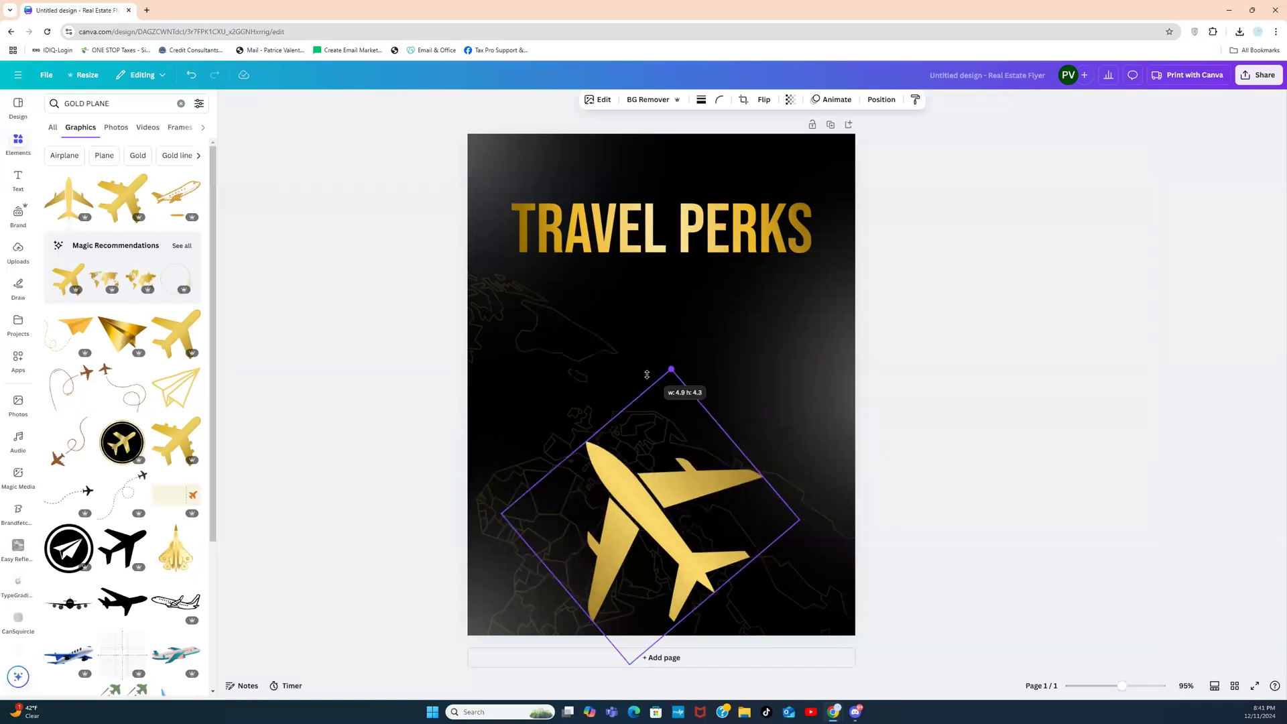
left_click_drag(643, 534, 727, 514)
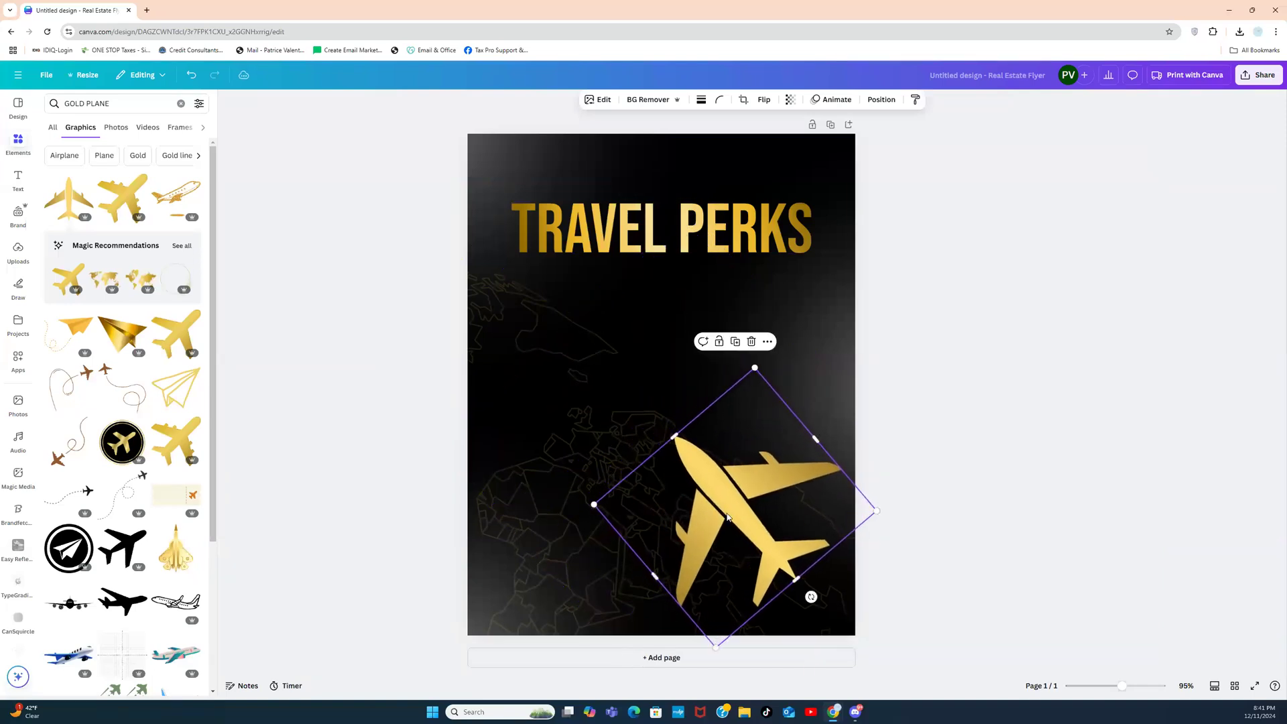
left_click(951, 408)
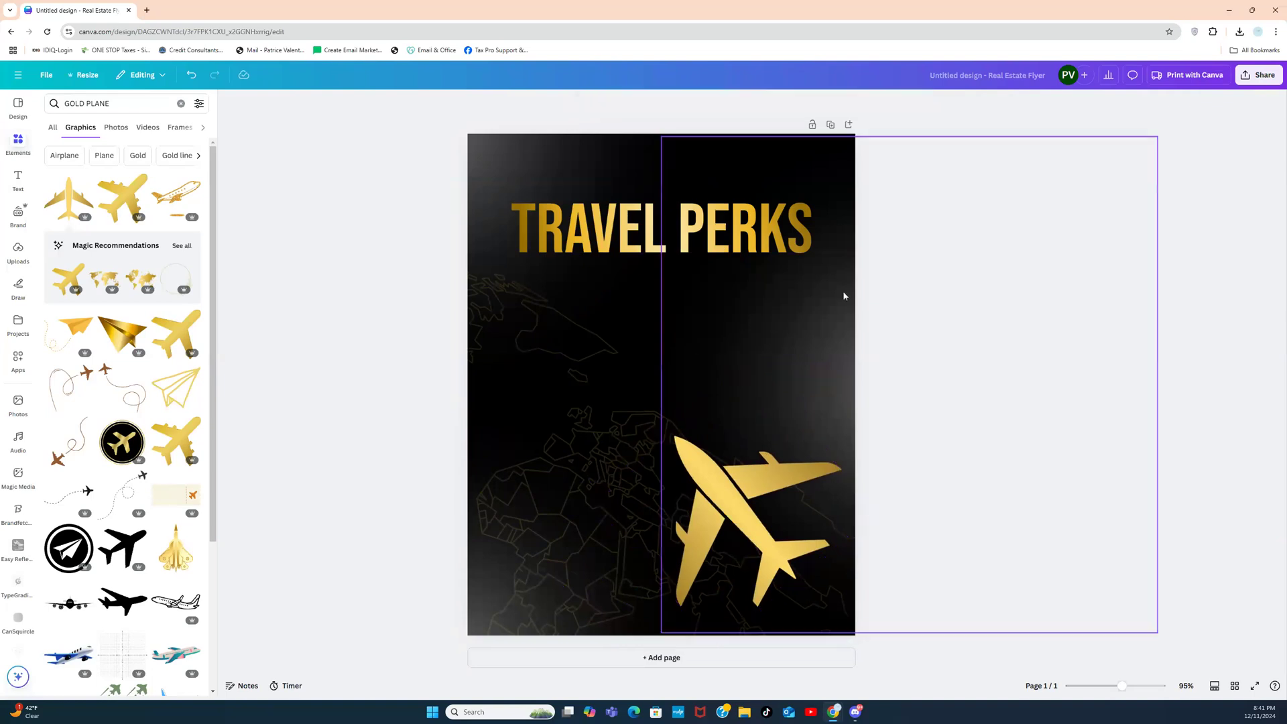
Step: Change the gradient title to read TAX TRAVEL PERKS
left_click(637, 221)
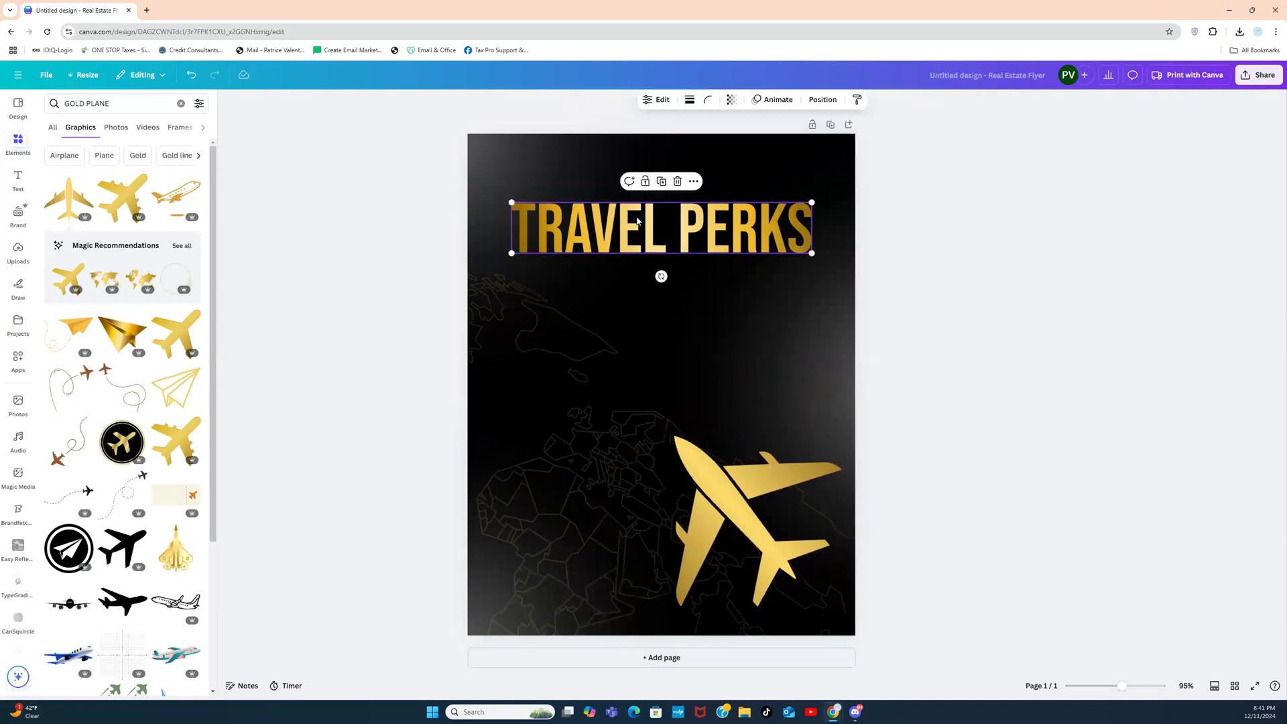
double_click(637, 221)
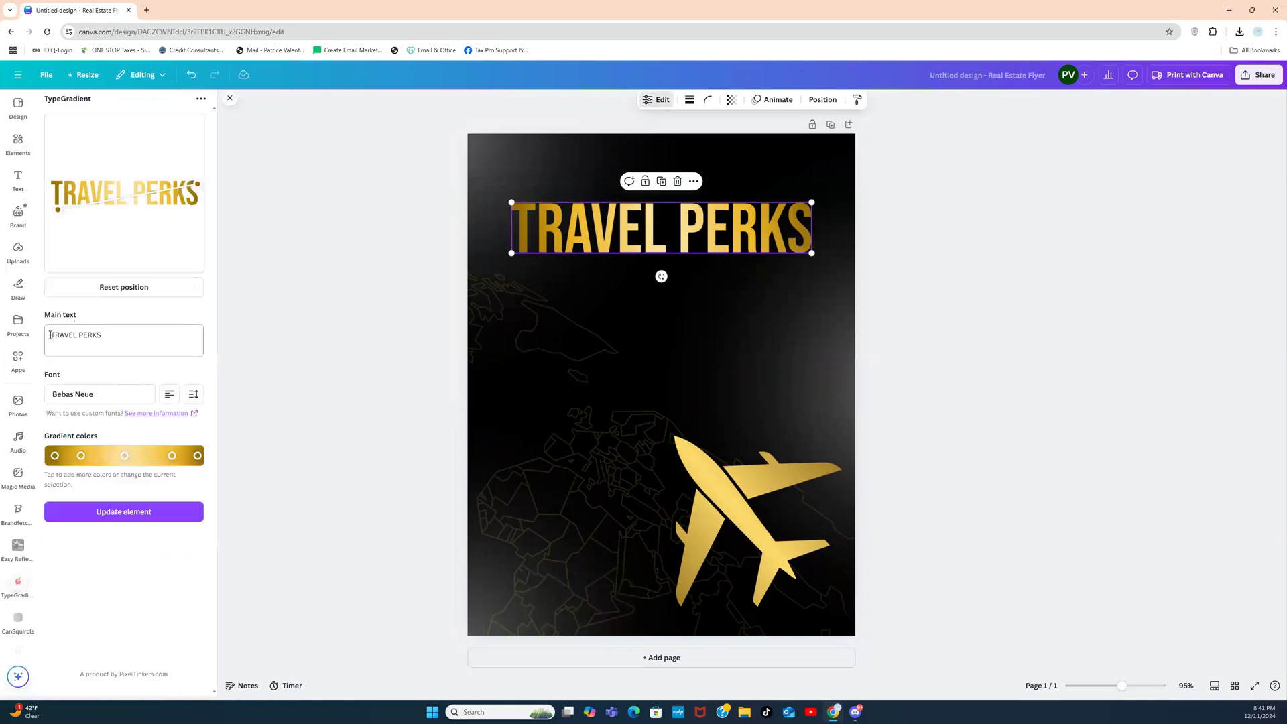
left_click(50, 337)
type("TA")
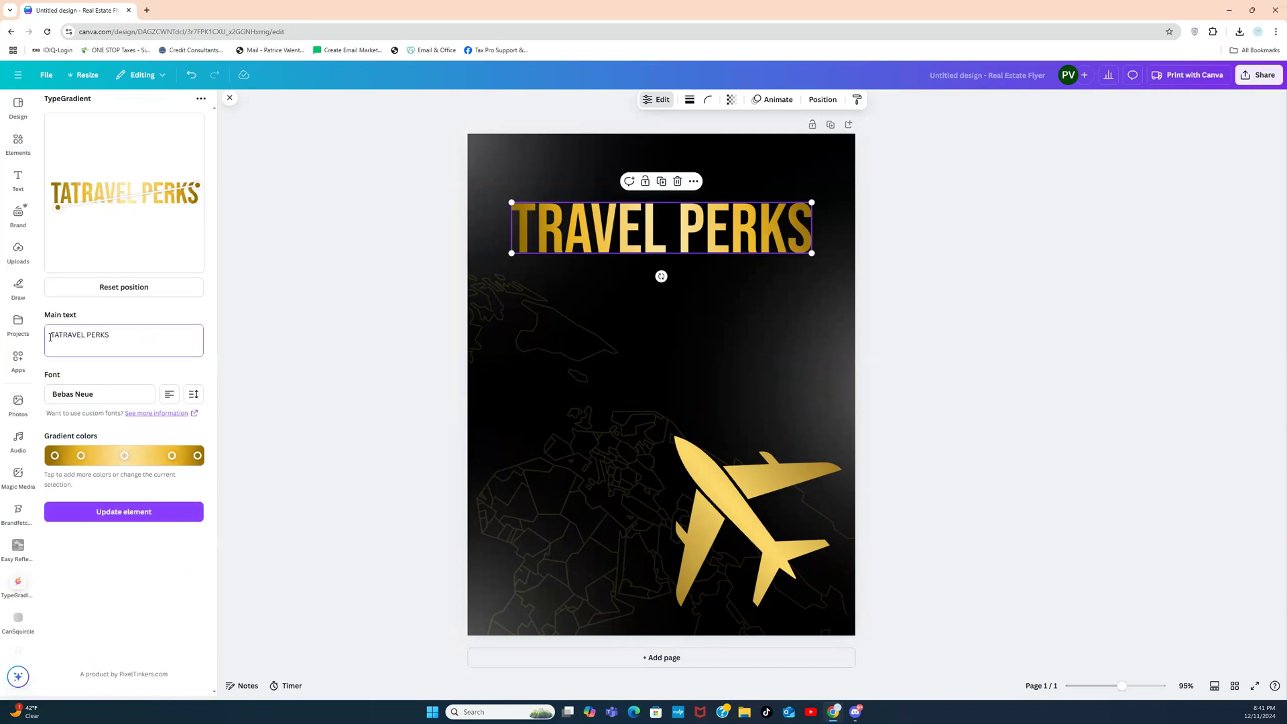
type("X")
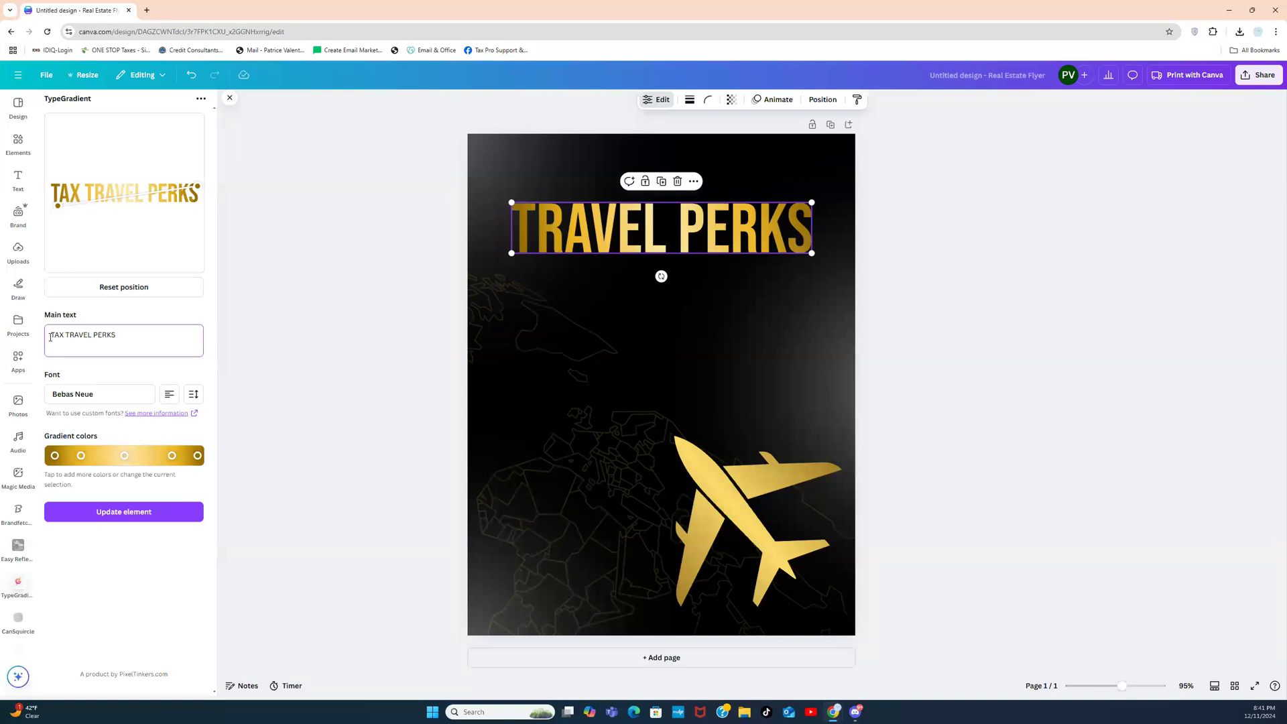
left_click(144, 521)
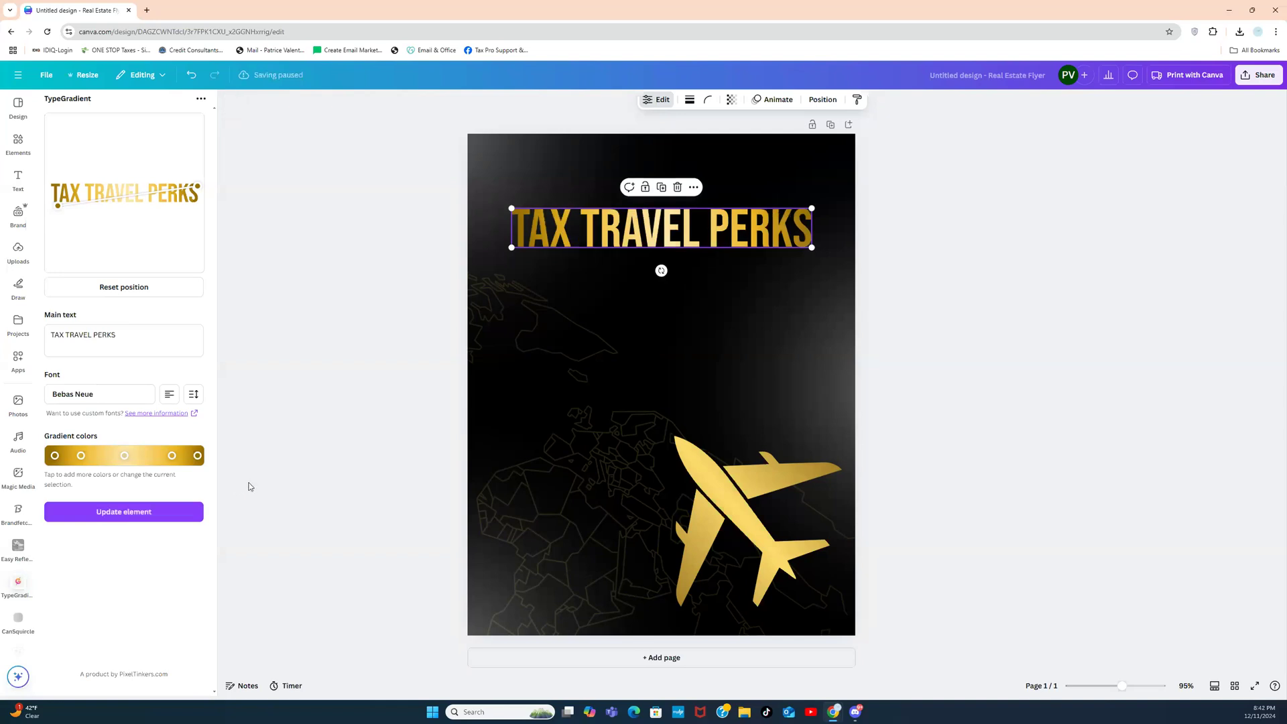
Step: Replace the title with SAVE ON TAXES / WHILE TRAVELING on two centred lines
left_click(126, 337)
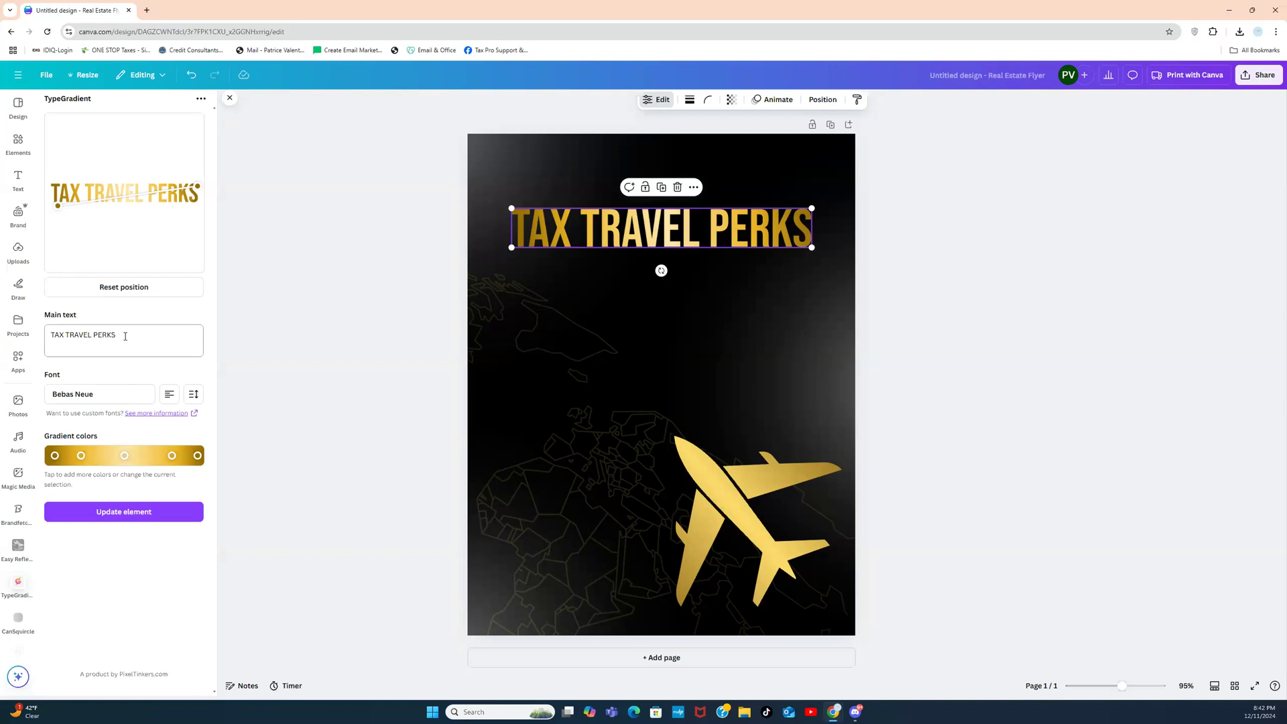
left_click_drag(124, 334, 52, 325)
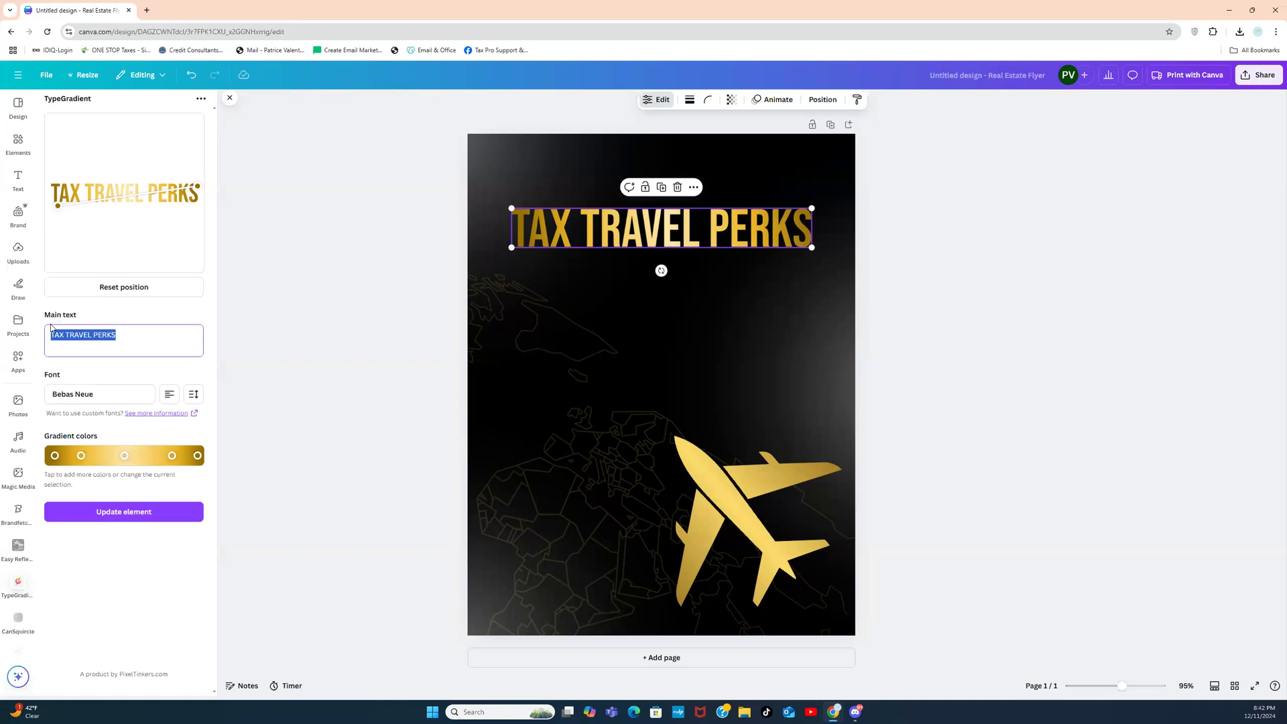
type("SAVE O")
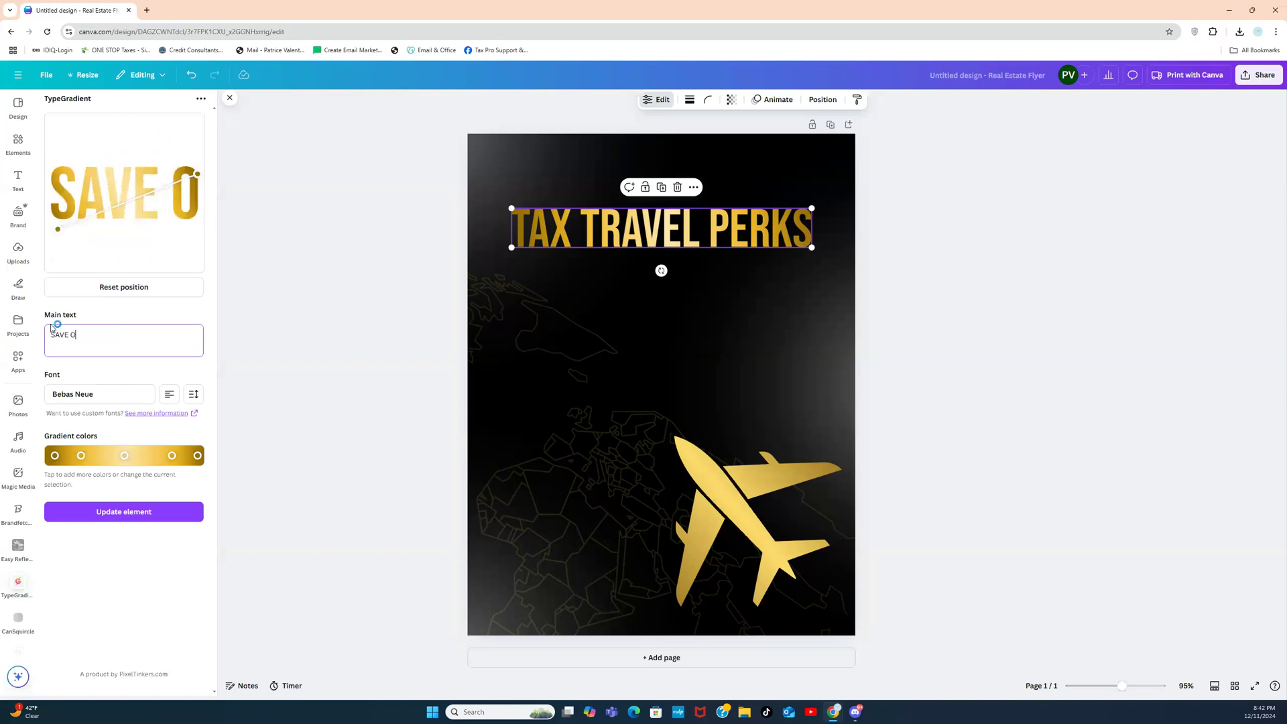
type("N TAXES ")
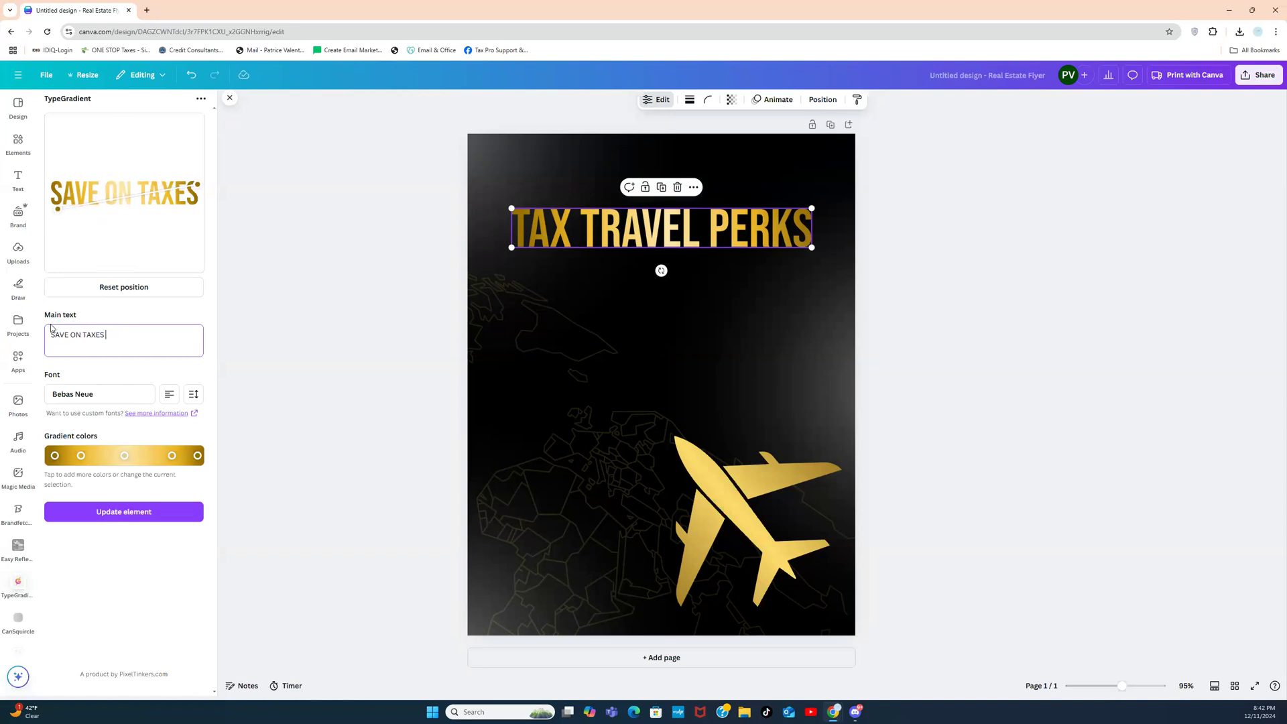
type("WHILE TR")
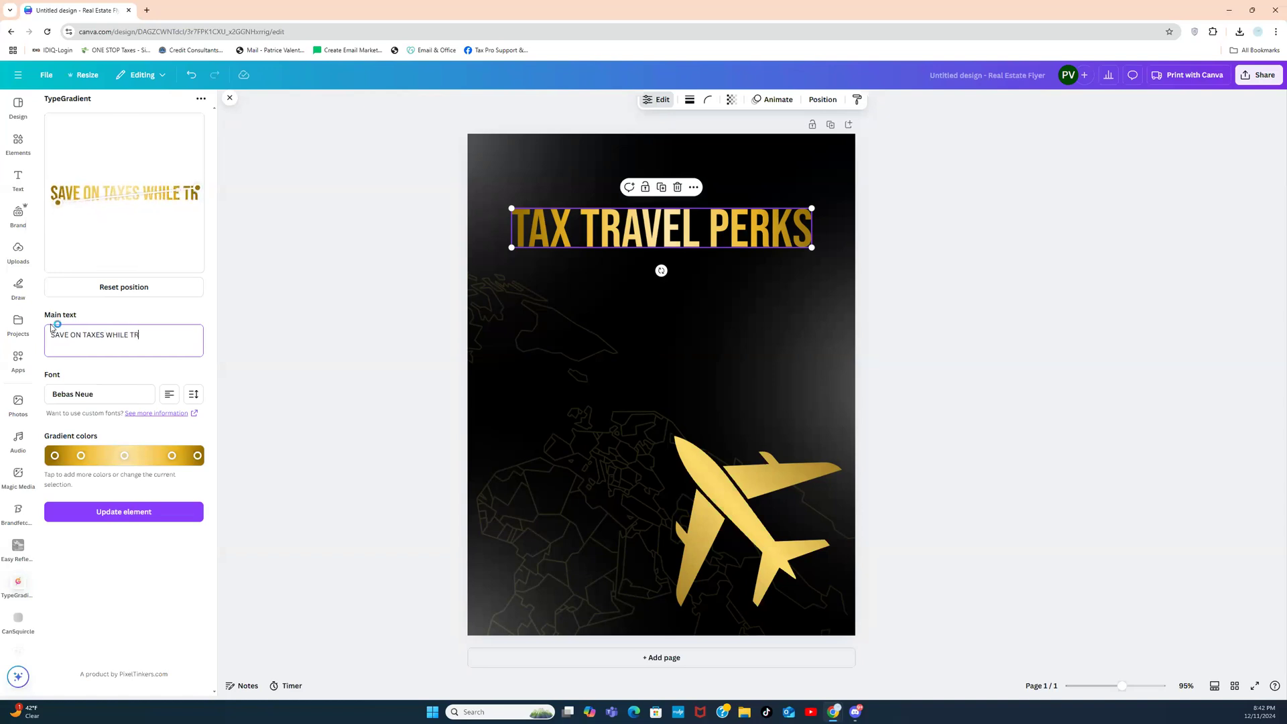
type("AVELING")
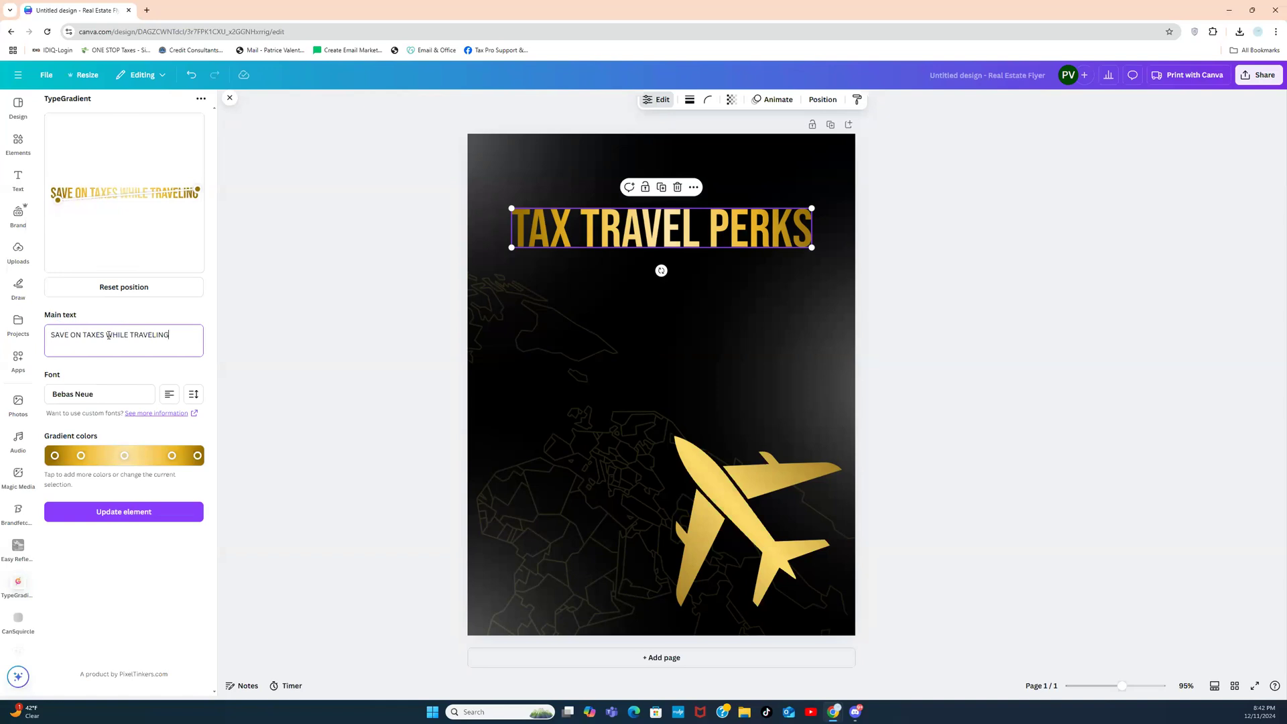
left_click(107, 335)
key("Return")
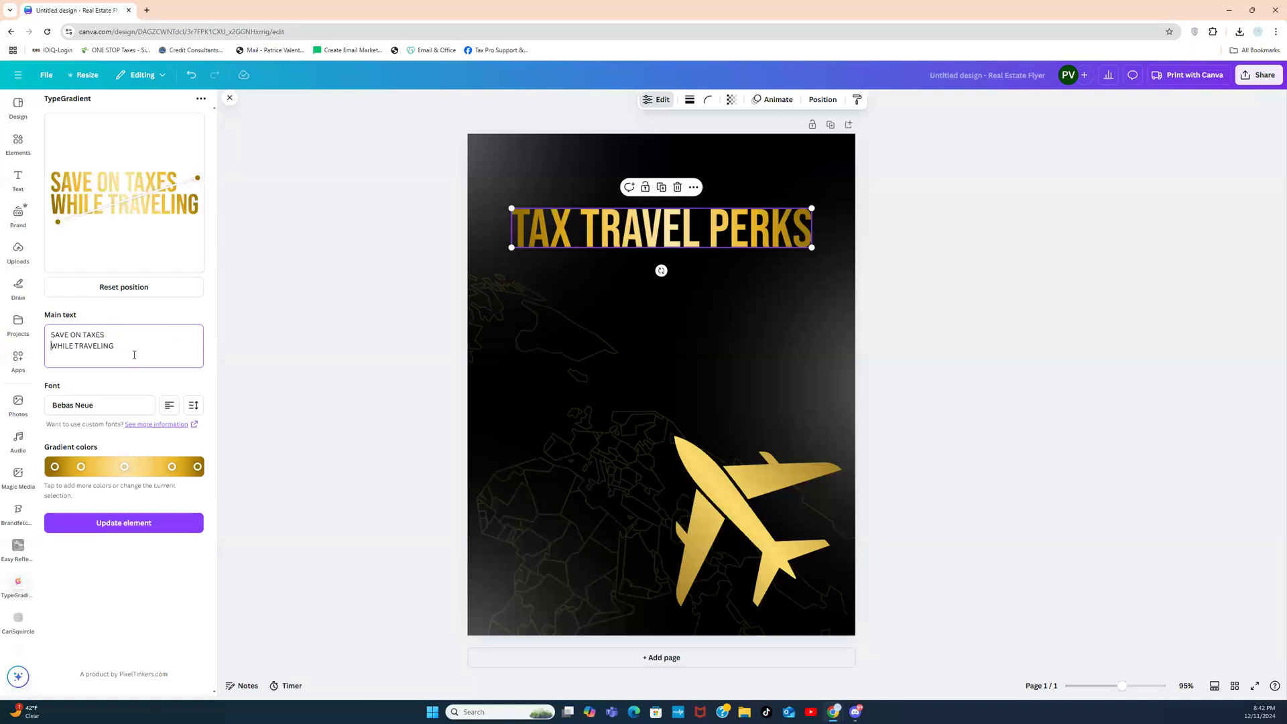
left_click(168, 405)
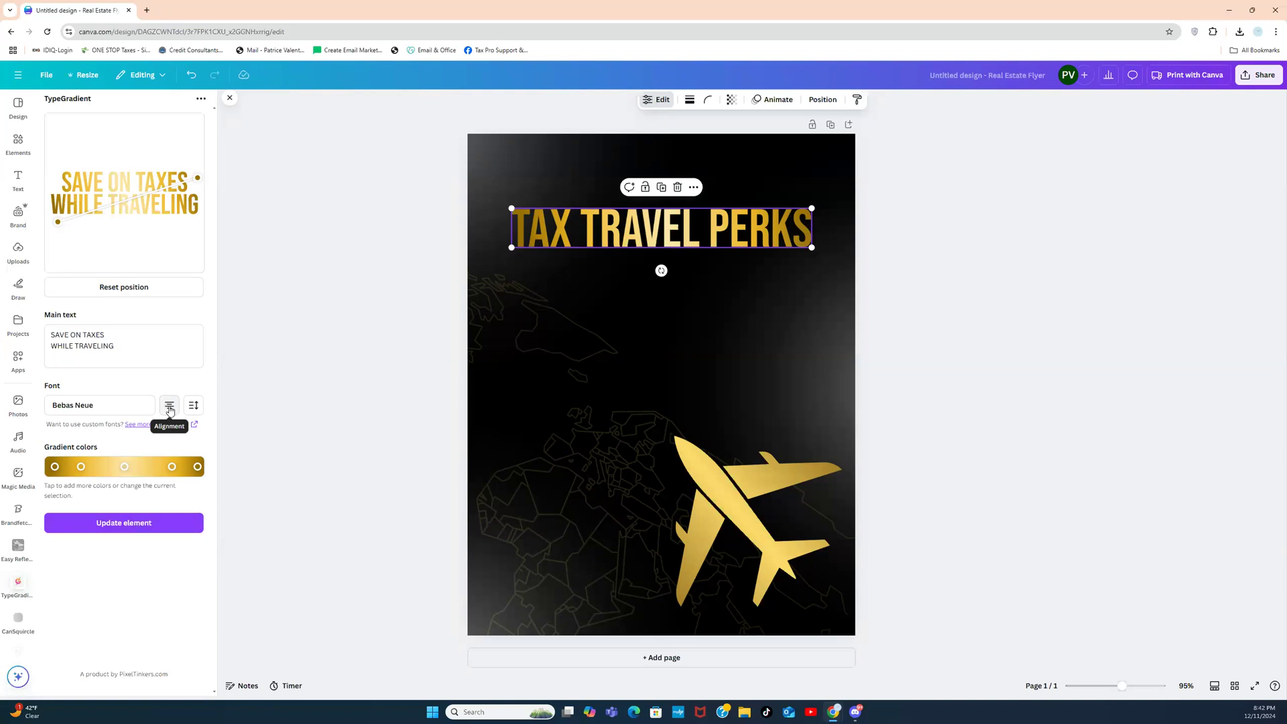
left_click(118, 527)
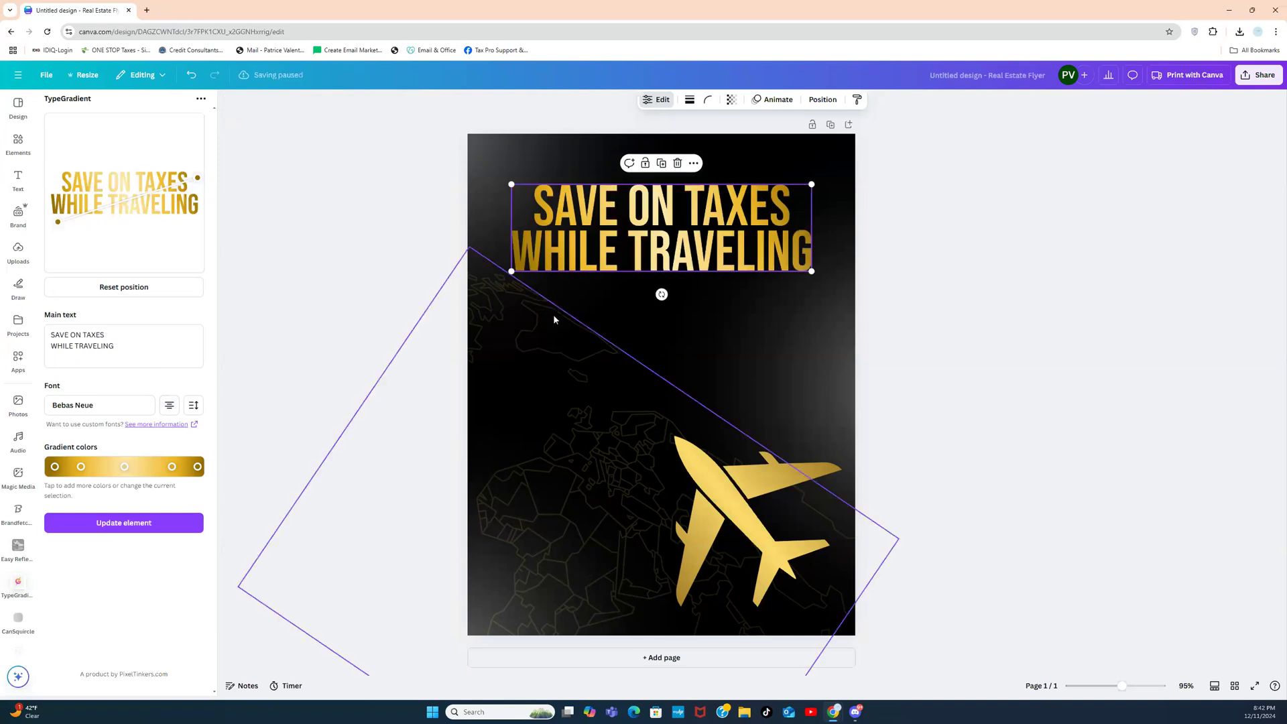
left_click(925, 237)
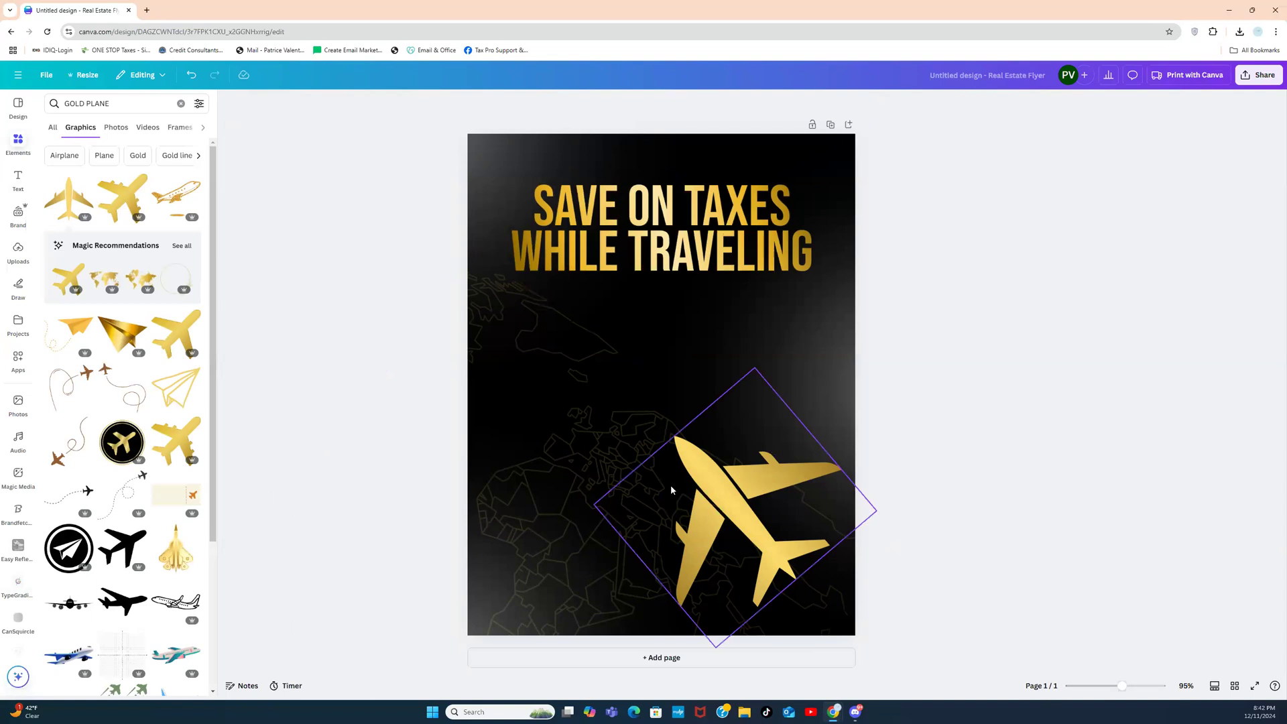
Step: Shrink the gold plane and shift it toward the lower right
left_click(738, 449)
left_click_drag(755, 370, 743, 458)
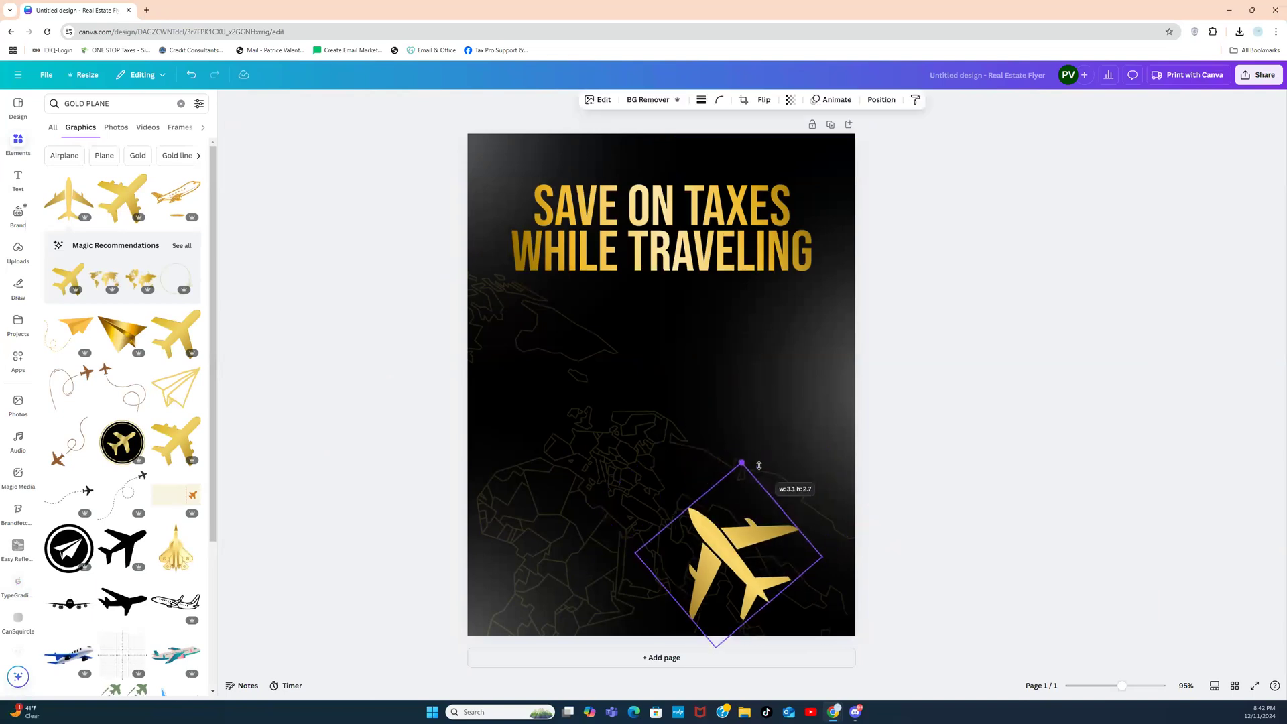
left_click_drag(730, 552, 770, 548)
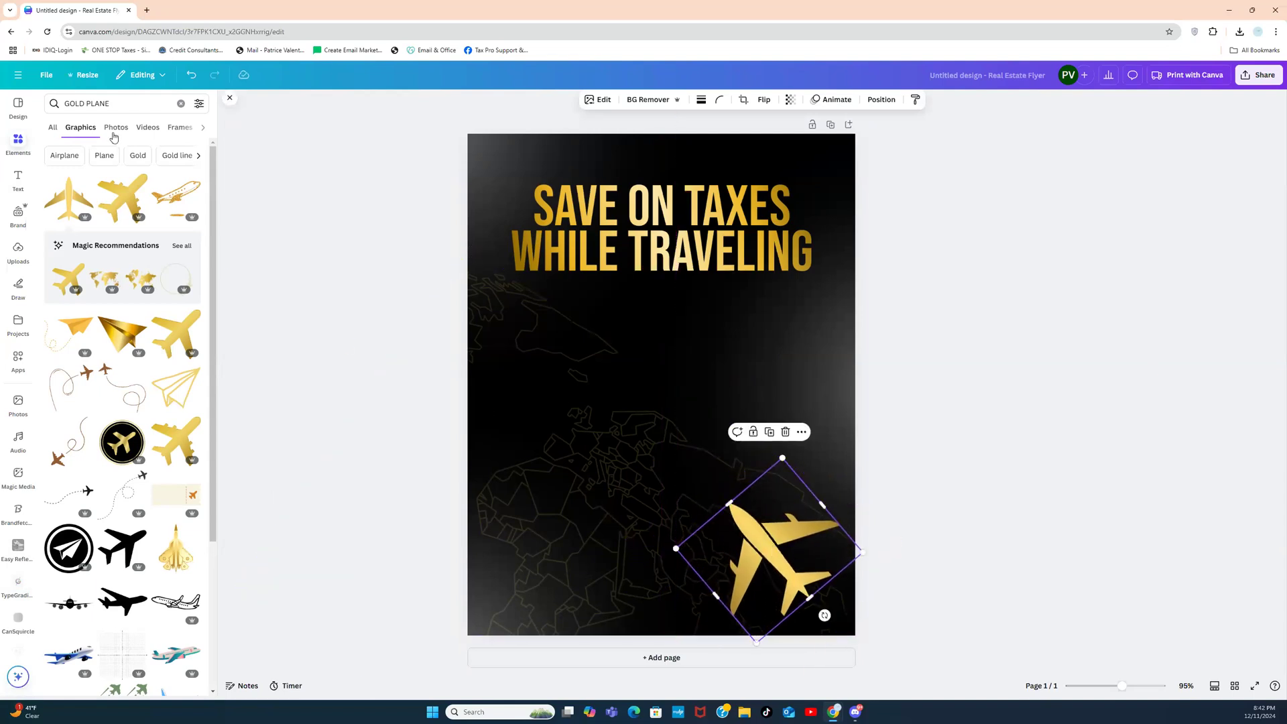
Step: Search Elements for MONEY and add a dollar-bill photo and a stacked-cash photo
left_click(182, 105)
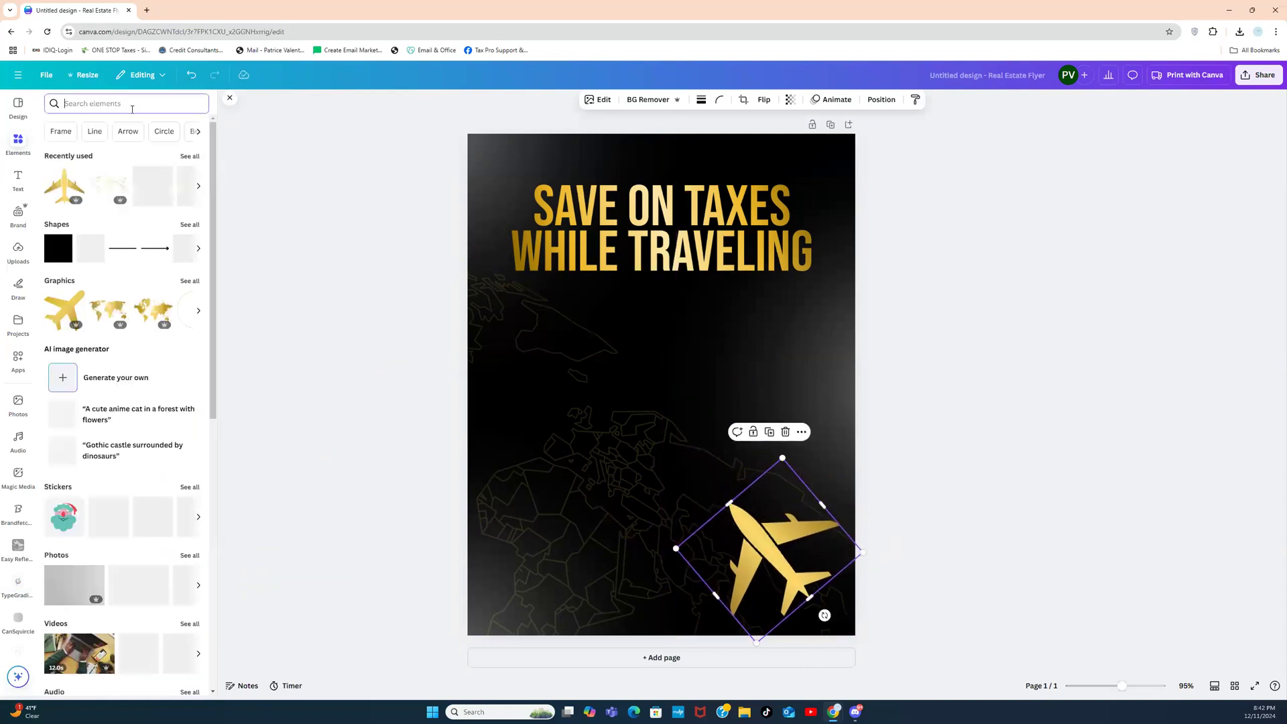
type("MONEY")
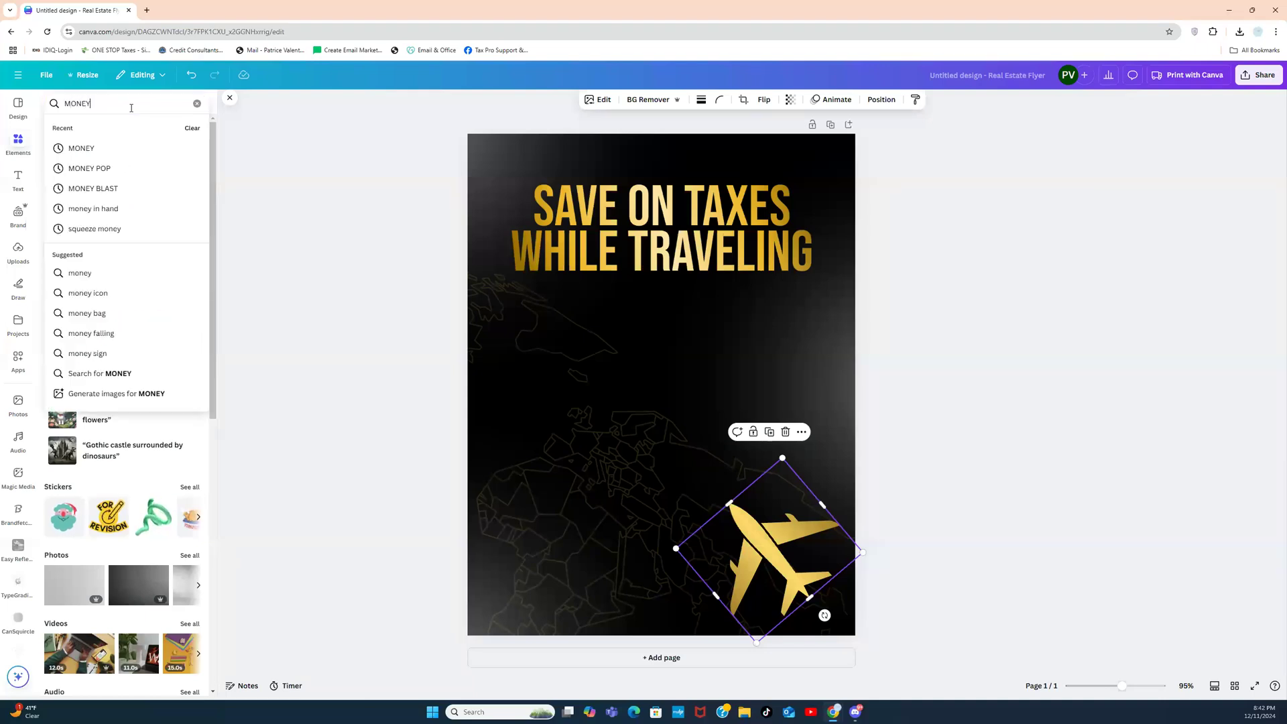
key("Return")
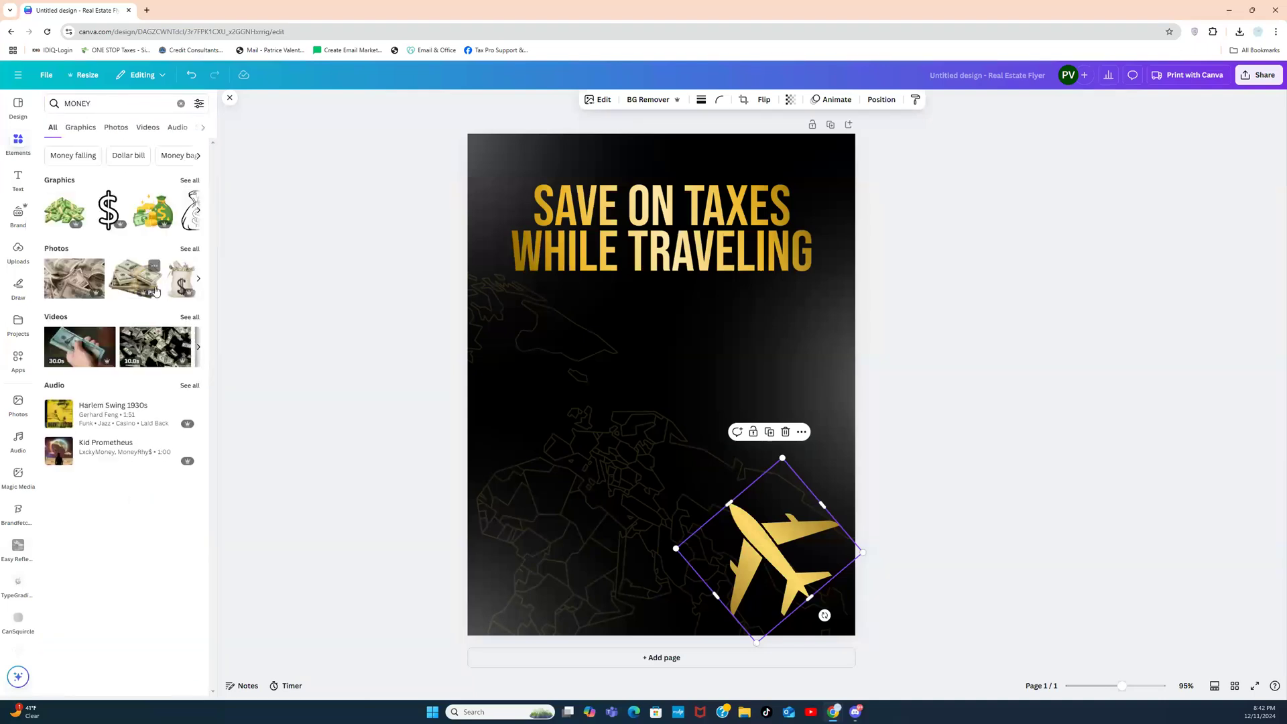
left_click(190, 249)
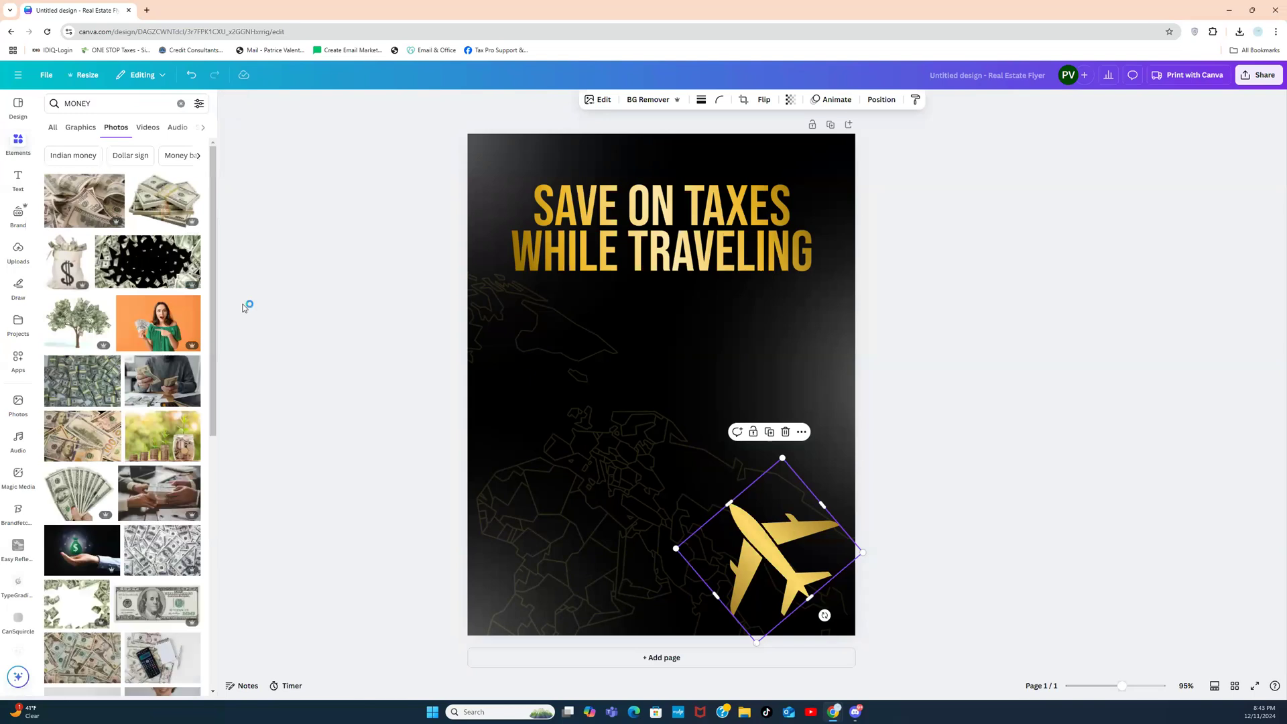
left_click_drag(207, 197, 200, 344)
scroll(167, 402, "down", 2)
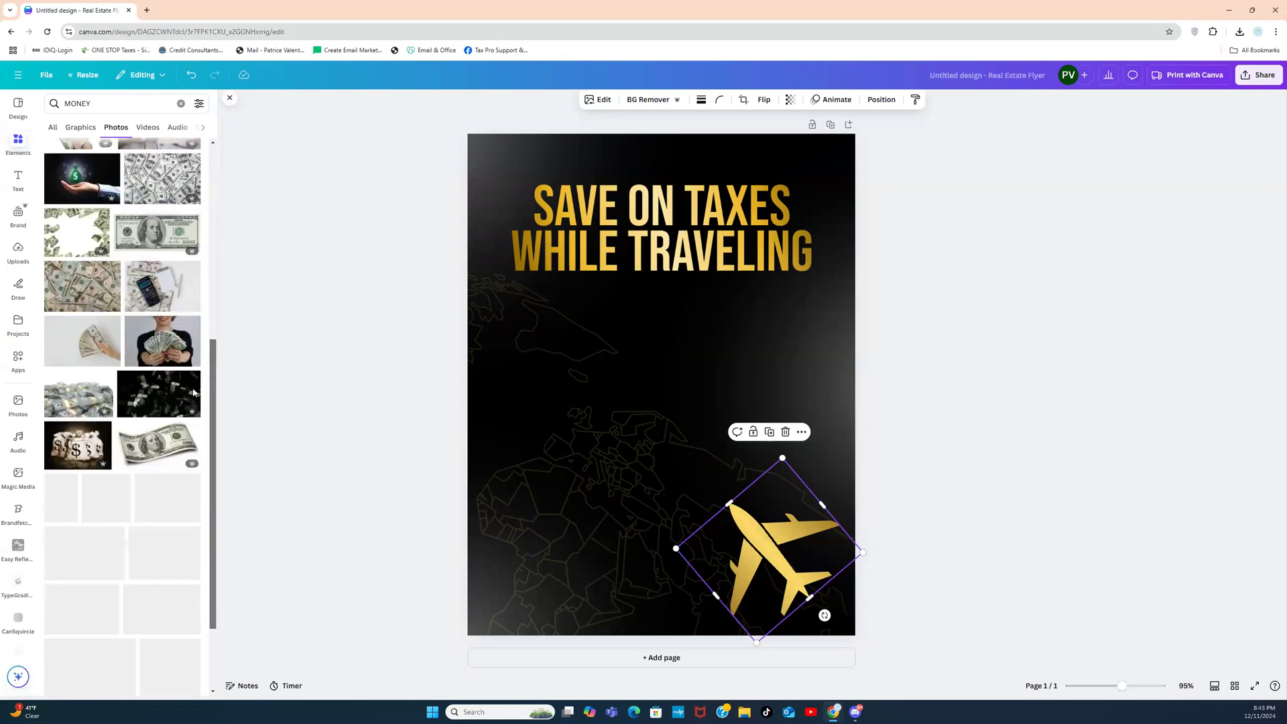
left_click(139, 450)
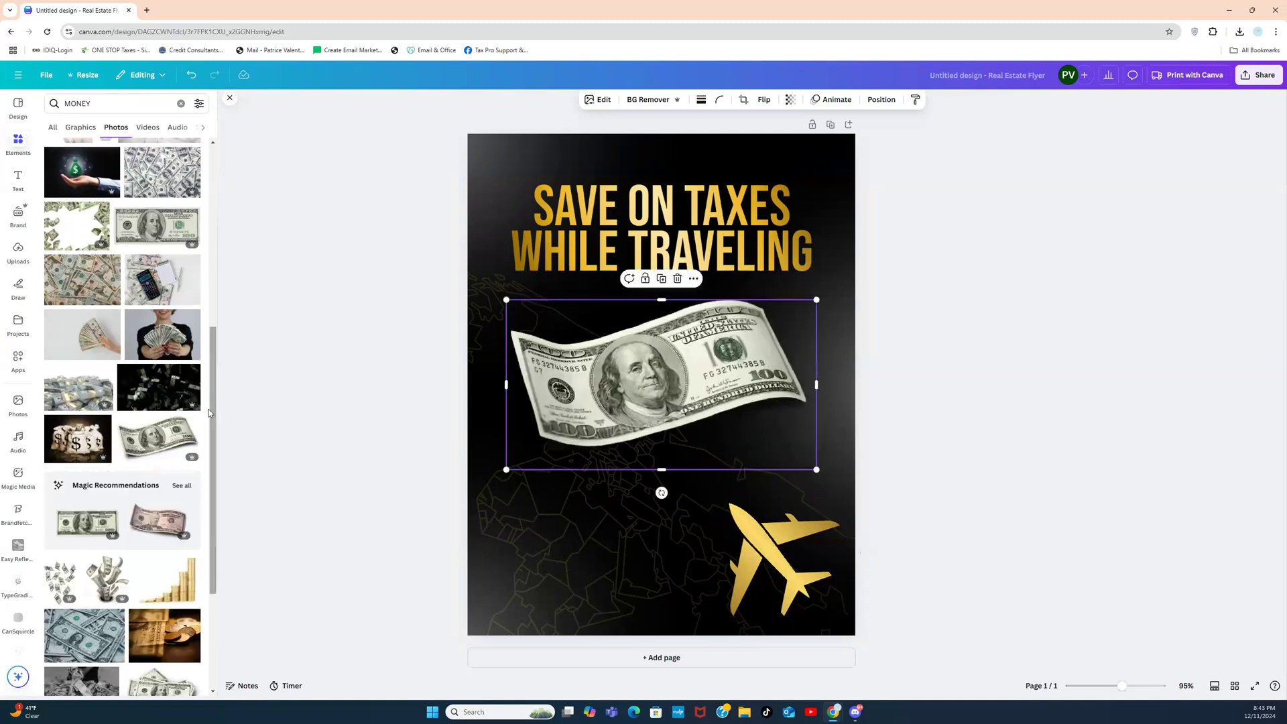
left_click_drag(211, 412, 218, 520)
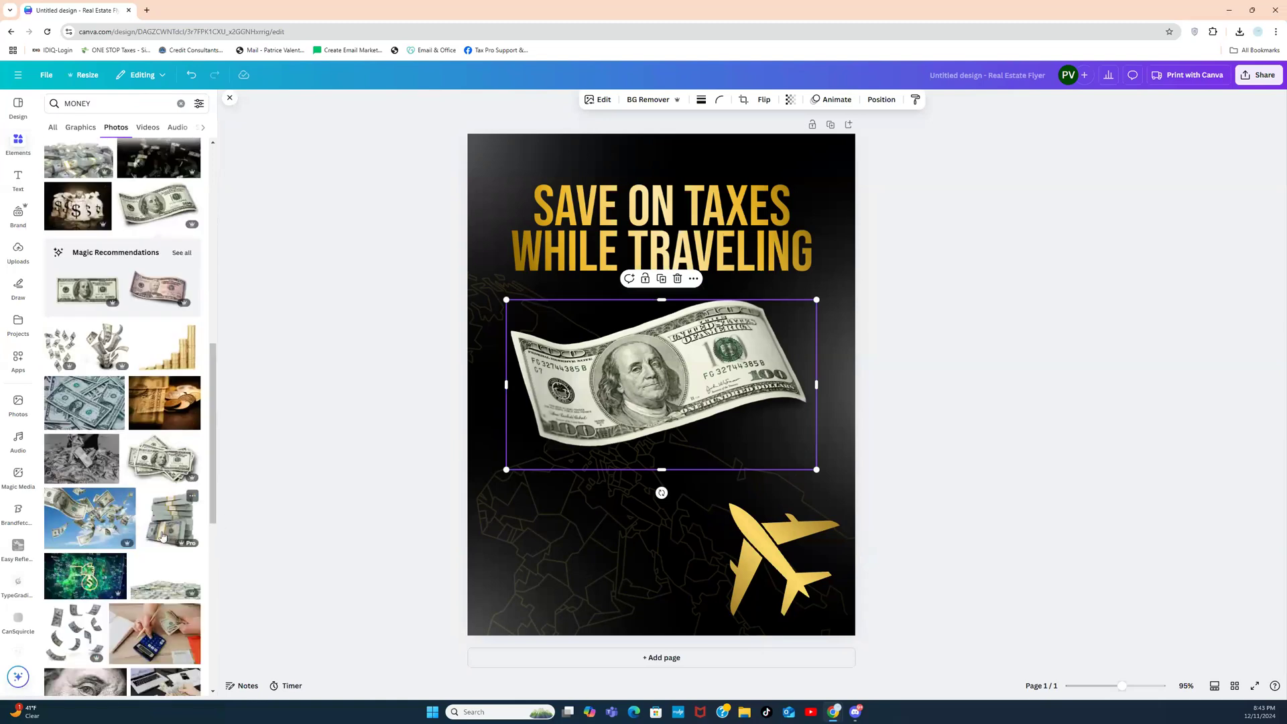
left_click(163, 530)
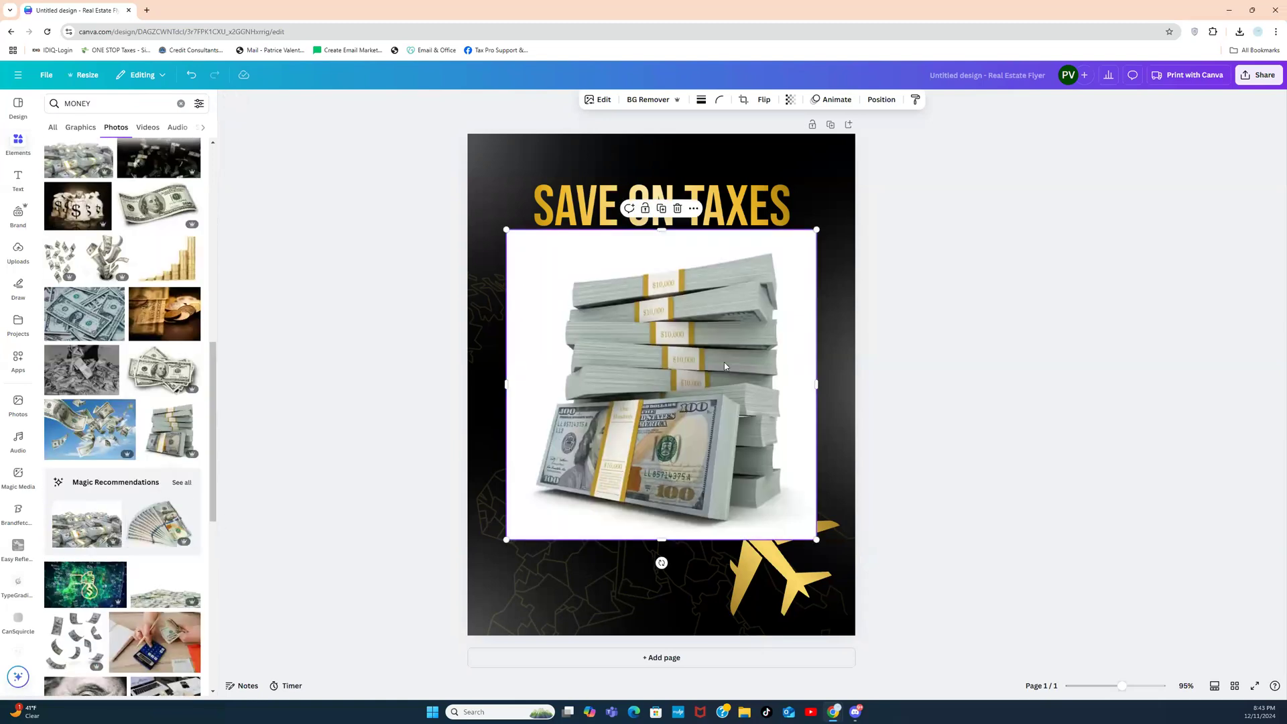
Step: Remove the cash stack's background, delete the dollar bill, and place the shrunken cash lower right
left_click(651, 99)
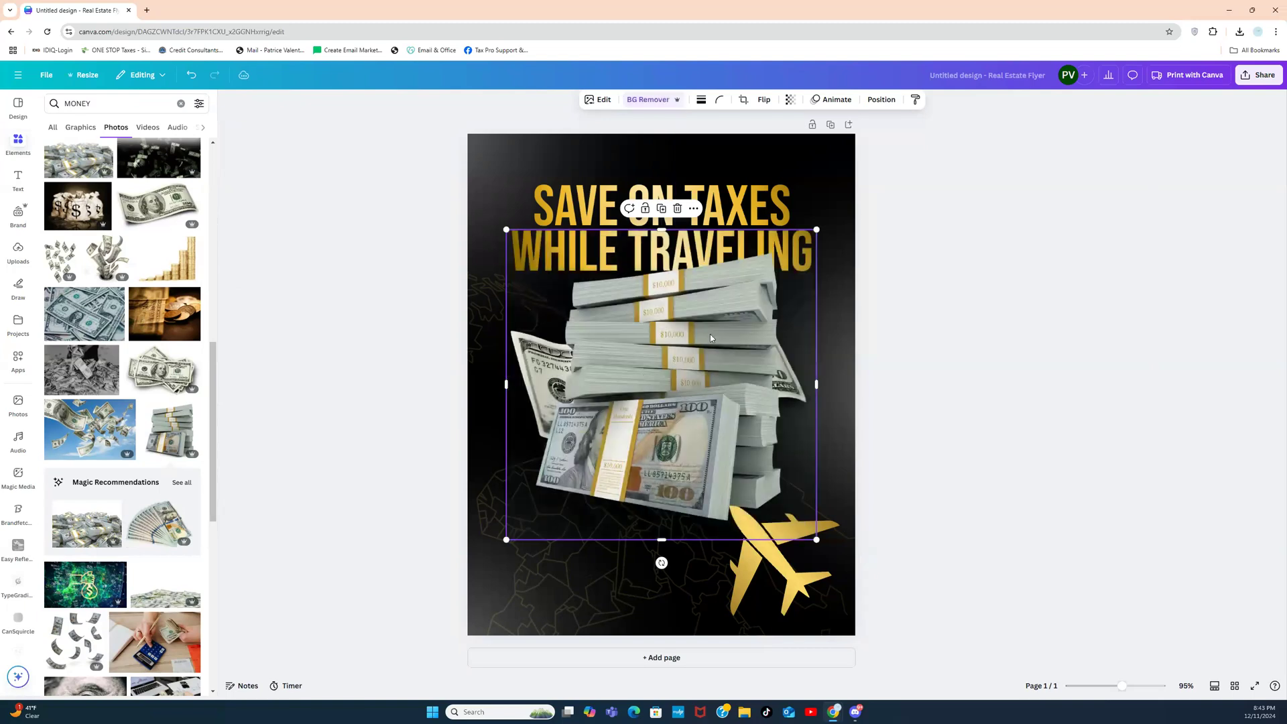
left_click_drag(716, 333, 792, 404)
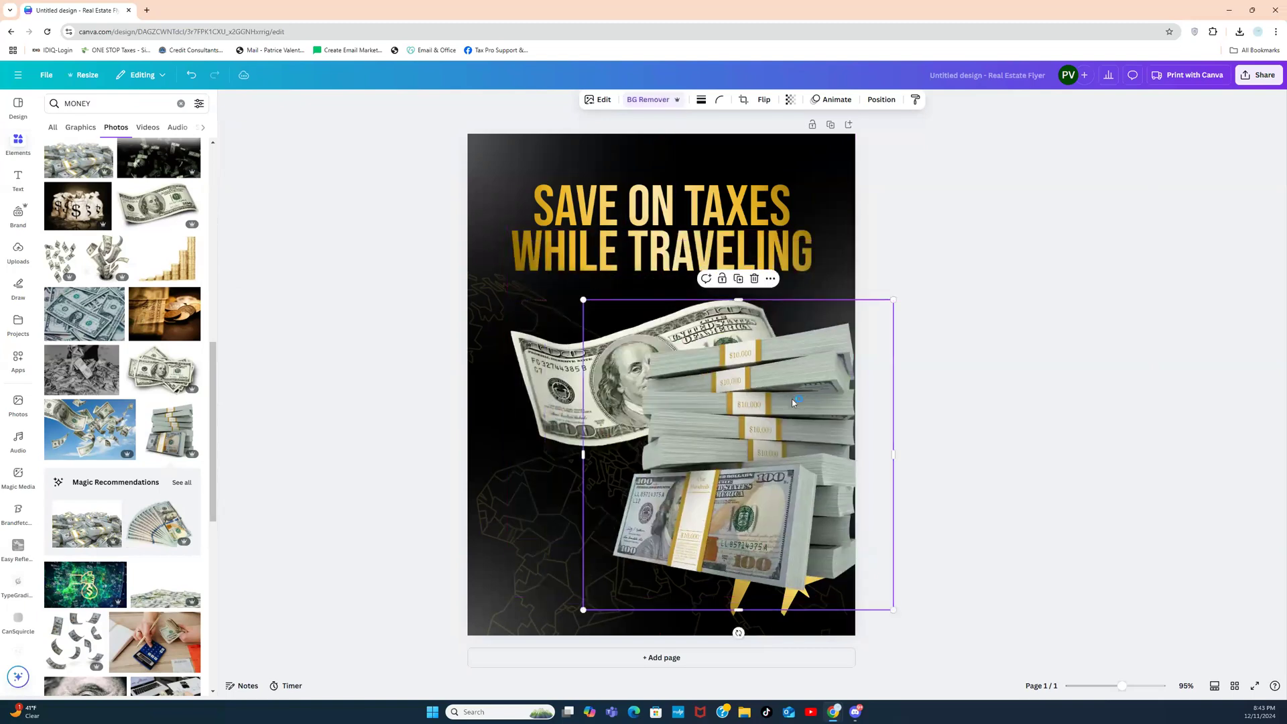
left_click(542, 400)
key("Delete")
left_click_drag(798, 378, 620, 442)
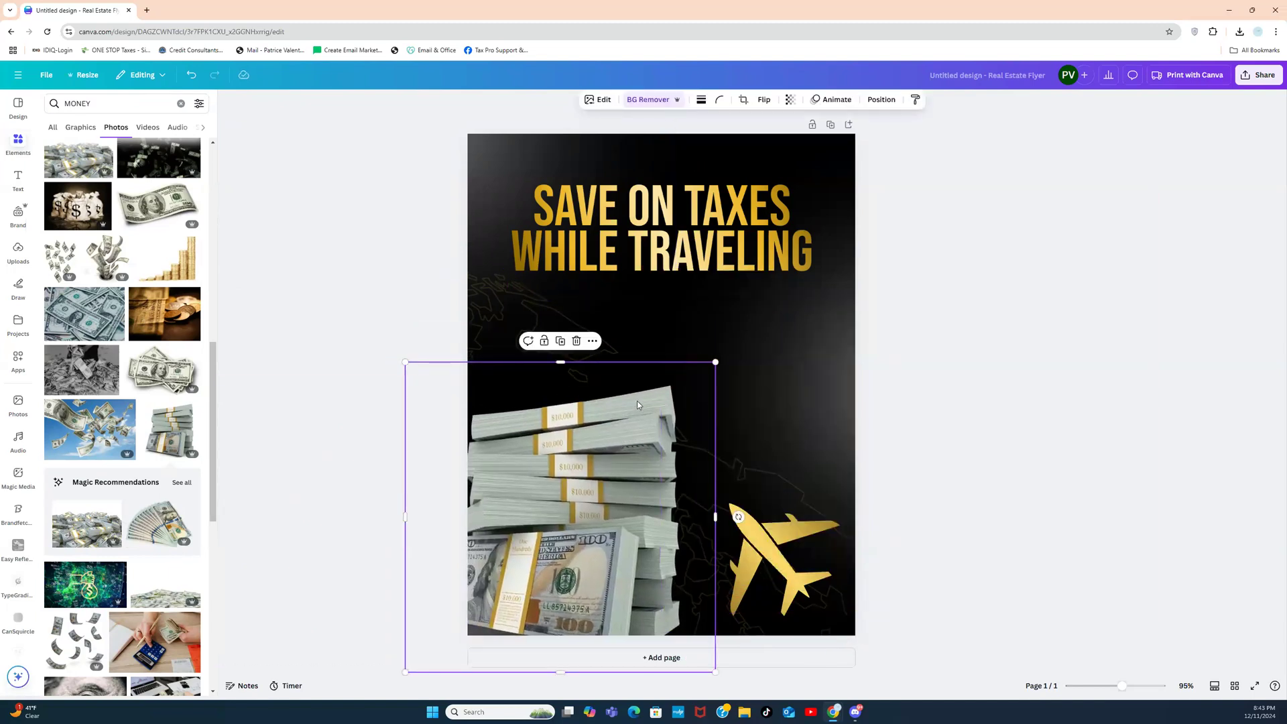
left_click_drag(605, 454, 637, 448)
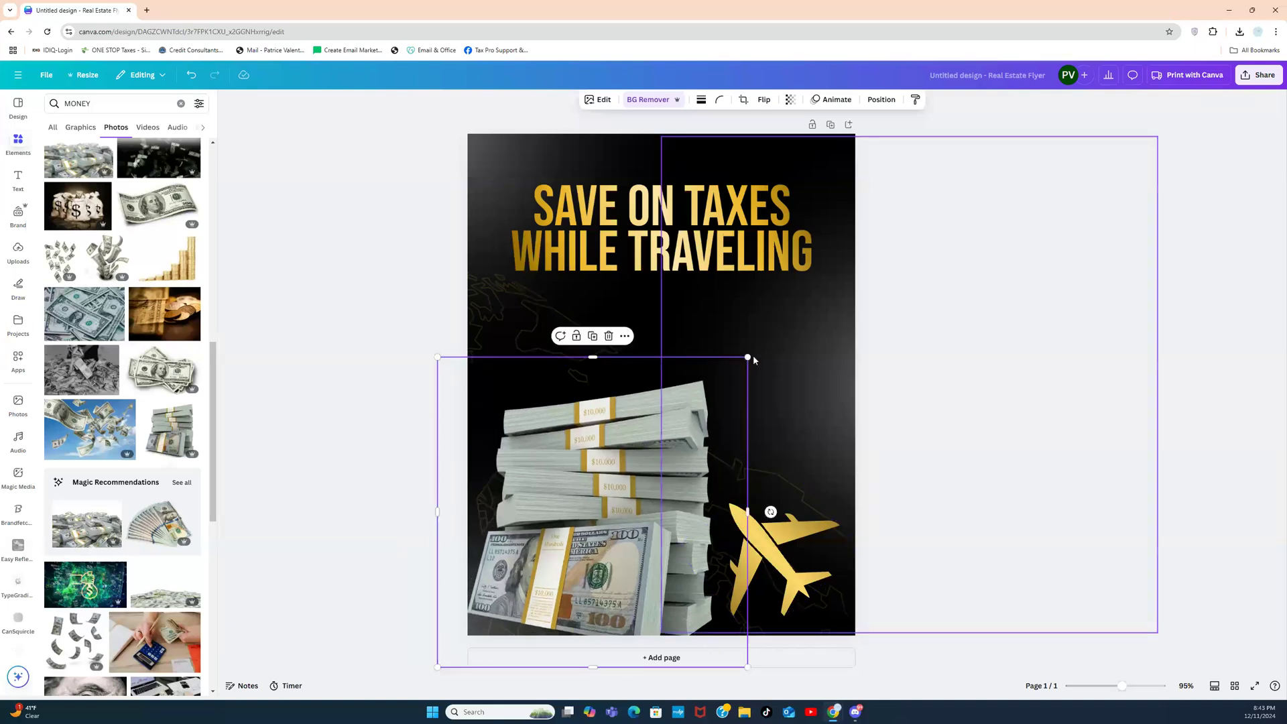
left_click_drag(746, 358, 594, 509)
left_click_drag(553, 562, 583, 562)
left_click_drag(589, 558, 845, 542)
Step: Move the gold plane to the flyer's lower left and tilt it to a new angle
left_click_drag(716, 532, 528, 561)
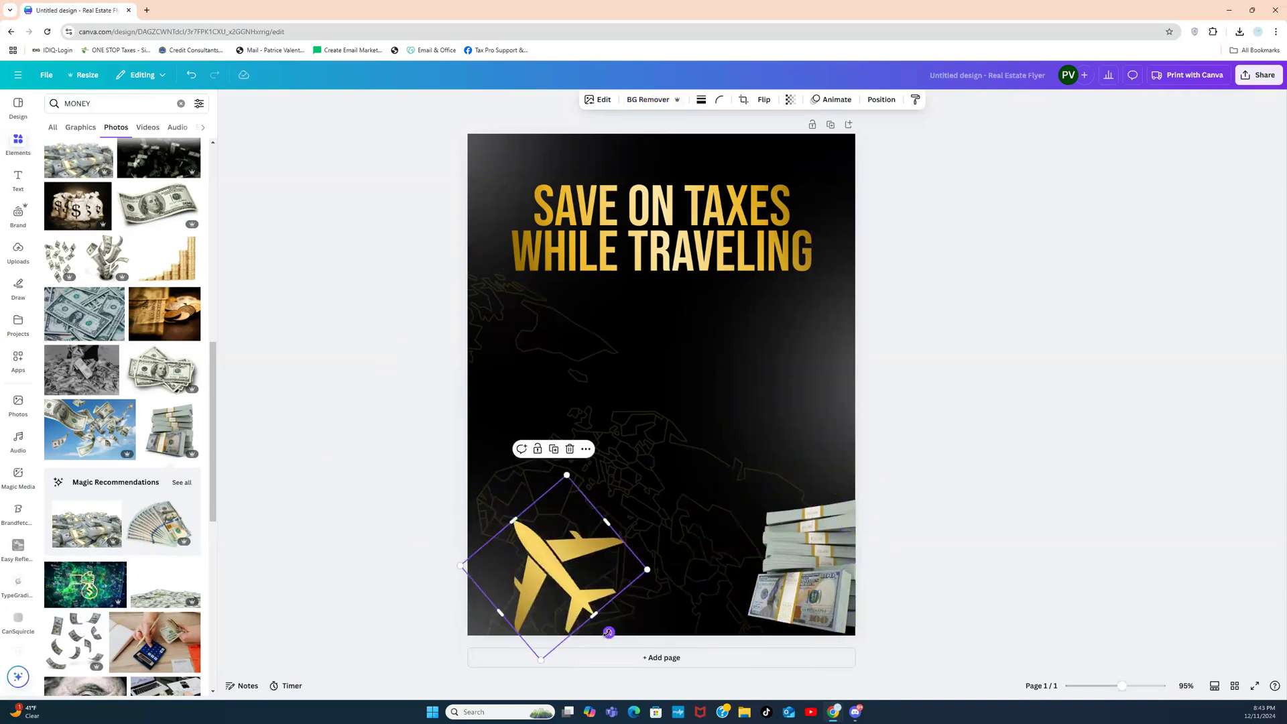
left_click_drag(600, 636, 467, 639)
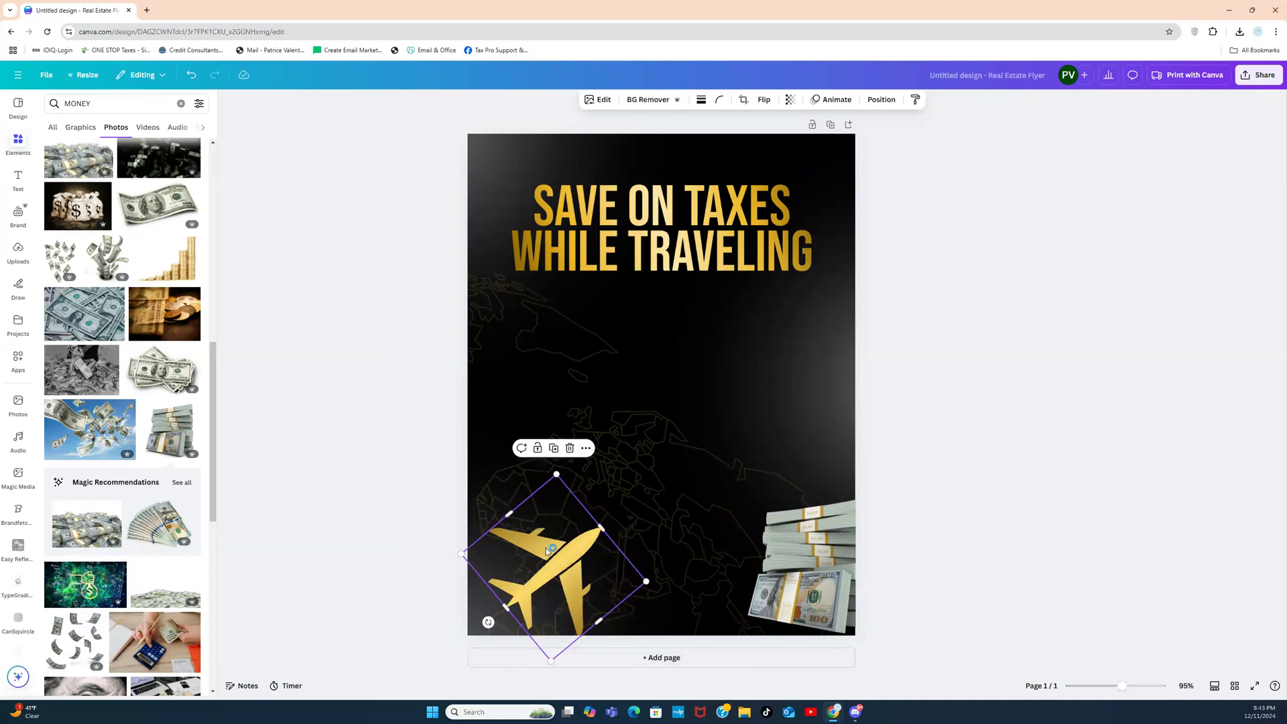
left_click_drag(545, 548, 528, 543)
Step: Adjust the cash stack's size and position, then delete it
left_click(773, 569)
left_click_drag(773, 569, 759, 577)
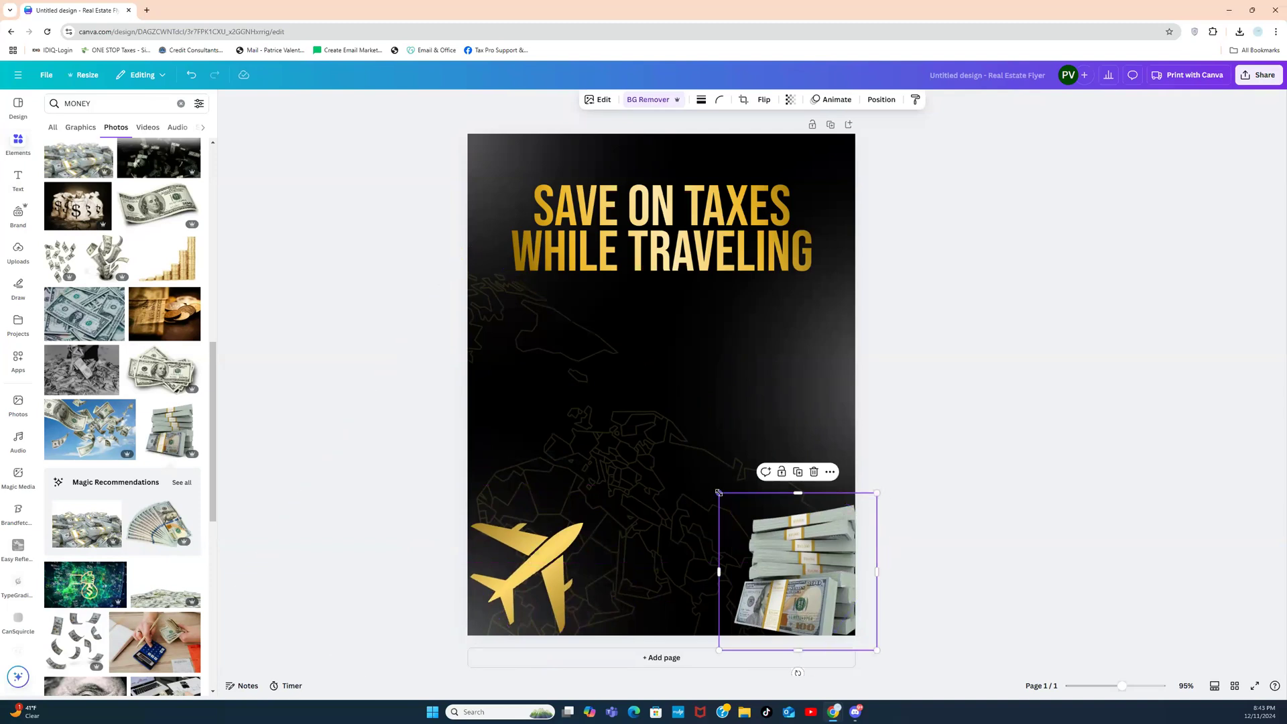
left_click_drag(717, 490, 684, 459)
left_click_drag(824, 542, 834, 559)
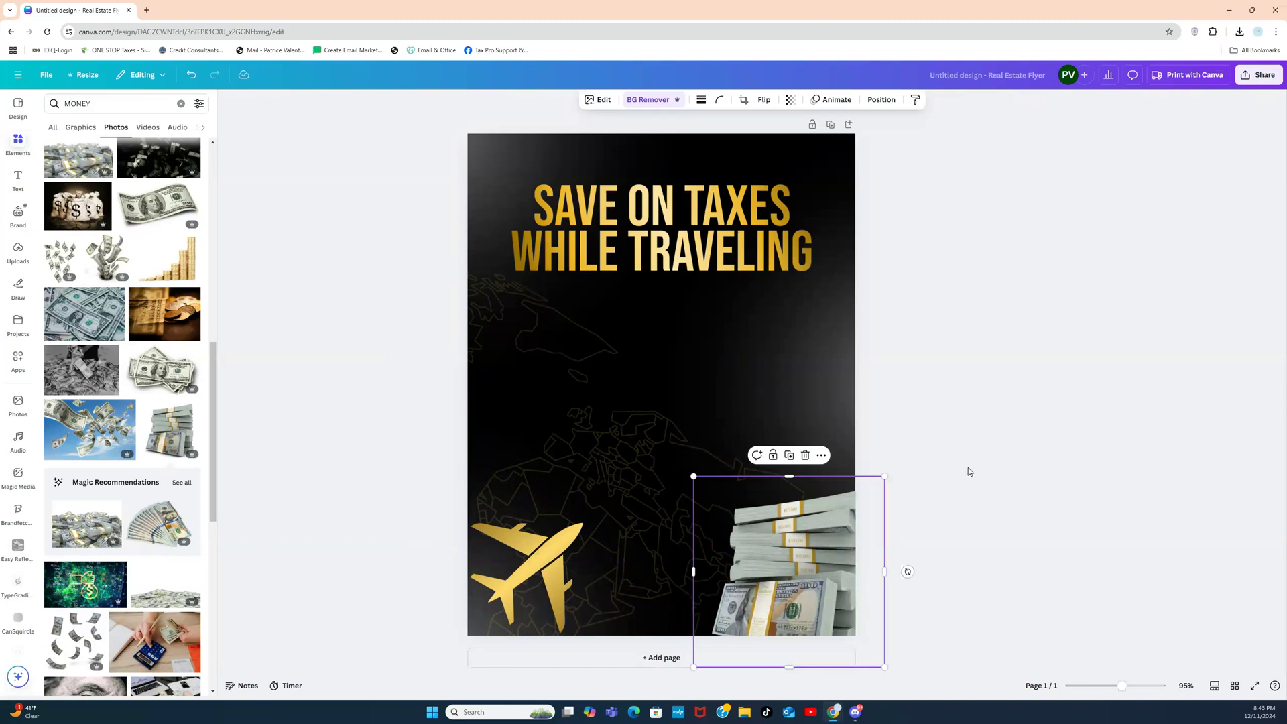
left_click(803, 516)
key("Delete")
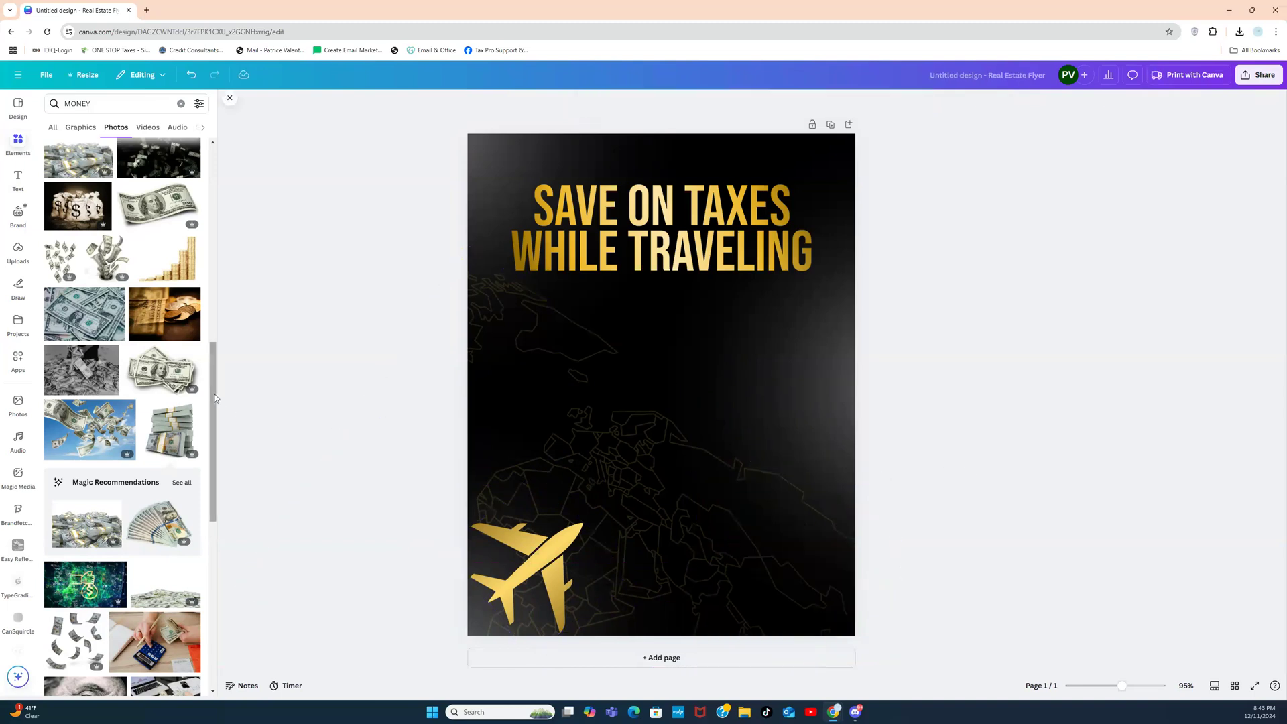
Step: Add a money-pile photo, remove its background, and enlarge it at the flyer's bottom right
left_click_drag(215, 398, 208, 637)
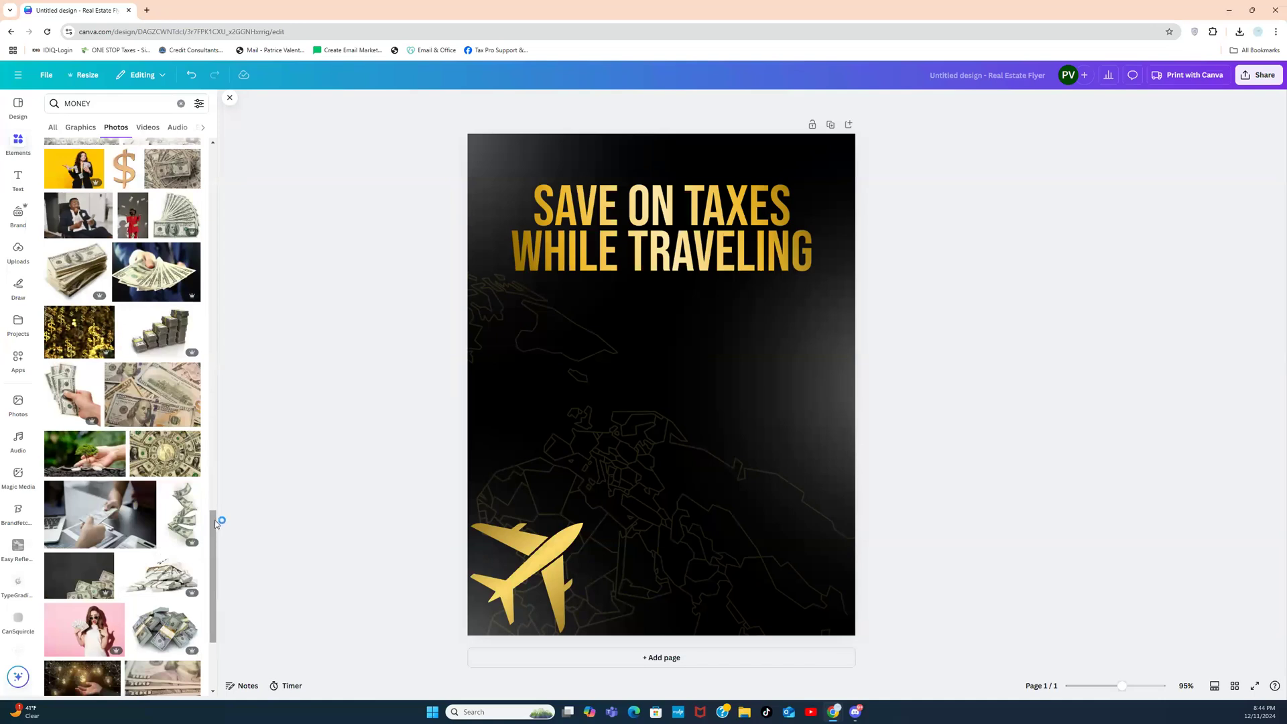
left_click(160, 635)
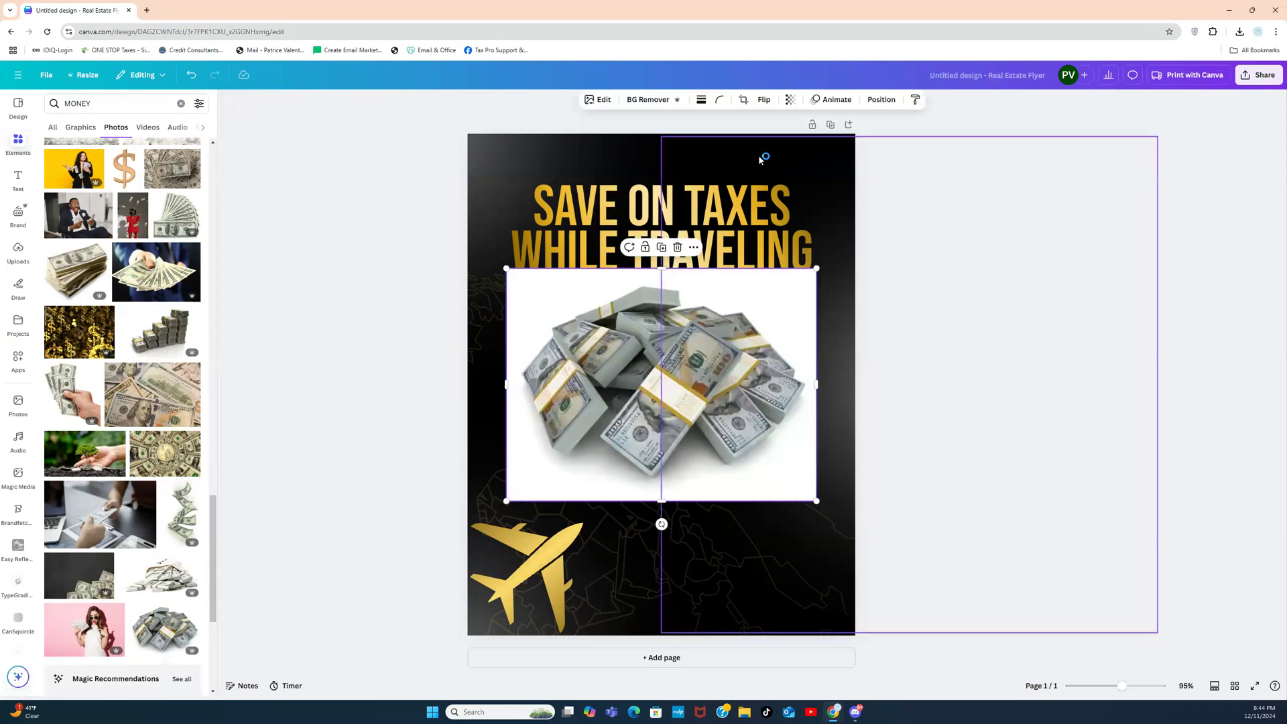
left_click(655, 100)
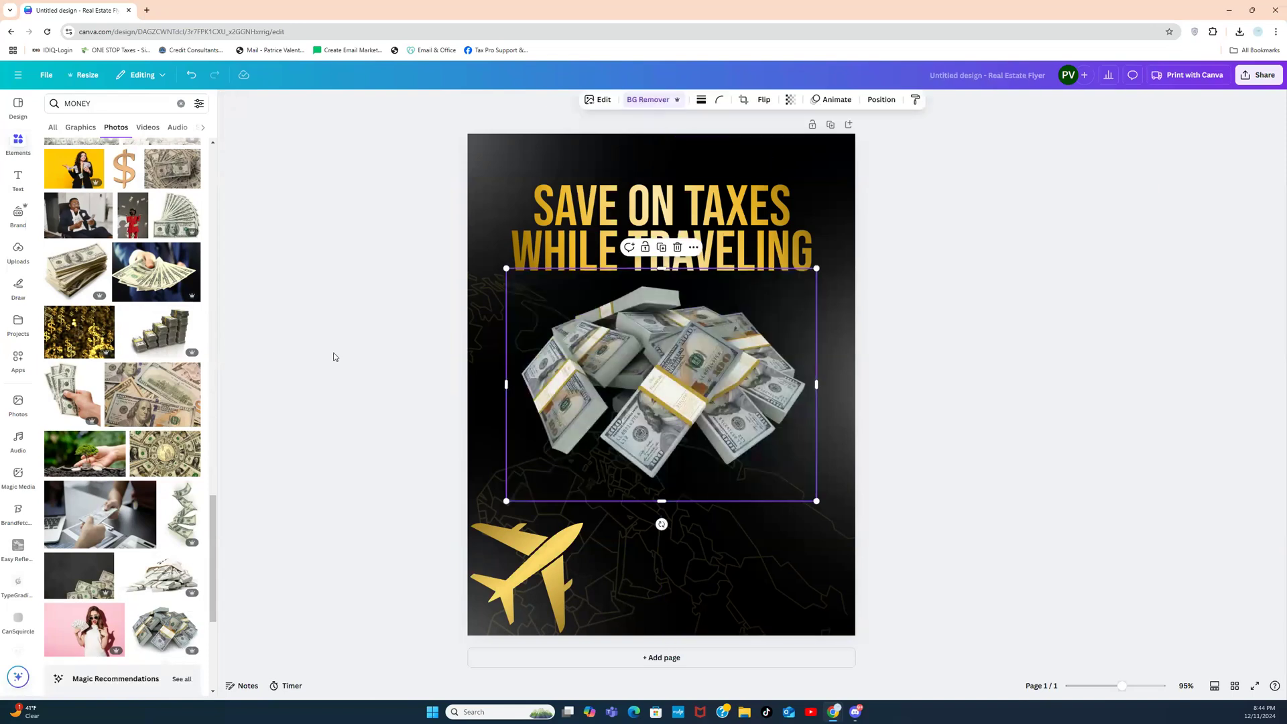
left_click_drag(672, 363, 743, 634)
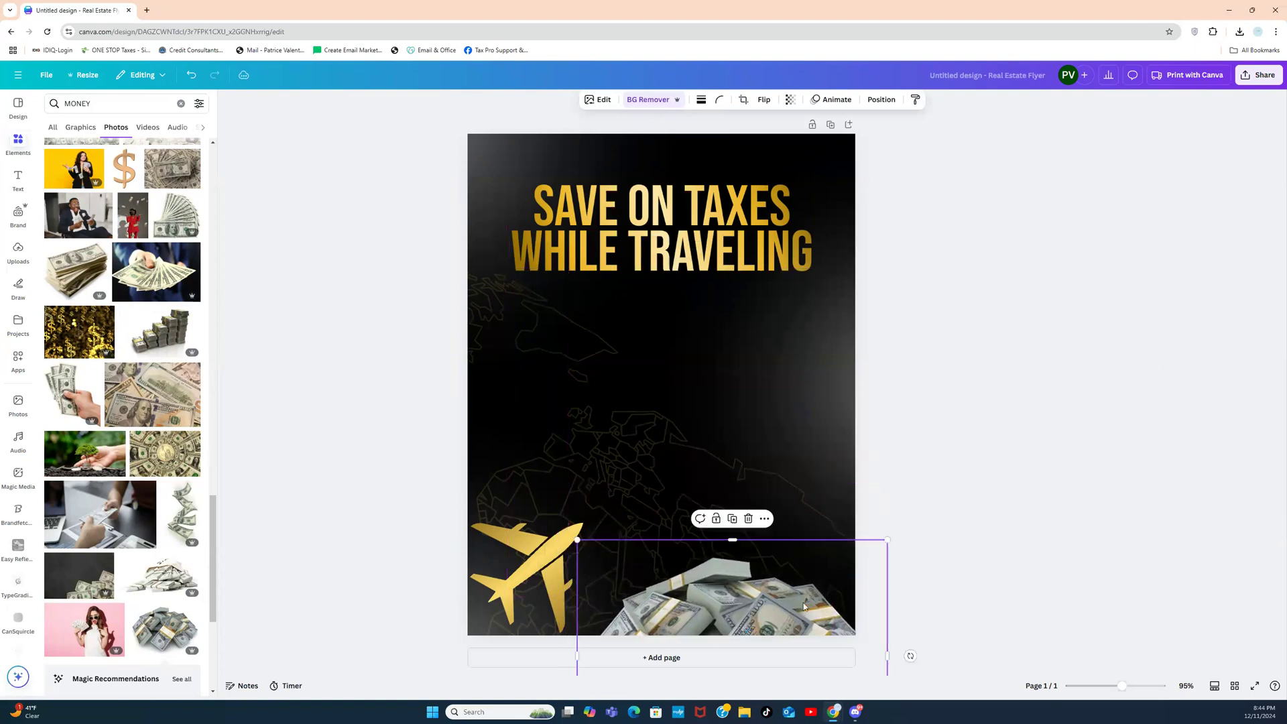
left_click_drag(887, 539, 916, 520)
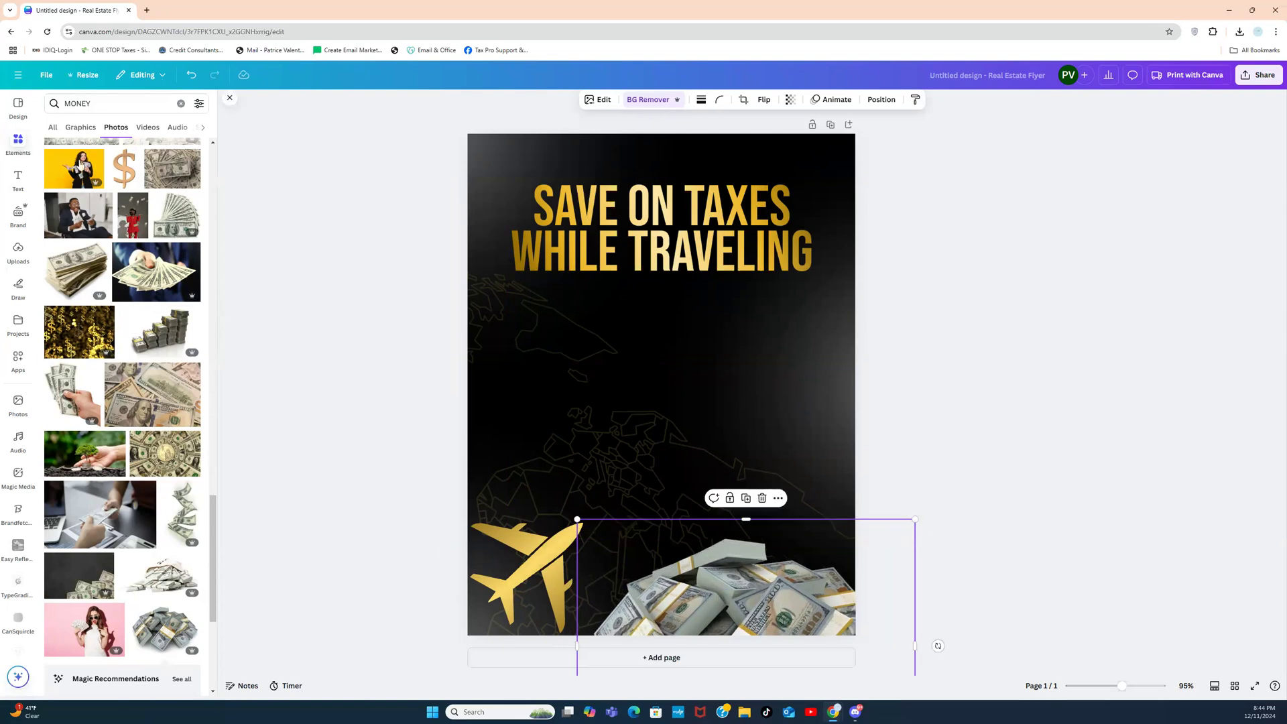
left_click(18, 147)
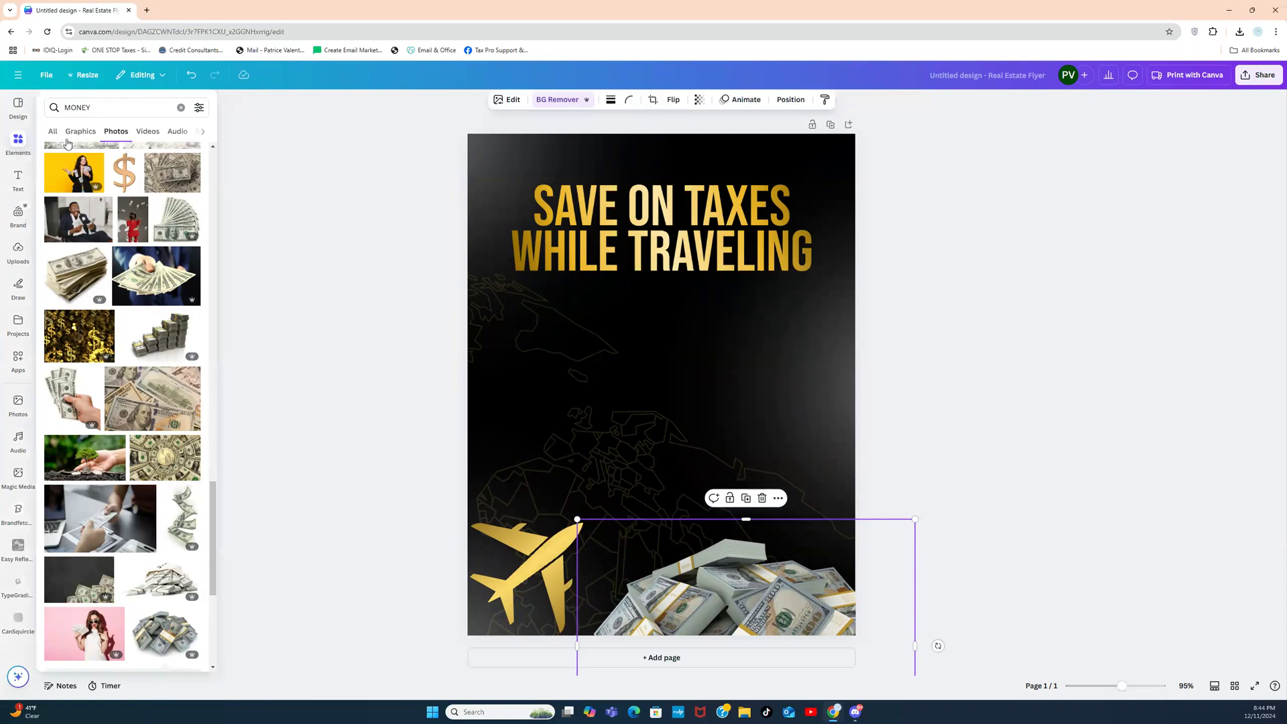
Step: Add a square shape and fill it with a black circular gradient
left_click(181, 108)
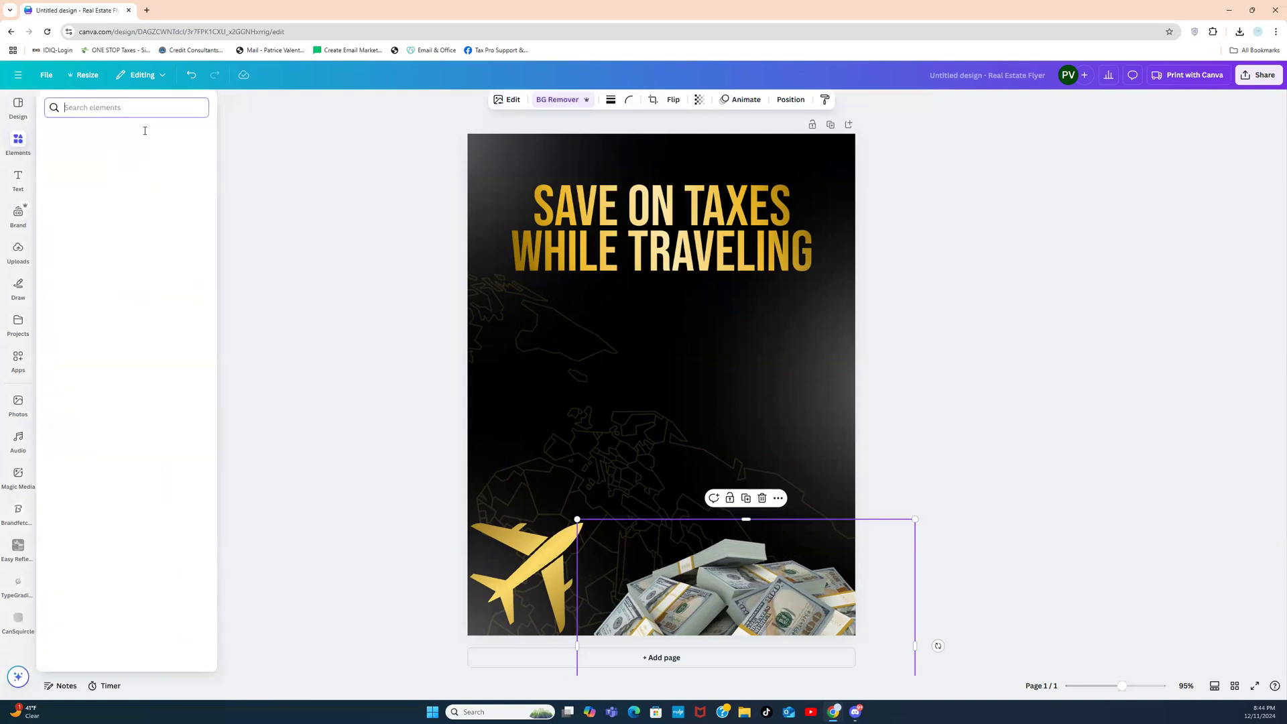
left_click(53, 259)
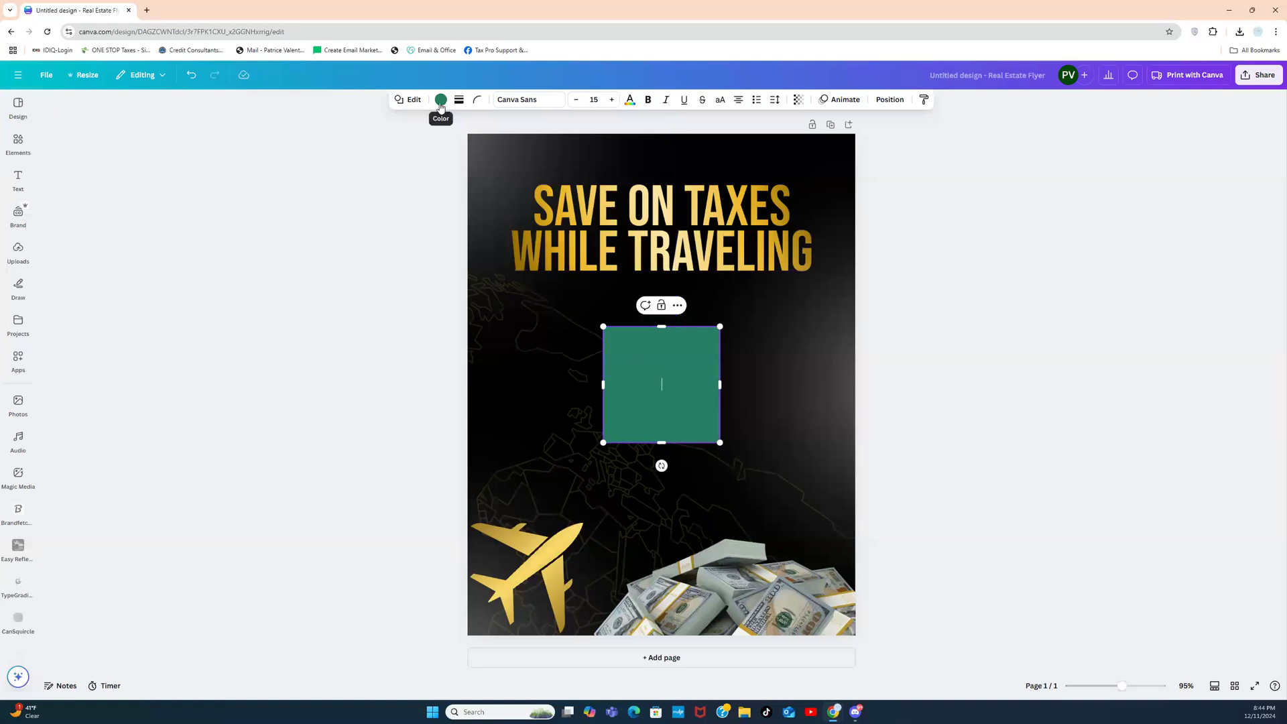
left_click(440, 100)
left_click(113, 180)
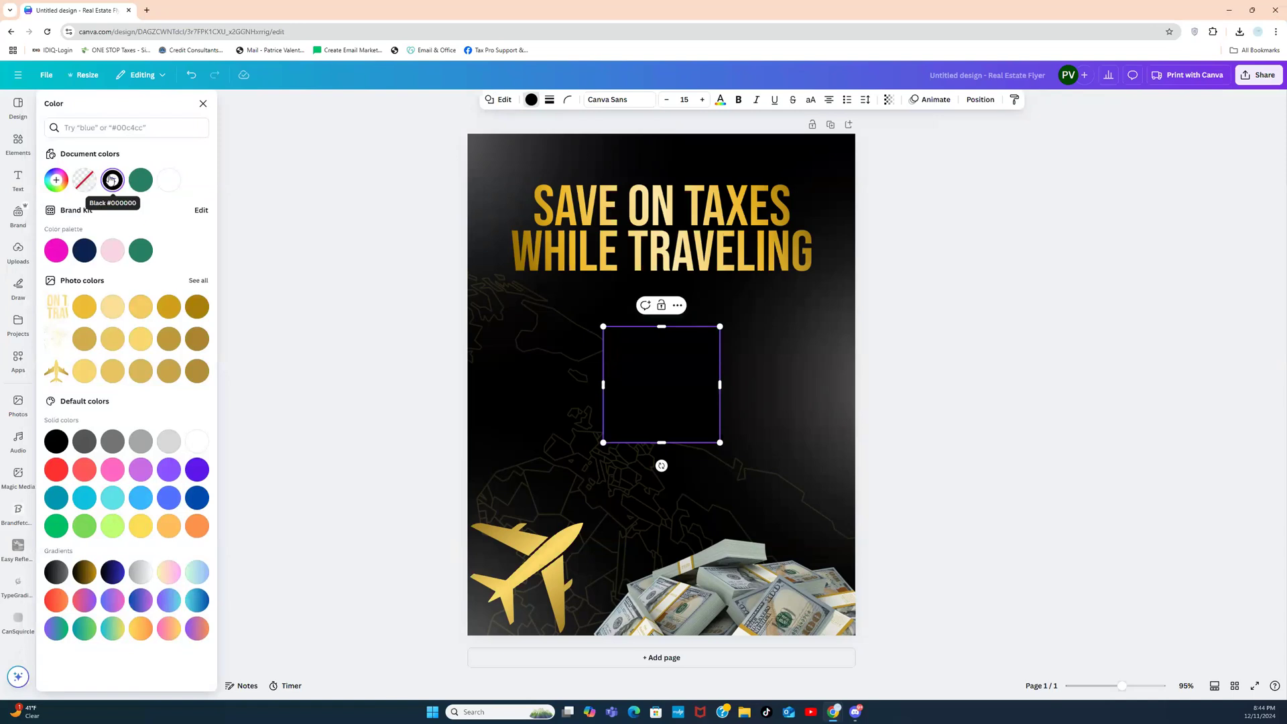
left_click(112, 179)
left_click(160, 211)
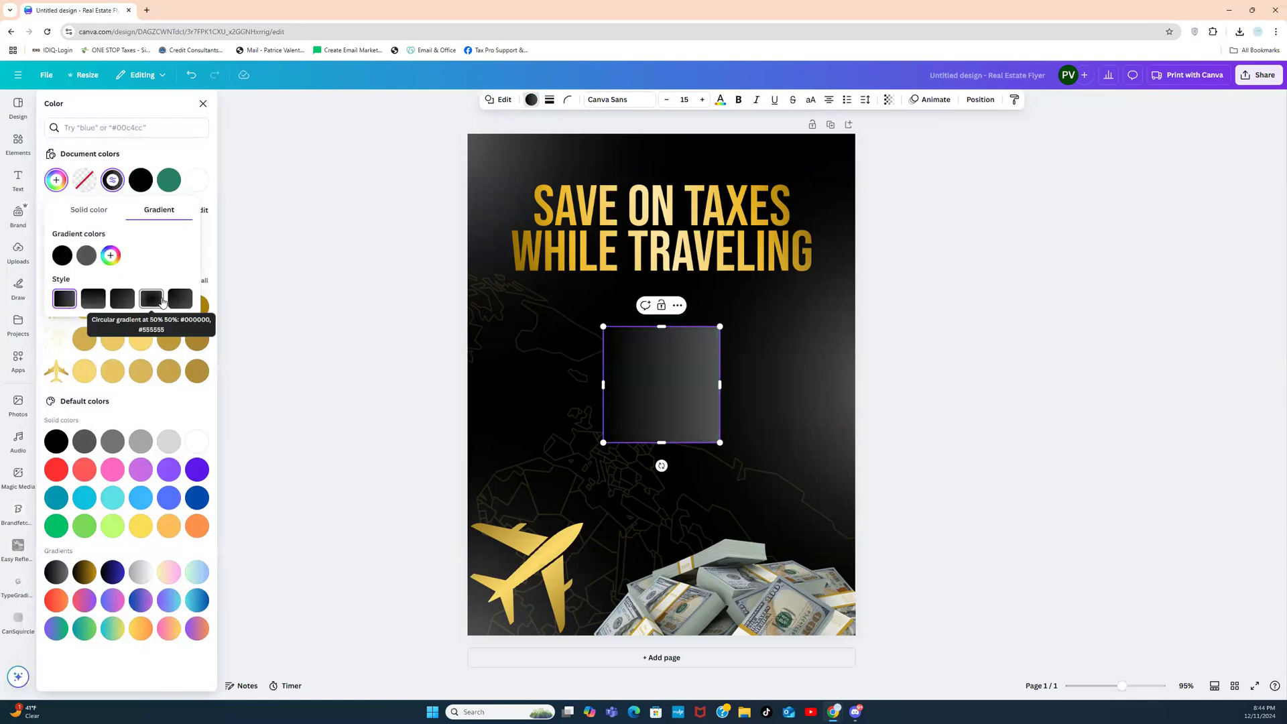
left_click(161, 304)
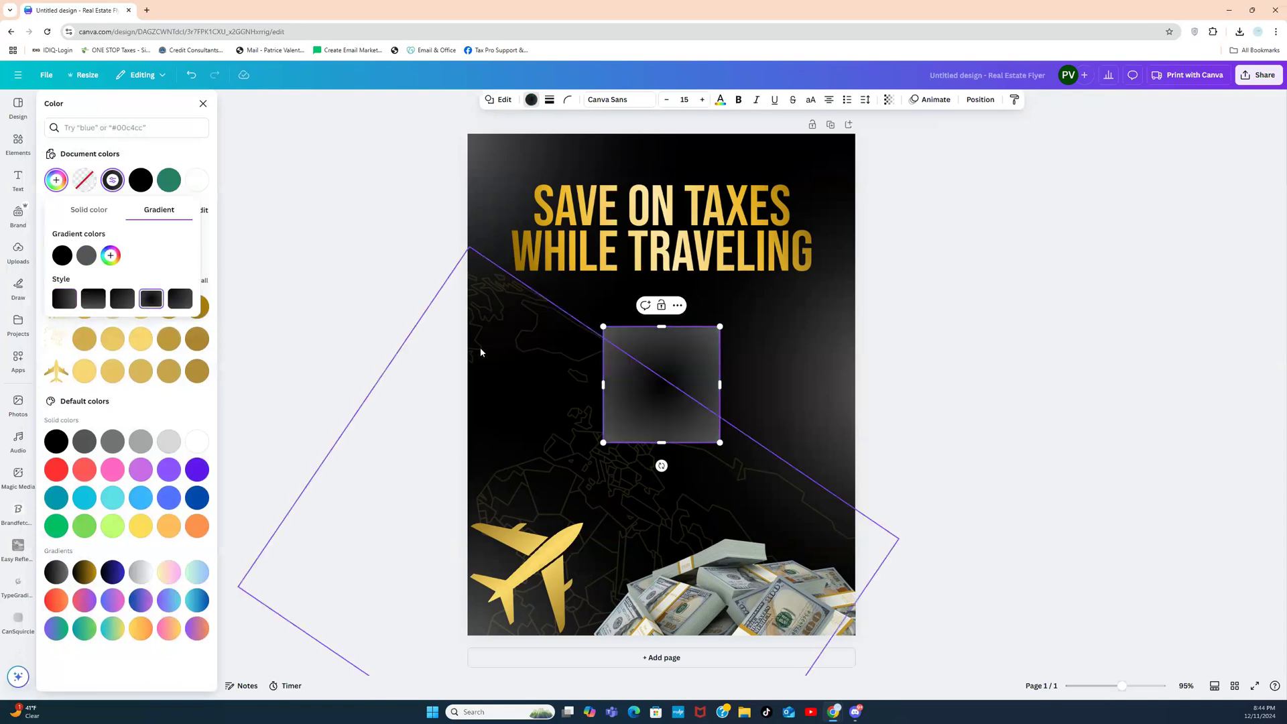
Step: Stretch the square into a thin wide bar and move it to the page's bottom edge
left_click_drag(661, 327, 468, 423)
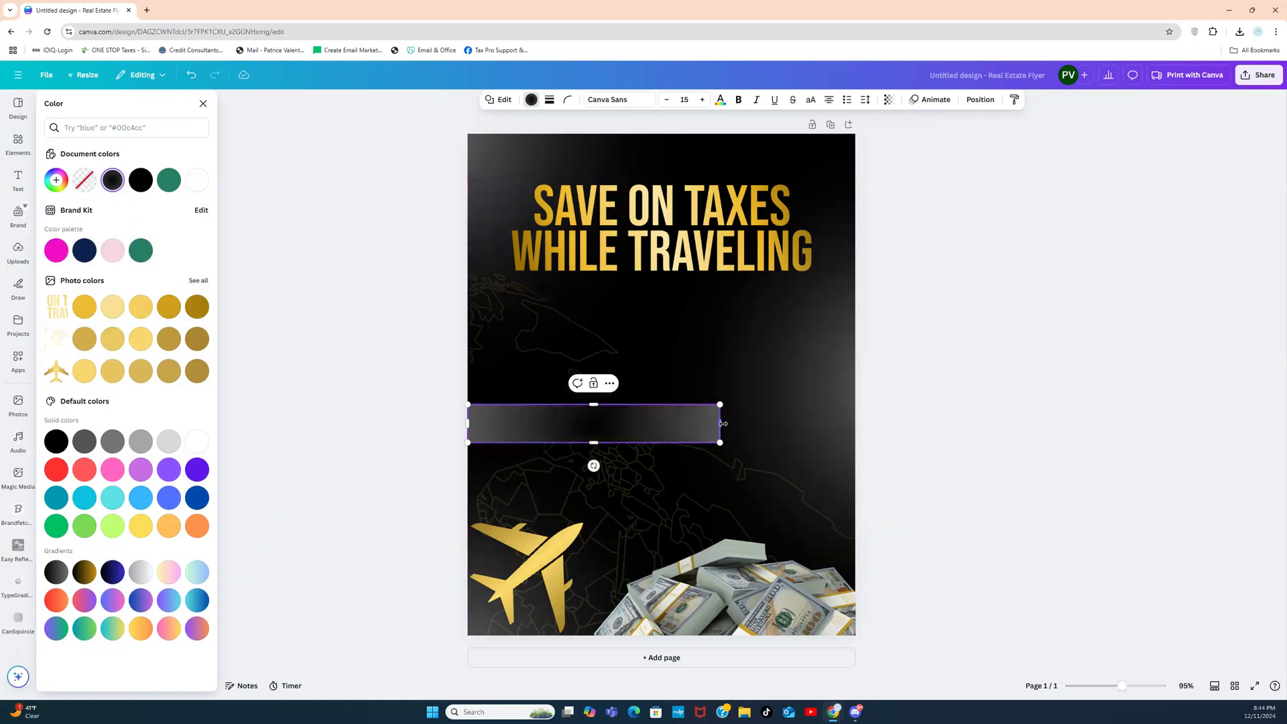
left_click_drag(720, 421, 871, 421)
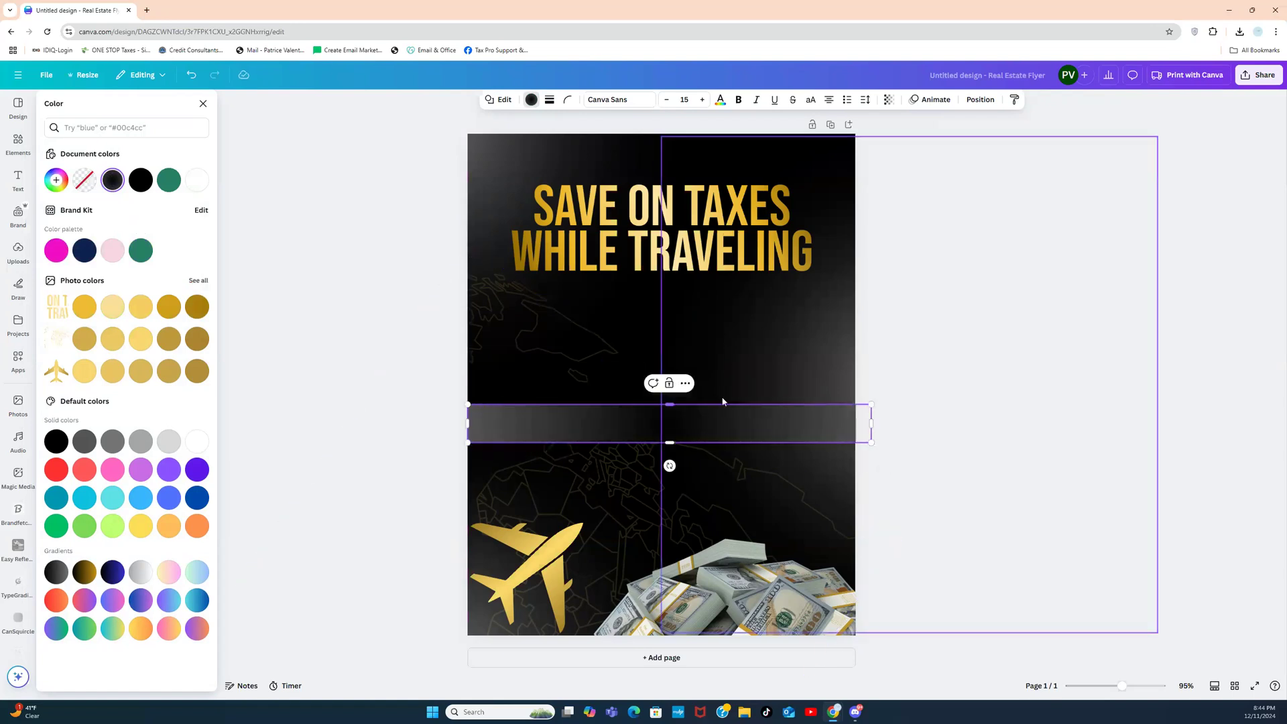
left_click_drag(671, 411, 670, 424)
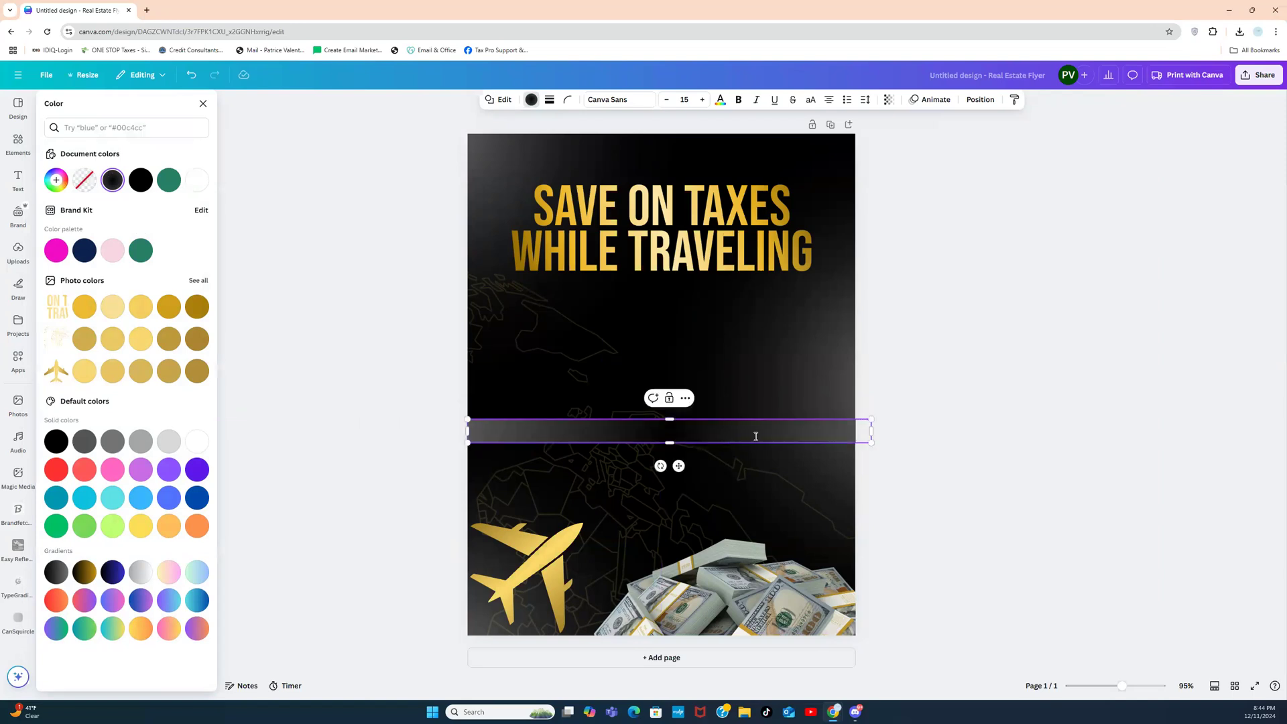
left_click(916, 413)
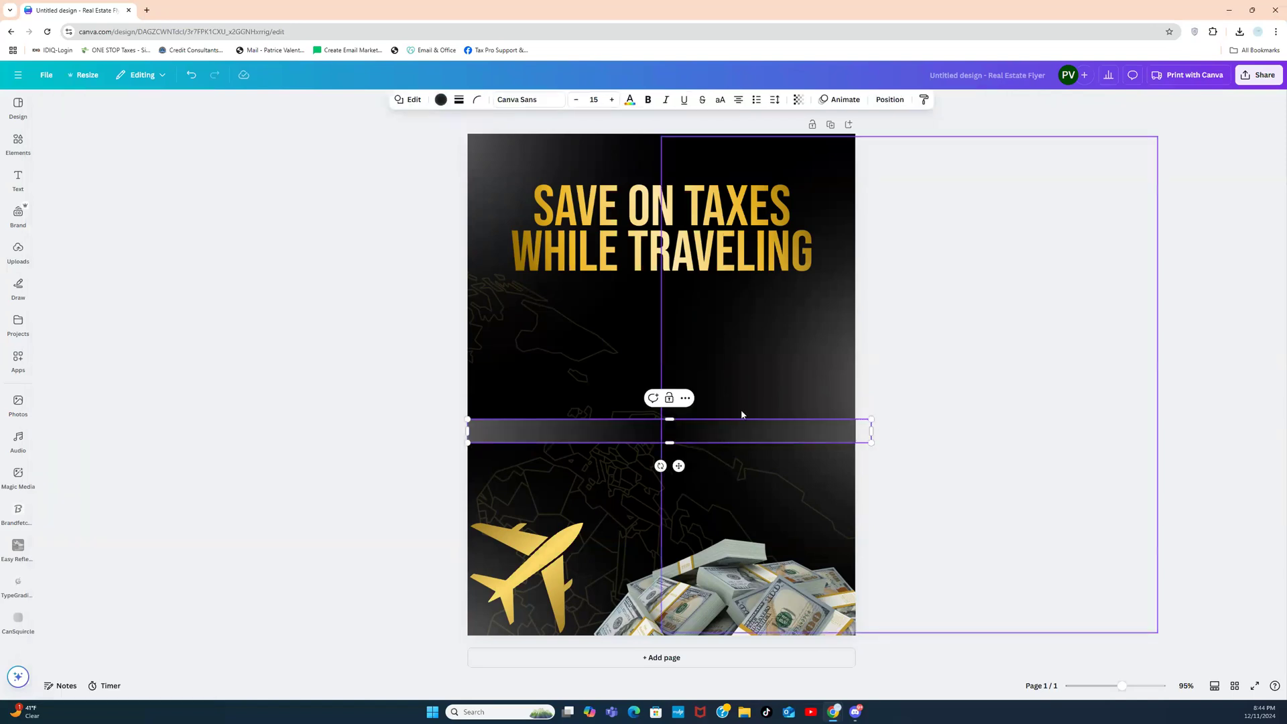
left_click_drag(679, 467, 667, 657)
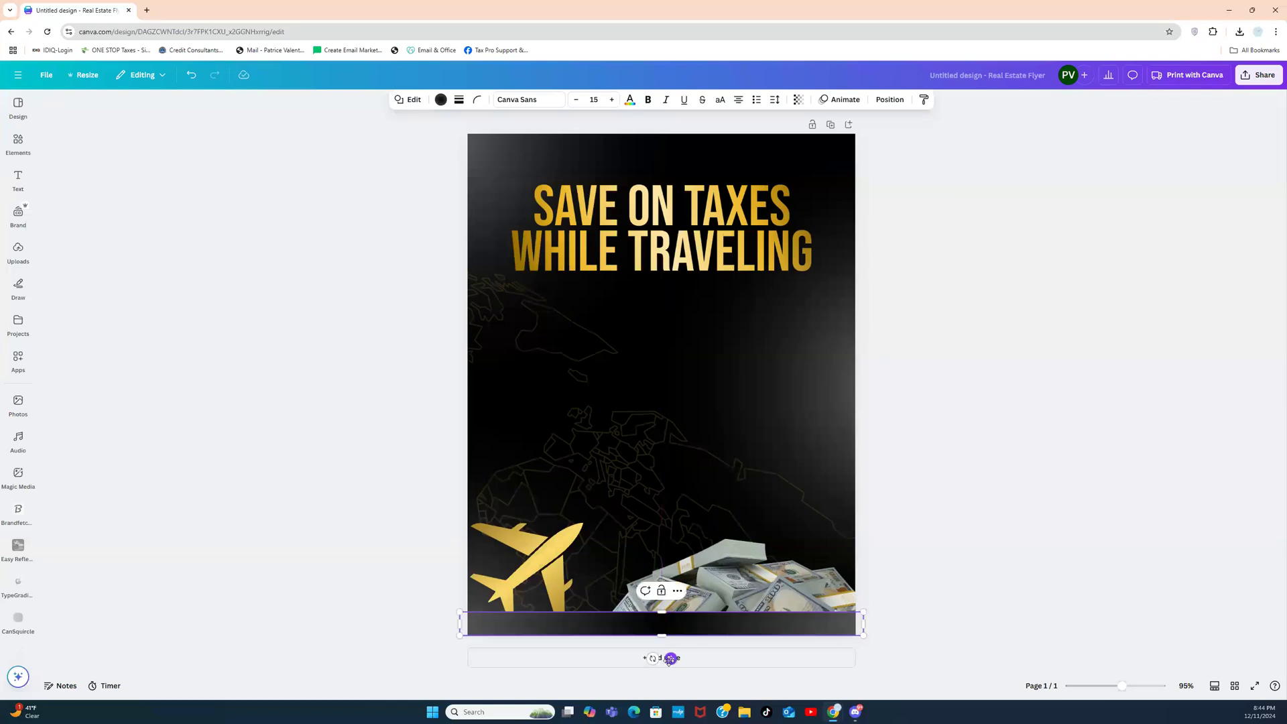
left_click(914, 544)
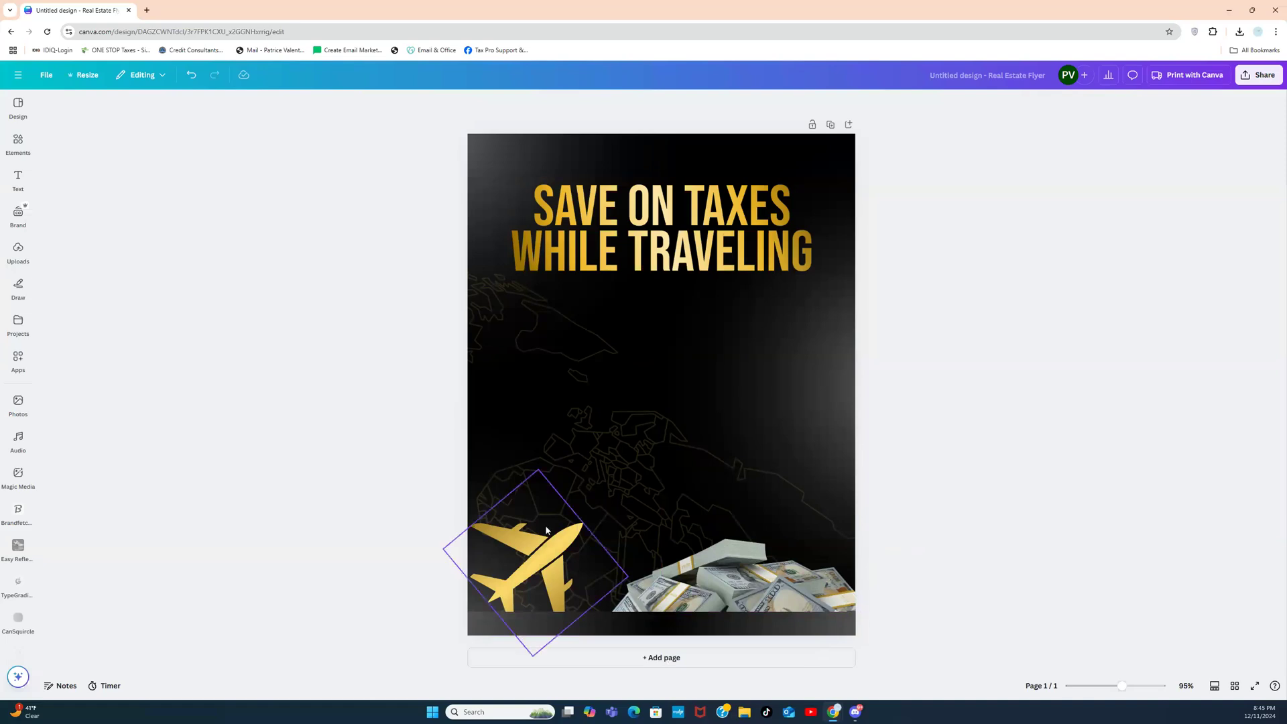
Step: Bring the gold plane forward in front of the dark bar and nudge it up-left
left_click(529, 556)
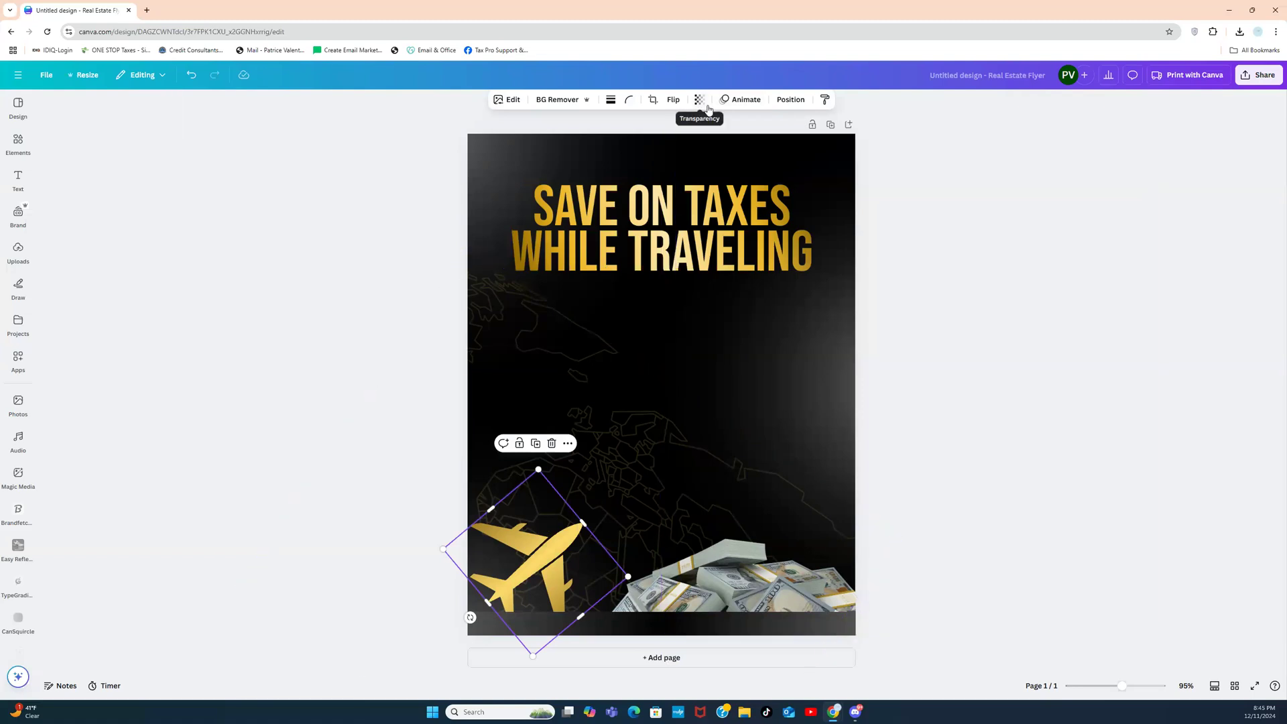
left_click(790, 100)
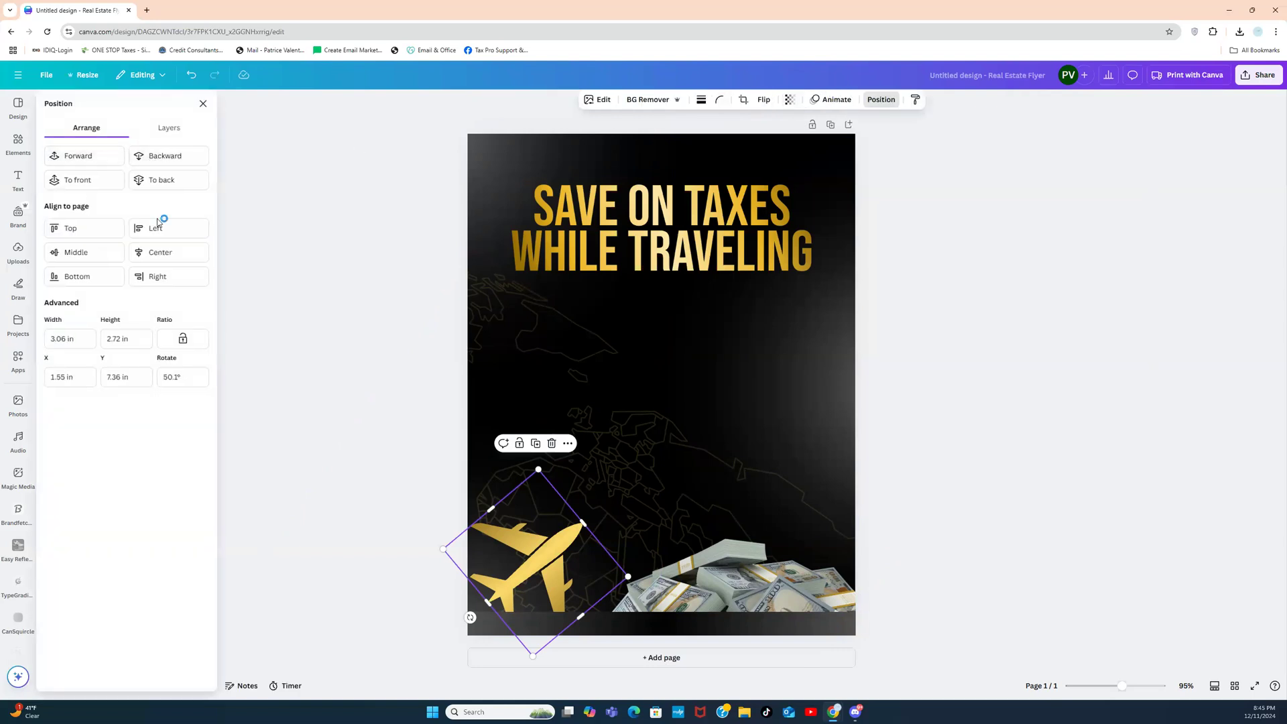
left_click(71, 158)
left_click(400, 465)
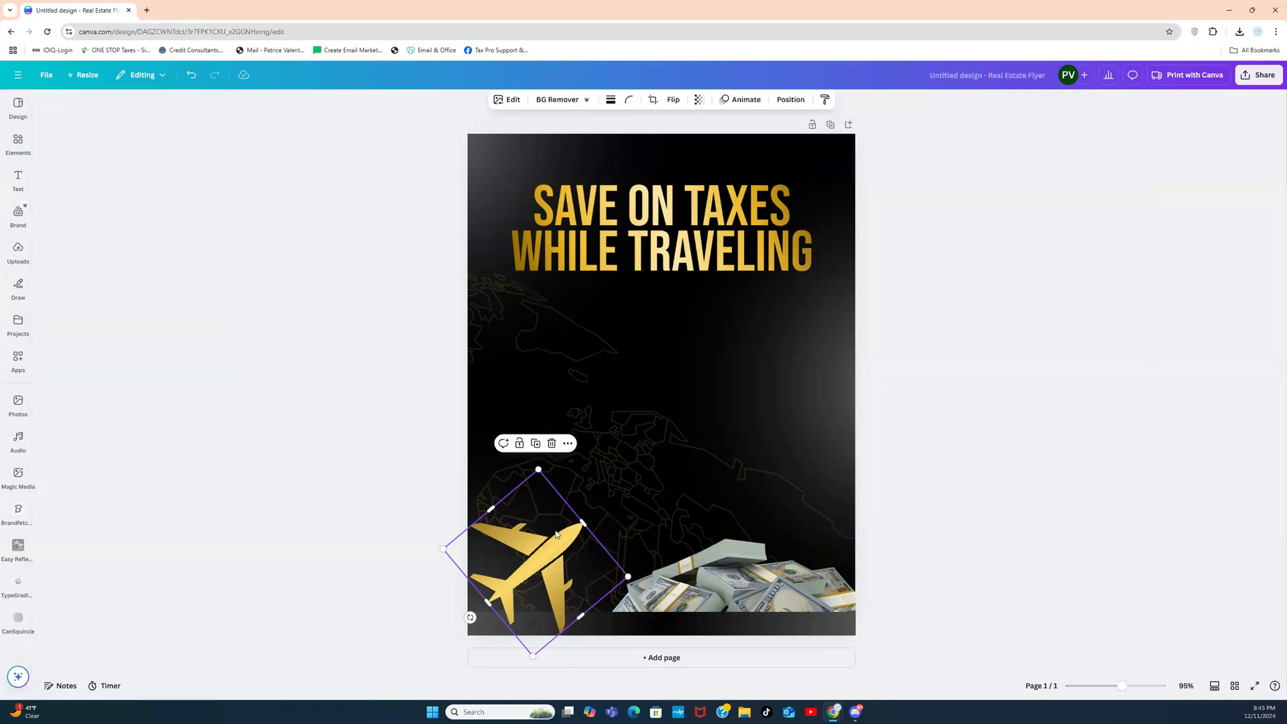
left_click_drag(553, 533, 541, 518)
left_click(912, 441)
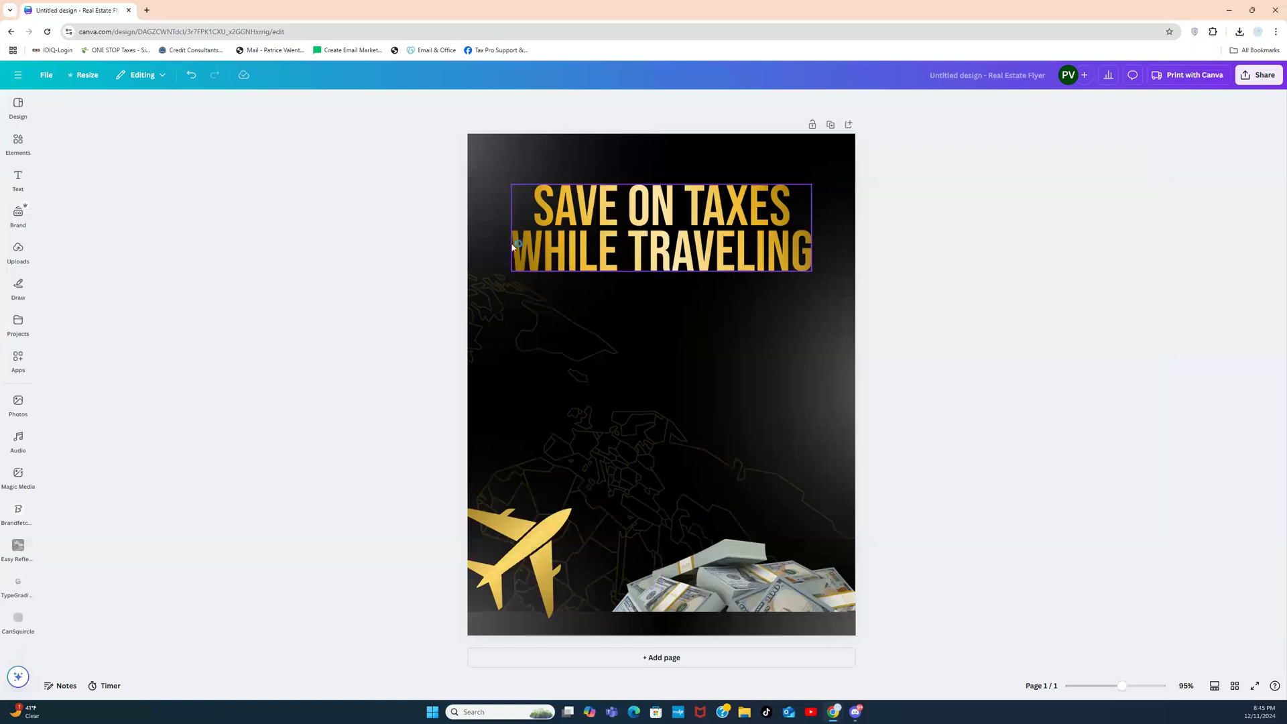
left_click(19, 179)
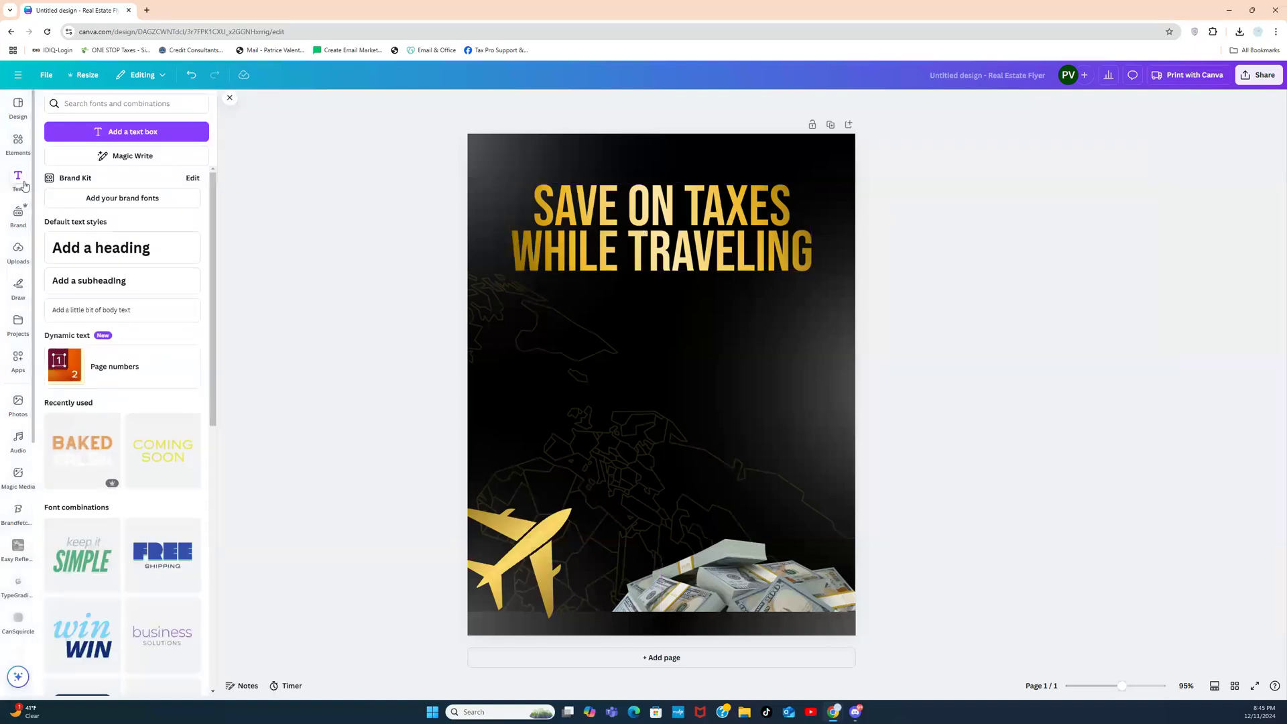
Step: Add an uppercase heading and replace its text with a placeholder phone number
left_click(107, 262)
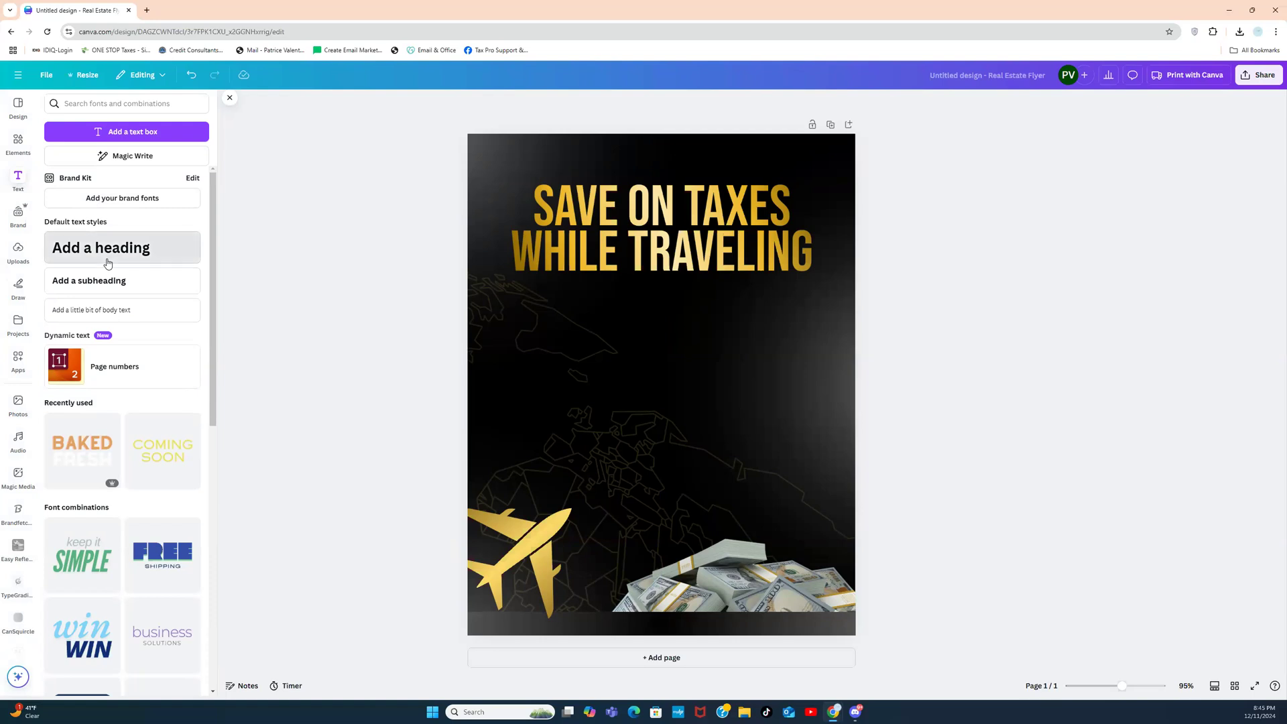
left_click(941, 370)
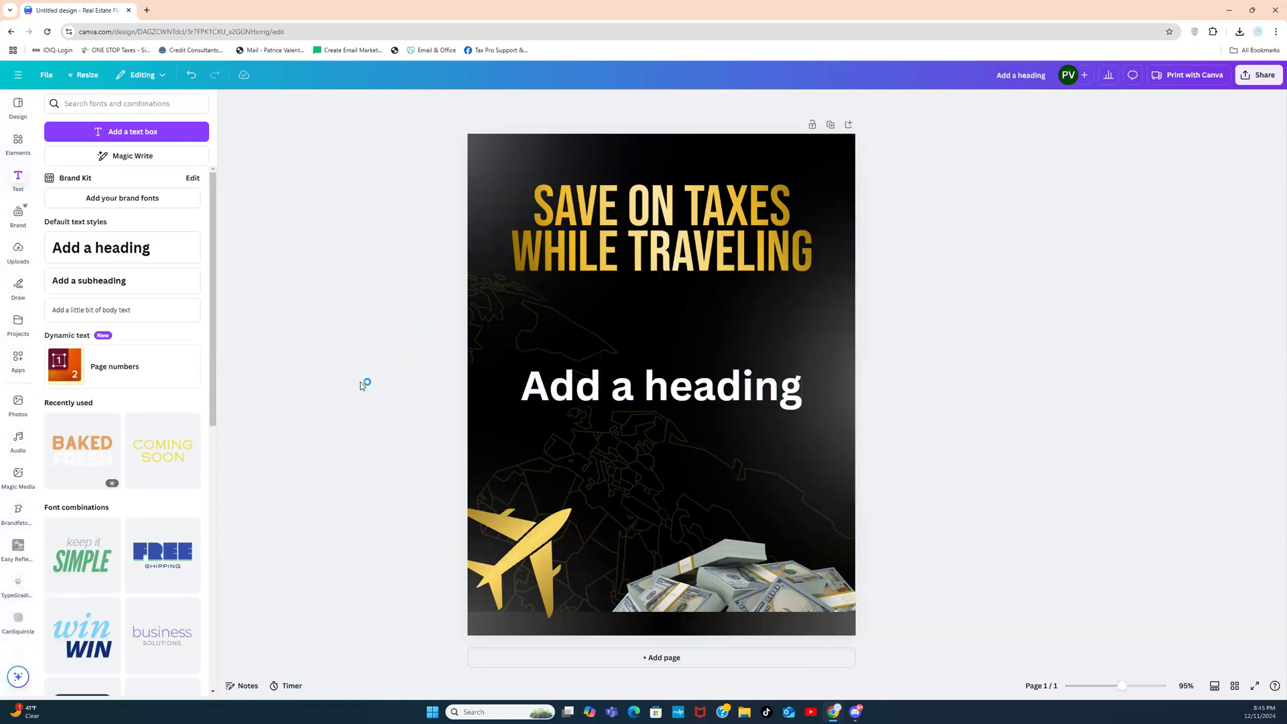
left_click(9, 184)
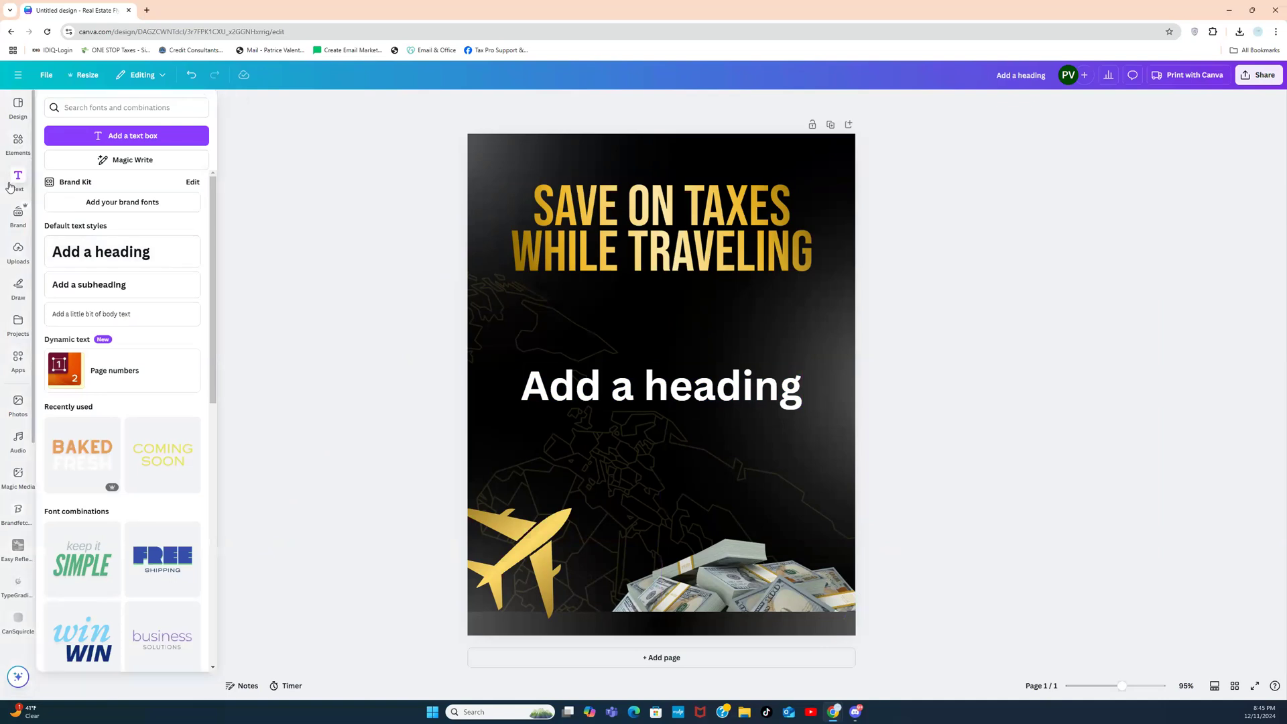
left_click(615, 387)
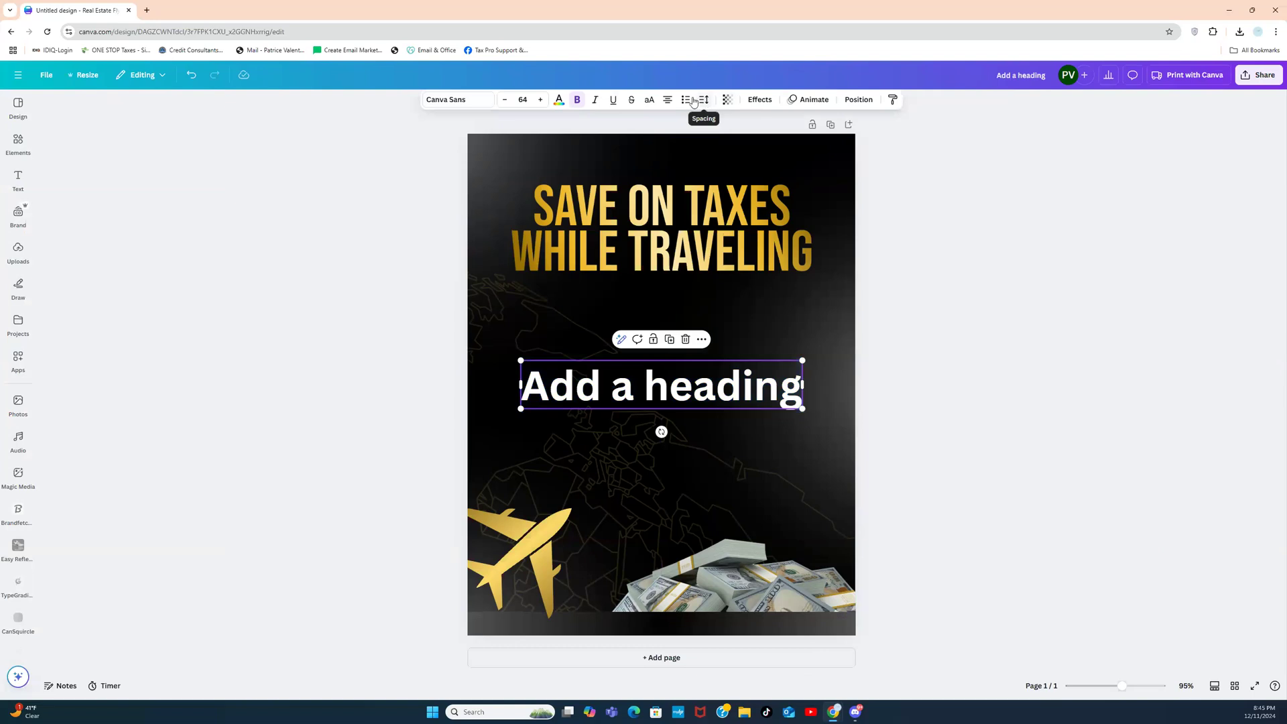
left_click(649, 100)
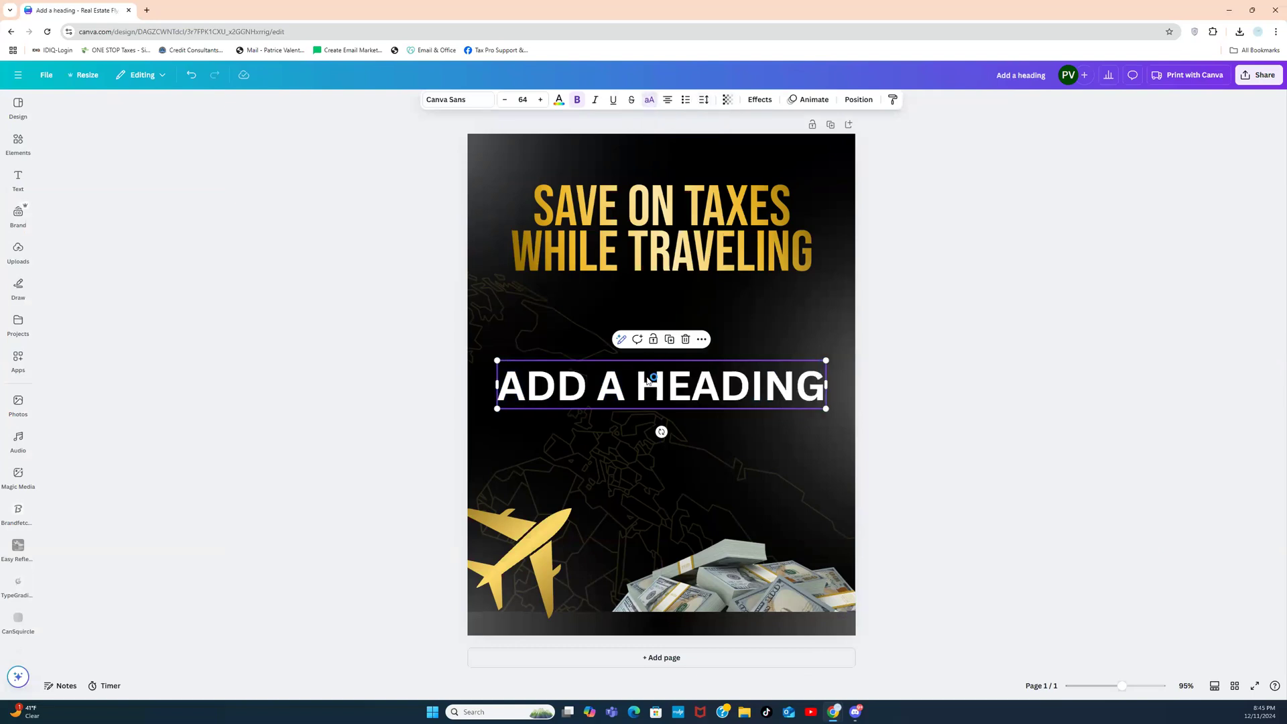
double_click(647, 377)
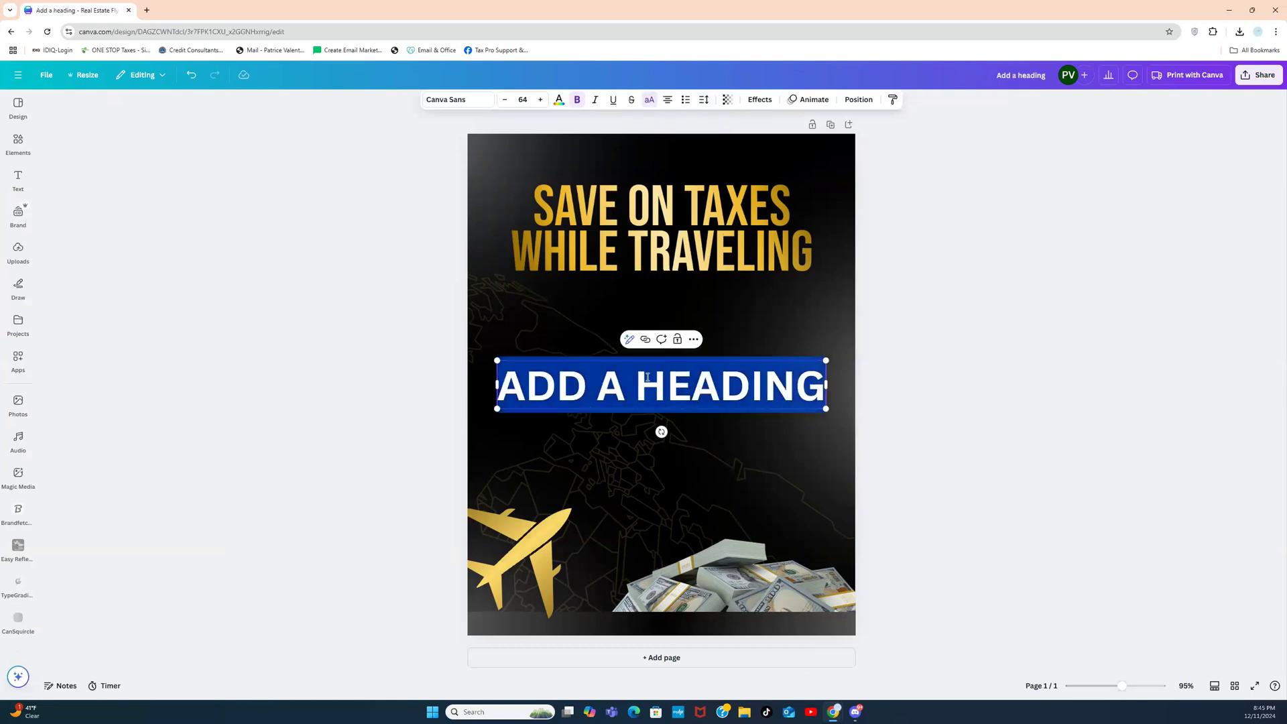
type("(")
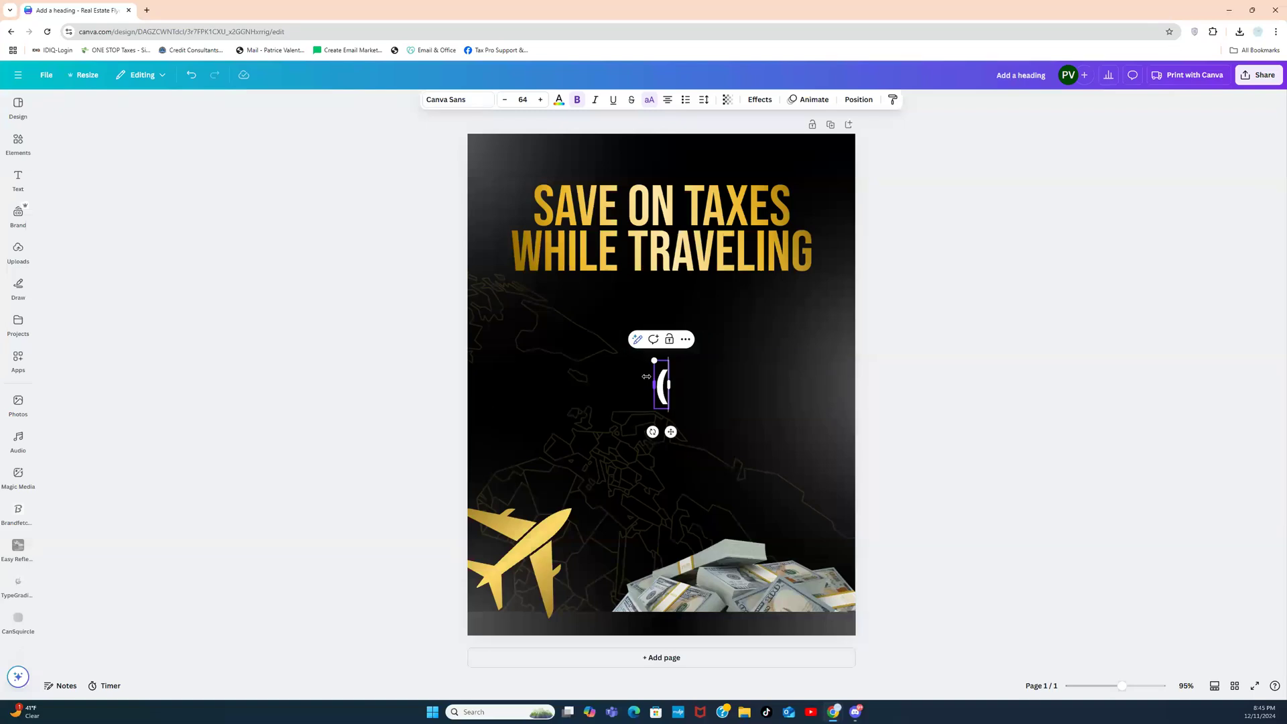
type("555)555-5555")
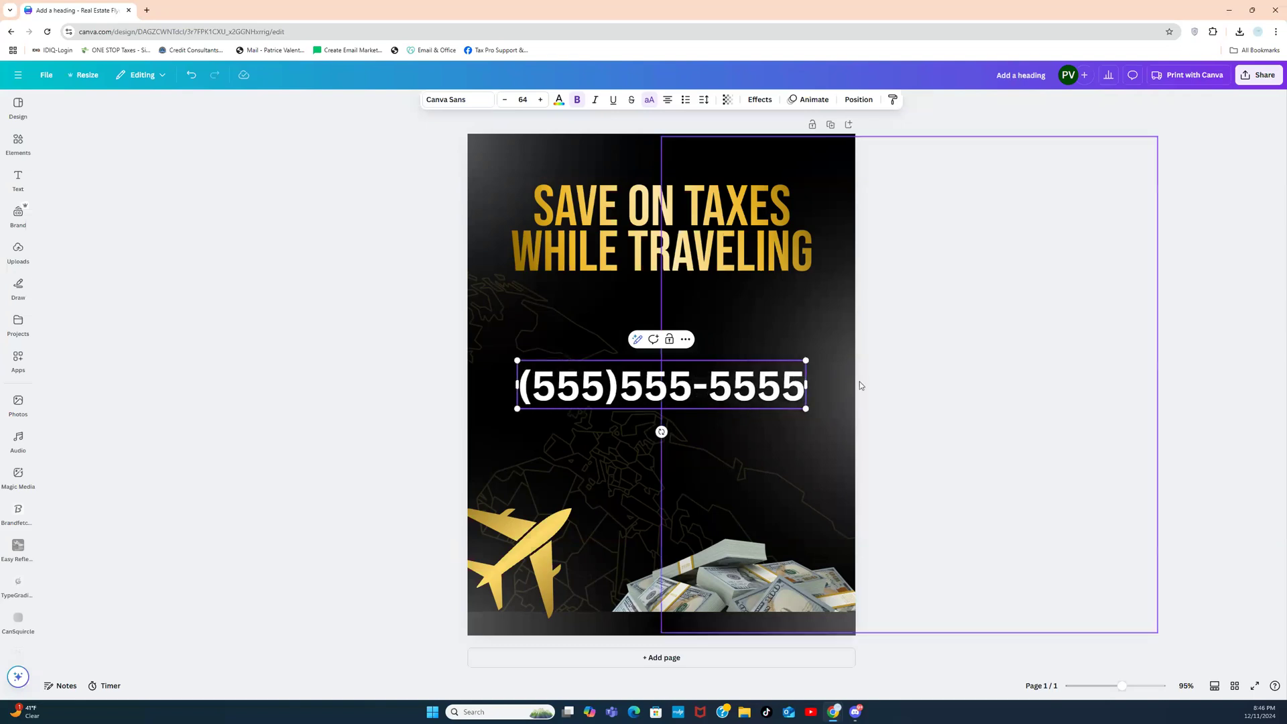
Step: Move the phone number onto the bottom bar, shrink it, and stretch it to page width
left_click(913, 374)
left_click(698, 383)
left_click_drag(698, 383, 706, 601)
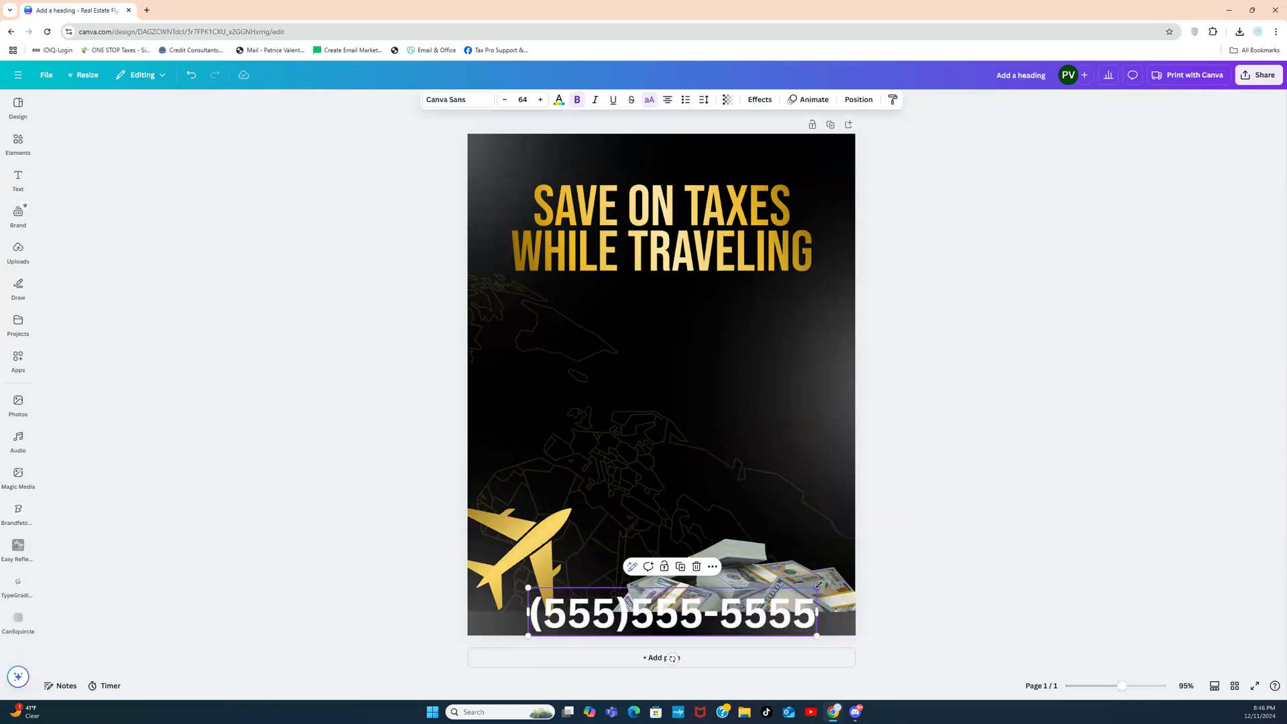
left_click_drag(817, 586, 857, 626)
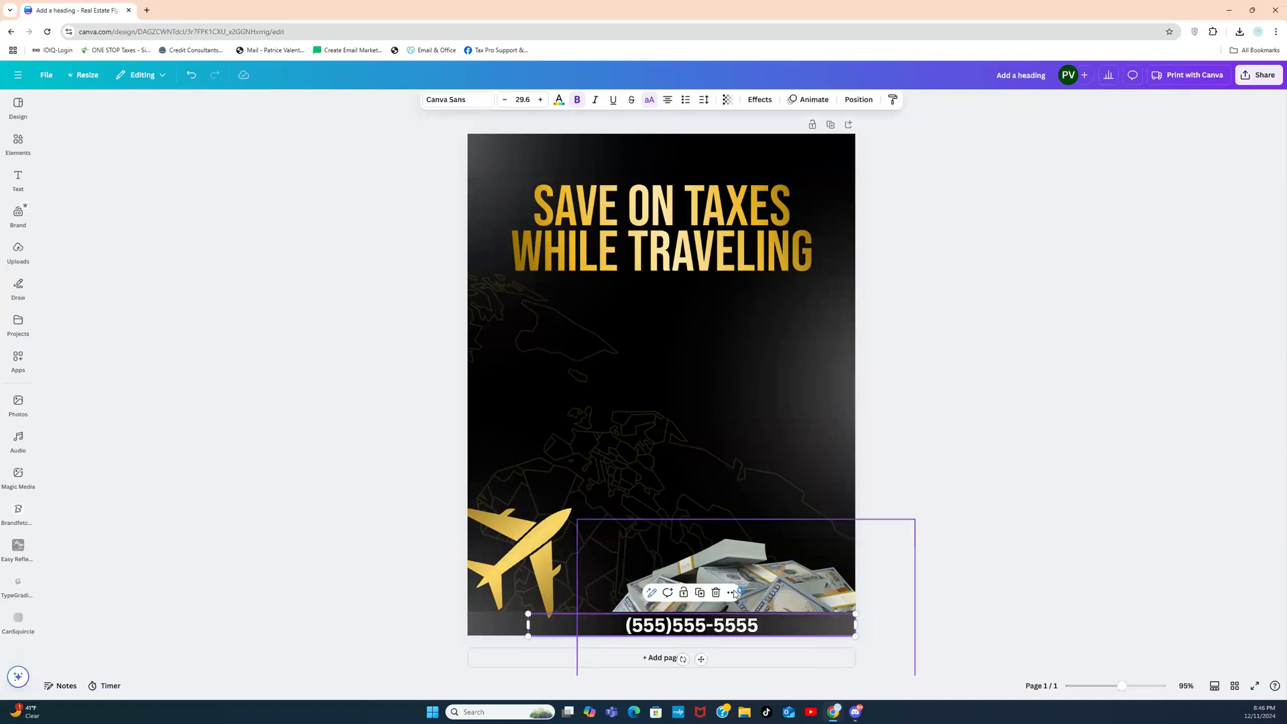
left_click(532, 628)
left_click_drag(528, 623, 468, 624)
left_click(388, 592)
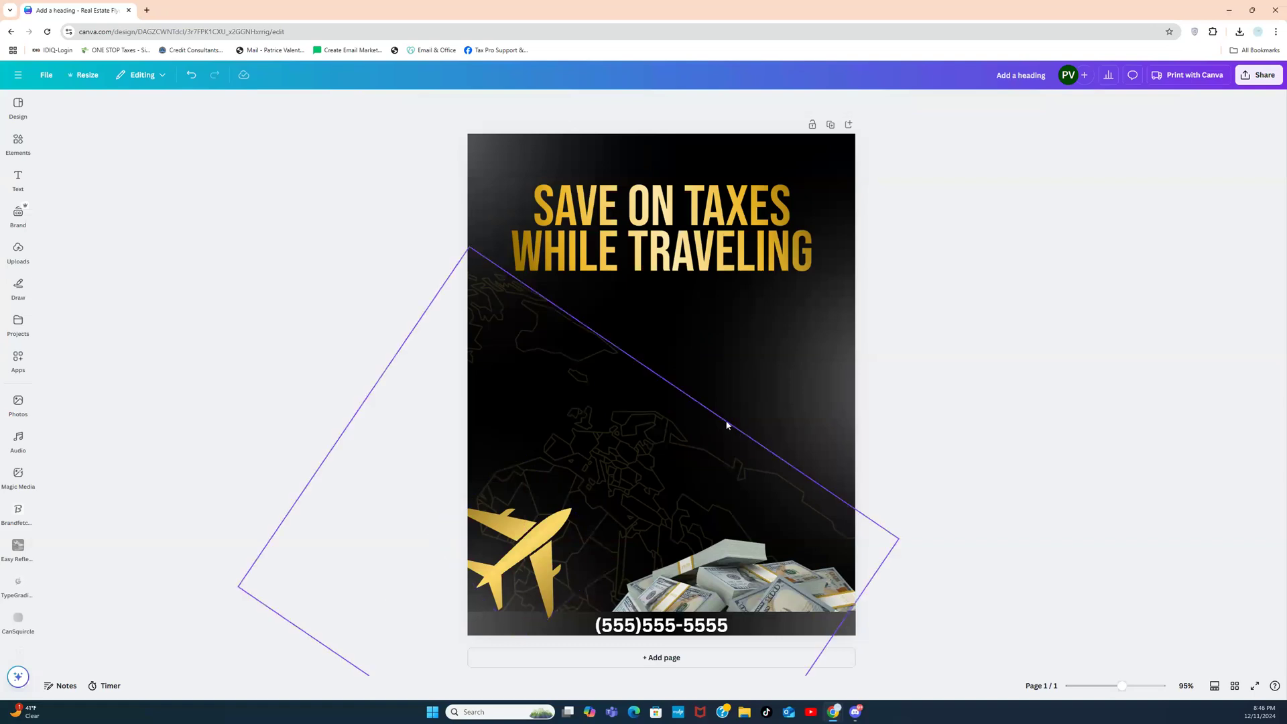
Step: Duplicate the phone-number box, move the copy up under the headline, and narrow it
left_click(645, 630)
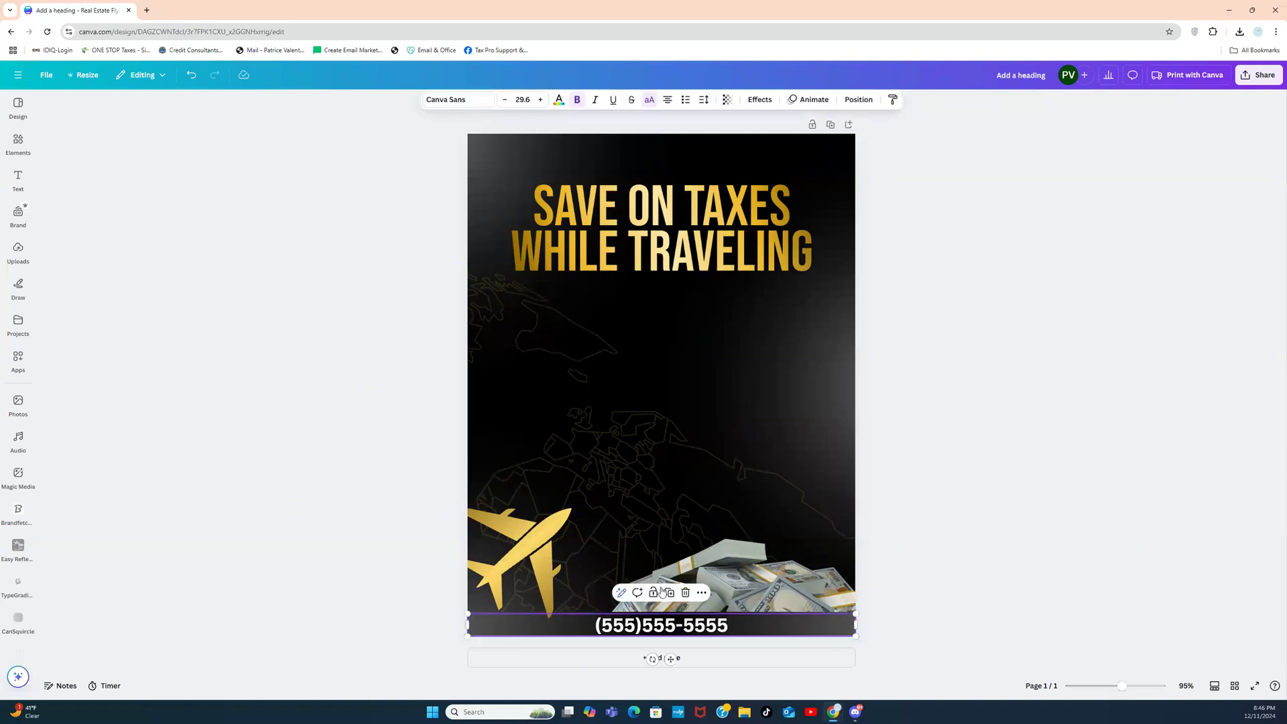
left_click(670, 593)
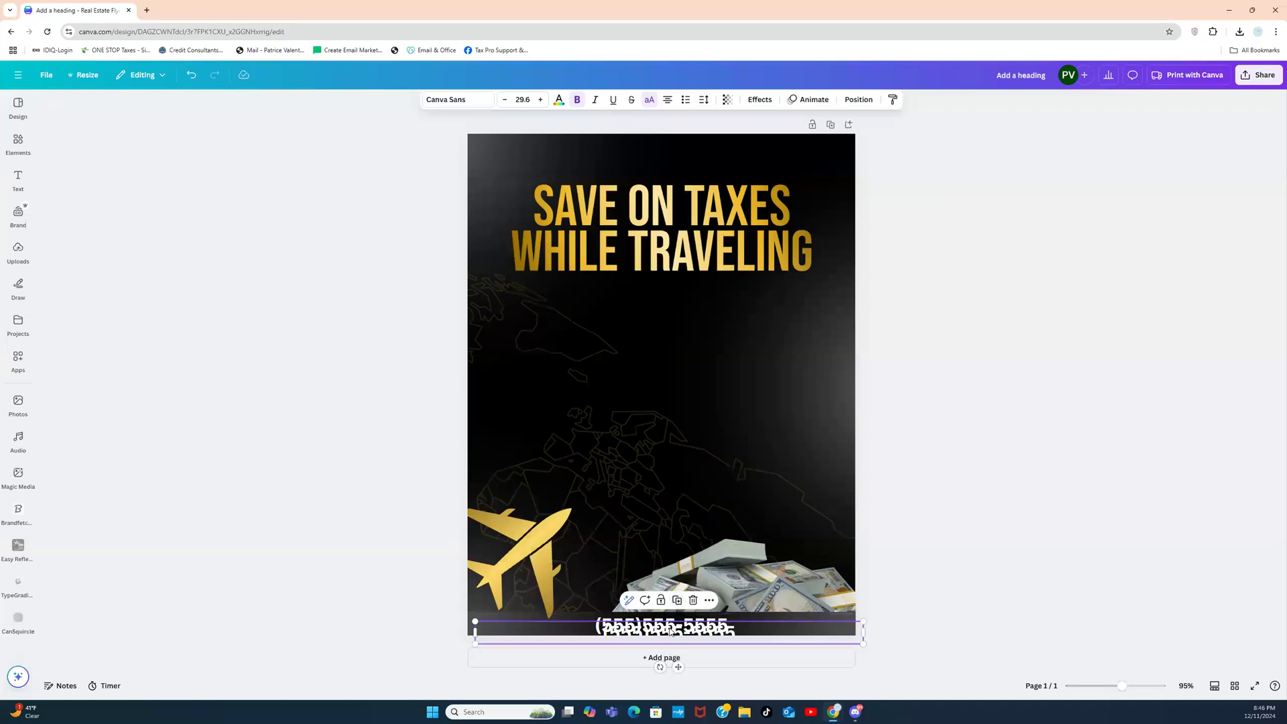
left_click_drag(670, 626, 650, 355)
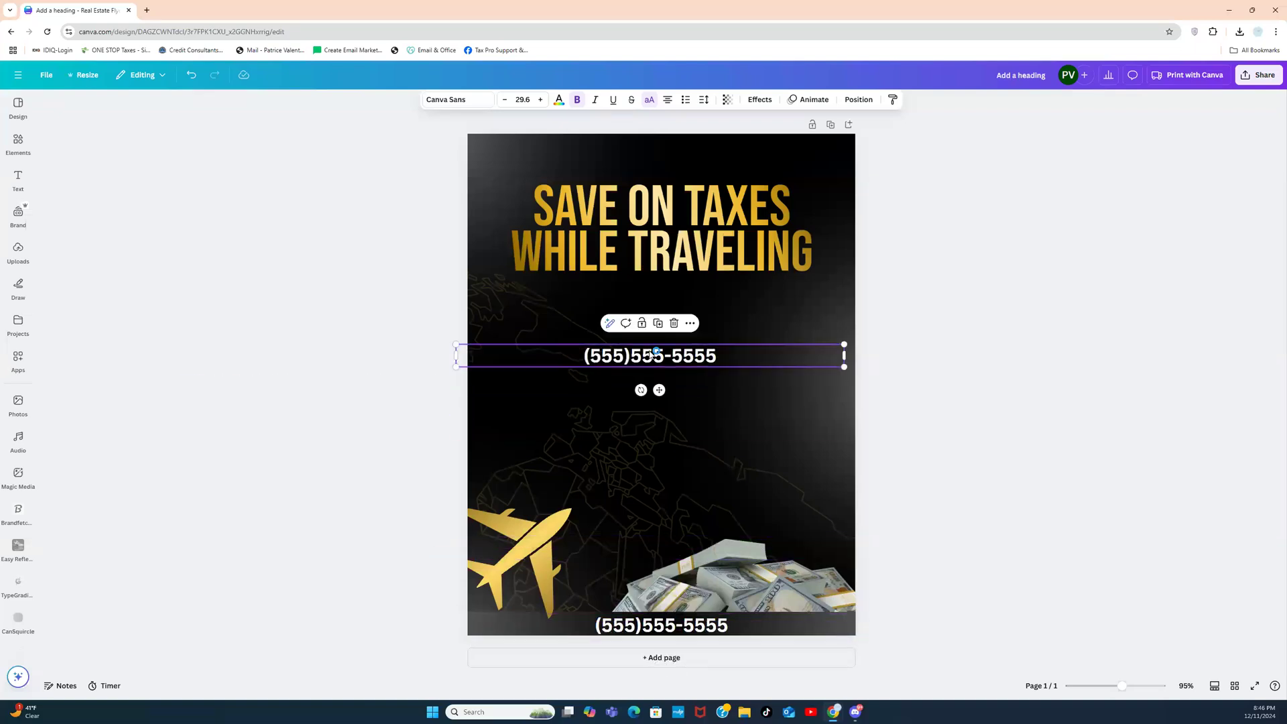
left_click_drag(849, 354, 685, 354)
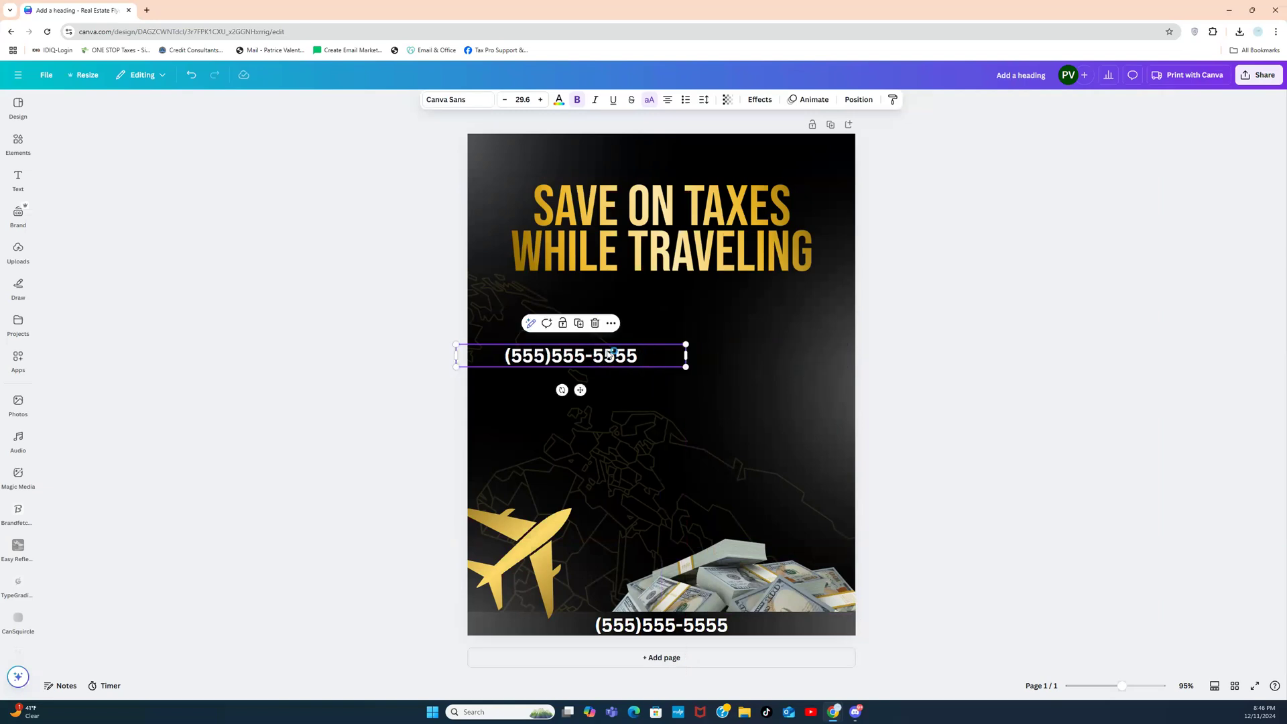
Step: Replace the copy's text with MILEAGE, MEALS and LODGING on separate lines
left_click(411, 359)
left_click(556, 358)
left_click(556, 357)
type("TR")
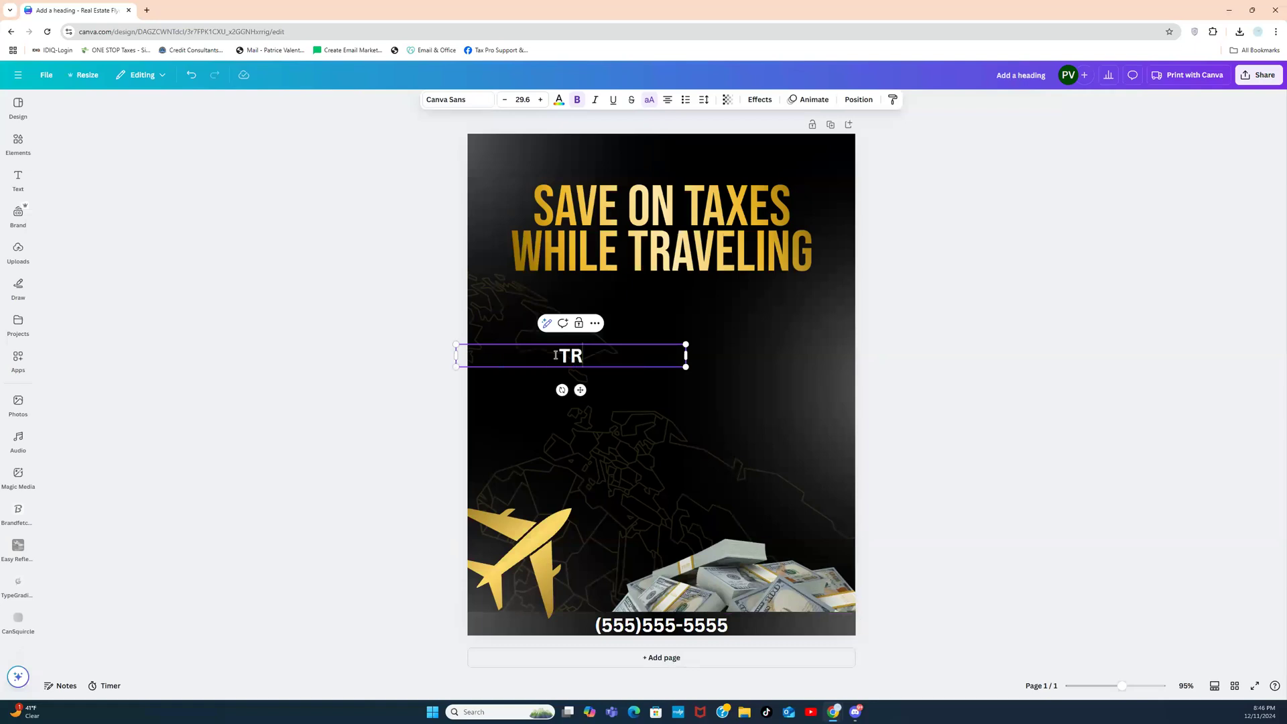
type("A")
key("BackSpace")
key("BackSpace")
type("MILEAGE")
key("Return")
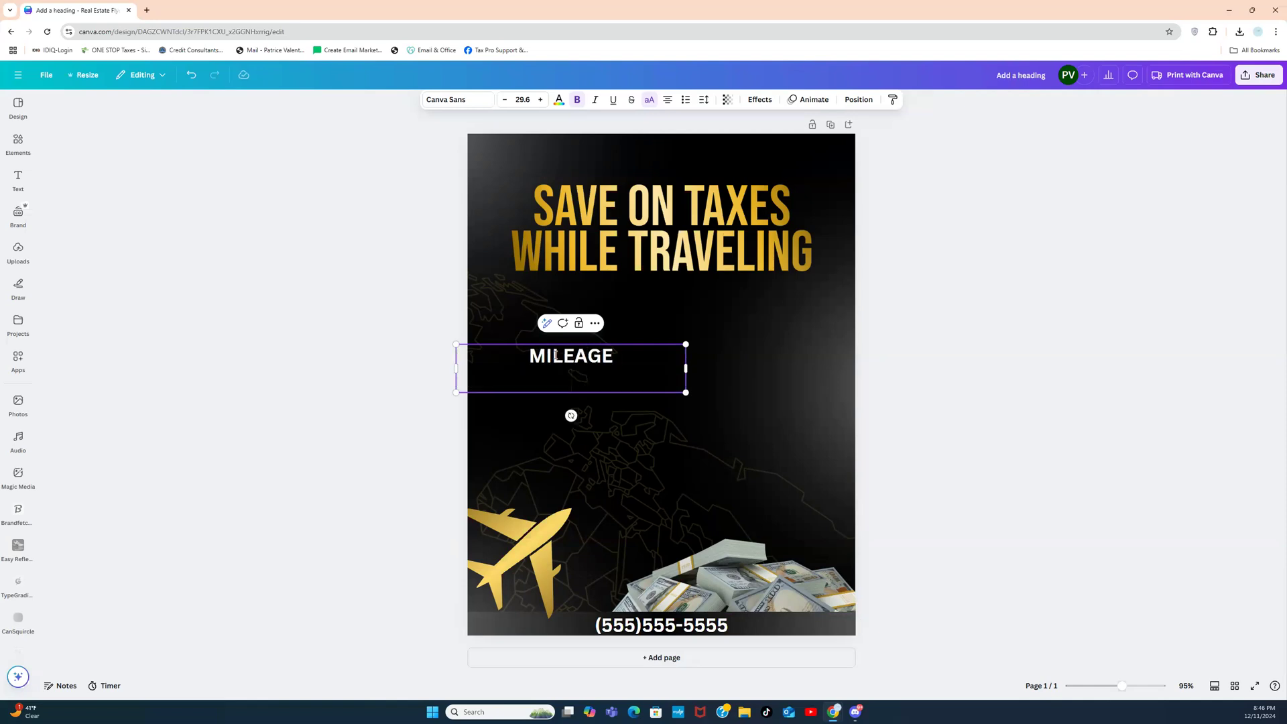
type("MEALS ")
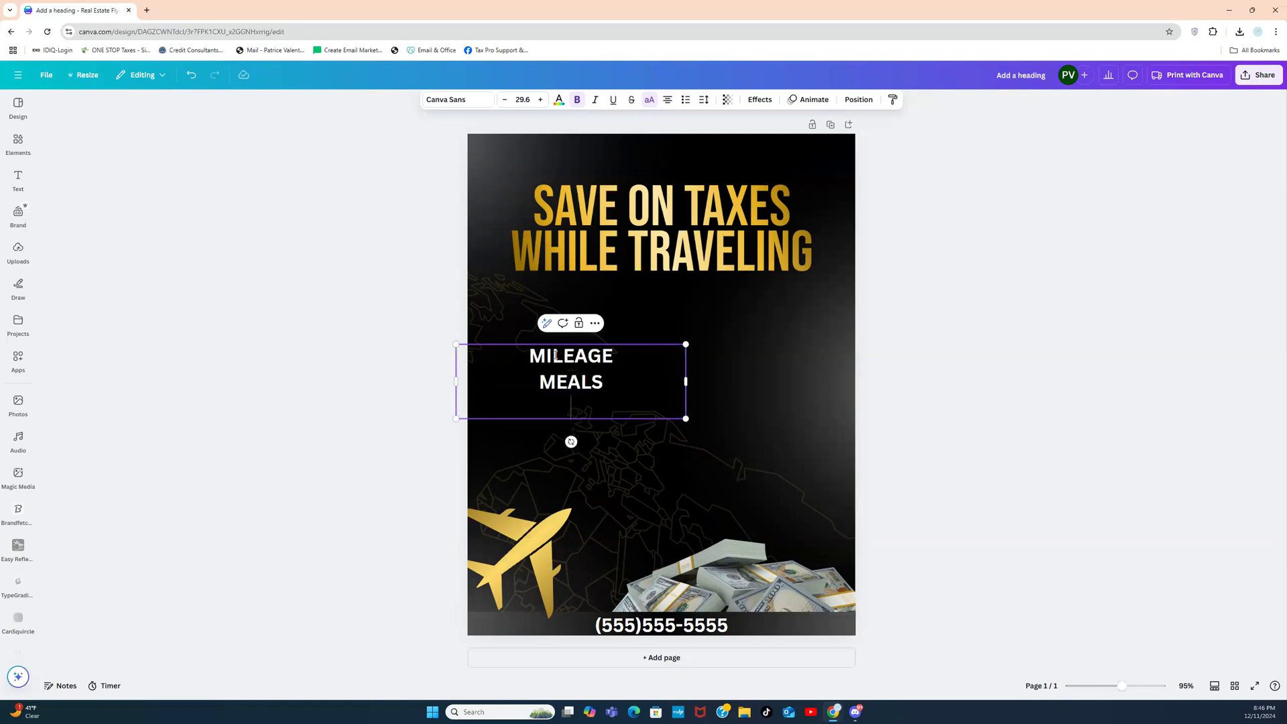
type("ROOM")
key("BackSpace")
type("OM")
key("BackSpace")
key("BackSpace")
key("BackSpace")
key("BackSpace")
type("LODGING")
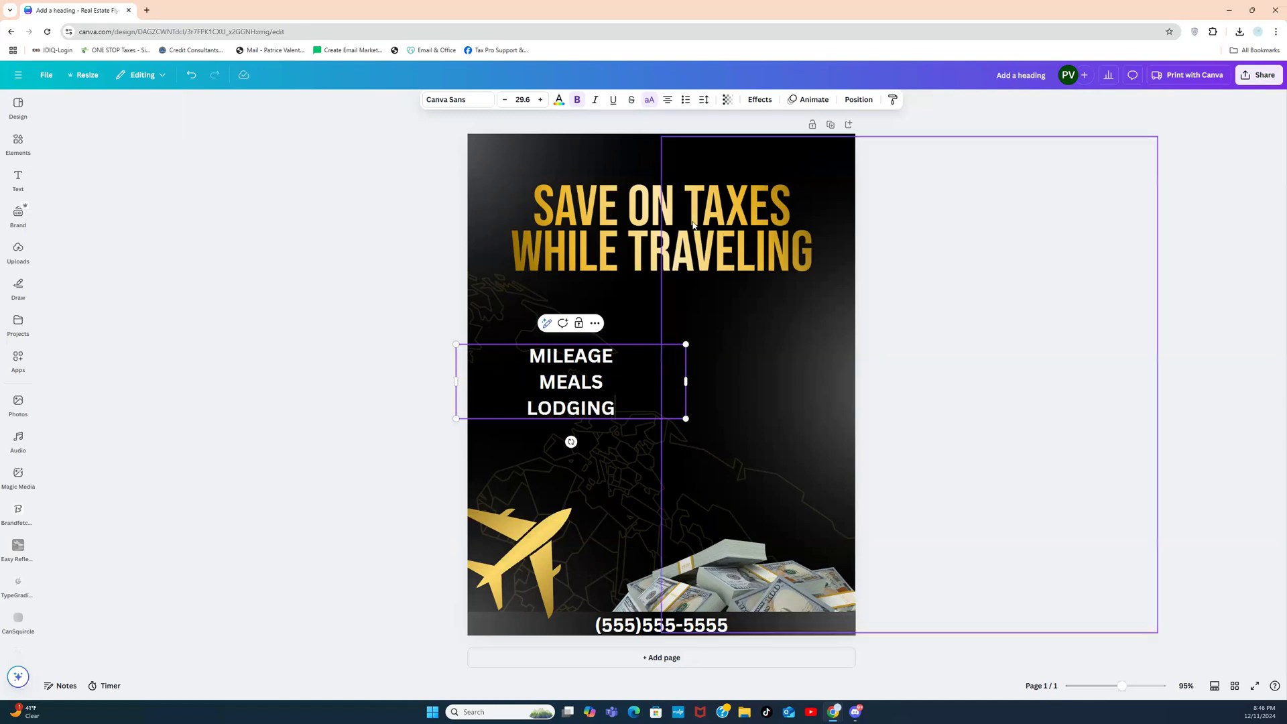
Step: Left-align the MILEAGE/MEALS/LODGING list and shift it slightly right
left_click(443, 312)
left_click(544, 392)
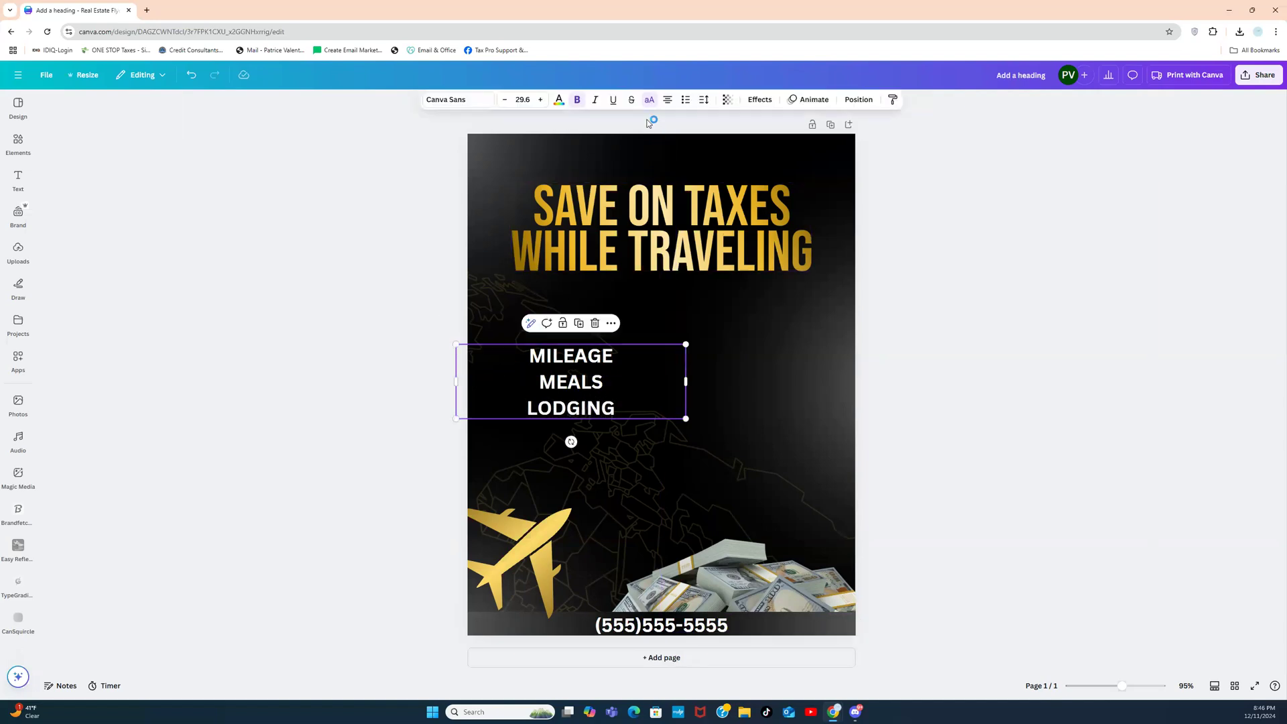
left_click(668, 100)
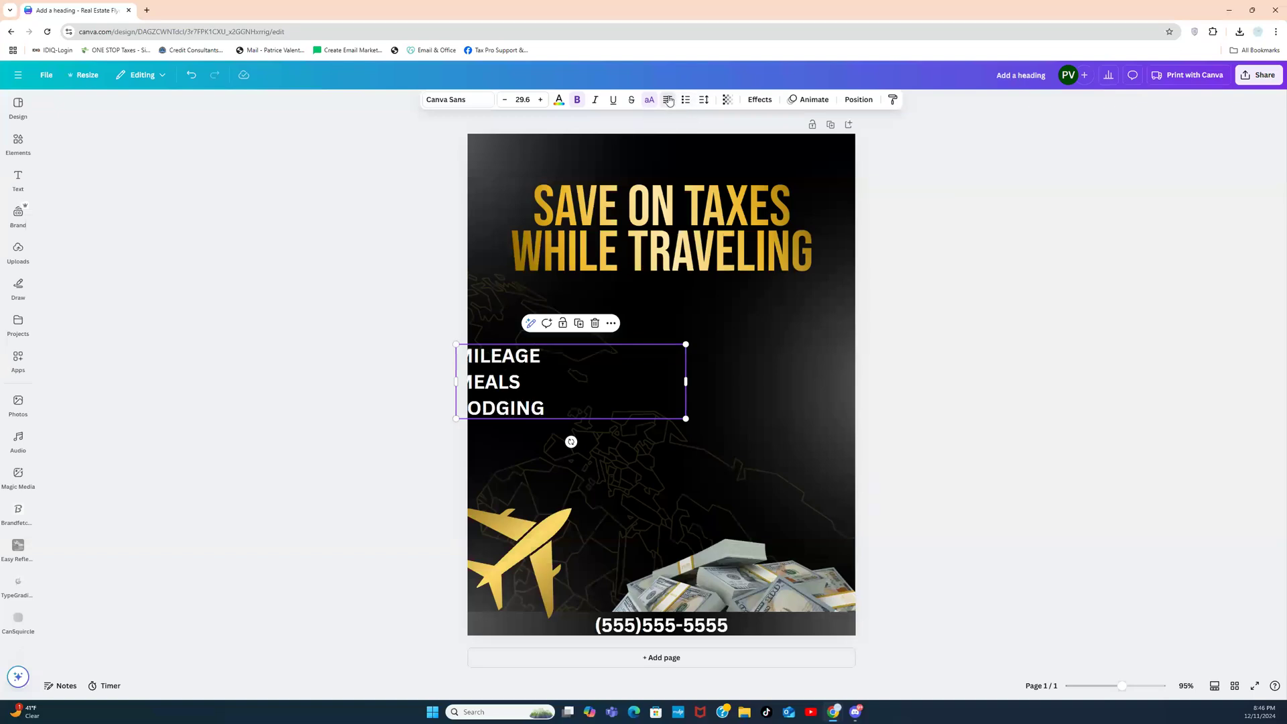
left_click_drag(625, 375, 659, 375)
left_click(420, 367)
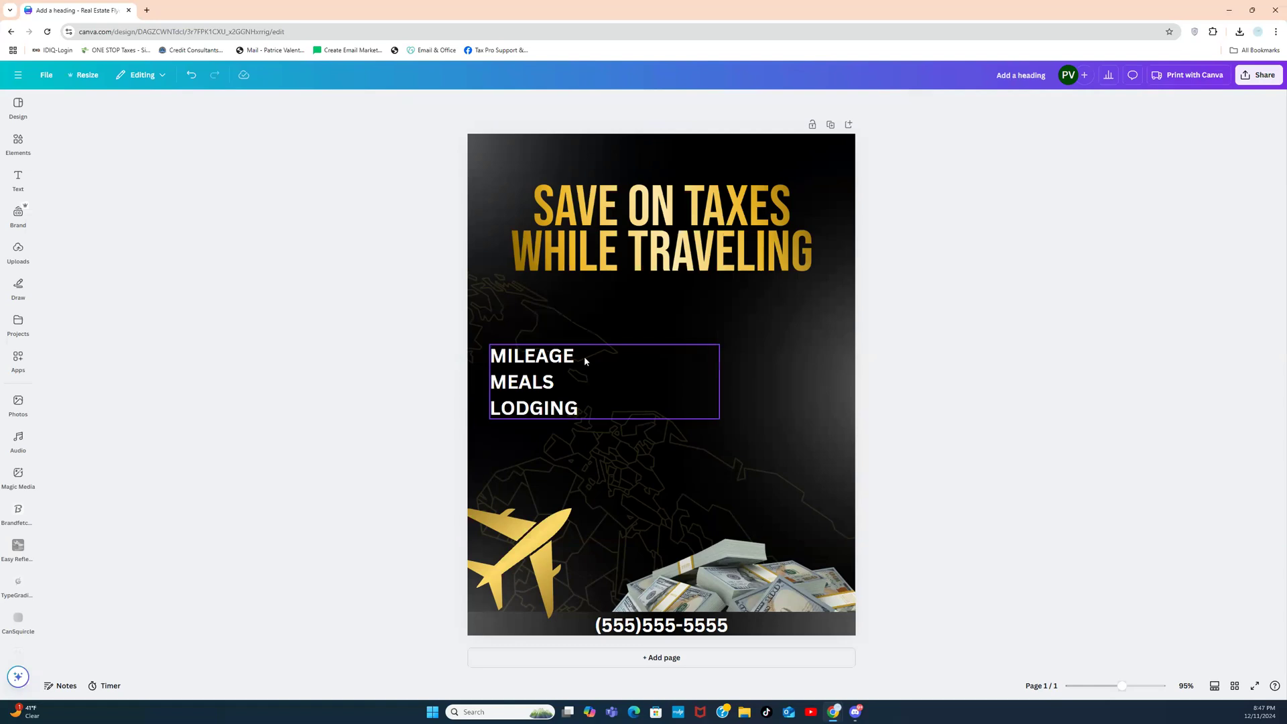
Step: Add AIRFARE as a fourth line under LODGING, then move the list left and slightly up
left_click(593, 407)
left_click(594, 407)
key("Return")
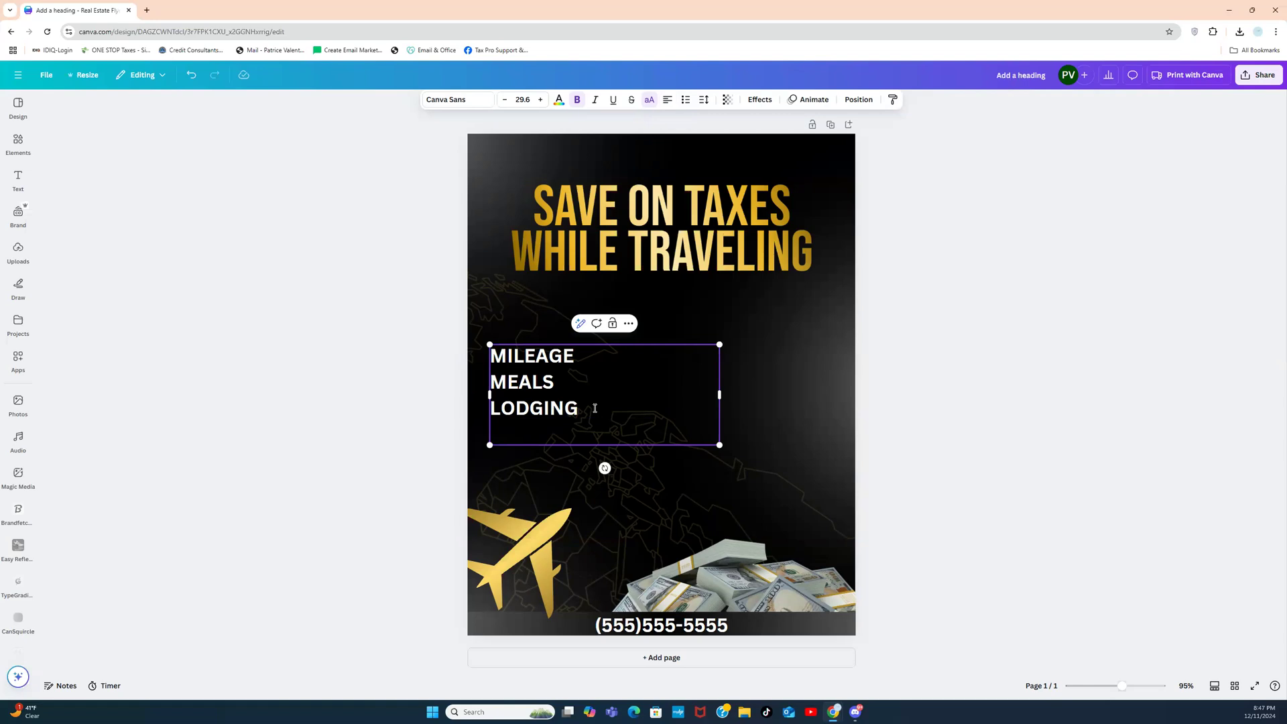
type("AIRFARE")
left_click(453, 402)
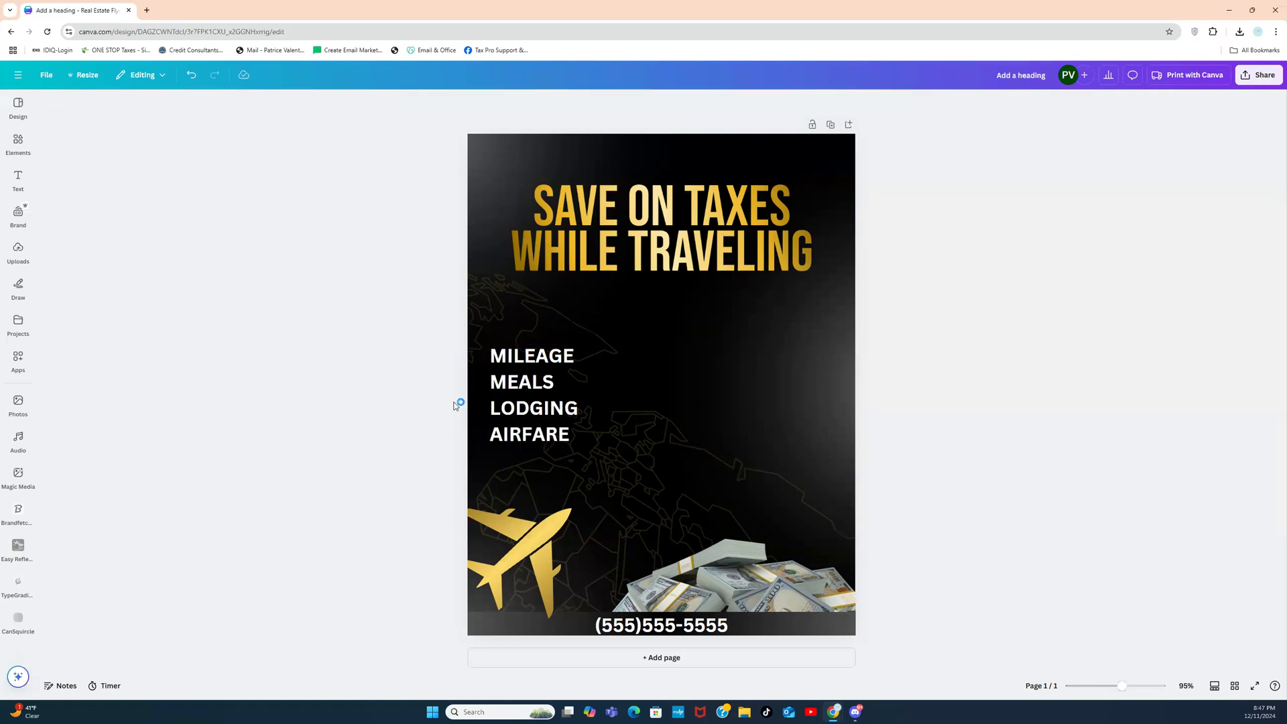
mouse_move(616, 396)
left_mouse_down()
mouse_move(695, 385)
mouse_move(602, 384)
mouse_move(620, 385)
left_mouse_up()
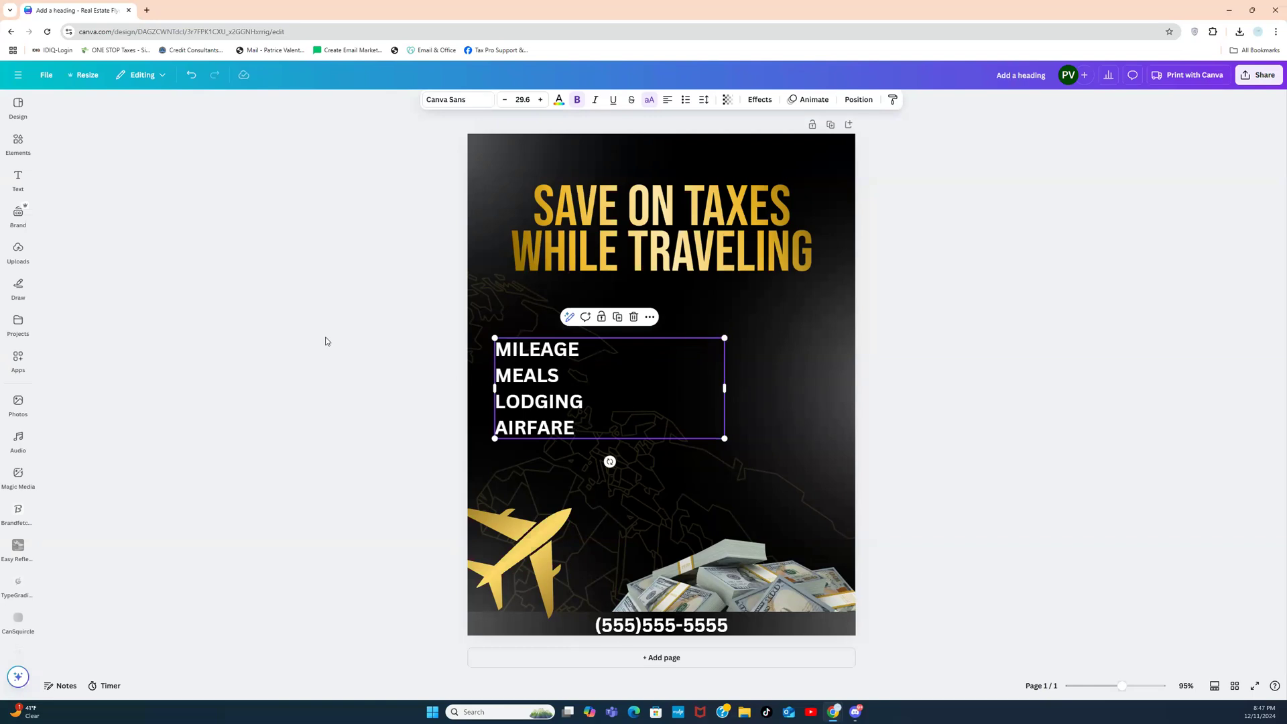
Step: Search the elements for GOLD and add a gold gradient photo to the page
left_click(18, 142)
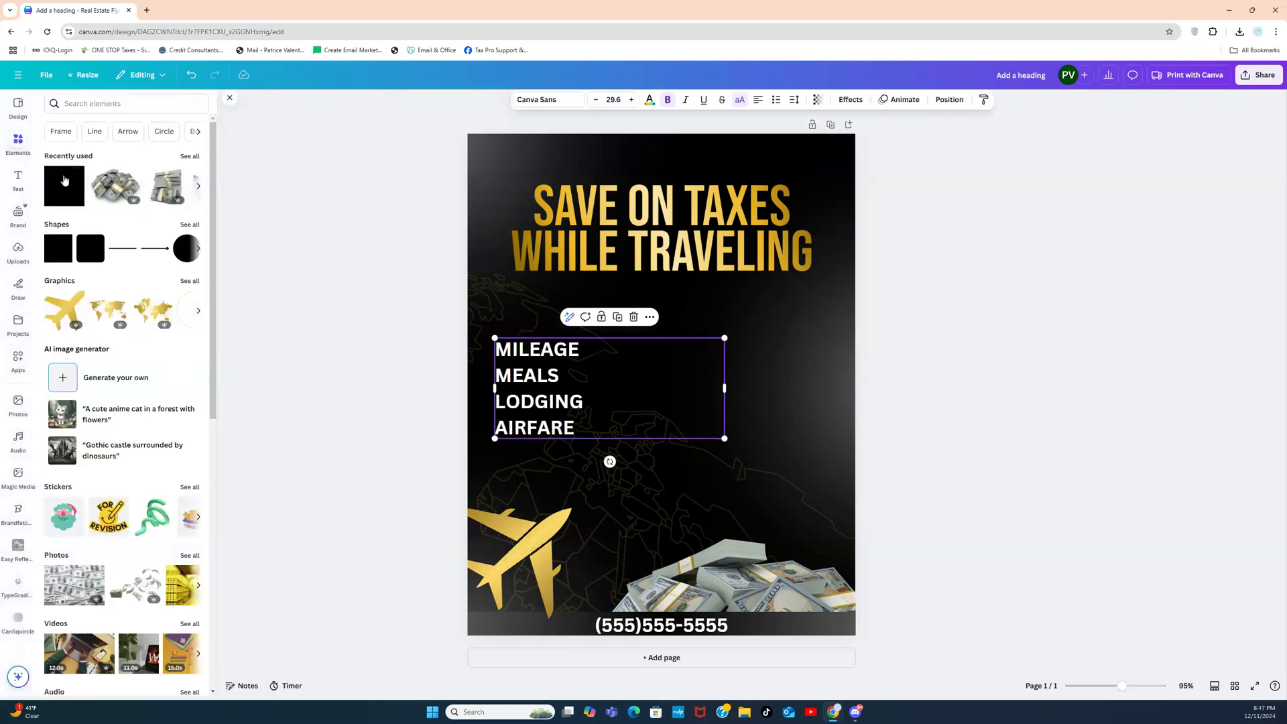
left_click(100, 104)
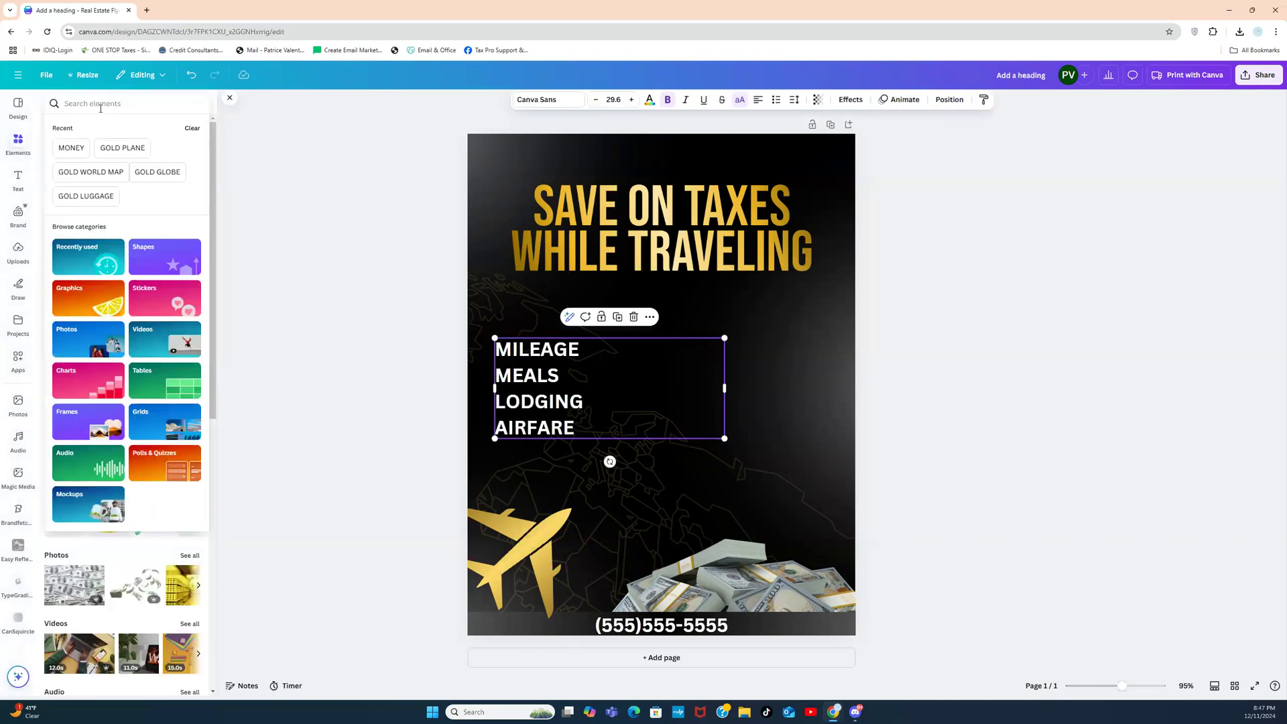
type("GOLD")
key("Return")
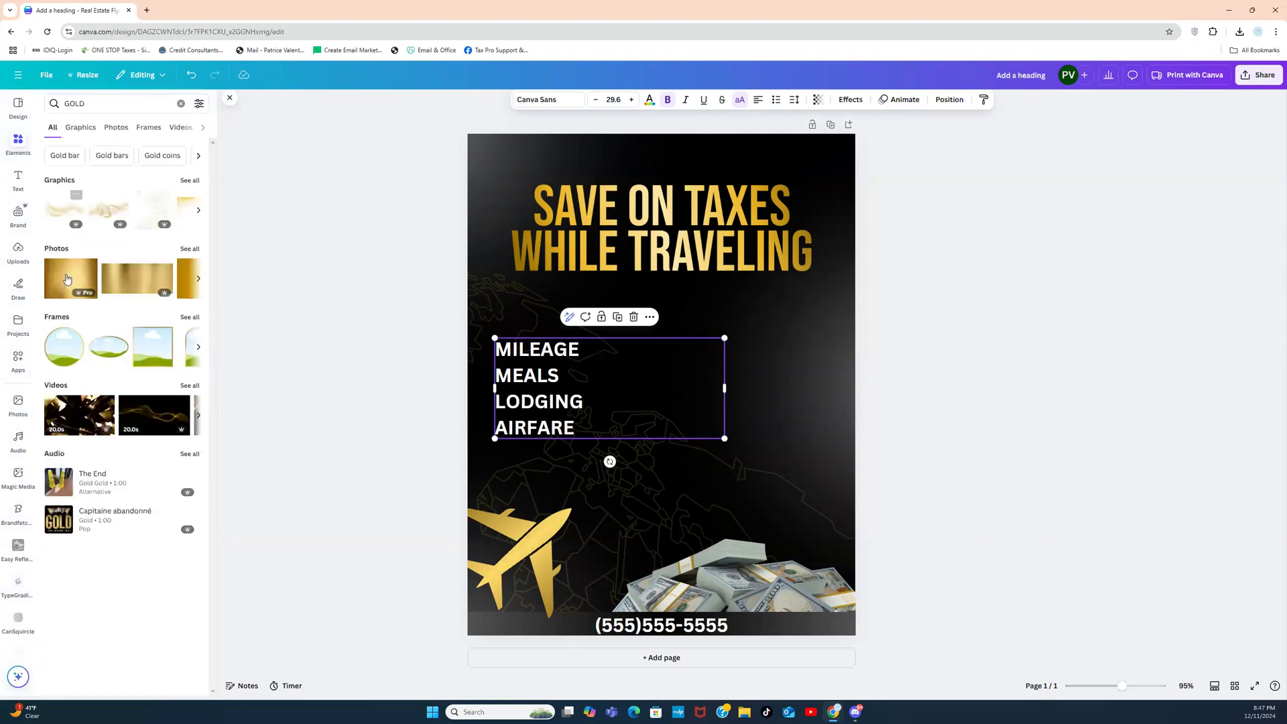
left_click(59, 281)
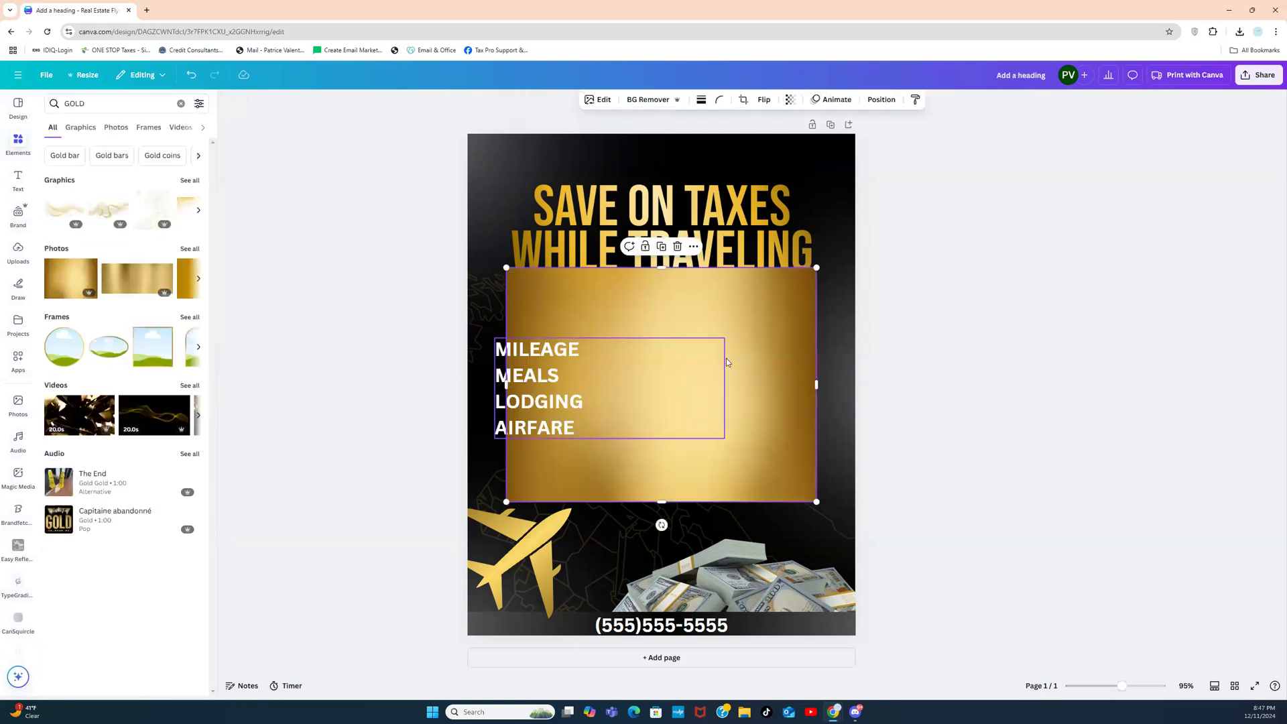
Step: Flatten the gold image into a thin bar at the left edge, just below the title
left_click_drag(751, 337, 712, 355)
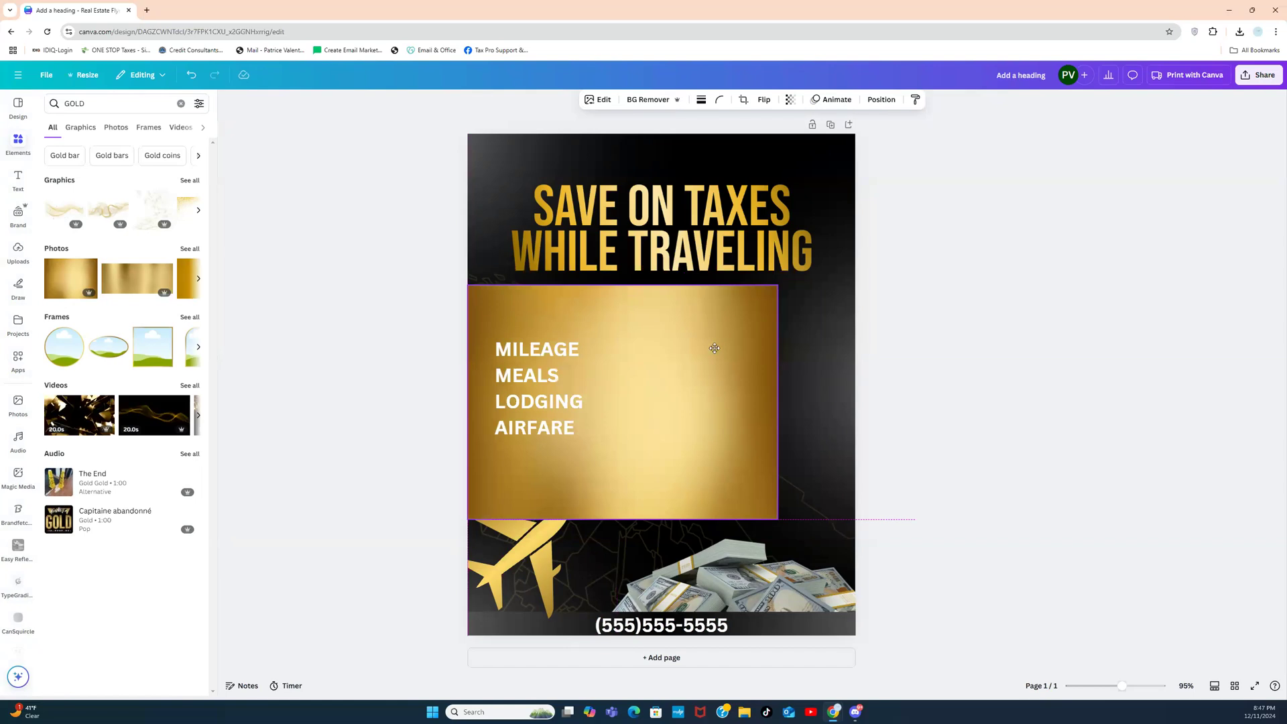
left_click_drag(622, 519, 641, 315)
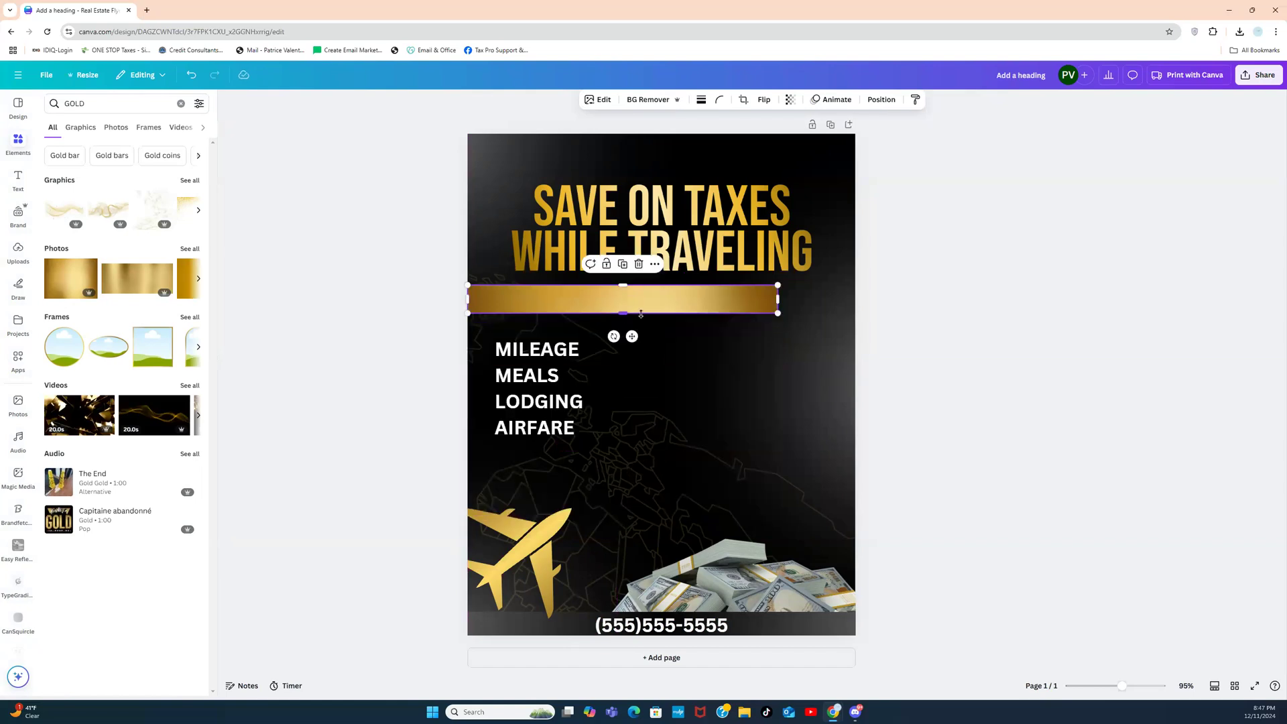
left_click(968, 310)
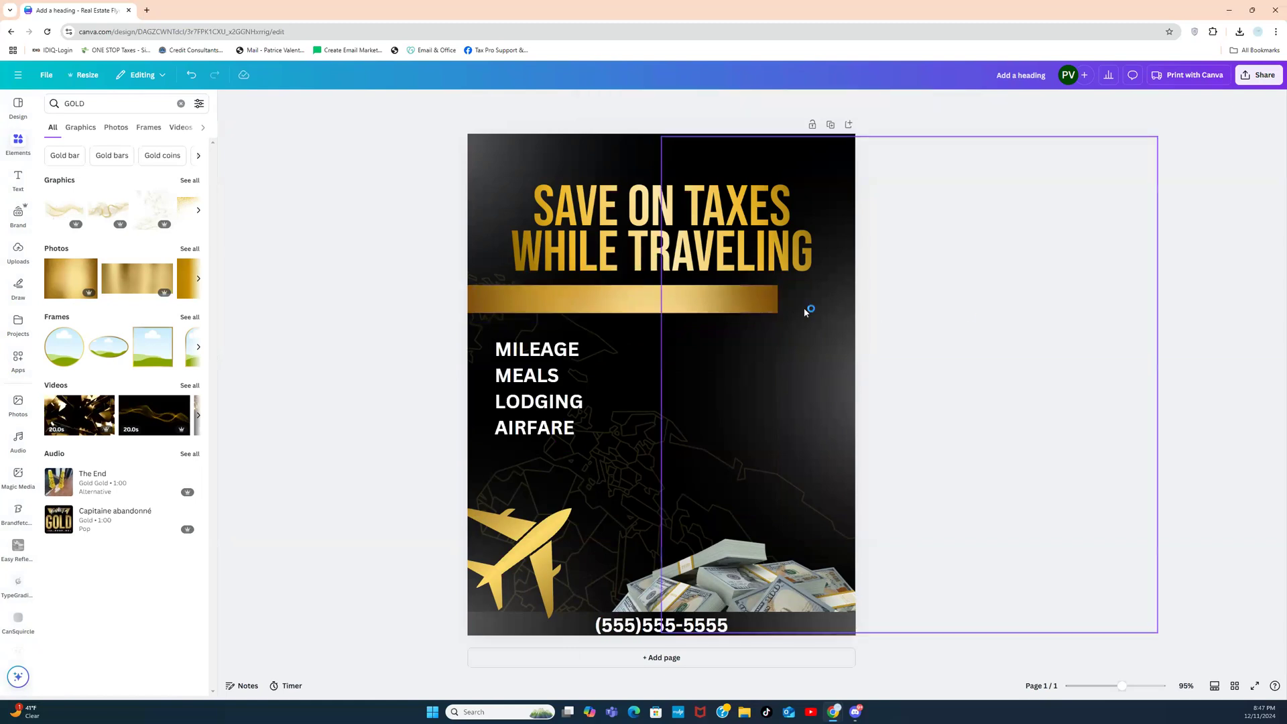
left_click_drag(686, 298, 688, 314)
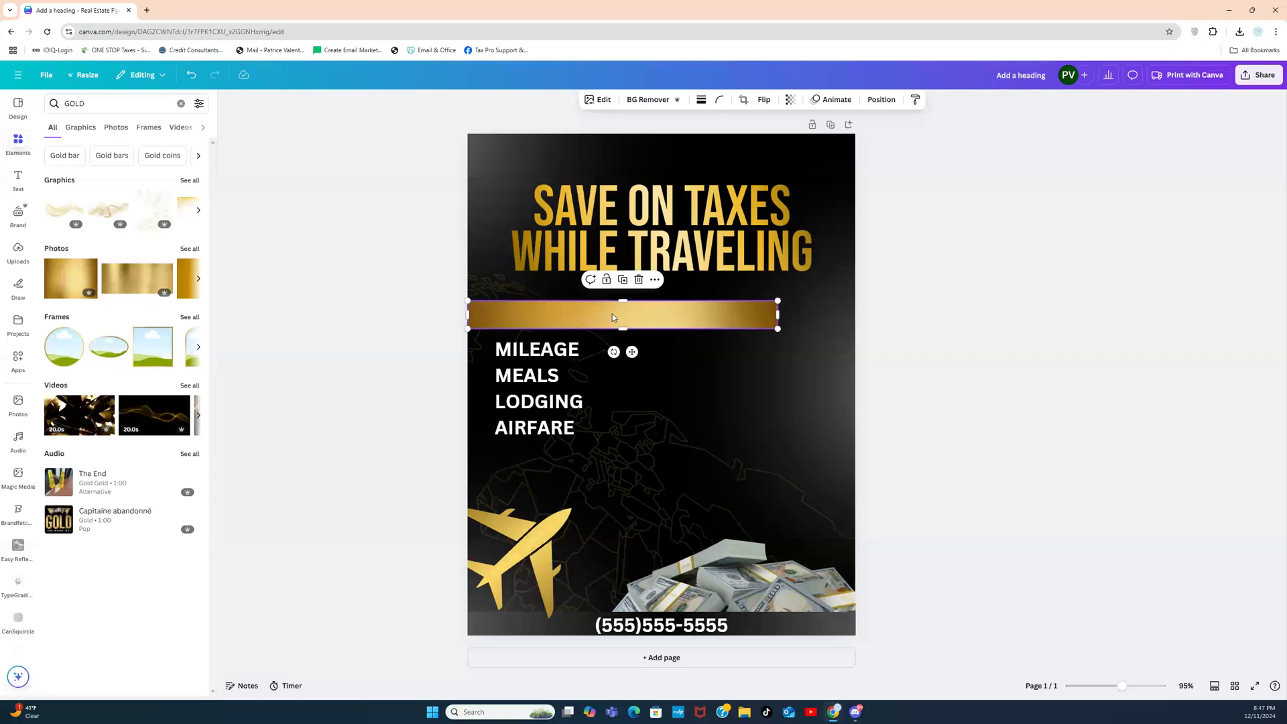
Step: Preview the Capri filter, then apply Flint to the gold bar for a deeper gold tone
left_click(605, 101)
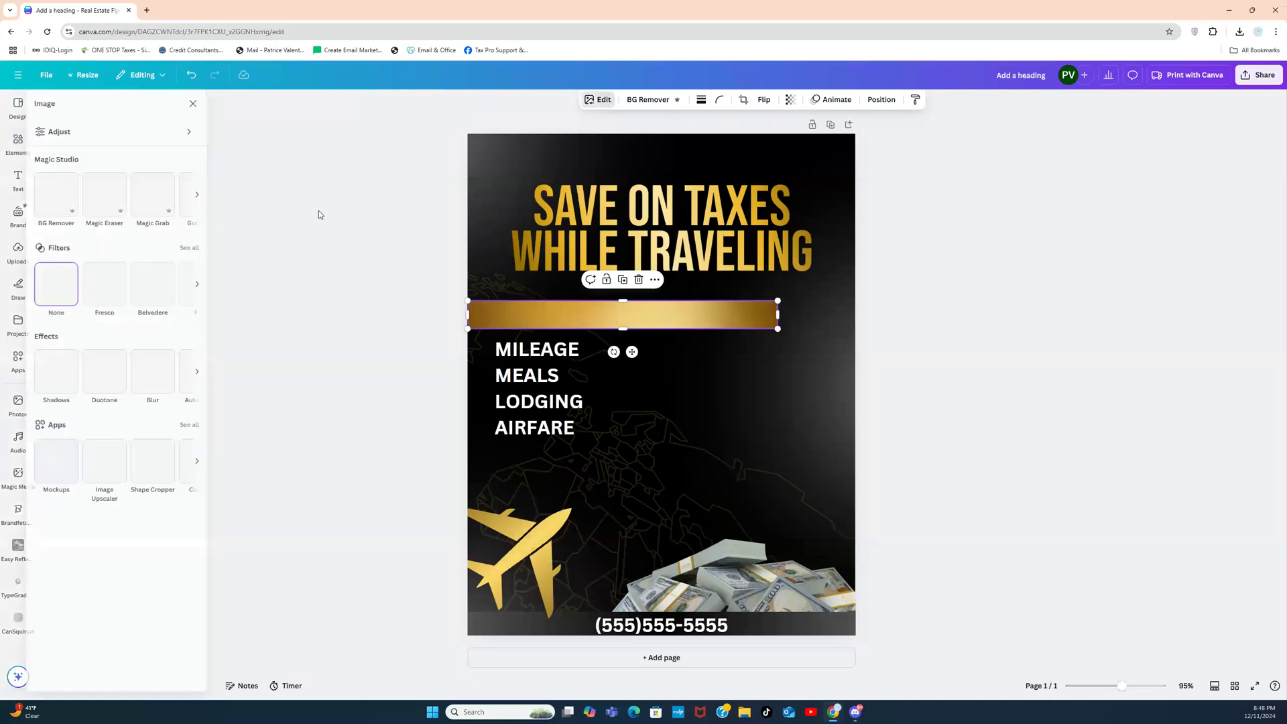
left_click(195, 251)
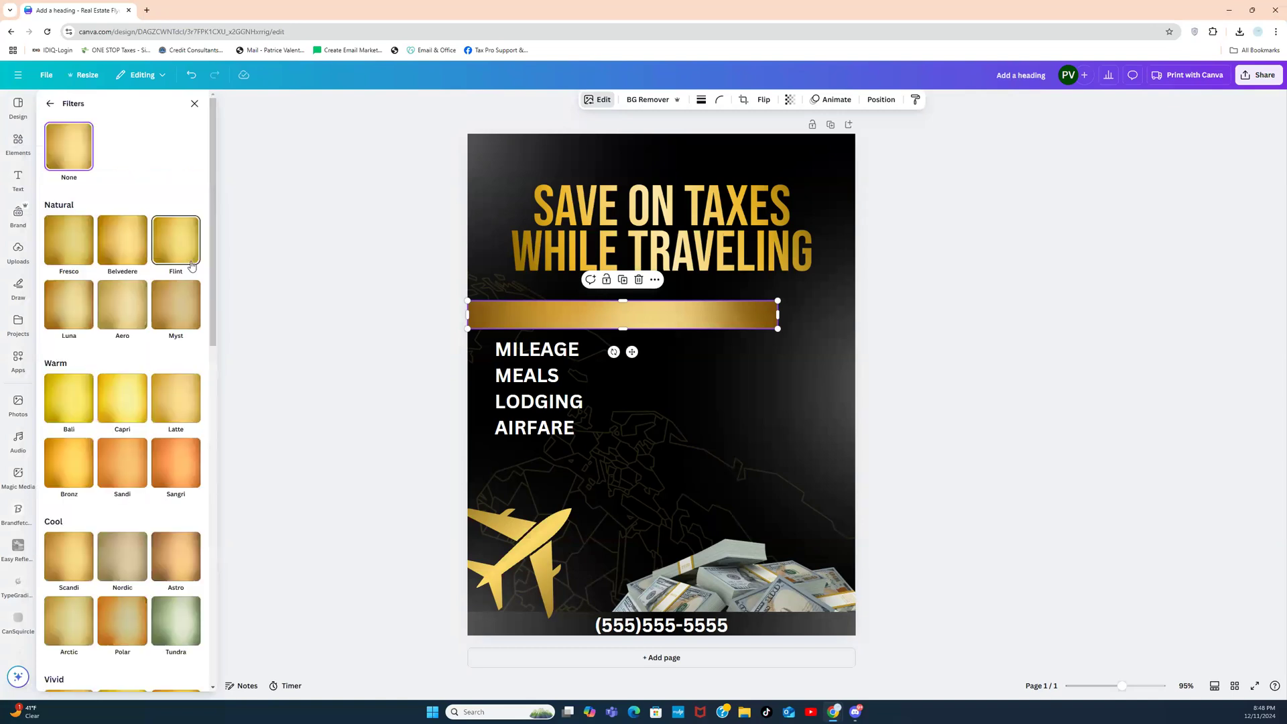
left_click(109, 405)
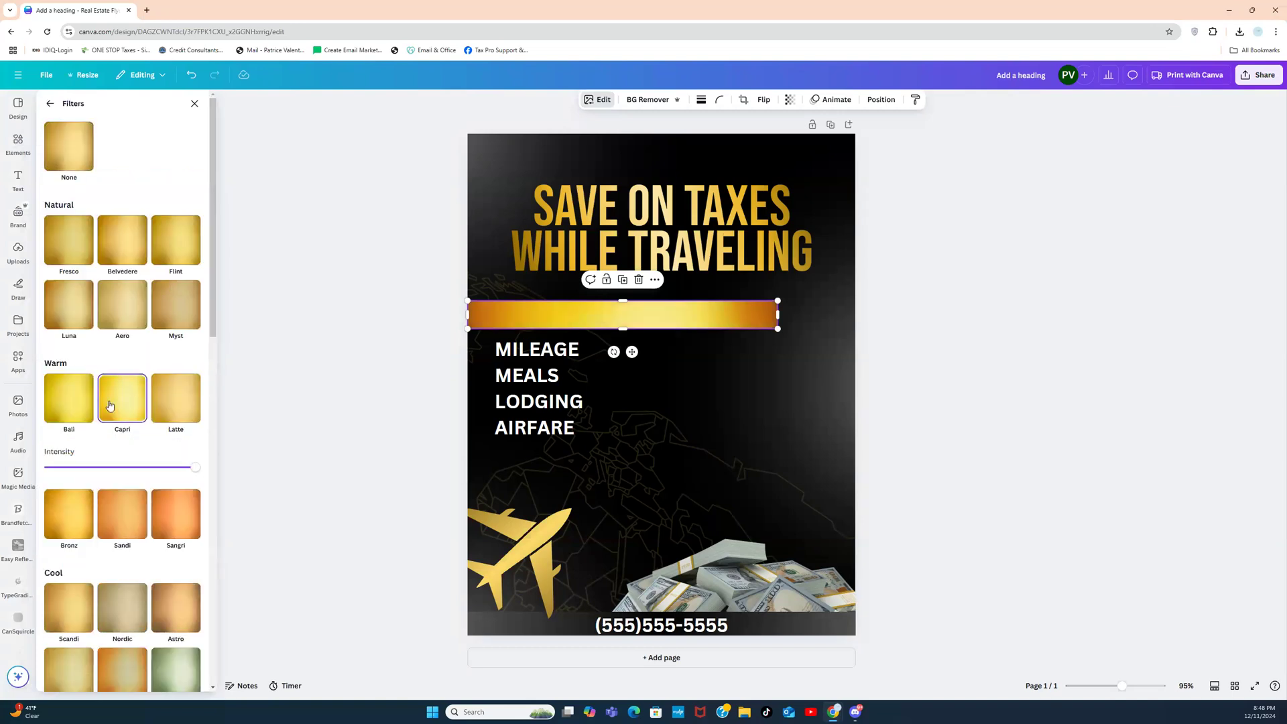
left_click(172, 253)
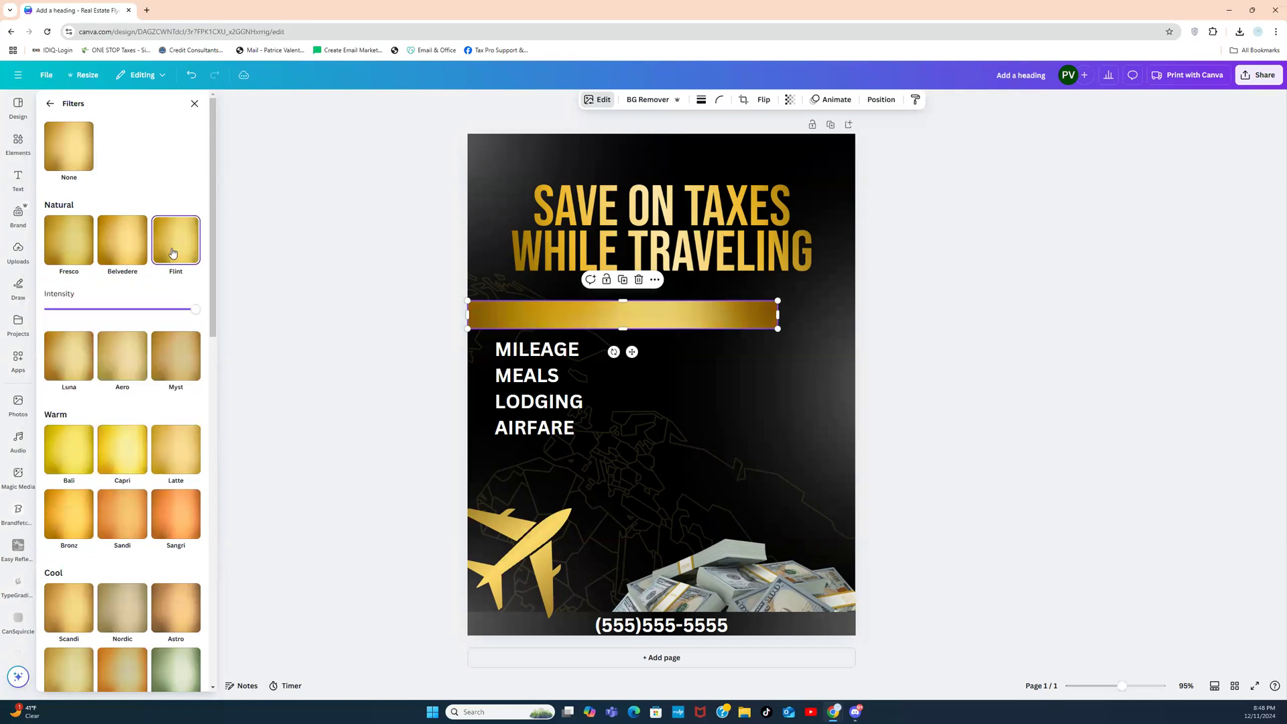
left_click(390, 270)
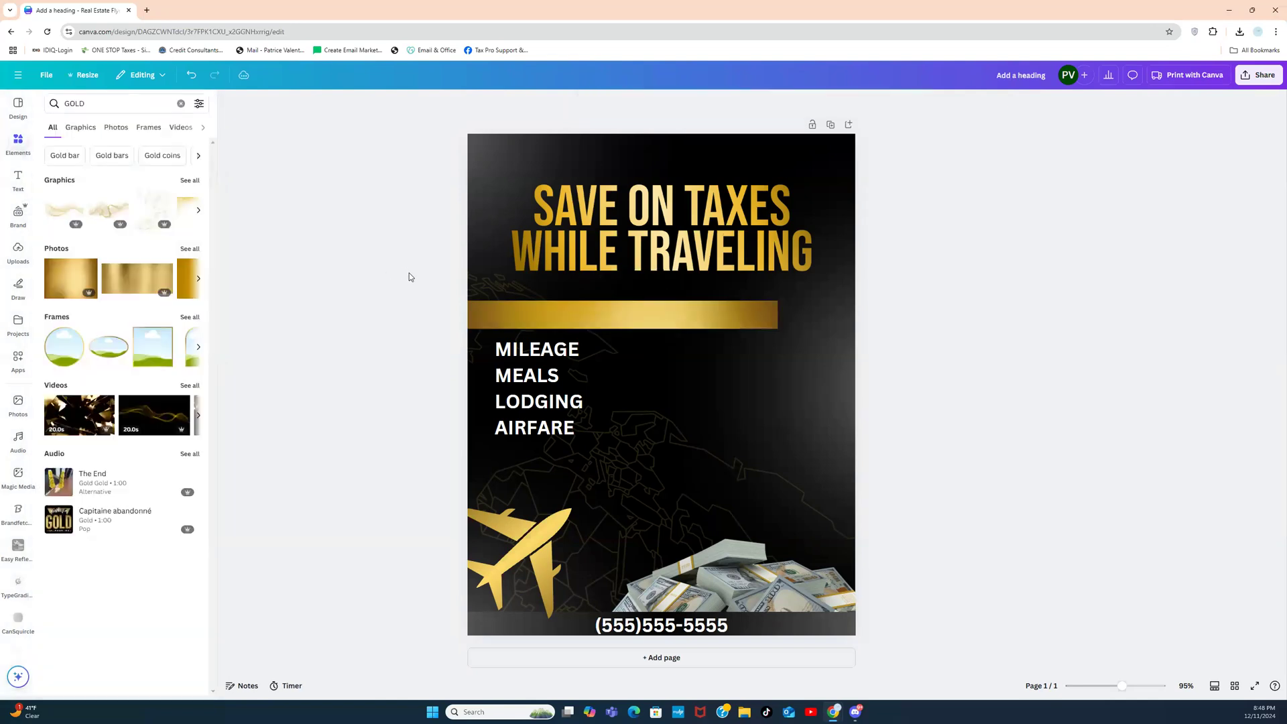
left_click(517, 323)
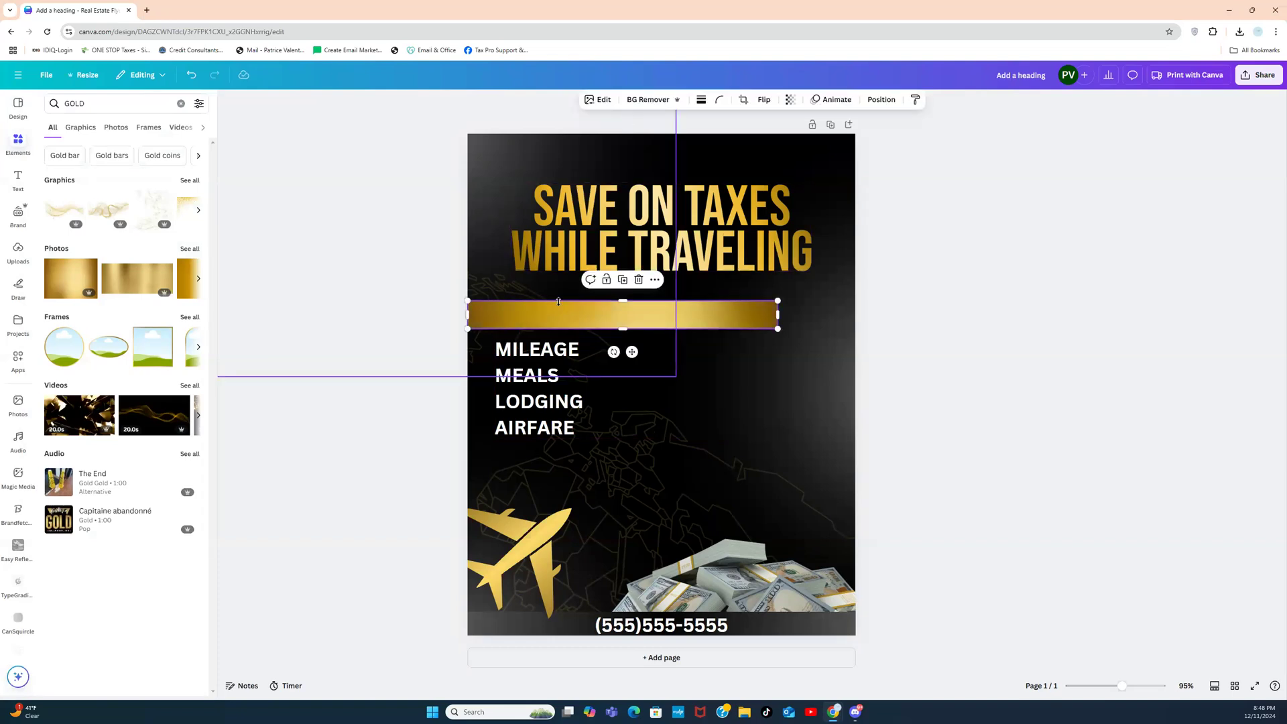
Step: Add a heading text box reading BUSINESS DEDUCTIONS
left_click(20, 177)
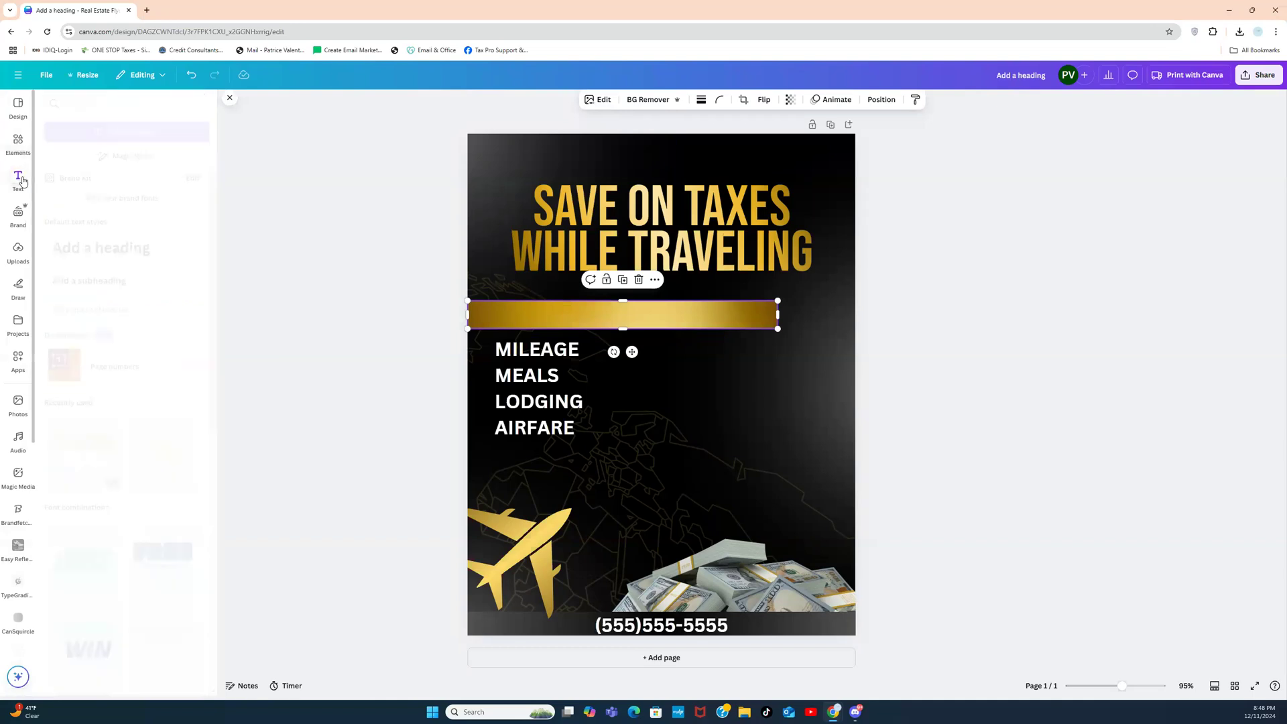
left_click(155, 248)
left_click(559, 362)
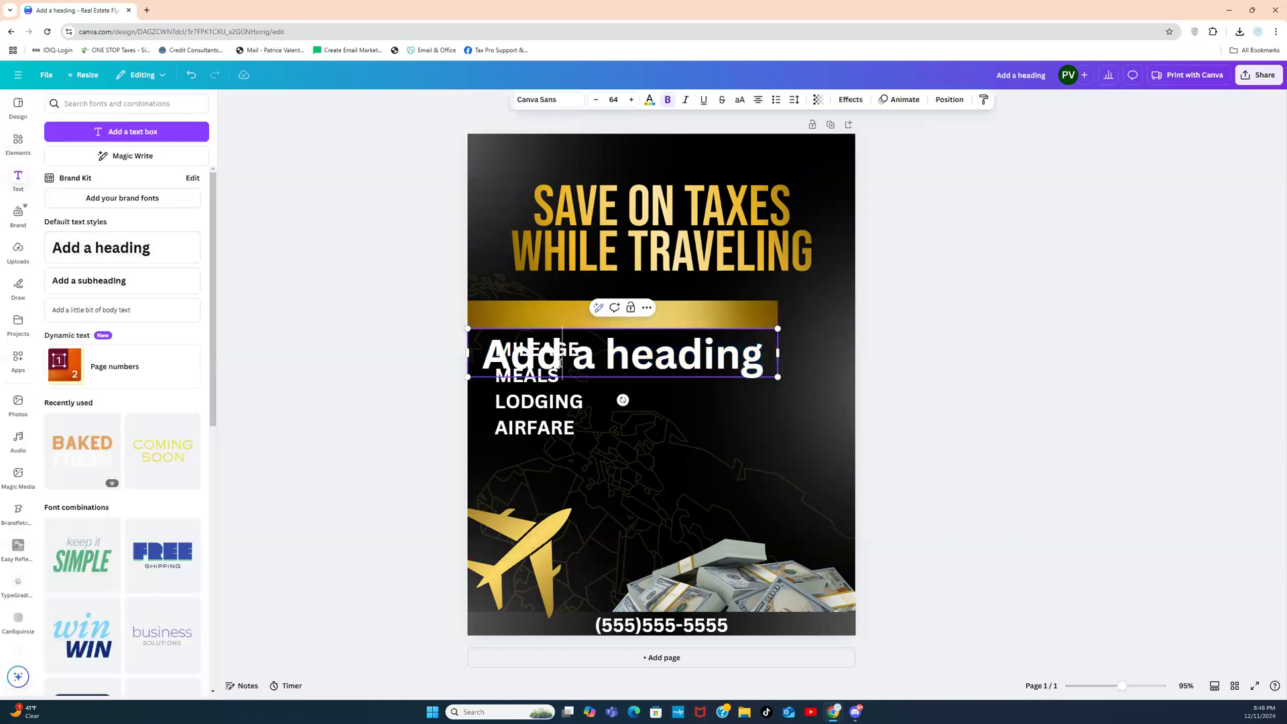
double_click(559, 363)
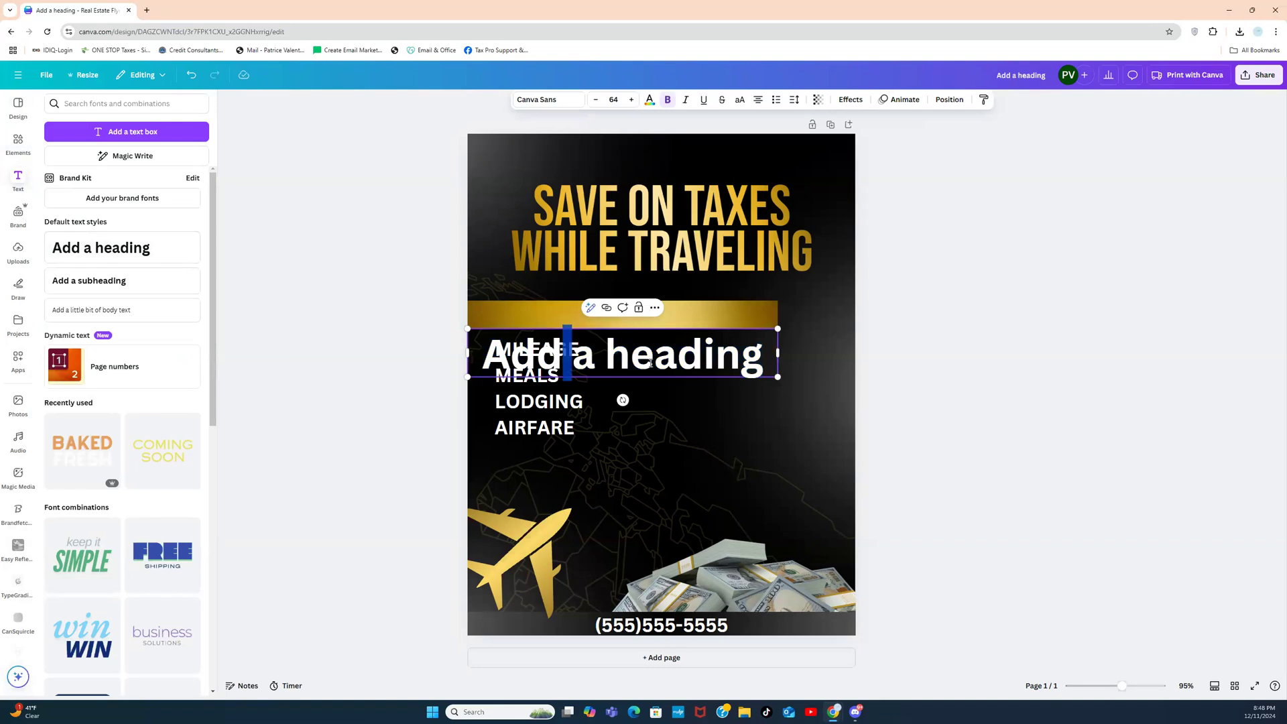
triple_click(650, 363)
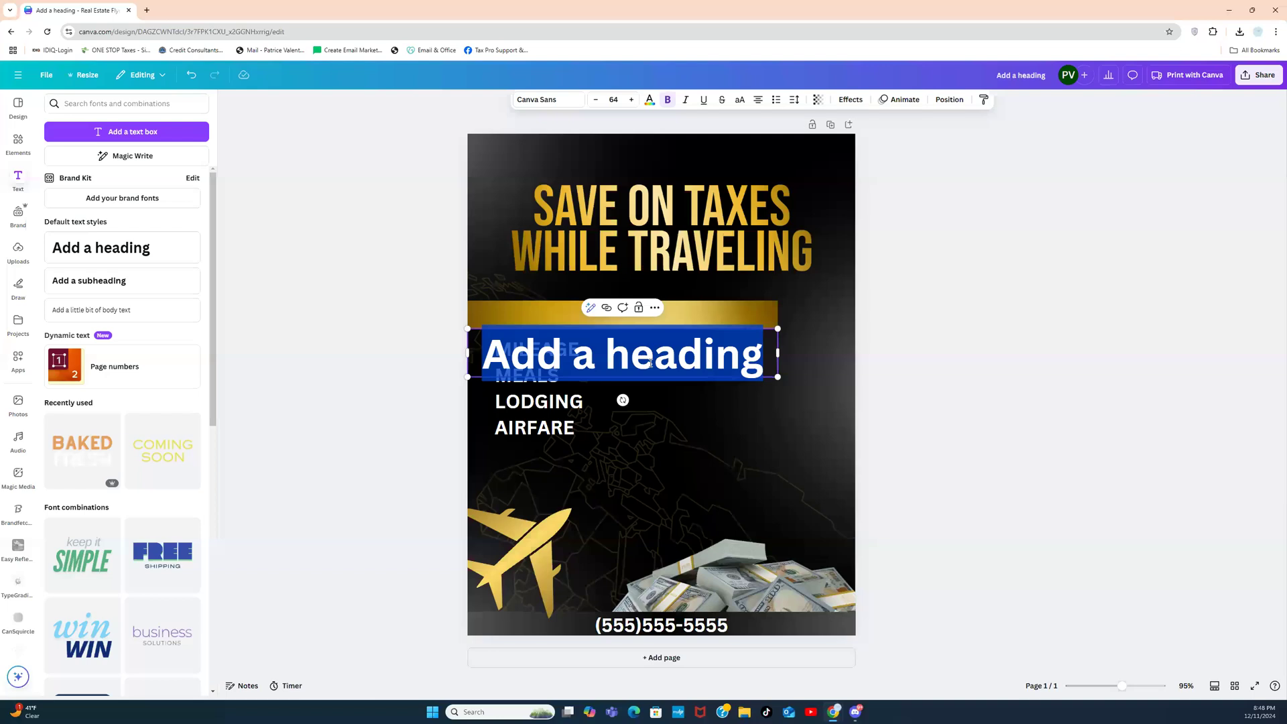
type("B")
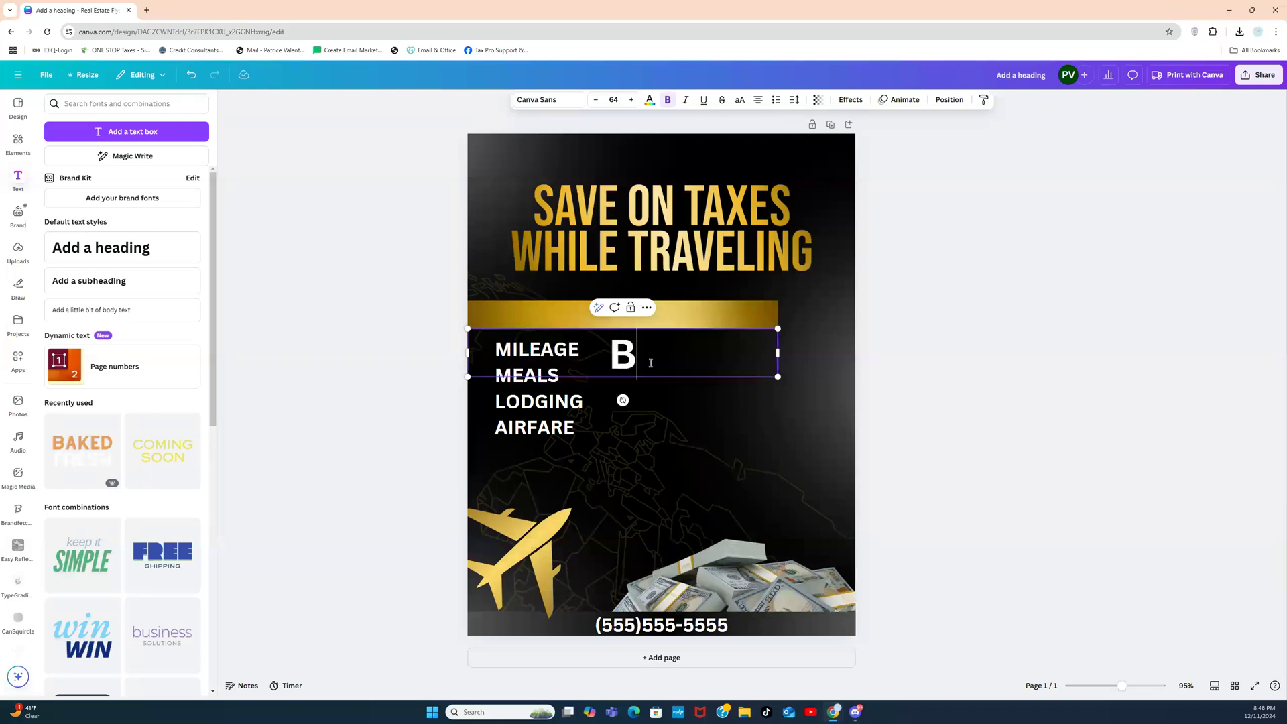
type("USINESS")
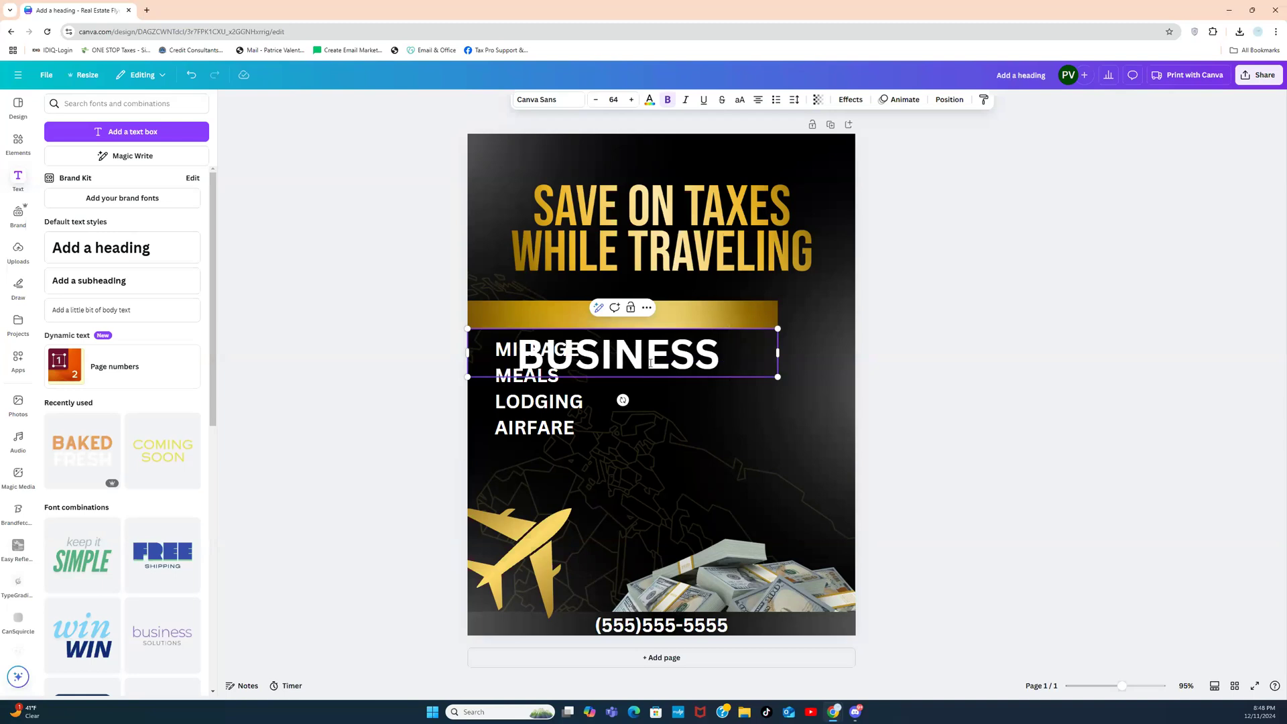
type(" DEDE")
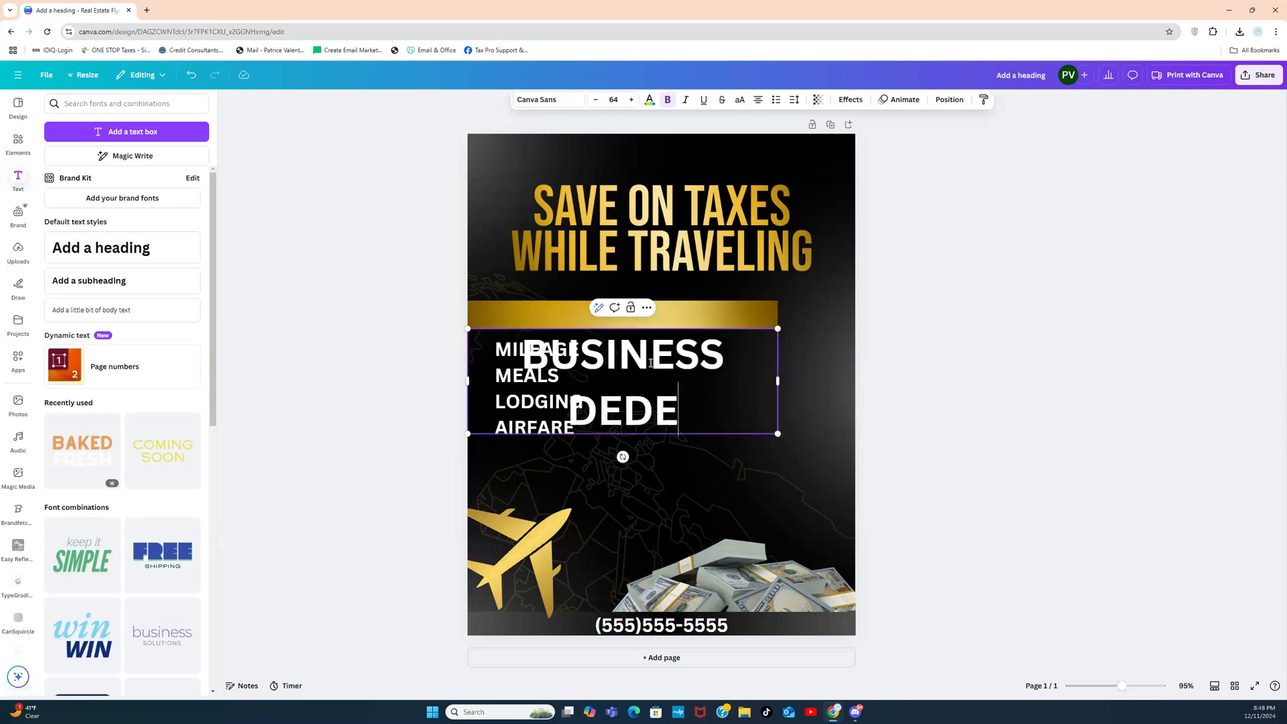
key("BackSpace")
type("UCTIONS")
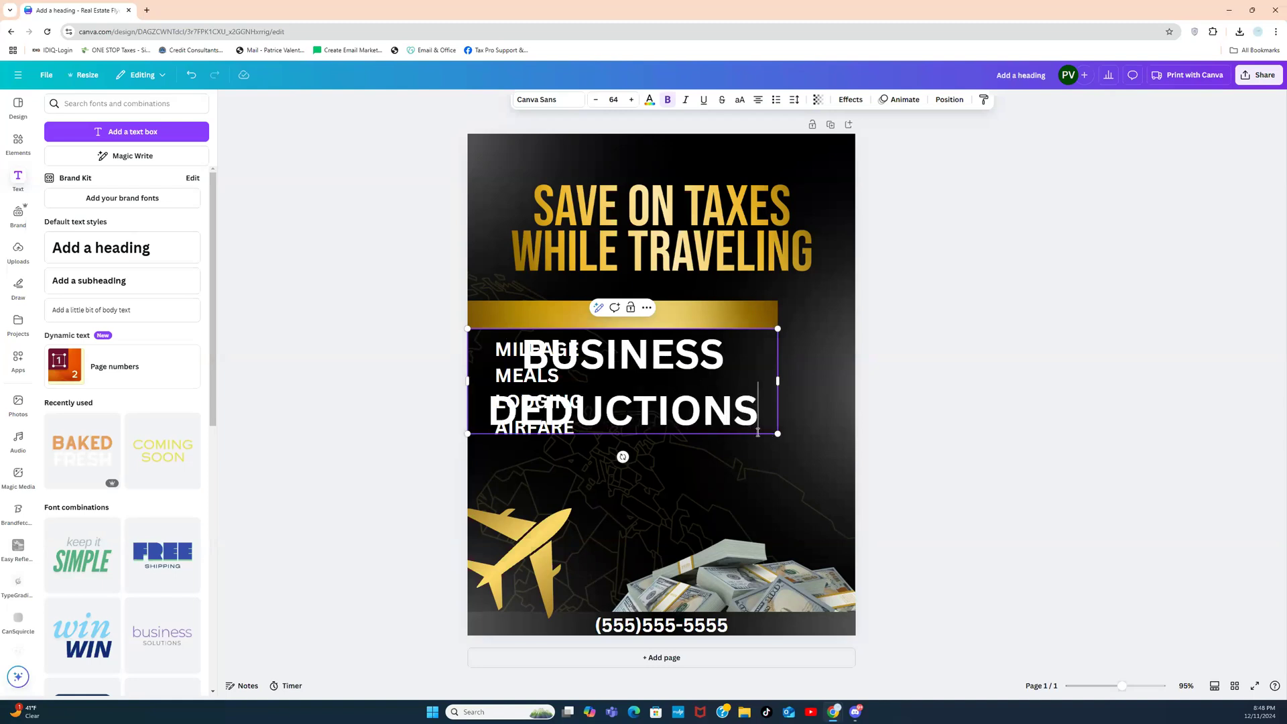
Step: Enlarge and centre the heading on the gold bar, moving the deduction list slightly lower
left_click_drag(784, 441, 724, 350)
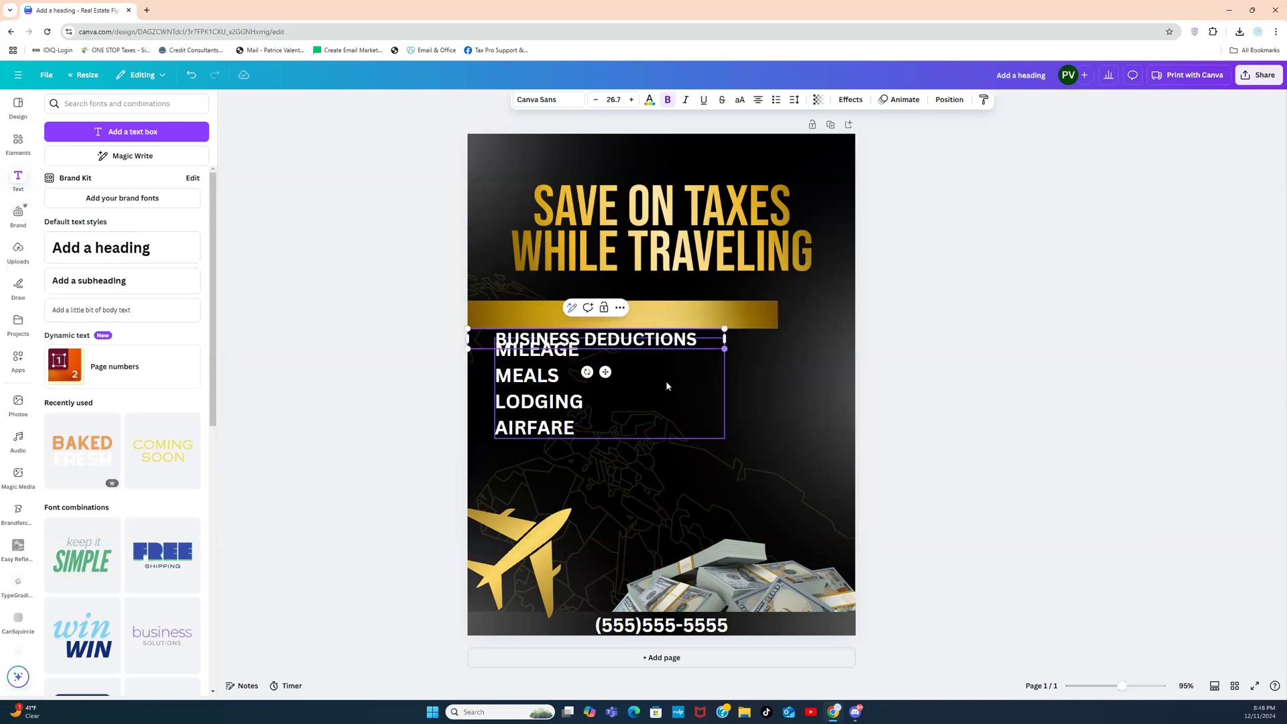
left_click_drag(605, 372, 604, 348)
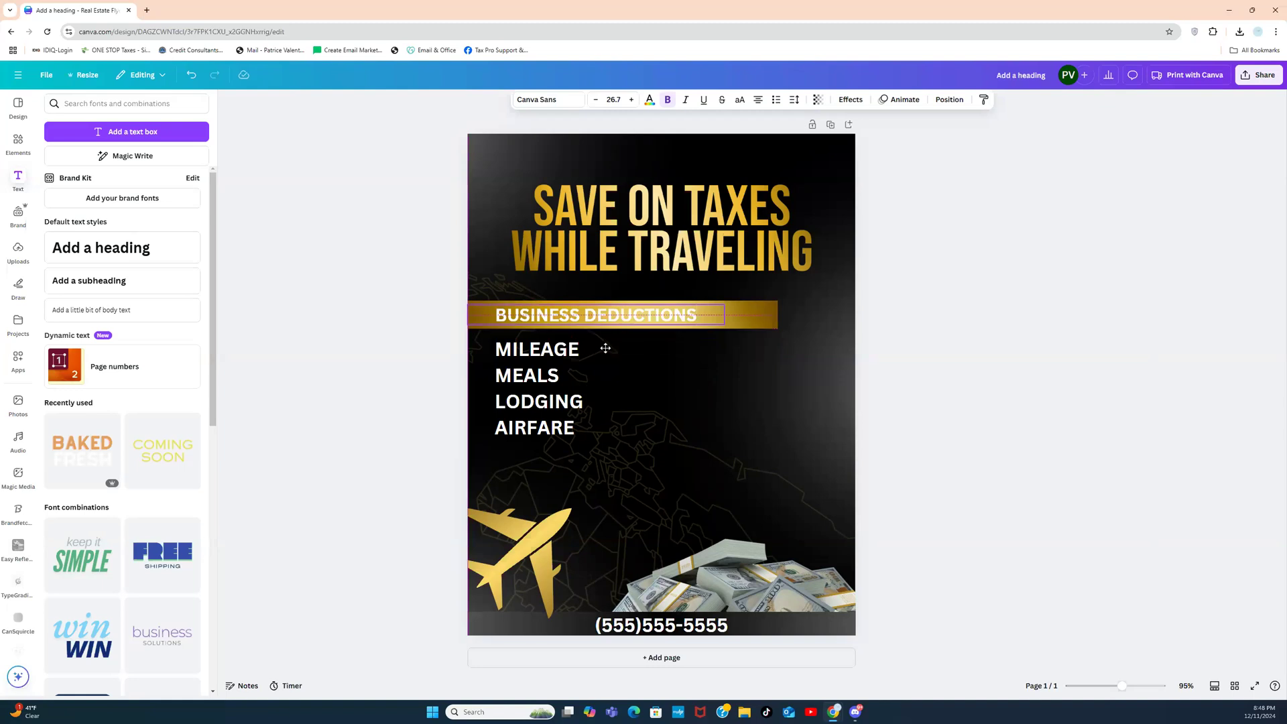
left_click_drag(725, 324, 790, 320)
left_click(982, 284)
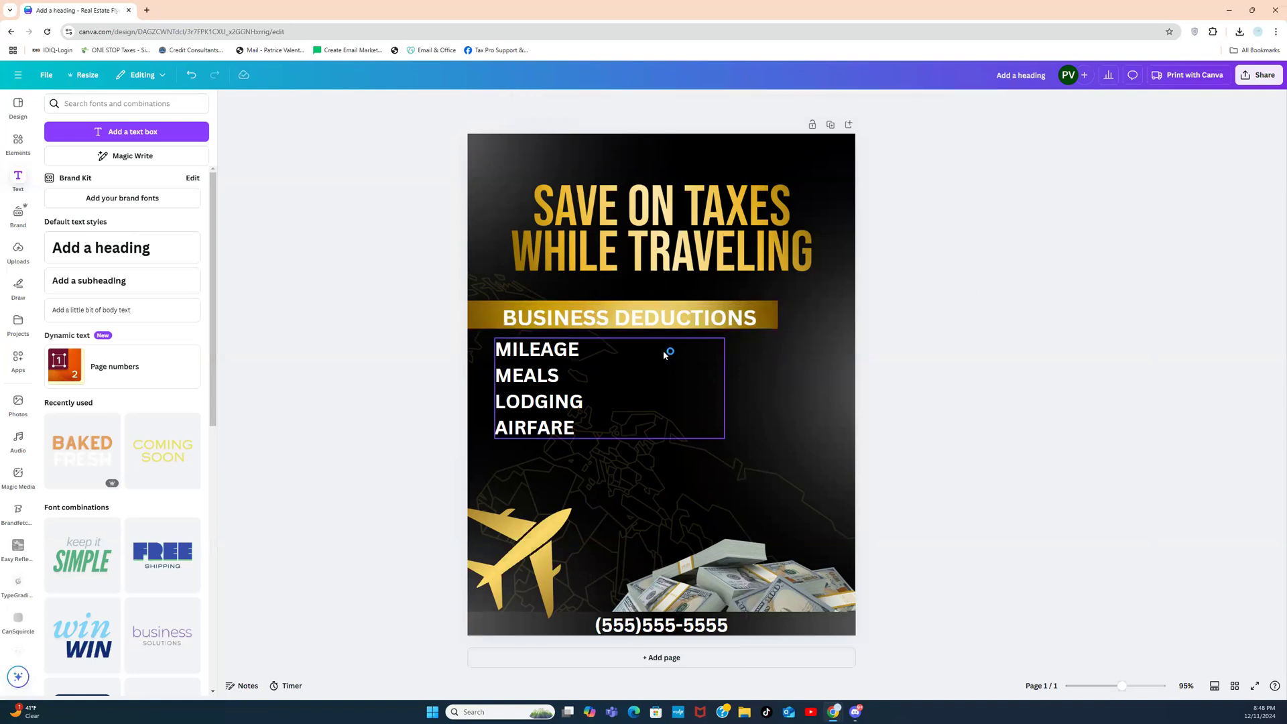
left_click_drag(553, 383, 551, 407)
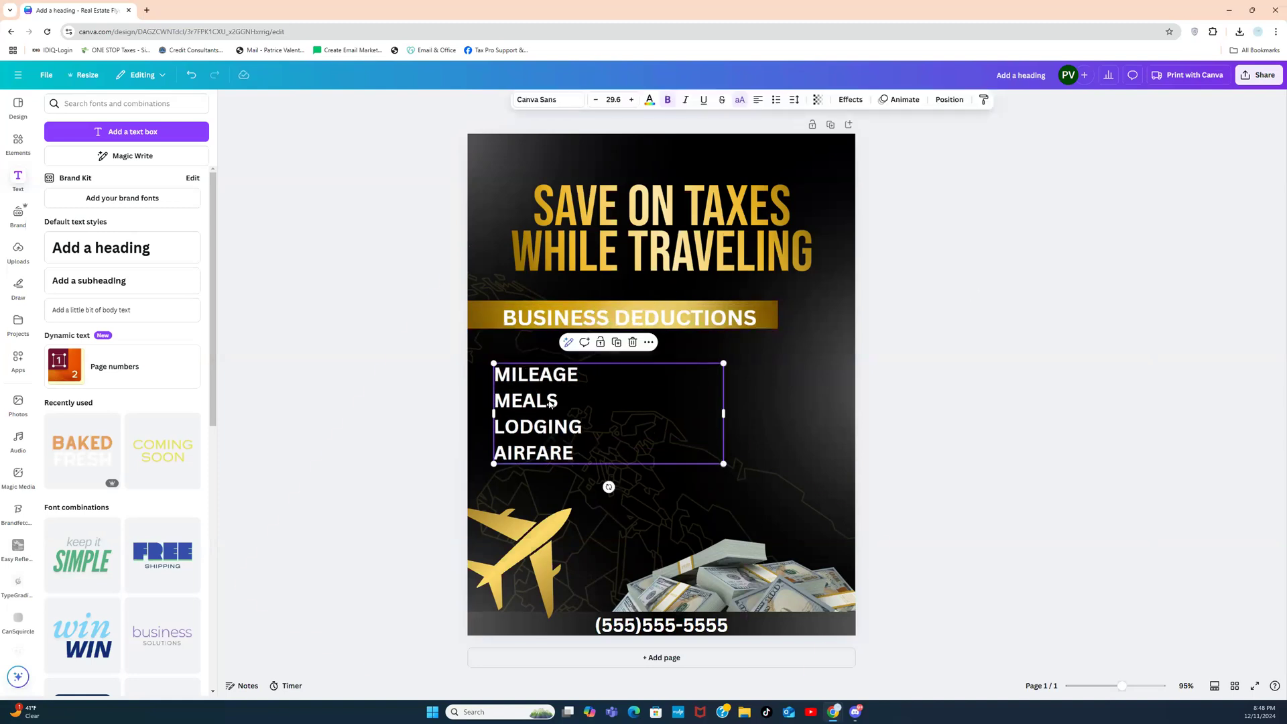
left_click(540, 320)
left_click_drag(539, 320, 540, 318)
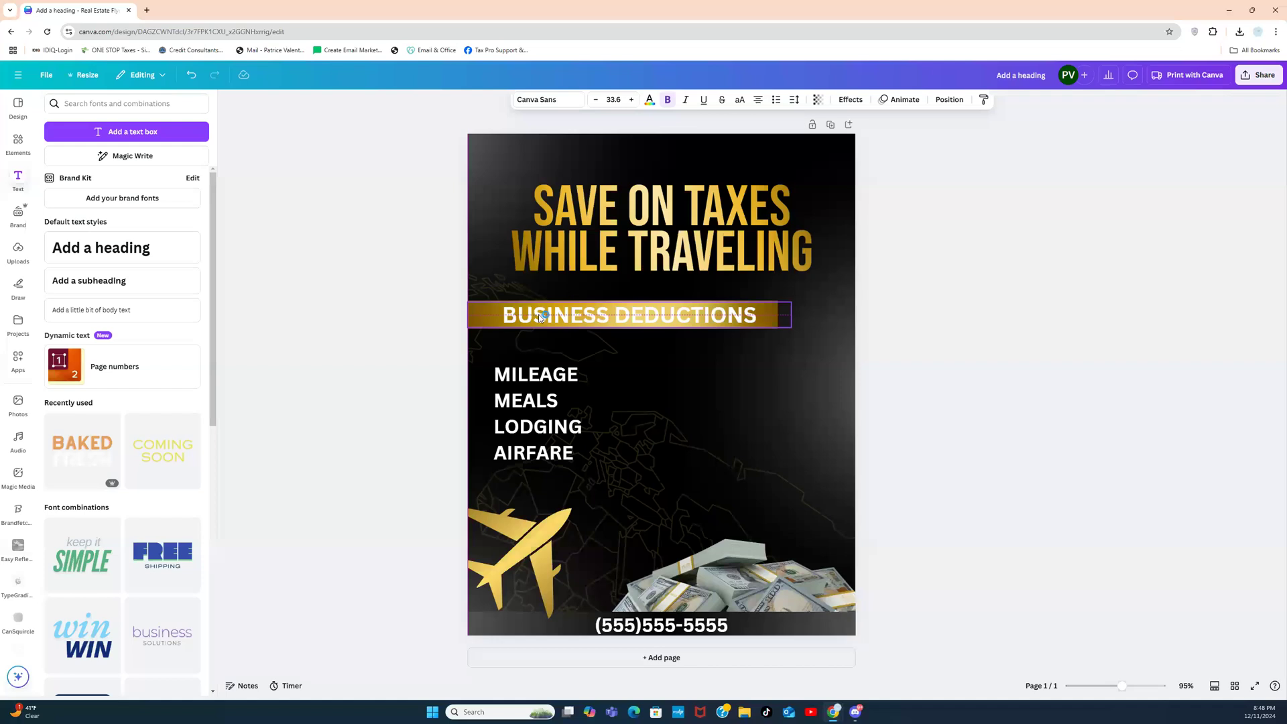
left_click(535, 397)
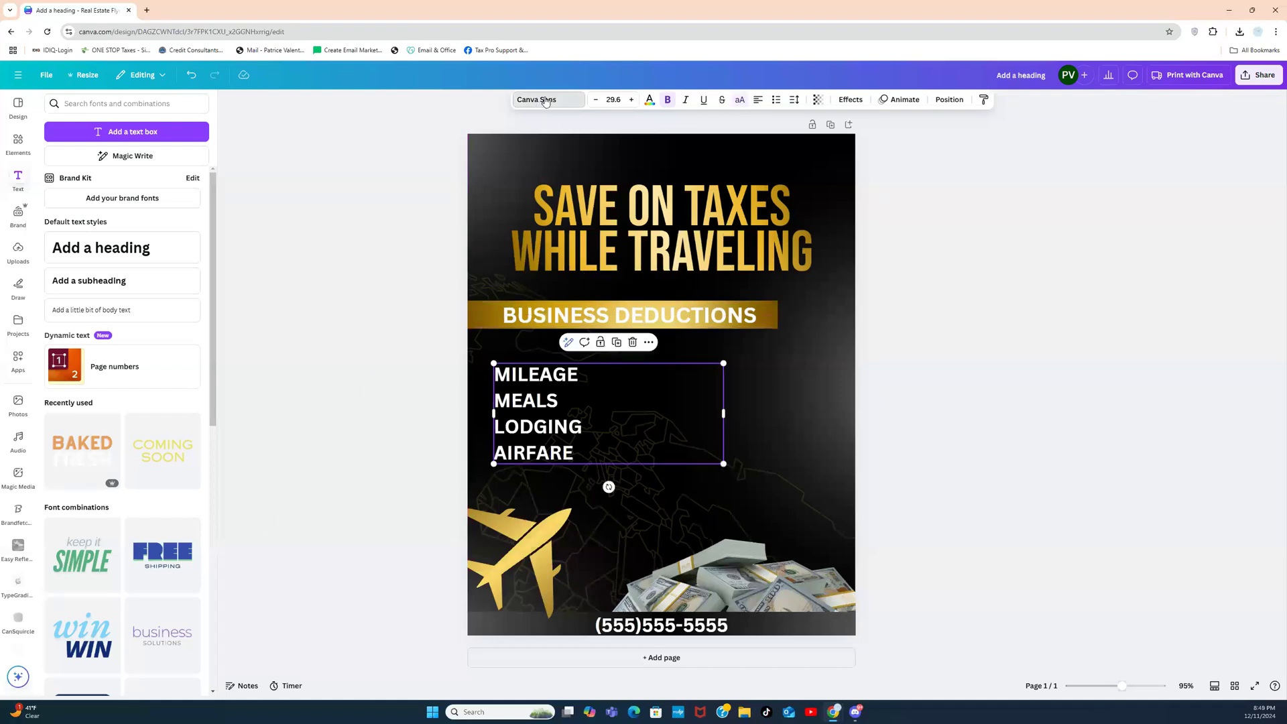
left_click(546, 100)
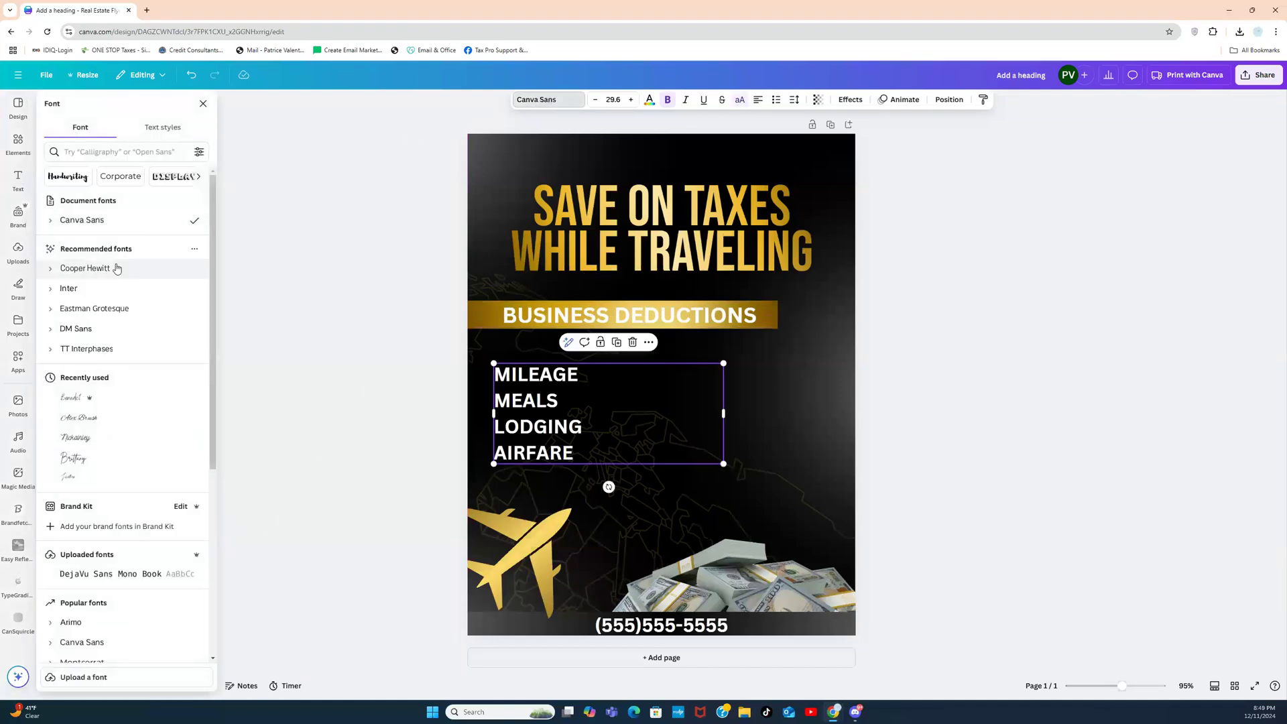
Step: Set the deduction list in Bebas Neue with 0.99 line spacing and enlarge it to about 44
left_click(120, 151)
type("BEB")
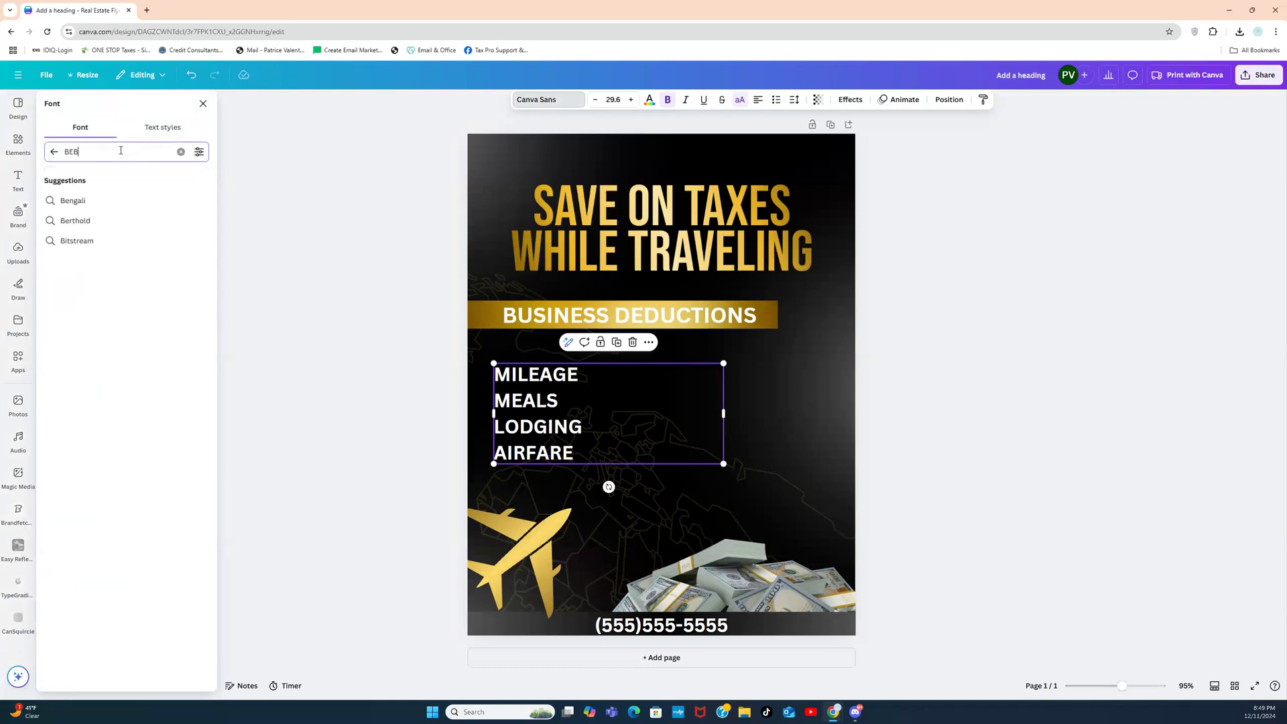
type("AS")
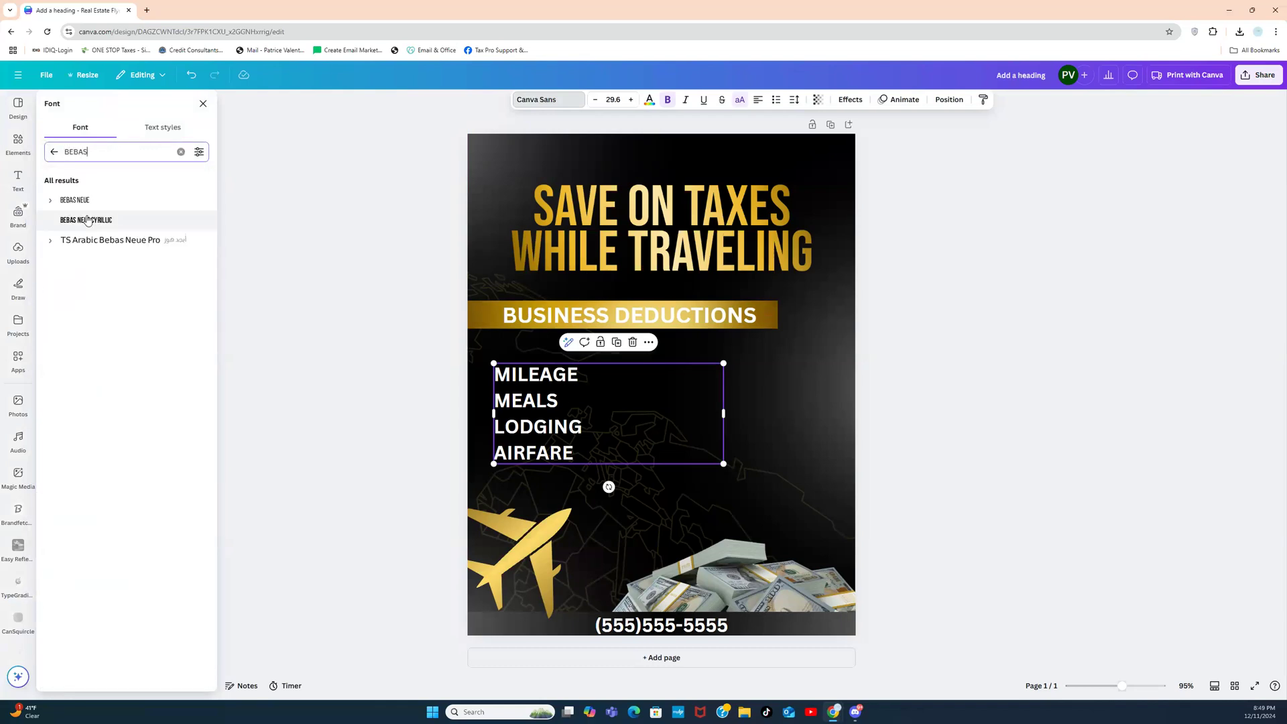
left_click(85, 203)
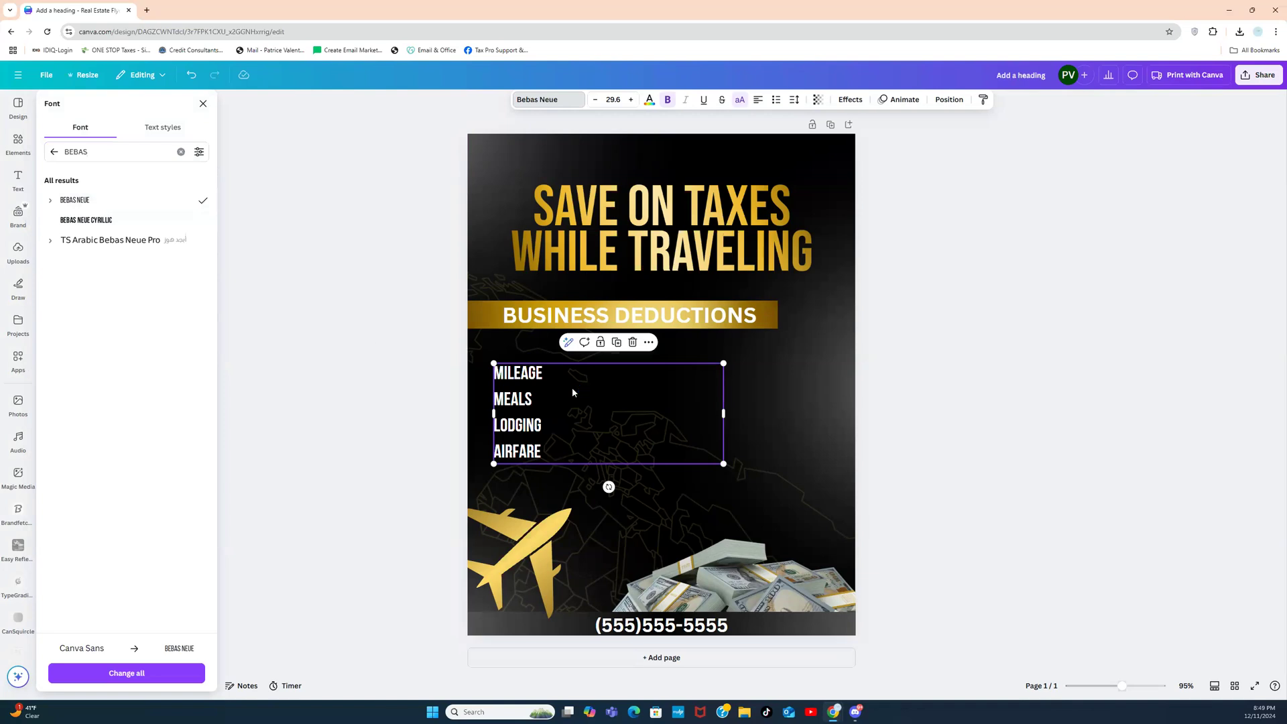
left_click_drag(723, 413, 576, 415)
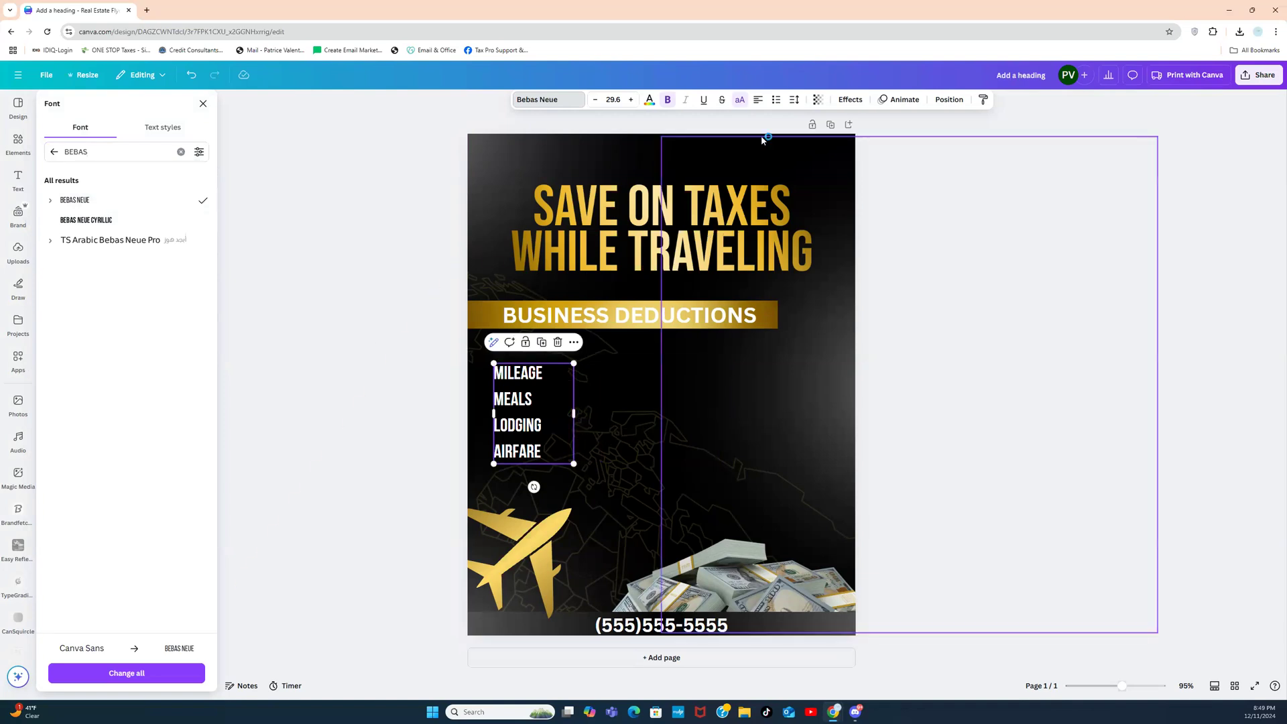
left_click(792, 101)
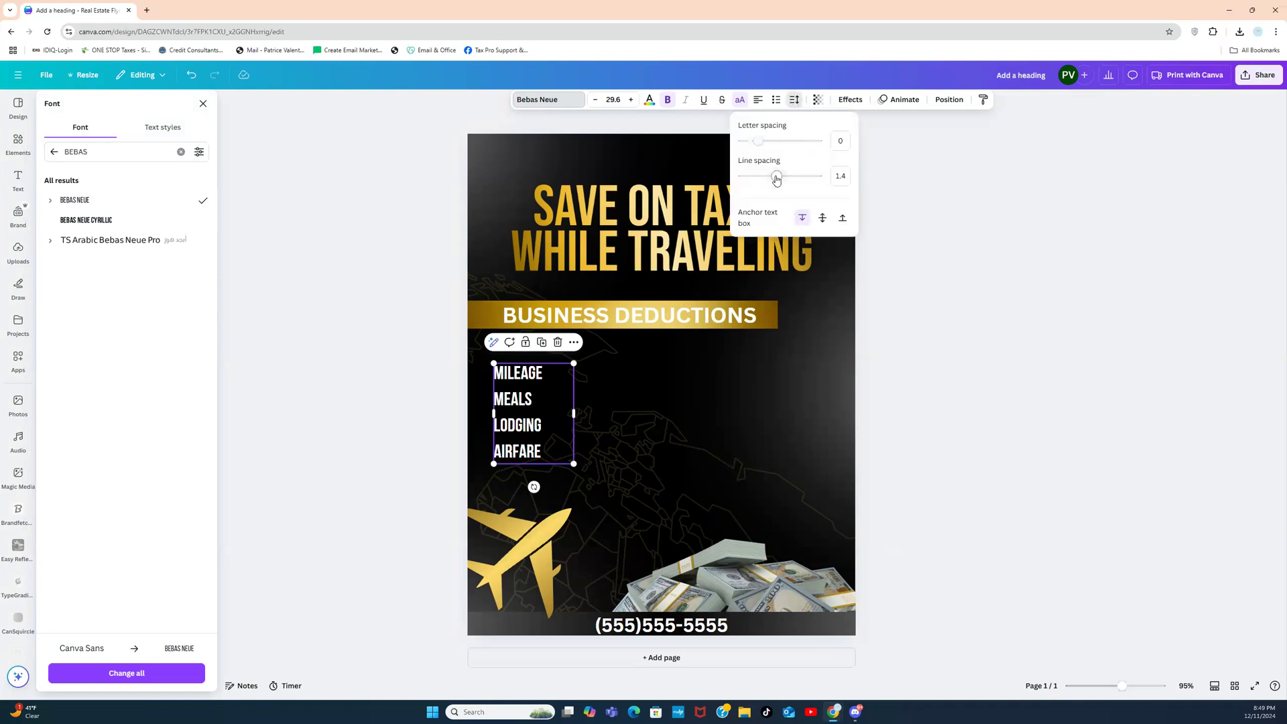
left_click_drag(776, 177, 761, 176)
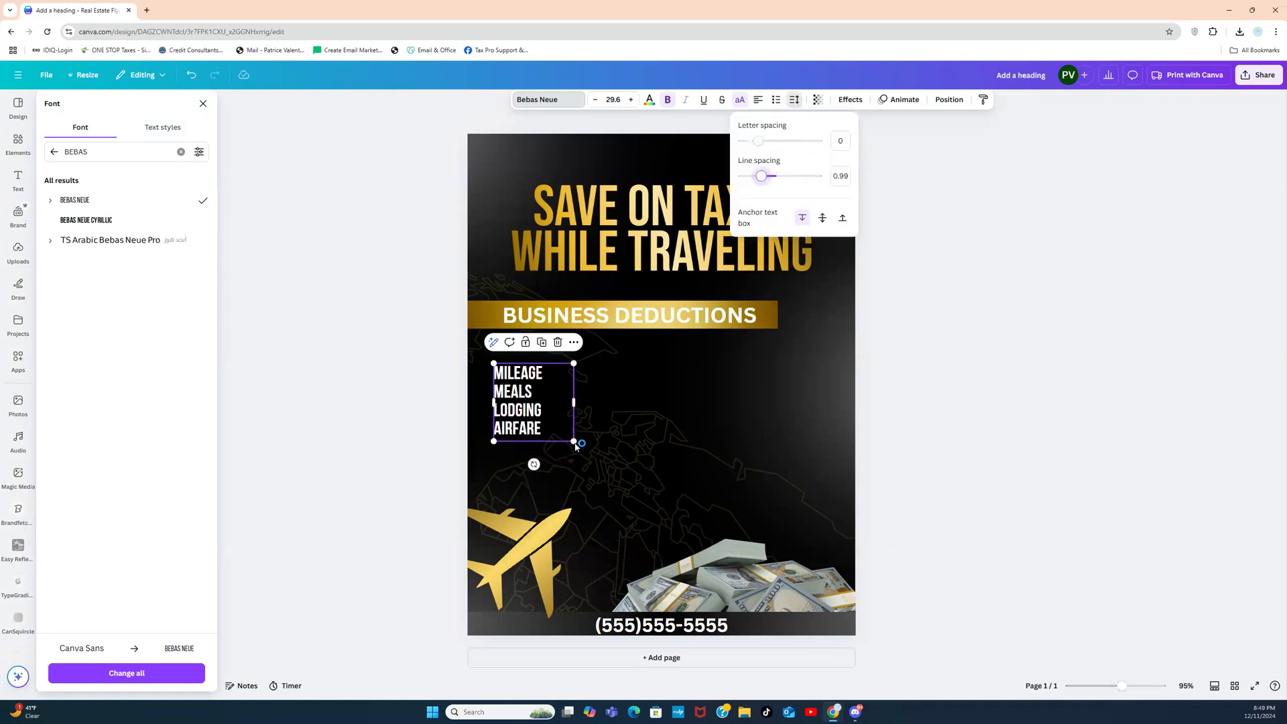
left_click_drag(573, 439, 613, 480)
left_click(906, 329)
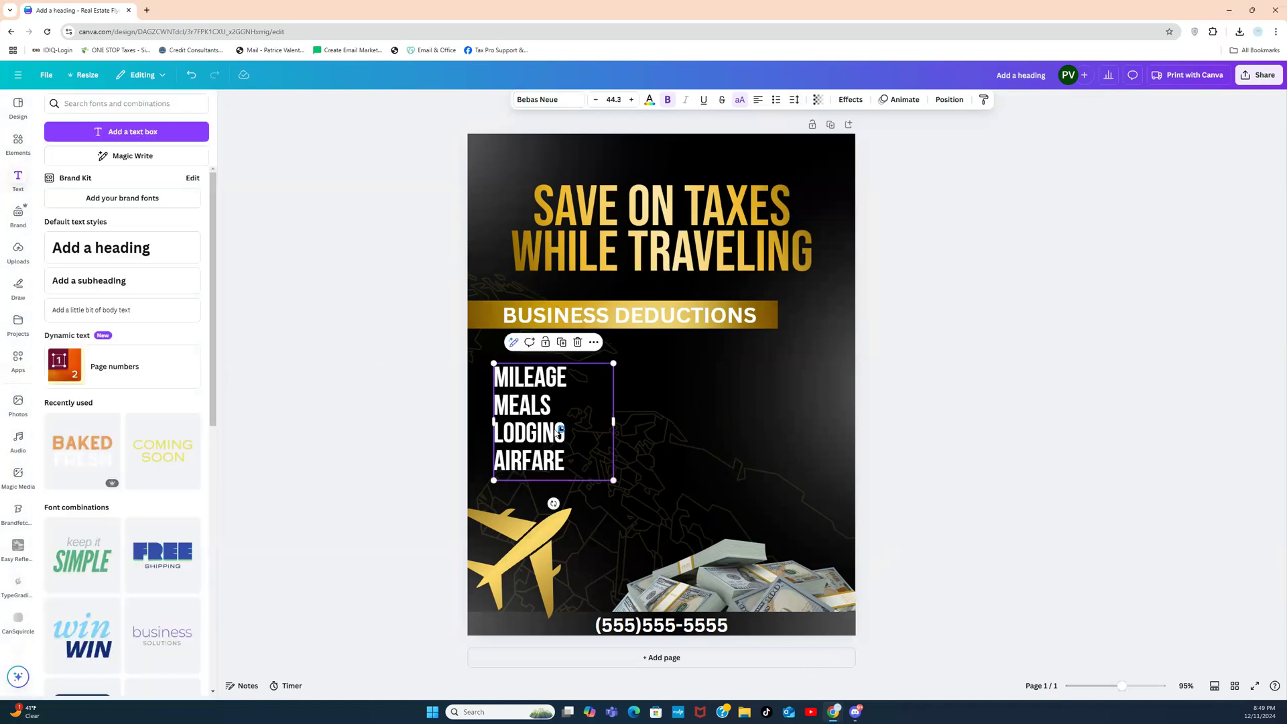
Step: Bullet the deduction list, widen it so MILEAGE fits one line, and tuck it under the heading
left_click(959, 350)
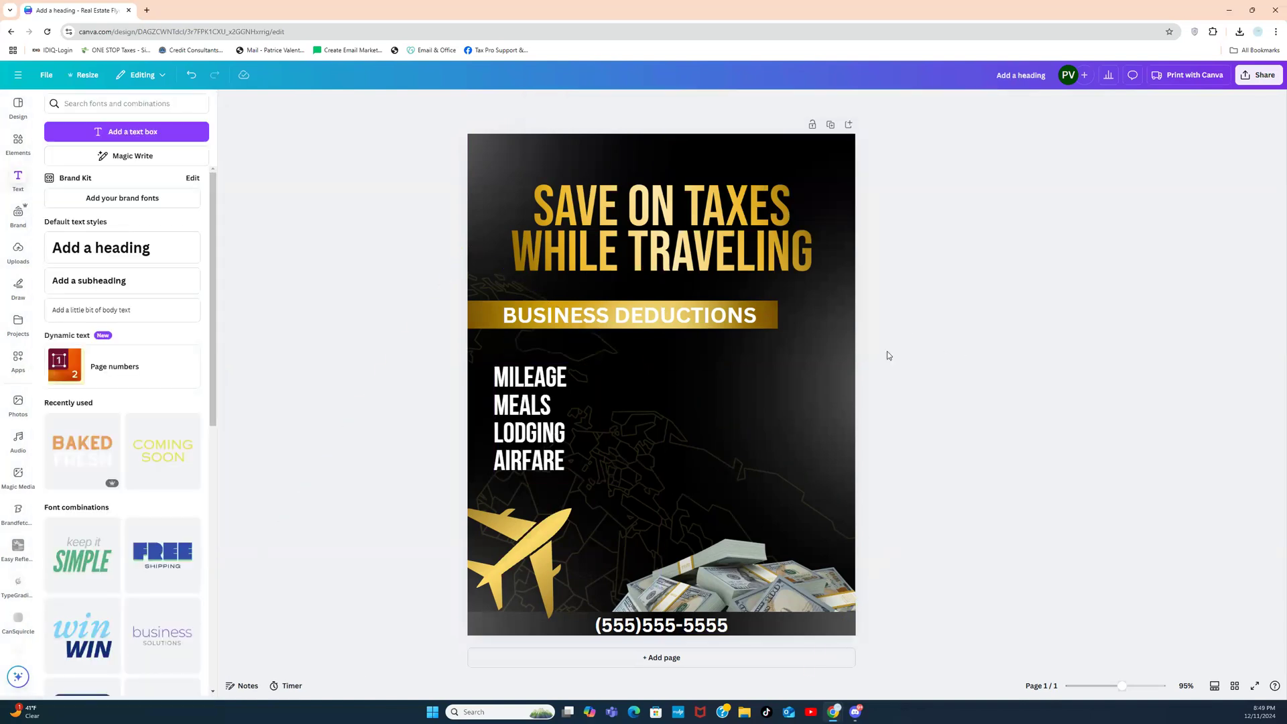
left_click(576, 424)
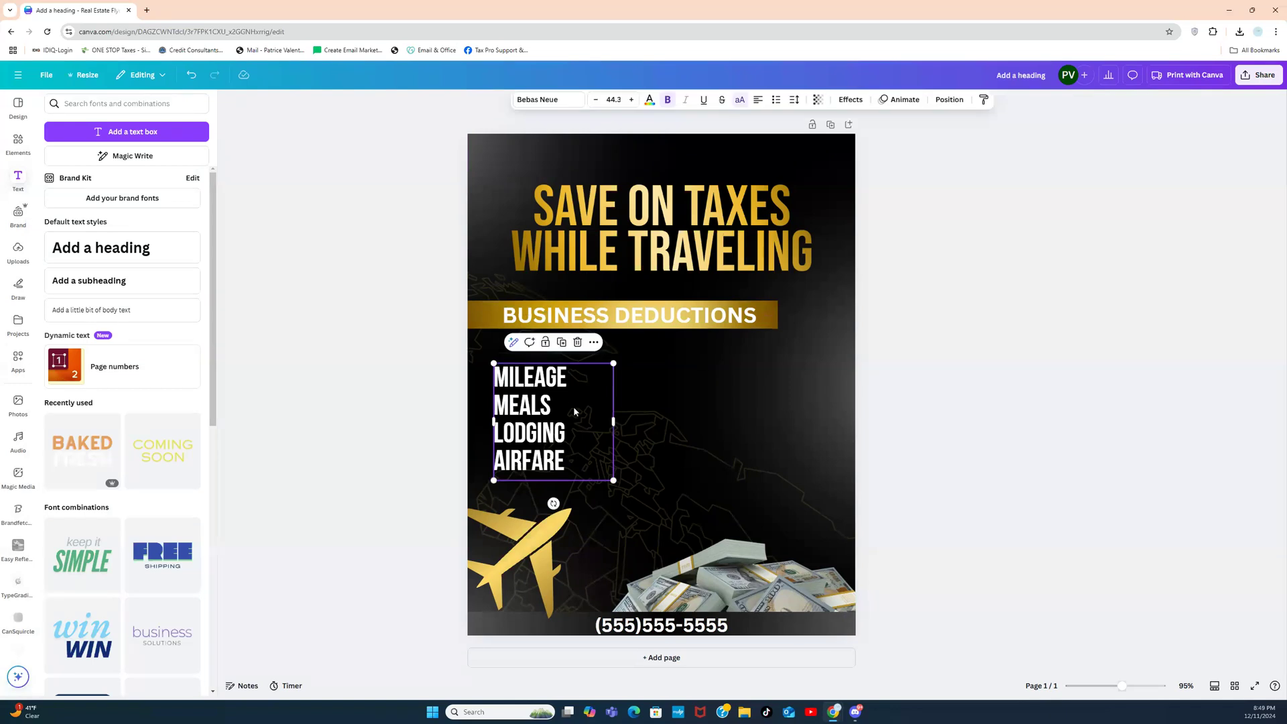
left_click(775, 100)
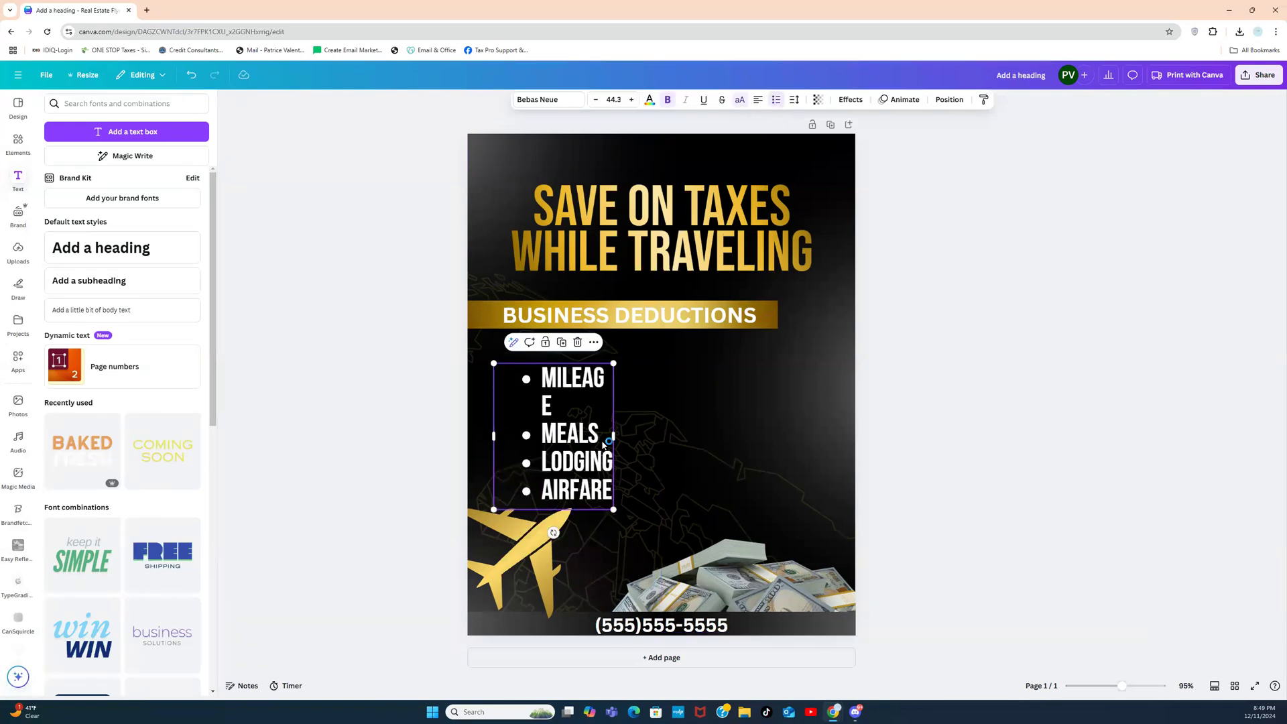
left_click_drag(615, 434, 672, 434)
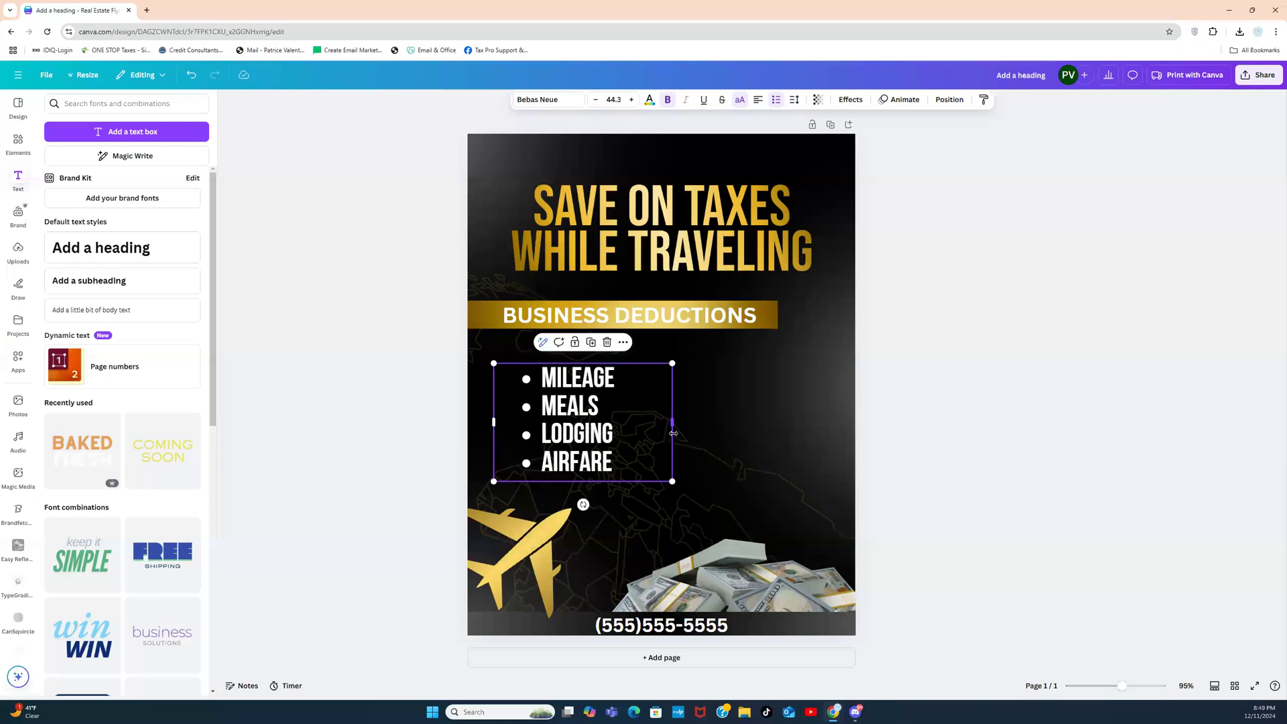
left_click(966, 352)
left_click_drag(588, 432, 581, 406)
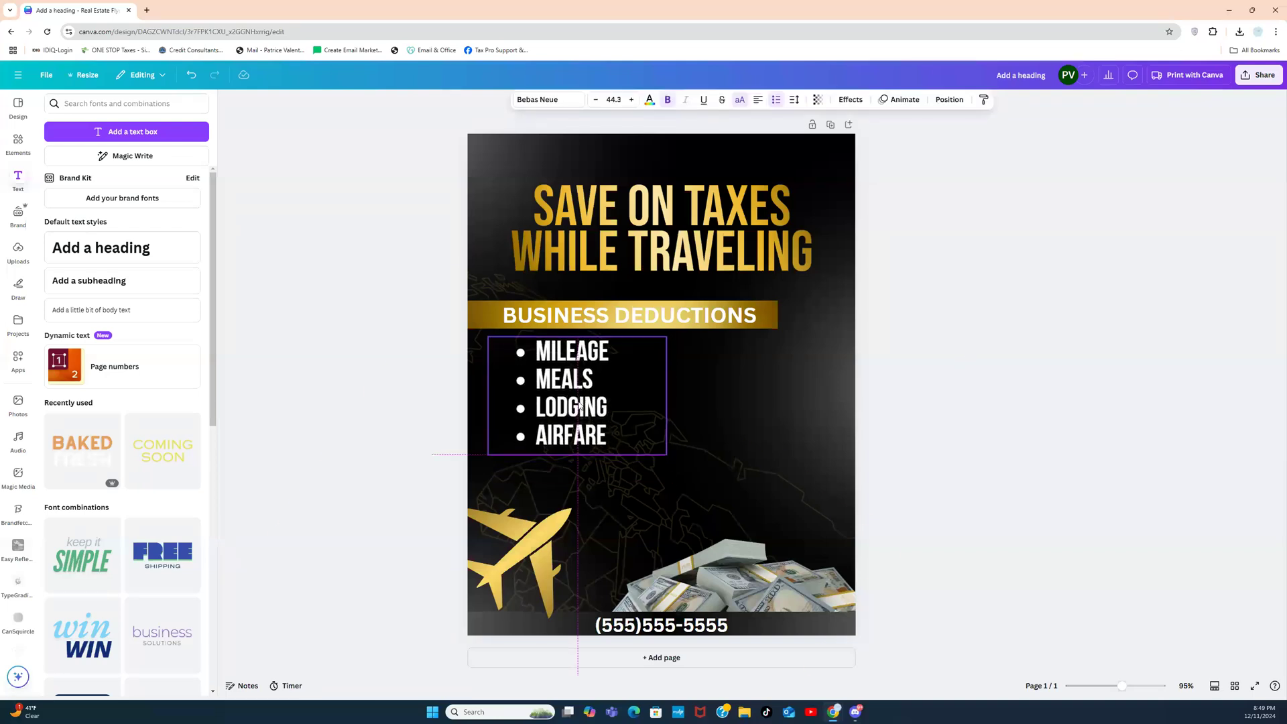
left_click(938, 353)
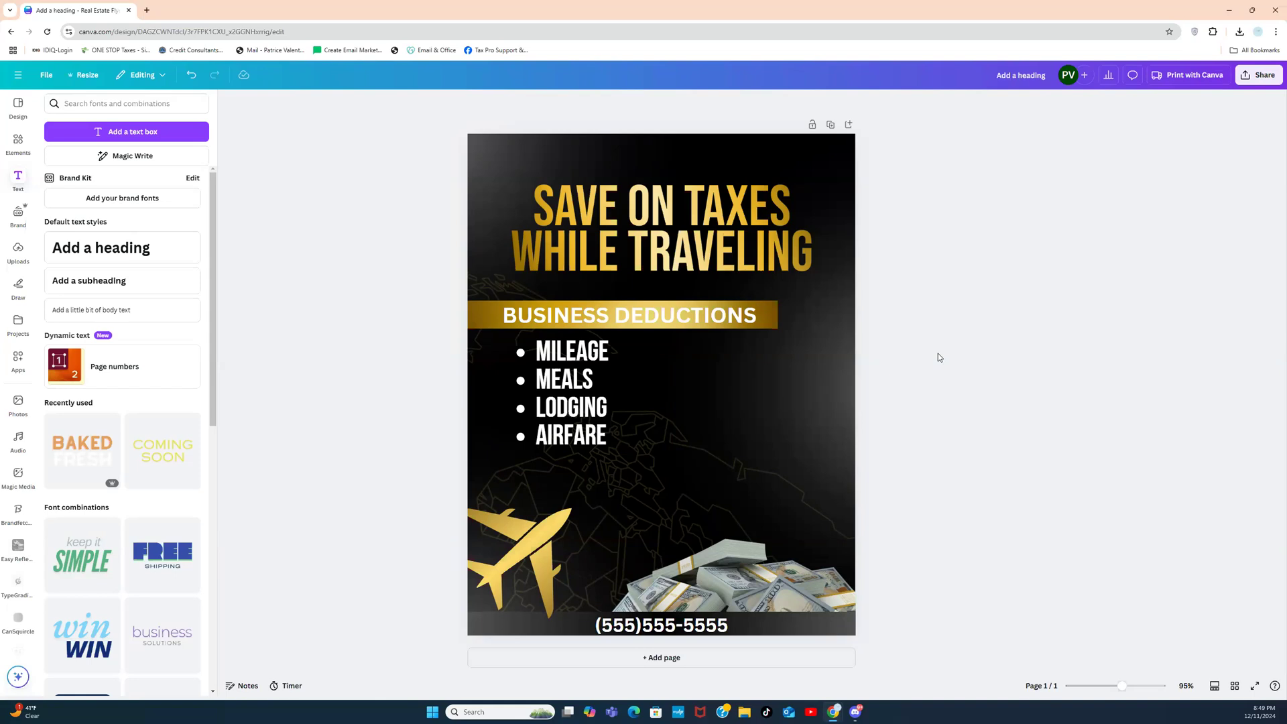
left_click(737, 323)
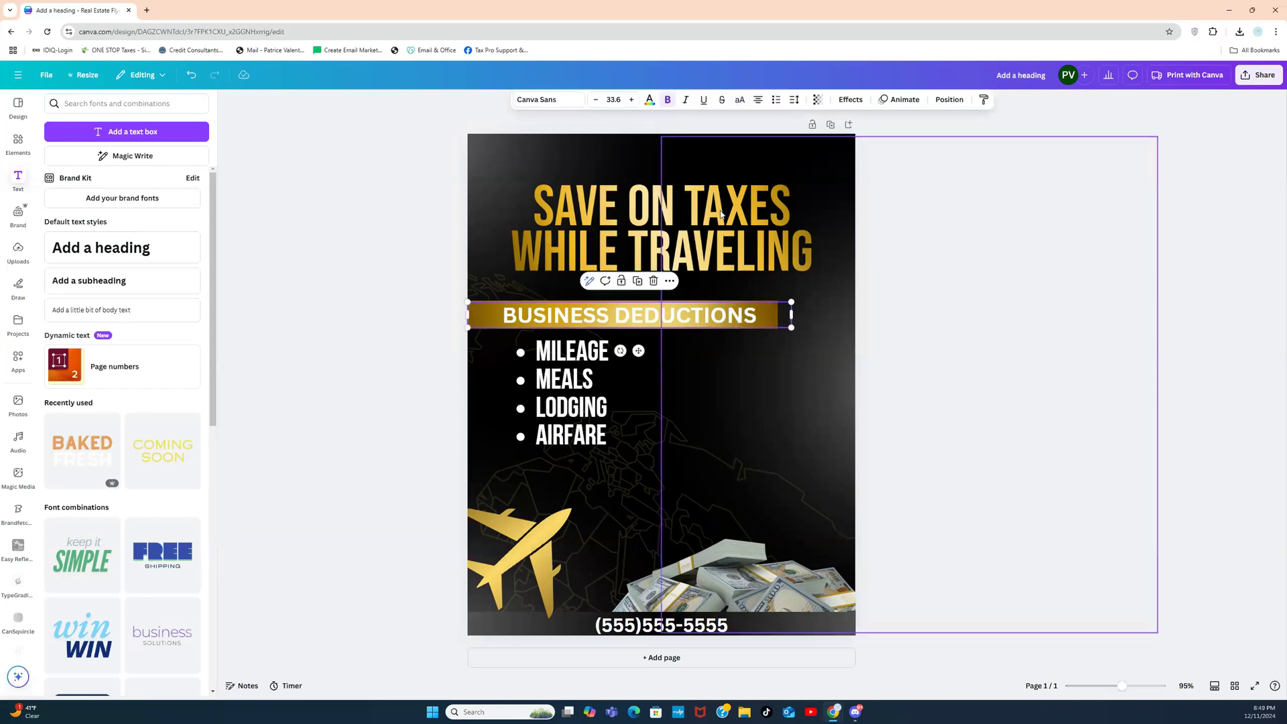
Step: Apply the Lift style from Effects to the BUSINESS DEDUCTIONS heading
left_click(850, 99)
left_click(182, 162)
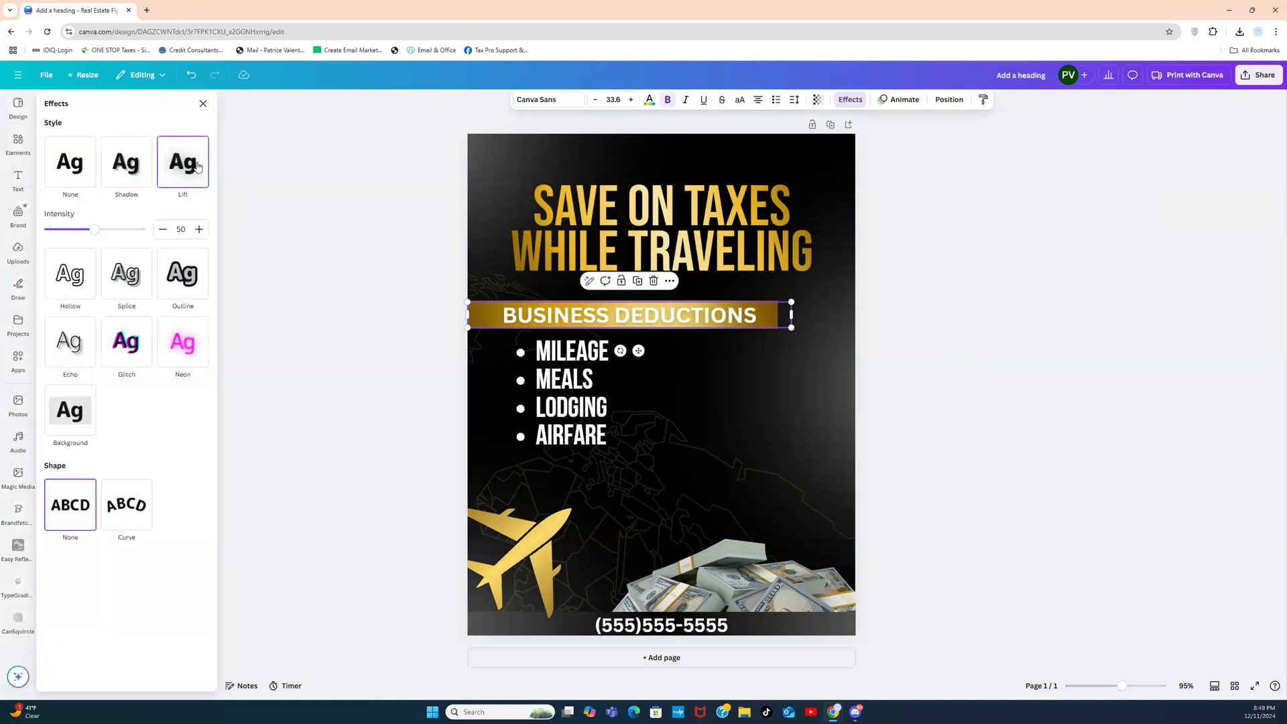
left_click(954, 295)
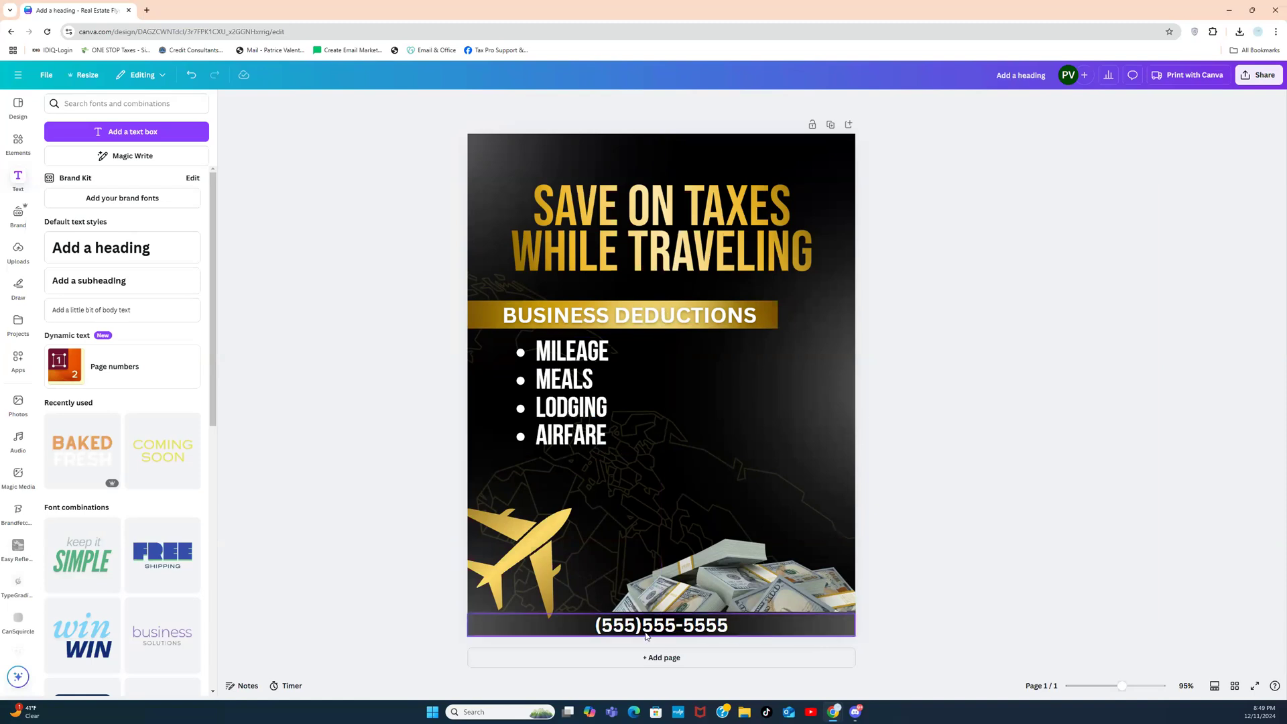
Step: Separate CONTACT US from the phone number with a ' | ' bar in the contact line
left_click(596, 626)
left_click(595, 625)
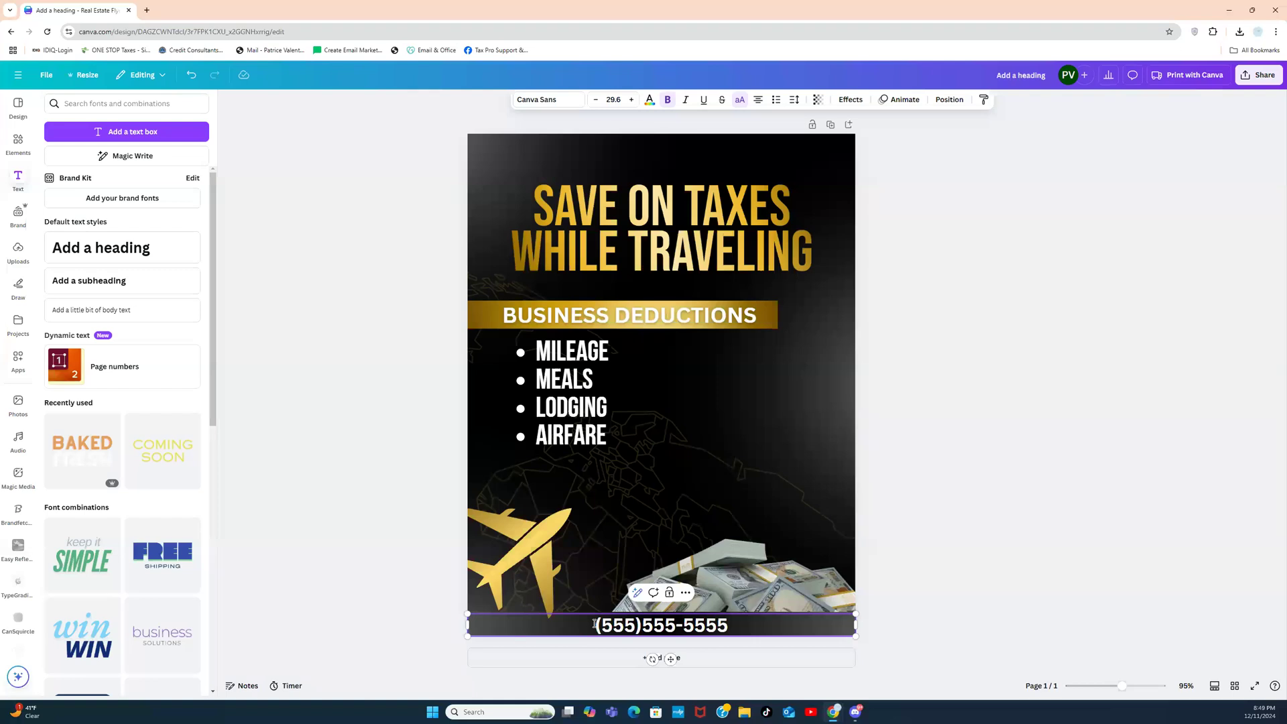
type("CONTAC")
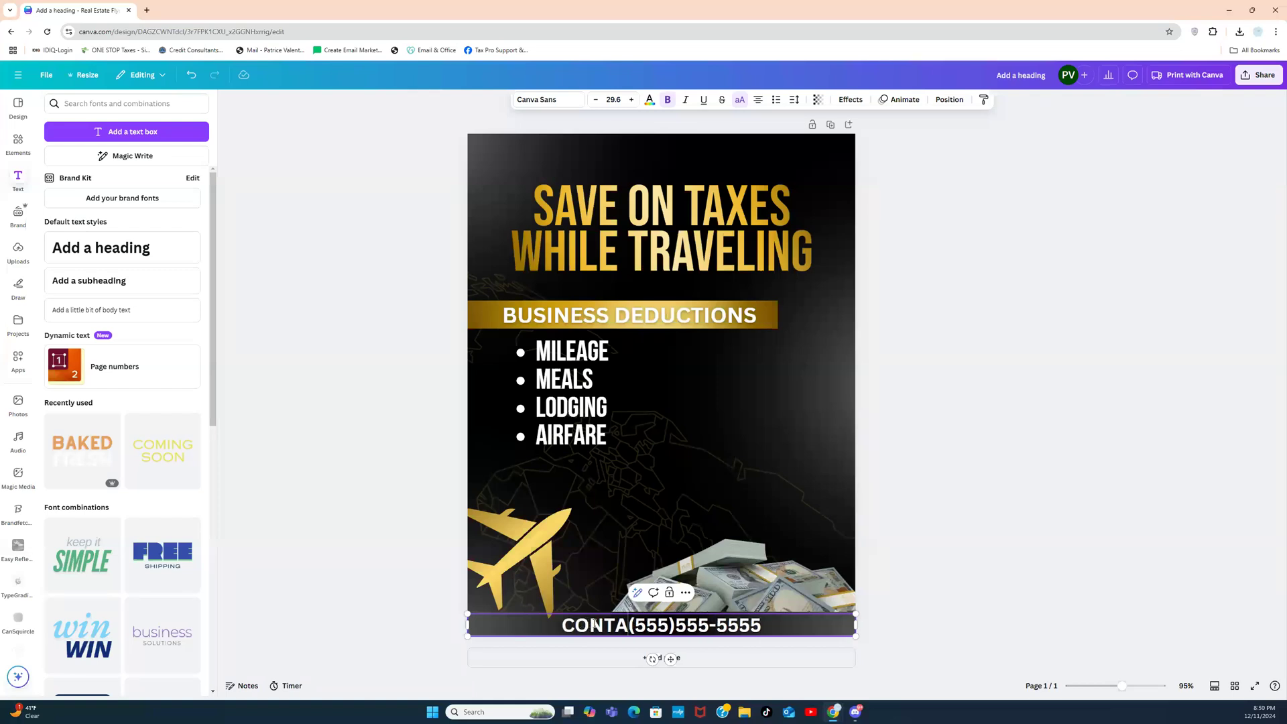
type("T US \\")
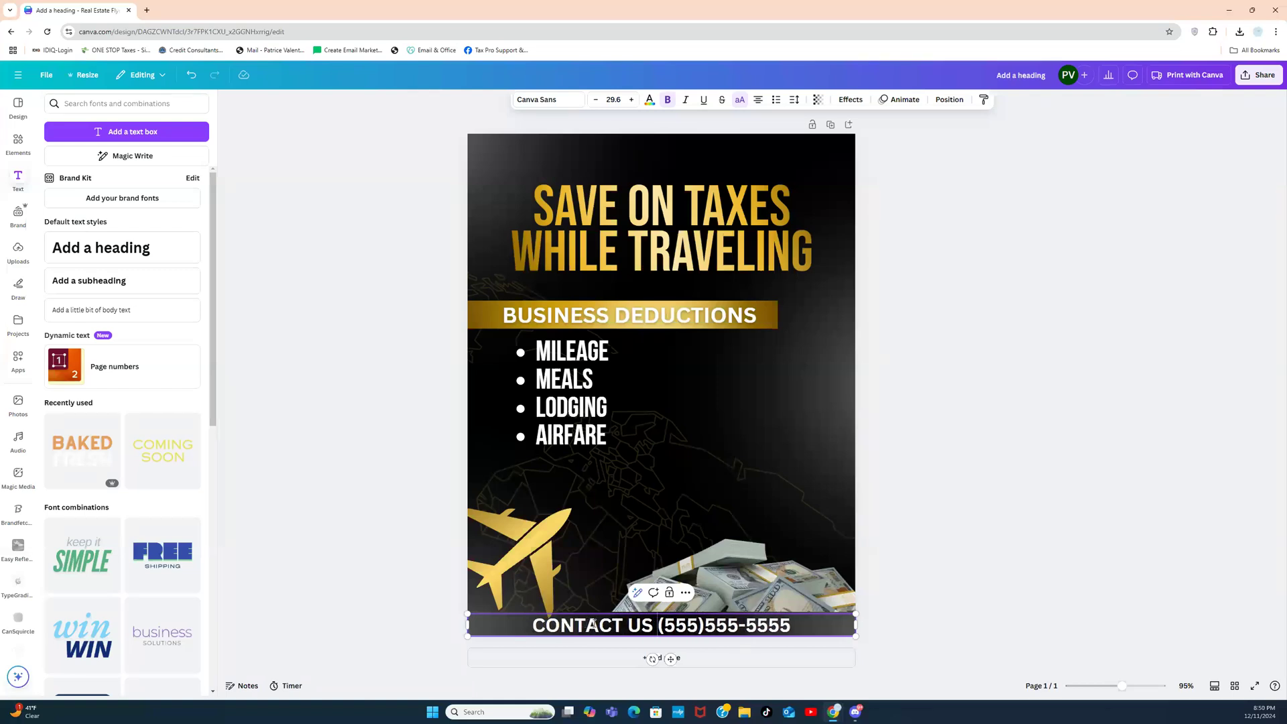
key("BackSpace")
type("|")
key("Delete")
key("Delete")
key("Delete")
key("BackSpace")
key("BackSpace")
key("BackSpace")
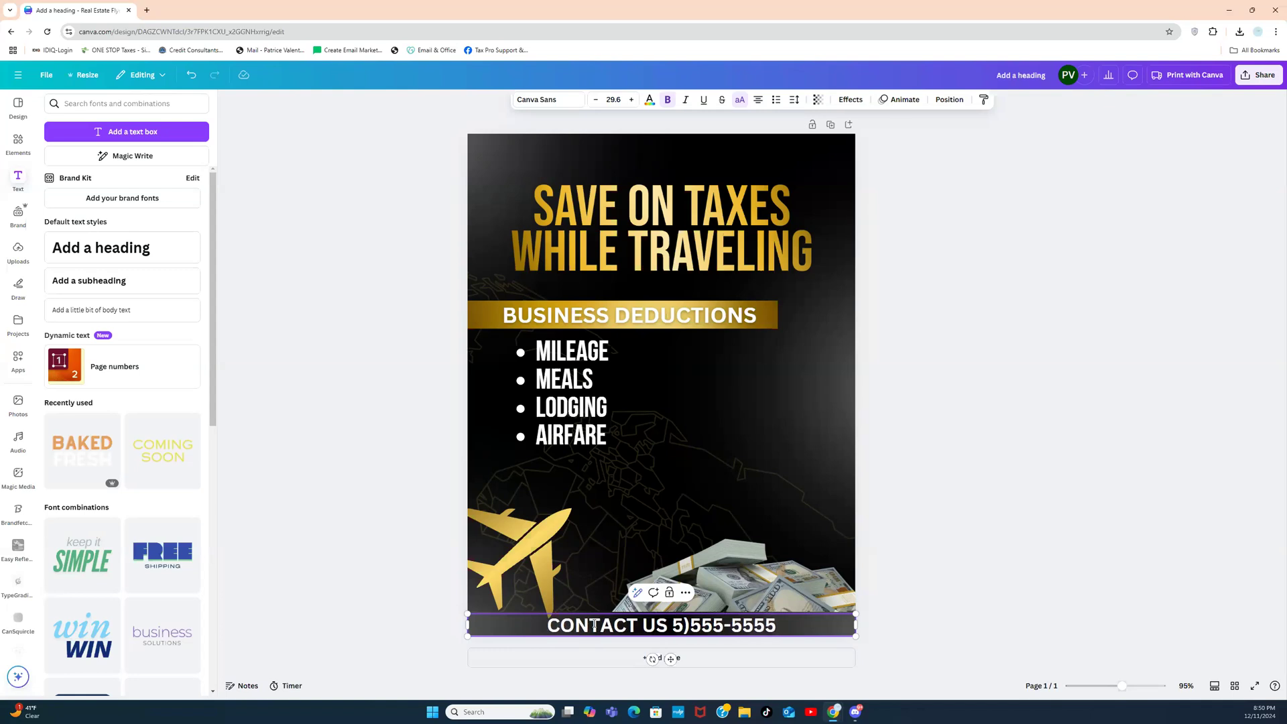
type("|")
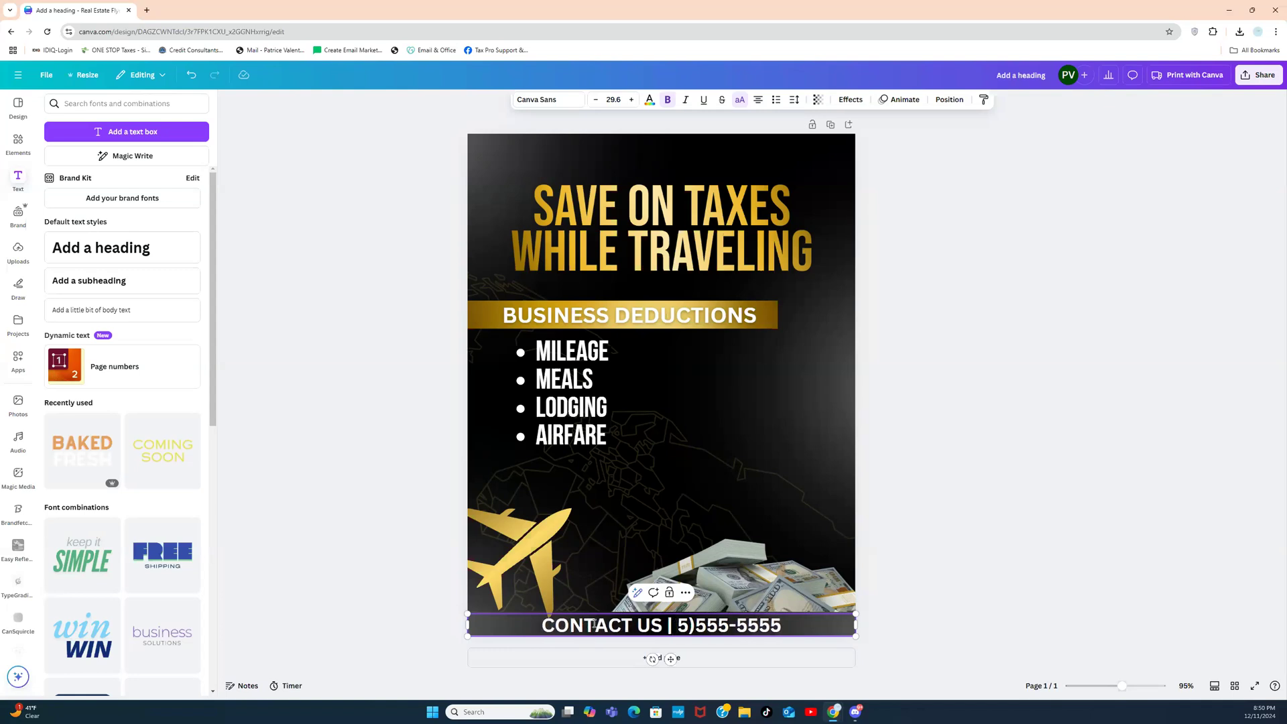
type(" (55")
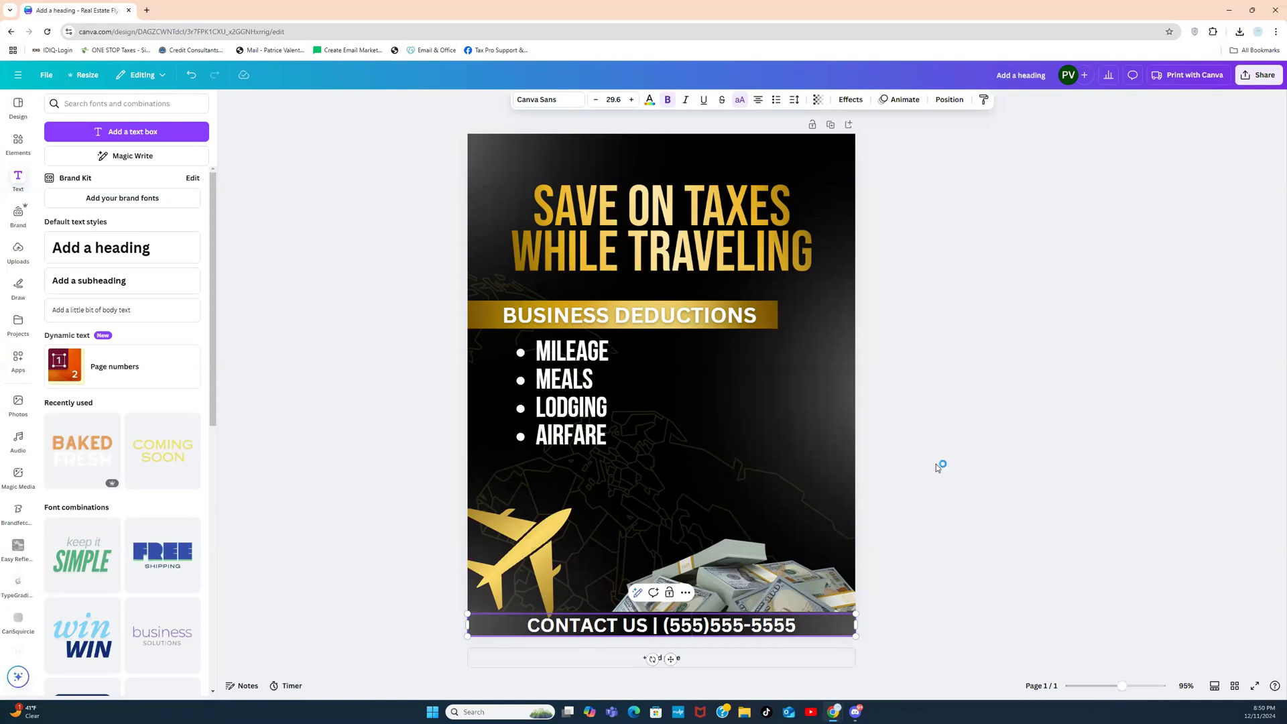
Step: Nudge the bulleted deduction list slightly lower beneath the BUSINESS DEDUCTIONS strip
left_click(962, 488)
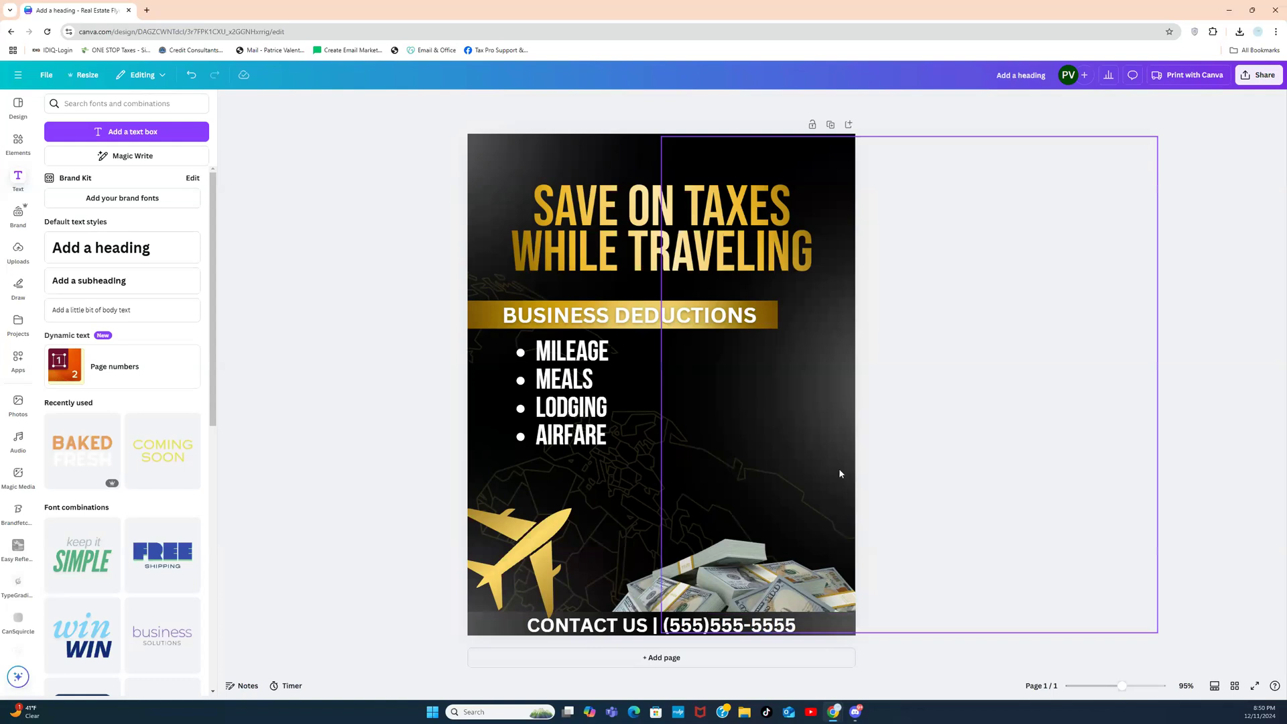
left_click_drag(601, 403, 601, 413)
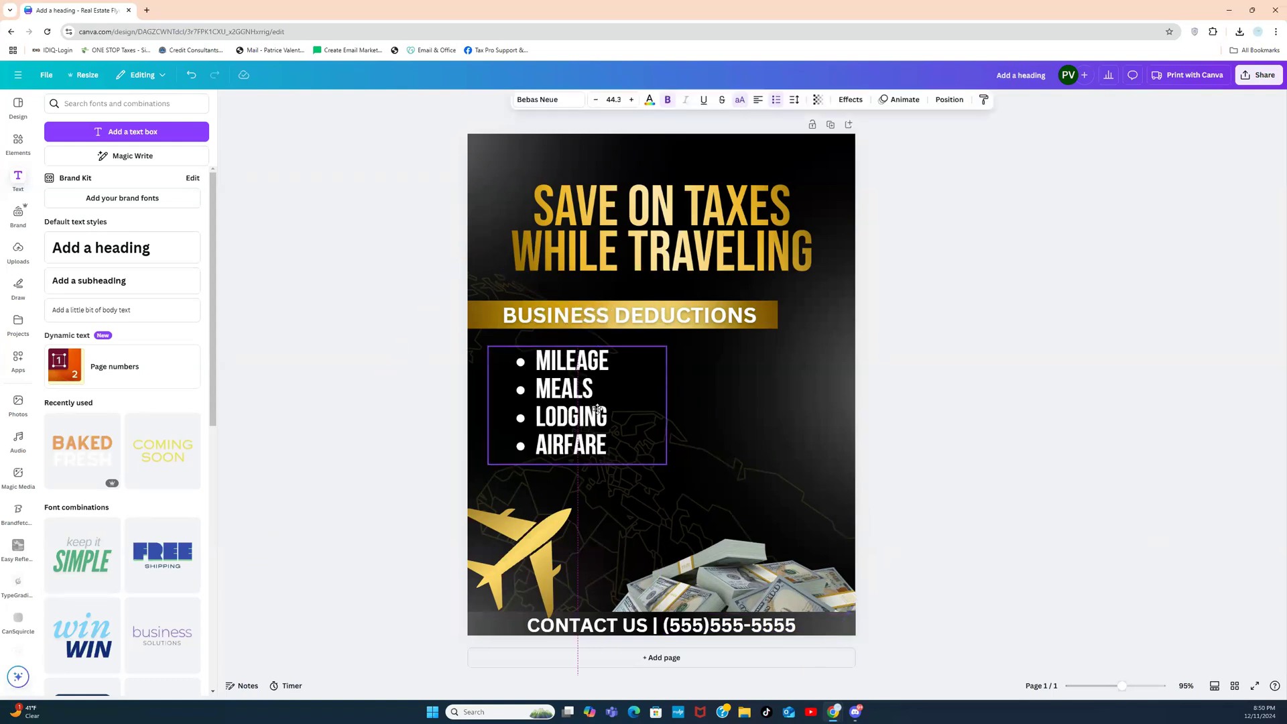
left_click(965, 386)
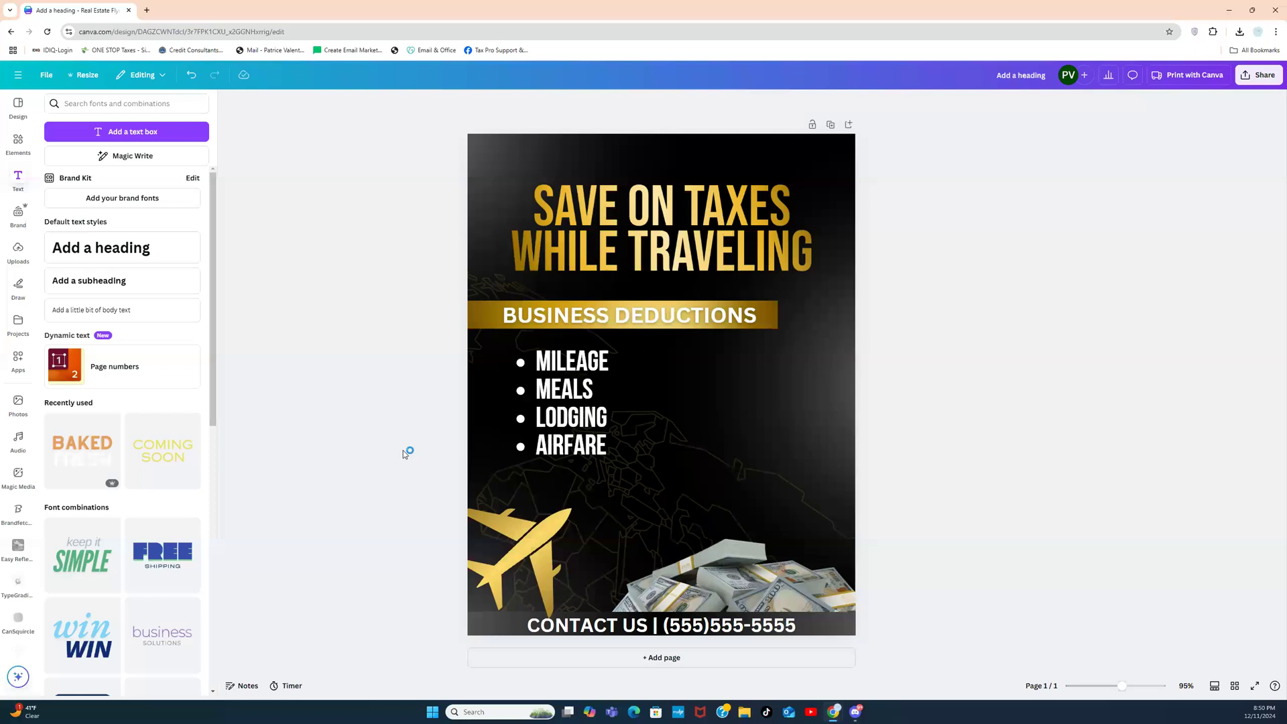
Step: Search photos for 'BLACK PROFESSIONAL' and add the crossed-arms woman on an orange background
left_click(18, 142)
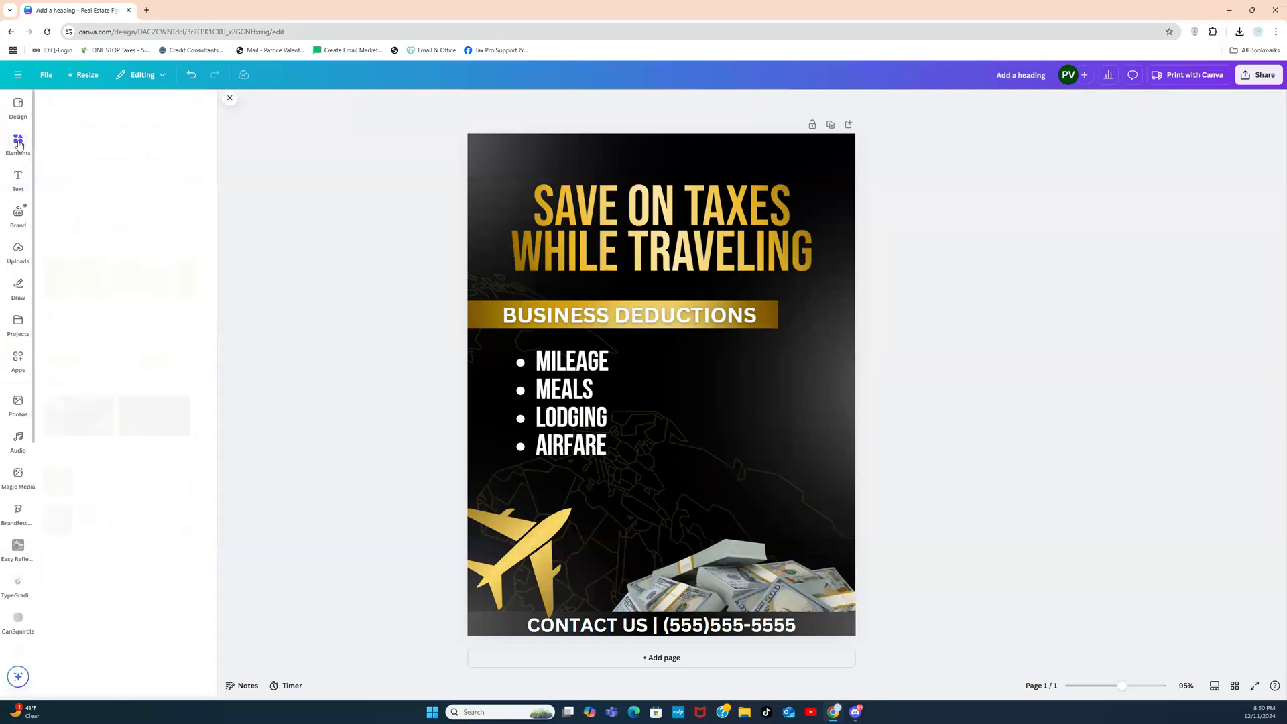
left_click(180, 106)
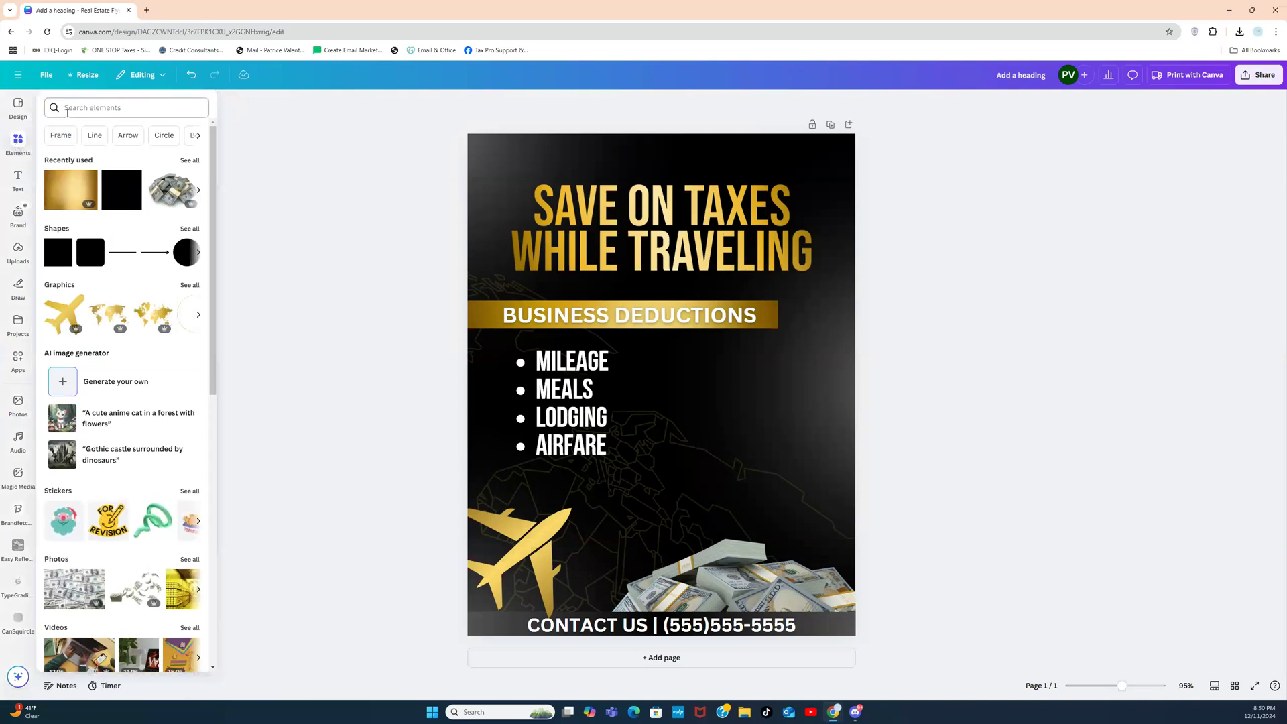
left_click(81, 104)
type("BLA")
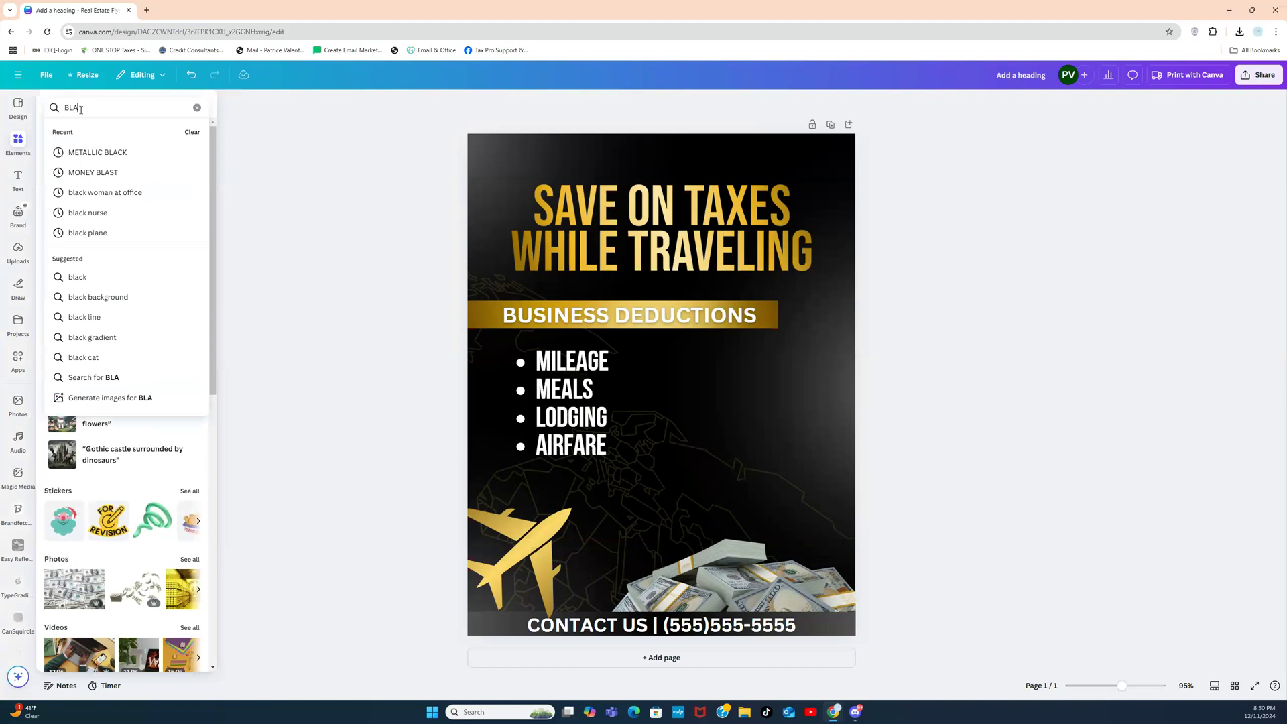
type("CK PROFESSIONAL")
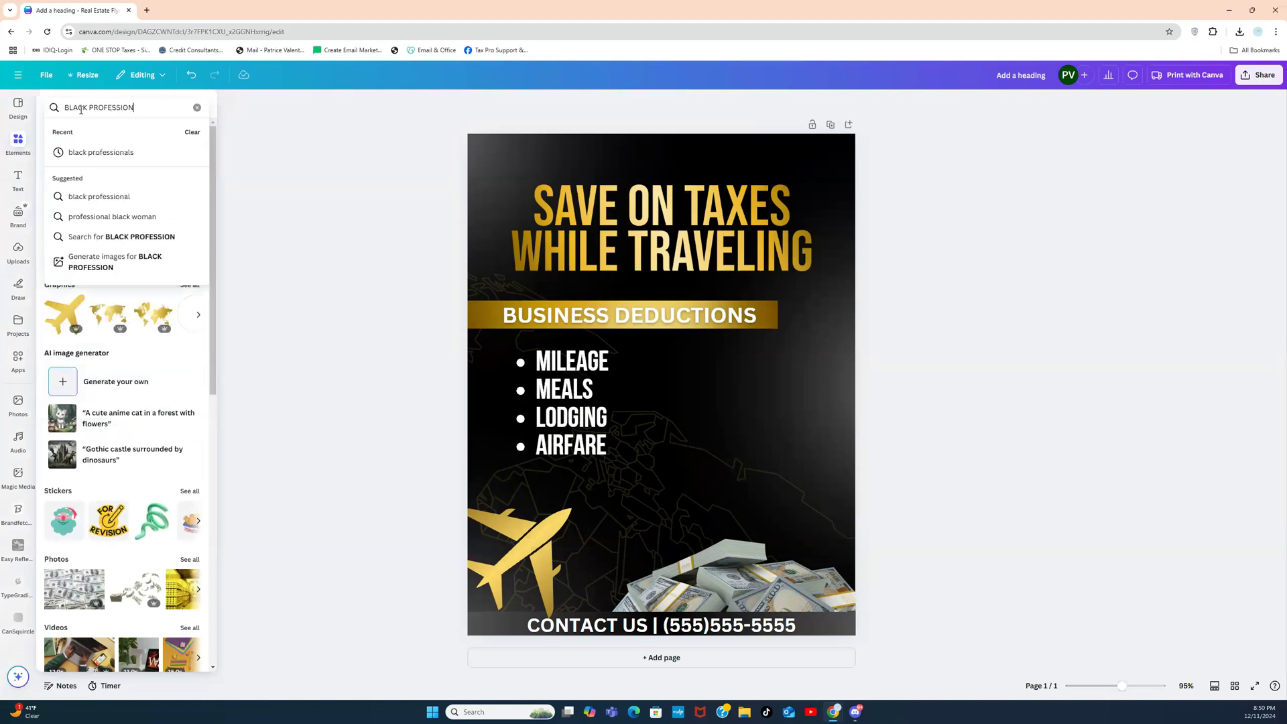
key("Return")
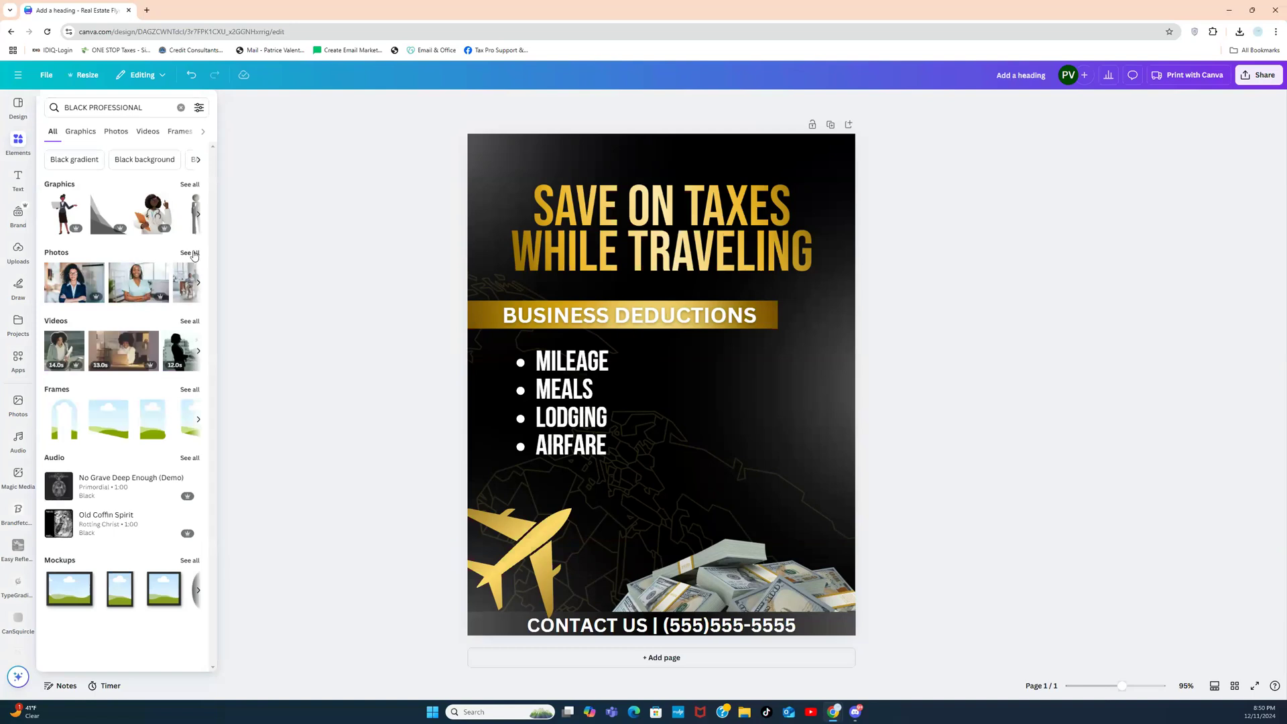
left_click(191, 252)
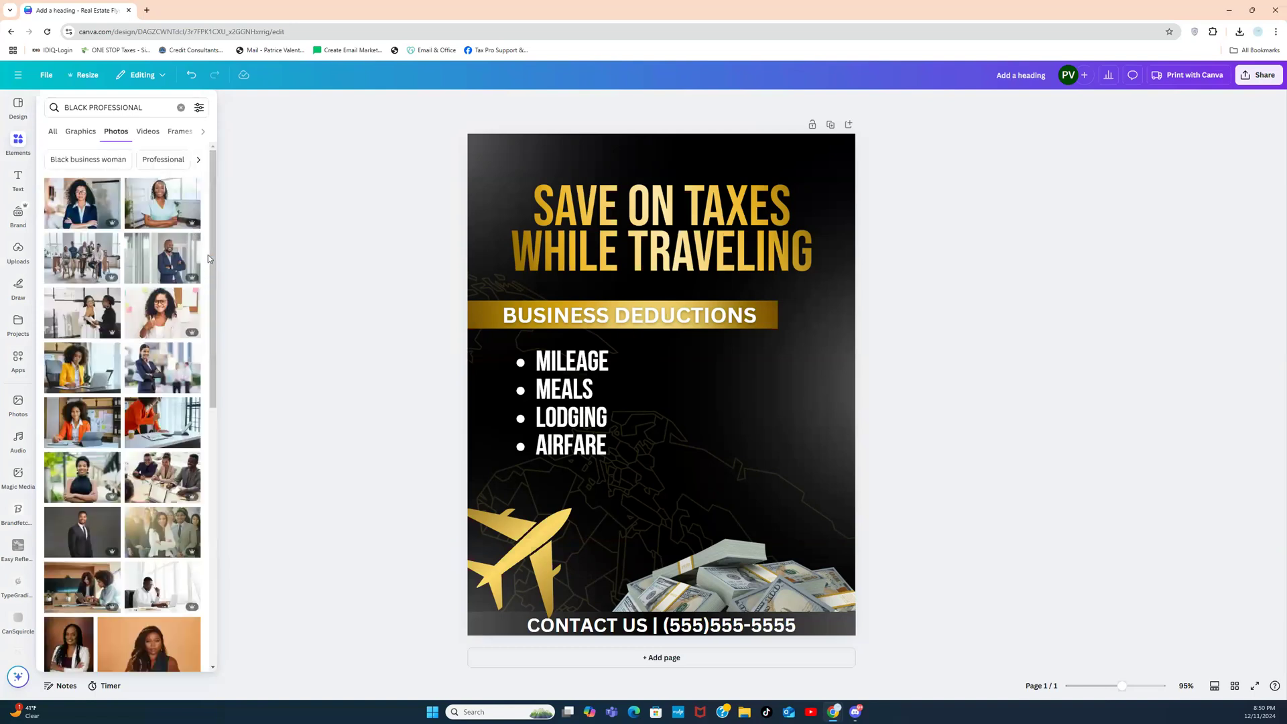
scroll(209, 256, "down", 2)
scroll(208, 286, "down", 3)
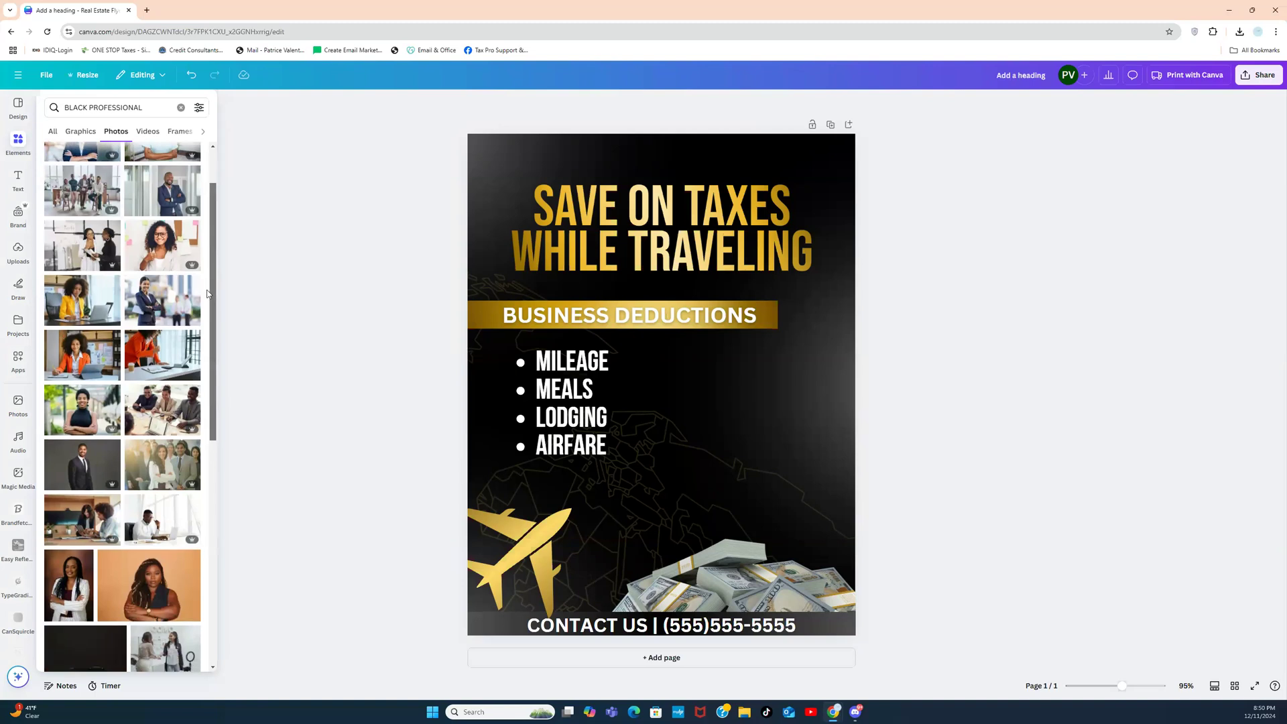
scroll(205, 342, "down", 4)
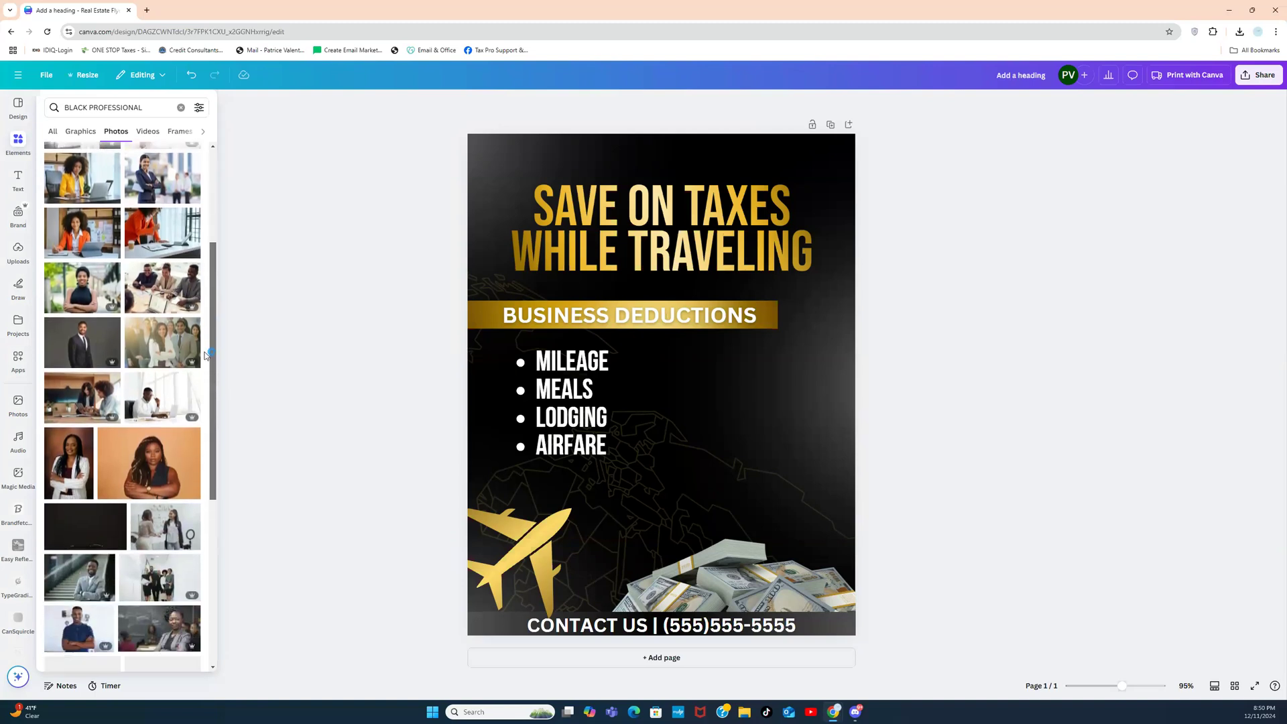
left_click(138, 405)
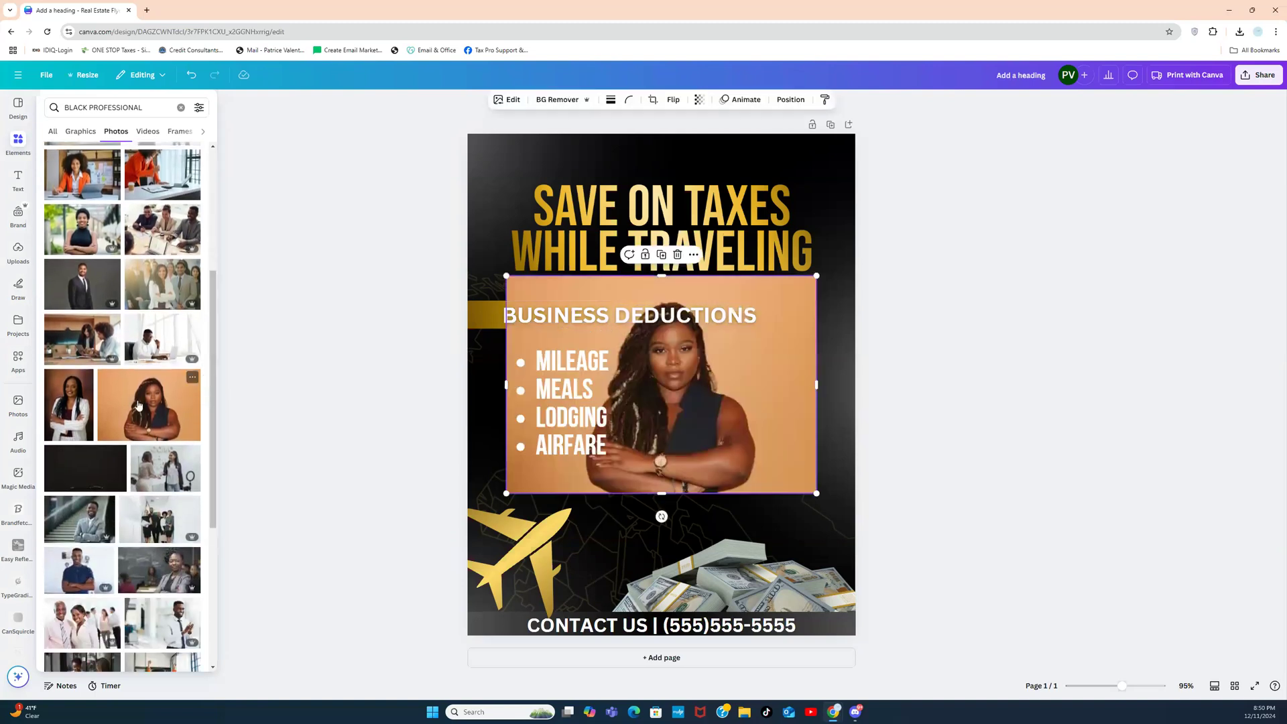
left_click(218, 386)
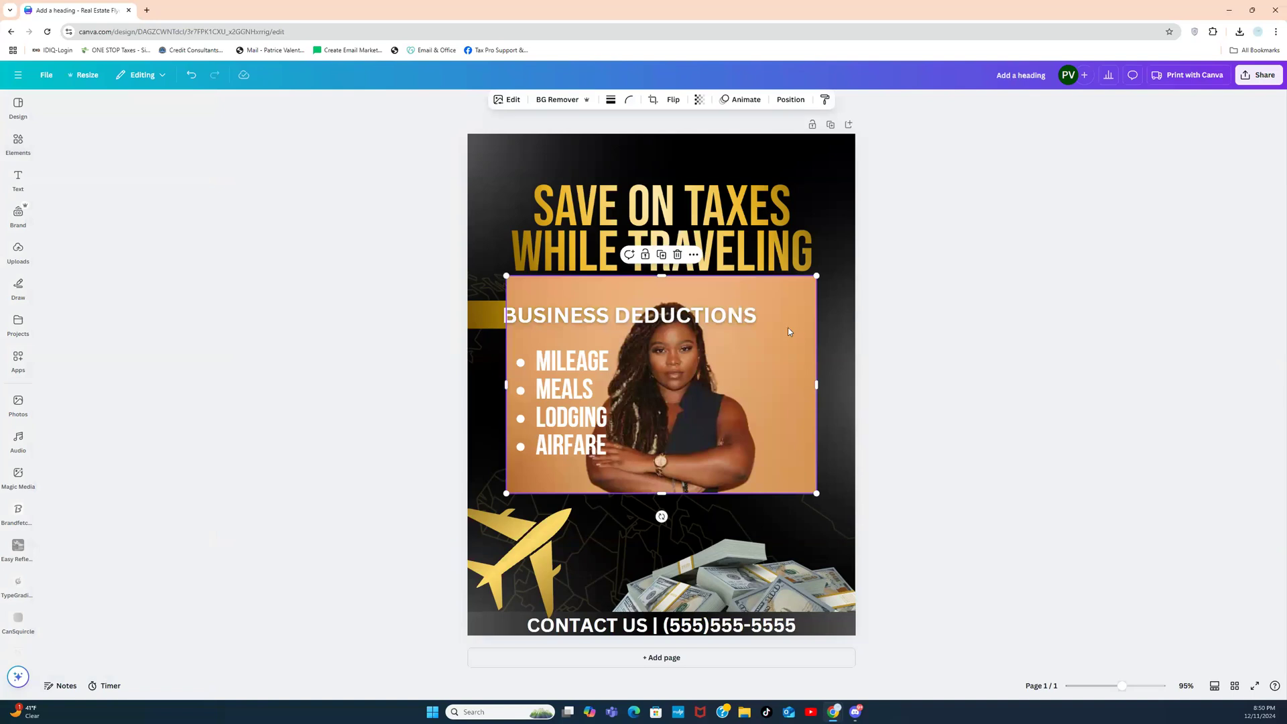
Step: Remove the photo's orange background and enlarge the woman at the flyer's lower right
right_click(787, 293)
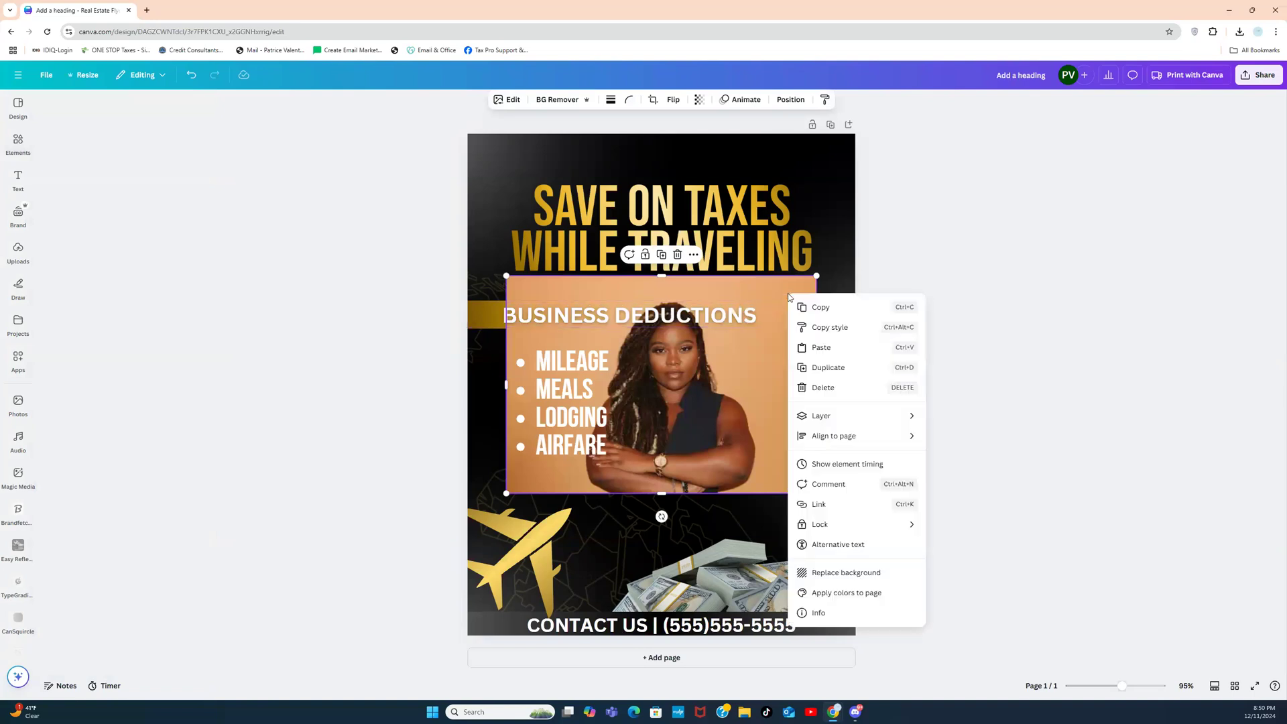
left_click(733, 295)
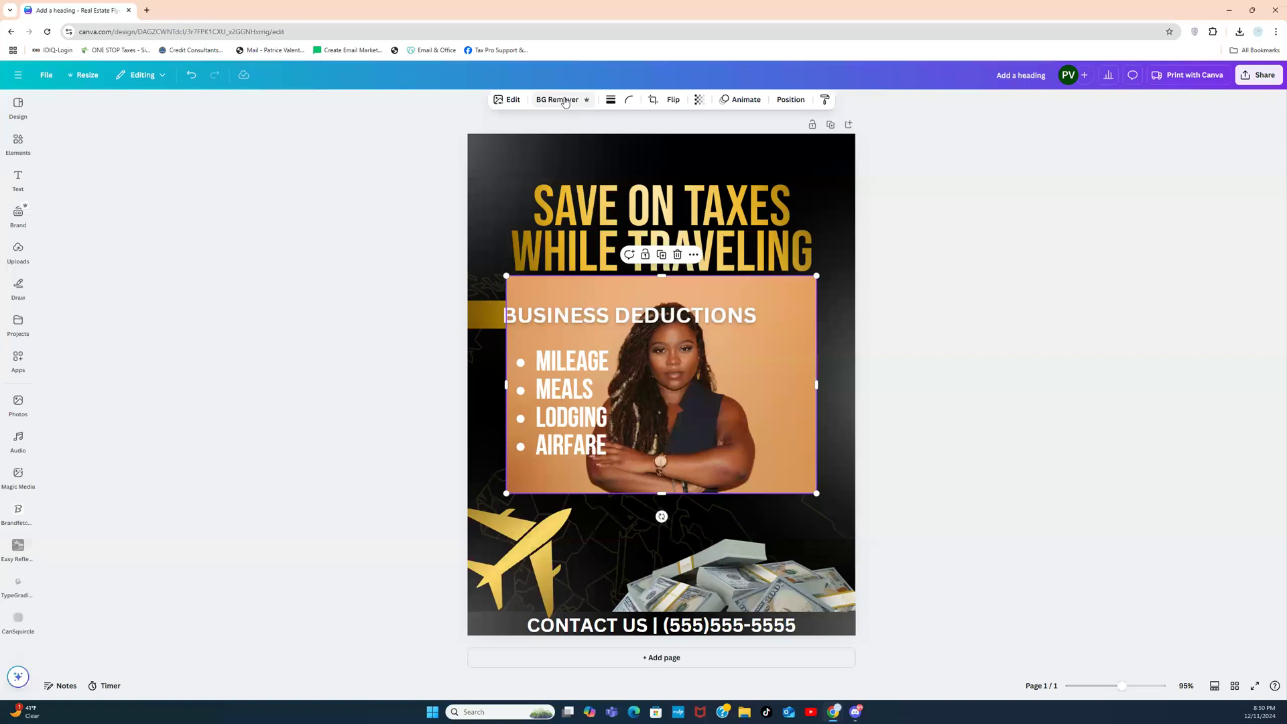
left_click(562, 100)
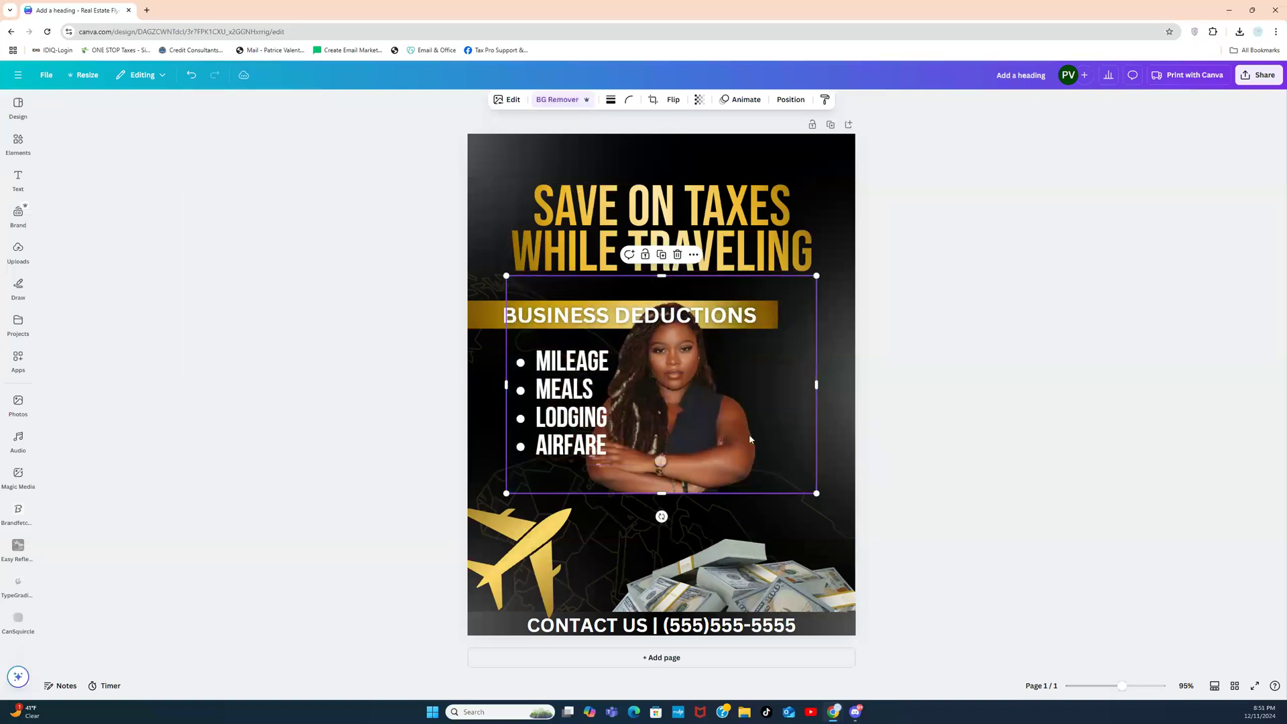
left_click_drag(730, 433, 813, 550)
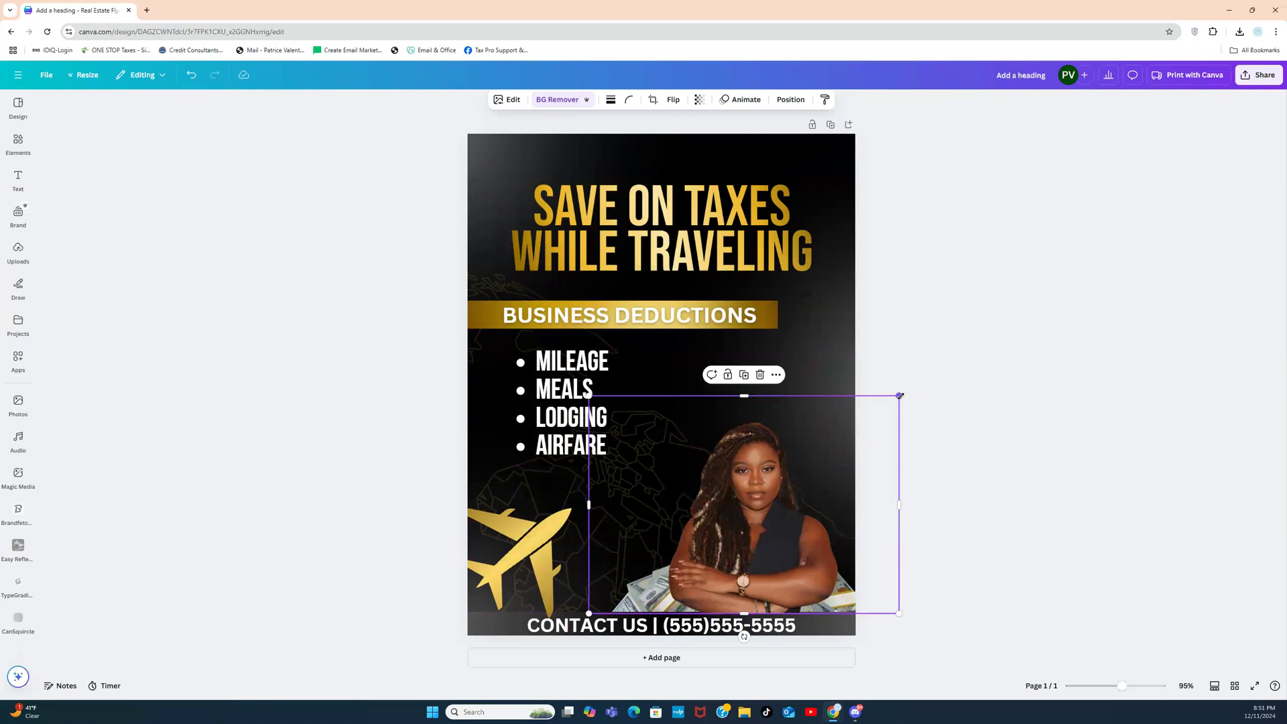
left_click_drag(918, 357, 963, 268)
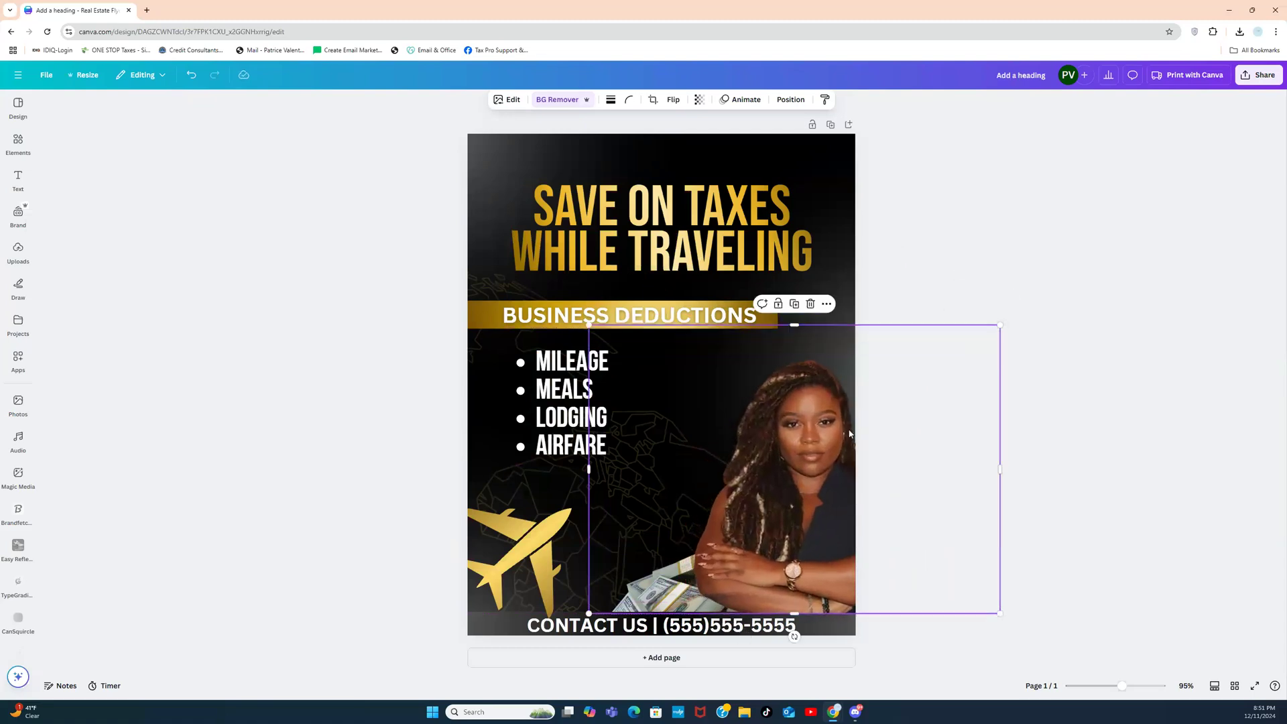
left_click_drag(851, 437, 797, 435)
left_click_drag(945, 322, 995, 287)
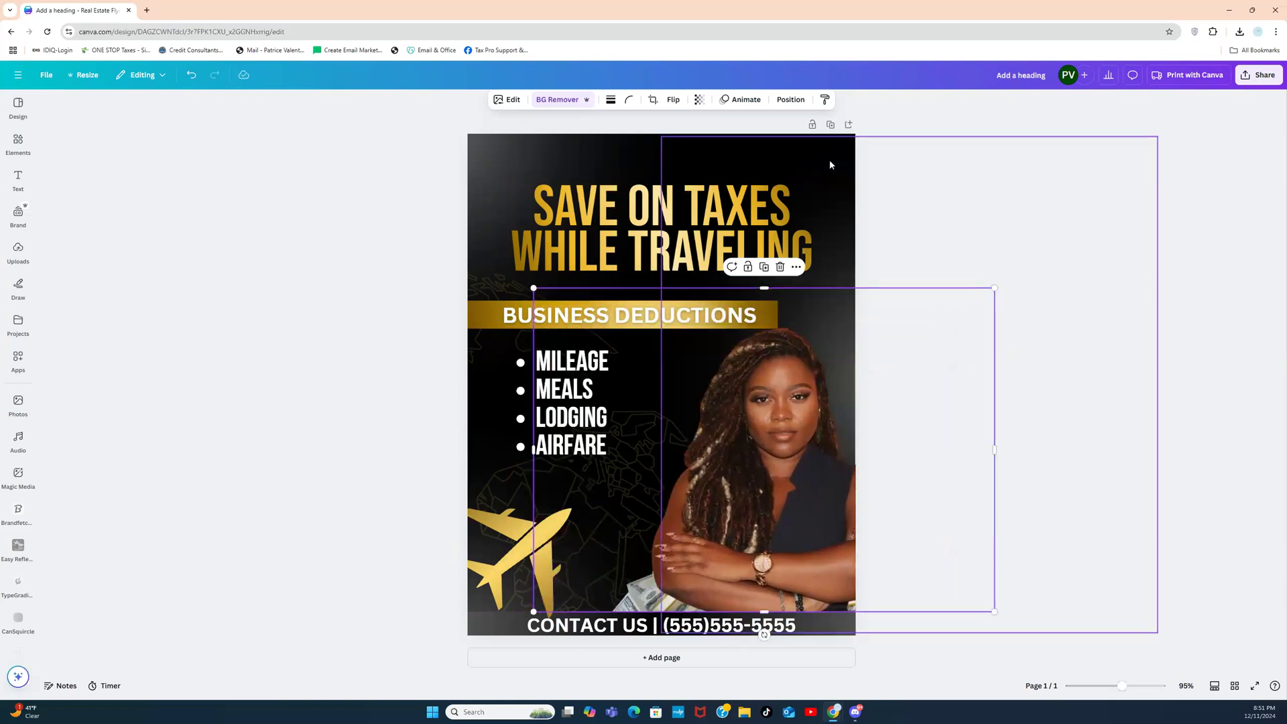
Step: Send the woman photo back three layers so she sits behind the cash pile
left_click(790, 100)
left_click(167, 162)
left_click(167, 162)
left_click(167, 162)
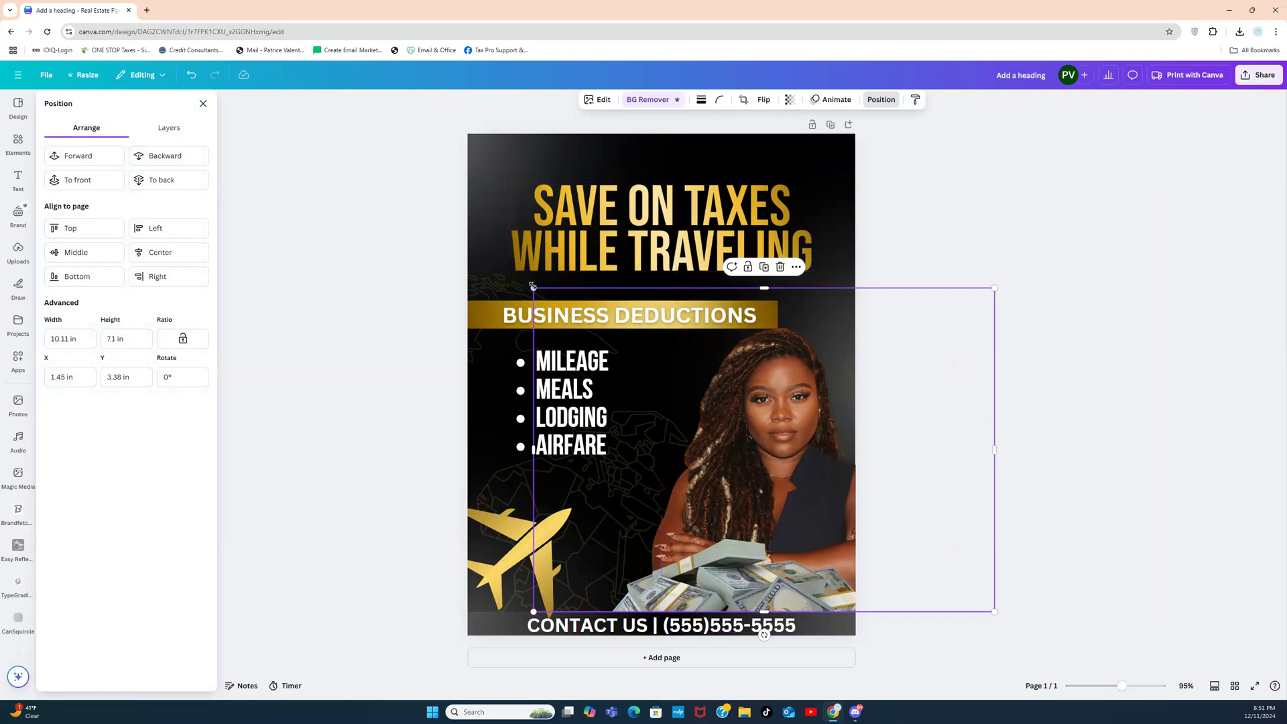
Step: Enlarge the woman photo to 11.4 by 8.01 in
left_click_drag(994, 288, 1053, 247)
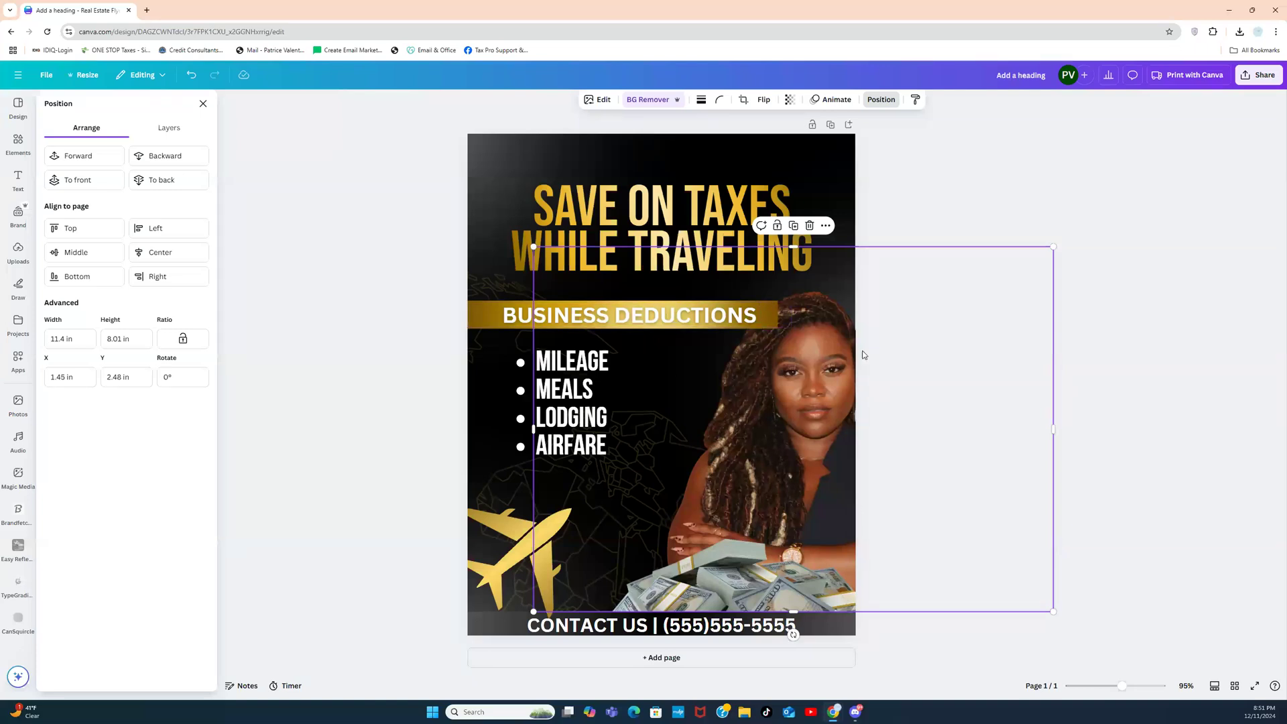
left_click(393, 422)
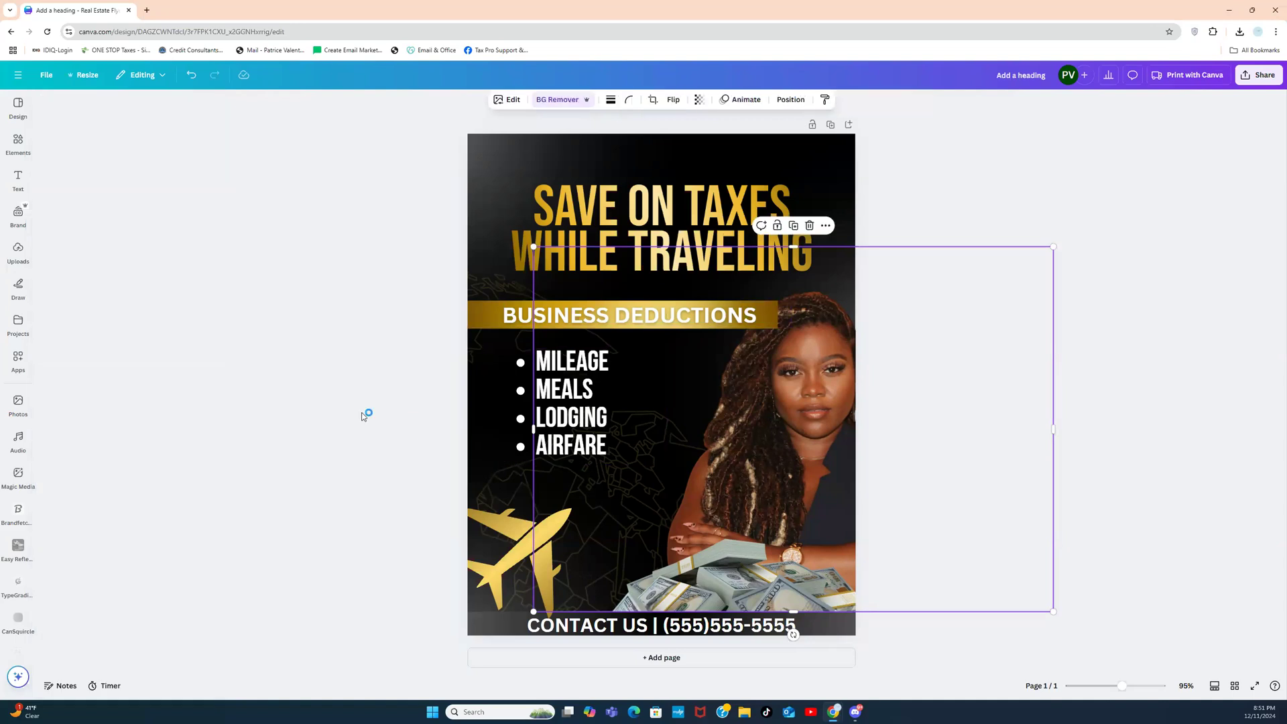
left_click(363, 418)
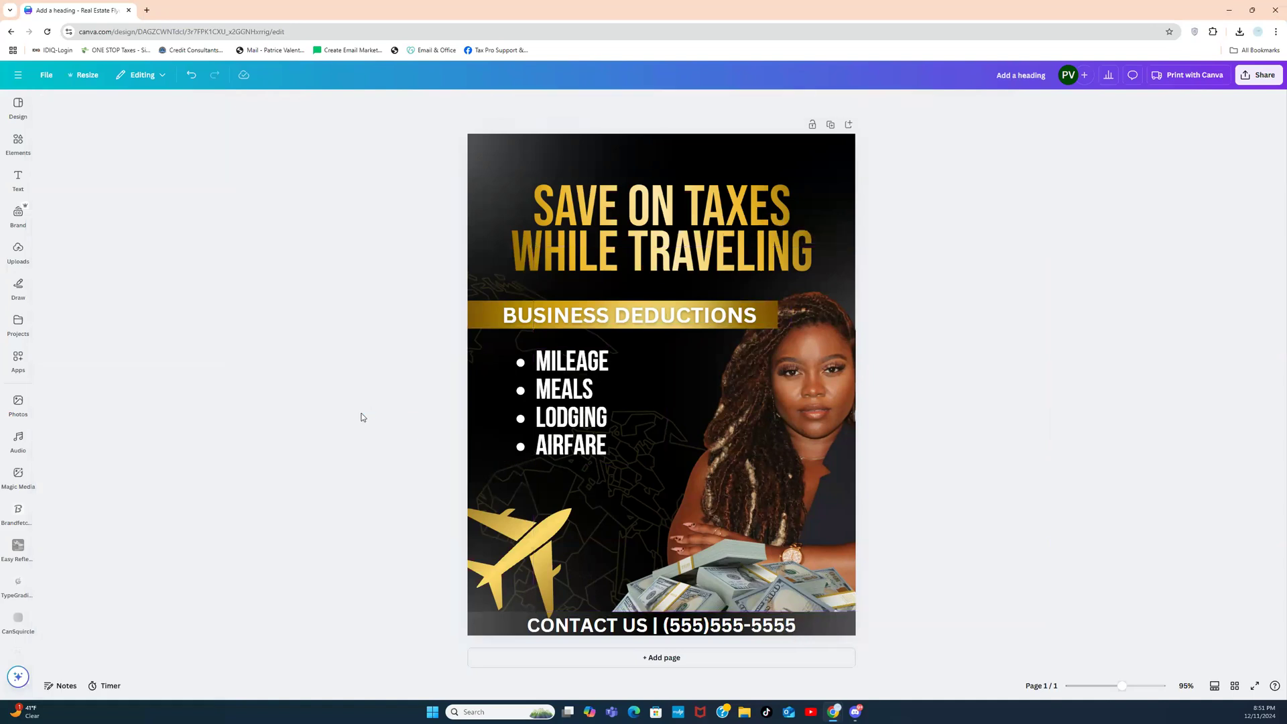
Step: Send the gold BUSINESS DEDUCTIONS banner back one layer and nudge the bullet list sideways
left_click(766, 324)
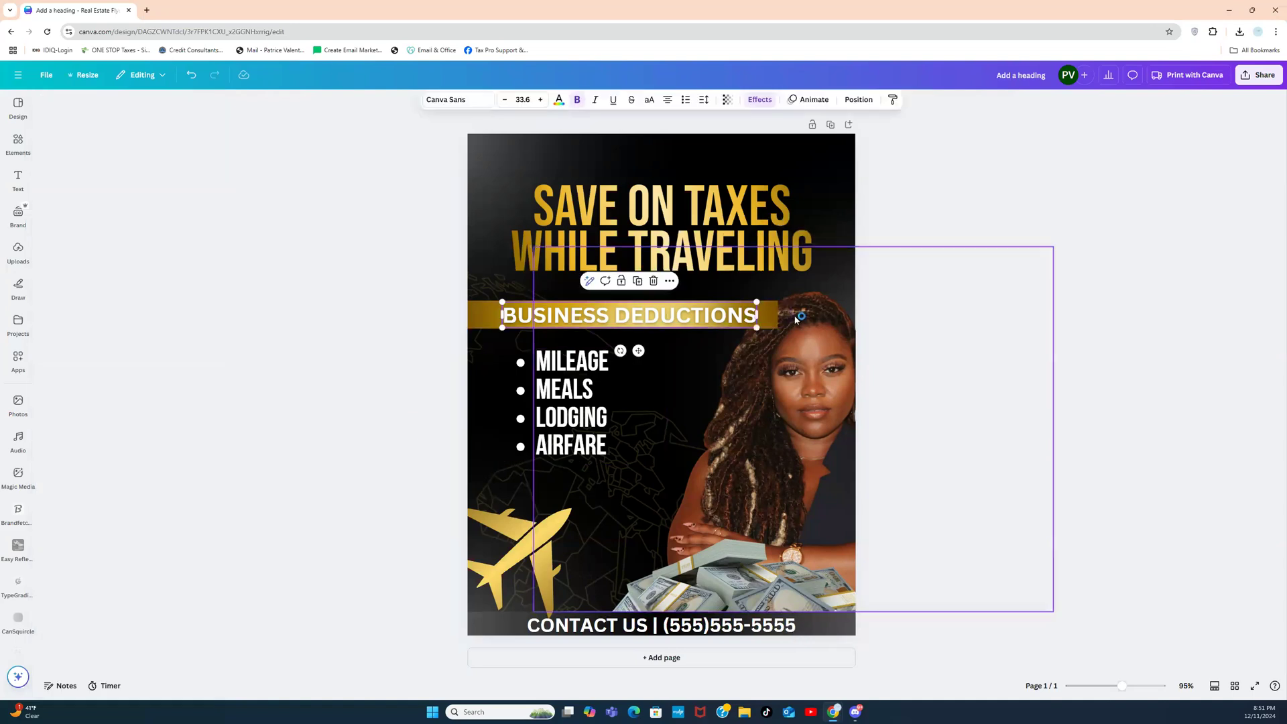
left_click(768, 324)
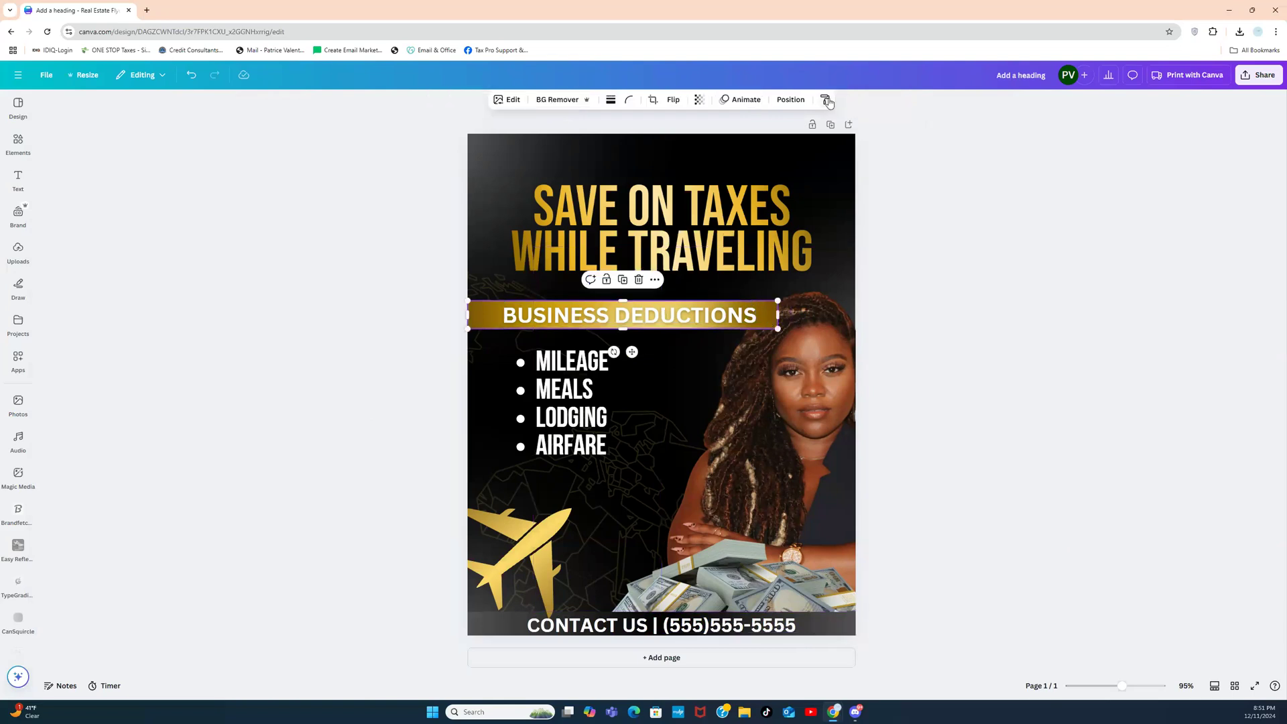
left_click(790, 99)
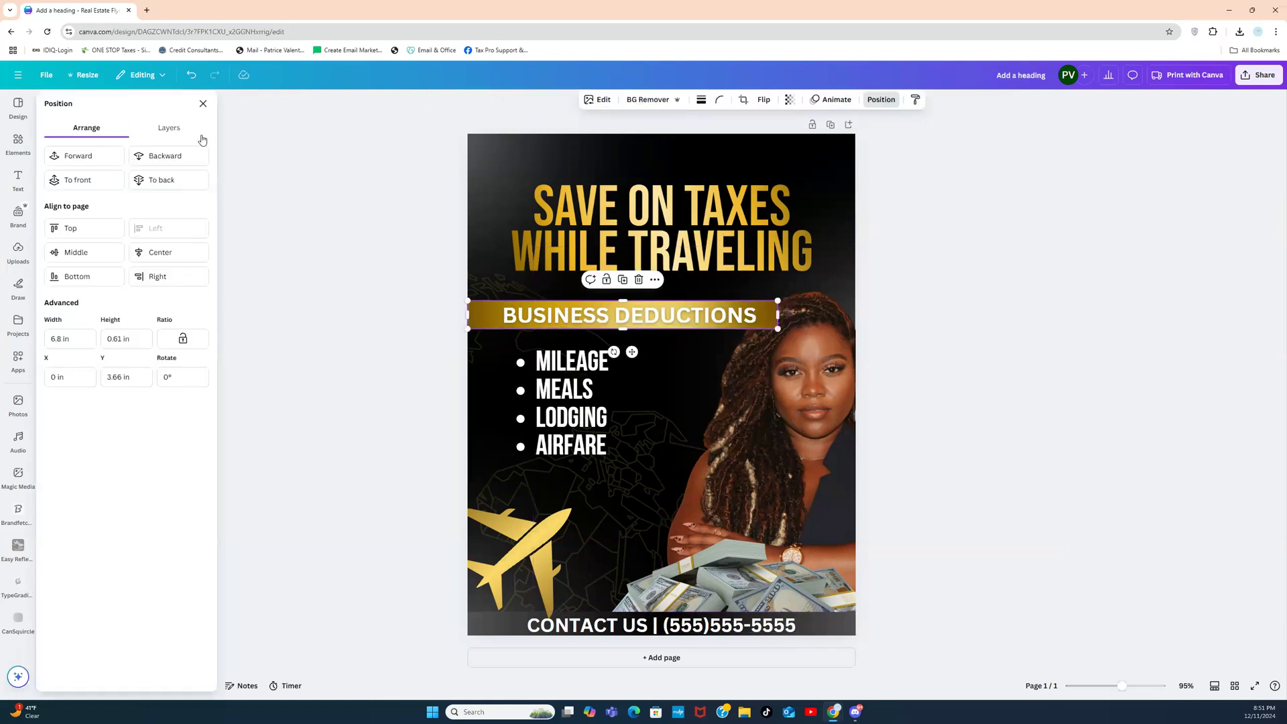
left_click(178, 159)
left_click(932, 342)
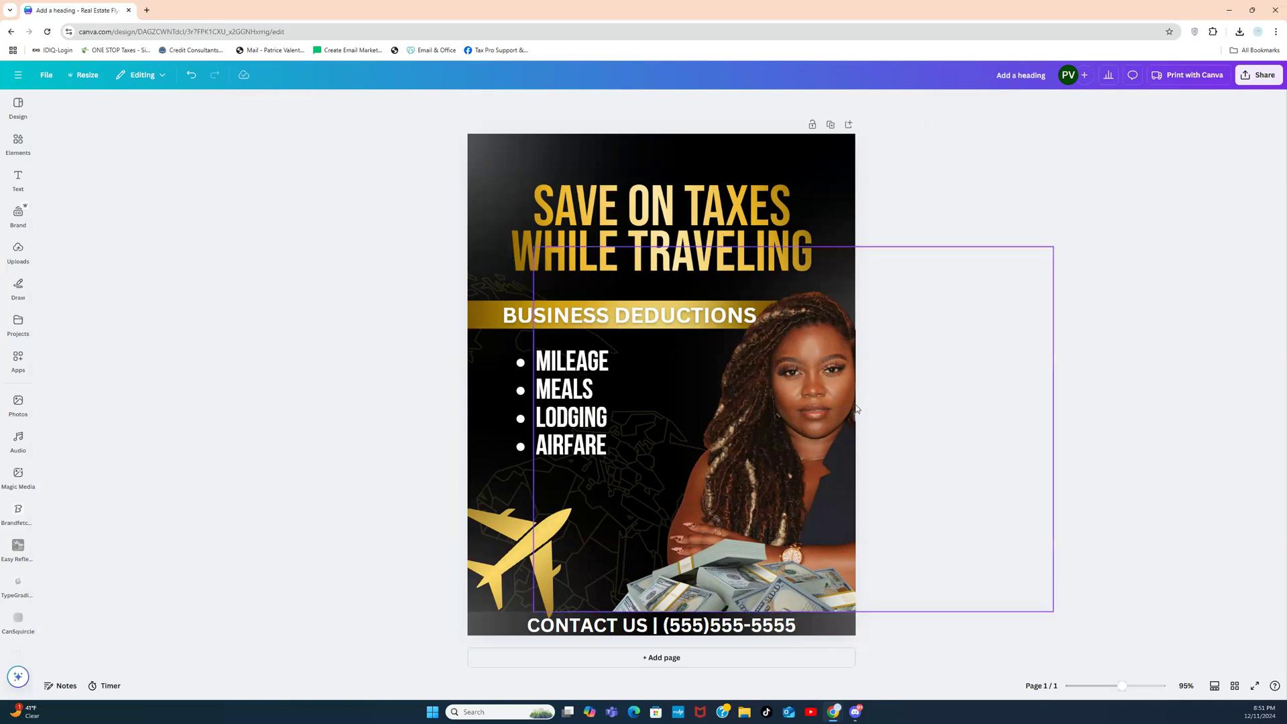
left_click_drag(553, 402, 544, 407)
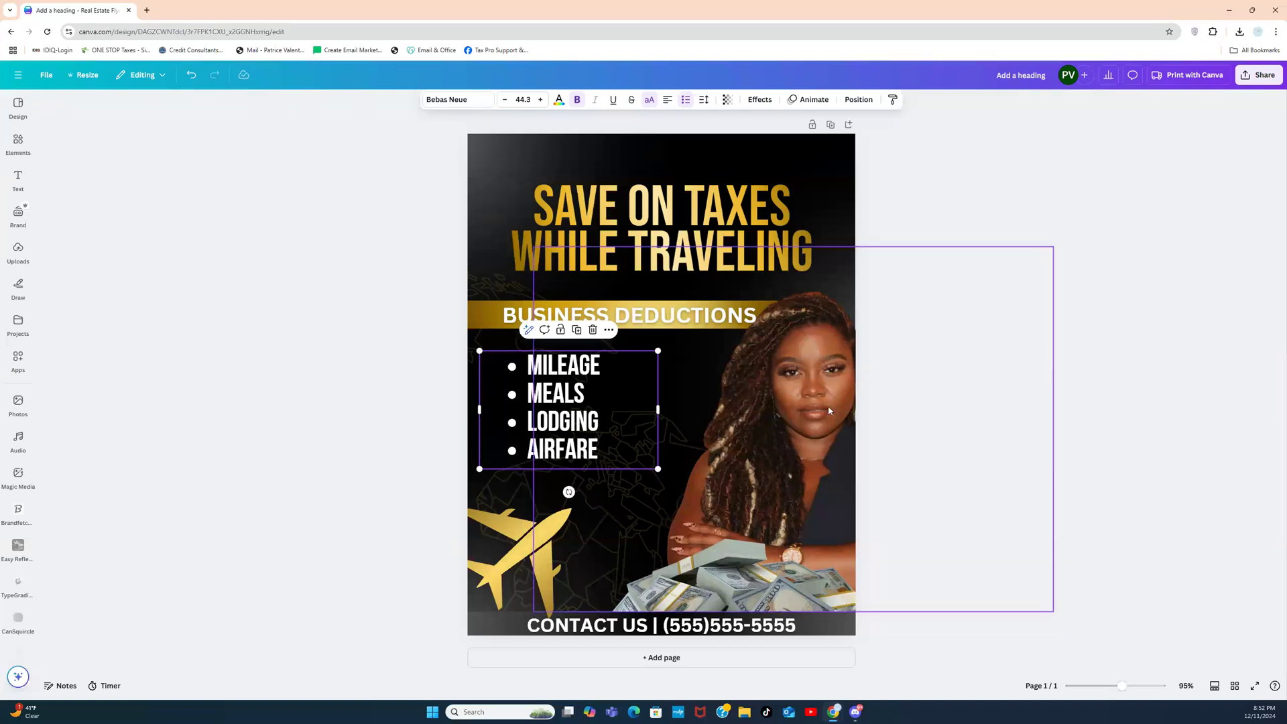
Step: Browse the BLACK PROFESSIONAL photos and add the folder-holding woman and smiling professionals photos
left_click(20, 151)
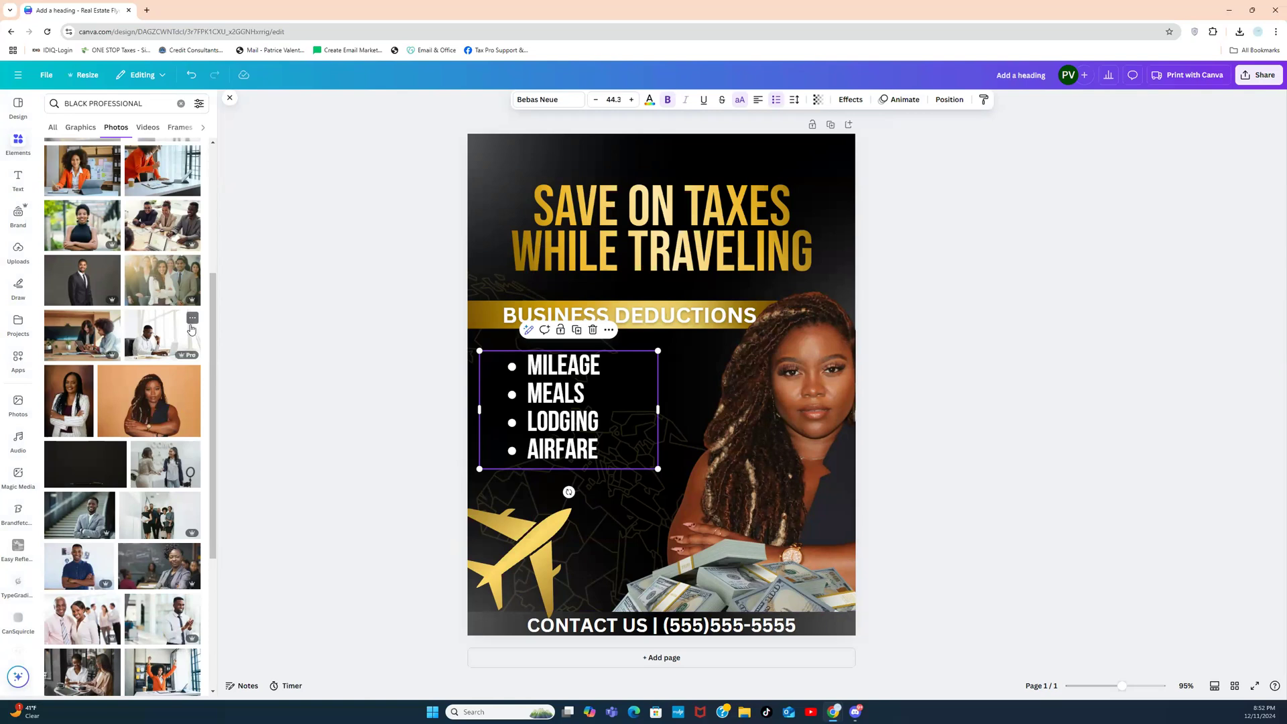
left_click_drag(214, 332, 215, 521)
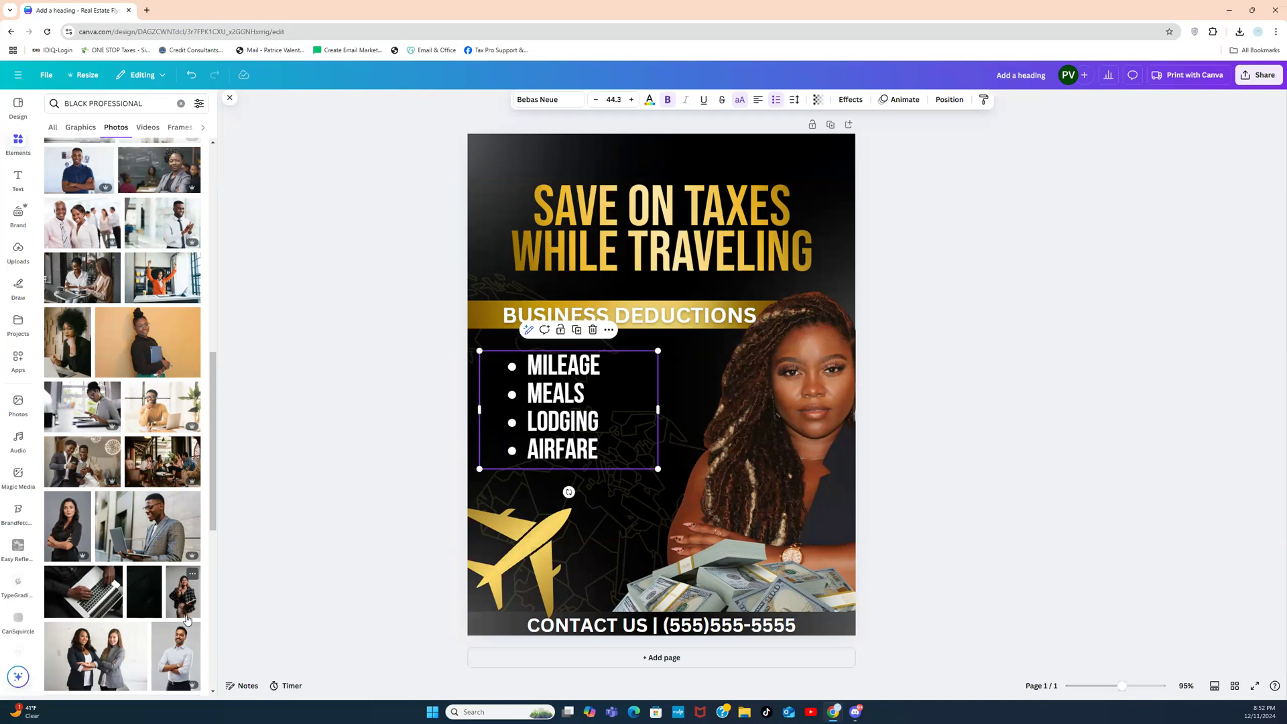
left_click_drag(187, 619, 688, 544)
left_click(154, 352)
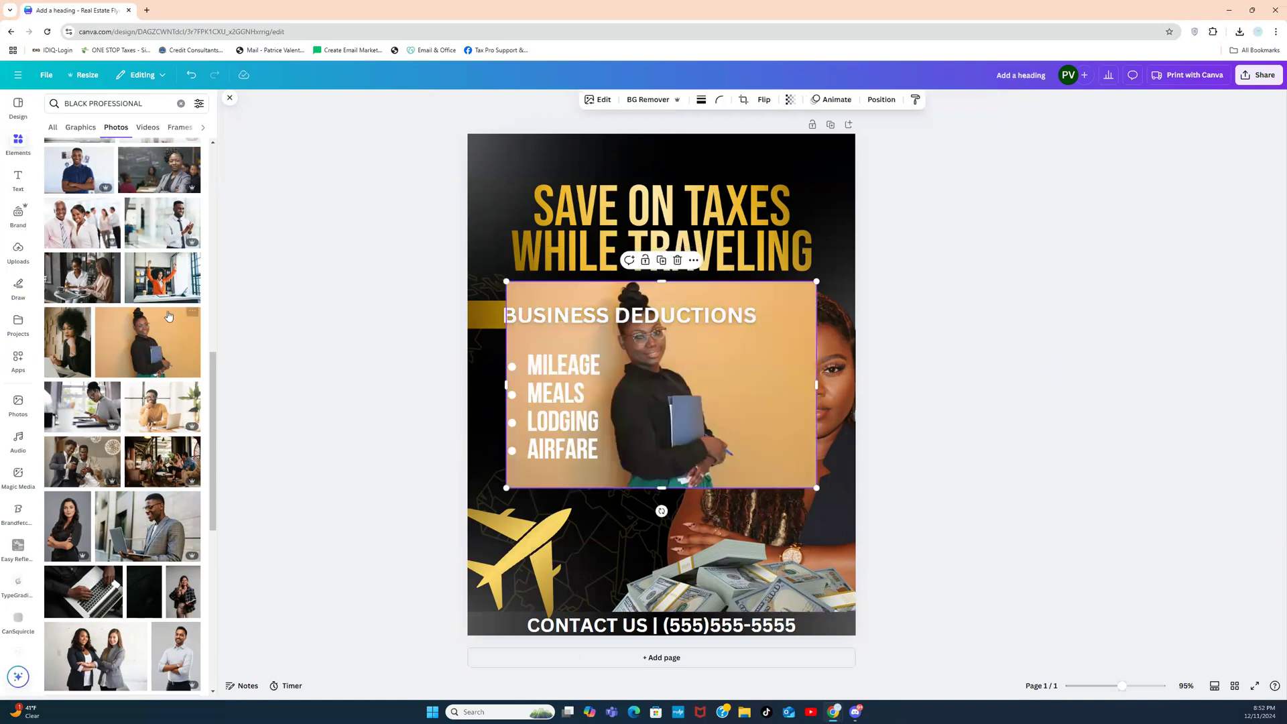
left_click(79, 226)
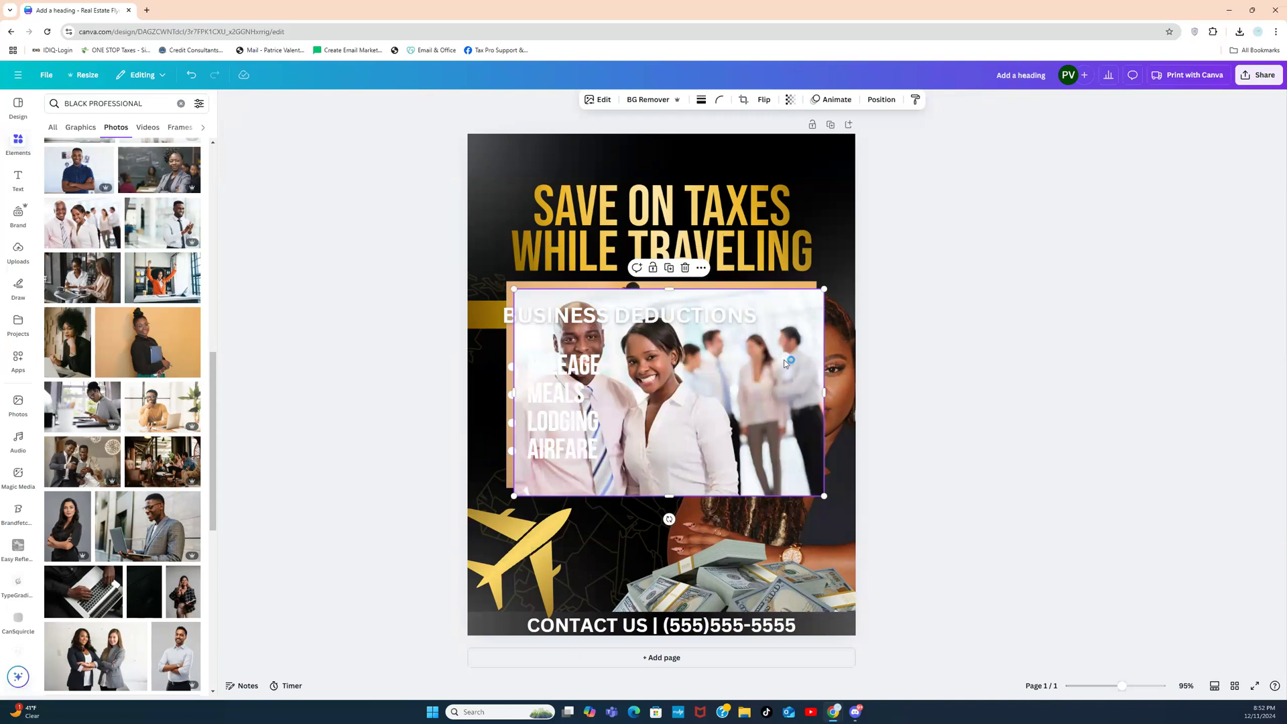
Step: Delete both added stock photos from the flyer again
left_click(1015, 336)
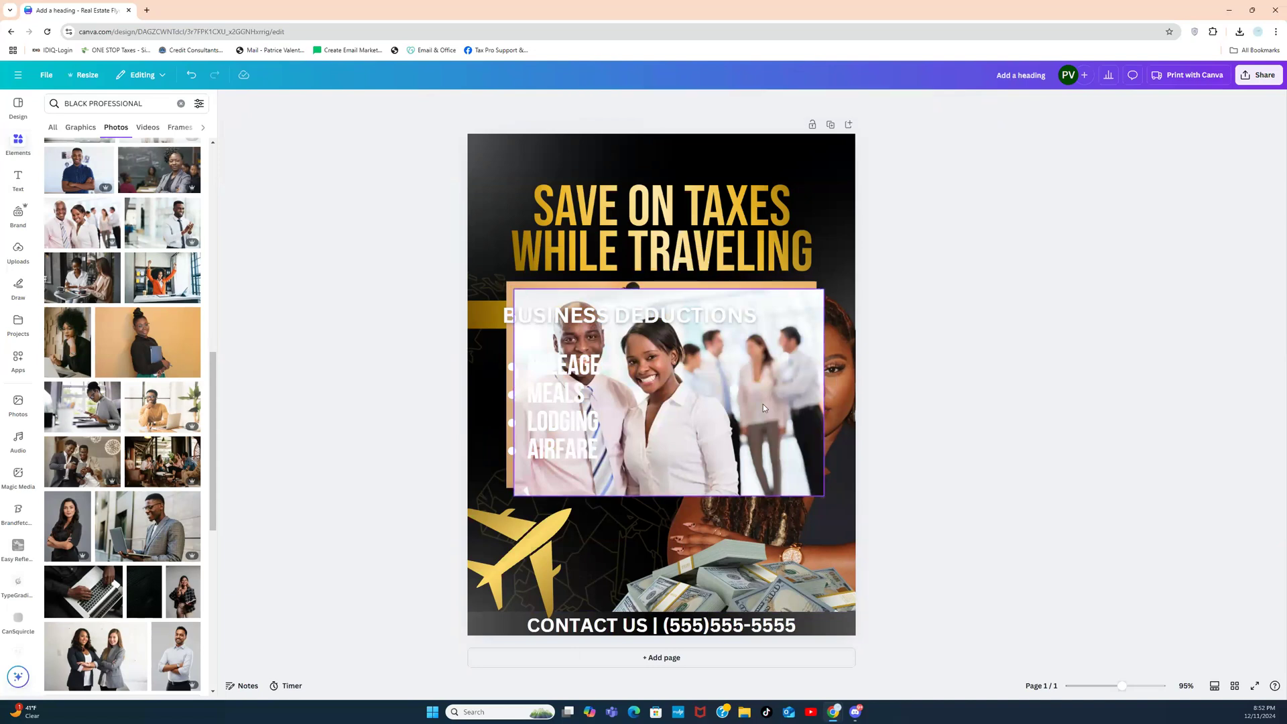
left_click(763, 404)
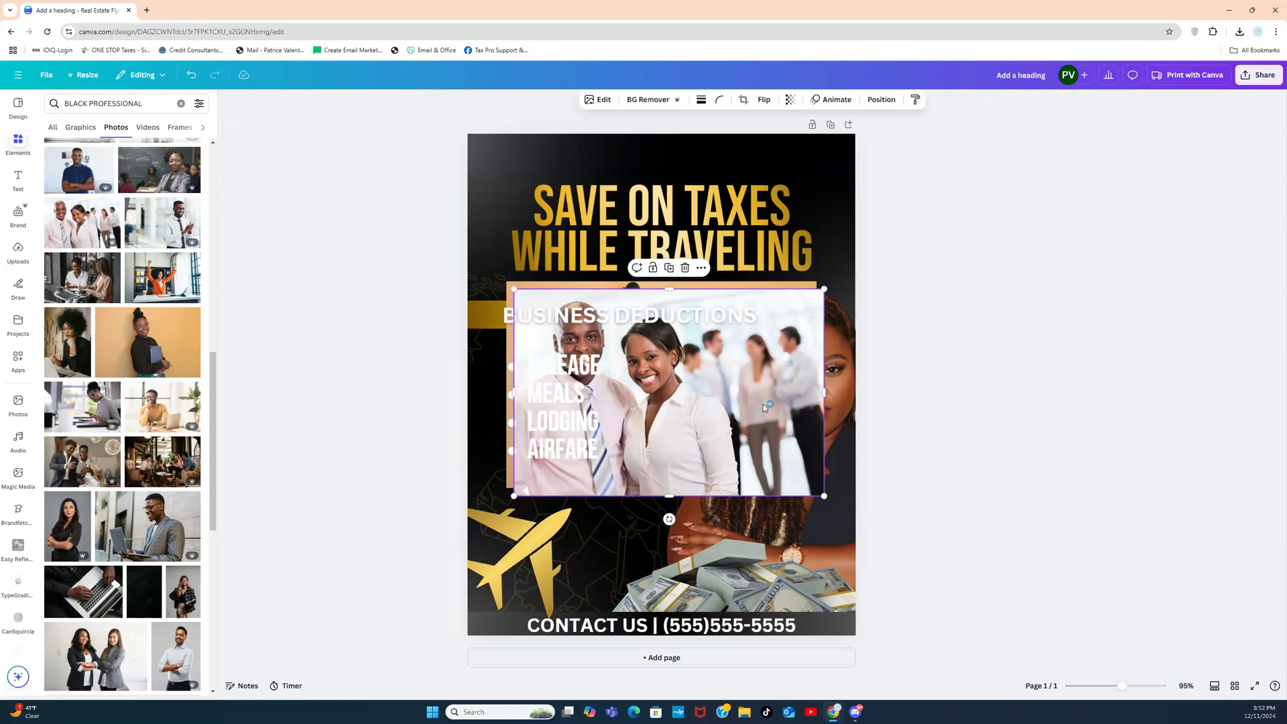
key("Delete")
left_click(762, 400)
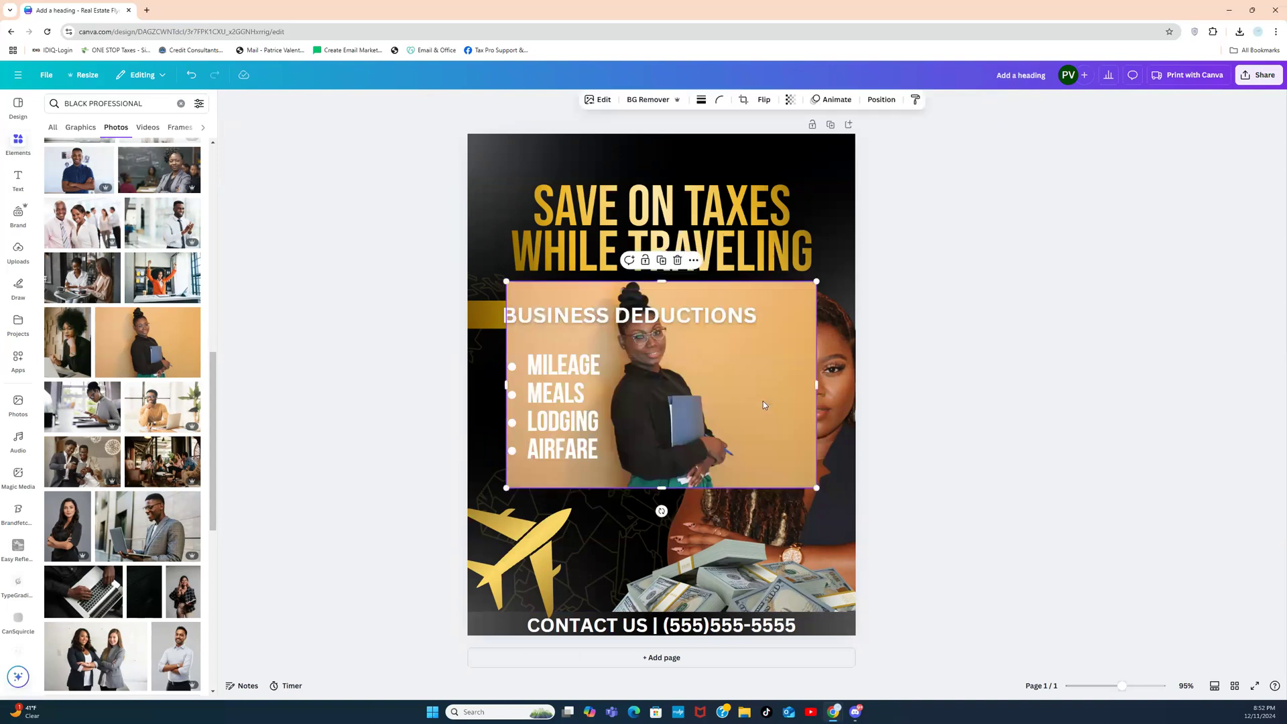
key("Delete")
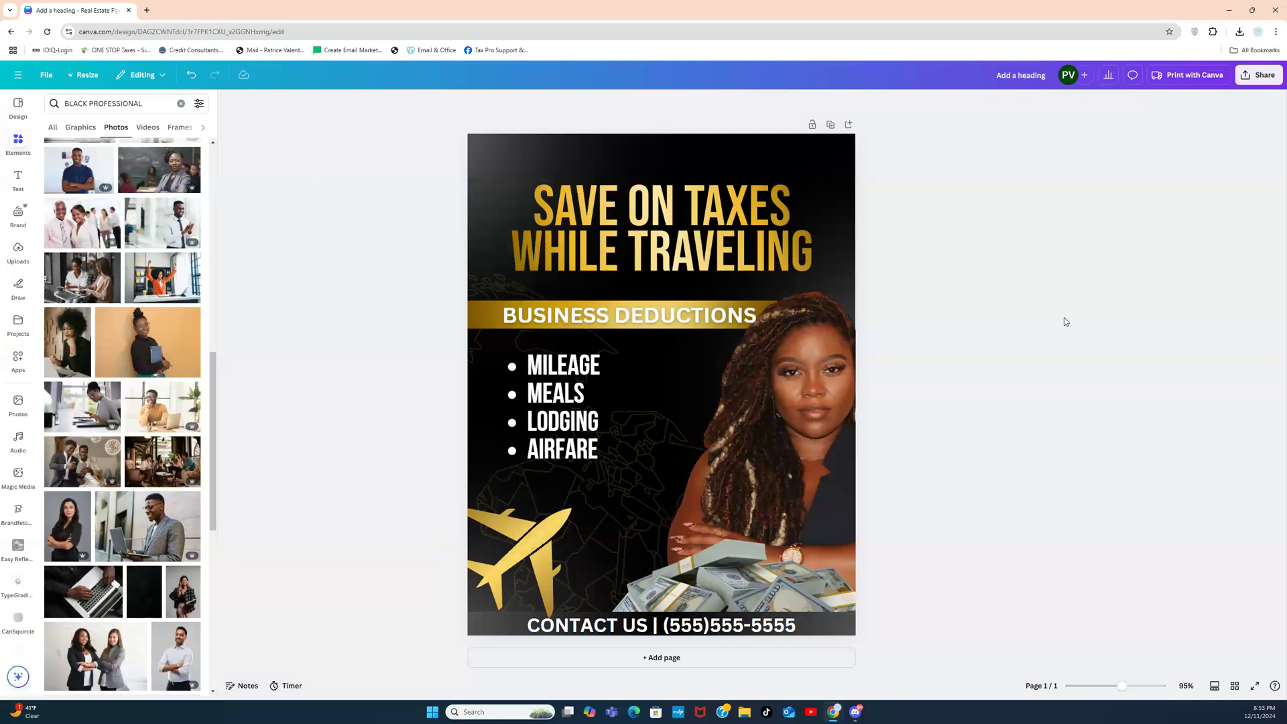
Step: Duplicate the CONTACT US line, move the copy to the top, and retype it as WEALTHFIRST
left_click(714, 627)
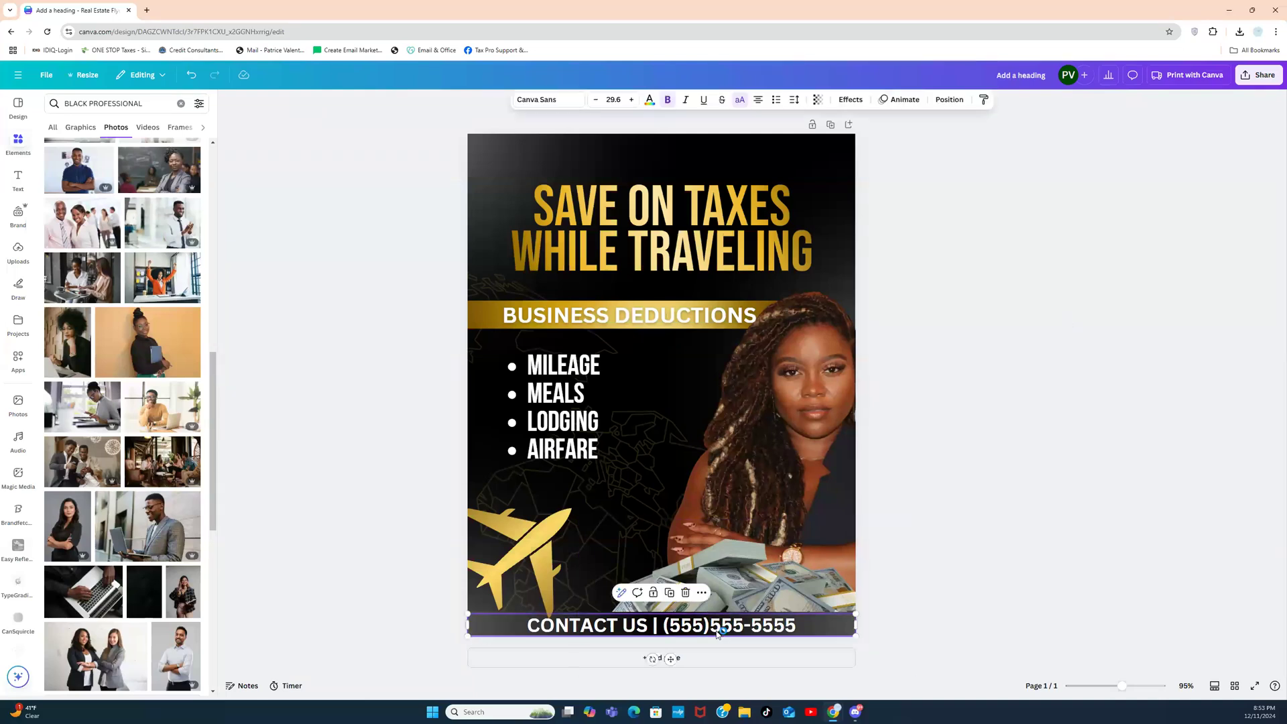
left_click(668, 593)
left_click_drag(669, 613, 657, 163)
double_click(658, 163)
type("WE")
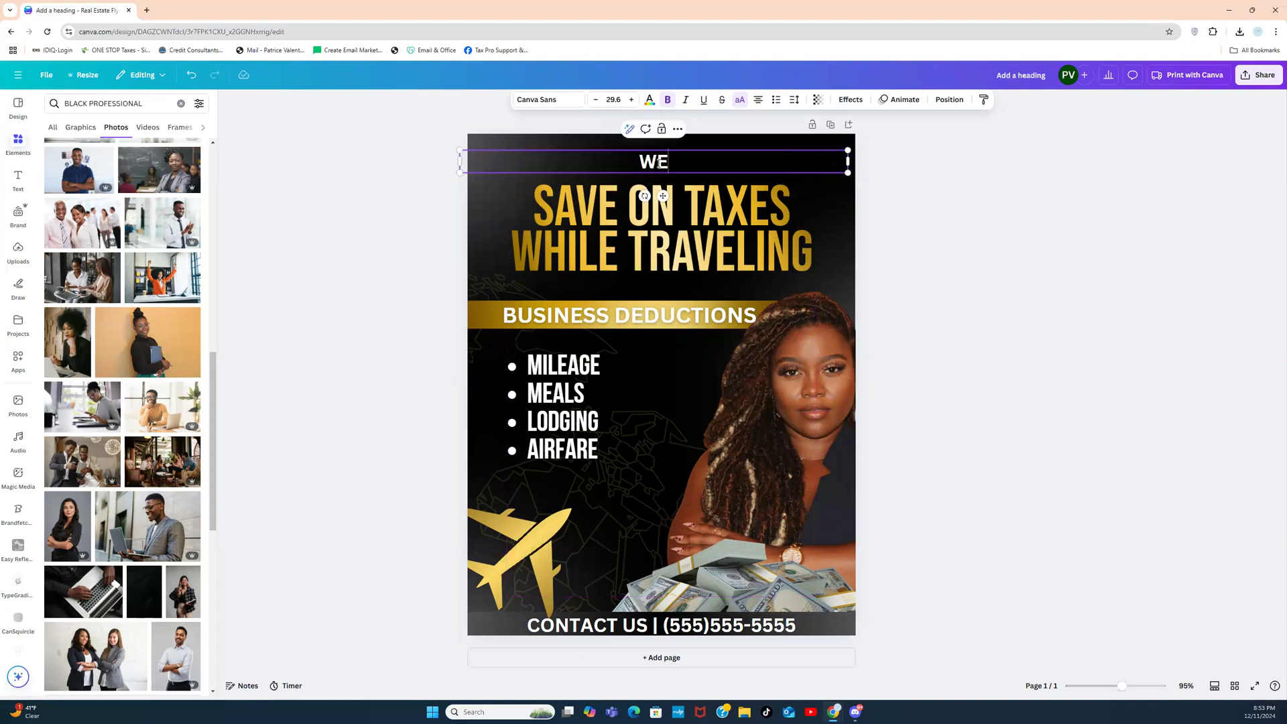
type("ALTH FIR")
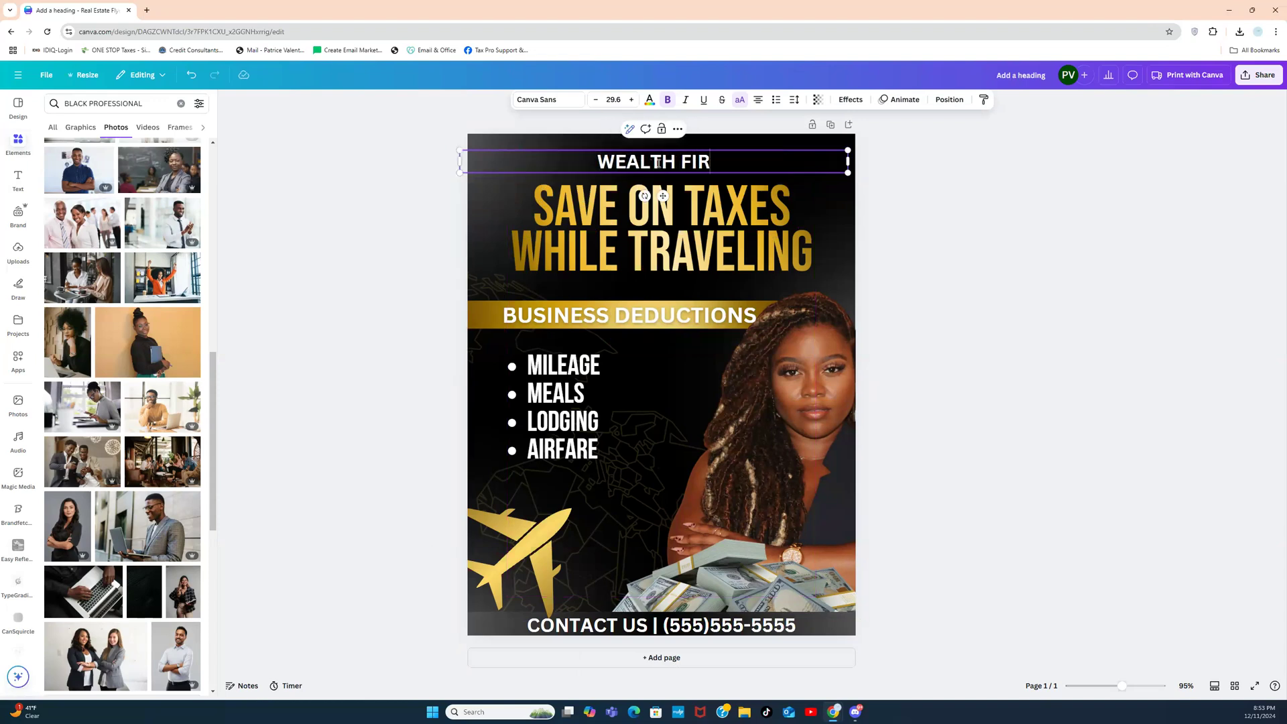
key("BackSpace")
key("BackSpace")
key("BackSpace")
key("BackSpace")
type("FIRST")
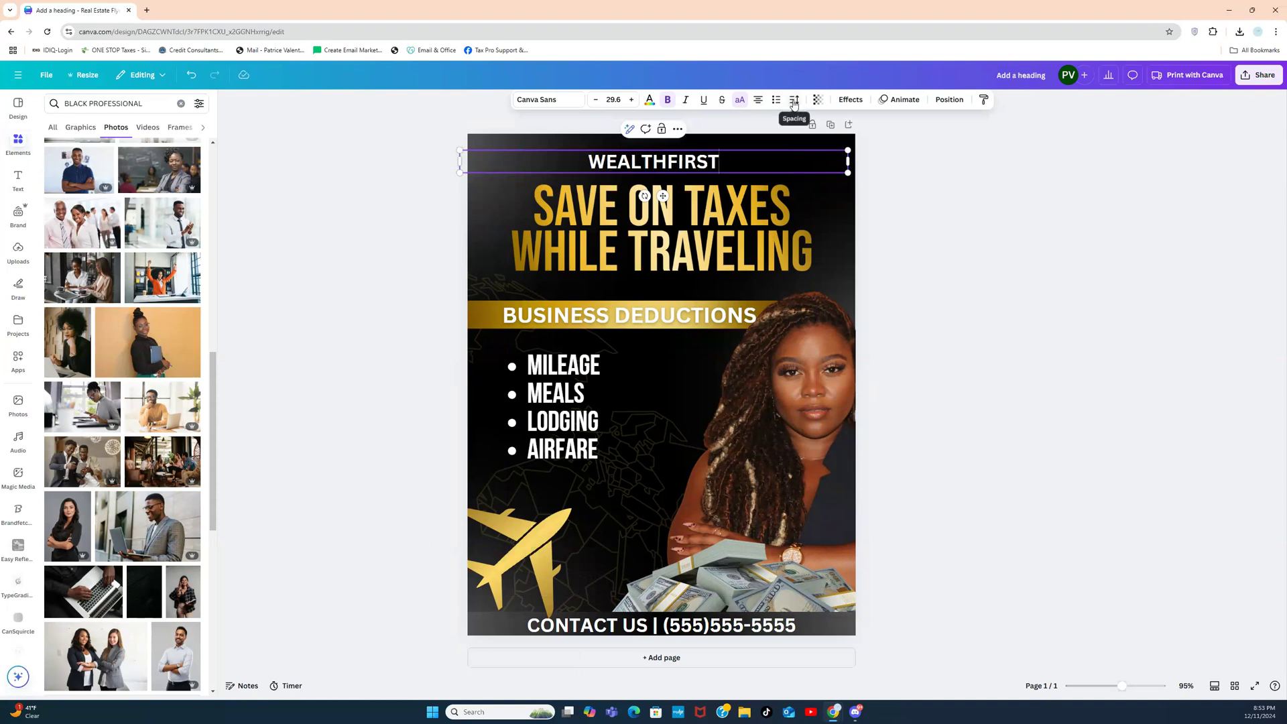
Step: Spread WEALTHFIRST's letter spacing and remove its bold
left_click(794, 101)
mouse_move(789, 142)
left_mouse_down()
mouse_move(760, 143)
mouse_move(801, 148)
left_mouse_up()
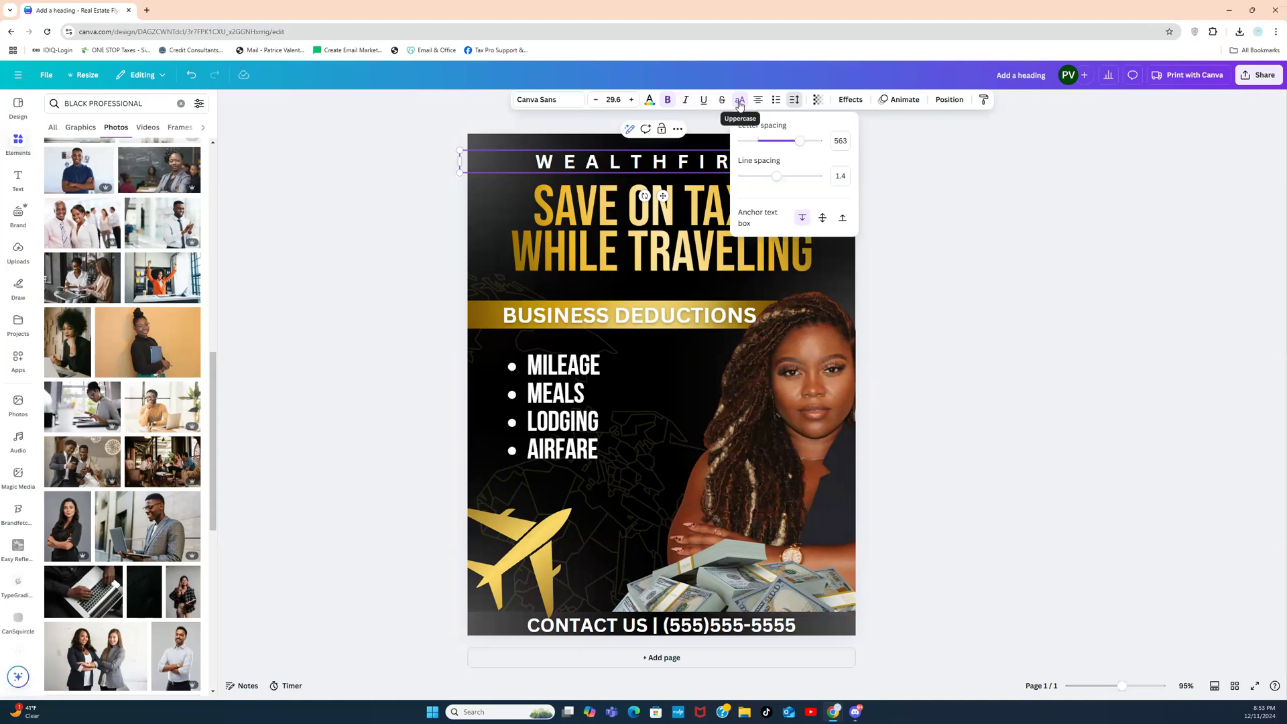
left_click(665, 104)
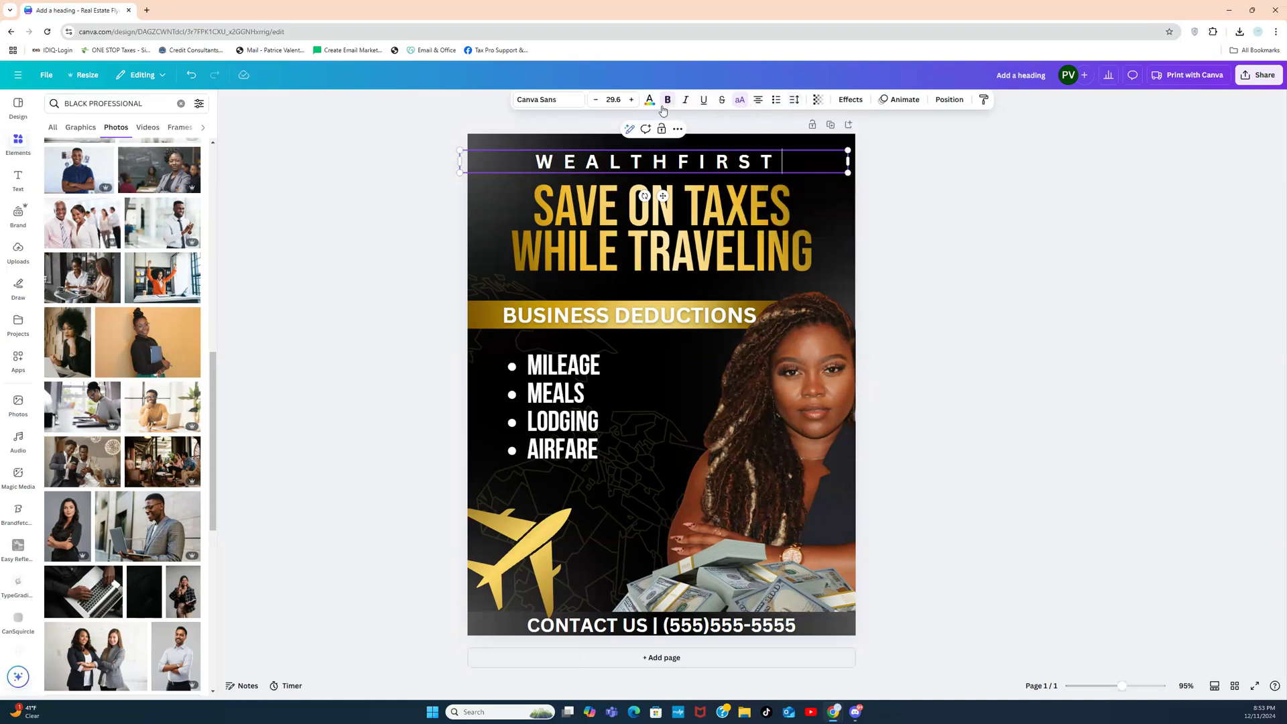
left_click(455, 181)
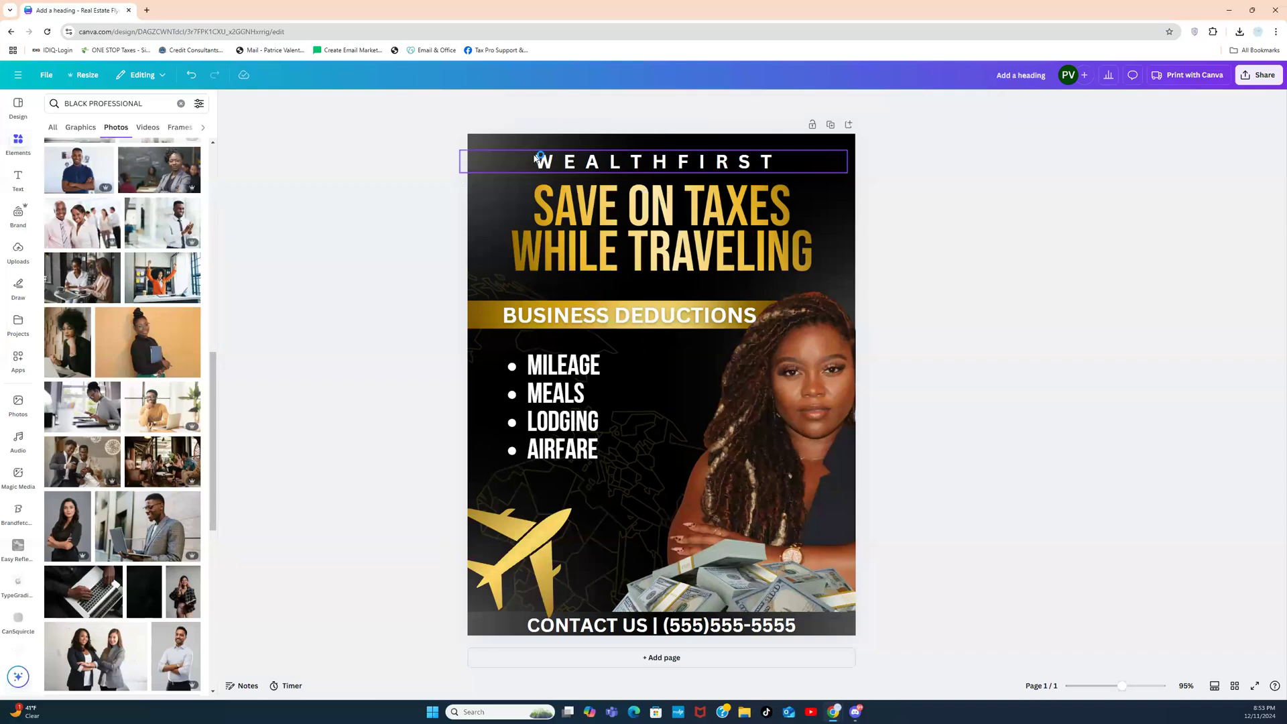
left_click(599, 162)
left_click(670, 100)
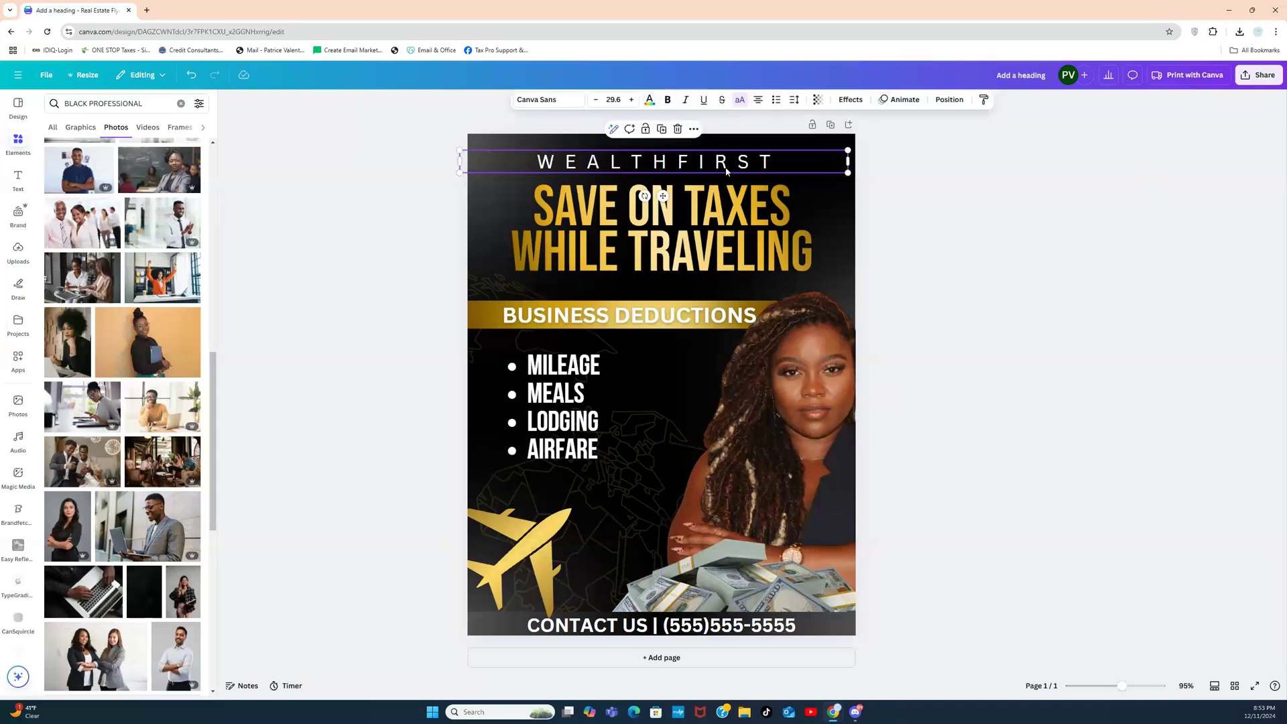
Step: Shrink WEALTHFIRST to about 22 pt, centre it at the top, and widen its letter spacing further
left_click_drag(848, 173, 752, 167)
left_click_drag(614, 190, 670, 190)
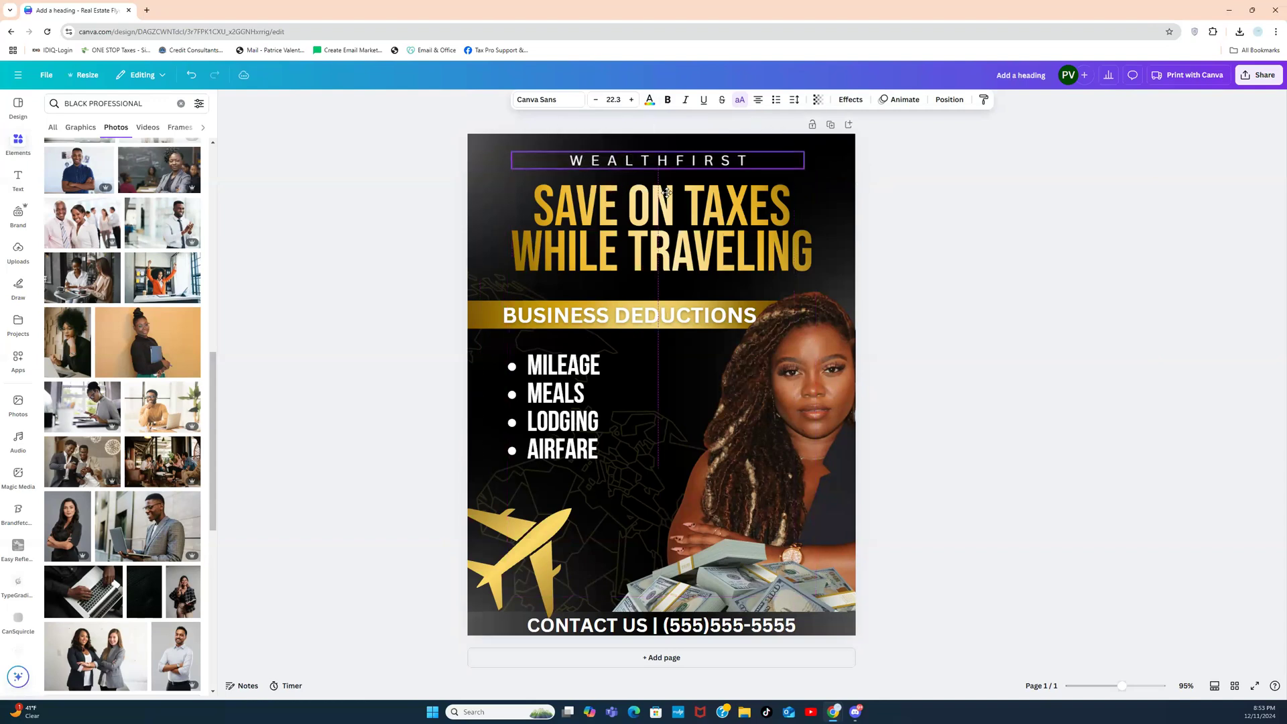
left_click(794, 100)
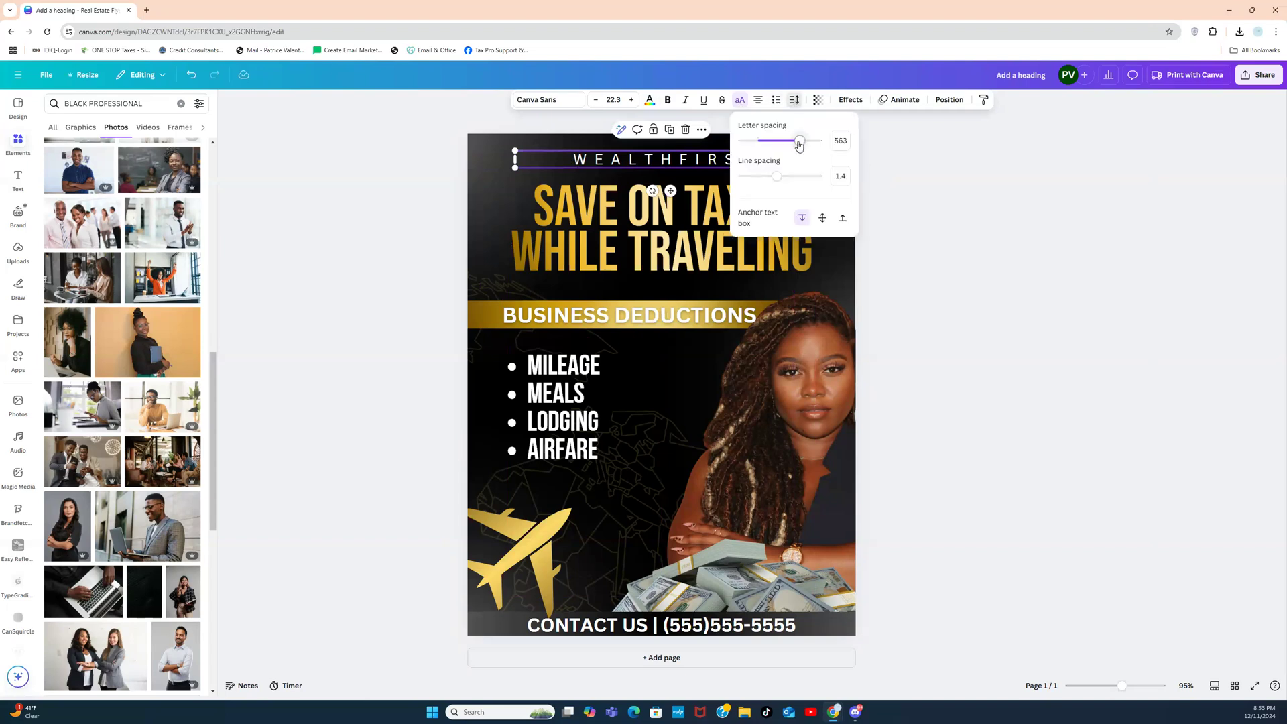
left_click_drag(799, 140, 819, 148)
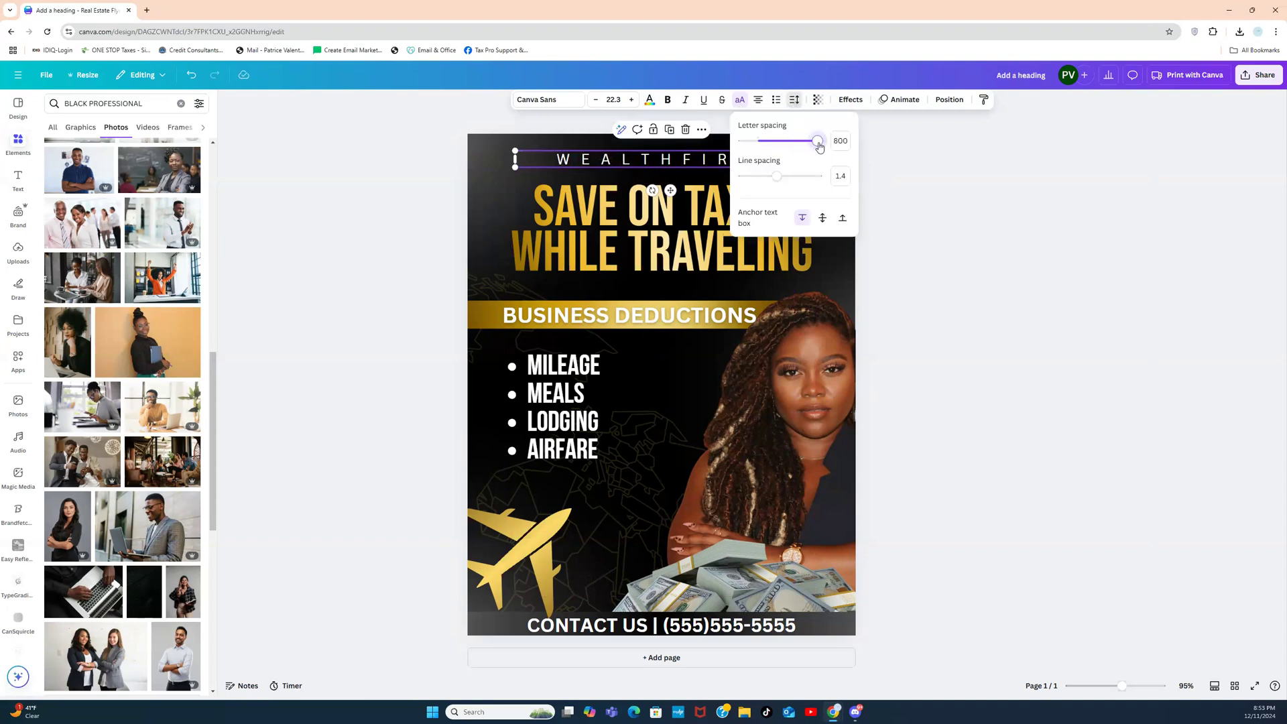
left_click(999, 208)
left_click(951, 270)
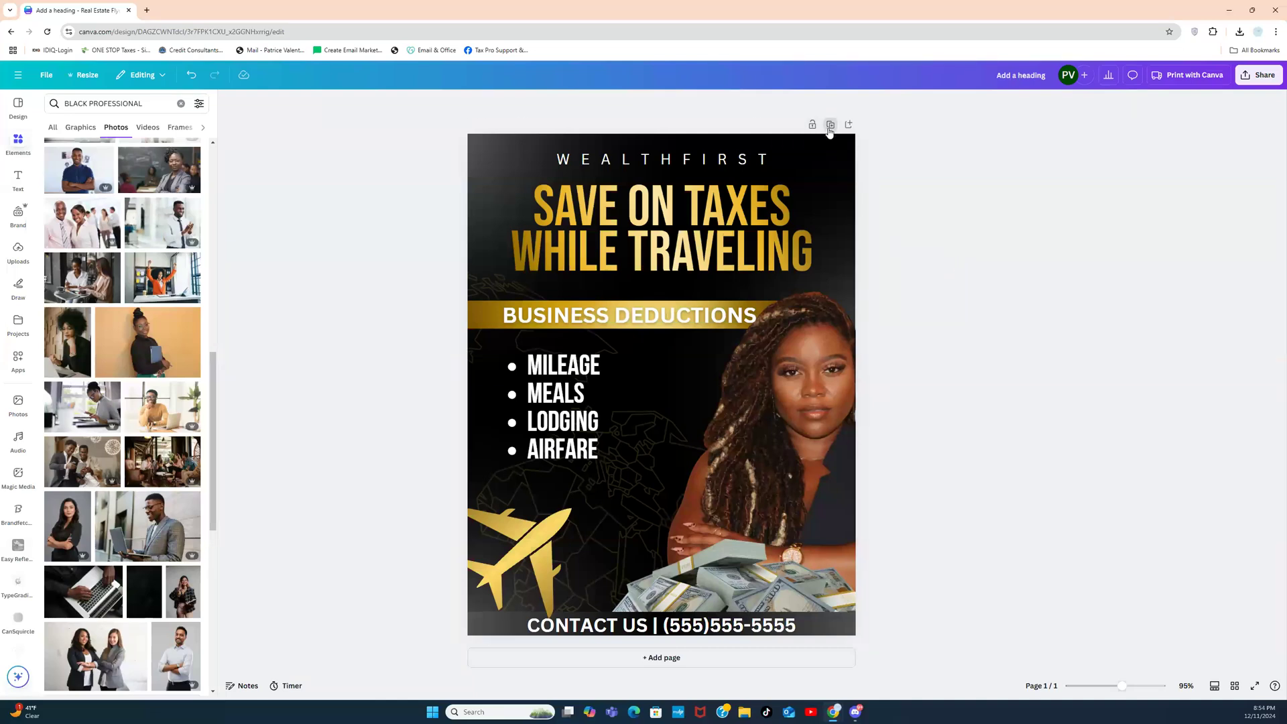
Step: Duplicate the flyer page and delete its dark background, leaving the page white
left_click(830, 126)
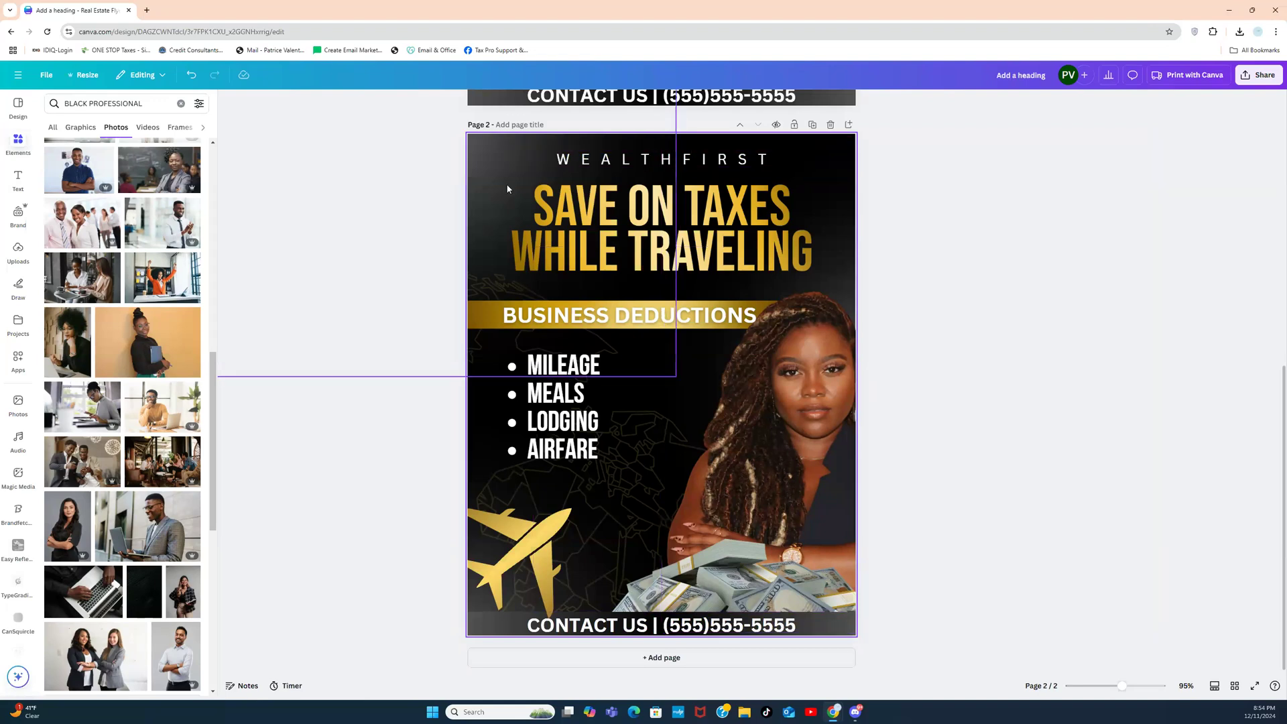
left_click(490, 167)
key("Escape")
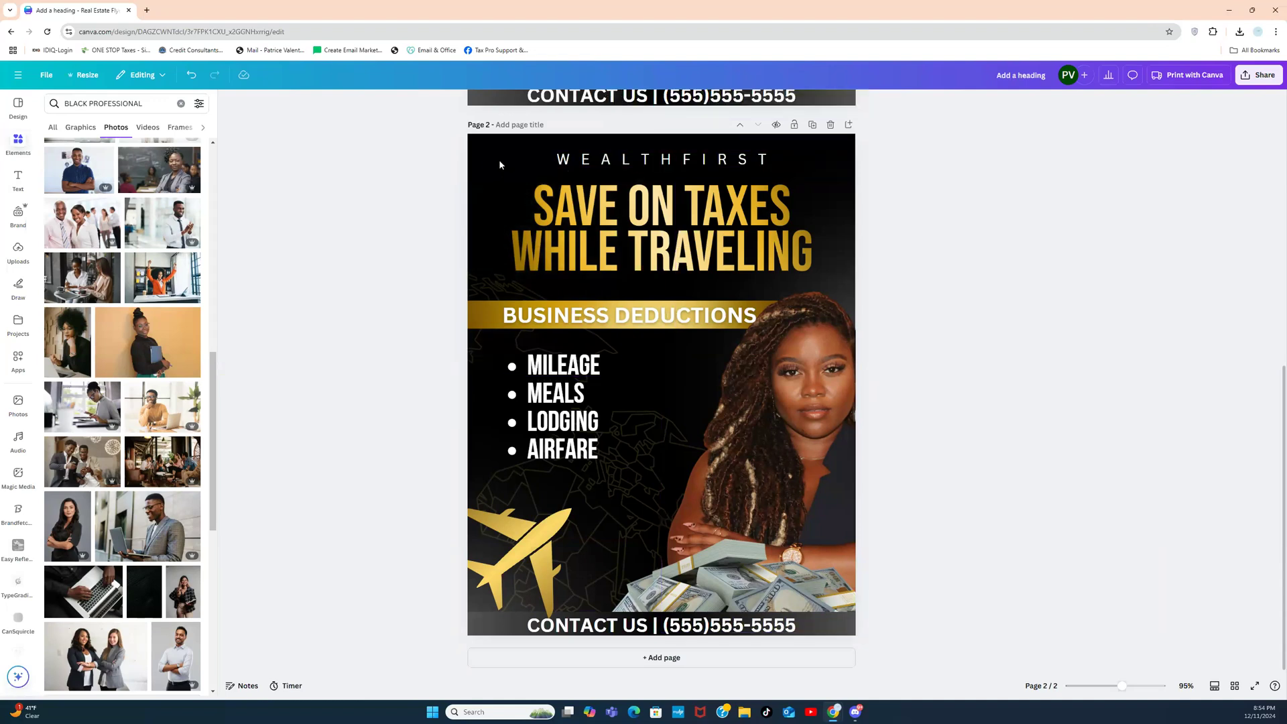
left_click(498, 164)
key("Delete")
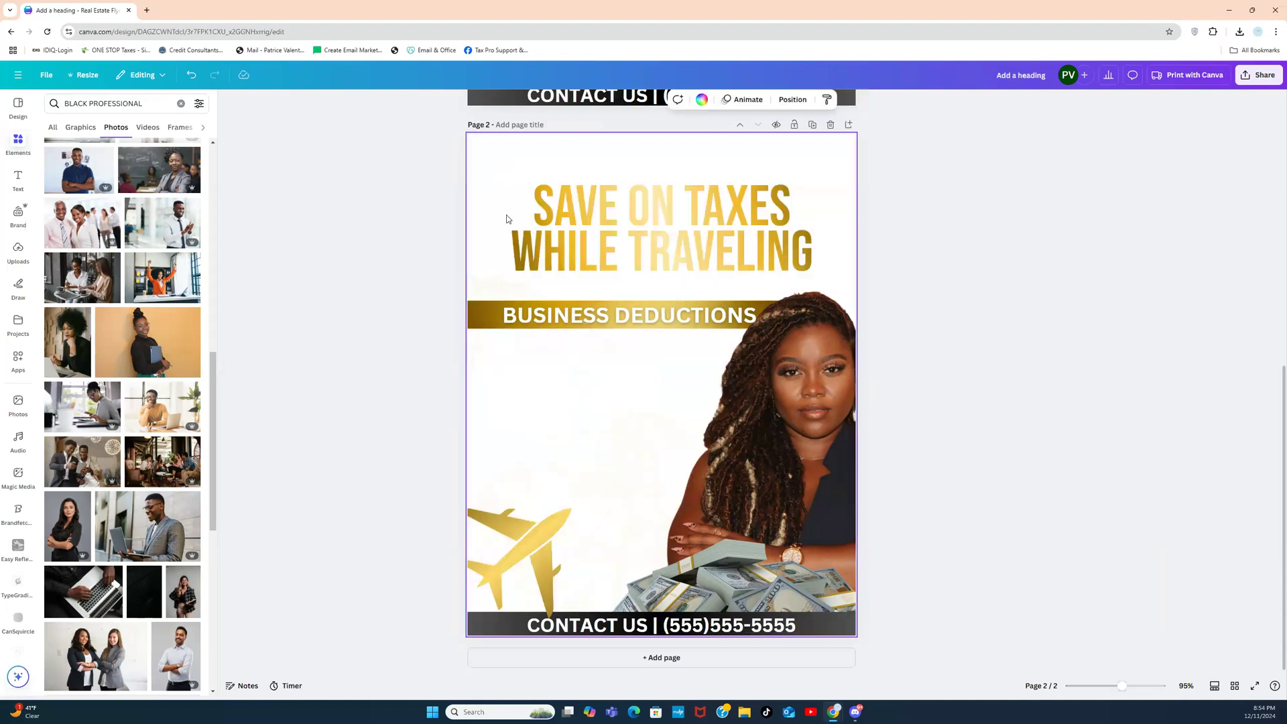
Step: Recolour the MILEAGE–AIRFARE deduction list text black
left_click(582, 422)
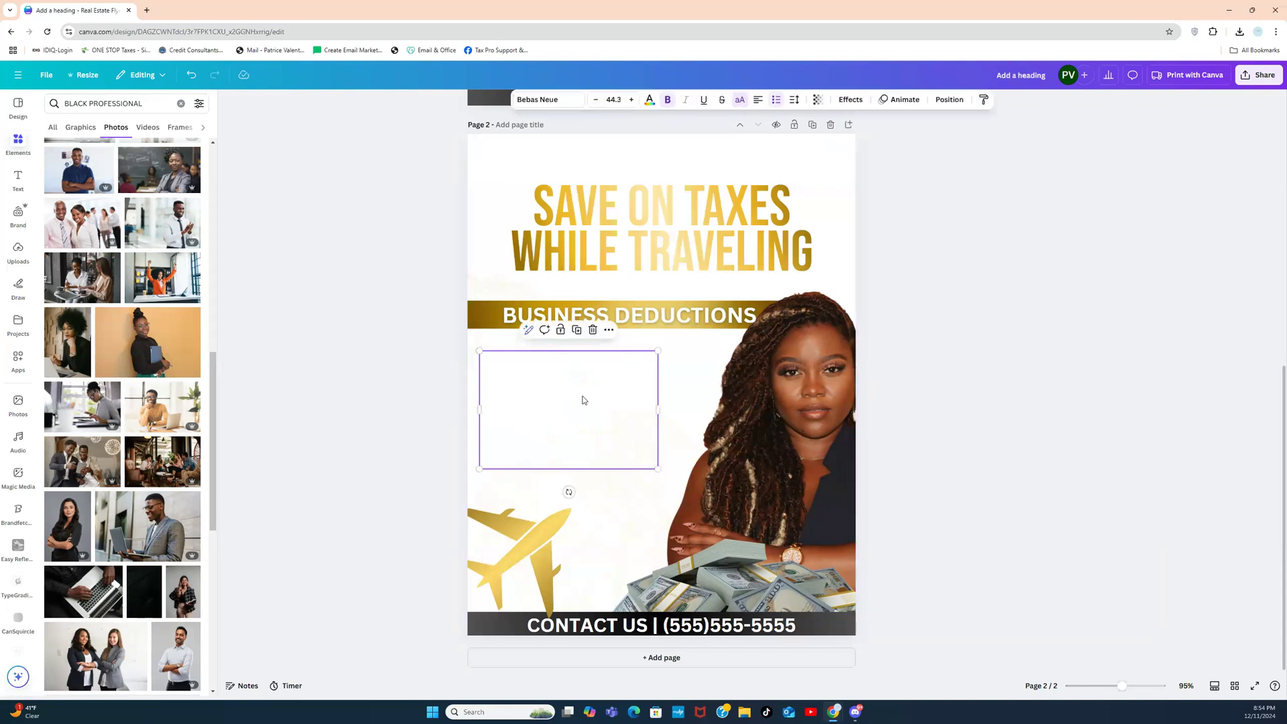
left_click(649, 101)
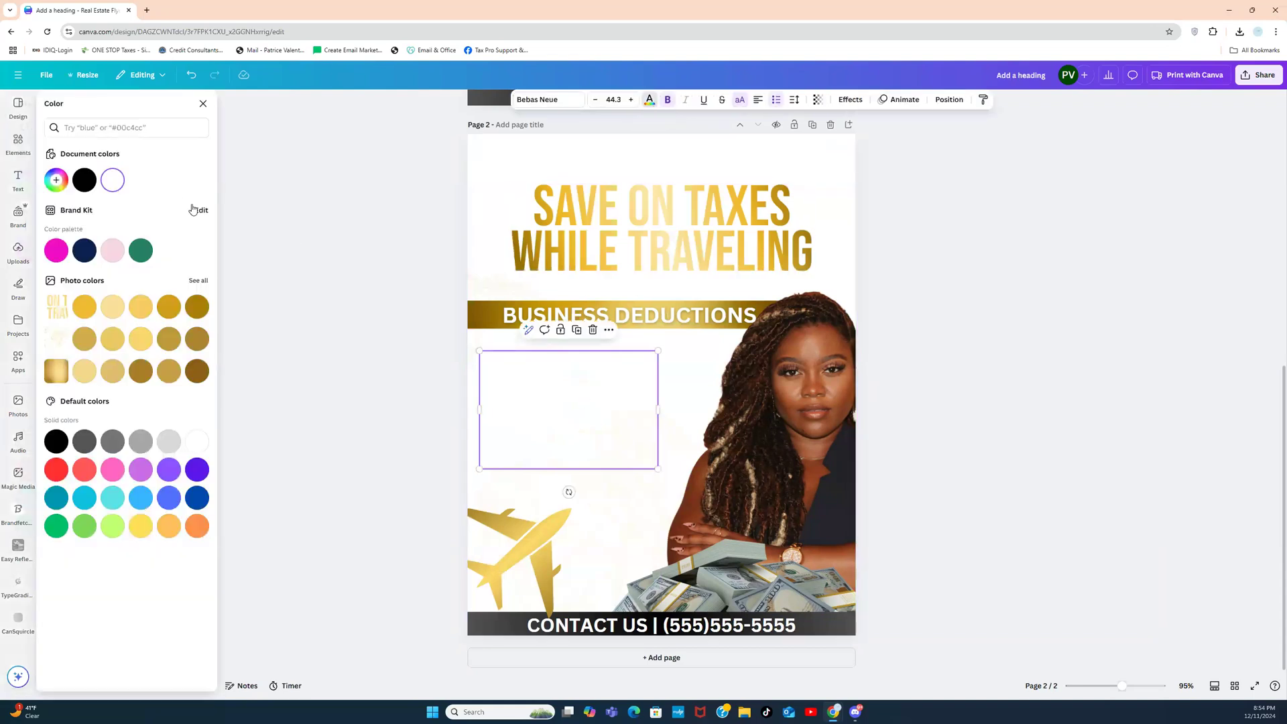
left_click(84, 180)
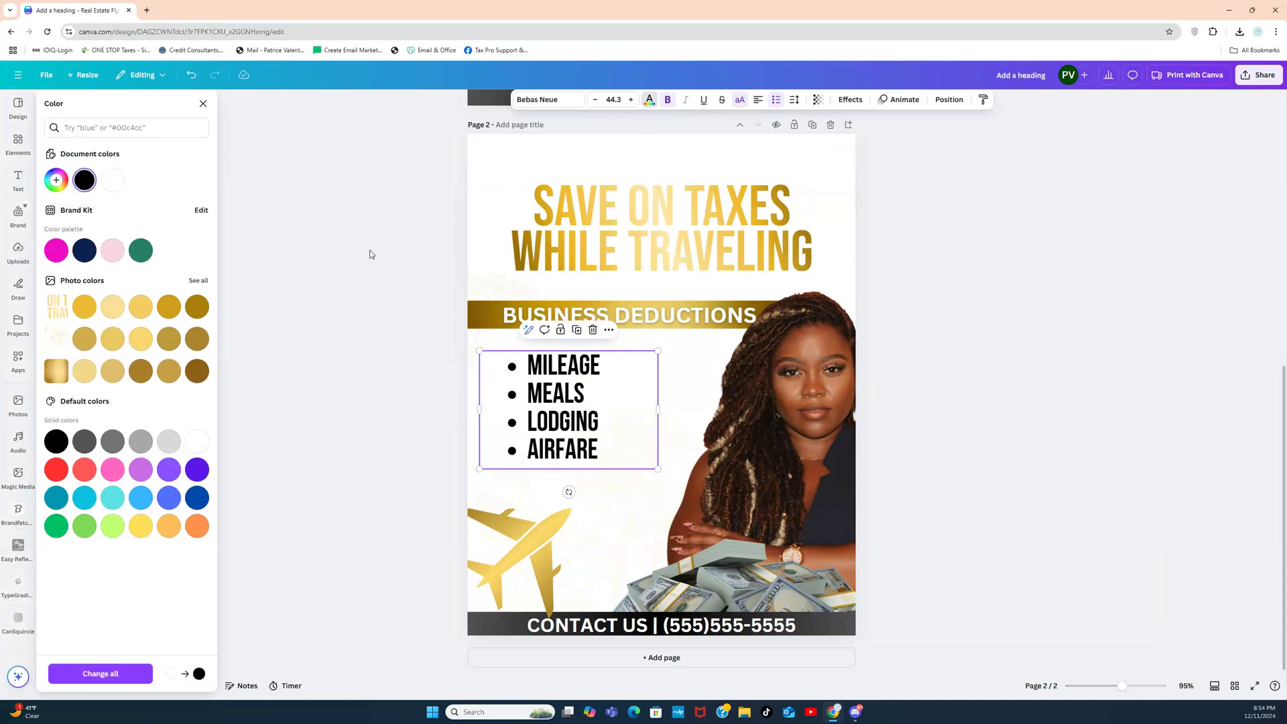
key("Escape")
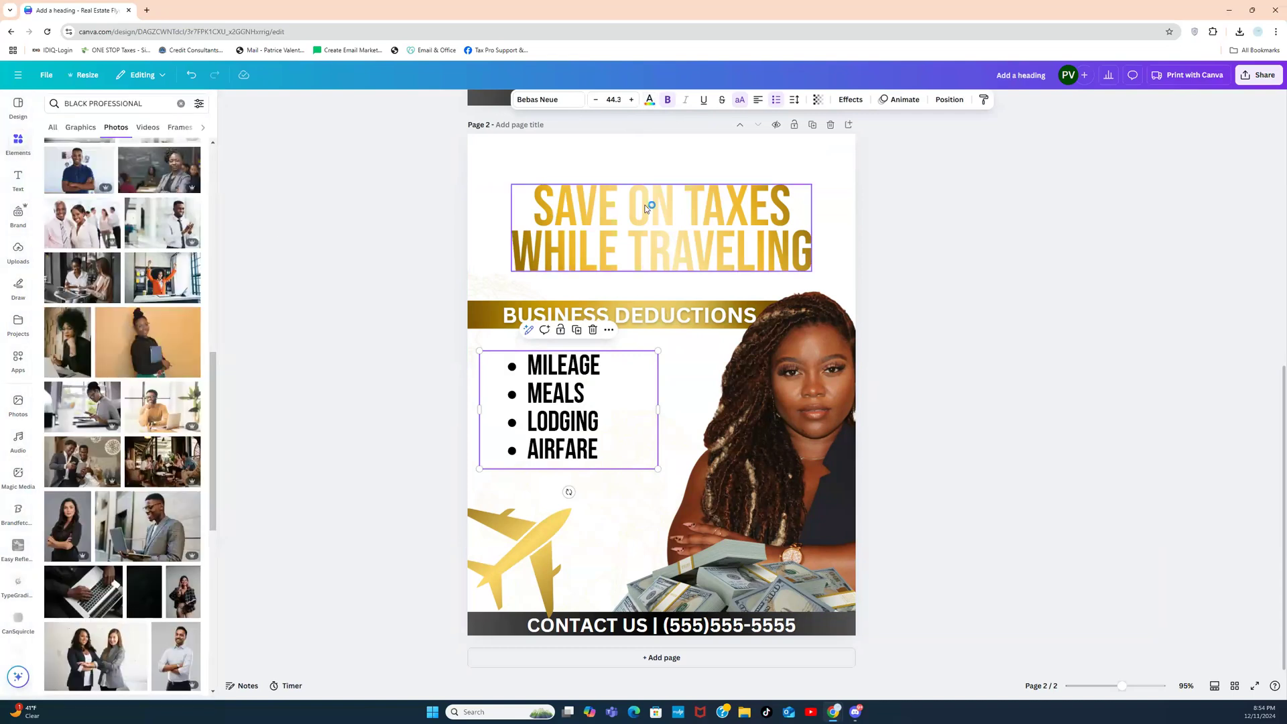
left_click(890, 195)
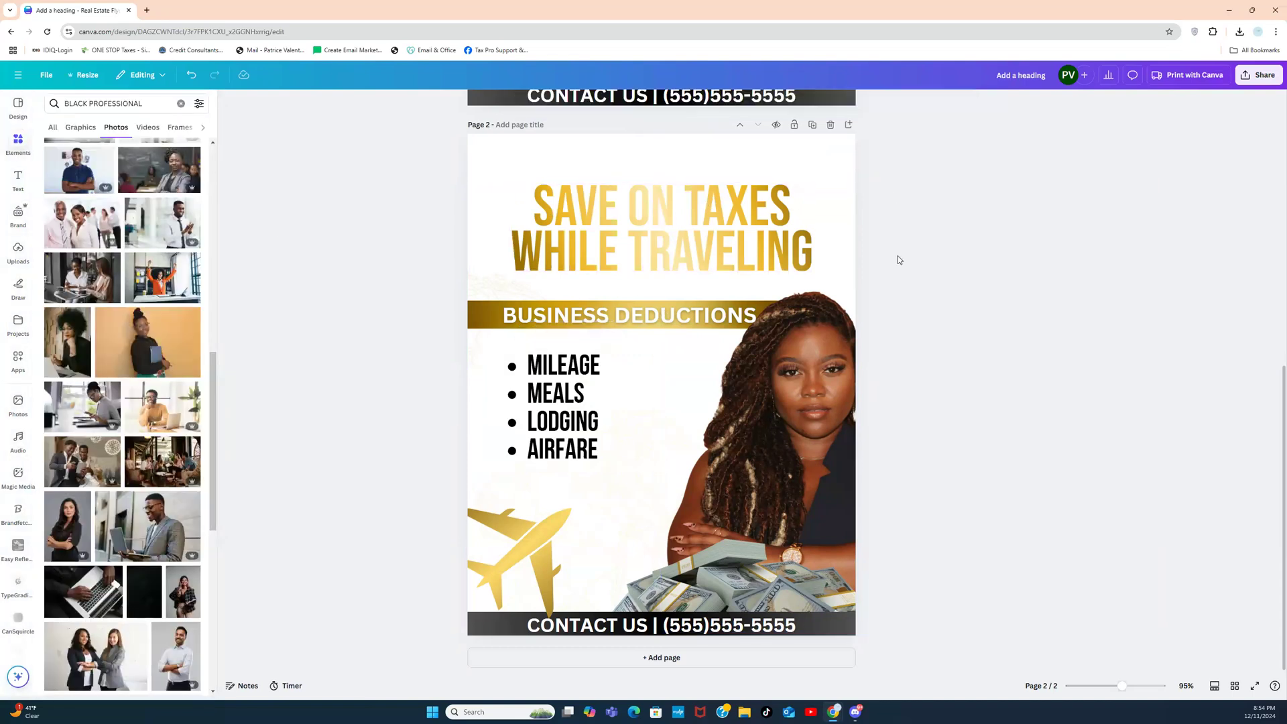
left_click(849, 372)
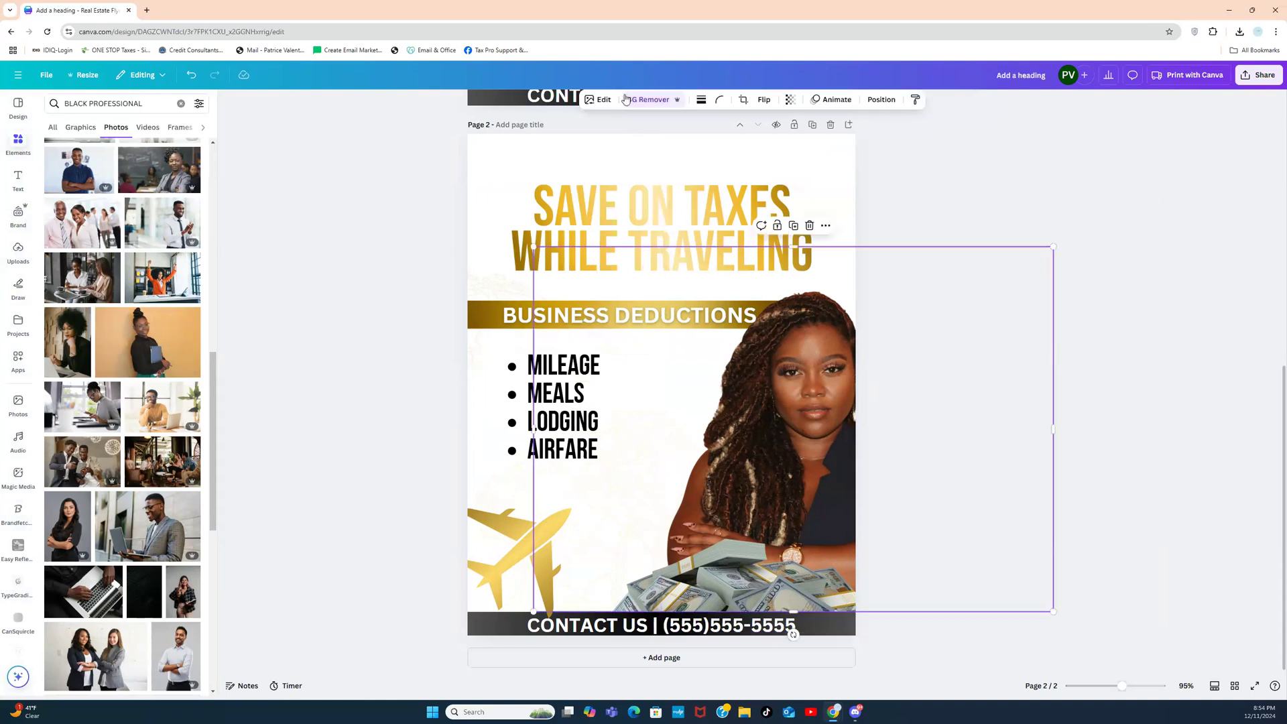
Step: Give the woman's photo a Drop shadow with its angle lowered to 62
left_click(598, 100)
left_click(66, 372)
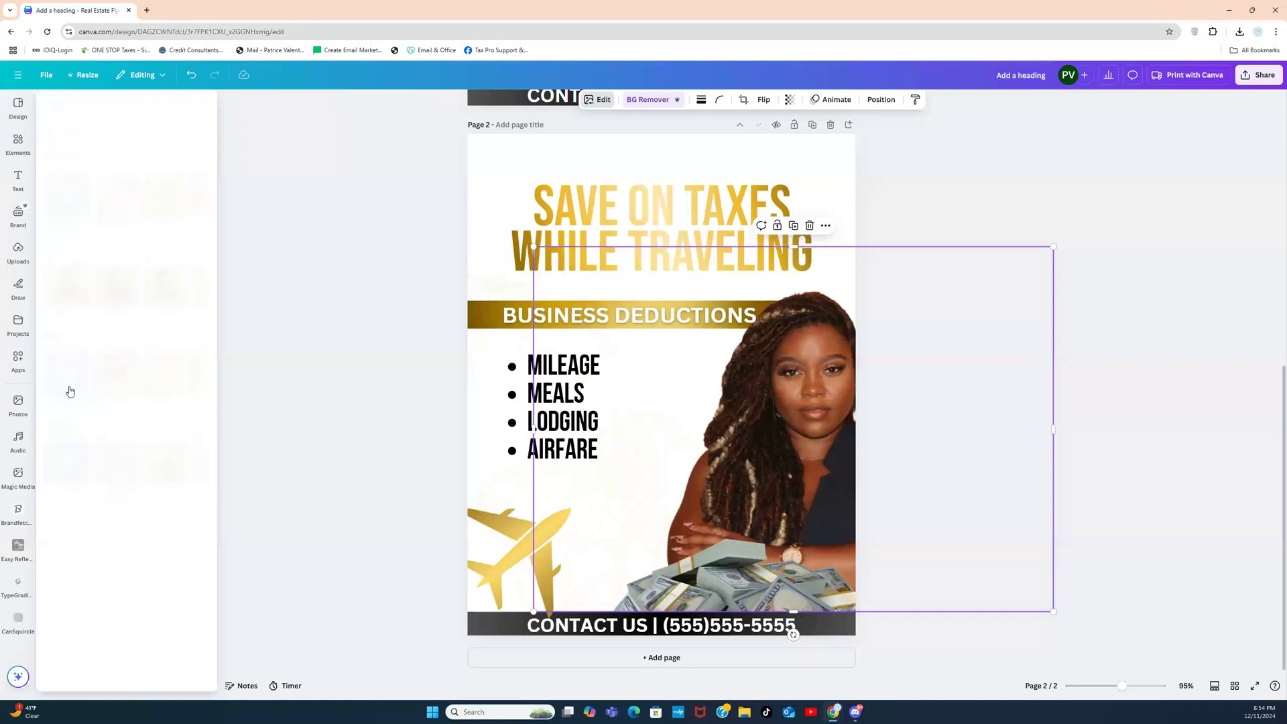
left_click(147, 232)
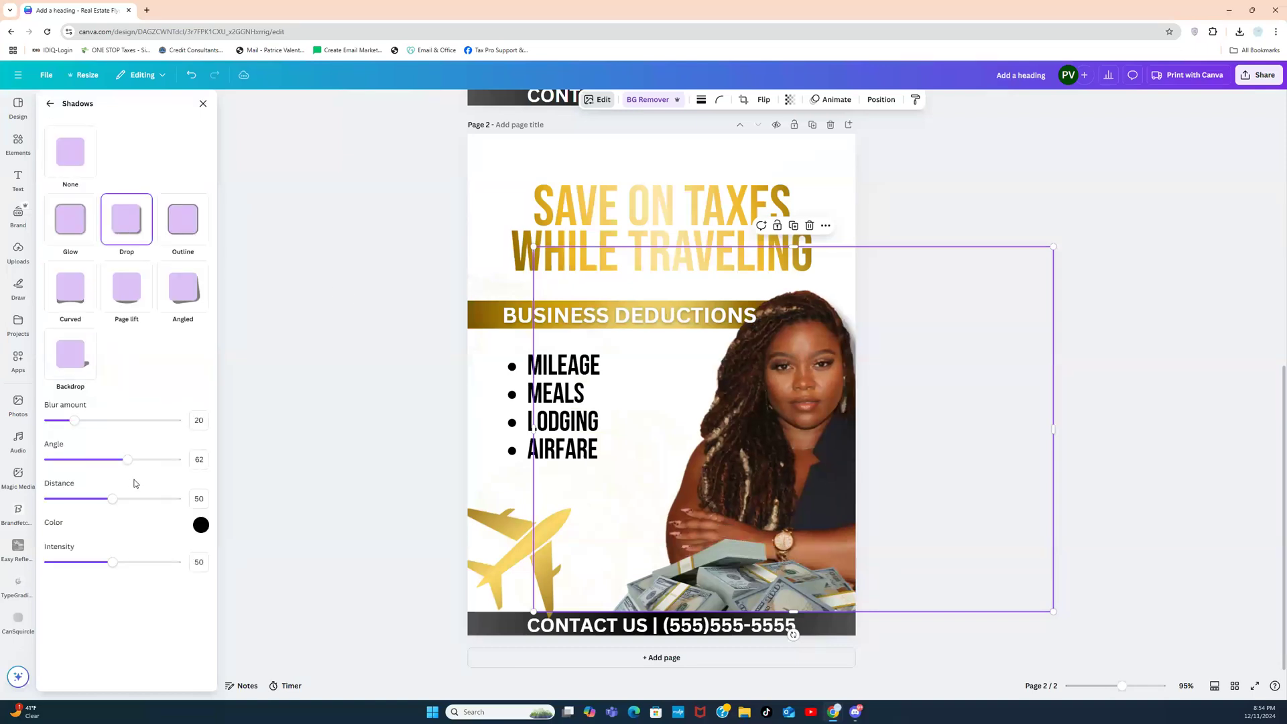
left_click_drag(126, 460, 97, 459)
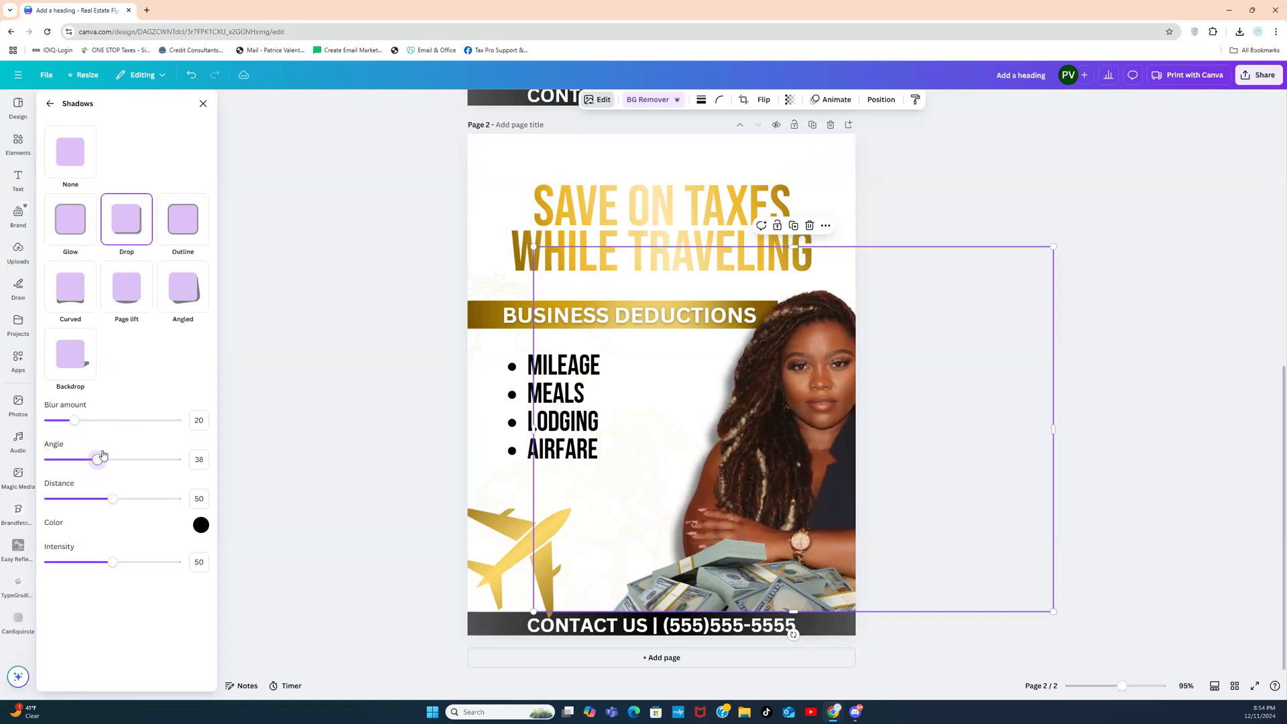
left_click(294, 396)
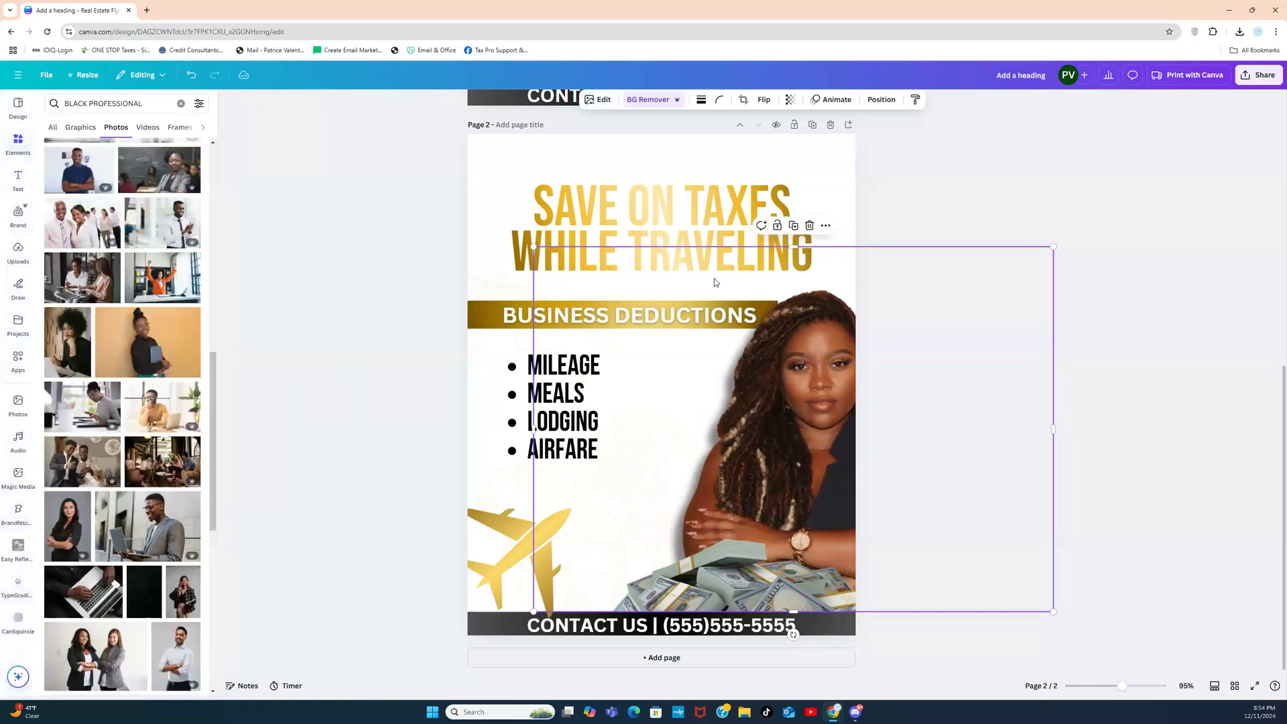
left_click(994, 158)
Step: Add a Drop shadow to the stack-of-money photo
left_click(804, 556)
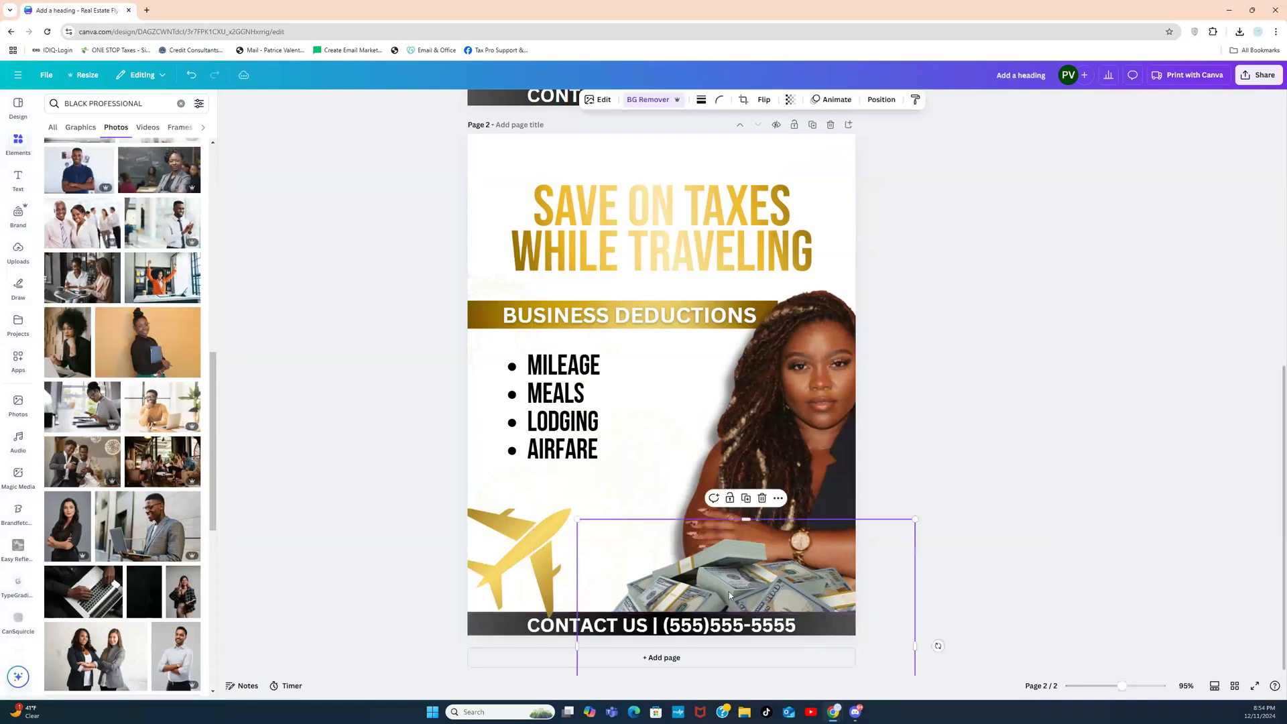
left_click(595, 102)
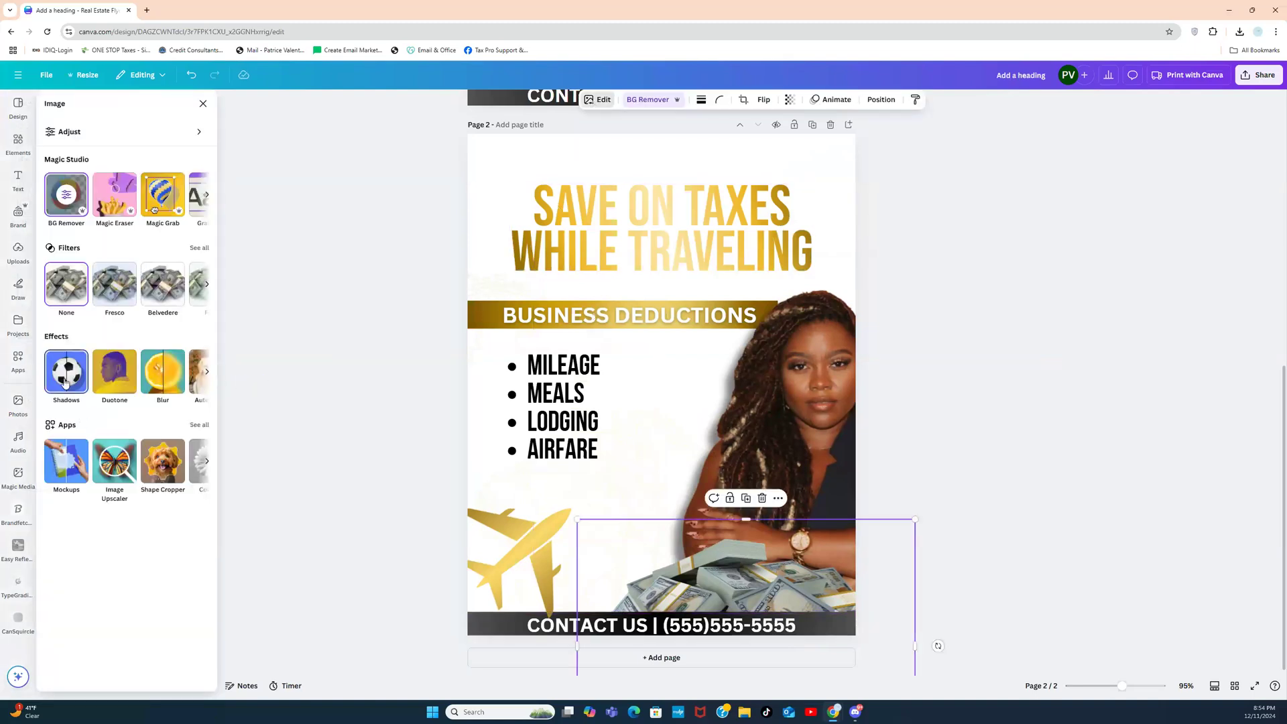
left_click(65, 381)
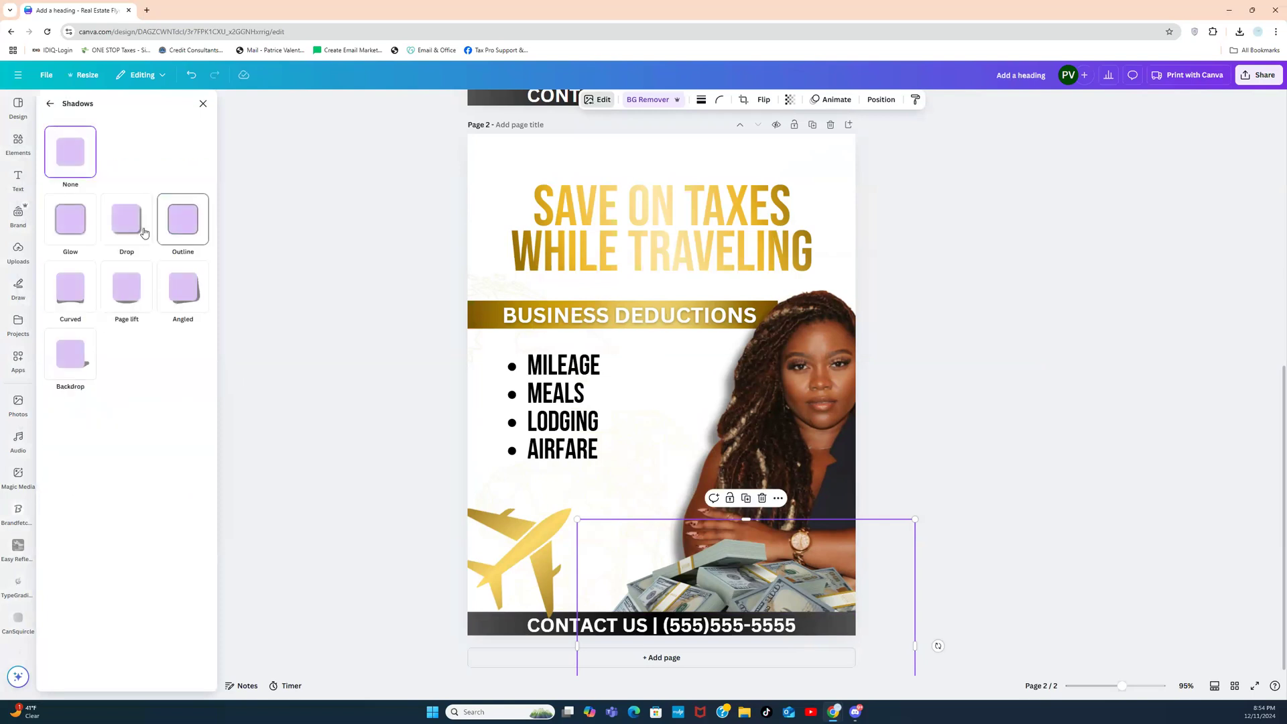
left_click(123, 235)
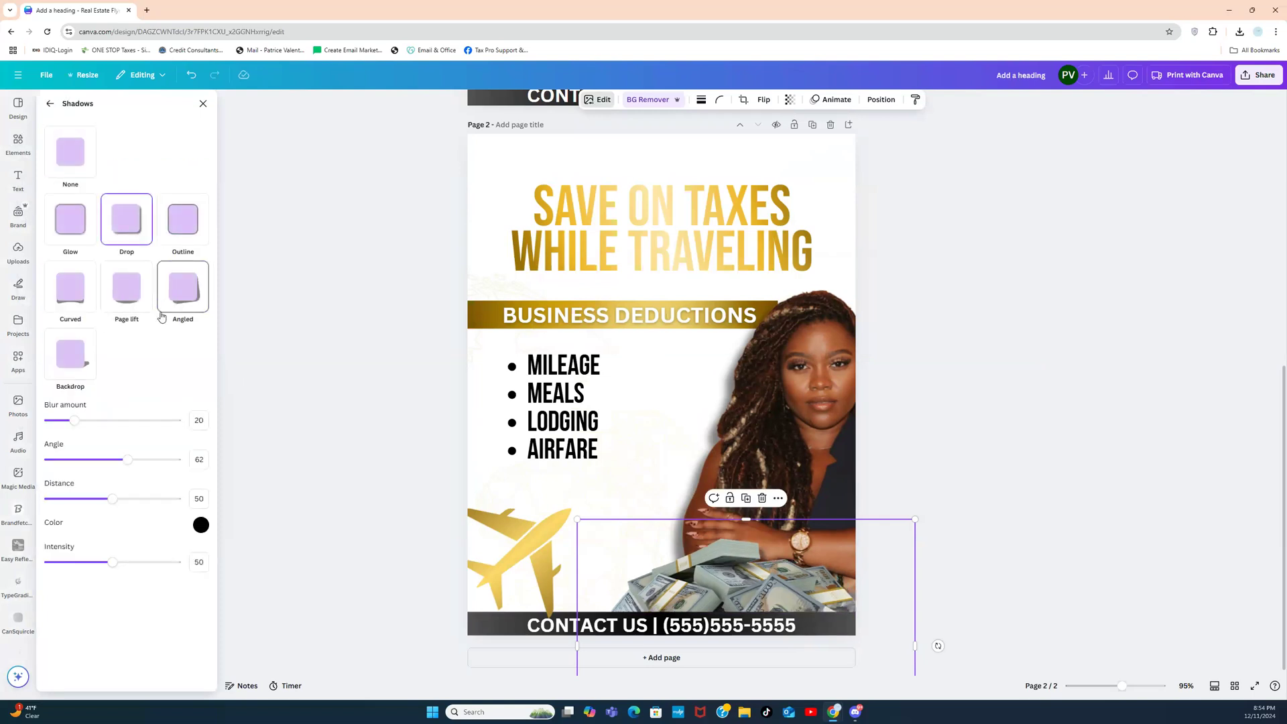
left_click(416, 301)
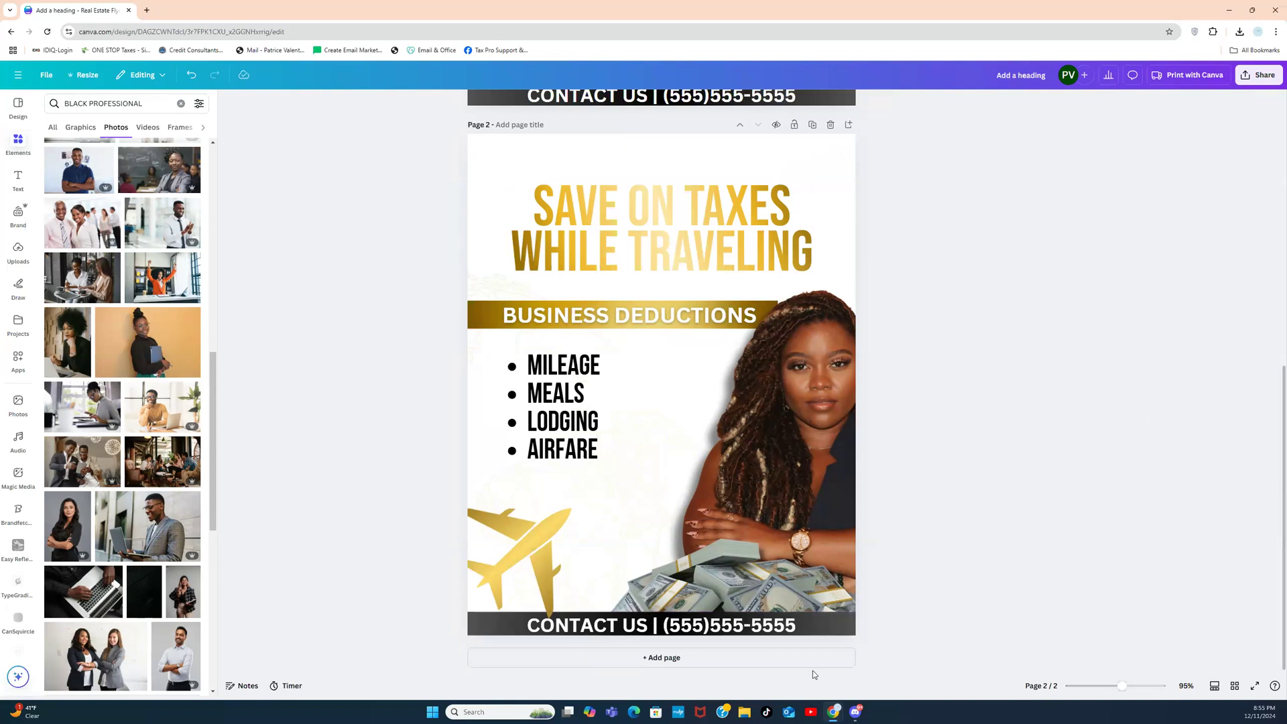
Step: Review the gold heading's text in the gradient editor unchanged, then add a blank third page
left_click(650, 227)
left_click(694, 221)
double_click(611, 229)
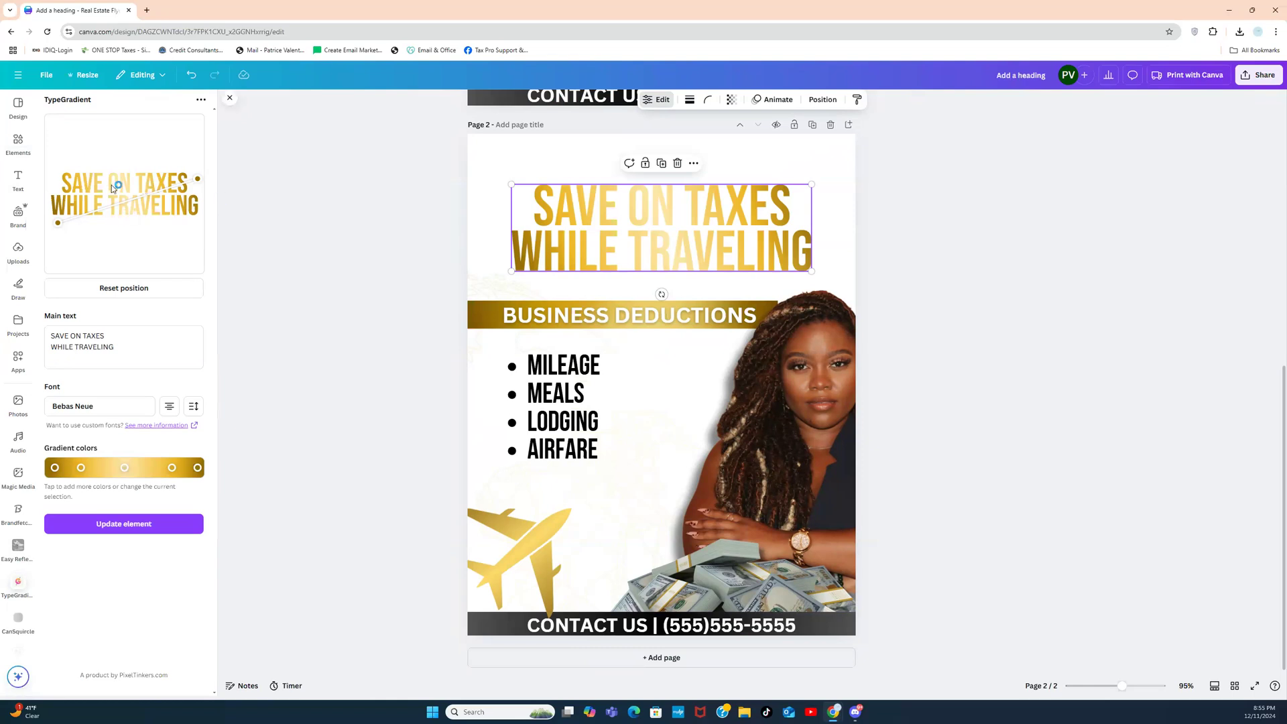
triple_click(126, 340)
triple_click(126, 344)
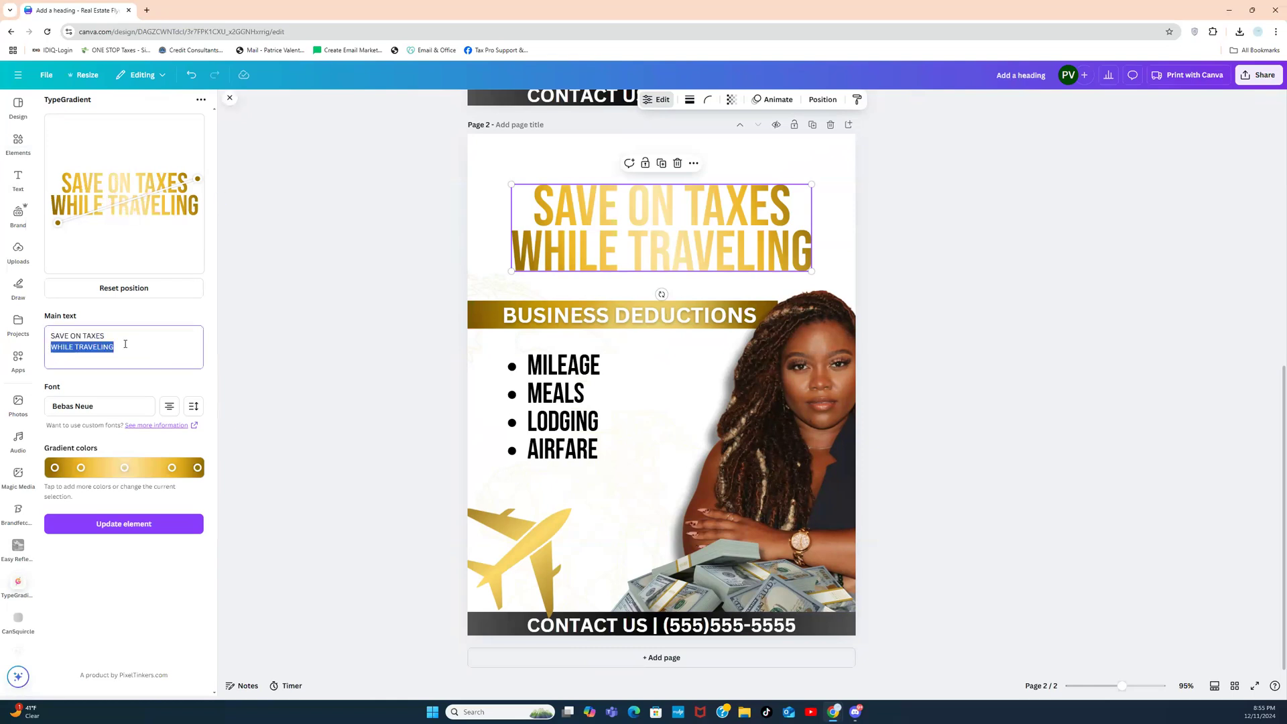
left_click(275, 293)
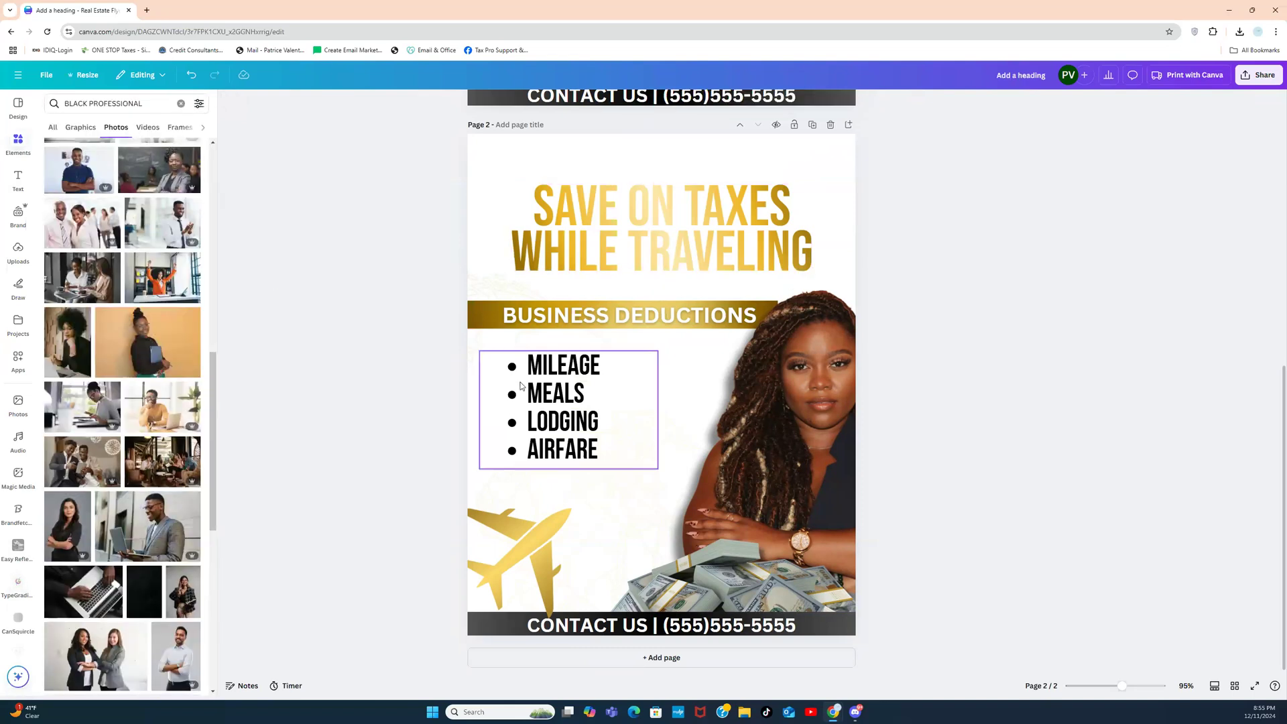
left_click(675, 660)
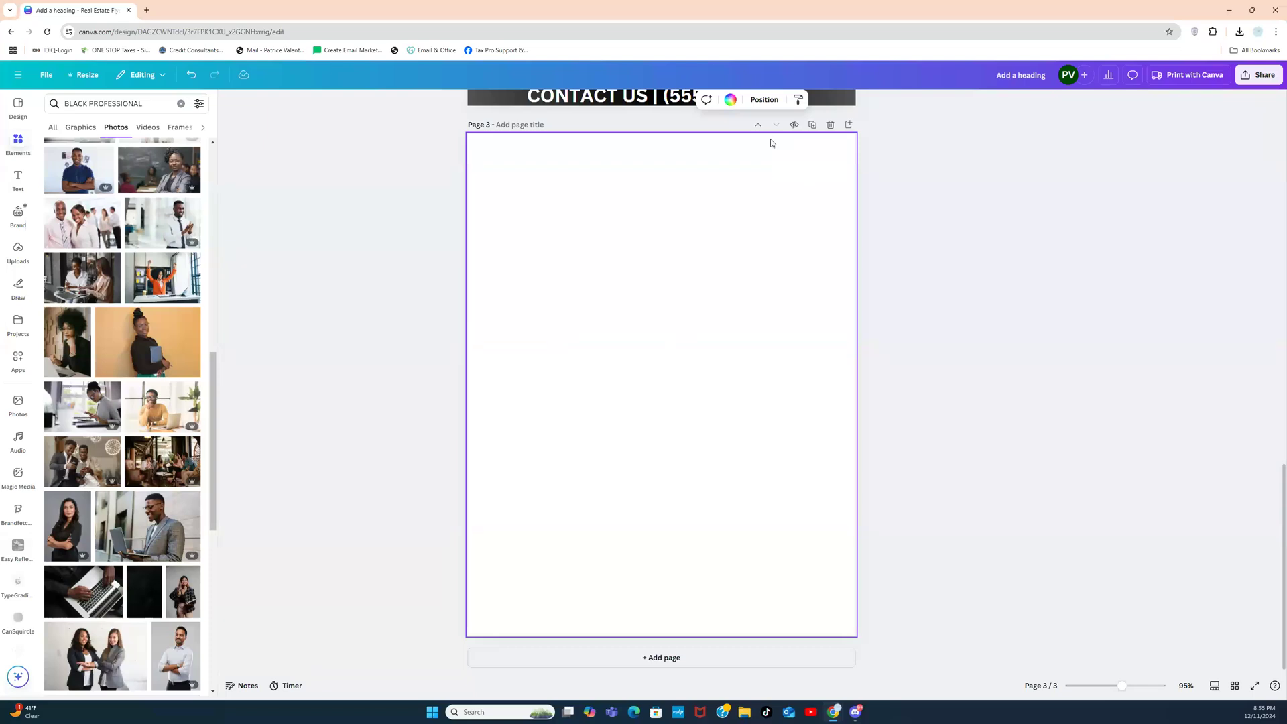
Step: Delete the blank third page and duplicate the travel flyer page
left_click(829, 126)
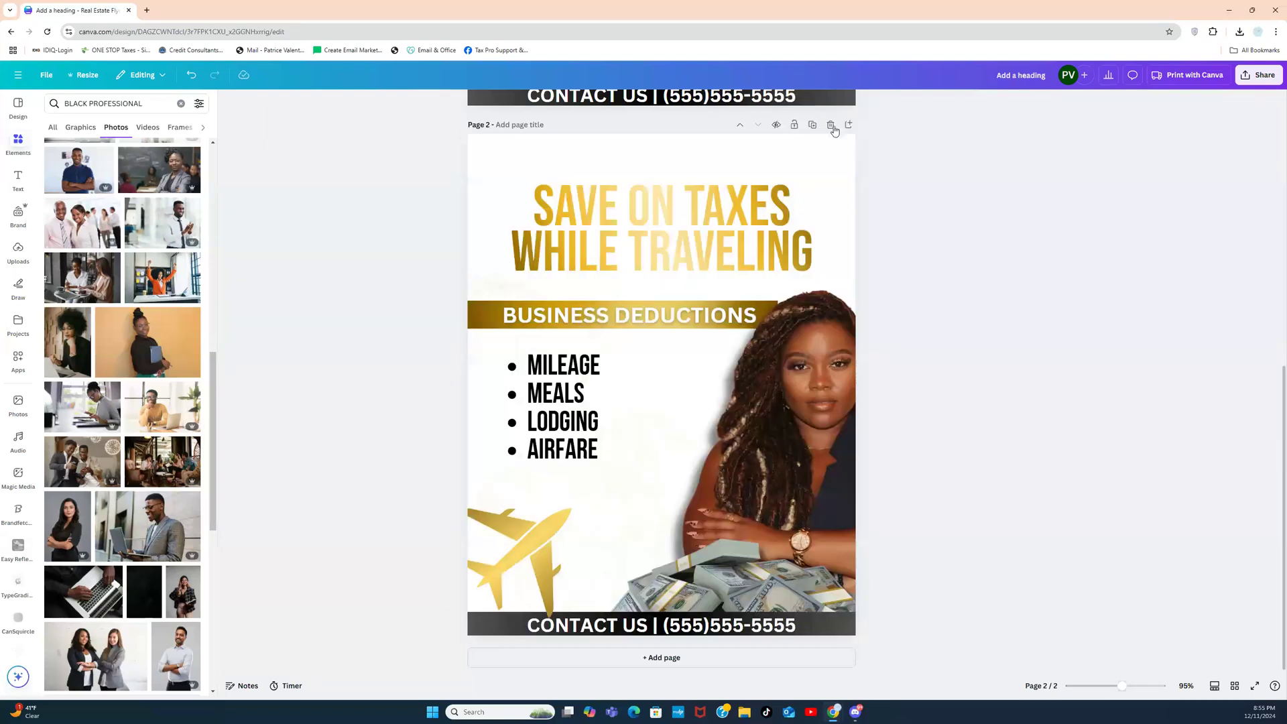
left_click(813, 127)
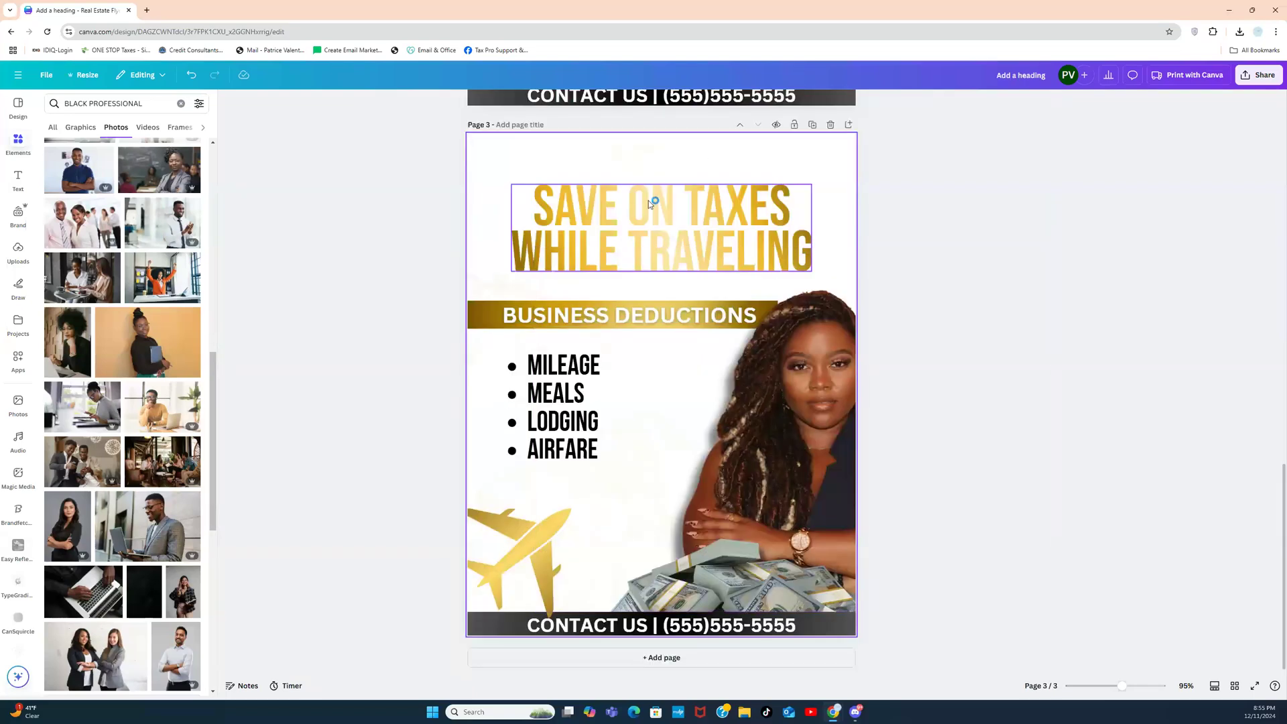
left_click(648, 199)
Step: Retype the copied gradient heading as STAY AT HOME MOMS and apply it
double_click(648, 203)
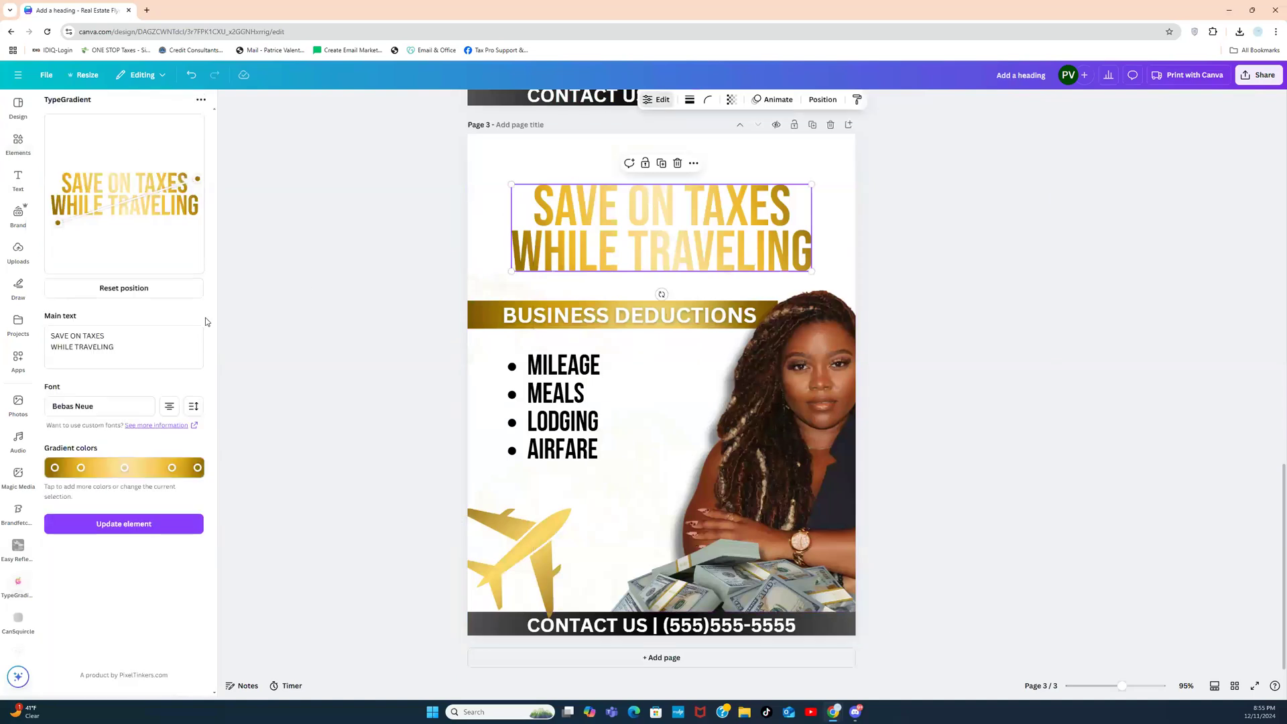
triple_click(111, 339)
double_click(117, 345)
left_click_drag(118, 346, 50, 334)
type("STAY ")
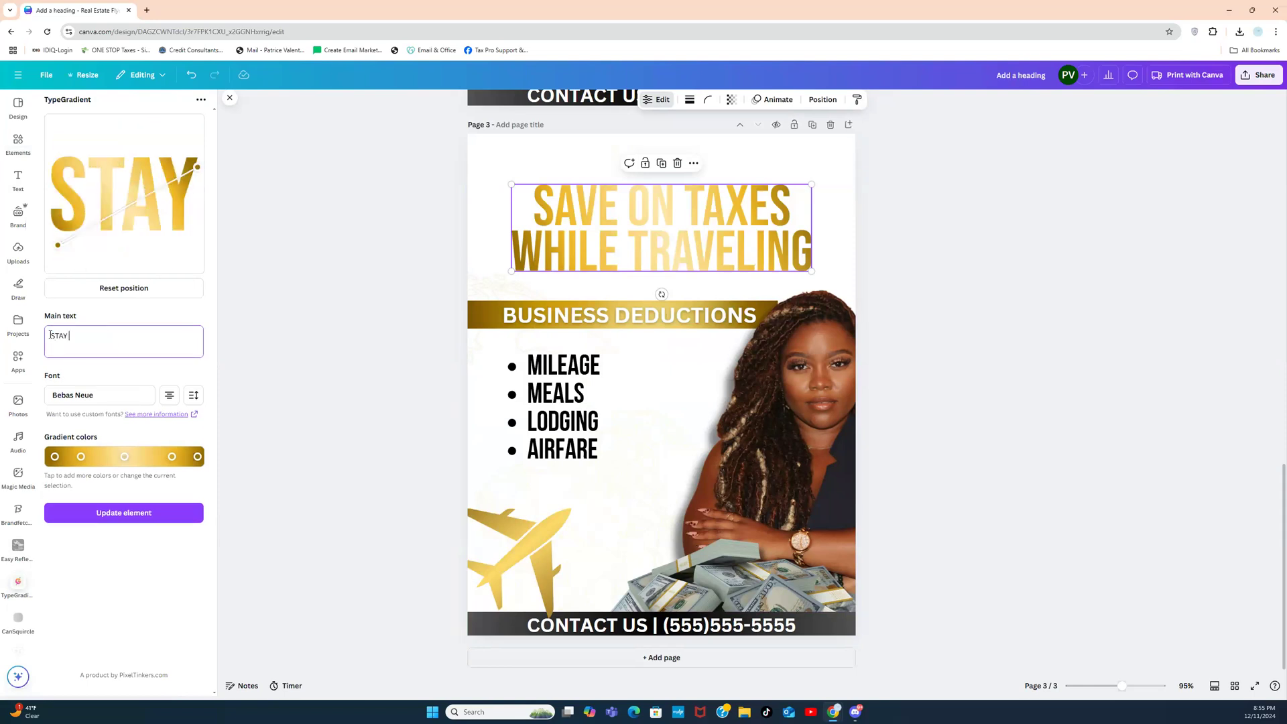
type("AT HOME MOME")
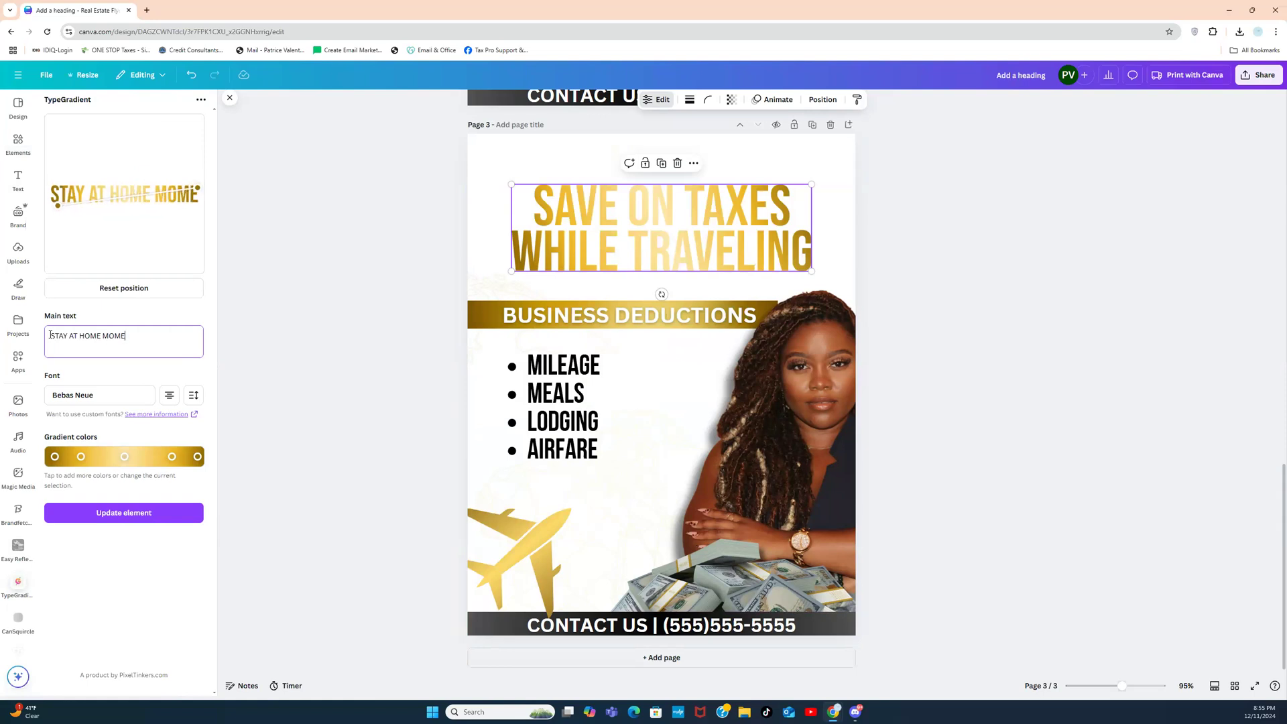
key("BackSpace")
type("S")
left_click(142, 513)
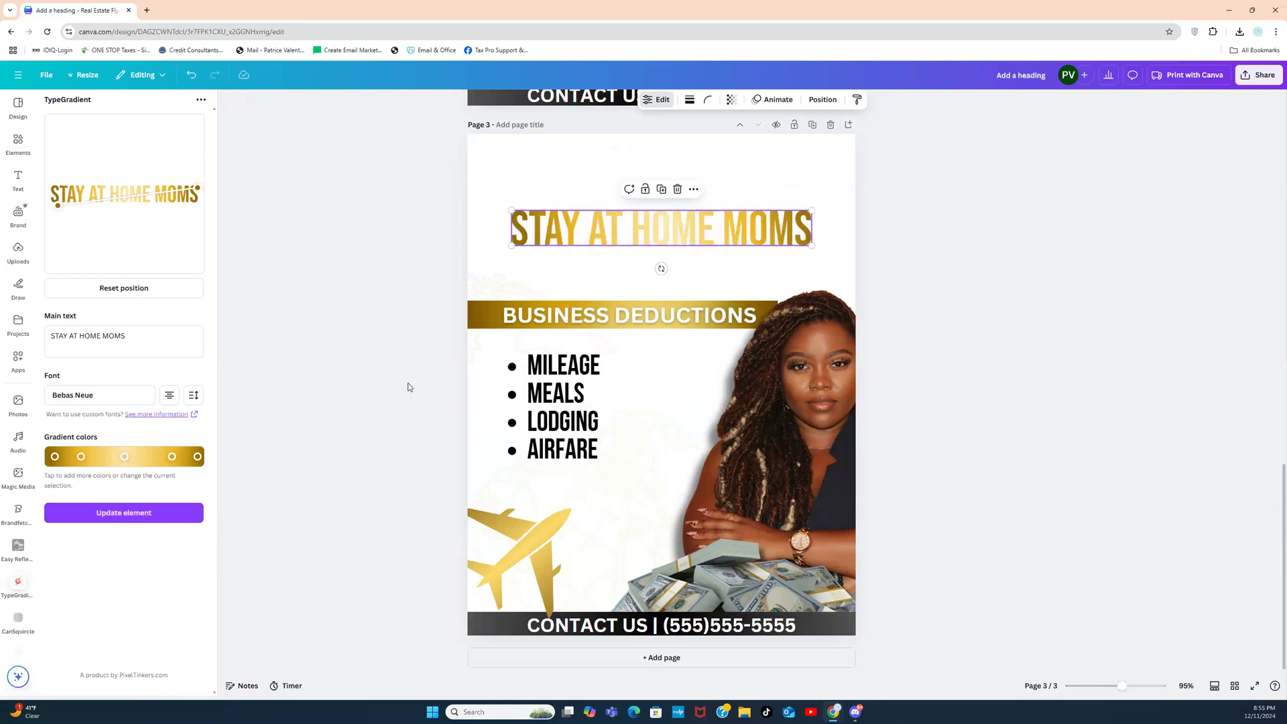
left_click(944, 183)
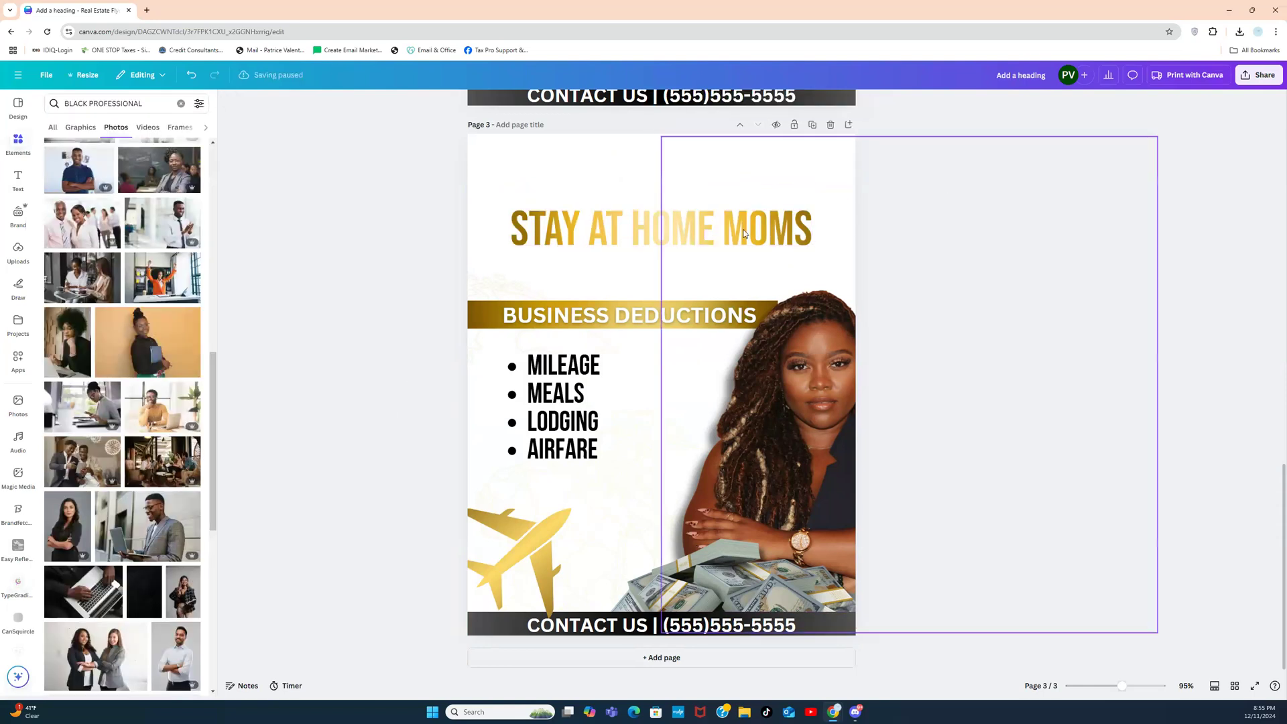
Step: Raise, enlarge and reposition the STAY AT HOME MOMS heading
left_click_drag(635, 227, 627, 190)
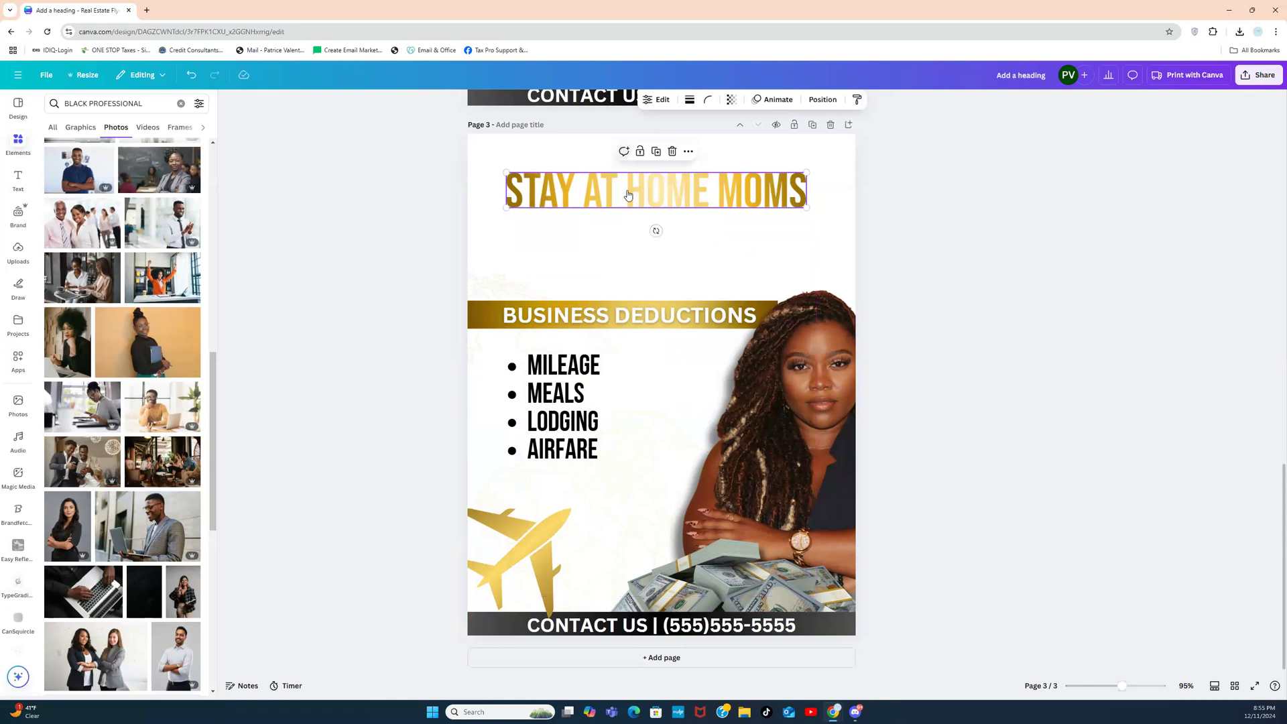
left_click_drag(806, 206, 845, 214)
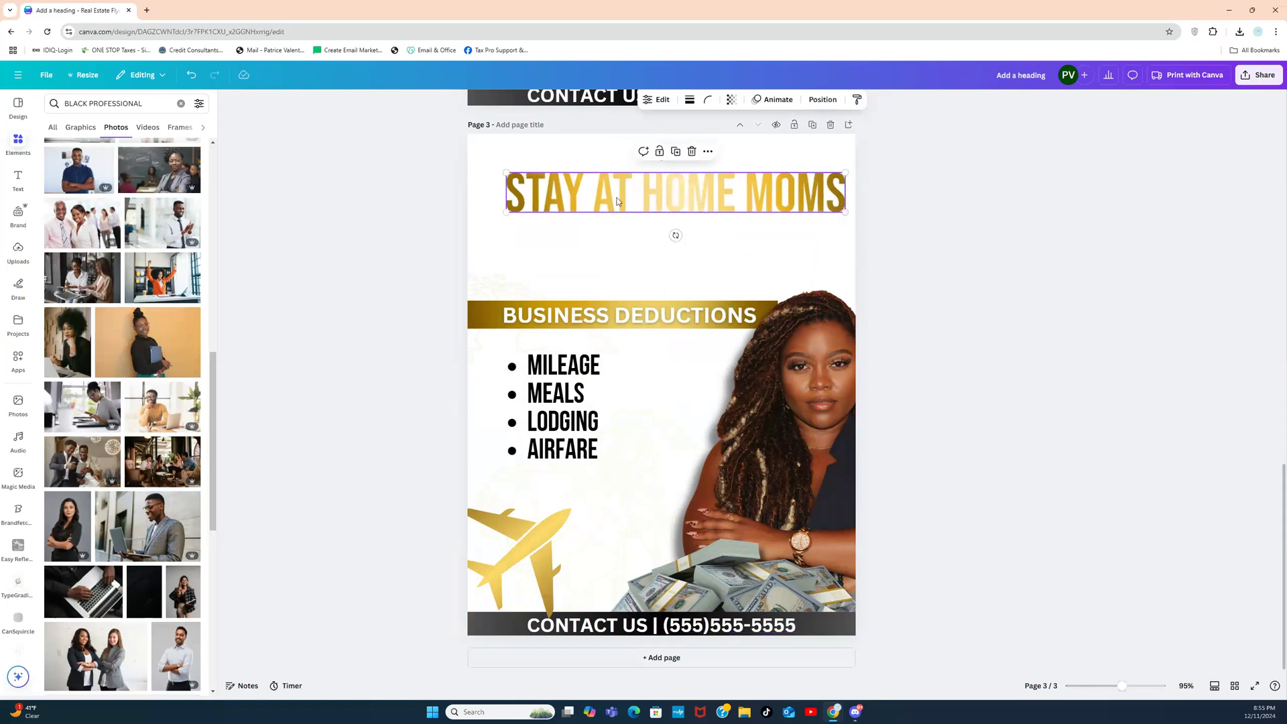
left_click_drag(616, 201, 603, 209)
left_click(524, 154)
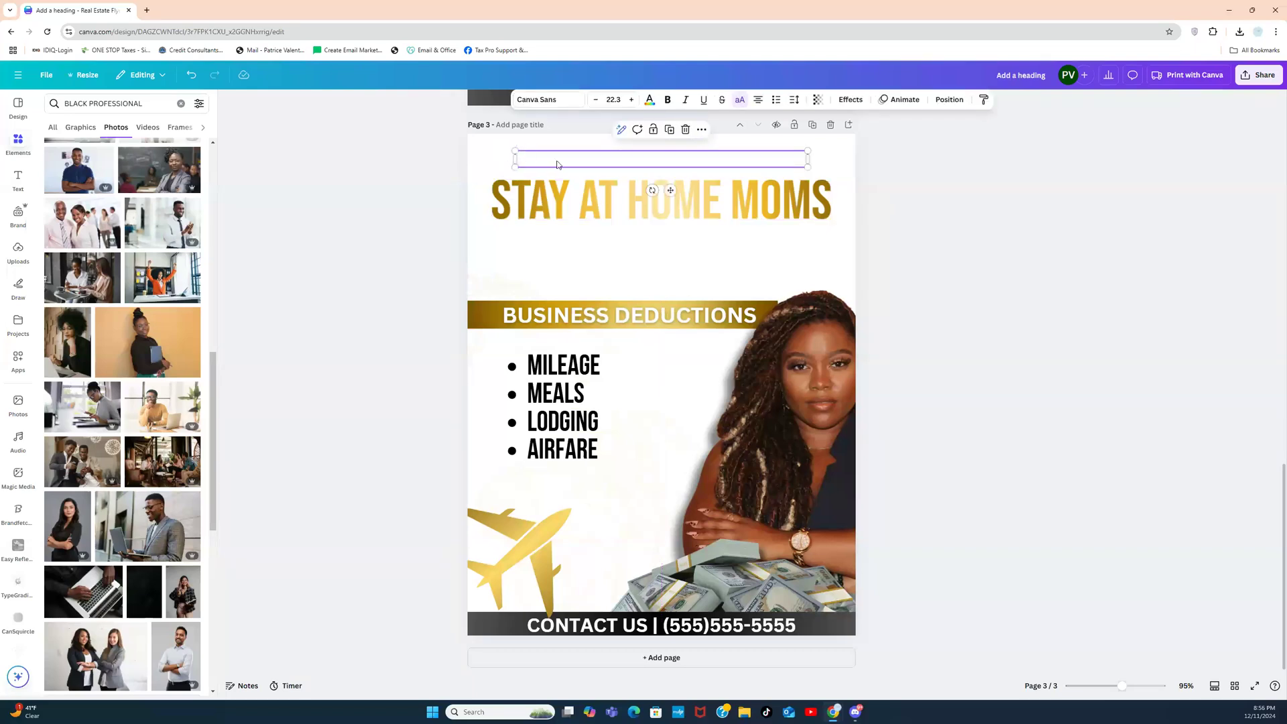
left_click(647, 101)
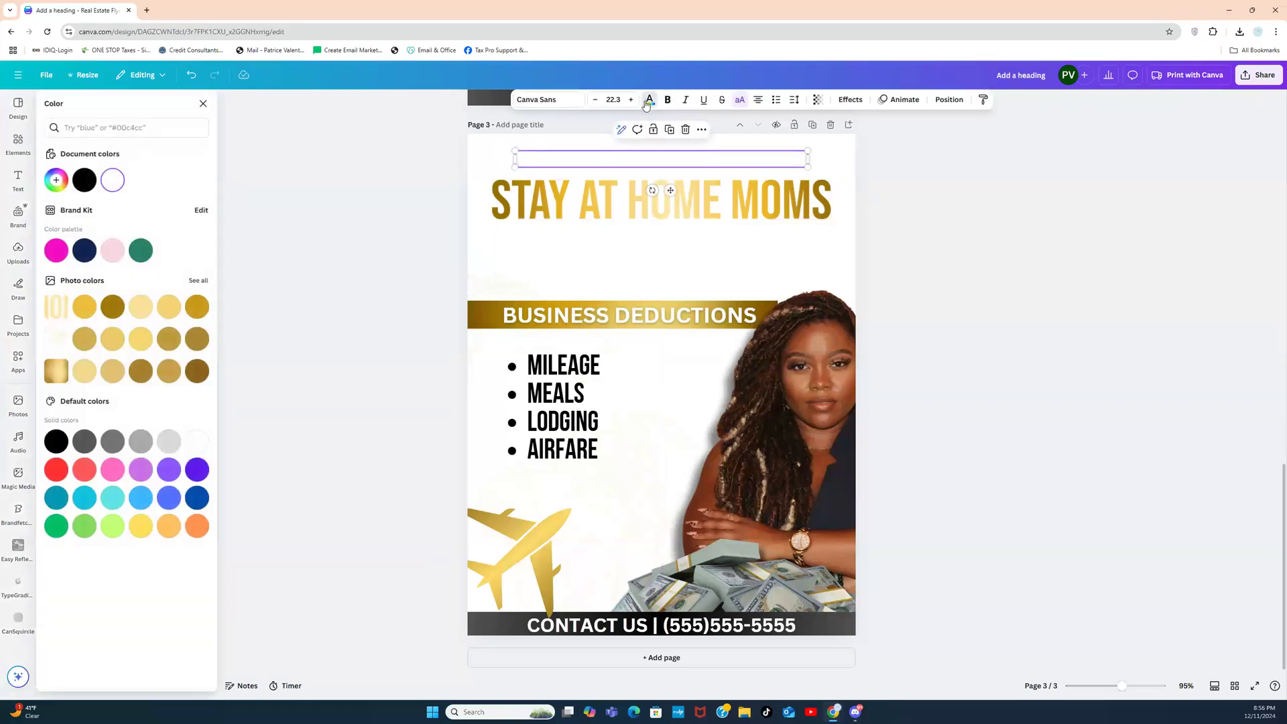
left_click(486, 153)
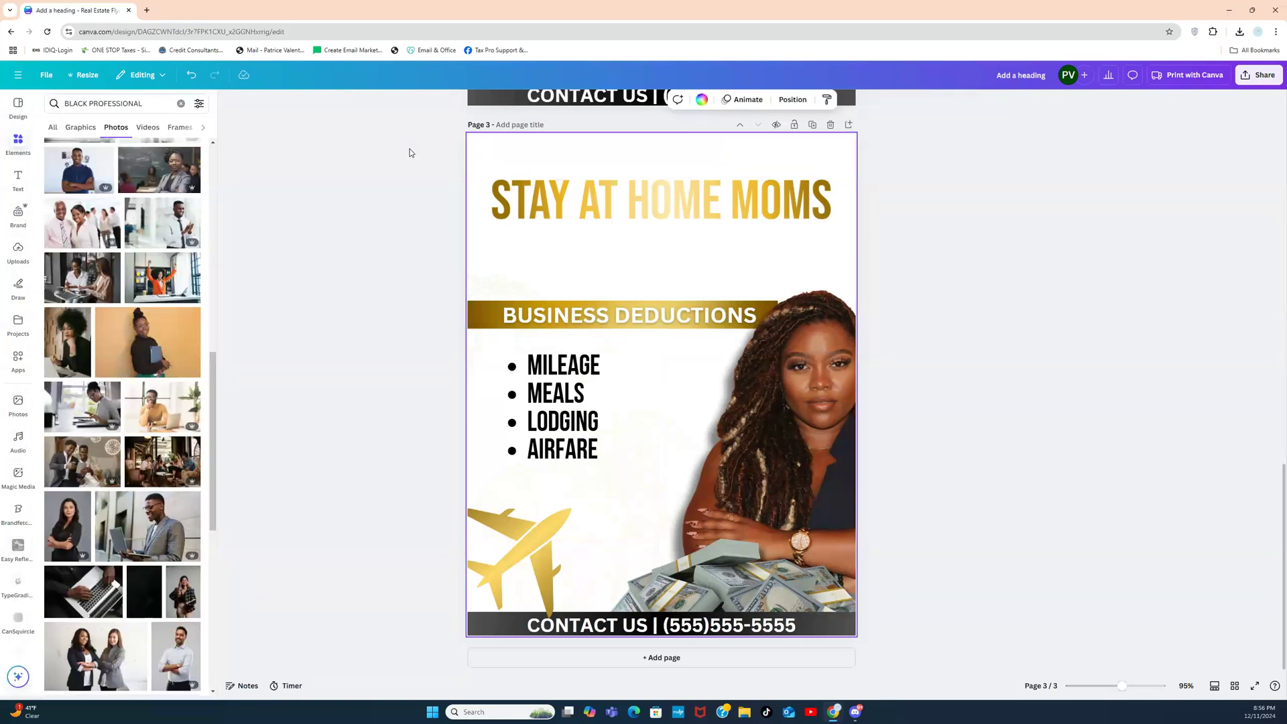
Step: Make page 3's background black and the deduction list text white
left_click(701, 100)
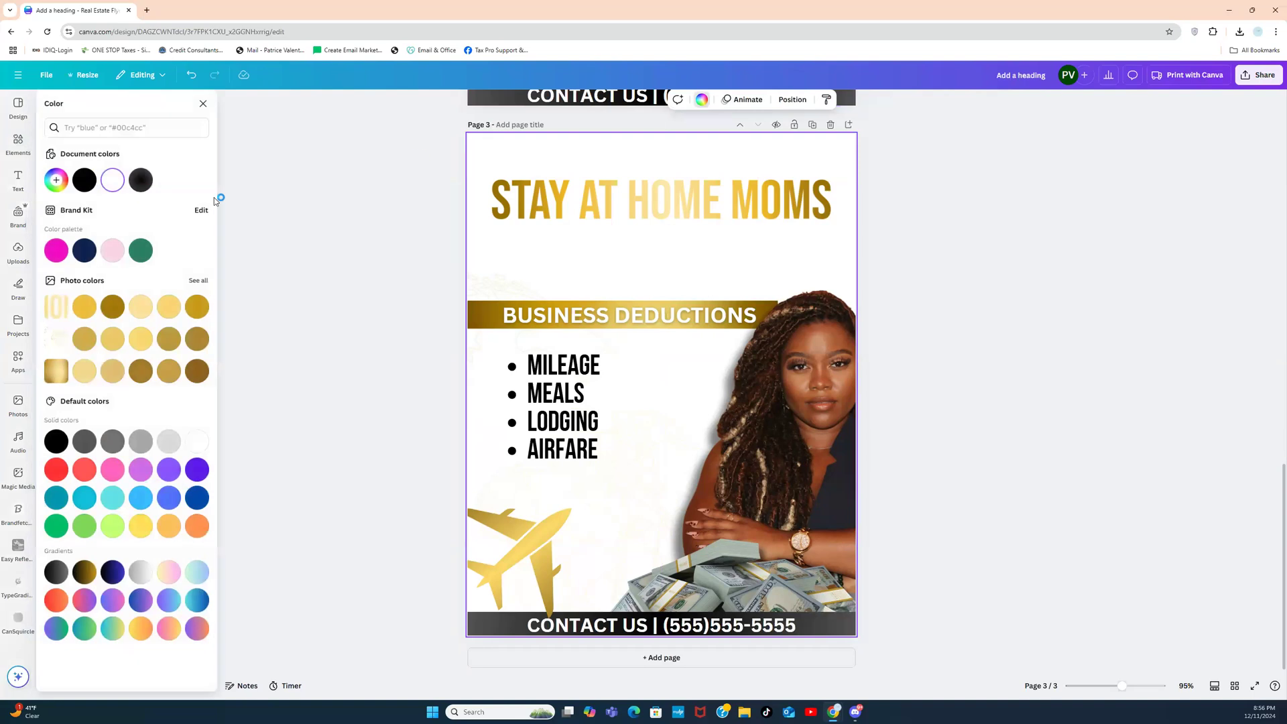
left_click(84, 179)
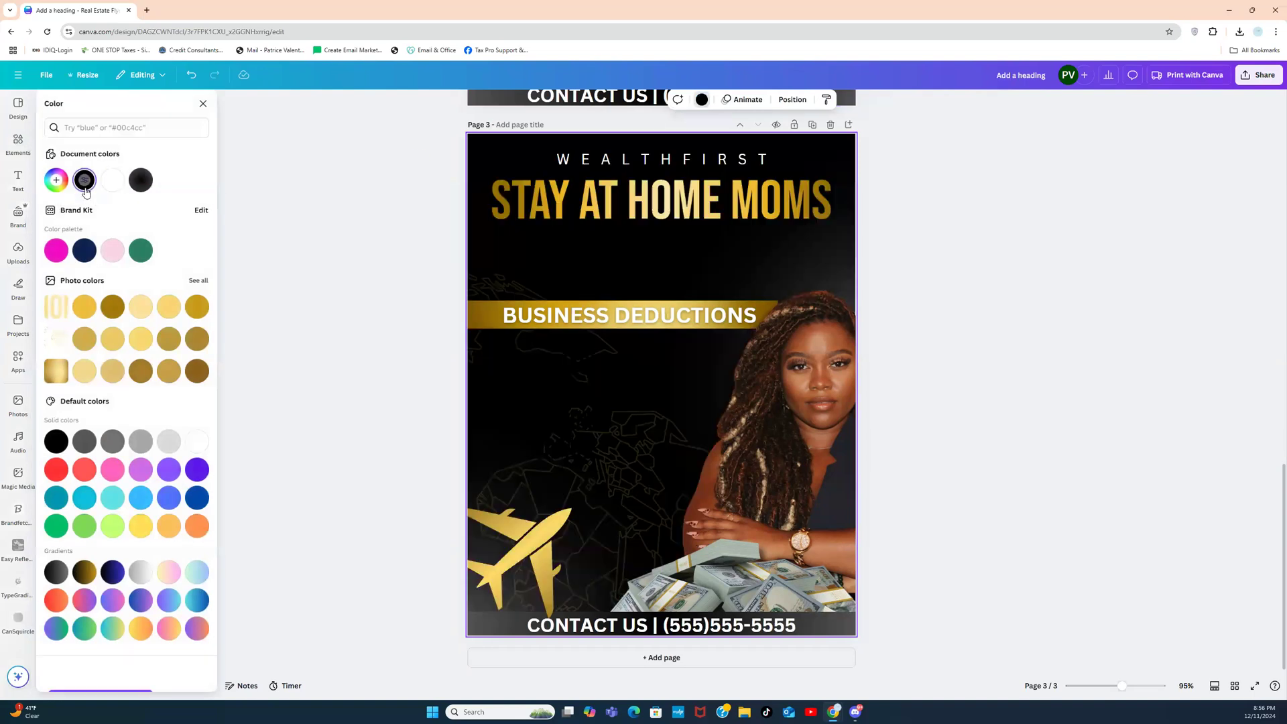
left_click(557, 422)
left_click(568, 371)
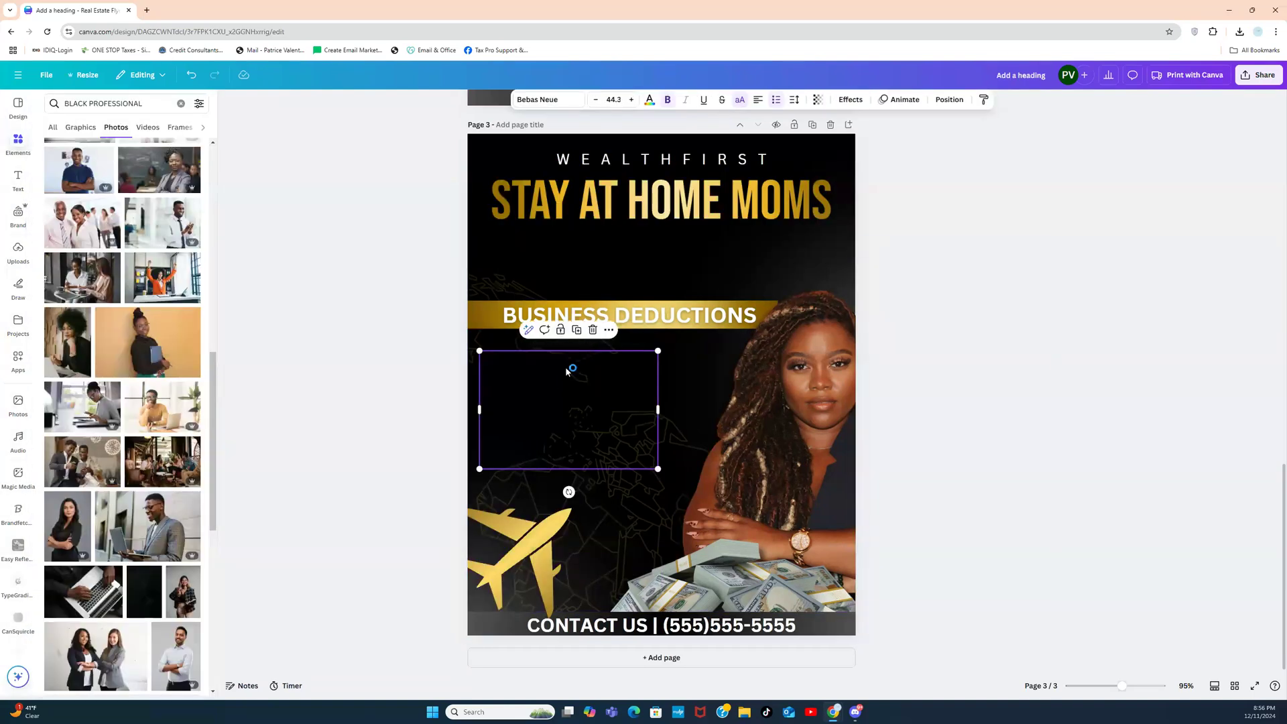
key("ctrl+a")
left_click(449, 419)
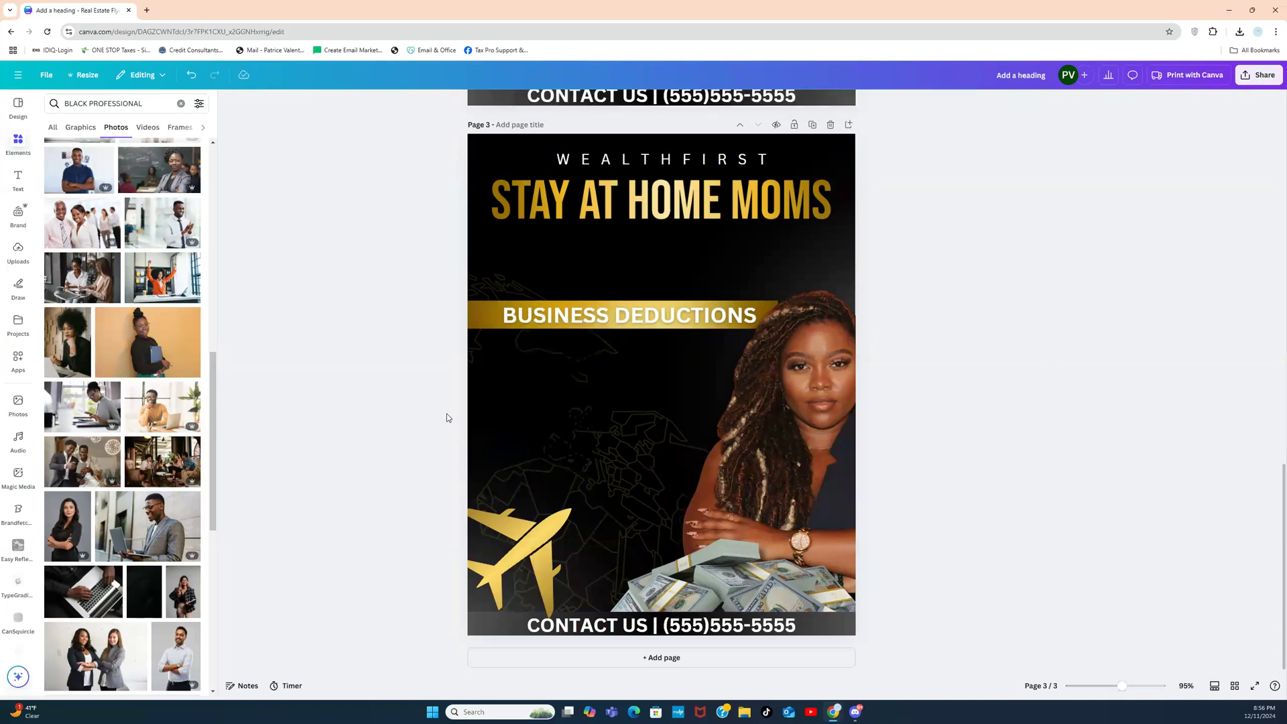
left_click(571, 375)
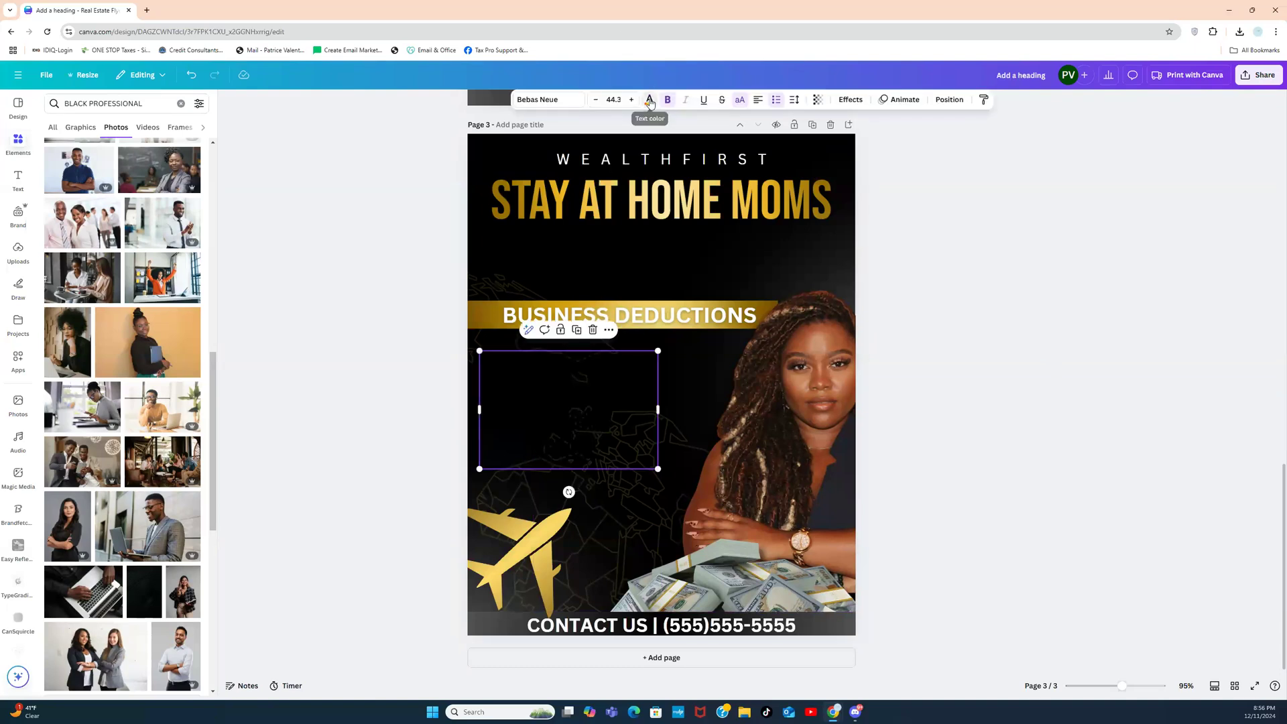
left_click(649, 98)
left_click(122, 184)
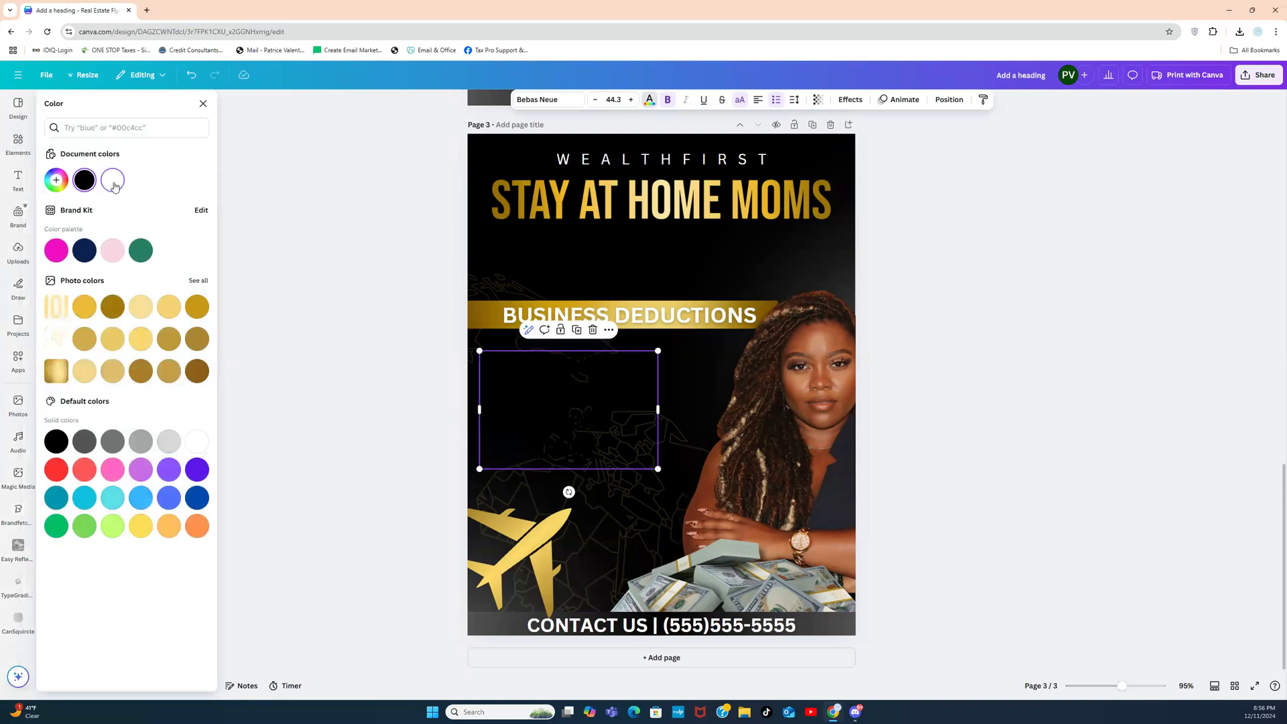
Step: Rewrite the bullets as OFFICE EQUIPMENT, UTILITIES, OFFICE SUPPLIES, CERTAIN RENNOVATIONS, widening the box
double_click(599, 446)
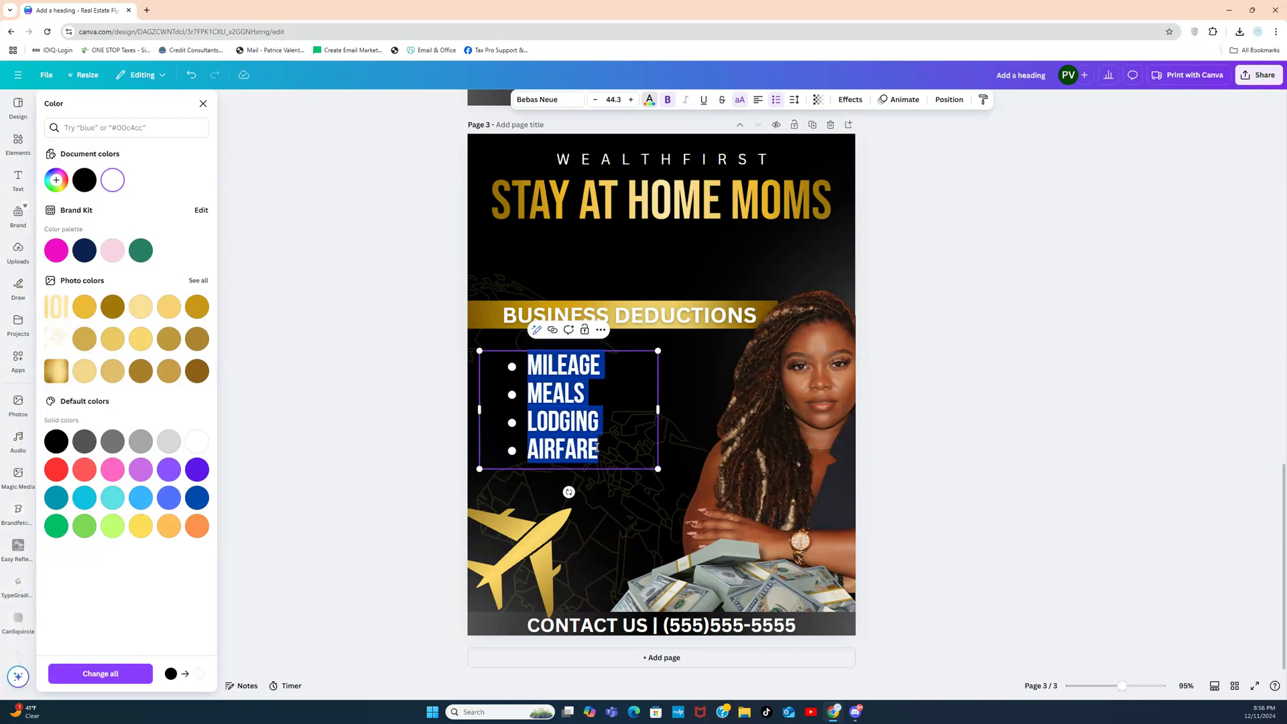
type("P")
key("BackSpace")
type("OFFICE EQUIPMENT")
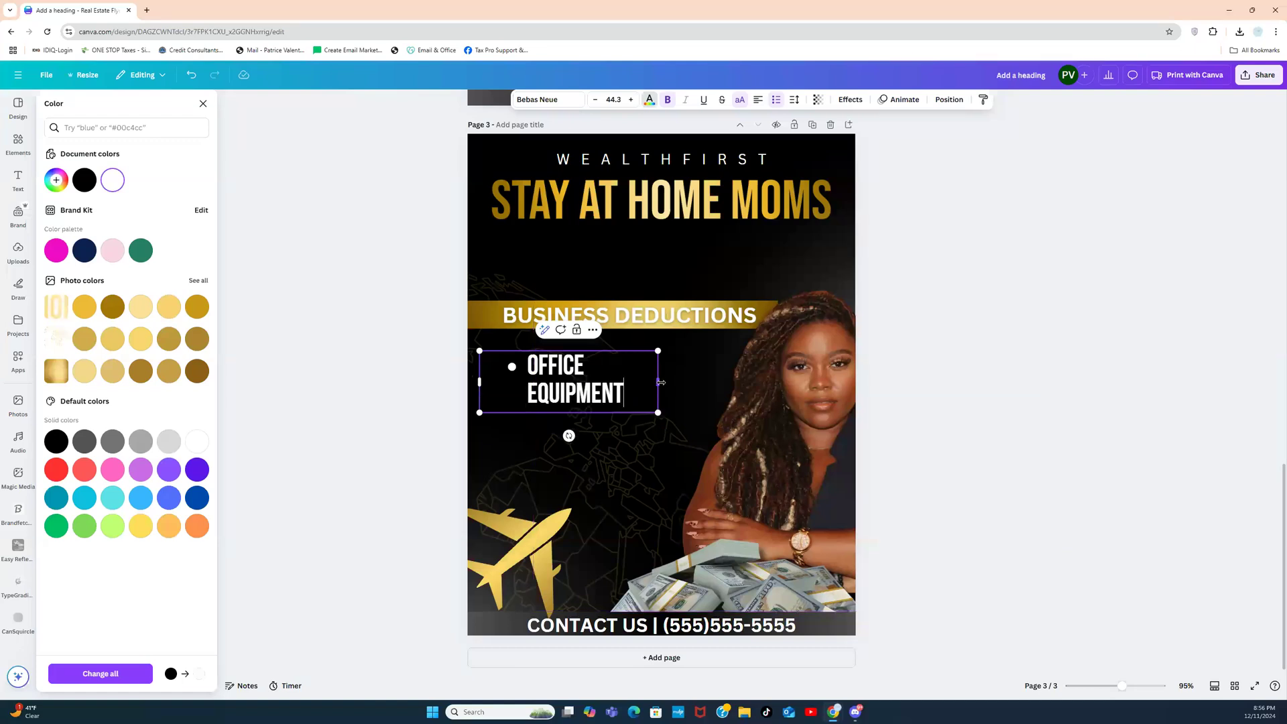
left_click_drag(658, 382, 684, 382)
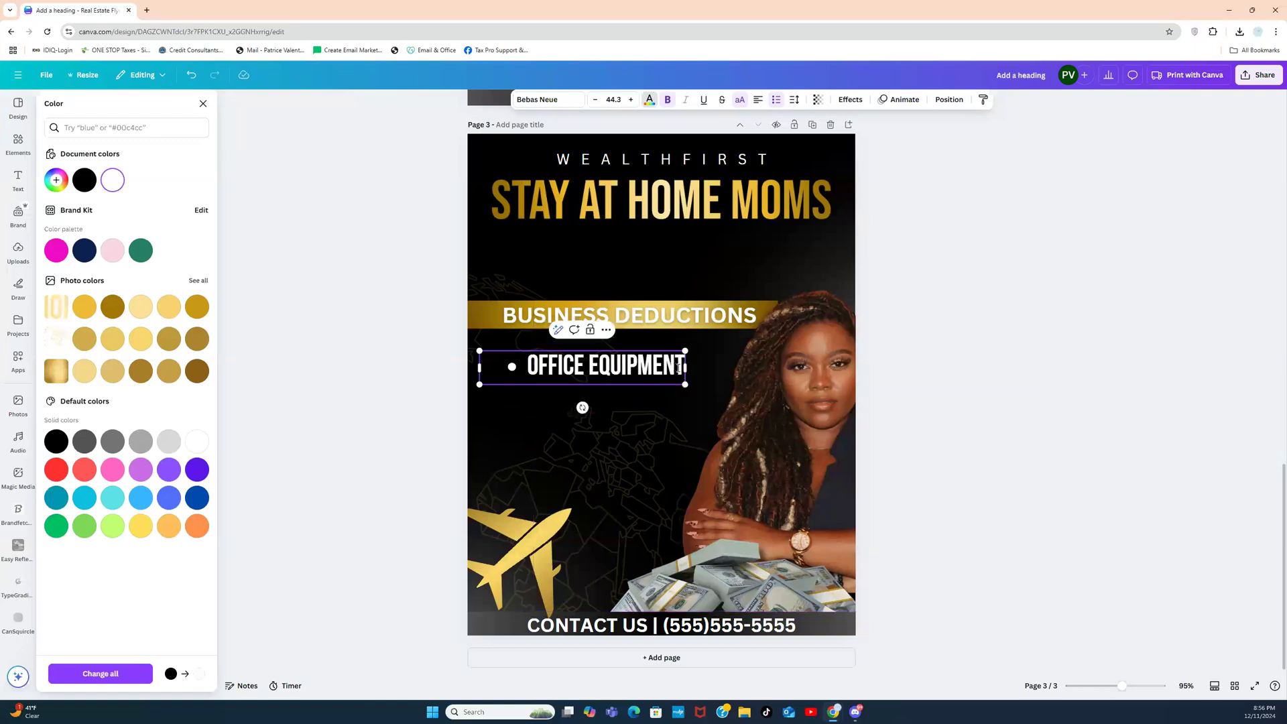
key("Return")
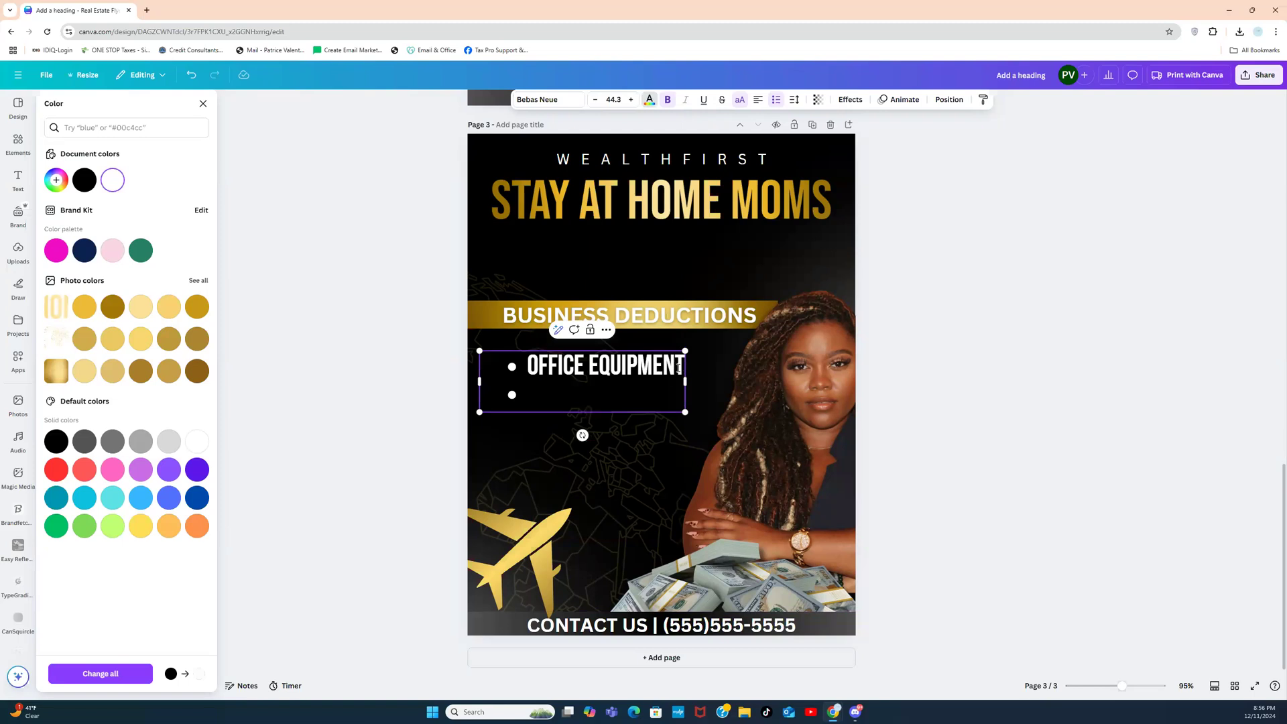
type("UTIL")
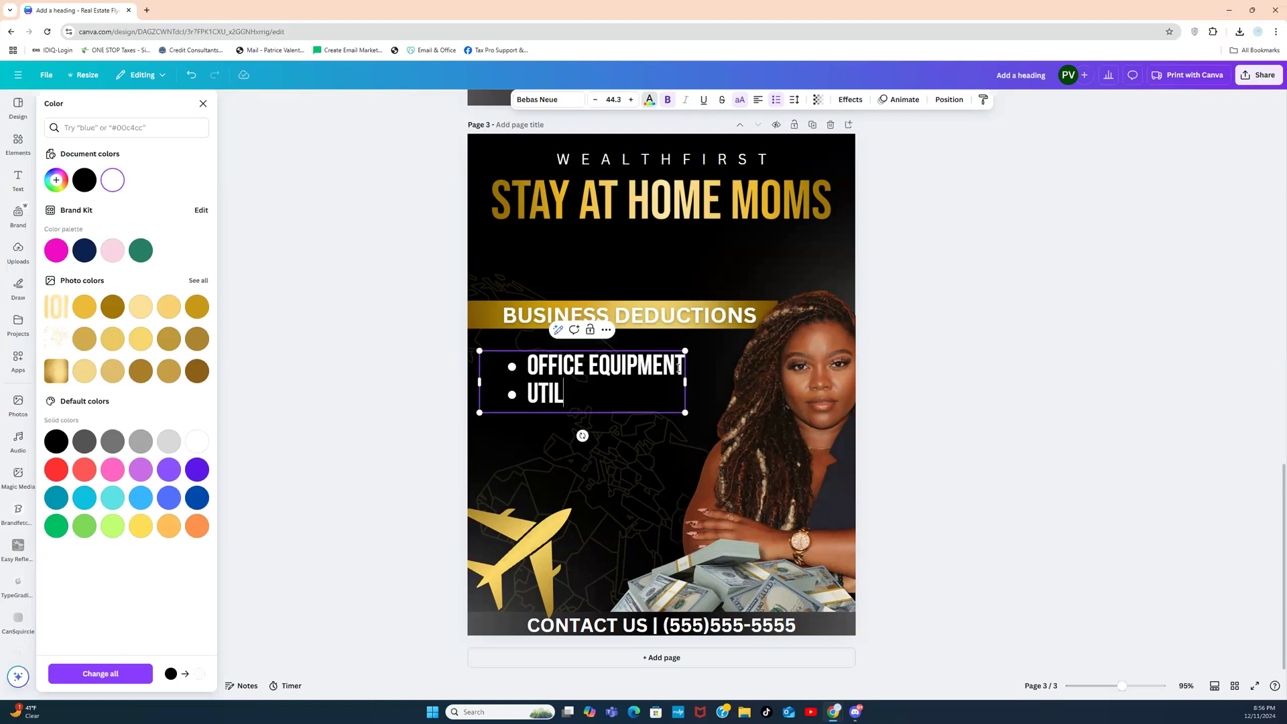
type("ITIES")
key("Return")
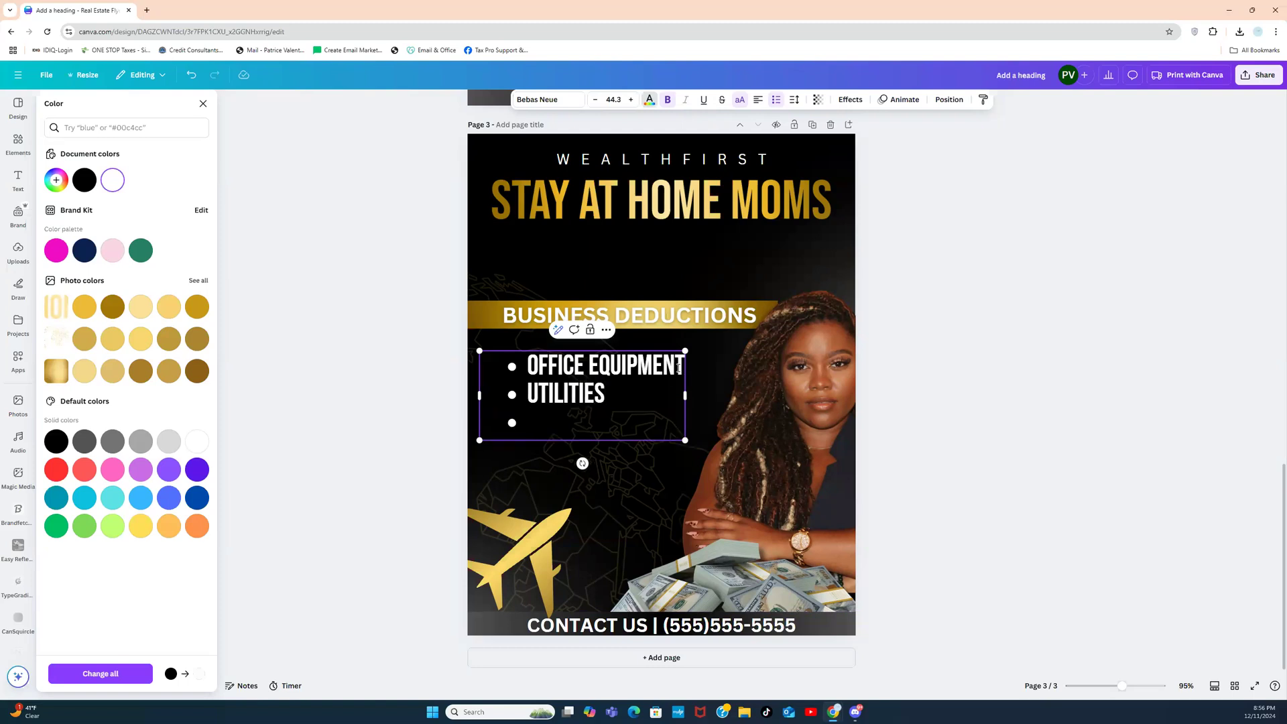
type("OFFICE ")
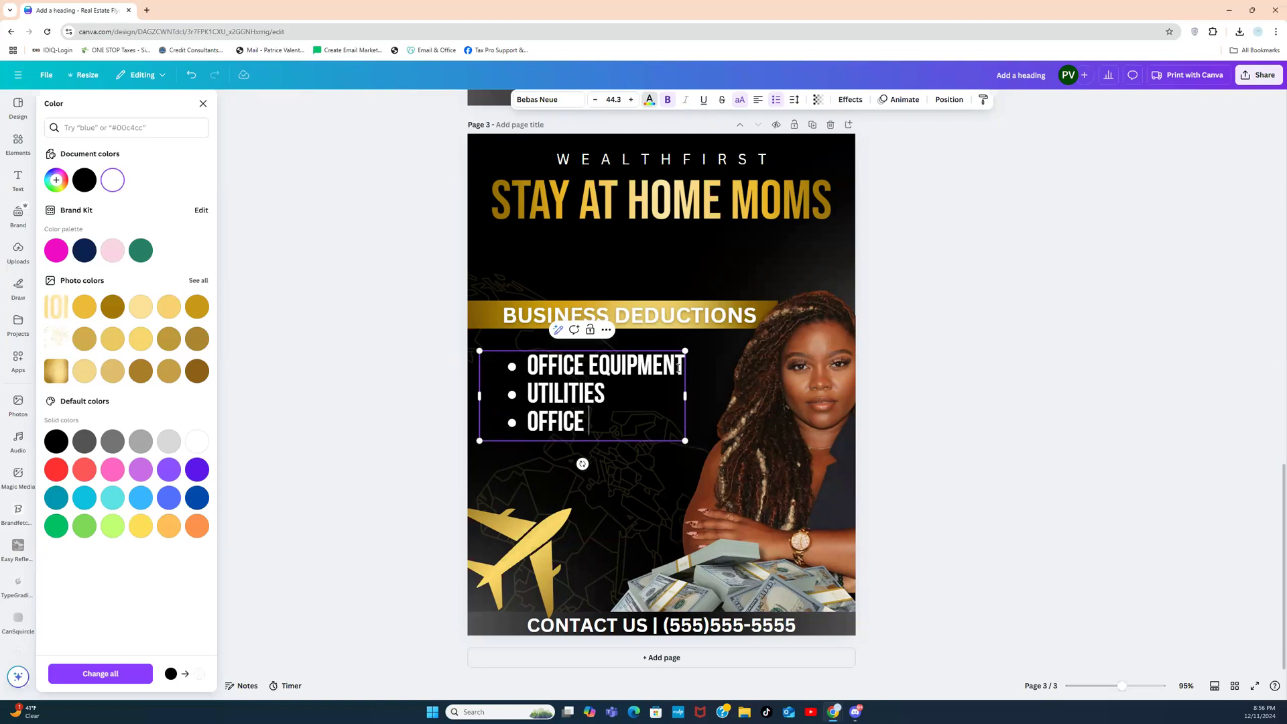
type("SUPPLIES")
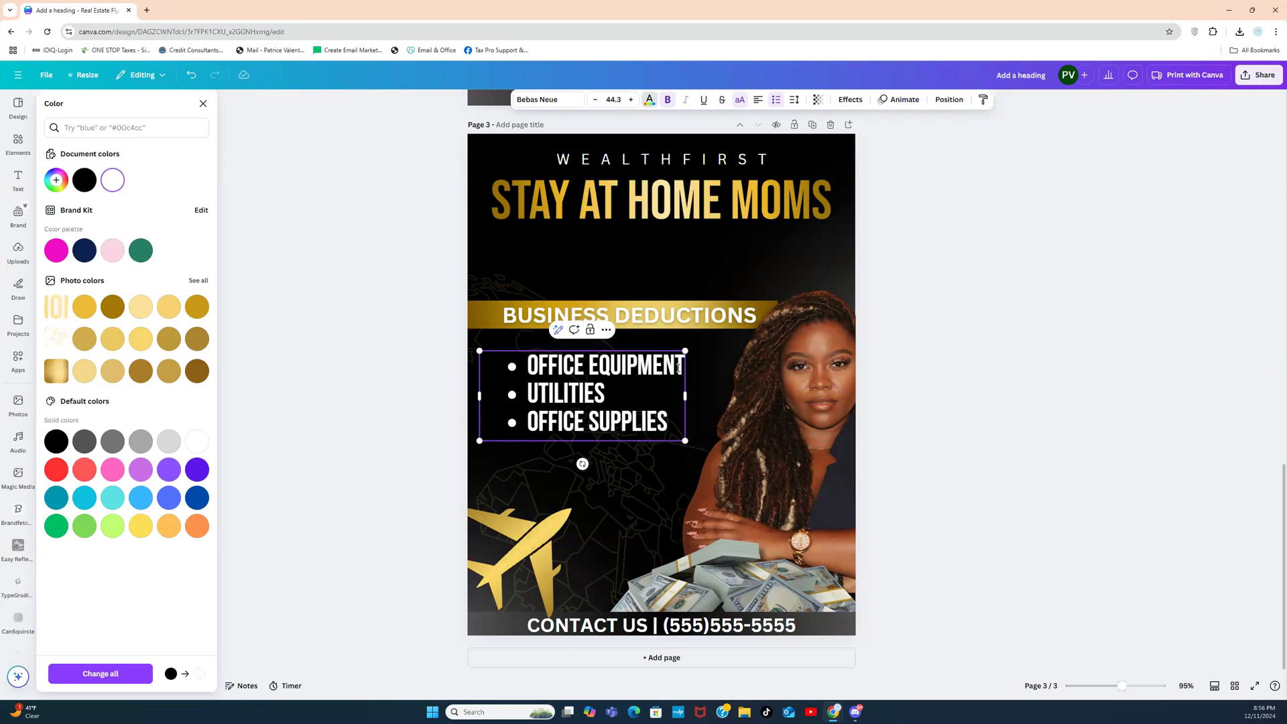
key("Return")
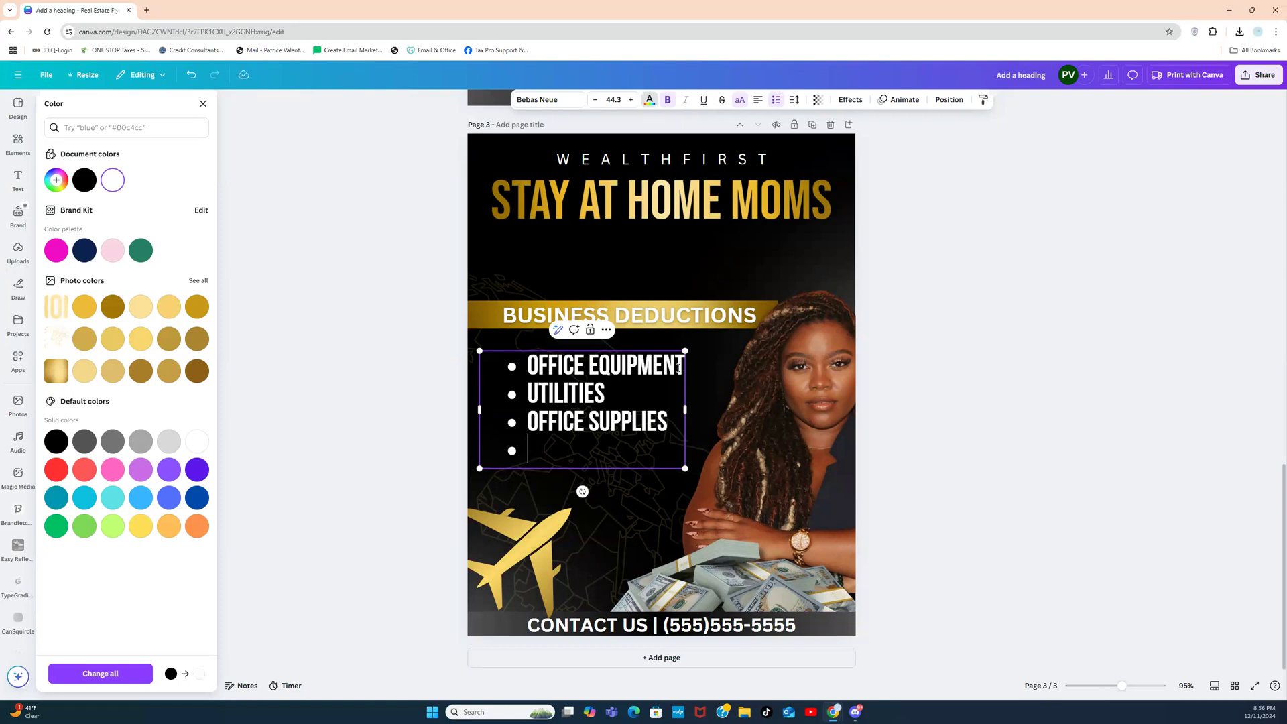
type("CER")
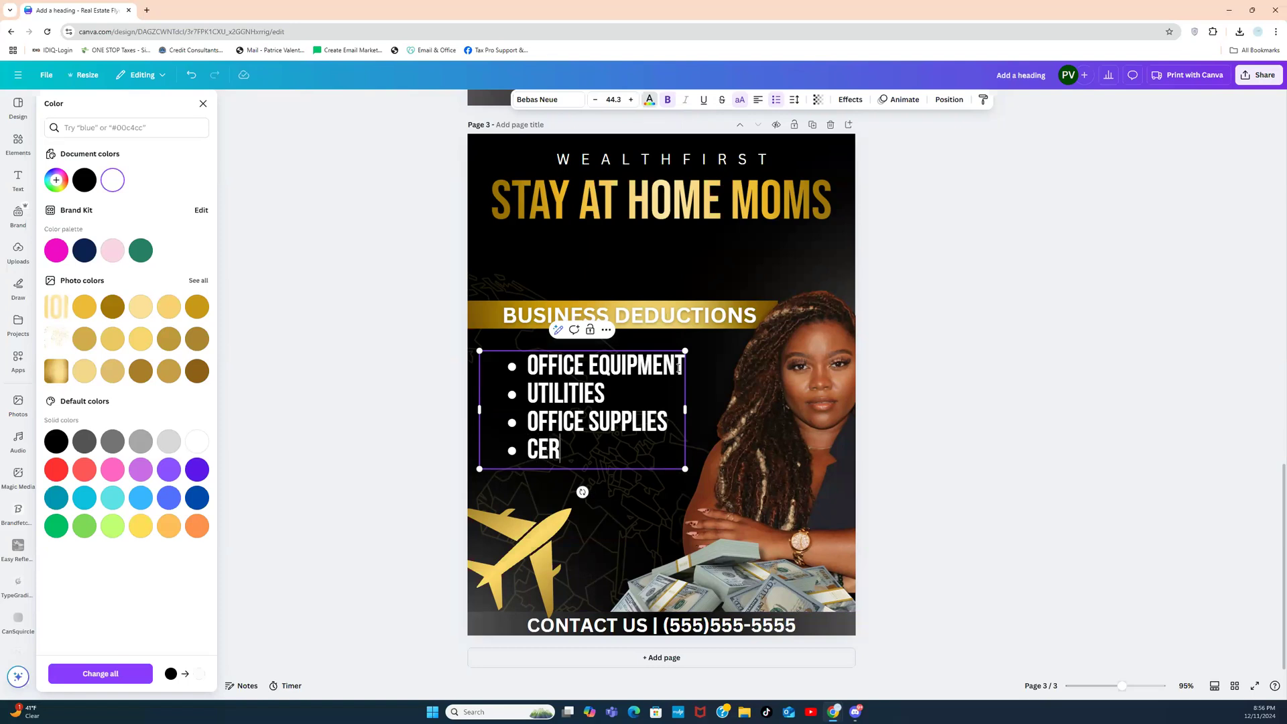
type("TAIN RENNO")
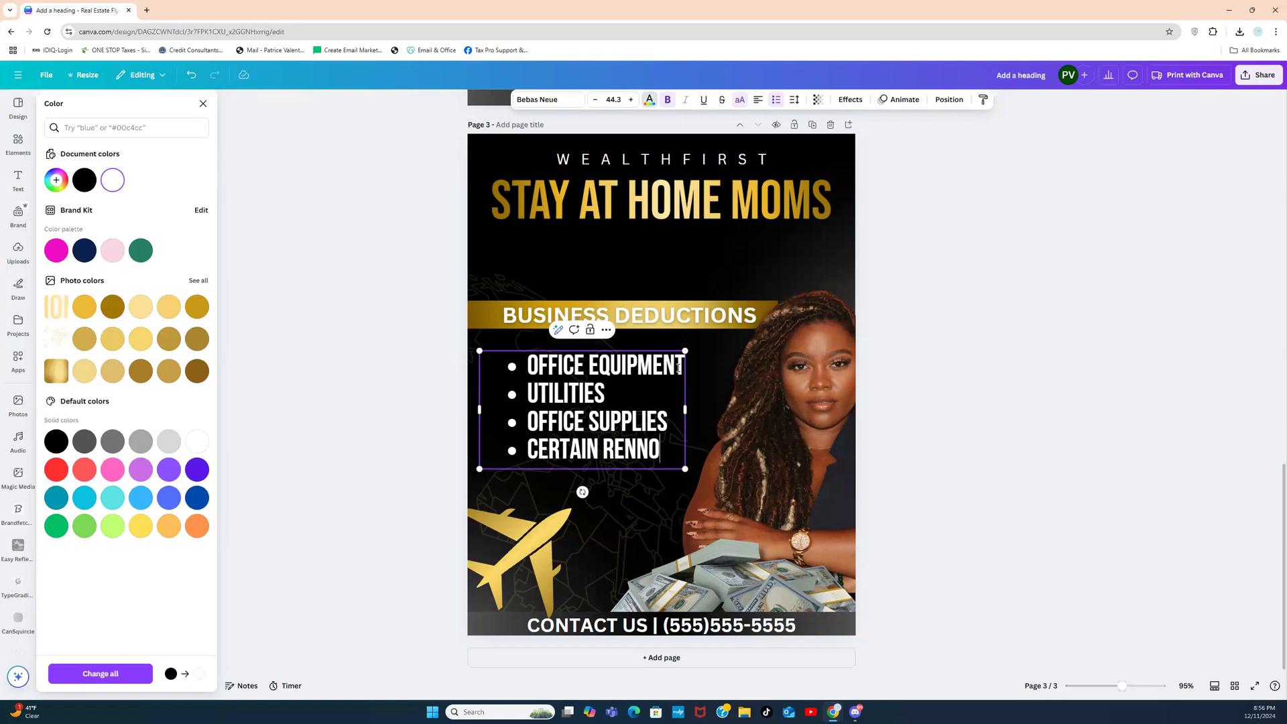
type("VATIONS")
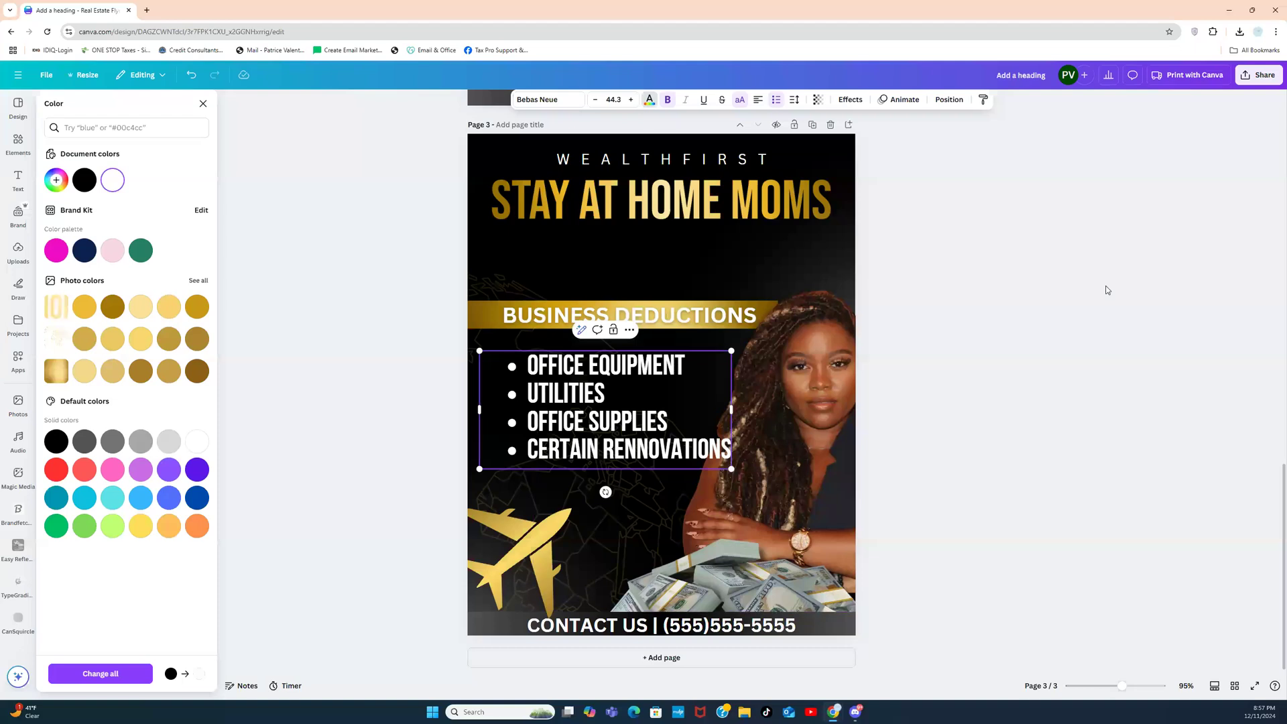
Step: Delete the gold airplane, its line graphic and the woman's photo, keeping the cash pile
left_click(967, 334)
left_click(967, 334)
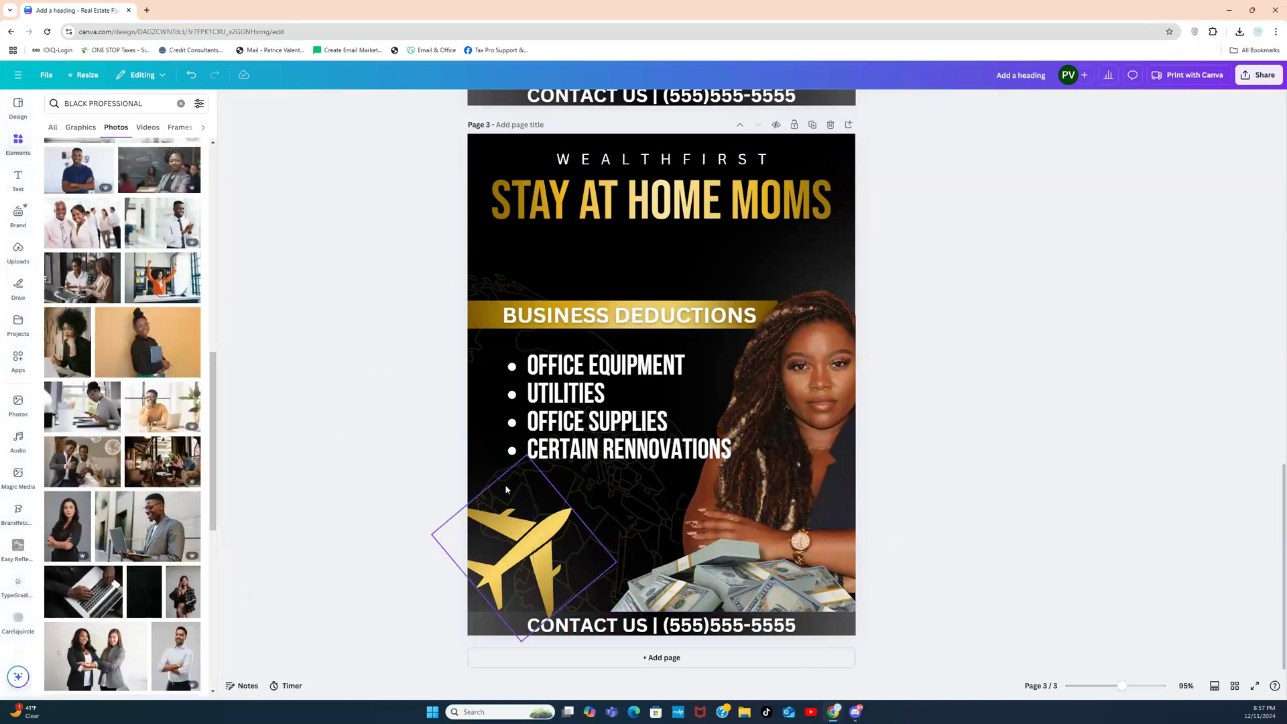
left_click(481, 496)
key("Delete")
left_click(498, 520)
key("Delete")
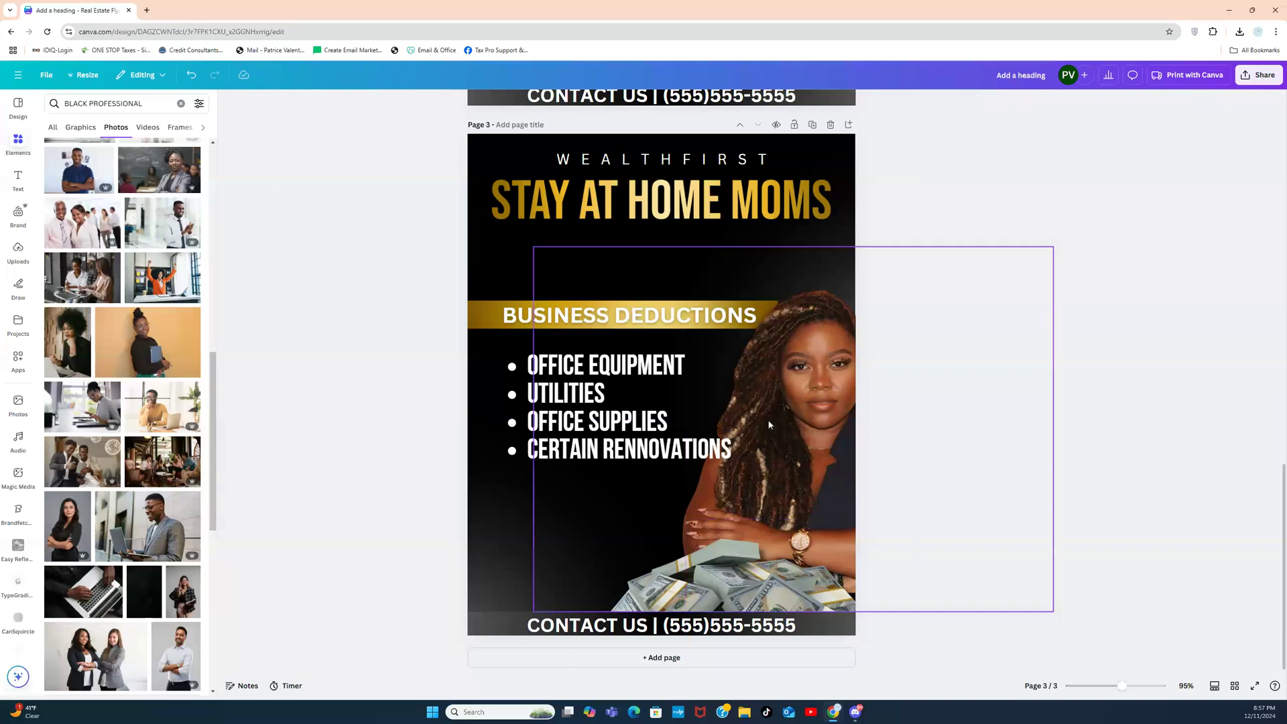
left_click(833, 360)
key("Delete")
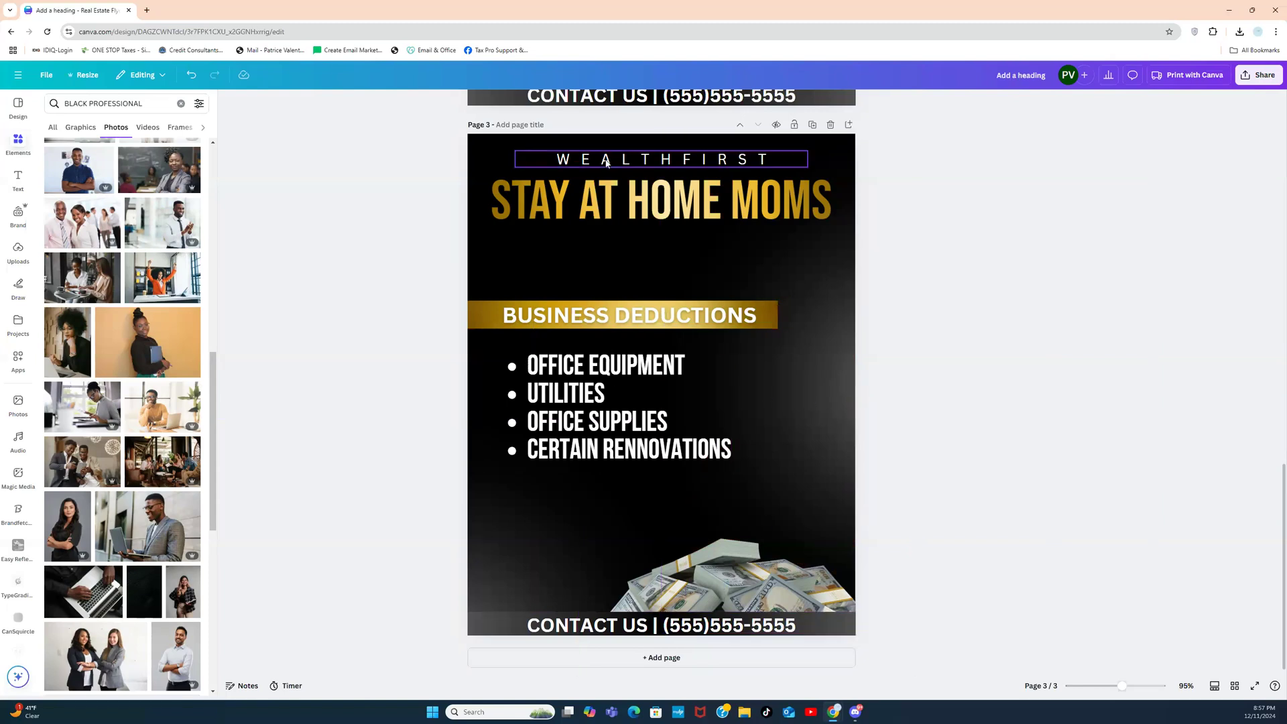
Step: Lower the STAY AT HOME MOMS heading beneath WEALTHFIRST and clear the BLACK PROFESSIONAL search
left_click_drag(601, 200, 602, 248)
left_click_drag(927, 184, 962, 178)
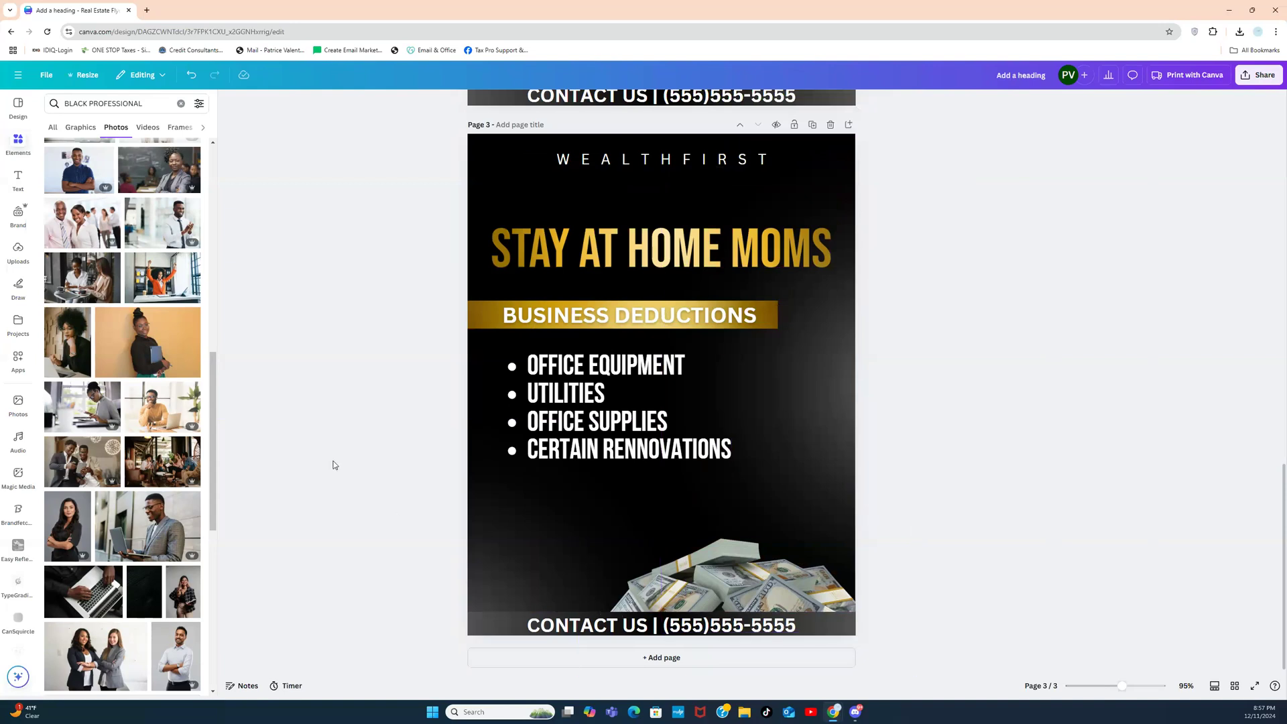
left_click(180, 103)
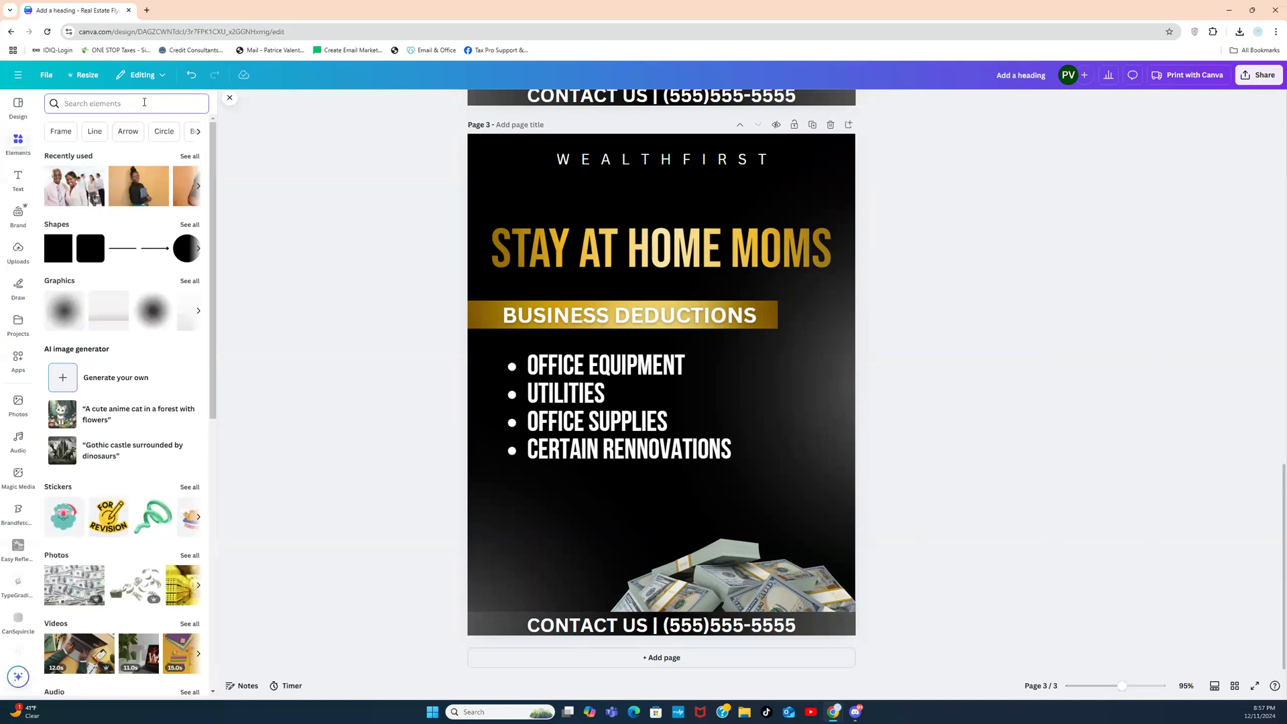
Step: Search Elements for GOLD DESK and add the gold pen photo from all Photos to page 3
left_click(145, 102)
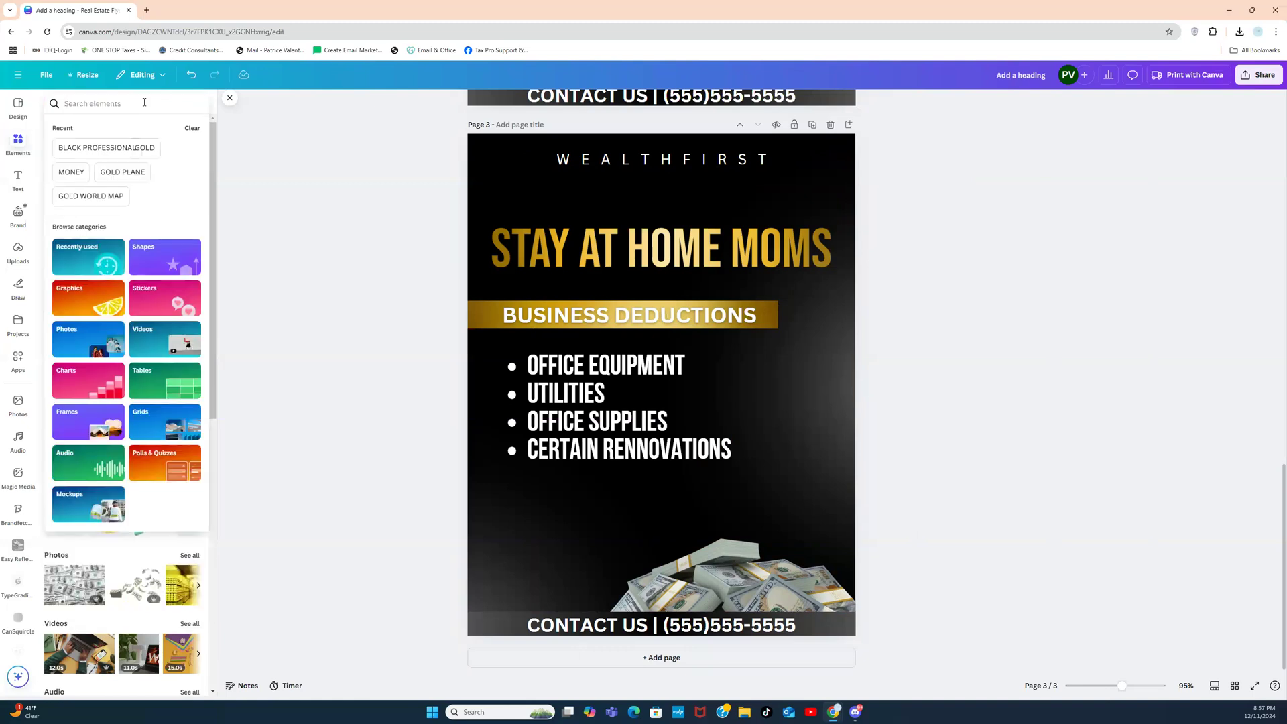
type("GOLD DESK")
key("Return")
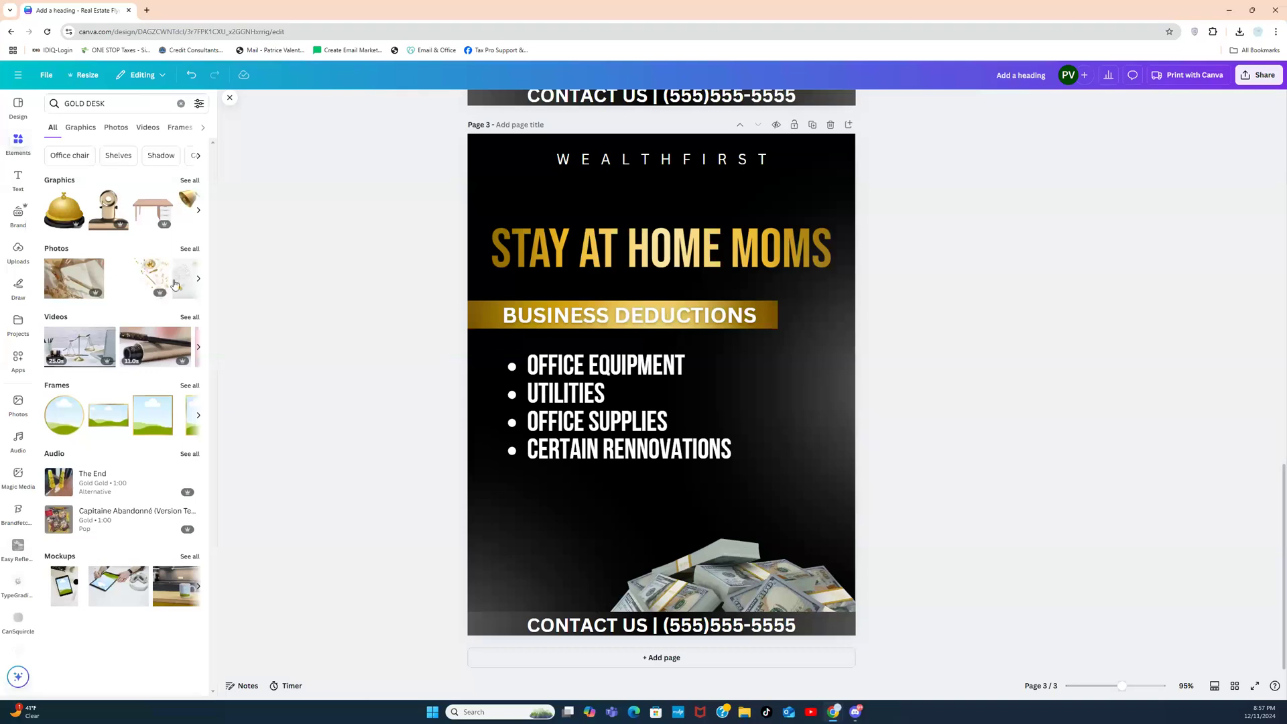
left_click(189, 249)
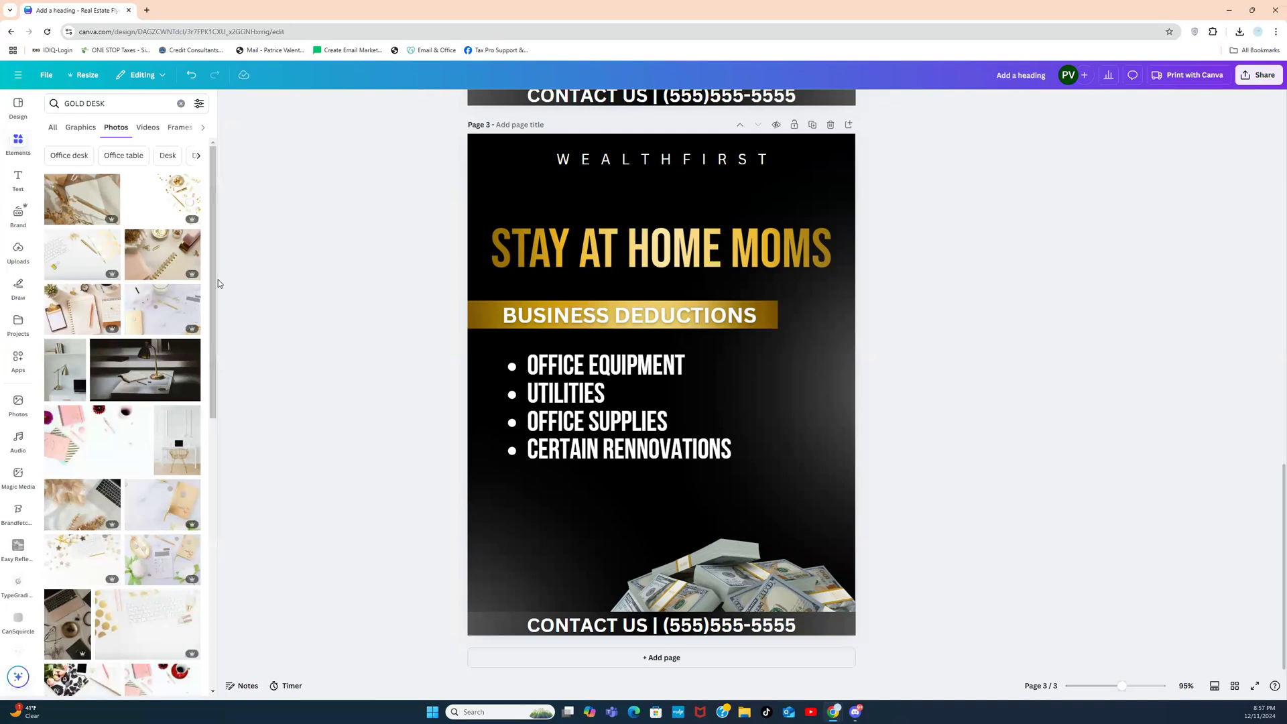
left_click_drag(211, 284, 204, 458)
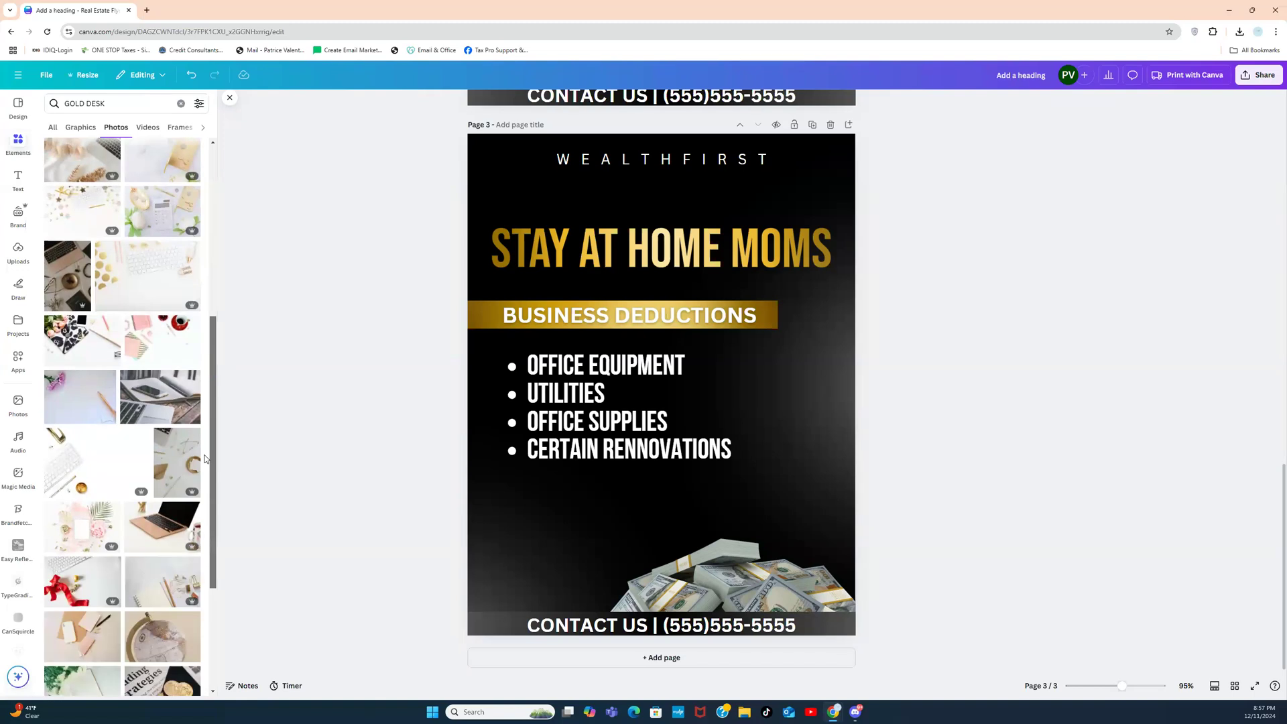
scroll(197, 514, "down", 3)
scroll(197, 552, "down", 1)
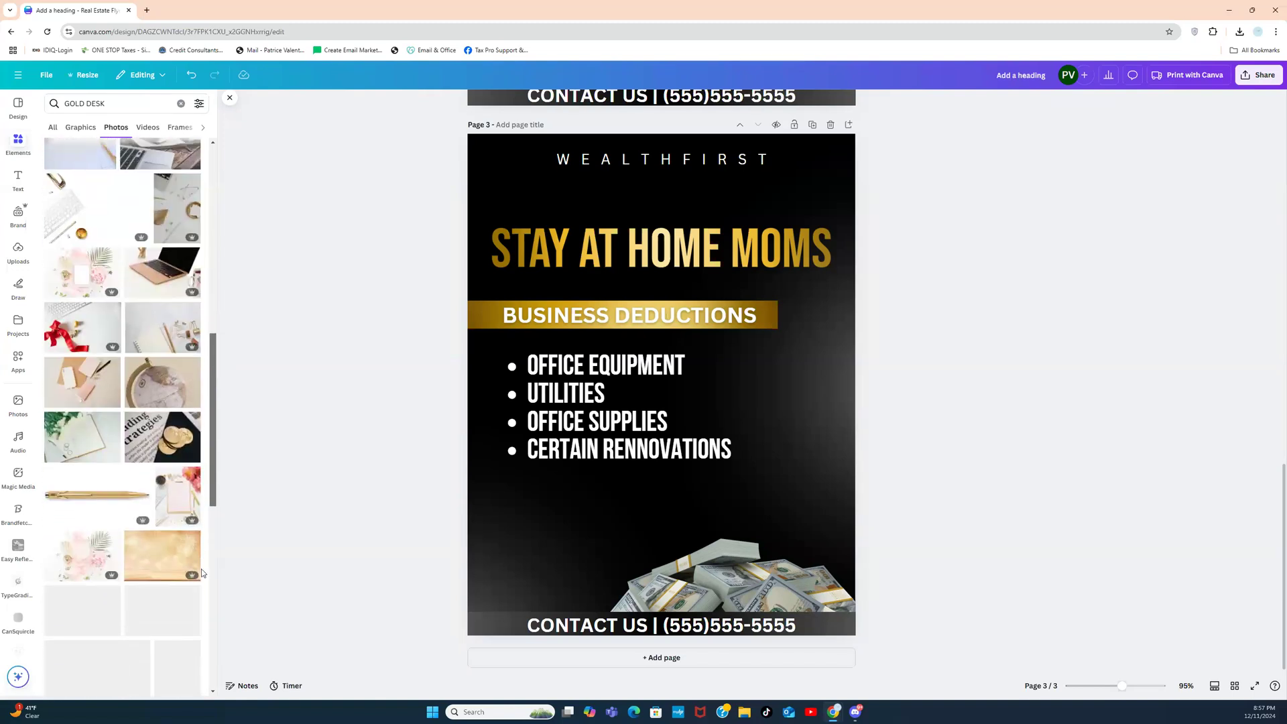
left_click(79, 494)
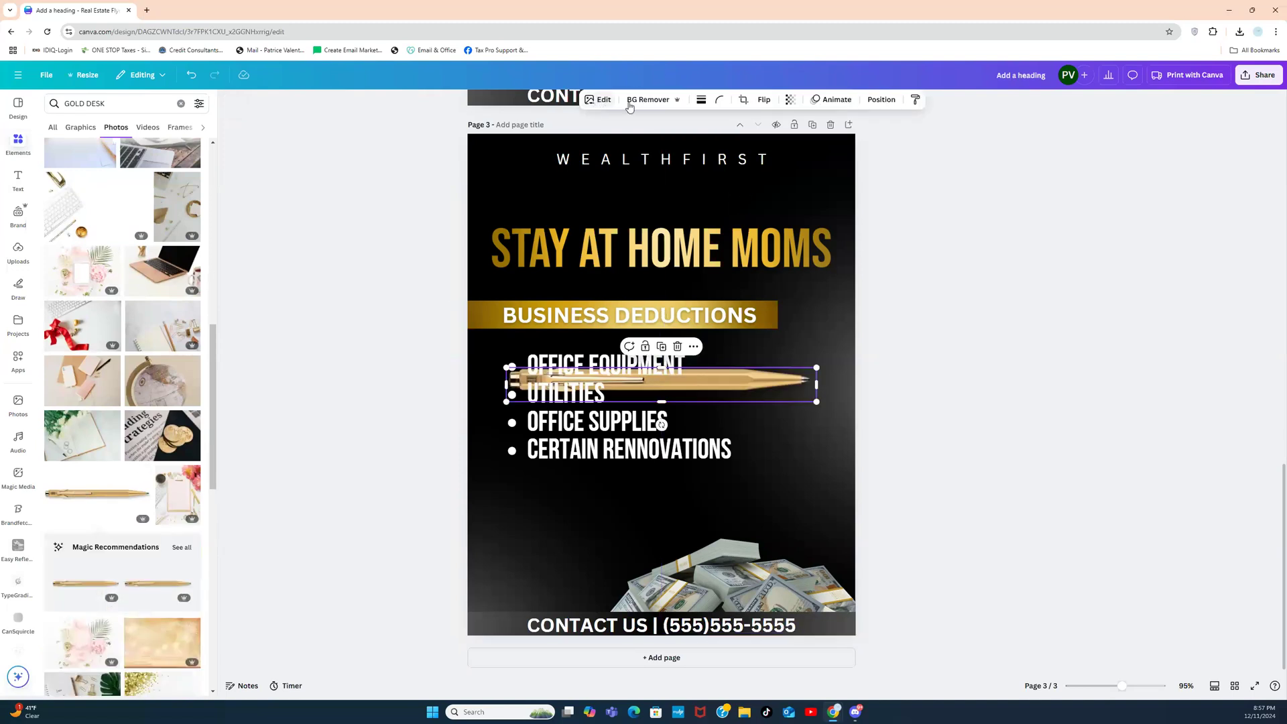
Step: Rotate the gold pen to a steep diagonal and move it onto the flyer's right side
left_click(919, 380)
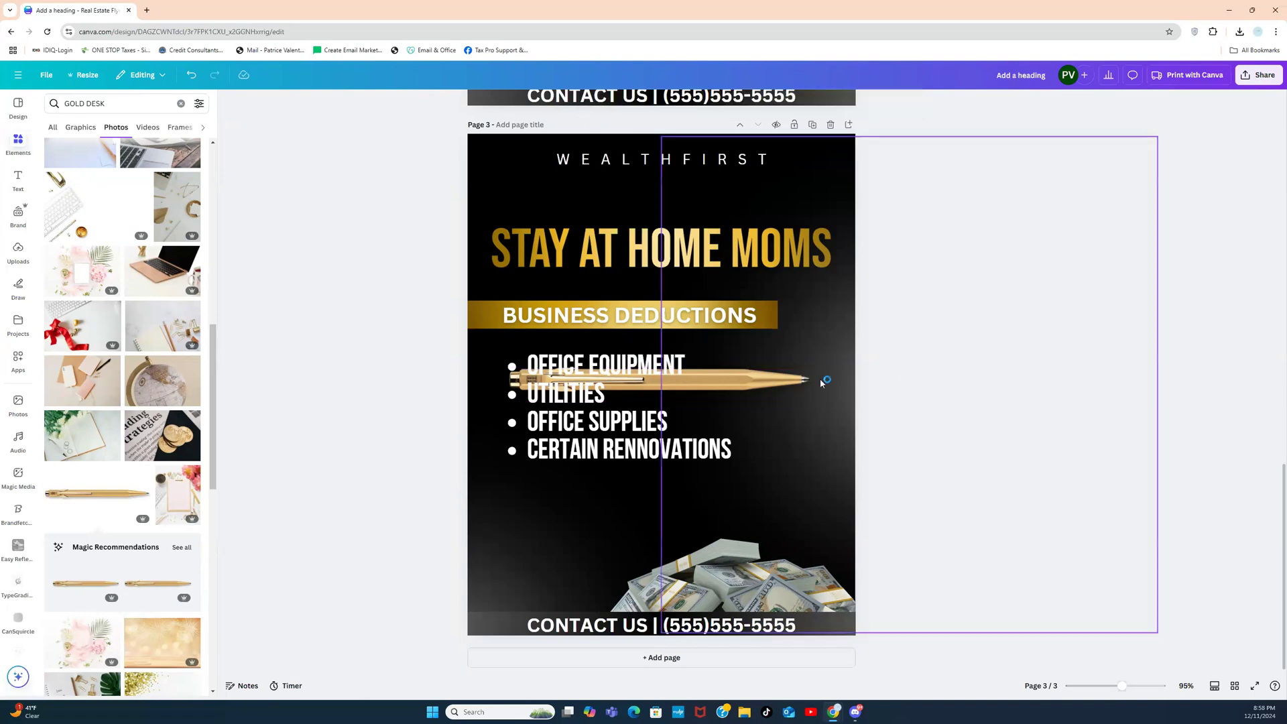
left_click(794, 382)
left_click_drag(661, 425, 519, 312)
left_click_drag(691, 355, 790, 361)
Step: Delete the money-stack image, nudge the Business Deductions bar up, and reselect the pen
left_click(765, 578)
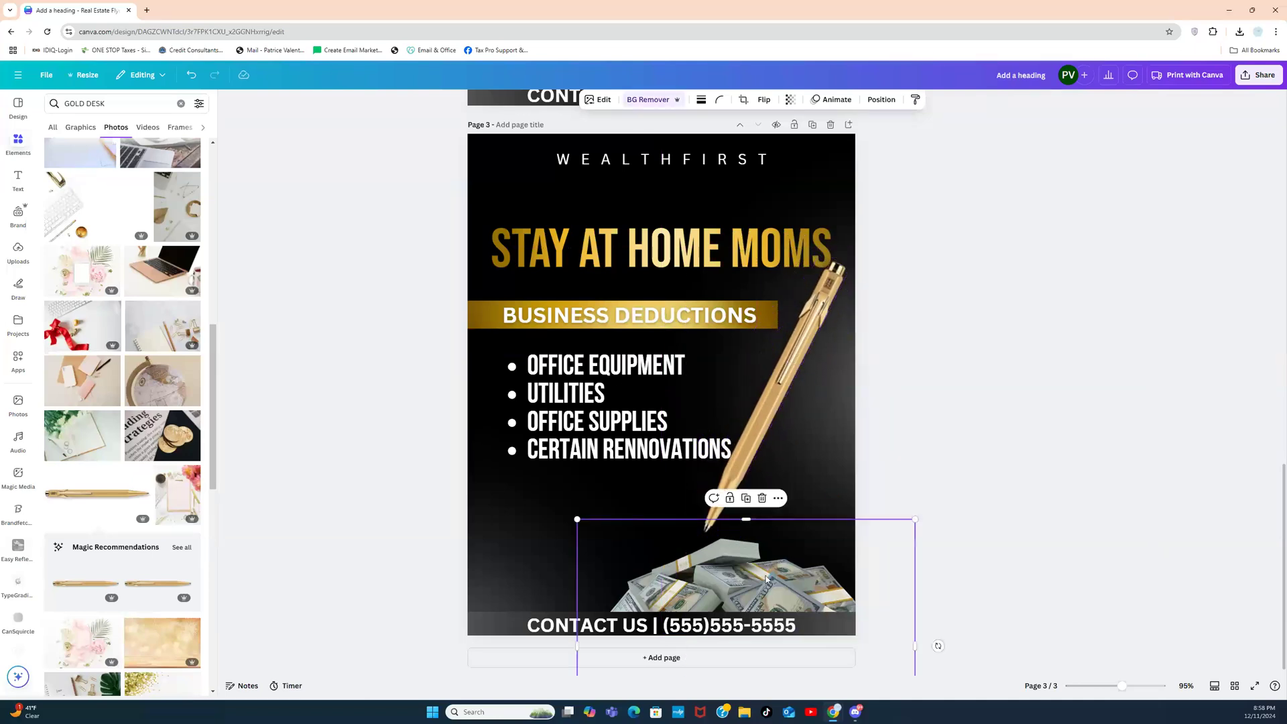
key("Delete")
left_click_drag(764, 314, 874, 314)
left_click(958, 357)
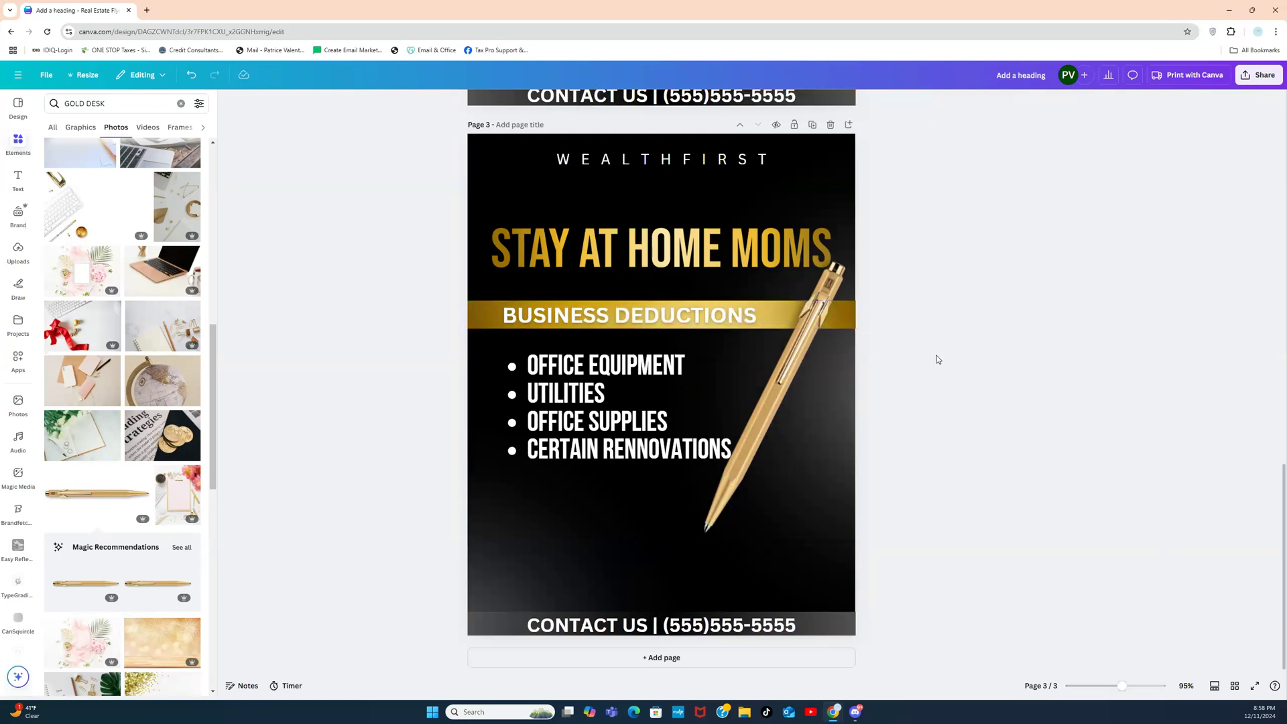
left_click(790, 357)
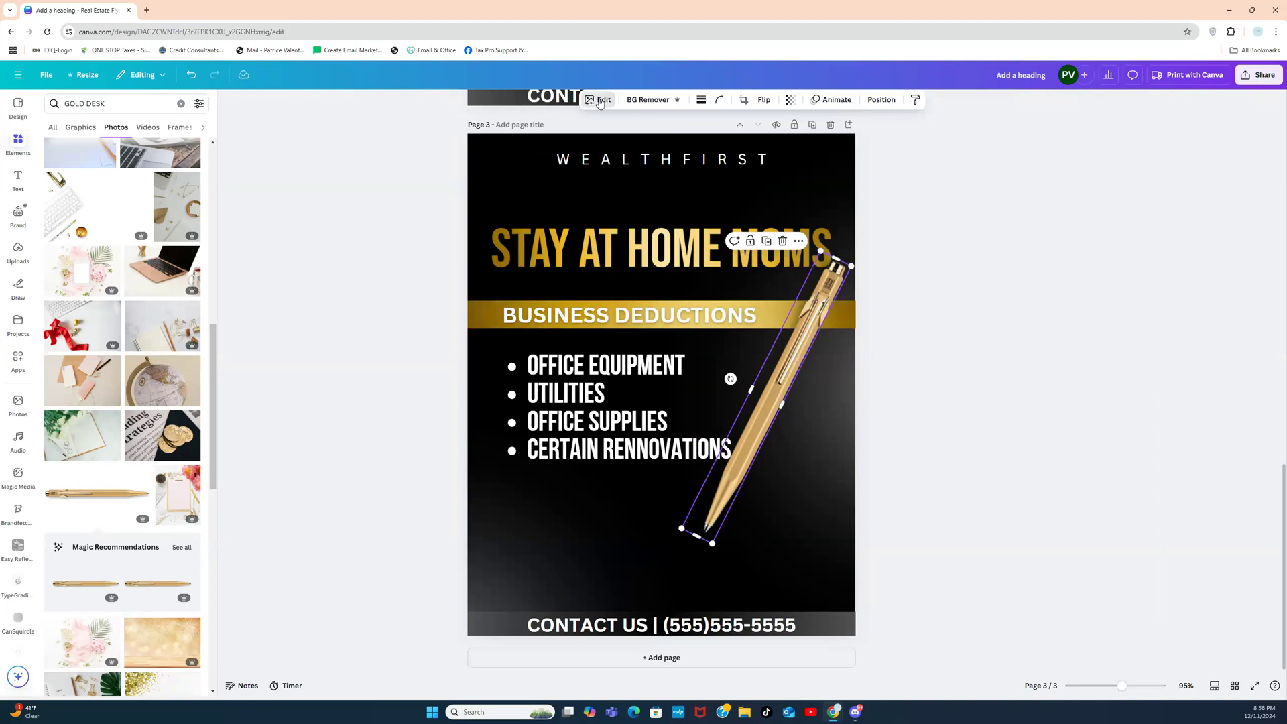
Step: Apply the Flint filter to the gold pen photo
left_click(599, 99)
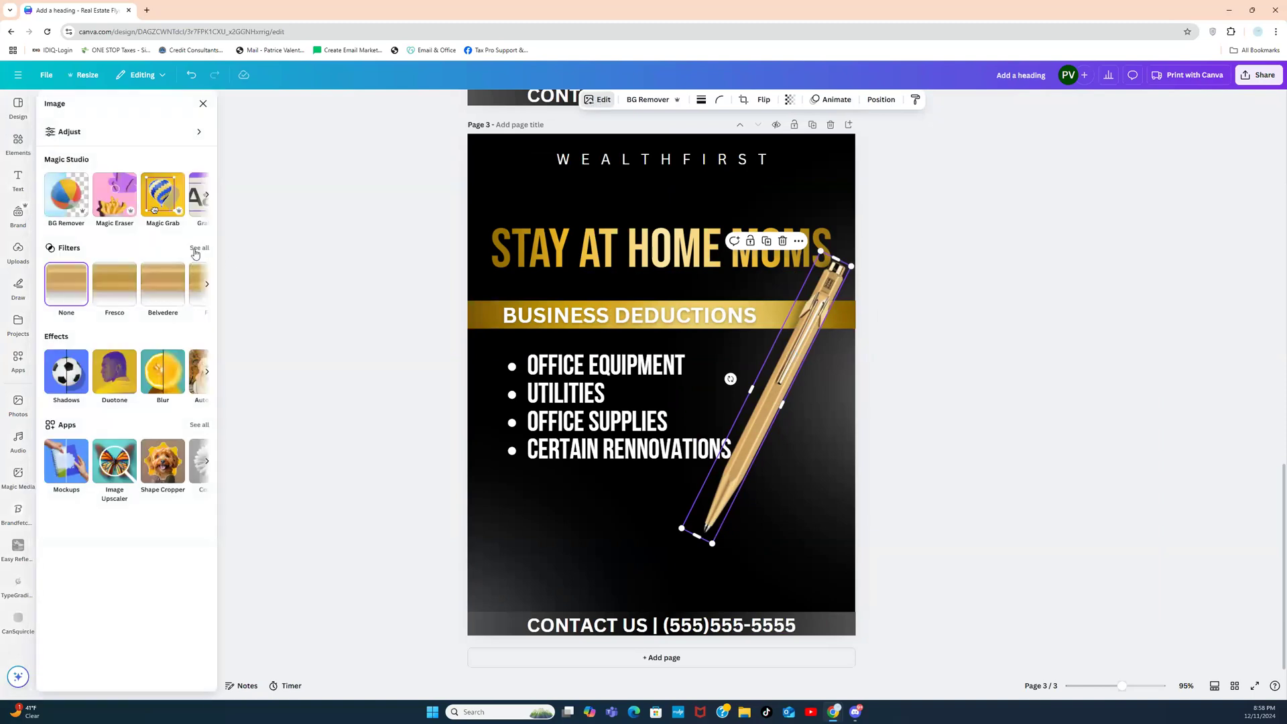
left_click(171, 301)
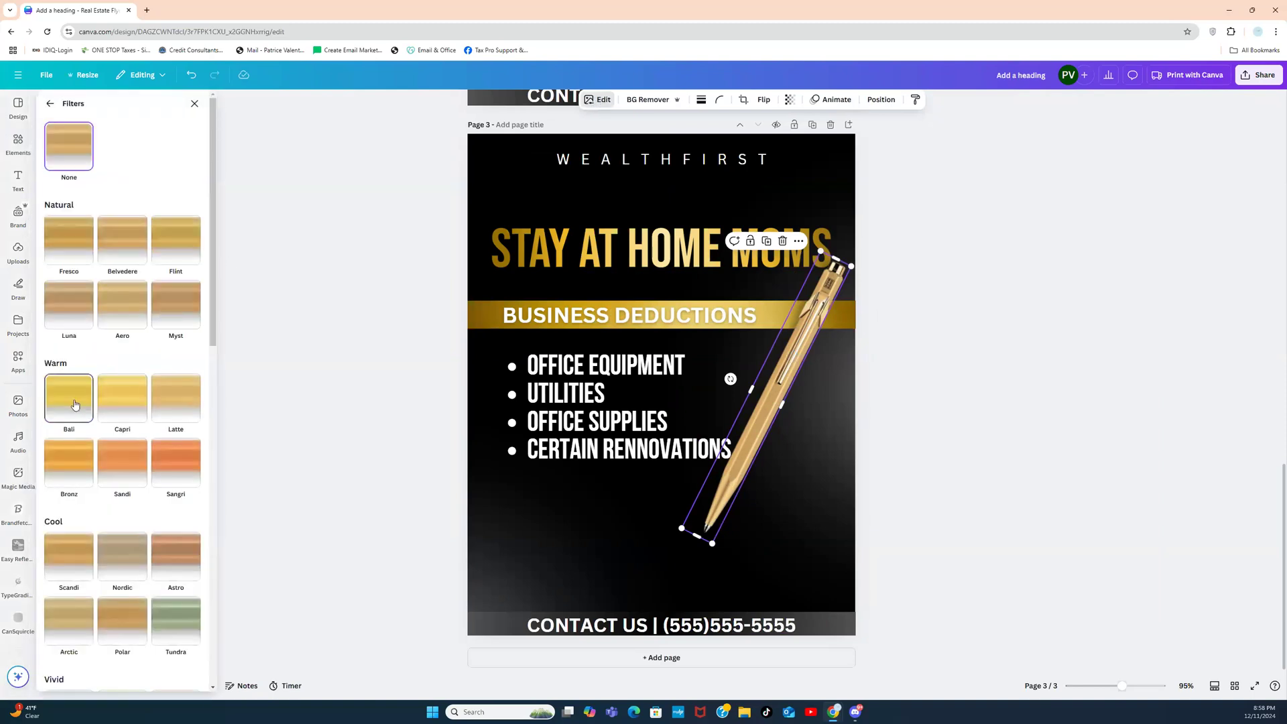
left_click(75, 405)
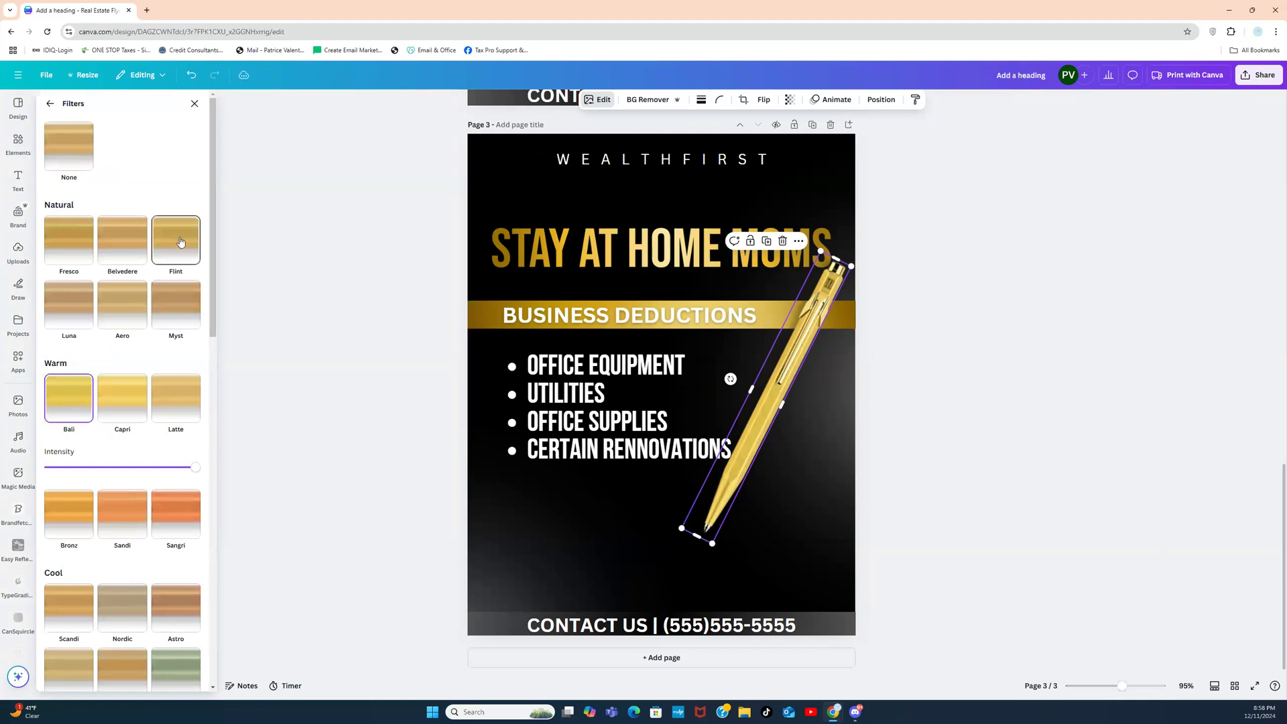
left_click(176, 240)
left_click(319, 237)
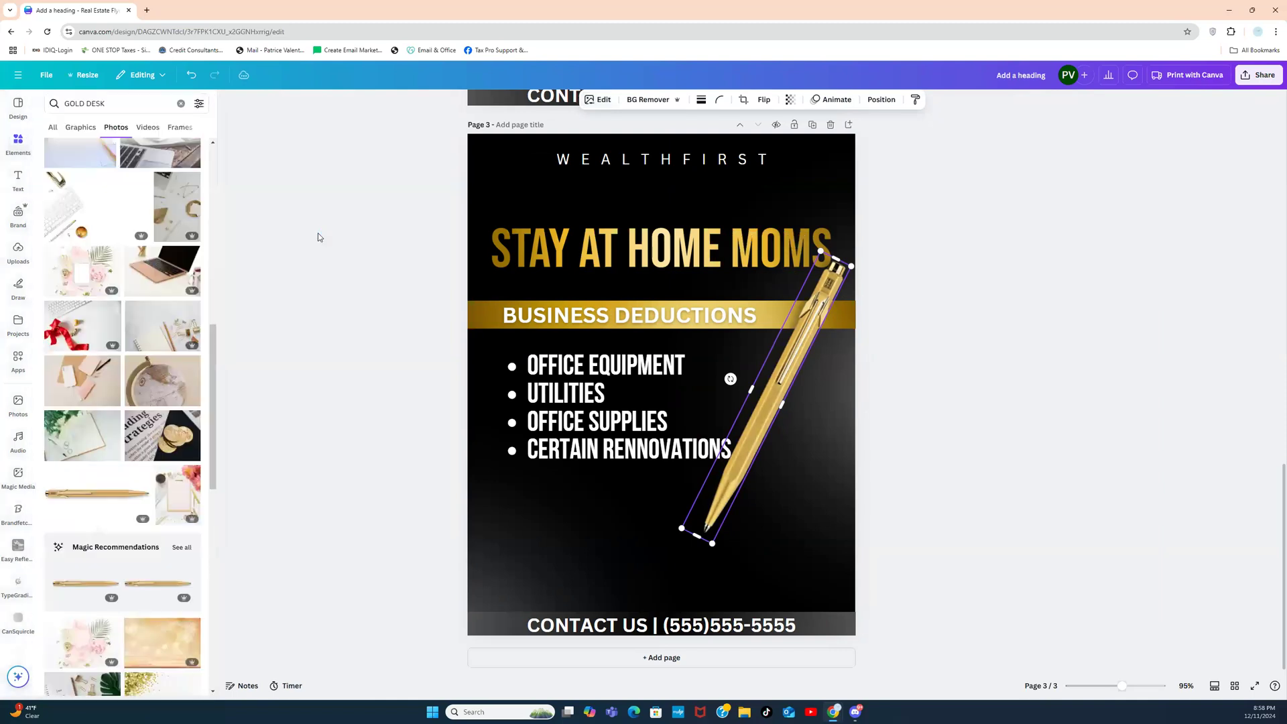
Step: Give the pen a Drop shadow and enlarge it toward the top right and bottom
left_click(598, 101)
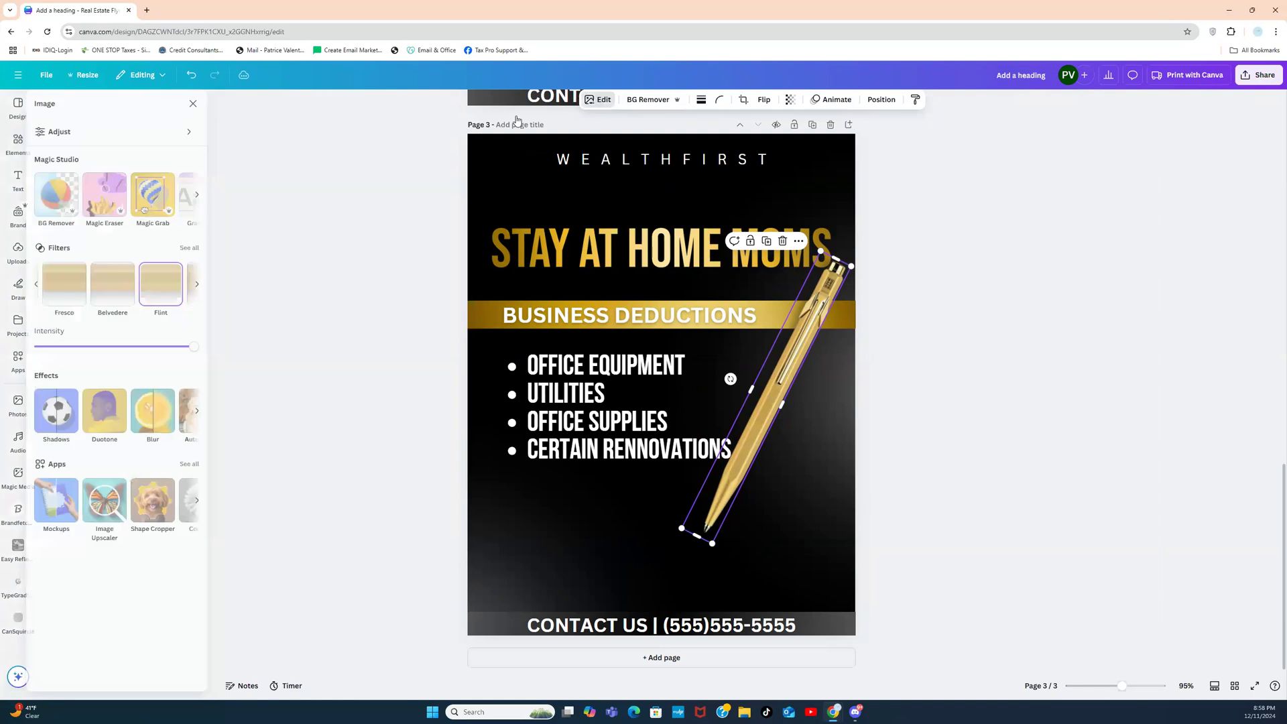
left_click(67, 422)
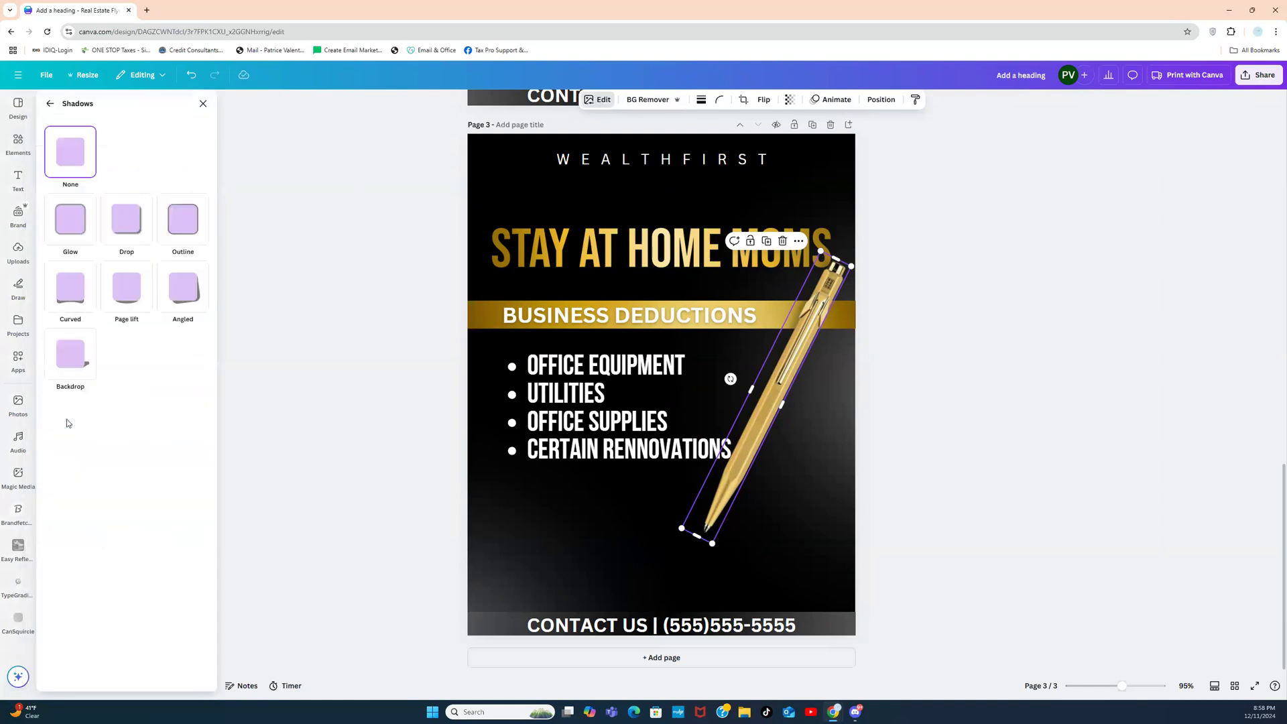
left_click(135, 230)
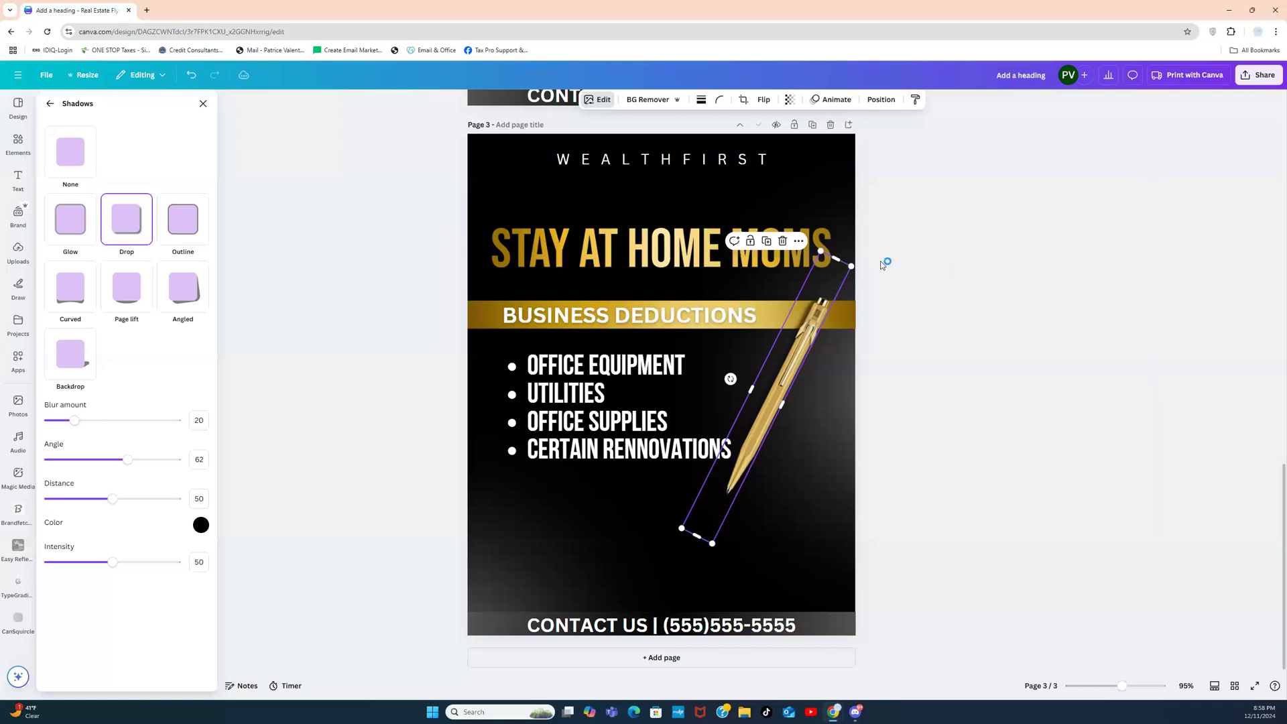
left_click_drag(862, 266, 908, 240)
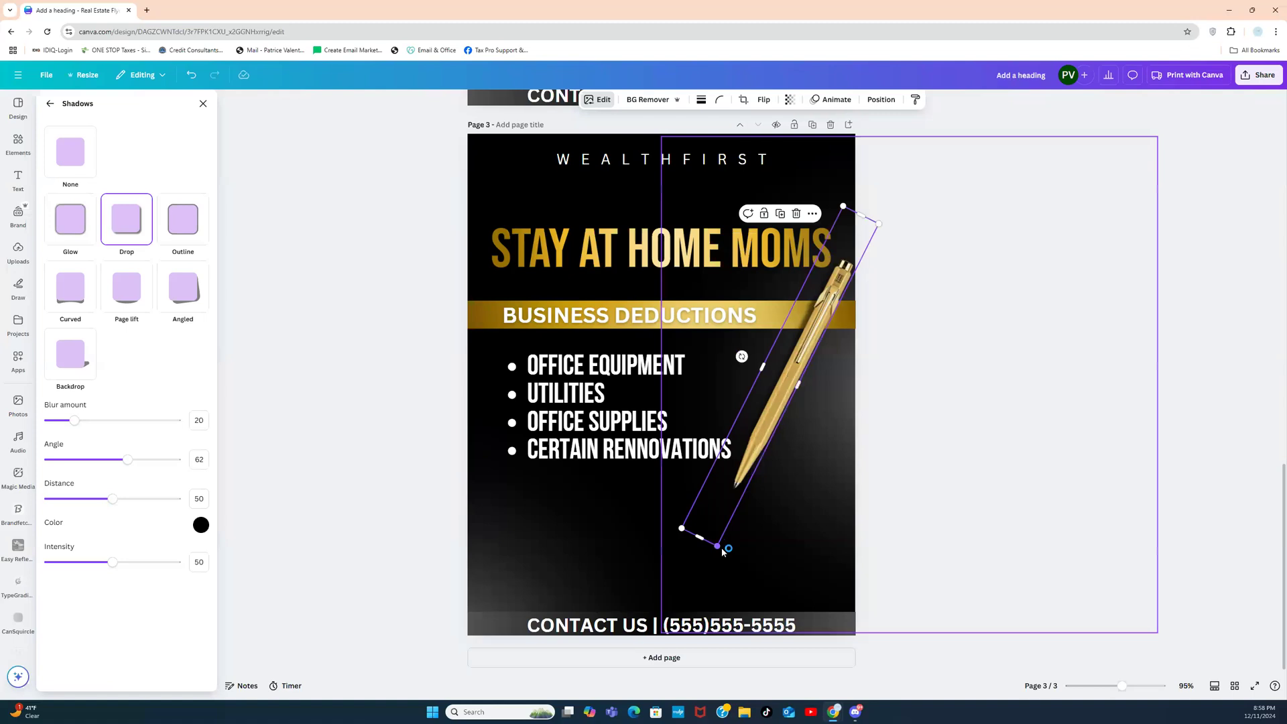
left_click_drag(718, 551, 729, 587)
left_click(902, 404)
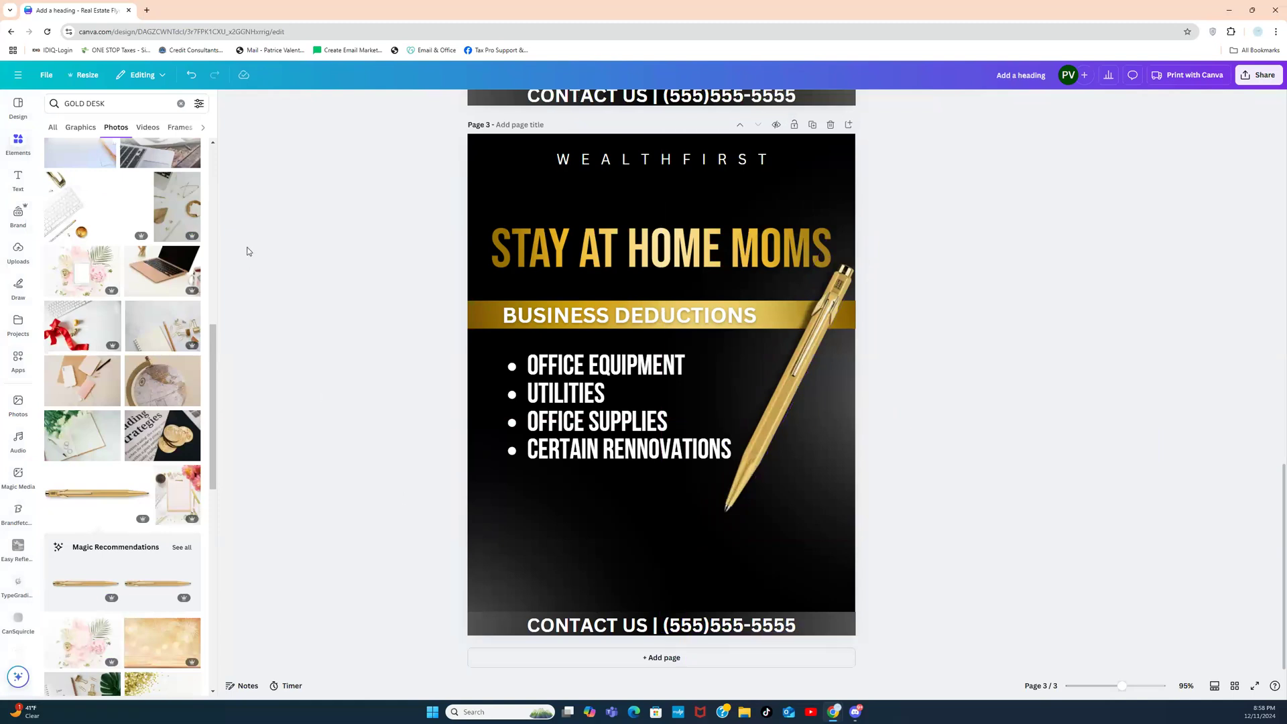
Step: Search Elements for CLIPBOARD and add a clipboard photo to the lower right of page 3
left_click(181, 104)
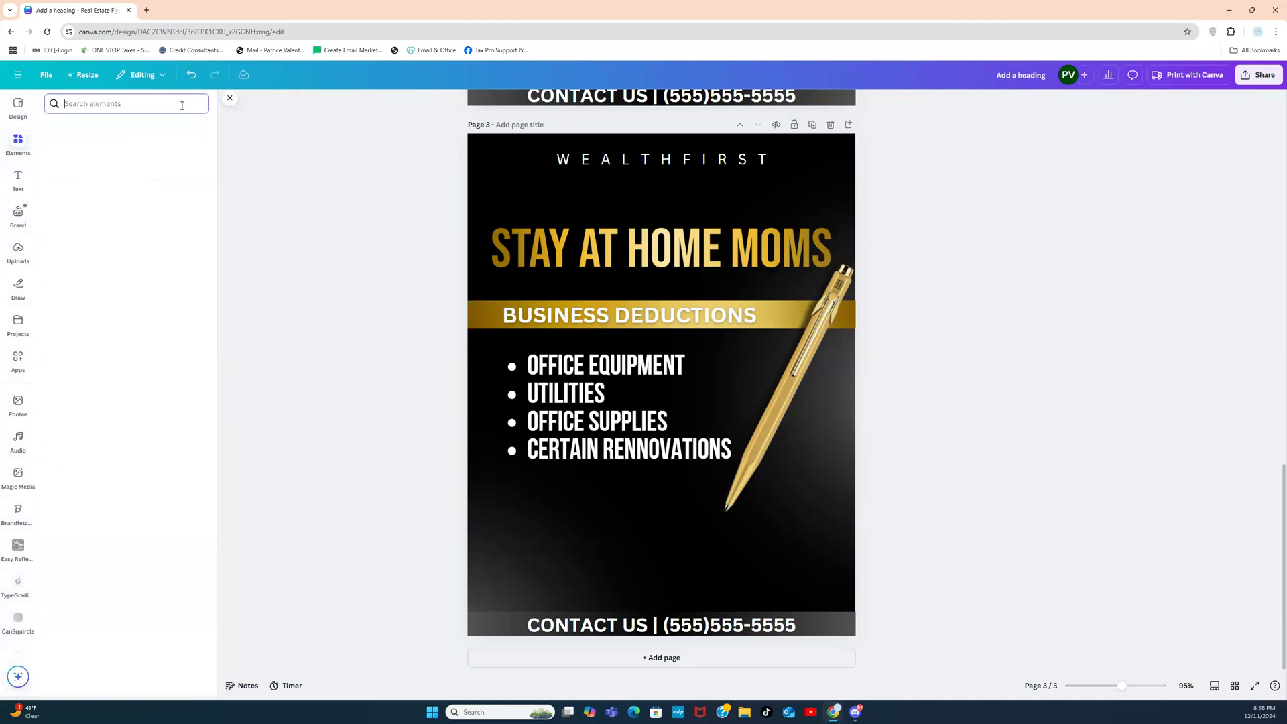
type("CLIPBOARD")
key("Return")
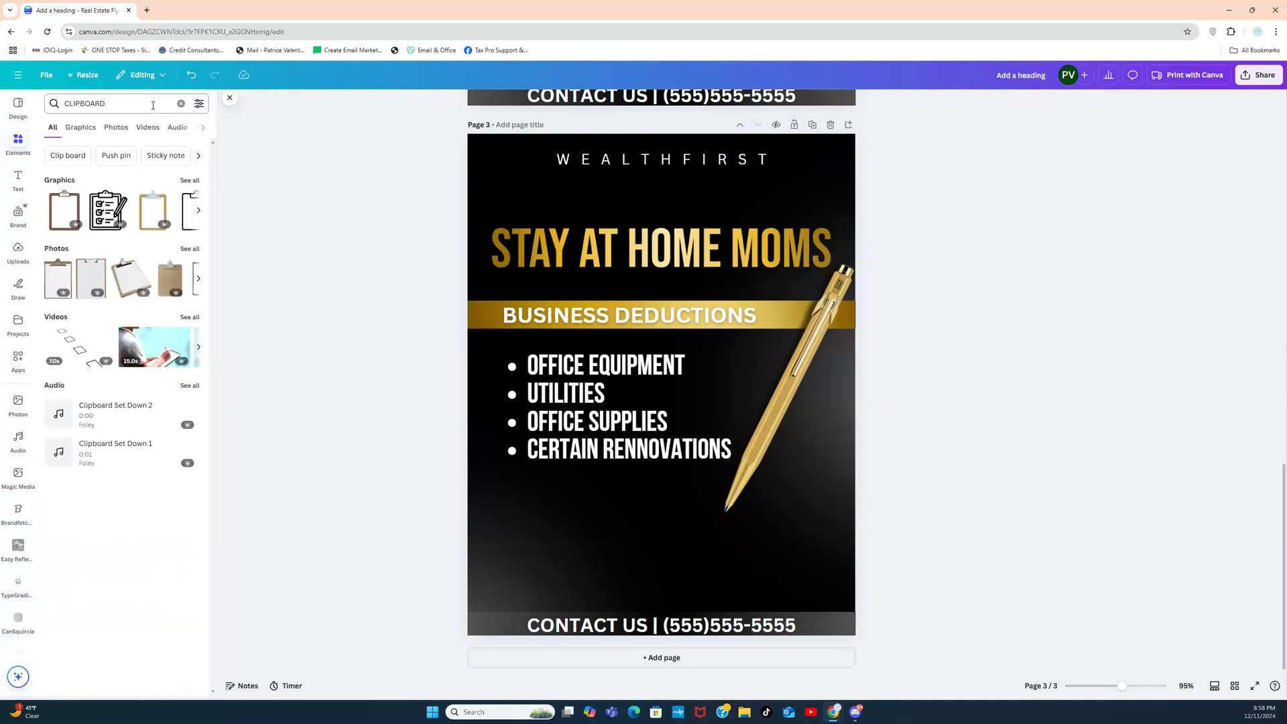
left_click(131, 283)
left_click_drag(669, 275, 751, 464)
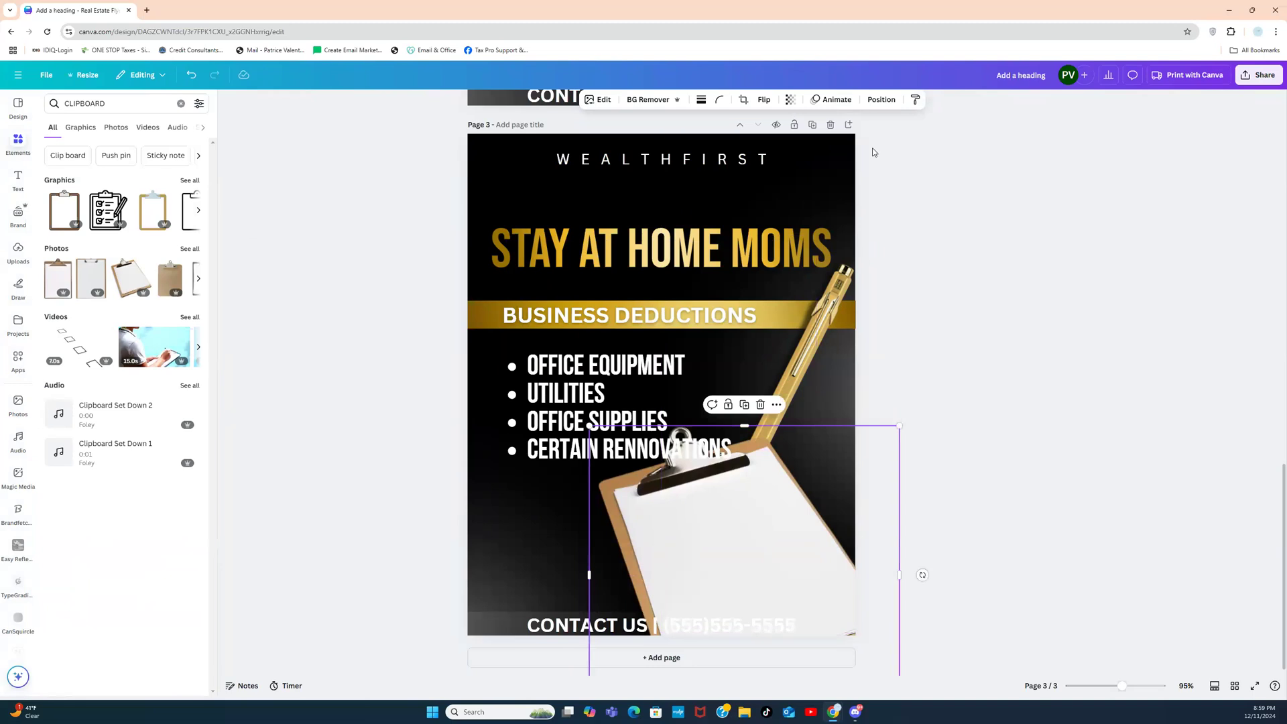
Step: Send the clipboard to the back and move it up behind the bullet list
left_click(880, 99)
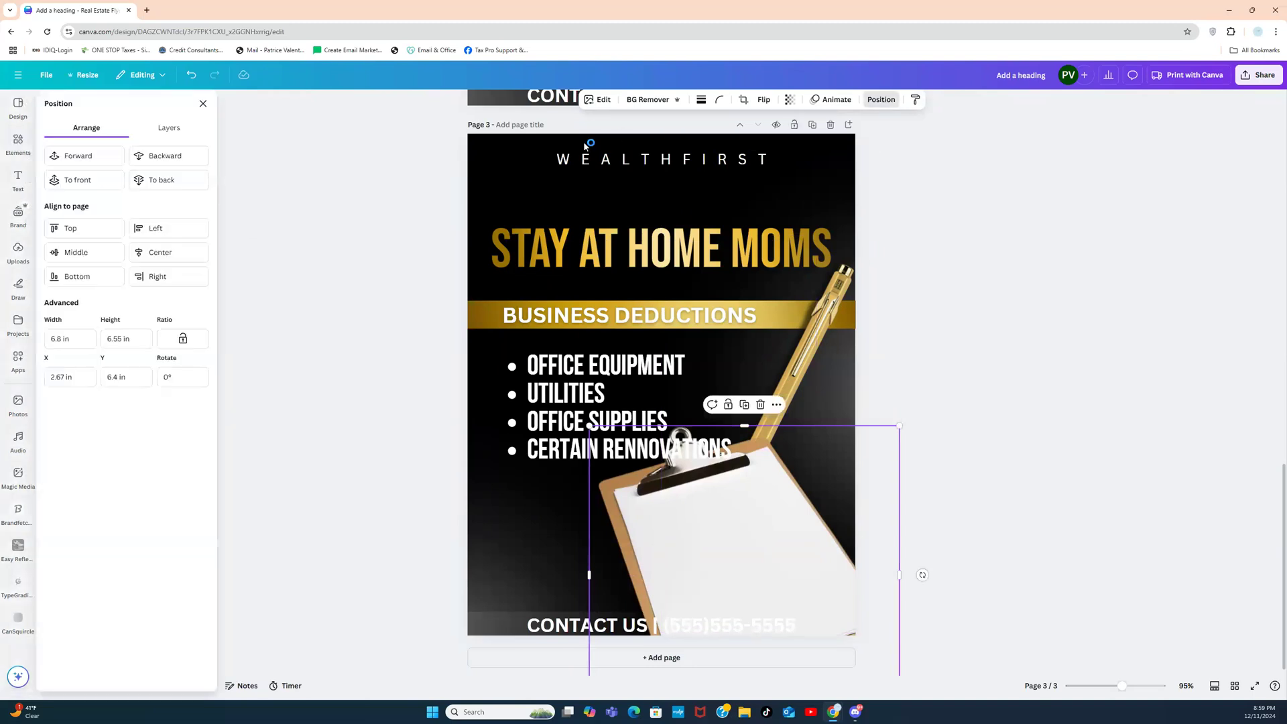
left_click(198, 181)
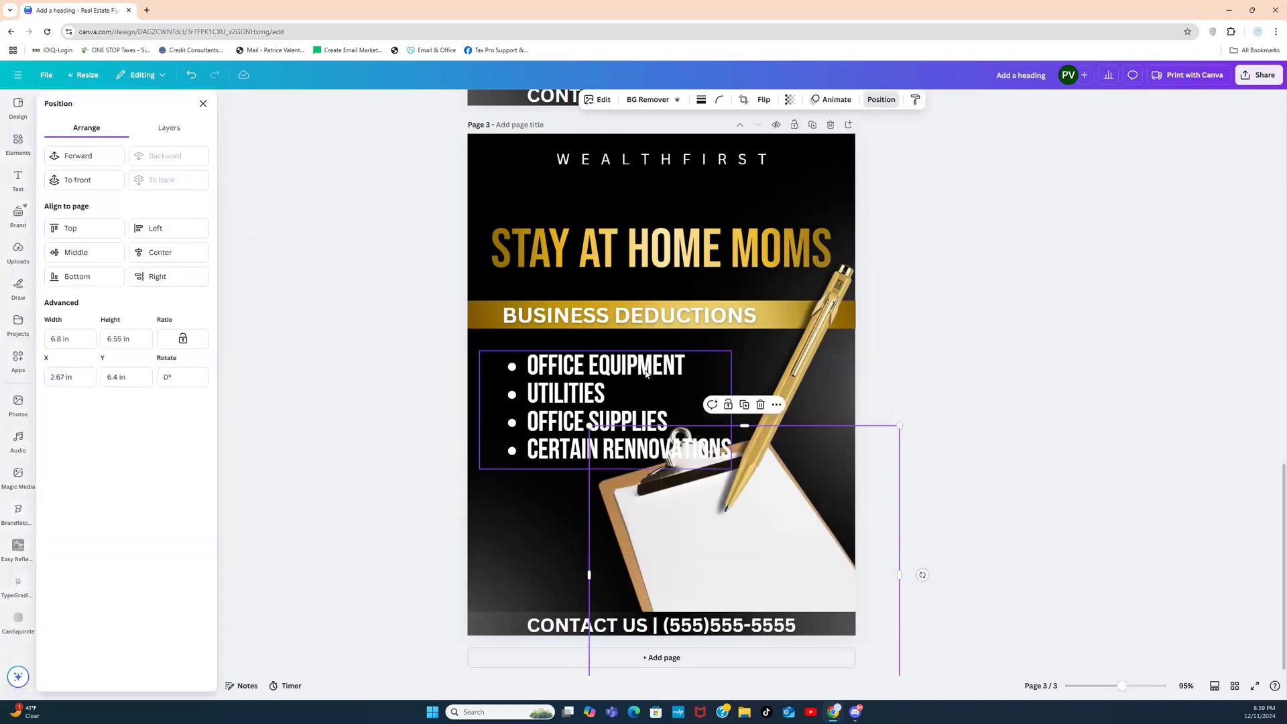
left_click(971, 383)
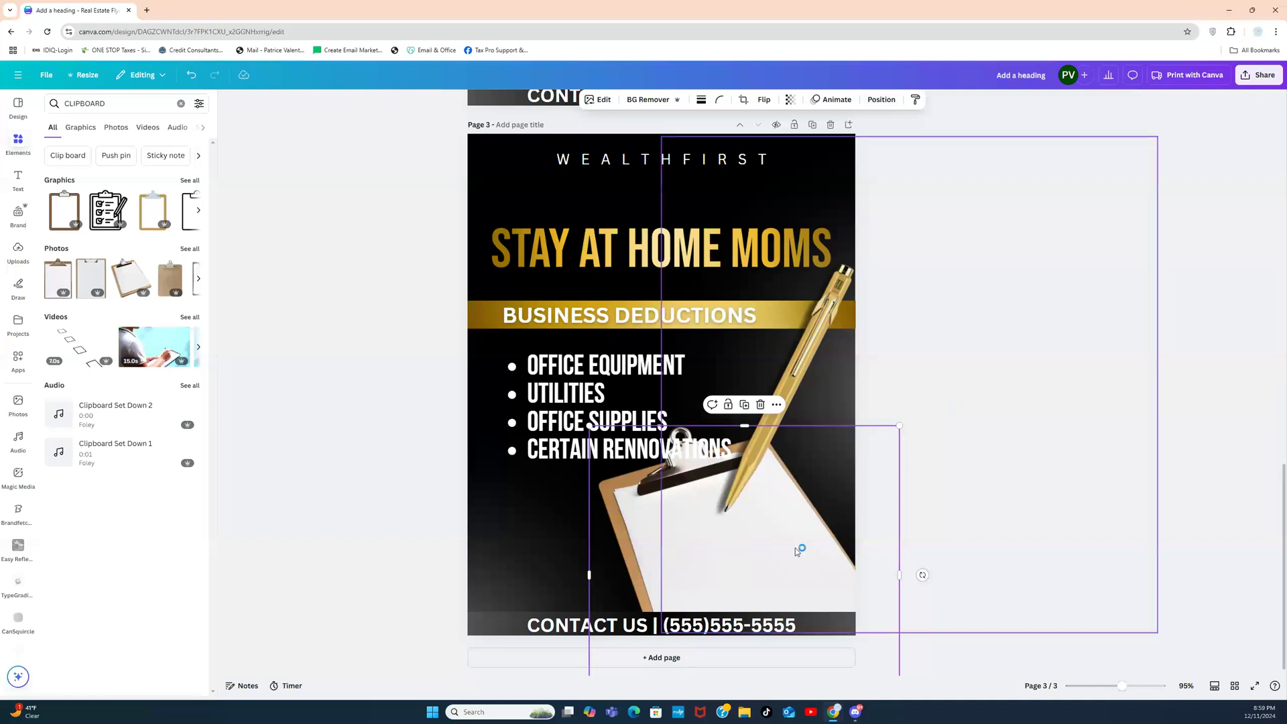
left_click_drag(737, 501, 673, 448)
Step: Tilt the bullet list to -19°, shrink it, and move it onto the clipboard paper
left_click(675, 449)
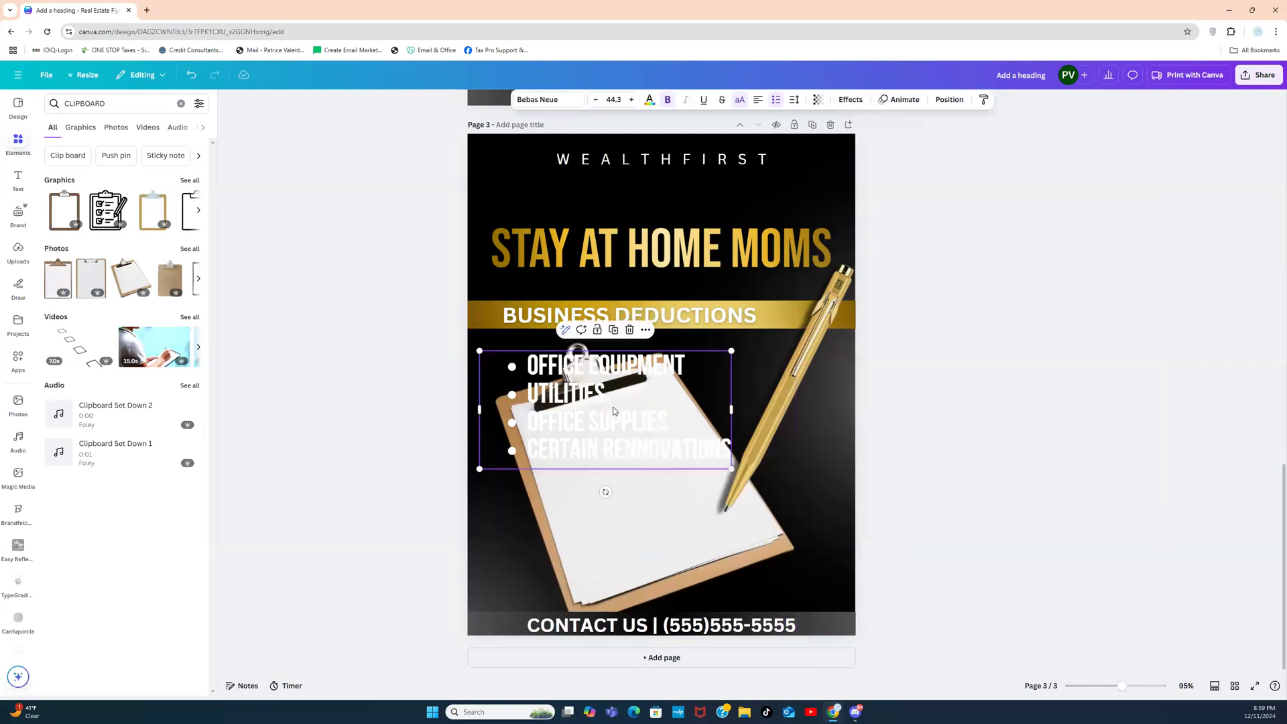
left_click_drag(619, 488, 631, 488)
left_click_drag(706, 312, 615, 400)
left_click_drag(594, 461, 643, 476)
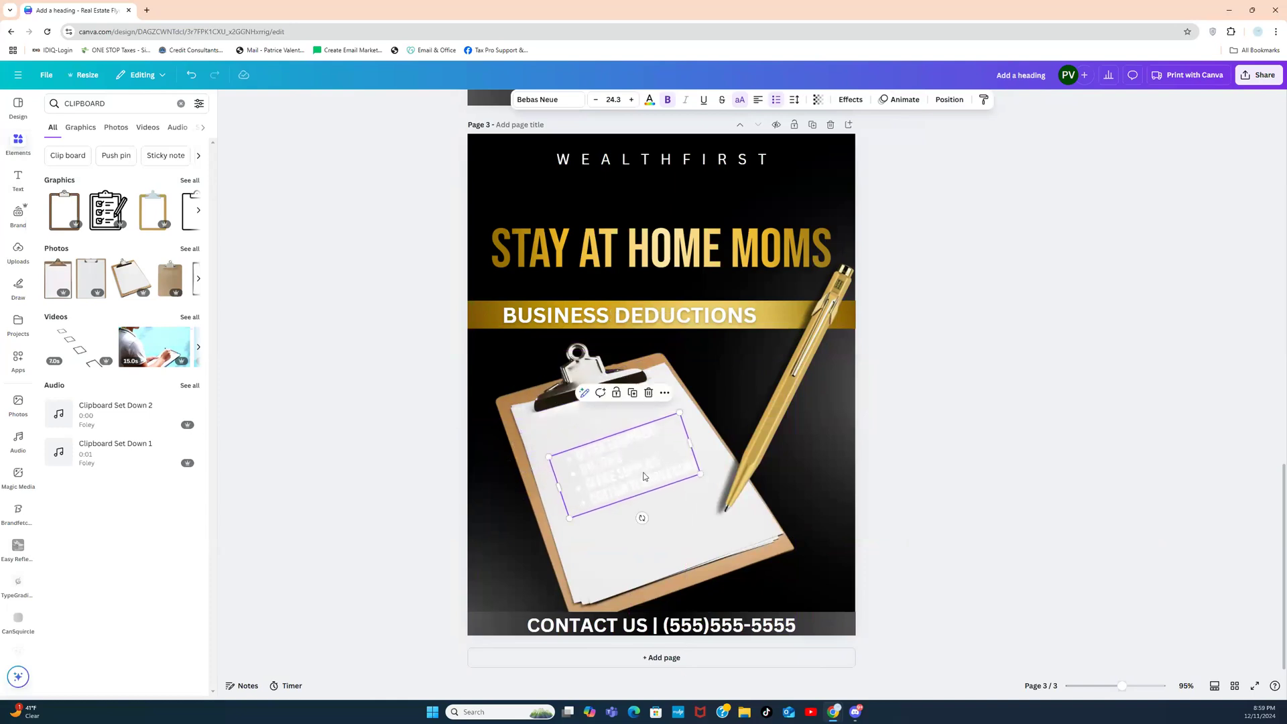
Step: Make the bullet-list text black and enlarge it slightly to fit the paper
left_click(650, 100)
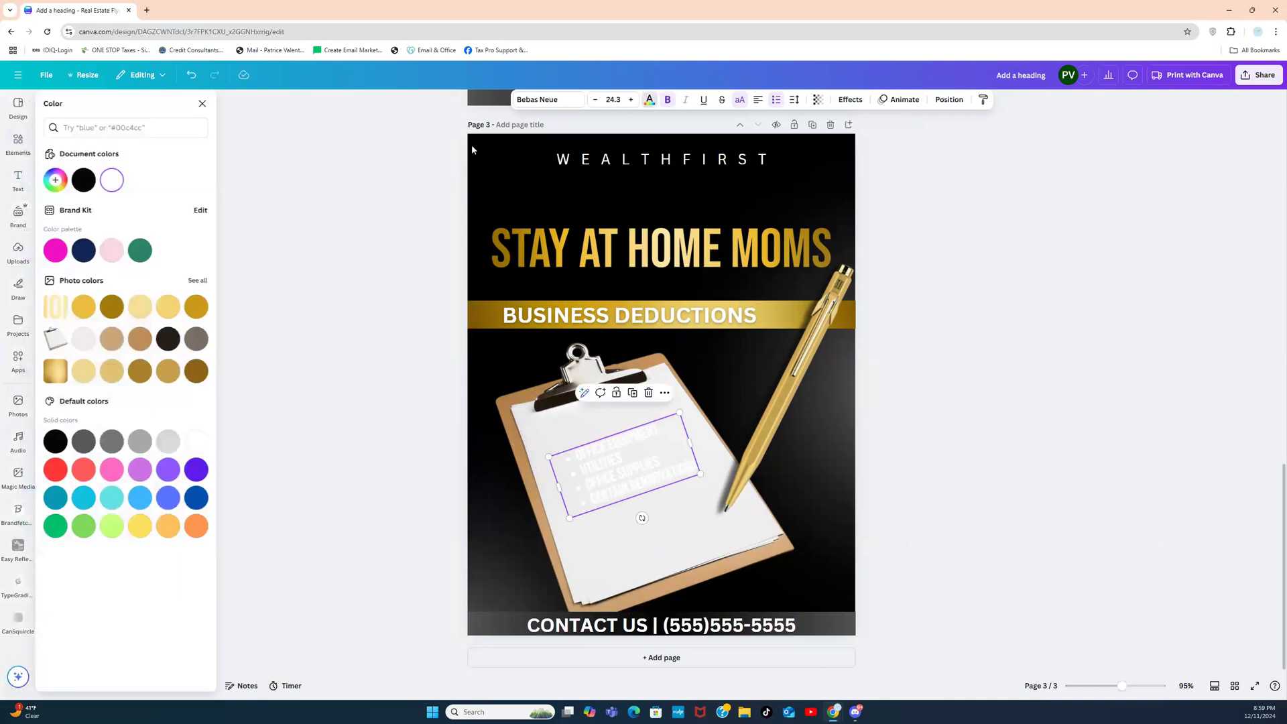
left_click(85, 180)
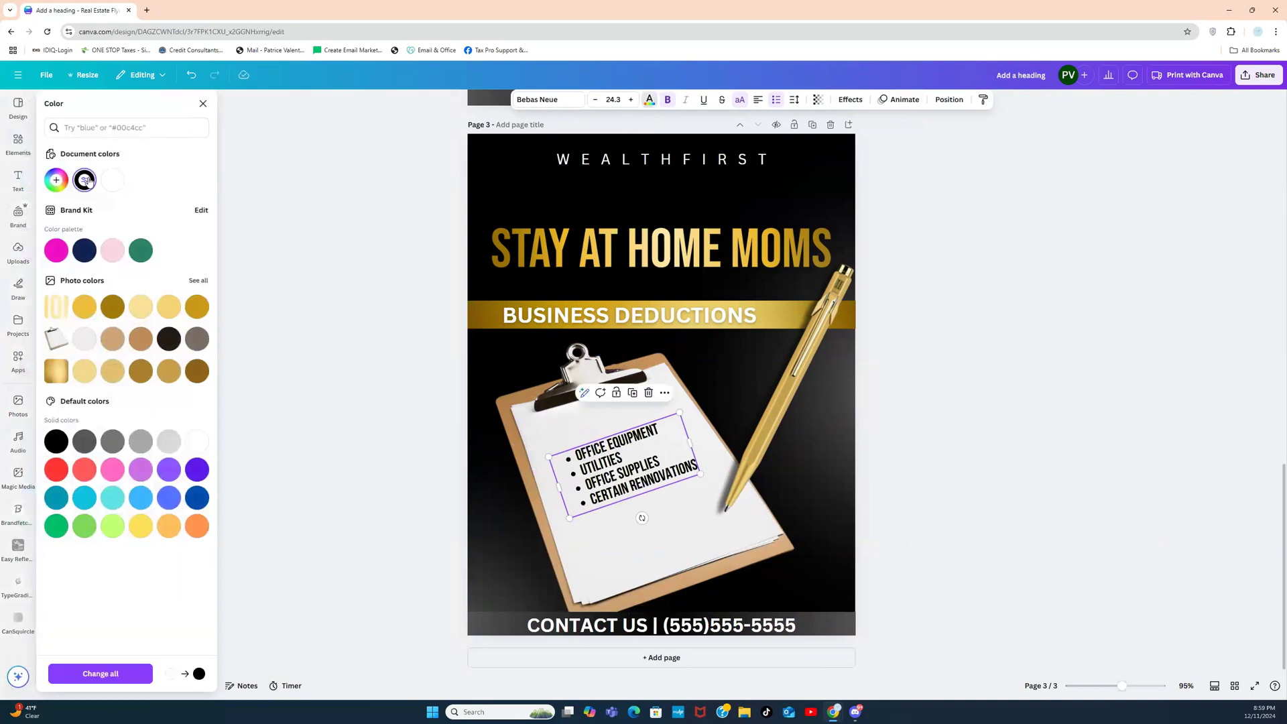
left_click(341, 228)
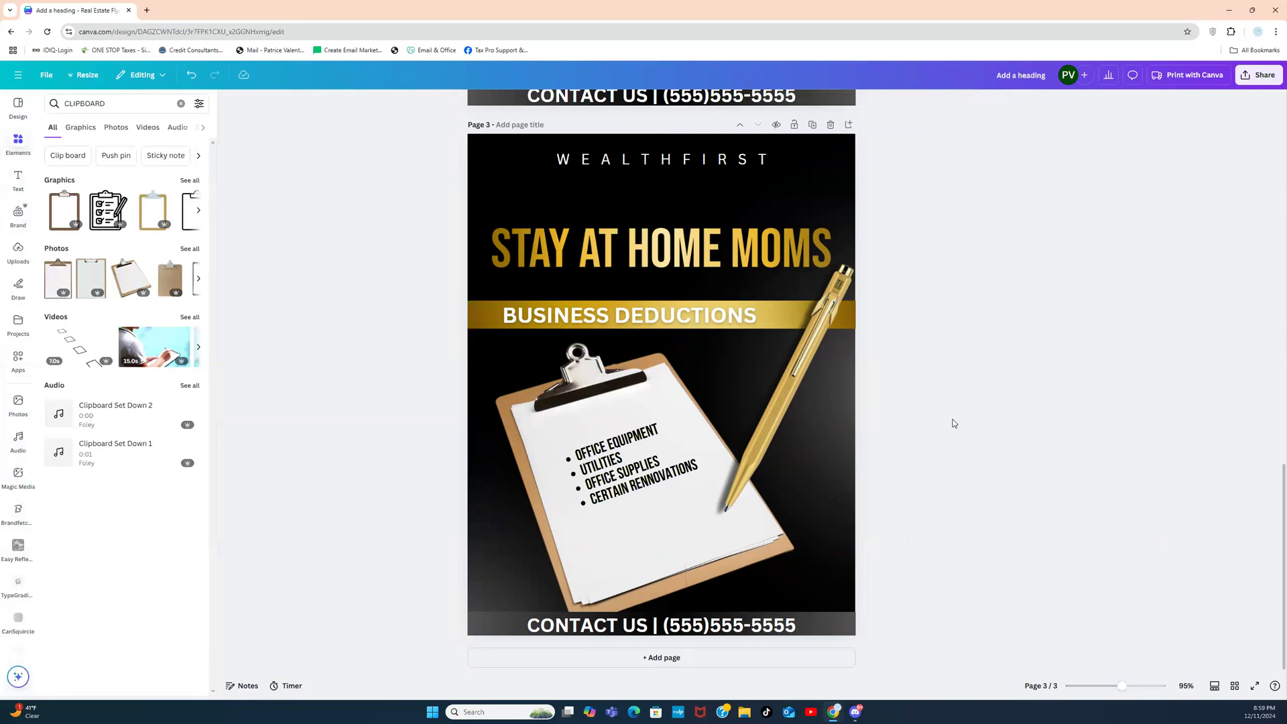
left_click(613, 474)
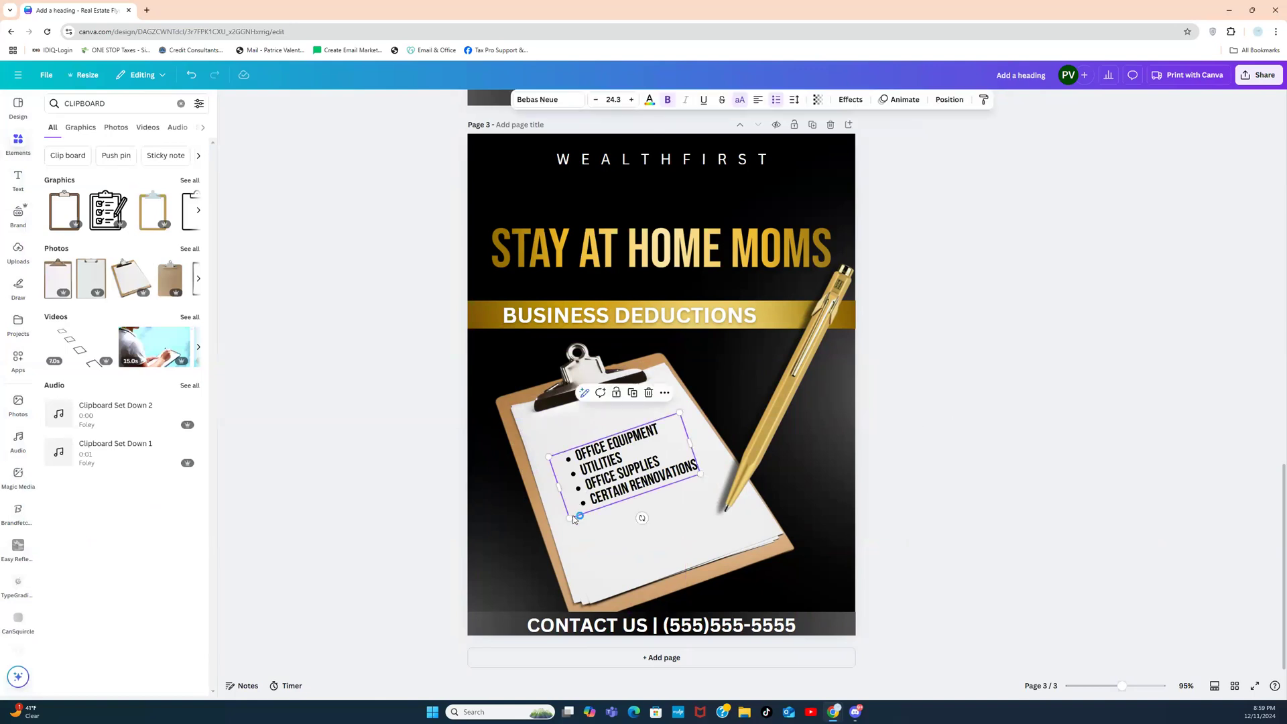
left_click_drag(570, 517, 557, 529)
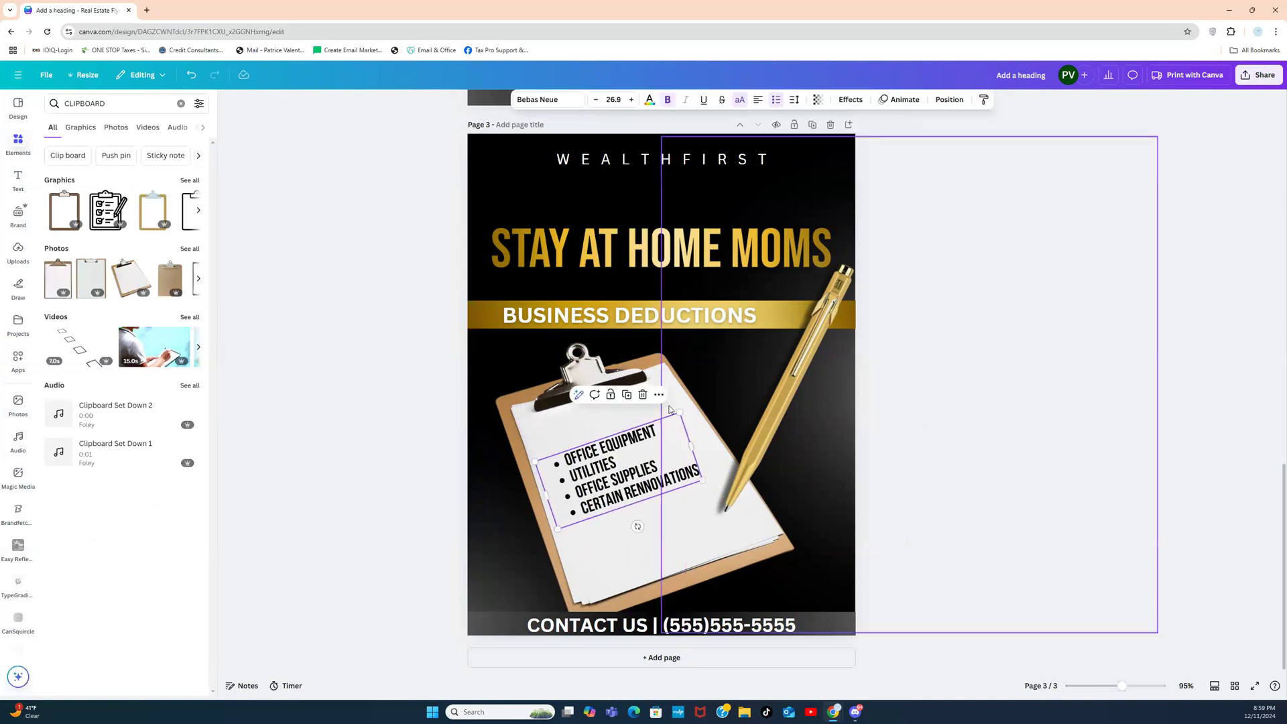
left_click_drag(679, 408, 690, 405)
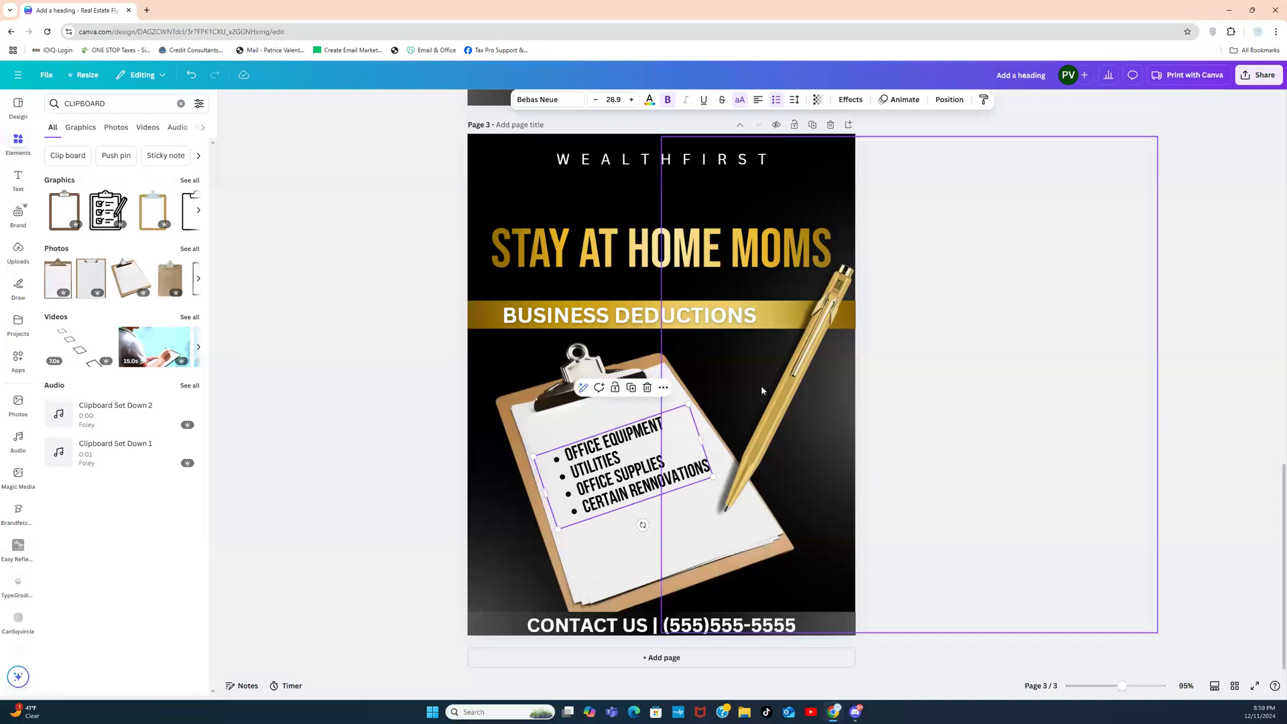
left_click(930, 364)
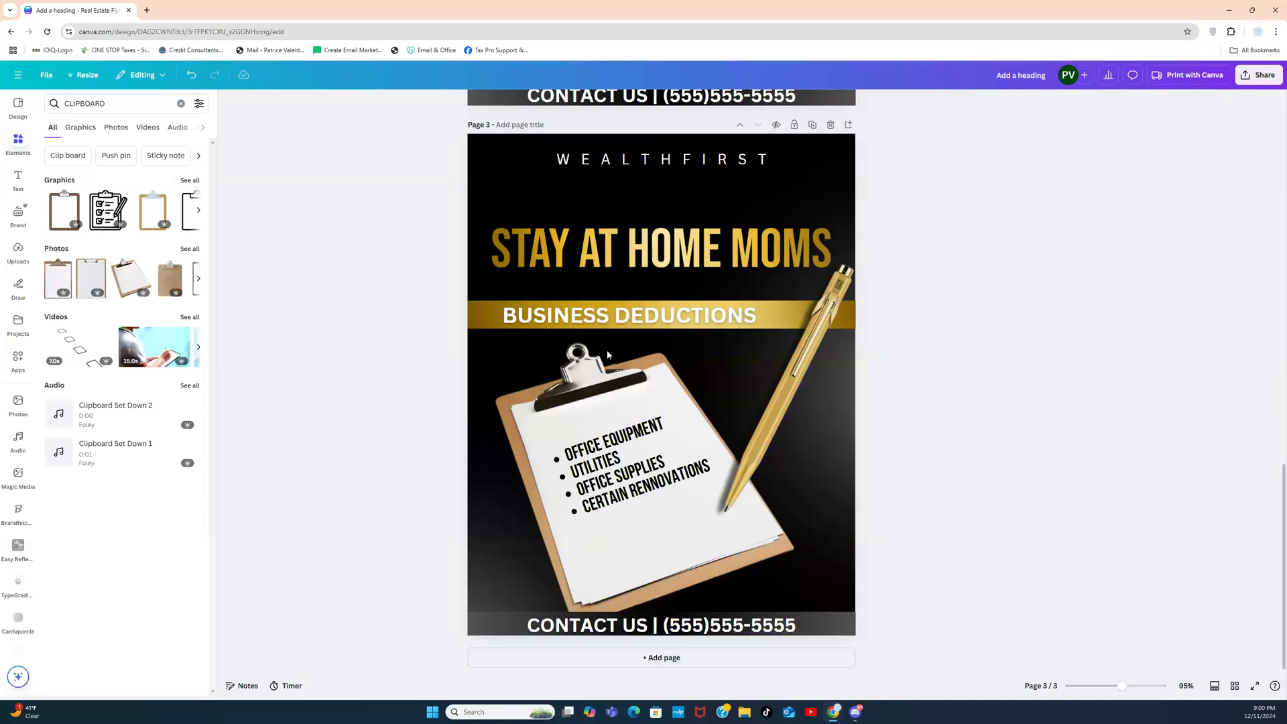
Step: Switch to Grid view to see the three flyer pages as thumbnails
left_click_drag(1283, 475, 1280, 568)
left_click(1234, 686)
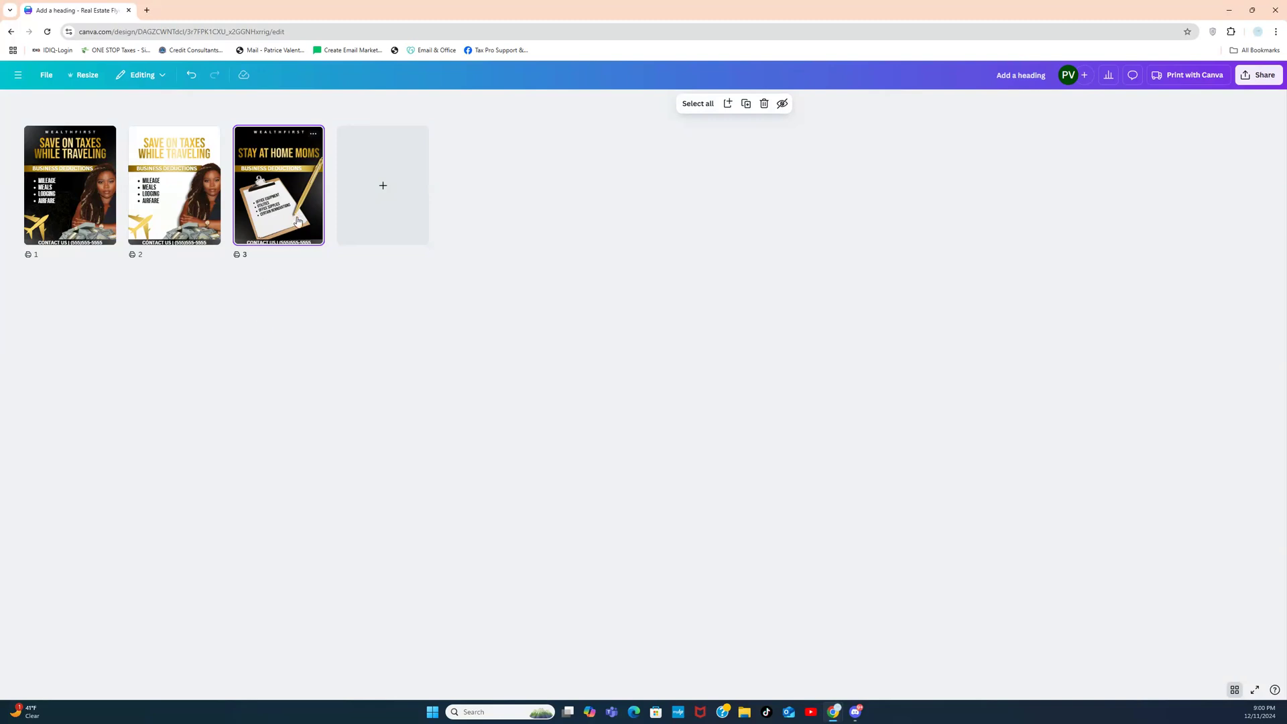
Step: Add a blank fourth page and open page 4 in the editor
left_click(339, 211)
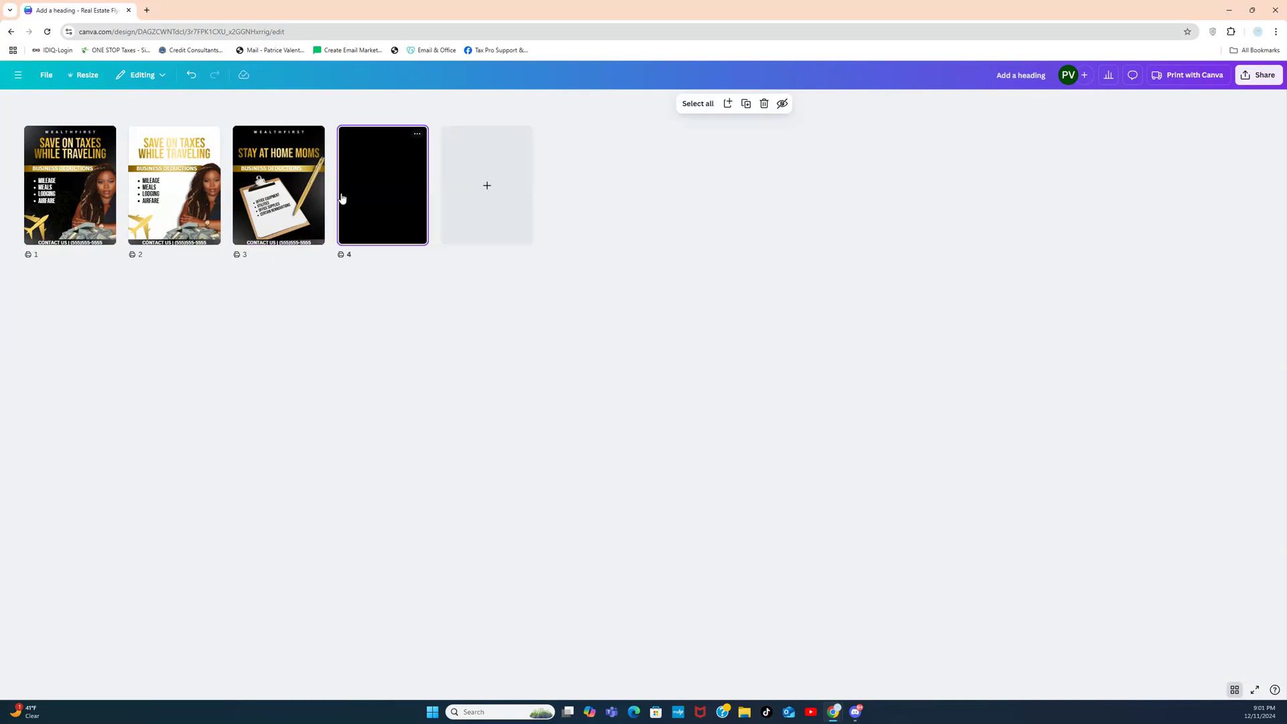
double_click(355, 195)
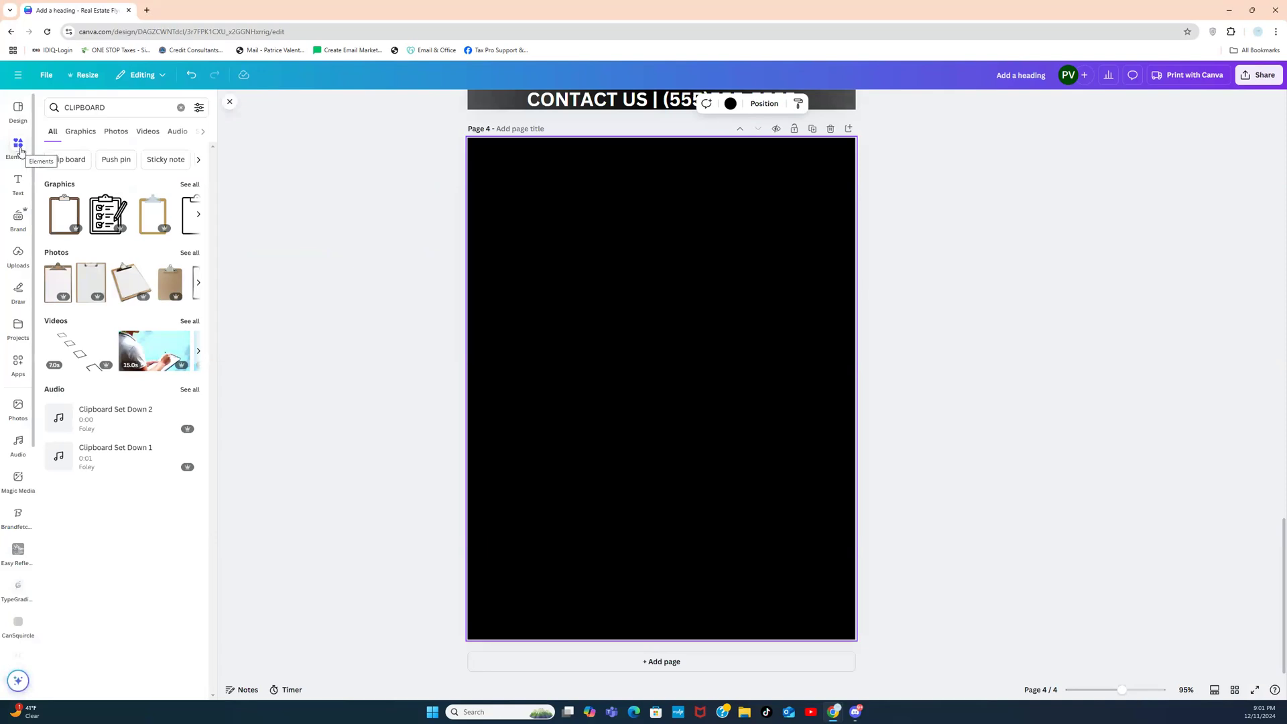
Step: Search Elements graphics for 'FADE' and add the purple fade graphic to page 4
left_click(179, 108)
type("FADE")
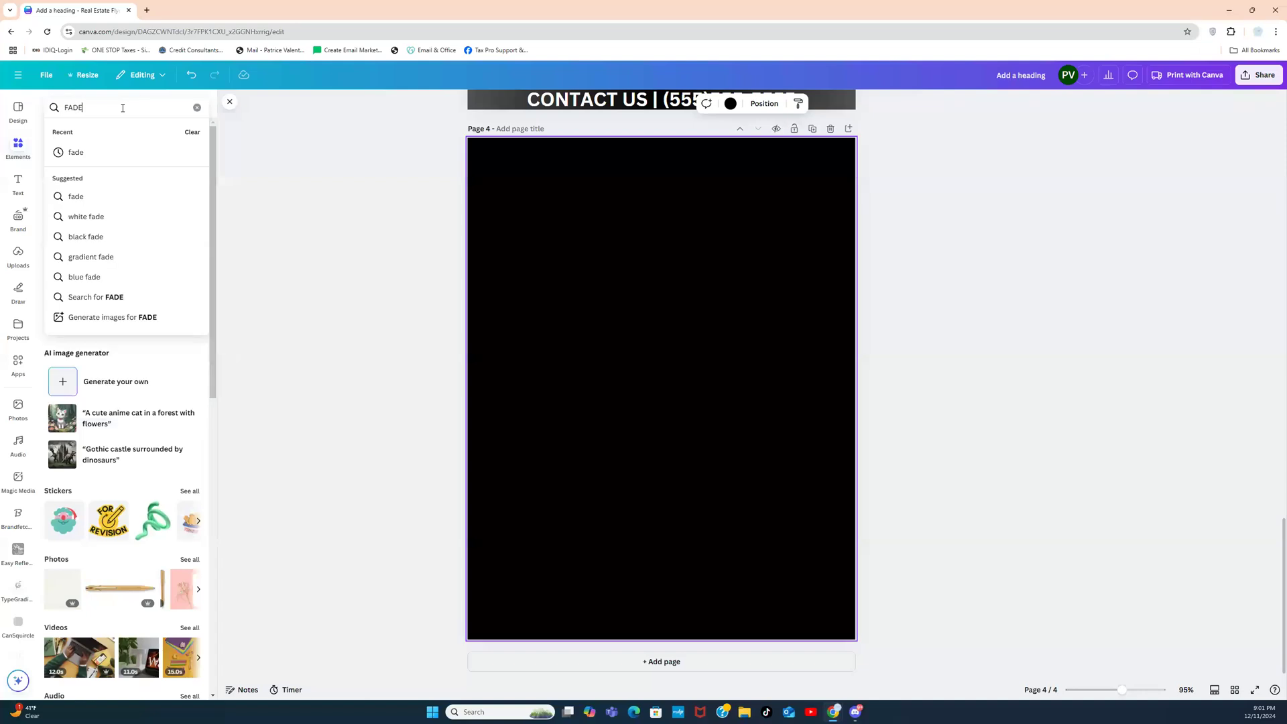
key("Return")
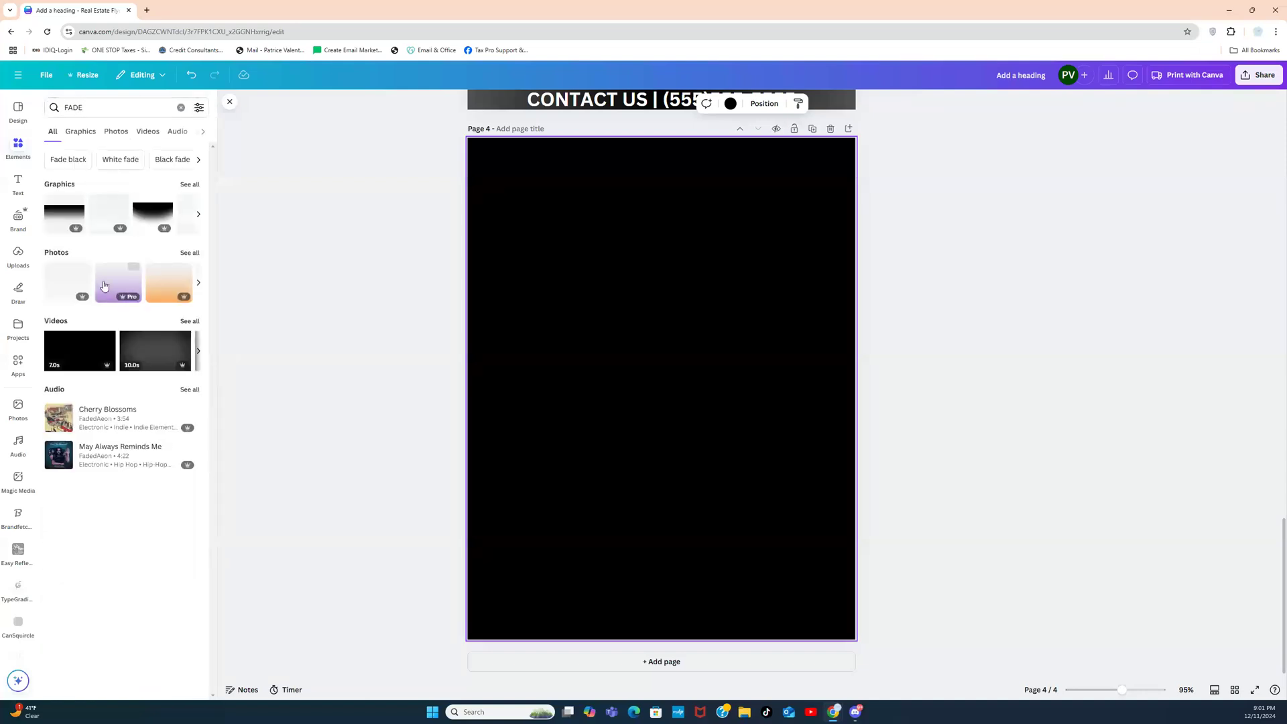
left_click(191, 185)
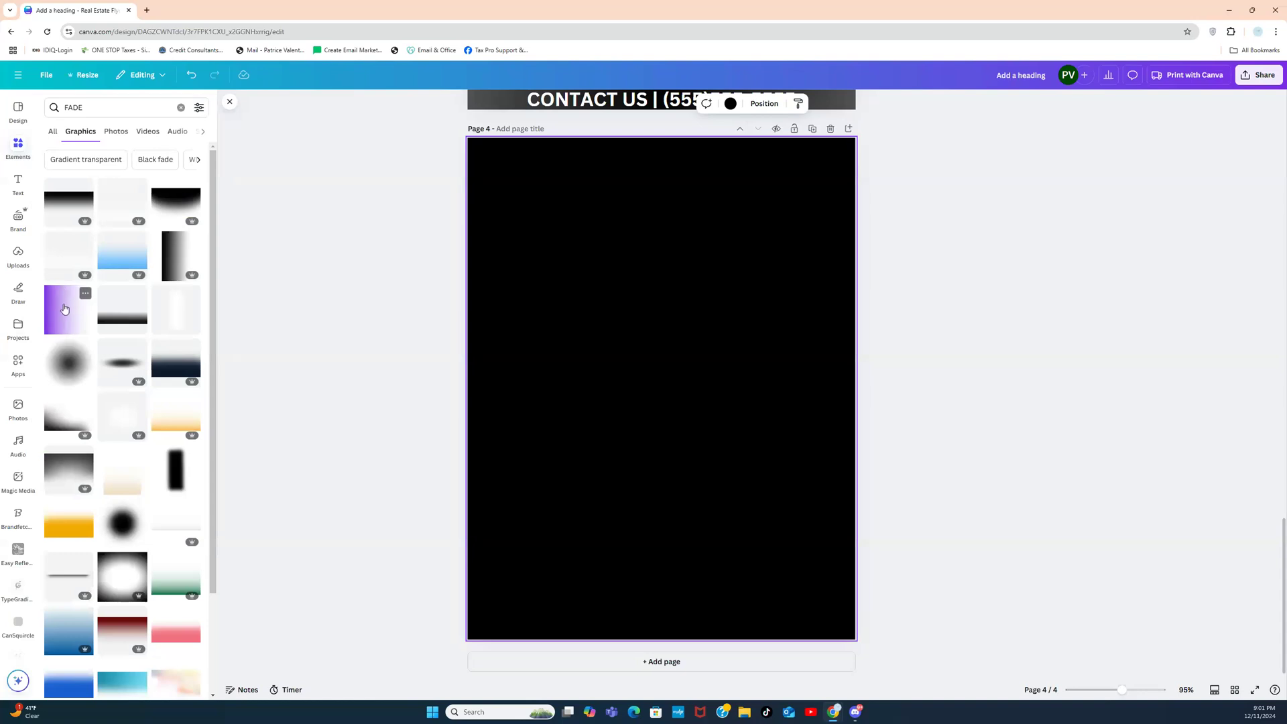
left_click(64, 308)
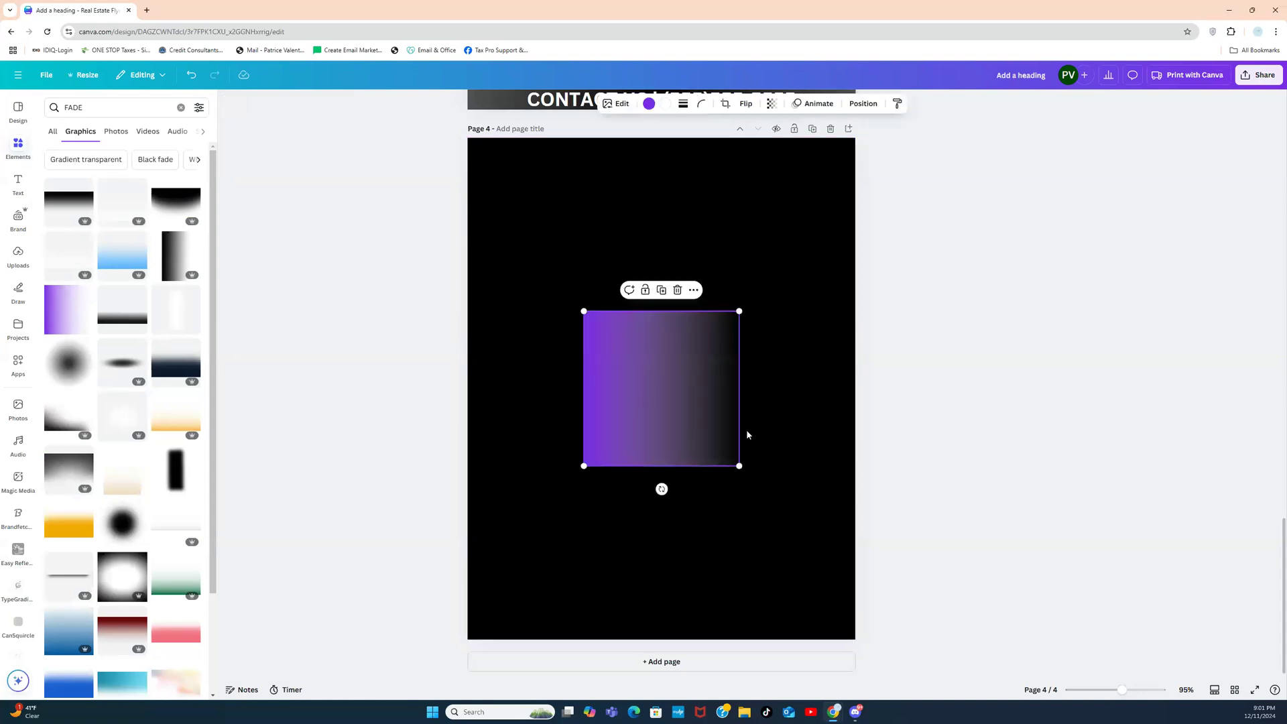
Step: Rotate and stretch the fade across the page top, then recolour it gold
left_click_drag(661, 489, 744, 395)
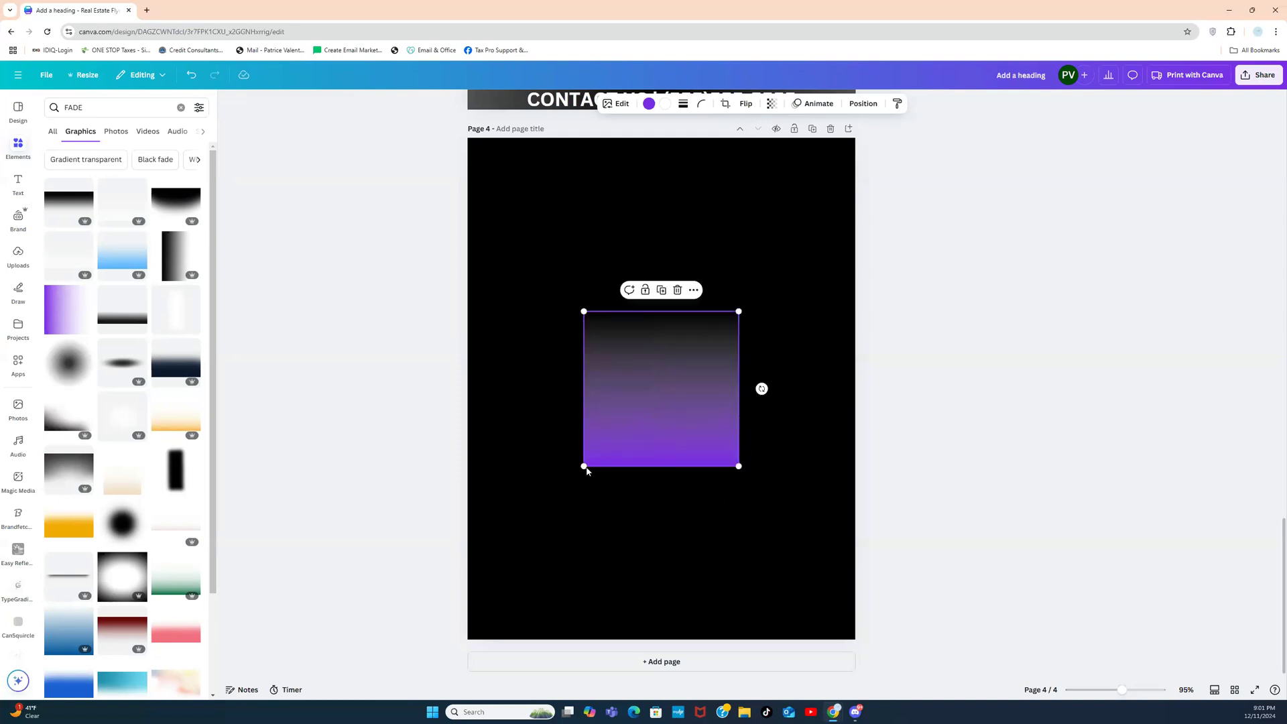
left_click_drag(581, 468, 489, 607)
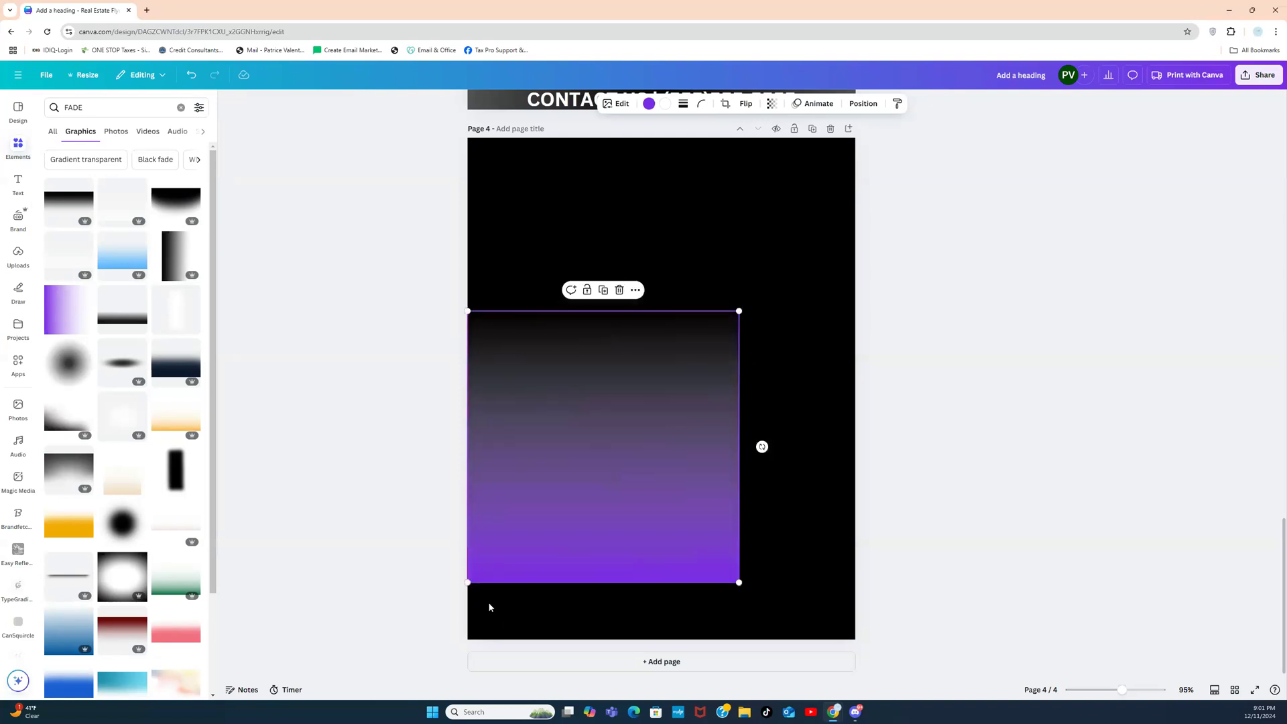
left_click_drag(744, 309, 903, 246)
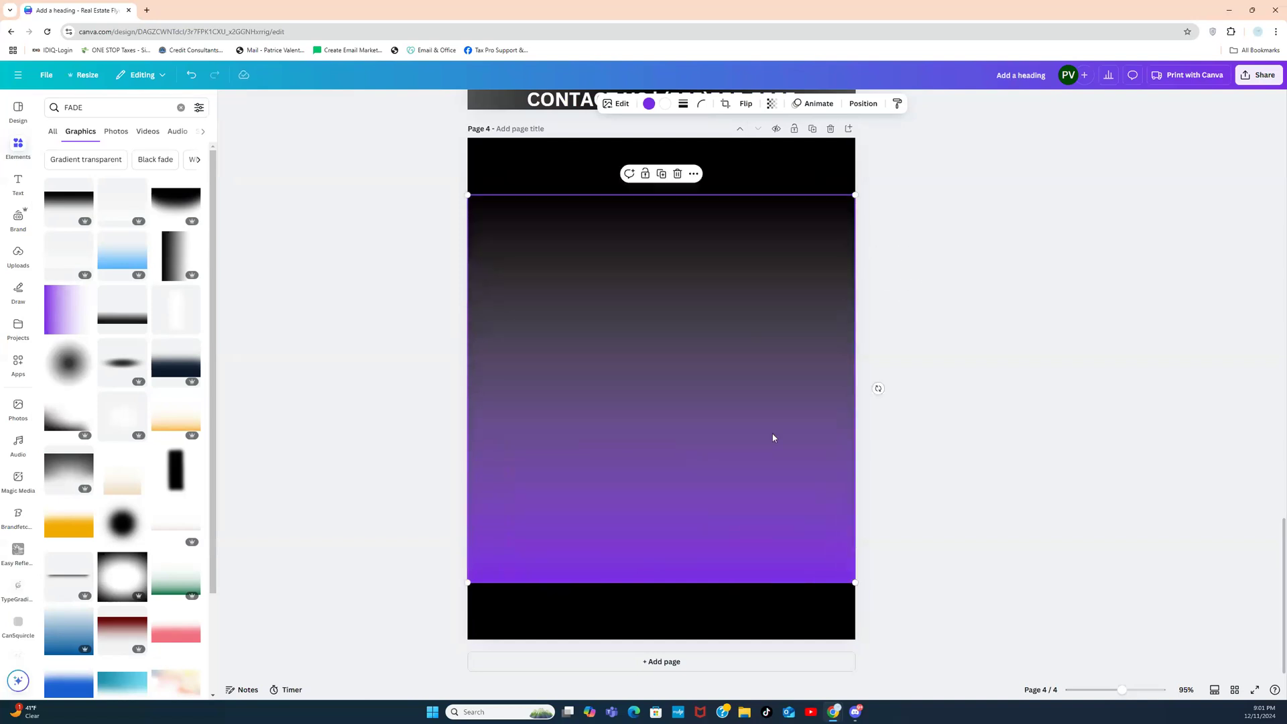
left_click_drag(875, 407, 424, 388)
left_click_drag(704, 370, 703, 315)
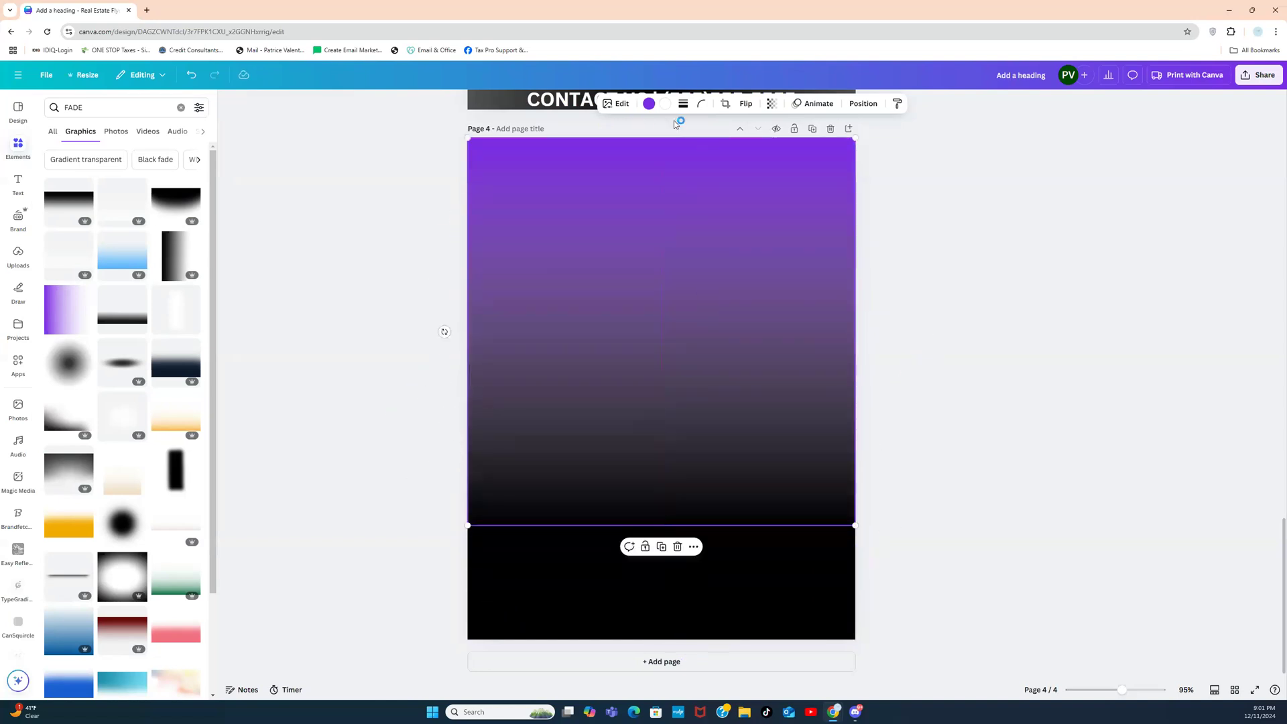
left_click(649, 104)
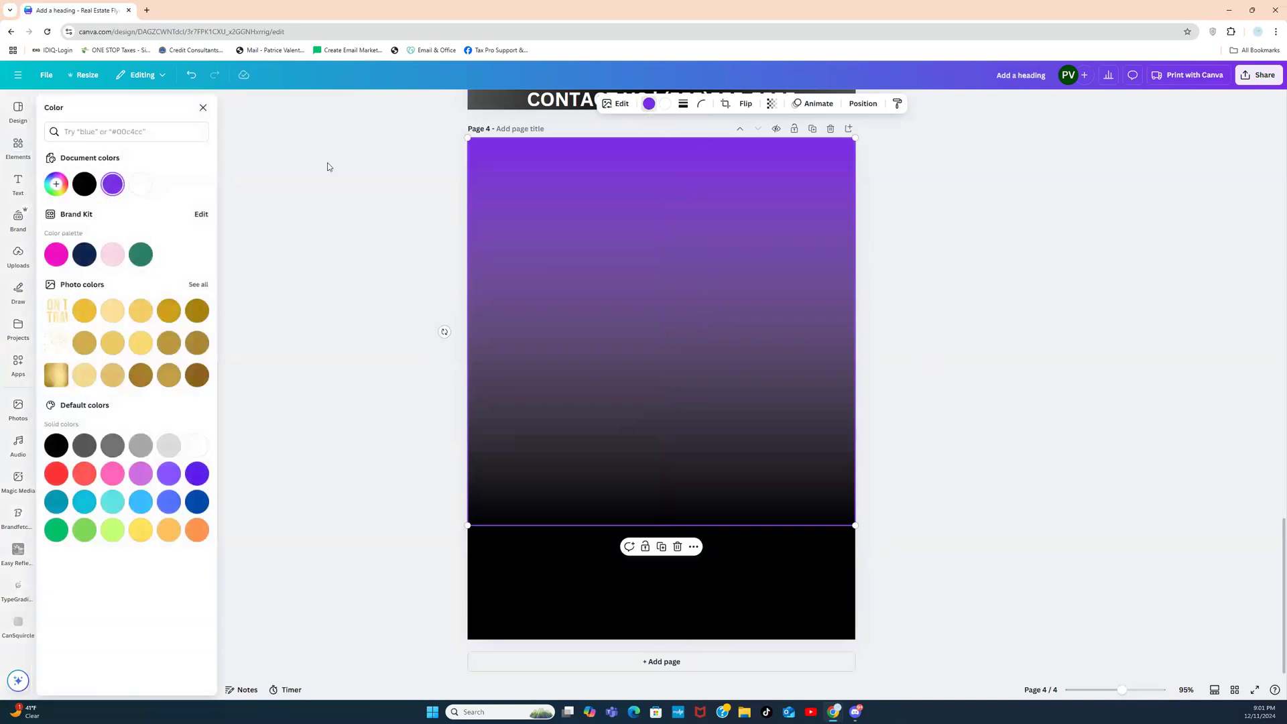
left_click(98, 318)
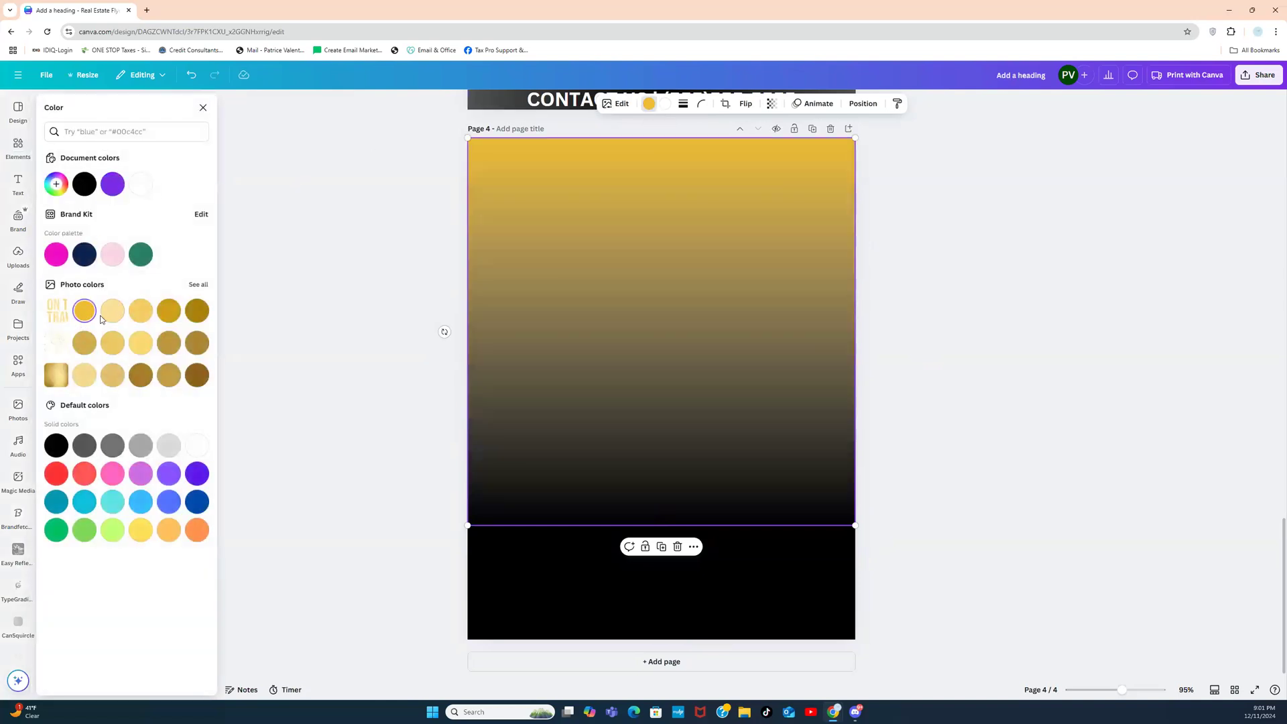
left_click(293, 293)
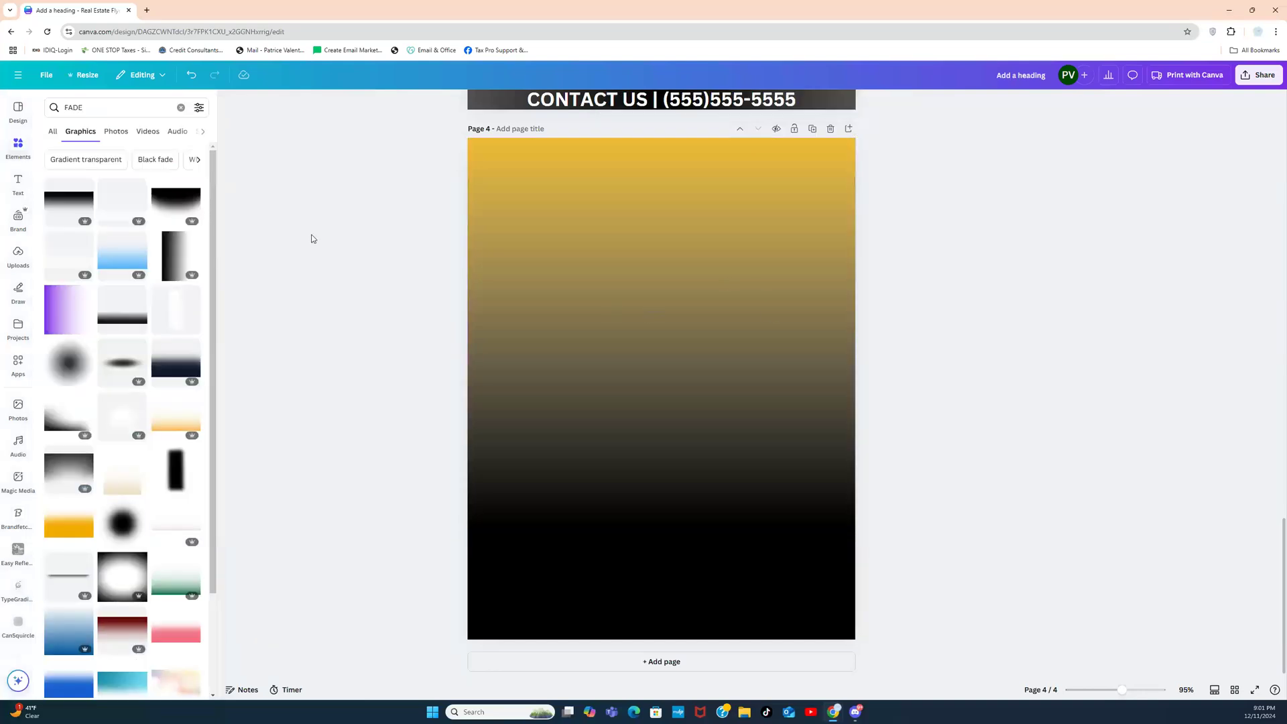
Step: Search photos for 'PALM TREES' and add a background-free palm-leaf cluster in the top-right corner
left_click(182, 108)
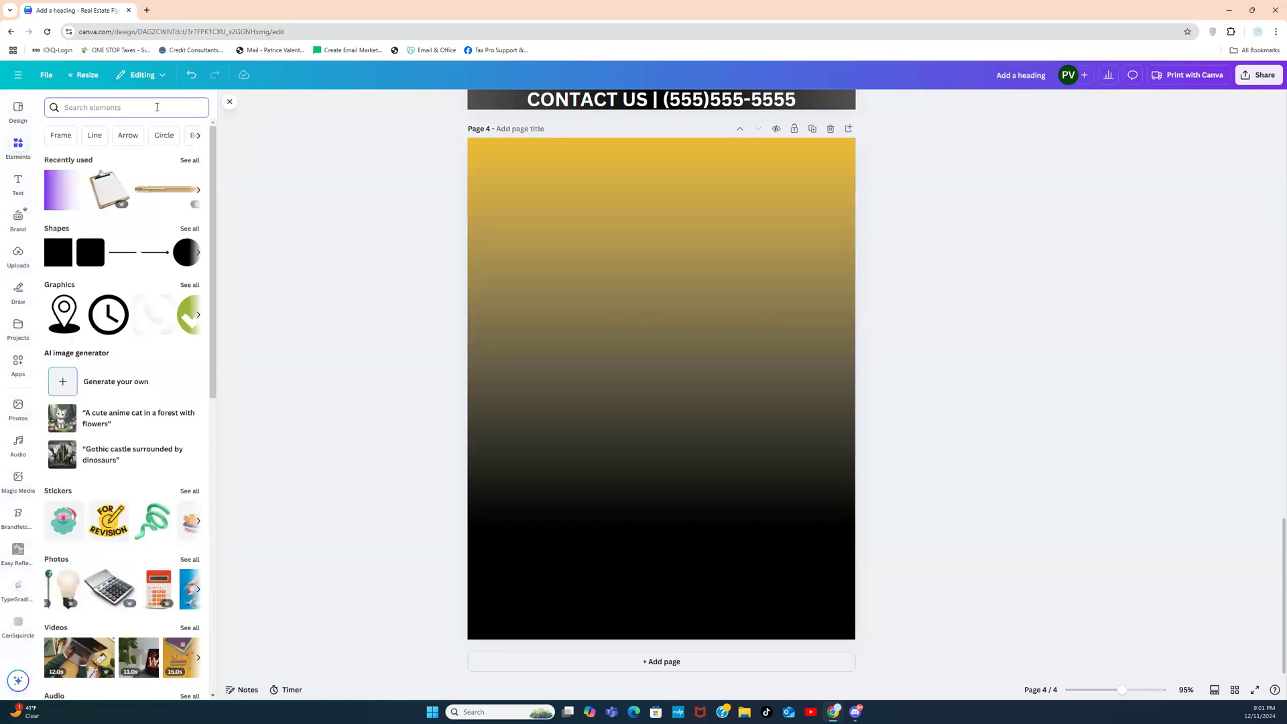
type("PALM TREES")
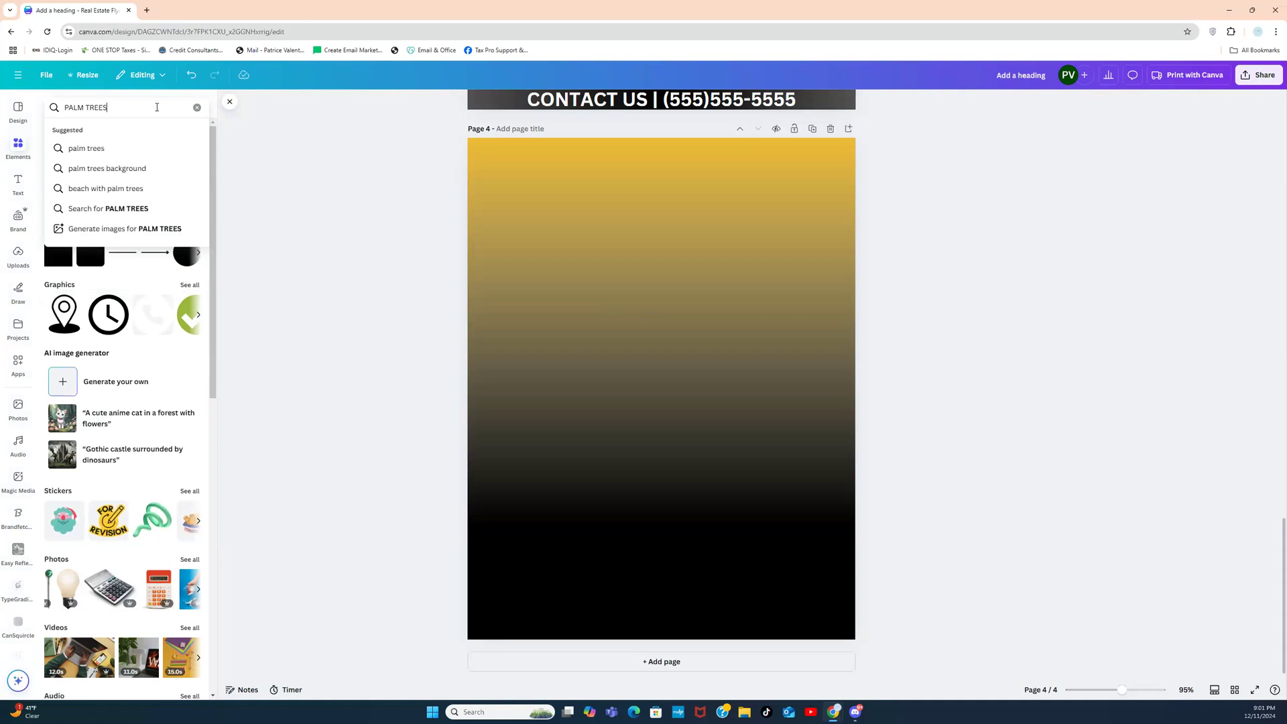
key("Return")
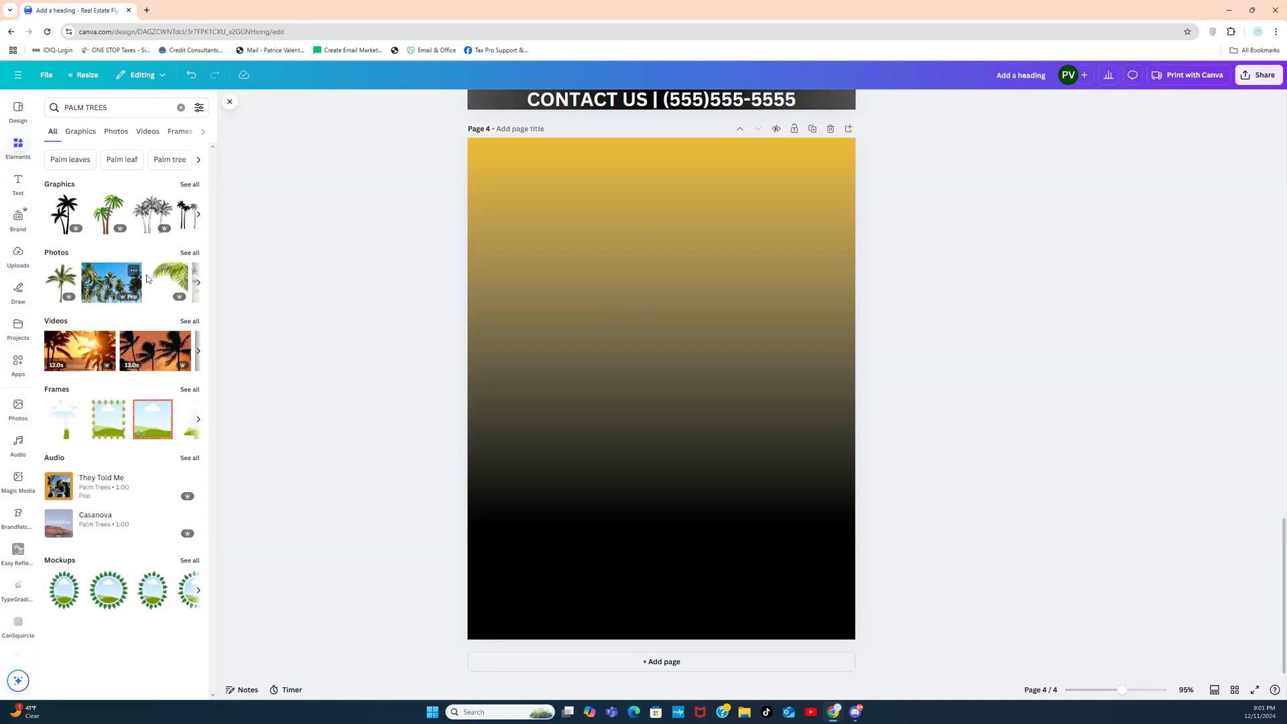
left_click(190, 253)
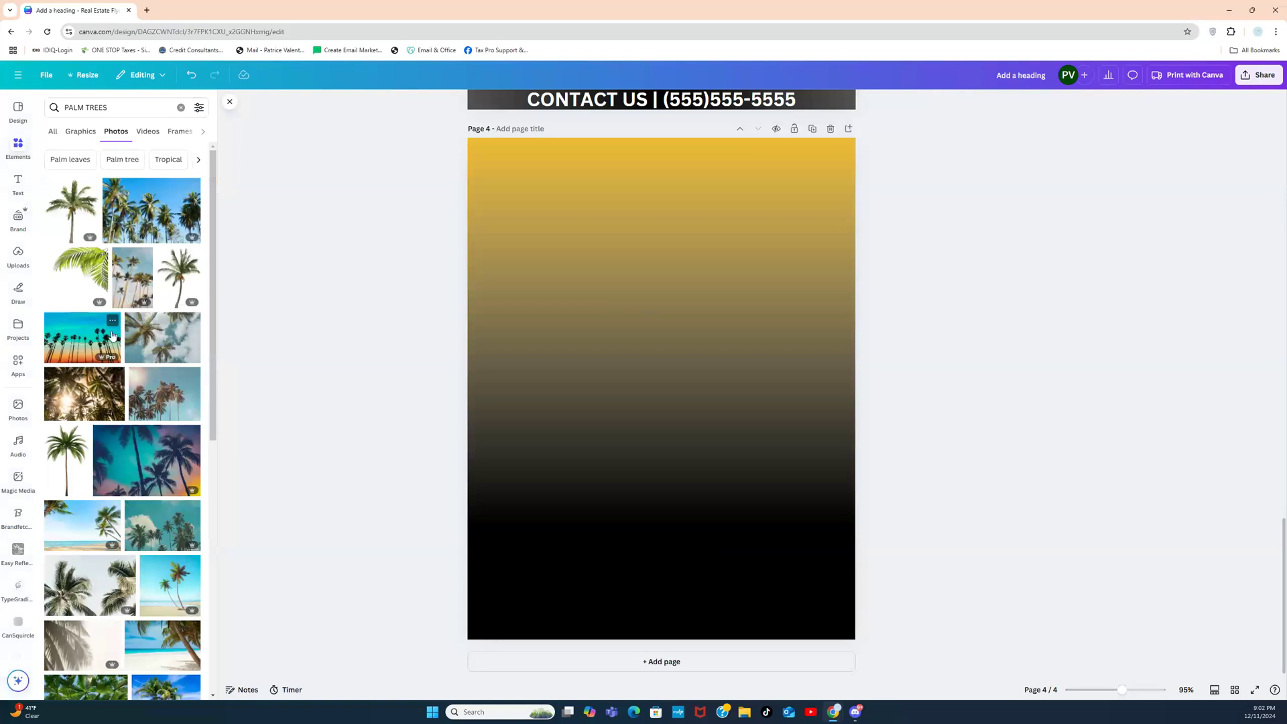
left_click(87, 278)
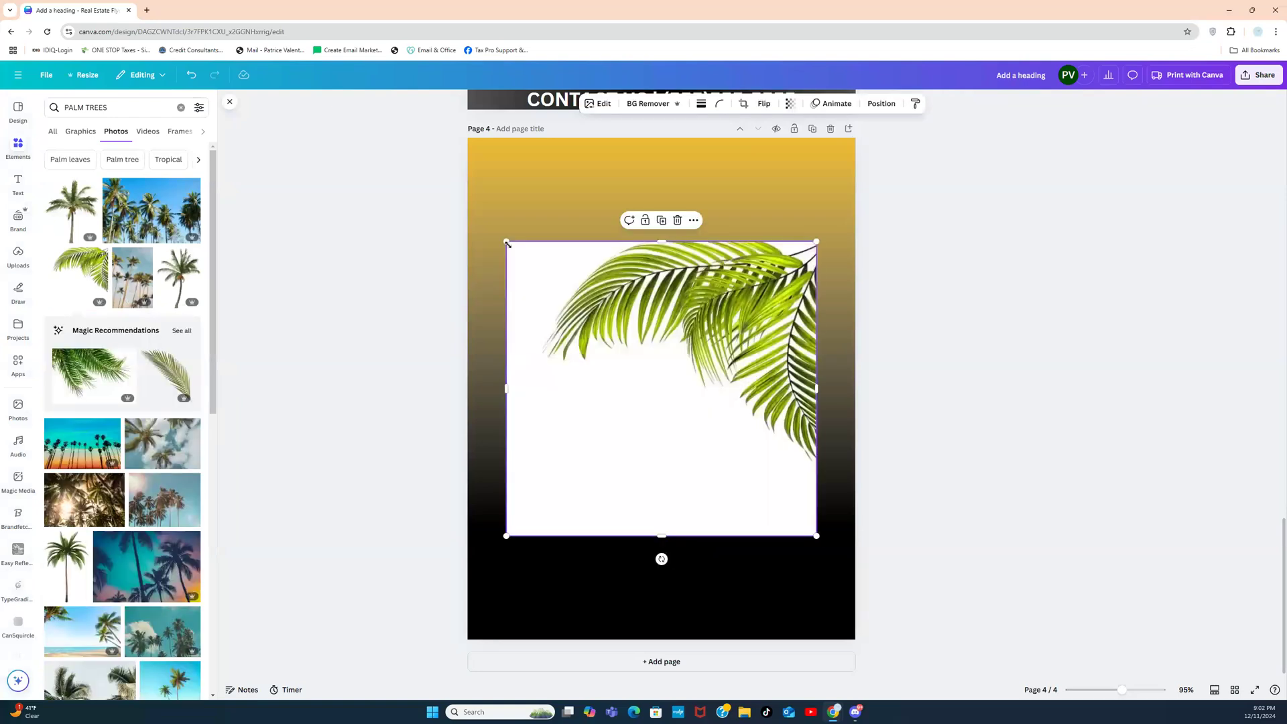
left_click(657, 105)
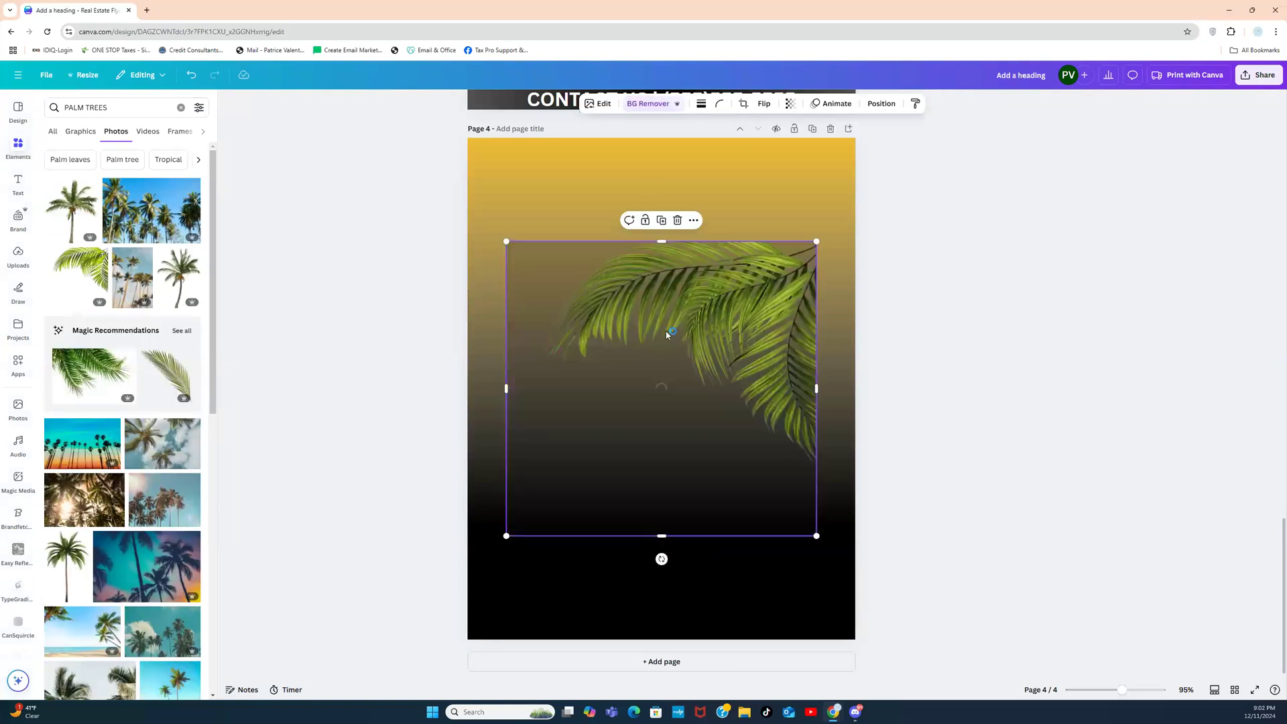
left_click_drag(754, 311, 792, 205)
left_click_drag(571, 395, 679, 298)
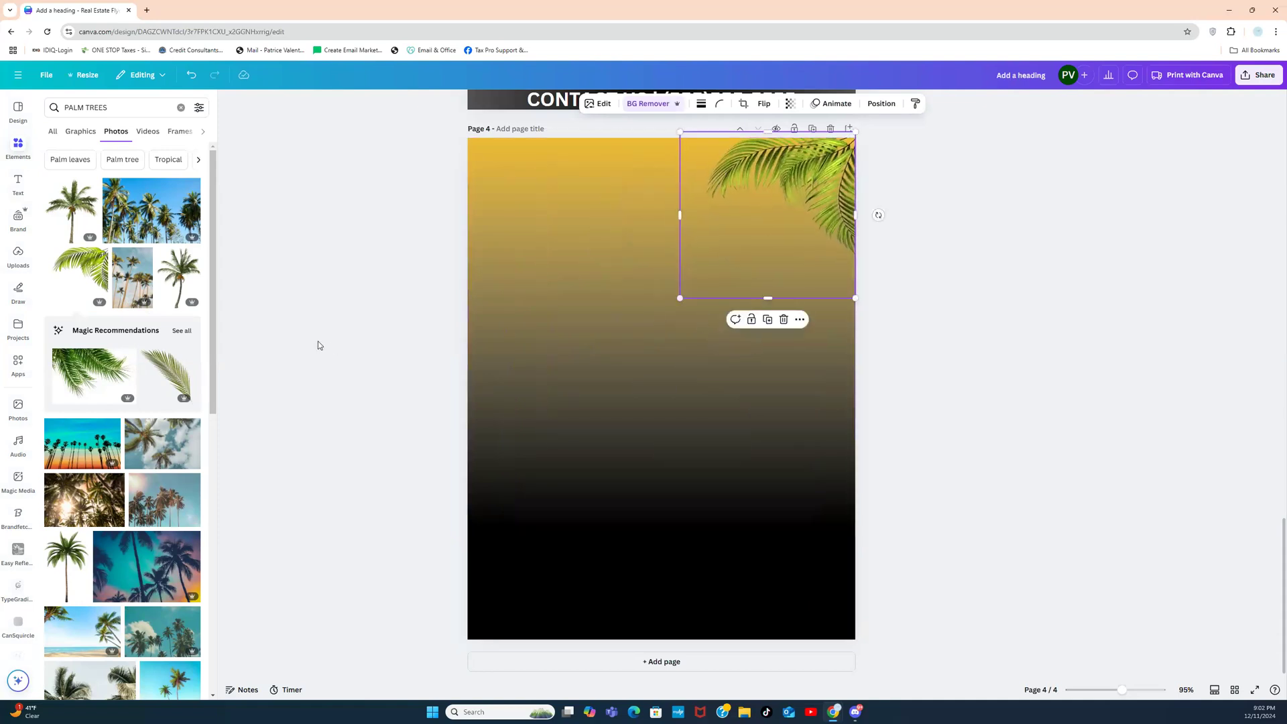
Step: Add a smaller palm tree photo rising from the lower left of page 4
left_click(177, 275)
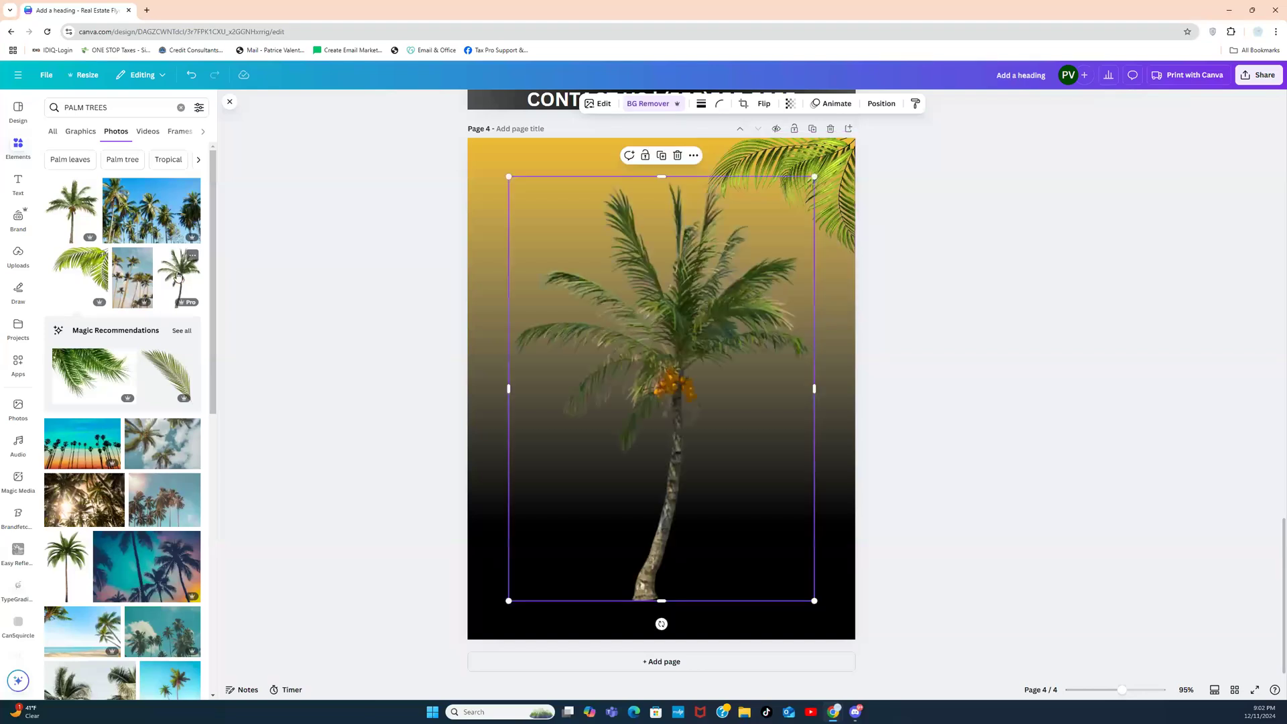
left_click_drag(670, 411, 533, 462)
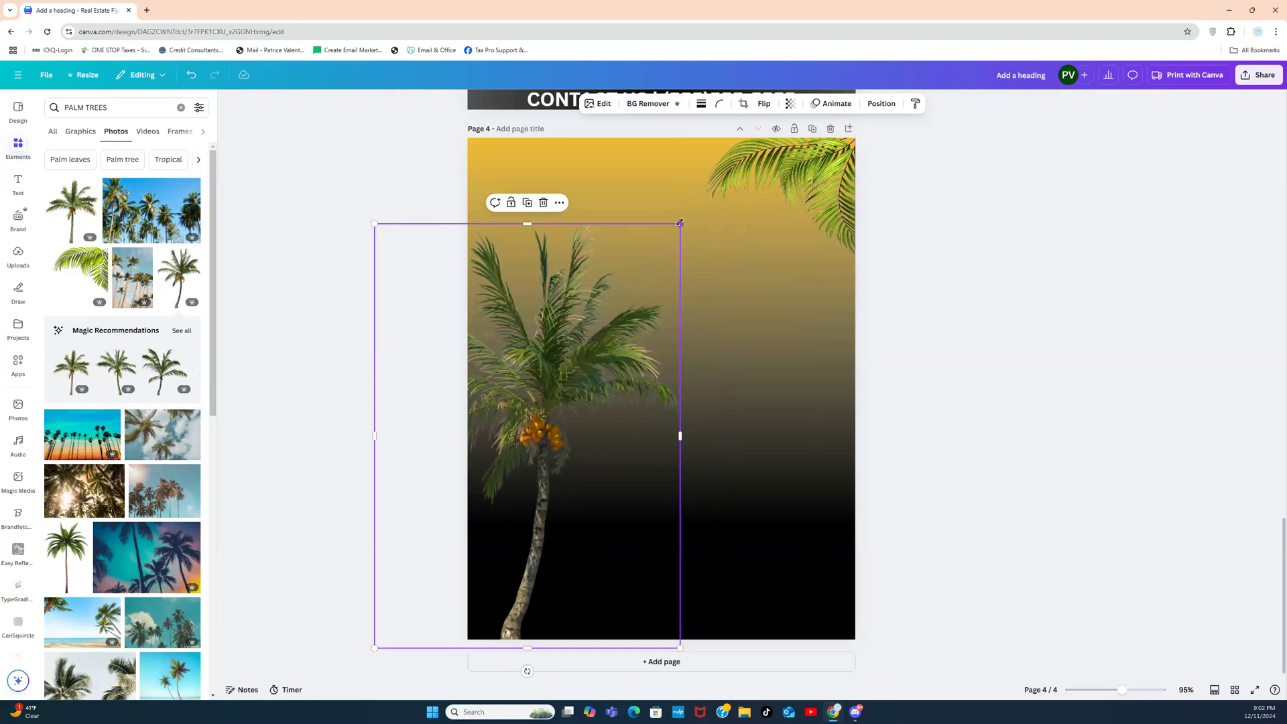
left_click_drag(680, 222, 606, 406)
left_click_drag(509, 514, 531, 502)
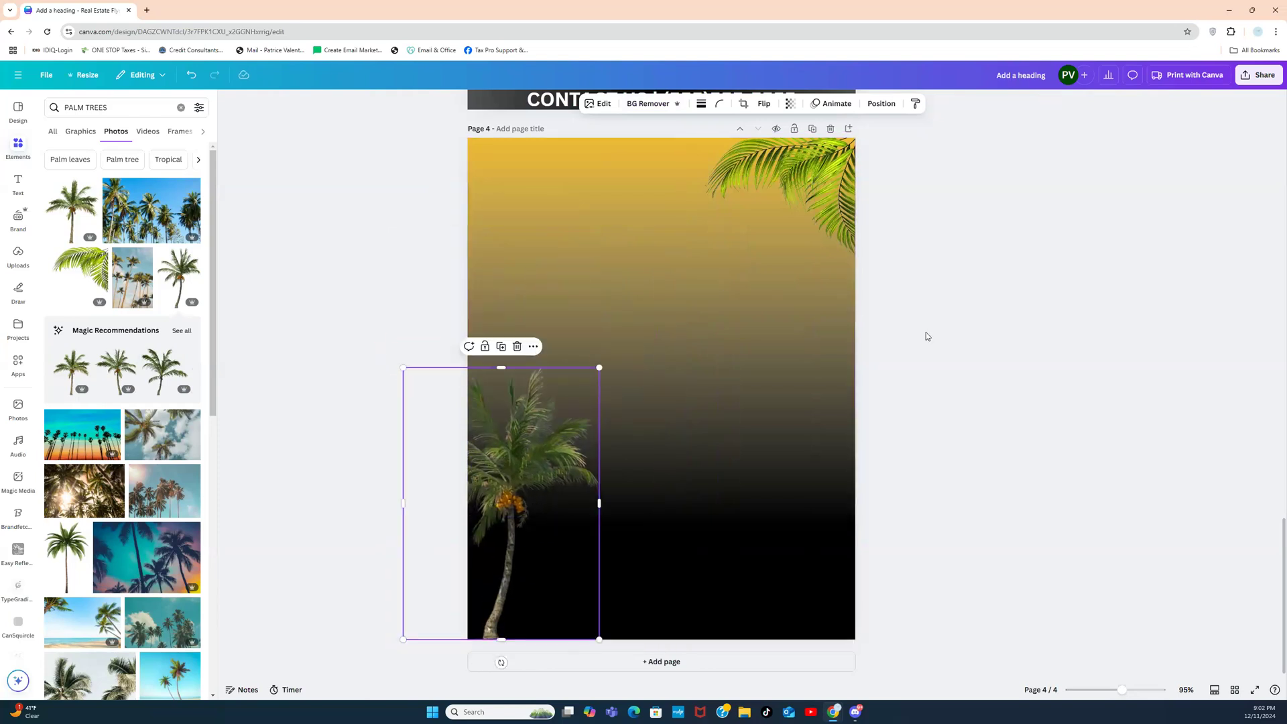
left_click(955, 312)
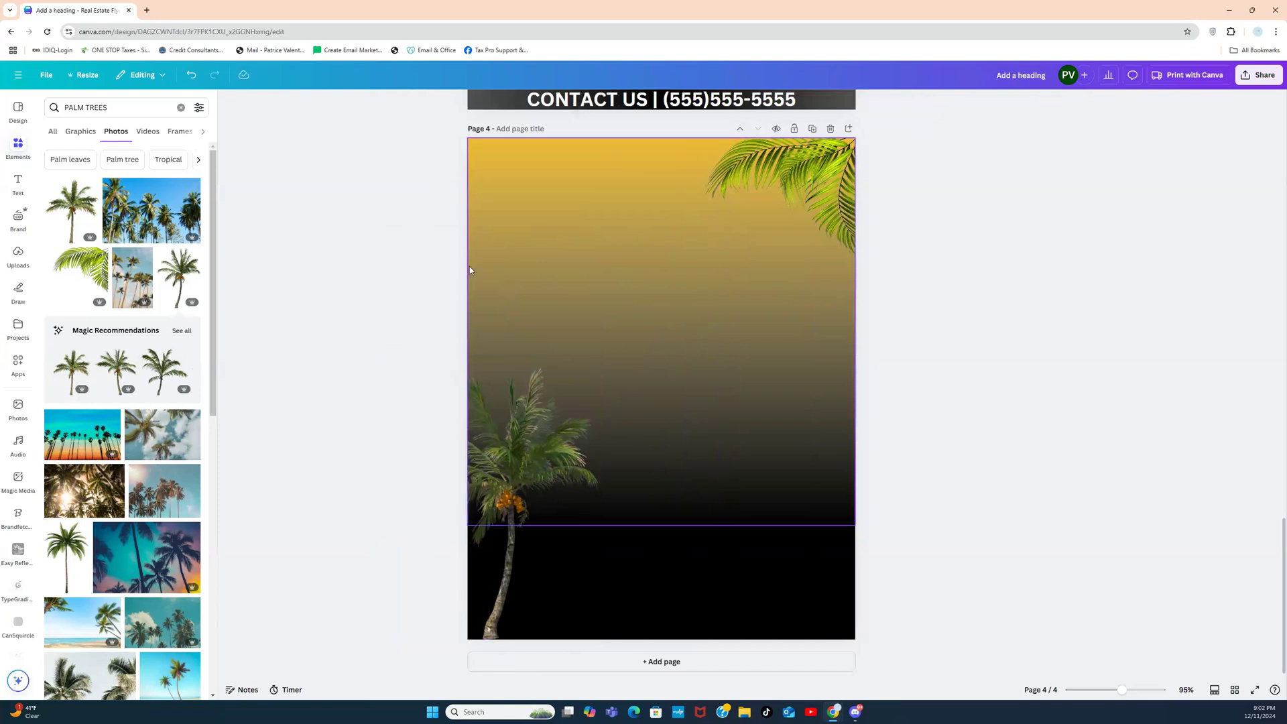
Step: Add another palm-leaf photo, flip it horizontally, place it top-left and remove its background
left_click(69, 286)
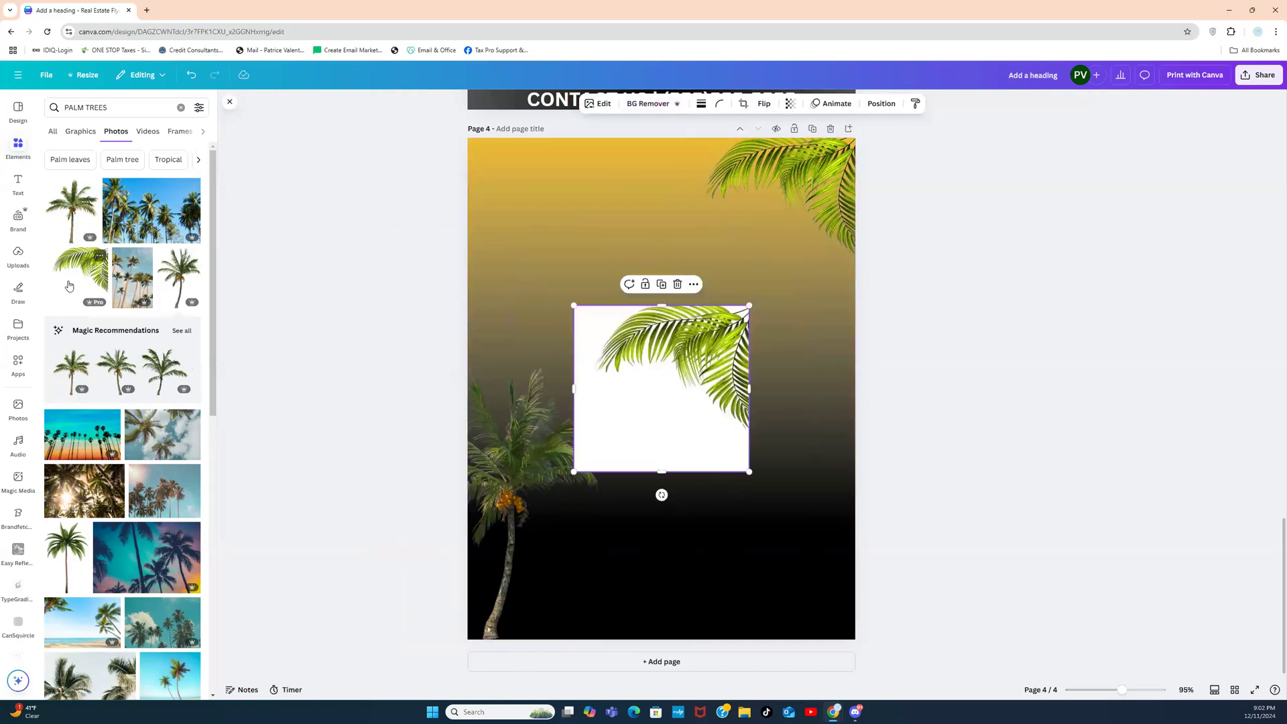
left_click(764, 104)
left_click(764, 104)
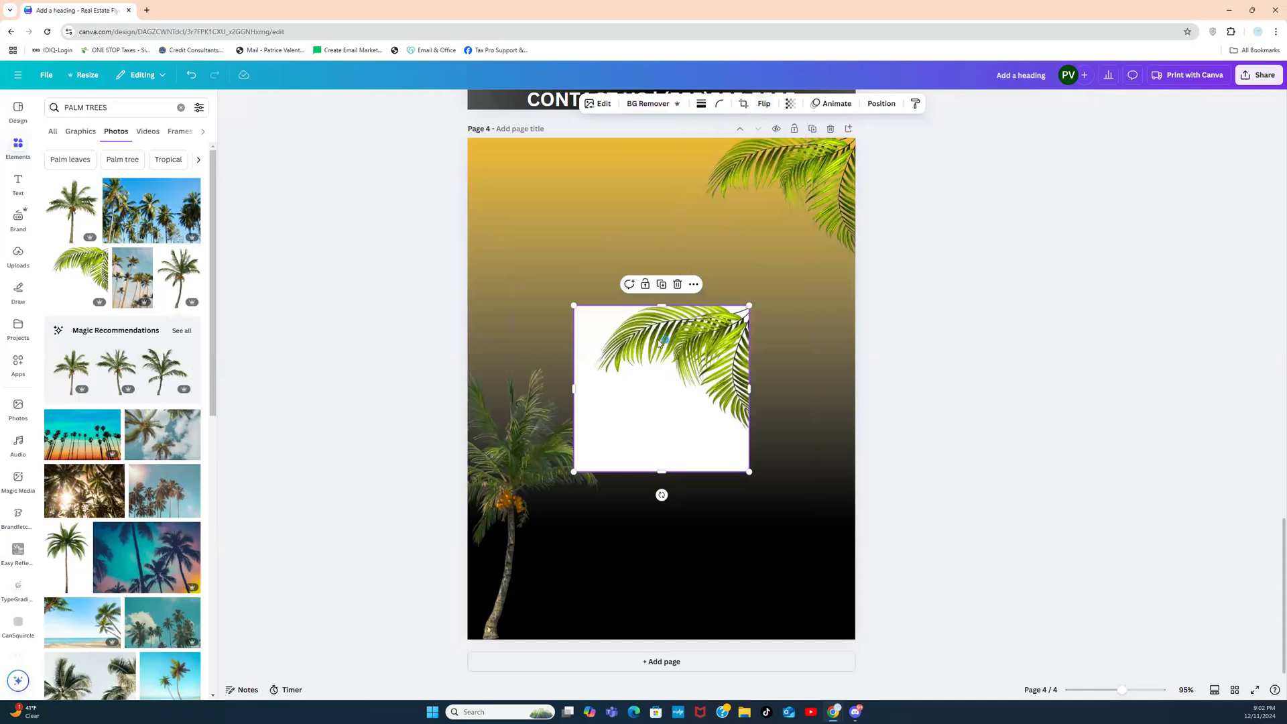
left_click(763, 105)
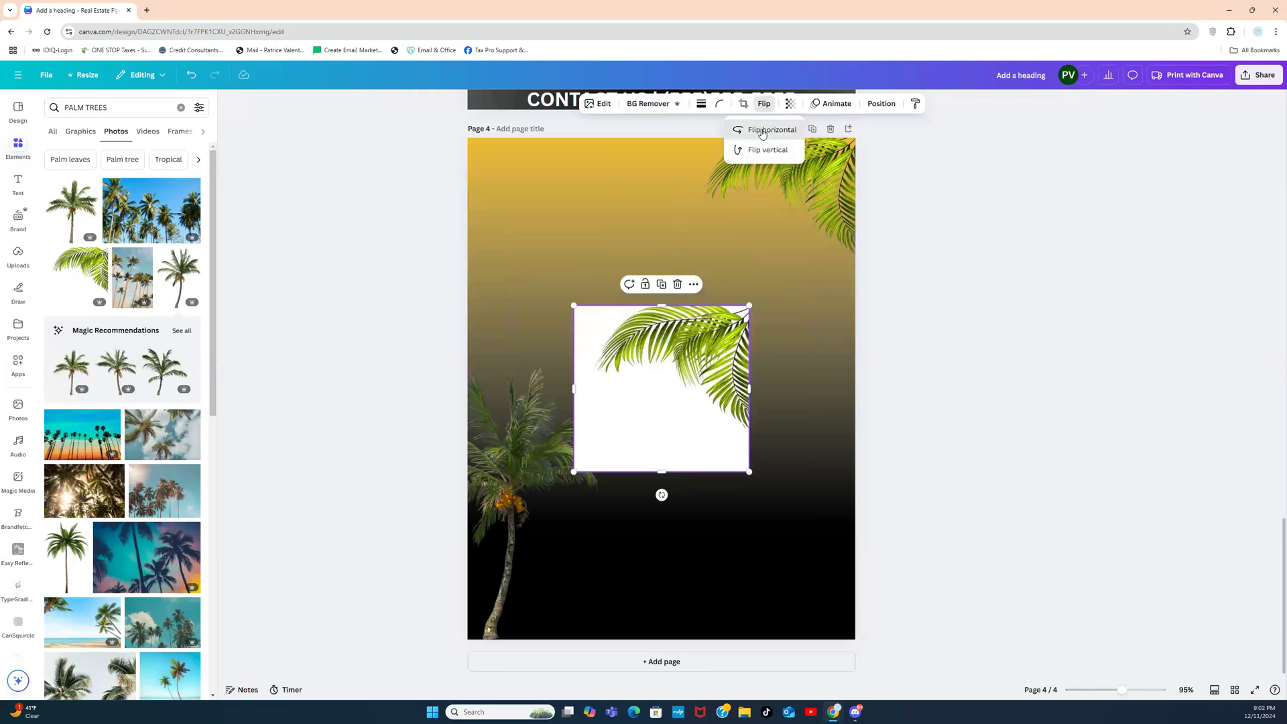
left_click(742, 129)
left_click_drag(624, 370, 520, 203)
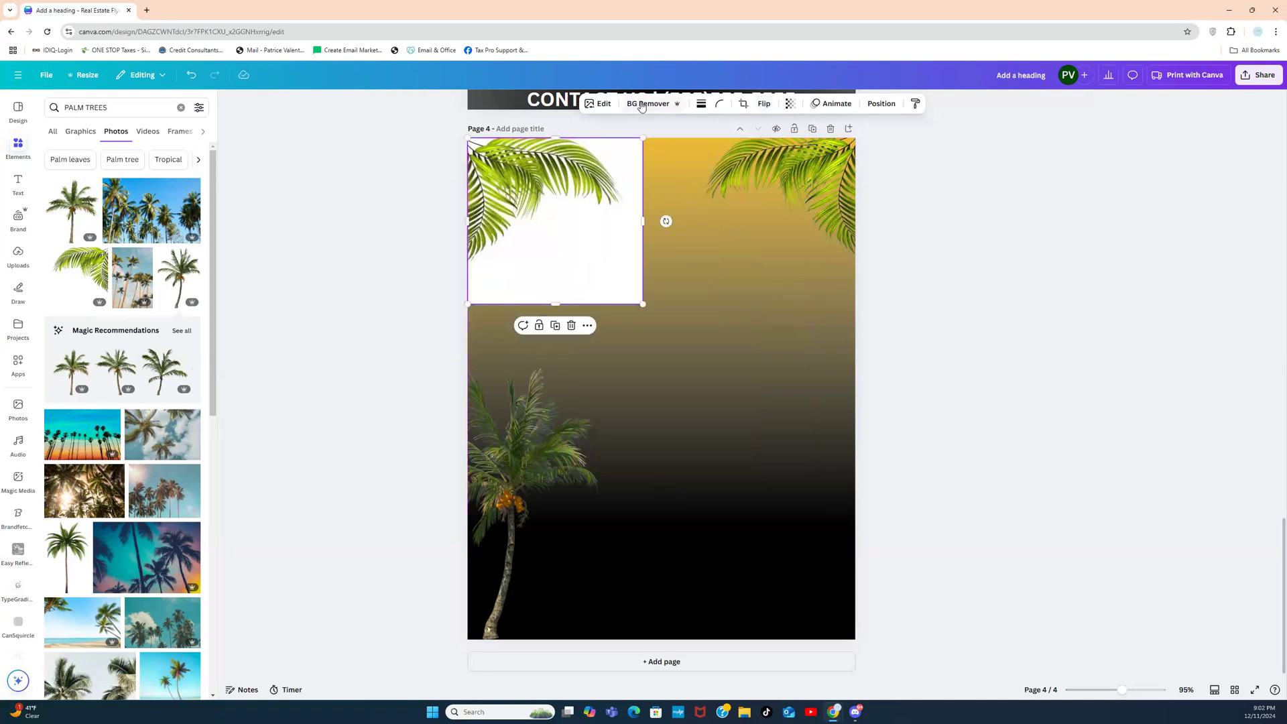
left_click(641, 105)
left_click(993, 286)
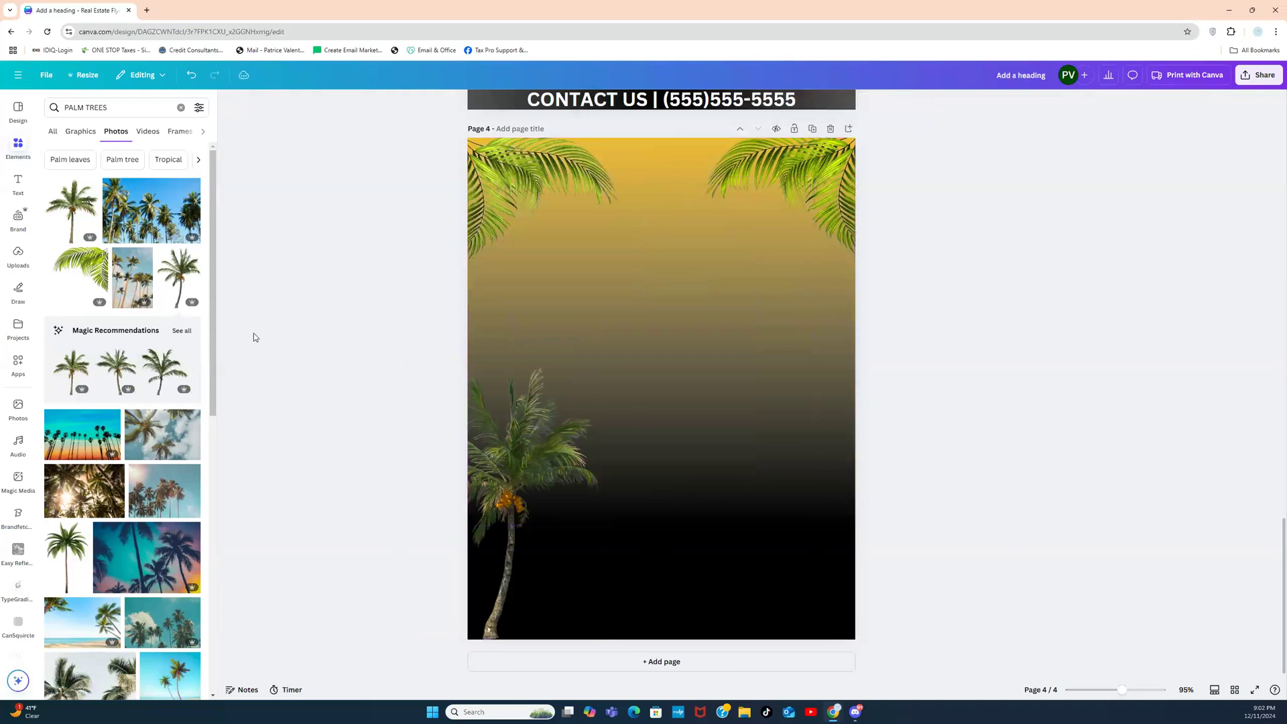
Step: Make the tall palm-trees photo page 4's background at transparency 22
left_click(134, 278)
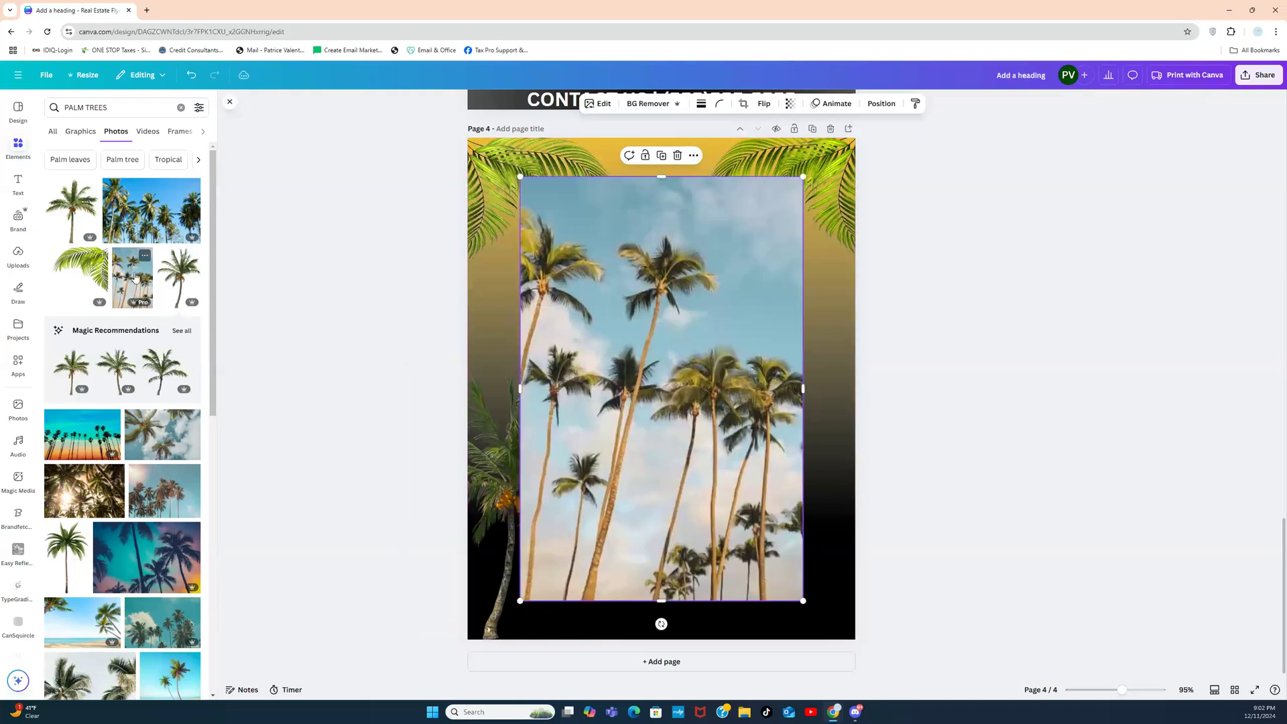
right_click(599, 333)
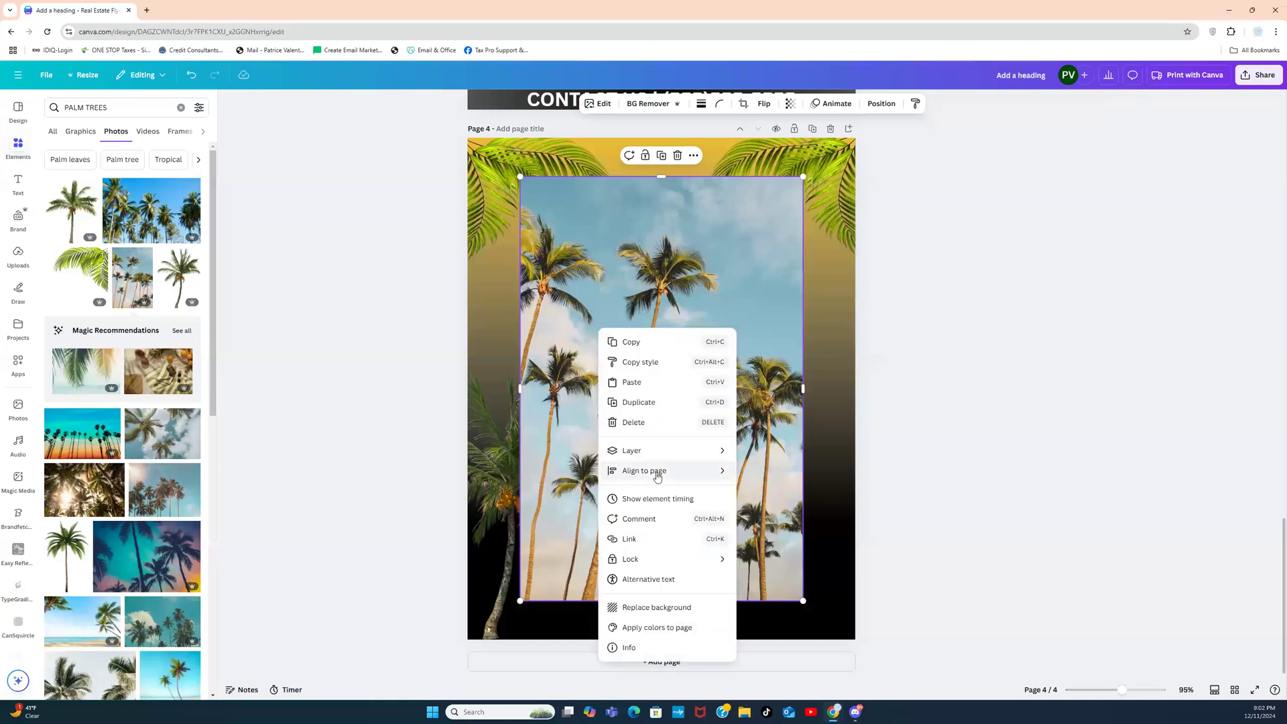
left_click(656, 607)
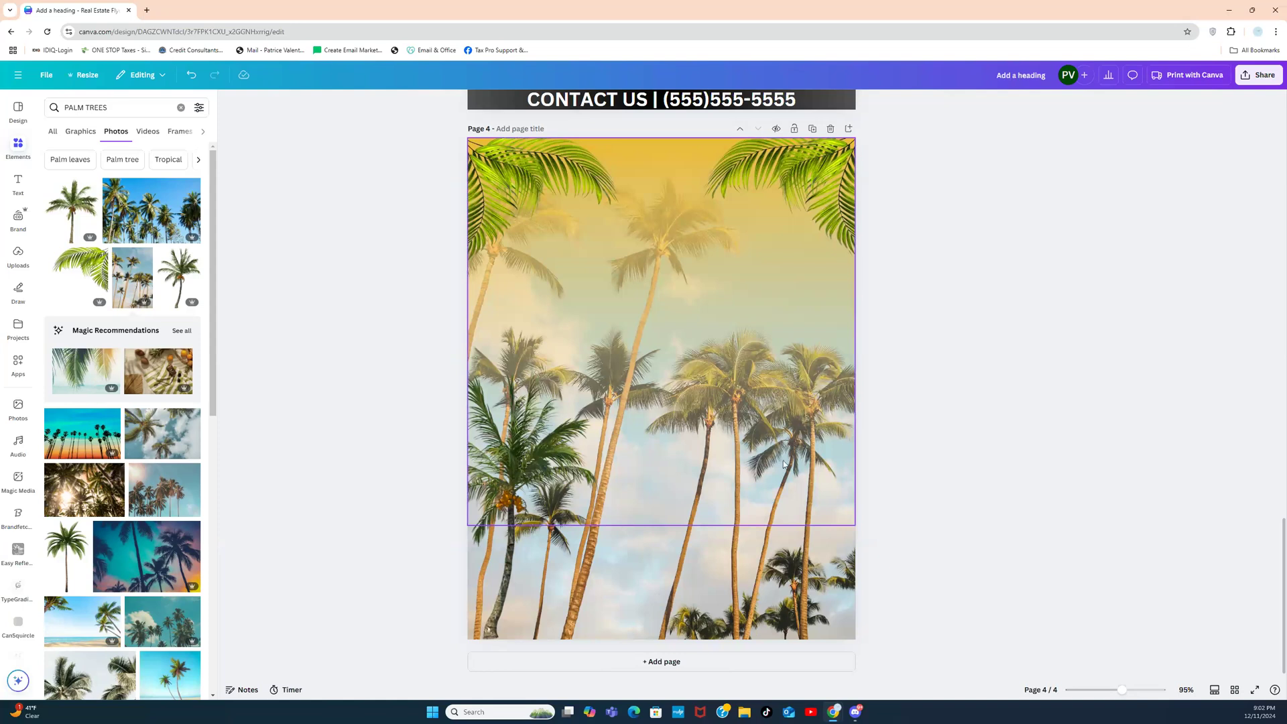
left_click(719, 606)
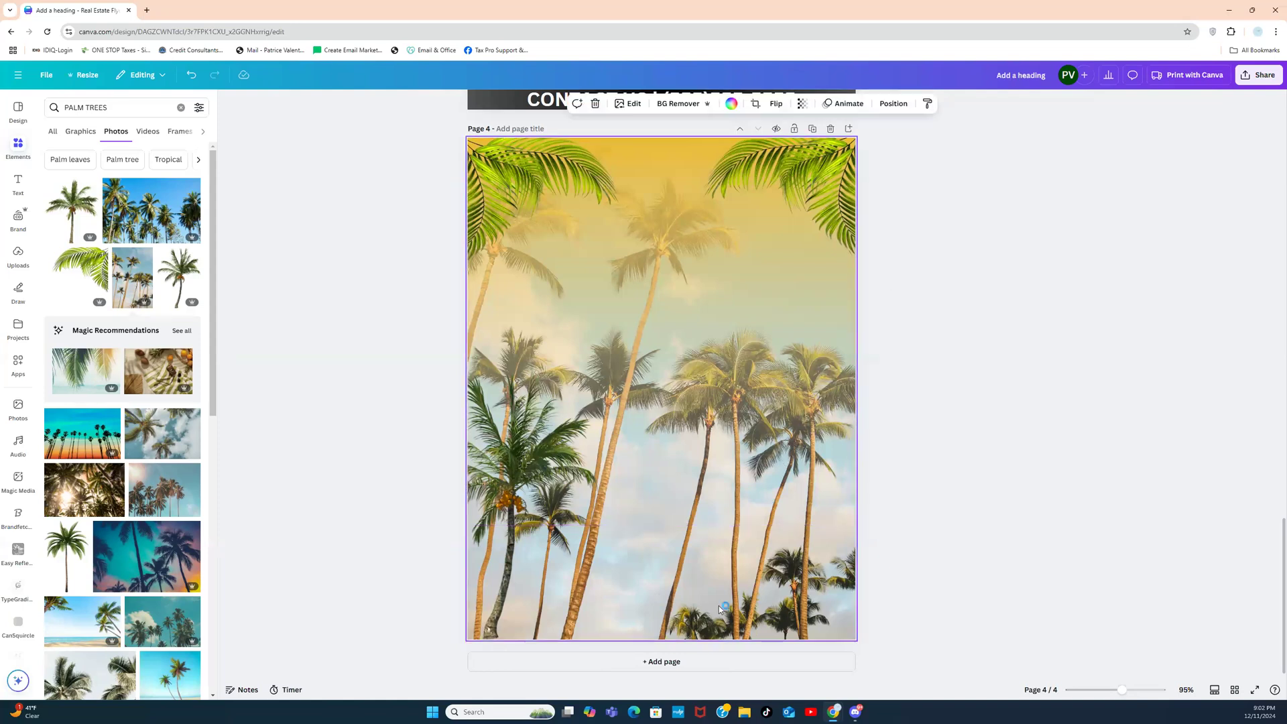
left_click(801, 104)
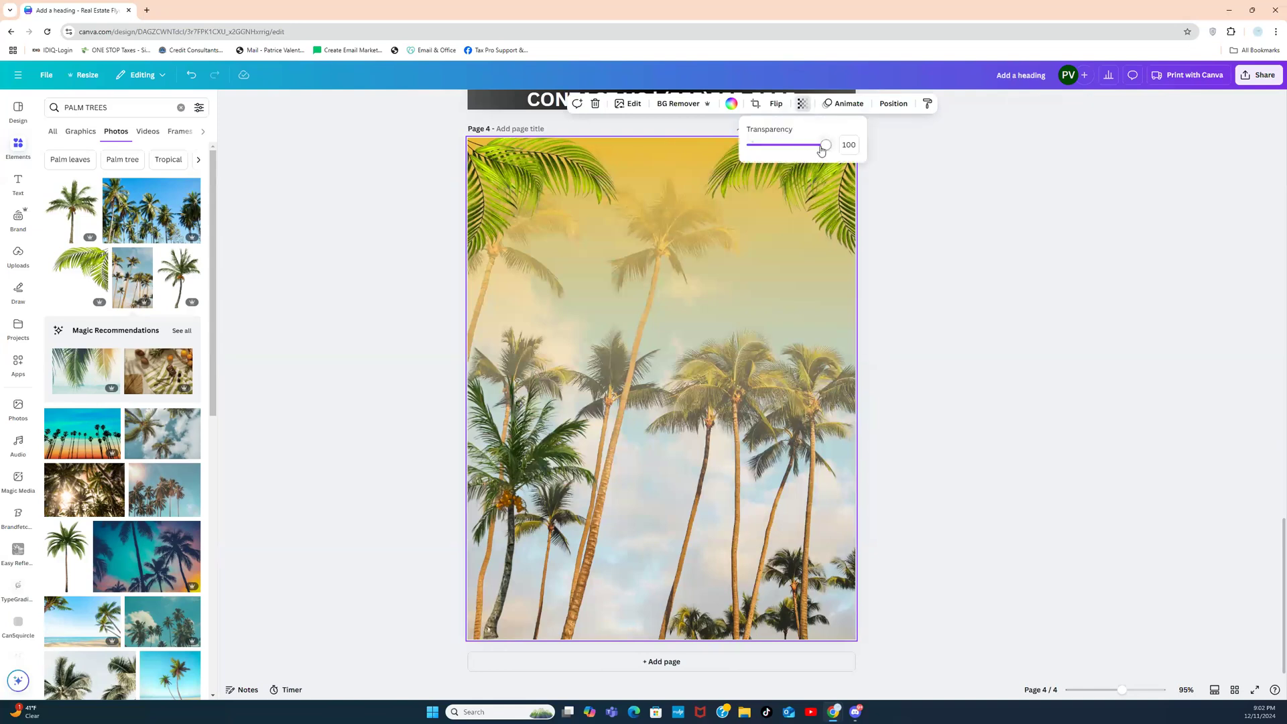
left_click_drag(826, 146, 764, 150)
Step: Delete the lower-left palm tree and both palm-leaf cutouts from page 4
left_click(545, 392)
key("Delete")
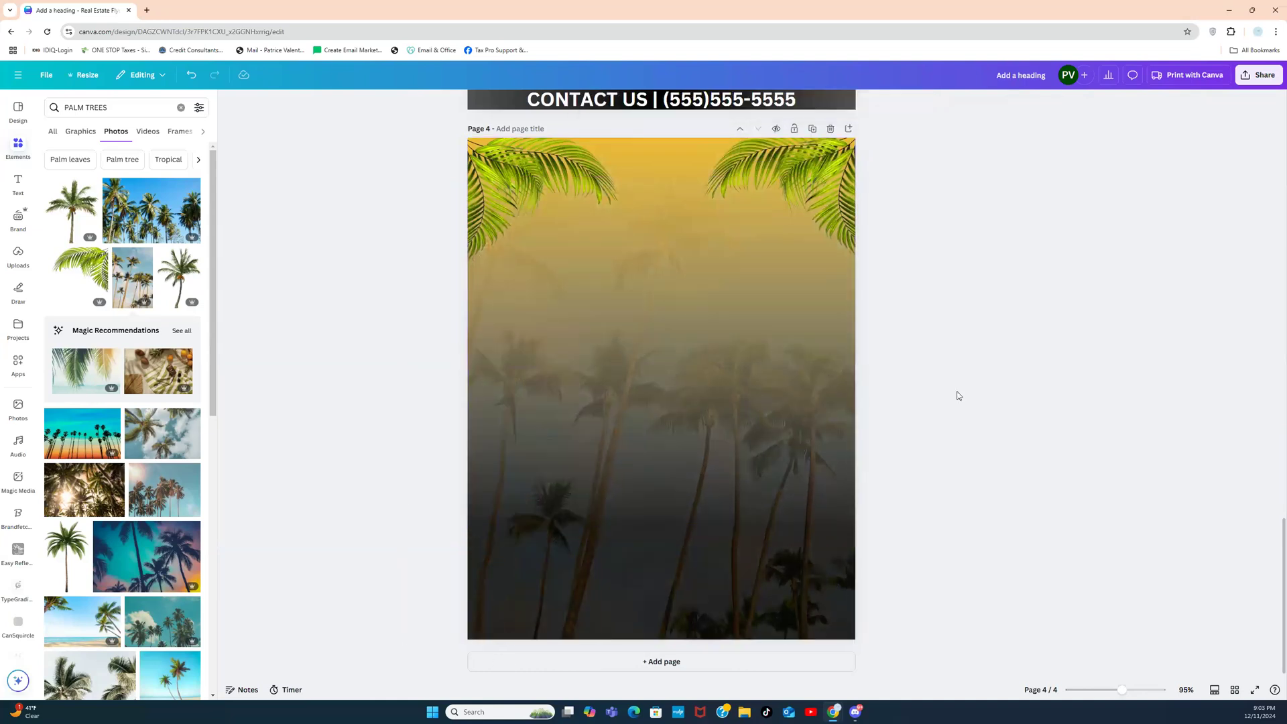
left_click(846, 179)
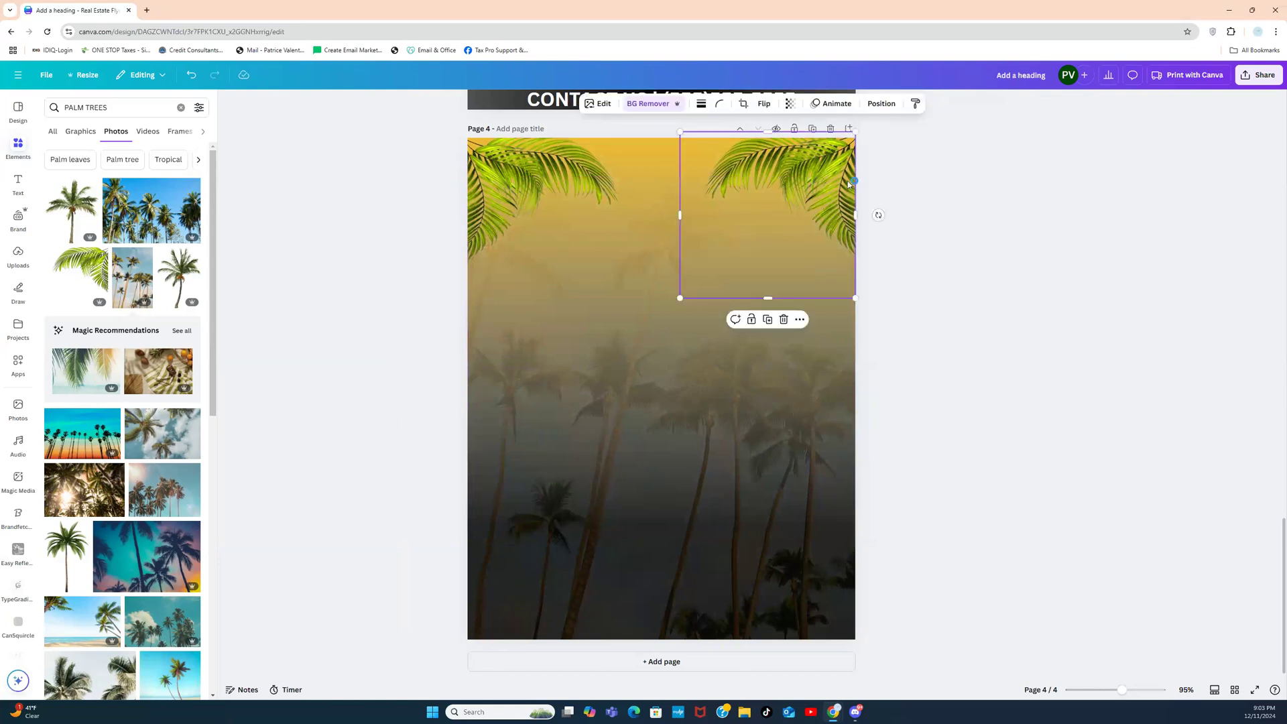
key("Delete")
left_click(536, 166)
key("Delete")
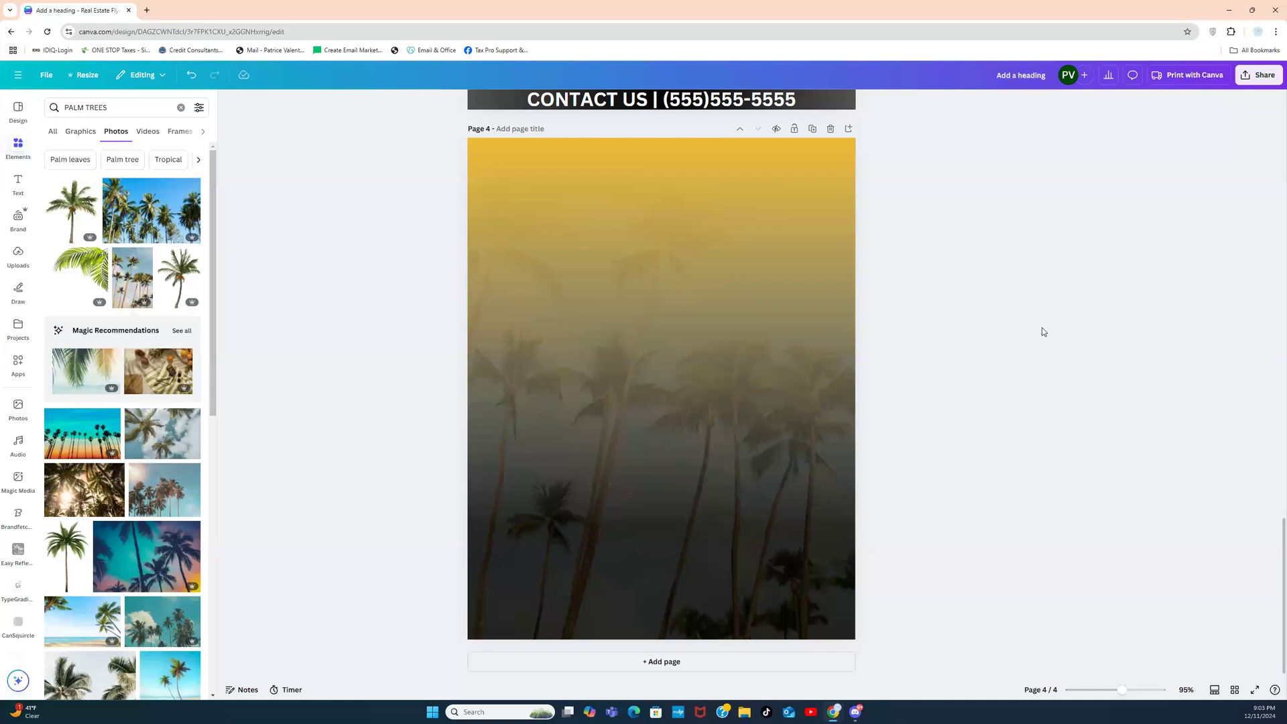
left_click_drag(1283, 525, 1249, 276)
scroll(1248, 276, "down", 10)
Step: Search Elements for 'PLANE' and place the jet airliner photo at page 4's top
left_click(180, 107)
type("PLANE")
key("Return")
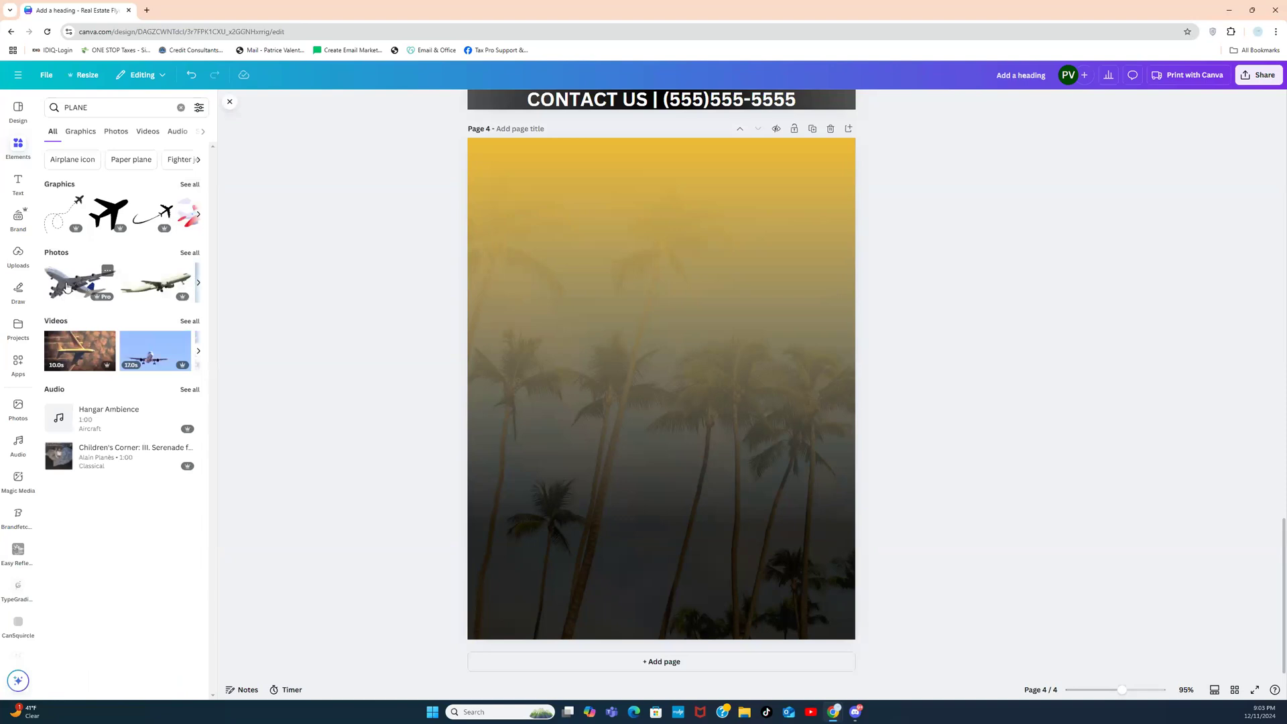
left_click(67, 287)
left_click_drag(678, 393, 714, 252)
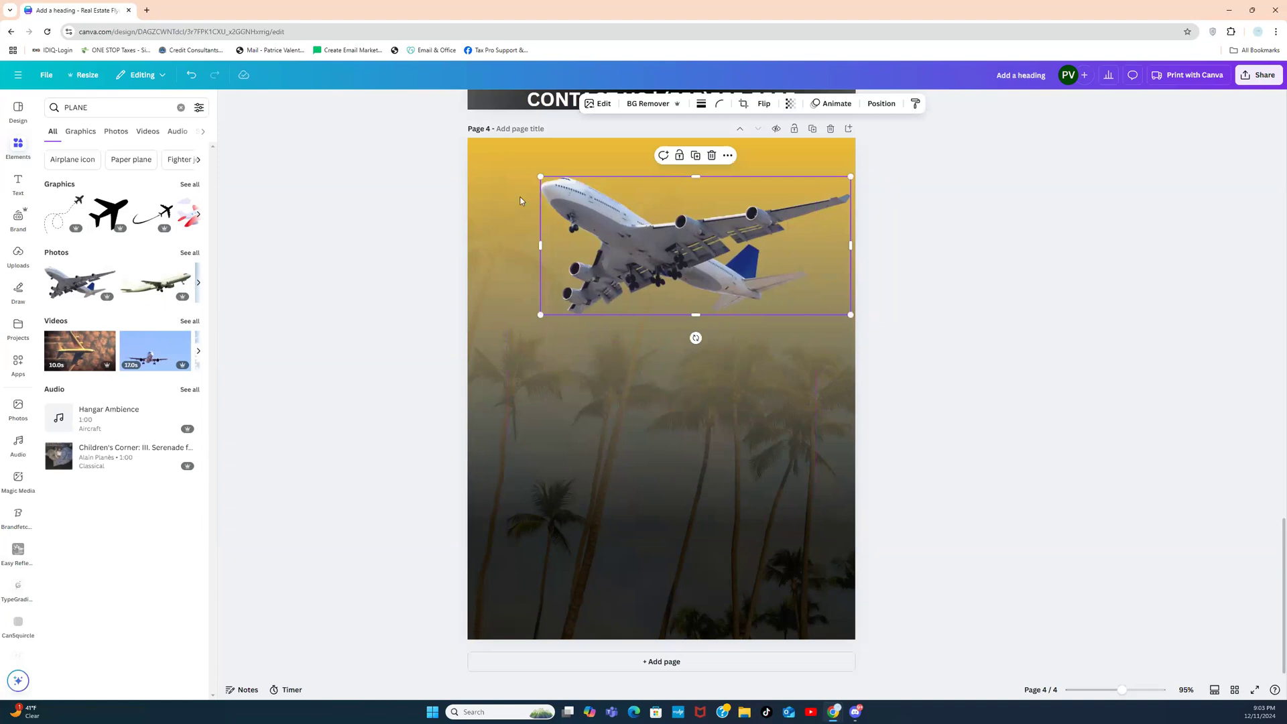
Step: Search 'YELLOW CLOUDS' and add a yellow cloud graphic to the page
left_click(181, 108)
type("YELLOW CLOU")
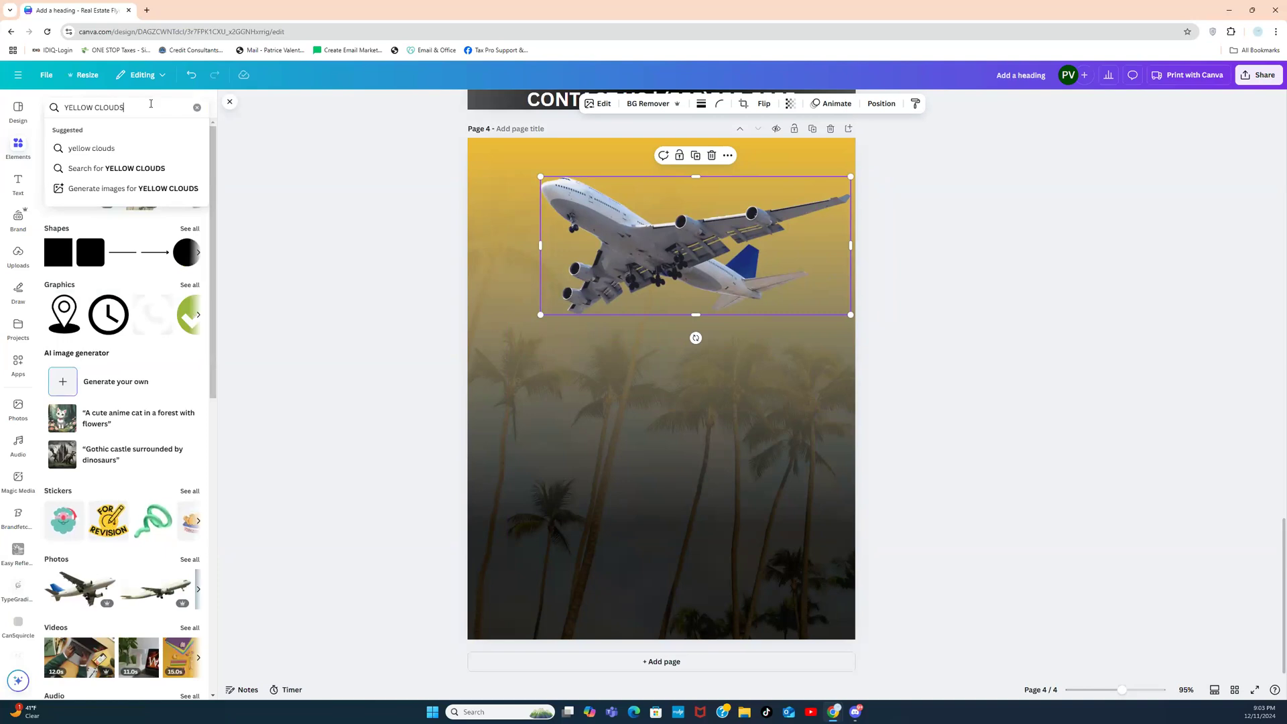
type("DS")
key("Return")
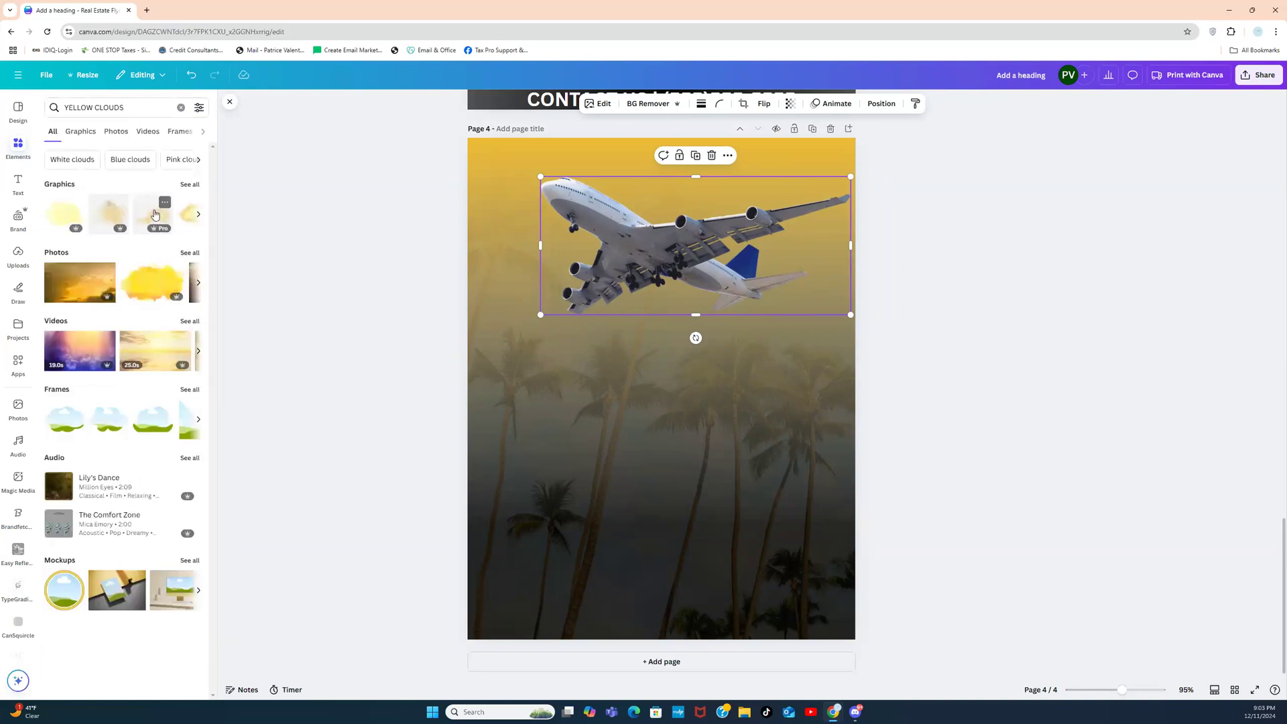
left_click(166, 215)
Step: Shrink the yellow cloud, move it over the airplane, and flip it horizontally
left_click_drag(674, 403, 594, 281)
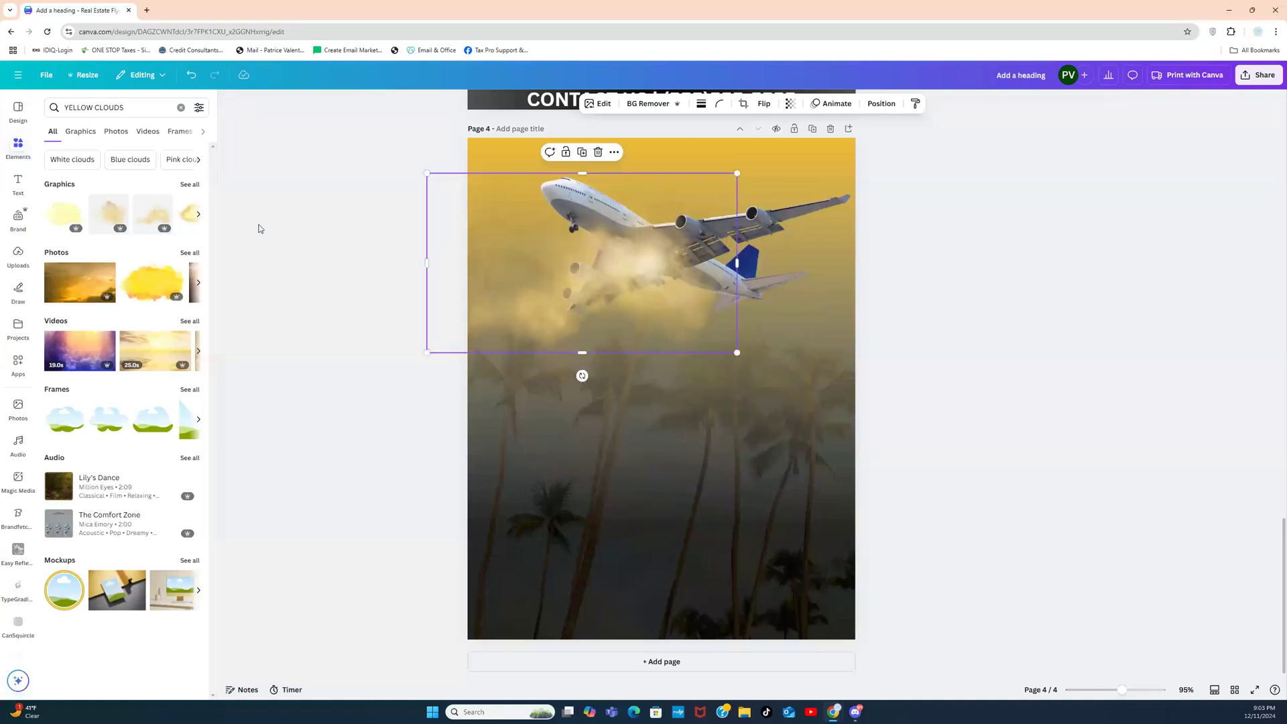
key("ctrl+z")
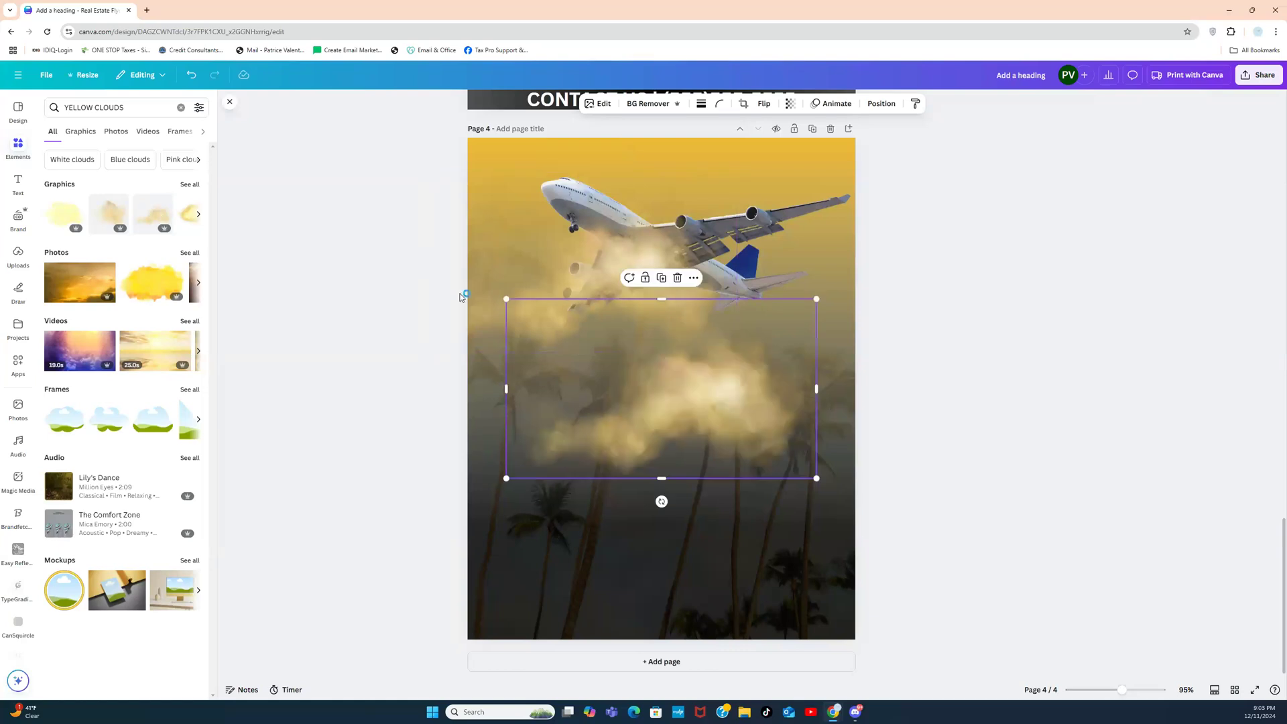
left_click_drag(723, 415, 773, 195)
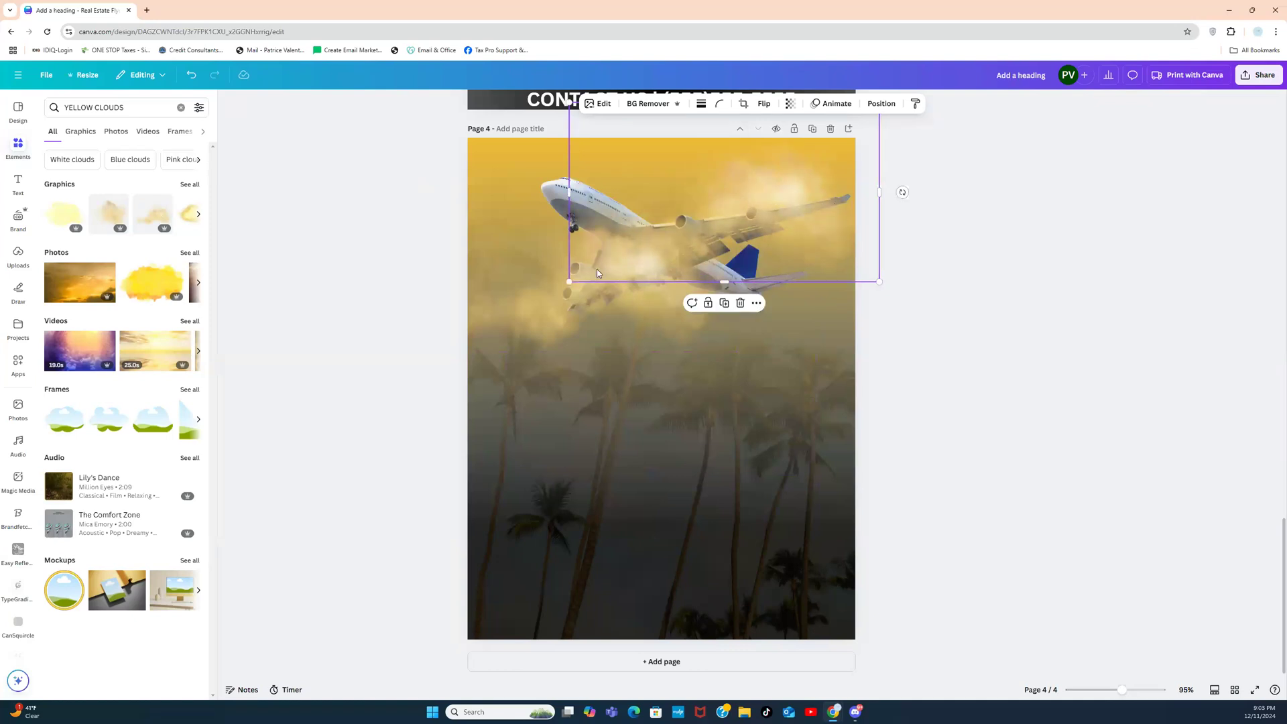
left_click_drag(568, 282, 685, 214)
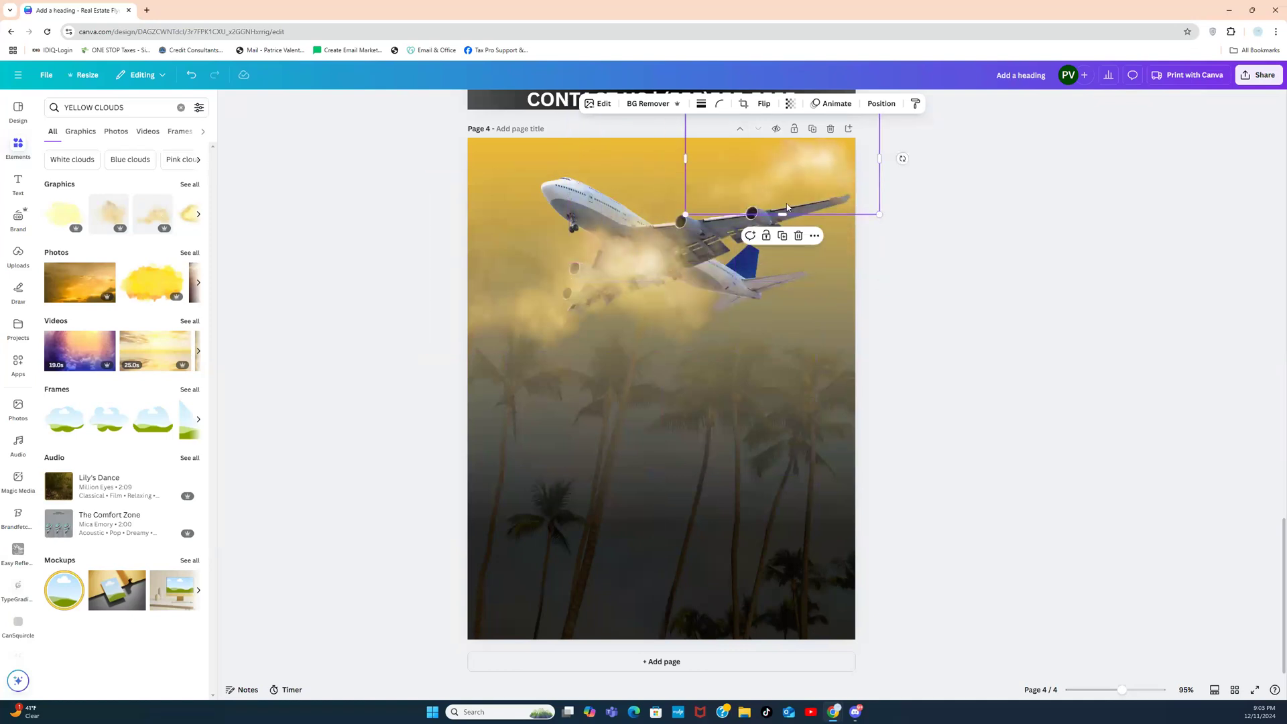
left_click(762, 105)
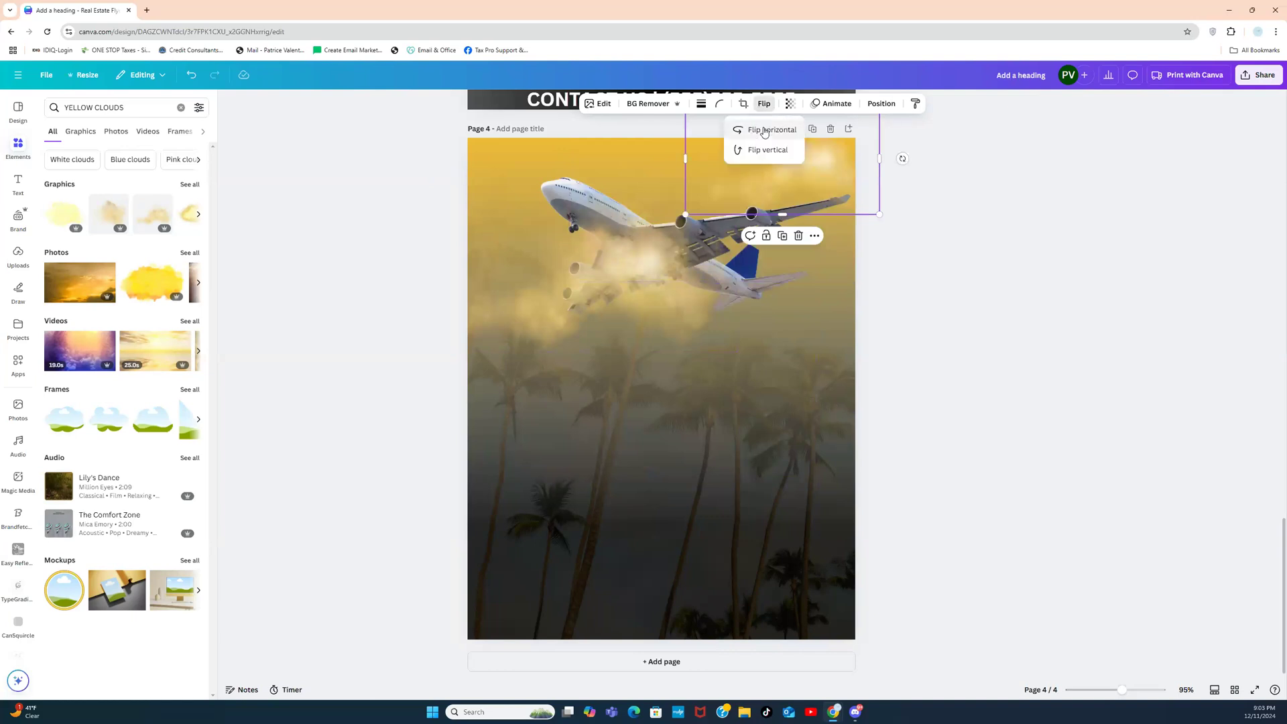
left_click(768, 130)
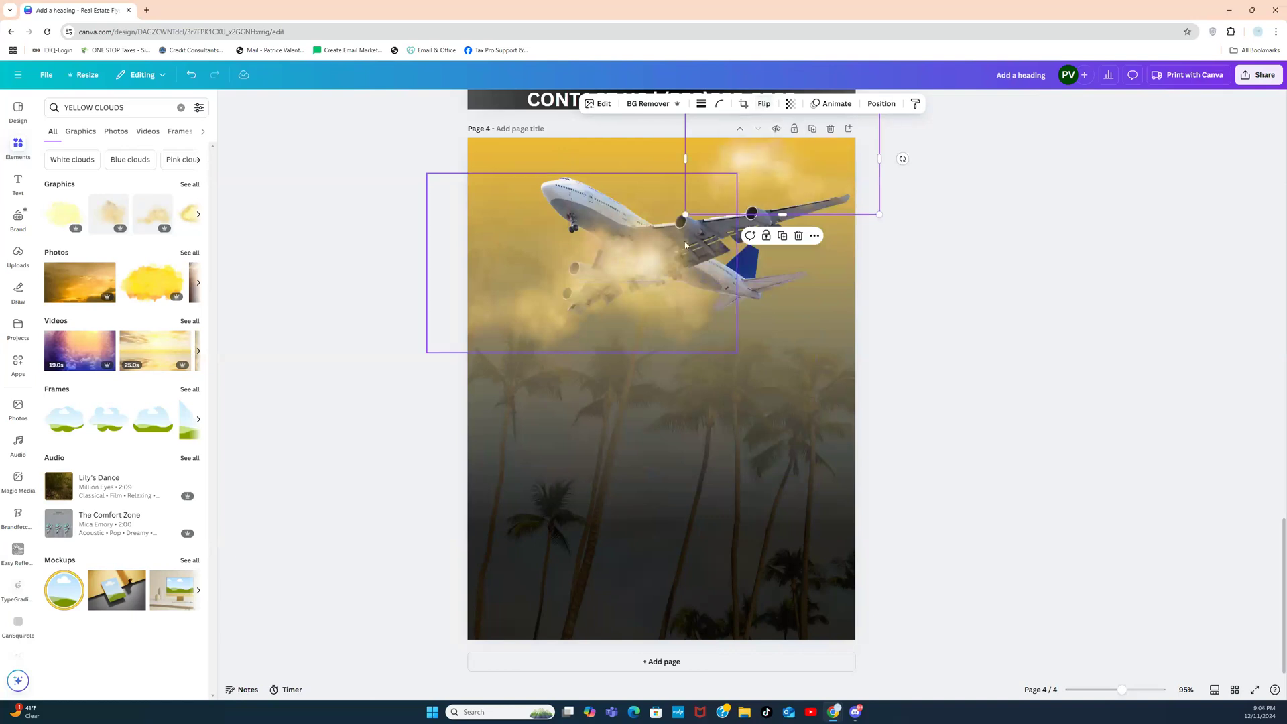
Step: Duplicate the cloud and move the copy right over the plane's wing
left_click(601, 266)
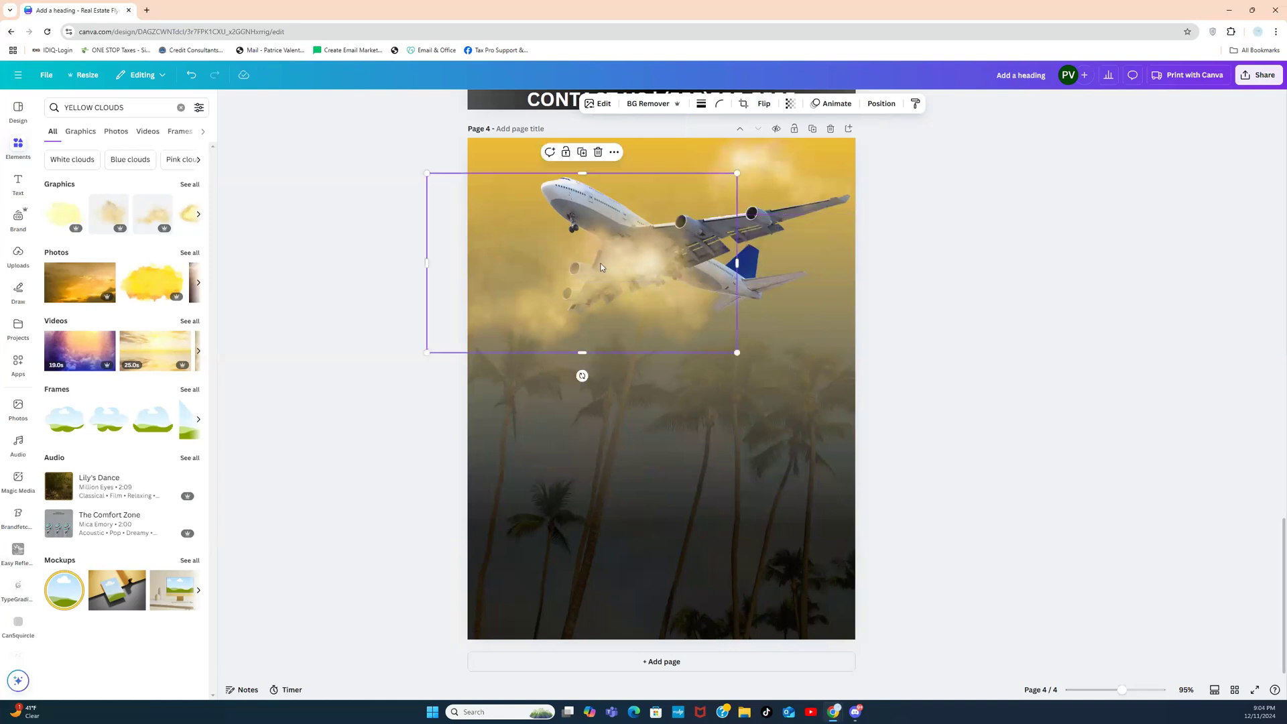
left_click(589, 159)
left_click_drag(649, 271, 642, 259)
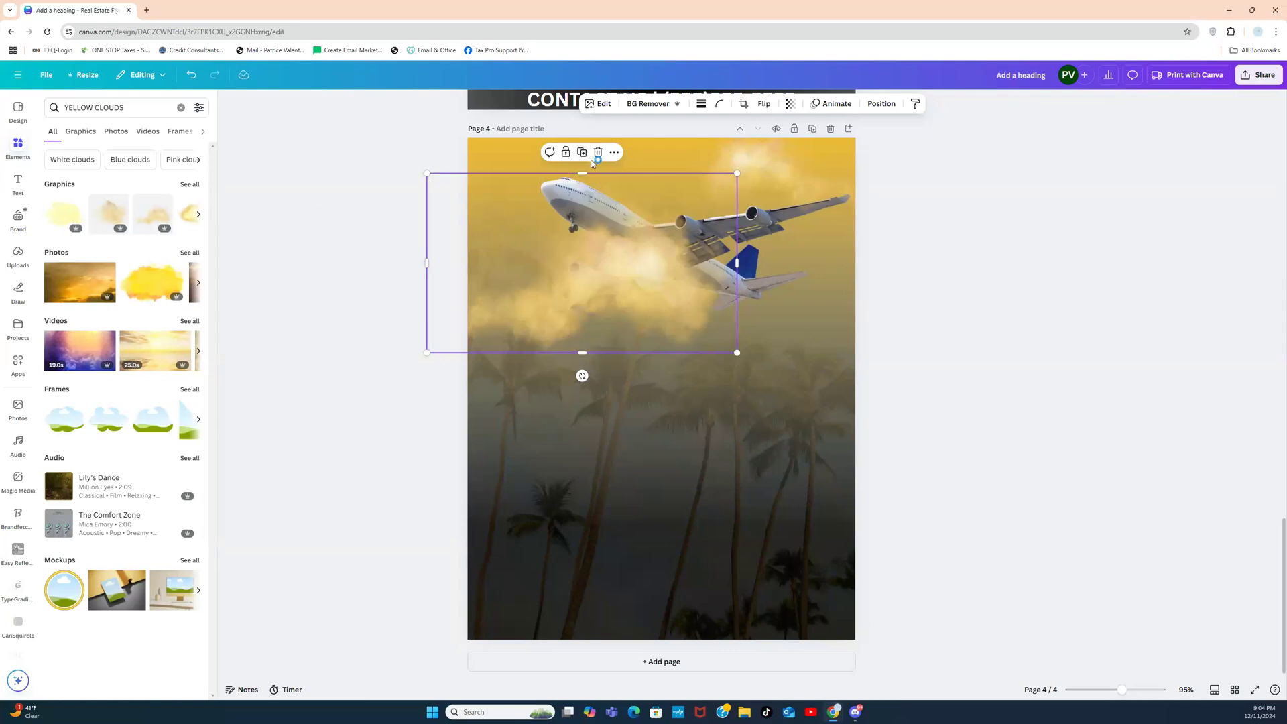
left_click_drag(664, 291, 941, 222)
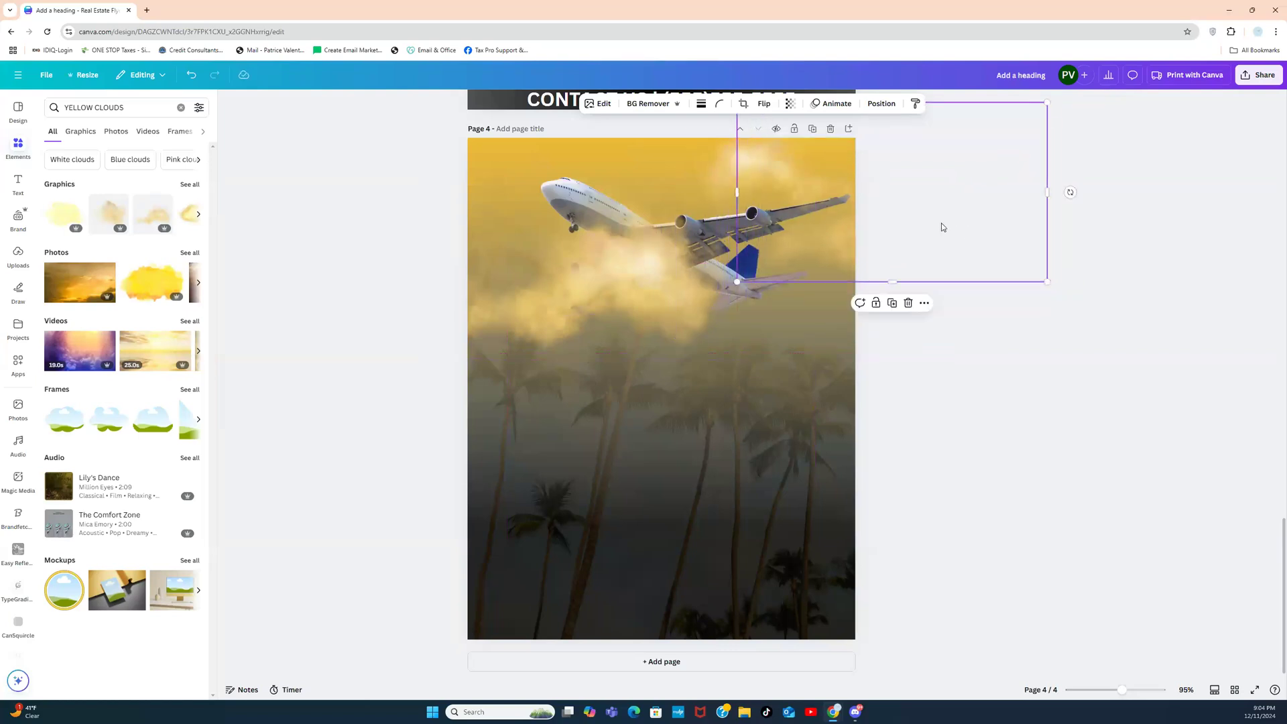
Step: Move the left cloud over the plane's nose, mirror it, and send it backward one layer
left_click(560, 278)
left_click_drag(619, 292, 512, 159)
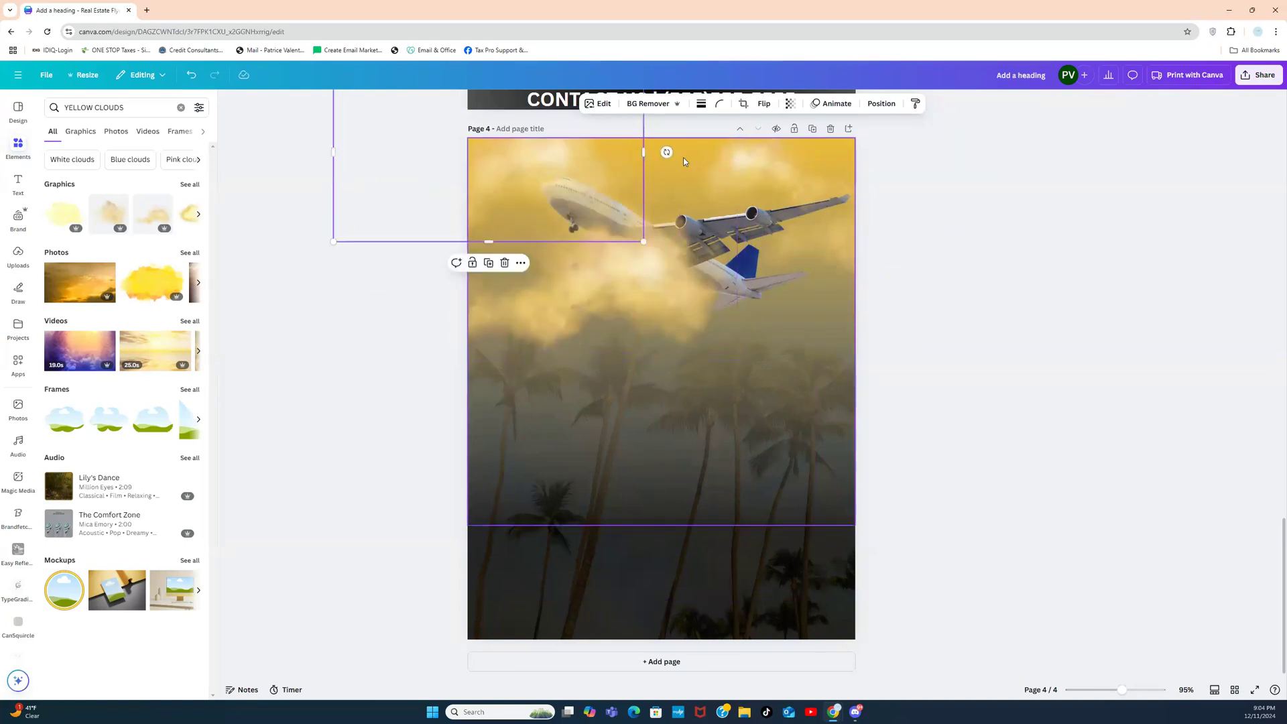
left_click(764, 103)
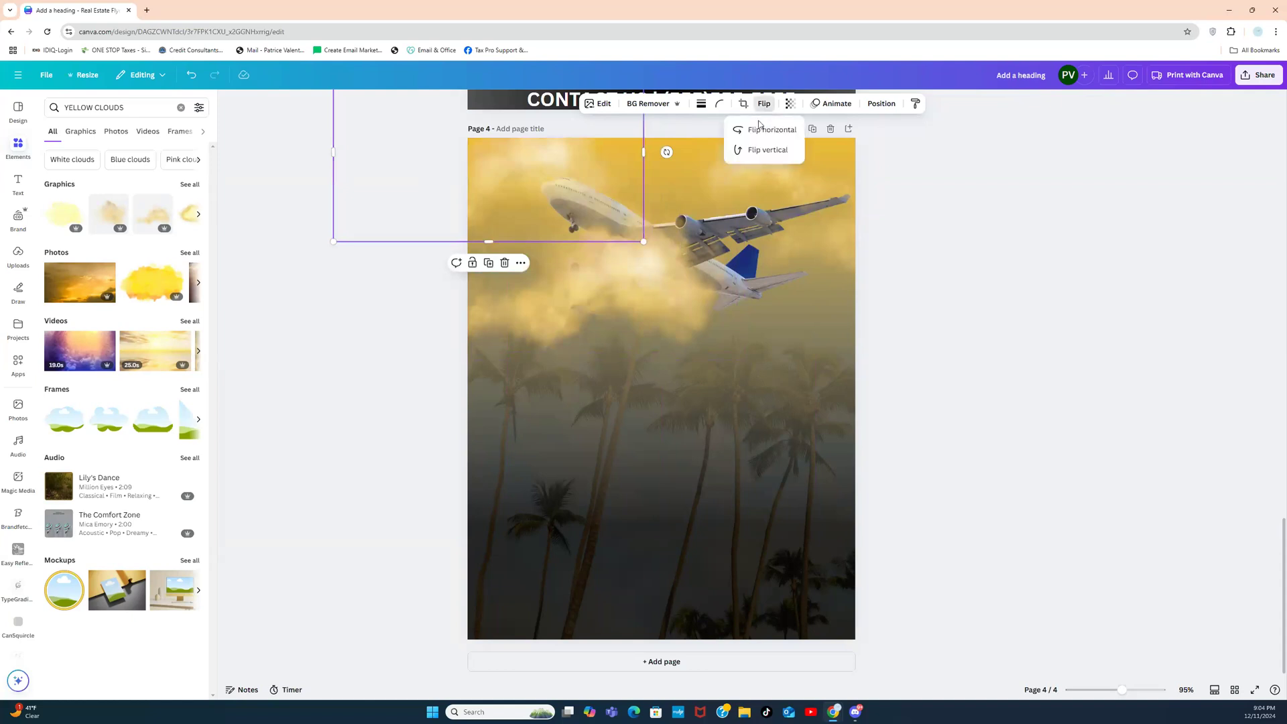
left_click(756, 136)
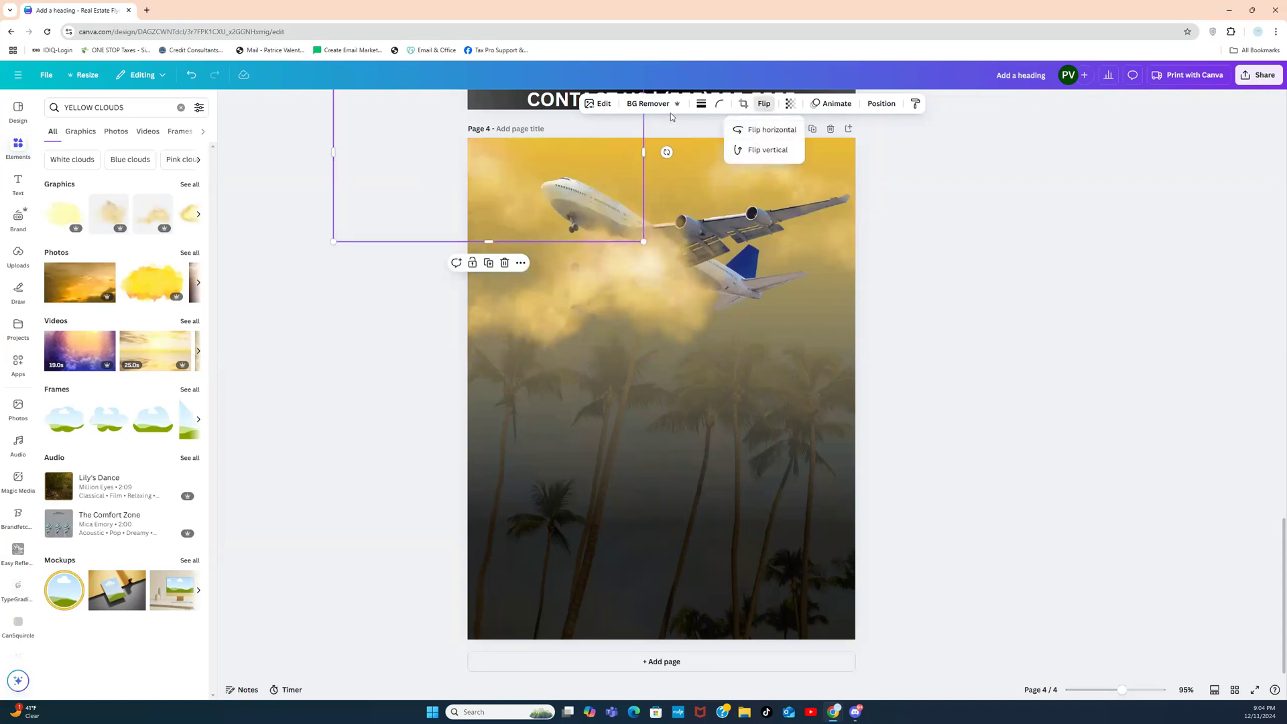
left_click(882, 105)
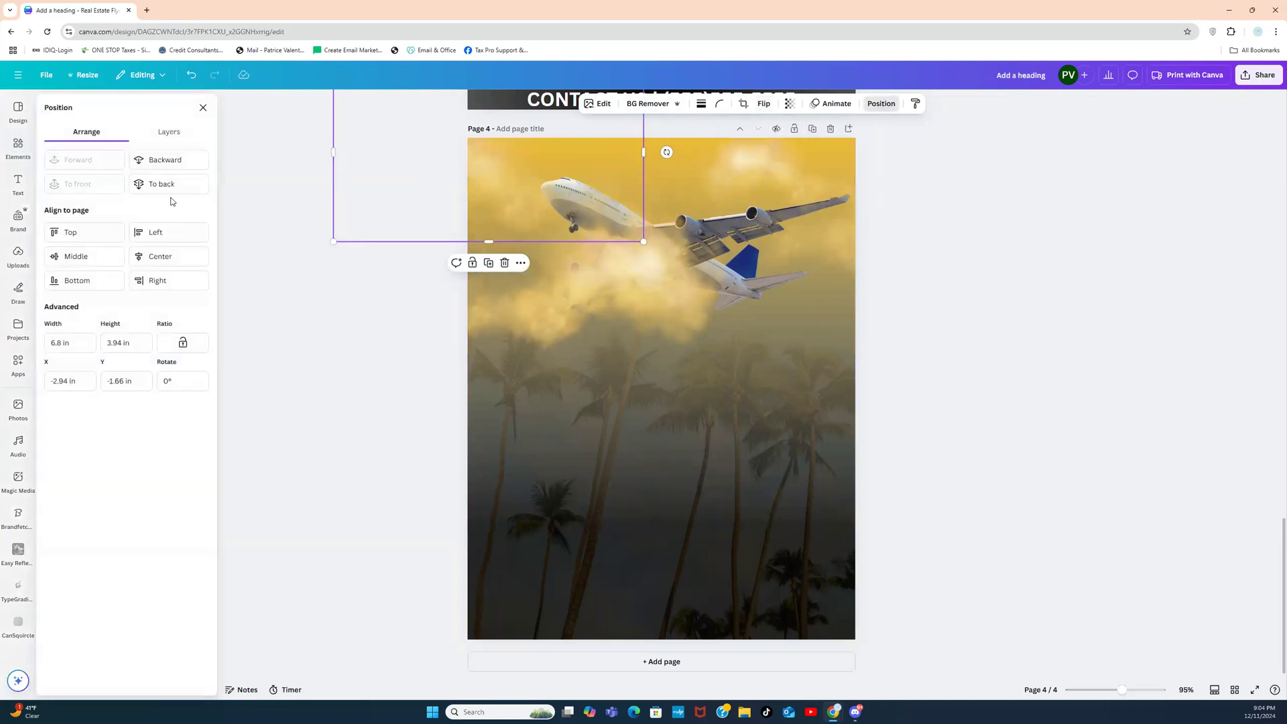
left_click(161, 162)
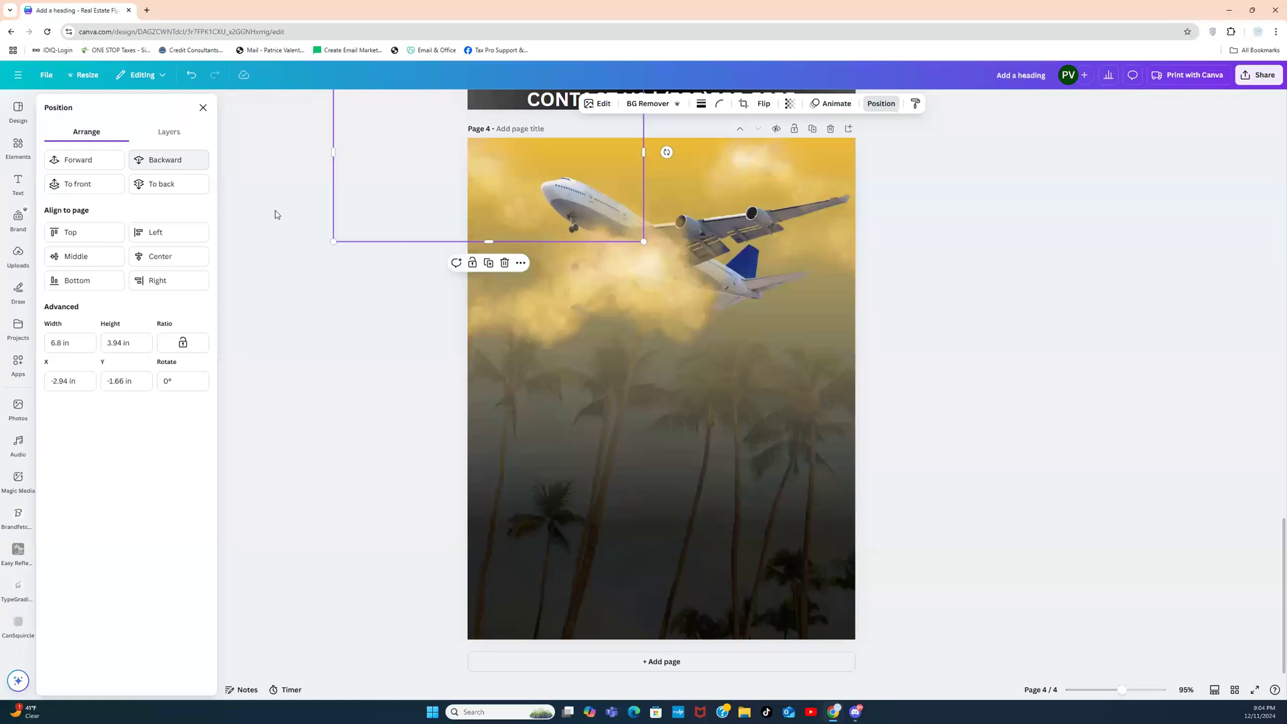
left_click(362, 307)
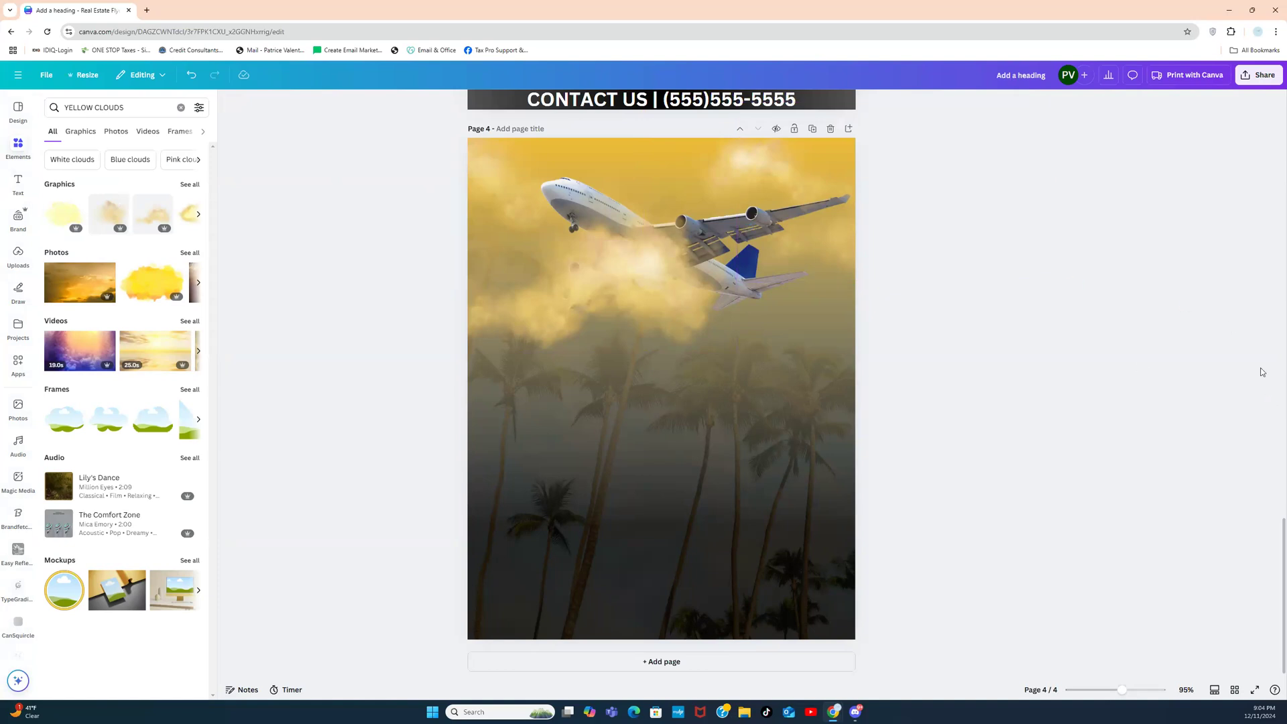
Step: Copy the gold 'SAVE ON TAXES WHILE TRAVELING' heading from page 1 and paste it onto page 4
left_click_drag(1280, 521, 1278, 223)
scroll(1283, 232, "up", 4)
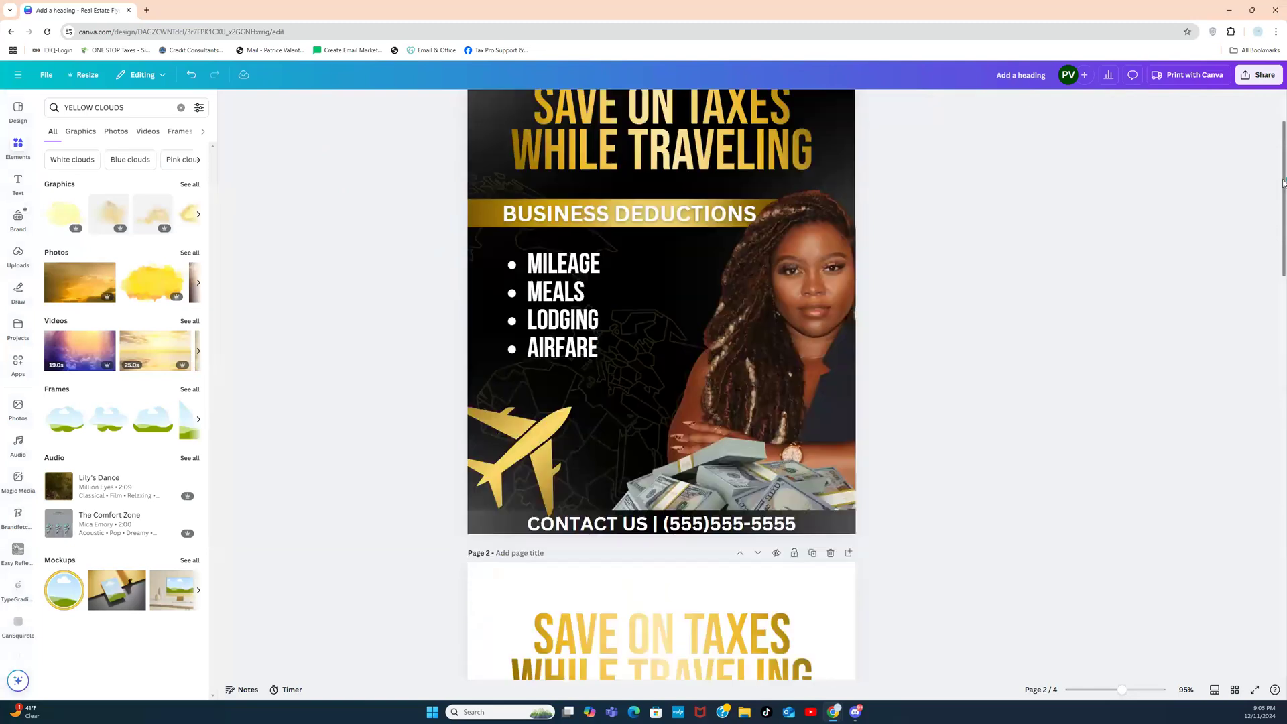
left_click(614, 158)
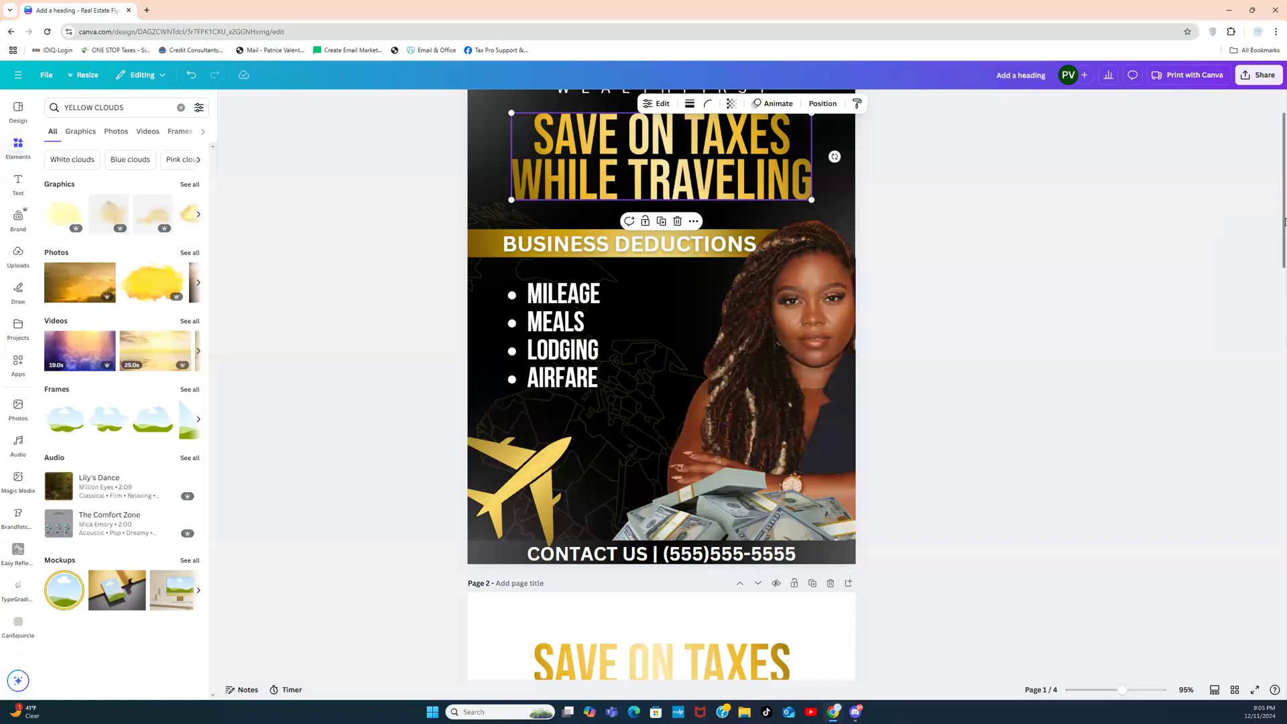
left_click_drag(1284, 251, 685, 607)
left_click(685, 607)
key("ctrl+v")
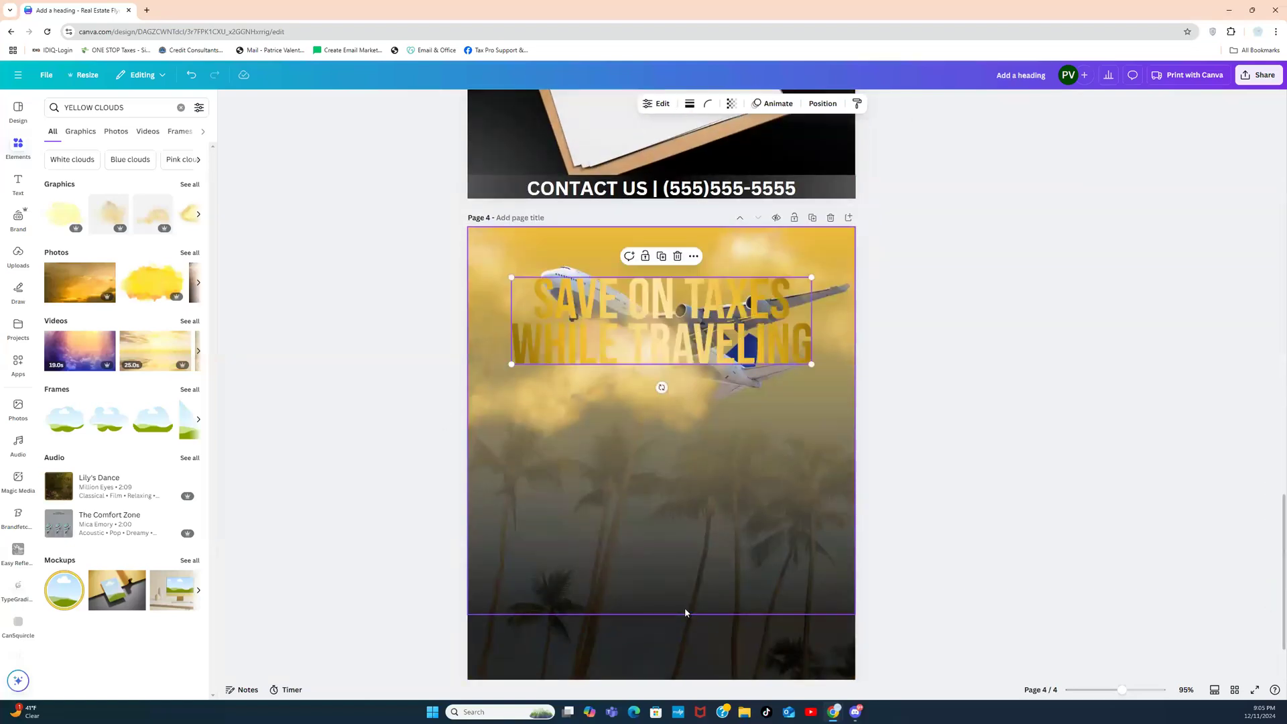
Step: Move the pasted heading down to the lower part of page 4 below the clouds
left_click_drag(945, 366, 935, 340)
left_click_drag(646, 303, 646, 520)
left_click(944, 442)
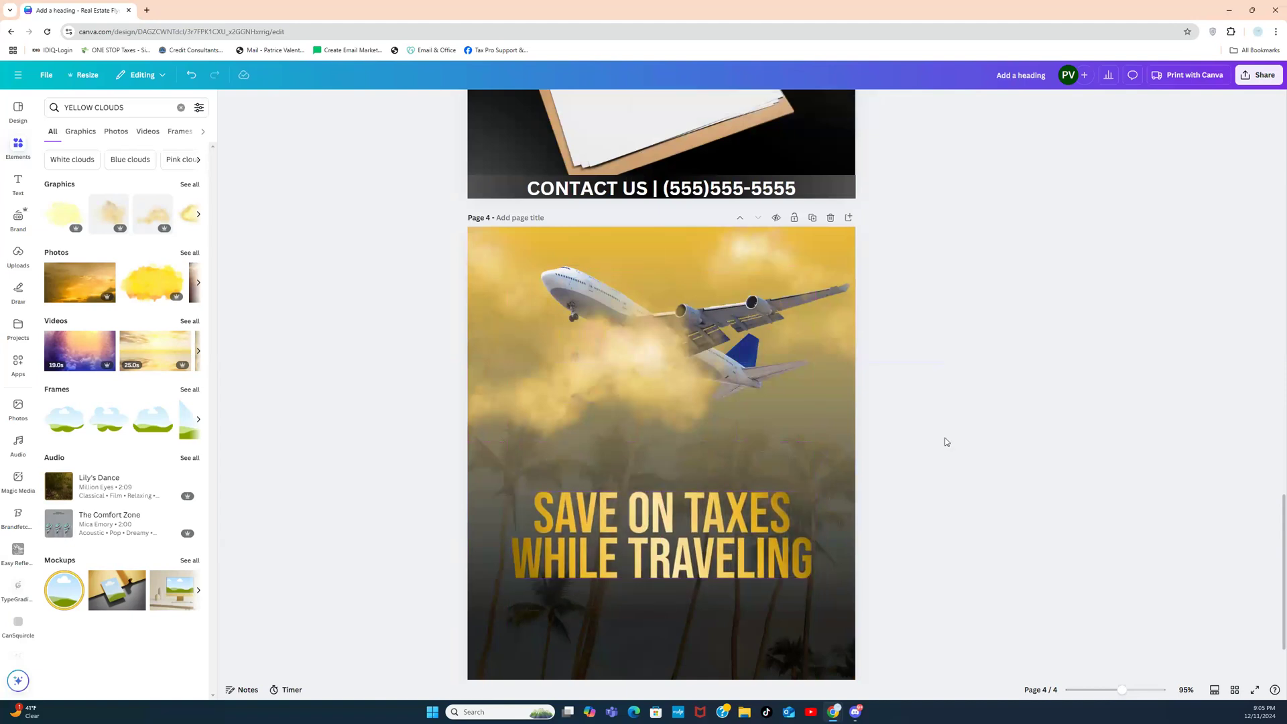
left_click(737, 188)
left_click_drag(736, 187, 744, 659)
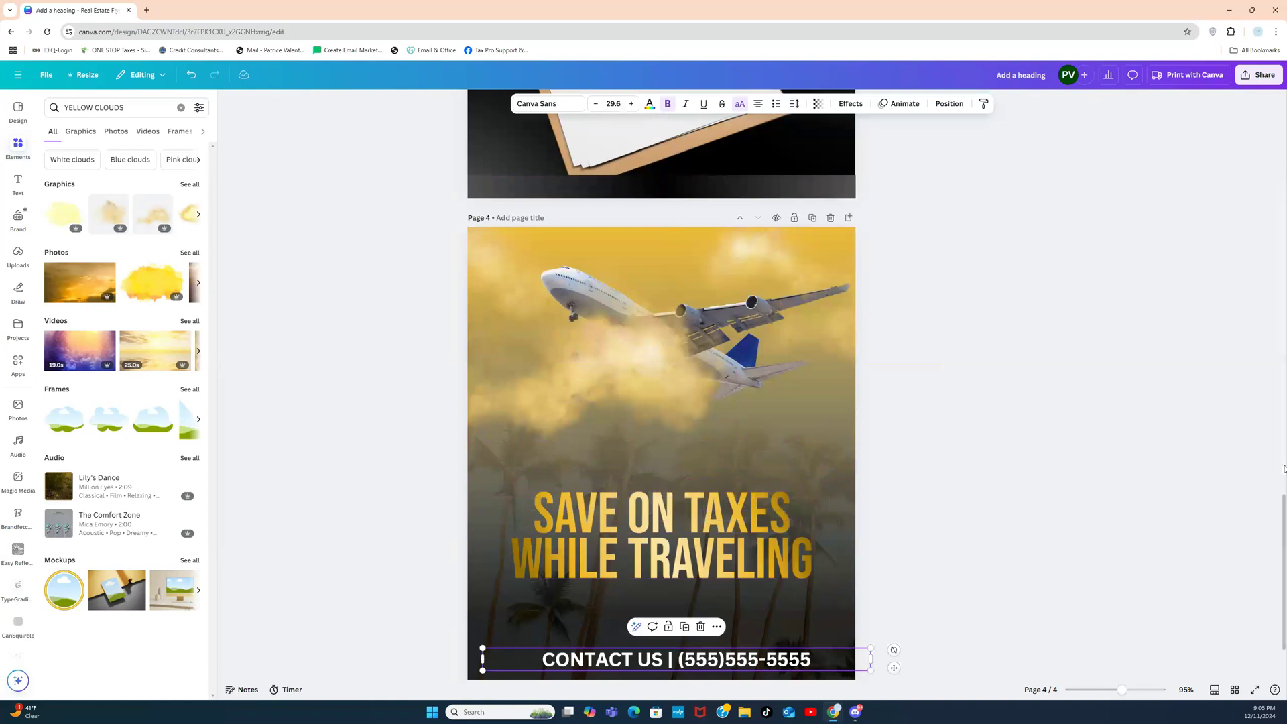
scroll(1278, 507, "down", 2)
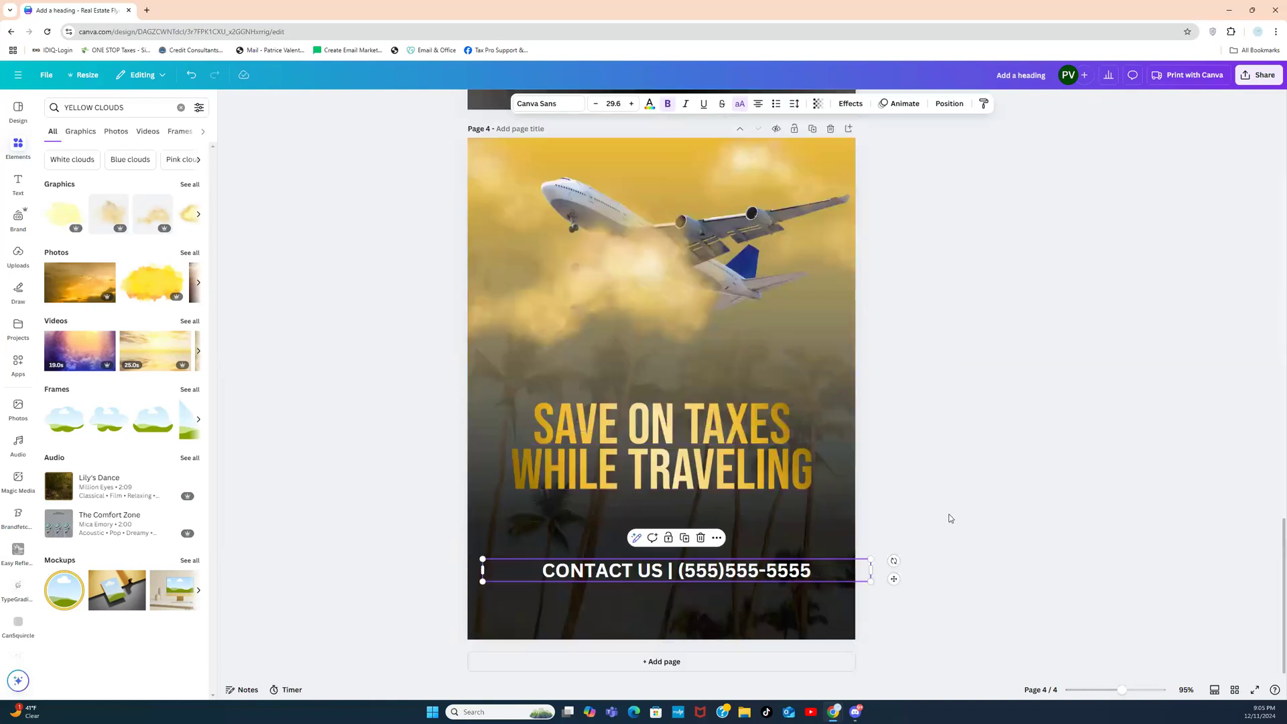
left_click_drag(815, 579, 796, 629)
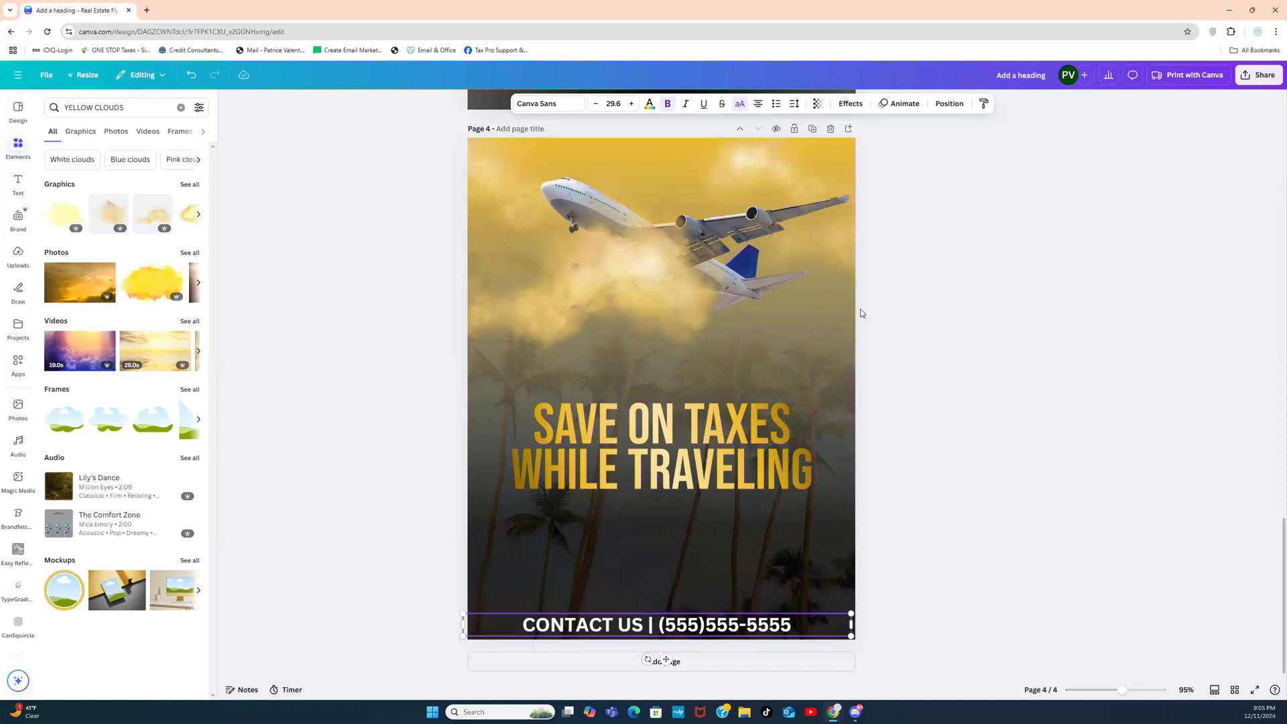
left_click(667, 105)
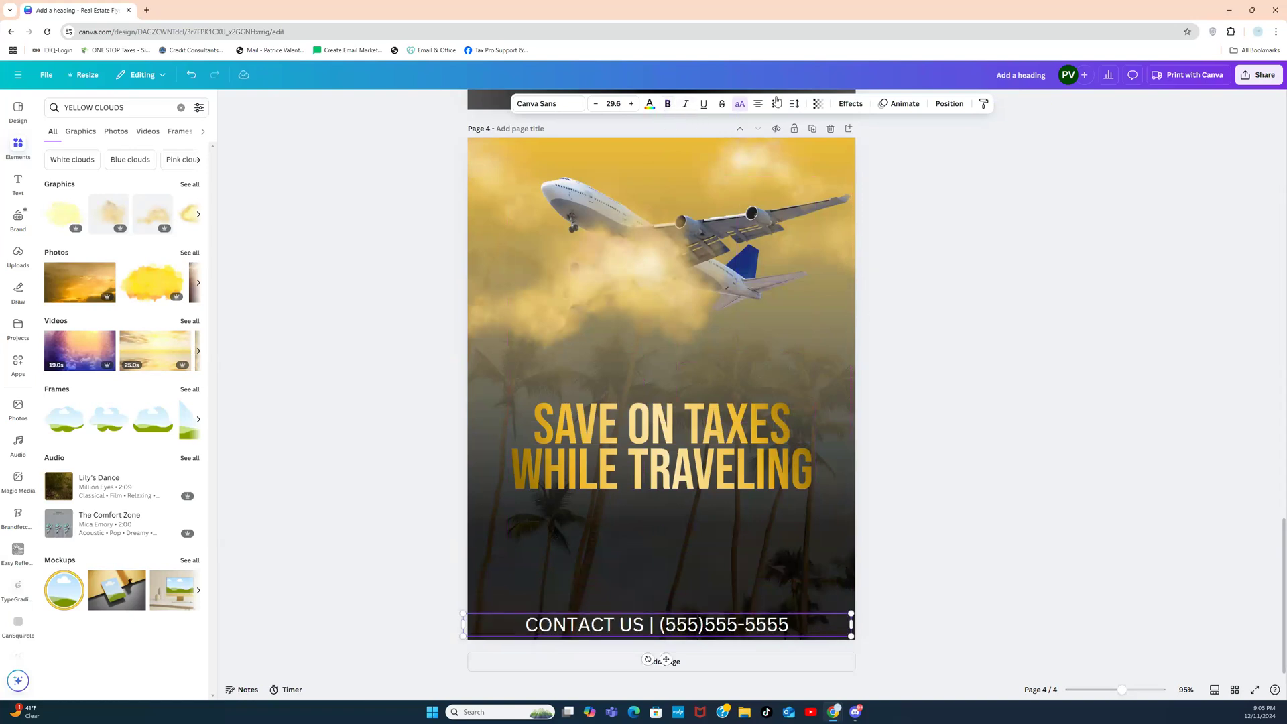
left_click(794, 105)
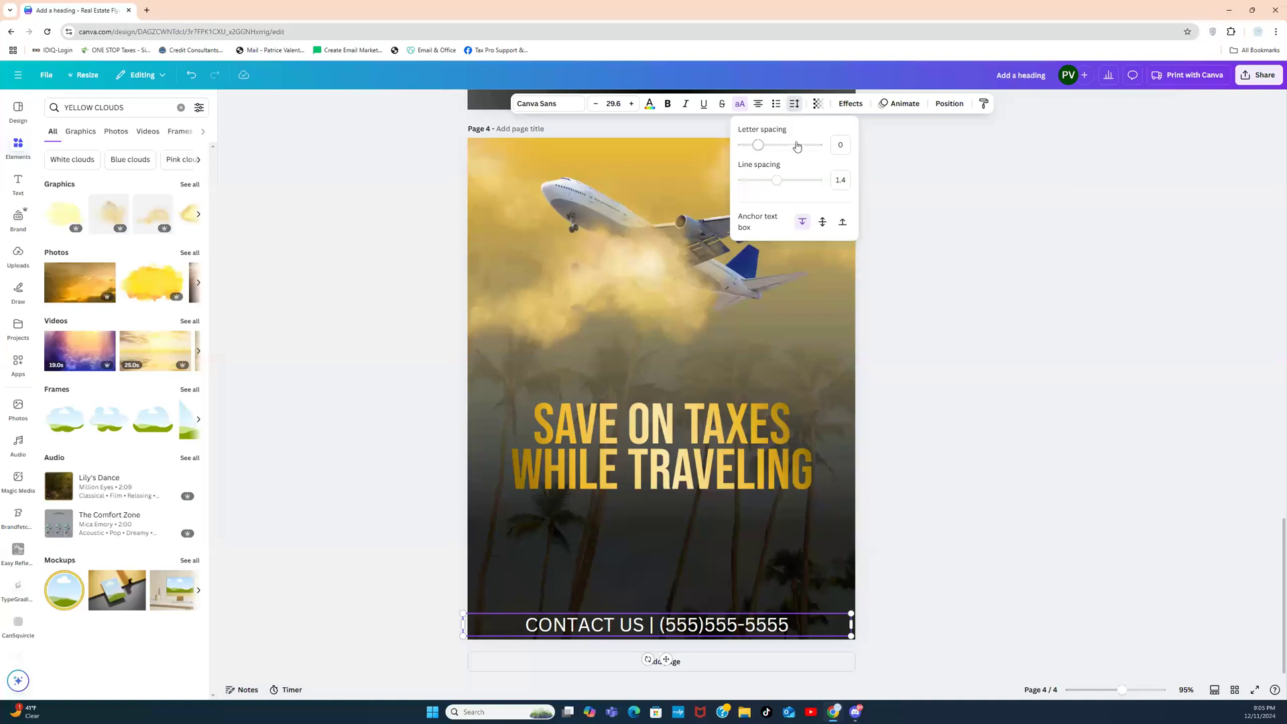
mouse_move(756, 145)
left_mouse_down()
mouse_move(788, 147)
mouse_move(775, 148)
left_mouse_up()
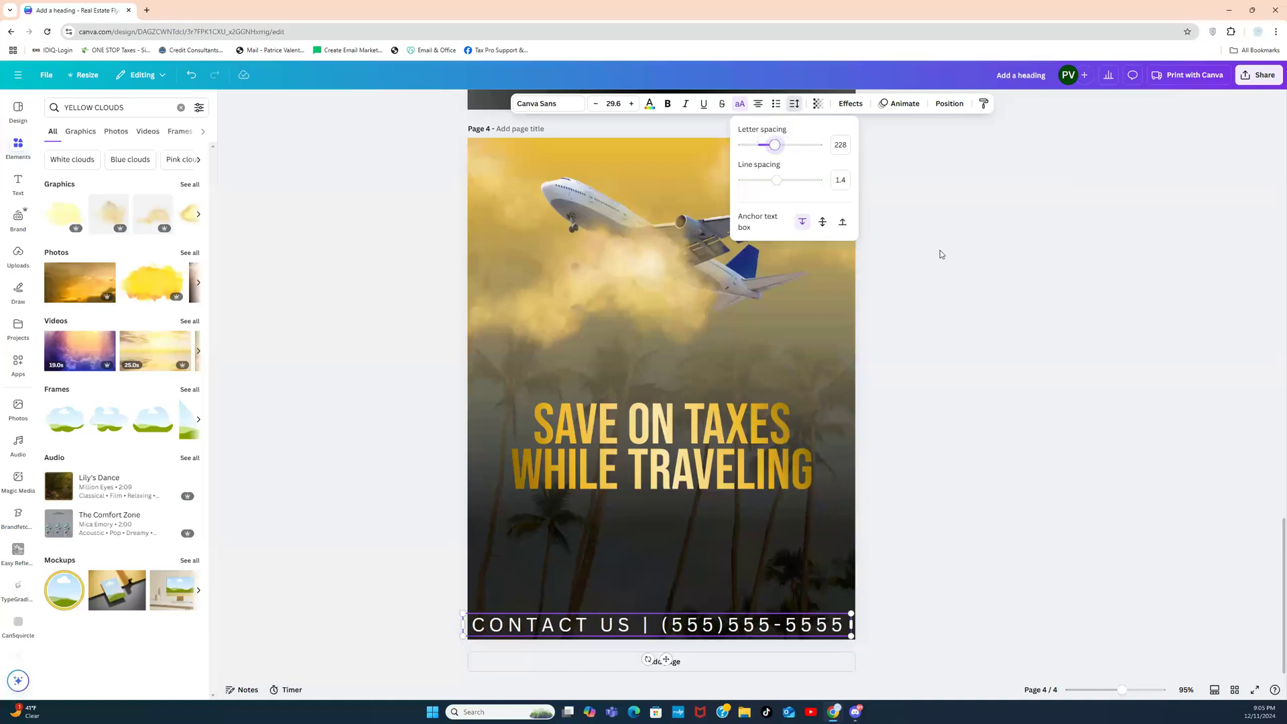
left_click(971, 299)
Step: Shrink the contact line to size 20.1 and centre it along the page bottom
left_click(1202, 429)
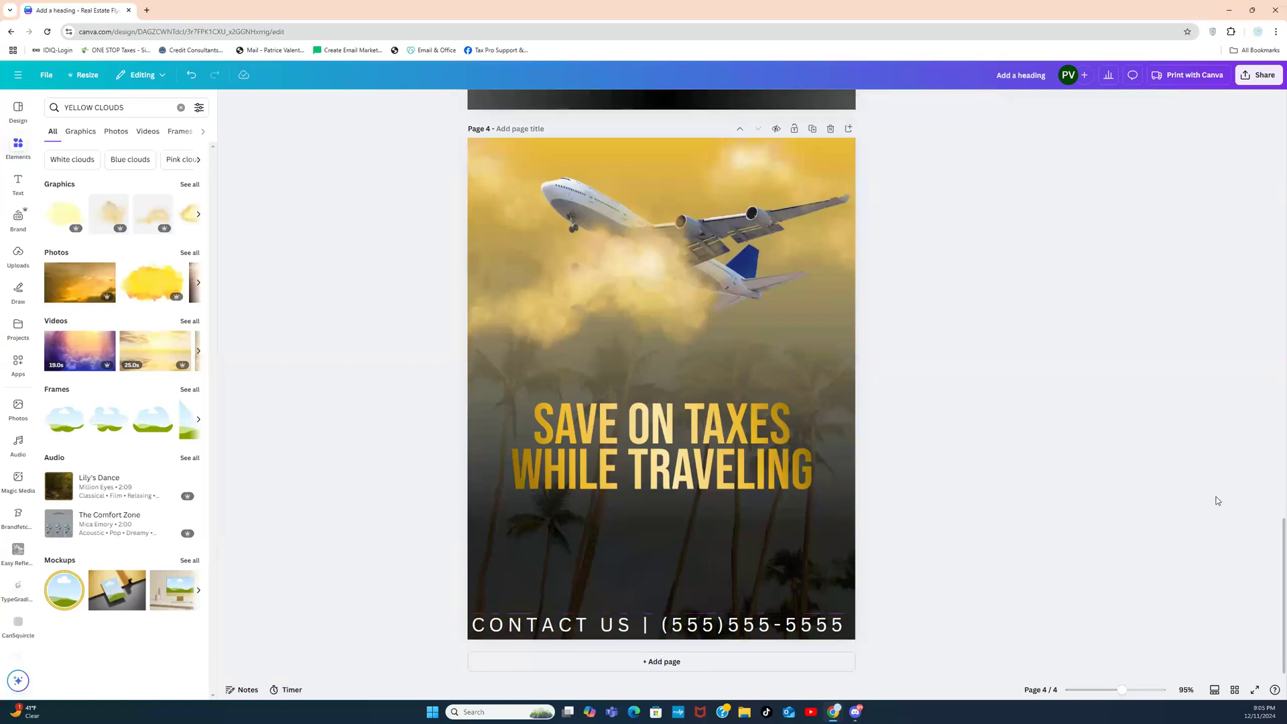
left_click(784, 625)
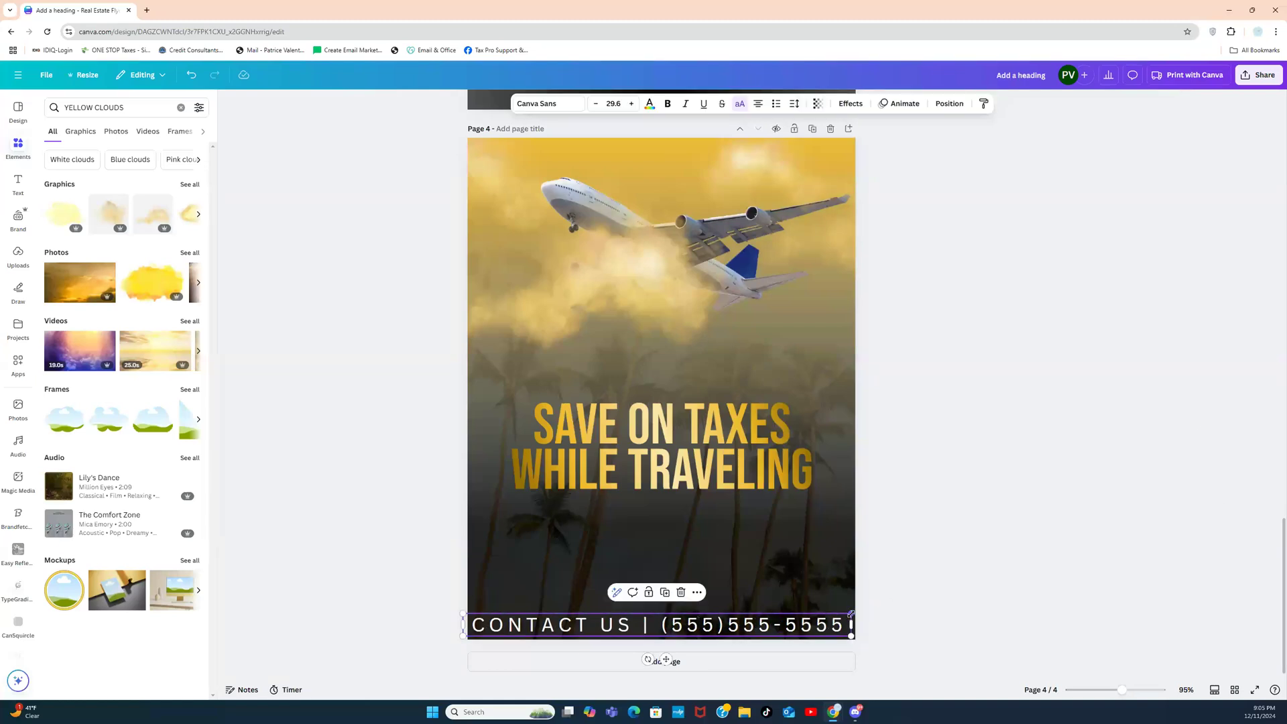
left_click_drag(849, 614, 710, 653)
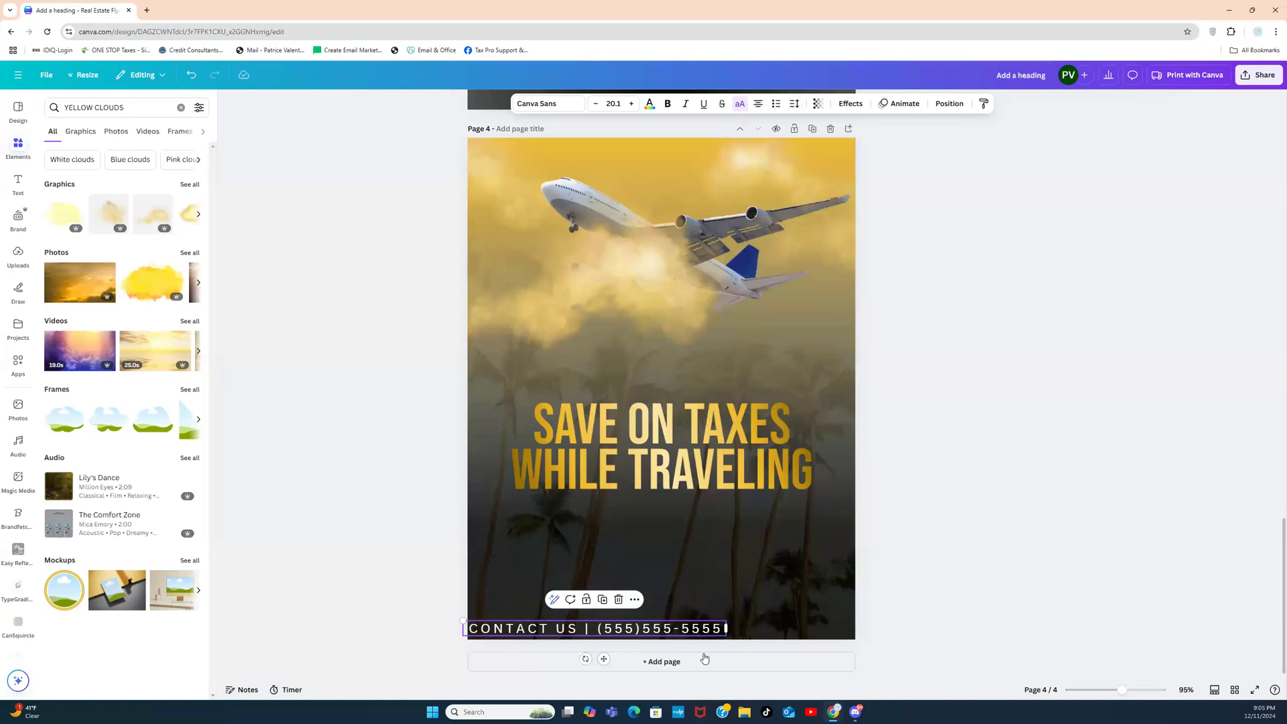
left_click_drag(603, 659, 670, 659)
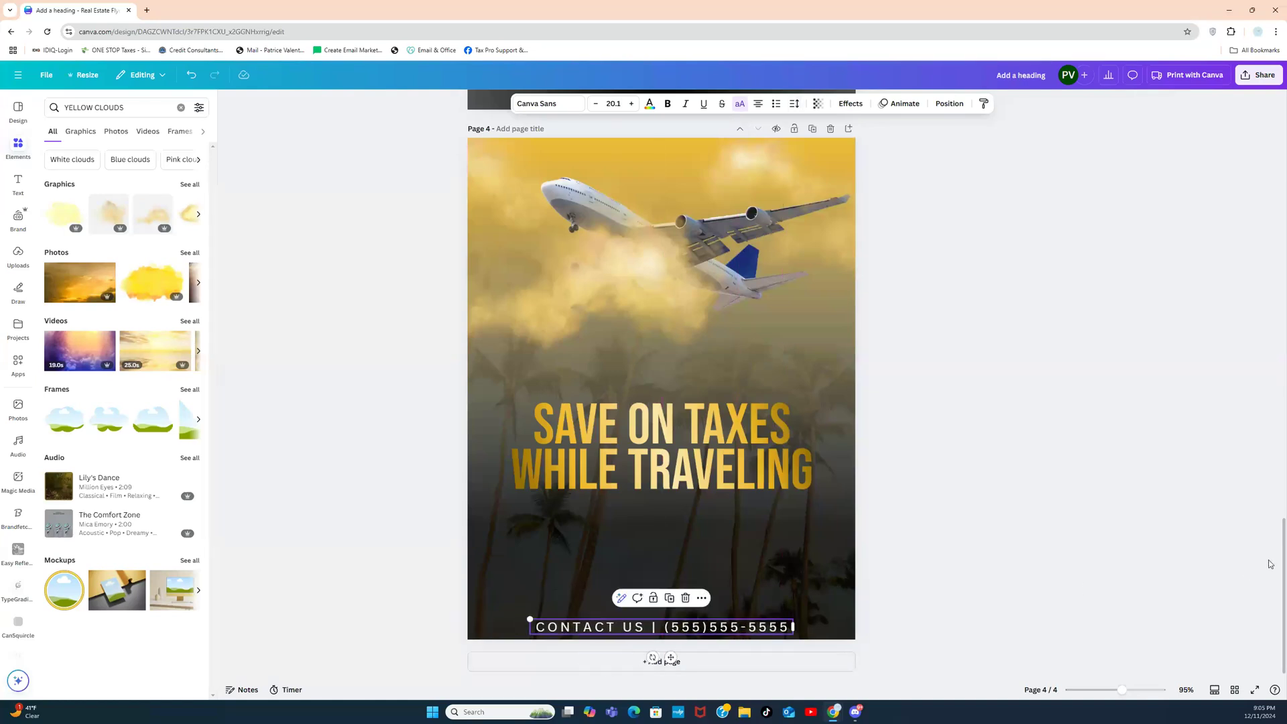
left_click_drag(1285, 559, 1263, 384)
Step: Recolour the WEALTHFIRST wordmark on page 4 from white to the black document colour
left_click(733, 308)
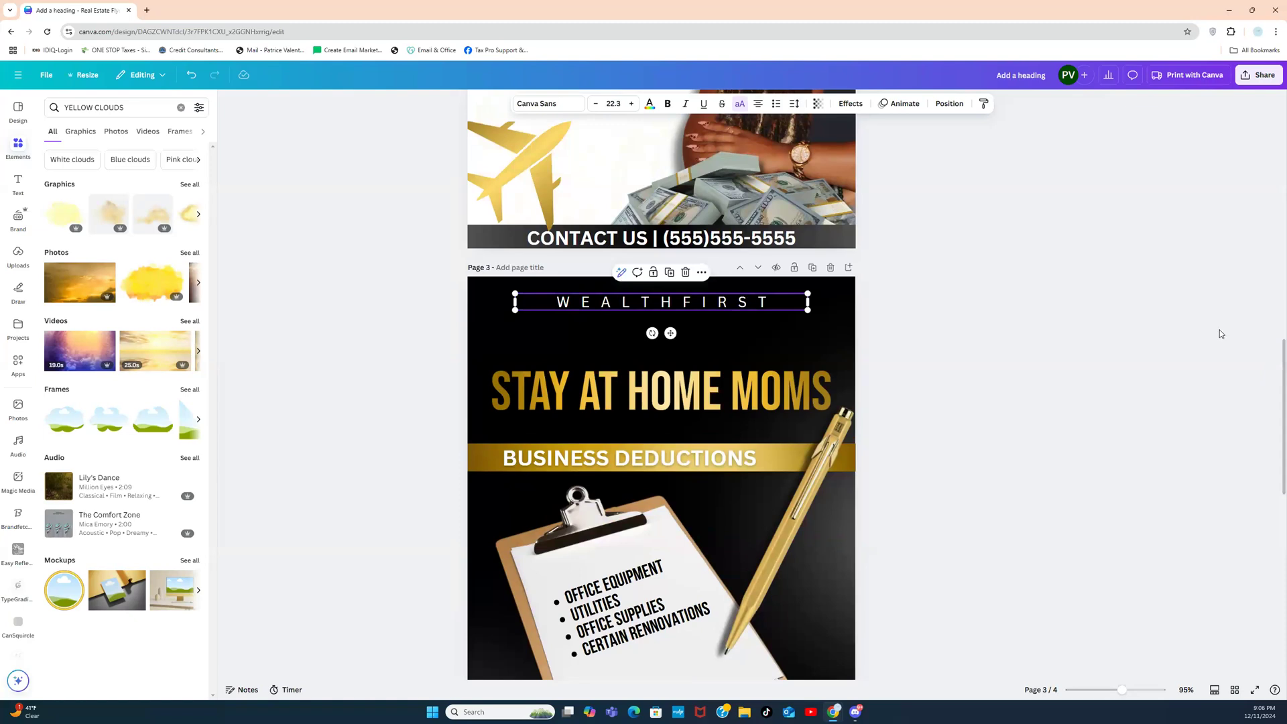
left_click_drag(1283, 371, 1282, 529)
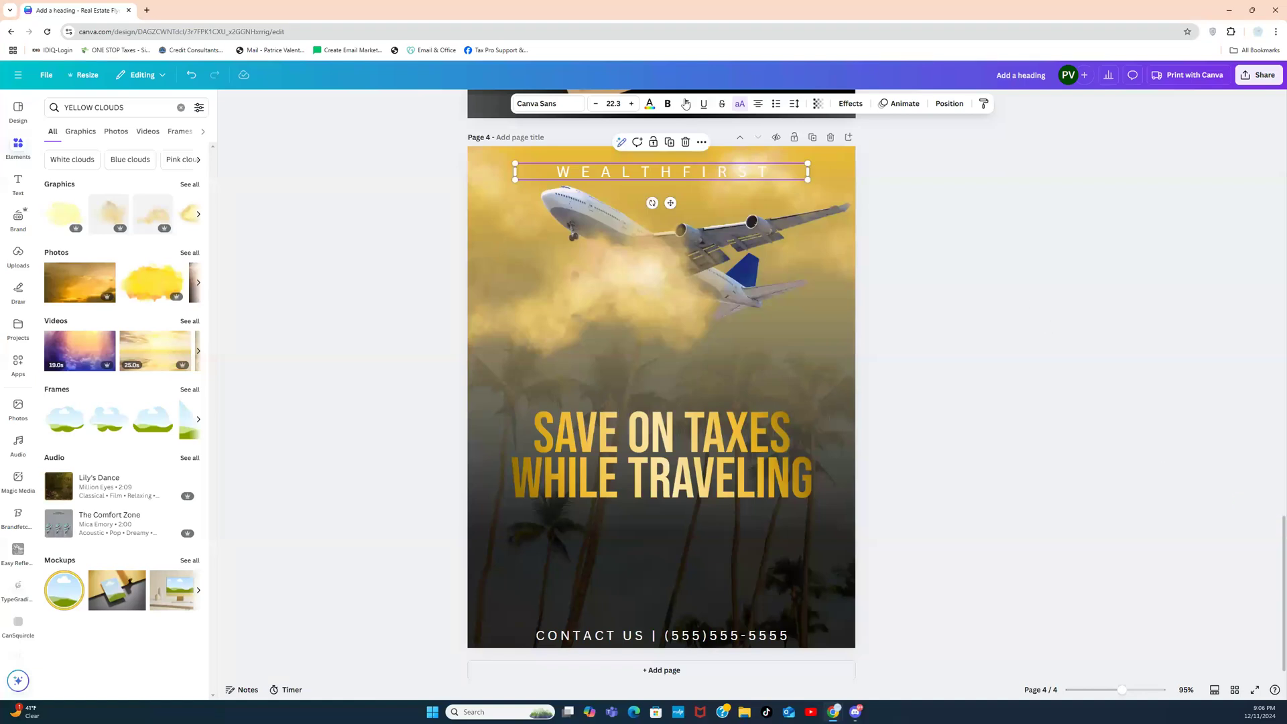
left_click(649, 103)
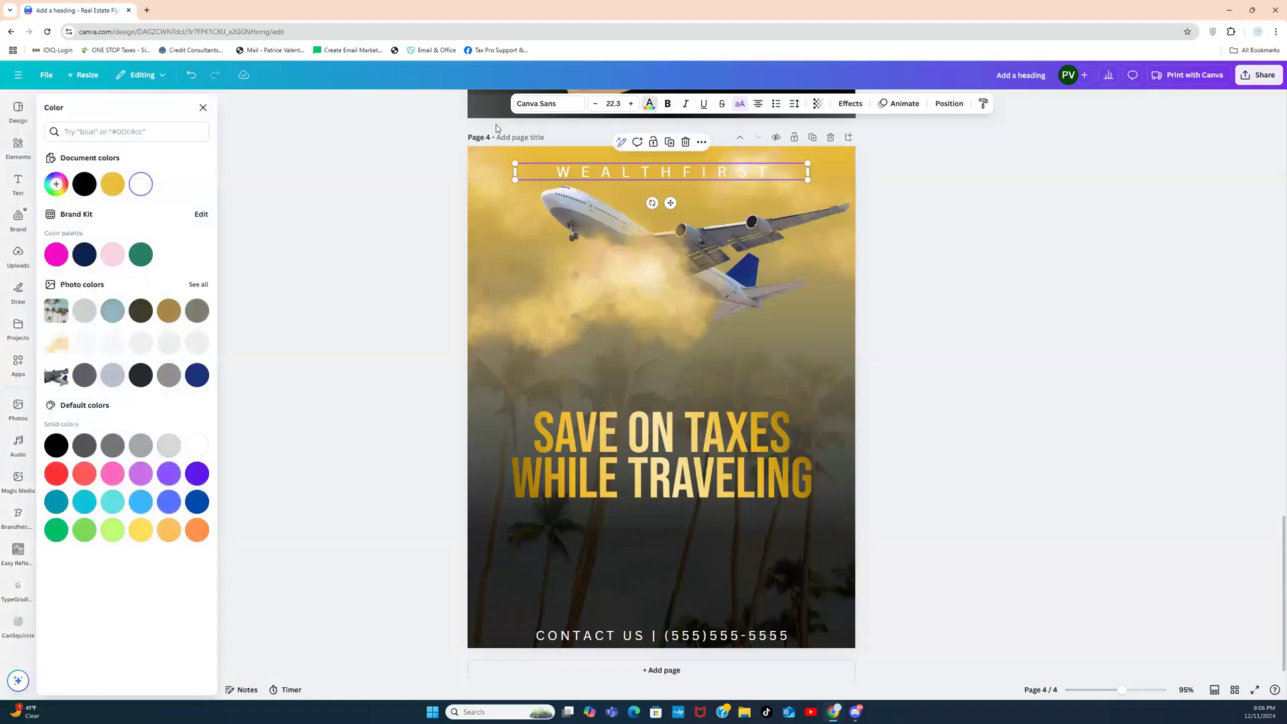
left_click(84, 184)
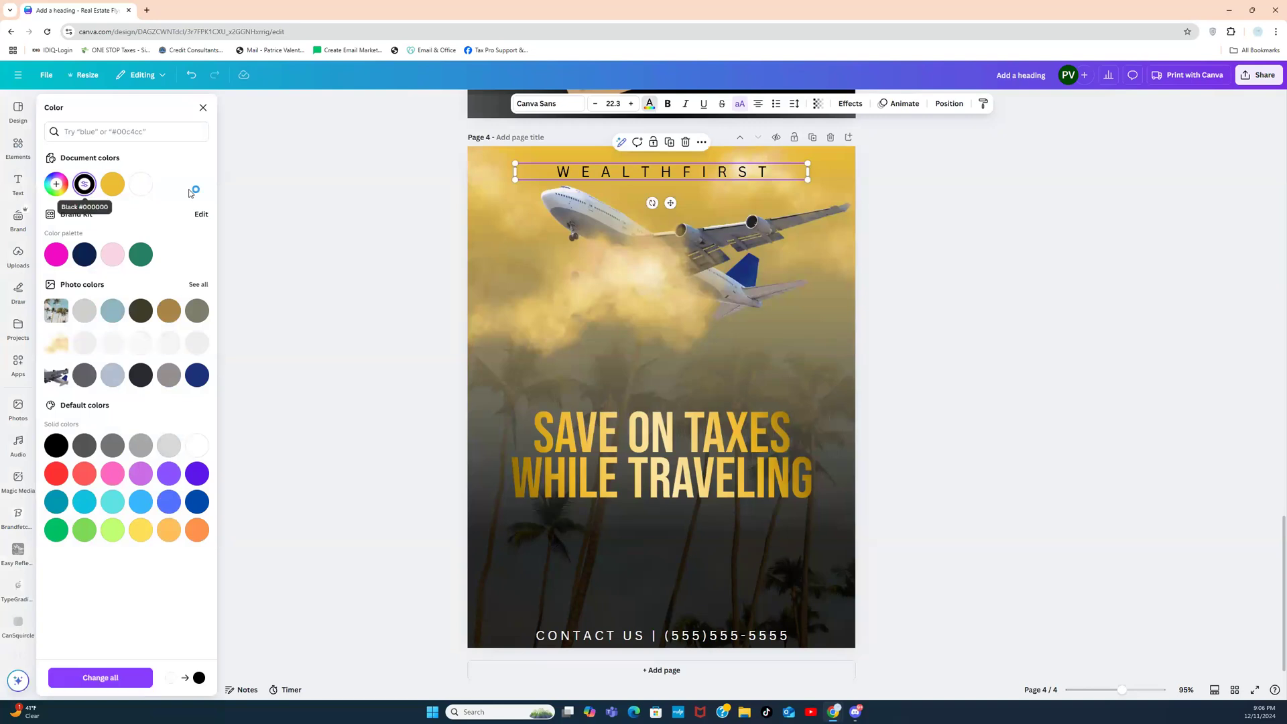
left_click(919, 282)
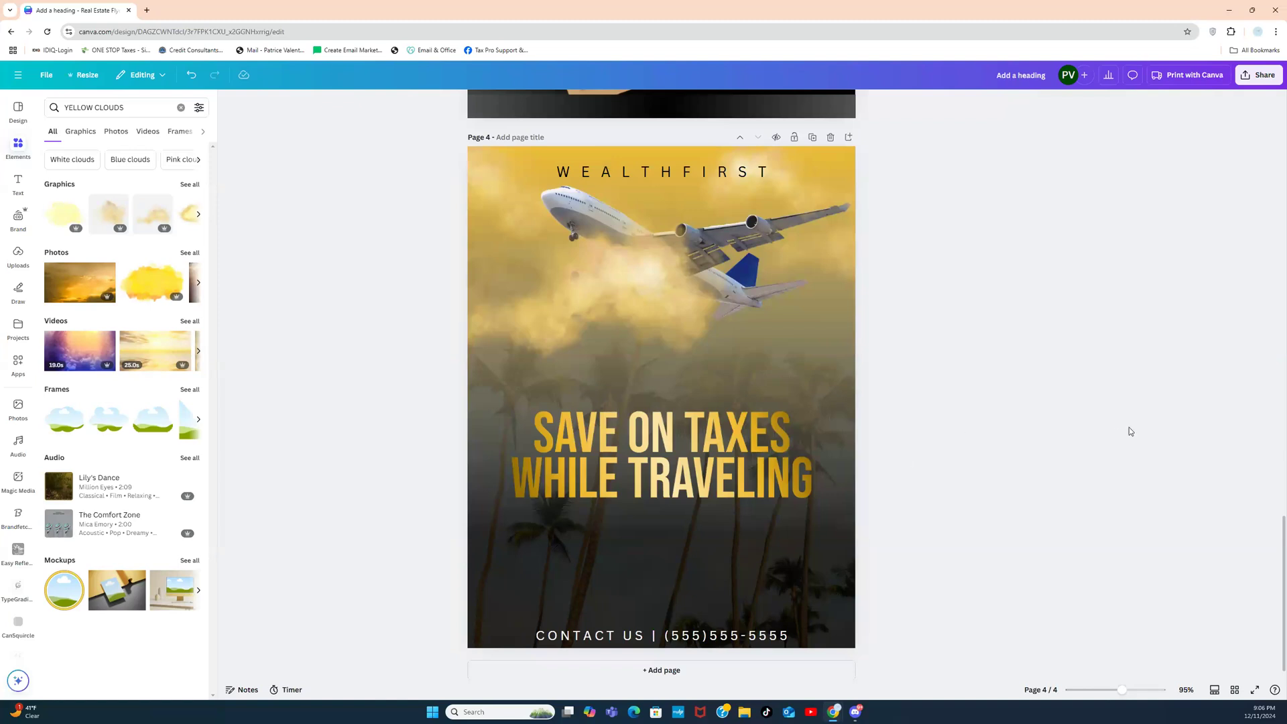
left_click_drag(1284, 554, 1284, 559)
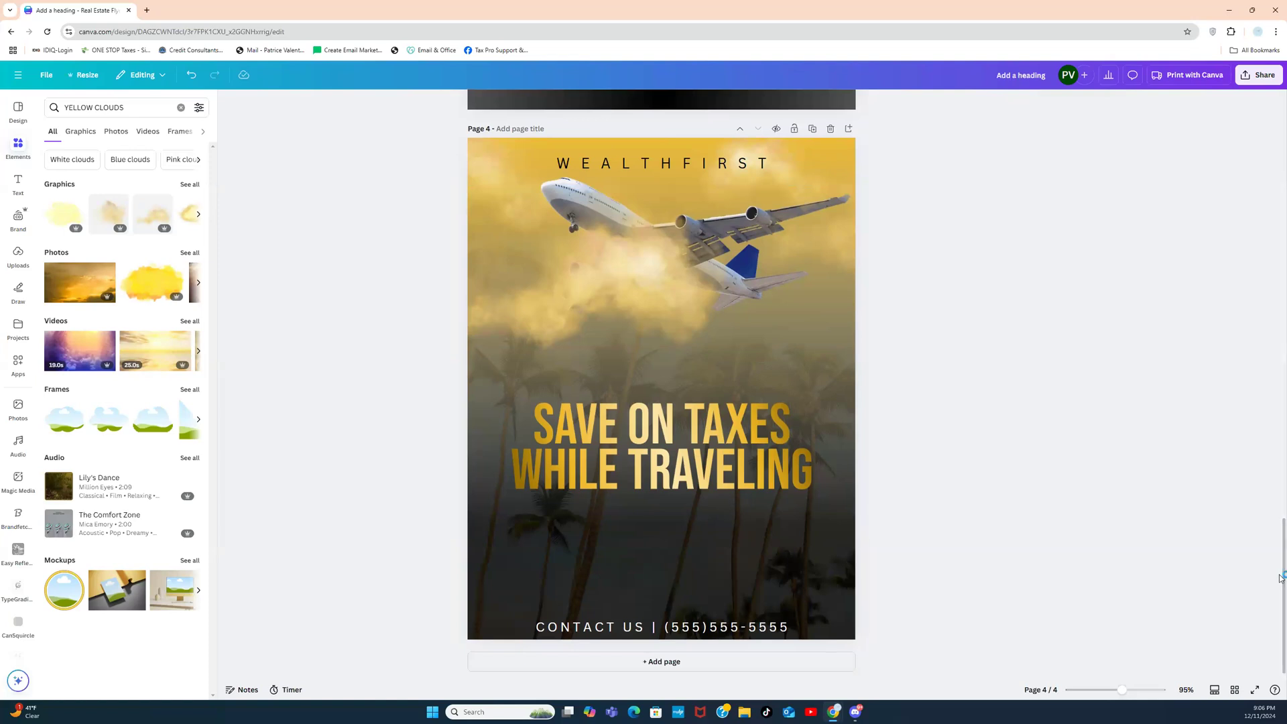
scroll(1259, 409, "up", 10)
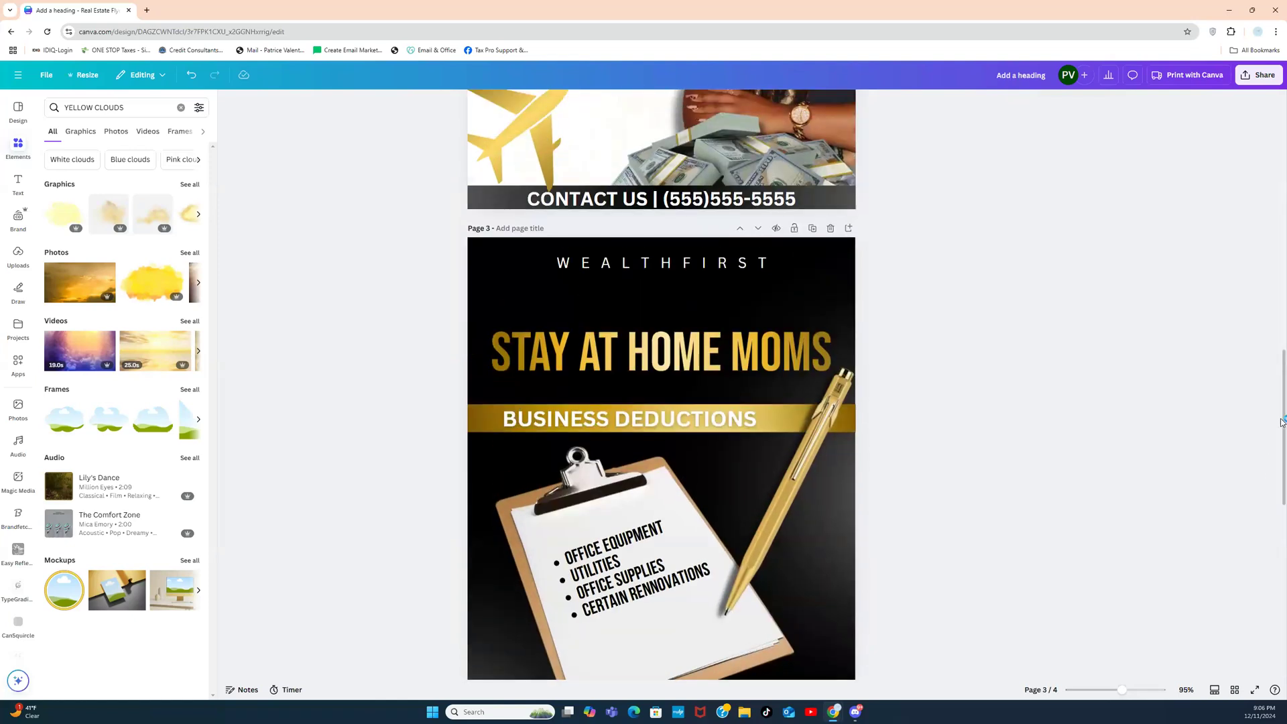
scroll(1269, 301, "up", 5)
left_click_drag(1284, 303, 1284, 608)
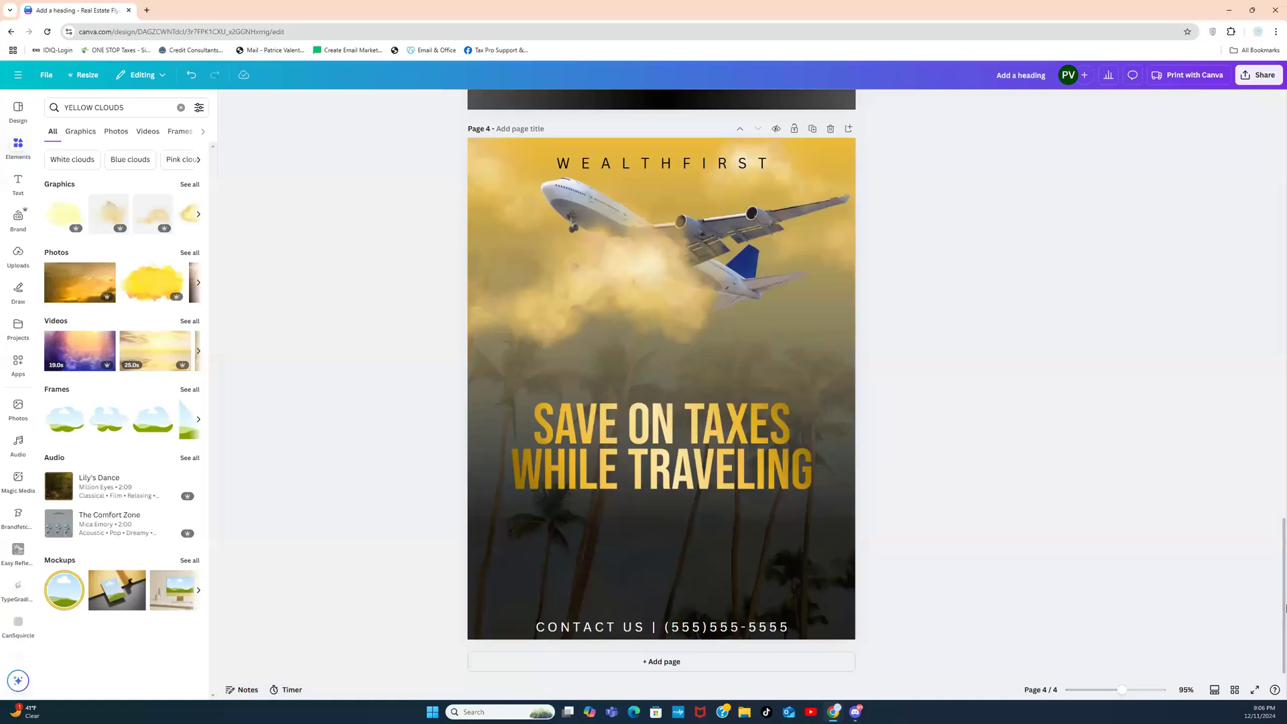
Step: Switch to Grid view to see all four flyer pages as thumbnails
left_click(1234, 690)
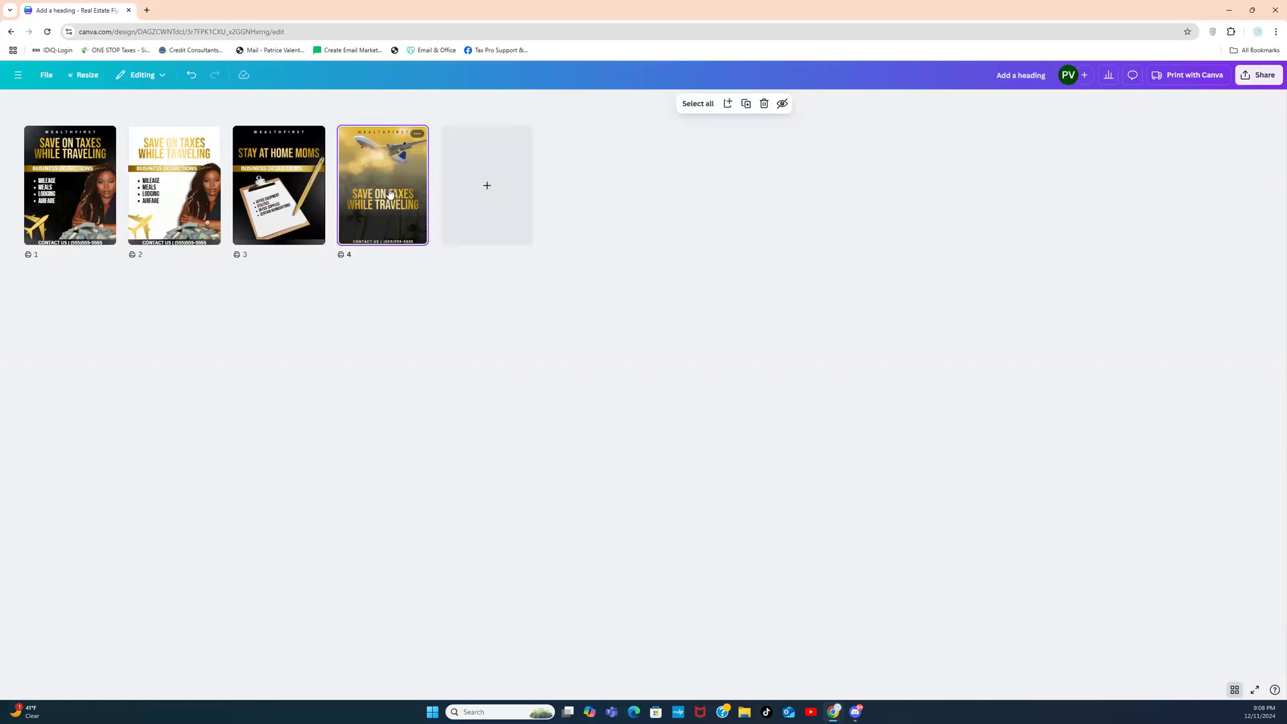
Step: Copy and resize all four pages into a Billboard (Landscape) 2592 x 864 px design
left_click(80, 75)
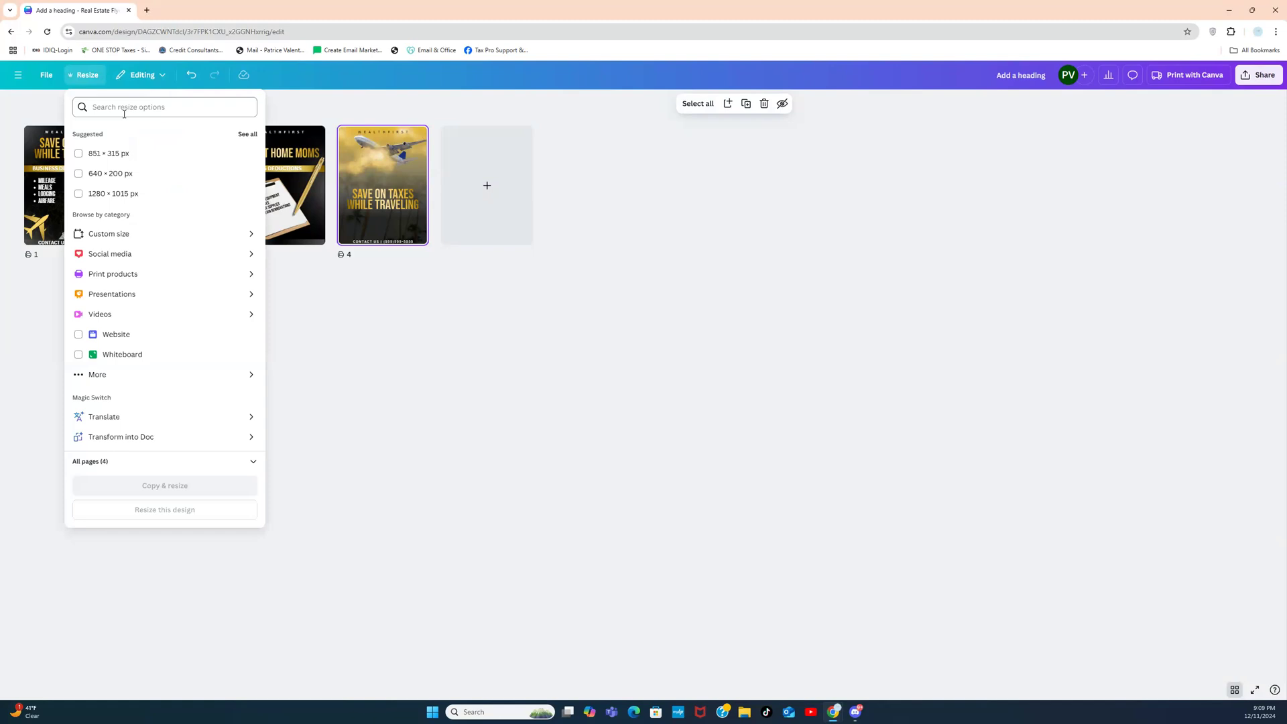
left_click(123, 111)
type("BILL")
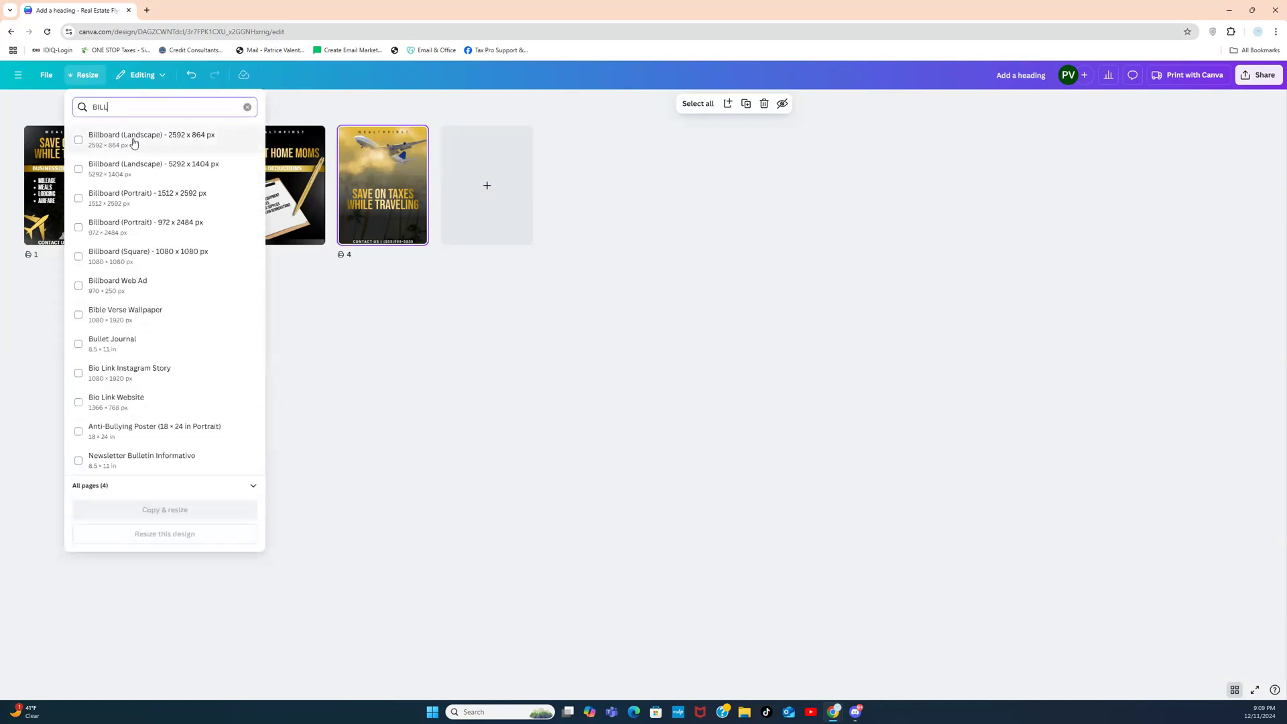
left_click(131, 142)
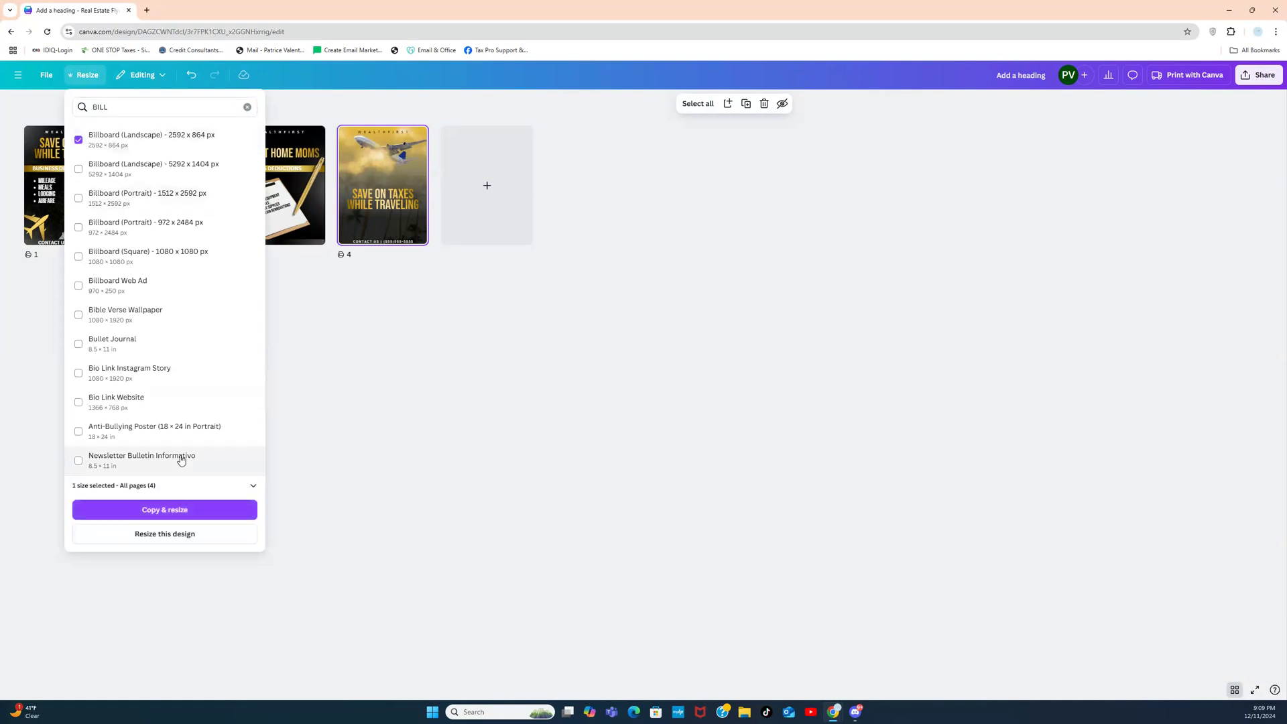
left_click(181, 510)
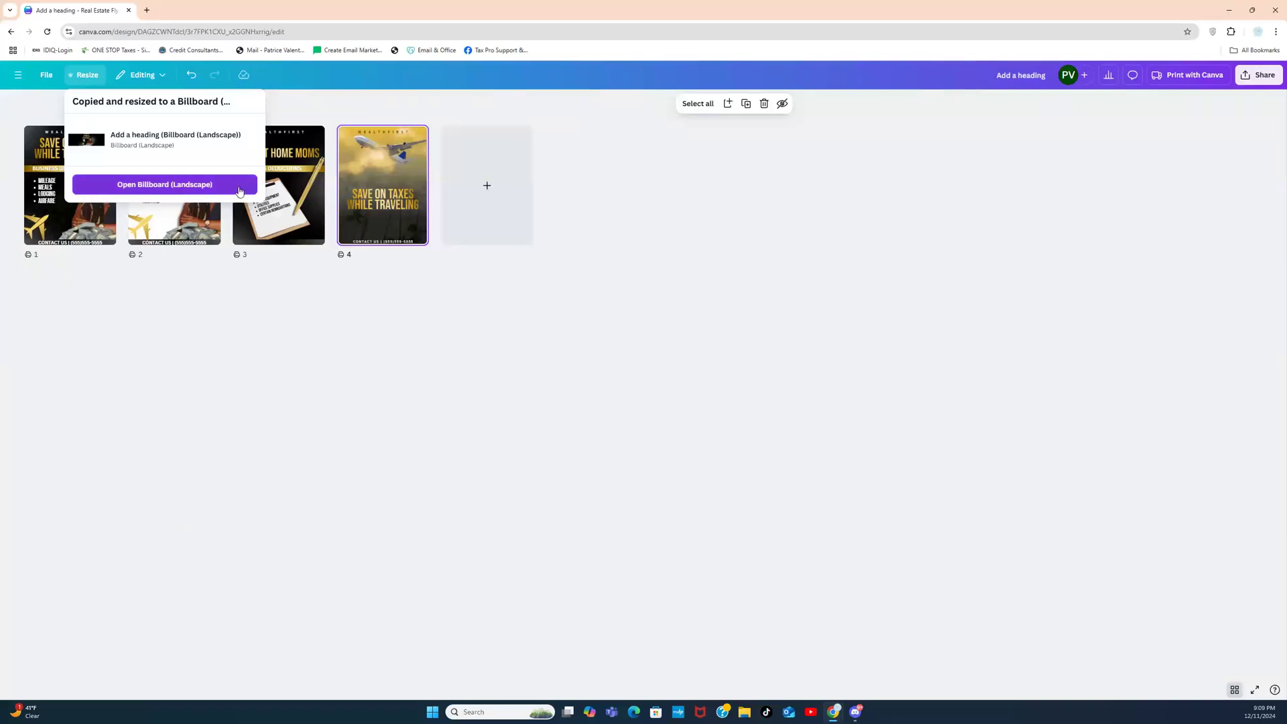
Step: Open the Billboard (Landscape) copy in its own tab and scroll down to page 4
left_click(196, 186)
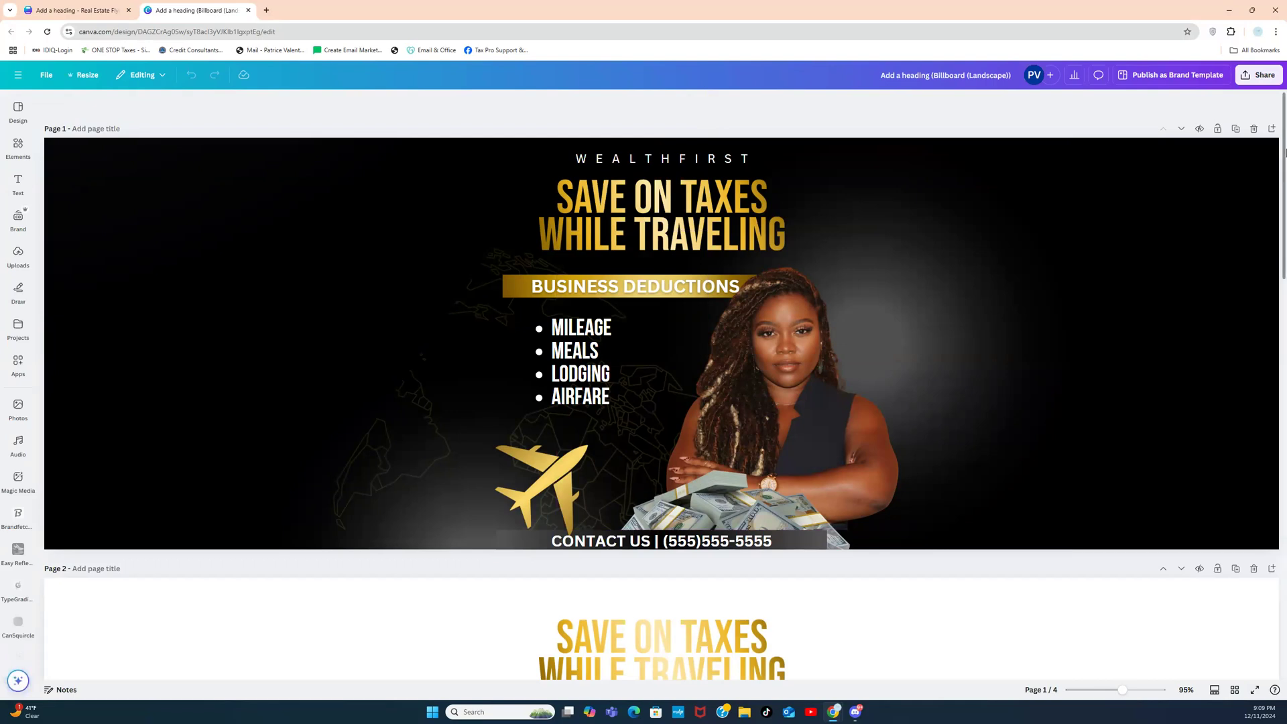
scroll(1259, 453, "down", 14)
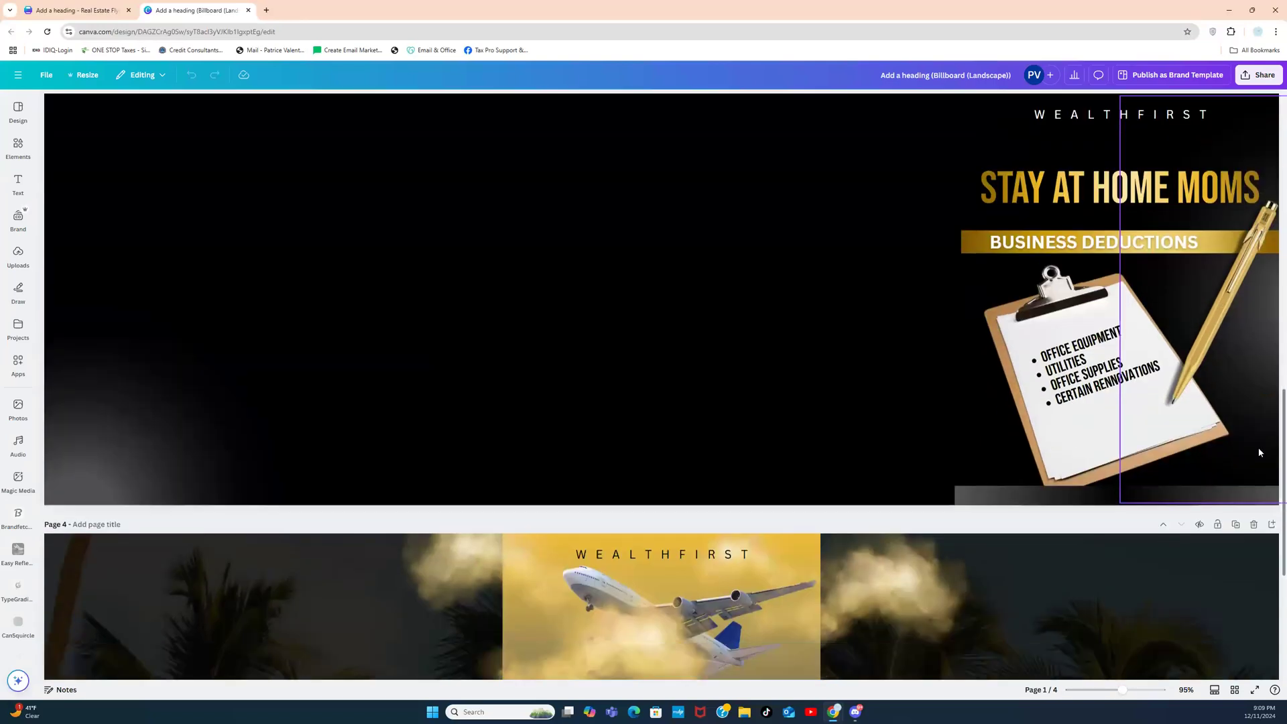
scroll(1258, 452, "down", 5)
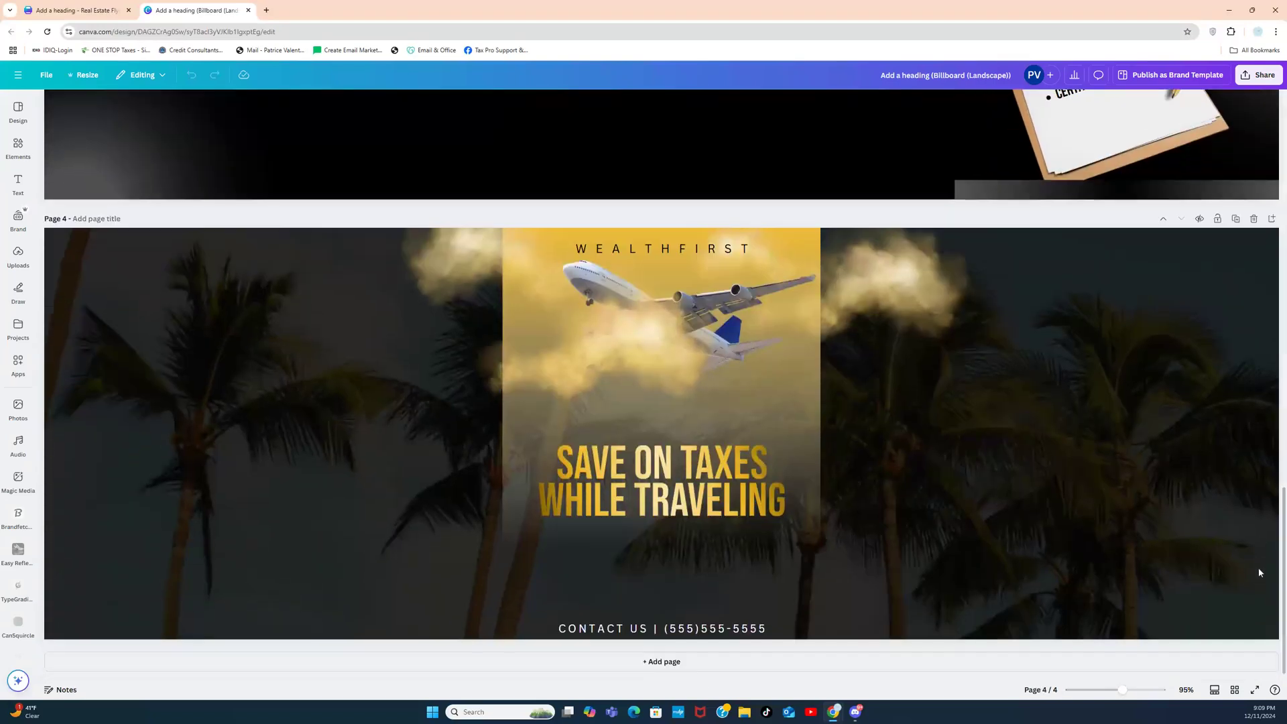
Step: Remove the line break so SAVE ON TAXES WHILE TRAVELING sits on one line
left_click(712, 451)
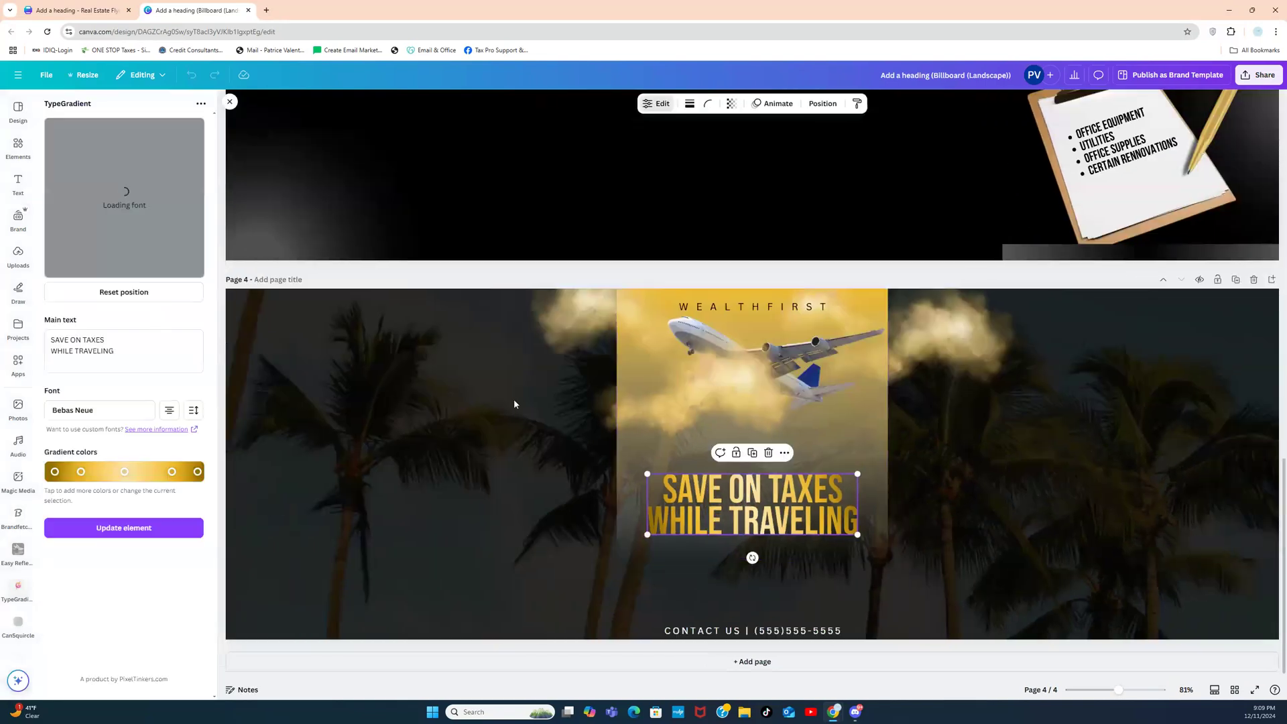
left_click(94, 341)
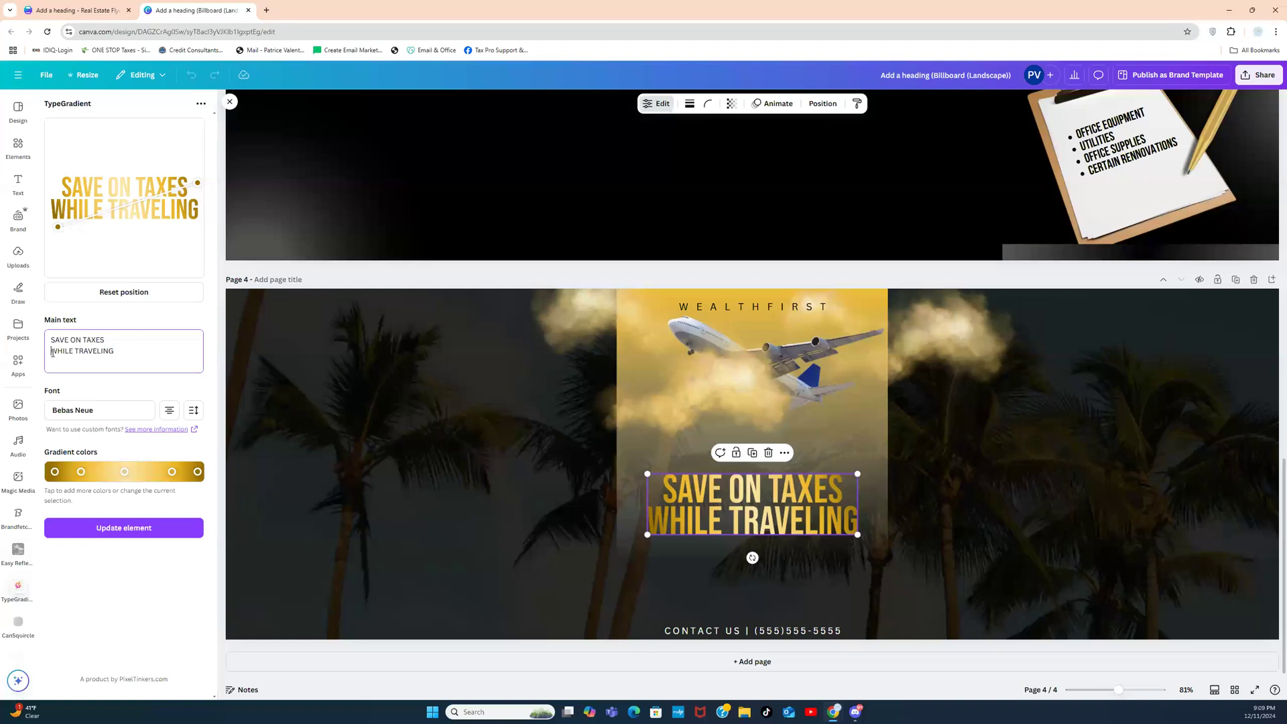
key("BackSpace")
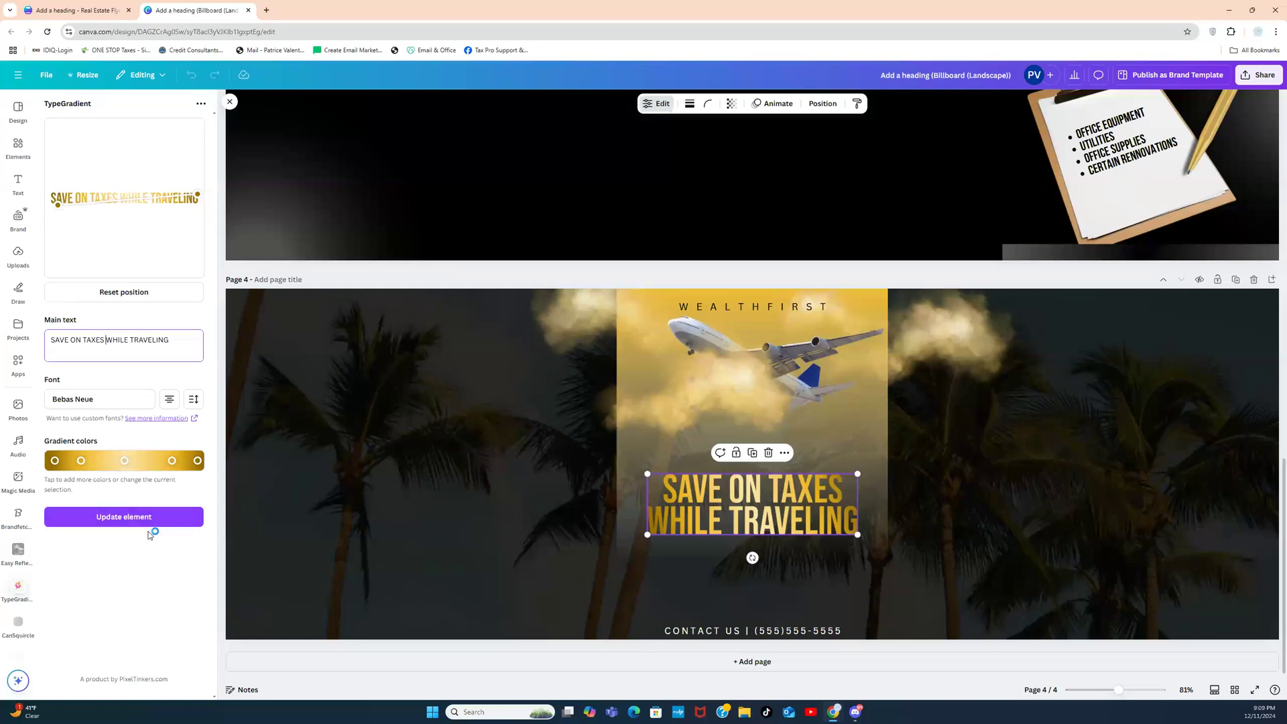
left_click(141, 522)
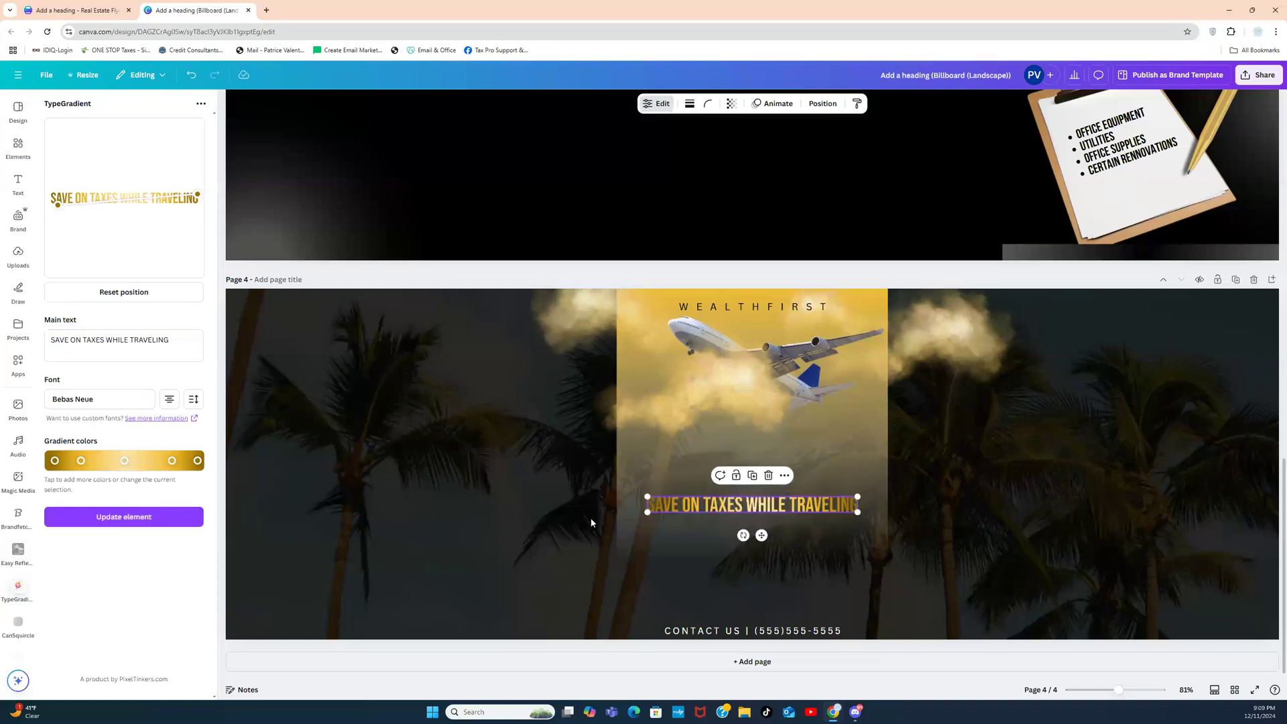
Step: Widen the gold headline to nearly the full banner width, then select the jet, clouds and WEALTHFIRST
left_click_drag(647, 513, 301, 556)
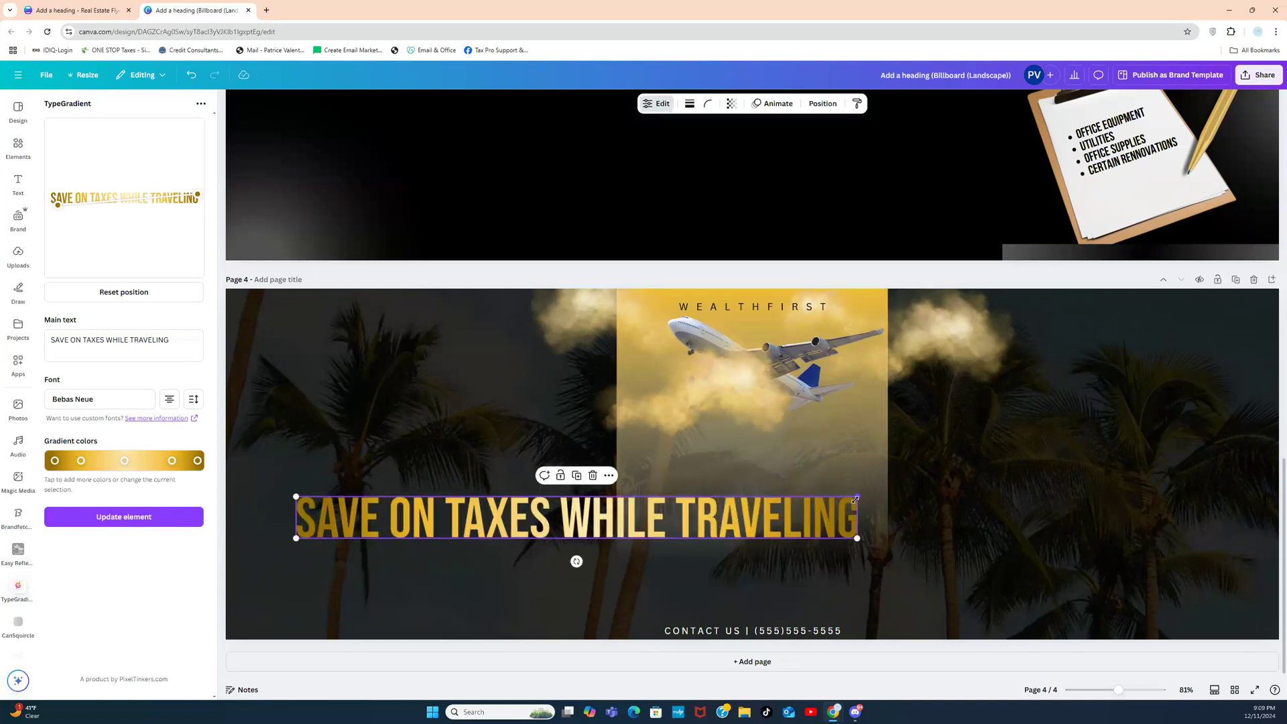
left_click_drag(855, 499, 1126, 476)
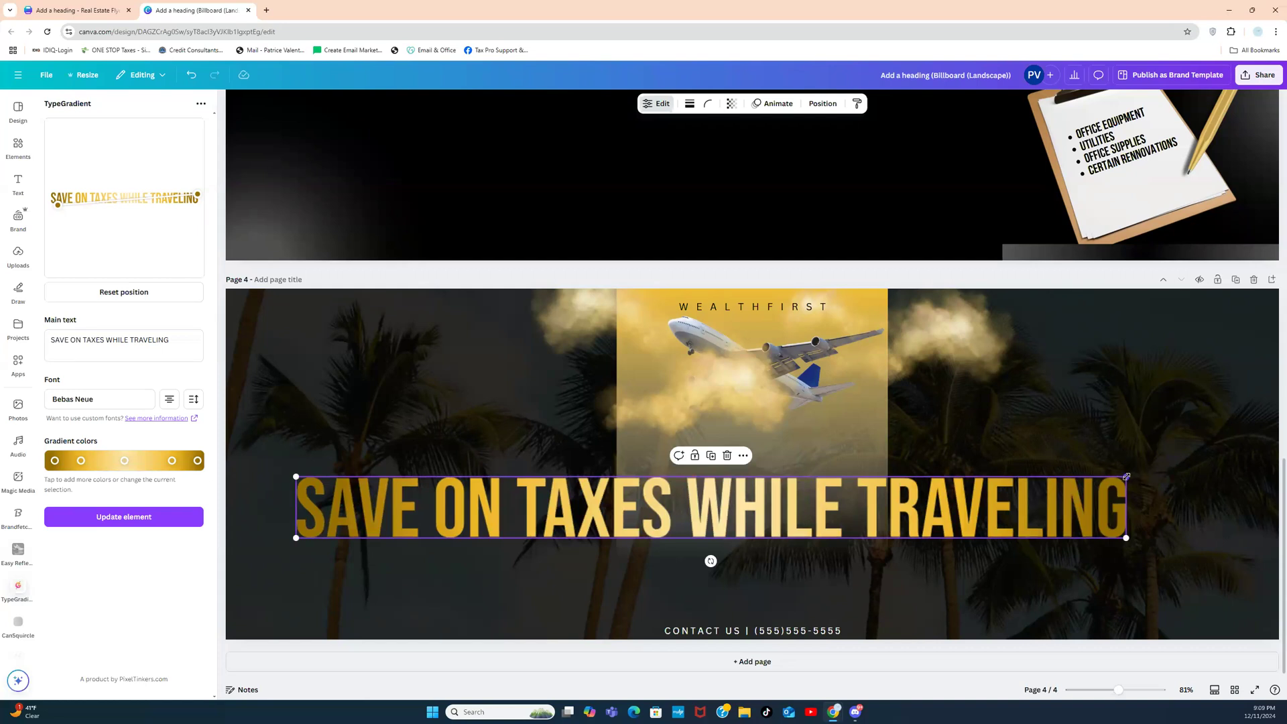
left_click_drag(1126, 476, 1197, 461)
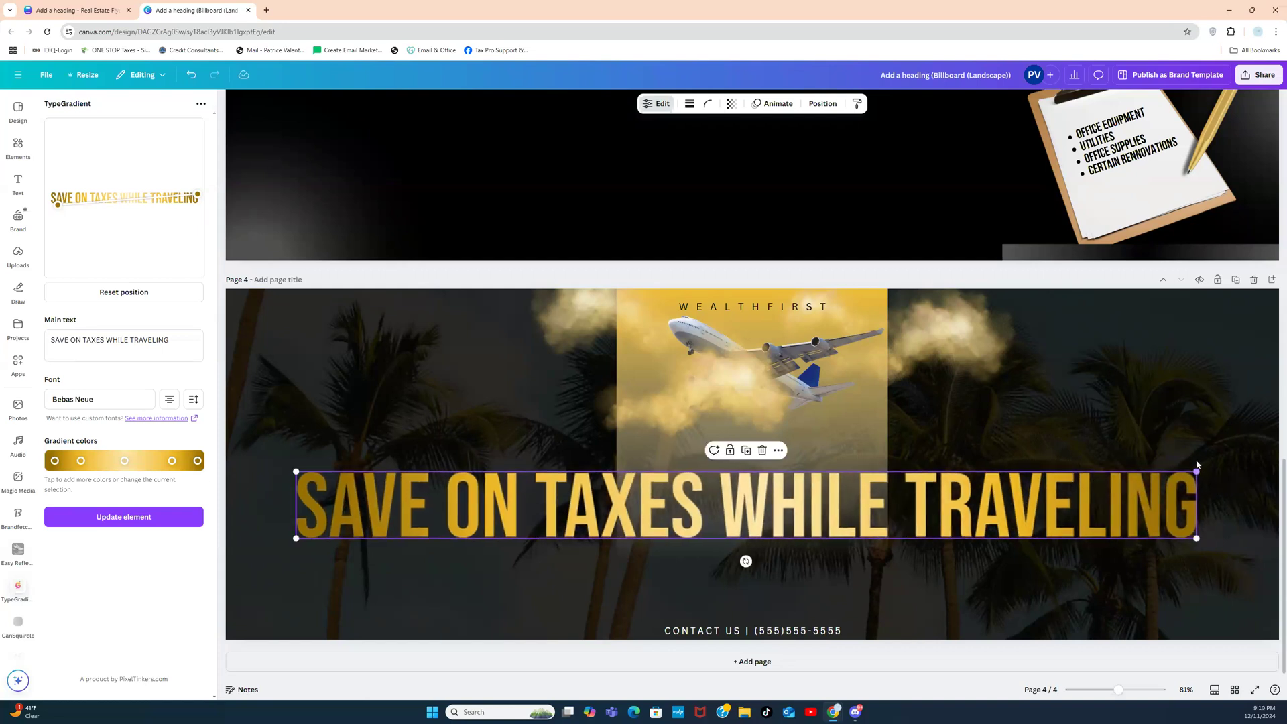
left_click_drag(496, 306, 937, 372)
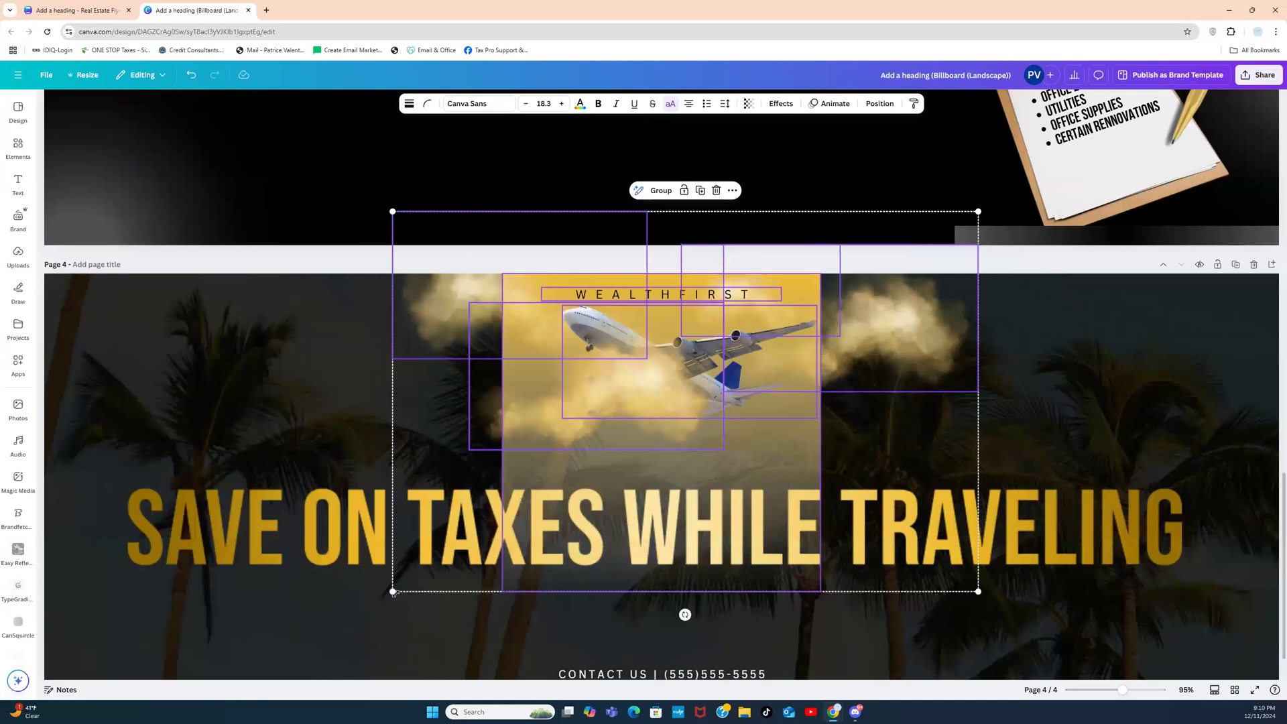
Step: Enlarge the grouped jet, clouds and WEALTHFIRST title and shift it down and right
left_click_drag(325, 623, 97, 694)
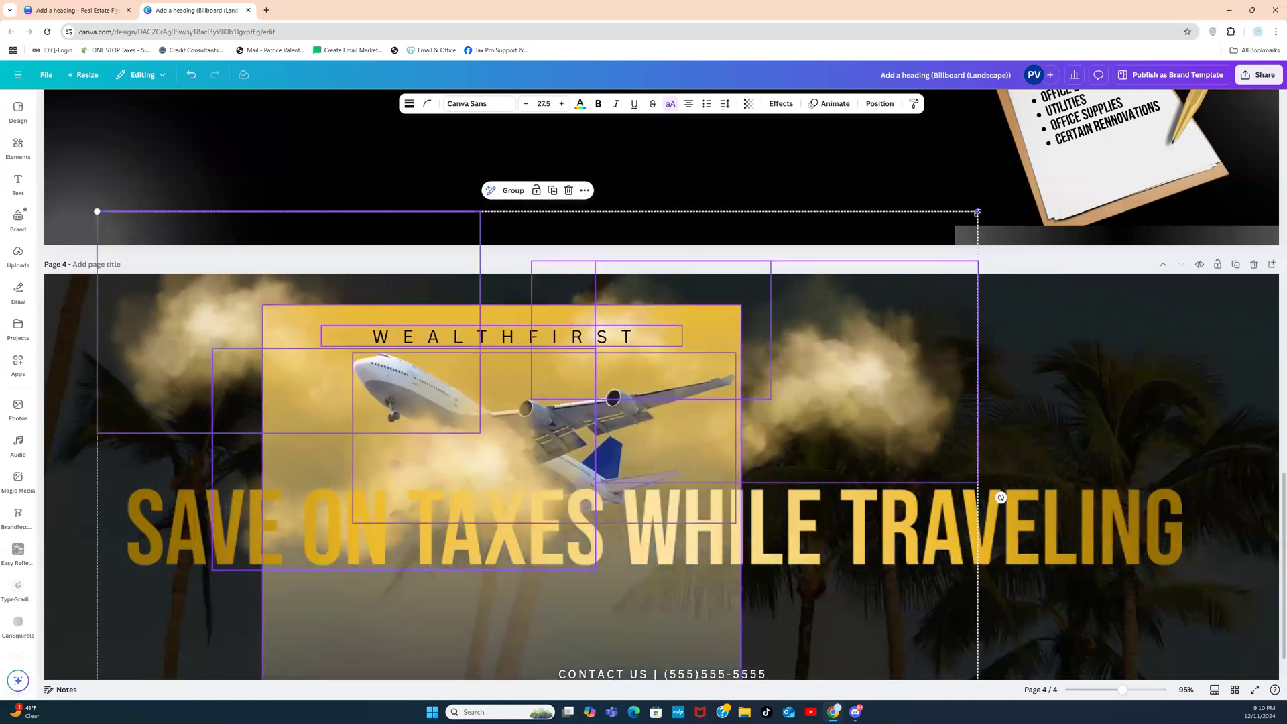
left_click_drag(979, 213, 1238, 240)
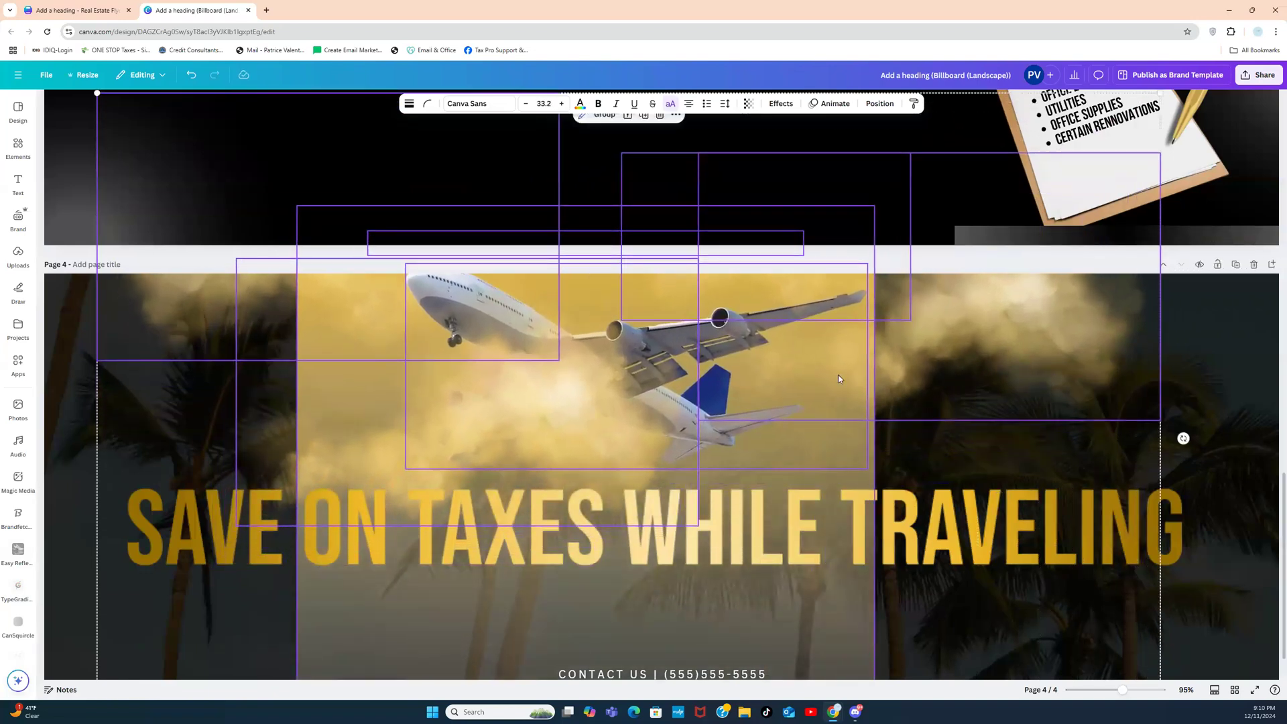
left_click_drag(838, 377, 895, 436)
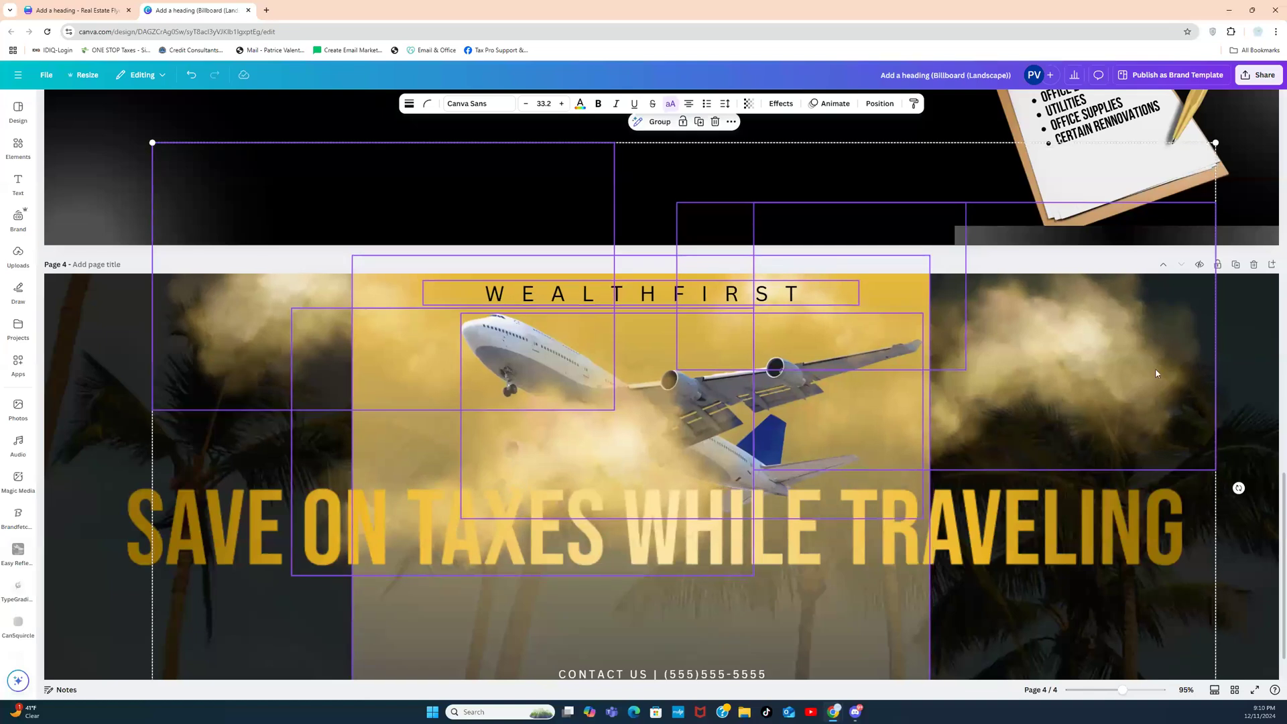
Step: Stretch the gold gradient image across the full width of page 4
left_click(1241, 364)
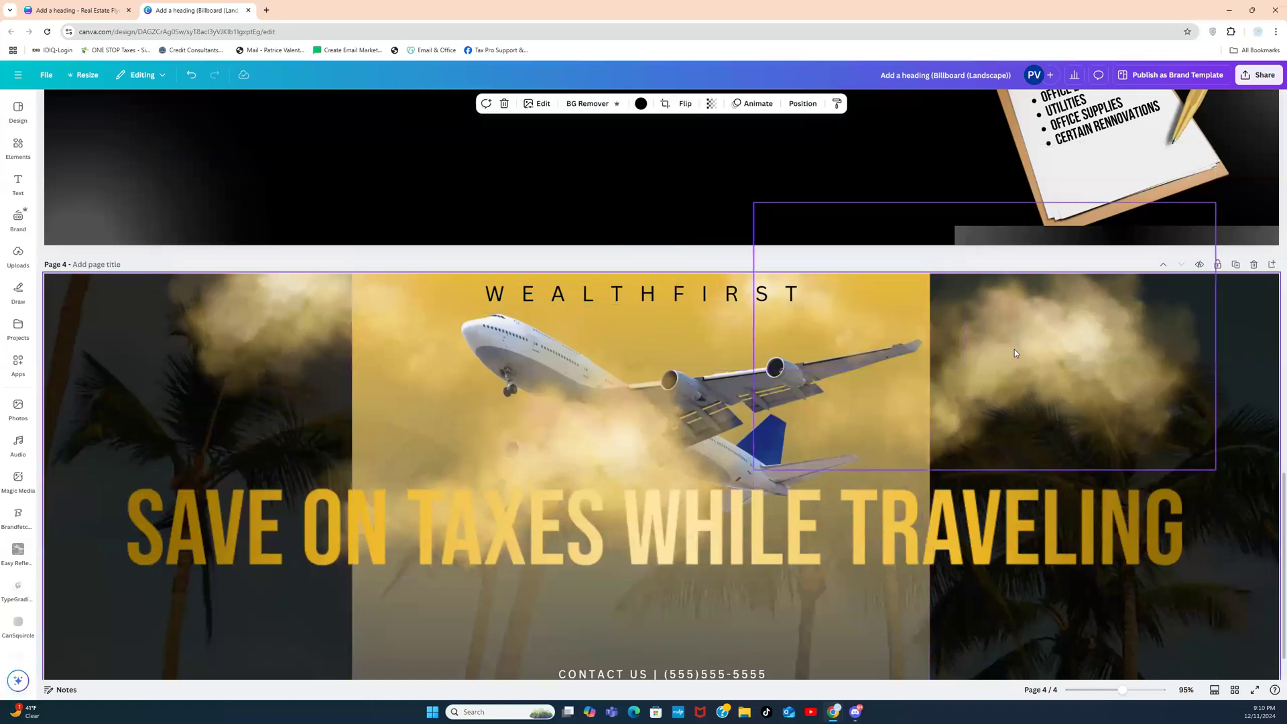
left_click(573, 613)
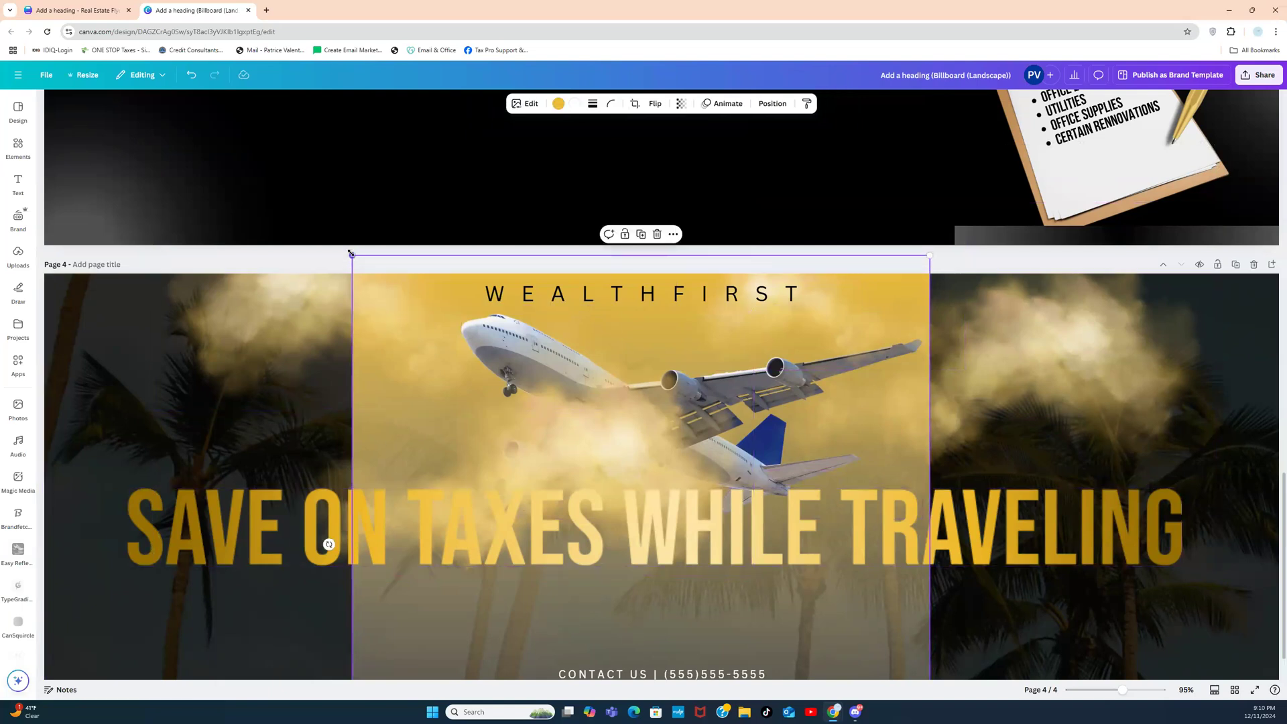
left_click_drag(348, 255, 40, 245)
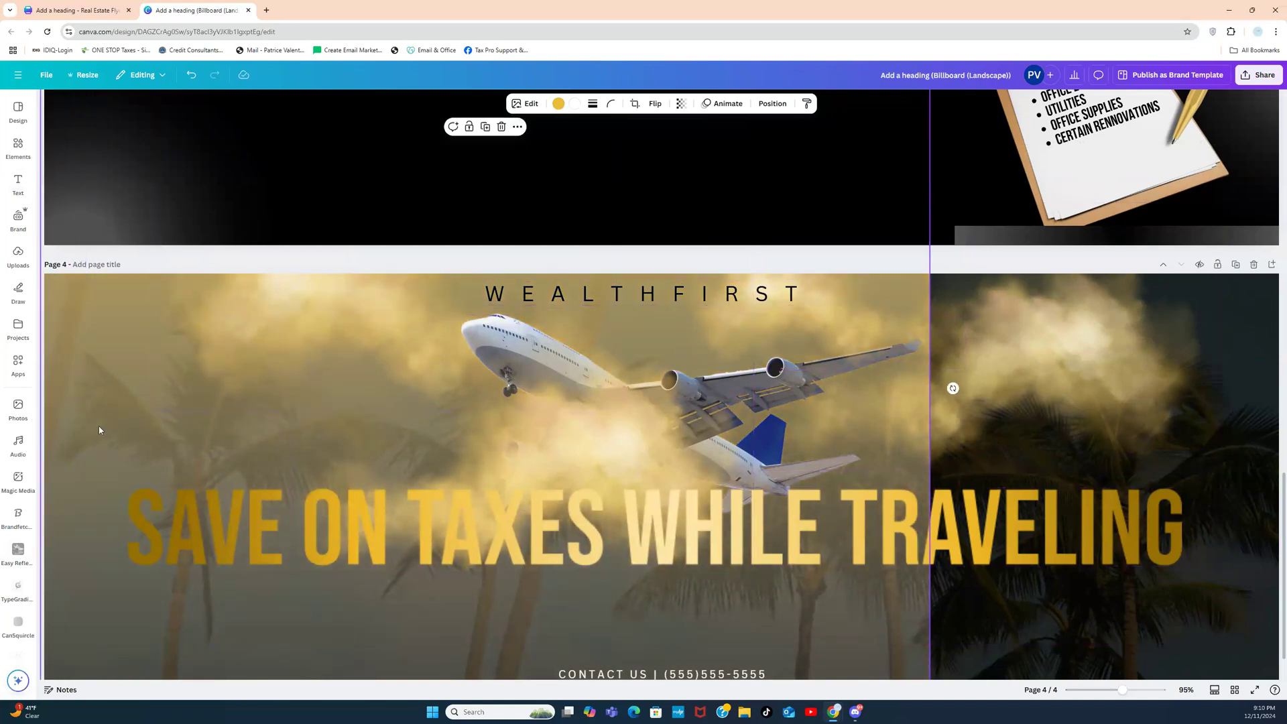
left_click_drag(98, 440, 115, 588)
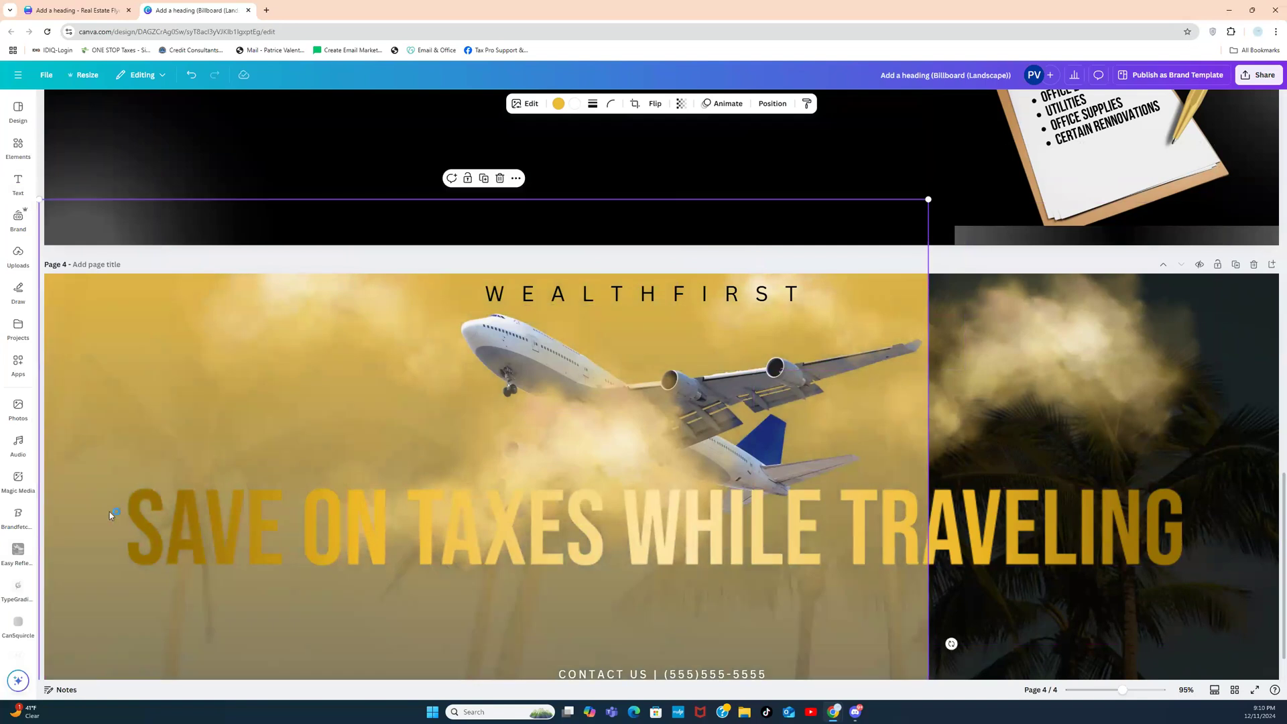
left_click_drag(931, 201, 1234, 152)
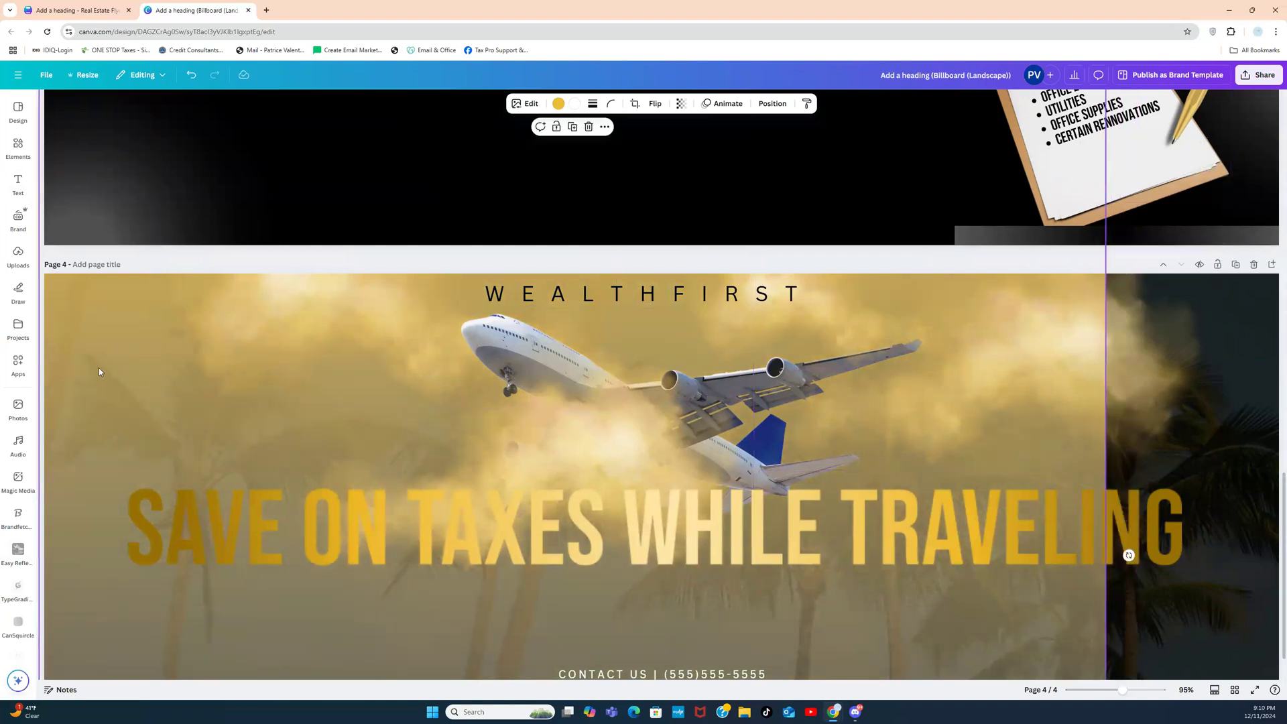
left_click_drag(74, 384, 68, 618)
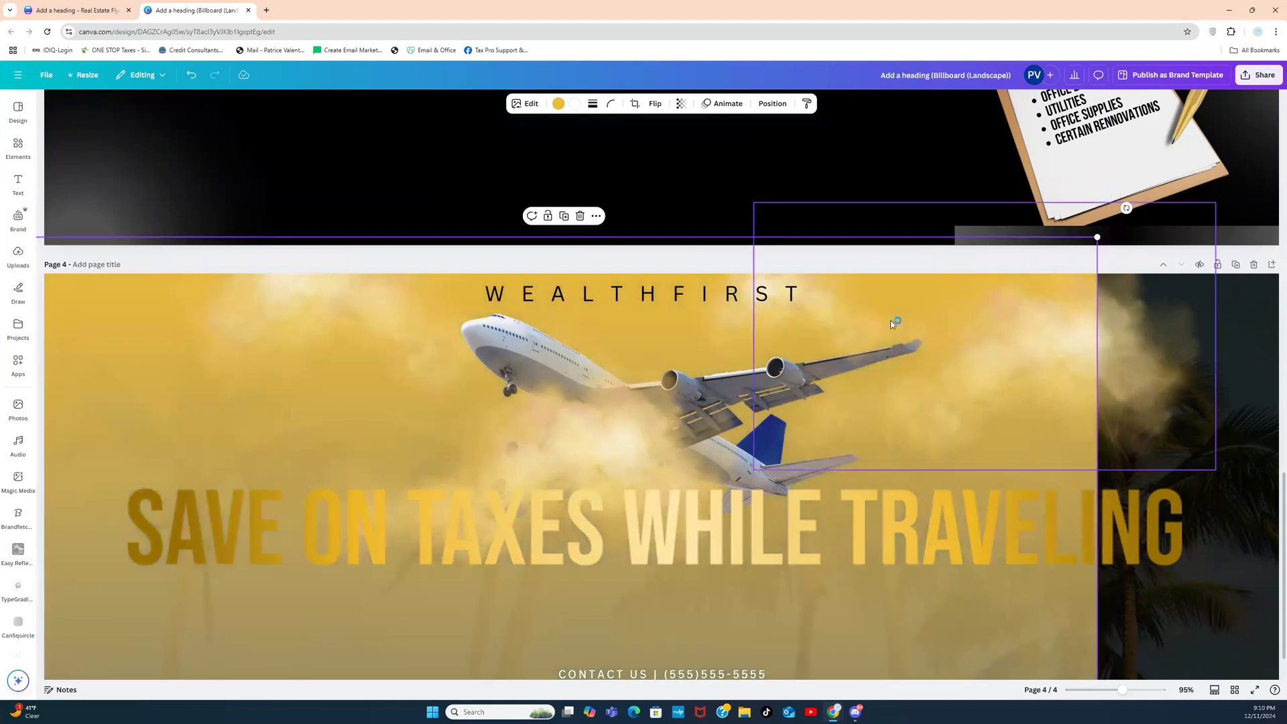
left_click_drag(1096, 237, 1280, 35)
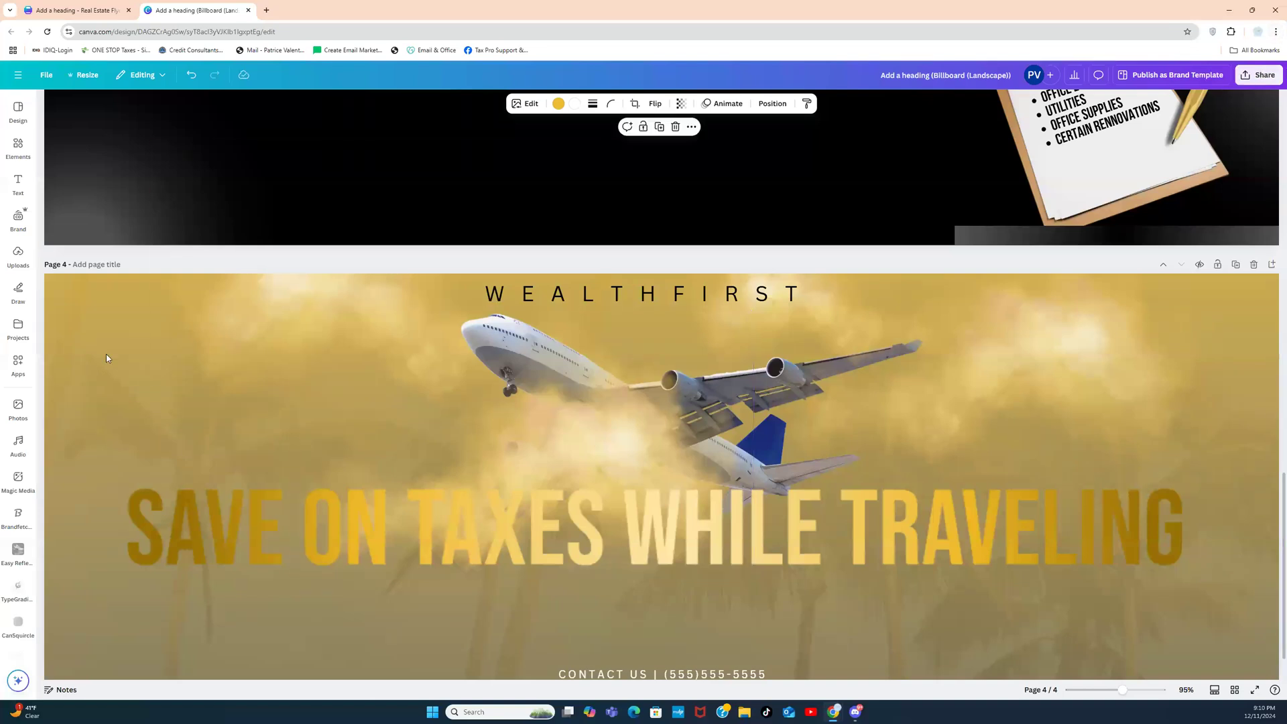
Step: Align the gold overlay so it snaps to the edges of page 4
left_click_drag(89, 342, 92, 228)
left_click_drag(99, 362, 95, 251)
left_click_drag(106, 395, 90, 289)
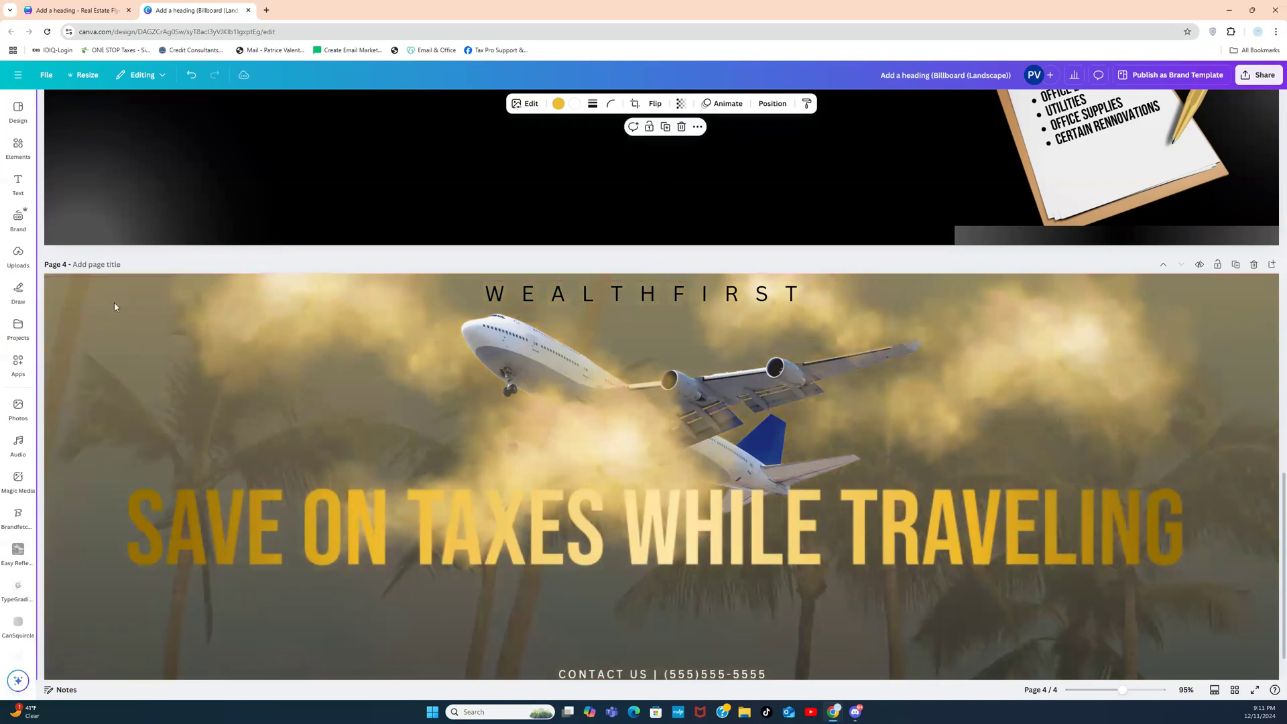
left_click_drag(106, 356, 110, 327)
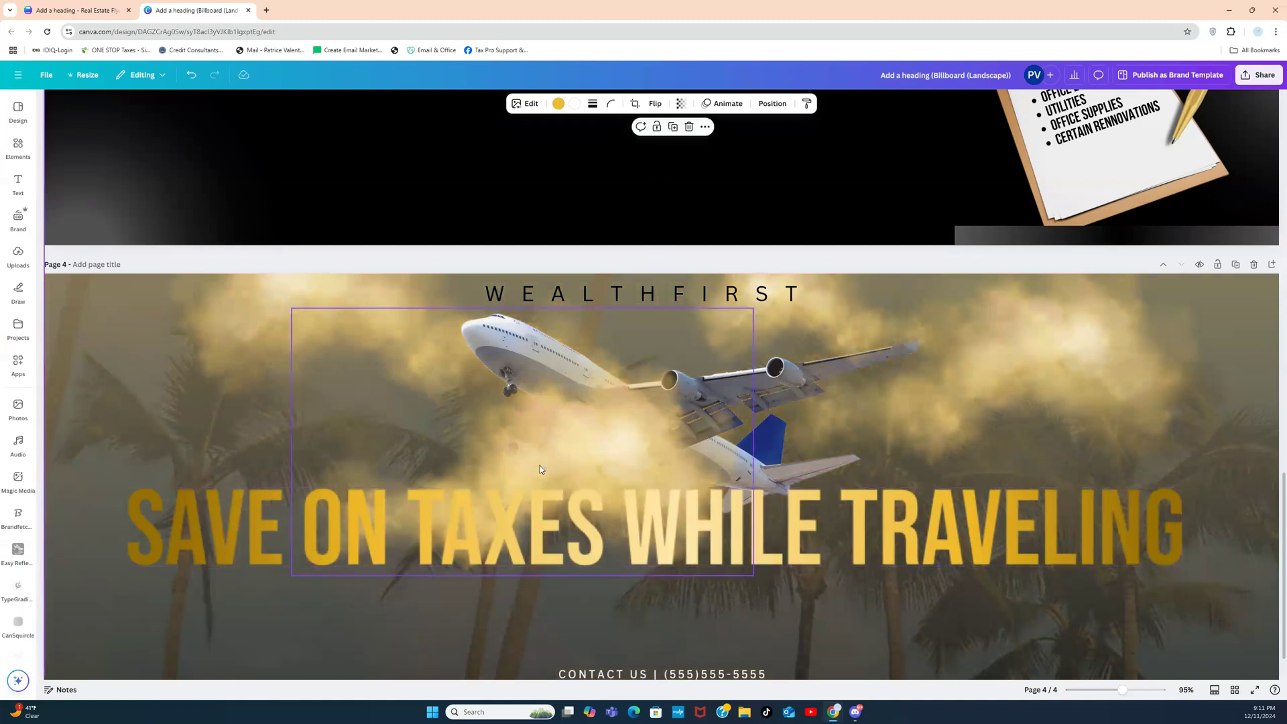
Step: Move the clouds left and right around the jet and nudge the airplane up-left
left_click_drag(540, 469, 282, 397)
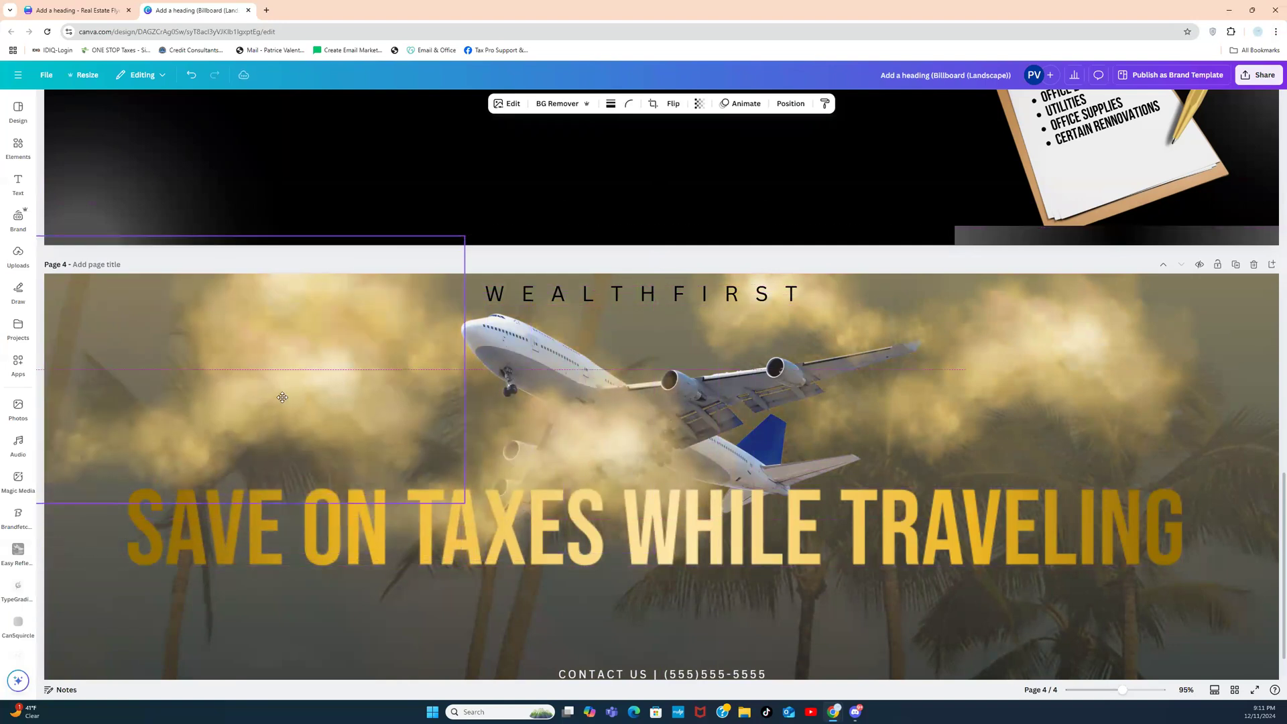
left_click_drag(572, 452, 754, 387)
left_click_drag(483, 338, 424, 317)
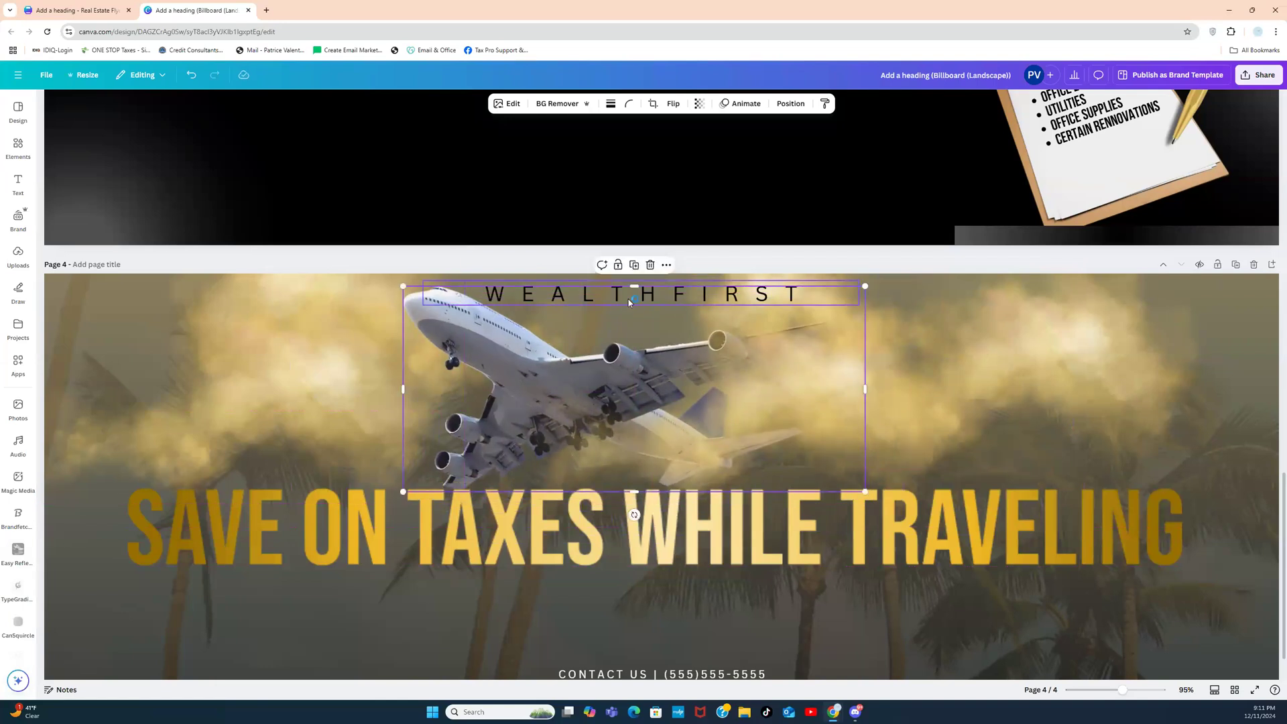
Step: Move WEALTHFIRST below the headline and shift the two haze clouds to the right
left_click(679, 297)
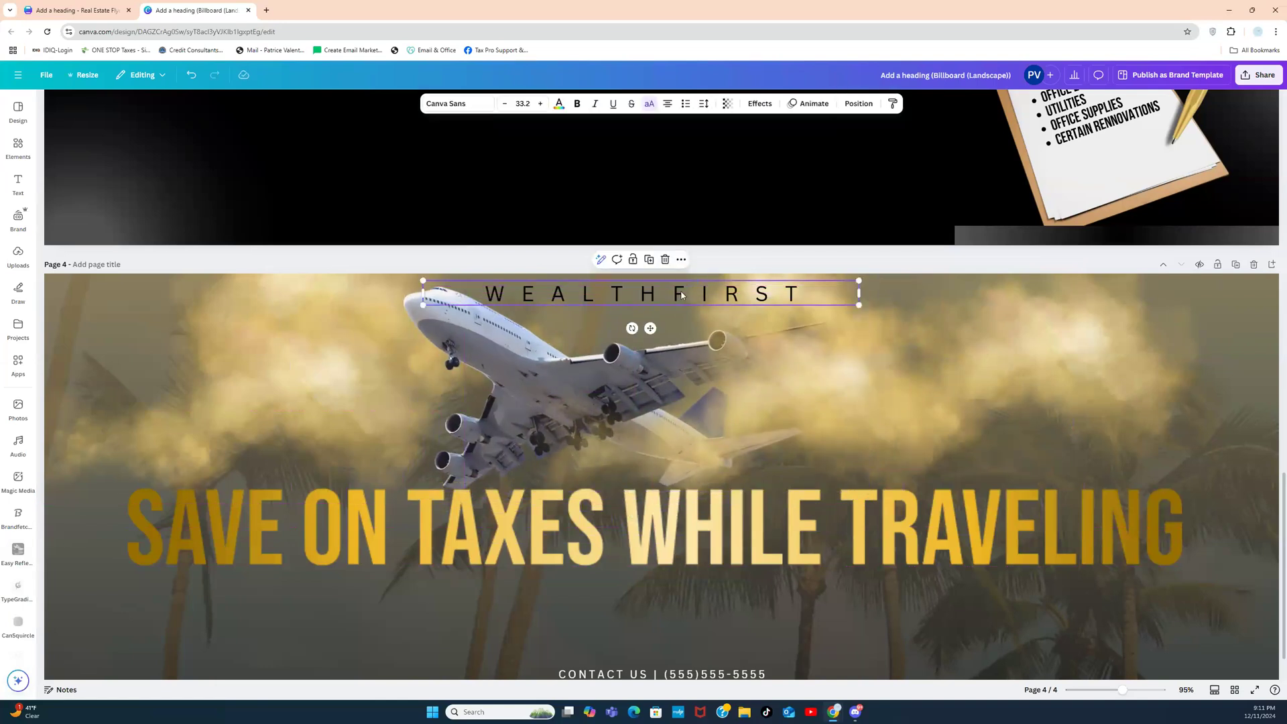
left_click_drag(679, 295, 686, 604)
left_click(878, 396)
left_click_drag(878, 399, 983, 400)
left_click_drag(822, 396, 855, 406)
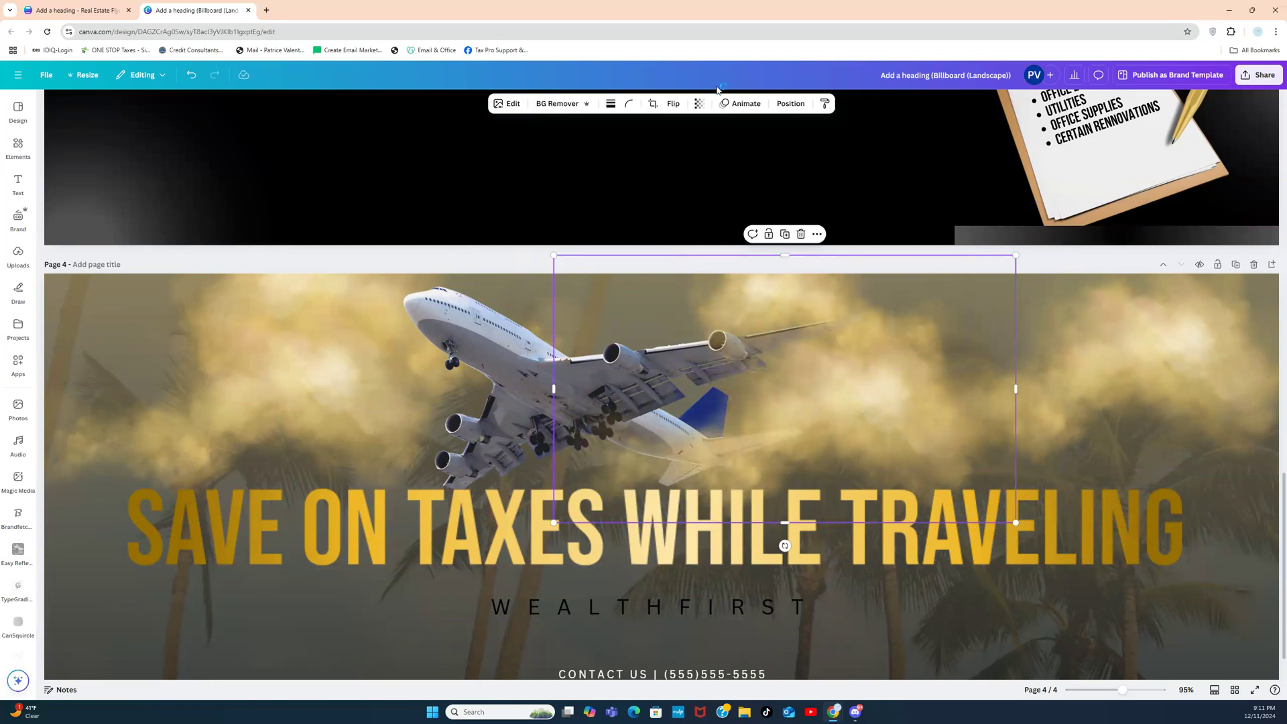
Step: Flip one haze cloud horizontally and reposition it up beside the jet
left_click(673, 106)
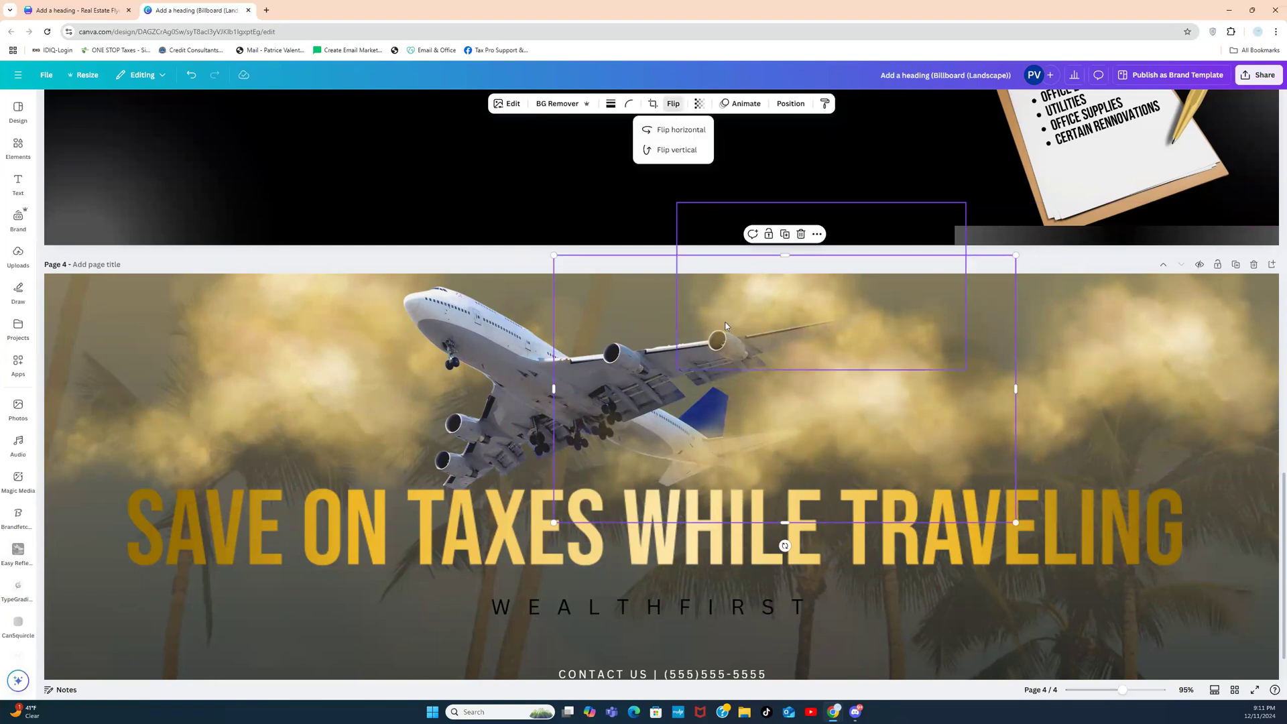
left_click(682, 130)
left_click_drag(810, 421, 720, 352)
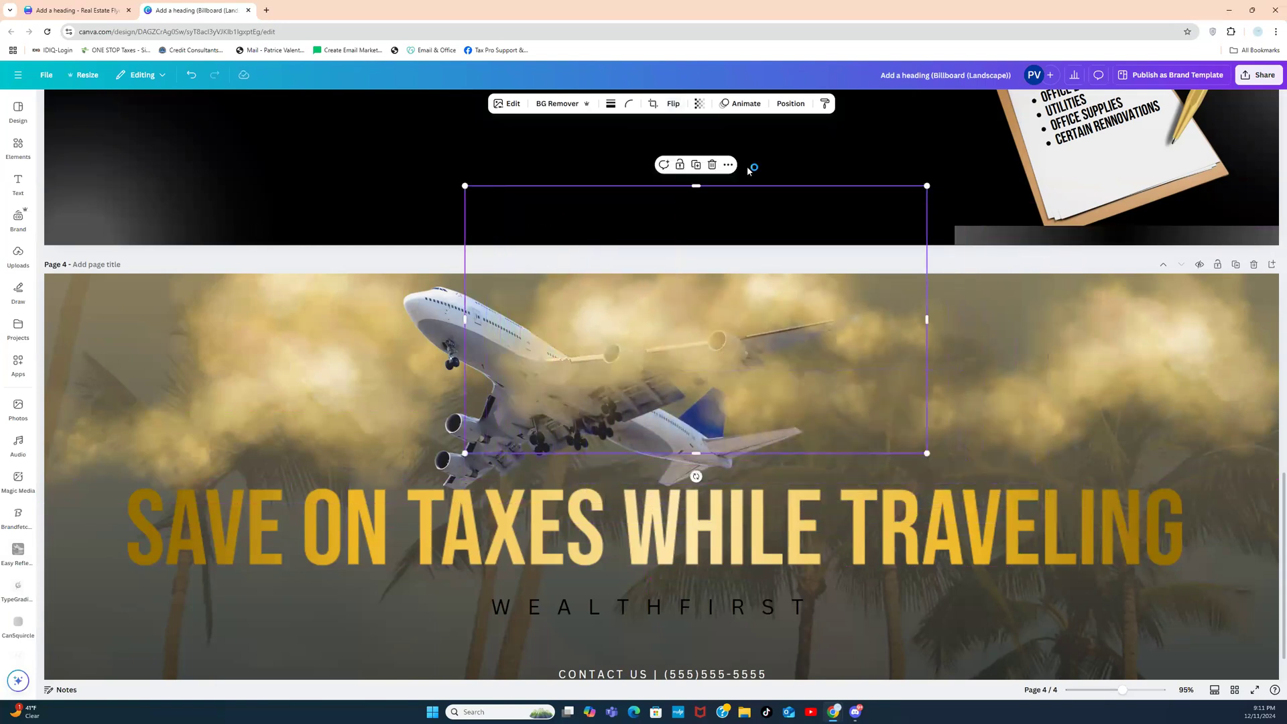
Step: Send the haze behind the airplane, then check Billboard sizes in Resize without applying any
left_click(789, 104)
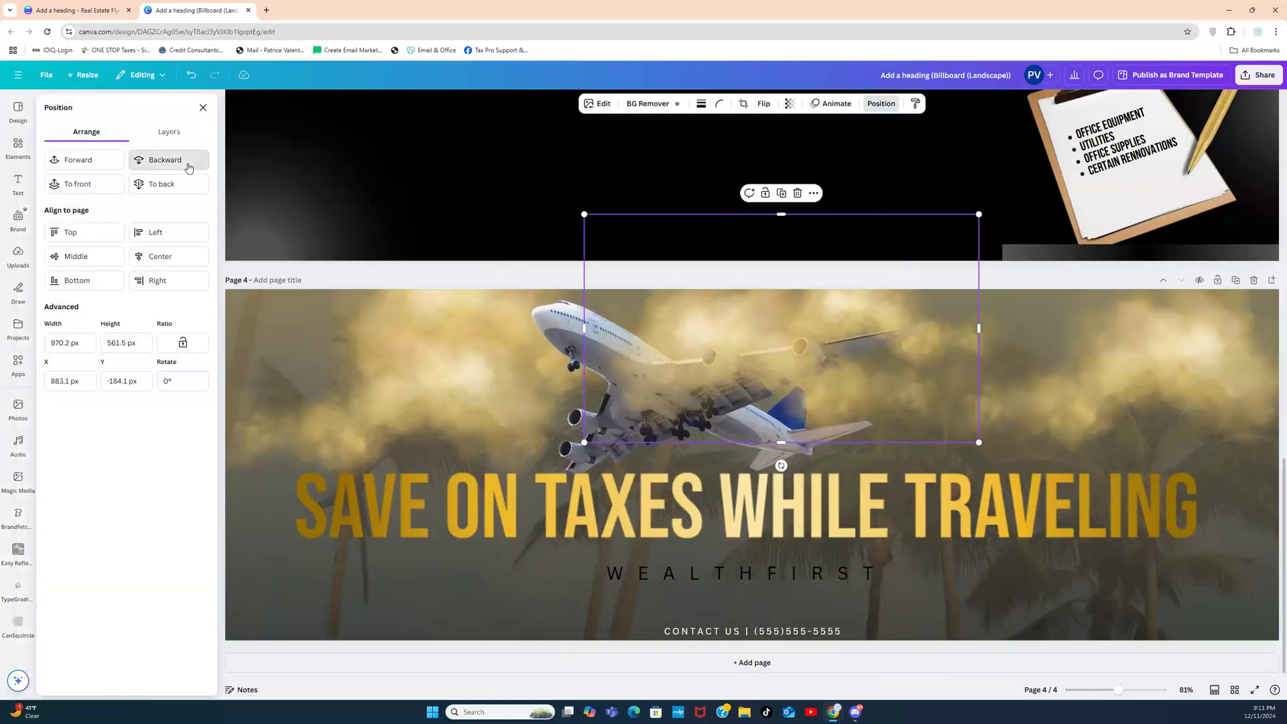
left_click(189, 161)
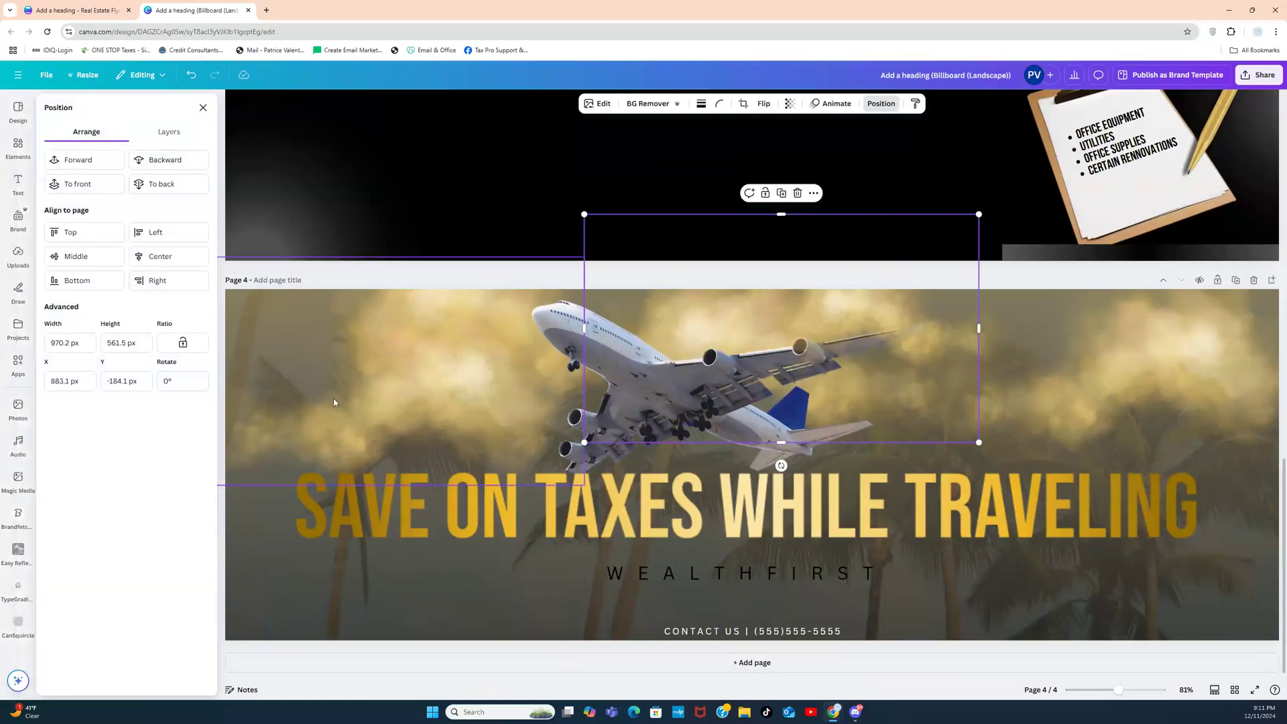
left_click(83, 76)
left_click(124, 111)
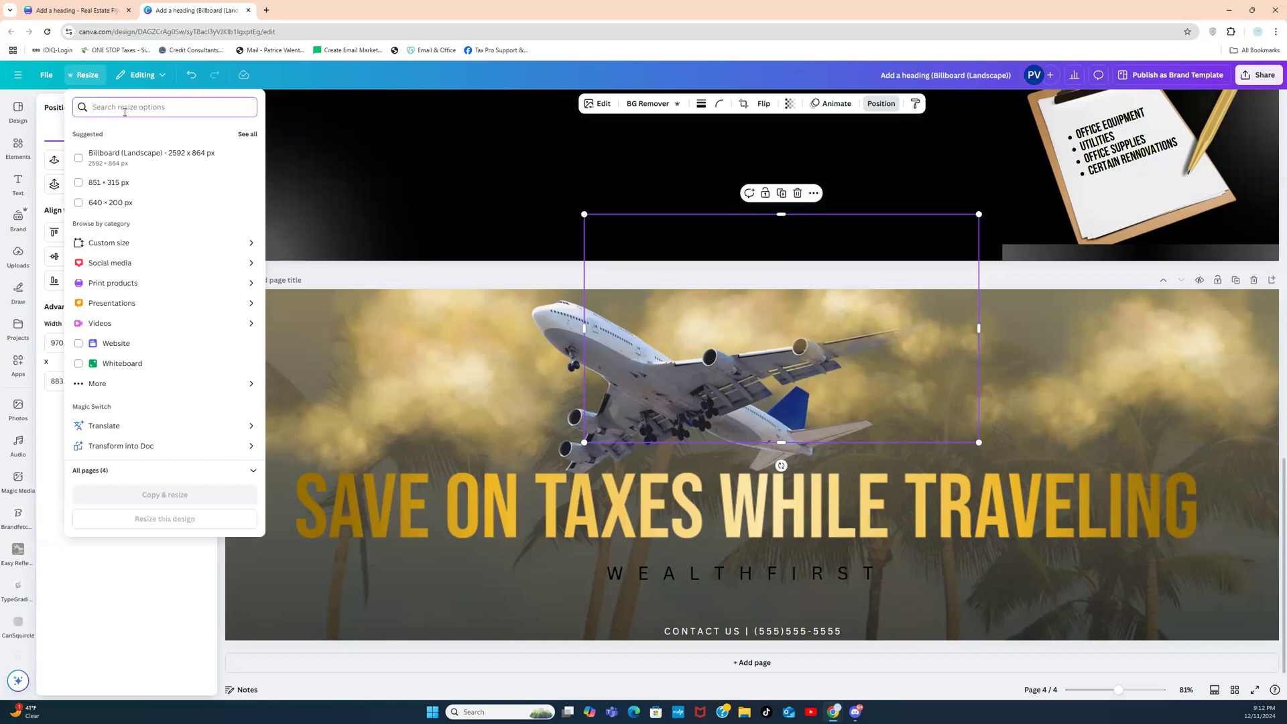
type("BILL")
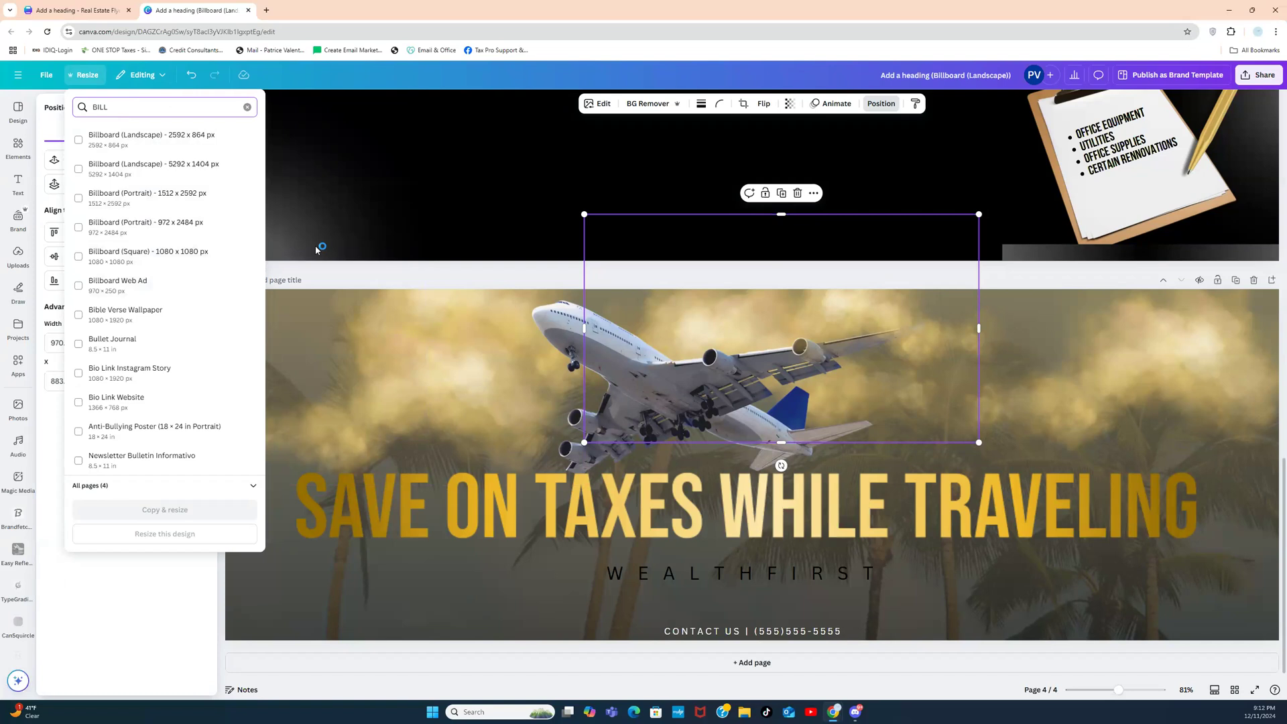
left_click(320, 275)
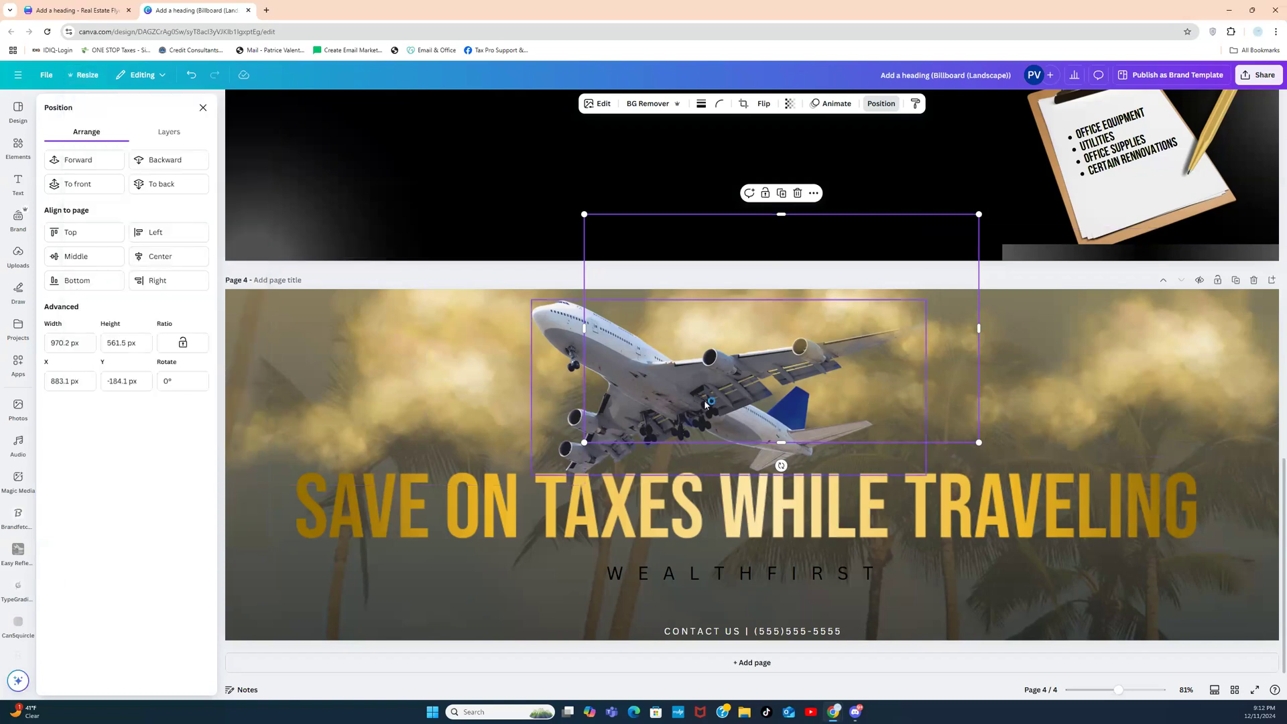
Step: Resize the jet photo to about 952 × 424 px above the gold headline
left_click(610, 455)
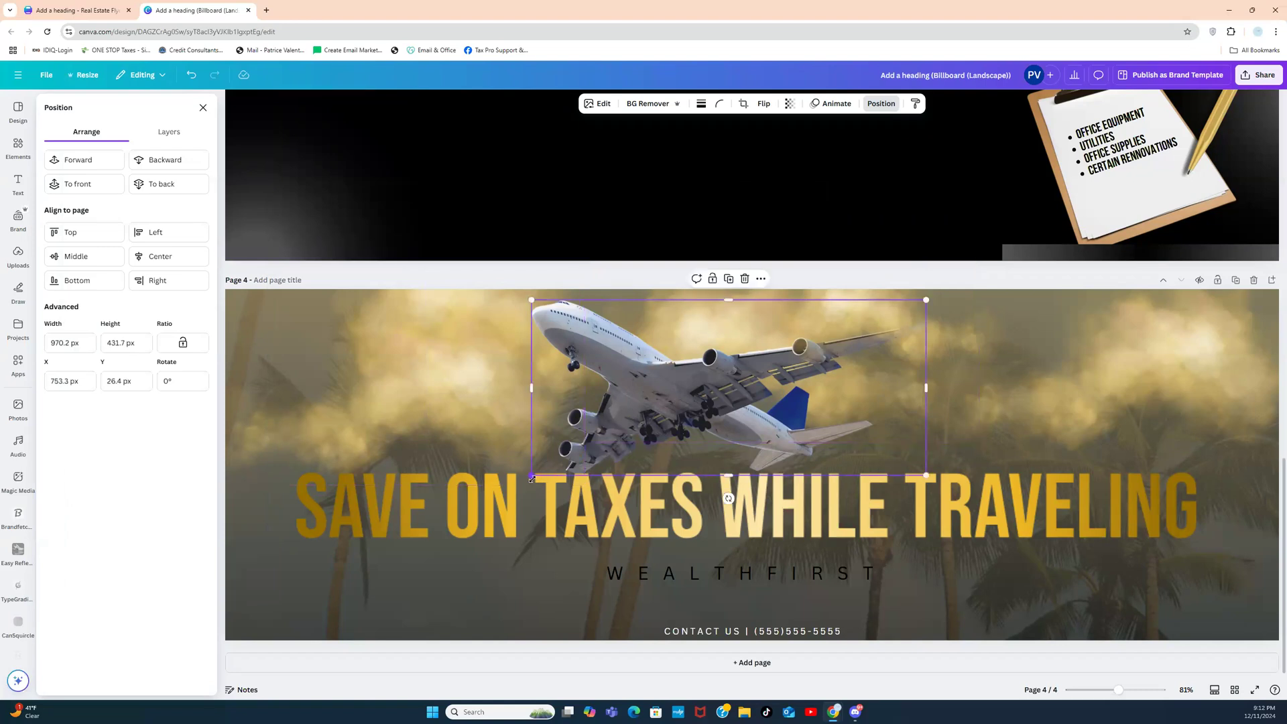
left_click_drag(541, 473, 587, 450)
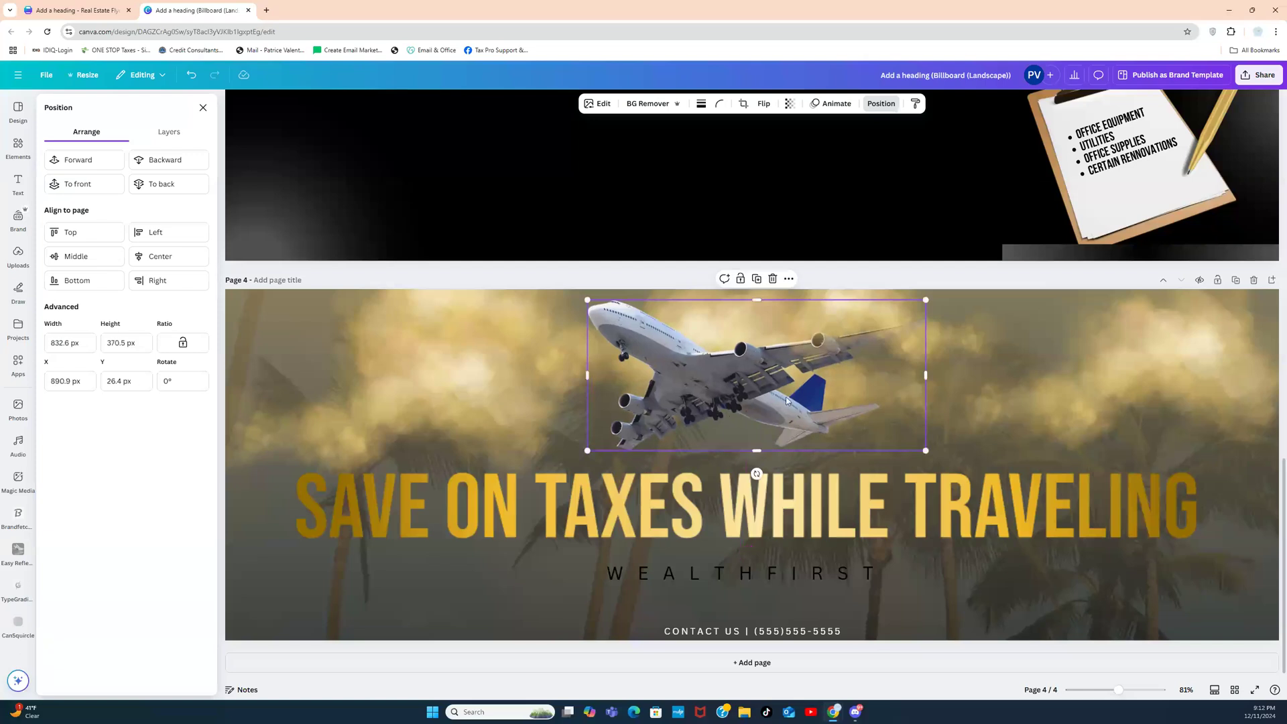
left_click_drag(587, 450, 539, 473)
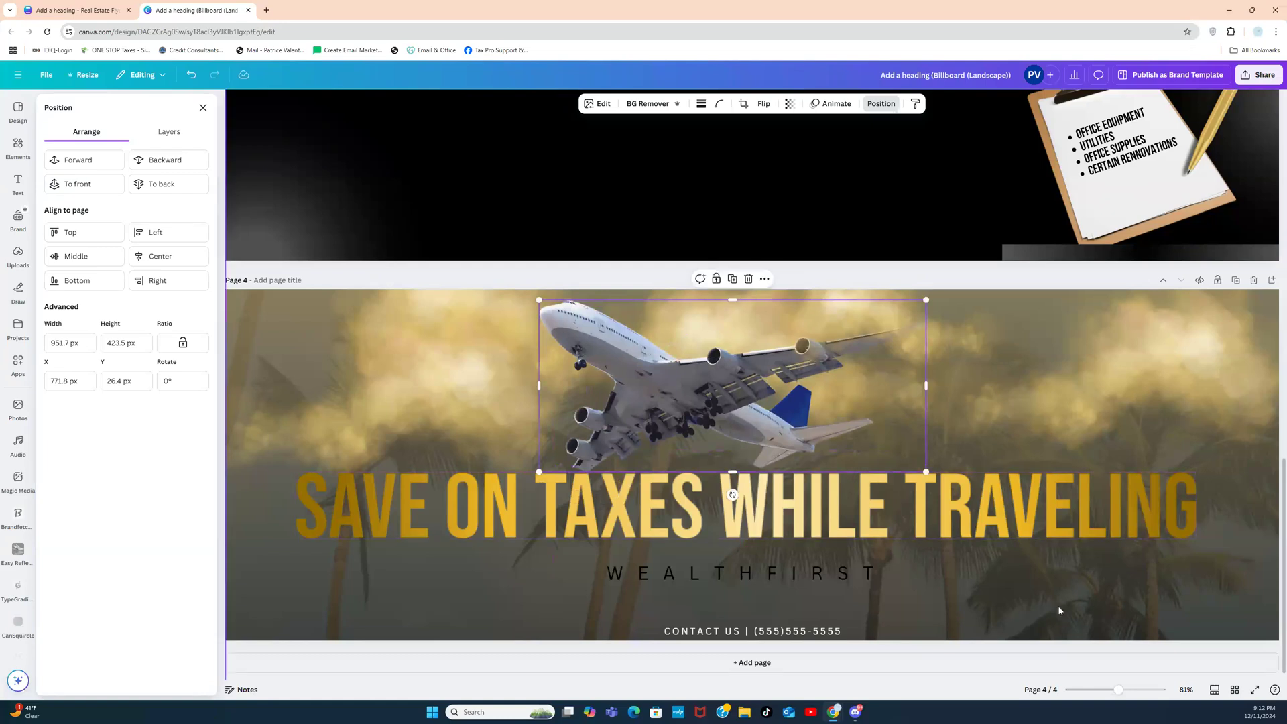
left_click(844, 580)
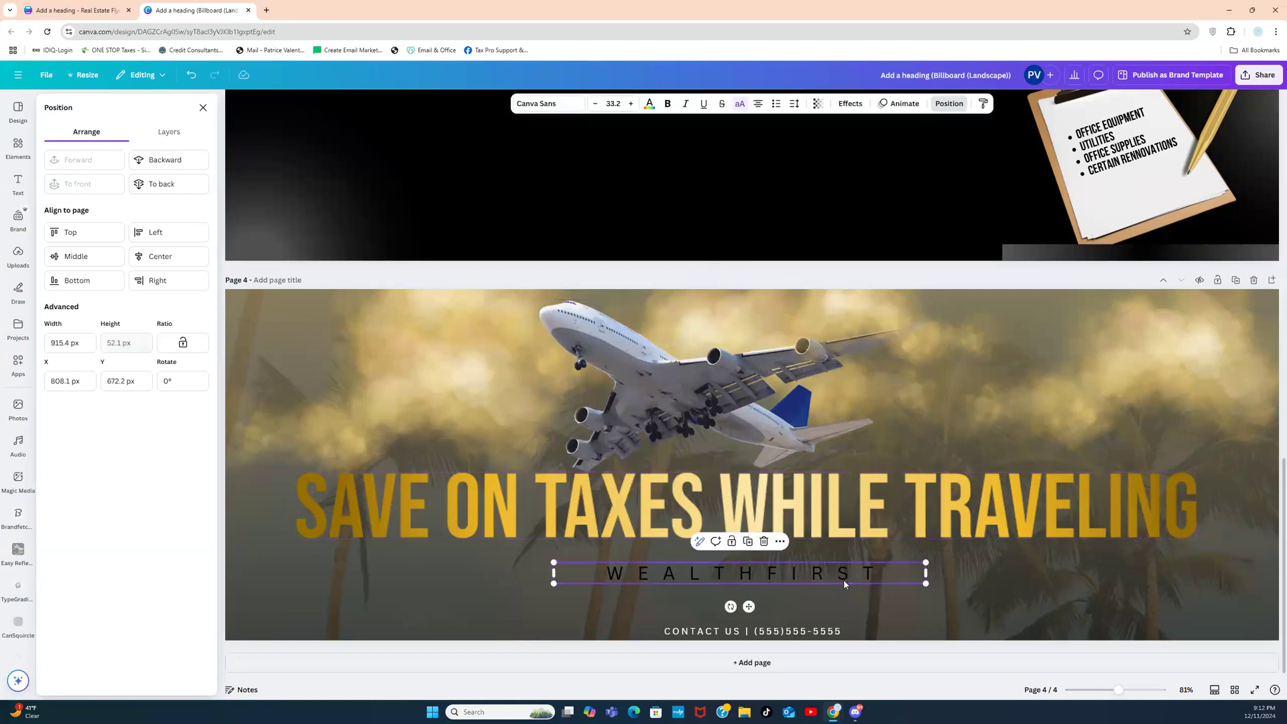
Step: Make the WEALTHFIRST text white and bold
left_click(649, 104)
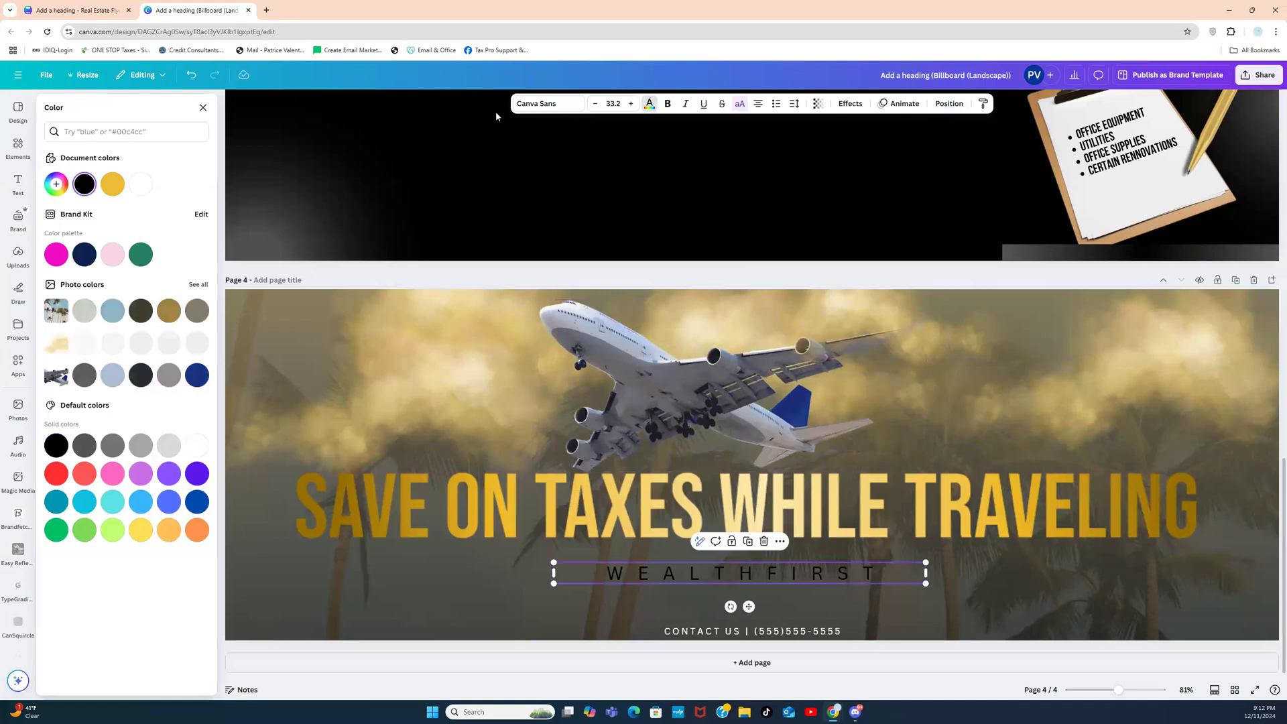
left_click(140, 183)
left_click(666, 103)
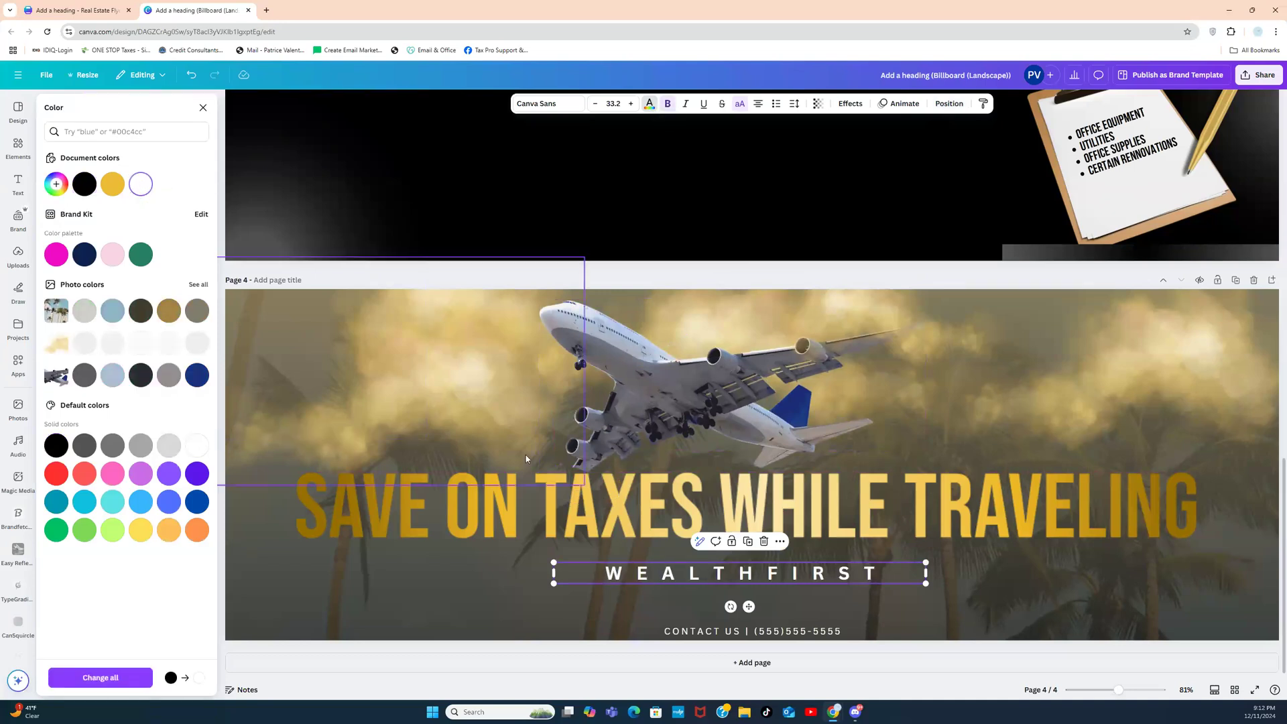
left_click(437, 601)
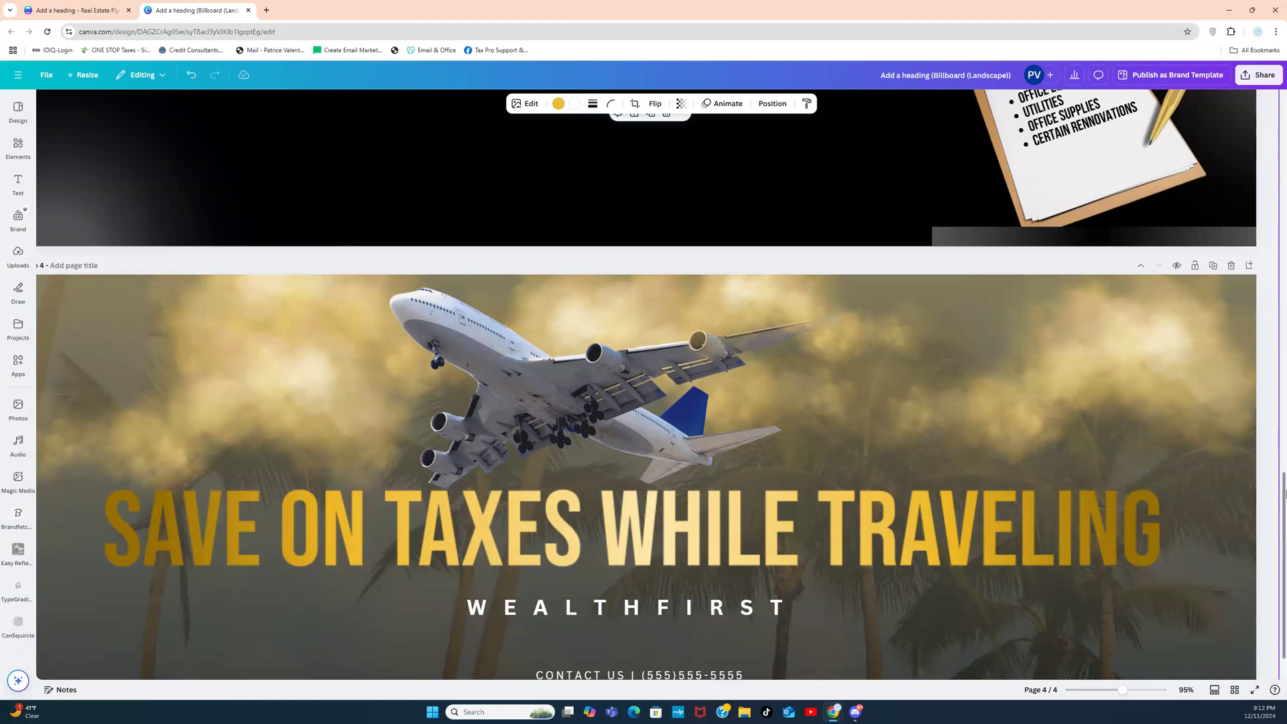
Step: Nudge WEALTHFIRST just below the headline, then switch to the other flyer design's tab
scroll(1284, 510, "down", 2)
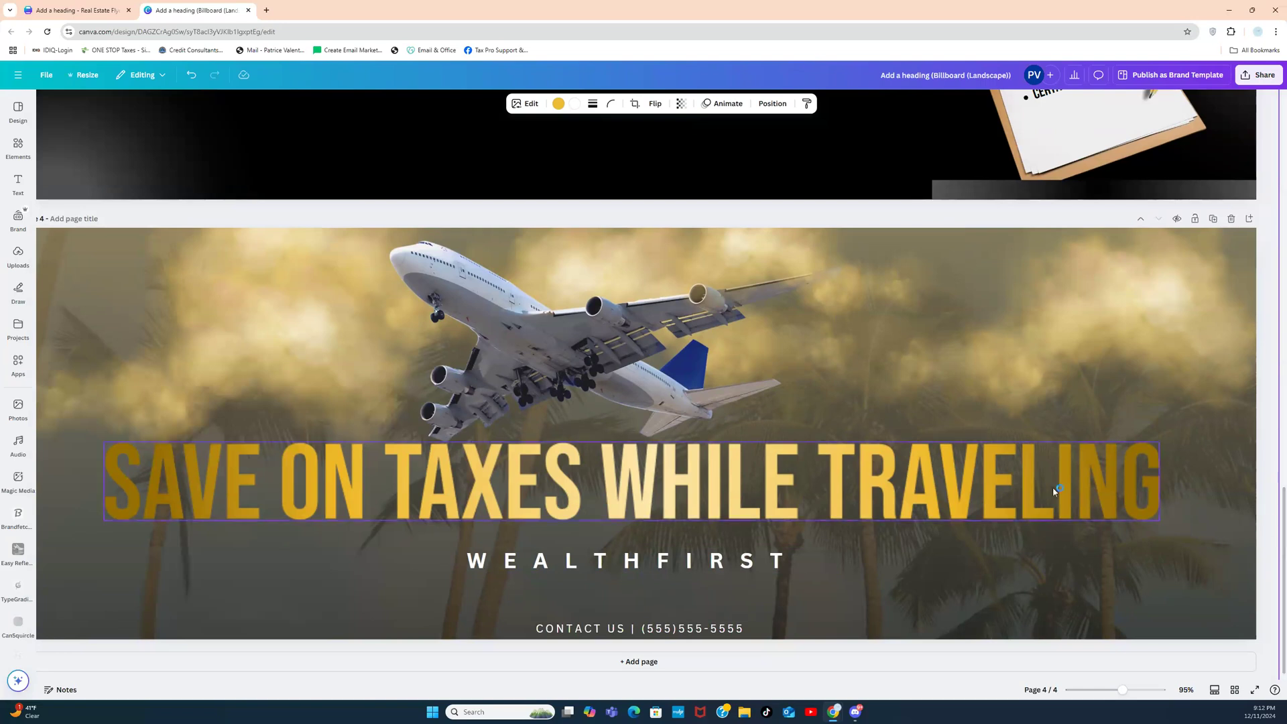
left_click(1052, 504)
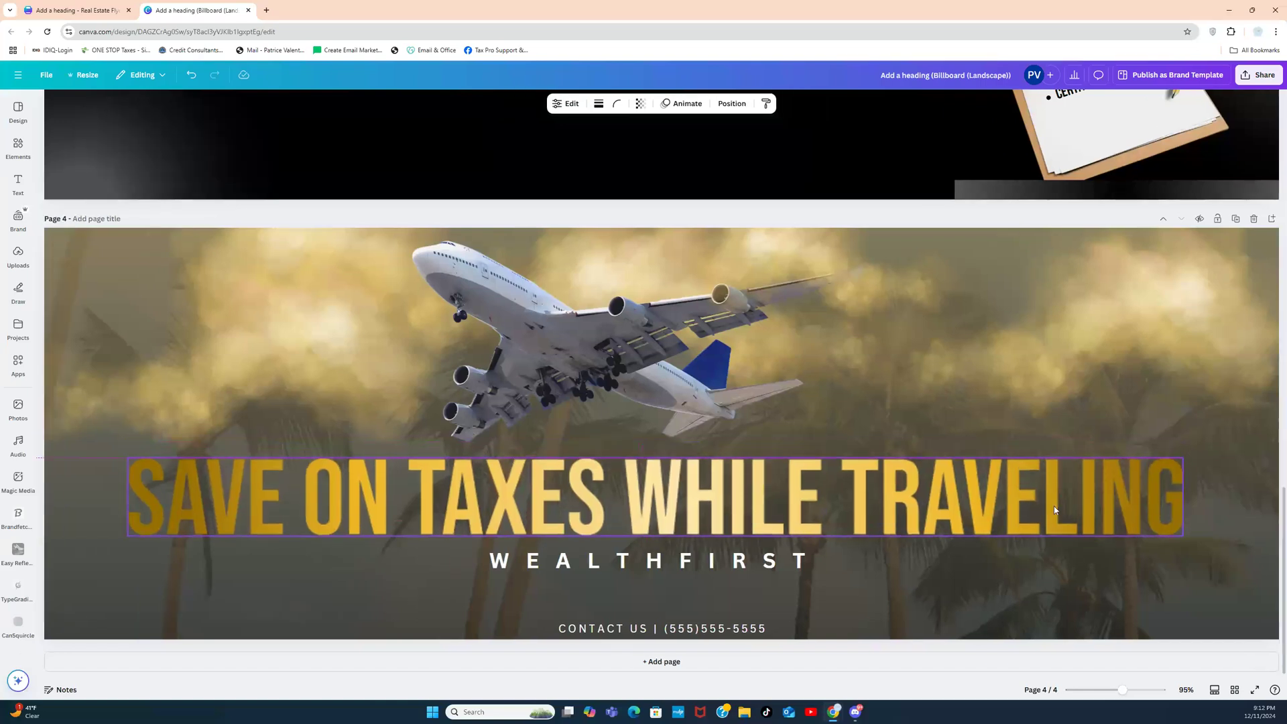
left_click(1229, 531)
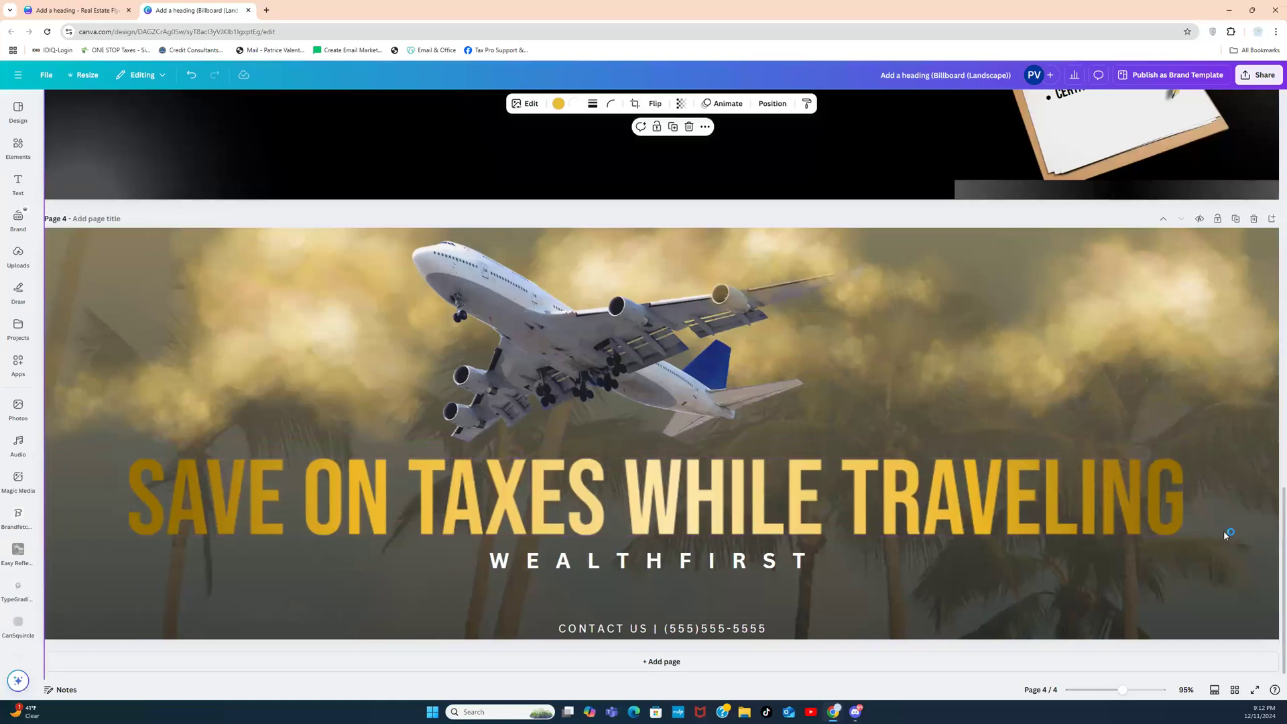
left_click(770, 572)
left_click_drag(769, 568, 768, 572)
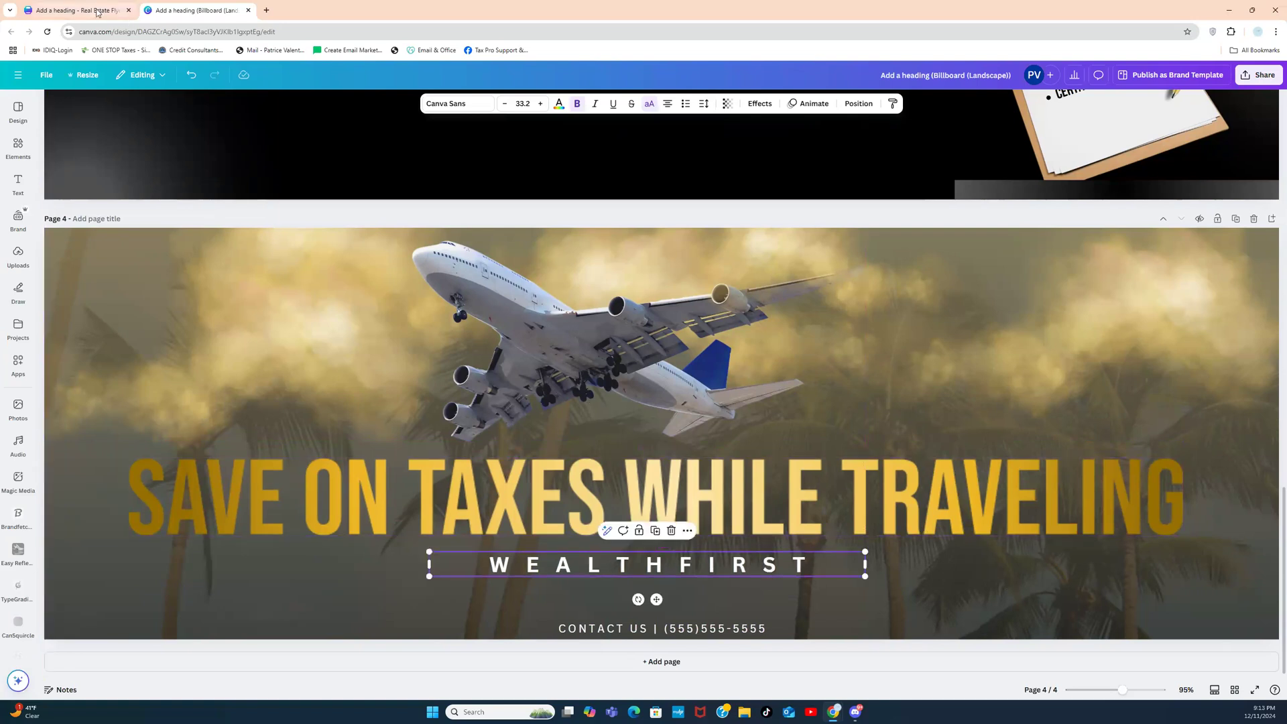
left_click(97, 12)
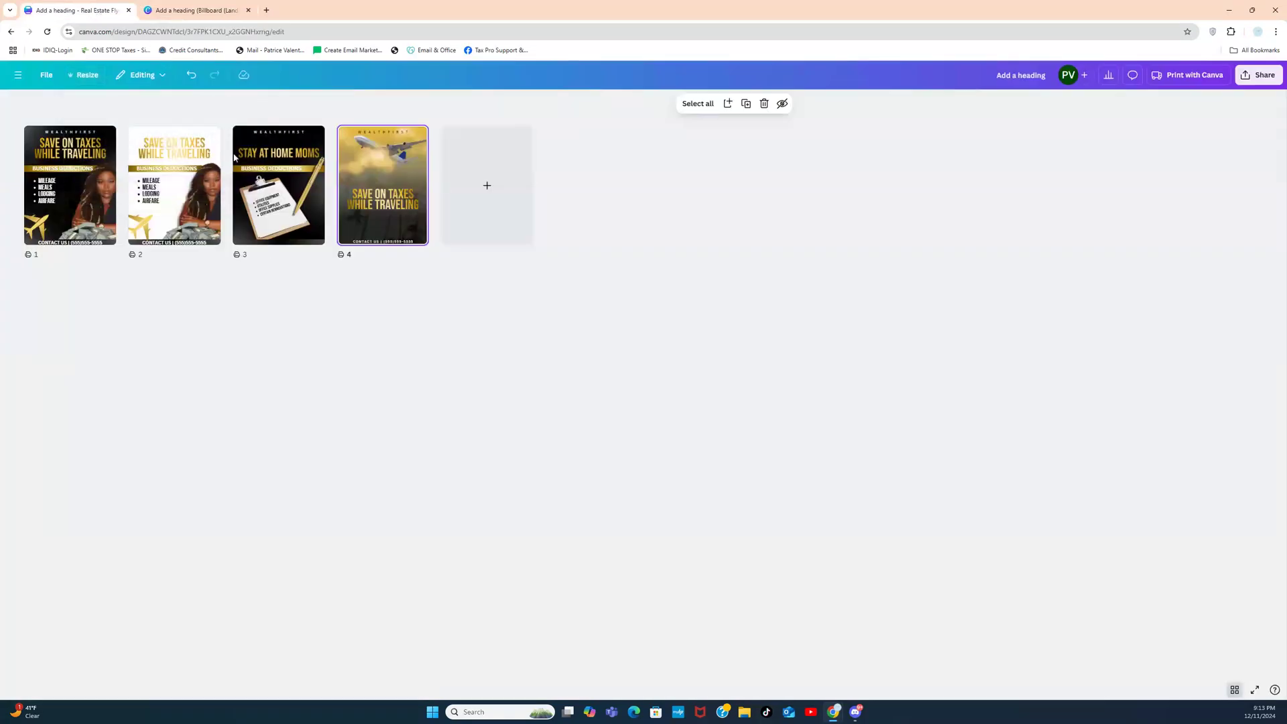
Step: Return to the portrait flyer design and open its page 4 jet-and-clouds flyer for editing
left_click(209, 10)
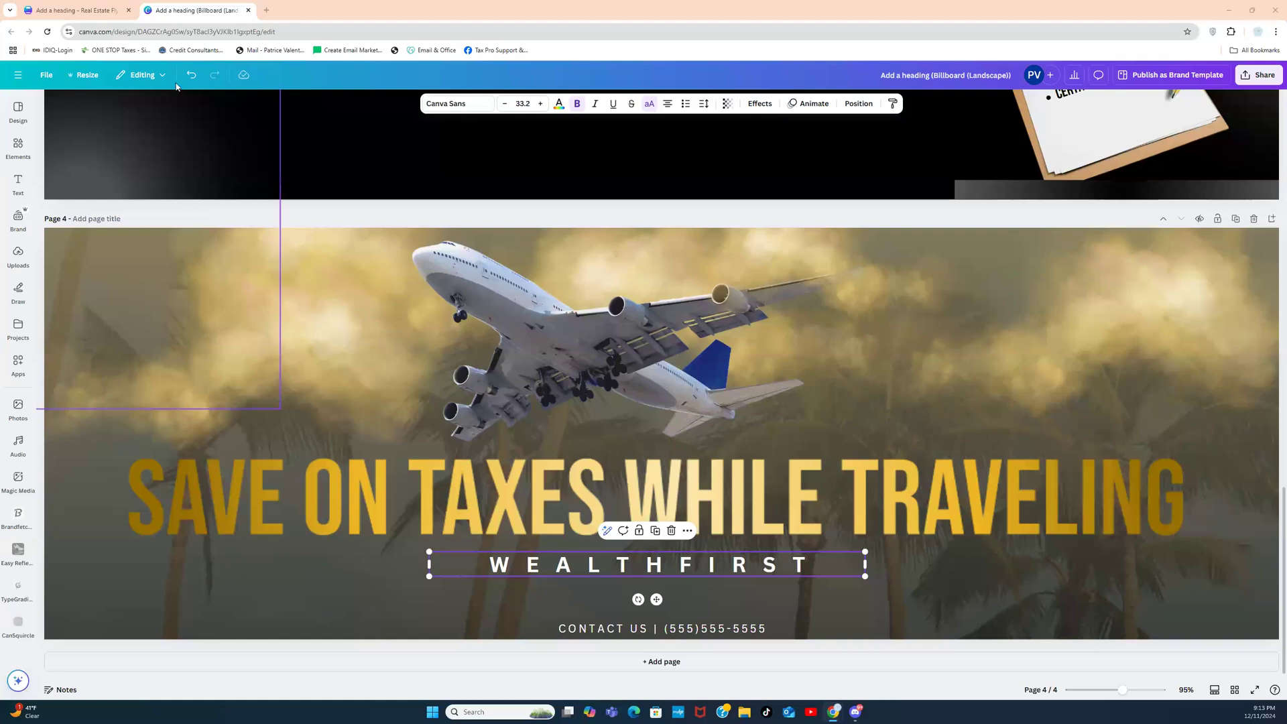
left_click(59, 12)
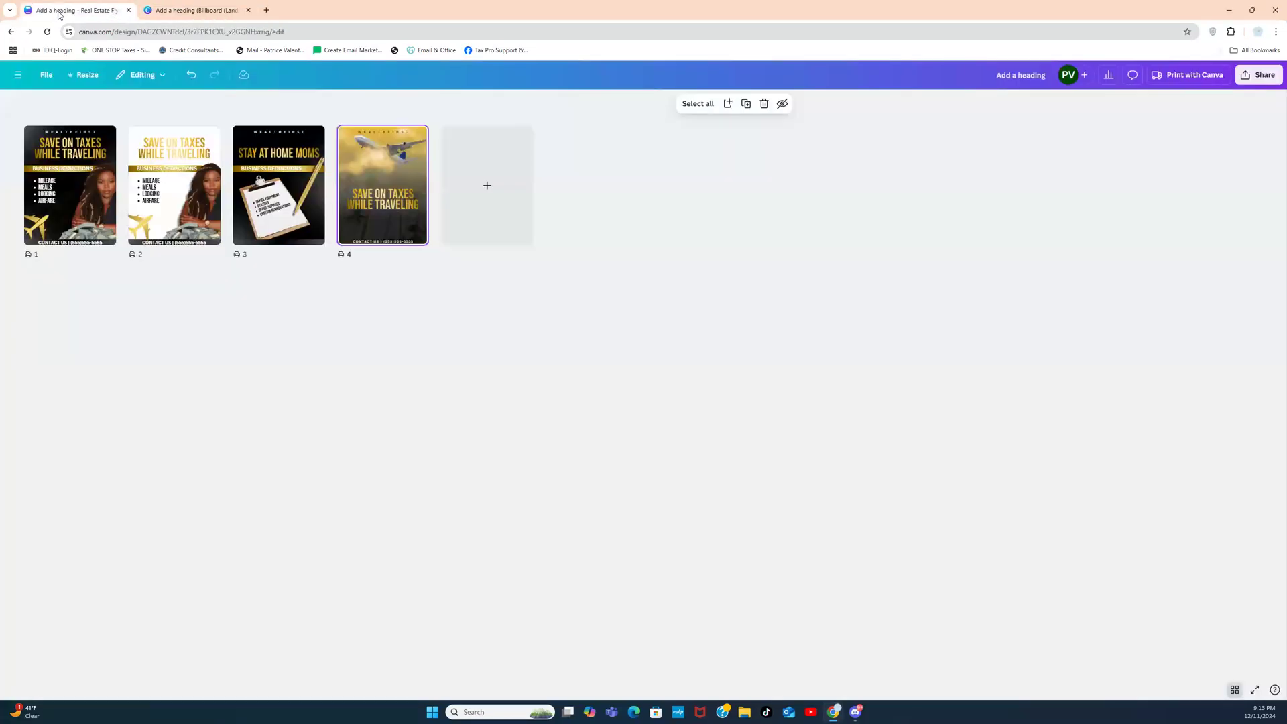
double_click(367, 212)
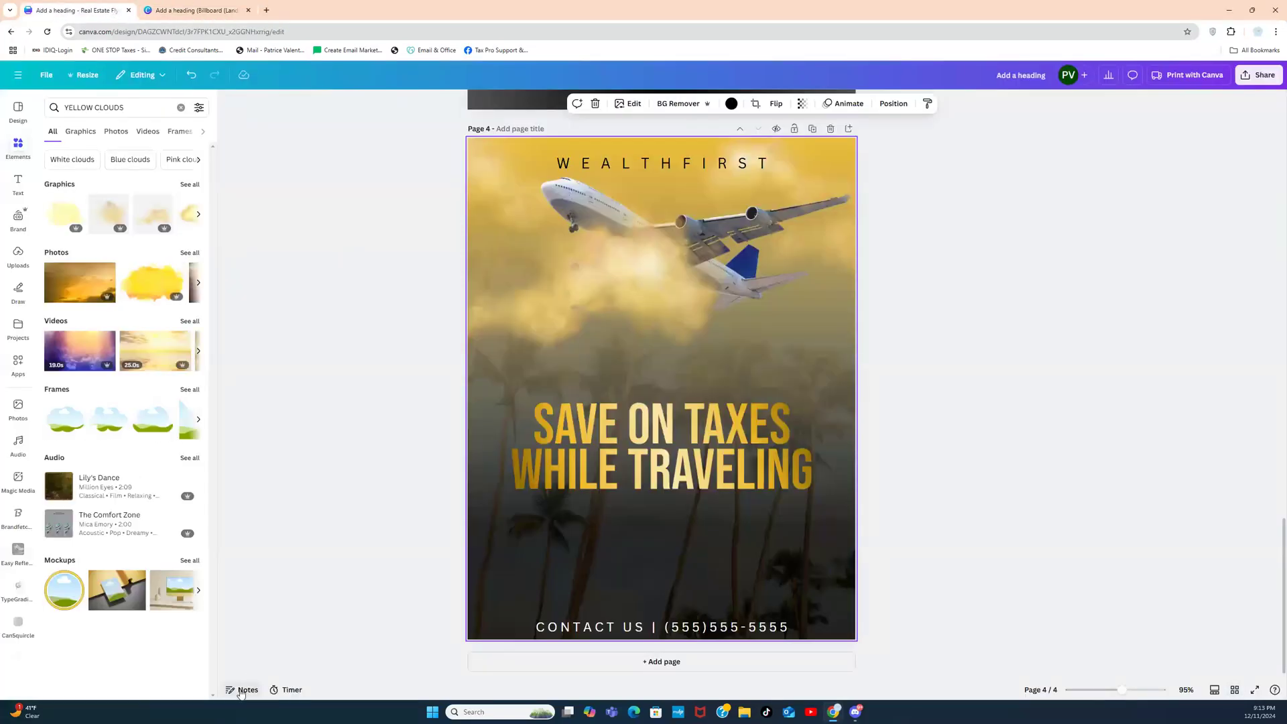
Step: Show the Notes panel for page 4 and place the cursor in its notes field
left_click(243, 690)
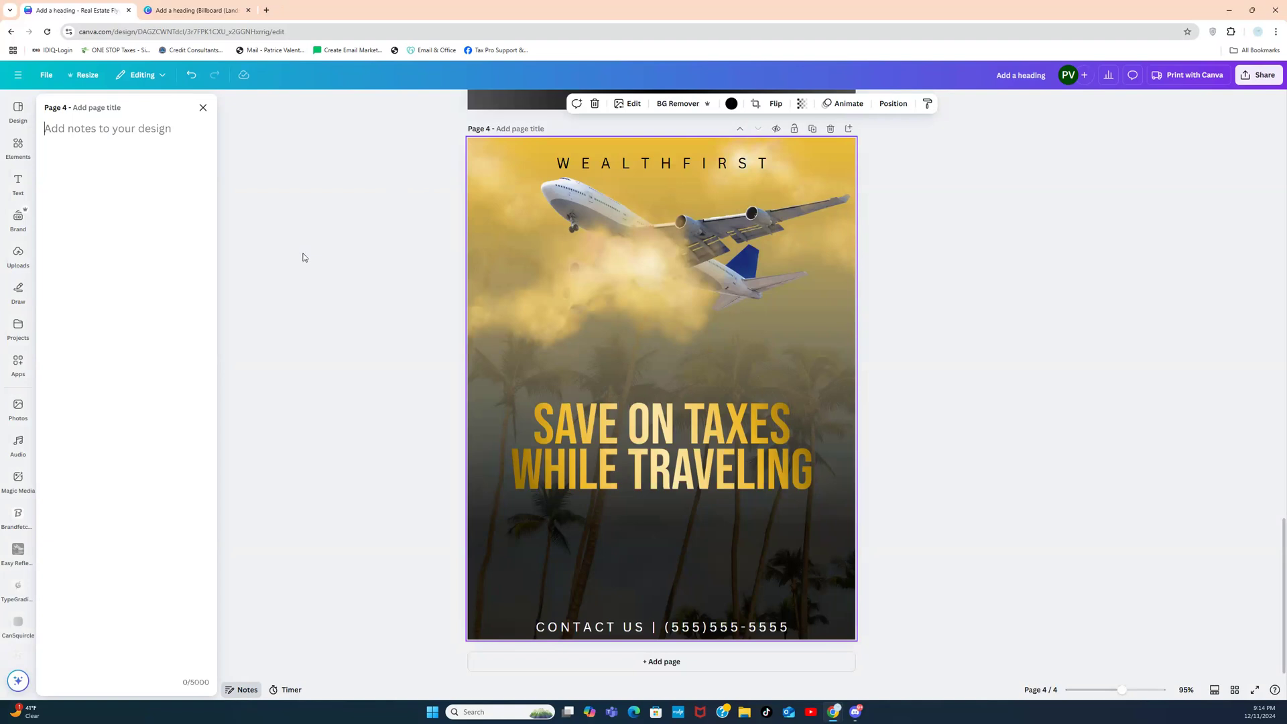
left_click(182, 217)
Step: Title page 4 'THURSDAY 12/12/24'
left_click(97, 112)
type("THURSDAY 12/12/24")
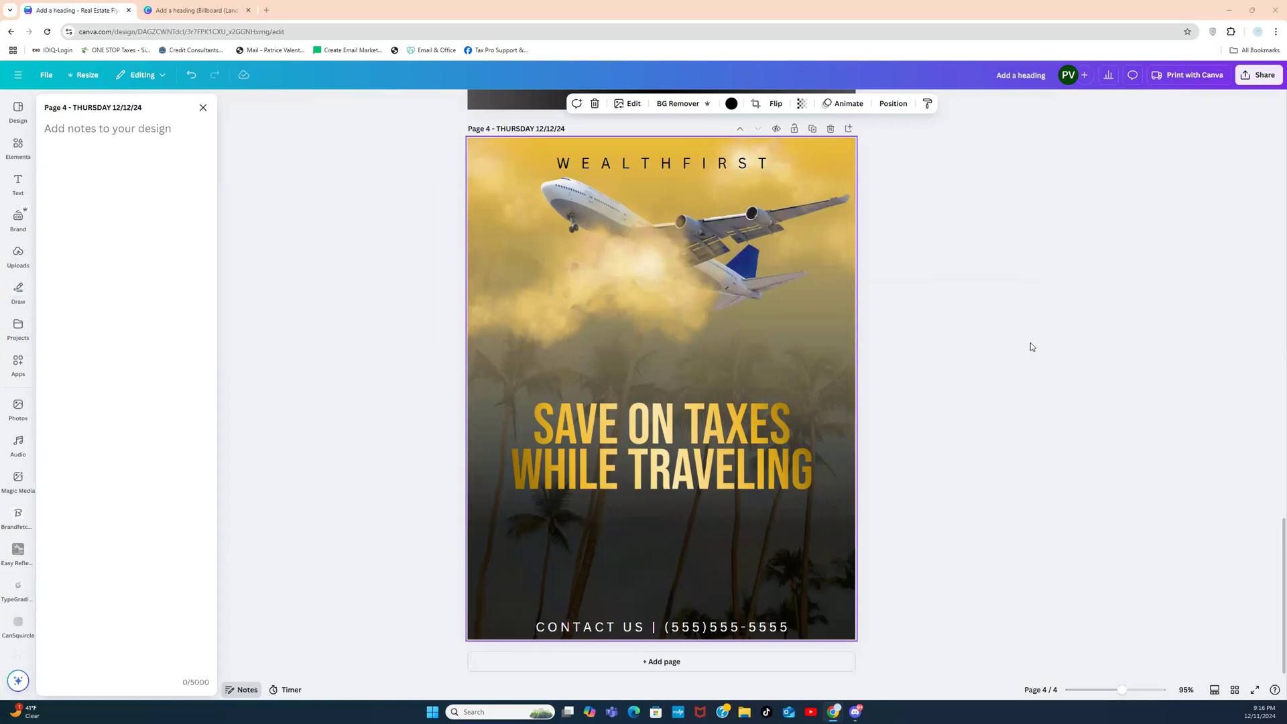
left_click_drag(1282, 553, 1260, 391)
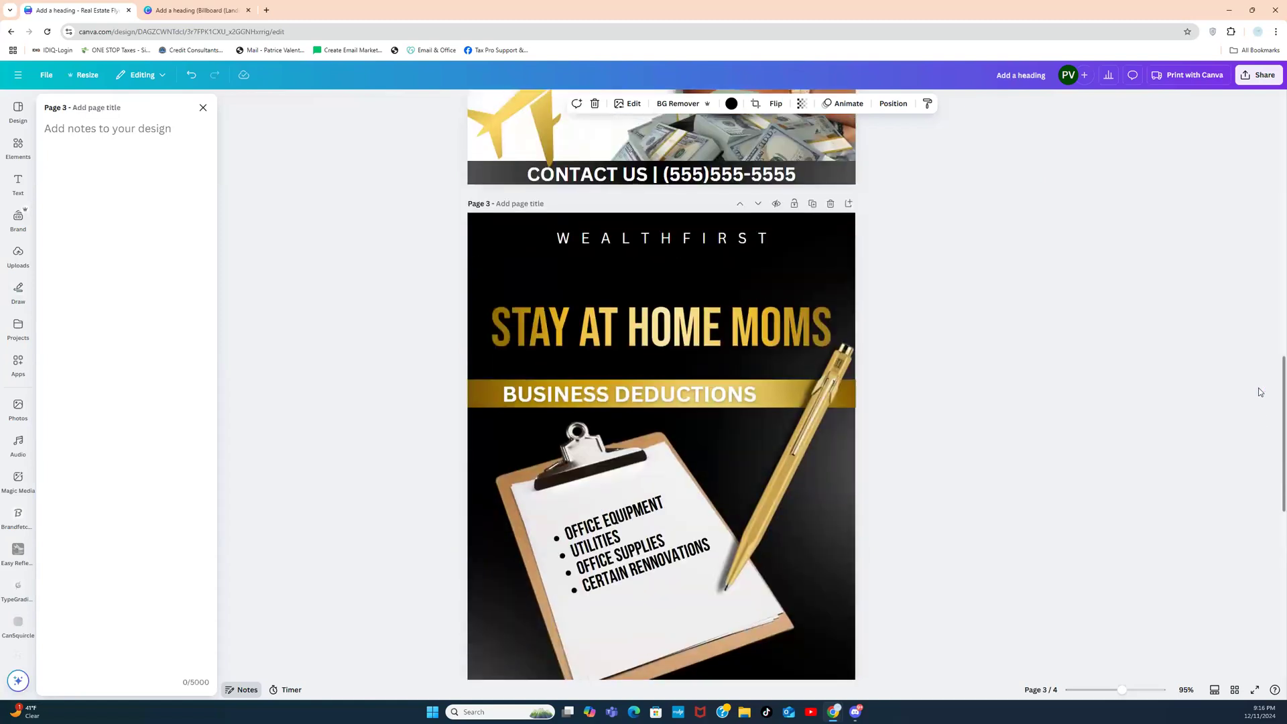
left_click_drag(1281, 425, 1277, 529)
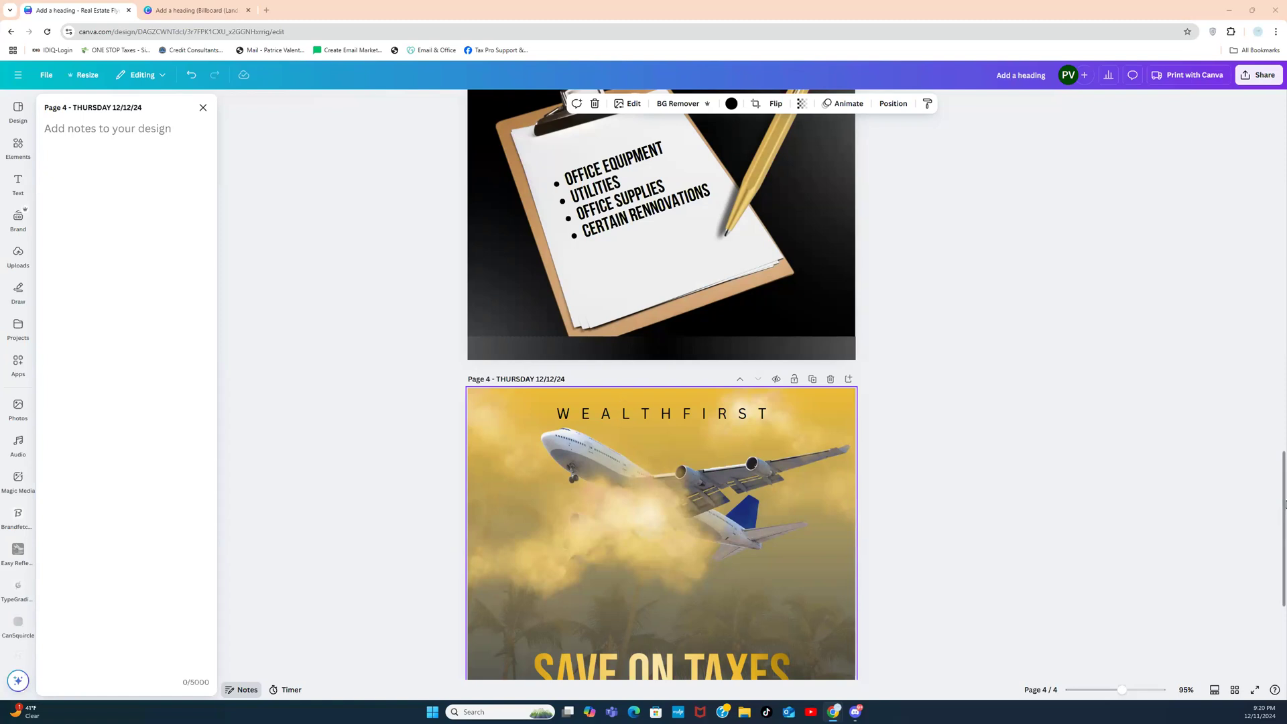
left_click_drag(1285, 503, 1280, 142)
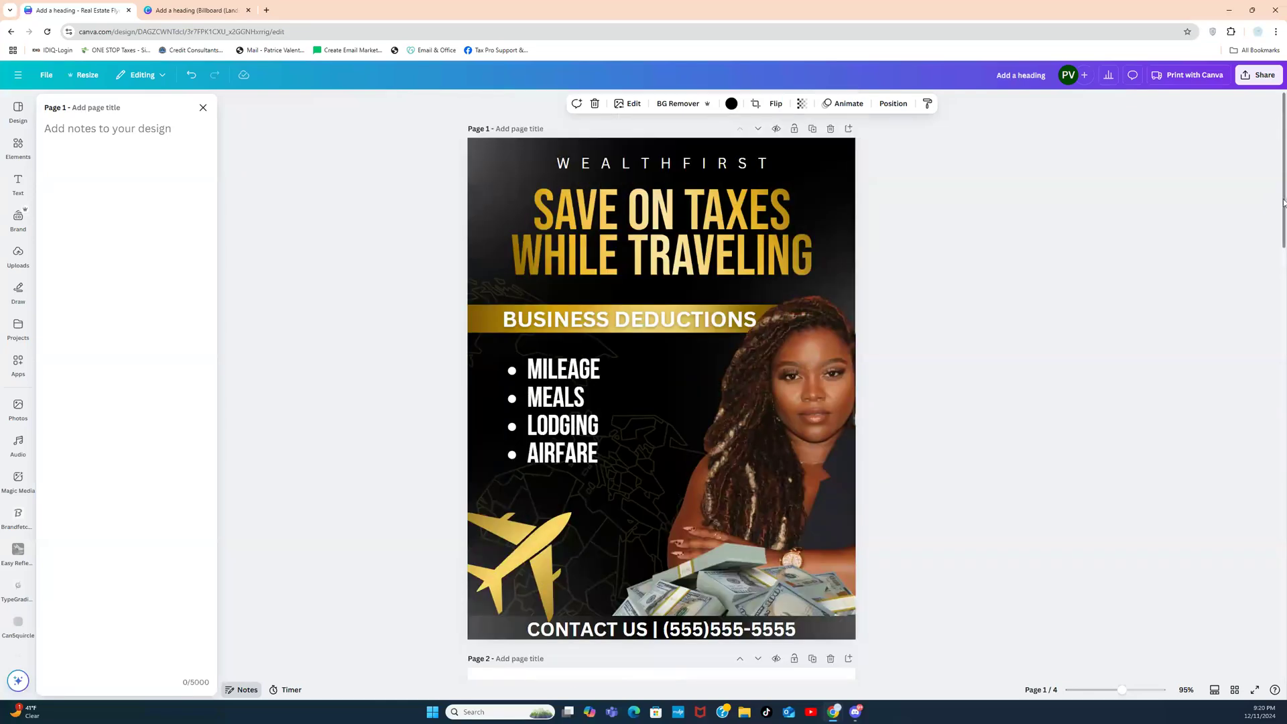
left_click_drag(1283, 208, 1284, 593)
left_click(1284, 413)
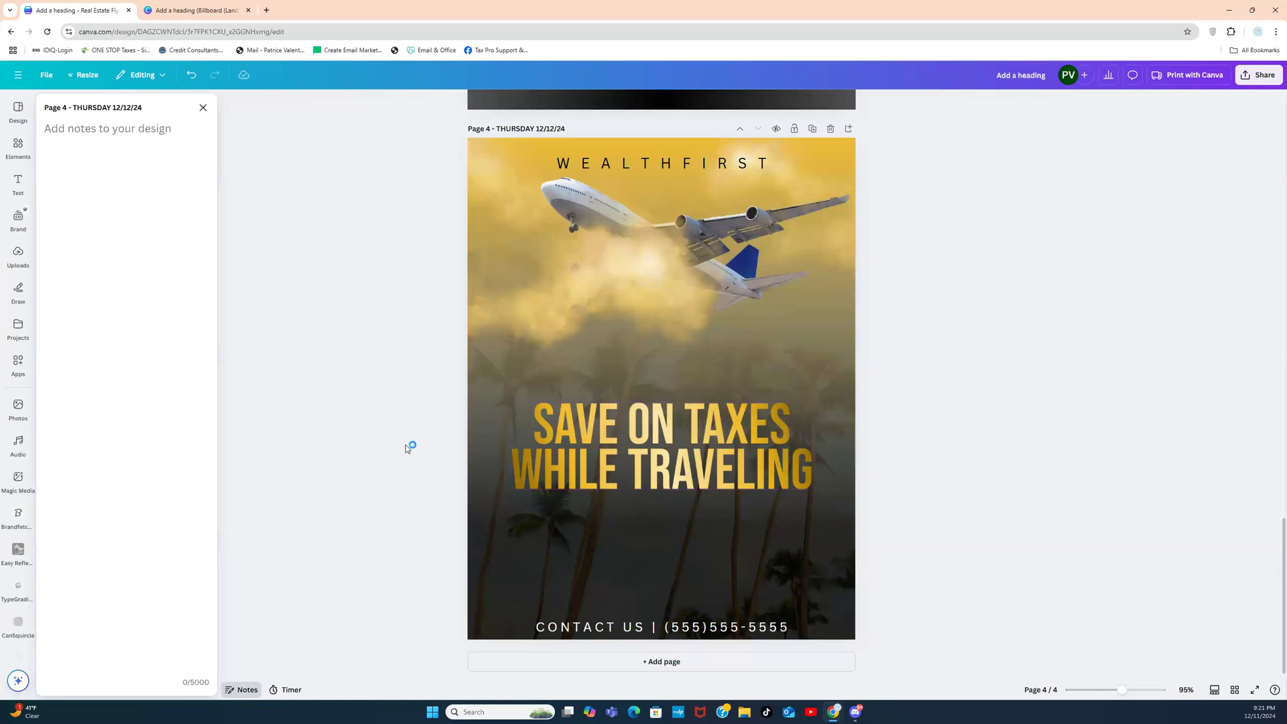